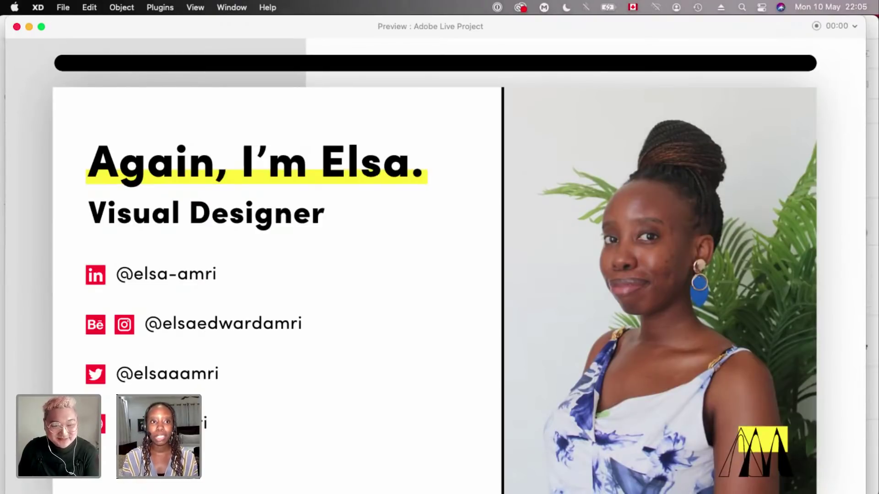
- Close the preview of the intro slides and preview the Outline artboard instead
{"action": "left_click", "coordinate": [16, 26]}
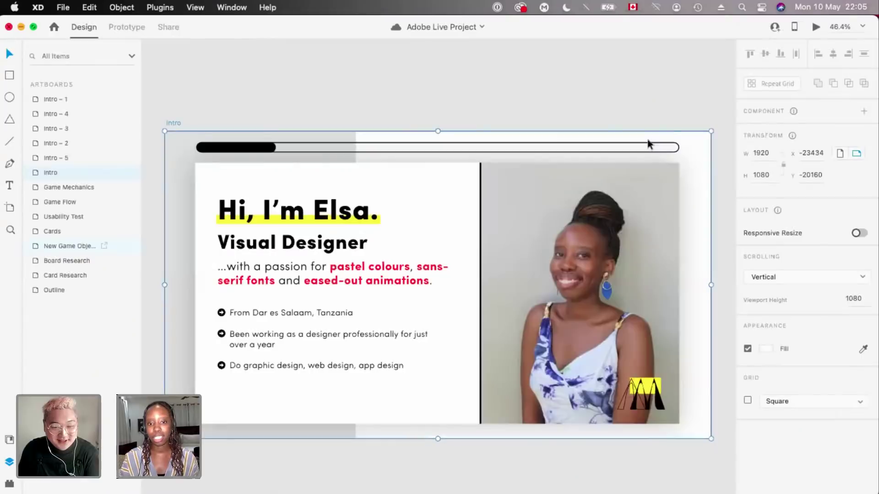
{"action": "left_click", "coordinate": [525, 81]}
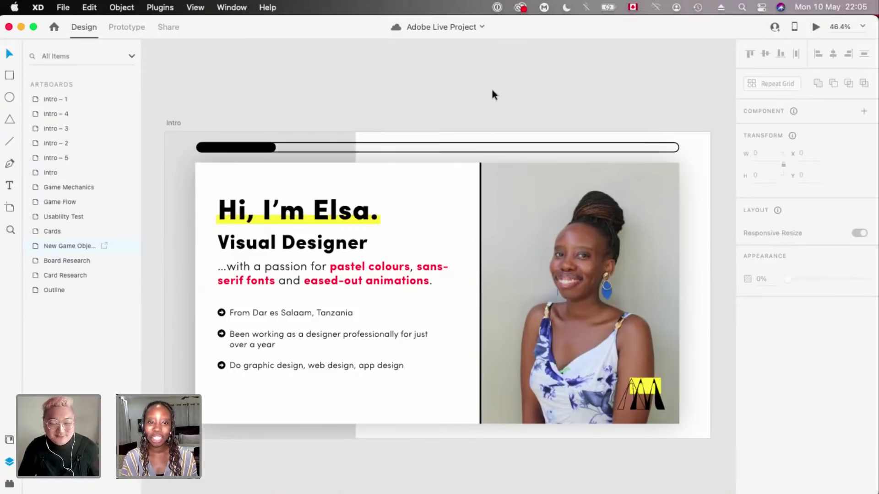
{"action": "scroll", "coordinate": [492, 94], "scroll_direction": "down", "scroll_amount": 5}
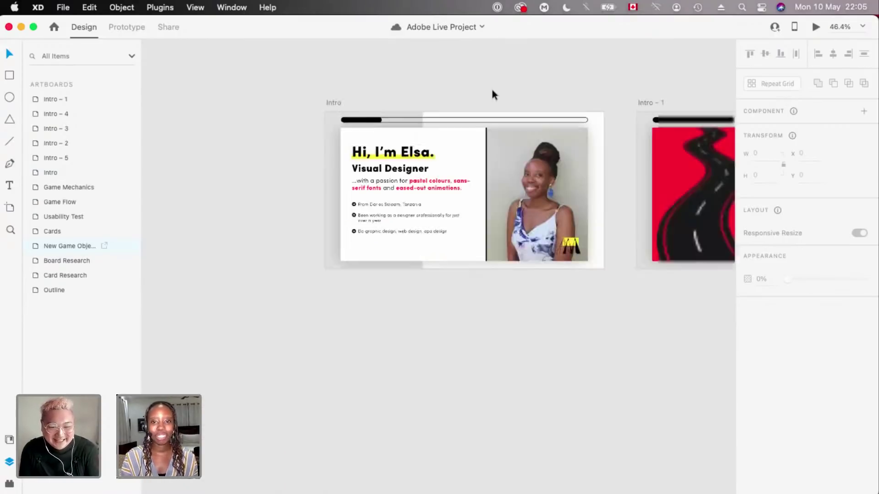
{"action": "scroll", "coordinate": [361, 254], "scroll_direction": "up", "scroll_amount": 2}
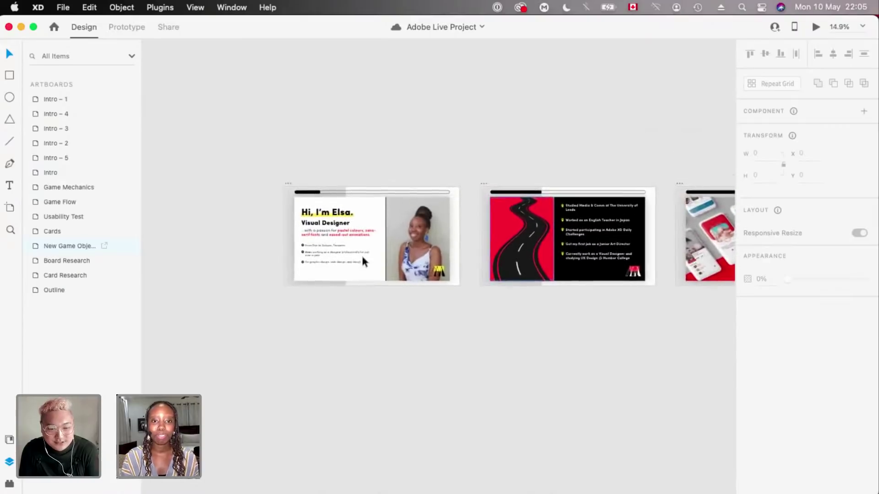
{"action": "scroll", "coordinate": [339, 282], "scroll_direction": "down", "scroll_amount": 8}
{"action": "scroll", "coordinate": [339, 282], "scroll_direction": "down", "scroll_amount": 2}
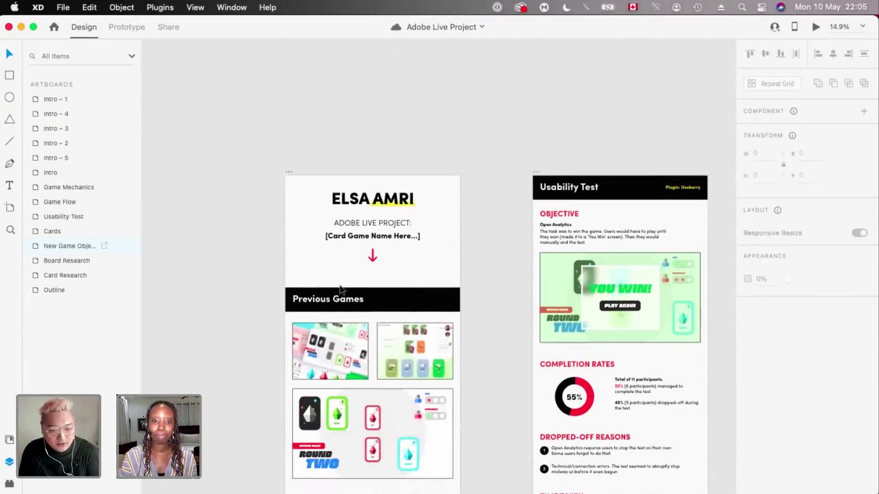
{"action": "scroll", "coordinate": [306, 161], "scroll_direction": "up", "scroll_amount": 3}
{"action": "scroll", "coordinate": [309, 164], "scroll_direction": "up", "scroll_amount": 2}
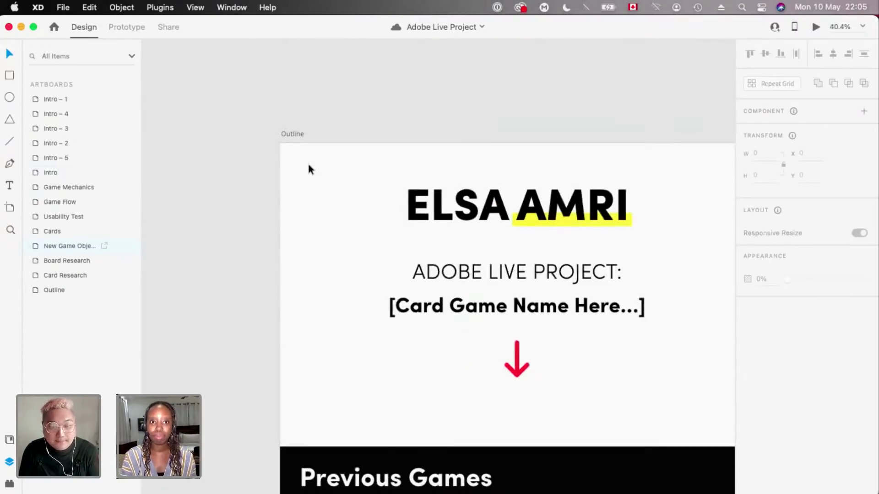
{"action": "scroll", "coordinate": [309, 164], "scroll_direction": "down", "scroll_amount": 2}
{"action": "scroll", "coordinate": [309, 164], "scroll_direction": "right", "scroll_amount": 2}
{"action": "left_click", "coordinate": [253, 97]}
{"action": "scroll", "coordinate": [253, 98], "scroll_direction": "down", "scroll_amount": 2}
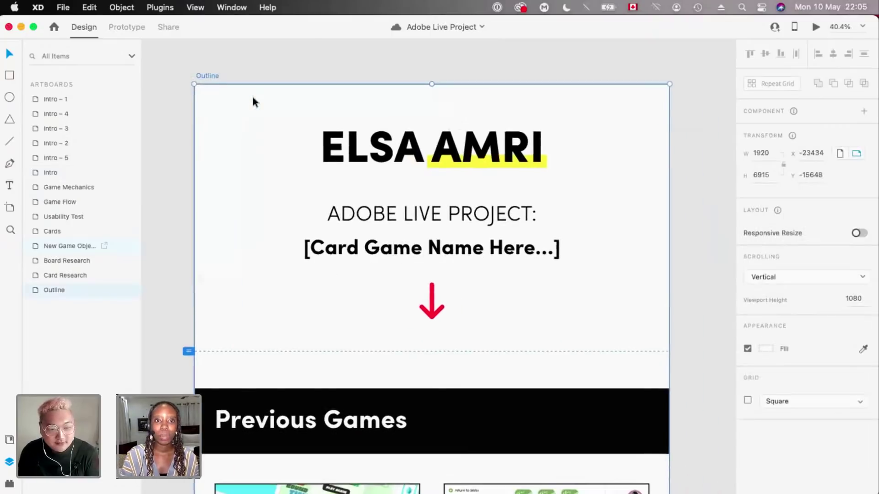
{"action": "scroll", "coordinate": [253, 97], "scroll_direction": "up", "scroll_amount": 1}
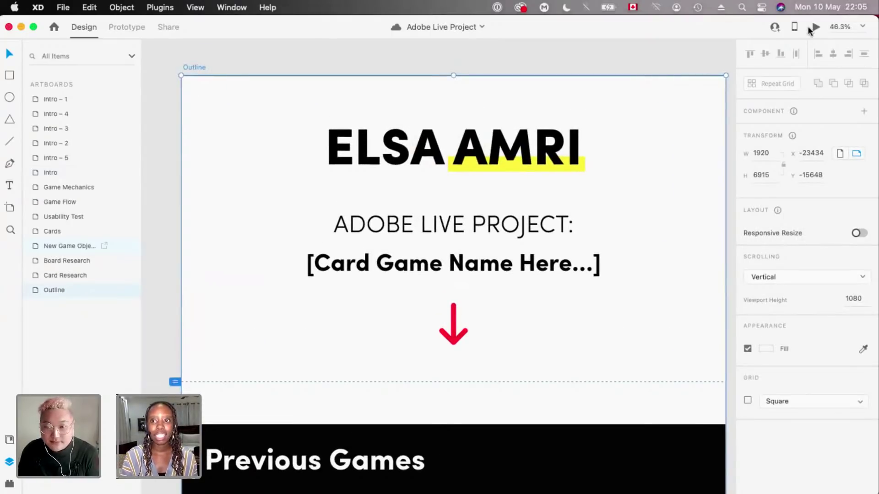
{"action": "left_click", "coordinate": [816, 26]}
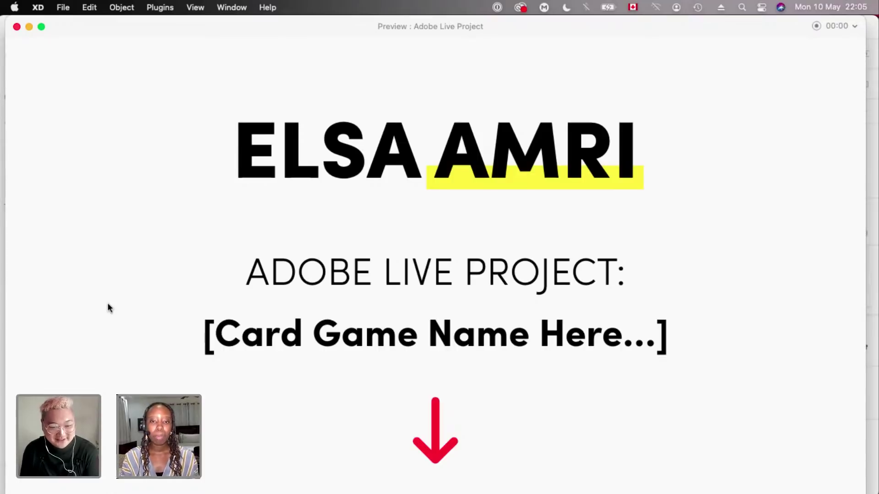
- Review the title and the game screenshots in the Previous Games section of the Outline preview
{"action": "scroll", "coordinate": [108, 303], "scroll_direction": "down", "scroll_amount": 5}
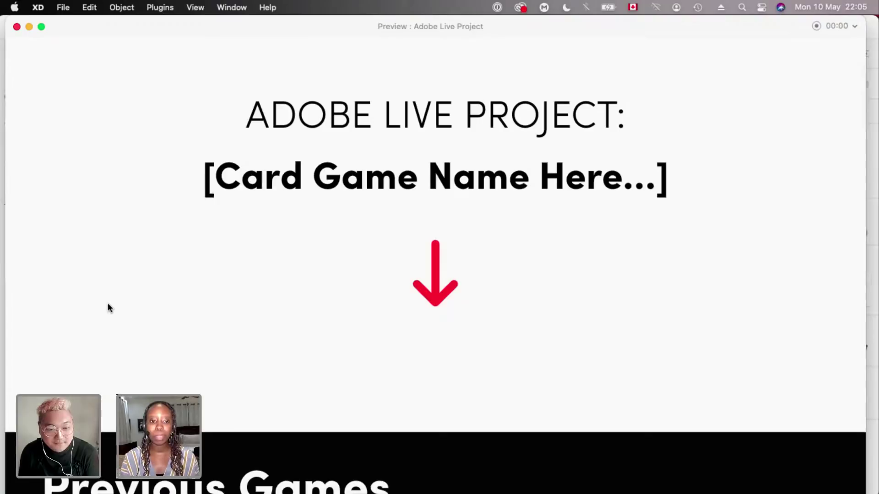
{"action": "scroll", "coordinate": [108, 303], "scroll_direction": "down", "scroll_amount": 10}
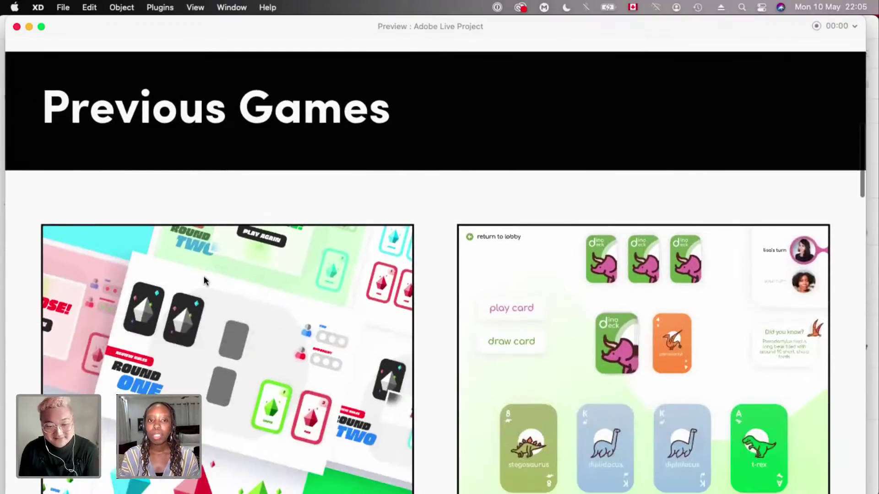
{"action": "scroll", "coordinate": [204, 276], "scroll_direction": "down", "scroll_amount": 4}
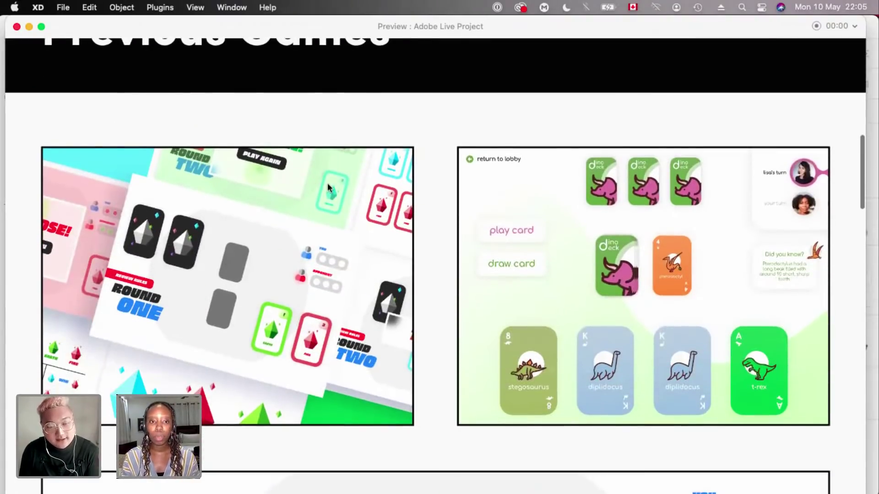
{"action": "scroll", "coordinate": [328, 182], "scroll_direction": "down", "scroll_amount": 3}
{"action": "scroll", "coordinate": [388, 449], "scroll_direction": "down", "scroll_amount": 5}
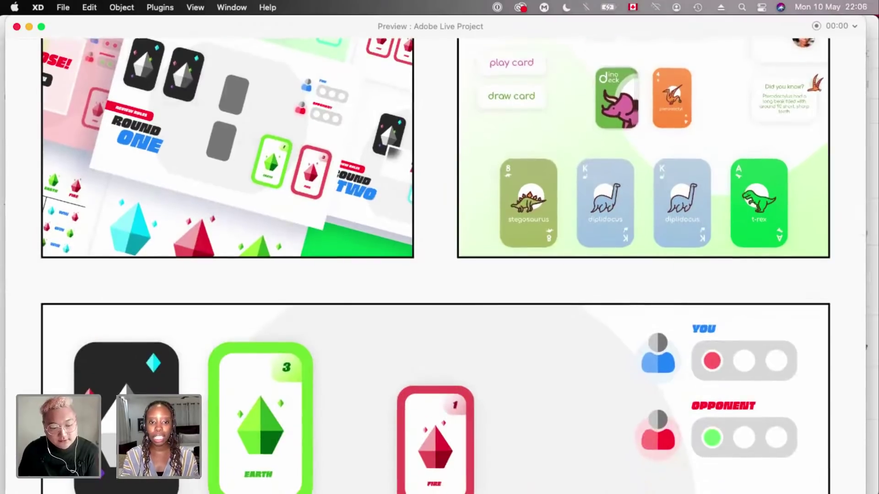
{"action": "scroll", "coordinate": [655, 358], "scroll_direction": "down", "scroll_amount": 2}
{"action": "scroll", "coordinate": [655, 358], "scroll_direction": "up", "scroll_amount": 5}
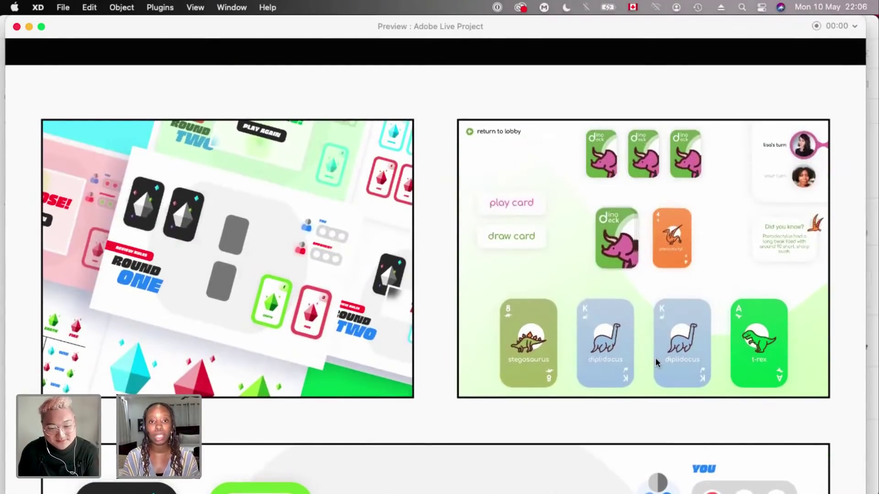
{"action": "scroll", "coordinate": [655, 358], "scroll_direction": "down", "scroll_amount": 3}
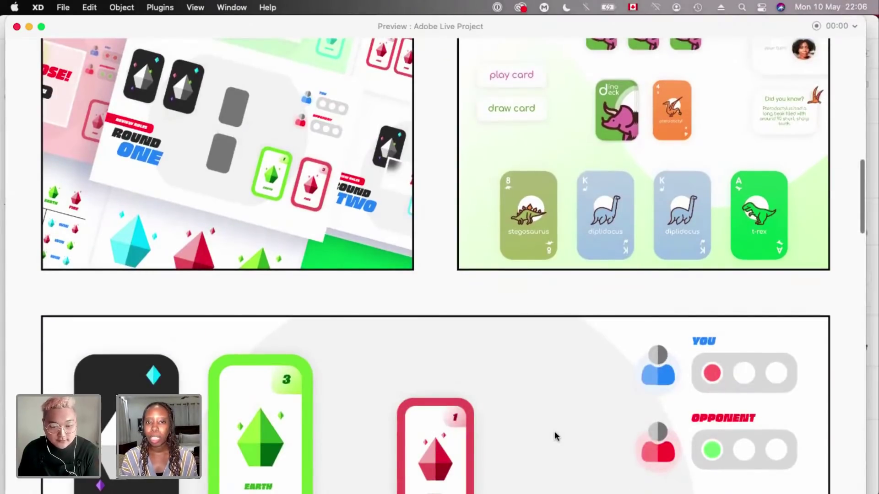
{"action": "scroll", "coordinate": [554, 436], "scroll_direction": "up", "scroll_amount": 3}
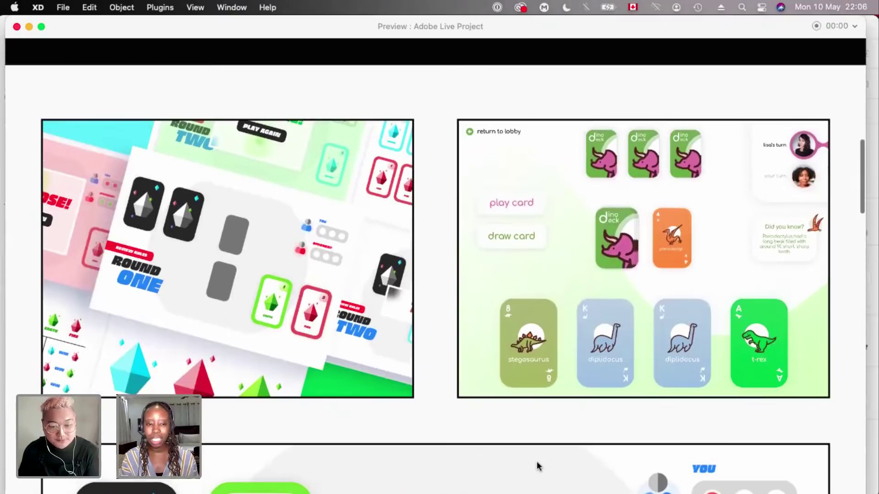
{"action": "scroll", "coordinate": [538, 466], "scroll_direction": "down", "scroll_amount": 2}
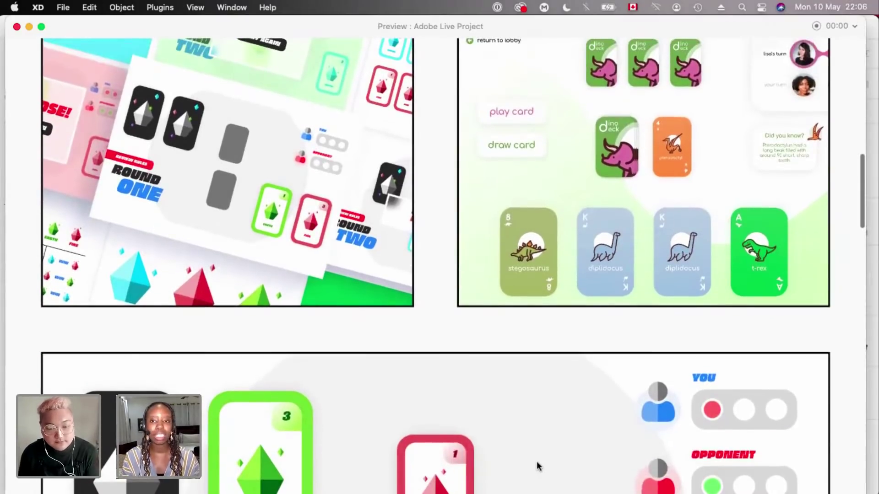
{"action": "scroll", "coordinate": [537, 465], "scroll_direction": "up", "scroll_amount": 2}
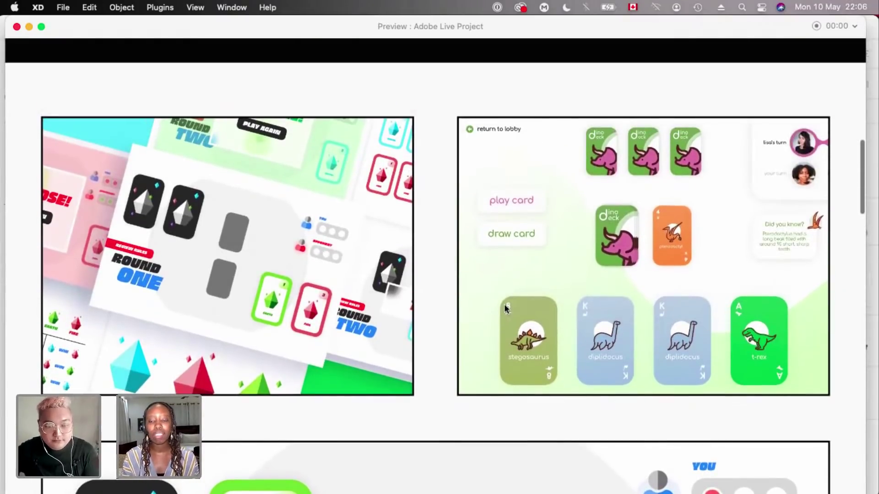
{"action": "scroll", "coordinate": [504, 306], "scroll_direction": "down", "scroll_amount": 4}
{"action": "scroll", "coordinate": [505, 308], "scroll_direction": "down", "scroll_amount": 6}
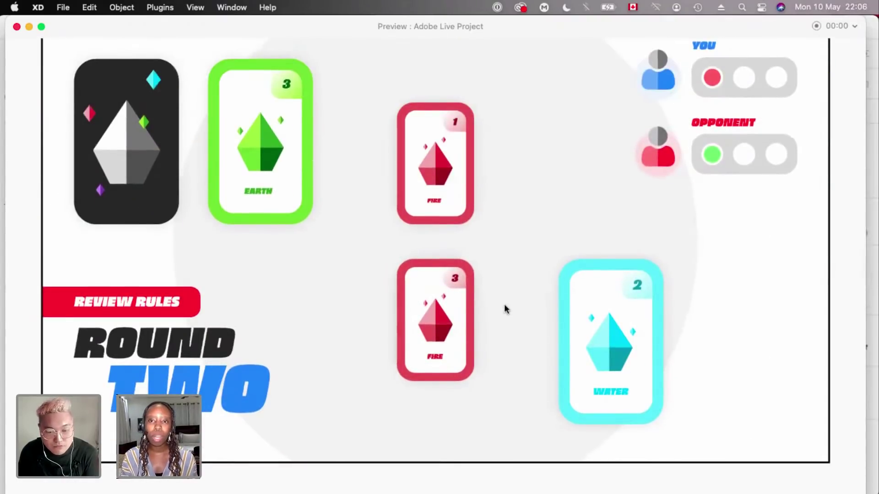
- Read through the Game Outline section covering the hand, the card types and the round rules
{"action": "scroll", "coordinate": [505, 309], "scroll_direction": "down", "scroll_amount": 10}
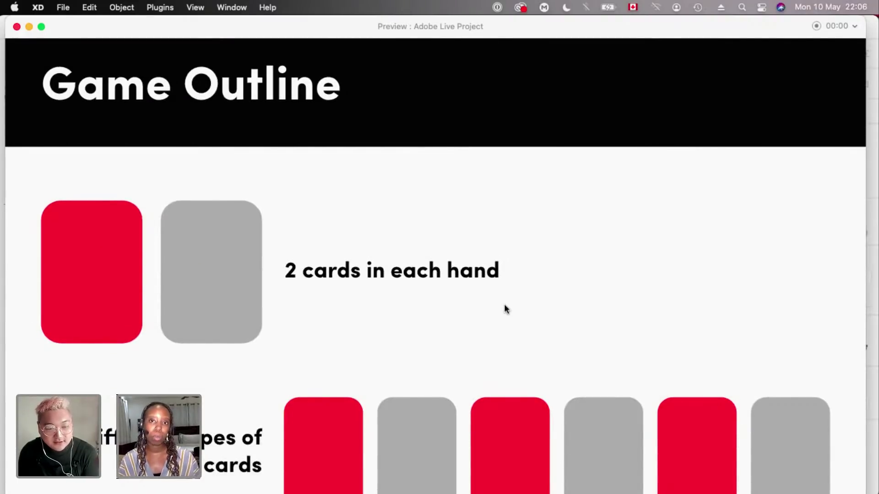
{"action": "scroll", "coordinate": [505, 310], "scroll_direction": "down", "scroll_amount": 3}
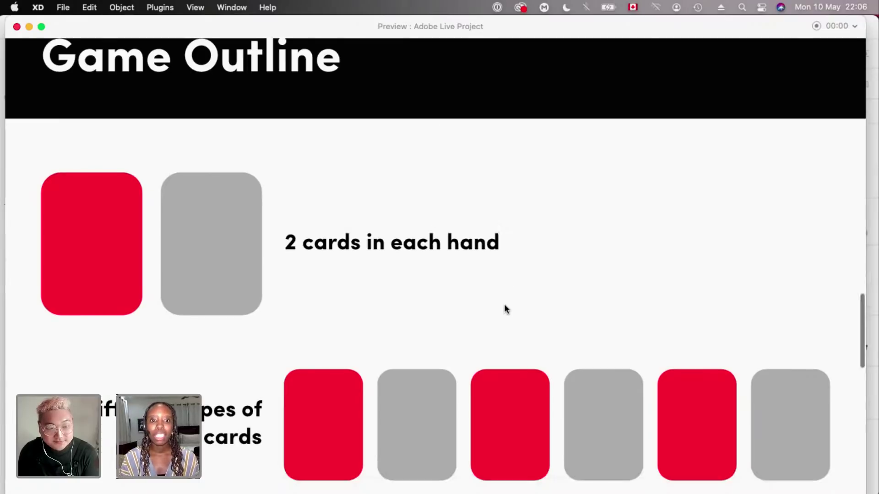
{"action": "scroll", "coordinate": [506, 309], "scroll_direction": "up", "scroll_amount": 1}
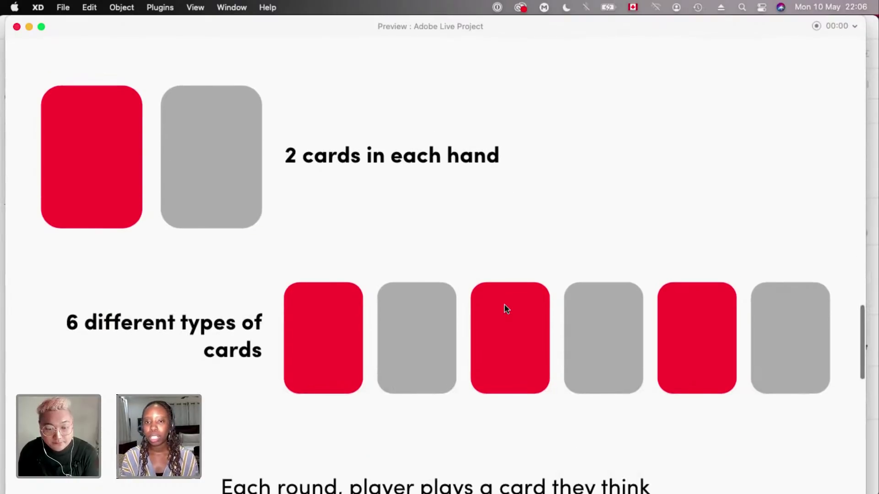
{"action": "scroll", "coordinate": [506, 309], "scroll_direction": "down", "scroll_amount": 1}
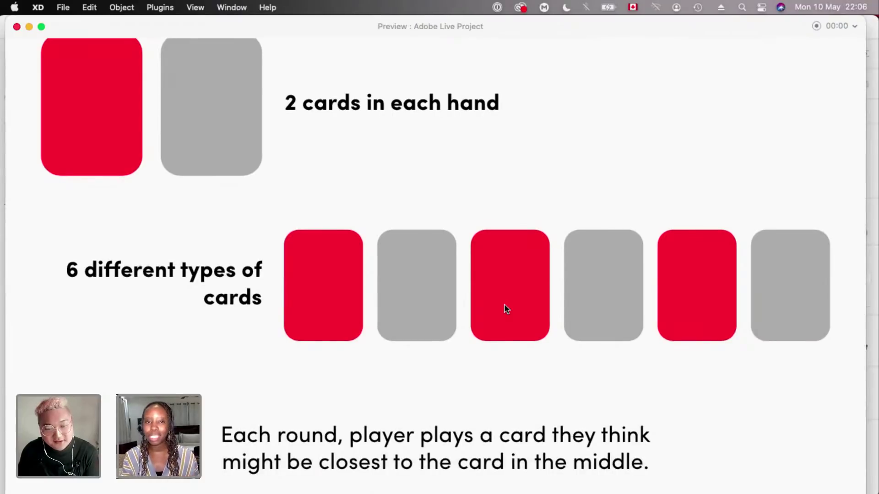
{"action": "scroll", "coordinate": [506, 310], "scroll_direction": "down", "scroll_amount": 2}
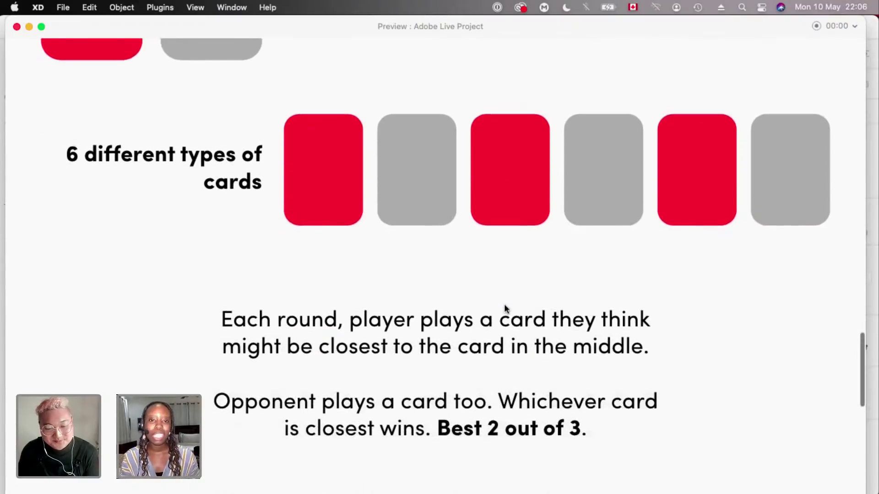
{"action": "scroll", "coordinate": [506, 308], "scroll_direction": "down", "scroll_amount": 2}
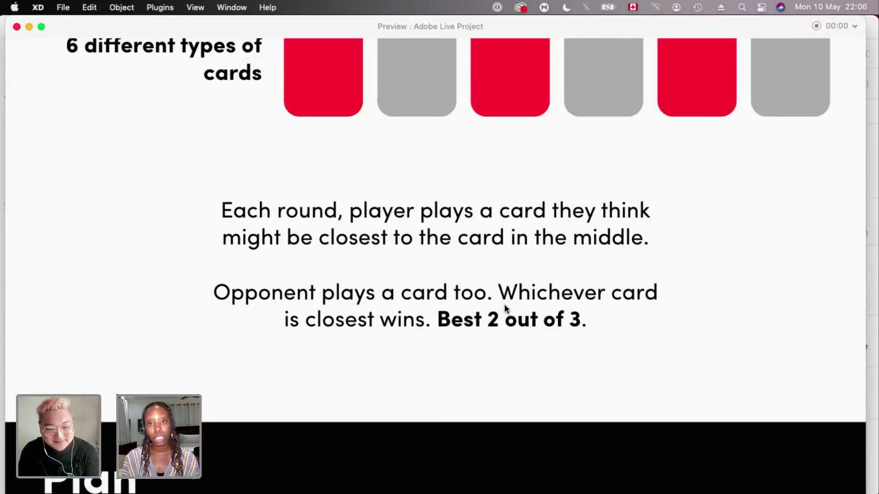
- Examine the Plan section's Day 1 - Monday (10/05) checklist in the preview
{"action": "scroll", "coordinate": [504, 304], "scroll_direction": "down", "scroll_amount": 5}
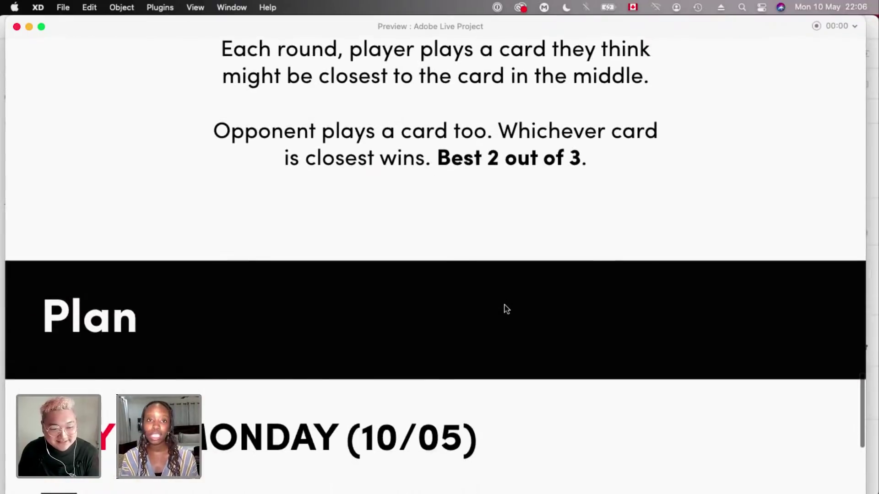
{"action": "scroll", "coordinate": [503, 305], "scroll_direction": "down", "scroll_amount": 1}
{"action": "scroll", "coordinate": [503, 305], "scroll_direction": "up", "scroll_amount": 1}
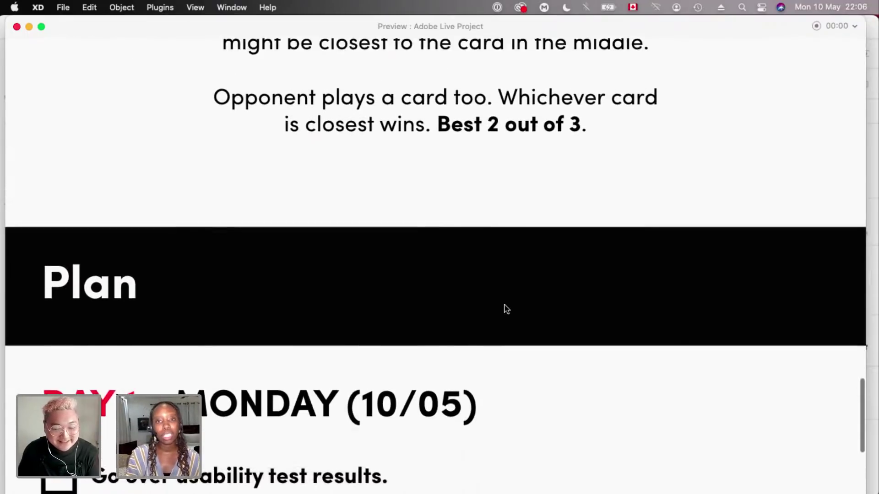
{"action": "scroll", "coordinate": [504, 305], "scroll_direction": "down", "scroll_amount": 1}
{"action": "scroll", "coordinate": [507, 309], "scroll_direction": "up", "scroll_amount": 2}
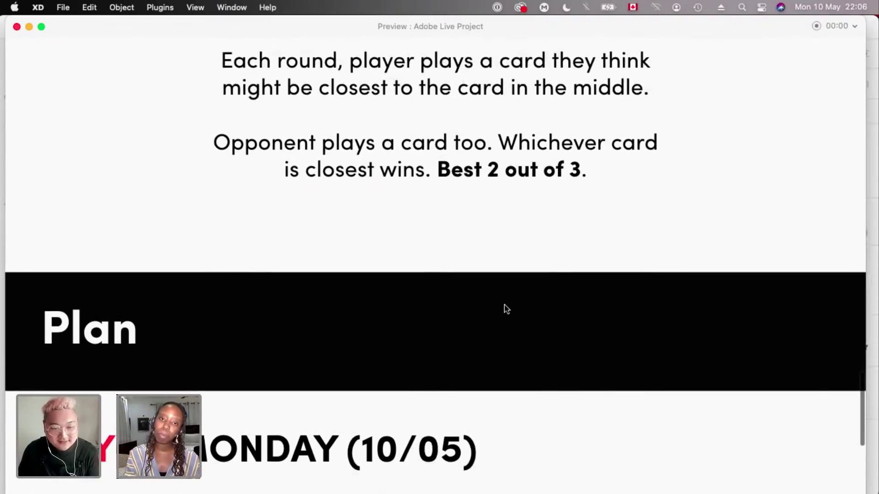
{"action": "scroll", "coordinate": [507, 309], "scroll_direction": "down", "scroll_amount": 1}
{"action": "scroll", "coordinate": [507, 309], "scroll_direction": "down", "scroll_amount": 1}
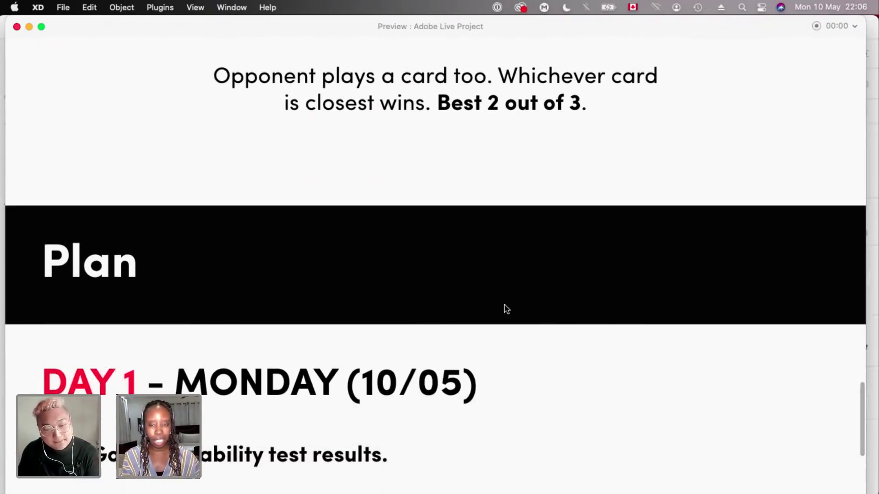
{"action": "scroll", "coordinate": [506, 309], "scroll_direction": "down", "scroll_amount": 5}
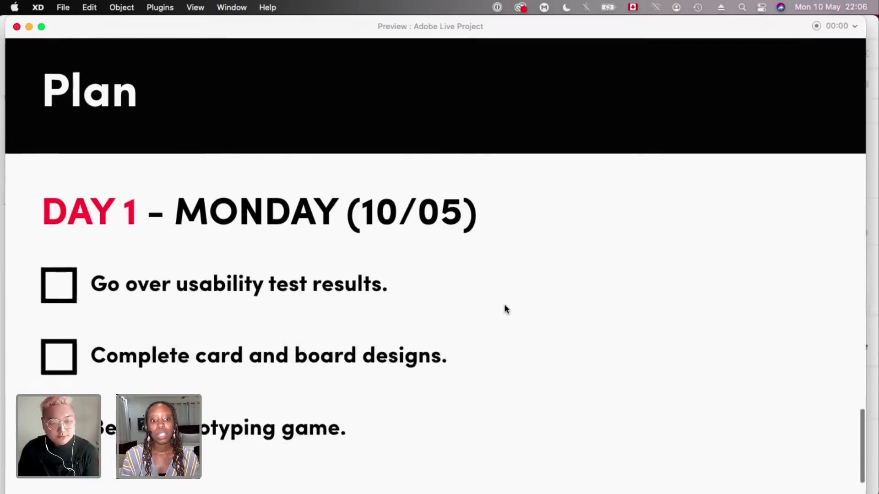
{"action": "scroll", "coordinate": [505, 309], "scroll_direction": "up", "scroll_amount": 2}
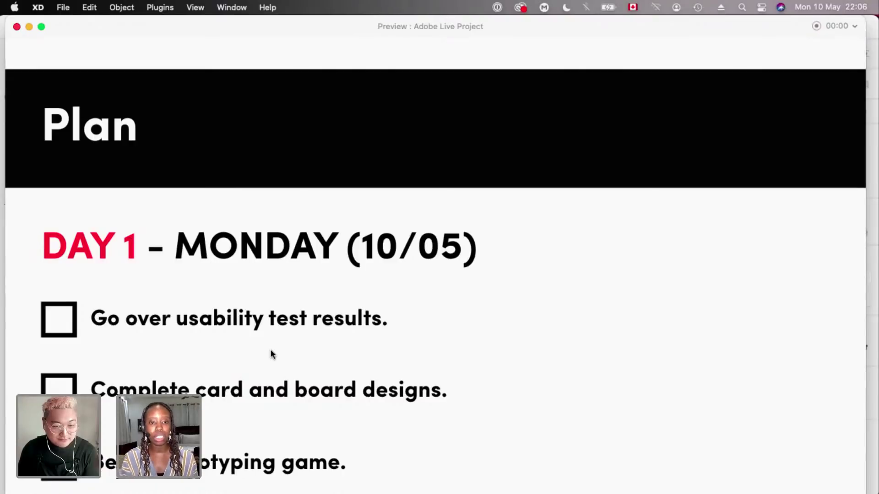
{"action": "scroll", "coordinate": [302, 341], "scroll_direction": "down", "scroll_amount": 2}
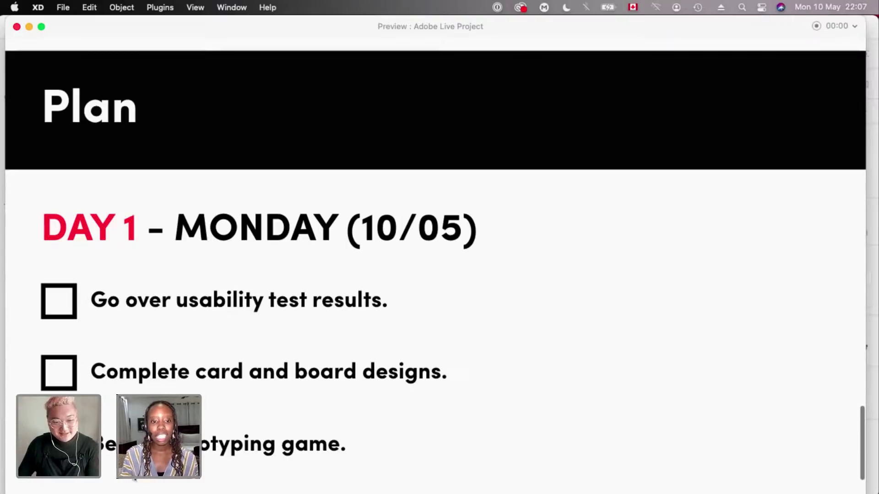
- Close the preview and bring the start of the Usability Test artboard into close view on the canvas
{"action": "left_click", "coordinate": [17, 27]}
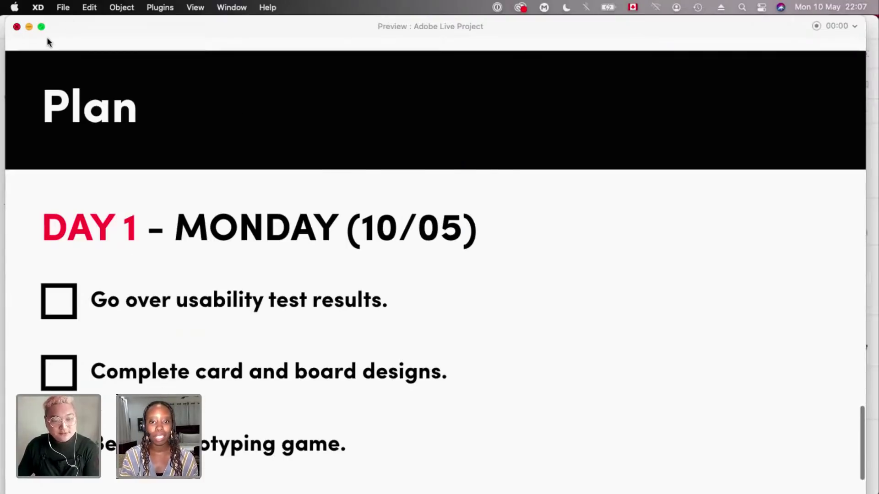
{"action": "scroll", "coordinate": [409, 287], "scroll_direction": "down", "scroll_amount": 5}
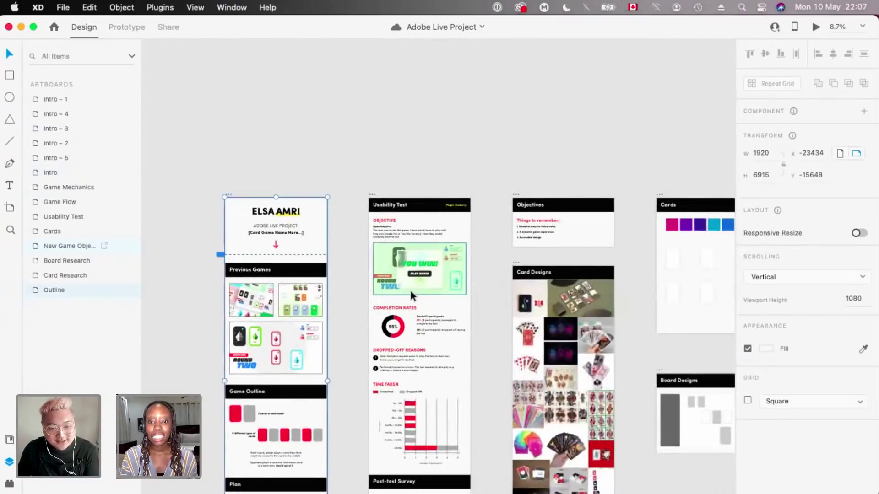
{"action": "scroll", "coordinate": [409, 288], "scroll_direction": "up", "scroll_amount": 4}
{"action": "scroll", "coordinate": [411, 291], "scroll_direction": "up", "scroll_amount": 5}
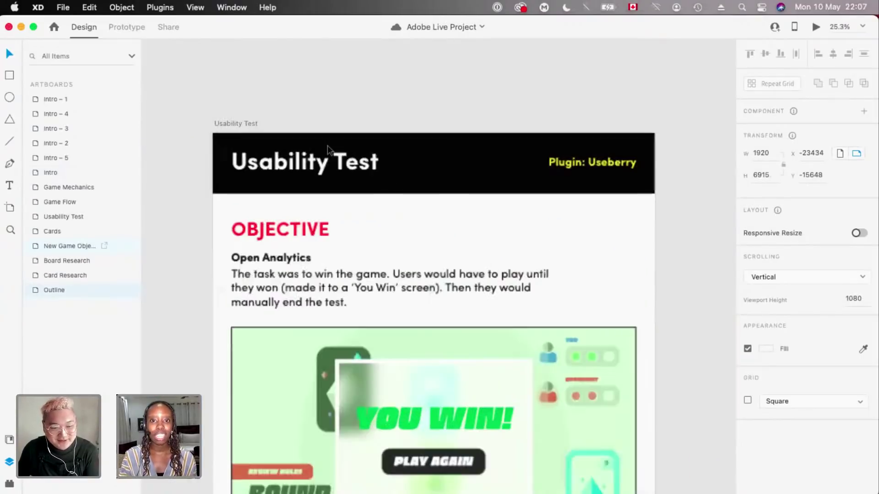
- Select the Usability Test artboard and frame its header and Objective section in close view
{"action": "left_click", "coordinate": [238, 83]}
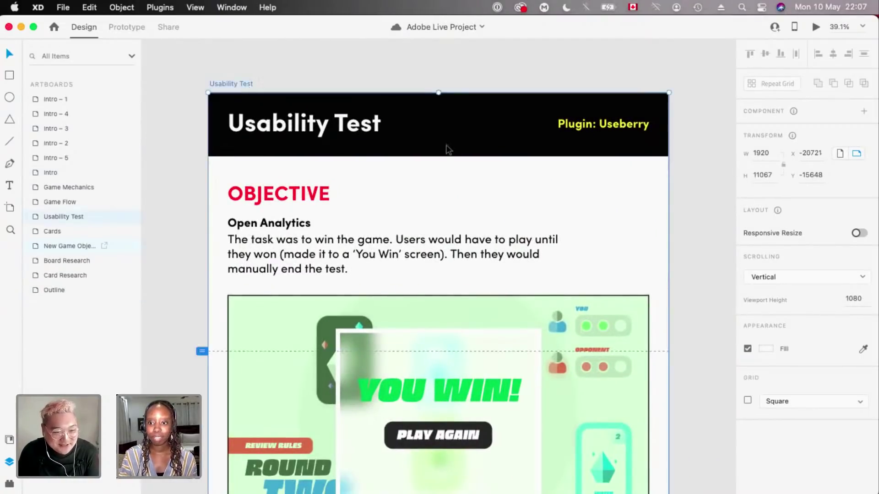
{"action": "scroll", "coordinate": [507, 96], "scroll_direction": "down", "scroll_amount": 2}
{"action": "scroll", "coordinate": [507, 97], "scroll_direction": "up", "scroll_amount": 1}
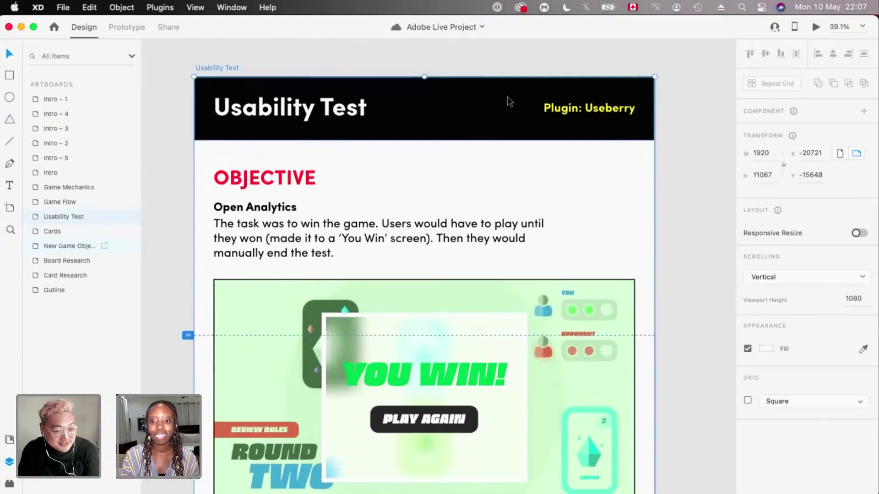
{"action": "scroll", "coordinate": [507, 96], "scroll_direction": "left", "scroll_amount": 2}
{"action": "scroll", "coordinate": [507, 96], "scroll_direction": "up", "scroll_amount": 1}
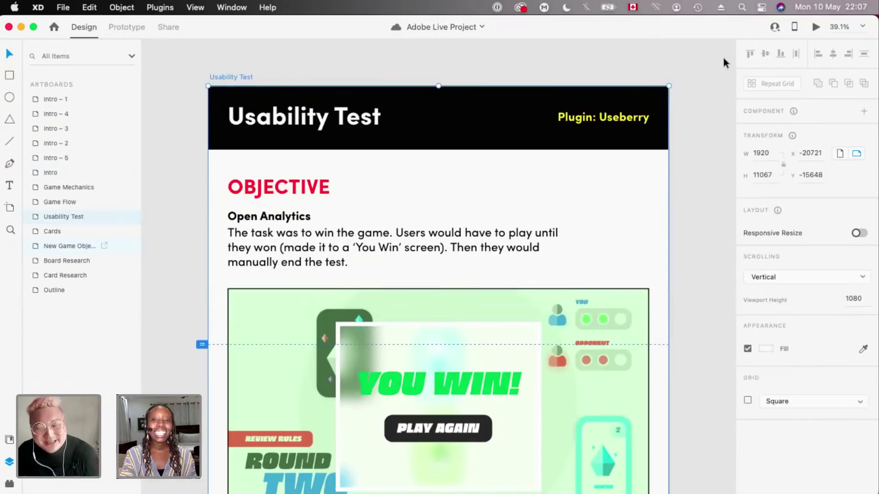
{"action": "scroll", "coordinate": [723, 57], "scroll_direction": "down", "scroll_amount": 1}
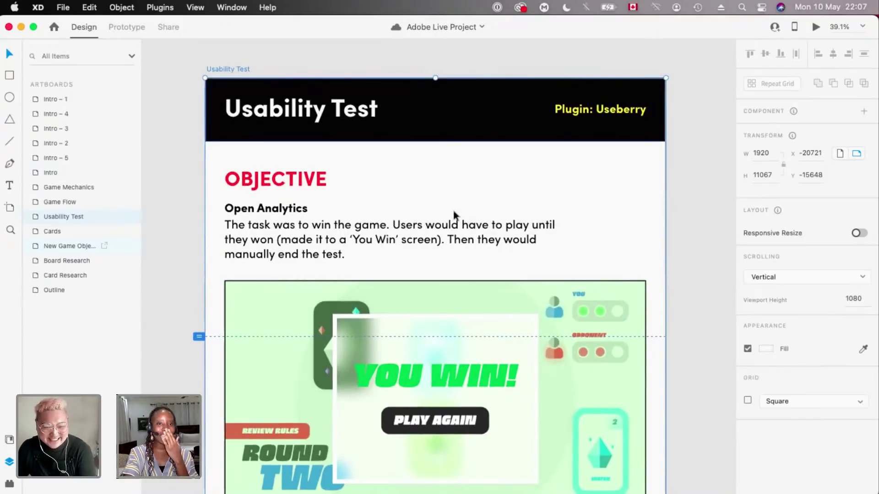
{"action": "scroll", "coordinate": [454, 212], "scroll_direction": "up", "scroll_amount": 1}
{"action": "scroll", "coordinate": [453, 214], "scroll_direction": "up", "scroll_amount": 2}
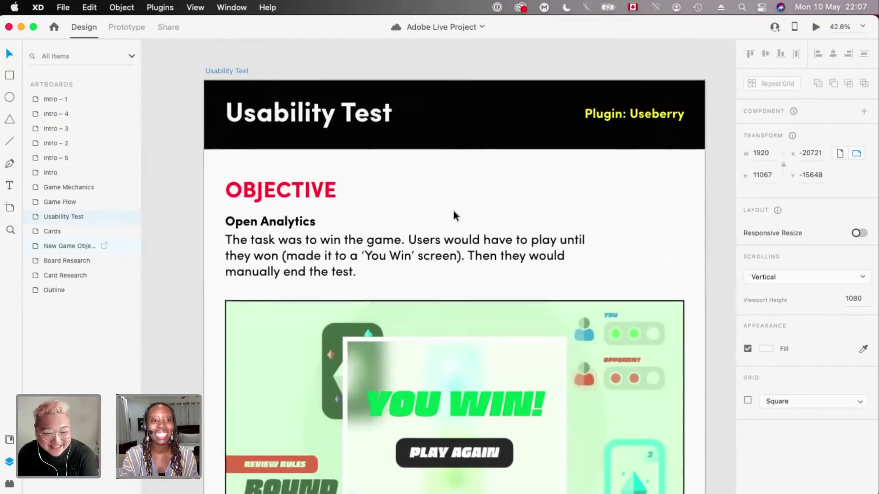
{"action": "scroll", "coordinate": [475, 58], "scroll_direction": "up", "scroll_amount": 1}
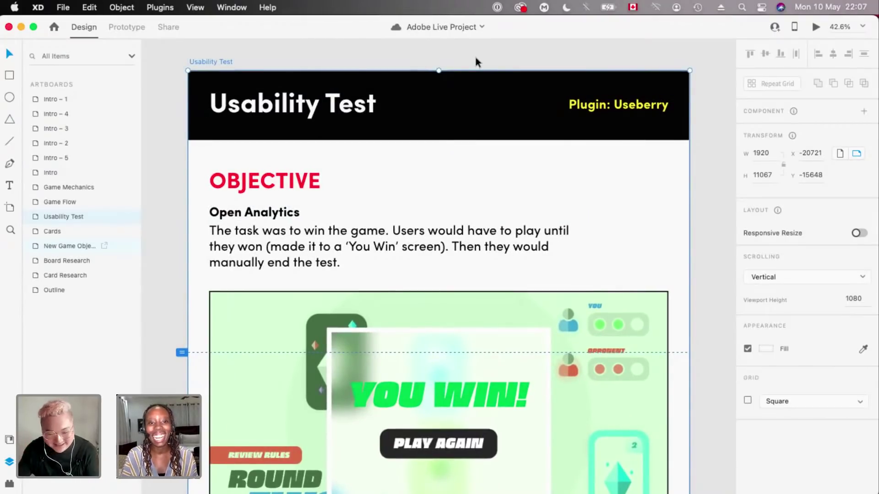
- Deselect the artboard and read the Open Analytics task description in its Objective section
{"action": "left_click", "coordinate": [175, 188]}
{"action": "scroll", "coordinate": [251, 181], "scroll_direction": "up", "scroll_amount": 1}
{"action": "scroll", "coordinate": [254, 193], "scroll_direction": "down", "scroll_amount": 2}
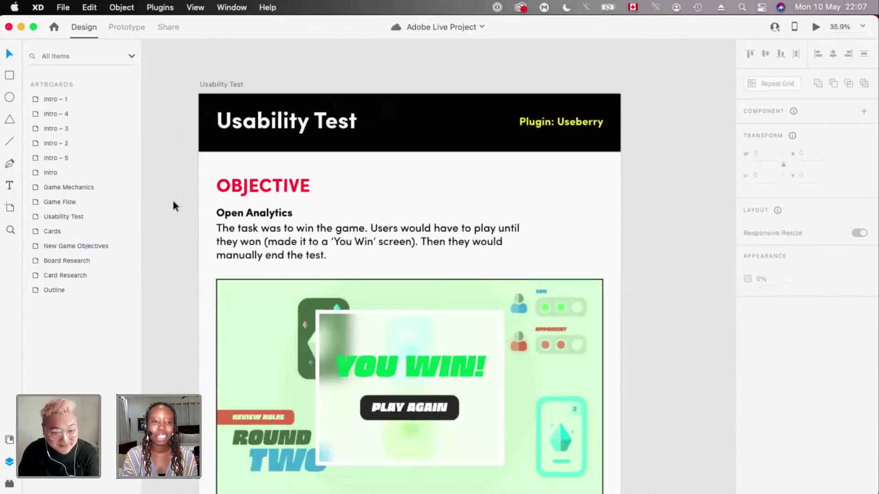
{"action": "scroll", "coordinate": [263, 173], "scroll_direction": "up", "scroll_amount": 2}
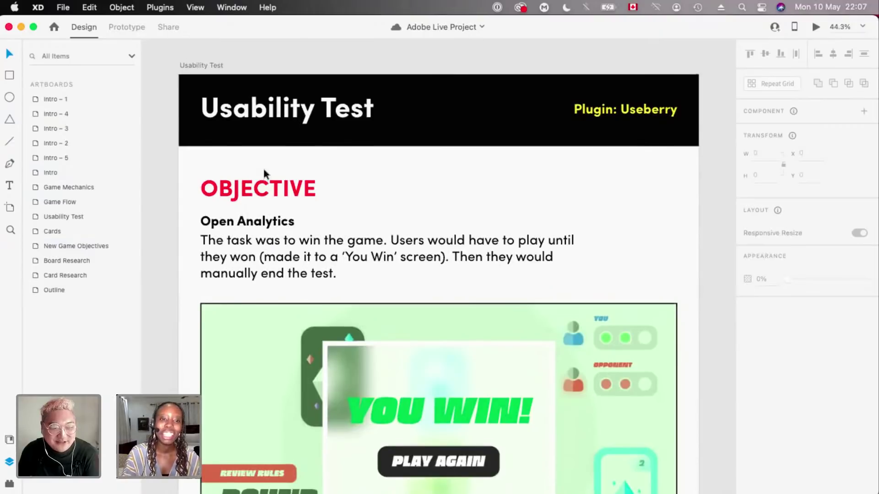
{"action": "scroll", "coordinate": [215, 174], "scroll_direction": "down", "scroll_amount": 2}
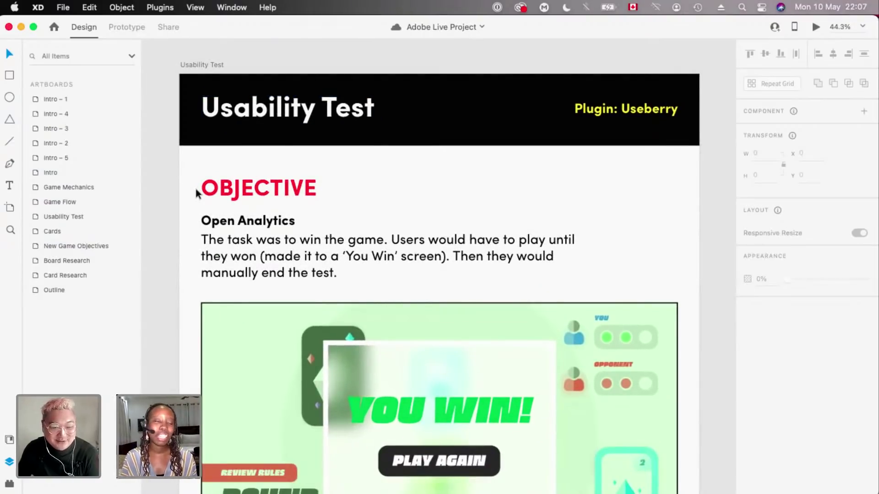
{"action": "scroll", "coordinate": [196, 189], "scroll_direction": "down", "scroll_amount": 1}
{"action": "scroll", "coordinate": [196, 188], "scroll_direction": "up", "scroll_amount": 2}
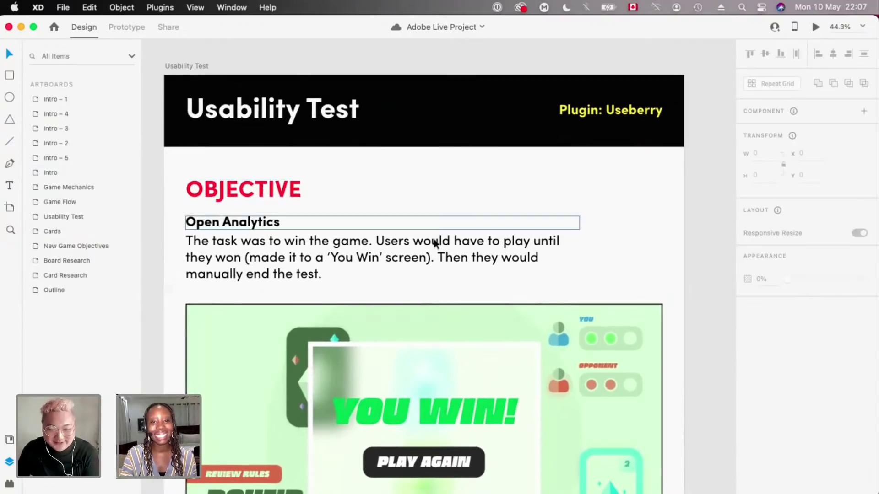
{"action": "scroll", "coordinate": [434, 243], "scroll_direction": "down", "scroll_amount": 3}
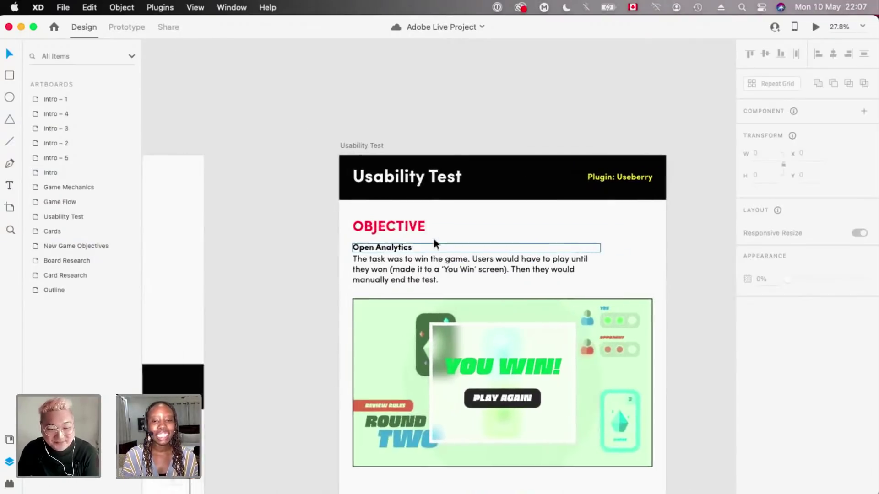
{"action": "scroll", "coordinate": [434, 241], "scroll_direction": "up", "scroll_amount": 3}
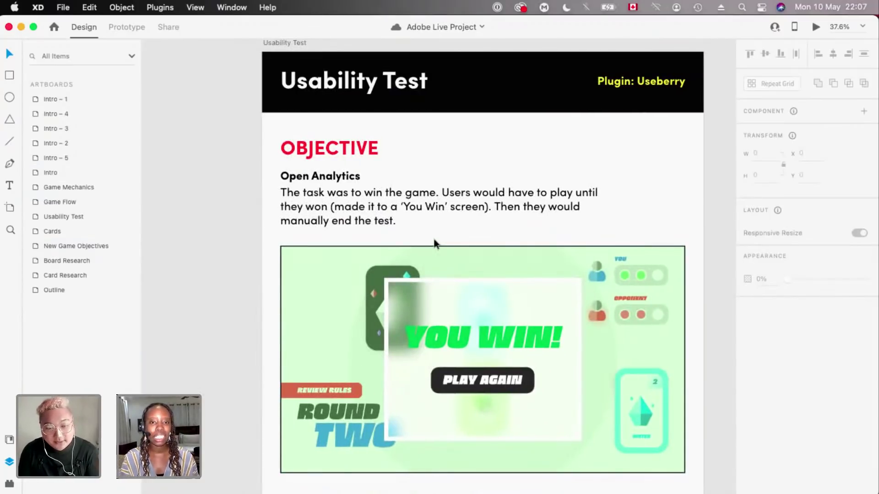
- Examine the You Win game screenshot beneath the Open Analytics task description on the Usability Test artboard
{"action": "scroll", "coordinate": [434, 243], "scroll_direction": "up", "scroll_amount": 2}
{"action": "scroll", "coordinate": [433, 243], "scroll_direction": "right", "scroll_amount": 2}
{"action": "scroll", "coordinate": [435, 243], "scroll_direction": "up", "scroll_amount": 1}
{"action": "scroll", "coordinate": [435, 243], "scroll_direction": "right", "scroll_amount": 1}
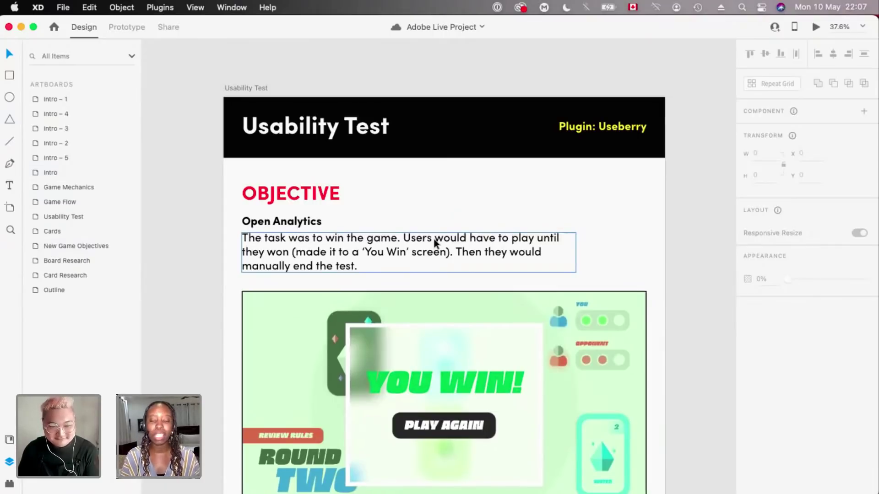
{"action": "scroll", "coordinate": [434, 243], "scroll_direction": "down", "scroll_amount": 3}
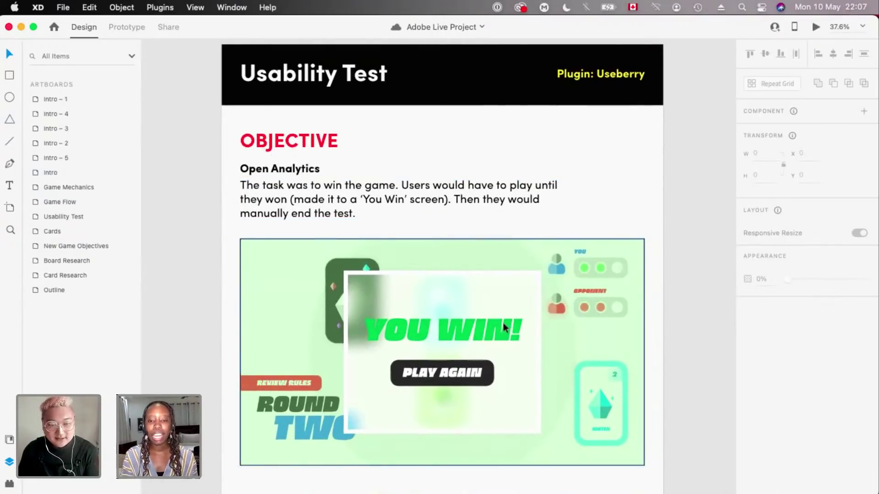
{"action": "scroll", "coordinate": [503, 375], "scroll_direction": "up", "scroll_amount": 2}
{"action": "scroll", "coordinate": [503, 375], "scroll_direction": "right", "scroll_amount": 1}
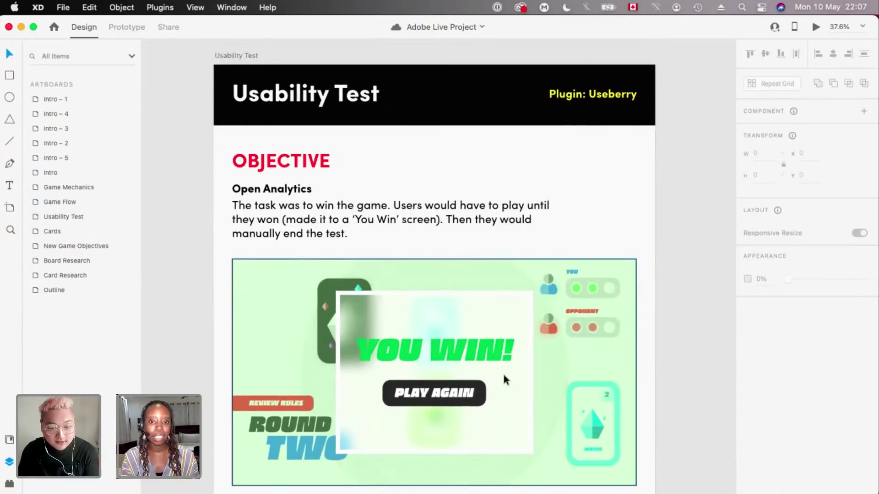
{"action": "scroll", "coordinate": [503, 375], "scroll_direction": "down", "scroll_amount": 1}
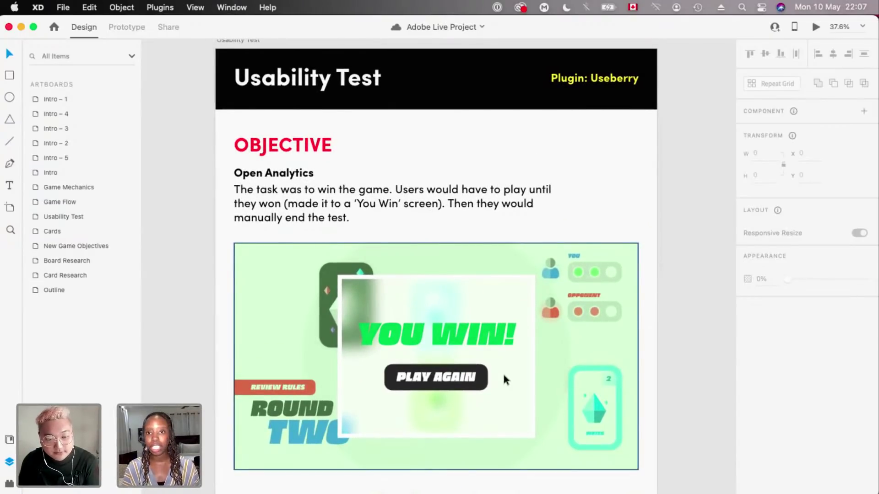
{"action": "scroll", "coordinate": [565, 138], "scroll_direction": "up", "scroll_amount": 2}
{"action": "scroll", "coordinate": [565, 137], "scroll_direction": "left", "scroll_amount": 1}
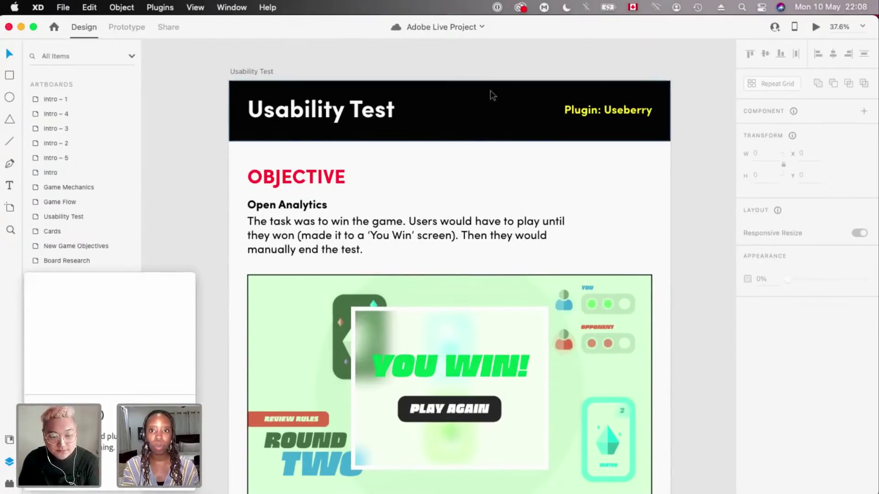
- Select the "Plugin: Useberry" label in the header and show the Useberry plugin's commands among the installed plugins
{"action": "left_click", "coordinate": [631, 118]}
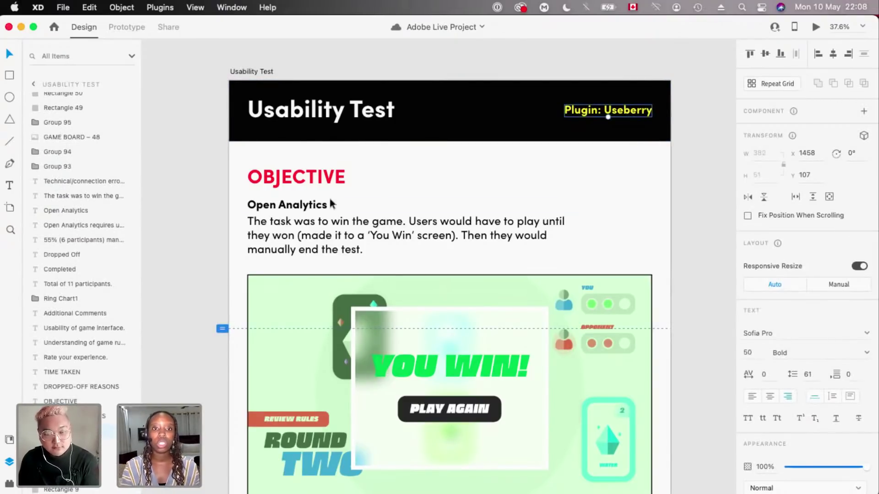
{"action": "left_click", "coordinate": [9, 484]}
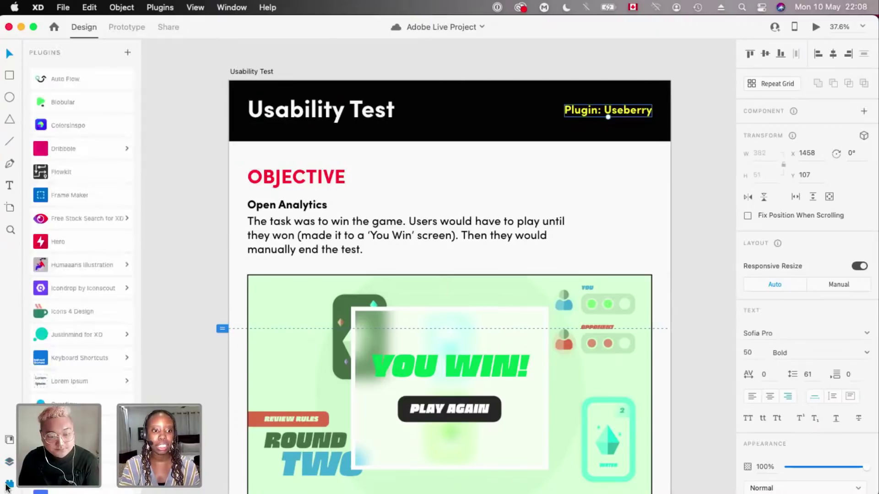
{"action": "scroll", "coordinate": [61, 454], "scroll_direction": "down", "scroll_amount": 5}
{"action": "scroll", "coordinate": [64, 389], "scroll_direction": "up", "scroll_amount": 1}
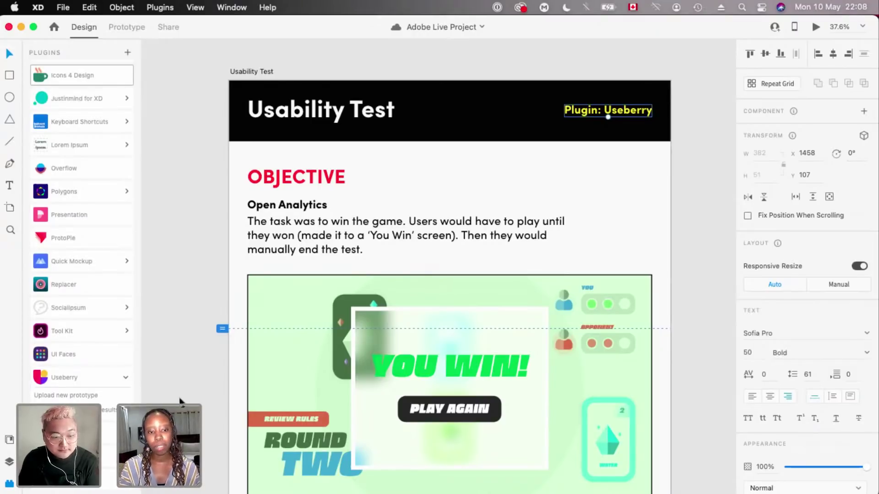
- Switch to Safari to examine the Open Analytics task setup of the Elemental Duel Test in Useberry, and return to XD
{"action": "key", "text": "super+Tab"}
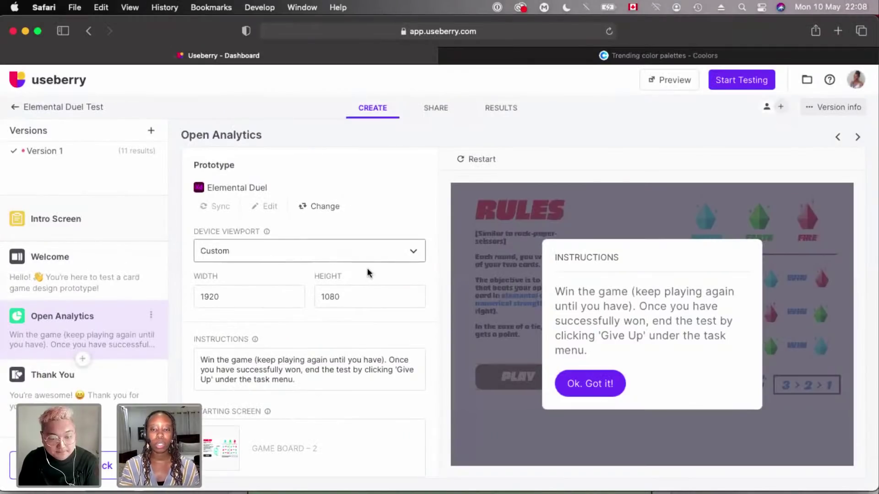
{"action": "left_click", "coordinate": [416, 384]}
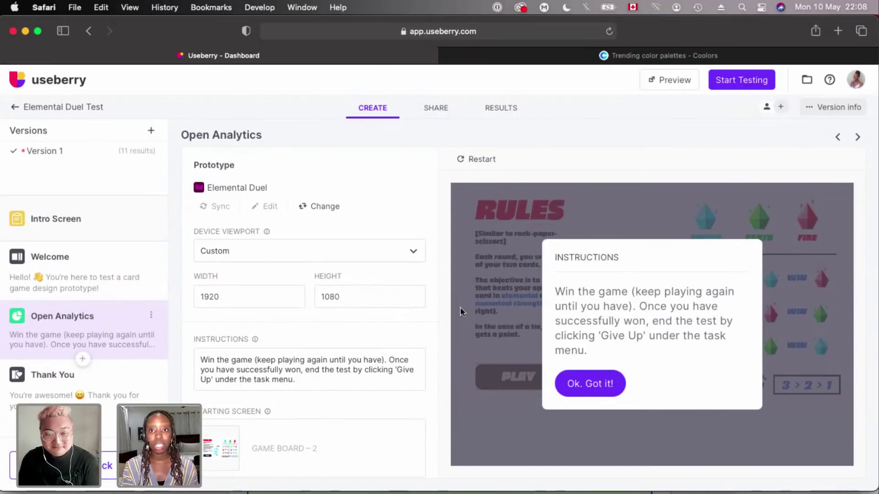
{"action": "key", "text": "super+Tab"}
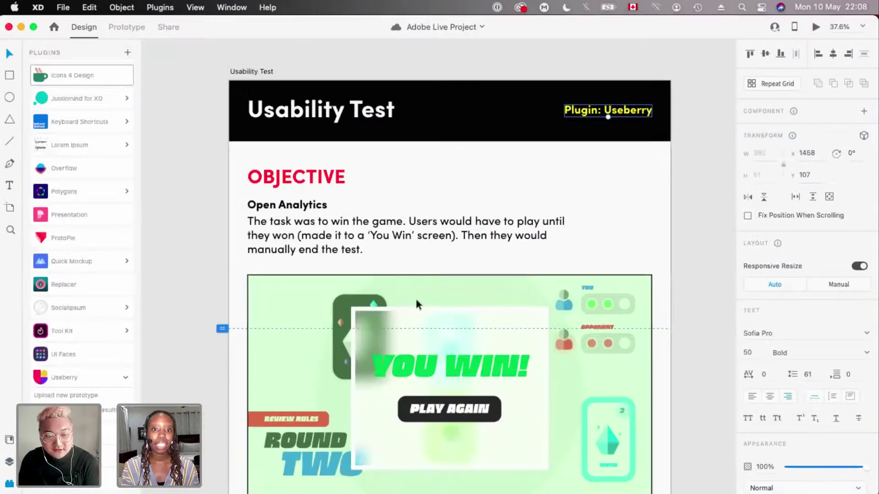
- Clear the selection of the plugin label and look over the Usability Test header and Objective section
{"action": "scroll", "coordinate": [416, 300], "scroll_direction": "down", "scroll_amount": 1}
{"action": "scroll", "coordinate": [709, 122], "scroll_direction": "down", "scroll_amount": 1}
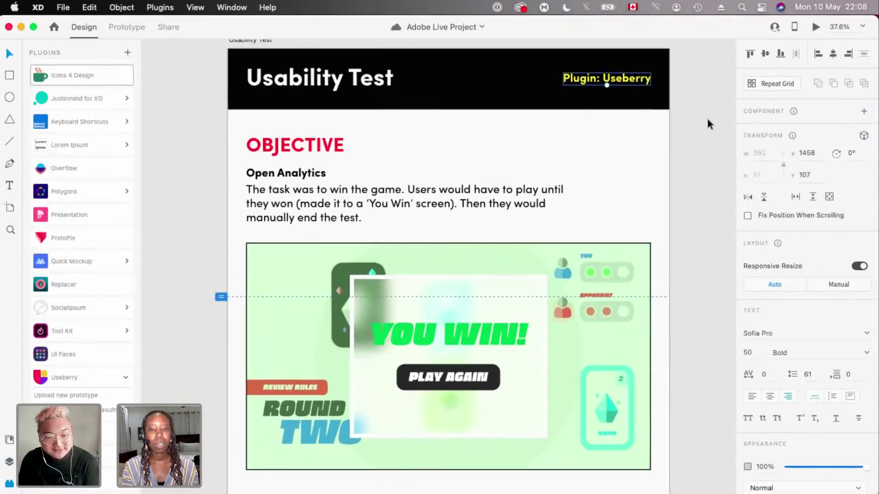
{"action": "scroll", "coordinate": [708, 121], "scroll_direction": "up", "scroll_amount": 2}
{"action": "scroll", "coordinate": [708, 124], "scroll_direction": "down", "scroll_amount": 1}
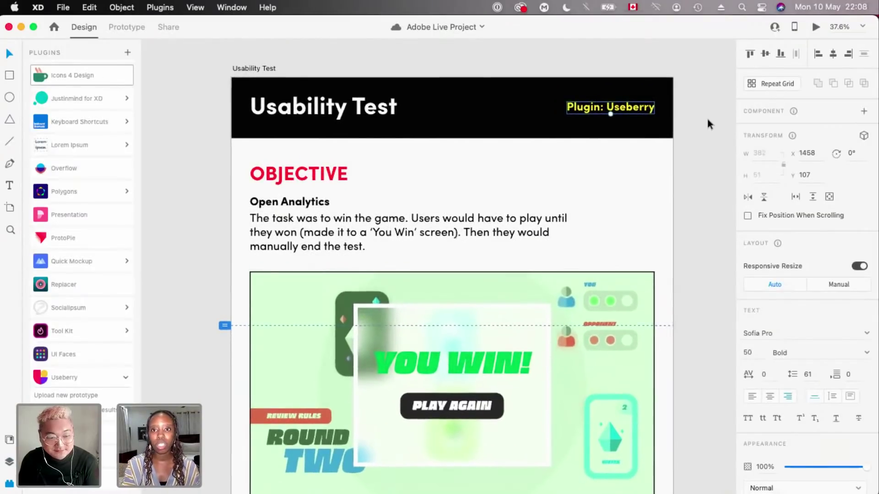
{"action": "left_click", "coordinate": [708, 124]}
{"action": "scroll", "coordinate": [707, 123], "scroll_direction": "down", "scroll_amount": 1}
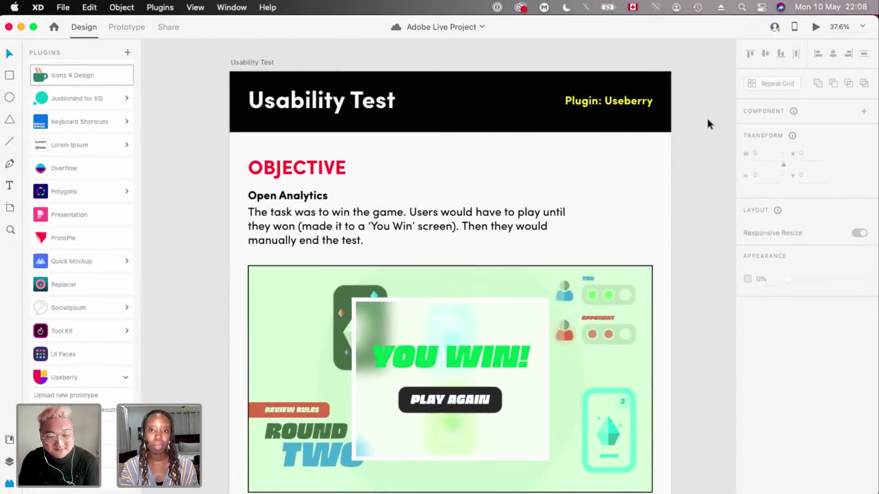
{"action": "scroll", "coordinate": [707, 124], "scroll_direction": "up", "scroll_amount": 2}
{"action": "scroll", "coordinate": [708, 124], "scroll_direction": "left", "scroll_amount": 1}
{"action": "scroll", "coordinate": [708, 123], "scroll_direction": "down", "scroll_amount": 2}
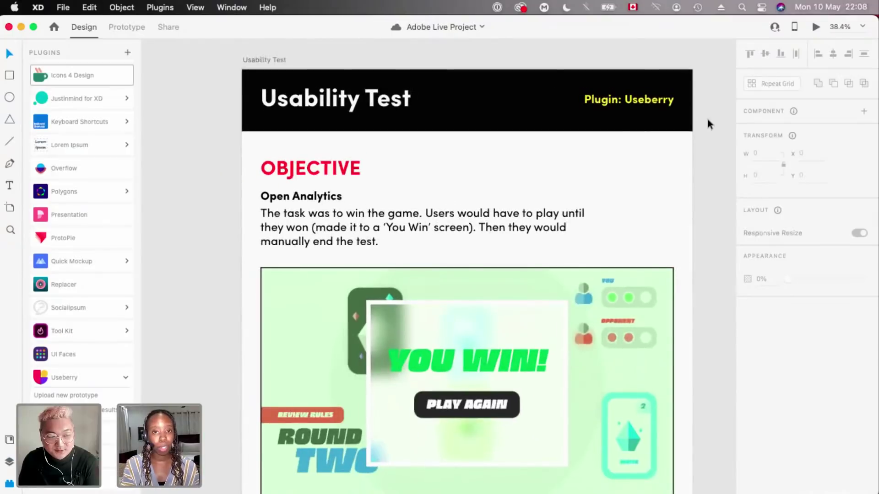
- Examine the You Win screenshot together with the start of the Completion Rates section below it
{"action": "scroll", "coordinate": [708, 123], "scroll_direction": "down", "scroll_amount": 1}
{"action": "scroll", "coordinate": [587, 206], "scroll_direction": "down", "scroll_amount": 5}
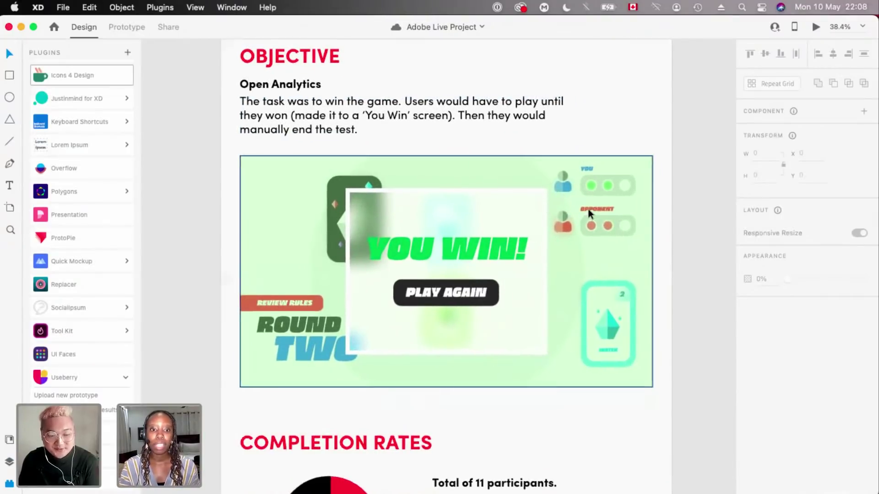
{"action": "scroll", "coordinate": [588, 211], "scroll_direction": "up", "scroll_amount": 1}
{"action": "scroll", "coordinate": [582, 216], "scroll_direction": "down", "scroll_amount": 1}
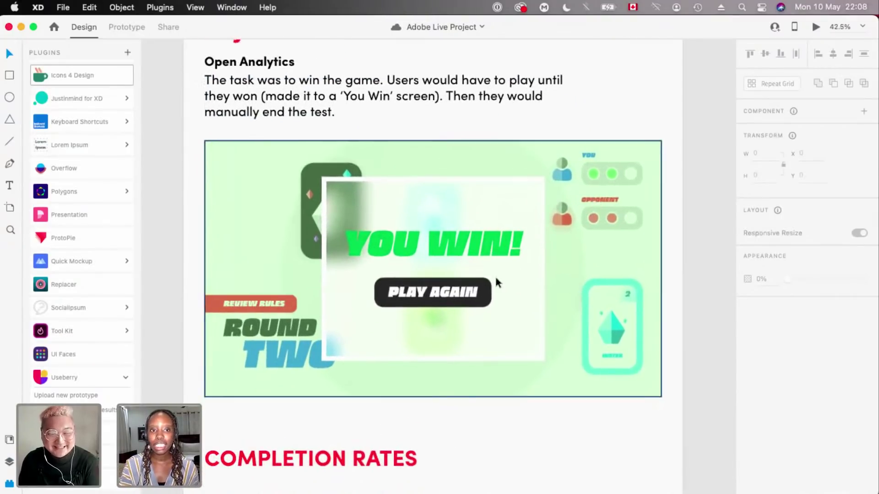
{"action": "scroll", "coordinate": [495, 278], "scroll_direction": "down", "scroll_amount": 2}
{"action": "scroll", "coordinate": [467, 243], "scroll_direction": "down", "scroll_amount": 5}
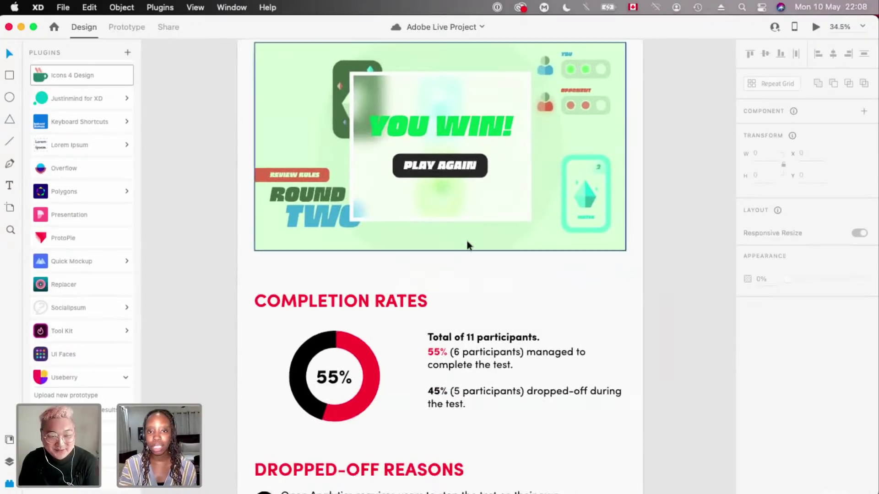
{"action": "scroll", "coordinate": [466, 238], "scroll_direction": "up", "scroll_amount": 3}
{"action": "scroll", "coordinate": [467, 241], "scroll_direction": "up", "scroll_amount": 3}
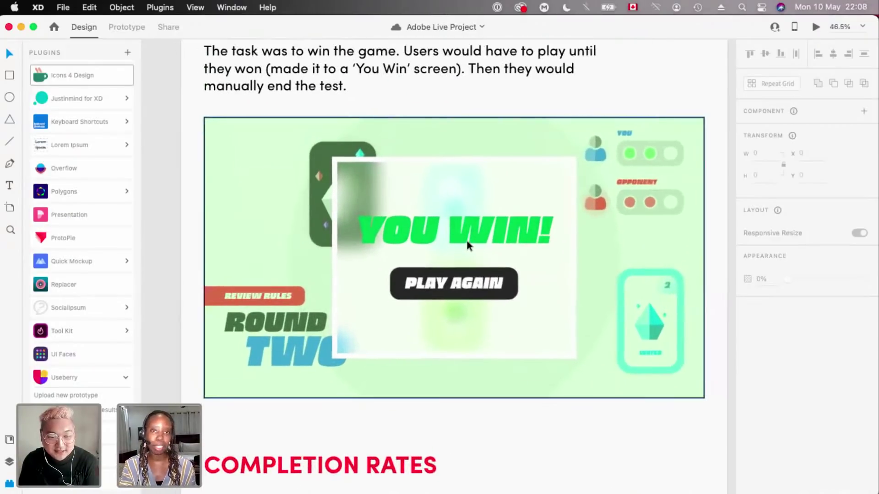
{"action": "scroll", "coordinate": [467, 241], "scroll_direction": "down", "scroll_amount": 3}
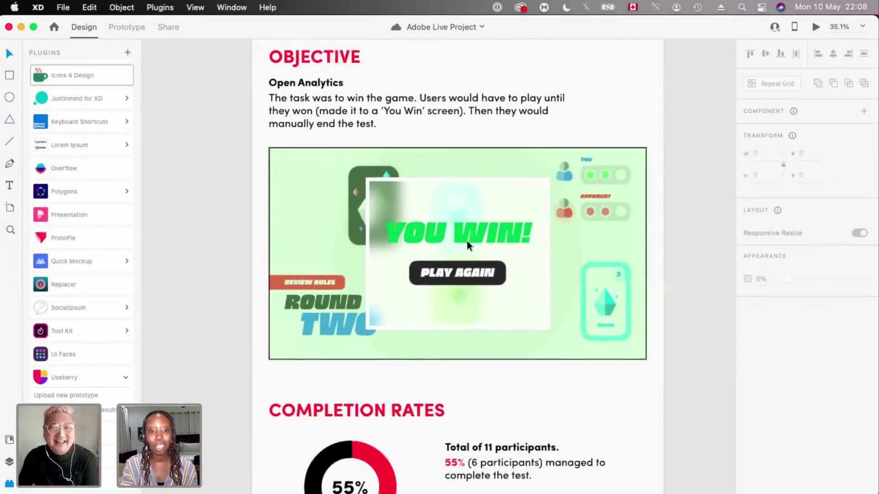
- Bring the Completion Rates chart and participant breakdown into close view on the Usability Test artboard
{"action": "scroll", "coordinate": [467, 241], "scroll_direction": "down", "scroll_amount": 2}
{"action": "scroll", "coordinate": [467, 240], "scroll_direction": "down", "scroll_amount": 2}
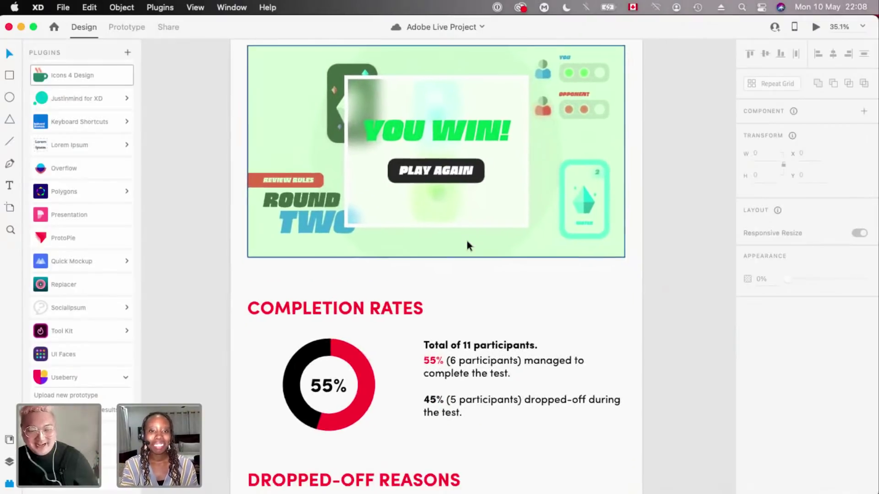
{"action": "scroll", "coordinate": [470, 245], "scroll_direction": "down", "scroll_amount": 1}
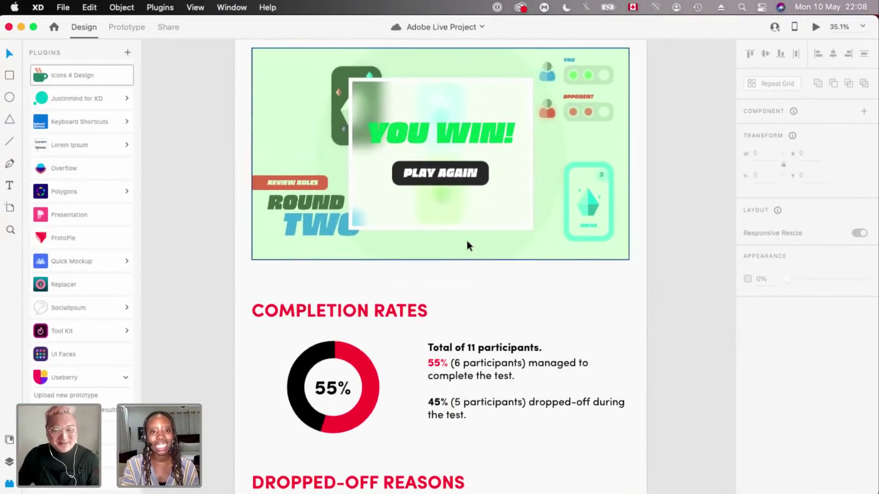
{"action": "scroll", "coordinate": [469, 246], "scroll_direction": "down", "scroll_amount": 1}
{"action": "scroll", "coordinate": [469, 246], "scroll_direction": "up", "scroll_amount": 3}
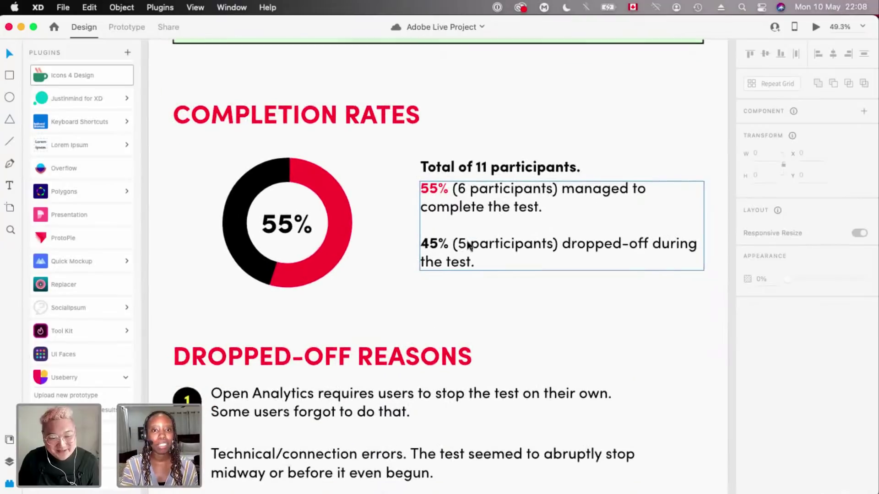
- Read the participant total and the completed and dropped-off shares beside the Completion Rates chart
{"action": "scroll", "coordinate": [470, 246], "scroll_direction": "down", "scroll_amount": 3}
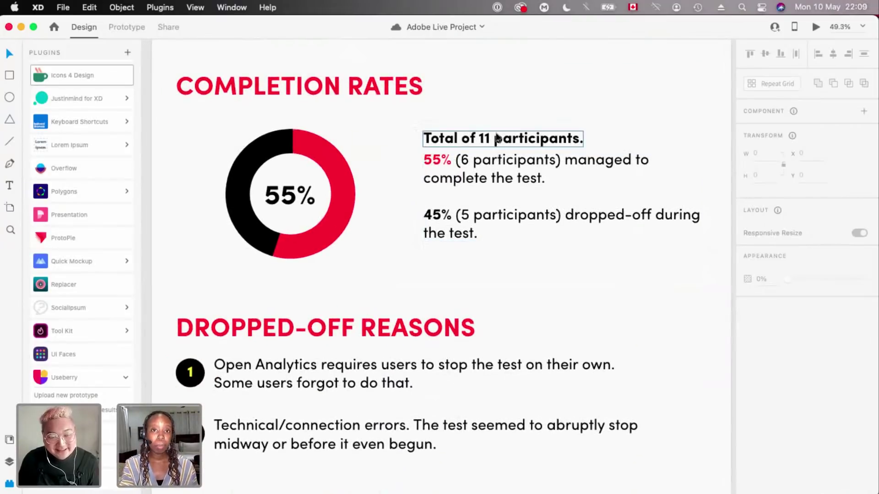
{"action": "scroll", "coordinate": [532, 206], "scroll_direction": "down", "scroll_amount": 1}
{"action": "scroll", "coordinate": [532, 206], "scroll_direction": "up", "scroll_amount": 2}
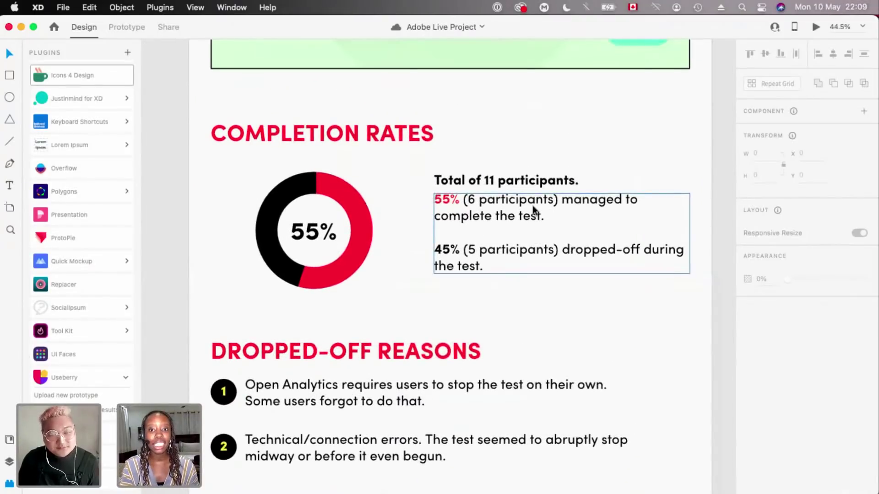
{"action": "scroll", "coordinate": [532, 206], "scroll_direction": "up", "scroll_amount": 2}
{"action": "scroll", "coordinate": [533, 205], "scroll_direction": "down", "scroll_amount": 2}
{"action": "scroll", "coordinate": [526, 220], "scroll_direction": "up", "scroll_amount": 1}
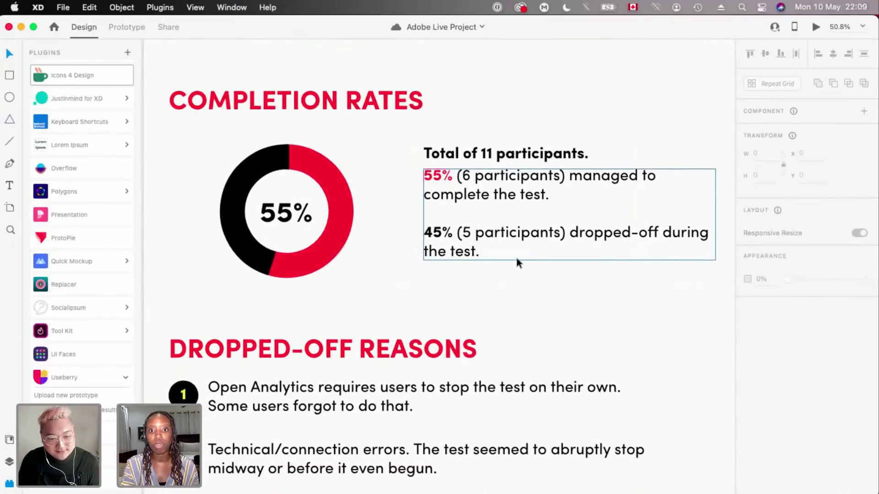
{"action": "scroll", "coordinate": [552, 264], "scroll_direction": "down", "scroll_amount": 2}
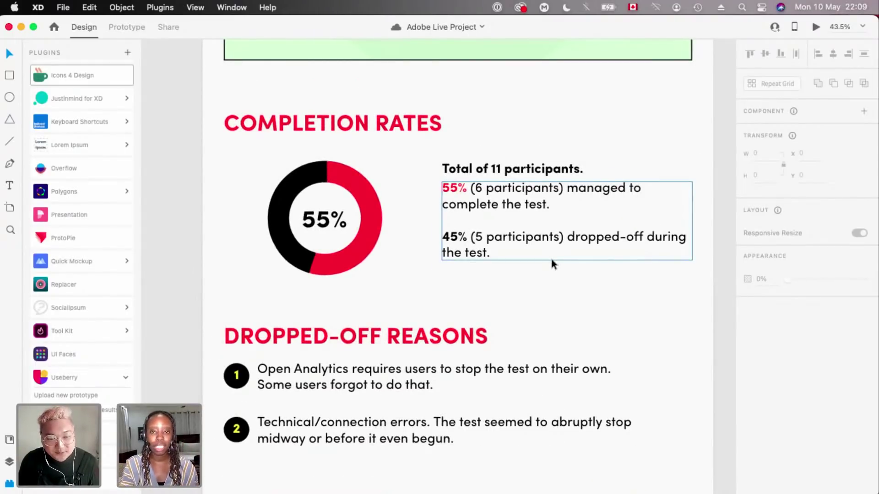
- Examine the two Dropped-off Reasons and the Time Taken bar chart on the Usability Test artboard
{"action": "scroll", "coordinate": [384, 295], "scroll_direction": "down", "scroll_amount": 3}
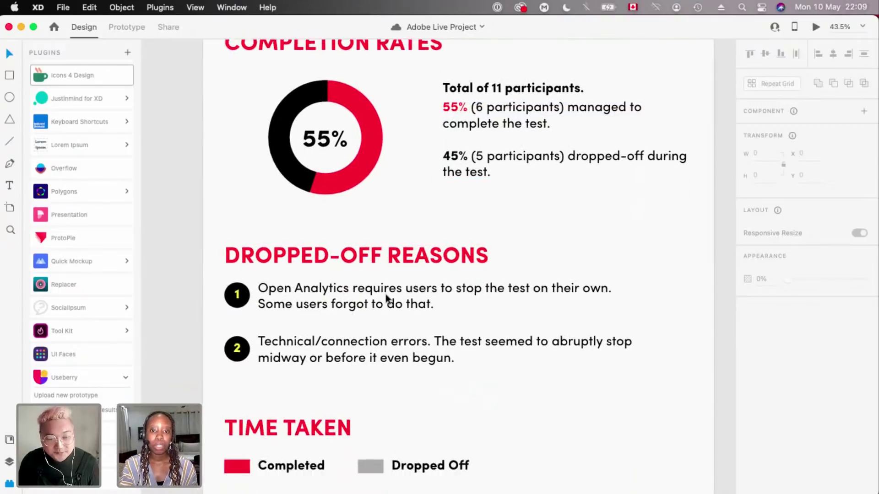
{"action": "scroll", "coordinate": [386, 297], "scroll_direction": "up", "scroll_amount": 2}
{"action": "scroll", "coordinate": [385, 293], "scroll_direction": "down", "scroll_amount": 2}
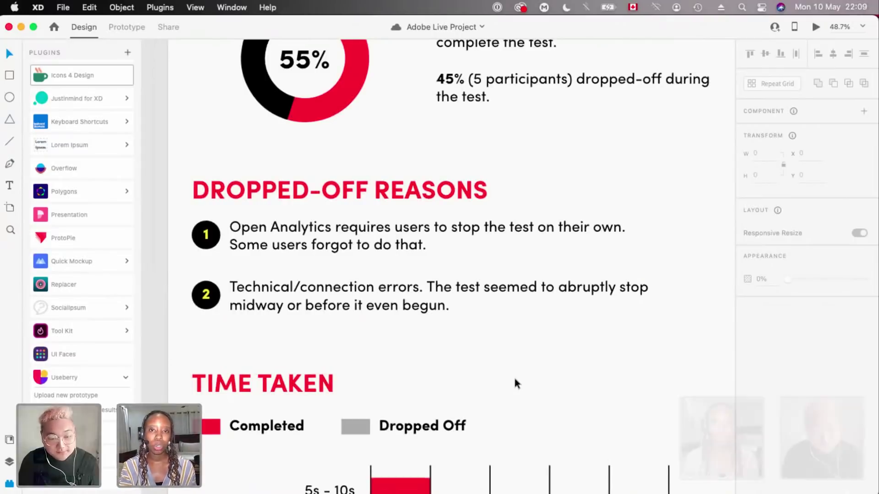
{"action": "scroll", "coordinate": [514, 380], "scroll_direction": "down", "scroll_amount": 3}
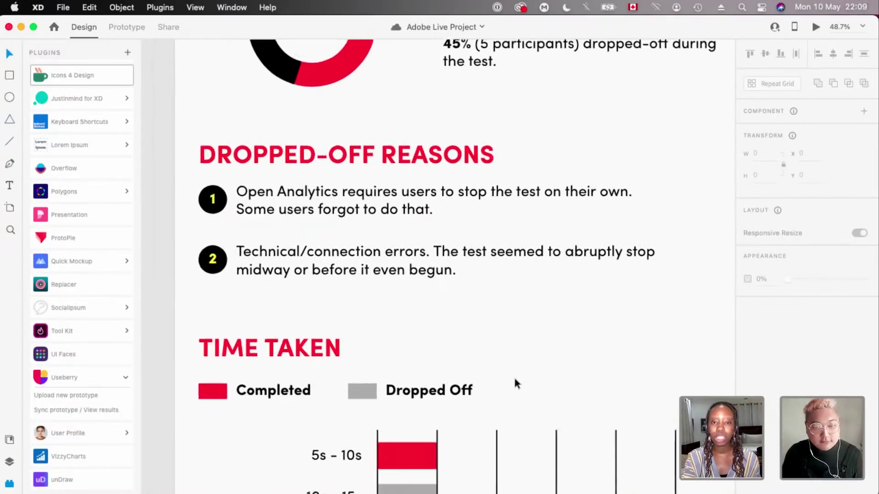
{"action": "scroll", "coordinate": [516, 383], "scroll_direction": "down", "scroll_amount": 2}
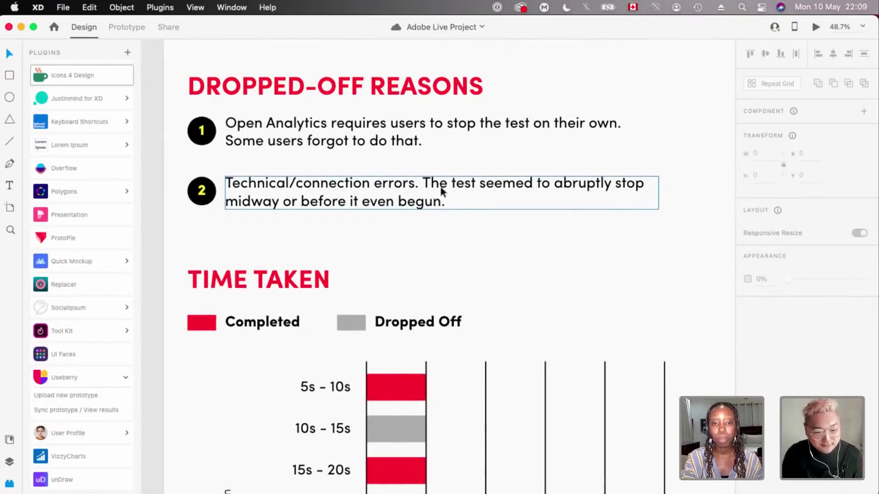
{"action": "scroll", "coordinate": [442, 191], "scroll_direction": "down", "scroll_amount": 2}
{"action": "scroll", "coordinate": [441, 186], "scroll_direction": "down", "scroll_amount": 5}
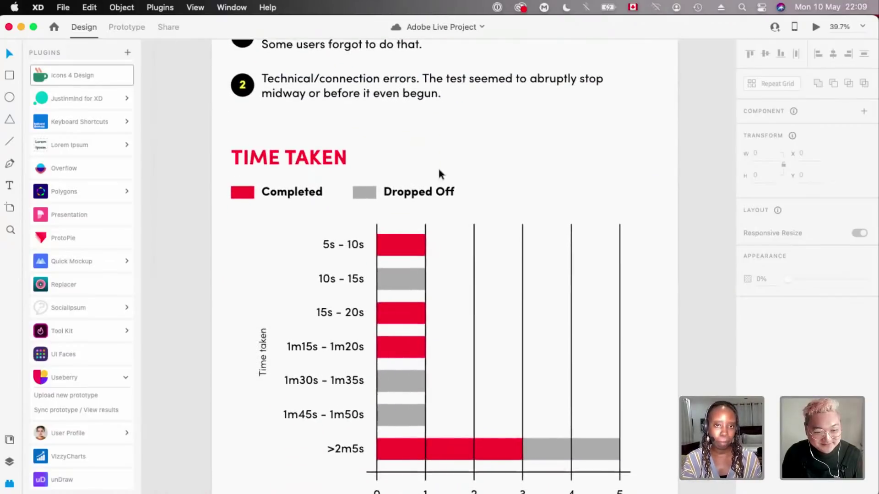
{"action": "scroll", "coordinate": [439, 174], "scroll_direction": "down", "scroll_amount": 5}
{"action": "scroll", "coordinate": [485, 338], "scroll_direction": "down", "scroll_amount": 2}
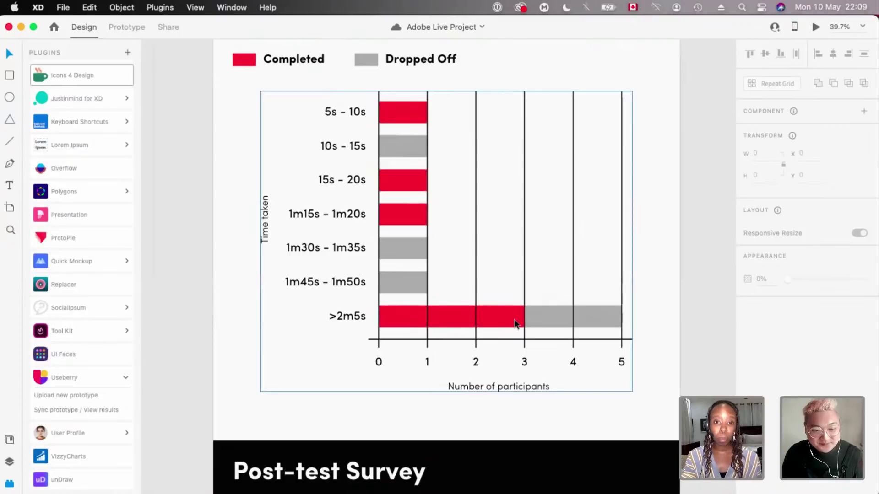
- Examine the Post-test Survey's "Rate your experience" chart, its response breakdown and the comments below it
{"action": "scroll", "coordinate": [514, 321], "scroll_direction": "down", "scroll_amount": 10}
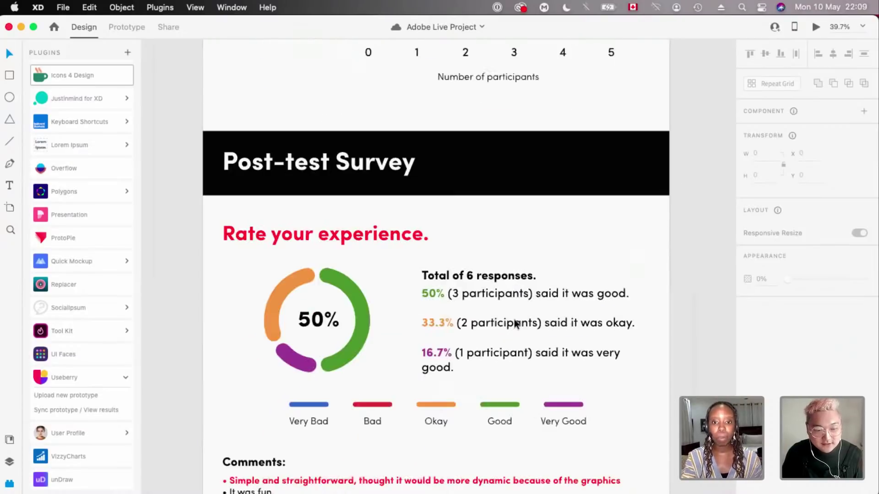
{"action": "scroll", "coordinate": [515, 322], "scroll_direction": "down", "scroll_amount": 3}
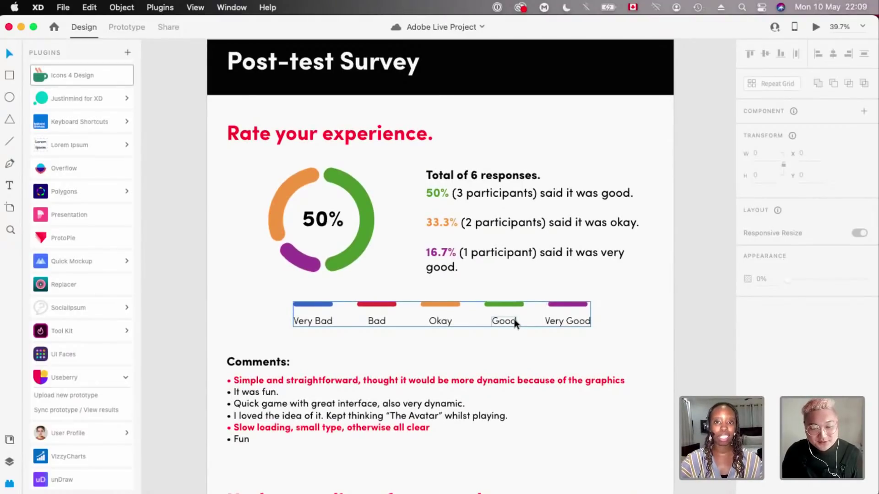
{"action": "scroll", "coordinate": [395, 169], "scroll_direction": "down", "scroll_amount": 1}
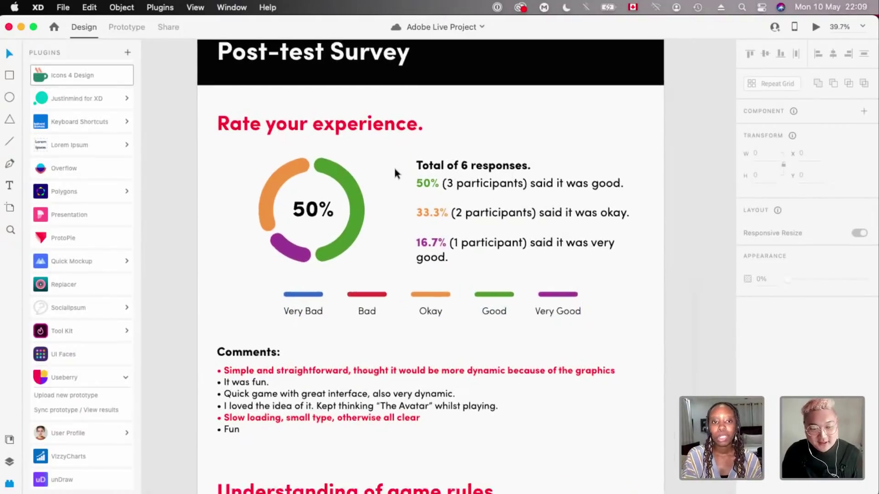
{"action": "scroll", "coordinate": [394, 170], "scroll_direction": "up", "scroll_amount": 1}
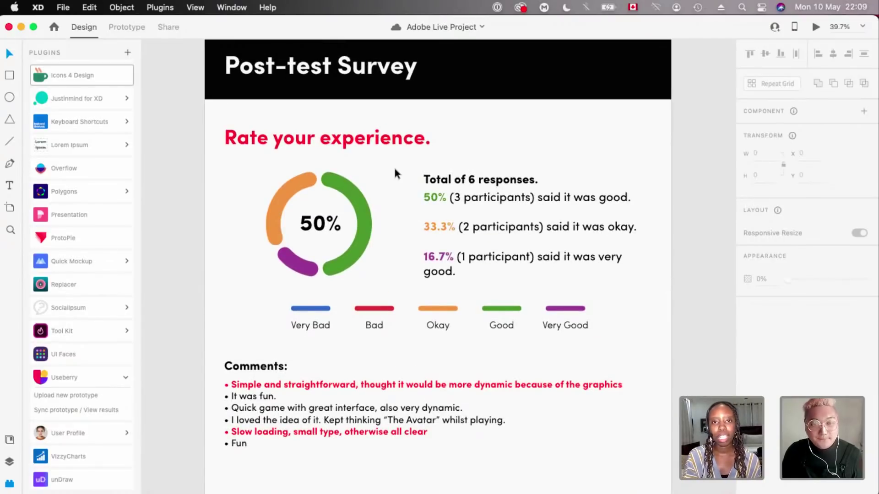
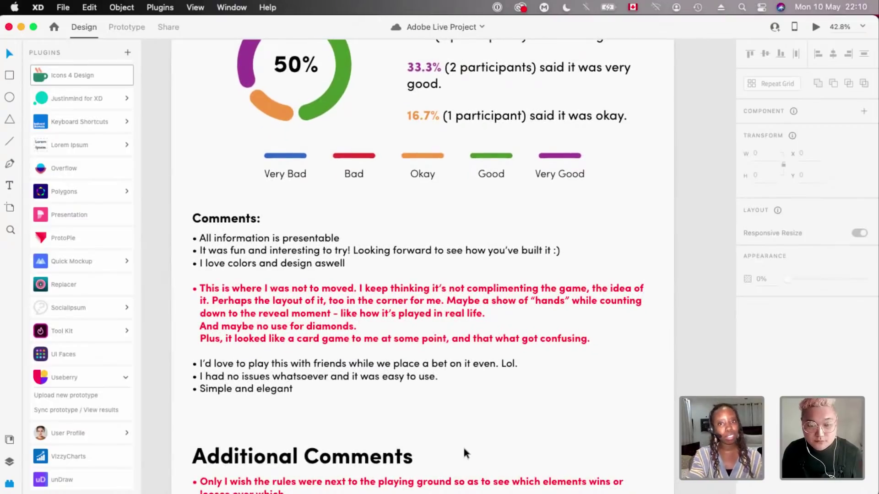
- Read the last survey comments and the Additional Comments section at the end of the Usability Test artboard
{"action": "scroll", "coordinate": [463, 451], "scroll_direction": "down", "scroll_amount": 2}
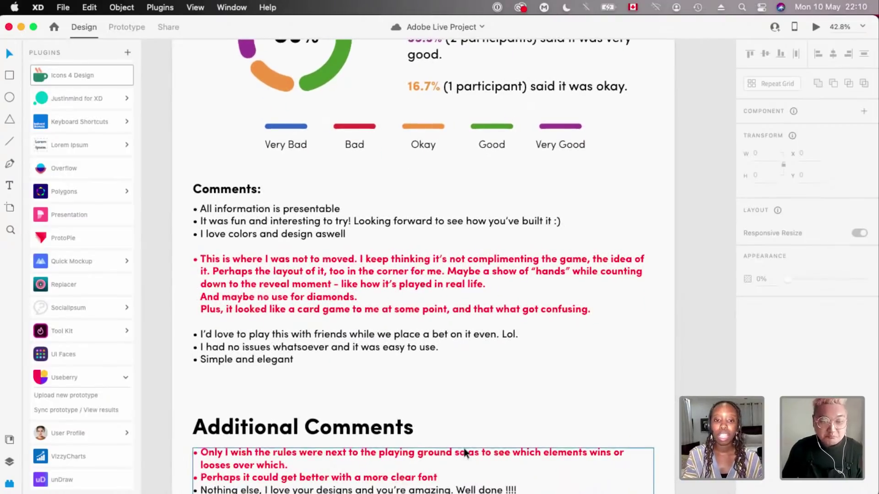
{"action": "scroll", "coordinate": [474, 302], "scroll_direction": "down", "scroll_amount": 5}
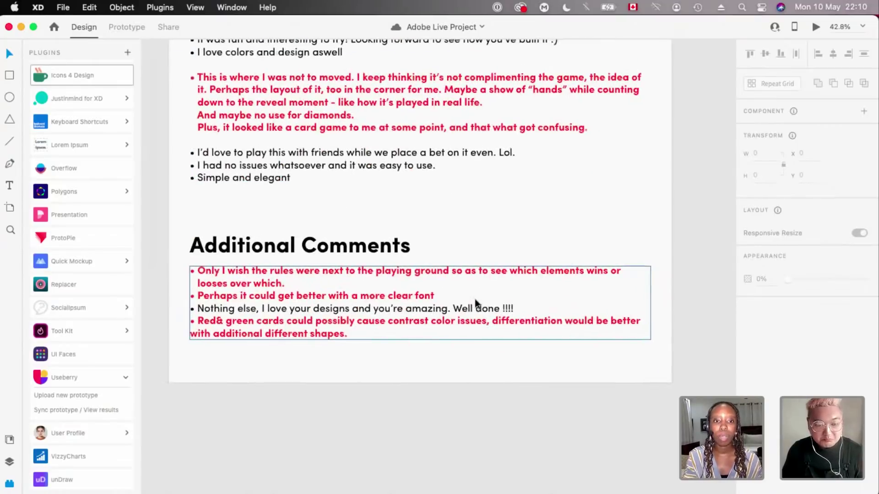
{"action": "scroll", "coordinate": [475, 302], "scroll_direction": "up", "scroll_amount": 1}
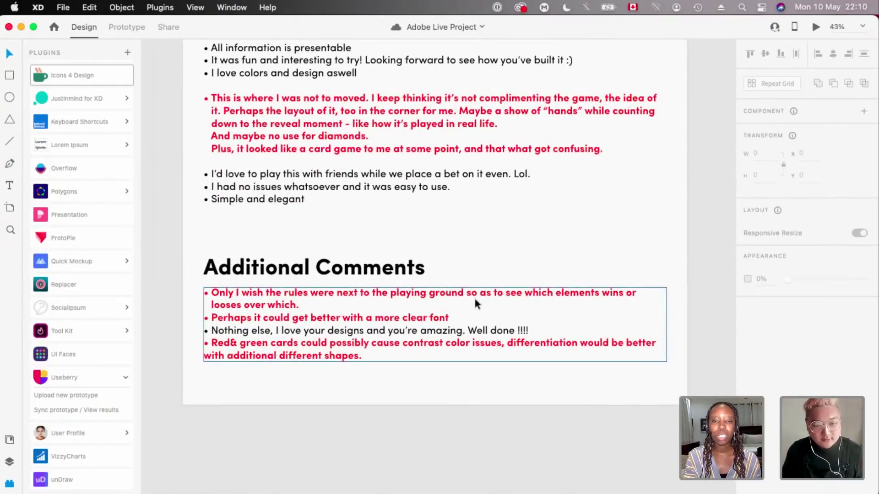
{"action": "scroll", "coordinate": [452, 405], "scroll_direction": "up", "scroll_amount": 3}
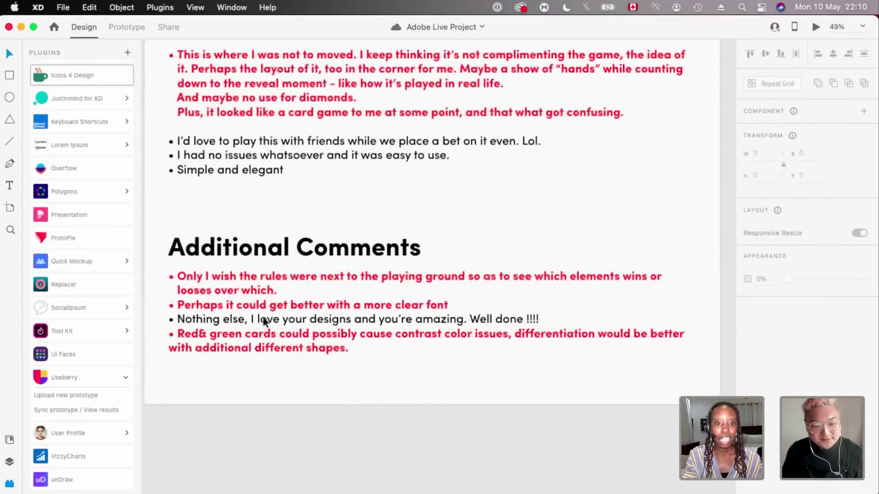
{"action": "scroll", "coordinate": [352, 334], "scroll_direction": "down", "scroll_amount": 8}
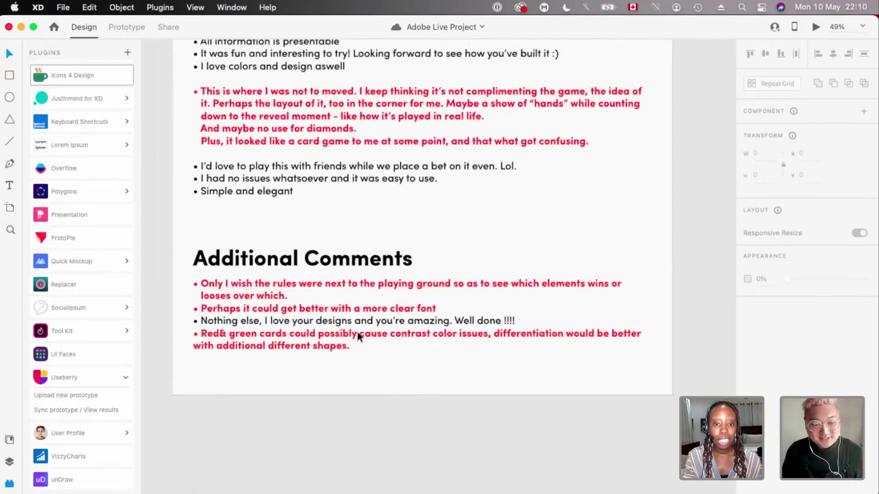
{"action": "scroll", "coordinate": [360, 329], "scroll_direction": "down", "scroll_amount": 4}
- Go from the usability results to the New Game Objectives artboard and read its "Things to remember" list
{"action": "scroll", "coordinate": [360, 329], "scroll_direction": "up", "scroll_amount": 5}
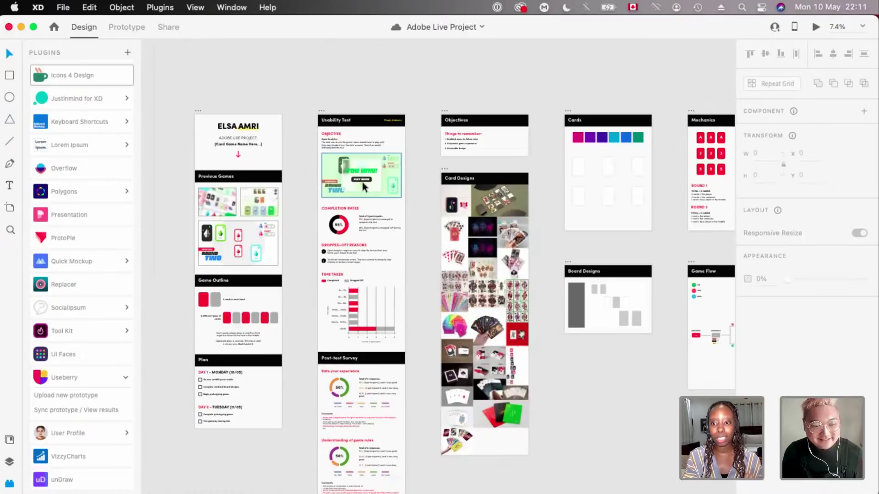
{"action": "scroll", "coordinate": [391, 167], "scroll_direction": "up", "scroll_amount": 5}
{"action": "scroll", "coordinate": [570, 187], "scroll_direction": "right", "scroll_amount": 2}
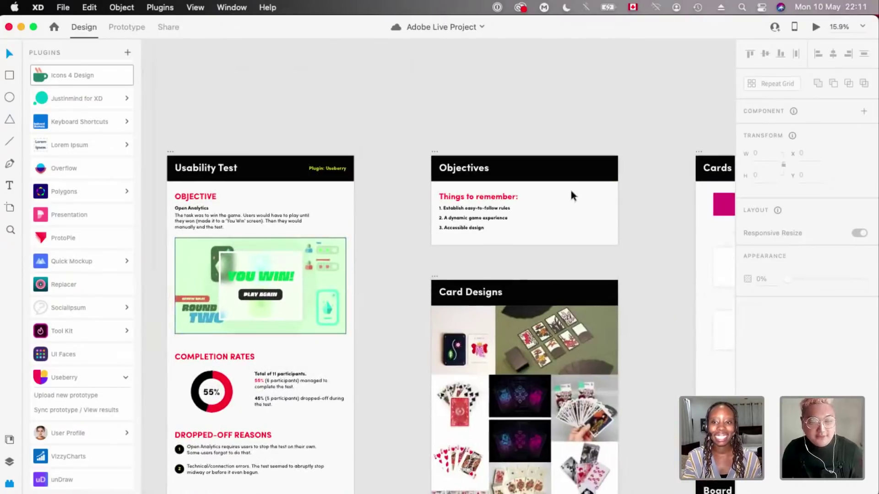
{"action": "scroll", "coordinate": [570, 188], "scroll_direction": "up", "scroll_amount": 3}
{"action": "scroll", "coordinate": [569, 188], "scroll_direction": "left", "scroll_amount": 4}
{"action": "scroll", "coordinate": [570, 187], "scroll_direction": "up", "scroll_amount": 2}
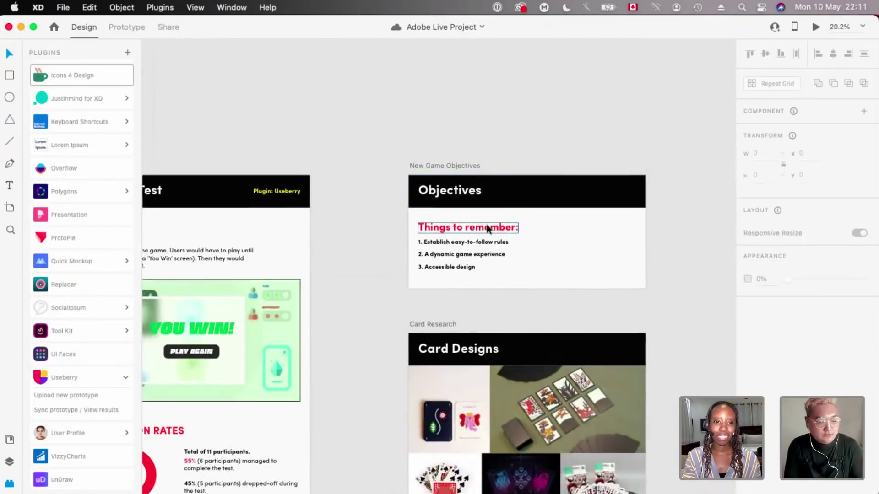
{"action": "scroll", "coordinate": [488, 227], "scroll_direction": "right", "scroll_amount": 3}
{"action": "scroll", "coordinate": [573, 238], "scroll_direction": "up", "scroll_amount": 3}
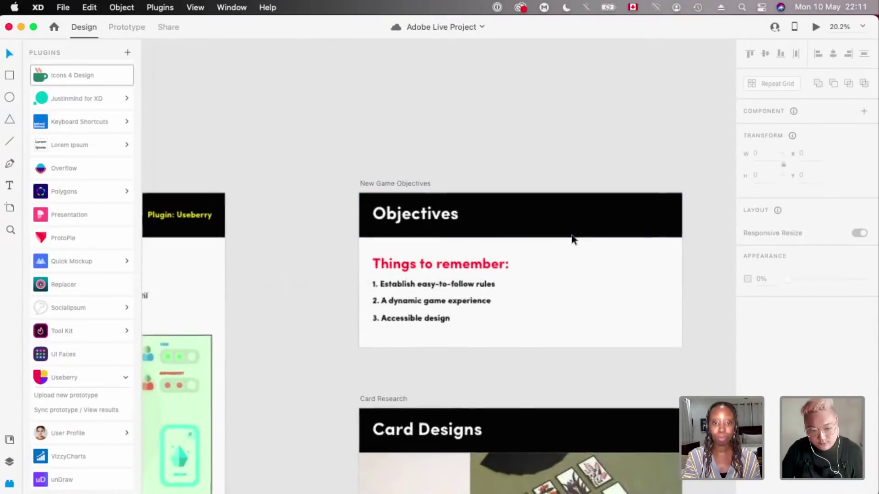
{"action": "scroll", "coordinate": [573, 239], "scroll_direction": "left", "scroll_amount": 2}
{"action": "scroll", "coordinate": [573, 239], "scroll_direction": "up", "scroll_amount": 1}
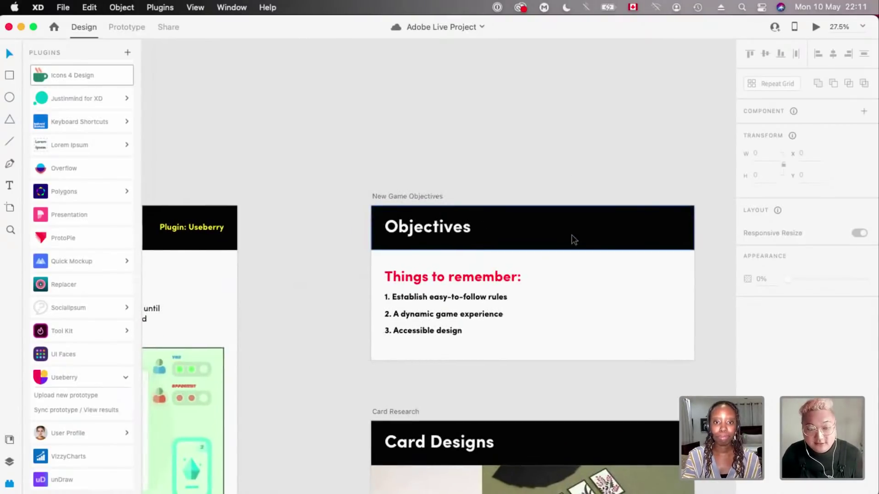
{"action": "scroll", "coordinate": [574, 239], "scroll_direction": "left", "scroll_amount": 2}
{"action": "scroll", "coordinate": [574, 239], "scroll_direction": "up", "scroll_amount": 1}
{"action": "scroll", "coordinate": [573, 239], "scroll_direction": "right", "scroll_amount": 2}
{"action": "scroll", "coordinate": [573, 240], "scroll_direction": "down", "scroll_amount": 1}
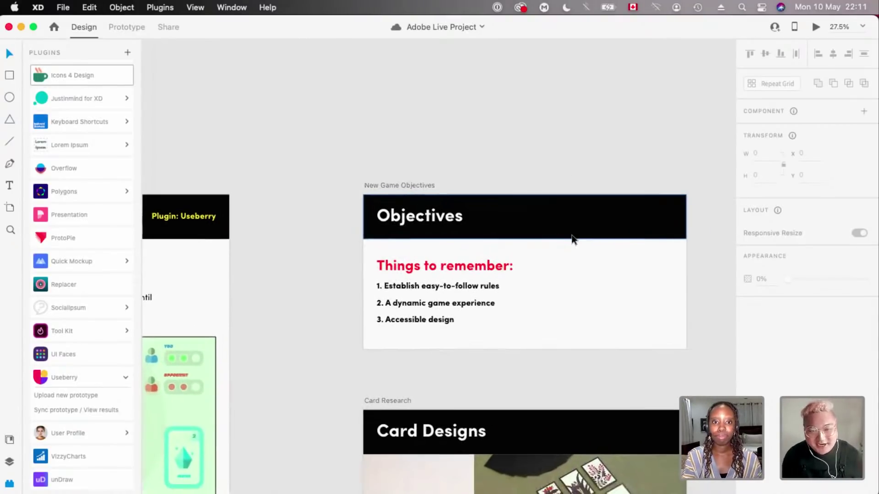
- Look over the artboards surrounding Objectives and return to a close view of the Objectives list
{"action": "scroll", "coordinate": [573, 239], "scroll_direction": "down", "scroll_amount": 5}
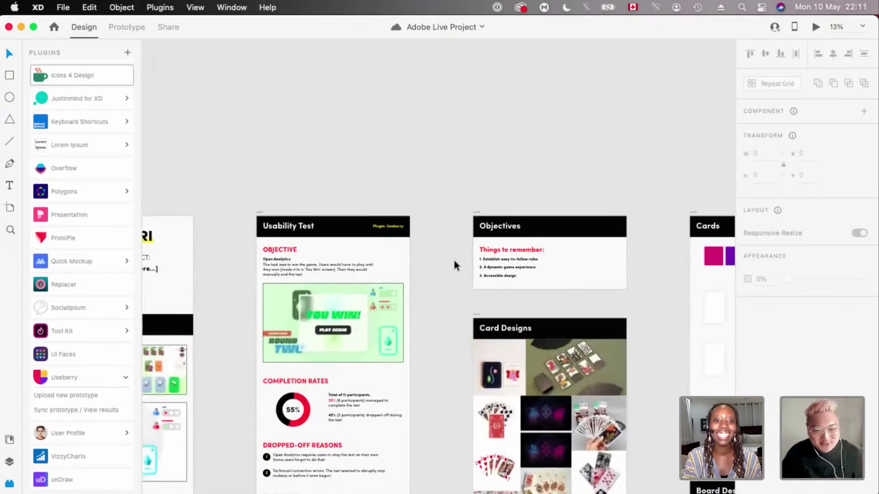
{"action": "scroll", "coordinate": [454, 260], "scroll_direction": "down", "scroll_amount": 3}
{"action": "scroll", "coordinate": [610, 178], "scroll_direction": "up", "scroll_amount": 3}
{"action": "scroll", "coordinate": [611, 178], "scroll_direction": "up", "scroll_amount": 2}
{"action": "scroll", "coordinate": [531, 192], "scroll_direction": "up", "scroll_amount": 1}
{"action": "scroll", "coordinate": [532, 192], "scroll_direction": "up", "scroll_amount": 3}
{"action": "scroll", "coordinate": [532, 192], "scroll_direction": "up", "scroll_amount": 2}
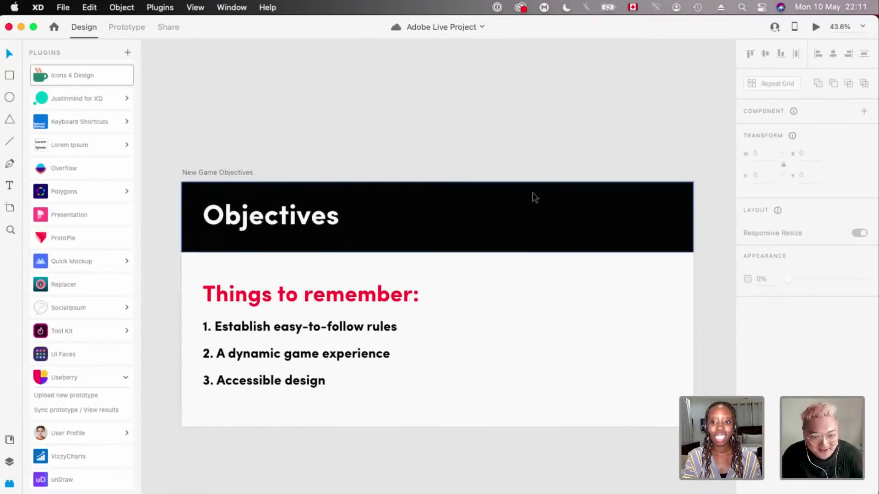
- Duplicate the New Game Objectives artboard into the empty canvas space directly above the original
{"action": "scroll", "coordinate": [532, 193], "scroll_direction": "down", "scroll_amount": 1}
{"action": "scroll", "coordinate": [532, 192], "scroll_direction": "down", "scroll_amount": 5}
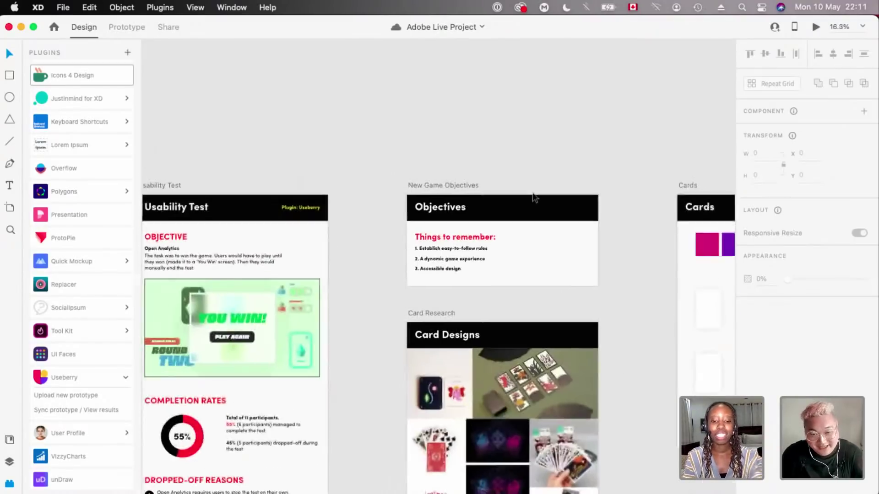
{"action": "scroll", "coordinate": [474, 259], "scroll_direction": "up", "scroll_amount": 3}
{"action": "left_click_drag", "start_coordinate": [486, 268], "coordinate": [487, 110]}
- Change the "Objectives" heading on the duplicated artboard to "Game Names"
{"action": "scroll", "coordinate": [537, 207], "scroll_direction": "up", "scroll_amount": 3}
{"action": "left_click", "coordinate": [481, 143]}
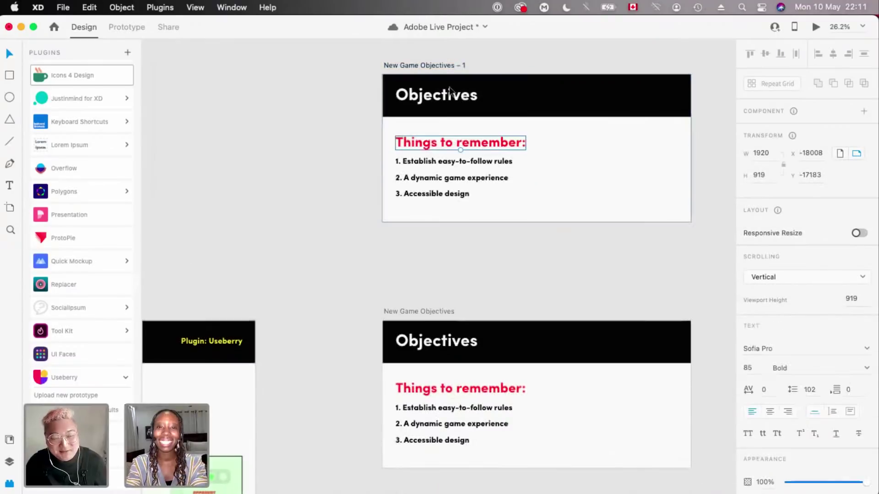
{"action": "left_click", "coordinate": [435, 96]}
{"action": "double_click", "coordinate": [450, 95]}
{"action": "key", "text": "Escape"}
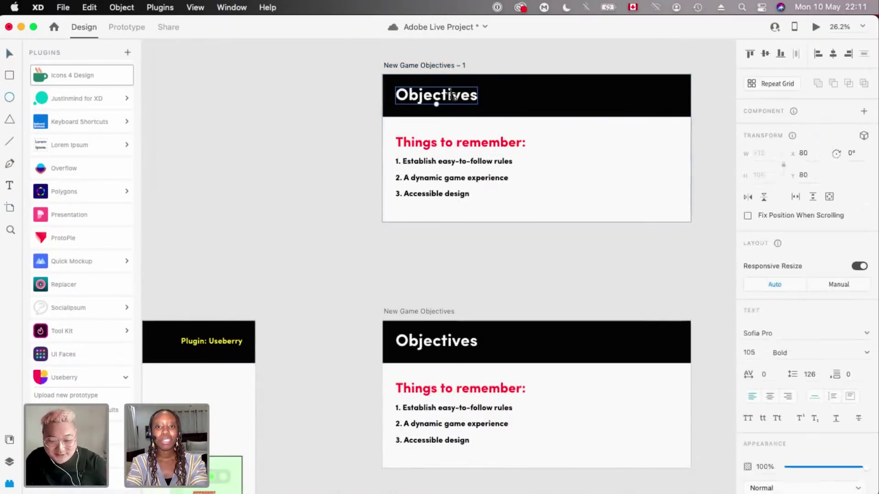
{"action": "double_click", "coordinate": [450, 95]}
{"action": "type", "text": "Game Names"}
{"action": "key", "text": "Escape"}
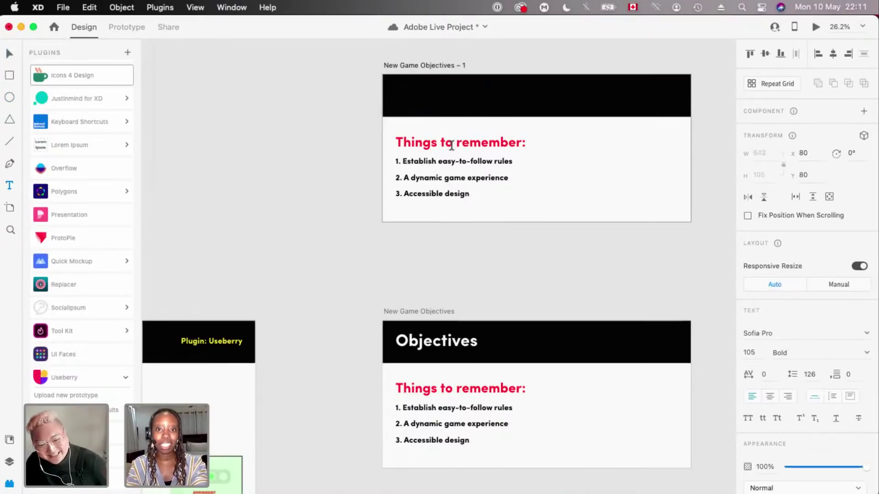
- Delete the "Things to remember:" subheading on the Game Names artboard and replace the first list item with "1. Maybe Try Again"
{"action": "left_click", "coordinate": [457, 142]}
{"action": "key", "text": "Delete"}
{"action": "double_click", "coordinate": [471, 163]}
{"action": "type", "text": "1. "}
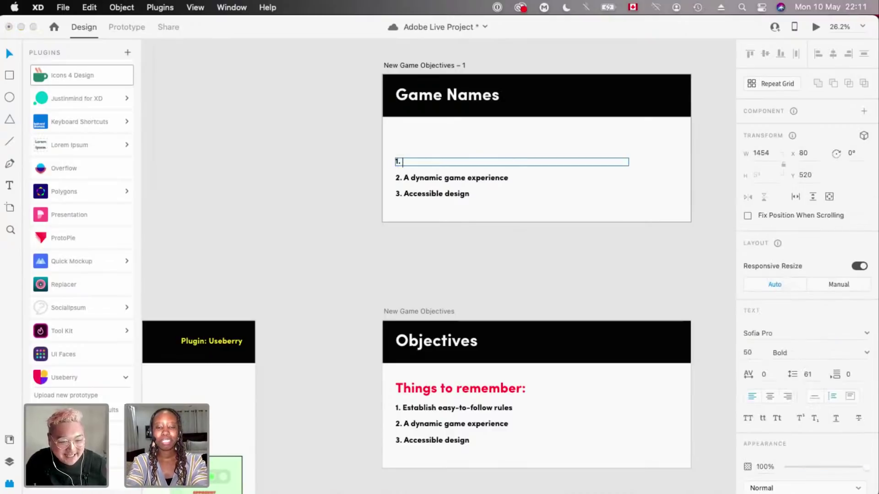
{"action": "type", "text": "Maybe Try Again"}
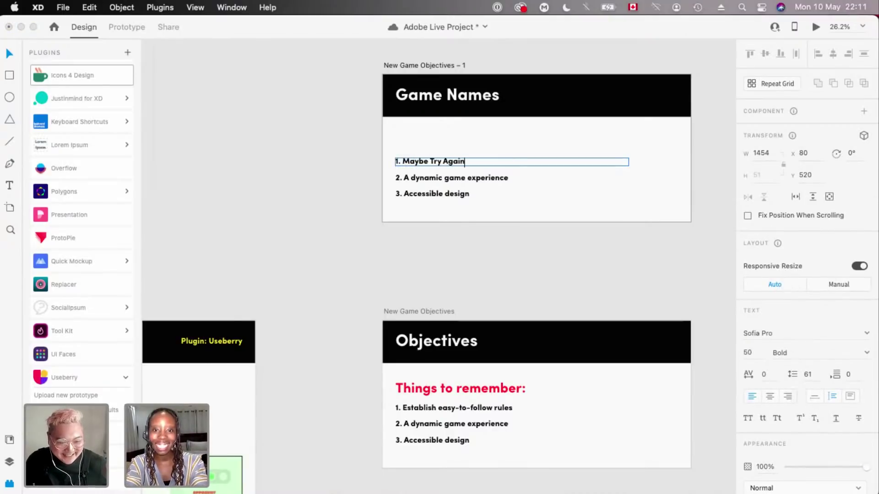
{"action": "key", "text": "Escape"}
- Delete list items 2 and 3 on the Game Names artboard and move "1. Maybe Try Again" up beneath the header, at Y about 345
{"action": "left_click", "coordinate": [449, 180]}
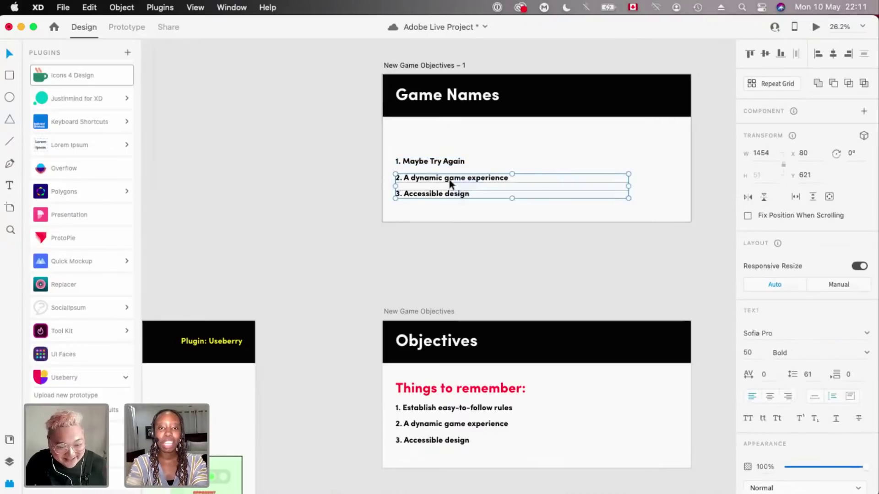
{"action": "key", "text": "Delete"}
{"action": "left_click_drag", "start_coordinate": [441, 163], "coordinate": [442, 136]}
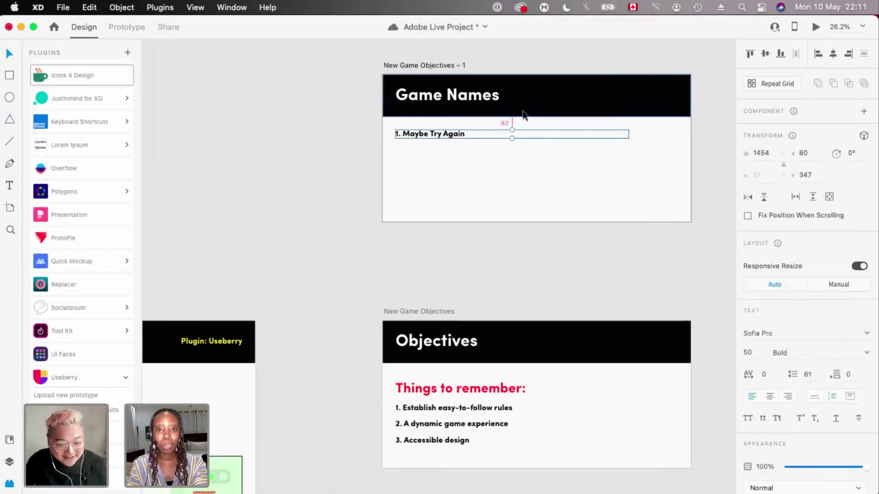
- Look over the Game Names artboard and review the three "Things to remember" points on the Objectives artboard
{"action": "scroll", "coordinate": [161, 188], "scroll_direction": "down", "scroll_amount": 3}
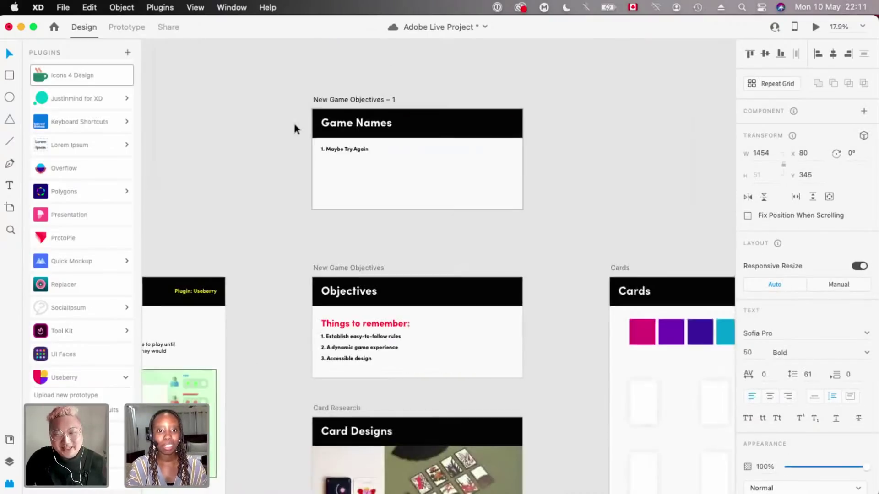
{"action": "scroll", "coordinate": [275, 137], "scroll_direction": "down", "scroll_amount": 3}
{"action": "scroll", "coordinate": [295, 128], "scroll_direction": "up", "scroll_amount": 3}
{"action": "scroll", "coordinate": [435, 140], "scroll_direction": "up", "scroll_amount": 3}
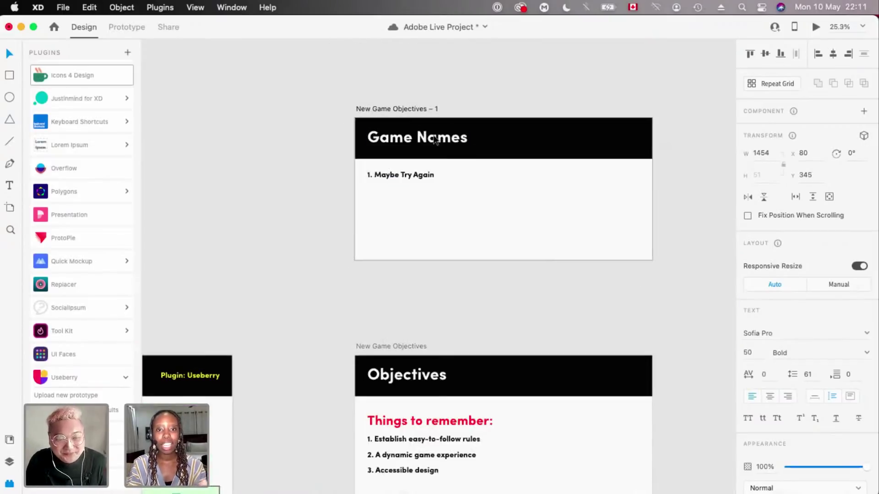
{"action": "scroll", "coordinate": [435, 139], "scroll_direction": "up", "scroll_amount": 1}
{"action": "scroll", "coordinate": [434, 140], "scroll_direction": "down", "scroll_amount": 5}
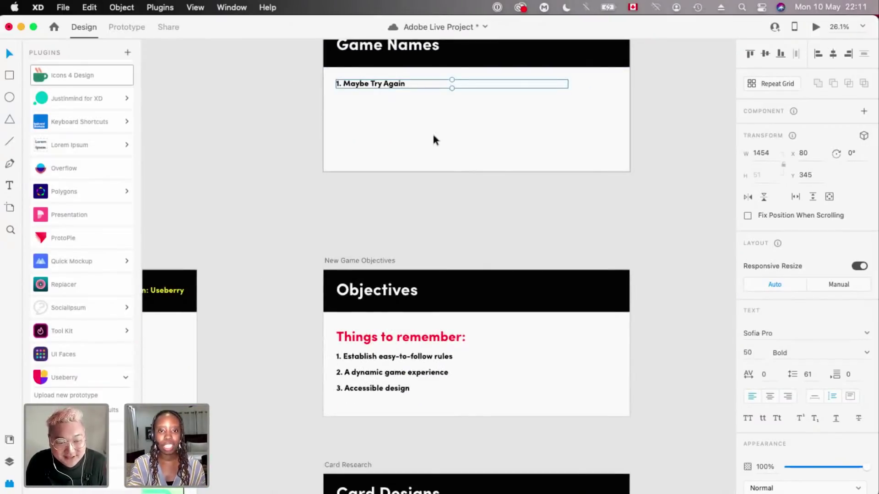
{"action": "scroll", "coordinate": [434, 136], "scroll_direction": "down", "scroll_amount": 2}
{"action": "scroll", "coordinate": [434, 137], "scroll_direction": "up", "scroll_amount": 1}
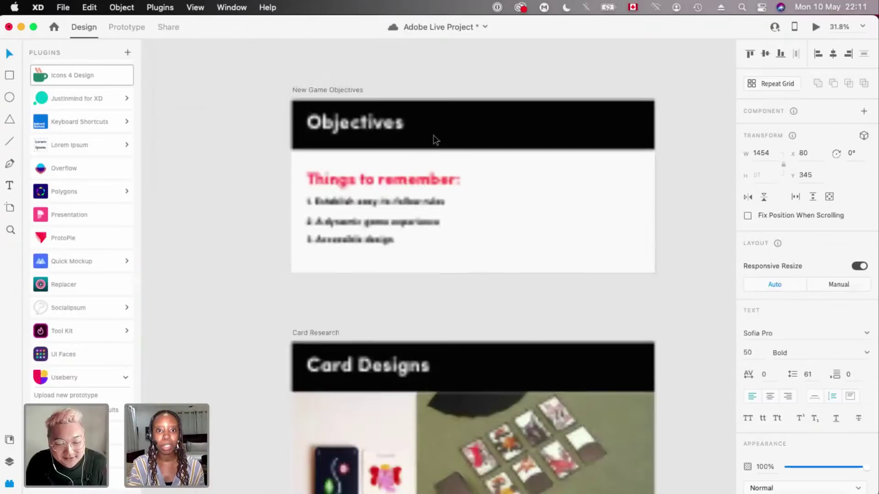
{"action": "scroll", "coordinate": [434, 136], "scroll_direction": "up", "scroll_amount": 5}
{"action": "scroll", "coordinate": [435, 140], "scroll_direction": "down", "scroll_amount": 3}
{"action": "scroll", "coordinate": [435, 140], "scroll_direction": "up", "scroll_amount": 3}
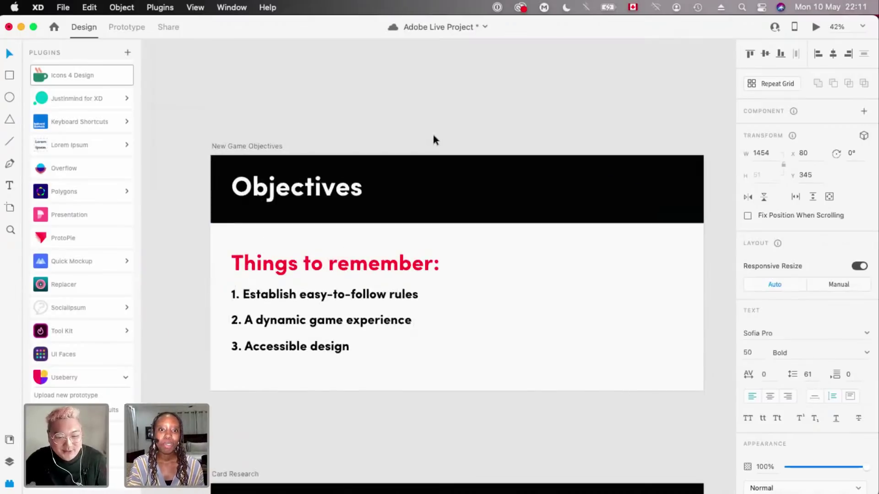
{"action": "scroll", "coordinate": [434, 140], "scroll_direction": "up", "scroll_amount": 3}
{"action": "scroll", "coordinate": [434, 140], "scroll_direction": "down", "scroll_amount": 2}
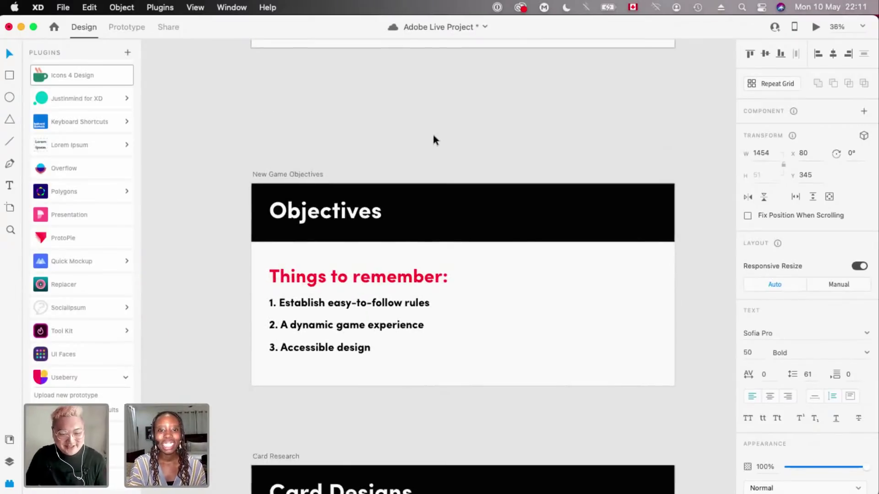
{"action": "scroll", "coordinate": [432, 354], "scroll_direction": "up", "scroll_amount": 3}
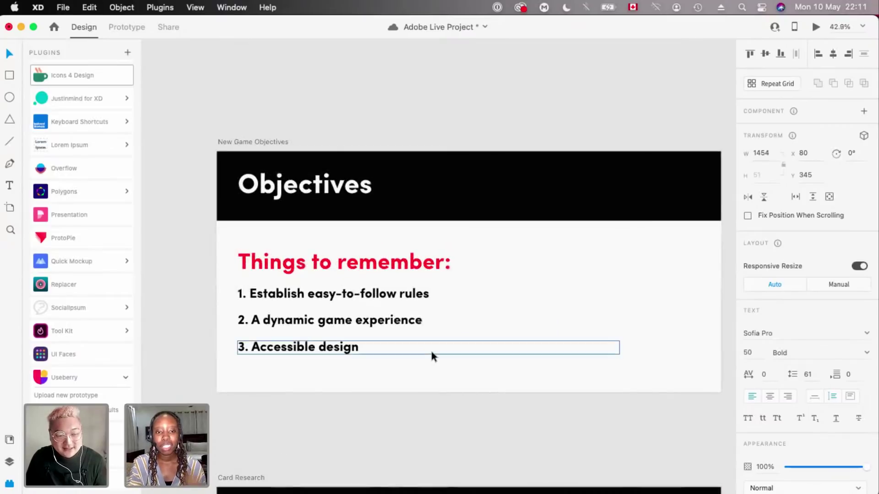
{"action": "scroll", "coordinate": [432, 355], "scroll_direction": "down", "scroll_amount": 1}
{"action": "scroll", "coordinate": [431, 352], "scroll_direction": "right", "scroll_amount": 1}
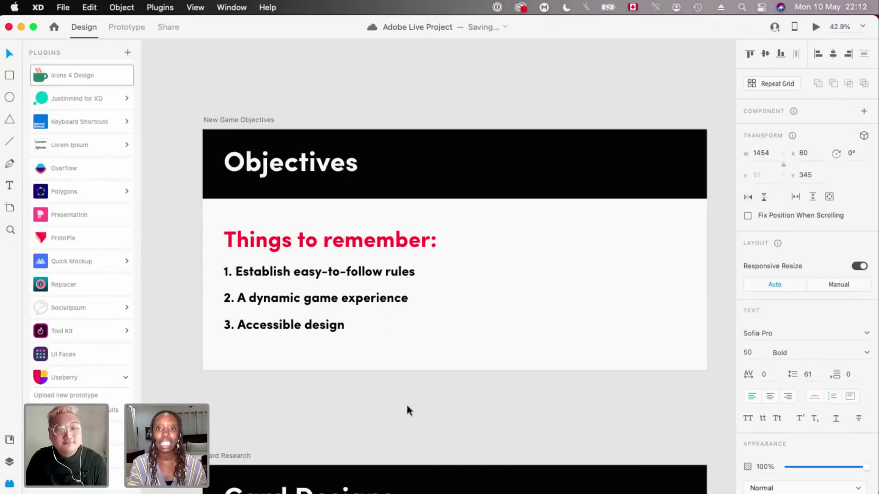
- Open a preview of the Card Research artboard, starting at its Card Designs header
{"action": "scroll", "coordinate": [405, 403], "scroll_direction": "down", "scroll_amount": 3}
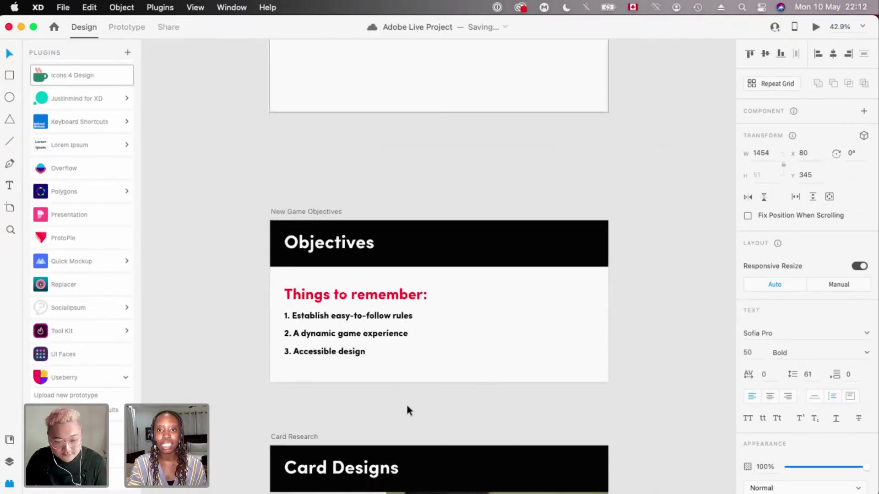
{"action": "scroll", "coordinate": [406, 402], "scroll_direction": "down", "scroll_amount": 4}
{"action": "scroll", "coordinate": [407, 405], "scroll_direction": "up", "scroll_amount": 3}
{"action": "scroll", "coordinate": [407, 406], "scroll_direction": "down", "scroll_amount": 4}
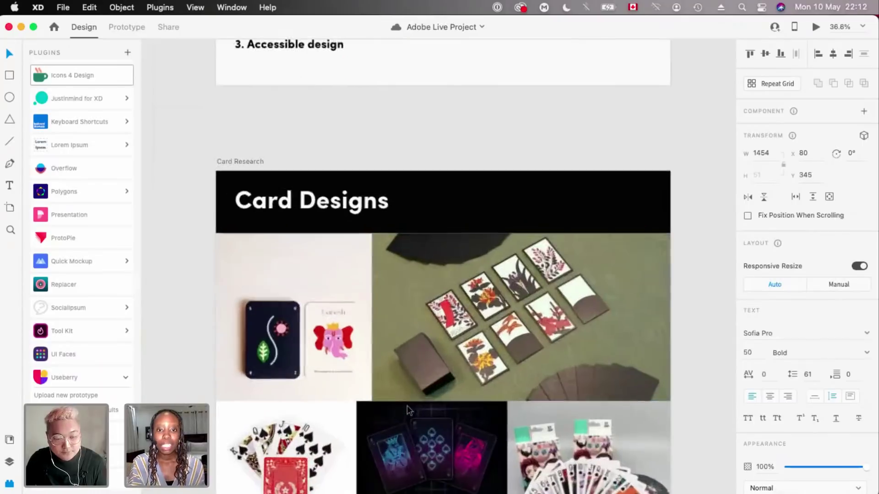
{"action": "scroll", "coordinate": [409, 410], "scroll_direction": "down", "scroll_amount": 1}
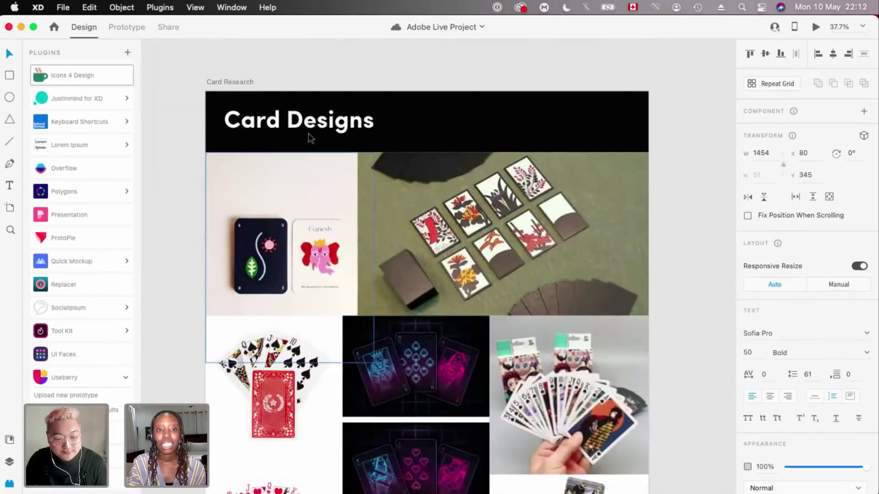
{"action": "left_click", "coordinate": [237, 82]}
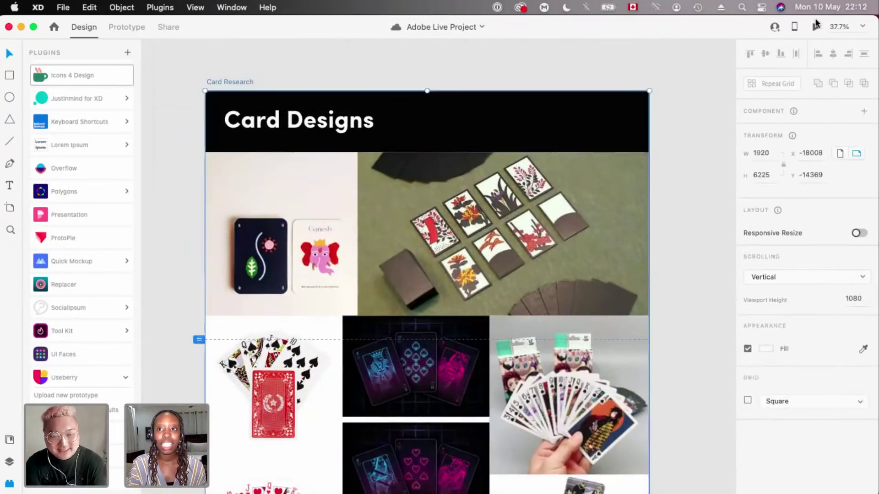
{"action": "left_click", "coordinate": [815, 29]}
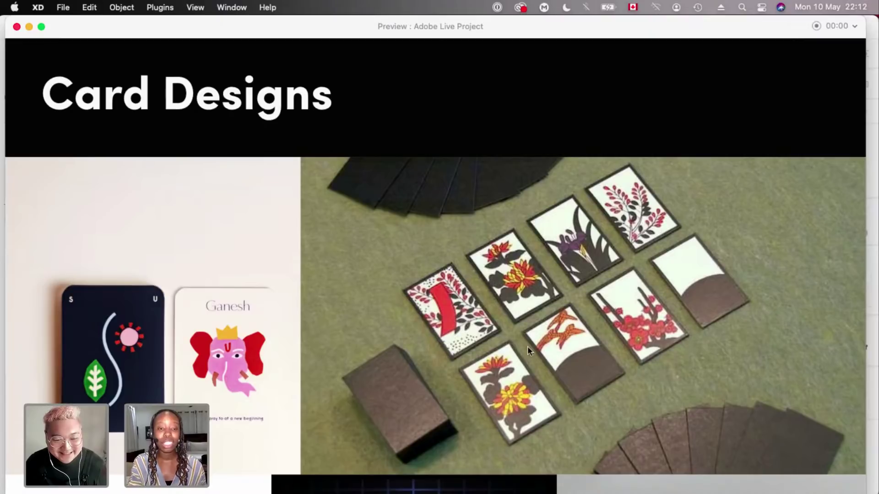
- Examine the Ganesh, hanafuda, neon and anime-themed card references in the upper part of the Card Designs preview
{"action": "scroll", "coordinate": [527, 346], "scroll_direction": "down", "scroll_amount": 3}
{"action": "scroll", "coordinate": [527, 346], "scroll_direction": "down", "scroll_amount": 5}
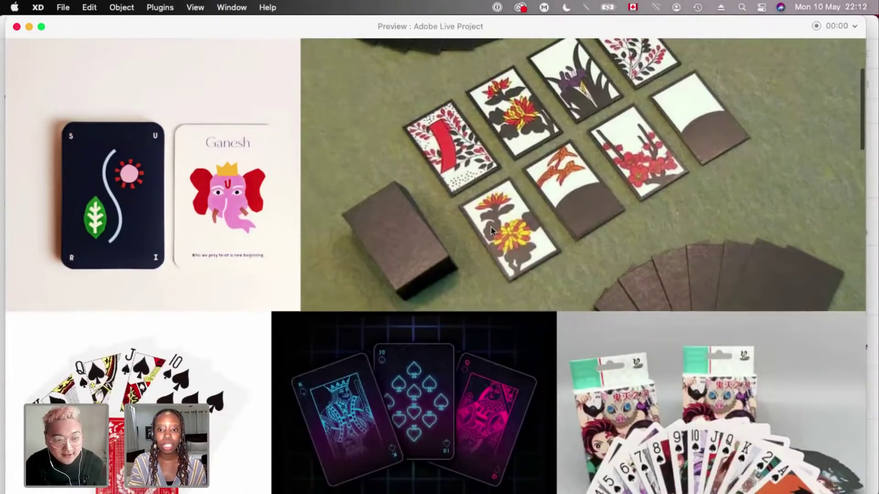
{"action": "scroll", "coordinate": [491, 229], "scroll_direction": "down", "scroll_amount": 4}
{"action": "scroll", "coordinate": [492, 231], "scroll_direction": "down", "scroll_amount": 11}
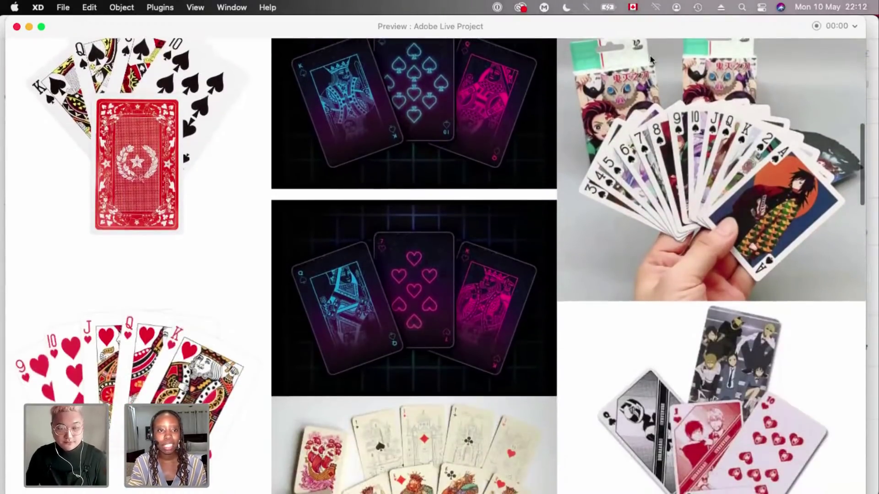
{"action": "scroll", "coordinate": [727, 180], "scroll_direction": "down", "scroll_amount": 1}
{"action": "scroll", "coordinate": [727, 181], "scroll_direction": "down", "scroll_amount": 3}
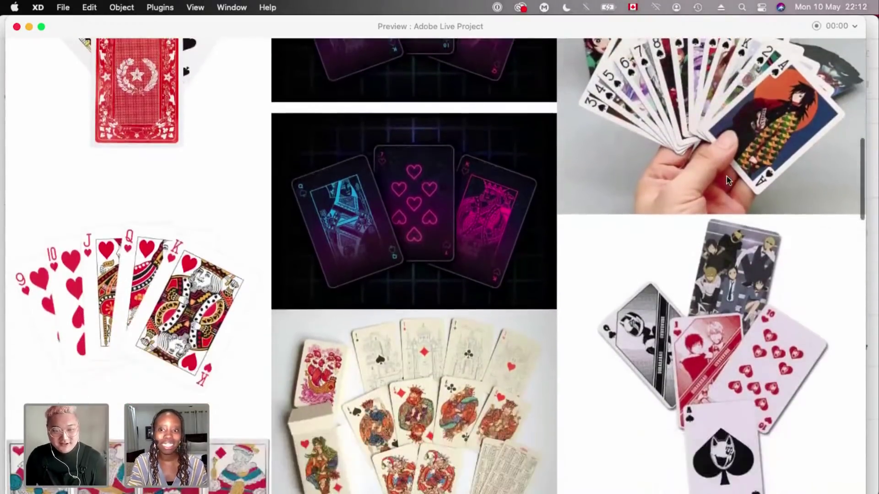
{"action": "scroll", "coordinate": [707, 183], "scroll_direction": "down", "scroll_amount": 3}
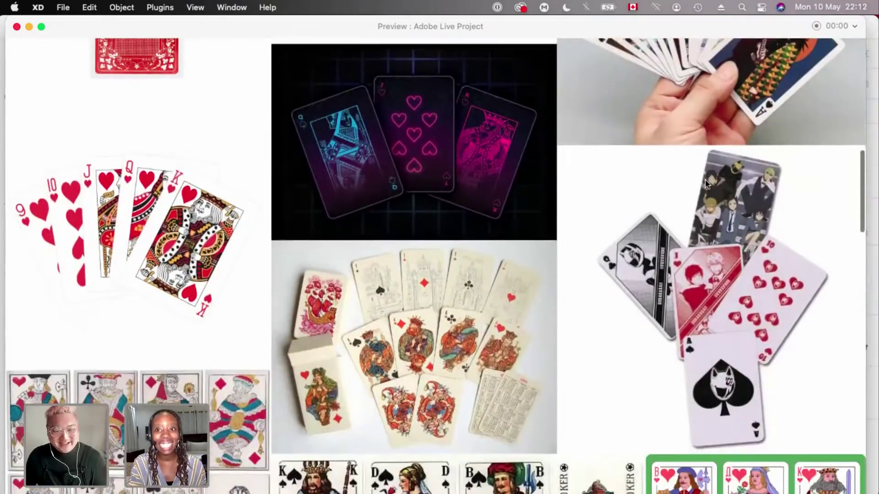
{"action": "scroll", "coordinate": [706, 183], "scroll_direction": "up", "scroll_amount": 9}
{"action": "scroll", "coordinate": [706, 183], "scroll_direction": "down", "scroll_amount": 10}
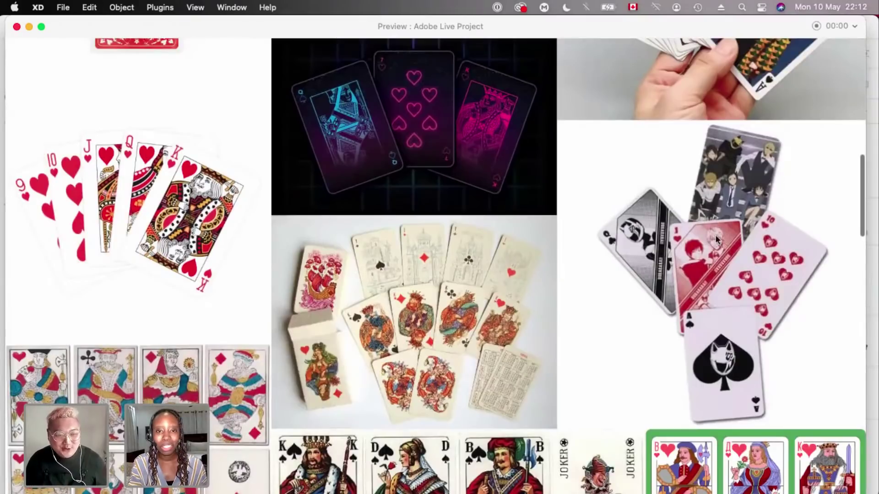
{"action": "scroll", "coordinate": [688, 122], "scroll_direction": "up", "scroll_amount": 7}
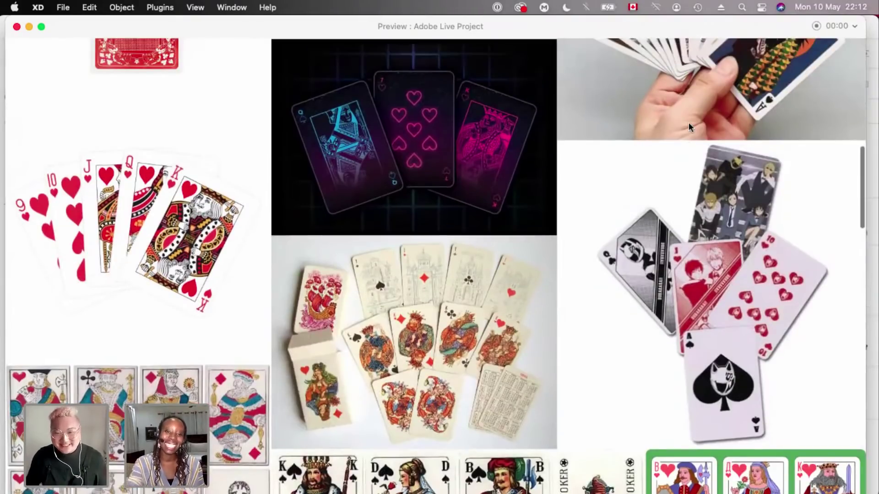
{"action": "scroll", "coordinate": [478, 256], "scroll_direction": "up", "scroll_amount": 5}
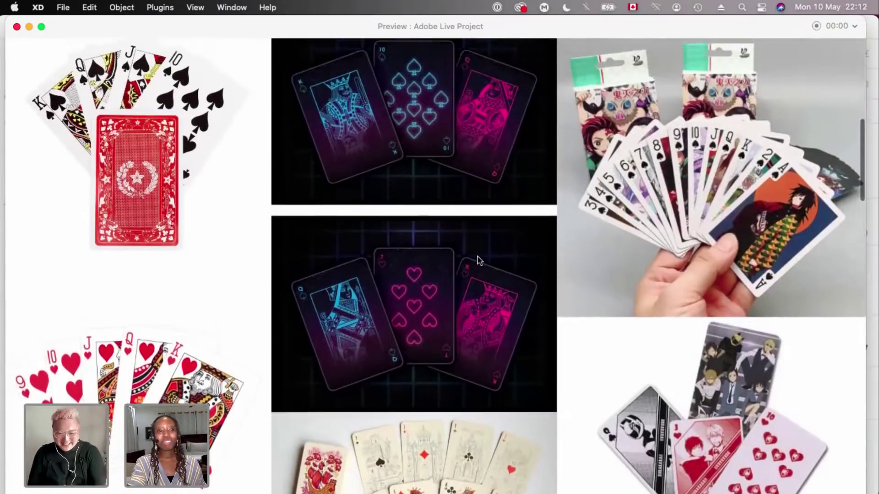
{"action": "scroll", "coordinate": [478, 260], "scroll_direction": "up", "scroll_amount": 3}
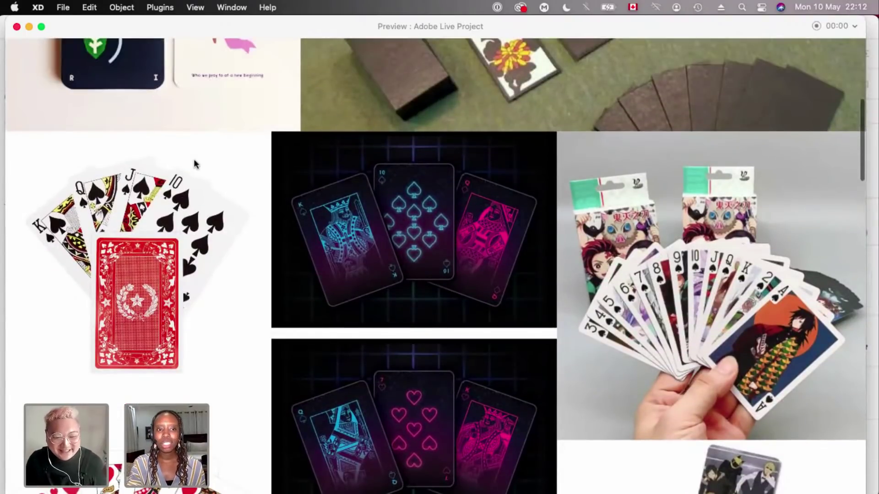
- Examine the classic playing cards and the illustrated king, queen, jack and joker designs in the Card Designs preview
{"action": "scroll", "coordinate": [196, 166], "scroll_direction": "down", "scroll_amount": 1}
{"action": "scroll", "coordinate": [188, 238], "scroll_direction": "down", "scroll_amount": 12}
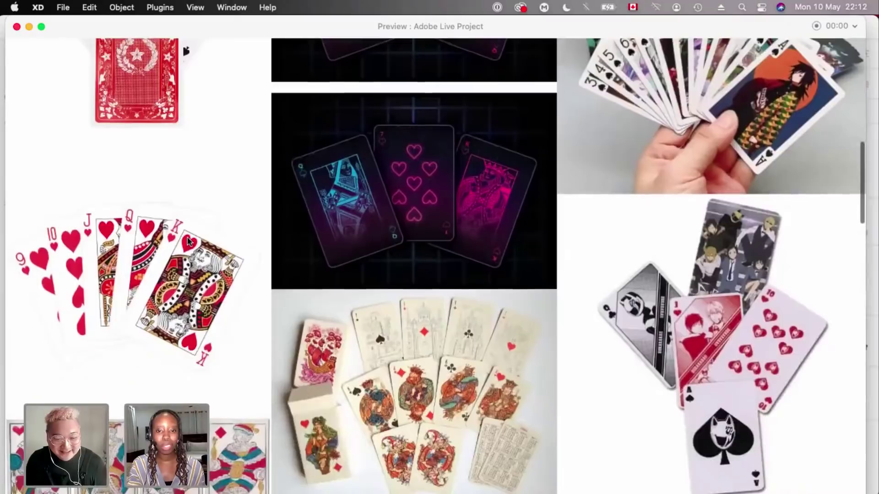
{"action": "scroll", "coordinate": [268, 231], "scroll_direction": "down", "scroll_amount": 5}
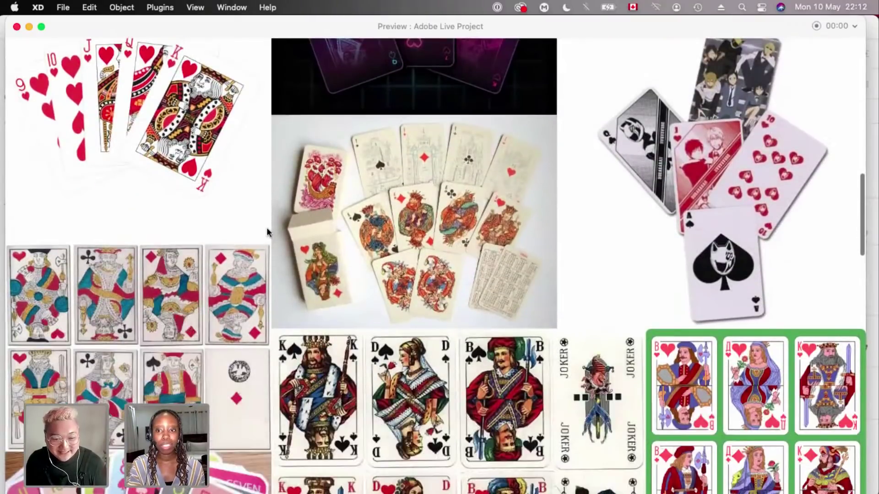
{"action": "scroll", "coordinate": [439, 201], "scroll_direction": "down", "scroll_amount": 5}
{"action": "scroll", "coordinate": [440, 202], "scroll_direction": "down", "scroll_amount": 4}
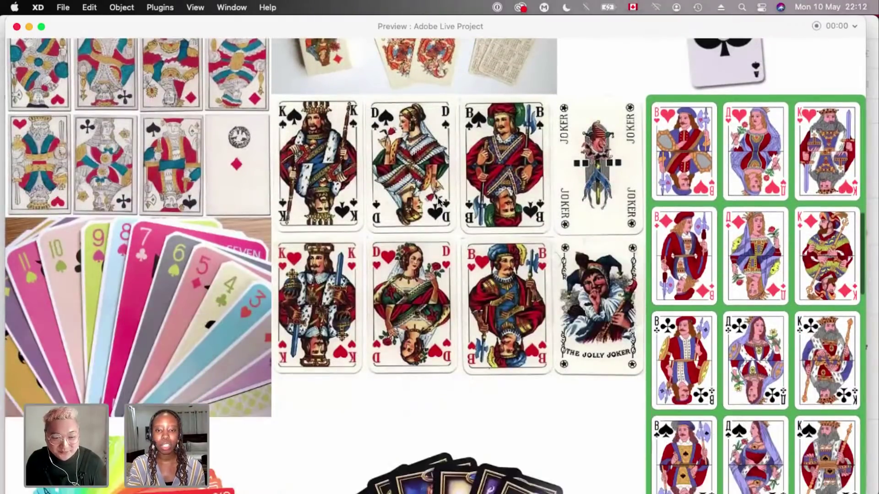
- Examine the minimal split-colour, geometric, code-themed and UNO card references through the end of the Card Designs preview
{"action": "scroll", "coordinate": [439, 202], "scroll_direction": "down", "scroll_amount": 15}
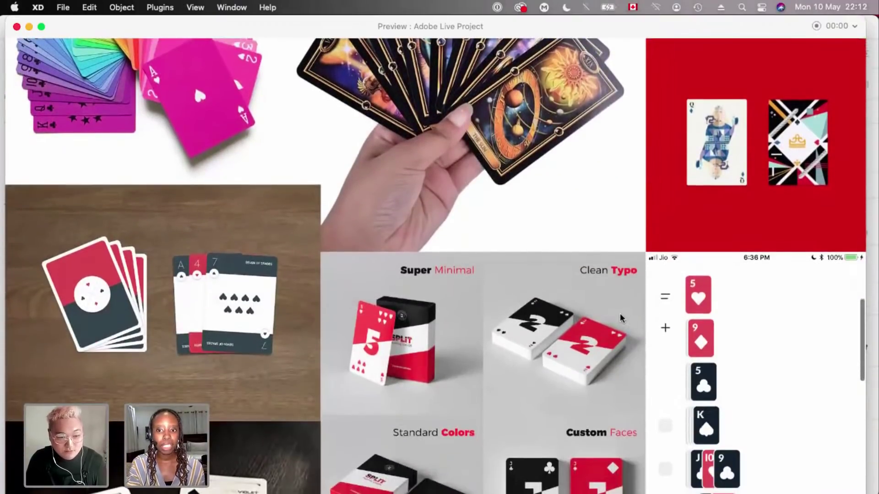
{"action": "scroll", "coordinate": [619, 313], "scroll_direction": "down", "scroll_amount": 4}
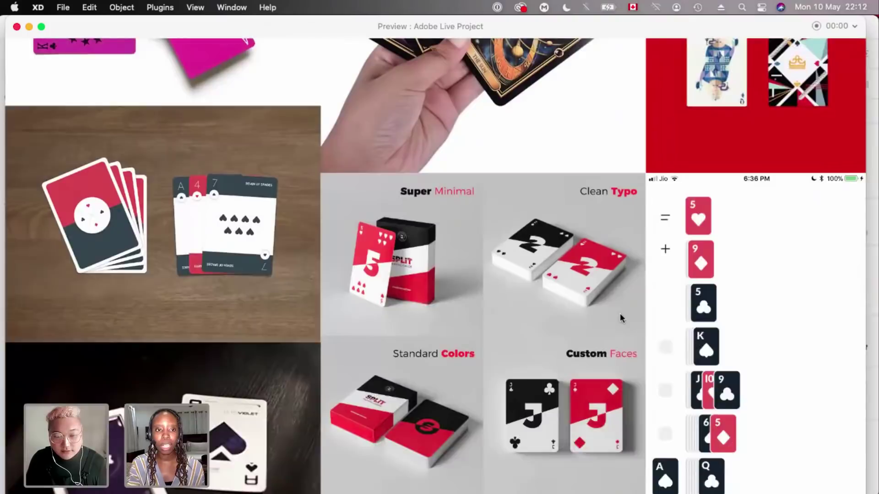
{"action": "scroll", "coordinate": [620, 313], "scroll_direction": "up", "scroll_amount": 4}
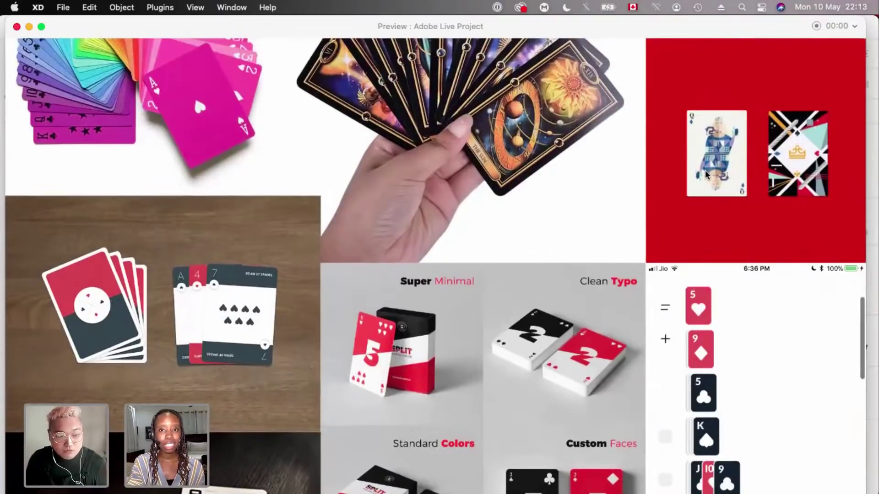
{"action": "scroll", "coordinate": [760, 66], "scroll_direction": "down", "scroll_amount": 2}
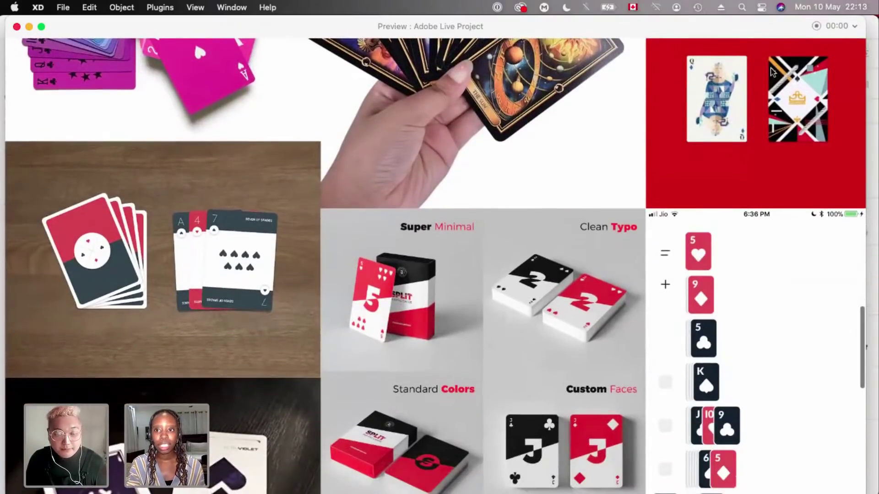
{"action": "scroll", "coordinate": [458, 300], "scroll_direction": "down", "scroll_amount": 3}
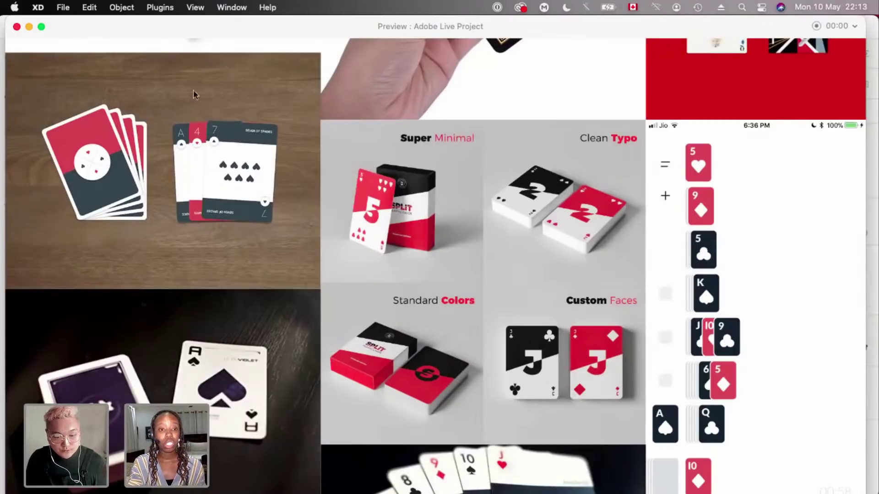
{"action": "scroll", "coordinate": [280, 183], "scroll_direction": "down", "scroll_amount": 5}
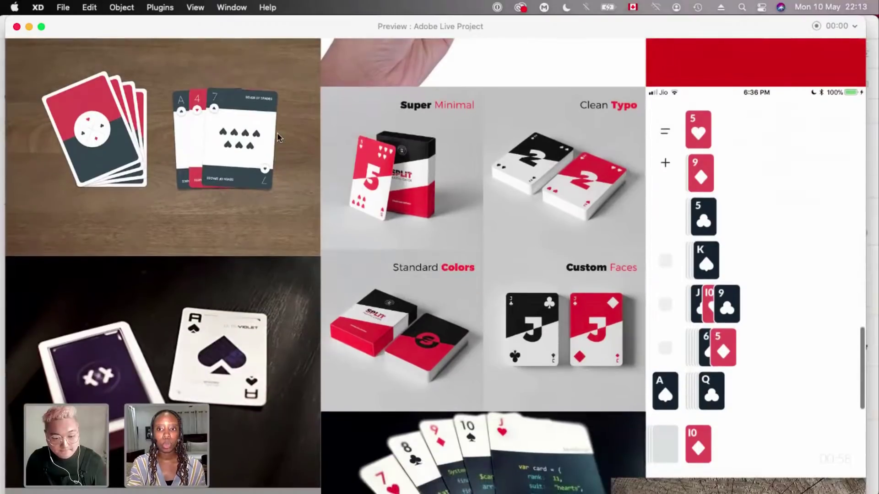
{"action": "scroll", "coordinate": [277, 133], "scroll_direction": "down", "scroll_amount": 12}
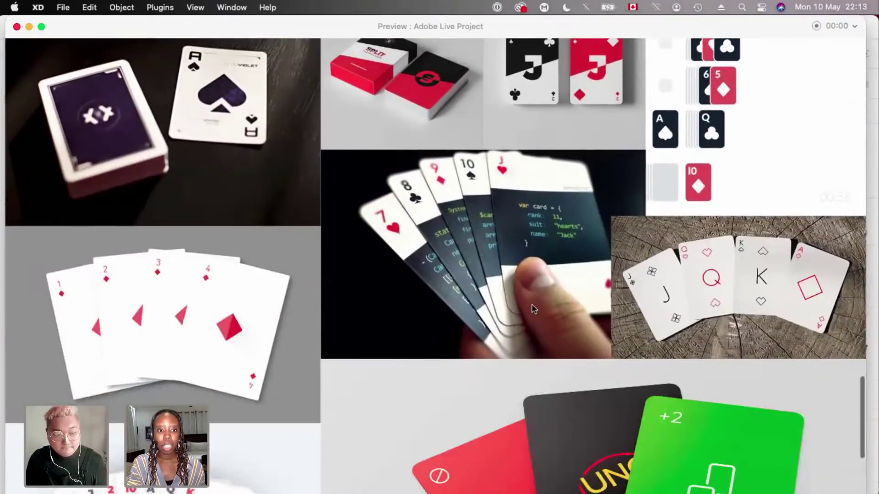
{"action": "scroll", "coordinate": [533, 309], "scroll_direction": "down", "scroll_amount": 7}
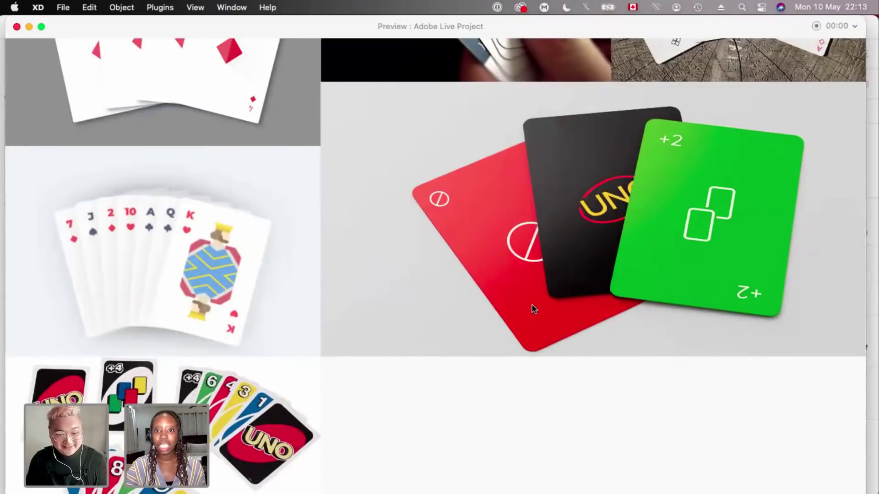
{"action": "scroll", "coordinate": [132, 386], "scroll_direction": "down", "scroll_amount": 5}
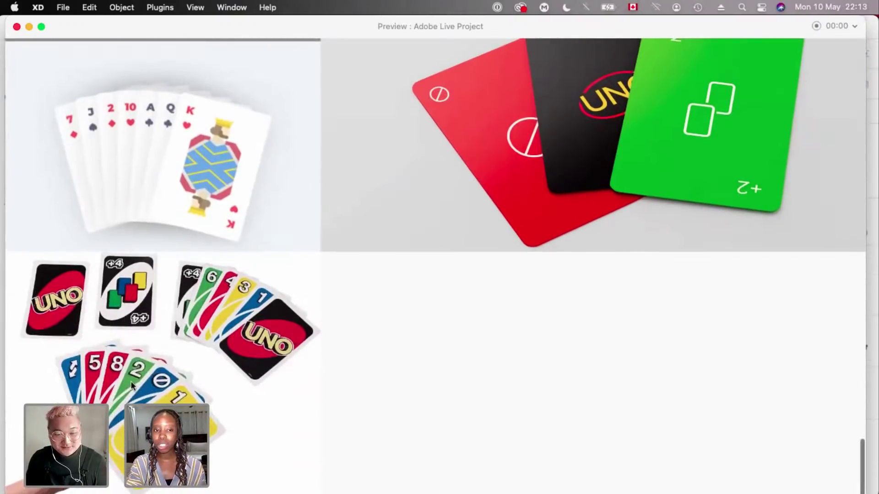
- Revisit the minimal red, black and green UNO card reference in the preview and close the preview
{"action": "scroll", "coordinate": [465, 273], "scroll_direction": "up", "scroll_amount": 6}
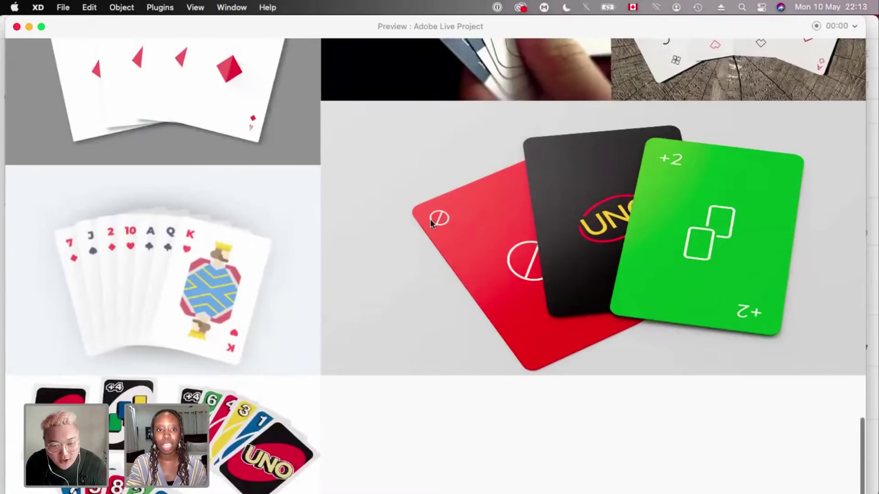
{"action": "scroll", "coordinate": [429, 222], "scroll_direction": "up", "scroll_amount": 2}
{"action": "scroll", "coordinate": [496, 276], "scroll_direction": "down", "scroll_amount": 4}
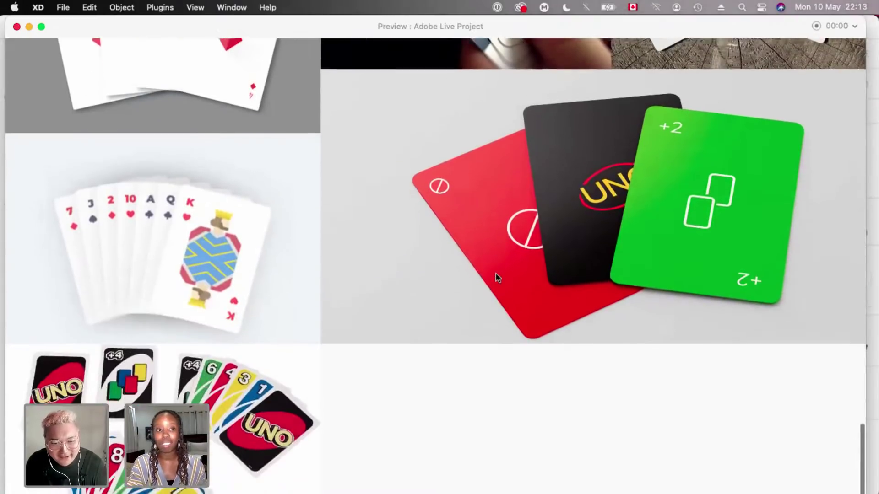
{"action": "left_click", "coordinate": [16, 27]}
- Review the reference images on the Card Research artboard, from the UNO cards back up to the hanafuda cards
{"action": "scroll", "coordinate": [513, 336], "scroll_direction": "down", "scroll_amount": 15}
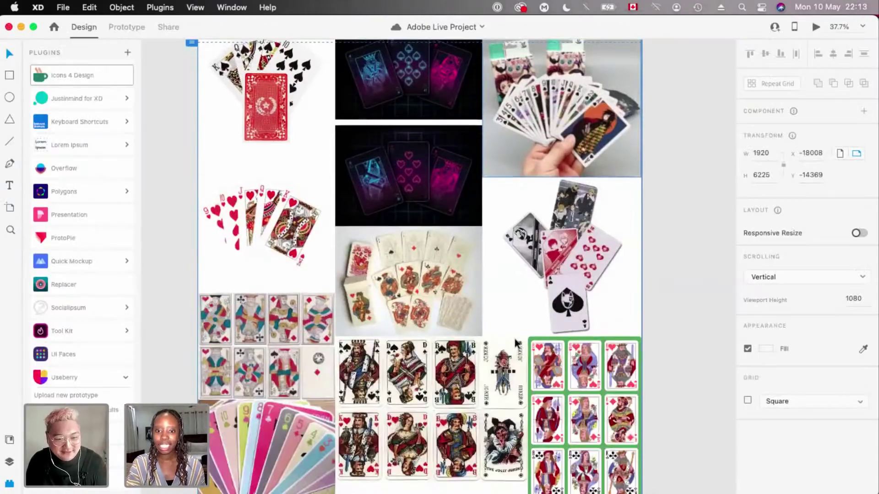
{"action": "scroll", "coordinate": [514, 336], "scroll_direction": "up", "scroll_amount": 2}
{"action": "scroll", "coordinate": [513, 344], "scroll_direction": "up", "scroll_amount": 2}
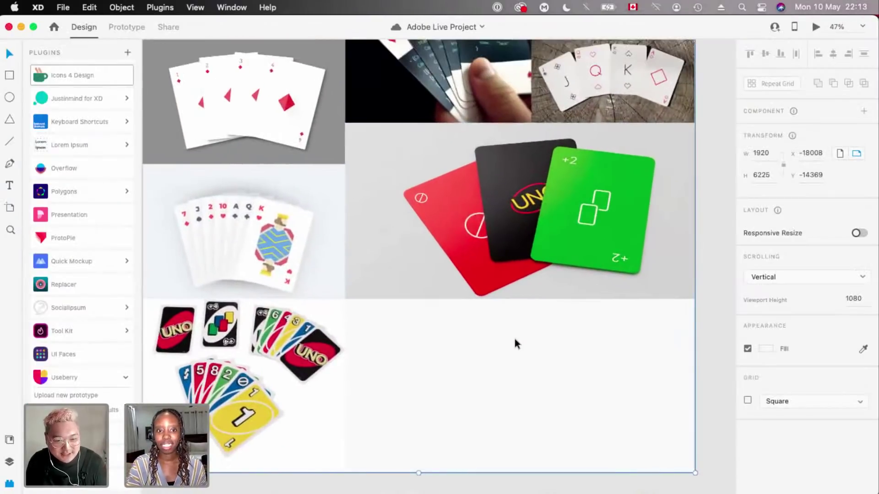
{"action": "scroll", "coordinate": [514, 336], "scroll_direction": "down", "scroll_amount": 2}
{"action": "scroll", "coordinate": [514, 336], "scroll_direction": "up", "scroll_amount": 10}
{"action": "scroll", "coordinate": [516, 343], "scroll_direction": "up", "scroll_amount": 10}
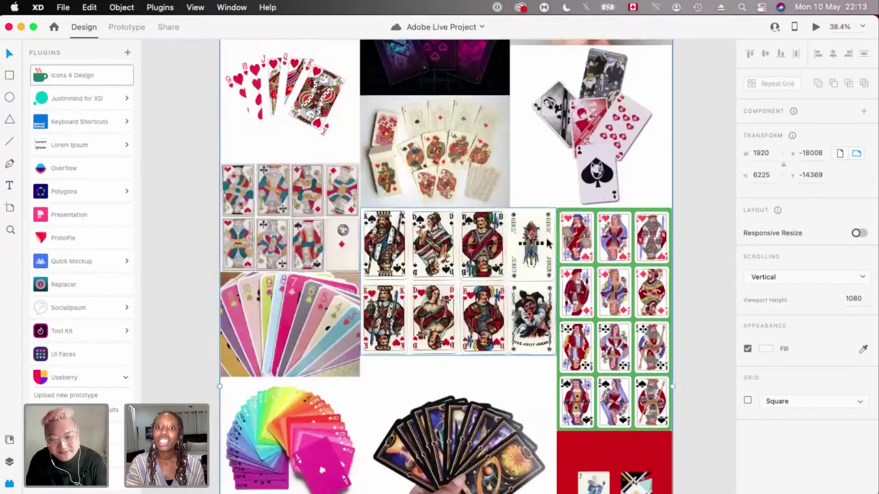
{"action": "scroll", "coordinate": [516, 343], "scroll_direction": "up", "scroll_amount": 2}
{"action": "left_click", "coordinate": [547, 243]}
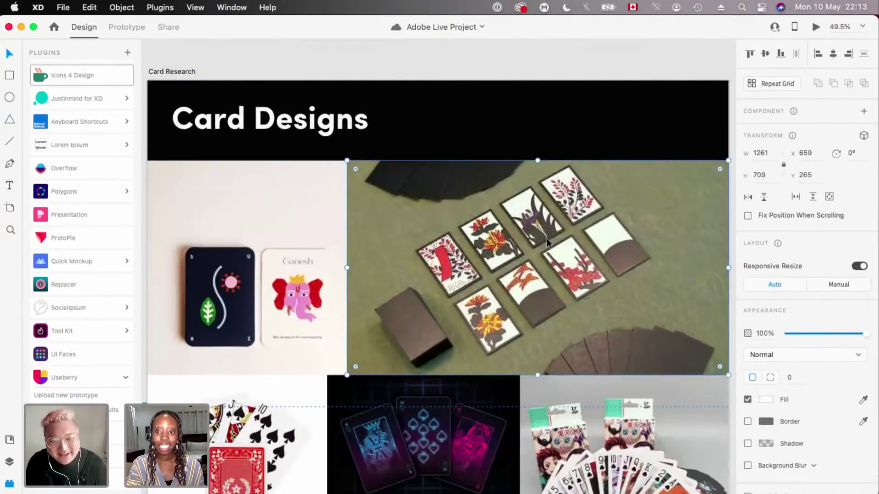
{"action": "scroll", "coordinate": [548, 243], "scroll_direction": "right", "scroll_amount": 1}
{"action": "scroll", "coordinate": [548, 242], "scroll_direction": "up", "scroll_amount": 1}
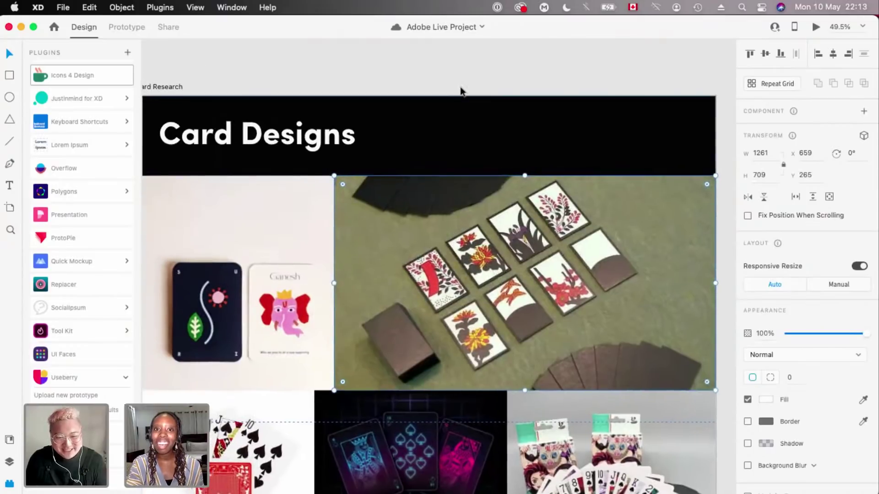
{"action": "left_click", "coordinate": [456, 77]}
- Look over the full Card Research artboard alongside the neighbouring Cards, Board Designs and New Game Objectives artboards
{"action": "scroll", "coordinate": [457, 77], "scroll_direction": "down", "scroll_amount": 3}
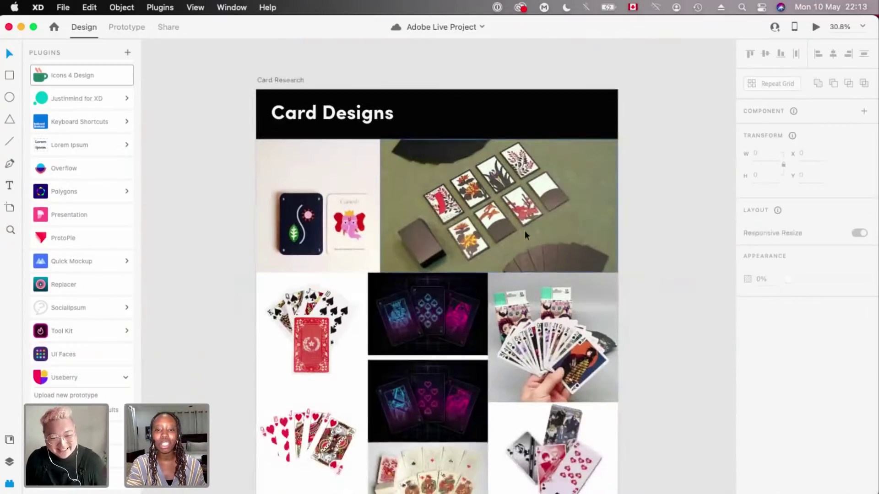
{"action": "scroll", "coordinate": [534, 259], "scroll_direction": "up", "scroll_amount": 3}
{"action": "scroll", "coordinate": [629, 219], "scroll_direction": "down", "scroll_amount": 4}
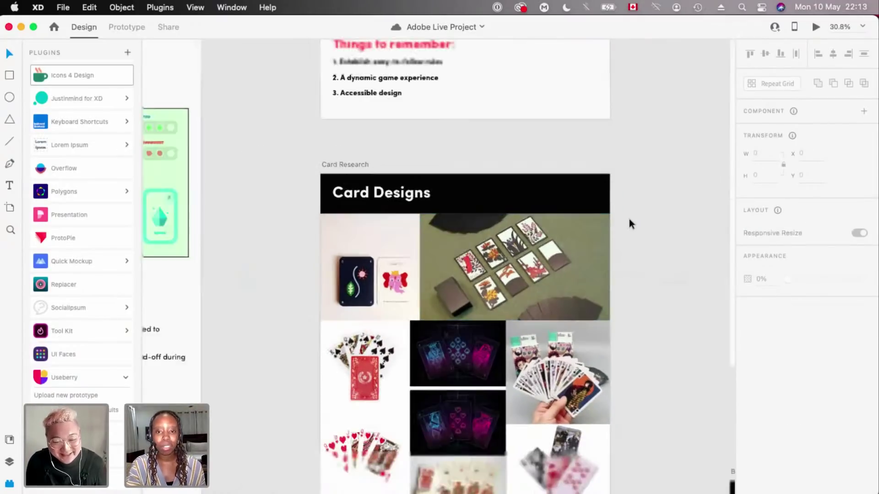
{"action": "scroll", "coordinate": [629, 219], "scroll_direction": "down", "scroll_amount": 5}
{"action": "scroll", "coordinate": [486, 160], "scroll_direction": "up", "scroll_amount": 4}
{"action": "scroll", "coordinate": [486, 160], "scroll_direction": "right", "scroll_amount": 2}
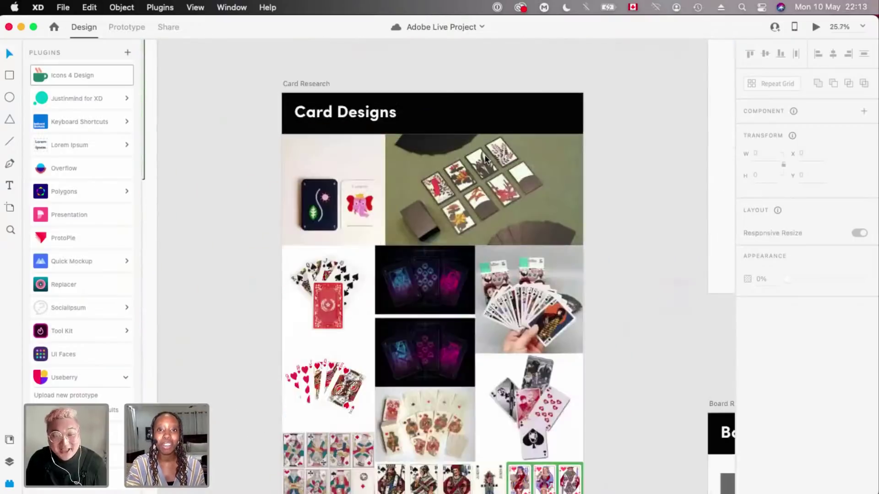
{"action": "scroll", "coordinate": [468, 281], "scroll_direction": "up", "scroll_amount": 2}
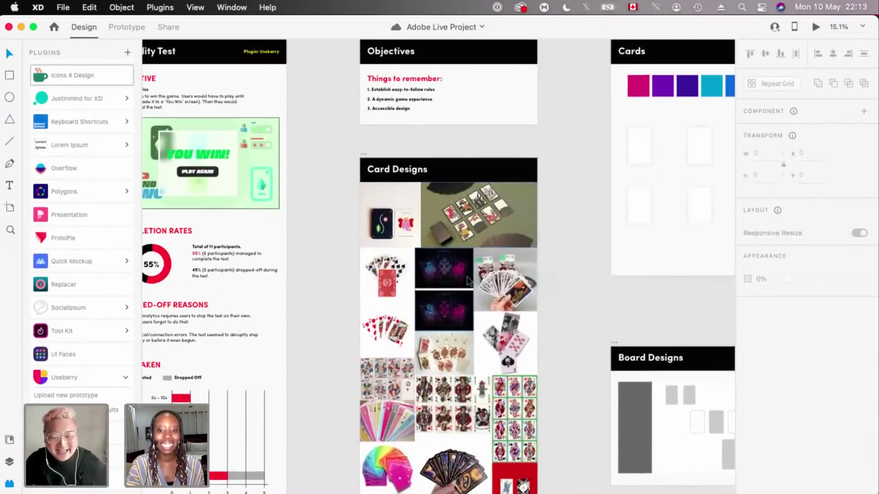
{"action": "scroll", "coordinate": [467, 280], "scroll_direction": "up", "scroll_amount": 3}
{"action": "scroll", "coordinate": [469, 281], "scroll_direction": "down", "scroll_amount": 5}
{"action": "scroll", "coordinate": [558, 348], "scroll_direction": "up", "scroll_amount": 10}
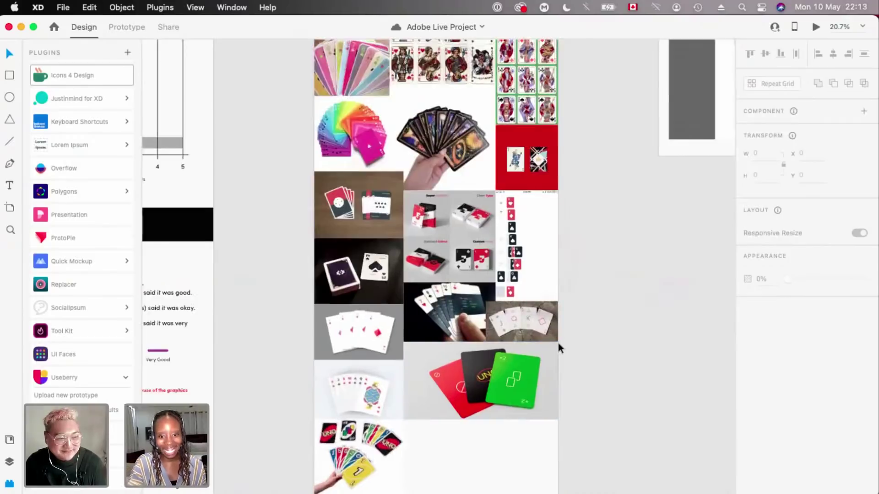
{"action": "scroll", "coordinate": [558, 348], "scroll_direction": "up", "scroll_amount": 8}
{"action": "scroll", "coordinate": [549, 329], "scroll_direction": "left", "scroll_amount": 2}
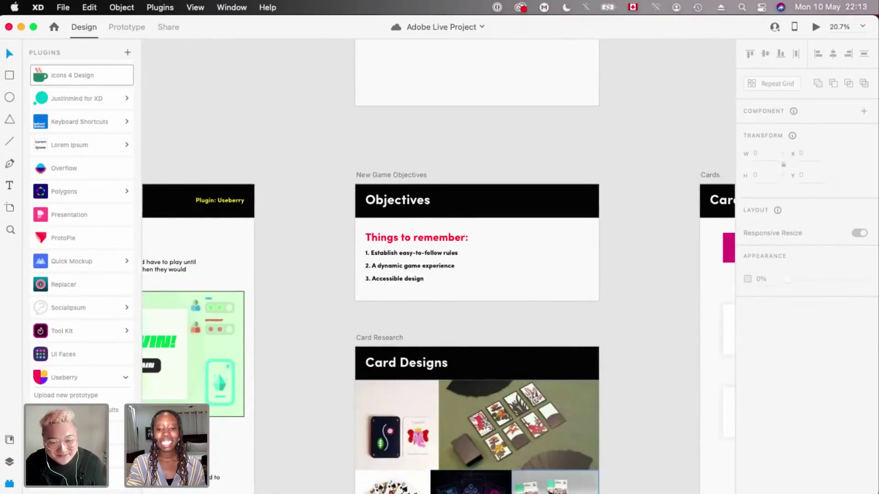
- Switch to Card Designs.ai in Illustrator and find the stacked-diamond logo versions beside the blank card artboard
{"action": "key", "text": "super+Tab"}
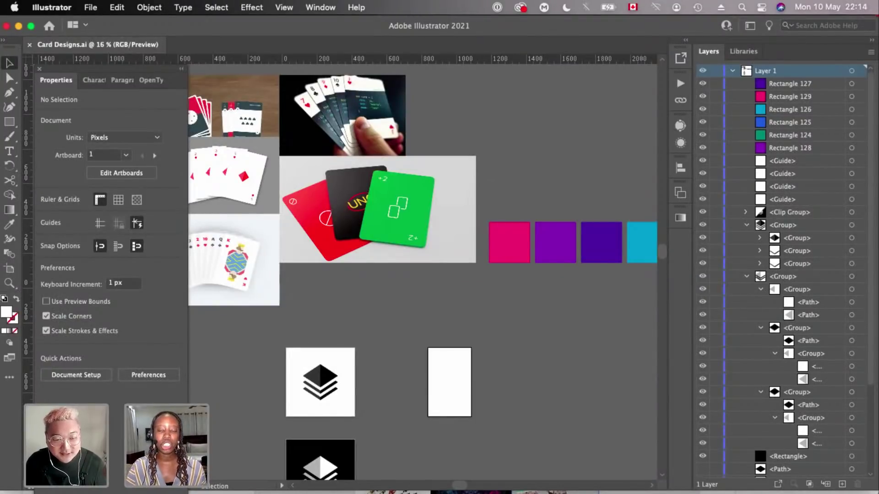
{"action": "scroll", "coordinate": [460, 369], "scroll_direction": "up", "scroll_amount": 5}
{"action": "scroll", "coordinate": [460, 369], "scroll_direction": "down", "scroll_amount": 4}
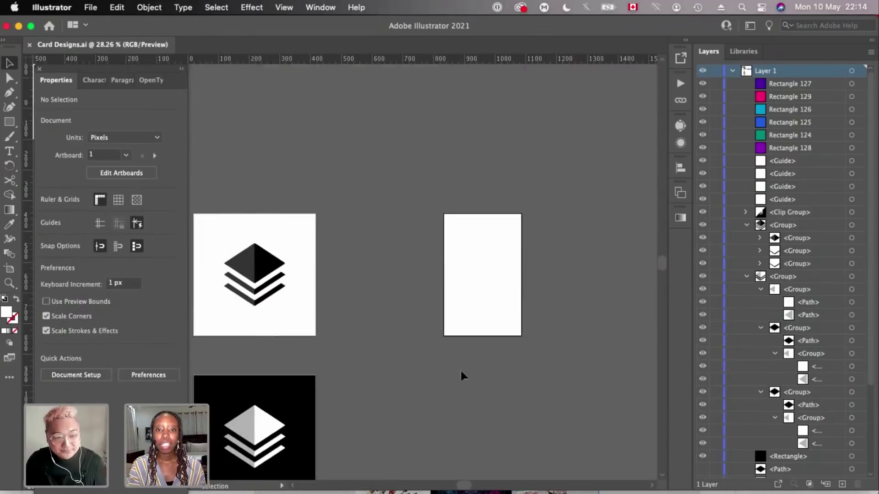
{"action": "scroll", "coordinate": [460, 369], "scroll_direction": "down", "scroll_amount": 2}
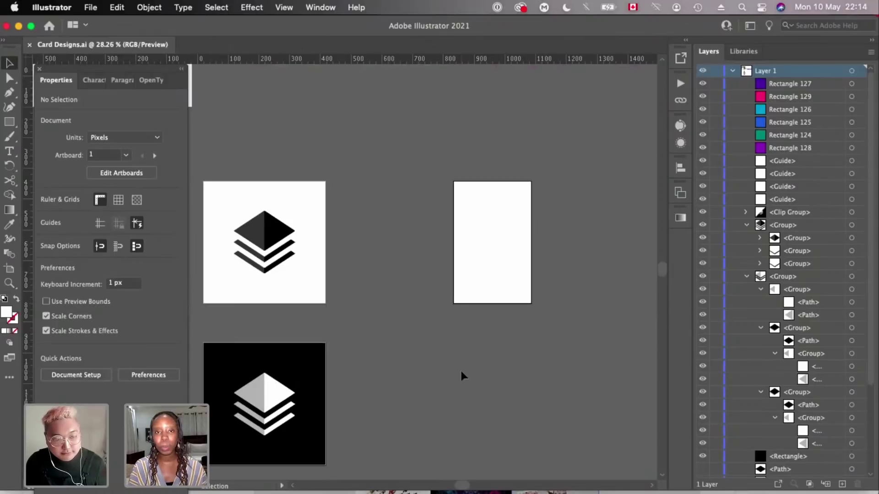
{"action": "scroll", "coordinate": [460, 369], "scroll_direction": "down", "scroll_amount": 3}
{"action": "scroll", "coordinate": [460, 369], "scroll_direction": "left", "scroll_amount": 2}
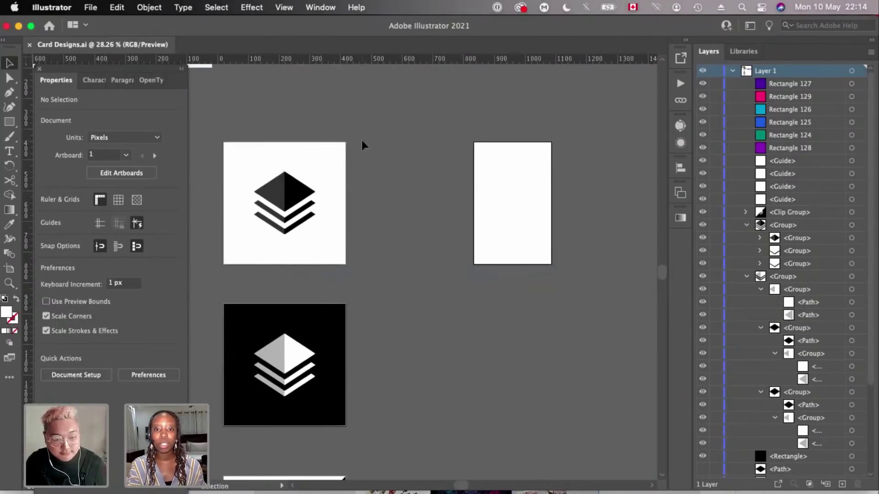
- Examine the black stacked-diamond logo on its white background and the light version on black
{"action": "scroll", "coordinate": [362, 140], "scroll_direction": "left", "scroll_amount": 2}
{"action": "scroll", "coordinate": [361, 140], "scroll_direction": "down", "scroll_amount": 1}
{"action": "scroll", "coordinate": [433, 172], "scroll_direction": "right", "scroll_amount": 1}
{"action": "scroll", "coordinate": [434, 173], "scroll_direction": "up", "scroll_amount": 1}
{"action": "scroll", "coordinate": [434, 173], "scroll_direction": "up", "scroll_amount": 1}
{"action": "scroll", "coordinate": [433, 172], "scroll_direction": "up", "scroll_amount": 1}
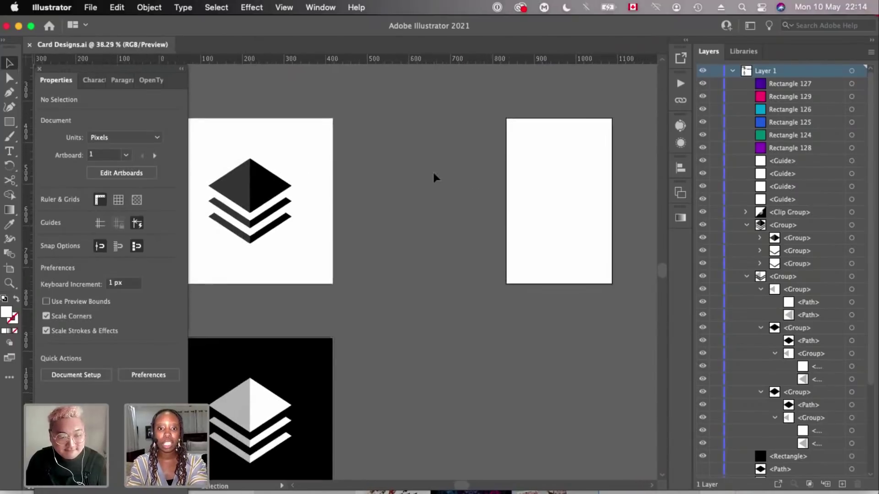
{"action": "scroll", "coordinate": [433, 173], "scroll_direction": "down", "scroll_amount": 2}
{"action": "scroll", "coordinate": [433, 173], "scroll_direction": "left", "scroll_amount": 2}
{"action": "scroll", "coordinate": [433, 173], "scroll_direction": "down", "scroll_amount": 3}
{"action": "scroll", "coordinate": [410, 259], "scroll_direction": "up", "scroll_amount": 2}
{"action": "scroll", "coordinate": [410, 259], "scroll_direction": "up", "scroll_amount": 3}
{"action": "scroll", "coordinate": [330, 147], "scroll_direction": "up", "scroll_amount": 1}
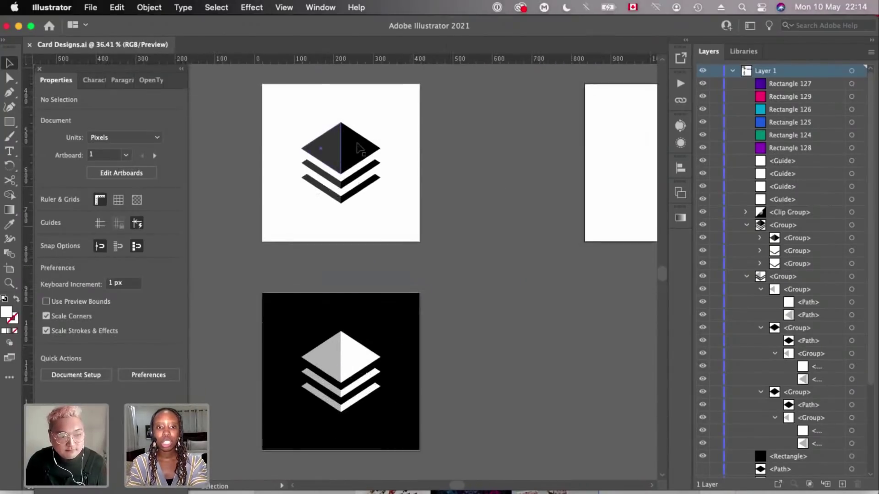
{"action": "scroll", "coordinate": [355, 157], "scroll_direction": "down", "scroll_amount": 3}
{"action": "scroll", "coordinate": [358, 144], "scroll_direction": "left", "scroll_amount": 1}
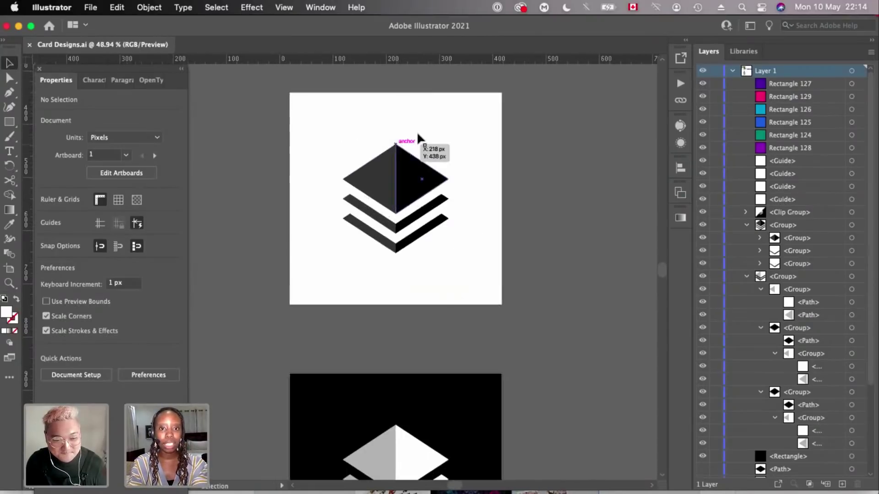
- Compare the white, black and diagonally split versions of the stacked-diamond logo with the card references above them
{"action": "scroll", "coordinate": [397, 145], "scroll_direction": "down", "scroll_amount": 6}
{"action": "scroll", "coordinate": [417, 137], "scroll_direction": "up", "scroll_amount": 6}
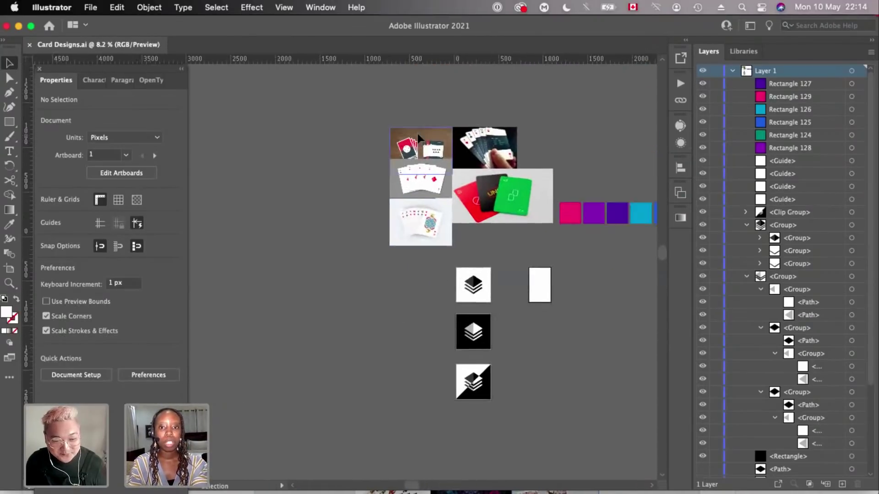
{"action": "scroll", "coordinate": [408, 319], "scroll_direction": "up", "scroll_amount": 2}
{"action": "scroll", "coordinate": [409, 319], "scroll_direction": "right", "scroll_amount": 1}
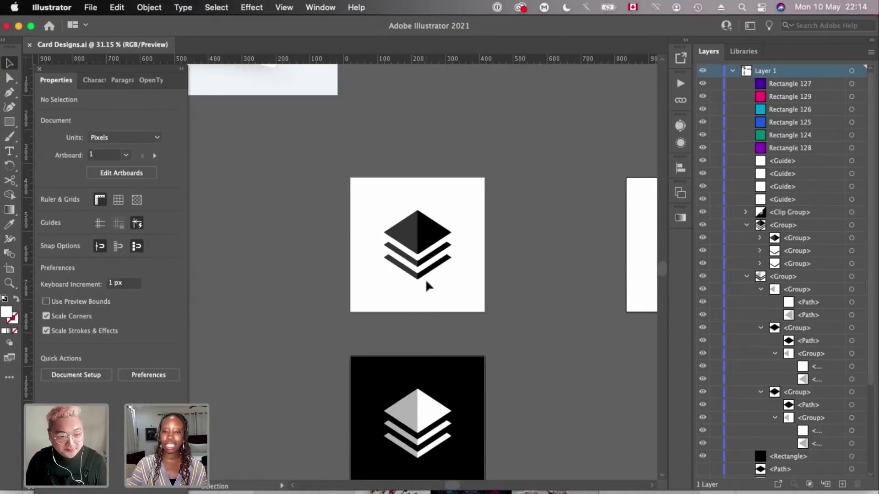
{"action": "scroll", "coordinate": [424, 279], "scroll_direction": "down", "scroll_amount": 3}
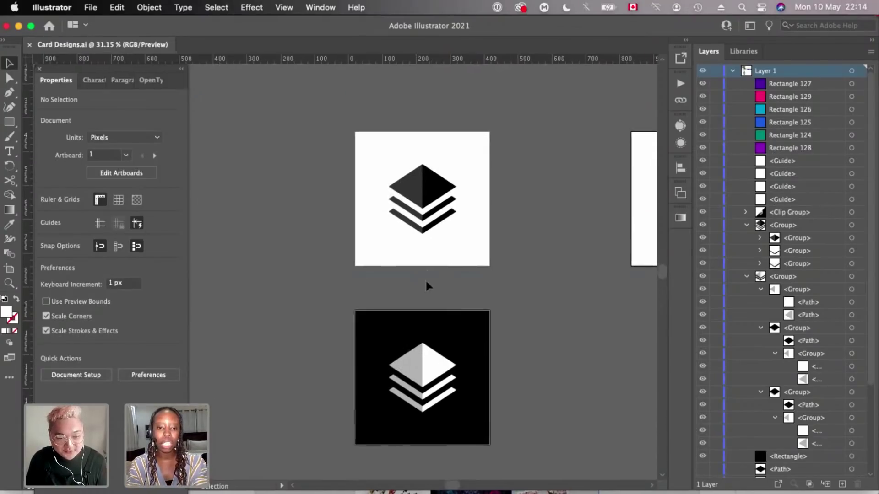
{"action": "scroll", "coordinate": [425, 279], "scroll_direction": "down", "scroll_amount": 2}
{"action": "scroll", "coordinate": [425, 278], "scroll_direction": "down", "scroll_amount": 3}
{"action": "scroll", "coordinate": [424, 279], "scroll_direction": "right", "scroll_amount": 1}
{"action": "scroll", "coordinate": [425, 281], "scroll_direction": "down", "scroll_amount": 1}
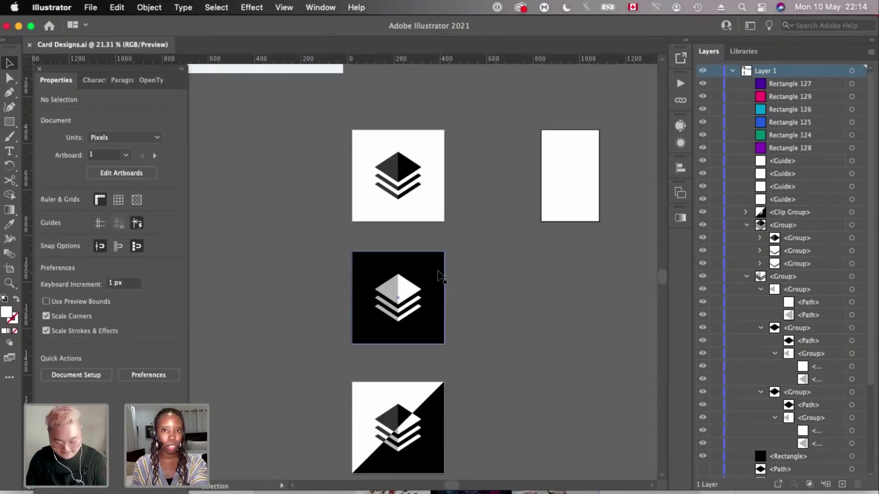
- Inspect the layered shapes of the black stacked-diamond logo up close and compare them with the diagonally split version
{"action": "scroll", "coordinate": [429, 174], "scroll_direction": "up", "scroll_amount": 8}
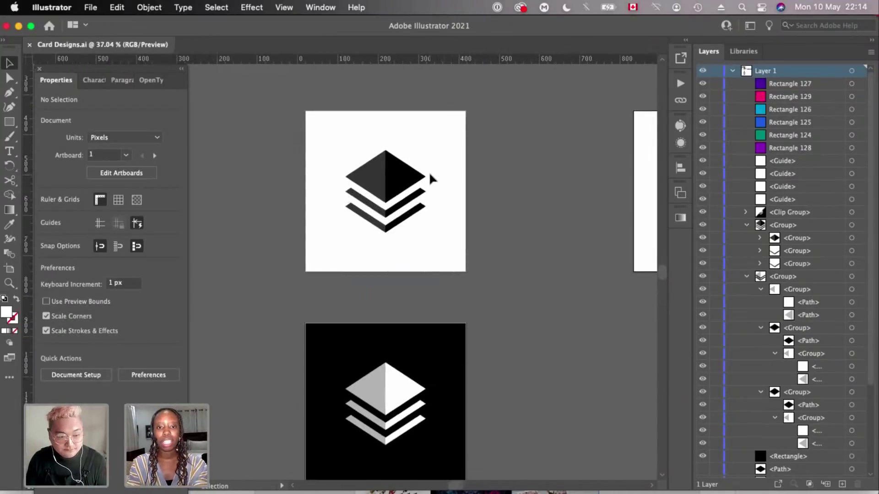
{"action": "scroll", "coordinate": [429, 174], "scroll_direction": "down", "scroll_amount": 4}
{"action": "scroll", "coordinate": [416, 204], "scroll_direction": "up", "scroll_amount": 10}
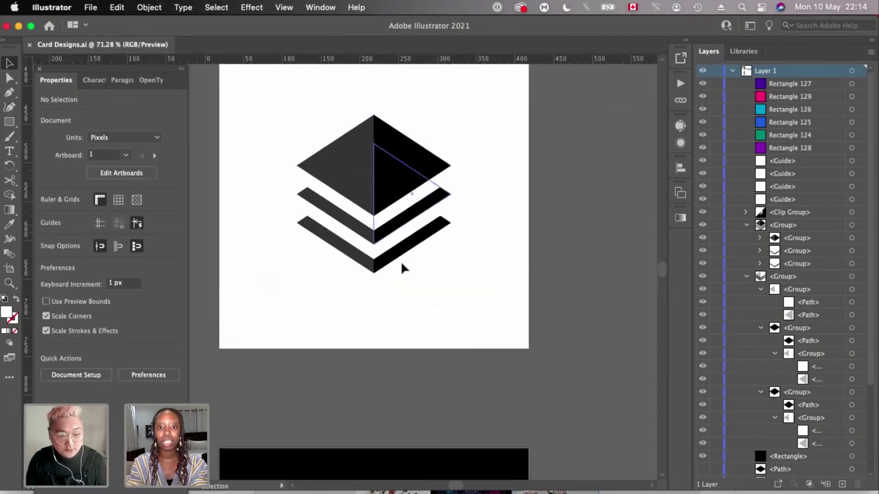
{"action": "scroll", "coordinate": [434, 232], "scroll_direction": "down", "scroll_amount": 12}
{"action": "scroll", "coordinate": [431, 249], "scroll_direction": "down", "scroll_amount": 5}
{"action": "scroll", "coordinate": [431, 247], "scroll_direction": "up", "scroll_amount": 6}
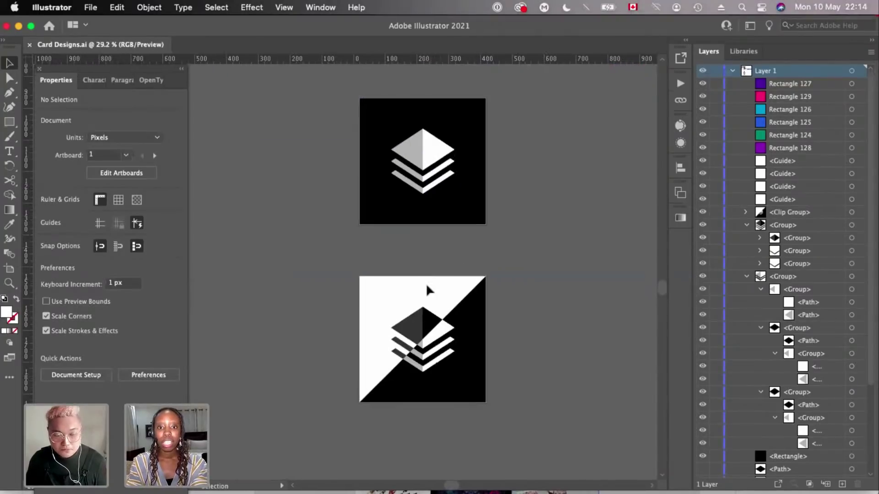
{"action": "scroll", "coordinate": [425, 203], "scroll_direction": "up", "scroll_amount": 5}
{"action": "scroll", "coordinate": [426, 204], "scroll_direction": "right", "scroll_amount": 1}
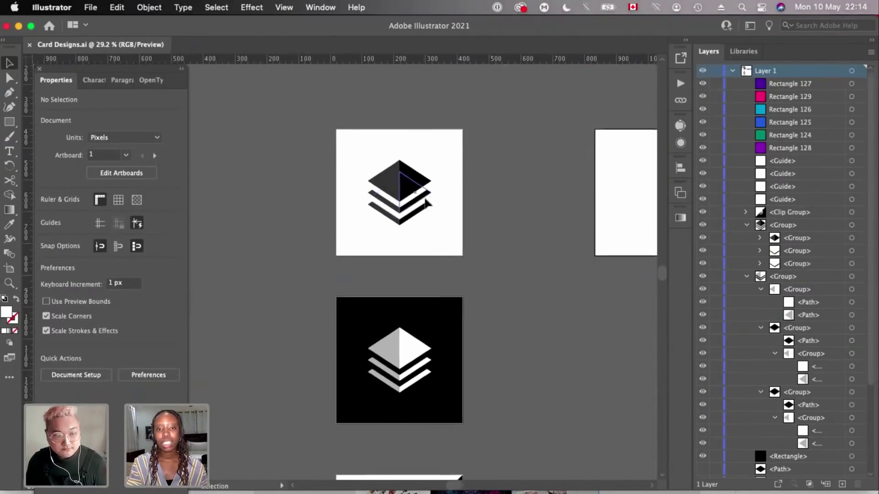
{"action": "scroll", "coordinate": [424, 200], "scroll_direction": "up", "scroll_amount": 3}
{"action": "scroll", "coordinate": [425, 200], "scroll_direction": "right", "scroll_amount": 1}
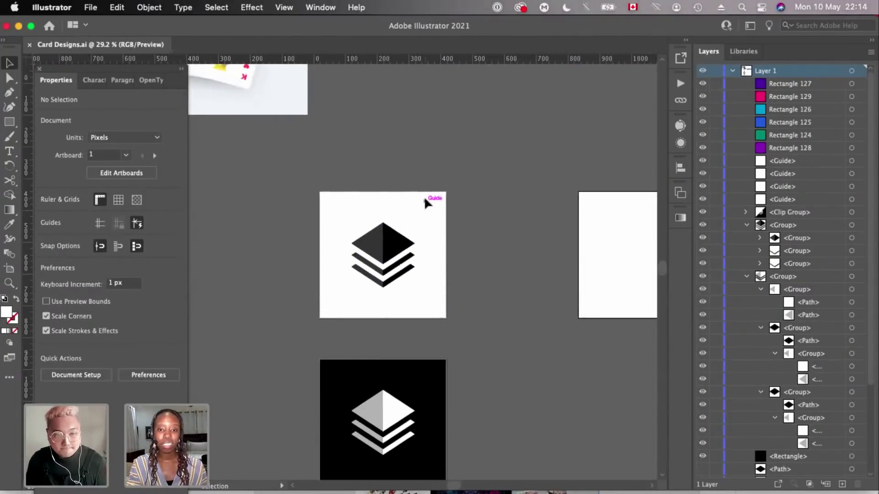
{"action": "scroll", "coordinate": [424, 200], "scroll_direction": "down", "scroll_amount": 3}
{"action": "scroll", "coordinate": [412, 249], "scroll_direction": "up", "scroll_amount": 4}
{"action": "scroll", "coordinate": [441, 251], "scroll_direction": "down", "scroll_amount": 3}
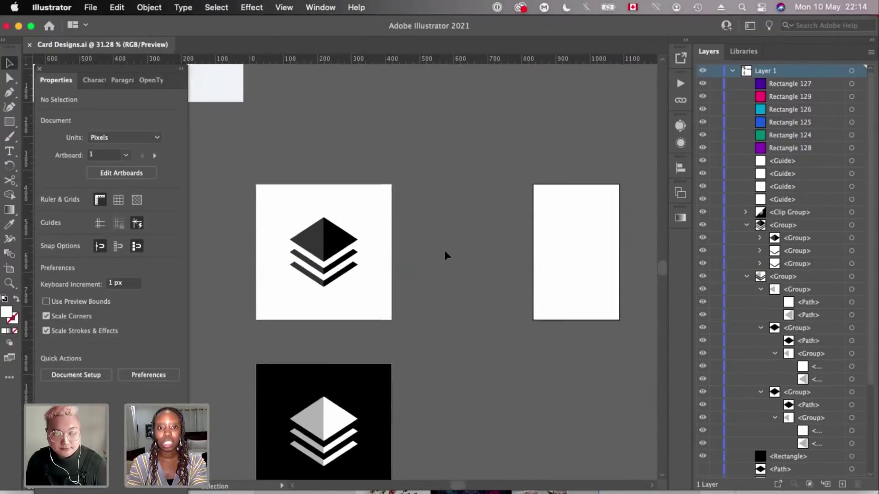
- Move the row of six colour swatches directly above the blank card artboard, aligned with its left edge, and deselect them
{"action": "scroll", "coordinate": [444, 251], "scroll_direction": "right", "scroll_amount": 4}
{"action": "scroll", "coordinate": [444, 251], "scroll_direction": "up", "scroll_amount": 2}
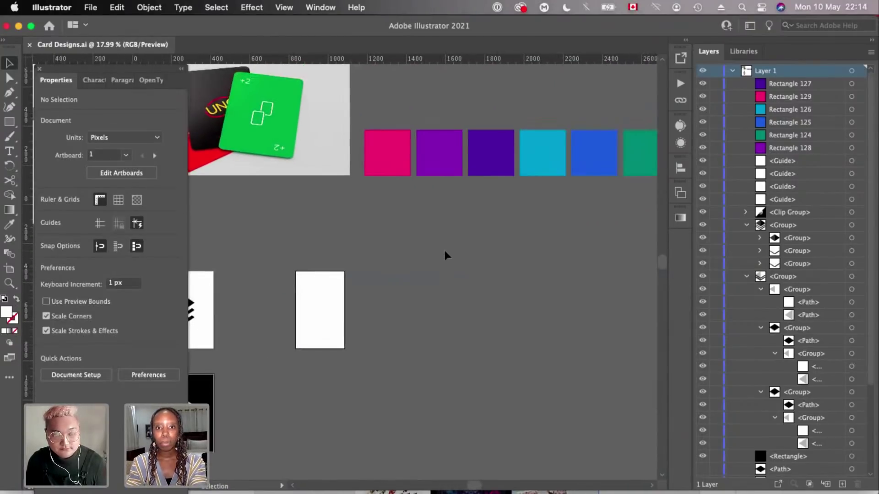
{"action": "scroll", "coordinate": [444, 248], "scroll_direction": "down", "scroll_amount": 2}
{"action": "left_click_drag", "start_coordinate": [397, 184], "coordinate": [352, 224]}
{"action": "scroll", "coordinate": [318, 229], "scroll_direction": "up", "scroll_amount": 2}
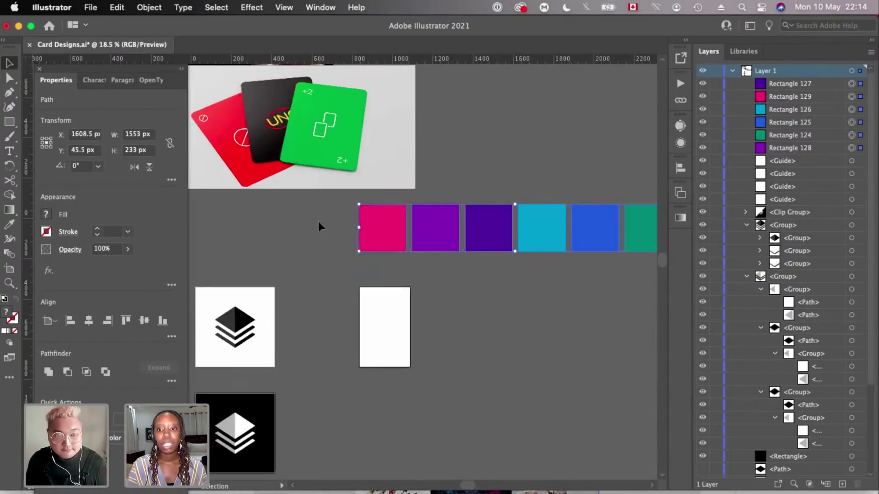
{"action": "scroll", "coordinate": [318, 224], "scroll_direction": "right", "scroll_amount": 3}
{"action": "left_click", "coordinate": [455, 325]}
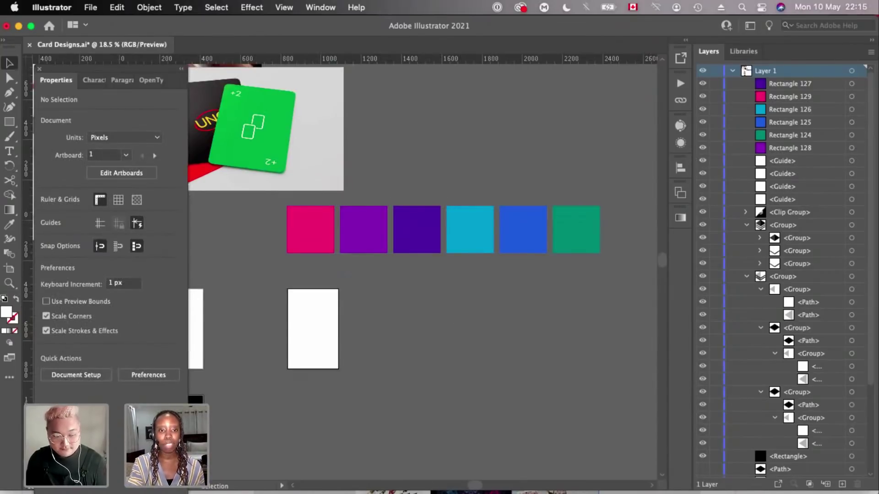
- Switch to Adobe XD and select the magenta swatch on the Cards artboard
{"action": "key", "text": "super+Tab"}
{"action": "scroll", "coordinate": [313, 156], "scroll_direction": "up", "scroll_amount": 3}
{"action": "scroll", "coordinate": [313, 155], "scroll_direction": "right", "scroll_amount": 6}
{"action": "scroll", "coordinate": [312, 156], "scroll_direction": "down", "scroll_amount": 2}
{"action": "scroll", "coordinate": [443, 239], "scroll_direction": "up", "scroll_amount": 3}
{"action": "scroll", "coordinate": [443, 243], "scroll_direction": "up", "scroll_amount": 3}
{"action": "left_click", "coordinate": [377, 192]}
- Open the Colorsinspo plugin's Contrast Checker to check the magenta swatch against white
{"action": "scroll", "coordinate": [78, 106], "scroll_direction": "up", "scroll_amount": 1}
{"action": "scroll", "coordinate": [77, 106], "scroll_direction": "up", "scroll_amount": 5}
{"action": "left_click", "coordinate": [97, 130]}
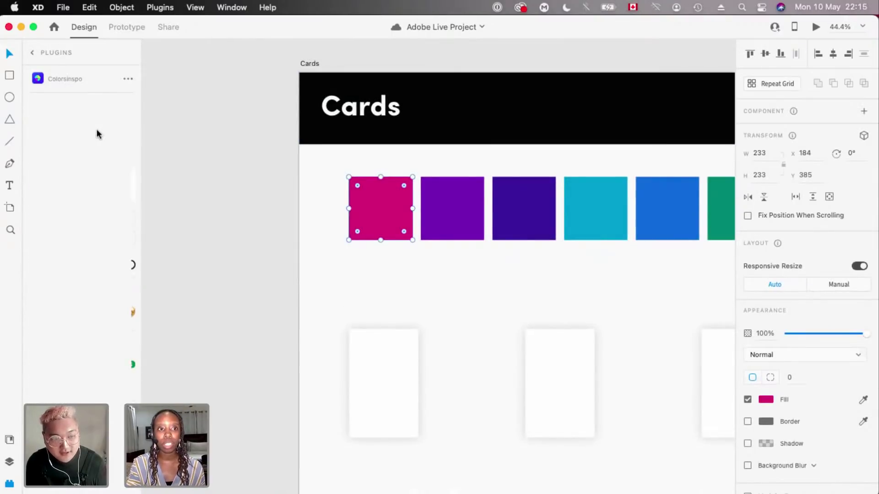
{"action": "scroll", "coordinate": [180, 208], "scroll_direction": "up", "scroll_amount": 1}
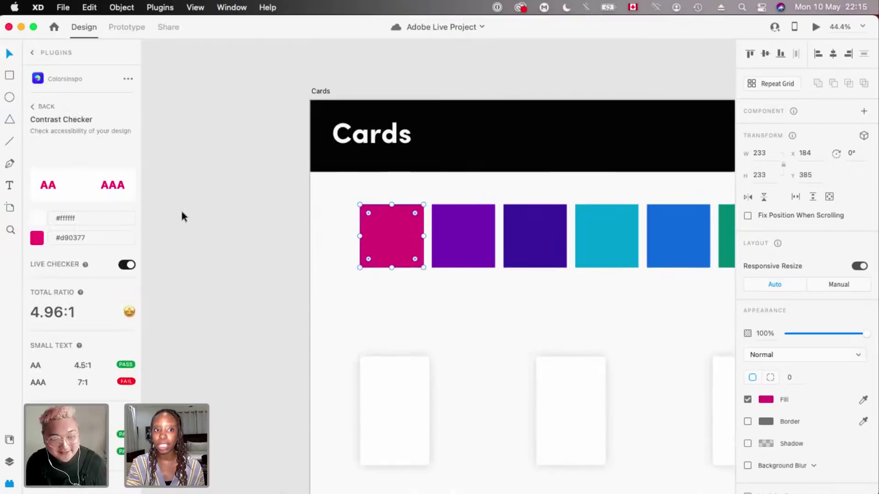
- Return to the Colorsinspo tool list and review its other colour tools, such as AI Palette Generator, Color Blind Simulation and Color Wheel
{"action": "scroll", "coordinate": [276, 115], "scroll_direction": "right", "scroll_amount": 1}
{"action": "scroll", "coordinate": [277, 115], "scroll_direction": "up", "scroll_amount": 1}
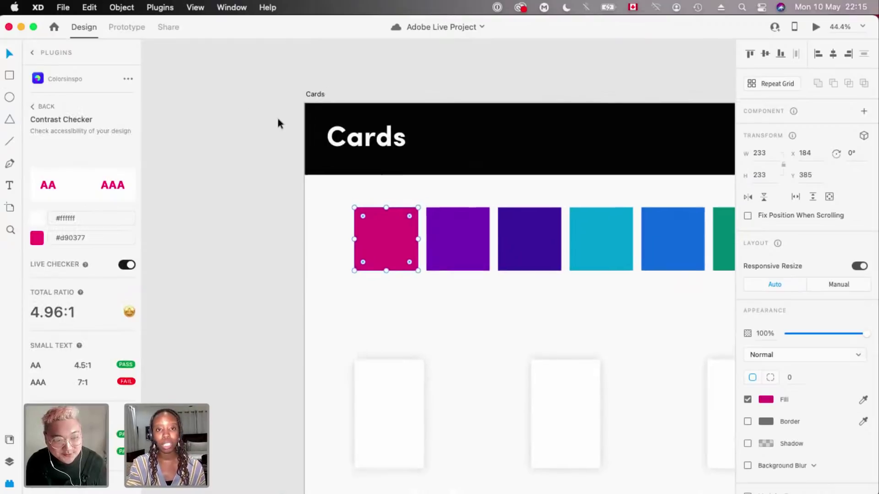
{"action": "left_click", "coordinate": [40, 105]}
{"action": "scroll", "coordinate": [104, 223], "scroll_direction": "down", "scroll_amount": 1}
{"action": "scroll", "coordinate": [104, 223], "scroll_direction": "down", "scroll_amount": 5}
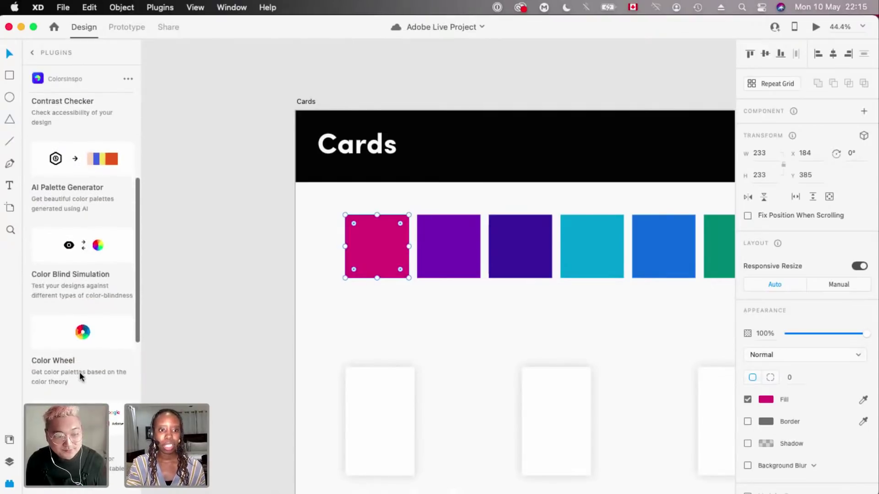
{"action": "scroll", "coordinate": [80, 376], "scroll_direction": "down", "scroll_amount": 2}
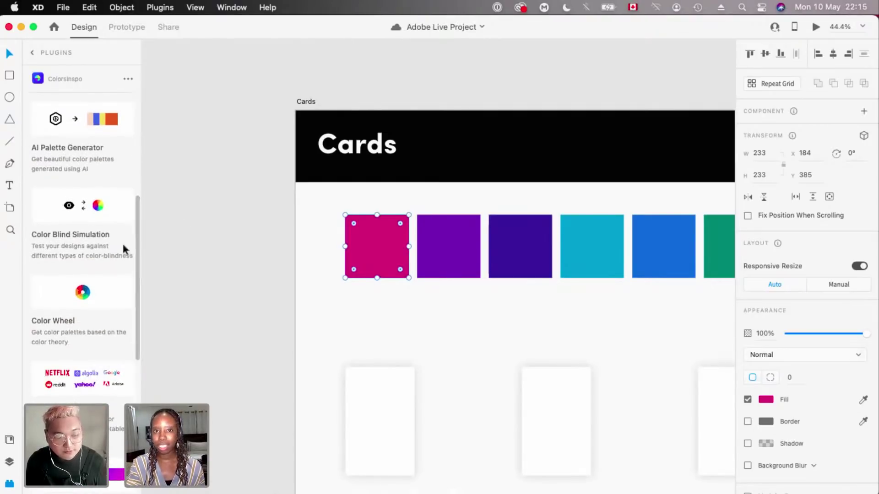
{"action": "scroll", "coordinate": [92, 247], "scroll_direction": "up", "scroll_amount": 4}
{"action": "scroll", "coordinate": [221, 236], "scroll_direction": "right", "scroll_amount": 5}
{"action": "scroll", "coordinate": [106, 206], "scroll_direction": "up", "scroll_amount": 8}
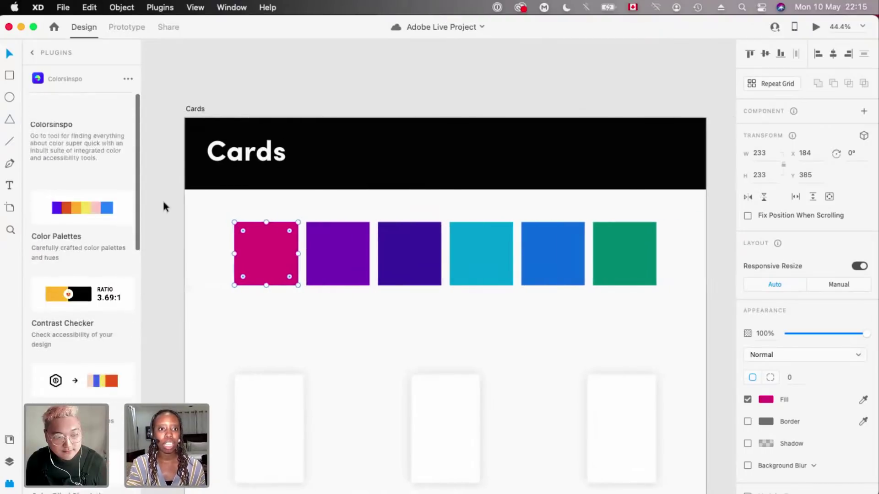
{"action": "scroll", "coordinate": [163, 203], "scroll_direction": "left", "scroll_amount": 2}
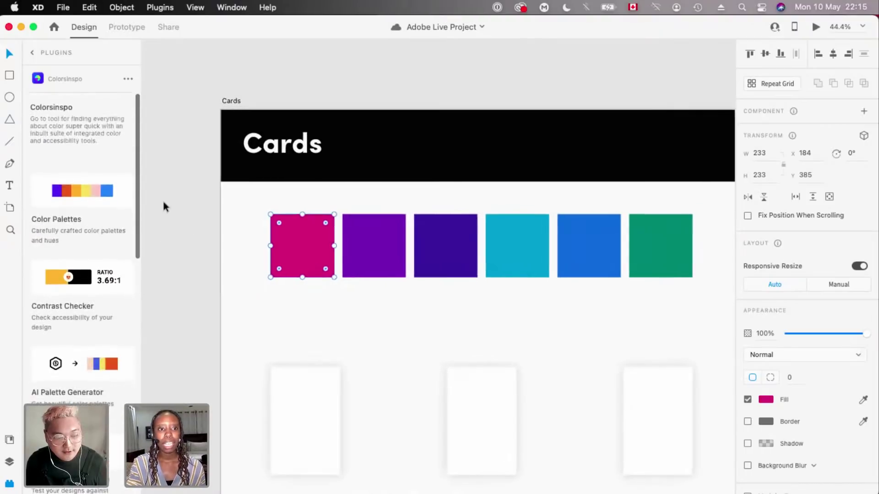
- Reopen the Contrast Checker for the magenta swatch, and deselect the swatch on the Cards artboard
{"action": "left_click", "coordinate": [83, 309]}
{"action": "scroll", "coordinate": [261, 241], "scroll_direction": "down", "scroll_amount": 2}
{"action": "scroll", "coordinate": [261, 241], "scroll_direction": "right", "scroll_amount": 1}
{"action": "scroll", "coordinate": [262, 242], "scroll_direction": "up", "scroll_amount": 1}
{"action": "scroll", "coordinate": [262, 242], "scroll_direction": "left", "scroll_amount": 1}
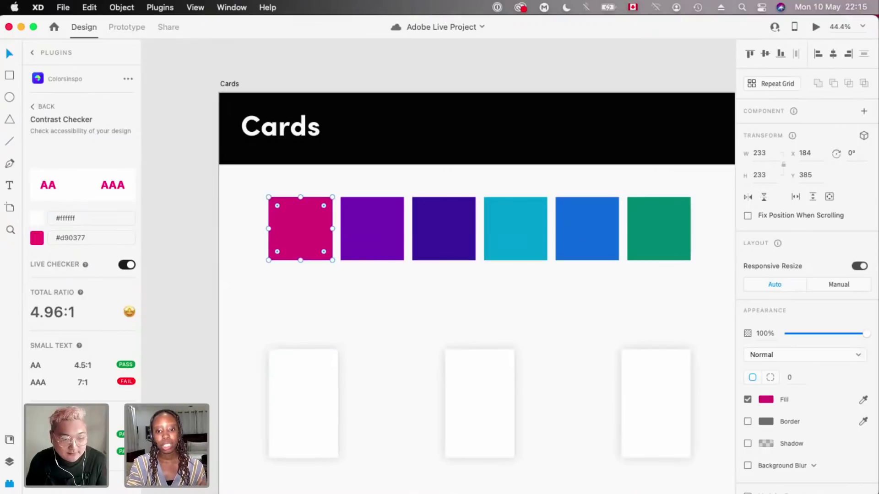
{"action": "left_click", "coordinate": [541, 305]}
{"action": "scroll", "coordinate": [540, 304], "scroll_direction": "right", "scroll_amount": 2}
{"action": "scroll", "coordinate": [541, 305], "scroll_direction": "up", "scroll_amount": 1}
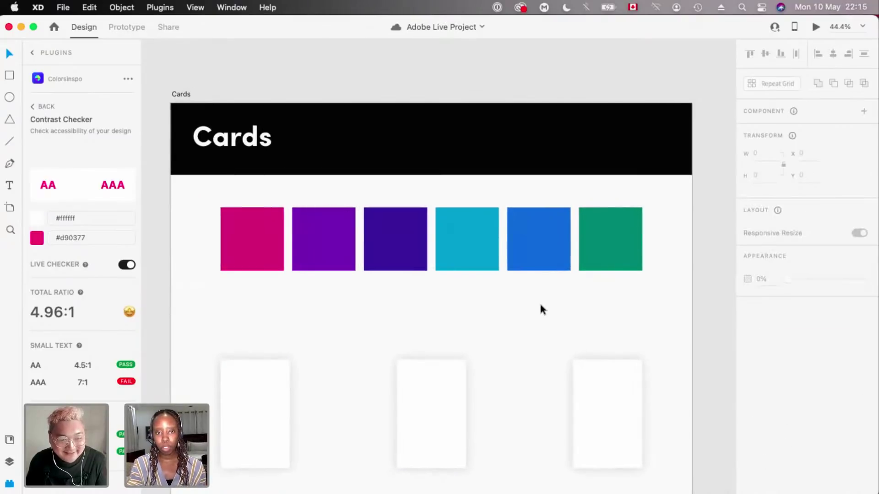
{"action": "scroll", "coordinate": [540, 305], "scroll_direction": "left", "scroll_amount": 2}
{"action": "scroll", "coordinate": [540, 305], "scroll_direction": "up", "scroll_amount": 1}
{"action": "scroll", "coordinate": [541, 309], "scroll_direction": "down", "scroll_amount": 1}
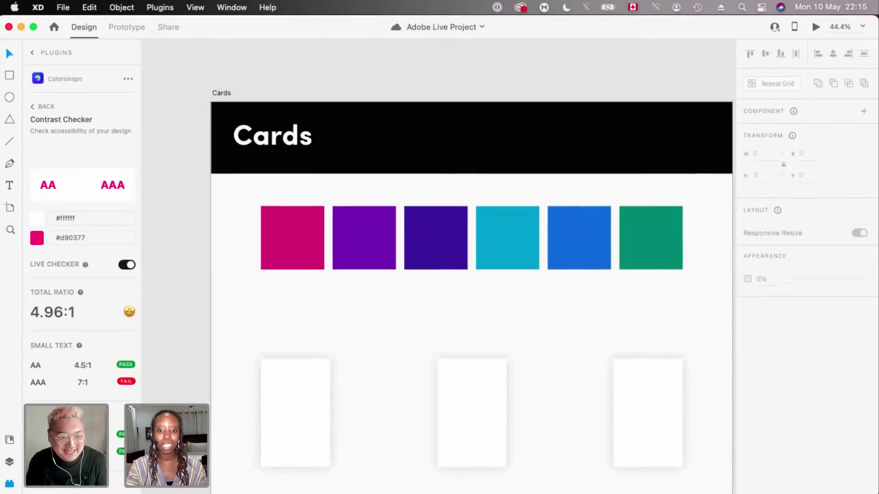
{"action": "scroll", "coordinate": [513, 318], "scroll_direction": "down", "scroll_amount": 3}
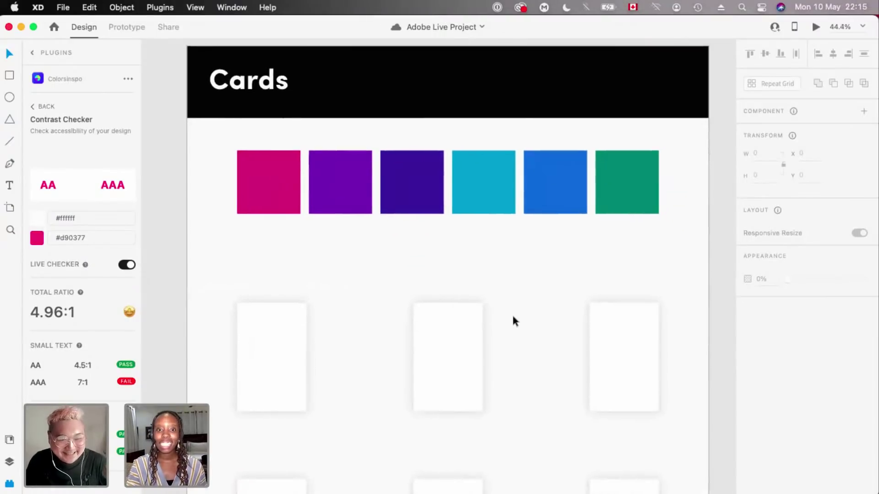
{"action": "scroll", "coordinate": [513, 317], "scroll_direction": "up", "scroll_amount": 1}
{"action": "scroll", "coordinate": [512, 317], "scroll_direction": "right", "scroll_amount": 1}
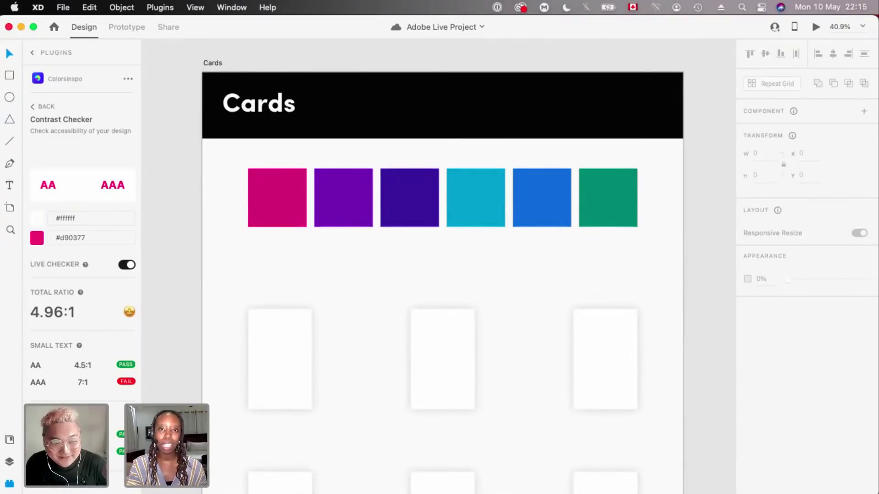
- Switch to Illustrator and bring the logo artboards and the blank card artboard into view
{"action": "key", "text": "super+Tab"}
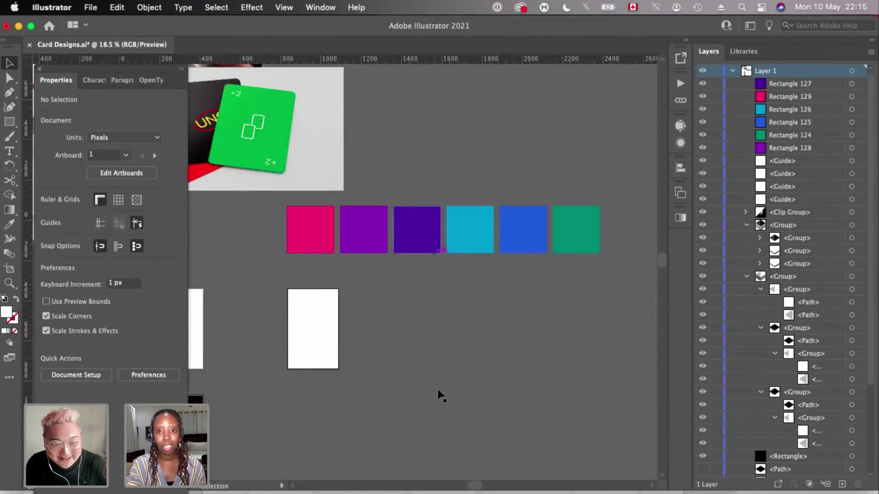
{"action": "scroll", "coordinate": [340, 254], "scroll_direction": "down", "scroll_amount": 4}
{"action": "scroll", "coordinate": [340, 254], "scroll_direction": "left", "scroll_amount": 3}
{"action": "scroll", "coordinate": [340, 256], "scroll_direction": "up", "scroll_amount": 3}
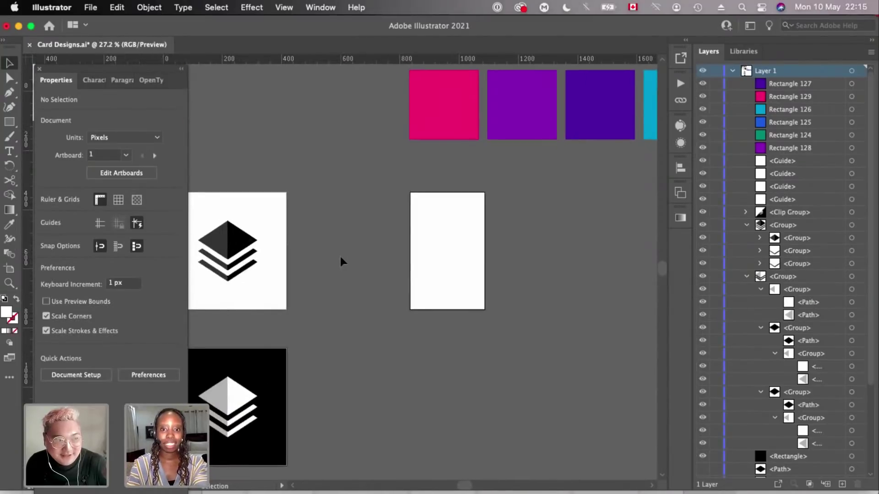
{"action": "scroll", "coordinate": [340, 256], "scroll_direction": "down", "scroll_amount": 3}
{"action": "scroll", "coordinate": [340, 256], "scroll_direction": "up", "scroll_amount": 1}
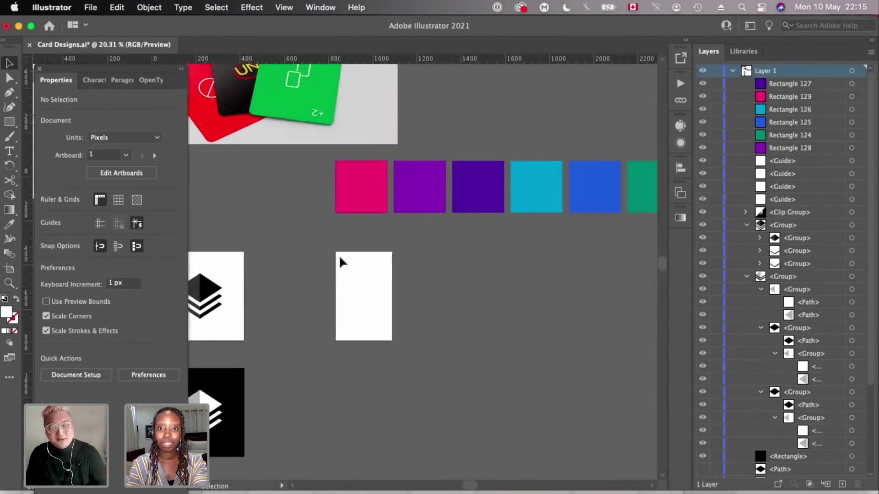
{"action": "scroll", "coordinate": [338, 254], "scroll_direction": "down", "scroll_amount": 1}
{"action": "scroll", "coordinate": [339, 254], "scroll_direction": "left", "scroll_amount": 2}
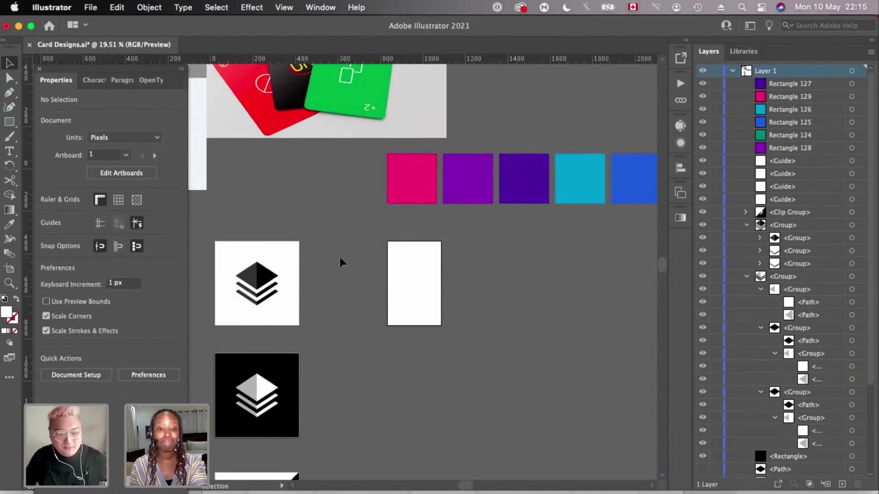
- Copy the black stacked-diamond logo from its white artboard and place the copy in the middle of the blank card artboard
{"action": "left_click", "coordinate": [272, 271]}
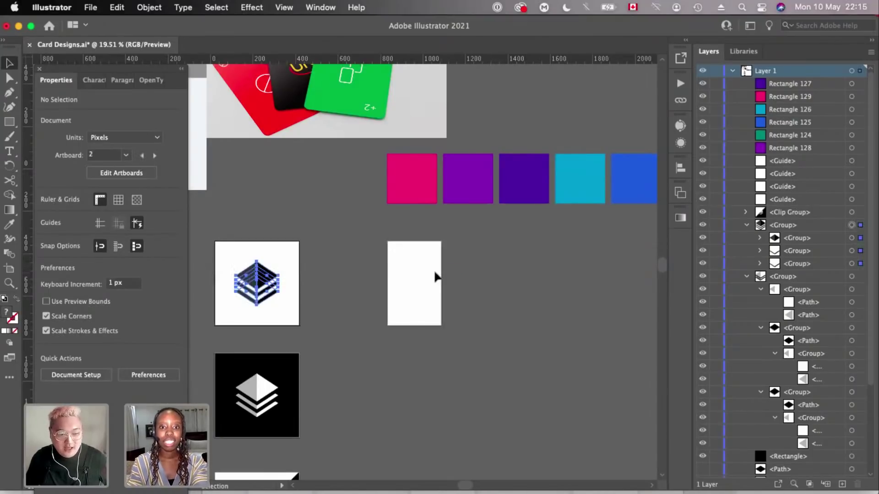
{"action": "key", "text": "super+c"}
{"action": "left_click", "coordinate": [412, 277]}
{"action": "key", "text": "super+v"}
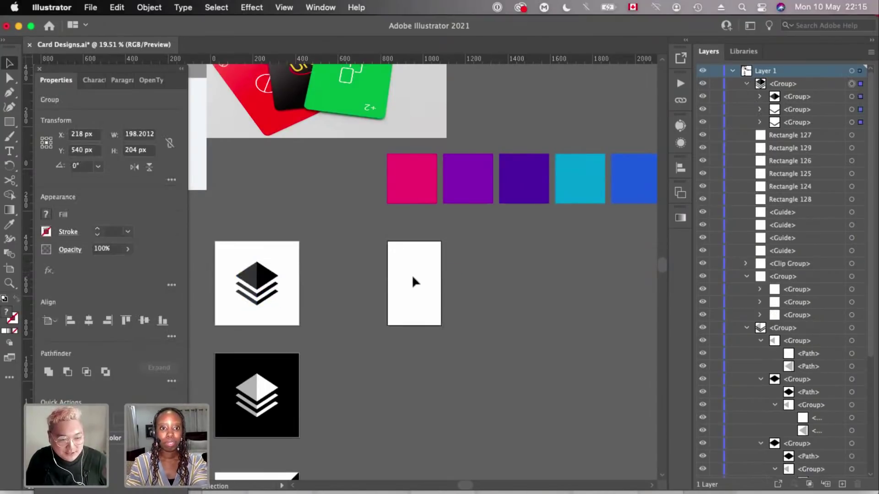
{"action": "scroll", "coordinate": [413, 277], "scroll_direction": "up", "scroll_amount": 2}
{"action": "left_click_drag", "start_coordinate": [336, 258], "coordinate": [417, 274]}
{"action": "key", "text": "super+equal"}
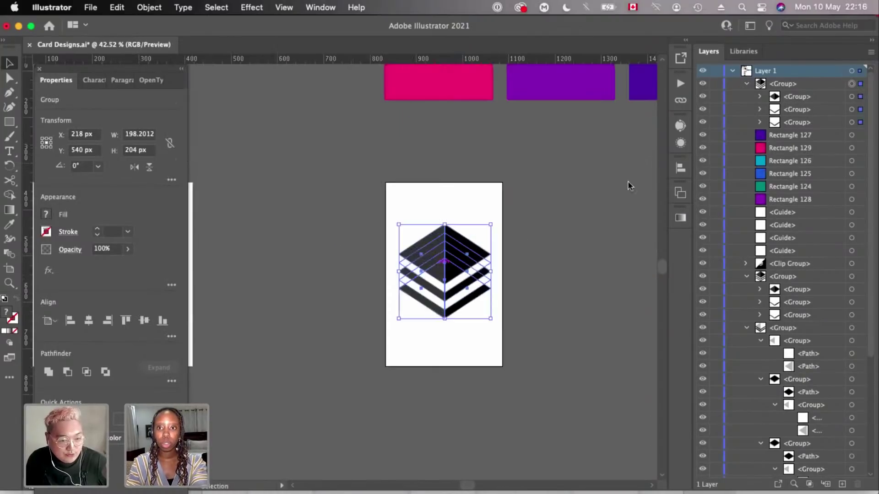
- Scale the logo copy down proportionally to about 120 px wide, centre it on the card artboard, and deselect it
{"action": "left_click_drag", "start_coordinate": [494, 271], "coordinate": [475, 273]}
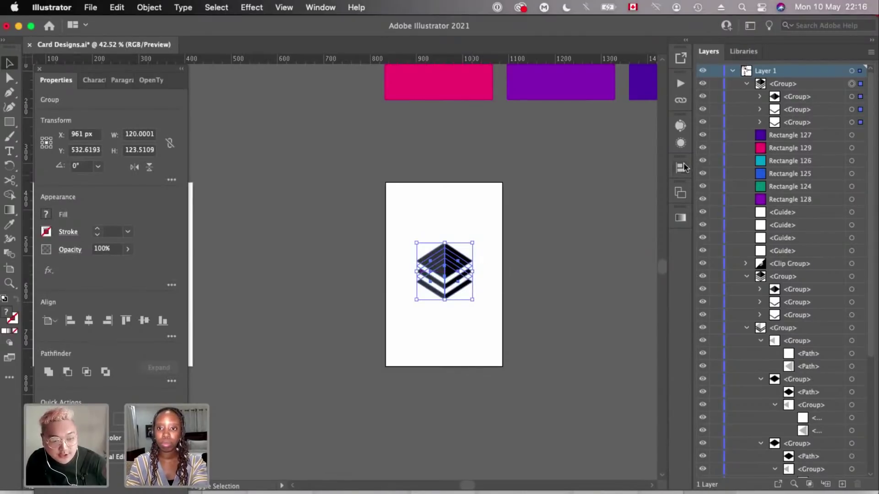
{"action": "left_click", "coordinate": [681, 167]}
{"action": "left_click", "coordinate": [637, 198]}
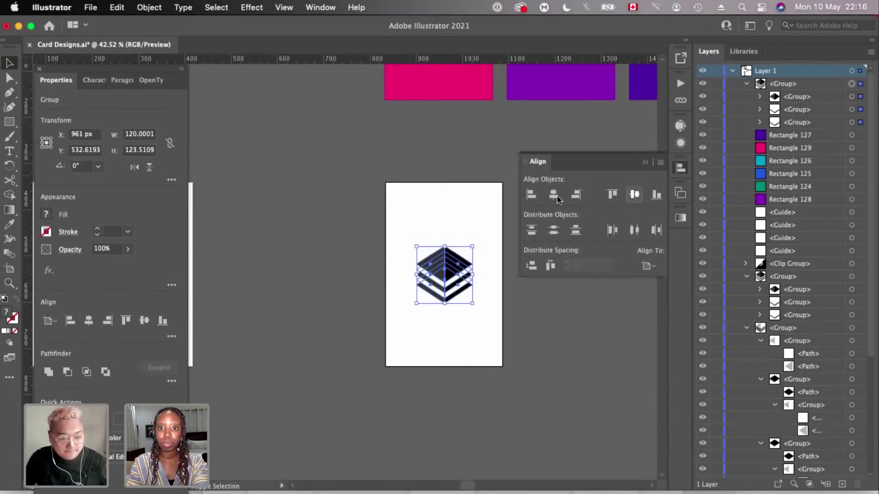
{"action": "left_click", "coordinate": [680, 168]}
{"action": "left_click", "coordinate": [538, 247]}
- Examine the size and placement of the black logo on the card, both up close and beside the other artboards
{"action": "scroll", "coordinate": [465, 293], "scroll_direction": "up", "scroll_amount": 5}
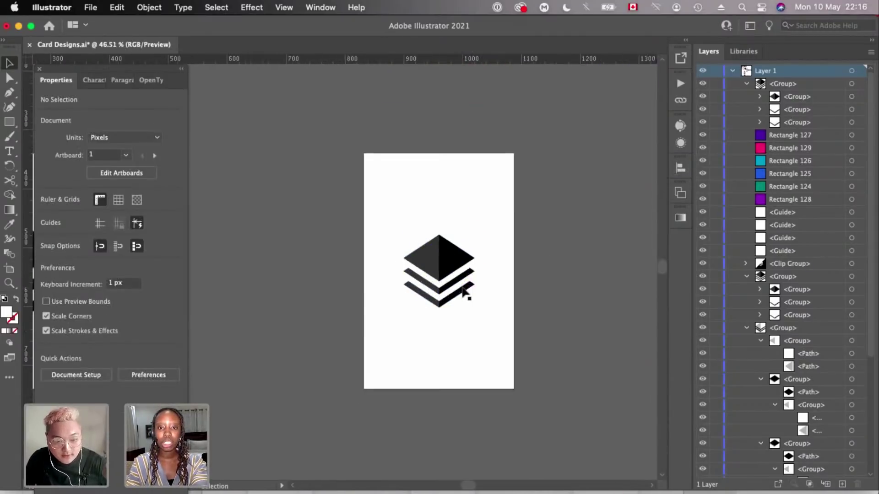
{"action": "scroll", "coordinate": [464, 293], "scroll_direction": "up", "scroll_amount": 1}
{"action": "scroll", "coordinate": [465, 293], "scroll_direction": "down", "scroll_amount": 4}
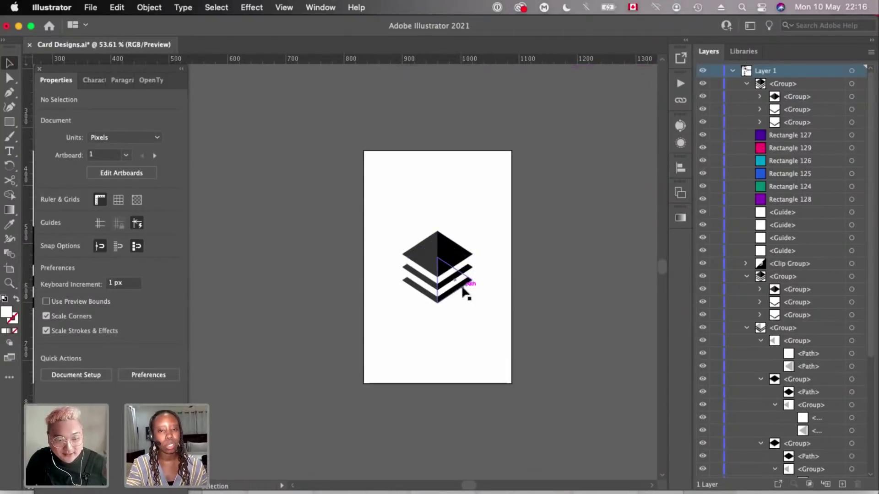
{"action": "scroll", "coordinate": [445, 246], "scroll_direction": "down", "scroll_amount": 2}
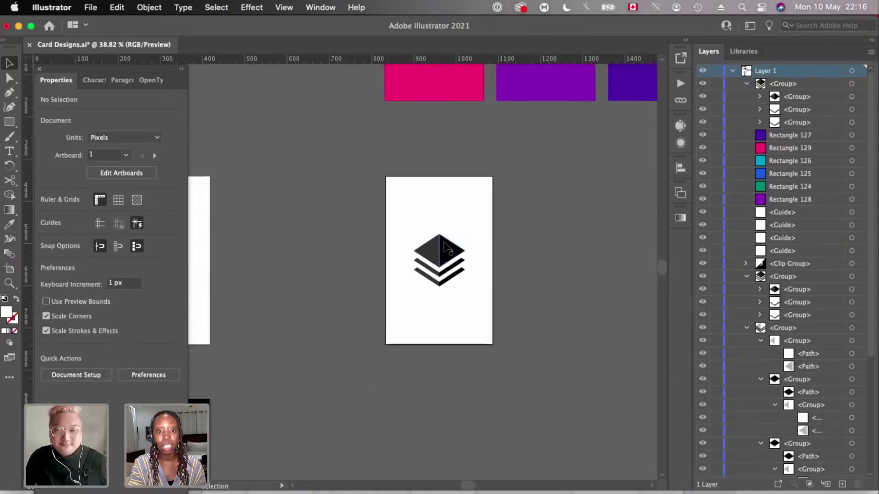
{"action": "scroll", "coordinate": [457, 259], "scroll_direction": "up", "scroll_amount": 4}
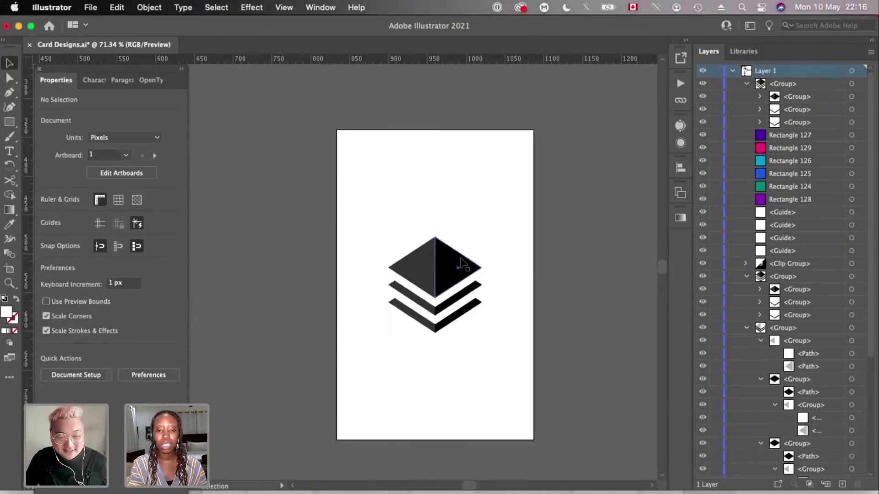
{"action": "scroll", "coordinate": [459, 258], "scroll_direction": "down", "scroll_amount": 2}
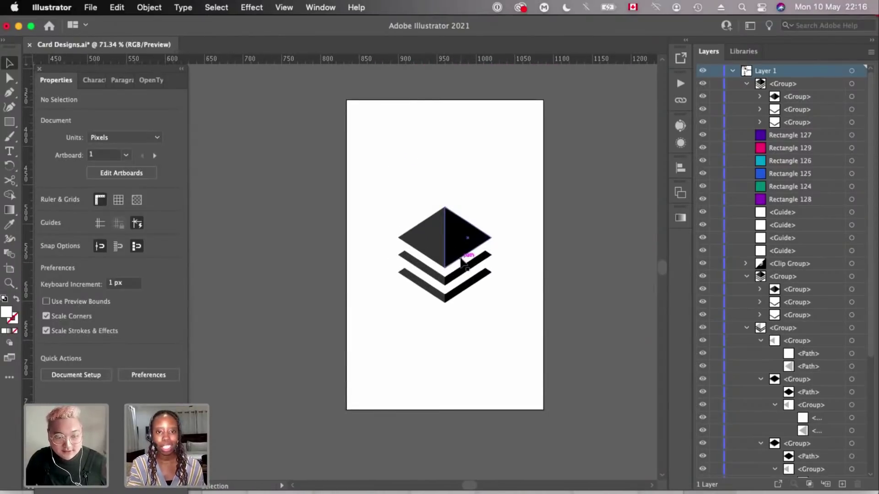
{"action": "scroll", "coordinate": [462, 262], "scroll_direction": "up", "scroll_amount": 3}
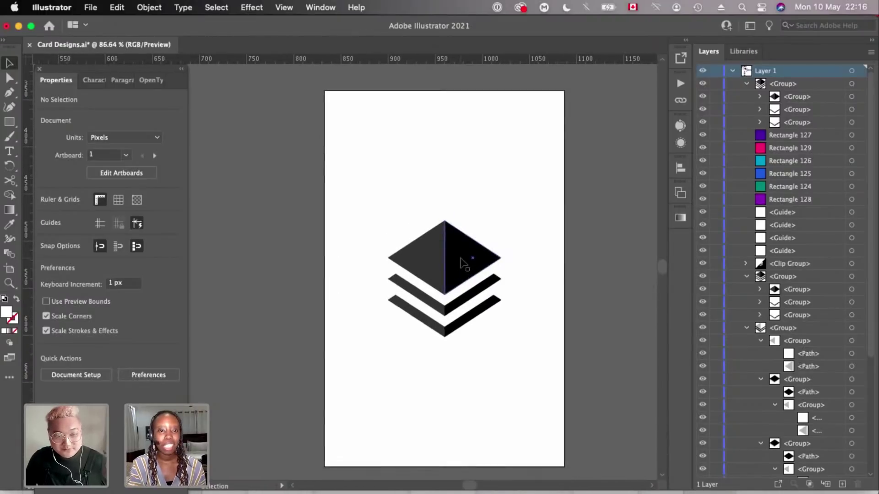
{"action": "scroll", "coordinate": [460, 258], "scroll_direction": "down", "scroll_amount": 5}
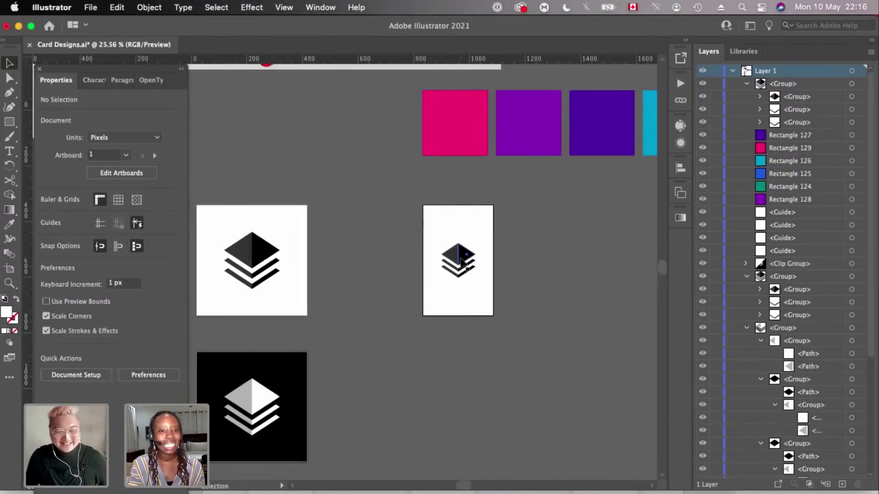
{"action": "scroll", "coordinate": [463, 257], "scroll_direction": "up", "scroll_amount": 2}
{"action": "scroll", "coordinate": [463, 260], "scroll_direction": "up", "scroll_amount": 3}
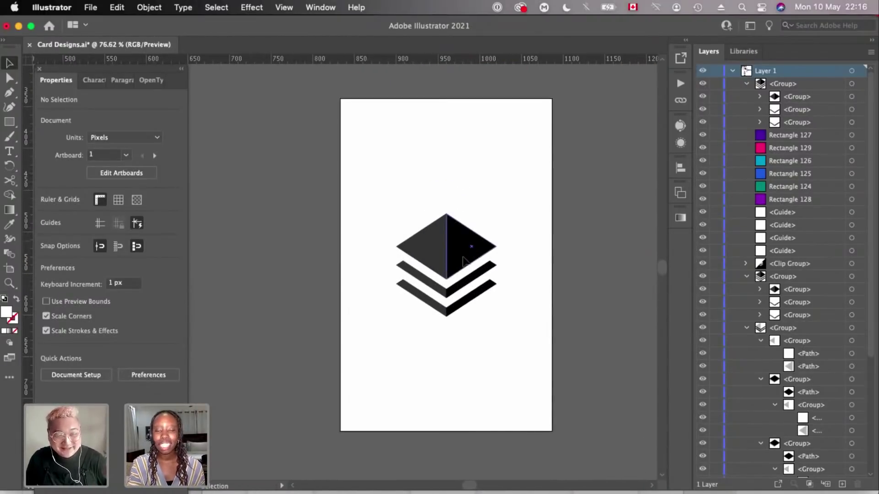
{"action": "left_click", "coordinate": [483, 246]}
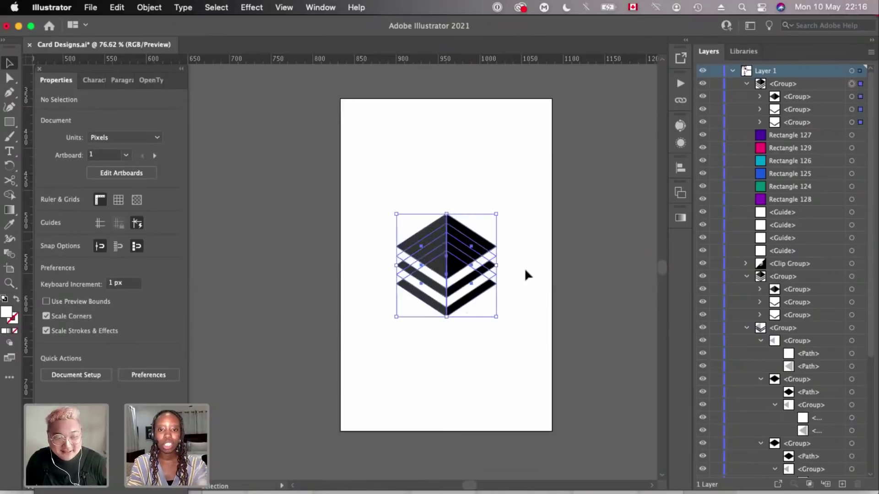
{"action": "left_click", "coordinate": [526, 271]}
{"action": "scroll", "coordinate": [526, 274], "scroll_direction": "up", "scroll_amount": 2}
{"action": "scroll", "coordinate": [527, 274], "scroll_direction": "down", "scroll_amount": 3}
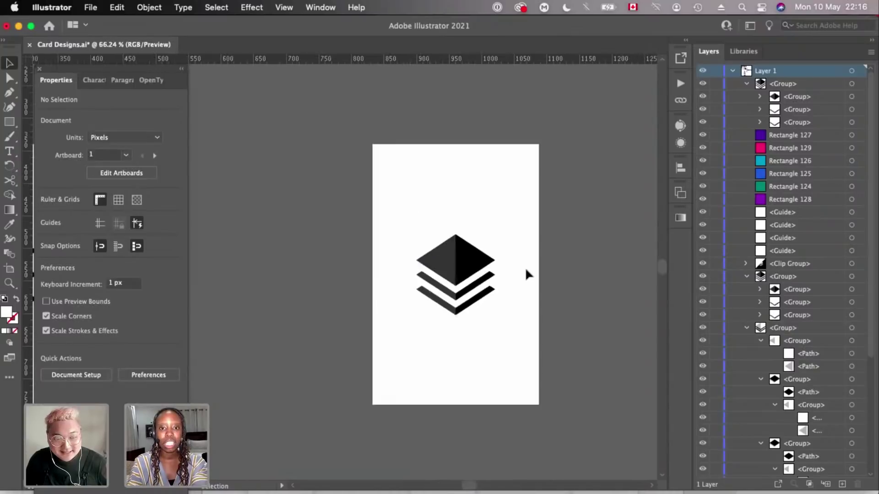
{"action": "scroll", "coordinate": [525, 269], "scroll_direction": "down", "scroll_amount": 4}
{"action": "scroll", "coordinate": [527, 270], "scroll_direction": "up", "scroll_amount": 4}
{"action": "left_click", "coordinate": [503, 260]}
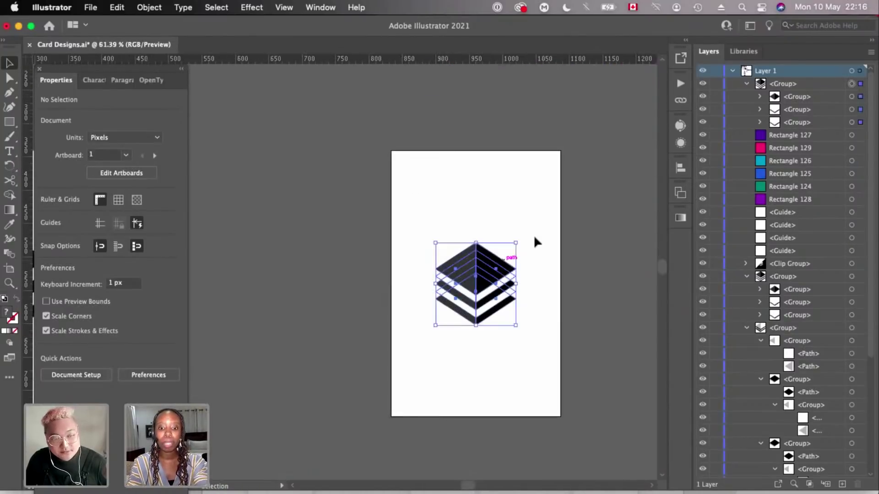
{"action": "scroll", "coordinate": [534, 236], "scroll_direction": "down", "scroll_amount": 2}
{"action": "scroll", "coordinate": [569, 225], "scroll_direction": "right", "scroll_amount": 2}
{"action": "left_click", "coordinate": [407, 172]}
{"action": "key", "text": "m"}
{"action": "key", "text": "m"}
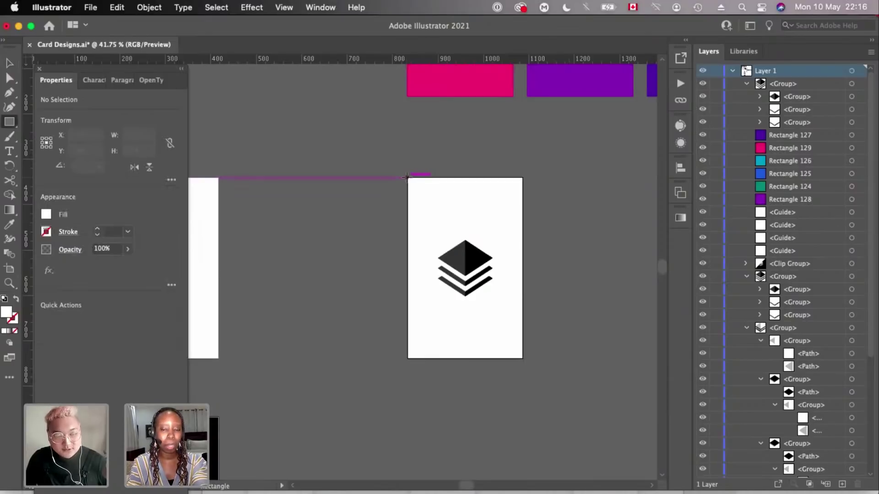
{"action": "scroll", "coordinate": [407, 177], "scroll_direction": "down", "scroll_amount": 2}
{"action": "key", "text": "v"}
- Delete the black logo from the card and place a copy of the white-and-grey logo from the black artboard there instead
{"action": "left_click", "coordinate": [437, 223]}
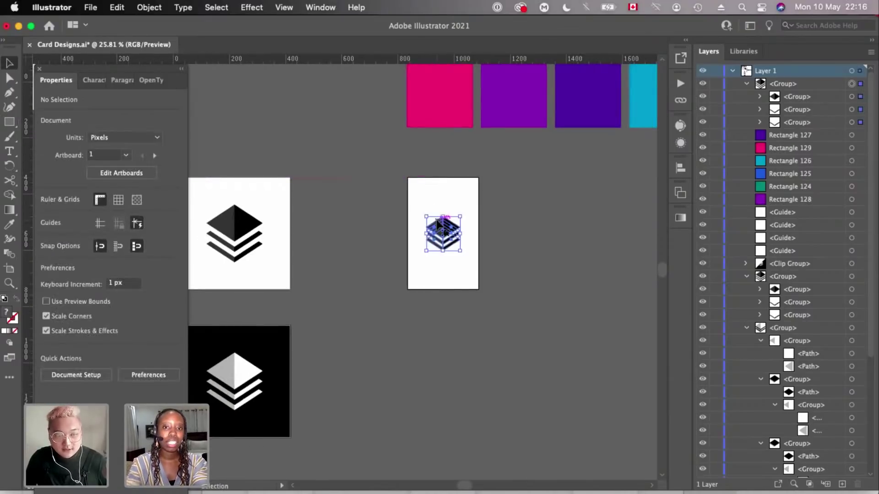
{"action": "key", "text": "Delete"}
{"action": "scroll", "coordinate": [435, 218], "scroll_direction": "down", "scroll_amount": 3}
{"action": "scroll", "coordinate": [436, 218], "scroll_direction": "left", "scroll_amount": 2}
{"action": "left_click", "coordinate": [303, 269]}
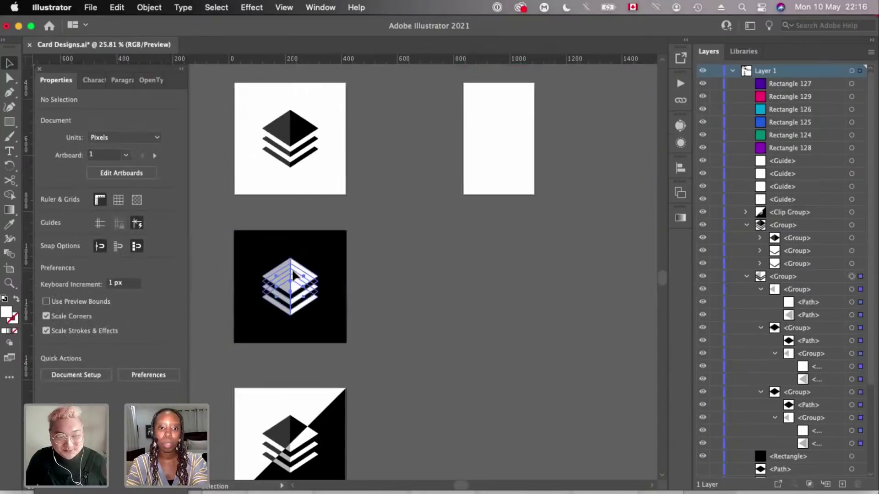
{"action": "left_click", "coordinate": [509, 129]}
{"action": "scroll", "coordinate": [508, 130], "scroll_direction": "up", "scroll_amount": 5}
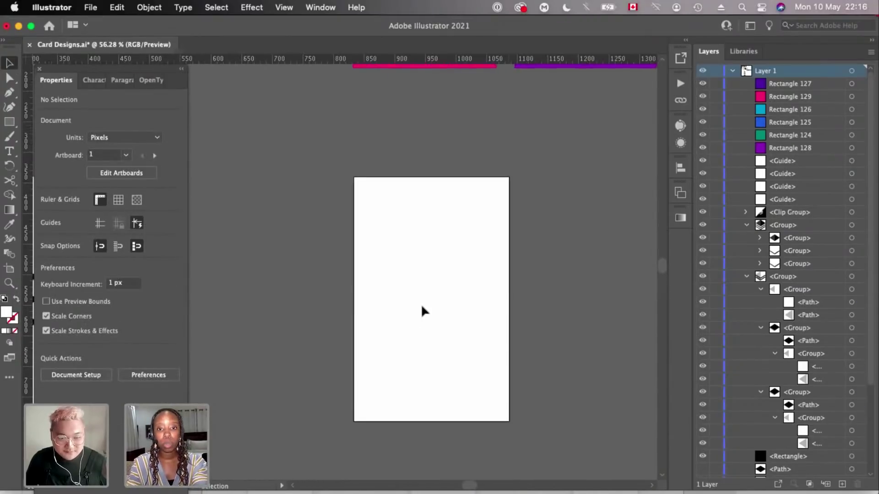
{"action": "key", "text": "super+v"}
{"action": "left_click_drag", "start_coordinate": [350, 264], "coordinate": [436, 283]}
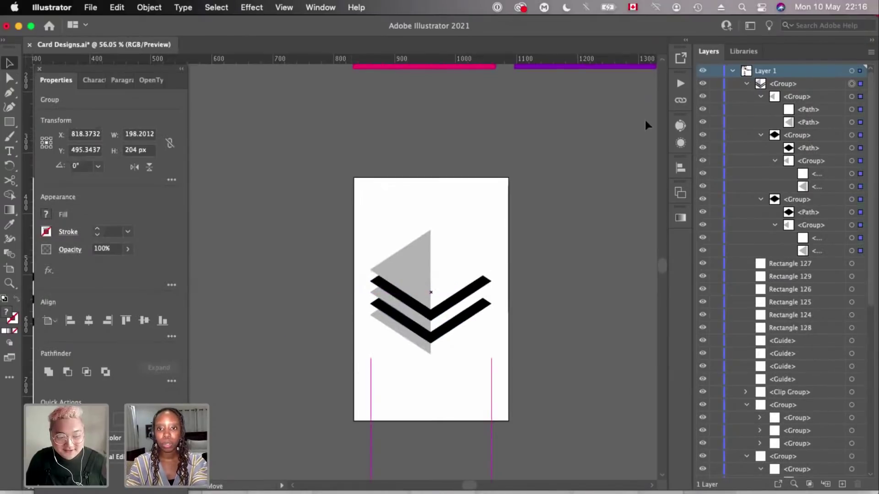
- Scale the white-and-grey logo proportionally to 114 px wide, centre it on the card artboard, and show the guides
{"action": "left_click", "coordinate": [680, 169]}
{"action": "left_click", "coordinate": [634, 194]}
{"action": "left_click", "coordinate": [553, 194]}
{"action": "left_click", "coordinate": [677, 173]}
{"action": "left_click", "coordinate": [350, 153]}
{"action": "key", "text": "m"}
{"action": "key", "text": "super+semicolon"}
{"action": "key", "text": "v"}
{"action": "left_click_drag", "start_coordinate": [465, 197], "coordinate": [462, 182]}
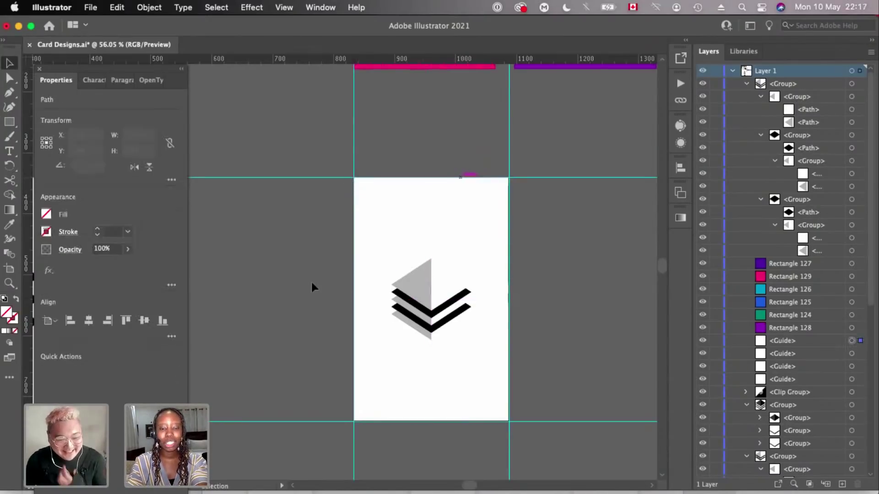
- Draw a 255 x 400 px rectangle covering the whole card artboard and send it behind the logo
{"action": "scroll", "coordinate": [312, 288], "scroll_direction": "up", "scroll_amount": 3}
{"action": "scroll", "coordinate": [311, 288], "scroll_direction": "up", "scroll_amount": 1}
{"action": "key", "text": "m"}
{"action": "left_click_drag", "start_coordinate": [334, 142], "coordinate": [511, 420]}
{"action": "key", "text": "v"}
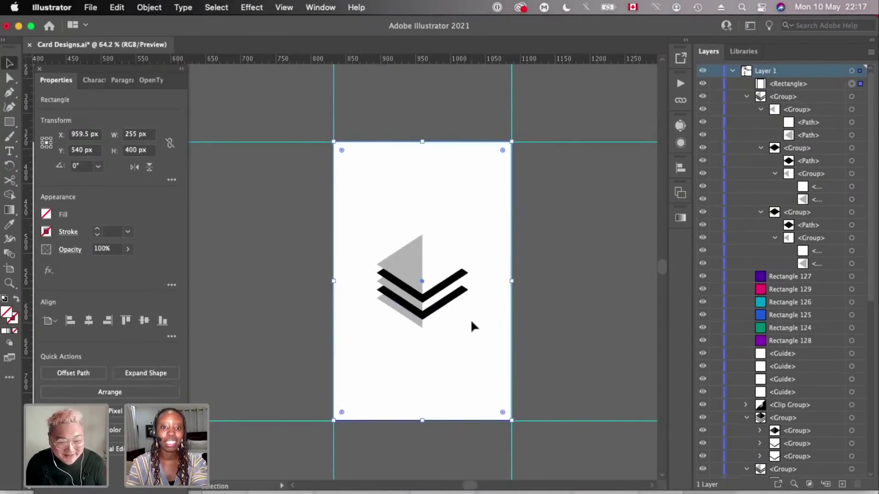
{"action": "key", "text": "super+shift+bracketleft"}
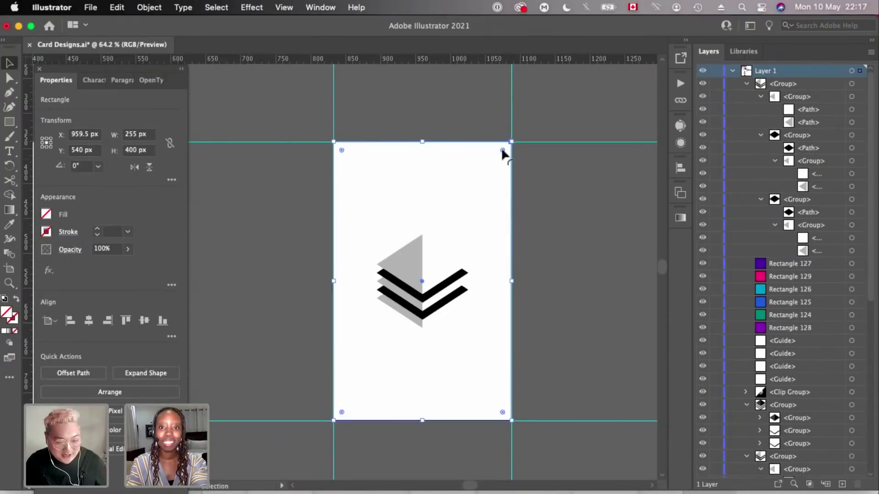
- Round the corners of the card rectangle slightly
{"action": "scroll", "coordinate": [501, 147], "scroll_direction": "up", "scroll_amount": 3}
{"action": "left_click_drag", "start_coordinate": [512, 141], "coordinate": [504, 149]}
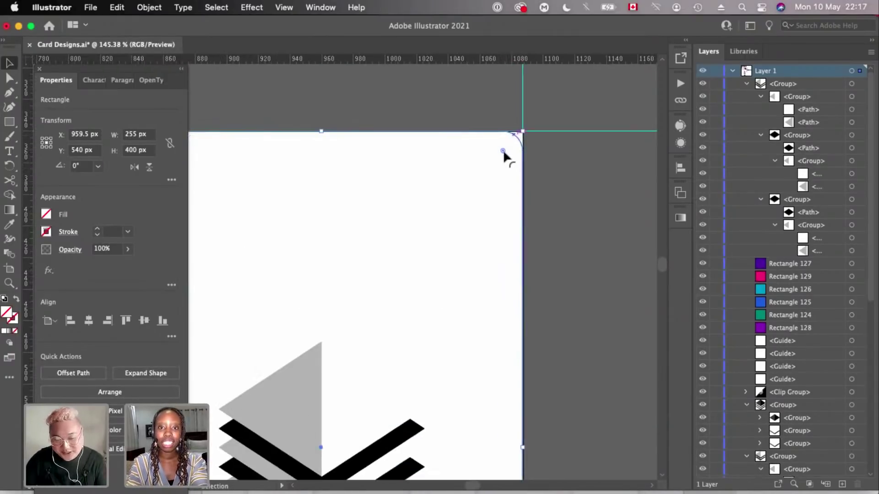
{"action": "scroll", "coordinate": [504, 150], "scroll_direction": "down", "scroll_amount": 5}
{"action": "scroll", "coordinate": [504, 156], "scroll_direction": "up", "scroll_amount": 5}
{"action": "scroll", "coordinate": [504, 156], "scroll_direction": "right", "scroll_amount": 1}
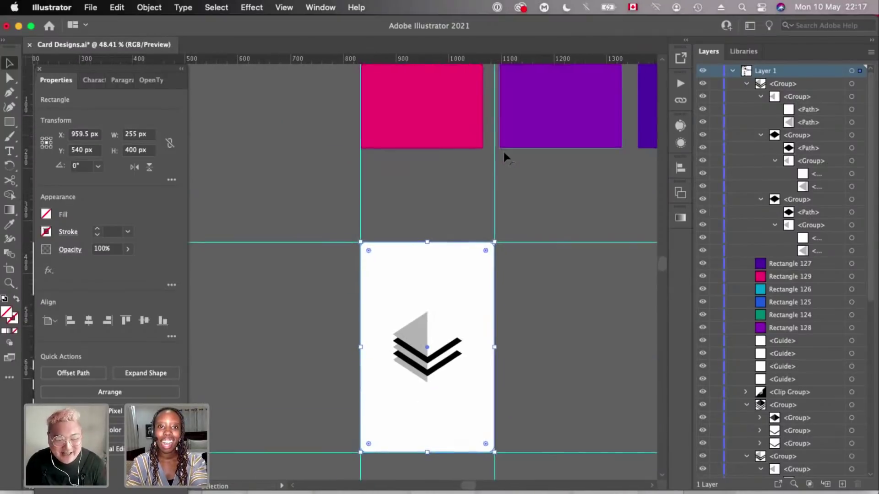
- Fill the card rectangle with the pink sampled from the palette's first square and deselect it
{"action": "key", "text": "i"}
{"action": "left_click", "coordinate": [417, 137]}
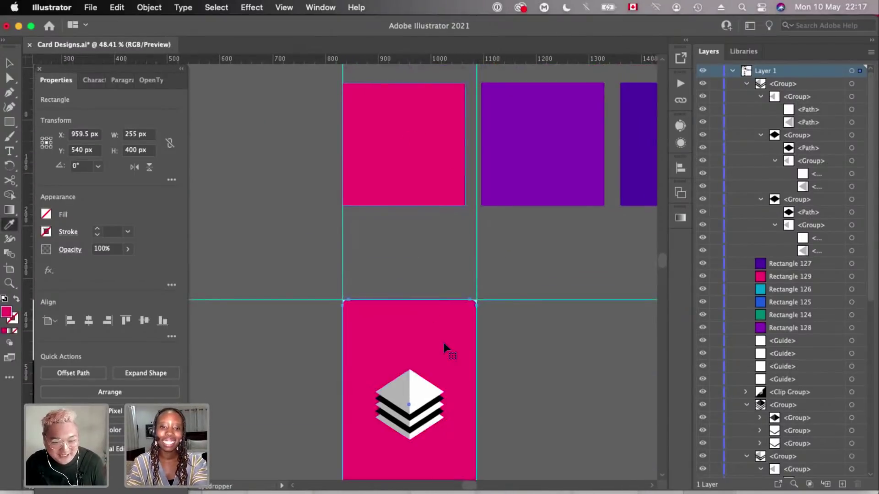
{"action": "scroll", "coordinate": [514, 330], "scroll_direction": "down", "scroll_amount": 2}
{"action": "scroll", "coordinate": [514, 330], "scroll_direction": "right", "scroll_amount": 1}
{"action": "key", "text": "v"}
{"action": "left_click", "coordinate": [510, 325]}
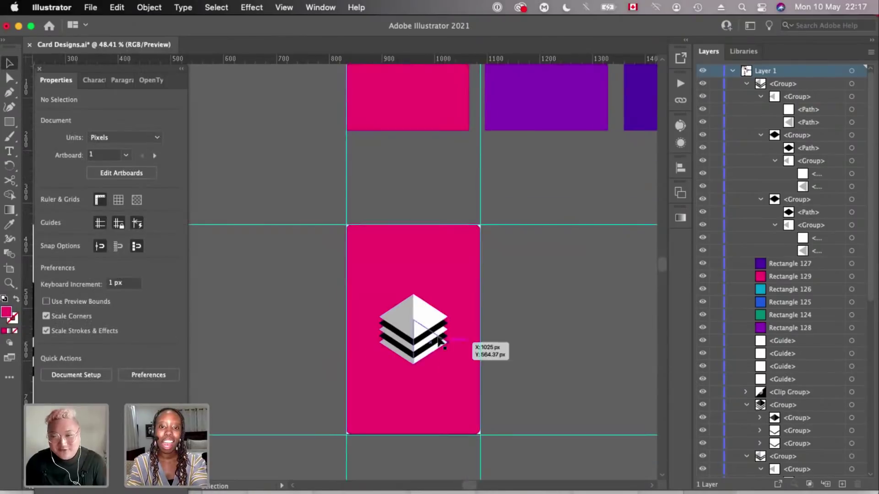
- Inspect the logo's individual stacked layers inside its group on the pink card, and leave isolation mode
{"action": "scroll", "coordinate": [414, 389], "scroll_direction": "up", "scroll_amount": 3}
{"action": "left_click", "coordinate": [434, 355]}
{"action": "left_click_drag", "start_coordinate": [454, 323], "coordinate": [449, 322]}
{"action": "scroll", "coordinate": [448, 298], "scroll_direction": "down", "scroll_amount": 2}
{"action": "scroll", "coordinate": [448, 298], "scroll_direction": "left", "scroll_amount": 1}
{"action": "scroll", "coordinate": [449, 287], "scroll_direction": "up", "scroll_amount": 2}
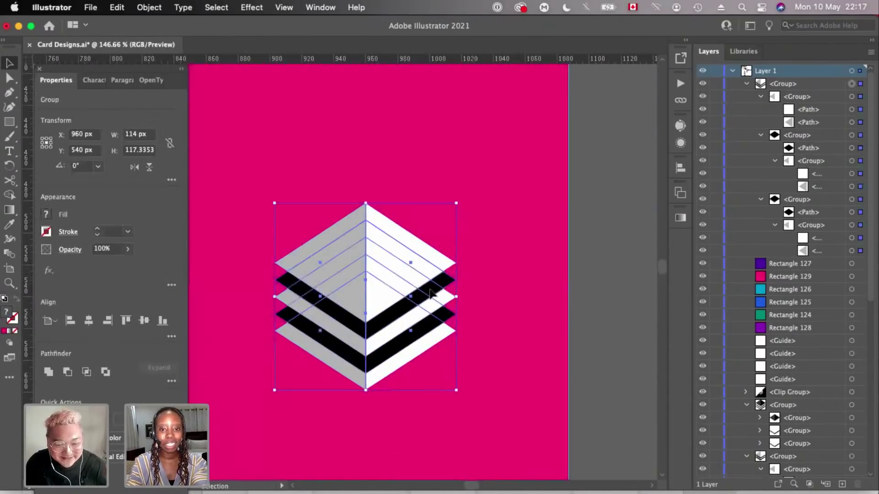
{"action": "double_click", "coordinate": [435, 293]}
{"action": "scroll", "coordinate": [432, 293], "scroll_direction": "down", "scroll_amount": 3}
{"action": "left_click", "coordinate": [431, 293]}
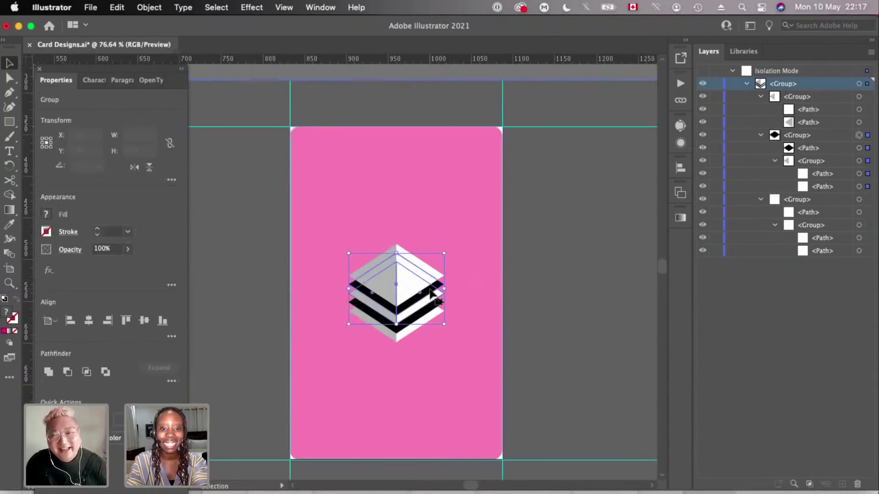
{"action": "scroll", "coordinate": [481, 241], "scroll_direction": "up", "scroll_amount": 3}
{"action": "left_click", "coordinate": [605, 157]}
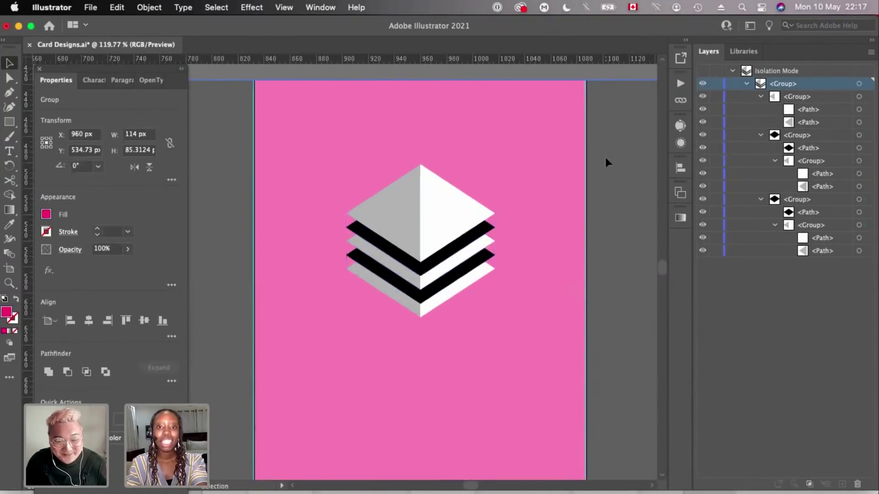
{"action": "scroll", "coordinate": [605, 157], "scroll_direction": "down", "scroll_amount": 5}
{"action": "key", "text": "Escape"}
{"action": "scroll", "coordinate": [520, 211], "scroll_direction": "up", "scroll_amount": 3}
{"action": "scroll", "coordinate": [520, 212], "scroll_direction": "left", "scroll_amount": 2}
{"action": "scroll", "coordinate": [519, 210], "scroll_direction": "right", "scroll_amount": 3}
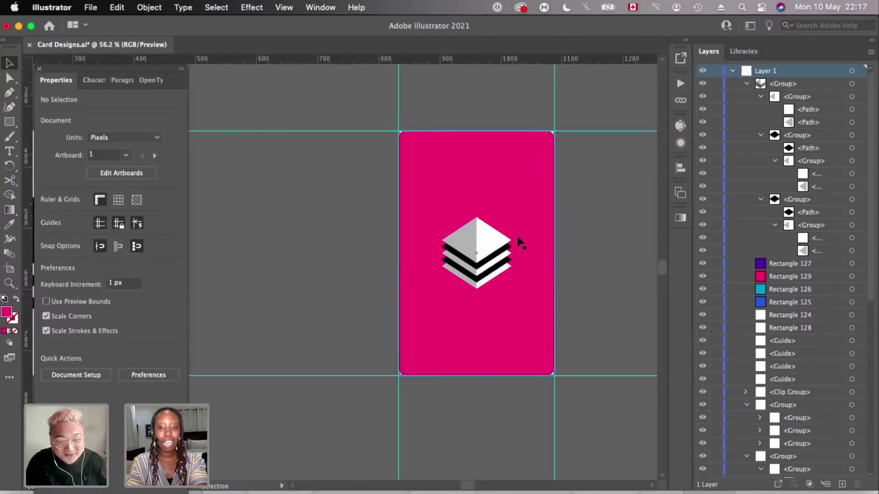
- Examine the pink card and its logo beside the other logo artboards, the reference photos and the colour palette
{"action": "scroll", "coordinate": [518, 243], "scroll_direction": "up", "scroll_amount": 3}
{"action": "scroll", "coordinate": [518, 243], "scroll_direction": "down", "scroll_amount": 8}
{"action": "scroll", "coordinate": [490, 250], "scroll_direction": "down", "scroll_amount": 2}
{"action": "scroll", "coordinate": [490, 249], "scroll_direction": "left", "scroll_amount": 2}
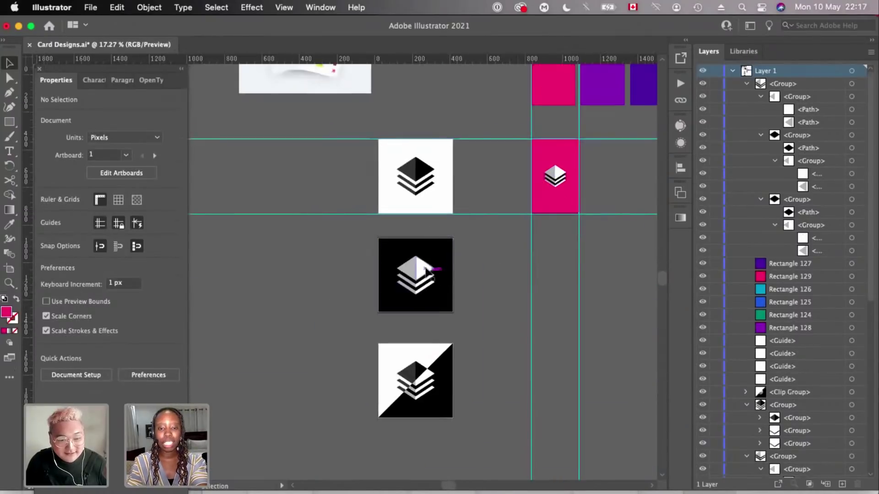
{"action": "scroll", "coordinate": [476, 256], "scroll_direction": "right", "scroll_amount": 3}
{"action": "scroll", "coordinate": [476, 256], "scroll_direction": "up", "scroll_amount": 3}
{"action": "scroll", "coordinate": [485, 243], "scroll_direction": "up", "scroll_amount": 5}
{"action": "scroll", "coordinate": [480, 286], "scroll_direction": "up", "scroll_amount": 2}
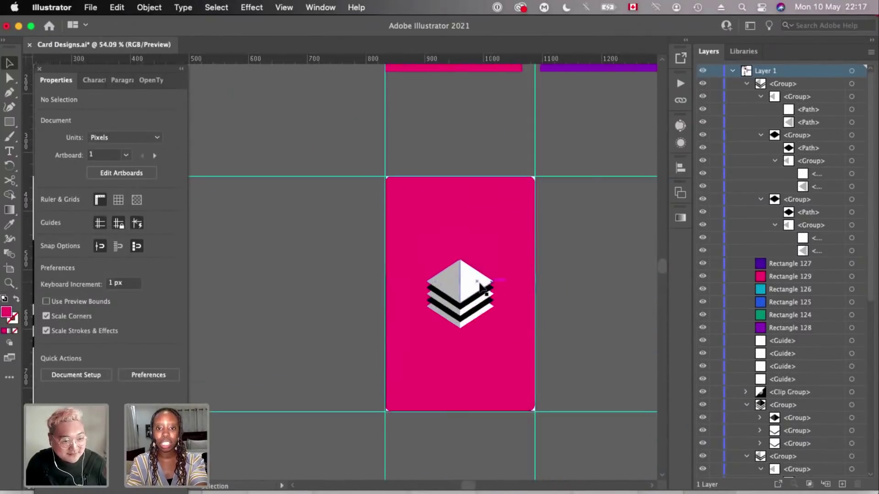
{"action": "left_click", "coordinate": [479, 283]}
{"action": "scroll", "coordinate": [479, 281], "scroll_direction": "up", "scroll_amount": 2}
{"action": "scroll", "coordinate": [479, 284], "scroll_direction": "down", "scroll_amount": 8}
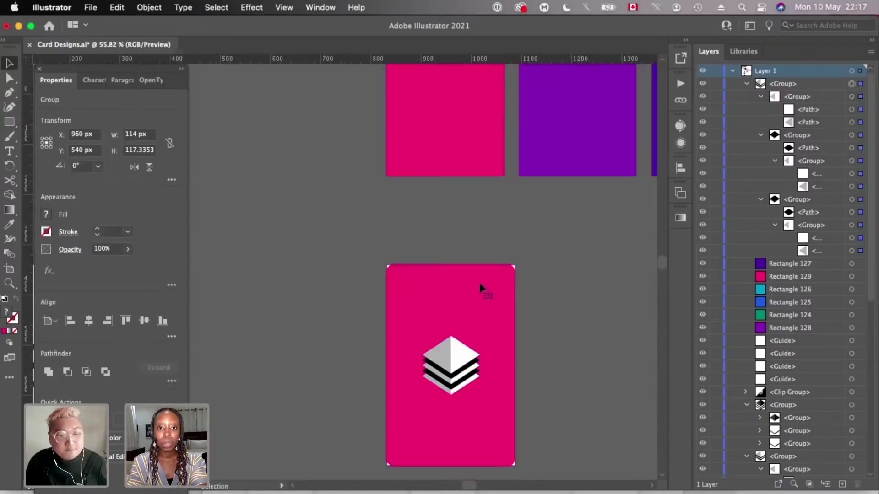
{"action": "scroll", "coordinate": [479, 284], "scroll_direction": "right", "scroll_amount": 2}
{"action": "scroll", "coordinate": [479, 284], "scroll_direction": "up", "scroll_amount": 2}
{"action": "scroll", "coordinate": [479, 284], "scroll_direction": "right", "scroll_amount": 2}
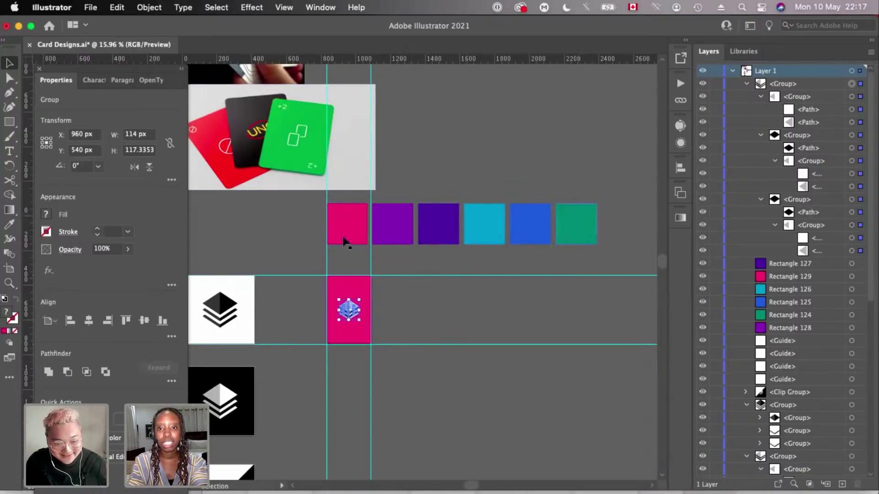
{"action": "scroll", "coordinate": [311, 245], "scroll_direction": "up", "scroll_amount": 3}
{"action": "scroll", "coordinate": [409, 373], "scroll_direction": "up", "scroll_amount": 3}
{"action": "scroll", "coordinate": [409, 372], "scroll_direction": "down", "scroll_amount": 2}
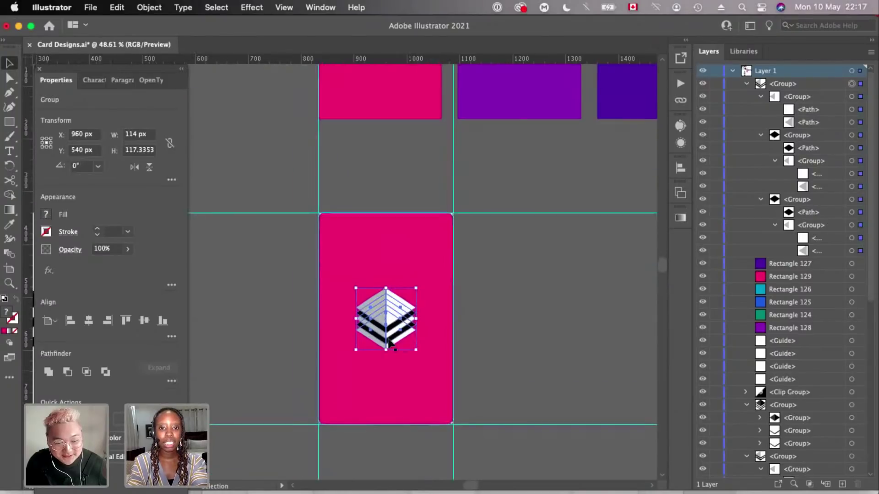
- Isolate the card's logo group, delete its lowest diamond layer, and leave isolation mode
{"action": "scroll", "coordinate": [388, 342], "scroll_direction": "up", "scroll_amount": 5}
{"action": "double_click", "coordinate": [399, 341]}
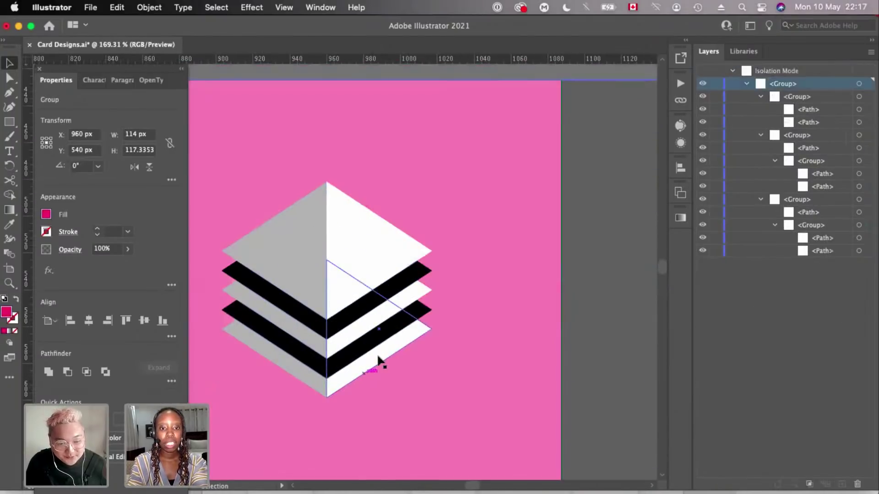
{"action": "left_click", "coordinate": [381, 346]}
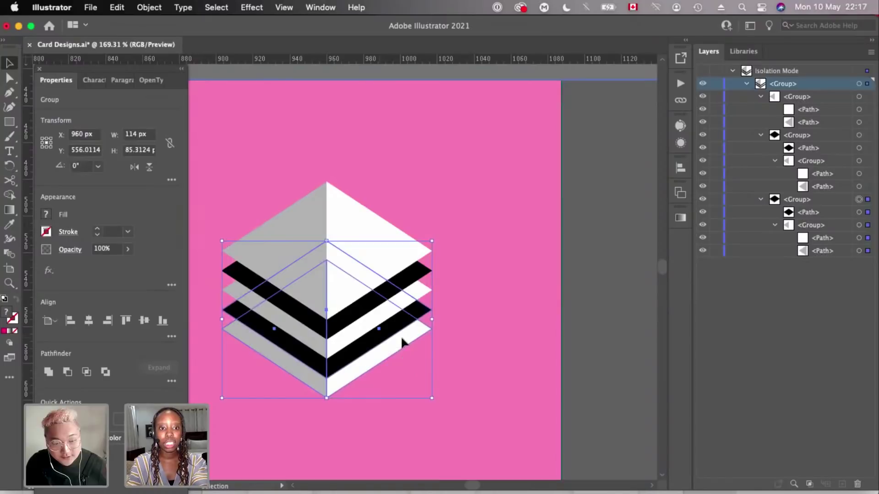
{"action": "left_click_drag", "start_coordinate": [396, 344], "coordinate": [426, 375]}
{"action": "scroll", "coordinate": [426, 374], "scroll_direction": "left", "scroll_amount": 3}
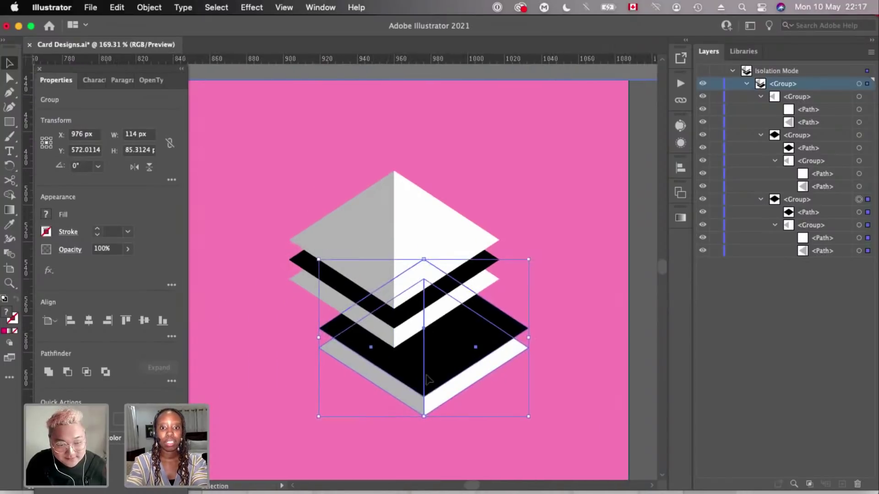
{"action": "key", "text": "BackSpace"}
{"action": "scroll", "coordinate": [424, 372], "scroll_direction": "down", "scroll_amount": 4}
{"action": "double_click", "coordinate": [576, 295]}
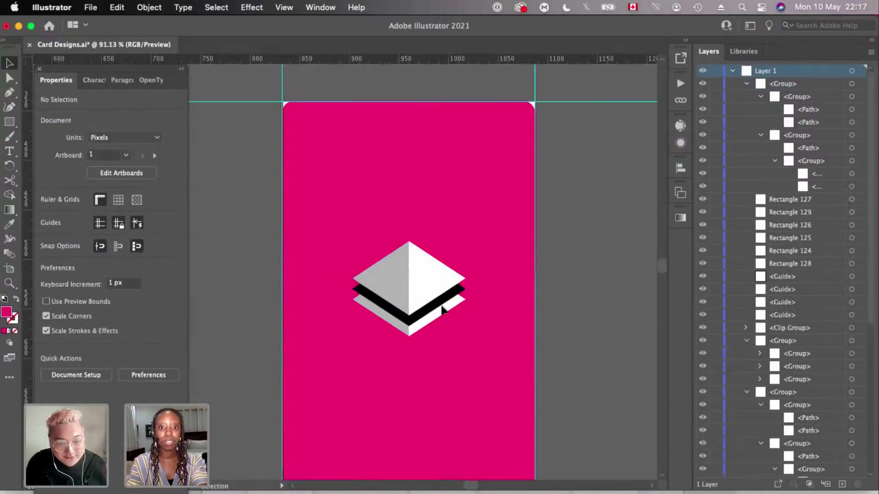
- Recolour the logo's remaining black diamond with the pink sampled from the card, leave isolation mode and deselect
{"action": "left_click", "coordinate": [419, 310]}
{"action": "scroll", "coordinate": [420, 293], "scroll_direction": "down", "scroll_amount": 3}
{"action": "scroll", "coordinate": [422, 284], "scroll_direction": "up", "scroll_amount": 3}
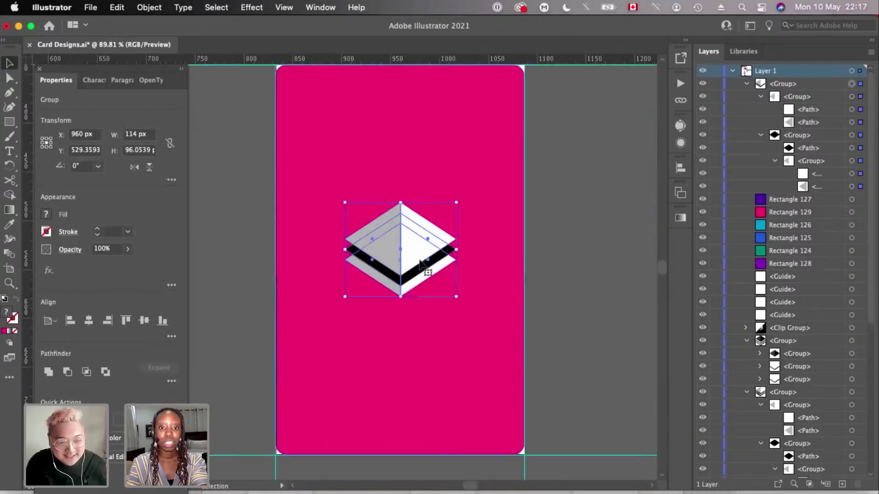
{"action": "scroll", "coordinate": [422, 273], "scroll_direction": "up", "scroll_amount": 3}
{"action": "double_click", "coordinate": [458, 252]}
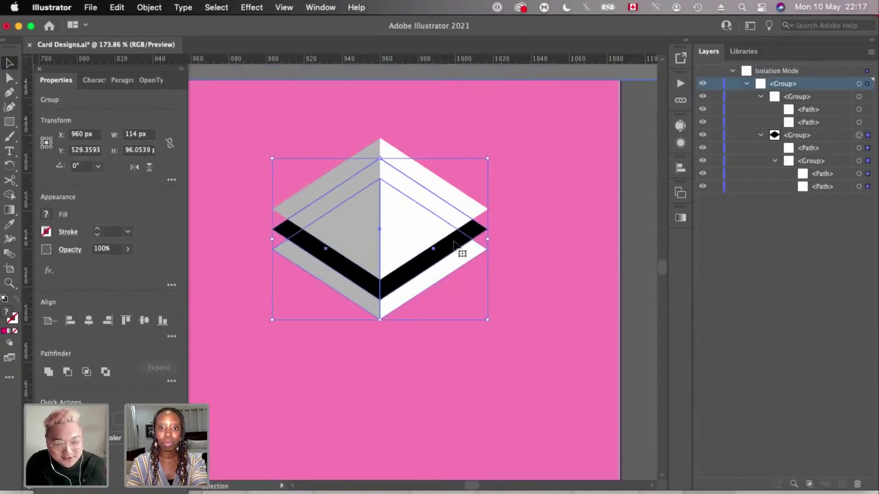
{"action": "double_click", "coordinate": [472, 226]}
{"action": "left_click", "coordinate": [473, 228]}
{"action": "key", "text": "i"}
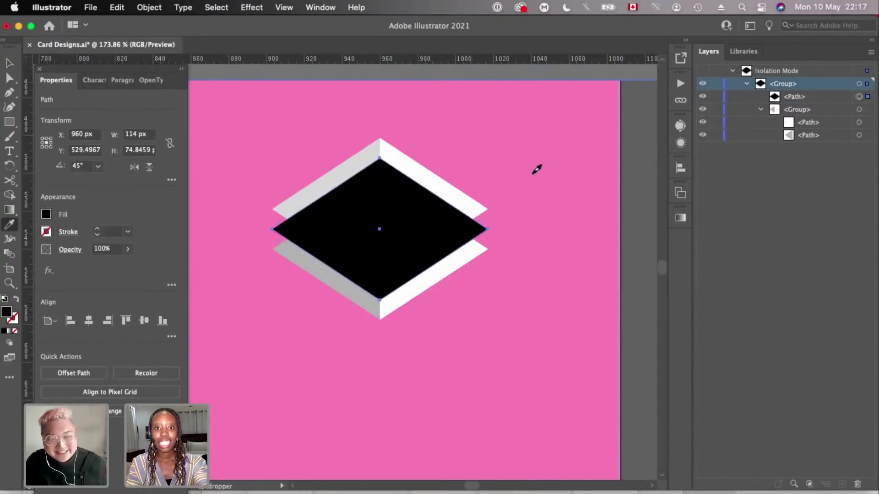
{"action": "left_click", "coordinate": [532, 173]}
{"action": "key", "text": "v"}
{"action": "key", "text": "Escape"}
{"action": "scroll", "coordinate": [551, 215], "scroll_direction": "down", "scroll_amount": 5}
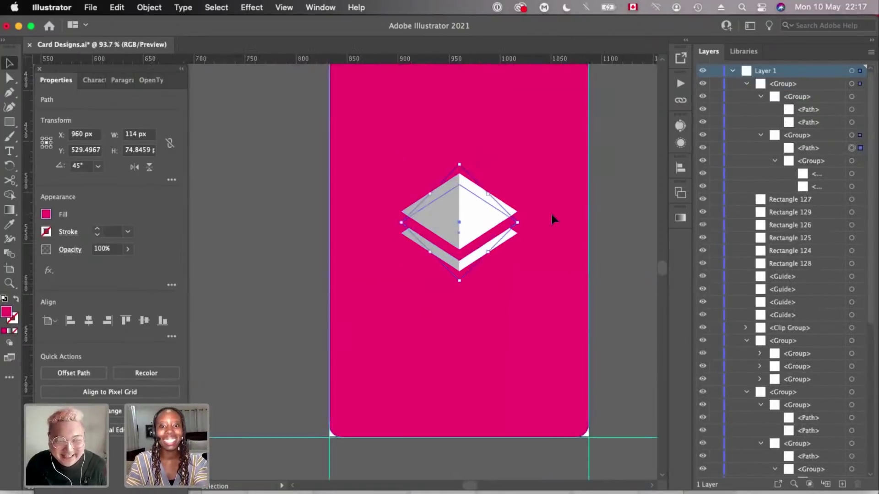
{"action": "left_click", "coordinate": [435, 265]}
- Isolate the logo's upper diamond and change the fill of its grey left half to white
{"action": "scroll", "coordinate": [464, 232], "scroll_direction": "up", "scroll_amount": 3}
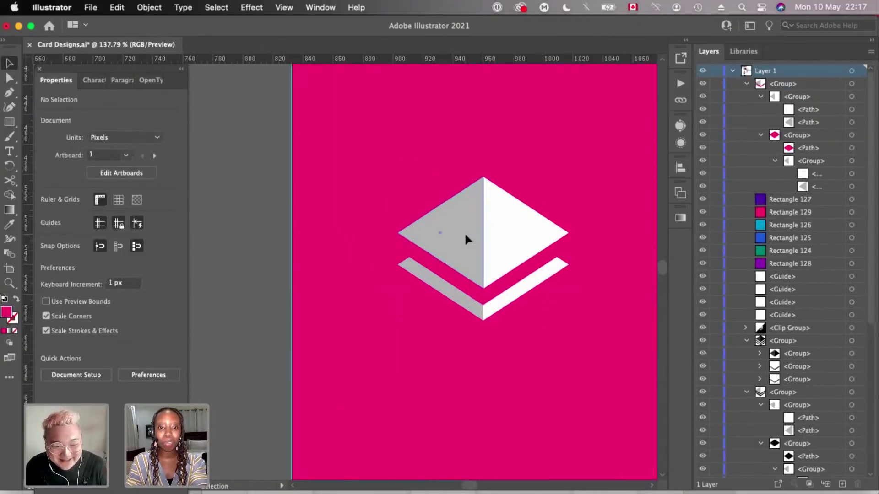
{"action": "double_click", "coordinate": [498, 228]}
{"action": "scroll", "coordinate": [433, 216], "scroll_direction": "up", "scroll_amount": 1}
{"action": "left_click", "coordinate": [405, 238]}
{"action": "double_click", "coordinate": [402, 251]}
{"action": "left_click_drag", "start_coordinate": [469, 212], "coordinate": [516, 190]}
{"action": "key", "text": "super+z"}
{"action": "left_click", "coordinate": [392, 221]}
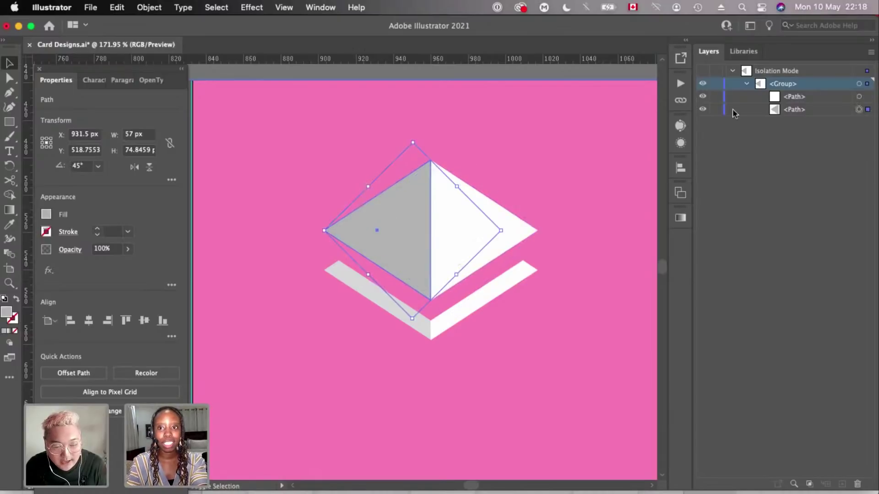
{"action": "left_click", "coordinate": [46, 215]}
{"action": "left_click", "coordinate": [23, 258]}
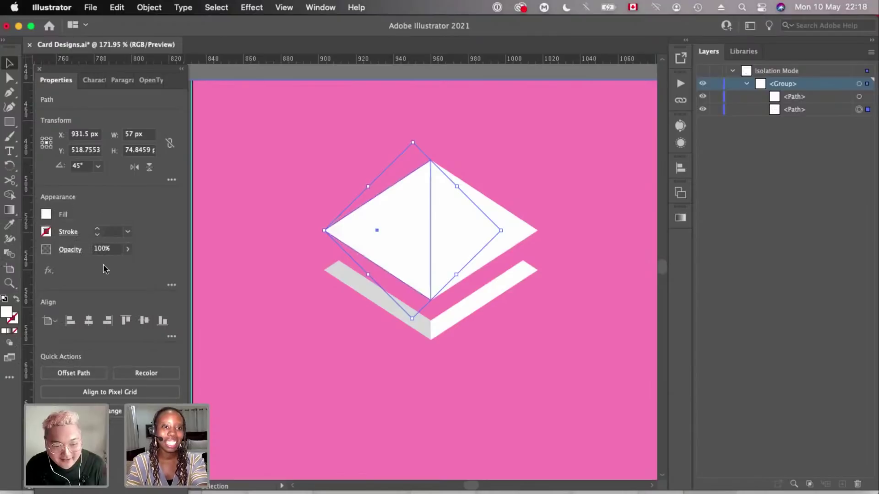
- Try 80% opacity on the upper diamond's left half, settle on 75%, and deselect it
{"action": "left_click", "coordinate": [103, 250]}
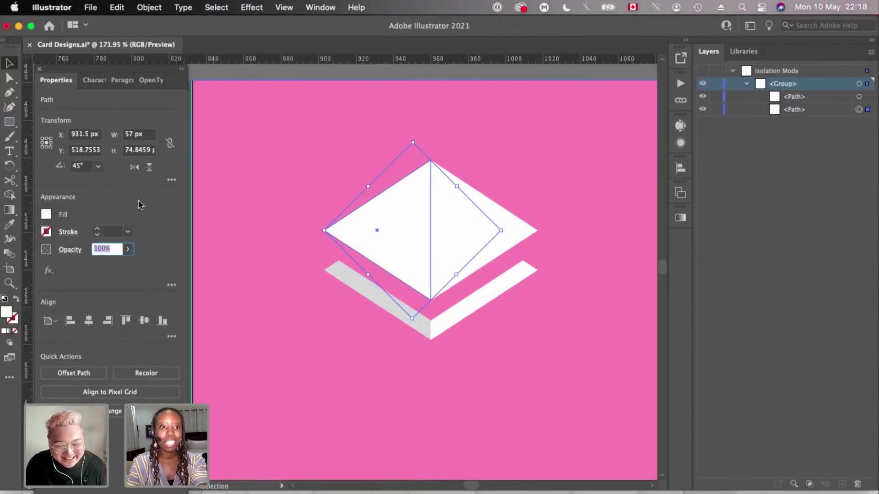
{"action": "left_click", "coordinate": [399, 176]}
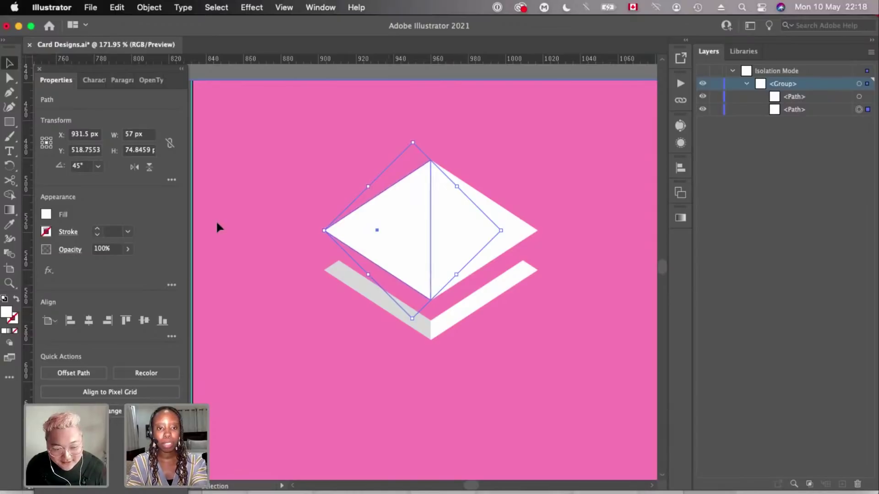
{"action": "left_click", "coordinate": [99, 251]}
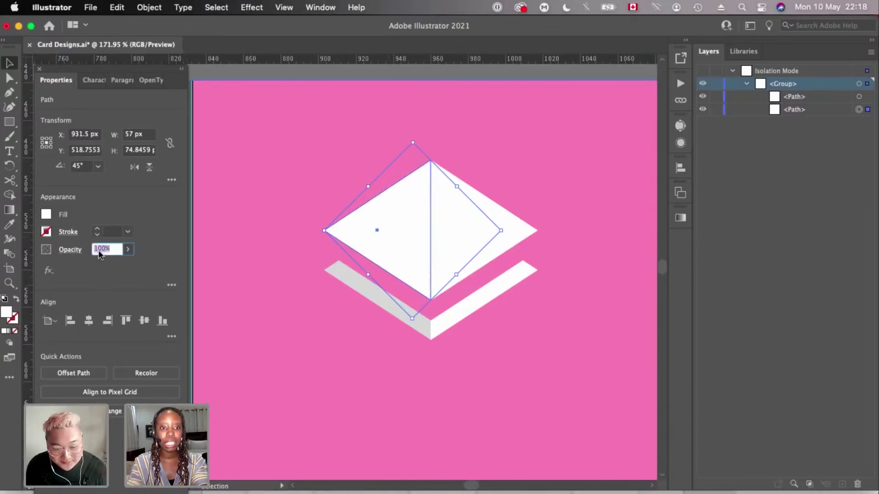
{"action": "key", "text": "Return"}
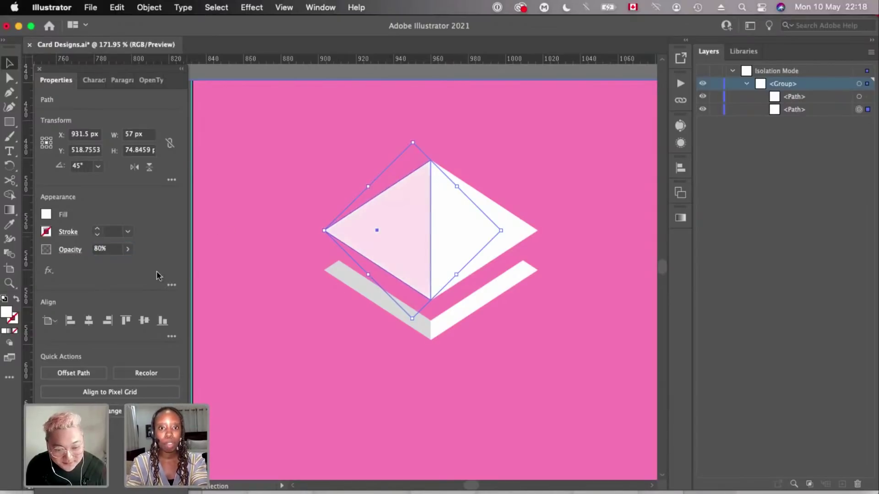
{"action": "left_click", "coordinate": [109, 252]}
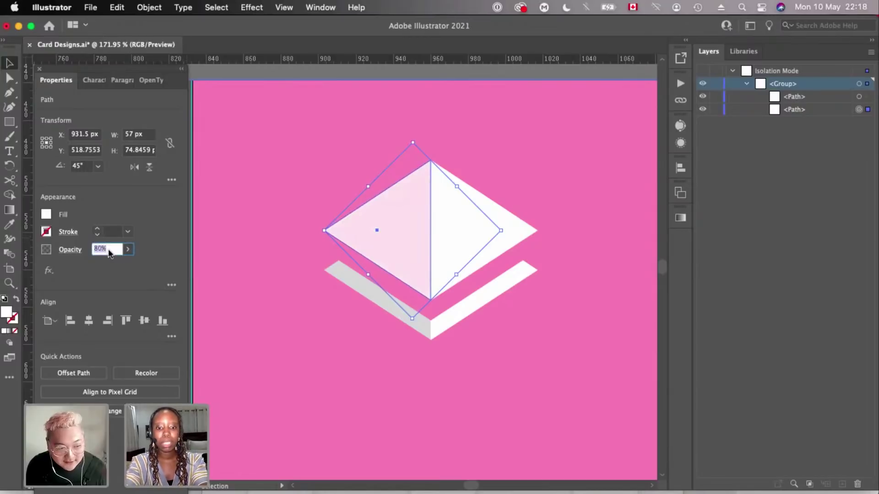
{"action": "key", "text": "Return"}
{"action": "left_click", "coordinate": [295, 177]}
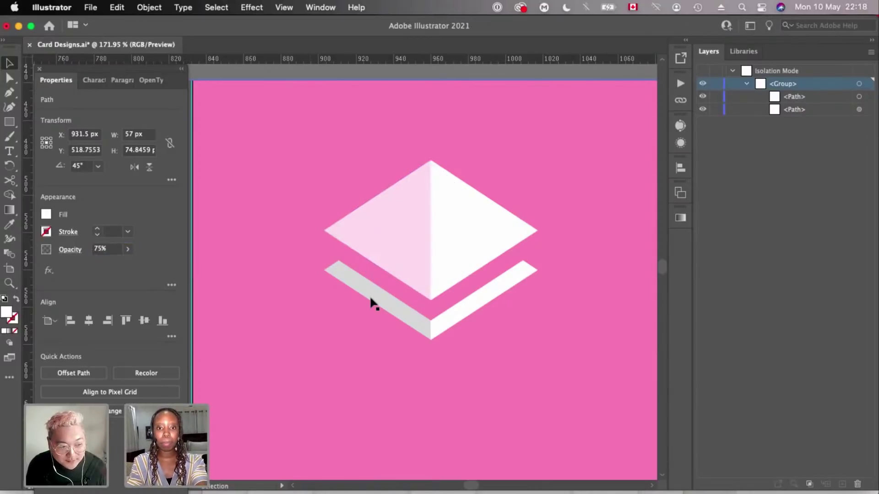
- Isolate the logo's lower diamond and change the fill of its grey left half to white
{"action": "left_click_drag", "start_coordinate": [127, 69], "coordinate": [126, 93]}
{"action": "left_click", "coordinate": [119, 73]}
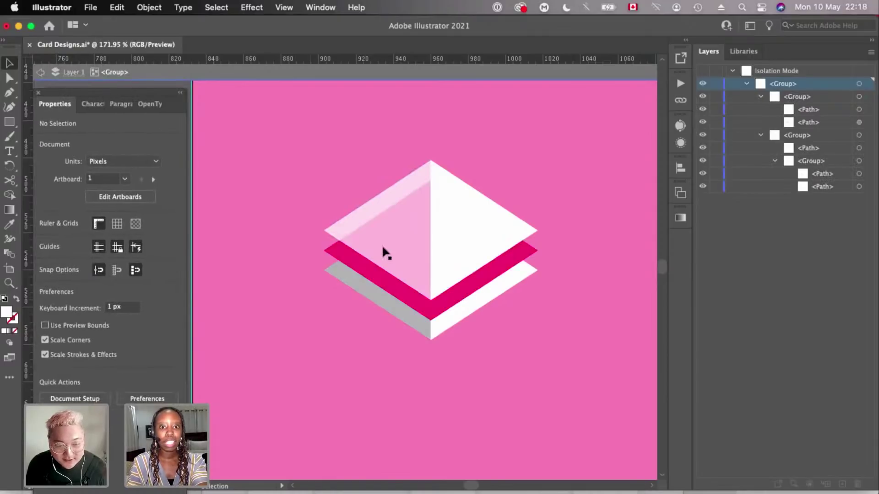
{"action": "left_click", "coordinate": [361, 288]}
{"action": "double_click", "coordinate": [378, 302]}
{"action": "left_click", "coordinate": [379, 299]}
{"action": "double_click", "coordinate": [377, 296]}
{"action": "left_click", "coordinate": [377, 275]}
{"action": "left_click", "coordinate": [45, 239]}
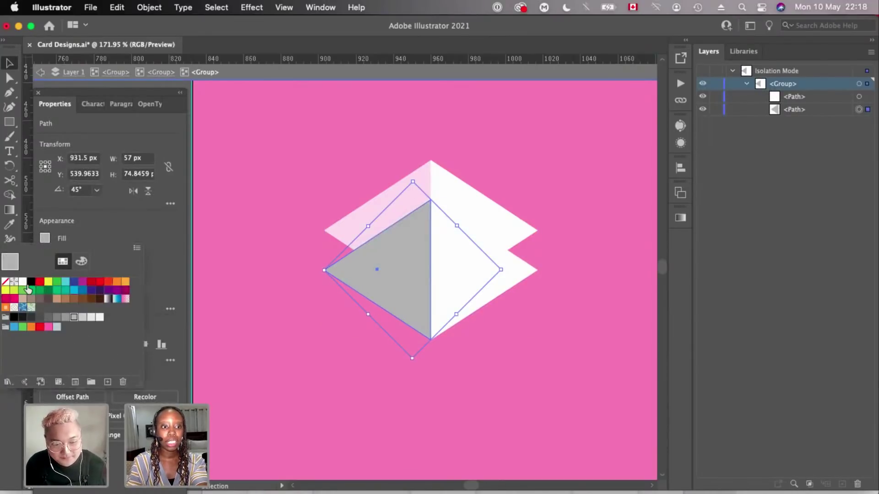
{"action": "left_click", "coordinate": [23, 283]}
- Set the opacity of the lower diamond's left half to 75% and leave isolation mode
{"action": "left_click", "coordinate": [95, 273]}
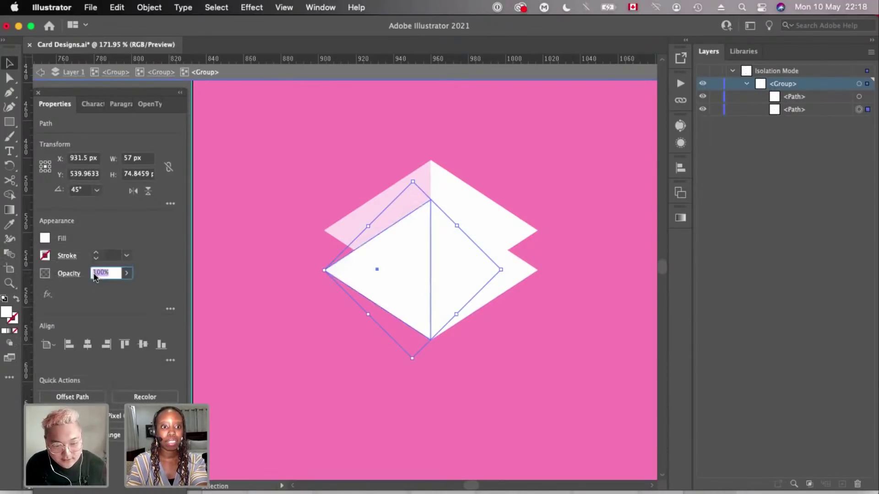
{"action": "type", "text": "75"}
{"action": "key", "text": "Return"}
{"action": "double_click", "coordinate": [324, 137]}
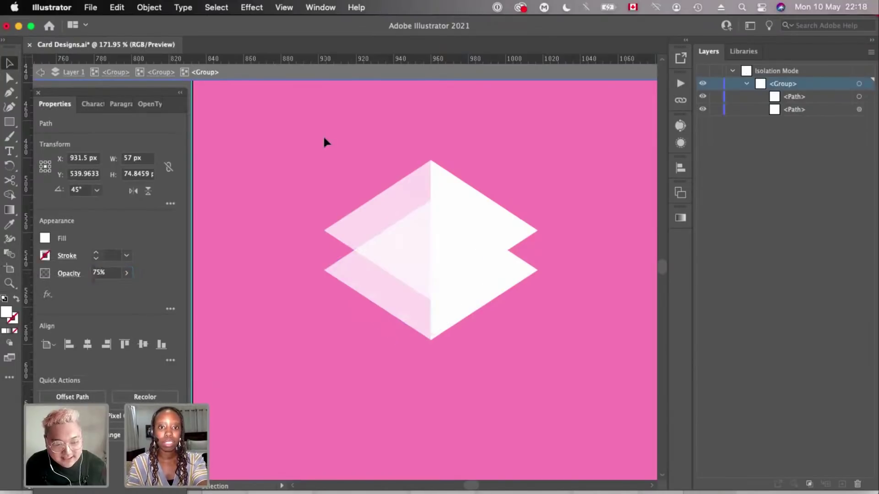
- Centre the whole logo group vertically on the artboard and deselect it
{"action": "scroll", "coordinate": [323, 137], "scroll_direction": "down", "scroll_amount": 5}
{"action": "scroll", "coordinate": [324, 137], "scroll_direction": "up", "scroll_amount": 2}
{"action": "scroll", "coordinate": [324, 137], "scroll_direction": "up", "scroll_amount": 3}
{"action": "left_click", "coordinate": [405, 235]}
{"action": "left_click", "coordinate": [681, 168]}
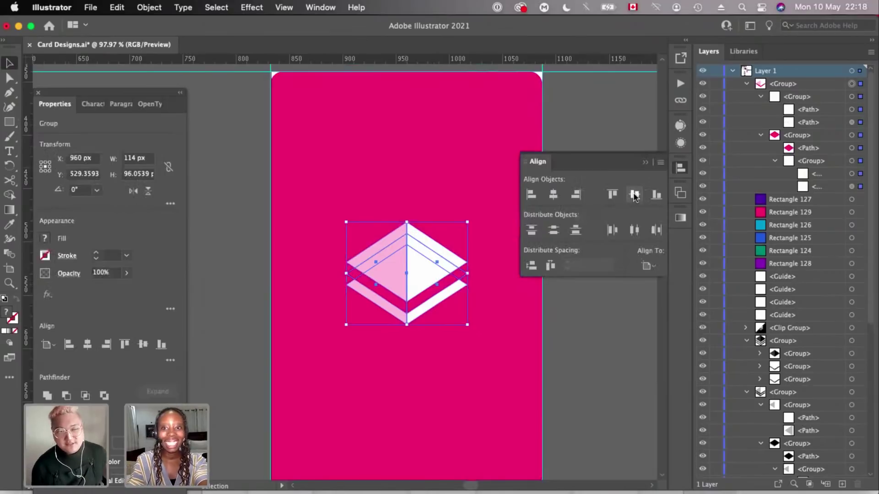
{"action": "left_click", "coordinate": [635, 195]}
{"action": "left_click", "coordinate": [681, 169]}
{"action": "left_click", "coordinate": [612, 135]}
- Turn the pink card rectangle's rounded corners into square ones and deselect it
{"action": "scroll", "coordinate": [612, 135], "scroll_direction": "down", "scroll_amount": 3}
{"action": "scroll", "coordinate": [612, 135], "scroll_direction": "up", "scroll_amount": 3}
{"action": "scroll", "coordinate": [611, 135], "scroll_direction": "right", "scroll_amount": 3}
{"action": "scroll", "coordinate": [509, 211], "scroll_direction": "down", "scroll_amount": 3}
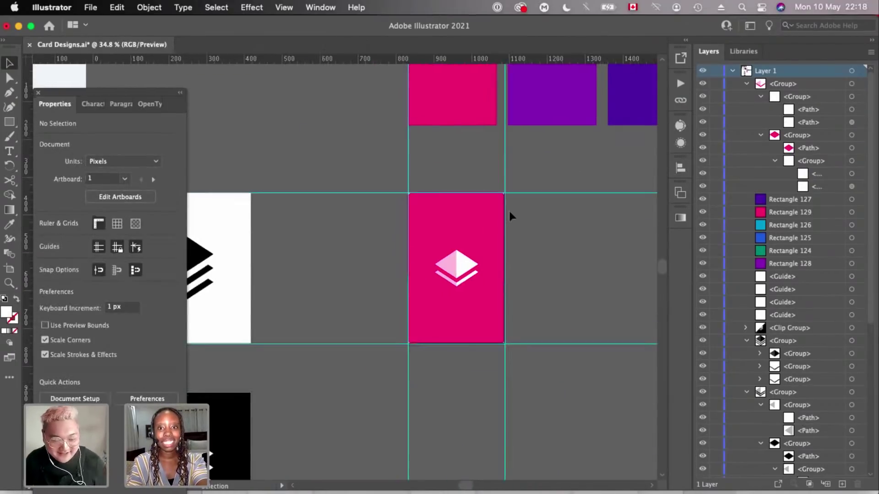
{"action": "scroll", "coordinate": [351, 290], "scroll_direction": "up", "scroll_amount": 5}
{"action": "scroll", "coordinate": [413, 254], "scroll_direction": "up", "scroll_amount": 3}
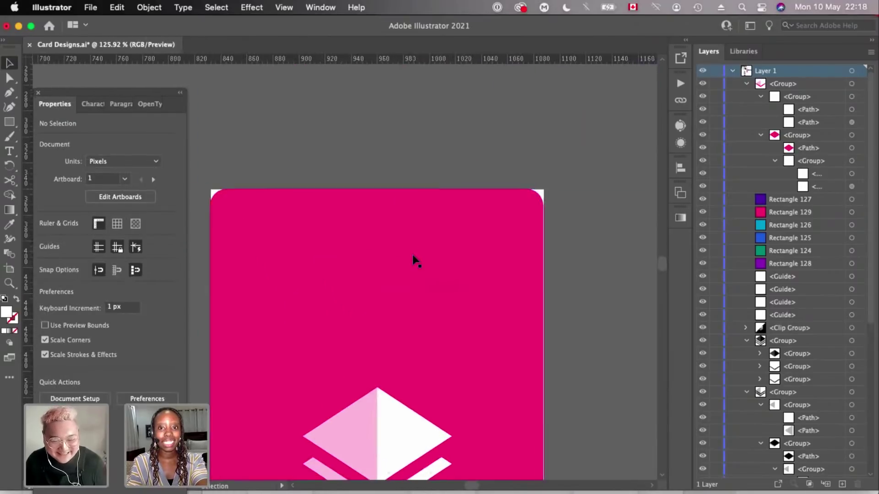
{"action": "scroll", "coordinate": [452, 243], "scroll_direction": "down", "scroll_amount": 4}
{"action": "scroll", "coordinate": [457, 238], "scroll_direction": "up", "scroll_amount": 4}
{"action": "left_click", "coordinate": [485, 215]}
{"action": "scroll", "coordinate": [485, 215], "scroll_direction": "up", "scroll_amount": 4}
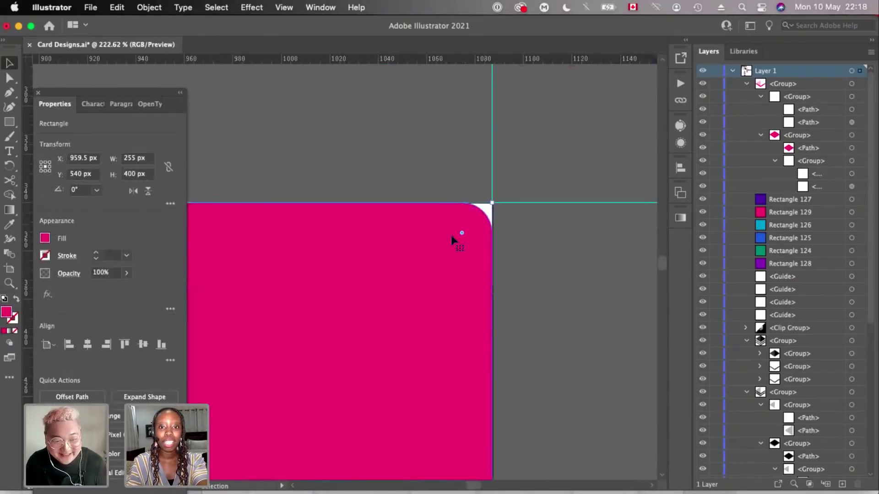
{"action": "left_click_drag", "start_coordinate": [467, 228], "coordinate": [594, 160]}
{"action": "scroll", "coordinate": [594, 160], "scroll_direction": "down", "scroll_amount": 6}
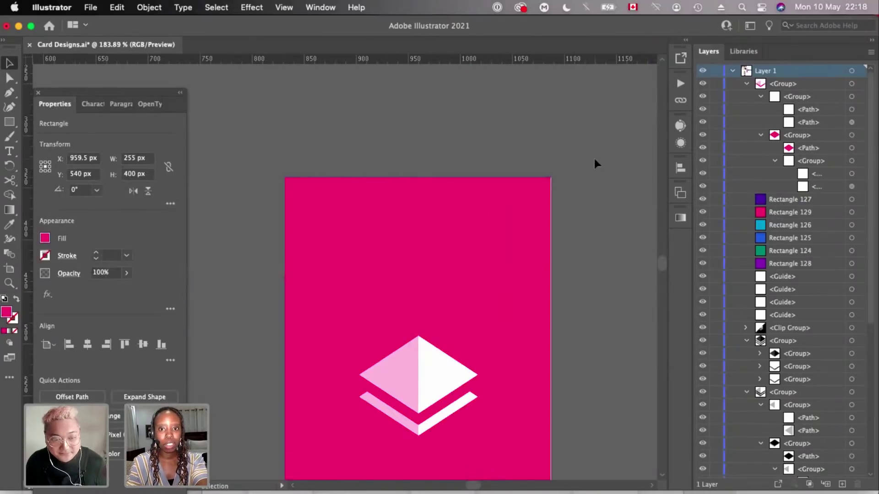
{"action": "left_click", "coordinate": [594, 160]}
{"action": "scroll", "coordinate": [431, 333], "scroll_direction": "up", "scroll_amount": 2}
{"action": "scroll", "coordinate": [477, 235], "scroll_direction": "down", "scroll_amount": 2}
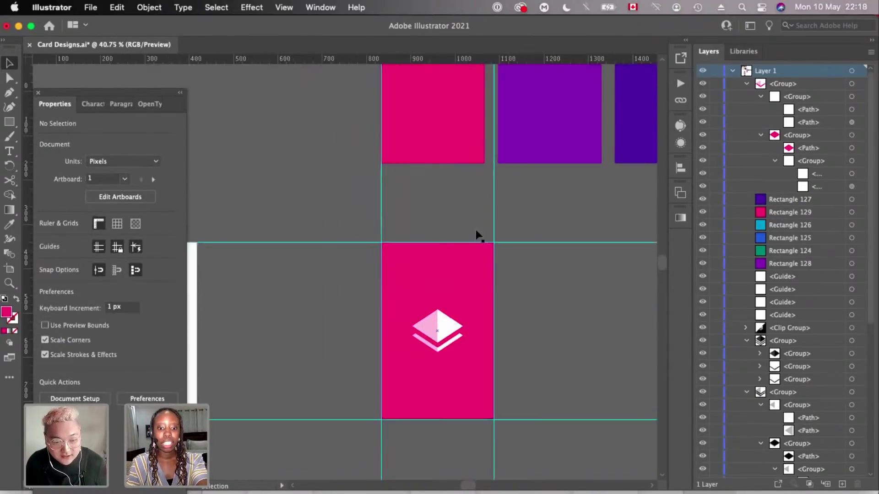
- Add the point text "Ace" on the card above the logo
{"action": "scroll", "coordinate": [484, 227], "scroll_direction": "up", "scroll_amount": 3}
{"action": "key", "text": "t"}
{"action": "scroll", "coordinate": [486, 229], "scroll_direction": "down", "scroll_amount": 3}
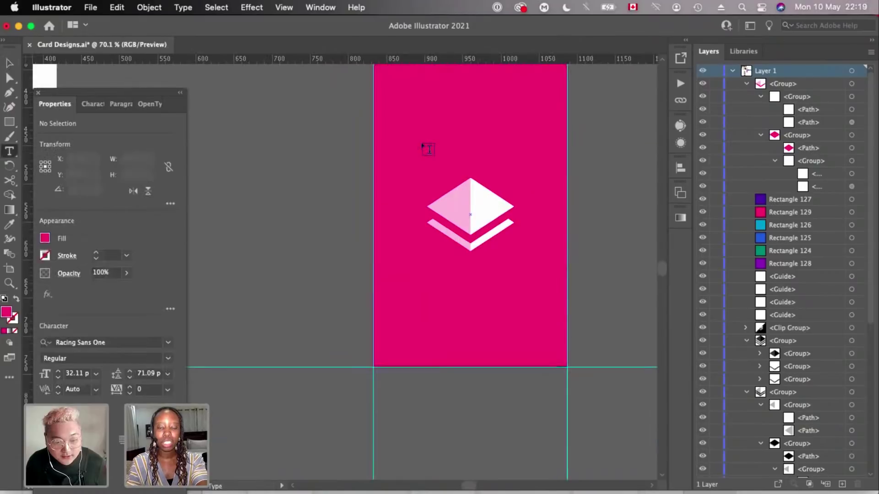
{"action": "scroll", "coordinate": [425, 147], "scroll_direction": "up", "scroll_amount": 3}
{"action": "left_click", "coordinate": [407, 202]}
{"action": "type", "text": "a"}
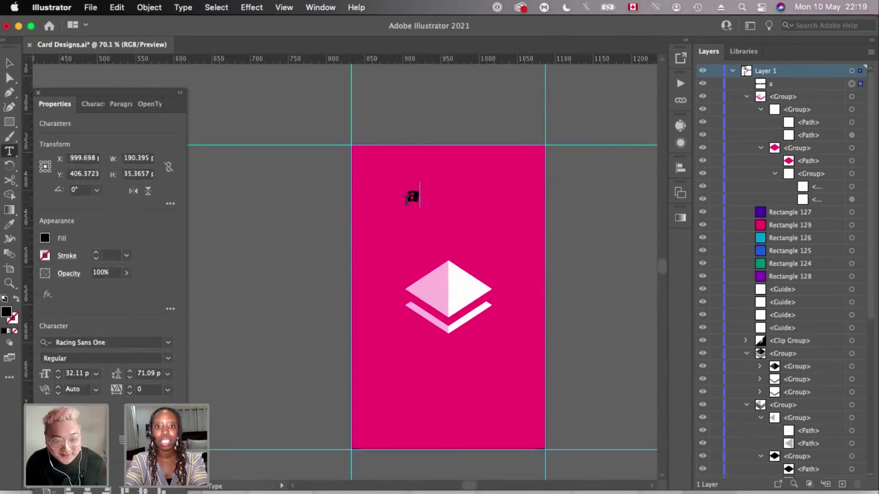
{"action": "type", "text": "Ace"}
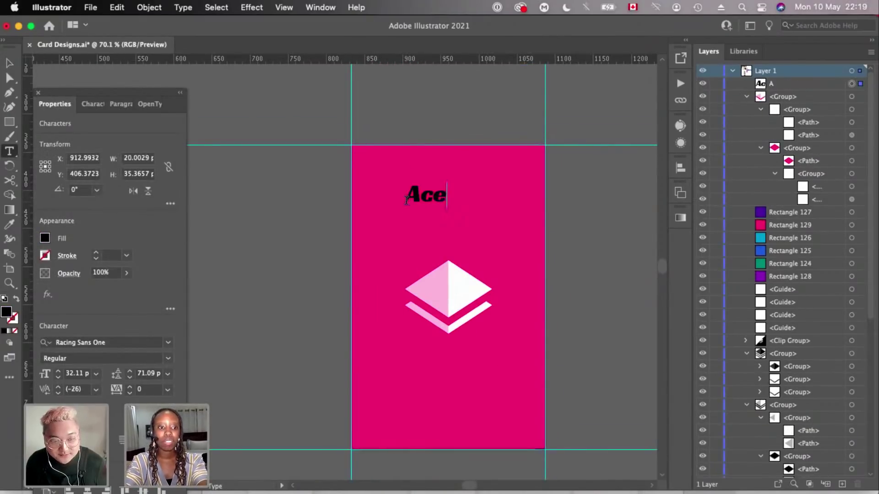
{"action": "key", "text": "Escape"}
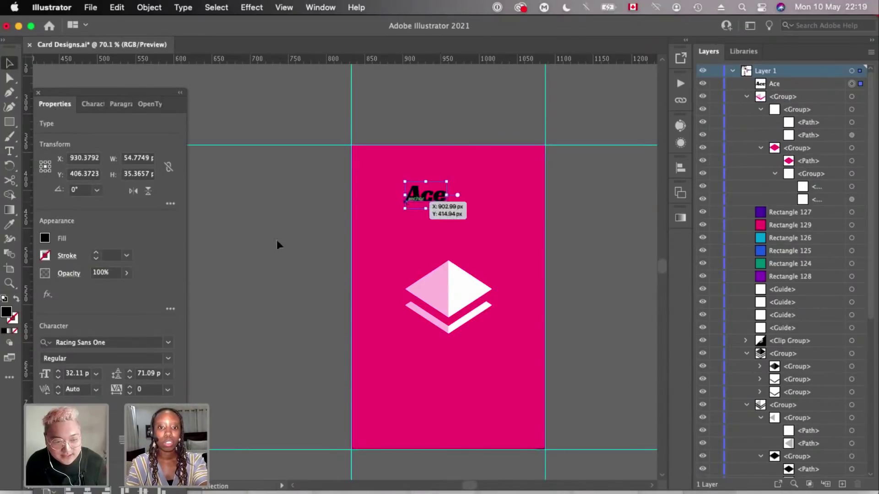
- Fill the "Ace" text with white and move it near the card's upper-left corner
{"action": "left_click", "coordinate": [44, 238]}
{"action": "left_click", "coordinate": [23, 280]}
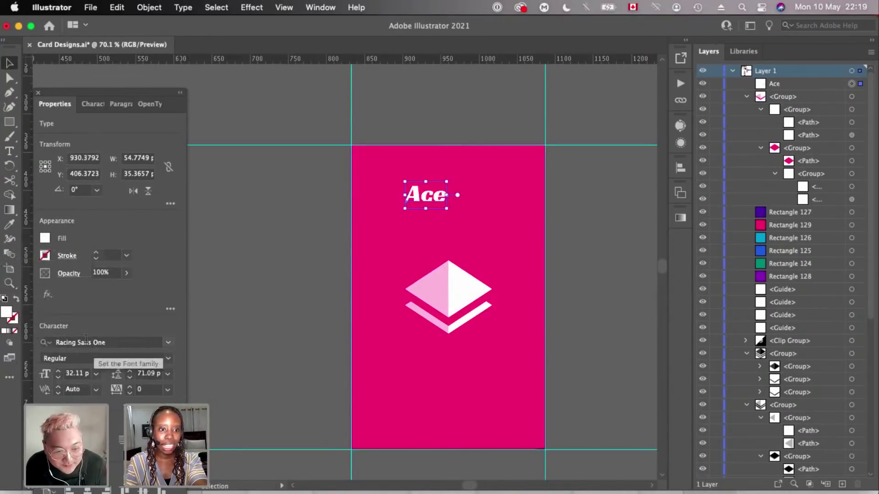
{"action": "left_click_drag", "start_coordinate": [431, 197], "coordinate": [392, 158]}
{"action": "scroll", "coordinate": [392, 154], "scroll_direction": "up", "scroll_amount": 3}
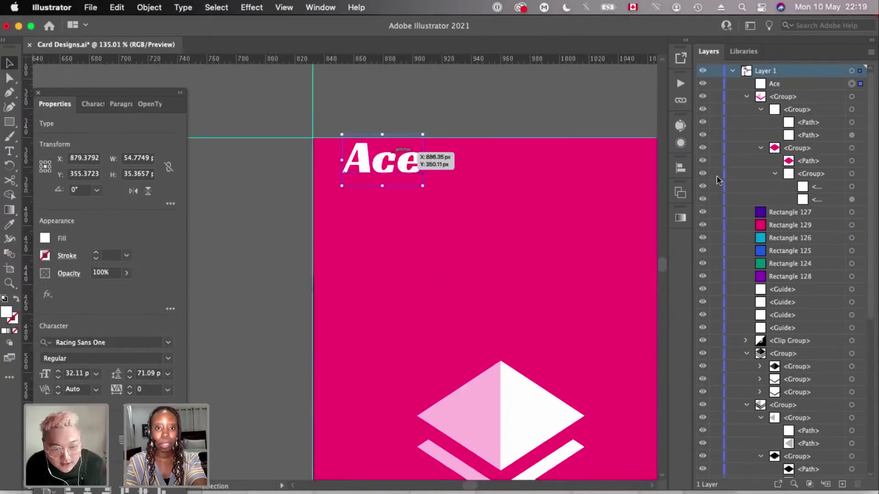
- Align the "Ace" text flush with the left and top edges of the artboard
{"action": "left_click", "coordinate": [680, 168]}
{"action": "left_click", "coordinate": [531, 194]}
{"action": "left_click", "coordinate": [612, 194]}
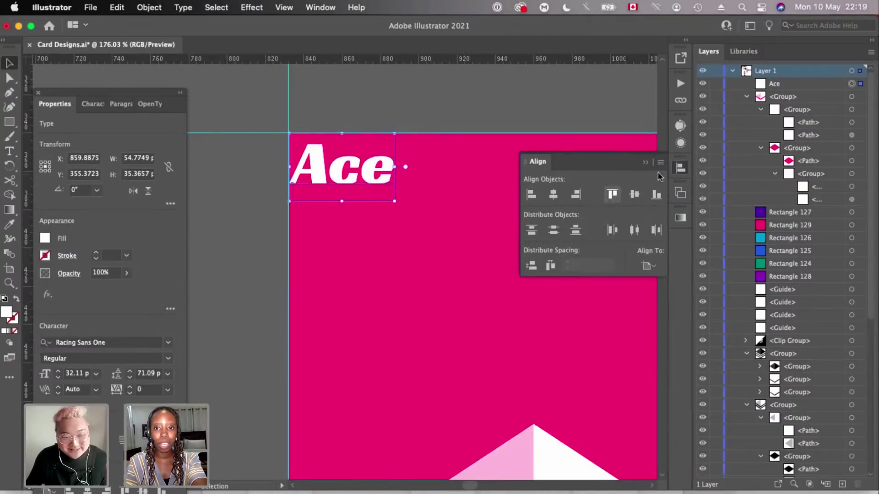
- Nudge the "Ace" text 20 px right and 10 px down from the card's corner, and deselect it
{"action": "scroll", "coordinate": [465, 142], "scroll_direction": "down", "scroll_amount": 3}
{"action": "scroll", "coordinate": [465, 142], "scroll_direction": "right", "scroll_amount": 3}
{"action": "scroll", "coordinate": [465, 141], "scroll_direction": "up", "scroll_amount": 1}
{"action": "key", "text": "shift+Right"}
{"action": "key", "text": "shift+Right"}
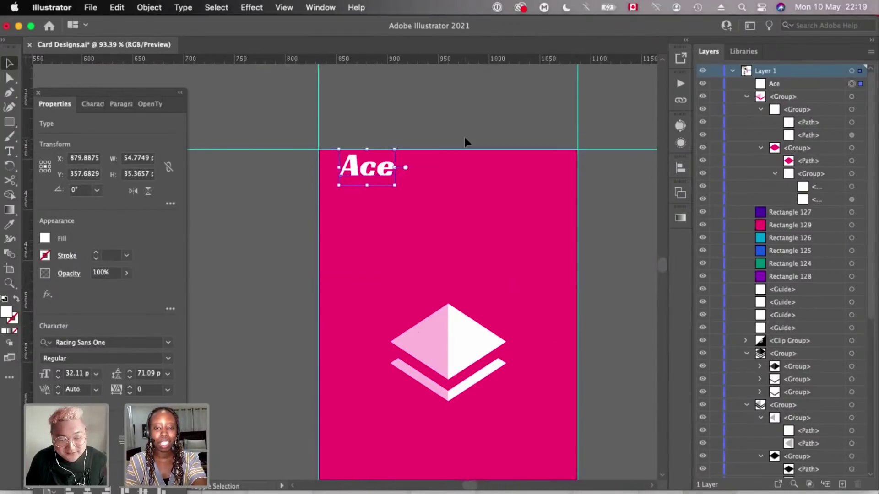
{"action": "key", "text": "shift+Down"}
{"action": "left_click", "coordinate": [465, 141]}
- Try enlarging the "Ace" text to about 37 pt and deselect it
{"action": "scroll", "coordinate": [465, 142], "scroll_direction": "down", "scroll_amount": 3}
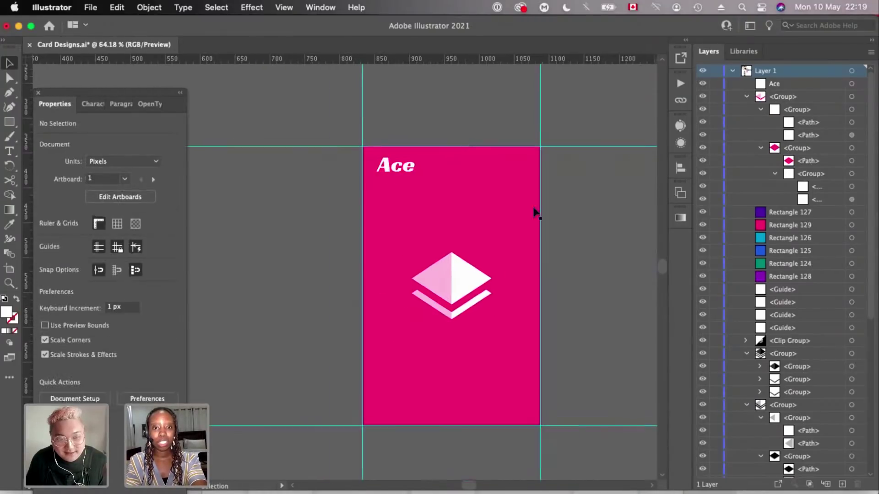
{"action": "scroll", "coordinate": [535, 212], "scroll_direction": "right", "scroll_amount": 2}
{"action": "scroll", "coordinate": [346, 178], "scroll_direction": "up", "scroll_amount": 3}
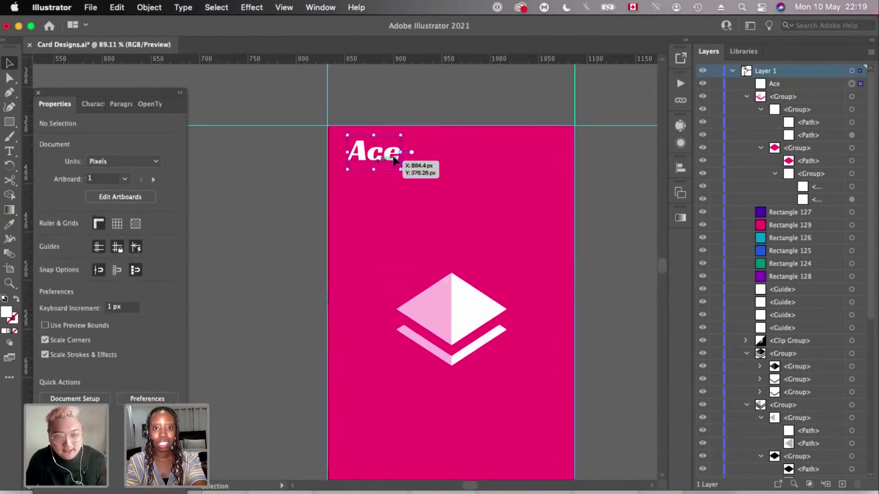
{"action": "scroll", "coordinate": [398, 179], "scroll_direction": "right", "scroll_amount": 1}
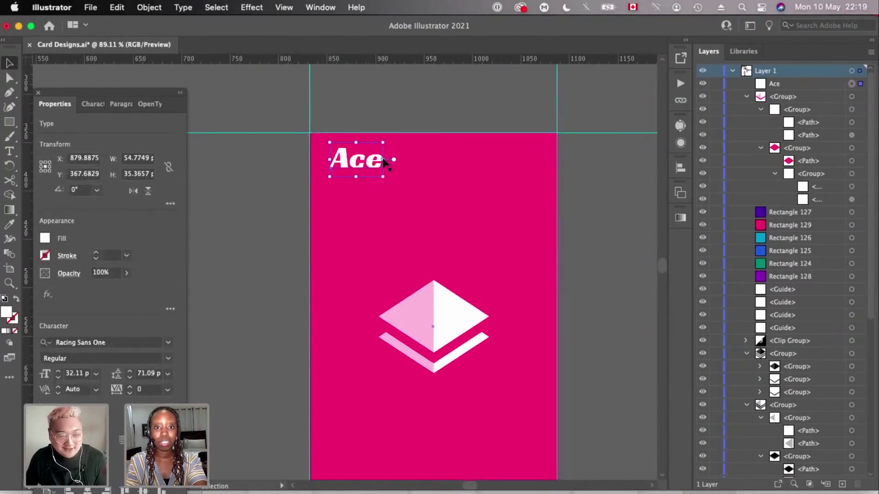
{"action": "left_click_drag", "start_coordinate": [384, 178], "coordinate": [391, 185]}
{"action": "left_click", "coordinate": [392, 114]}
{"action": "scroll", "coordinate": [392, 113], "scroll_direction": "down", "scroll_amount": 1}
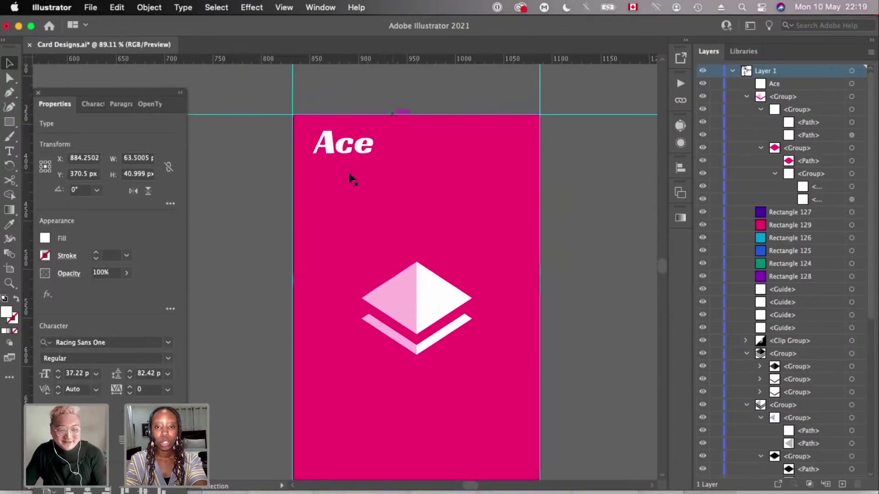
{"action": "scroll", "coordinate": [349, 172], "scroll_direction": "up", "scroll_amount": 3}
{"action": "scroll", "coordinate": [348, 172], "scroll_direction": "down", "scroll_amount": 1}
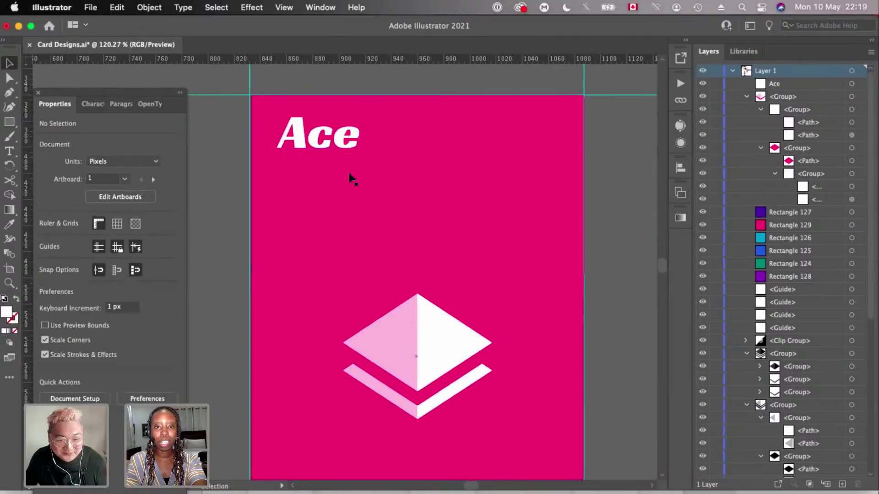
{"action": "scroll", "coordinate": [349, 172], "scroll_direction": "down", "scroll_amount": 3}
{"action": "key", "text": "super+semicolon"}
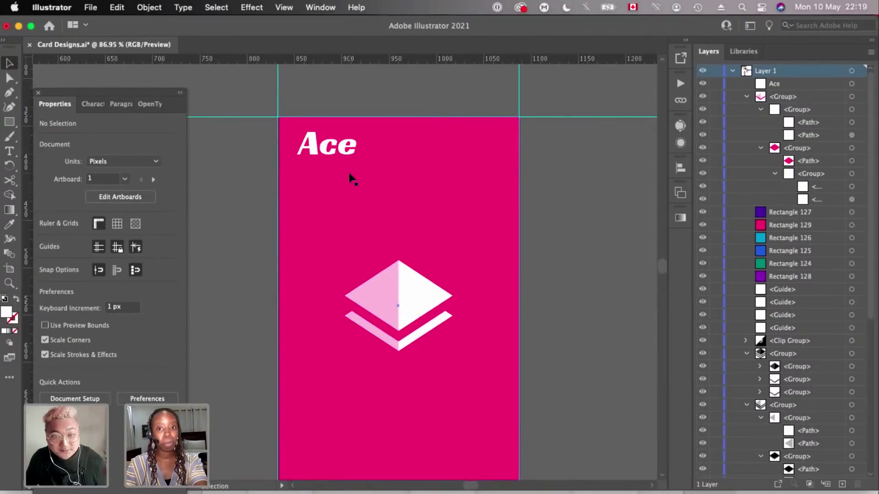
{"action": "scroll", "coordinate": [348, 172], "scroll_direction": "up", "scroll_amount": 3}
{"action": "scroll", "coordinate": [378, 167], "scroll_direction": "down", "scroll_amount": 1}
- Undo the enlargement of the "Ace" text and deselect it
{"action": "key", "text": "super+z"}
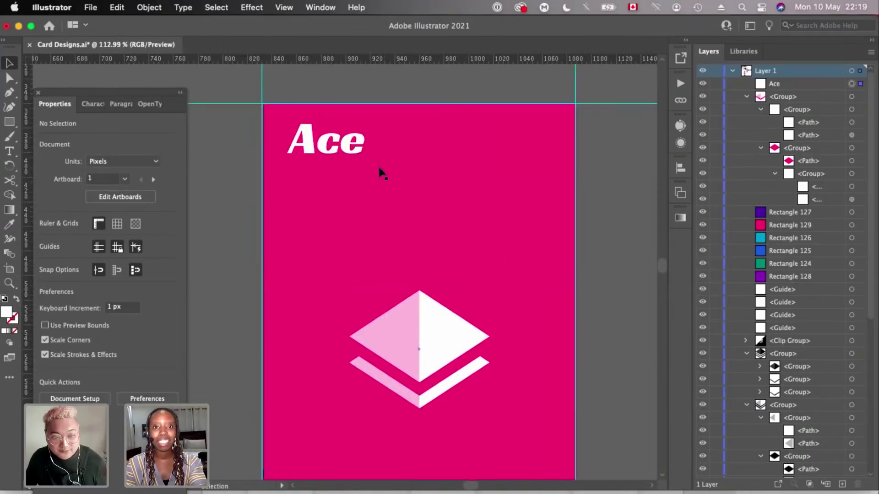
{"action": "scroll", "coordinate": [377, 92], "scroll_direction": "down", "scroll_amount": 3}
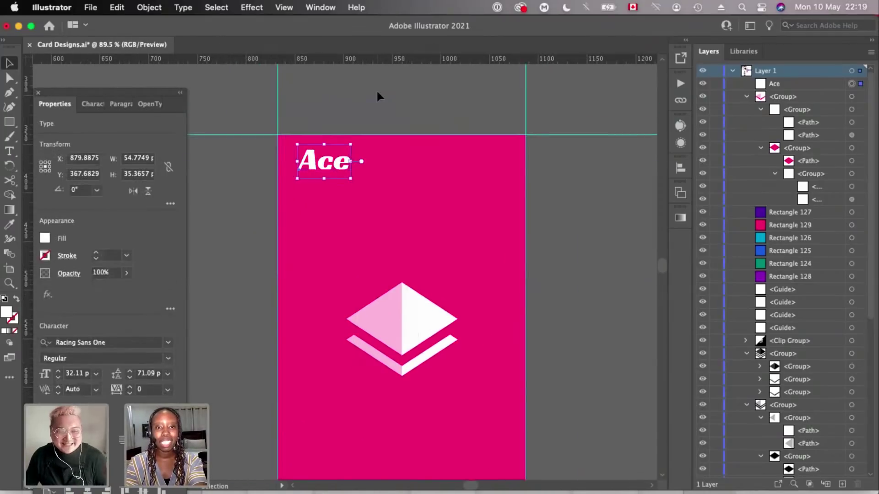
{"action": "scroll", "coordinate": [377, 91], "scroll_direction": "down", "scroll_amount": 2}
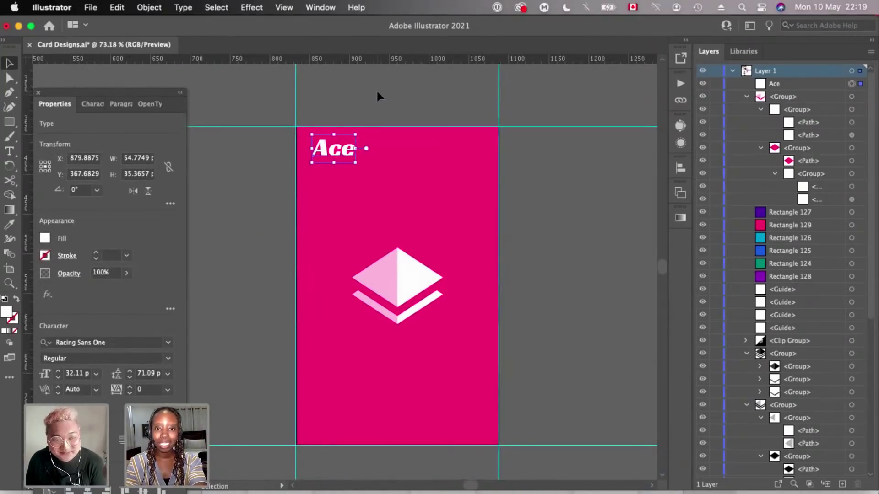
{"action": "scroll", "coordinate": [344, 119], "scroll_direction": "up", "scroll_amount": 6}
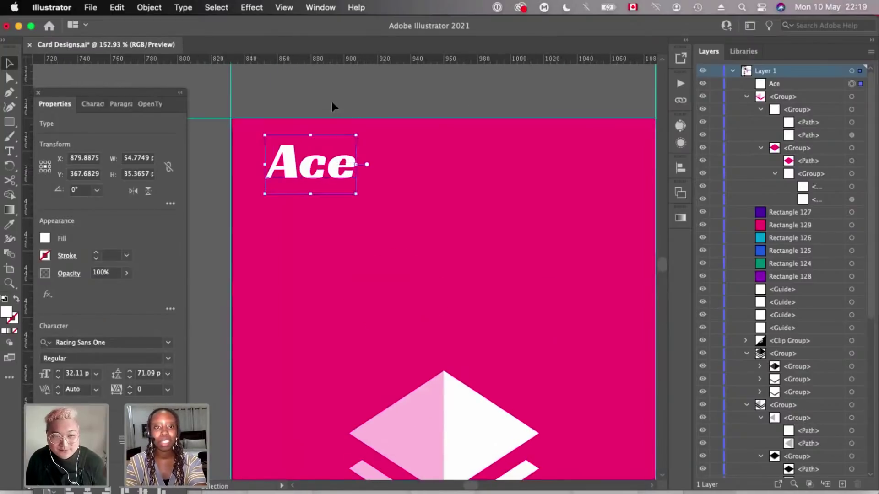
{"action": "scroll", "coordinate": [331, 104], "scroll_direction": "down", "scroll_amount": 4}
{"action": "left_click", "coordinate": [331, 103]}
{"action": "scroll", "coordinate": [369, 216], "scroll_direction": "up", "scroll_amount": 2}
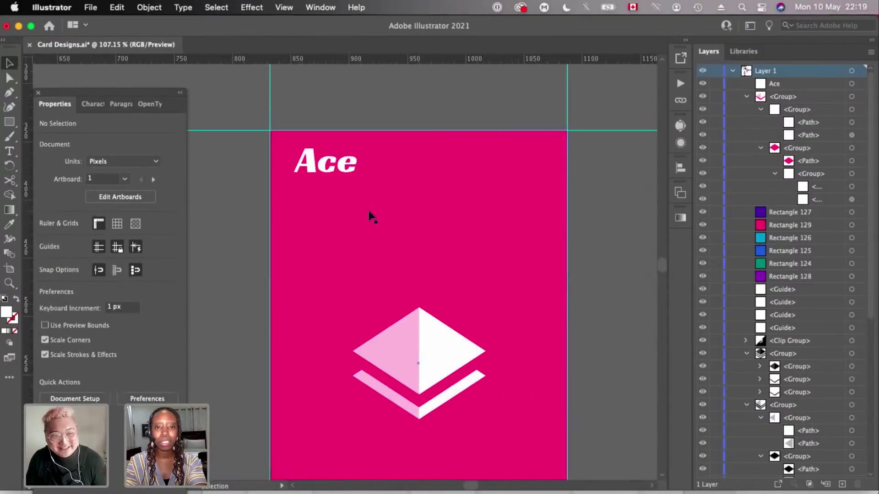
- Duplicate the "Ace" text about 110 px to the right at the same height
{"action": "scroll", "coordinate": [369, 216], "scroll_direction": "up", "scroll_amount": 1}
{"action": "scroll", "coordinate": [330, 151], "scroll_direction": "down", "scroll_amount": 2}
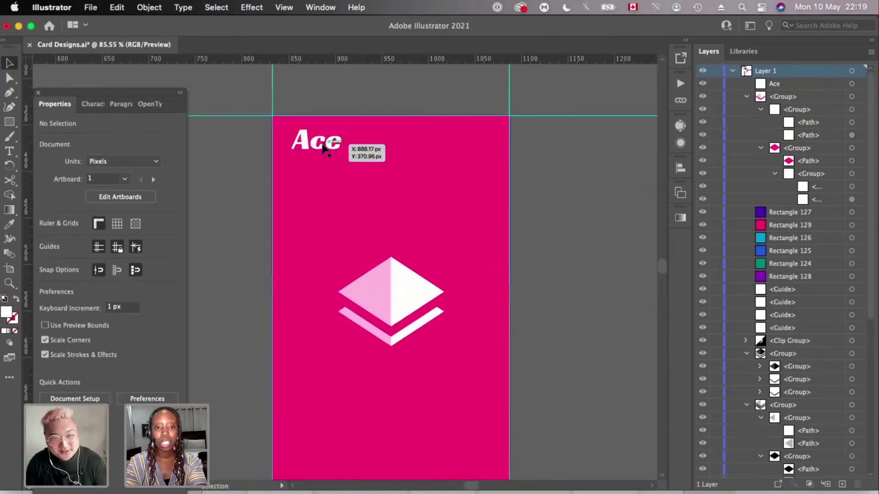
{"action": "scroll", "coordinate": [324, 147], "scroll_direction": "up", "scroll_amount": 1}
{"action": "left_click_drag", "start_coordinate": [324, 148], "coordinate": [444, 141]}
{"action": "scroll", "coordinate": [460, 152], "scroll_direction": "left", "scroll_amount": 2}
{"action": "scroll", "coordinate": [460, 153], "scroll_direction": "up", "scroll_amount": 1}
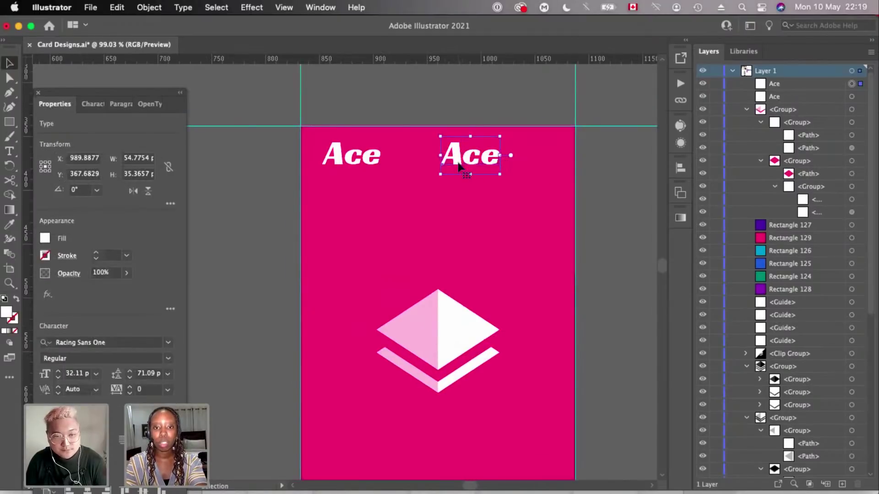
- Try "1" as the duplicated label's text, then replace it with "A"
{"action": "double_click", "coordinate": [459, 165]}
{"action": "type", "text": "1"}
{"action": "key", "text": "Escape"}
{"action": "double_click", "coordinate": [454, 160]}
{"action": "type", "text": "A"}
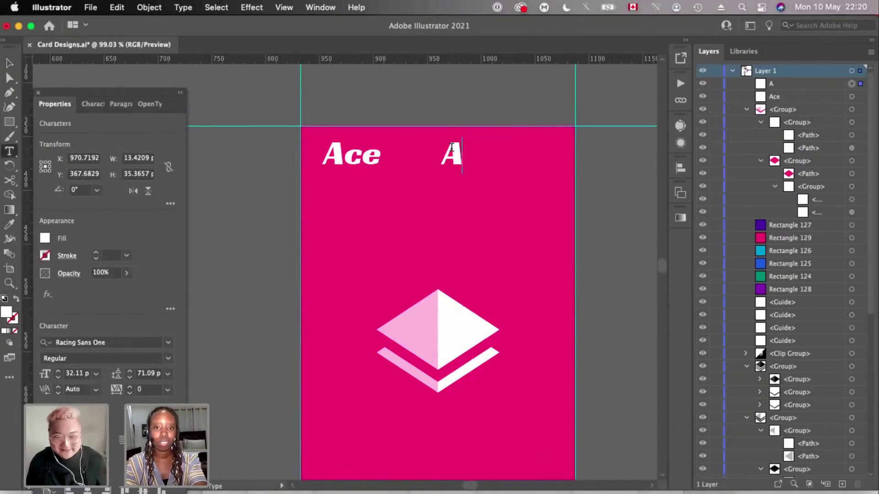
{"action": "key", "text": "Escape"}
- Move the "A" label horizontally to the card's upper-right corner, at about X 1061.5 px
{"action": "left_click_drag", "start_coordinate": [458, 157], "coordinate": [554, 158]}
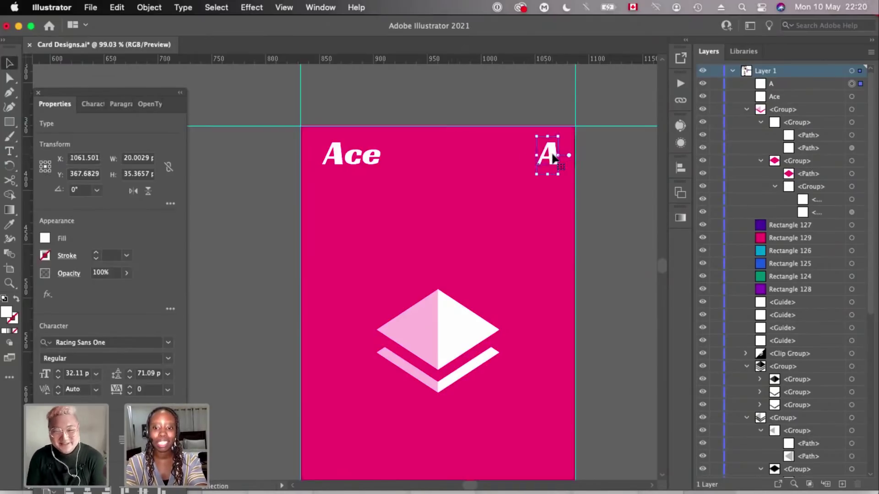
{"action": "scroll", "coordinate": [382, 118], "scroll_direction": "up", "scroll_amount": 3}
{"action": "scroll", "coordinate": [434, 115], "scroll_direction": "right", "scroll_amount": 2}
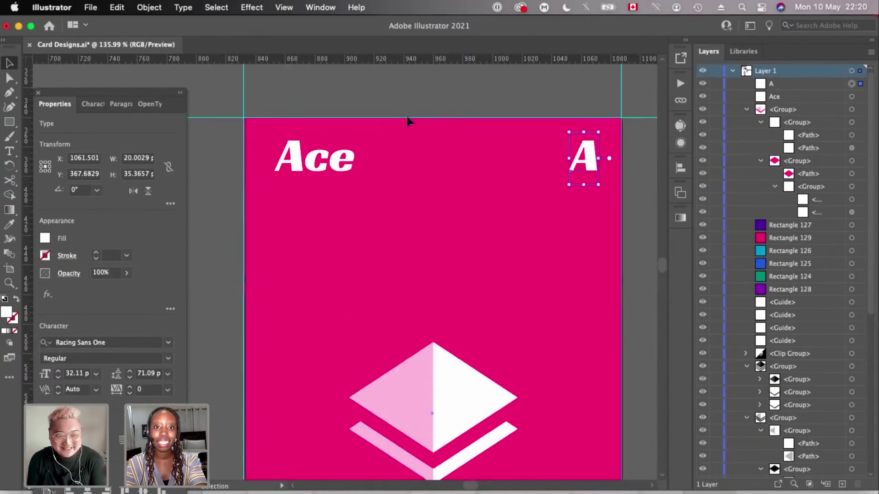
- Try a white rectangle about 177 px wide and 60 px high from the card's upper-left corner, and delete it
{"action": "left_click", "coordinate": [251, 136]}
{"action": "key", "text": "r"}
{"action": "scroll", "coordinate": [247, 120], "scroll_direction": "down", "scroll_amount": 3}
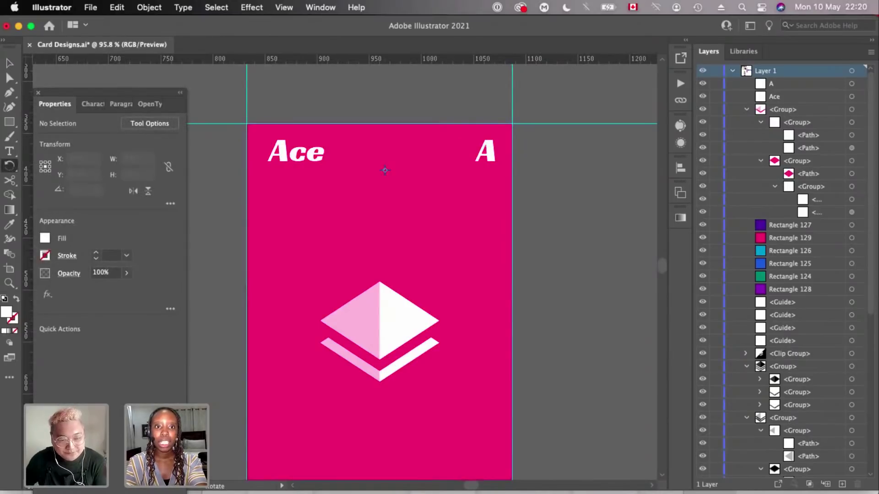
{"action": "key", "text": "m"}
{"action": "scroll", "coordinate": [385, 170], "scroll_direction": "down", "scroll_amount": 4}
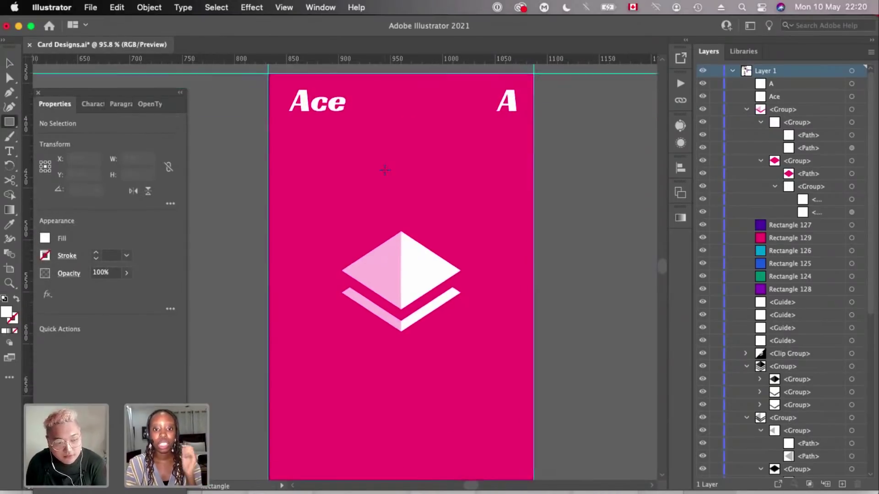
{"action": "scroll", "coordinate": [385, 171], "scroll_direction": "up", "scroll_amount": 3}
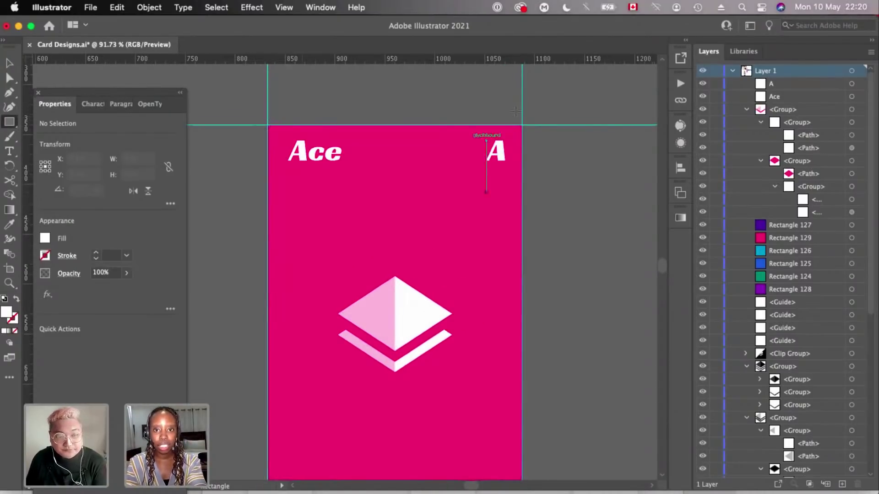
{"action": "scroll", "coordinate": [286, 157], "scroll_direction": "up", "scroll_amount": 1}
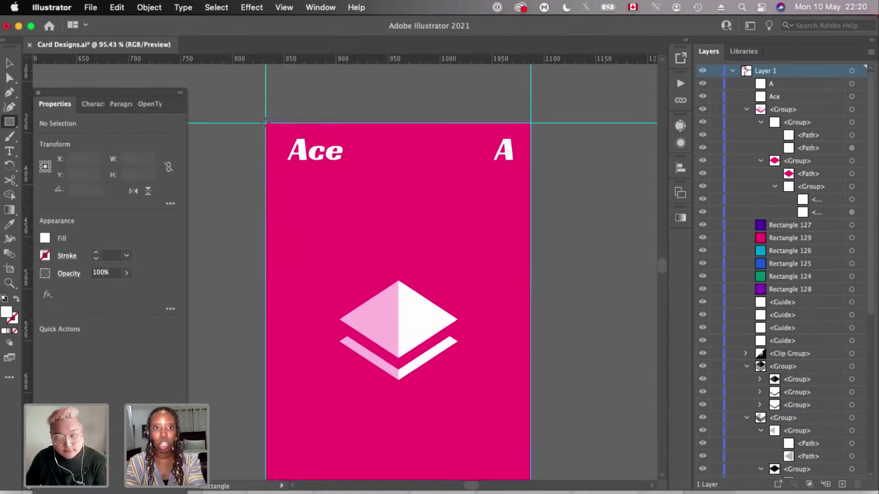
{"action": "left_click_drag", "start_coordinate": [275, 128], "coordinate": [449, 185]}
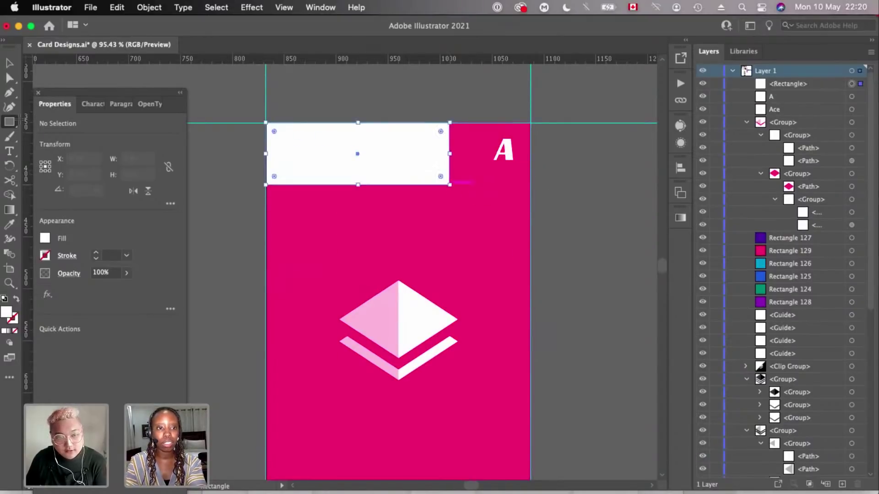
{"action": "left_click", "coordinate": [8, 122]}
{"action": "key", "text": "Delete"}
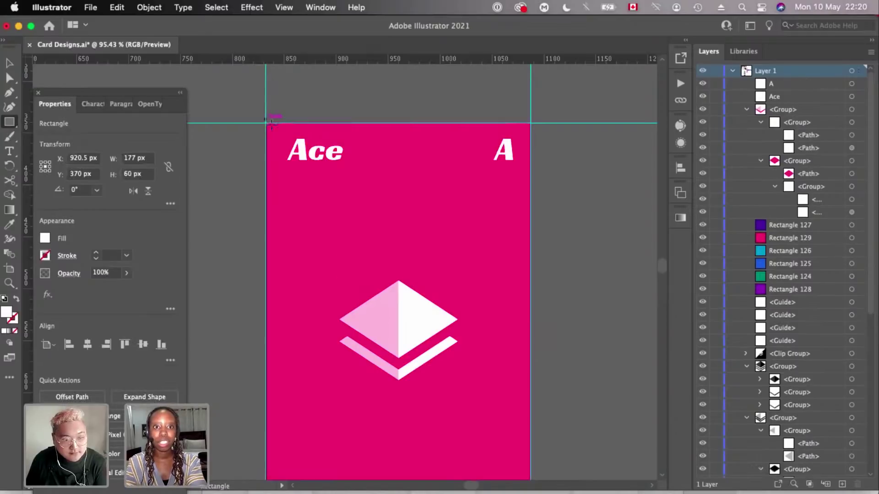
- Draw a white 255 by 55 px rectangle across the card's upper edge and send it backward to just above the pink background
{"action": "left_click_drag", "start_coordinate": [264, 121], "coordinate": [530, 179]}
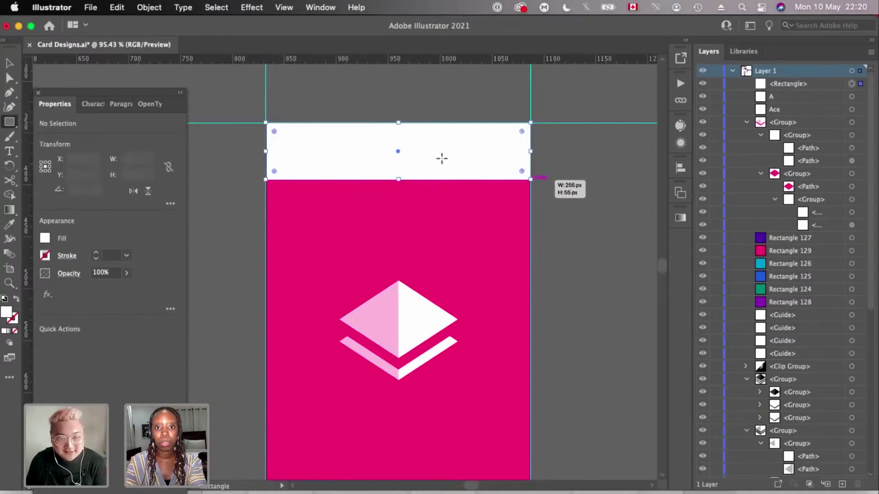
{"action": "key", "text": "v"}
{"action": "scroll", "coordinate": [441, 158], "scroll_direction": "up", "scroll_amount": 3}
{"action": "scroll", "coordinate": [482, 157], "scroll_direction": "up", "scroll_amount": 1}
{"action": "key", "text": "super+bracketleft"}
{"action": "key", "text": "super+bracketleft"}
{"action": "key", "text": "super+bracketleft"}
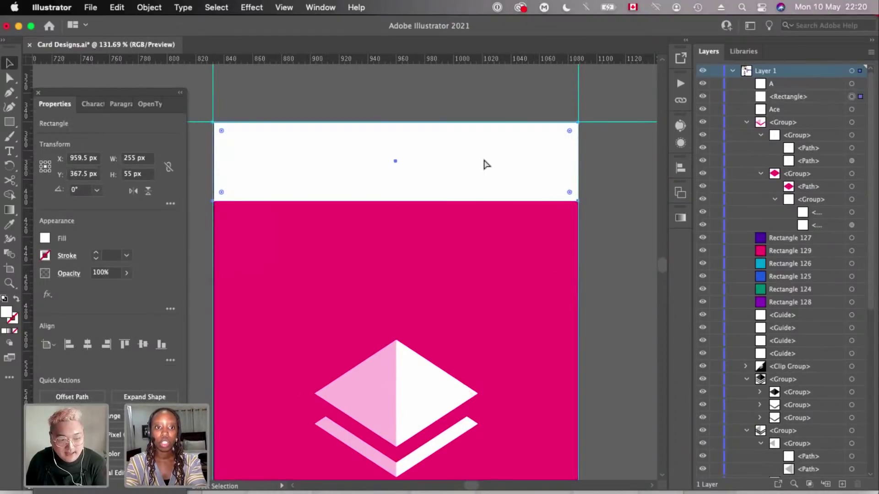
{"action": "key", "text": "super+bracketleft"}
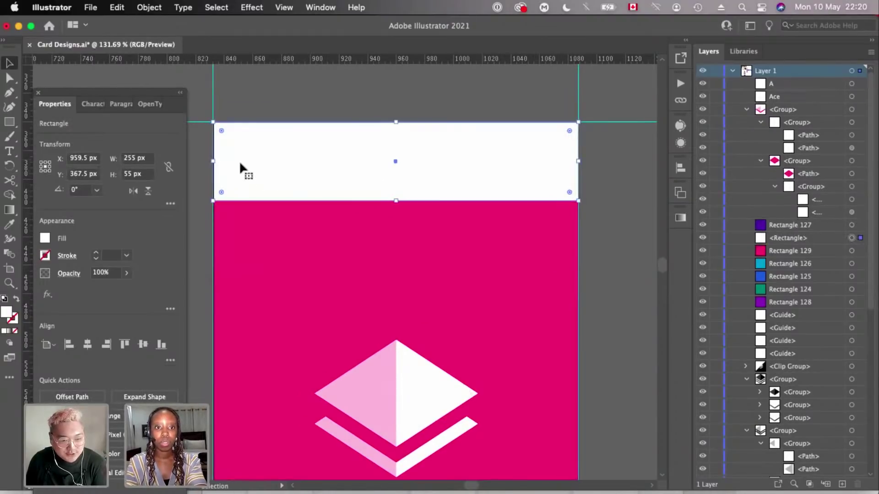
- Fill the header rectangle behind the "Ace" and "A" labels with yellow
{"action": "left_click", "coordinate": [45, 239]}
{"action": "left_click", "coordinate": [49, 284]}
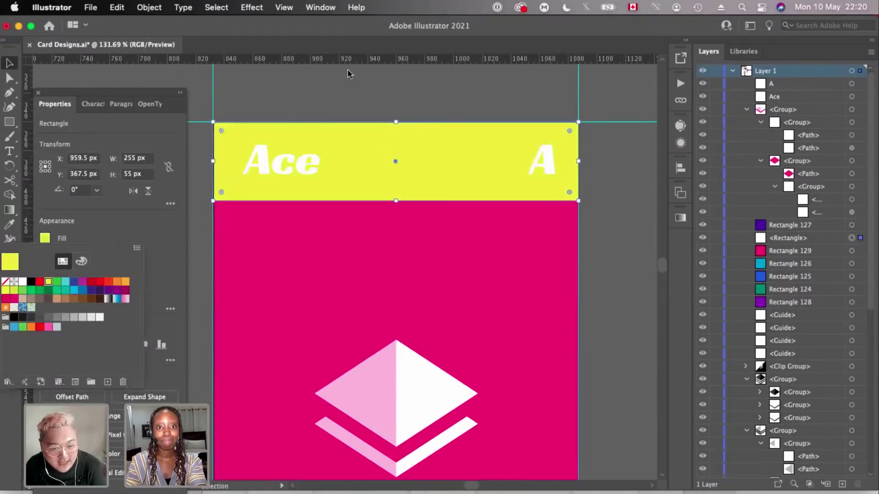
{"action": "left_click", "coordinate": [436, 96]}
{"action": "left_click", "coordinate": [347, 183]}
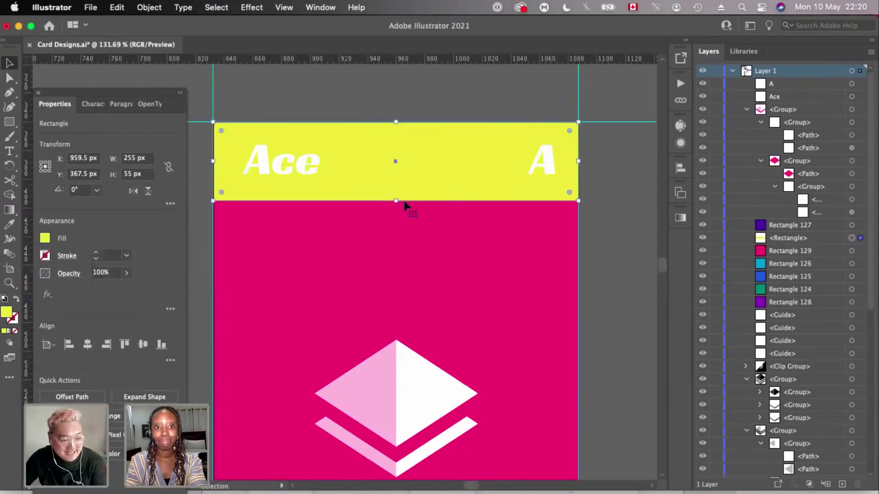
- Try removing the yellow rectangle's lower-right anchor point with the Pen tool, and undo the removal
{"action": "left_click_drag", "start_coordinate": [396, 201], "coordinate": [396, 201]}
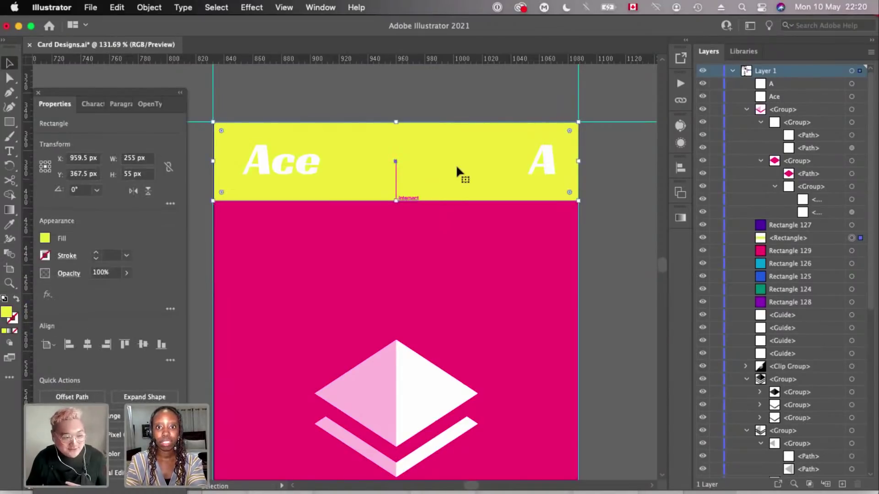
{"action": "left_click", "coordinate": [10, 93]}
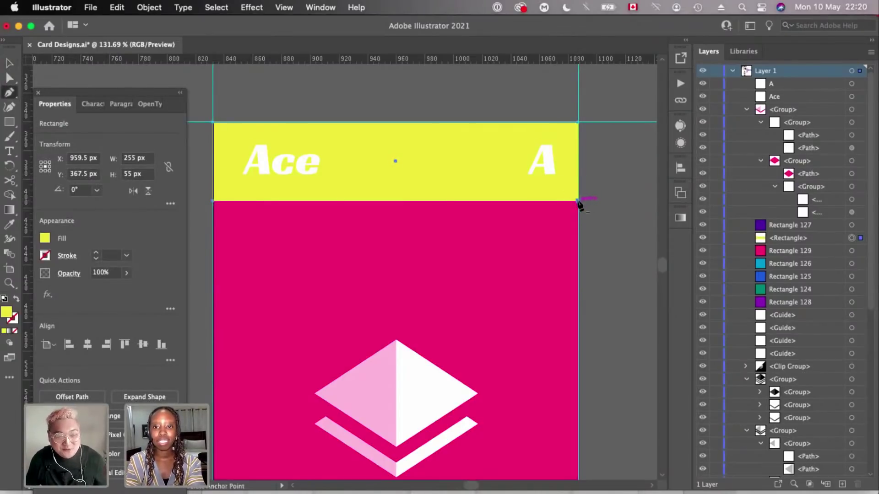
{"action": "left_click", "coordinate": [577, 200]}
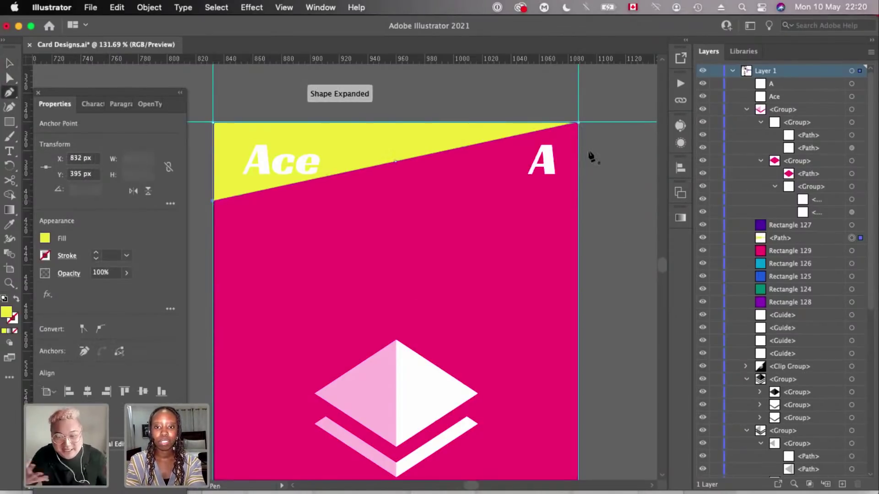
{"action": "scroll", "coordinate": [589, 153], "scroll_direction": "up", "scroll_amount": 2}
{"action": "key", "text": "v"}
{"action": "key", "text": "super+z"}
- Enlarge the pink background rectangle from its centre to 265 px wide and 412 px high, and deselect it
{"action": "left_click", "coordinate": [547, 145]}
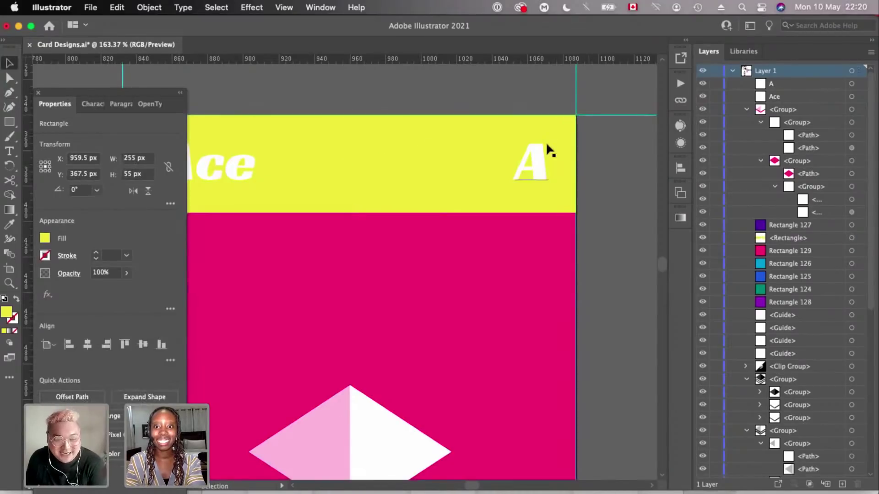
{"action": "scroll", "coordinate": [547, 145], "scroll_direction": "up", "scroll_amount": 3}
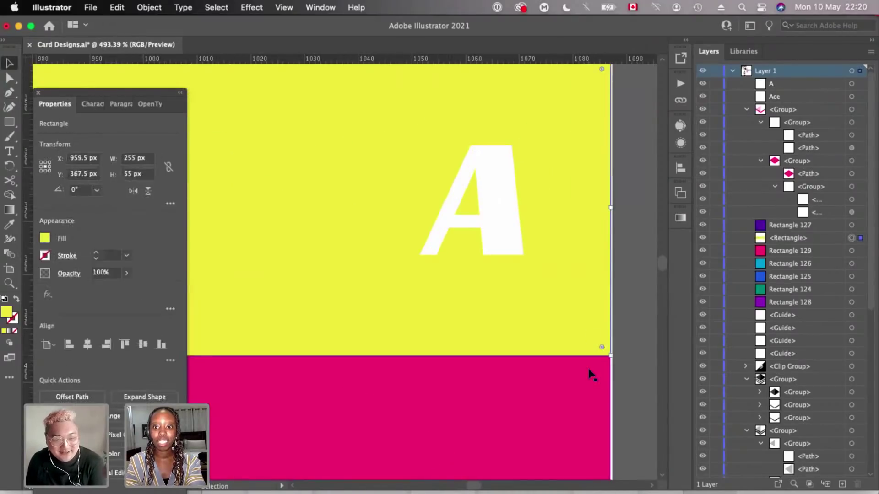
{"action": "left_click", "coordinate": [589, 391]}
{"action": "scroll", "coordinate": [589, 391], "scroll_direction": "down", "scroll_amount": 6}
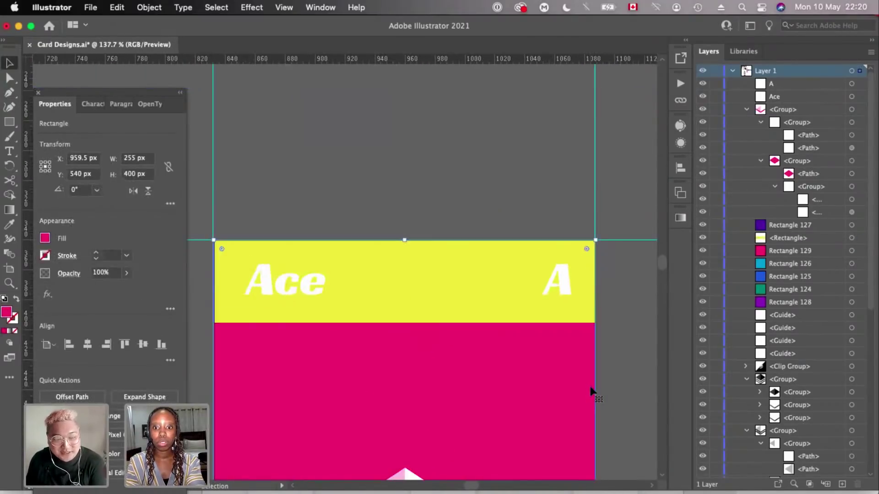
{"action": "scroll", "coordinate": [590, 391], "scroll_direction": "down", "scroll_amount": 3}
{"action": "left_click_drag", "start_coordinate": [586, 406], "coordinate": [591, 407]}
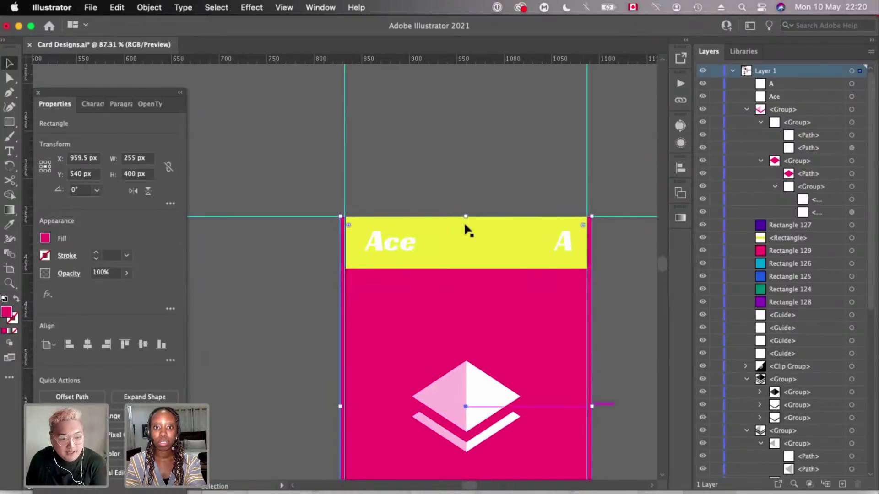
{"action": "left_click_drag", "start_coordinate": [468, 213], "coordinate": [467, 212]}
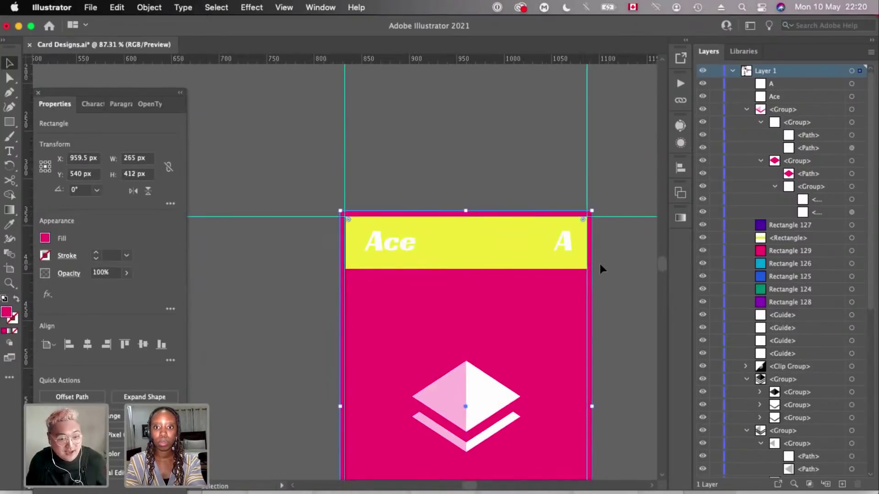
{"action": "left_click", "coordinate": [600, 264]}
- Add a horizontal guide near the vertical middle of the yellow rectangle
{"action": "scroll", "coordinate": [600, 263], "scroll_direction": "up", "scroll_amount": 6}
{"action": "left_click", "coordinate": [521, 270]}
{"action": "scroll", "coordinate": [522, 274], "scroll_direction": "left", "scroll_amount": 2}
{"action": "left_click_drag", "start_coordinate": [557, 58], "coordinate": [579, 204]}
{"action": "scroll", "coordinate": [579, 205], "scroll_direction": "up", "scroll_amount": 6}
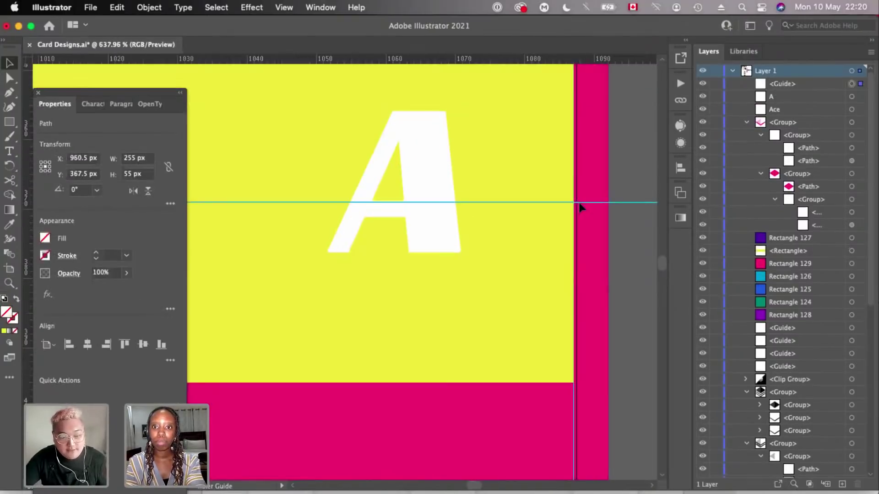
- Extend the yellow rectangle's right edge slightly past the vertical guide so it is 256 px wide
{"action": "left_click", "coordinate": [569, 182]}
{"action": "left_click_drag", "start_coordinate": [567, 183], "coordinate": [577, 182]}
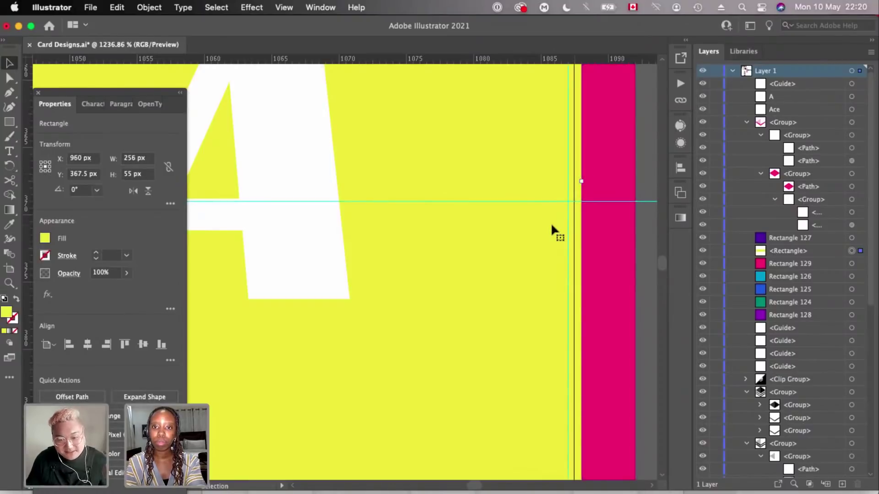
{"action": "scroll", "coordinate": [551, 222], "scroll_direction": "up", "scroll_amount": 2}
{"action": "scroll", "coordinate": [551, 222], "scroll_direction": "down", "scroll_amount": 2}
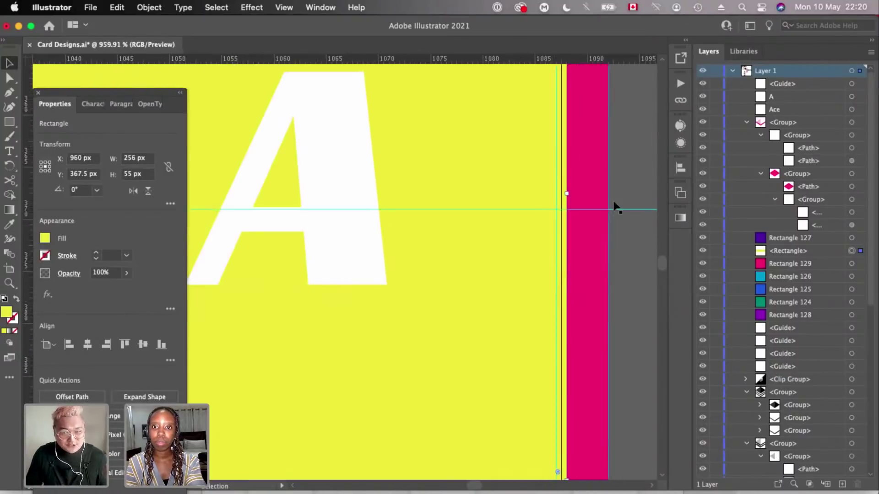
- Shift the horizontal guide slightly up, closer to the yellow rectangle's vertical centre
{"action": "left_click_drag", "start_coordinate": [635, 209], "coordinate": [556, 181]}
{"action": "scroll", "coordinate": [569, 203], "scroll_direction": "up", "scroll_amount": 2}
{"action": "scroll", "coordinate": [586, 203], "scroll_direction": "right", "scroll_amount": 2}
{"action": "scroll", "coordinate": [622, 190], "scroll_direction": "up", "scroll_amount": 2}
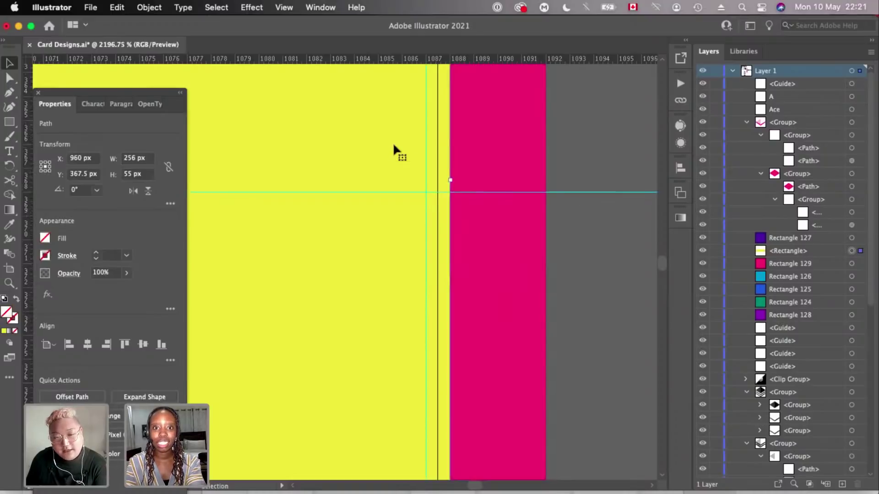
- Raise the yellow rectangle's lower-right corner to the horizontal guide with the Curvature tool to slant its lower edge, and deselect it
{"action": "scroll", "coordinate": [392, 142], "scroll_direction": "down", "scroll_amount": 9}
{"action": "scroll", "coordinate": [394, 147], "scroll_direction": "left", "scroll_amount": 4}
{"action": "scroll", "coordinate": [555, 256], "scroll_direction": "right", "scroll_amount": 1}
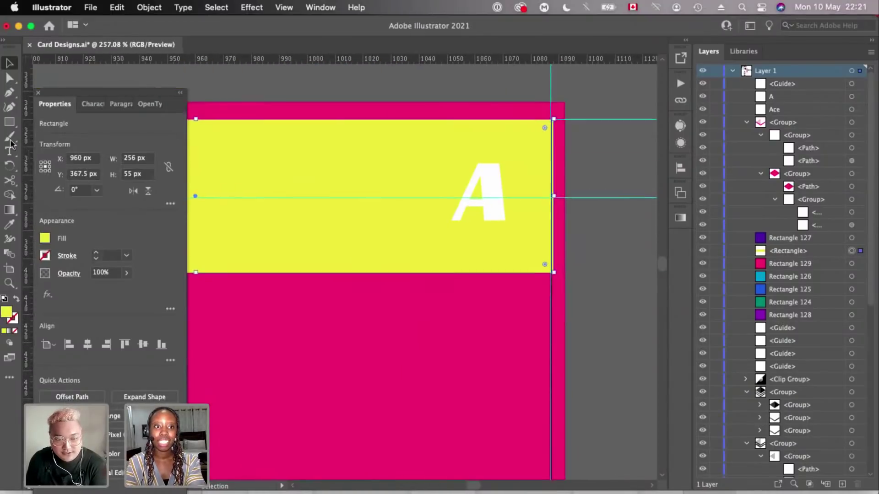
{"action": "scroll", "coordinate": [558, 257], "scroll_direction": "up", "scroll_amount": 1}
{"action": "left_click", "coordinate": [9, 107]}
{"action": "scroll", "coordinate": [560, 293], "scroll_direction": "up", "scroll_amount": 2}
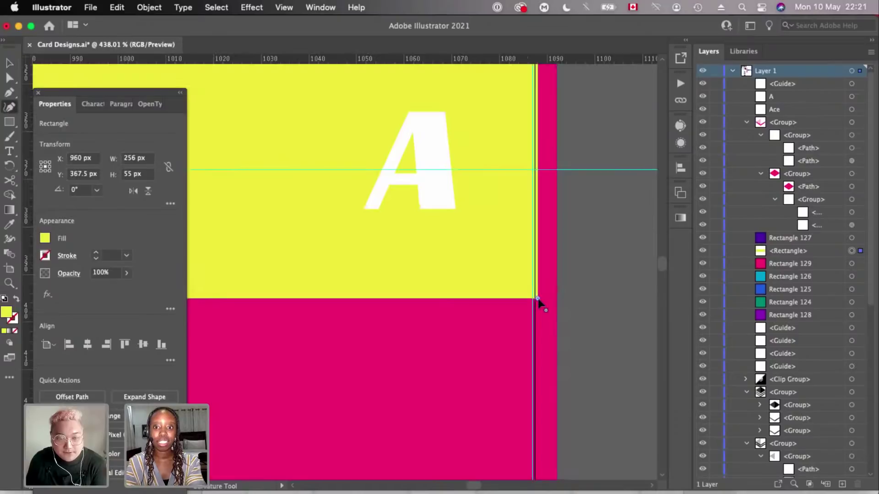
{"action": "left_click_drag", "start_coordinate": [537, 298], "coordinate": [536, 171]}
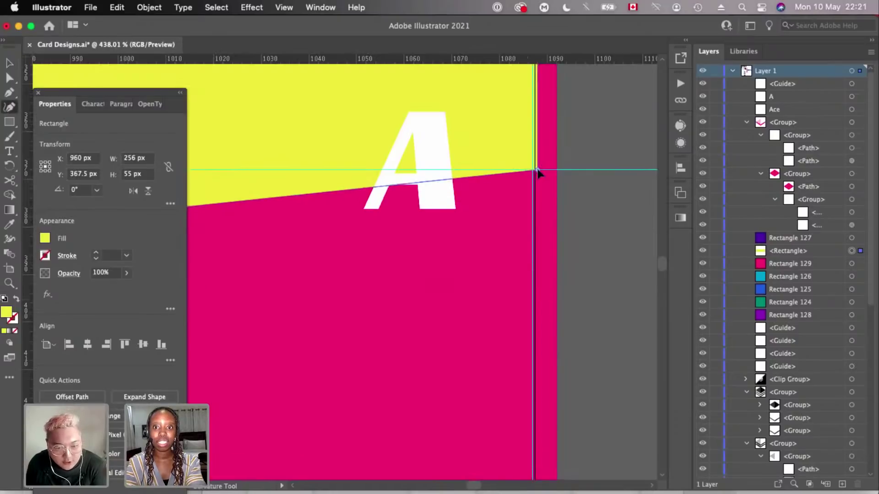
{"action": "scroll", "coordinate": [539, 173], "scroll_direction": "down", "scroll_amount": 7}
{"action": "key", "text": "v"}
{"action": "left_click", "coordinate": [571, 156]}
- Examine the slanted yellow band and its fit with the corner labels, with and without the band selected
{"action": "scroll", "coordinate": [367, 169], "scroll_direction": "down", "scroll_amount": 2}
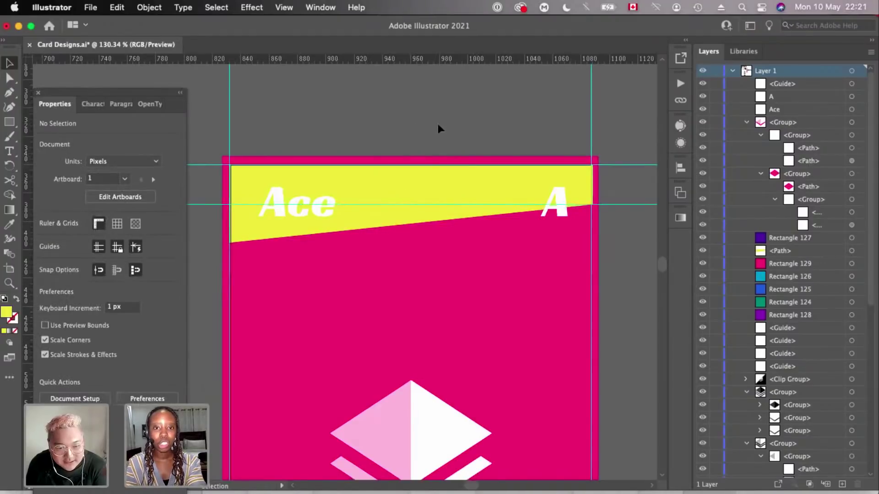
{"action": "scroll", "coordinate": [442, 178], "scroll_direction": "down", "scroll_amount": 2}
{"action": "left_click", "coordinate": [443, 181]}
{"action": "scroll", "coordinate": [443, 183], "scroll_direction": "up", "scroll_amount": 1}
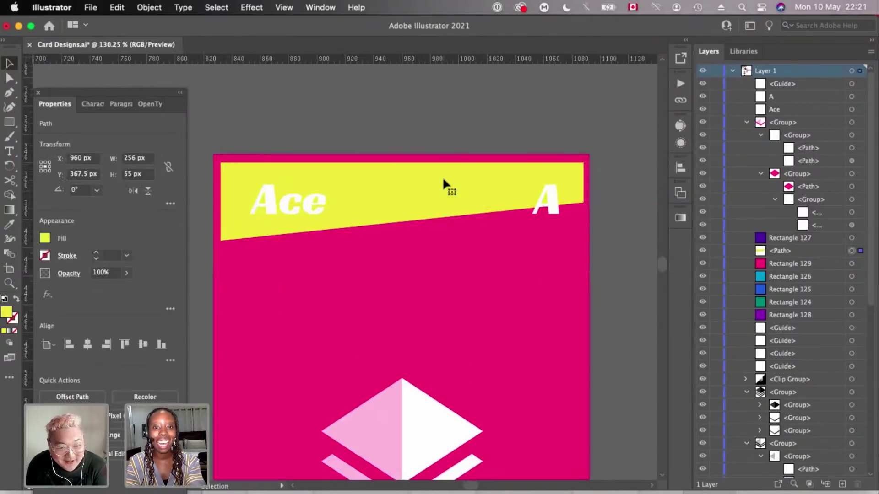
{"action": "scroll", "coordinate": [442, 183], "scroll_direction": "down", "scroll_amount": 2}
{"action": "left_click", "coordinate": [434, 213]}
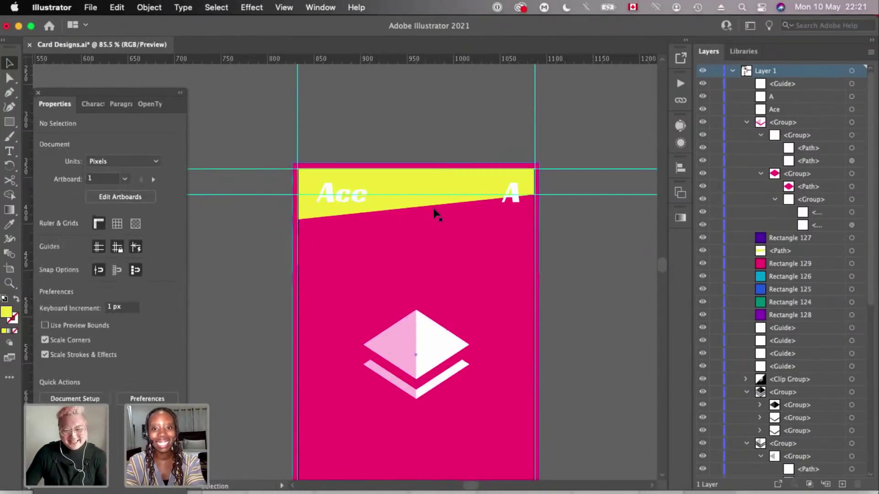
{"action": "scroll", "coordinate": [434, 213], "scroll_direction": "up", "scroll_amount": 1}
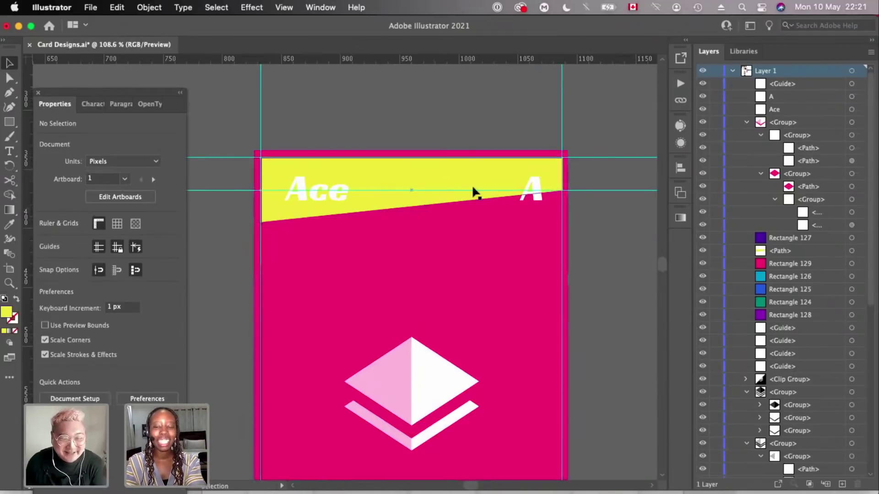
{"action": "scroll", "coordinate": [441, 186], "scroll_direction": "right", "scroll_amount": 2}
{"action": "left_click", "coordinate": [403, 177]}
{"action": "scroll", "coordinate": [404, 180], "scroll_direction": "left", "scroll_amount": 2}
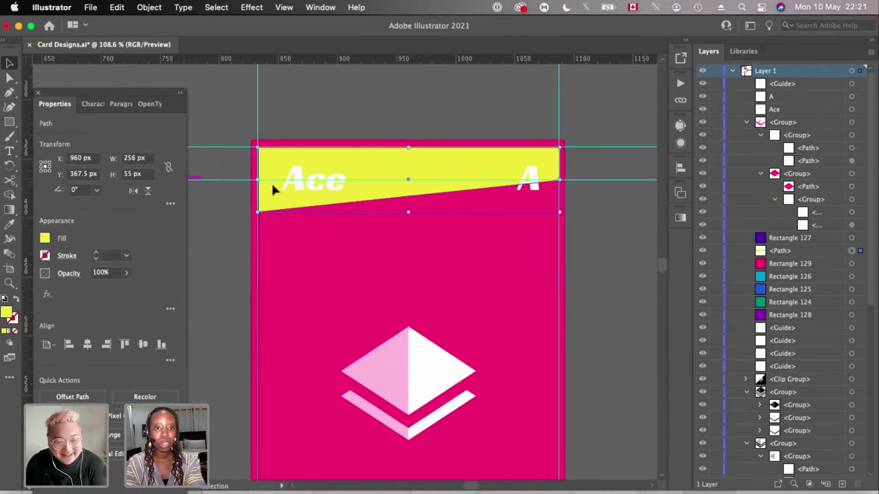
- Recolour the "Ace" and "A" labels with the pink sampled from the card background
{"action": "left_click", "coordinate": [295, 179]}
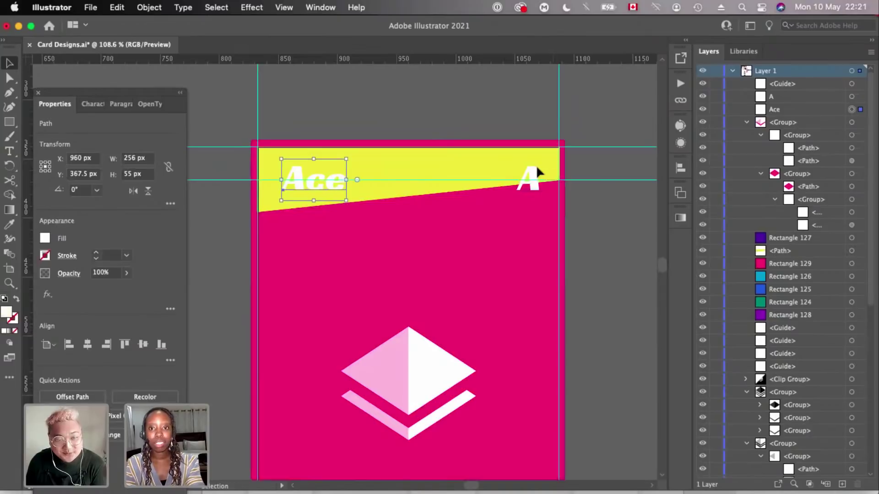
{"action": "left_click", "coordinate": [537, 168], "text": "shift"}
{"action": "key", "text": "i"}
{"action": "left_click", "coordinate": [472, 250]}
- Change the slanted band's fill to white and deselect it
{"action": "key", "text": "v"}
{"action": "left_click", "coordinate": [411, 178]}
{"action": "left_click", "coordinate": [44, 238]}
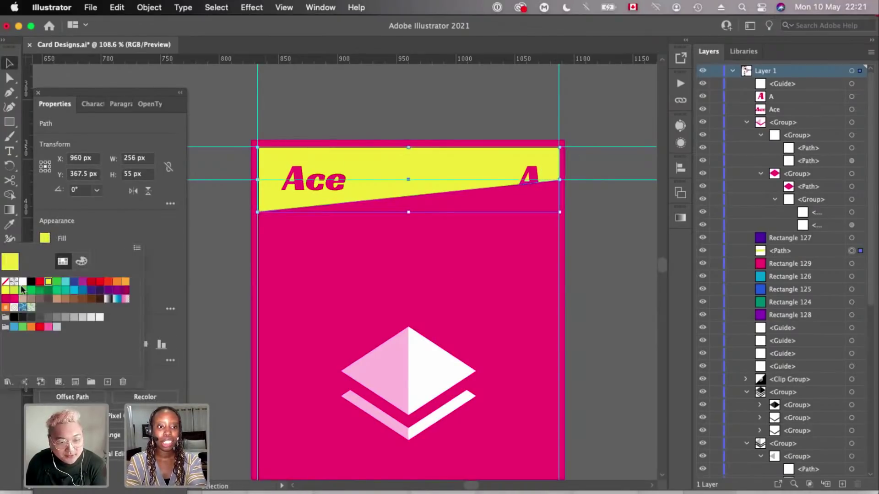
{"action": "left_click", "coordinate": [22, 282]}
{"action": "left_click", "coordinate": [453, 101]}
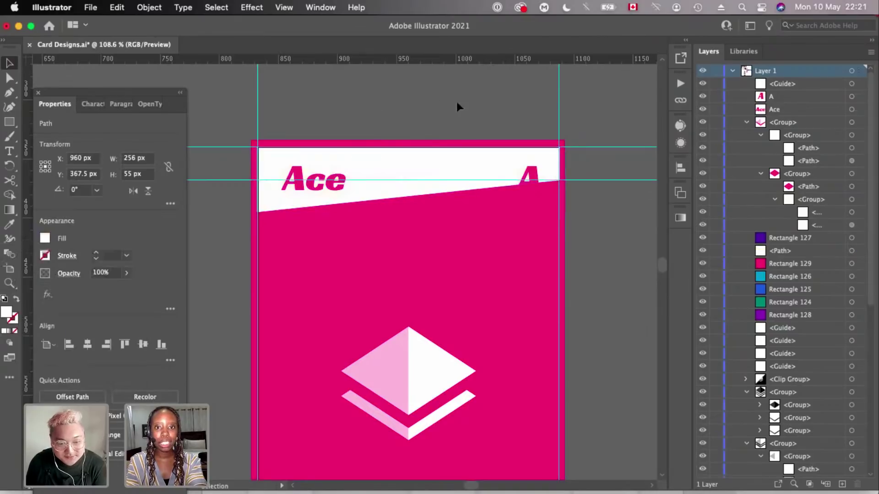
- Examine the slanted white band and its fit with the pink corner labels, with the band selected and deselected
{"action": "scroll", "coordinate": [554, 163], "scroll_direction": "up", "scroll_amount": 2}
{"action": "scroll", "coordinate": [421, 157], "scroll_direction": "left", "scroll_amount": 2}
{"action": "left_click", "coordinate": [421, 157]}
{"action": "scroll", "coordinate": [421, 157], "scroll_direction": "right", "scroll_amount": 1}
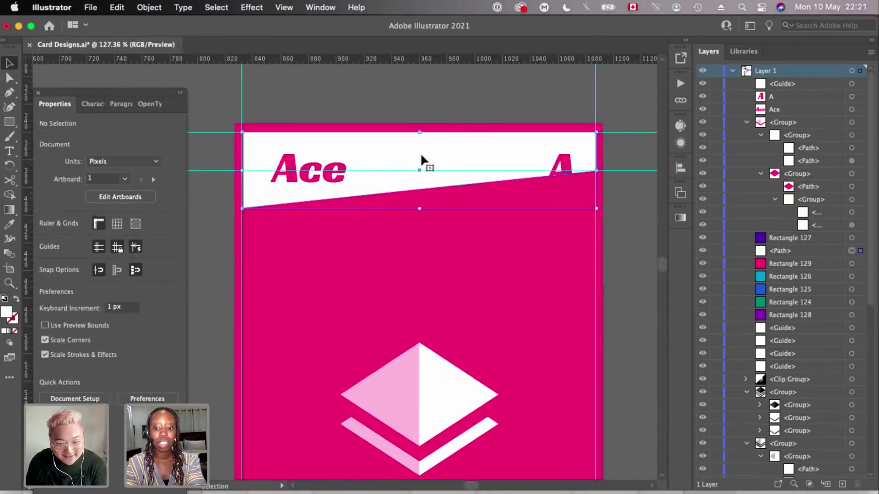
{"action": "scroll", "coordinate": [421, 161], "scroll_direction": "down", "scroll_amount": 2}
{"action": "left_click", "coordinate": [541, 126]}
{"action": "scroll", "coordinate": [572, 188], "scroll_direction": "up", "scroll_amount": 3}
{"action": "scroll", "coordinate": [572, 187], "scroll_direction": "right", "scroll_amount": 1}
{"action": "left_click_drag", "start_coordinate": [581, 165], "coordinate": [568, 229]}
{"action": "left_click", "coordinate": [435, 129]}
{"action": "scroll", "coordinate": [505, 198], "scroll_direction": "up", "scroll_amount": 6}
{"action": "scroll", "coordinate": [503, 200], "scroll_direction": "down", "scroll_amount": 4}
{"action": "scroll", "coordinate": [424, 153], "scroll_direction": "up", "scroll_amount": 3}
{"action": "scroll", "coordinate": [424, 153], "scroll_direction": "down", "scroll_amount": 4}
{"action": "scroll", "coordinate": [424, 153], "scroll_direction": "up", "scroll_amount": 3}
{"action": "scroll", "coordinate": [424, 156], "scroll_direction": "up", "scroll_amount": 1}
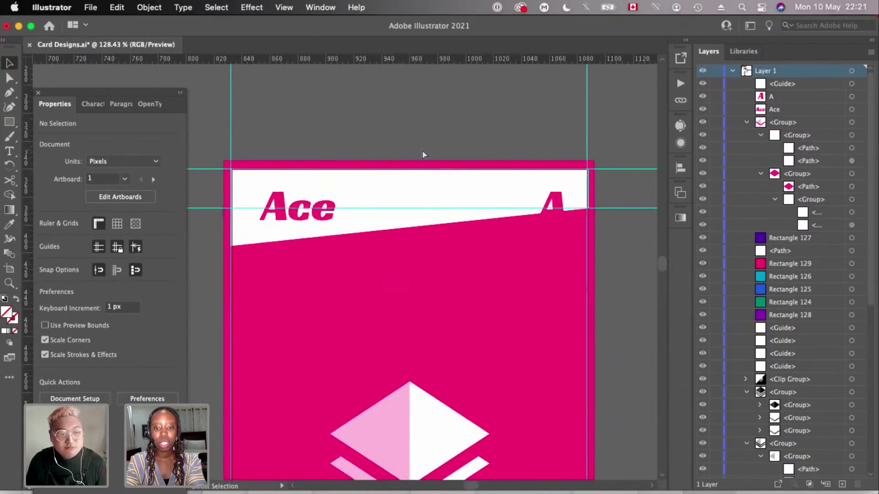
- Hide the guides and review the card's white header band without them
{"action": "scroll", "coordinate": [424, 152], "scroll_direction": "down", "scroll_amount": 2}
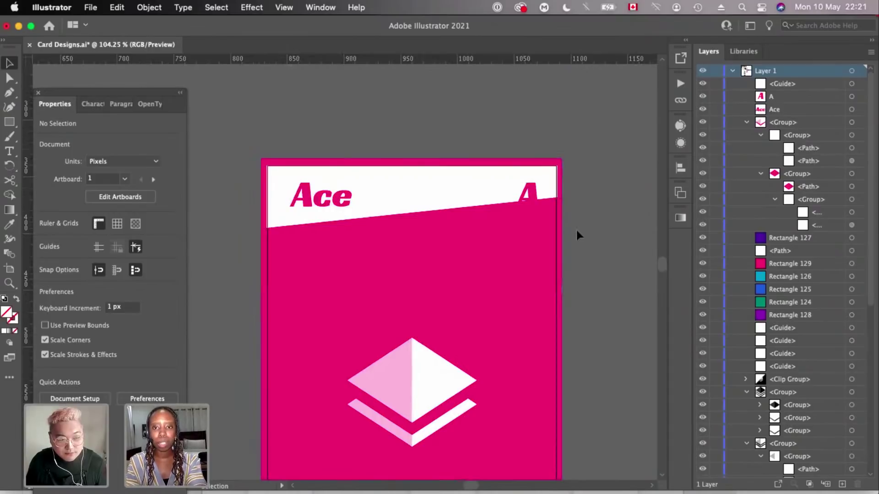
{"action": "scroll", "coordinate": [575, 228], "scroll_direction": "up", "scroll_amount": 3}
{"action": "scroll", "coordinate": [430, 137], "scroll_direction": "up", "scroll_amount": 10}
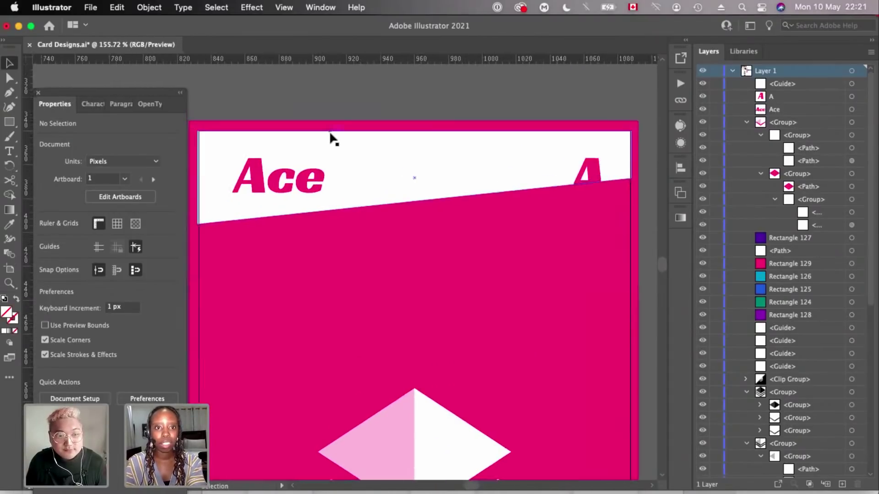
{"action": "scroll", "coordinate": [429, 132], "scroll_direction": "down", "scroll_amount": 14}
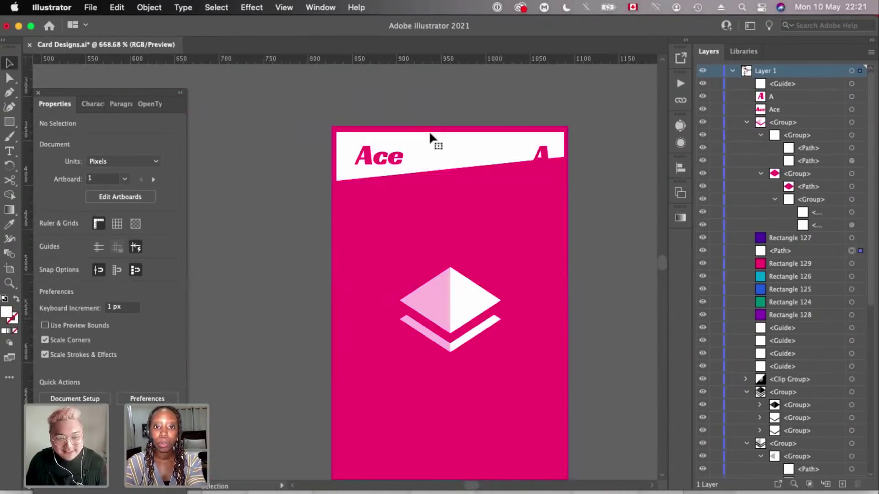
{"action": "scroll", "coordinate": [429, 133], "scroll_direction": "right", "scroll_amount": 3}
{"action": "left_click", "coordinate": [401, 90]}
{"action": "left_click", "coordinate": [325, 160]}
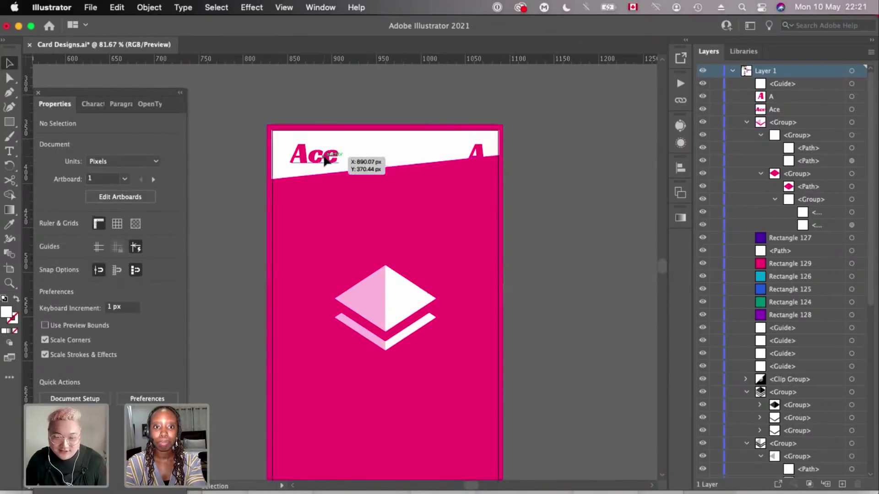
- Enlarge the "A" label in the card's upper-right corner to about 45 by 80 px
{"action": "scroll", "coordinate": [537, 162], "scroll_direction": "up", "scroll_amount": 3}
{"action": "scroll", "coordinate": [540, 152], "scroll_direction": "down", "scroll_amount": 2}
{"action": "left_click", "coordinate": [540, 152]}
{"action": "scroll", "coordinate": [540, 152], "scroll_direction": "up", "scroll_amount": 2}
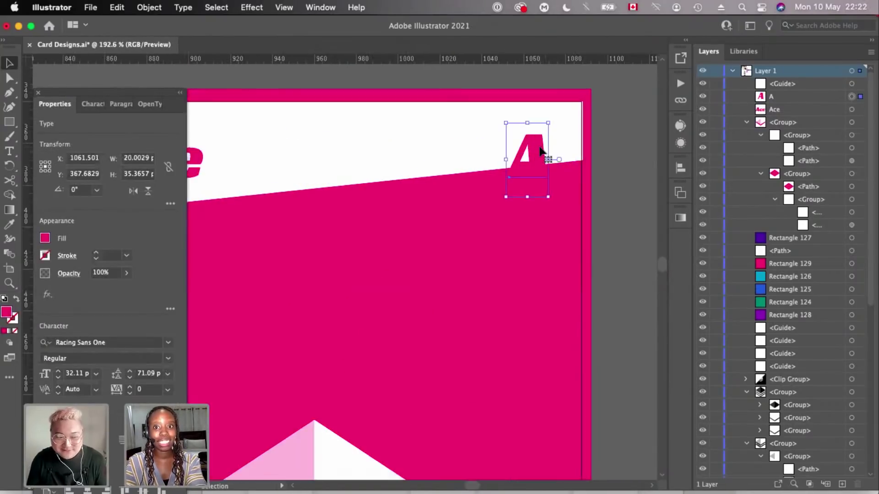
{"action": "left_click_drag", "start_coordinate": [528, 123], "coordinate": [527, 82]}
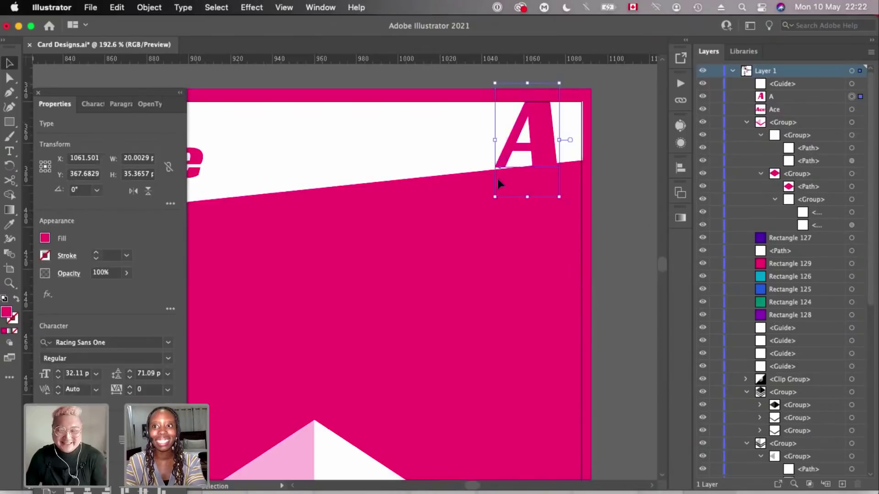
{"action": "left_click_drag", "start_coordinate": [494, 197], "coordinate": [432, 249]}
{"action": "scroll", "coordinate": [553, 141], "scroll_direction": "up", "scroll_amount": 2}
{"action": "left_click_drag", "start_coordinate": [529, 137], "coordinate": [520, 126]}
{"action": "scroll", "coordinate": [520, 126], "scroll_direction": "down", "scroll_amount": 2}
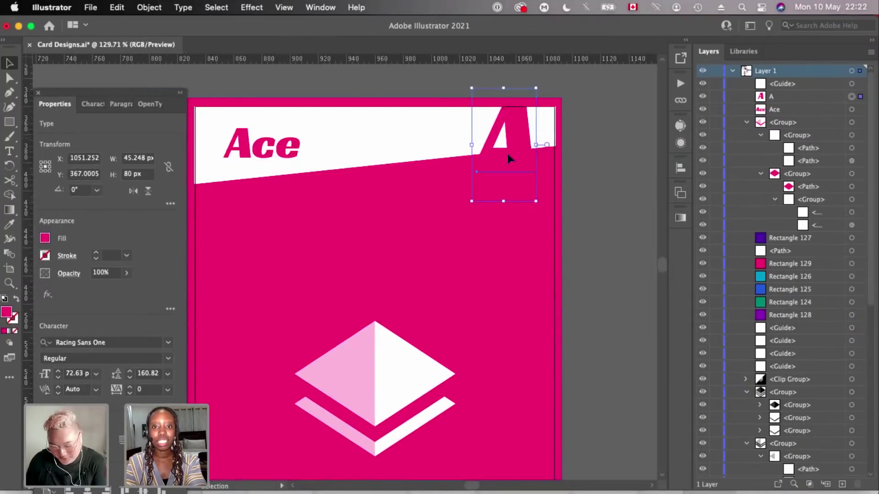
- Change the "A" label's fill to yellow and enlarge it further to about 52 by 92 px
{"action": "left_click", "coordinate": [45, 239]}
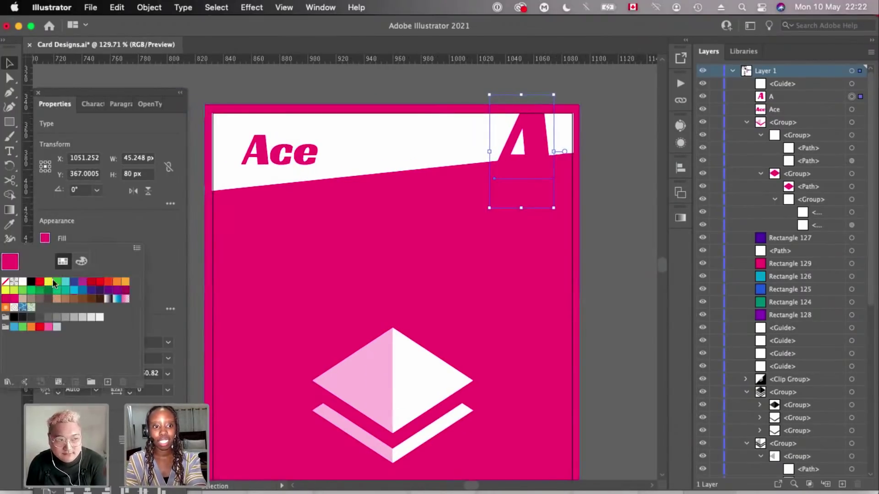
{"action": "left_click", "coordinate": [48, 282]}
{"action": "left_click_drag", "start_coordinate": [489, 209], "coordinate": [480, 225]}
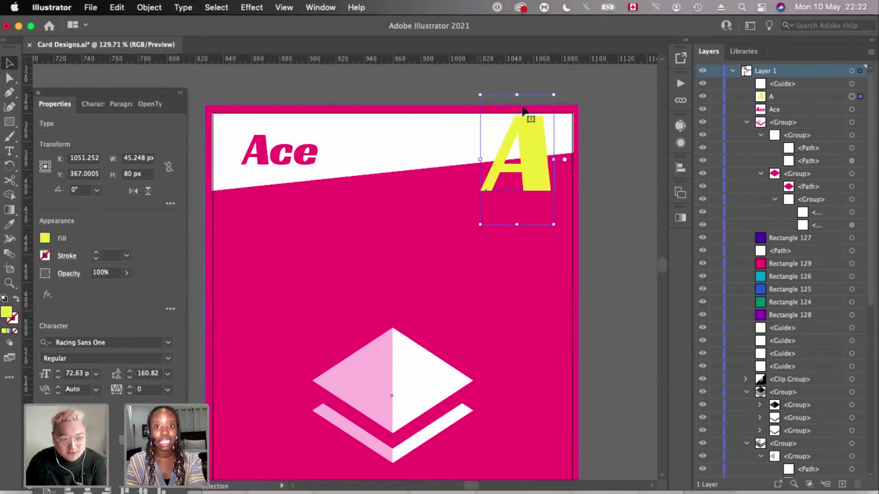
- Align the top of the yellow "A" with the white band's upper edge, shift it about 4 px left and deselect it
{"action": "scroll", "coordinate": [523, 112], "scroll_direction": "up", "scroll_amount": 3}
{"action": "left_click_drag", "start_coordinate": [533, 133], "coordinate": [534, 135]}
{"action": "scroll", "coordinate": [534, 135], "scroll_direction": "up", "scroll_amount": 5}
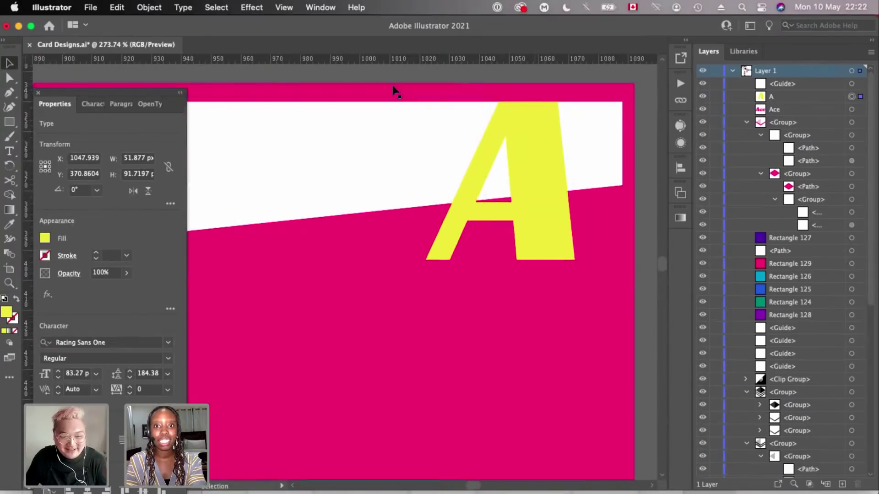
{"action": "scroll", "coordinate": [563, 133], "scroll_direction": "up", "scroll_amount": 5}
{"action": "scroll", "coordinate": [515, 91], "scroll_direction": "up", "scroll_amount": 2}
{"action": "key", "text": "Up"}
{"action": "scroll", "coordinate": [516, 92], "scroll_direction": "down", "scroll_amount": 8}
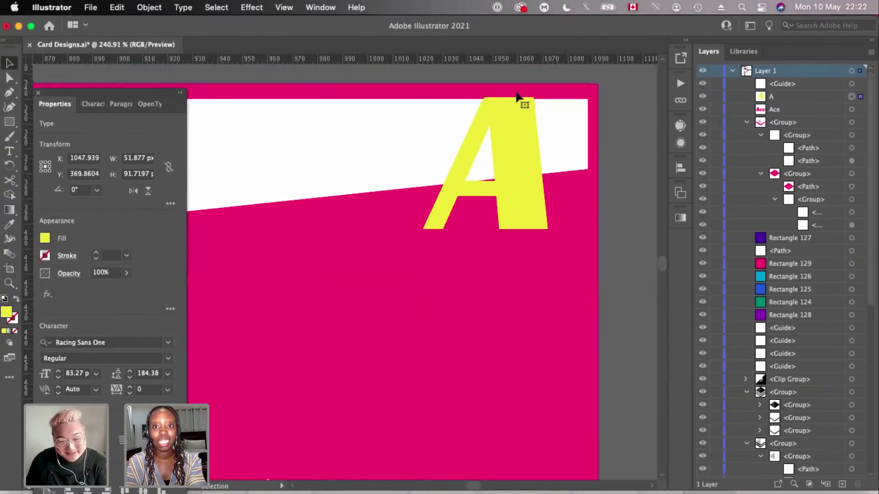
{"action": "scroll", "coordinate": [608, 112], "scroll_direction": "down", "scroll_amount": 4}
{"action": "left_click", "coordinate": [490, 134]}
{"action": "left_click_drag", "start_coordinate": [534, 138], "coordinate": [527, 133]}
{"action": "left_click", "coordinate": [617, 149]}
{"action": "scroll", "coordinate": [617, 149], "scroll_direction": "down", "scroll_amount": 4}
{"action": "scroll", "coordinate": [586, 105], "scroll_direction": "up", "scroll_amount": 3}
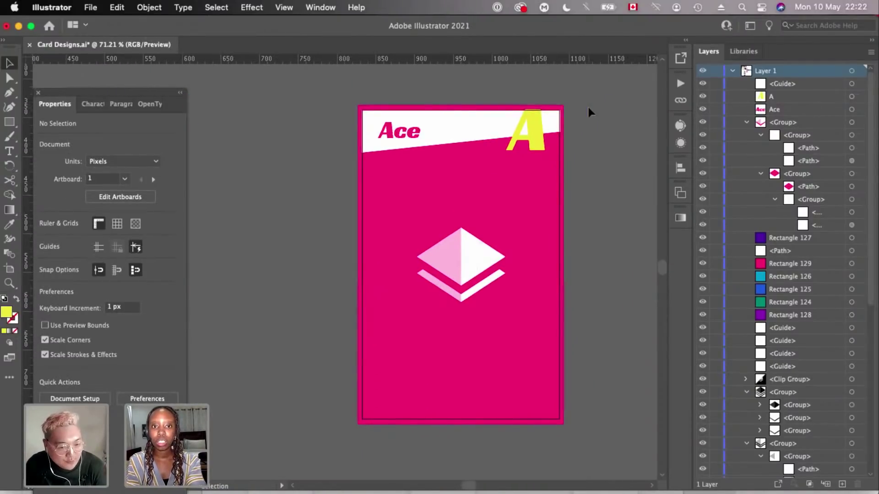
- Try the longer word "seven" in place of "Ace" in the header label, and undo the replacement
{"action": "scroll", "coordinate": [589, 107], "scroll_direction": "up", "scroll_amount": 3}
{"action": "double_click", "coordinate": [398, 149]}
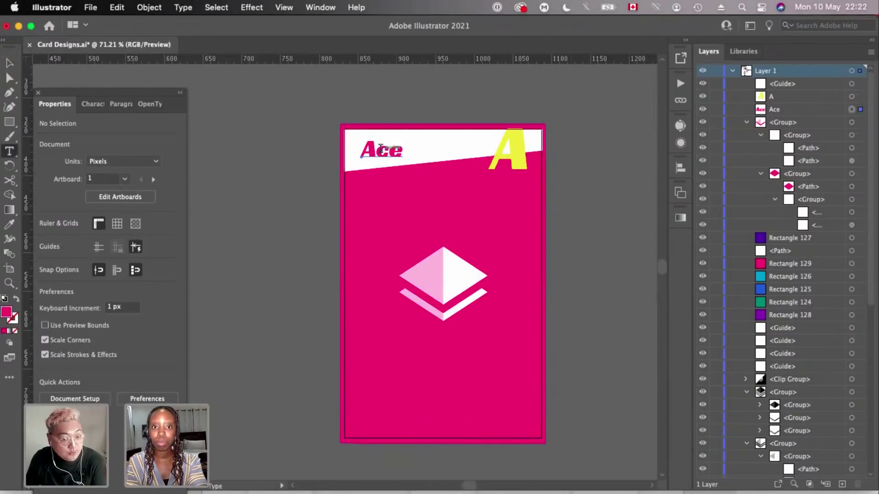
{"action": "double_click", "coordinate": [381, 149]}
{"action": "type", "text": "seven"}
{"action": "key", "text": "Escape"}
{"action": "left_click", "coordinate": [400, 105]}
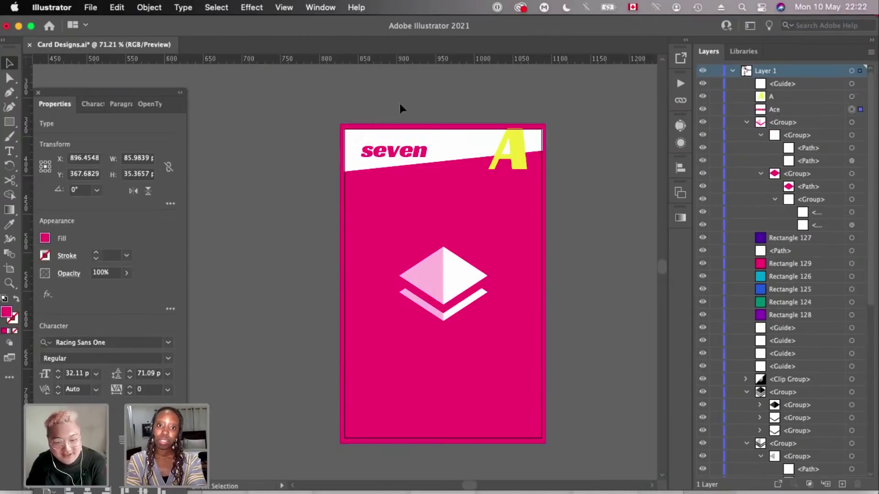
{"action": "key", "text": "super+z"}
- Scale the "Ace" label down to about 29.6 pt and deselect it
{"action": "scroll", "coordinate": [403, 158], "scroll_direction": "up", "scroll_amount": 3}
{"action": "left_click", "coordinate": [400, 160]}
{"action": "left_click_drag", "start_coordinate": [399, 160], "coordinate": [394, 162]}
{"action": "key", "text": "super+shift+a"}
{"action": "scroll", "coordinate": [393, 160], "scroll_direction": "down", "scroll_amount": 2}
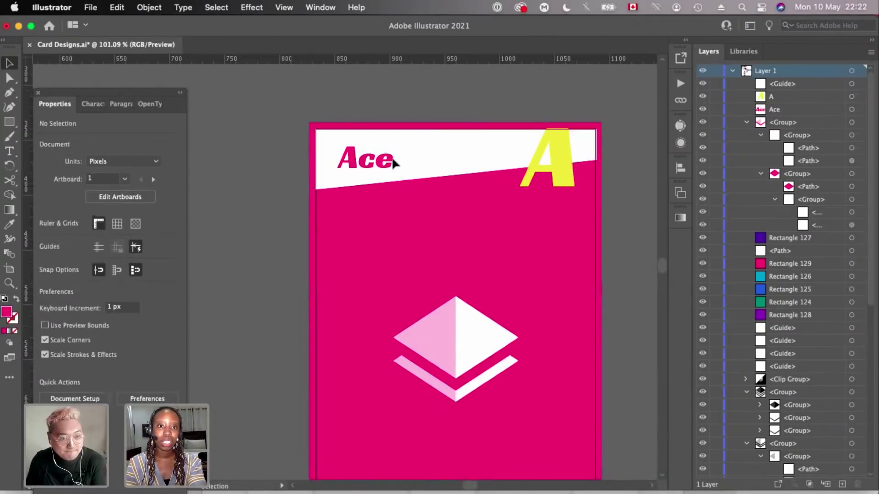
- Examine the header's balance between the small "Ace" label and the large yellow "A", close up and at full-card size
{"action": "scroll", "coordinate": [393, 163], "scroll_direction": "right", "scroll_amount": 2}
{"action": "scroll", "coordinate": [393, 163], "scroll_direction": "down", "scroll_amount": 1}
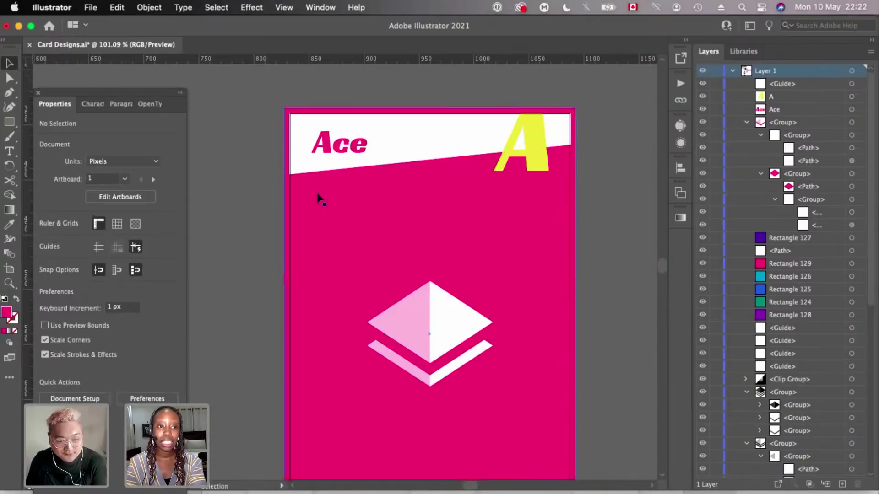
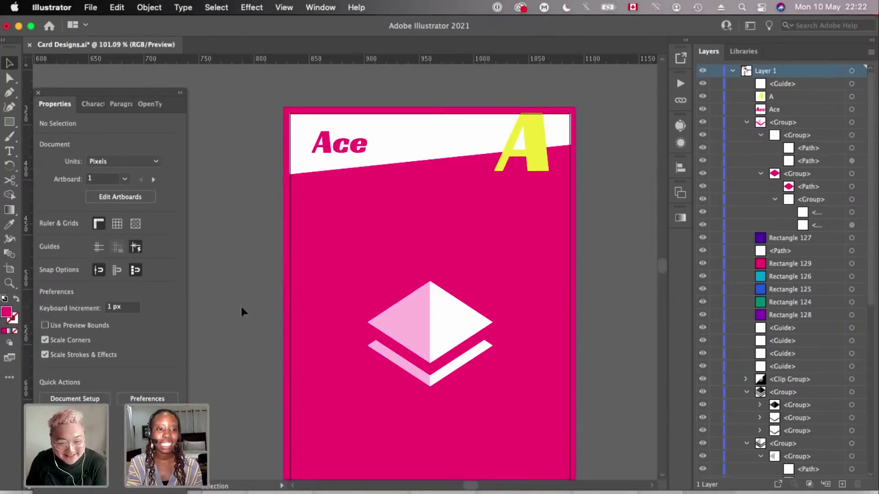
{"action": "scroll", "coordinate": [241, 311], "scroll_direction": "right", "scroll_amount": 5}
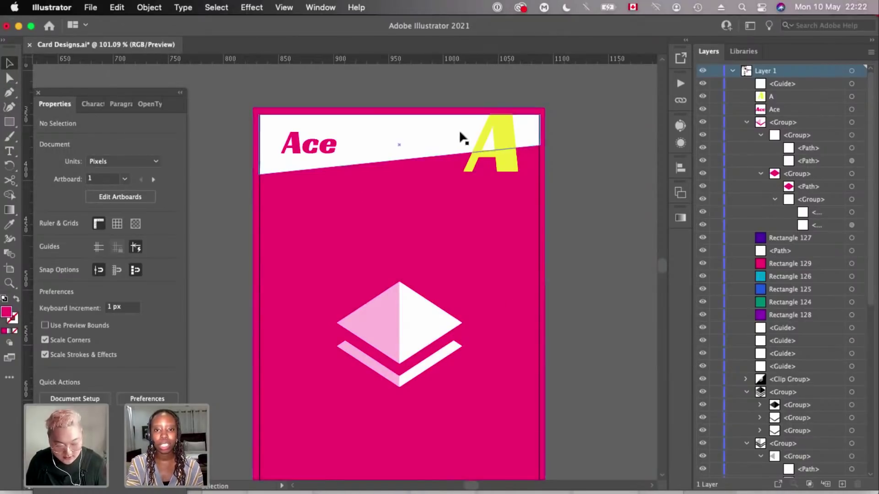
{"action": "scroll", "coordinate": [460, 135], "scroll_direction": "up", "scroll_amount": 3}
{"action": "scroll", "coordinate": [461, 135], "scroll_direction": "left", "scroll_amount": 3}
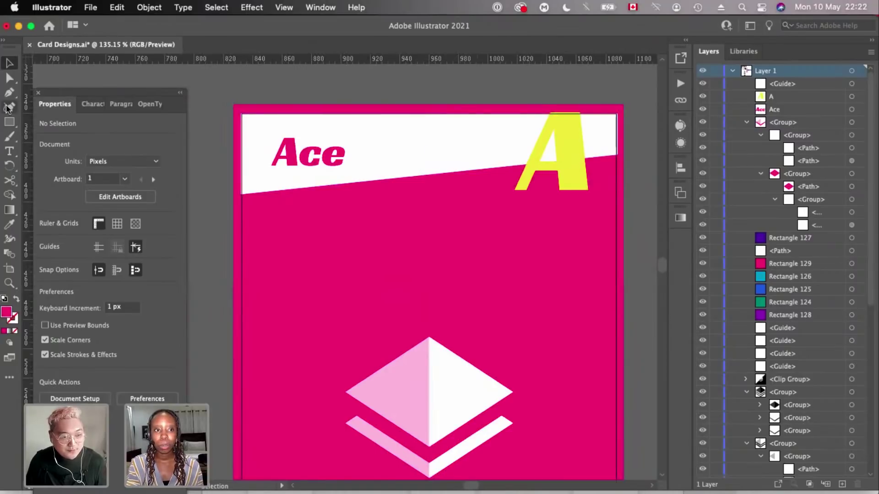
{"action": "scroll", "coordinate": [387, 192], "scroll_direction": "down", "scroll_amount": 4}
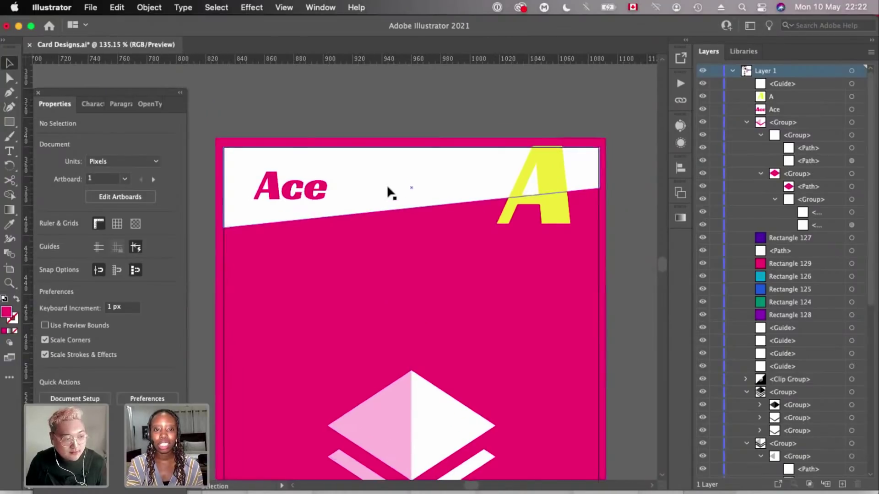
{"action": "scroll", "coordinate": [387, 190], "scroll_direction": "up", "scroll_amount": 3}
{"action": "scroll", "coordinate": [388, 189], "scroll_direction": "down", "scroll_amount": 4}
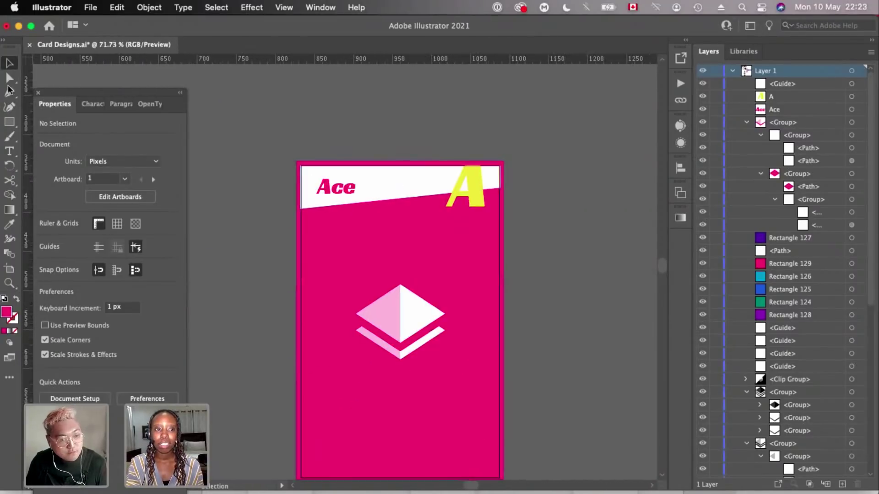
{"action": "scroll", "coordinate": [395, 182], "scroll_direction": "up", "scroll_amount": 3}
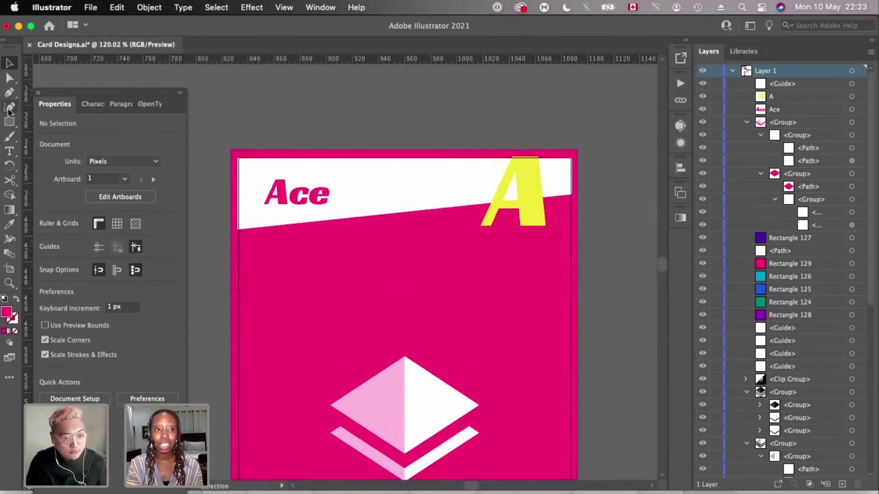
{"action": "scroll", "coordinate": [355, 164], "scroll_direction": "up", "scroll_amount": 2}
{"action": "scroll", "coordinate": [594, 193], "scroll_direction": "up", "scroll_amount": 2}
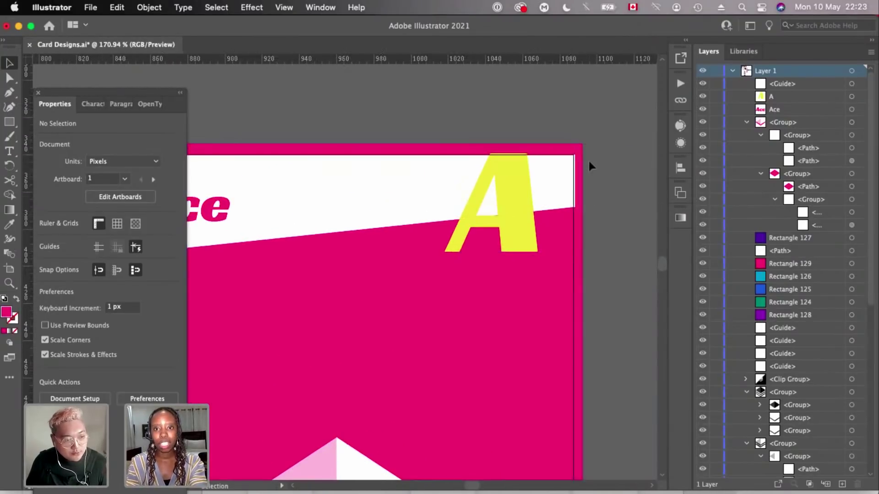
{"action": "scroll", "coordinate": [589, 162], "scroll_direction": "up", "scroll_amount": 2}
{"action": "scroll", "coordinate": [527, 167], "scroll_direction": "up", "scroll_amount": 3}
- Inspect where the slanted edge of the white band crosses the yellow "A", selecting each object in turn
{"action": "left_click", "coordinate": [532, 165]}
{"action": "scroll", "coordinate": [342, 147], "scroll_direction": "down", "scroll_amount": 3}
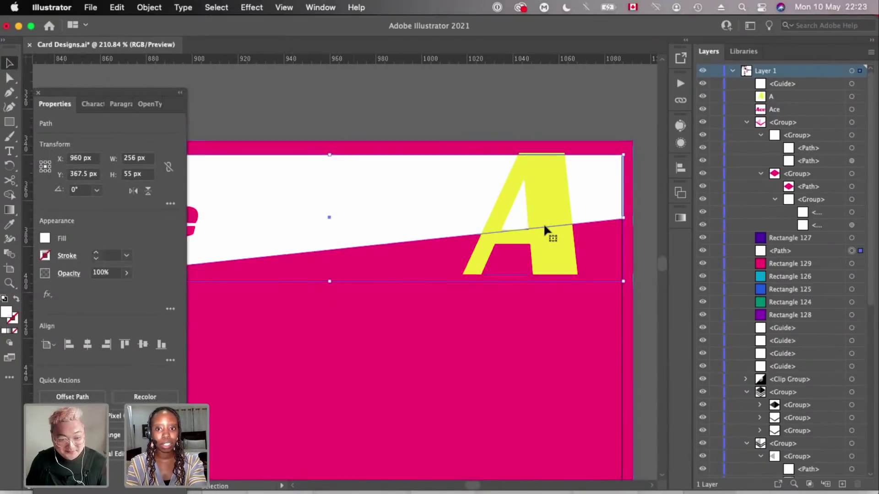
{"action": "left_click", "coordinate": [567, 121]}
{"action": "scroll", "coordinate": [568, 121], "scroll_direction": "down", "scroll_amount": 2}
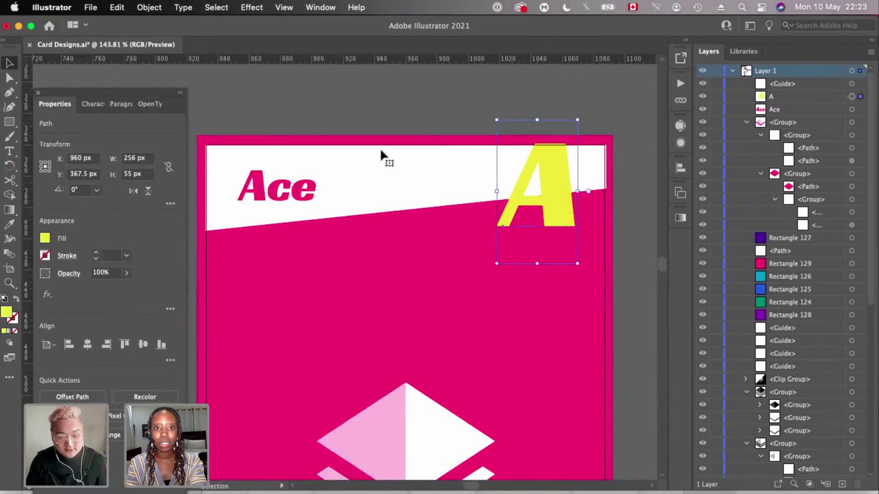
{"action": "scroll", "coordinate": [381, 154], "scroll_direction": "left", "scroll_amount": 3}
{"action": "left_click", "coordinate": [459, 97]}
{"action": "left_click", "coordinate": [467, 138]}
{"action": "scroll", "coordinate": [627, 187], "scroll_direction": "down", "scroll_amount": 2}
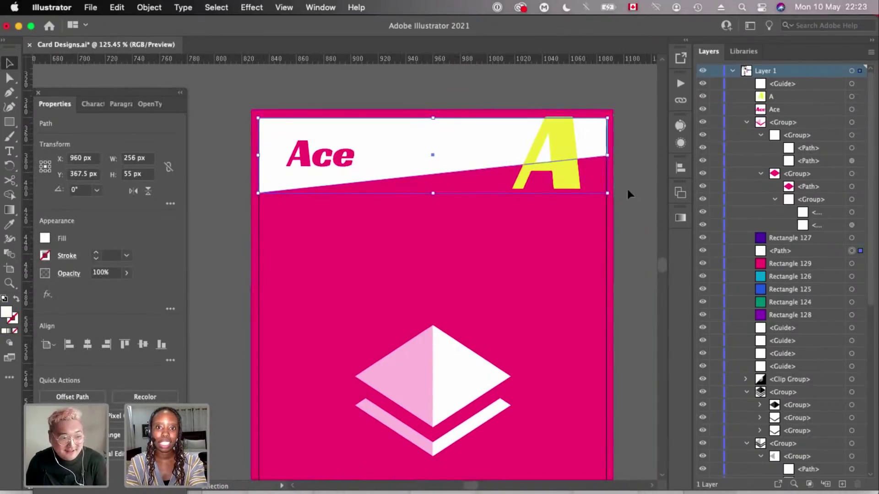
{"action": "left_click", "coordinate": [627, 188]}
{"action": "scroll", "coordinate": [627, 188], "scroll_direction": "down", "scroll_amount": 1}
- Lower the white band's lower-right corner slightly with the Curvature tool to adjust its slant behind the "A", and deselect it
{"action": "left_click", "coordinate": [560, 115]}
{"action": "scroll", "coordinate": [590, 120], "scroll_direction": "up", "scroll_amount": 5}
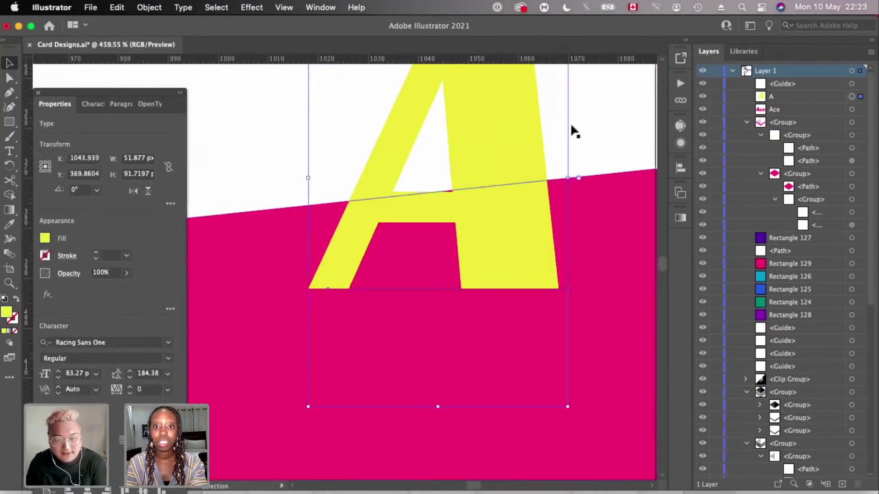
{"action": "scroll", "coordinate": [571, 124], "scroll_direction": "right", "scroll_amount": 3}
{"action": "left_click", "coordinate": [553, 128]}
{"action": "scroll", "coordinate": [553, 130], "scroll_direction": "up", "scroll_amount": 4}
{"action": "left_click", "coordinate": [9, 107]}
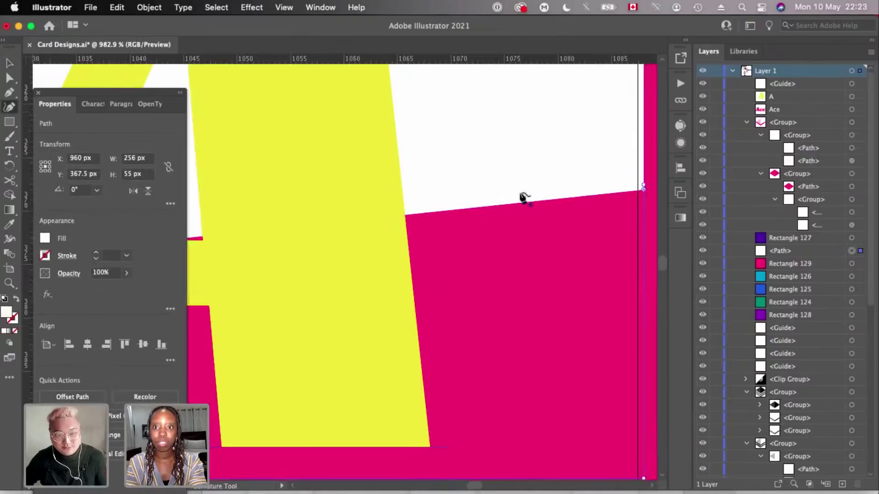
{"action": "scroll", "coordinate": [524, 198], "scroll_direction": "right", "scroll_amount": 2}
{"action": "scroll", "coordinate": [632, 174], "scroll_direction": "up", "scroll_amount": 3}
{"action": "left_click_drag", "start_coordinate": [642, 180], "coordinate": [641, 189]}
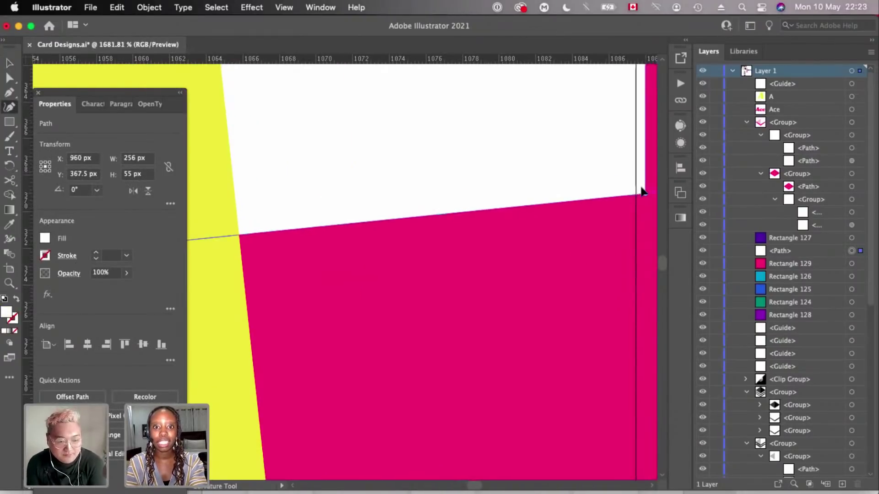
{"action": "scroll", "coordinate": [642, 192], "scroll_direction": "down", "scroll_amount": 10}
{"action": "key", "text": "v"}
{"action": "scroll", "coordinate": [644, 199], "scroll_direction": "up", "scroll_amount": 5}
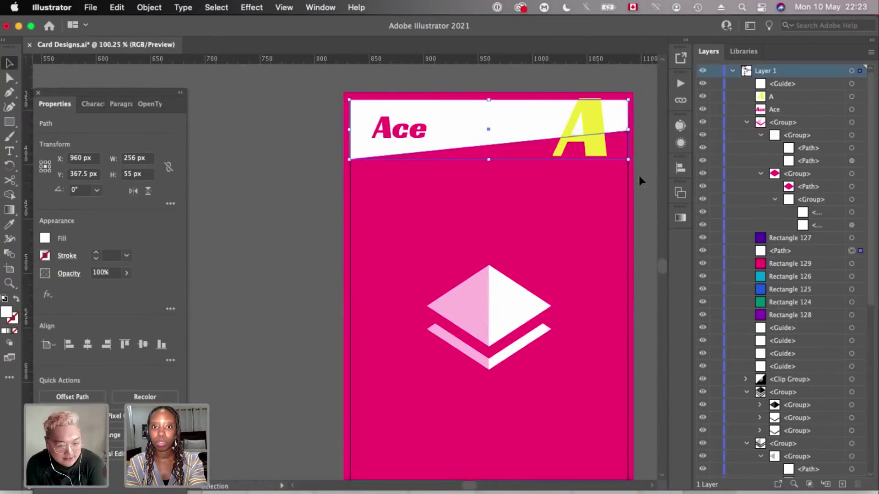
{"action": "left_click", "coordinate": [639, 176]}
- Nudge the "Ace" label 8 px to the left within the white band
{"action": "scroll", "coordinate": [639, 176], "scroll_direction": "right", "scroll_amount": 1}
{"action": "left_click", "coordinate": [385, 136]}
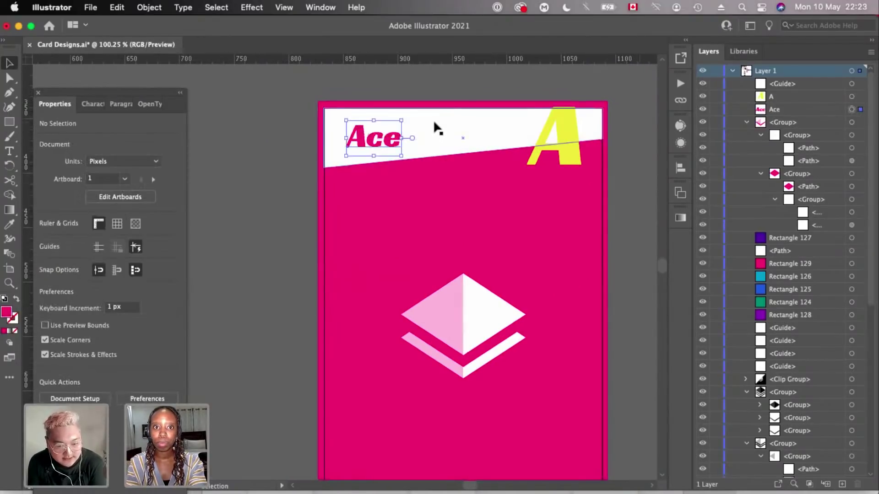
{"action": "scroll", "coordinate": [434, 124], "scroll_direction": "right", "scroll_amount": 2}
{"action": "key", "text": "Left"}
{"action": "key", "text": "Left"}
{"action": "key", "text": "Left"}
{"action": "key", "text": "Left"}
{"action": "key", "text": "Left"}
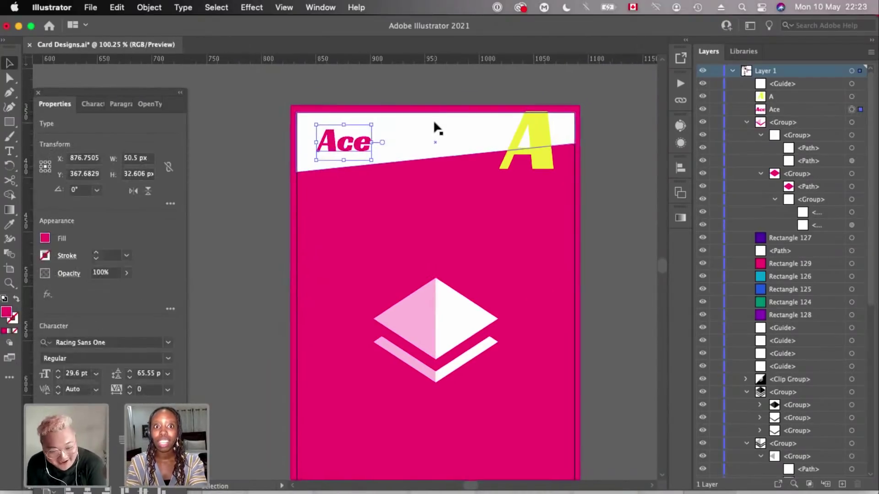
{"action": "key", "text": "Left"}
{"action": "key", "text": "Left"}
{"action": "key", "text": "Left"}
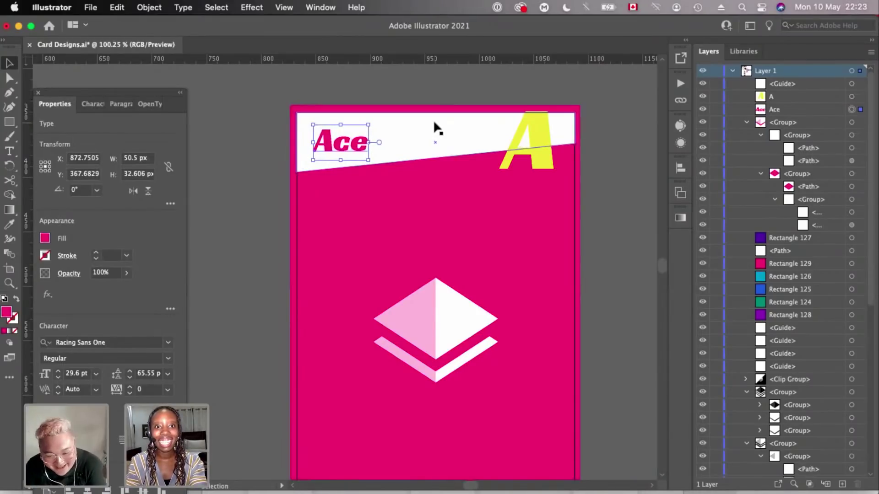
- Nudge the "Ace" label 3 px to the right and 2 px up within the white band
{"action": "left_click", "coordinate": [276, 154]}
{"action": "left_click_drag", "start_coordinate": [337, 147], "coordinate": [338, 147]}
{"action": "key", "text": "Right"}
{"action": "key", "text": "Right"}
{"action": "key", "text": "Right"}
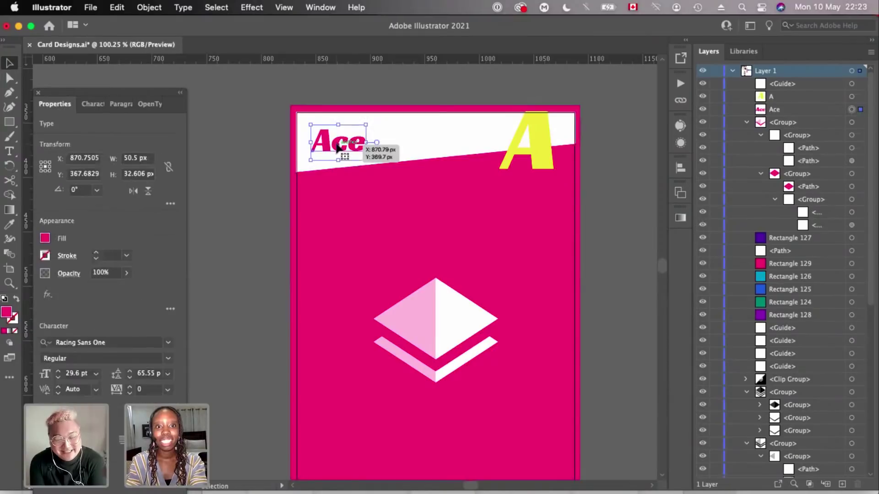
{"action": "key", "text": "Up"}
{"action": "key", "text": "Up"}
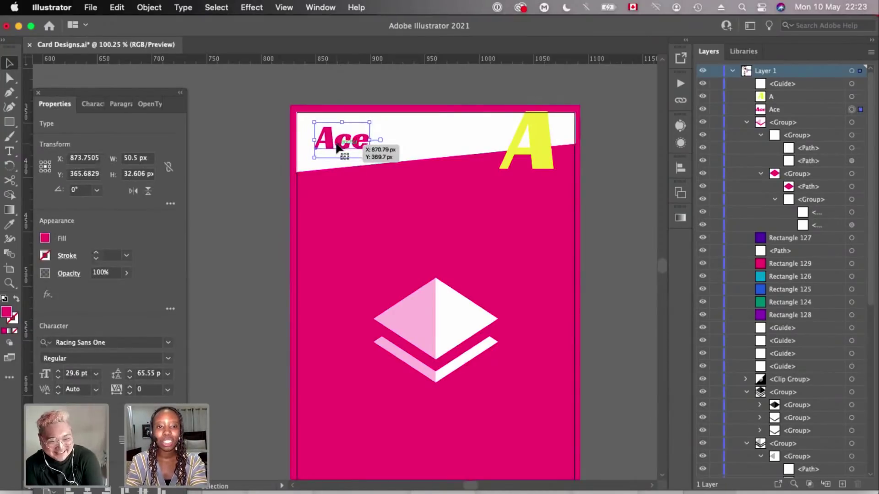
- Nudge the "Ace" label 3 px to the left and deselect it
{"action": "left_click", "coordinate": [230, 139]}
{"action": "left_click", "coordinate": [360, 135]}
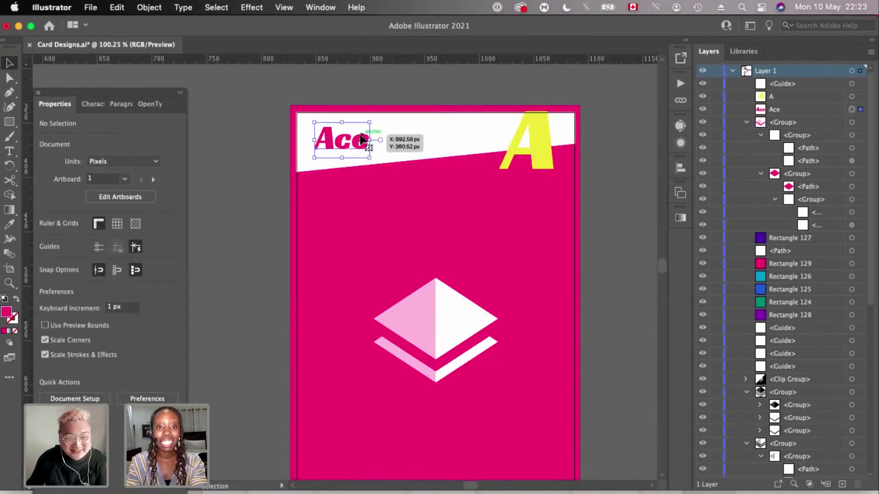
{"action": "key", "text": "Left"}
{"action": "key", "text": "Left"}
{"action": "left_click", "coordinate": [272, 120]}
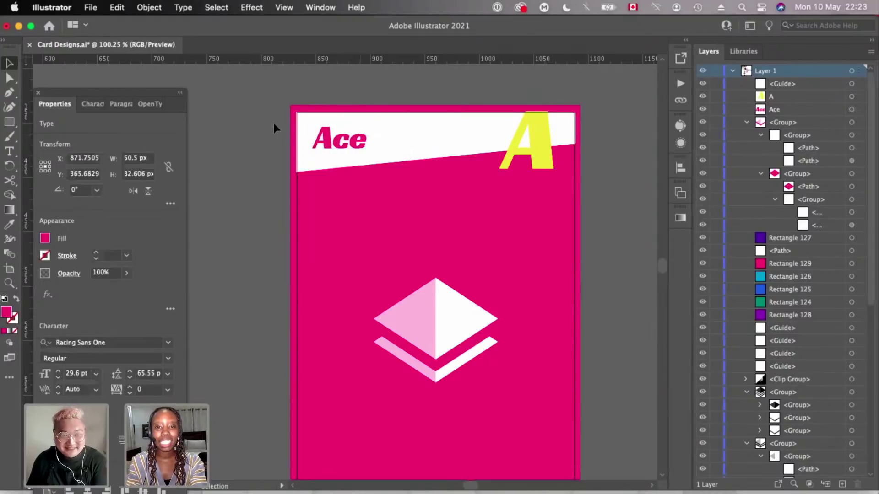
{"action": "left_click_drag", "start_coordinate": [359, 145], "coordinate": [358, 145]}
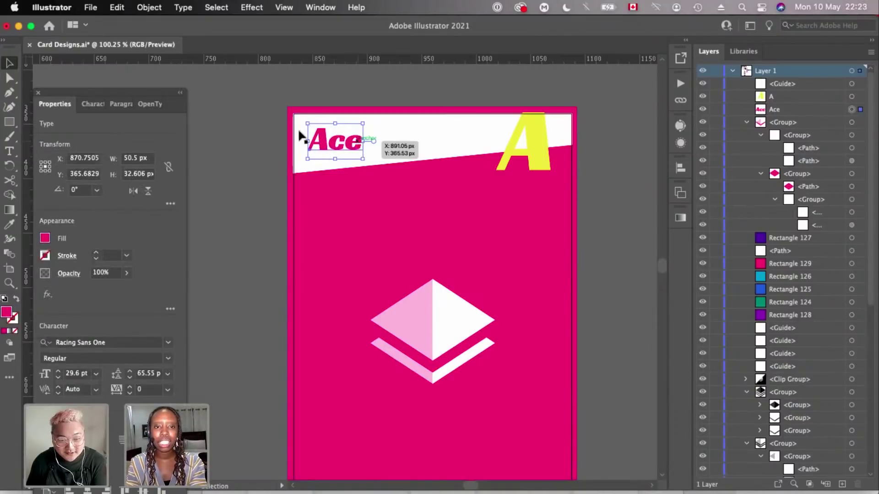
{"action": "left_click", "coordinate": [280, 131]}
- Examine the "Ace" label's placement in the white band relative to the large yellow "A"
{"action": "scroll", "coordinate": [370, 149], "scroll_direction": "up", "scroll_amount": 2}
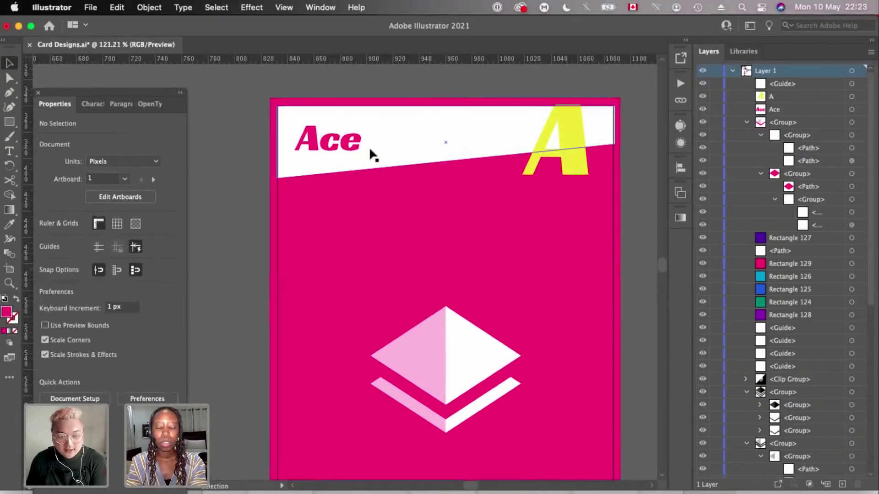
{"action": "scroll", "coordinate": [370, 150], "scroll_direction": "right", "scroll_amount": 2}
{"action": "scroll", "coordinate": [370, 150], "scroll_direction": "down", "scroll_amount": 2}
{"action": "scroll", "coordinate": [370, 149], "scroll_direction": "up", "scroll_amount": 1}
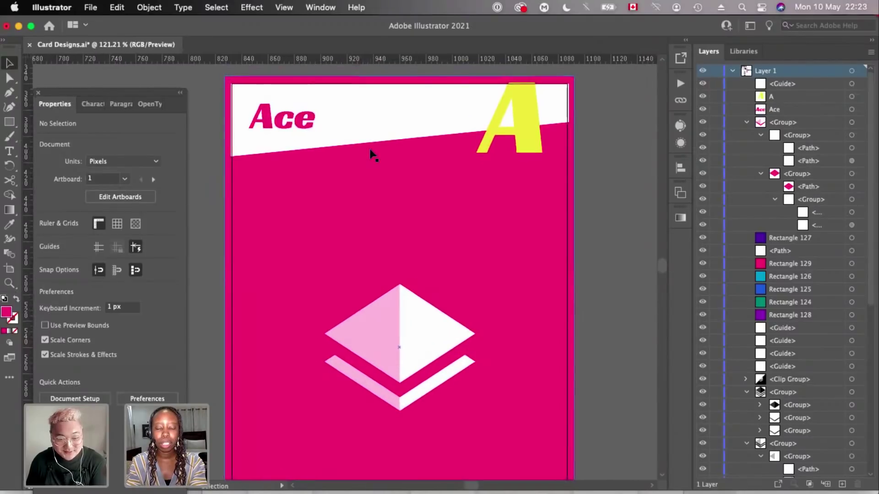
{"action": "scroll", "coordinate": [370, 149], "scroll_direction": "right", "scroll_amount": 1}
{"action": "scroll", "coordinate": [369, 149], "scroll_direction": "left", "scroll_amount": 2}
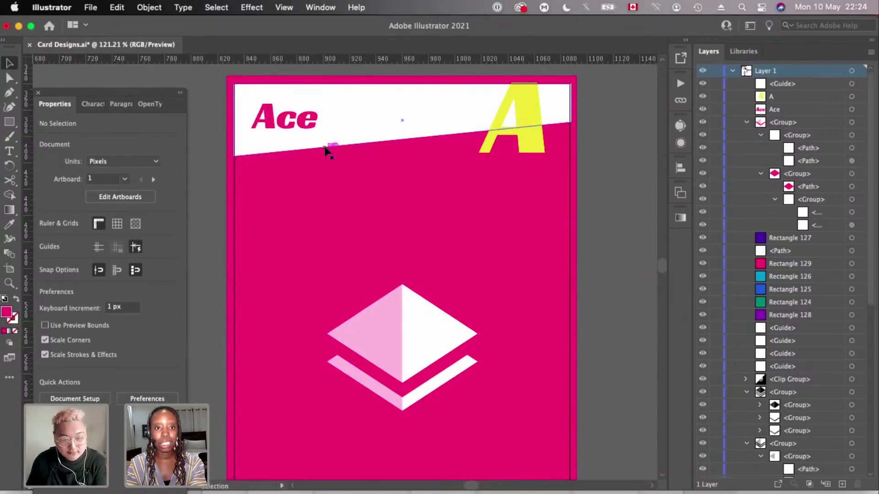
{"action": "scroll", "coordinate": [326, 151], "scroll_direction": "up", "scroll_amount": 2}
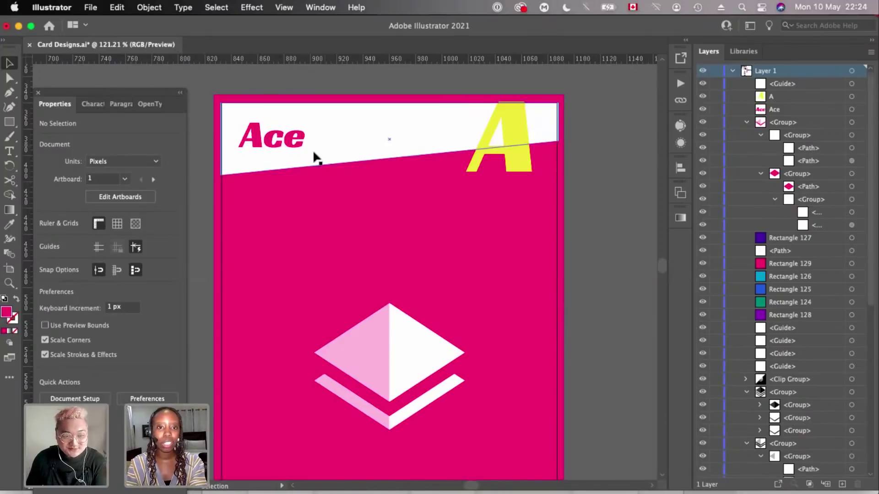
{"action": "left_click", "coordinate": [293, 139]}
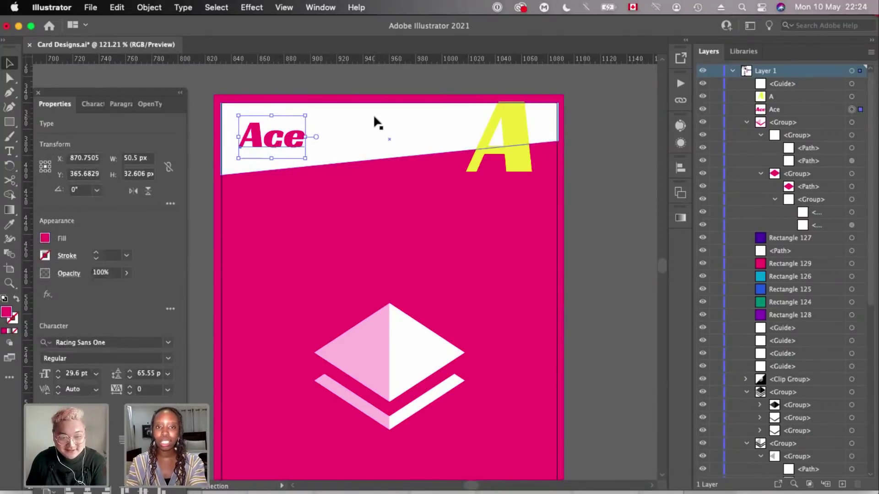
{"action": "scroll", "coordinate": [373, 114], "scroll_direction": "left", "scroll_amount": 2}
{"action": "scroll", "coordinate": [373, 114], "scroll_direction": "down", "scroll_amount": 1}
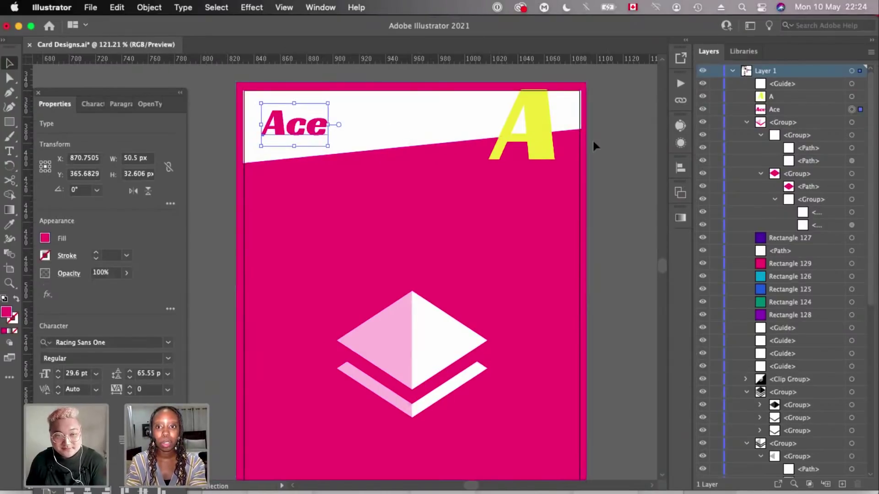
- Recolour the large yellow "A" with the card background's pink using the Eyedropper, and deselect it
{"action": "left_click", "coordinate": [495, 109]}
{"action": "scroll", "coordinate": [533, 165], "scroll_direction": "down", "scroll_amount": 1}
{"action": "left_click", "coordinate": [540, 132]}
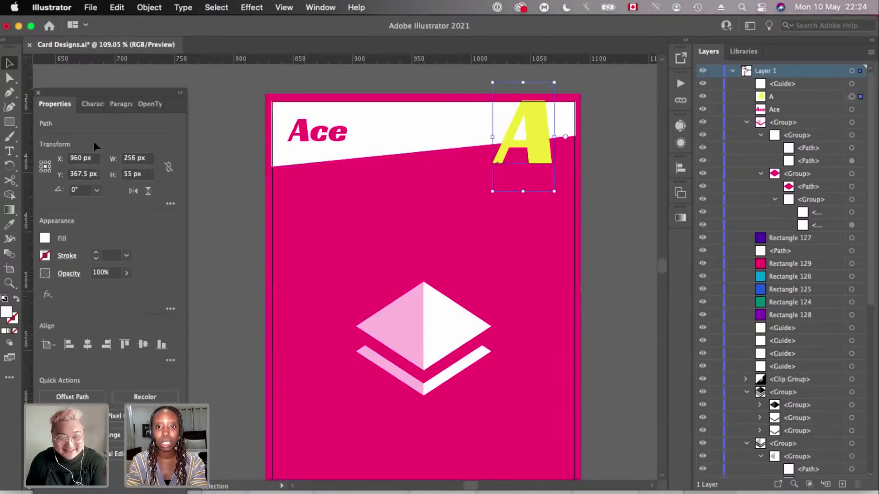
{"action": "left_click", "coordinate": [44, 238]}
{"action": "left_click", "coordinate": [98, 206]}
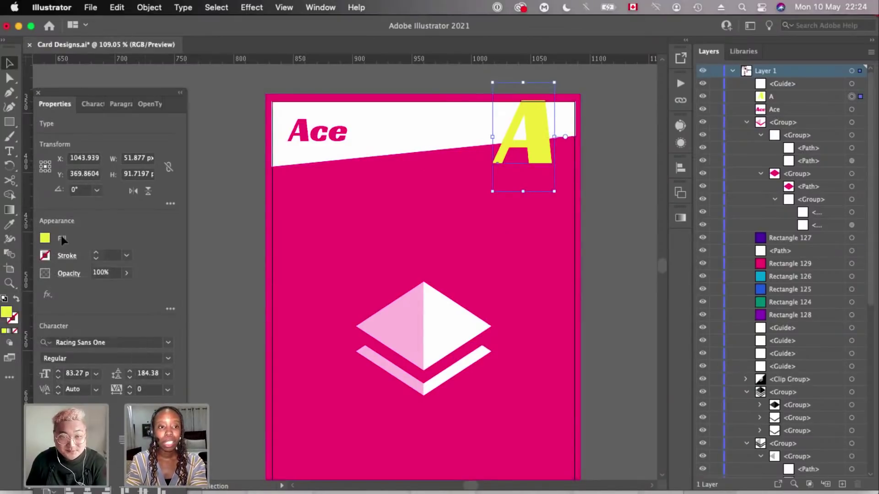
{"action": "key", "text": "i"}
{"action": "left_click", "coordinate": [362, 193]}
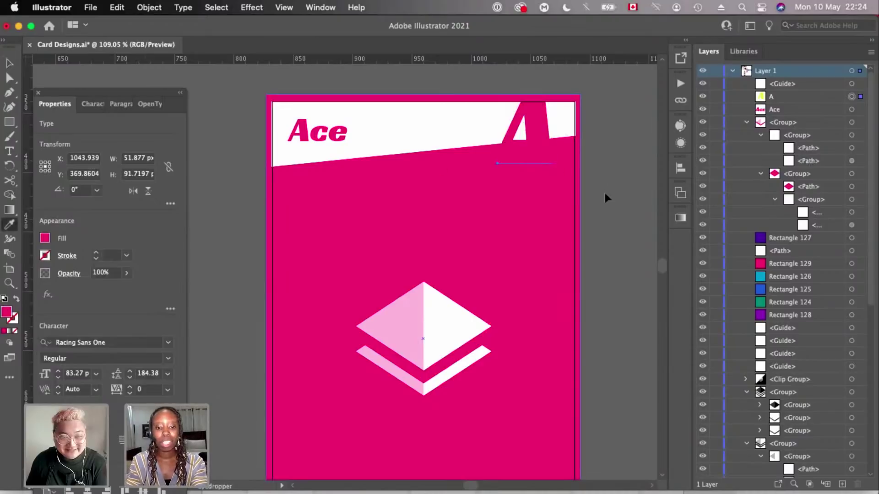
{"action": "key", "text": "v"}
{"action": "left_click", "coordinate": [616, 170]}
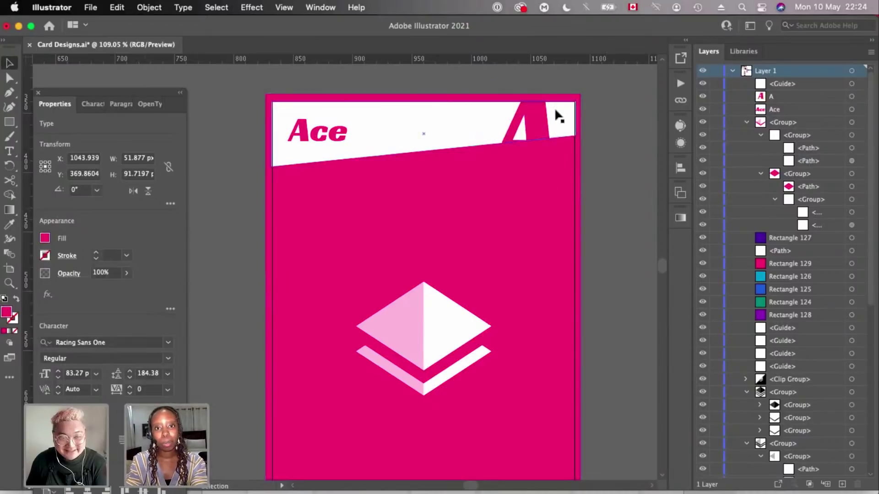
- Try right-aligning the paragraph of the large "A", and undo the change
{"action": "left_click", "coordinate": [341, 131]}
{"action": "left_click", "coordinate": [522, 121]}
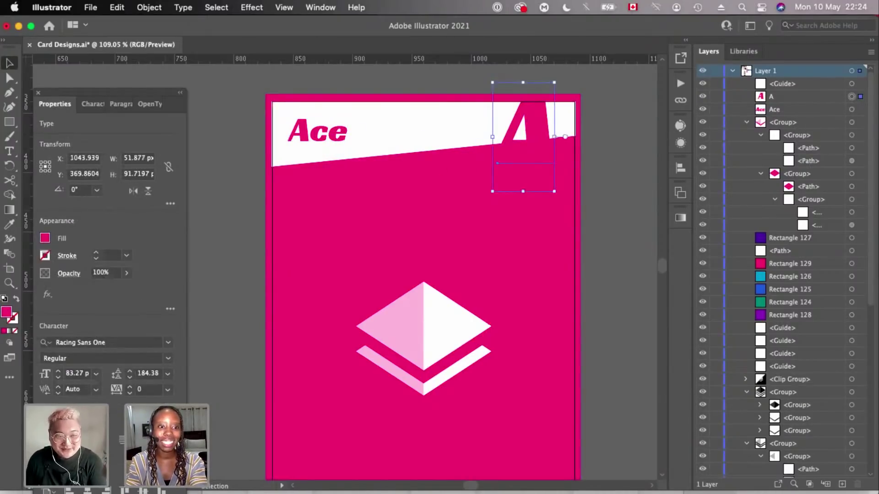
{"action": "left_click", "coordinate": [84, 441]}
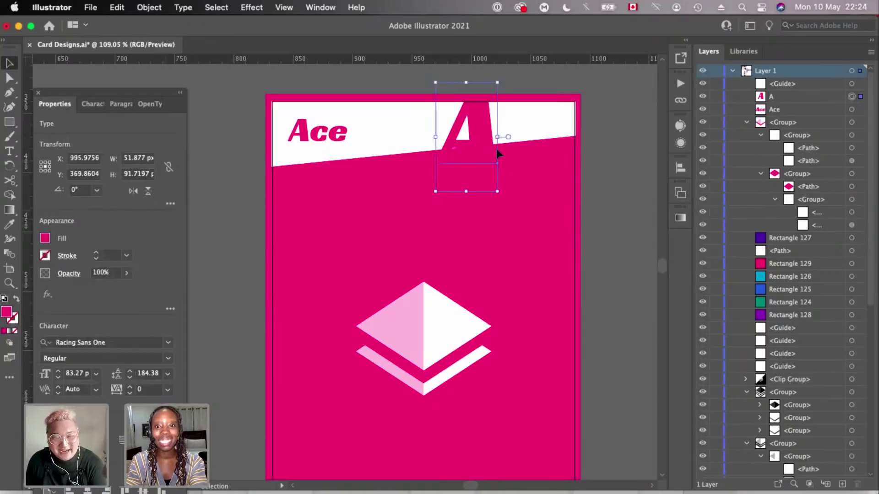
{"action": "key", "text": "super+z"}
- Show the guides and place a vertical guide at X 1070 px along the right edge of the "A" text box
{"action": "key", "text": "super+semicolon"}
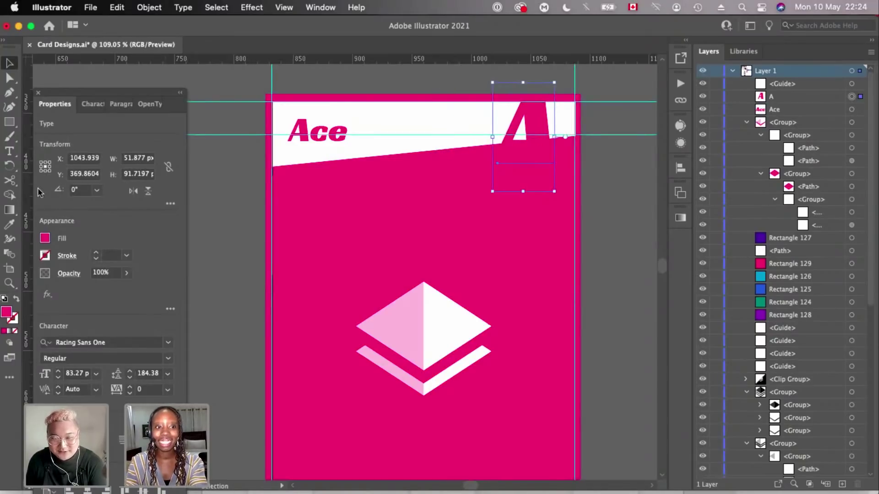
{"action": "scroll", "coordinate": [555, 126], "scroll_direction": "up", "scroll_amount": 5}
{"action": "left_click_drag", "start_coordinate": [26, 224], "coordinate": [28, 224]}
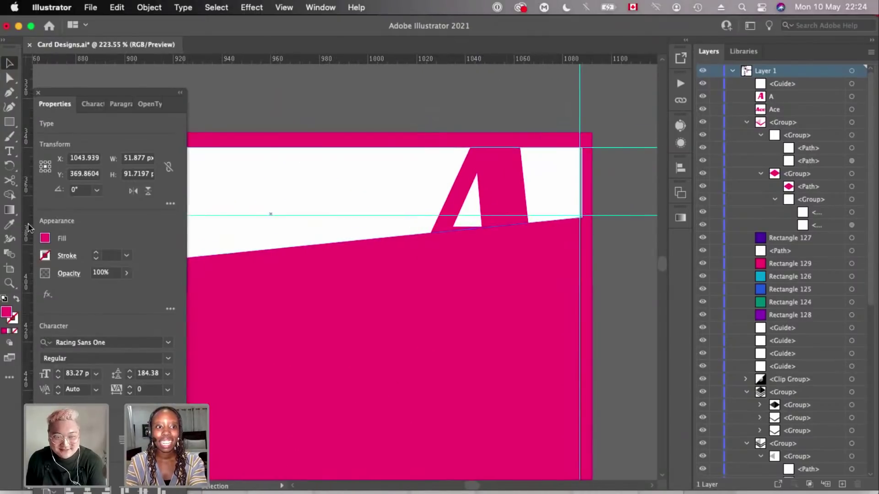
{"action": "left_click", "coordinate": [461, 161]}
{"action": "left_click", "coordinate": [488, 163]}
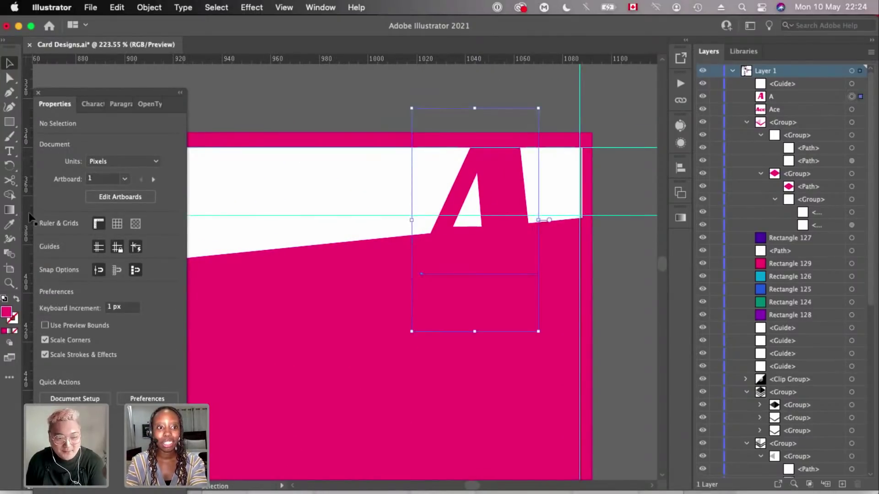
{"action": "left_click_drag", "start_coordinate": [539, 165], "coordinate": [538, 166]}
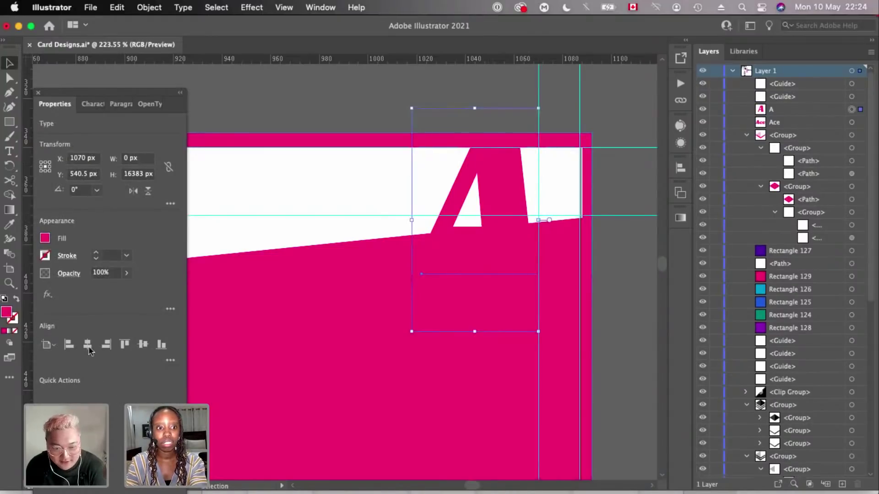
- Right-align the paragraph of the "A" and move the letter so its text box ends at the new vertical guide
{"action": "left_click", "coordinate": [83, 439]}
{"action": "left_click_drag", "start_coordinate": [390, 201], "coordinate": [509, 189]}
{"action": "scroll", "coordinate": [523, 188], "scroll_direction": "up", "scroll_amount": 5}
{"action": "scroll", "coordinate": [512, 199], "scroll_direction": "down", "scroll_amount": 5}
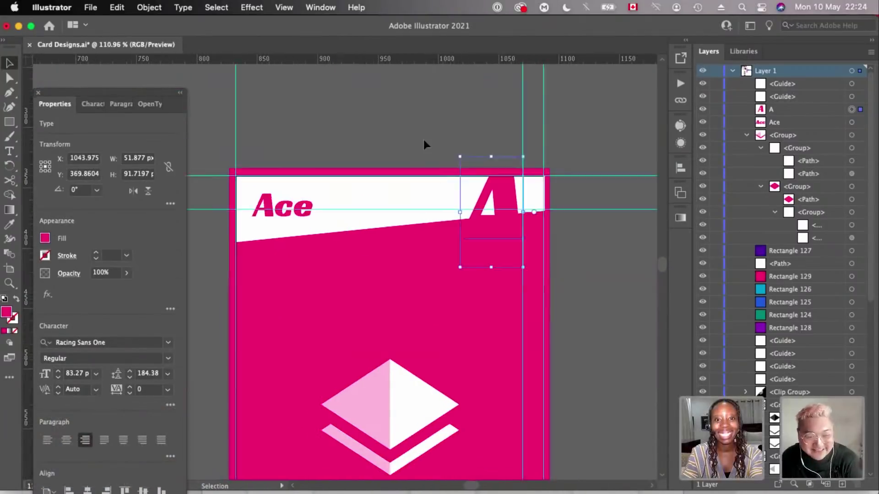
- Hide the guides around the card header
{"action": "left_click", "coordinate": [424, 141]}
{"action": "scroll", "coordinate": [424, 141], "scroll_direction": "down", "scroll_amount": 2}
{"action": "scroll", "coordinate": [424, 140], "scroll_direction": "left", "scroll_amount": 1}
{"action": "left_click", "coordinate": [516, 151]}
{"action": "scroll", "coordinate": [418, 119], "scroll_direction": "up", "scroll_amount": 1}
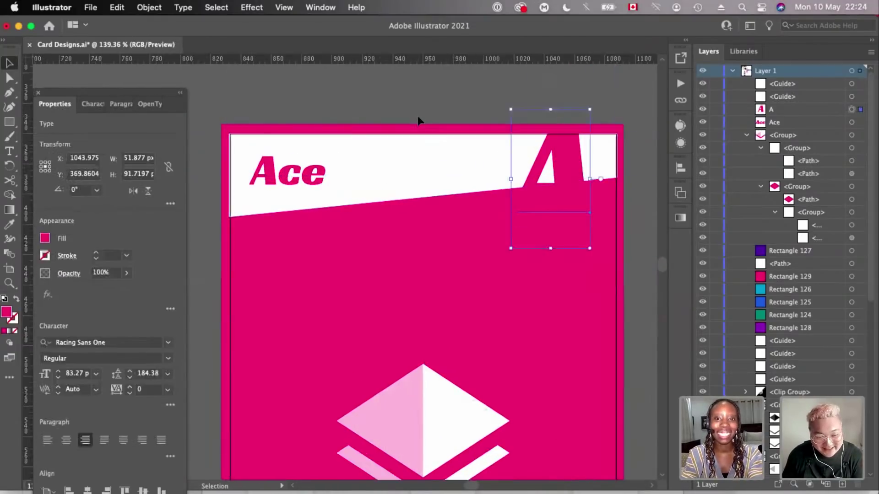
- Inspect how the pink "A" cuts into the white band's slanted edge, close up and at full-card size
{"action": "scroll", "coordinate": [417, 114], "scroll_direction": "down", "scroll_amount": 2}
{"action": "left_click", "coordinate": [418, 116]}
{"action": "left_click", "coordinate": [438, 133]}
{"action": "left_click", "coordinate": [535, 144], "text": "shift"}
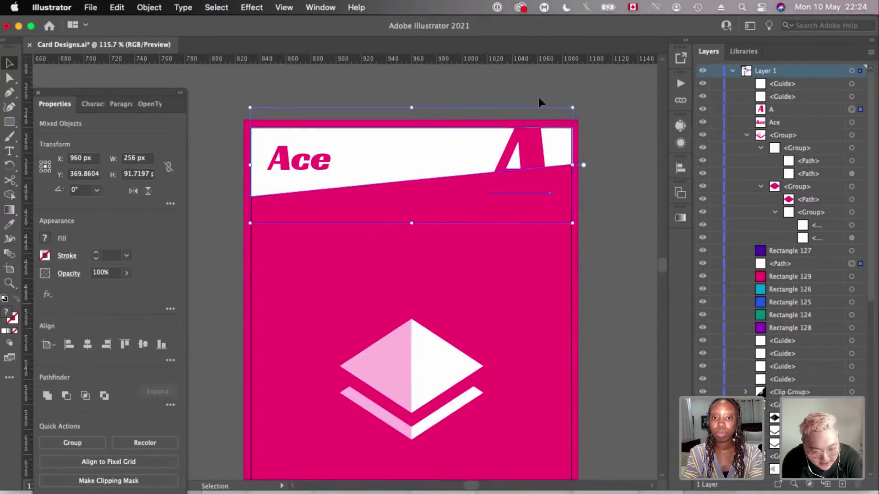
{"action": "key", "text": "super+shift+a"}
{"action": "left_click", "coordinate": [500, 156]}
{"action": "left_click", "coordinate": [413, 148]}
{"action": "scroll", "coordinate": [413, 147], "scroll_direction": "down", "scroll_amount": 5}
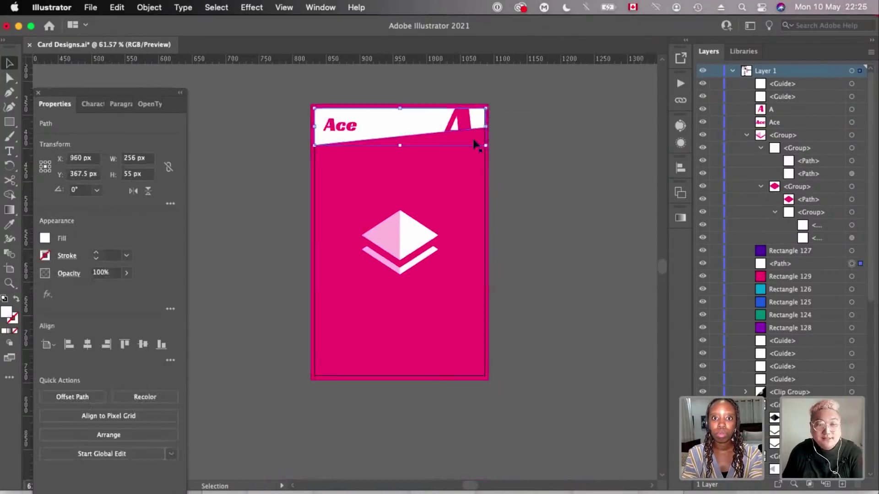
{"action": "left_click", "coordinate": [518, 136]}
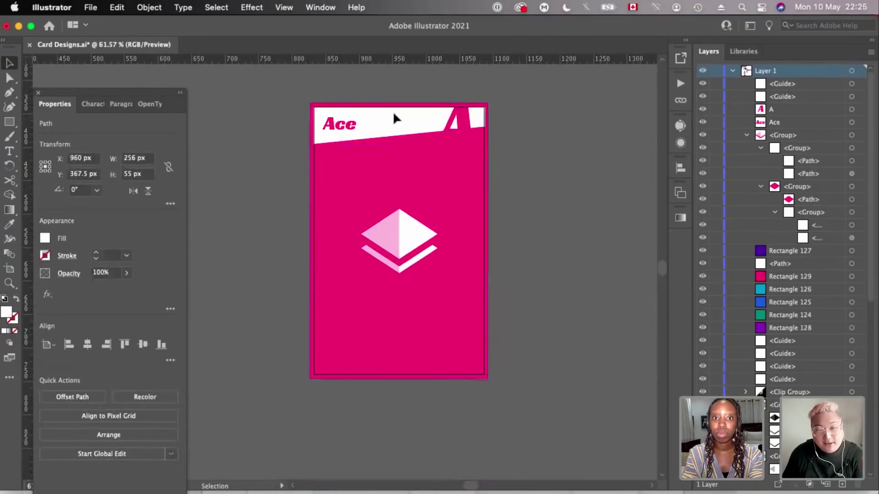
- Convert the large pink "A" to outlines
{"action": "scroll", "coordinate": [464, 118], "scroll_direction": "up", "scroll_amount": 3}
{"action": "left_click", "coordinate": [460, 118]}
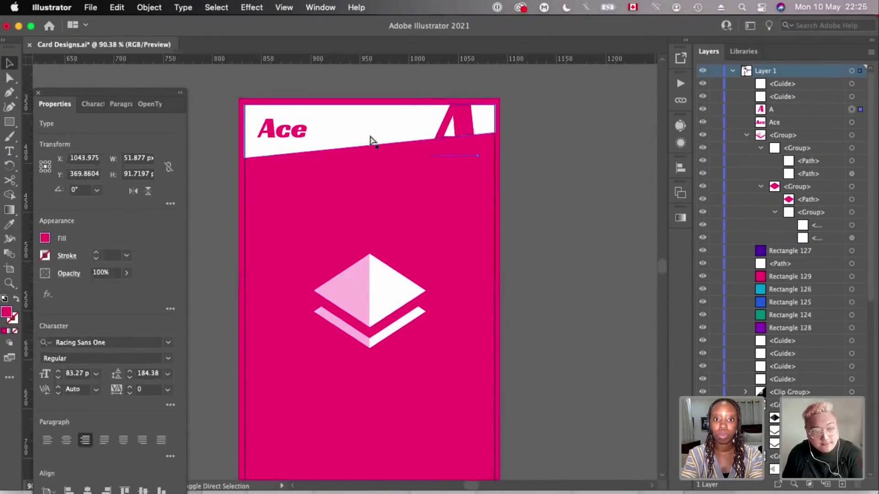
{"action": "key", "text": "super+shift+o"}
- Try Minus Front and Intersect on the white band and the outlined "A", undoing each result
{"action": "left_click", "coordinate": [338, 140], "text": "shift"}
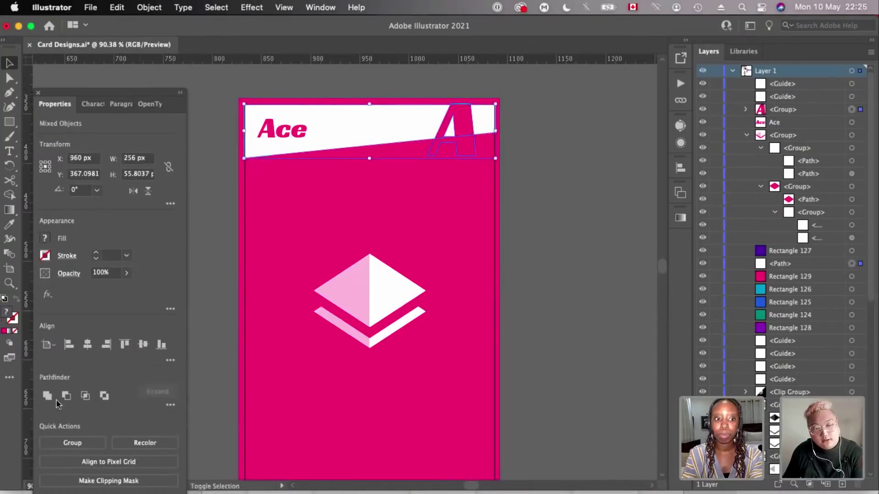
{"action": "left_click", "coordinate": [66, 395]}
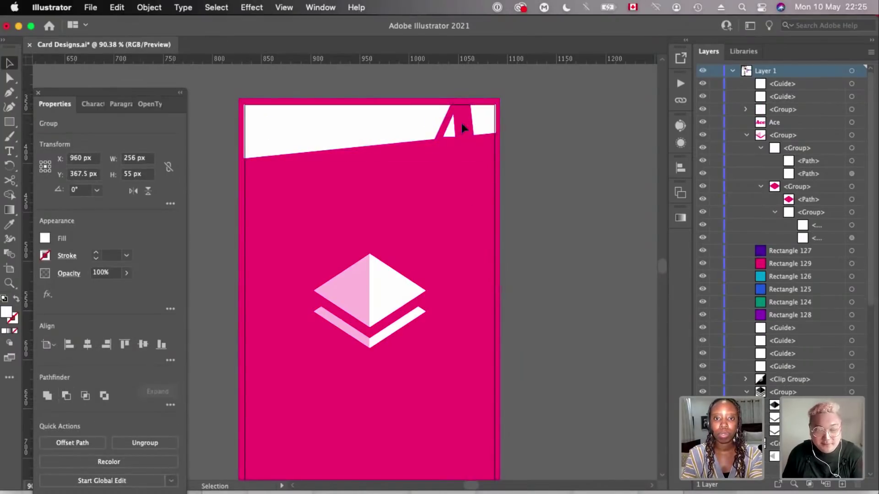
{"action": "key", "text": "super+z"}
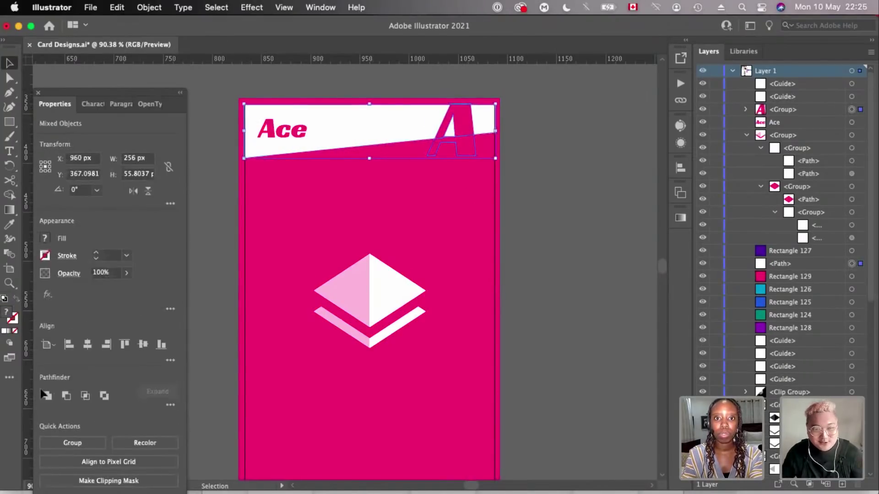
{"action": "left_click", "coordinate": [67, 395]}
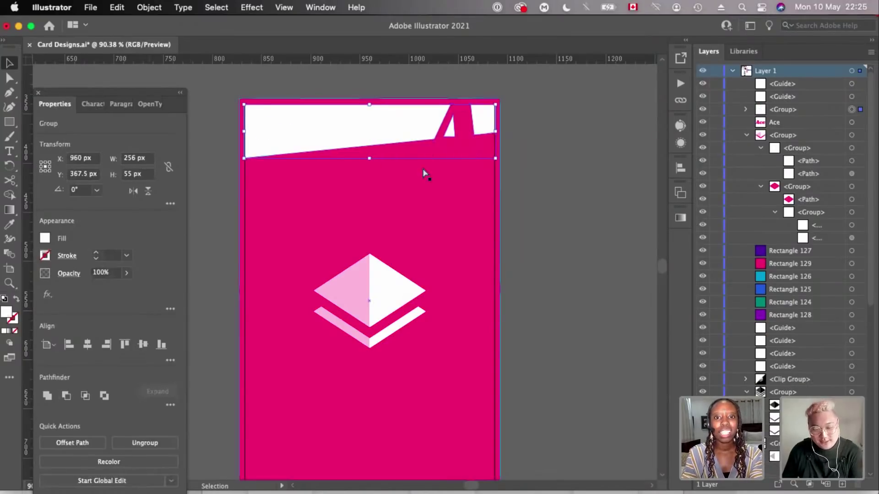
{"action": "key", "text": "super+z"}
{"action": "left_click", "coordinate": [85, 396]}
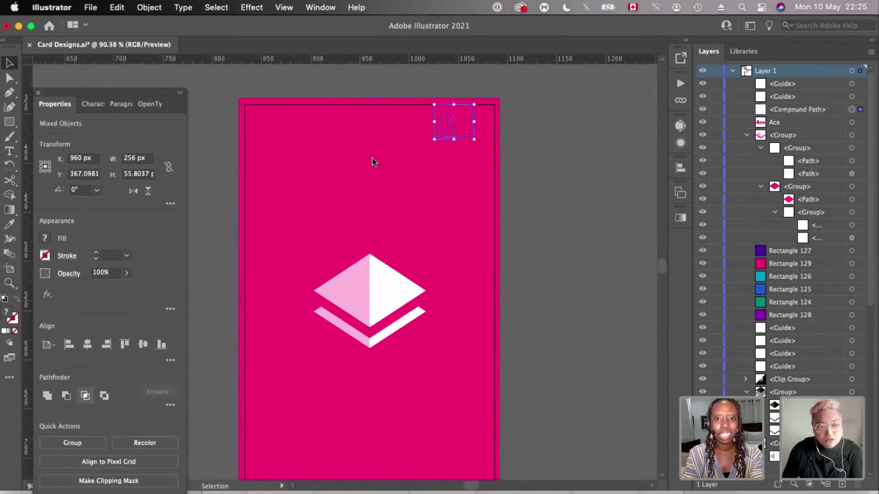
{"action": "key", "text": "super+z"}
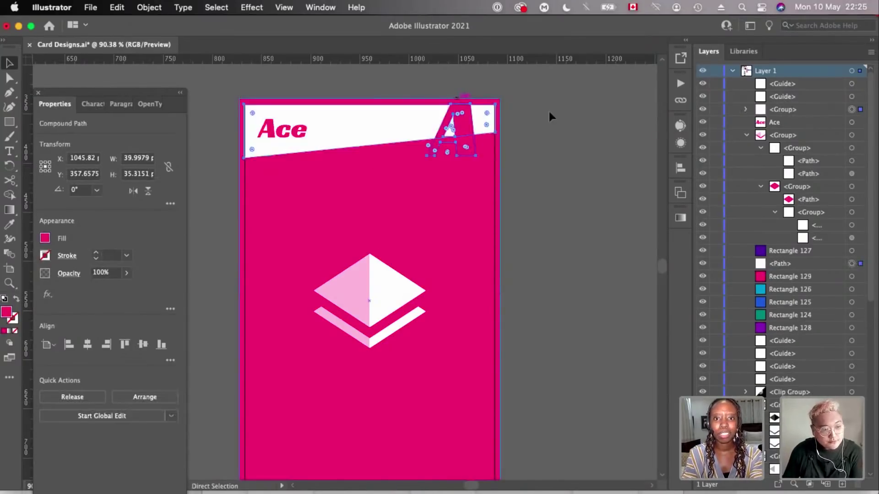
{"action": "left_click", "coordinate": [551, 116]}
{"action": "scroll", "coordinate": [526, 151], "scroll_direction": "up", "scroll_amount": 2}
{"action": "scroll", "coordinate": [526, 151], "scroll_direction": "left", "scroll_amount": 3}
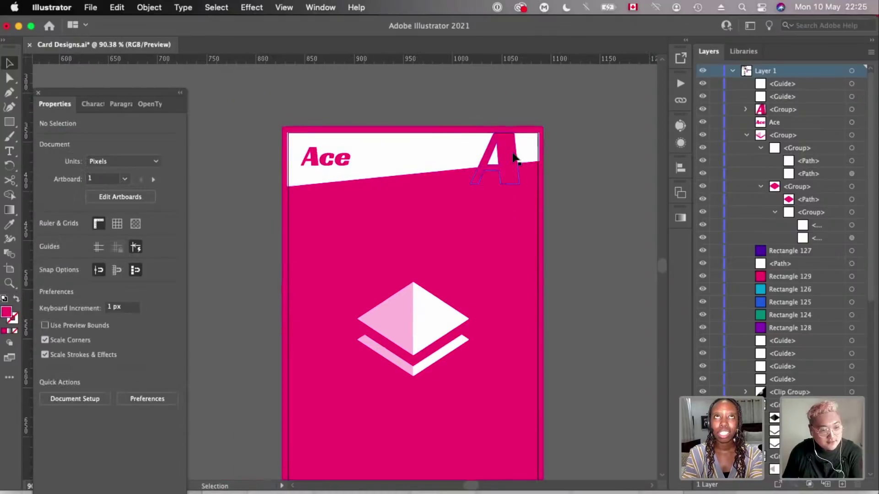
{"action": "scroll", "coordinate": [514, 158], "scroll_direction": "up", "scroll_amount": 2}
{"action": "scroll", "coordinate": [503, 146], "scroll_direction": "up", "scroll_amount": 3}
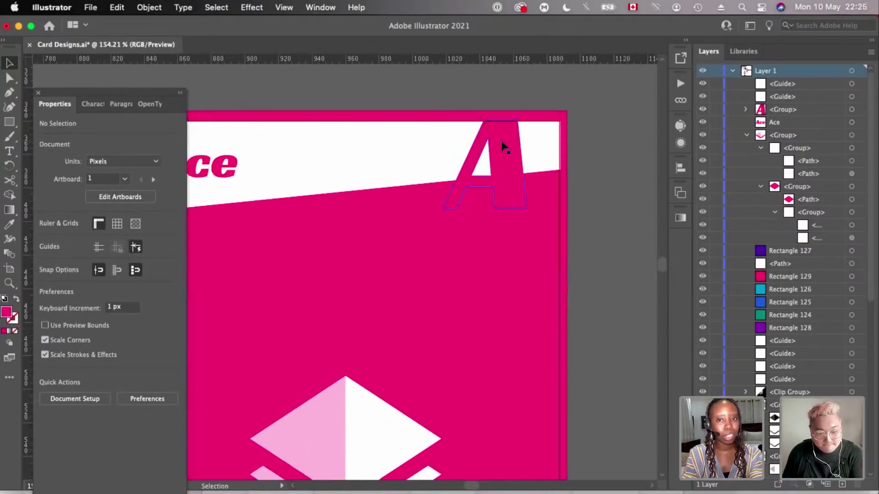
- Make a compound path from the pink area where the "A" overlaps the white header band
{"action": "scroll", "coordinate": [503, 146], "scroll_direction": "left", "scroll_amount": 3}
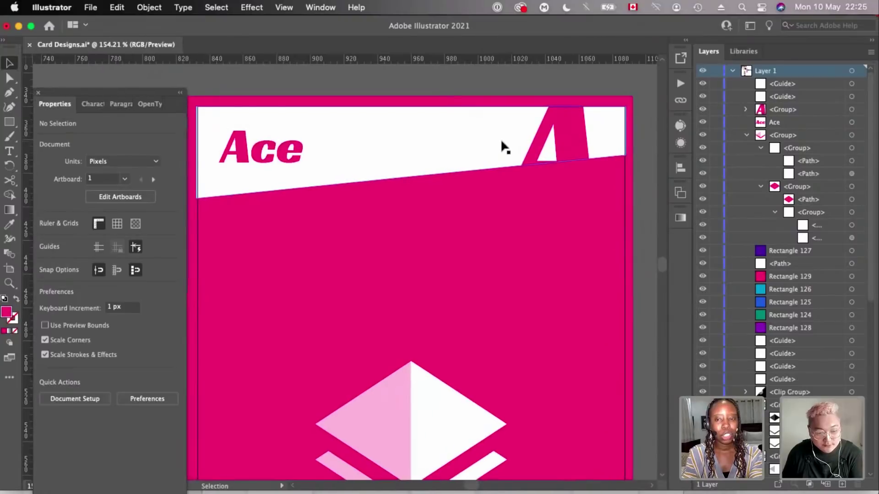
{"action": "left_click", "coordinate": [598, 136]}
{"action": "key", "text": "super+8"}
{"action": "scroll", "coordinate": [250, 178], "scroll_direction": "right", "scroll_amount": 2}
{"action": "left_click_drag", "start_coordinate": [530, 173], "coordinate": [531, 201]}
- Fill the outlined "A" group white so its part below the slanted band contrasts with the pink card
{"action": "left_click", "coordinate": [549, 192]}
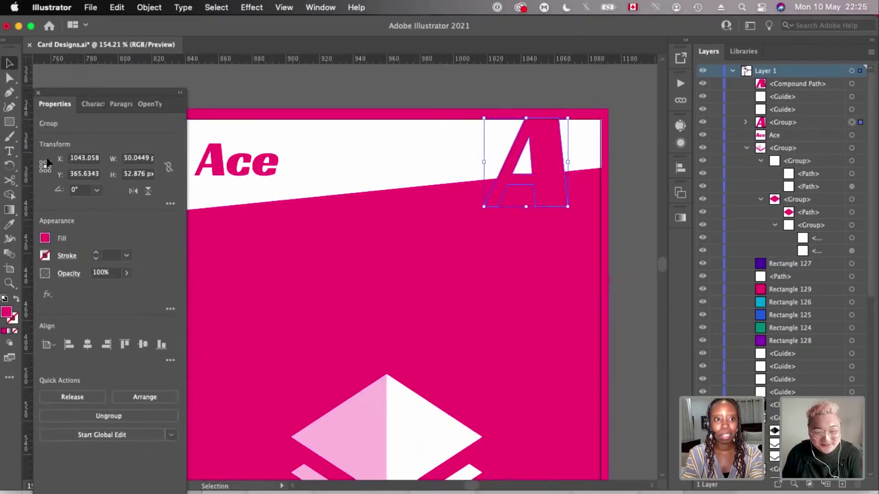
{"action": "left_click", "coordinate": [45, 238]}
{"action": "left_click", "coordinate": [24, 281]}
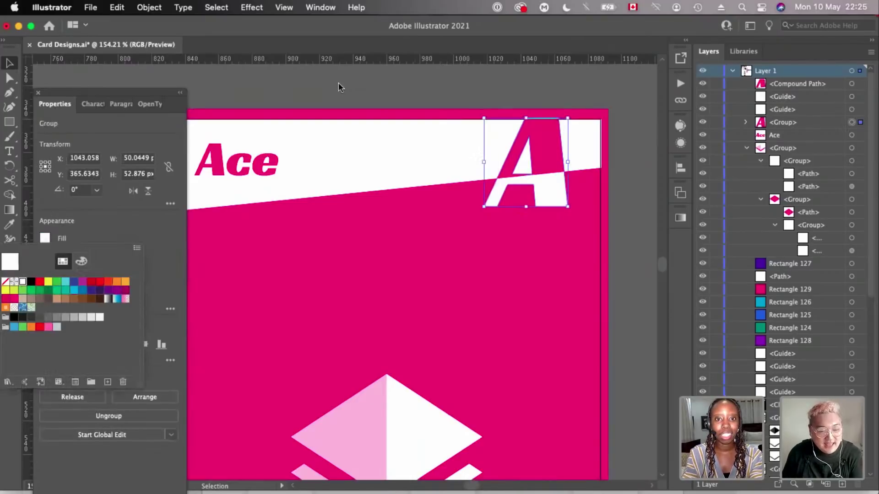
{"action": "left_click", "coordinate": [329, 90]}
{"action": "scroll", "coordinate": [409, 92], "scroll_direction": "down", "scroll_amount": 5}
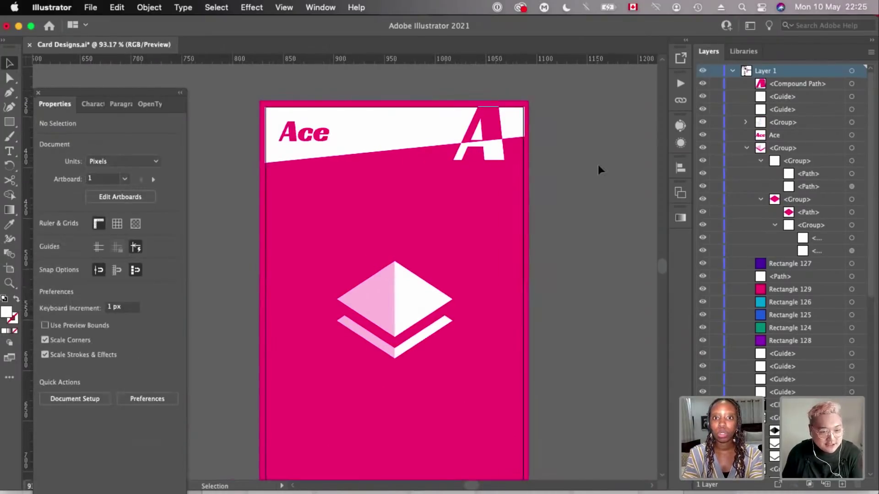
- Try moving the pink "A" piece off the header and undo the move
{"action": "scroll", "coordinate": [597, 164], "scroll_direction": "down", "scroll_amount": 2}
{"action": "scroll", "coordinate": [598, 163], "scroll_direction": "down", "scroll_amount": 1}
{"action": "left_click", "coordinate": [520, 117]}
{"action": "left_click_drag", "start_coordinate": [517, 127], "coordinate": [585, 163]}
{"action": "key", "text": "super+z"}
- Group the white header band, the "Ace" label and both pieces of the two-tone "A"
{"action": "left_click", "coordinate": [515, 111], "text": "shift"}
{"action": "left_click", "coordinate": [432, 123], "text": "shift"}
{"action": "left_click", "coordinate": [365, 117], "text": "shift"}
{"action": "scroll", "coordinate": [421, 145], "scroll_direction": "up", "scroll_amount": 1}
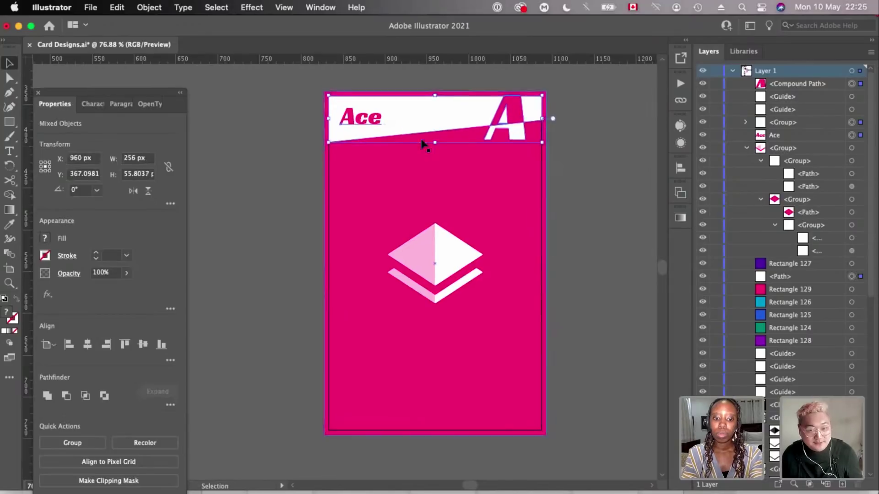
{"action": "scroll", "coordinate": [424, 145], "scroll_direction": "down", "scroll_amount": 2}
{"action": "key", "text": "super+g"}
- Duplicate the header group straight down to the card's lower part and turn the copy 180°
{"action": "left_click_drag", "start_coordinate": [422, 144], "coordinate": [424, 331]}
{"action": "key", "text": "super+z"}
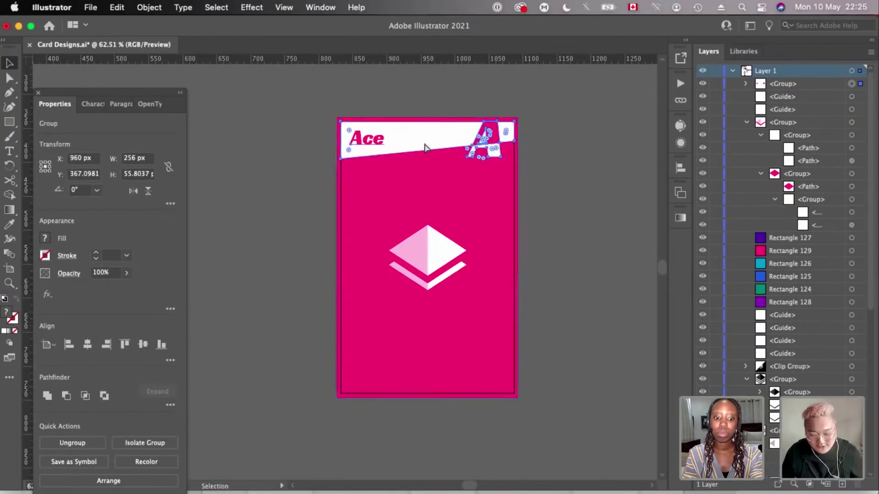
{"action": "left_click_drag", "start_coordinate": [424, 146], "coordinate": [424, 347]}
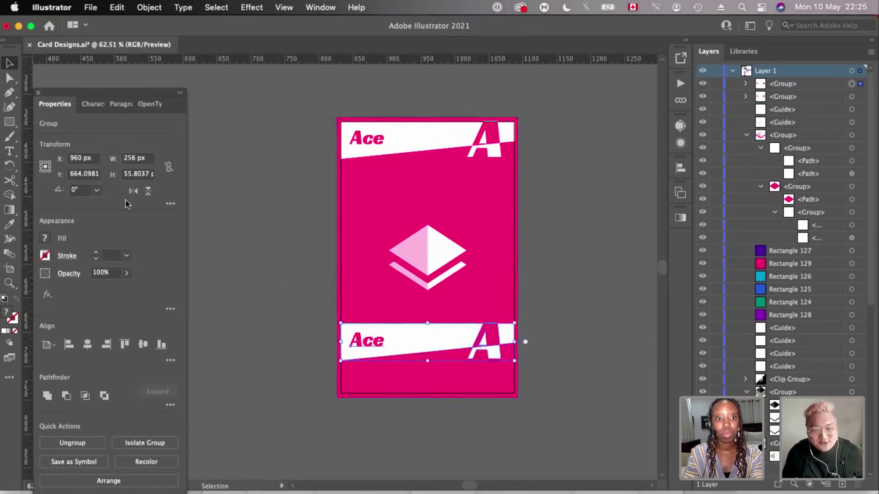
{"action": "left_click", "coordinate": [148, 191]}
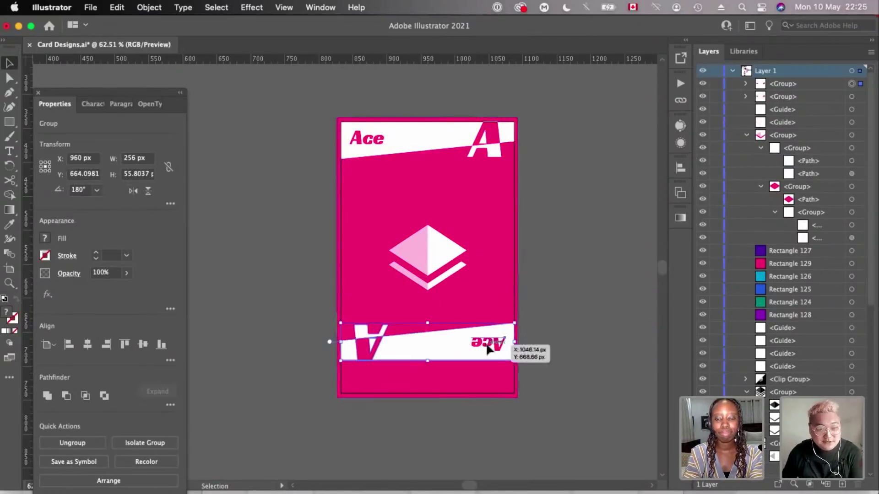
- Move the upside-down header copy down to the card's bottom margin, at Y 714.0981 px, and compare its placement with the top header
{"action": "left_click_drag", "start_coordinate": [488, 349], "coordinate": [489, 386]}
{"action": "scroll", "coordinate": [504, 265], "scroll_direction": "up", "scroll_amount": 10}
{"action": "key", "text": "Down"}
{"action": "scroll", "coordinate": [503, 265], "scroll_direction": "down", "scroll_amount": 6}
{"action": "scroll", "coordinate": [487, 202], "scroll_direction": "up", "scroll_amount": 5}
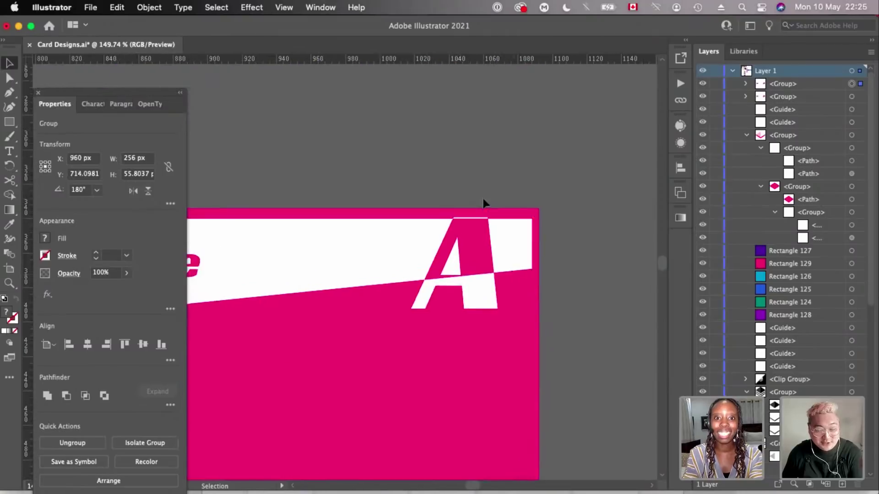
- Examine the Ace card's banners at both ends, focusing on the two-tone A split along the diagonal edge
{"action": "scroll", "coordinate": [482, 196], "scroll_direction": "down", "scroll_amount": 4}
{"action": "scroll", "coordinate": [482, 436], "scroll_direction": "down", "scroll_amount": 8}
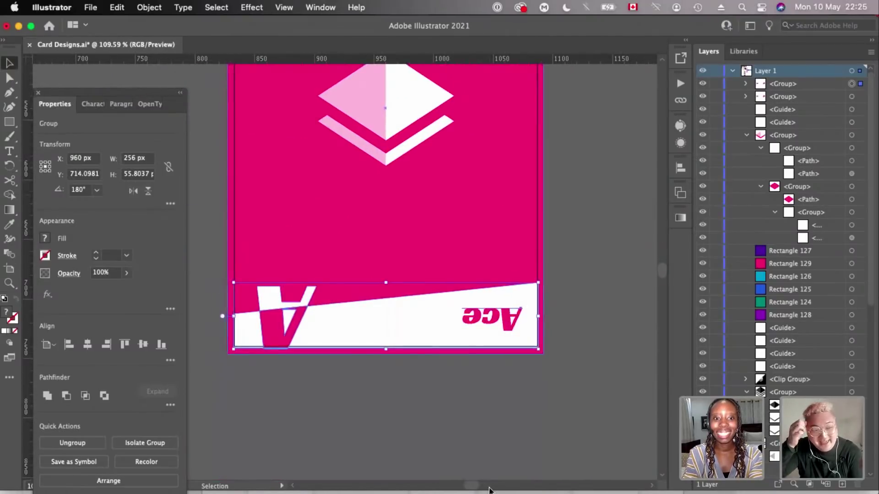
{"action": "scroll", "coordinate": [413, 379], "scroll_direction": "up", "scroll_amount": 6}
{"action": "scroll", "coordinate": [280, 345], "scroll_direction": "left", "scroll_amount": 4}
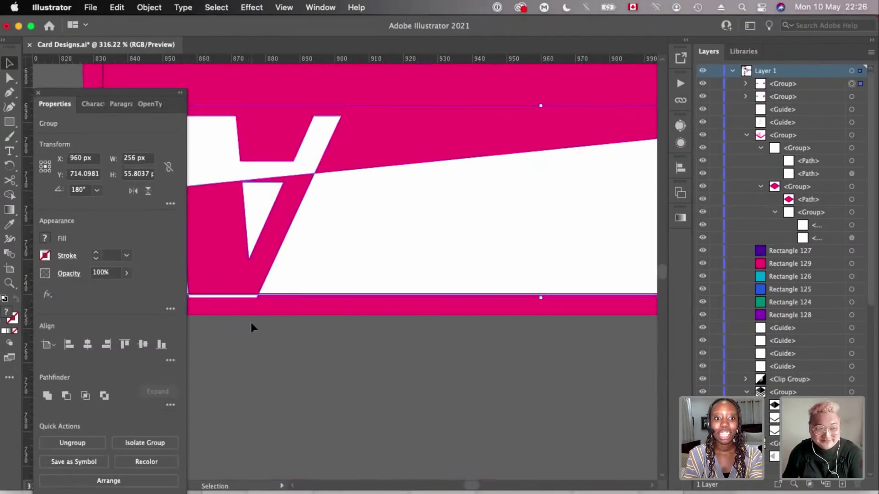
{"action": "scroll", "coordinate": [251, 322], "scroll_direction": "down", "scroll_amount": 9}
{"action": "left_click", "coordinate": [467, 201]}
{"action": "scroll", "coordinate": [466, 201], "scroll_direction": "up", "scroll_amount": 3}
{"action": "scroll", "coordinate": [466, 201], "scroll_direction": "left", "scroll_amount": 2}
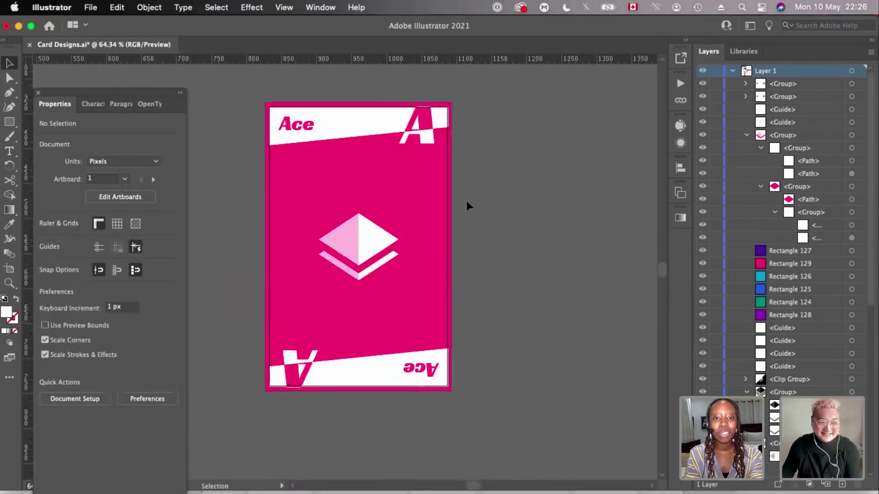
{"action": "scroll", "coordinate": [578, 267], "scroll_direction": "up", "scroll_amount": 3}
{"action": "scroll", "coordinate": [578, 267], "scroll_direction": "down", "scroll_amount": 2}
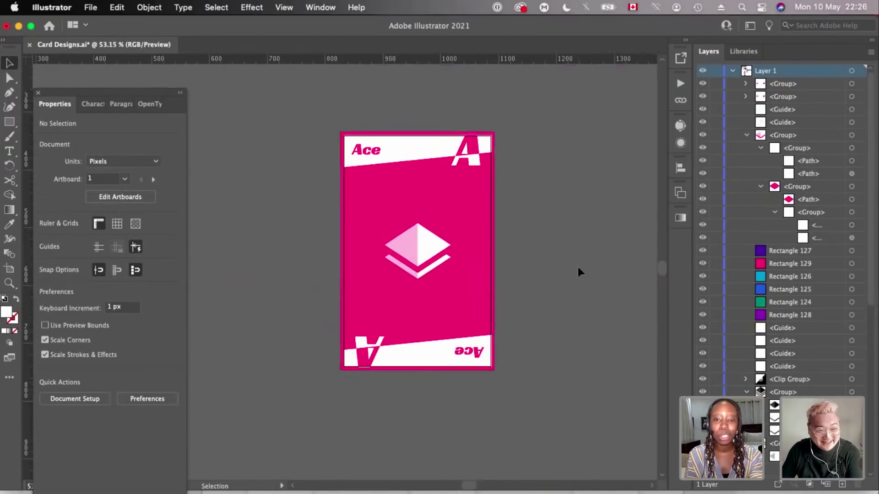
{"action": "scroll", "coordinate": [291, 196], "scroll_direction": "up", "scroll_amount": 2}
{"action": "scroll", "coordinate": [453, 102], "scroll_direction": "up", "scroll_amount": 3}
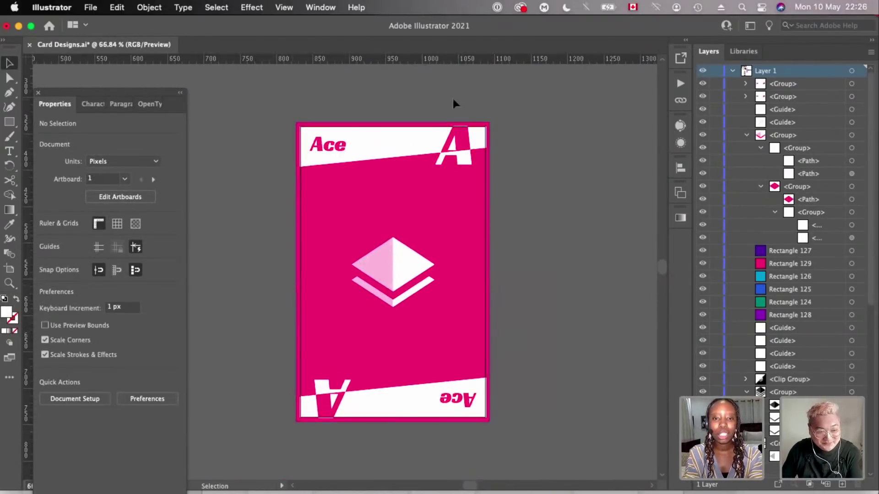
{"action": "scroll", "coordinate": [462, 177], "scroll_direction": "up", "scroll_amount": 1}
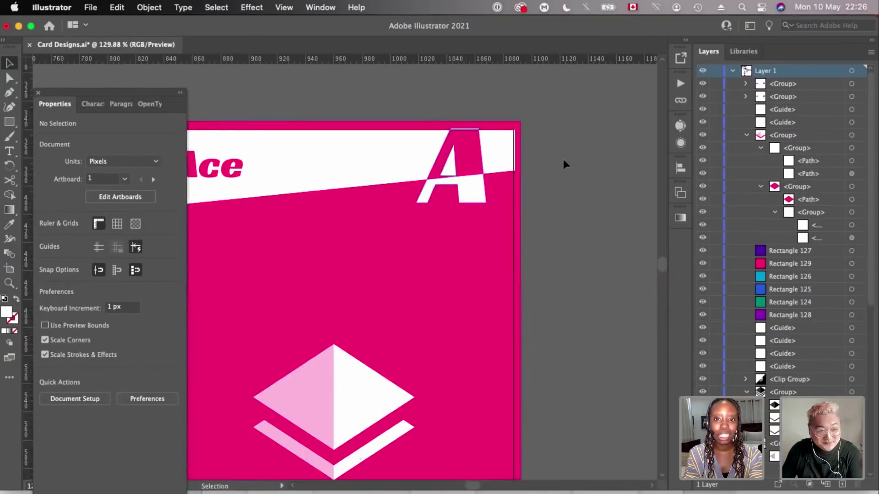
{"action": "scroll", "coordinate": [563, 158], "scroll_direction": "down", "scroll_amount": 2}
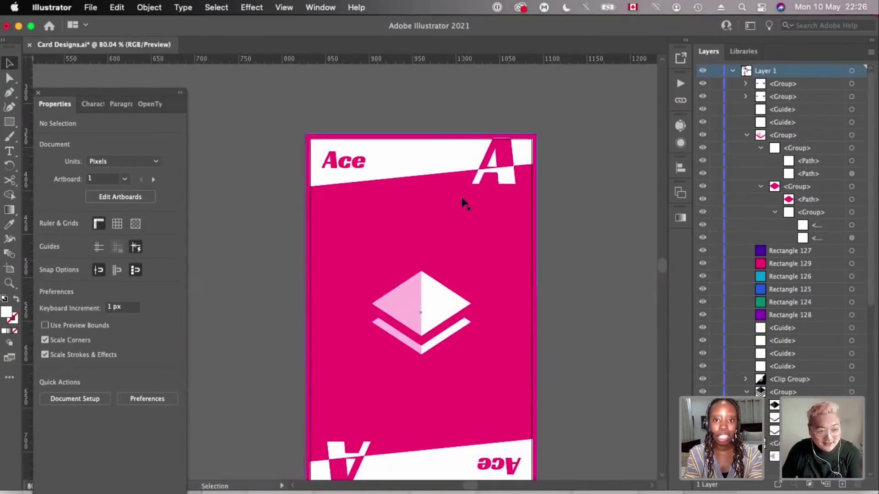
{"action": "scroll", "coordinate": [462, 200], "scroll_direction": "down", "scroll_amount": 1}
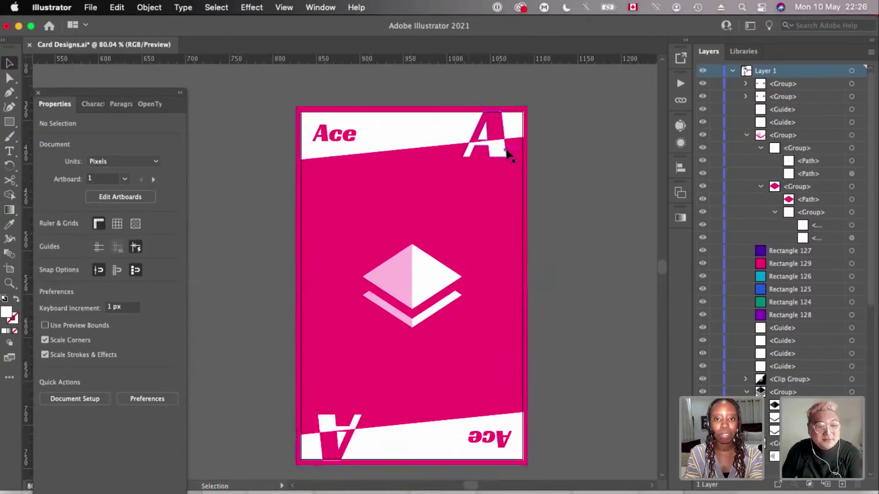
{"action": "scroll", "coordinate": [507, 155], "scroll_direction": "up", "scroll_amount": 3}
{"action": "left_click", "coordinate": [480, 146]}
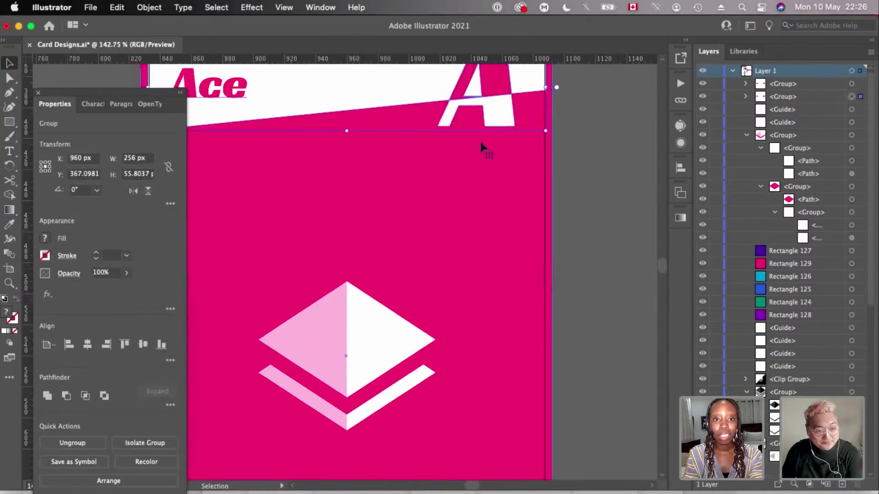
{"action": "scroll", "coordinate": [479, 142], "scroll_direction": "up", "scroll_amount": 2}
{"action": "scroll", "coordinate": [509, 173], "scroll_direction": "up", "scroll_amount": 3}
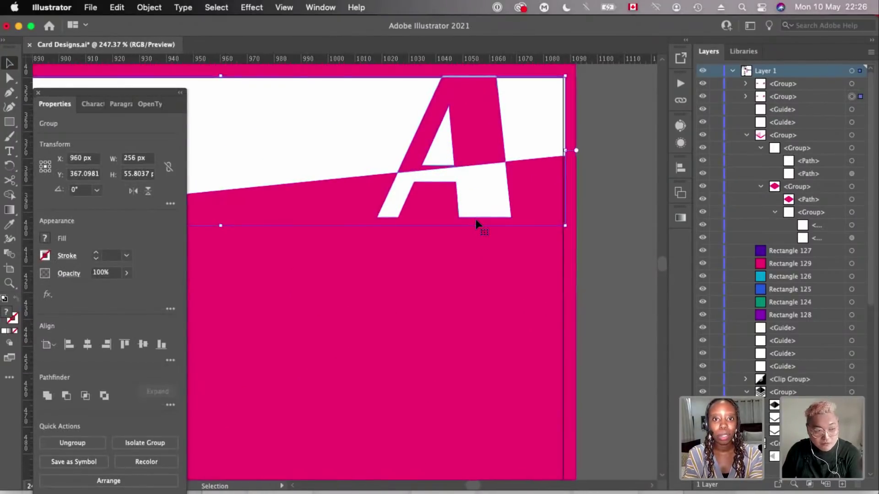
- Add the text "5" to the card and place it across the upper banner's diagonal edge, between the word Ace and the large A
{"action": "scroll", "coordinate": [476, 224], "scroll_direction": "down", "scroll_amount": 3}
{"action": "key", "text": "t"}
{"action": "left_click", "coordinate": [386, 240]}
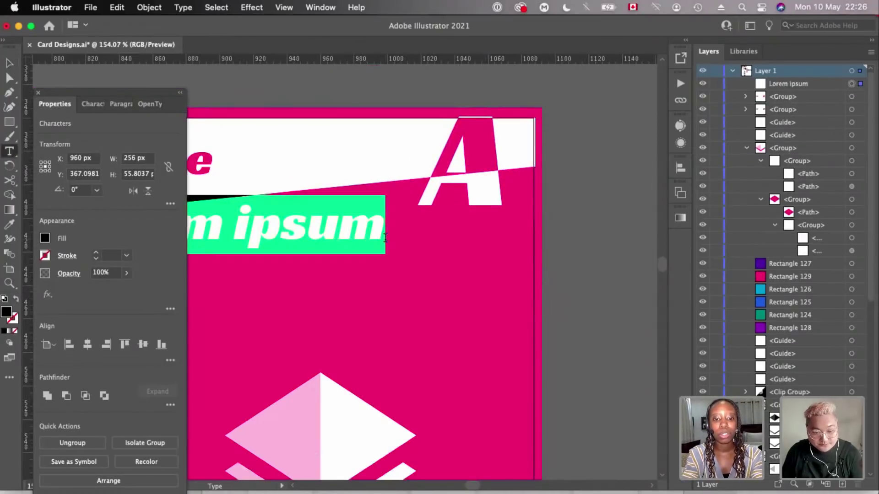
{"action": "type", "text": "5"}
{"action": "key", "text": "Escape"}
{"action": "left_click_drag", "start_coordinate": [374, 229], "coordinate": [353, 186]}
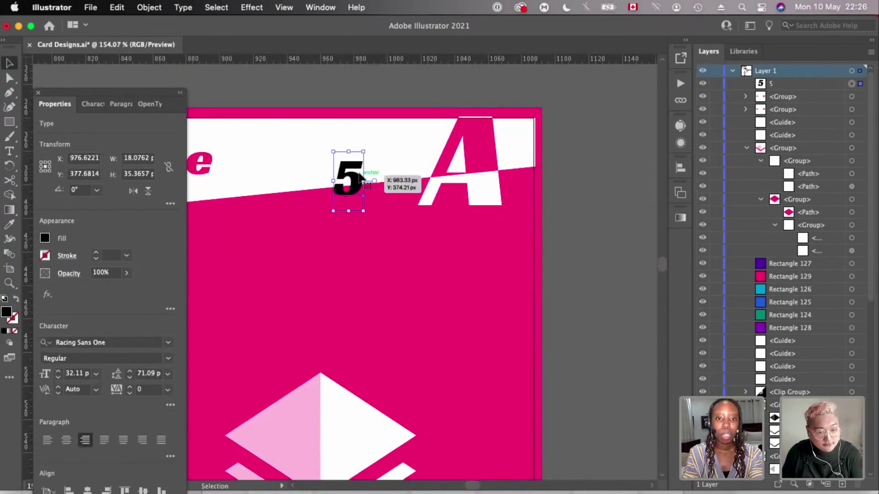
{"action": "scroll", "coordinate": [309, 210], "scroll_direction": "up", "scroll_amount": 3}
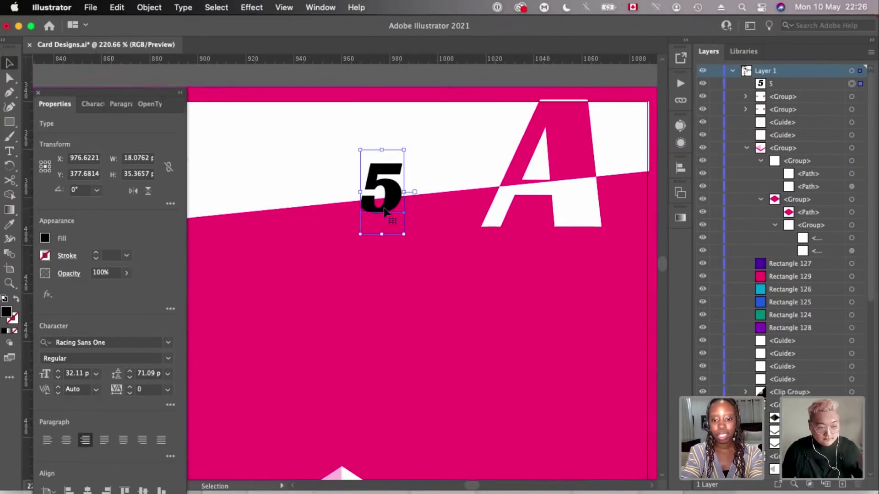
- Convert the 5 text to outlines
{"action": "left_click", "coordinate": [140, 10]}
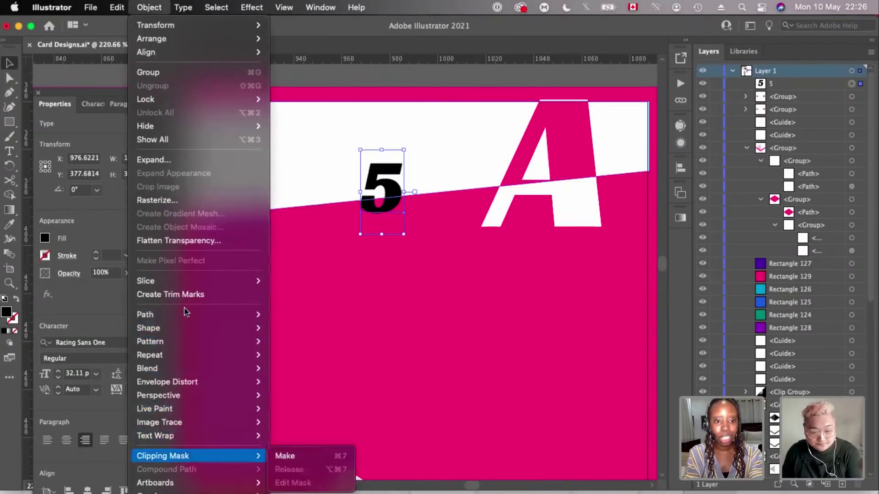
{"action": "mouse_move", "coordinate": [192, 343]}
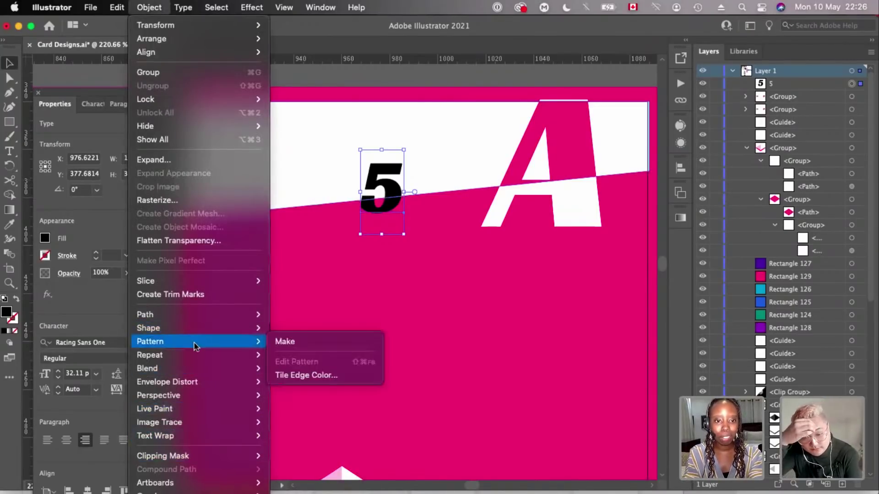
{"action": "mouse_move", "coordinate": [204, 358]}
{"action": "mouse_move", "coordinate": [205, 311]}
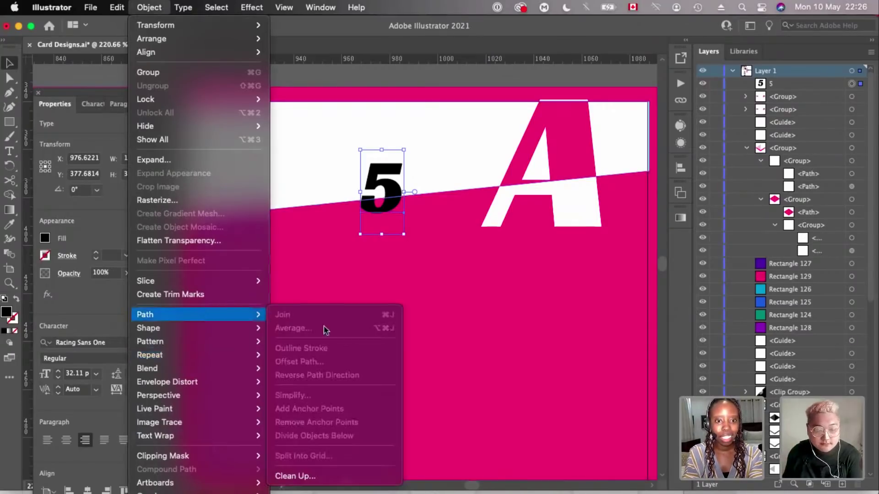
{"action": "left_click", "coordinate": [396, 172]}
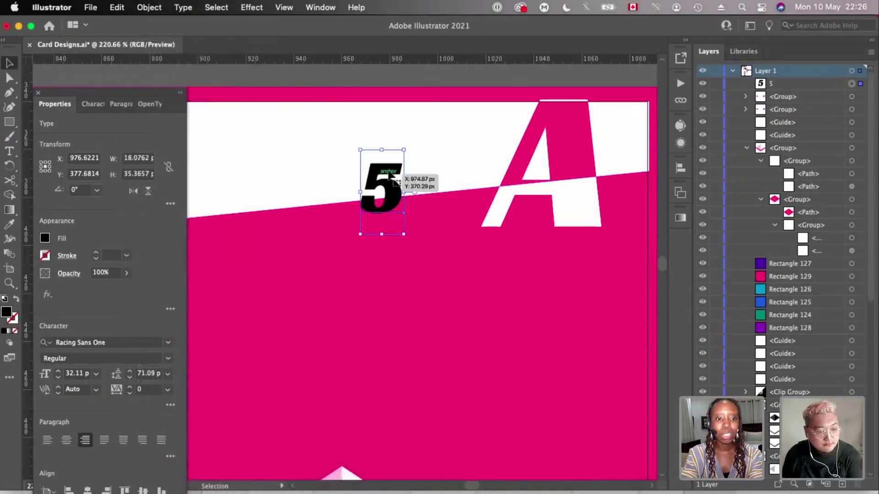
{"action": "key", "text": "super+shift+o"}
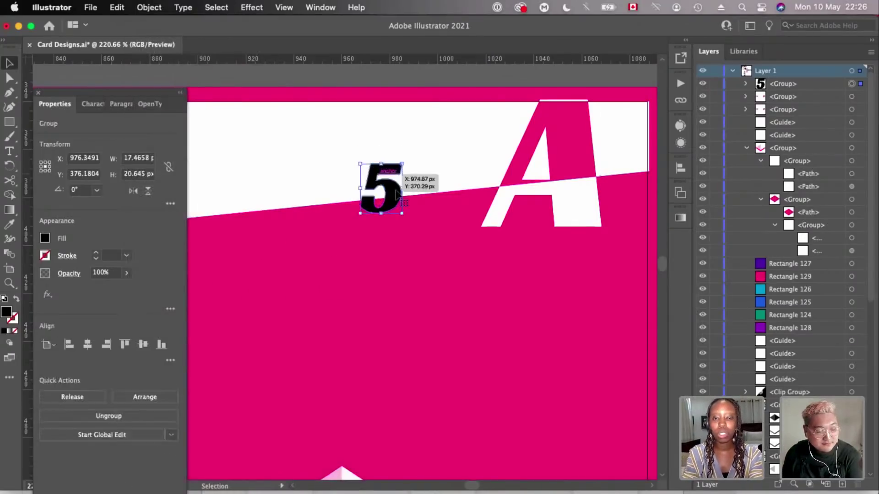
- Move the outlined 5 below the banner onto the pink area and draw a rectangle about 34 × 37 px over it
{"action": "scroll", "coordinate": [366, 158], "scroll_direction": "up", "scroll_amount": 3}
{"action": "scroll", "coordinate": [365, 157], "scroll_direction": "down", "scroll_amount": 3}
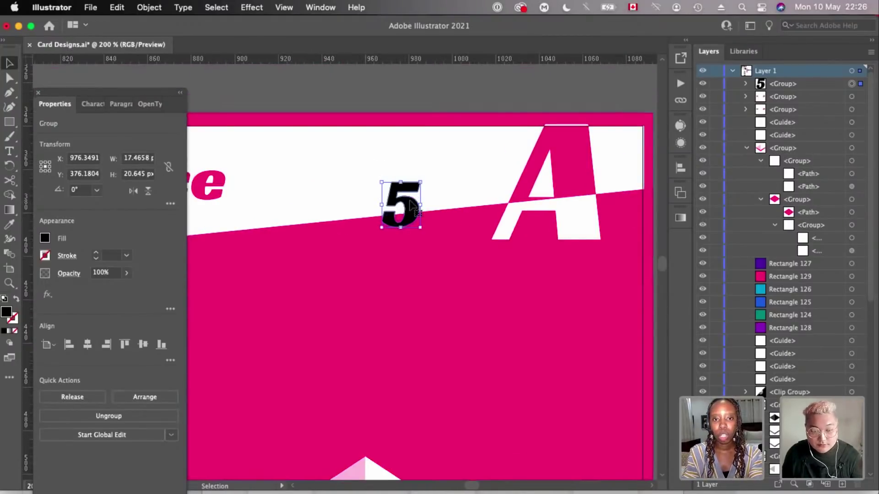
{"action": "scroll", "coordinate": [410, 207], "scroll_direction": "up", "scroll_amount": 2}
{"action": "left_click_drag", "start_coordinate": [419, 227], "coordinate": [441, 283]}
{"action": "scroll", "coordinate": [419, 227], "scroll_direction": "down", "scroll_amount": 3}
{"action": "key", "text": "m"}
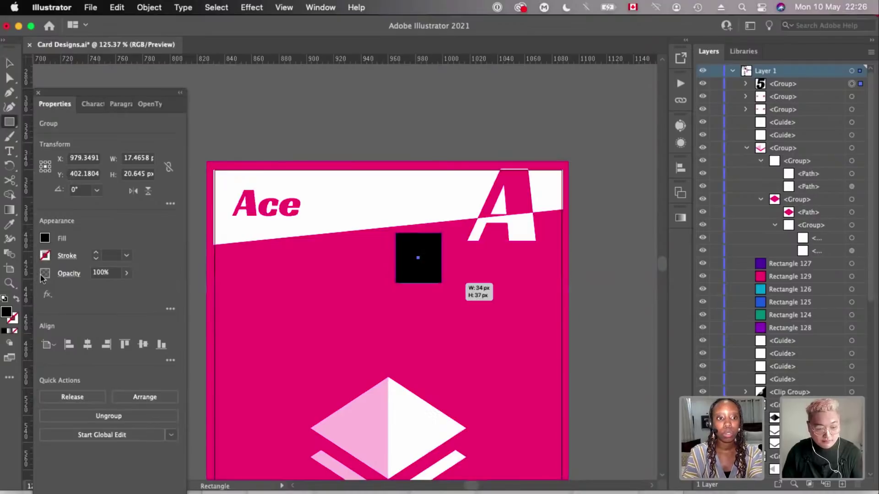
- Fill the small rectangle with green and send it backward behind the 5
{"action": "left_click", "coordinate": [45, 238]}
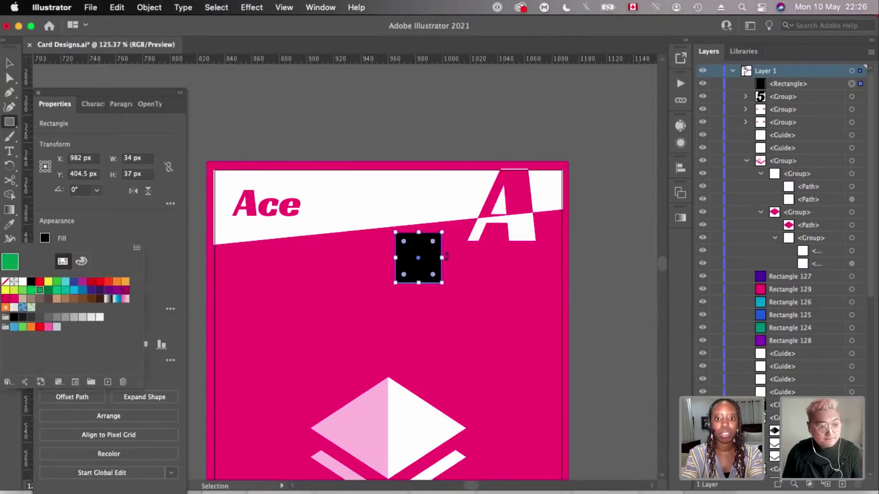
{"action": "key", "text": "super+["}
{"action": "key", "text": "ctrl+bracketleft"}
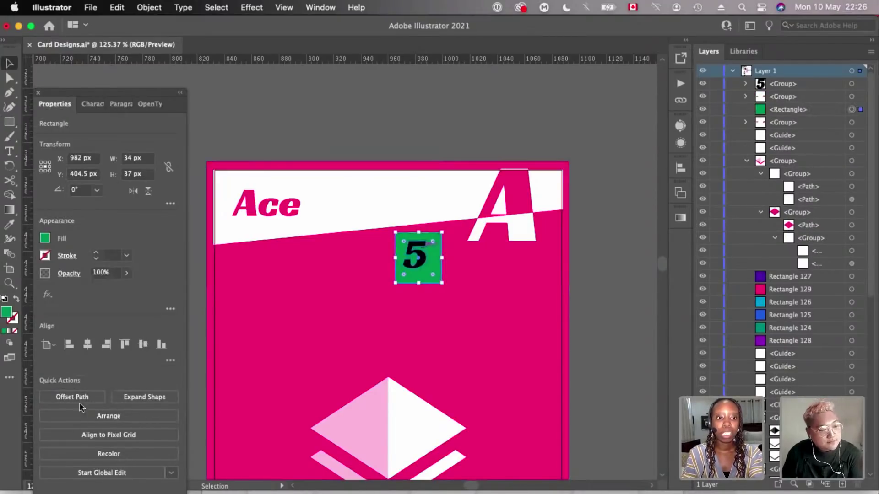
- Try intersecting the 5 with the green rectangle using Pathfinder, and undo the intersection
{"action": "left_click", "coordinate": [424, 251], "text": "shift"}
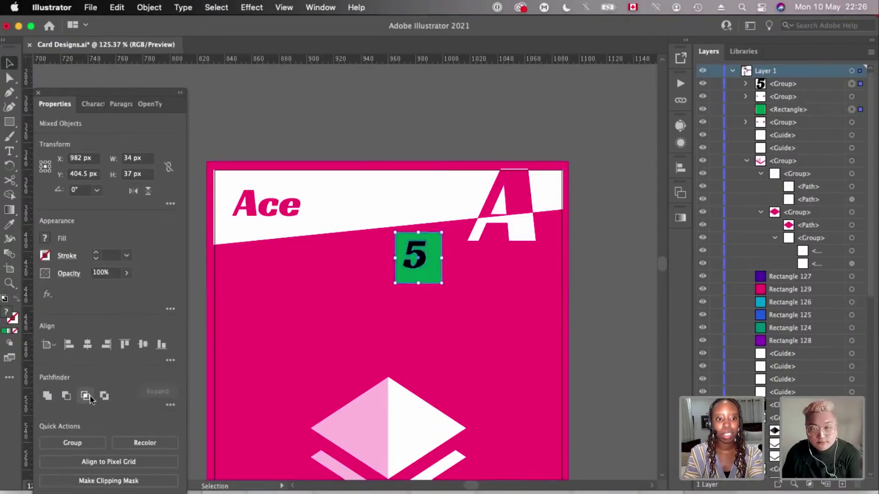
{"action": "left_click", "coordinate": [85, 395]}
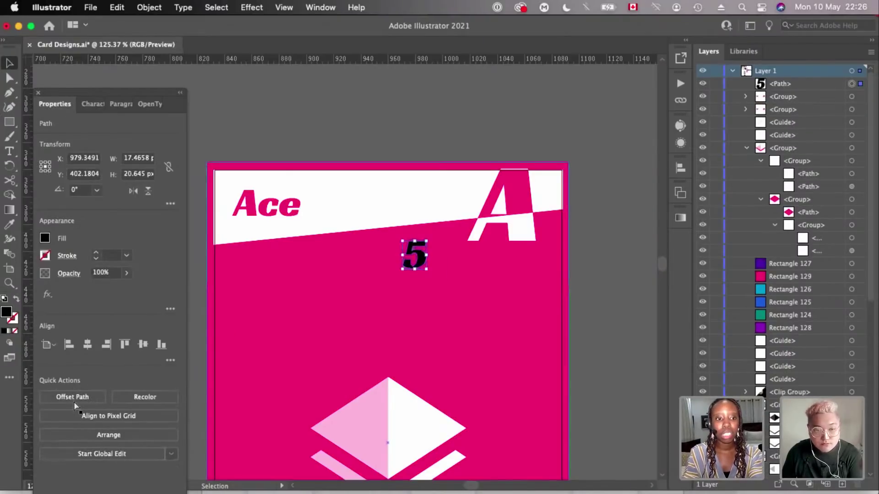
{"action": "key", "text": "super+z"}
{"action": "key", "text": "super+z"}
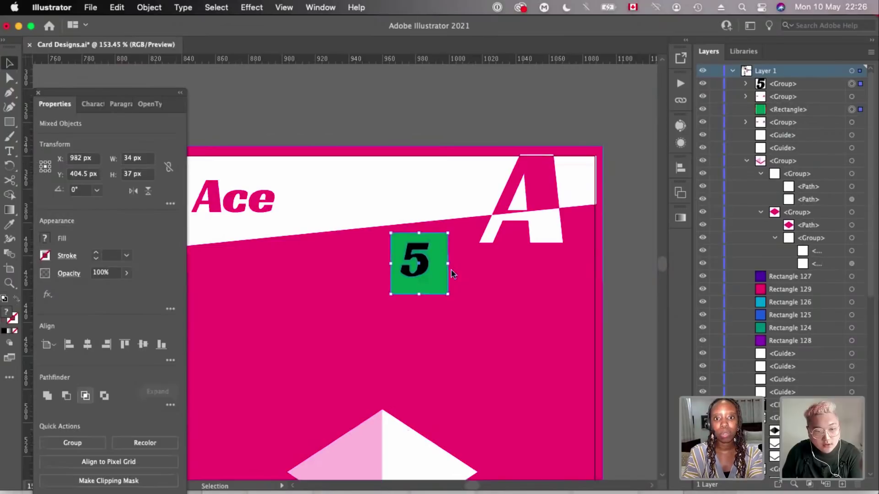
- Combine the 5 and the green rectangle into a compound path, and delete it from the card
{"action": "key", "text": "super+8"}
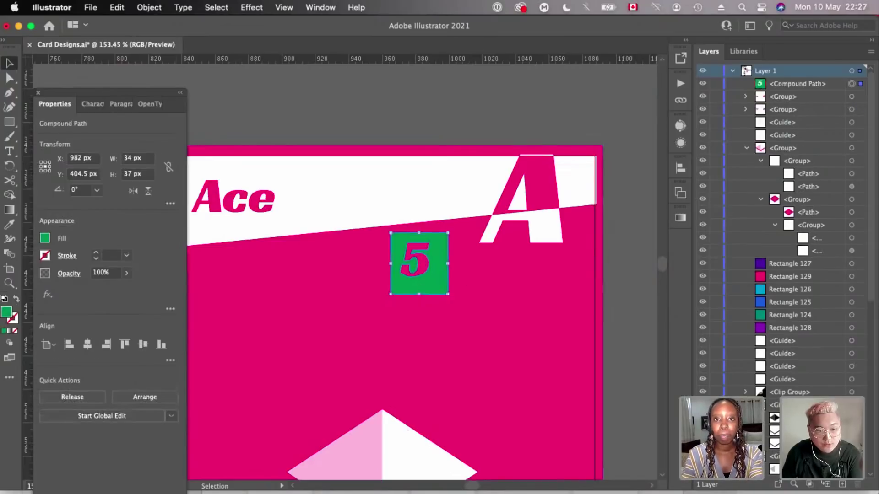
{"action": "key", "text": "Delete"}
{"action": "left_click", "coordinate": [446, 149]}
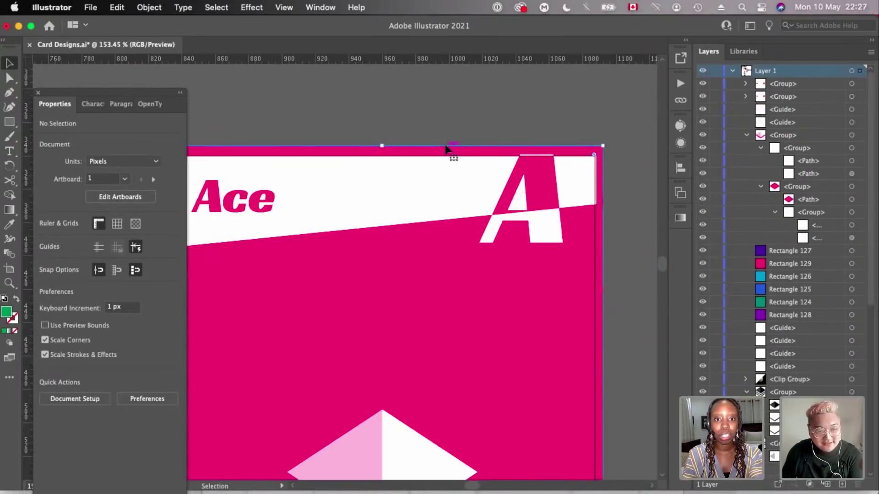
{"action": "scroll", "coordinate": [575, 197], "scroll_direction": "down", "scroll_amount": 4}
{"action": "left_click", "coordinate": [575, 198]}
{"action": "scroll", "coordinate": [575, 198], "scroll_direction": "down", "scroll_amount": 2}
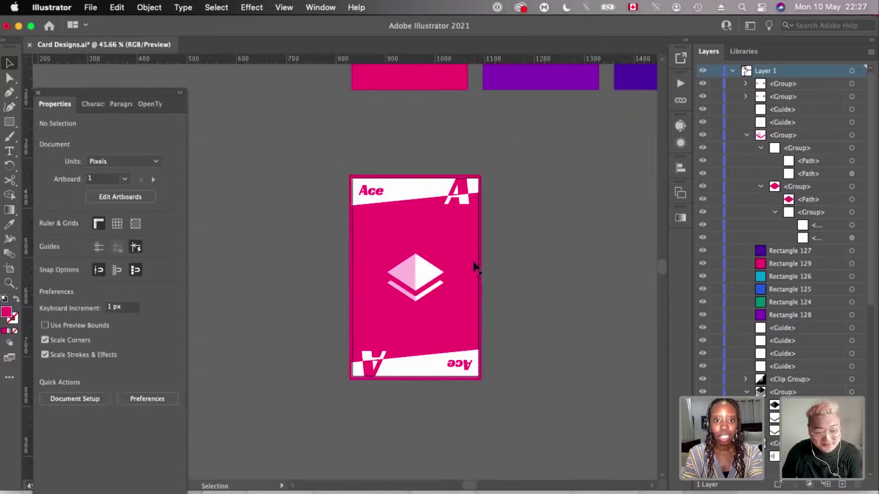
{"action": "key", "text": "super+minus"}
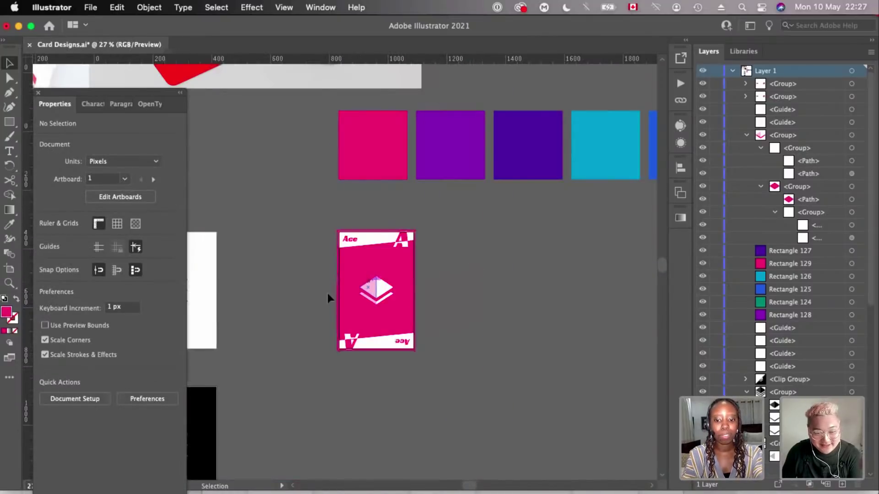
- Try drawing a pink rectangle of about 255 × 431 px over the Ace card, and undo it
{"action": "key", "text": "super+0"}
{"action": "key", "text": "m"}
{"action": "scroll", "coordinate": [220, 87], "scroll_direction": "up", "scroll_amount": 3}
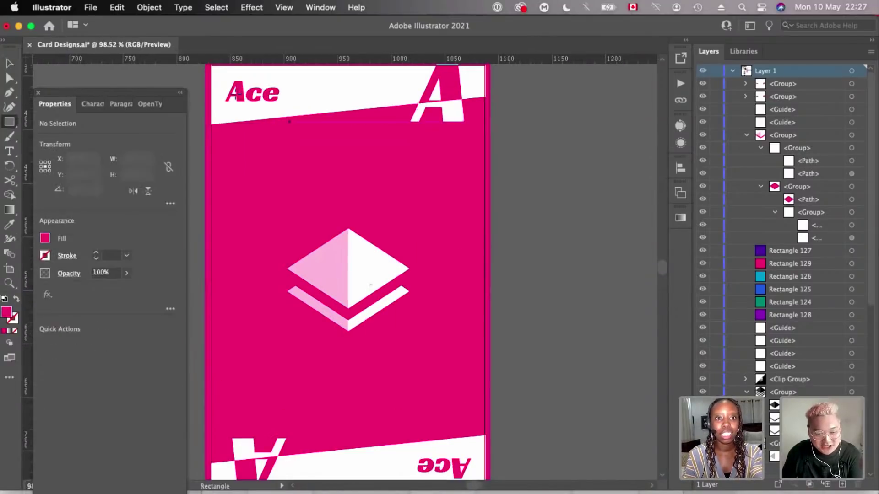
{"action": "scroll", "coordinate": [236, 94], "scroll_direction": "up", "scroll_amount": 2}
{"action": "scroll", "coordinate": [236, 94], "scroll_direction": "left", "scroll_amount": 2}
{"action": "left_click_drag", "start_coordinate": [238, 93], "coordinate": [357, 394]}
{"action": "left_click_drag", "start_coordinate": [505, 429], "coordinate": [511, 433]}
{"action": "scroll", "coordinate": [510, 432], "scroll_direction": "down", "scroll_amount": 3}
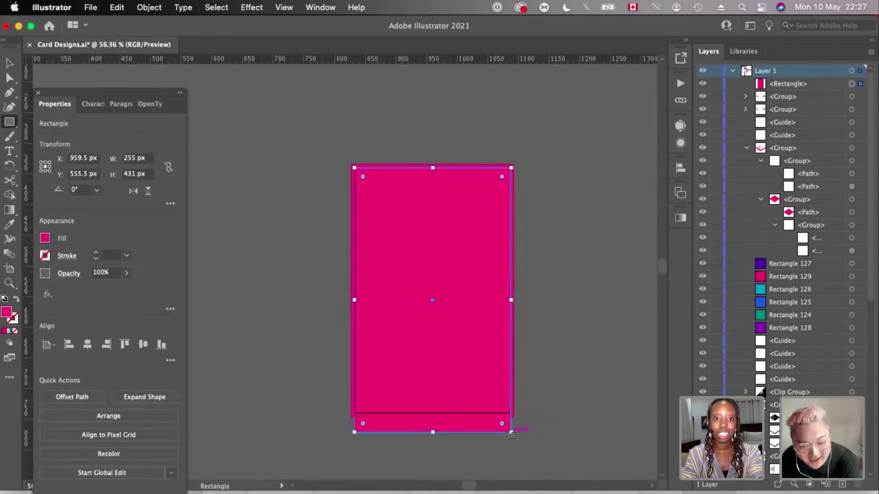
{"action": "key", "text": "ctrl+z"}
- Check the artboard's size and create a pink 255 × 400 px rectangle to the right of the Ace card
{"action": "key", "text": "shift+o"}
{"action": "scroll", "coordinate": [509, 433], "scroll_direction": "down", "scroll_amount": 2}
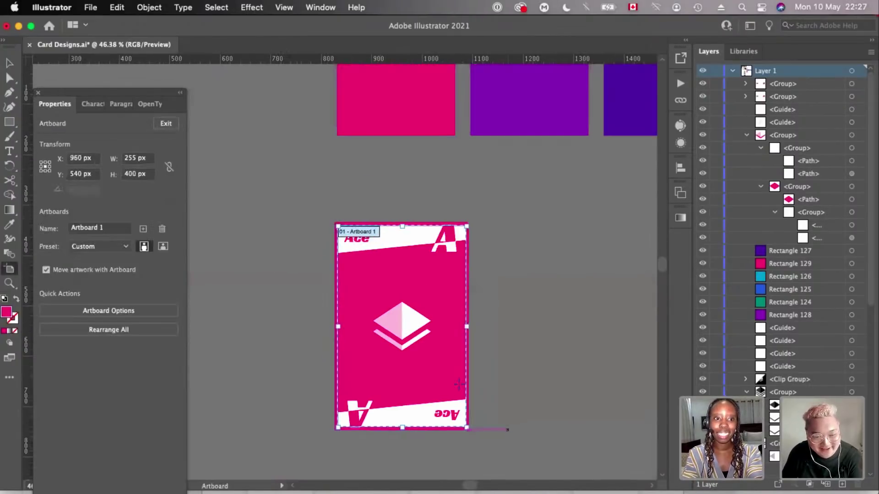
{"action": "key", "text": "m"}
{"action": "scroll", "coordinate": [470, 237], "scroll_direction": "down", "scroll_amount": 2}
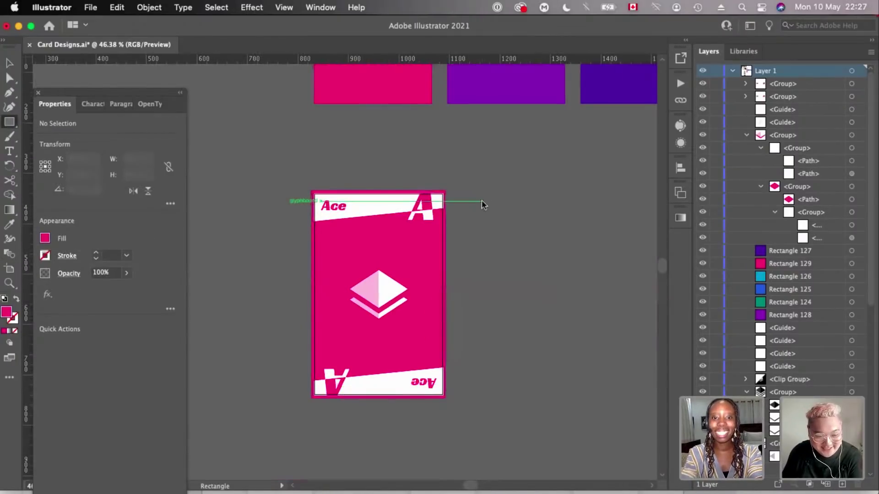
{"action": "left_click", "coordinate": [482, 205]}
{"action": "double_click", "coordinate": [421, 275]}
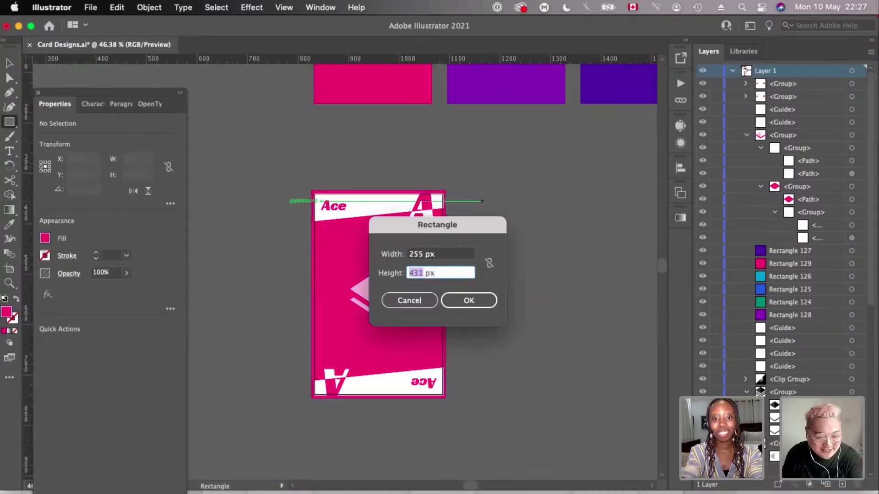
{"action": "key", "text": "Return"}
{"action": "key", "text": "v"}
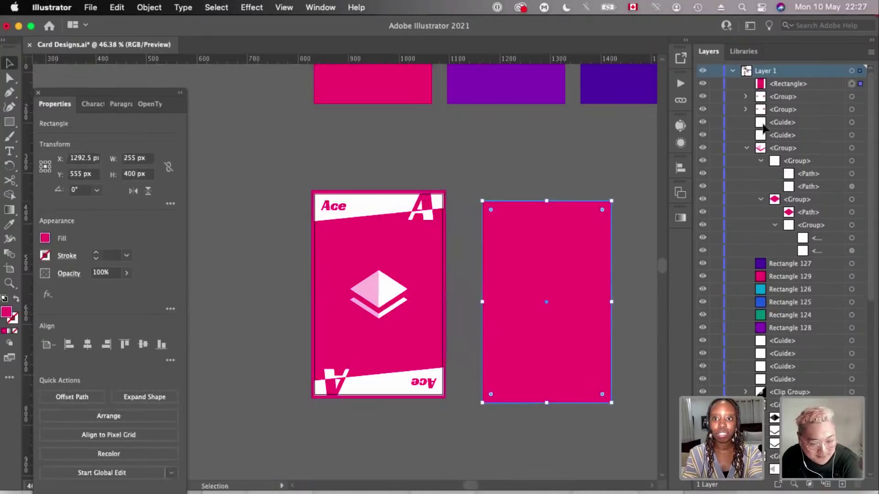
- Move the 255 × 400 px pink rectangle over the Ace card and centre it on the artboard
{"action": "left_click_drag", "start_coordinate": [546, 301], "coordinate": [394, 304]}
{"action": "key", "text": "shift+F7"}
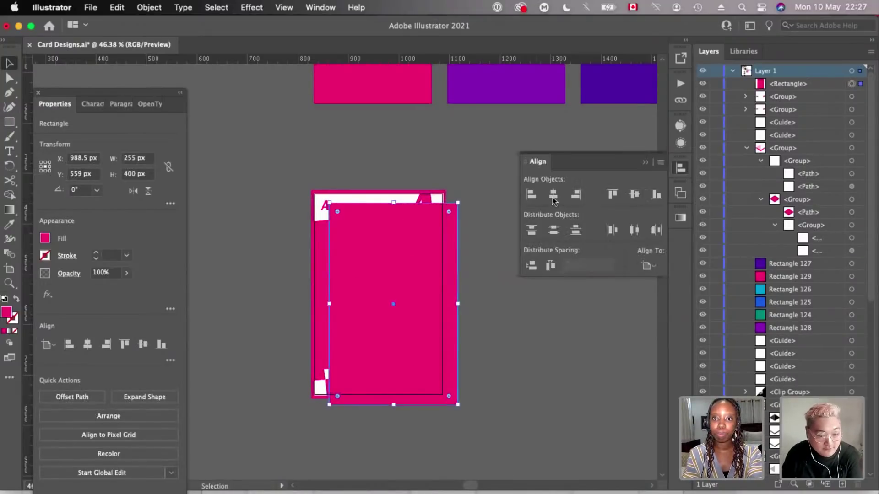
{"action": "left_click", "coordinate": [635, 195]}
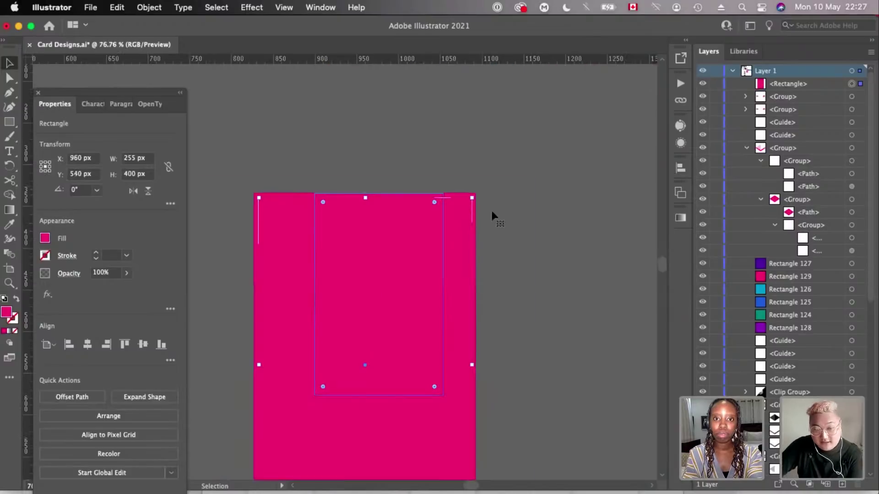
- Round the corners of the pink rectangle covering the Ace card to a radius of about 4.44 px
{"action": "scroll", "coordinate": [491, 209], "scroll_direction": "up", "scroll_amount": 5}
{"action": "scroll", "coordinate": [521, 194], "scroll_direction": "up", "scroll_amount": 2}
{"action": "left_click_drag", "start_coordinate": [522, 194], "coordinate": [524, 196]}
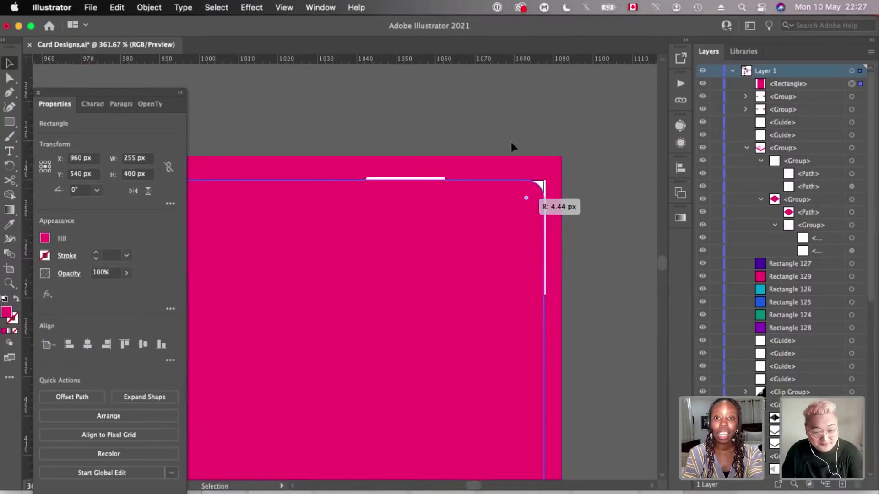
{"action": "scroll", "coordinate": [511, 142], "scroll_direction": "down", "scroll_amount": 2}
{"action": "scroll", "coordinate": [510, 142], "scroll_direction": "down", "scroll_amount": 4}
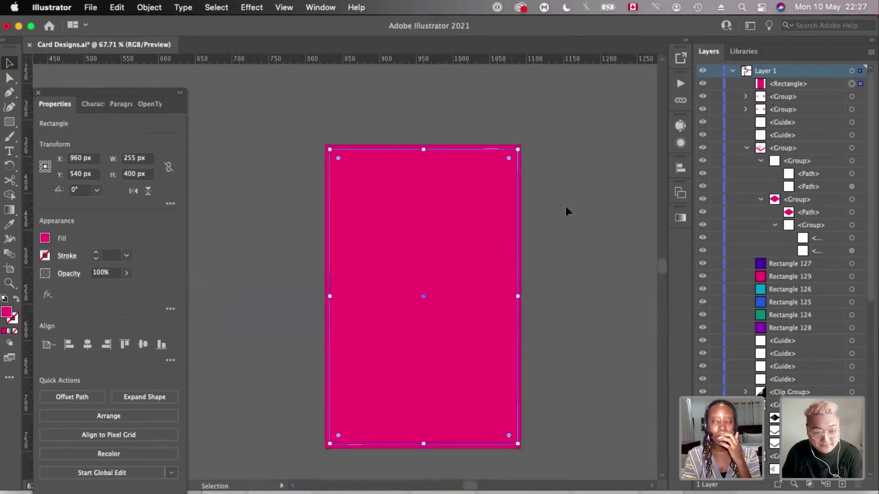
- Clip all the Ace card artwork to the slightly rounded rectangle with a clipping mask
{"action": "left_click", "coordinate": [565, 205]}
{"action": "scroll", "coordinate": [565, 204], "scroll_direction": "down", "scroll_amount": 1}
{"action": "left_click_drag", "start_coordinate": [561, 415], "coordinate": [366, 134]}
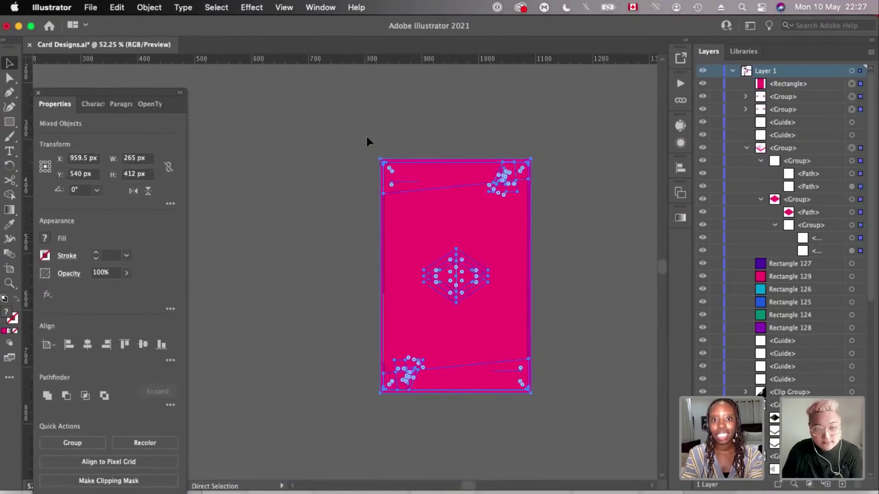
{"action": "key", "text": "super+7"}
- Move the clipped Ace card off its artboard to inspect the corners, and go back to the unmasked artwork at its original position
{"action": "scroll", "coordinate": [456, 201], "scroll_direction": "down", "scroll_amount": 2}
{"action": "left_click", "coordinate": [589, 201]}
{"action": "left_click_drag", "start_coordinate": [475, 196], "coordinate": [621, 196]}
{"action": "scroll", "coordinate": [508, 156], "scroll_direction": "up", "scroll_amount": 1}
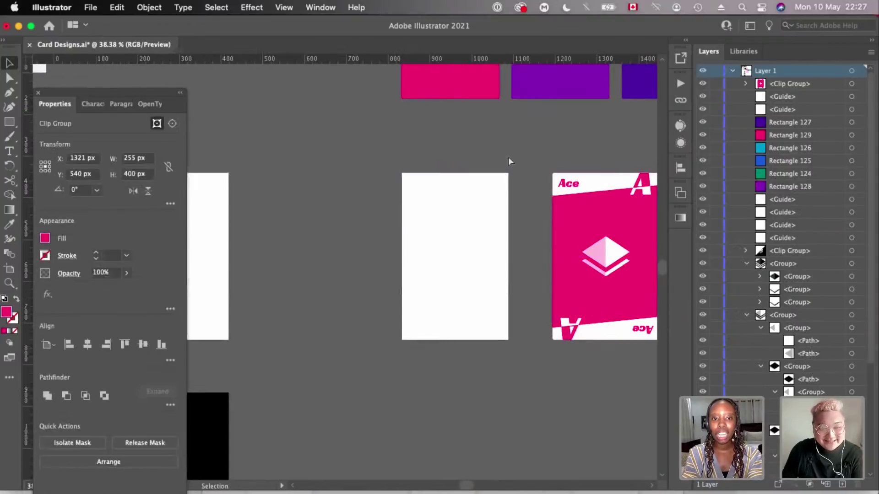
{"action": "scroll", "coordinate": [508, 157], "scroll_direction": "up", "scroll_amount": 5}
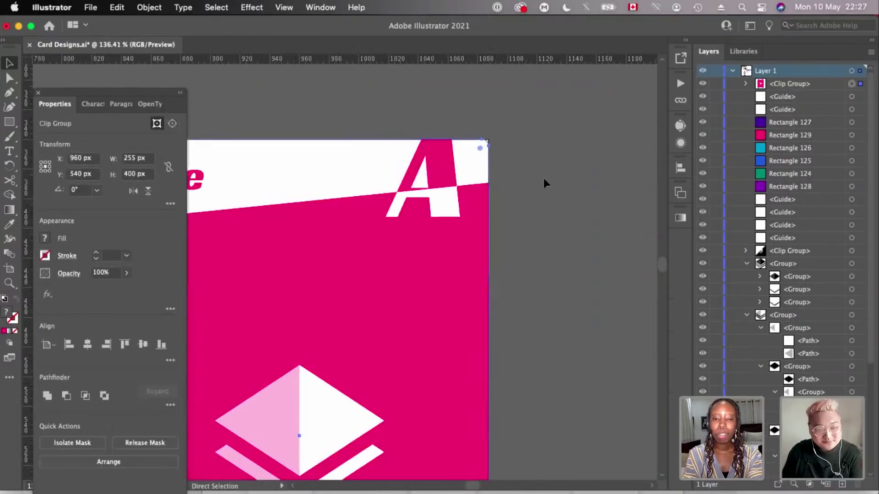
{"action": "key", "text": "alt+super+7"}
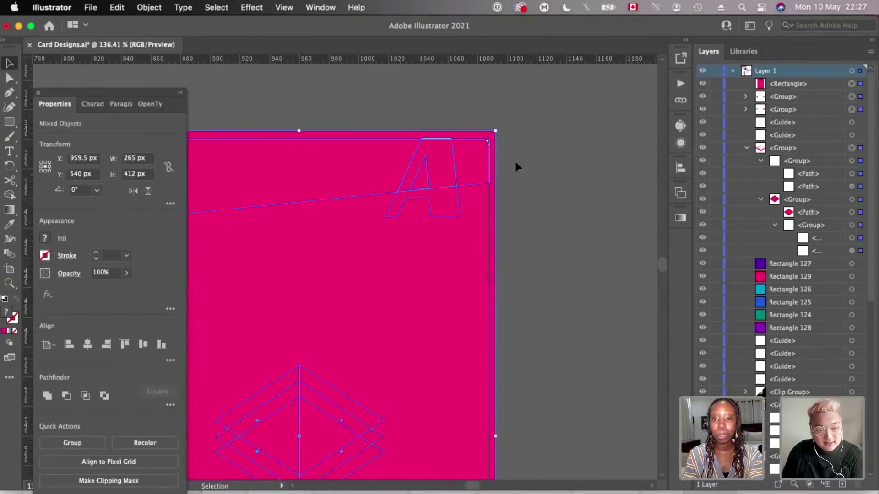
- Select the pink rectangle on top of the Ace card and increase the rounding of its corners
{"action": "key", "text": "super+shift+a"}
{"action": "scroll", "coordinate": [457, 157], "scroll_direction": "up", "scroll_amount": 4}
{"action": "left_click", "coordinate": [490, 151]}
{"action": "scroll", "coordinate": [491, 151], "scroll_direction": "up", "scroll_amount": 4}
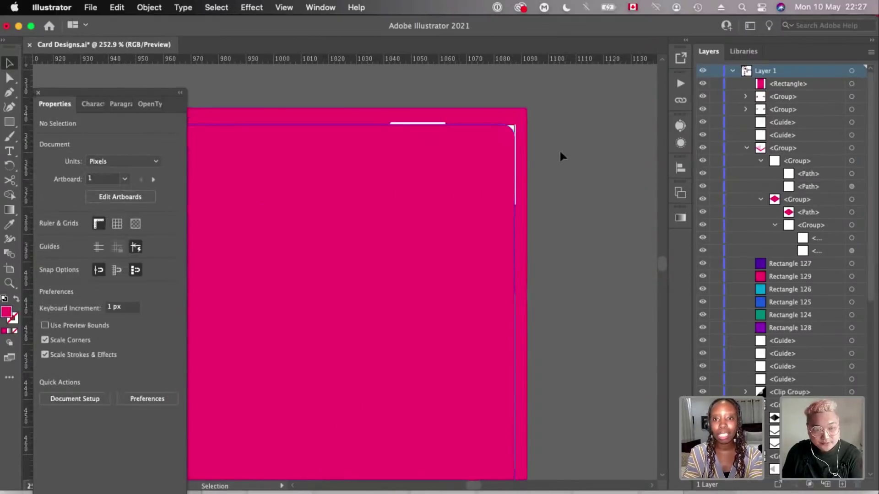
{"action": "scroll", "coordinate": [560, 151], "scroll_direction": "down", "scroll_amount": 1}
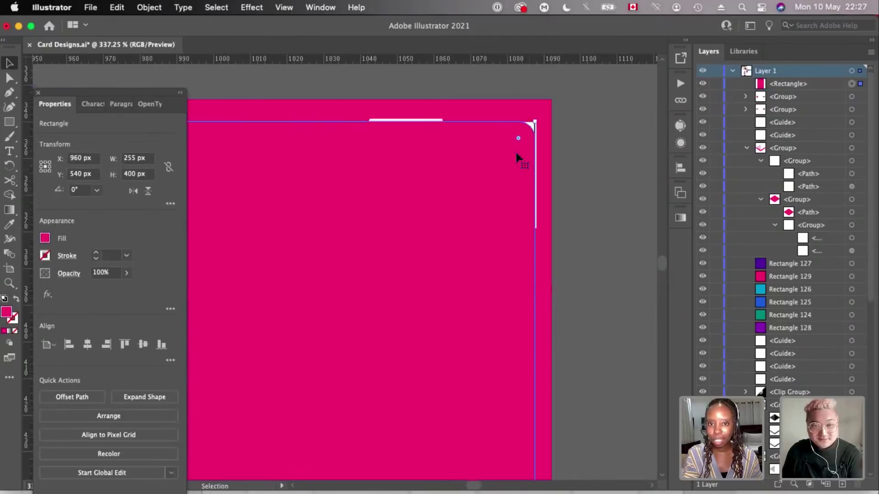
{"action": "scroll", "coordinate": [515, 153], "scroll_direction": "up", "scroll_amount": 1}
{"action": "left_click_drag", "start_coordinate": [513, 140], "coordinate": [499, 160]}
{"action": "scroll", "coordinate": [498, 161], "scroll_direction": "up", "scroll_amount": 2}
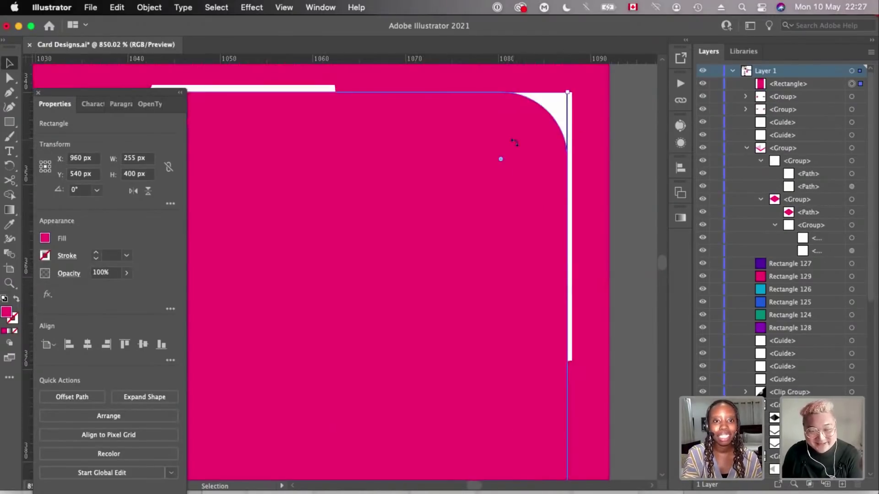
{"action": "scroll", "coordinate": [515, 143], "scroll_direction": "down", "scroll_amount": 6}
{"action": "scroll", "coordinate": [516, 142], "scroll_direction": "up", "scroll_amount": 4}
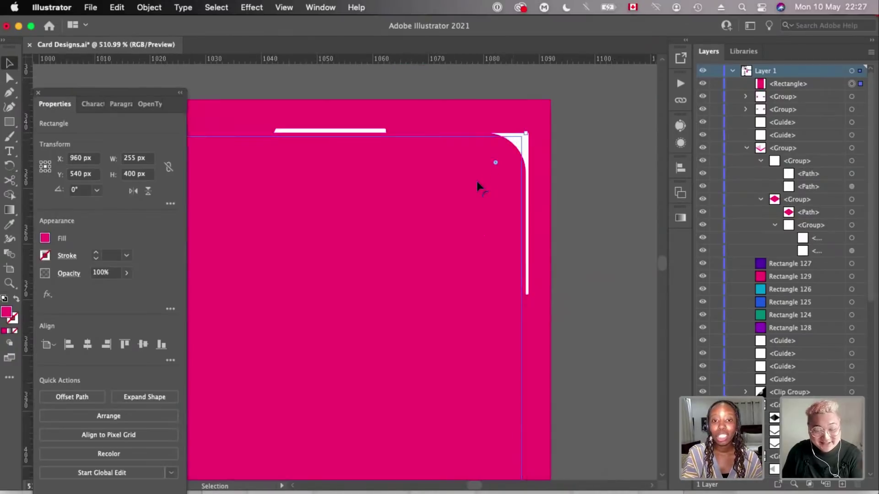
{"action": "scroll", "coordinate": [476, 182], "scroll_direction": "up", "scroll_amount": 1}
{"action": "left_click_drag", "start_coordinate": [454, 202], "coordinate": [454, 202]}
{"action": "scroll", "coordinate": [455, 202], "scroll_direction": "down", "scroll_amount": 6}
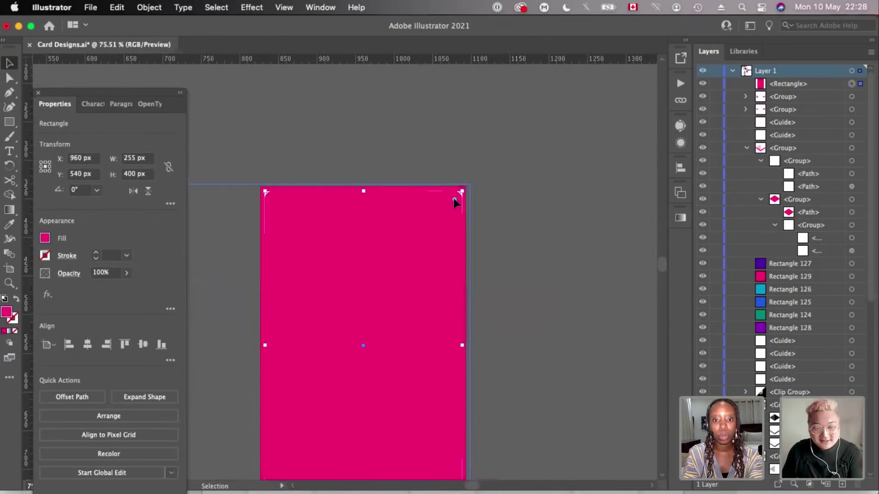
{"action": "scroll", "coordinate": [455, 202], "scroll_direction": "down", "scroll_amount": 2}
- Mask all the Ace card artwork with the more strongly rounded rectangle and select the resulting clip group
{"action": "key", "text": "super+shift+a"}
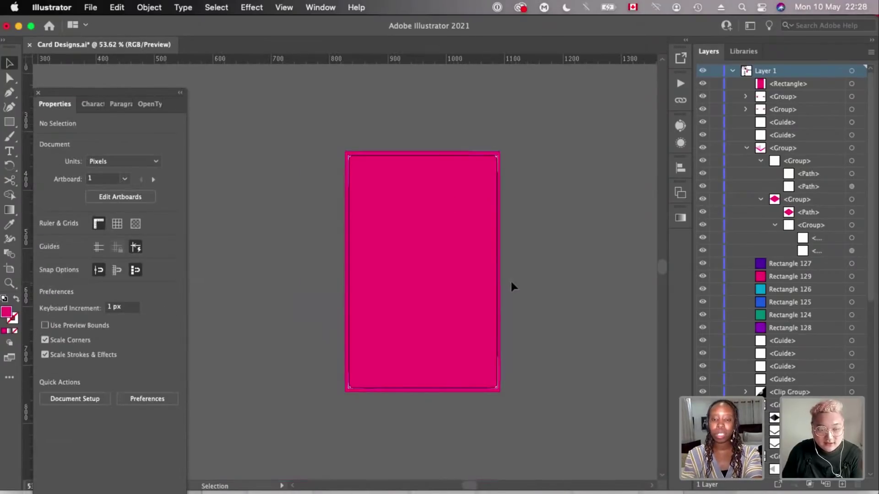
{"action": "key", "text": "alt+super+a"}
{"action": "key", "text": "super+7"}
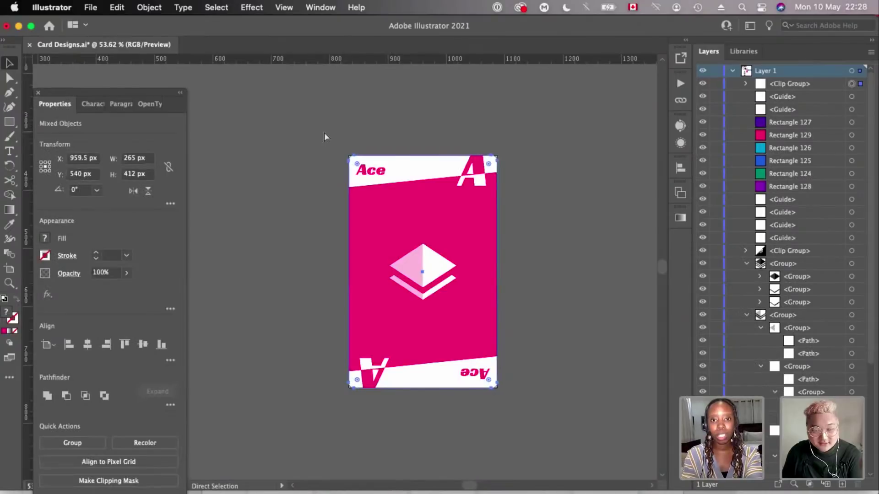
{"action": "left_click", "coordinate": [447, 202]}
- Try moving the masked card beside its artboard to X 1278 px to examine its rounded corners, and undo the move
{"action": "scroll", "coordinate": [448, 202], "scroll_direction": "down", "scroll_amount": 2}
{"action": "scroll", "coordinate": [444, 202], "scroll_direction": "right", "scroll_amount": 3}
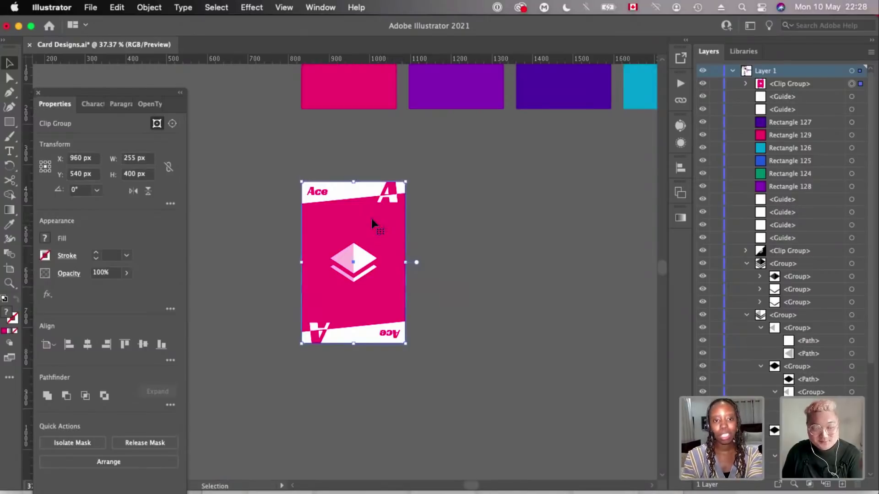
{"action": "left_click_drag", "start_coordinate": [354, 221], "coordinate": [504, 176]}
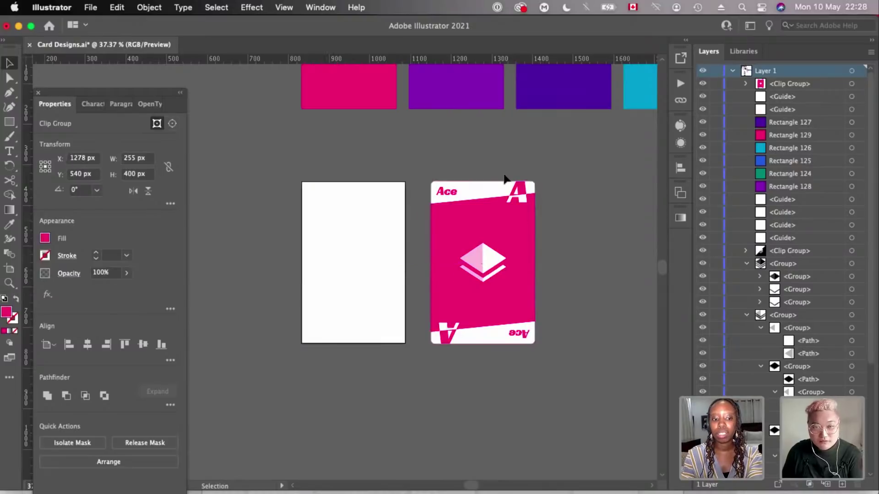
{"action": "left_click", "coordinate": [504, 178]}
{"action": "scroll", "coordinate": [503, 178], "scroll_direction": "up", "scroll_amount": 1}
{"action": "scroll", "coordinate": [504, 178], "scroll_direction": "down", "scroll_amount": 1}
{"action": "scroll", "coordinate": [503, 178], "scroll_direction": "left", "scroll_amount": 1}
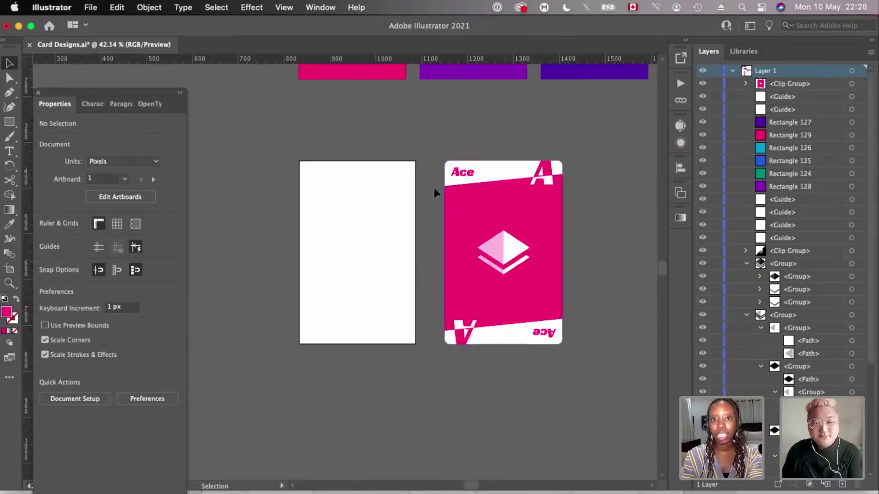
{"action": "scroll", "coordinate": [435, 186], "scroll_direction": "up", "scroll_amount": 3}
{"action": "scroll", "coordinate": [397, 120], "scroll_direction": "down", "scroll_amount": 1}
{"action": "scroll", "coordinate": [397, 120], "scroll_direction": "left", "scroll_amount": 1}
{"action": "scroll", "coordinate": [433, 251], "scroll_direction": "up", "scroll_amount": 2}
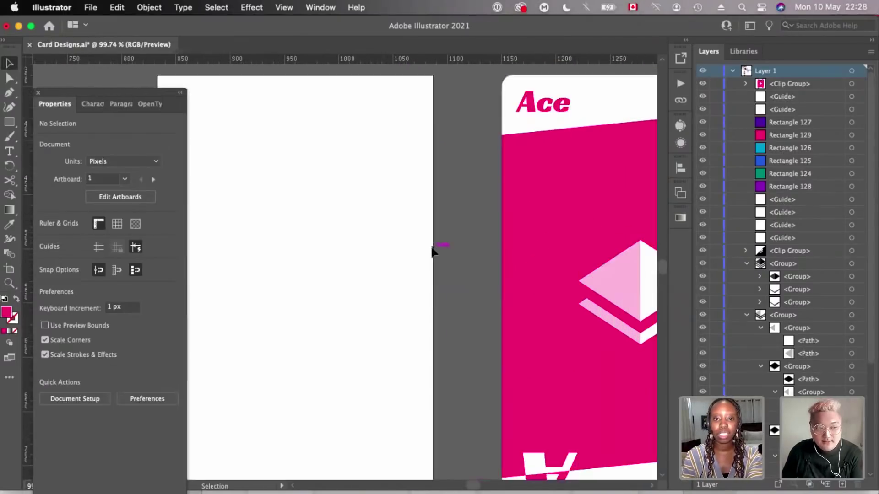
{"action": "scroll", "coordinate": [456, 160], "scroll_direction": "up", "scroll_amount": 1}
{"action": "scroll", "coordinate": [456, 160], "scroll_direction": "left", "scroll_amount": 1}
{"action": "scroll", "coordinate": [457, 158], "scroll_direction": "right", "scroll_amount": 2}
{"action": "scroll", "coordinate": [458, 158], "scroll_direction": "up", "scroll_amount": 2}
{"action": "key", "text": "super+z"}
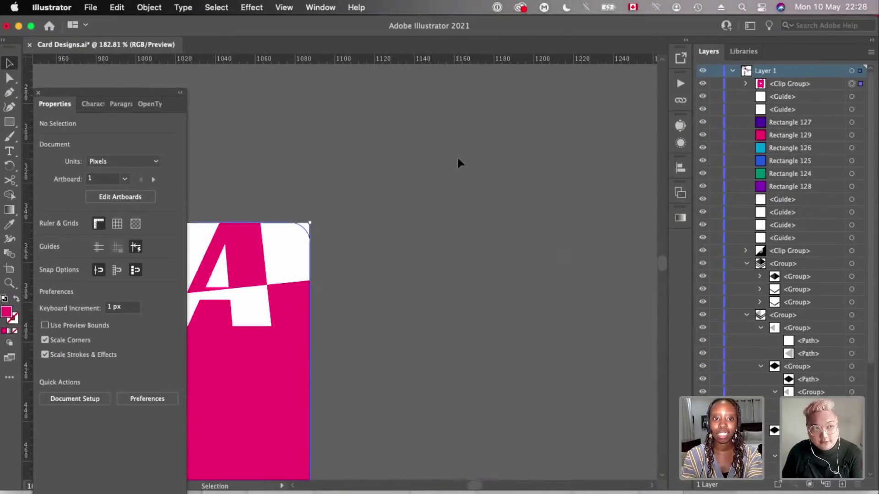
- Isolate the masked Ace card's clip group and expand its upper header group to examine the contents
{"action": "scroll", "coordinate": [408, 172], "scroll_direction": "down", "scroll_amount": 3}
{"action": "scroll", "coordinate": [408, 172], "scroll_direction": "left", "scroll_amount": 2}
{"action": "scroll", "coordinate": [400, 178], "scroll_direction": "up", "scroll_amount": 2}
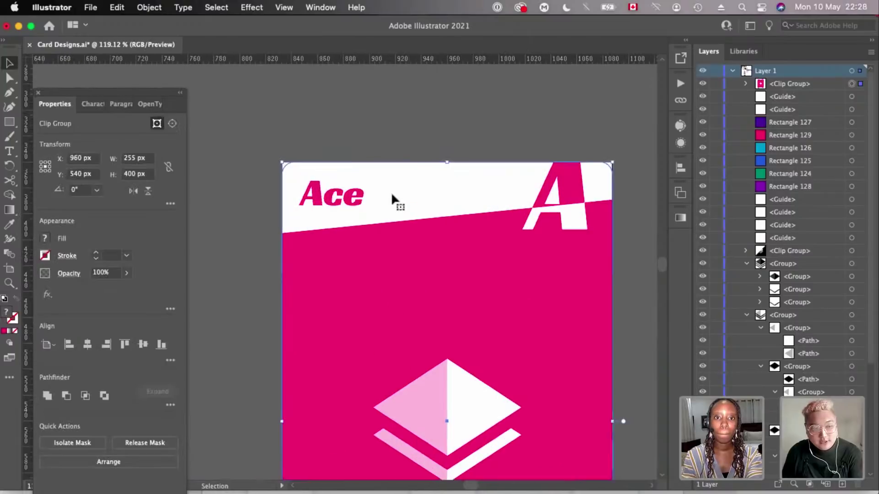
{"action": "double_click", "coordinate": [295, 170]}
{"action": "scroll", "coordinate": [292, 169], "scroll_direction": "up", "scroll_amount": 3}
{"action": "left_click", "coordinate": [293, 172]}
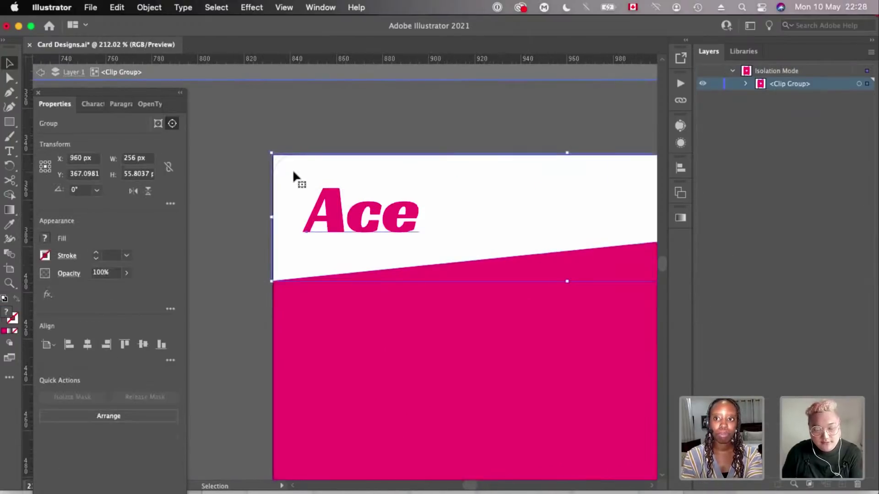
{"action": "left_click", "coordinate": [745, 84]}
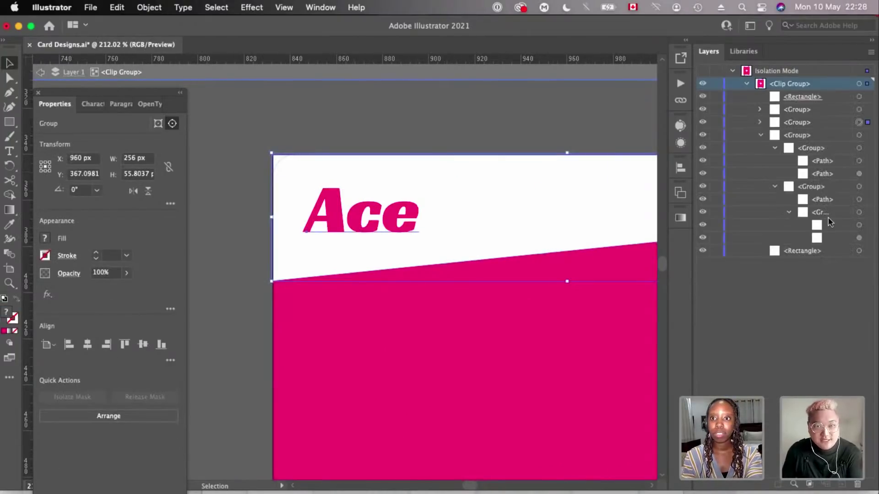
{"action": "left_click", "coordinate": [761, 123]}
{"action": "scroll", "coordinate": [642, 121], "scroll_direction": "right", "scroll_amount": 2}
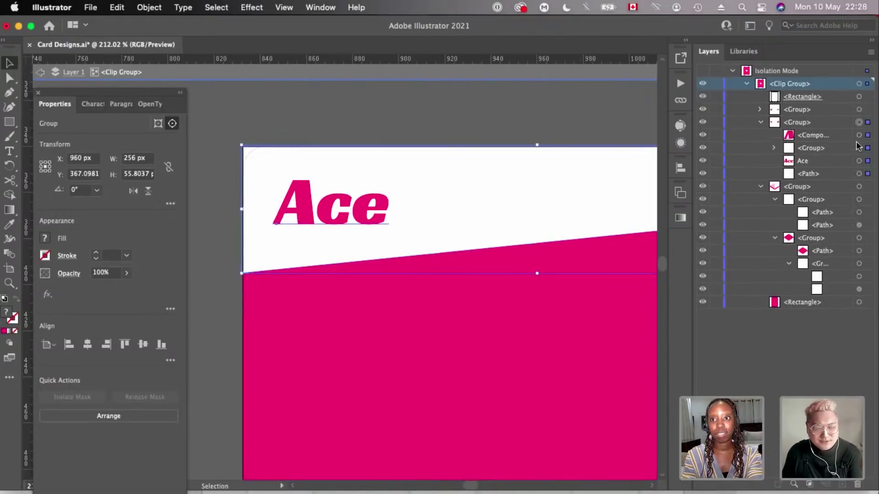
- Check which parts of the header the inner group and the white path are by selecting each, and exit isolation
{"action": "left_click", "coordinate": [859, 148]}
{"action": "scroll", "coordinate": [471, 151], "scroll_direction": "down", "scroll_amount": 2}
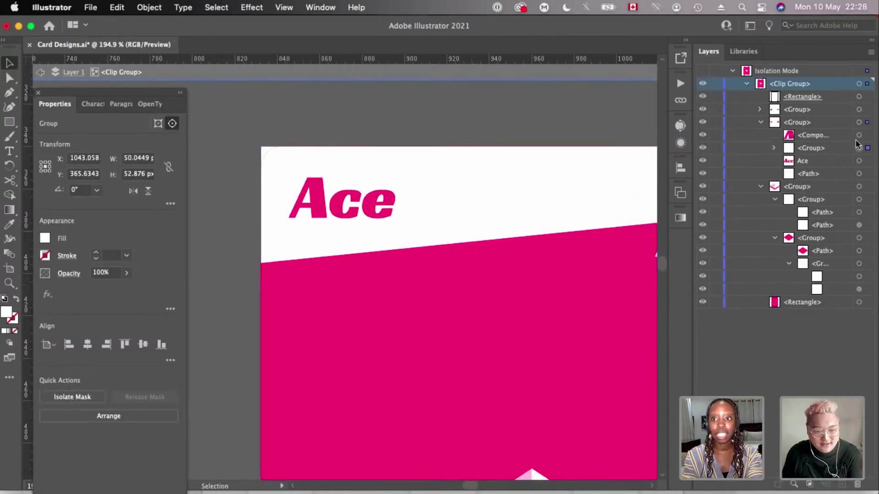
{"action": "left_click", "coordinate": [859, 174]}
{"action": "scroll", "coordinate": [286, 153], "scroll_direction": "up", "scroll_amount": 2}
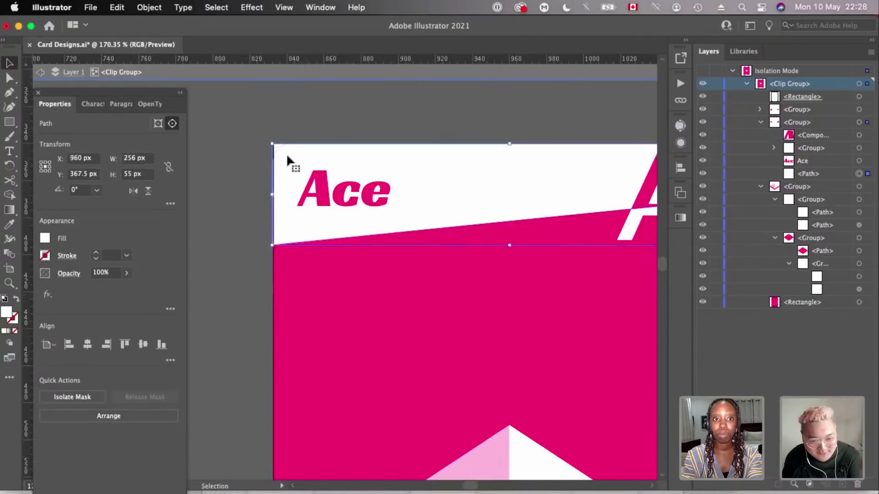
{"action": "scroll", "coordinate": [287, 157], "scroll_direction": "up", "scroll_amount": 1}
{"action": "scroll", "coordinate": [287, 157], "scroll_direction": "down", "scroll_amount": 5}
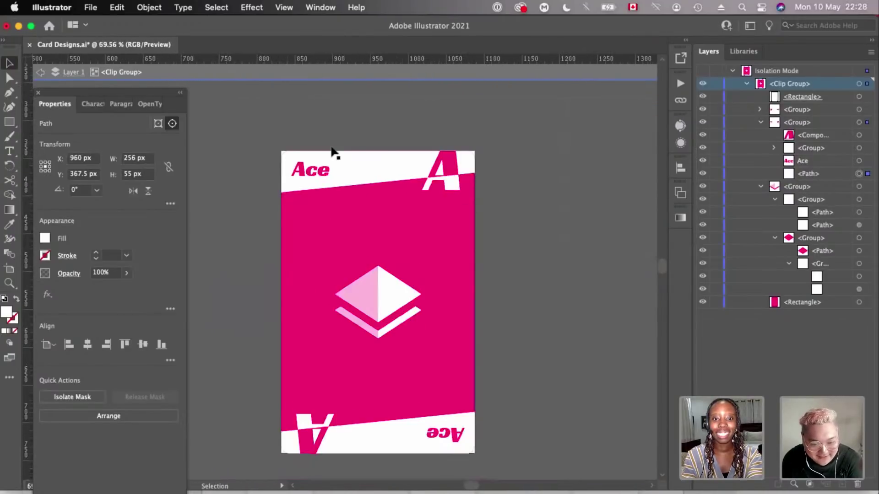
{"action": "double_click", "coordinate": [337, 114]}
- Try moving the masked Ace card away from its artboard to X 1349 px, and undo the move
{"action": "scroll", "coordinate": [336, 114], "scroll_direction": "down", "scroll_amount": 2}
{"action": "left_click_drag", "start_coordinate": [352, 179], "coordinate": [516, 179]}
{"action": "scroll", "coordinate": [431, 118], "scroll_direction": "down", "scroll_amount": 2}
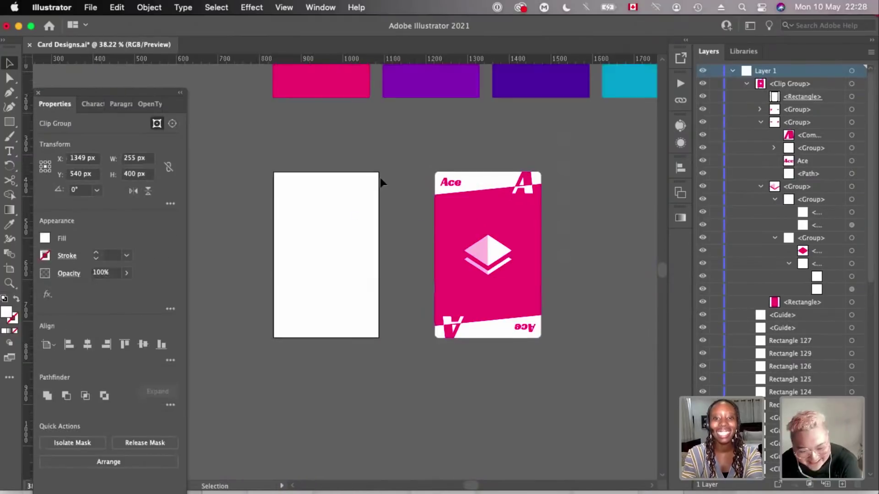
{"action": "left_click", "coordinate": [380, 182]}
{"action": "scroll", "coordinate": [380, 177], "scroll_direction": "up", "scroll_amount": 3}
{"action": "key", "text": "super+z"}
{"action": "scroll", "coordinate": [380, 178], "scroll_direction": "right", "scroll_amount": 2}
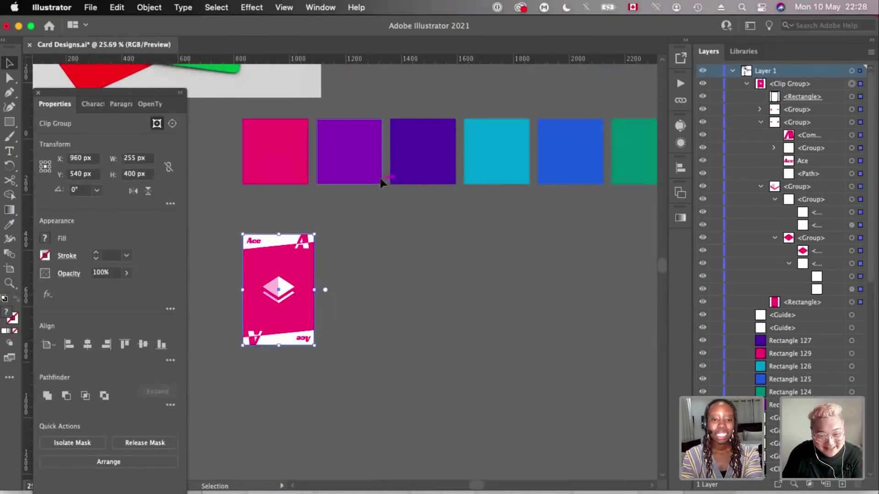
- Duplicate the Ace card's artboard together with its artwork to the right, at X 1358 px and Y 540 px
{"action": "scroll", "coordinate": [380, 178], "scroll_direction": "left", "scroll_amount": 1}
{"action": "key", "text": "shift+o"}
{"action": "left_click_drag", "start_coordinate": [325, 267], "coordinate": [436, 263]}
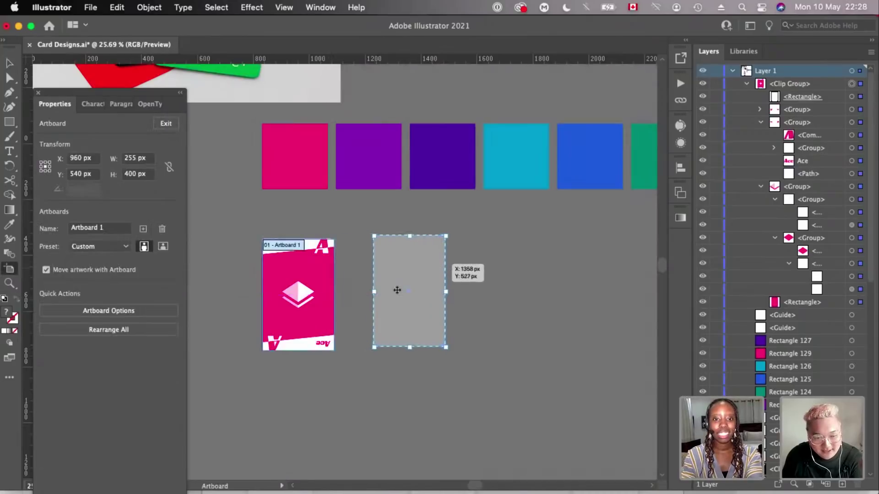
{"action": "left_click", "coordinate": [538, 276]}
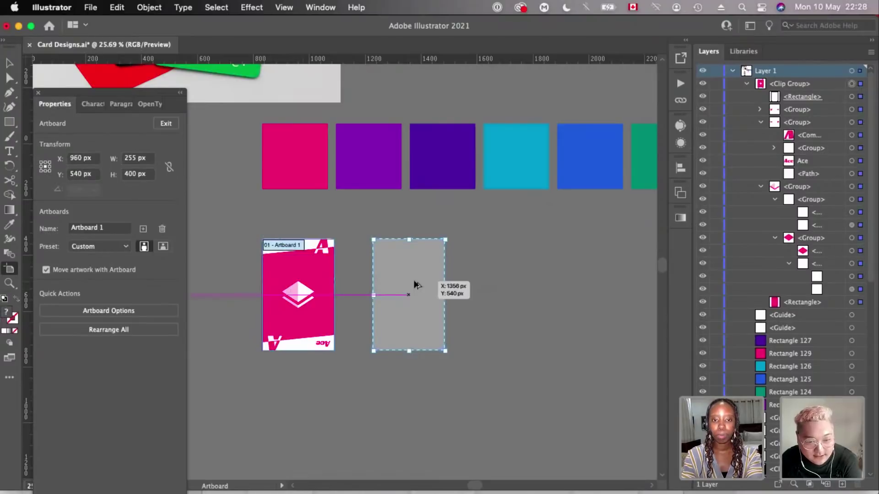
{"action": "left_click", "coordinate": [413, 279]}
{"action": "left_click", "coordinate": [547, 278]}
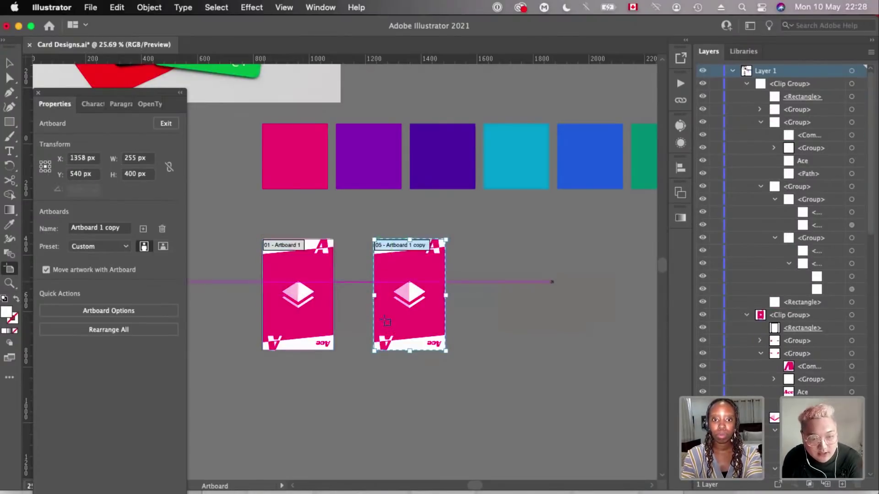
{"action": "key", "text": "v"}
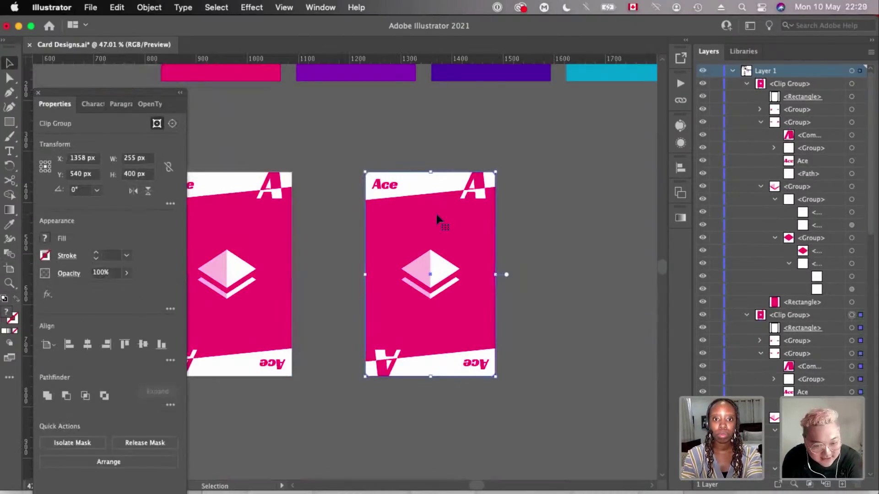
- Isolate the copied card's clip group and recolour its background rectangle with the purple of the second palette square
{"action": "double_click", "coordinate": [435, 214]}
{"action": "left_click", "coordinate": [436, 215]}
{"action": "scroll", "coordinate": [453, 213], "scroll_direction": "up", "scroll_amount": 2}
{"action": "scroll", "coordinate": [457, 213], "scroll_direction": "down", "scroll_amount": 2}
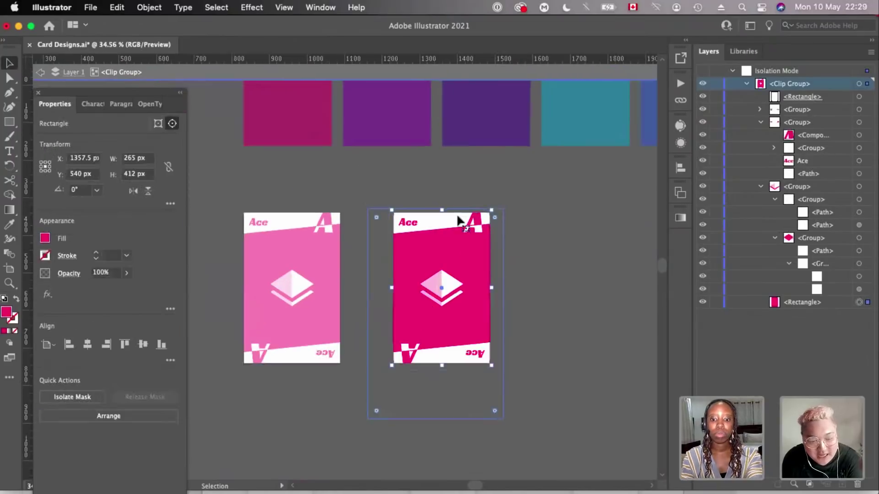
{"action": "scroll", "coordinate": [388, 127], "scroll_direction": "up", "scroll_amount": 2}
{"action": "key", "text": "i"}
{"action": "left_click", "coordinate": [389, 132]}
{"action": "scroll", "coordinate": [443, 324], "scroll_direction": "up", "scroll_amount": 4}
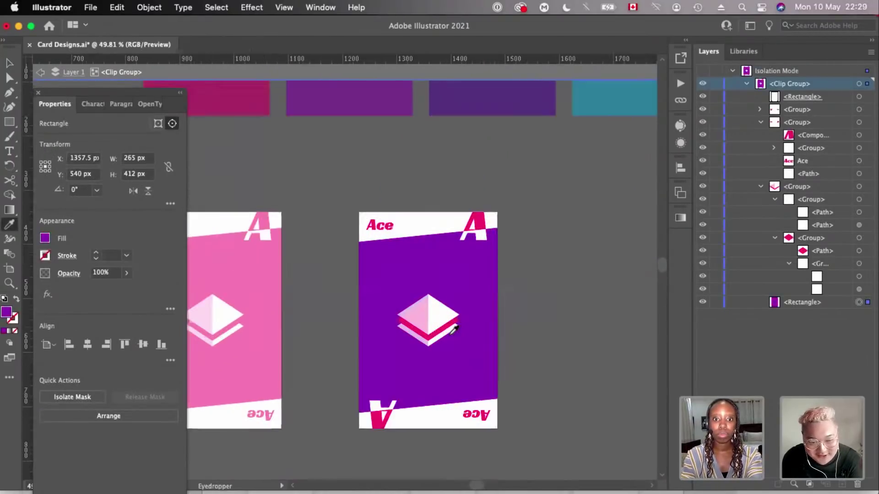
- Recolour the pink diamond in the copied card's centre icon with the purple of the card background
{"action": "key", "text": "v"}
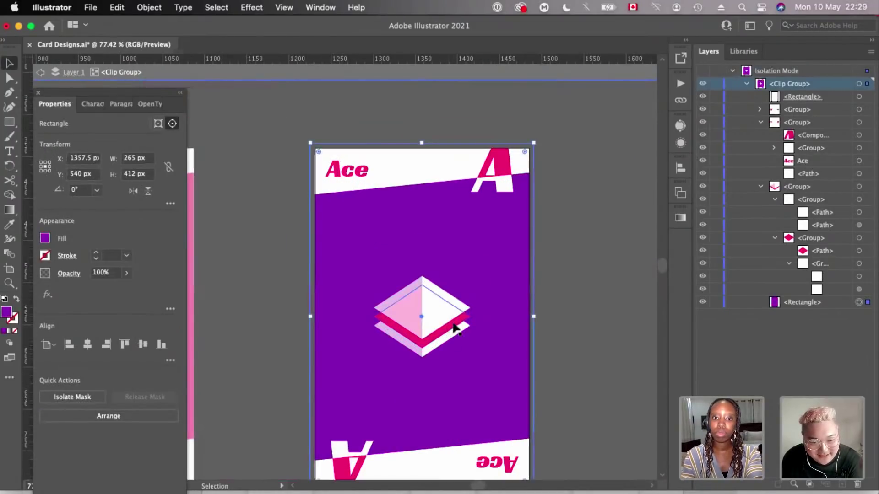
{"action": "left_click", "coordinate": [9, 78]}
{"action": "scroll", "coordinate": [407, 332], "scroll_direction": "up", "scroll_amount": 3}
{"action": "left_click", "coordinate": [410, 339]}
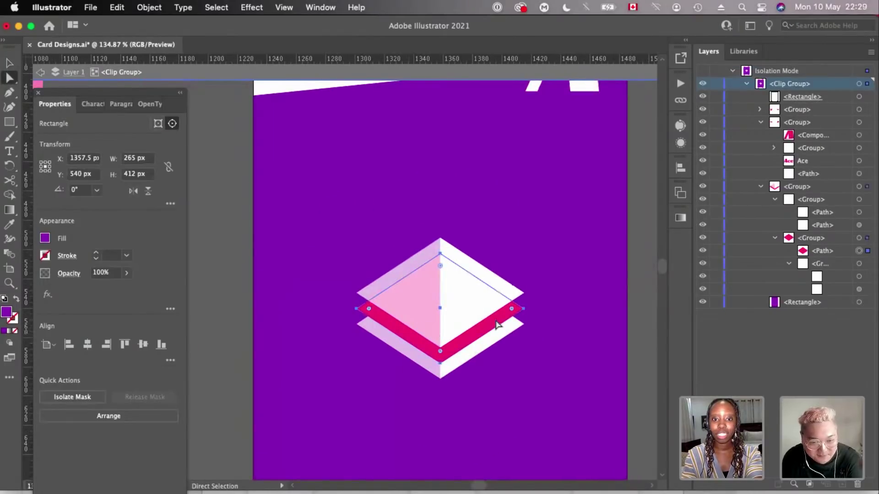
{"action": "scroll", "coordinate": [498, 324], "scroll_direction": "down", "scroll_amount": 3}
{"action": "key", "text": "i"}
{"action": "left_click", "coordinate": [484, 233]}
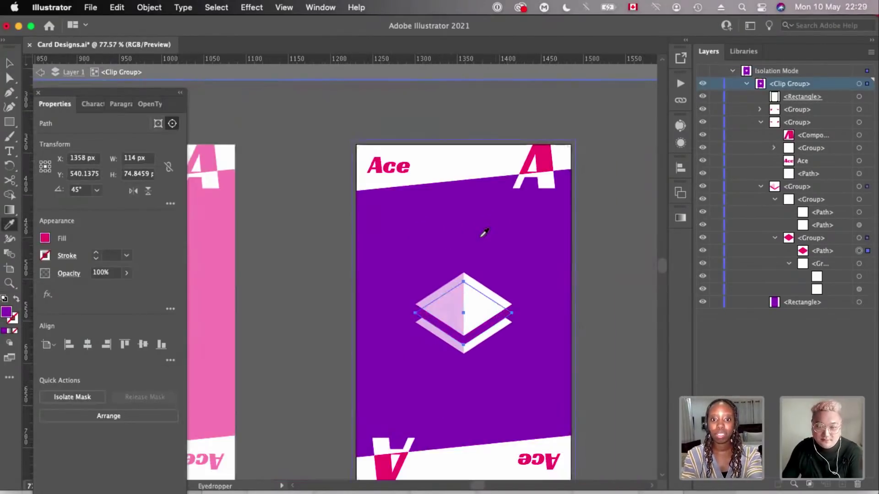
- Replace the upright "Ace" title in the purple card's header with "two"
{"action": "key", "text": "v"}
{"action": "left_click", "coordinate": [379, 170]}
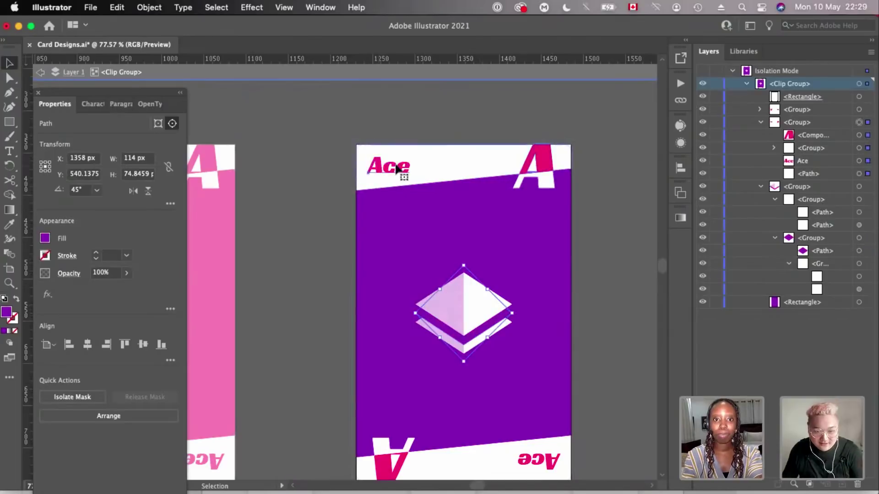
{"action": "double_click", "coordinate": [382, 166]}
{"action": "double_click", "coordinate": [383, 166]}
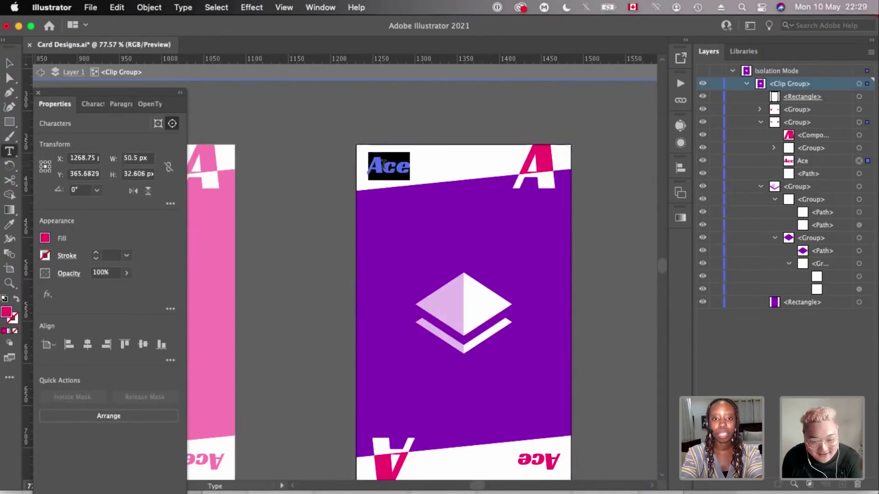
{"action": "type", "text": "two"}
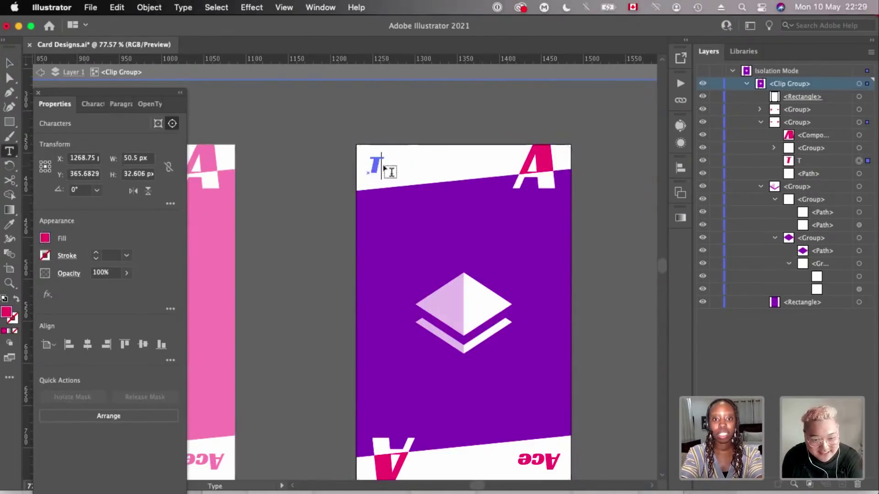
{"action": "key", "text": "Escape"}
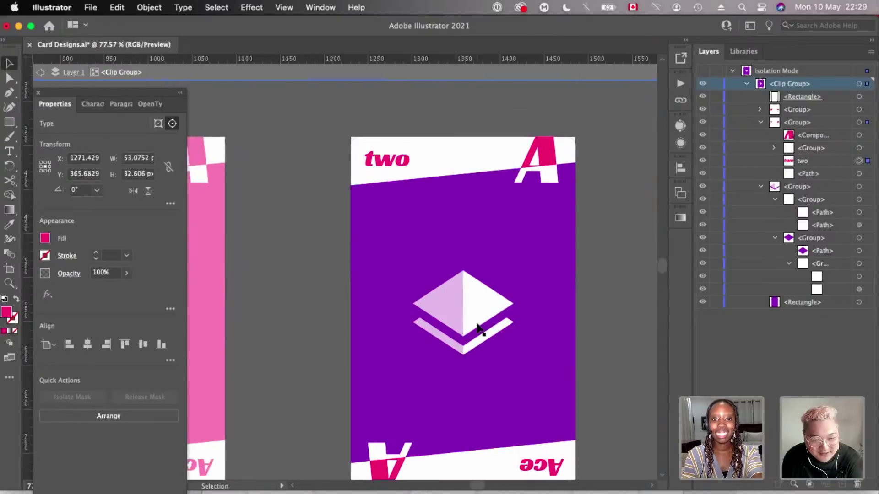
- Recolour the "two" title with the card background's purple
{"action": "scroll", "coordinate": [481, 330], "scroll_direction": "up", "scroll_amount": 5}
{"action": "scroll", "coordinate": [399, 226], "scroll_direction": "down", "scroll_amount": 5}
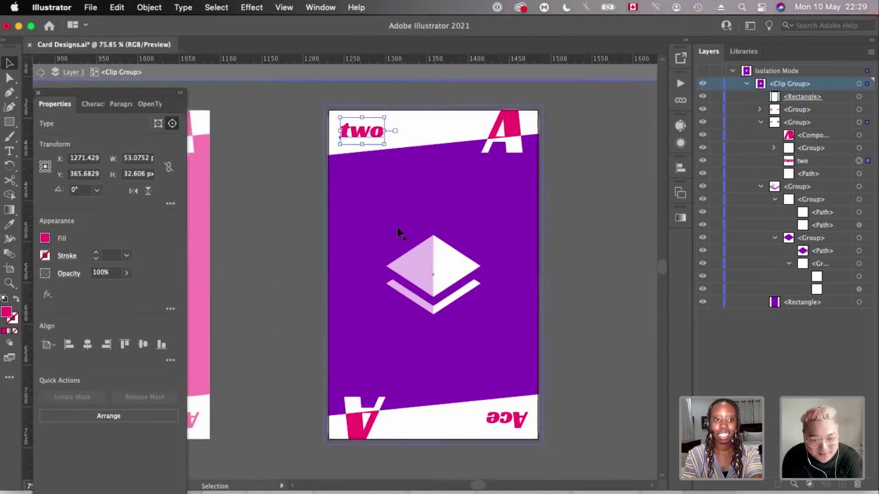
{"action": "left_click", "coordinate": [44, 238]}
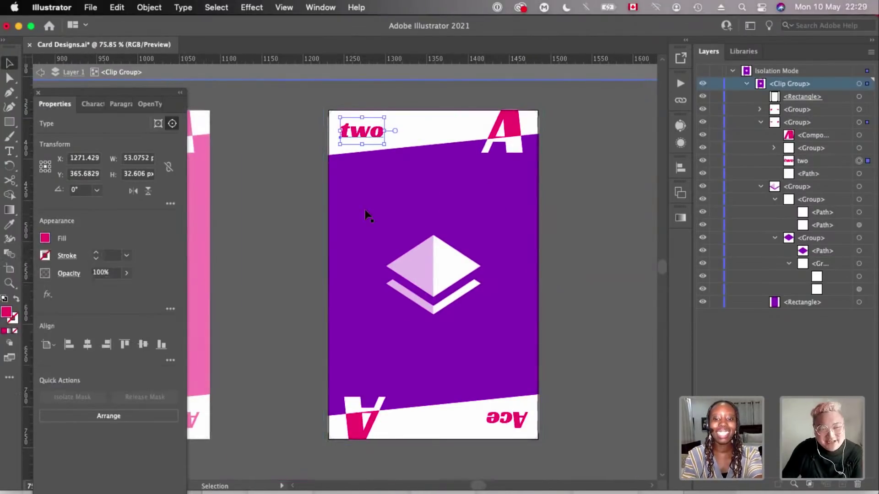
{"action": "key", "text": "i"}
{"action": "left_click", "coordinate": [405, 210]}
{"action": "key", "text": "v"}
- Isolate the centre icon and place a copy of its lower diamond layer slightly further down, still horizontally centred
{"action": "scroll", "coordinate": [458, 301], "scroll_direction": "up", "scroll_amount": 3}
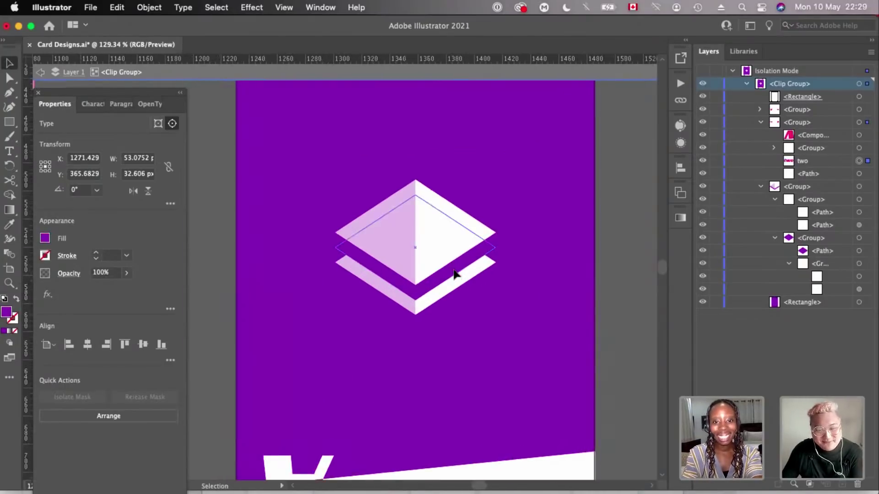
{"action": "double_click", "coordinate": [455, 274]}
{"action": "left_click_drag", "start_coordinate": [458, 273], "coordinate": [458, 295]}
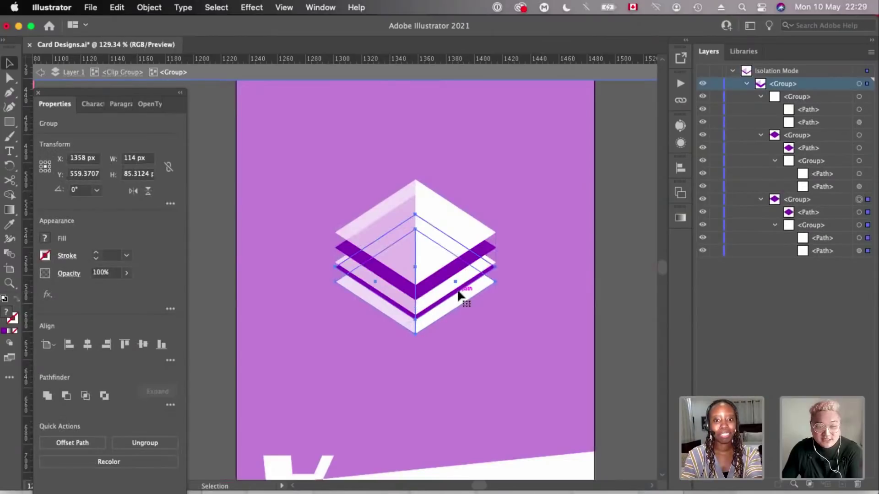
- Nudge the copied diamond layer down to Y 567.37 px so the layers are evenly spaced, and return to the clip group
{"action": "scroll", "coordinate": [458, 291], "scroll_direction": "up", "scroll_amount": 3}
{"action": "key", "text": "shift+Down"}
{"action": "key", "text": "Up"}
{"action": "key", "text": "Up"}
{"action": "key", "text": "Up"}
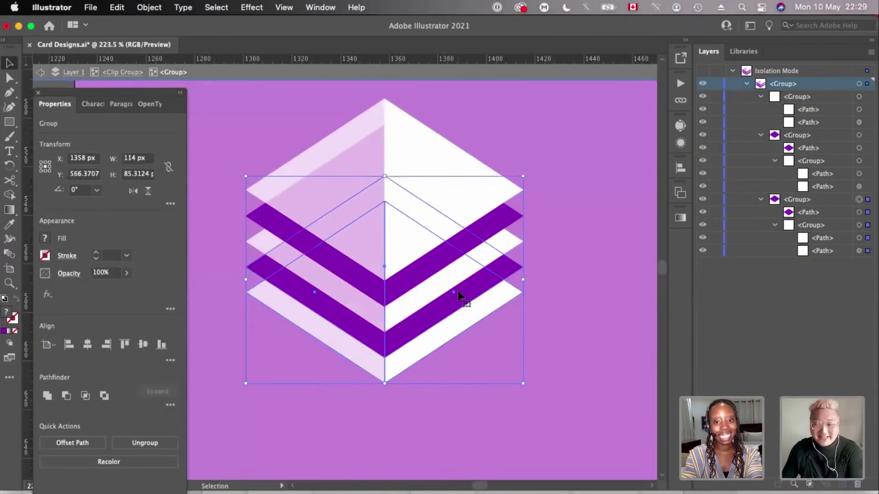
{"action": "scroll", "coordinate": [458, 290], "scroll_direction": "down", "scroll_amount": 2}
{"action": "scroll", "coordinate": [458, 290], "scroll_direction": "up", "scroll_amount": 3}
{"action": "key", "text": "Down"}
{"action": "scroll", "coordinate": [458, 290], "scroll_direction": "down", "scroll_amount": 3}
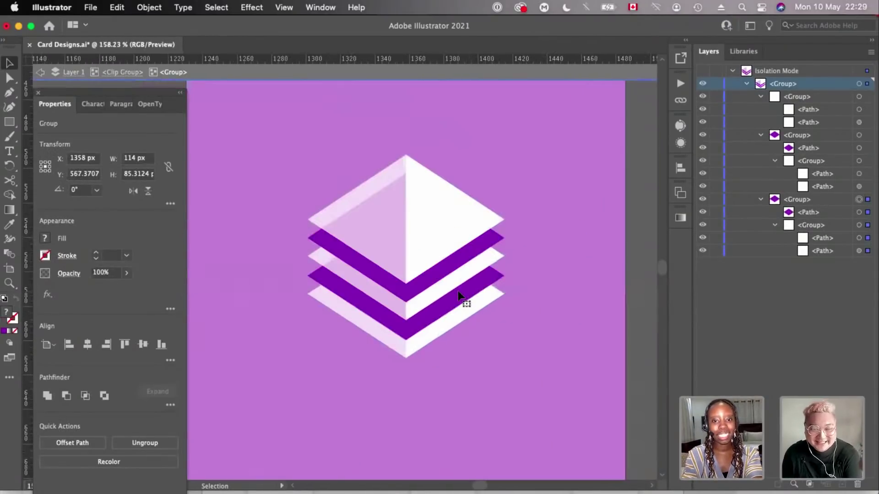
{"action": "scroll", "coordinate": [457, 290], "scroll_direction": "down", "scroll_amount": 3}
{"action": "left_click", "coordinate": [125, 71]}
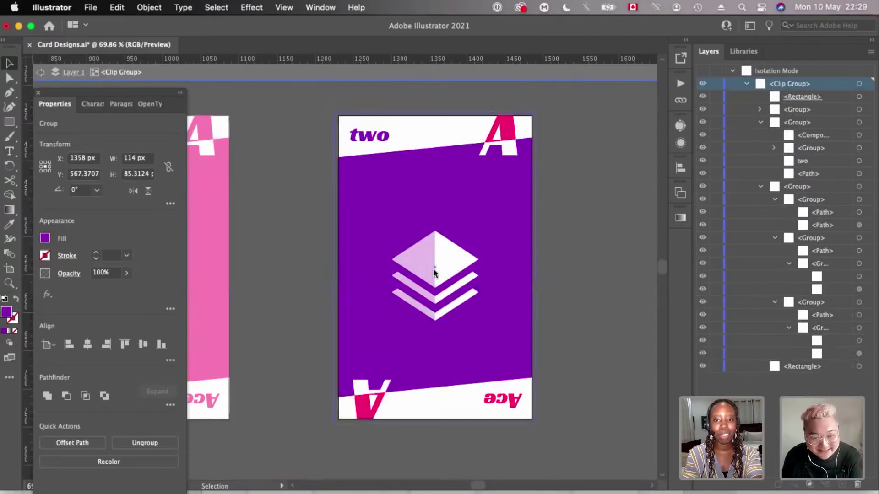
- Centre the three-layer icon vertically on the purple card, at Y 540 px, and deselect it
{"action": "left_click", "coordinate": [463, 259]}
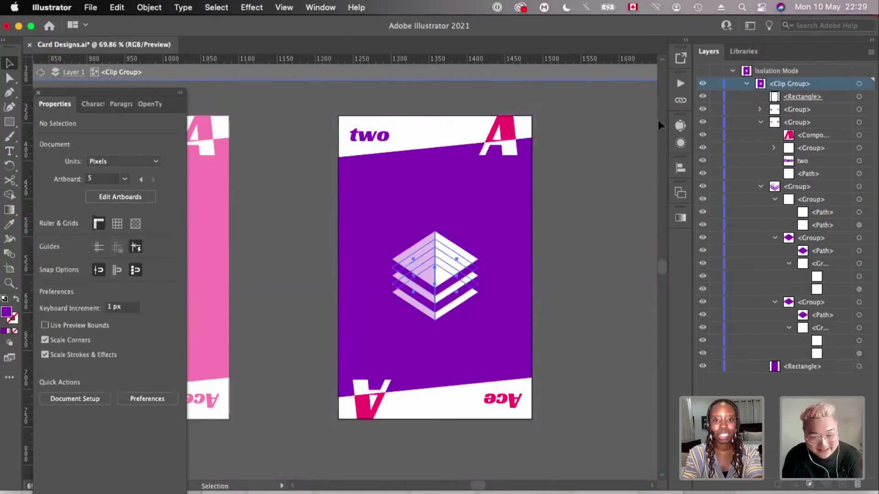
{"action": "left_click", "coordinate": [680, 166]}
{"action": "left_click", "coordinate": [636, 196]}
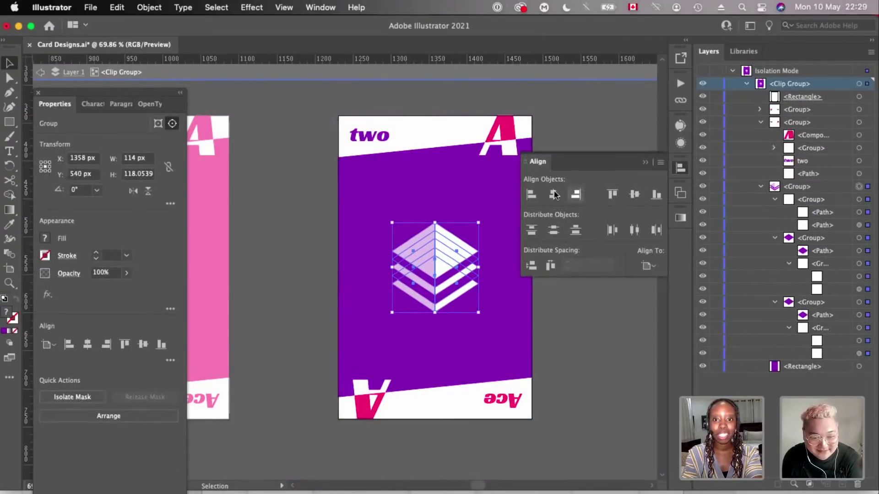
{"action": "left_click", "coordinate": [681, 168]}
{"action": "left_click", "coordinate": [589, 146]}
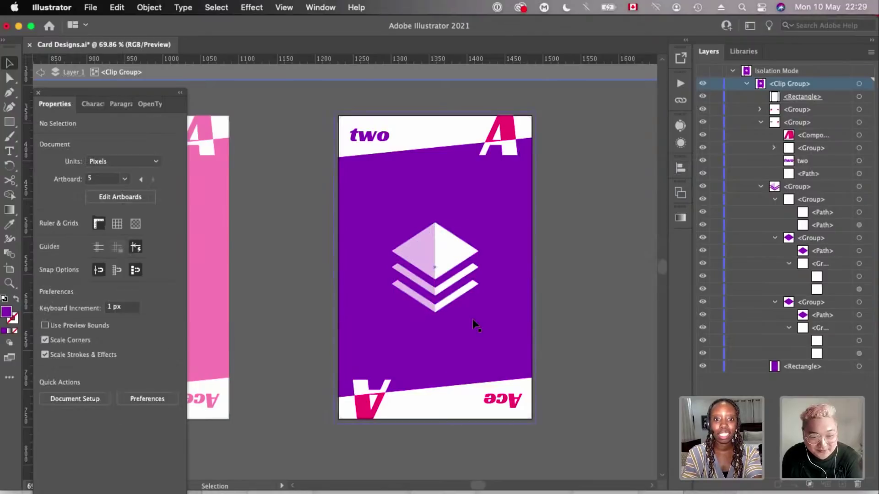
- Compare the purple card's icon, titles and corner letters with those of the pink Ace card
{"action": "scroll", "coordinate": [523, 310], "scroll_direction": "left", "scroll_amount": 2}
{"action": "scroll", "coordinate": [523, 310], "scroll_direction": "up", "scroll_amount": 5}
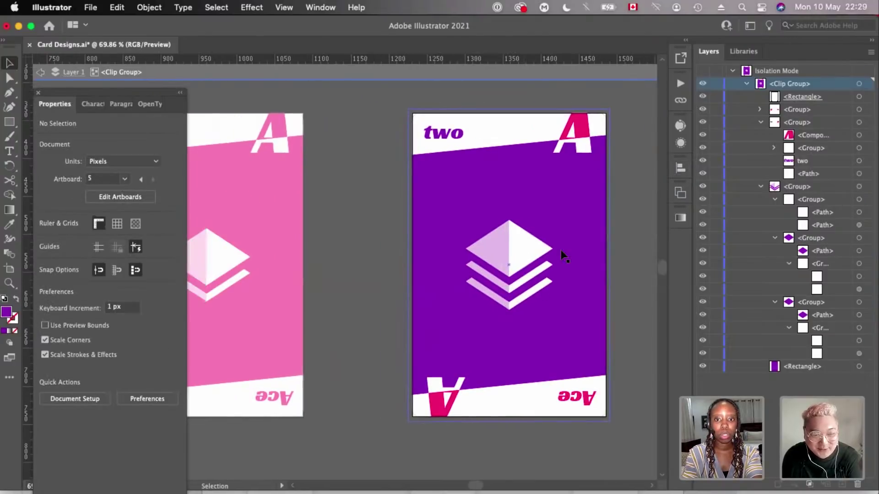
{"action": "scroll", "coordinate": [561, 250], "scroll_direction": "down", "scroll_amount": 7}
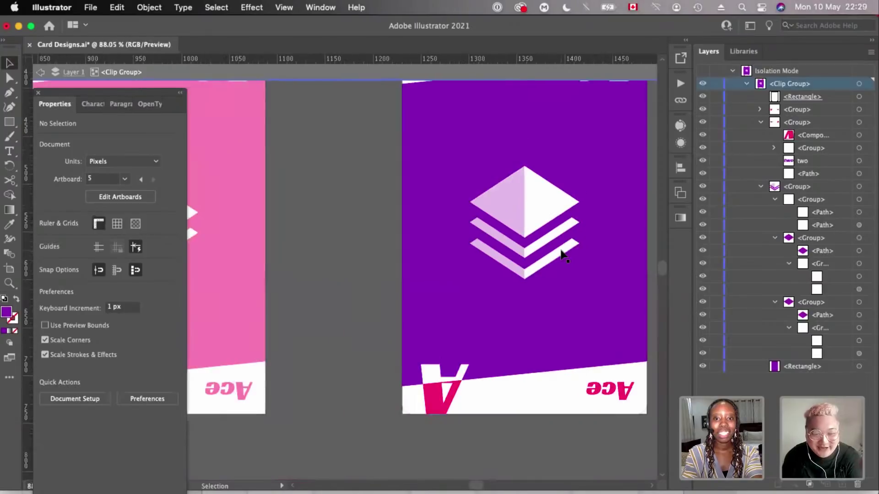
{"action": "scroll", "coordinate": [561, 251], "scroll_direction": "right", "scroll_amount": 2}
{"action": "scroll", "coordinate": [561, 251], "scroll_direction": "up", "scroll_amount": 3}
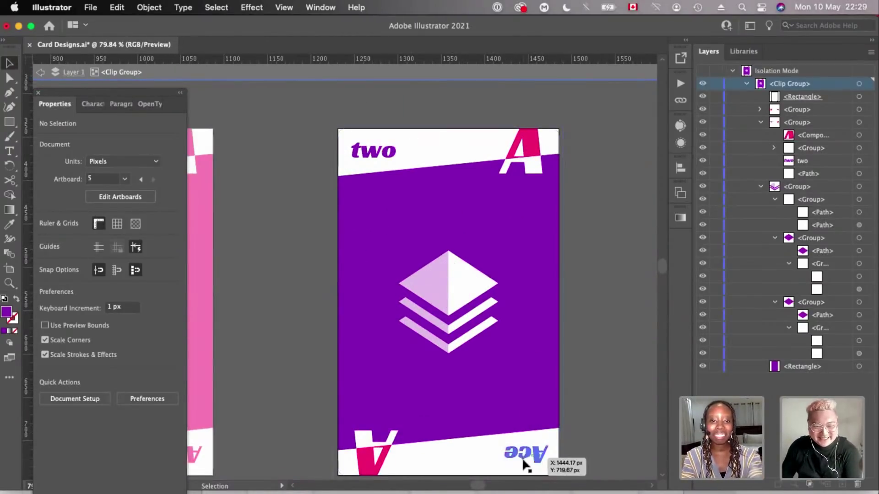
{"action": "scroll", "coordinate": [405, 304], "scroll_direction": "left", "scroll_amount": 10}
{"action": "scroll", "coordinate": [349, 204], "scroll_direction": "right", "scroll_amount": 8}
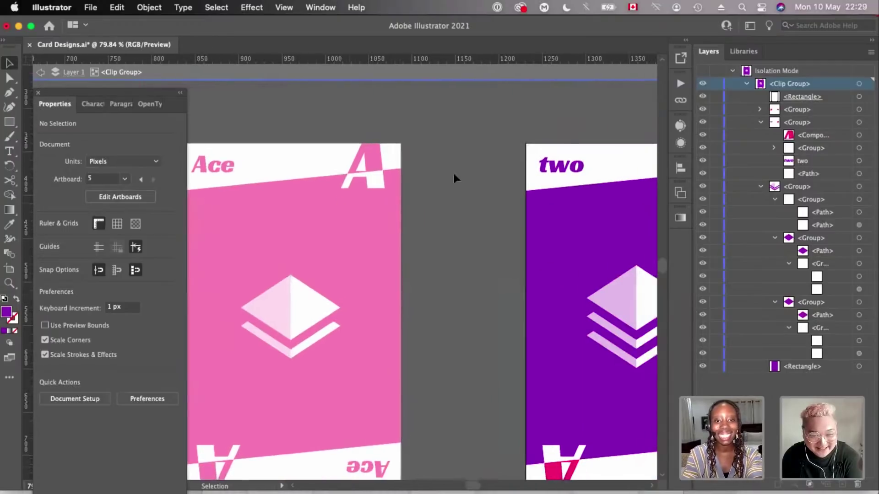
{"action": "scroll", "coordinate": [457, 167], "scroll_direction": "right", "scroll_amount": 4}
- Isolate the purple card's header group and add the text "2" between the "two" title and the corner A
{"action": "scroll", "coordinate": [496, 174], "scroll_direction": "up", "scroll_amount": 3}
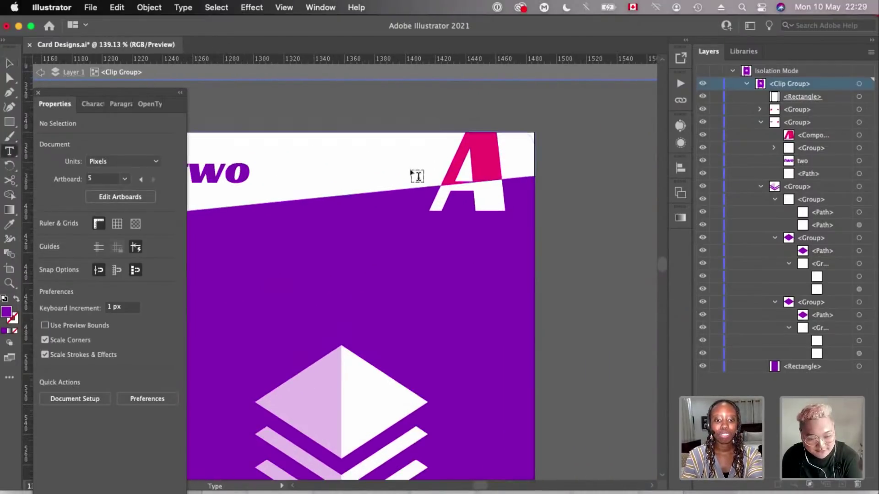
{"action": "scroll", "coordinate": [372, 185], "scroll_direction": "left", "scroll_amount": 3}
{"action": "left_click", "coordinate": [371, 183]}
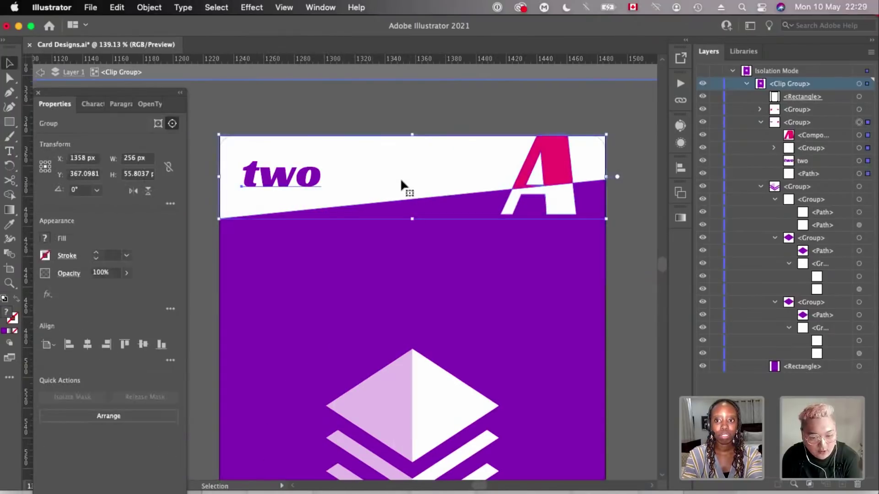
{"action": "double_click", "coordinate": [435, 168]}
{"action": "left_click", "coordinate": [467, 170]}
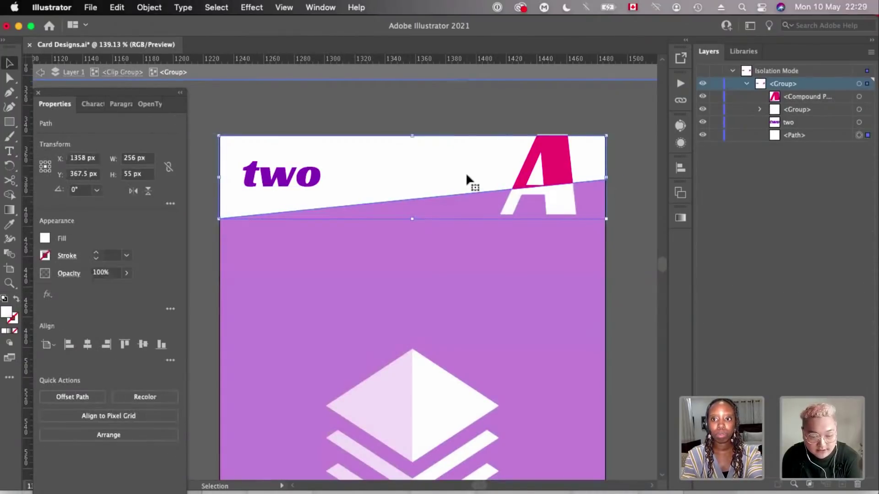
{"action": "key", "text": "t"}
{"action": "left_click", "coordinate": [479, 179]}
{"action": "type", "text": "2"}
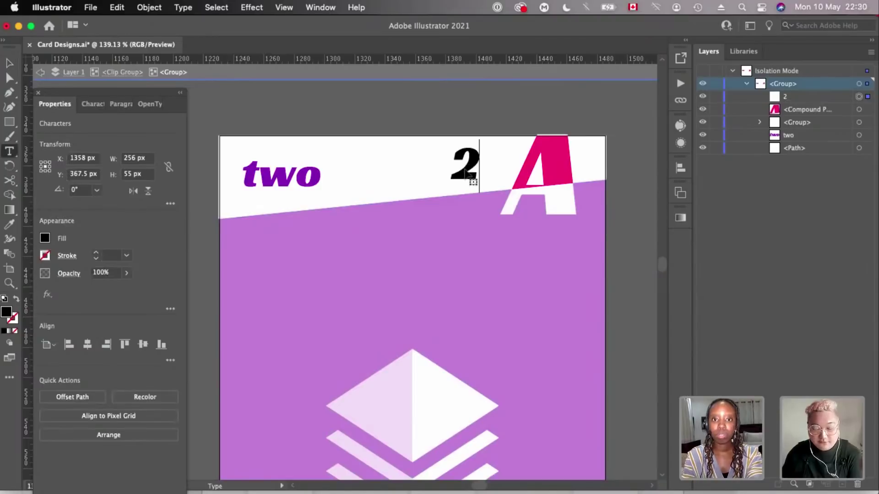
{"action": "key", "text": "Escape"}
- Move the 2 over the corner A and enlarge it proportionally to about 70 pt
{"action": "left_click_drag", "start_coordinate": [468, 173], "coordinate": [558, 160]}
{"action": "scroll", "coordinate": [556, 157], "scroll_direction": "up", "scroll_amount": 3}
{"action": "left_click_drag", "start_coordinate": [465, 242], "coordinate": [400, 299]}
{"action": "scroll", "coordinate": [458, 228], "scroll_direction": "right", "scroll_amount": 2}
{"action": "scroll", "coordinate": [458, 228], "scroll_direction": "up", "scroll_amount": 2}
{"action": "left_click_drag", "start_coordinate": [500, 134], "coordinate": [506, 115]}
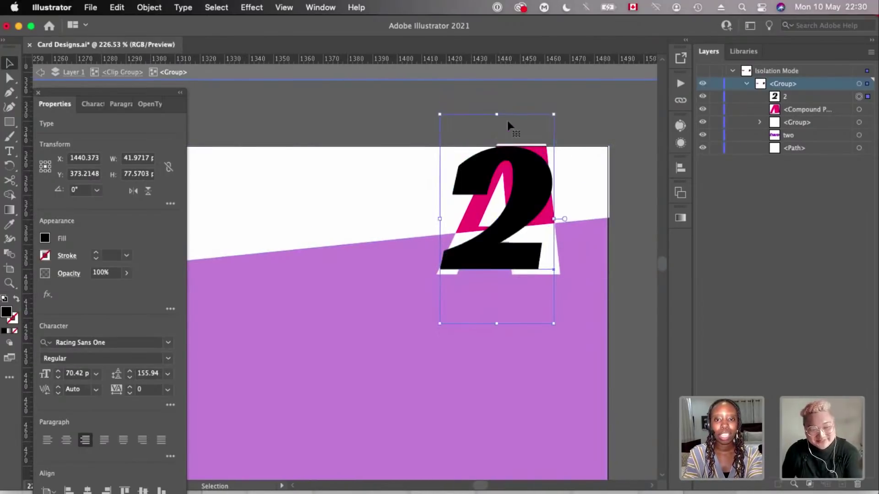
- Enlarge the 2 to about 82.6 pt to match the A's height, and shift it right to X 1443.9 px
{"action": "scroll", "coordinate": [539, 173], "scroll_direction": "up", "scroll_amount": 4}
{"action": "scroll", "coordinate": [498, 137], "scroll_direction": "up", "scroll_amount": 2}
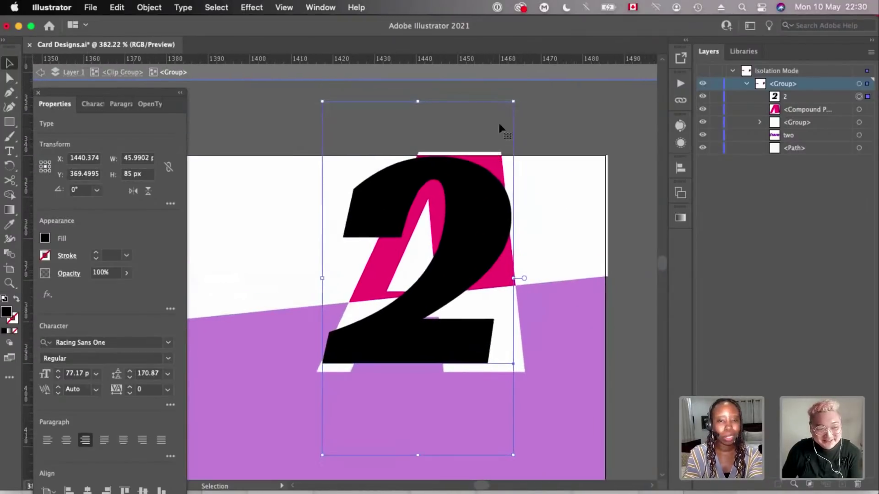
{"action": "left_click_drag", "start_coordinate": [517, 98], "coordinate": [521, 94]}
{"action": "scroll", "coordinate": [489, 486], "scroll_direction": "down", "scroll_amount": 2}
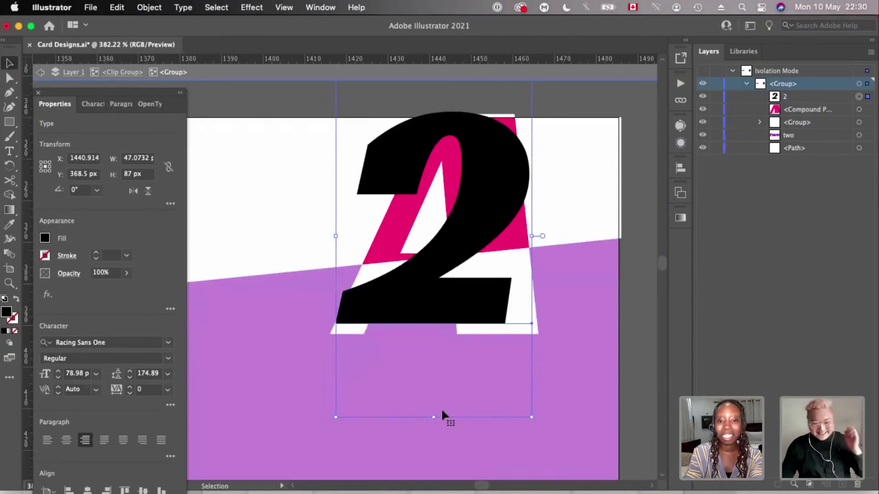
{"action": "left_click_drag", "start_coordinate": [435, 418], "coordinate": [434, 433]}
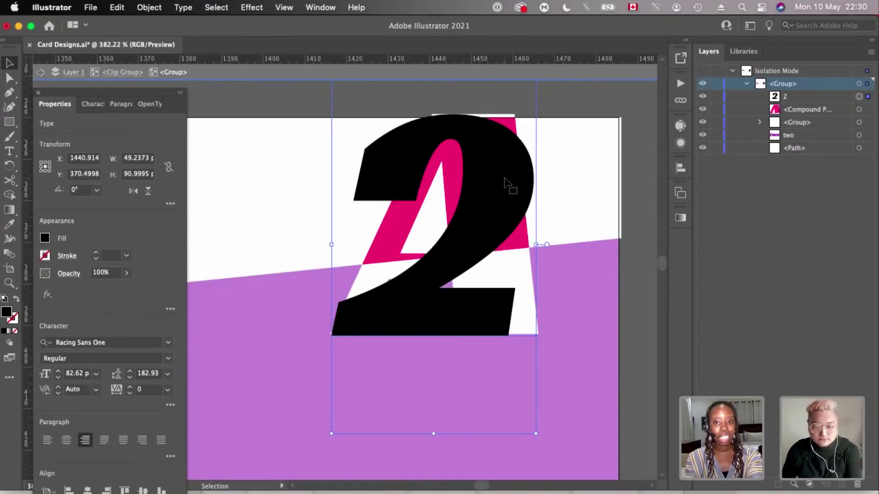
{"action": "left_click_drag", "start_coordinate": [505, 173], "coordinate": [504, 165]}
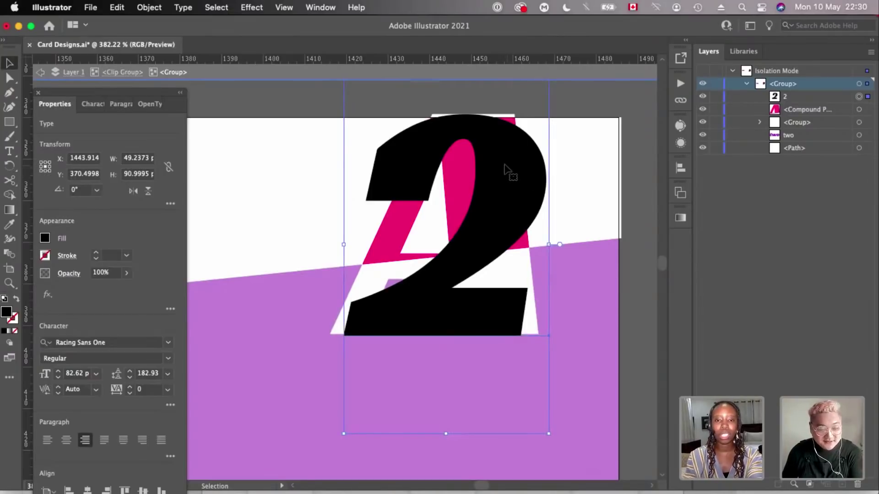
- Compare the black 2's height and edges with the corner A beneath it on the purple card
{"action": "scroll", "coordinate": [504, 170], "scroll_direction": "down", "scroll_amount": 3}
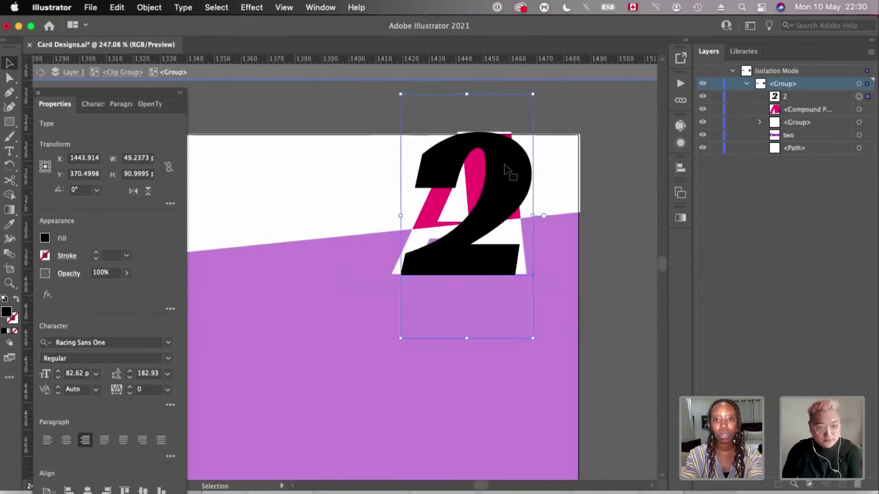
{"action": "scroll", "coordinate": [504, 170], "scroll_direction": "up", "scroll_amount": 2}
{"action": "scroll", "coordinate": [505, 170], "scroll_direction": "left", "scroll_amount": 2}
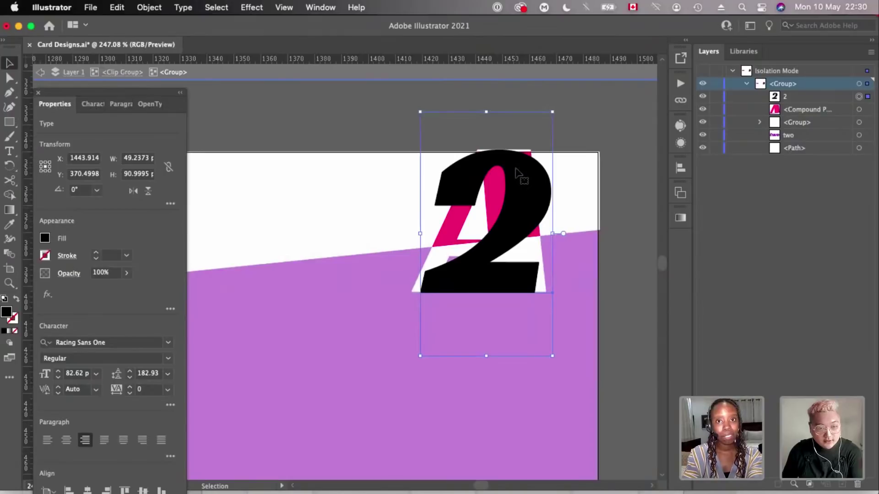
{"action": "scroll", "coordinate": [518, 173], "scroll_direction": "up", "scroll_amount": 3}
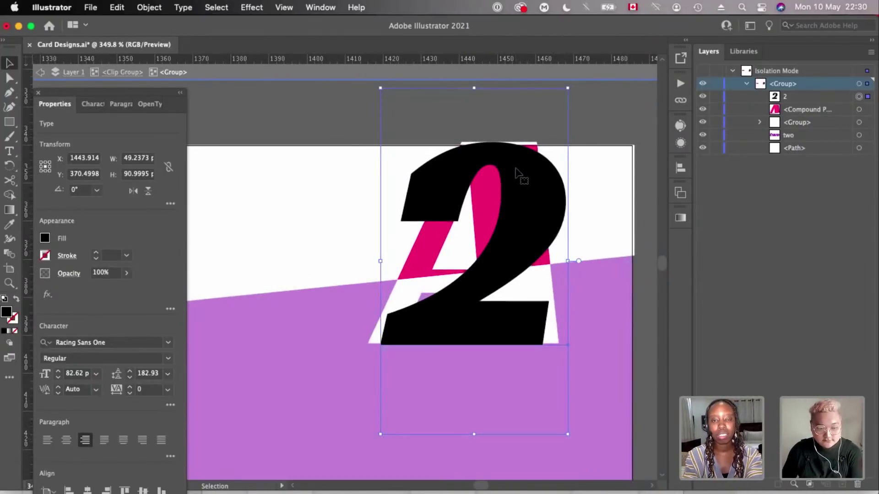
{"action": "left_click", "coordinate": [377, 331]}
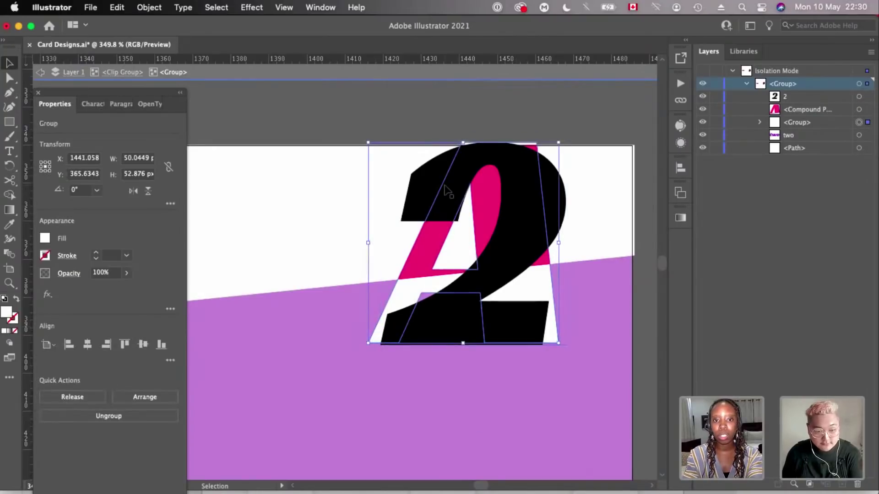
{"action": "scroll", "coordinate": [445, 189], "scroll_direction": "down", "scroll_amount": 3}
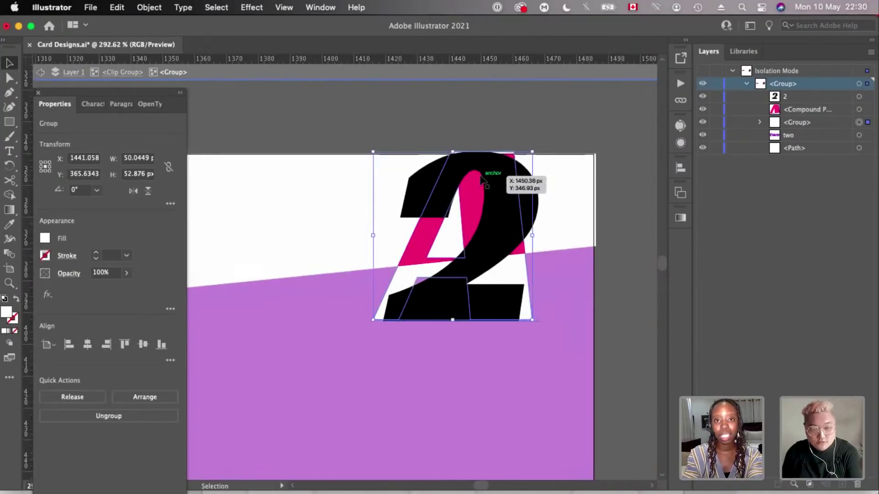
{"action": "scroll", "coordinate": [553, 210], "scroll_direction": "up", "scroll_amount": 2}
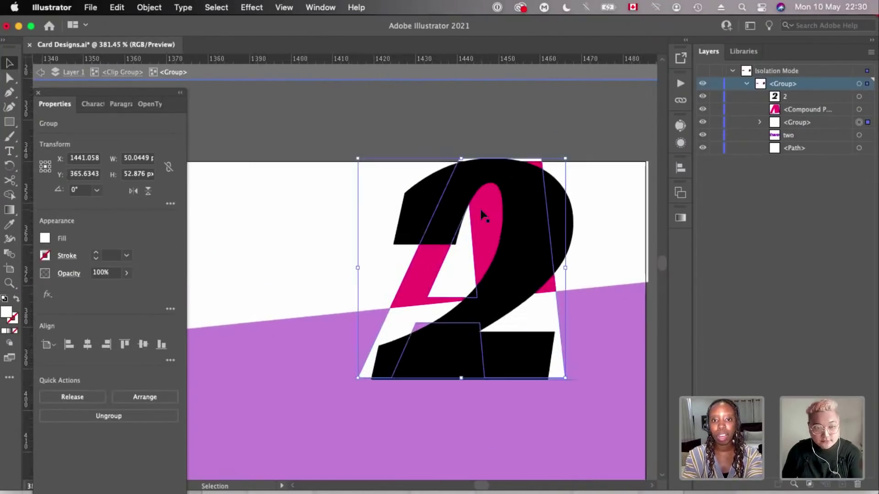
{"action": "scroll", "coordinate": [534, 215], "scroll_direction": "down", "scroll_amount": 1}
{"action": "left_click", "coordinate": [373, 308]}
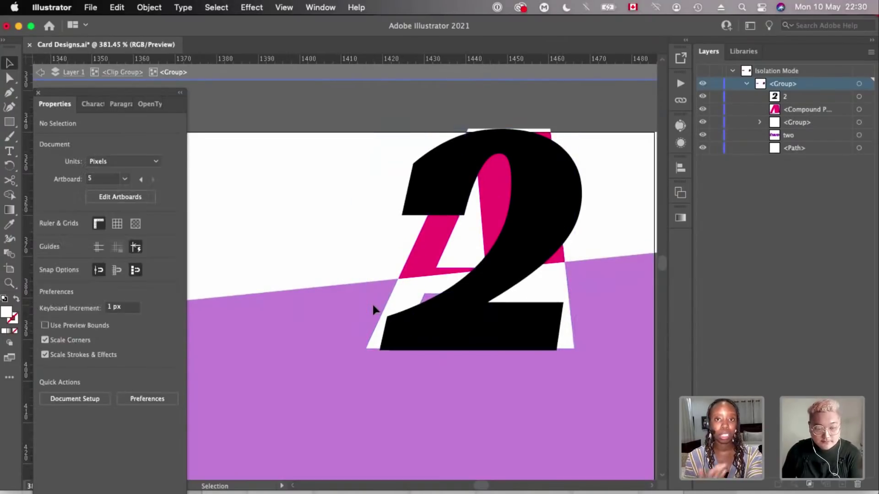
- Recolour the black corner 2 with the same dark purple as the "two" title
{"action": "scroll", "coordinate": [374, 310], "scroll_direction": "down", "scroll_amount": 2}
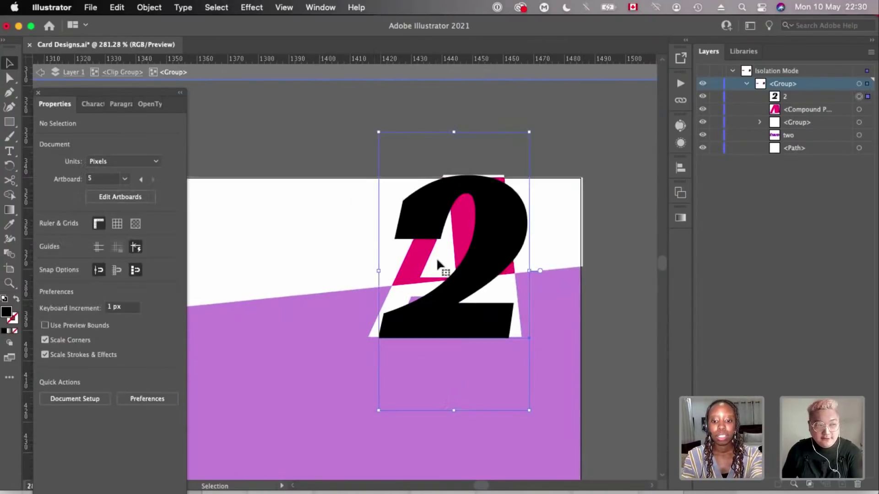
{"action": "scroll", "coordinate": [437, 261], "scroll_direction": "down", "scroll_amount": 5}
{"action": "key", "text": "i"}
{"action": "left_click", "coordinate": [424, 282]}
{"action": "scroll", "coordinate": [513, 184], "scroll_direction": "up", "scroll_amount": 5}
{"action": "key", "text": "v"}
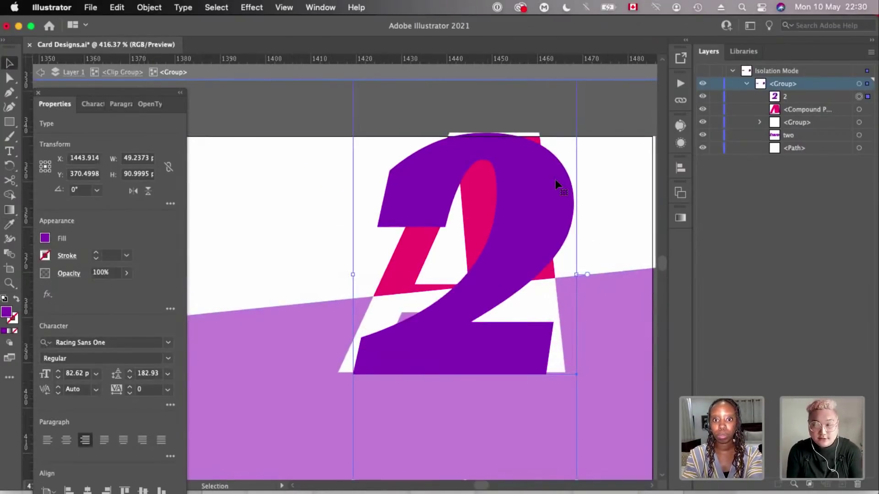
- Delete the pink part and the white part of the corner A behind the purple 2
{"action": "scroll", "coordinate": [556, 184], "scroll_direction": "down", "scroll_amount": 4}
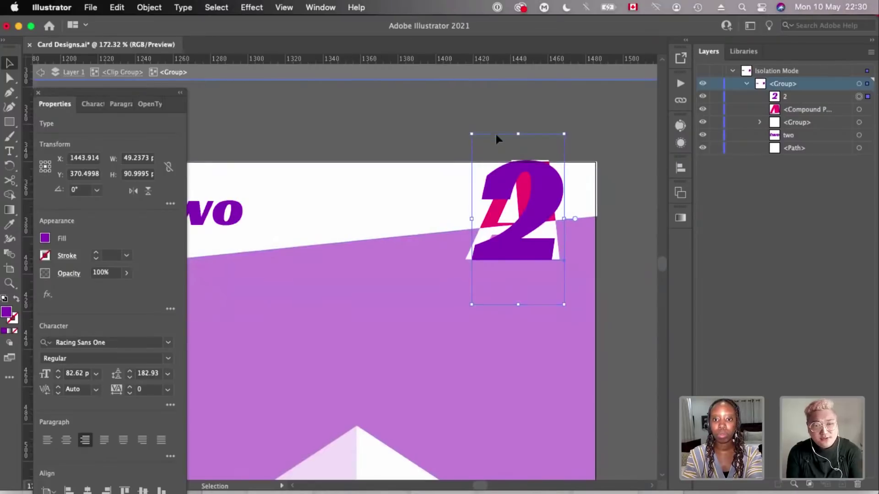
{"action": "scroll", "coordinate": [491, 133], "scroll_direction": "up", "scroll_amount": 1}
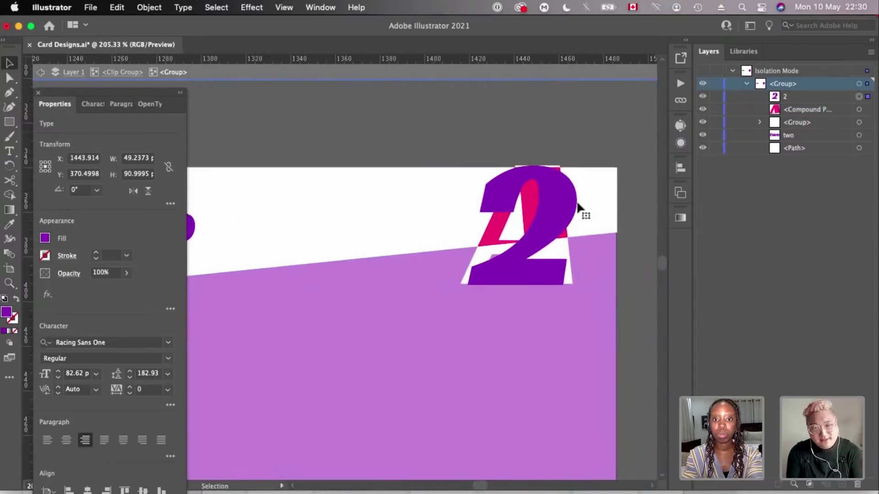
{"action": "left_click", "coordinate": [859, 109]}
{"action": "key", "text": "Delete"}
{"action": "left_click", "coordinate": [859, 110]}
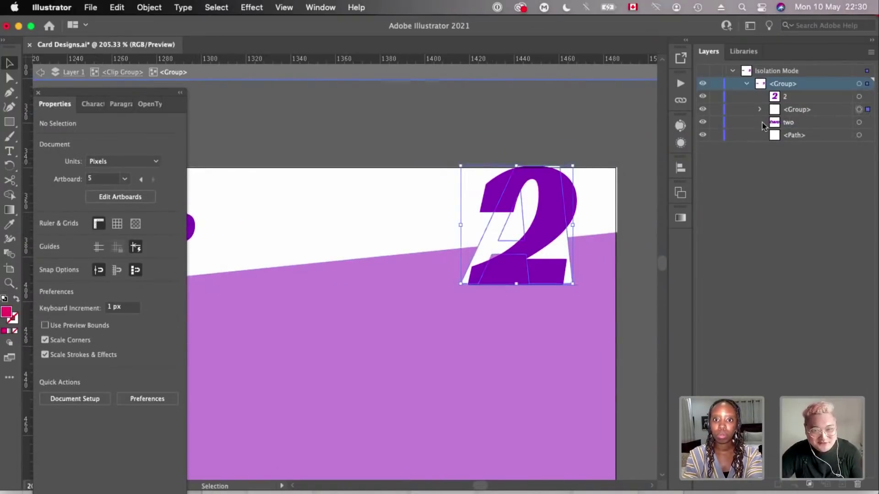
{"action": "key", "text": "Delete"}
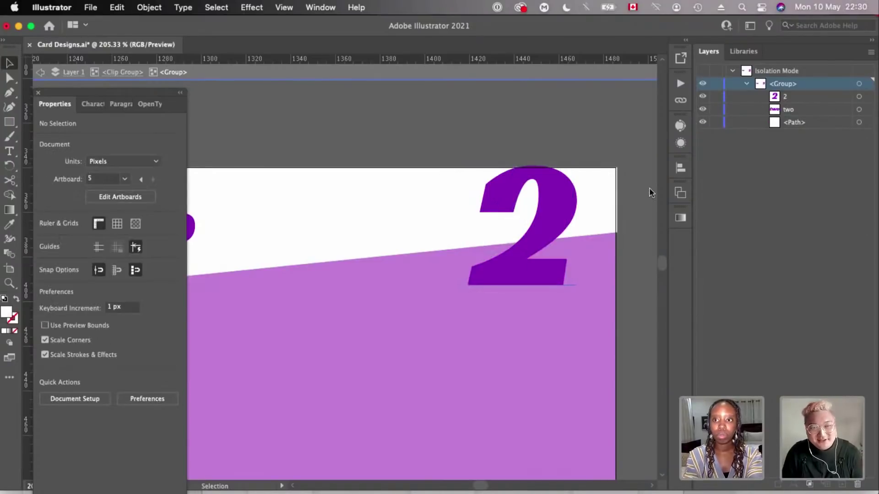
- Convert the corner 2 to outlines and try subtracting it from the white header shape
{"action": "left_click", "coordinate": [551, 242]}
{"action": "key", "text": "super+shift+o"}
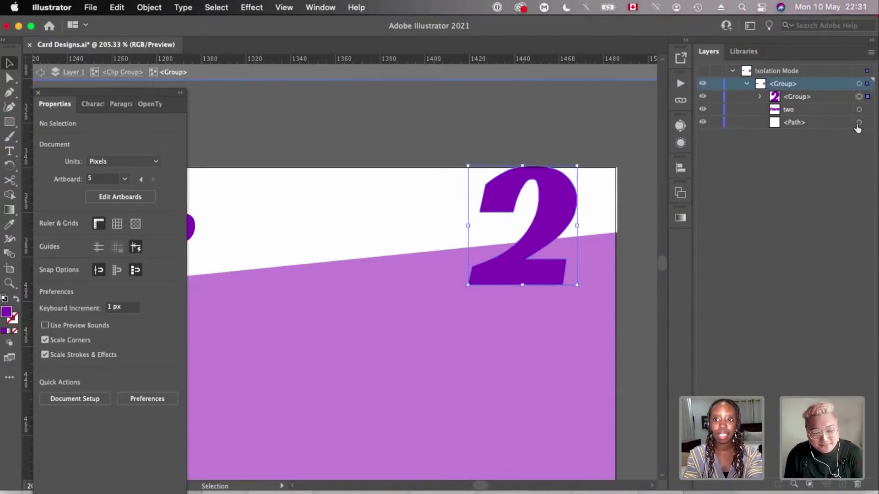
{"action": "key", "text": "super+a"}
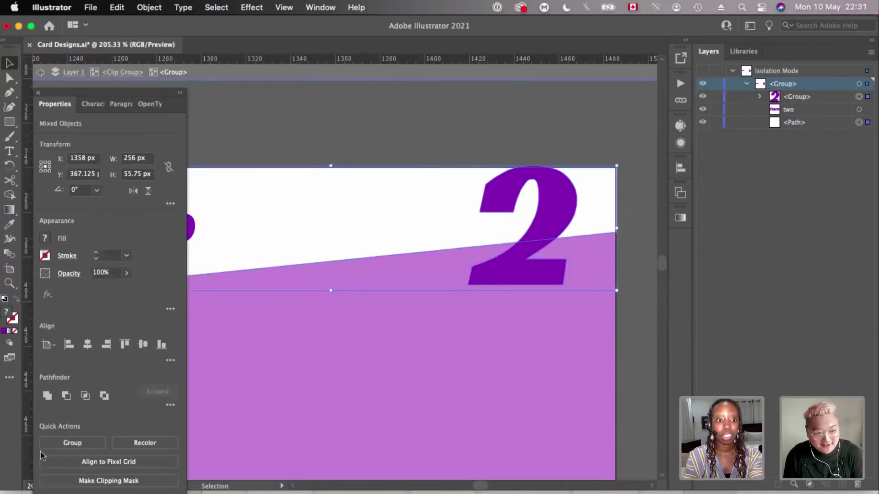
{"action": "left_click", "coordinate": [66, 396]}
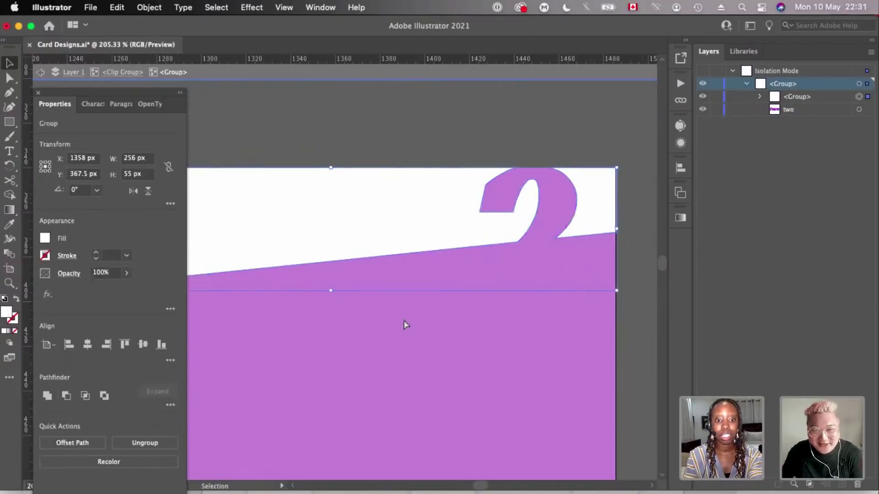
{"action": "key", "text": "super+z"}
- Intersect the outlined 2 with the white header shape to get its upper part, restore the originals, and paste that part in front
{"action": "left_click", "coordinate": [85, 396]}
{"action": "left_click", "coordinate": [485, 238]}
{"action": "key", "text": "super+z"}
{"action": "key", "text": "super+z"}
{"action": "key", "text": "super+z"}
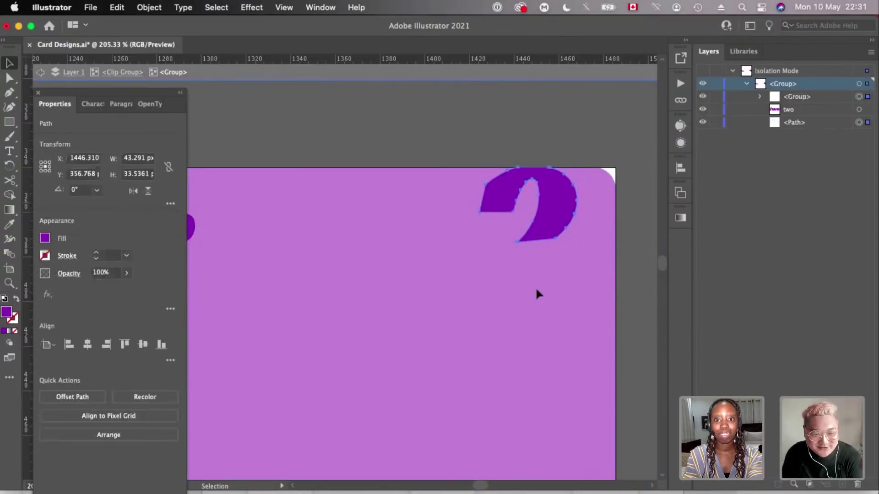
{"action": "left_click", "coordinate": [538, 211]}
{"action": "key", "text": "super+f"}
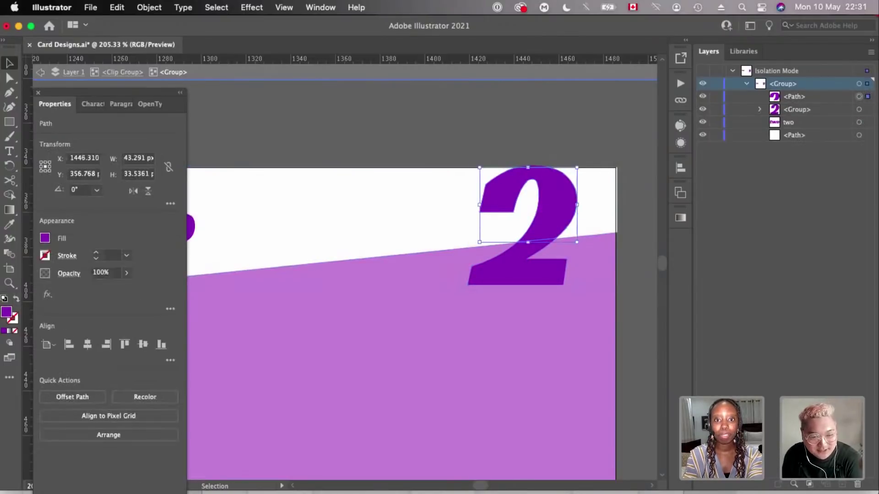
- Fill the complete 2 behind the purple upper part with white to make the numeral two-tone
{"action": "left_click", "coordinate": [503, 285]}
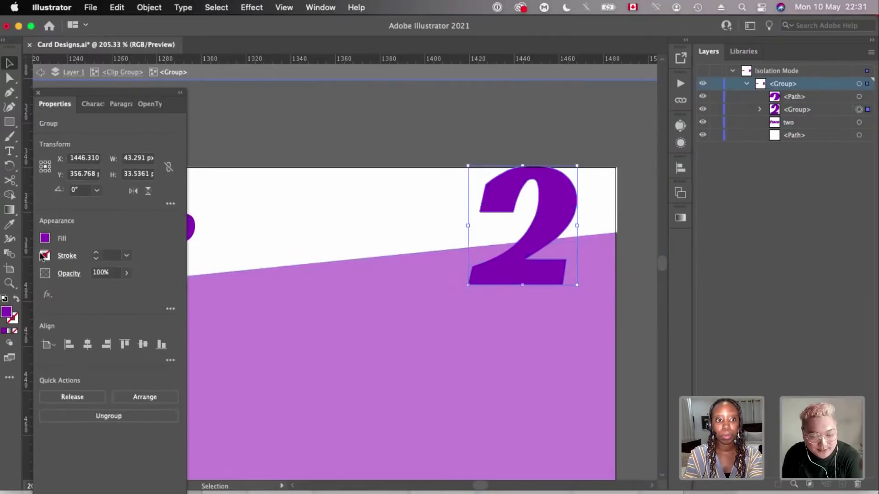
{"action": "left_click", "coordinate": [45, 240]}
{"action": "left_click", "coordinate": [23, 282]}
{"action": "key", "text": "Escape"}
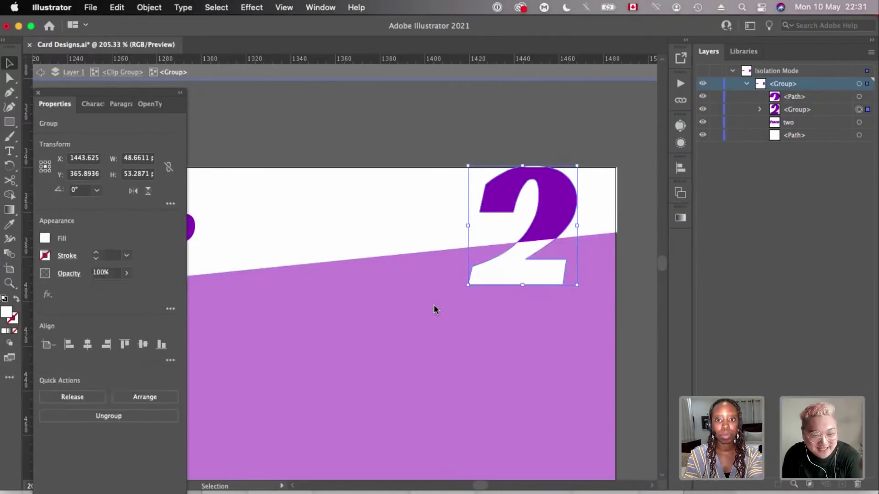
{"action": "scroll", "coordinate": [436, 308], "scroll_direction": "down", "scroll_amount": 3}
{"action": "left_click", "coordinate": [504, 207]}
{"action": "scroll", "coordinate": [504, 206], "scroll_direction": "up", "scroll_amount": 3}
{"action": "scroll", "coordinate": [504, 206], "scroll_direction": "down", "scroll_amount": 3}
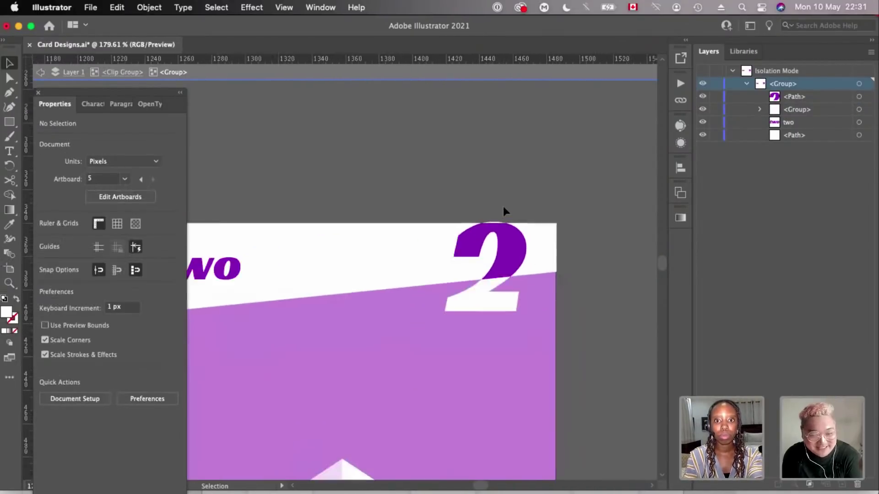
- Within the purple card's clip group, duplicate the "two" header group in place and delete the upside-down Ace footer
{"action": "double_click", "coordinate": [503, 206]}
{"action": "scroll", "coordinate": [503, 206], "scroll_direction": "down", "scroll_amount": 4}
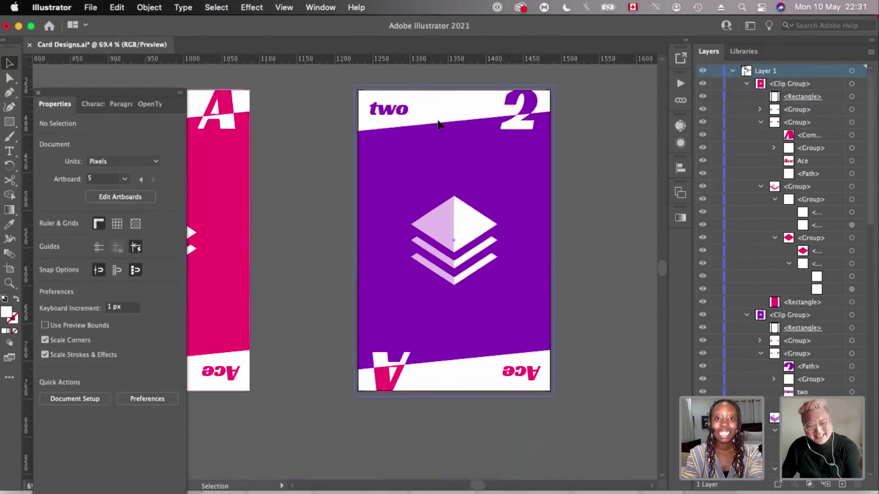
{"action": "left_click", "coordinate": [438, 100]}
{"action": "double_click", "coordinate": [476, 107]}
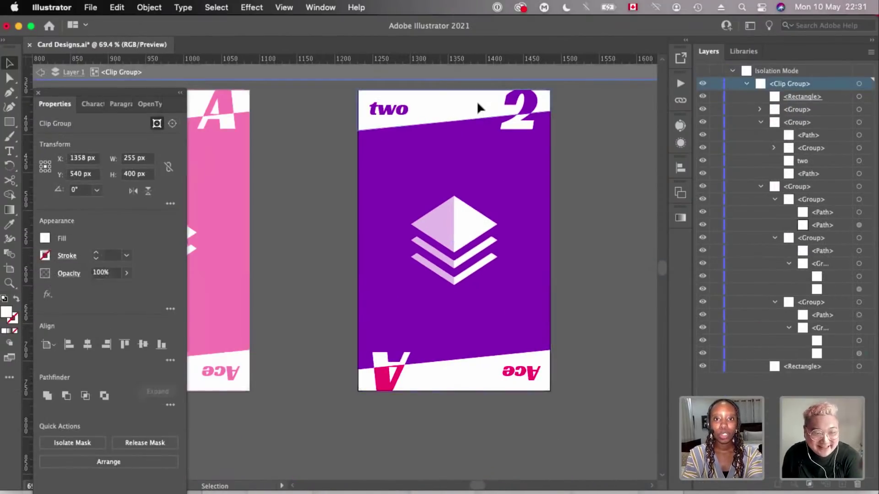
{"action": "left_click", "coordinate": [524, 123]}
{"action": "key", "text": "super+c"}
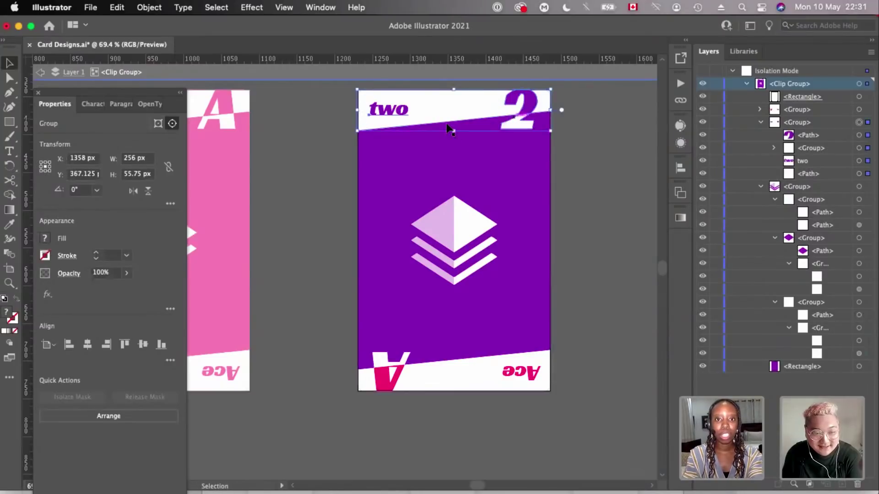
{"action": "key", "text": "super+shift+v"}
{"action": "left_click", "coordinate": [502, 386]}
{"action": "key", "text": "Delete"}
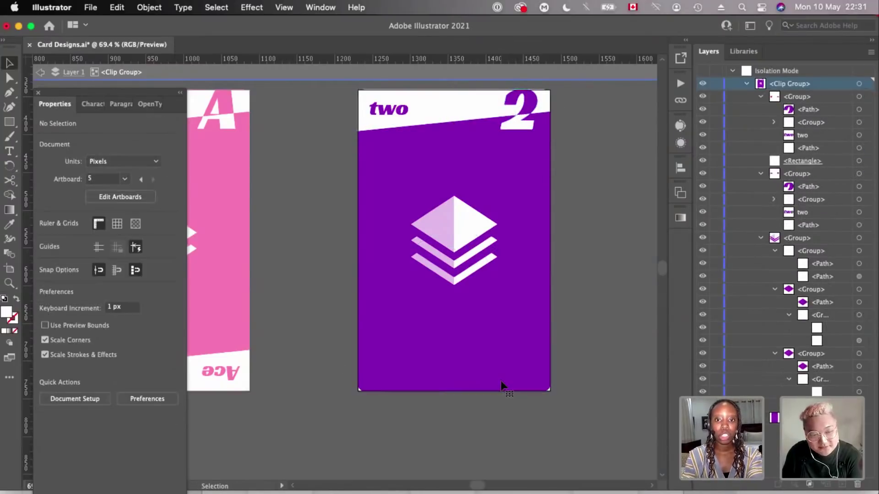
- Move the duplicated header straight down to Y 678.125 px on the purple card and turn it 180°
{"action": "scroll", "coordinate": [502, 387], "scroll_direction": "down", "scroll_amount": 5}
{"action": "scroll", "coordinate": [500, 384], "scroll_direction": "right", "scroll_amount": 4}
{"action": "scroll", "coordinate": [474, 319], "scroll_direction": "left", "scroll_amount": 5}
{"action": "scroll", "coordinate": [474, 319], "scroll_direction": "down", "scroll_amount": 3}
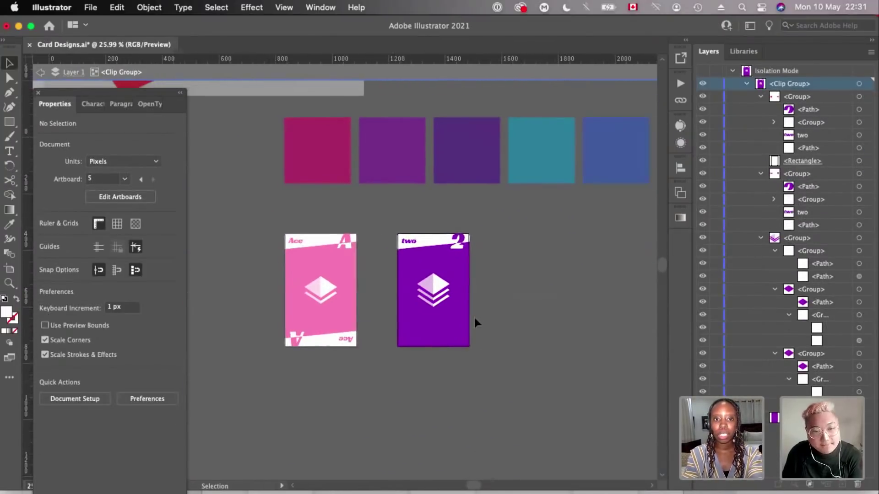
{"action": "scroll", "coordinate": [474, 319], "scroll_direction": "right", "scroll_amount": 5}
{"action": "scroll", "coordinate": [348, 284], "scroll_direction": "left", "scroll_amount": 2}
{"action": "scroll", "coordinate": [394, 259], "scroll_direction": "up", "scroll_amount": 5}
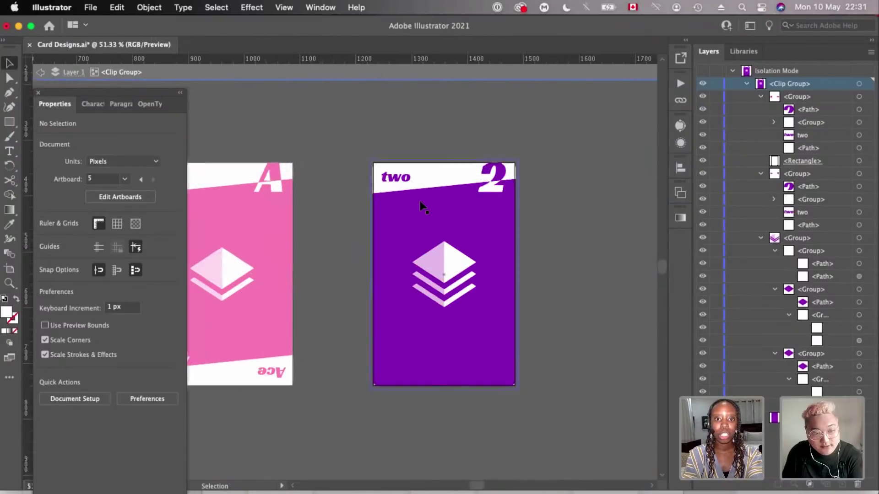
{"action": "scroll", "coordinate": [422, 200], "scroll_direction": "up", "scroll_amount": 3}
{"action": "left_click_drag", "start_coordinate": [441, 176], "coordinate": [441, 443]}
{"action": "scroll", "coordinate": [439, 436], "scroll_direction": "down", "scroll_amount": 5}
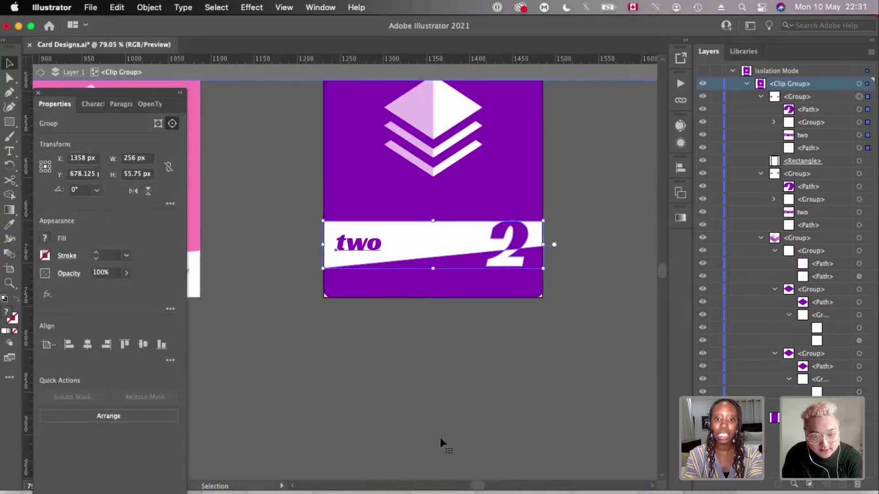
{"action": "scroll", "coordinate": [441, 436], "scroll_direction": "up", "scroll_amount": 1}
{"action": "scroll", "coordinate": [440, 436], "scroll_direction": "down", "scroll_amount": 2}
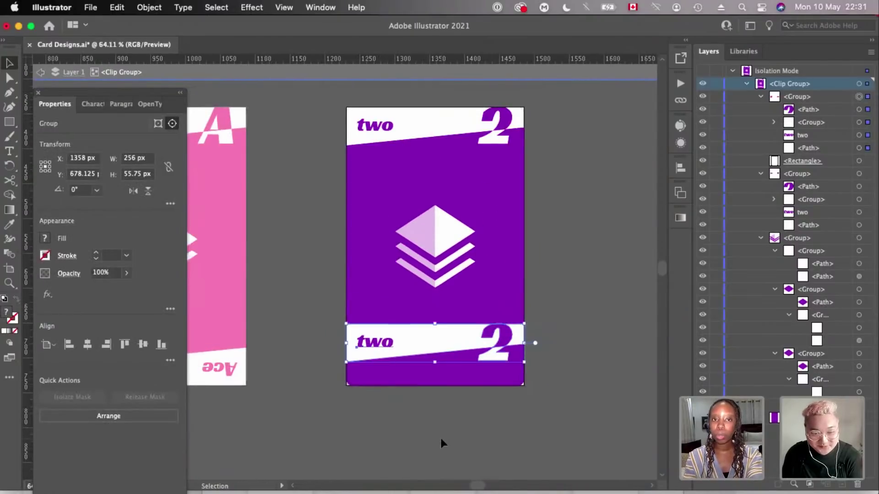
{"action": "left_click", "coordinate": [147, 191]}
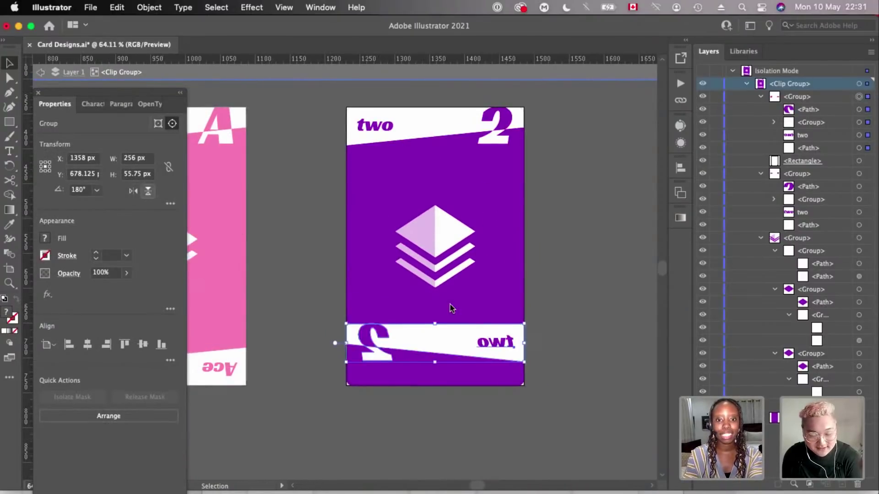
- Lower the upside-down header, align it with the card's bottom edge, and leave the clip group's isolation
{"action": "left_click_drag", "start_coordinate": [465, 355], "coordinate": [464, 375]}
{"action": "left_click", "coordinate": [681, 167]}
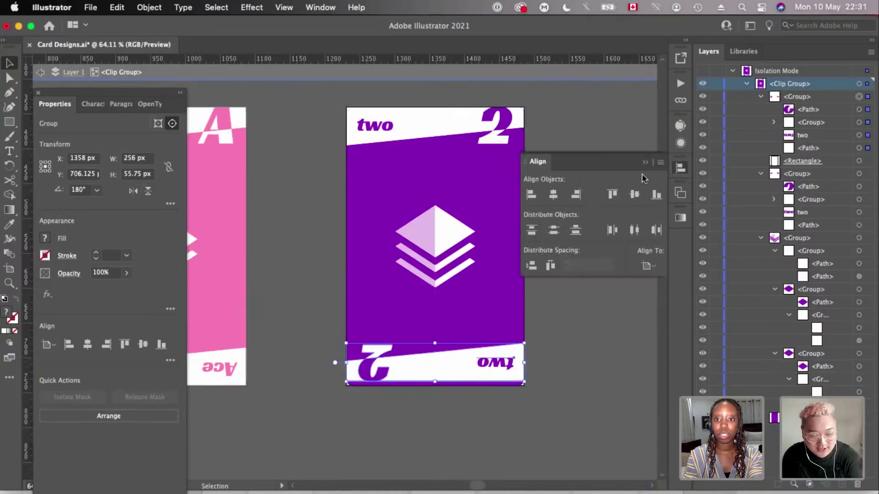
{"action": "left_click", "coordinate": [656, 196]}
{"action": "left_click", "coordinate": [677, 170]}
{"action": "key", "text": "super+shift+a"}
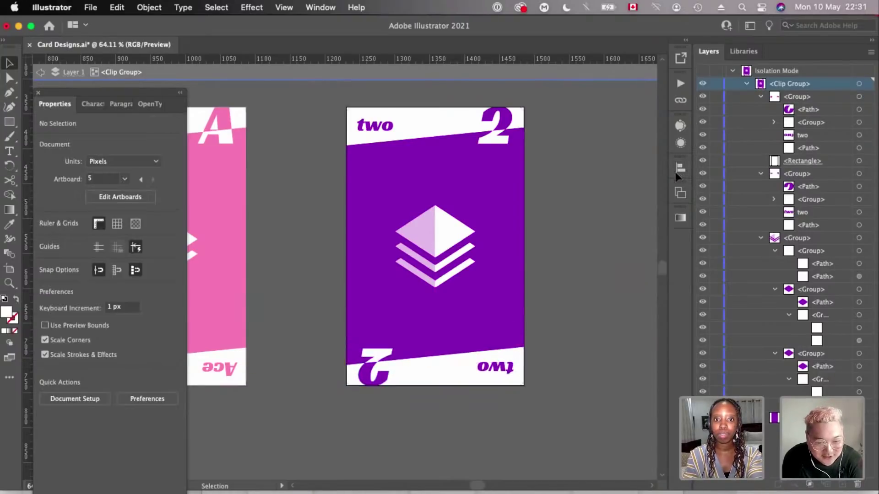
{"action": "key", "text": "Escape"}
- Try moving the finished "two" card to the empty space just right of its artboard
{"action": "left_click", "coordinate": [399, 182]}
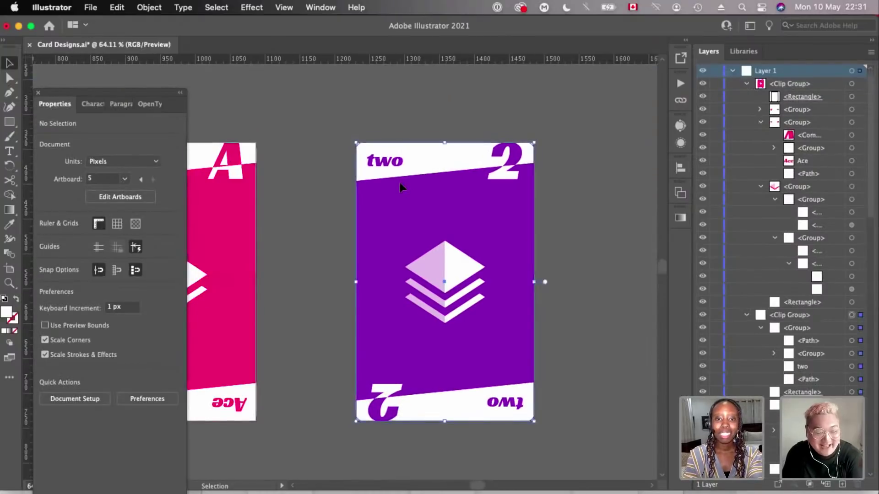
{"action": "scroll", "coordinate": [400, 182], "scroll_direction": "down", "scroll_amount": 2}
{"action": "scroll", "coordinate": [403, 202], "scroll_direction": "down", "scroll_amount": 2}
{"action": "left_click_drag", "start_coordinate": [427, 200], "coordinate": [568, 200]}
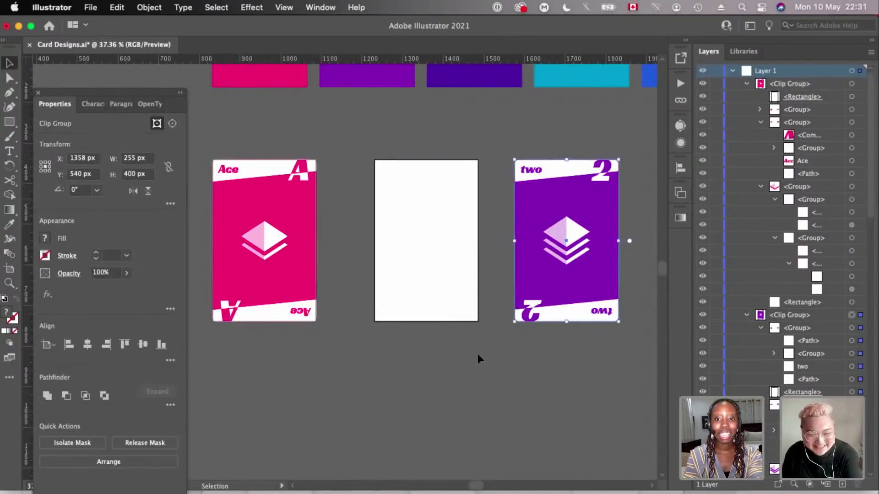
{"action": "key", "text": "super+z"}
{"action": "scroll", "coordinate": [477, 354], "scroll_direction": "down", "scroll_amount": 2}
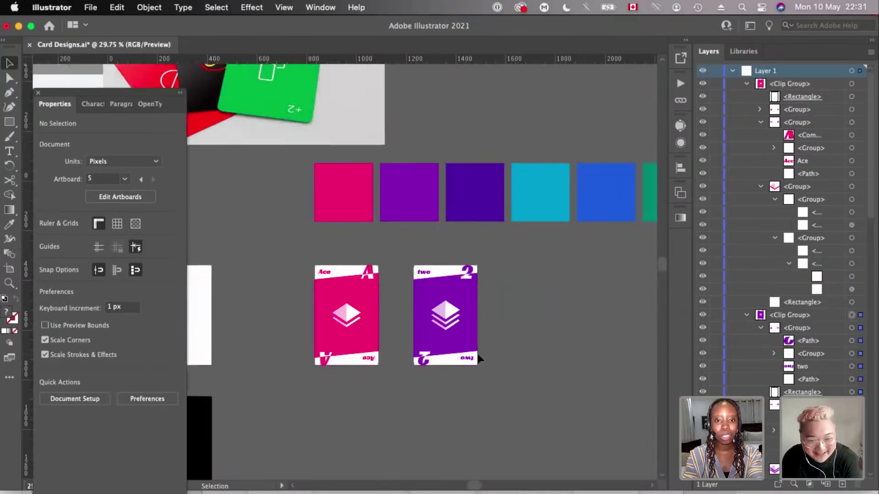
- Duplicate the purple "two" card's artboard with its artwork to its right, at X 1747 px and Y 540 px
{"action": "left_click", "coordinate": [412, 327]}
{"action": "scroll", "coordinate": [411, 328], "scroll_direction": "right", "scroll_amount": 1}
{"action": "key", "text": "shift+o"}
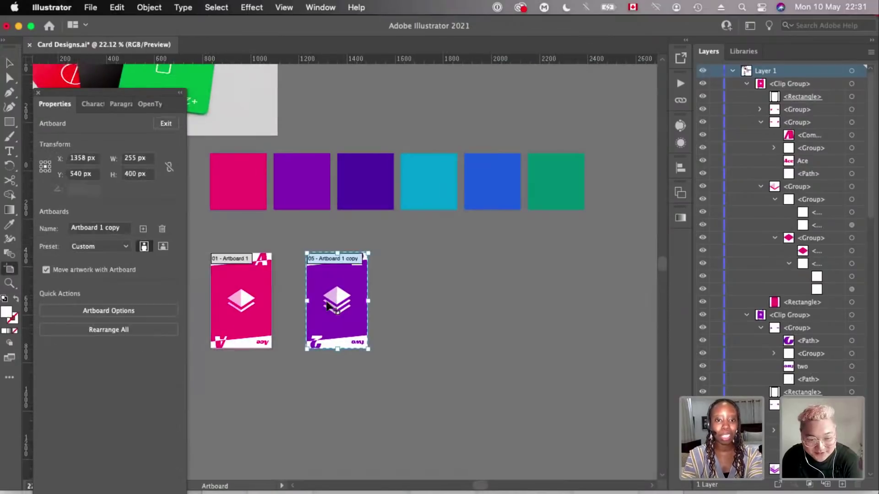
{"action": "left_click_drag", "start_coordinate": [328, 276], "coordinate": [420, 273]}
{"action": "key", "text": "Escape"}
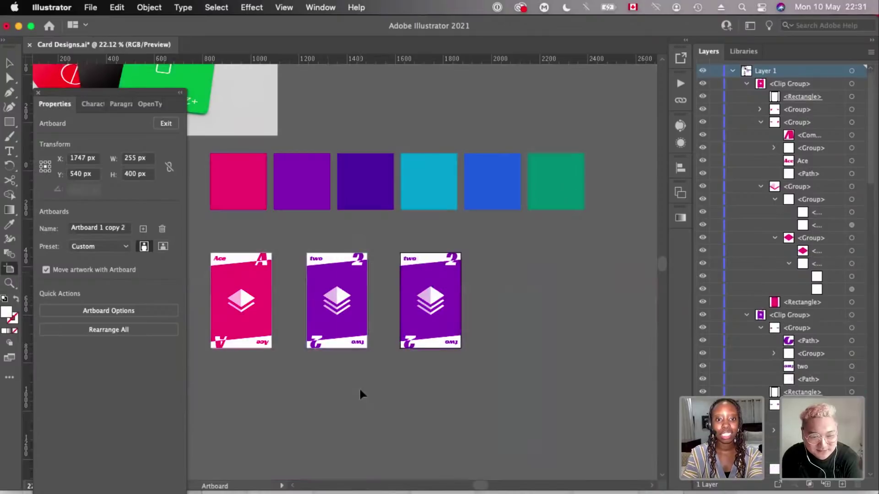
{"action": "scroll", "coordinate": [462, 249], "scroll_direction": "up", "scroll_amount": 4}
{"action": "scroll", "coordinate": [462, 249], "scroll_direction": "down", "scroll_amount": 3}
{"action": "scroll", "coordinate": [462, 249], "scroll_direction": "left", "scroll_amount": 2}
{"action": "scroll", "coordinate": [462, 249], "scroll_direction": "down", "scroll_amount": 4}
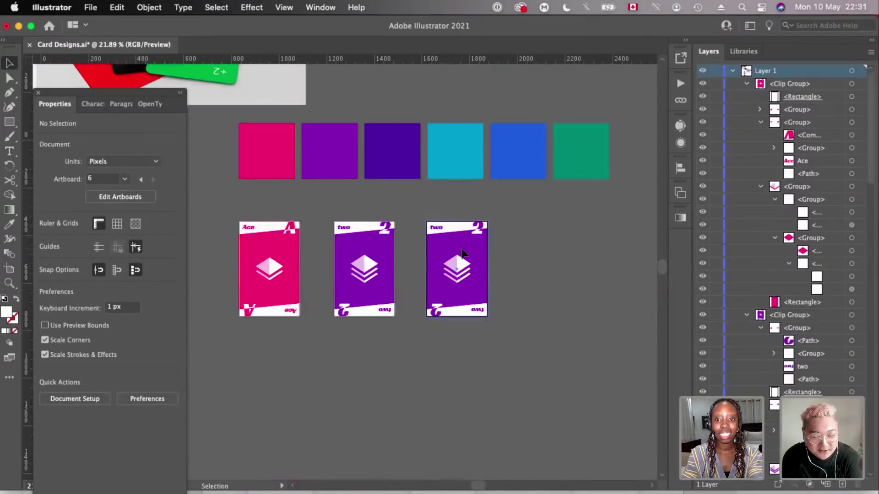
- Inside the new card's clip group, recolour the purple background rectangle with the dark indigo sampled from the third swatch
{"action": "scroll", "coordinate": [486, 254], "scroll_direction": "up", "scroll_amount": 4}
{"action": "scroll", "coordinate": [486, 255], "scroll_direction": "left", "scroll_amount": 3}
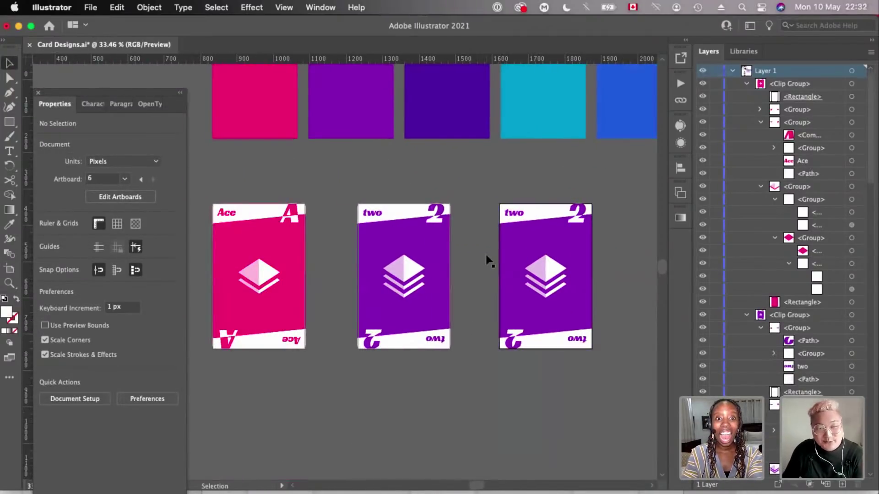
{"action": "scroll", "coordinate": [486, 255], "scroll_direction": "right", "scroll_amount": 2}
{"action": "scroll", "coordinate": [516, 267], "scroll_direction": "up", "scroll_amount": 3}
{"action": "left_click", "coordinate": [484, 241]}
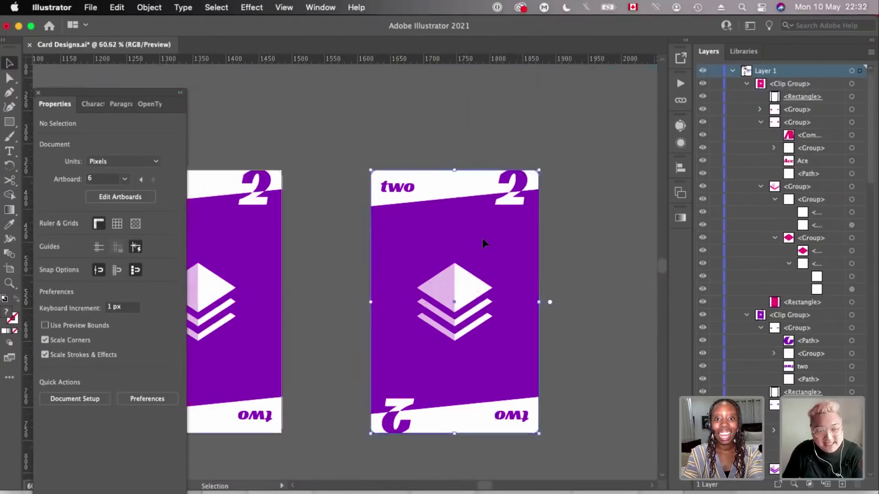
{"action": "double_click", "coordinate": [482, 238]}
{"action": "left_click", "coordinate": [482, 238]}
{"action": "scroll", "coordinate": [482, 238], "scroll_direction": "down", "scroll_amount": 2}
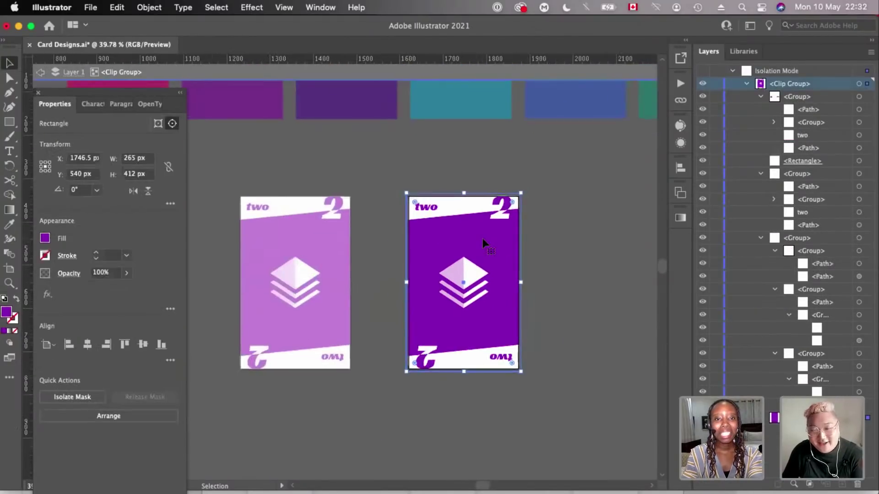
{"action": "scroll", "coordinate": [482, 238], "scroll_direction": "up", "scroll_amount": 2}
{"action": "scroll", "coordinate": [482, 238], "scroll_direction": "down", "scroll_amount": 2}
{"action": "key", "text": "i"}
{"action": "left_click", "coordinate": [378, 171]}
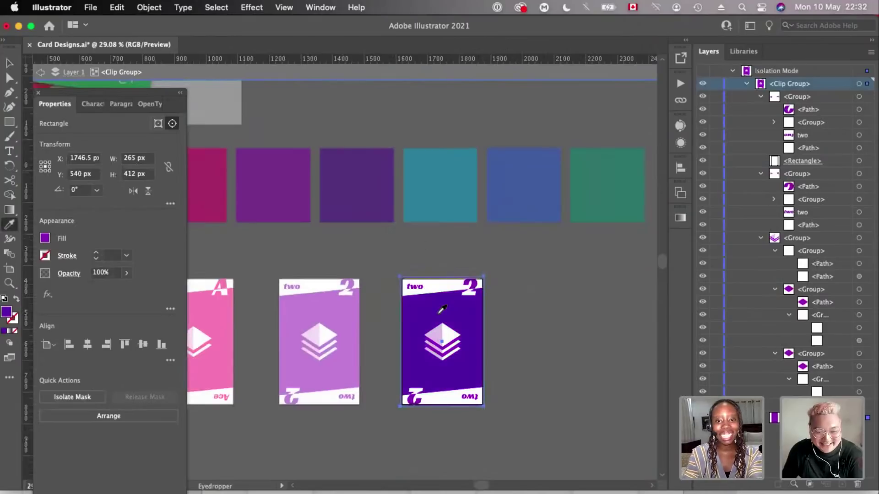
- Isolate the middle layer of the card's stacked icon and recolour its purple diamond path with the dark indigo swatch colour
{"action": "scroll", "coordinate": [440, 310], "scroll_direction": "up", "scroll_amount": 5}
{"action": "key", "text": "v"}
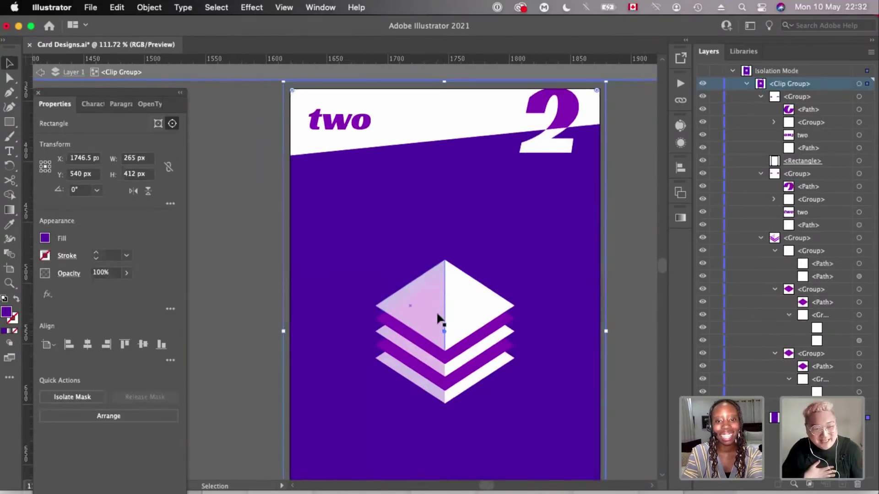
{"action": "left_click", "coordinate": [486, 295]}
{"action": "scroll", "coordinate": [486, 294], "scroll_direction": "up", "scroll_amount": 2}
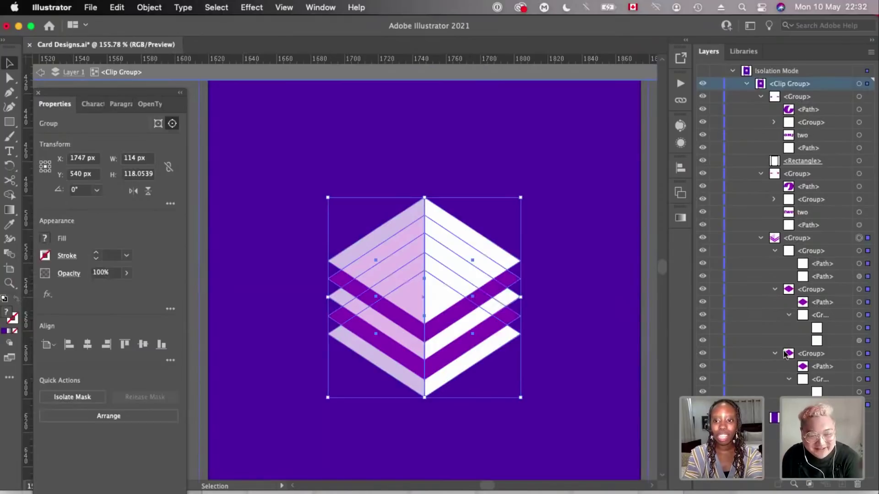
{"action": "double_click", "coordinate": [492, 297]}
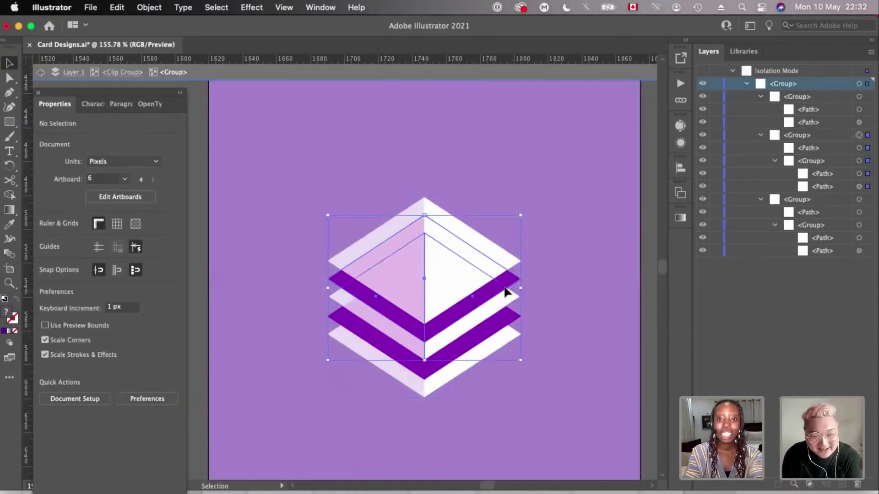
{"action": "left_click", "coordinate": [504, 291]}
{"action": "double_click", "coordinate": [505, 289]}
{"action": "left_click", "coordinate": [490, 293]}
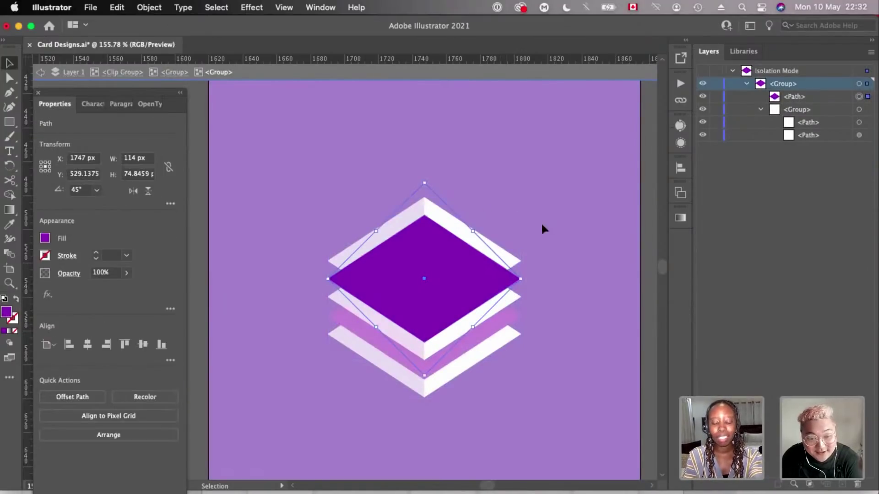
{"action": "scroll", "coordinate": [542, 225], "scroll_direction": "down", "scroll_amount": 2}
{"action": "key", "text": "i"}
{"action": "left_click", "coordinate": [540, 157]}
{"action": "scroll", "coordinate": [523, 221], "scroll_direction": "up", "scroll_amount": 3}
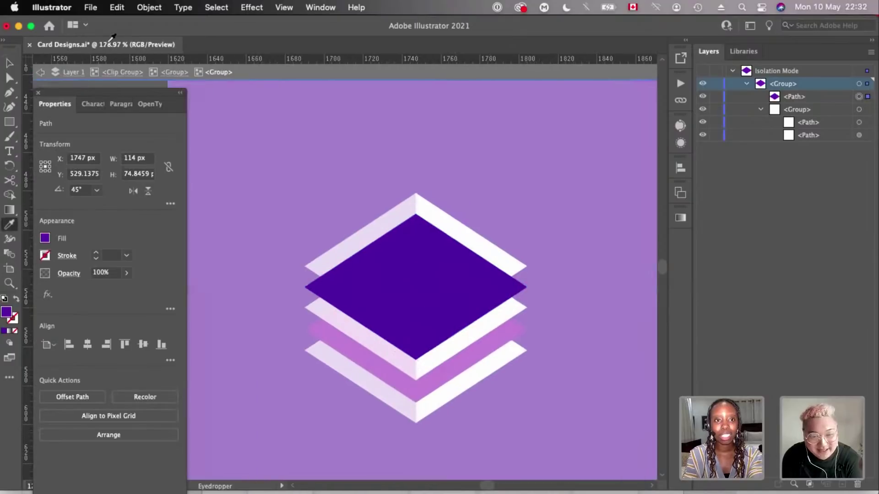
- Return to the icon group and recolour the bottom layer's purple diamond path with the same dark indigo
{"action": "key", "text": "v"}
{"action": "left_click", "coordinate": [170, 74]}
{"action": "left_click", "coordinate": [493, 347]}
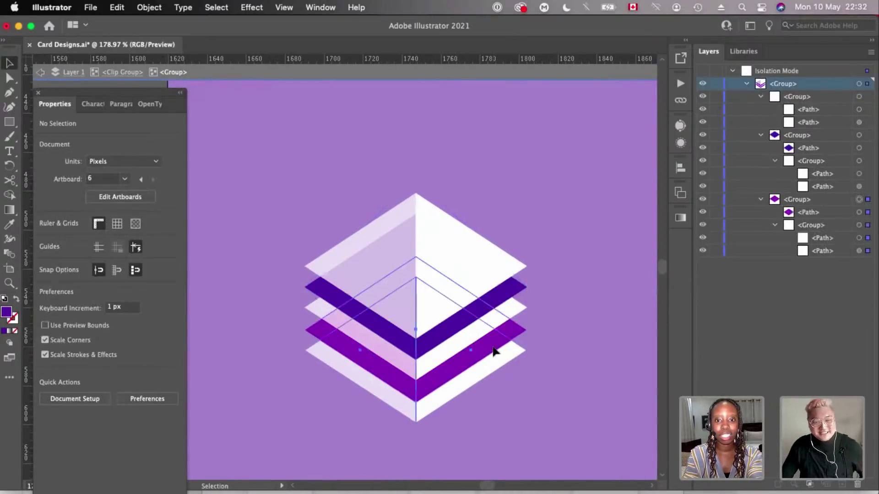
{"action": "left_click", "coordinate": [866, 200]}
{"action": "left_click", "coordinate": [861, 214]}
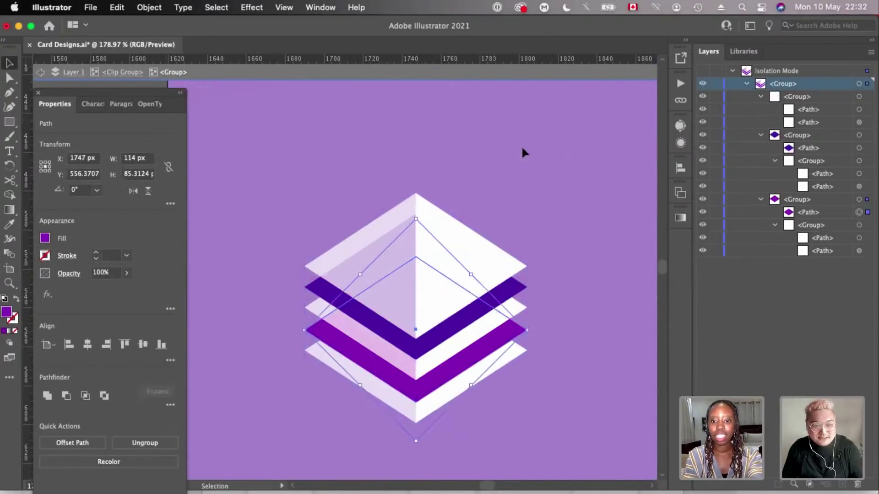
{"action": "key", "text": "i"}
{"action": "left_click", "coordinate": [492, 170]}
{"action": "scroll", "coordinate": [492, 170], "scroll_direction": "down", "scroll_amount": 3}
- Duplicate the icon's bottom layer group below it and nudge the copy down to Y 578.3707 px
{"action": "key", "text": "v"}
{"action": "left_click", "coordinate": [466, 304]}
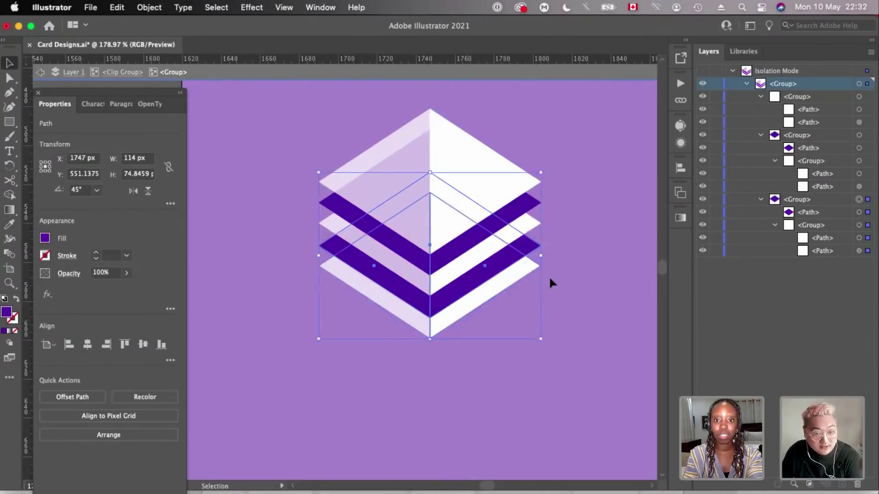
{"action": "key", "text": "super+d"}
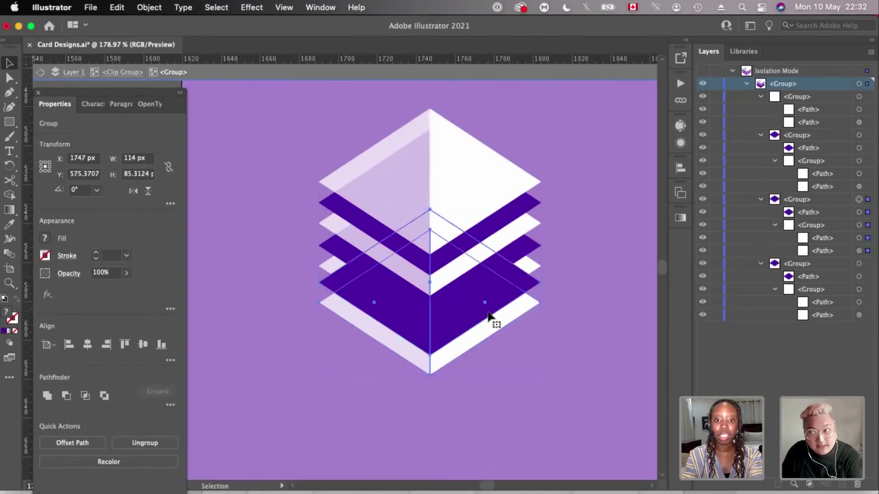
{"action": "scroll", "coordinate": [489, 316], "scroll_direction": "up", "scroll_amount": 3}
{"action": "key", "text": "Down"}
{"action": "key", "text": "Down"}
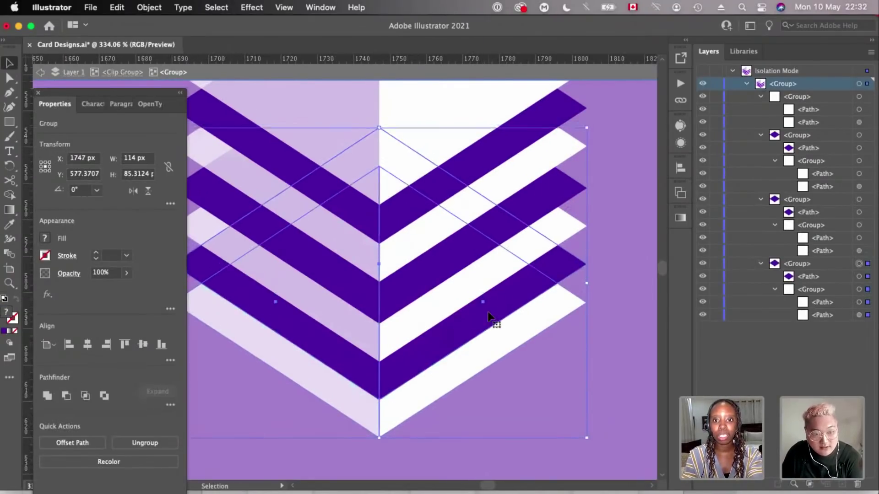
{"action": "key", "text": "Down"}
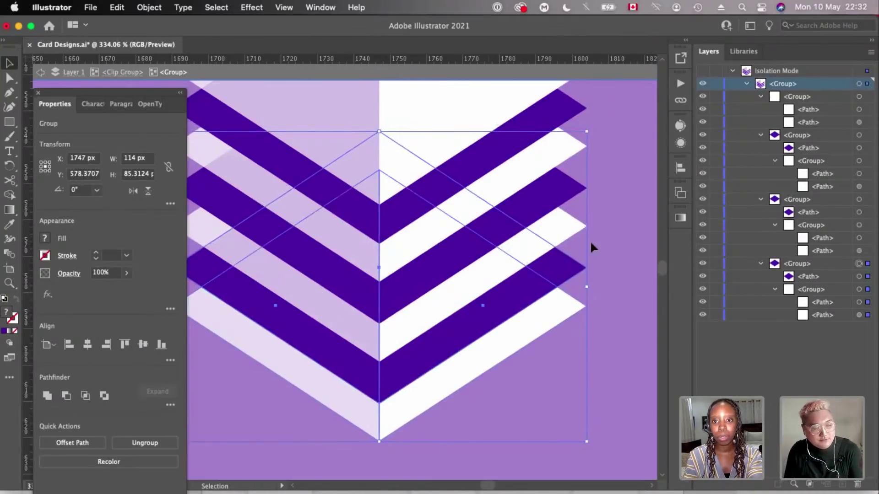
{"action": "scroll", "coordinate": [591, 245], "scroll_direction": "up", "scroll_amount": 1}
{"action": "left_click", "coordinate": [591, 247]}
- Go back to the card's clip group and centre the whole icon vertically on the card at Y 540 px
{"action": "scroll", "coordinate": [590, 247], "scroll_direction": "down", "scroll_amount": 10}
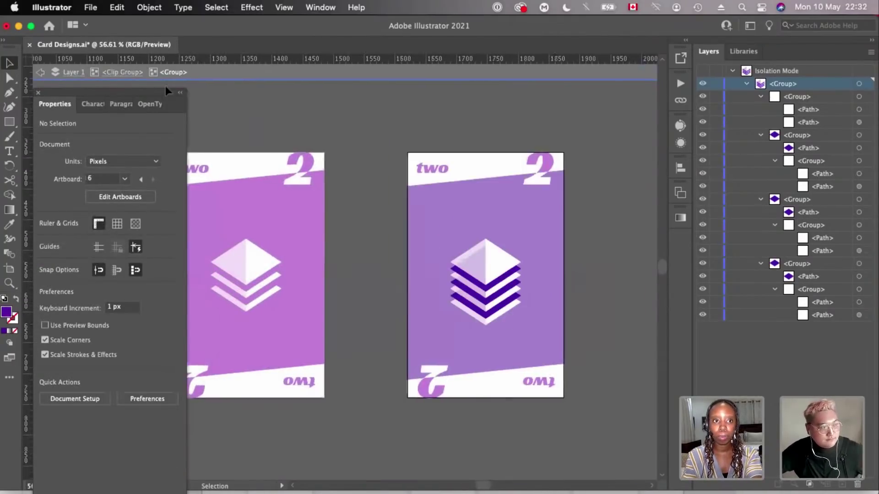
{"action": "left_click", "coordinate": [117, 74]}
{"action": "left_click", "coordinate": [495, 246]}
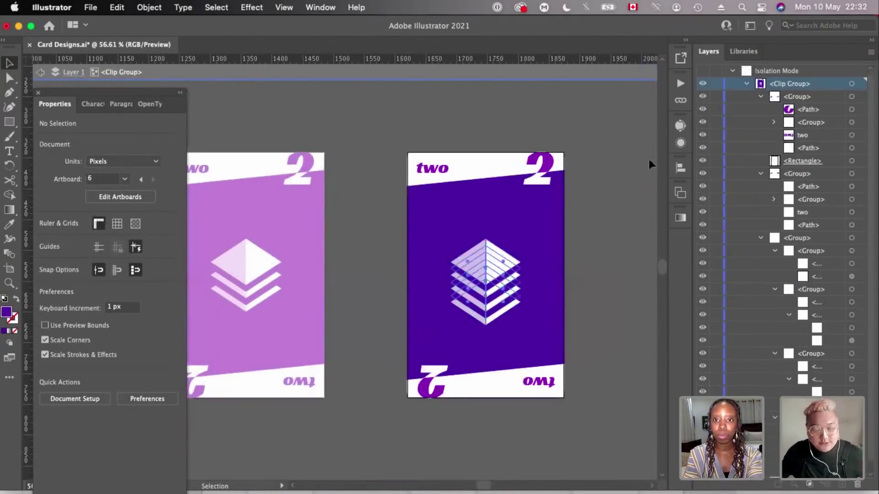
{"action": "left_click", "coordinate": [680, 168]}
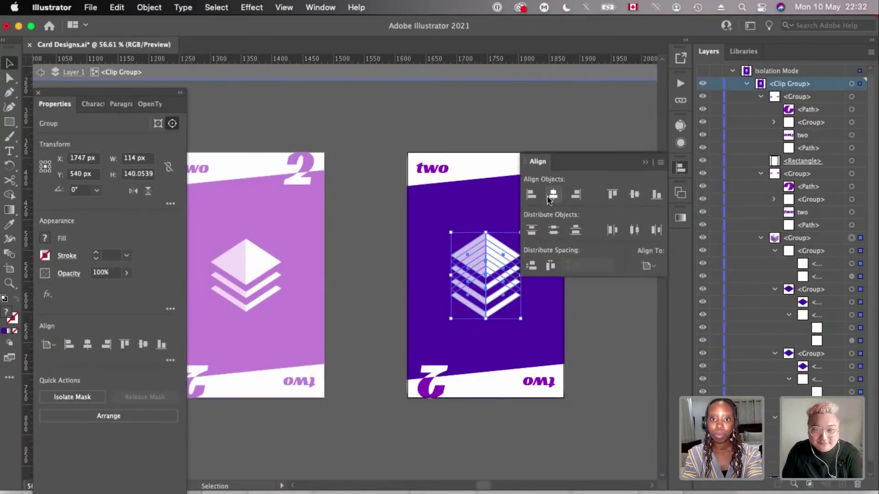
{"action": "left_click", "coordinate": [559, 105]}
{"action": "scroll", "coordinate": [559, 101], "scroll_direction": "down", "scroll_amount": 2}
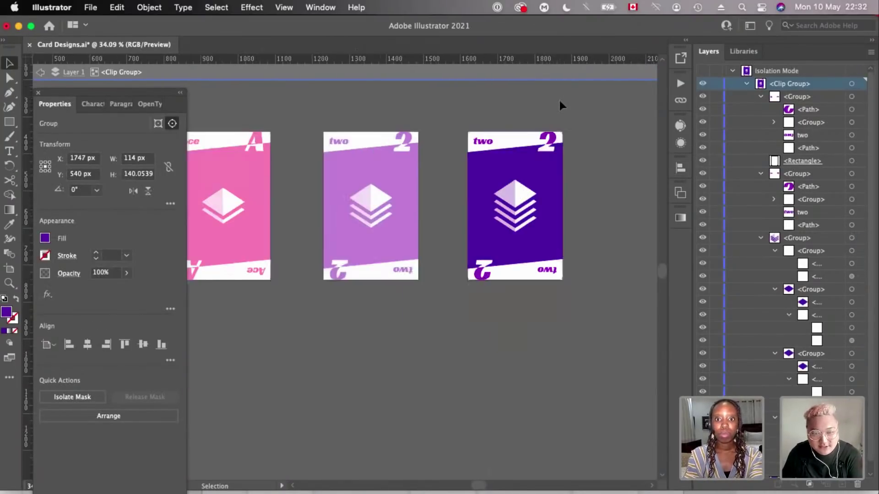
{"action": "left_click", "coordinate": [549, 113]}
- Change the header word "two" to "three" and fill it with the card's dark indigo
{"action": "scroll", "coordinate": [543, 122], "scroll_direction": "up", "scroll_amount": 3}
{"action": "scroll", "coordinate": [523, 144], "scroll_direction": "up", "scroll_amount": 2}
{"action": "key", "text": "t"}
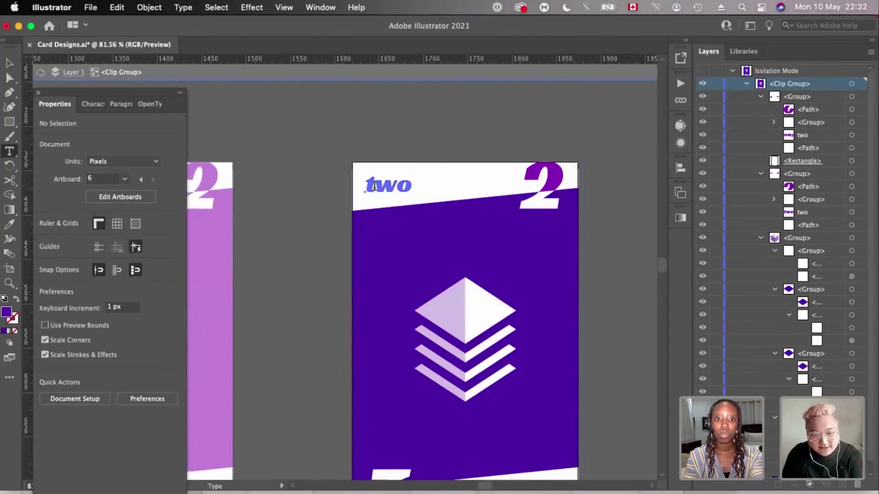
{"action": "double_click", "coordinate": [374, 185]}
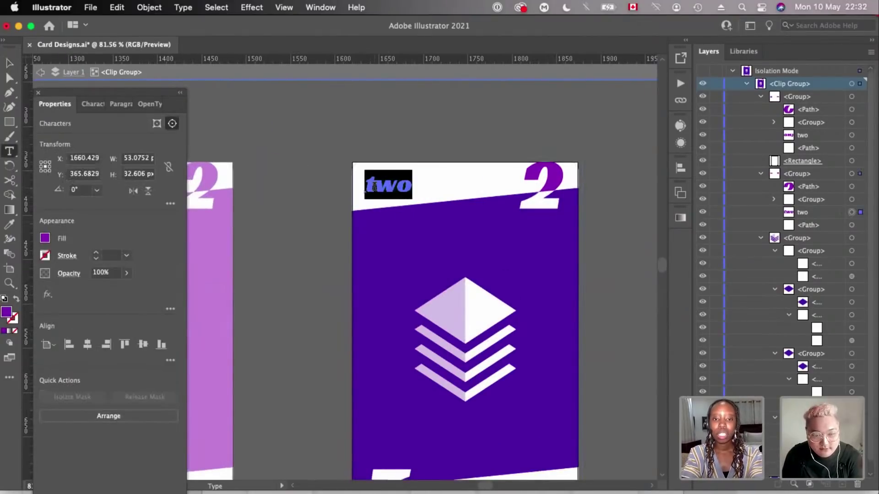
{"action": "type", "text": "three"}
{"action": "key", "text": "Escape"}
{"action": "key", "text": "i"}
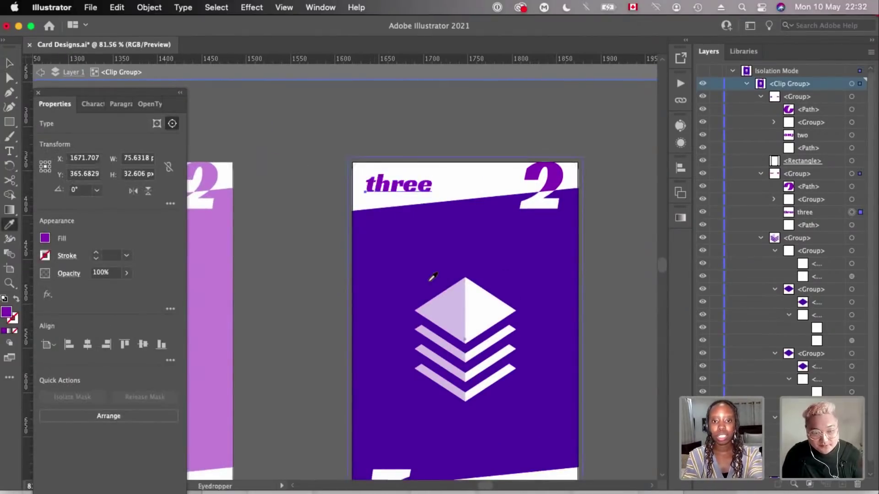
{"action": "key", "text": "v"}
{"action": "scroll", "coordinate": [536, 196], "scroll_direction": "up", "scroll_amount": 3}
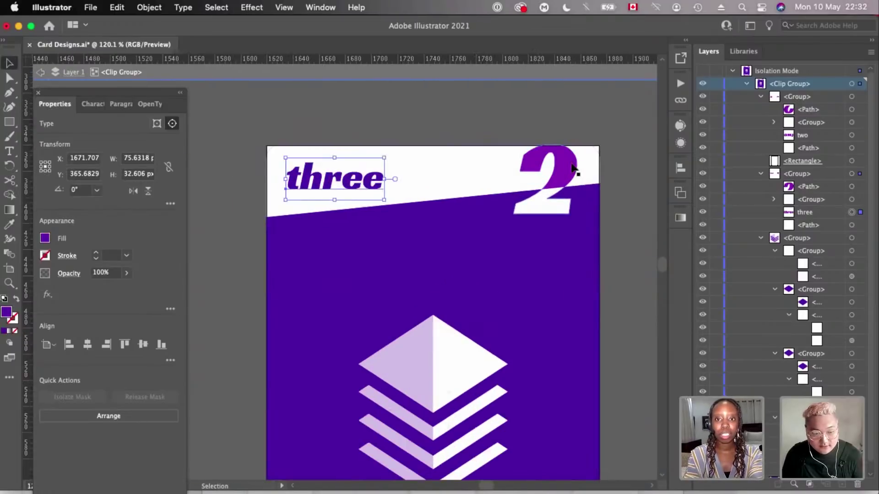
- Isolate the header group and add a separate text object reading "3" beside the corner 2
{"action": "left_click", "coordinate": [533, 179]}
{"action": "scroll", "coordinate": [531, 181], "scroll_direction": "up", "scroll_amount": 2}
{"action": "double_click", "coordinate": [582, 146]}
{"action": "key", "text": "shift+super+a"}
{"action": "key", "text": "t"}
{"action": "left_click", "coordinate": [477, 165]}
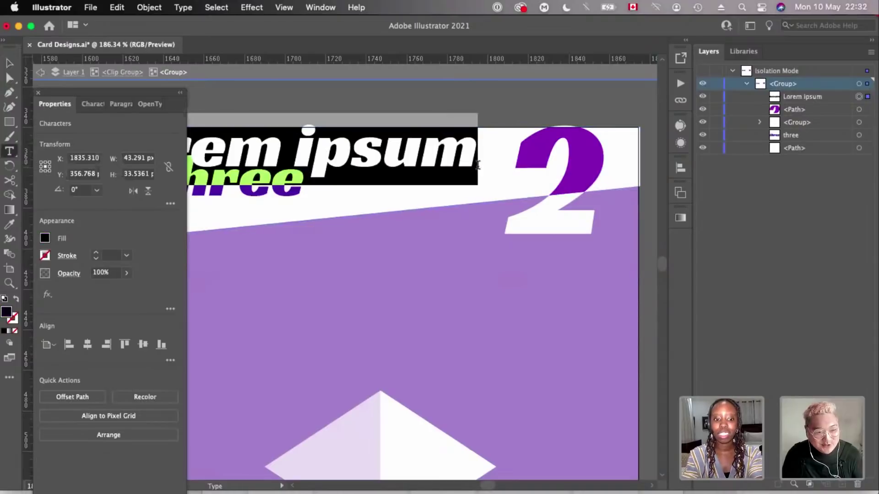
{"action": "type", "text": "3"}
{"action": "key", "text": "Escape"}
{"action": "scroll", "coordinate": [424, 170], "scroll_direction": "up", "scroll_amount": 3}
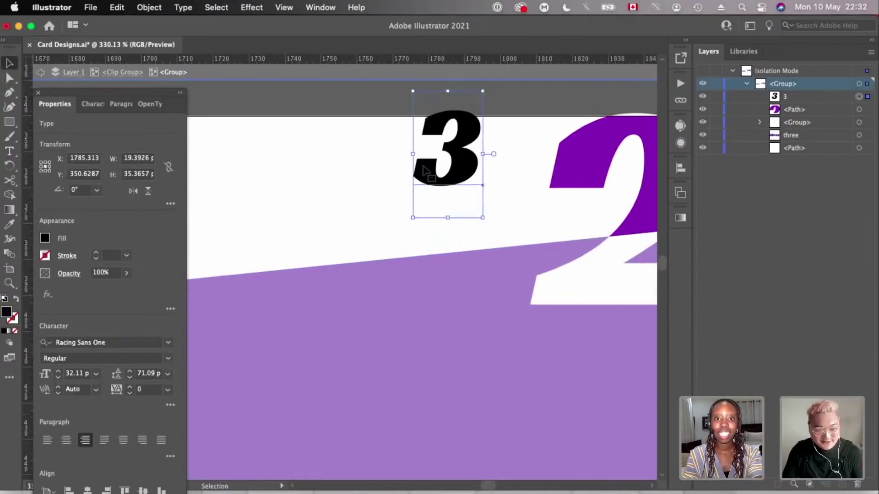
- Move the new 3 over the upper part of the corner 2, to X 1836.313 px and Y 352.6287 px
{"action": "scroll", "coordinate": [424, 171], "scroll_direction": "right", "scroll_amount": 3}
{"action": "left_click_drag", "start_coordinate": [390, 184], "coordinate": [573, 183]}
{"action": "scroll", "coordinate": [537, 133], "scroll_direction": "up", "scroll_amount": 3}
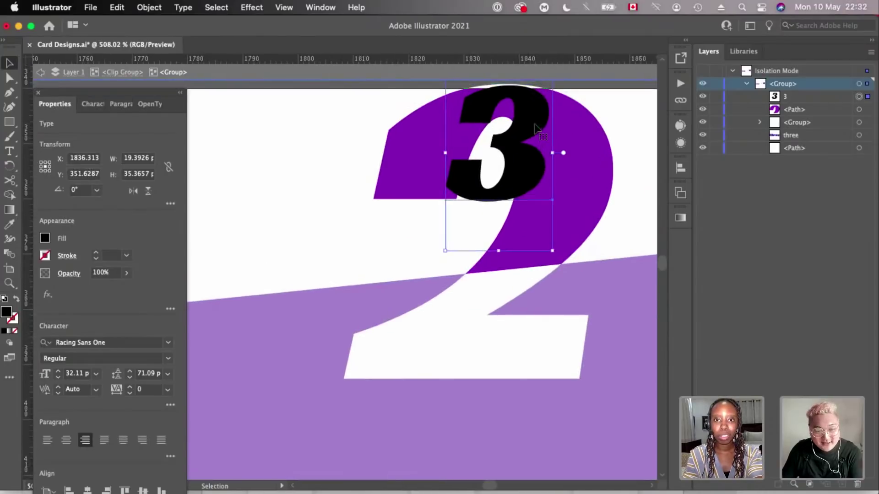
{"action": "left_click_drag", "start_coordinate": [529, 140], "coordinate": [533, 145]}
{"action": "scroll", "coordinate": [533, 146], "scroll_direction": "down", "scroll_amount": 3}
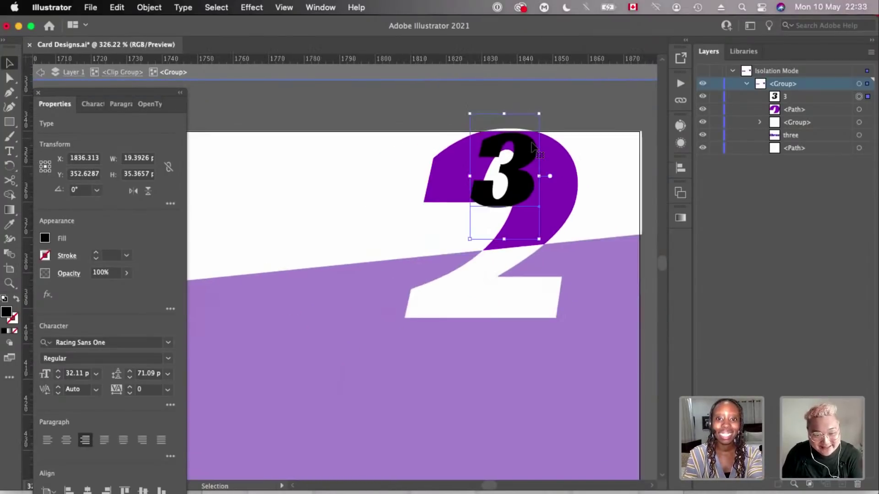
- Scale the 3 proportionally to about 48.8 by 89 px and shift it until it covers the old corner 2
{"action": "left_click_drag", "start_coordinate": [502, 238], "coordinate": [500, 391]}
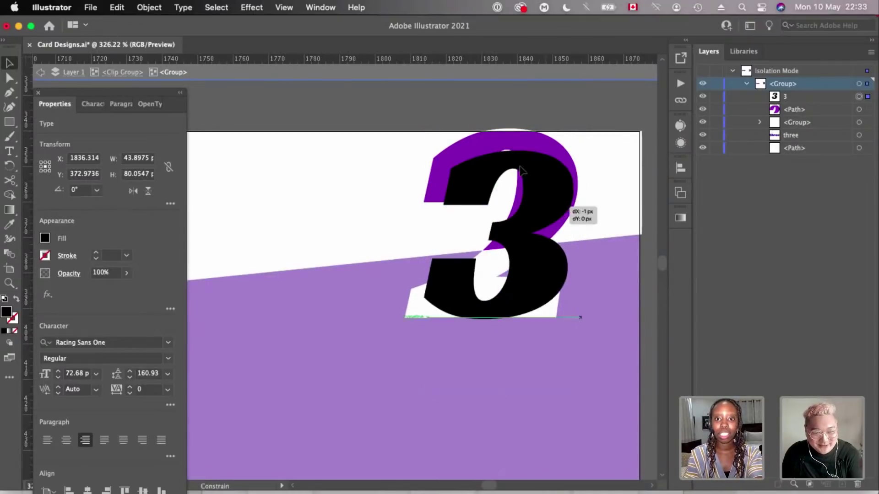
{"action": "scroll", "coordinate": [490, 160], "scroll_direction": "up", "scroll_amount": 3}
{"action": "left_click_drag", "start_coordinate": [490, 159], "coordinate": [489, 137]}
{"action": "left_click_drag", "start_coordinate": [491, 443], "coordinate": [491, 446]}
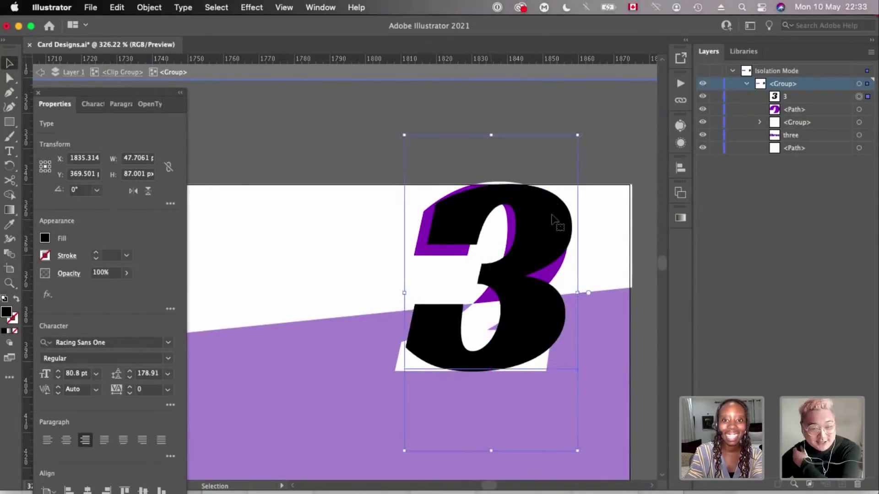
{"action": "left_click_drag", "start_coordinate": [549, 216], "coordinate": [547, 216]}
{"action": "scroll", "coordinate": [548, 217], "scroll_direction": "down", "scroll_amount": 3}
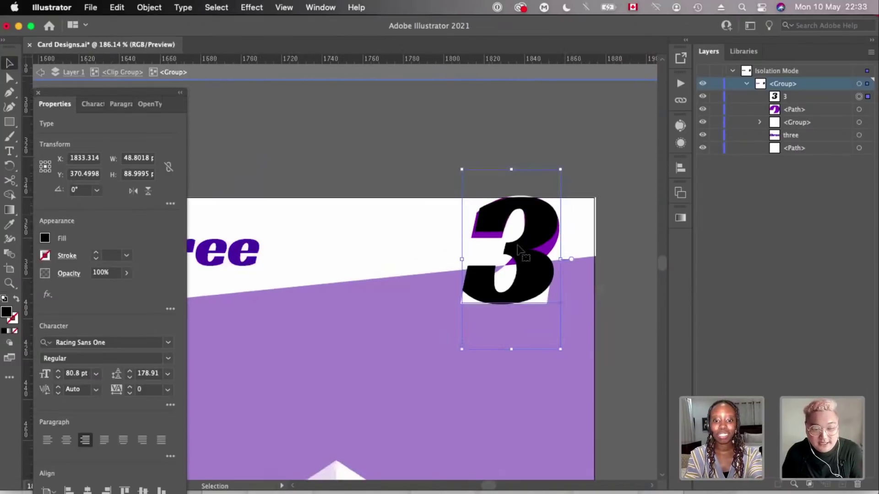
- Fill the corner 3 with the card's dark indigo and delete the old 2's path and group behind it
{"action": "key", "text": "i"}
{"action": "left_click", "coordinate": [427, 356]}
{"action": "key", "text": "v"}
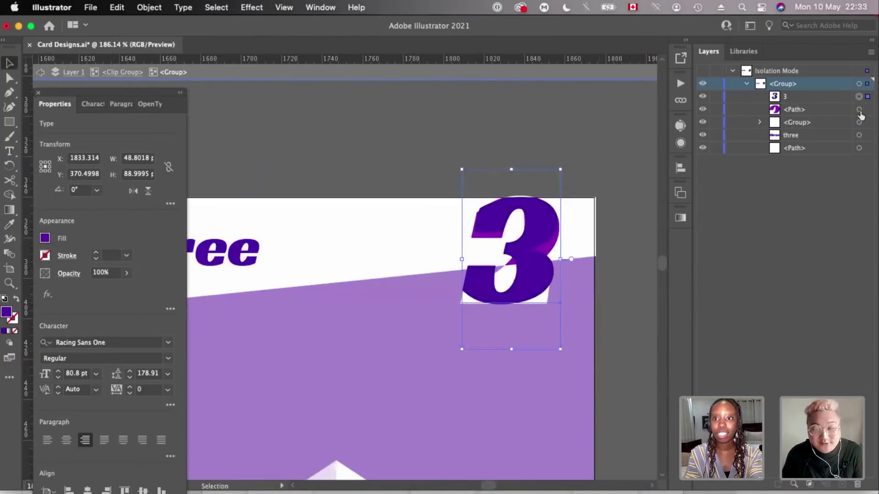
{"action": "left_click", "coordinate": [859, 109]}
{"action": "left_click", "coordinate": [859, 122], "text": "shift"}
{"action": "key", "text": "Delete"}
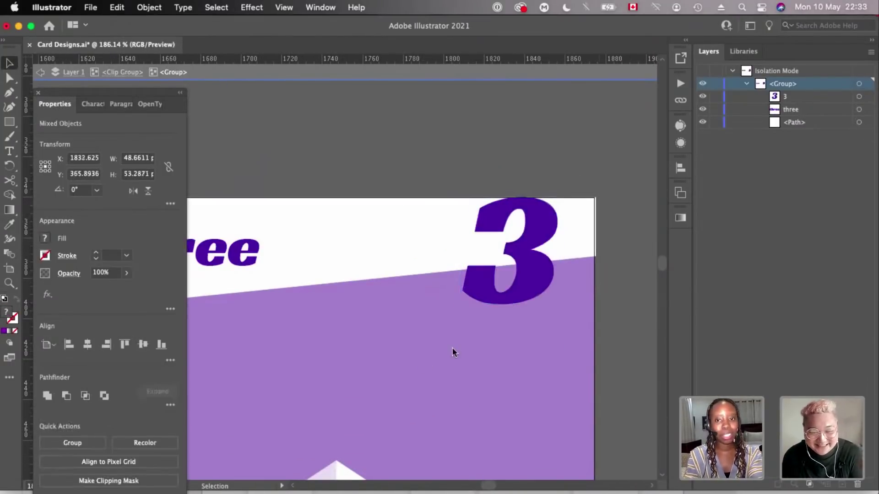
- Duplicate the corner 3 in place, directly in front of the original
{"action": "left_click", "coordinate": [599, 234]}
{"action": "scroll", "coordinate": [498, 244], "scroll_direction": "up", "scroll_amount": 2}
{"action": "left_click", "coordinate": [859, 96]}
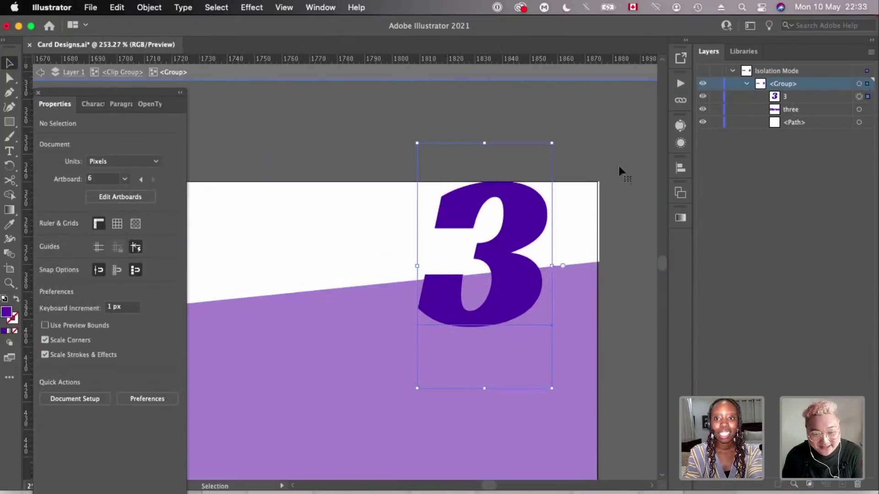
{"action": "scroll", "coordinate": [580, 139], "scroll_direction": "up", "scroll_amount": 1}
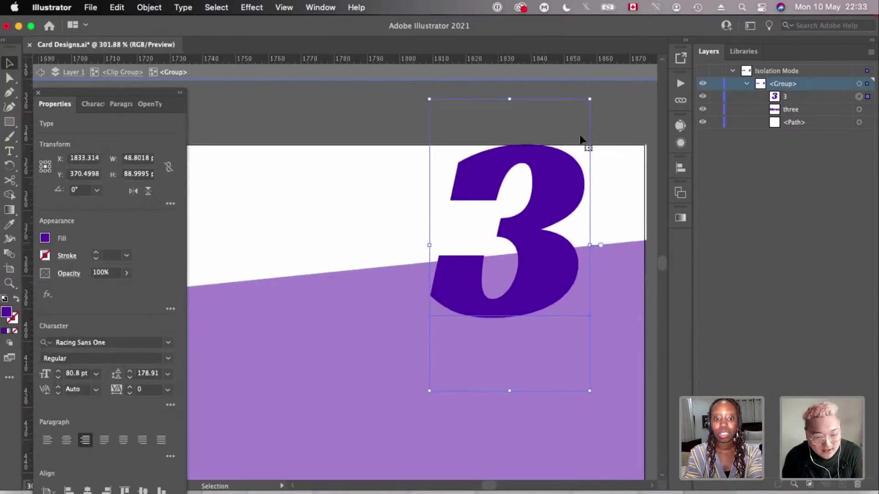
{"action": "scroll", "coordinate": [580, 139], "scroll_direction": "down", "scroll_amount": 2}
{"action": "key", "text": "super+c"}
{"action": "key", "text": "super+f"}
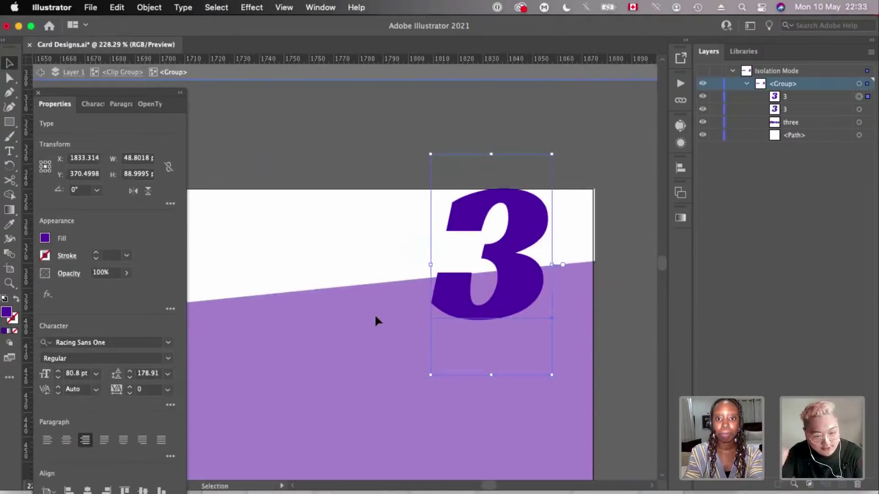
{"action": "left_click", "coordinate": [373, 232], "text": "shift"}
{"action": "scroll", "coordinate": [372, 232], "scroll_direction": "down", "scroll_amount": 3}
{"action": "scroll", "coordinate": [373, 232], "scroll_direction": "left", "scroll_amount": 4}
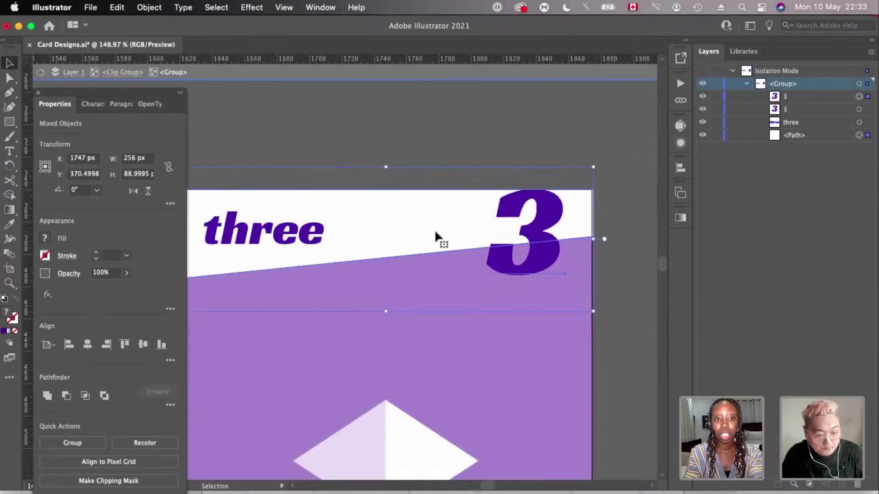
{"action": "scroll", "coordinate": [435, 233], "scroll_direction": "up", "scroll_amount": 1}
{"action": "scroll", "coordinate": [435, 232], "scroll_direction": "down", "scroll_amount": 1}
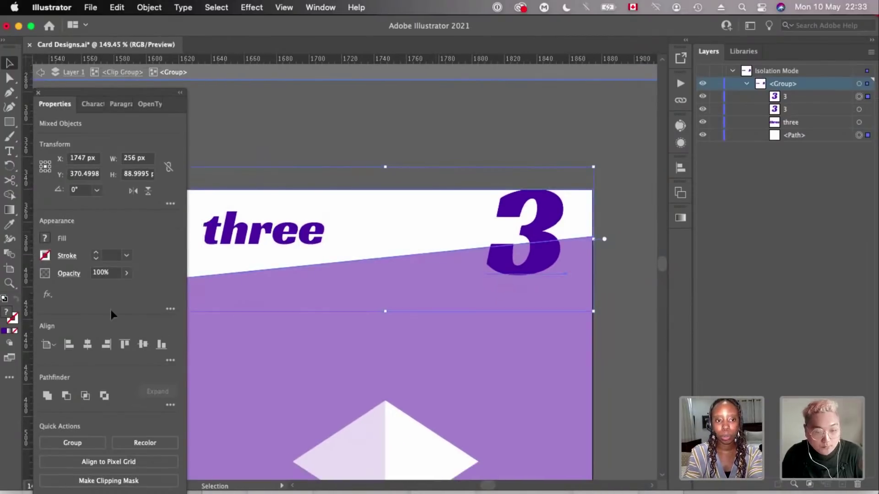
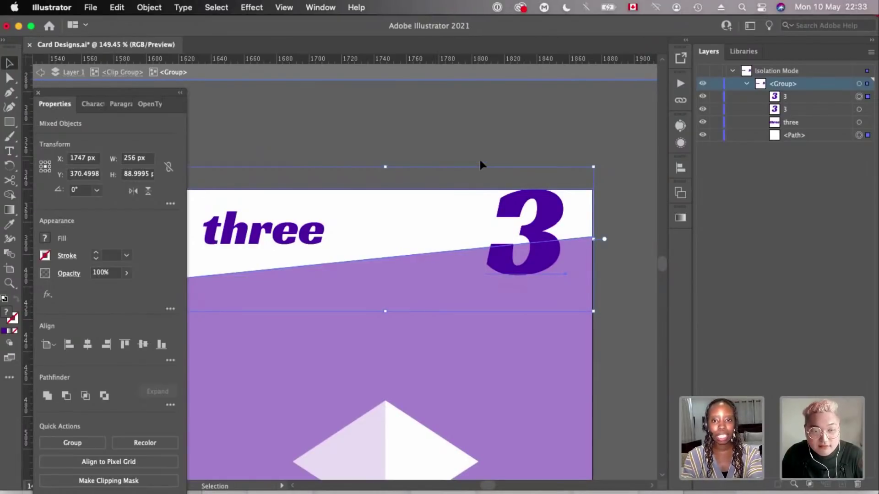
{"action": "scroll", "coordinate": [510, 139], "scroll_direction": "left", "scroll_amount": 2}
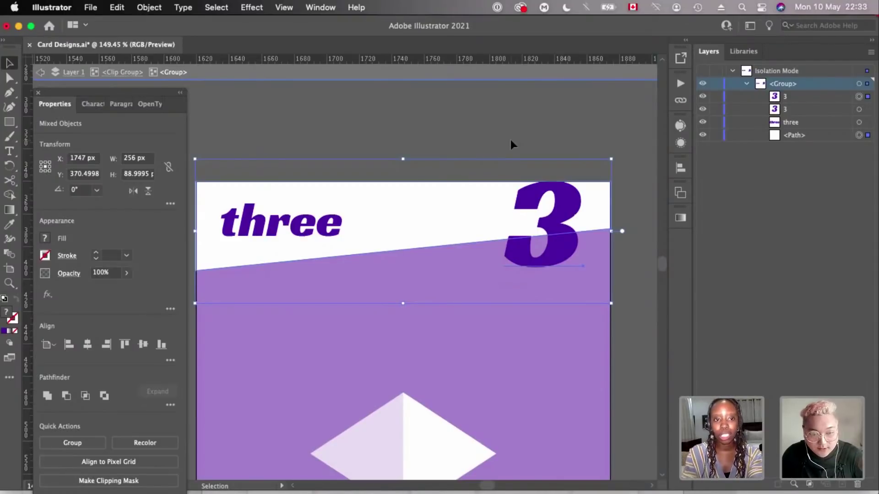
{"action": "scroll", "coordinate": [510, 139], "scroll_direction": "down", "scroll_amount": 2}
{"action": "left_click", "coordinate": [543, 120]}
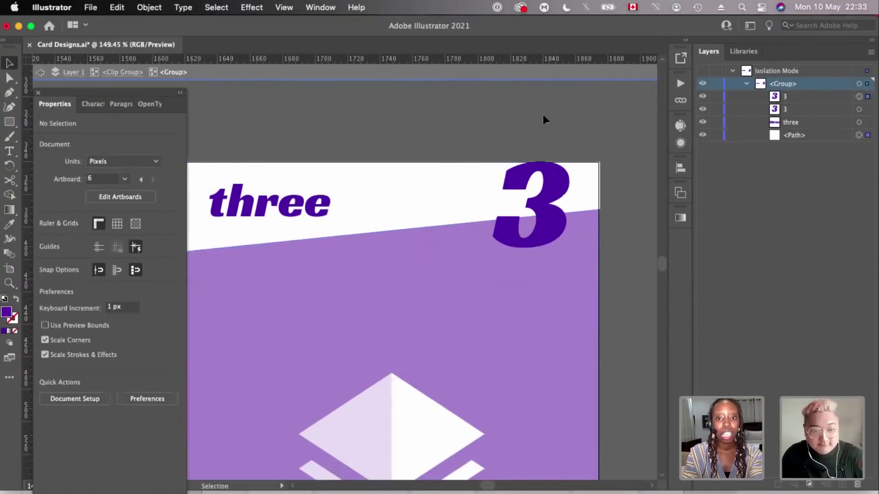
- Try shifting the front 3 slightly away from its copy and undo the move
{"action": "scroll", "coordinate": [543, 114], "scroll_direction": "up", "scroll_amount": 2}
{"action": "left_click", "coordinate": [570, 126]}
{"action": "left_click_drag", "start_coordinate": [518, 234], "coordinate": [497, 260]}
{"action": "key", "text": "super+z"}
{"action": "scroll", "coordinate": [496, 256], "scroll_direction": "up", "scroll_amount": 4}
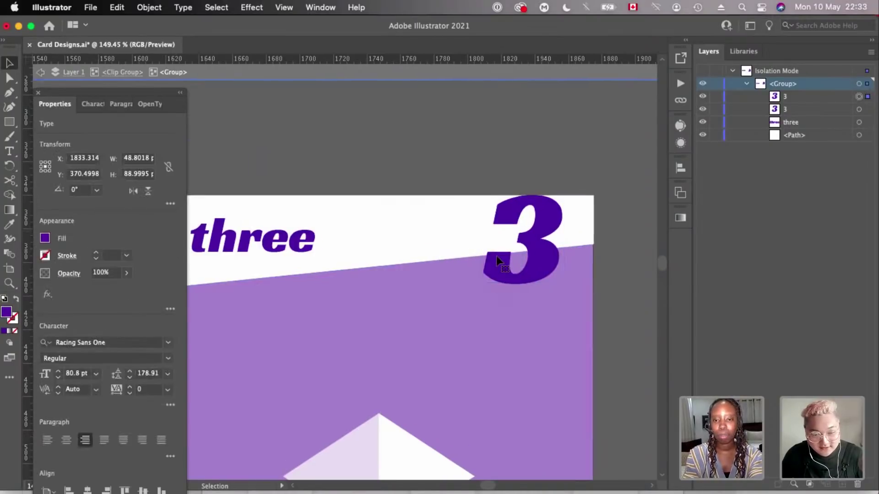
- Try to intersect the front live-text 3 with the white header shape
{"action": "scroll", "coordinate": [496, 256], "scroll_direction": "down", "scroll_amount": 2}
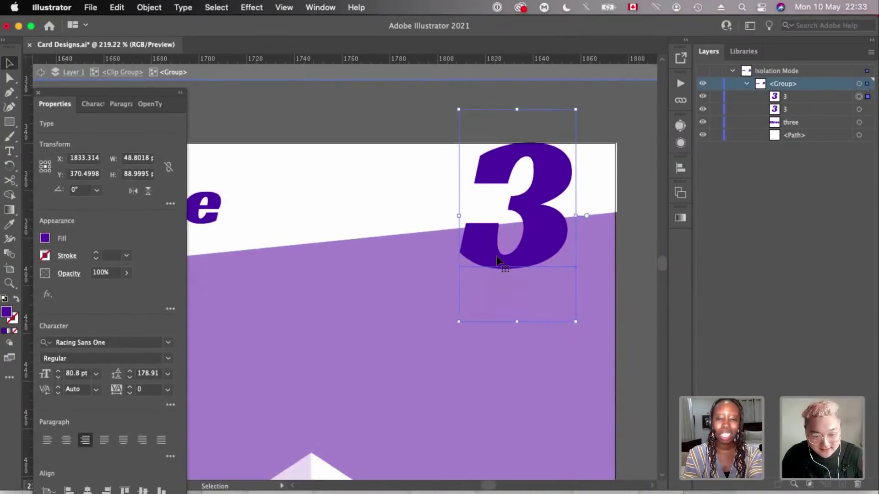
{"action": "left_click", "coordinate": [381, 165], "text": "shift"}
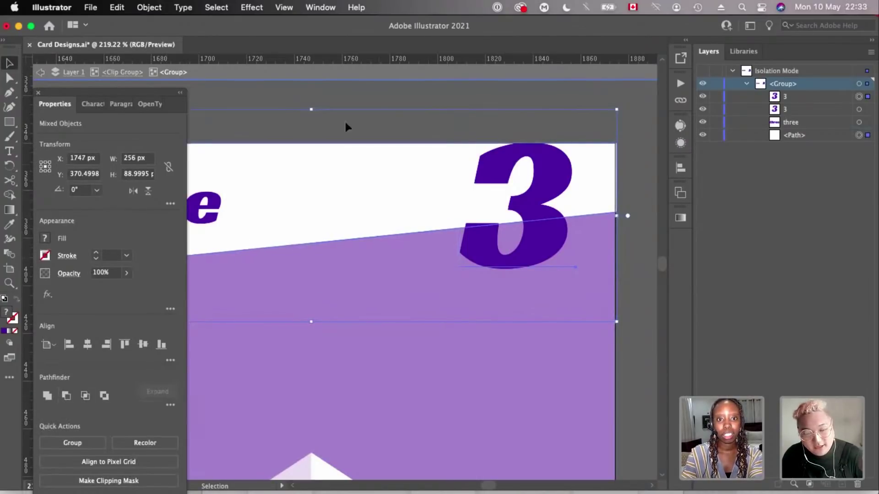
{"action": "key", "text": "a"}
{"action": "left_click", "coordinate": [85, 396]}
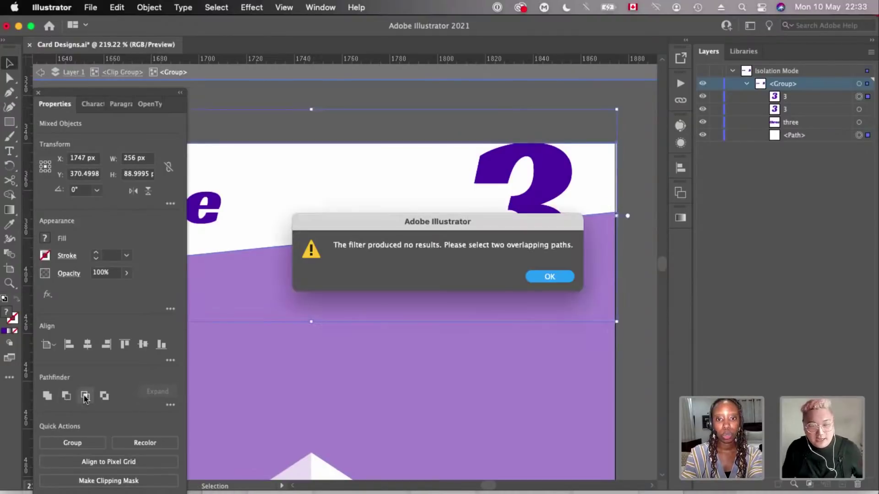
{"action": "left_click", "coordinate": [549, 277]}
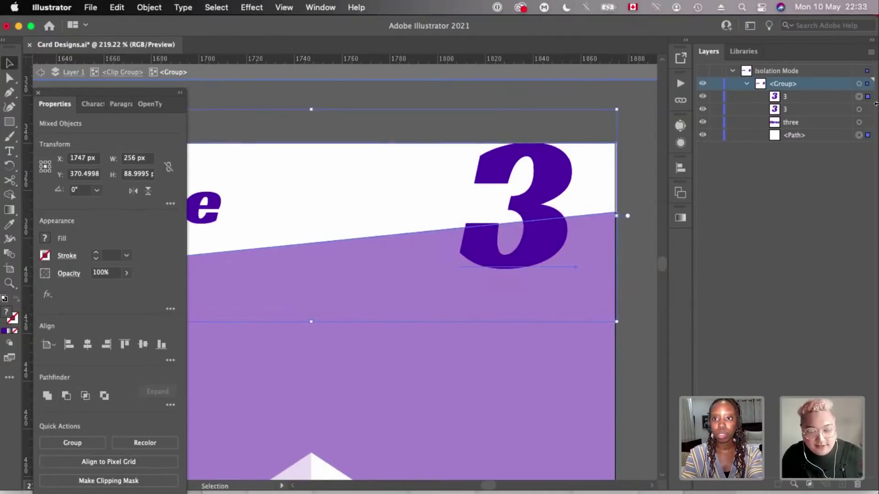
- Delete the back copy of the 3 and convert the remaining 3 to outlines
{"action": "left_click", "coordinate": [859, 109]}
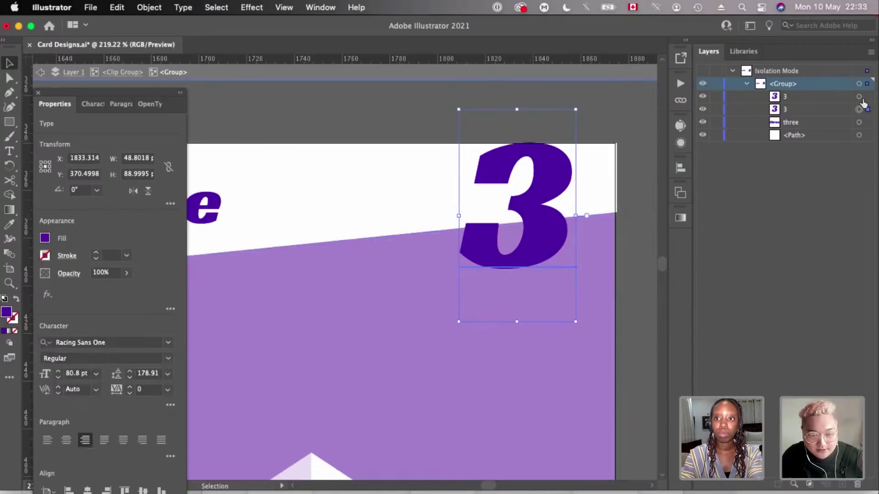
{"action": "key", "text": "Delete"}
{"action": "left_click", "coordinate": [541, 209]}
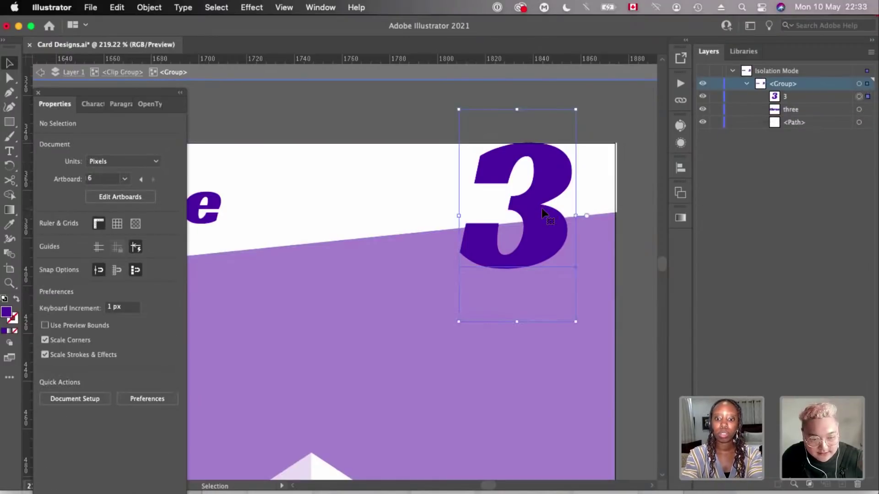
{"action": "key", "text": "super+shift+o"}
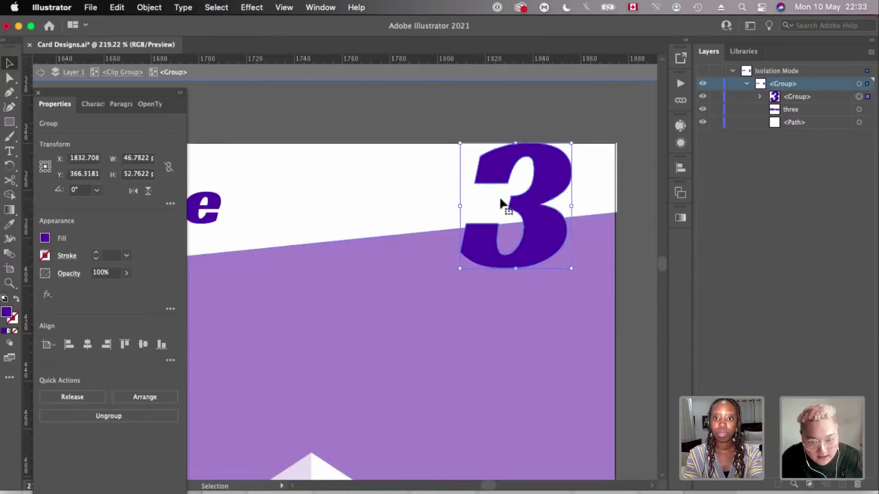
- Place a copy of the outlined 3's intersection with the white header shape in front, keeping the full 3 and the header intact
{"action": "left_click", "coordinate": [357, 187], "text": "shift"}
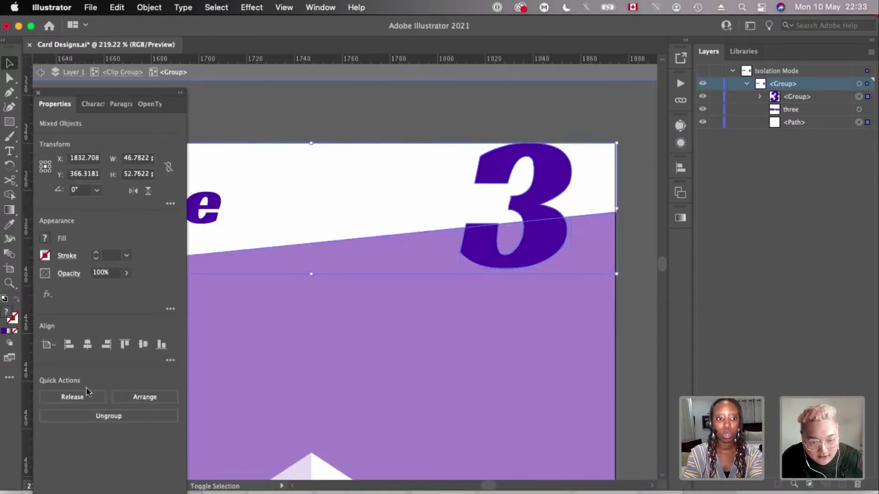
{"action": "left_click", "coordinate": [85, 397]}
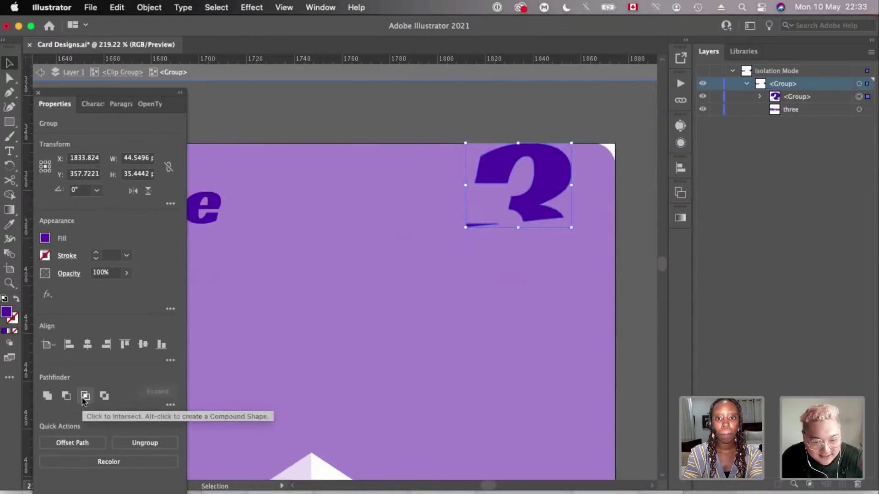
{"action": "key", "text": "super+z"}
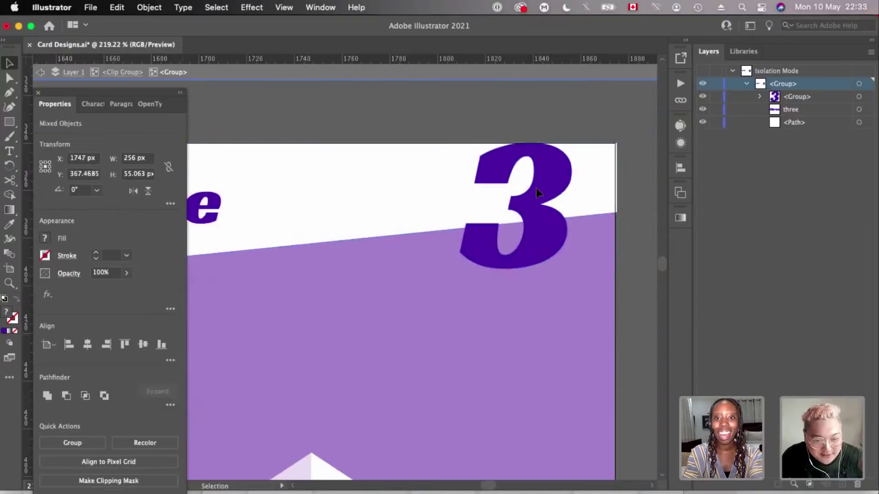
{"action": "left_click", "coordinate": [536, 187]}
{"action": "key", "text": "super+f"}
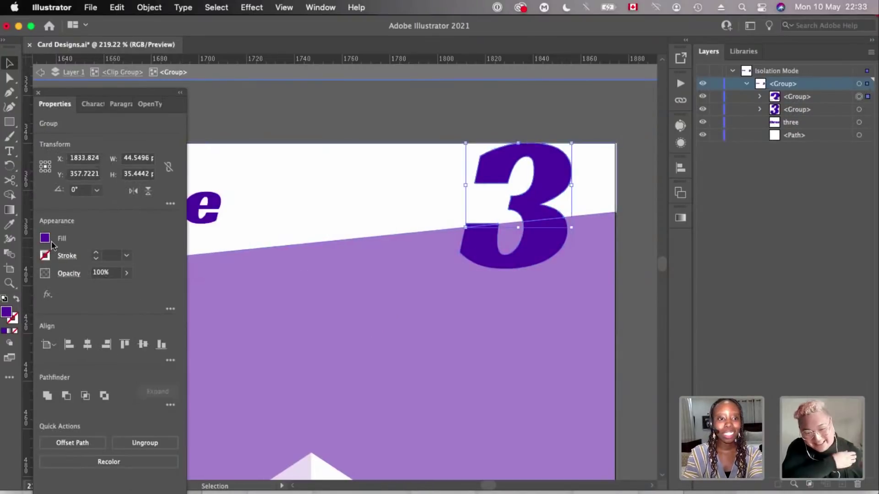
- Fill the full 3 behind the indigo intersected piece with white and leave isolation mode
{"action": "left_click", "coordinate": [45, 238]}
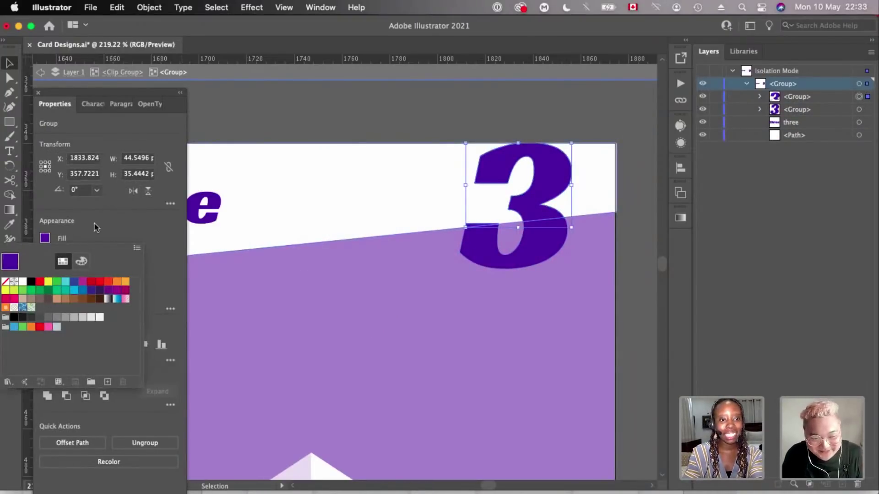
{"action": "left_click", "coordinate": [108, 225]}
{"action": "left_click", "coordinate": [551, 267]}
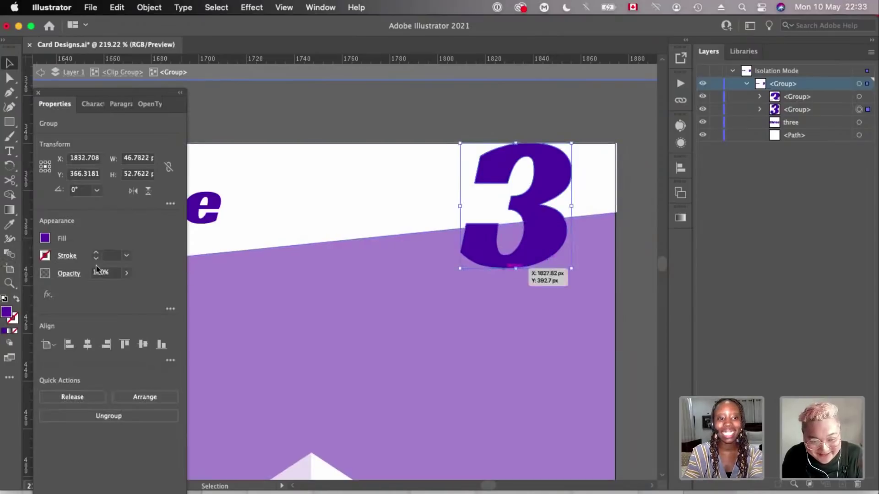
{"action": "left_click", "coordinate": [45, 238]}
{"action": "left_click", "coordinate": [22, 283]}
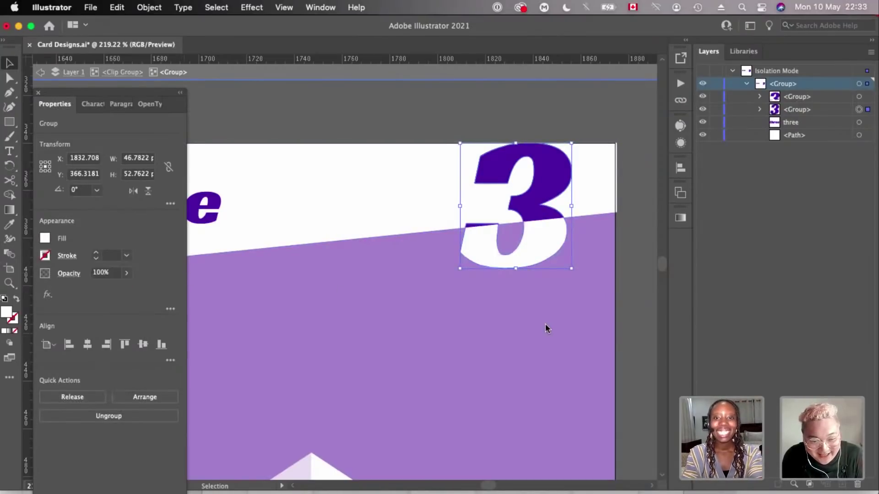
{"action": "scroll", "coordinate": [545, 323], "scroll_direction": "down", "scroll_amount": 4}
{"action": "left_click", "coordinate": [566, 296]}
{"action": "scroll", "coordinate": [383, 215], "scroll_direction": "down", "scroll_amount": 4}
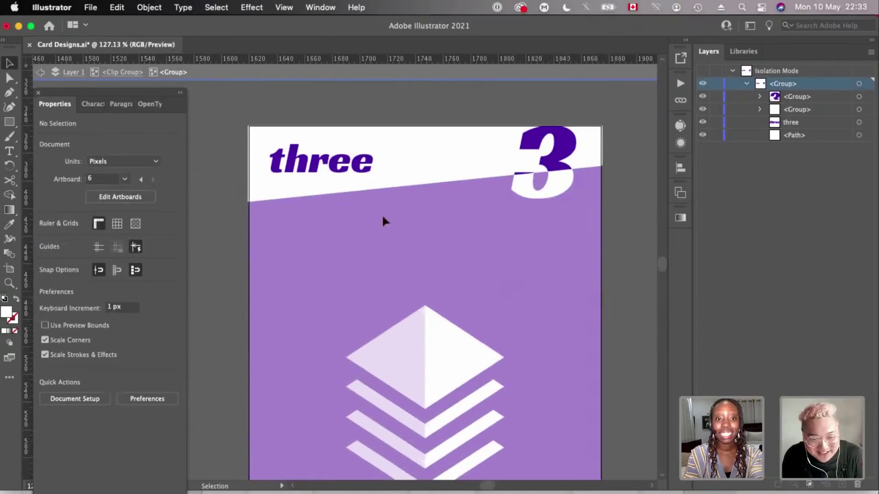
{"action": "scroll", "coordinate": [364, 158], "scroll_direction": "down", "scroll_amount": 3}
{"action": "key", "text": "Escape"}
{"action": "scroll", "coordinate": [361, 153], "scroll_direction": "down", "scroll_amount": 2}
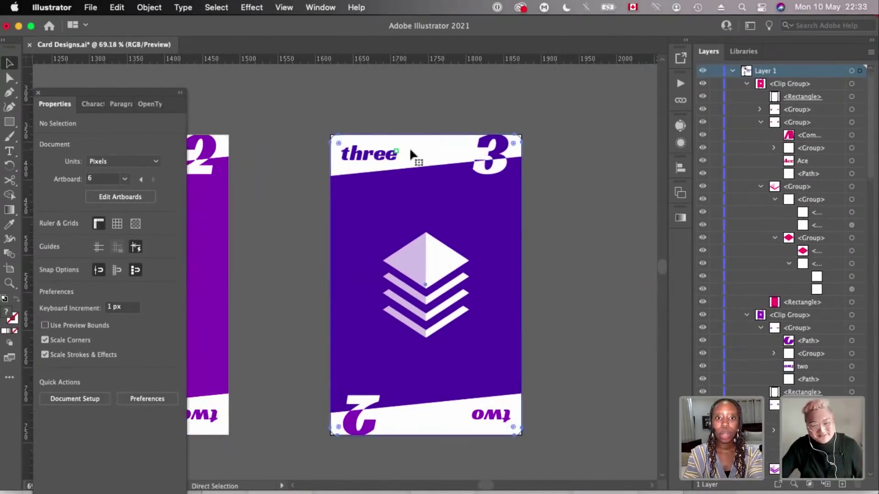
- Inside the card's clip group, duplicate the "three" header over the icon's lower layers and delete the upside-down "two" footer
{"action": "double_click", "coordinate": [454, 163]}
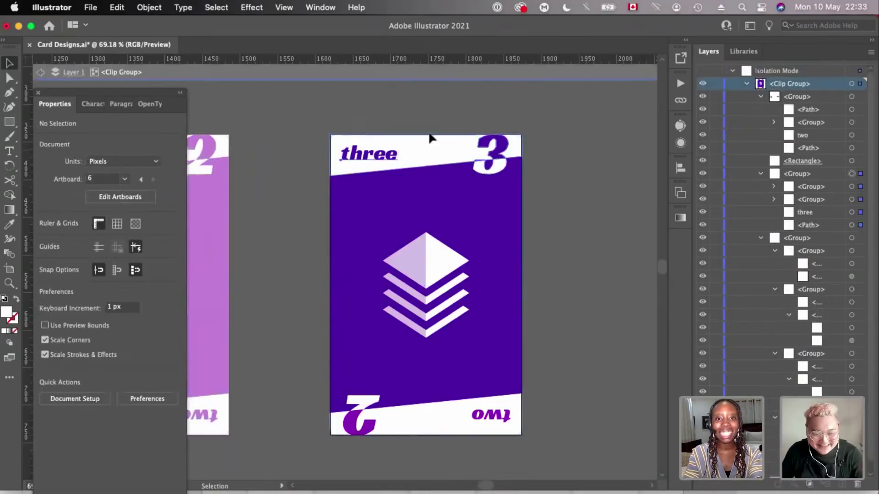
{"action": "left_click", "coordinate": [429, 137]}
{"action": "scroll", "coordinate": [429, 137], "scroll_direction": "down", "scroll_amount": 1}
{"action": "left_click_drag", "start_coordinate": [421, 131], "coordinate": [416, 284]}
{"action": "left_click", "coordinate": [467, 404]}
{"action": "key", "text": "Delete"}
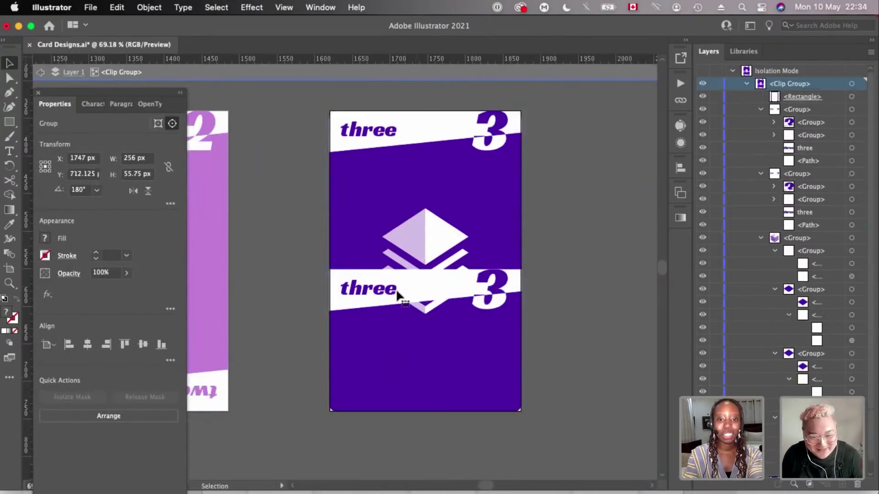
- Flip the header copy horizontally and vertically and move it to the card's bottom edge, at Y 712.4685 px
{"action": "left_click", "coordinate": [398, 293]}
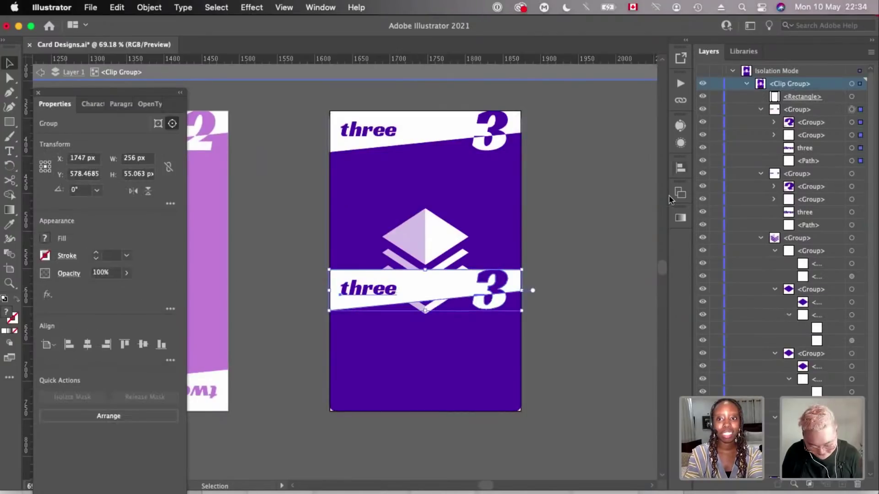
{"action": "left_click", "coordinate": [132, 191]}
{"action": "left_click", "coordinate": [148, 190]}
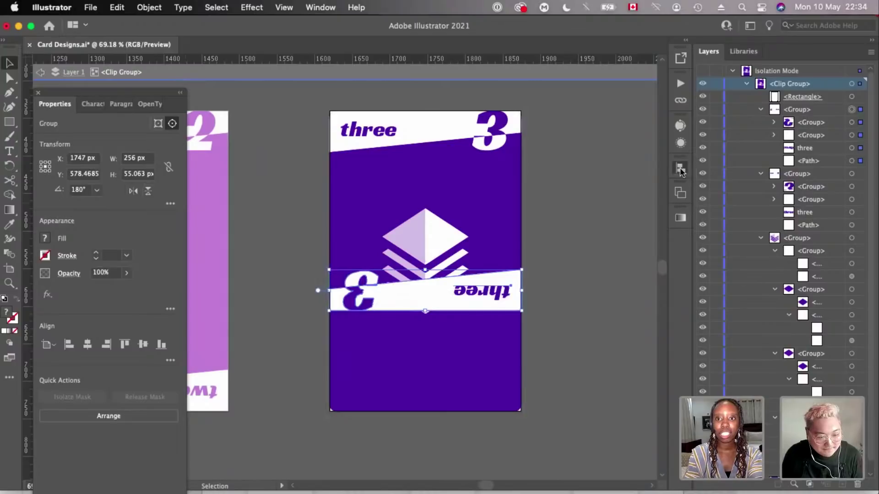
{"action": "left_click", "coordinate": [680, 169]}
{"action": "left_click_drag", "start_coordinate": [399, 289], "coordinate": [398, 386]}
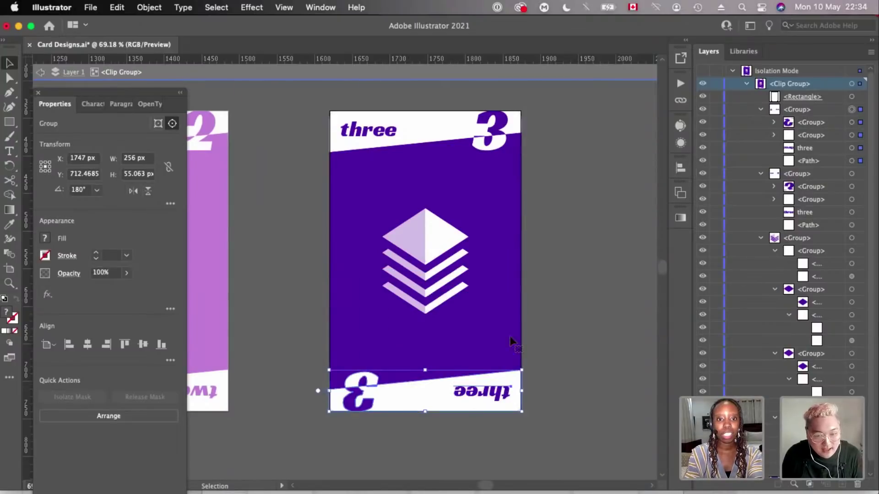
- Leave isolation and duplicate the "three" artboard with its artwork beside the original, at X 2109 px
{"action": "scroll", "coordinate": [398, 385], "scroll_direction": "down", "scroll_amount": 3}
{"action": "scroll", "coordinate": [523, 330], "scroll_direction": "right", "scroll_amount": 3}
{"action": "double_click", "coordinate": [524, 331]}
{"action": "key", "text": "shift+o"}
{"action": "left_click_drag", "start_coordinate": [319, 313], "coordinate": [457, 309]}
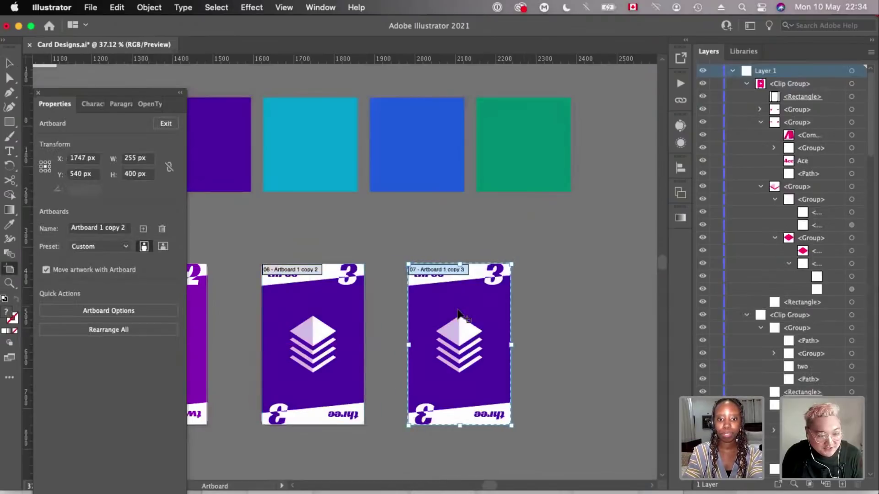
{"action": "scroll", "coordinate": [457, 309], "scroll_direction": "down", "scroll_amount": 5}
{"action": "scroll", "coordinate": [529, 230], "scroll_direction": "up", "scroll_amount": 4}
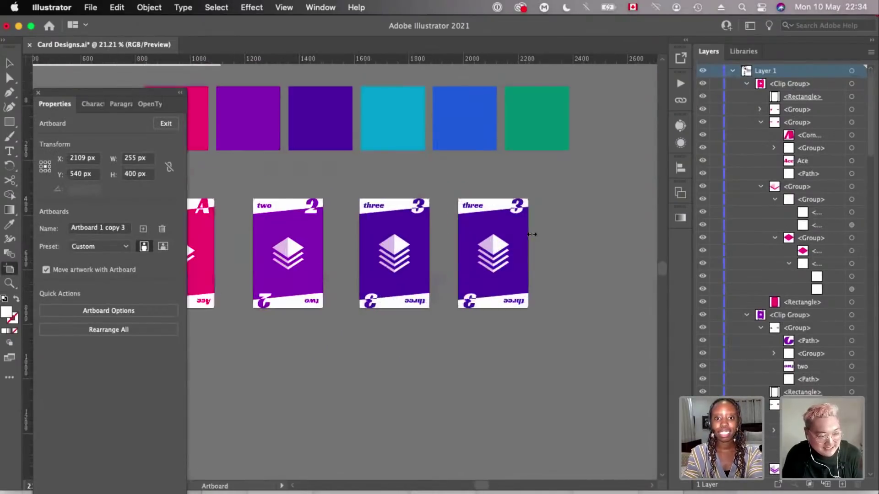
- Isolate the duplicated card's clip group and fill its background rectangle with the cyan sampled from the palette square
{"action": "key", "text": "v"}
{"action": "double_click", "coordinate": [490, 232]}
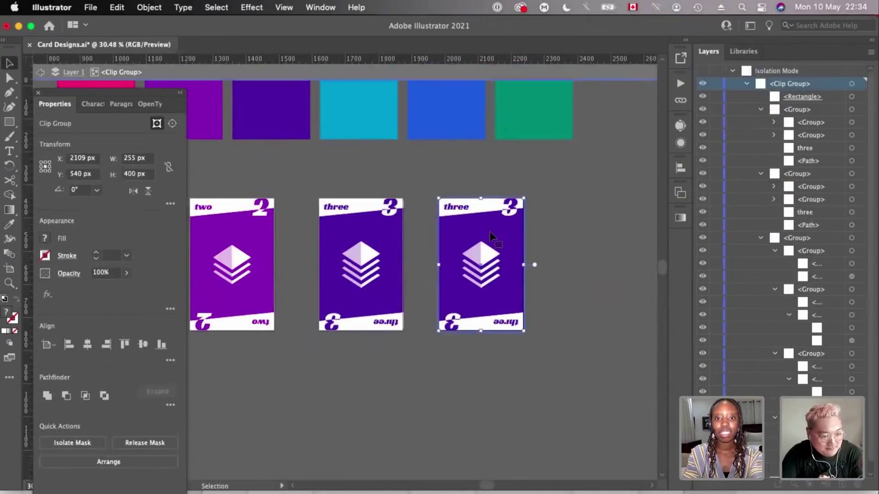
{"action": "left_click", "coordinate": [498, 281]}
{"action": "scroll", "coordinate": [497, 282], "scroll_direction": "up", "scroll_amount": 2}
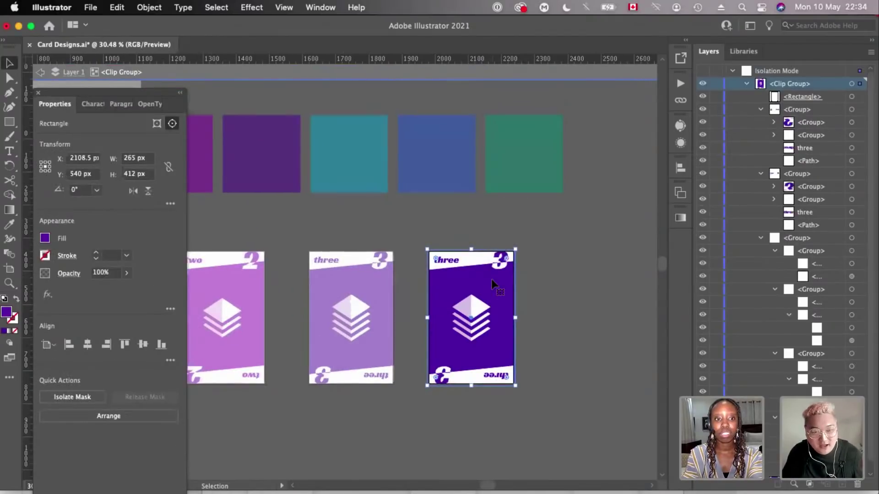
{"action": "key", "text": "i"}
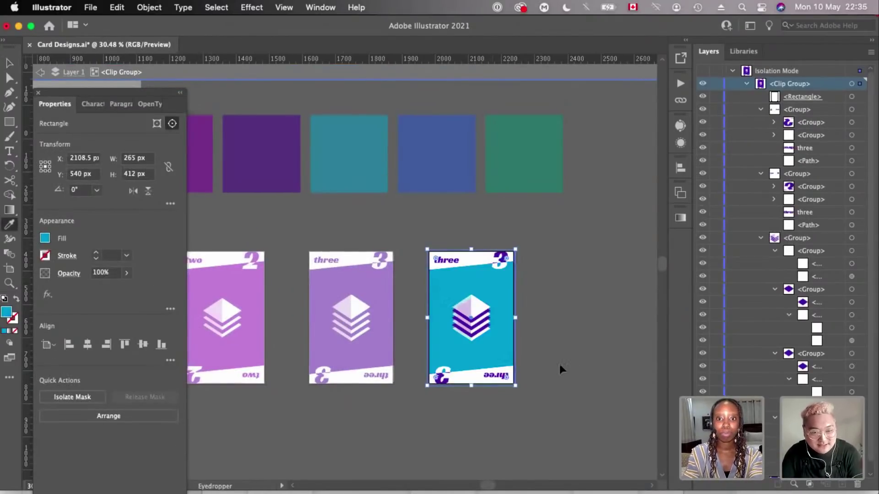
- Recolour the indigo shapes between the card icon's layers with the background's cyan
{"action": "key", "text": "v"}
{"action": "scroll", "coordinate": [558, 361], "scroll_direction": "up", "scroll_amount": 4}
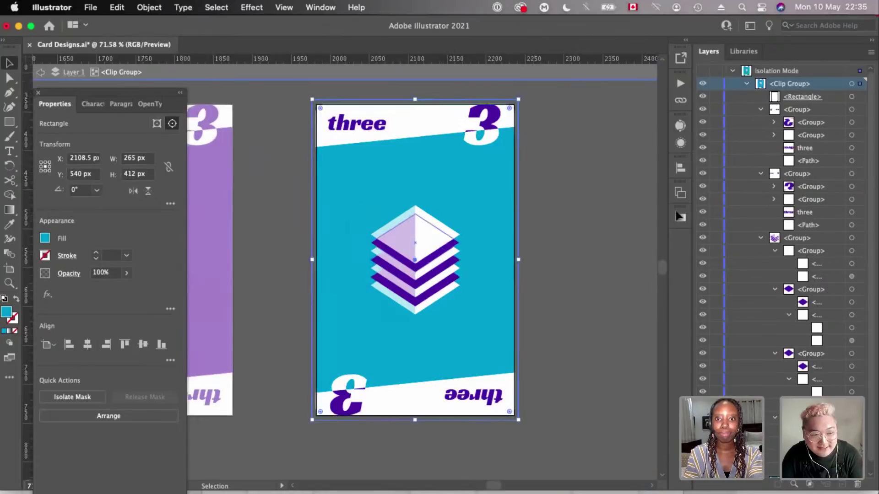
{"action": "left_click", "coordinate": [430, 272]}
{"action": "left_click", "coordinate": [851, 366]}
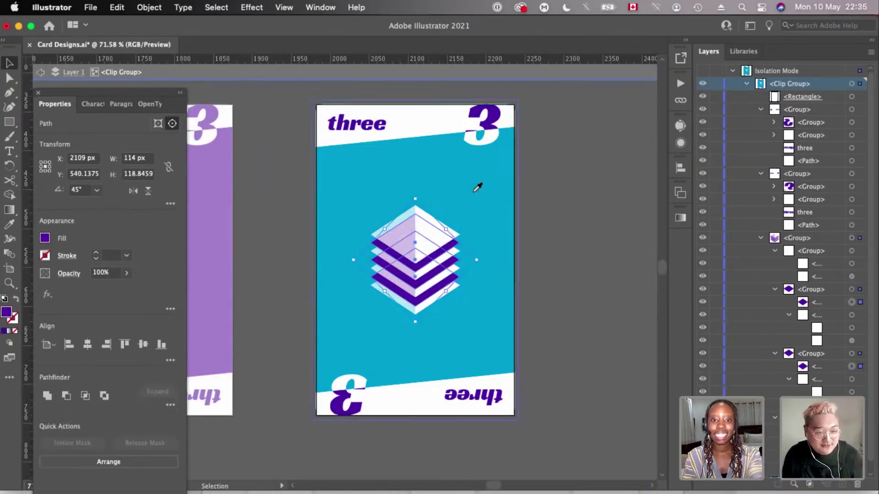
{"action": "key", "text": "i"}
{"action": "left_click", "coordinate": [412, 322]}
{"action": "scroll", "coordinate": [449, 289], "scroll_direction": "up", "scroll_amount": 3}
{"action": "key", "text": "v"}
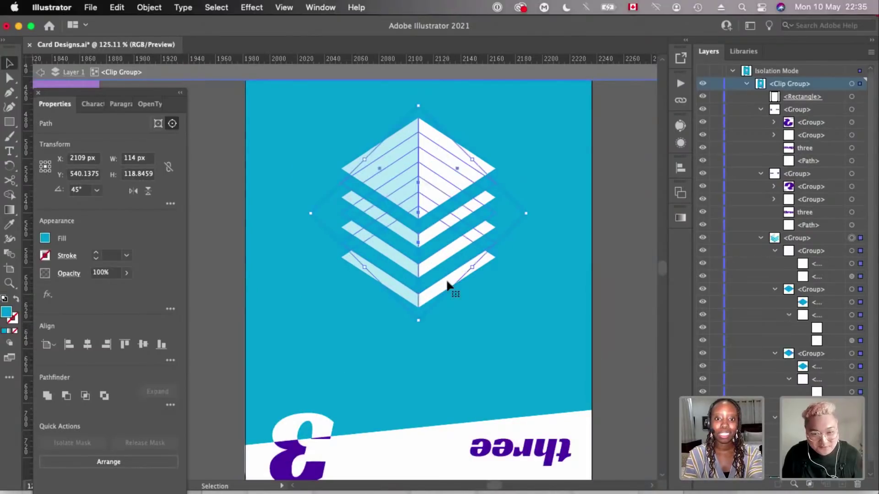
- Isolate the icon group and duplicate its lowest layer directly below, with the copy at Y 589.3707 px
{"action": "left_click", "coordinate": [447, 284]}
{"action": "scroll", "coordinate": [447, 284], "scroll_direction": "up", "scroll_amount": 3}
{"action": "double_click", "coordinate": [460, 276]}
{"action": "left_click", "coordinate": [448, 275]}
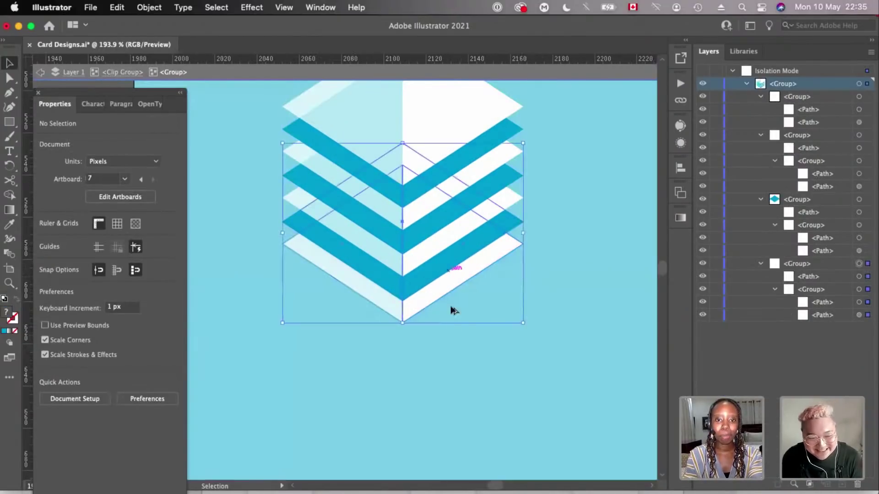
{"action": "left_click_drag", "start_coordinate": [451, 311], "coordinate": [451, 311], "text": "alt"}
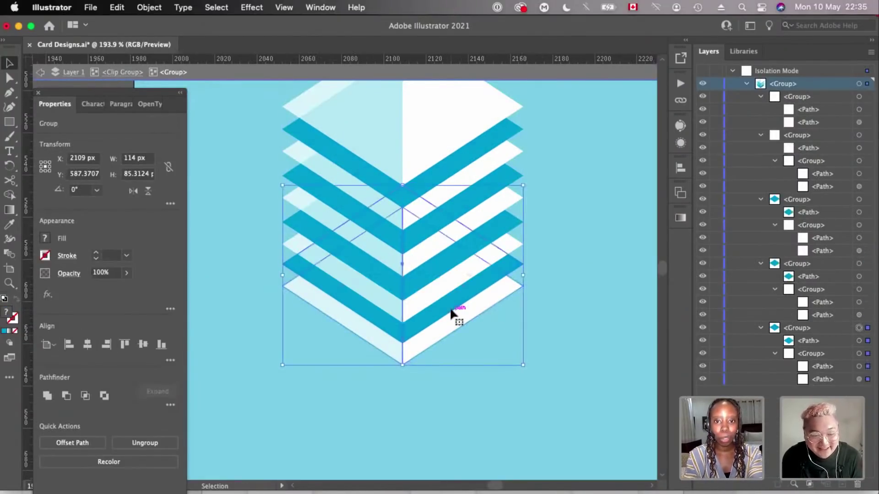
{"action": "scroll", "coordinate": [451, 313], "scroll_direction": "up", "scroll_amount": 3}
{"action": "key", "text": "Down"}
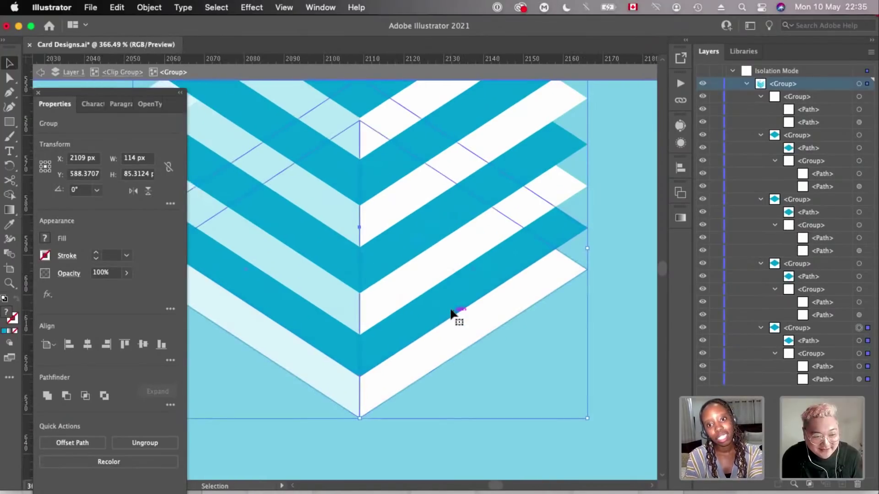
{"action": "scroll", "coordinate": [451, 313], "scroll_direction": "down", "scroll_amount": 6}
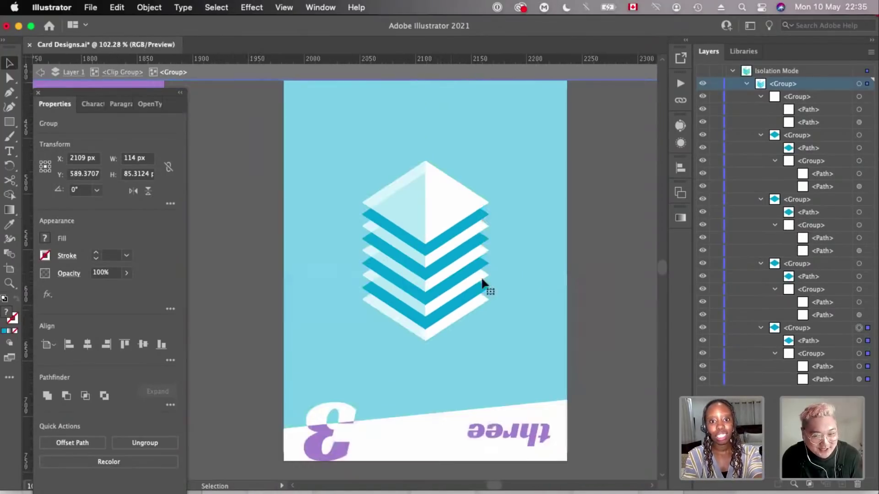
- Return to the card's clip group and centre the whole layered icon vertically on the card
{"action": "left_click", "coordinate": [128, 73]}
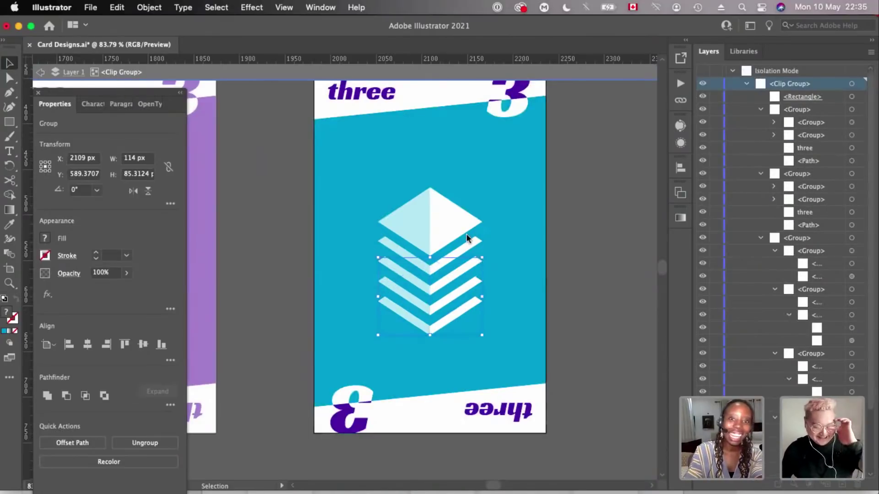
{"action": "left_click", "coordinate": [466, 234]}
{"action": "left_click", "coordinate": [467, 239]}
{"action": "left_click", "coordinate": [678, 165]}
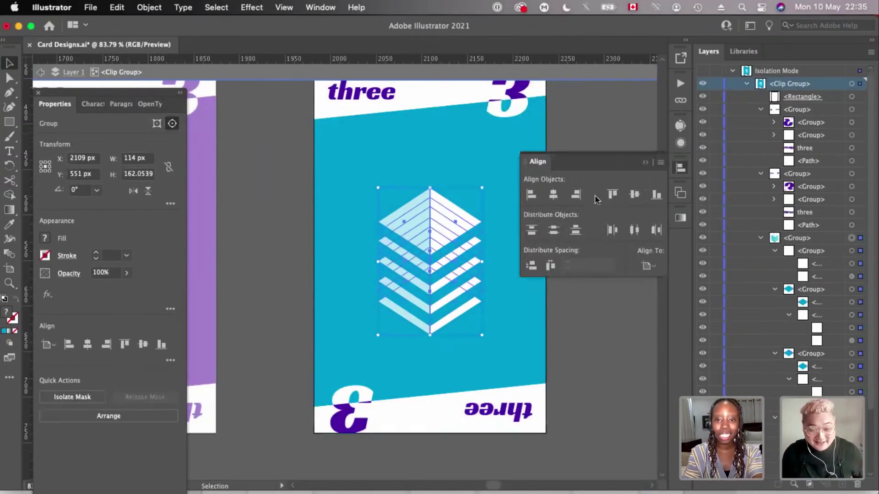
{"action": "left_click", "coordinate": [634, 195]}
{"action": "left_click", "coordinate": [679, 166]}
- Change the upright "three" header text to "four" and fill it with the card's cyan
{"action": "scroll", "coordinate": [467, 196], "scroll_direction": "up", "scroll_amount": 3}
{"action": "left_click", "coordinate": [360, 176]}
{"action": "key", "text": "t"}
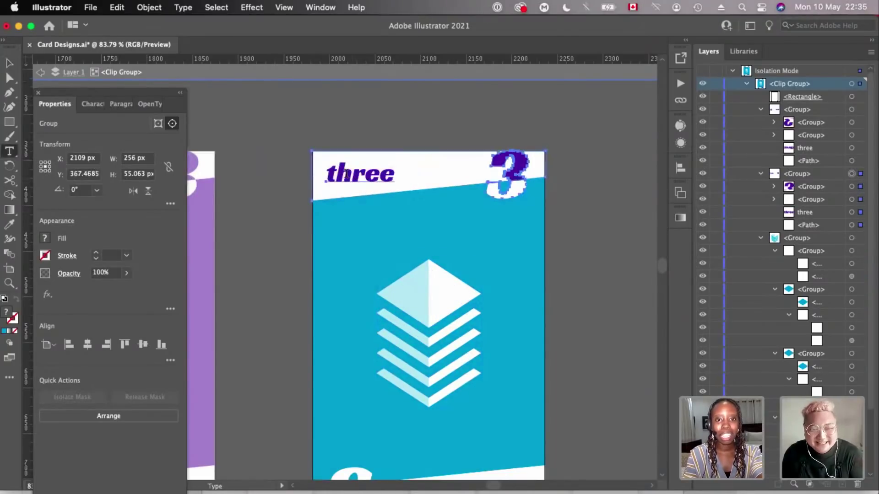
{"action": "double_click", "coordinate": [346, 174]}
{"action": "type", "text": "four"}
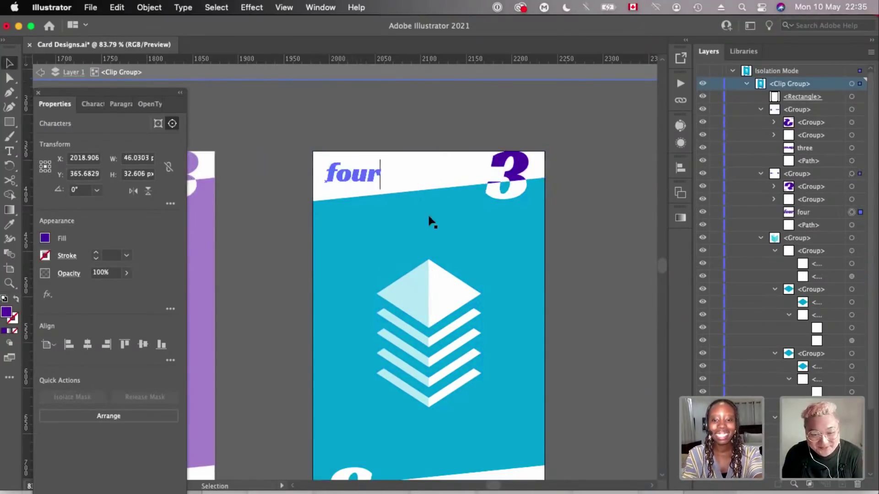
{"action": "key", "text": "Escape"}
{"action": "key", "text": "i"}
{"action": "left_click", "coordinate": [532, 150]}
- Isolate the "four" header group and add a separate text "4" beside the large corner 3
{"action": "scroll", "coordinate": [531, 147], "scroll_direction": "up", "scroll_amount": 3}
{"action": "key", "text": "v"}
{"action": "left_click", "coordinate": [499, 196]}
{"action": "double_click", "coordinate": [499, 197]}
{"action": "left_click", "coordinate": [414, 196]}
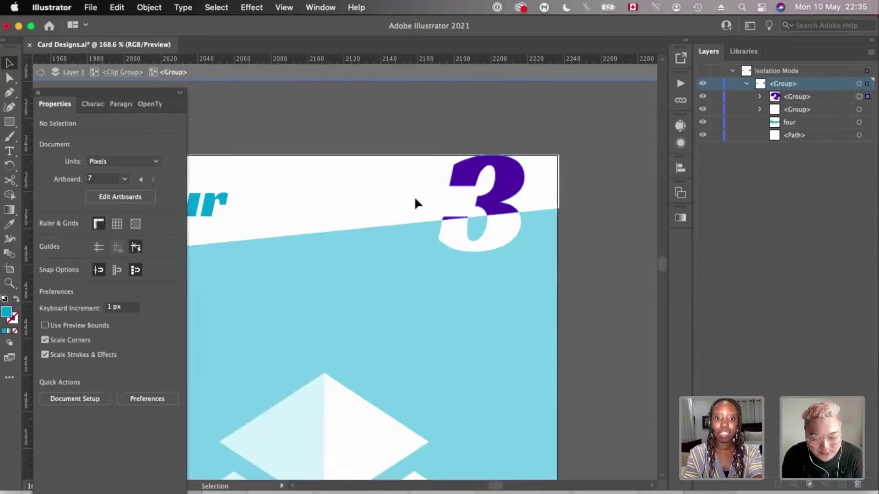
{"action": "key", "text": "t"}
{"action": "left_click", "coordinate": [413, 196]}
{"action": "type", "text": "4"}
{"action": "key", "text": "Escape"}
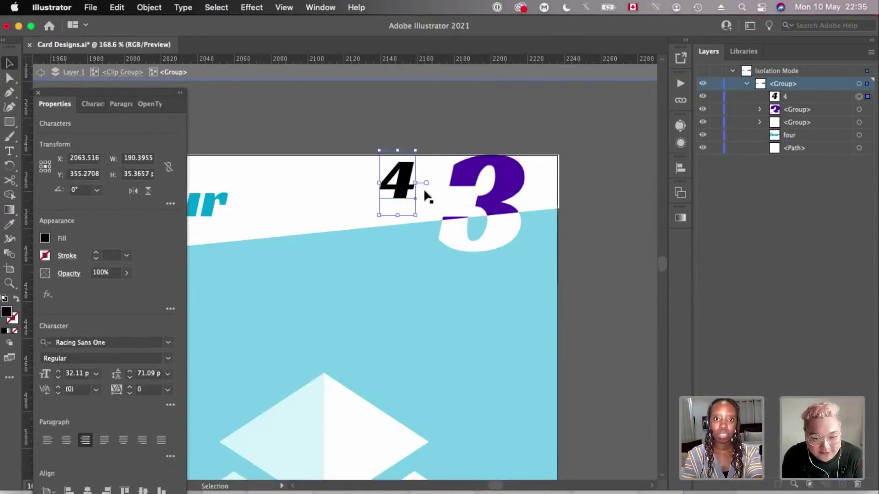
- Enlarge the "4" to 72.1 pt and place it over the corner 3, at X 2188.514 px, Y 374.0198 px
{"action": "scroll", "coordinate": [424, 188], "scroll_direction": "up", "scroll_amount": 3}
{"action": "left_click_drag", "start_coordinate": [379, 165], "coordinate": [524, 158]}
{"action": "left_click_drag", "start_coordinate": [527, 220], "coordinate": [530, 353]}
{"action": "mouse_move", "coordinate": [543, 239]}
{"action": "left_mouse_down"}
{"action": "mouse_move", "coordinate": [520, 239]}
{"action": "mouse_move", "coordinate": [526, 235]}
{"action": "left_mouse_up"}
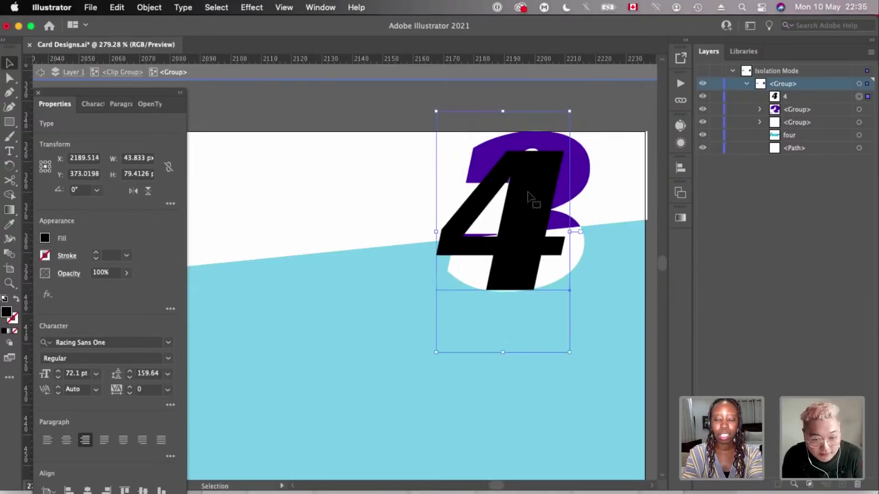
{"action": "key", "text": "Left"}
{"action": "key", "text": "Down"}
{"action": "scroll", "coordinate": [527, 193], "scroll_direction": "up", "scroll_amount": 1}
{"action": "scroll", "coordinate": [528, 193], "scroll_direction": "right", "scroll_amount": 1}
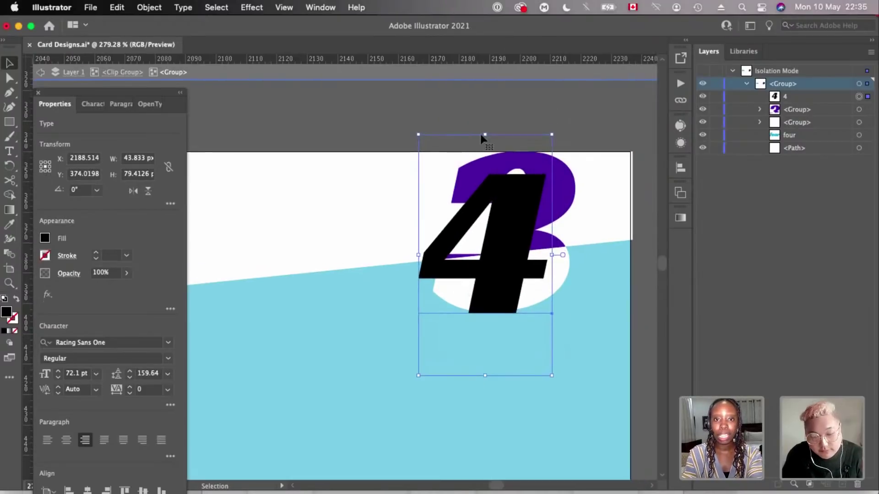
- Enlarge the "4" to 85.34 pt to fit the 3's height and move it to X 2194.514 px, Y 370.9998 px
{"action": "left_click_drag", "start_coordinate": [485, 135], "coordinate": [487, 107]}
{"action": "left_click_drag", "start_coordinate": [485, 379], "coordinate": [485, 385]}
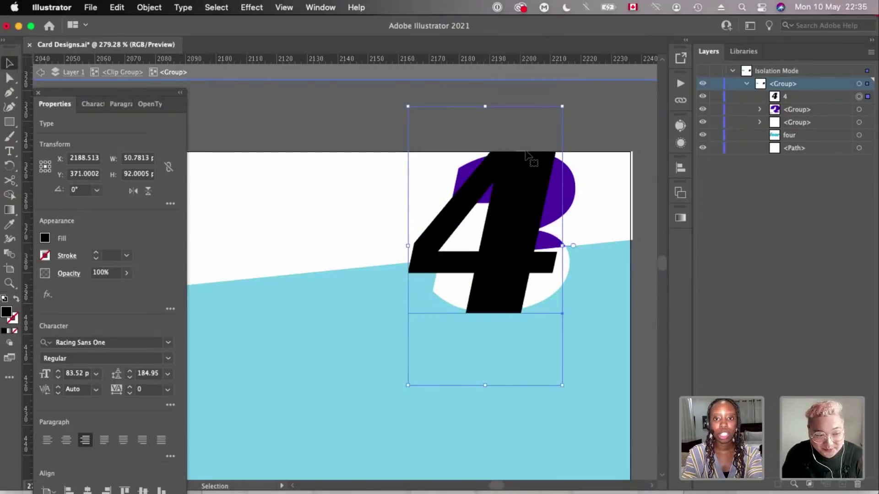
{"action": "scroll", "coordinate": [526, 158], "scroll_direction": "down", "scroll_amount": 3}
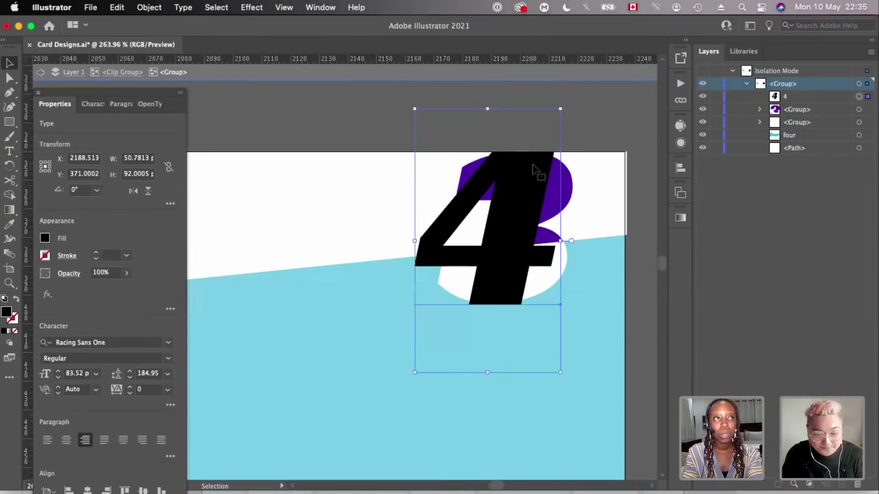
{"action": "scroll", "coordinate": [533, 166], "scroll_direction": "up", "scroll_amount": 5}
{"action": "left_click_drag", "start_coordinate": [479, 94], "coordinate": [477, 92]}
{"action": "scroll", "coordinate": [476, 114], "scroll_direction": "right", "scroll_amount": 2}
{"action": "scroll", "coordinate": [491, 183], "scroll_direction": "down", "scroll_amount": 4}
{"action": "left_click_drag", "start_coordinate": [501, 182], "coordinate": [505, 185]}
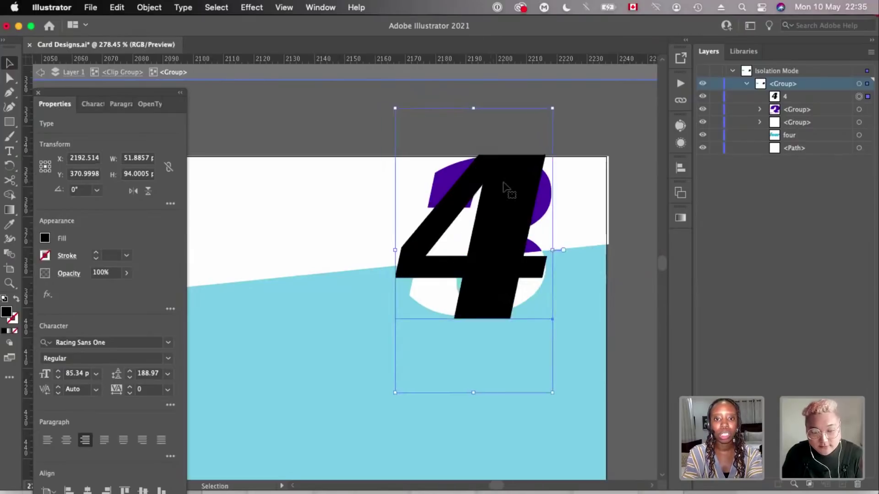
{"action": "key", "text": "Right"}
{"action": "key", "text": "Right"}
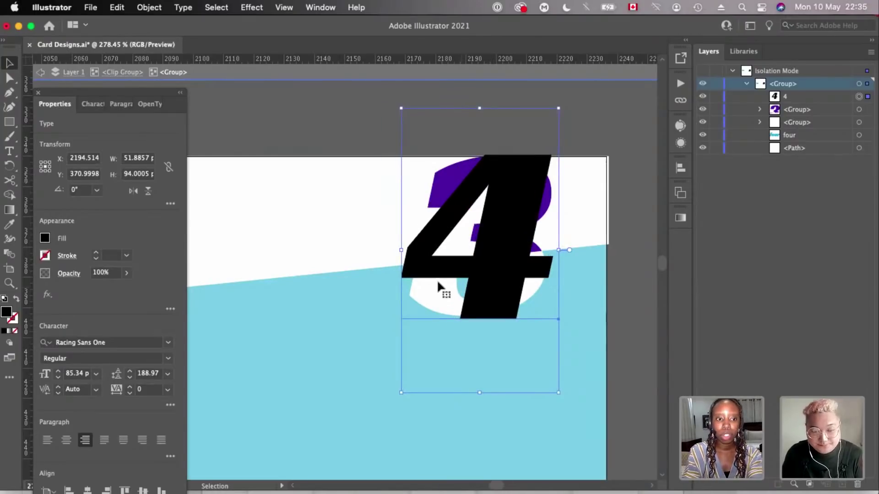
- Delete both groups that form the two-tone 3 behind the new "4"
{"action": "scroll", "coordinate": [482, 234], "scroll_direction": "down", "scroll_amount": 2}
{"action": "left_click", "coordinate": [860, 109]}
{"action": "left_click", "coordinate": [859, 122], "text": "shift"}
{"action": "key", "text": "Delete"}
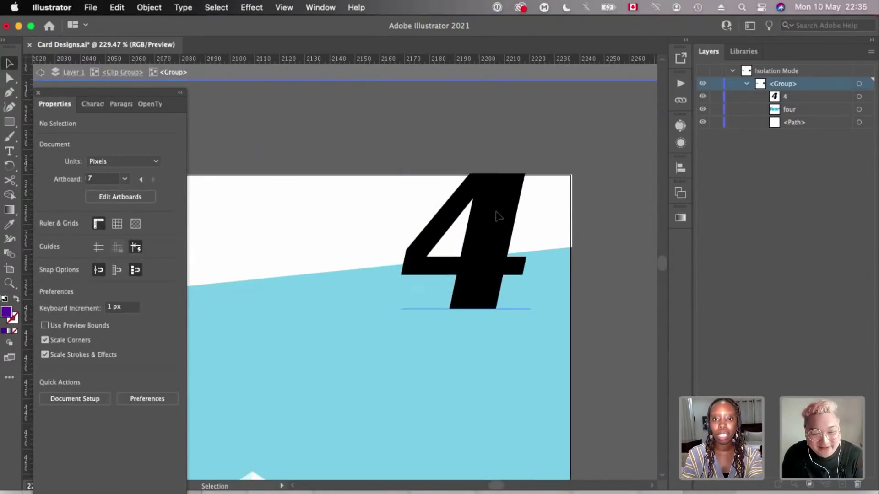
- Fill the "4" with the card's cyan and convert it to outlines
{"action": "left_click", "coordinate": [496, 212]}
{"action": "scroll", "coordinate": [496, 212], "scroll_direction": "down", "scroll_amount": 6}
{"action": "key", "text": "i"}
{"action": "left_click", "coordinate": [410, 295]}
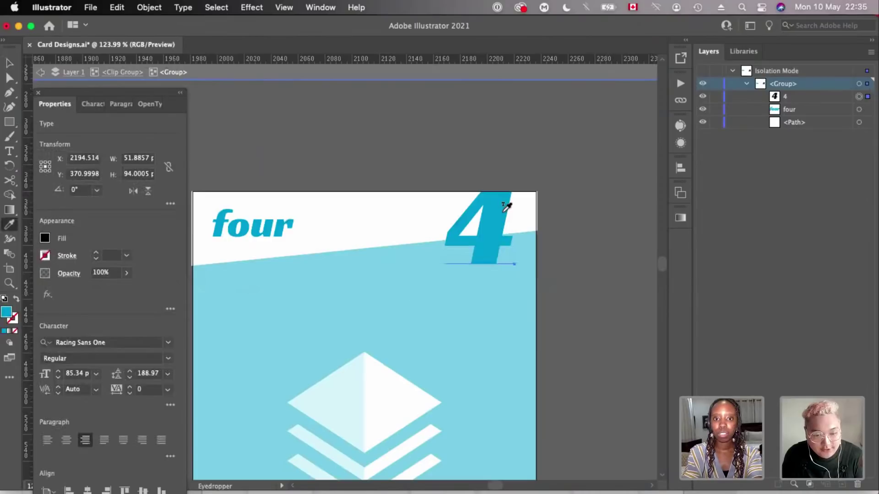
{"action": "scroll", "coordinate": [484, 245], "scroll_direction": "up", "scroll_amount": 3}
{"action": "key", "text": "v"}
{"action": "key", "text": "super+shift+o"}
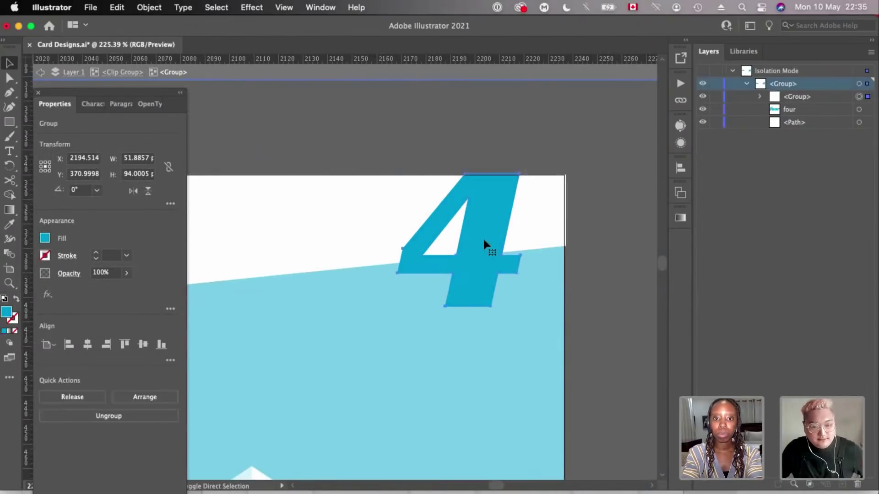
- Intersect the outlined 4 with the white header shape, then restore the originals and paste the intersected piece in front
{"action": "left_click", "coordinate": [449, 177]}
{"action": "left_click", "coordinate": [490, 215]}
{"action": "scroll", "coordinate": [490, 215], "scroll_direction": "left", "scroll_amount": 1}
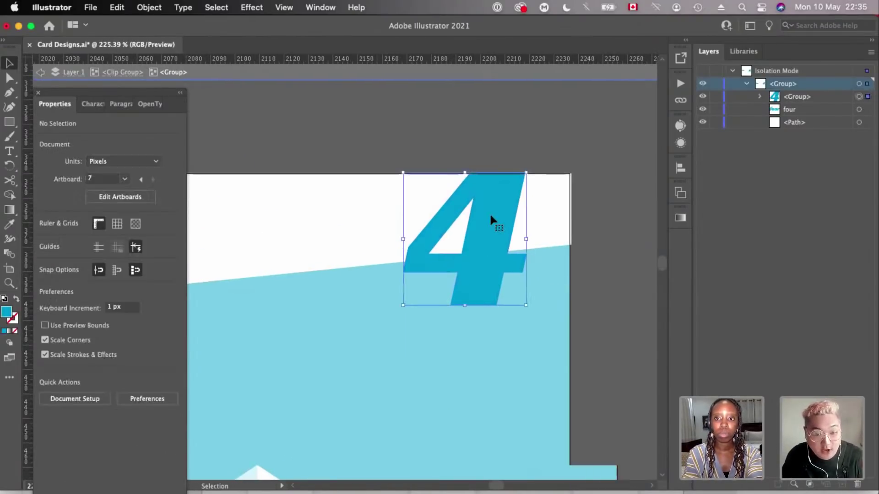
{"action": "left_click", "coordinate": [489, 212]}
{"action": "scroll", "coordinate": [524, 157], "scroll_direction": "down", "scroll_amount": 1}
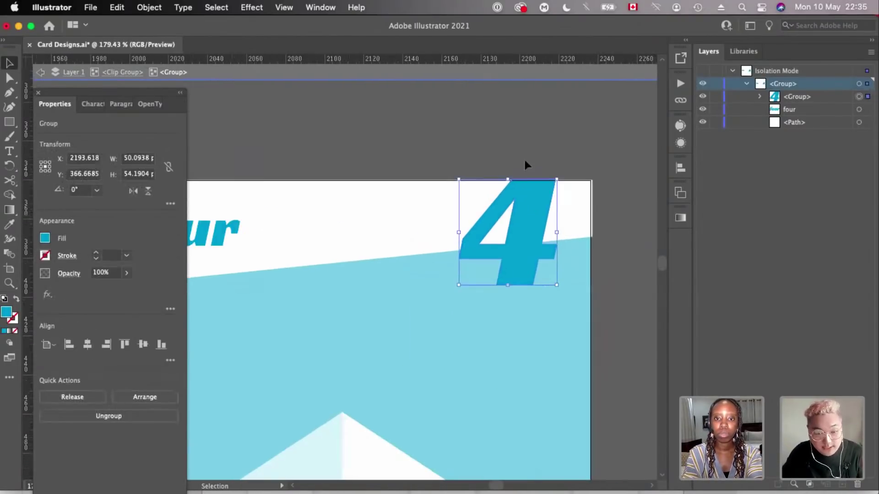
{"action": "left_click", "coordinate": [348, 216], "text": "shift"}
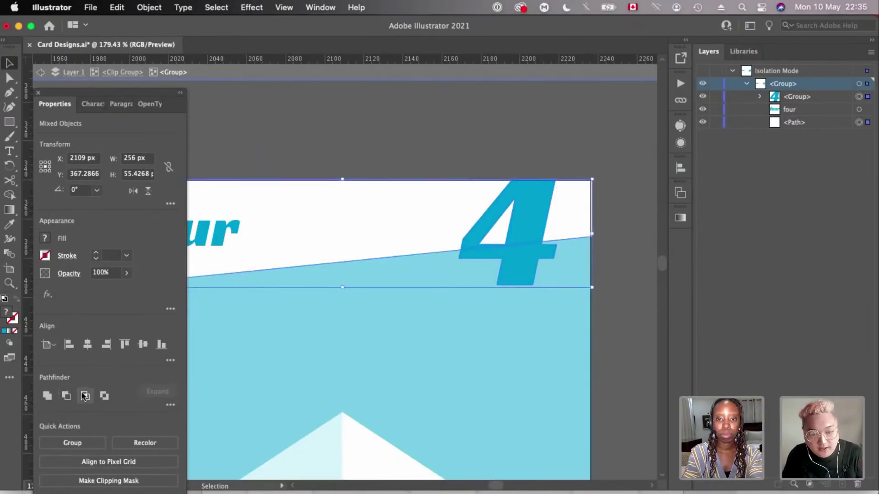
{"action": "left_click", "coordinate": [86, 397]}
{"action": "key", "text": "super+z"}
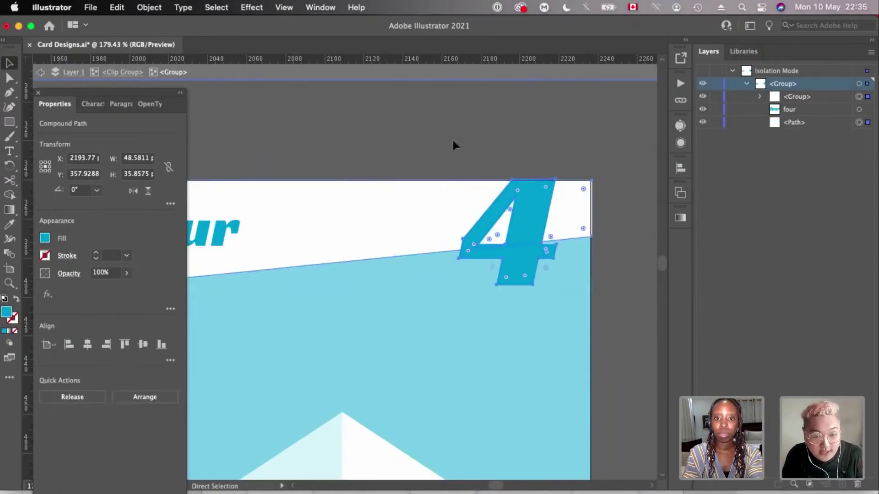
{"action": "key", "text": "super+shift+a"}
{"action": "left_click", "coordinate": [527, 215]}
{"action": "key", "text": "super+f"}
- Fill the full 4 group beneath the intersected cyan piece with white
{"action": "left_click", "coordinate": [521, 274]}
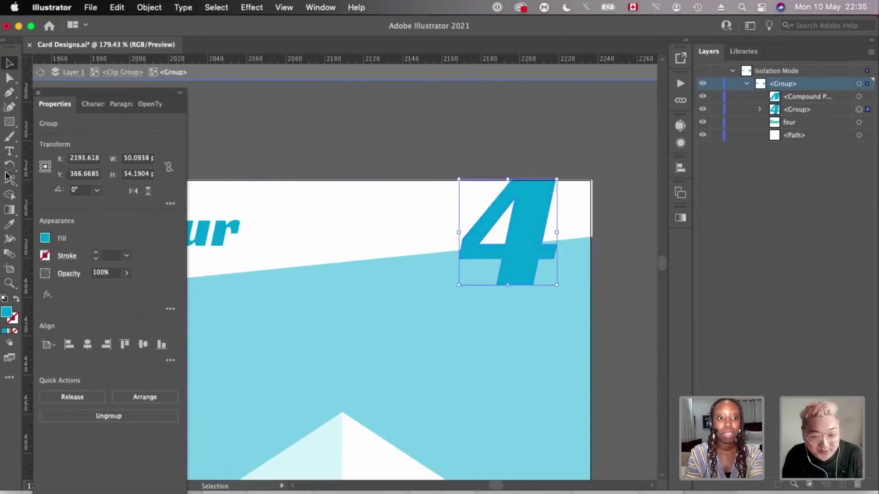
{"action": "left_click", "coordinate": [45, 239]}
{"action": "left_click", "coordinate": [21, 282]}
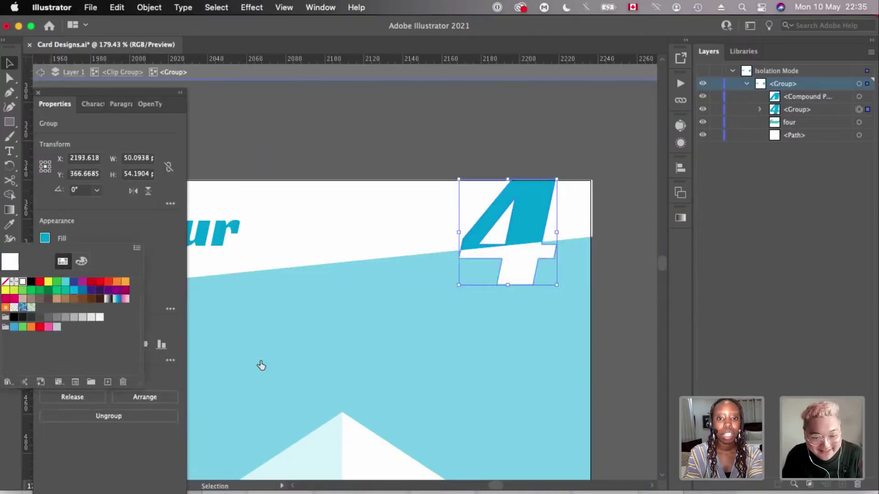
{"action": "key", "text": "Escape"}
- Return to the card's clip group and duplicate the "four" header straight down over the icon's lower layers, at Y 611.2866 px
{"action": "scroll", "coordinate": [271, 362], "scroll_direction": "down", "scroll_amount": 3}
{"action": "scroll", "coordinate": [271, 362], "scroll_direction": "down", "scroll_amount": 5}
{"action": "scroll", "coordinate": [271, 363], "scroll_direction": "left", "scroll_amount": 2}
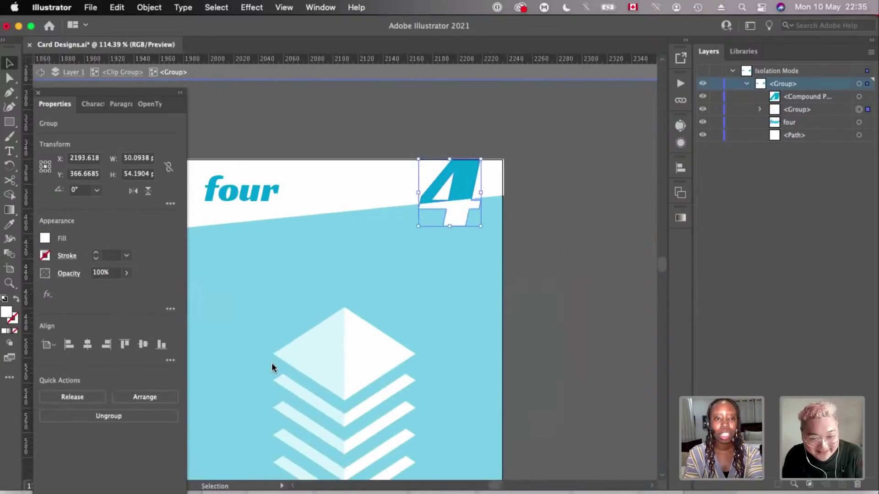
{"action": "scroll", "coordinate": [271, 363], "scroll_direction": "down", "scroll_amount": 1}
{"action": "scroll", "coordinate": [521, 199], "scroll_direction": "down", "scroll_amount": 2}
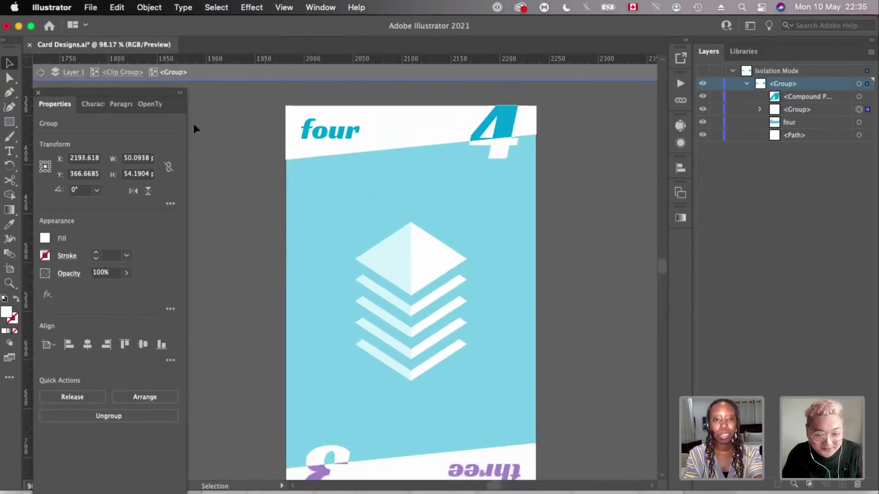
{"action": "double_click", "coordinate": [333, 96]}
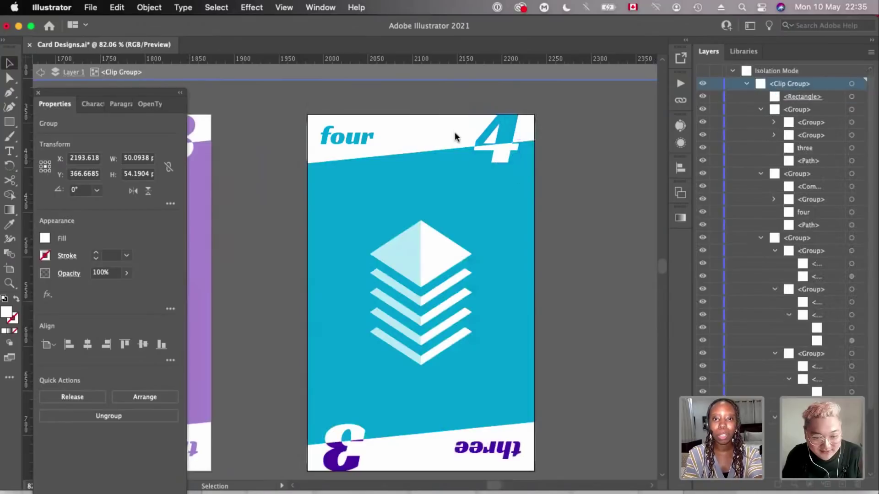
{"action": "left_click", "coordinate": [416, 133]}
{"action": "scroll", "coordinate": [416, 133], "scroll_direction": "down", "scroll_amount": 2}
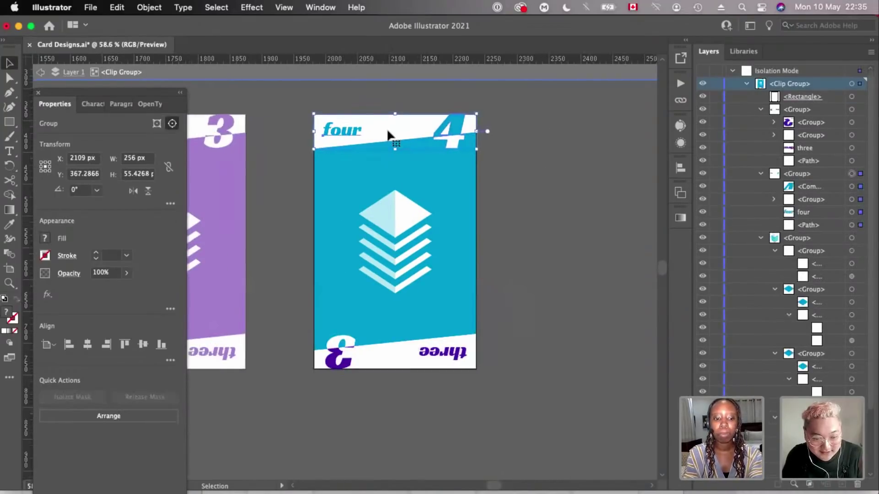
{"action": "left_click_drag", "start_coordinate": [387, 135], "coordinate": [385, 285]}
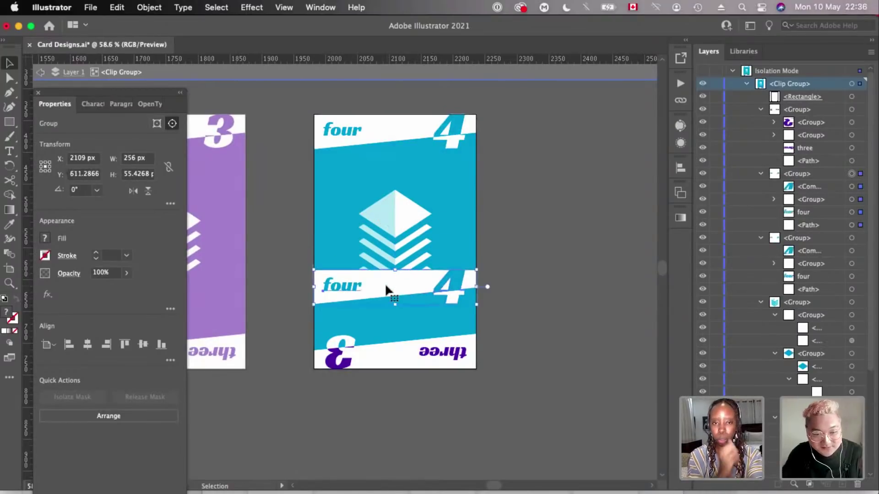
{"action": "scroll", "coordinate": [386, 283], "scroll_direction": "up", "scroll_amount": 1}
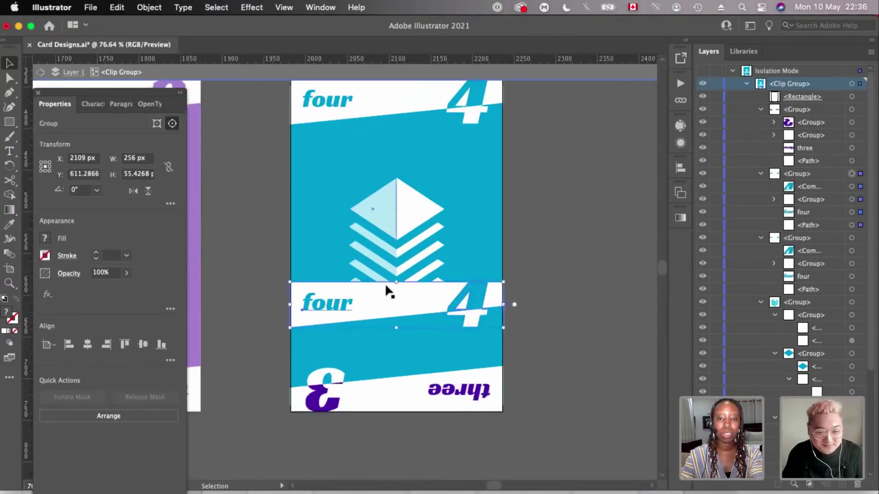
{"action": "scroll", "coordinate": [386, 290], "scroll_direction": "up", "scroll_amount": 2}
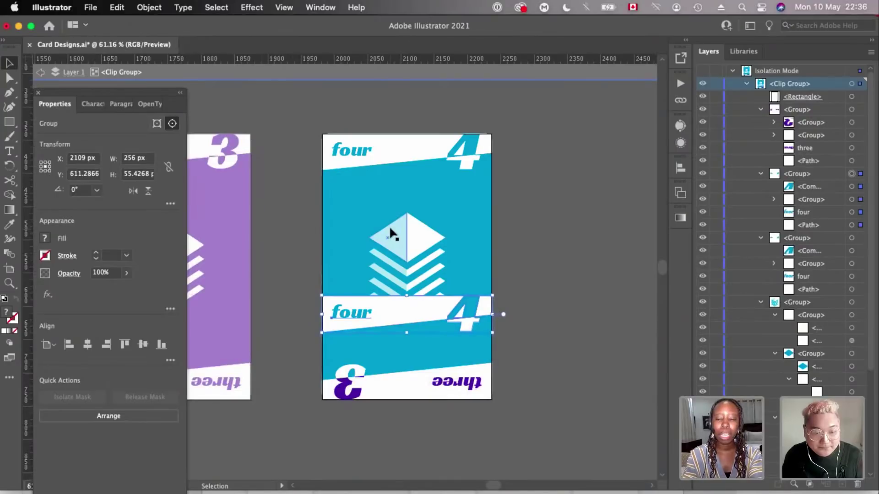
- Delete the old upside-down "three" footer group from the cyan four card
{"action": "scroll", "coordinate": [476, 198], "scroll_direction": "up", "scroll_amount": 3}
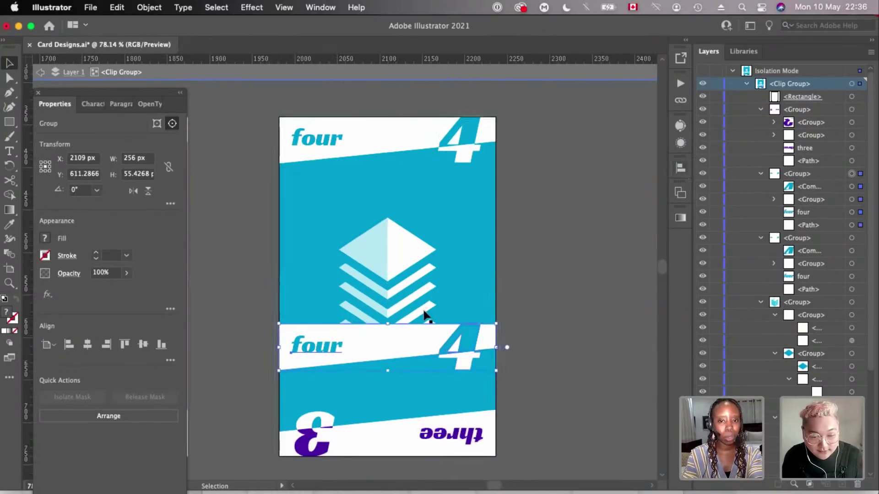
{"action": "key", "text": "shift+F7"}
{"action": "scroll", "coordinate": [477, 267], "scroll_direction": "down", "scroll_amount": 2}
{"action": "scroll", "coordinate": [477, 267], "scroll_direction": "up", "scroll_amount": 2}
{"action": "scroll", "coordinate": [476, 267], "scroll_direction": "right", "scroll_amount": 1}
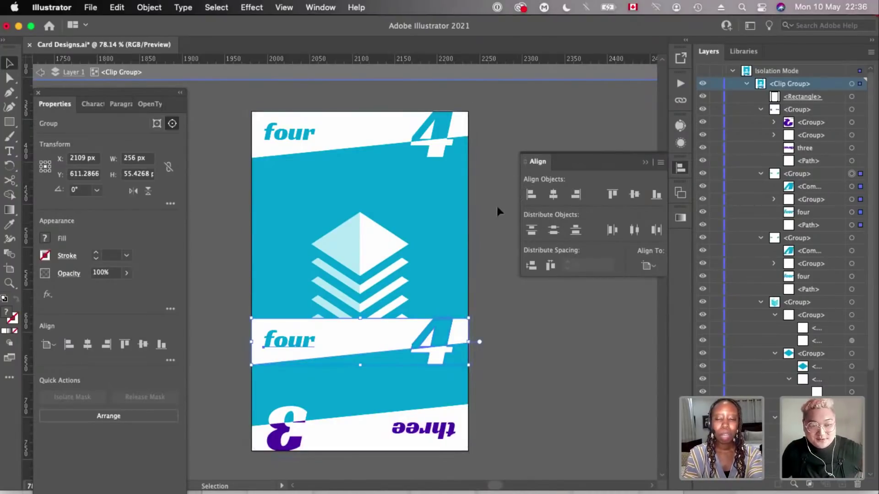
{"action": "scroll", "coordinate": [487, 211], "scroll_direction": "down", "scroll_amount": 1}
{"action": "scroll", "coordinate": [487, 212], "scroll_direction": "left", "scroll_amount": 1}
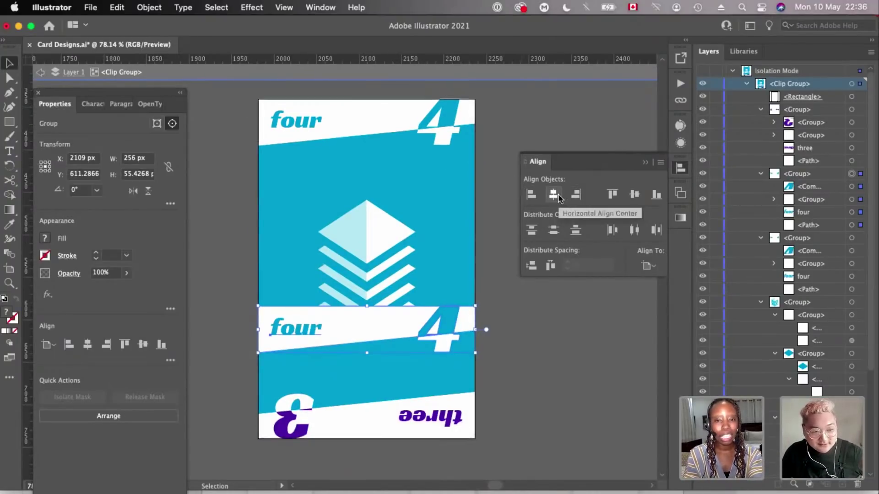
{"action": "scroll", "coordinate": [477, 182], "scroll_direction": "up", "scroll_amount": 1}
{"action": "scroll", "coordinate": [477, 182], "scroll_direction": "right", "scroll_amount": 1}
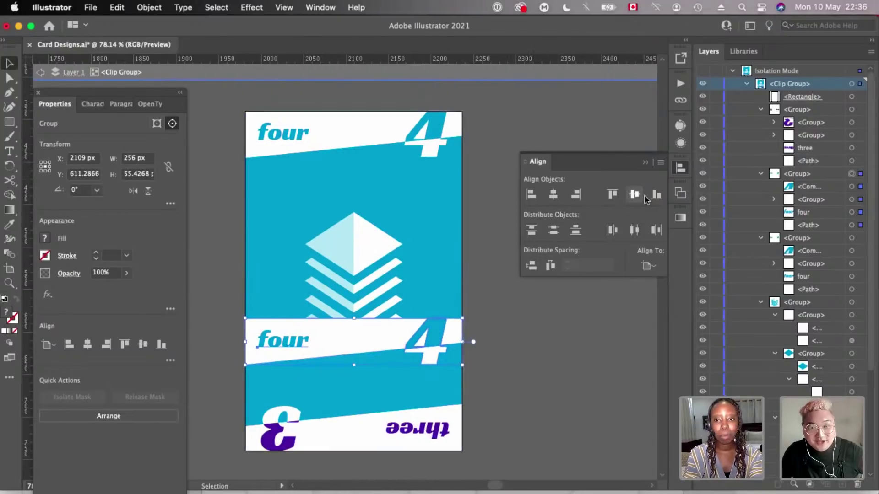
{"action": "left_click", "coordinate": [429, 409]}
{"action": "key", "text": "Delete"}
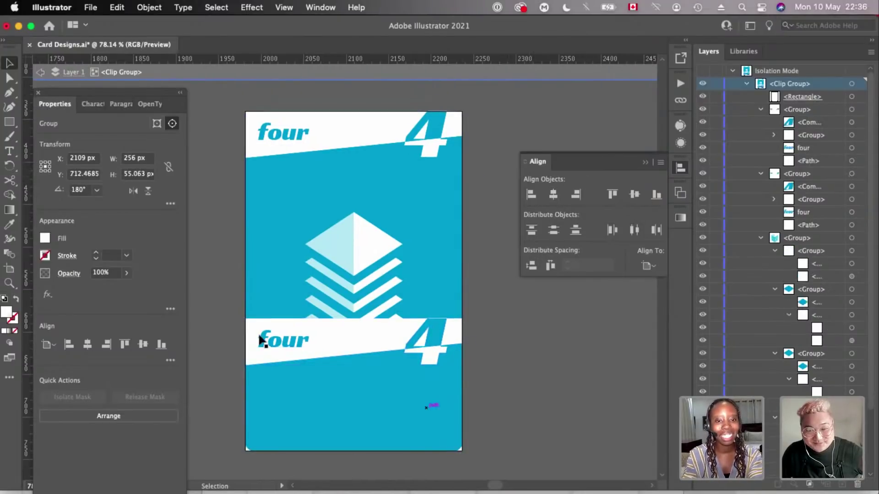
- Turn the lower "four" header copy 180°, align it to the card's bottom edge at Y 712.2866 px, and exit isolation
{"action": "left_click", "coordinate": [304, 341]}
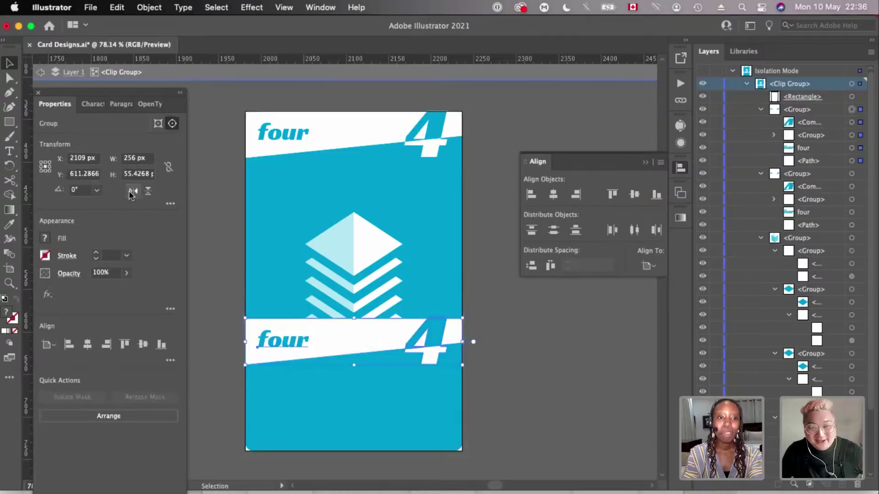
{"action": "left_click", "coordinate": [148, 191]}
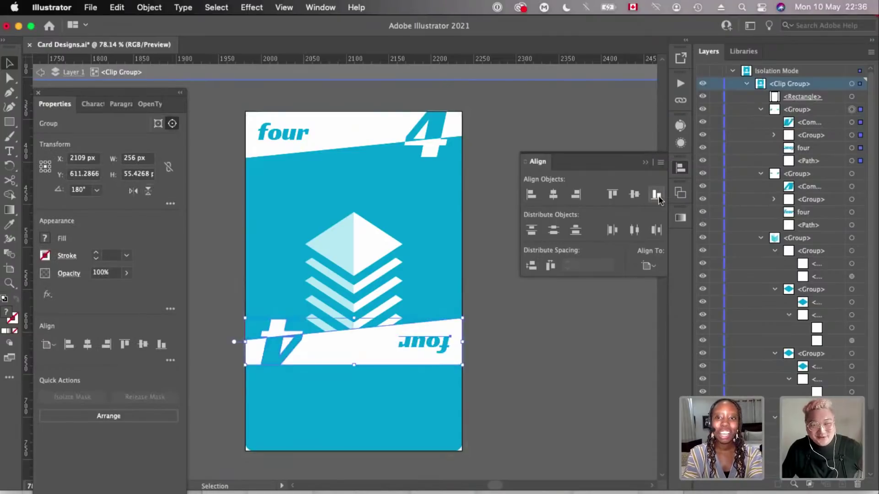
{"action": "left_click", "coordinate": [679, 168]}
{"action": "left_click", "coordinate": [538, 250]}
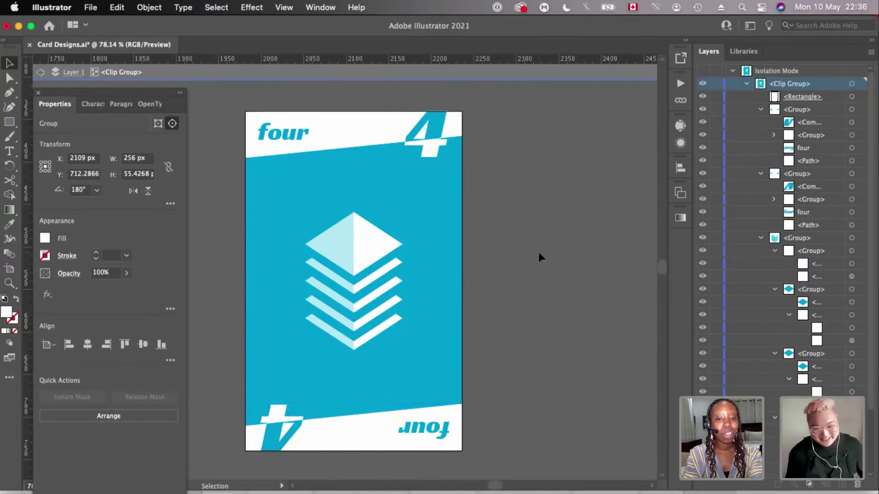
{"action": "scroll", "coordinate": [538, 250], "scroll_direction": "down", "scroll_amount": 1}
{"action": "scroll", "coordinate": [538, 250], "scroll_direction": "down", "scroll_amount": 3}
{"action": "key", "text": "Escape"}
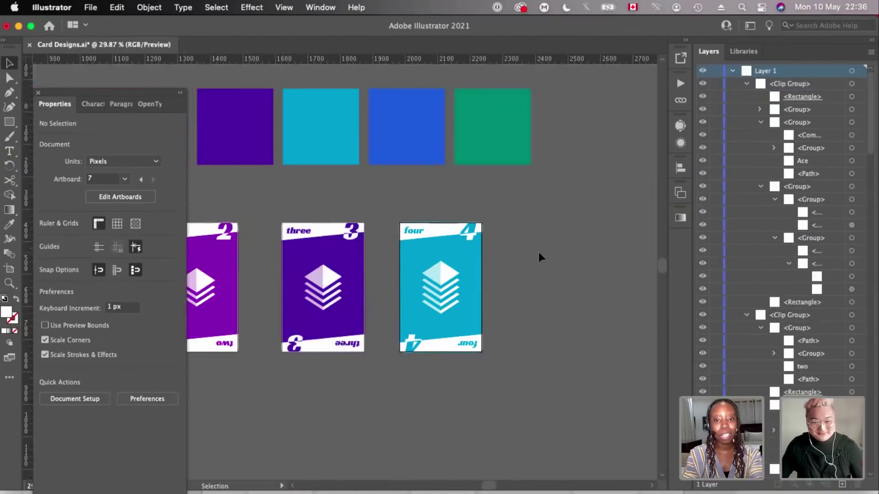
- Duplicate the four card's artboard with its artwork to the right, at X 2500 px, Y 540 px
{"action": "key", "text": "shift+o"}
{"action": "scroll", "coordinate": [537, 250], "scroll_direction": "down", "scroll_amount": 1}
{"action": "left_click_drag", "start_coordinate": [437, 271], "coordinate": [501, 279]}
{"action": "scroll", "coordinate": [527, 273], "scroll_direction": "up", "scroll_amount": 1}
{"action": "scroll", "coordinate": [430, 279], "scroll_direction": "down", "scroll_amount": 1}
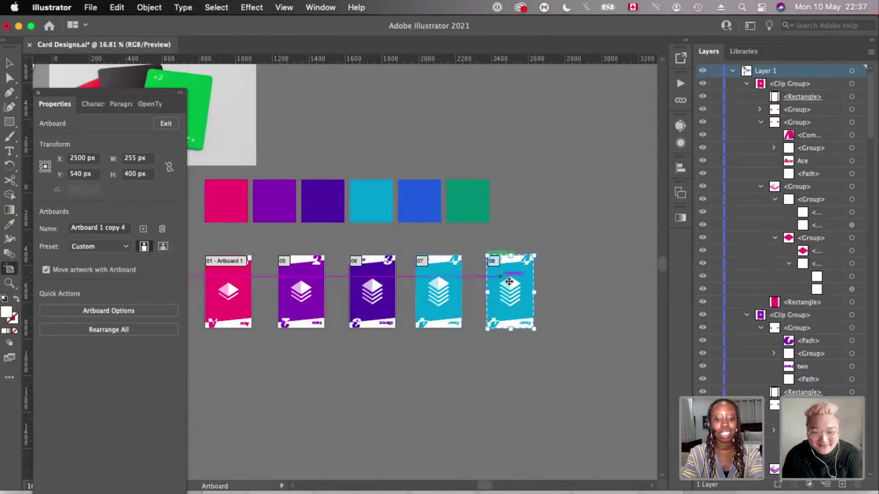
{"action": "key", "text": "v"}
- Isolate the new card's clip group and fill its background rectangle with the blue sampled from the palette swatch
{"action": "scroll", "coordinate": [510, 282], "scroll_direction": "up", "scroll_amount": 3}
{"action": "left_click", "coordinate": [520, 265]}
{"action": "double_click", "coordinate": [519, 262]}
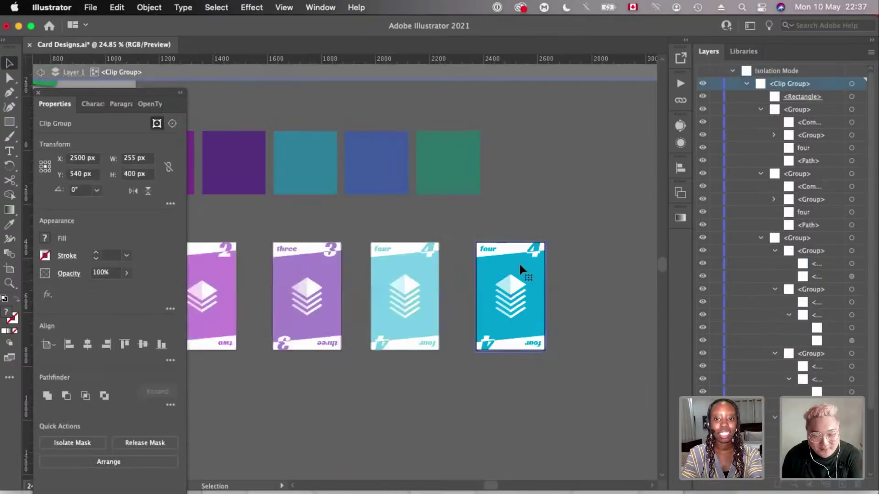
{"action": "left_click", "coordinate": [519, 262]}
{"action": "scroll", "coordinate": [519, 262], "scroll_direction": "up", "scroll_amount": 1}
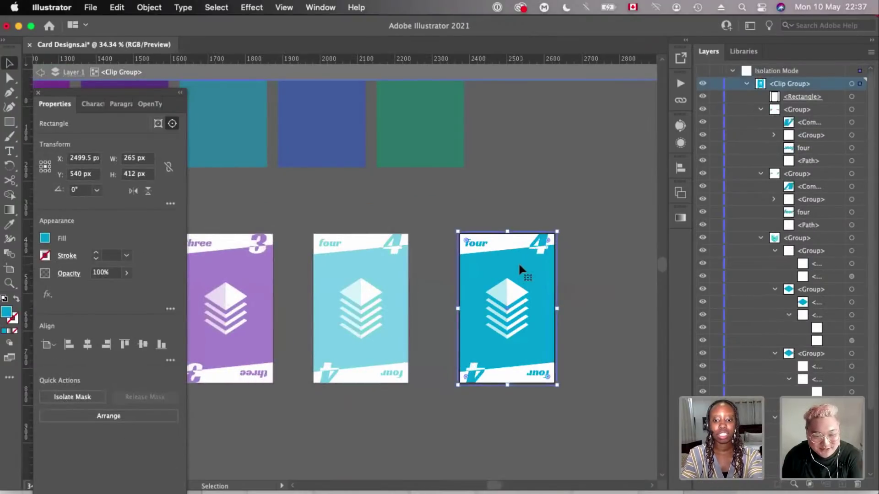
{"action": "key", "text": "i"}
{"action": "left_click", "coordinate": [363, 145]}
{"action": "key", "text": "v"}
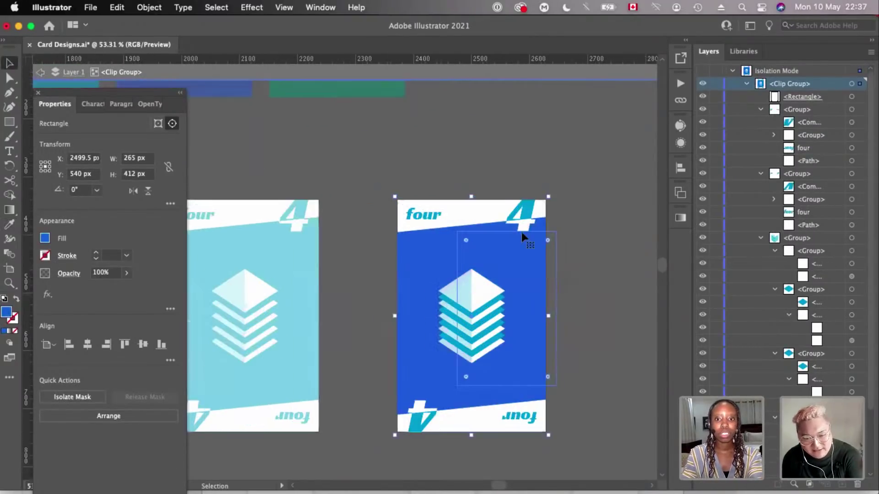
- Recolour the four cyan diamond paths between the icon's layers with the card's blue
{"action": "scroll", "coordinate": [521, 232], "scroll_direction": "up", "scroll_amount": 3}
{"action": "scroll", "coordinate": [471, 333], "scroll_direction": "down", "scroll_amount": 2}
{"action": "scroll", "coordinate": [437, 247], "scroll_direction": "up", "scroll_amount": 1}
{"action": "left_click", "coordinate": [437, 247]}
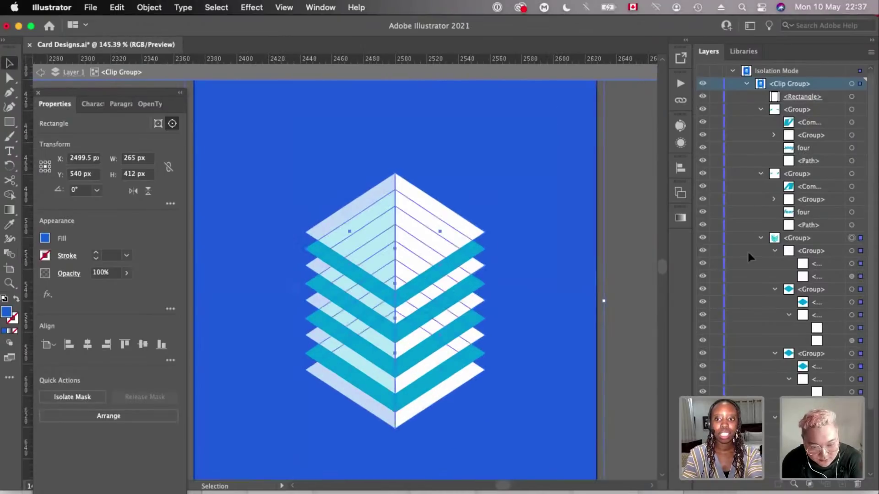
{"action": "scroll", "coordinate": [826, 305], "scroll_direction": "down", "scroll_amount": 3}
{"action": "left_click", "coordinate": [851, 228]}
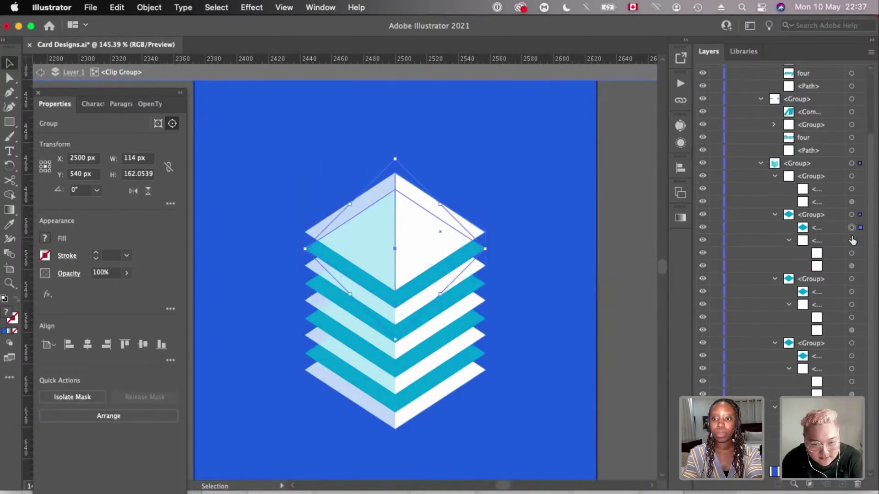
{"action": "left_click", "coordinate": [851, 291], "text": "shift"}
{"action": "left_click", "coordinate": [851, 356], "text": "shift"}
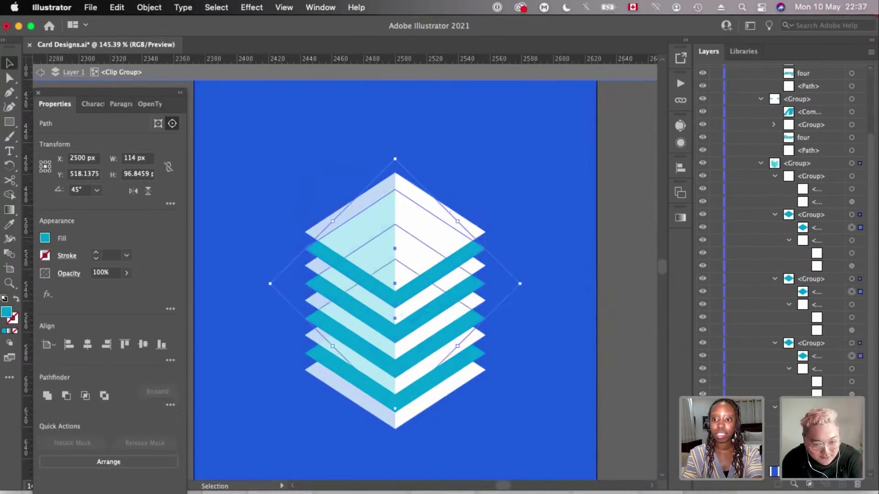
{"action": "left_click", "coordinate": [851, 419], "text": "shift"}
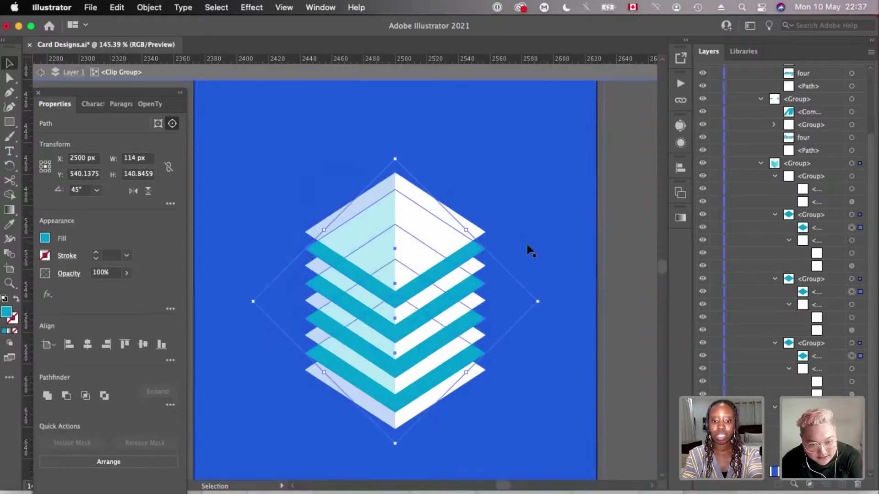
{"action": "key", "text": "i"}
{"action": "left_click", "coordinate": [498, 157]}
- Duplicate the icon's lowest layer straight down and place the copy beneath the stack, at Y 600.3707 px
{"action": "scroll", "coordinate": [441, 313], "scroll_direction": "down", "scroll_amount": 5}
{"action": "key", "text": "v"}
{"action": "left_click", "coordinate": [436, 304]}
{"action": "scroll", "coordinate": [440, 297], "scroll_direction": "up", "scroll_amount": 2}
{"action": "left_click_drag", "start_coordinate": [459, 261], "coordinate": [459, 308], "text": "alt"}
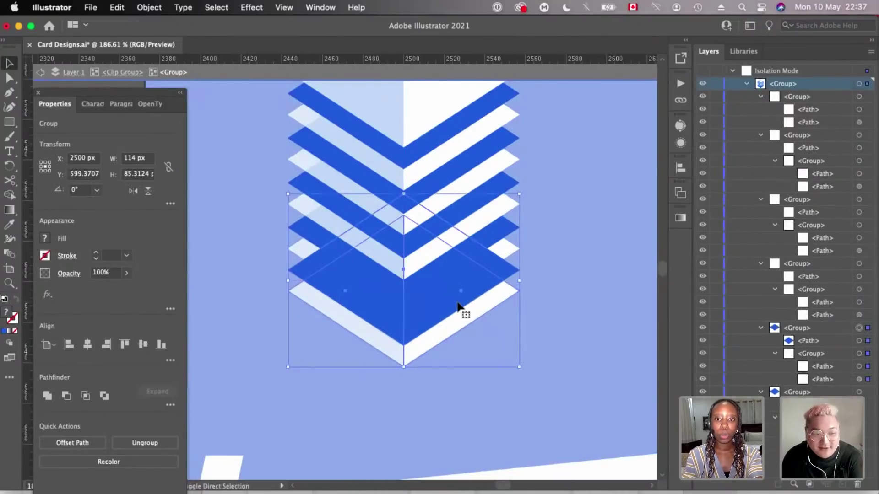
{"action": "scroll", "coordinate": [459, 308], "scroll_direction": "up", "scroll_amount": 4}
{"action": "key", "text": "Down"}
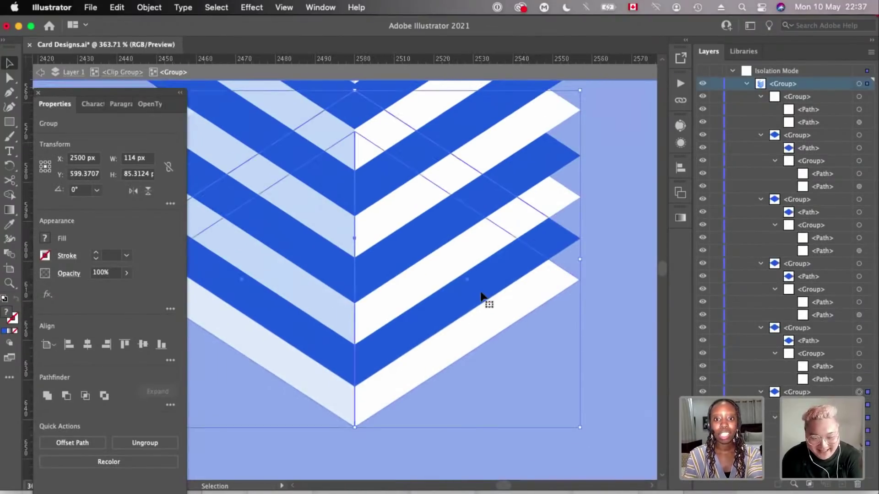
- Return to the card's clip group and vertically centre the whole stacked icon on the card
{"action": "scroll", "coordinate": [482, 298], "scroll_direction": "down", "scroll_amount": 10}
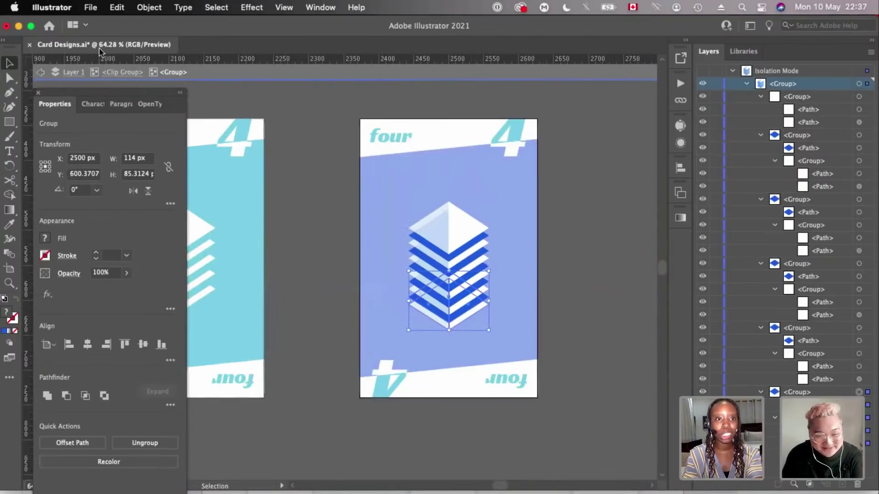
{"action": "left_click", "coordinate": [124, 74]}
{"action": "left_click", "coordinate": [446, 224]}
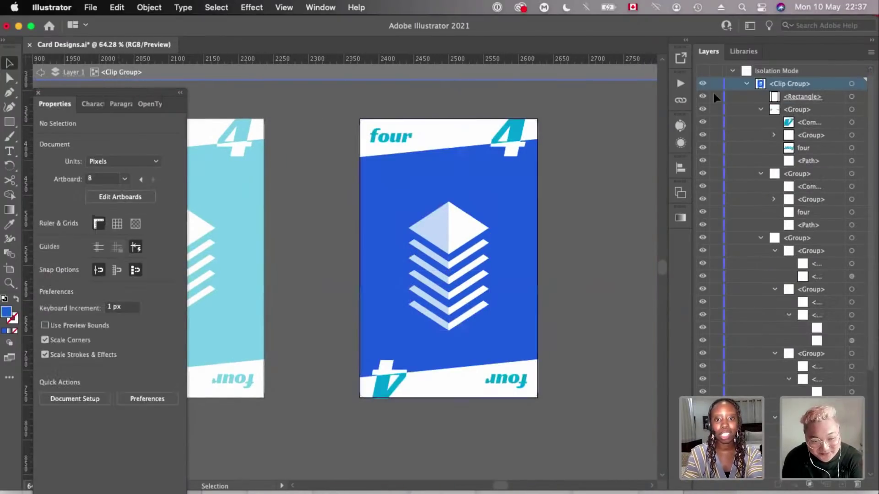
{"action": "left_click", "coordinate": [681, 167]}
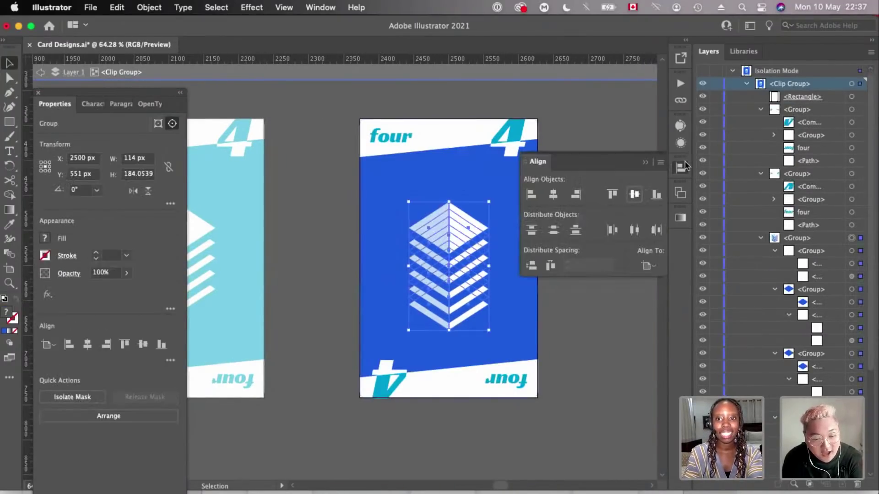
{"action": "left_click", "coordinate": [636, 197]}
- Change the blue card's top header word to "five"
{"action": "scroll", "coordinate": [392, 160], "scroll_direction": "up", "scroll_amount": 2}
{"action": "double_click", "coordinate": [392, 160]}
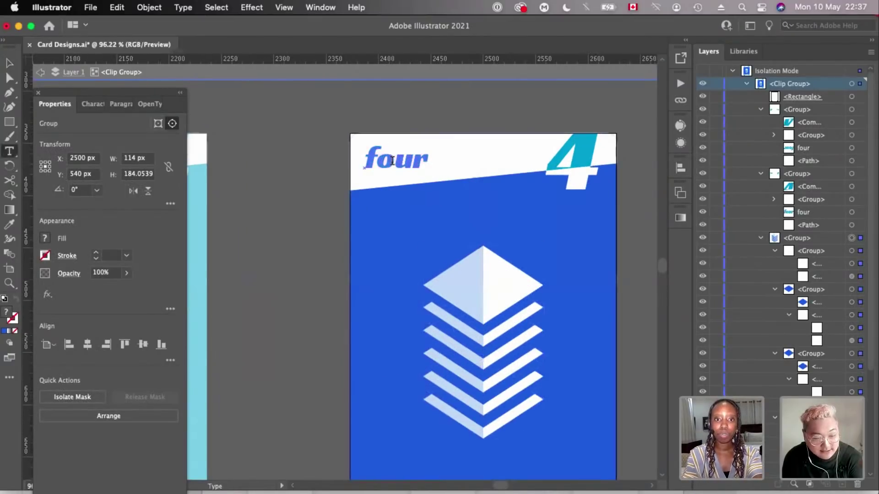
{"action": "double_click", "coordinate": [392, 160]}
{"action": "type", "text": "five"}
{"action": "key", "text": "Escape"}
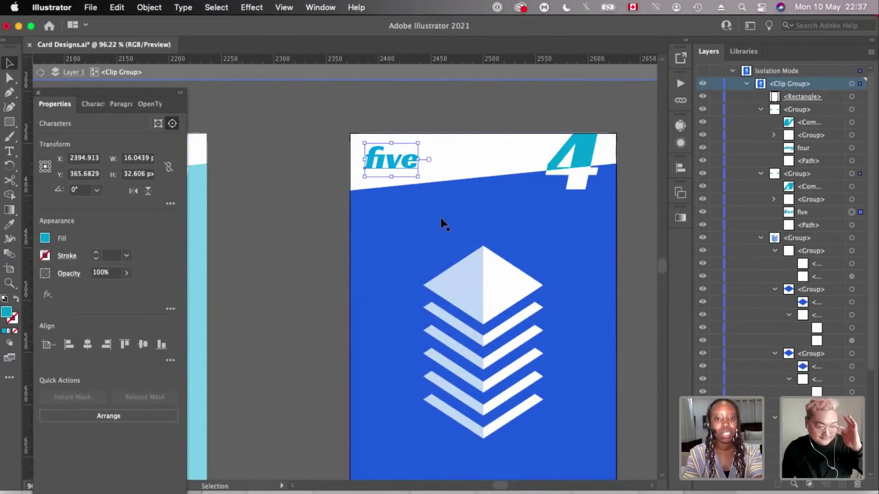
- Isolate the "five" header group and add a separate text object reading "5" beside the large 4
{"action": "scroll", "coordinate": [441, 222], "scroll_direction": "down", "scroll_amount": 3}
{"action": "left_click", "coordinate": [486, 183]}
{"action": "scroll", "coordinate": [485, 183], "scroll_direction": "up", "scroll_amount": 3}
{"action": "double_click", "coordinate": [463, 188]}
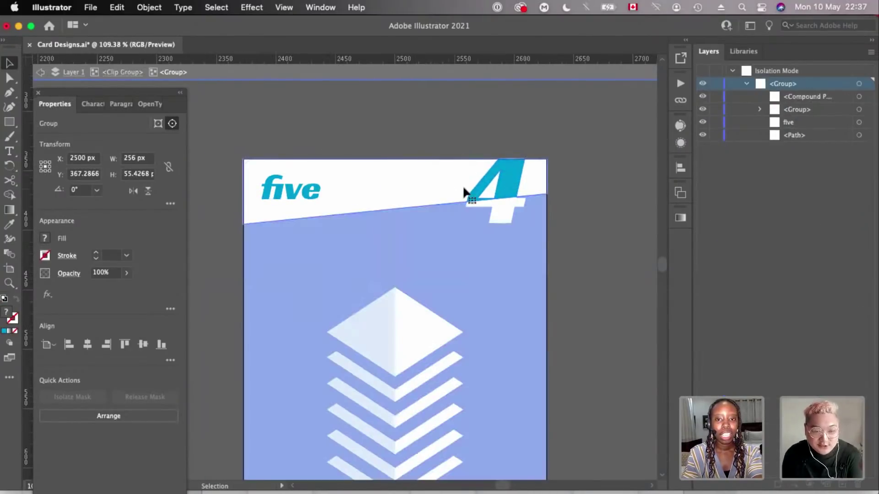
{"action": "scroll", "coordinate": [463, 186], "scroll_direction": "up", "scroll_amount": 2}
{"action": "left_click", "coordinate": [459, 183]}
{"action": "key", "text": "t"}
{"action": "left_click", "coordinate": [449, 183]}
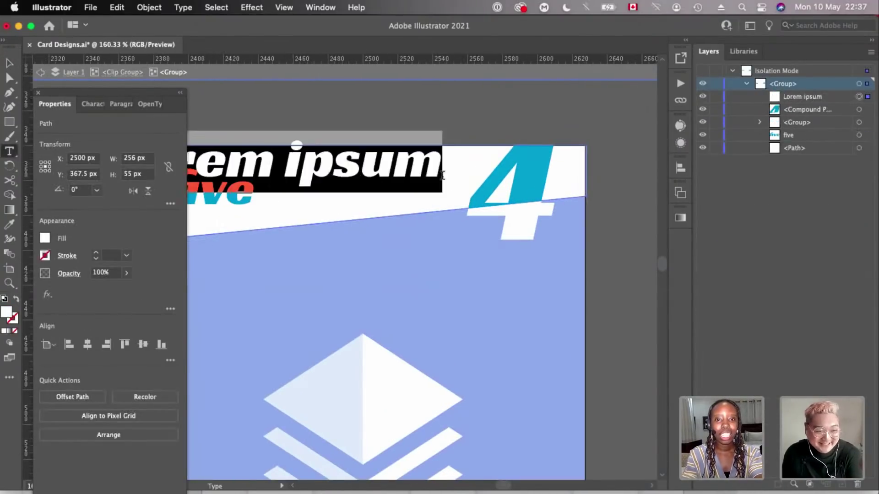
{"action": "type", "text": "5"}
{"action": "key", "text": "Escape"}
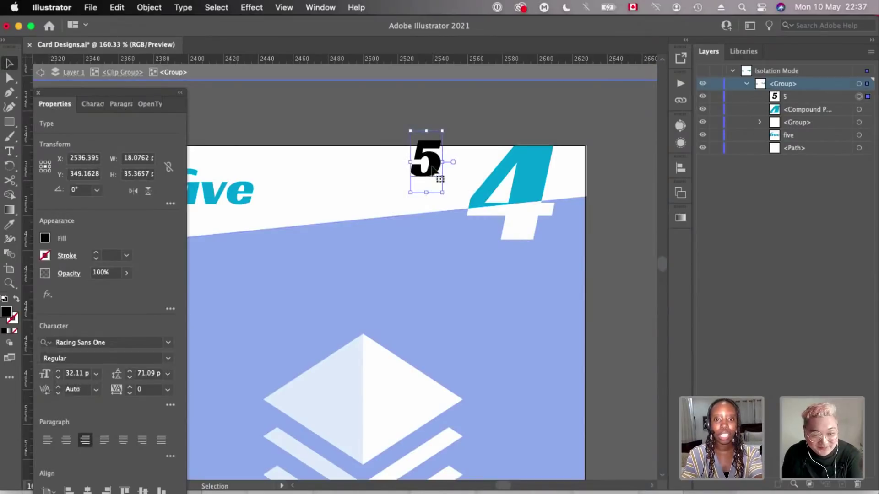
- Move the "5" over the header's large 4 and enlarge it to about 83.5 pt to match the 4's height
{"action": "left_click_drag", "start_coordinate": [439, 173], "coordinate": [538, 174]}
{"action": "scroll", "coordinate": [536, 174], "scroll_direction": "up", "scroll_amount": 2}
{"action": "left_click_drag", "start_coordinate": [526, 256], "coordinate": [514, 337]}
{"action": "scroll", "coordinate": [508, 183], "scroll_direction": "up", "scroll_amount": 2}
{"action": "scroll", "coordinate": [508, 183], "scroll_direction": "right", "scroll_amount": 2}
{"action": "left_click_drag", "start_coordinate": [503, 146], "coordinate": [502, 124]}
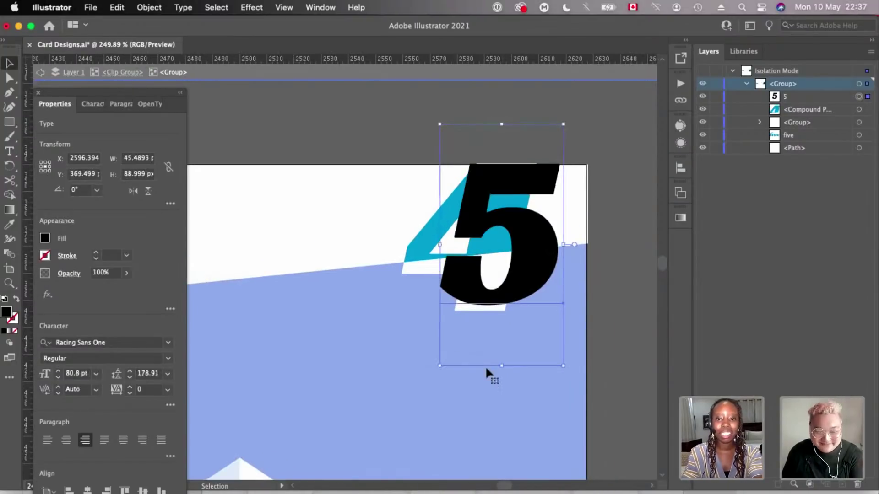
{"action": "scroll", "coordinate": [485, 366], "scroll_direction": "up", "scroll_amount": 2}
{"action": "left_click_drag", "start_coordinate": [496, 408], "coordinate": [496, 421]}
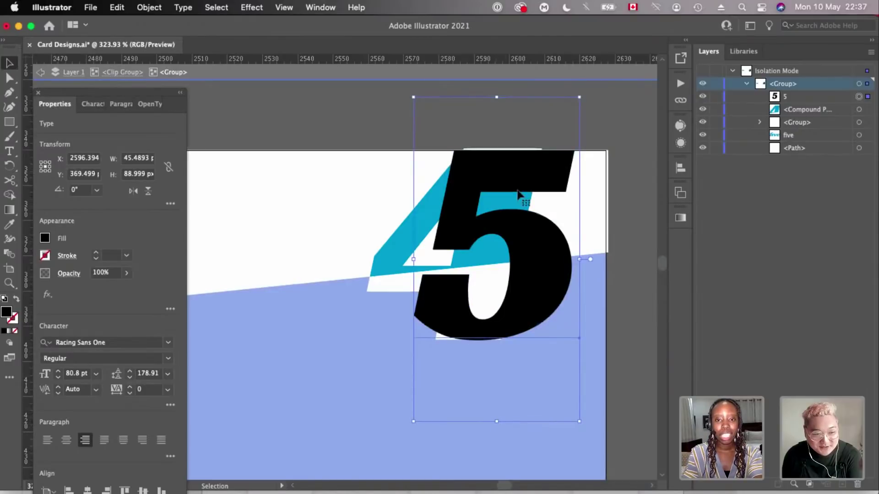
- Shift the "5" horizontally to line up with the 4 beneath it, at X 2586.394 px
{"action": "left_click_drag", "start_coordinate": [502, 177], "coordinate": [475, 177]}
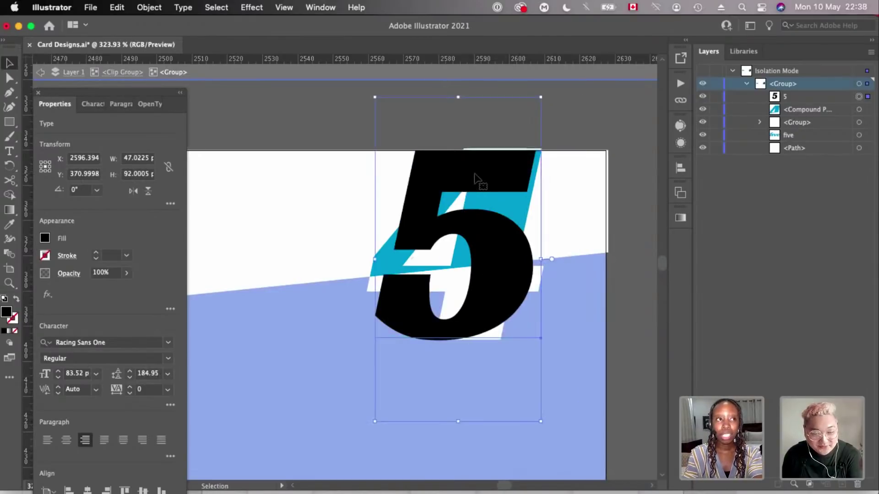
{"action": "scroll", "coordinate": [474, 174], "scroll_direction": "down", "scroll_amount": 6}
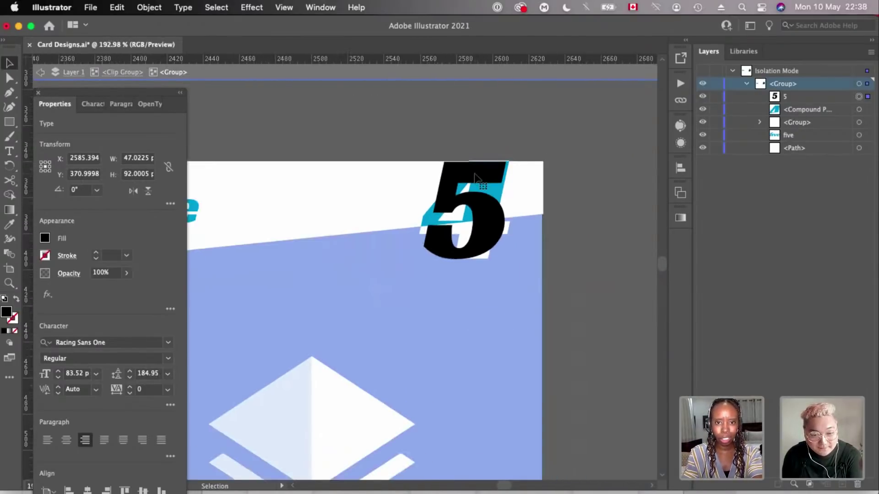
{"action": "scroll", "coordinate": [476, 178], "scroll_direction": "up", "scroll_amount": 3}
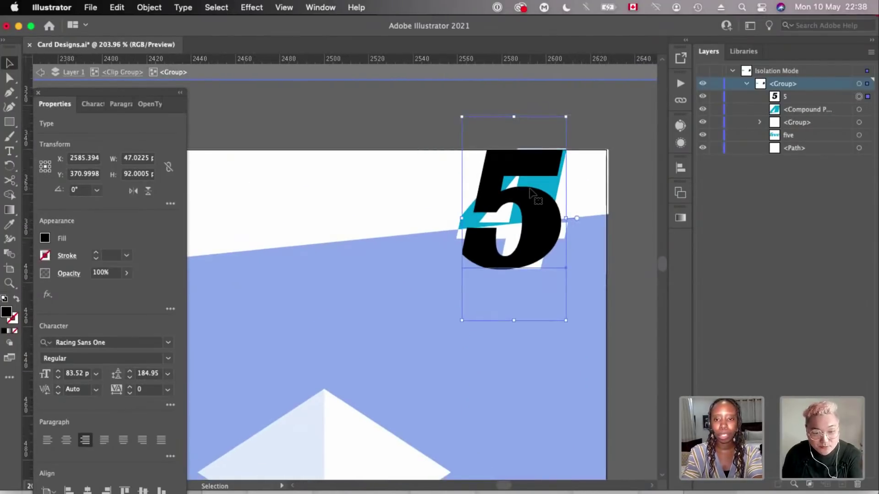
{"action": "scroll", "coordinate": [531, 194], "scroll_direction": "up", "scroll_amount": 1}
{"action": "left_click_drag", "start_coordinate": [536, 218], "coordinate": [535, 219]}
{"action": "scroll", "coordinate": [534, 218], "scroll_direction": "down", "scroll_amount": 2}
- Delete the old 4 from the blue card's header, both its cyan compound path and its white group
{"action": "left_click", "coordinate": [860, 109]}
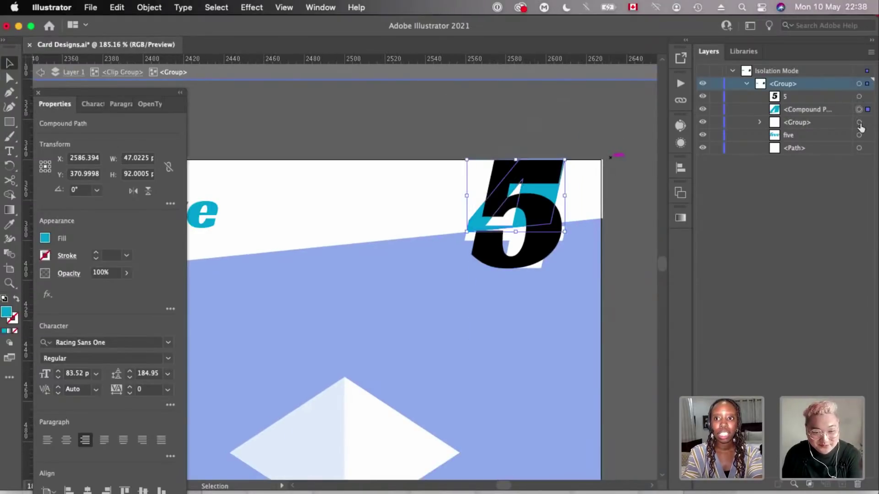
{"action": "left_click", "coordinate": [859, 122], "text": "shift"}
{"action": "scroll", "coordinate": [519, 195], "scroll_direction": "up", "scroll_amount": 2}
{"action": "scroll", "coordinate": [519, 195], "scroll_direction": "right", "scroll_amount": 2}
{"action": "scroll", "coordinate": [519, 195], "scroll_direction": "up", "scroll_amount": 1}
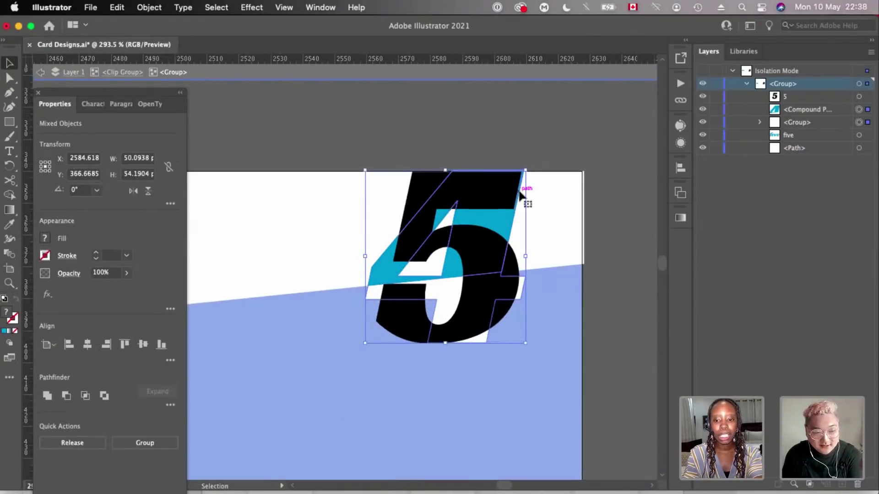
{"action": "scroll", "coordinate": [519, 195], "scroll_direction": "down", "scroll_amount": 6}
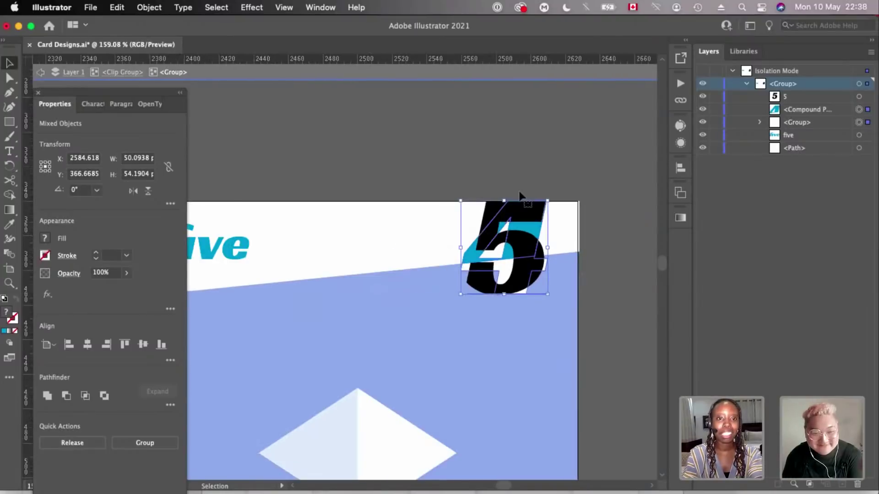
{"action": "scroll", "coordinate": [519, 192], "scroll_direction": "up", "scroll_amount": 5}
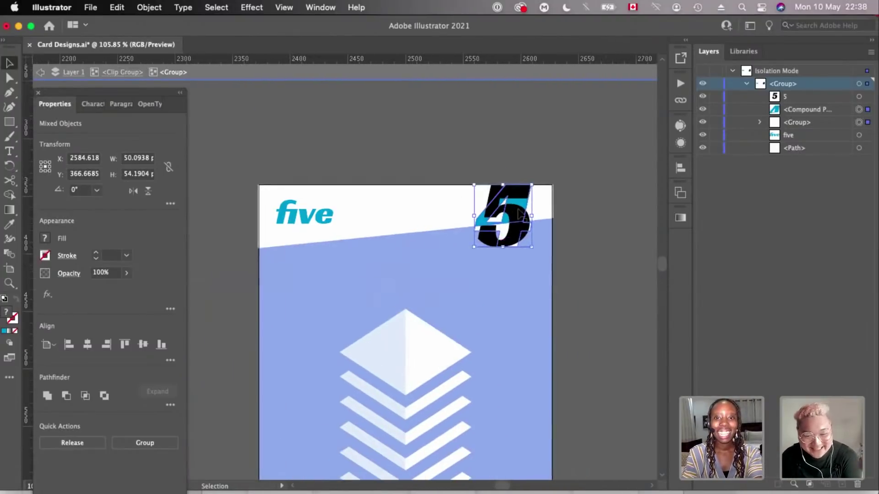
{"action": "key", "text": "Delete"}
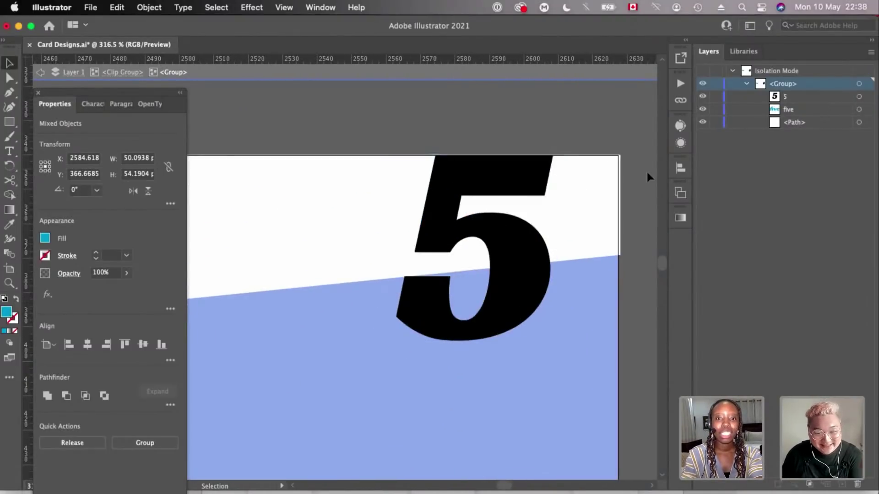
- Enlarge the header's black 5 slightly to about 84.43 pt so its upper edge overlaps the card's edge
{"action": "scroll", "coordinate": [467, 183], "scroll_direction": "up", "scroll_amount": 1}
{"action": "left_click", "coordinate": [469, 183]}
{"action": "scroll", "coordinate": [469, 183], "scroll_direction": "up", "scroll_amount": 2}
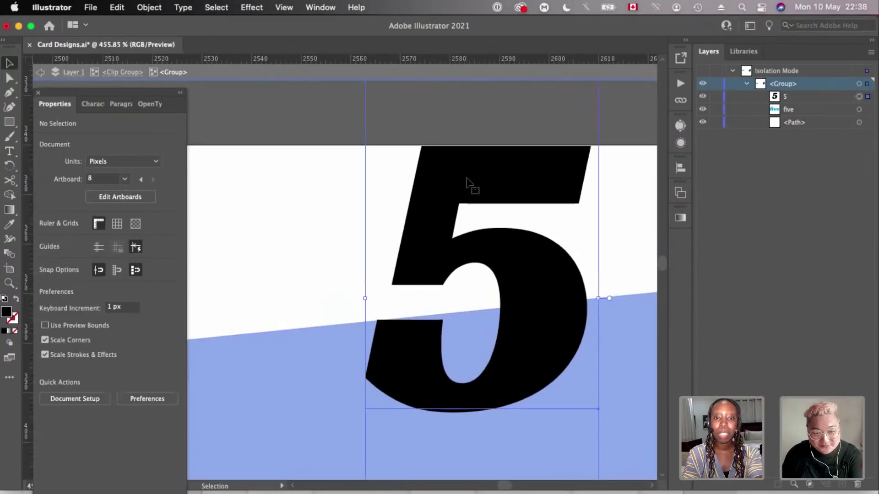
{"action": "left_click_drag", "start_coordinate": [481, 86], "coordinate": [479, 81]}
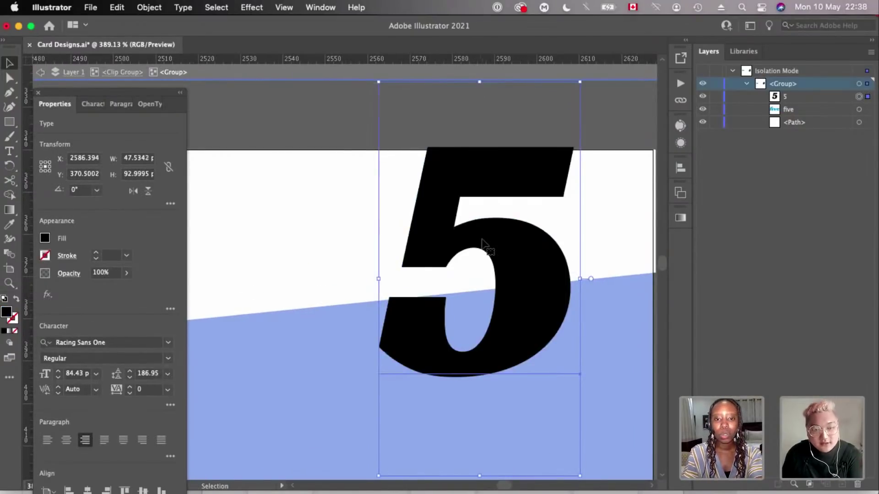
{"action": "scroll", "coordinate": [482, 242], "scroll_direction": "down", "scroll_amount": 8}
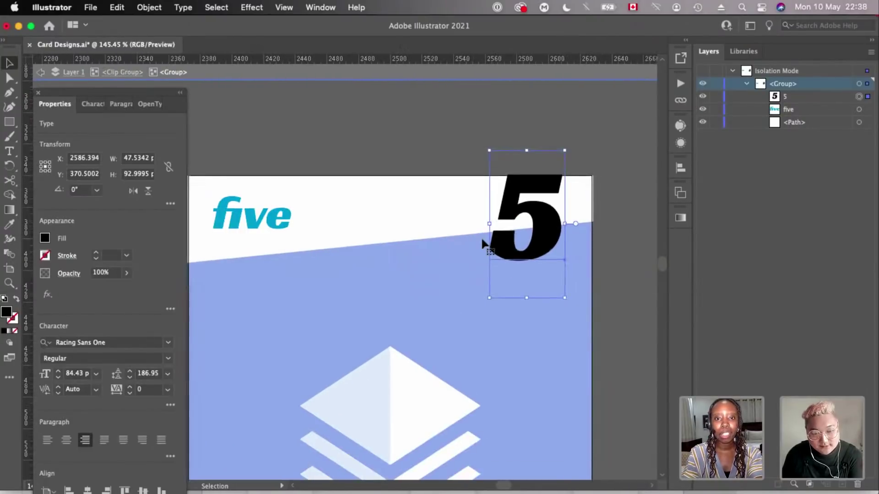
{"action": "scroll", "coordinate": [483, 245], "scroll_direction": "up", "scroll_amount": 4}
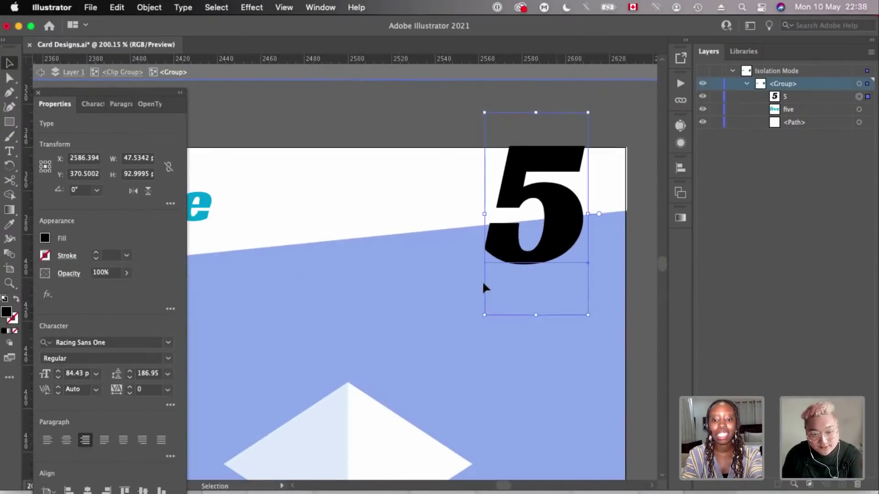
- Recolor the large 5 and the header word "five" by sampling the card's blue with the Eyedropper
{"action": "key", "text": "i"}
{"action": "left_click", "coordinate": [387, 243]}
{"action": "scroll", "coordinate": [386, 243], "scroll_direction": "down", "scroll_amount": 4}
{"action": "key", "text": "v"}
{"action": "left_click", "coordinate": [296, 243]}
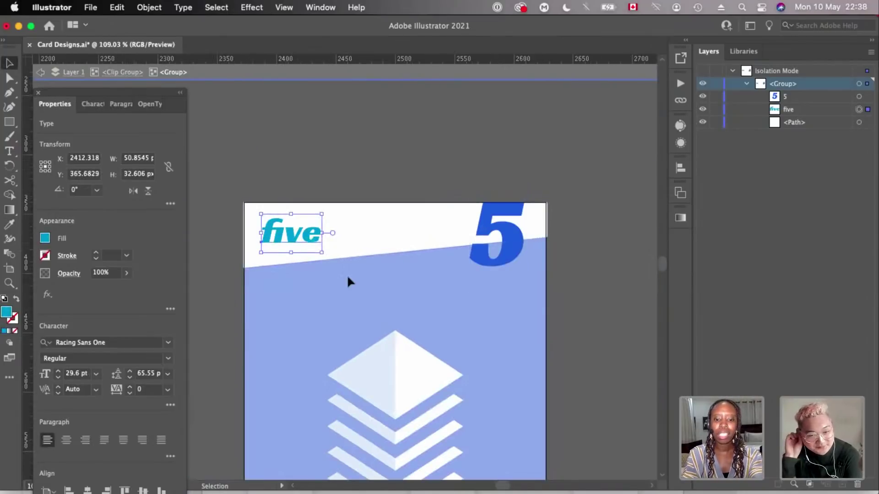
{"action": "key", "text": "i"}
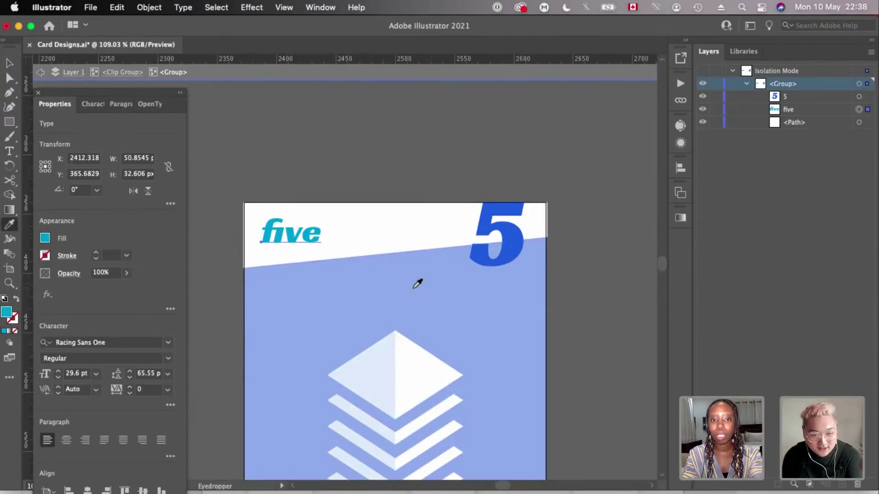
{"action": "left_click", "coordinate": [520, 241]}
{"action": "scroll", "coordinate": [501, 216], "scroll_direction": "up", "scroll_amount": 3}
{"action": "scroll", "coordinate": [489, 188], "scroll_direction": "up", "scroll_amount": 3}
- Convert the large header 5 to outlines and copy it
{"action": "key", "text": "v"}
{"action": "left_click", "coordinate": [489, 184]}
{"action": "key", "text": "super+shift+o"}
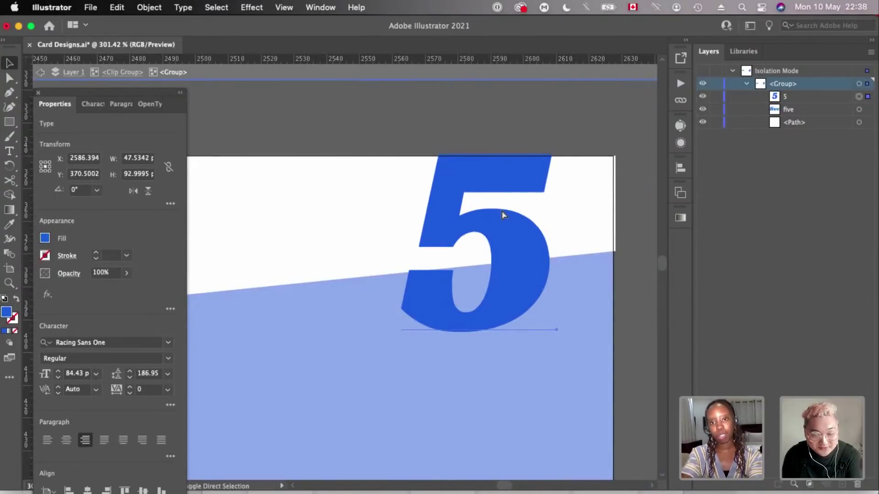
{"action": "key", "text": "super+c"}
{"action": "key", "text": "super+f"}
{"action": "key", "text": "super+z"}
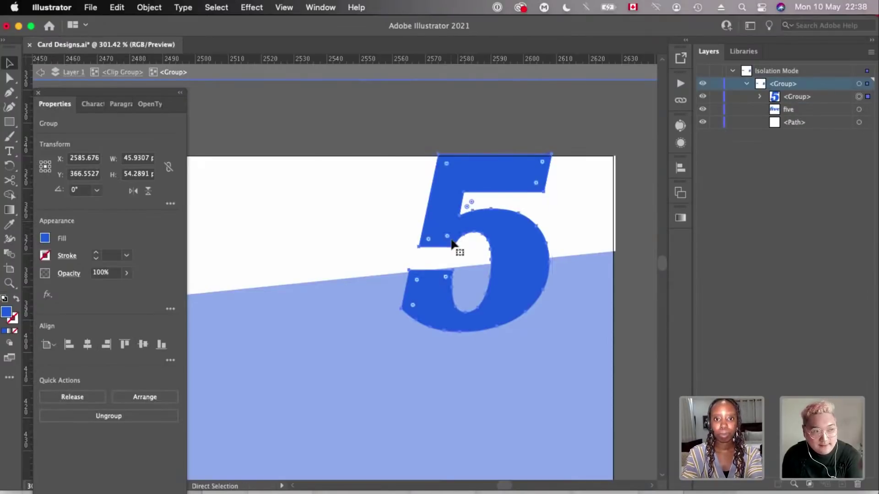
- Intersect the outlined 5 with the white header shape, keeping a full 5 and the header shape behind the result
{"action": "left_click", "coordinate": [317, 209], "text": "shift"}
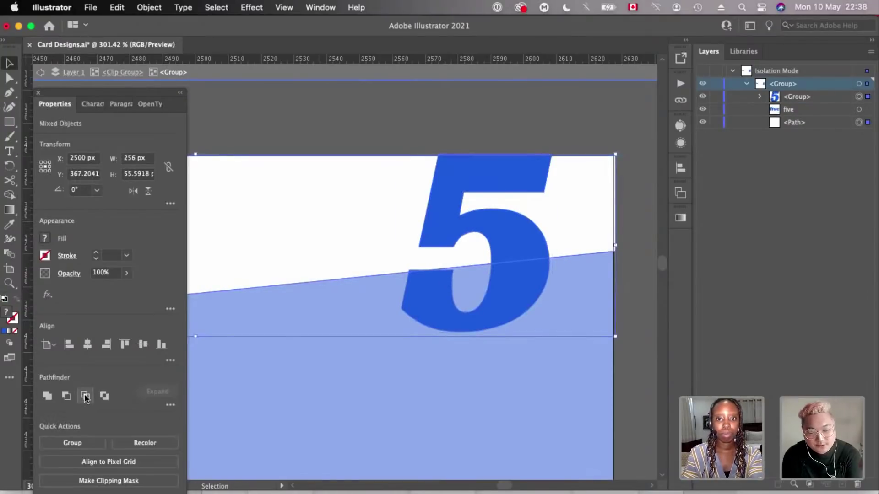
{"action": "left_click", "coordinate": [85, 396]}
{"action": "key", "text": "super+z"}
{"action": "key", "text": "super+z"}
{"action": "key", "text": "super+z"}
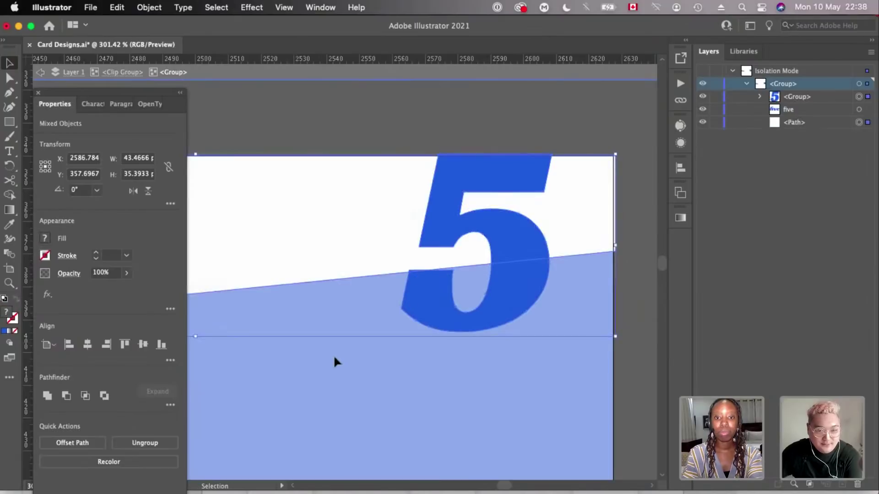
- Fill the full 5 behind the intersected piece with white to give the numeral its two-tone look
{"action": "left_click", "coordinate": [505, 307]}
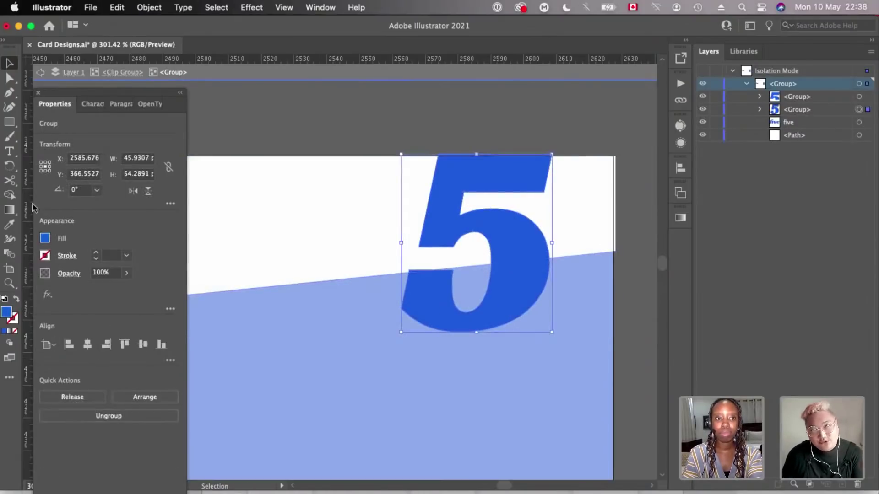
{"action": "left_click", "coordinate": [44, 238]}
{"action": "left_click", "coordinate": [24, 282]}
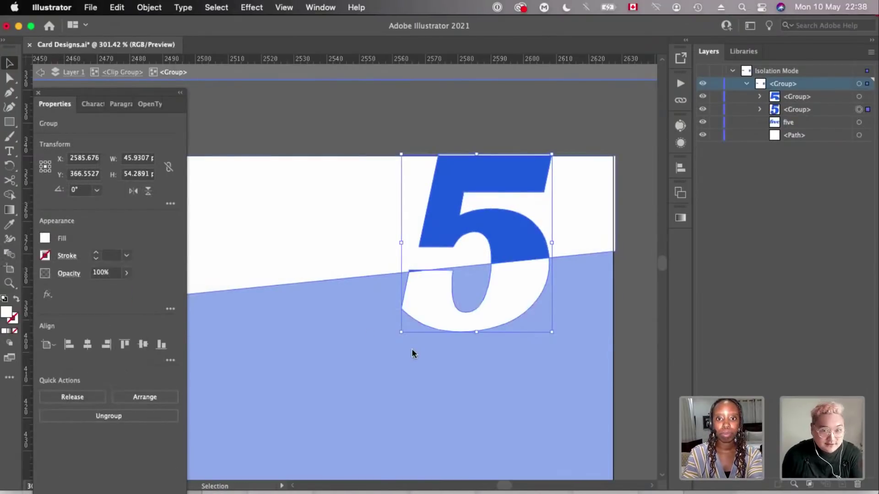
{"action": "scroll", "coordinate": [416, 171], "scroll_direction": "down", "scroll_amount": 5}
{"action": "left_click", "coordinate": [416, 172]}
{"action": "scroll", "coordinate": [416, 170], "scroll_direction": "down", "scroll_amount": 4}
{"action": "scroll", "coordinate": [416, 169], "scroll_direction": "down", "scroll_amount": 3}
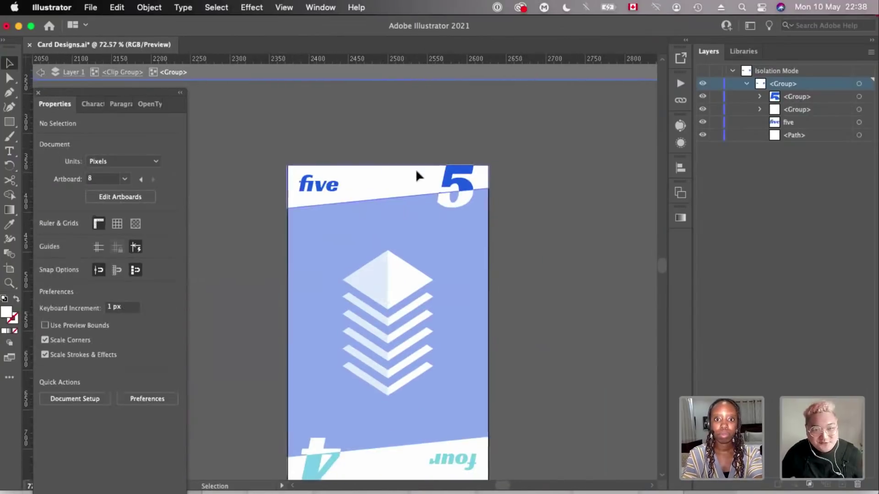
{"action": "scroll", "coordinate": [416, 169], "scroll_direction": "down", "scroll_amount": 1}
- Return to the card's clip group level and duplicate the "five" header group in place
{"action": "left_click", "coordinate": [123, 72]}
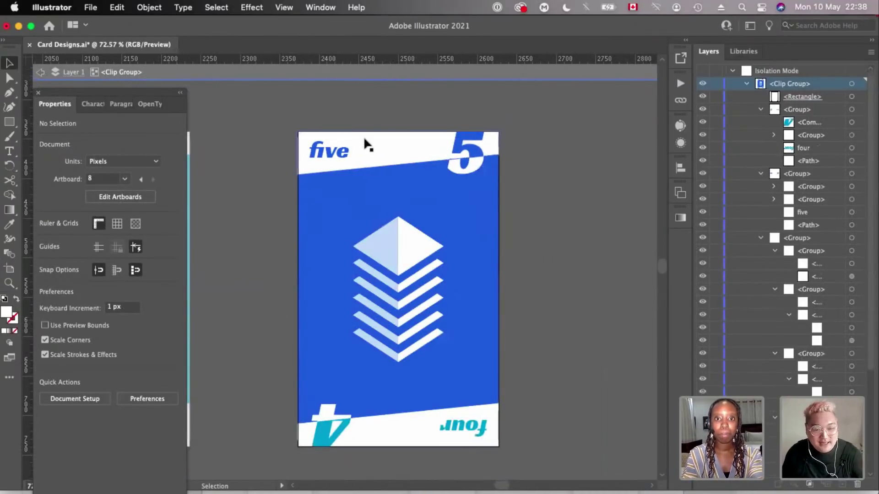
{"action": "left_click", "coordinate": [362, 139]}
{"action": "key", "text": "super+c"}
{"action": "key", "text": "super+shift+v"}
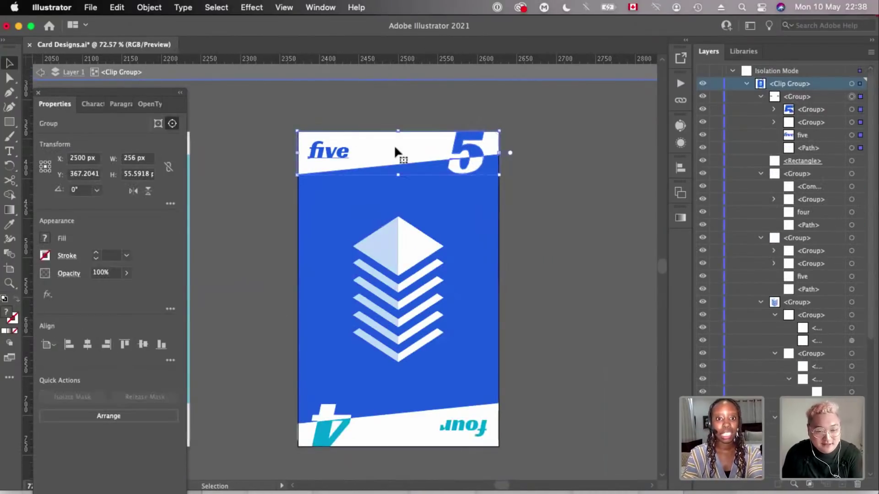
- Move the copied "five" header down over the icon stack to Y 582.2041 px and flip it horizontally and vertically
{"action": "scroll", "coordinate": [447, 241], "scroll_direction": "down", "scroll_amount": 2}
{"action": "scroll", "coordinate": [446, 241], "scroll_direction": "up", "scroll_amount": 2}
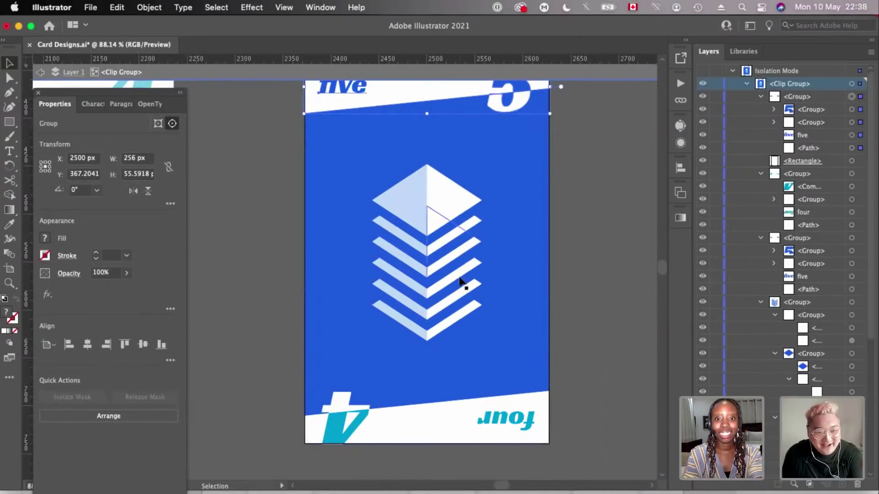
{"action": "scroll", "coordinate": [459, 328], "scroll_direction": "down", "scroll_amount": 2}
{"action": "left_click_drag", "start_coordinate": [430, 151], "coordinate": [484, 251]}
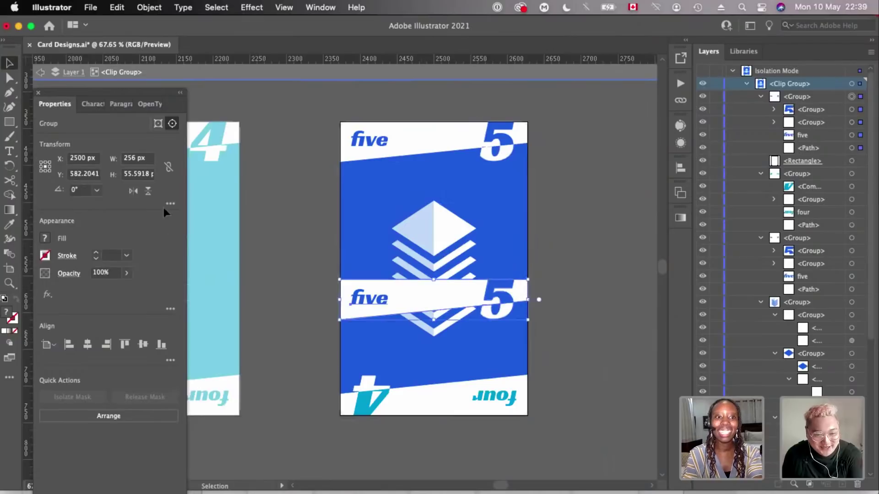
{"action": "left_click", "coordinate": [135, 189]}
{"action": "left_click", "coordinate": [148, 190]}
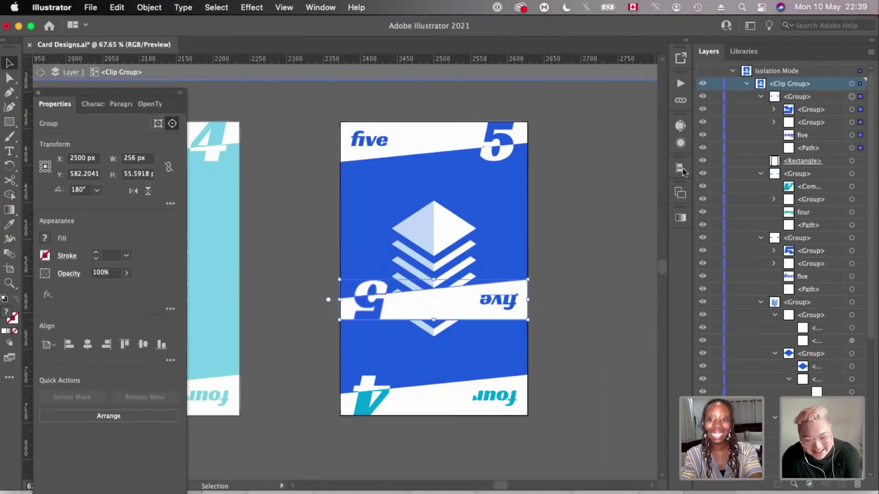
- Delete the old "four" footer, align the flipped "five" group to the card's bottom edge, and exit isolation
{"action": "left_click", "coordinate": [507, 395]}
{"action": "key", "text": "Delete"}
{"action": "left_click", "coordinate": [467, 300]}
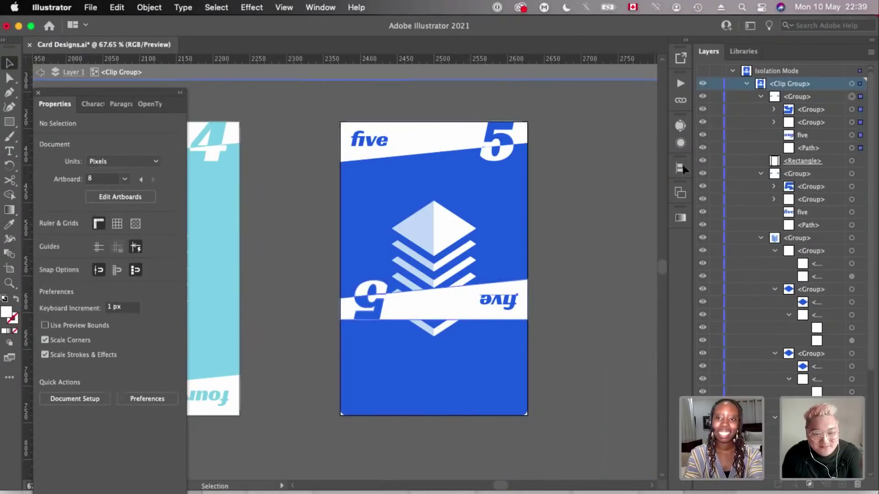
{"action": "left_click", "coordinate": [680, 167]}
{"action": "left_click", "coordinate": [656, 195]}
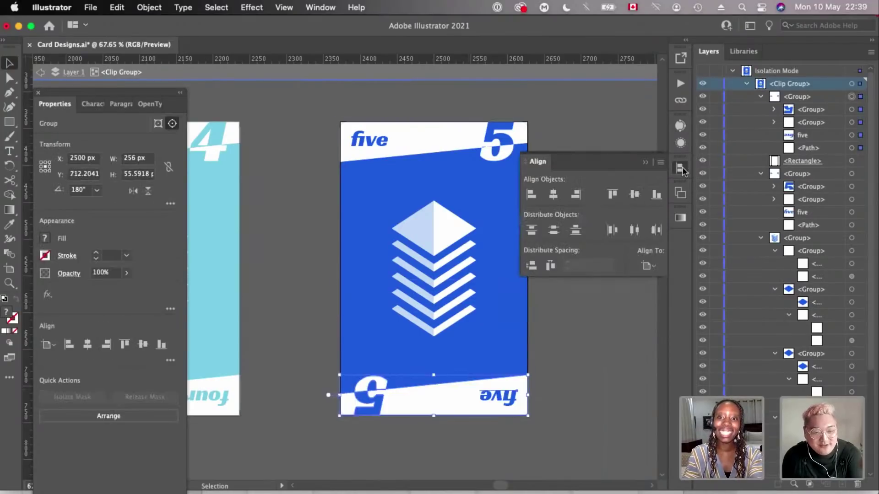
{"action": "left_click", "coordinate": [603, 199]}
{"action": "scroll", "coordinate": [602, 199], "scroll_direction": "down", "scroll_amount": 3}
{"action": "scroll", "coordinate": [603, 199], "scroll_direction": "up", "scroll_amount": 2}
{"action": "double_click", "coordinate": [602, 198]}
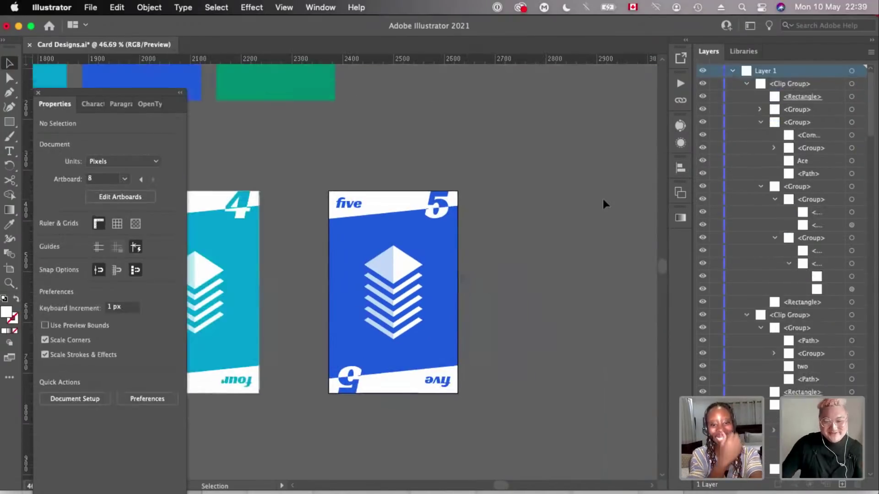
- Duplicate the blue "five" artboard with its artwork to its right, centred at about X 2917 px
{"action": "key", "text": "shift+o"}
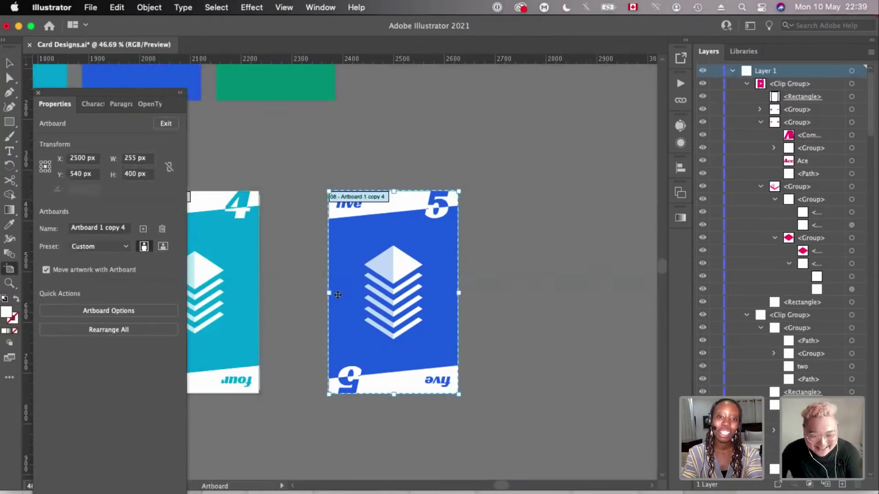
{"action": "scroll", "coordinate": [337, 295], "scroll_direction": "down", "scroll_amount": 3}
{"action": "left_click_drag", "start_coordinate": [387, 279], "coordinate": [499, 279]}
{"action": "scroll", "coordinate": [472, 332], "scroll_direction": "up", "scroll_amount": 3}
{"action": "key", "text": "v"}
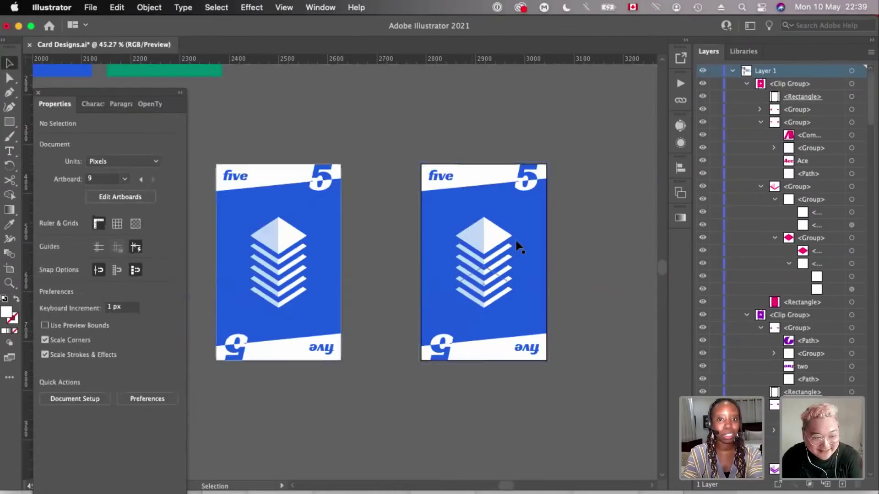
- Isolate the duplicated card and recolor its blue background rectangle by sampling the green swatch
{"action": "left_click", "coordinate": [491, 205]}
{"action": "double_click", "coordinate": [490, 203]}
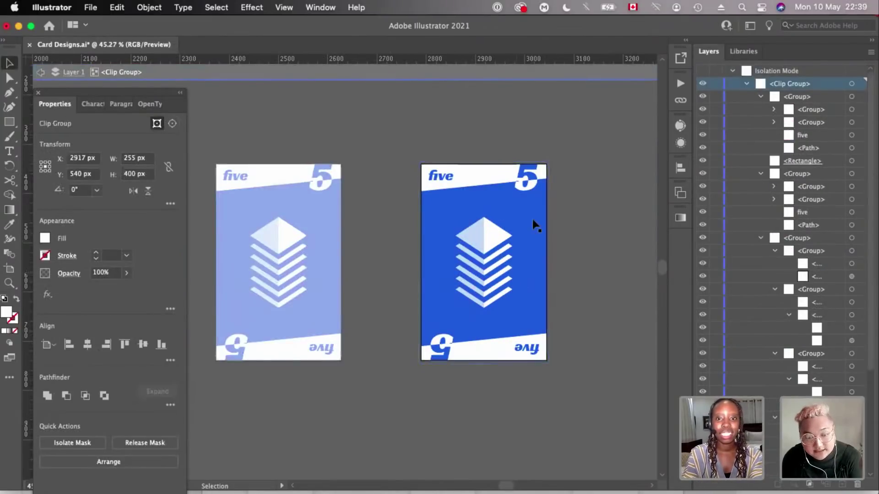
{"action": "scroll", "coordinate": [532, 219], "scroll_direction": "up", "scroll_amount": 2}
{"action": "left_click", "coordinate": [531, 219]}
{"action": "scroll", "coordinate": [532, 219], "scroll_direction": "down", "scroll_amount": 3}
{"action": "key", "text": "i"}
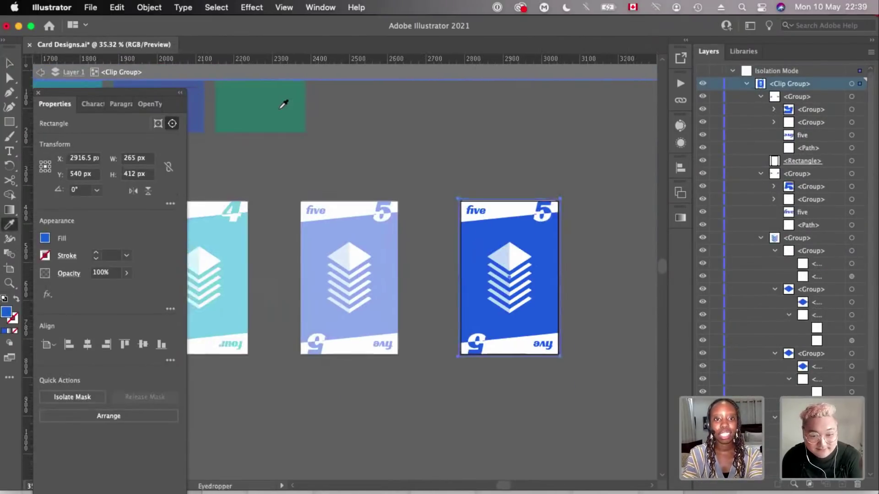
{"action": "left_click", "coordinate": [284, 102]}
{"action": "scroll", "coordinate": [453, 316], "scroll_direction": "up", "scroll_amount": 3}
{"action": "key", "text": "v"}
{"action": "scroll", "coordinate": [450, 218], "scroll_direction": "up", "scroll_amount": 2}
- Apply the sampled green swatch to the duplicated card's background rectangle and select the stack icon group
{"action": "left_click", "coordinate": [435, 158]}
{"action": "scroll", "coordinate": [869, 187], "scroll_direction": "down", "scroll_amount": 3}
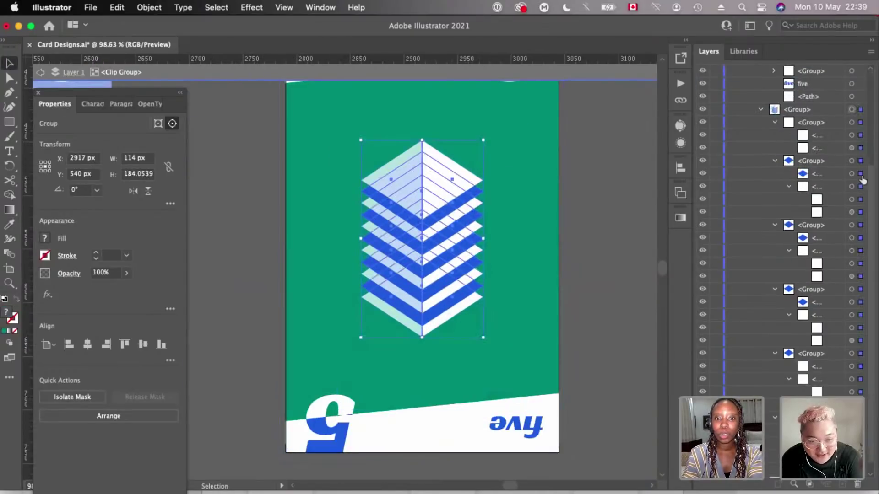
{"action": "scroll", "coordinate": [468, 219], "scroll_direction": "down", "scroll_amount": 5}
{"action": "scroll", "coordinate": [468, 219], "scroll_direction": "down", "scroll_amount": 2}
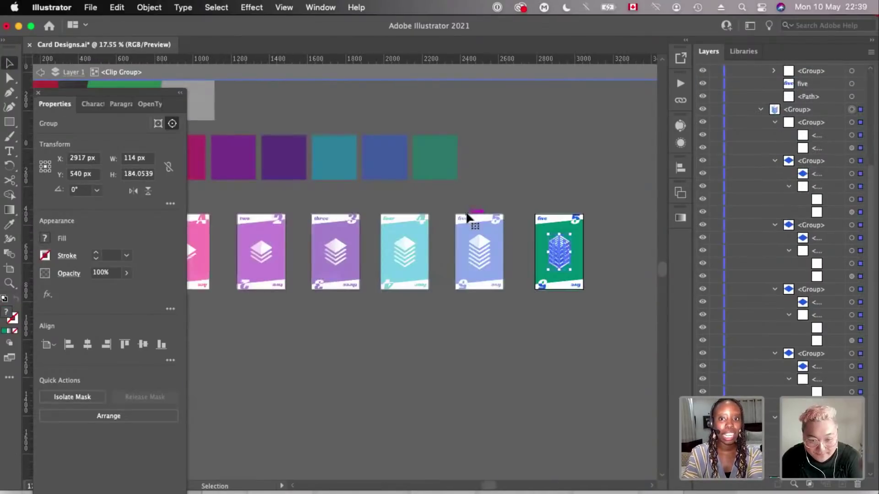
{"action": "scroll", "coordinate": [466, 215], "scroll_direction": "up", "scroll_amount": 4}
{"action": "scroll", "coordinate": [467, 215], "scroll_direction": "down", "scroll_amount": 2}
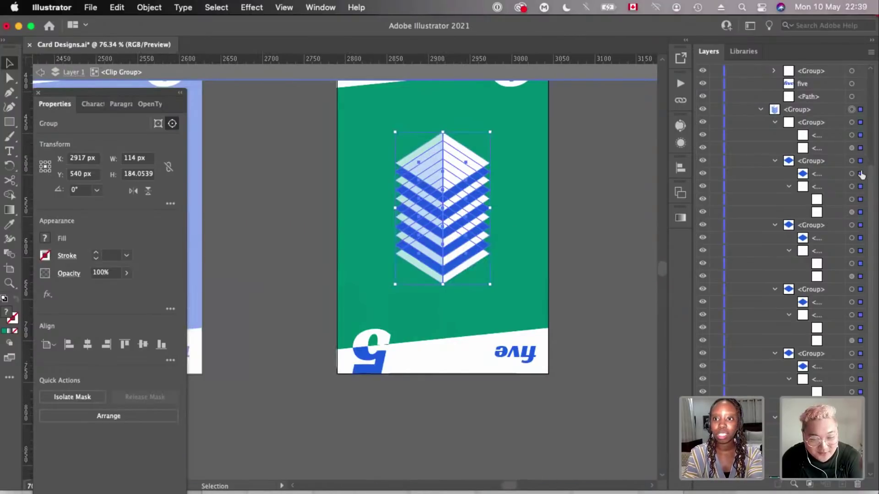
- Try to recolor the stack icon's blue layers by targeting them together and sampling the card's green background
{"action": "scroll", "coordinate": [852, 202], "scroll_direction": "down", "scroll_amount": 1}
{"action": "left_click", "coordinate": [850, 240]}
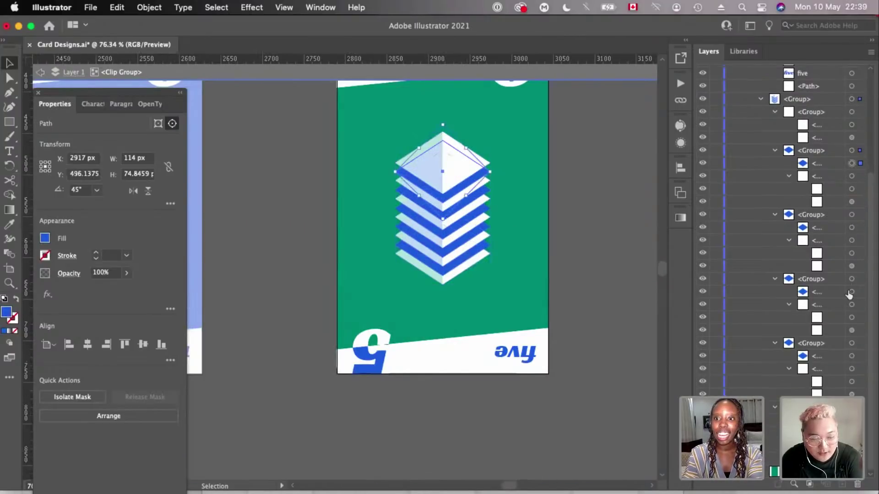
{"action": "left_click", "coordinate": [850, 357], "text": "shift"}
{"action": "left_click", "coordinate": [851, 343], "text": "shift"}
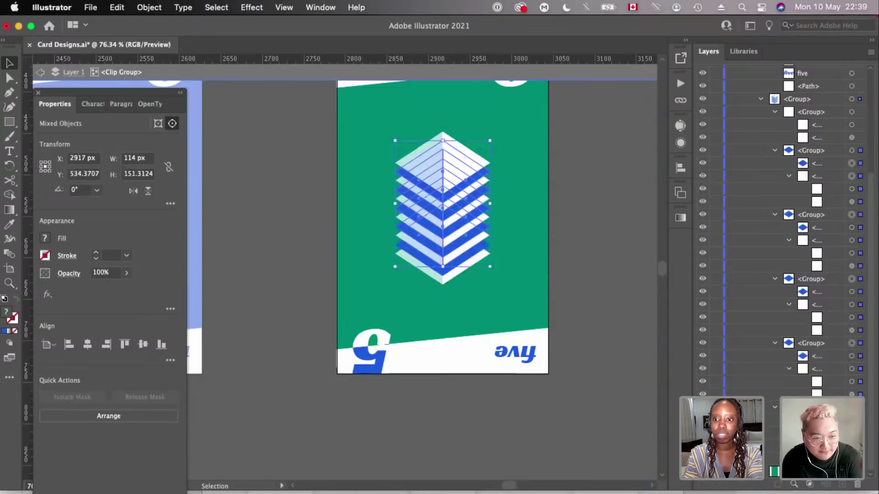
{"action": "left_click", "coordinate": [850, 407], "text": "shift"}
{"action": "scroll", "coordinate": [533, 191], "scroll_direction": "up", "scroll_amount": 3}
{"action": "key", "text": "i"}
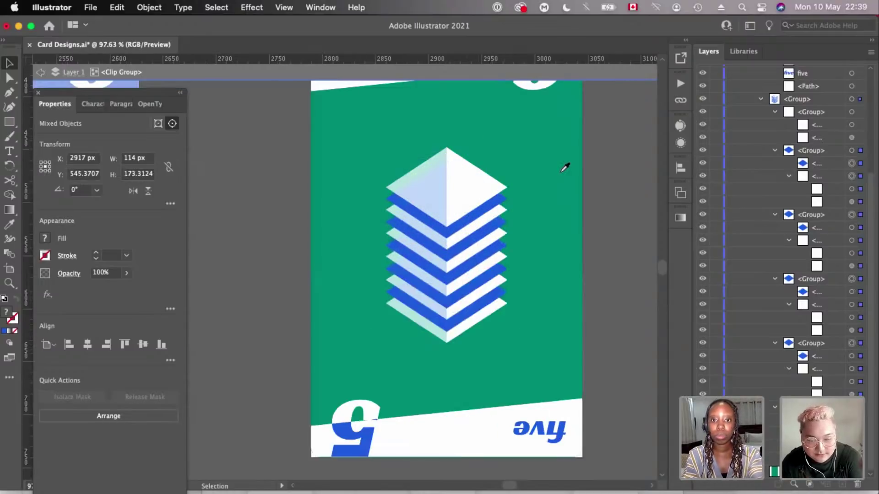
{"action": "key", "text": "i"}
{"action": "left_click", "coordinate": [558, 174]}
{"action": "key", "text": "super+z"}
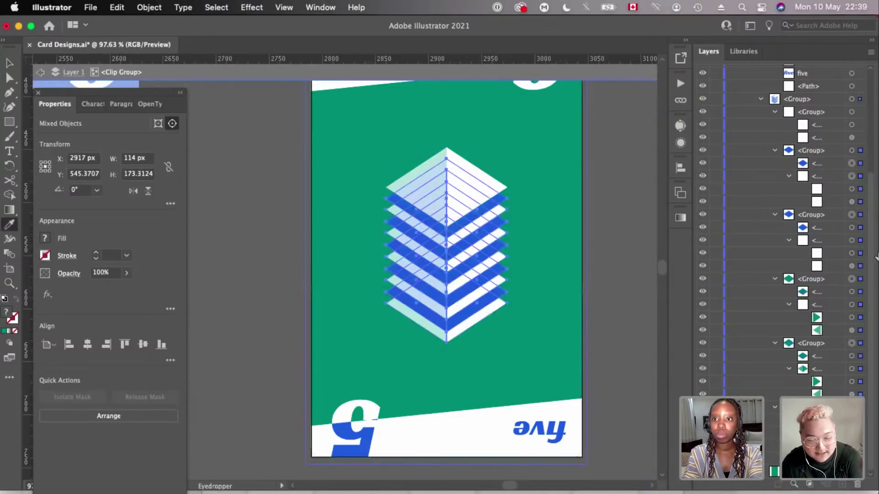
- Try reselecting the stack's layer groups and sampling the background green for them once more
{"action": "key", "text": "v"}
{"action": "left_click", "coordinate": [851, 164]}
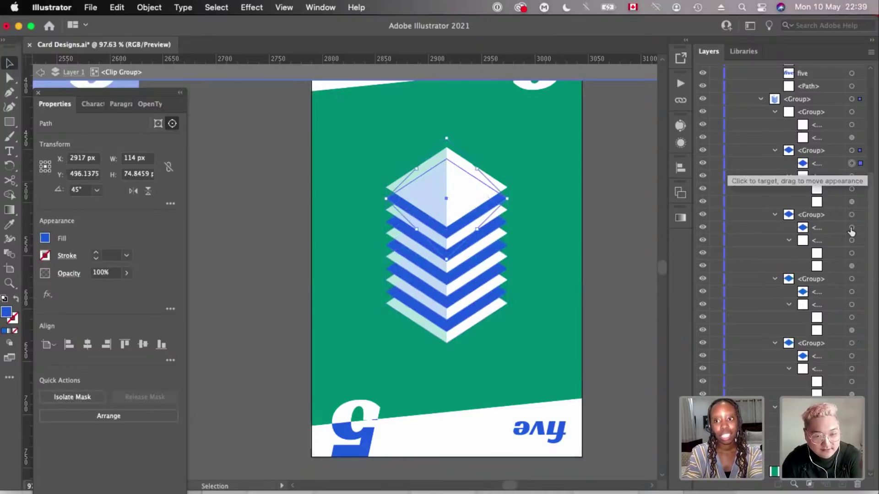
{"action": "left_click", "coordinate": [850, 228]}
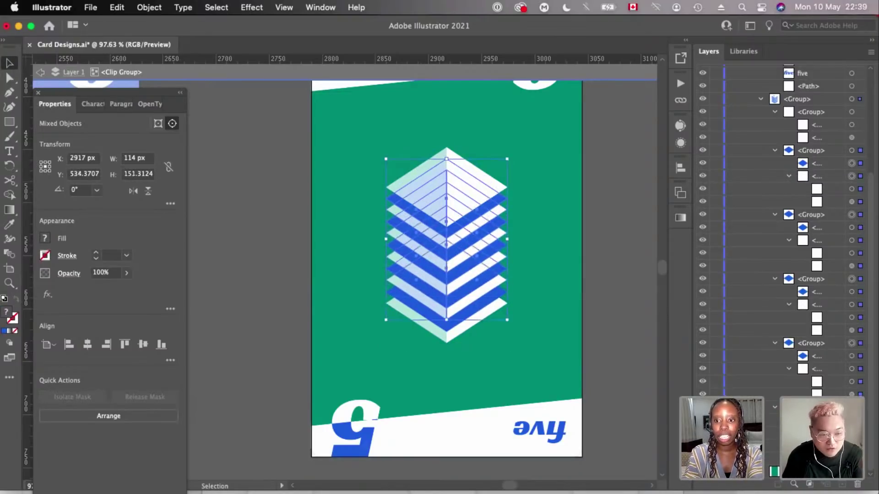
{"action": "left_click", "coordinate": [501, 310], "text": "shift"}
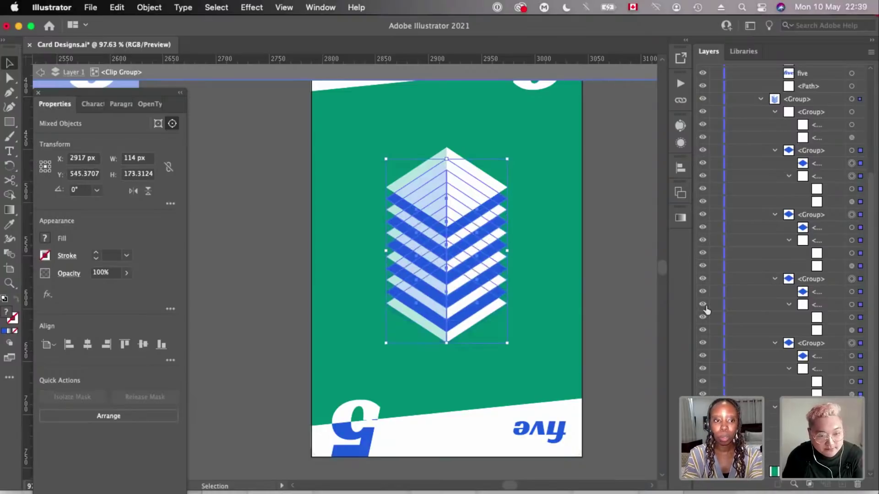
{"action": "key", "text": "i"}
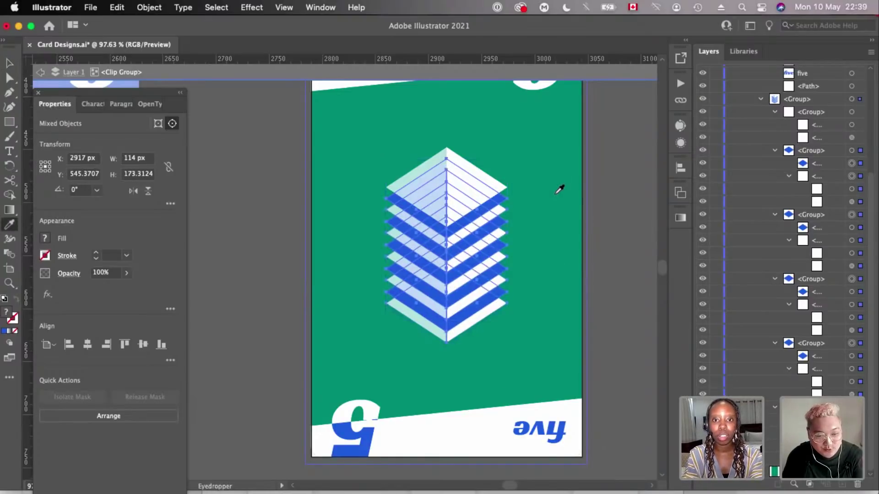
{"action": "left_click", "coordinate": [559, 190]}
{"action": "key", "text": "v"}
{"action": "key", "text": "super+z"}
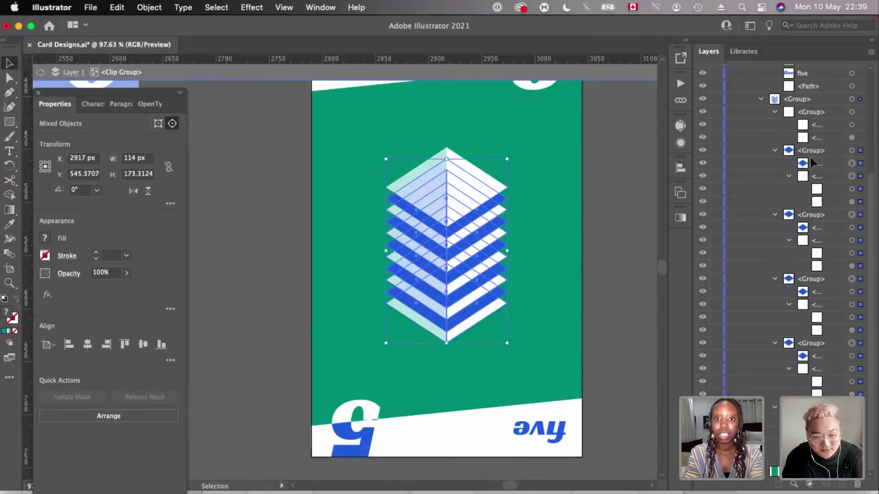
- Isolate the stack icon group and recolor its five blue diamond paths by sampling the card's green
{"action": "left_click", "coordinate": [492, 209]}
{"action": "scroll", "coordinate": [490, 209], "scroll_direction": "up", "scroll_amount": 2}
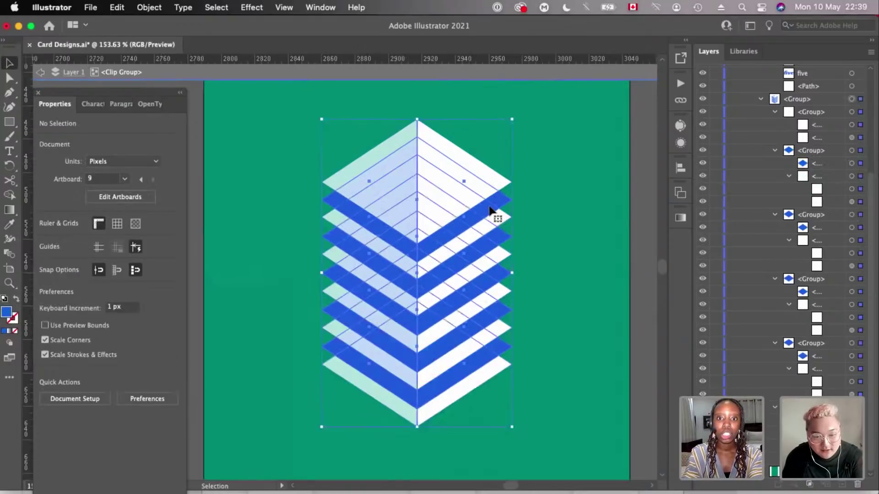
{"action": "double_click", "coordinate": [504, 201]}
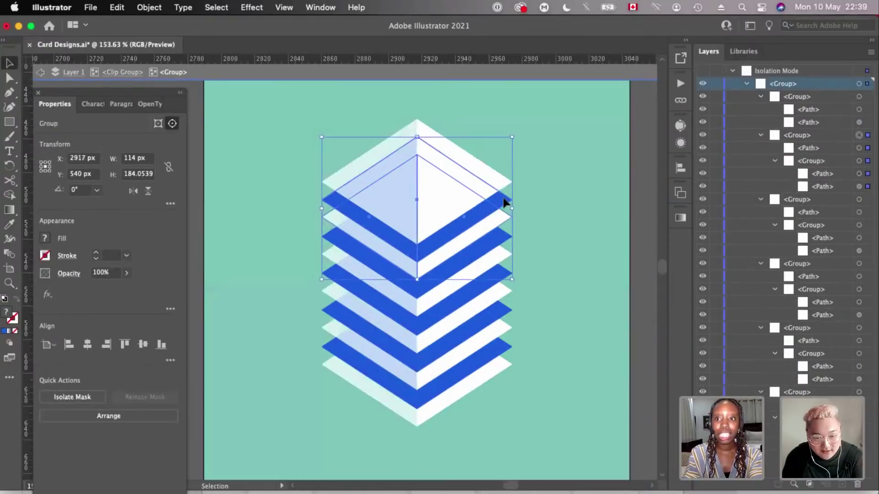
{"action": "left_click", "coordinate": [858, 174]}
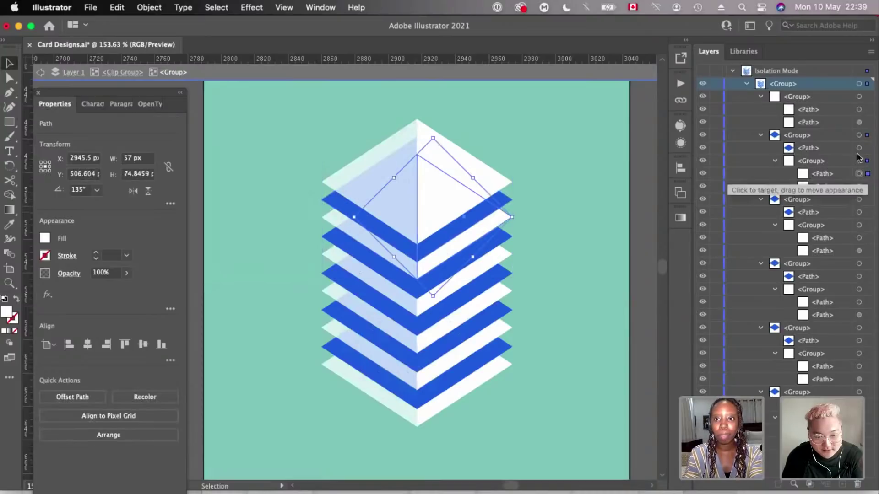
{"action": "left_click", "coordinate": [859, 148]}
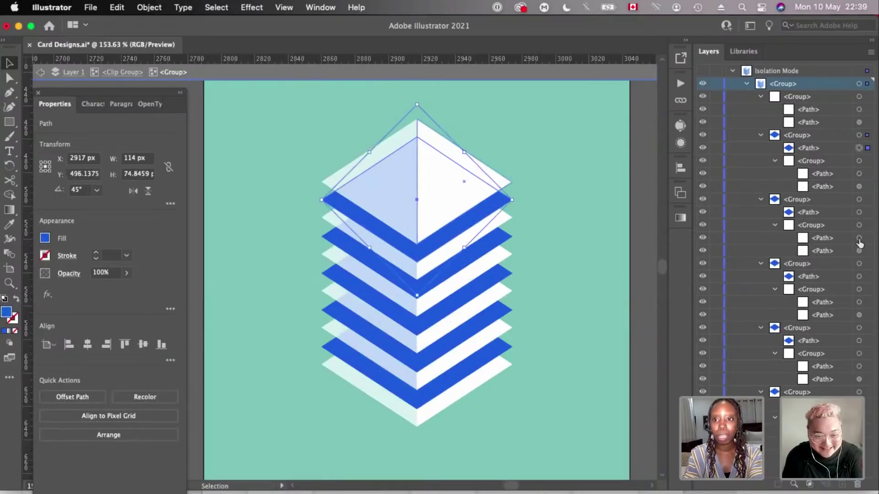
{"action": "left_click", "coordinate": [859, 212], "text": "shift"}
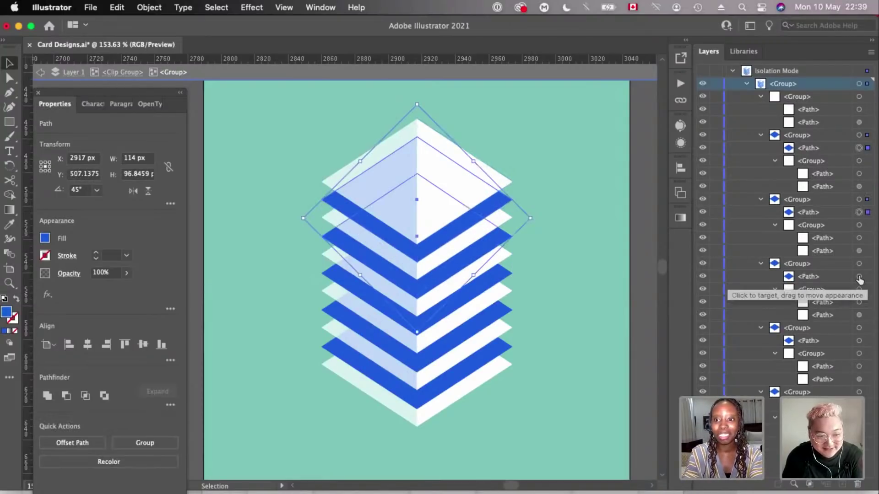
{"action": "left_click", "coordinate": [858, 341], "text": "shift"}
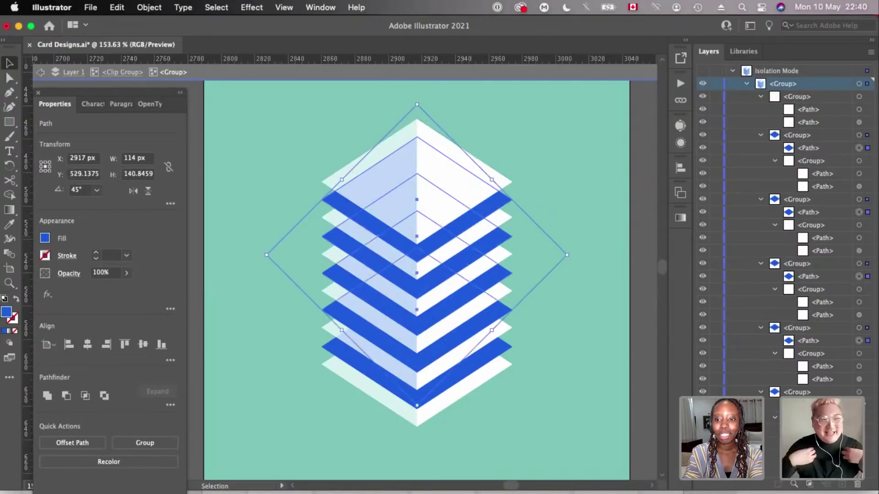
{"action": "left_click", "coordinate": [858, 405], "text": "shift"}
{"action": "scroll", "coordinate": [546, 215], "scroll_direction": "down", "scroll_amount": 1}
{"action": "key", "text": "i"}
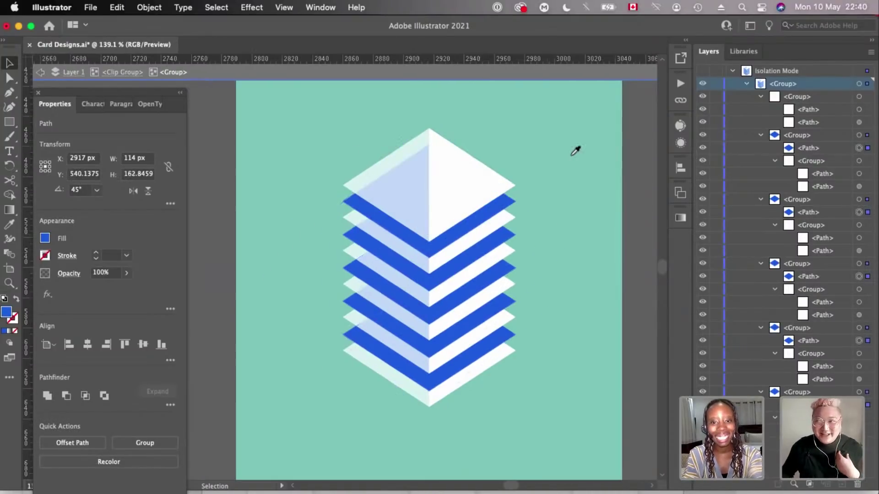
{"action": "scroll", "coordinate": [503, 333], "scroll_direction": "down", "scroll_amount": 2}
{"action": "left_click", "coordinate": [484, 391]}
{"action": "key", "text": "v"}
{"action": "scroll", "coordinate": [490, 284], "scroll_direction": "up", "scroll_amount": 3}
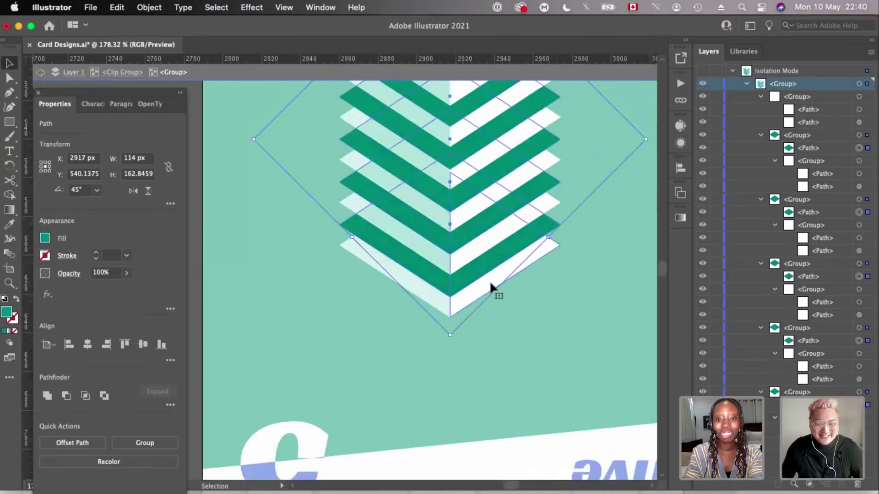
- Duplicate the stack's lowest layer downward to about Y 607.37 px and arrange the copy behind the layers above it
{"action": "left_click", "coordinate": [486, 276]}
{"action": "scroll", "coordinate": [488, 314], "scroll_direction": "up", "scroll_amount": 1}
{"action": "key", "text": "super+d"}
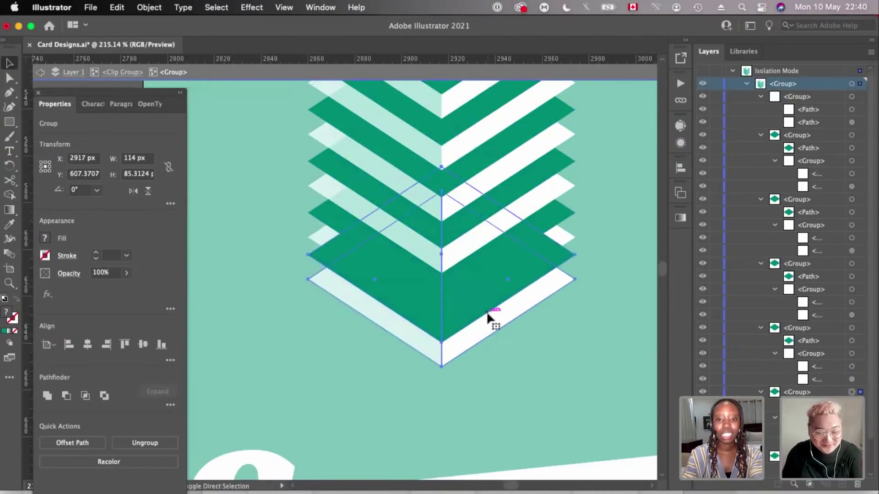
{"action": "key", "text": "super+["}
{"action": "scroll", "coordinate": [537, 299], "scroll_direction": "up", "scroll_amount": 3}
{"action": "scroll", "coordinate": [538, 302], "scroll_direction": "right", "scroll_amount": 3}
{"action": "scroll", "coordinate": [538, 302], "scroll_direction": "up", "scroll_amount": 2}
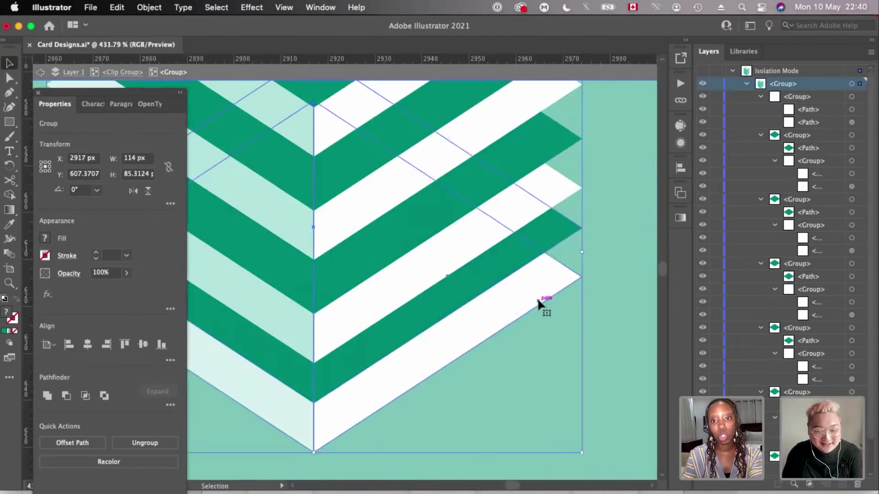
- Nudge the new bottom layer down to Y 611.3707 px to match the spacing of the other layers
{"action": "key", "text": "Down"}
{"action": "key", "text": "Down"}
{"action": "key", "text": "Down"}
{"action": "scroll", "coordinate": [538, 301], "scroll_direction": "up", "scroll_amount": 1}
{"action": "key", "text": "Down"}
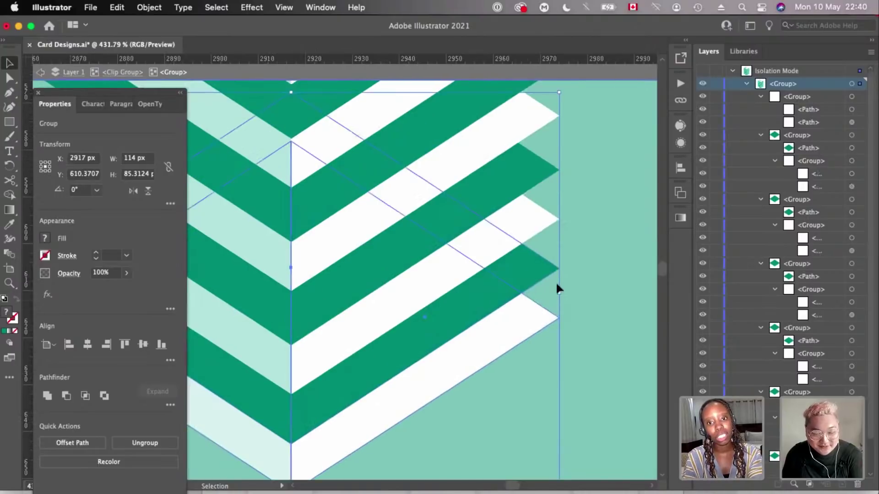
{"action": "scroll", "coordinate": [560, 278], "scroll_direction": "down", "scroll_amount": 4}
{"action": "key", "text": "super+minus"}
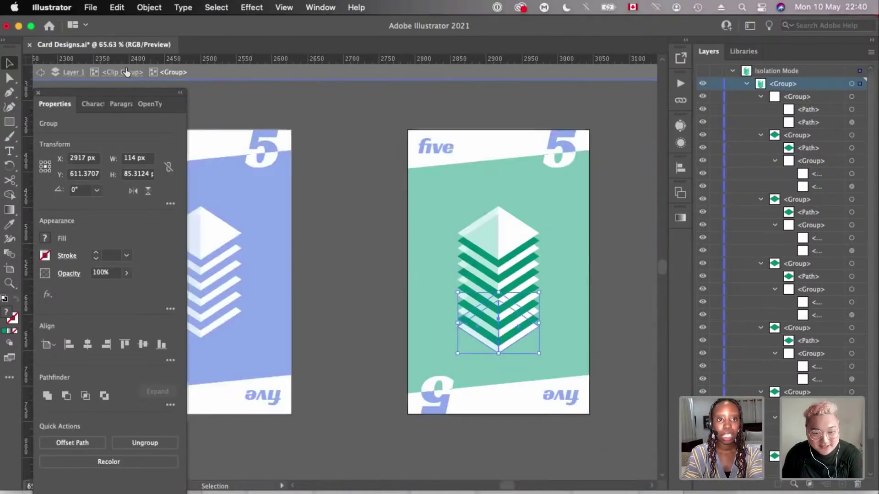
- Return to the card's clip group and centre the whole stack icon vertically on the card at Y 540 px
{"action": "key", "text": "Escape"}
{"action": "left_click", "coordinate": [500, 241]}
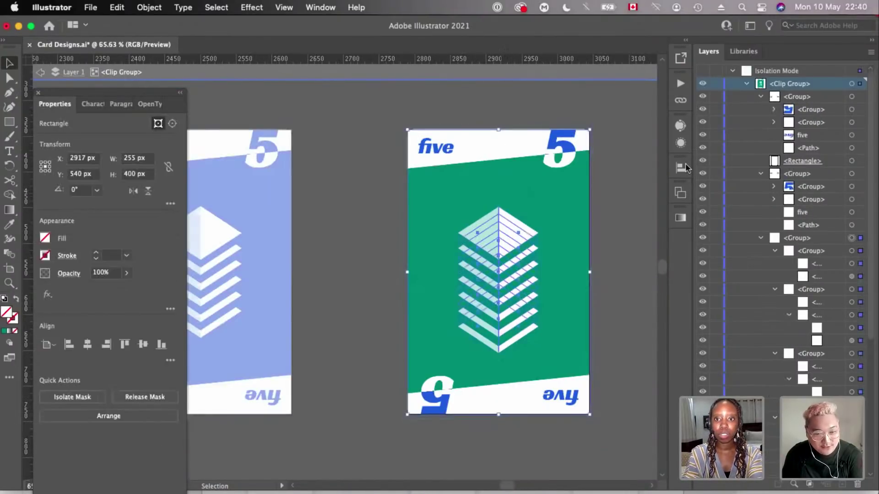
{"action": "left_click", "coordinate": [681, 168]}
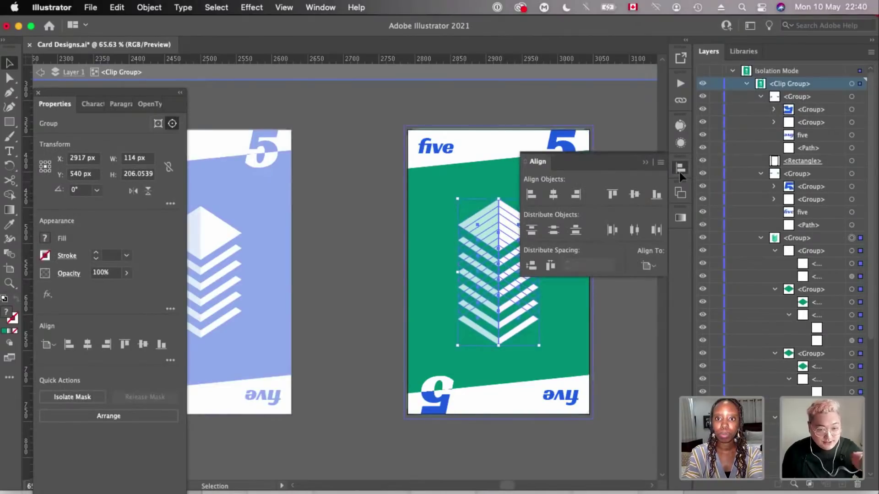
{"action": "left_click", "coordinate": [456, 145]}
- Change the upper header word to "six" and recolor it by sampling the card's green
{"action": "scroll", "coordinate": [456, 144], "scroll_direction": "up", "scroll_amount": 2}
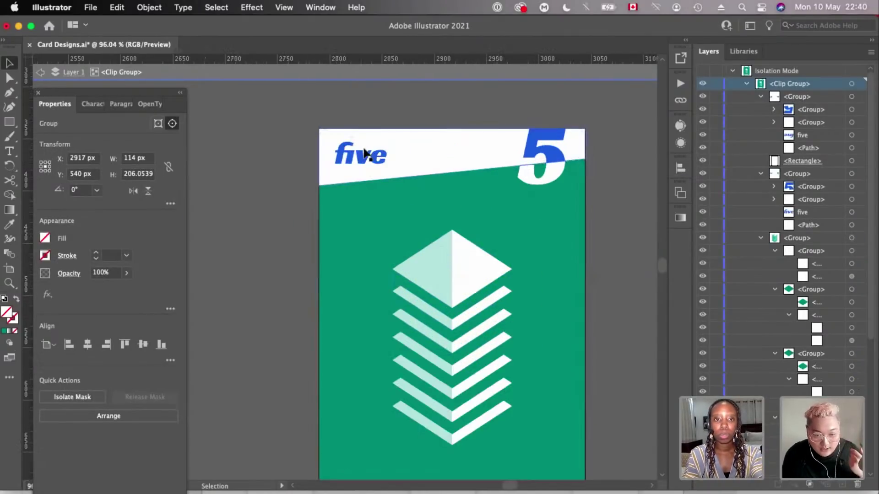
{"action": "scroll", "coordinate": [356, 150], "scroll_direction": "up", "scroll_amount": 1}
{"action": "key", "text": "t"}
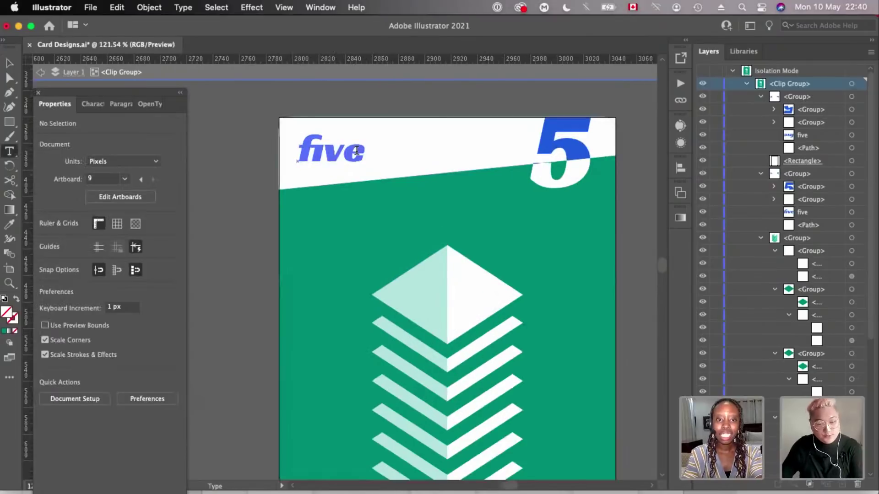
{"action": "left_click", "coordinate": [357, 150]}
{"action": "double_click", "coordinate": [357, 150]}
{"action": "type", "text": "six"}
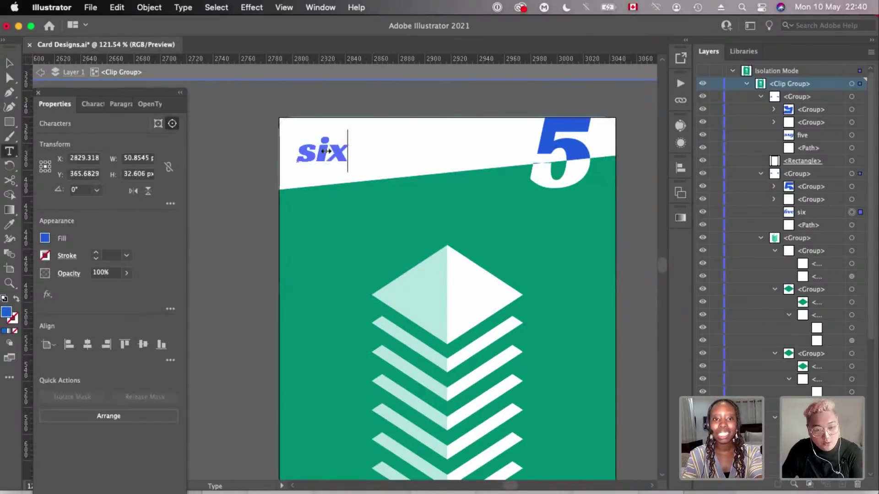
{"action": "key", "text": "Escape"}
{"action": "key", "text": "i"}
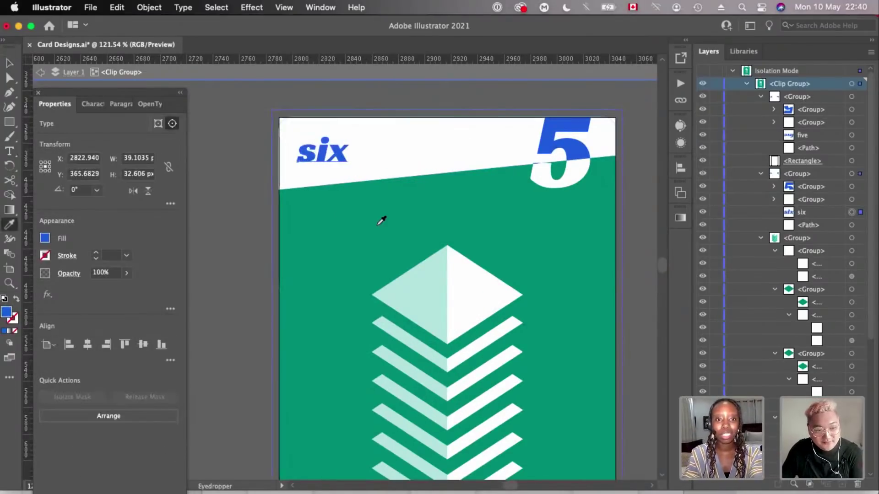
{"action": "left_click", "coordinate": [543, 175]}
{"action": "scroll", "coordinate": [540, 176], "scroll_direction": "up", "scroll_amount": 2}
{"action": "scroll", "coordinate": [490, 169], "scroll_direction": "up", "scroll_amount": 2}
{"action": "key", "text": "t"}
{"action": "left_click", "coordinate": [491, 177]}
{"action": "key", "text": "super+z"}
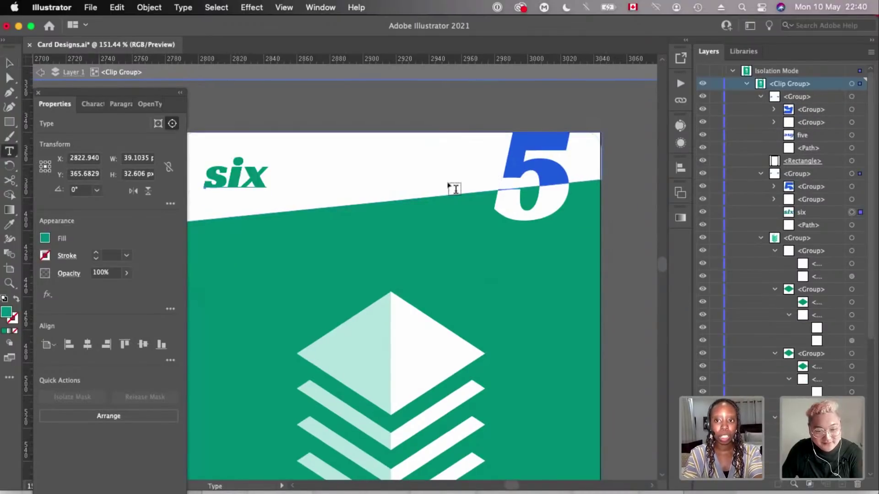
{"action": "key", "text": "Escape"}
{"action": "key", "text": "v"}
{"action": "double_click", "coordinate": [473, 153]}
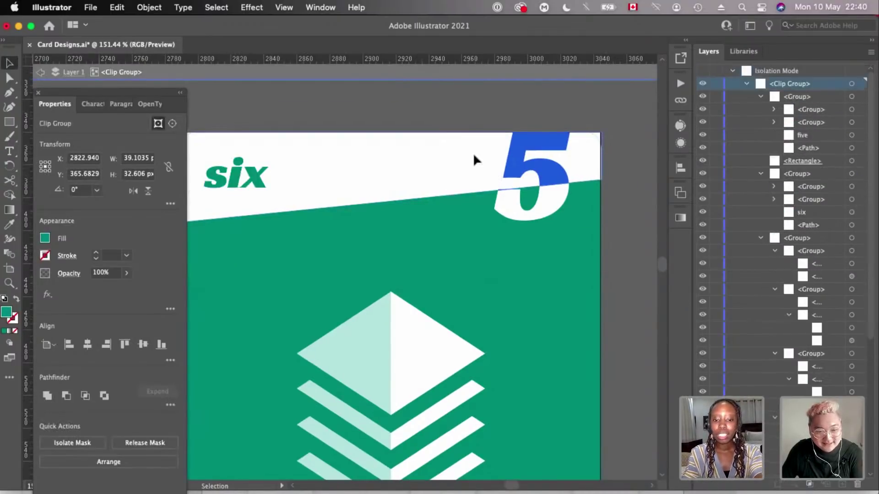
- Add a new text object reading "6" in the white header beside the large corner 5
{"action": "scroll", "coordinate": [473, 152], "scroll_direction": "up", "scroll_amount": 3}
{"action": "key", "text": "t"}
{"action": "left_click", "coordinate": [441, 198]}
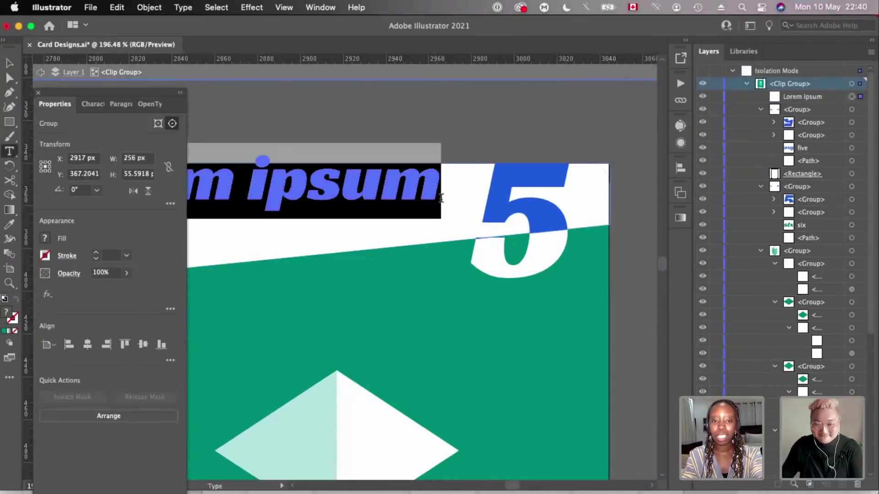
{"action": "type", "text": "6"}
{"action": "key", "text": "Escape"}
- Place the new 6 over the large upper corner 5 and enlarge its text box to about 44 by 78 px
{"action": "scroll", "coordinate": [443, 188], "scroll_direction": "up", "scroll_amount": 2}
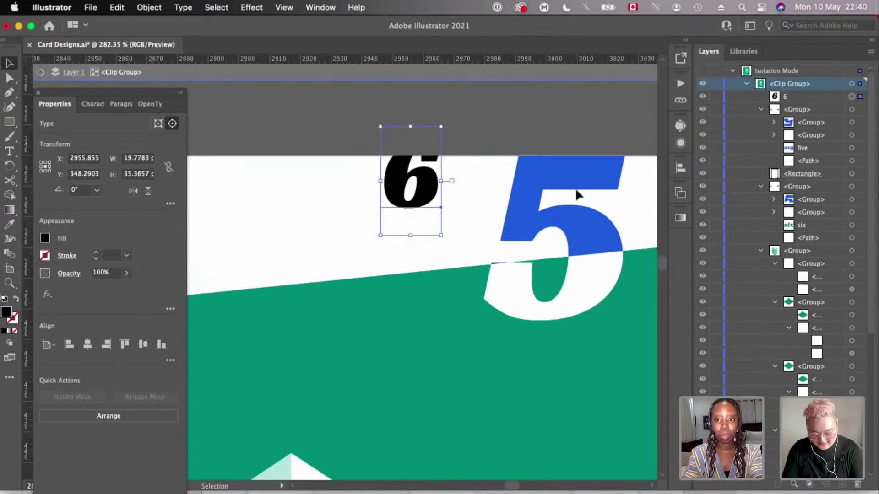
{"action": "left_click_drag", "start_coordinate": [429, 190], "coordinate": [579, 196]}
{"action": "left_click_drag", "start_coordinate": [494, 242], "coordinate": [494, 243]}
{"action": "scroll", "coordinate": [513, 237], "scroll_direction": "right", "scroll_amount": 2}
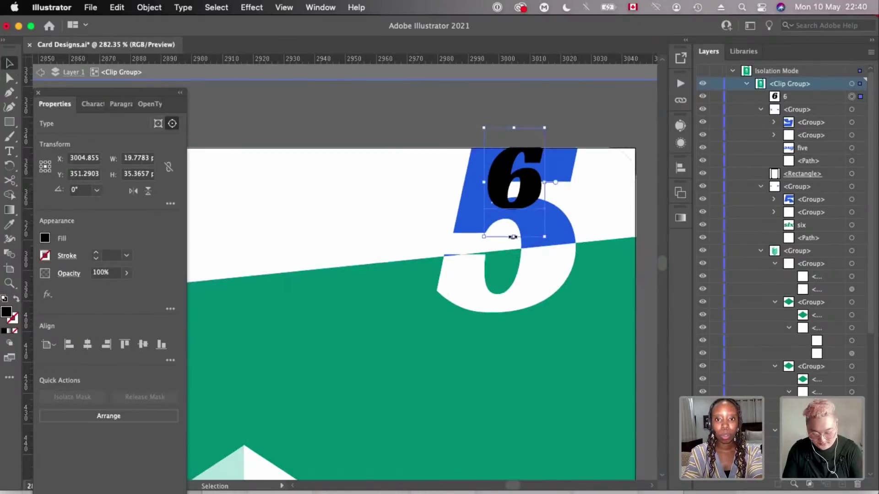
{"action": "left_click_drag", "start_coordinate": [514, 317], "coordinate": [509, 369]}
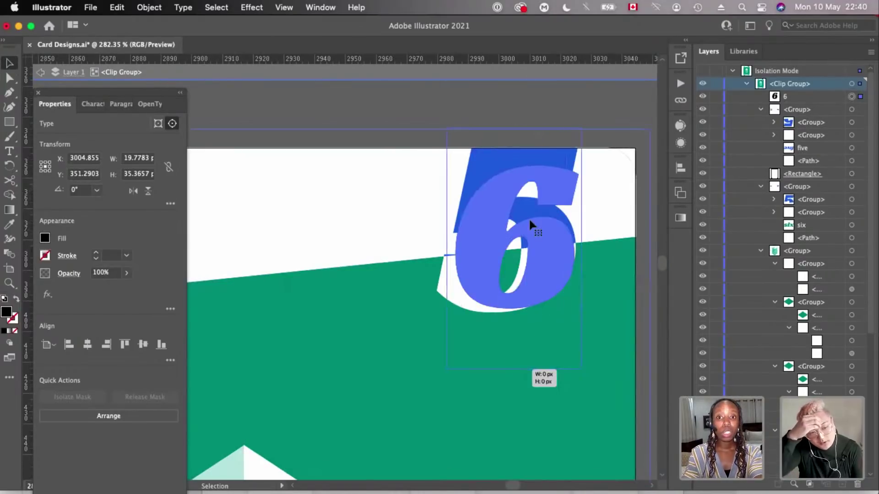
{"action": "scroll", "coordinate": [450, 215], "scroll_direction": "right", "scroll_amount": 2}
{"action": "scroll", "coordinate": [450, 215], "scroll_direction": "up", "scroll_amount": 1}
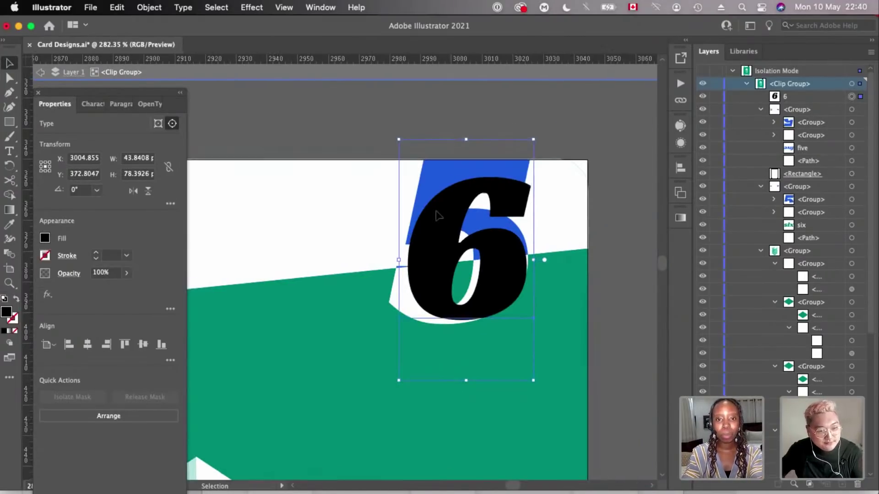
- Nudge the 6 left by 4 px and enlarge its text box to about 51 by 91 px, covering the 5
{"action": "key", "text": "Left"}
{"action": "key", "text": "Left"}
{"action": "key", "text": "Left"}
{"action": "key", "text": "Left"}
{"action": "left_click_drag", "start_coordinate": [453, 132], "coordinate": [453, 104]}
{"action": "left_click_drag", "start_coordinate": [456, 386], "coordinate": [456, 392]}
{"action": "left_click_drag", "start_coordinate": [469, 119], "coordinate": [454, 114]}
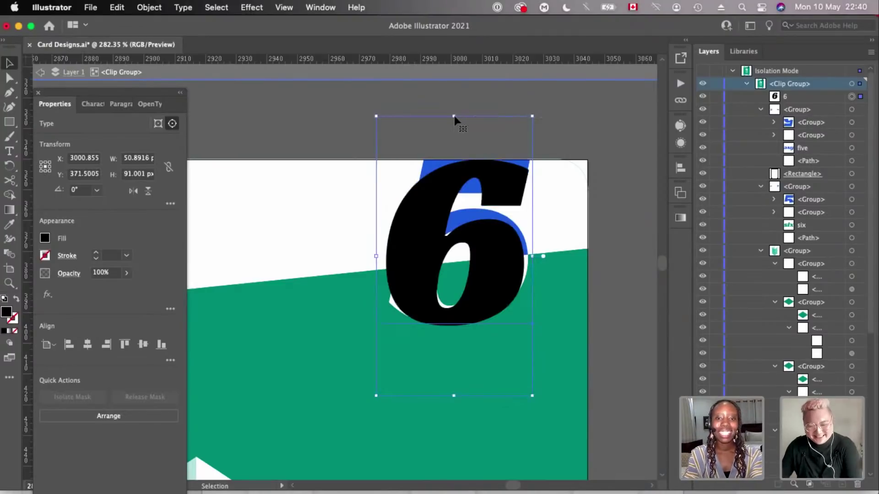
- Recolor the large 6 by sampling the card's green background
{"action": "scroll", "coordinate": [406, 287], "scroll_direction": "down", "scroll_amount": 5}
{"action": "key", "text": "i"}
{"action": "left_click", "coordinate": [468, 253]}
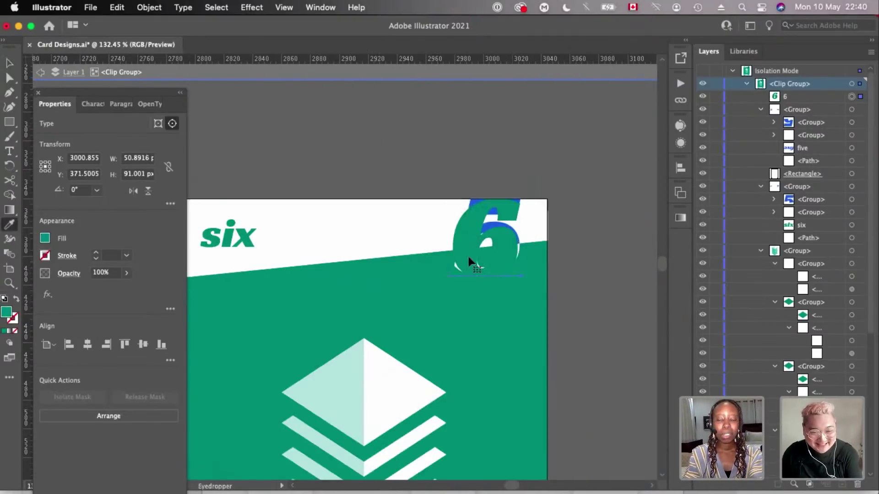
{"action": "scroll", "coordinate": [469, 256], "scroll_direction": "up", "scroll_amount": 4}
{"action": "scroll", "coordinate": [383, 239], "scroll_direction": "down", "scroll_amount": 3}
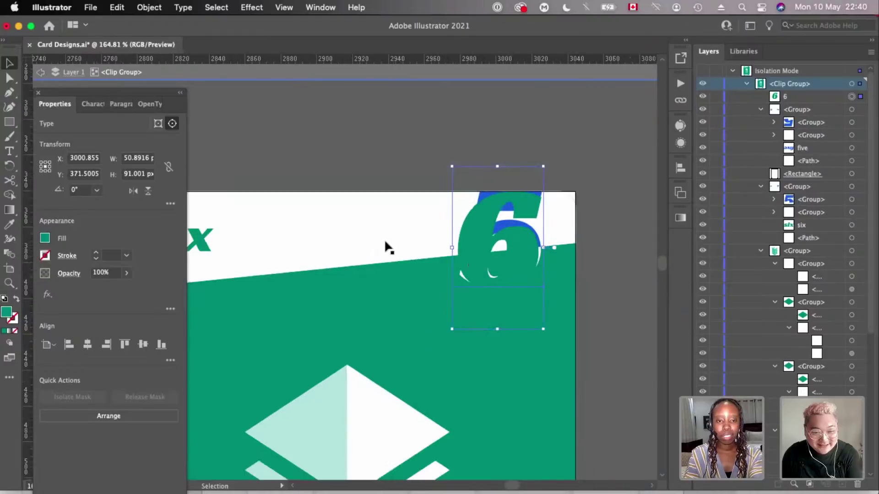
- Fine-tune the green 6's size to about 51.5 by 92 px, fitting it to the card's top edge
{"action": "scroll", "coordinate": [383, 239], "scroll_direction": "up", "scroll_amount": 1}
{"action": "scroll", "coordinate": [385, 241], "scroll_direction": "up", "scroll_amount": 4}
{"action": "scroll", "coordinate": [385, 241], "scroll_direction": "right", "scroll_amount": 3}
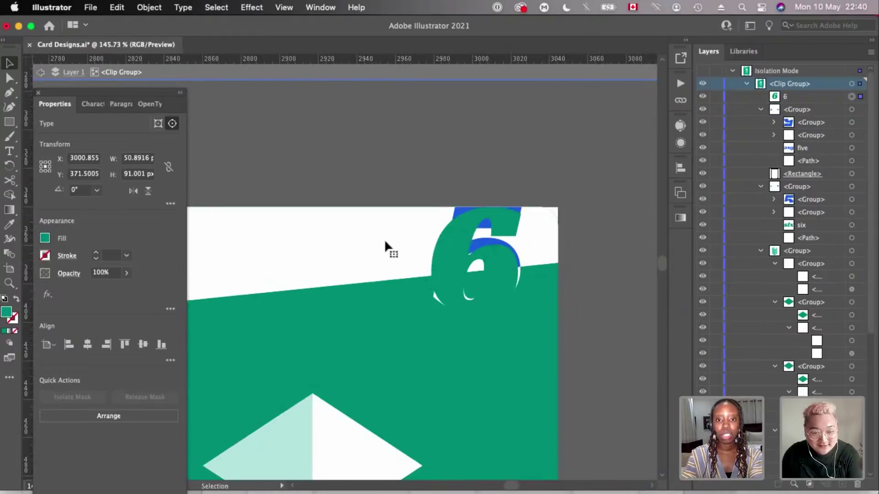
{"action": "scroll", "coordinate": [385, 241], "scroll_direction": "up", "scroll_amount": 1}
{"action": "scroll", "coordinate": [484, 120], "scroll_direction": "up", "scroll_amount": 2}
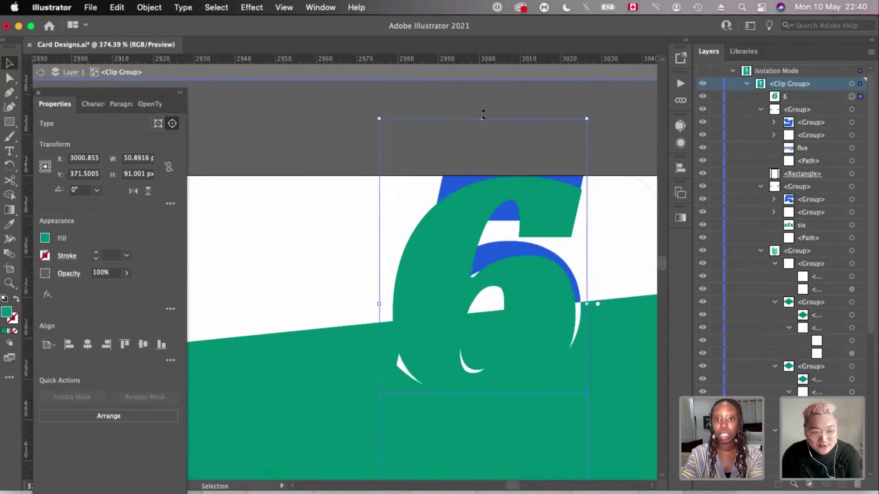
{"action": "scroll", "coordinate": [366, 191], "scroll_direction": "down", "scroll_amount": 2}
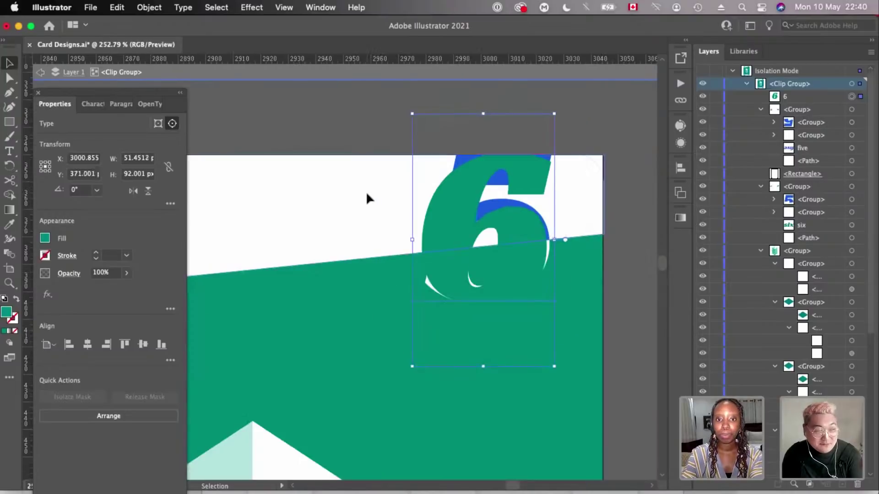
- Move the green 6 into the upper header group, keeping its position on the card
{"action": "left_click", "coordinate": [852, 186], "text": "shift"}
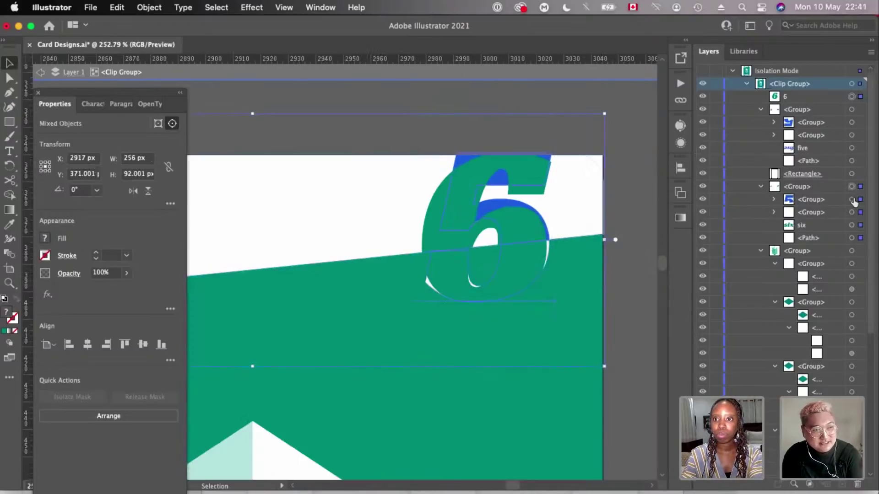
{"action": "left_click", "coordinate": [851, 122]}
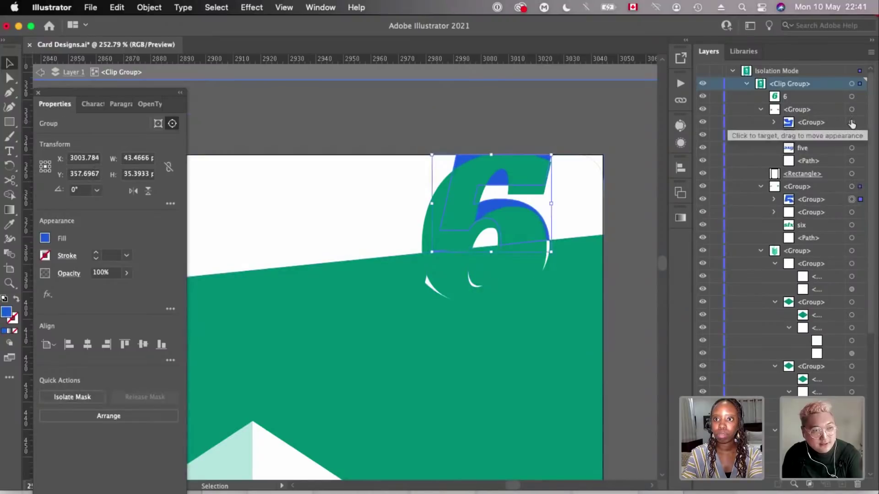
{"action": "left_click", "coordinate": [477, 167]}
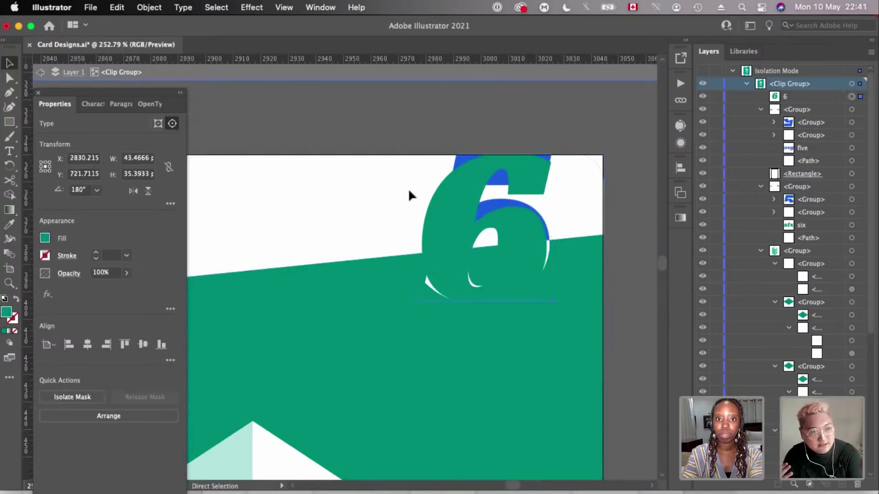
{"action": "key", "text": "Delete"}
{"action": "double_click", "coordinate": [477, 190]}
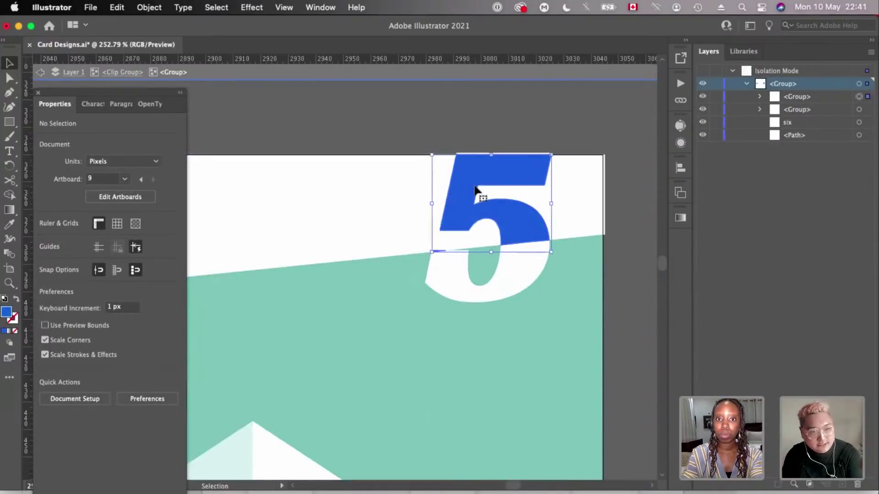
{"action": "key", "text": "super+z"}
- Delete the two groups forming the old two-tone 5 from the upper header group
{"action": "left_click", "coordinate": [860, 109]}
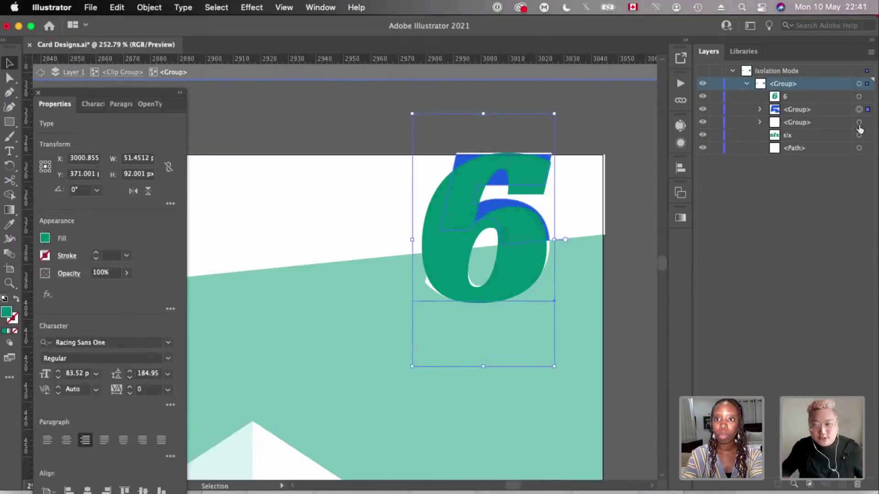
{"action": "left_click", "coordinate": [859, 123], "text": "shift"}
{"action": "key", "text": "Delete"}
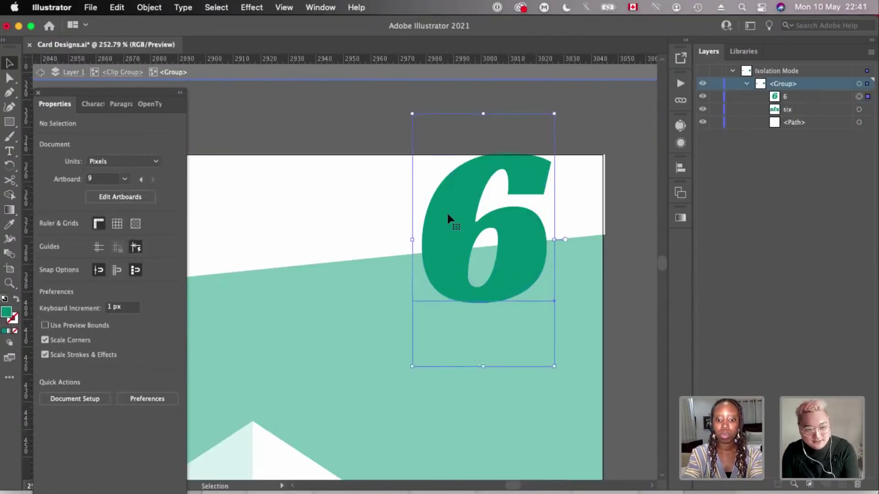
- Convert the 6 to outlines and intersect it with the white header shape to form its green upper part, keeping copies of both originals
{"action": "key", "text": "shift+super+o"}
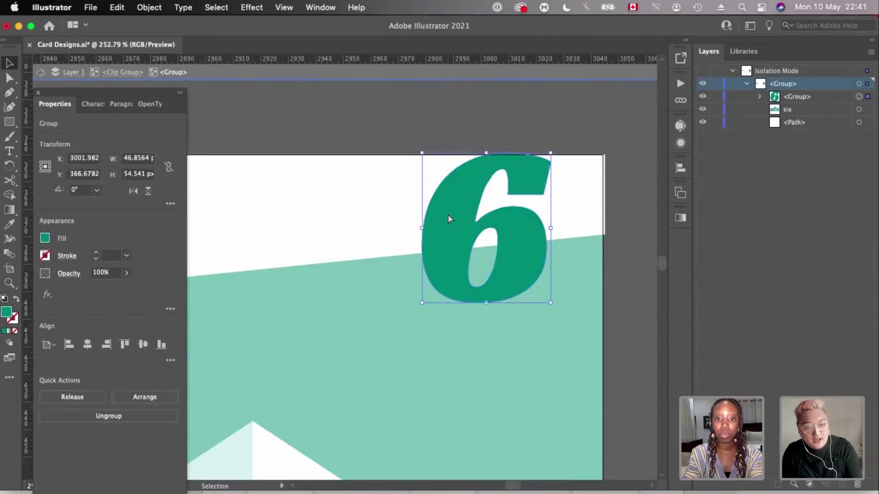
{"action": "left_click", "coordinate": [383, 195], "text": "shift"}
{"action": "left_click", "coordinate": [85, 395]}
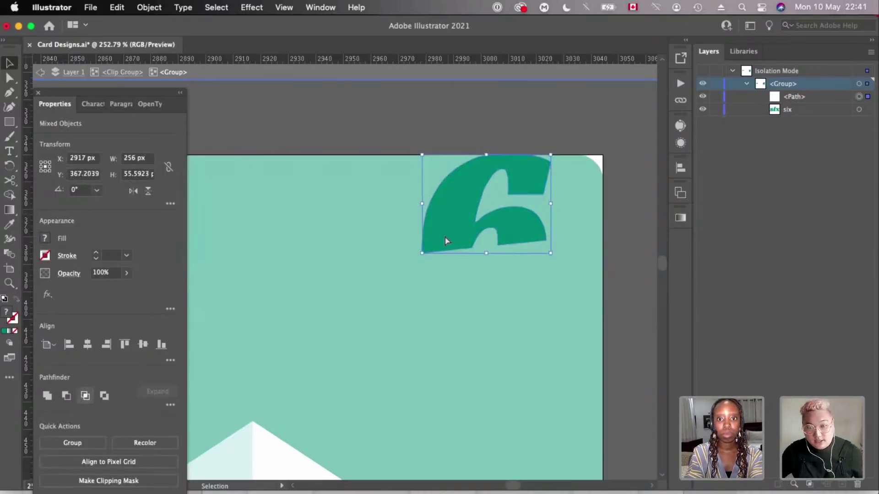
{"action": "key", "text": "super+z"}
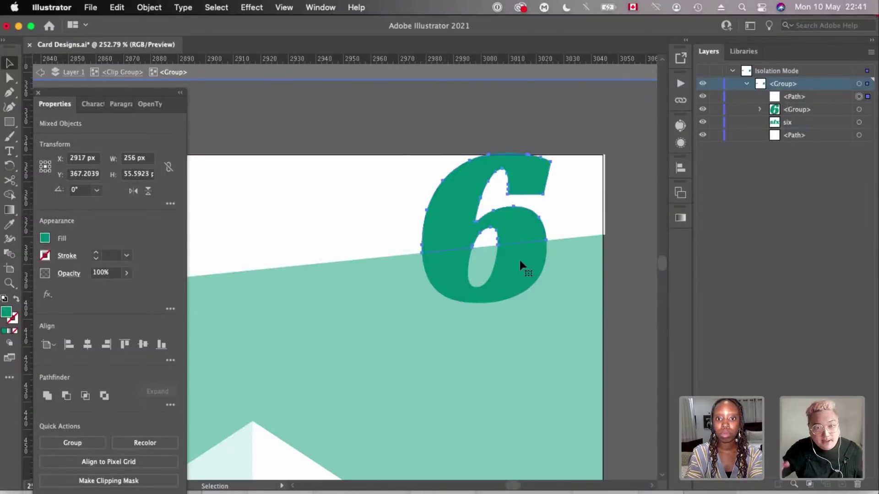
{"action": "key", "text": "super+z"}
- Fill the full outlined 6 behind the green upper part with white and return to the card's clip group
{"action": "left_click", "coordinate": [44, 238]}
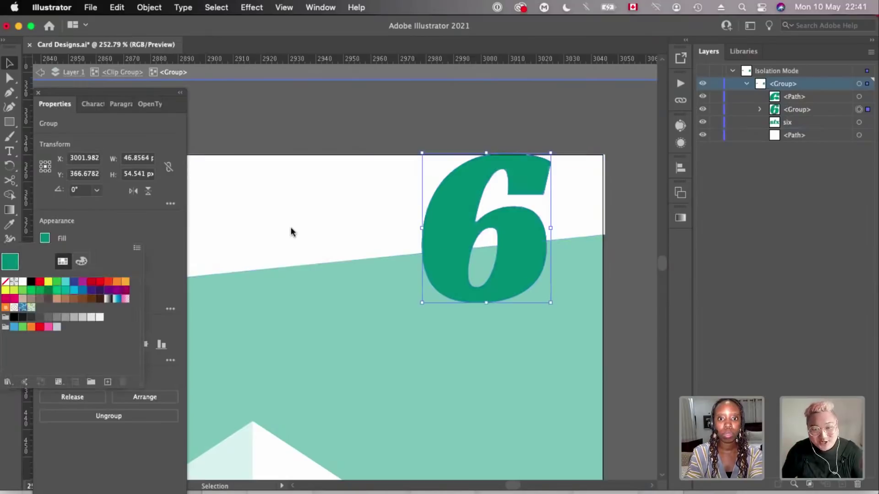
{"action": "scroll", "coordinate": [291, 228], "scroll_direction": "down", "scroll_amount": 5}
{"action": "scroll", "coordinate": [374, 232], "scroll_direction": "down", "scroll_amount": 4}
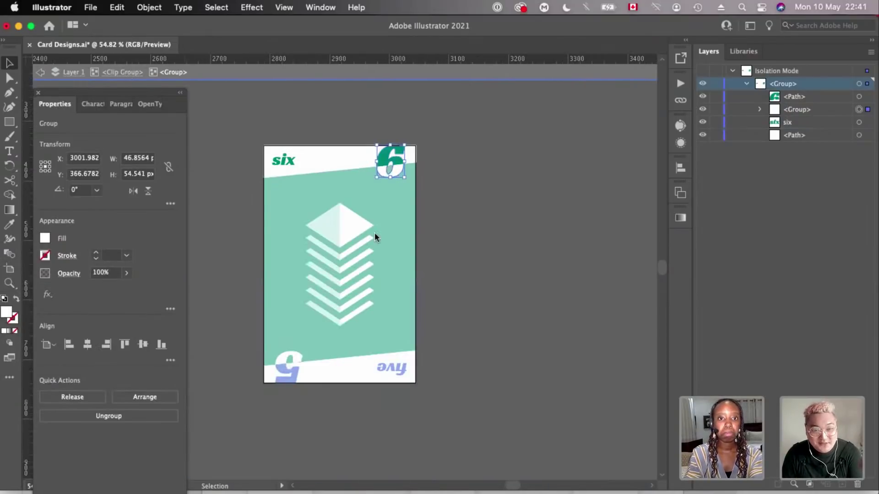
{"action": "key", "text": "Escape"}
{"action": "scroll", "coordinate": [349, 122], "scroll_direction": "up", "scroll_amount": 3}
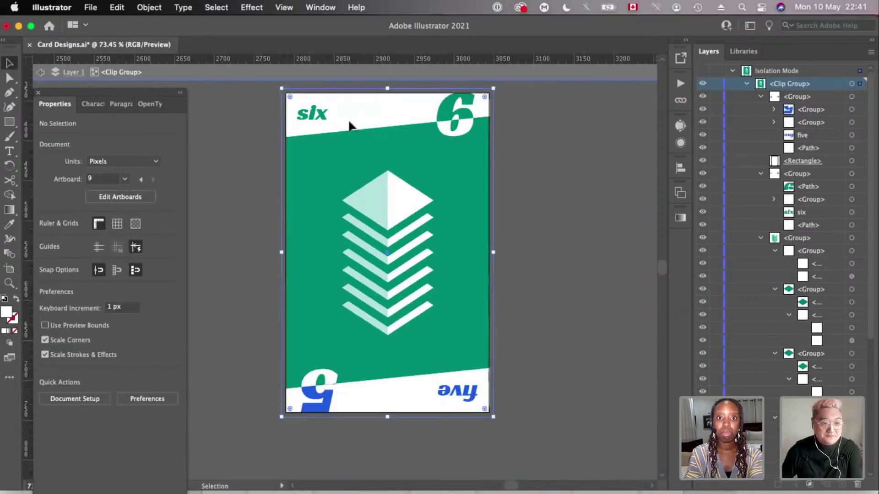
- Duplicate the finished "six" header onto the middle of the card and rotate the copy 180°
{"action": "left_click", "coordinate": [350, 126]}
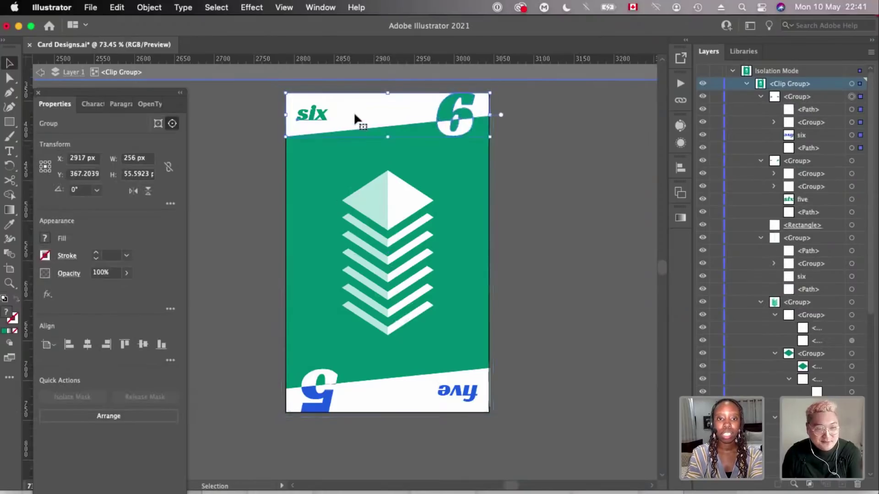
{"action": "left_click_drag", "start_coordinate": [353, 221], "coordinate": [382, 210]}
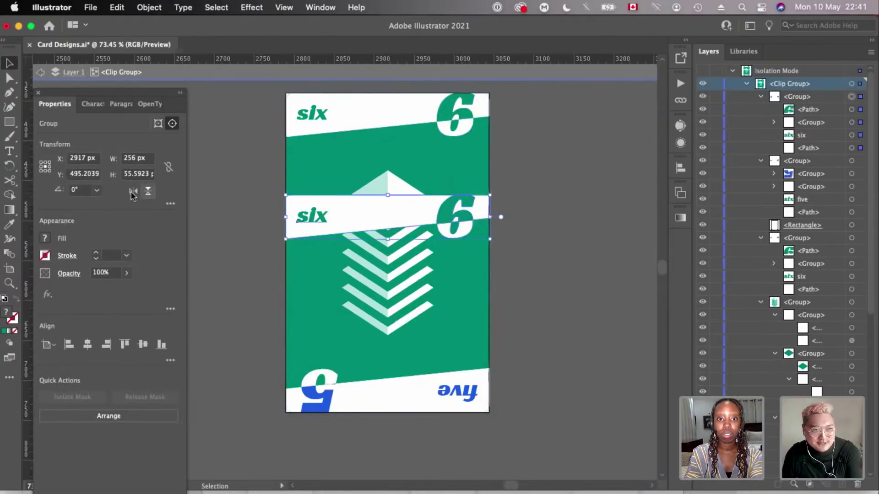
{"action": "key", "text": "super+d"}
- Delete the old lower "five" header, align the rotated "six" header to the card's bottom edge, and exit isolation
{"action": "left_click", "coordinate": [413, 390]}
{"action": "key", "text": "Delete"}
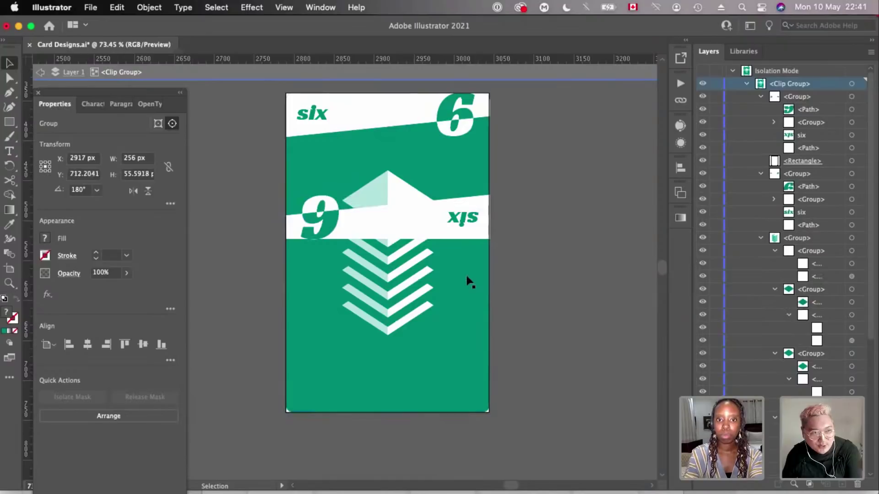
{"action": "left_click", "coordinate": [473, 219]}
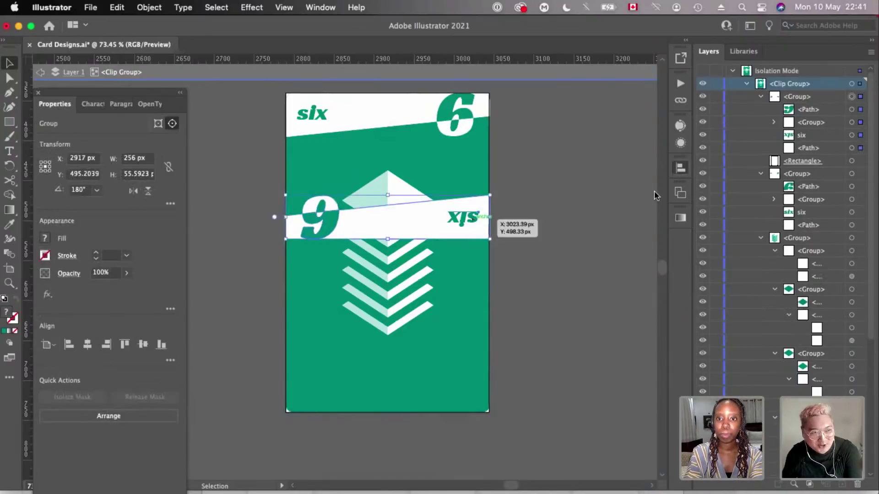
{"action": "left_click", "coordinate": [675, 171]}
{"action": "left_click", "coordinate": [608, 202]}
{"action": "scroll", "coordinate": [608, 202], "scroll_direction": "down", "scroll_amount": 2}
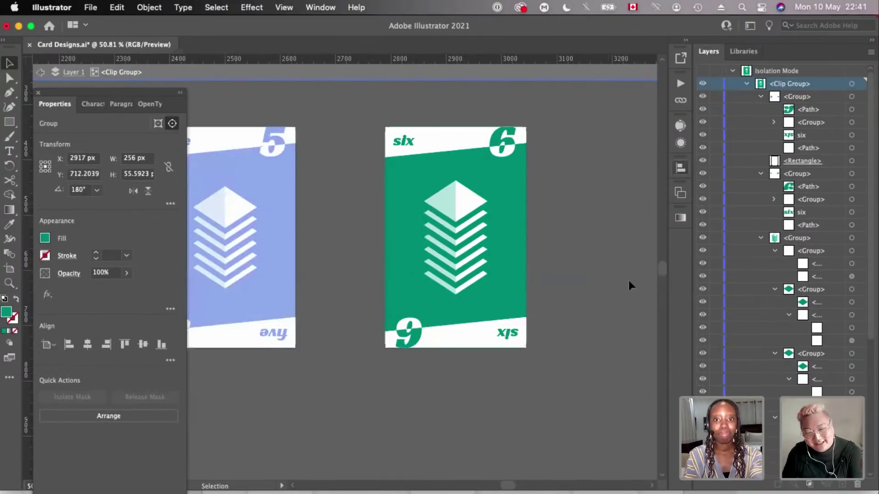
{"action": "key", "text": "Escape"}
{"action": "scroll", "coordinate": [521, 121], "scroll_direction": "down", "scroll_amount": 2}
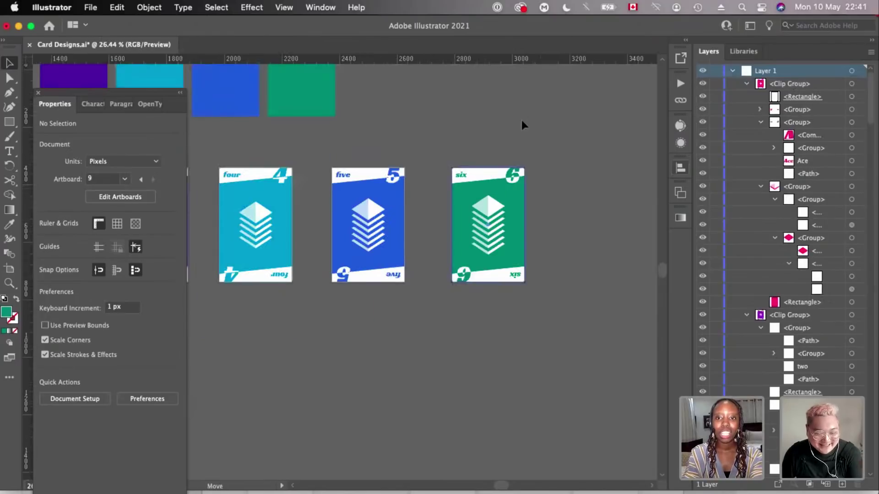
{"action": "key", "text": "super+z"}
{"action": "key", "text": "super+shift+z"}
{"action": "scroll", "coordinate": [522, 121], "scroll_direction": "down", "scroll_amount": 3}
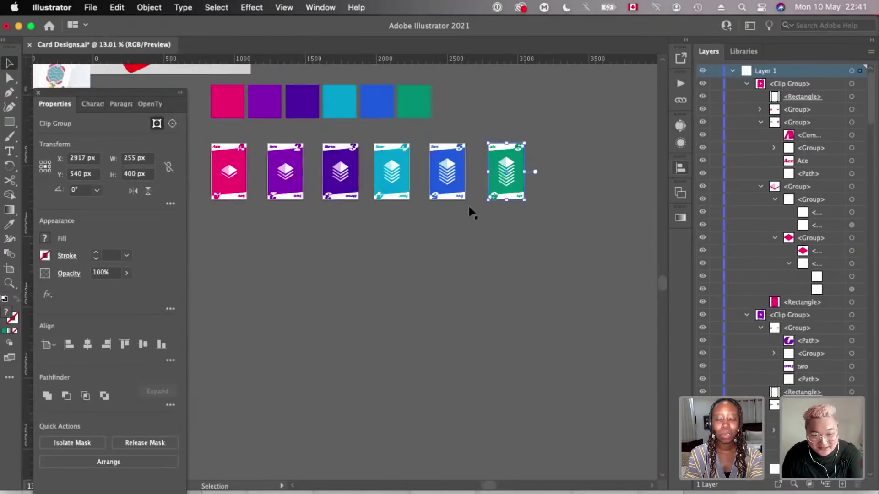
{"action": "scroll", "coordinate": [469, 205], "scroll_direction": "up", "scroll_amount": 1}
{"action": "scroll", "coordinate": [469, 204], "scroll_direction": "up", "scroll_amount": 2}
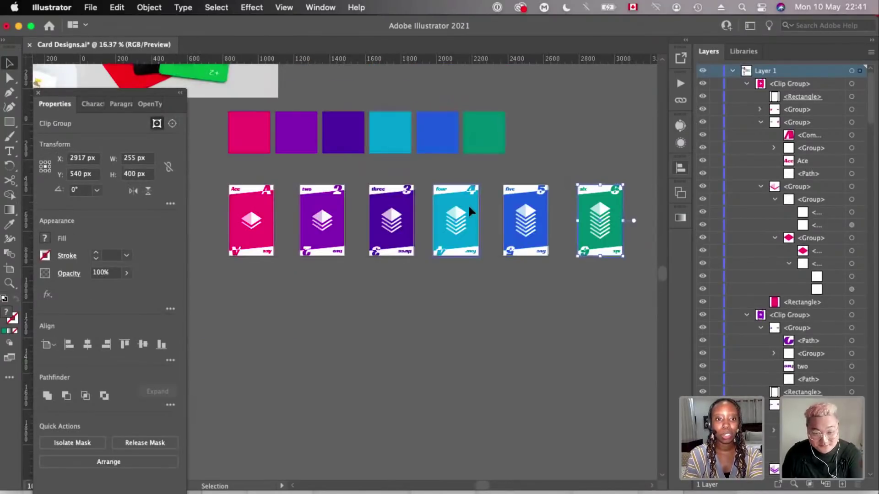
{"action": "scroll", "coordinate": [468, 205], "scroll_direction": "up", "scroll_amount": 1}
{"action": "scroll", "coordinate": [447, 285], "scroll_direction": "down", "scroll_amount": 2}
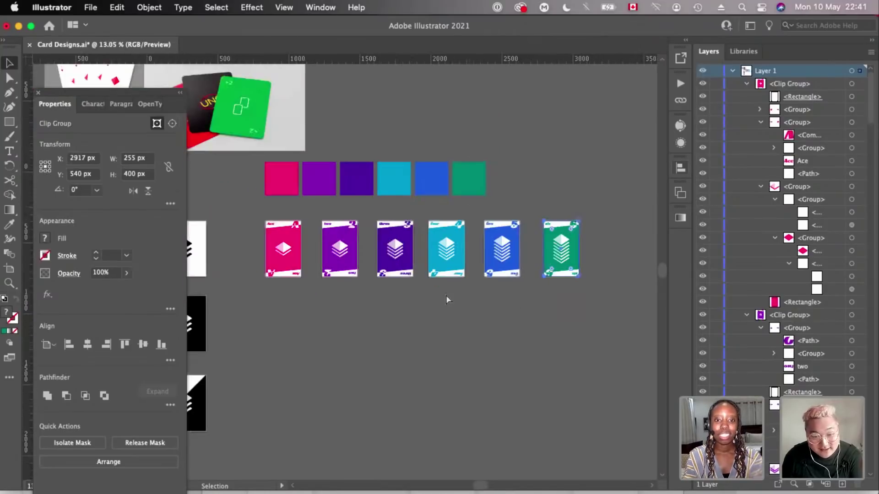
- Save the card designs document
{"action": "key", "text": "a"}
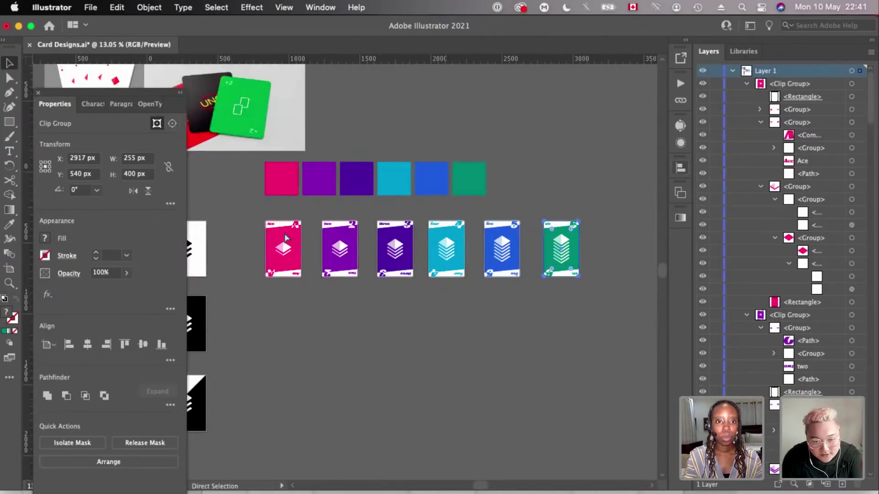
{"action": "key", "text": "super+s"}
{"action": "scroll", "coordinate": [339, 253], "scroll_direction": "left", "scroll_amount": 2}
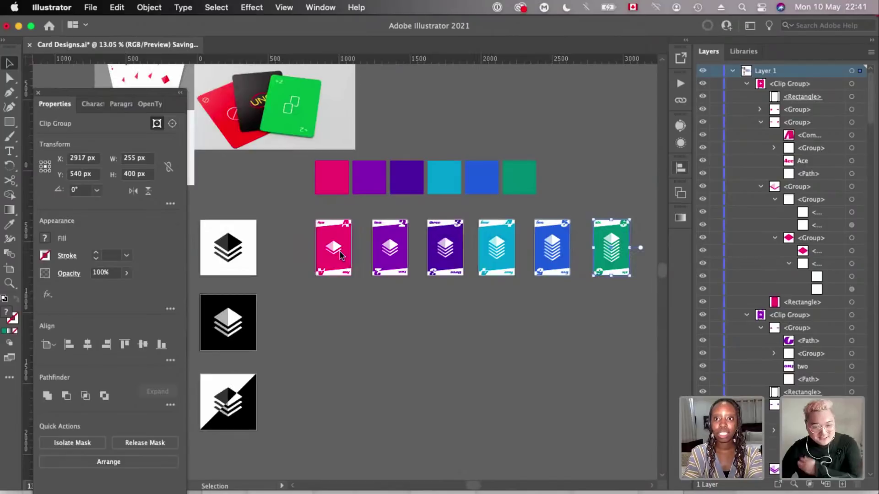
- Display the assets of the Adobe Live Card Game library and look at the row of cards close up
{"action": "left_click", "coordinate": [744, 52]}
{"action": "scroll", "coordinate": [411, 257], "scroll_direction": "right", "scroll_amount": 2}
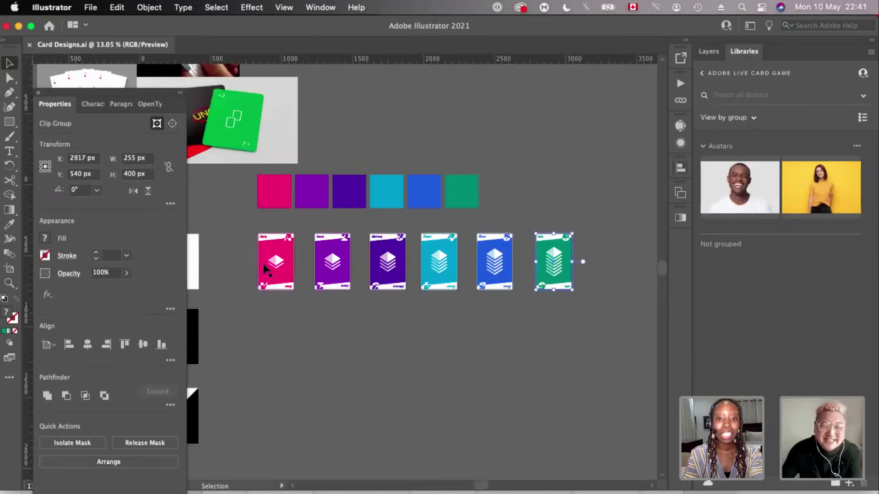
{"action": "scroll", "coordinate": [262, 264], "scroll_direction": "up", "scroll_amount": 3}
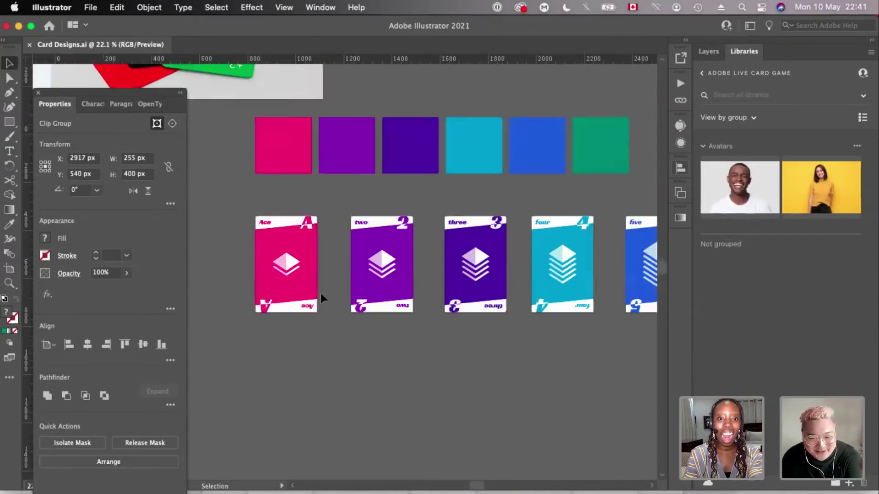
- Deselect the green "six" card and look over the finished row of six cards together with the color swatches
{"action": "scroll", "coordinate": [320, 300], "scroll_direction": "down", "scroll_amount": 2}
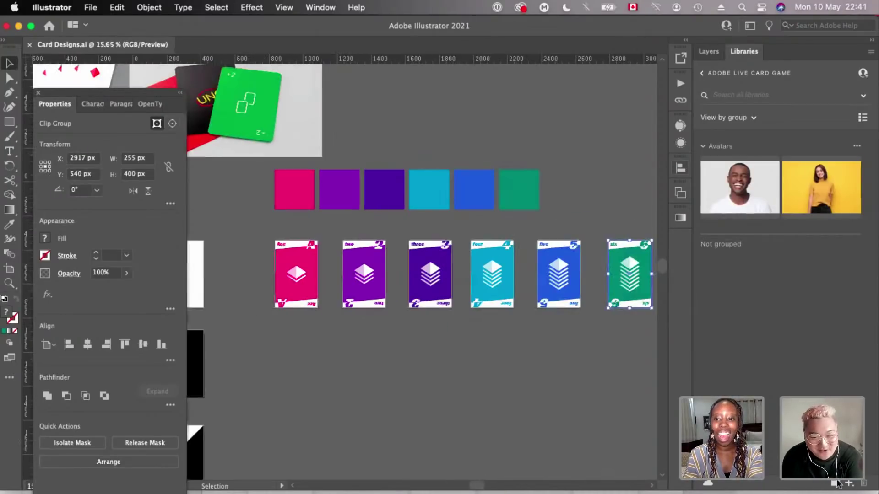
{"action": "scroll", "coordinate": [622, 292], "scroll_direction": "right", "scroll_amount": 2}
{"action": "scroll", "coordinate": [622, 293], "scroll_direction": "up", "scroll_amount": 1}
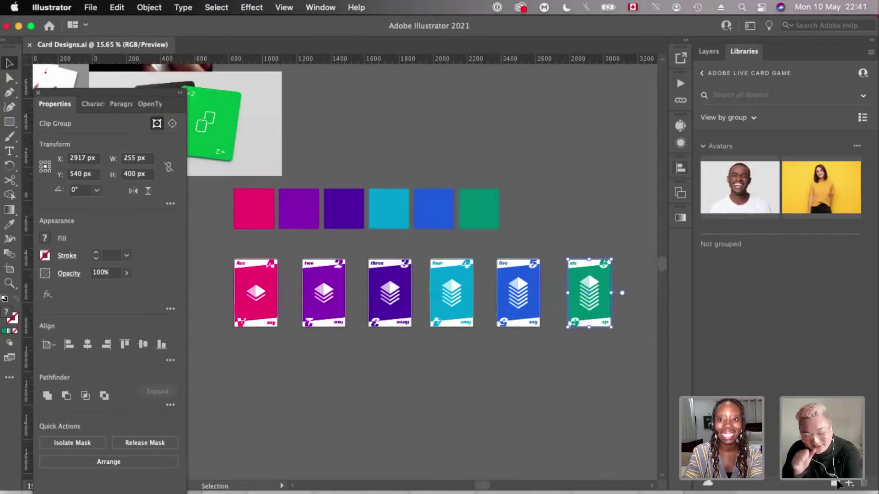
{"action": "scroll", "coordinate": [498, 378], "scroll_direction": "up", "scroll_amount": 1}
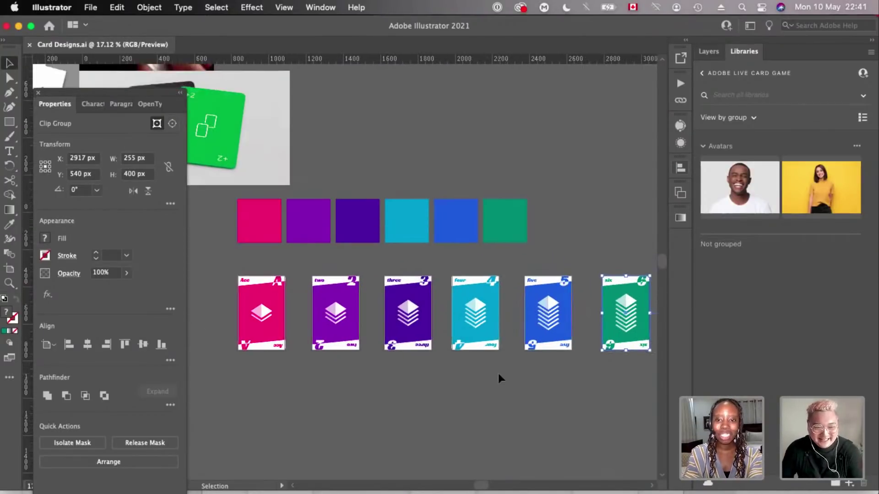
{"action": "scroll", "coordinate": [498, 375], "scroll_direction": "down", "scroll_amount": 1}
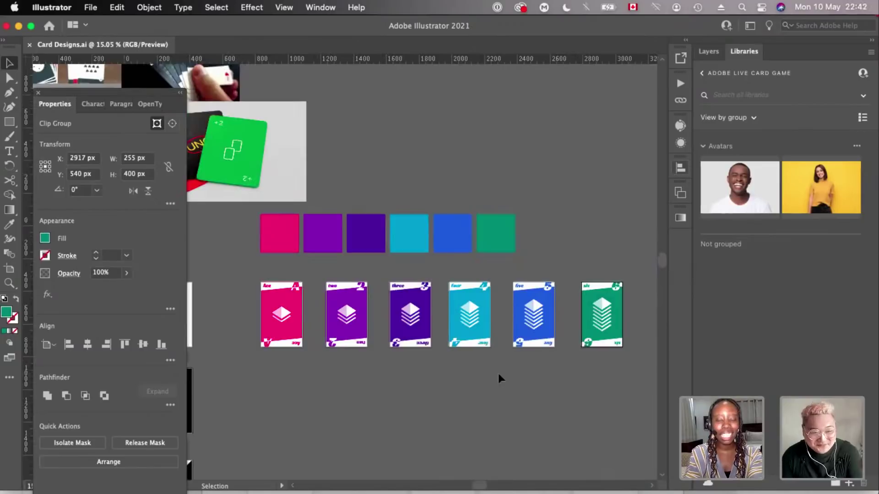
{"action": "left_click", "coordinate": [498, 372]}
{"action": "scroll", "coordinate": [498, 373], "scroll_direction": "up", "scroll_amount": 1}
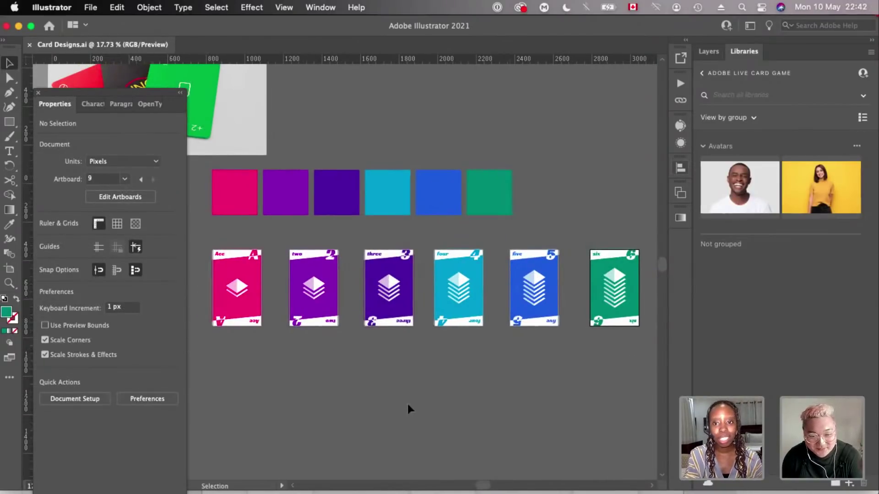
{"action": "scroll", "coordinate": [310, 333], "scroll_direction": "down", "scroll_amount": 1}
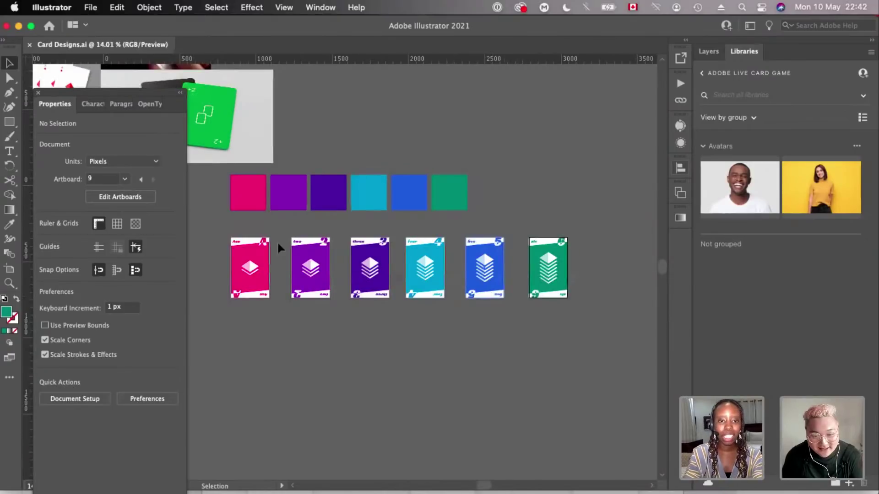
- Move the six cards below their white artboards, inspect the green "six" card close up, and undo the move
{"action": "left_click_drag", "start_coordinate": [323, 255], "coordinate": [322, 349]}
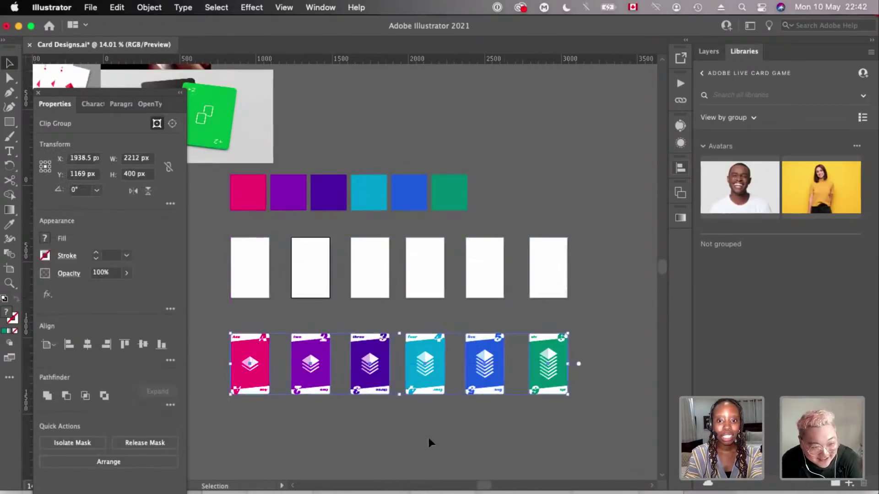
{"action": "scroll", "coordinate": [427, 435], "scroll_direction": "down", "scroll_amount": 1}
{"action": "left_click", "coordinate": [473, 409]}
{"action": "scroll", "coordinate": [656, 303], "scroll_direction": "up", "scroll_amount": 2}
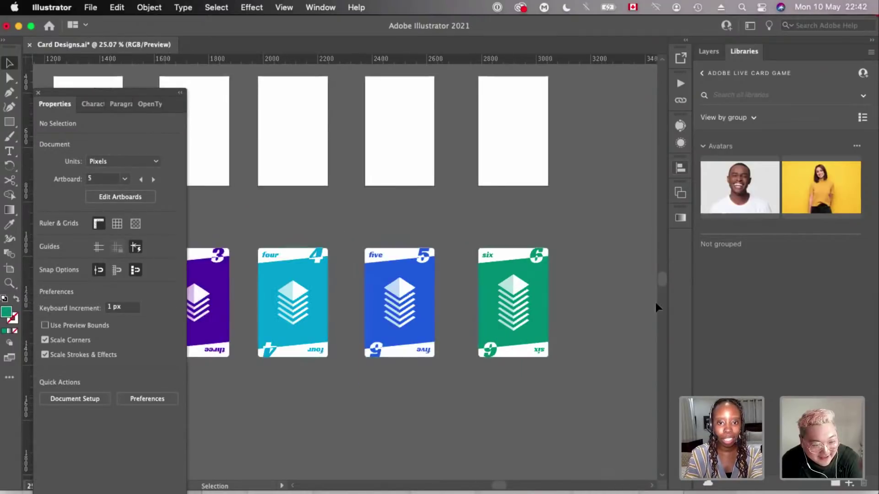
{"action": "scroll", "coordinate": [511, 286], "scroll_direction": "up", "scroll_amount": 4}
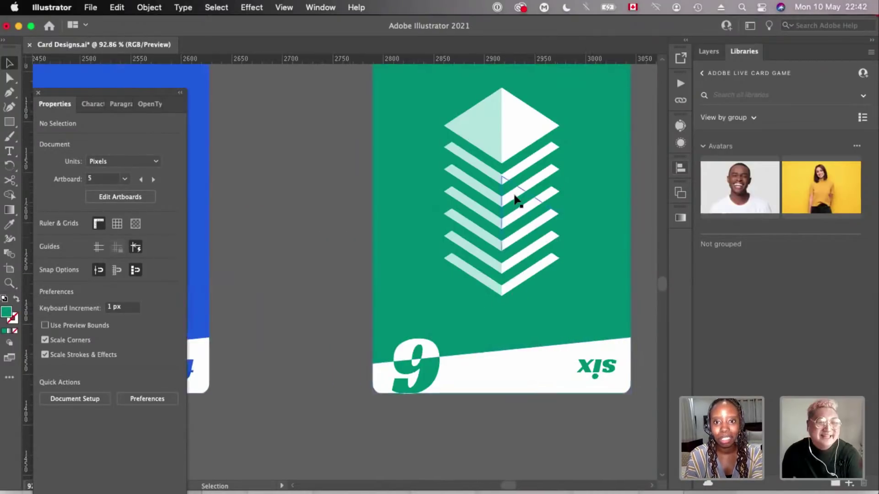
{"action": "scroll", "coordinate": [514, 167], "scroll_direction": "down", "scroll_amount": 5}
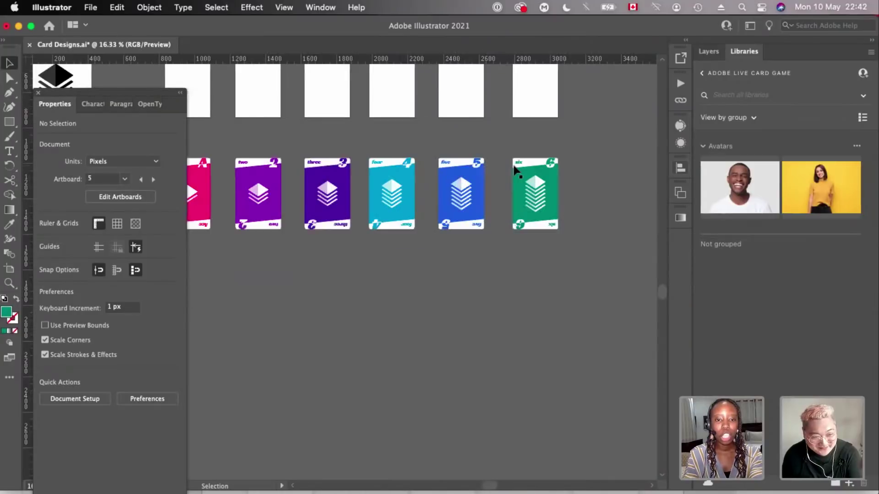
{"action": "scroll", "coordinate": [514, 169], "scroll_direction": "up", "scroll_amount": 3}
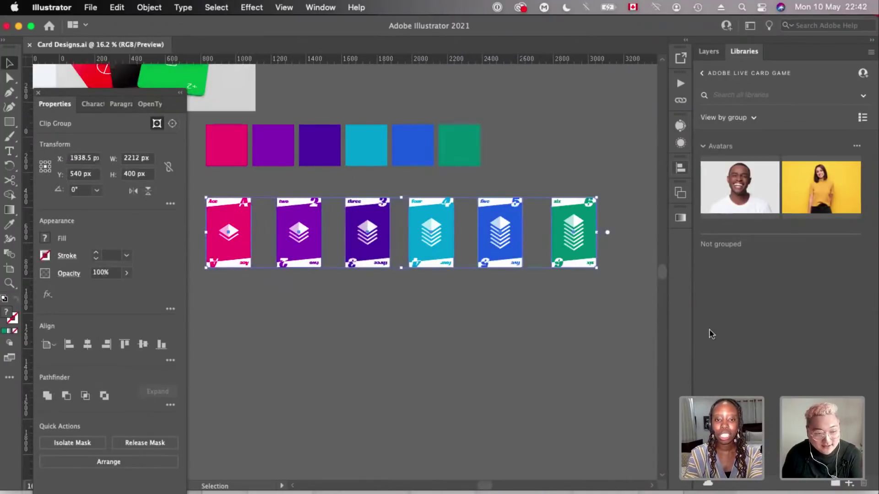
- Create a new group named Cards in the Adobe Live Card Game library
{"action": "scroll", "coordinate": [401, 232], "scroll_direction": "up", "scroll_amount": 3}
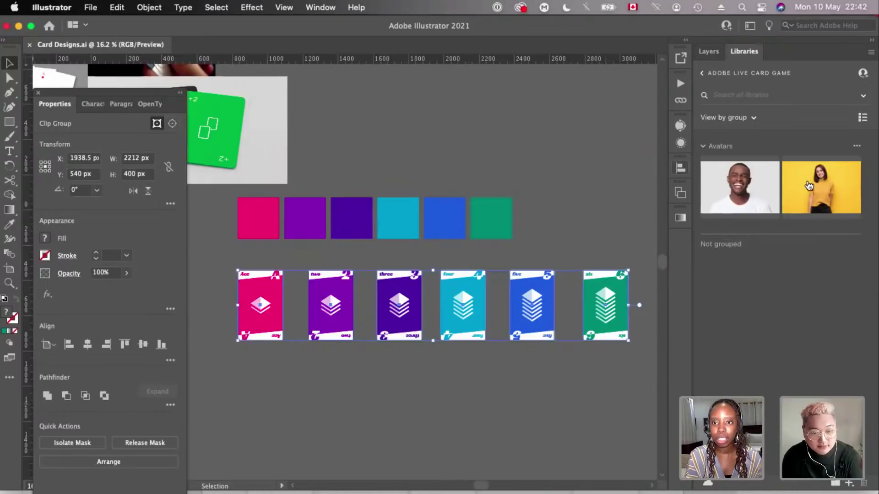
{"action": "left_click", "coordinate": [833, 484]}
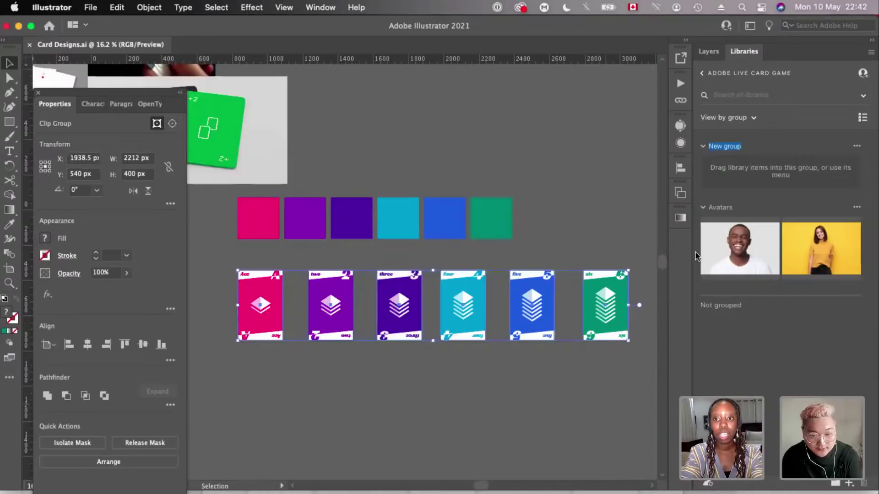
{"action": "type", "text": "Cards"}
{"action": "key", "text": "Return"}
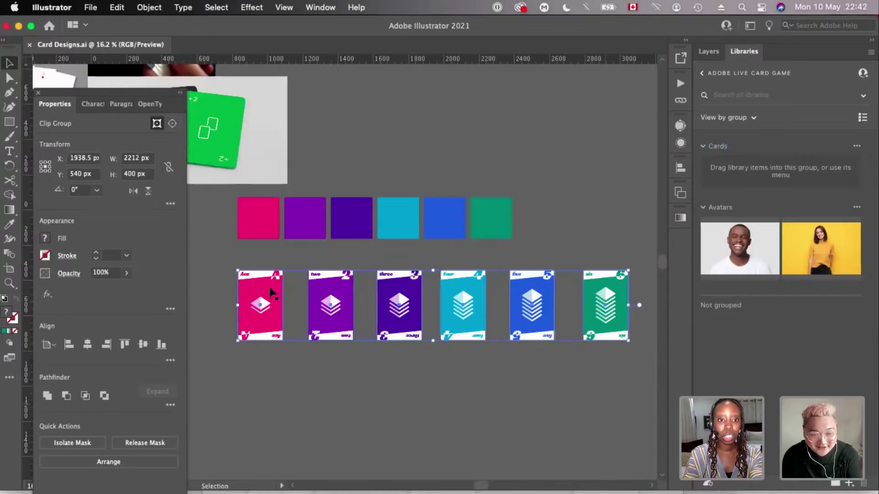
- Clear the selection and add only the pink Ace card to the library's Cards group
{"action": "key", "text": "super+shift+a"}
{"action": "left_click_drag", "start_coordinate": [266, 293], "coordinate": [756, 168]}
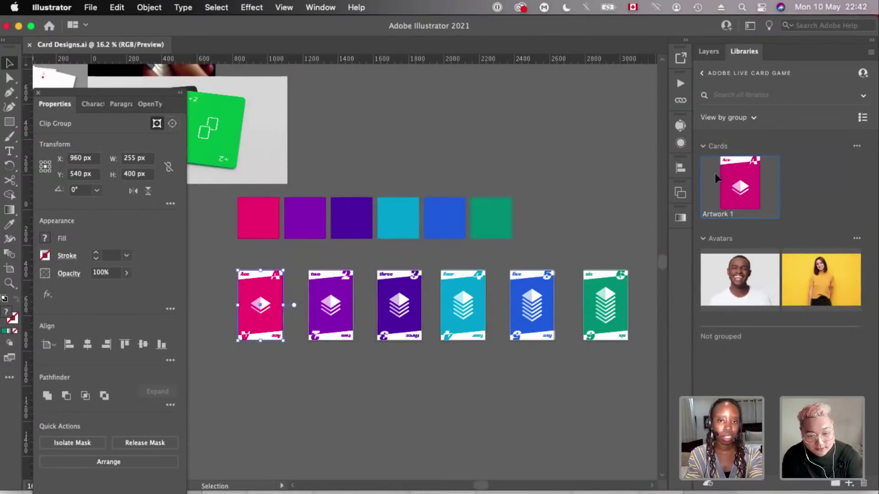
{"action": "left_click_drag", "start_coordinate": [708, 180], "coordinate": [451, 201]}
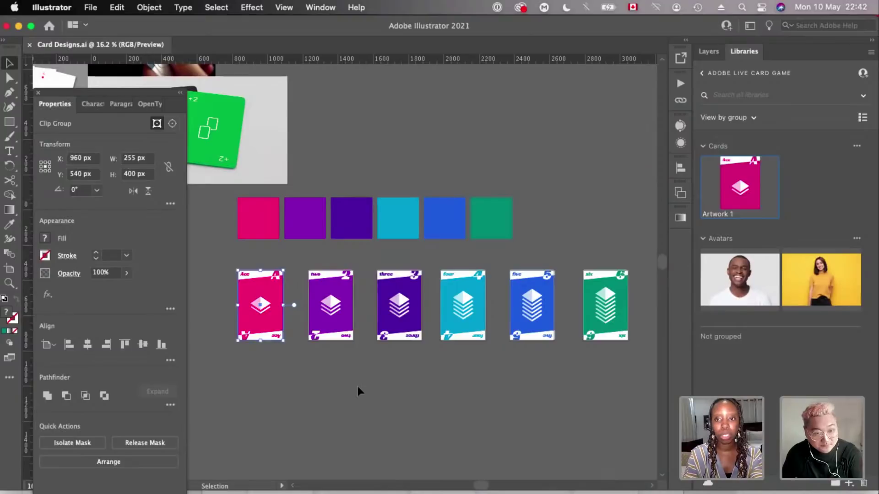
- Try to add the purple "two" card to the library's Cards group
{"action": "left_click_drag", "start_coordinate": [323, 320], "coordinate": [805, 192]}
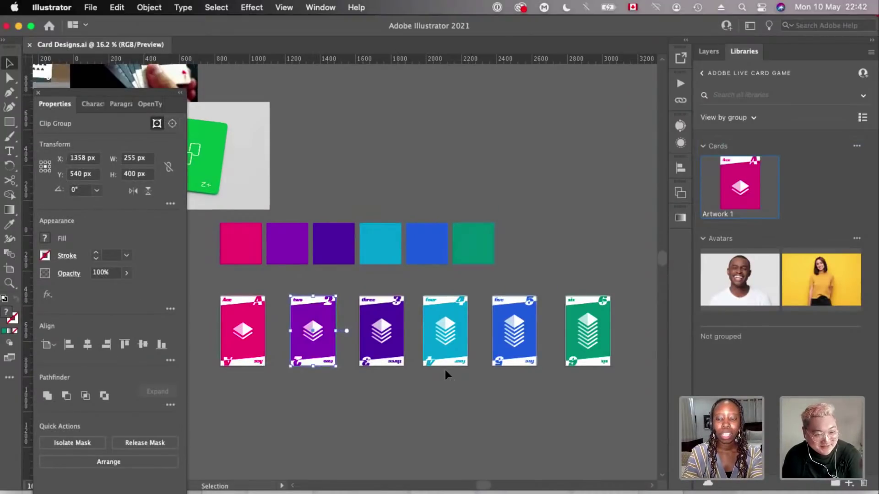
{"action": "scroll", "coordinate": [444, 370], "scroll_direction": "down", "scroll_amount": 2}
{"action": "scroll", "coordinate": [444, 370], "scroll_direction": "right", "scroll_amount": 1}
{"action": "scroll", "coordinate": [440, 385], "scroll_direction": "up", "scroll_amount": 2}
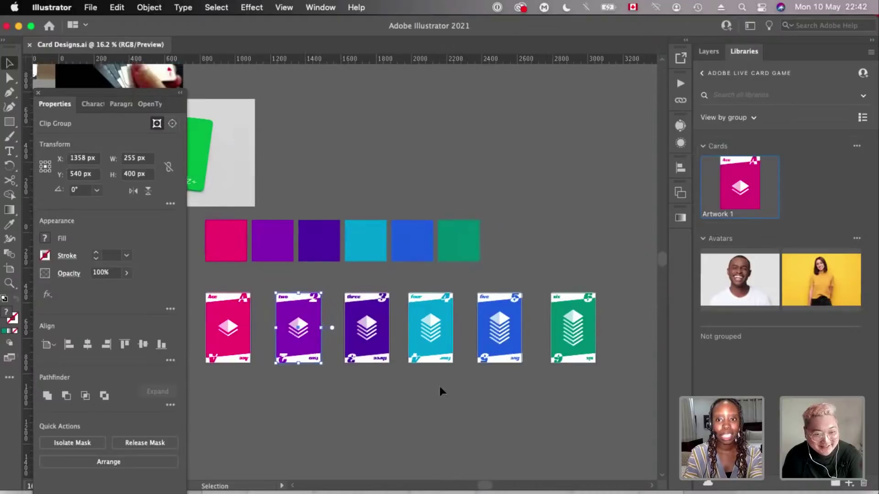
- Add the purple two card to the Cards group of the Adobe Live Card Game library, positioned after the ace card
{"action": "scroll", "coordinate": [440, 389], "scroll_direction": "down", "scroll_amount": 2}
{"action": "scroll", "coordinate": [440, 389], "scroll_direction": "left", "scroll_amount": 2}
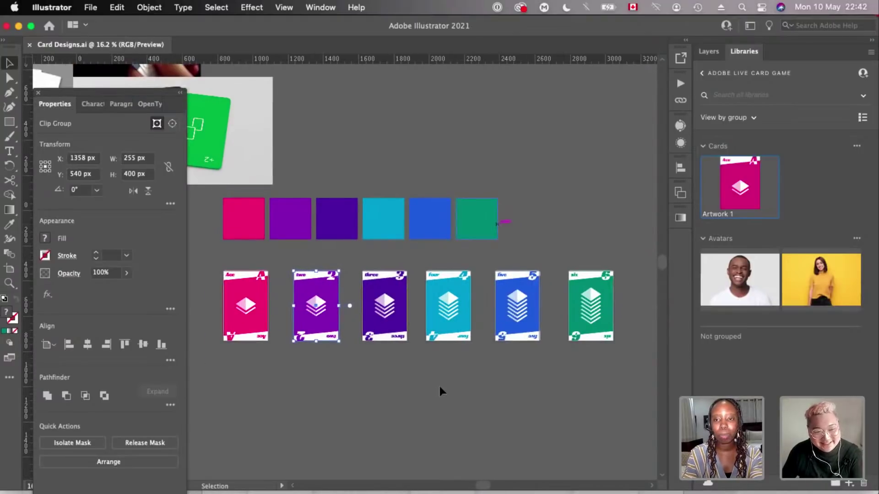
{"action": "scroll", "coordinate": [400, 329], "scroll_direction": "down", "scroll_amount": 2}
{"action": "scroll", "coordinate": [400, 328], "scroll_direction": "left", "scroll_amount": 1}
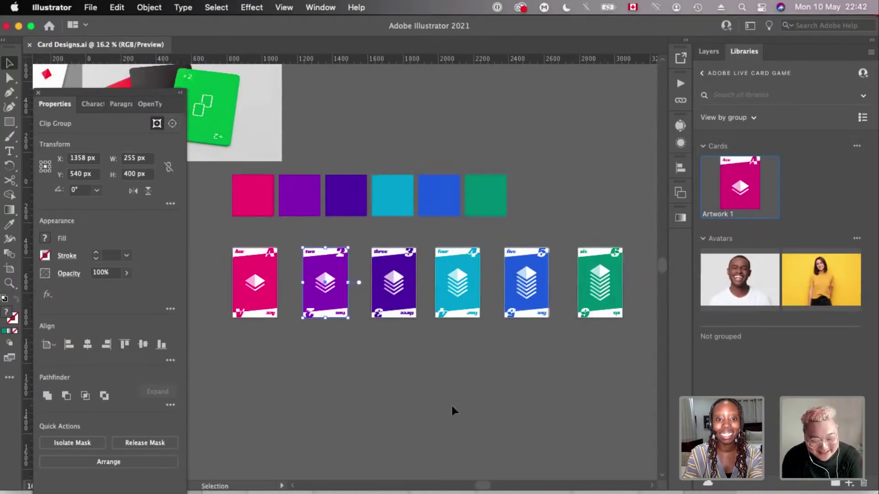
{"action": "scroll", "coordinate": [312, 285], "scroll_direction": "up", "scroll_amount": 3}
{"action": "scroll", "coordinate": [312, 284], "scroll_direction": "right", "scroll_amount": 1}
{"action": "left_click", "coordinate": [524, 272]}
{"action": "left_click", "coordinate": [315, 320]}
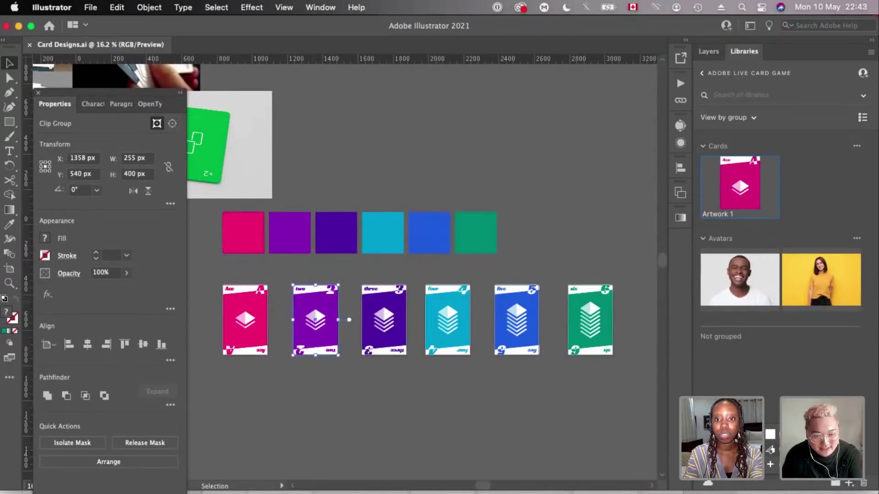
{"action": "left_click", "coordinate": [771, 450]}
{"action": "left_click_drag", "start_coordinate": [770, 407], "coordinate": [732, 145]}
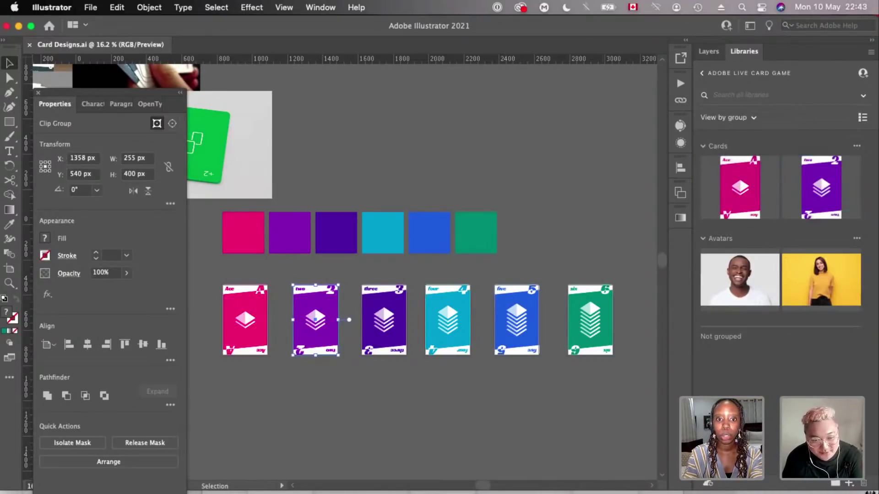
- Add the dark indigo three card to the library's Cards group, positioned after the two card
{"action": "key", "text": "super+alt+bracketright"}
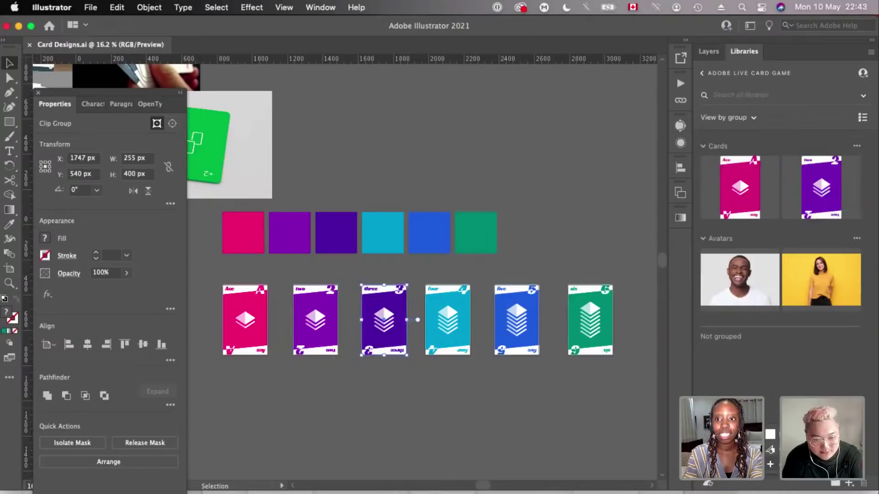
{"action": "left_click_drag", "start_coordinate": [456, 335], "coordinate": [762, 354]}
{"action": "left_click_drag", "start_coordinate": [866, 178], "coordinate": [866, 180]}
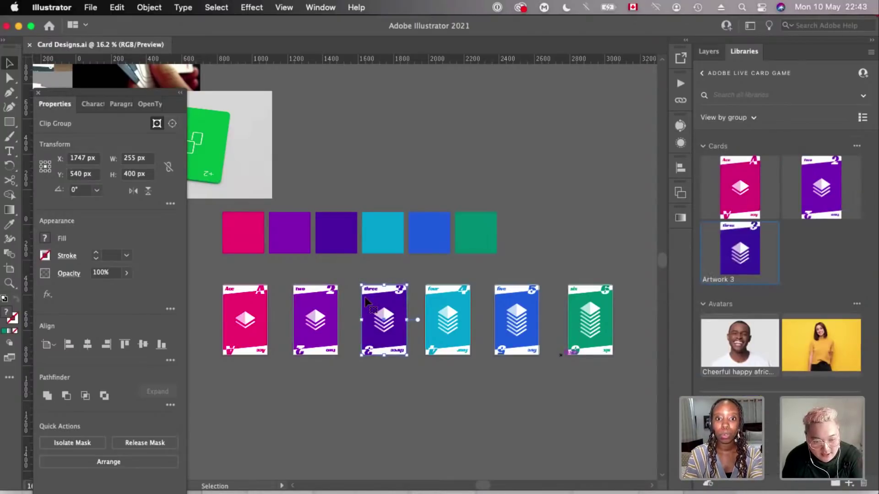
- Add the cyan four card and the blue five card to the library's Cards group, keeping them in numerical order
{"action": "left_click", "coordinate": [450, 314]}
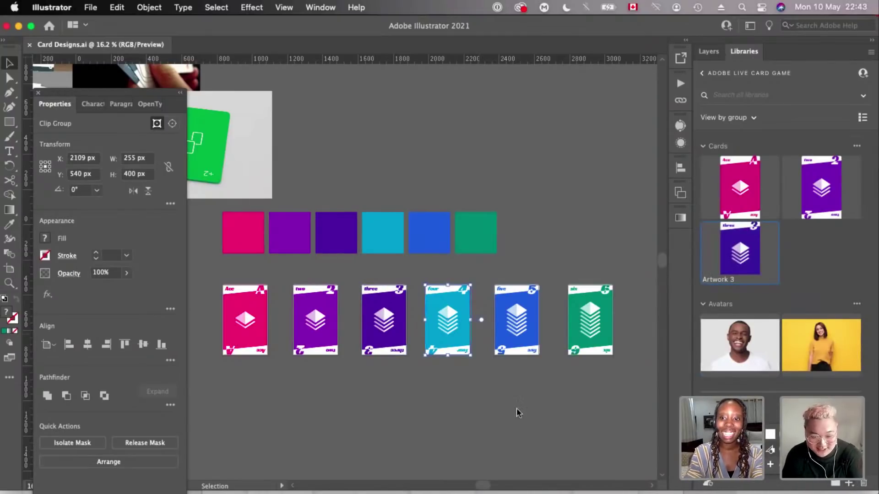
{"action": "left_click_drag", "start_coordinate": [460, 339], "coordinate": [698, 232]}
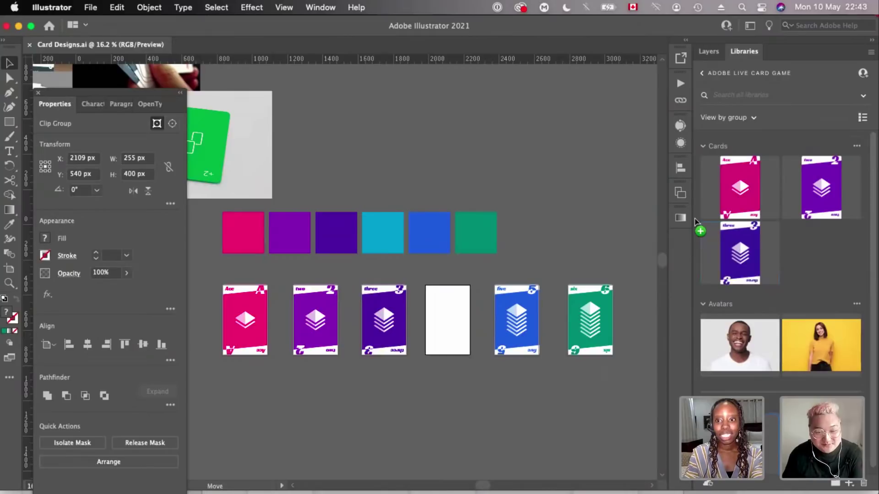
{"action": "left_click_drag", "start_coordinate": [551, 321], "coordinate": [453, 310]}
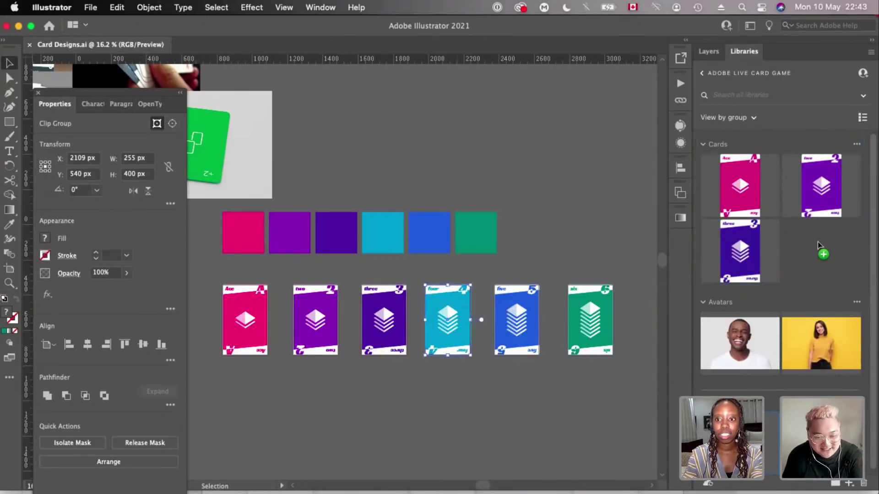
{"action": "left_click", "coordinate": [515, 307]}
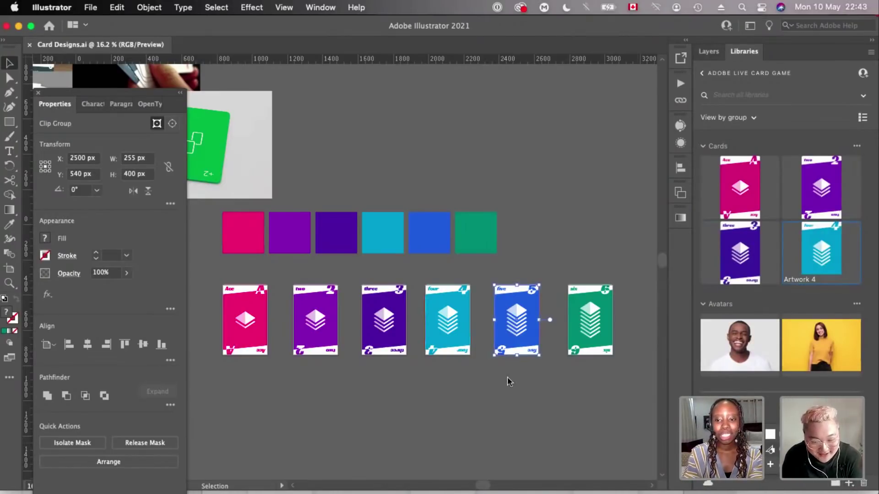
{"action": "left_click_drag", "start_coordinate": [516, 319], "coordinate": [810, 320]}
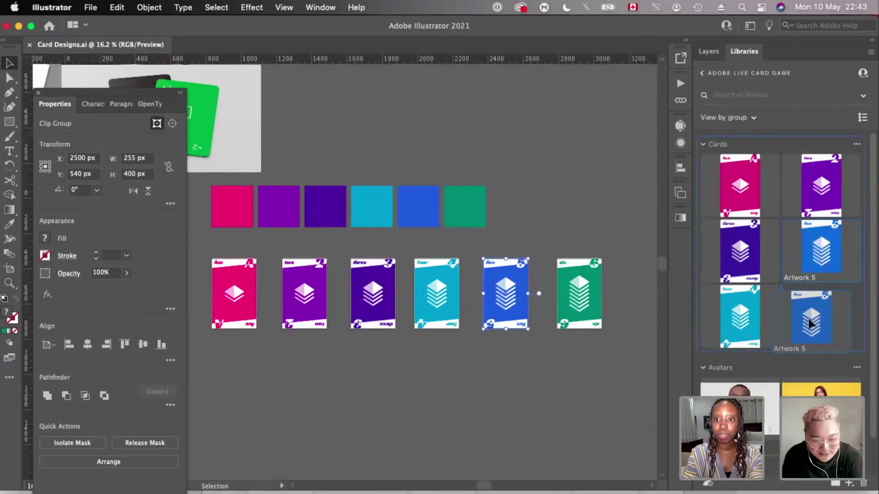
- Add the green six card to the end of the library's Cards group and clear the selection
{"action": "left_click", "coordinate": [564, 281]}
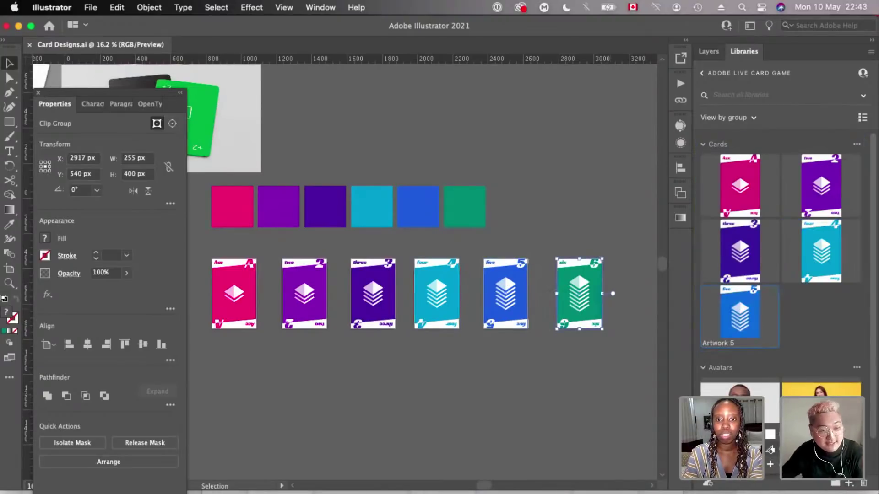
{"action": "scroll", "coordinate": [778, 256], "scroll_direction": "down", "scroll_amount": 2}
{"action": "scroll", "coordinate": [589, 267], "scroll_direction": "down", "scroll_amount": 1}
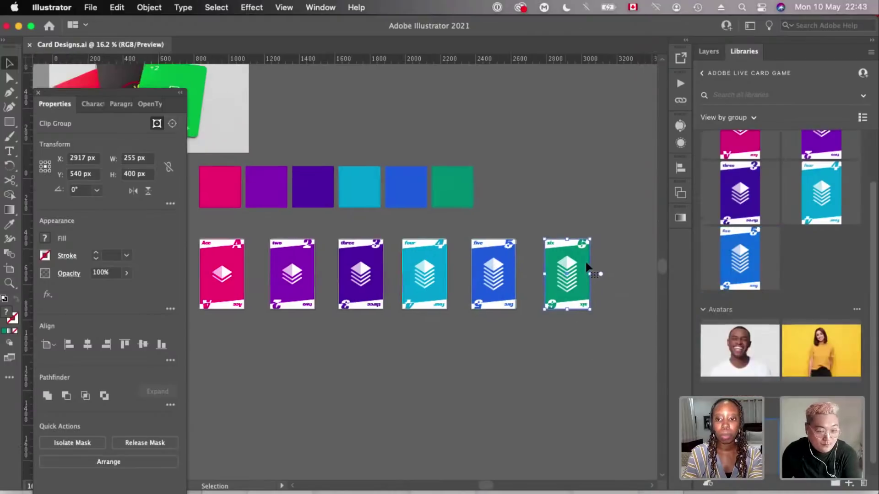
{"action": "scroll", "coordinate": [589, 267], "scroll_direction": "up", "scroll_amount": 1}
{"action": "left_click_drag", "start_coordinate": [589, 268], "coordinate": [806, 238]}
{"action": "key", "text": "super+shift+a"}
{"action": "key", "text": "super+alt+0"}
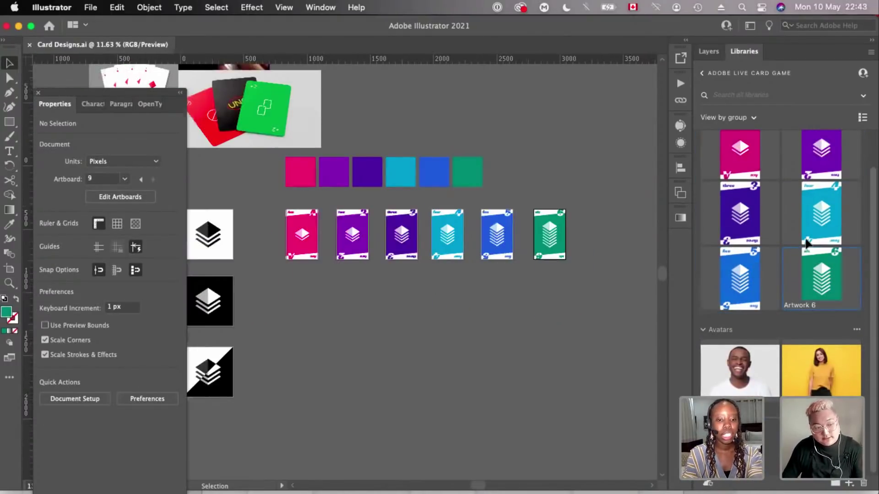
{"action": "scroll", "coordinate": [525, 166], "scroll_direction": "up", "scroll_amount": 3}
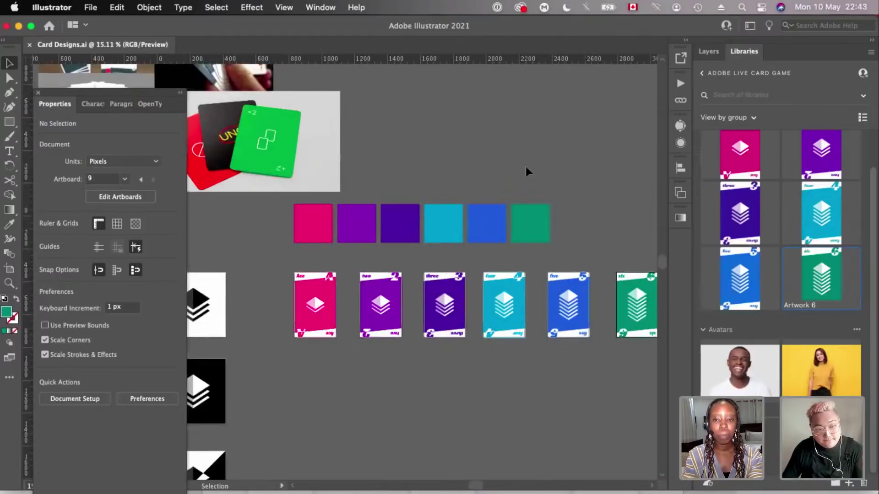
{"action": "scroll", "coordinate": [525, 166], "scroll_direction": "down", "scroll_amount": 2}
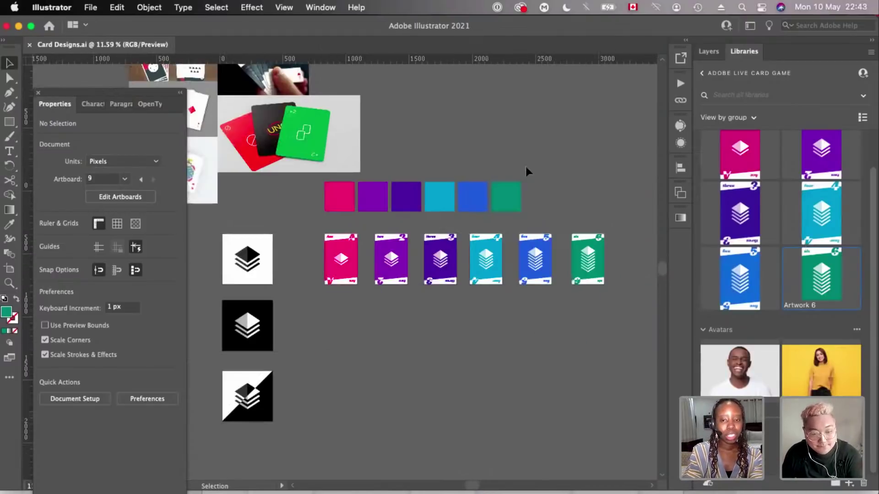
{"action": "scroll", "coordinate": [525, 166], "scroll_direction": "up", "scroll_amount": 2}
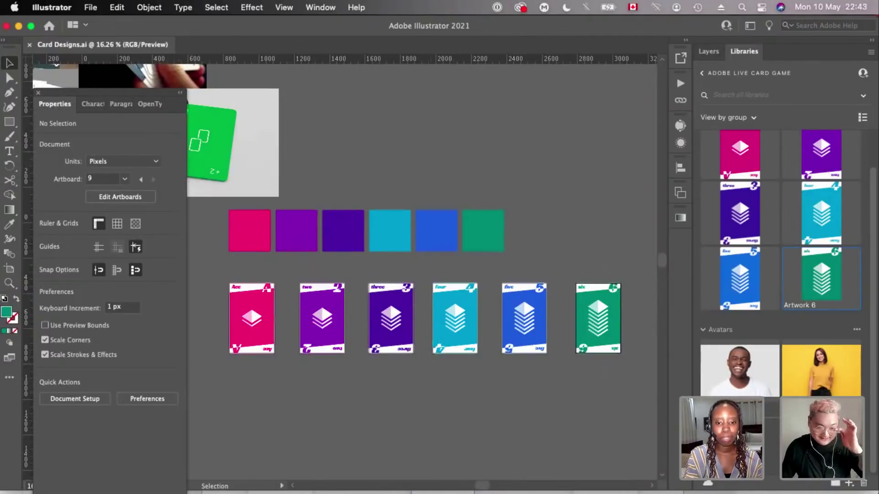
- Switch to the Adobe Live Project in Adobe XD and show the Adobe Live Card Game library assets beside the Cards artboard
{"action": "key", "text": "super+Tab"}
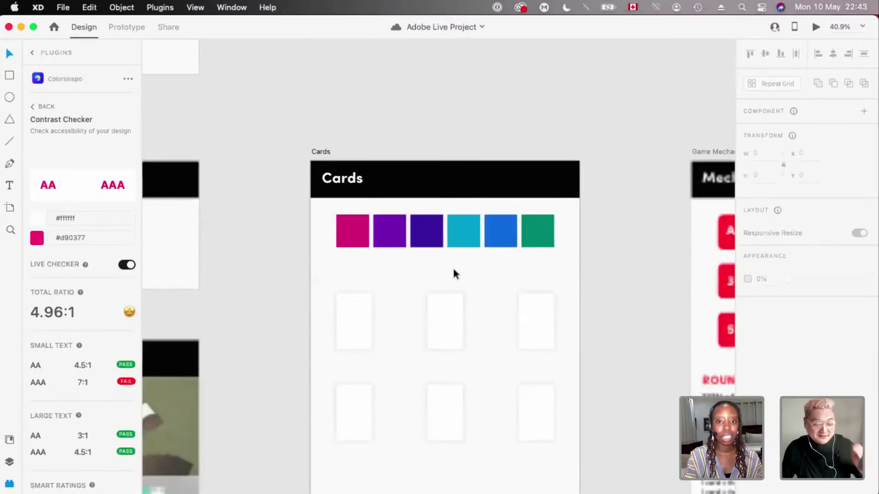
{"action": "scroll", "coordinate": [453, 270], "scroll_direction": "down", "scroll_amount": 3}
{"action": "scroll", "coordinate": [439, 265], "scroll_direction": "left", "scroll_amount": 2}
{"action": "scroll", "coordinate": [438, 265], "scroll_direction": "down", "scroll_amount": 1}
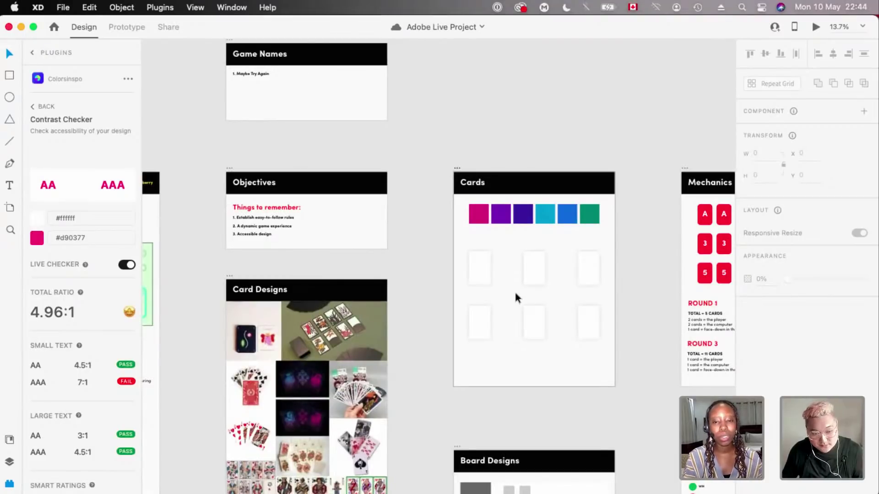
{"action": "scroll", "coordinate": [515, 294], "scroll_direction": "up", "scroll_amount": 3}
{"action": "scroll", "coordinate": [515, 289], "scroll_direction": "up", "scroll_amount": 2}
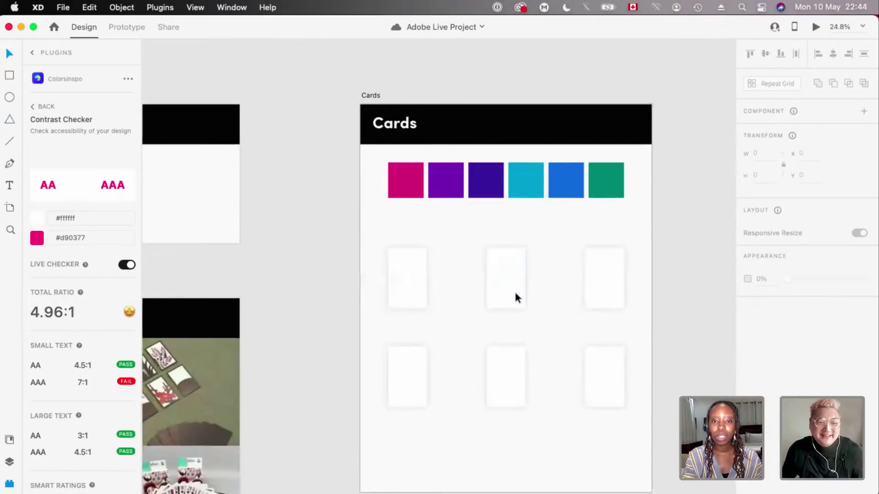
{"action": "scroll", "coordinate": [274, 320], "scroll_direction": "right", "scroll_amount": 2}
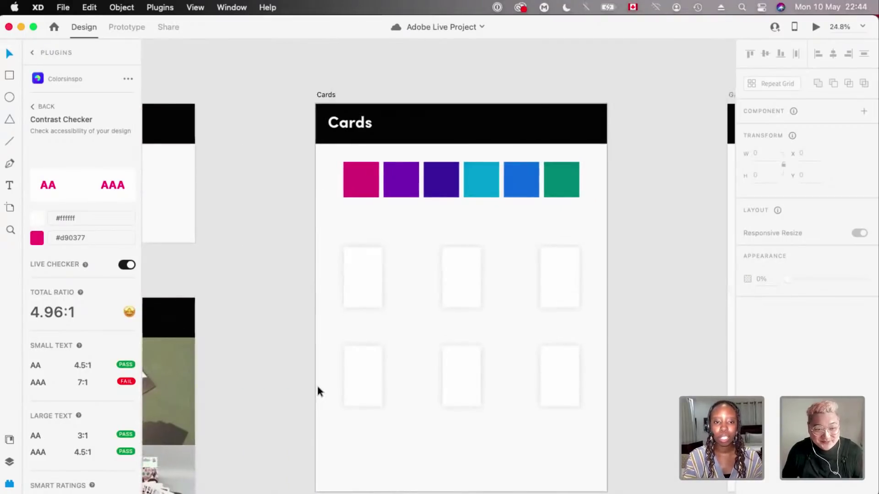
{"action": "scroll", "coordinate": [318, 387], "scroll_direction": "up", "scroll_amount": 2}
{"action": "scroll", "coordinate": [318, 388], "scroll_direction": "up", "scroll_amount": 2}
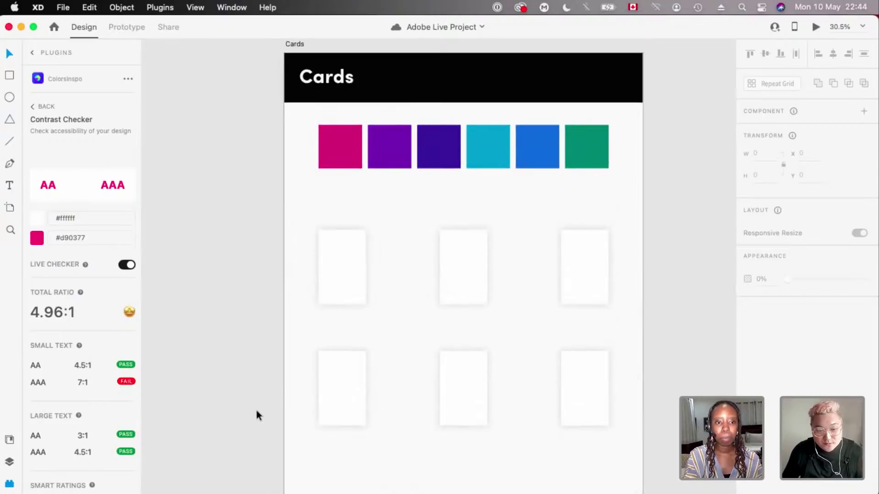
{"action": "left_click", "coordinate": [9, 441]}
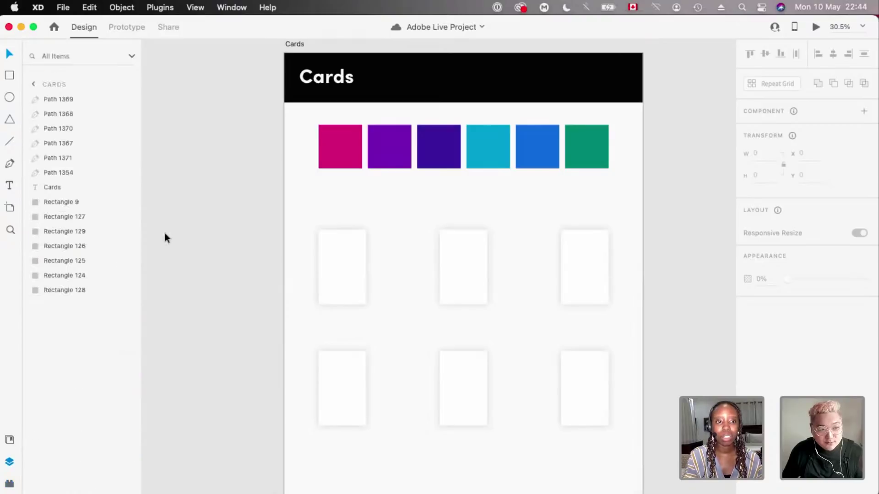
{"action": "scroll", "coordinate": [214, 287], "scroll_direction": "down", "scroll_amount": 2}
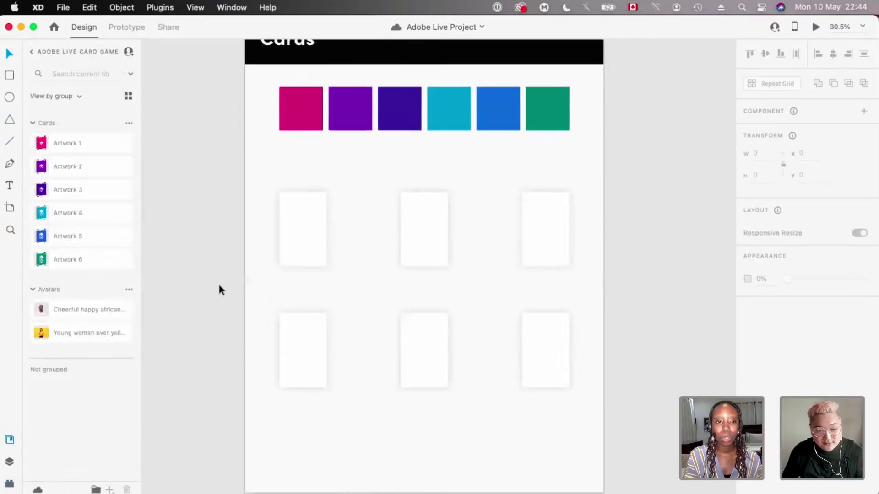
{"action": "scroll", "coordinate": [296, 231], "scroll_direction": "up", "scroll_amount": 1}
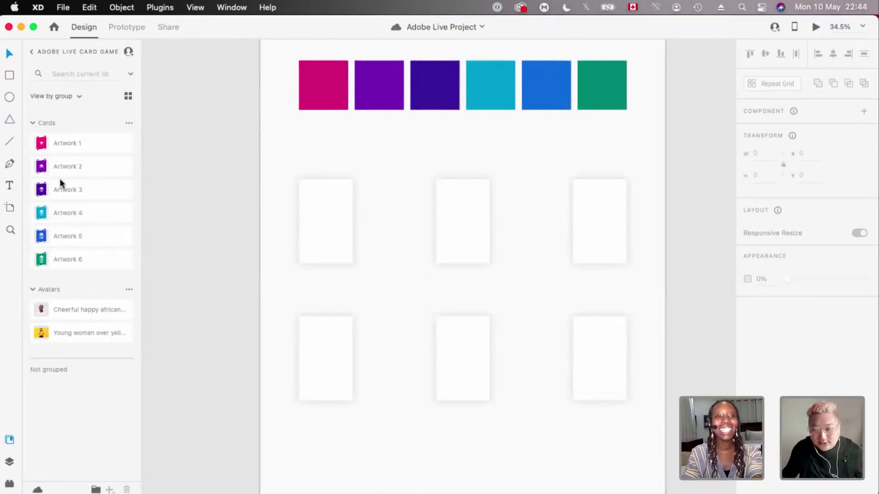
- Place Artwork 1 from the library's Cards group on the Cards artboard near the first placeholder of the upper row
{"action": "left_click_drag", "start_coordinate": [44, 150], "coordinate": [337, 171]}
{"action": "scroll", "coordinate": [439, 242], "scroll_direction": "up", "scroll_amount": 2}
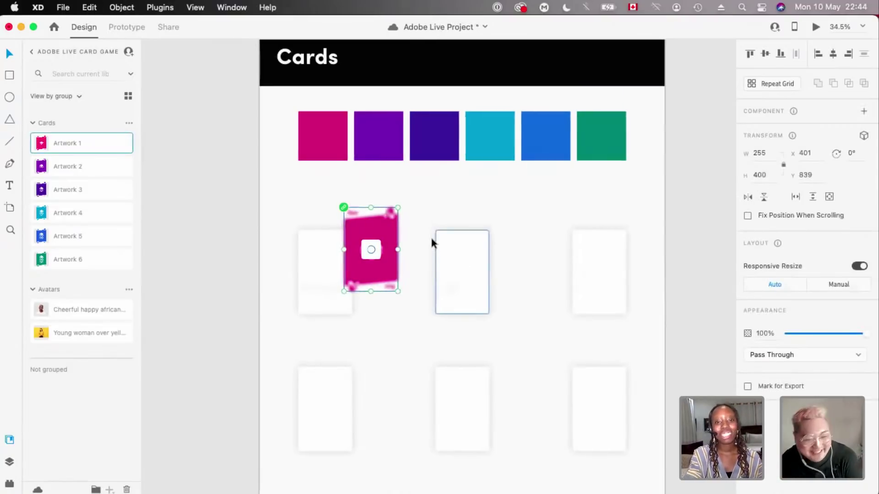
{"action": "scroll", "coordinate": [432, 238], "scroll_direction": "up", "scroll_amount": 2}
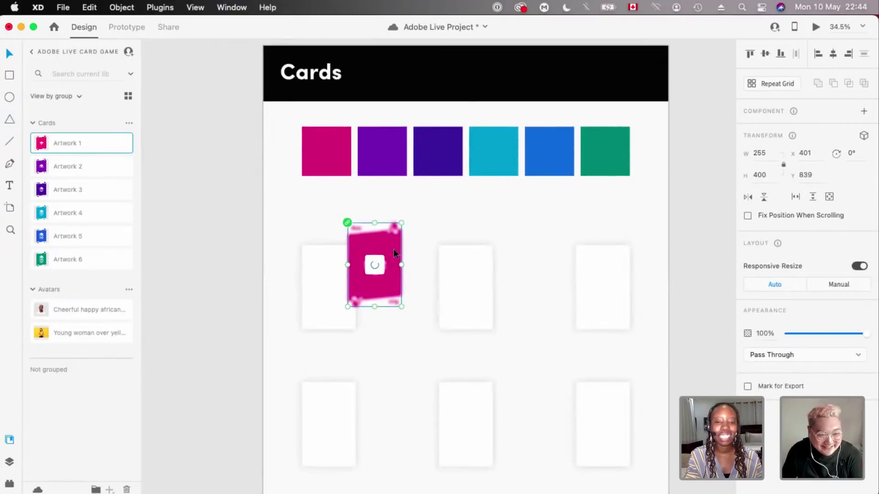
{"action": "scroll", "coordinate": [366, 231], "scroll_direction": "down", "scroll_amount": 2}
{"action": "scroll", "coordinate": [367, 231], "scroll_direction": "up", "scroll_amount": 3}
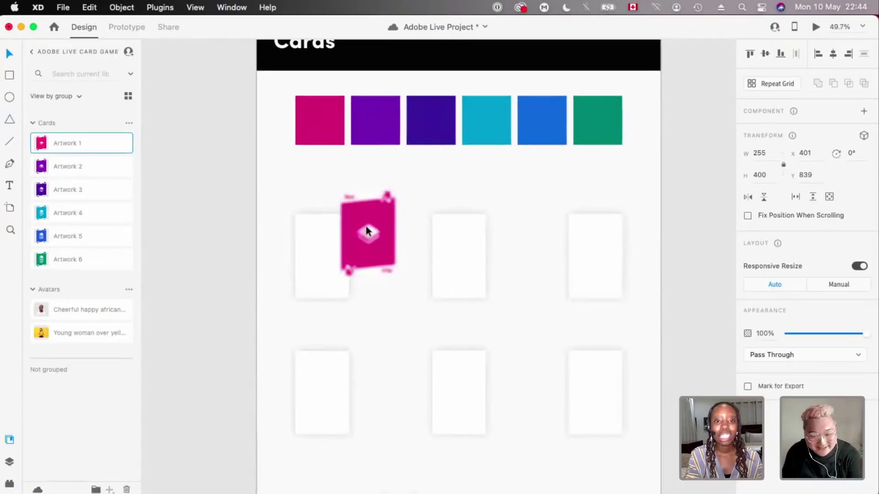
{"action": "scroll", "coordinate": [366, 230], "scroll_direction": "down", "scroll_amount": 2}
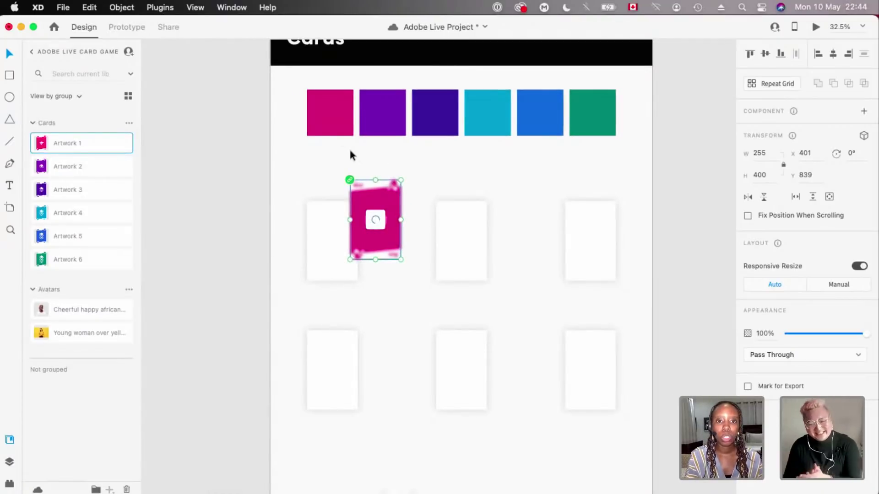
{"action": "scroll", "coordinate": [350, 152], "scroll_direction": "up", "scroll_amount": 1}
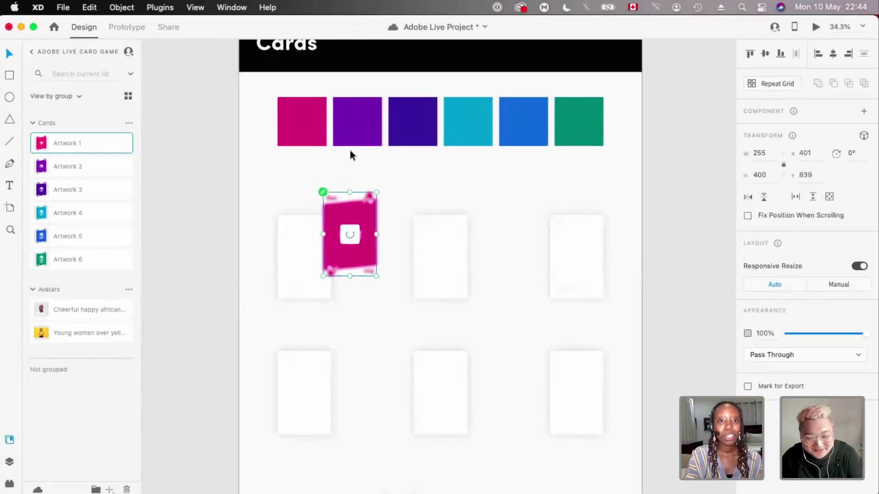
{"action": "scroll", "coordinate": [350, 151], "scroll_direction": "down", "scroll_amount": 5}
{"action": "scroll", "coordinate": [350, 151], "scroll_direction": "up", "scroll_amount": 5}
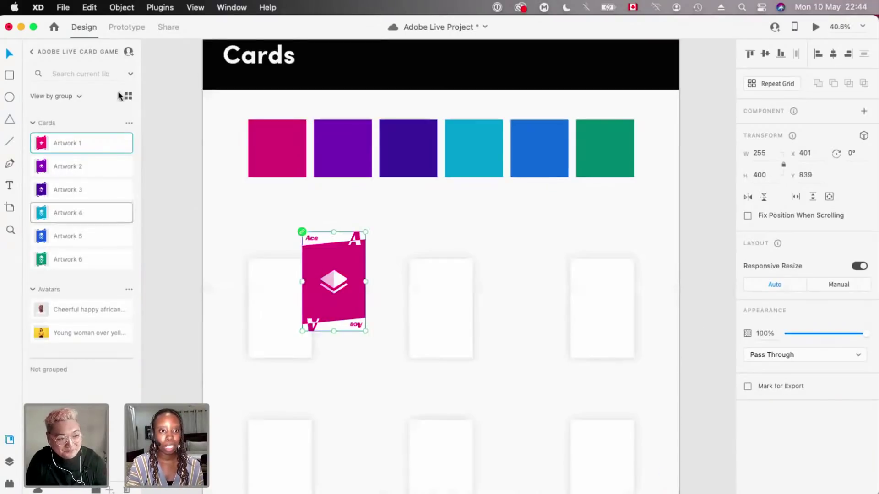
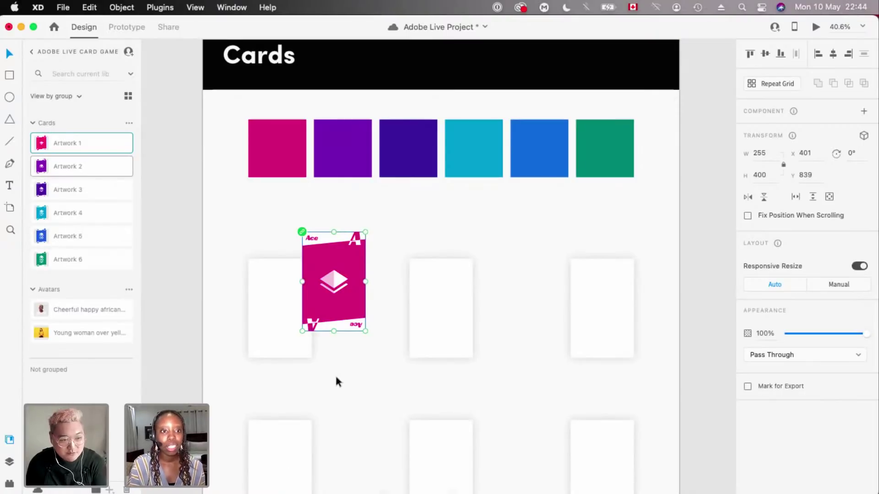
- Move the ace card onto the first placeholder in the upper row and deselect it
{"action": "scroll", "coordinate": [475, 328], "scroll_direction": "left", "scroll_amount": 3}
{"action": "scroll", "coordinate": [386, 265], "scroll_direction": "up", "scroll_amount": 3}
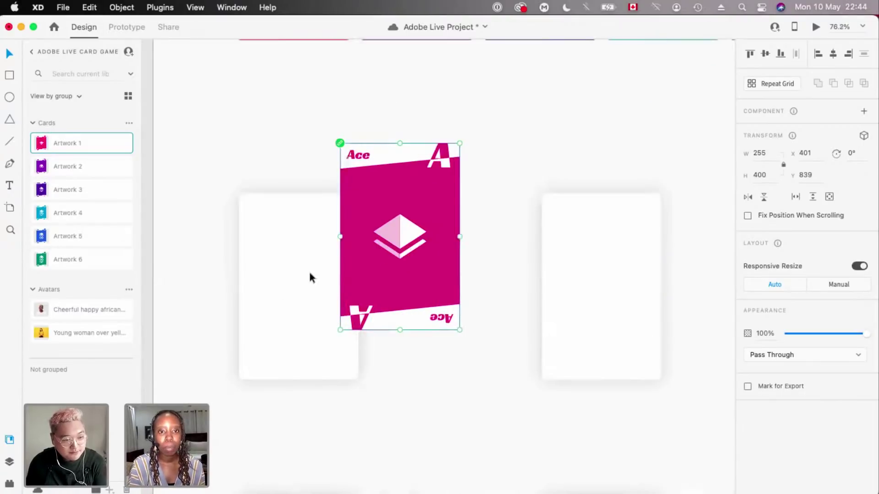
{"action": "left_click_drag", "start_coordinate": [298, 270], "coordinate": [307, 257]}
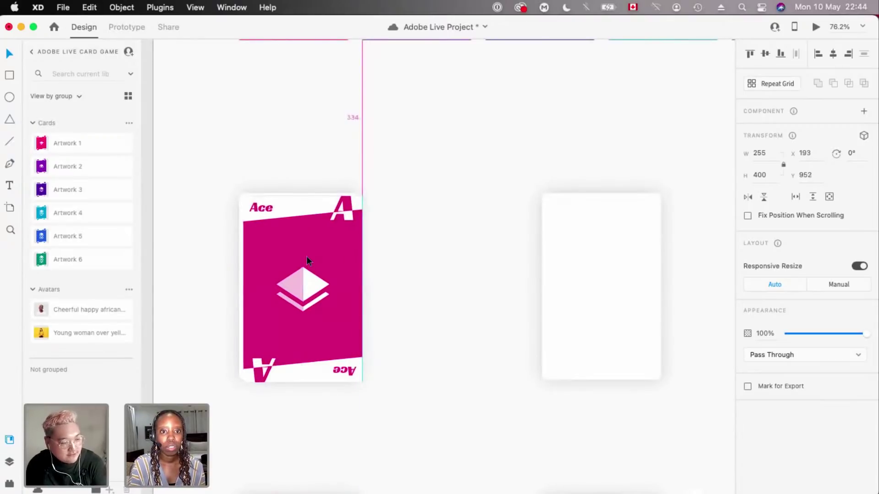
{"action": "left_click", "coordinate": [385, 120]}
{"action": "scroll", "coordinate": [328, 189], "scroll_direction": "down", "scroll_amount": 4}
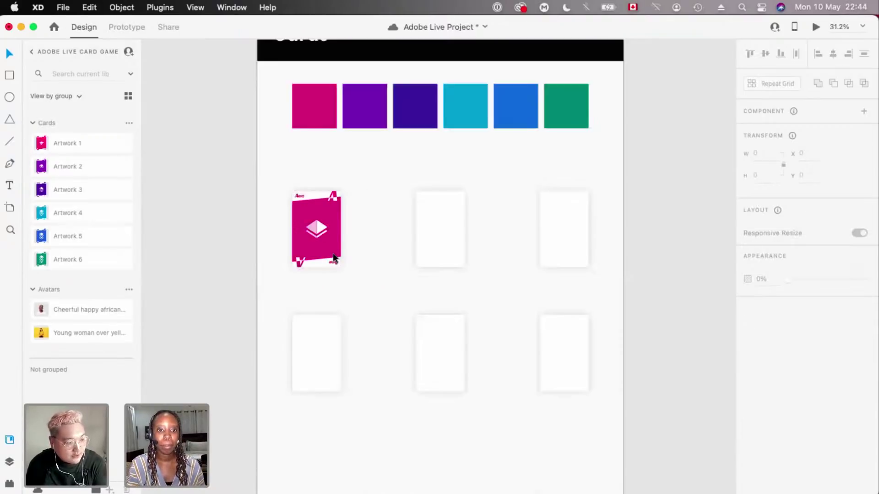
- Examine how the ace card fits its placeholder and compare it with the empty placeholder beside it in the upper row
{"action": "scroll", "coordinate": [330, 298], "scroll_direction": "up", "scroll_amount": 3}
{"action": "left_click_drag", "start_coordinate": [324, 335], "coordinate": [239, 221]}
{"action": "scroll", "coordinate": [239, 221], "scroll_direction": "down", "scroll_amount": 2}
{"action": "scroll", "coordinate": [316, 193], "scroll_direction": "up", "scroll_amount": 5}
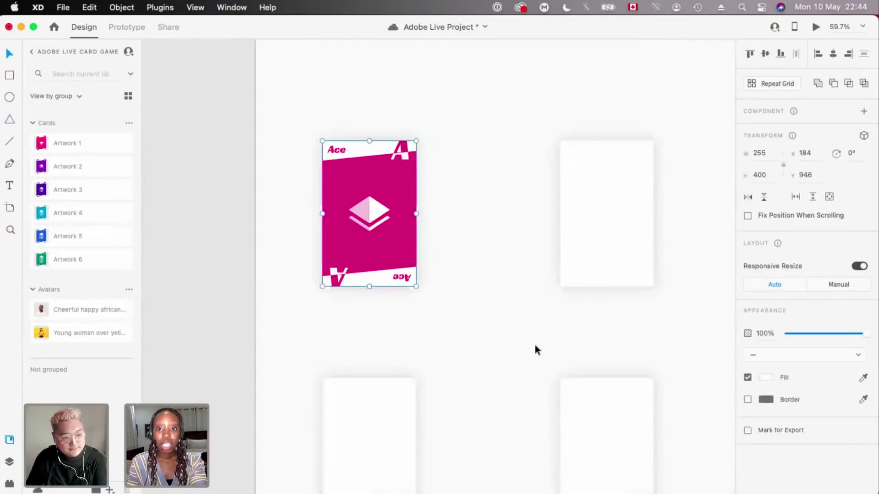
{"action": "scroll", "coordinate": [444, 169], "scroll_direction": "right", "scroll_amount": 4}
{"action": "scroll", "coordinate": [444, 169], "scroll_direction": "down", "scroll_amount": 2}
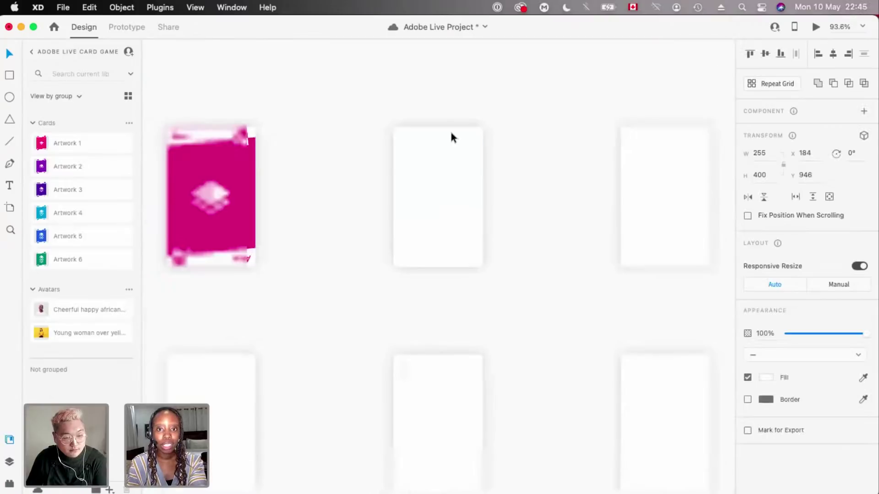
{"action": "scroll", "coordinate": [451, 137], "scroll_direction": "up", "scroll_amount": 5}
{"action": "scroll", "coordinate": [458, 130], "scroll_direction": "down", "scroll_amount": 2}
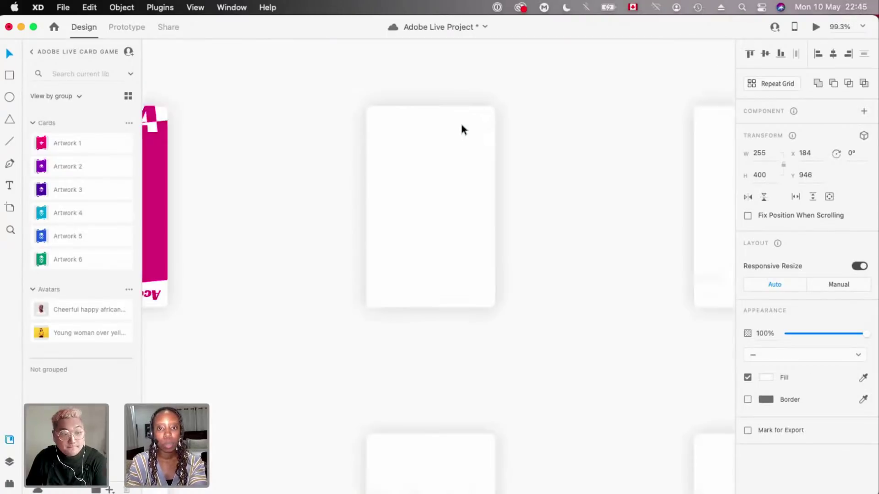
{"action": "scroll", "coordinate": [294, 180], "scroll_direction": "down", "scroll_amount": 5}
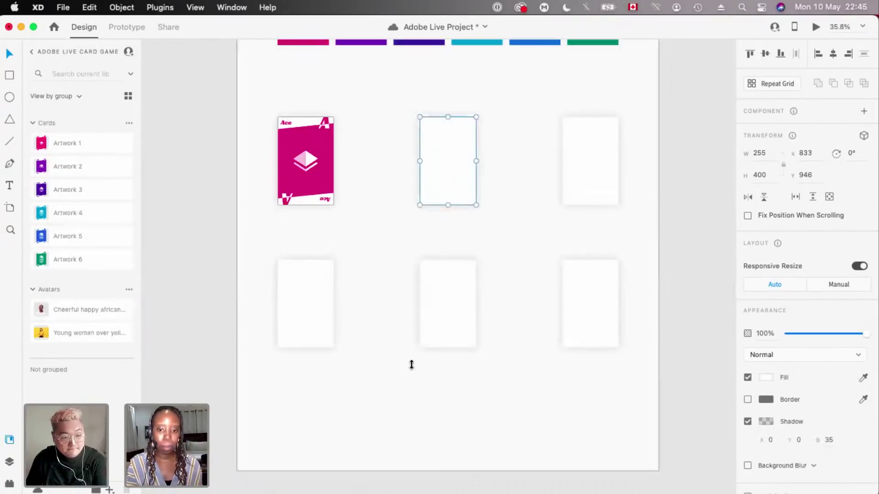
{"action": "scroll", "coordinate": [300, 173], "scroll_direction": "up", "scroll_amount": 5}
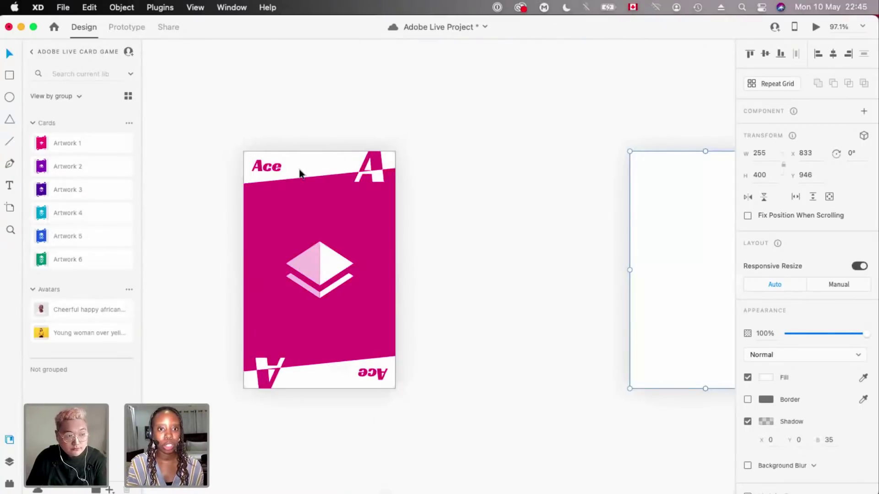
{"action": "scroll", "coordinate": [272, 160], "scroll_direction": "down", "scroll_amount": 2}
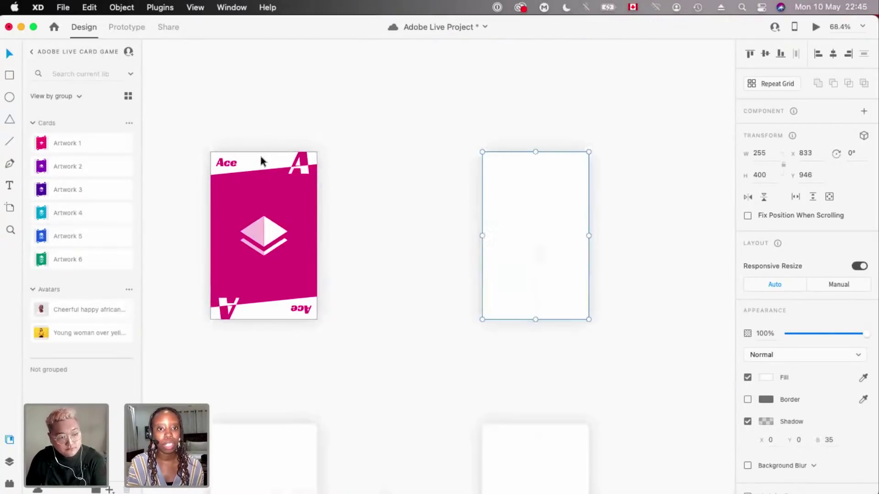
{"action": "scroll", "coordinate": [272, 160], "scroll_direction": "down", "scroll_amount": 1}
{"action": "scroll", "coordinate": [328, 218], "scroll_direction": "down", "scroll_amount": 1}
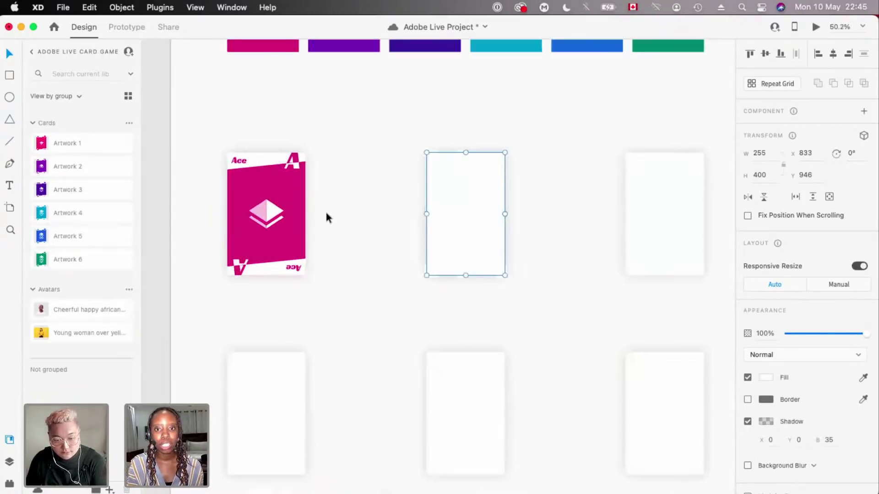
- Group the ace card with its placeholder, test the group by moving it, and undo the move
{"action": "scroll", "coordinate": [495, 219], "scroll_direction": "down", "scroll_amount": 2}
{"action": "scroll", "coordinate": [495, 219], "scroll_direction": "right", "scroll_amount": 2}
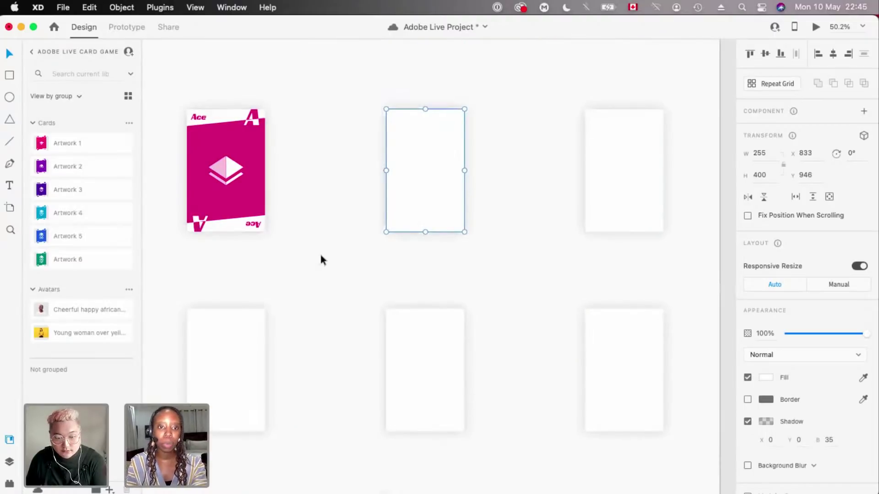
{"action": "left_click_drag", "start_coordinate": [321, 260], "coordinate": [192, 101]}
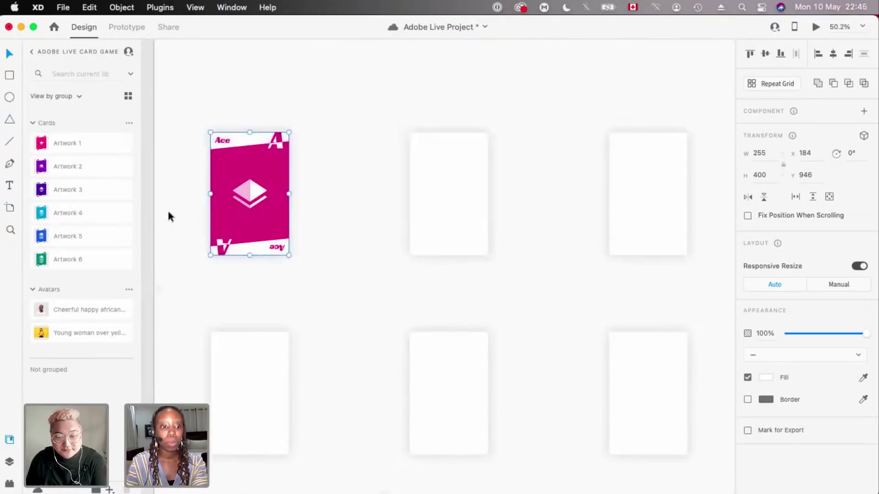
{"action": "key", "text": "super+g"}
{"action": "left_click_drag", "start_coordinate": [235, 178], "coordinate": [310, 182]}
{"action": "key", "text": "super+z"}
- Place Artwork 2 from the library's Cards group and align it onto the middle placeholder of the upper row
{"action": "left_click_drag", "start_coordinate": [41, 166], "coordinate": [363, 181]}
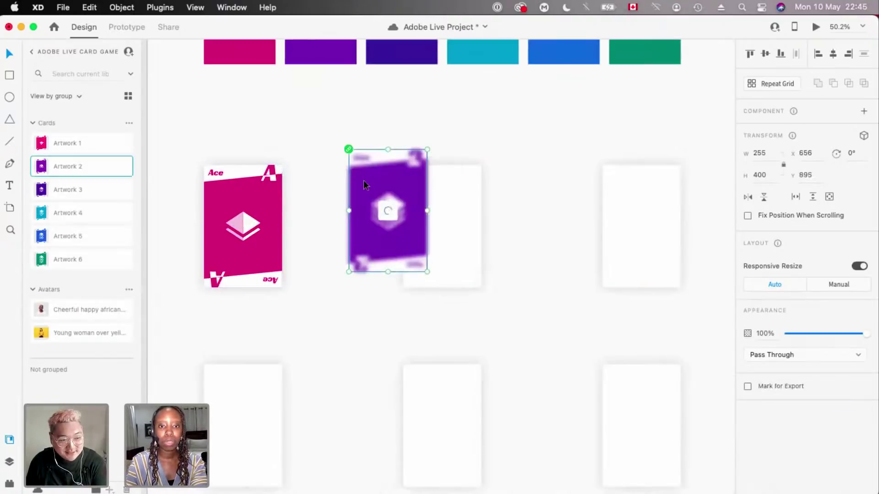
{"action": "scroll", "coordinate": [452, 211], "scroll_direction": "up", "scroll_amount": 3}
{"action": "left_click_drag", "start_coordinate": [452, 212], "coordinate": [480, 190]}
- Place Artwork 3 from the library and align it onto the last placeholder of the upper row
{"action": "scroll", "coordinate": [357, 193], "scroll_direction": "down", "scroll_amount": 4}
{"action": "left_click_drag", "start_coordinate": [42, 186], "coordinate": [534, 193]}
{"action": "scroll", "coordinate": [534, 193], "scroll_direction": "up", "scroll_amount": 4}
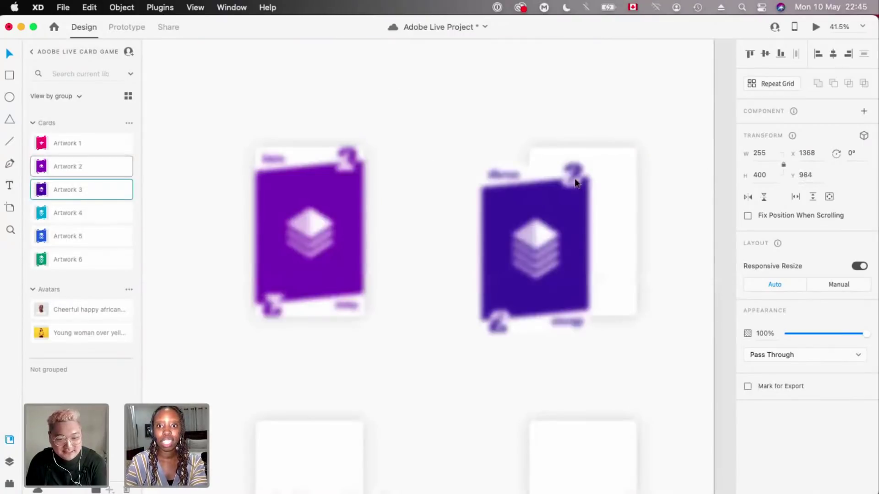
{"action": "left_click_drag", "start_coordinate": [581, 180], "coordinate": [630, 163]}
{"action": "scroll", "coordinate": [452, 140], "scroll_direction": "down", "scroll_amount": 4}
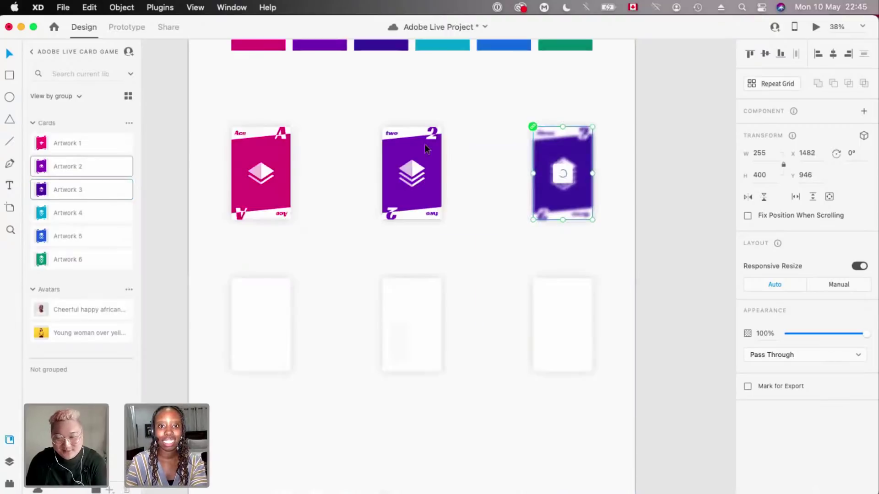
- Group the purple two card with its placeholder and clear the selection
{"action": "left_click", "coordinate": [451, 192]}
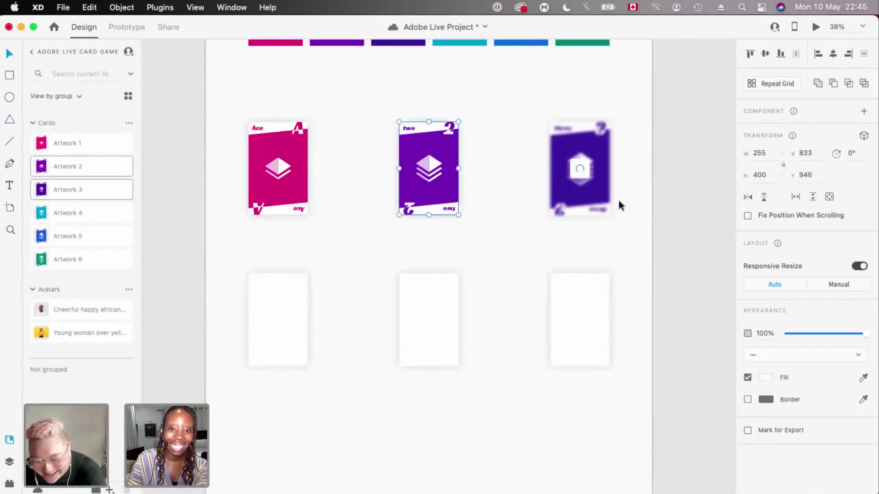
{"action": "scroll", "coordinate": [438, 238], "scroll_direction": "up", "scroll_amount": 2}
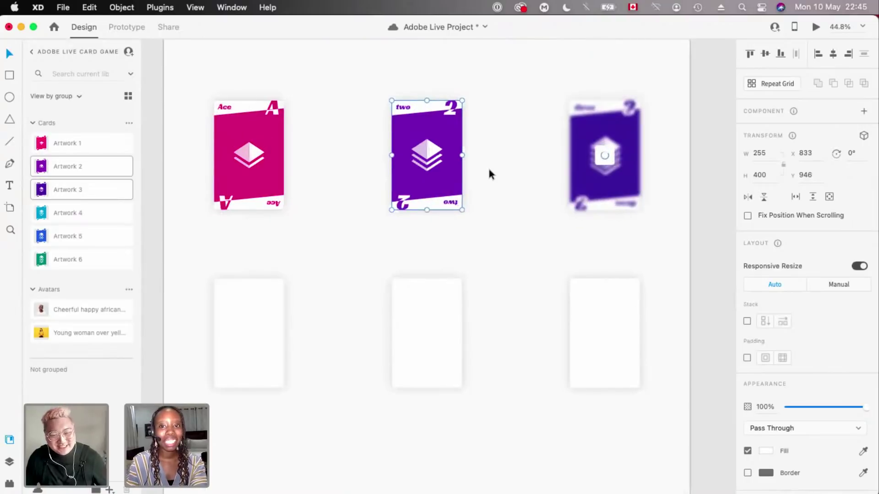
{"action": "left_click", "coordinate": [287, 251]}
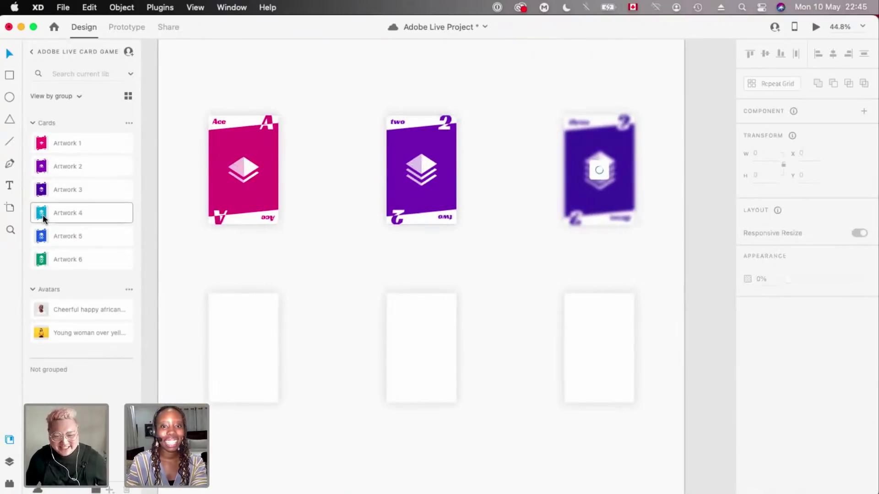
- Place Artwork 4 on the first placeholder of the lower row and group the three card with its placeholder
{"action": "left_click_drag", "start_coordinate": [83, 215], "coordinate": [546, 106]}
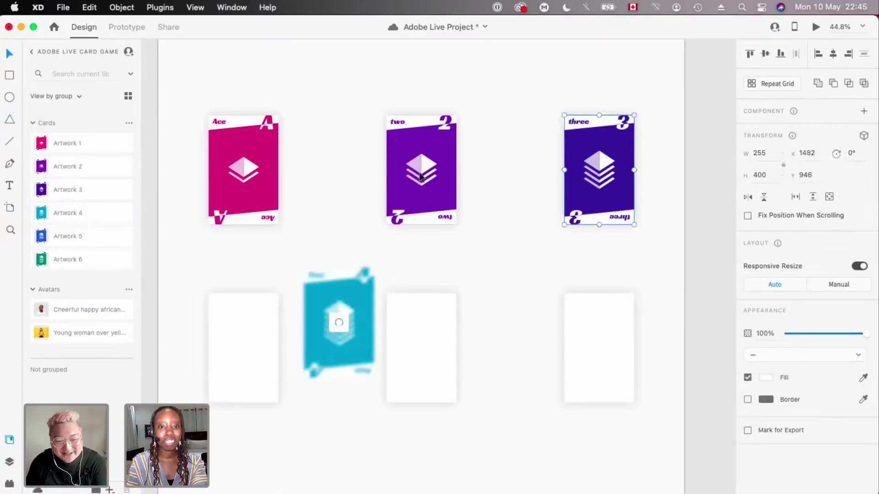
{"action": "key", "text": "super+g"}
{"action": "scroll", "coordinate": [281, 289], "scroll_direction": "down", "scroll_amount": 1}
{"action": "left_click_drag", "start_coordinate": [337, 274], "coordinate": [232, 293]}
{"action": "scroll", "coordinate": [236, 295], "scroll_direction": "up", "scroll_amount": 1}
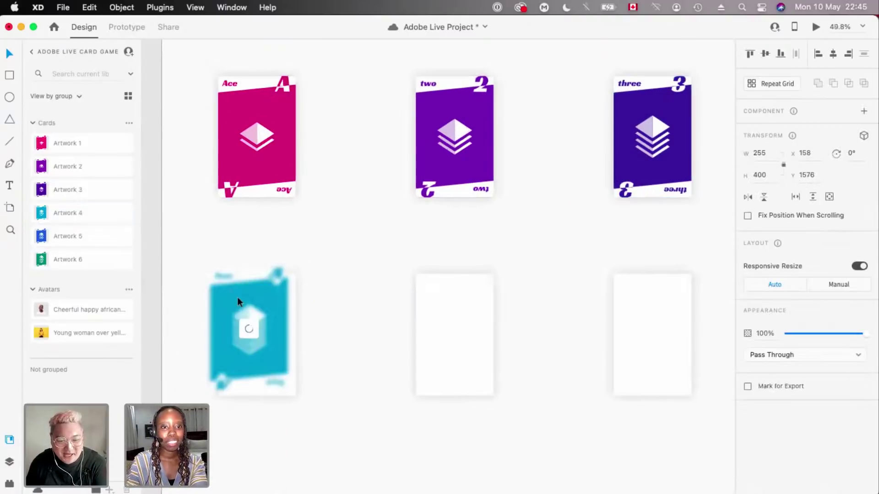
{"action": "left_click", "coordinate": [374, 258]}
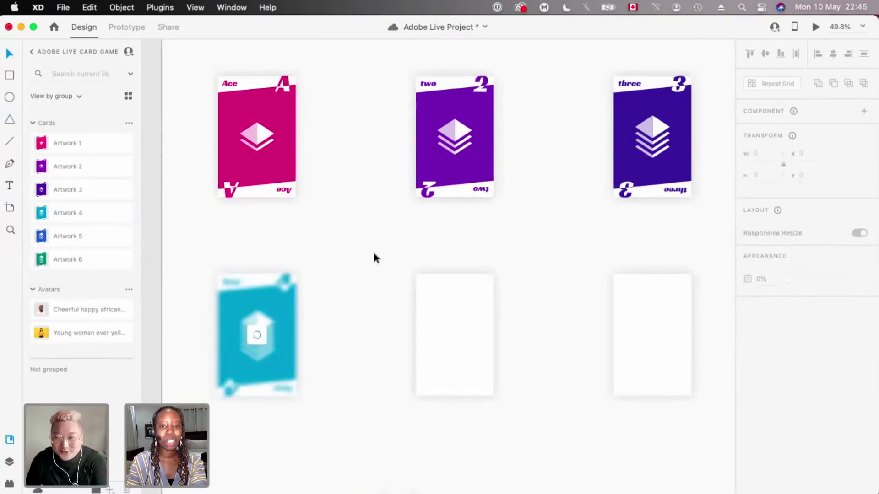
- Place Artwork 5 on the middle placeholder of the lower row and group the four card with its placeholder
{"action": "left_click_drag", "start_coordinate": [82, 237], "coordinate": [390, 309]}
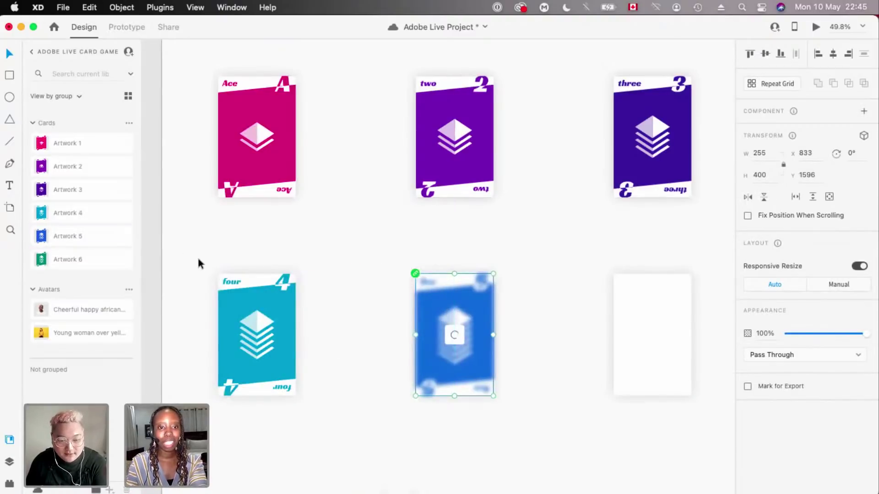
{"action": "left_click_drag", "start_coordinate": [200, 261], "coordinate": [330, 359]}
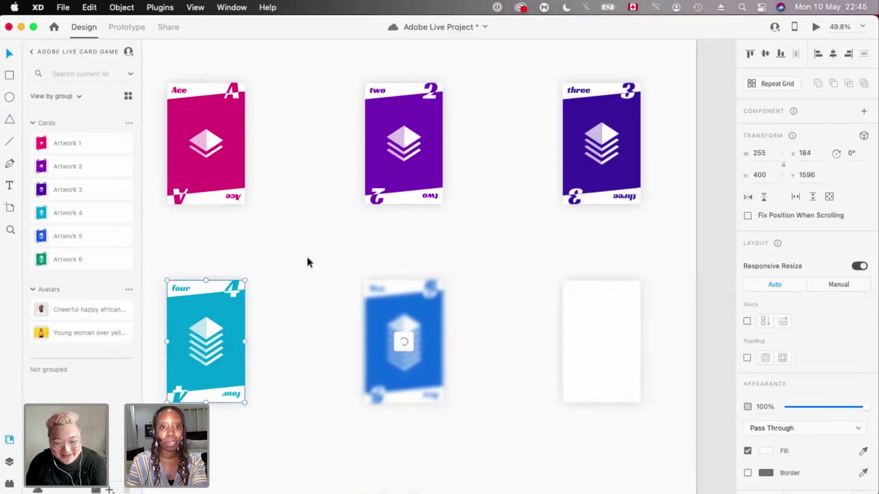
{"action": "key", "text": "super+3"}
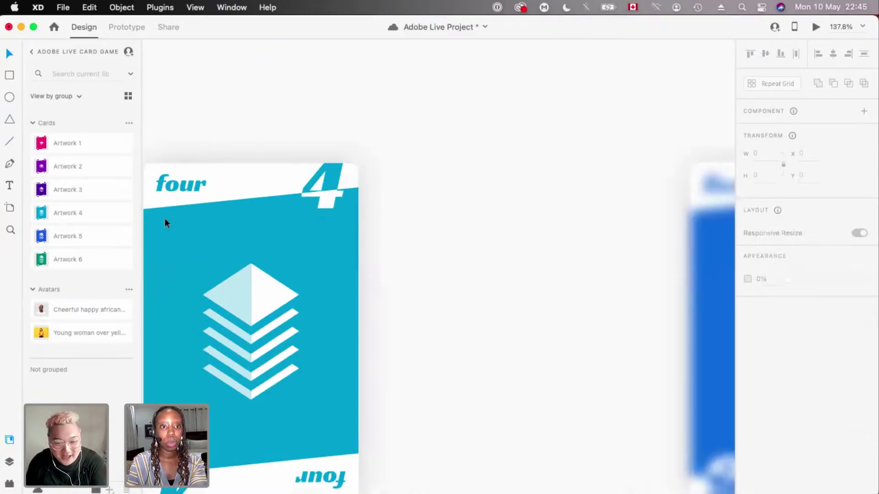
- Check the four card's edges up close and group the blue five card with its placeholder
{"action": "scroll", "coordinate": [236, 41], "scroll_direction": "up", "scroll_amount": 5}
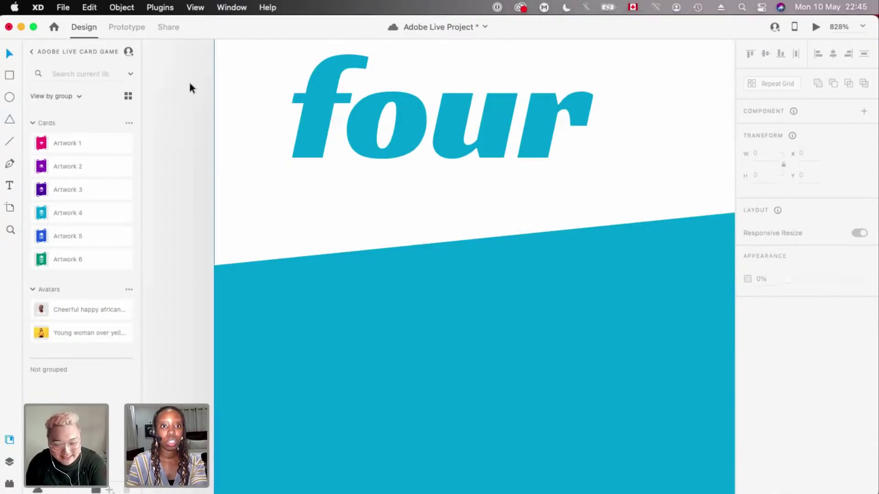
{"action": "scroll", "coordinate": [267, 130], "scroll_direction": "down", "scroll_amount": 3}
{"action": "scroll", "coordinate": [267, 129], "scroll_direction": "down", "scroll_amount": 5}
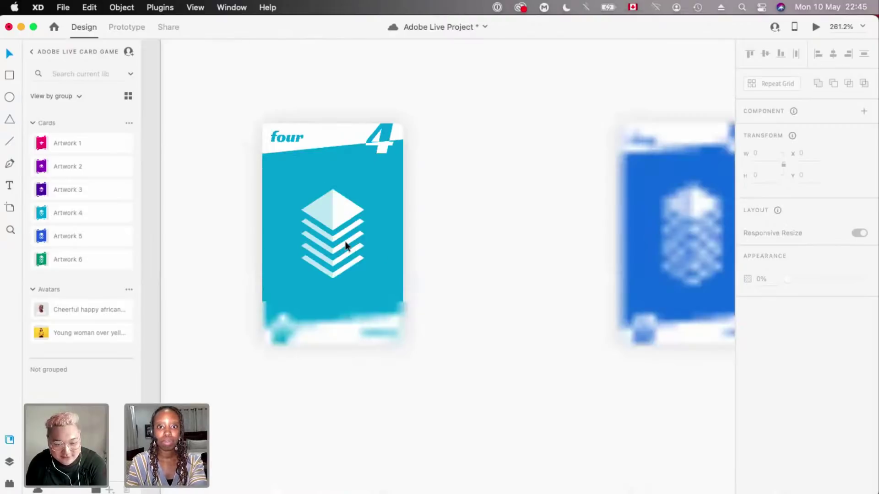
{"action": "scroll", "coordinate": [440, 274], "scroll_direction": "down", "scroll_amount": 5}
{"action": "left_click", "coordinate": [366, 293]}
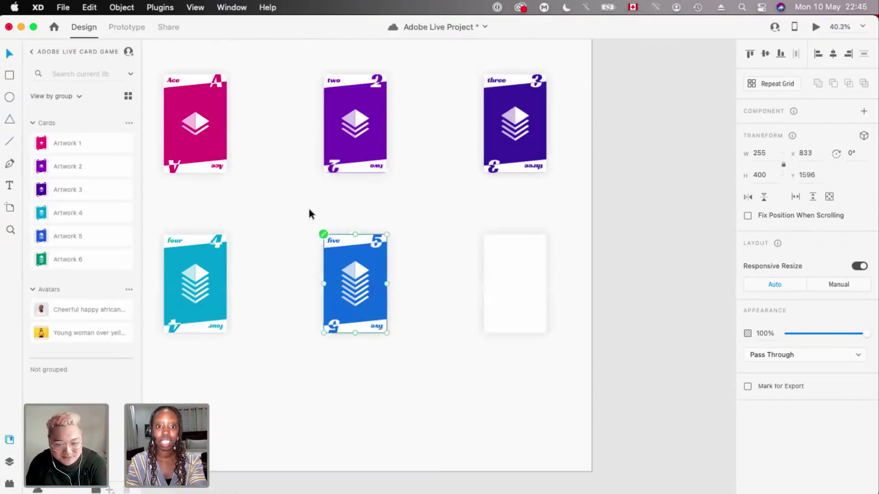
{"action": "left_click_drag", "start_coordinate": [418, 374], "coordinate": [306, 219]}
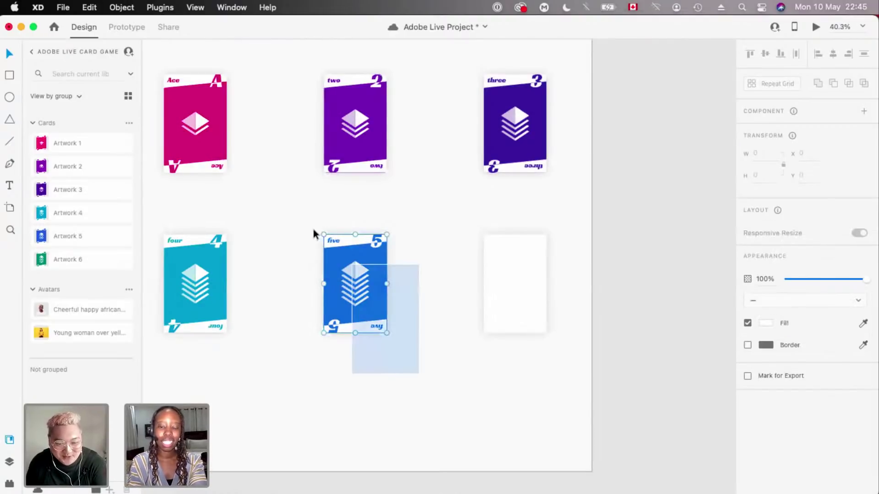
- Place Artwork 6 on the last placeholder of the lower row and group the card with its placeholder
{"action": "left_click_drag", "start_coordinate": [51, 257], "coordinate": [485, 266]}
{"action": "scroll", "coordinate": [487, 340], "scroll_direction": "up", "scroll_amount": 3}
{"action": "scroll", "coordinate": [485, 265], "scroll_direction": "up", "scroll_amount": 3}
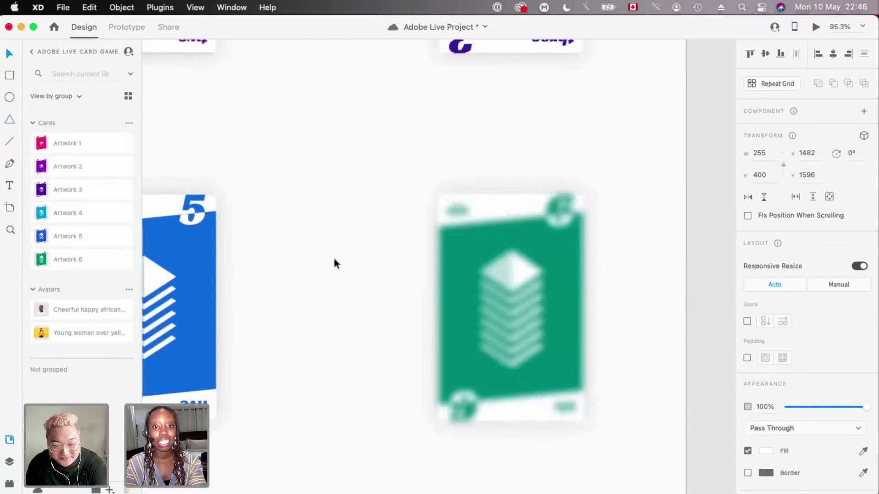
{"action": "scroll", "coordinate": [334, 262], "scroll_direction": "down", "scroll_amount": 5}
{"action": "scroll", "coordinate": [293, 306], "scroll_direction": "up", "scroll_amount": 2}
{"action": "scroll", "coordinate": [293, 305], "scroll_direction": "left", "scroll_amount": 1}
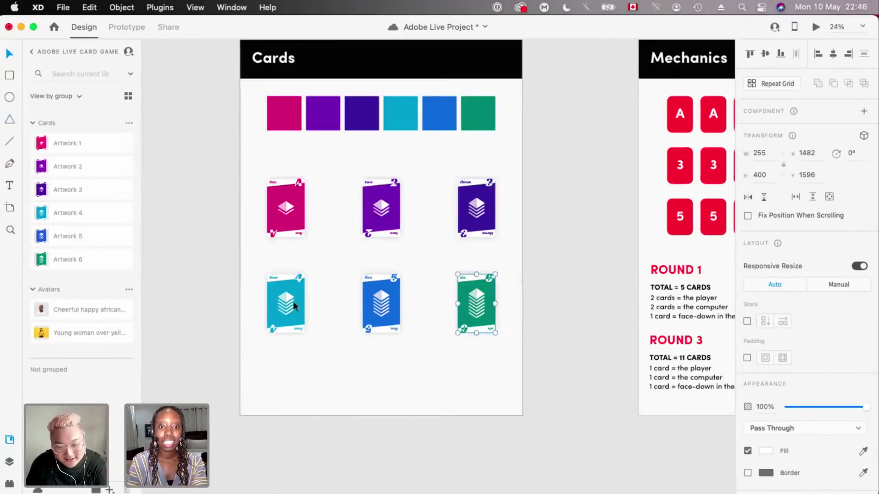
- Move the four, five and six cards up together to leave a gap of 130 below the upper row, and deselect them
{"action": "left_click_drag", "start_coordinate": [506, 359], "coordinate": [281, 263]}
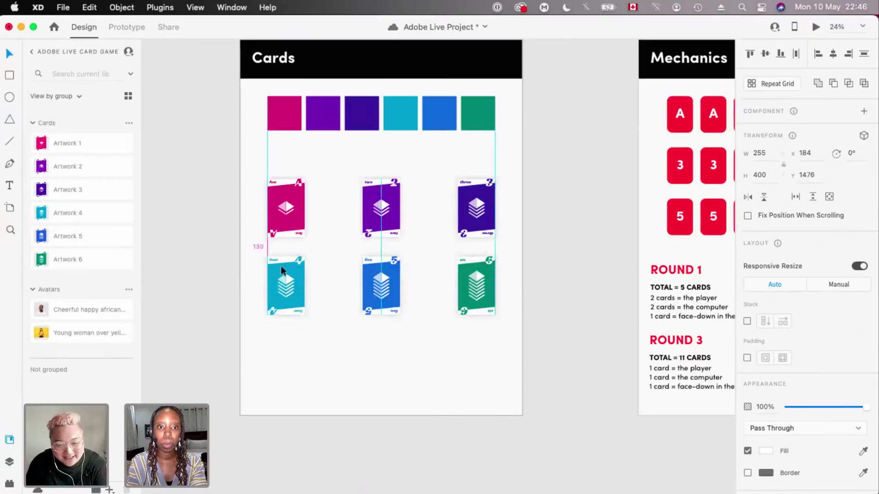
{"action": "left_click", "coordinate": [365, 348]}
{"action": "scroll", "coordinate": [366, 348], "scroll_direction": "up", "scroll_amount": 3}
{"action": "scroll", "coordinate": [365, 348], "scroll_direction": "up", "scroll_amount": 2}
{"action": "scroll", "coordinate": [366, 348], "scroll_direction": "left", "scroll_amount": 1}
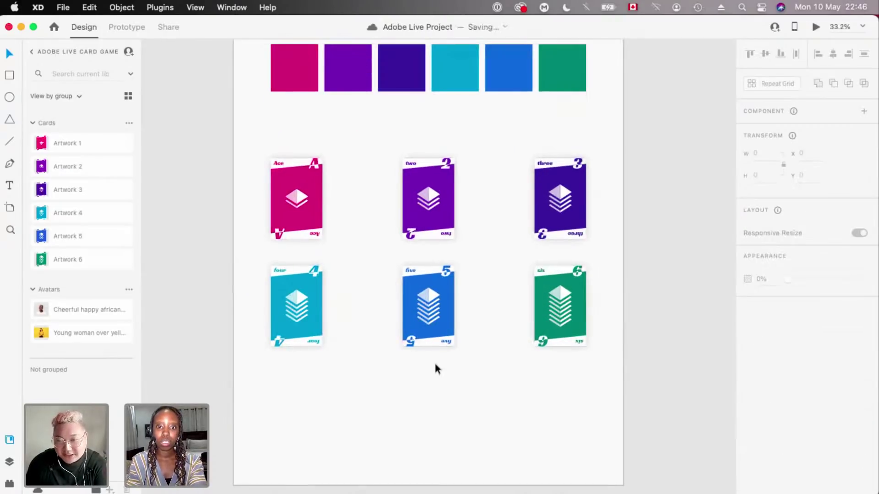
{"action": "scroll", "coordinate": [434, 367], "scroll_direction": "down", "scroll_amount": 3}
{"action": "scroll", "coordinate": [434, 366], "scroll_direction": "up", "scroll_amount": 2}
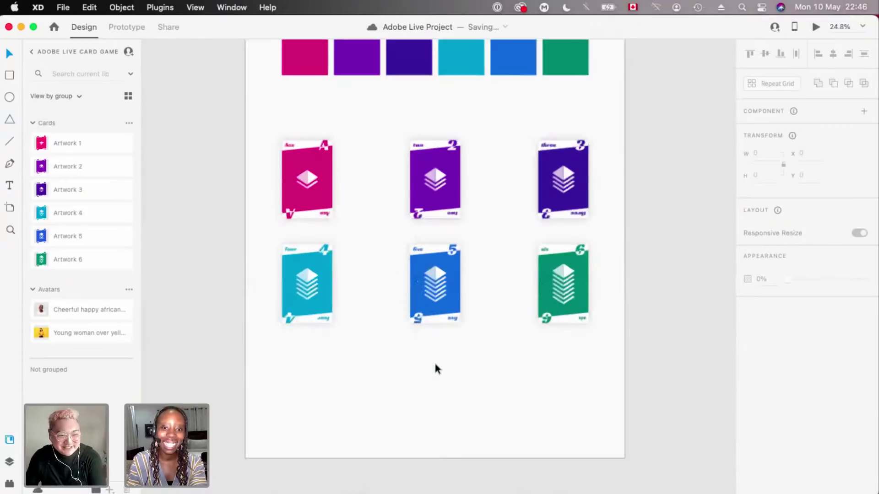
{"action": "scroll", "coordinate": [435, 367], "scroll_direction": "up", "scroll_amount": 3}
{"action": "scroll", "coordinate": [435, 366], "scroll_direction": "down", "scroll_amount": 2}
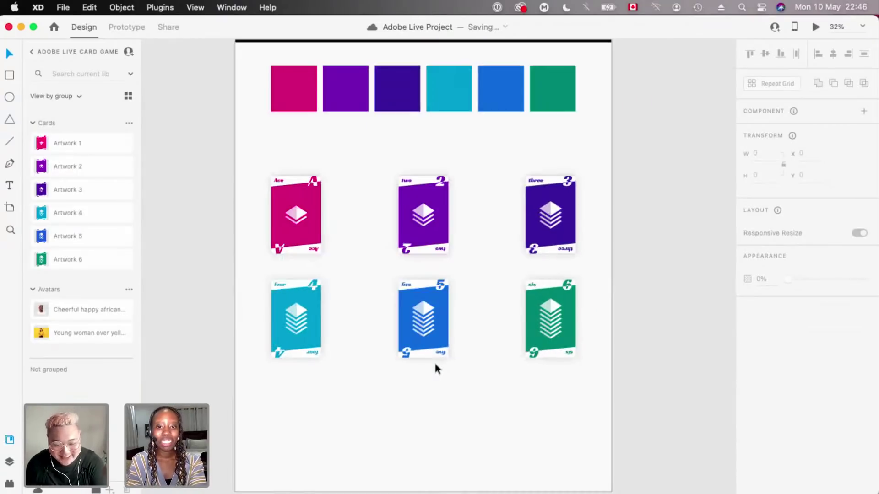
{"action": "scroll", "coordinate": [435, 365], "scroll_direction": "down", "scroll_amount": 2}
{"action": "scroll", "coordinate": [426, 306], "scroll_direction": "up", "scroll_amount": 3}
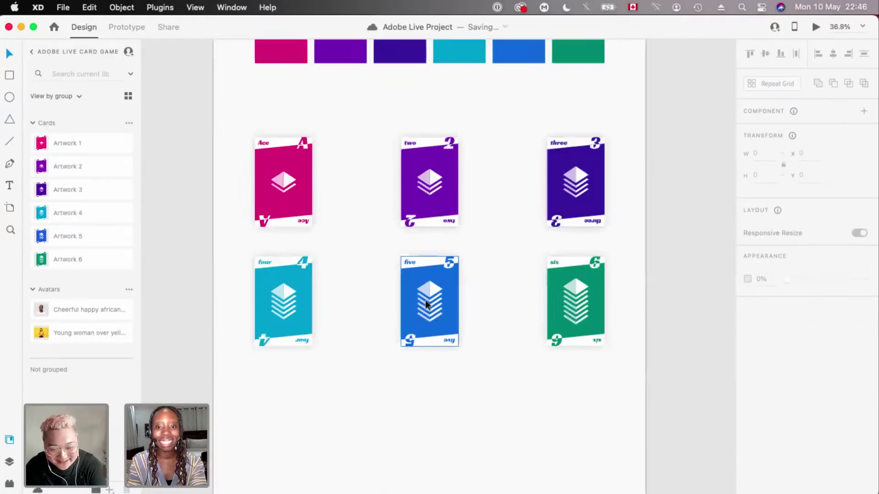
{"action": "scroll", "coordinate": [407, 206], "scroll_direction": "down", "scroll_amount": 1}
{"action": "scroll", "coordinate": [407, 207], "scroll_direction": "up", "scroll_amount": 1}
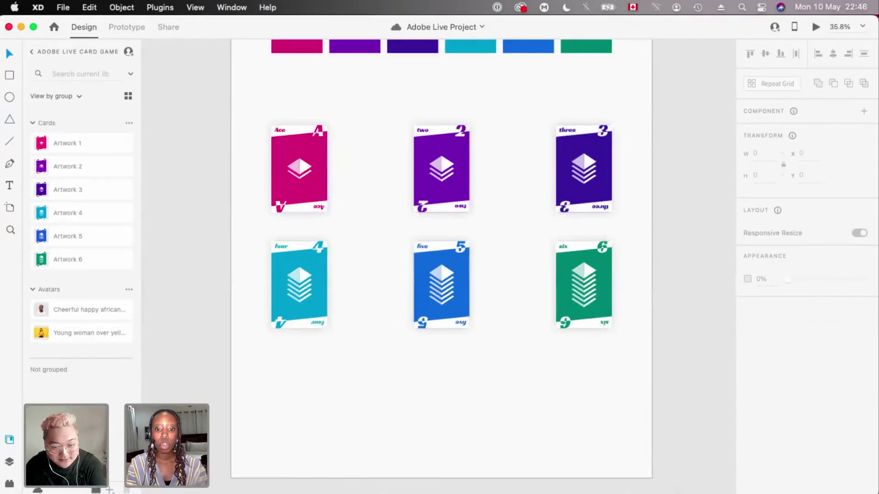
- Switch to Illustrator, duplicate the Ace card's 255 × 400 px artboard directly below it, and clear the copied artwork
{"action": "key", "text": "super+Tab"}
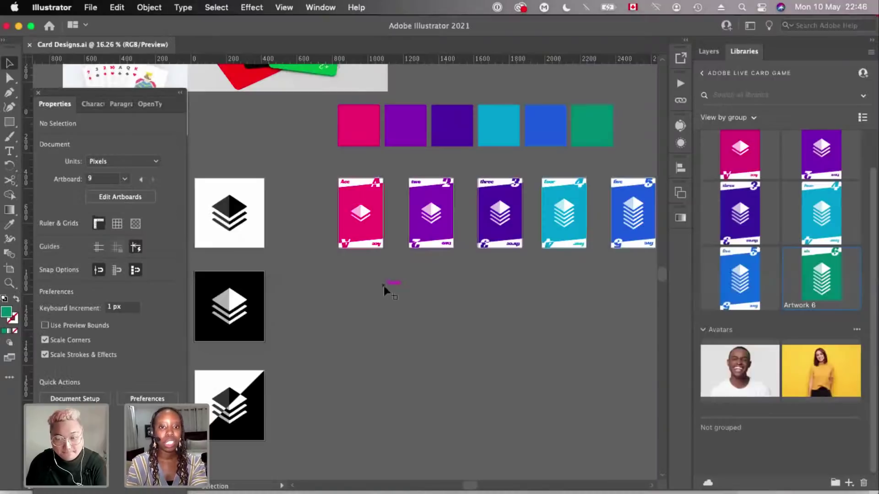
{"action": "key", "text": "shift+o"}
{"action": "left_click_drag", "start_coordinate": [363, 302], "coordinate": [364, 308]}
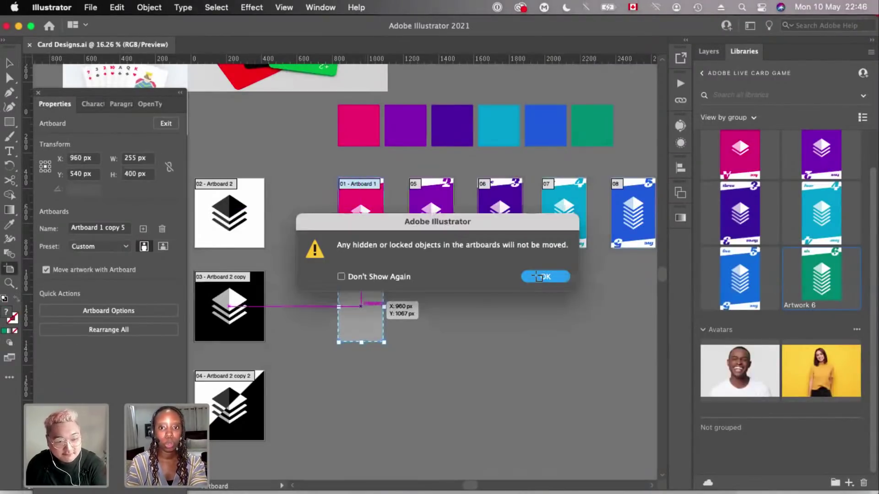
{"action": "key", "text": "Return"}
{"action": "scroll", "coordinate": [414, 361], "scroll_direction": "up", "scroll_amount": 3}
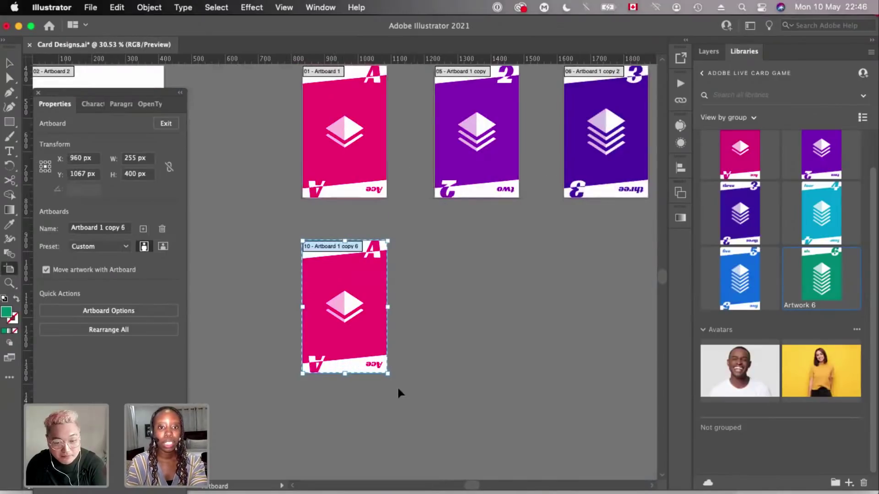
{"action": "key", "text": "v"}
{"action": "key", "text": "super+z"}
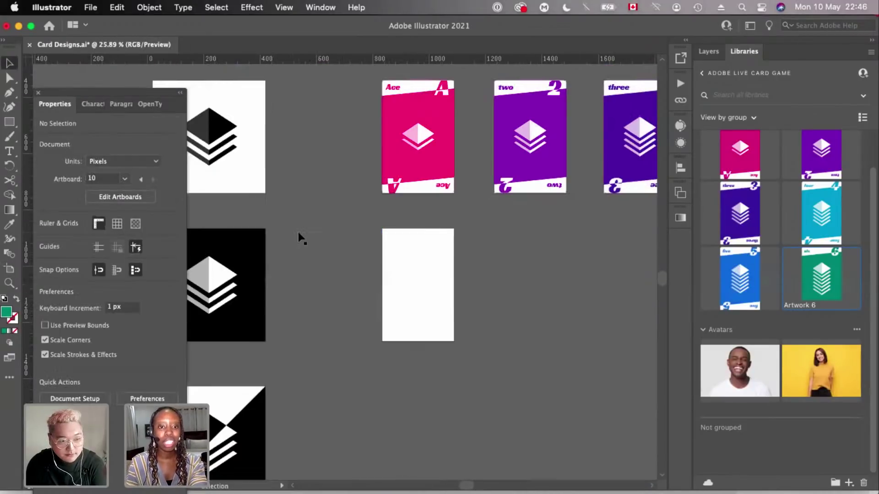
{"action": "scroll", "coordinate": [239, 265], "scroll_direction": "down", "scroll_amount": 2}
- Try to move the white-on-black logo together with its black square onto the blank card artboard
{"action": "scroll", "coordinate": [283, 251], "scroll_direction": "up", "scroll_amount": 3}
{"action": "left_click", "coordinate": [270, 257]}
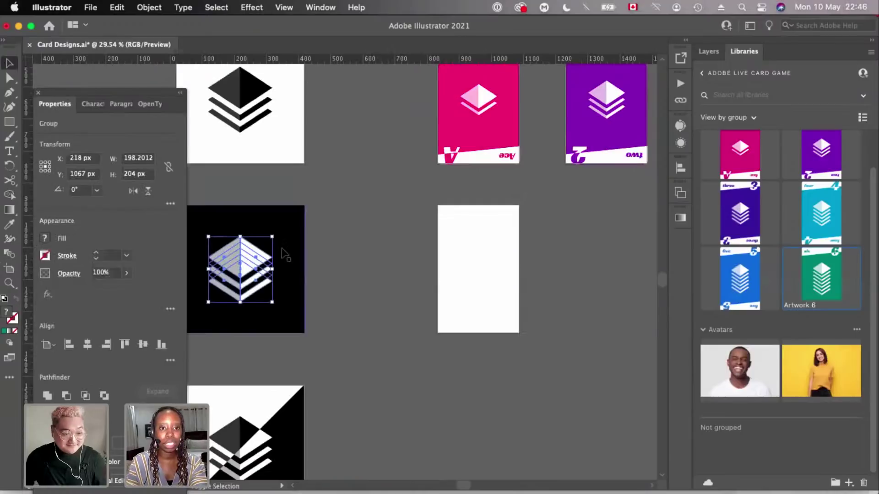
{"action": "mouse_move", "coordinate": [508, 263]}
{"action": "left_mouse_down"}
{"action": "mouse_move", "coordinate": [478, 258]}
{"action": "mouse_move", "coordinate": [479, 269]}
{"action": "left_mouse_up"}
{"action": "scroll", "coordinate": [479, 269], "scroll_direction": "up", "scroll_amount": 4}
{"action": "left_click", "coordinate": [680, 168]}
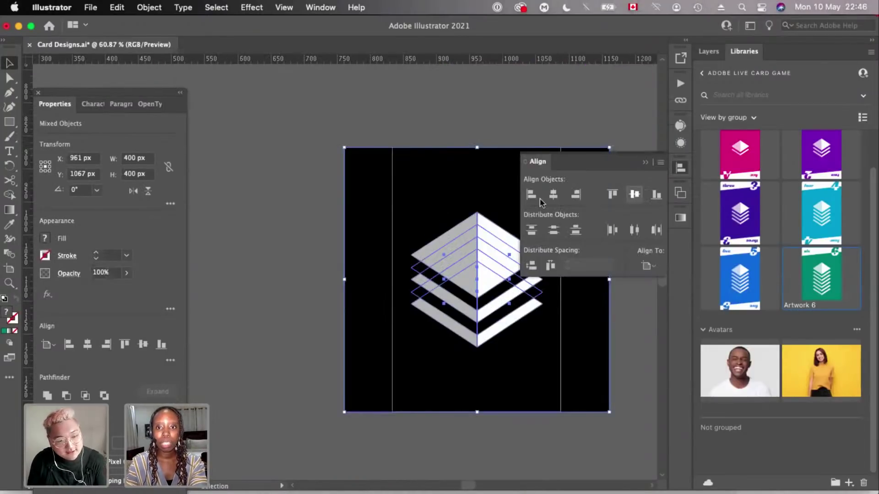
{"action": "key", "text": "super+z"}
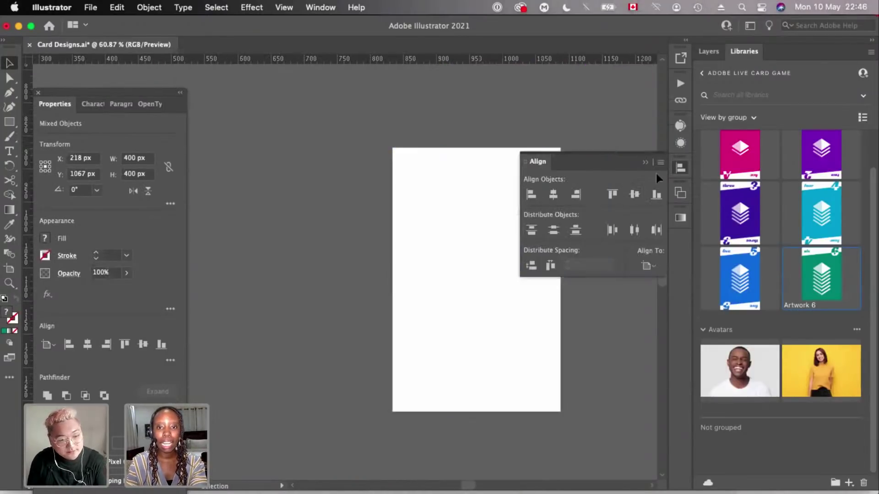
{"action": "left_click", "coordinate": [359, 231]}
{"action": "scroll", "coordinate": [359, 231], "scroll_direction": "down", "scroll_amount": 5}
{"action": "scroll", "coordinate": [359, 231], "scroll_direction": "up", "scroll_amount": 5}
{"action": "key", "text": "super+shift+z"}
{"action": "scroll", "coordinate": [358, 226], "scroll_direction": "down", "scroll_amount": 5}
{"action": "left_click", "coordinate": [276, 227]}
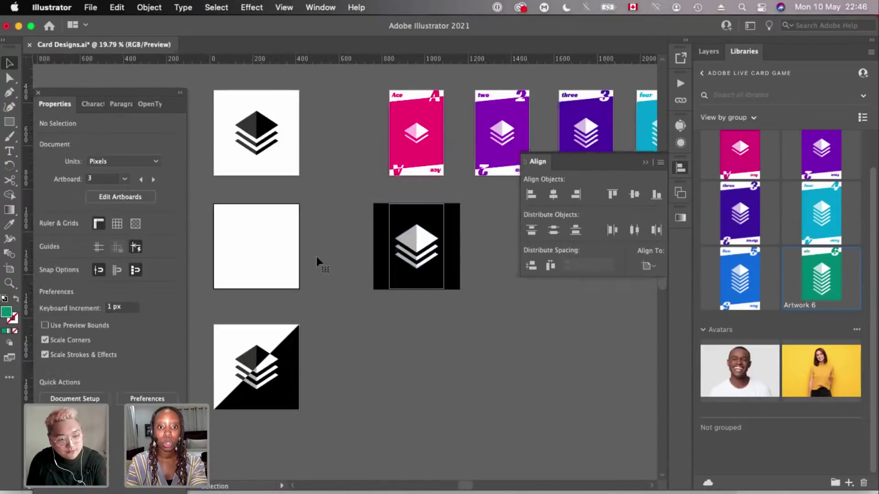
{"action": "key", "text": "super+z"}
- Place a copy of the logo from the black square in the centre of the blank card artboard
{"action": "left_click_drag", "start_coordinate": [269, 242], "coordinate": [418, 236]}
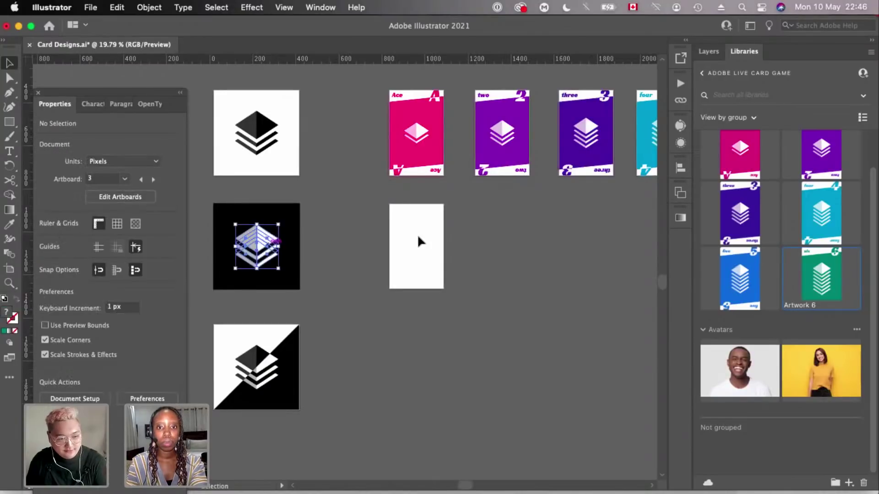
{"action": "scroll", "coordinate": [416, 234], "scroll_direction": "up", "scroll_amount": 2}
{"action": "key", "text": "super+v"}
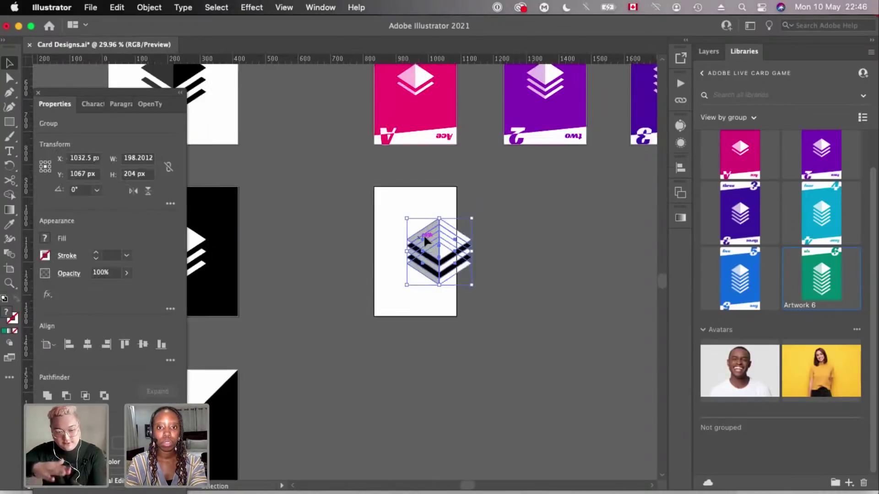
{"action": "scroll", "coordinate": [424, 234], "scroll_direction": "down", "scroll_amount": 1}
{"action": "left_click_drag", "start_coordinate": [424, 234], "coordinate": [408, 232]}
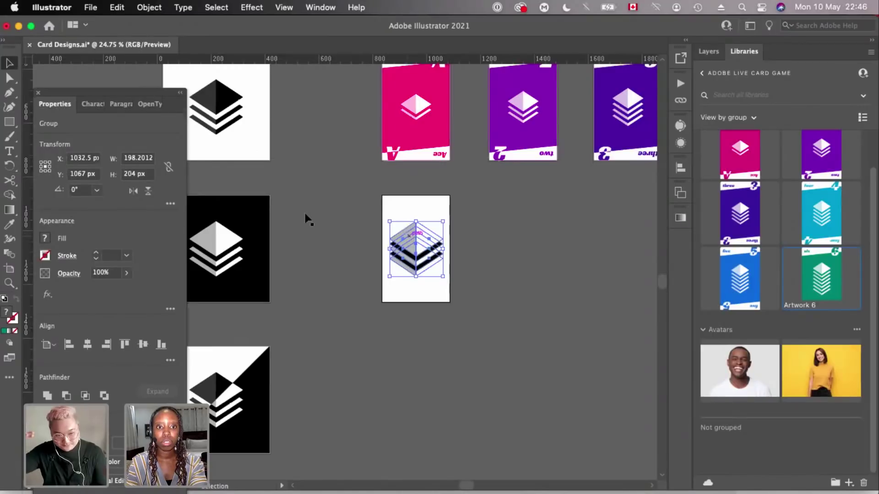
- Copy the black square behind the logo on the card artboard and narrow it to about 262 px wide
{"action": "scroll", "coordinate": [305, 214], "scroll_direction": "left", "scroll_amount": 2}
{"action": "left_click", "coordinate": [306, 214]}
{"action": "left_click_drag", "start_coordinate": [315, 208], "coordinate": [495, 205]}
{"action": "scroll", "coordinate": [503, 224], "scroll_direction": "up", "scroll_amount": 6}
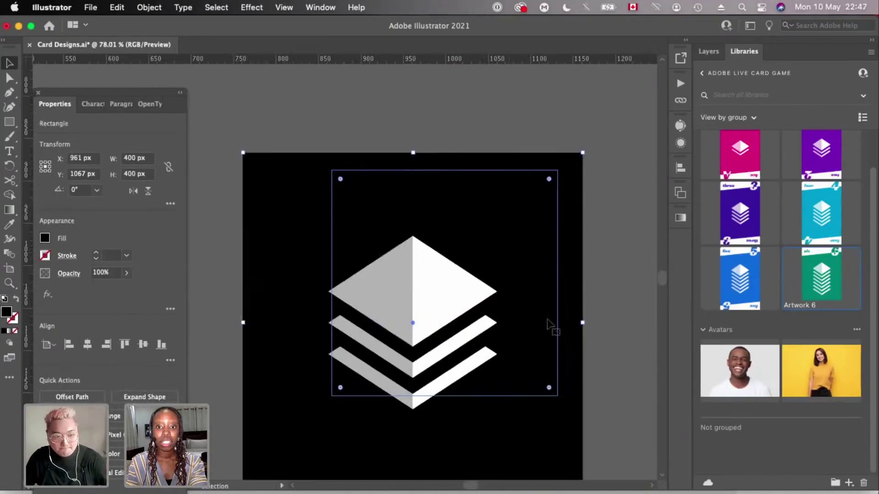
{"action": "left_click_drag", "start_coordinate": [533, 268], "coordinate": [559, 287]}
{"action": "scroll", "coordinate": [457, 237], "scroll_direction": "up", "scroll_amount": 2}
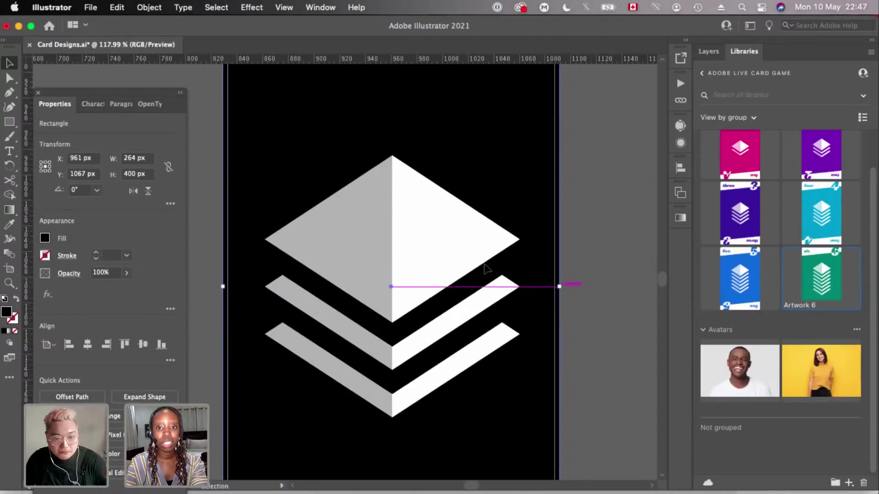
{"action": "scroll", "coordinate": [593, 297], "scroll_direction": "down", "scroll_amount": 3}
- Scale the logo on the black card proportionally about its centre to 118 px wide, and deselect it
{"action": "left_click", "coordinate": [422, 319]}
{"action": "scroll", "coordinate": [469, 273], "scroll_direction": "up", "scroll_amount": 3}
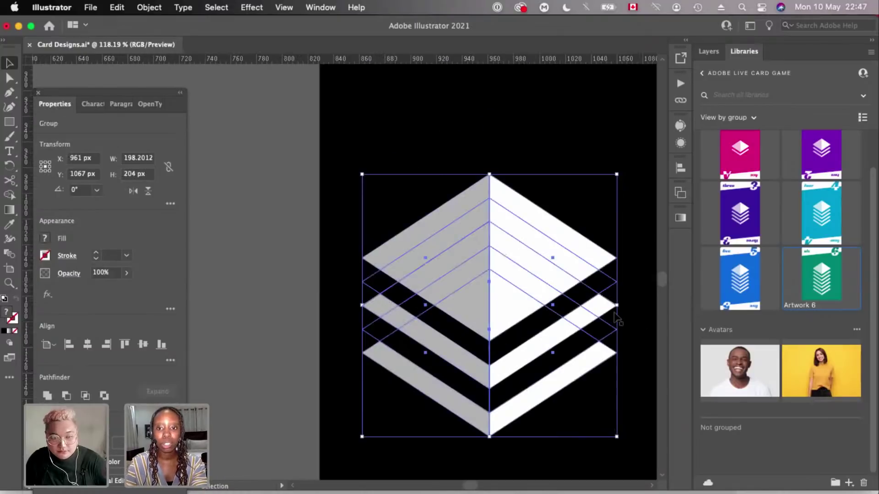
{"action": "left_click", "coordinate": [617, 302], "text": "shift"}
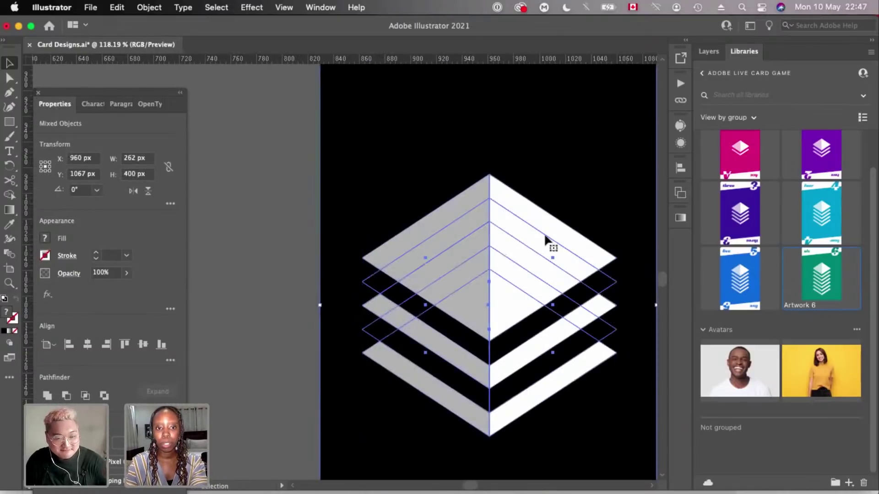
{"action": "left_click", "coordinate": [543, 270]}
{"action": "left_click_drag", "start_coordinate": [616, 305], "coordinate": [565, 305]}
{"action": "scroll", "coordinate": [535, 288], "scroll_direction": "down", "scroll_amount": 5}
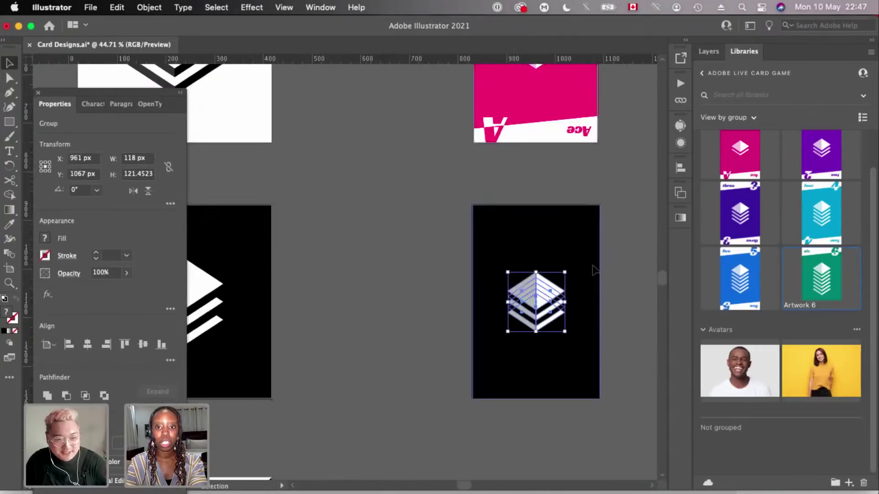
{"action": "left_click", "coordinate": [581, 298]}
{"action": "scroll", "coordinate": [580, 298], "scroll_direction": "right", "scroll_amount": 2}
{"action": "key", "text": "shift+super+a"}
- Copy the rounded clipping rectangle from the Ace card's clip group and paste it at the same place on the black card's artboard
{"action": "scroll", "coordinate": [528, 245], "scroll_direction": "up", "scroll_amount": 3}
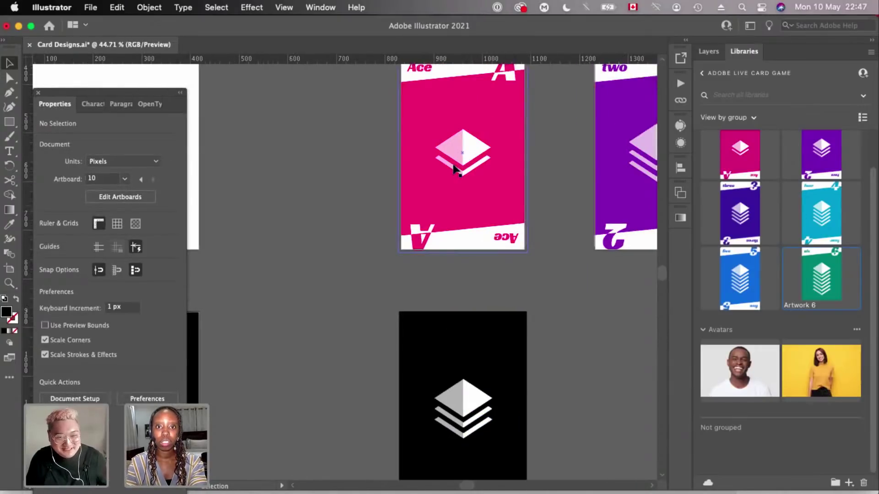
{"action": "scroll", "coordinate": [453, 206], "scroll_direction": "up", "scroll_amount": 4}
{"action": "left_click", "coordinate": [453, 275]}
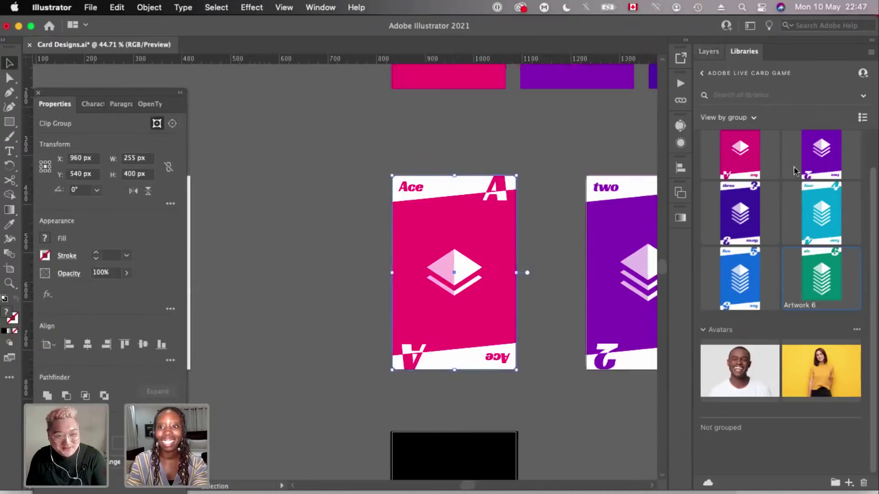
{"action": "left_click", "coordinate": [708, 52]}
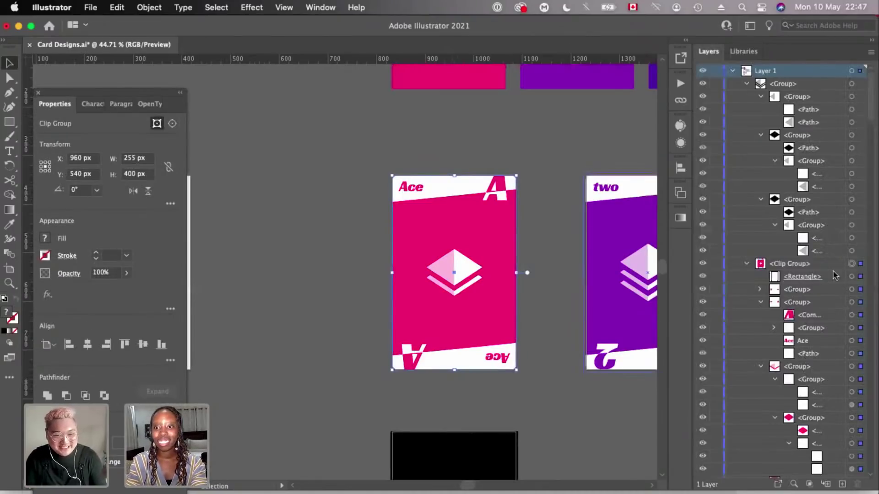
{"action": "left_click", "coordinate": [852, 277]}
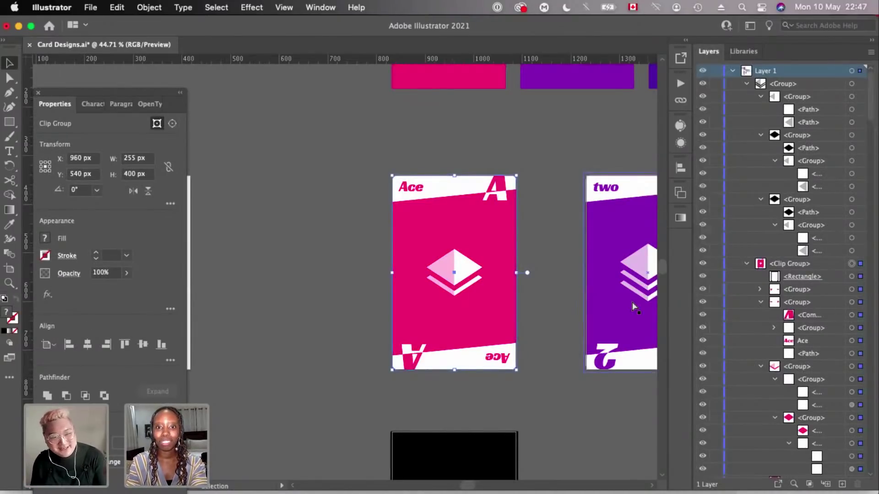
{"action": "scroll", "coordinate": [454, 277], "scroll_direction": "down", "scroll_amount": 6}
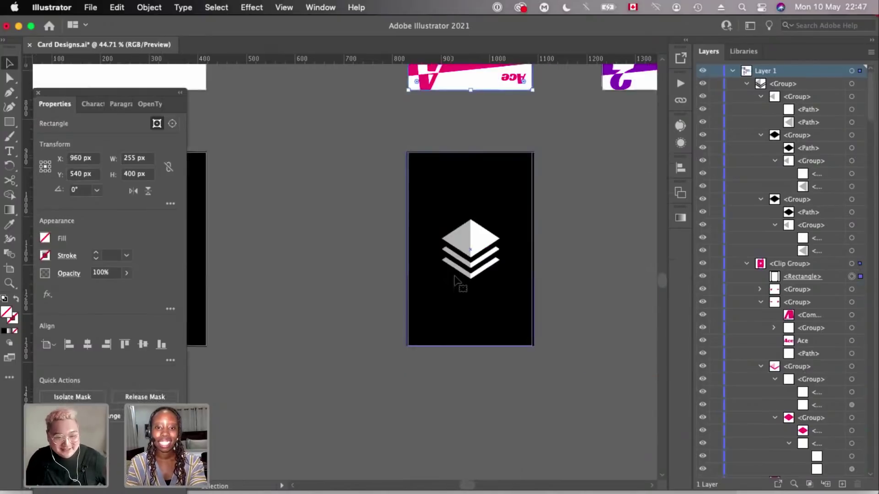
{"action": "left_click", "coordinate": [455, 278]}
{"action": "scroll", "coordinate": [455, 278], "scroll_direction": "up", "scroll_amount": 3}
{"action": "key", "text": "shift+super+v"}
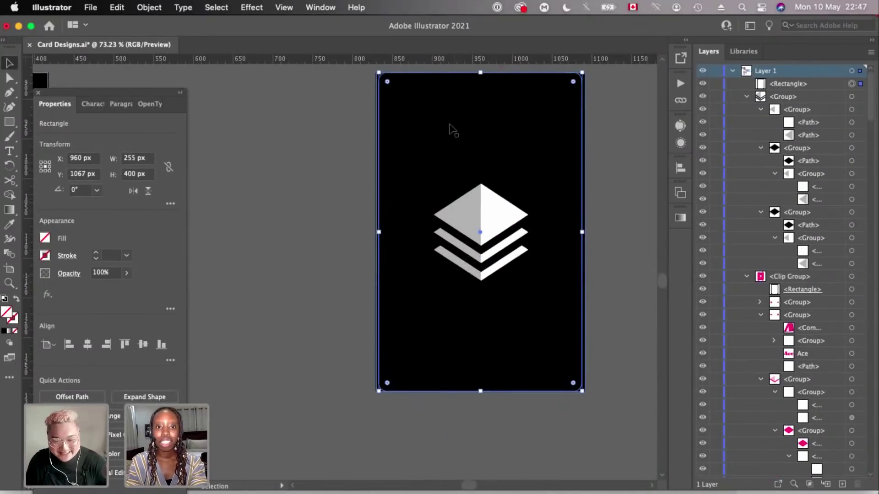
{"action": "scroll", "coordinate": [454, 130], "scroll_direction": "up", "scroll_amount": 2}
{"action": "scroll", "coordinate": [453, 131], "scroll_direction": "down", "scroll_amount": 2}
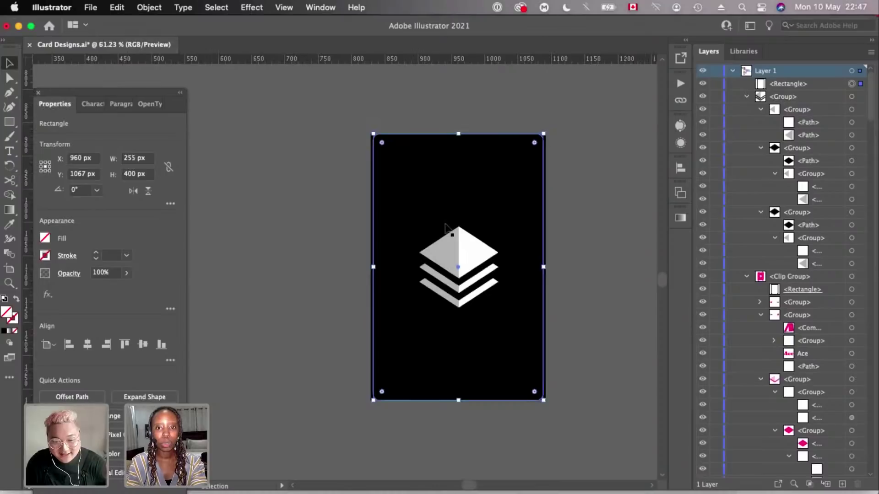
- Align the logo to the centre of the black card's artboard
{"action": "left_click", "coordinate": [681, 169]}
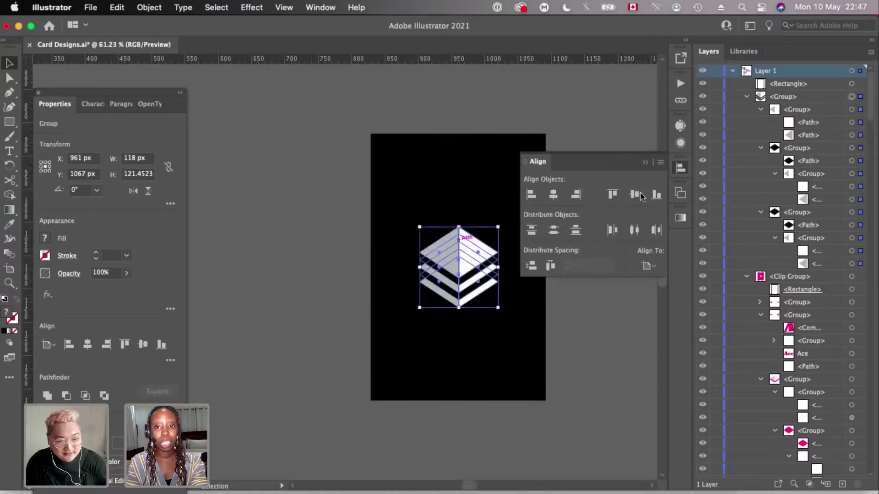
{"action": "left_click", "coordinate": [681, 167]}
{"action": "scroll", "coordinate": [567, 206], "scroll_direction": "up", "scroll_amount": 2}
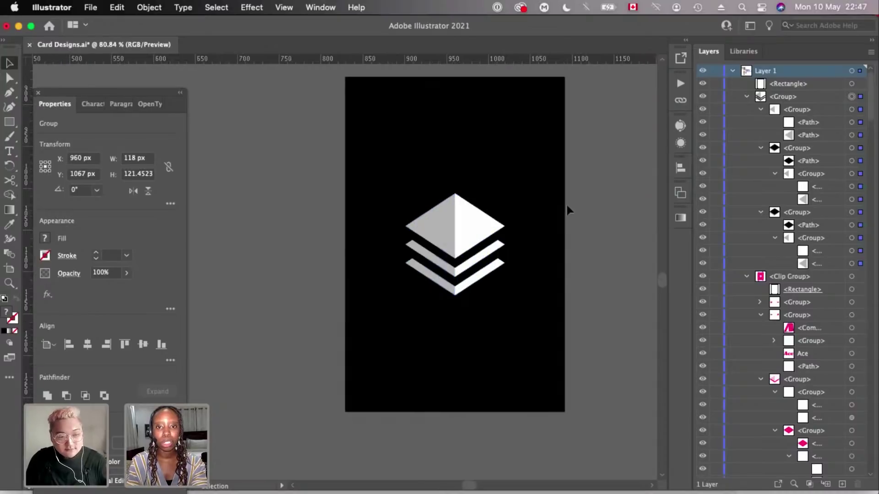
{"action": "scroll", "coordinate": [273, 137], "scroll_direction": "up", "scroll_amount": 1}
- Clip the black background and logo with the rounded rectangle as a clipping mask, and deselect the card
{"action": "left_click_drag", "start_coordinate": [566, 352], "coordinate": [277, 118]}
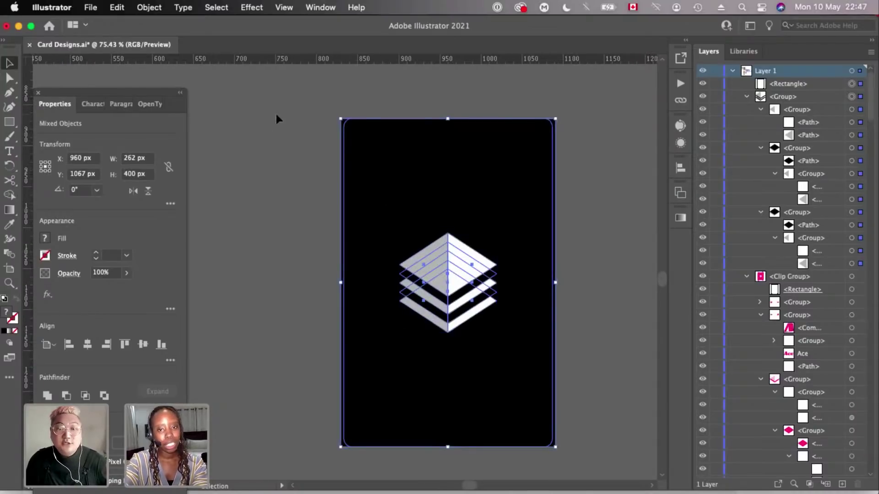
{"action": "key", "text": "super+7"}
{"action": "key", "text": "super+z"}
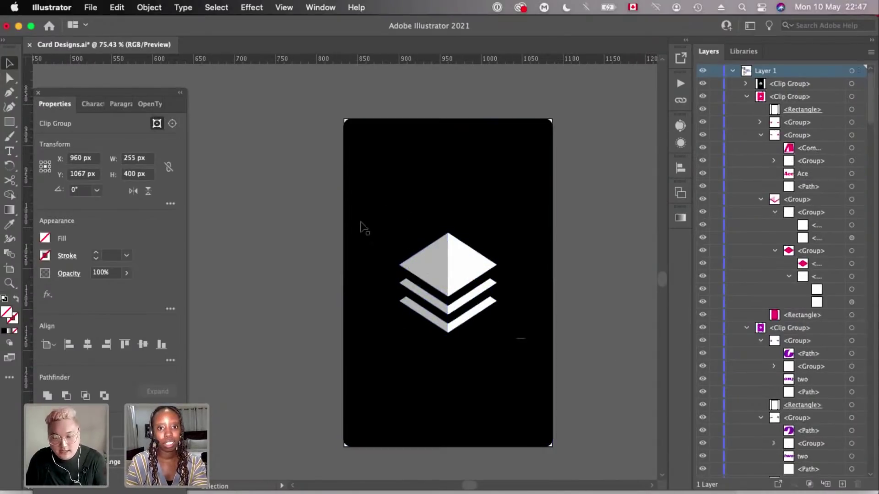
{"action": "scroll", "coordinate": [361, 226], "scroll_direction": "down", "scroll_amount": 3}
{"action": "scroll", "coordinate": [327, 253], "scroll_direction": "up", "scroll_amount": 2}
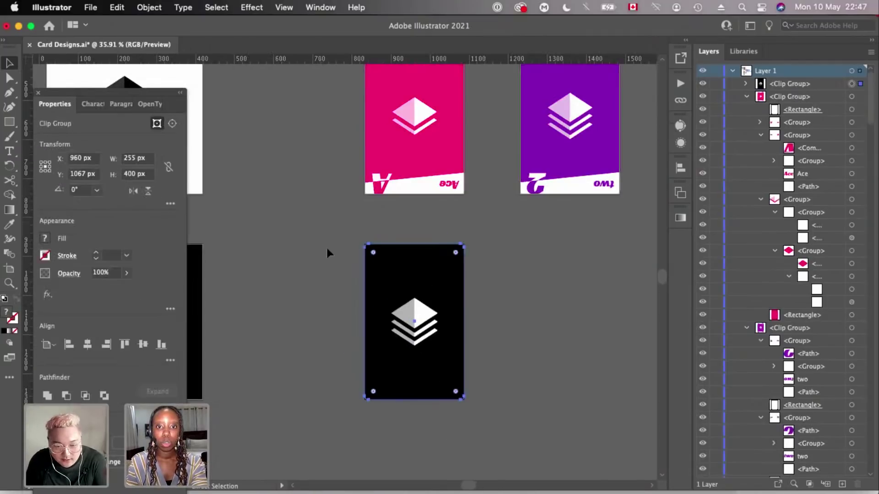
{"action": "scroll", "coordinate": [327, 252], "scroll_direction": "down", "scroll_amount": 3}
{"action": "left_click", "coordinate": [400, 365]}
- Isolate the black card's clip group, enlarge the logo proportionally about its centre, and leave isolation
{"action": "scroll", "coordinate": [411, 313], "scroll_direction": "up", "scroll_amount": 3}
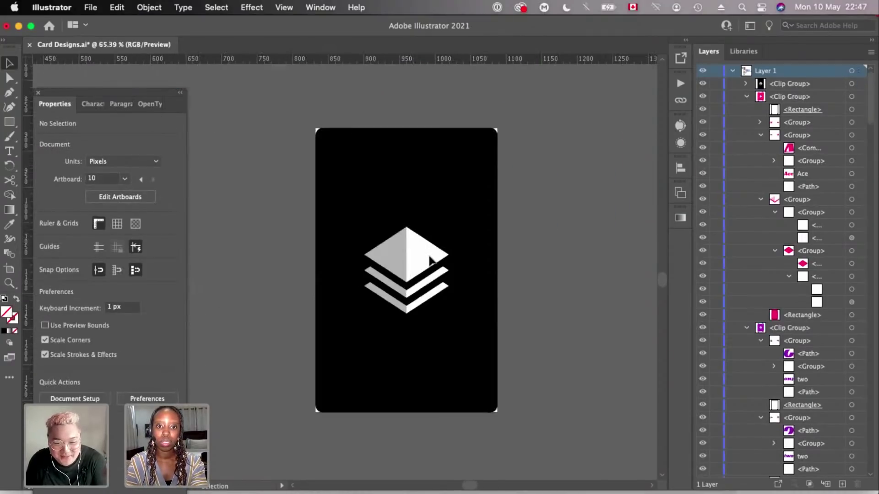
{"action": "left_click", "coordinate": [430, 260]}
{"action": "double_click", "coordinate": [430, 260]}
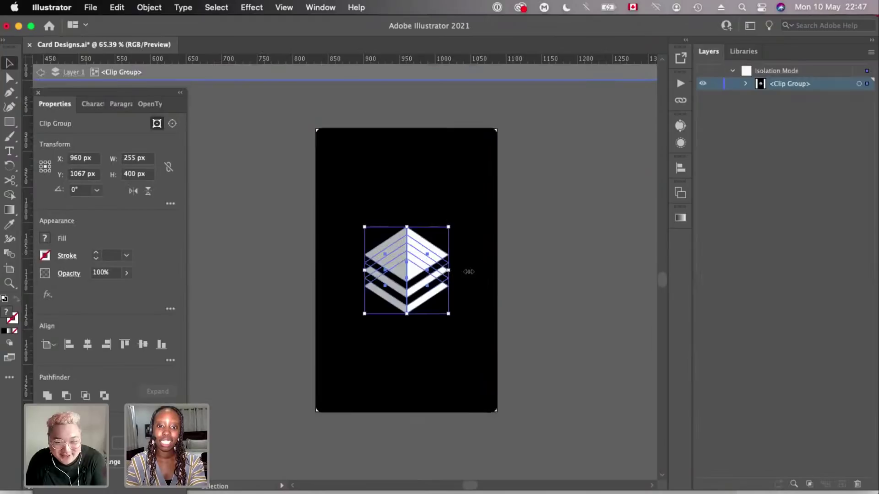
{"action": "left_click_drag", "start_coordinate": [465, 272], "coordinate": [465, 271]}
{"action": "left_click", "coordinate": [575, 248]}
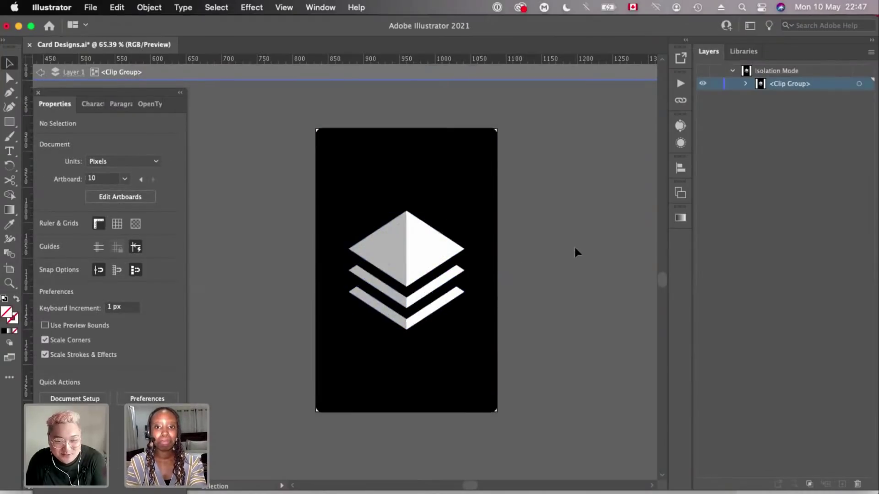
{"action": "double_click", "coordinate": [575, 248]}
{"action": "key", "text": "super+minus"}
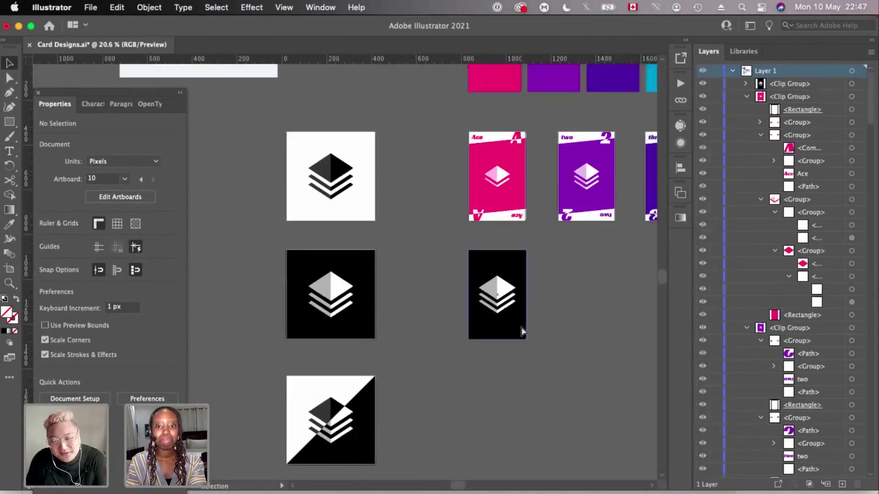
- Add the black card to the library as a graphic and put it in the Cards group
{"action": "left_click", "coordinate": [523, 335]}
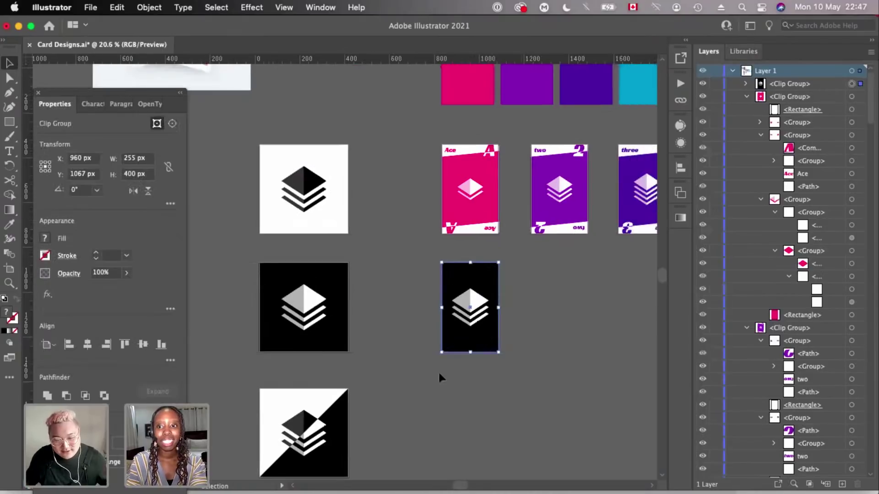
{"action": "left_click", "coordinate": [743, 51]}
{"action": "left_click", "coordinate": [849, 485]}
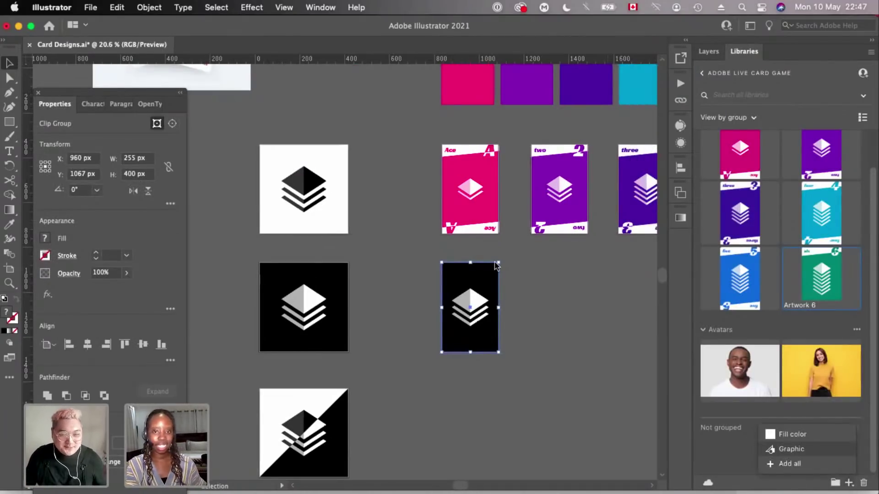
{"action": "left_click_drag", "start_coordinate": [740, 438], "coordinate": [863, 240]}
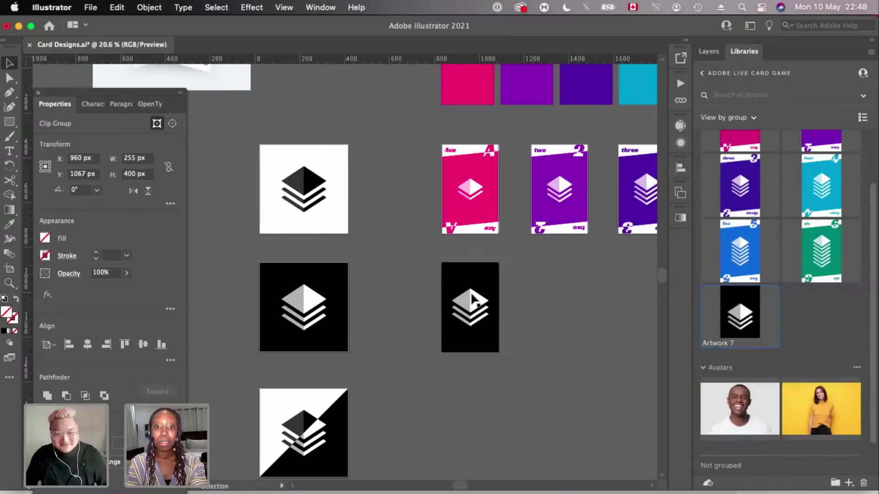
- Select the black card's clip group and save the card designs document
{"action": "left_click", "coordinate": [474, 300]}
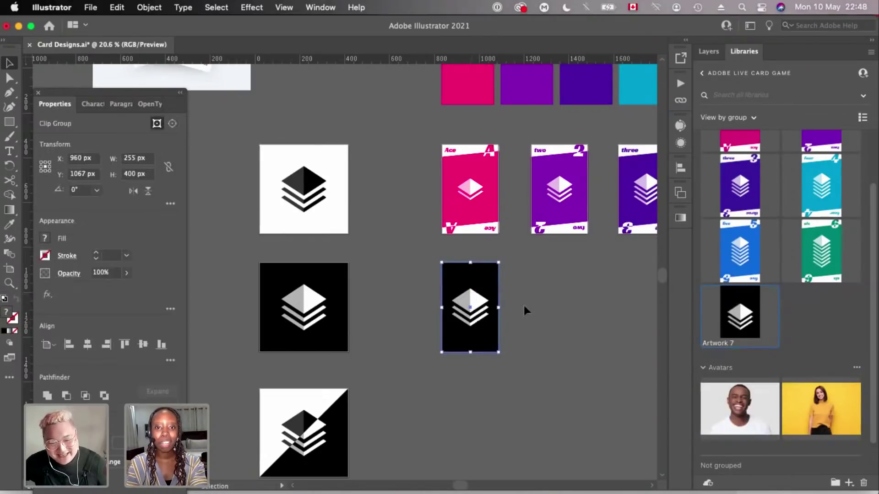
{"action": "scroll", "coordinate": [524, 306], "scroll_direction": "down", "scroll_amount": 1}
{"action": "scroll", "coordinate": [445, 347], "scroll_direction": "up", "scroll_amount": 1}
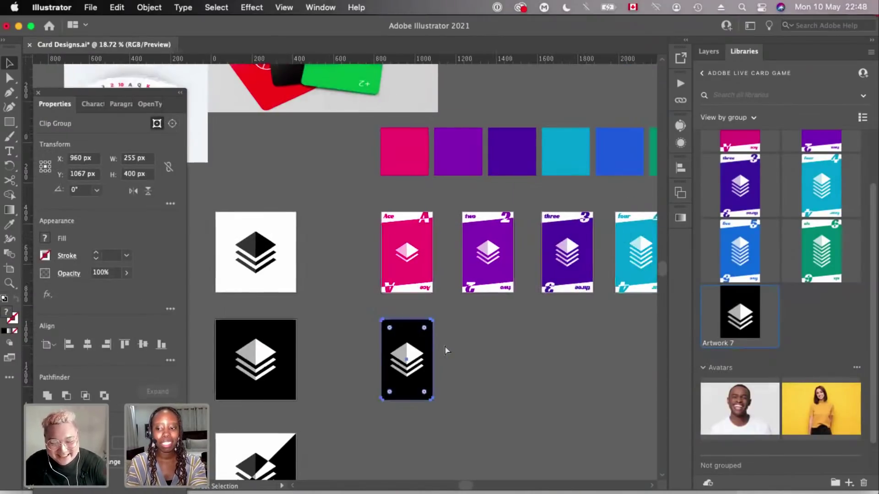
{"action": "scroll", "coordinate": [362, 359], "scroll_direction": "down", "scroll_amount": 2}
{"action": "key", "text": "super+s"}
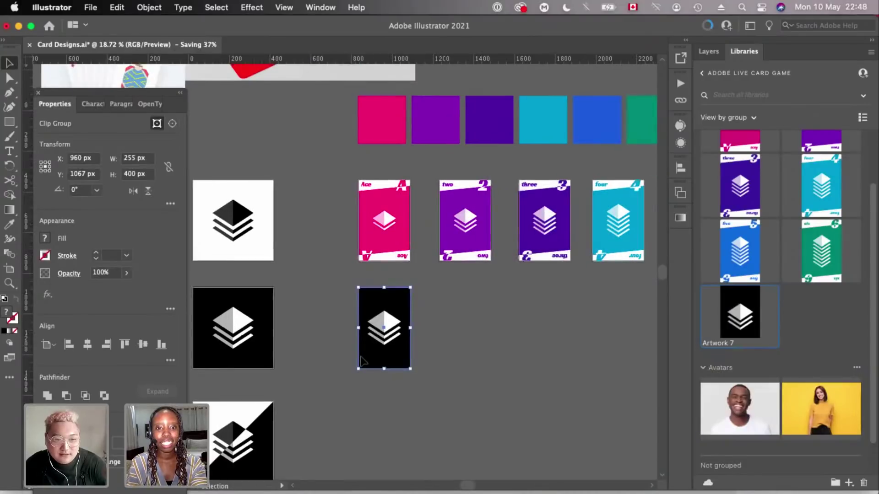
{"action": "scroll", "coordinate": [362, 361], "scroll_direction": "up", "scroll_amount": 2}
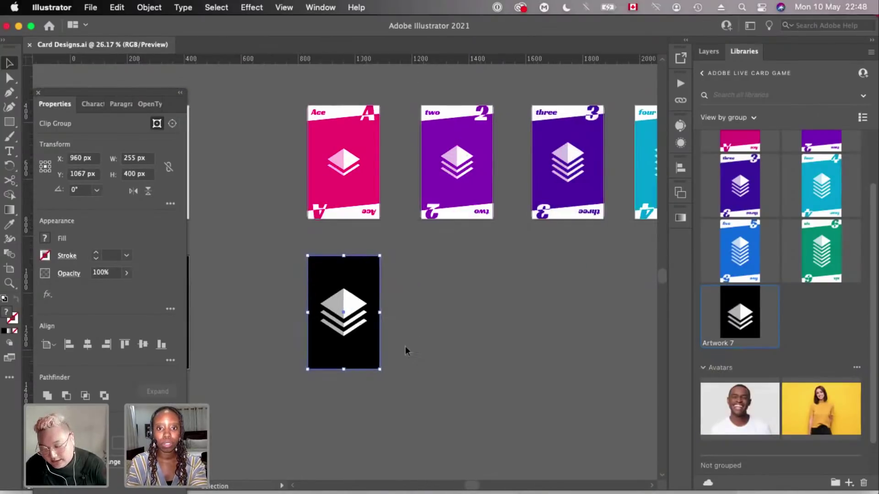
- Switch to Adobe XD and place the library's black card, Artwork 7, below the four card on the Cards artboard
{"action": "key", "text": "super+Tab"}
{"action": "scroll", "coordinate": [63, 186], "scroll_direction": "left", "scroll_amount": 2}
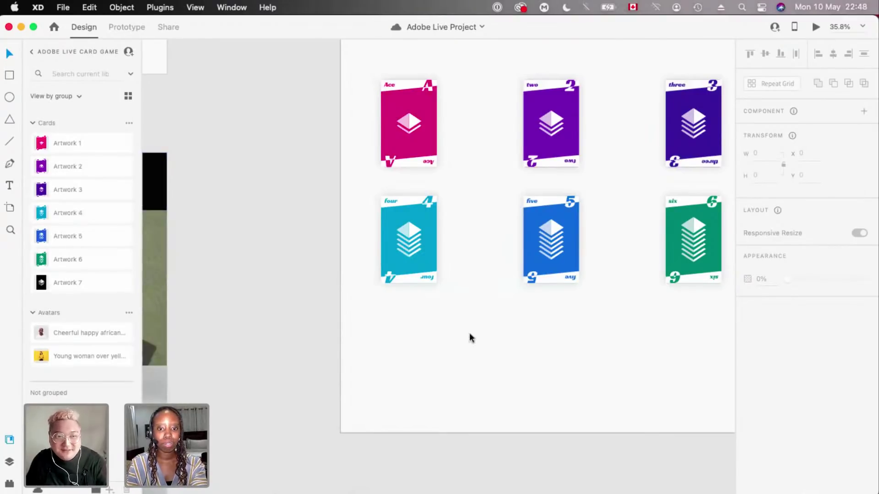
{"action": "left_click_drag", "start_coordinate": [43, 293], "coordinate": [424, 353]}
{"action": "scroll", "coordinate": [320, 298], "scroll_direction": "up", "scroll_amount": 2}
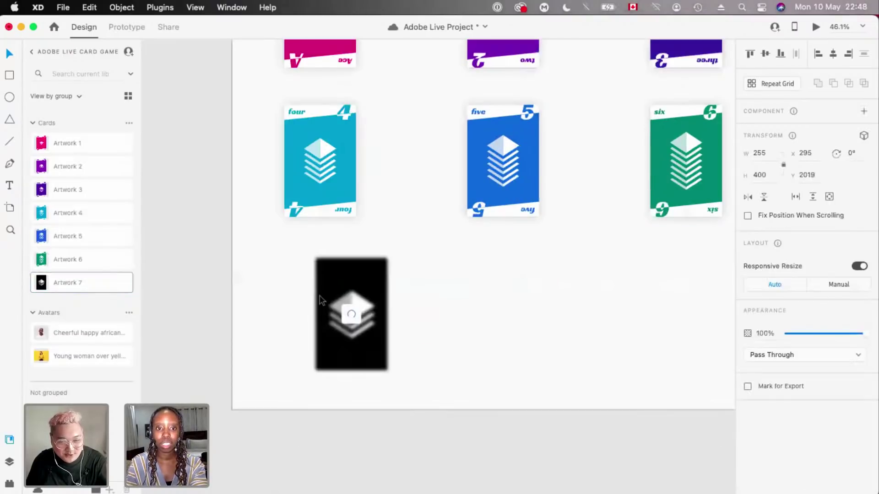
{"action": "left_click", "coordinate": [416, 283]}
{"action": "scroll", "coordinate": [417, 282], "scroll_direction": "down", "scroll_amount": 5}
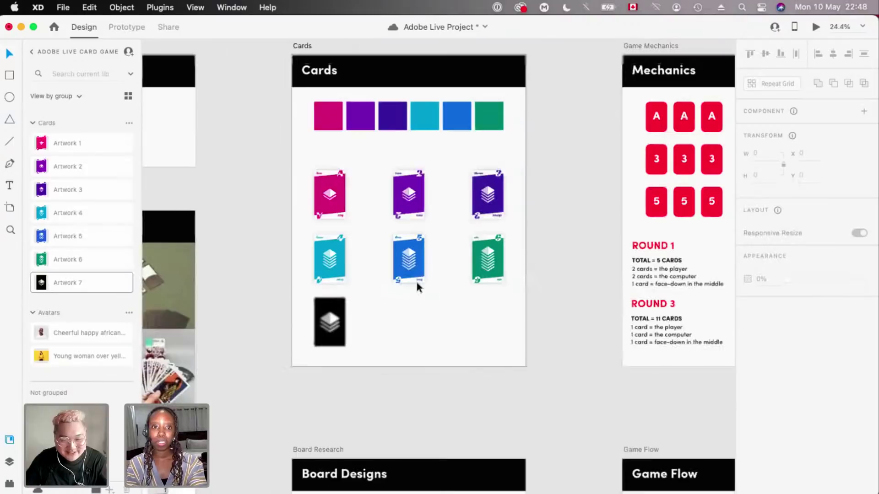
{"action": "scroll", "coordinate": [417, 283], "scroll_direction": "left", "scroll_amount": 2}
{"action": "scroll", "coordinate": [417, 283], "scroll_direction": "up", "scroll_amount": 1}
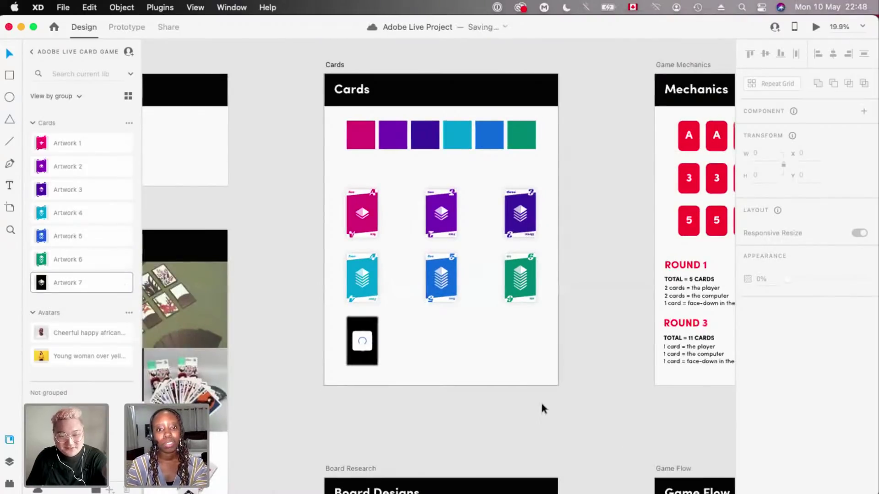
- Select all seven cards, move them up together toward the colour swatches, and deselect them
{"action": "scroll", "coordinate": [552, 386], "scroll_direction": "up", "scroll_amount": 2}
{"action": "left_click", "coordinate": [267, 169]}
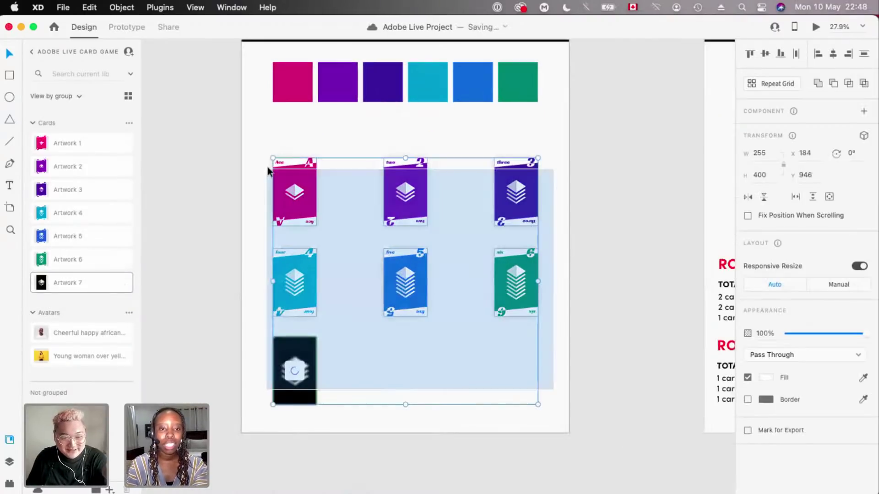
{"action": "left_click_drag", "start_coordinate": [289, 167], "coordinate": [286, 140]}
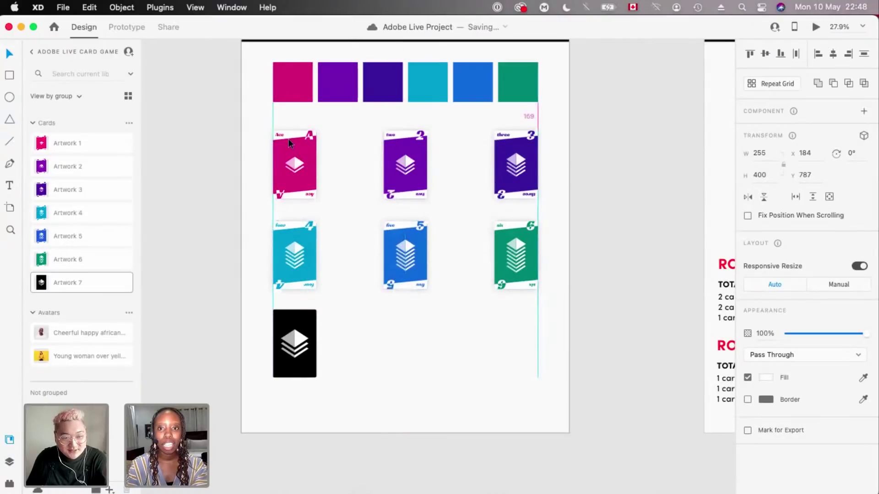
{"action": "scroll", "coordinate": [468, 157], "scroll_direction": "left", "scroll_amount": 1}
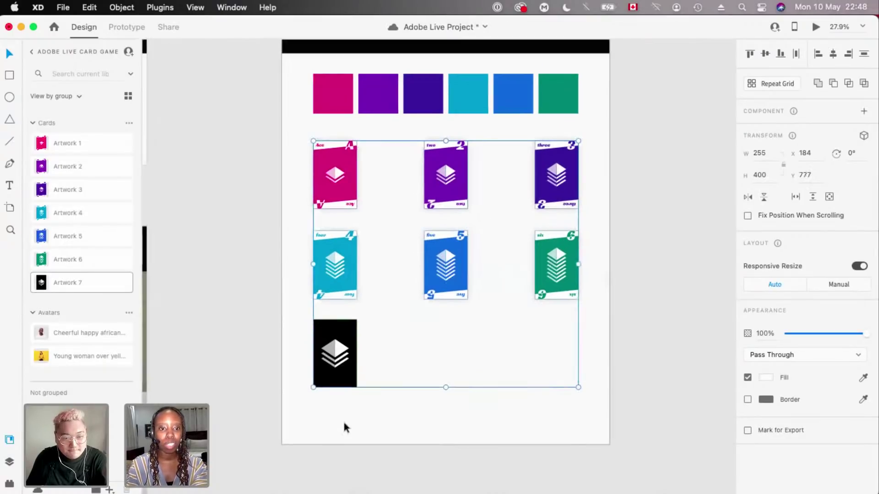
{"action": "left_click", "coordinate": [229, 323]}
- Nudge the black card down to Y 1837, keeping it aligned under the four card, and deselect it
{"action": "scroll", "coordinate": [230, 322], "scroll_direction": "up", "scroll_amount": 2}
{"action": "scroll", "coordinate": [333, 342], "scroll_direction": "up", "scroll_amount": 2}
{"action": "left_click", "coordinate": [336, 352]}
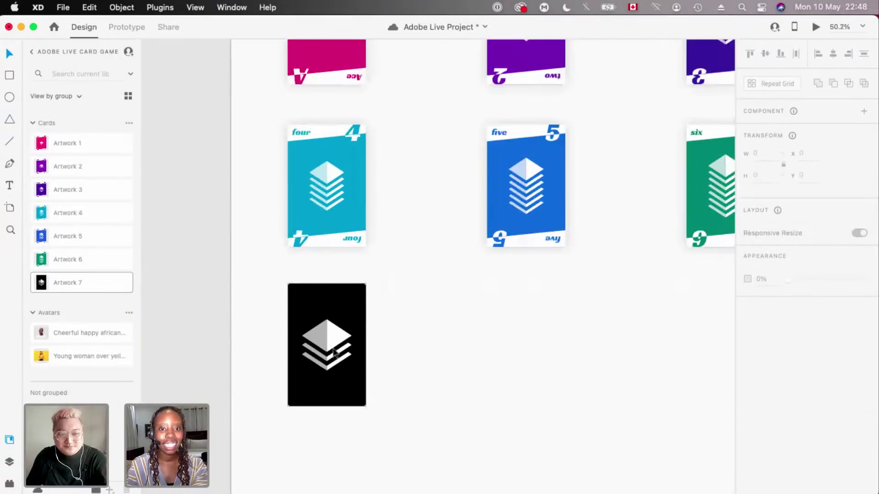
{"action": "left_click_drag", "start_coordinate": [335, 350], "coordinate": [334, 341]}
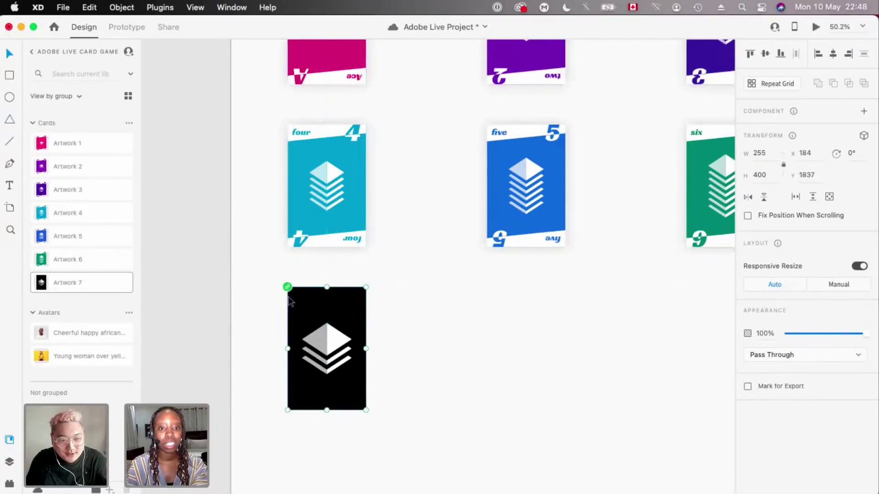
{"action": "scroll", "coordinate": [289, 302], "scroll_direction": "down", "scroll_amount": 3}
{"action": "scroll", "coordinate": [379, 288], "scroll_direction": "down", "scroll_amount": 3}
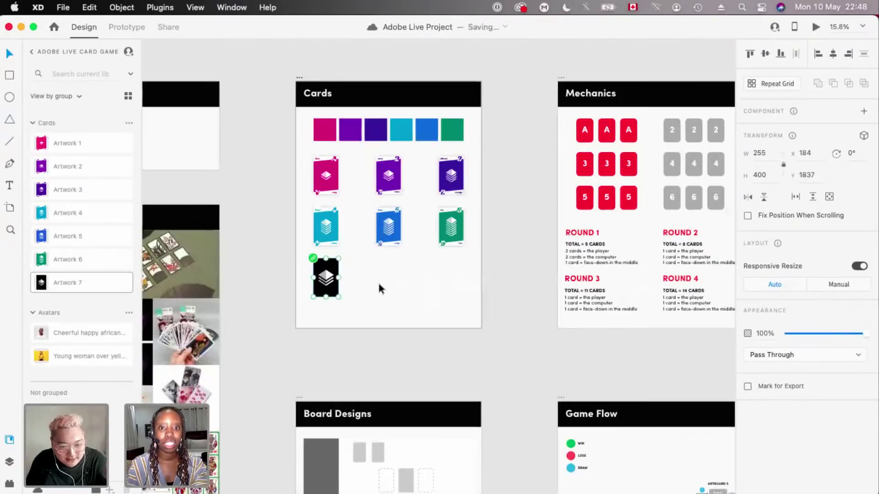
{"action": "left_click", "coordinate": [379, 283]}
- Review the seven cards on the Cards artboard up close and in the context of the whole project
{"action": "scroll", "coordinate": [379, 284], "scroll_direction": "down", "scroll_amount": 3}
{"action": "scroll", "coordinate": [304, 128], "scroll_direction": "up", "scroll_amount": 3}
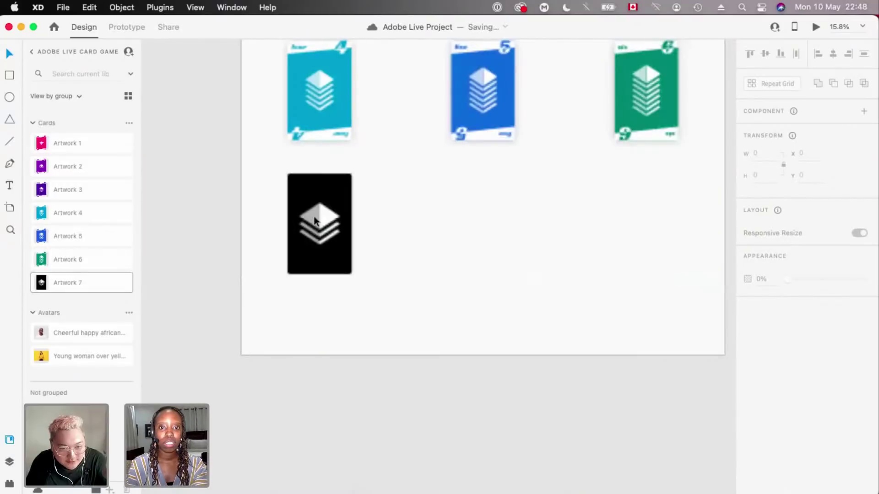
{"action": "scroll", "coordinate": [319, 221], "scroll_direction": "down", "scroll_amount": 2}
{"action": "scroll", "coordinate": [319, 220], "scroll_direction": "down", "scroll_amount": 3}
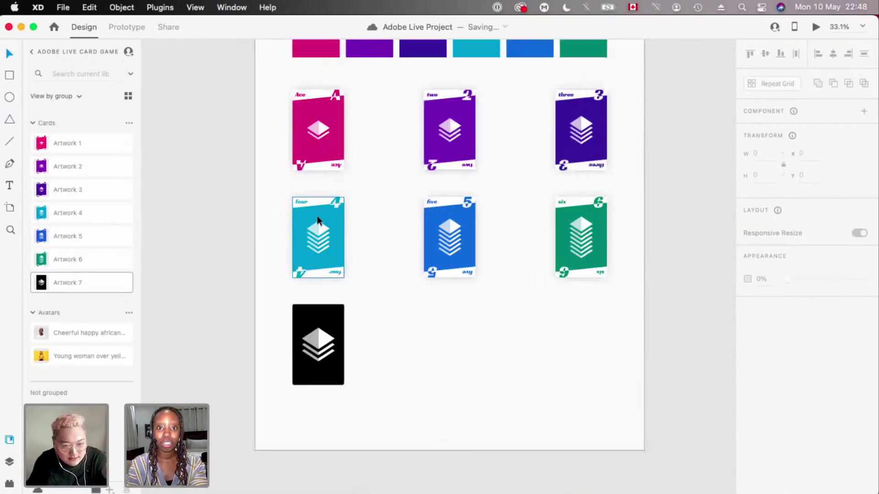
{"action": "scroll", "coordinate": [390, 158], "scroll_direction": "up", "scroll_amount": 2}
{"action": "scroll", "coordinate": [317, 196], "scroll_direction": "up", "scroll_amount": 2}
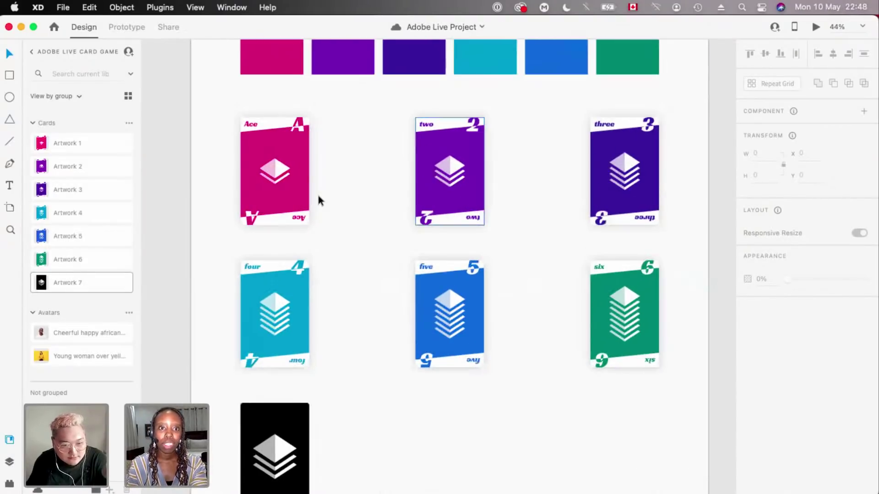
{"action": "scroll", "coordinate": [318, 196], "scroll_direction": "down", "scroll_amount": 1}
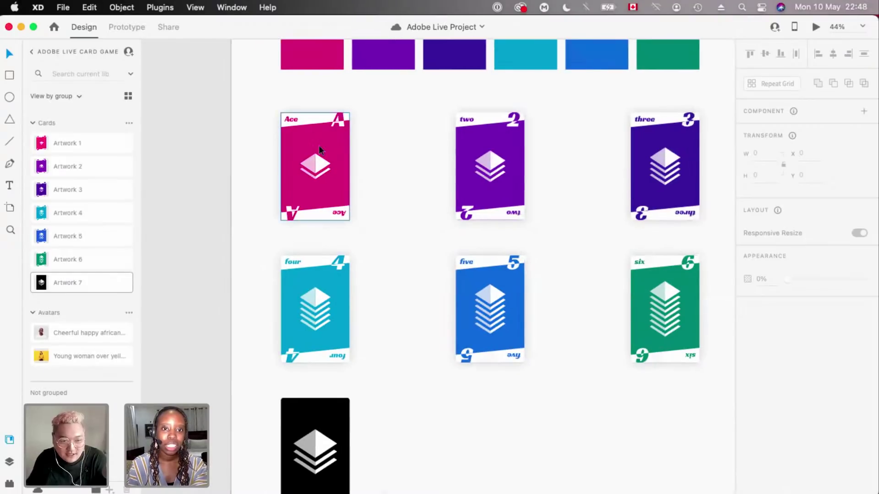
{"action": "scroll", "coordinate": [320, 148], "scroll_direction": "down", "scroll_amount": 4}
{"action": "scroll", "coordinate": [432, 215], "scroll_direction": "down", "scroll_amount": 1}
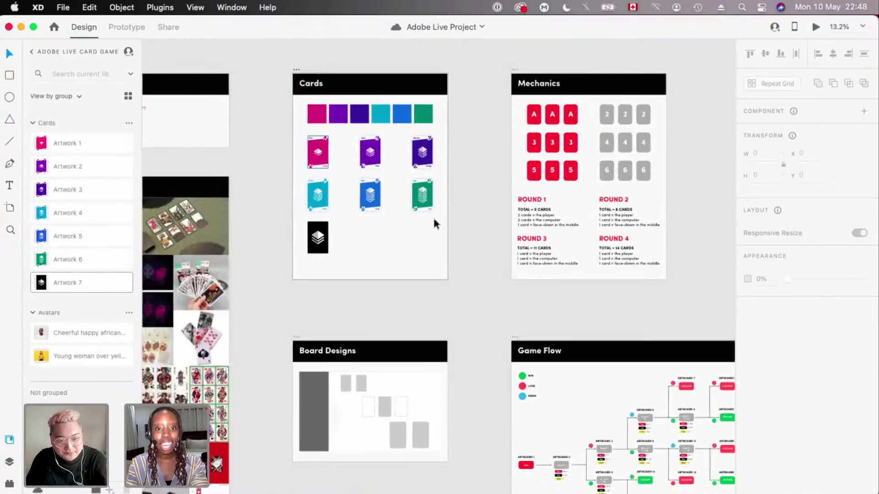
{"action": "scroll", "coordinate": [432, 216], "scroll_direction": "up", "scroll_amount": 3}
{"action": "scroll", "coordinate": [339, 320], "scroll_direction": "up", "scroll_amount": 2}
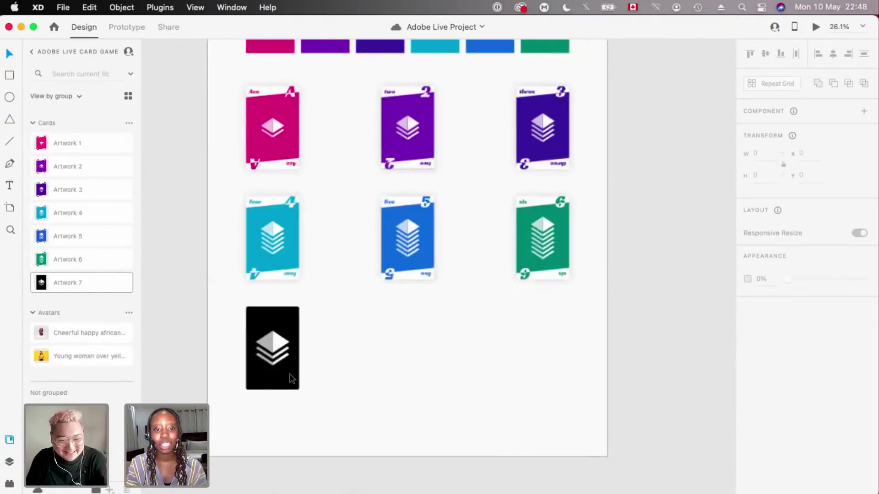
{"action": "scroll", "coordinate": [303, 324], "scroll_direction": "down", "scroll_amount": 2}
{"action": "scroll", "coordinate": [303, 323], "scroll_direction": "up", "scroll_amount": 2}
{"action": "scroll", "coordinate": [303, 323], "scroll_direction": "down", "scroll_amount": 5}
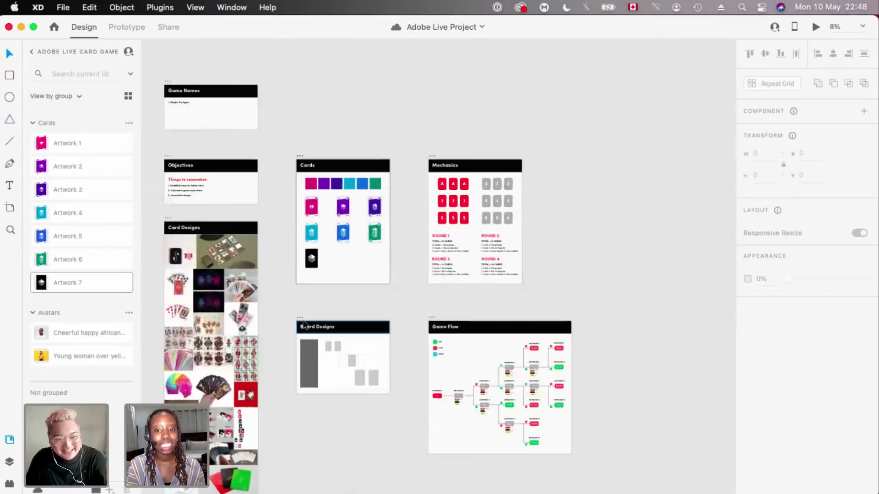
{"action": "scroll", "coordinate": [303, 325], "scroll_direction": "up", "scroll_amount": 1}
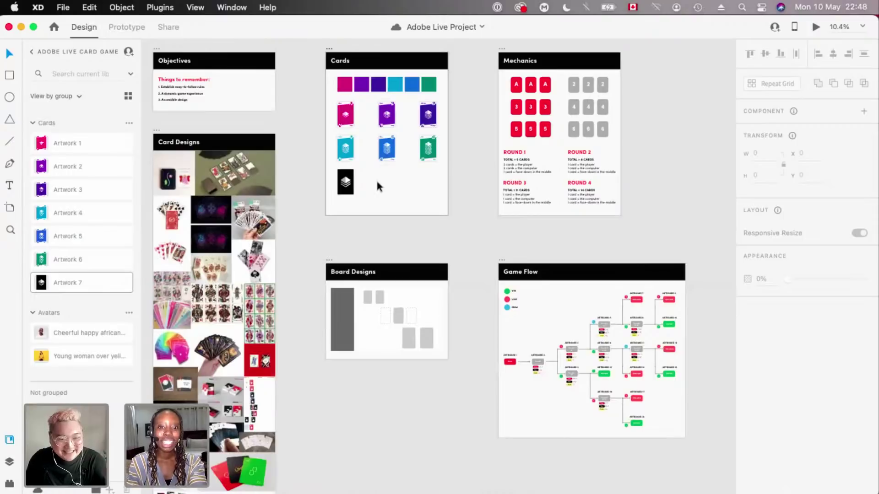
{"action": "scroll", "coordinate": [378, 186], "scroll_direction": "up", "scroll_amount": 2}
{"action": "scroll", "coordinate": [378, 185], "scroll_direction": "up", "scroll_amount": 3}
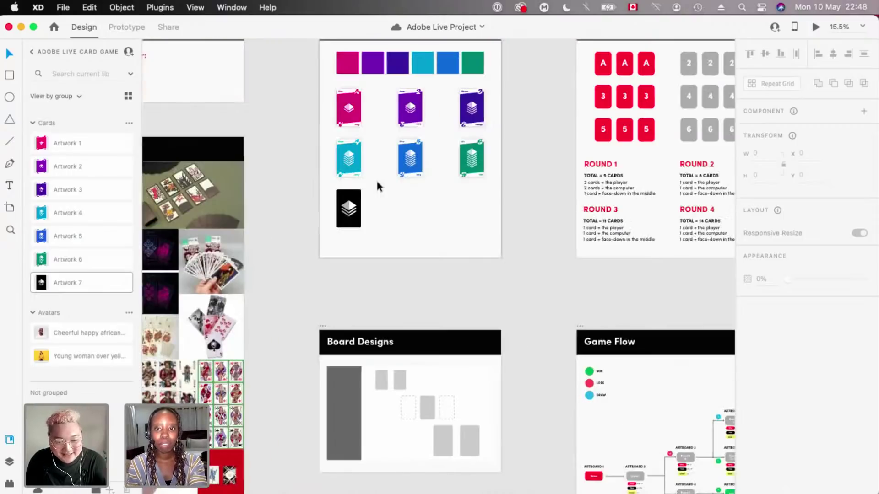
- Examine the Mechanics rules, the Game Flow diagram and the Board Designs layout
{"action": "scroll", "coordinate": [378, 185], "scroll_direction": "right", "scroll_amount": 3}
{"action": "scroll", "coordinate": [502, 197], "scroll_direction": "up", "scroll_amount": 2}
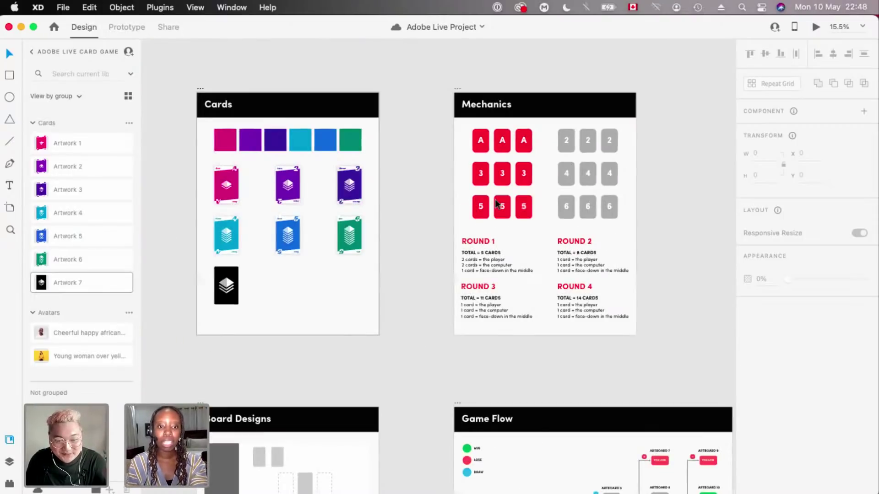
{"action": "scroll", "coordinate": [322, 295], "scroll_direction": "down", "scroll_amount": 2}
{"action": "scroll", "coordinate": [328, 238], "scroll_direction": "up", "scroll_amount": 1}
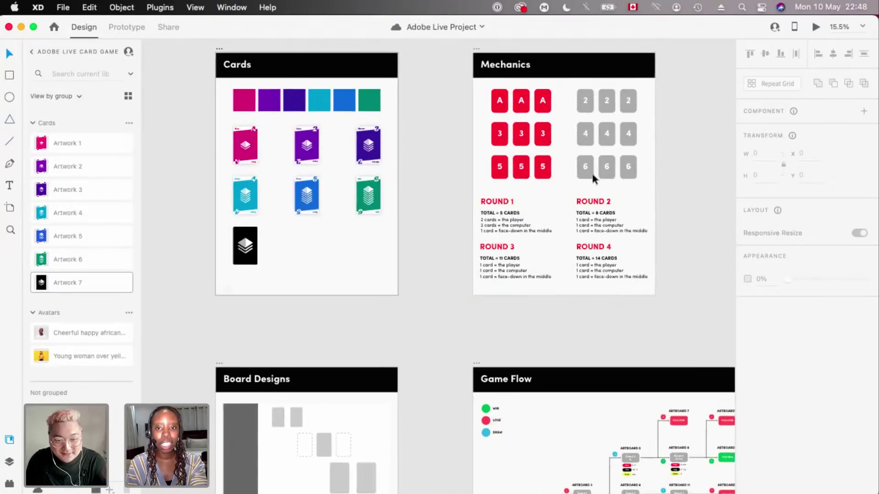
{"action": "scroll", "coordinate": [592, 177], "scroll_direction": "up", "scroll_amount": 2}
{"action": "scroll", "coordinate": [592, 173], "scroll_direction": "down", "scroll_amount": 5}
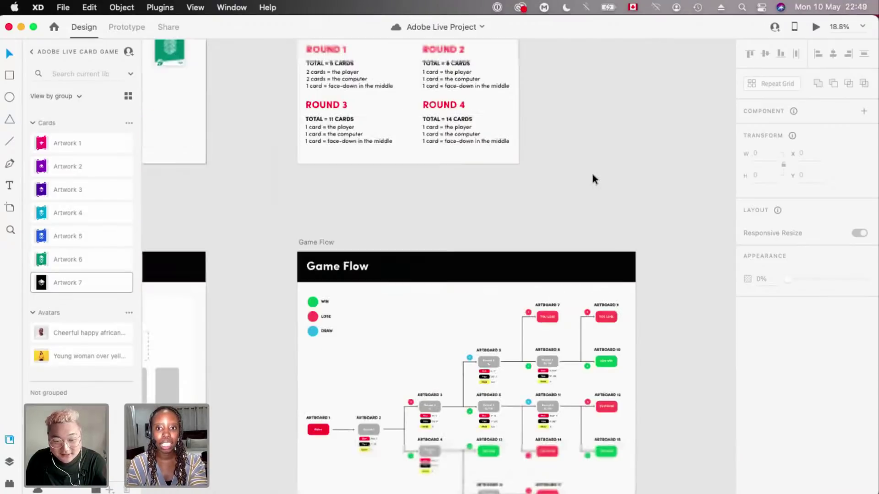
{"action": "scroll", "coordinate": [592, 174], "scroll_direction": "down", "scroll_amount": 5}
{"action": "scroll", "coordinate": [592, 173], "scroll_direction": "up", "scroll_amount": 3}
{"action": "scroll", "coordinate": [592, 172], "scroll_direction": "up", "scroll_amount": 1}
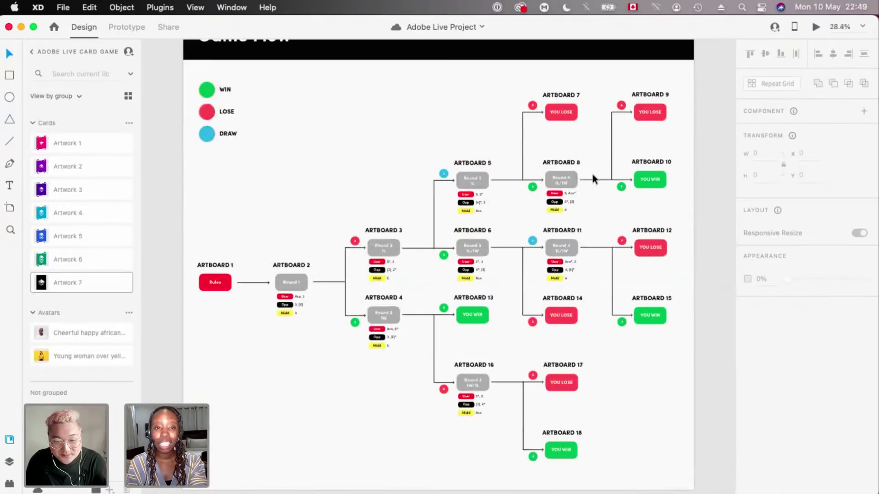
{"action": "scroll", "coordinate": [517, 141], "scroll_direction": "down", "scroll_amount": 1}
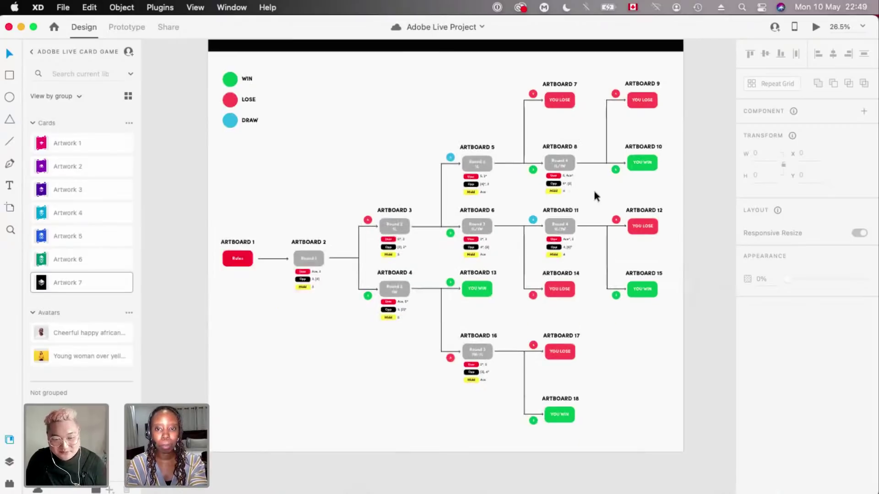
{"action": "scroll", "coordinate": [595, 196], "scroll_direction": "down", "scroll_amount": 2}
{"action": "scroll", "coordinate": [397, 182], "scroll_direction": "down", "scroll_amount": 3}
{"action": "scroll", "coordinate": [398, 182], "scroll_direction": "left", "scroll_amount": 5}
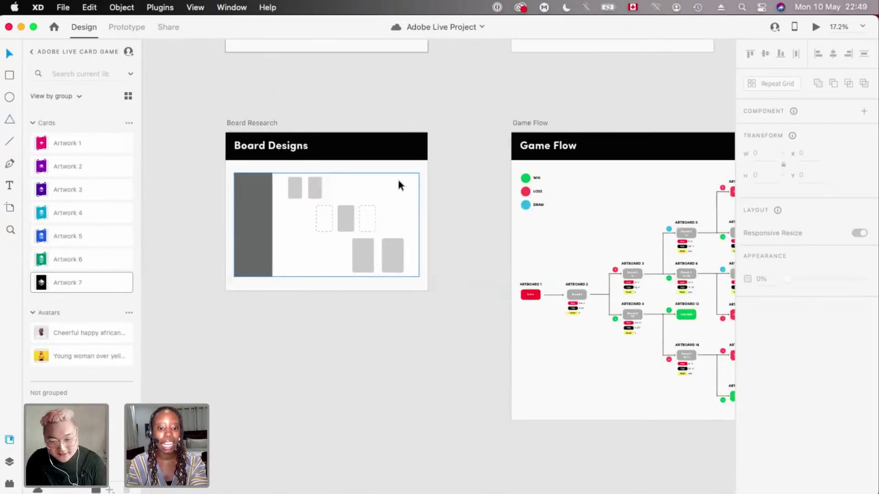
- Add a new artboard using the Web 1920 preset
{"action": "scroll", "coordinate": [398, 183], "scroll_direction": "down", "scroll_amount": 5}
{"action": "scroll", "coordinate": [549, 124], "scroll_direction": "up", "scroll_amount": 4}
{"action": "scroll", "coordinate": [549, 125], "scroll_direction": "right", "scroll_amount": 3}
{"action": "key", "text": "a"}
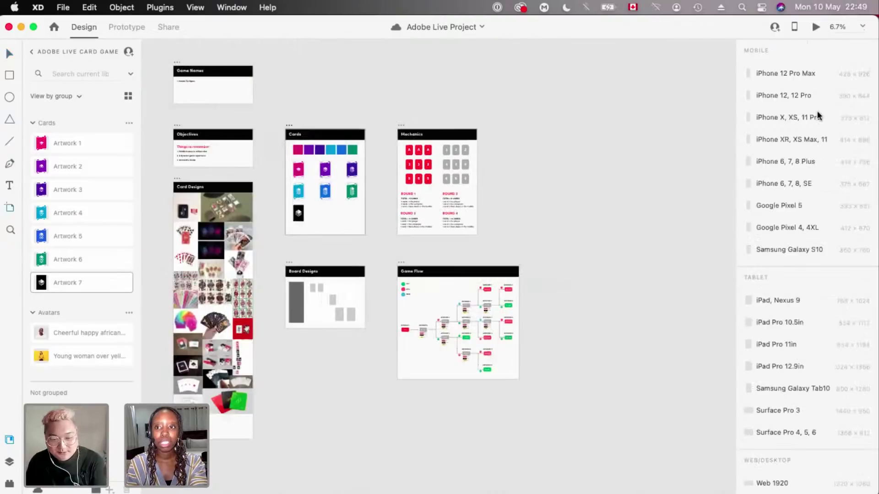
{"action": "scroll", "coordinate": [777, 316], "scroll_direction": "down", "scroll_amount": 5}
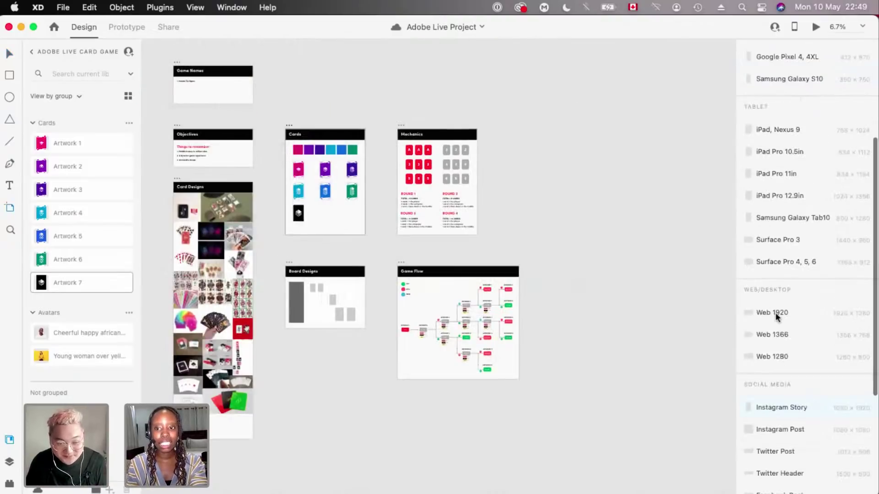
{"action": "left_click", "coordinate": [776, 317]}
{"action": "scroll", "coordinate": [213, 121], "scroll_direction": "up", "scroll_amount": 3}
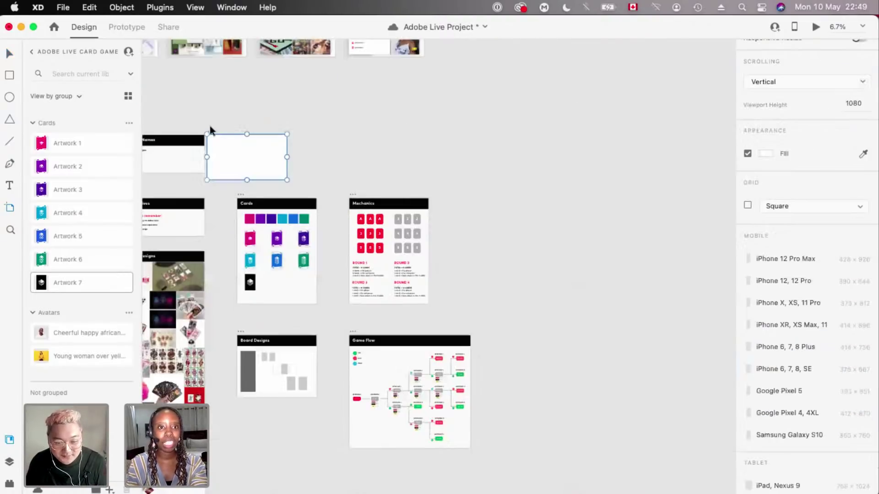
- Move the new blank artboard into the empty space beyond the Mechanics artboard, level with its top edge
{"action": "left_click_drag", "start_coordinate": [211, 132], "coordinate": [516, 191]}
{"action": "scroll", "coordinate": [515, 192], "scroll_direction": "up", "scroll_amount": 2}
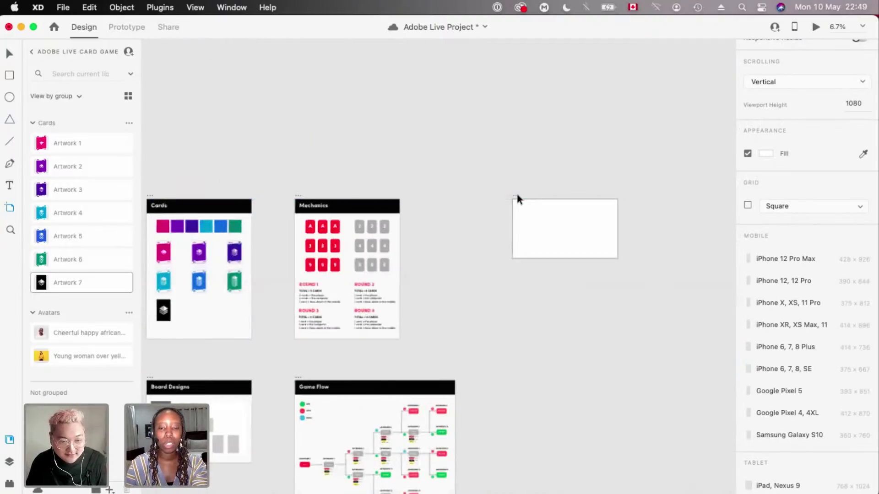
{"action": "left_click", "coordinate": [515, 191]}
{"action": "scroll", "coordinate": [505, 198], "scroll_direction": "down", "scroll_amount": 2}
{"action": "scroll", "coordinate": [506, 198], "scroll_direction": "left", "scroll_amount": 1}
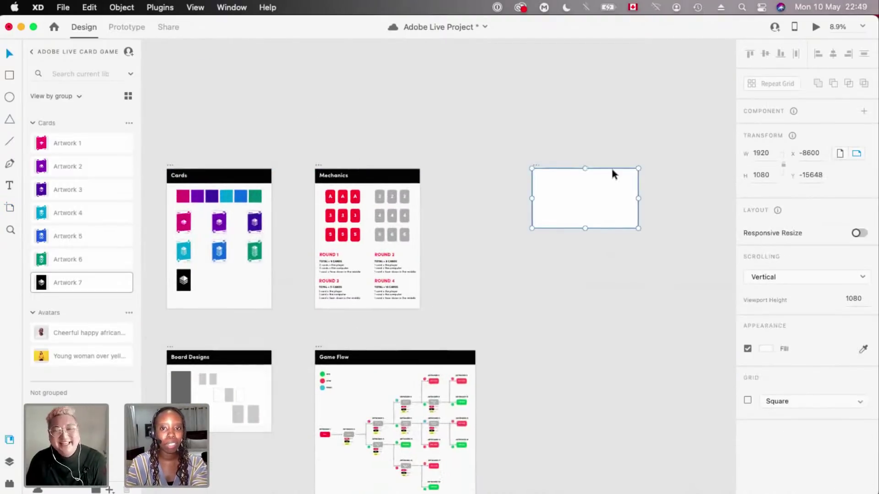
{"action": "scroll", "coordinate": [500, 161], "scroll_direction": "down", "scroll_amount": 2}
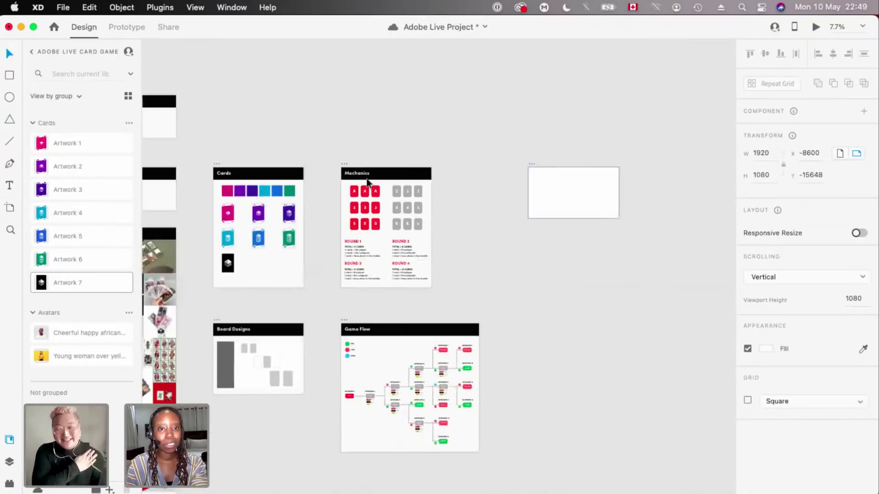
- Move the Board Designs artboard down into open space and place the blank Web 1920 artboard directly beneath it
{"action": "scroll", "coordinate": [522, 160], "scroll_direction": "down", "scroll_amount": 1}
{"action": "scroll", "coordinate": [523, 161], "scroll_direction": "left", "scroll_amount": 1}
{"action": "scroll", "coordinate": [544, 119], "scroll_direction": "down", "scroll_amount": 2}
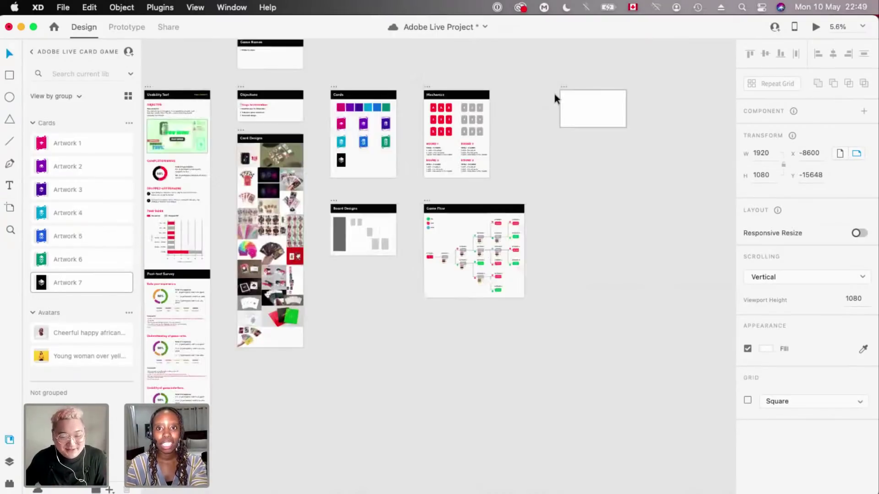
{"action": "left_click_drag", "start_coordinate": [331, 353], "coordinate": [352, 57]}
{"action": "scroll", "coordinate": [351, 58], "scroll_direction": "up", "scroll_amount": 3}
{"action": "left_click_drag", "start_coordinate": [333, 115], "coordinate": [337, 240]}
{"action": "scroll", "coordinate": [337, 240], "scroll_direction": "up", "scroll_amount": 3}
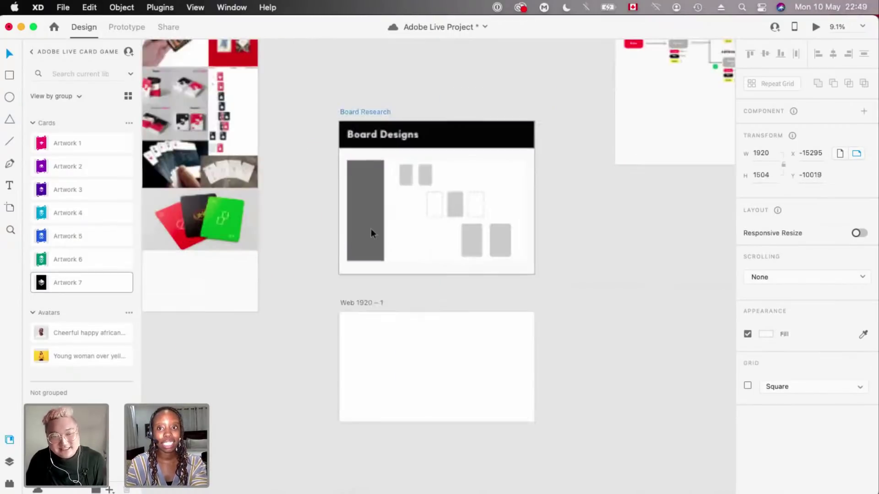
- Undo the last artboard move and reposition the Board Designs artboard above the blank artboard at Y -10139
{"action": "scroll", "coordinate": [371, 229], "scroll_direction": "up", "scroll_amount": 2}
{"action": "scroll", "coordinate": [306, 52], "scroll_direction": "up", "scroll_amount": 3}
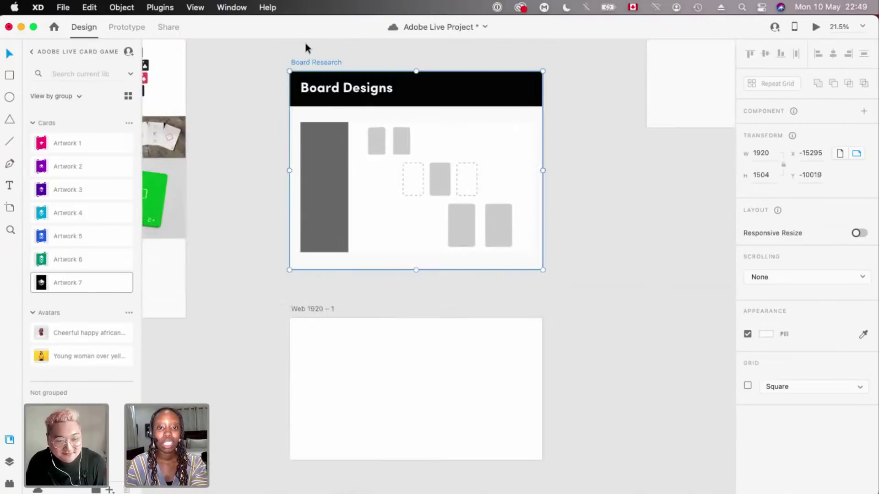
{"action": "key", "text": "super+z"}
{"action": "scroll", "coordinate": [377, 190], "scroll_direction": "up", "scroll_amount": 2}
{"action": "scroll", "coordinate": [334, 80], "scroll_direction": "up", "scroll_amount": 1}
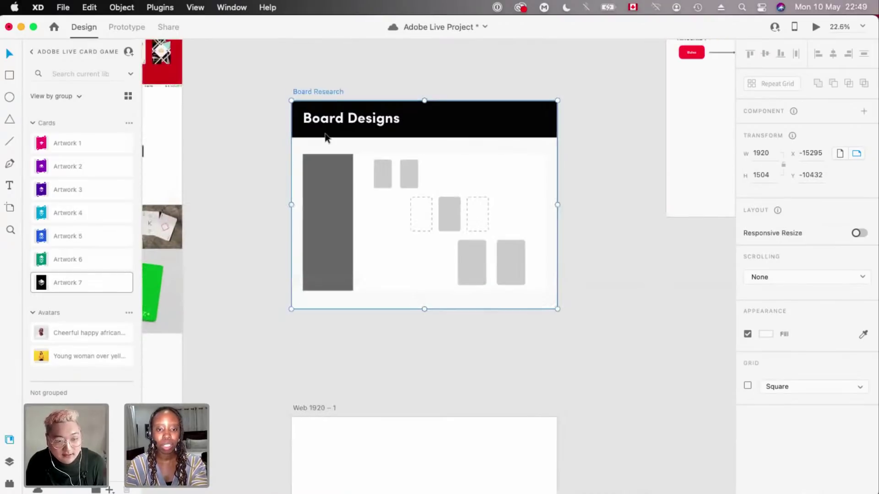
{"action": "left_click_drag", "start_coordinate": [325, 94], "coordinate": [325, 137]}
{"action": "scroll", "coordinate": [325, 137], "scroll_direction": "up", "scroll_amount": 1}
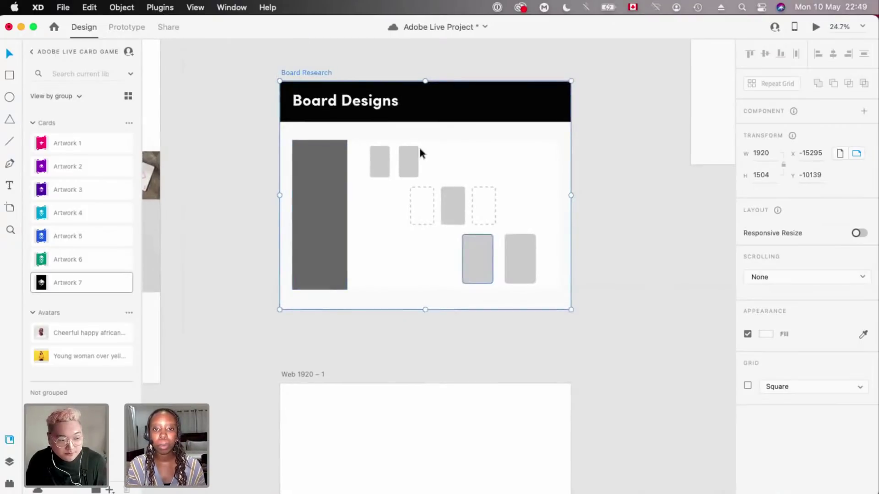
- Examine the side panel and card placeholders in the Board Designs layout against the blank artboard beneath it
{"action": "scroll", "coordinate": [419, 145], "scroll_direction": "up", "scroll_amount": 2}
{"action": "scroll", "coordinate": [367, 430], "scroll_direction": "down", "scroll_amount": 1}
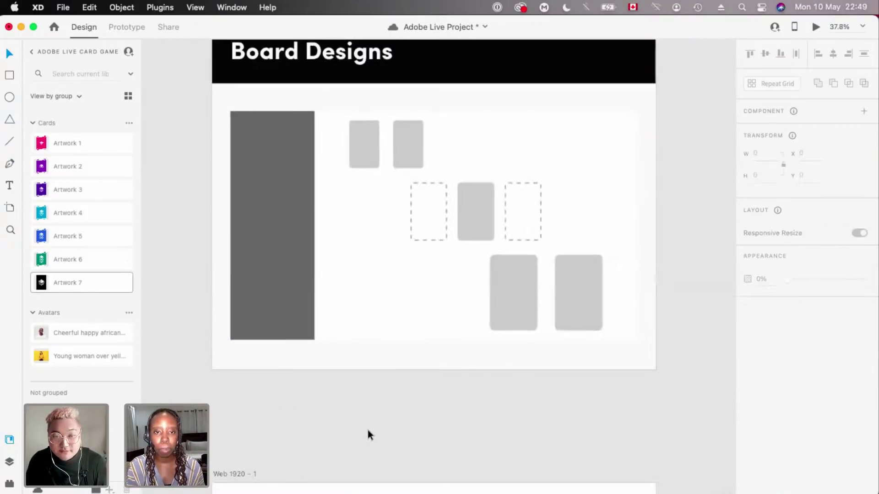
{"action": "scroll", "coordinate": [368, 430], "scroll_direction": "down", "scroll_amount": 2}
{"action": "scroll", "coordinate": [367, 429], "scroll_direction": "up", "scroll_amount": 3}
{"action": "scroll", "coordinate": [389, 275], "scroll_direction": "down", "scroll_amount": 3}
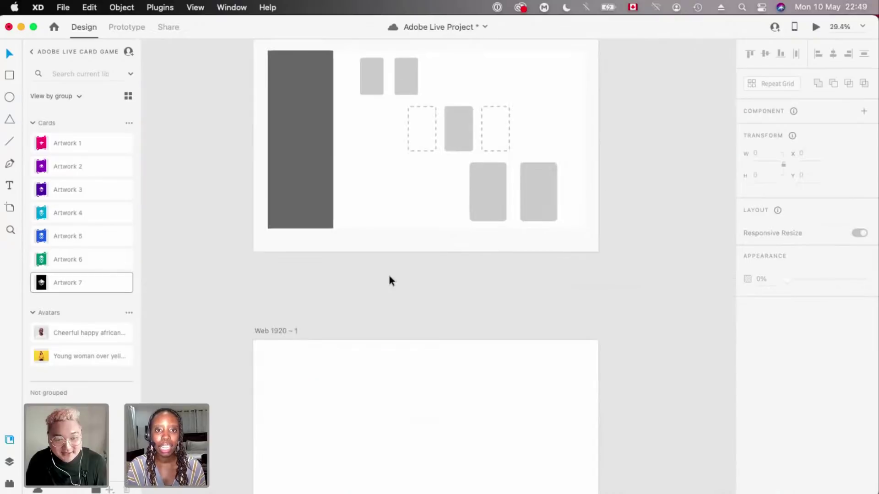
{"action": "scroll", "coordinate": [305, 152], "scroll_direction": "up", "scroll_amount": 2}
{"action": "scroll", "coordinate": [367, 177], "scroll_direction": "up", "scroll_amount": 1}
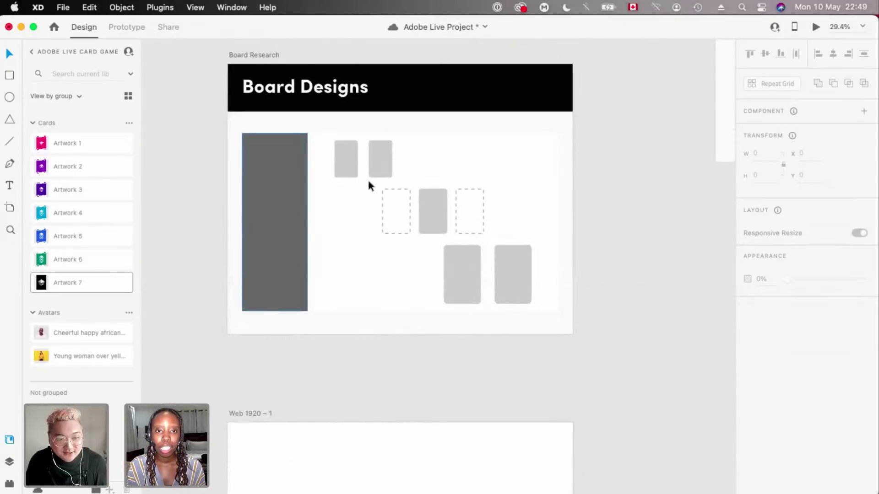
{"action": "scroll", "coordinate": [373, 353], "scroll_direction": "down", "scroll_amount": 2}
{"action": "scroll", "coordinate": [374, 360], "scroll_direction": "up", "scroll_amount": 2}
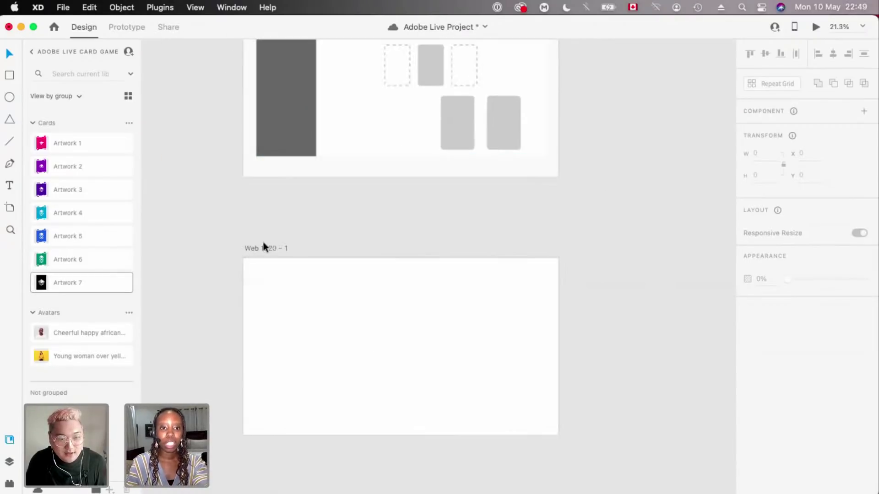
- Rename the Web 1920 – 1 artboard as Board
{"action": "left_click", "coordinate": [270, 249]}
{"action": "double_click", "coordinate": [266, 249]}
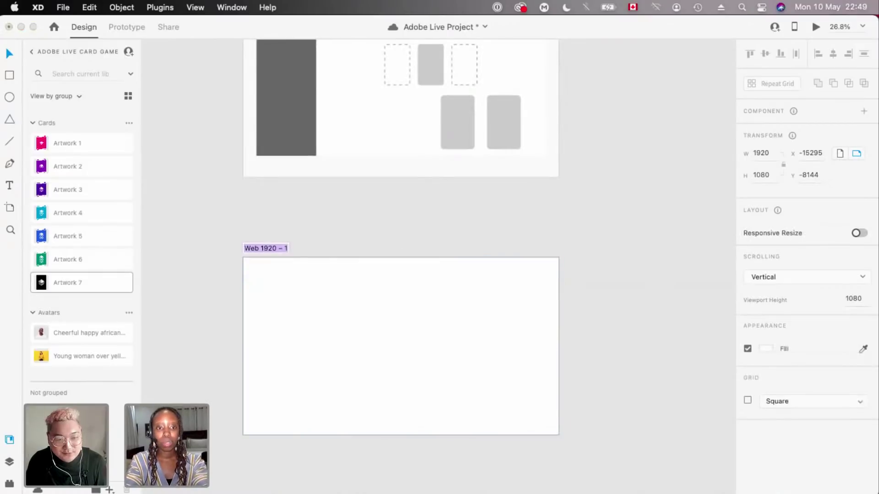
{"action": "type", "text": "Board"}
{"action": "key", "text": "Return"}
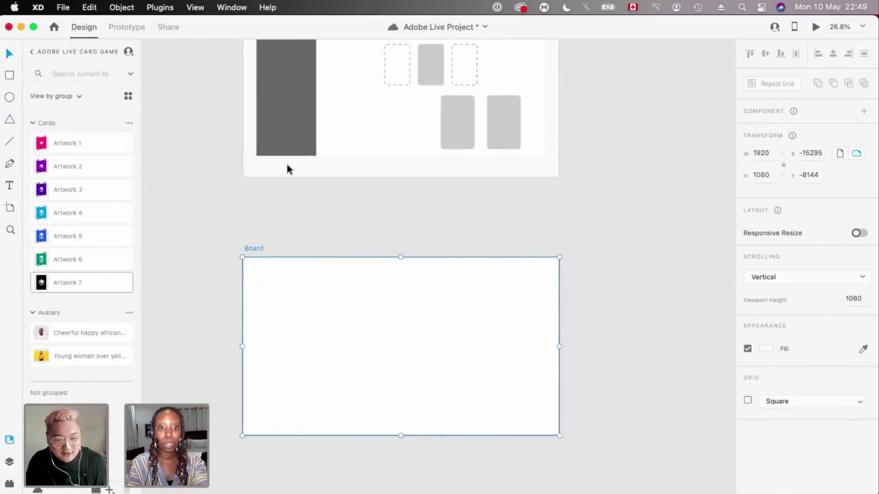
- Draw a borderless black rectangle about 361 by 1064 from the Board artboard's top-left corner along its left edge
{"action": "left_click", "coordinate": [299, 217]}
{"action": "key", "text": "r"}
{"action": "scroll", "coordinate": [299, 218], "scroll_direction": "down", "scroll_amount": 2}
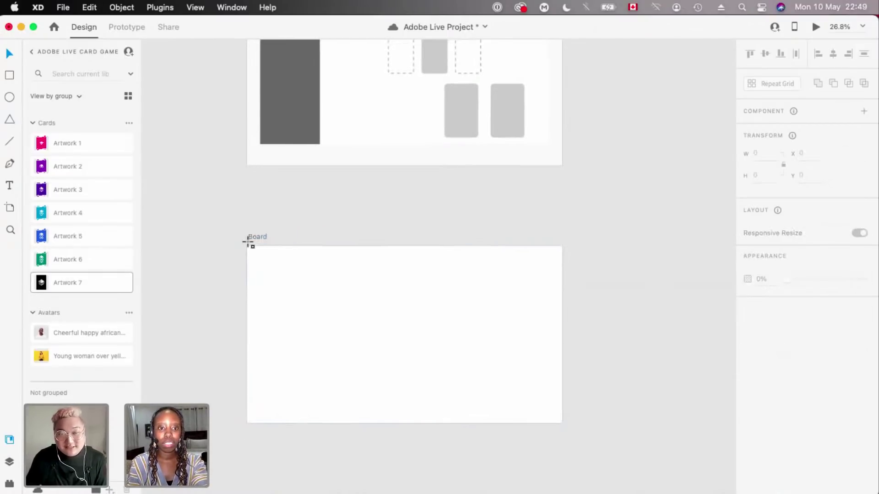
{"action": "mouse_move", "coordinate": [312, 416]}
{"action": "left_mouse_down"}
{"action": "mouse_move", "coordinate": [319, 419]}
{"action": "mouse_move", "coordinate": [306, 417]}
{"action": "left_mouse_up"}
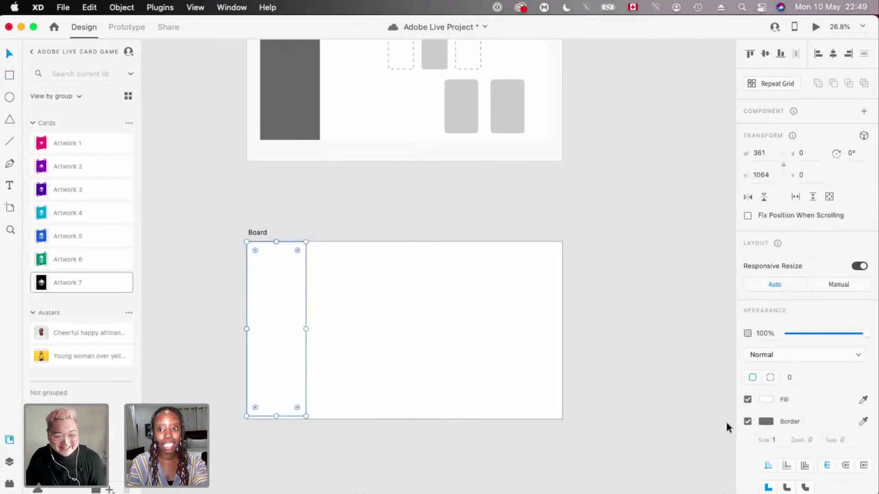
{"action": "left_click", "coordinate": [748, 421]}
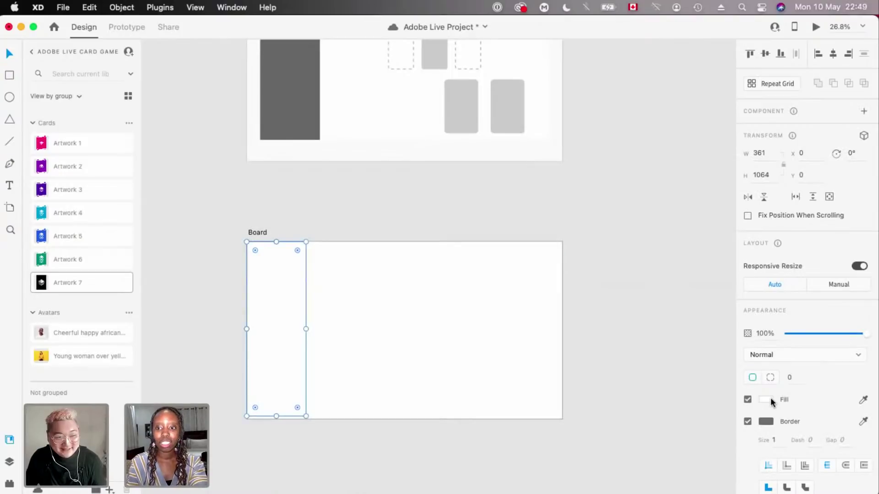
{"action": "left_click_drag", "start_coordinate": [590, 390], "coordinate": [574, 437]}
{"action": "scroll", "coordinate": [299, 400], "scroll_direction": "up", "scroll_amount": 5}
{"action": "left_click", "coordinate": [404, 204]}
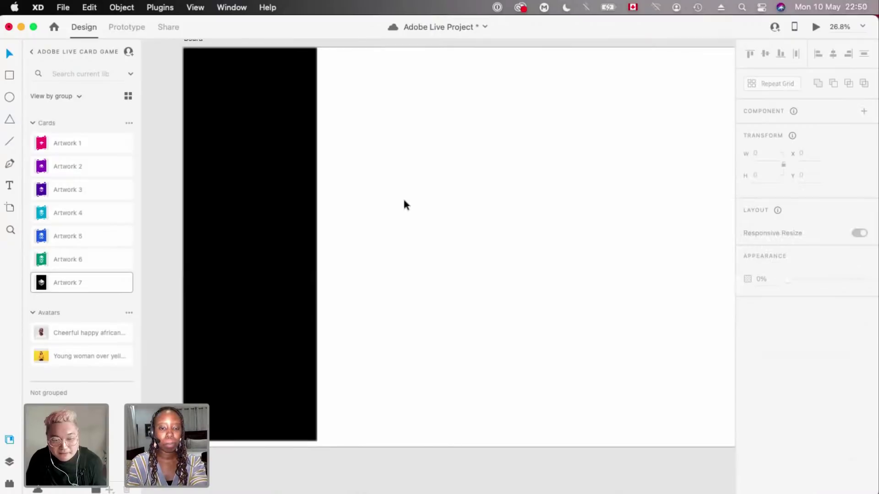
- Stretch the black rectangle down to the Board artboard's bottom edge, for a height of 1080
{"action": "scroll", "coordinate": [292, 325], "scroll_direction": "down", "scroll_amount": 2}
{"action": "left_click", "coordinate": [290, 328]}
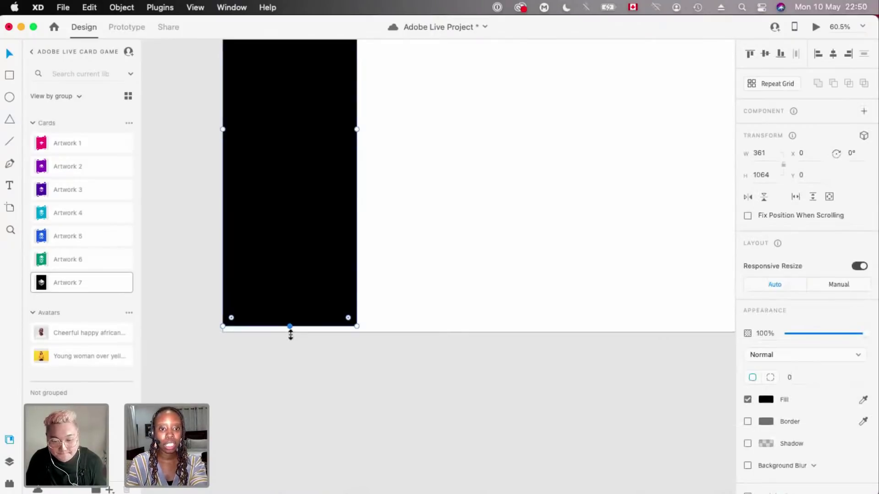
{"action": "scroll", "coordinate": [293, 336], "scroll_direction": "down", "scroll_amount": 5}
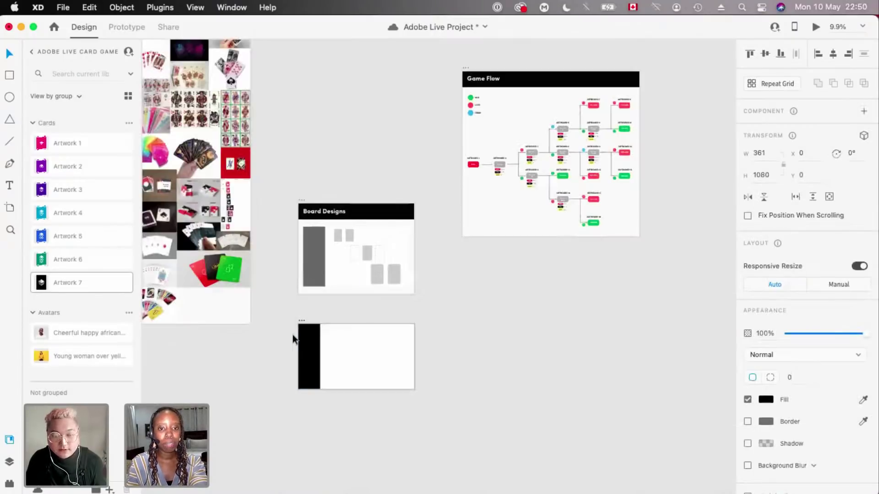
- Adjust the black side rectangle's width to about 343, keeping it against the artboard's left edge
{"action": "scroll", "coordinate": [318, 348], "scroll_direction": "up", "scroll_amount": 2}
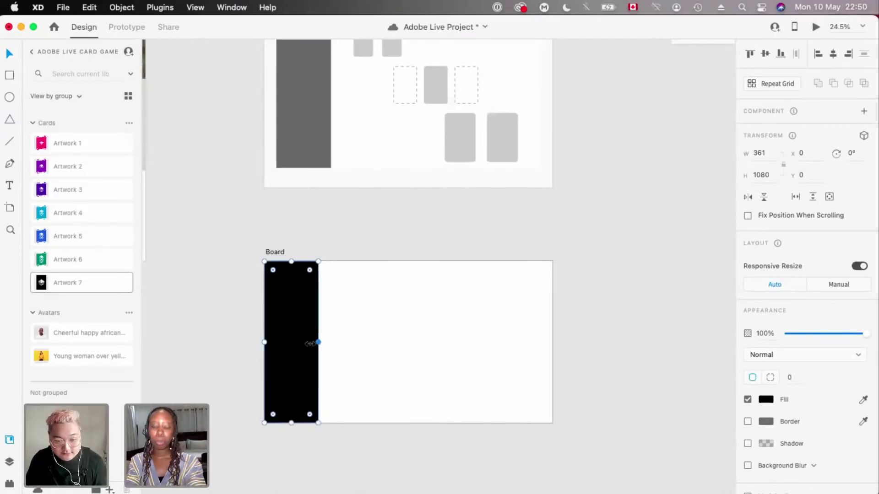
{"action": "left_click_drag", "start_coordinate": [315, 342], "coordinate": [312, 343]}
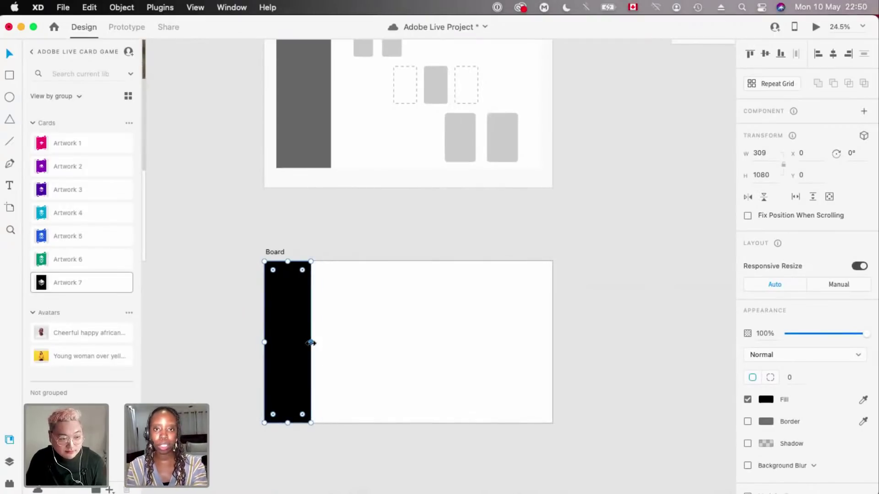
{"action": "left_click", "coordinate": [408, 269]}
{"action": "scroll", "coordinate": [409, 269], "scroll_direction": "up", "scroll_amount": 1}
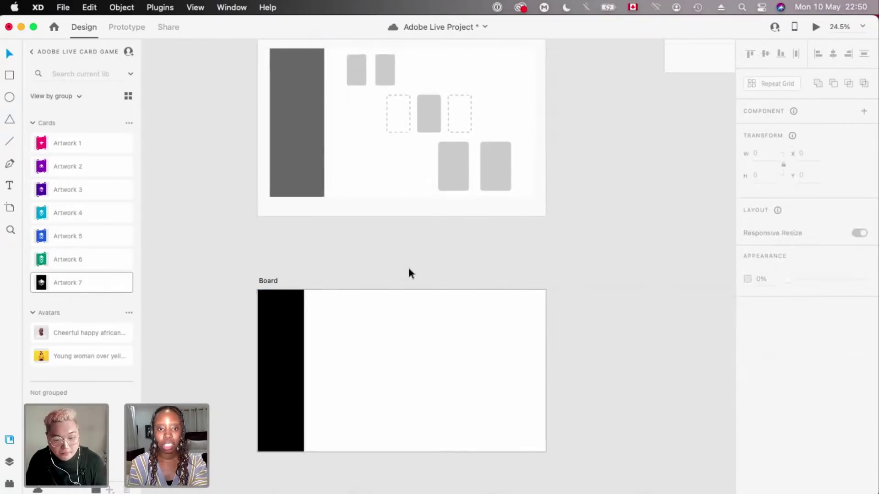
{"action": "scroll", "coordinate": [289, 296], "scroll_direction": "up", "scroll_amount": 3}
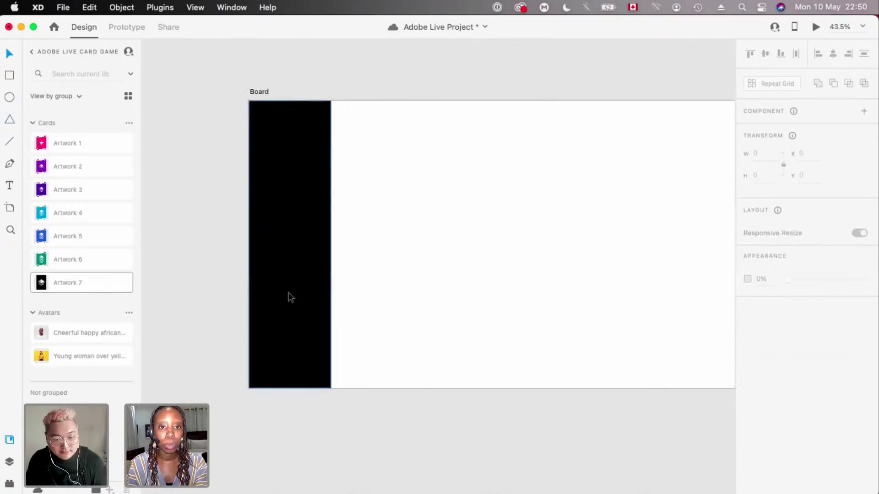
{"action": "scroll", "coordinate": [328, 290], "scroll_direction": "up", "scroll_amount": 2}
{"action": "left_click", "coordinate": [329, 290]}
{"action": "left_click_drag", "start_coordinate": [331, 290], "coordinate": [336, 288]}
{"action": "scroll", "coordinate": [333, 289], "scroll_direction": "down", "scroll_amount": 5}
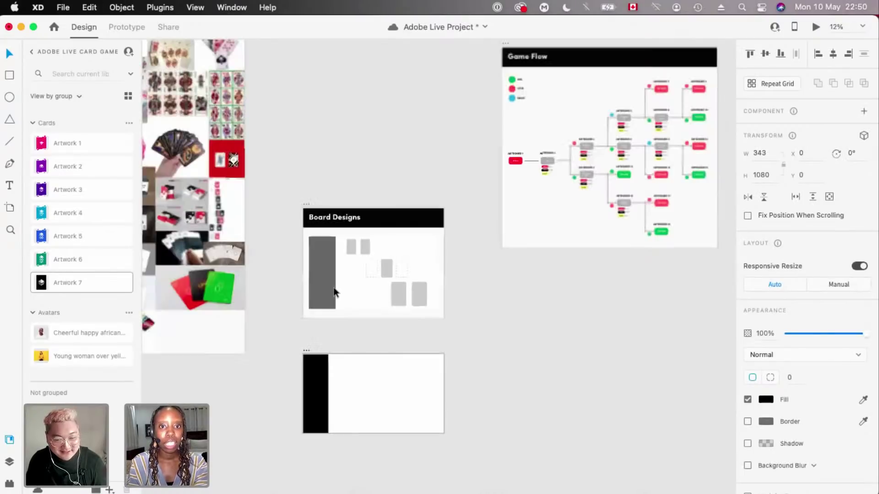
- Move the Cards artboard to the right of the Board artboard, with their top edges level
{"action": "scroll", "coordinate": [333, 292], "scroll_direction": "down", "scroll_amount": 2}
{"action": "scroll", "coordinate": [333, 292], "scroll_direction": "up", "scroll_amount": 3}
{"action": "scroll", "coordinate": [331, 118], "scroll_direction": "down", "scroll_amount": 3}
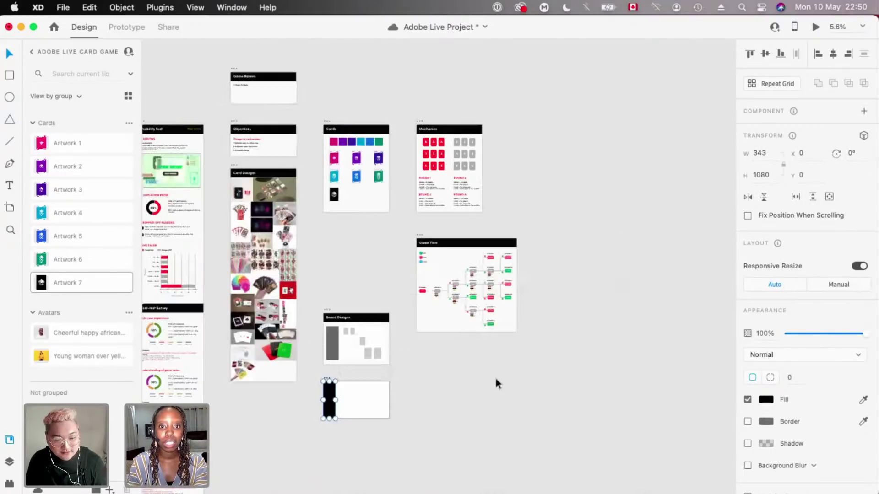
{"action": "left_click_drag", "start_coordinate": [435, 377], "coordinate": [408, 373]}
{"action": "scroll", "coordinate": [408, 373], "scroll_direction": "down", "scroll_amount": 3}
{"action": "scroll", "coordinate": [408, 373], "scroll_direction": "up", "scroll_amount": 5}
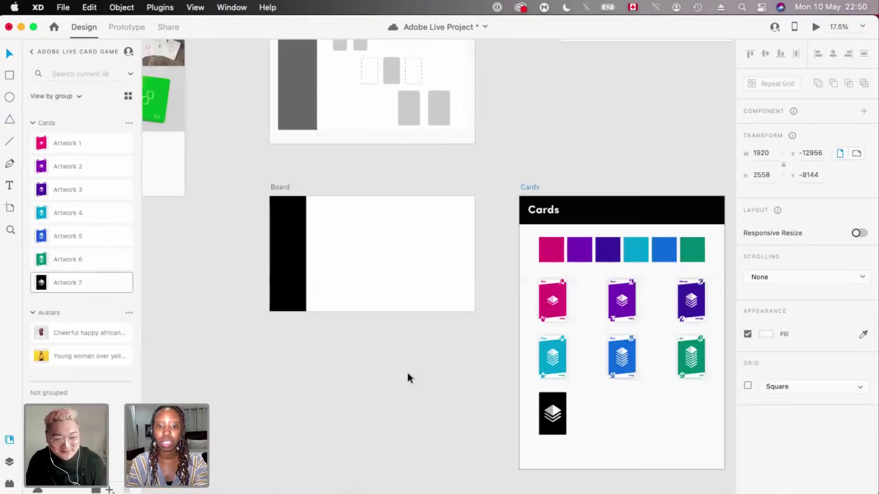
- Shift the black rectangle right and widen it to about 1507, flush with the Board artboard's right edge
{"action": "scroll", "coordinate": [408, 373], "scroll_direction": "up", "scroll_amount": 2}
{"action": "left_click", "coordinate": [347, 254]}
{"action": "scroll", "coordinate": [347, 254], "scroll_direction": "up", "scroll_amount": 2}
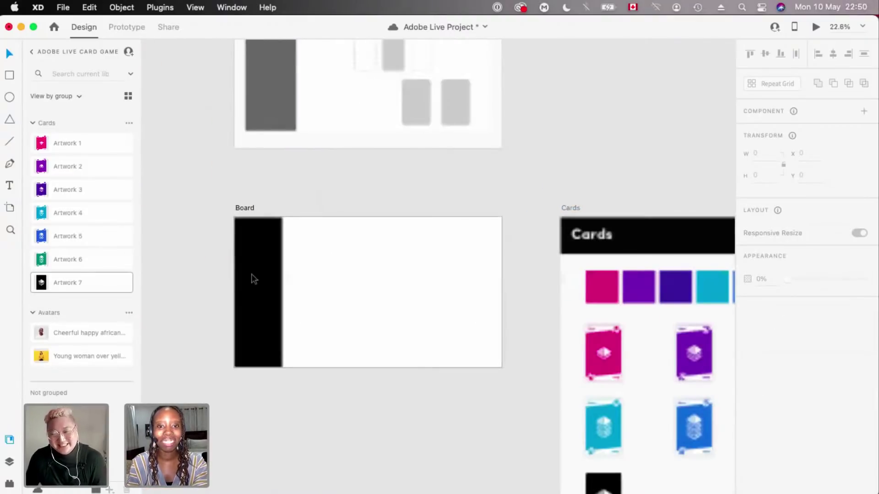
{"action": "left_click_drag", "start_coordinate": [413, 256], "coordinate": [414, 259]}
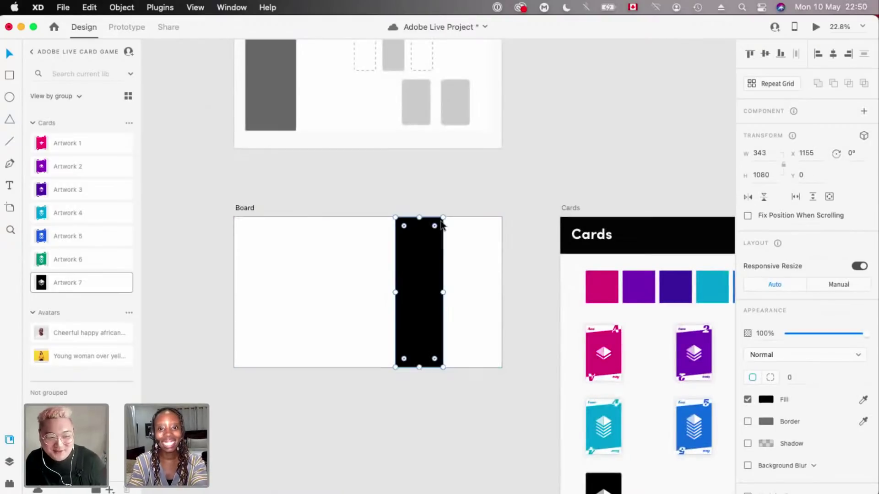
{"action": "left_click_drag", "start_coordinate": [487, 249], "coordinate": [502, 217]}
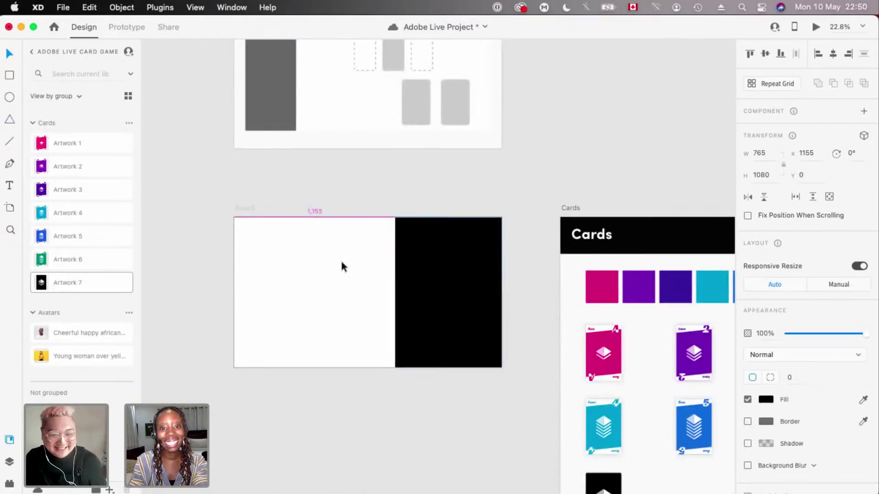
{"action": "left_click_drag", "start_coordinate": [397, 291], "coordinate": [292, 292]}
- Inset the black rectangle's top and bottom edges equally by 60, for a height of 960
{"action": "scroll", "coordinate": [398, 222], "scroll_direction": "up", "scroll_amount": 2}
{"action": "left_click_drag", "start_coordinate": [397, 218], "coordinate": [399, 223]}
{"action": "scroll", "coordinate": [399, 222], "scroll_direction": "up", "scroll_amount": 2}
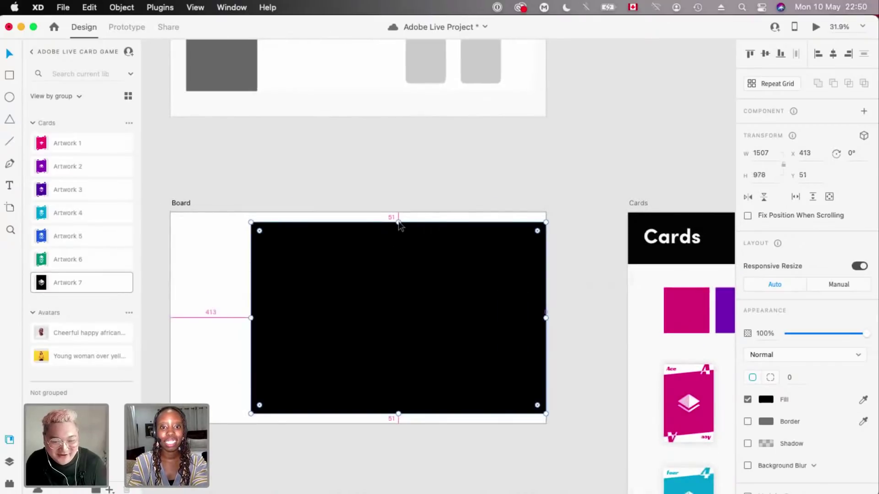
{"action": "scroll", "coordinate": [399, 212], "scroll_direction": "up", "scroll_amount": 5}
{"action": "left_click_drag", "start_coordinate": [398, 208], "coordinate": [398, 212]}
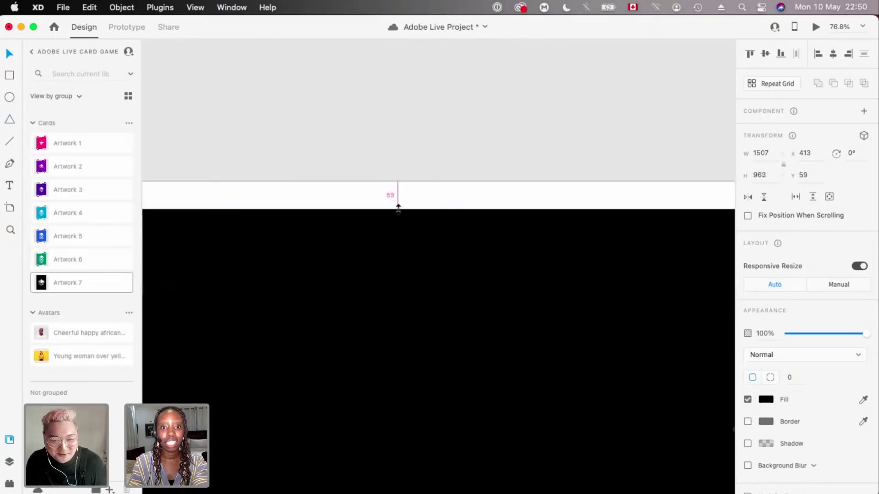
{"action": "scroll", "coordinate": [398, 209], "scroll_direction": "down", "scroll_amount": 3}
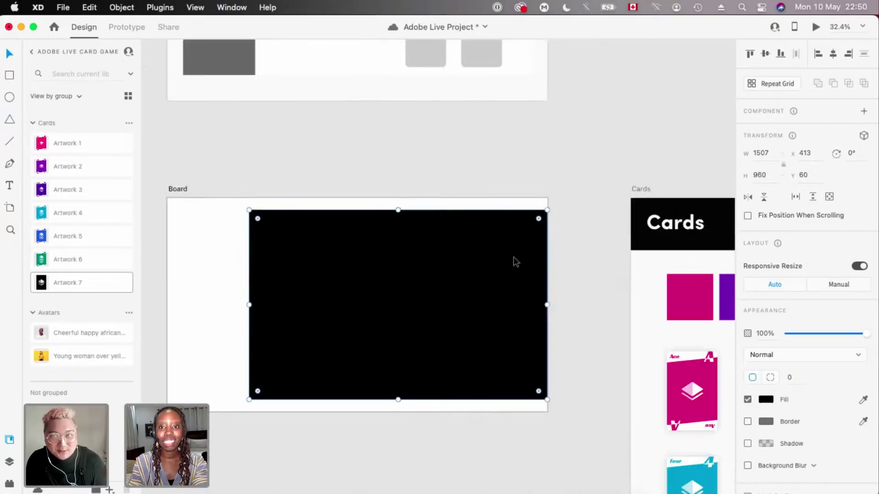
- Shift the black rectangle left to X 353, leaving a 60 margin from the artboard's right edge
{"action": "left_click_drag", "start_coordinate": [549, 254], "coordinate": [535, 256]}
{"action": "scroll", "coordinate": [535, 258], "scroll_direction": "up", "scroll_amount": 3}
{"action": "key", "text": "shift+Right"}
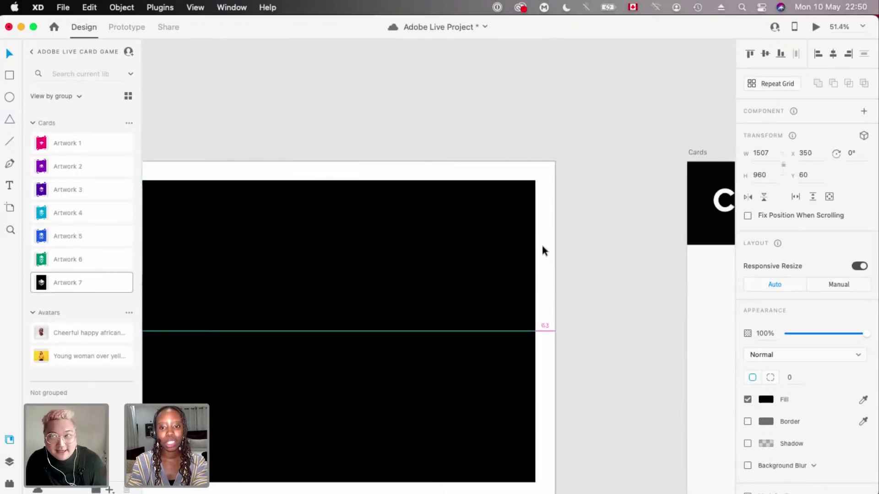
{"action": "key", "text": "Right"}
{"action": "key", "text": "Right"}
{"action": "key", "text": "Right"}
{"action": "scroll", "coordinate": [281, 264], "scroll_direction": "down", "scroll_amount": 5}
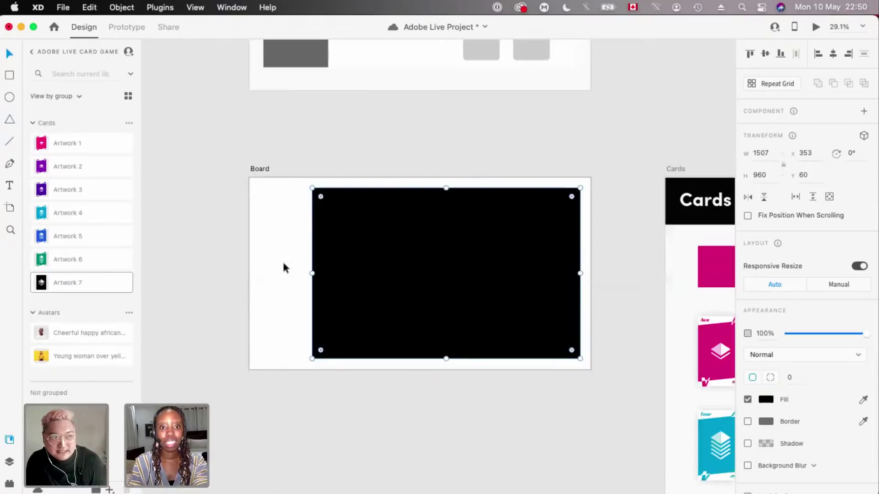
{"action": "key", "text": "Escape"}
- Round all four corners of the black rectangle slightly on the Board artboard
{"action": "left_click", "coordinate": [317, 186]}
{"action": "scroll", "coordinate": [320, 191], "scroll_direction": "up", "scroll_amount": 2}
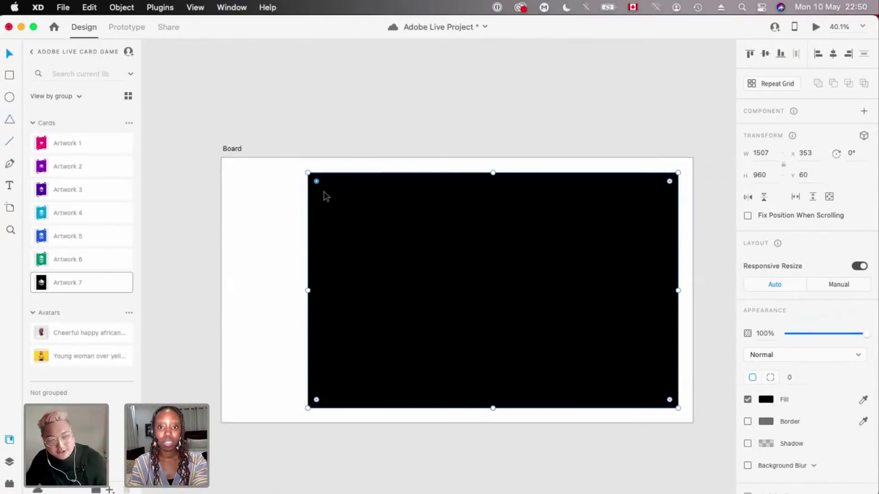
{"action": "left_click_drag", "start_coordinate": [316, 182], "coordinate": [314, 178]}
{"action": "left_click", "coordinate": [315, 137]}
{"action": "scroll", "coordinate": [315, 137], "scroll_direction": "down", "scroll_amount": 3}
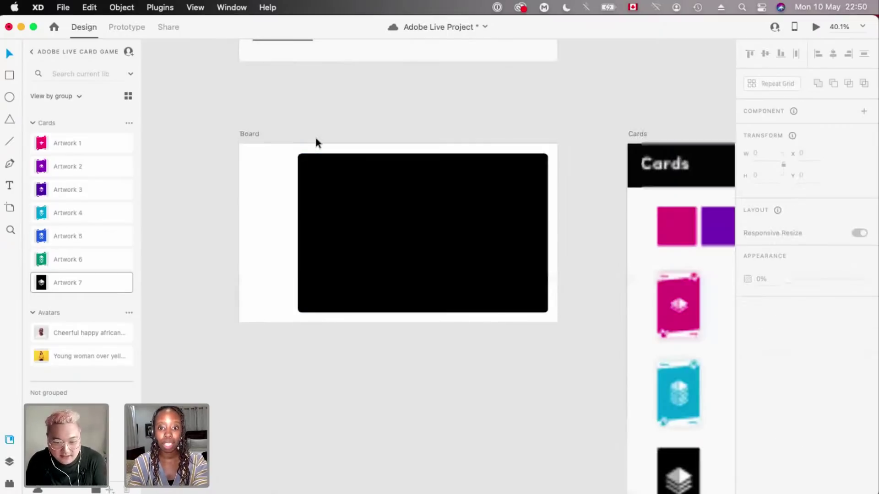
{"action": "scroll", "coordinate": [345, 261], "scroll_direction": "down", "scroll_amount": 2}
{"action": "scroll", "coordinate": [345, 261], "scroll_direction": "down", "scroll_amount": 2}
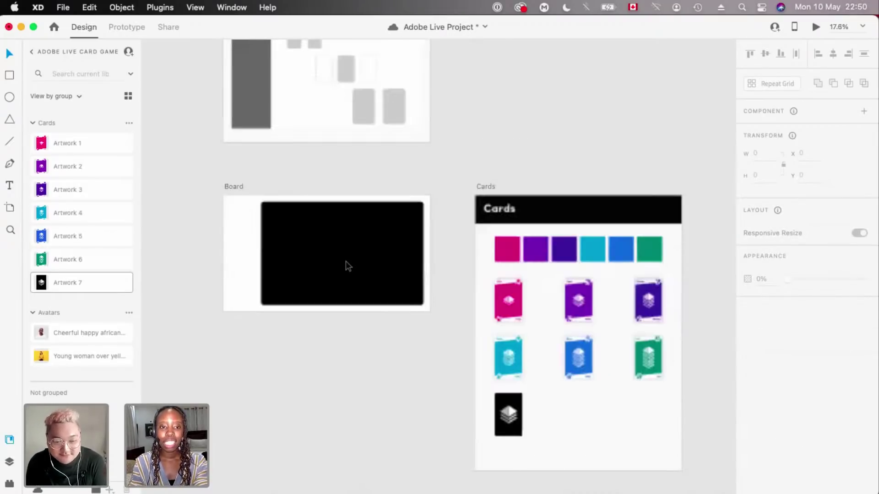
- Draw a 1920 by 1080 rectangle covering the entire Board artboard
{"action": "scroll", "coordinate": [277, 256], "scroll_direction": "left", "scroll_amount": 1}
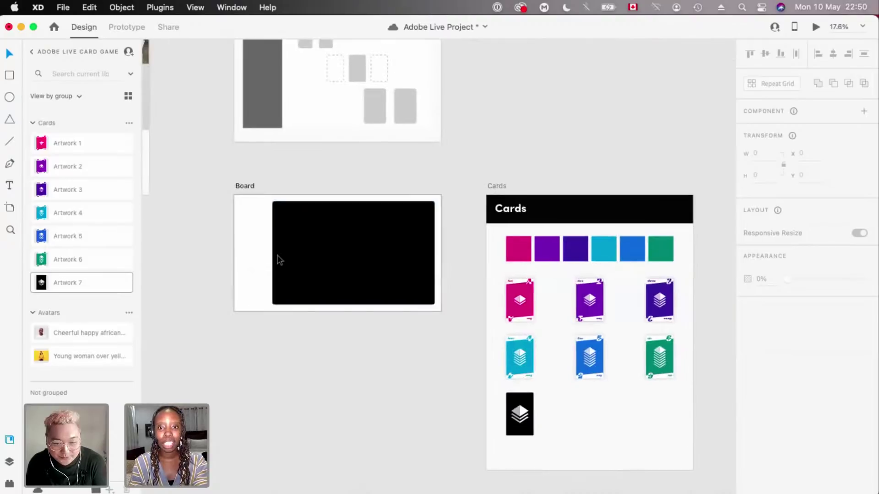
{"action": "scroll", "coordinate": [489, 307], "scroll_direction": "up", "scroll_amount": 1}
{"action": "left_click", "coordinate": [552, 290]}
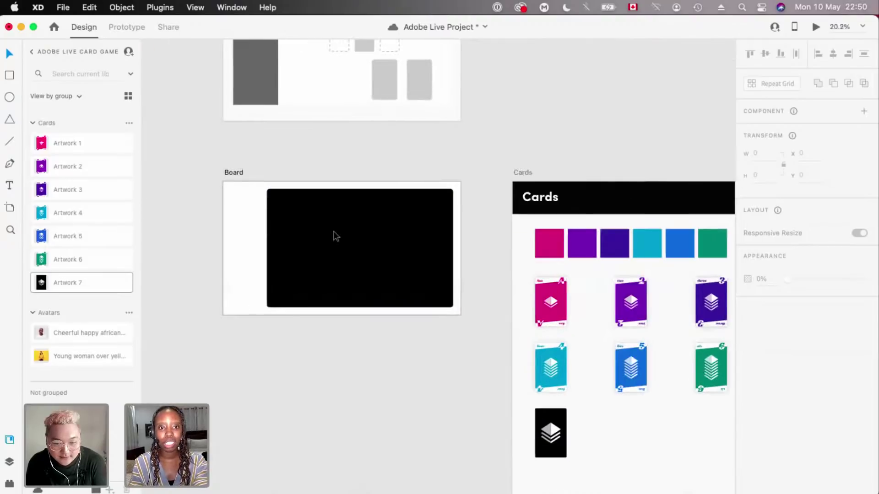
{"action": "left_click", "coordinate": [270, 192]}
{"action": "left_click", "coordinate": [236, 173]}
{"action": "scroll", "coordinate": [236, 174], "scroll_direction": "up", "scroll_amount": 3}
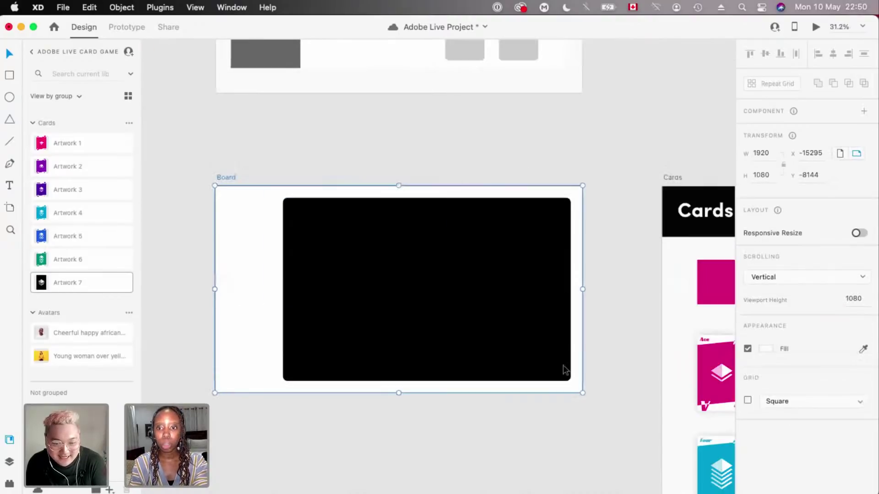
{"action": "left_click", "coordinate": [507, 425]}
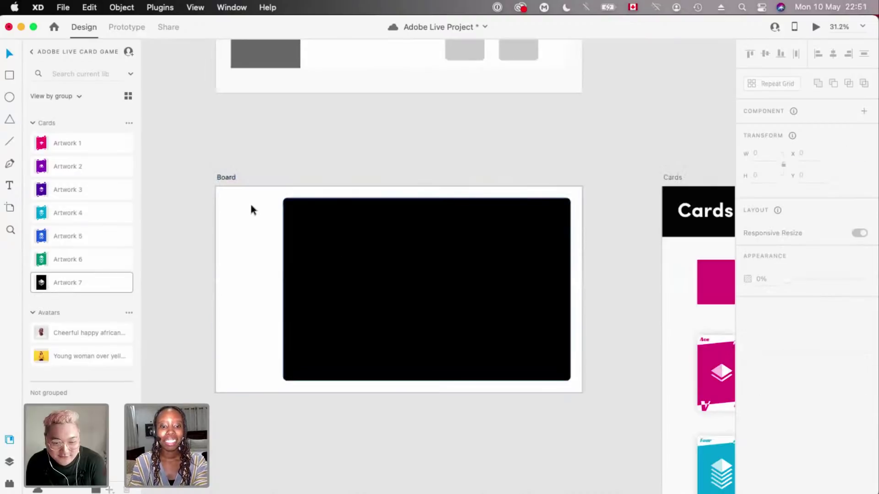
{"action": "left_click_drag", "start_coordinate": [216, 188], "coordinate": [581, 392]}
{"action": "key", "text": "v"}
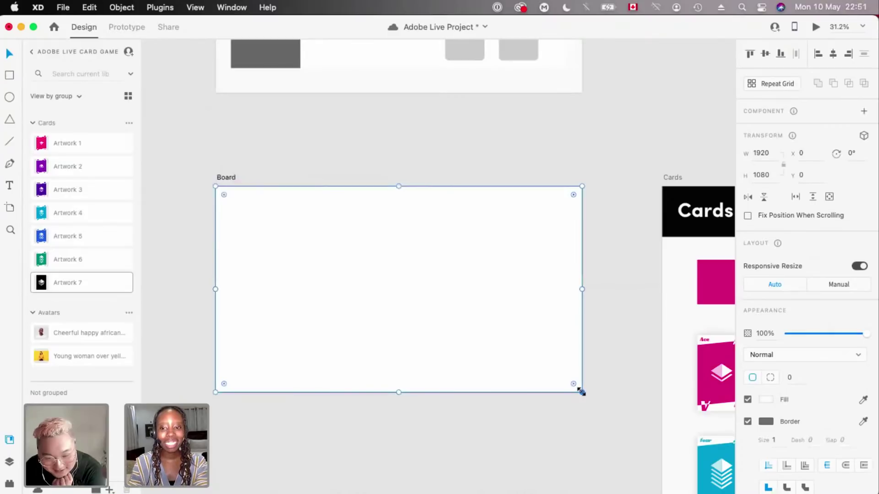
- Remove the border from the full-size rectangle and send it behind the black rounded rectangle
{"action": "left_click", "coordinate": [747, 422]}
{"action": "scroll", "coordinate": [525, 269], "scroll_direction": "down", "scroll_amount": 1}
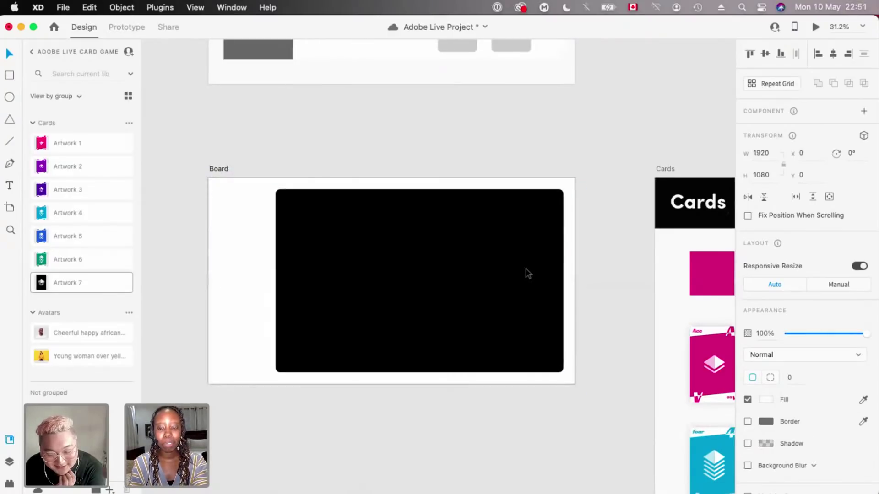
{"action": "scroll", "coordinate": [526, 268], "scroll_direction": "down", "scroll_amount": 3}
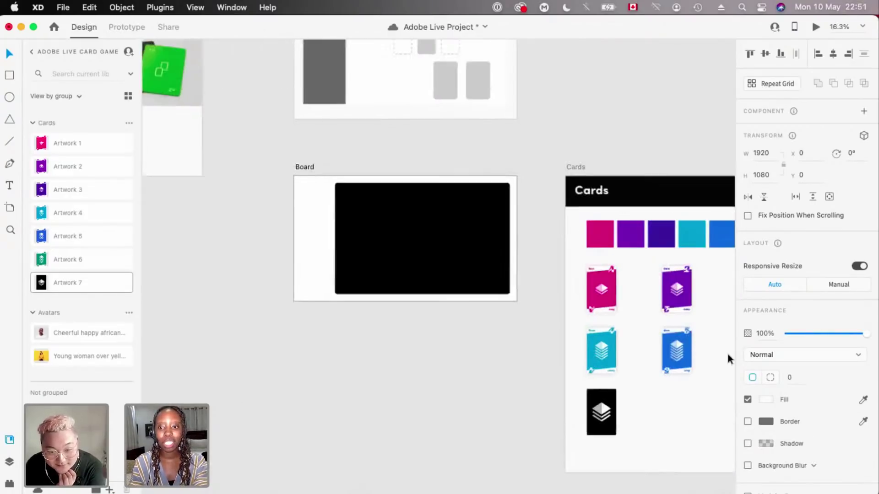
- Fill the full-size background rectangle on the Board artboard with grey #ADADAD
{"action": "scroll", "coordinate": [457, 240], "scroll_direction": "up", "scroll_amount": 3}
{"action": "left_click", "coordinate": [766, 399]}
{"action": "left_click", "coordinate": [639, 373]}
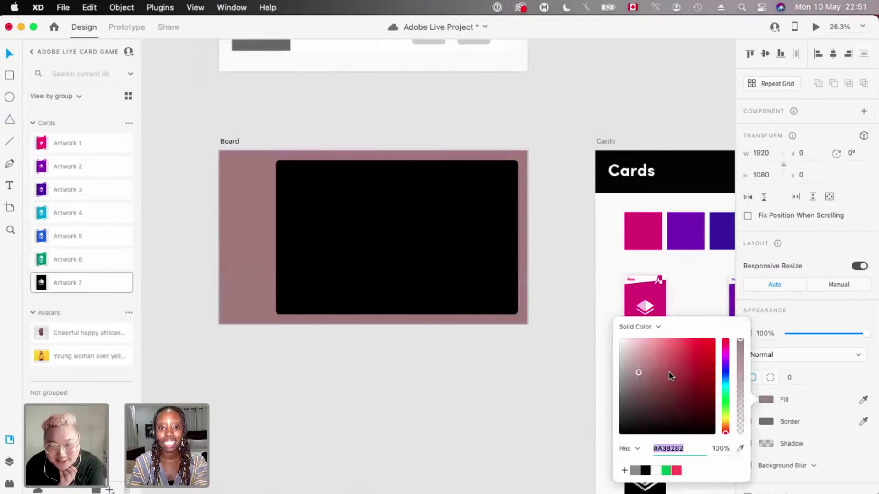
{"action": "type", "text": "ADADAD"}
{"action": "key", "text": "Return"}
{"action": "left_click", "coordinate": [200, 130]}
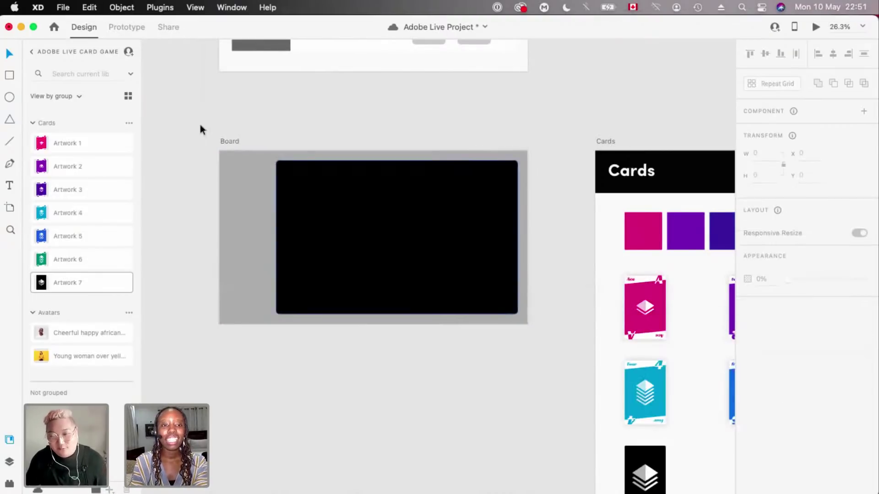
- Examine the Game Flow chart for the User, Opp and Midd cards listed for Round 1
{"action": "scroll", "coordinate": [424, 237], "scroll_direction": "down", "scroll_amount": 2}
{"action": "scroll", "coordinate": [425, 238], "scroll_direction": "up", "scroll_amount": 2}
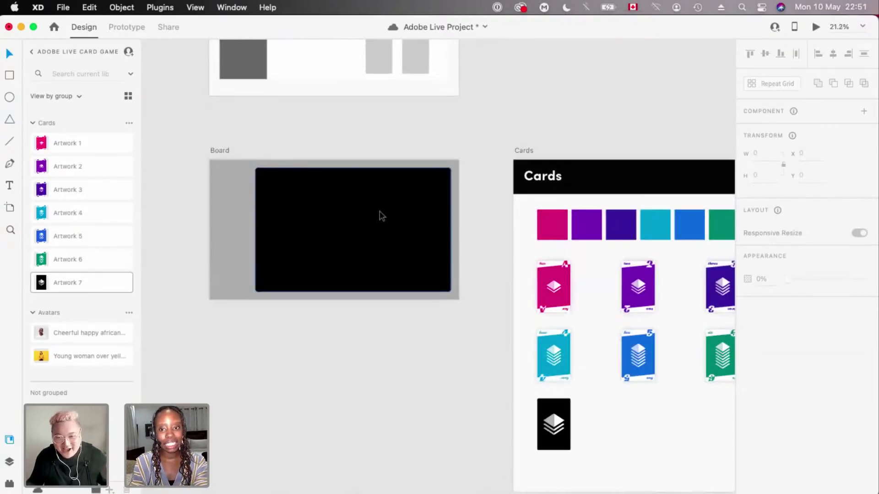
{"action": "left_click", "coordinate": [382, 215]}
{"action": "left_click", "coordinate": [562, 288]}
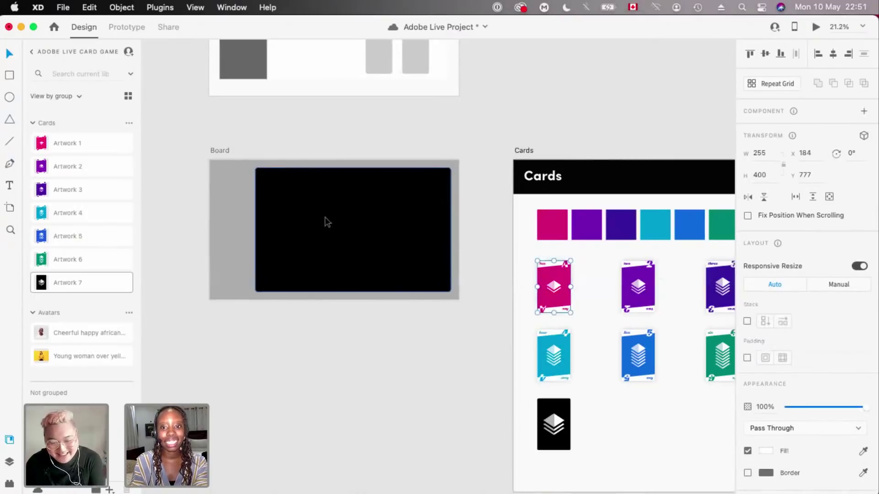
{"action": "scroll", "coordinate": [358, 222], "scroll_direction": "up", "scroll_amount": 1}
{"action": "scroll", "coordinate": [404, 327], "scroll_direction": "down", "scroll_amount": 1}
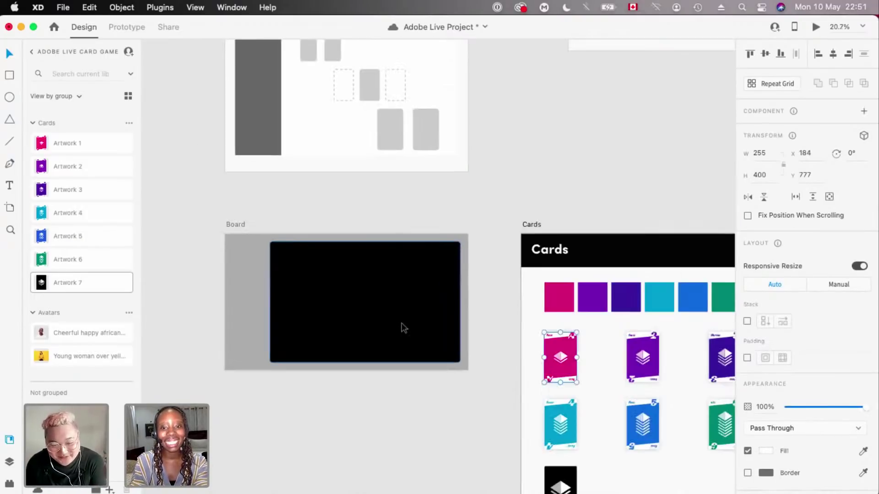
{"action": "left_click", "coordinate": [403, 327]}
{"action": "scroll", "coordinate": [332, 325], "scroll_direction": "down", "scroll_amount": 2}
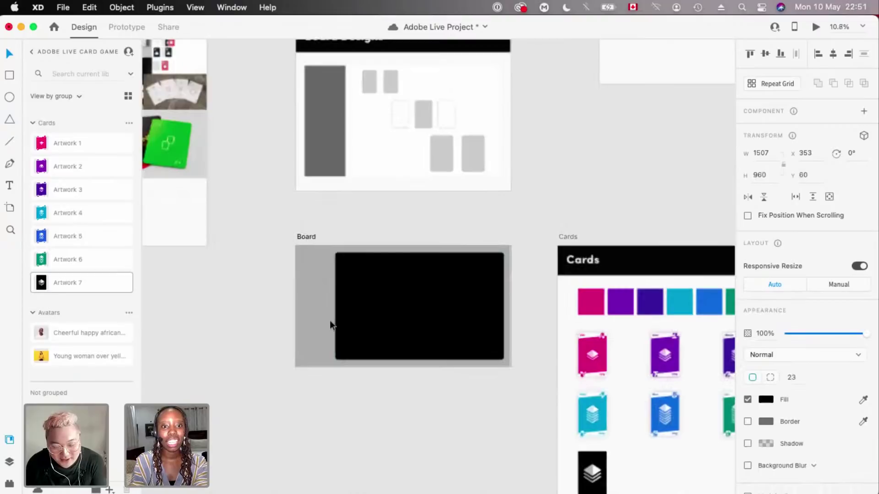
{"action": "scroll", "coordinate": [333, 326], "scroll_direction": "up", "scroll_amount": 3}
{"action": "scroll", "coordinate": [330, 321], "scroll_direction": "down", "scroll_amount": 2}
{"action": "scroll", "coordinate": [330, 320], "scroll_direction": "up", "scroll_amount": 5}
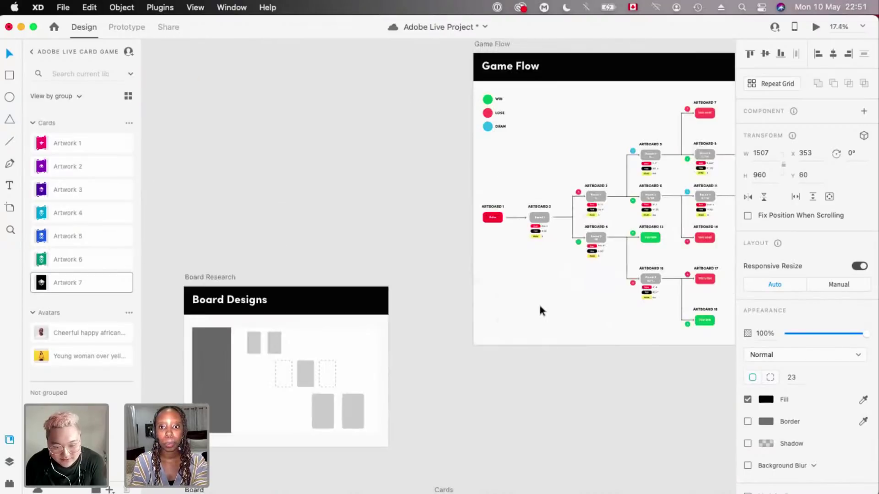
{"action": "scroll", "coordinate": [388, 232], "scroll_direction": "right", "scroll_amount": 5}
{"action": "scroll", "coordinate": [388, 232], "scroll_direction": "up", "scroll_amount": 4}
{"action": "scroll", "coordinate": [314, 260], "scroll_direction": "up", "scroll_amount": 3}
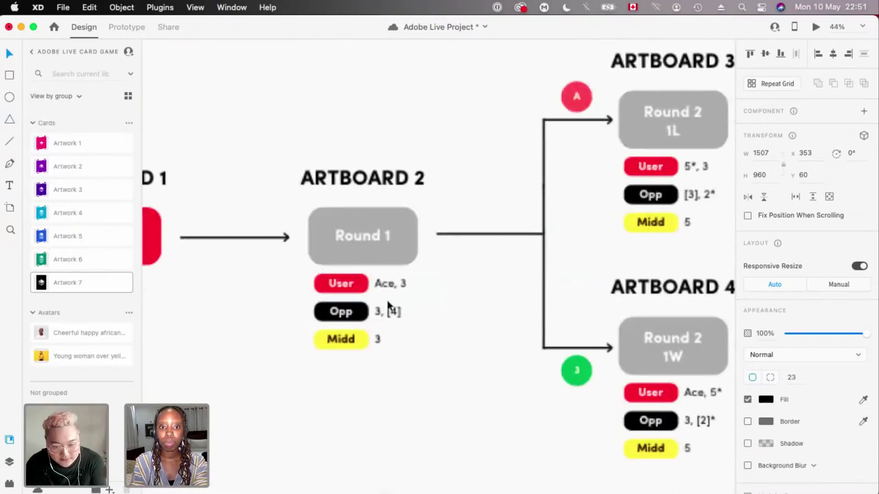
{"action": "scroll", "coordinate": [437, 274], "scroll_direction": "down", "scroll_amount": 5}
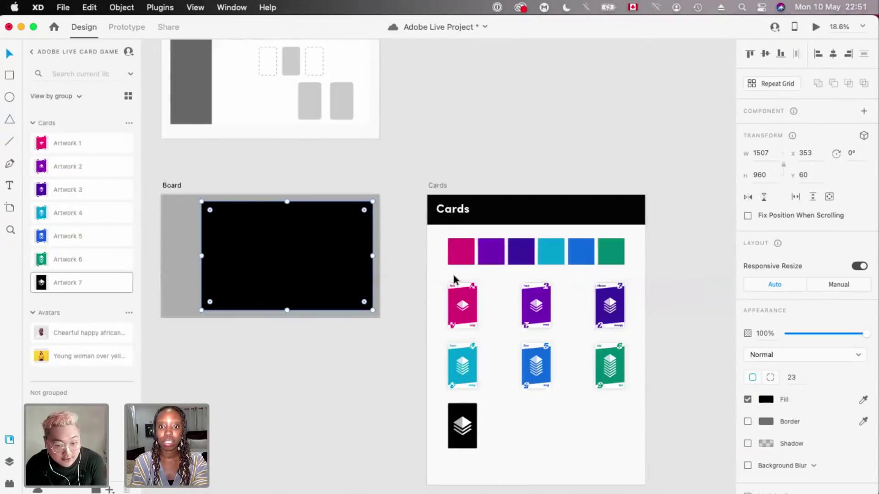
- Paste a copy of the pink Ace card onto the Board and place it in the black rectangle's lower-right area, about X 1323, Y 561
{"action": "scroll", "coordinate": [363, 286], "scroll_direction": "up", "scroll_amount": 3}
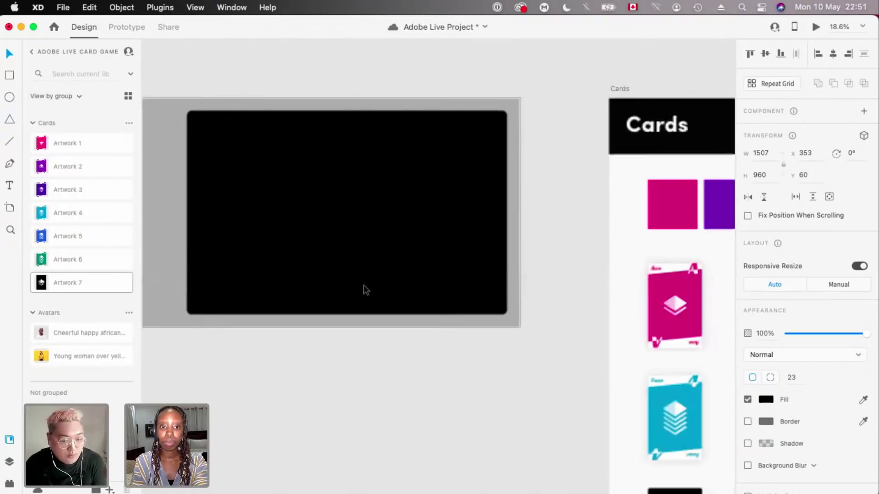
{"action": "key", "text": "super+v"}
{"action": "left_click_drag", "start_coordinate": [194, 287], "coordinate": [451, 254]}
{"action": "left_click", "coordinate": [298, 198]}
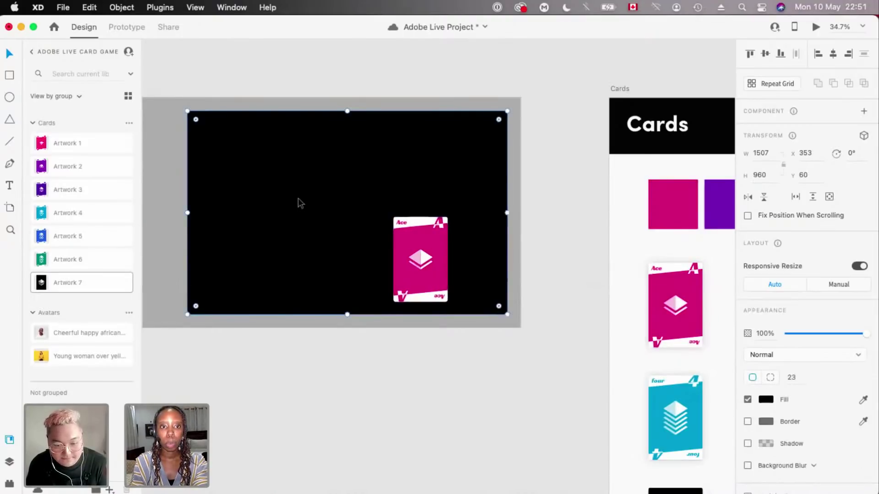
{"action": "scroll", "coordinate": [298, 198], "scroll_direction": "up", "scroll_amount": 2}
{"action": "scroll", "coordinate": [409, 224], "scroll_direction": "down", "scroll_amount": 2}
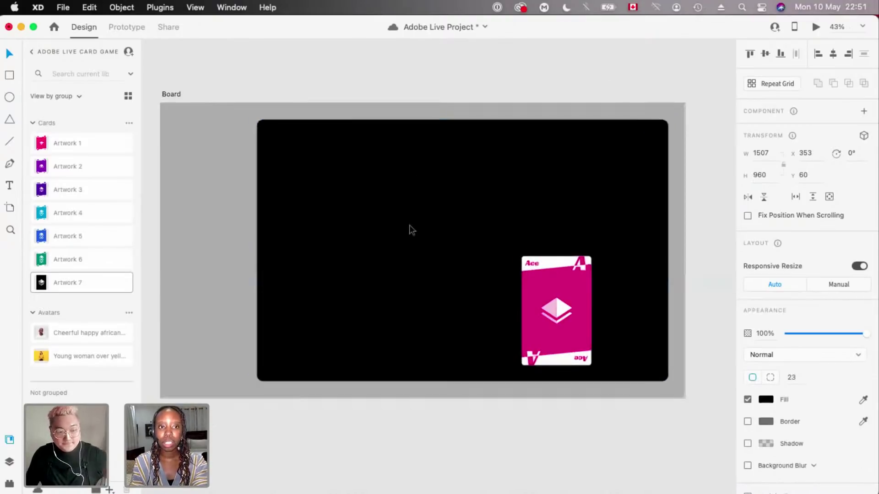
{"action": "scroll", "coordinate": [410, 225], "scroll_direction": "up", "scroll_amount": 1}
{"action": "scroll", "coordinate": [410, 225], "scroll_direction": "up", "scroll_amount": 1}
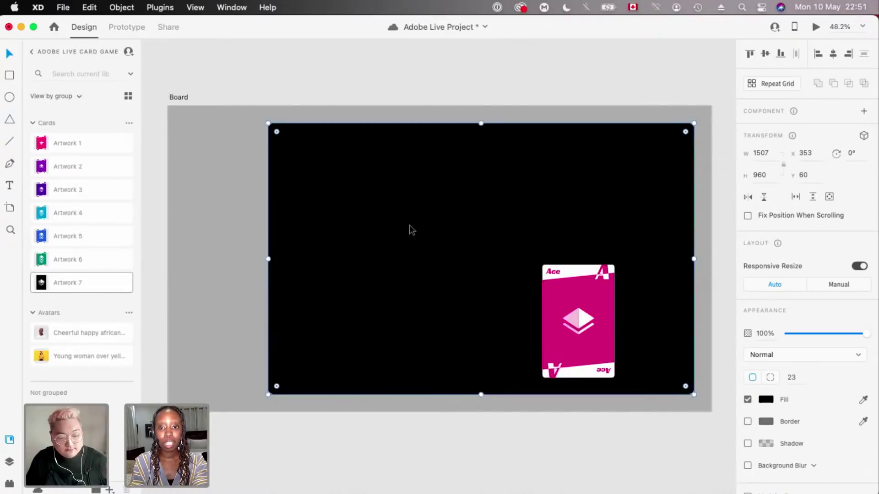
{"action": "left_click", "coordinate": [591, 316]}
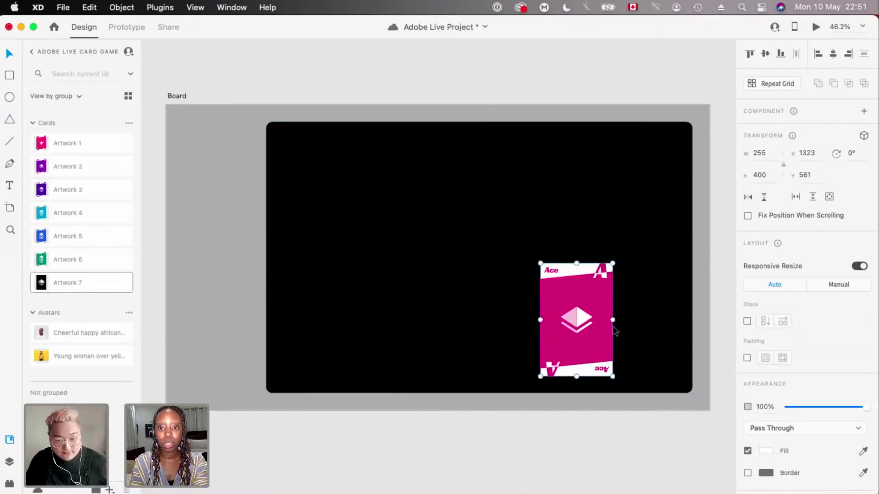
- Change the black rounded rectangle's fill to white #FFFFFF
{"action": "left_click", "coordinate": [577, 199]}
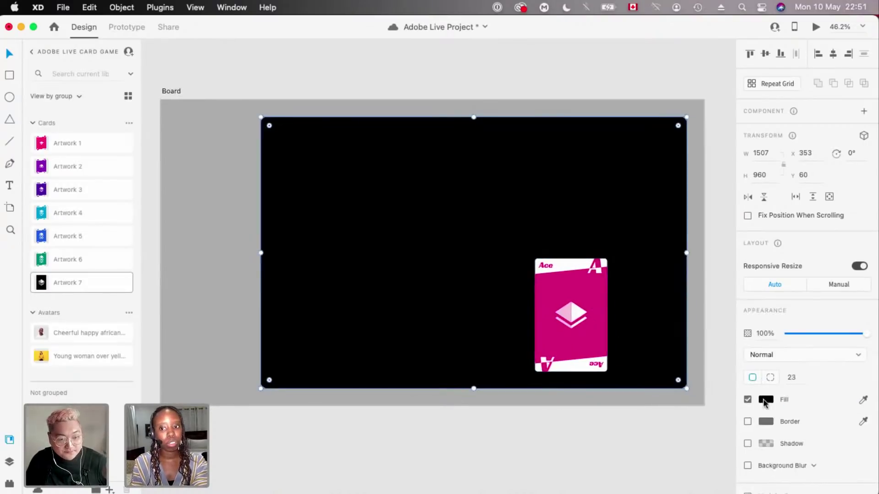
{"action": "left_click", "coordinate": [763, 400]}
{"action": "type", "text": "ffffff"}
{"action": "key", "text": "Return"}
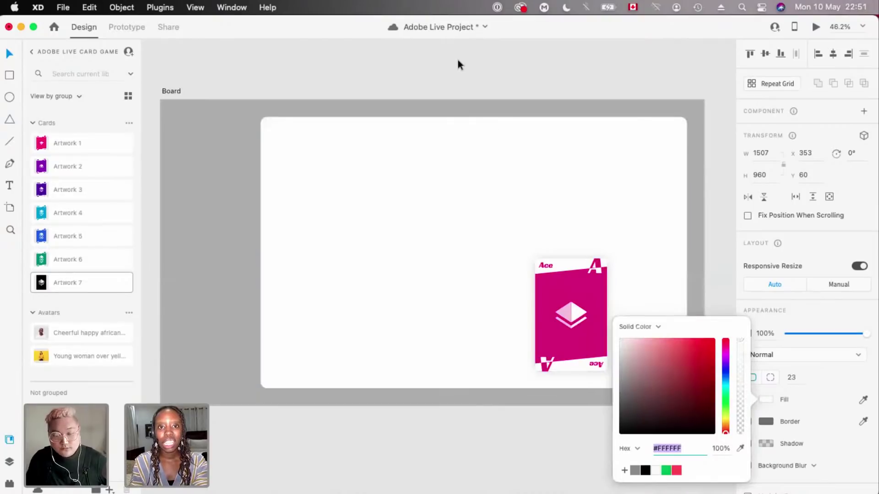
{"action": "left_click", "coordinate": [459, 60]}
- Move the Ace card left on the Board to X 1209, keeping its vertical position
{"action": "scroll", "coordinate": [529, 258], "scroll_direction": "left", "scroll_amount": 1}
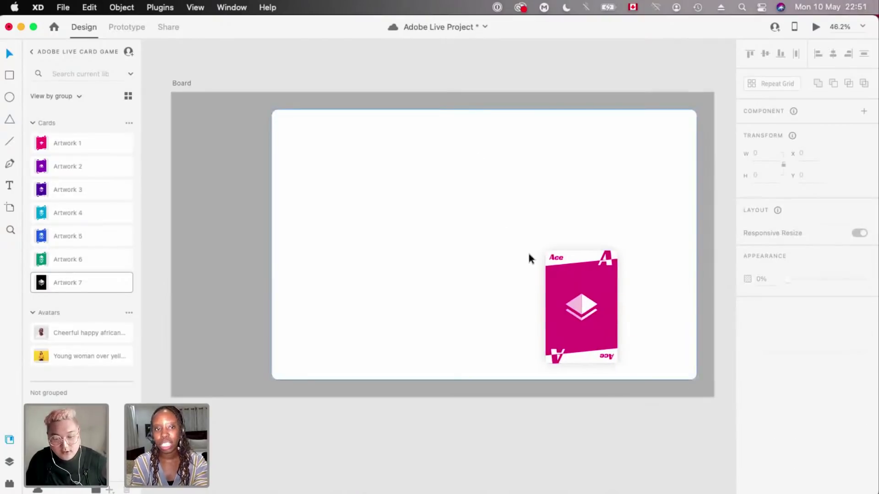
{"action": "scroll", "coordinate": [529, 258], "scroll_direction": "up", "scroll_amount": 2}
{"action": "scroll", "coordinate": [560, 271], "scroll_direction": "down", "scroll_amount": 2}
{"action": "left_click", "coordinate": [576, 281]}
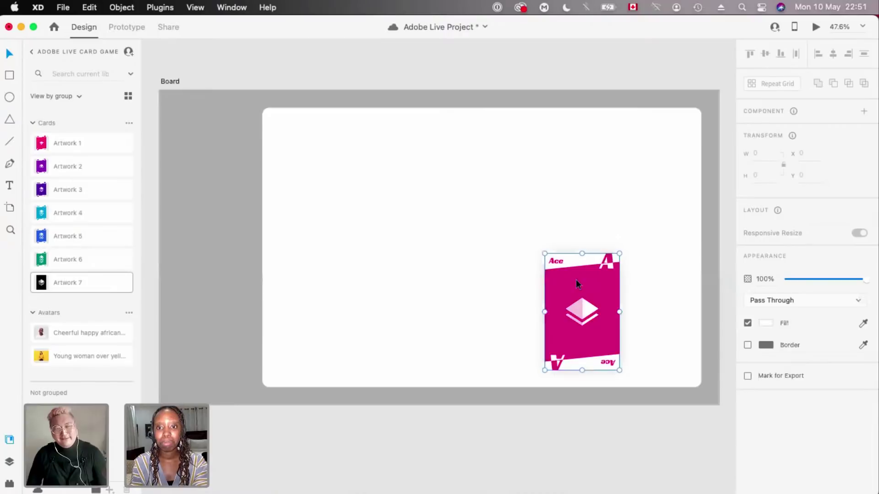
{"action": "scroll", "coordinate": [550, 280], "scroll_direction": "down", "scroll_amount": 2}
{"action": "scroll", "coordinate": [566, 298], "scroll_direction": "up", "scroll_amount": 2}
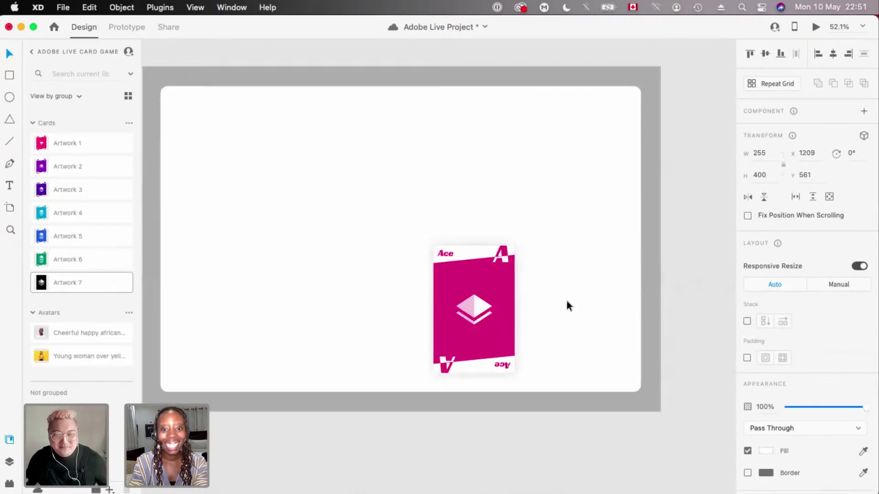
- Nudge the Ace card down on the Board to Y 570
{"action": "key", "text": "alt"}
{"action": "key", "text": "Down"}
{"action": "key", "text": "Down"}
{"action": "key", "text": "Down"}
{"action": "key", "text": "Down"}
{"action": "key", "text": "Down"}
{"action": "key", "text": "Down"}
{"action": "key", "text": "Down"}
{"action": "key", "text": "Down"}
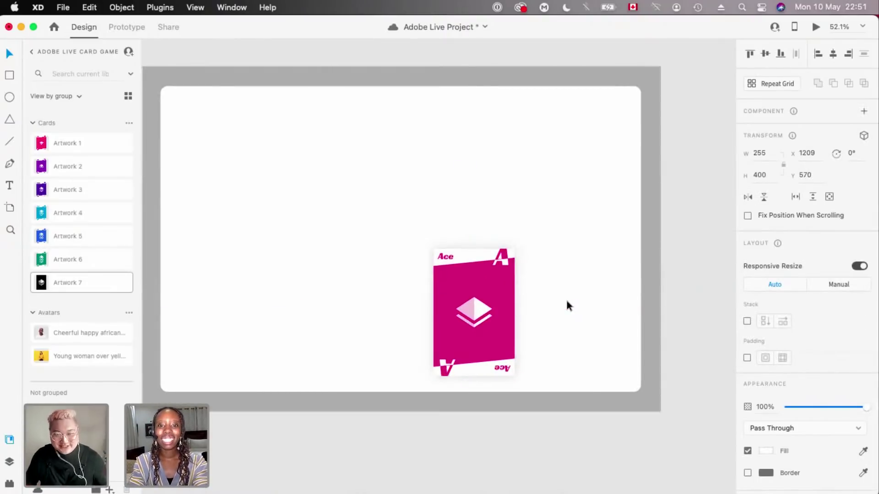
{"action": "key", "text": "alt"}
{"action": "scroll", "coordinate": [567, 301], "scroll_direction": "down", "scroll_amount": 2}
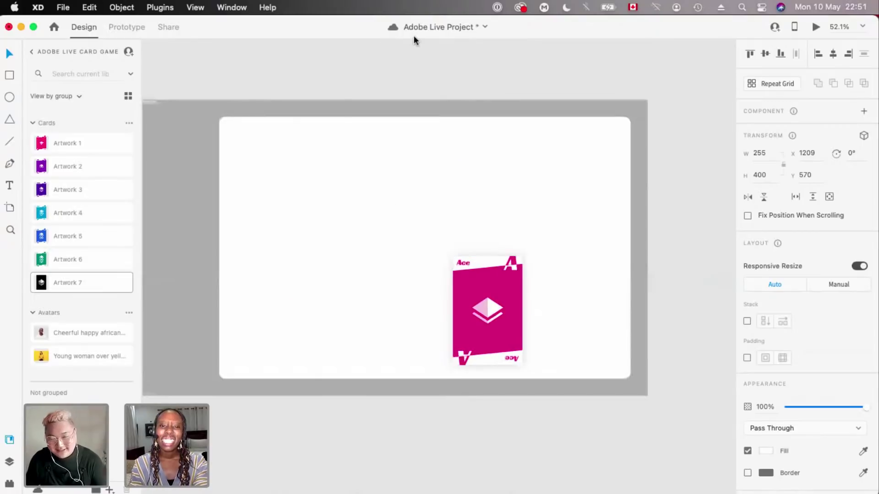
{"action": "scroll", "coordinate": [480, 303], "scroll_direction": "down", "scroll_amount": 3}
- Place the purple three card to the right of the Ace on the Board at X 1540, Y 570, with a 76 gap
{"action": "key", "text": "Escape"}
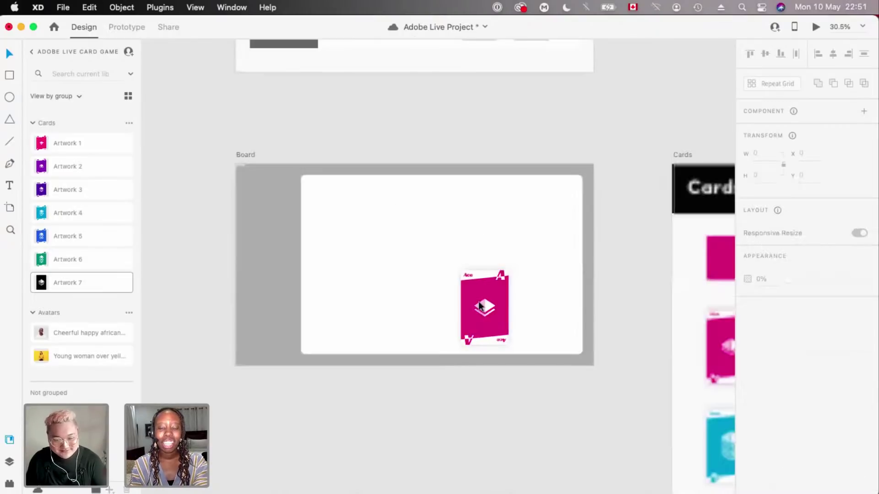
{"action": "scroll", "coordinate": [545, 298], "scroll_direction": "right", "scroll_amount": 3}
{"action": "scroll", "coordinate": [546, 297], "scroll_direction": "down", "scroll_amount": 3}
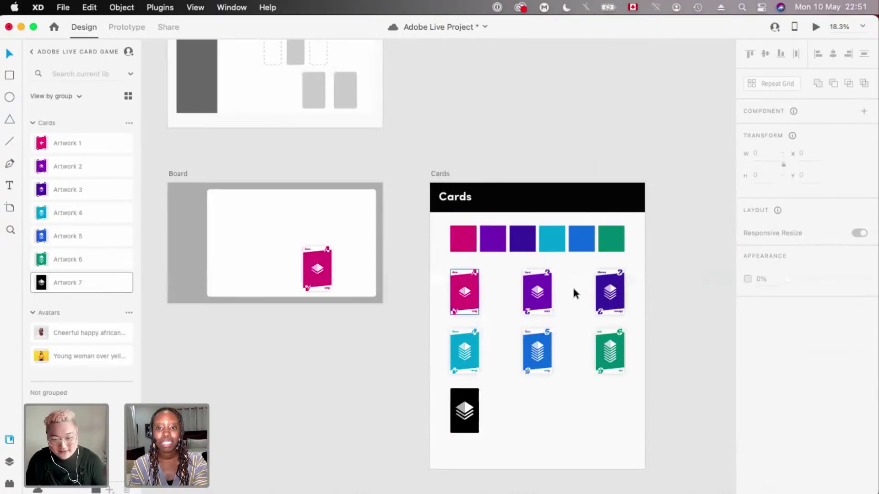
{"action": "scroll", "coordinate": [573, 288], "scroll_direction": "right", "scroll_amount": 2}
{"action": "left_click_drag", "start_coordinate": [573, 288], "coordinate": [272, 263]}
{"action": "scroll", "coordinate": [367, 267], "scroll_direction": "up", "scroll_amount": 5}
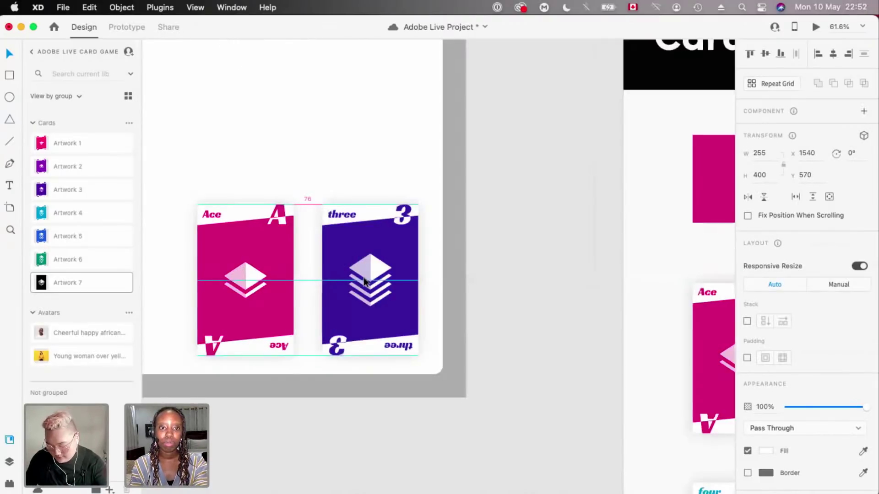
{"action": "scroll", "coordinate": [364, 278], "scroll_direction": "down", "scroll_amount": 6}
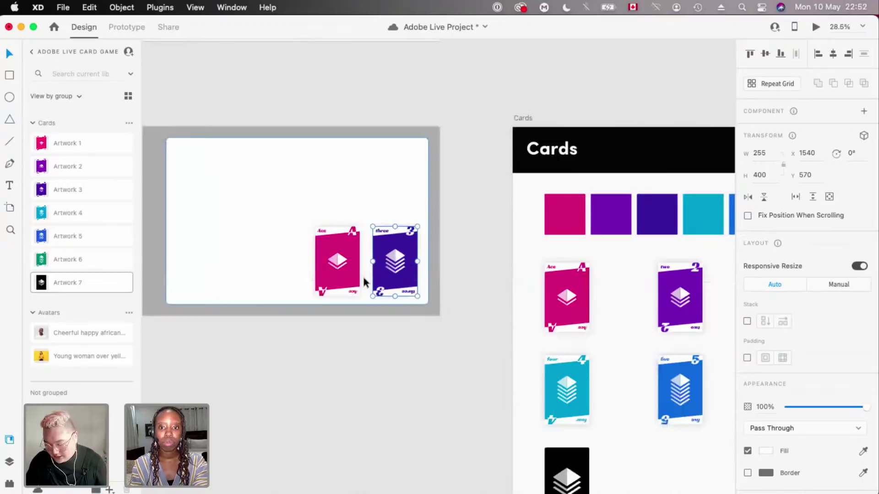
{"action": "scroll", "coordinate": [383, 266], "scroll_direction": "up", "scroll_amount": 3}
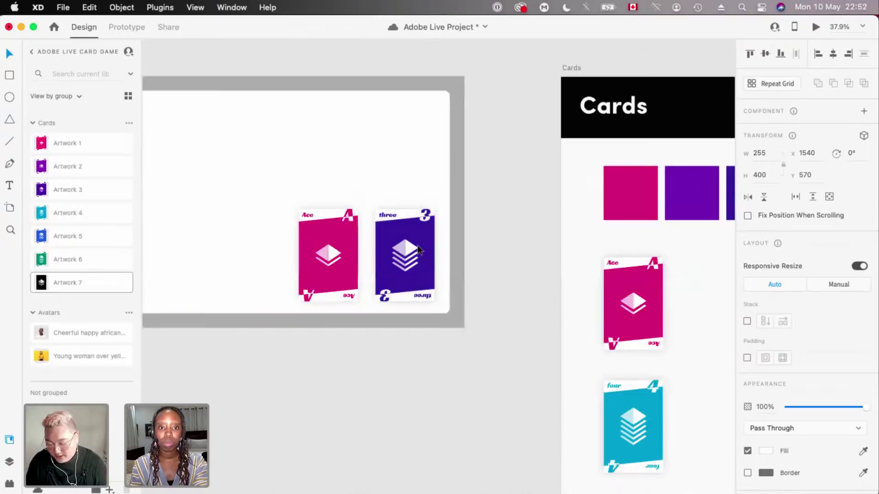
- Undo the placement of the three card and the Ace card's downward nudge on the Board
{"action": "left_click", "coordinate": [427, 244]}
{"action": "key", "text": "ctrl+z"}
{"action": "scroll", "coordinate": [427, 243], "scroll_direction": "down", "scroll_amount": 4}
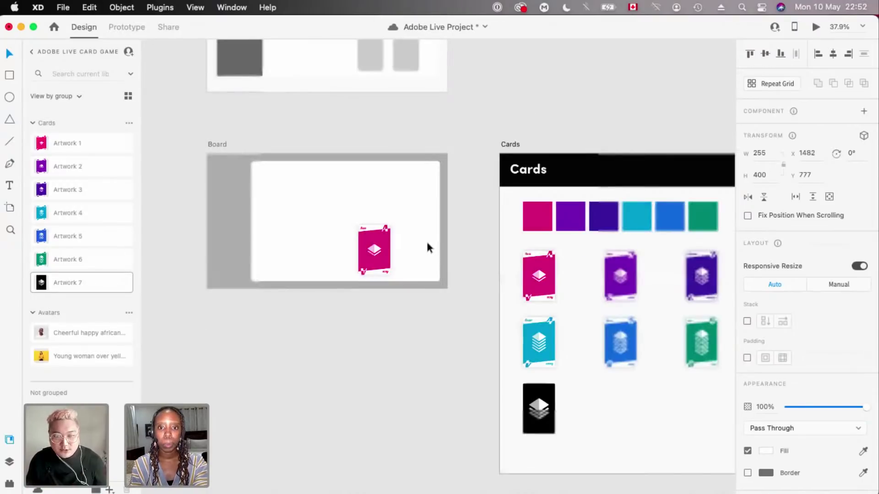
{"action": "key", "text": "ctrl+z"}
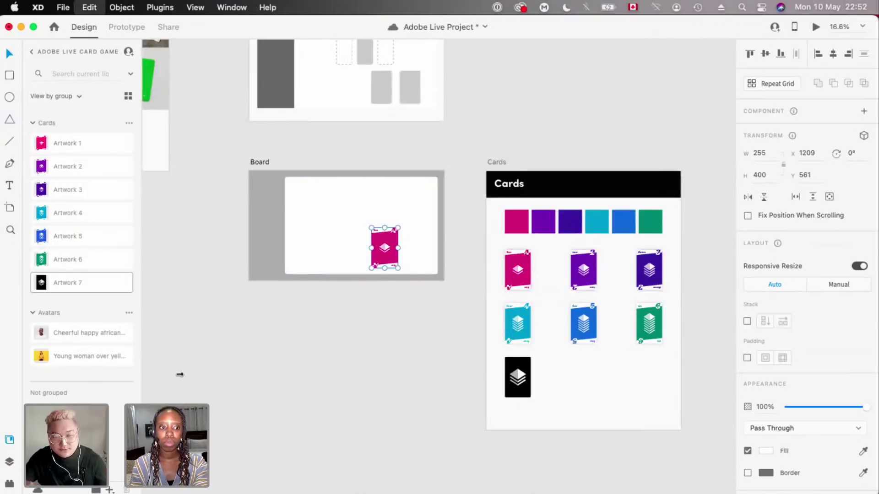
- Undo the Ace card's placement on the Board and the fill colour changes of the Board's large panel
{"action": "left_click", "coordinate": [10, 462]}
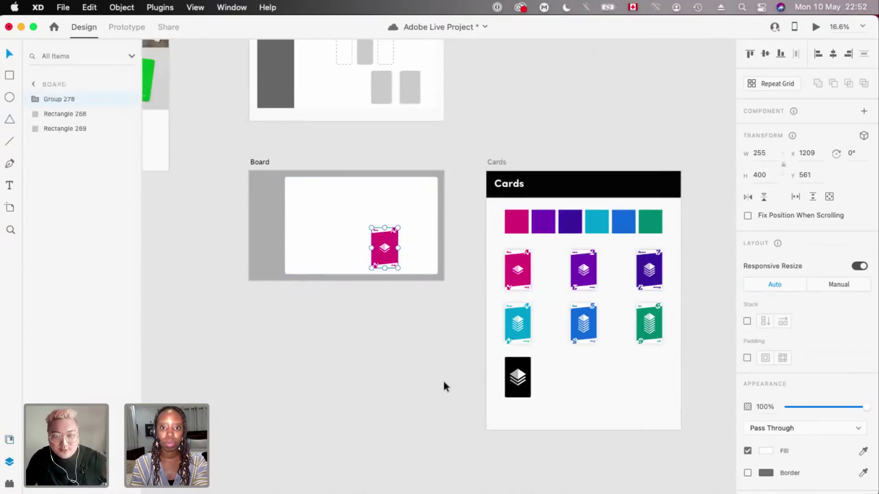
{"action": "scroll", "coordinate": [436, 367], "scroll_direction": "right", "scroll_amount": 3}
{"action": "key", "text": "ctrl+z"}
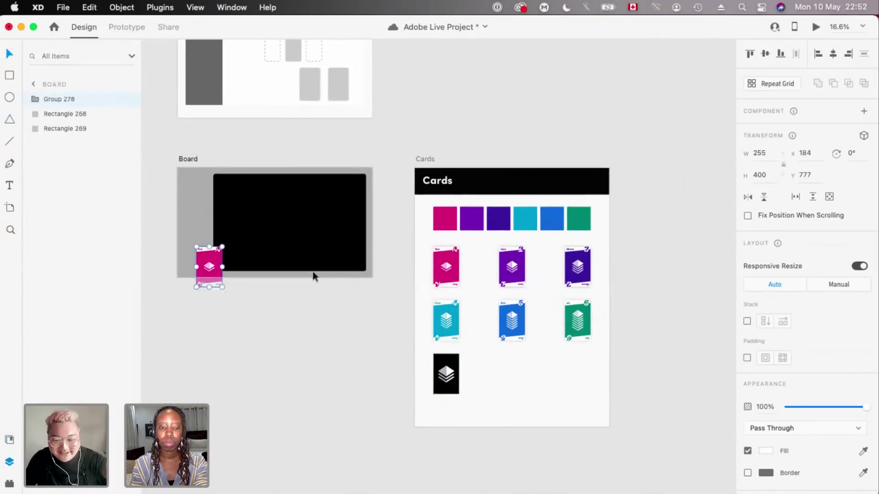
{"action": "key", "text": "ctrl+z"}
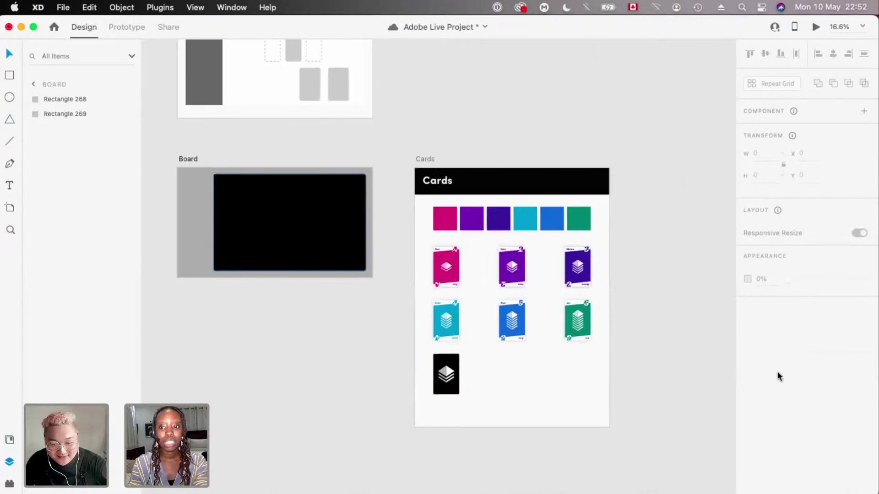
{"action": "key", "text": "ctrl+z"}
{"action": "key", "text": "ctrl+z"}
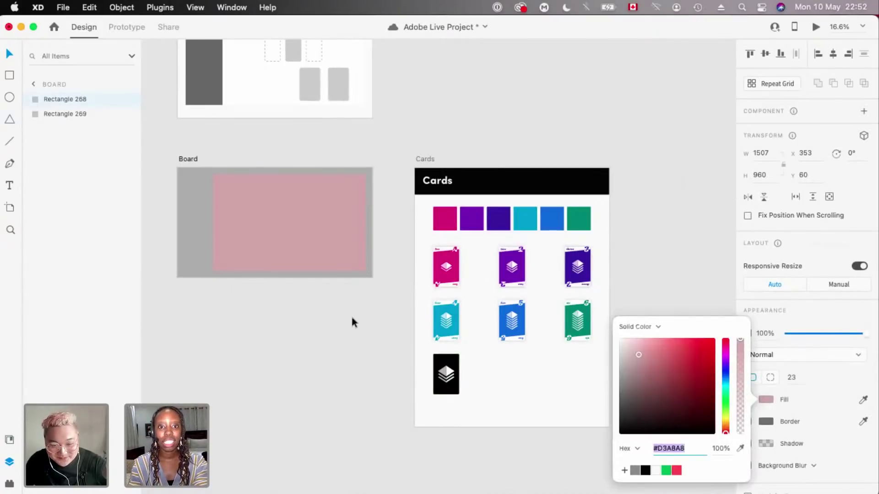
{"action": "key", "text": "ctrl+z"}
{"action": "left_click", "coordinate": [352, 316]}
{"action": "scroll", "coordinate": [351, 317], "scroll_direction": "up", "scroll_amount": 2}
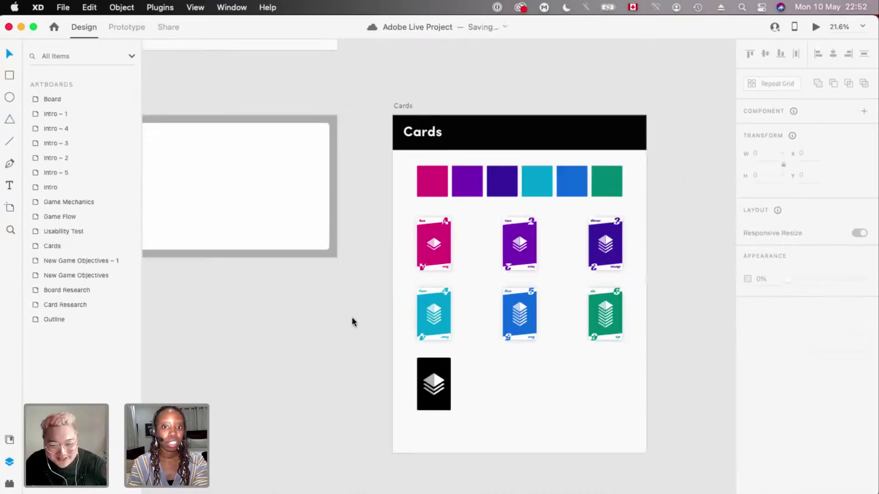
- Place a copy of the black card back directly over the Ace card on the Cards artboard at X 184, Y 777
{"action": "scroll", "coordinate": [467, 204], "scroll_direction": "down", "scroll_amount": 3}
{"action": "scroll", "coordinate": [461, 205], "scroll_direction": "up", "scroll_amount": 2}
{"action": "left_click", "coordinate": [460, 206]}
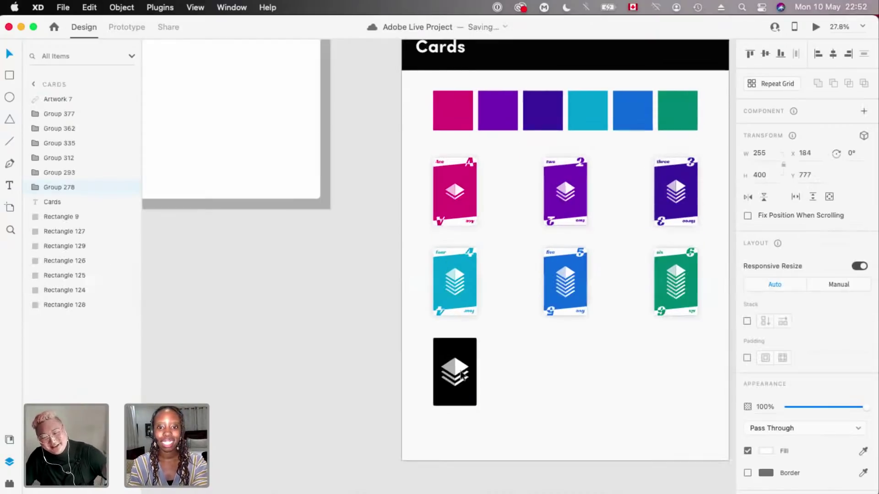
{"action": "left_click", "coordinate": [461, 347]}
{"action": "left_click", "coordinate": [468, 176]}
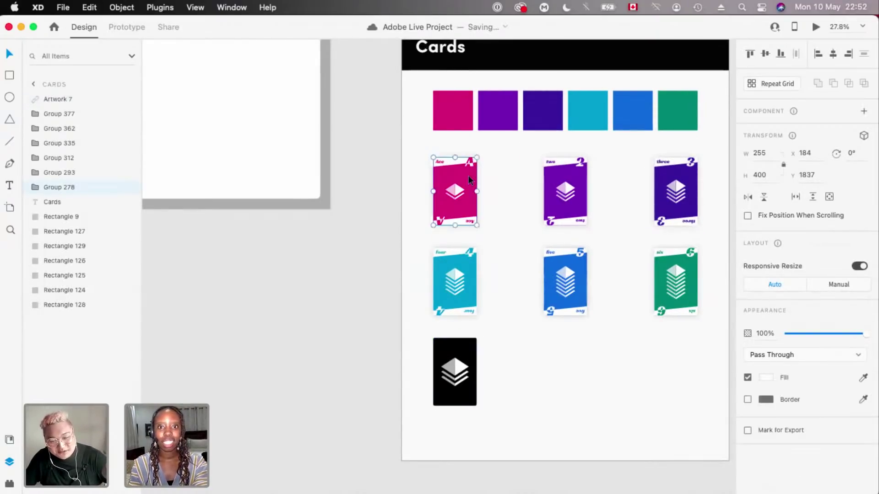
{"action": "scroll", "coordinate": [468, 176], "scroll_direction": "up", "scroll_amount": 6}
{"action": "key", "text": "super+v"}
{"action": "left_click_drag", "start_coordinate": [544, 256], "coordinate": [452, 194]}
{"action": "scroll", "coordinate": [452, 194], "scroll_direction": "up", "scroll_amount": 7}
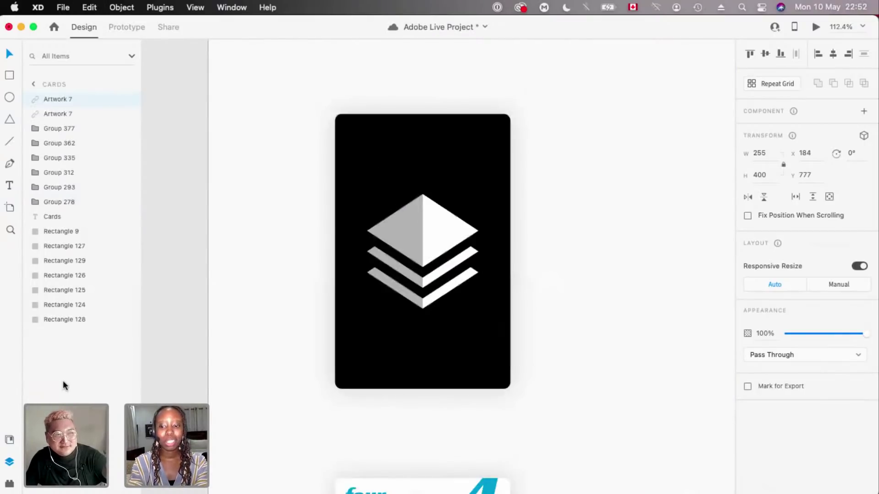
- Send the black card copy behind the Ace card, group the two, and expand the new group's layers
{"action": "key", "text": "super+shift+g"}
{"action": "scroll", "coordinate": [252, 267], "scroll_direction": "down", "scroll_amount": 2}
{"action": "left_click_drag", "start_coordinate": [497, 280], "coordinate": [322, 193]}
{"action": "left_click", "coordinate": [323, 196]}
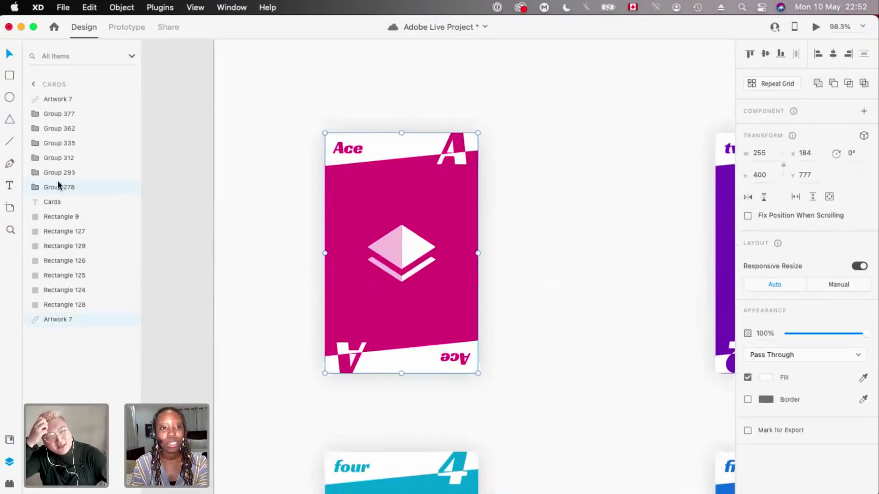
{"action": "left_click", "coordinate": [38, 186]}
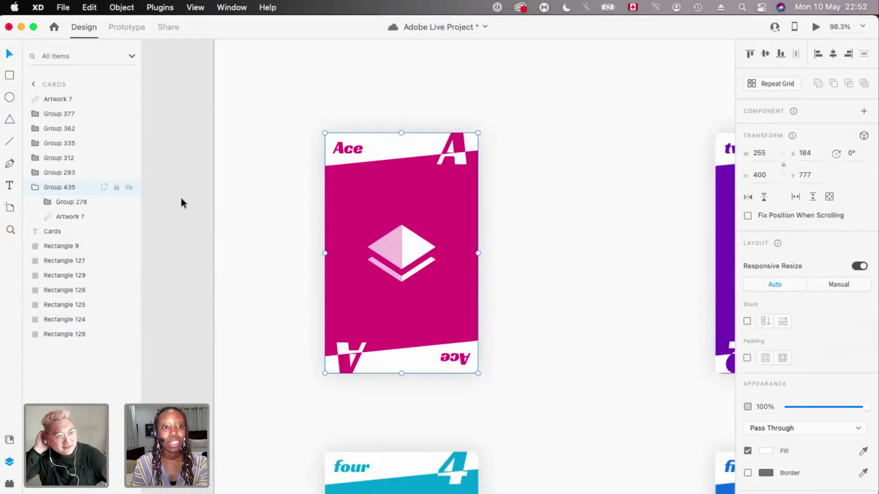
- Rename the path layer inside the Ace card's inner group as Shadow
{"action": "scroll", "coordinate": [179, 195], "scroll_direction": "down", "scroll_amount": 3}
{"action": "left_click", "coordinate": [48, 203]}
{"action": "left_click", "coordinate": [78, 218]}
{"action": "left_click", "coordinate": [77, 232]}
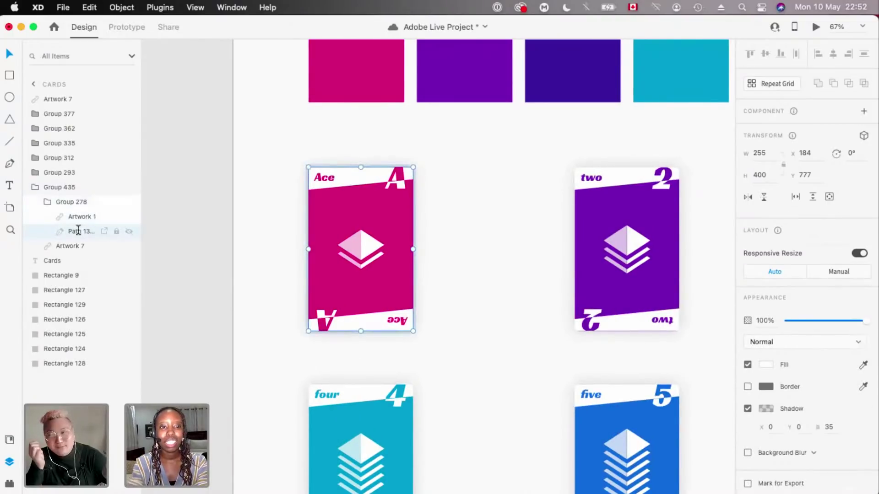
{"action": "double_click", "coordinate": [78, 231]}
{"action": "type", "text": "Shadow"}
{"action": "key", "text": "Return"}
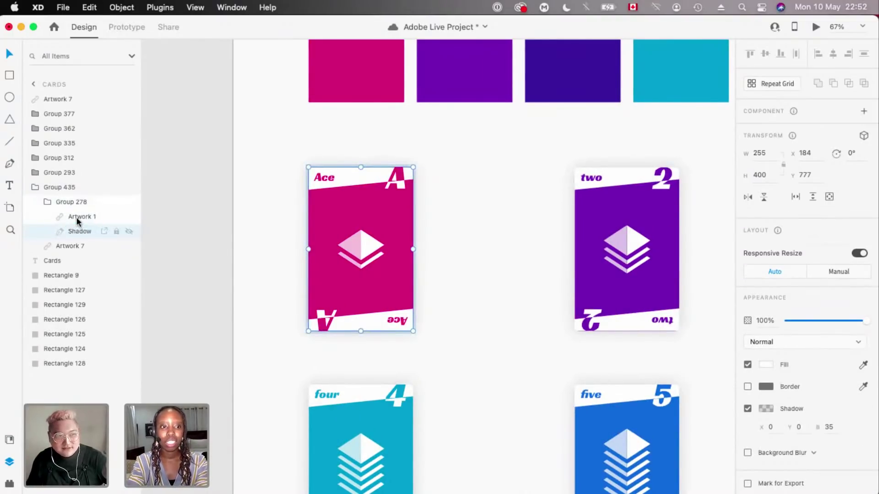
- Rename the Ace artwork layer as Ace and the black card layer beneath it as Back Card
{"action": "double_click", "coordinate": [76, 219]}
{"action": "type", "text": "Ace"}
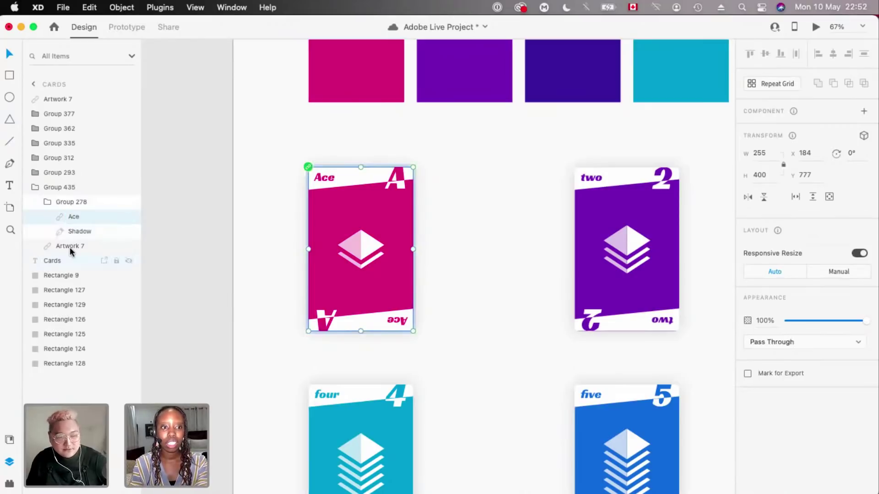
{"action": "key", "text": "Return"}
{"action": "double_click", "coordinate": [73, 246]}
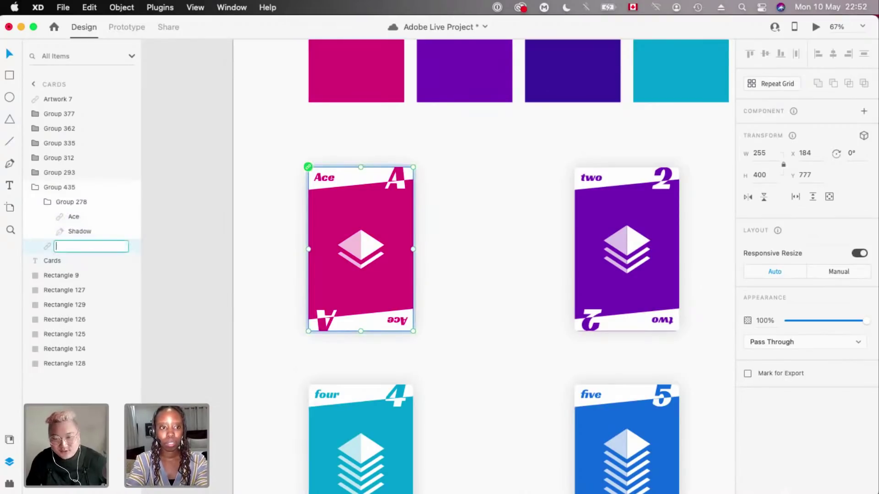
{"action": "type", "text": "Back "}
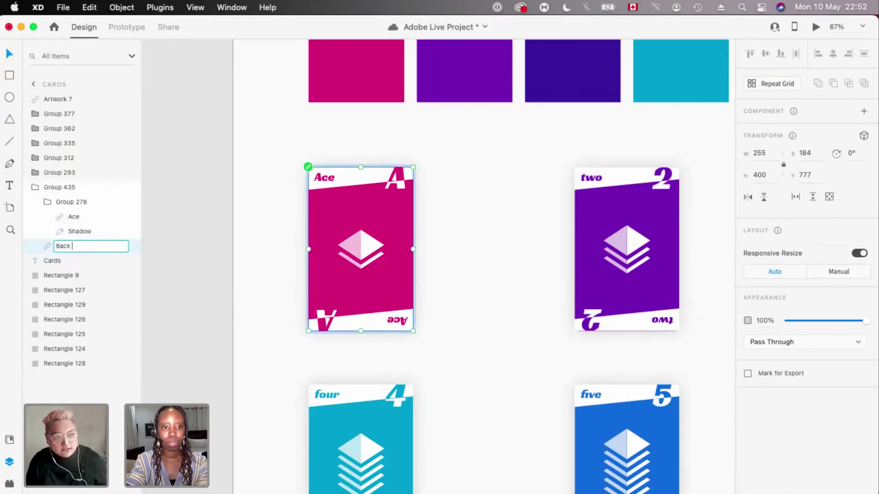
{"action": "type", "text": "Card"}
{"action": "left_click", "coordinate": [82, 202]}
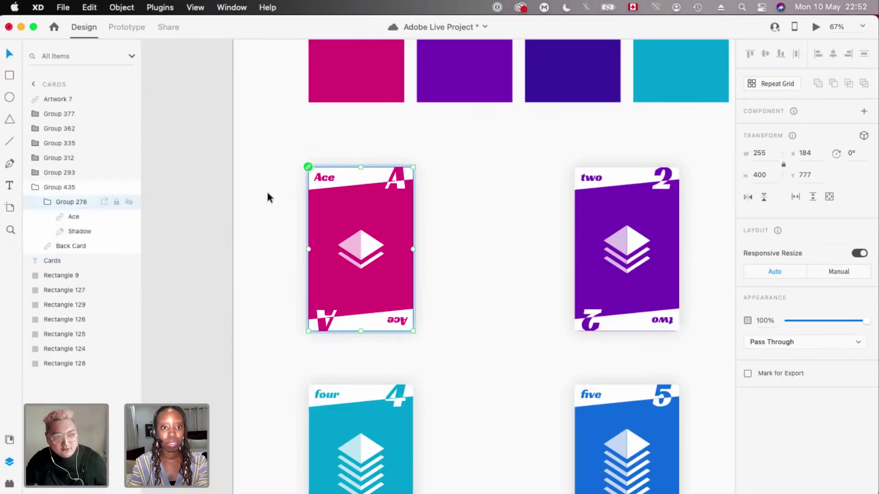
- Rename the outer group holding the Ace card and its back as Card Card
{"action": "scroll", "coordinate": [257, 183], "scroll_direction": "down", "scroll_amount": 1}
{"action": "key", "text": "Escape"}
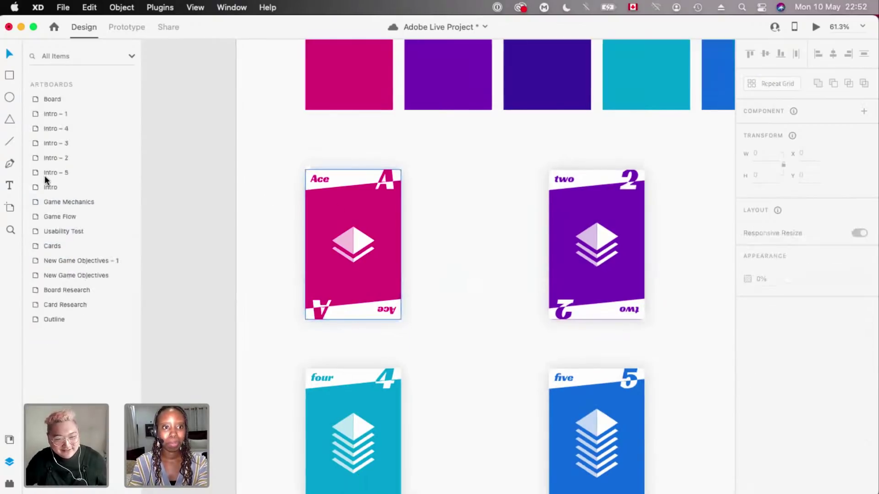
{"action": "double_click", "coordinate": [56, 187]}
{"action": "type", "text": "Car"}
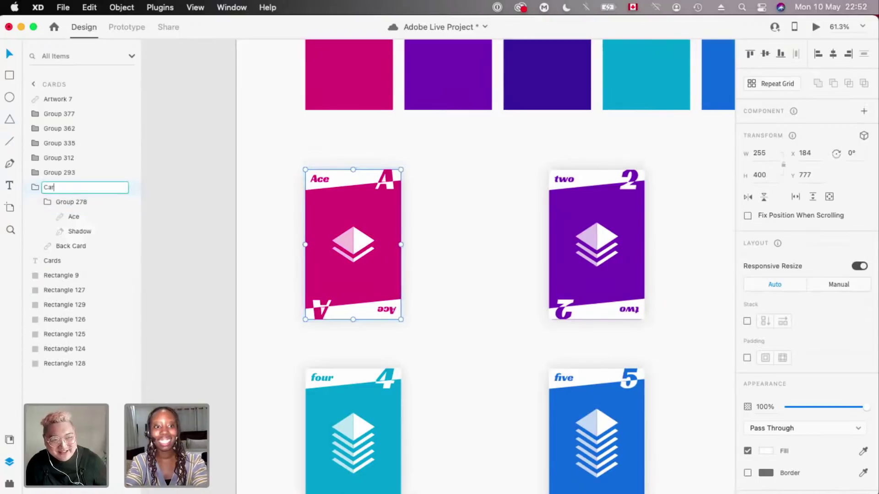
{"action": "type", "text": "d Card"}
{"action": "key", "text": "Return"}
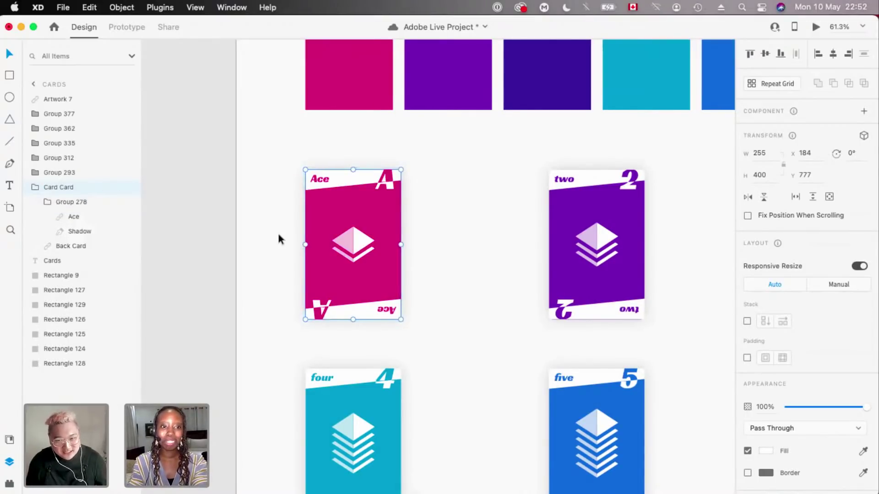
- Try placing a copy of the Back Card above all other layers on the Cards artboard
{"action": "scroll", "coordinate": [359, 257], "scroll_direction": "down", "scroll_amount": 3}
{"action": "key", "text": "Escape"}
{"action": "left_click", "coordinate": [75, 247]}
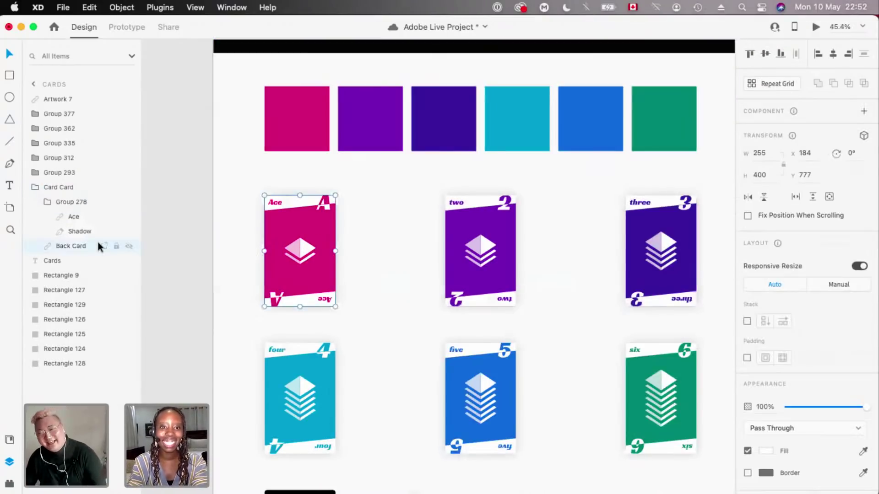
{"action": "key", "text": "super+shift+bracketright"}
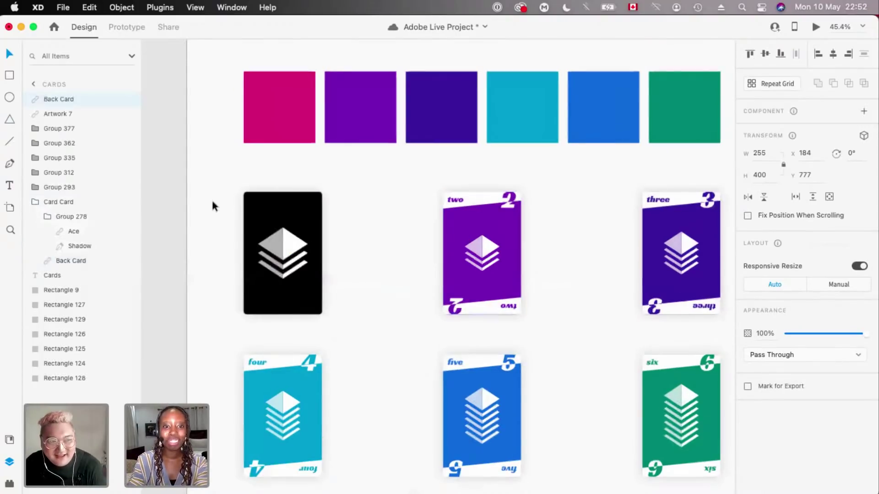
{"action": "scroll", "coordinate": [251, 213], "scroll_direction": "up", "scroll_amount": 2}
{"action": "key", "text": "super+z"}
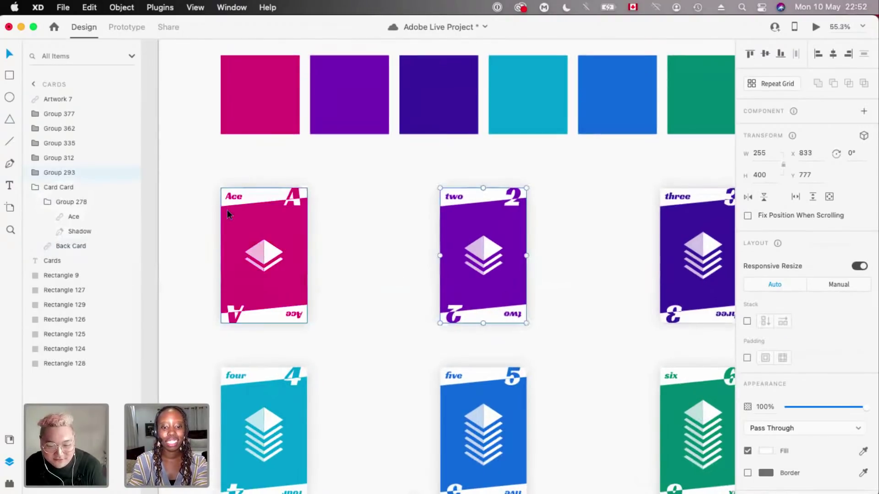
- Try to turn the Ace card's outer group into a vertical scroll group
{"action": "left_click", "coordinate": [227, 209]}
{"action": "key", "text": "super+z"}
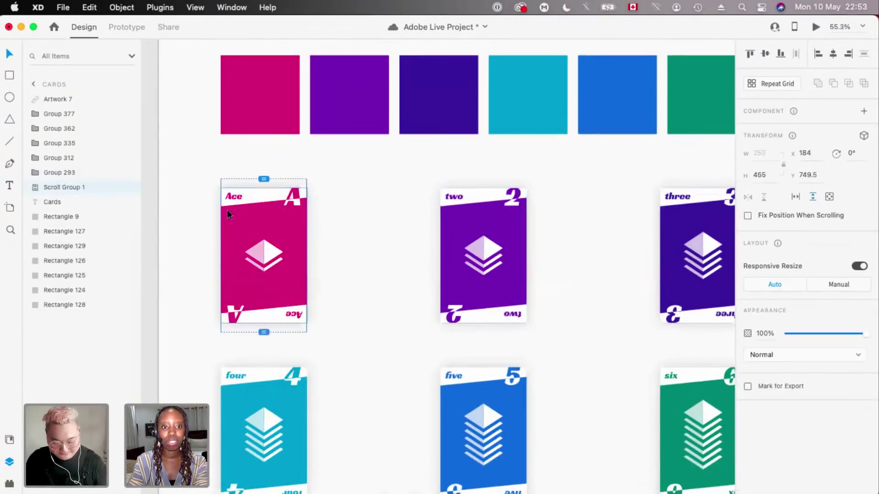
{"action": "key", "text": "super+z"}
{"action": "key", "text": "Escape"}
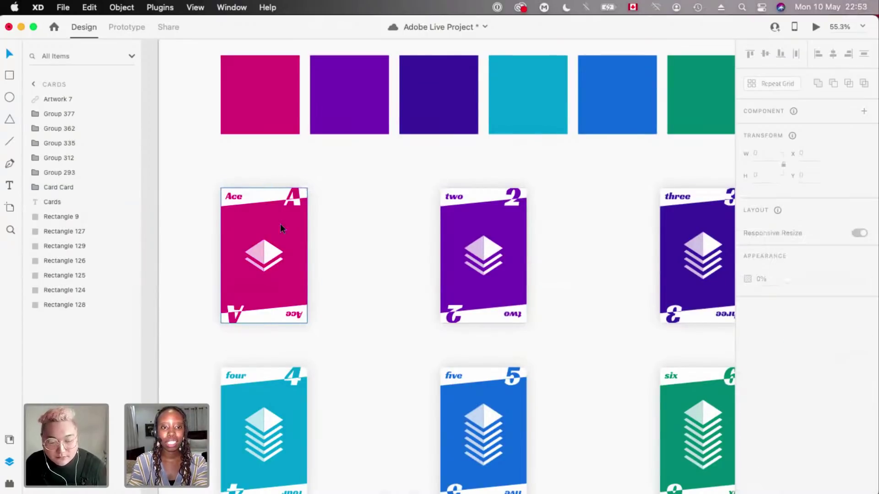
{"action": "key", "text": "super+shift+z"}
{"action": "key", "text": "super+z"}
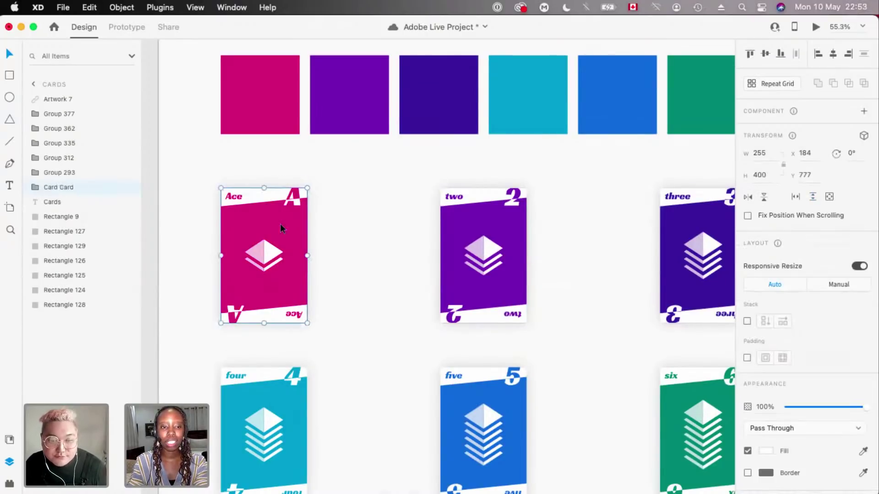
- Examine the nested layers of the Ace card's outer group and its inner front group
{"action": "scroll", "coordinate": [280, 224], "scroll_direction": "down", "scroll_amount": 3}
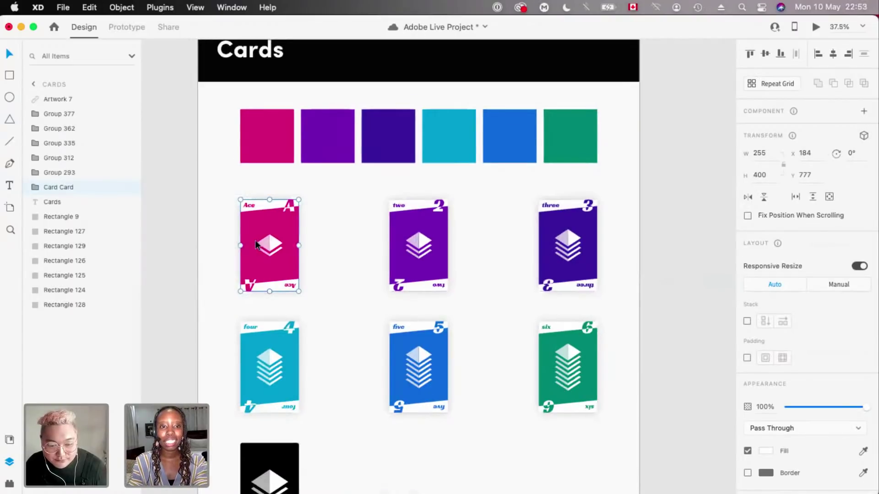
{"action": "scroll", "coordinate": [255, 245], "scroll_direction": "up", "scroll_amount": 2}
{"action": "left_click", "coordinate": [30, 188]}
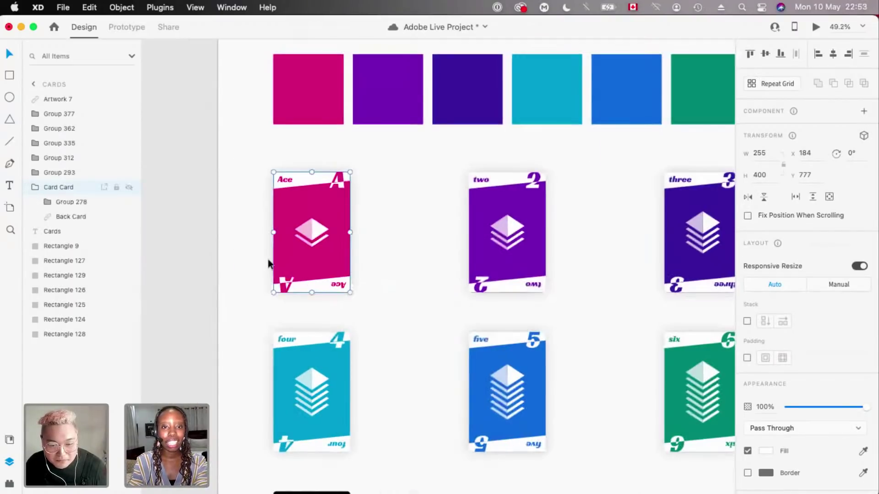
{"action": "scroll", "coordinate": [269, 264], "scroll_direction": "down", "scroll_amount": 2}
{"action": "scroll", "coordinate": [306, 161], "scroll_direction": "up", "scroll_amount": 2}
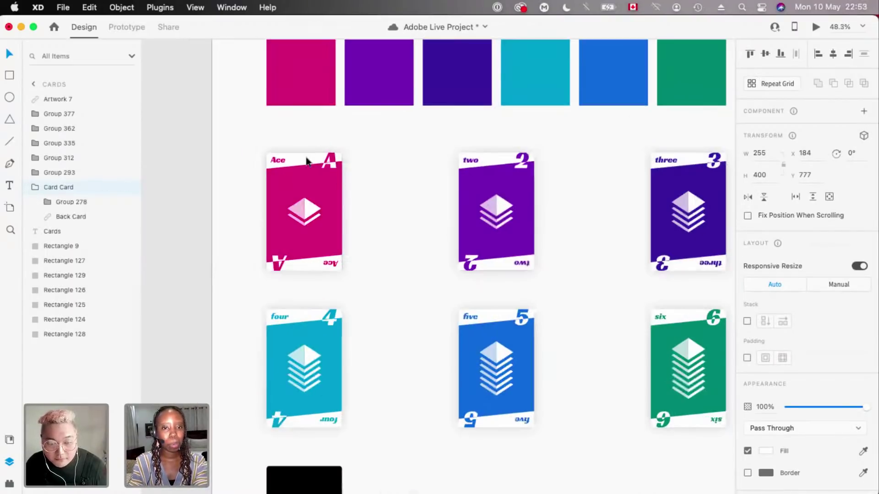
{"action": "scroll", "coordinate": [306, 160], "scroll_direction": "up", "scroll_amount": 2}
{"action": "scroll", "coordinate": [296, 243], "scroll_direction": "down", "scroll_amount": 1}
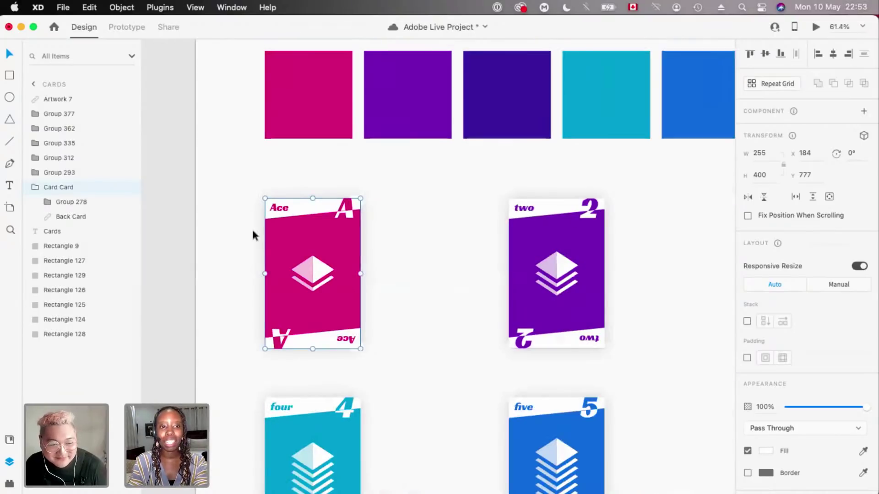
{"action": "scroll", "coordinate": [259, 234], "scroll_direction": "up", "scroll_amount": 2}
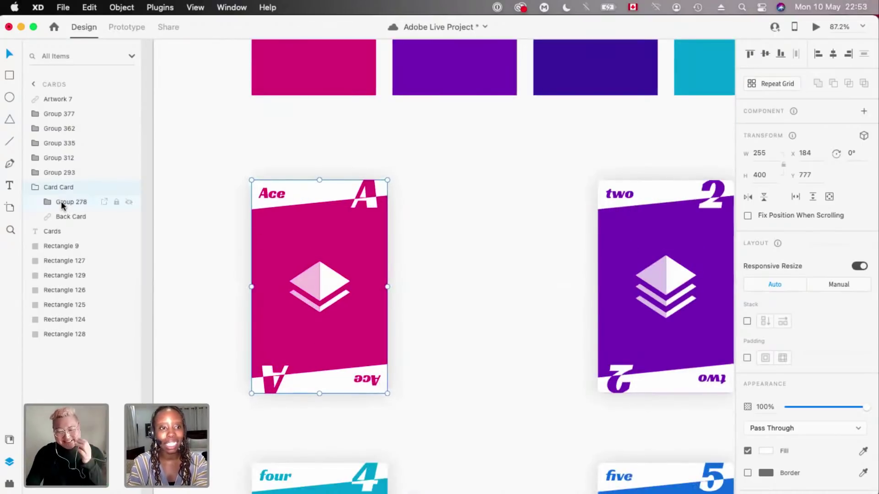
{"action": "left_click", "coordinate": [46, 202]}
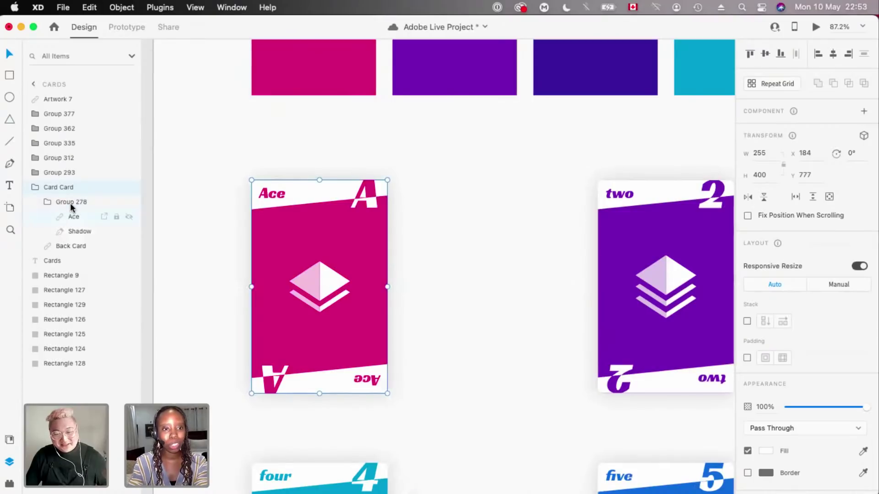
{"action": "double_click", "coordinate": [360, 206]}
{"action": "scroll", "coordinate": [19, 219], "scroll_direction": "left", "scroll_amount": 2}
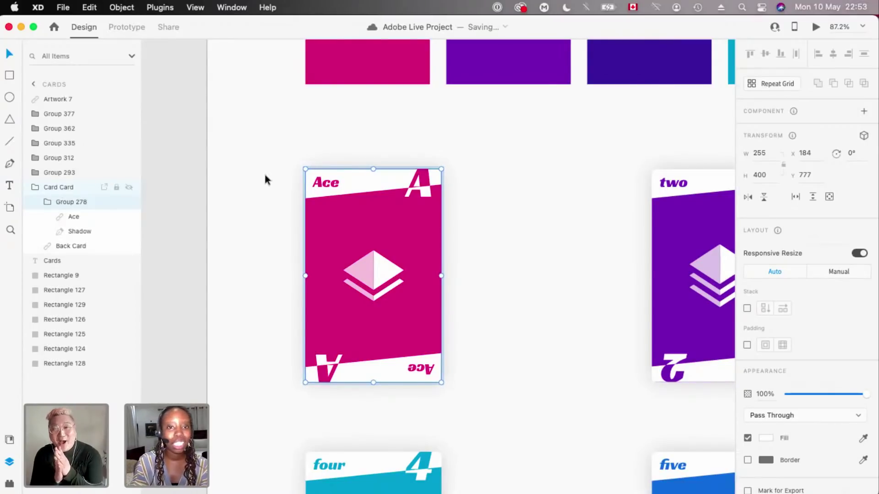
- Rename the outer group holding the Ace card and its back as Ace Card
{"action": "scroll", "coordinate": [263, 171], "scroll_direction": "down", "scroll_amount": 2}
{"action": "left_click", "coordinate": [74, 243], "text": "shift"}
{"action": "left_click", "coordinate": [58, 186]}
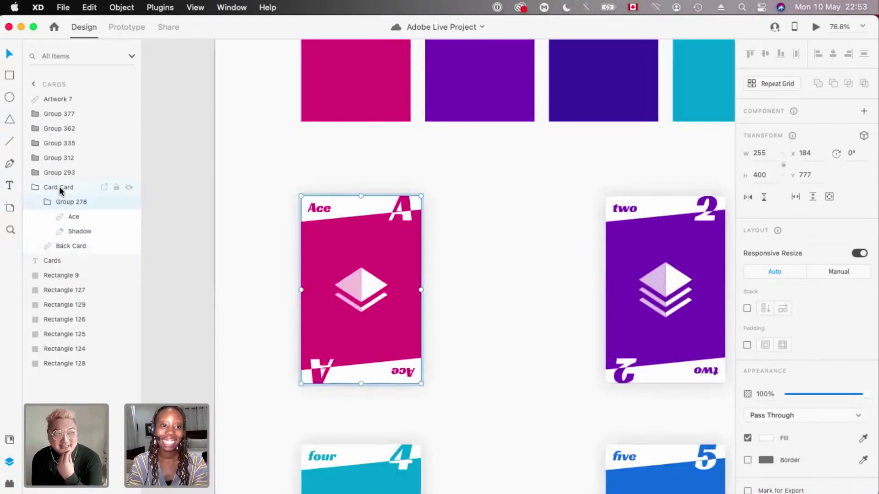
{"action": "double_click", "coordinate": [59, 185]}
{"action": "type", "text": "Ace "}
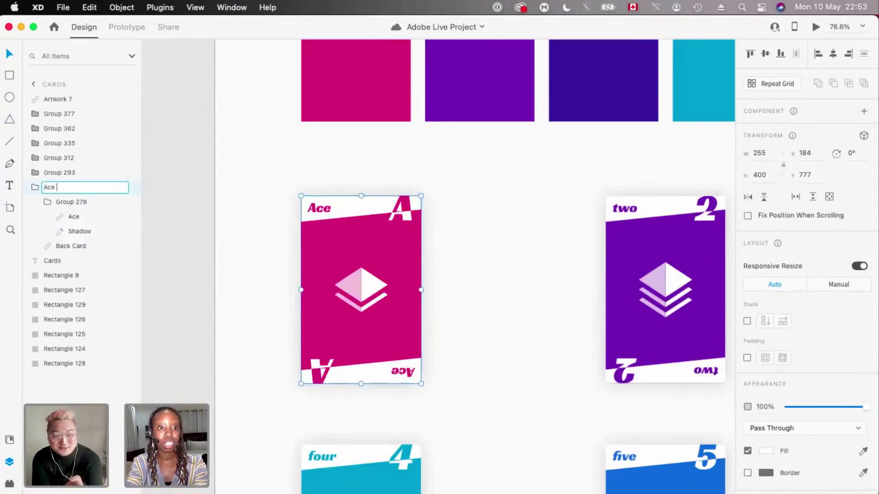
{"action": "type", "text": "Card"}
{"action": "key", "text": "Return"}
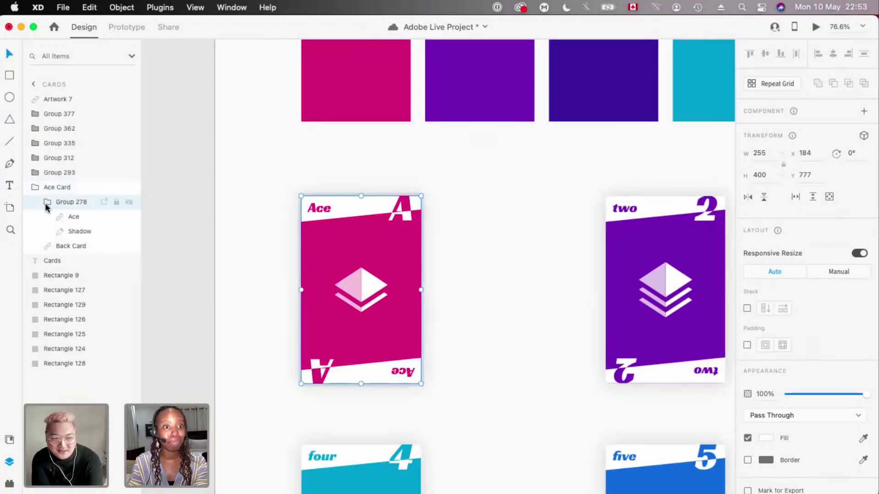
- Rename the inner group holding the Ace artwork and its shadow as Card
{"action": "left_click", "coordinate": [47, 202]}
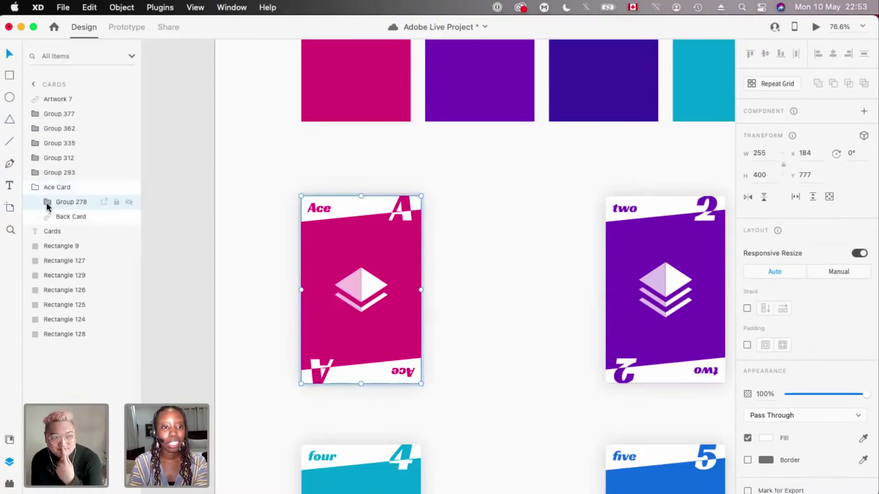
{"action": "left_click", "coordinate": [46, 203]}
{"action": "left_click", "coordinate": [47, 202]}
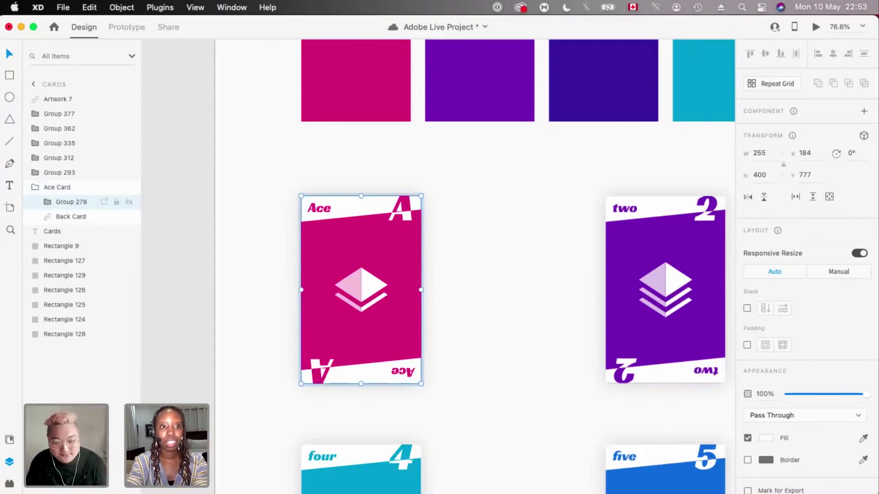
{"action": "type", "text": "Card"}
{"action": "key", "text": "Return"}
{"action": "left_click", "coordinate": [53, 192]}
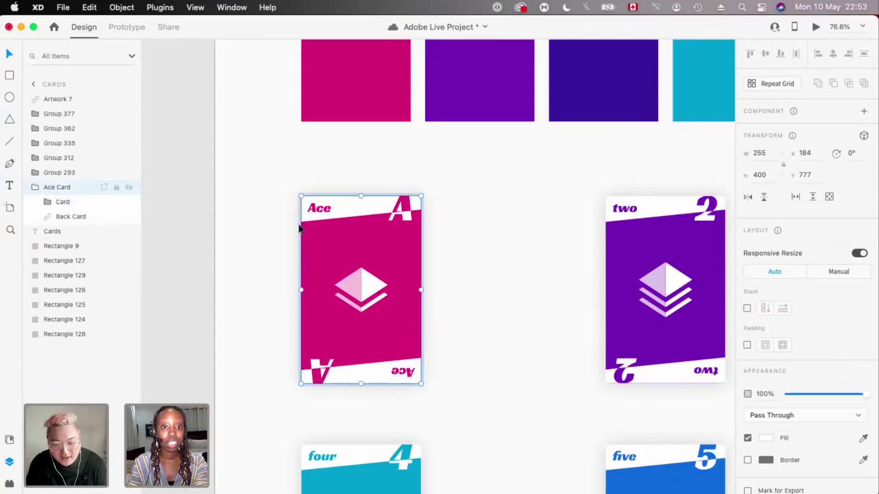
- Place a copy of the black back card exactly over the two card at X 833, Y 777, and send it behind all layers
{"action": "key", "text": "super+minus"}
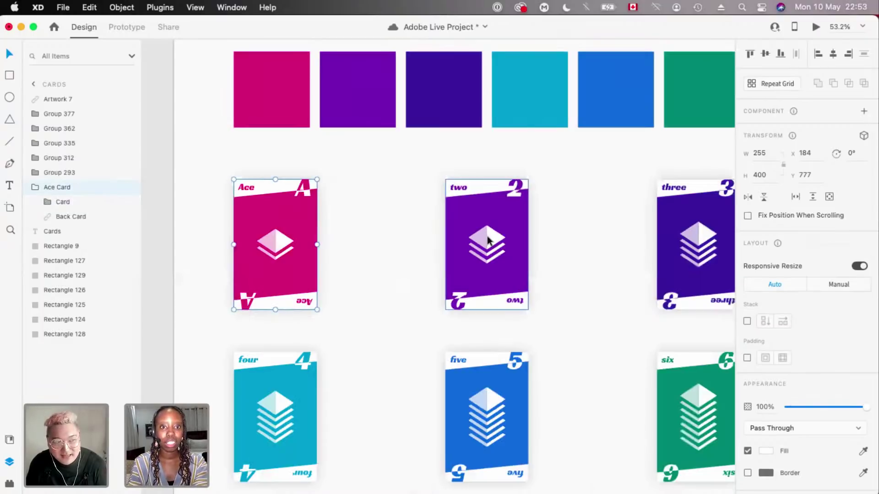
{"action": "left_click", "coordinate": [45, 172]}
{"action": "left_click", "coordinate": [64, 216]}
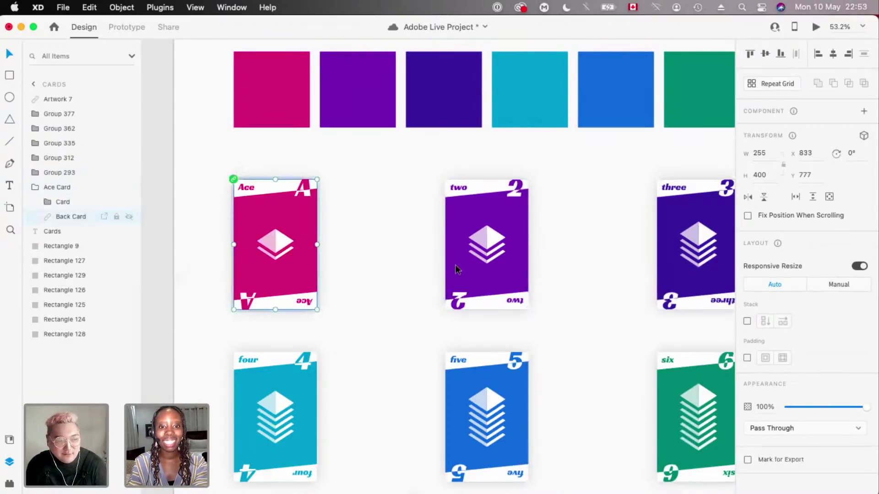
{"action": "scroll", "coordinate": [343, 212], "scroll_direction": "down", "scroll_amount": 3}
{"action": "key", "text": "super+v"}
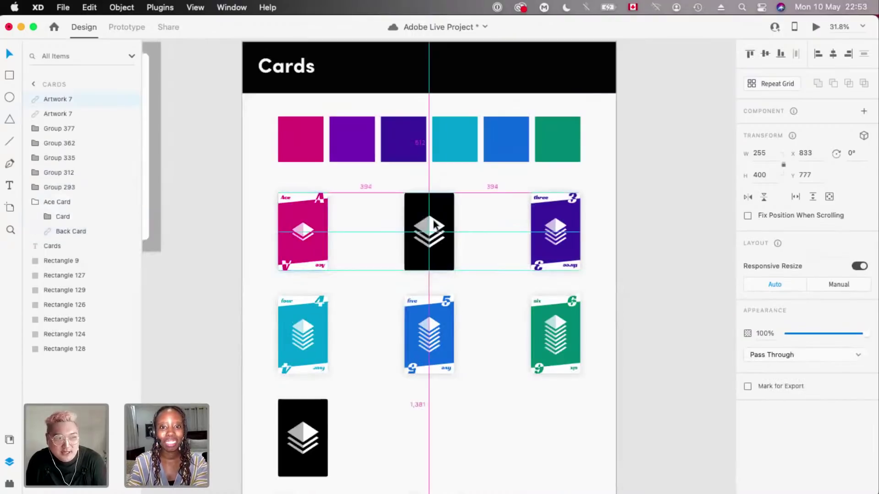
{"action": "key", "text": "super+equal"}
{"action": "key", "text": "shift+super+bracketleft"}
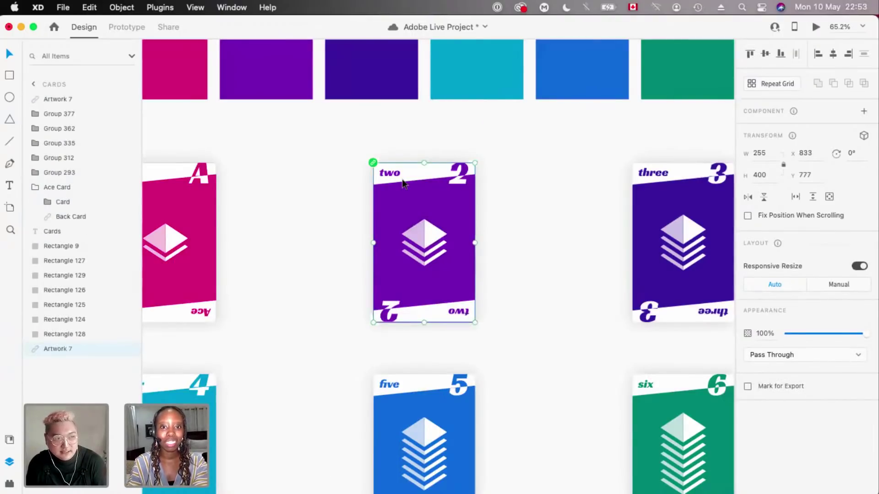
- Group the two card with the back card copy behind it and expand the new group's nested layers
{"action": "left_click_drag", "start_coordinate": [505, 168], "coordinate": [376, 261]}
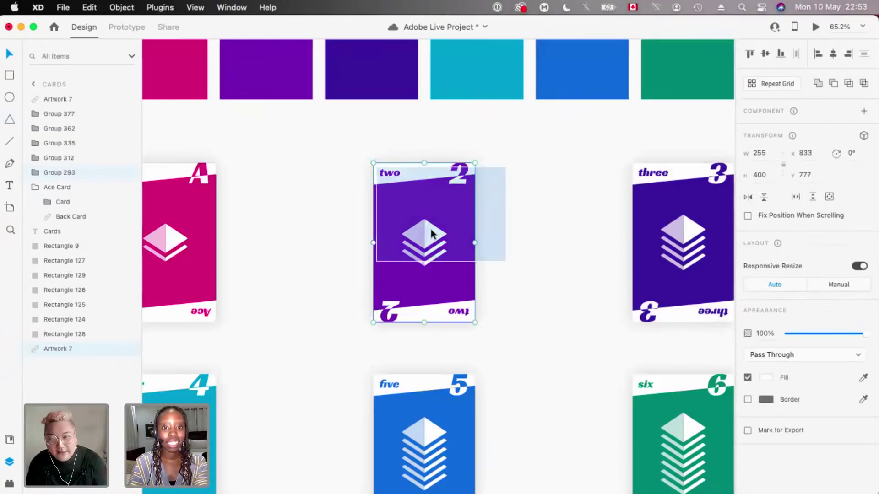
{"action": "scroll", "coordinate": [430, 231], "scroll_direction": "left", "scroll_amount": 1}
{"action": "key", "text": "super+g"}
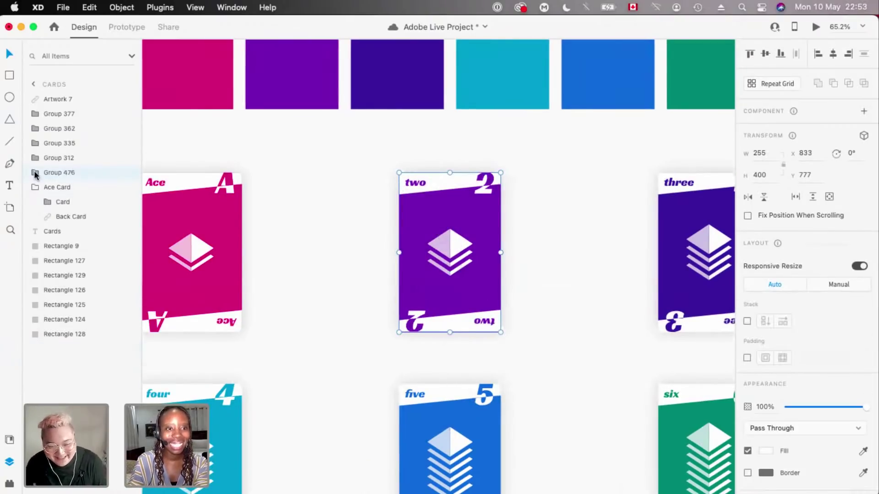
{"action": "left_click", "coordinate": [35, 172]}
{"action": "left_click", "coordinate": [48, 187]}
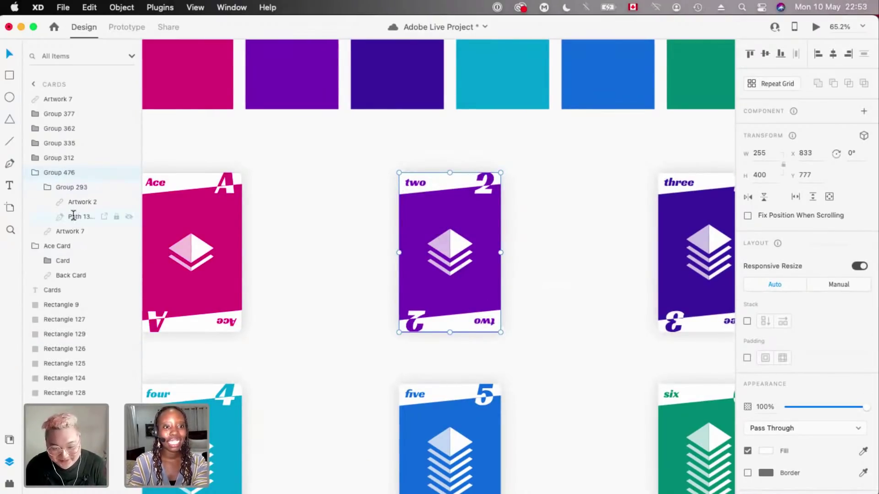
{"action": "key", "text": "super+z"}
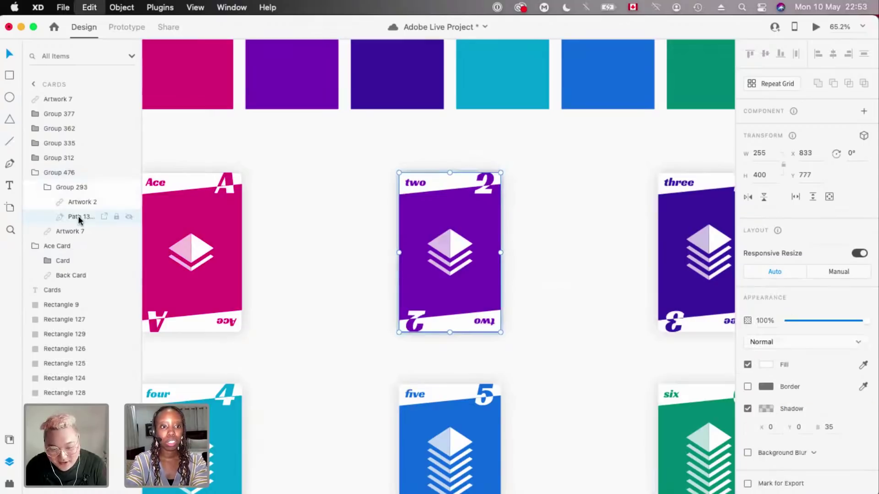
{"action": "key", "text": "super+z"}
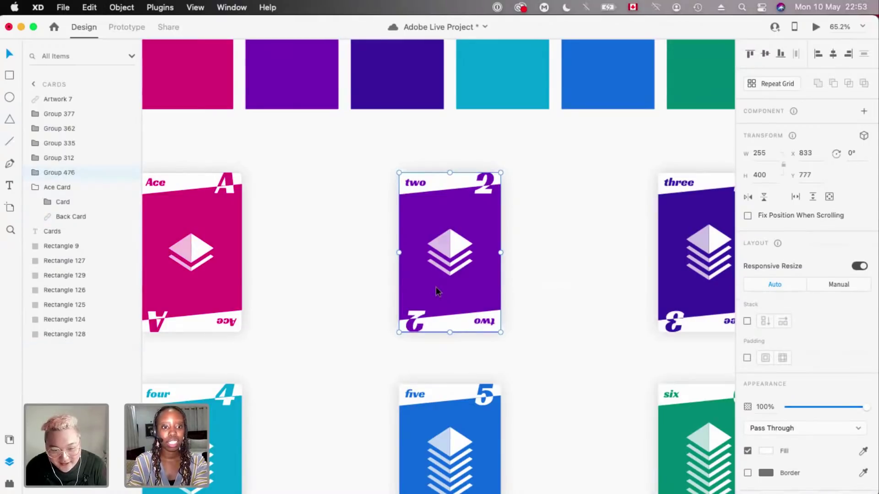
{"action": "scroll", "coordinate": [435, 291], "scroll_direction": "down", "scroll_amount": 3}
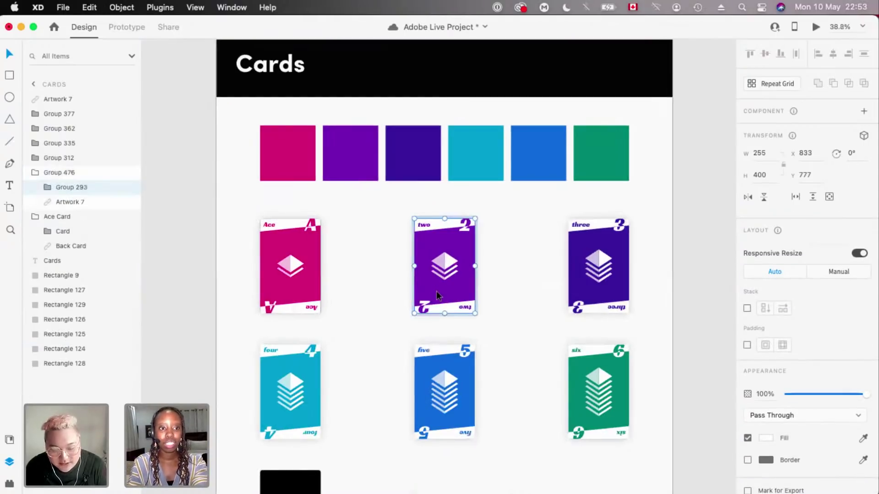
{"action": "key", "text": "super+equal"}
{"action": "left_click", "coordinate": [48, 187]}
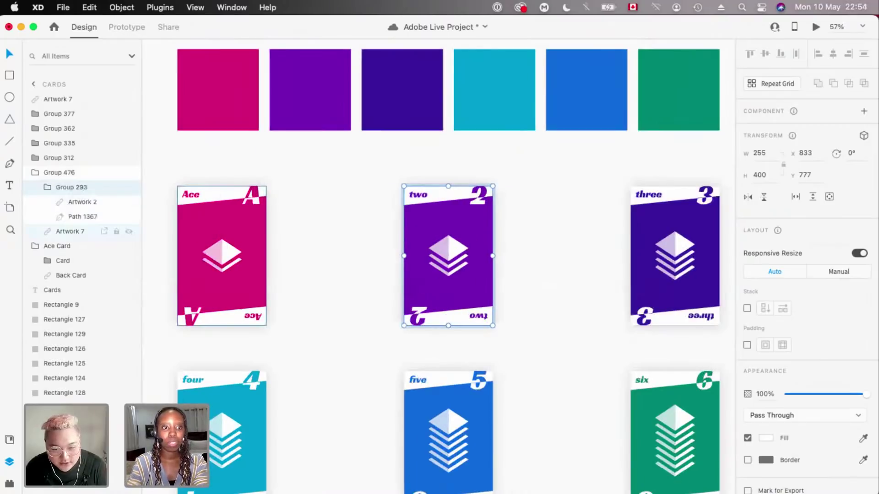
- Rename the back card copy in the two card's group as Shadow
{"action": "double_click", "coordinate": [70, 231]}
{"action": "type", "text": "Shadow"}
{"action": "key", "text": "Return"}
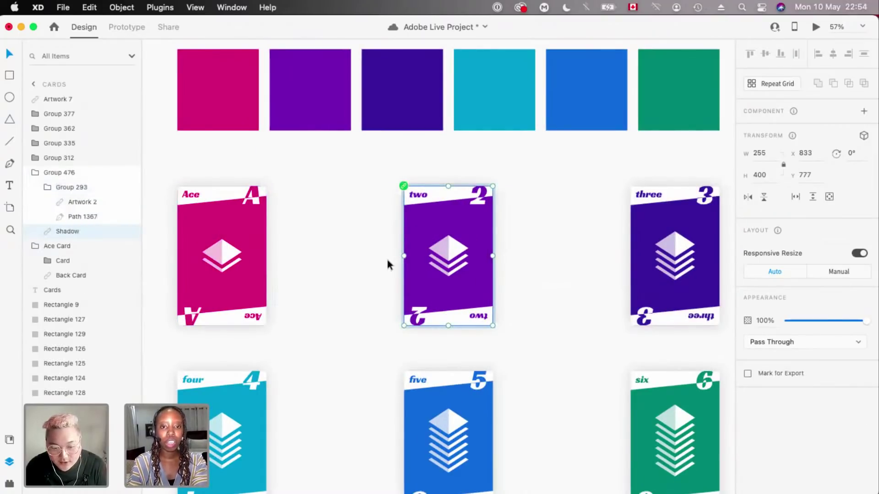
{"action": "scroll", "coordinate": [387, 265], "scroll_direction": "up", "scroll_amount": 2}
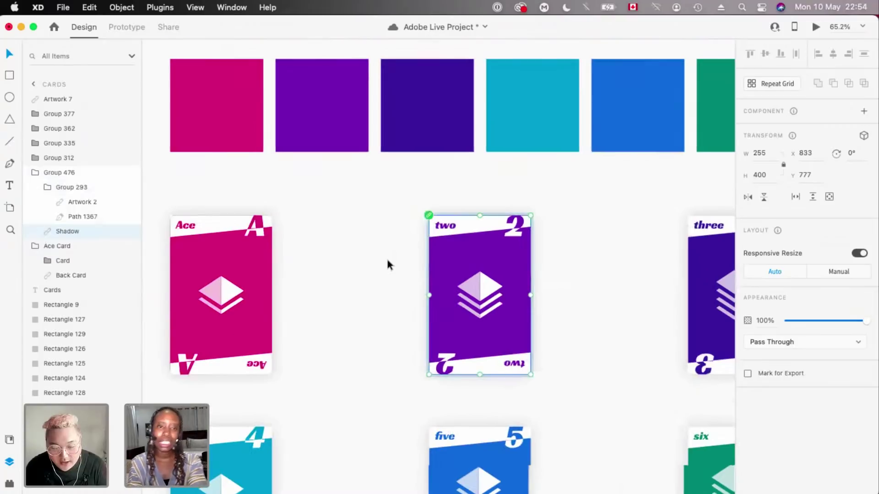
{"action": "scroll", "coordinate": [387, 265], "scroll_direction": "down", "scroll_amount": 2}
{"action": "scroll", "coordinate": [387, 264], "scroll_direction": "down", "scroll_amount": 1}
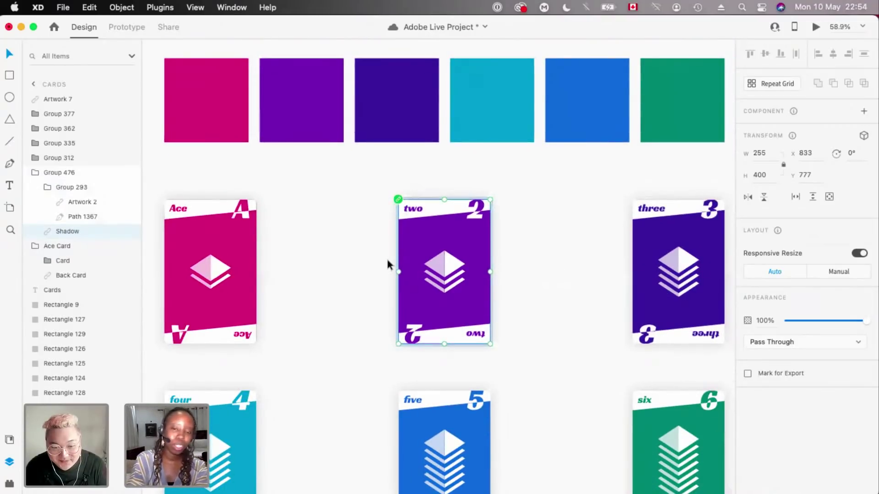
{"action": "scroll", "coordinate": [387, 264], "scroll_direction": "up", "scroll_amount": 4}
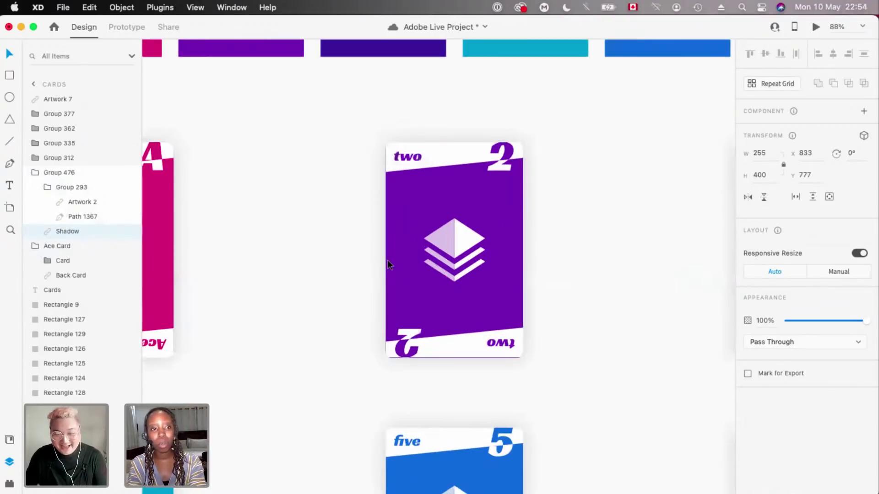
{"action": "scroll", "coordinate": [388, 265], "scroll_direction": "down", "scroll_amount": 1}
{"action": "left_click", "coordinate": [425, 315]}
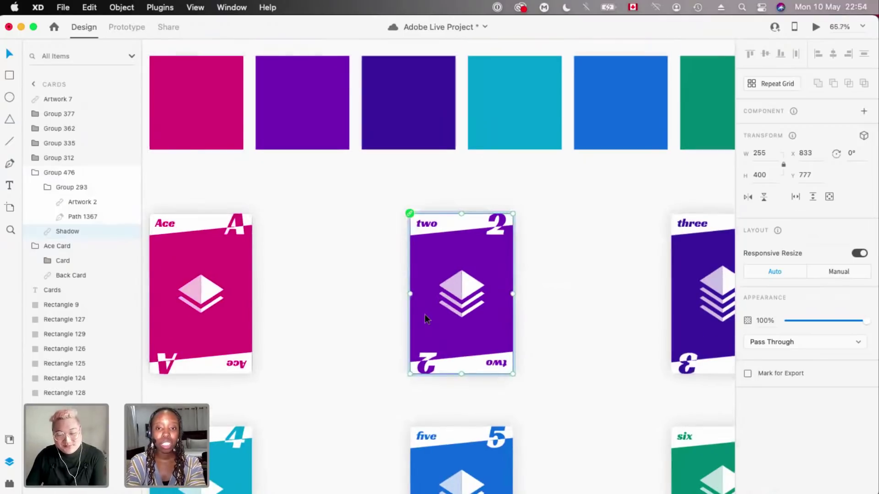
{"action": "key", "text": "super+3"}
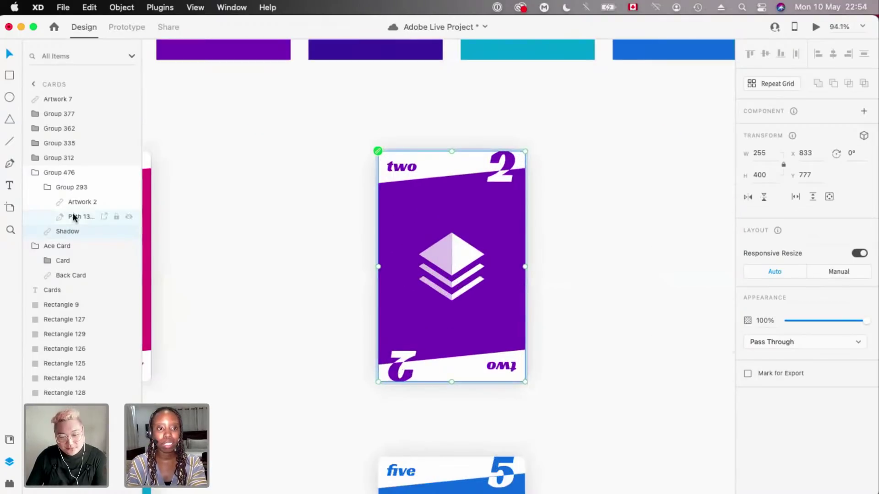
- Rename the back card copy in the two card's group as Back Card
{"action": "double_click", "coordinate": [73, 216]}
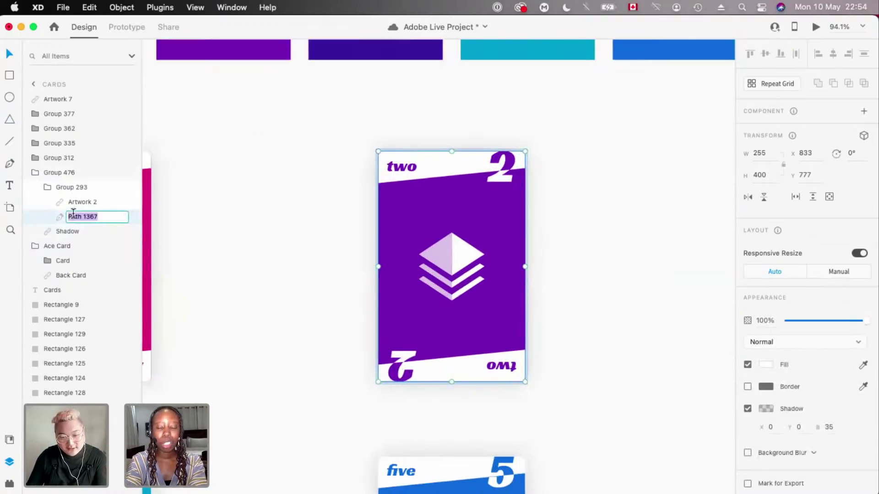
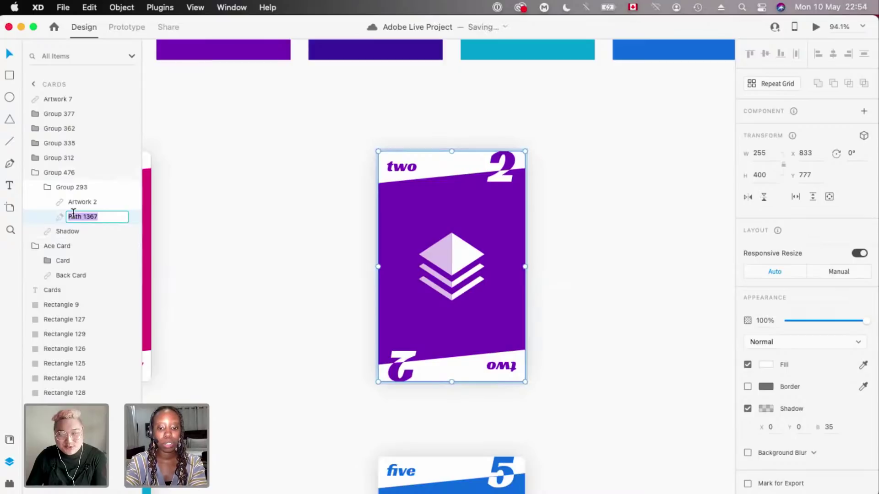
{"action": "left_click", "coordinate": [66, 232]}
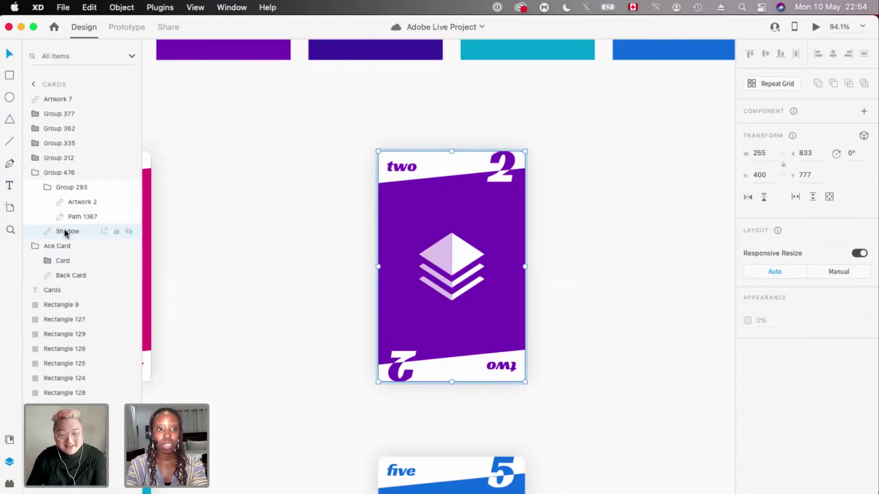
{"action": "double_click", "coordinate": [67, 231]}
{"action": "type", "text": "Back Ca"}
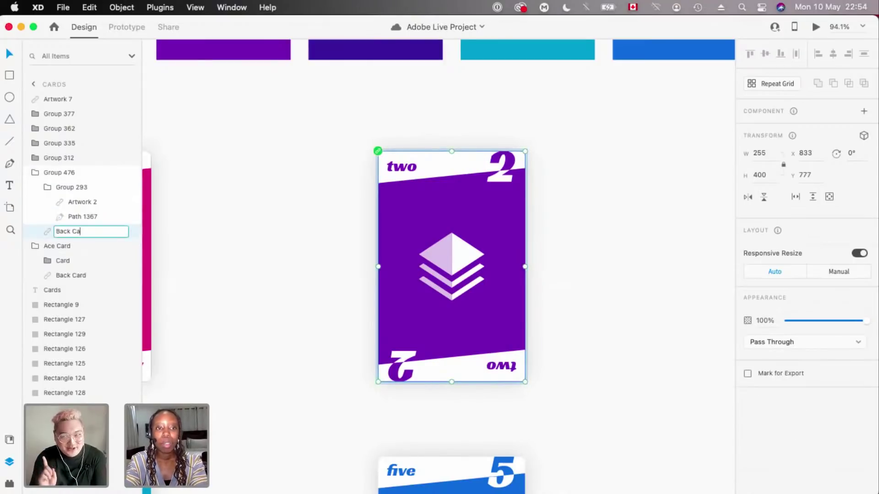
{"action": "type", "text": "rd"}
{"action": "key", "text": "Return"}
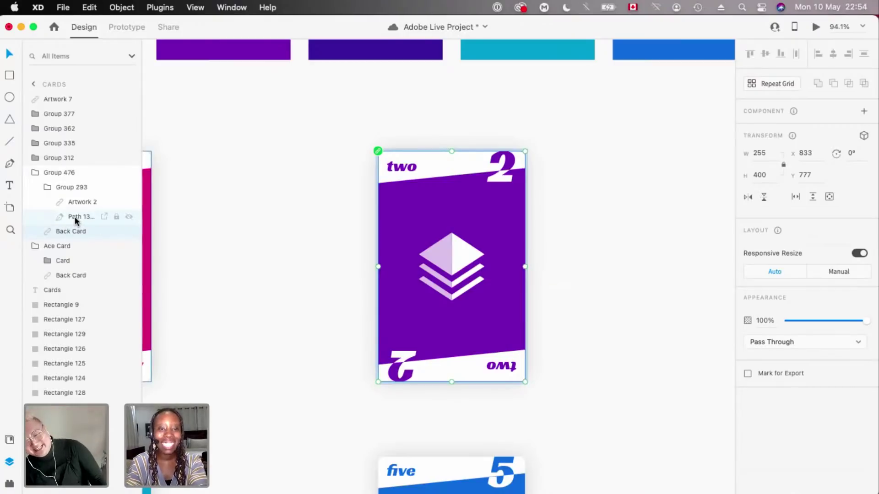
- Rename the path in the two card's inner group as Shadow and its artwork as Two
{"action": "left_click", "coordinate": [75, 218]}
{"action": "double_click", "coordinate": [75, 219]}
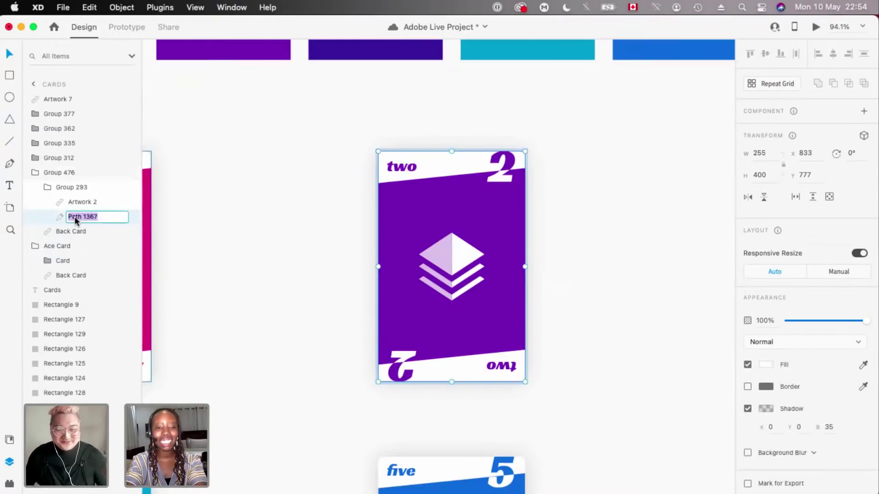
{"action": "type", "text": "Shadow"}
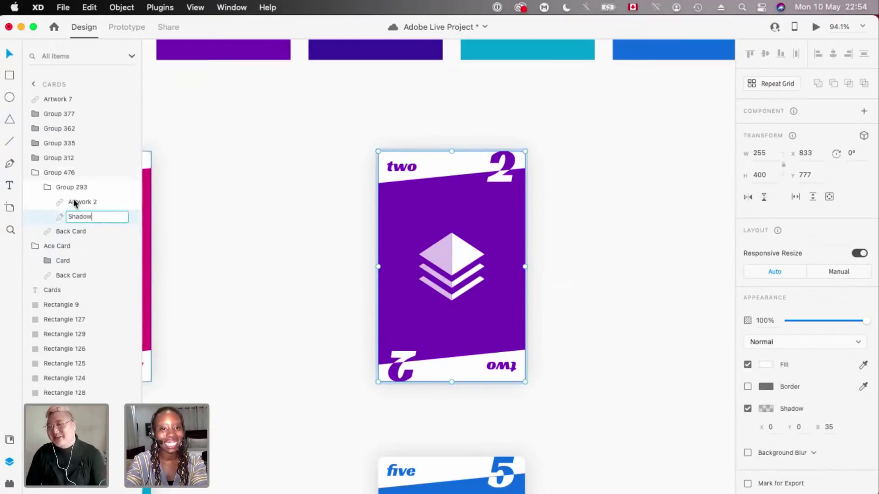
{"action": "double_click", "coordinate": [74, 201]}
{"action": "type", "text": "Two"}
{"action": "key", "text": "Return"}
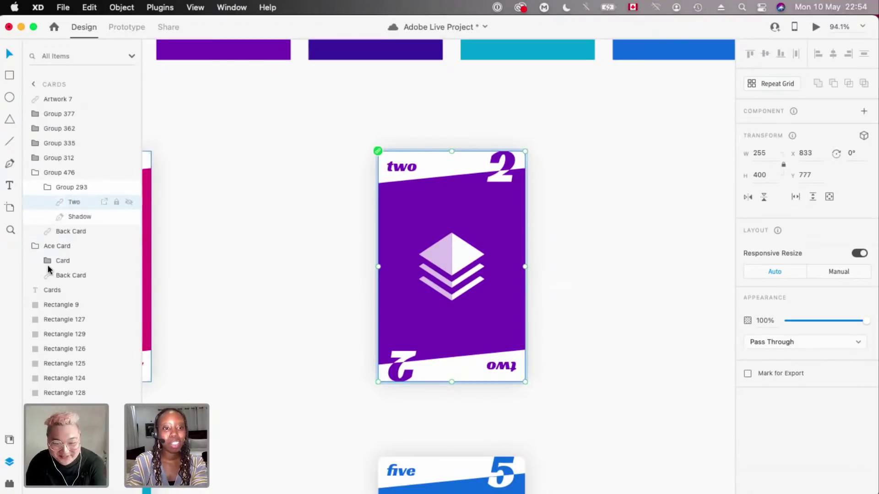
- Rename the inner group holding the Two artwork and its shadow as Card, matching the Ace Card structure
{"action": "left_click", "coordinate": [47, 261]}
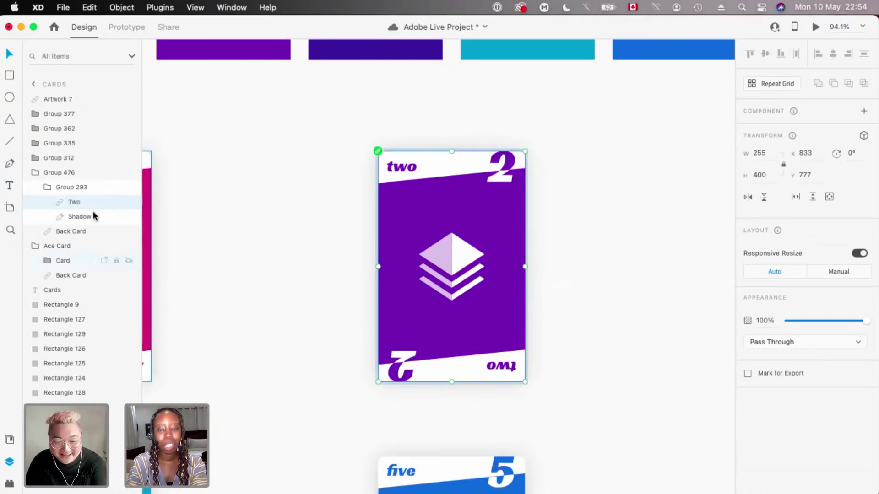
{"action": "left_click", "coordinate": [78, 187]}
{"action": "double_click", "coordinate": [79, 187]}
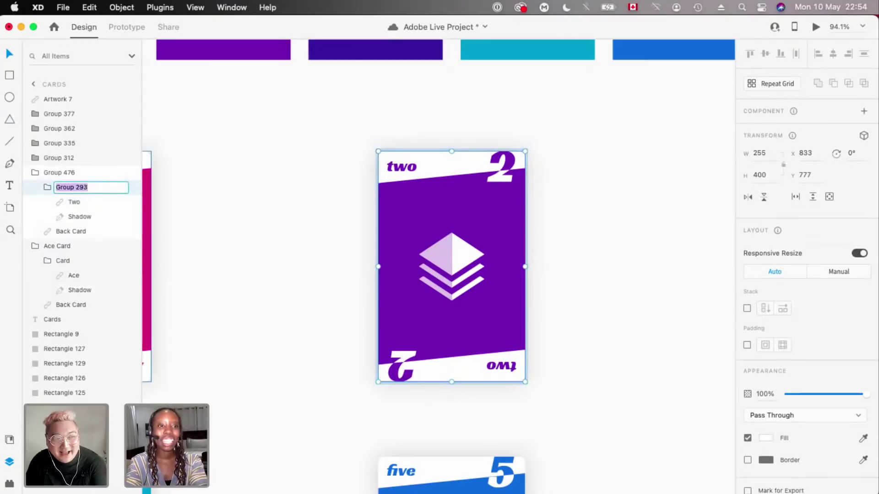
{"action": "type", "text": "Card"}
{"action": "key", "text": "Return"}
- Rename the outer group holding the two card and its back as Two Card
{"action": "left_click", "coordinate": [73, 173]}
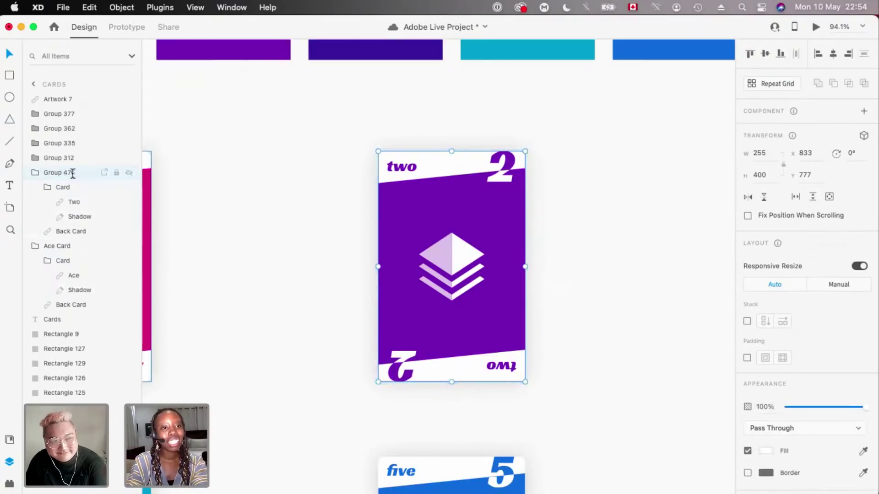
{"action": "double_click", "coordinate": [73, 174]}
{"action": "scroll", "coordinate": [248, 253], "scroll_direction": "up", "scroll_amount": 2}
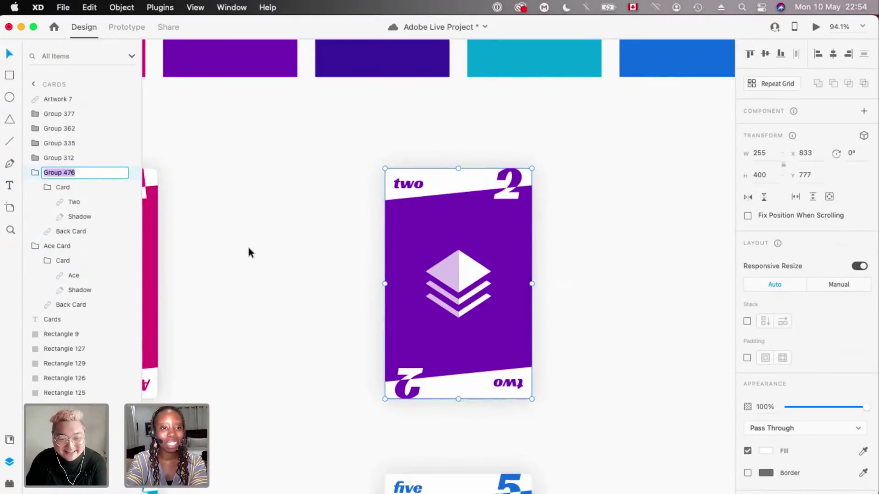
{"action": "type", "text": "Two Card"}
{"action": "key", "text": "Return"}
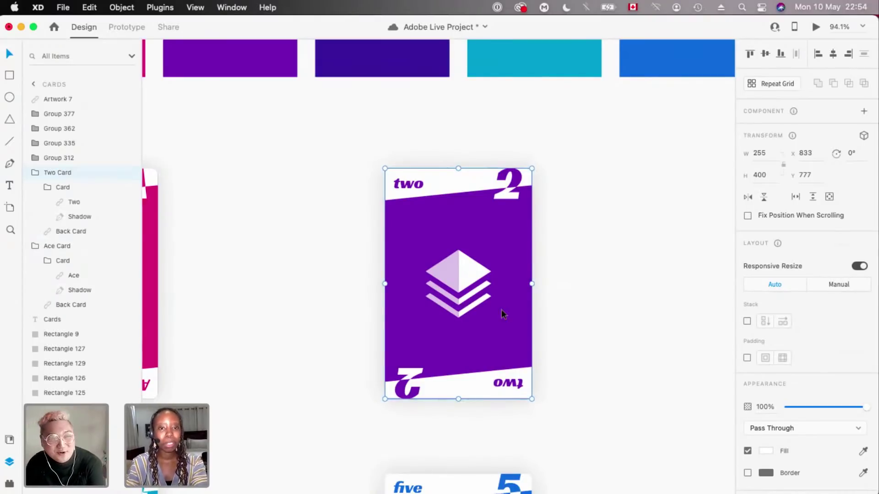
- Paste a copy of the black back card over the three card on the Cards artboard
{"action": "scroll", "coordinate": [503, 309], "scroll_direction": "down", "scroll_amount": 6}
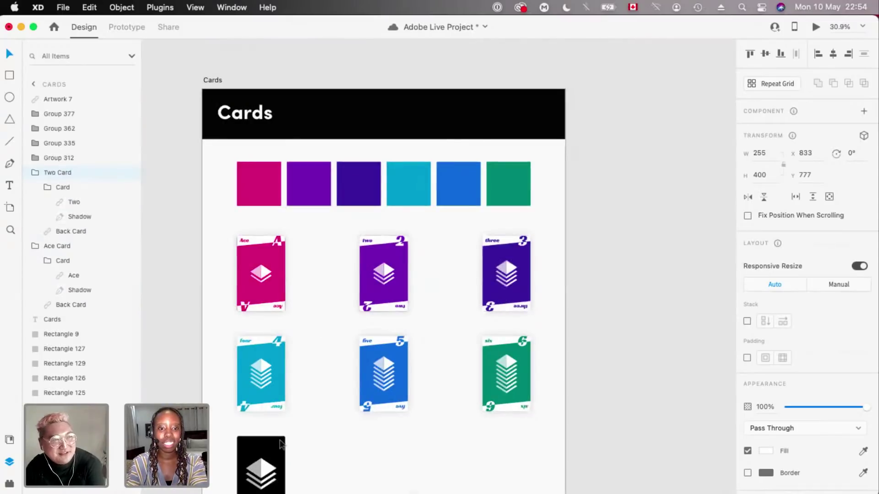
{"action": "left_click", "coordinate": [280, 444]}
{"action": "key", "text": "super+v"}
{"action": "scroll", "coordinate": [469, 316], "scroll_direction": "up", "scroll_amount": 5}
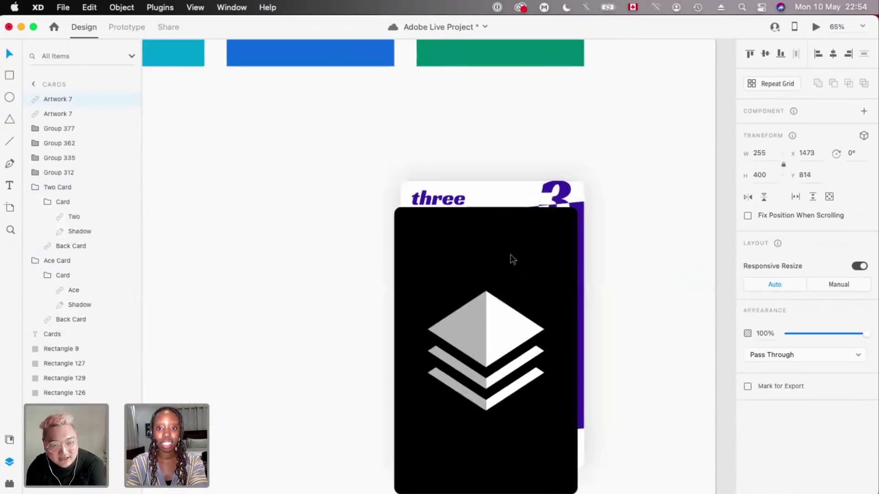
- Align the back card copy exactly over the three card and group the two
{"action": "mouse_move", "coordinate": [521, 226]}
{"action": "left_mouse_down"}
{"action": "mouse_move", "coordinate": [516, 236]}
{"action": "mouse_move", "coordinate": [517, 227]}
{"action": "left_mouse_up"}
{"action": "scroll", "coordinate": [305, 226], "scroll_direction": "down", "scroll_amount": 2}
{"action": "left_click_drag", "start_coordinate": [335, 216], "coordinate": [576, 301]}
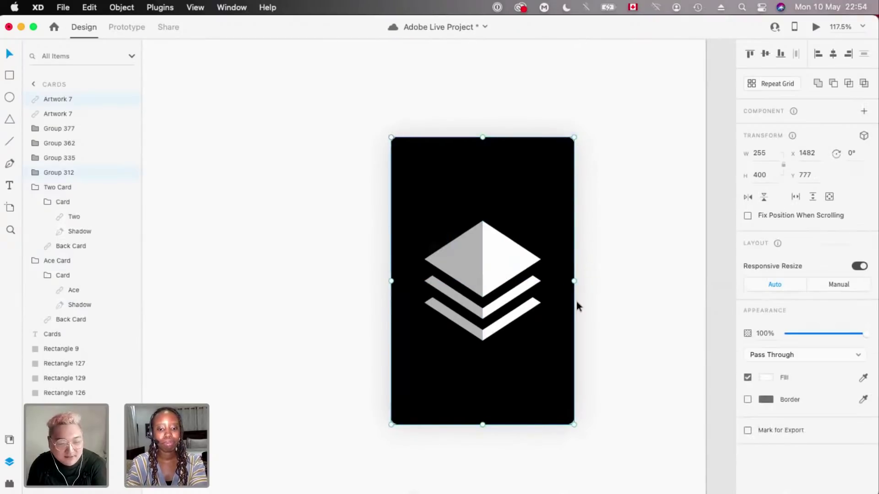
{"action": "scroll", "coordinate": [576, 302], "scroll_direction": "down", "scroll_amount": 4}
{"action": "key", "text": "super+g"}
{"action": "scroll", "coordinate": [576, 301], "scroll_direction": "left", "scroll_amount": 2}
{"action": "left_click", "coordinate": [419, 286]}
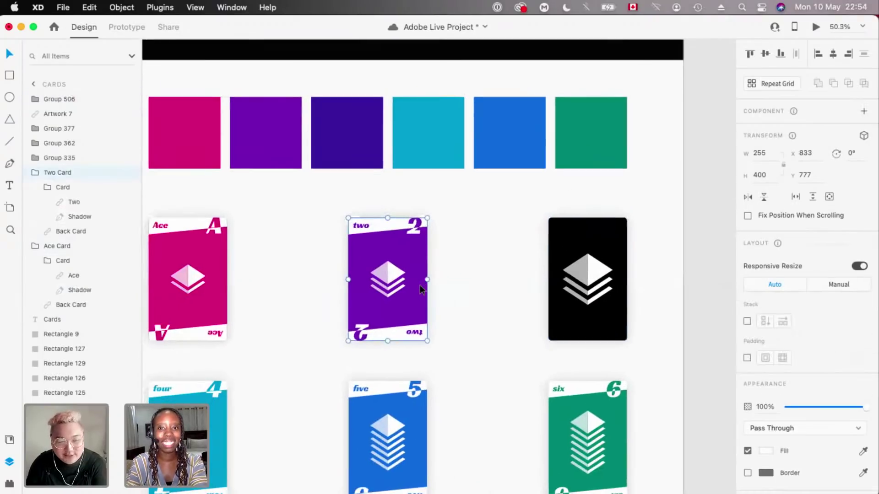
- Send the group holding the three card and its back to the bottom of the layer order and move it toward the two card
{"action": "scroll", "coordinate": [419, 285], "scroll_direction": "up", "scroll_amount": 2}
{"action": "scroll", "coordinate": [419, 284], "scroll_direction": "down", "scroll_amount": 3}
{"action": "scroll", "coordinate": [466, 238], "scroll_direction": "left", "scroll_amount": 2}
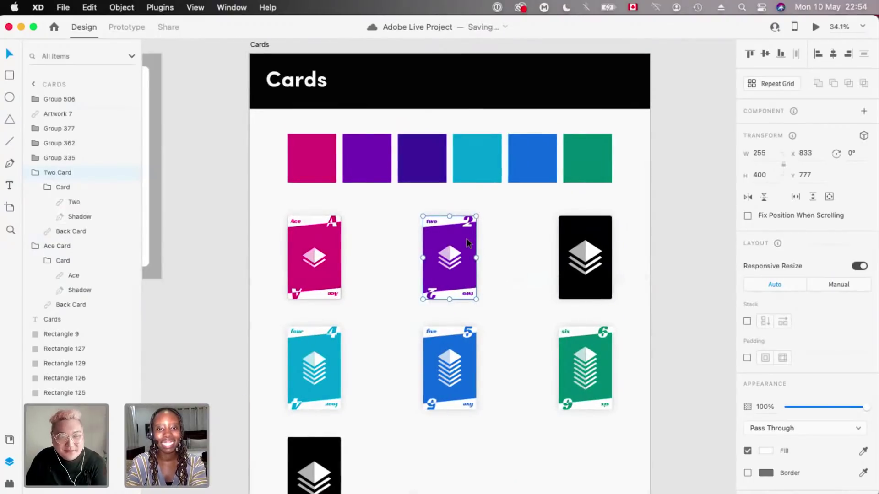
{"action": "key", "text": "super+3"}
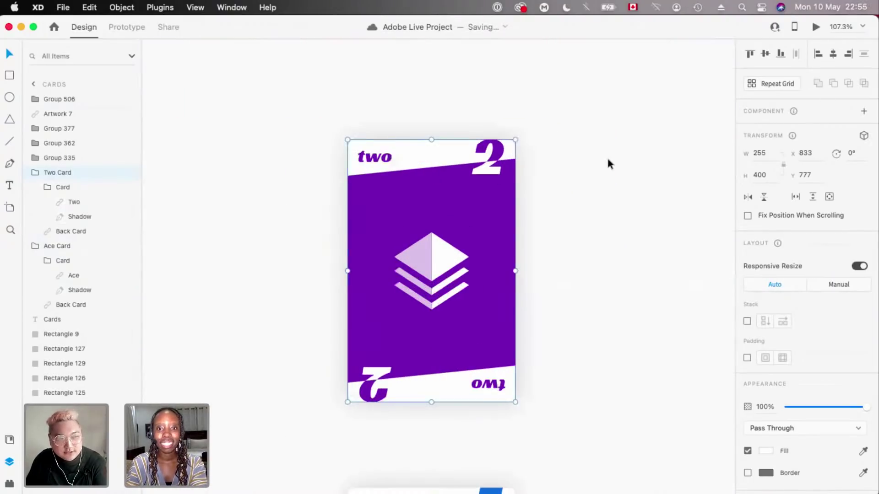
{"action": "scroll", "coordinate": [606, 155], "scroll_direction": "down", "scroll_amount": 3}
{"action": "scroll", "coordinate": [608, 167], "scroll_direction": "down", "scroll_amount": 1}
{"action": "scroll", "coordinate": [608, 167], "scroll_direction": "right", "scroll_amount": 3}
{"action": "left_click", "coordinate": [578, 228]}
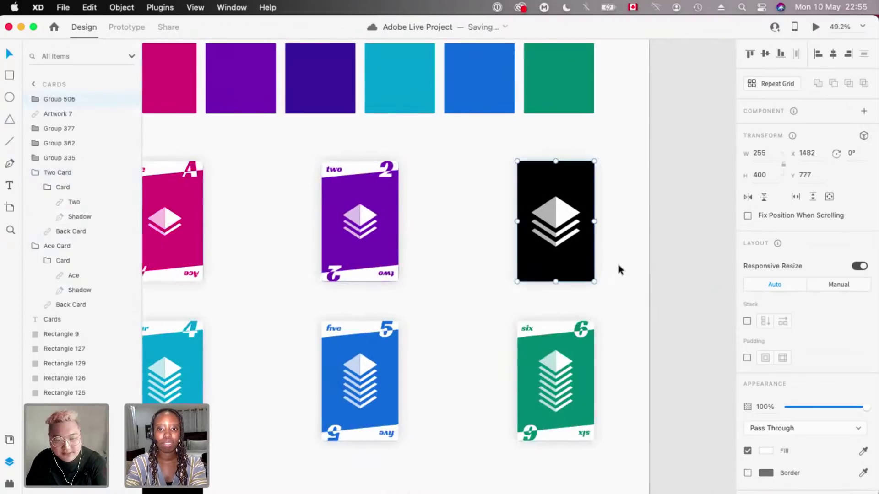
{"action": "key", "text": "super+shift+["}
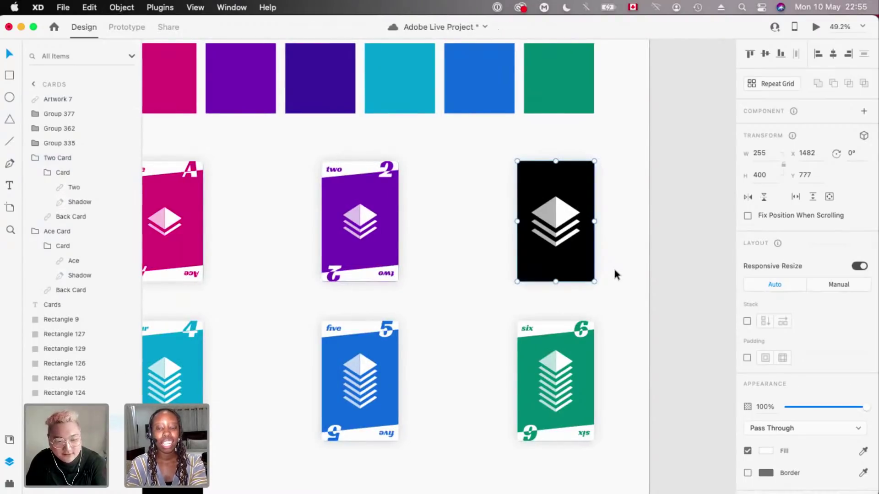
{"action": "scroll", "coordinate": [613, 267], "scroll_direction": "up", "scroll_amount": 3}
{"action": "left_click_drag", "start_coordinate": [514, 167], "coordinate": [452, 180]}
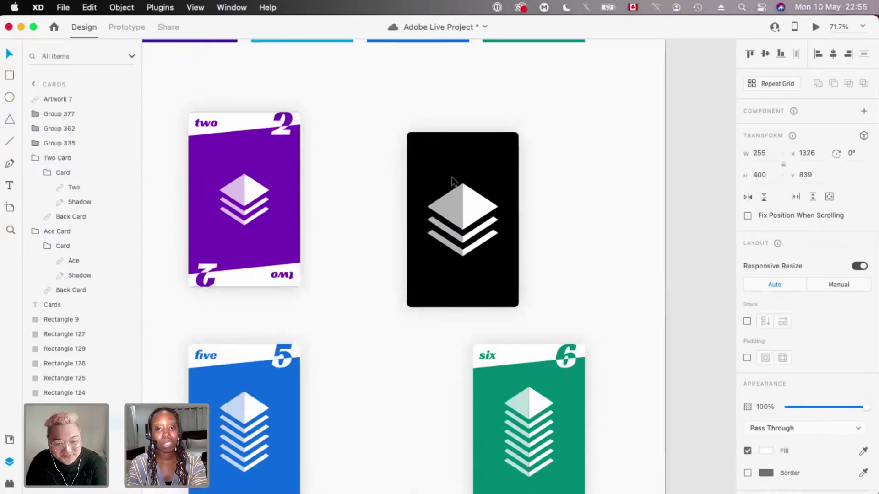
- Undo the group's move and reordering, along with the grouping and alignment of the back card copy
{"action": "key", "text": "super+z"}
{"action": "scroll", "coordinate": [452, 181], "scroll_direction": "down", "scroll_amount": 4}
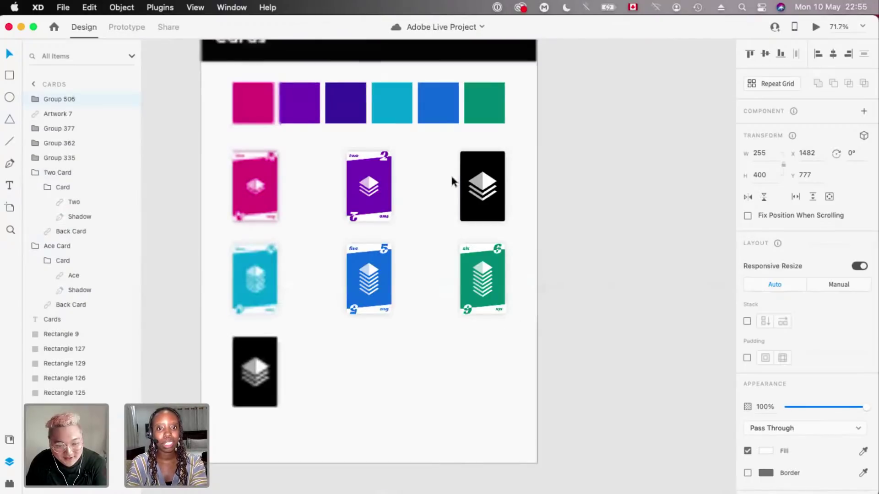
{"action": "key", "text": "super+z"}
{"action": "key", "text": "super+z"}
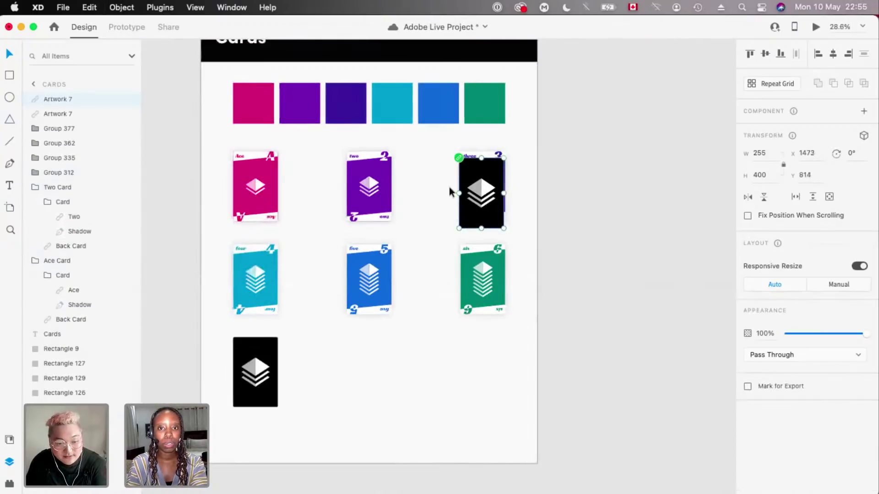
- Select the Ace Card group and examine it beside the other cards on the Cards artboard
{"action": "scroll", "coordinate": [449, 151], "scroll_direction": "up", "scroll_amount": 3}
{"action": "scroll", "coordinate": [430, 202], "scroll_direction": "left", "scroll_amount": 3}
{"action": "left_click", "coordinate": [376, 228]}
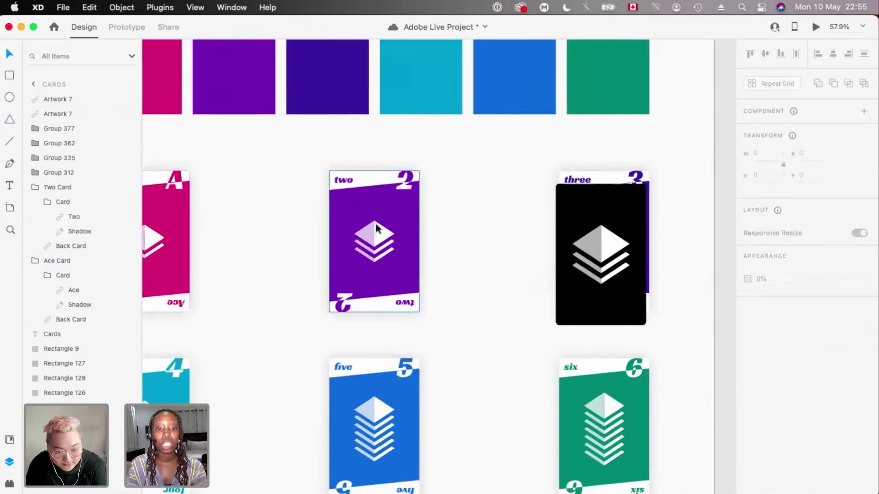
{"action": "scroll", "coordinate": [376, 228], "scroll_direction": "down", "scroll_amount": 3}
{"action": "scroll", "coordinate": [376, 227], "scroll_direction": "up", "scroll_amount": 5}
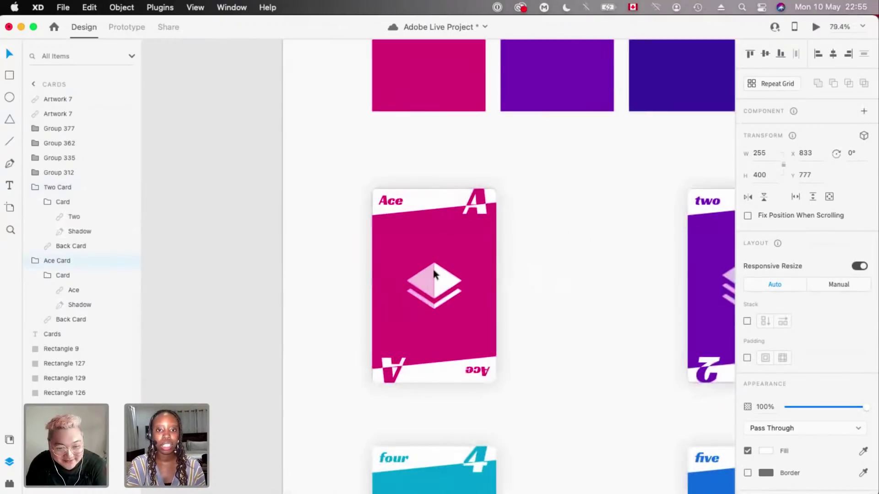
{"action": "left_click", "coordinate": [434, 274]}
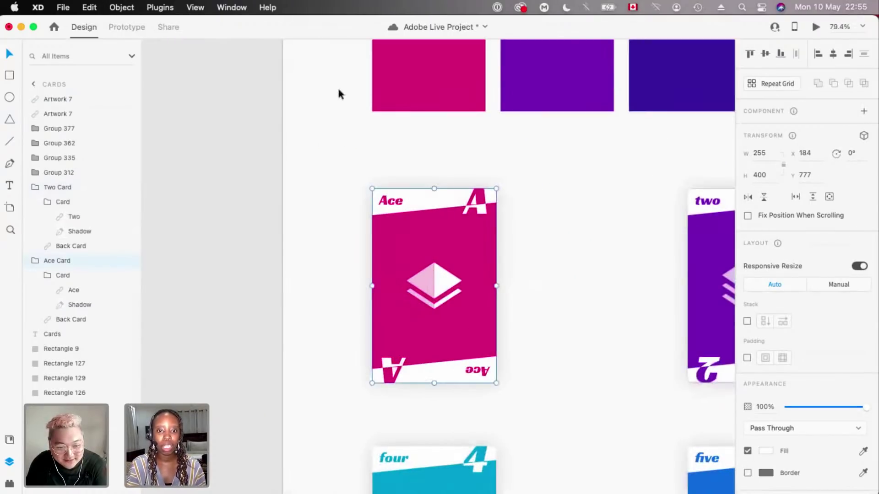
{"action": "scroll", "coordinate": [341, 141], "scroll_direction": "down", "scroll_amount": 5}
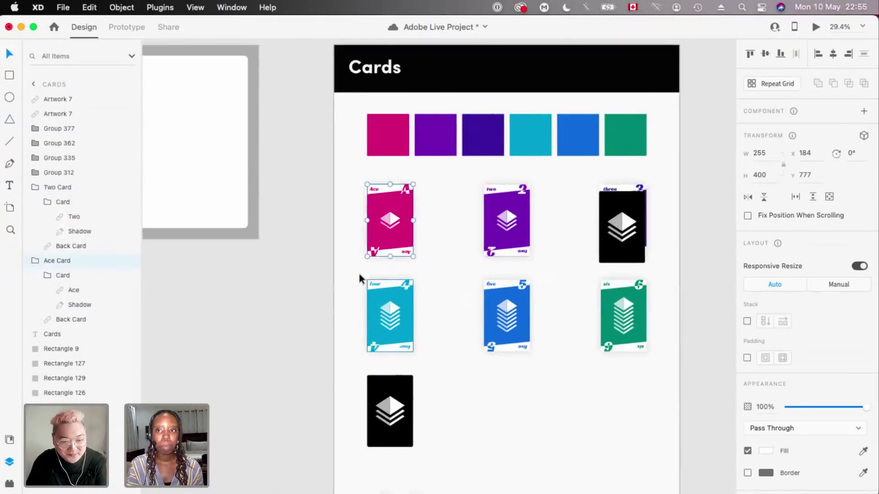
{"action": "scroll", "coordinate": [407, 213], "scroll_direction": "up", "scroll_amount": 4}
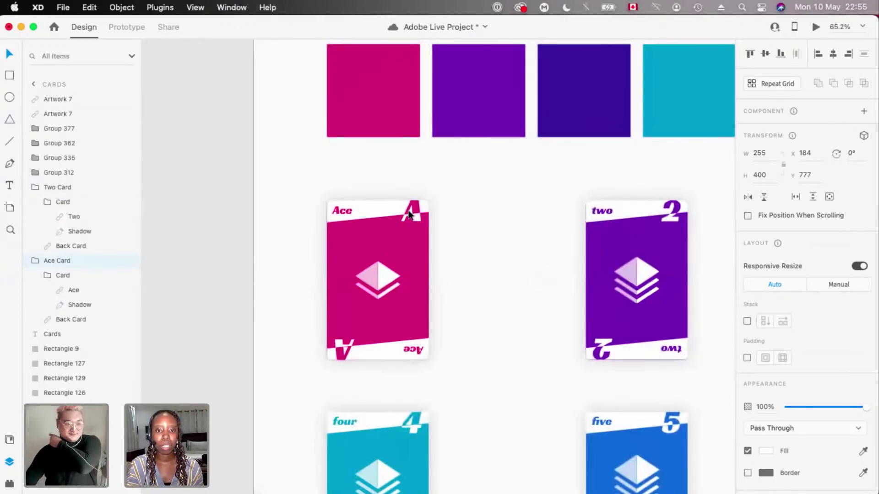
{"action": "scroll", "coordinate": [392, 230], "scroll_direction": "down", "scroll_amount": 4}
{"action": "scroll", "coordinate": [391, 231], "scroll_direction": "up", "scroll_amount": 4}
{"action": "scroll", "coordinate": [391, 231], "scroll_direction": "down", "scroll_amount": 3}
{"action": "scroll", "coordinate": [391, 231], "scroll_direction": "up", "scroll_amount": 5}
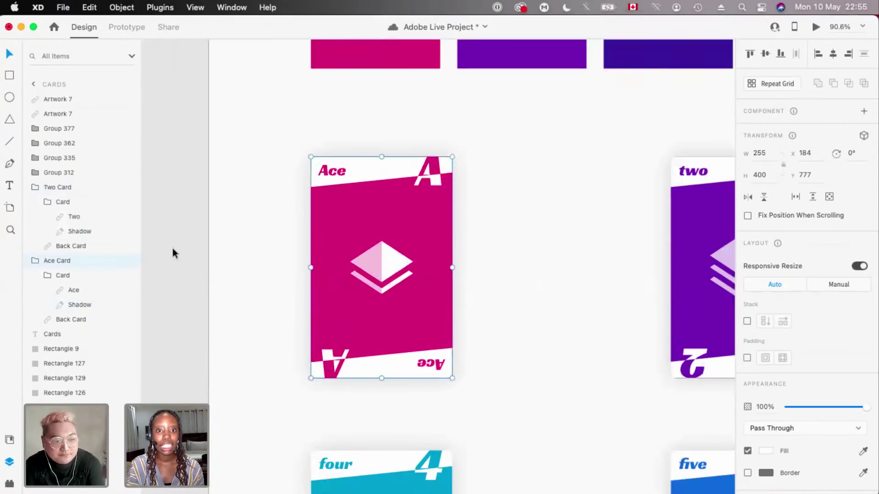
- Turn on 3D transforms for the Ace Card, try tilting it slightly about the X axis and undo the tilt
{"action": "left_click", "coordinate": [863, 137]}
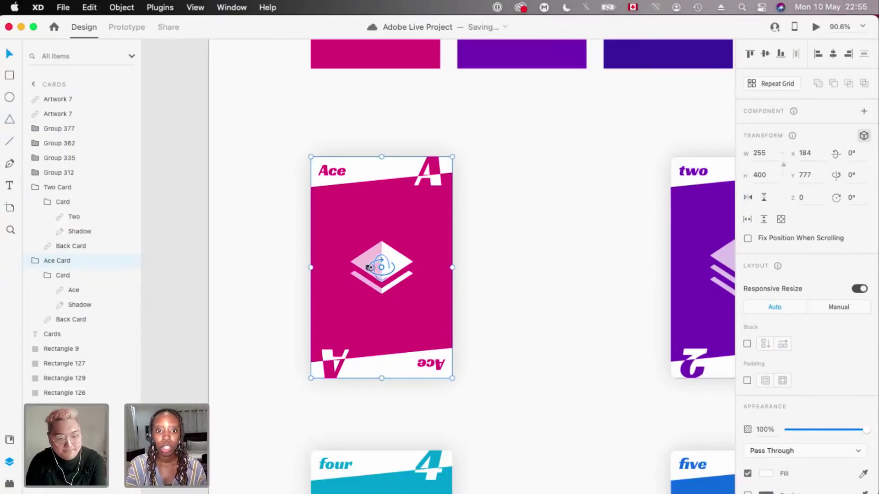
{"action": "left_click_drag", "start_coordinate": [370, 266], "coordinate": [376, 262]}
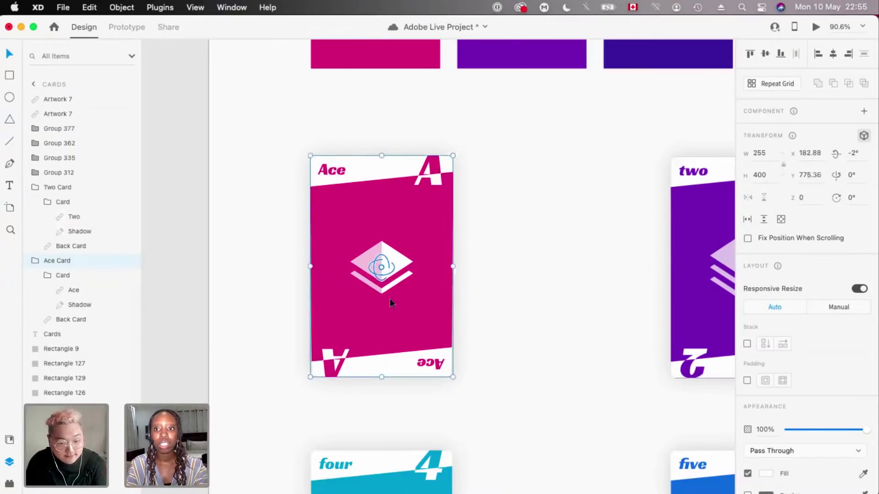
{"action": "key", "text": "super+z"}
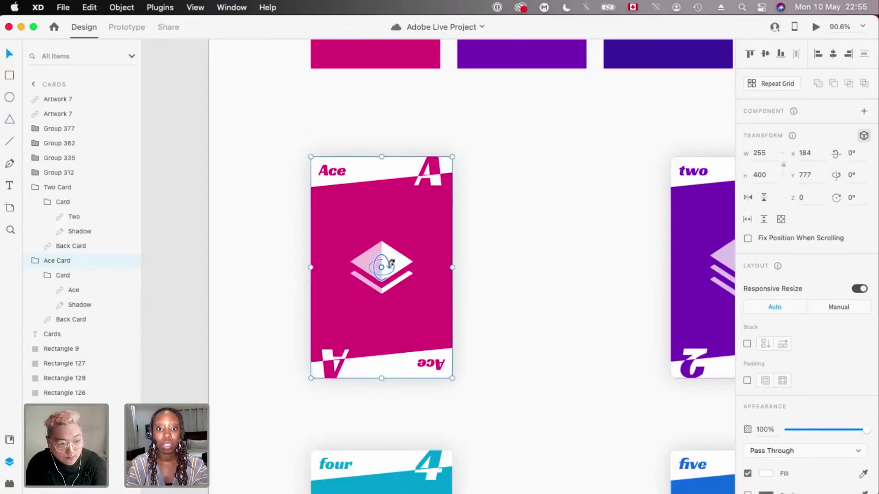
- Set the Ace Card's Y rotation to 180° and its inner Card group's opacity to 0%
{"action": "left_click", "coordinate": [852, 177]}
{"action": "type", "text": "18"}
{"action": "key", "text": "Return"}
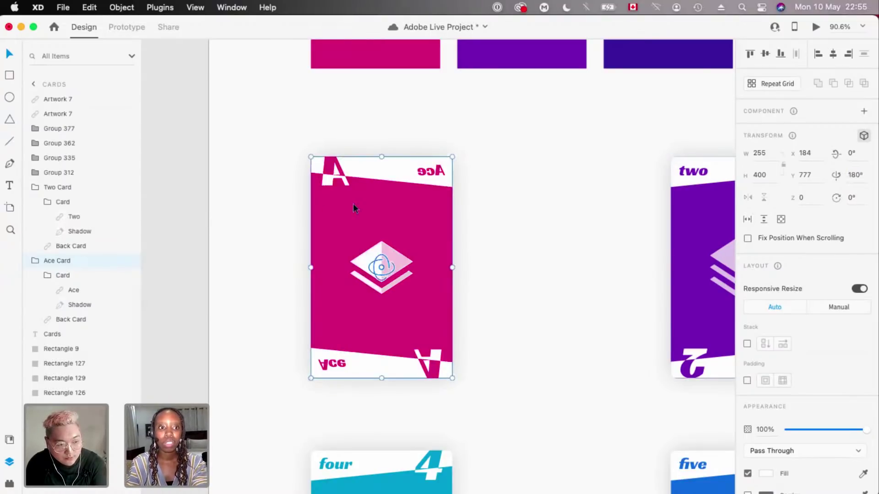
{"action": "left_click", "coordinate": [64, 275]}
{"action": "key", "text": "0"}
{"action": "key", "text": "0"}
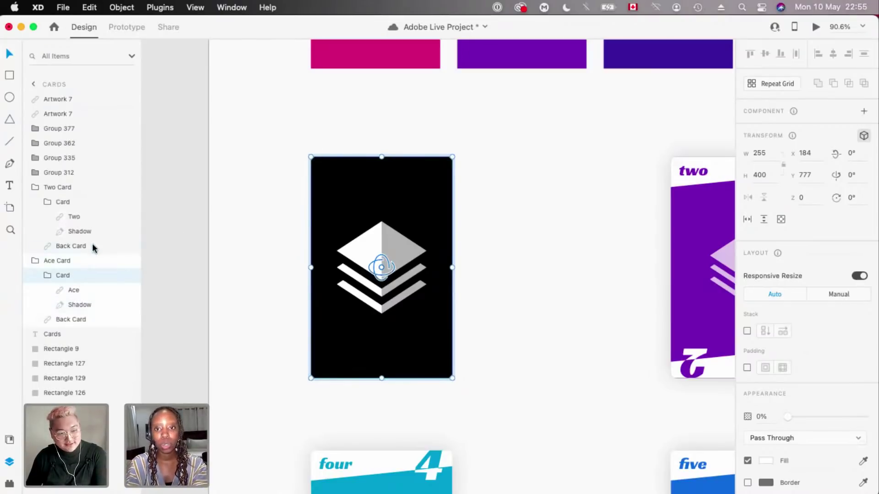
{"action": "key", "text": "0"}
- Undo the opacity and Y rotation changes on the Ace Card
{"action": "key", "text": "super+z"}
{"action": "scroll", "coordinate": [450, 308], "scroll_direction": "down", "scroll_amount": 4}
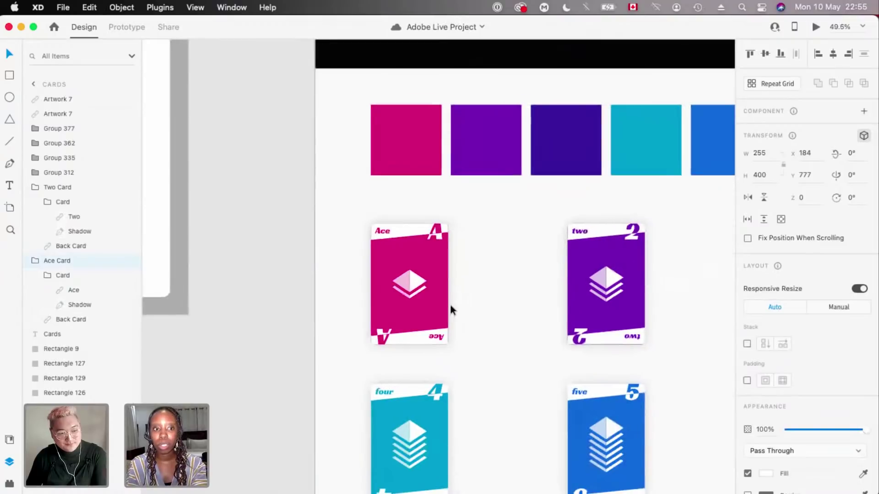
{"action": "scroll", "coordinate": [449, 307], "scroll_direction": "right", "scroll_amount": 2}
{"action": "scroll", "coordinate": [328, 286], "scroll_direction": "up", "scroll_amount": 3}
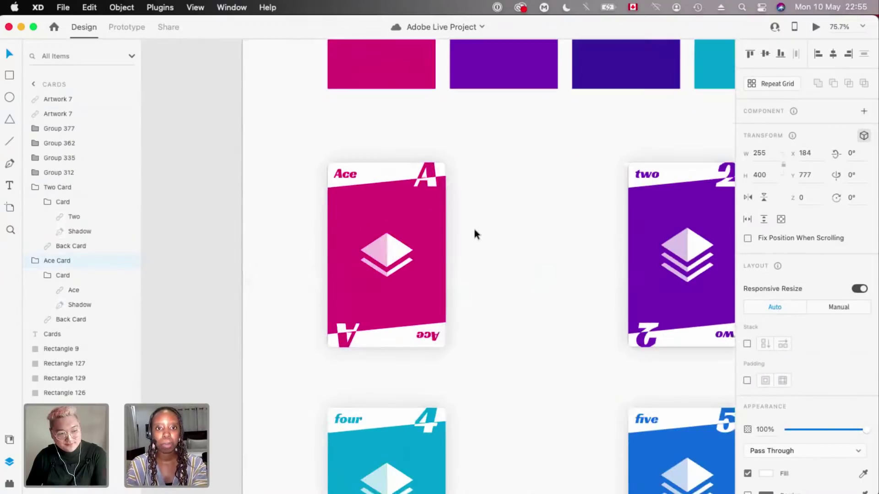
- Preview the Ace Card flipped with a 180° Y rotation and its inner Card group at 0% opacity, and undo both changes
{"action": "left_click", "coordinate": [59, 319]}
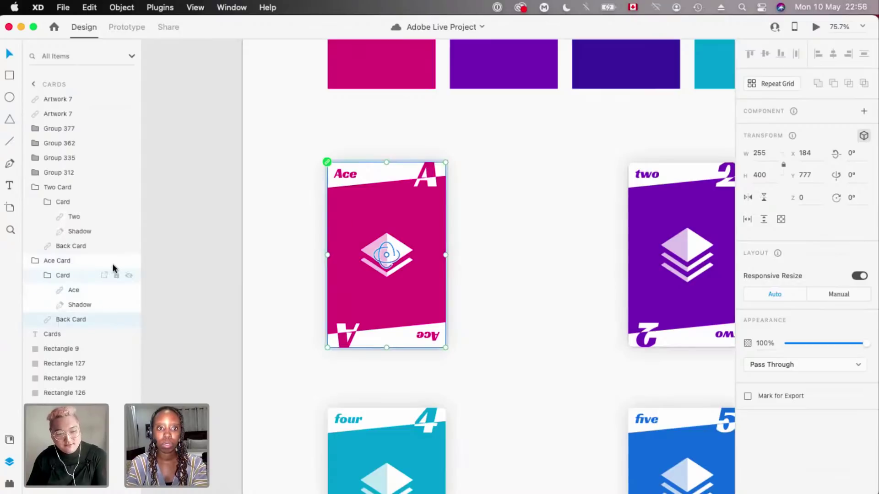
{"action": "left_click", "coordinate": [63, 266]}
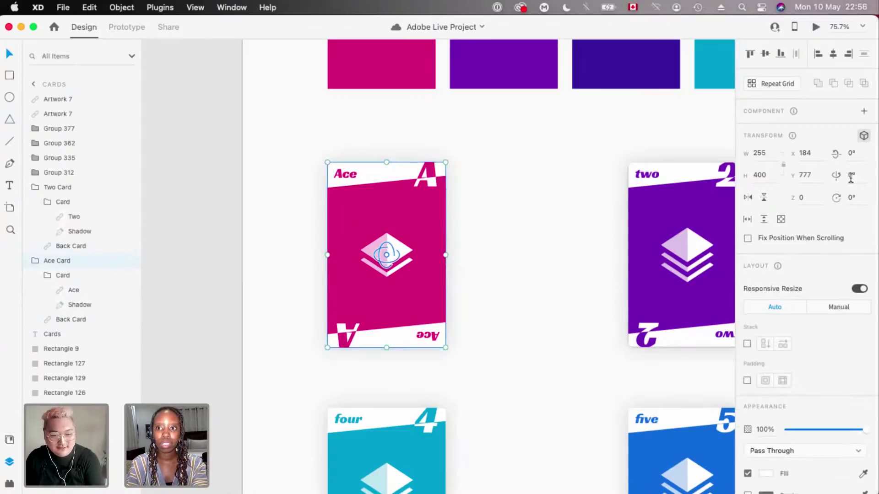
{"action": "left_click", "coordinate": [851, 174]}
{"action": "key", "text": "Return"}
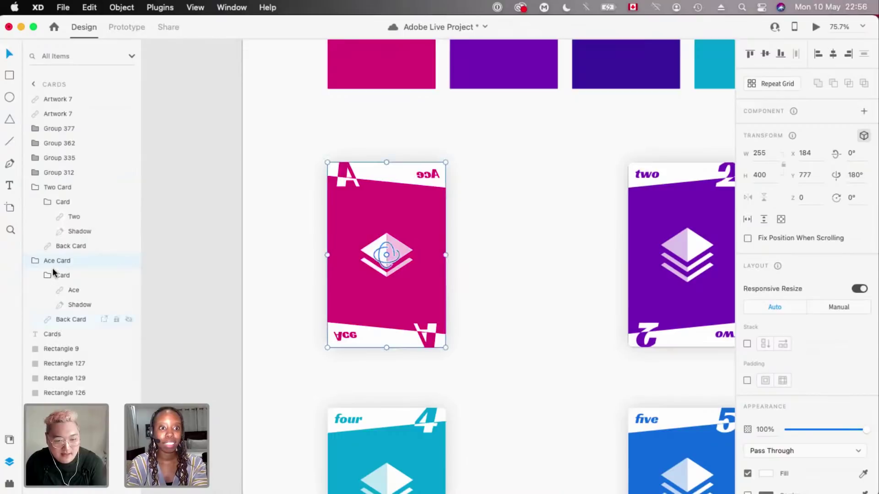
{"action": "left_click", "coordinate": [65, 277]}
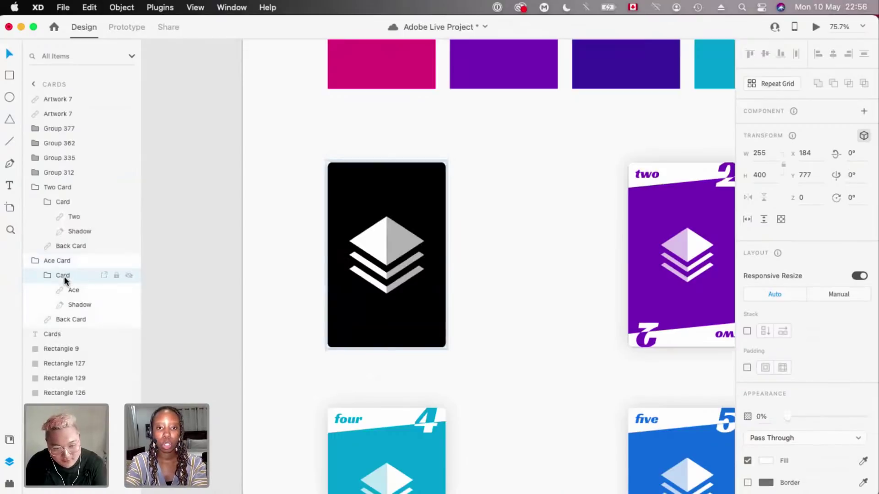
{"action": "key", "text": "super+z"}
- Flip the Back Card inside Ace Card horizontally and check it by briefly hiding the inner Card group
{"action": "left_click", "coordinate": [375, 200]}
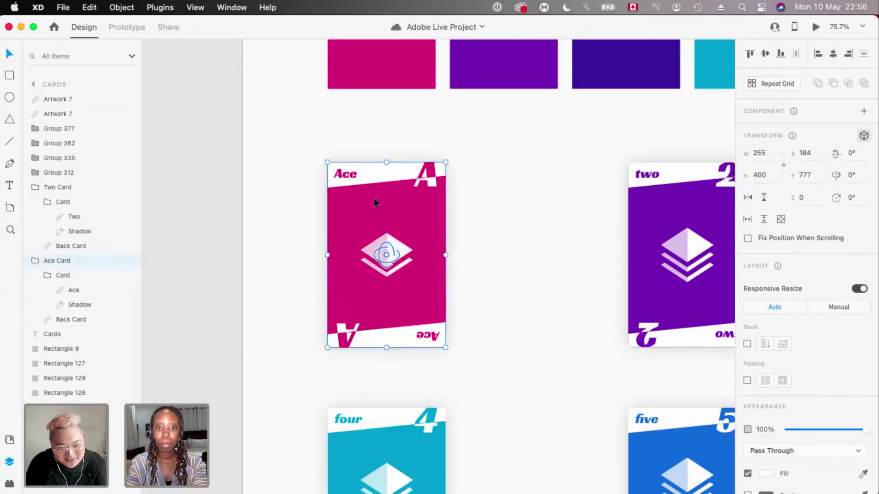
{"action": "scroll", "coordinate": [374, 202], "scroll_direction": "up", "scroll_amount": 2}
{"action": "left_click", "coordinate": [69, 320]}
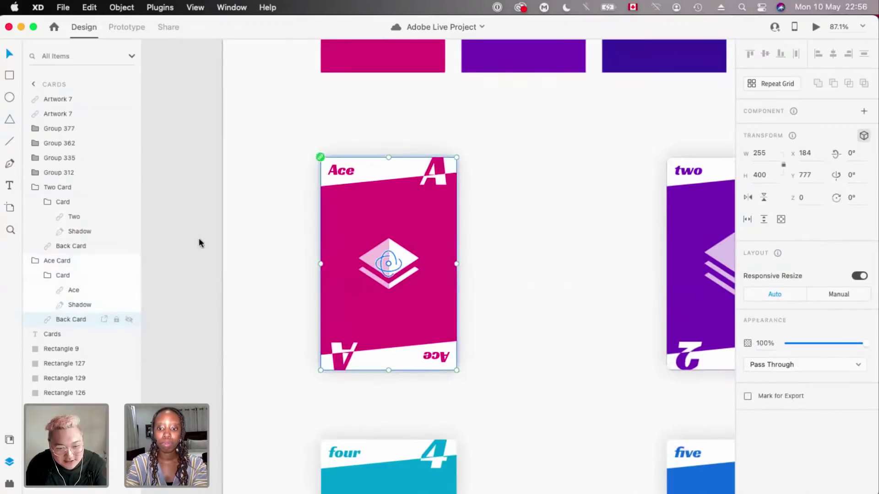
{"action": "left_click", "coordinate": [748, 198]}
{"action": "scroll", "coordinate": [617, 186], "scroll_direction": "down", "scroll_amount": 5}
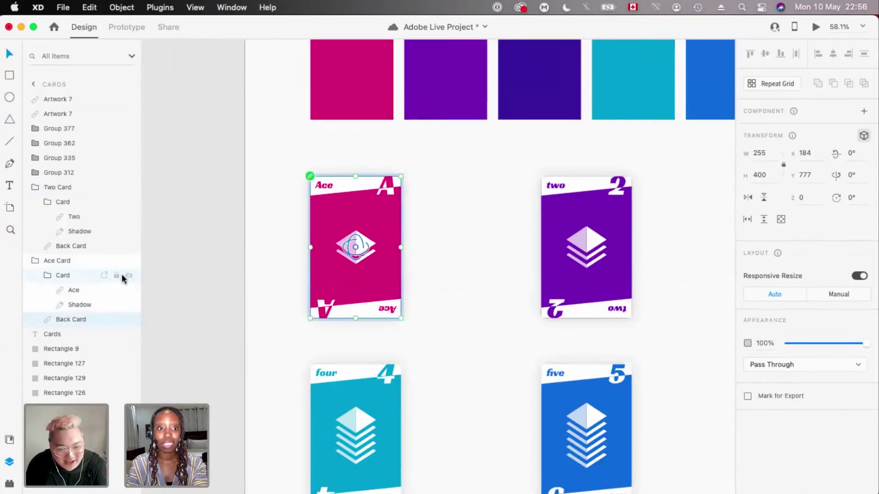
{"action": "left_click", "coordinate": [129, 275]}
{"action": "left_click", "coordinate": [129, 276]}
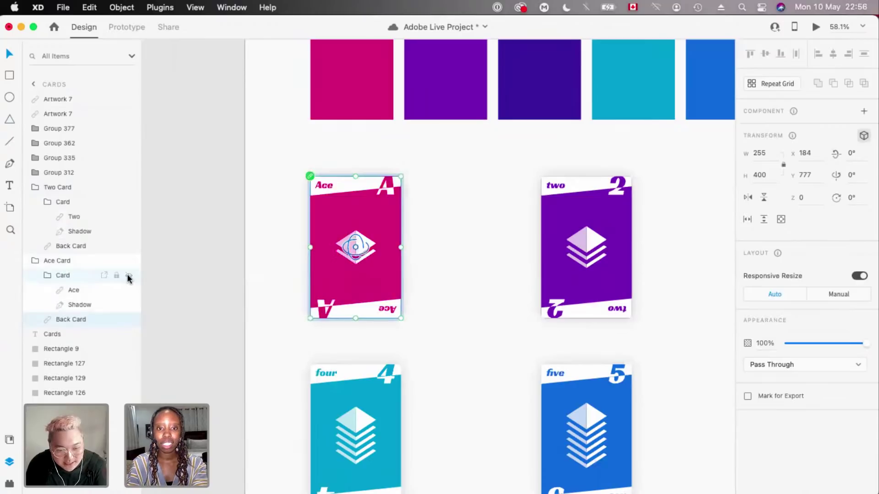
- Flip the Back Card inside Two Card horizontally and check it by briefly hiding the inner Card group
{"action": "scroll", "coordinate": [417, 265], "scroll_direction": "right", "scroll_amount": 5}
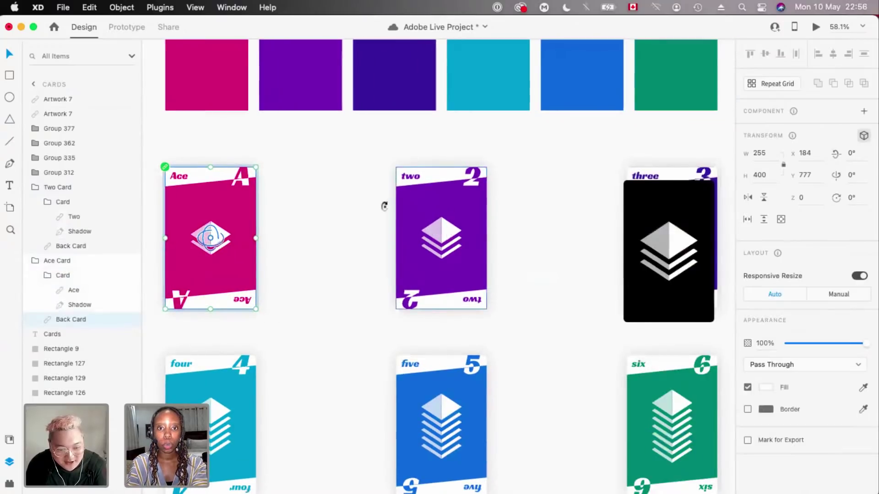
{"action": "left_click", "coordinate": [98, 189]}
{"action": "left_click", "coordinate": [129, 202]}
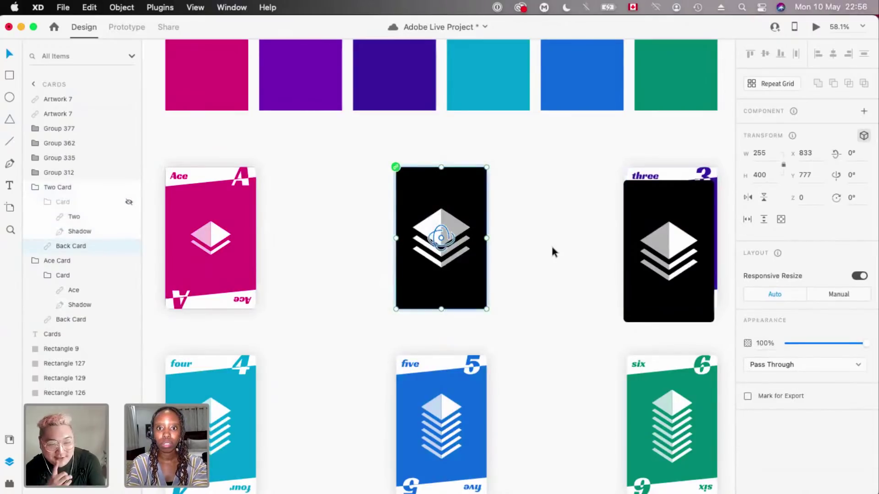
{"action": "scroll", "coordinate": [551, 244], "scroll_direction": "right", "scroll_amount": 3}
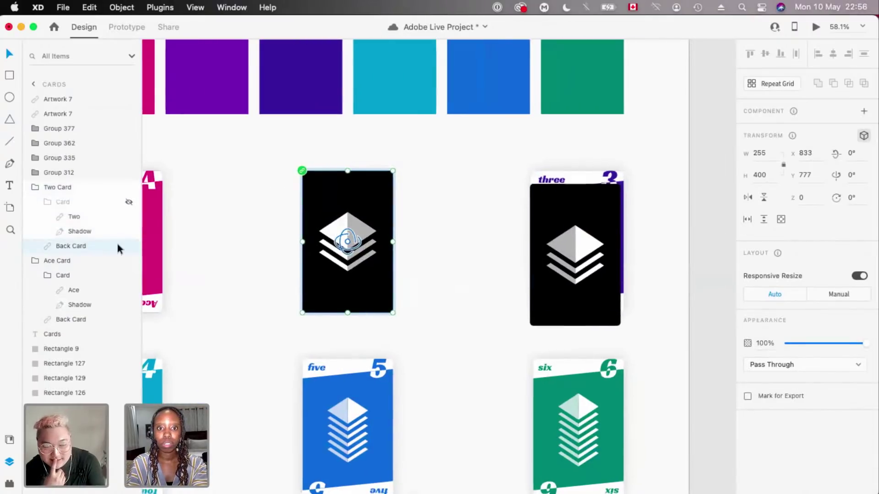
{"action": "left_click", "coordinate": [128, 202]}
- Move the loose card back exactly over the three card, at X 1482 and Y 777
{"action": "scroll", "coordinate": [484, 211], "scroll_direction": "right", "scroll_amount": 3}
{"action": "left_click", "coordinate": [484, 211]}
{"action": "scroll", "coordinate": [510, 186], "scroll_direction": "up", "scroll_amount": 5}
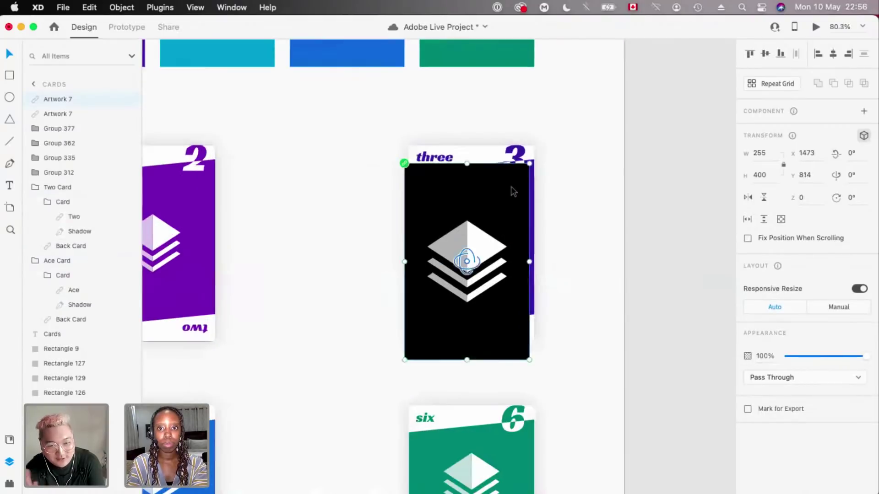
{"action": "left_click_drag", "start_coordinate": [516, 163], "coordinate": [516, 159]}
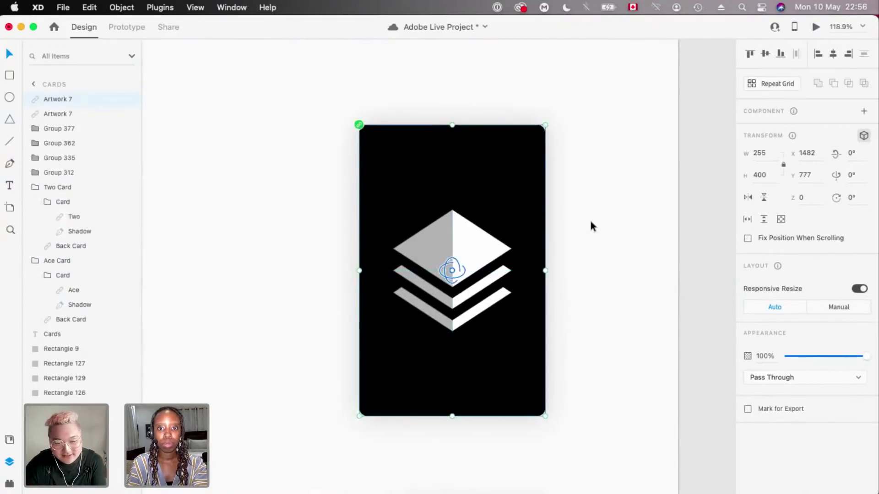
- Compare the backs of Two Card and Ace Card by temporarily hiding their inner Card groups and showing them again
{"action": "scroll", "coordinate": [585, 219], "scroll_direction": "down", "scroll_amount": 5}
{"action": "scroll", "coordinate": [246, 206], "scroll_direction": "left", "scroll_amount": 3}
{"action": "left_click", "coordinate": [300, 199]}
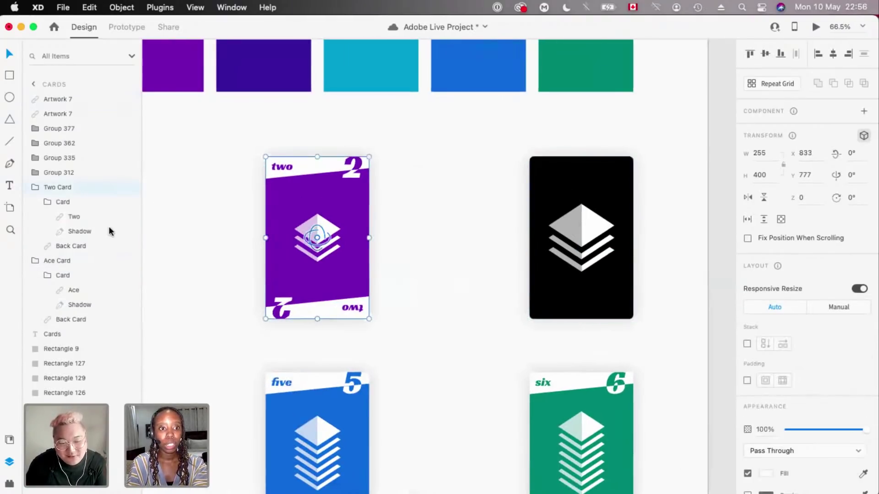
{"action": "left_click", "coordinate": [129, 202]}
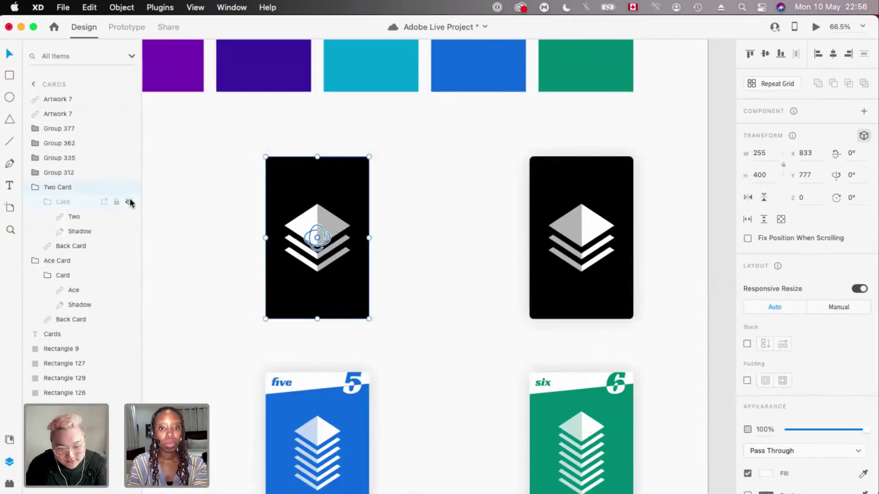
{"action": "left_click", "coordinate": [129, 202]}
{"action": "scroll", "coordinate": [229, 219], "scroll_direction": "left", "scroll_amount": 5}
{"action": "scroll", "coordinate": [230, 220], "scroll_direction": "down", "scroll_amount": 3}
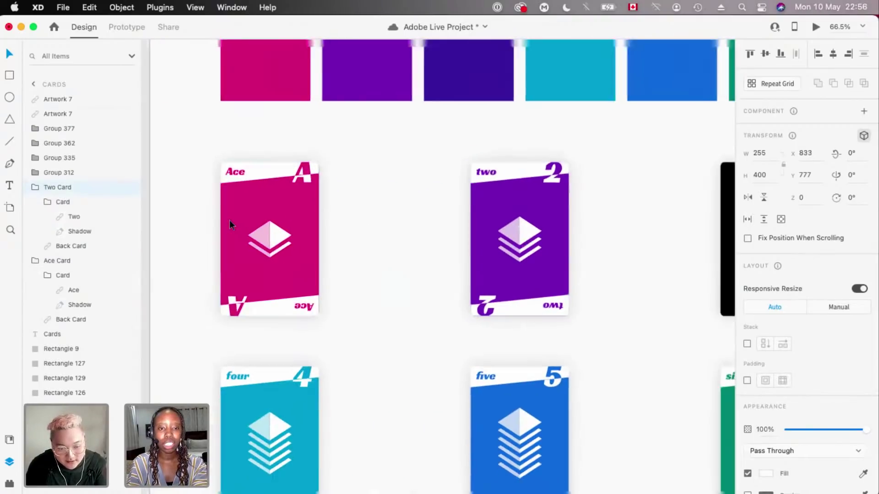
{"action": "scroll", "coordinate": [419, 243], "scroll_direction": "up", "scroll_amount": 3}
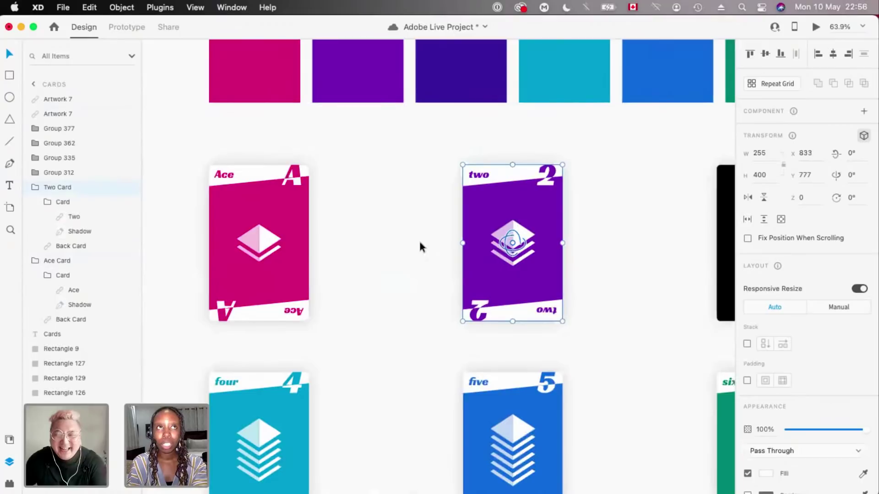
{"action": "left_click", "coordinate": [135, 260]}
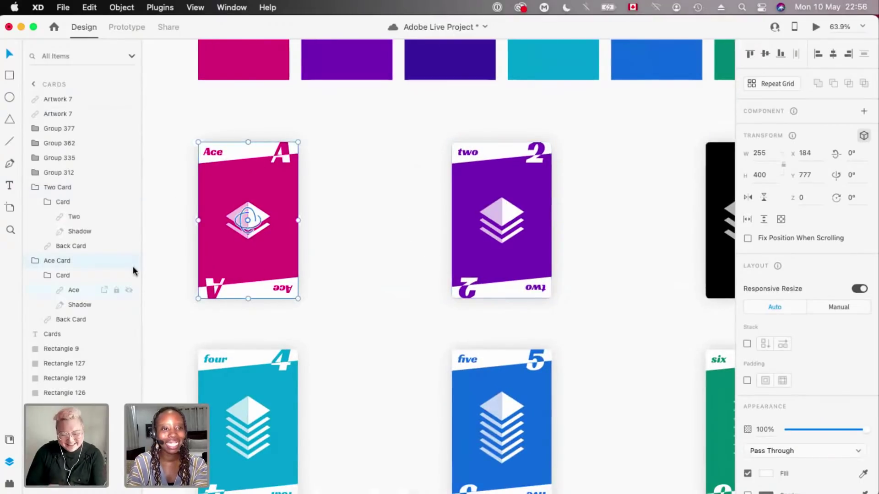
{"action": "left_click", "coordinate": [129, 275]}
{"action": "left_click", "coordinate": [130, 275]}
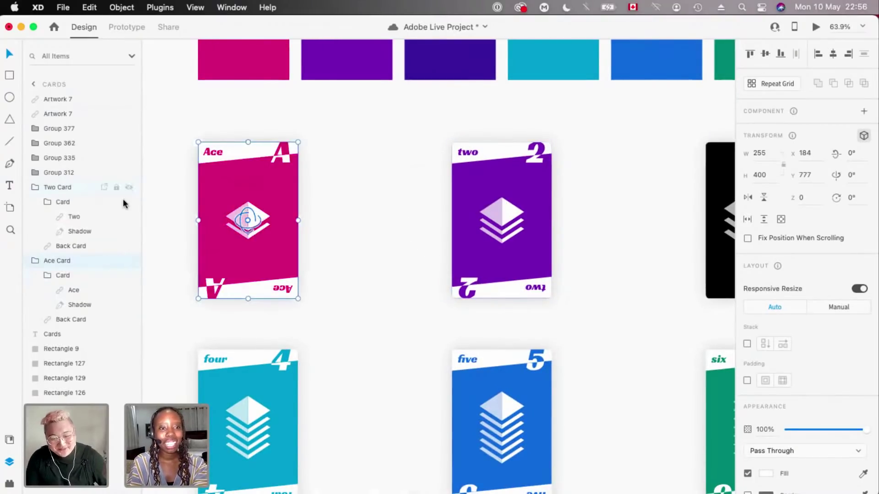
{"action": "left_click", "coordinate": [130, 201]}
{"action": "left_click", "coordinate": [130, 202]}
{"action": "scroll", "coordinate": [165, 268], "scroll_direction": "up", "scroll_amount": 1}
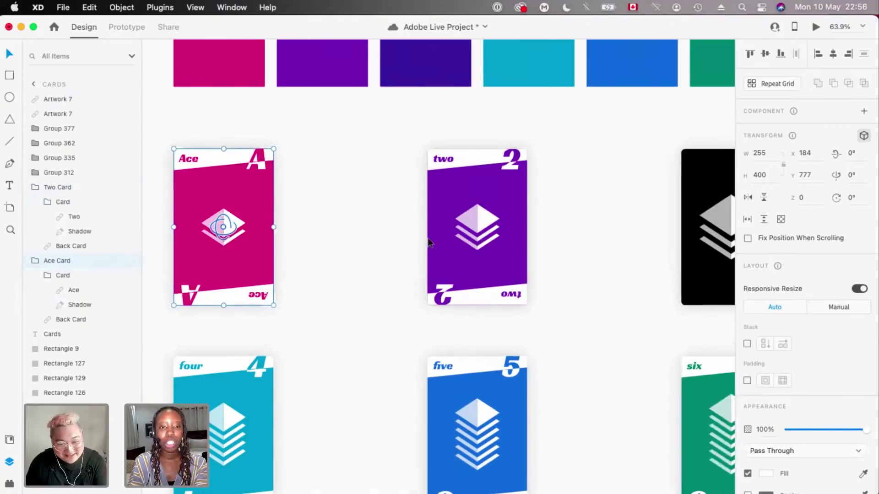
{"action": "left_click", "coordinate": [129, 275]}
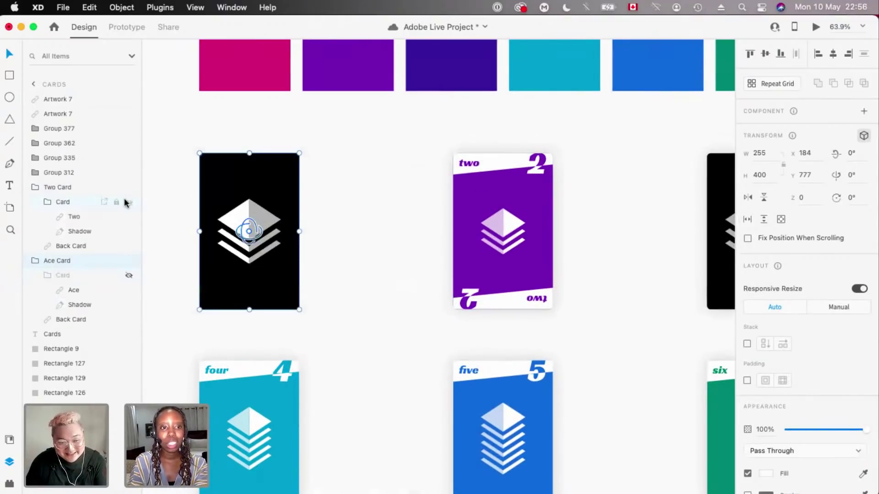
{"action": "left_click", "coordinate": [129, 201]}
{"action": "left_click", "coordinate": [129, 202]}
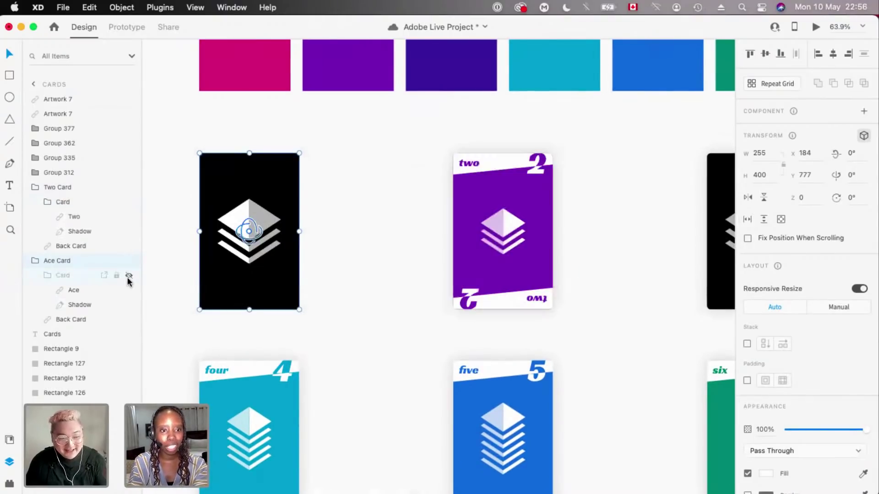
{"action": "left_click", "coordinate": [128, 276]}
- Examine the card back lying over the three card up close and in relation to its neighbours
{"action": "scroll", "coordinate": [476, 366], "scroll_direction": "right", "scroll_amount": 5}
{"action": "scroll", "coordinate": [494, 298], "scroll_direction": "up", "scroll_amount": 3}
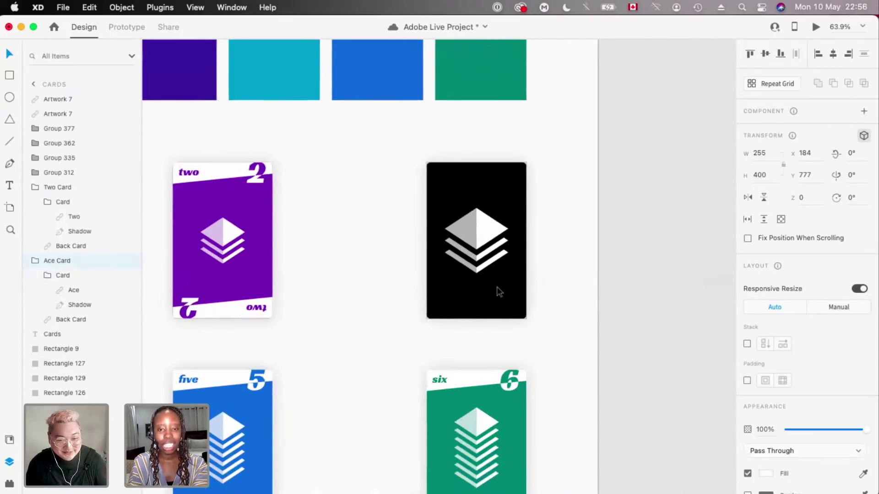
{"action": "scroll", "coordinate": [498, 291], "scroll_direction": "up", "scroll_amount": 3}
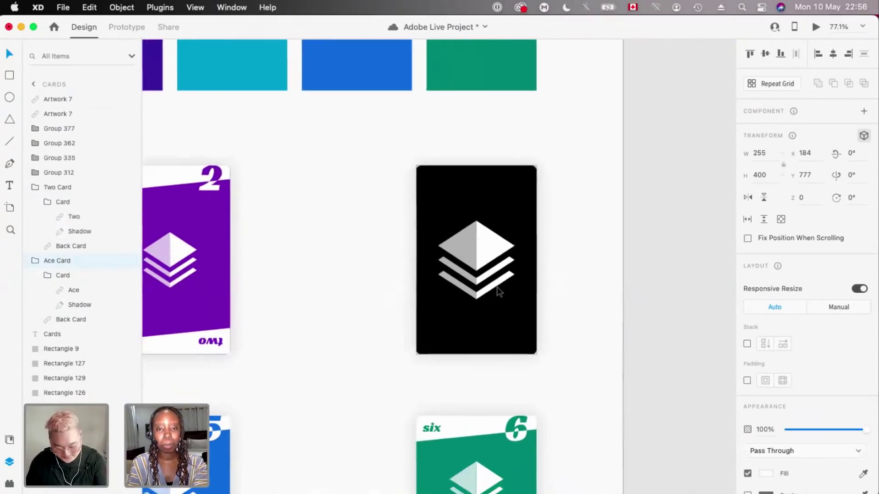
{"action": "left_click", "coordinate": [471, 231]}
{"action": "scroll", "coordinate": [471, 230], "scroll_direction": "up", "scroll_amount": 4}
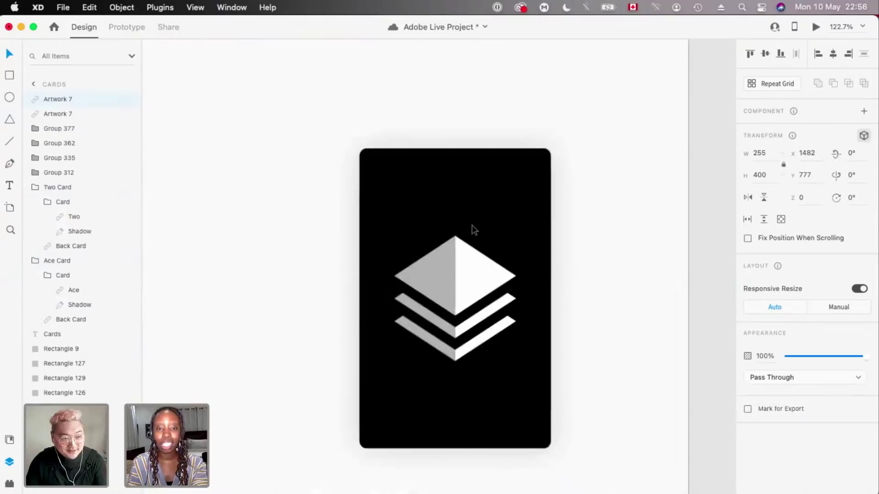
{"action": "scroll", "coordinate": [499, 227], "scroll_direction": "down", "scroll_amount": 4}
{"action": "scroll", "coordinate": [522, 227], "scroll_direction": "down", "scroll_amount": 5}
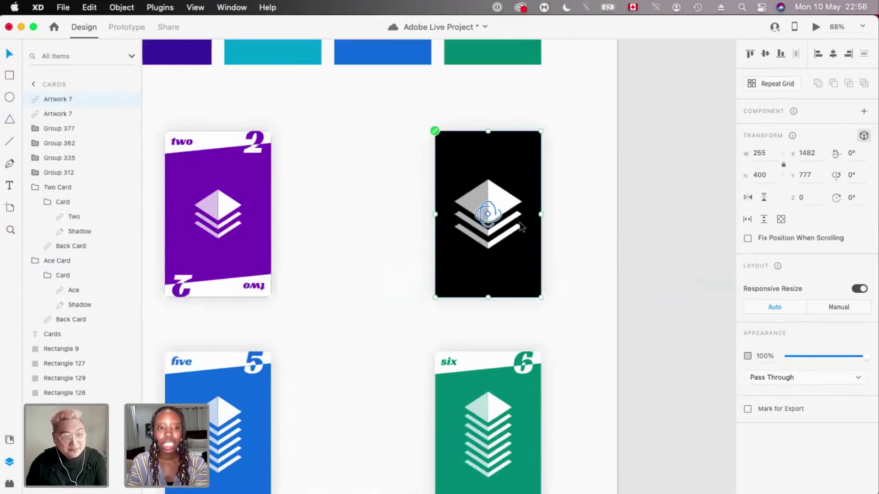
{"action": "scroll", "coordinate": [522, 227], "scroll_direction": "up", "scroll_amount": 1}
{"action": "scroll", "coordinate": [521, 227], "scroll_direction": "up", "scroll_amount": 1}
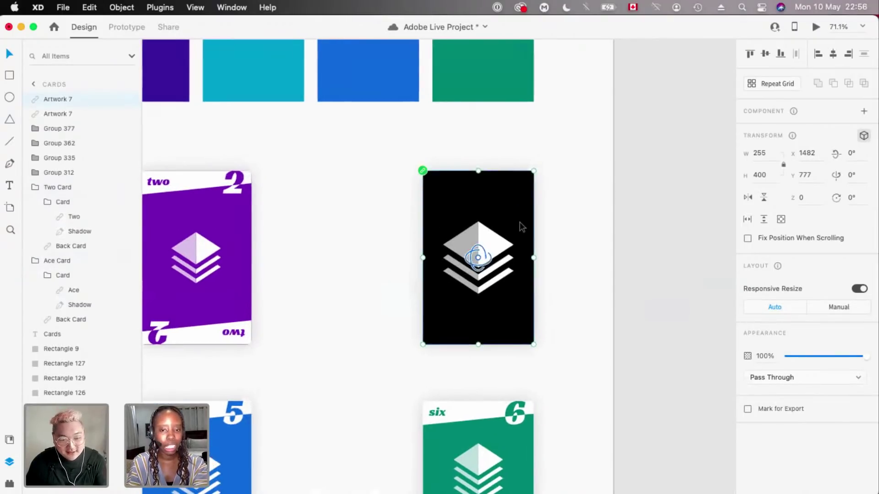
{"action": "scroll", "coordinate": [521, 226], "scroll_direction": "up", "scroll_amount": 3}
{"action": "scroll", "coordinate": [520, 224], "scroll_direction": "left", "scroll_amount": 2}
{"action": "scroll", "coordinate": [520, 225], "scroll_direction": "down", "scroll_amount": 1}
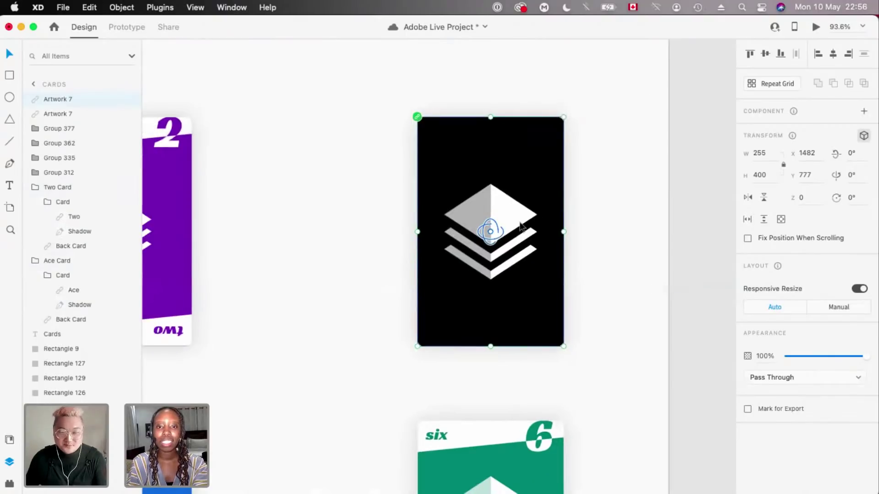
{"action": "scroll", "coordinate": [520, 225], "scroll_direction": "up", "scroll_amount": 2}
{"action": "scroll", "coordinate": [521, 226], "scroll_direction": "right", "scroll_amount": 1}
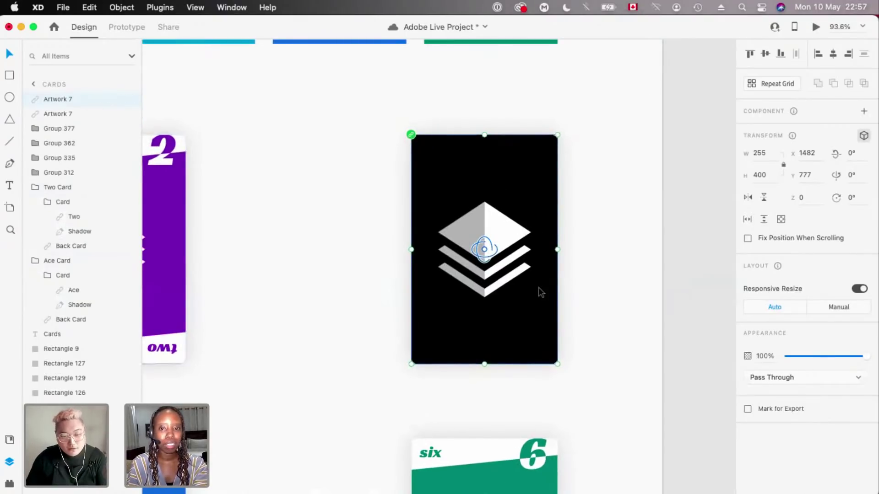
- Group the card back with the three card and place the group directly above Two Card in the layer order
{"action": "scroll", "coordinate": [540, 288], "scroll_direction": "down", "scroll_amount": 3}
{"action": "scroll", "coordinate": [526, 212], "scroll_direction": "up", "scroll_amount": 1}
{"action": "left_click_drag", "start_coordinate": [632, 303], "coordinate": [426, 186]}
{"action": "key", "text": "super+g"}
{"action": "scroll", "coordinate": [461, 227], "scroll_direction": "up", "scroll_amount": 2}
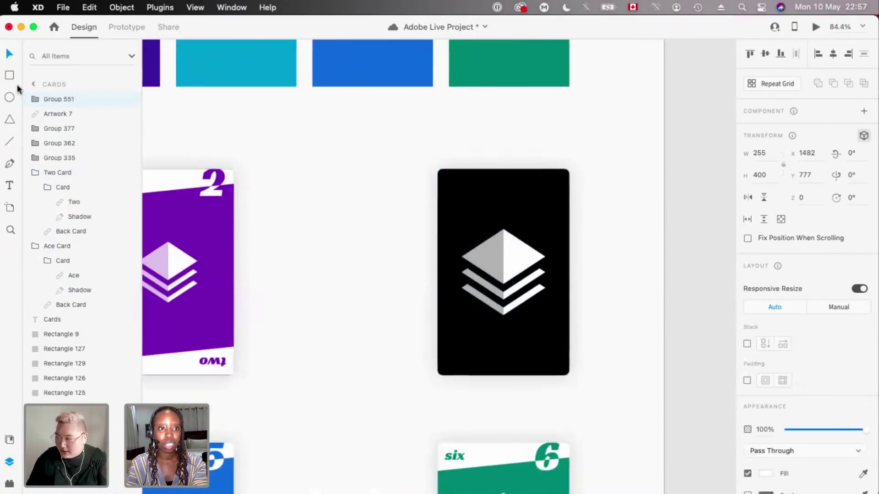
{"action": "left_click_drag", "start_coordinate": [38, 99], "coordinate": [55, 199]}
{"action": "key", "text": "super+minus"}
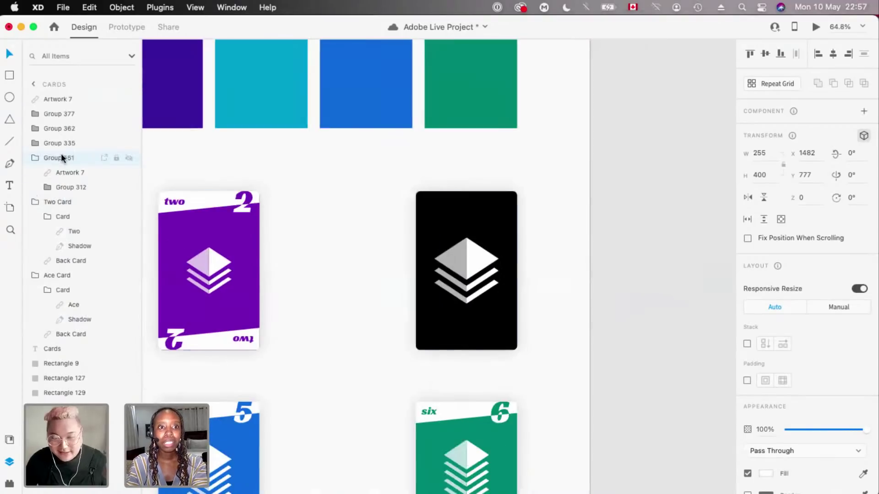
- Move the card back below the three card's front group in the layer order and rename it Back Card
{"action": "left_click_drag", "start_coordinate": [63, 171], "coordinate": [67, 219]}
{"action": "left_click", "coordinate": [67, 219]}
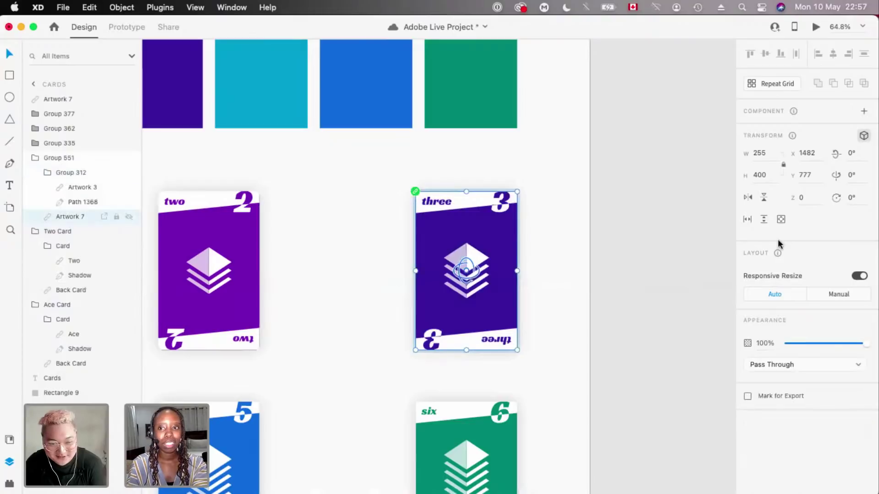
{"action": "double_click", "coordinate": [68, 219]}
{"action": "type", "text": "Back Card"}
{"action": "key", "text": "Return"}
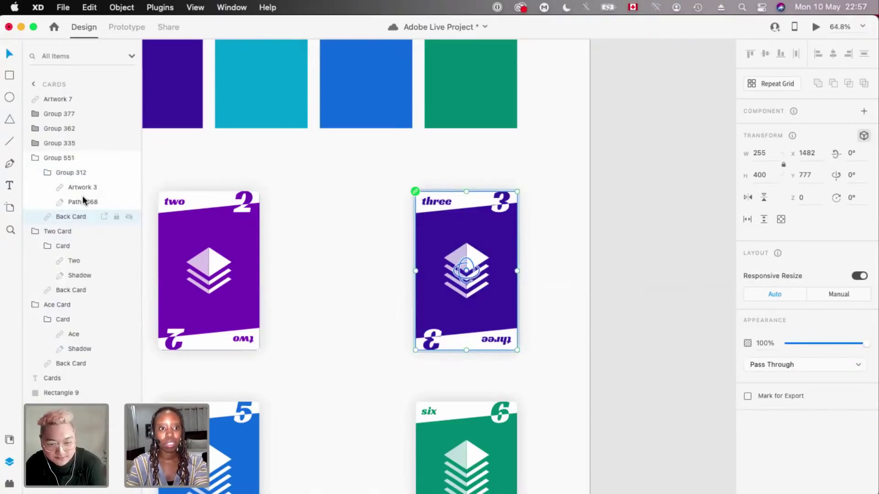
- Rename the path in the three card's front group Shadow and its artwork Three
{"action": "double_click", "coordinate": [78, 202]}
{"action": "type", "text": "Shadow"}
{"action": "key", "text": "Return"}
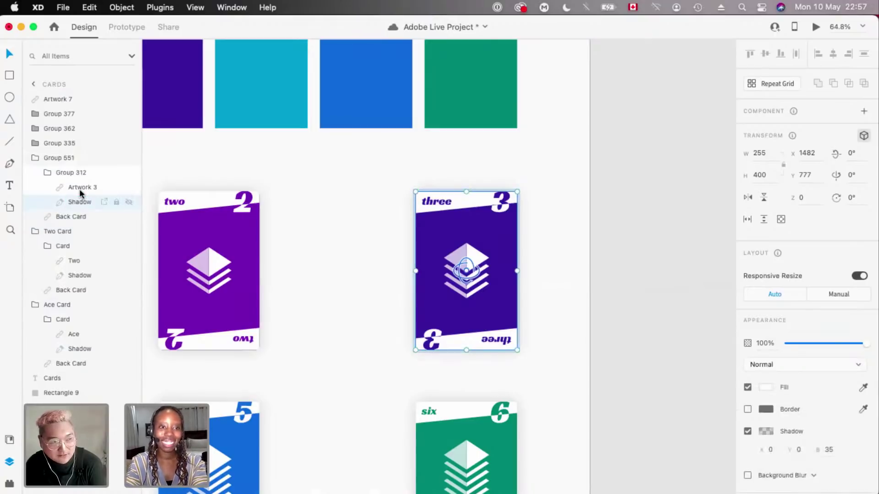
{"action": "left_click", "coordinate": [88, 192]}
{"action": "double_click", "coordinate": [88, 191]}
{"action": "type", "text": "Three Card"}
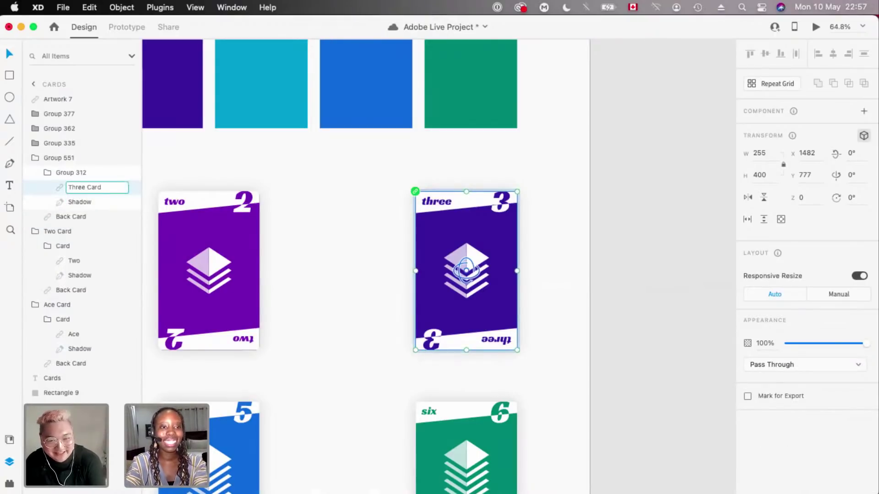
{"action": "key", "text": "super+a"}
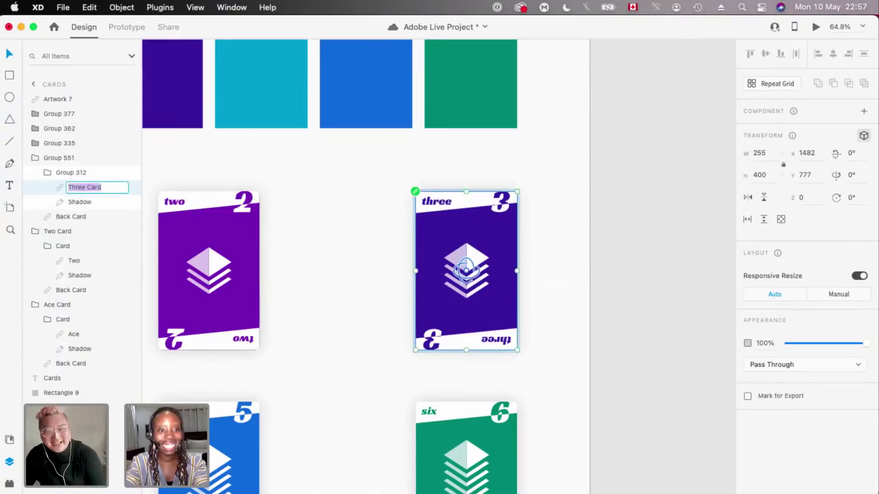
{"action": "type", "text": "Three"}
{"action": "key", "text": "Return"}
- Rename the three card's inner group Card and its outer group Three Card
{"action": "left_click", "coordinate": [69, 173]}
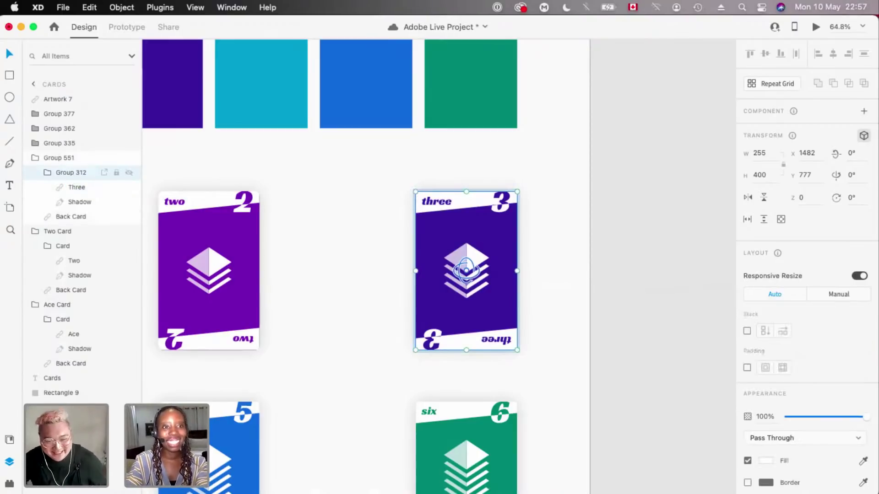
{"action": "double_click", "coordinate": [67, 158]}
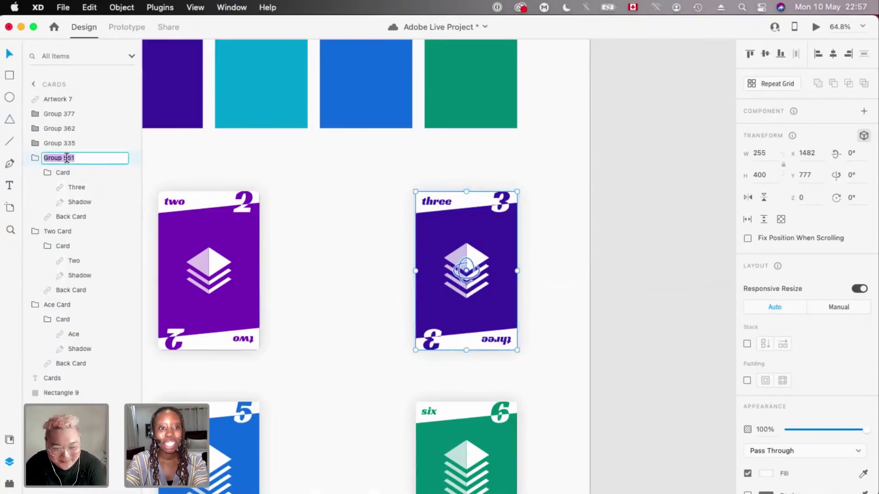
{"action": "type", "text": "Three Card"}
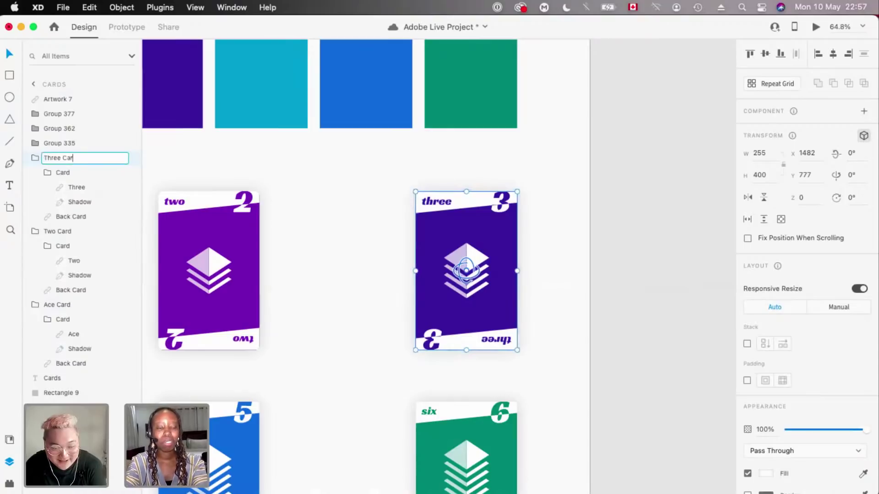
{"action": "key", "text": "Return"}
- Move a loose card back exactly over the four card, at X 184 and Y 1307
{"action": "scroll", "coordinate": [325, 243], "scroll_direction": "down", "scroll_amount": 5}
{"action": "left_click", "coordinate": [306, 344]}
{"action": "scroll", "coordinate": [309, 340], "scroll_direction": "up", "scroll_amount": 4}
{"action": "left_click_drag", "start_coordinate": [323, 360], "coordinate": [322, 170]}
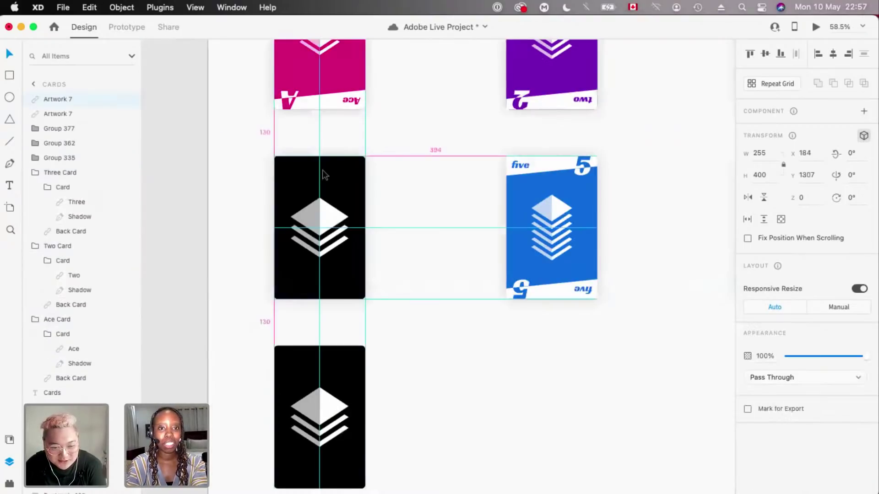
- Group the card back with the four card, place the group directly above Three Card in the layer order, and expand its contents
{"action": "scroll", "coordinate": [323, 174], "scroll_direction": "up", "scroll_amount": 5}
{"action": "scroll", "coordinate": [407, 247], "scroll_direction": "down", "scroll_amount": 1}
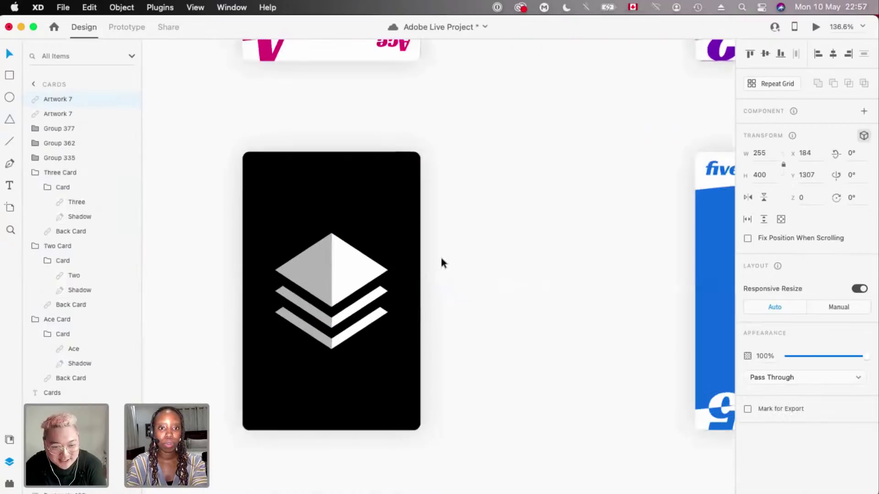
{"action": "scroll", "coordinate": [331, 210], "scroll_direction": "down", "scroll_amount": 3}
{"action": "key", "text": "super+g"}
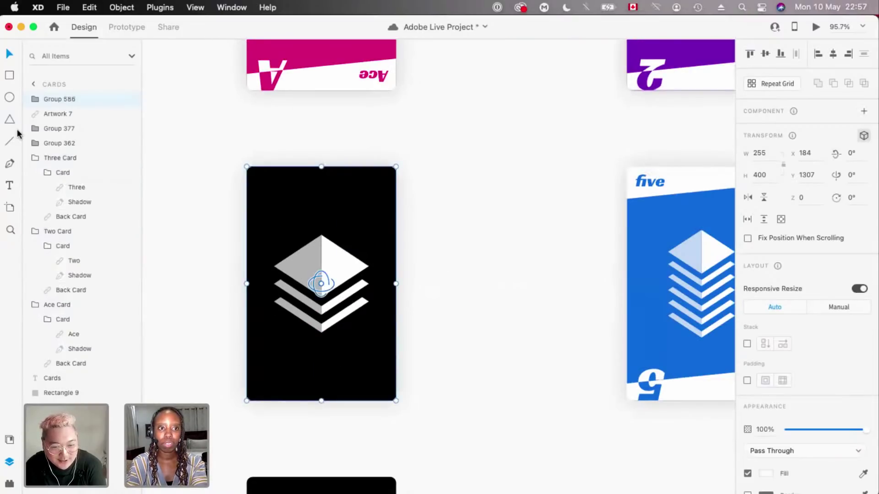
{"action": "left_click_drag", "start_coordinate": [58, 150], "coordinate": [37, 142]}
{"action": "left_click", "coordinate": [46, 173]}
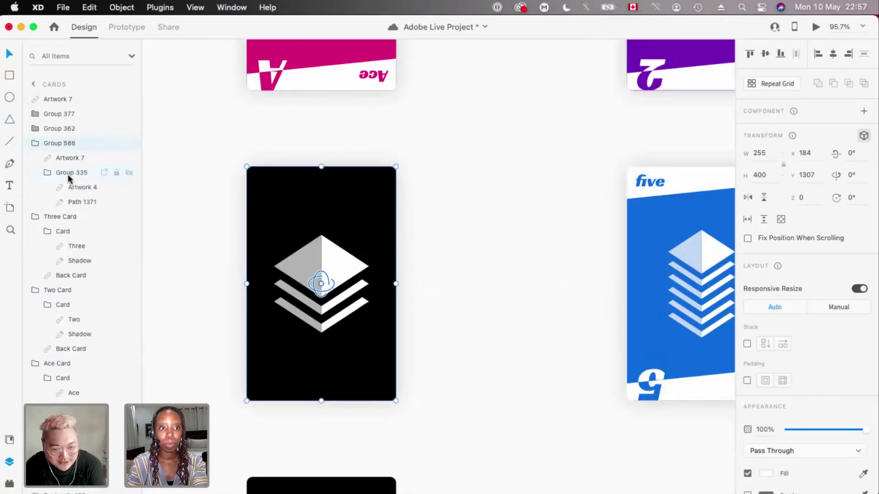
- Place the four card's front group above its card back in the layer order
{"action": "left_click_drag", "start_coordinate": [67, 174], "coordinate": [68, 151]}
{"action": "left_click", "coordinate": [65, 201]}
{"action": "scroll", "coordinate": [243, 232], "scroll_direction": "down", "scroll_amount": 3}
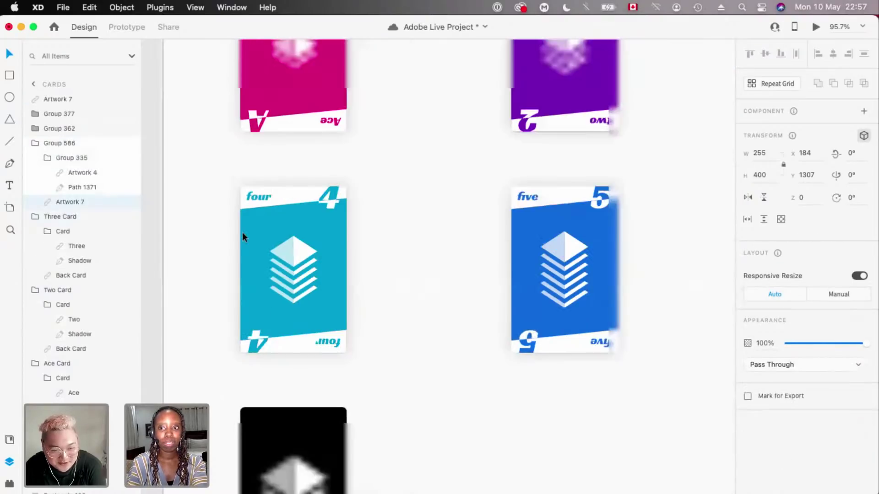
{"action": "scroll", "coordinate": [242, 253], "scroll_direction": "up", "scroll_amount": 2}
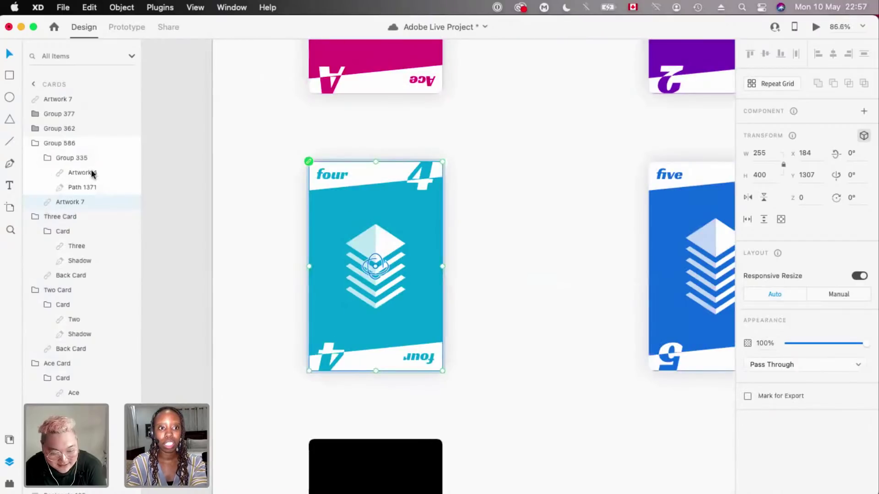
- Rename the back artwork in the four card's group Back Card
{"action": "double_click", "coordinate": [69, 202]}
{"action": "type", "text": "Back"}
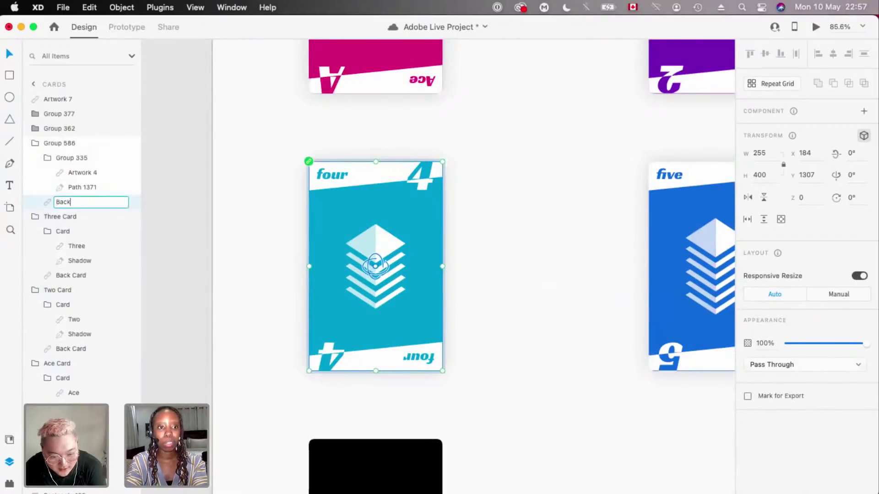
{"action": "type", "text": " Card"}
{"action": "key", "text": "Return"}
- Rename the path in the four card's front group Shadow and its artwork Four
{"action": "double_click", "coordinate": [78, 187]}
{"action": "type", "text": "Shadow"}
{"action": "left_click", "coordinate": [78, 173]}
{"action": "double_click", "coordinate": [79, 173]}
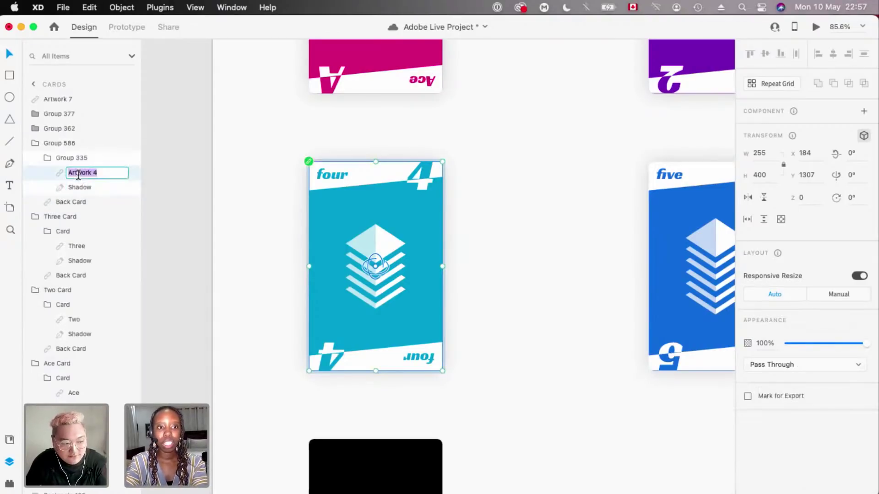
{"action": "type", "text": "Four"}
{"action": "key", "text": "Return"}
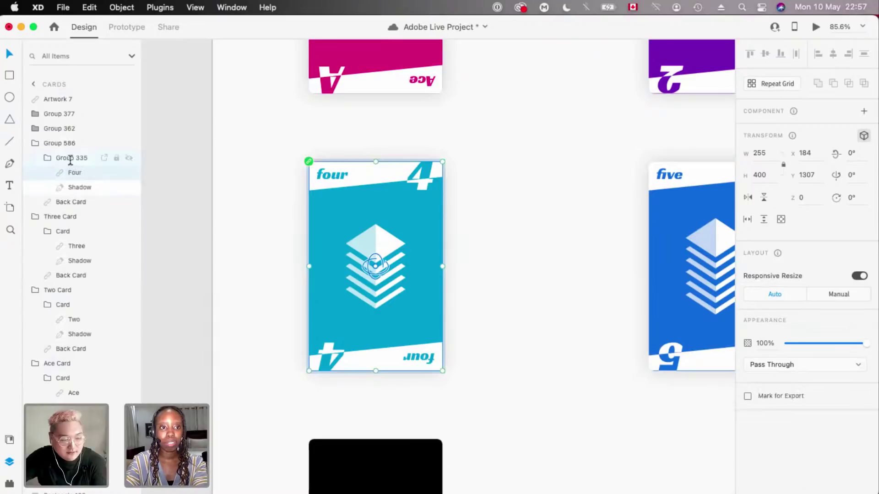
- Rename the four card's inner group Card and its outer group Four Card
{"action": "double_click", "coordinate": [71, 158]}
{"action": "type", "text": "ard"}
{"action": "key", "text": "Return"}
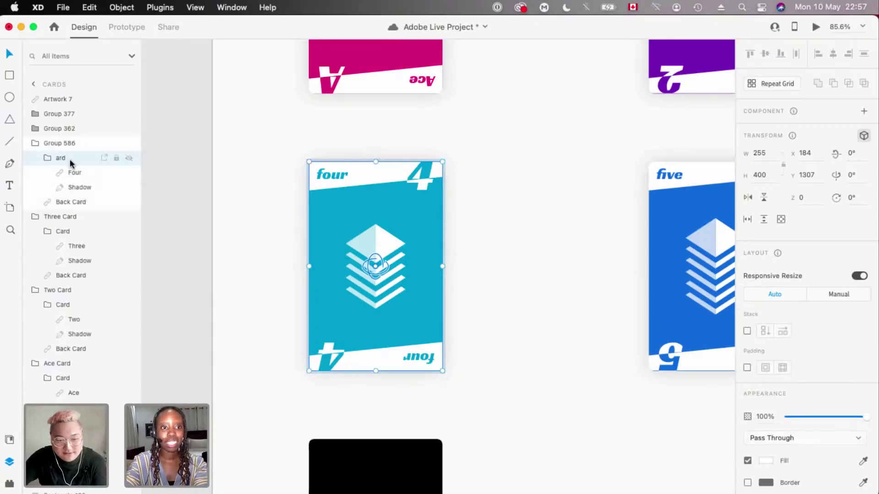
{"action": "double_click", "coordinate": [63, 159]}
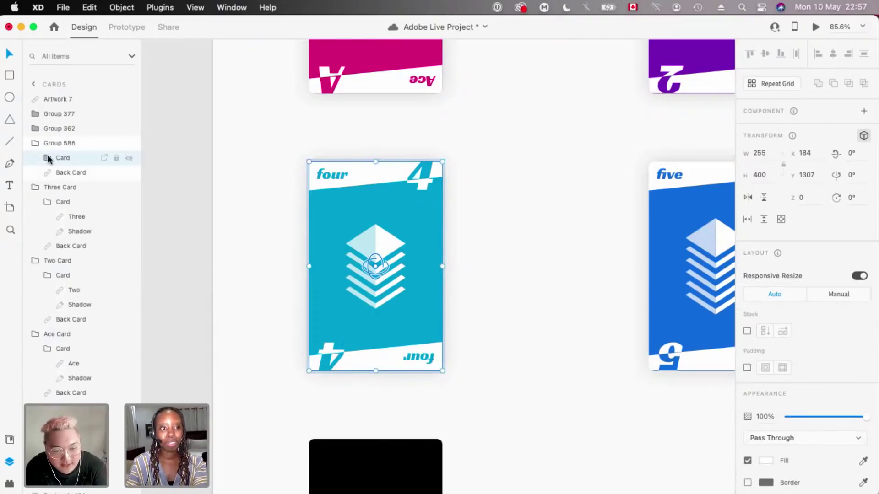
{"action": "left_click", "coordinate": [48, 158]}
{"action": "double_click", "coordinate": [60, 143]}
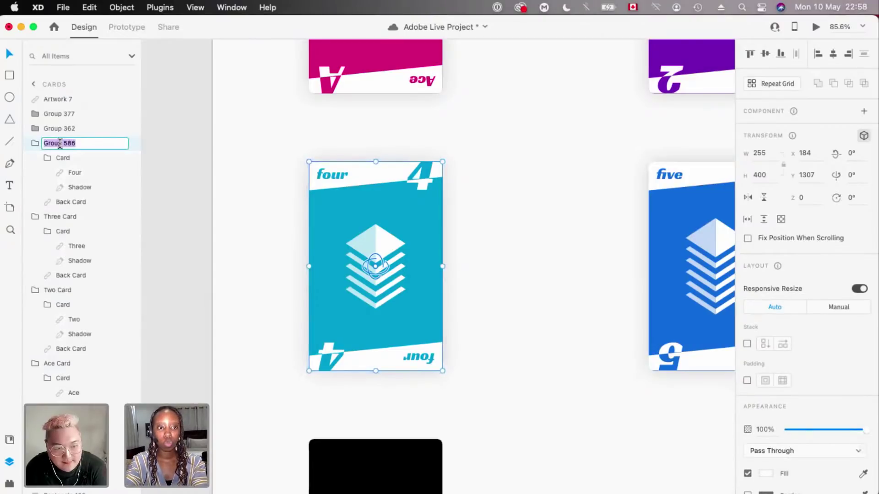
{"action": "type", "text": "Four Card"}
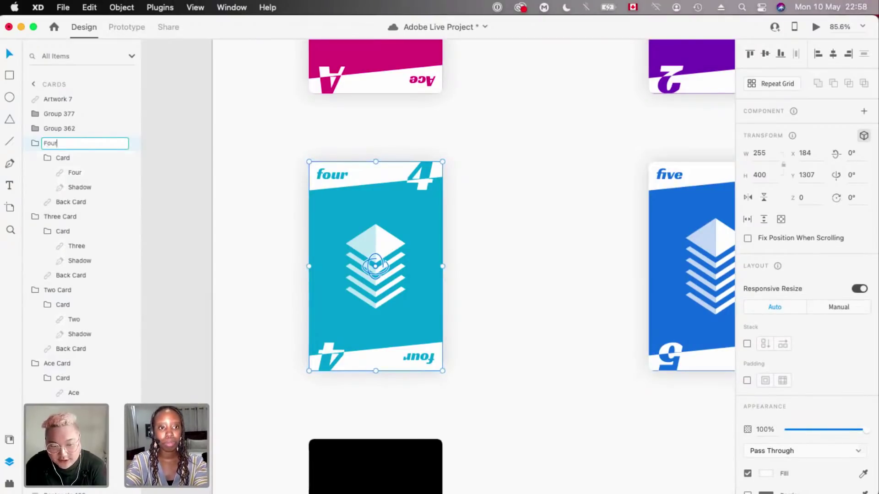
{"action": "key", "text": "Return"}
- Select the five card and turn off its 3D transform
{"action": "scroll", "coordinate": [331, 278], "scroll_direction": "down", "scroll_amount": 5}
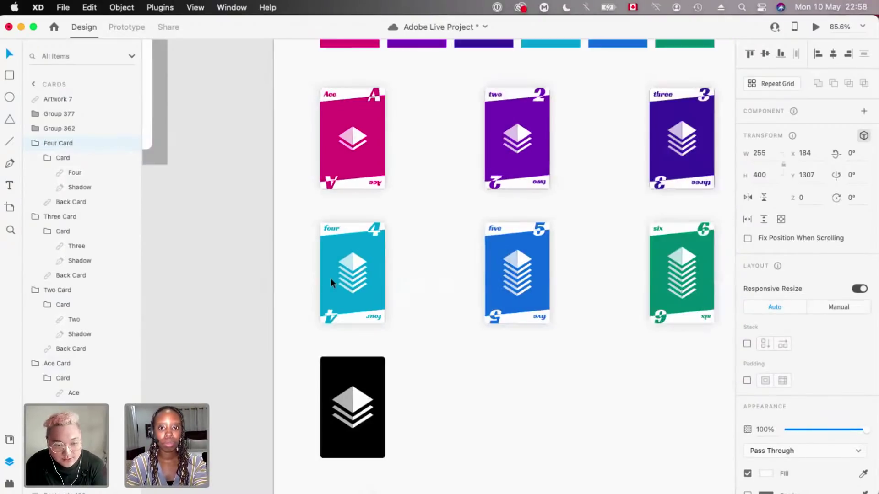
{"action": "scroll", "coordinate": [441, 249], "scroll_direction": "up", "scroll_amount": 3}
{"action": "left_click", "coordinate": [441, 248]}
{"action": "scroll", "coordinate": [441, 249], "scroll_direction": "up", "scroll_amount": 2}
{"action": "scroll", "coordinate": [441, 253], "scroll_direction": "down", "scroll_amount": 2}
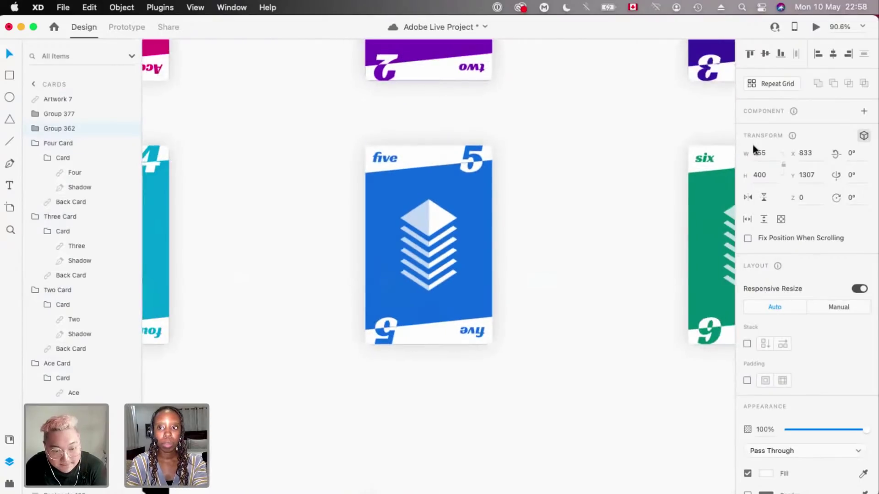
{"action": "left_click", "coordinate": [864, 136]}
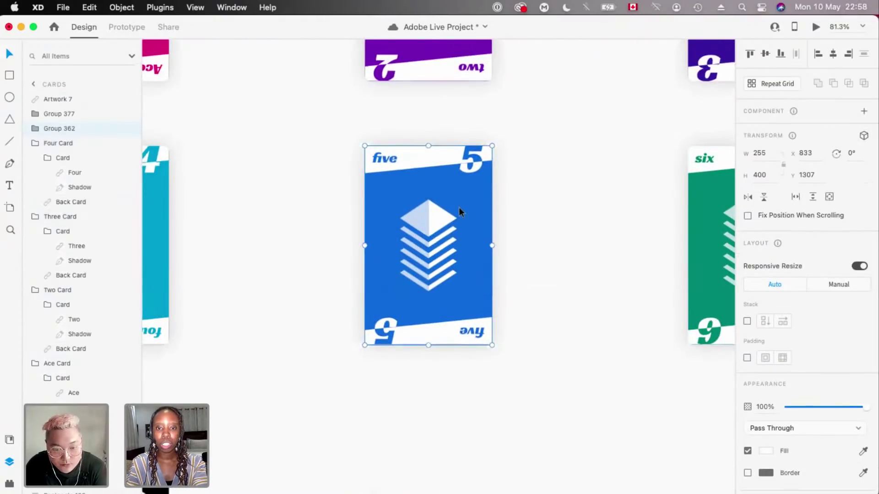
{"action": "scroll", "coordinate": [458, 207], "scroll_direction": "down", "scroll_amount": 10}
{"action": "scroll", "coordinate": [459, 207], "scroll_direction": "up", "scroll_amount": 5}
{"action": "scroll", "coordinate": [458, 207], "scroll_direction": "up", "scroll_amount": 4}
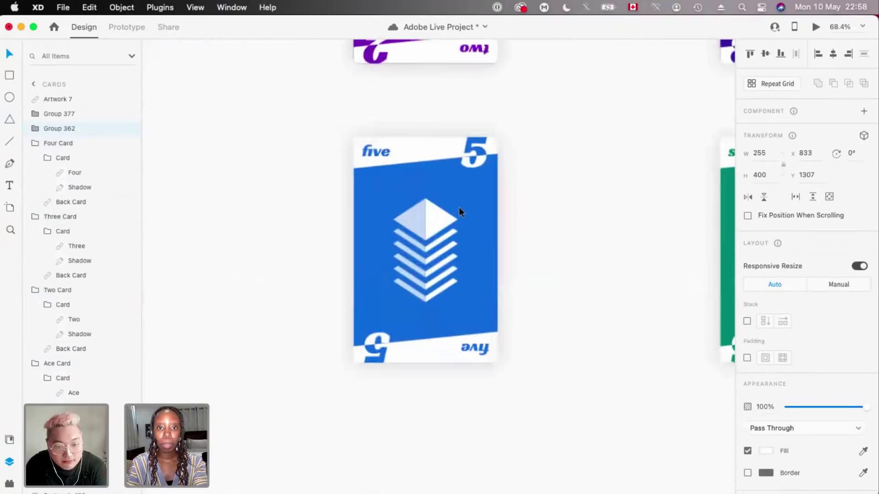
{"action": "scroll", "coordinate": [459, 206], "scroll_direction": "down", "scroll_amount": 5}
{"action": "scroll", "coordinate": [459, 207], "scroll_direction": "up", "scroll_amount": 1}
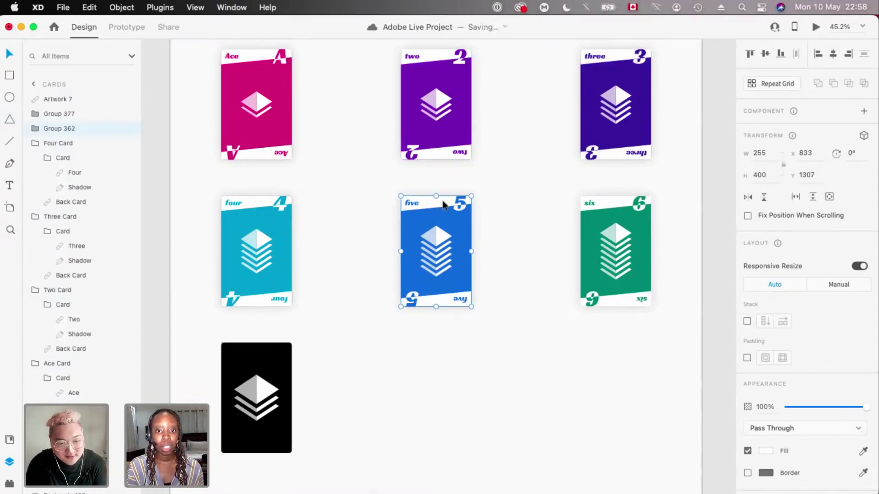
{"action": "scroll", "coordinate": [444, 208], "scroll_direction": "up", "scroll_amount": 5}
{"action": "scroll", "coordinate": [445, 213], "scroll_direction": "down", "scroll_amount": 2}
{"action": "scroll", "coordinate": [446, 213], "scroll_direction": "up", "scroll_amount": 2}
{"action": "scroll", "coordinate": [445, 211], "scroll_direction": "down", "scroll_amount": 4}
{"action": "scroll", "coordinate": [445, 211], "scroll_direction": "up", "scroll_amount": 4}
- Duplicate the loose card back and place the copy exactly over the five card, at X 833 and Y 1307
{"action": "scroll", "coordinate": [338, 310], "scroll_direction": "down", "scroll_amount": 5}
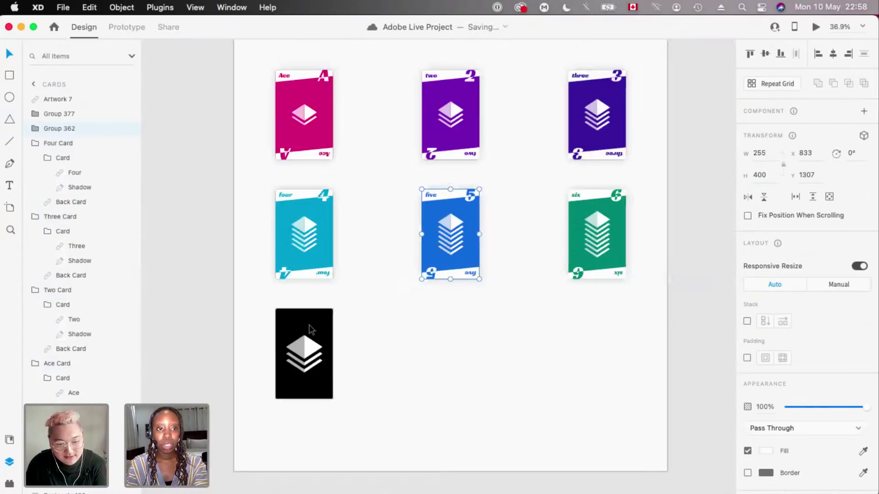
{"action": "left_click_drag", "start_coordinate": [310, 324], "coordinate": [455, 207]}
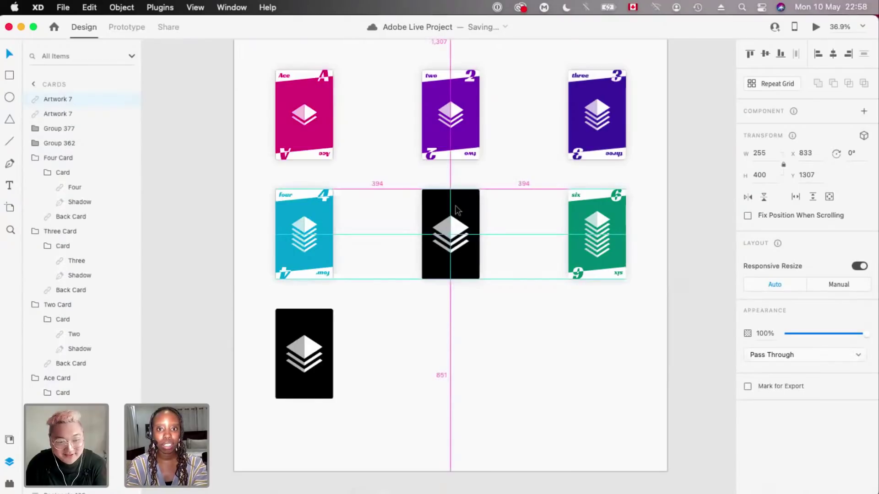
{"action": "scroll", "coordinate": [455, 207], "scroll_direction": "up", "scroll_amount": 6}
{"action": "scroll", "coordinate": [457, 210], "scroll_direction": "up", "scroll_amount": 2}
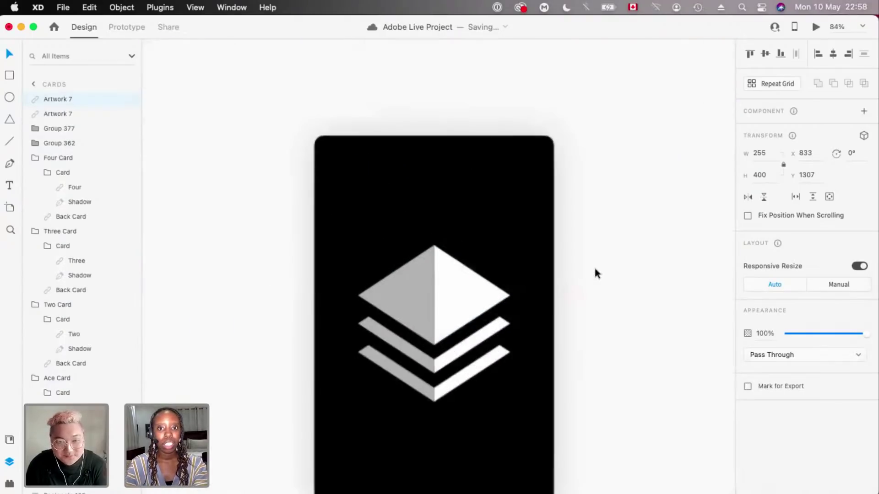
{"action": "scroll", "coordinate": [504, 238], "scroll_direction": "down", "scroll_amount": 2}
- Group the card back with the five card and place the card back below the front group inside it
{"action": "left_click", "coordinate": [372, 185], "text": "shift"}
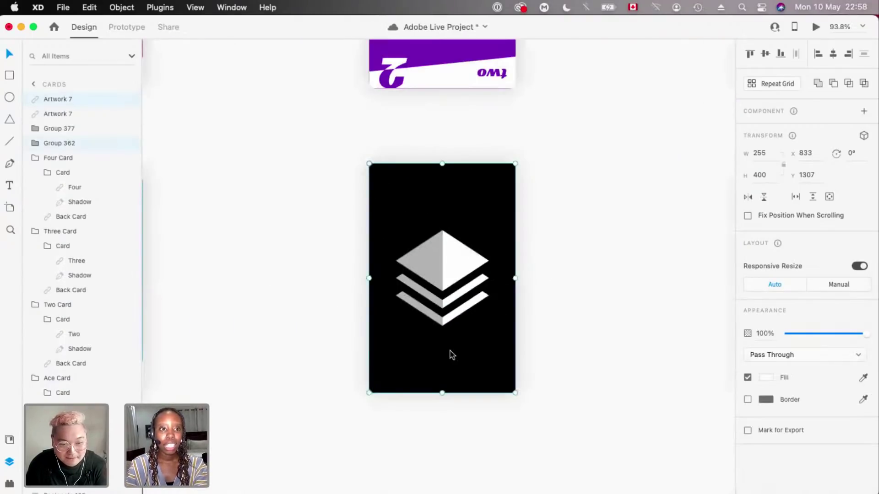
{"action": "key", "text": "super+g"}
{"action": "left_click", "coordinate": [35, 100]}
{"action": "left_click_drag", "start_coordinate": [57, 100], "coordinate": [76, 187]}
{"action": "left_click", "coordinate": [61, 158]}
{"action": "scroll", "coordinate": [387, 274], "scroll_direction": "down", "scroll_amount": 2}
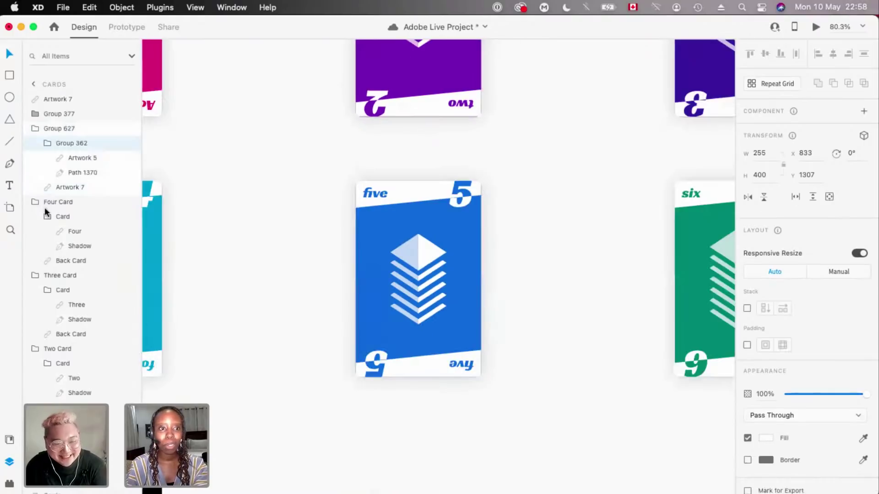
- Rename the back artwork in the five card's group Back Card
{"action": "left_click", "coordinate": [66, 187]}
{"action": "double_click", "coordinate": [66, 188]}
{"action": "type", "text": "Back Card"}
{"action": "key", "text": "Return"}
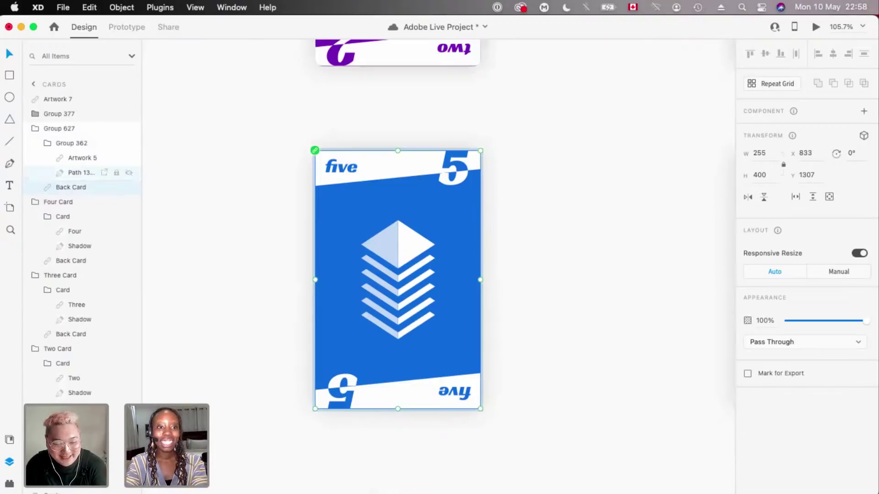
- Rename the path in the five card's front group Shadow and its artwork Five
{"action": "double_click", "coordinate": [77, 173]}
{"action": "type", "text": "Shadow"}
{"action": "key", "text": "Return"}
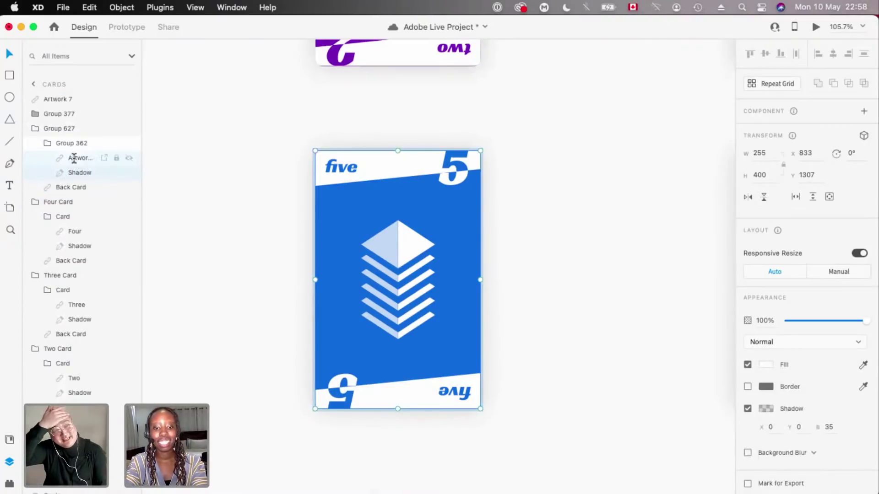
{"action": "double_click", "coordinate": [75, 158]}
{"action": "type", "text": "Five"}
{"action": "key", "text": "Return"}
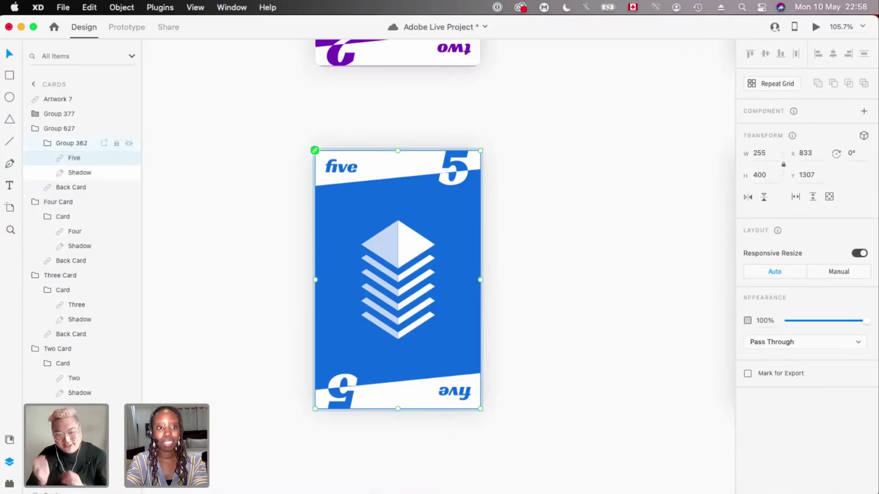
- Rename the five card's inner group Card and its outer group Five Card
{"action": "double_click", "coordinate": [71, 143]}
{"action": "type", "text": "ard"}
{"action": "key", "text": "Return"}
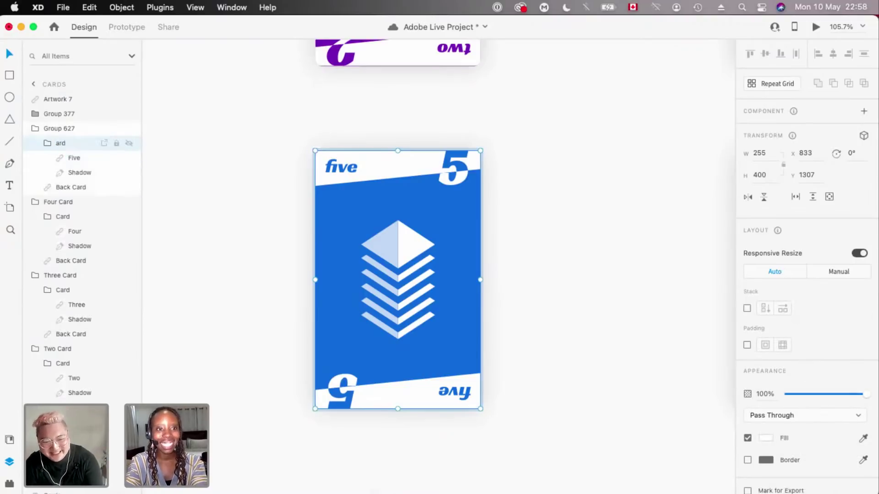
{"action": "left_click", "coordinate": [59, 130]}
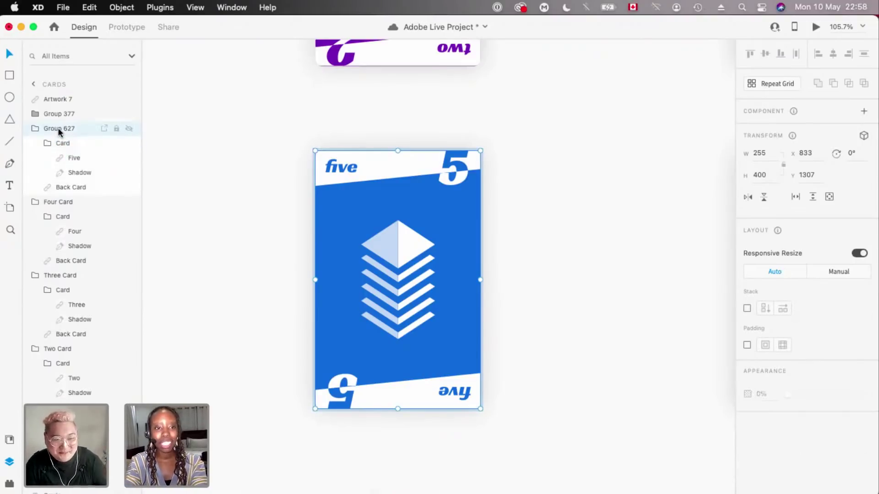
{"action": "double_click", "coordinate": [59, 130]}
{"action": "type", "text": "Five Car"}
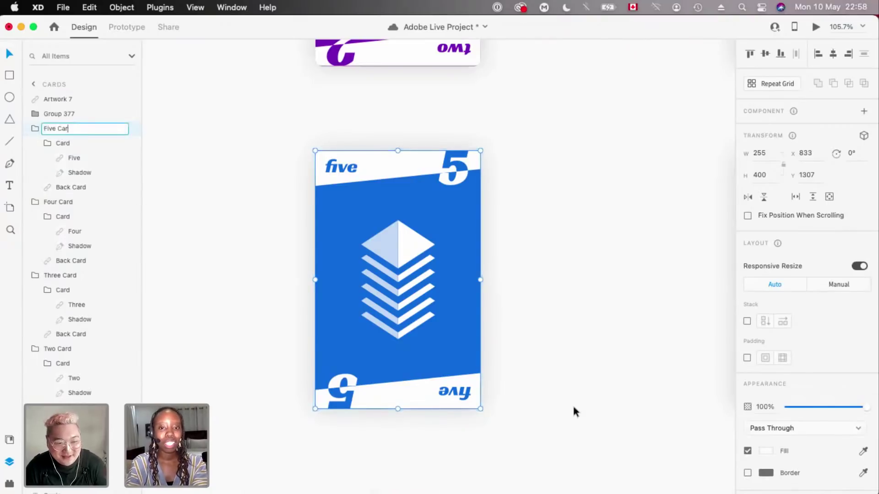
{"action": "type", "text": "d"}
{"action": "key", "text": "Return"}
- Place a copy of the card back exactly over the six card, at X 1482 and Y 1307
{"action": "scroll", "coordinate": [572, 404], "scroll_direction": "down", "scroll_amount": 5}
{"action": "scroll", "coordinate": [359, 402], "scroll_direction": "down", "scroll_amount": 3}
{"action": "key", "text": "Escape"}
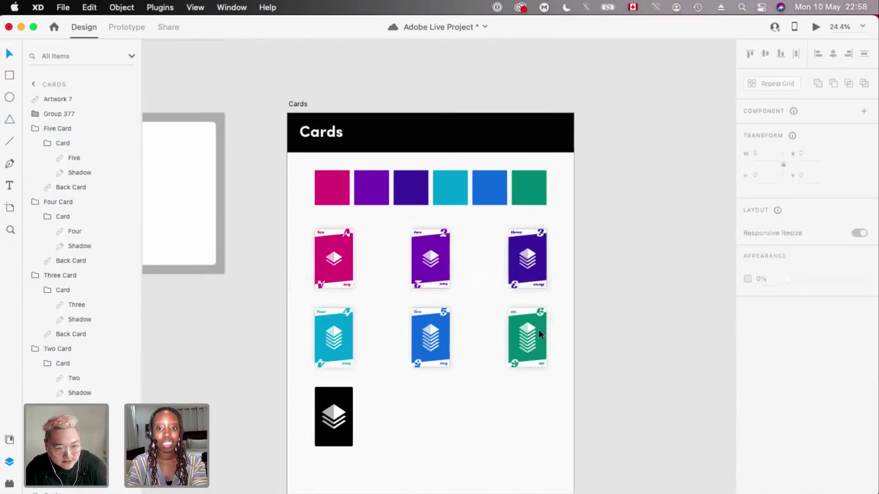
{"action": "key", "text": "super+v"}
{"action": "scroll", "coordinate": [538, 330], "scroll_direction": "up", "scroll_amount": 5}
{"action": "left_click_drag", "start_coordinate": [446, 319], "coordinate": [478, 282]}
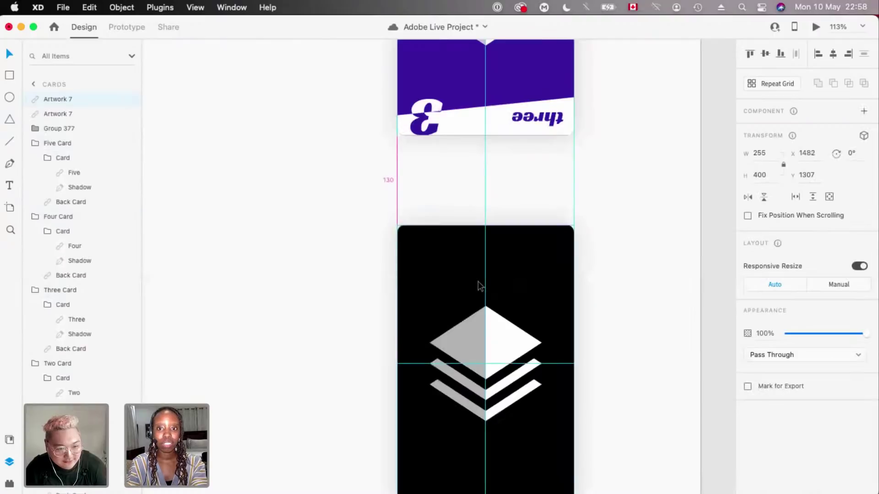
{"action": "scroll", "coordinate": [483, 287], "scroll_direction": "down", "scroll_amount": 3}
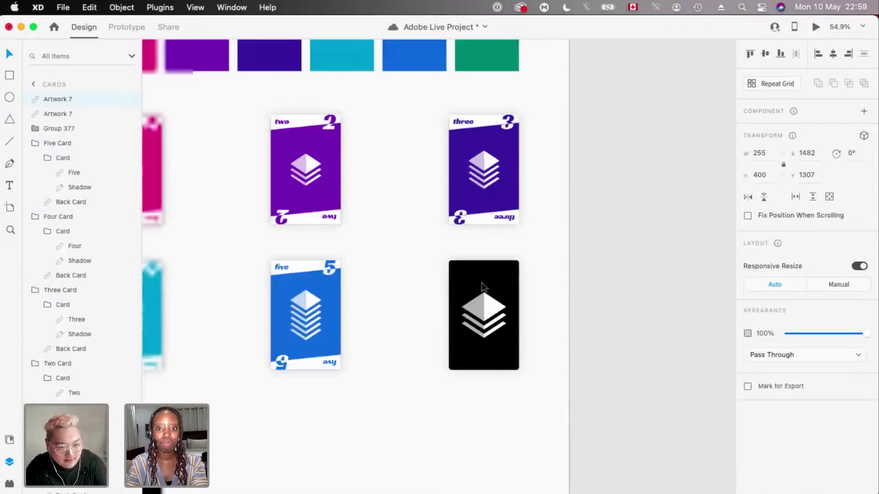
- Group the card back with the six card and place the front group above the back inside it
{"action": "scroll", "coordinate": [482, 284], "scroll_direction": "up", "scroll_amount": 4}
{"action": "left_click_drag", "start_coordinate": [591, 300], "coordinate": [452, 210]}
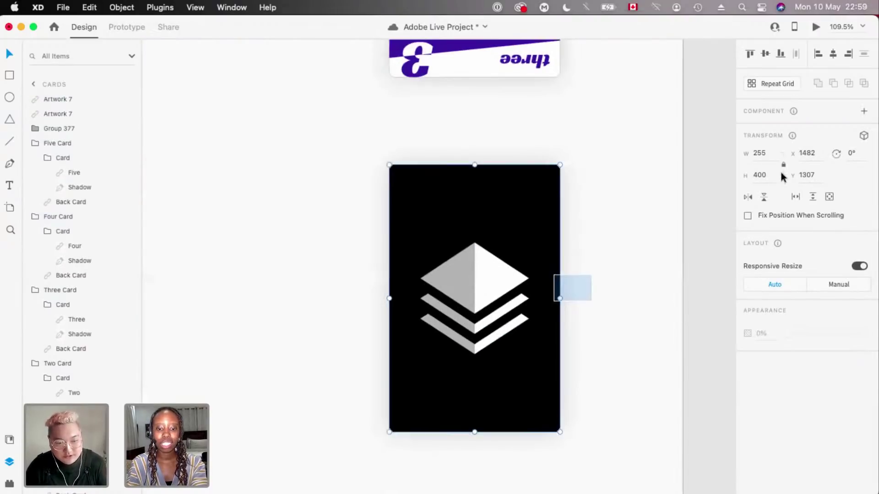
{"action": "key", "text": "super+g"}
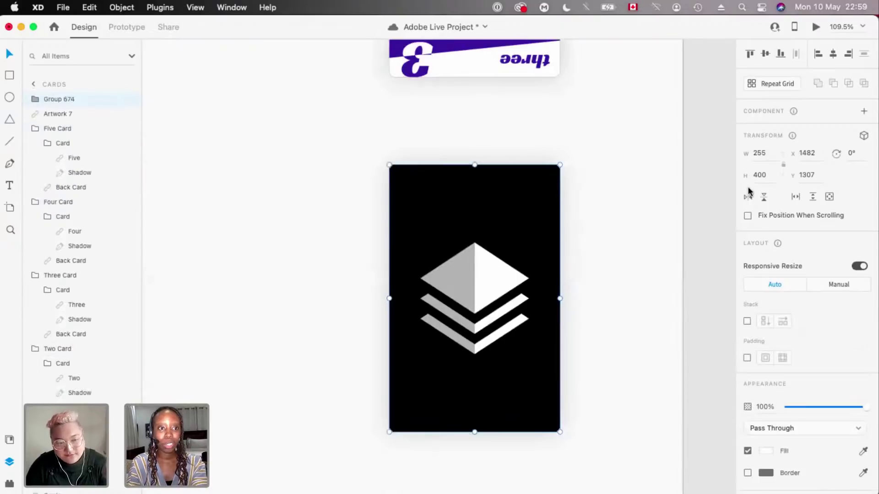
{"action": "left_click", "coordinate": [36, 100]}
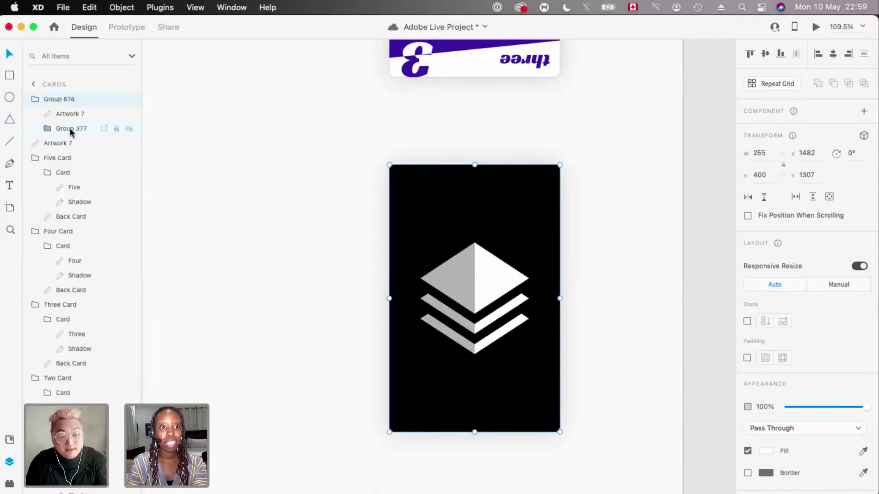
{"action": "left_click_drag", "start_coordinate": [70, 132], "coordinate": [71, 107]}
- Rename the back artwork in the six card's group Back Card
{"action": "left_click", "coordinate": [69, 157]}
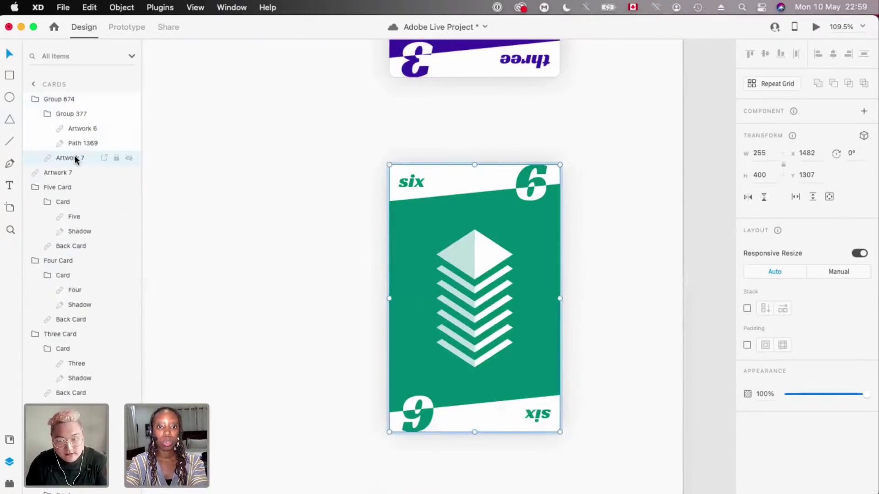
{"action": "double_click", "coordinate": [69, 158]}
{"action": "type", "text": "Back Card"}
{"action": "key", "text": "Return"}
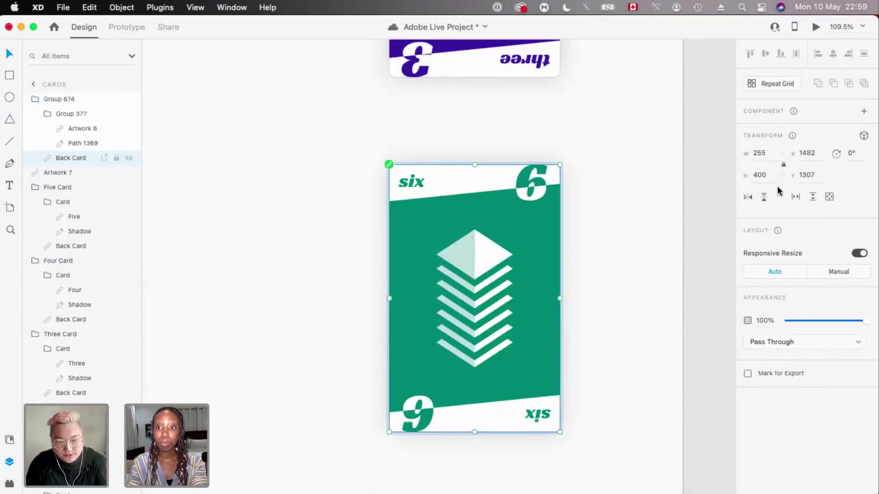
- Rename the path in the six card's front group Shadow and its artwork Six
{"action": "left_click", "coordinate": [77, 143]}
{"action": "double_click", "coordinate": [78, 143]}
{"action": "type", "text": "Shadow"}
{"action": "key", "text": "Return"}
{"action": "double_click", "coordinate": [80, 129]}
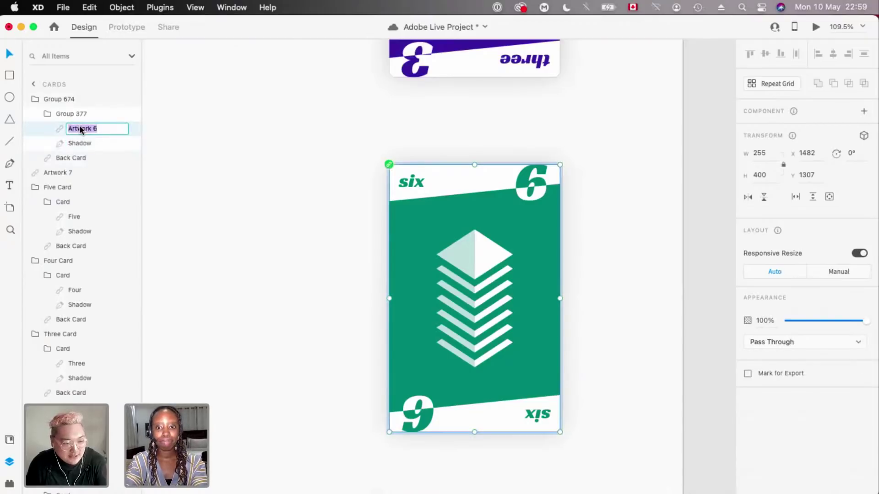
{"action": "type", "text": "Six"}
{"action": "key", "text": "Return"}
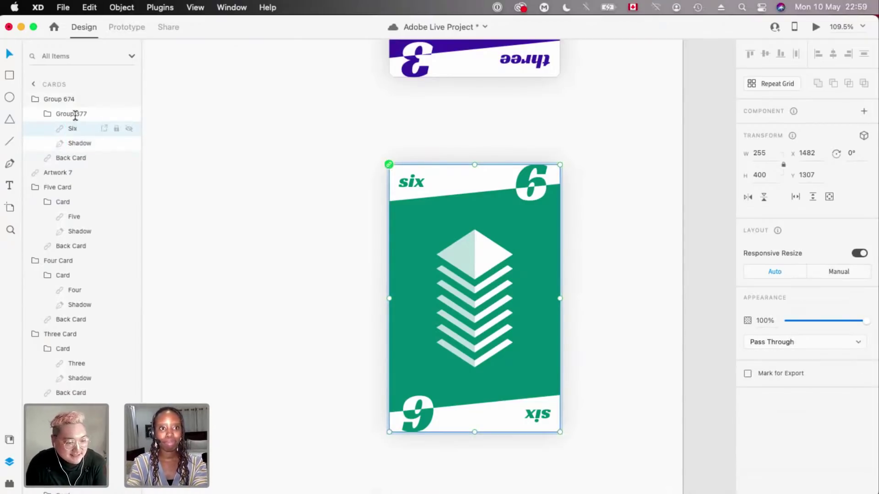
- Rename the six card's front group Card and its enclosing group Six Card
{"action": "double_click", "coordinate": [76, 118]}
{"action": "type", "text": "Card"}
{"action": "key", "text": "Return"}
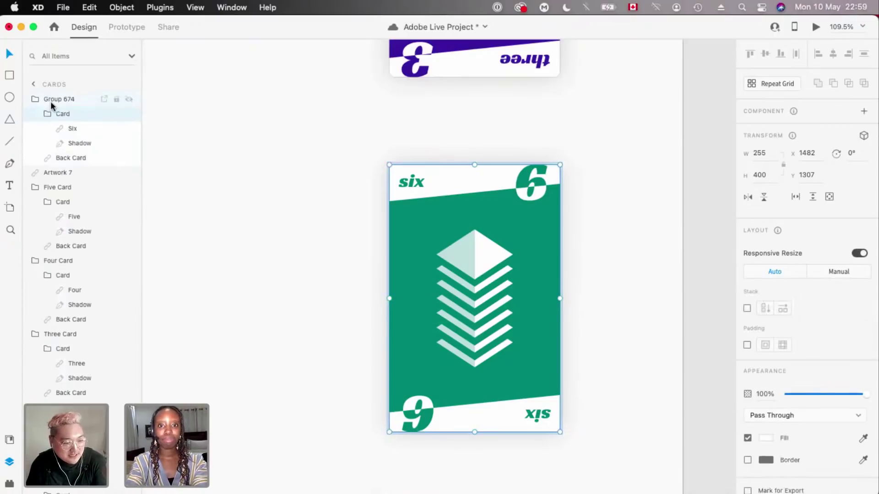
{"action": "double_click", "coordinate": [52, 102]}
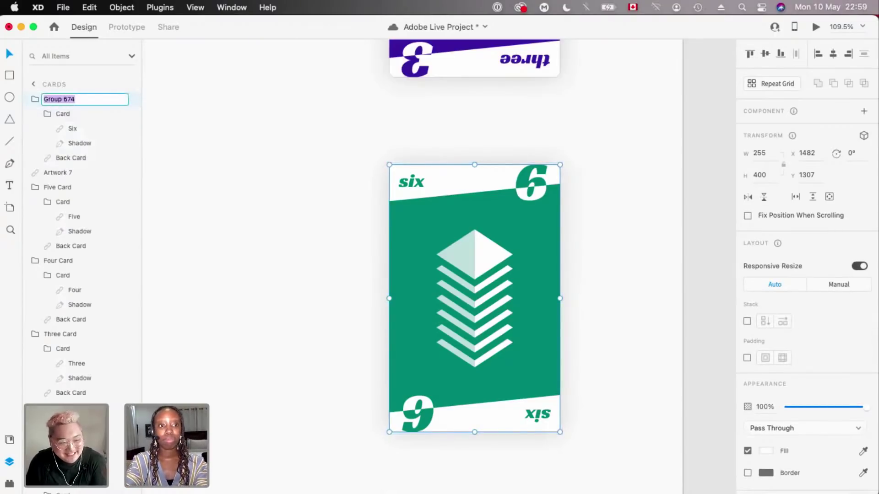
{"action": "type", "text": "Six Card"}
{"action": "key", "text": "Return"}
{"action": "scroll", "coordinate": [382, 265], "scroll_direction": "down", "scroll_amount": 2}
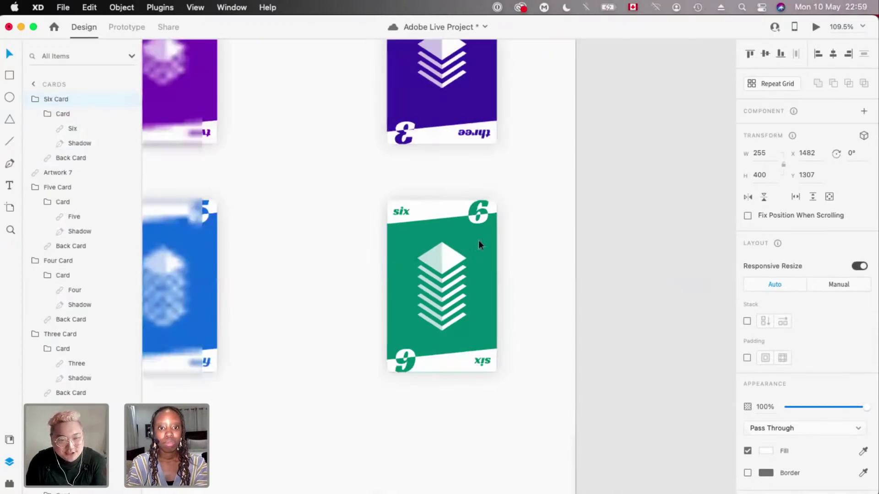
{"action": "scroll", "coordinate": [478, 240], "scroll_direction": "down", "scroll_amount": 5}
{"action": "left_click", "coordinate": [423, 313]}
{"action": "scroll", "coordinate": [424, 321], "scroll_direction": "down", "scroll_amount": 3}
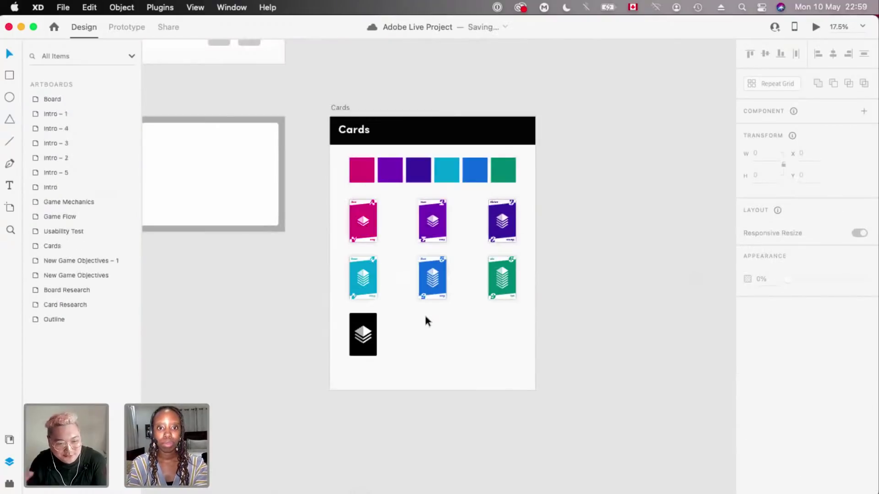
{"action": "scroll", "coordinate": [425, 321], "scroll_direction": "left", "scroll_amount": 5}
{"action": "scroll", "coordinate": [424, 321], "scroll_direction": "up", "scroll_amount": 3}
{"action": "scroll", "coordinate": [542, 297], "scroll_direction": "up", "scroll_amount": 3}
{"action": "left_click_drag", "start_coordinate": [527, 293], "coordinate": [341, 229]}
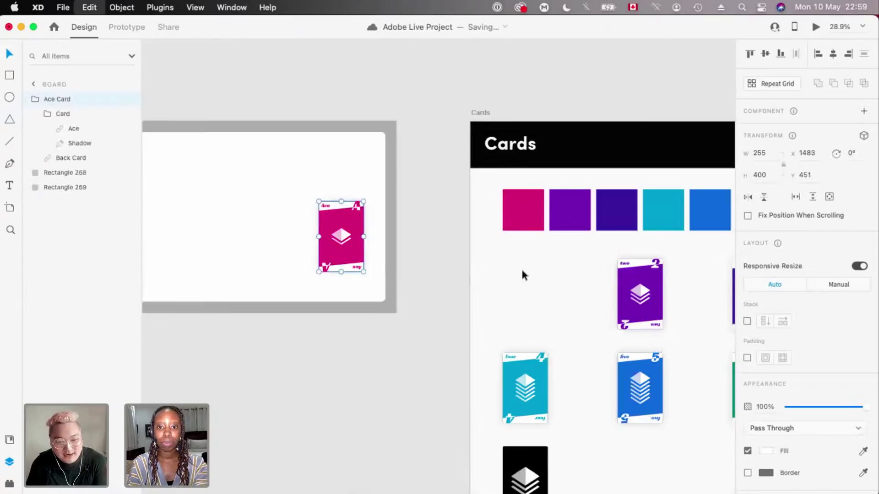
{"action": "key", "text": "super+z"}
{"action": "key", "text": "super+shift+z"}
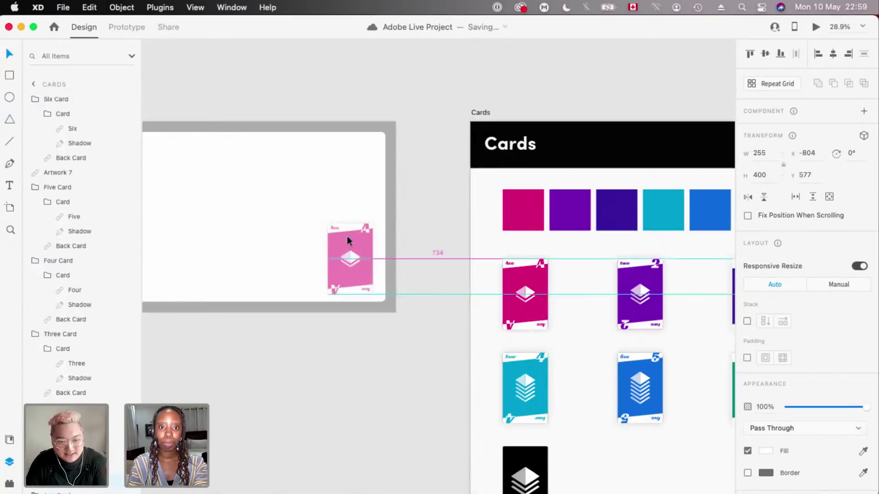
- Place a copy of the Ace card from the Cards artboard on the Board artboard at X 1340 and Y 540
{"action": "left_click_drag", "start_coordinate": [348, 237], "coordinate": [347, 236]}
{"action": "scroll", "coordinate": [348, 236], "scroll_direction": "left", "scroll_amount": 1}
{"action": "scroll", "coordinate": [359, 240], "scroll_direction": "left", "scroll_amount": 3}
{"action": "left_click_drag", "start_coordinate": [466, 245], "coordinate": [430, 238]}
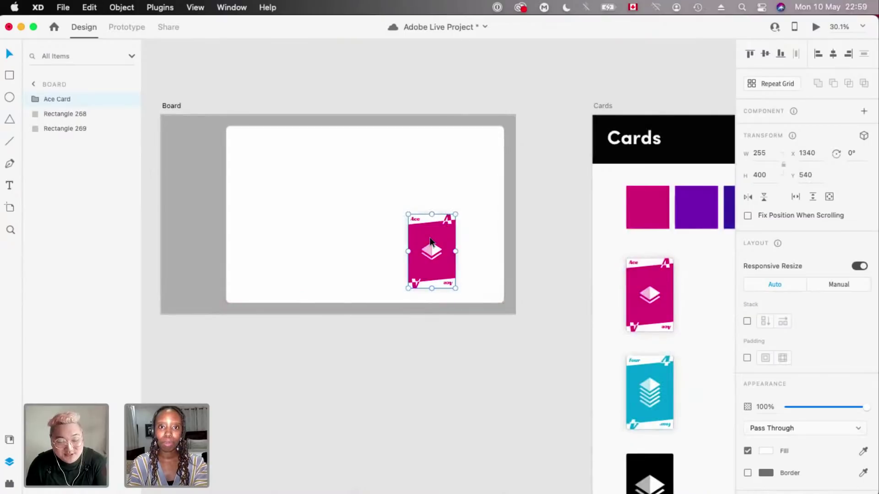
- Compare the Ace card's size and position on the Board with the card placeholders in the Board Designs layout
{"action": "scroll", "coordinate": [430, 241], "scroll_direction": "down", "scroll_amount": 5}
{"action": "scroll", "coordinate": [430, 241], "scroll_direction": "up", "scroll_amount": 5}
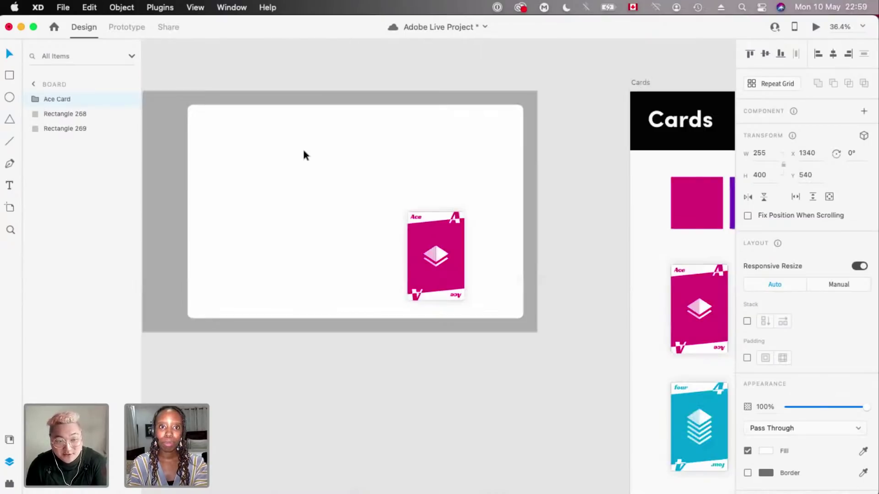
{"action": "scroll", "coordinate": [303, 147], "scroll_direction": "down", "scroll_amount": 3}
{"action": "scroll", "coordinate": [403, 266], "scroll_direction": "up", "scroll_amount": 3}
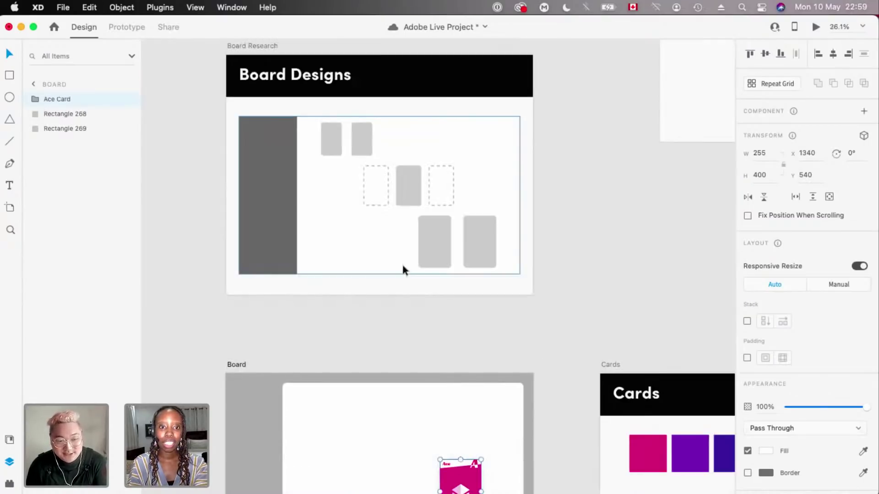
{"action": "scroll", "coordinate": [403, 266], "scroll_direction": "down", "scroll_amount": 3}
{"action": "scroll", "coordinate": [403, 265], "scroll_direction": "up", "scroll_amount": 2}
{"action": "scroll", "coordinate": [402, 263], "scroll_direction": "down", "scroll_amount": 3}
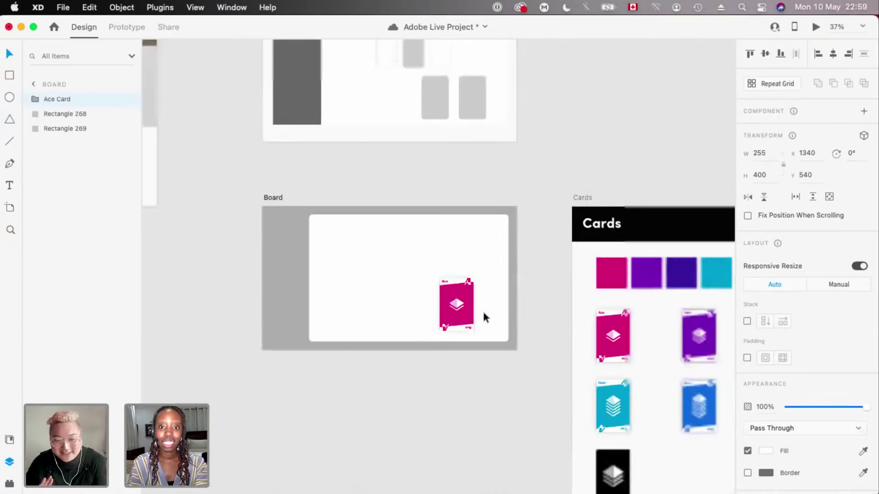
{"action": "scroll", "coordinate": [482, 309], "scroll_direction": "up", "scroll_amount": 2}
{"action": "scroll", "coordinate": [484, 314], "scroll_direction": "up", "scroll_amount": 3}
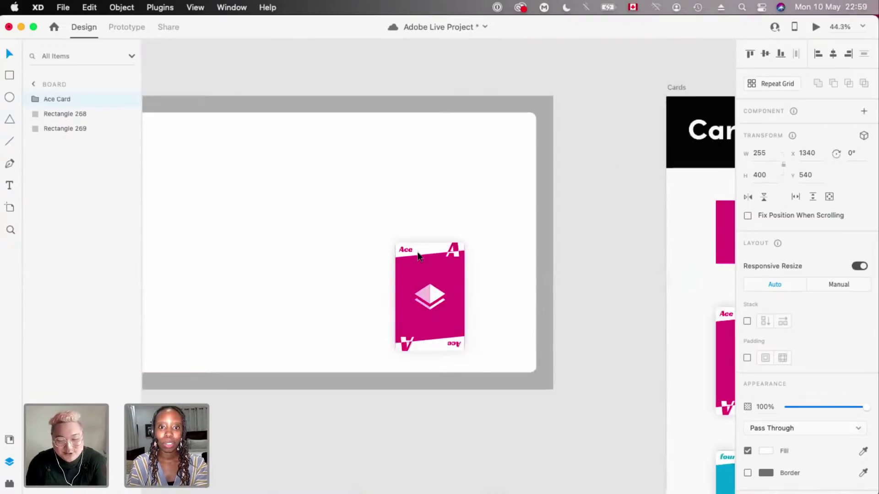
- Duplicate the Three card from the Cards artboard onto the Board artboard, near the Ace card
{"action": "scroll", "coordinate": [418, 256], "scroll_direction": "up", "scroll_amount": 5}
{"action": "scroll", "coordinate": [418, 255], "scroll_direction": "down", "scroll_amount": 4}
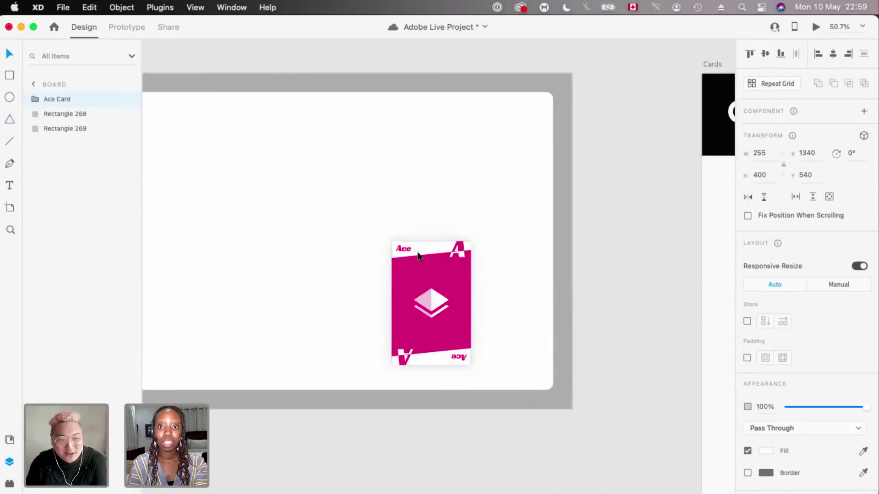
{"action": "scroll", "coordinate": [418, 255], "scroll_direction": "down", "scroll_amount": 4}
{"action": "scroll", "coordinate": [493, 301], "scroll_direction": "up", "scroll_amount": 4}
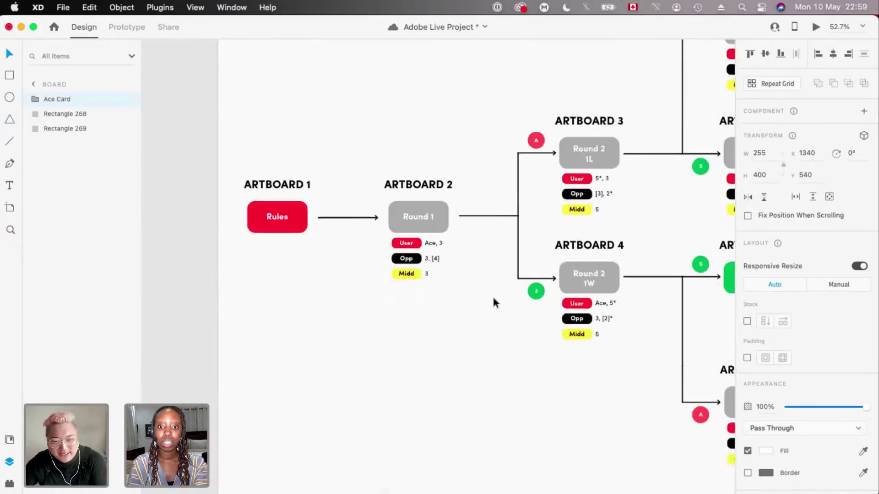
{"action": "scroll", "coordinate": [493, 298], "scroll_direction": "down", "scroll_amount": 3}
{"action": "scroll", "coordinate": [622, 294], "scroll_direction": "down", "scroll_amount": 1}
{"action": "scroll", "coordinate": [678, 277], "scroll_direction": "right", "scroll_amount": 2}
{"action": "left_click_drag", "start_coordinate": [677, 277], "coordinate": [326, 250], "text": "alt"}
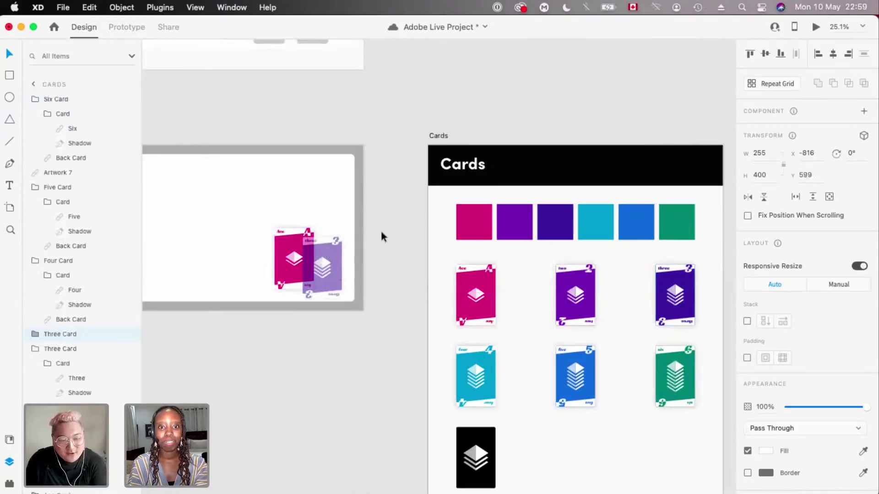
- Shift the Ace card to X 1127 on the Board, align the Three card beside it at X 1463, Y 540, and select both
{"action": "scroll", "coordinate": [381, 232], "scroll_direction": "up", "scroll_amount": 3}
{"action": "left_click_drag", "start_coordinate": [380, 233], "coordinate": [320, 233]}
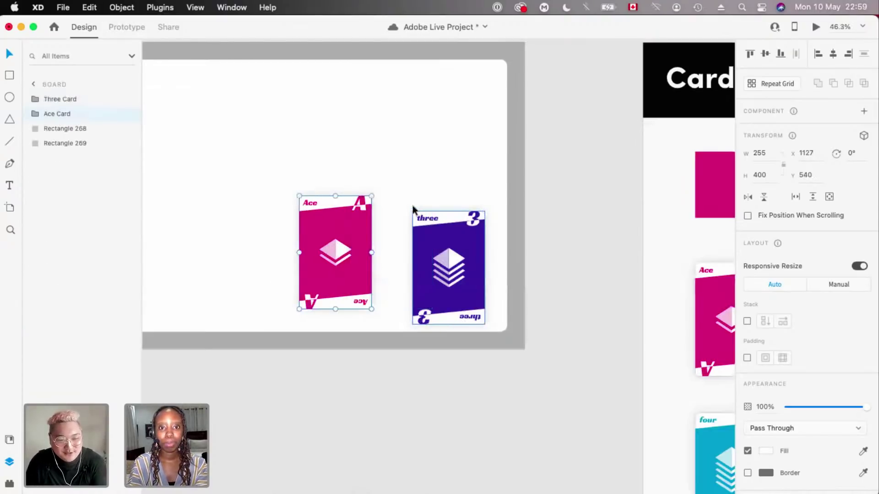
{"action": "left_click_drag", "start_coordinate": [413, 210], "coordinate": [356, 213]}
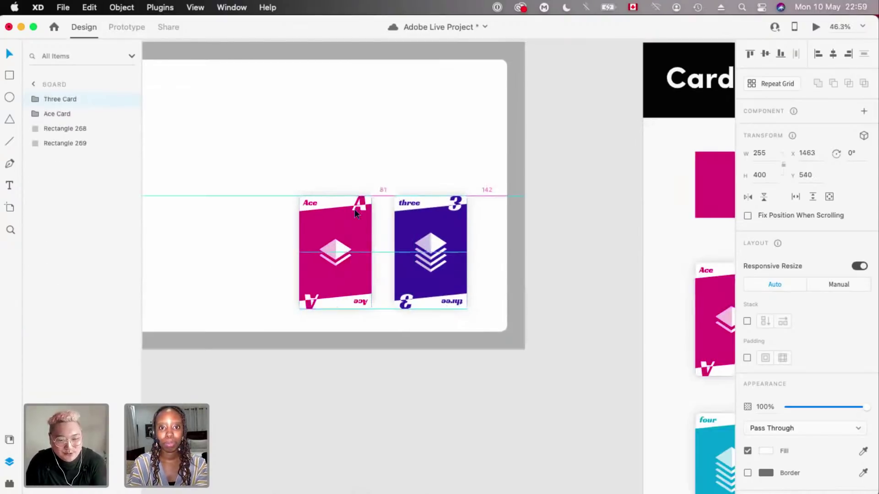
{"action": "left_click", "coordinate": [438, 170]}
{"action": "scroll", "coordinate": [397, 216], "scroll_direction": "left", "scroll_amount": 2}
{"action": "left_click", "coordinate": [397, 216]}
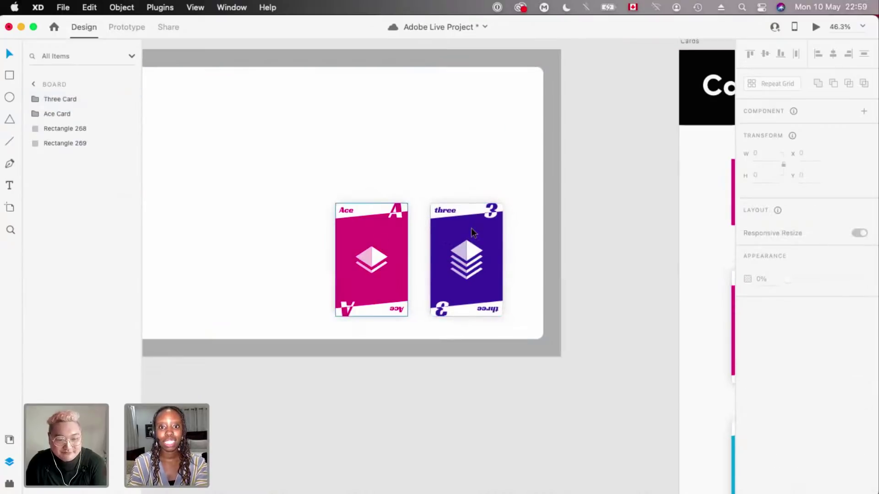
{"action": "left_click", "coordinate": [471, 228], "text": "shift"}
- Examine the User, Opp and Midd card assignments for Round 1 under Artboard 2 in the game flow chart
{"action": "scroll", "coordinate": [471, 229], "scroll_direction": "down", "scroll_amount": 3}
{"action": "scroll", "coordinate": [479, 194], "scroll_direction": "down", "scroll_amount": 2}
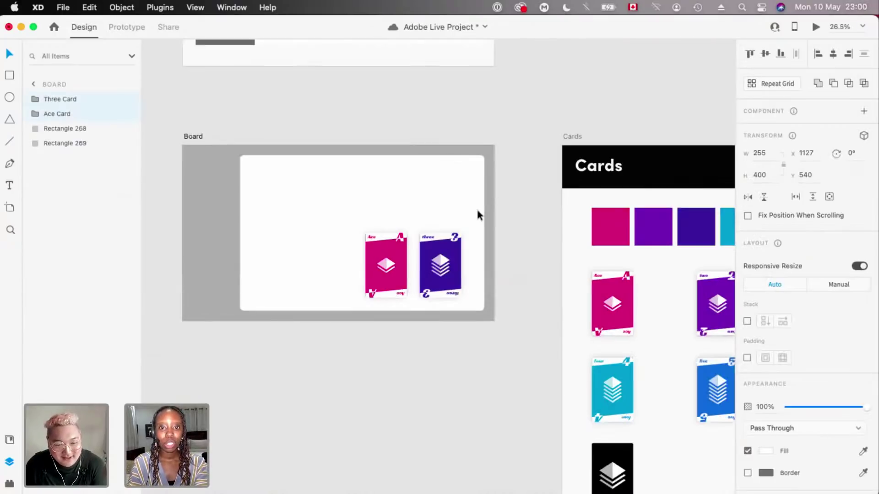
{"action": "scroll", "coordinate": [477, 209], "scroll_direction": "down", "scroll_amount": 2}
{"action": "scroll", "coordinate": [339, 209], "scroll_direction": "up", "scroll_amount": 4}
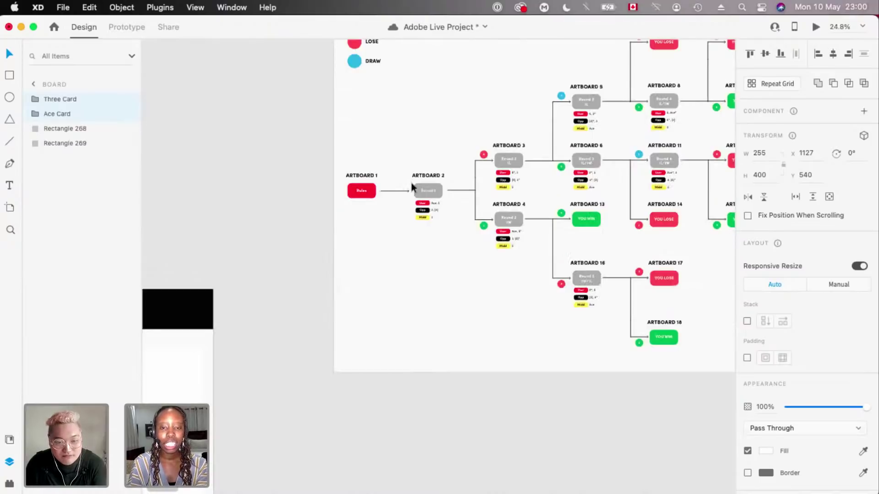
{"action": "scroll", "coordinate": [411, 183], "scroll_direction": "up", "scroll_amount": 3}
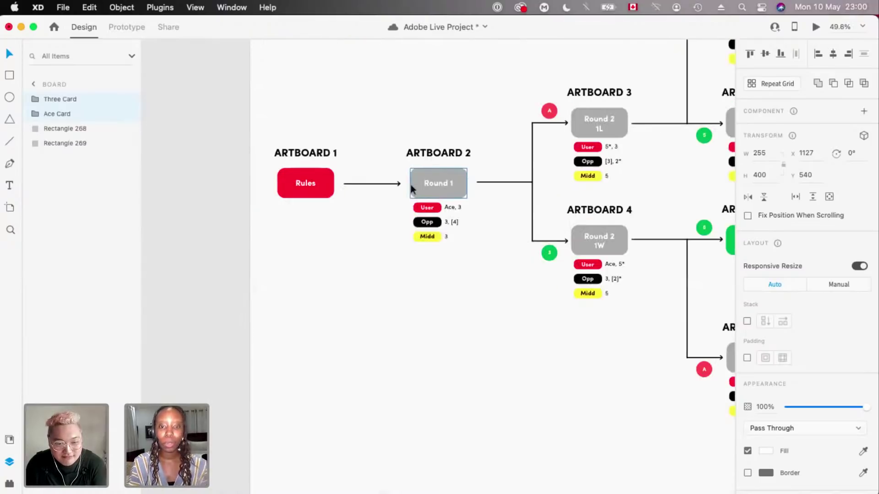
{"action": "scroll", "coordinate": [411, 185], "scroll_direction": "up", "scroll_amount": 3}
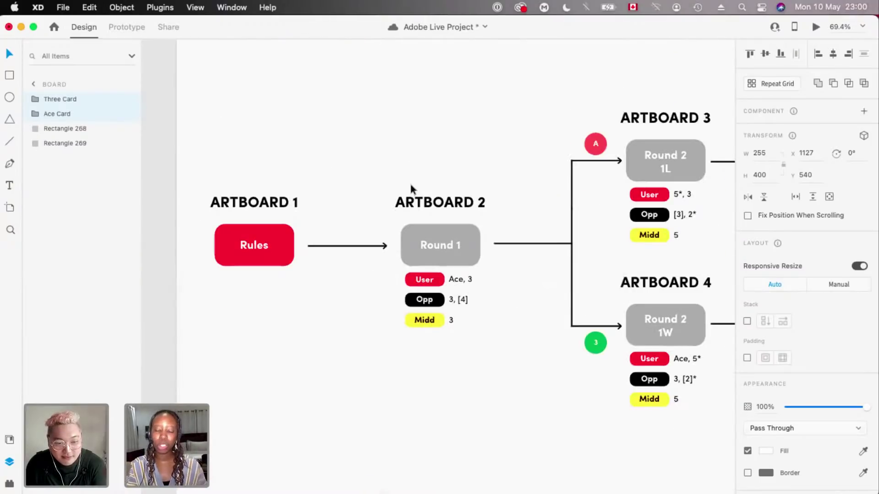
{"action": "scroll", "coordinate": [434, 168], "scroll_direction": "down", "scroll_amount": 2}
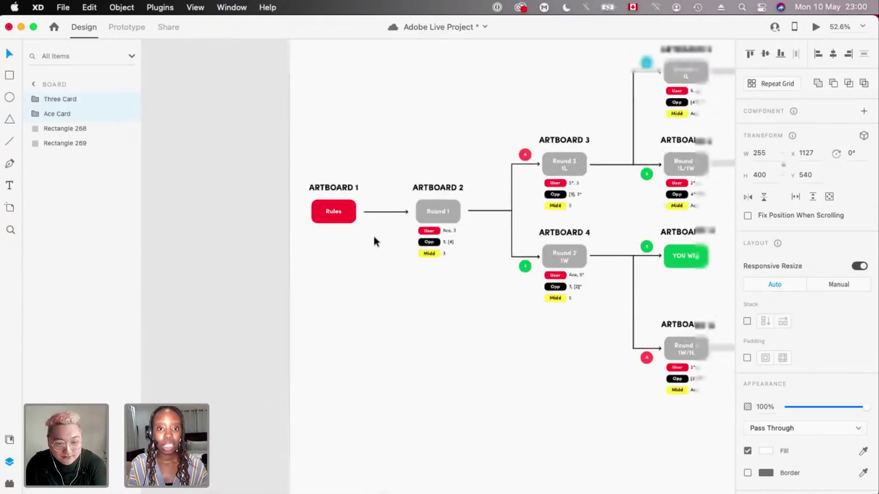
{"action": "scroll", "coordinate": [375, 241], "scroll_direction": "up", "scroll_amount": 2}
{"action": "scroll", "coordinate": [349, 264], "scroll_direction": "up", "scroll_amount": 5}
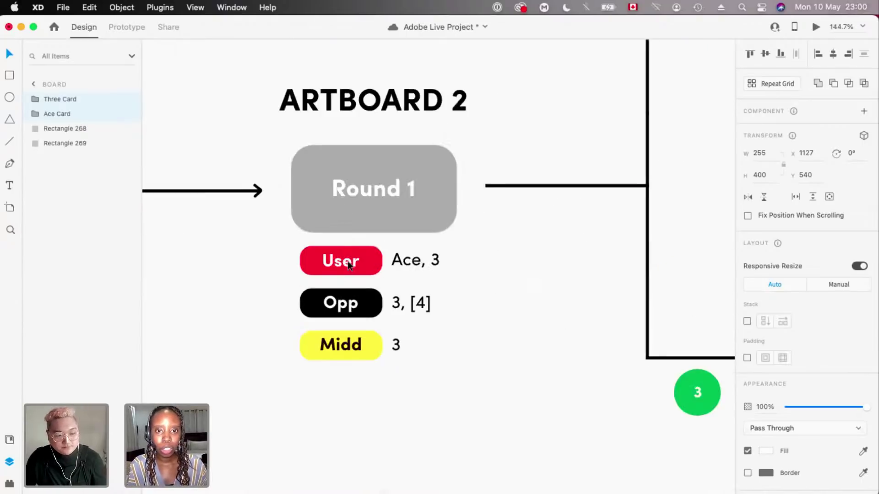
{"action": "scroll", "coordinate": [348, 264], "scroll_direction": "left", "scroll_amount": 2}
{"action": "scroll", "coordinate": [402, 251], "scroll_direction": "left", "scroll_amount": 3}
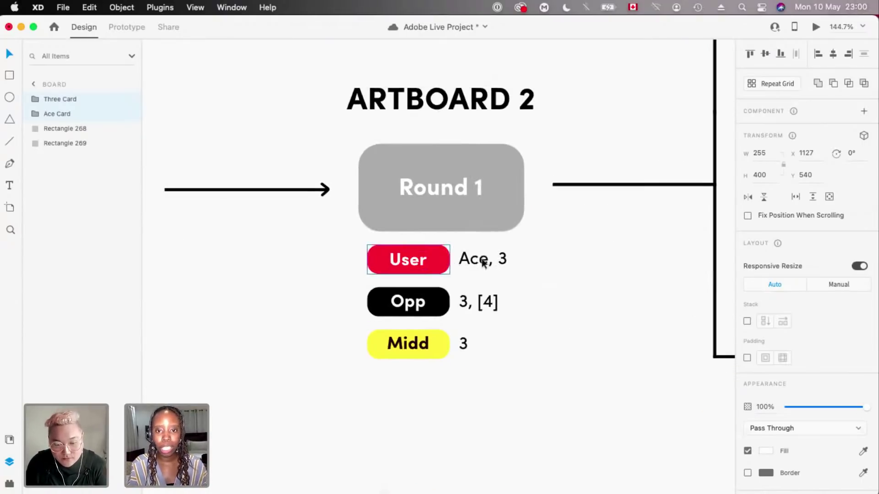
{"action": "scroll", "coordinate": [483, 262], "scroll_direction": "down", "scroll_amount": 3}
{"action": "scroll", "coordinate": [482, 259], "scroll_direction": "down", "scroll_amount": 5}
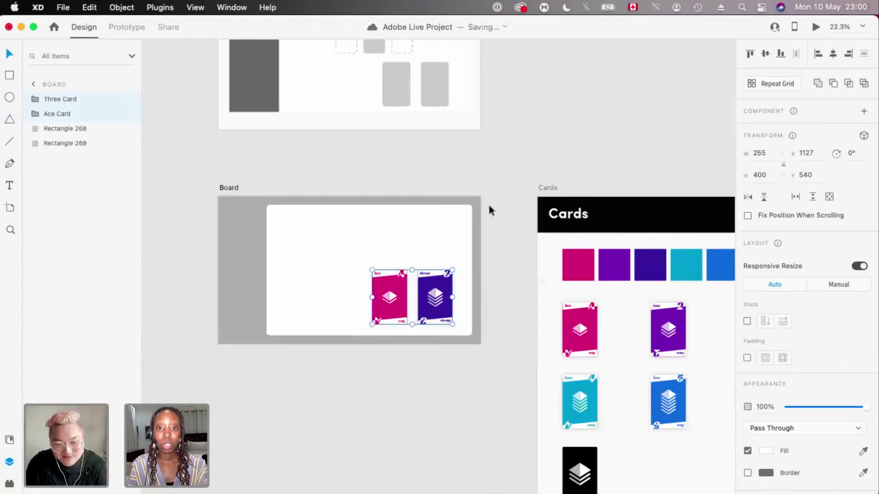
- Nudge the Ace and Three cards right to X 1190, leaving an 80 px gap to the white panel's right edge
{"action": "scroll", "coordinate": [488, 203], "scroll_direction": "up", "scroll_amount": 3}
{"action": "scroll", "coordinate": [488, 202], "scroll_direction": "down", "scroll_amount": 4}
{"action": "scroll", "coordinate": [488, 203], "scroll_direction": "up", "scroll_amount": 4}
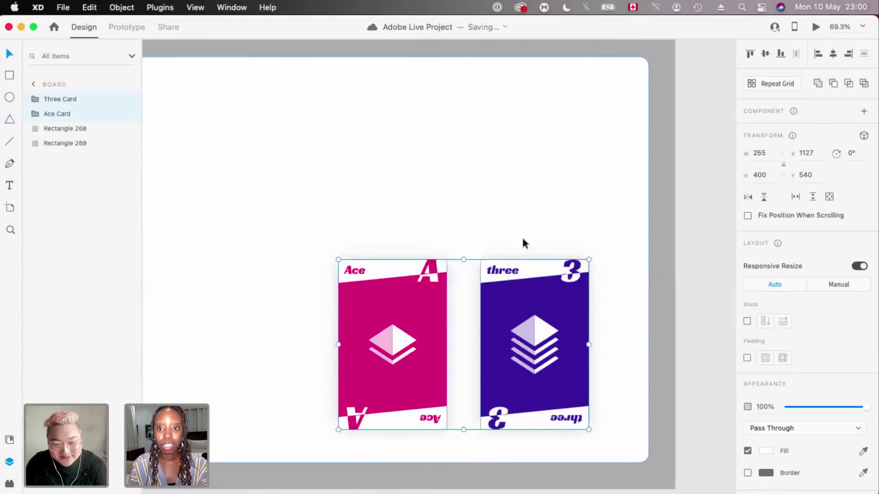
{"action": "scroll", "coordinate": [506, 237], "scroll_direction": "down", "scroll_amount": 2}
{"action": "left_click_drag", "start_coordinate": [508, 238], "coordinate": [523, 238]}
{"action": "key", "text": "Right"}
{"action": "key", "text": "Right"}
{"action": "key", "text": "Right"}
{"action": "key", "text": "Right"}
{"action": "key", "text": "Right"}
{"action": "key", "text": "Right"}
{"action": "key", "text": "Right"}
{"action": "key", "text": "Right"}
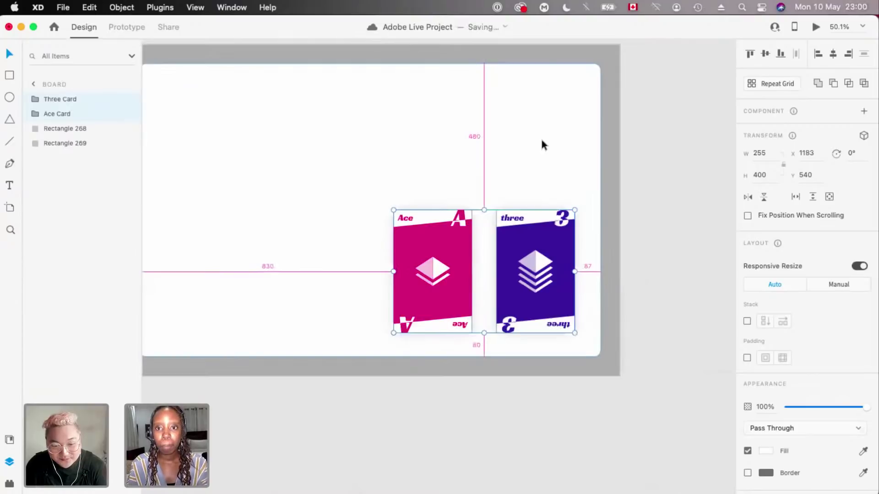
{"action": "key", "text": "Right"}
{"action": "key", "text": "Right"}
{"action": "key", "text": "Right"}
{"action": "key", "text": "Right"}
{"action": "key", "text": "Right"}
{"action": "key", "text": "Right"}
{"action": "key", "text": "Right"}
{"action": "scroll", "coordinate": [541, 140], "scroll_direction": "up", "scroll_amount": 2}
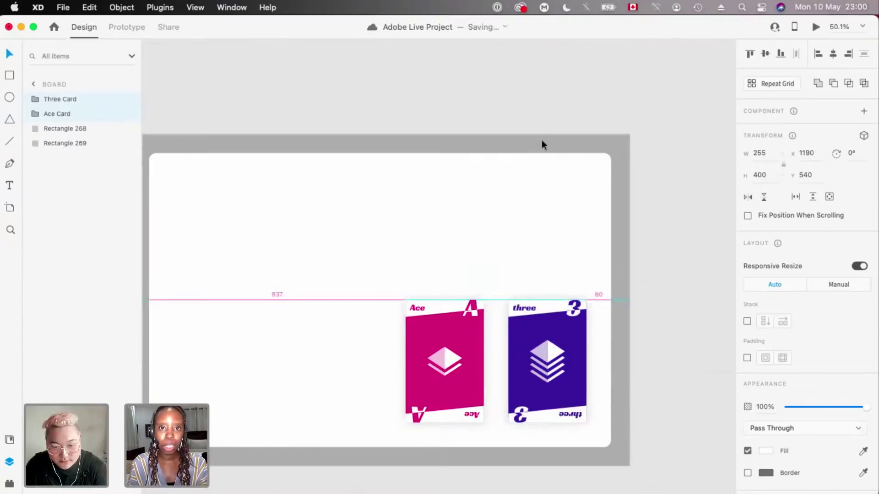
{"action": "scroll", "coordinate": [542, 140], "scroll_direction": "down", "scroll_amount": 4}
{"action": "scroll", "coordinate": [542, 140], "scroll_direction": "up", "scroll_amount": 4}
{"action": "scroll", "coordinate": [466, 169], "scroll_direction": "down", "scroll_amount": 3}
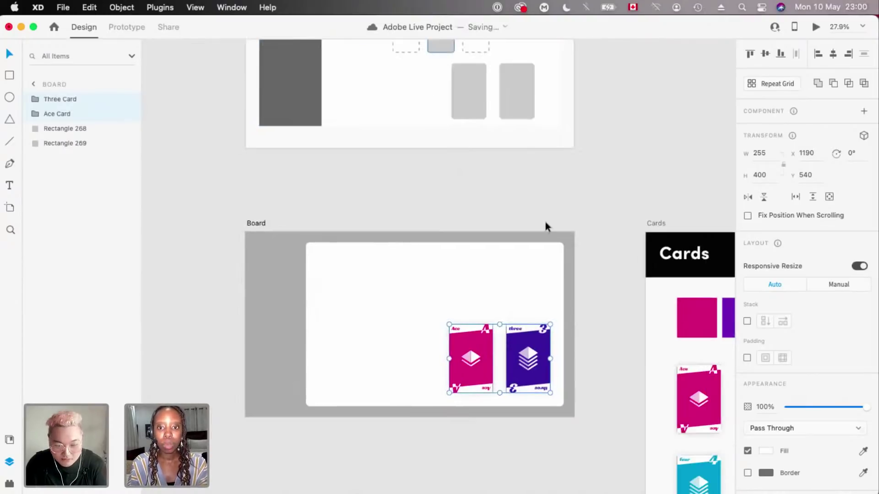
- Scale the Ace and Three cards down together to about 231 × 363 px each, keeping their lower-right corner fixed
{"action": "scroll", "coordinate": [542, 201], "scroll_direction": "up", "scroll_amount": 3}
{"action": "key", "text": "alt"}
{"action": "scroll", "coordinate": [488, 141], "scroll_direction": "down", "scroll_amount": 3}
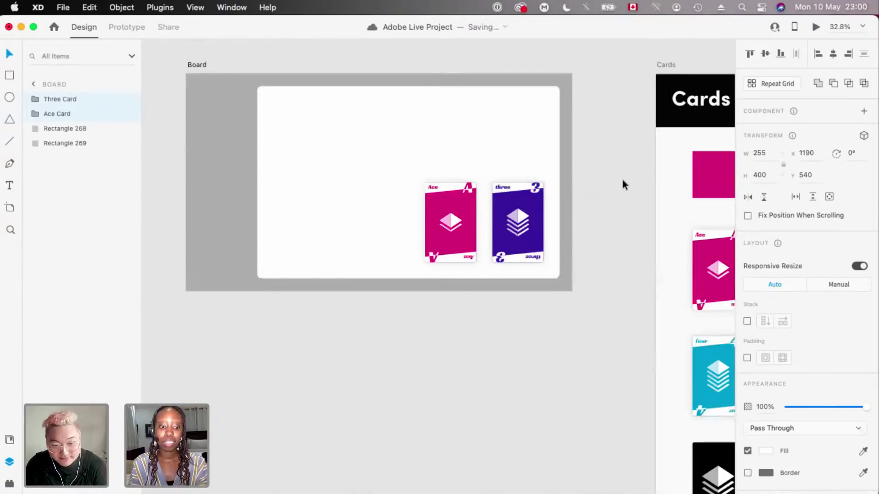
{"action": "left_click", "coordinate": [493, 182]}
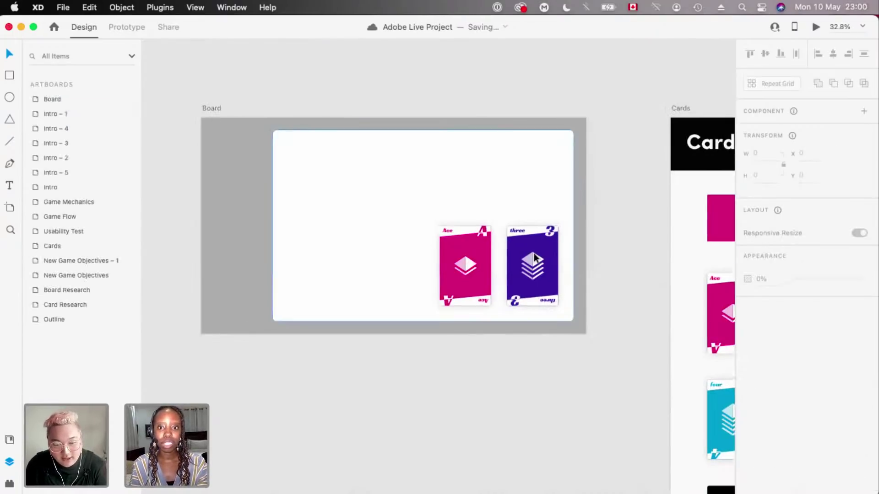
{"action": "scroll", "coordinate": [534, 253], "scroll_direction": "up", "scroll_amount": 2}
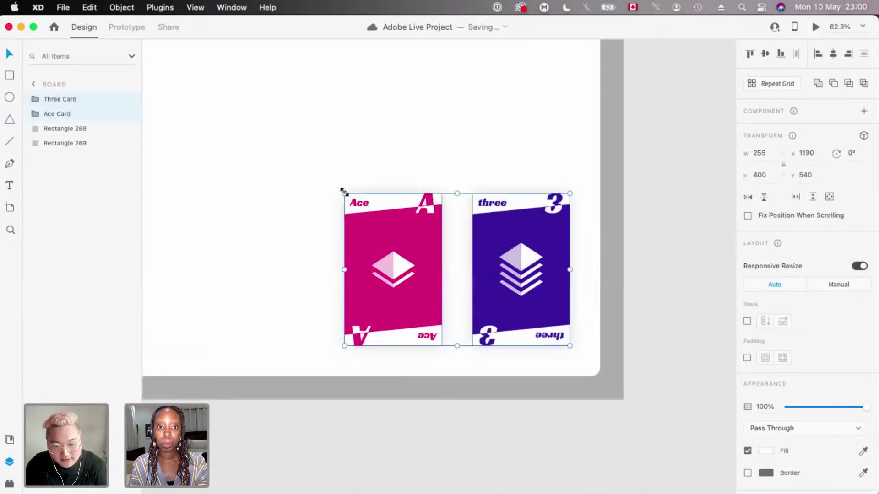
{"action": "left_click_drag", "start_coordinate": [343, 191], "coordinate": [367, 204]}
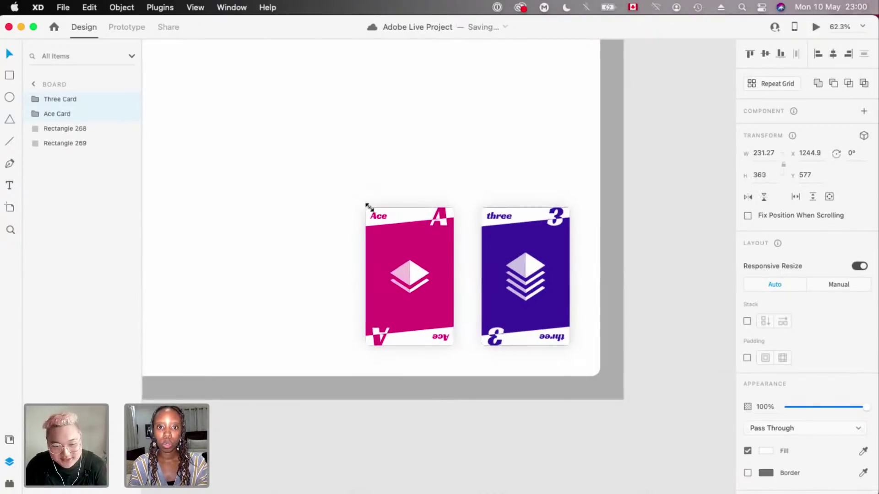
{"action": "left_click", "coordinate": [622, 153]}
{"action": "scroll", "coordinate": [622, 183], "scroll_direction": "down", "scroll_amount": 3}
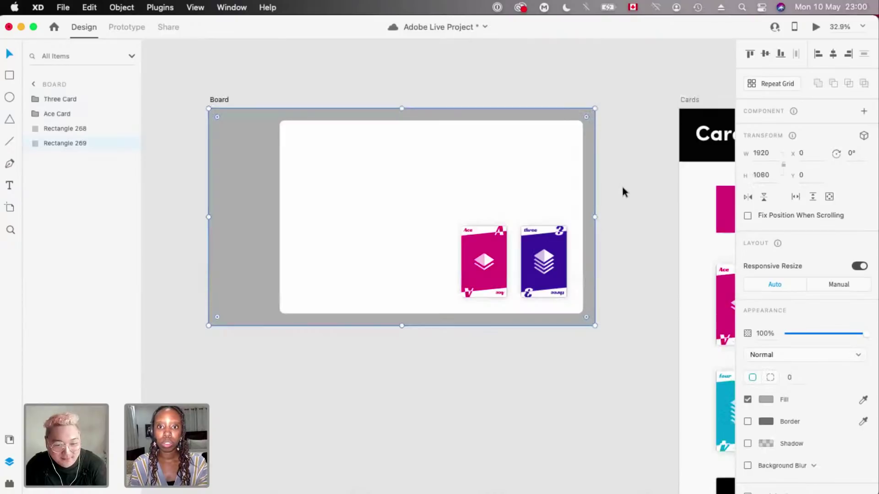
- Copy the Three and Four cards from the Cards artboard and paste them onto the Board for the opponent's hand
{"action": "left_click", "coordinate": [622, 186]}
{"action": "scroll", "coordinate": [483, 255], "scroll_direction": "down", "scroll_amount": 3}
{"action": "scroll", "coordinate": [478, 271], "scroll_direction": "up", "scroll_amount": 3}
{"action": "scroll", "coordinate": [477, 271], "scroll_direction": "right", "scroll_amount": 2}
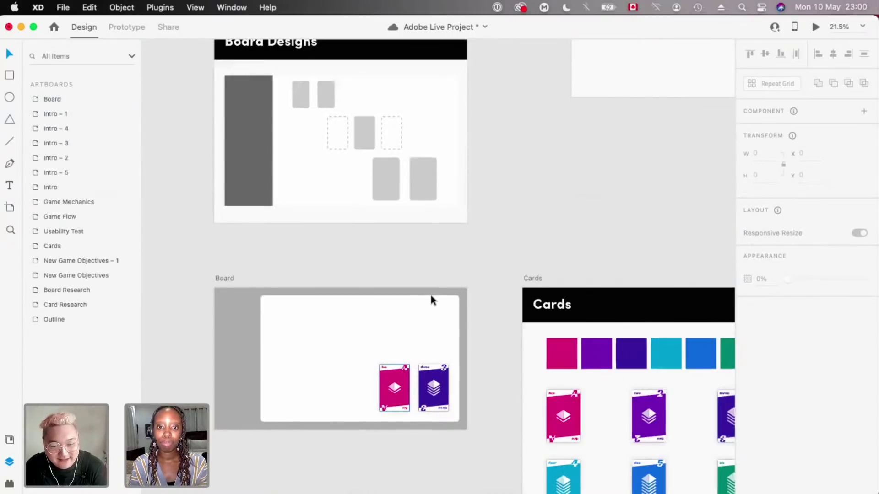
{"action": "scroll", "coordinate": [431, 296], "scroll_direction": "up", "scroll_amount": 7}
{"action": "scroll", "coordinate": [431, 296], "scroll_direction": "right", "scroll_amount": 5}
{"action": "scroll", "coordinate": [448, 292], "scroll_direction": "down", "scroll_amount": 3}
{"action": "scroll", "coordinate": [448, 292], "scroll_direction": "left", "scroll_amount": 1}
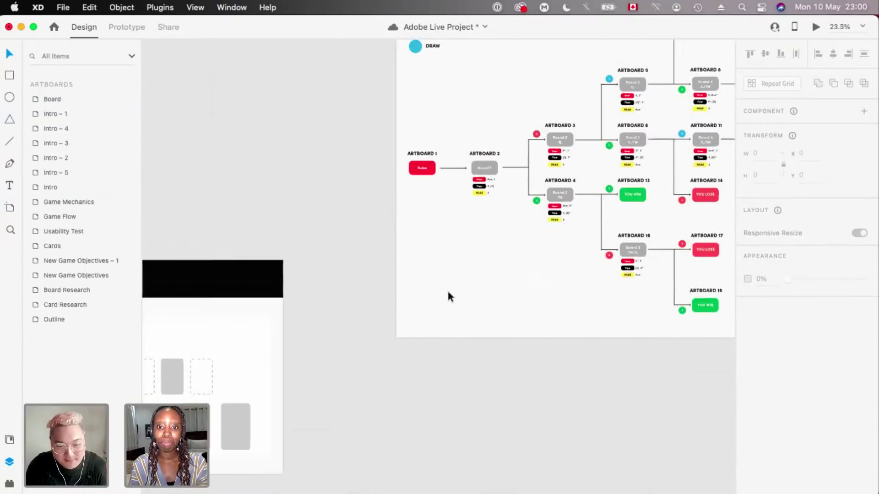
{"action": "scroll", "coordinate": [449, 292], "scroll_direction": "down", "scroll_amount": 6}
{"action": "scroll", "coordinate": [448, 292], "scroll_direction": "left", "scroll_amount": 2}
{"action": "scroll", "coordinate": [538, 324], "scroll_direction": "up", "scroll_amount": 4}
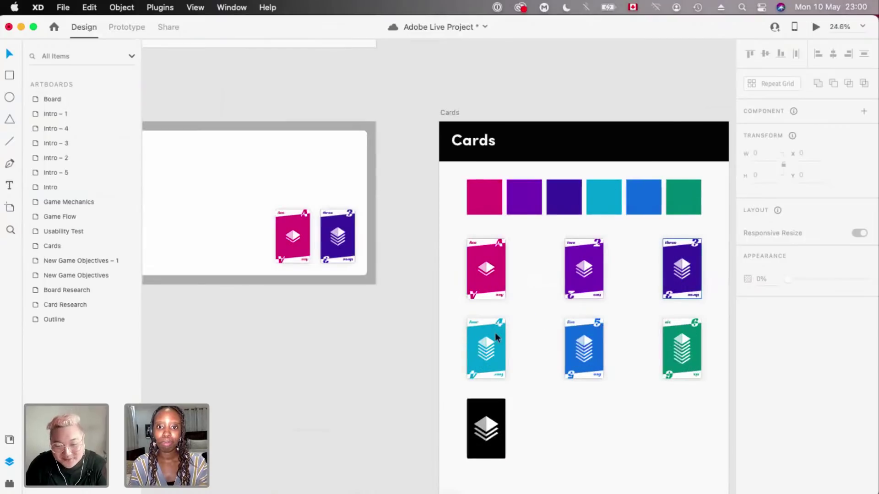
{"action": "left_click", "coordinate": [496, 336]}
{"action": "scroll", "coordinate": [495, 337], "scroll_direction": "down", "scroll_amount": 3}
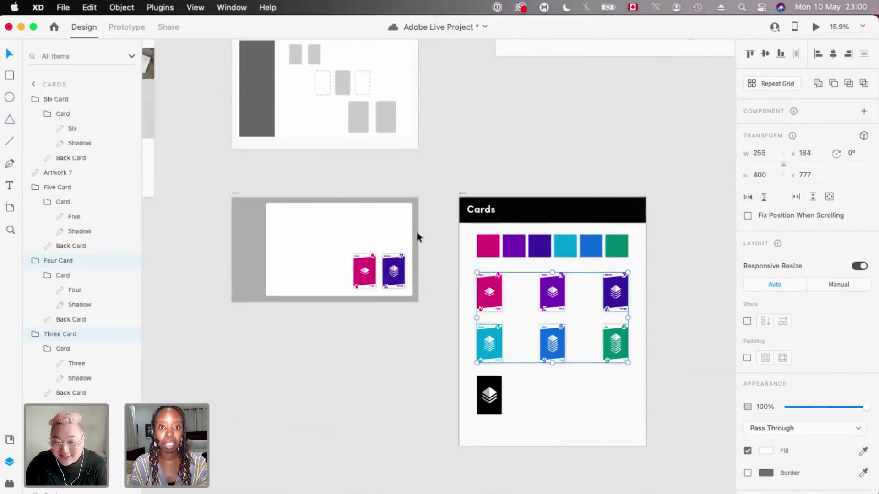
{"action": "scroll", "coordinate": [417, 236], "scroll_direction": "left", "scroll_amount": 3}
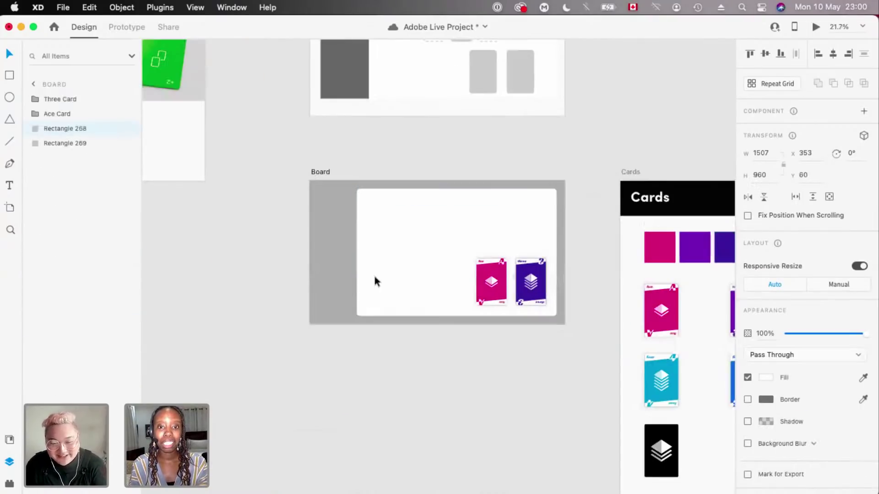
{"action": "key", "text": "super+v"}
{"action": "left_click_drag", "start_coordinate": [359, 282], "coordinate": [376, 266]}
{"action": "left_click", "coordinate": [596, 101]}
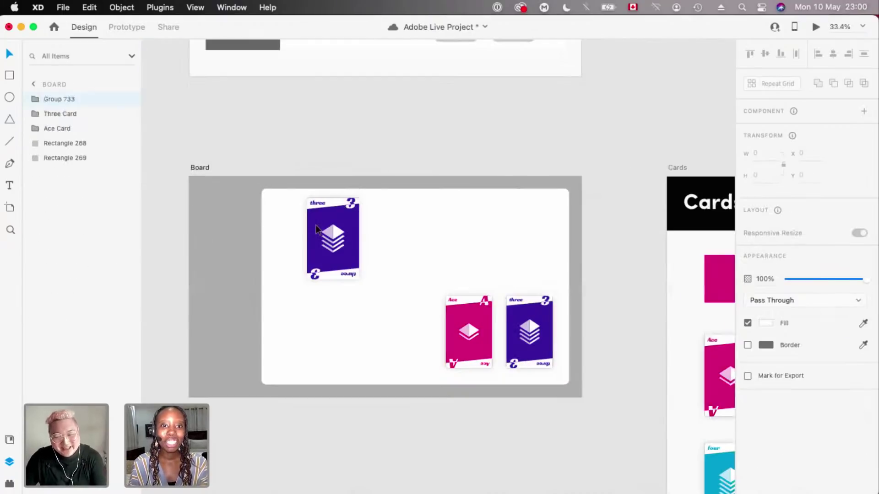
{"action": "left_click", "coordinate": [316, 229]}
{"action": "scroll", "coordinate": [316, 229], "scroll_direction": "down", "scroll_amount": 2}
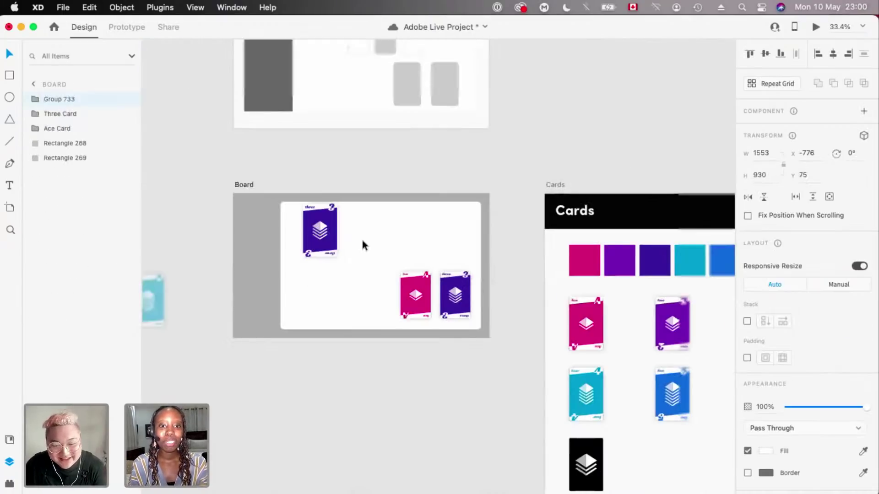
{"action": "scroll", "coordinate": [361, 240], "scroll_direction": "down", "scroll_amount": 1}
{"action": "key", "text": "super+z"}
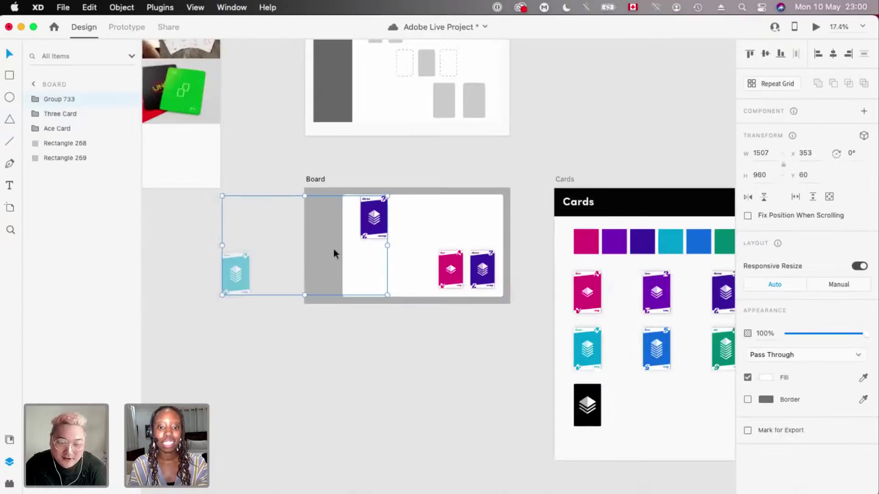
{"action": "key", "text": "super+z"}
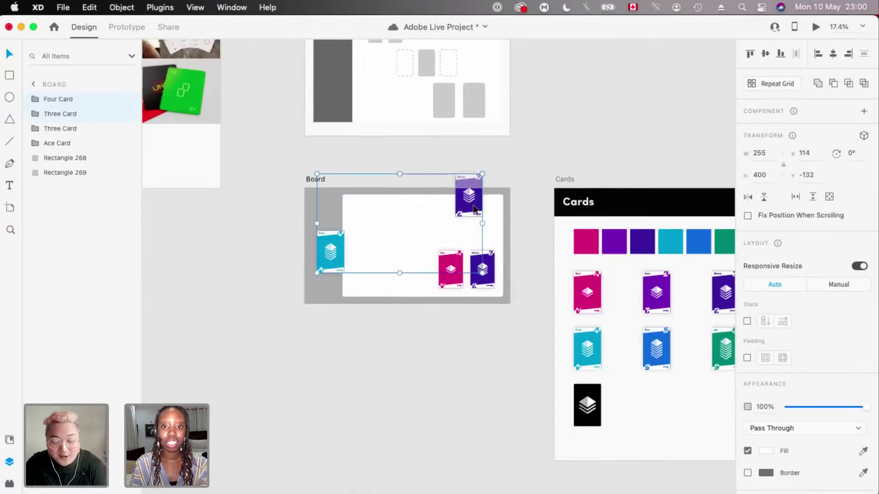
{"action": "key", "text": "super+z"}
{"action": "key", "text": "super+z"}
- Position the pasted Three card at X 453, Y 115 in the white panel's upper-left area, with the Four card aligned directly beside it
{"action": "scroll", "coordinate": [374, 233], "scroll_direction": "up", "scroll_amount": 3}
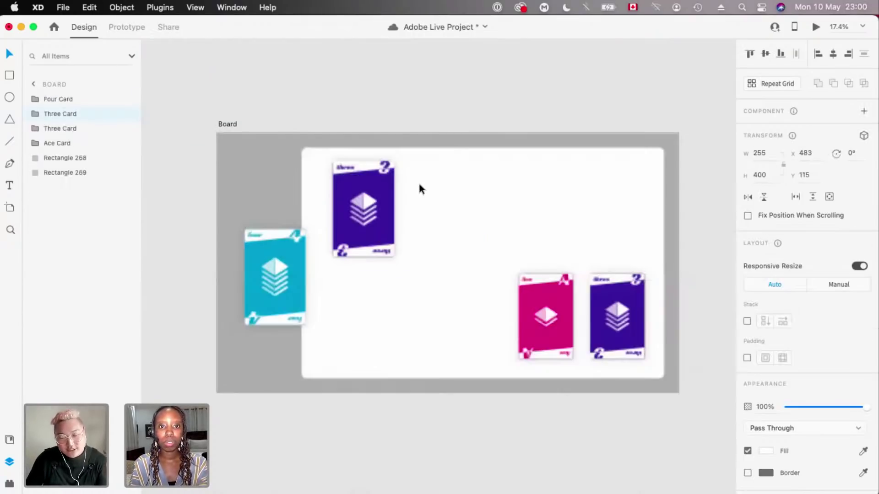
{"action": "key", "text": "super+z"}
{"action": "left_click_drag", "start_coordinate": [430, 172], "coordinate": [427, 171]}
{"action": "key", "text": "Left"}
{"action": "key", "text": "Left"}
{"action": "key", "text": "Left"}
{"action": "key", "text": "Right"}
{"action": "scroll", "coordinate": [372, 174], "scroll_direction": "right", "scroll_amount": 1}
- Move the opponent's Three and Four cards left to X 433 and scale them down together to a height of about 253 px
{"action": "left_click", "coordinate": [367, 183]}
{"action": "left_click", "coordinate": [392, 247], "text": "shift"}
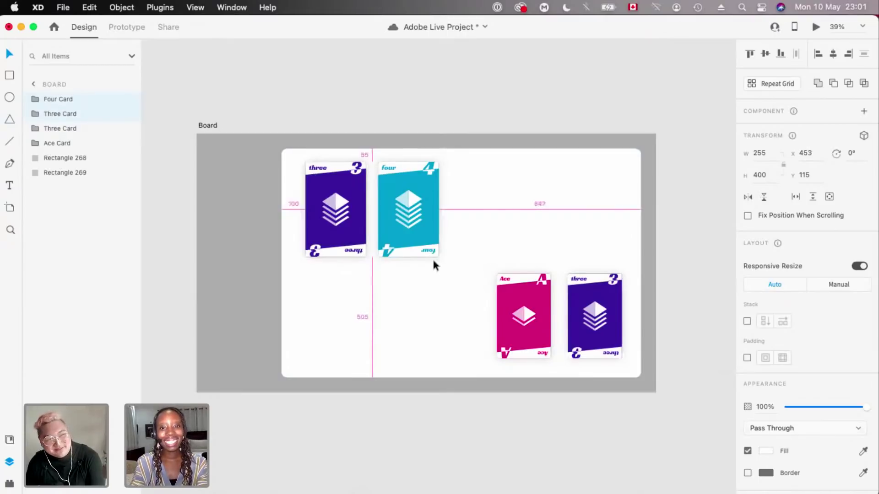
{"action": "key", "text": "shift+Left"}
{"action": "key", "text": "shift+Left"}
{"action": "key", "text": "shift+Left"}
{"action": "key", "text": "shift+Left"}
{"action": "key", "text": "shift+Left"}
{"action": "left_click_drag", "start_coordinate": [413, 235], "coordinate": [397, 223]}
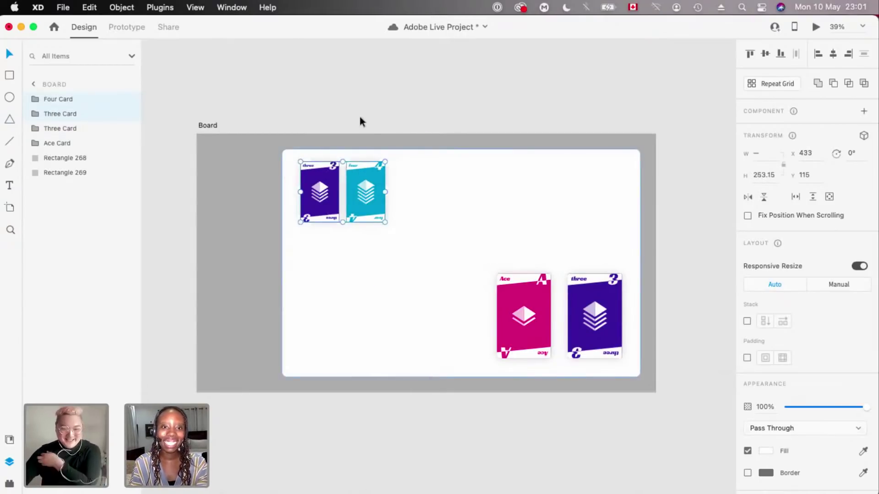
- Move the user's Ace and Three cards down together to Y 604 in the white panel's lower-right area
{"action": "left_click", "coordinate": [359, 117]}
{"action": "scroll", "coordinate": [360, 117], "scroll_direction": "up", "scroll_amount": 4}
{"action": "scroll", "coordinate": [364, 186], "scroll_direction": "up", "scroll_amount": 3}
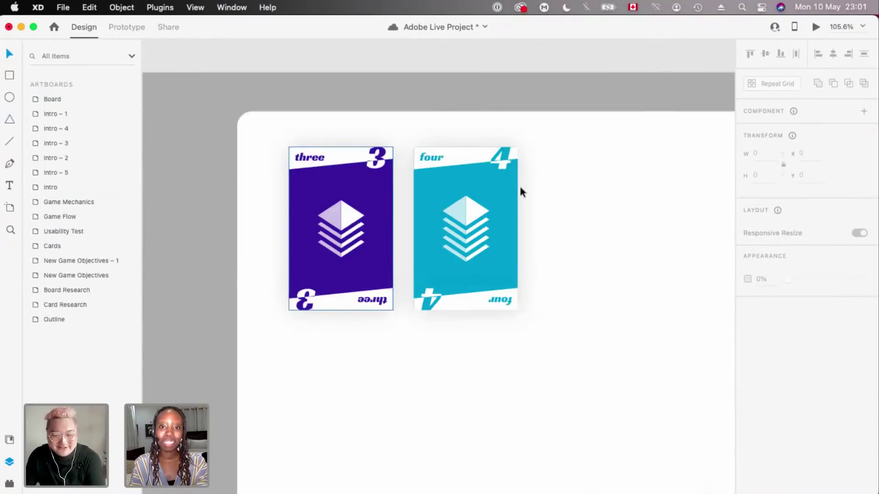
{"action": "key", "text": "super+z"}
{"action": "scroll", "coordinate": [504, 179], "scroll_direction": "down", "scroll_amount": 3}
{"action": "scroll", "coordinate": [504, 178], "scroll_direction": "down", "scroll_amount": 3}
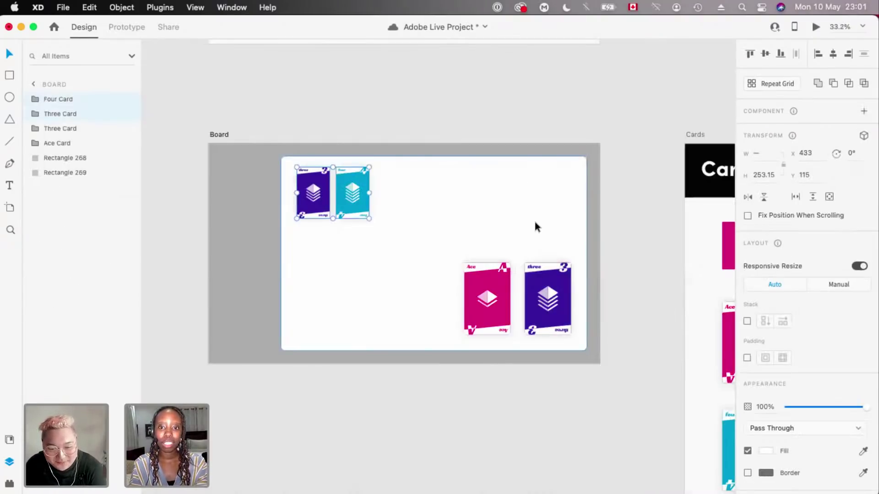
{"action": "key", "text": "super+z"}
{"action": "key", "text": "shift+Down"}
{"action": "key", "text": "shift+Down"}
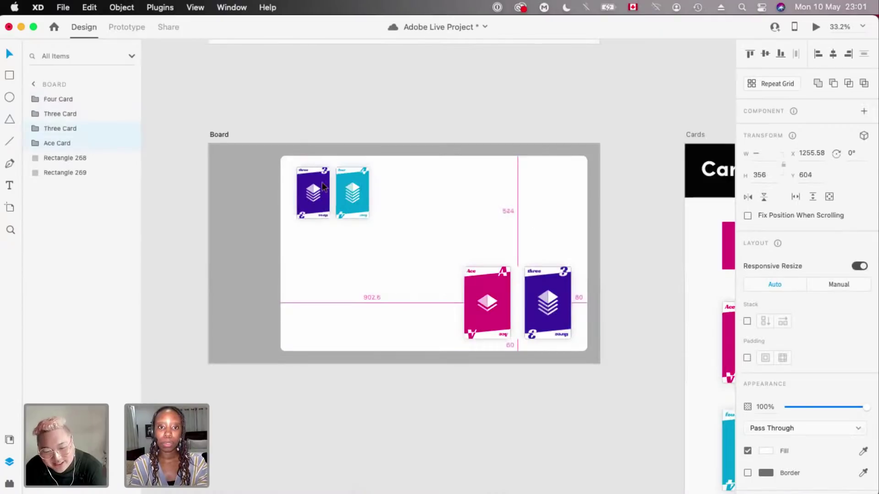
- Move the opponent's Three and Four cards down together to Y 120
{"action": "scroll", "coordinate": [314, 207], "scroll_direction": "up", "scroll_amount": 2}
{"action": "key", "text": "super+z"}
{"action": "key", "text": "super+z"}
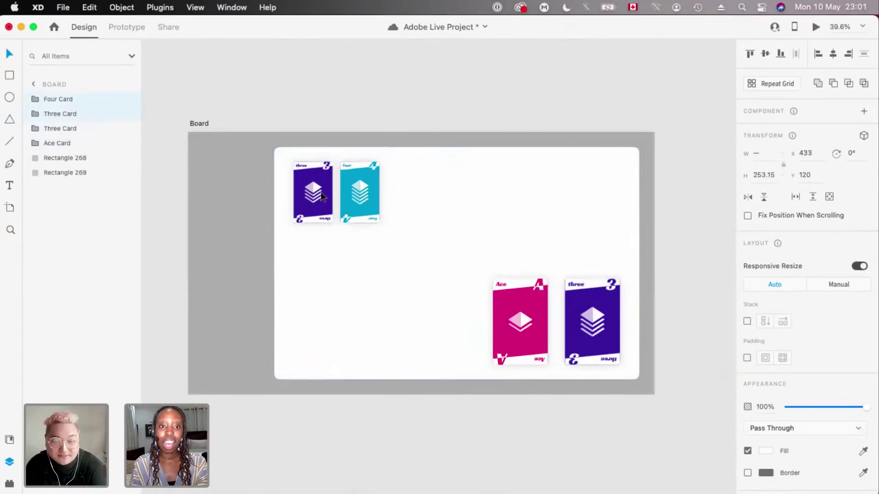
{"action": "scroll", "coordinate": [321, 195], "scroll_direction": "up", "scroll_amount": 5}
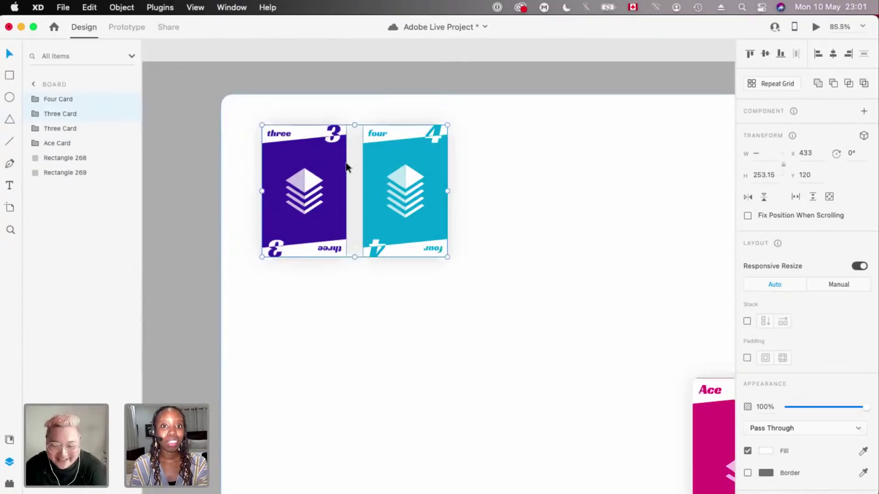
- Expand the opponent's Three and Four card groups and the Four's Card subgroup, and select its Shadow layer
{"action": "left_click", "coordinate": [346, 166]}
{"action": "scroll", "coordinate": [403, 300], "scroll_direction": "up", "scroll_amount": 2}
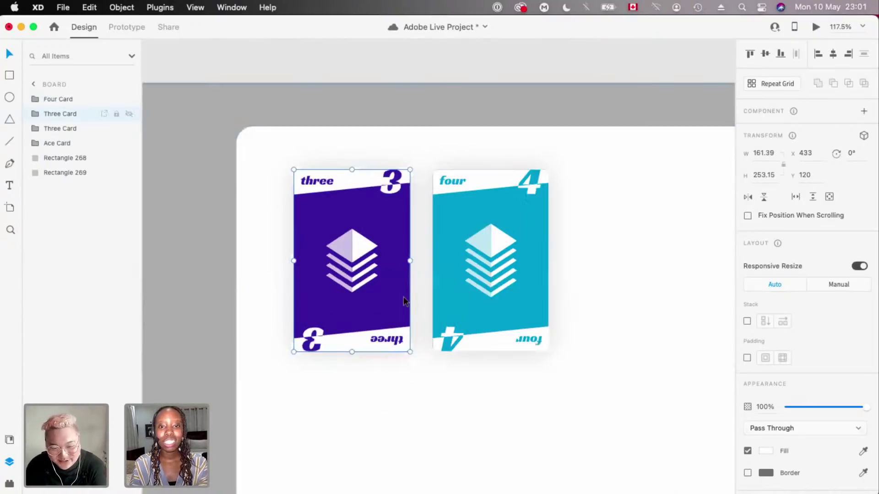
{"action": "left_click", "coordinate": [38, 99]}
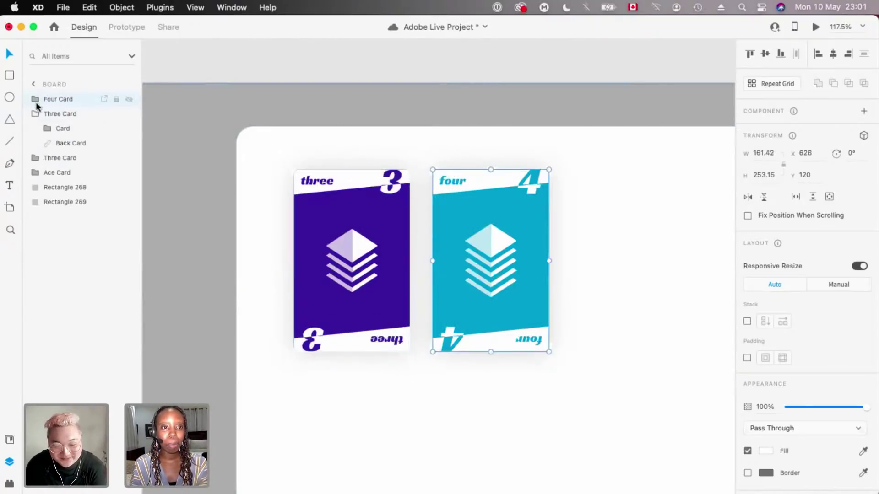
{"action": "left_click", "coordinate": [35, 99]}
{"action": "left_click", "coordinate": [54, 128]}
{"action": "left_click", "coordinate": [46, 113]}
{"action": "left_click", "coordinate": [76, 144]}
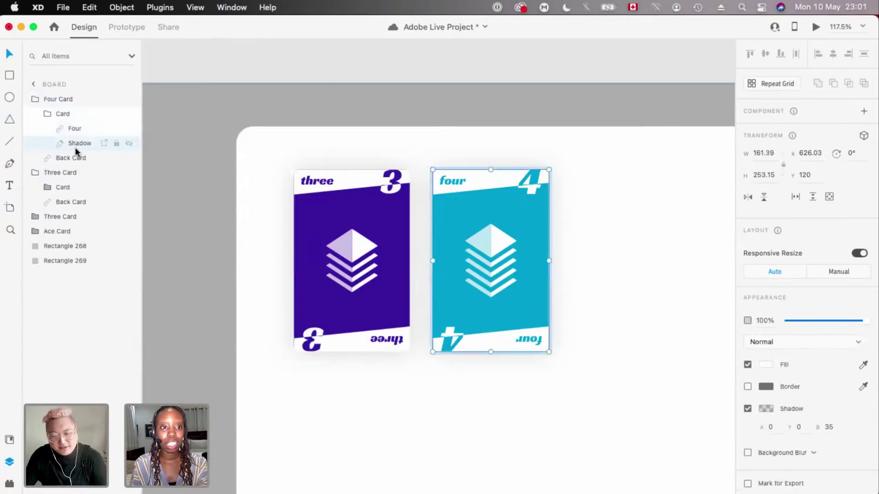
- Try moving the opponent's Four card's Back Card layer into its Card group above Shadow, and undo the move
{"action": "left_click", "coordinate": [75, 157]}
{"action": "left_click_drag", "start_coordinate": [68, 138], "coordinate": [74, 137]}
{"action": "scroll", "coordinate": [521, 234], "scroll_direction": "up", "scroll_amount": 5}
{"action": "scroll", "coordinate": [521, 233], "scroll_direction": "down", "scroll_amount": 5}
{"action": "key", "text": "super+z"}
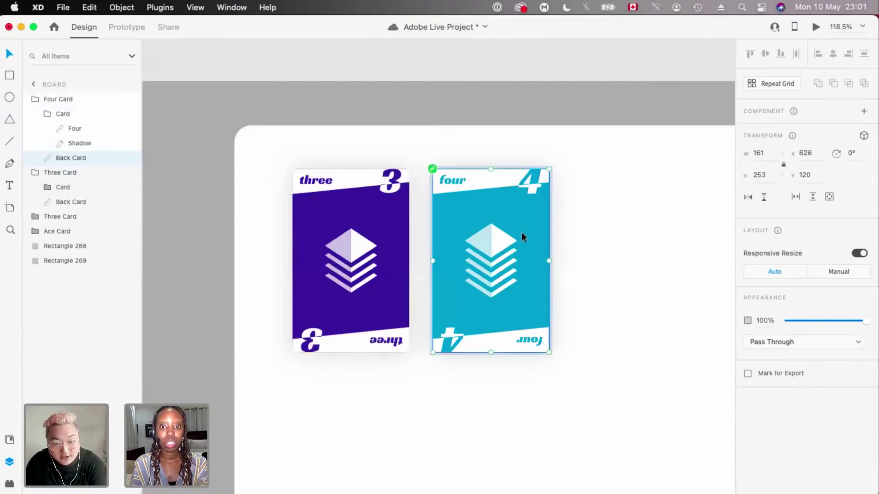
- Examine the edges and shadows of the opponent's Three and Four cards against the whole board
{"action": "scroll", "coordinate": [521, 232], "scroll_direction": "down", "scroll_amount": 3}
{"action": "left_click", "coordinate": [392, 222]}
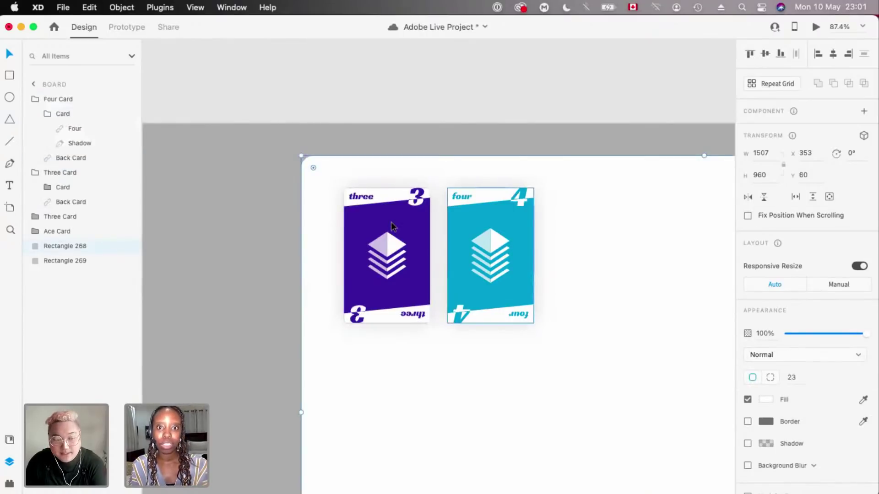
{"action": "scroll", "coordinate": [391, 222], "scroll_direction": "down", "scroll_amount": 6}
{"action": "scroll", "coordinate": [391, 228], "scroll_direction": "down", "scroll_amount": 3}
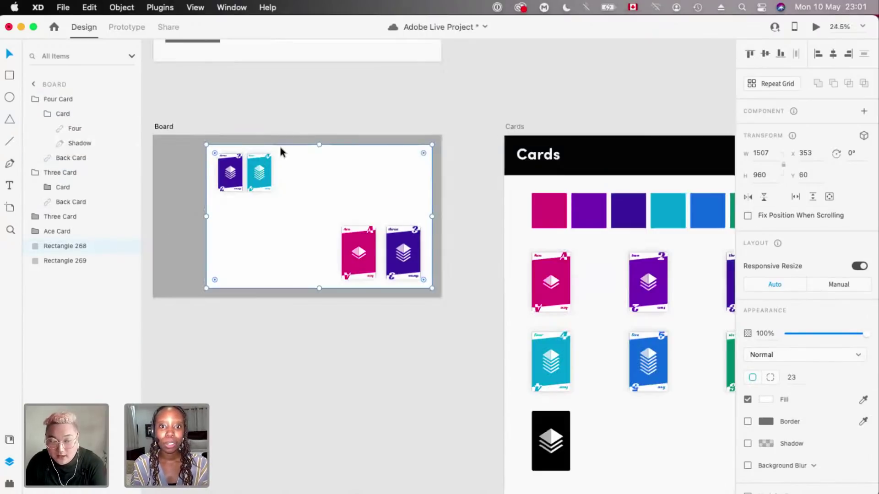
{"action": "scroll", "coordinate": [281, 151], "scroll_direction": "up", "scroll_amount": 3}
{"action": "scroll", "coordinate": [279, 175], "scroll_direction": "up", "scroll_amount": 3}
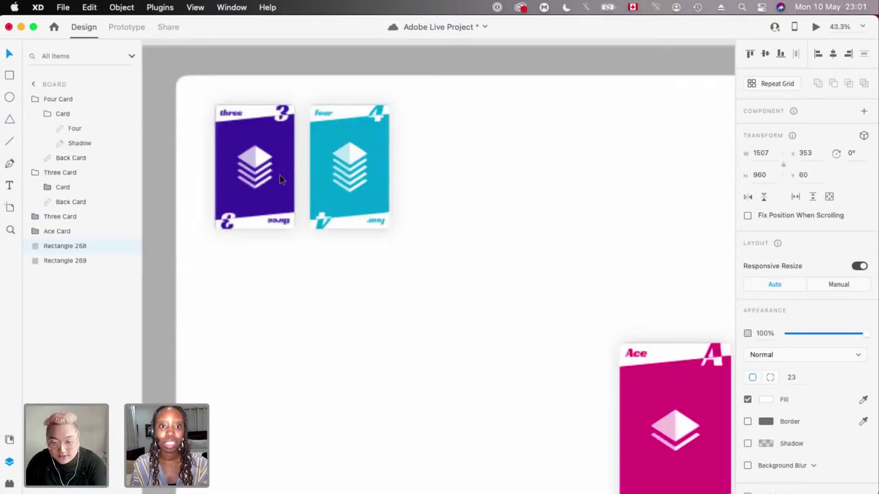
{"action": "scroll", "coordinate": [252, 136], "scroll_direction": "up", "scroll_amount": 3}
{"action": "left_click", "coordinate": [251, 126]}
{"action": "scroll", "coordinate": [251, 126], "scroll_direction": "down", "scroll_amount": 3}
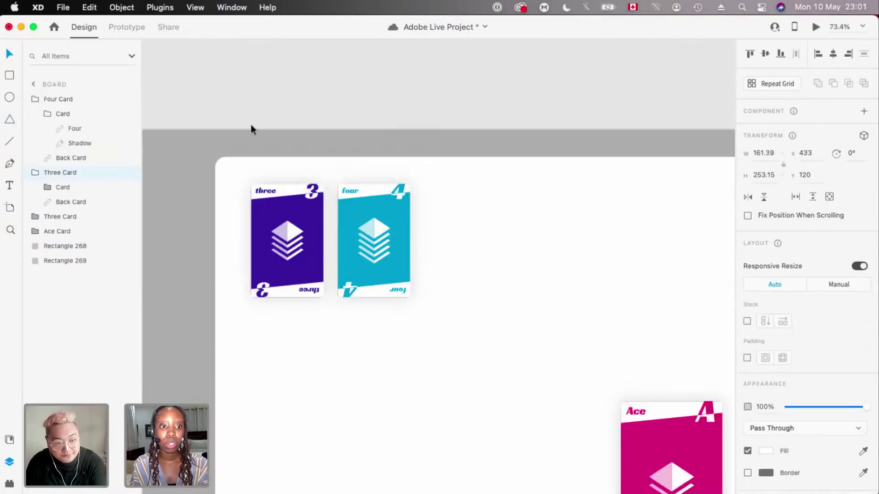
{"action": "scroll", "coordinate": [251, 129], "scroll_direction": "down", "scroll_amount": 3}
{"action": "scroll", "coordinate": [308, 275], "scroll_direction": "up", "scroll_amount": 2}
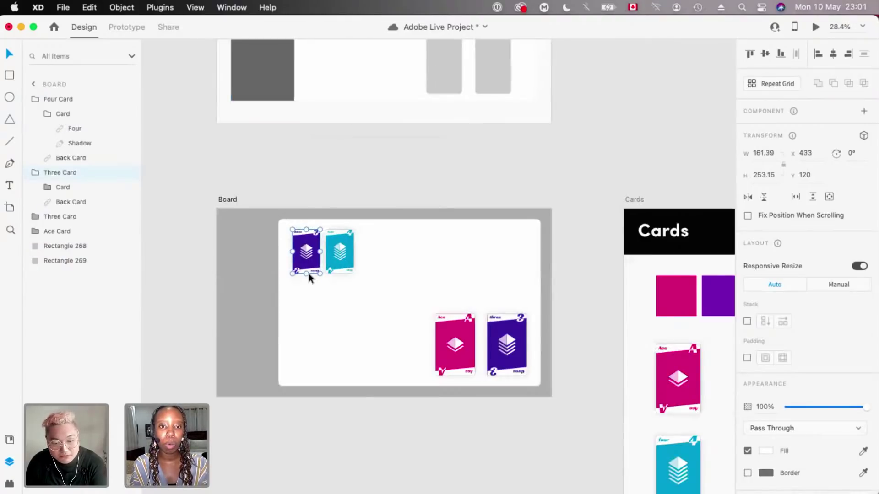
{"action": "scroll", "coordinate": [307, 277], "scroll_direction": "up", "scroll_amount": 3}
{"action": "scroll", "coordinate": [310, 277], "scroll_direction": "up", "scroll_amount": 2}
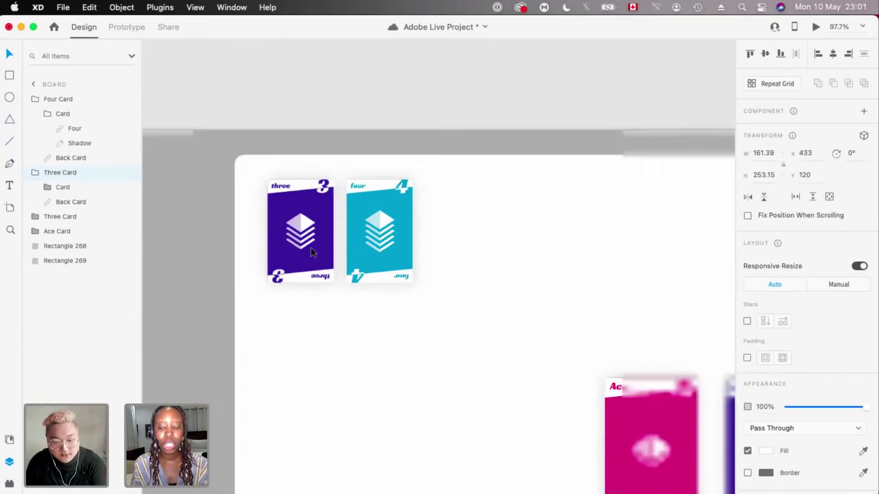
{"action": "scroll", "coordinate": [311, 246], "scroll_direction": "down", "scroll_amount": 2}
{"action": "scroll", "coordinate": [309, 244], "scroll_direction": "down", "scroll_amount": 2}
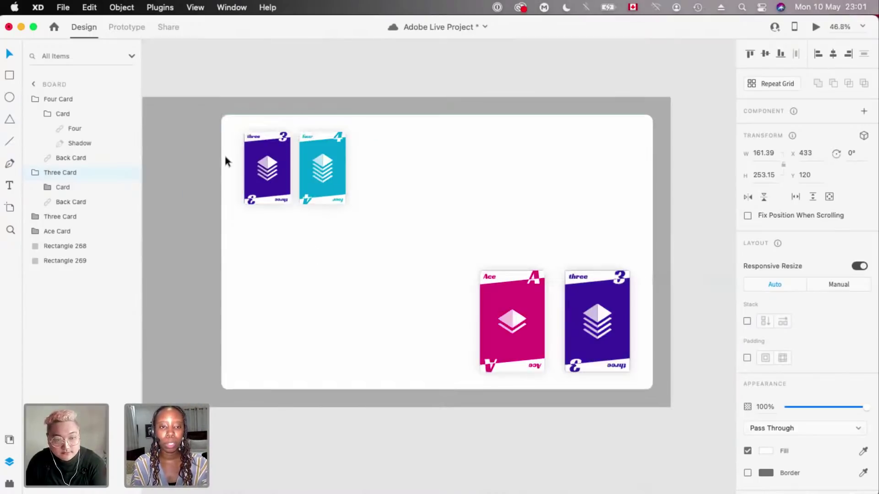
{"action": "scroll", "coordinate": [269, 214], "scroll_direction": "up", "scroll_amount": 3}
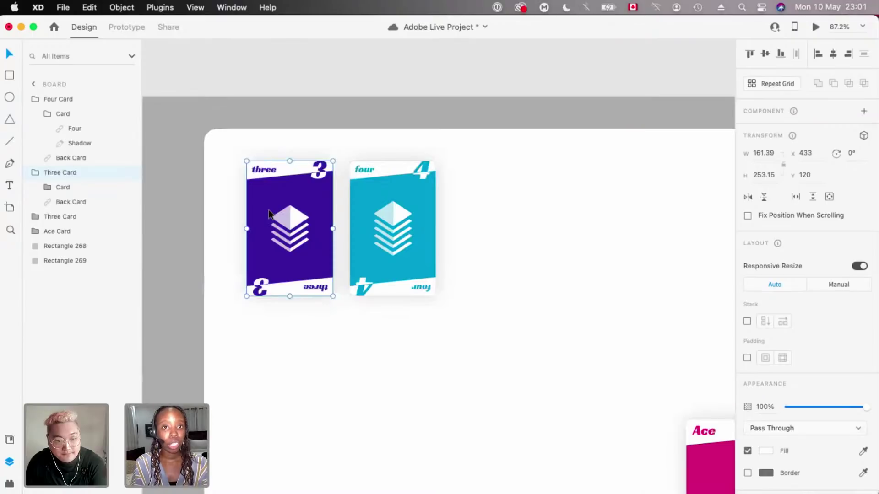
{"action": "scroll", "coordinate": [269, 214], "scroll_direction": "up", "scroll_amount": 2}
{"action": "scroll", "coordinate": [270, 214], "scroll_direction": "down", "scroll_amount": 1}
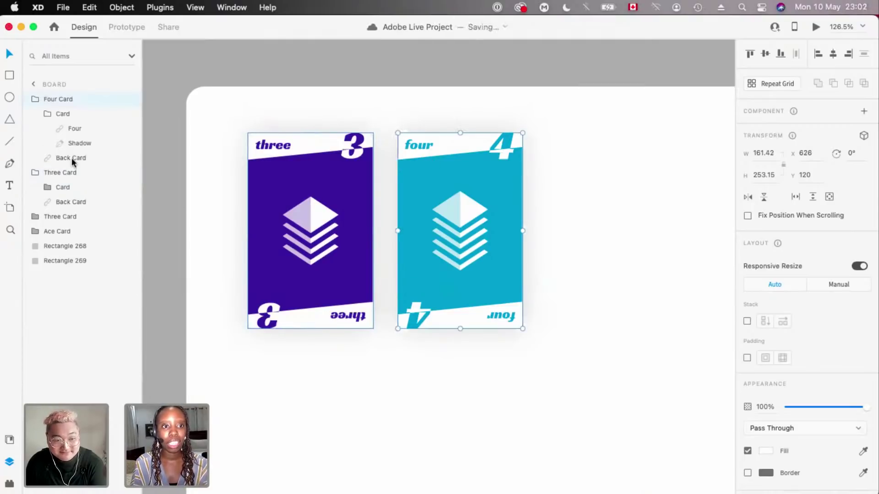
- For the opponent's Four and Three cards, move the Back Card layer into the Card group, between the face and Shadow layers
{"action": "left_click_drag", "start_coordinate": [71, 157], "coordinate": [76, 136]}
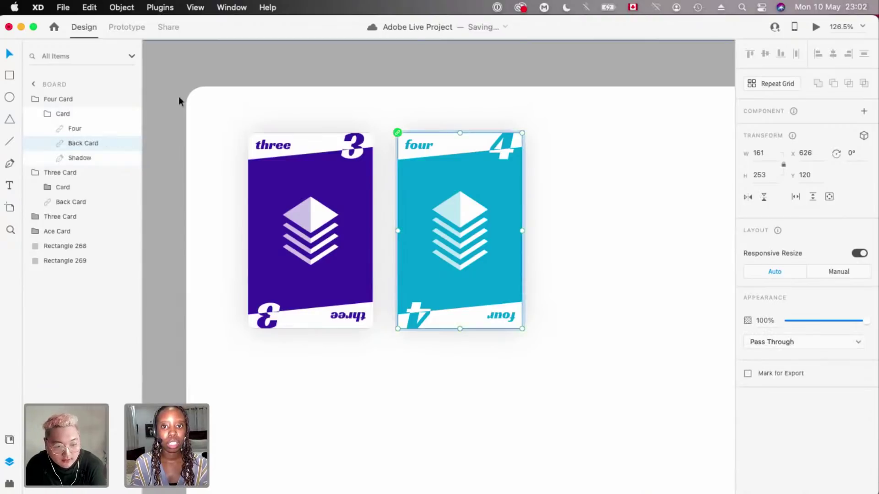
{"action": "scroll", "coordinate": [179, 96], "scroll_direction": "up", "scroll_amount": 3}
{"action": "key", "text": "super+z"}
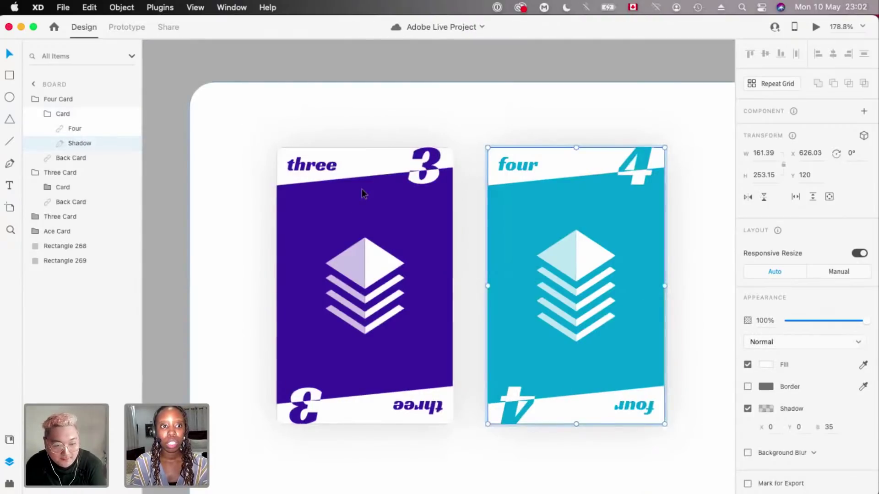
{"action": "scroll", "coordinate": [361, 192], "scroll_direction": "down", "scroll_amount": 2}
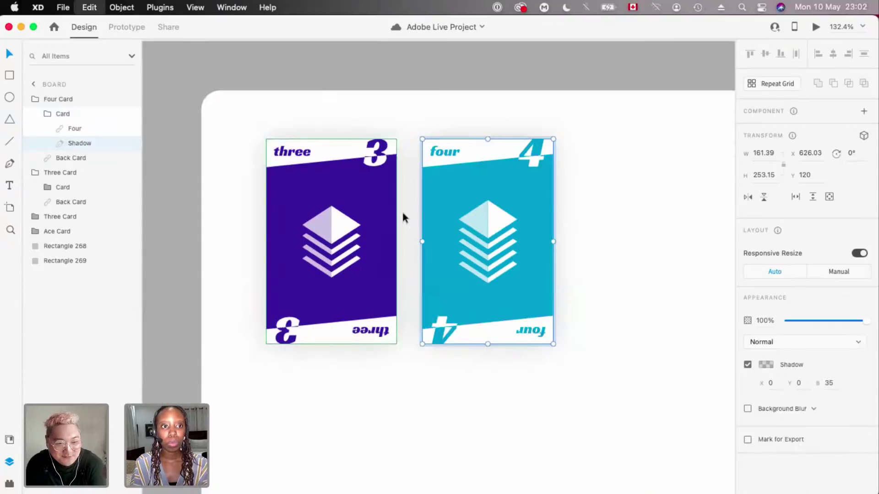
{"action": "key", "text": "super+shift+z"}
{"action": "key", "text": "super+shift+z"}
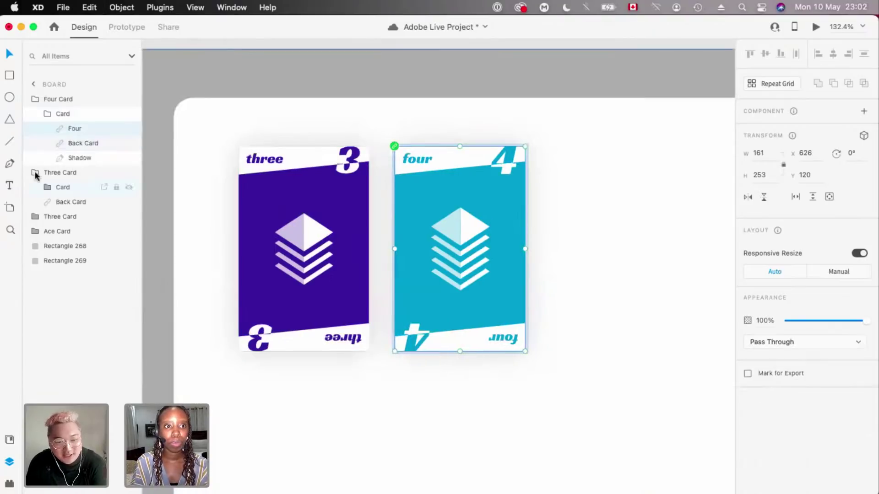
{"action": "left_click_drag", "start_coordinate": [72, 231], "coordinate": [71, 209]}
{"action": "scroll", "coordinate": [425, 119], "scroll_direction": "down", "scroll_amount": 5}
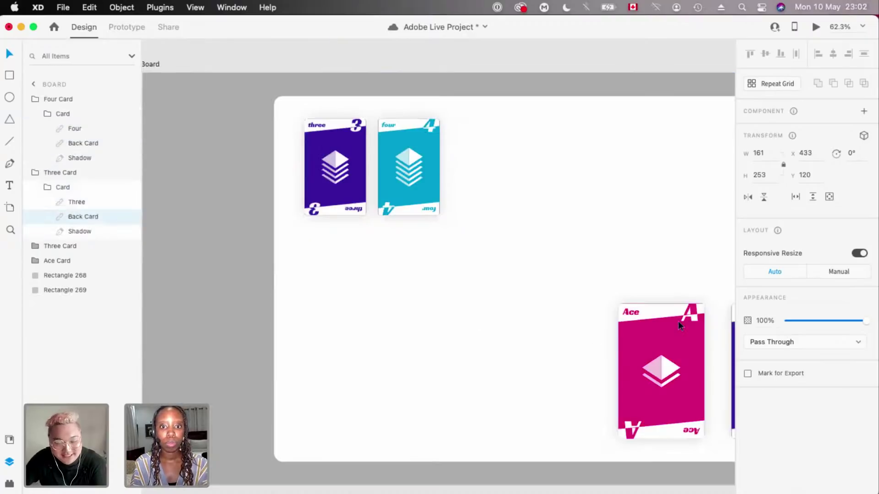
- For the user's Three and Ace cards, move the Back Card layer into the Card group, directly above the Shadow layer
{"action": "scroll", "coordinate": [678, 323], "scroll_direction": "right", "scroll_amount": 3}
{"action": "left_click", "coordinate": [32, 245]}
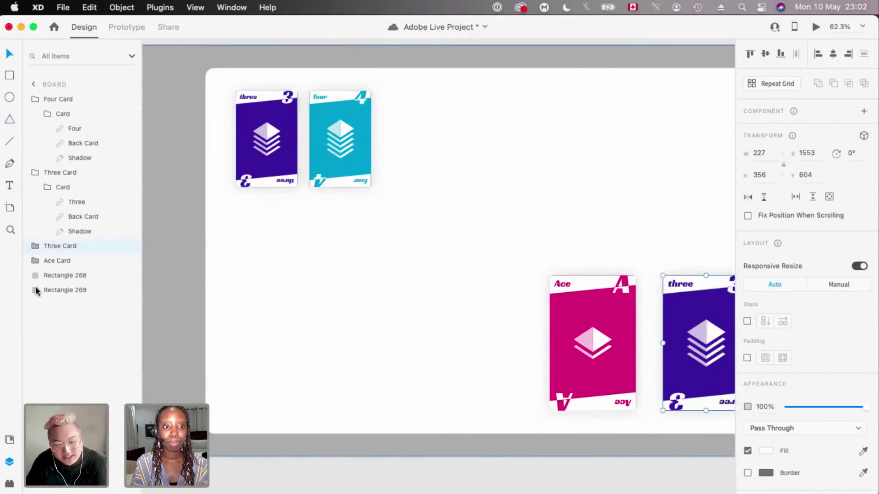
{"action": "left_click", "coordinate": [29, 246]}
{"action": "left_click", "coordinate": [36, 290]}
{"action": "left_click", "coordinate": [48, 260]}
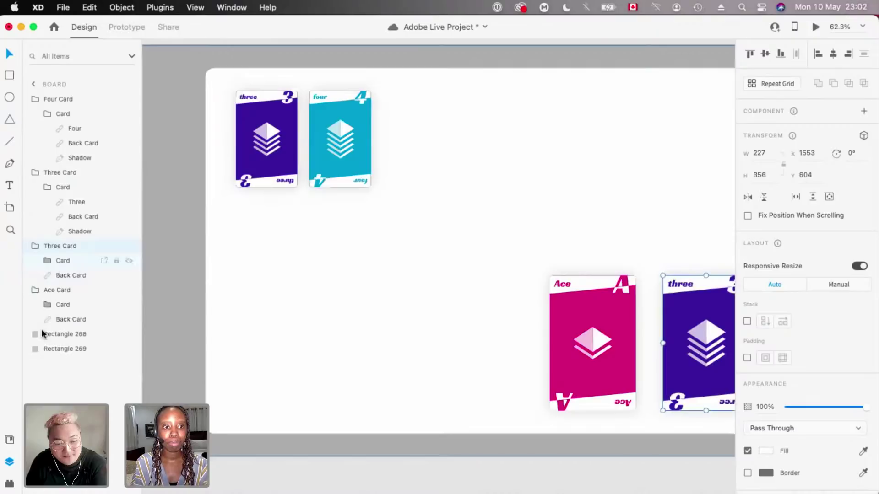
{"action": "left_click_drag", "start_coordinate": [76, 284], "coordinate": [75, 284]}
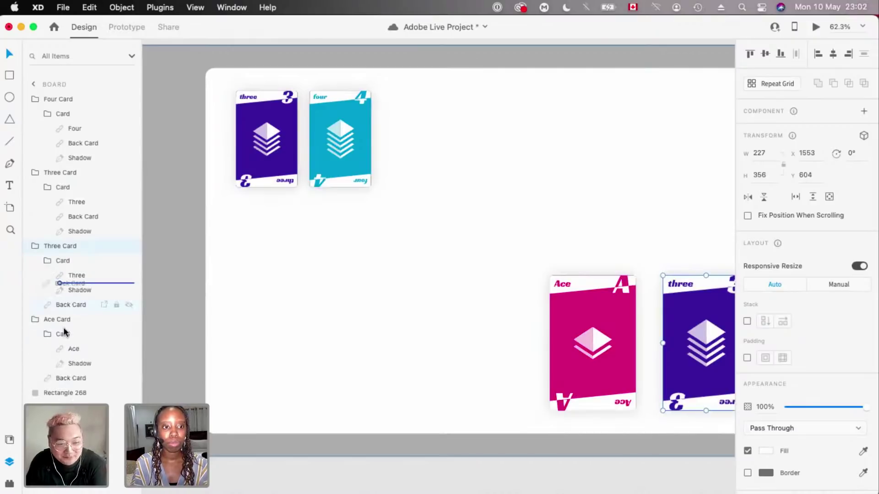
{"action": "left_click_drag", "start_coordinate": [78, 380], "coordinate": [78, 360]}
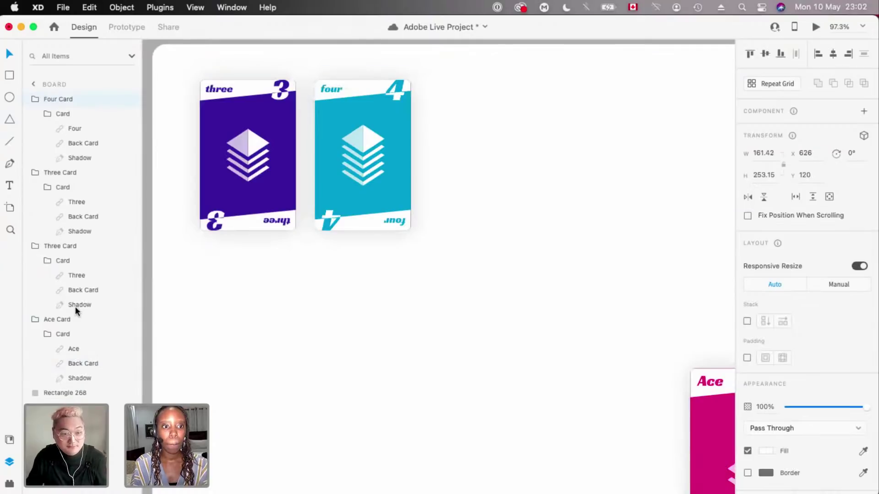
- Set the shadow blur to 25 on the Shadow layers of the opponent's Three and Four cards
{"action": "left_click", "coordinate": [188, 152]}
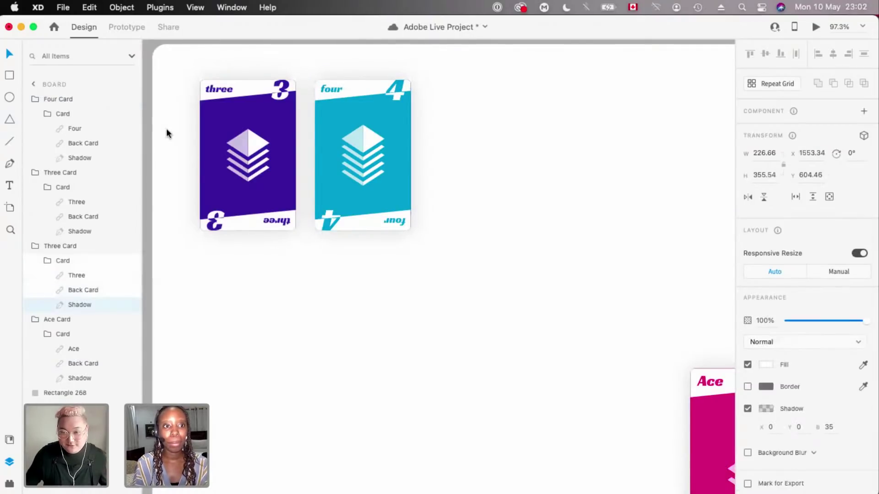
{"action": "left_click", "coordinate": [69, 172]}
{"action": "left_click", "coordinate": [80, 232], "text": "super"}
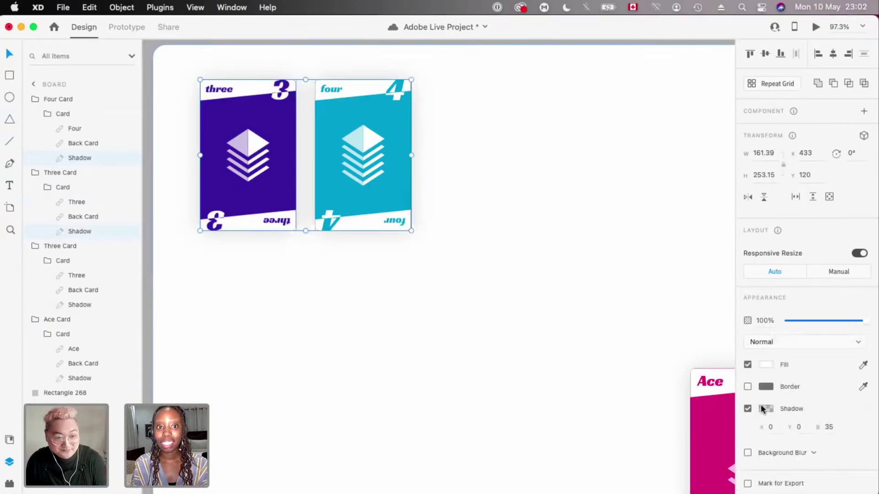
{"action": "left_click", "coordinate": [826, 427]}
{"action": "type", "text": "25"}
{"action": "key", "text": "Return"}
- Compare the shadows of the opponent's Three and Four cards with those of the user's Ace and Three cards
{"action": "scroll", "coordinate": [306, 63], "scroll_direction": "up", "scroll_amount": 3}
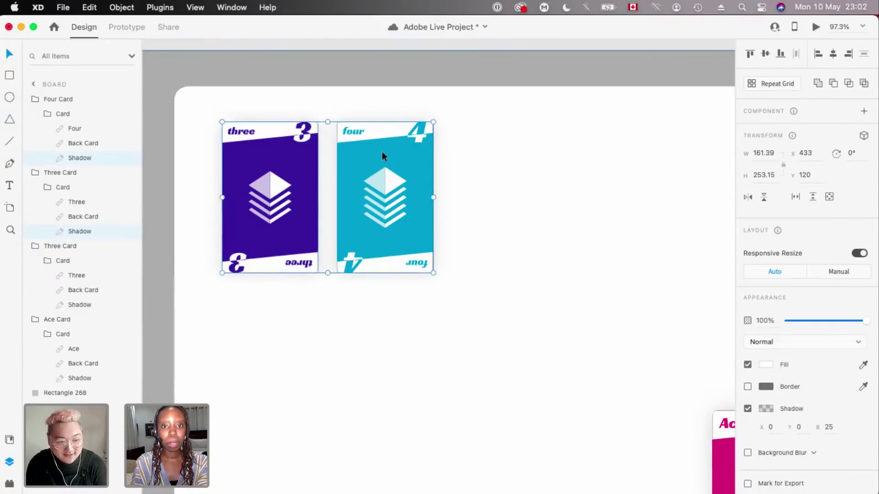
{"action": "scroll", "coordinate": [385, 152], "scroll_direction": "up", "scroll_amount": 2}
{"action": "scroll", "coordinate": [281, 172], "scroll_direction": "up", "scroll_amount": 4}
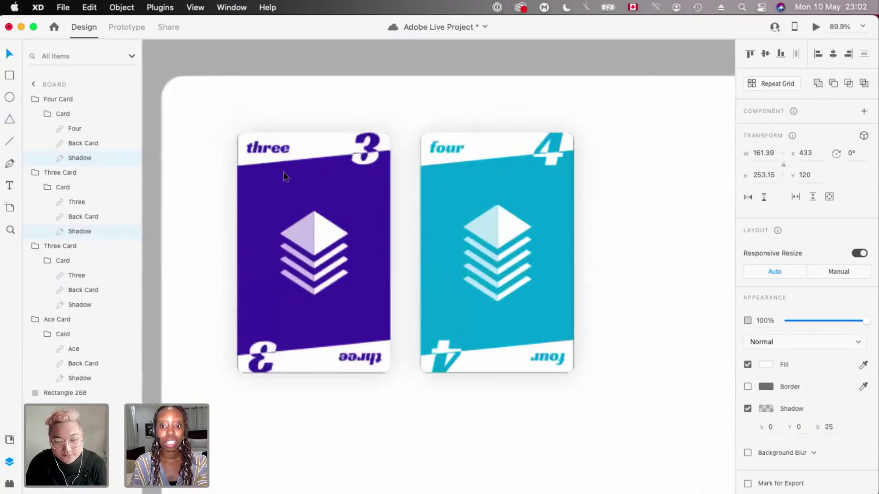
{"action": "scroll", "coordinate": [281, 174], "scroll_direction": "down", "scroll_amount": 5}
{"action": "scroll", "coordinate": [489, 328], "scroll_direction": "up", "scroll_amount": 5}
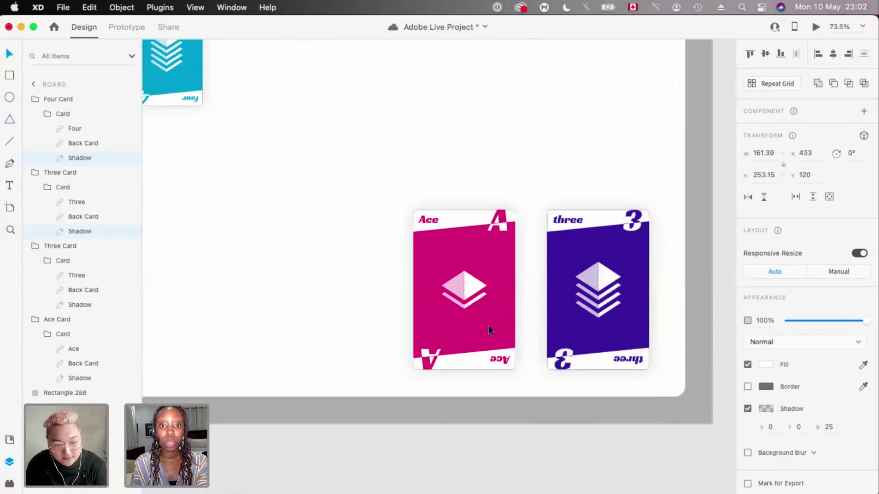
{"action": "scroll", "coordinate": [335, 210], "scroll_direction": "up", "scroll_amount": 3}
{"action": "scroll", "coordinate": [282, 131], "scroll_direction": "up", "scroll_amount": 7}
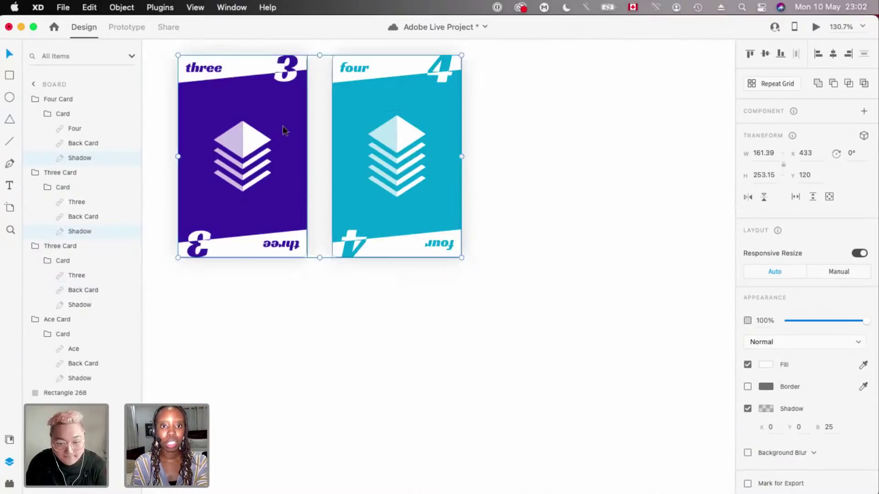
{"action": "scroll", "coordinate": [282, 130], "scroll_direction": "down", "scroll_amount": 4}
{"action": "key", "text": "super+z"}
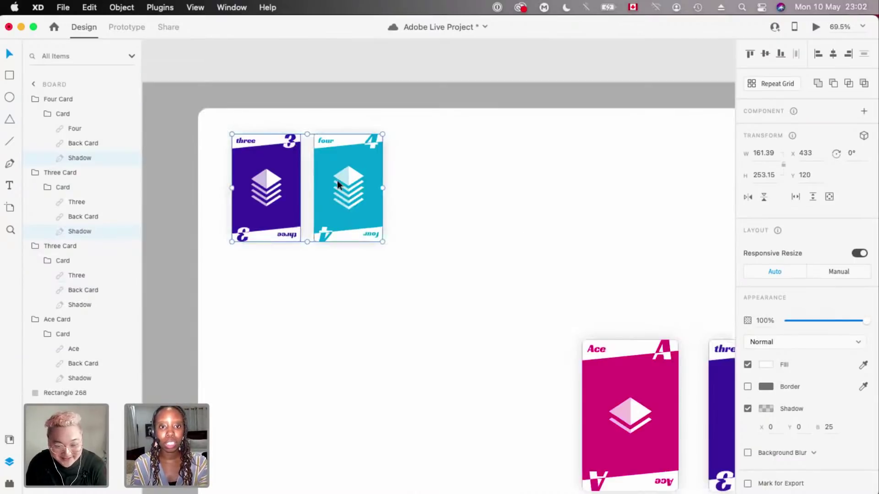
{"action": "scroll", "coordinate": [376, 216], "scroll_direction": "down", "scroll_amount": 3}
{"action": "scroll", "coordinate": [337, 179], "scroll_direction": "up", "scroll_amount": 7}
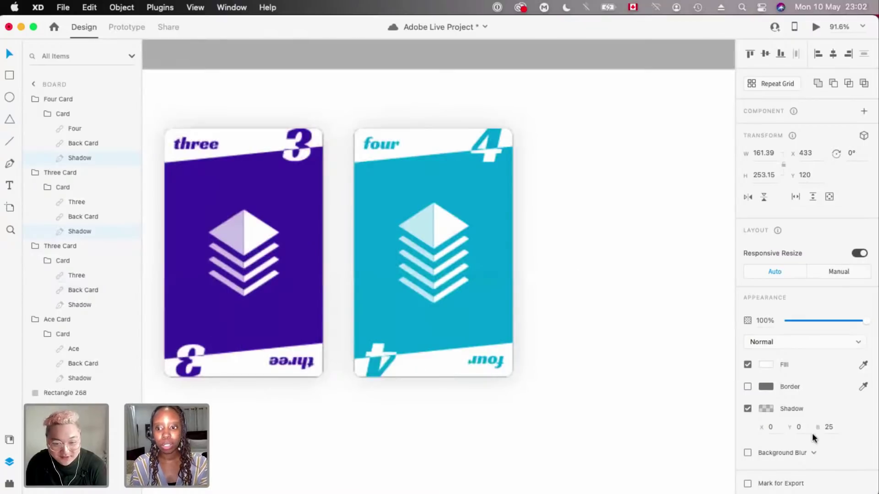
- Set the shadow blur to 20 and the shadow colour opacity to 15% on the opponent's Three and Four cards' Shadow layers
{"action": "left_click", "coordinate": [765, 408]}
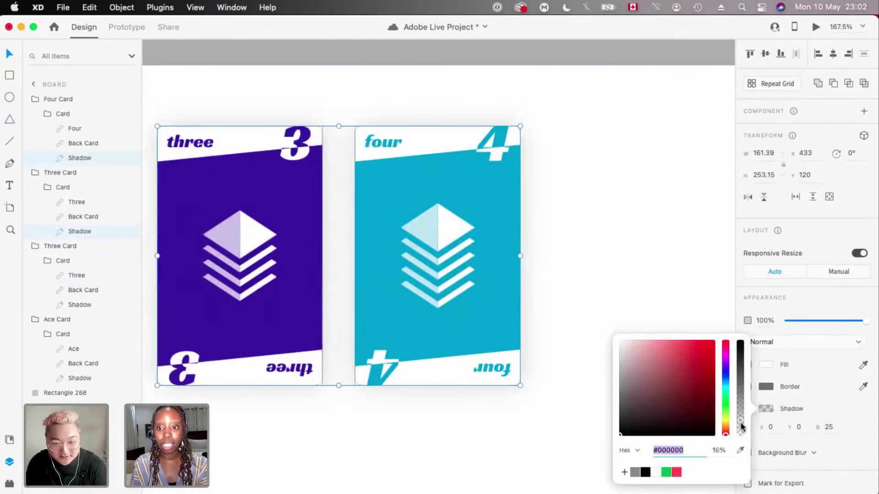
{"action": "left_click_drag", "start_coordinate": [742, 427], "coordinate": [742, 428]}
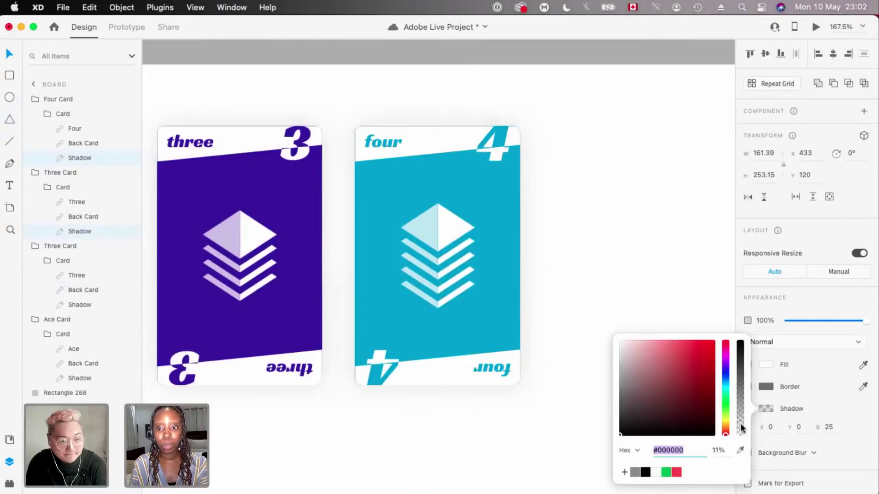
{"action": "left_click", "coordinate": [830, 427]}
{"action": "type", "text": "20"}
{"action": "key", "text": "Return"}
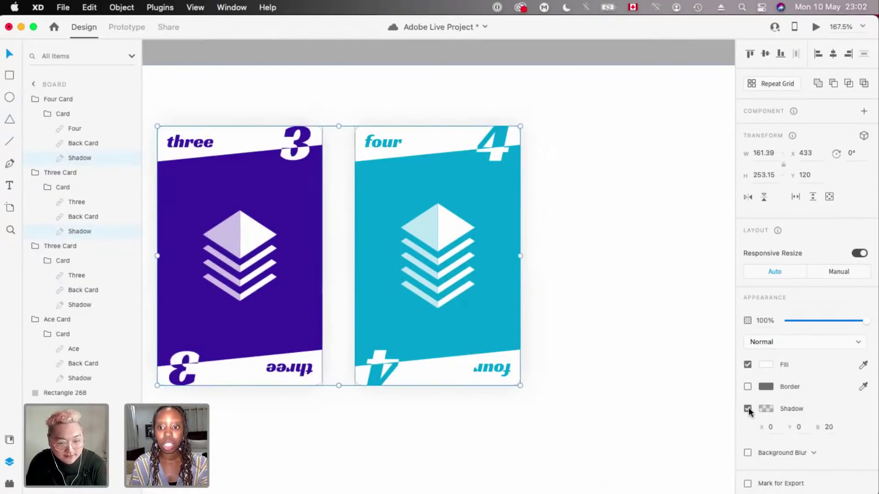
{"action": "left_click", "coordinate": [762, 409]}
{"action": "left_click_drag", "start_coordinate": [741, 420], "coordinate": [740, 424]}
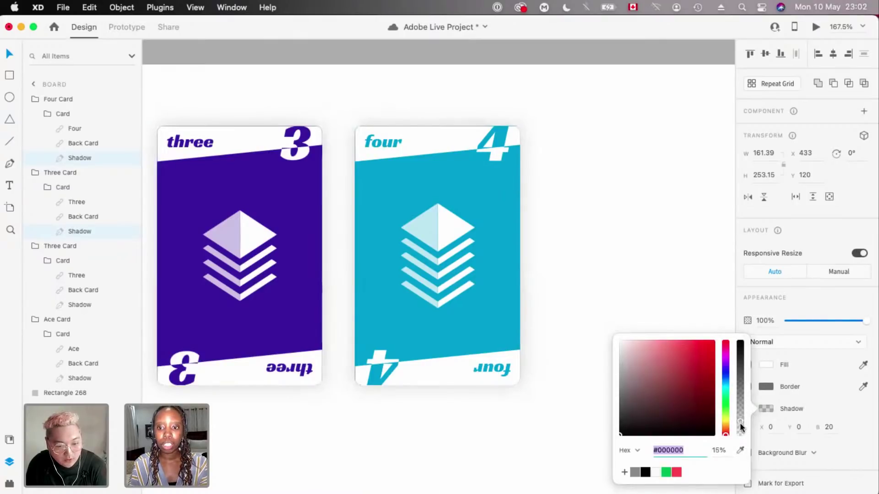
{"action": "left_click", "coordinate": [614, 316]}
- Set the shadow colour opacity to 12% on the Shadow layers of the user's Three and Ace cards
{"action": "scroll", "coordinate": [493, 222], "scroll_direction": "down", "scroll_amount": 5}
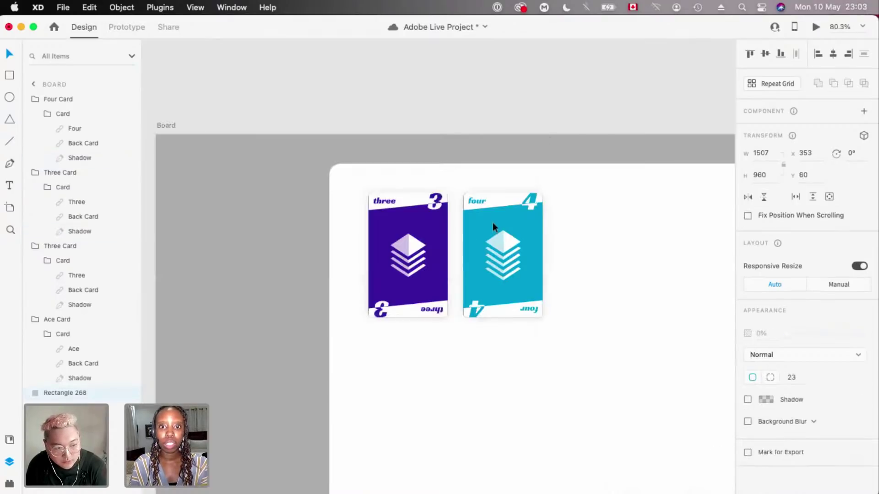
{"action": "scroll", "coordinate": [492, 222], "scroll_direction": "up", "scroll_amount": 5}
{"action": "scroll", "coordinate": [545, 132], "scroll_direction": "down", "scroll_amount": 8}
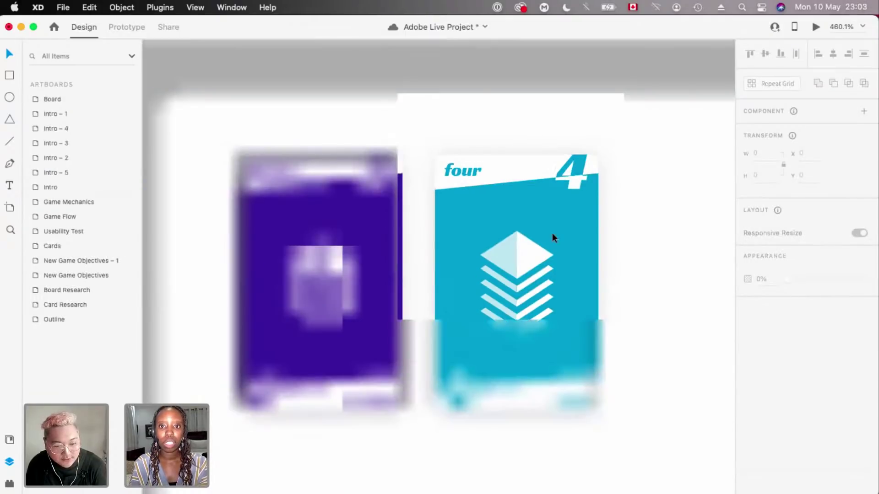
{"action": "scroll", "coordinate": [529, 47], "scroll_direction": "up", "scroll_amount": 5}
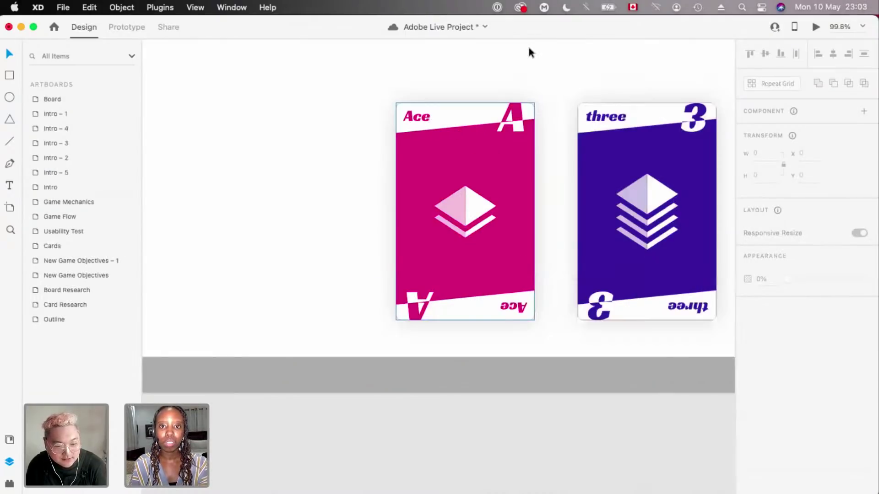
{"action": "scroll", "coordinate": [453, 171], "scroll_direction": "down", "scroll_amount": 3}
{"action": "scroll", "coordinate": [454, 172], "scroll_direction": "up", "scroll_amount": 5}
{"action": "left_click", "coordinate": [453, 171]}
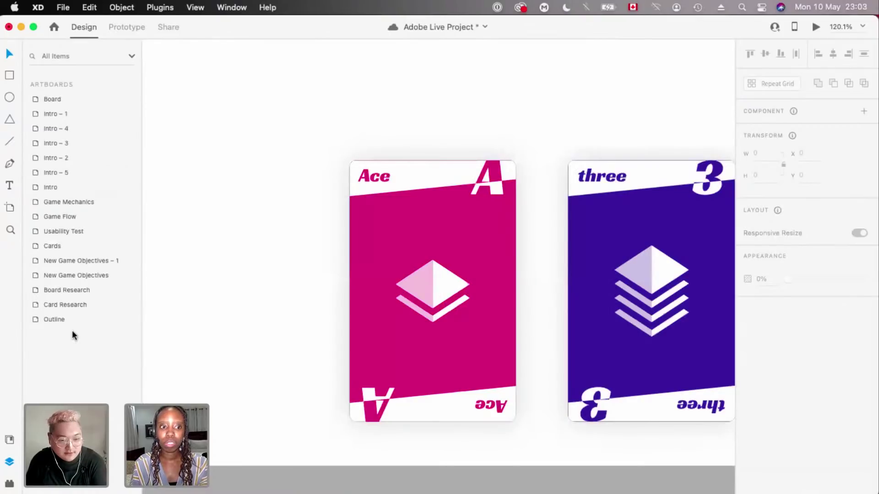
{"action": "left_click", "coordinate": [616, 254]}
{"action": "left_click", "coordinate": [72, 304]}
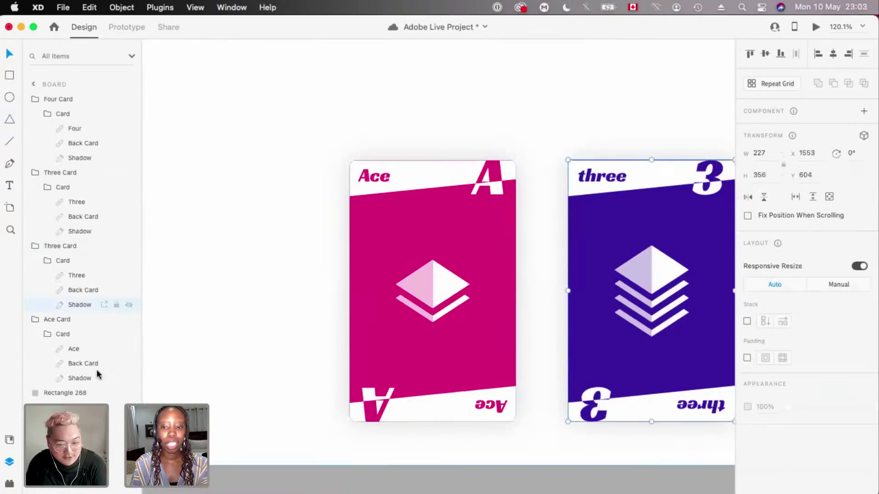
{"action": "left_click", "coordinate": [94, 378], "text": "shift"}
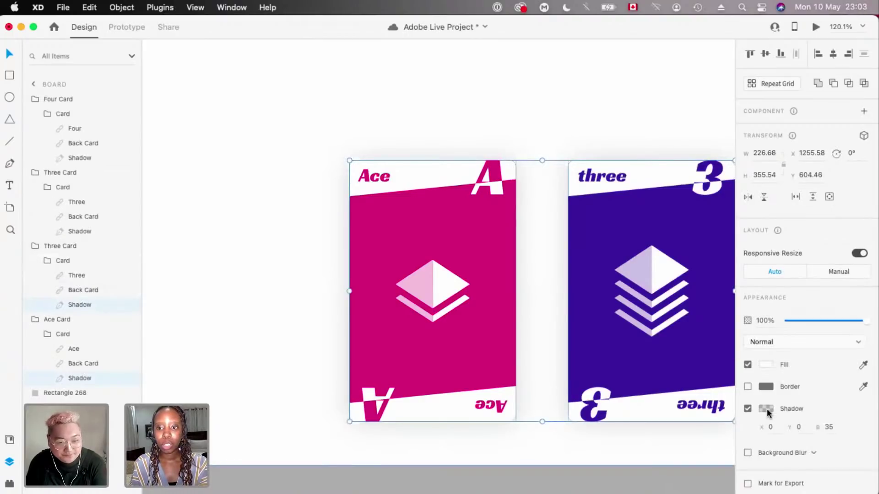
{"action": "left_click", "coordinate": [766, 408]}
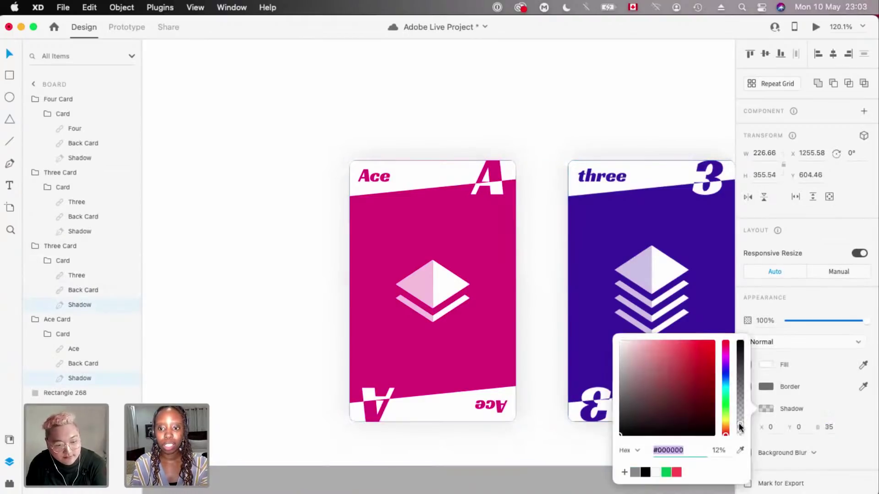
{"action": "left_click", "coordinate": [659, 294]}
- Preview the Board artboard with its four cards, and close the preview
{"action": "scroll", "coordinate": [659, 295], "scroll_direction": "down", "scroll_amount": 5}
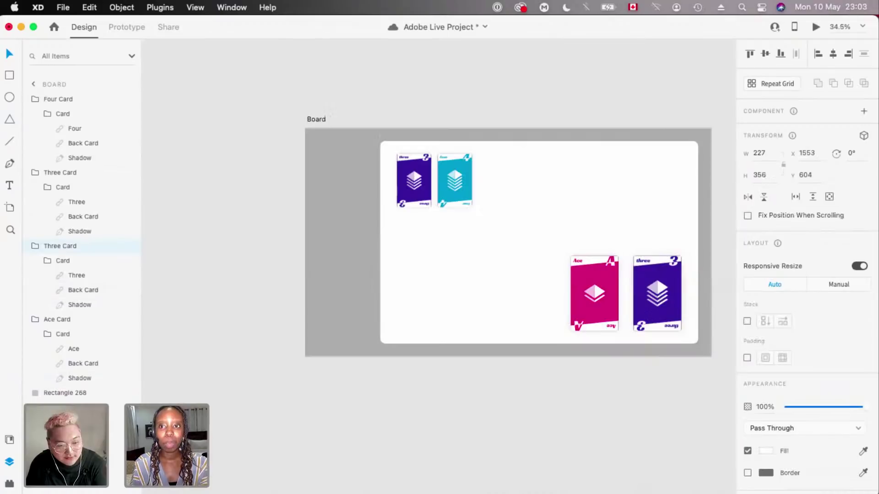
{"action": "left_click", "coordinate": [815, 28]}
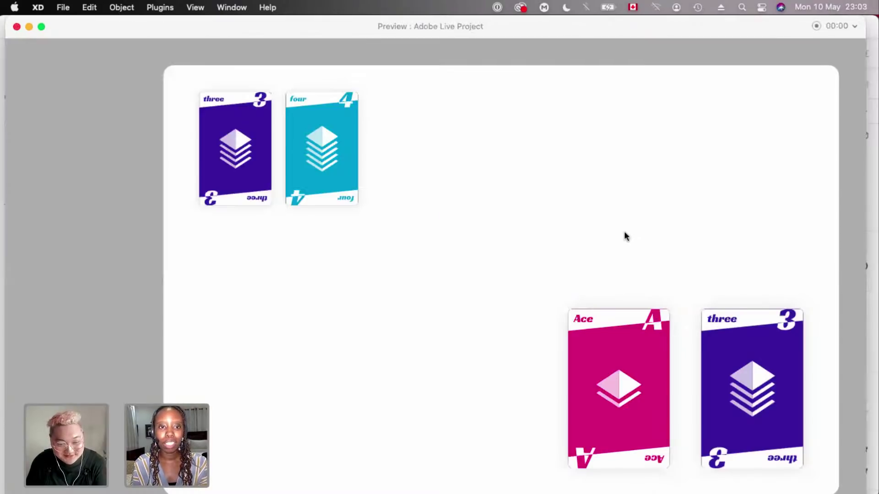
{"action": "left_click", "coordinate": [17, 26]}
- Inspect the edges and rounded corner of the opponent's Three card up close against its shadow and back layers
{"action": "scroll", "coordinate": [512, 232], "scroll_direction": "up", "scroll_amount": 4}
{"action": "left_click", "coordinate": [366, 108]}
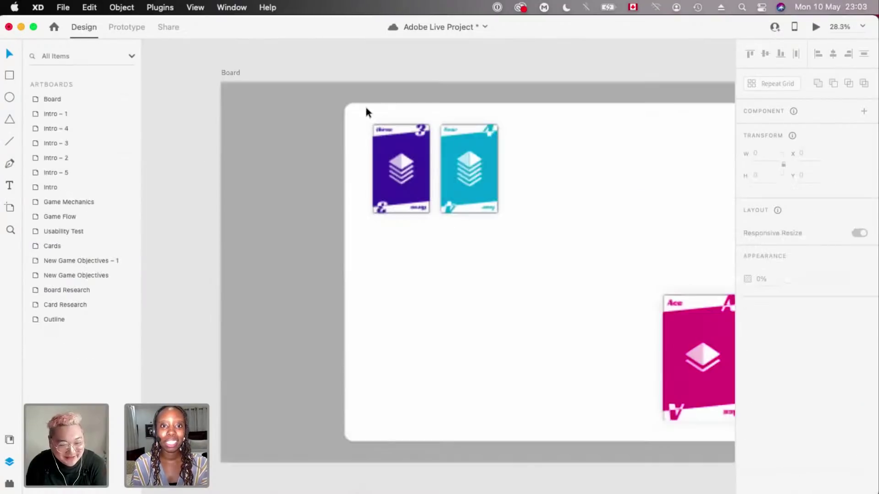
{"action": "scroll", "coordinate": [366, 108], "scroll_direction": "up", "scroll_amount": 4}
{"action": "scroll", "coordinate": [371, 117], "scroll_direction": "up", "scroll_amount": 3}
{"action": "double_click", "coordinate": [371, 116]}
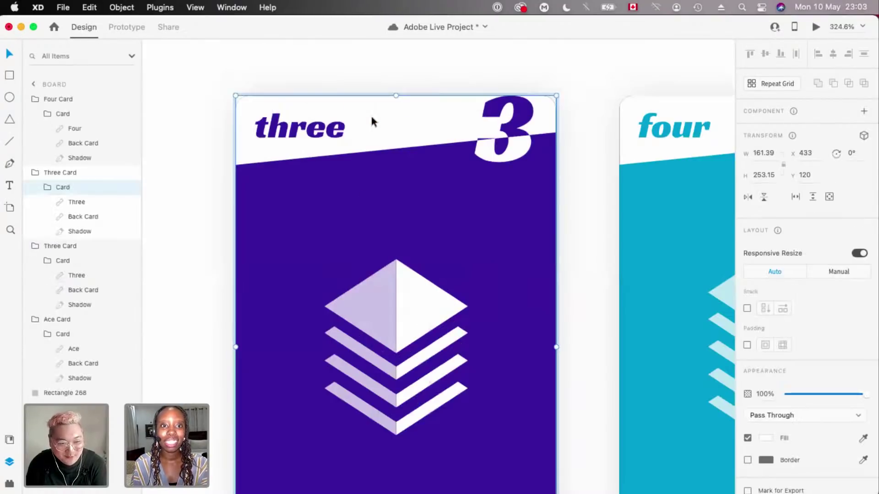
{"action": "left_click", "coordinate": [428, 133]}
{"action": "scroll", "coordinate": [427, 133], "scroll_direction": "up", "scroll_amount": 3}
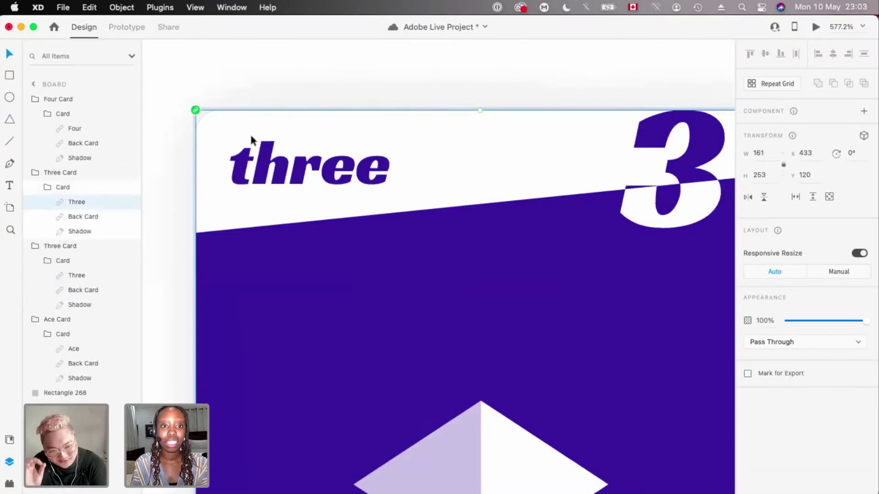
{"action": "scroll", "coordinate": [271, 99], "scroll_direction": "up", "scroll_amount": 10}
{"action": "scroll", "coordinate": [271, 98], "scroll_direction": "down", "scroll_amount": 10}
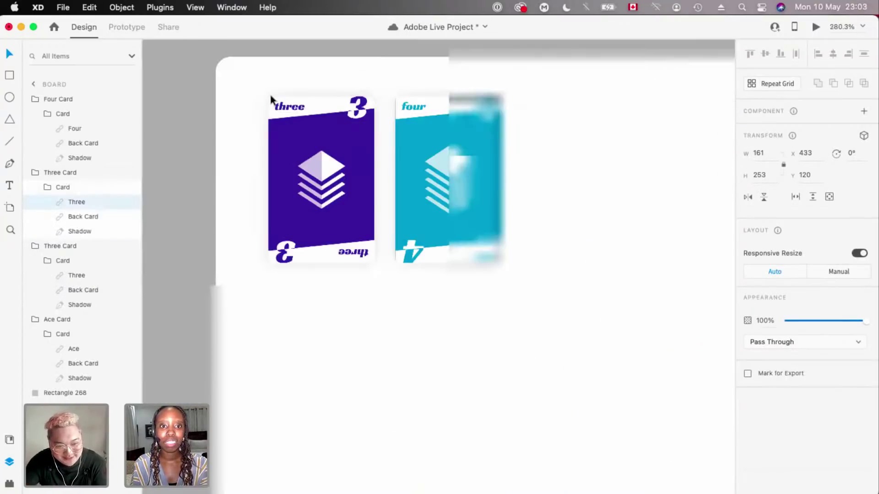
{"action": "left_click", "coordinate": [178, 164]}
- Copy the grey centre card from the Board Designs layout into the Board artboard and place it at about X 1027, Y 373
{"action": "scroll", "coordinate": [384, 99], "scroll_direction": "down", "scroll_amount": 3}
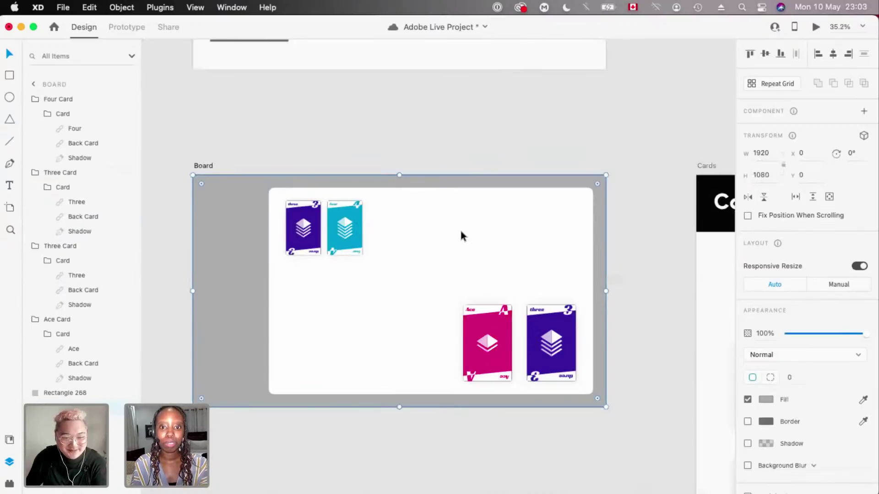
{"action": "scroll", "coordinate": [461, 236], "scroll_direction": "down", "scroll_amount": 2}
{"action": "scroll", "coordinate": [461, 235], "scroll_direction": "right", "scroll_amount": 3}
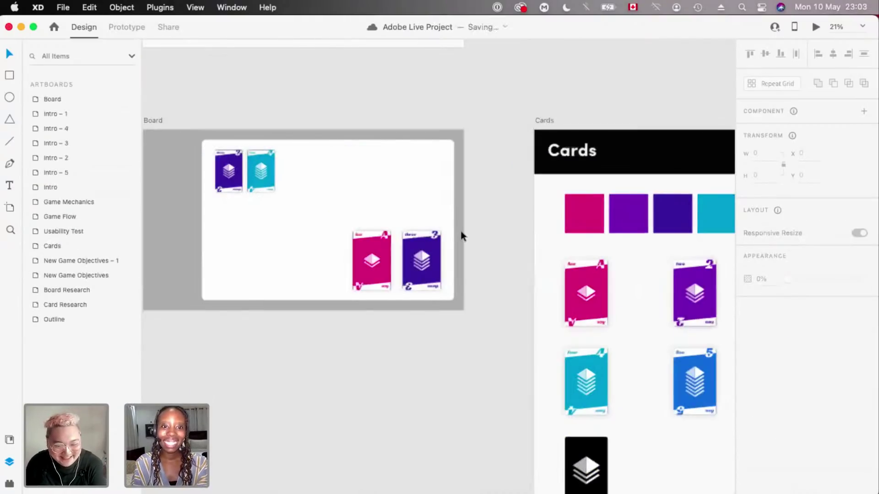
{"action": "scroll", "coordinate": [409, 44], "scroll_direction": "up", "scroll_amount": 2}
{"action": "left_click", "coordinate": [408, 44]}
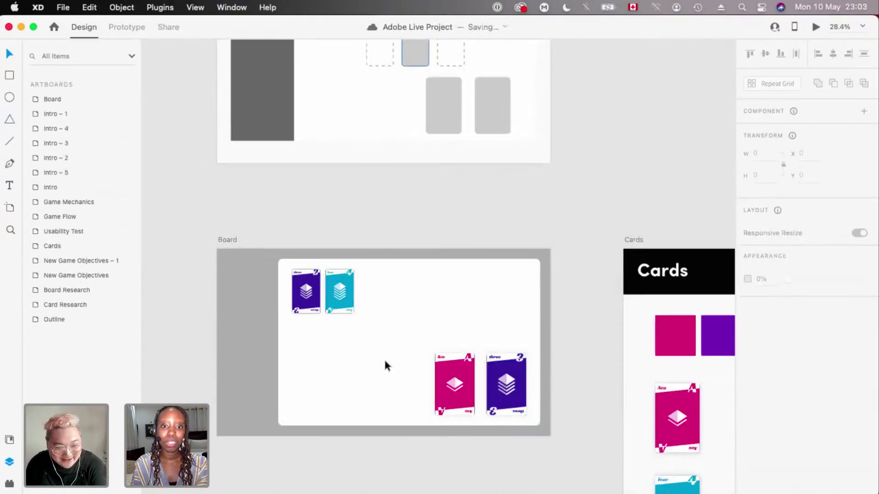
{"action": "scroll", "coordinate": [385, 361], "scroll_direction": "up", "scroll_amount": 2}
{"action": "key", "text": "super+v"}
{"action": "left_click_drag", "start_coordinate": [435, 386], "coordinate": [421, 291]}
{"action": "scroll", "coordinate": [423, 287], "scroll_direction": "up", "scroll_amount": 3}
{"action": "key", "text": "super+minus"}
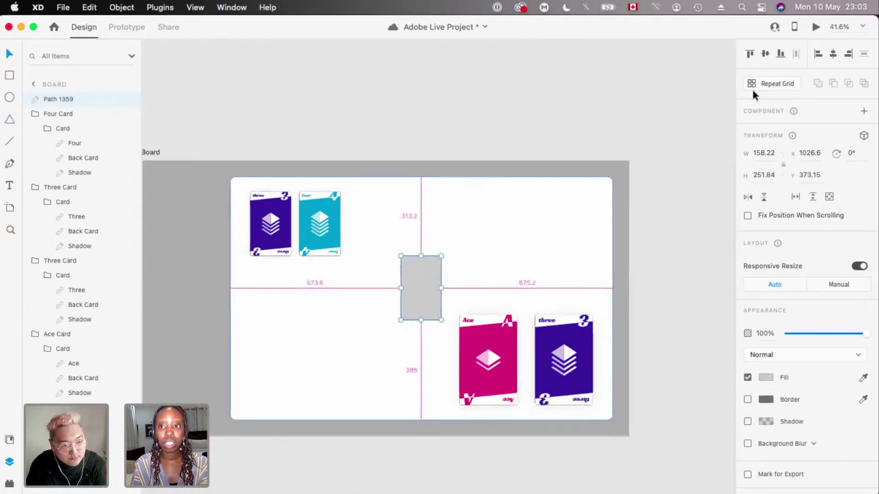
- Centre the grey card horizontally and vertically on the white board rectangle instead of on the whole artboard
{"action": "left_click", "coordinate": [834, 56]}
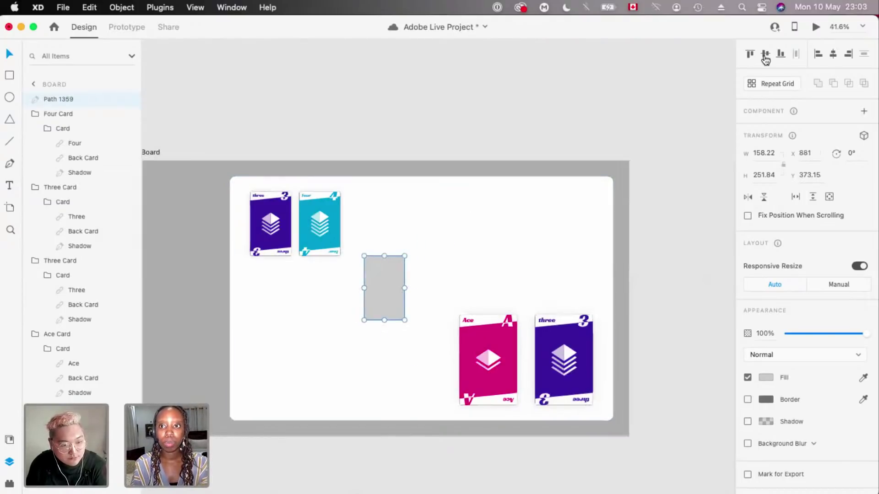
{"action": "key", "text": "super+z"}
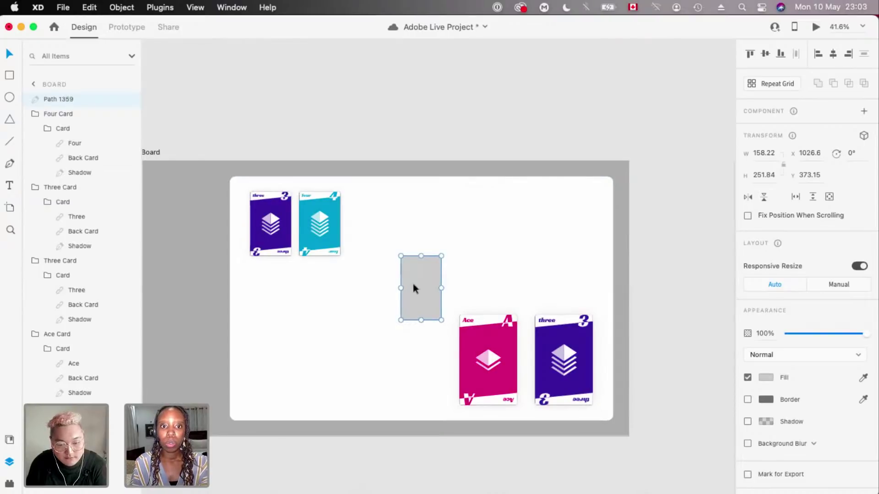
{"action": "left_click", "coordinate": [474, 204], "text": "shift"}
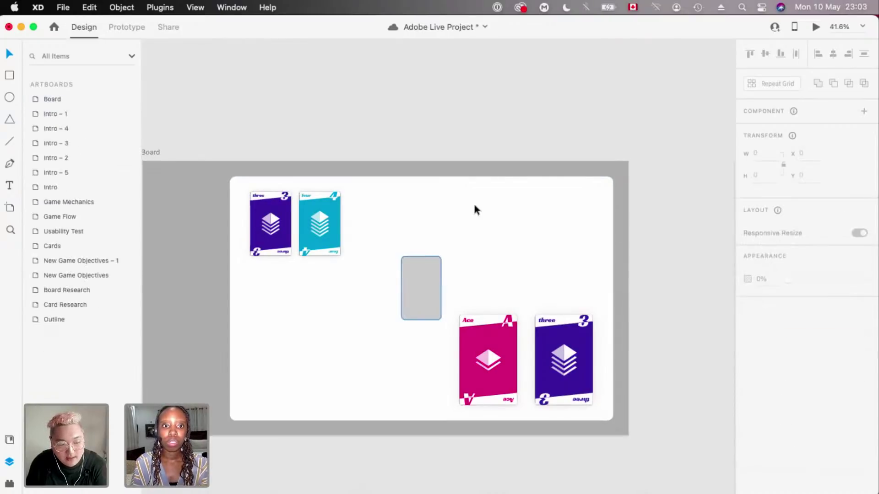
{"action": "left_click", "coordinate": [765, 55]}
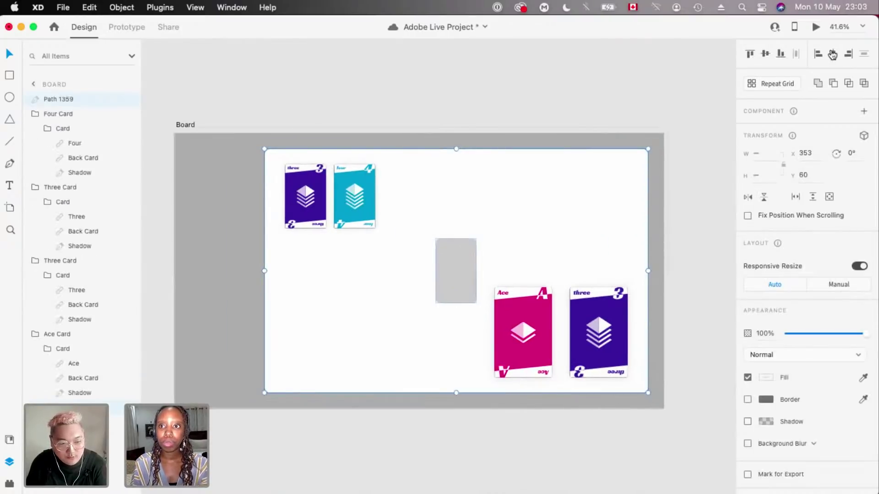
{"action": "left_click", "coordinate": [504, 149], "text": "shift"}
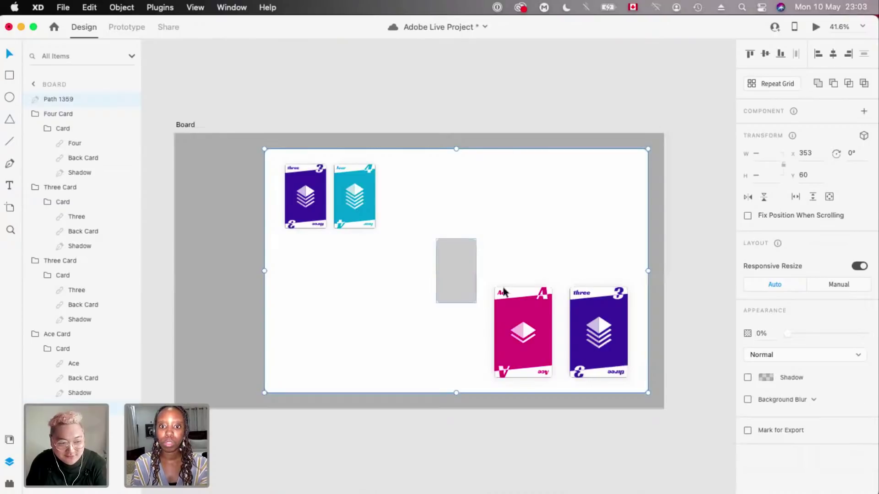
{"action": "key", "text": "super+z"}
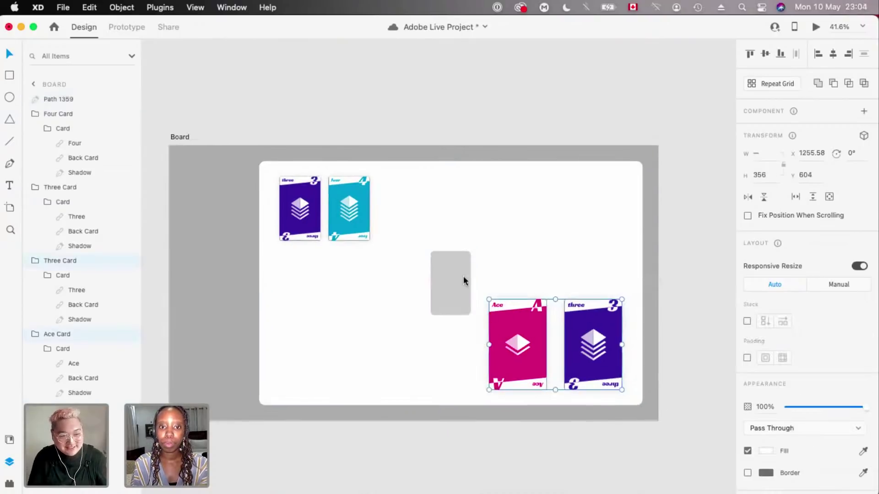
- Move the opponent's Four card right to X 645 to widen its gap from the Three card
{"action": "right_click", "coordinate": [586, 309]}
{"action": "left_click", "coordinate": [457, 276]}
{"action": "scroll", "coordinate": [457, 275], "scroll_direction": "up", "scroll_amount": 1}
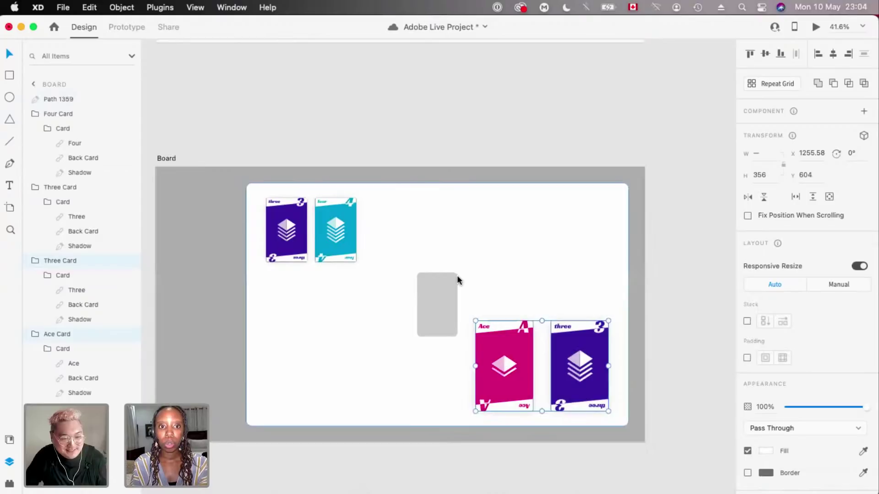
{"action": "left_click", "coordinate": [320, 227]}
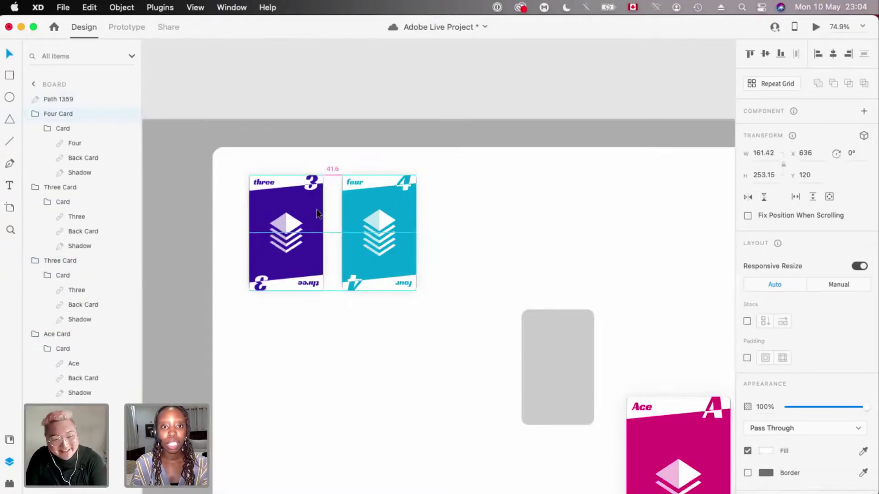
{"action": "key", "text": "shift+Right"}
- Compare the Board artboard with the Board Designs layout, examining the dashed card slots around the grey centre card
{"action": "scroll", "coordinate": [327, 205], "scroll_direction": "down", "scroll_amount": 5}
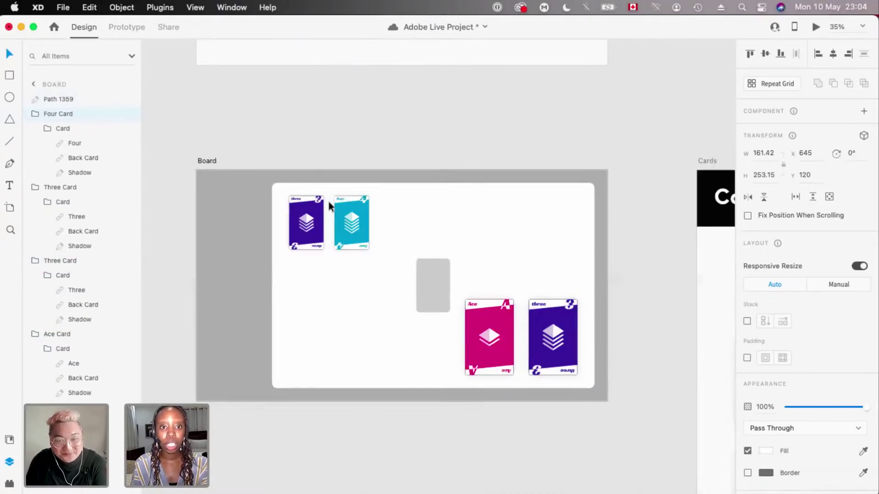
{"action": "scroll", "coordinate": [329, 206], "scroll_direction": "down", "scroll_amount": 3}
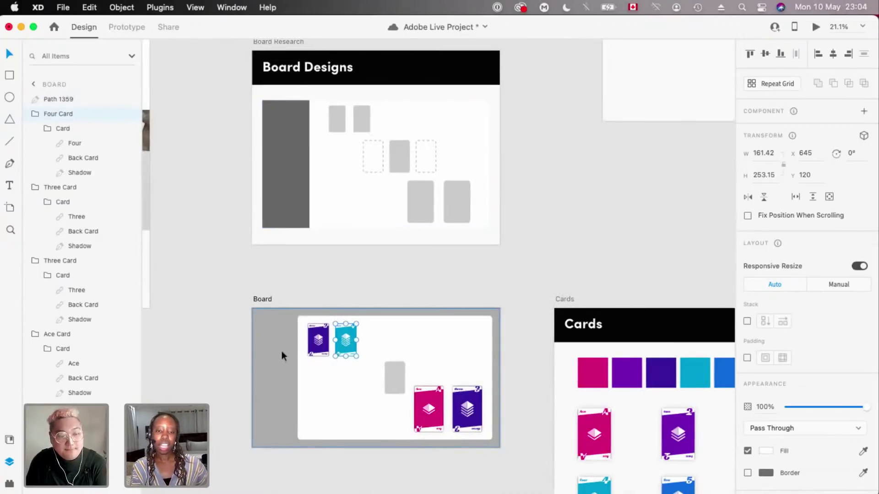
{"action": "scroll", "coordinate": [281, 351], "scroll_direction": "up", "scroll_amount": 1}
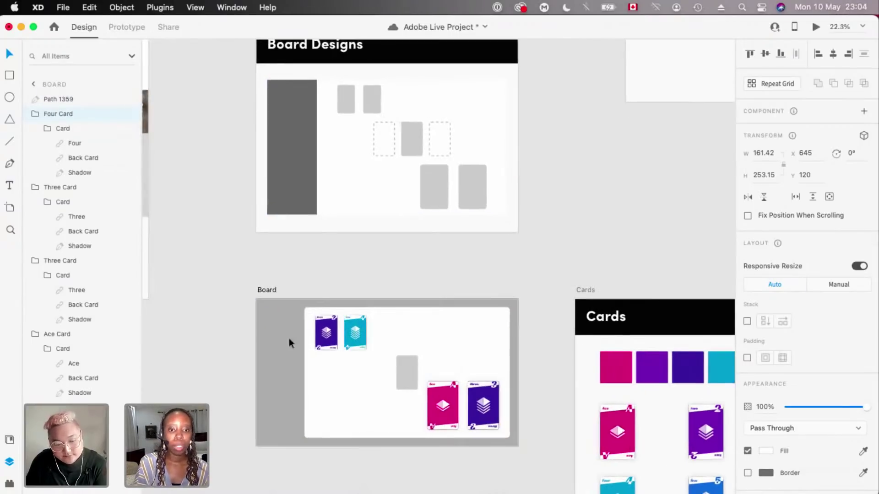
{"action": "scroll", "coordinate": [289, 338], "scroll_direction": "up", "scroll_amount": 2}
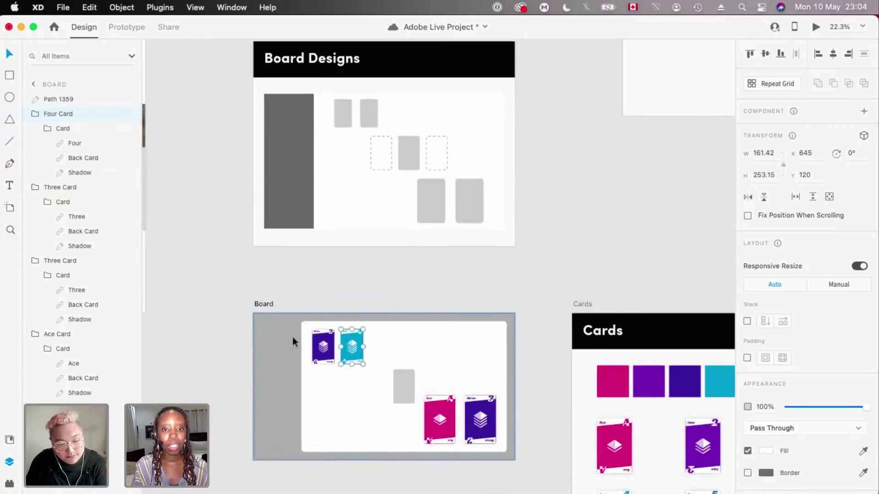
{"action": "scroll", "coordinate": [404, 109], "scroll_direction": "down", "scroll_amount": 2}
{"action": "scroll", "coordinate": [427, 103], "scroll_direction": "up", "scroll_amount": 4}
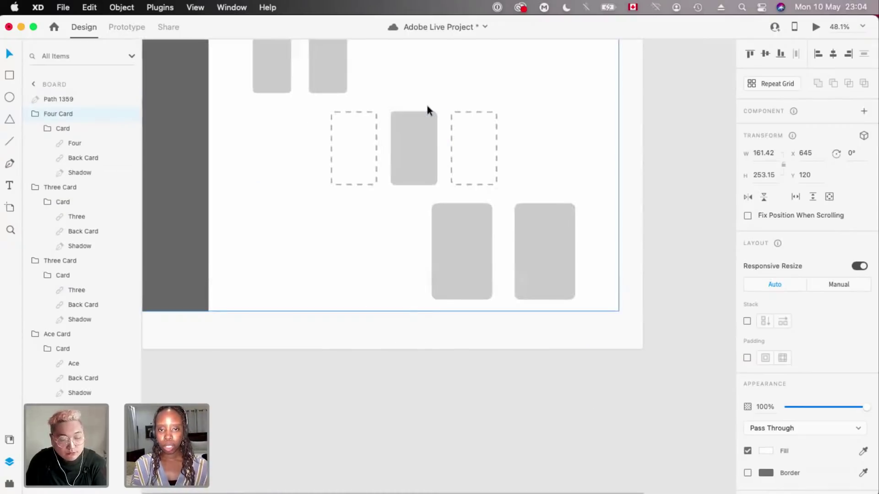
{"action": "scroll", "coordinate": [426, 107], "scroll_direction": "up", "scroll_amount": 1}
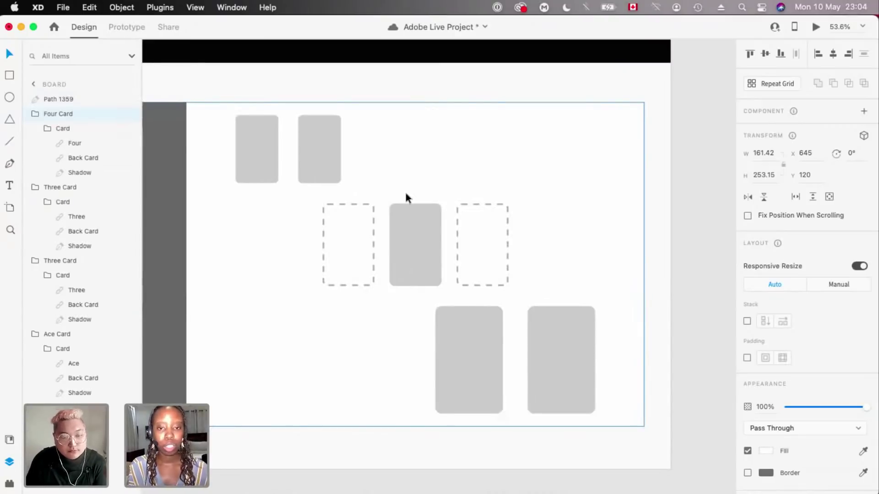
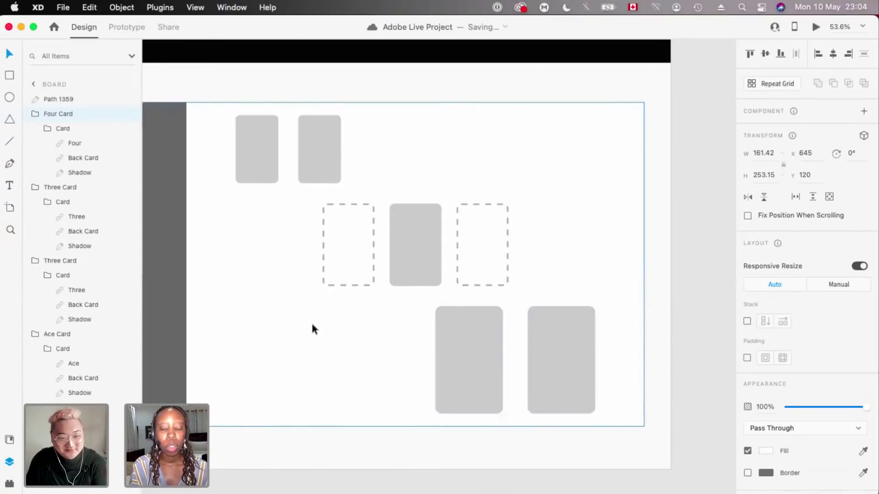
- Move the grey centre card in the Board artboard up to Y 394.08, checking its spacing from the neighbouring cards
{"action": "scroll", "coordinate": [472, 250], "scroll_direction": "down", "scroll_amount": 2}
{"action": "scroll", "coordinate": [313, 325], "scroll_direction": "left", "scroll_amount": 1}
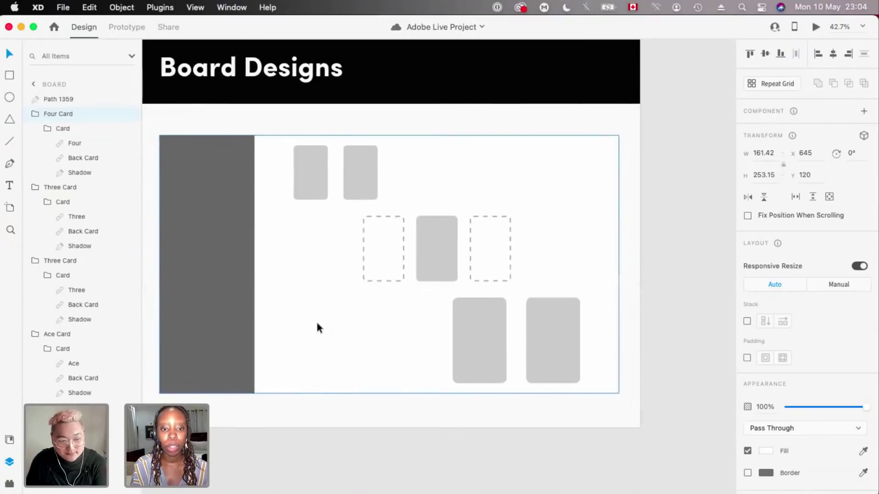
{"action": "scroll", "coordinate": [288, 370], "scroll_direction": "down", "scroll_amount": 5}
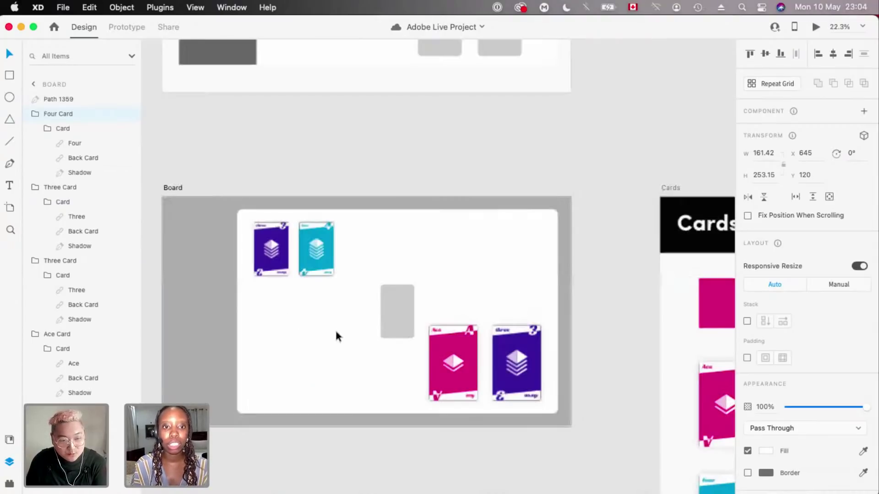
{"action": "scroll", "coordinate": [337, 337], "scroll_direction": "up", "scroll_amount": 3}
{"action": "left_click", "coordinate": [428, 249]}
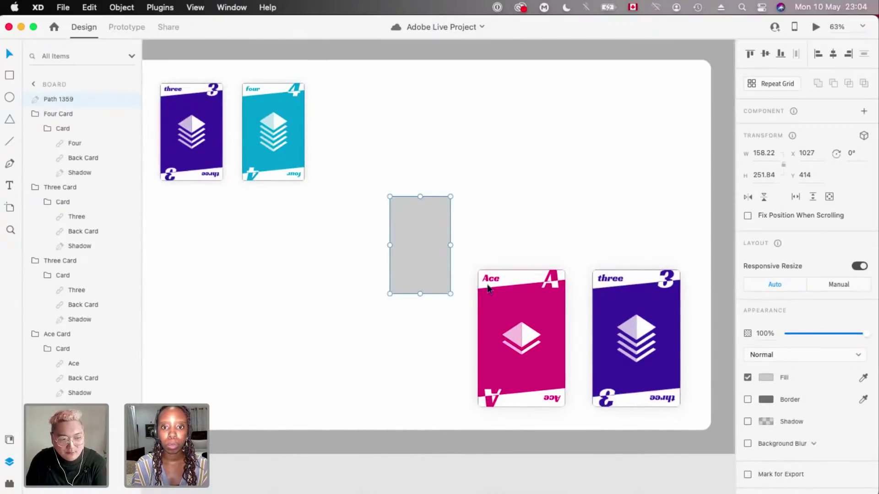
{"action": "scroll", "coordinate": [487, 284], "scroll_direction": "down", "scroll_amount": 2}
{"action": "left_click_drag", "start_coordinate": [407, 296], "coordinate": [406, 295]}
{"action": "key", "text": "alt"}
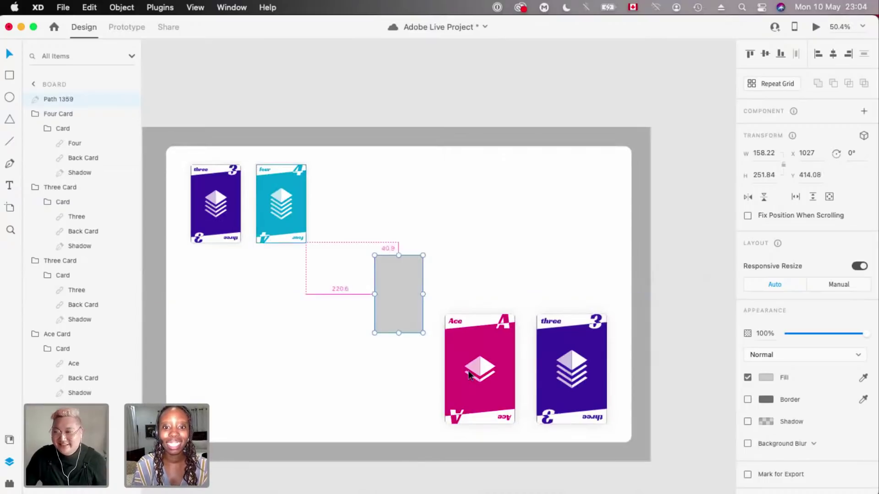
{"action": "key", "text": "shift+Up"}
{"action": "key", "text": "shift+Up"}
- Scale the player's Ace and Three cards down together to about 200 × 314, keeping them near the board's lower-right corner
{"action": "scroll", "coordinate": [467, 372], "scroll_direction": "down", "scroll_amount": 3}
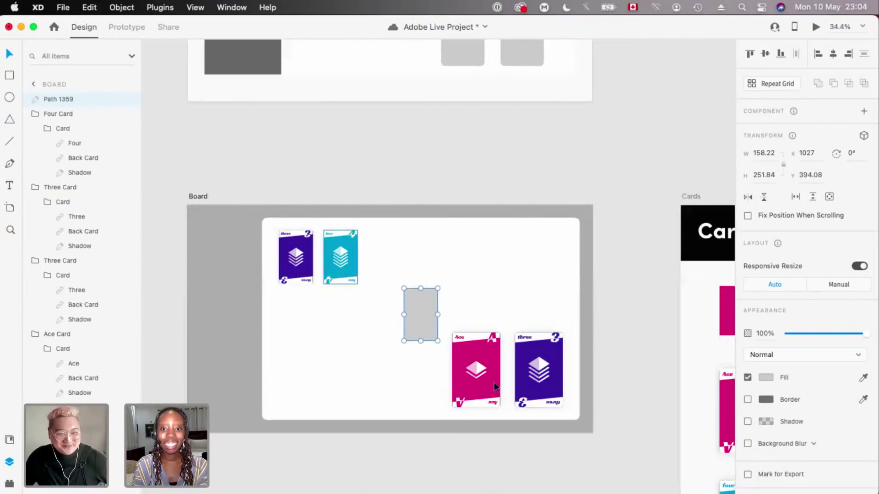
{"action": "left_click", "coordinate": [493, 383]}
{"action": "left_click", "coordinate": [548, 378], "text": "shift"}
{"action": "left_click_drag", "start_coordinate": [452, 332], "coordinate": [464, 340]}
- Scale the opponent's Three and Four cards down together to a height of 236.87
{"action": "left_click", "coordinate": [327, 271]}
{"action": "left_click", "coordinate": [302, 270], "text": "shift"}
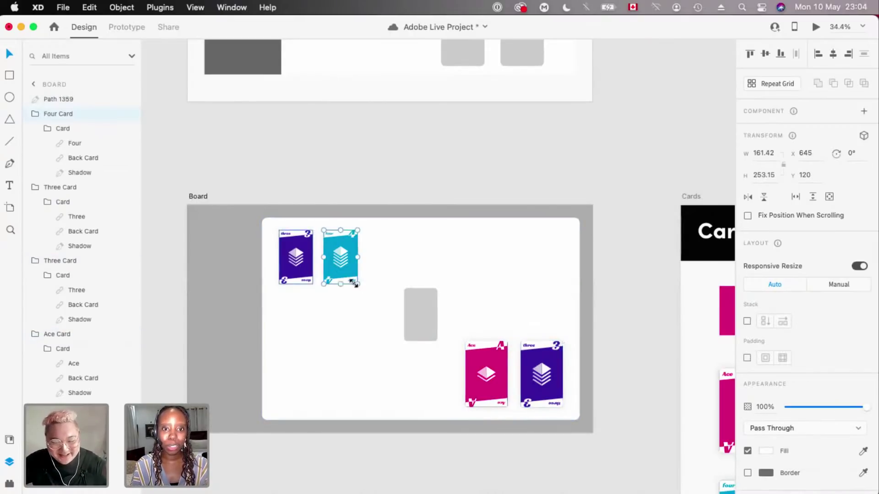
{"action": "left_click_drag", "start_coordinate": [357, 284], "coordinate": [353, 283]}
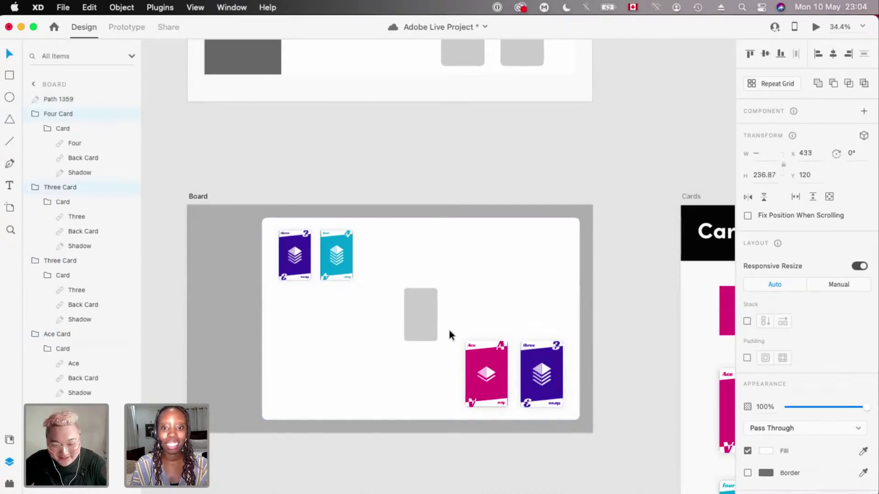
- Move the grey centre card to Y 376.08, checking its gaps to the opponent's Four card and the player's Ace card
{"action": "scroll", "coordinate": [352, 282], "scroll_direction": "up", "scroll_amount": 3}
{"action": "left_click", "coordinate": [457, 329]}
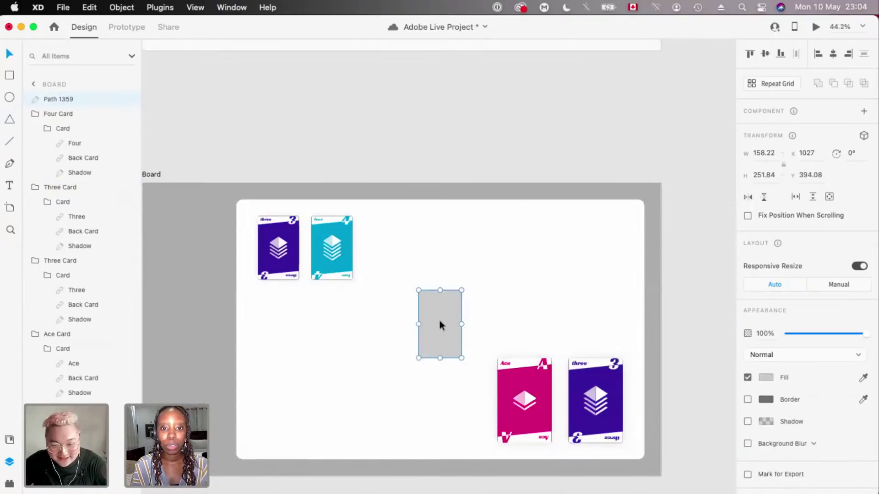
{"action": "key", "text": "super+c"}
{"action": "key", "text": "alt"}
{"action": "key", "text": "shift+Up"}
{"action": "key", "text": "shift+Up"}
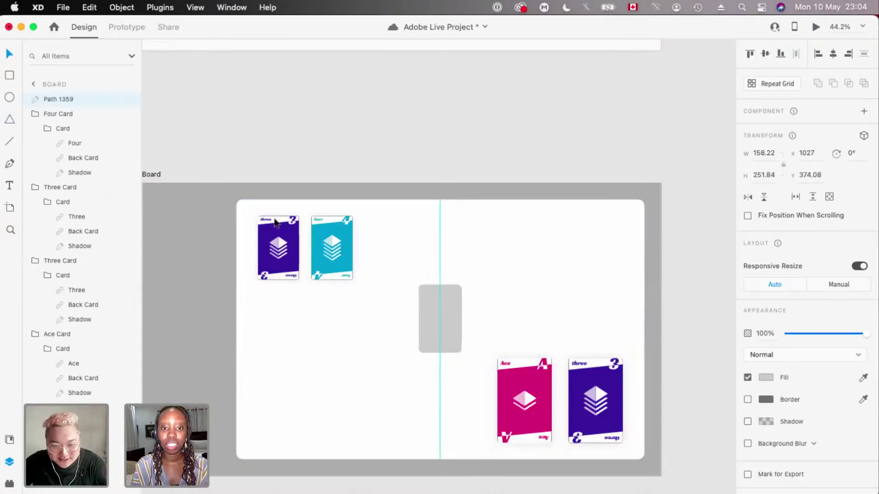
{"action": "key", "text": "shift+Up"}
{"action": "key", "text": "shift+Up"}
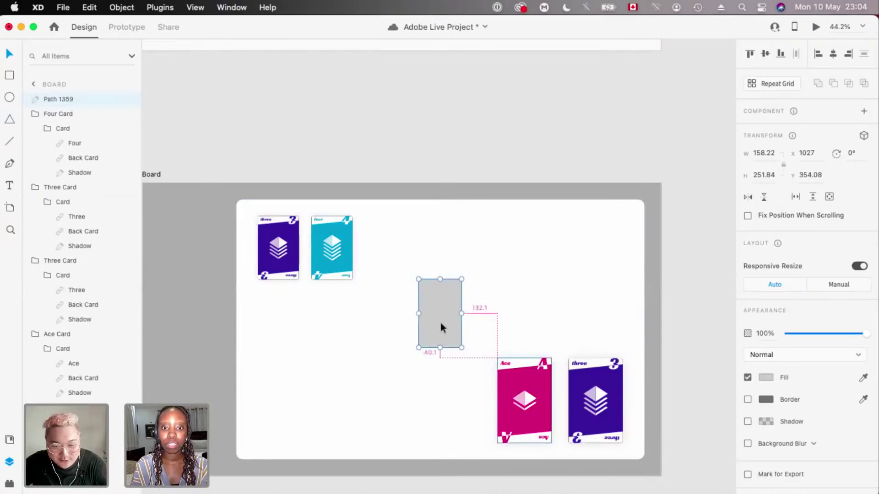
{"action": "key", "text": "shift+Down"}
{"action": "key", "text": "shift+Down"}
{"action": "key", "text": "Up"}
{"action": "key", "text": "Up"}
{"action": "key", "text": "Up"}
{"action": "key", "text": "Up"}
{"action": "key", "text": "alt"}
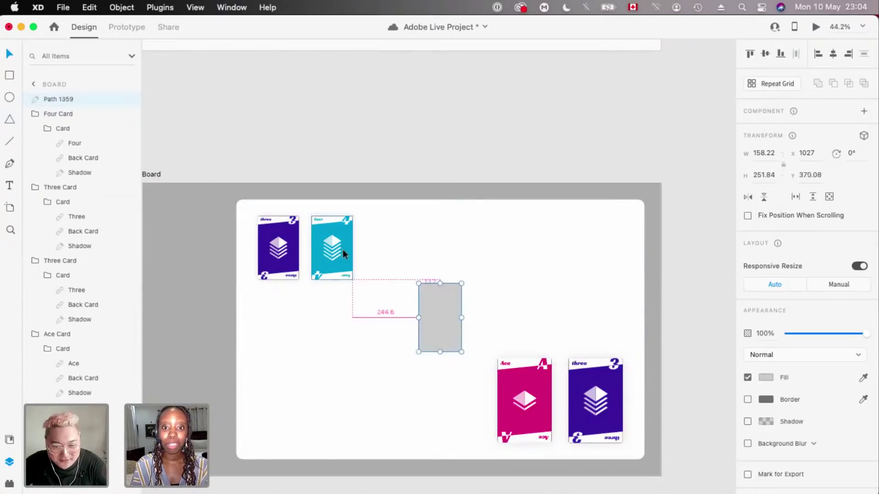
{"action": "key", "text": "Down"}
{"action": "key", "text": "Down"}
{"action": "key", "text": "Down"}
{"action": "key", "text": "Down"}
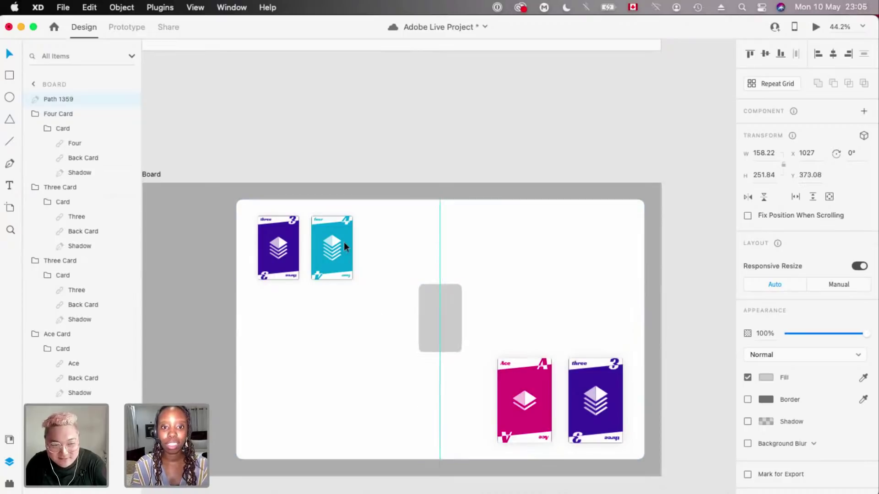
{"action": "key", "text": "Down"}
{"action": "key", "text": "Down"}
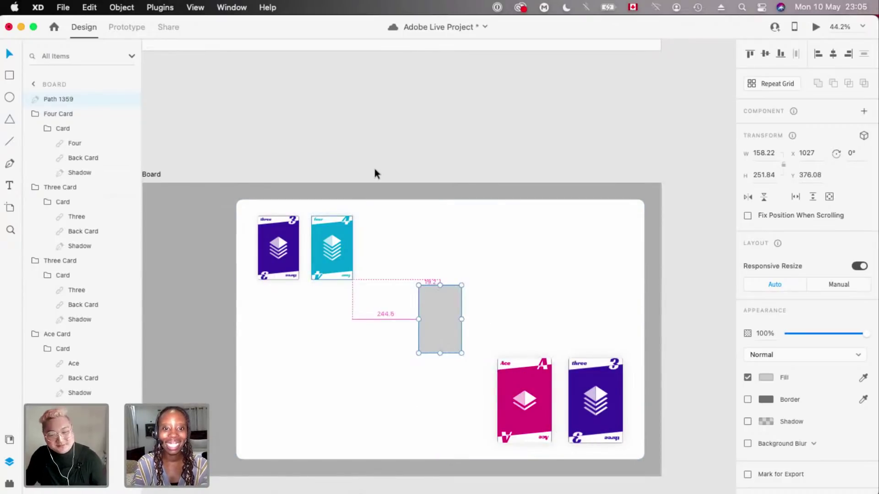
- Move the opponent's Three and Four cards up together to Y 110
{"action": "scroll", "coordinate": [374, 169], "scroll_direction": "down", "scroll_amount": 3}
{"action": "left_click", "coordinate": [312, 218]}
{"action": "scroll", "coordinate": [313, 218], "scroll_direction": "up", "scroll_amount": 2}
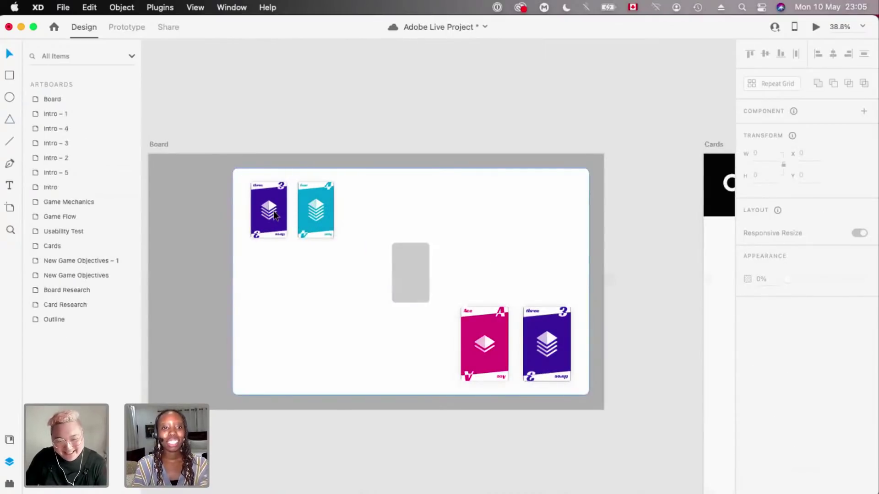
{"action": "left_click", "coordinate": [274, 212], "text": "shift"}
{"action": "key", "text": "shift+Up"}
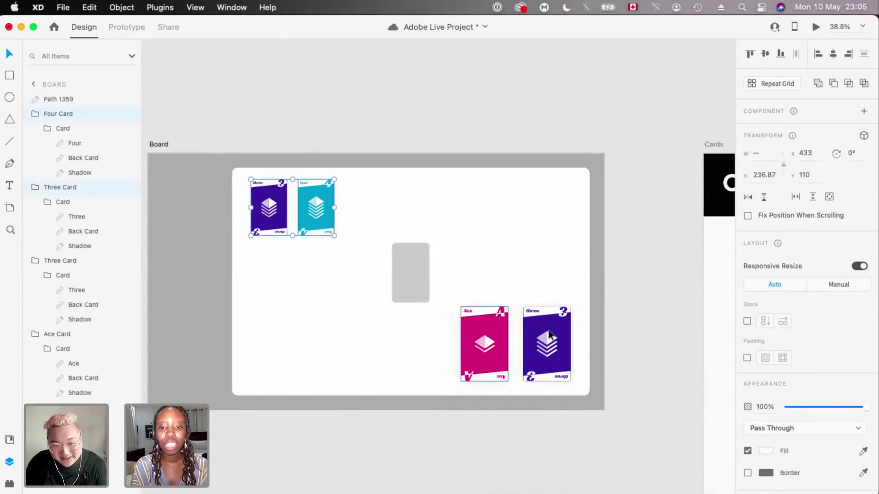
- Move the player's Ace and Three cards down together to Y 656
{"action": "left_click", "coordinate": [548, 334]}
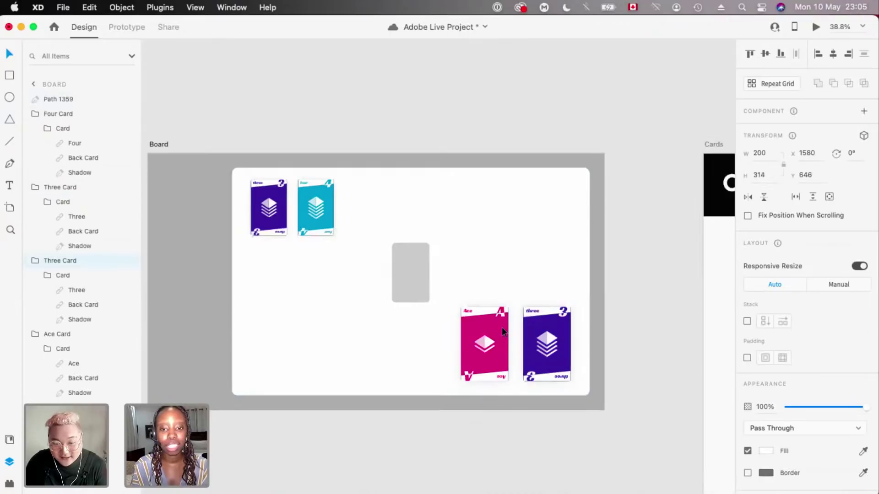
{"action": "left_click", "coordinate": [502, 327], "text": "shift"}
{"action": "key", "text": "shift+Down"}
{"action": "left_click", "coordinate": [278, 192]}
{"action": "left_click", "coordinate": [316, 196], "text": "shift"}
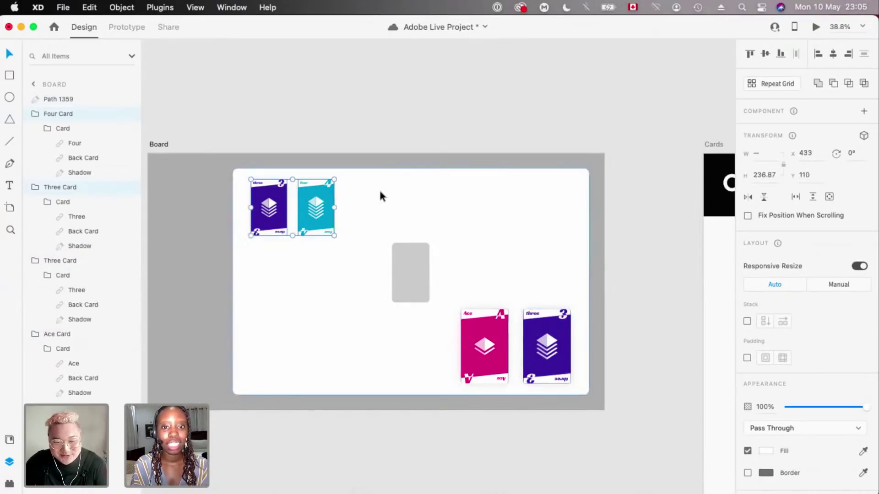
{"action": "left_click", "coordinate": [373, 100]}
- Duplicate the grey centre card to both sides at the same height, placing the copies at X 801.78 and X 1252.22
{"action": "left_click", "coordinate": [399, 262]}
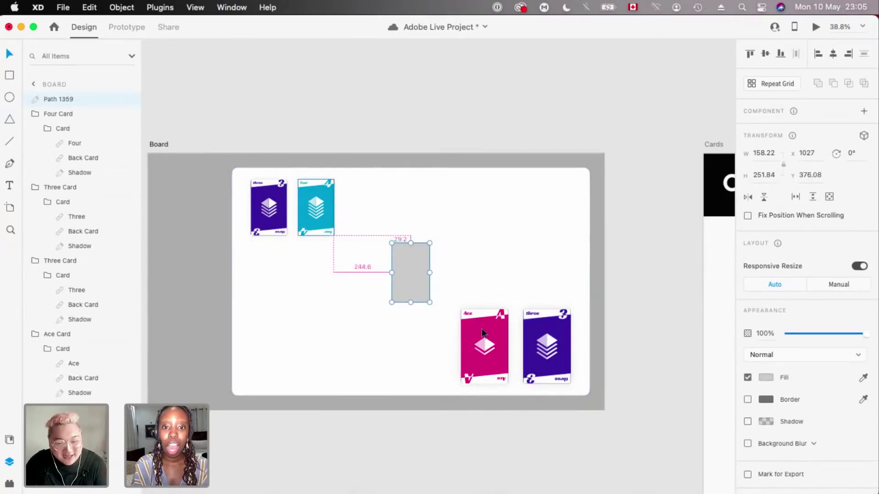
{"action": "left_click_drag", "start_coordinate": [405, 272], "coordinate": [362, 265]}
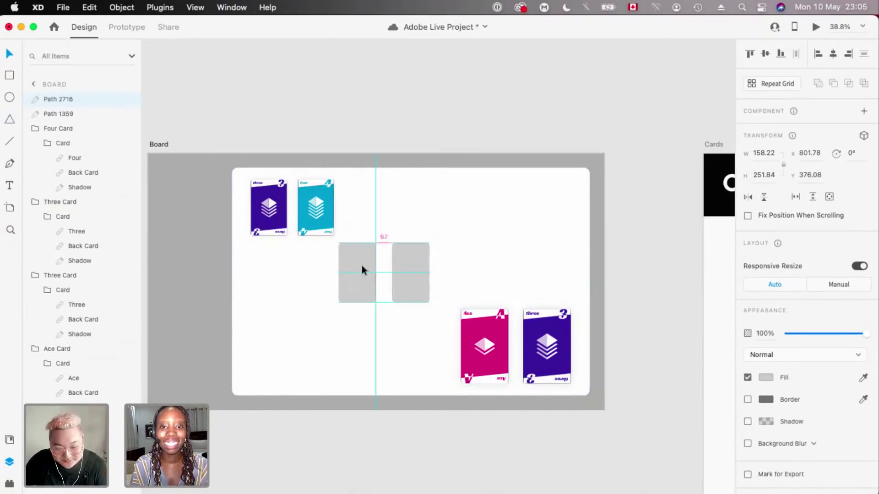
{"action": "scroll", "coordinate": [359, 272], "scroll_direction": "up", "scroll_amount": 3}
{"action": "scroll", "coordinate": [402, 245], "scroll_direction": "up", "scroll_amount": 1}
{"action": "left_click_drag", "start_coordinate": [410, 239], "coordinate": [487, 234]}
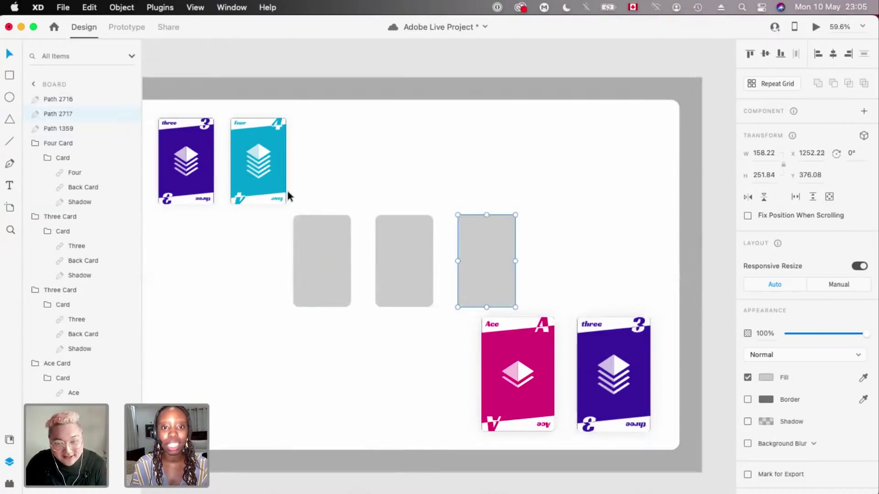
- Remove the fill from both outer card copies and give them a border in the centre card's light grey
{"action": "scroll", "coordinate": [286, 196], "scroll_direction": "up", "scroll_amount": 2}
{"action": "left_click", "coordinate": [747, 399]}
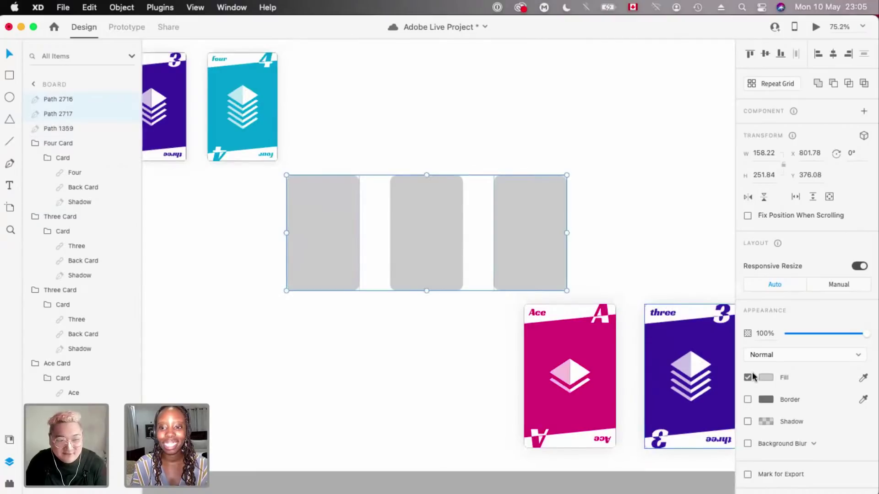
{"action": "left_click", "coordinate": [747, 377]}
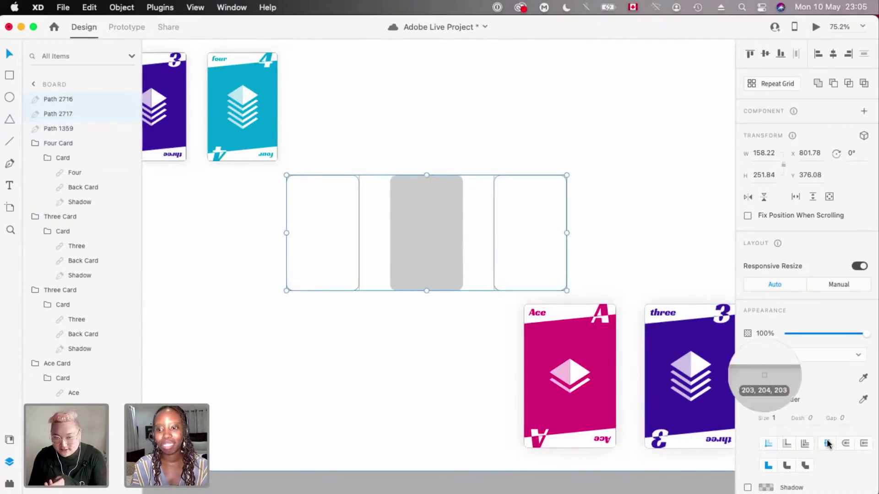
{"action": "left_click", "coordinate": [762, 374]}
- Set the border of both outer card slots to a dash of 50 and a size of 5
{"action": "left_click", "coordinate": [810, 420]}
{"action": "type", "text": "50"}
{"action": "key", "text": "Return"}
{"action": "left_click", "coordinate": [774, 418]}
{"action": "key", "text": "Up"}
{"action": "key", "text": "Up"}
{"action": "key", "text": "Up"}
{"action": "scroll", "coordinate": [506, 240], "scroll_direction": "down", "scroll_amount": 5}
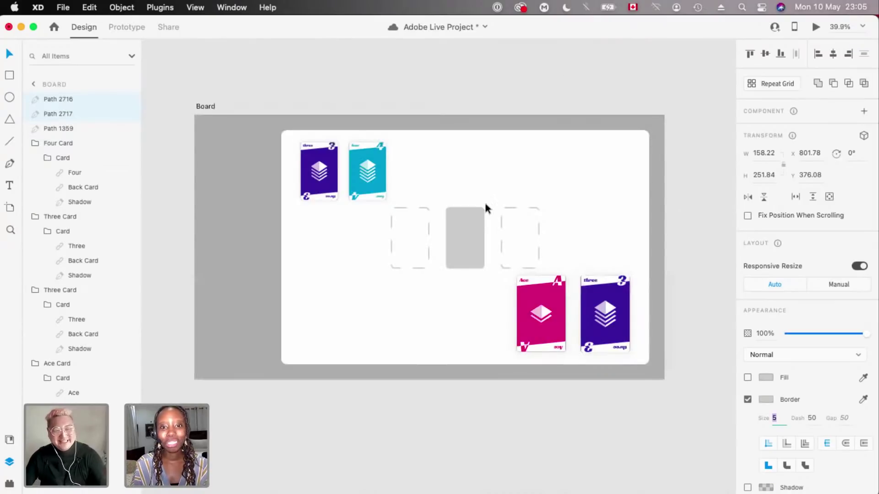
{"action": "left_click", "coordinate": [562, 81]}
{"action": "scroll", "coordinate": [518, 215], "scroll_direction": "up", "scroll_amount": 3}
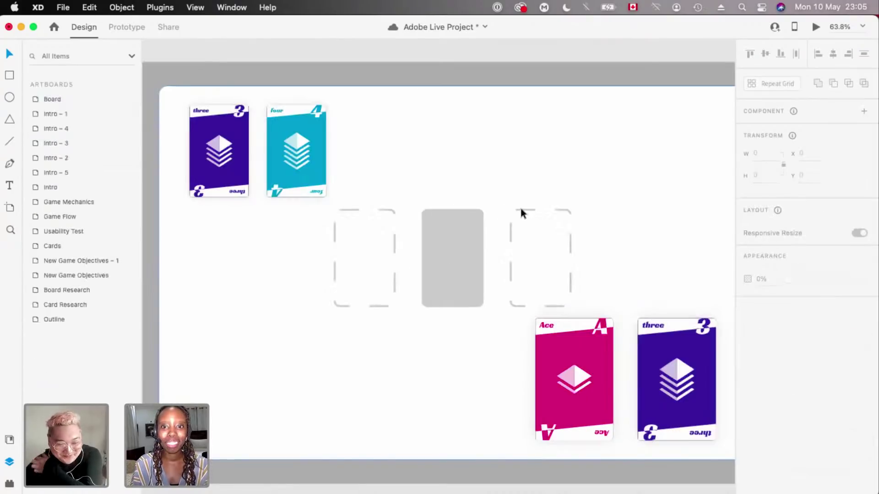
- Fill the two dashed card slots beside the centre card with near-black #0B0B0B
{"action": "left_click", "coordinate": [520, 212]}
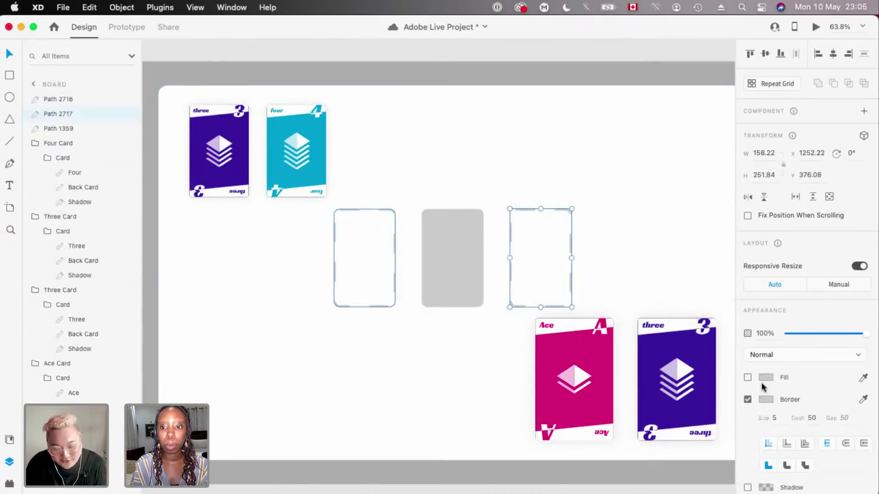
{"action": "left_click", "coordinate": [765, 377]}
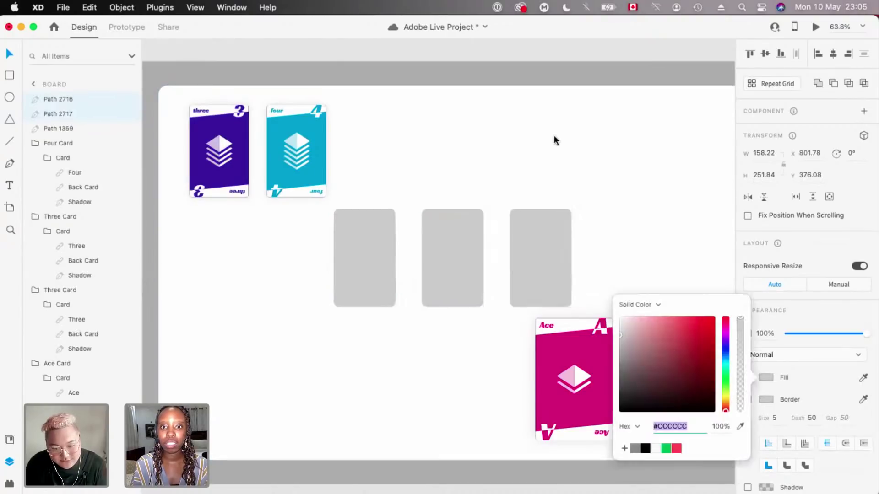
{"action": "type", "text": "fff"}
{"action": "key", "text": "Return"}
{"action": "left_click_drag", "start_coordinate": [619, 340], "coordinate": [605, 408]}
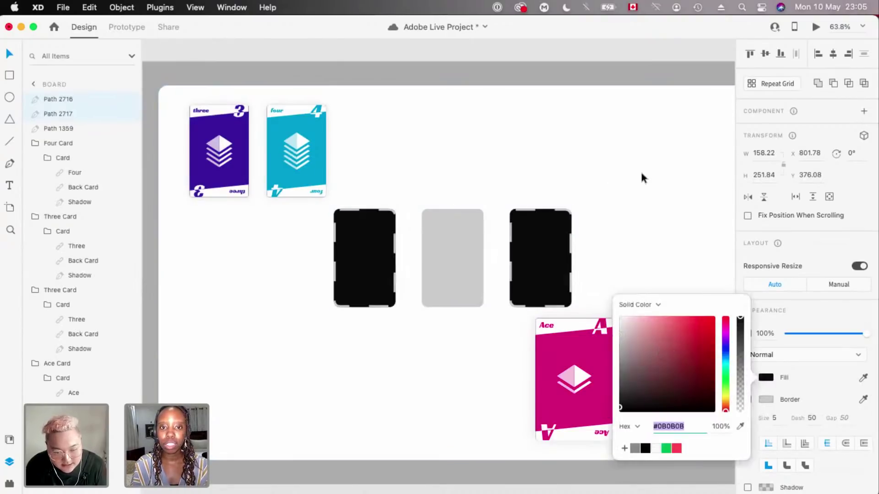
{"action": "left_click", "coordinate": [488, 435]}
{"action": "scroll", "coordinate": [489, 434], "scroll_direction": "down", "scroll_amount": 5}
{"action": "left_click", "coordinate": [513, 423]}
{"action": "scroll", "coordinate": [514, 423], "scroll_direction": "right", "scroll_amount": 2}
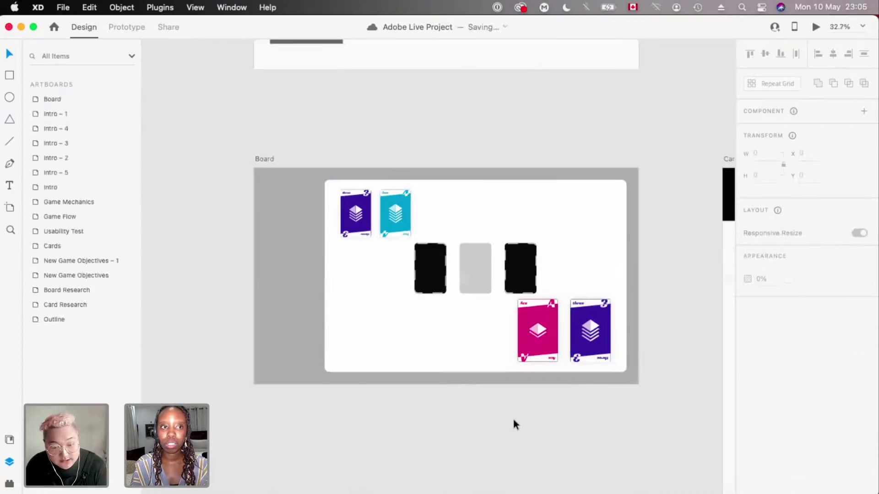
- Examine the player's and opponent's card pairs for size and placement relative to the three centre slots
{"action": "scroll", "coordinate": [587, 254], "scroll_direction": "up", "scroll_amount": 4}
{"action": "left_click", "coordinate": [588, 255]}
{"action": "scroll", "coordinate": [590, 254], "scroll_direction": "up", "scroll_amount": 2}
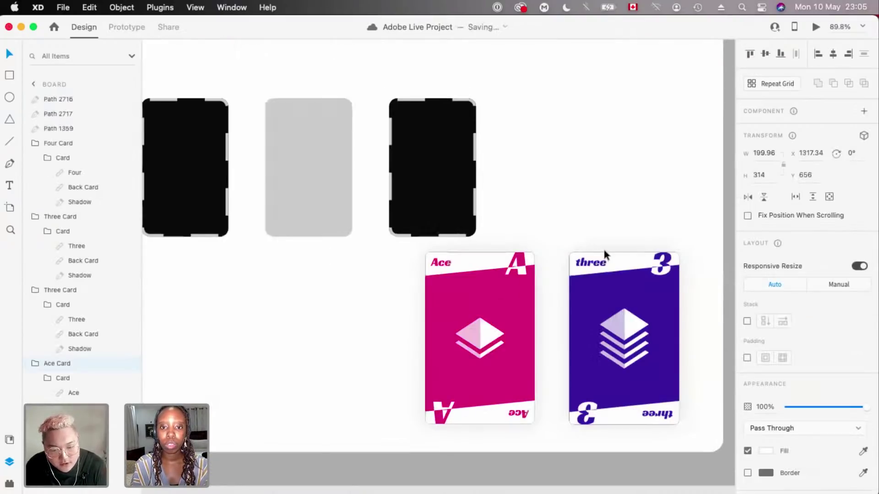
{"action": "scroll", "coordinate": [603, 250], "scroll_direction": "down", "scroll_amount": 3}
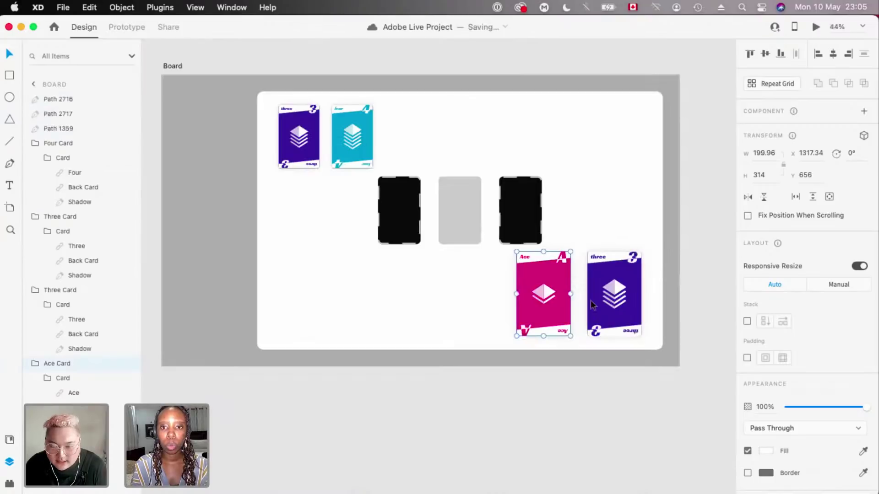
{"action": "left_click", "coordinate": [598, 281], "text": "shift"}
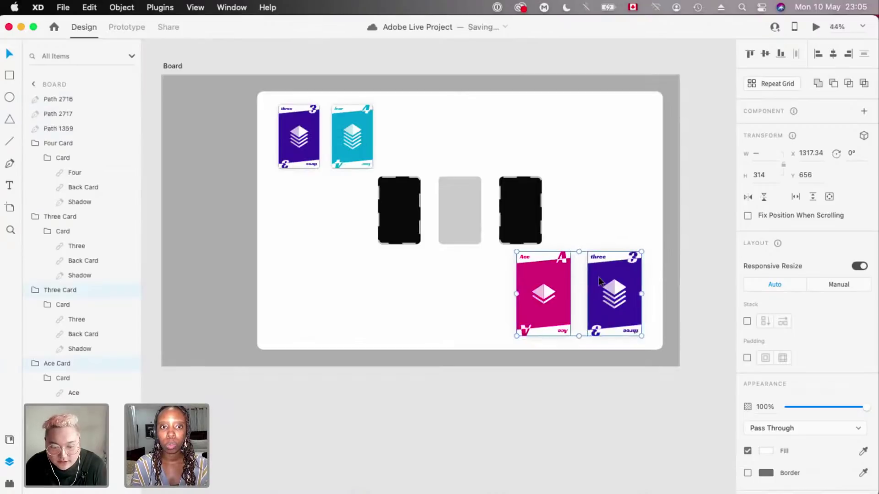
{"action": "scroll", "coordinate": [322, 133], "scroll_direction": "up", "scroll_amount": 1}
{"action": "left_click", "coordinate": [285, 133]}
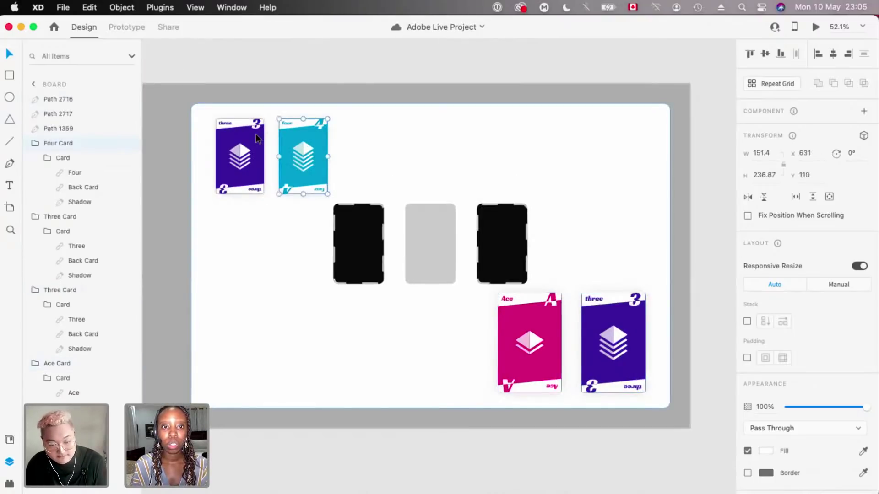
{"action": "left_click", "coordinate": [256, 134], "text": "shift"}
{"action": "scroll", "coordinate": [257, 133], "scroll_direction": "up", "scroll_amount": 2}
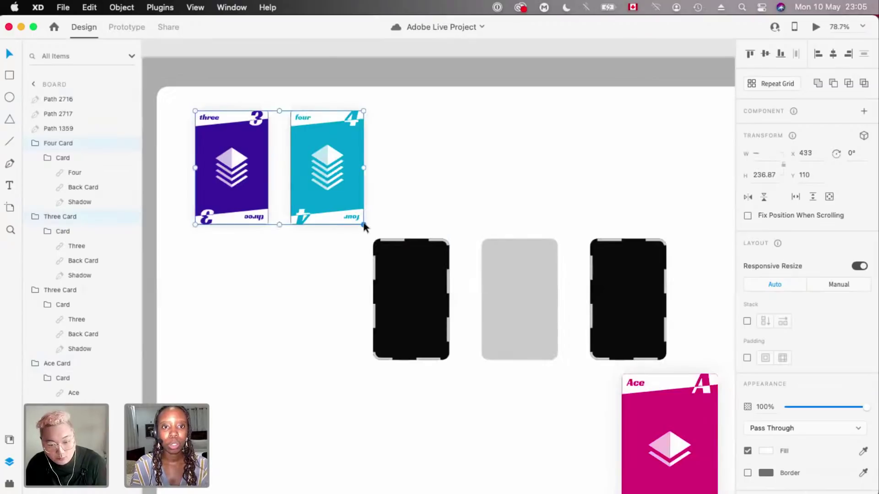
{"action": "scroll", "coordinate": [364, 226], "scroll_direction": "down", "scroll_amount": 1}
{"action": "scroll", "coordinate": [338, 147], "scroll_direction": "up", "scroll_amount": 1}
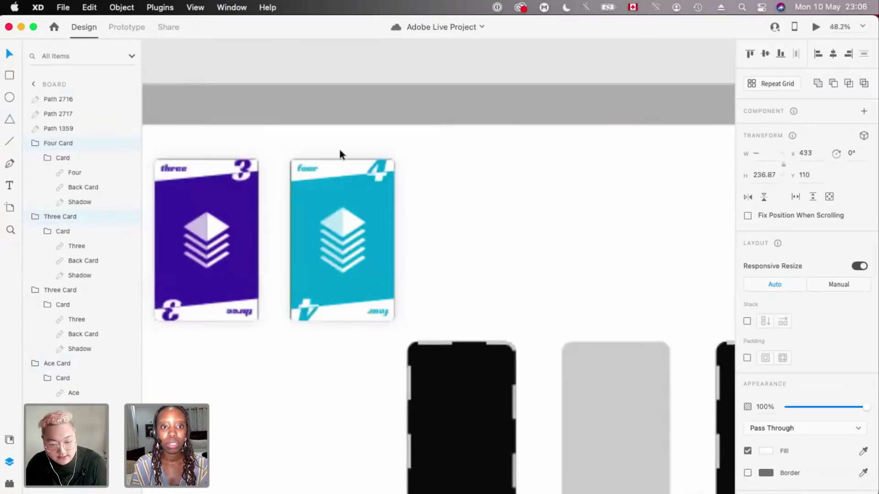
- Examine the corners and shadows of the four and Ace cards up close, then compare card sizes with the centre slots
{"action": "scroll", "coordinate": [339, 147], "scroll_direction": "up", "scroll_amount": 4}
{"action": "scroll", "coordinate": [340, 153], "scroll_direction": "up", "scroll_amount": 3}
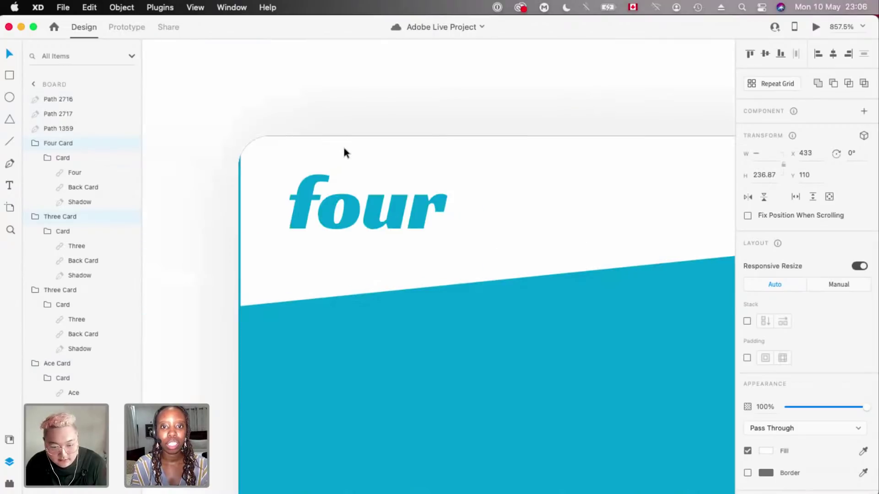
{"action": "scroll", "coordinate": [344, 144], "scroll_direction": "down", "scroll_amount": 2}
{"action": "scroll", "coordinate": [344, 153], "scroll_direction": "down", "scroll_amount": 4}
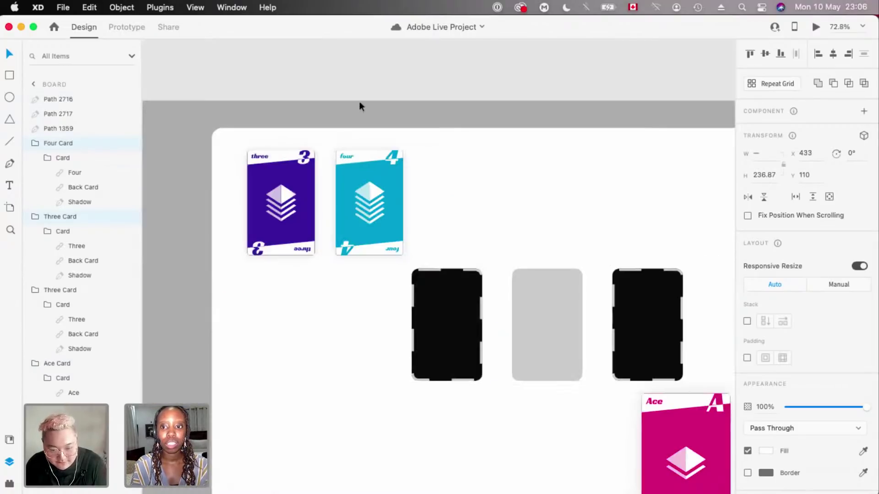
{"action": "scroll", "coordinate": [346, 154], "scroll_direction": "down", "scroll_amount": 3}
{"action": "left_click", "coordinate": [457, 231]}
{"action": "scroll", "coordinate": [457, 231], "scroll_direction": "up", "scroll_amount": 1}
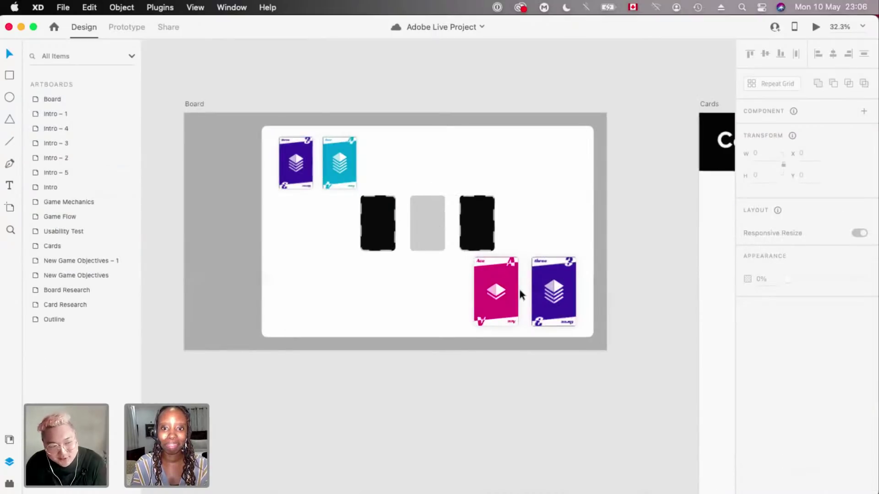
{"action": "scroll", "coordinate": [520, 291], "scroll_direction": "up", "scroll_amount": 2}
{"action": "scroll", "coordinate": [521, 293], "scroll_direction": "up", "scroll_amount": 6}
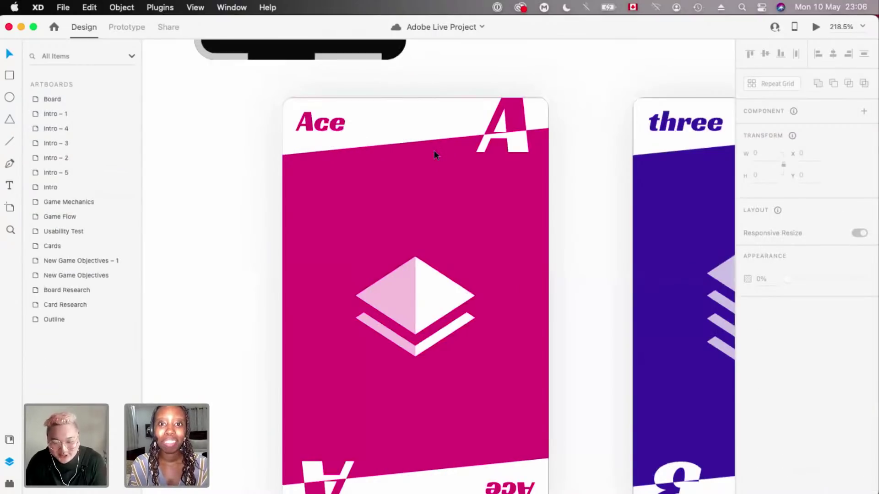
{"action": "scroll", "coordinate": [434, 155], "scroll_direction": "down", "scroll_amount": 1}
{"action": "scroll", "coordinate": [327, 103], "scroll_direction": "up", "scroll_amount": 3}
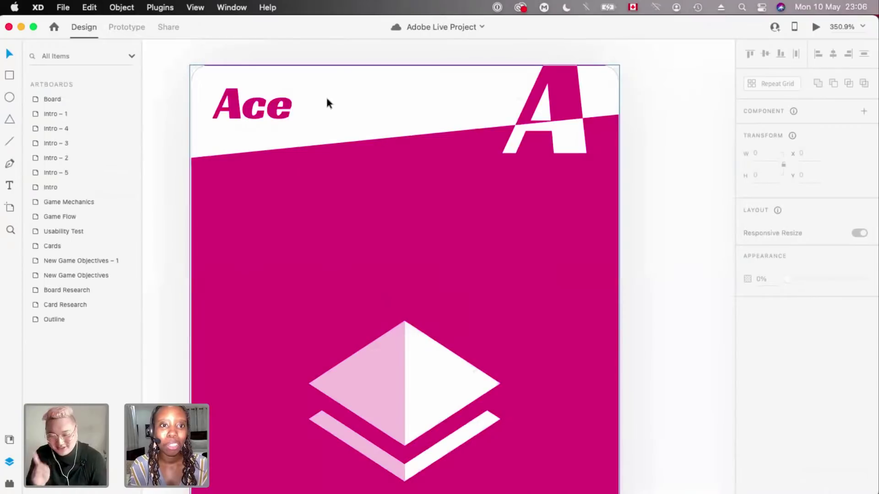
{"action": "scroll", "coordinate": [327, 103], "scroll_direction": "up", "scroll_amount": 2}
{"action": "scroll", "coordinate": [372, 104], "scroll_direction": "down", "scroll_amount": 10}
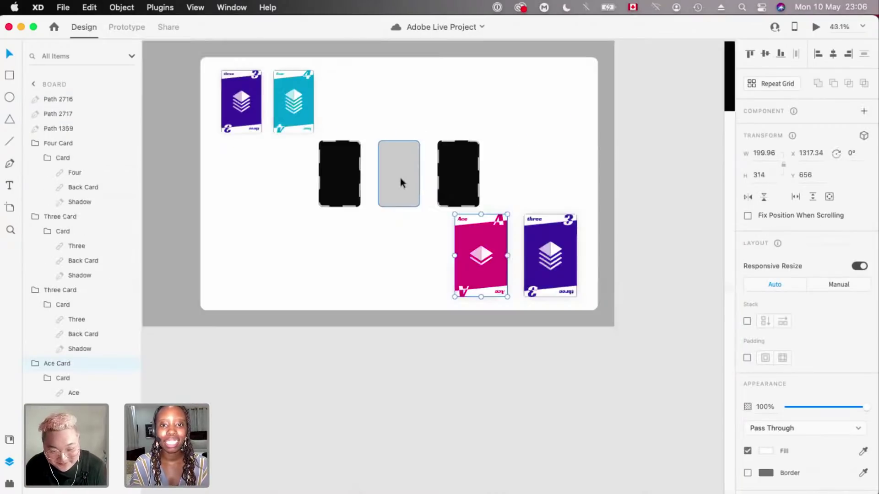
{"action": "left_click", "coordinate": [400, 178]}
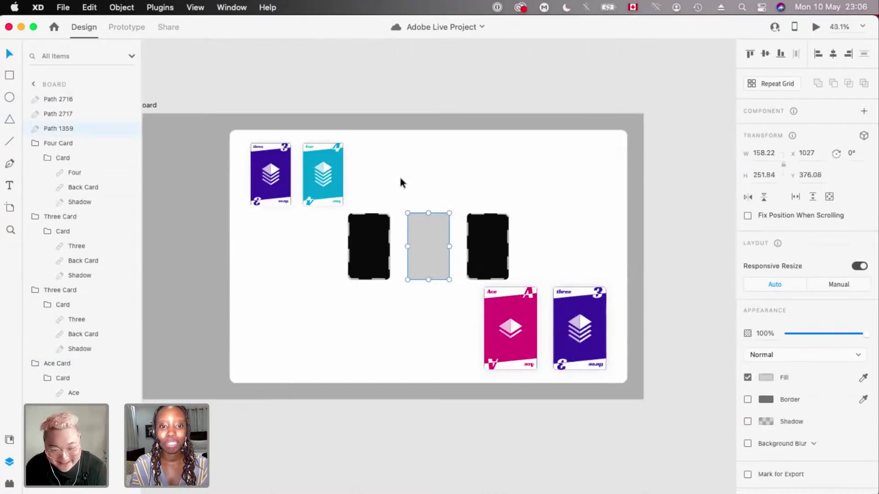
{"action": "scroll", "coordinate": [333, 355], "scroll_direction": "down", "scroll_amount": 3}
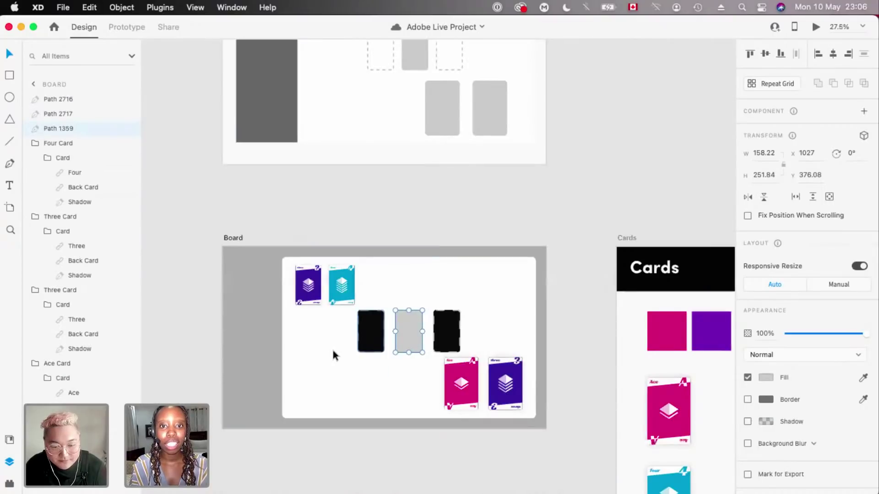
- Change the board's grey background fill to a linear gradient running diagonally from its upper-left to its lower-right corner
{"action": "left_click", "coordinate": [261, 304]}
{"action": "scroll", "coordinate": [609, 339], "scroll_direction": "left", "scroll_amount": 1}
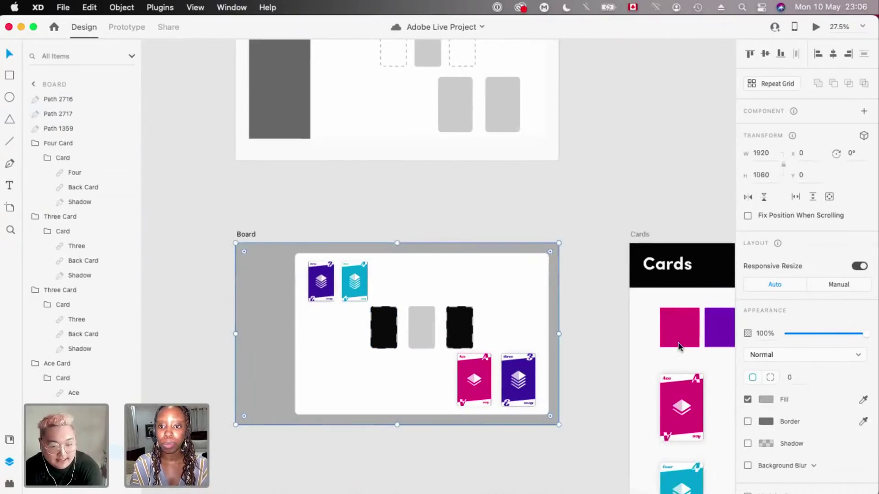
{"action": "left_click", "coordinate": [643, 326]}
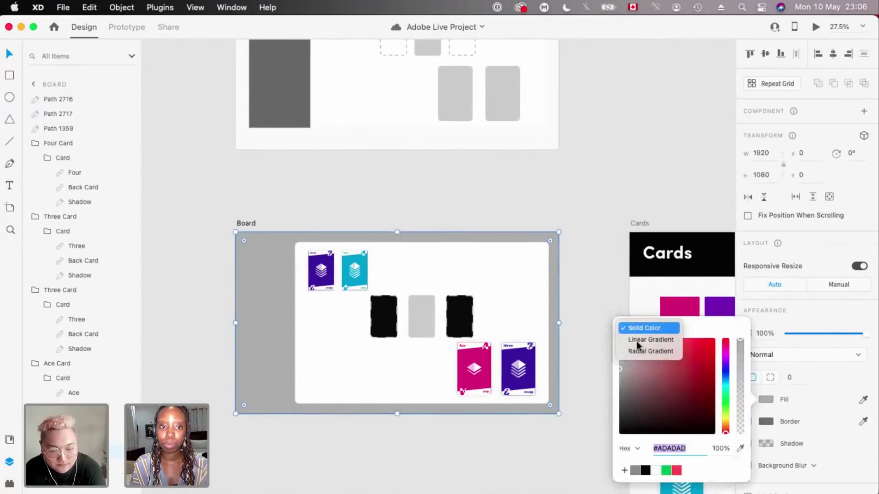
{"action": "left_click", "coordinate": [637, 344]}
{"action": "left_click_drag", "start_coordinate": [375, 200], "coordinate": [207, 201]}
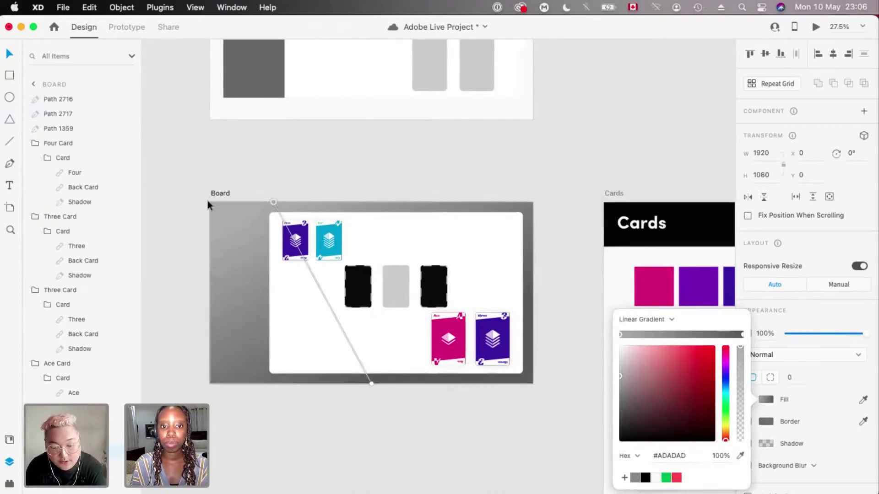
{"action": "left_click_drag", "start_coordinate": [372, 384], "coordinate": [534, 387]}
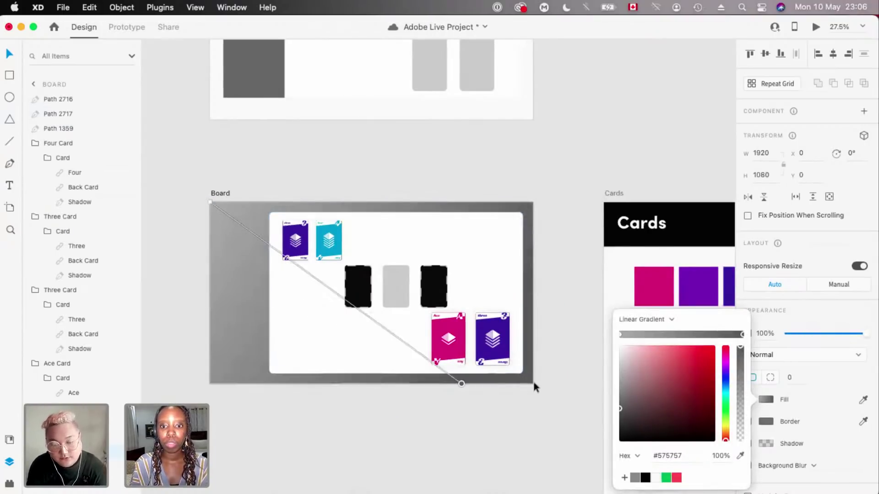
- Colour the background gradient's starting stop light blue #6EBFF2 and its ending stop dark purple #4F0388
{"action": "left_click", "coordinate": [726, 387]}
{"action": "left_click", "coordinate": [671, 350]}
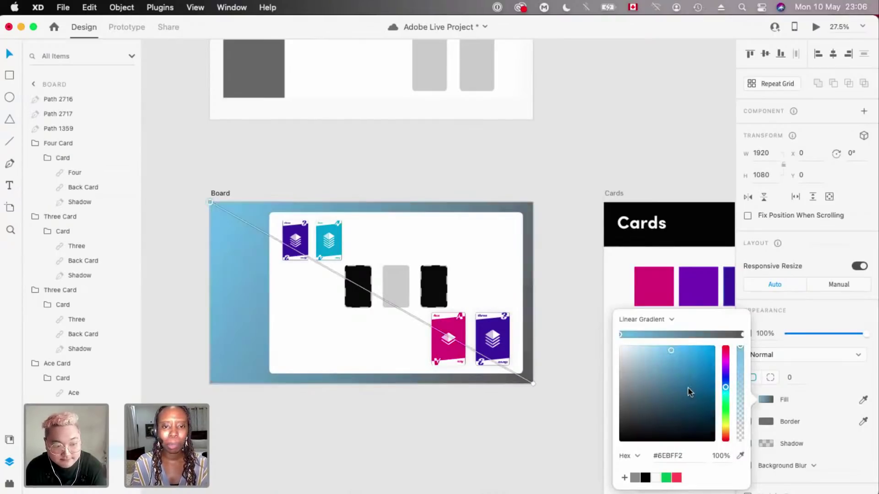
{"action": "left_click", "coordinate": [725, 368]}
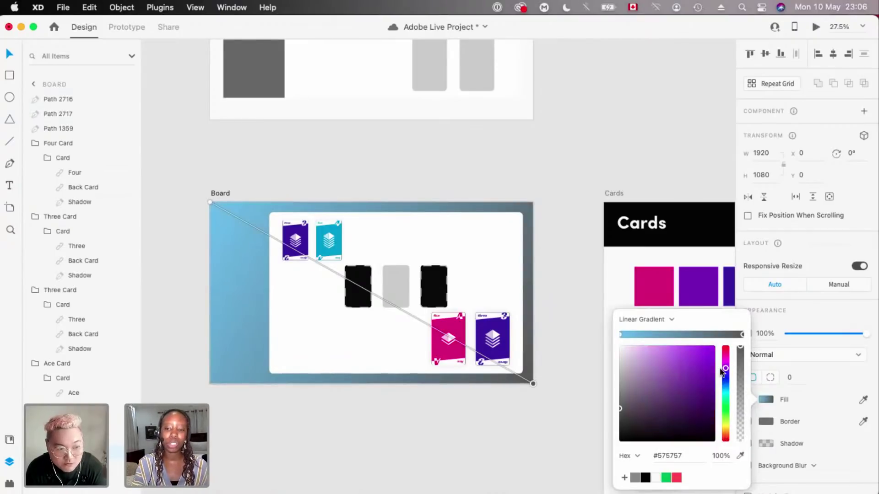
{"action": "left_click", "coordinate": [713, 382]}
{"action": "left_click", "coordinate": [712, 390]}
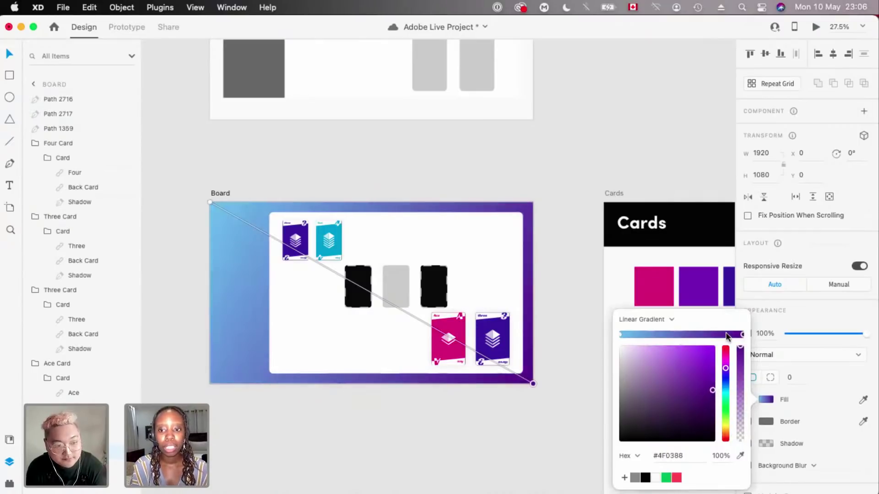
- Add a violet #7D5FC0 stop midway along the background gradient and shift it slightly towards the purple end
{"action": "left_click", "coordinate": [677, 335]}
{"action": "left_click_drag", "start_coordinate": [727, 378], "coordinate": [729, 377]}
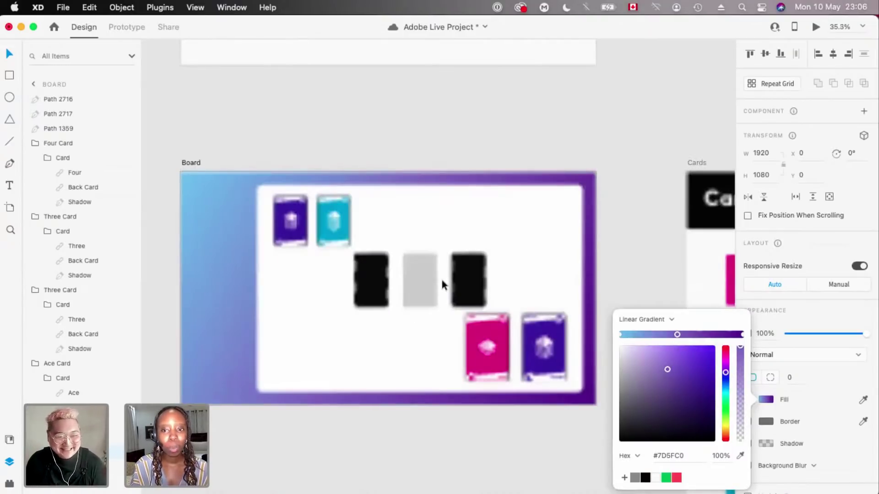
{"action": "scroll", "coordinate": [443, 284], "scroll_direction": "up", "scroll_amount": 3}
{"action": "scroll", "coordinate": [443, 283], "scroll_direction": "down", "scroll_amount": 1}
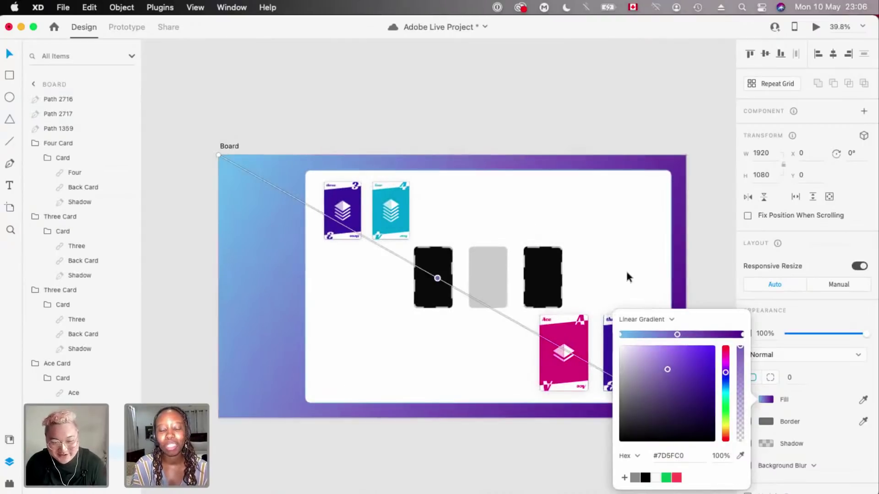
{"action": "scroll", "coordinate": [628, 277], "scroll_direction": "down", "scroll_amount": 2}
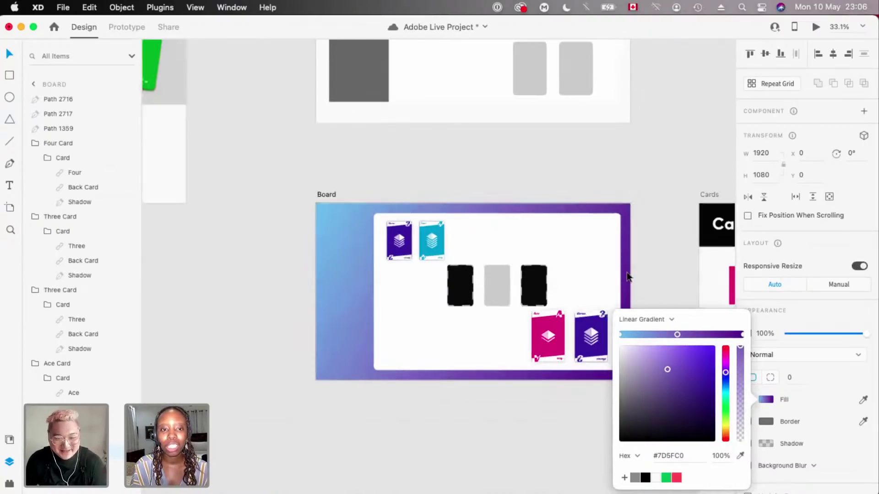
{"action": "scroll", "coordinate": [627, 277], "scroll_direction": "up", "scroll_amount": 2}
{"action": "left_click_drag", "start_coordinate": [676, 334], "coordinate": [684, 335]}
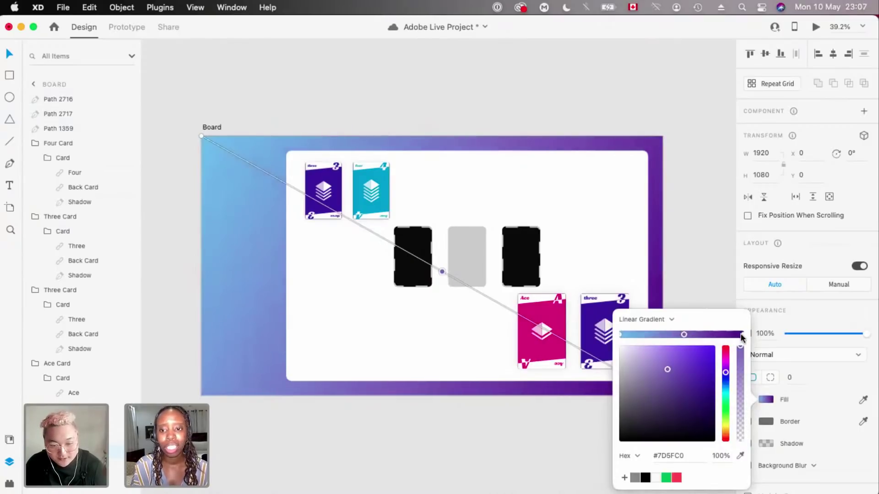
- Examine how the blue-to-purple gradient background looks around the white play area and the cards
{"action": "scroll", "coordinate": [703, 274], "scroll_direction": "right", "scroll_amount": 2}
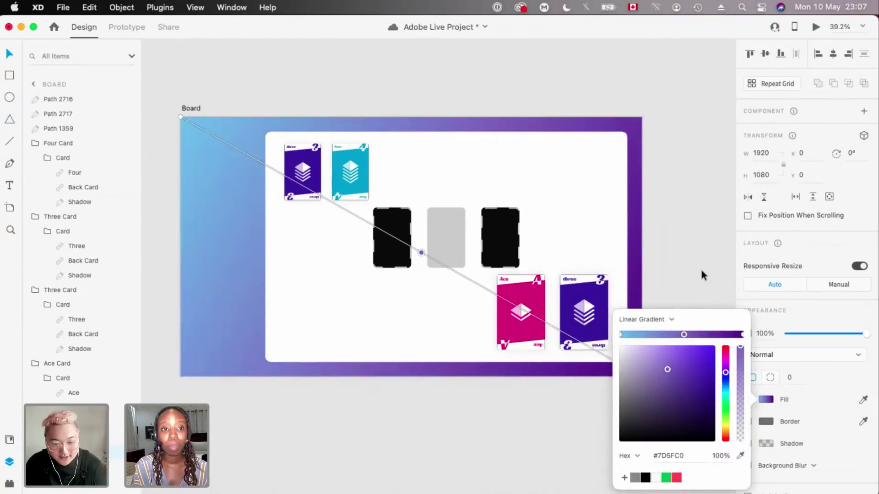
{"action": "scroll", "coordinate": [703, 274], "scroll_direction": "right", "scroll_amount": 2}
{"action": "scroll", "coordinate": [704, 274], "scroll_direction": "right", "scroll_amount": 1}
{"action": "scroll", "coordinate": [704, 275], "scroll_direction": "down", "scroll_amount": 1}
{"action": "left_click", "coordinate": [742, 334]}
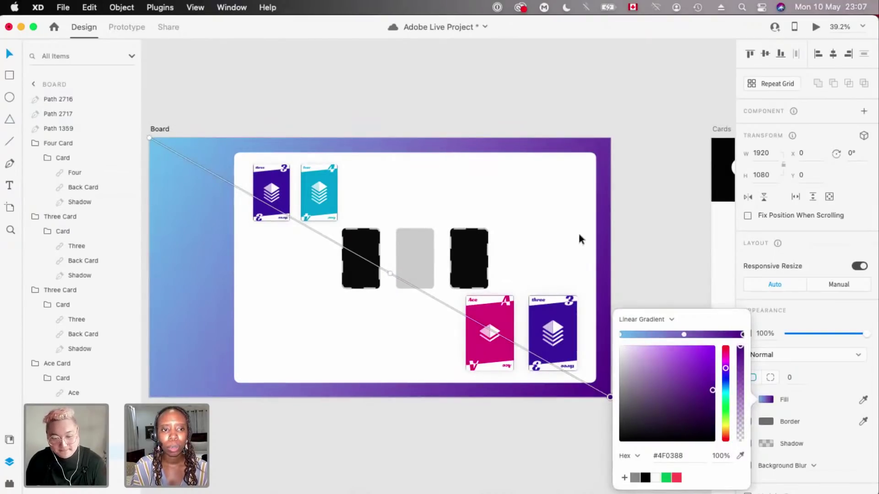
{"action": "scroll", "coordinate": [578, 235], "scroll_direction": "up", "scroll_amount": 1}
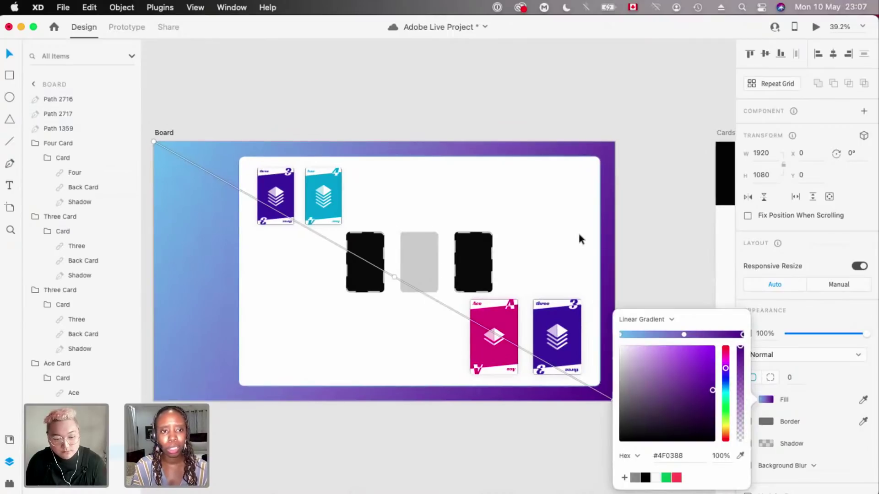
{"action": "scroll", "coordinate": [578, 235], "scroll_direction": "up", "scroll_amount": 1}
{"action": "scroll", "coordinate": [741, 377], "scroll_direction": "right", "scroll_amount": 1}
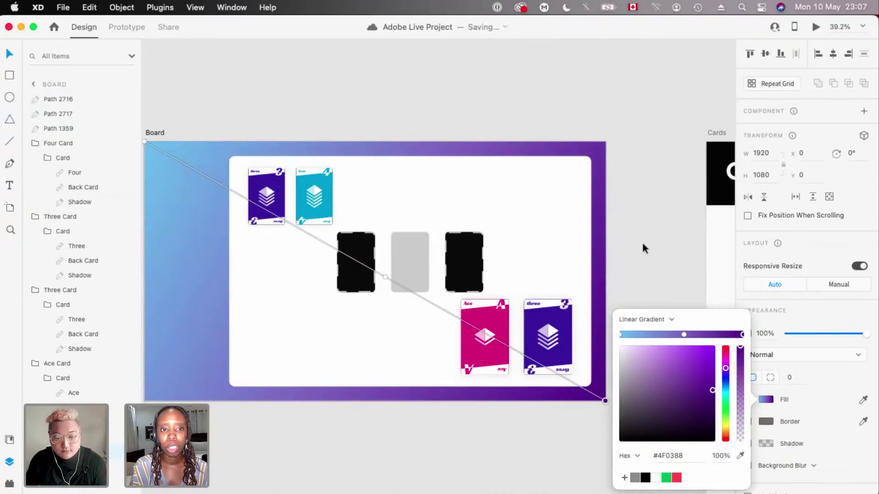
{"action": "scroll", "coordinate": [641, 249], "scroll_direction": "left", "scroll_amount": 1}
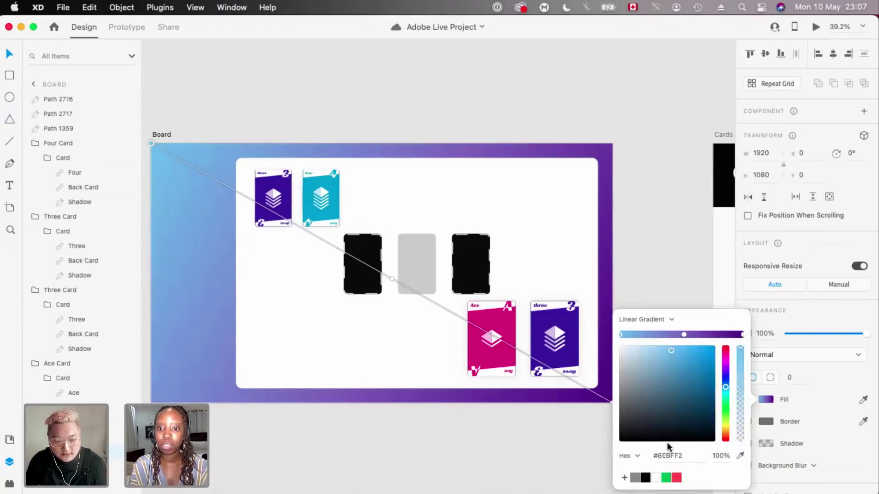
- Try adding an extra gradient stop near the start, copying the starting stop's light blue #6EBFF2 into it
{"action": "left_click", "coordinate": [664, 456]}
{"action": "key", "text": "super+c"}
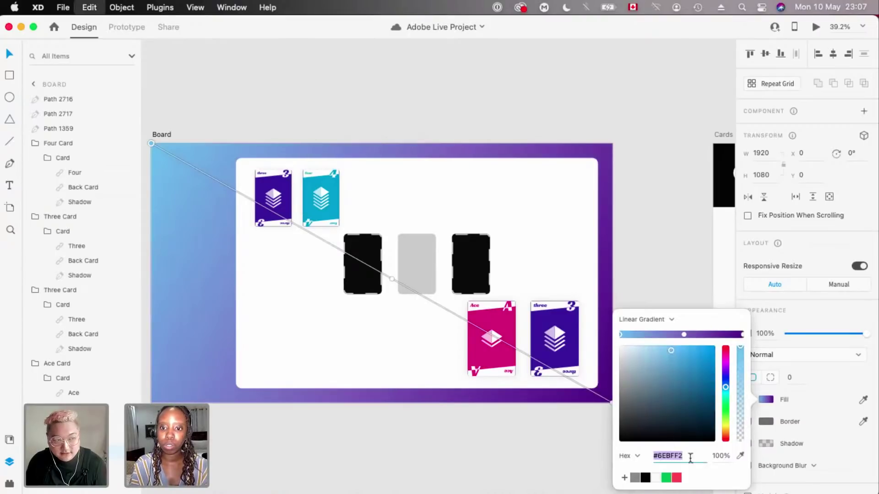
{"action": "left_click", "coordinate": [645, 331]}
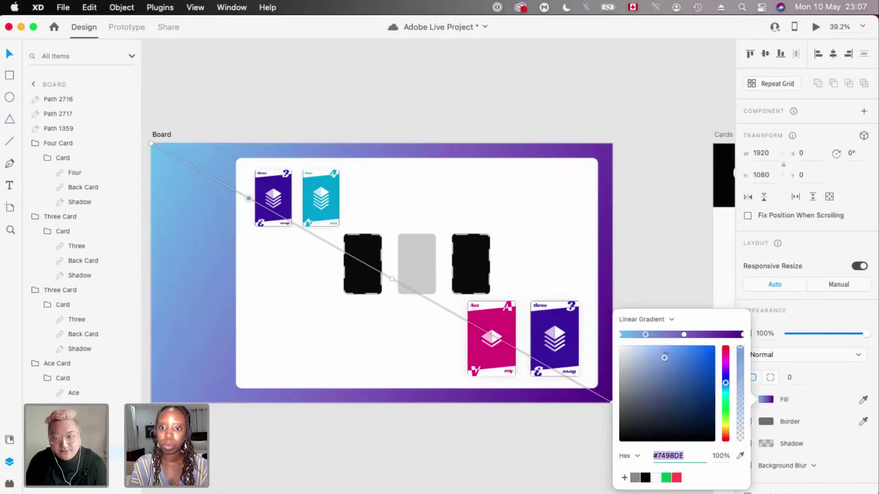
{"action": "key", "text": "super+v"}
- Try recolouring the gradient's starting stop to pink #F48EF8 and then to light purple #BB8EF8
{"action": "left_click", "coordinate": [619, 336]}
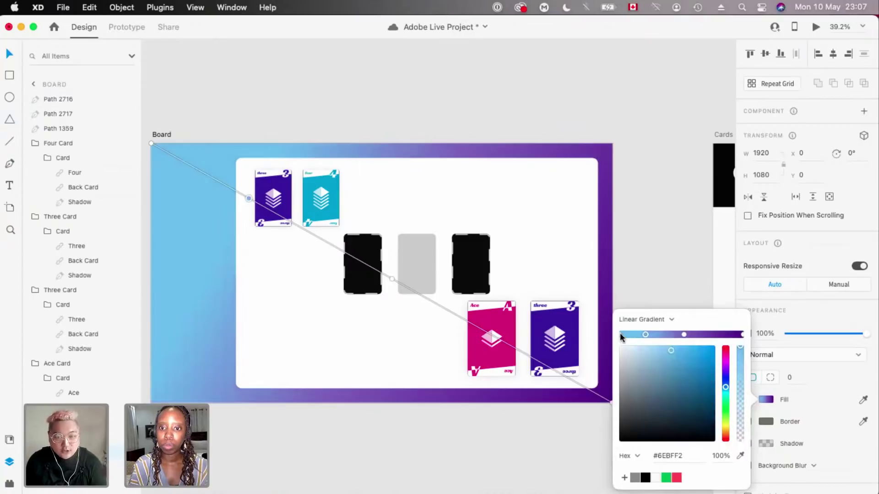
{"action": "left_click_drag", "start_coordinate": [724, 372], "coordinate": [725, 362]}
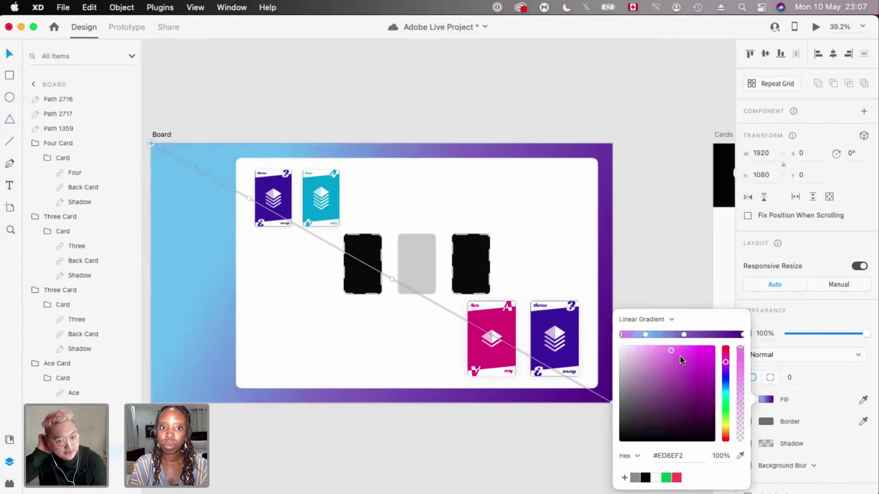
{"action": "left_click", "coordinate": [660, 348]}
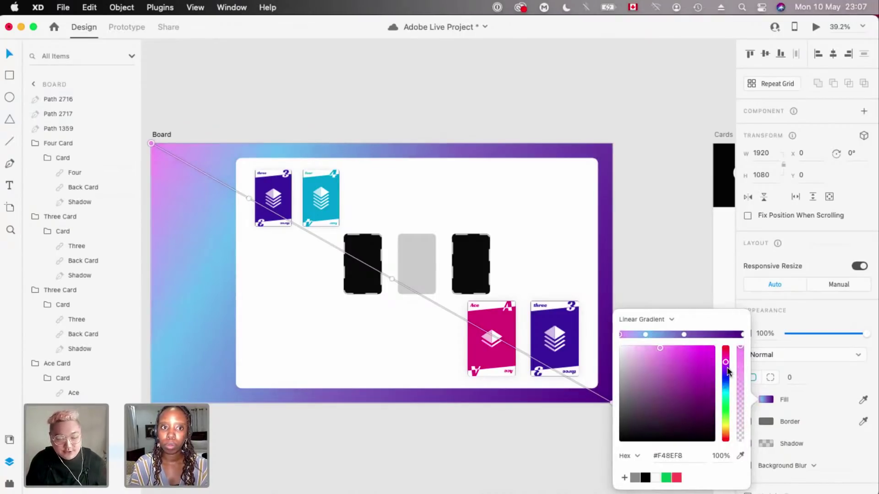
{"action": "left_click_drag", "start_coordinate": [727, 367], "coordinate": [725, 370]}
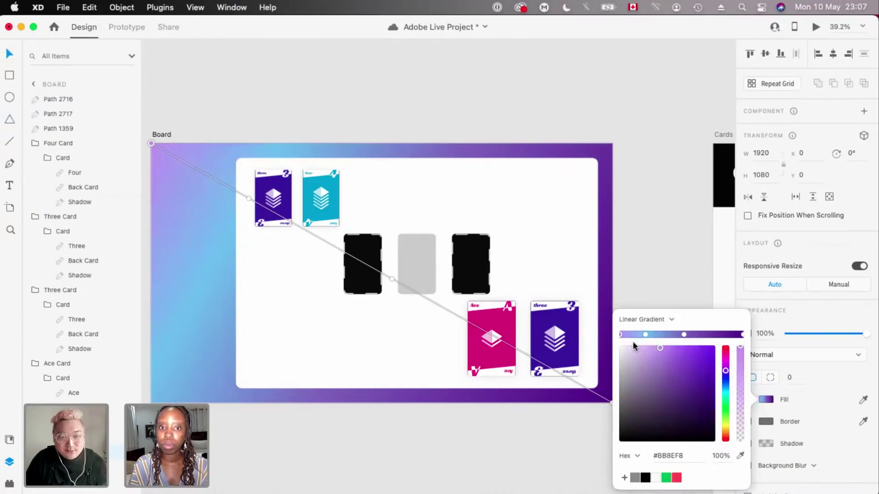
- Undo the starting stop's recolouring and the extra light blue gradient stop
{"action": "key", "text": "super+z"}
{"action": "key", "text": "super+z"}
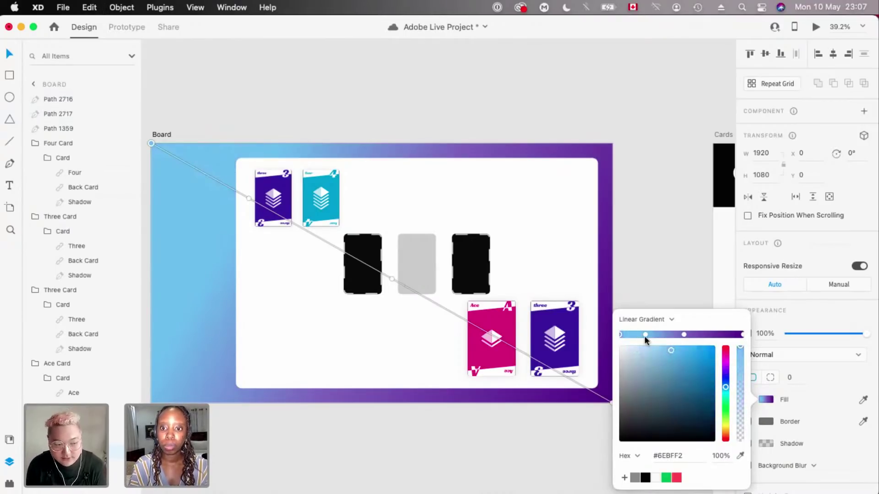
{"action": "key", "text": "super+z"}
- Set the gradient's starting stop to the deeper blue #42A5E3, deselect the background and review the whole board
{"action": "mouse_move", "coordinate": [693, 360]}
{"action": "left_mouse_down"}
{"action": "mouse_move", "coordinate": [678, 352]}
{"action": "mouse_move", "coordinate": [686, 356]}
{"action": "left_mouse_up"}
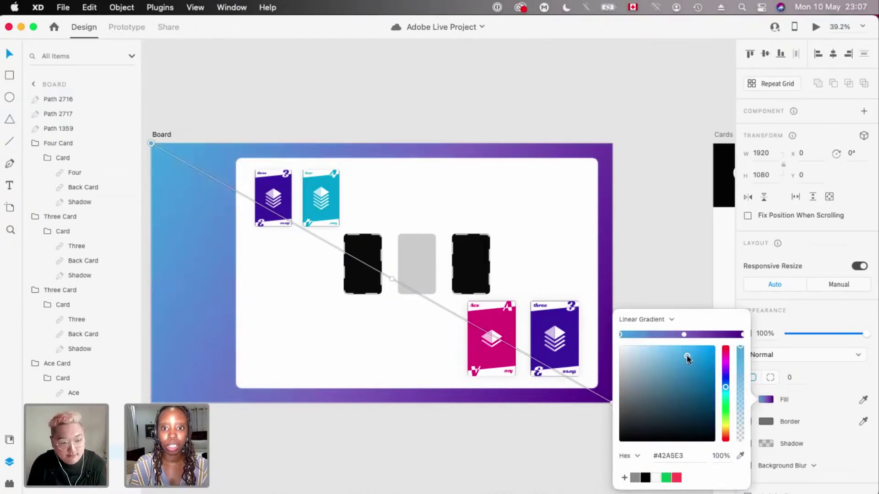
{"action": "left_click", "coordinate": [638, 221]}
{"action": "scroll", "coordinate": [638, 221], "scroll_direction": "down", "scroll_amount": 3}
{"action": "scroll", "coordinate": [638, 221], "scroll_direction": "up", "scroll_amount": 2}
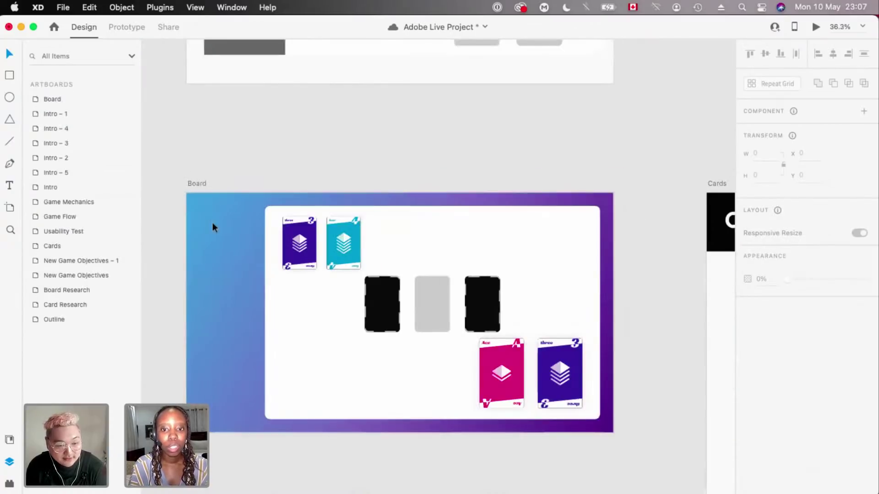
{"action": "scroll", "coordinate": [213, 222], "scroll_direction": "down", "scroll_amount": 2}
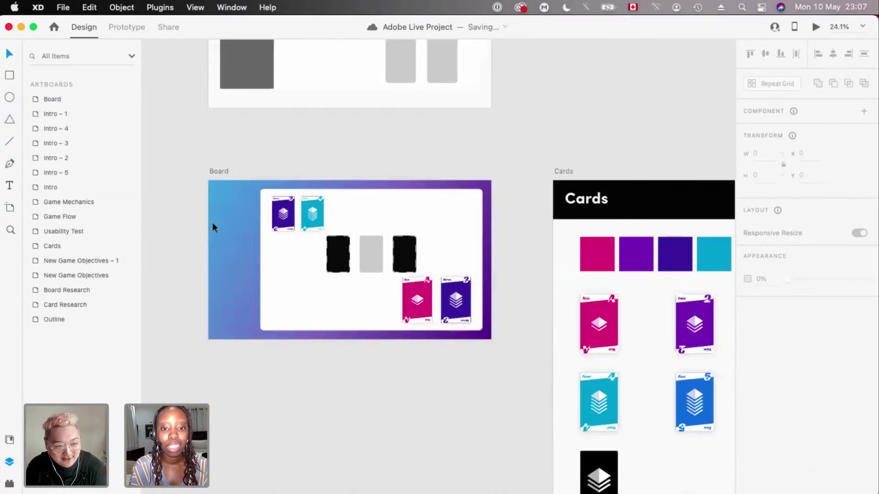
{"action": "scroll", "coordinate": [347, 257], "scroll_direction": "up", "scroll_amount": 3}
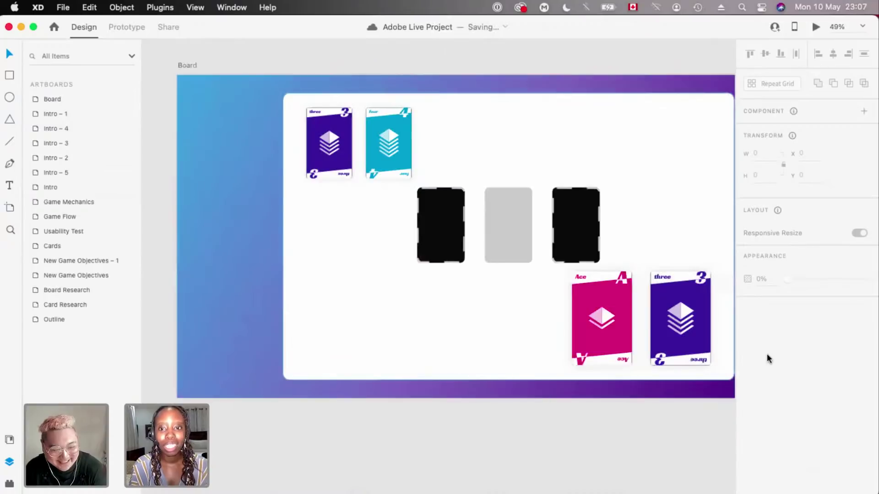
- Change the white play-area panel's fill to a linear gradient running diagonally from its lower-left corner to its upper-right corner
{"action": "left_click", "coordinate": [347, 261]}
{"action": "scroll", "coordinate": [346, 261], "scroll_direction": "down", "scroll_amount": 1}
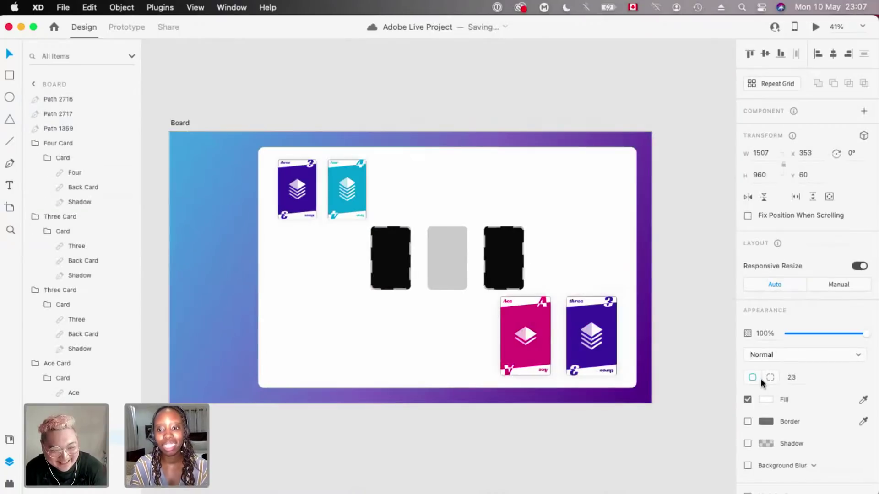
{"action": "left_click", "coordinate": [644, 327]}
{"action": "left_click", "coordinate": [647, 339]}
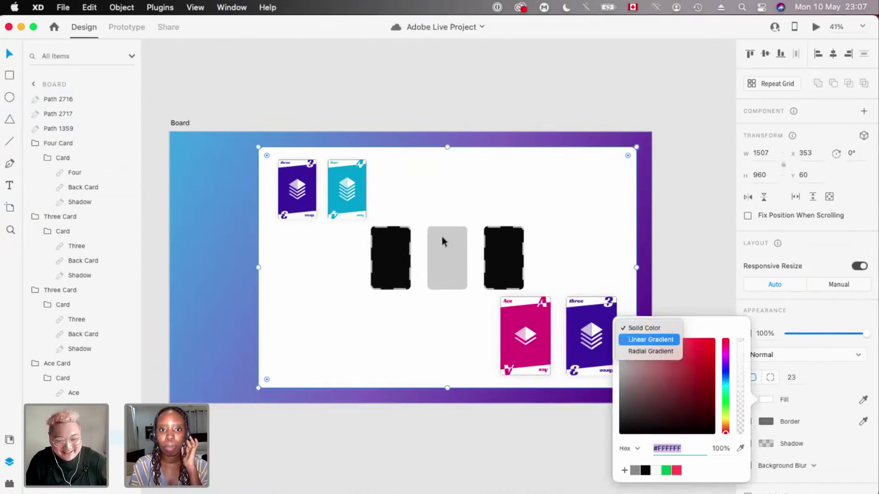
{"action": "left_click_drag", "start_coordinate": [259, 155], "coordinate": [251, 366]}
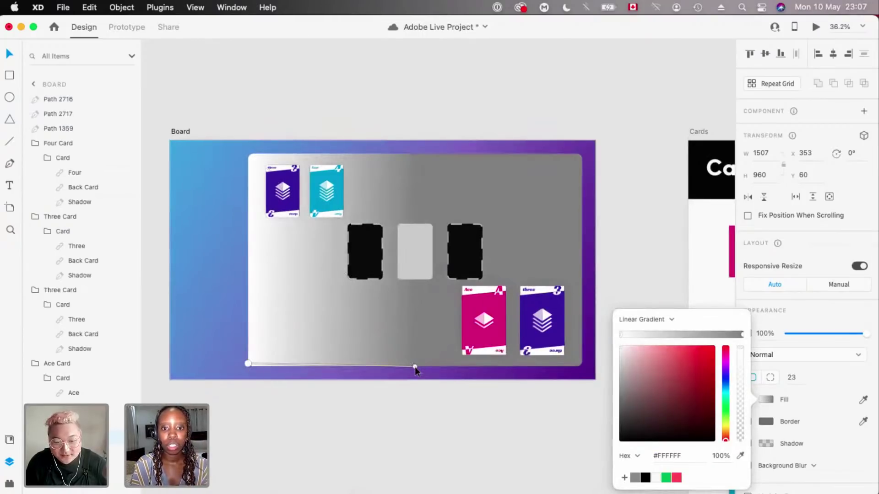
{"action": "left_click_drag", "start_coordinate": [413, 366], "coordinate": [507, 206]}
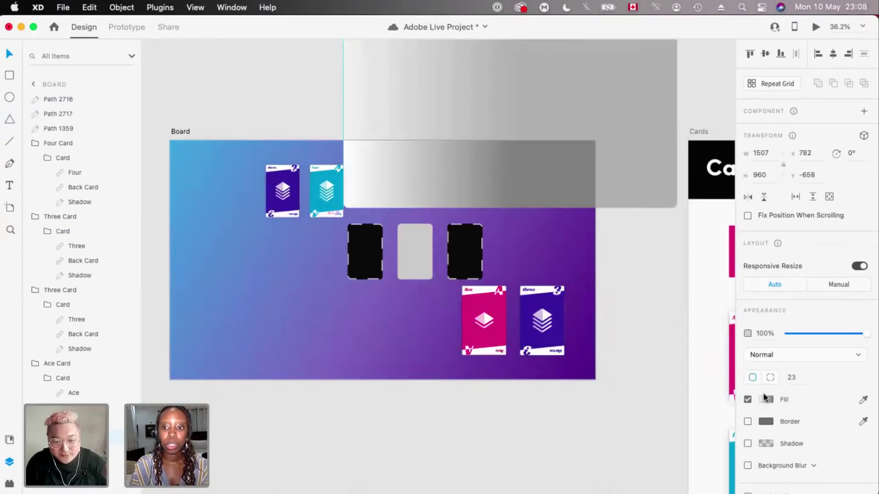
{"action": "key", "text": "super+z"}
{"action": "left_click_drag", "start_coordinate": [414, 366], "coordinate": [580, 160]}
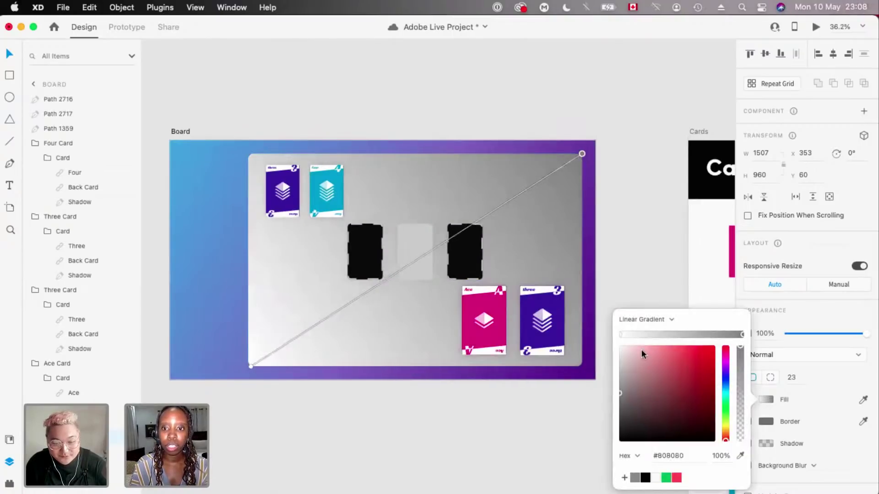
- Make the gradient's end stop semi-transparent white #FFFFFF and lower the white starting stop's opacity to about 14%
{"action": "left_click", "coordinate": [621, 346]}
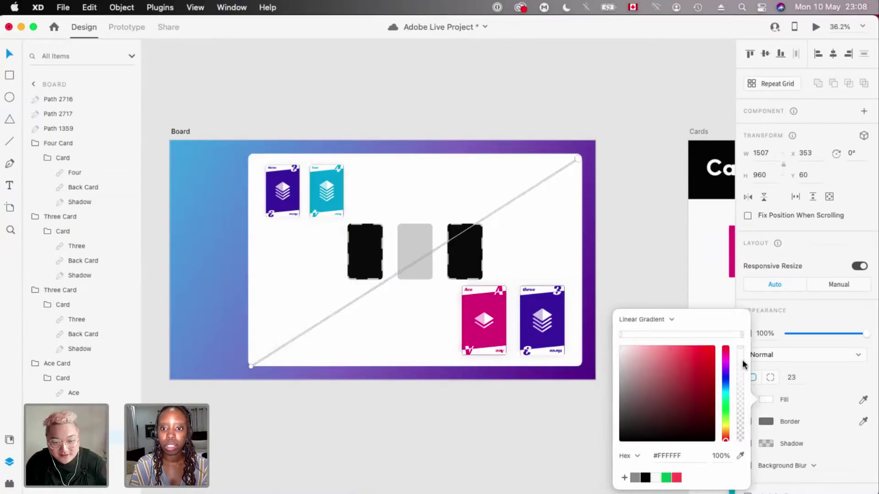
{"action": "left_click", "coordinate": [741, 362]}
{"action": "left_click", "coordinate": [622, 335]}
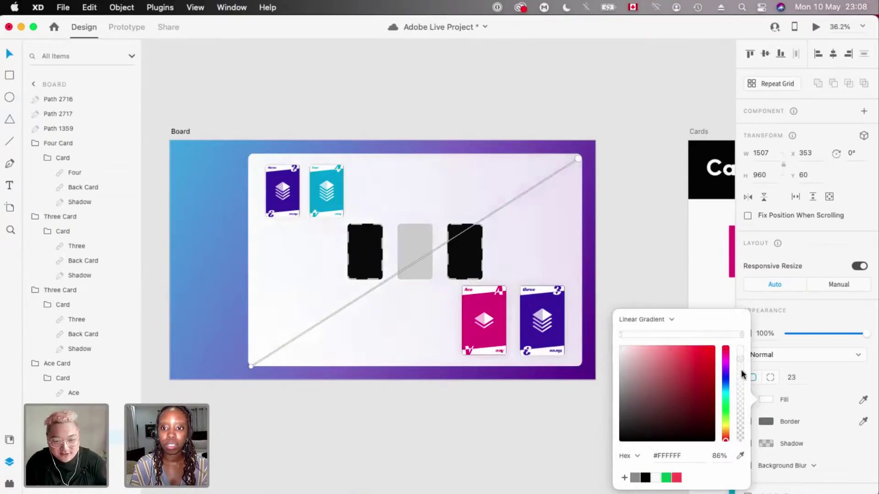
{"action": "left_click_drag", "start_coordinate": [741, 351], "coordinate": [741, 484]}
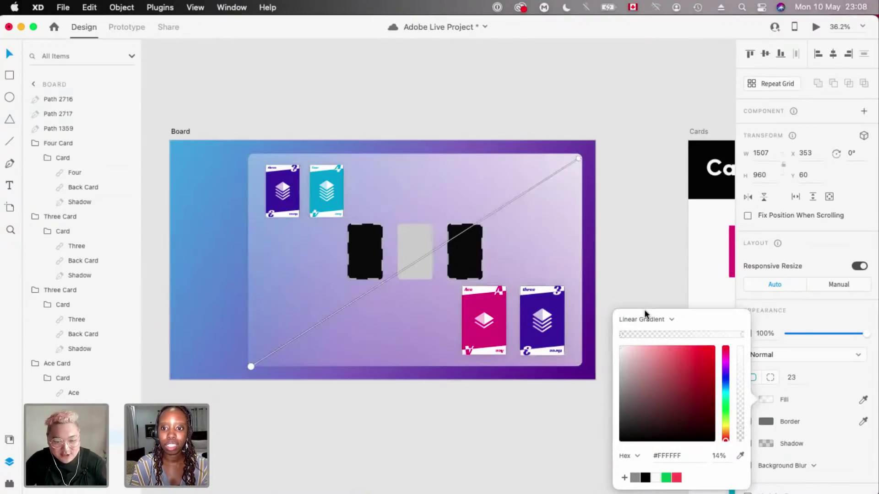
- Add a white stop to the panel's gradient, about a third of the way along, at about 71% opacity, then deselect the panel
{"action": "left_click", "coordinate": [656, 334]}
{"action": "left_click_drag", "start_coordinate": [740, 383], "coordinate": [737, 373]}
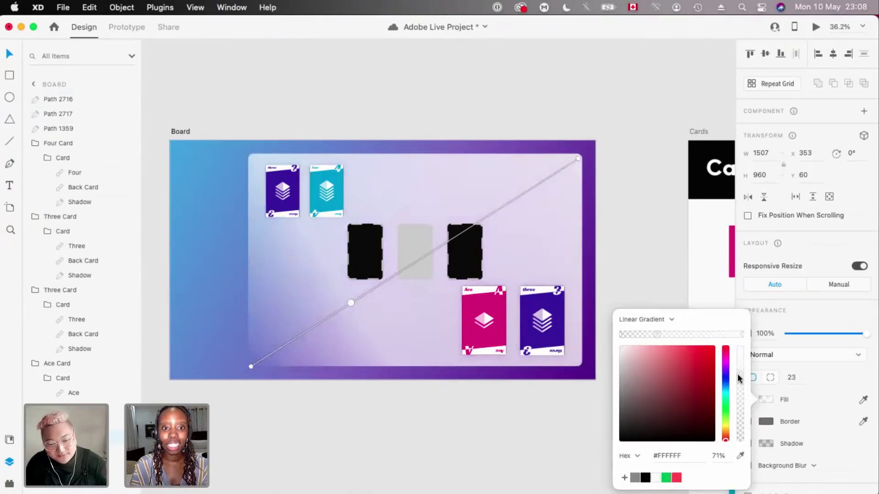
{"action": "left_click", "coordinate": [627, 142]}
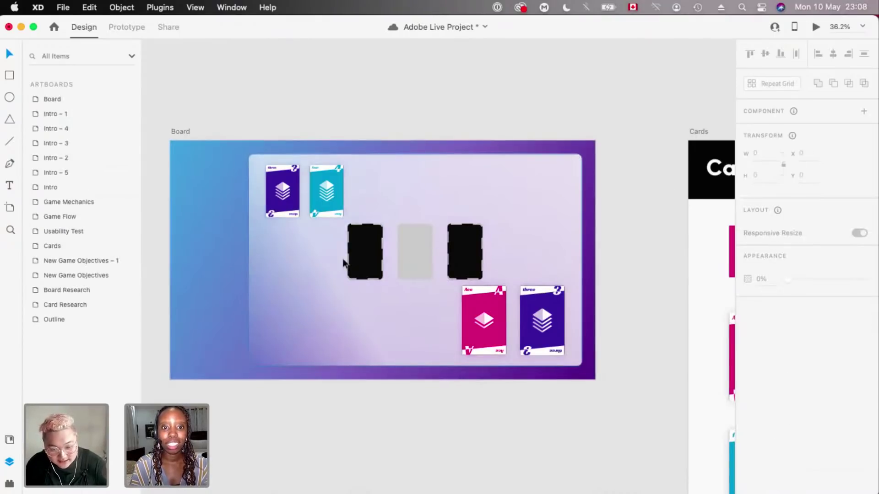
{"action": "scroll", "coordinate": [291, 338], "scroll_direction": "up", "scroll_amount": 5}
{"action": "scroll", "coordinate": [291, 337], "scroll_direction": "down", "scroll_amount": 4}
- Set the opacity of the starting stop in the panel's gradient to about 13% and deselect the panel
{"action": "left_click", "coordinate": [291, 337]}
{"action": "left_click", "coordinate": [765, 399]}
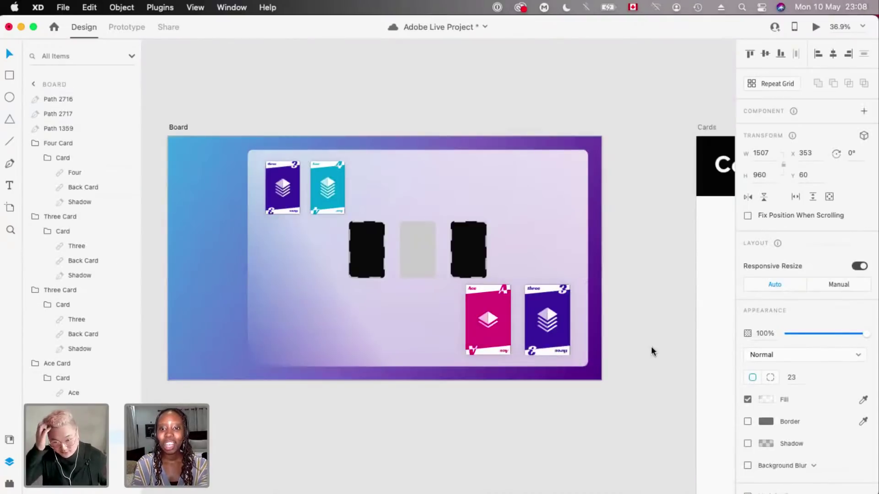
{"action": "left_click", "coordinate": [619, 334]}
{"action": "left_click_drag", "start_coordinate": [740, 366], "coordinate": [740, 432]}
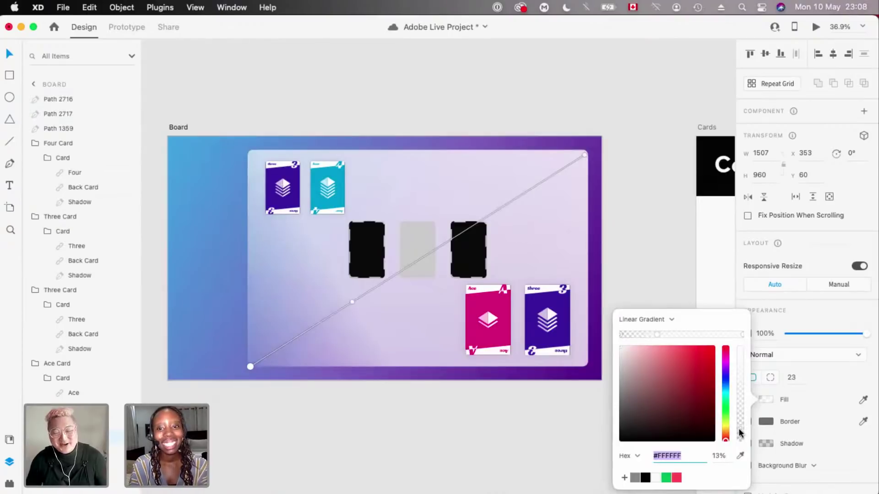
{"action": "key", "text": "Escape"}
{"action": "scroll", "coordinate": [564, 232], "scroll_direction": "up", "scroll_amount": 2}
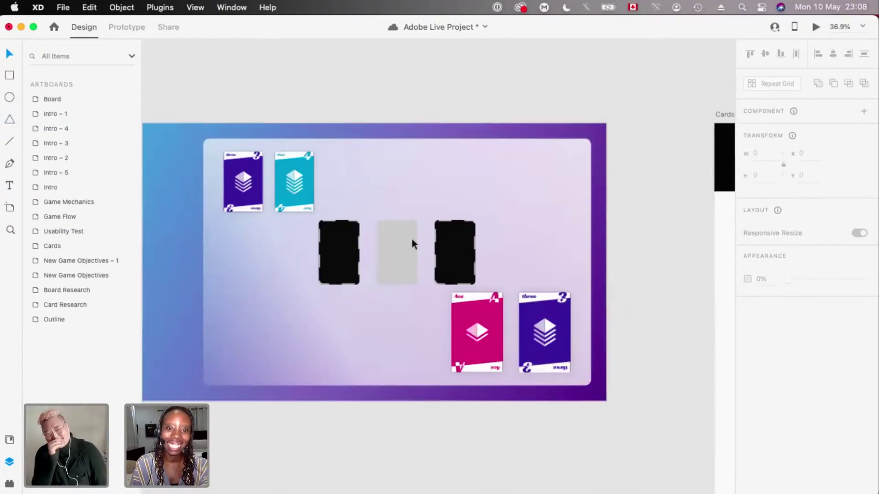
- Fill the centre card with white #FFFFFF and remove the black fill from both dashed slots beside it
{"action": "scroll", "coordinate": [411, 239], "scroll_direction": "down", "scroll_amount": 2}
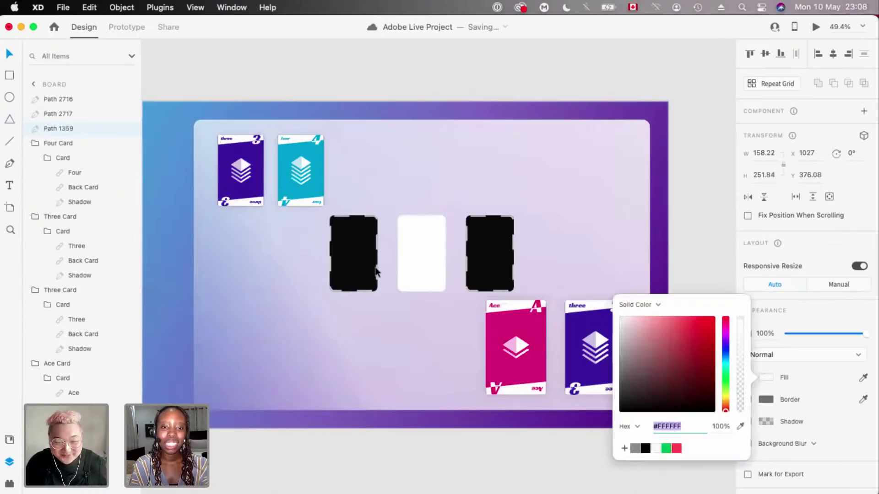
{"action": "left_click", "coordinate": [529, 251]}
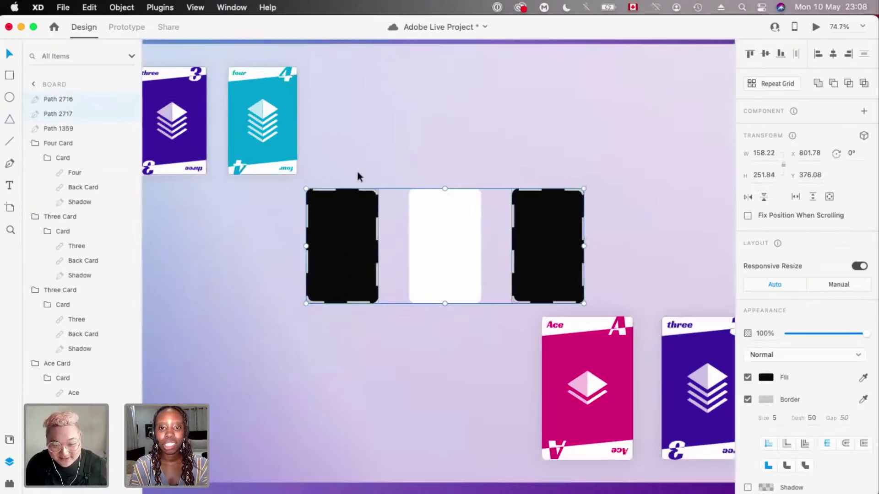
{"action": "left_click", "coordinate": [747, 377]}
{"action": "scroll", "coordinate": [341, 163], "scroll_direction": "down", "scroll_amount": 2}
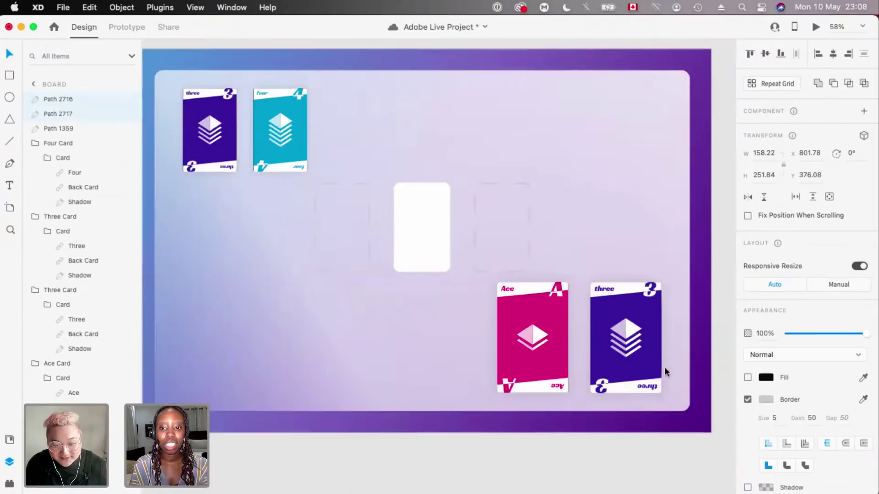
- Set the border colour of both dashed slots to white #FFFFFF and deselect them
{"action": "left_click", "coordinate": [765, 400]}
{"action": "left_click_drag", "start_coordinate": [674, 379], "coordinate": [500, 247]}
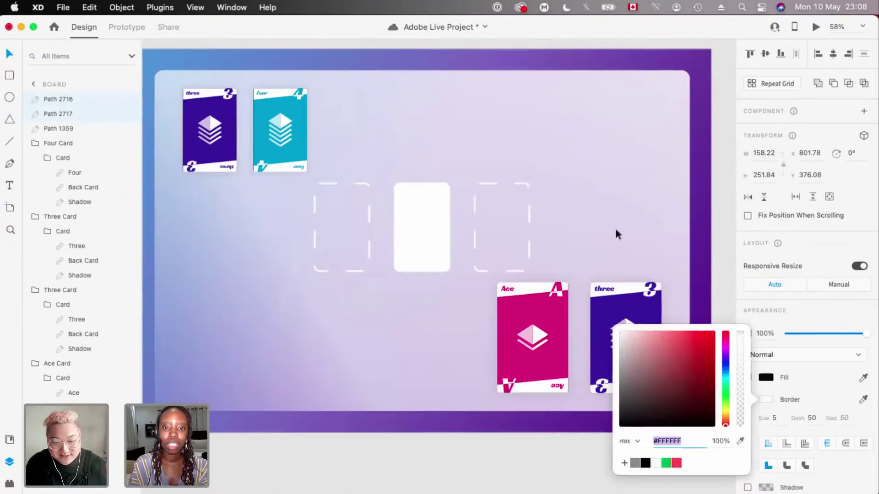
{"action": "scroll", "coordinate": [500, 248], "scroll_direction": "up", "scroll_amount": 2}
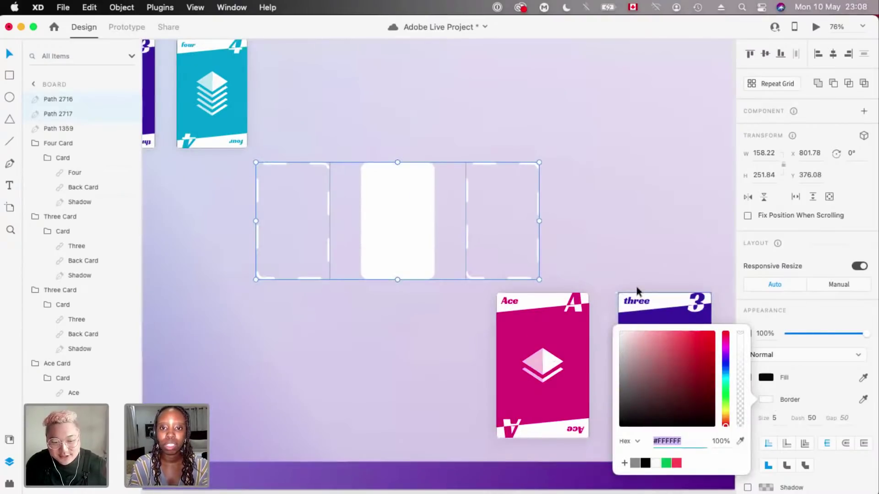
{"action": "scroll", "coordinate": [636, 286], "scroll_direction": "down", "scroll_amount": 4}
{"action": "left_click", "coordinate": [563, 115]}
{"action": "scroll", "coordinate": [563, 114], "scroll_direction": "down", "scroll_amount": 1}
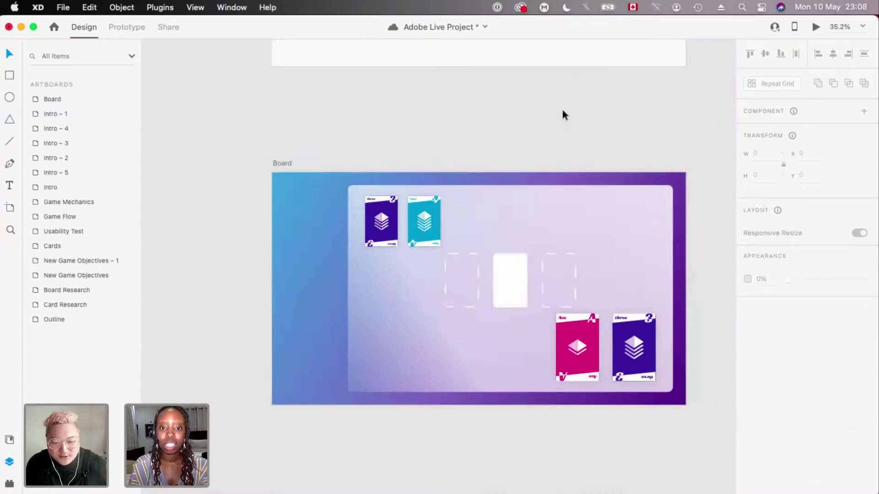
- Add the text "ROUND" at size 79 in the panel's lower-left area, aligned with the left edge of the upper cards
{"action": "key", "text": "t"}
{"action": "left_click", "coordinate": [388, 344]}
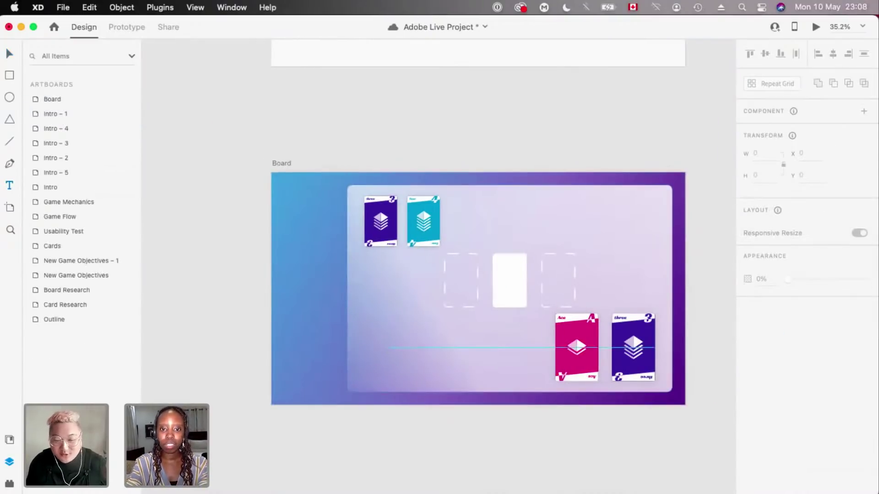
{"action": "type", "text": "ROUND"}
{"action": "key", "text": "Escape"}
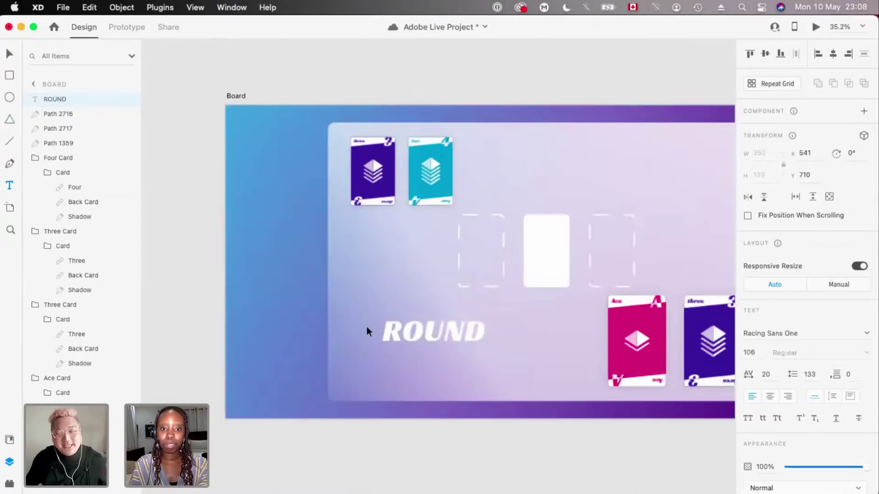
{"action": "scroll", "coordinate": [380, 329], "scroll_direction": "up", "scroll_amount": 3}
{"action": "mouse_move", "coordinate": [389, 329]}
{"action": "left_mouse_down"}
{"action": "mouse_move", "coordinate": [407, 335]}
{"action": "mouse_move", "coordinate": [402, 325]}
{"action": "left_mouse_up"}
{"action": "key", "text": "super+0"}
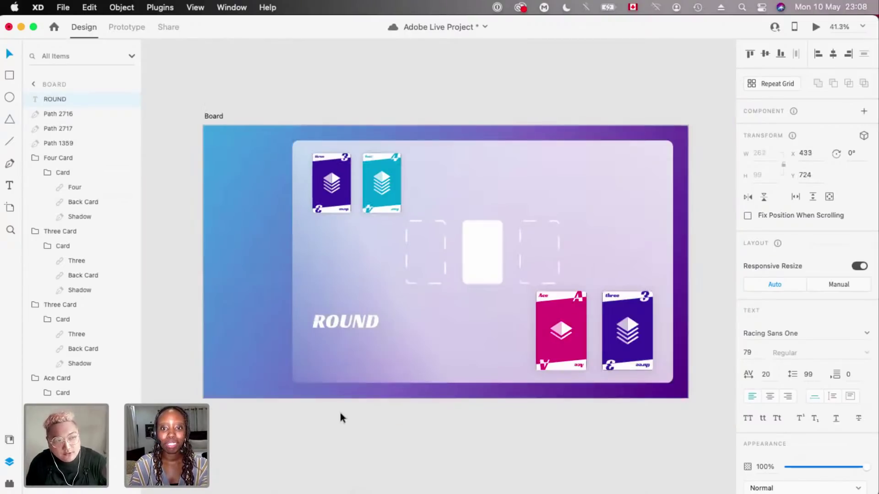
{"action": "scroll", "coordinate": [340, 413], "scroll_direction": "up", "scroll_amount": 3}
{"action": "left_click", "coordinate": [333, 305]}
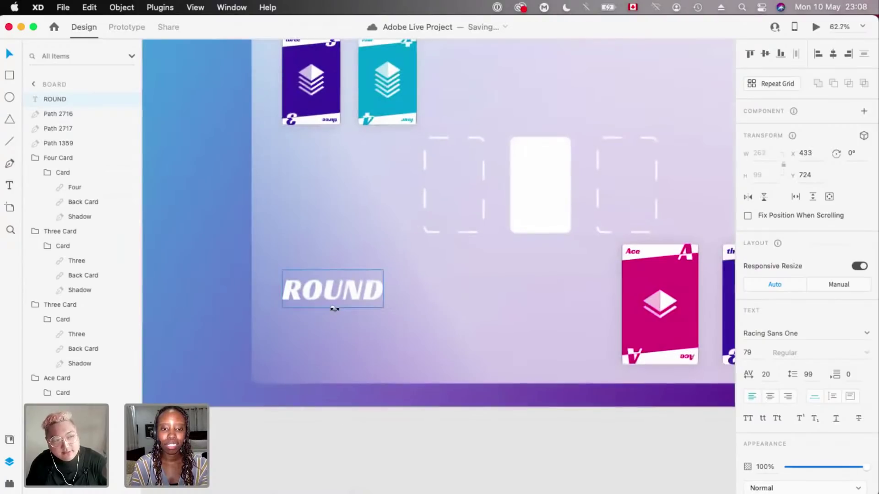
{"action": "left_click", "coordinate": [856, 154]}
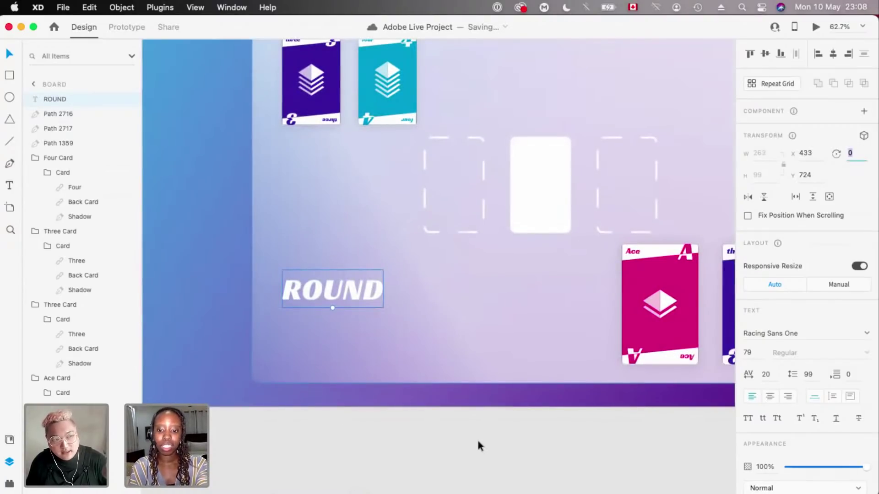
- Try to draw a straight path along the lower edge of the translucent panel with the Pen tool
{"action": "scroll", "coordinate": [479, 446], "scroll_direction": "down", "scroll_amount": 3}
{"action": "key", "text": "p"}
{"action": "scroll", "coordinate": [235, 389], "scroll_direction": "right", "scroll_amount": 1}
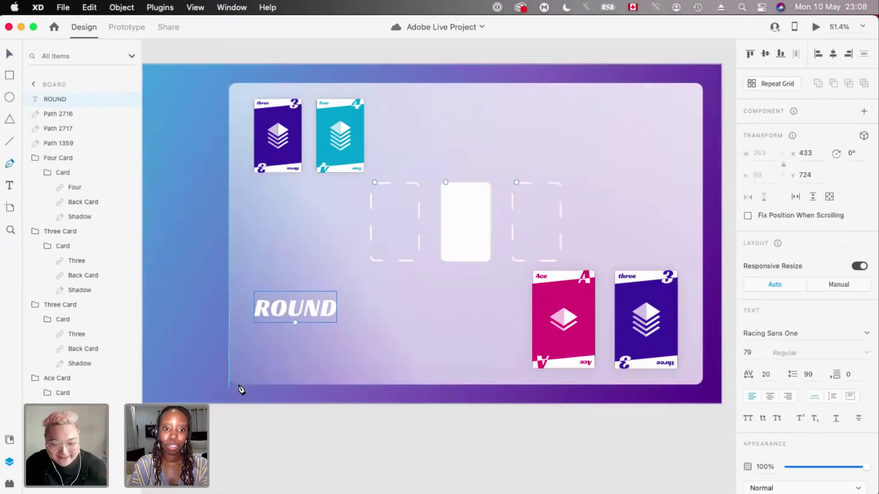
{"action": "left_click", "coordinate": [236, 385]}
{"action": "left_click", "coordinate": [702, 385]}
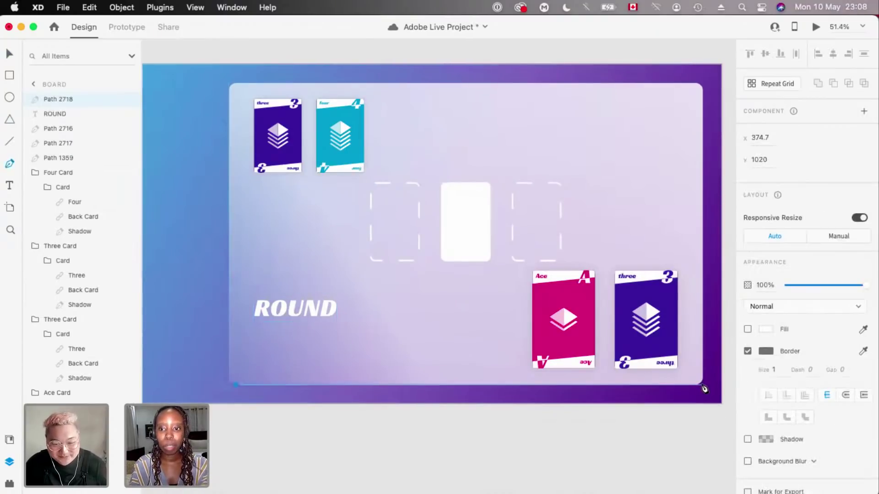
{"action": "scroll", "coordinate": [704, 389], "scroll_direction": "up", "scroll_amount": 5}
{"action": "scroll", "coordinate": [581, 396], "scroll_direction": "up", "scroll_amount": 5}
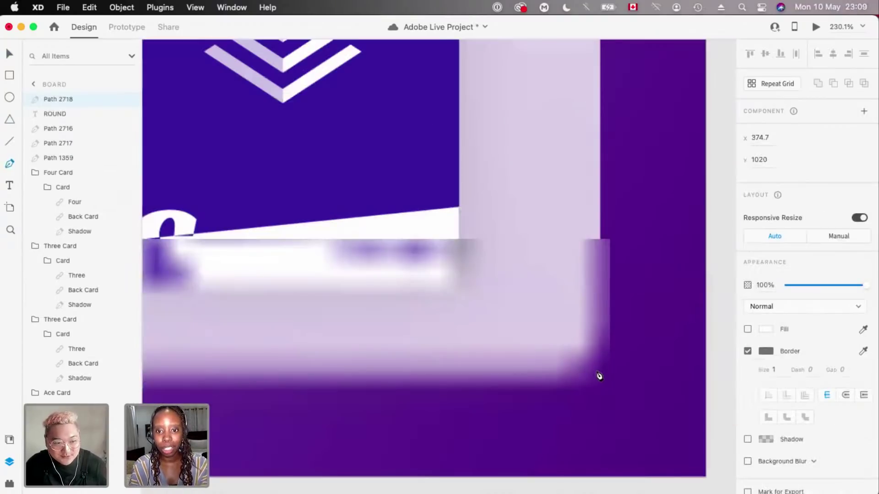
{"action": "key", "text": "Escape"}
{"action": "scroll", "coordinate": [595, 369], "scroll_direction": "down", "scroll_amount": 10}
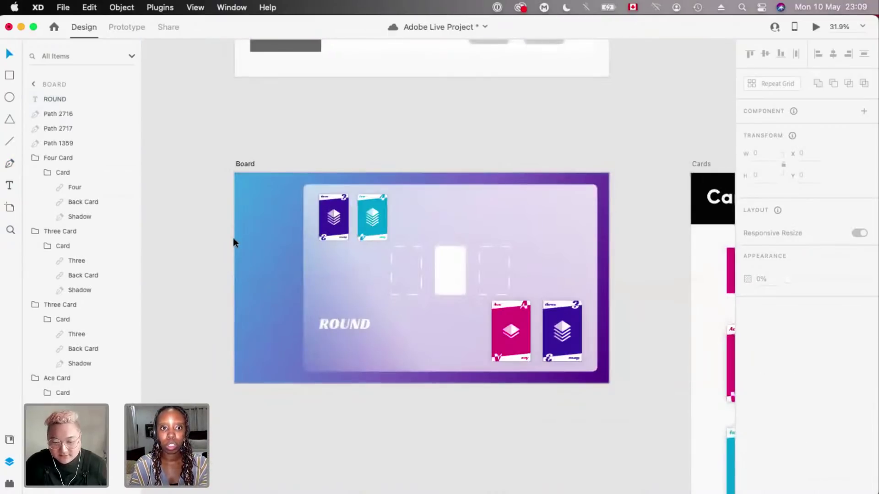
- Select the Board artboard, examine the margins and corners around the translucent panel, and select the panel
{"action": "left_click", "coordinate": [235, 281]}
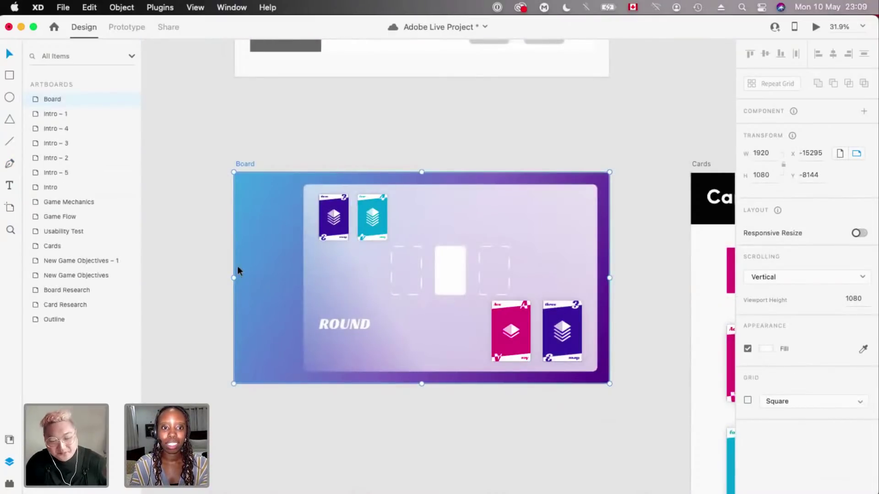
{"action": "scroll", "coordinate": [237, 266], "scroll_direction": "up", "scroll_amount": 3}
{"action": "scroll", "coordinate": [340, 265], "scroll_direction": "up", "scroll_amount": 4}
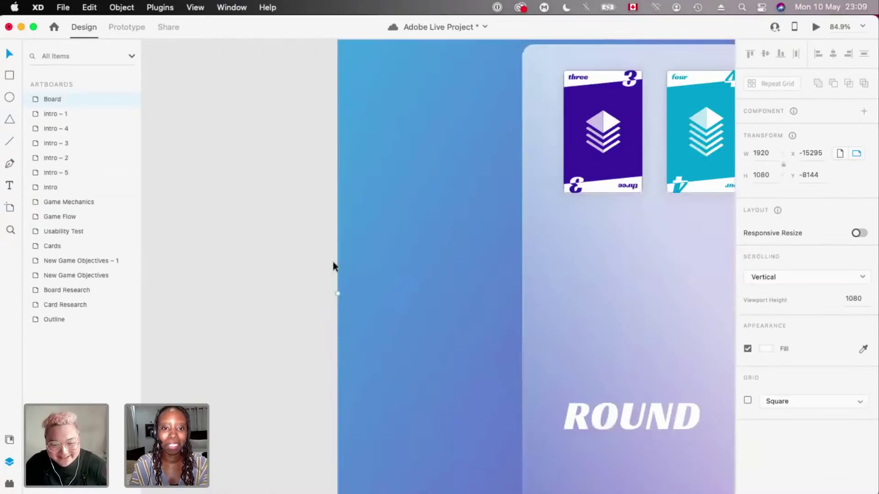
{"action": "scroll", "coordinate": [333, 262], "scroll_direction": "down", "scroll_amount": 3}
{"action": "scroll", "coordinate": [334, 262], "scroll_direction": "right", "scroll_amount": 4}
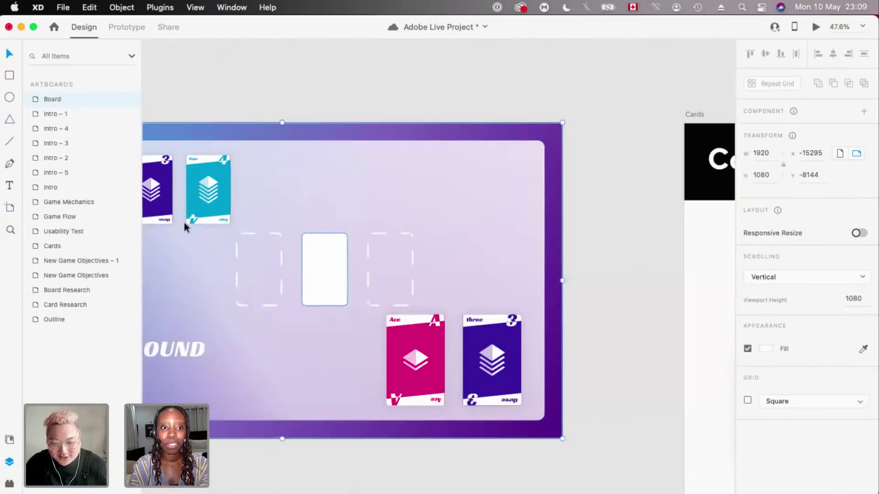
{"action": "scroll", "coordinate": [185, 225], "scroll_direction": "down", "scroll_amount": 2}
{"action": "scroll", "coordinate": [186, 224], "scroll_direction": "left", "scroll_amount": 3}
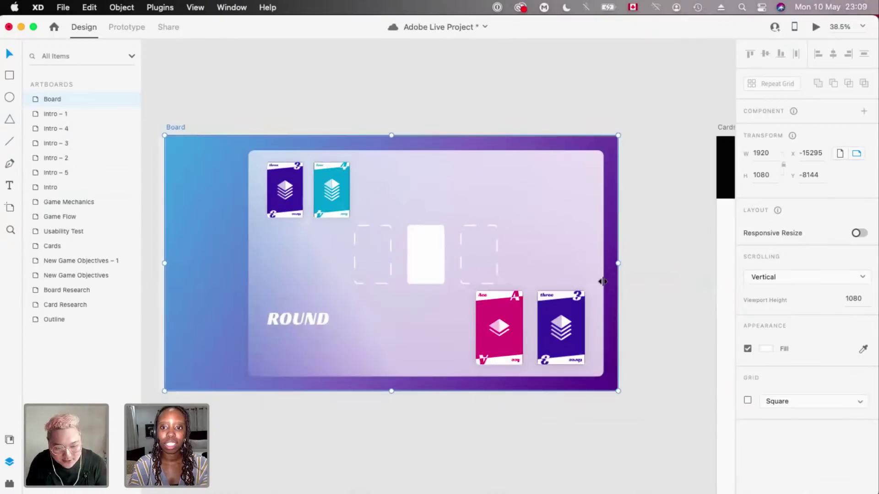
{"action": "scroll", "coordinate": [598, 375], "scroll_direction": "up", "scroll_amount": 3}
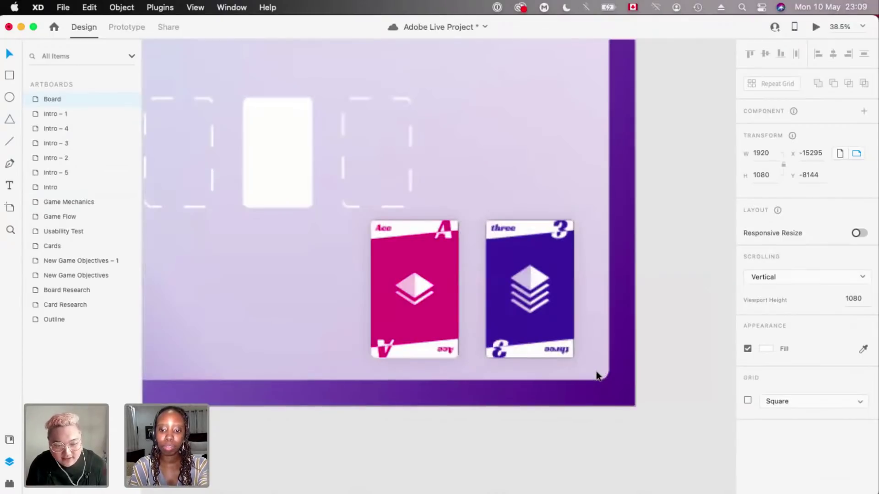
{"action": "scroll", "coordinate": [598, 373], "scroll_direction": "down", "scroll_amount": 3}
{"action": "scroll", "coordinate": [251, 351], "scroll_direction": "left", "scroll_amount": 3}
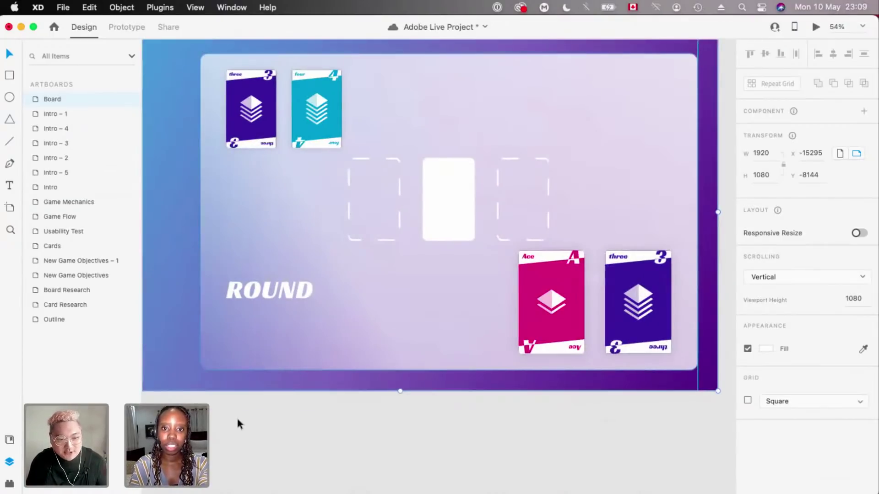
{"action": "scroll", "coordinate": [236, 416], "scroll_direction": "down", "scroll_amount": 2}
{"action": "left_click", "coordinate": [324, 342]}
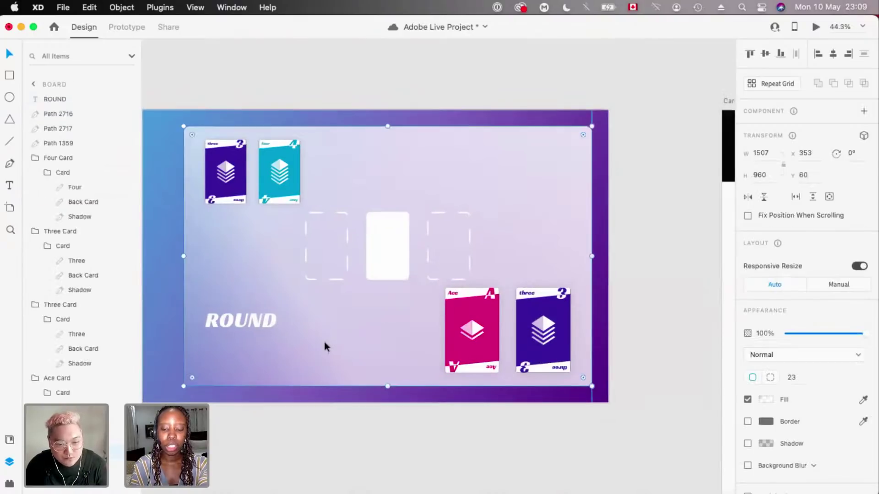
{"action": "scroll", "coordinate": [324, 342], "scroll_direction": "left", "scroll_amount": 2}
{"action": "key", "text": "p"}
{"action": "scroll", "coordinate": [259, 376], "scroll_direction": "up", "scroll_amount": 3}
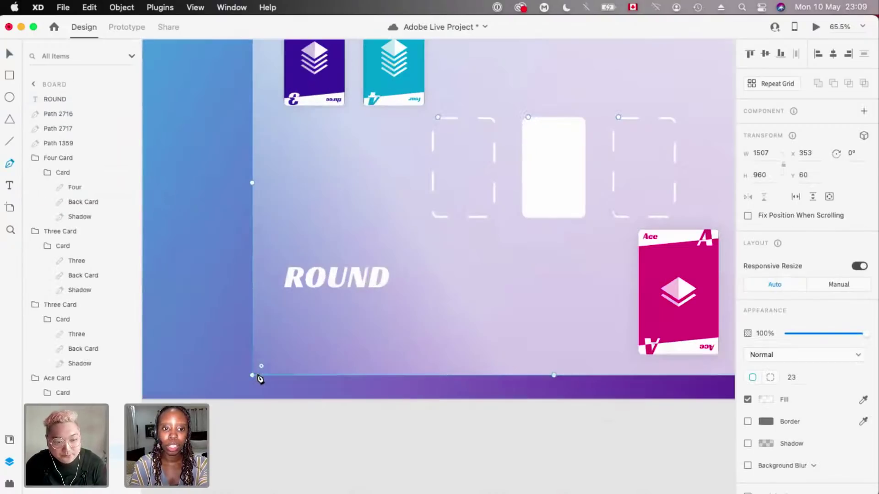
{"action": "scroll", "coordinate": [255, 377], "scroll_direction": "up", "scroll_amount": 4}
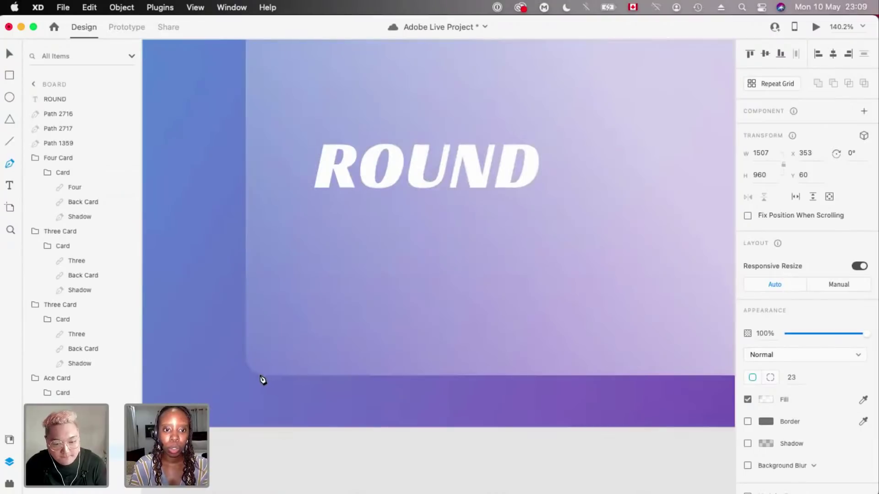
{"action": "left_click", "coordinate": [260, 376]}
{"action": "scroll", "coordinate": [259, 375], "scroll_direction": "down", "scroll_amount": 7}
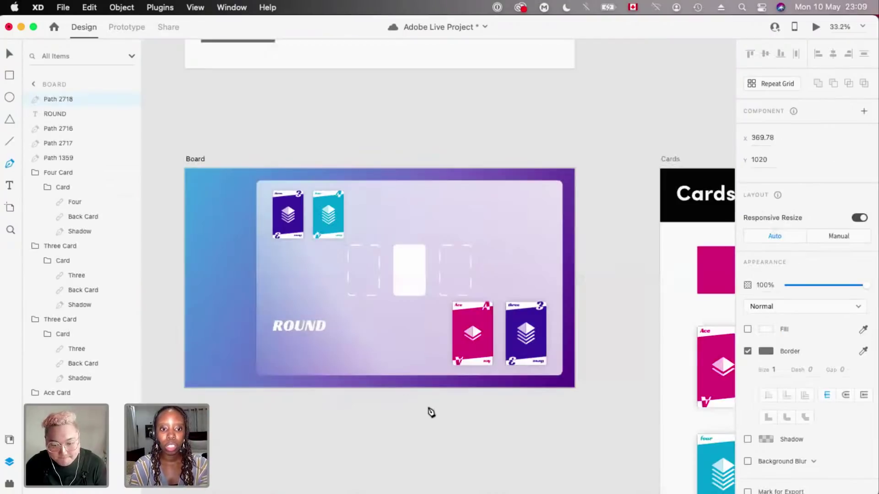
{"action": "scroll", "coordinate": [429, 412], "scroll_direction": "up", "scroll_amount": 2}
{"action": "key", "text": "Escape"}
{"action": "scroll", "coordinate": [634, 335], "scroll_direction": "up", "scroll_amount": 2}
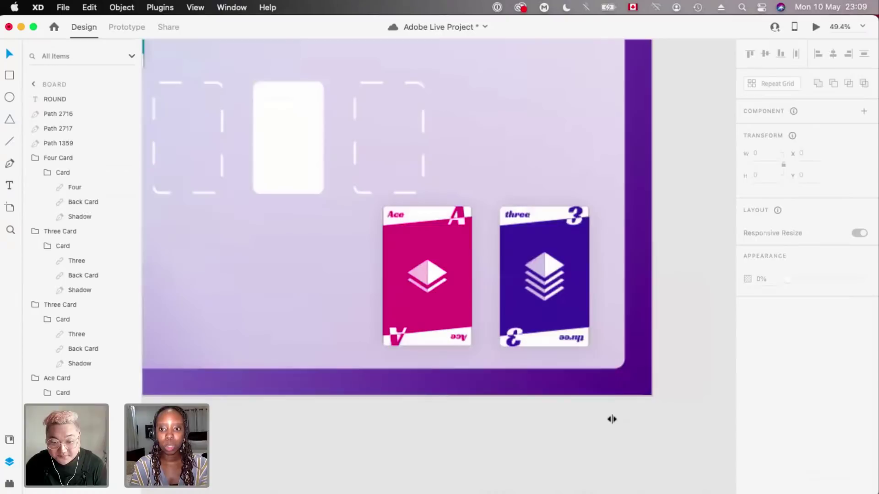
{"action": "scroll", "coordinate": [613, 412], "scroll_direction": "up", "scroll_amount": 3}
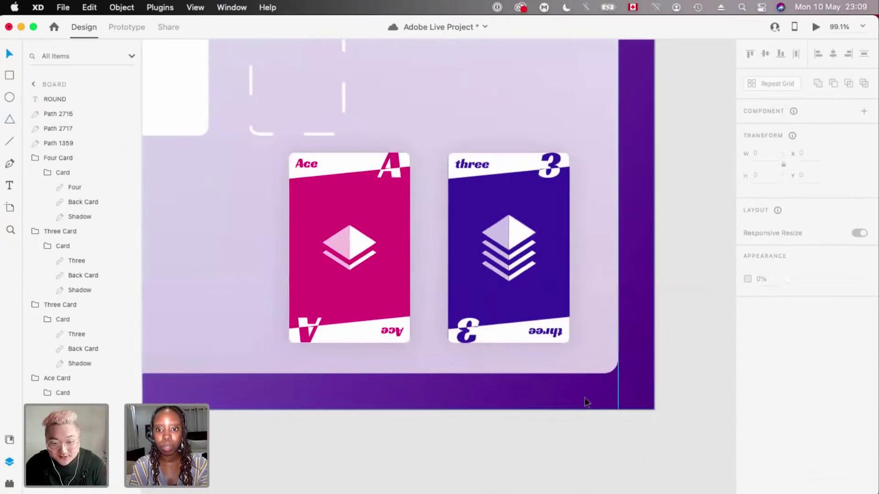
{"action": "scroll", "coordinate": [584, 397], "scroll_direction": "down", "scroll_amount": 3}
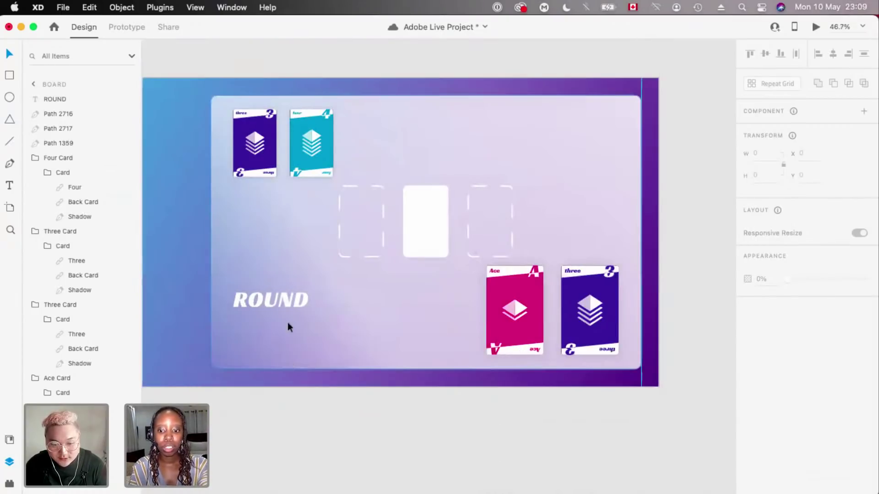
- Draw a straight Pen path along the translucent panel's lower edge, from about X 375 to X 1860 at Y 1020
{"action": "scroll", "coordinate": [288, 326], "scroll_direction": "up", "scroll_amount": 3}
{"action": "key", "text": "p"}
{"action": "left_click", "coordinate": [317, 332]}
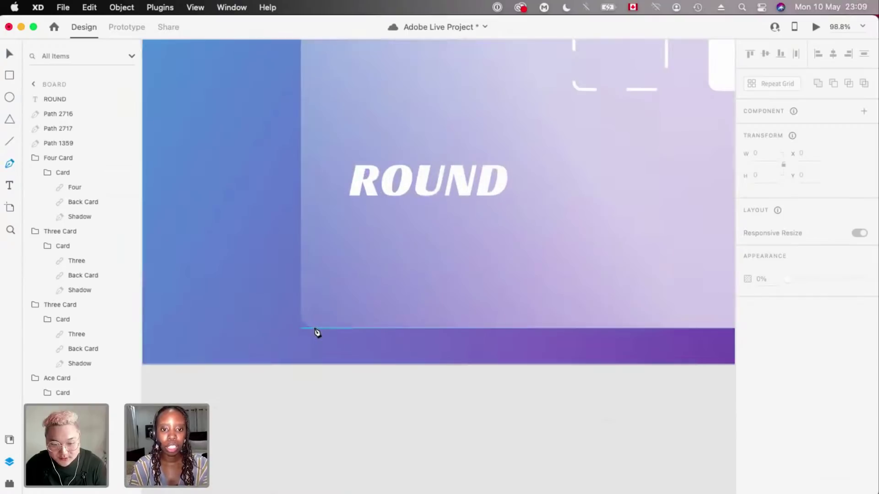
{"action": "scroll", "coordinate": [315, 330], "scroll_direction": "down", "scroll_amount": 10}
{"action": "scroll", "coordinate": [253, 337], "scroll_direction": "up", "scroll_amount": 3}
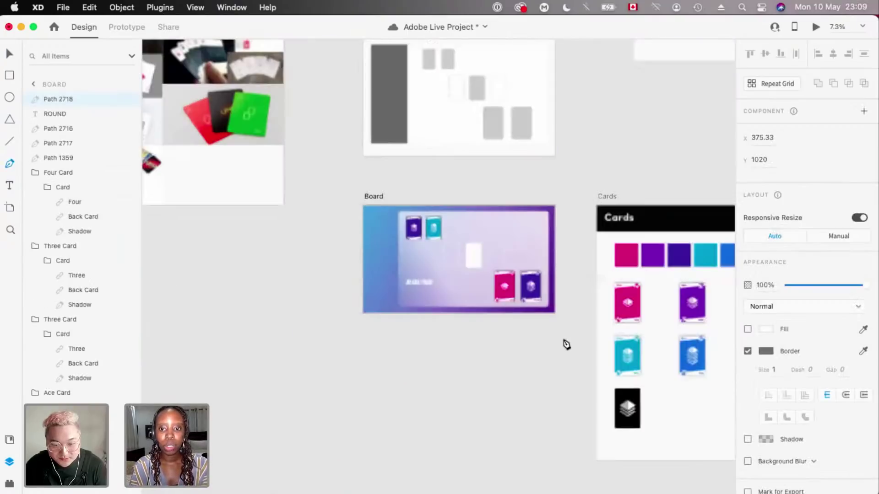
{"action": "scroll", "coordinate": [521, 351], "scroll_direction": "up", "scroll_amount": 2}
{"action": "scroll", "coordinate": [541, 364], "scroll_direction": "up", "scroll_amount": 5}
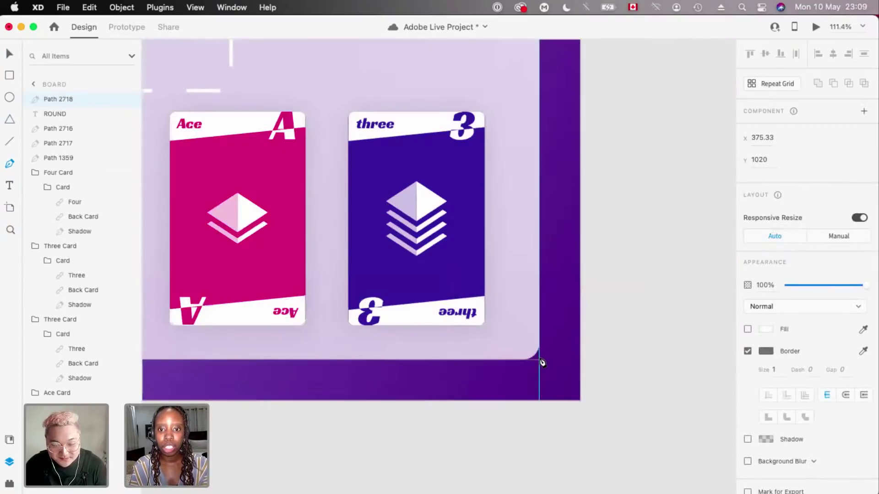
{"action": "scroll", "coordinate": [541, 364], "scroll_direction": "up", "scroll_amount": 5}
{"action": "scroll", "coordinate": [539, 364], "scroll_direction": "up", "scroll_amount": 2}
{"action": "left_click", "coordinate": [538, 365]}
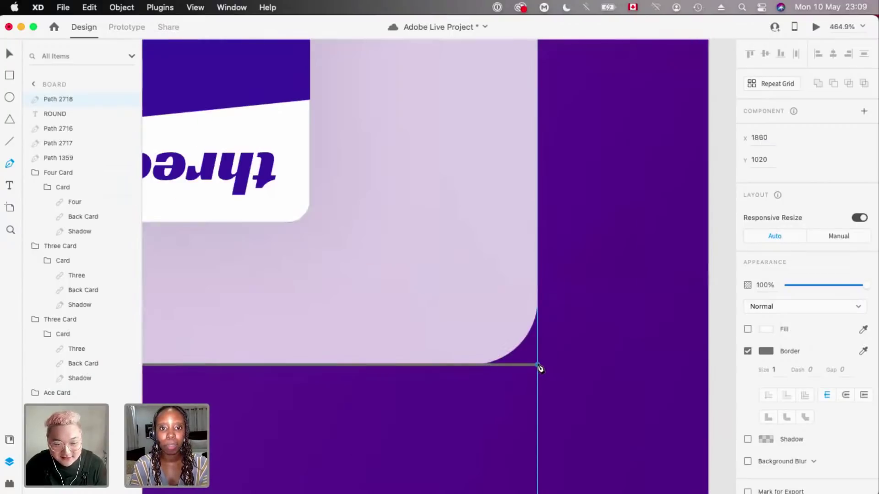
- Continue the path up the panel's right edge to about Y 771, close it into a triangle, and give it a white fill without border
{"action": "scroll", "coordinate": [540, 367], "scroll_direction": "down", "scroll_amount": 8}
{"action": "scroll", "coordinate": [588, 311], "scroll_direction": "left", "scroll_amount": 2}
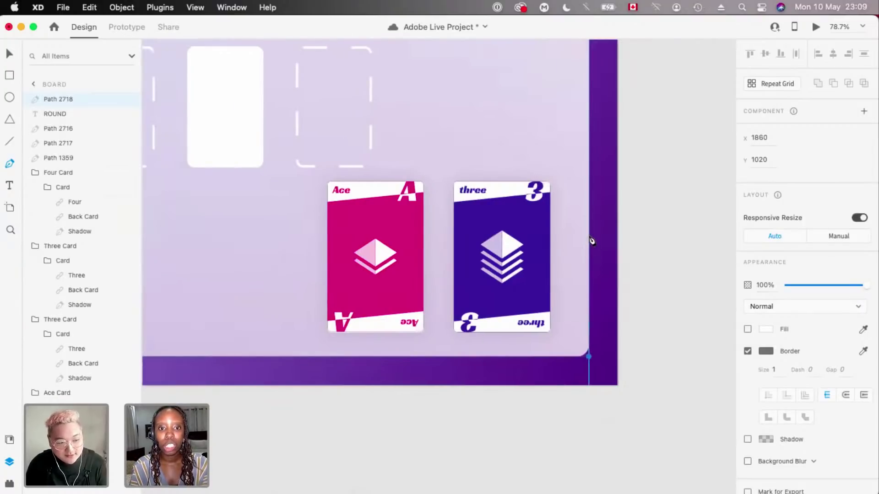
{"action": "left_click", "coordinate": [592, 241]}
{"action": "scroll", "coordinate": [592, 241], "scroll_direction": "down", "scroll_amount": 5}
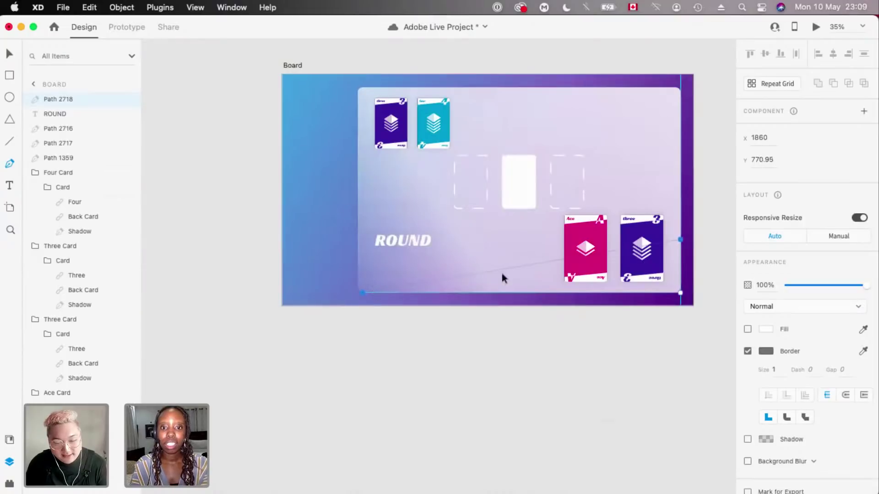
{"action": "scroll", "coordinate": [502, 273], "scroll_direction": "up", "scroll_amount": 3}
{"action": "left_click", "coordinate": [747, 329]}
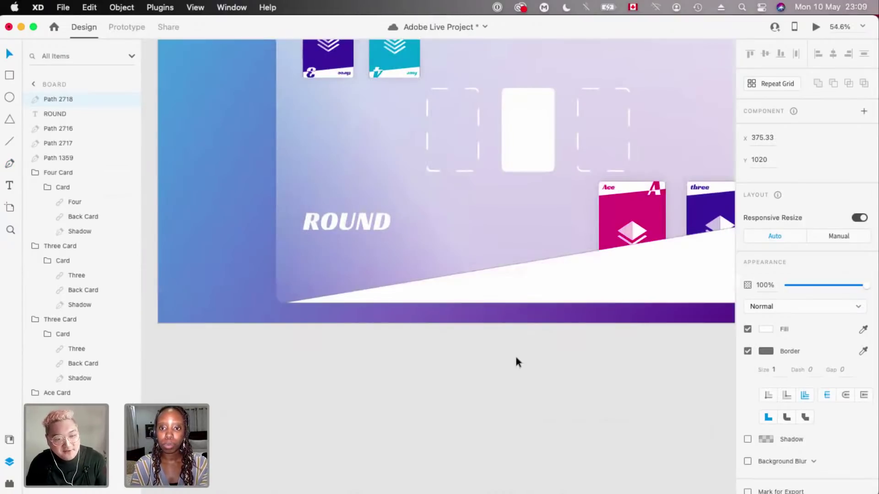
{"action": "scroll", "coordinate": [522, 339], "scroll_direction": "down", "scroll_amount": 3}
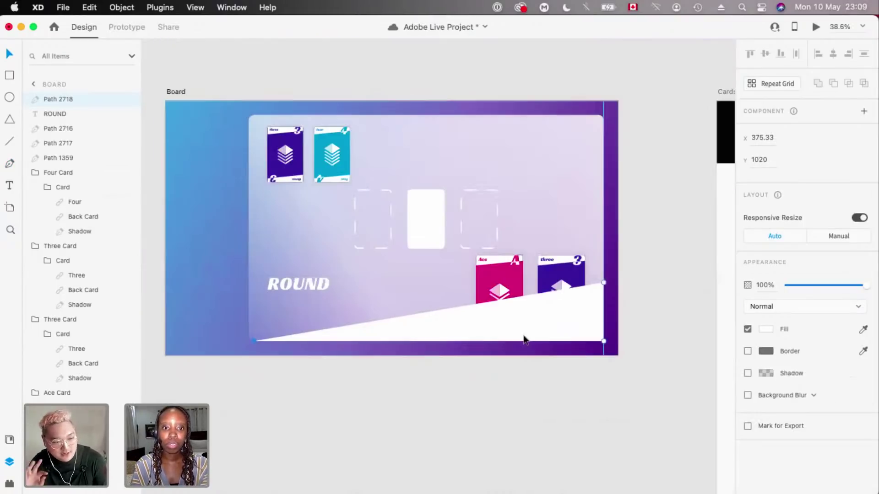
- Move the white triangle two levels back in the layer order, beneath the ROUND text and Path 2716
{"action": "left_click", "coordinate": [273, 292]}
{"action": "scroll", "coordinate": [273, 293], "scroll_direction": "left", "scroll_amount": 1}
{"action": "scroll", "coordinate": [273, 294], "scroll_direction": "up", "scroll_amount": 2}
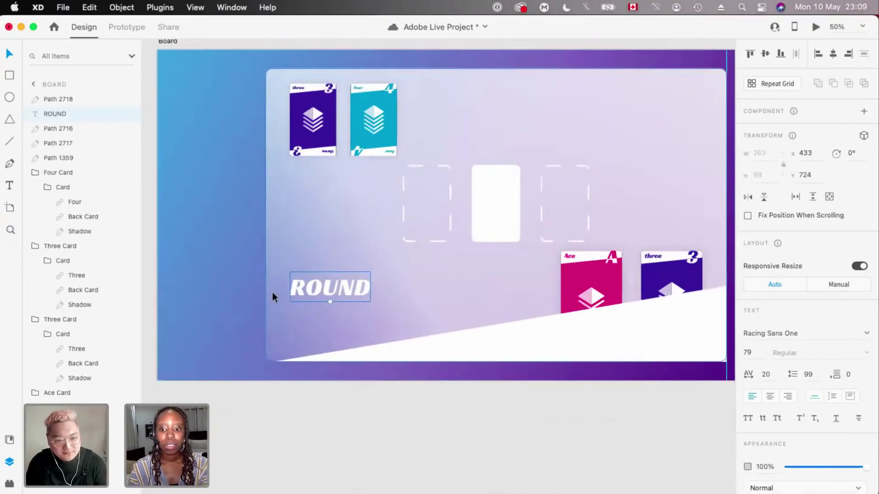
{"action": "left_click", "coordinate": [601, 362]}
{"action": "key", "text": "super+bracketleft"}
{"action": "key", "text": "super+bracketleft"}
{"action": "left_click", "coordinate": [315, 298]}
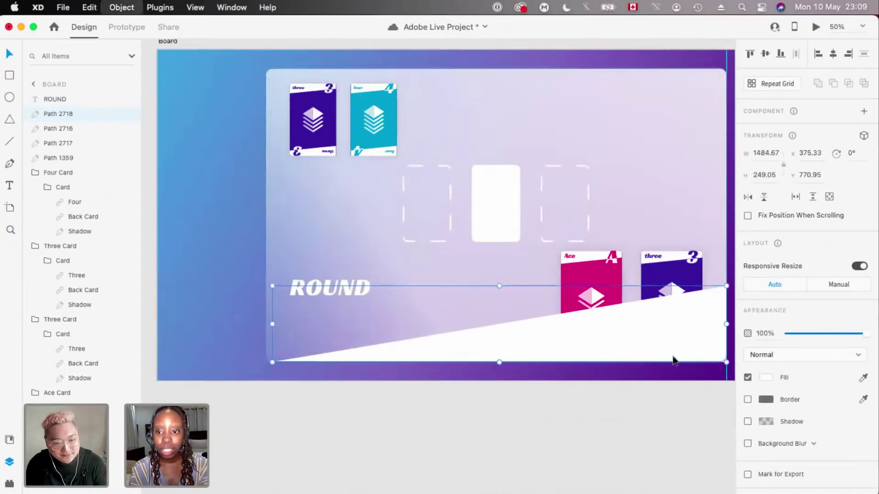
{"action": "scroll", "coordinate": [765, 315], "scroll_direction": "right", "scroll_amount": 2}
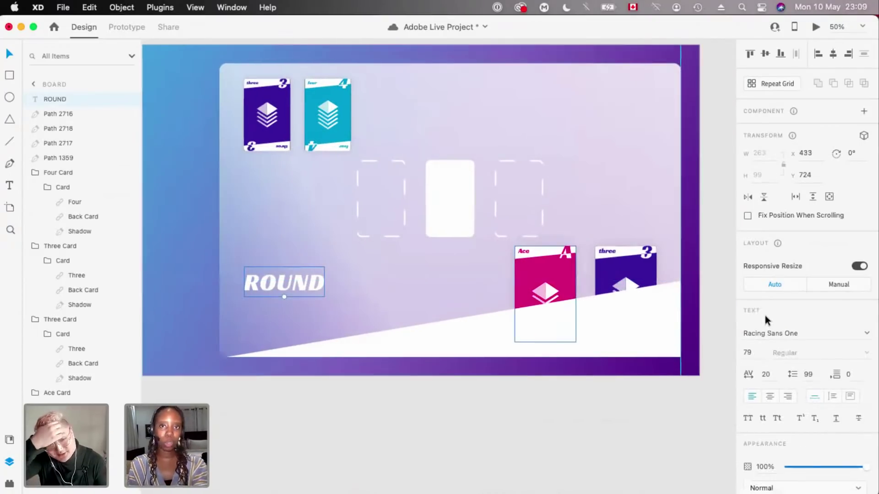
- Send the white triangle behind the Ace and Three cards
{"action": "scroll", "coordinate": [575, 323], "scroll_direction": "down", "scroll_amount": 2}
{"action": "left_click", "coordinate": [575, 324]}
{"action": "scroll", "coordinate": [575, 325], "scroll_direction": "up", "scroll_amount": 2}
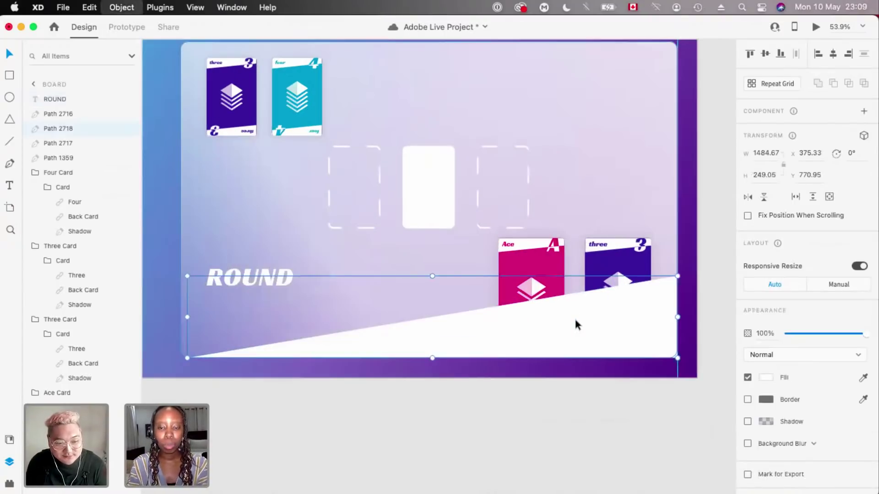
{"action": "key", "text": "super+bracketleft"}
{"action": "scroll", "coordinate": [576, 319], "scroll_direction": "left", "scroll_amount": 2}
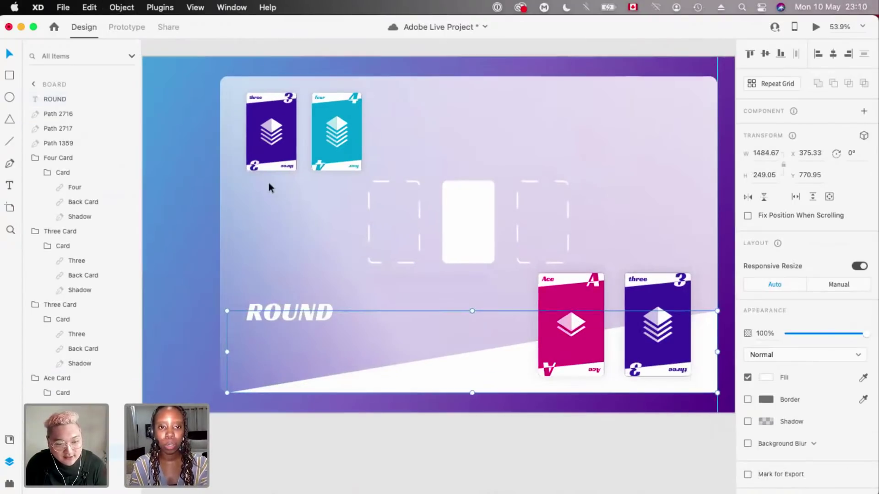
- Examine how the white triangle fits the panel's lower corners and the cards, and keep the triangle selected
{"action": "scroll", "coordinate": [575, 319], "scroll_direction": "down", "scroll_amount": 3}
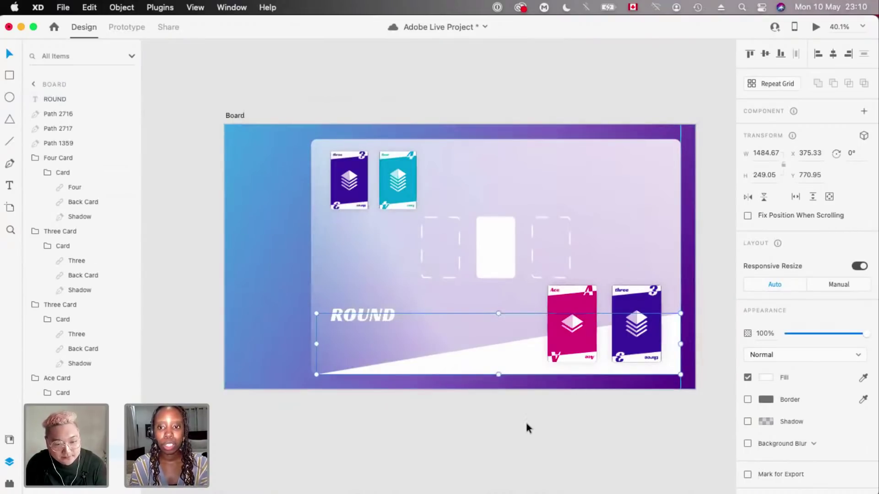
{"action": "scroll", "coordinate": [526, 420], "scroll_direction": "up", "scroll_amount": 3}
{"action": "left_click", "coordinate": [575, 367]}
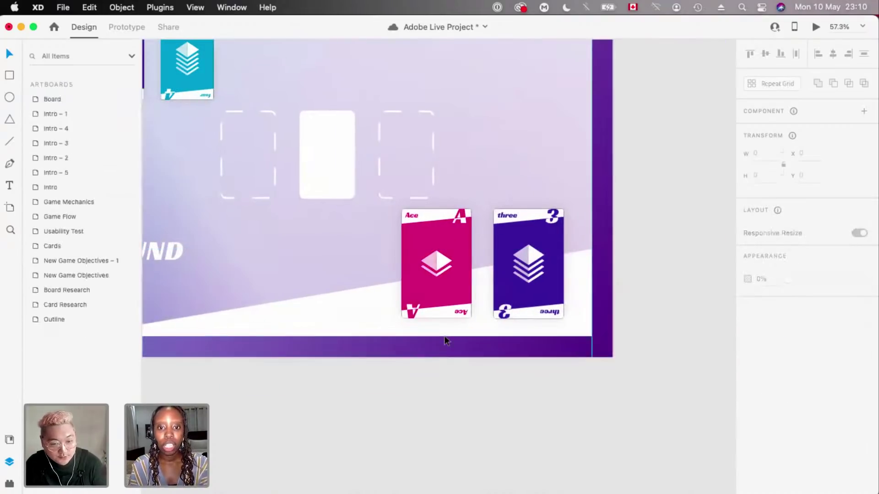
{"action": "scroll", "coordinate": [444, 336], "scroll_direction": "up", "scroll_amount": 5}
{"action": "left_click", "coordinate": [460, 358]}
{"action": "scroll", "coordinate": [461, 359], "scroll_direction": "down", "scroll_amount": 4}
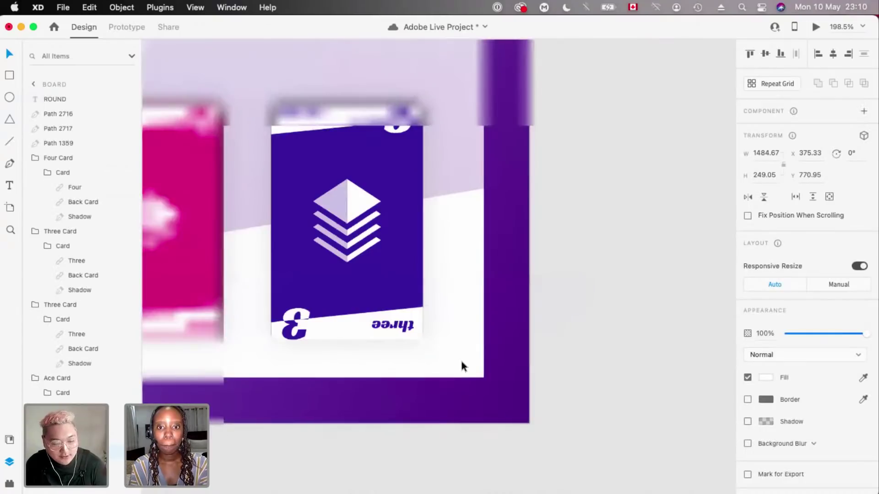
{"action": "scroll", "coordinate": [474, 373], "scroll_direction": "down", "scroll_amount": 4}
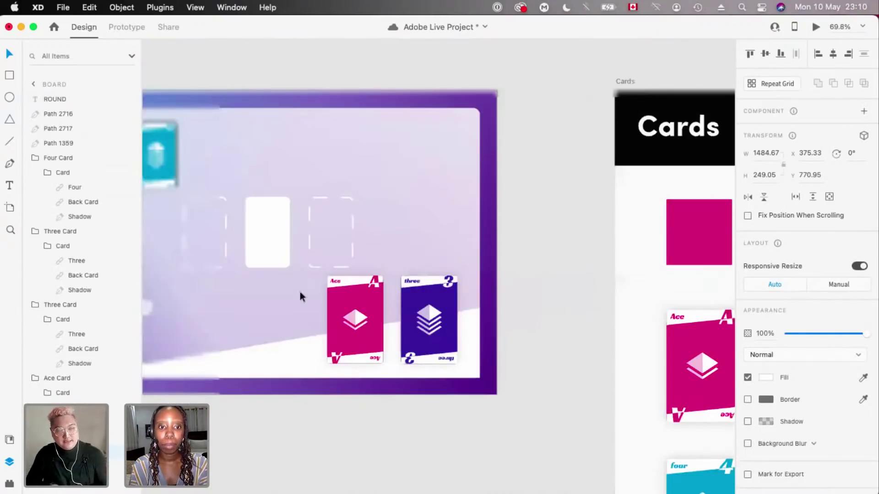
{"action": "scroll", "coordinate": [300, 350], "scroll_direction": "left", "scroll_amount": 5}
{"action": "scroll", "coordinate": [300, 292], "scroll_direction": "up", "scroll_amount": 3}
{"action": "scroll", "coordinate": [301, 295], "scroll_direction": "down", "scroll_amount": 1}
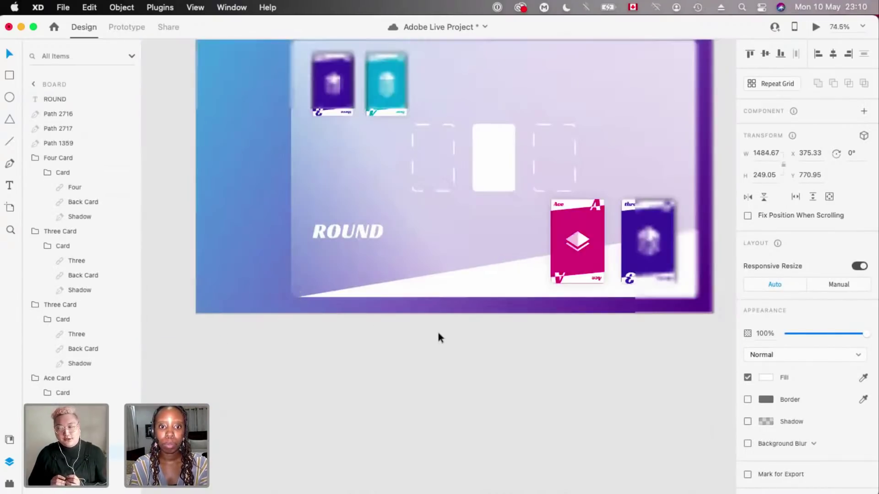
{"action": "scroll", "coordinate": [439, 338], "scroll_direction": "down", "scroll_amount": 2}
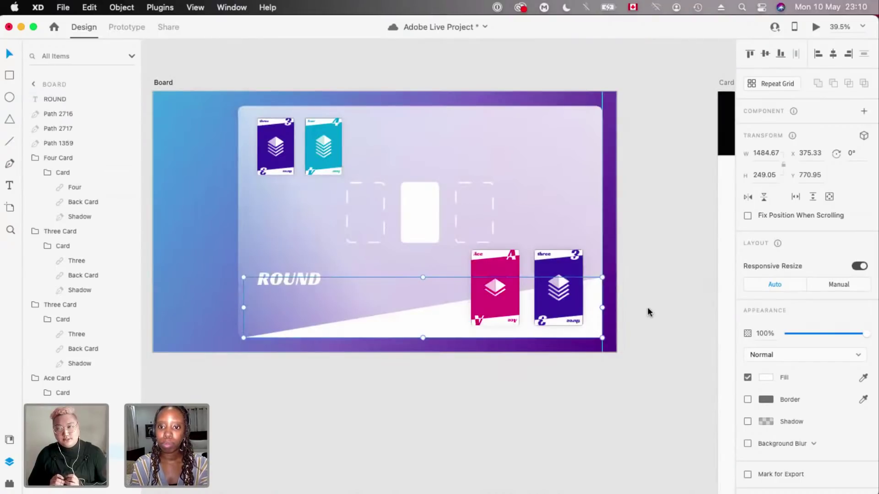
- Change the triangle's fill to a linear gradient running from its lower-left tip to the panel's right edge
{"action": "left_click", "coordinate": [765, 377]}
{"action": "left_click", "coordinate": [645, 298]}
{"action": "left_click", "coordinate": [637, 319]}
{"action": "scroll", "coordinate": [387, 289], "scroll_direction": "right", "scroll_amount": 2}
{"action": "left_click_drag", "start_coordinate": [389, 285], "coordinate": [215, 346]}
{"action": "left_click_drag", "start_coordinate": [389, 351], "coordinate": [569, 316]}
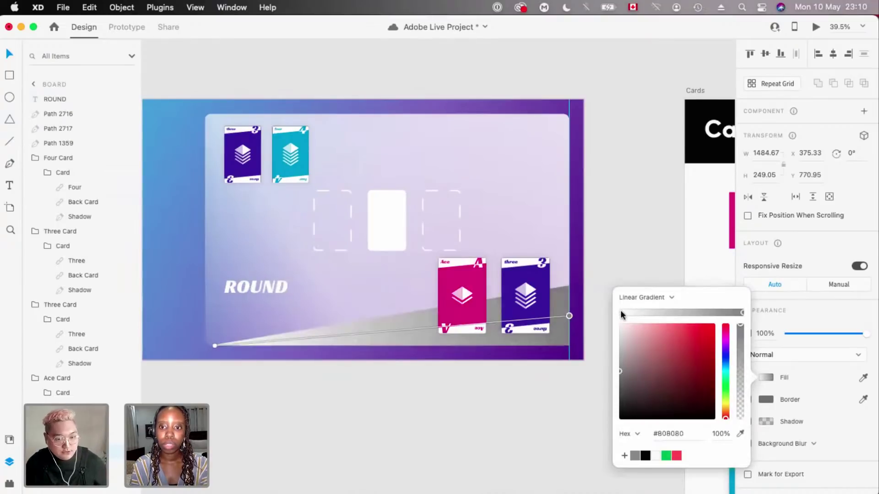
- Set the gradient's starting stop to 44% opacity and add a white #FFFFFF stop at 51% opacity near the middle
{"action": "left_click", "coordinate": [621, 313]}
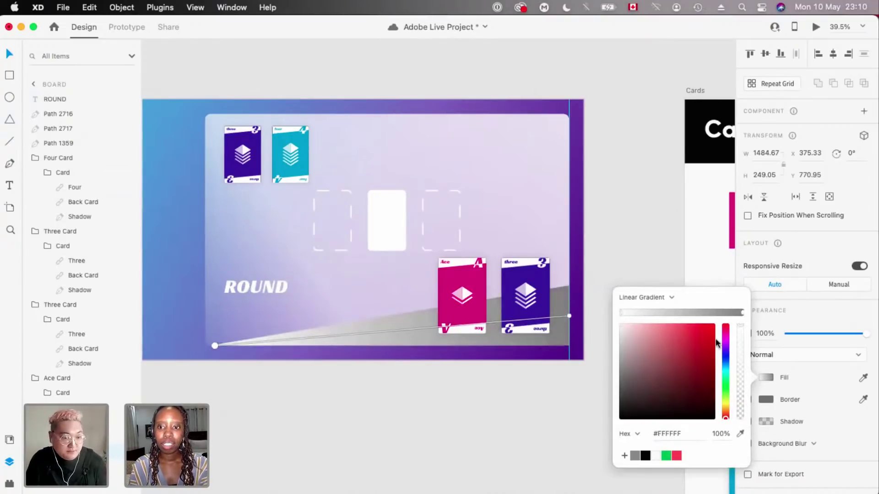
{"action": "left_click_drag", "start_coordinate": [738, 359], "coordinate": [740, 377]}
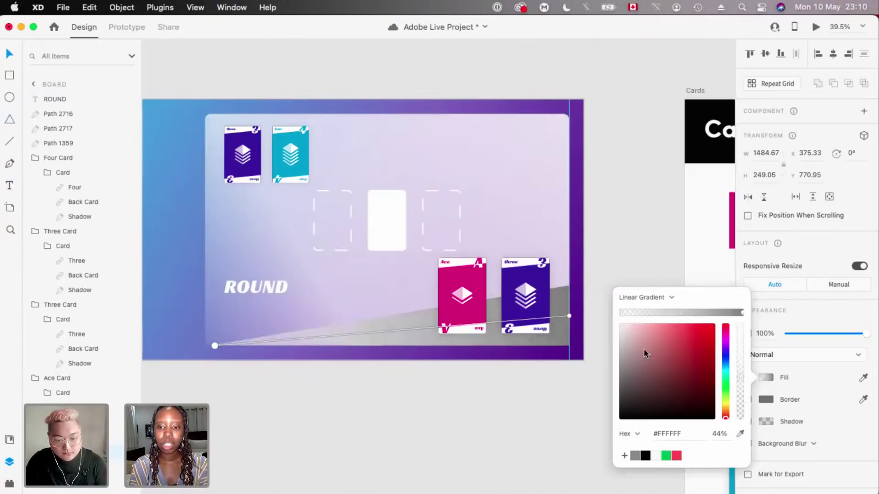
{"action": "left_click", "coordinate": [660, 313]}
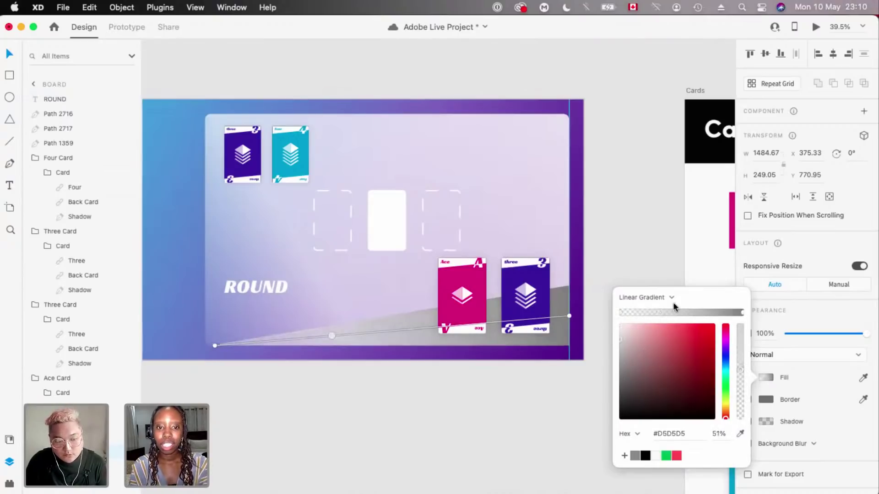
{"action": "left_click_drag", "start_coordinate": [621, 339], "coordinate": [593, 319]}
{"action": "left_click_drag", "start_coordinate": [660, 312], "coordinate": [673, 312]}
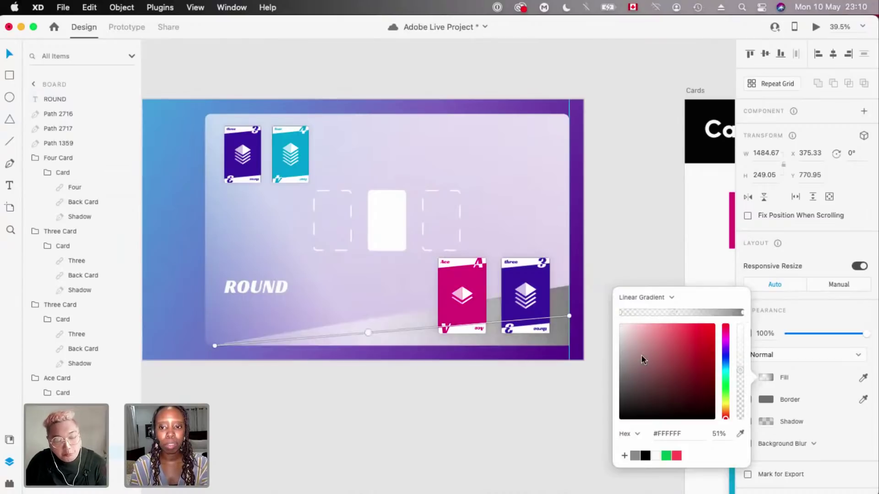
- Set the gradient's end stop to white #FFFFFF with 10% opacity
{"action": "key", "text": "Tab"}
{"action": "left_click_drag", "start_coordinate": [624, 329], "coordinate": [606, 316]}
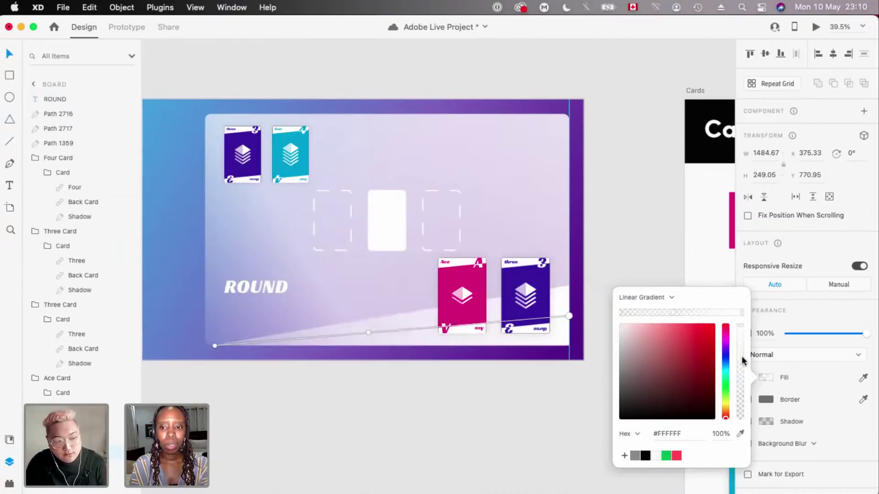
{"action": "left_click", "coordinate": [740, 401]}
{"action": "left_click", "coordinate": [739, 379]}
{"action": "left_click", "coordinate": [738, 386]}
{"action": "left_click", "coordinate": [738, 374]}
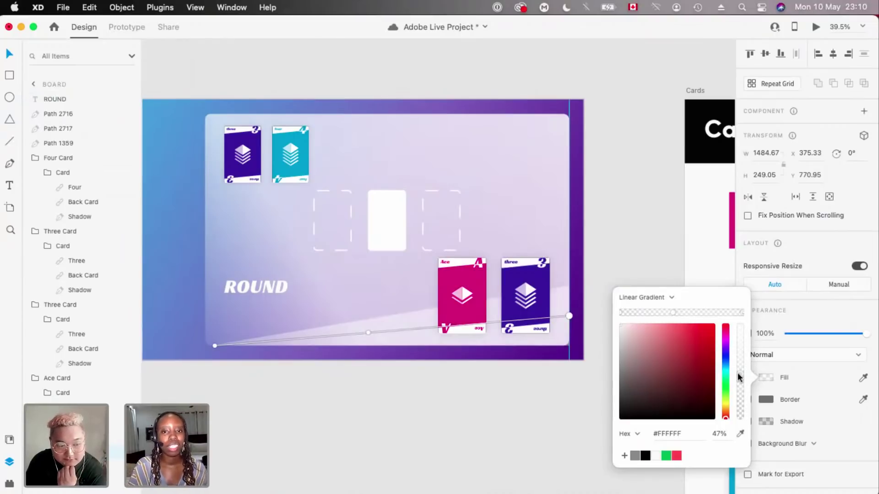
{"action": "scroll", "coordinate": [543, 318], "scroll_direction": "up", "scroll_amount": 1}
{"action": "left_click_drag", "start_coordinate": [743, 384], "coordinate": [738, 414]}
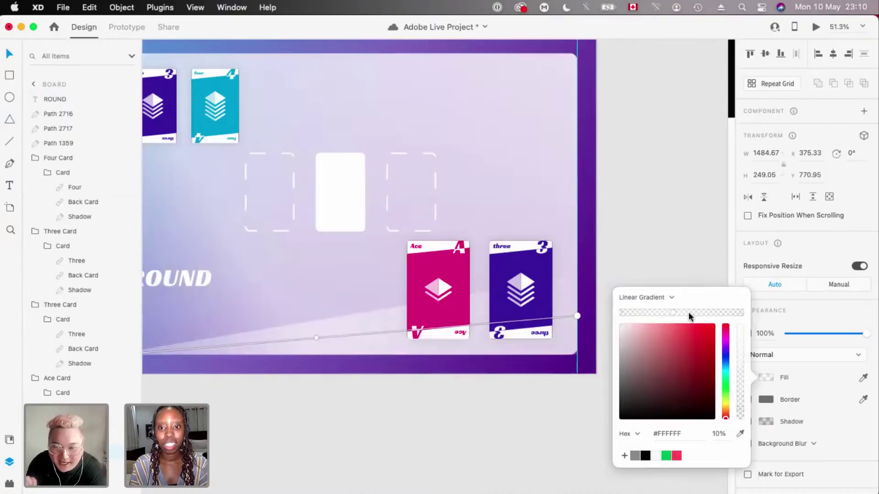
- Raise the opacity of the gradient's middle white stop, and select the board's background rectangle
{"action": "scroll", "coordinate": [677, 312], "scroll_direction": "left", "scroll_amount": 2}
{"action": "left_click", "coordinate": [671, 312]}
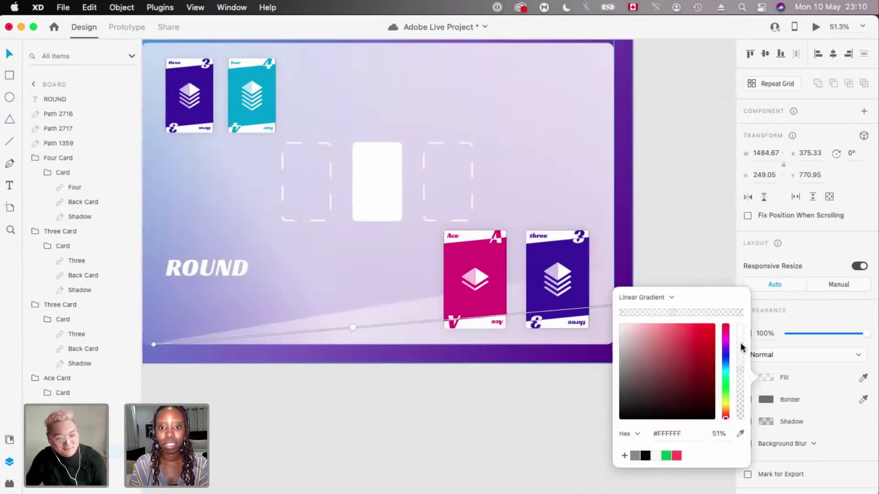
{"action": "left_click", "coordinate": [583, 364]}
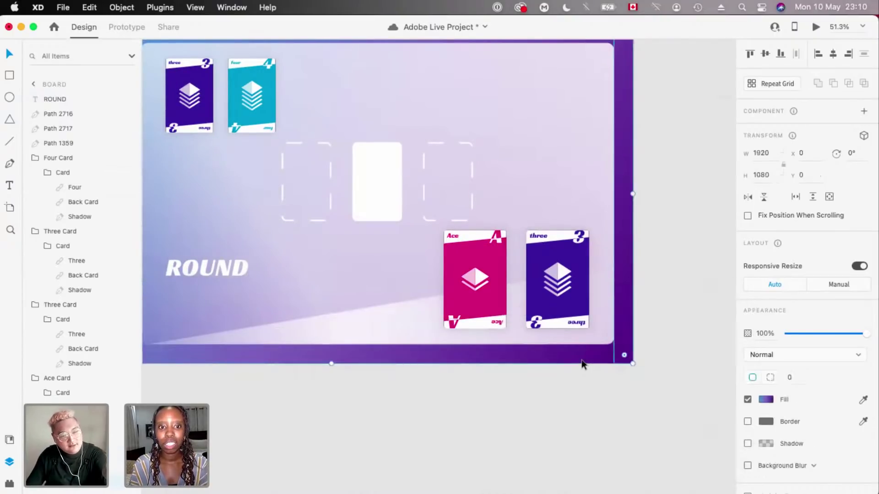
- Set the rotation of the ROUND text to -9°
{"action": "scroll", "coordinate": [582, 364], "scroll_direction": "down", "scroll_amount": 1}
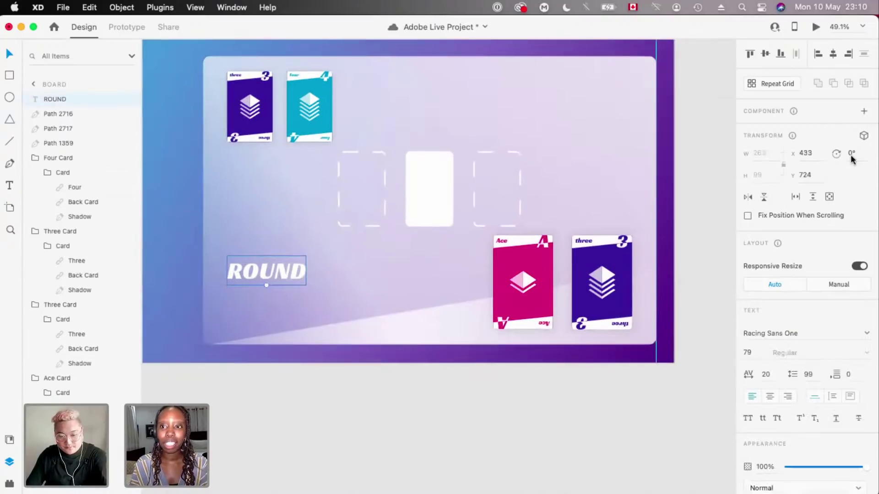
{"action": "type", "text": "-9"}
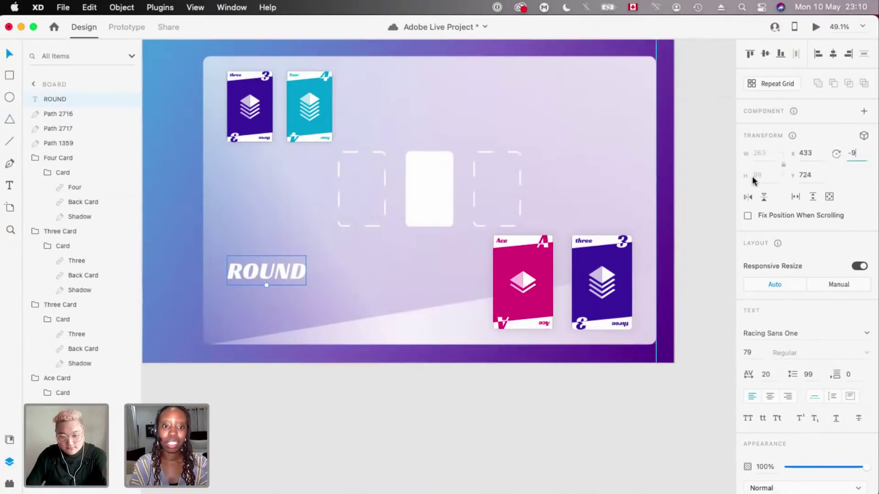
{"action": "key", "text": "Return"}
- Duplicate the tilted ROUND text just below the original and change the copy to ONE
{"action": "left_click_drag", "start_coordinate": [268, 275], "coordinate": [288, 304]}
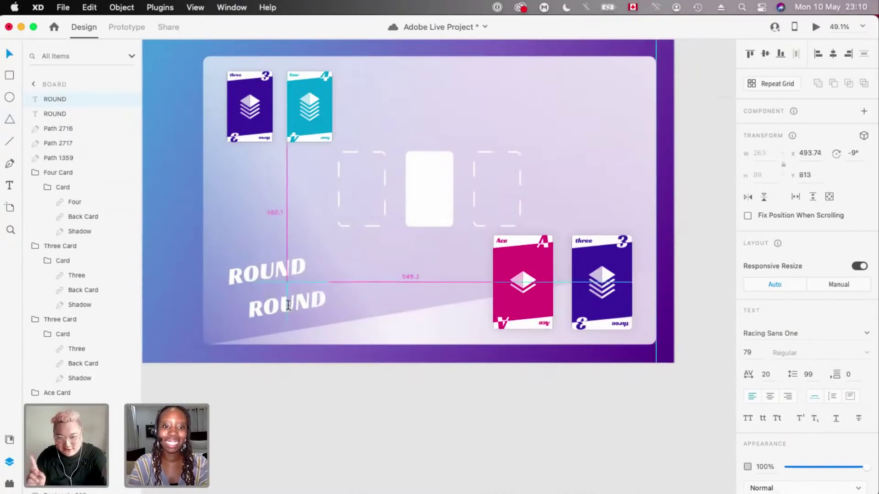
{"action": "double_click", "coordinate": [288, 305]}
{"action": "type", "text": "ONE"}
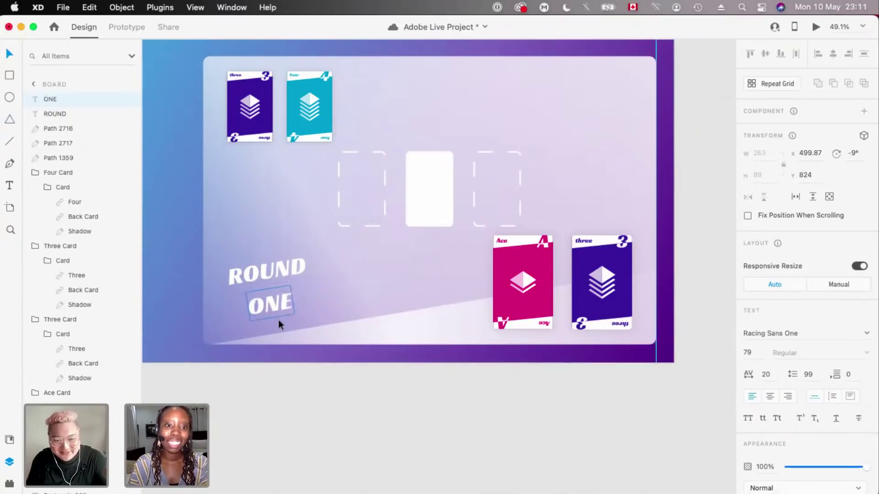
{"action": "key", "text": "Escape"}
{"action": "key", "text": "Escape"}
- Enlarge the ONE text until it is wider than ROUND, and fit the two words closely together above the triangle
{"action": "left_click_drag", "start_coordinate": [271, 323], "coordinate": [284, 359]}
{"action": "scroll", "coordinate": [247, 352], "scroll_direction": "up", "scroll_amount": 3}
{"action": "left_click_drag", "start_coordinate": [281, 315], "coordinate": [298, 293]}
{"action": "left_click_drag", "start_coordinate": [293, 228], "coordinate": [289, 238]}
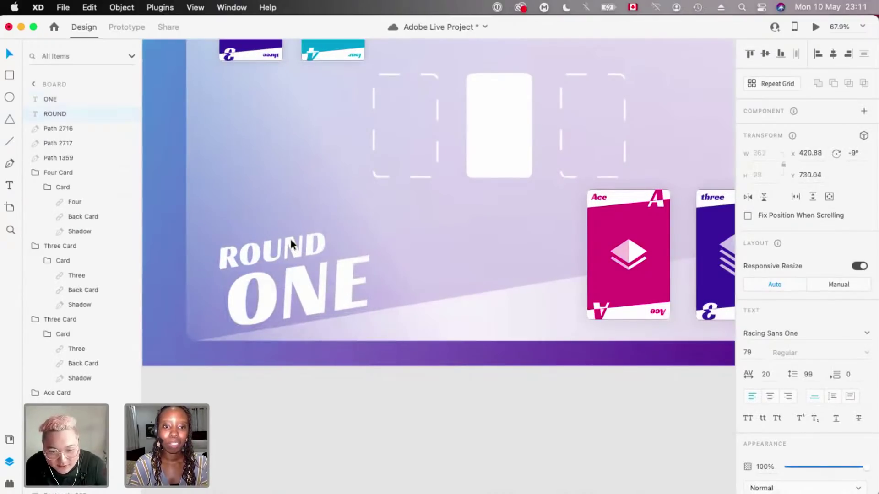
- Select the ROUND and ONE texts together and nudge them up 10 px
{"action": "scroll", "coordinate": [291, 241], "scroll_direction": "down", "scroll_amount": 3}
{"action": "left_click", "coordinate": [293, 265], "text": "shift"}
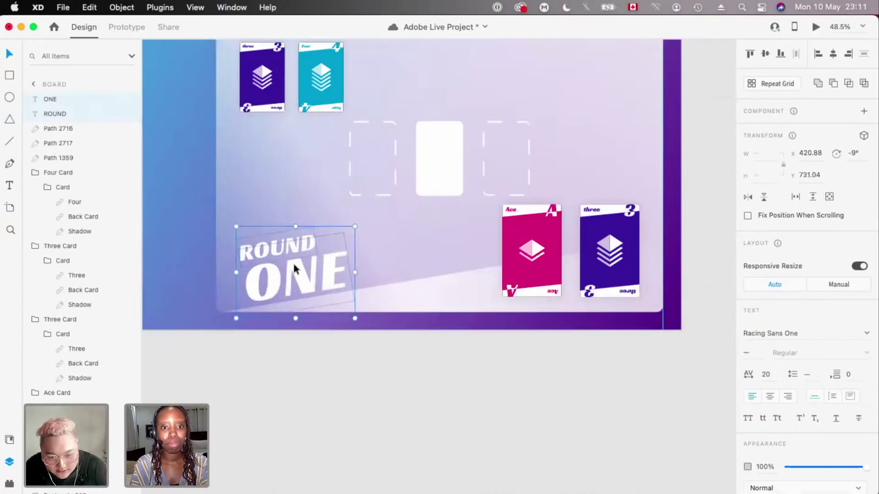
{"action": "key", "text": "shift+Up"}
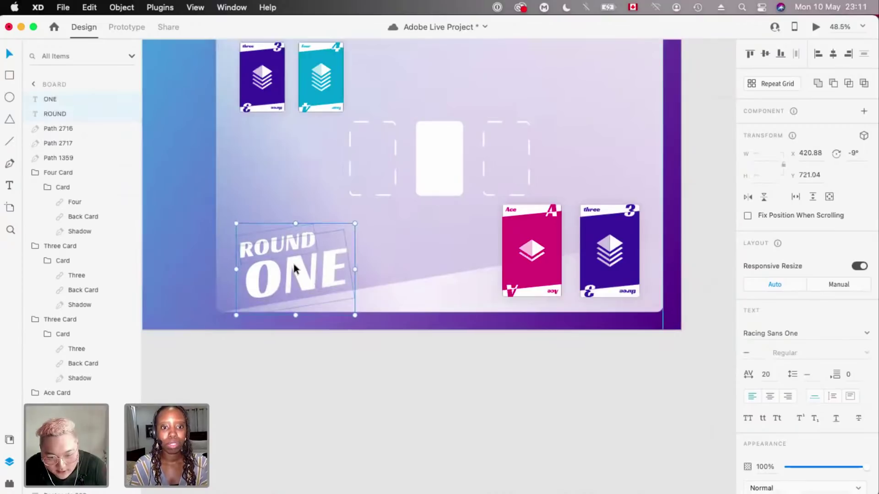
- Lower the opacity of the starting stop in the triangle's gradient so its tip fades into the panel
{"action": "scroll", "coordinate": [254, 284], "scroll_direction": "up", "scroll_amount": 6}
{"action": "left_click", "coordinate": [254, 284]}
{"action": "scroll", "coordinate": [439, 270], "scroll_direction": "down", "scroll_amount": 4}
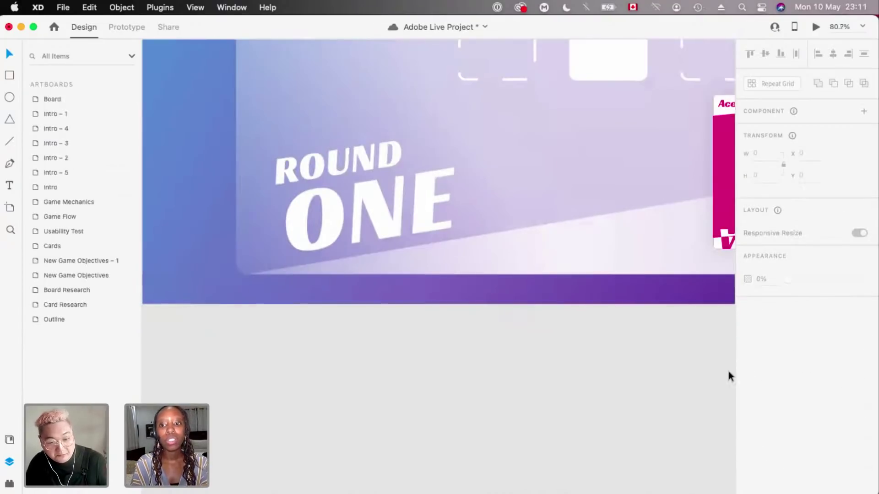
{"action": "left_click", "coordinate": [764, 377]}
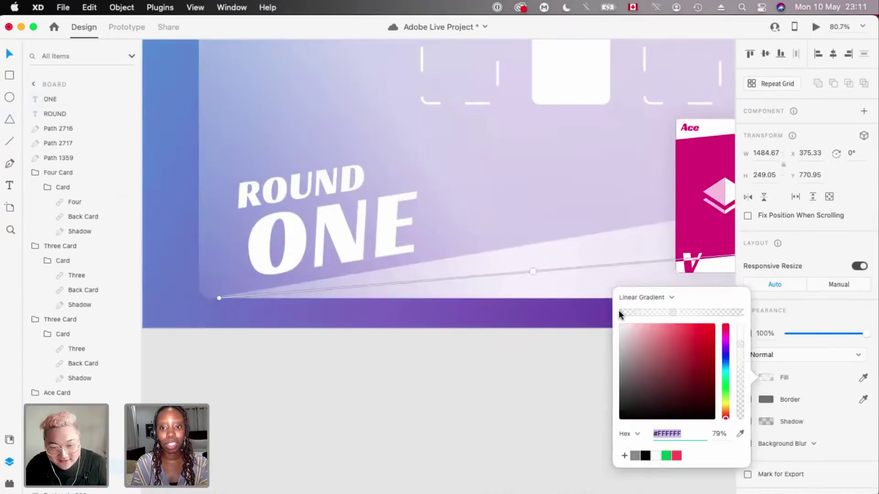
{"action": "left_click_drag", "start_coordinate": [744, 401], "coordinate": [741, 428]}
{"action": "left_click", "coordinate": [457, 373]}
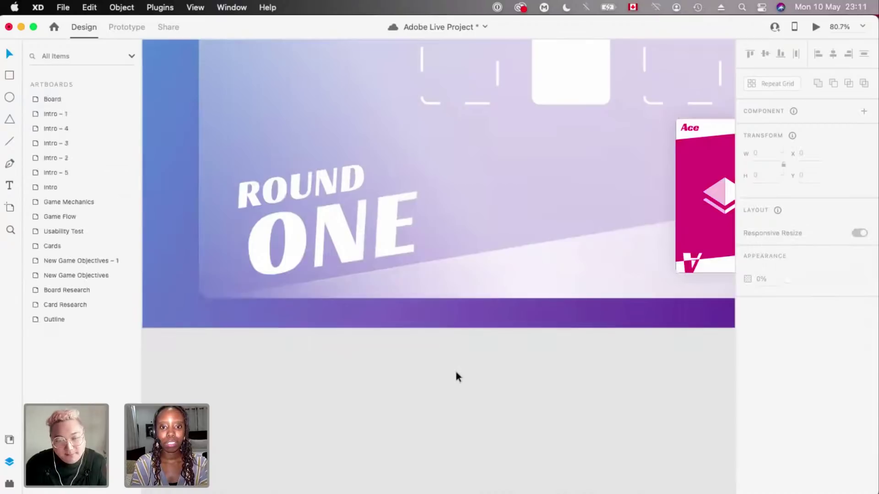
{"action": "scroll", "coordinate": [456, 371], "scroll_direction": "down", "scroll_amount": 5}
{"action": "scroll", "coordinate": [455, 372], "scroll_direction": "up", "scroll_amount": 3}
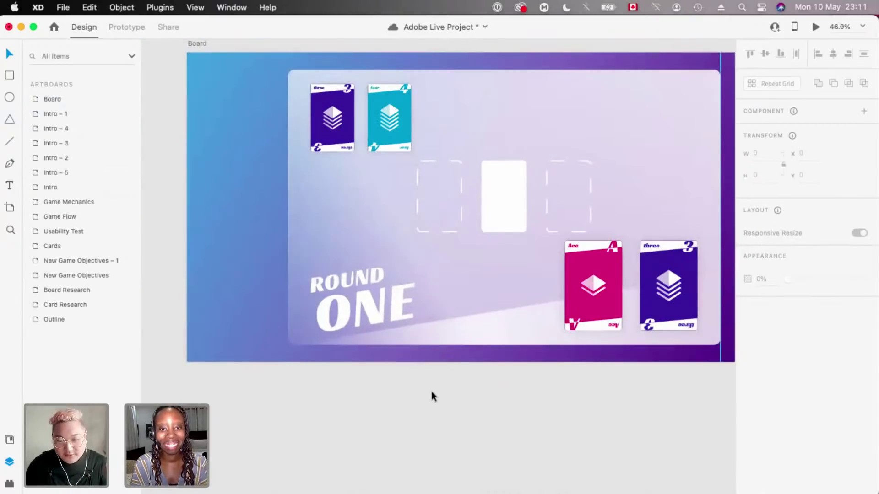
{"action": "scroll", "coordinate": [418, 394], "scroll_direction": "down", "scroll_amount": 2}
{"action": "scroll", "coordinate": [609, 289], "scroll_direction": "right", "scroll_amount": 1}
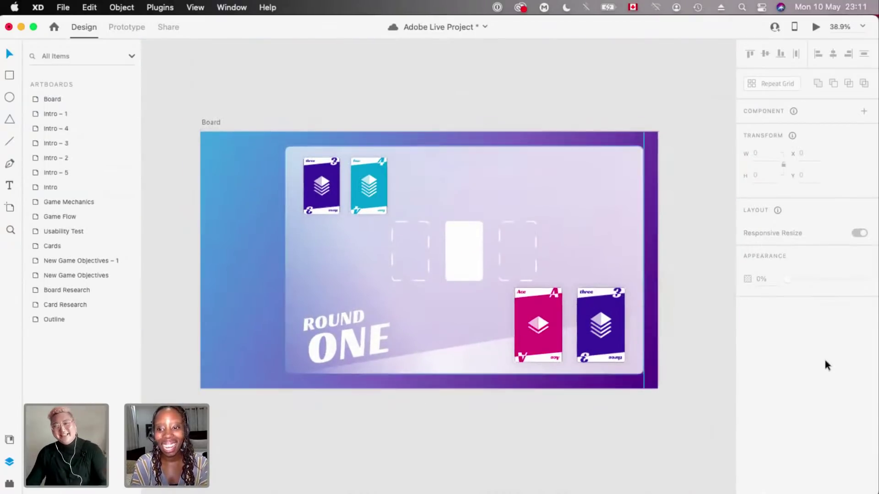
- Move the starting stop of the panel's gradient inward beside the ROUND ONE text and set its opacity to 8%
{"action": "key", "text": "ctrl+z"}
{"action": "left_click", "coordinate": [765, 399]}
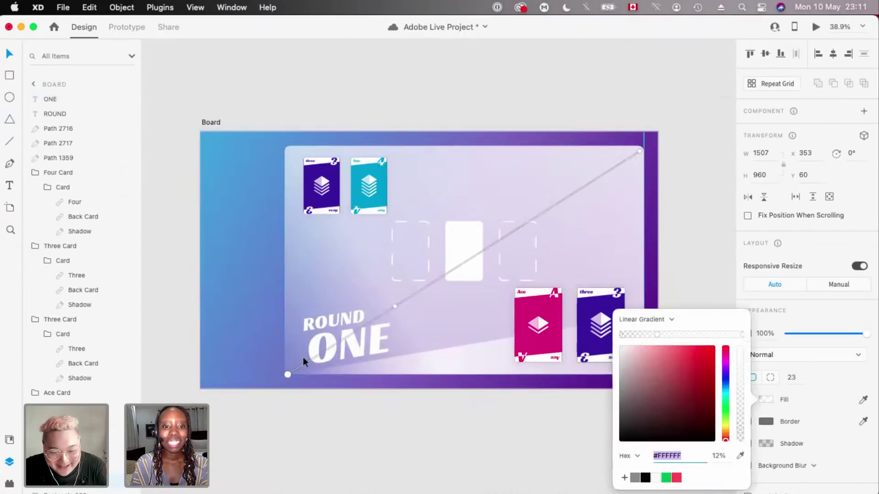
{"action": "left_click", "coordinate": [330, 346]}
{"action": "left_click_drag", "start_coordinate": [331, 346], "coordinate": [324, 351]}
{"action": "key", "text": "Delete"}
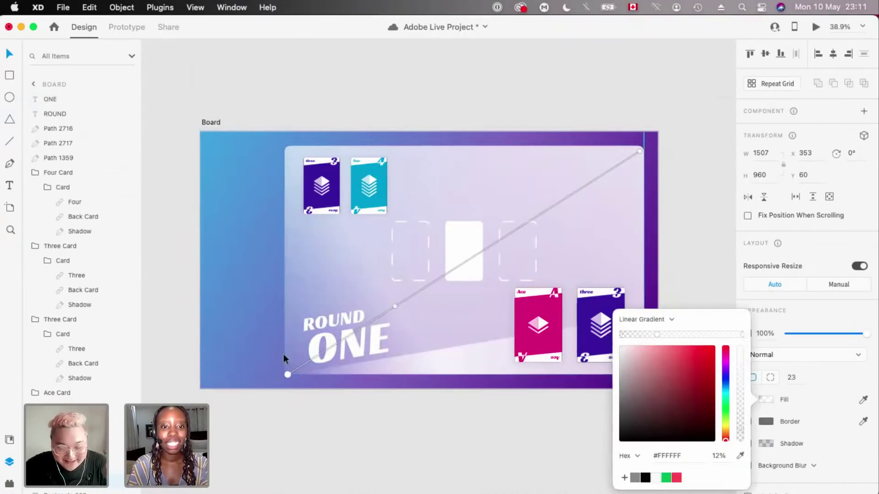
{"action": "scroll", "coordinate": [292, 390], "scroll_direction": "up", "scroll_amount": 5}
{"action": "left_click_drag", "start_coordinate": [380, 309], "coordinate": [370, 310]}
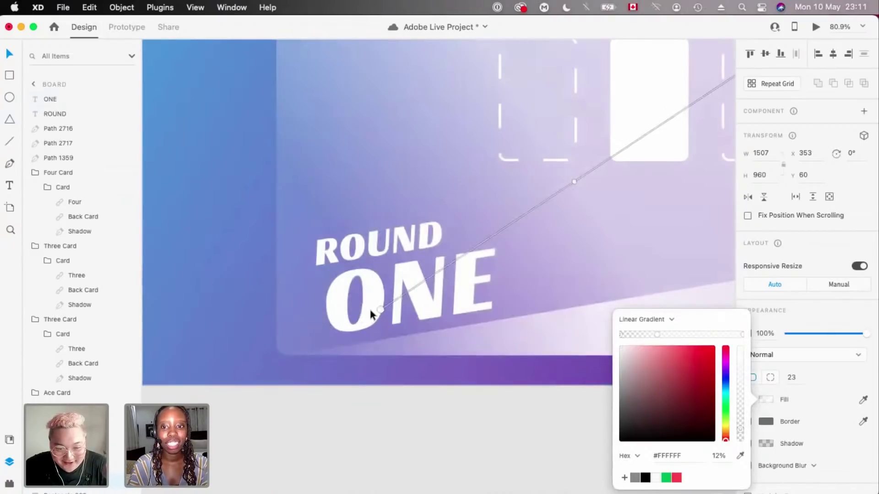
{"action": "scroll", "coordinate": [370, 315], "scroll_direction": "down", "scroll_amount": 5}
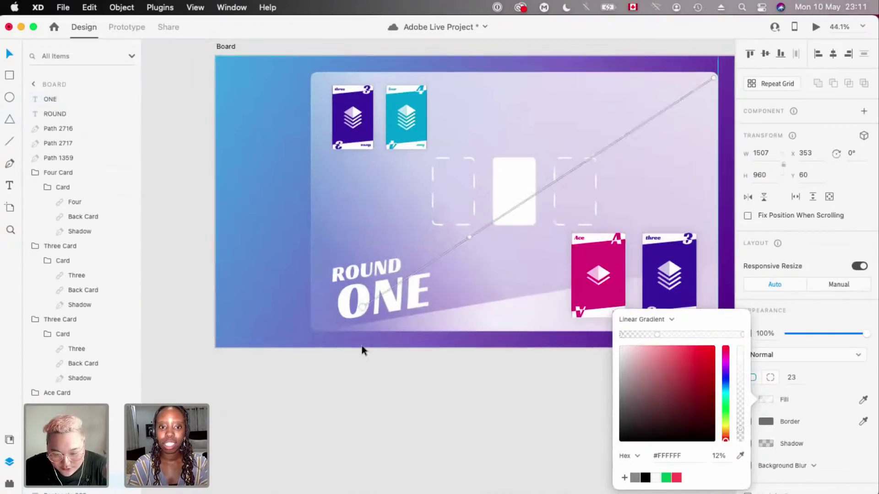
{"action": "left_click_drag", "start_coordinate": [363, 307], "coordinate": [330, 313]}
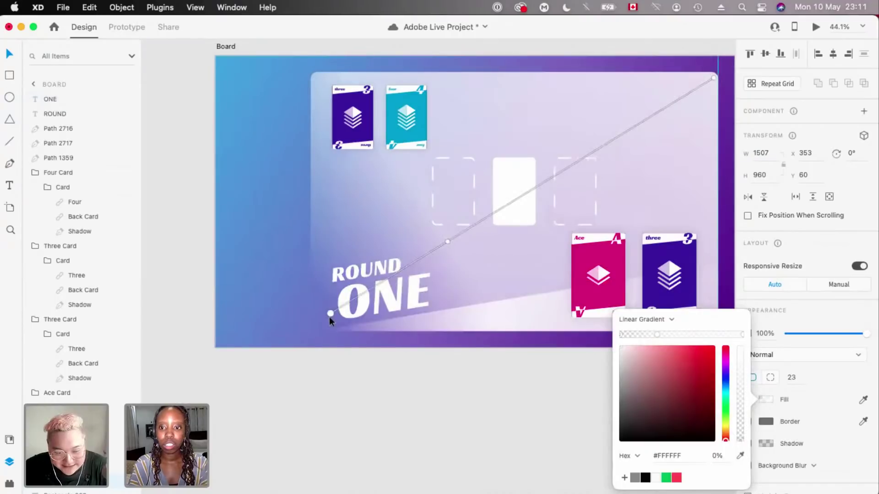
{"action": "left_click", "coordinate": [740, 437]}
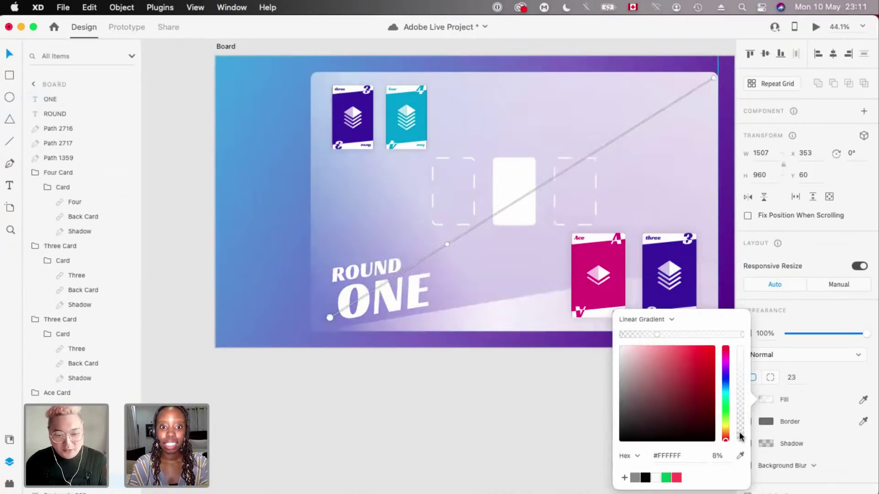
- Set the middle stop of the panel's gradient to 86% opacity
{"action": "scroll", "coordinate": [424, 277], "scroll_direction": "up", "scroll_amount": 2}
{"action": "left_click", "coordinate": [424, 276]}
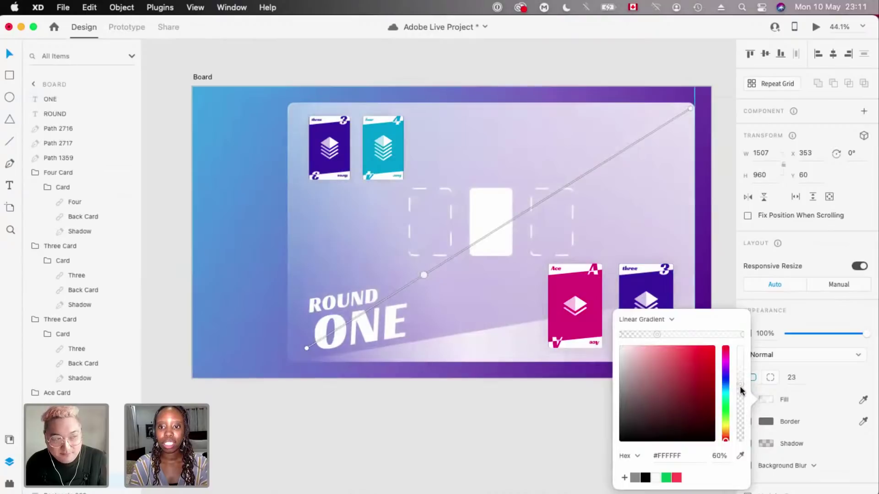
{"action": "left_click", "coordinate": [742, 336]}
{"action": "left_click", "coordinate": [740, 359]}
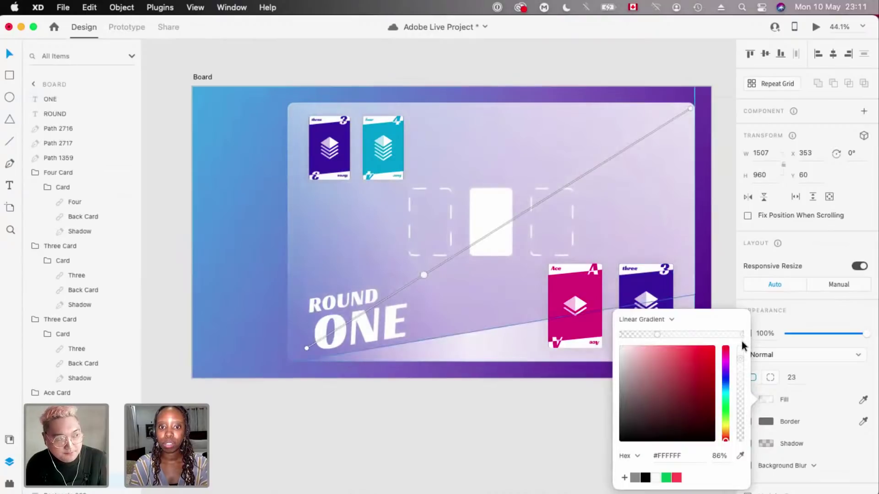
{"action": "left_click", "coordinate": [412, 394]}
- Draw an 89 px white circle in the panel's upper-right area and remove its border
{"action": "scroll", "coordinate": [389, 402], "scroll_direction": "down", "scroll_amount": 3}
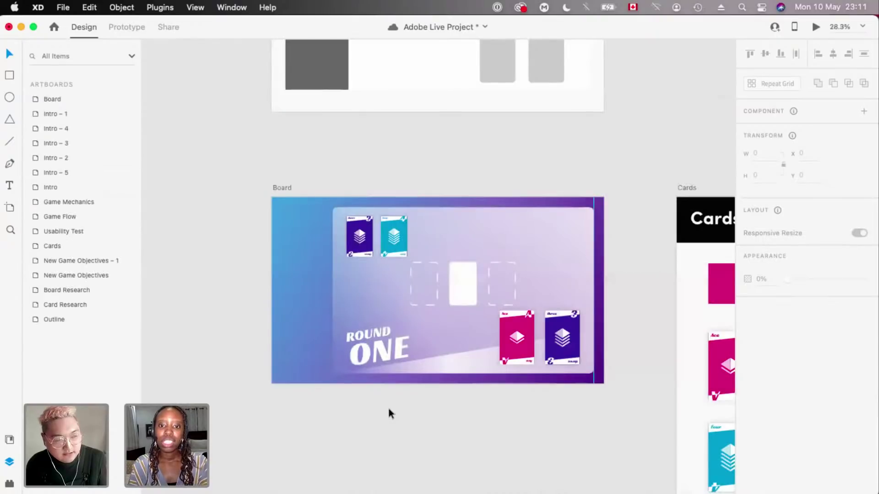
{"action": "scroll", "coordinate": [388, 403], "scroll_direction": "up", "scroll_amount": 1}
{"action": "scroll", "coordinate": [435, 227], "scroll_direction": "right", "scroll_amount": 1}
{"action": "key", "text": "e"}
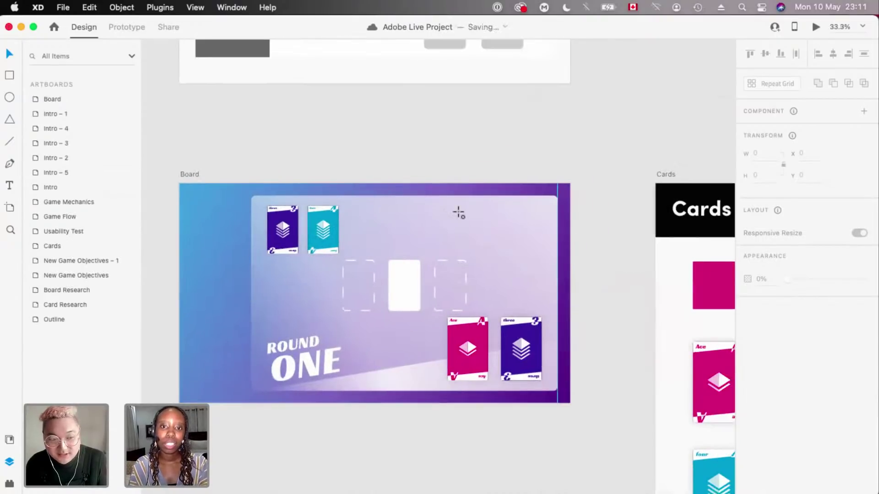
{"action": "scroll", "coordinate": [459, 212], "scroll_direction": "up", "scroll_amount": 3}
{"action": "mouse_move", "coordinate": [470, 204]}
{"action": "left_mouse_down"}
{"action": "mouse_move", "coordinate": [510, 243]}
{"action": "mouse_move", "coordinate": [490, 201]}
{"action": "left_mouse_up"}
{"action": "key", "text": "v"}
{"action": "scroll", "coordinate": [498, 236], "scroll_direction": "up", "scroll_amount": 2}
{"action": "left_click", "coordinate": [747, 400]}
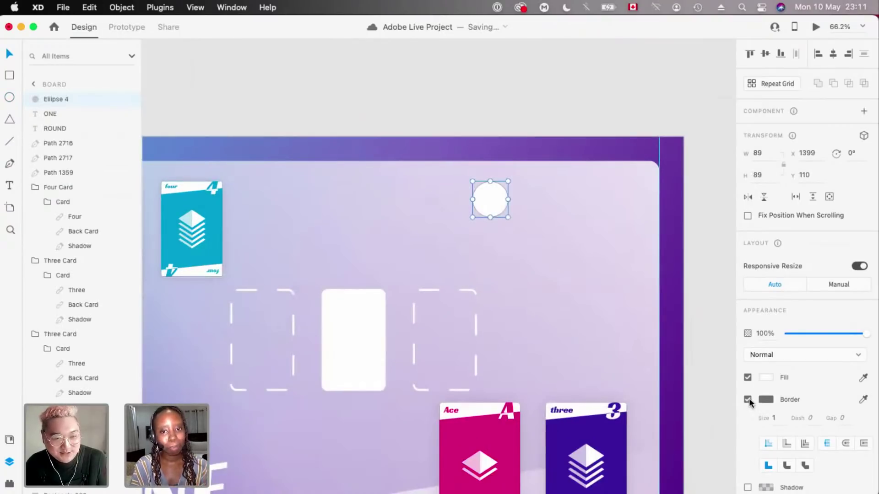
- Scale the panel's upper three and four cards down together to a height of about 218 px
{"action": "scroll", "coordinate": [545, 296], "scroll_direction": "down", "scroll_amount": 3}
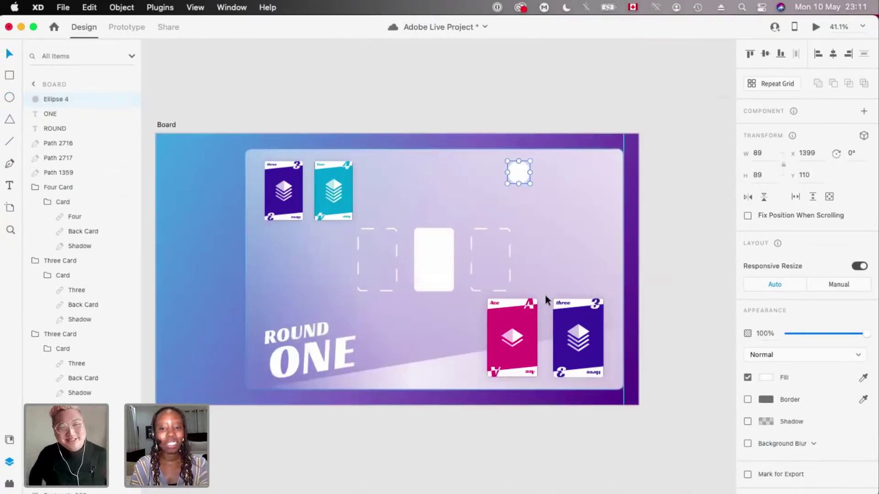
{"action": "scroll", "coordinate": [524, 153], "scroll_direction": "up", "scroll_amount": 1}
{"action": "scroll", "coordinate": [523, 149], "scroll_direction": "up", "scroll_amount": 4}
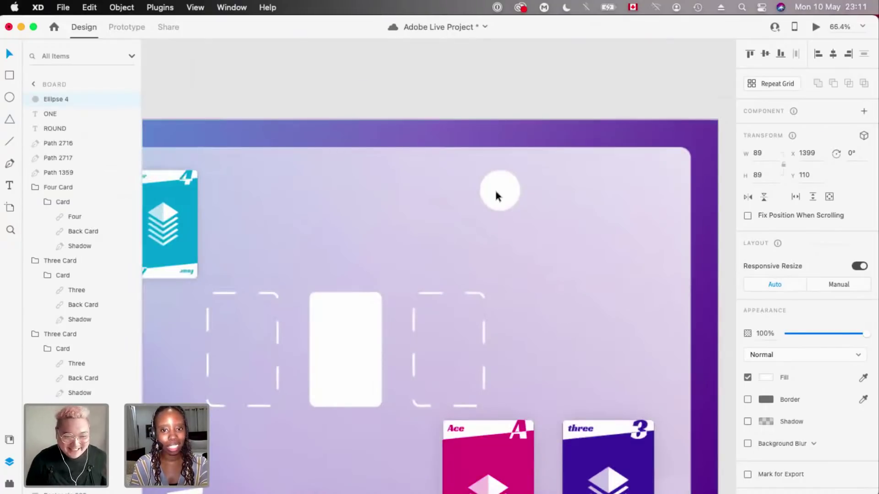
{"action": "scroll", "coordinate": [497, 194], "scroll_direction": "down", "scroll_amount": 2}
{"action": "left_click", "coordinate": [400, 307]}
{"action": "key", "text": "super+equal"}
{"action": "left_click", "coordinate": [249, 162]}
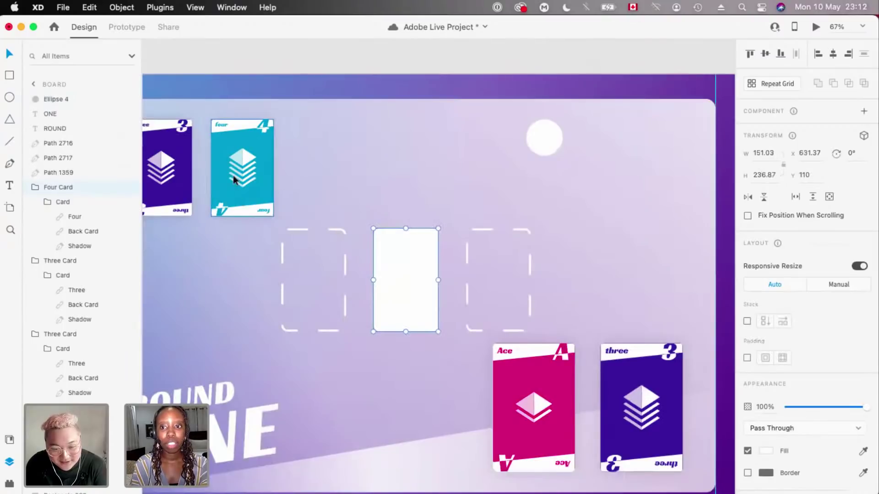
{"action": "scroll", "coordinate": [236, 188], "scroll_direction": "left", "scroll_amount": 3}
{"action": "scroll", "coordinate": [236, 188], "scroll_direction": "up", "scroll_amount": 1}
{"action": "left_click", "coordinate": [464, 286]}
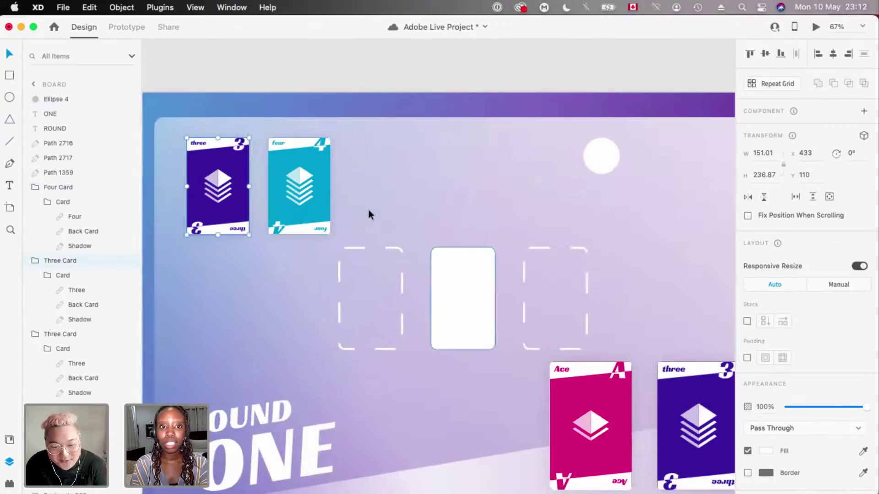
{"action": "scroll", "coordinate": [369, 209], "scroll_direction": "down", "scroll_amount": 1}
{"action": "left_click_drag", "start_coordinate": [328, 232], "coordinate": [334, 227]}
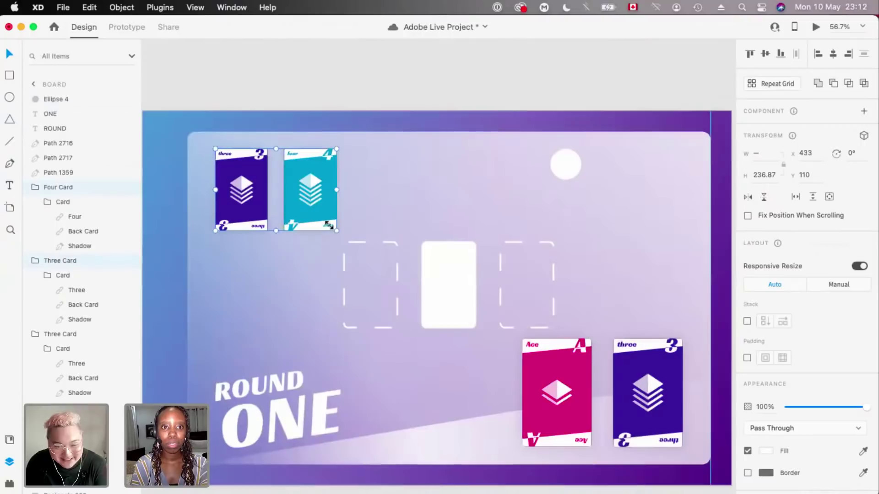
- Select the white centre card and both dashed slots, and nudge them up together to Y 366.08
{"action": "scroll", "coordinate": [387, 259], "scroll_direction": "down", "scroll_amount": 1}
{"action": "left_click", "coordinate": [398, 248]}
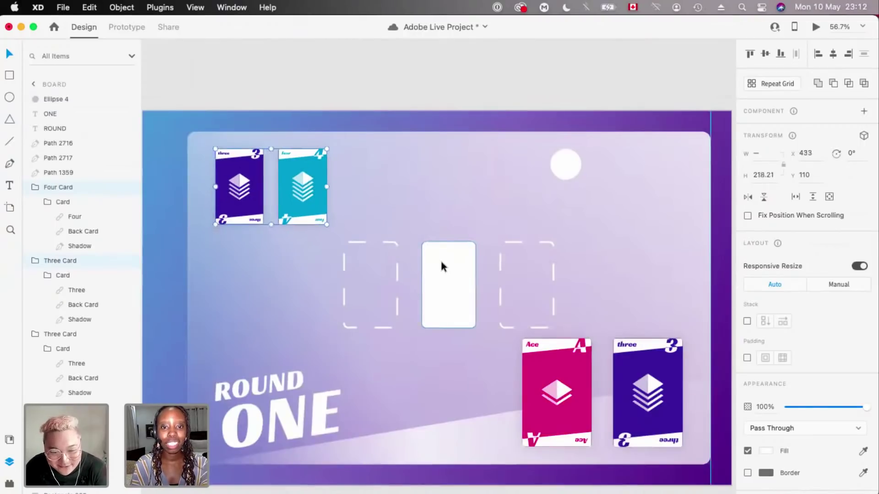
{"action": "left_click", "coordinate": [462, 254], "text": "shift"}
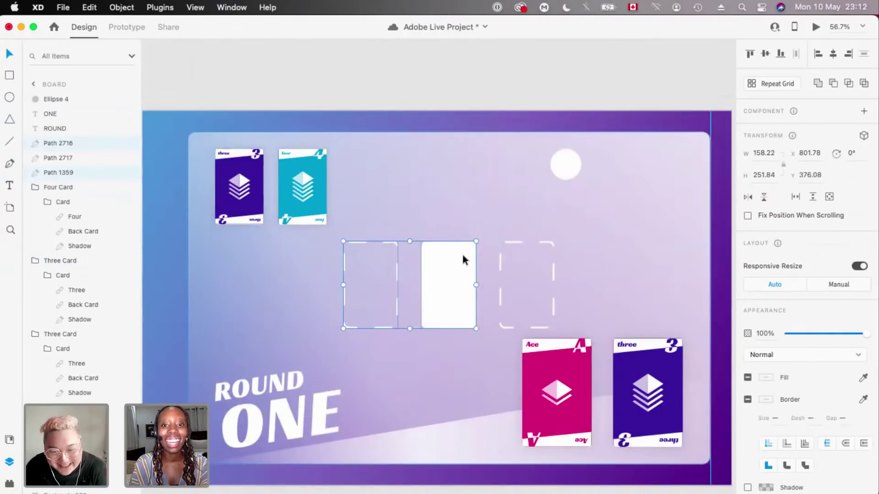
{"action": "left_click", "coordinate": [499, 186], "text": "shift"}
{"action": "left_click", "coordinate": [521, 237], "text": "shift"}
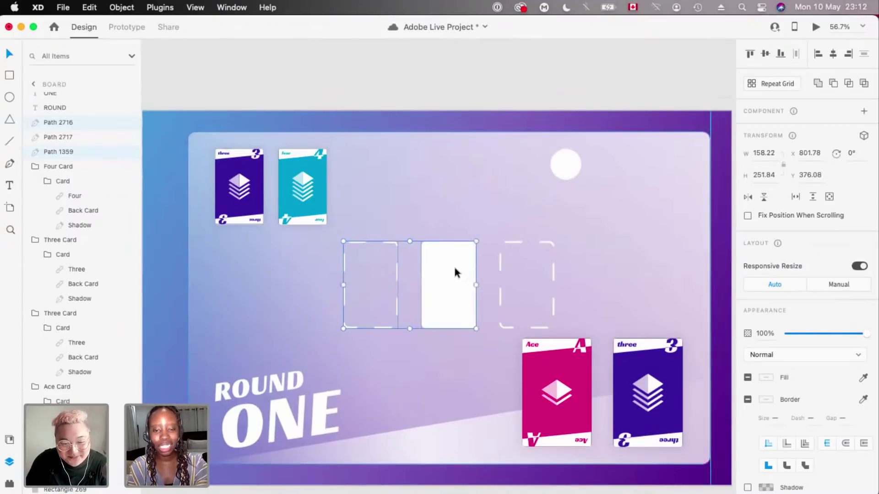
{"action": "key", "text": "shift+Up"}
{"action": "key", "text": "Up"}
{"action": "key", "text": "Up"}
{"action": "key", "text": "Up"}
{"action": "key", "text": "Up"}
{"action": "key", "text": "Up"}
{"action": "key", "text": "Up"}
{"action": "key", "text": "Up"}
{"action": "key", "text": "alt"}
{"action": "key", "text": "Down"}
{"action": "key", "text": "Down"}
{"action": "key", "text": "Down"}
{"action": "key", "text": "Down"}
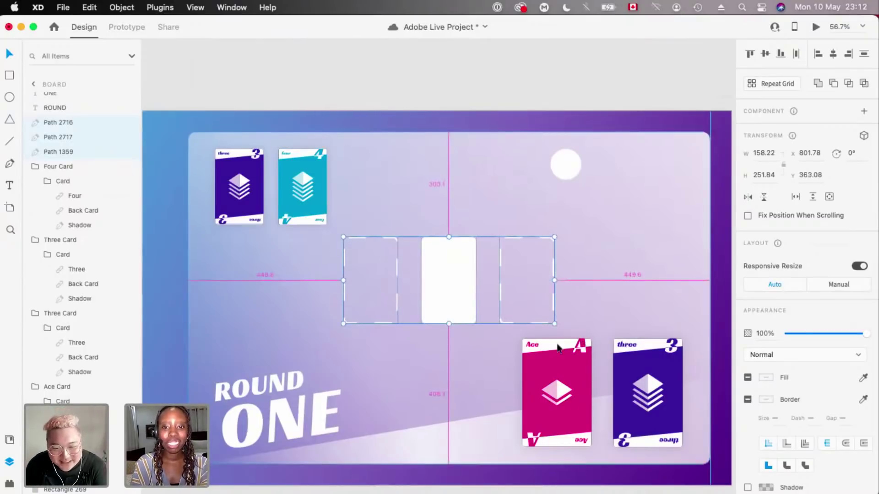
{"action": "key", "text": "Down"}
{"action": "key", "text": "Down"}
{"action": "key", "text": "Down"}
- Reselect the white centre card with both dashed slots and check their distances to the panel's edges
{"action": "scroll", "coordinate": [450, 323], "scroll_direction": "down", "scroll_amount": 2}
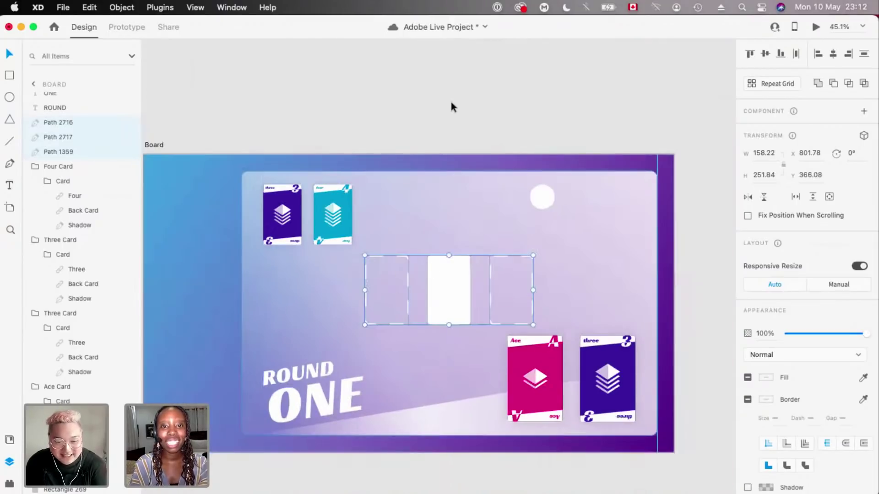
{"action": "scroll", "coordinate": [431, 270], "scroll_direction": "down", "scroll_amount": 2}
{"action": "scroll", "coordinate": [431, 270], "scroll_direction": "right", "scroll_amount": 1}
{"action": "left_click", "coordinate": [431, 266]}
{"action": "scroll", "coordinate": [430, 266], "scroll_direction": "up", "scroll_amount": 3}
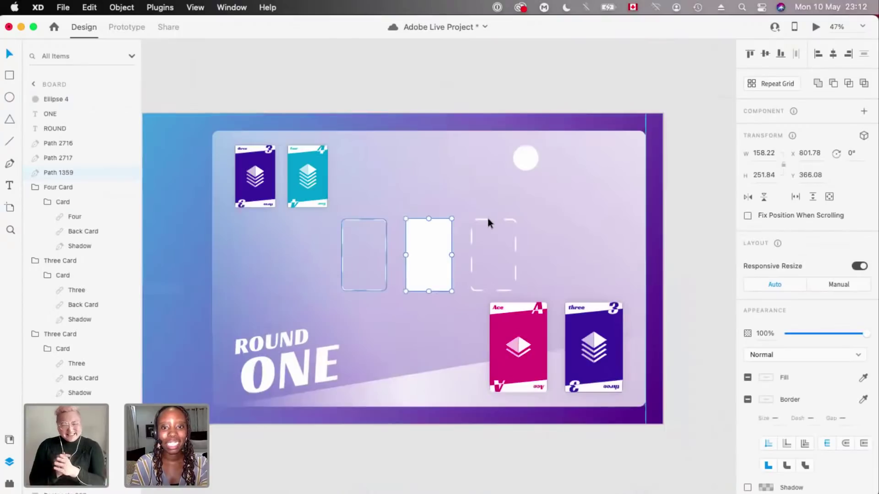
{"action": "left_click", "coordinate": [487, 218], "text": "shift"}
{"action": "key", "text": "alt"}
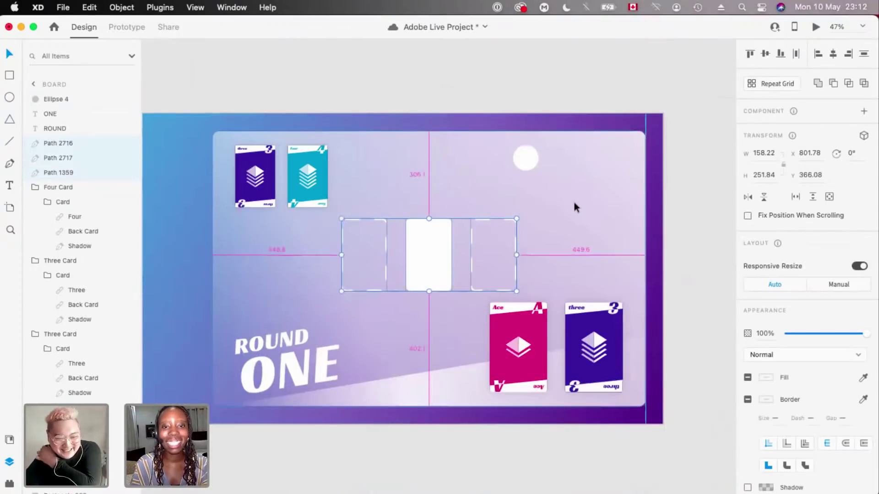
- Shrink the white circle in the panel's upper-right area to 71 px and place it at X 1482, Y 110
{"action": "scroll", "coordinate": [514, 174], "scroll_direction": "up", "scroll_amount": 2}
{"action": "left_click", "coordinate": [515, 177]}
{"action": "left_click_drag", "start_coordinate": [508, 180], "coordinate": [553, 164]}
{"action": "scroll", "coordinate": [545, 201], "scroll_direction": "right", "scroll_amount": 3}
{"action": "scroll", "coordinate": [544, 201], "scroll_direction": "up", "scroll_amount": 2}
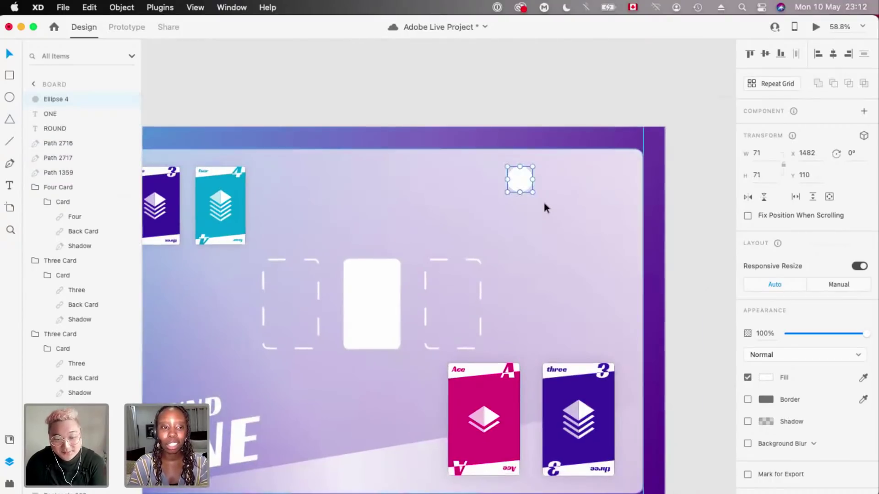
{"action": "scroll", "coordinate": [543, 204], "scroll_direction": "down", "scroll_amount": 2}
- Open the Adobe Live Card Game library and fill the white circle with the "Cheerful happy african..." avatar image
{"action": "left_click", "coordinate": [10, 483]}
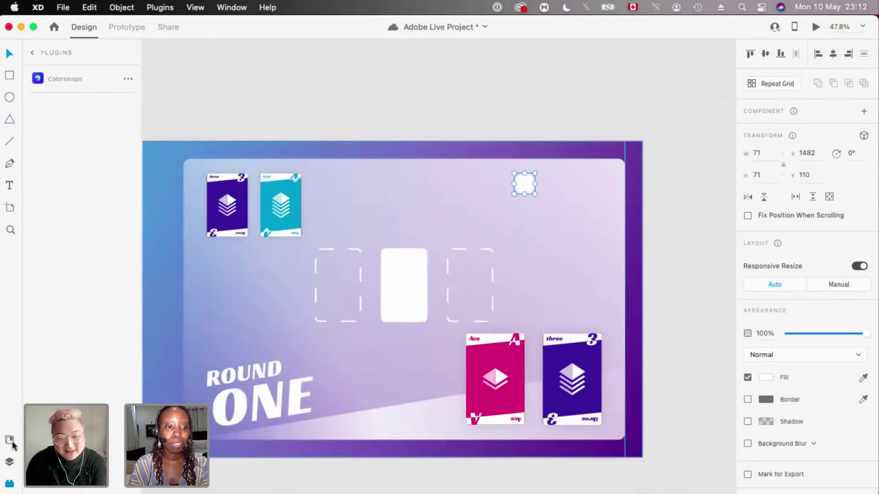
{"action": "key", "text": "super+shift+l"}
{"action": "scroll", "coordinate": [476, 95], "scroll_direction": "left", "scroll_amount": 2}
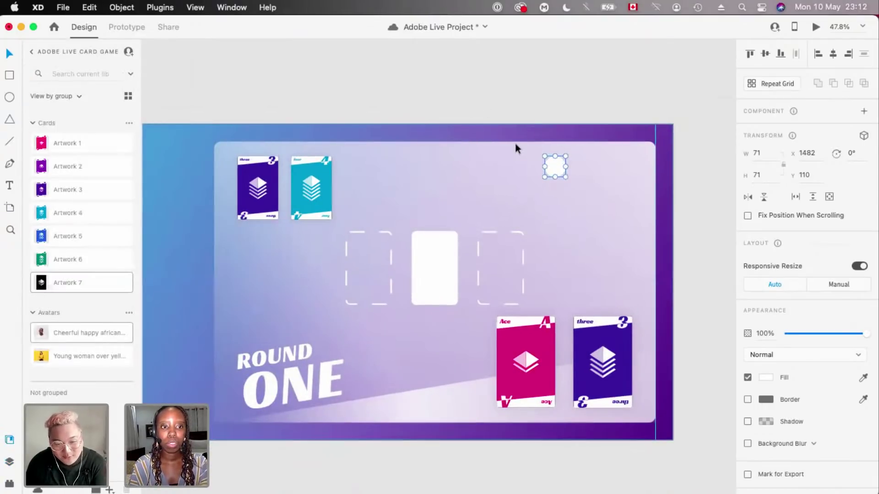
{"action": "scroll", "coordinate": [528, 202], "scroll_direction": "up", "scroll_amount": 5}
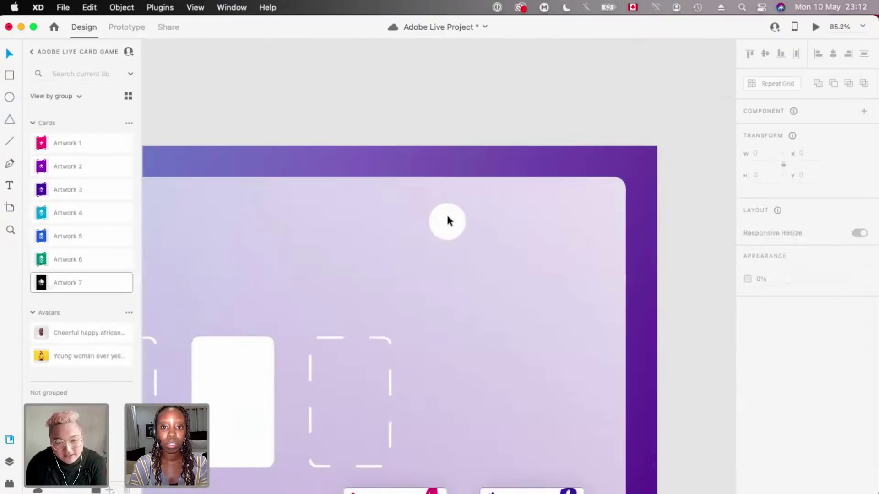
{"action": "scroll", "coordinate": [447, 220], "scroll_direction": "left", "scroll_amount": 2}
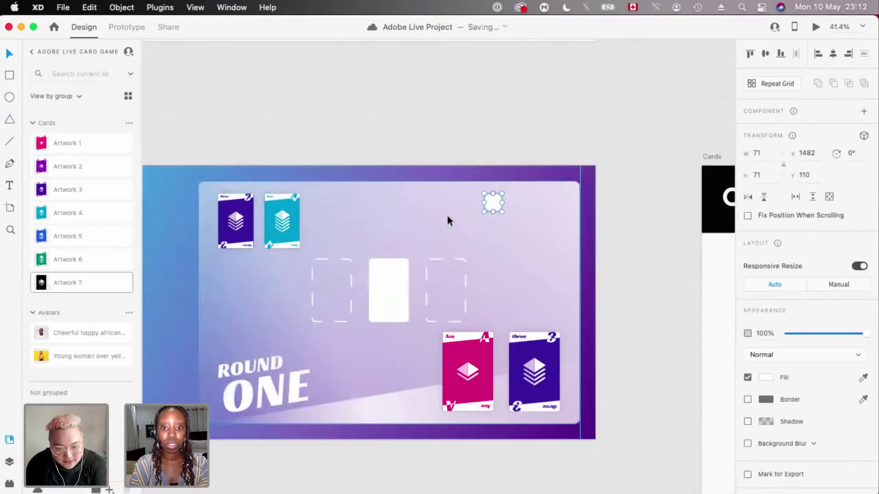
{"action": "scroll", "coordinate": [447, 220], "scroll_direction": "down", "scroll_amount": 2}
{"action": "scroll", "coordinate": [438, 369], "scroll_direction": "up", "scroll_amount": 3}
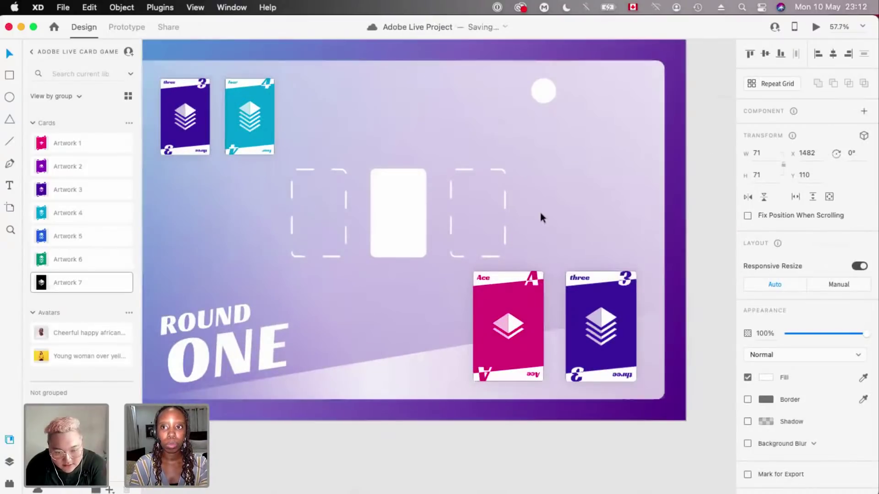
{"action": "scroll", "coordinate": [542, 218], "scroll_direction": "up", "scroll_amount": 5}
{"action": "scroll", "coordinate": [290, 221], "scroll_direction": "up", "scroll_amount": 1}
{"action": "scroll", "coordinate": [289, 222], "scroll_direction": "right", "scroll_amount": 2}
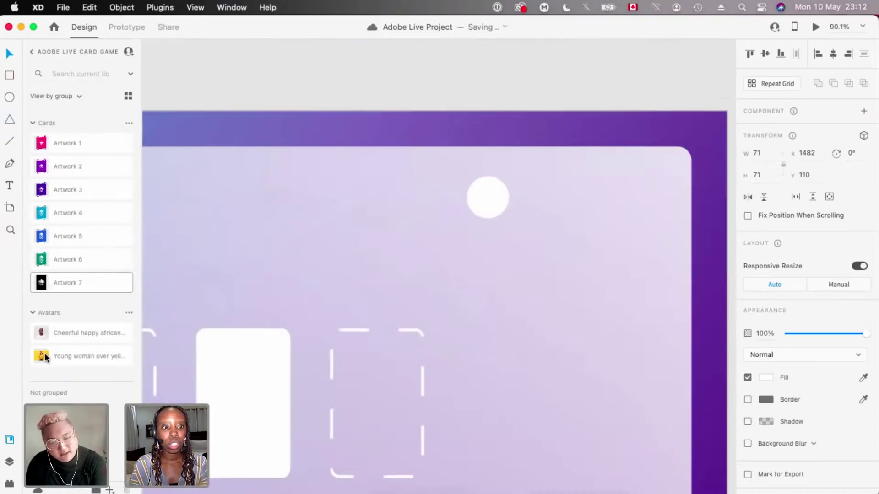
{"action": "left_click_drag", "start_coordinate": [42, 333], "coordinate": [486, 214]}
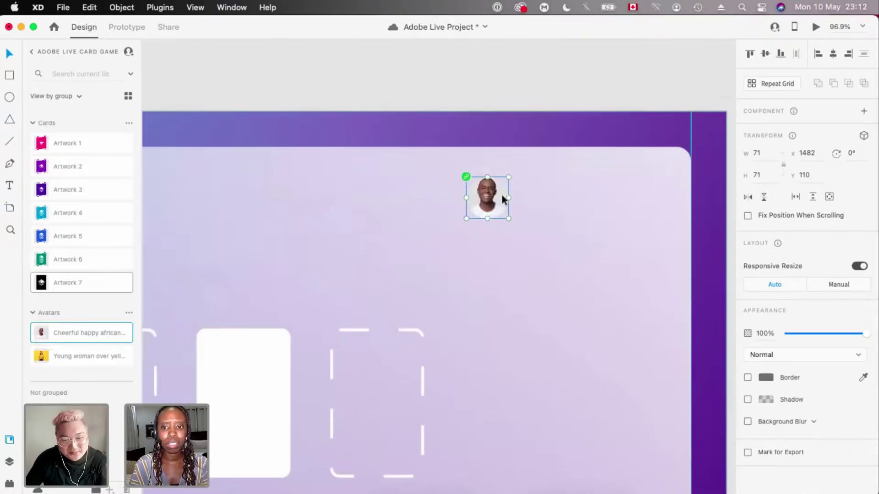
- Add a drop shadow to the round avatar with a blur of 20
{"action": "scroll", "coordinate": [502, 196], "scroll_direction": "up", "scroll_amount": 3}
{"action": "left_click", "coordinate": [749, 399]}
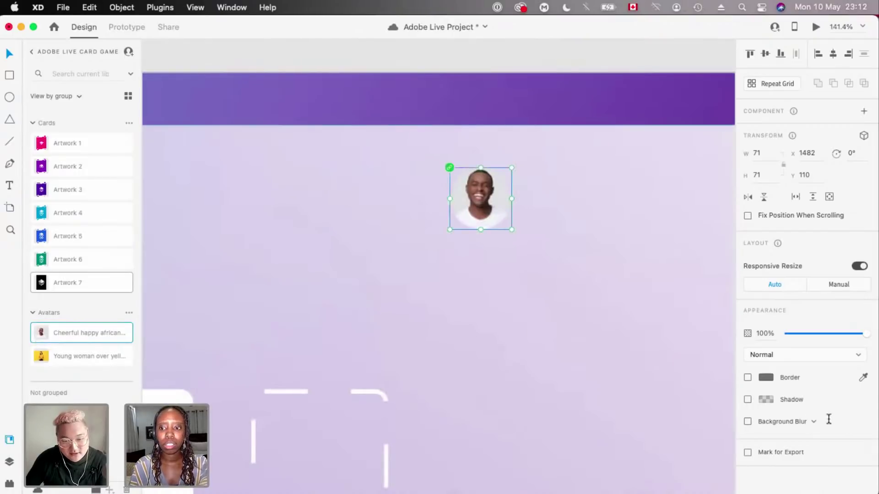
{"action": "type", "text": "20"}
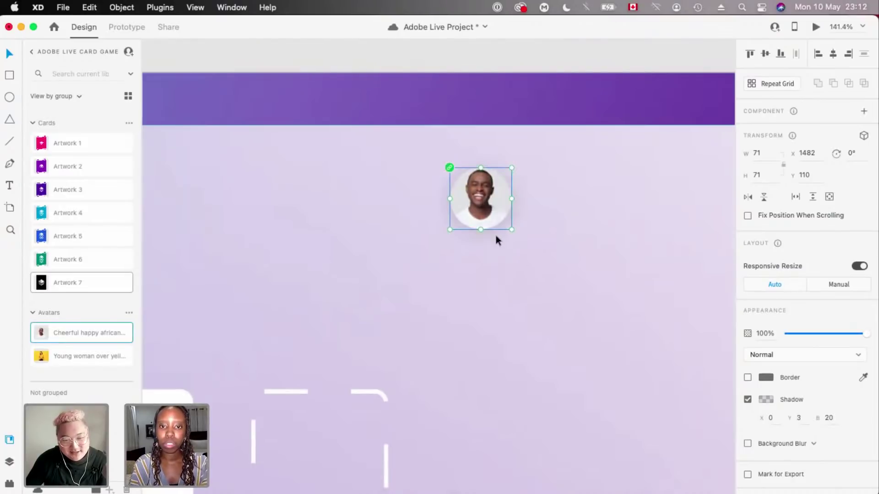
- Duplicate the avatar directly below at Y 206 and fill the copy with the "Young woman over yell..." library image
{"action": "scroll", "coordinate": [496, 236], "scroll_direction": "down", "scroll_amount": 3}
{"action": "left_click_drag", "start_coordinate": [489, 218], "coordinate": [490, 269]}
{"action": "key", "text": "Down"}
{"action": "key", "text": "Down"}
{"action": "left_click_drag", "start_coordinate": [42, 356], "coordinate": [488, 343]}
- Adjust the image inside the lower avatar so the woman's face fills the circle, and leave image editing
{"action": "scroll", "coordinate": [485, 263], "scroll_direction": "up", "scroll_amount": 3}
{"action": "double_click", "coordinate": [487, 265]}
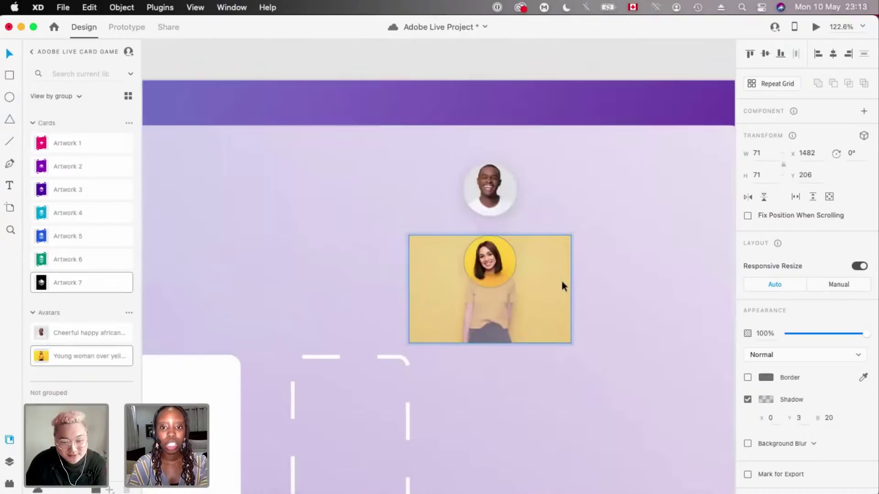
{"action": "scroll", "coordinate": [562, 286], "scroll_direction": "down", "scroll_amount": 3}
{"action": "left_click", "coordinate": [457, 208]}
{"action": "scroll", "coordinate": [458, 208], "scroll_direction": "down", "scroll_amount": 2}
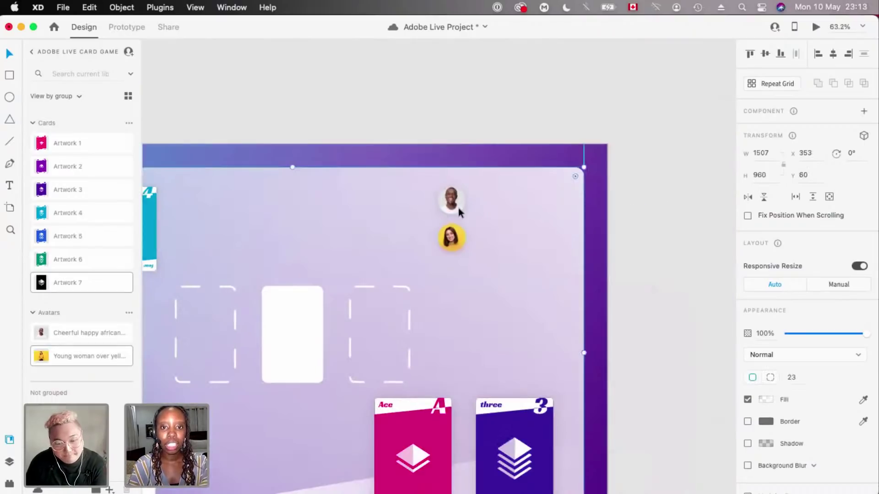
{"action": "key", "text": "Escape"}
{"action": "scroll", "coordinate": [494, 201], "scroll_direction": "down", "scroll_amount": 2}
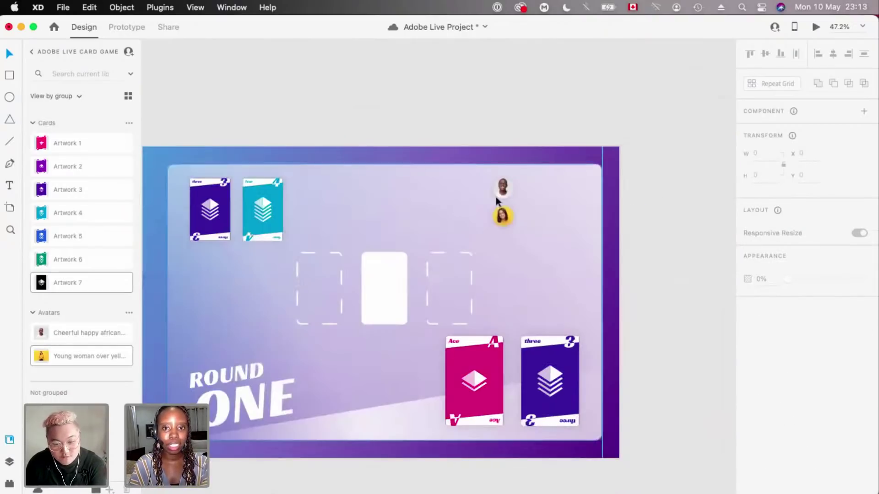
- Look over the two round avatars up close and preview the Round One board before returning to the design
{"action": "scroll", "coordinate": [496, 198], "scroll_direction": "up", "scroll_amount": 3}
{"action": "scroll", "coordinate": [394, 219], "scroll_direction": "up", "scroll_amount": 2}
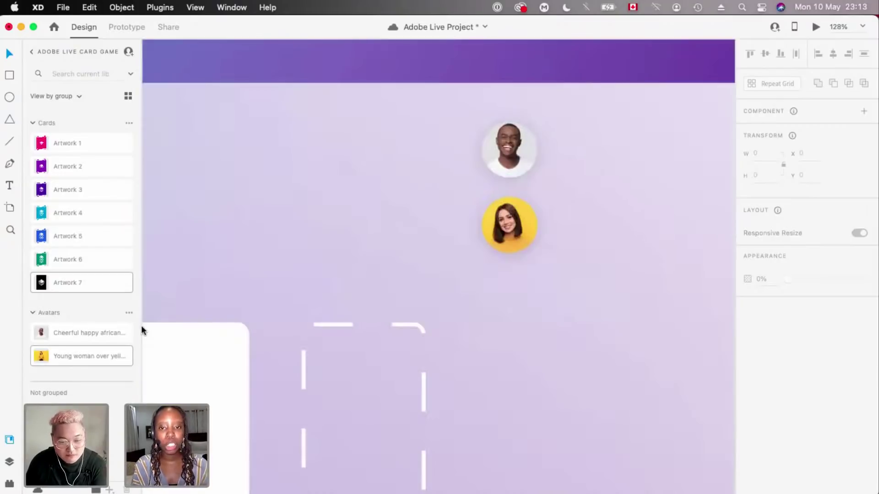
{"action": "left_click", "coordinate": [57, 338]}
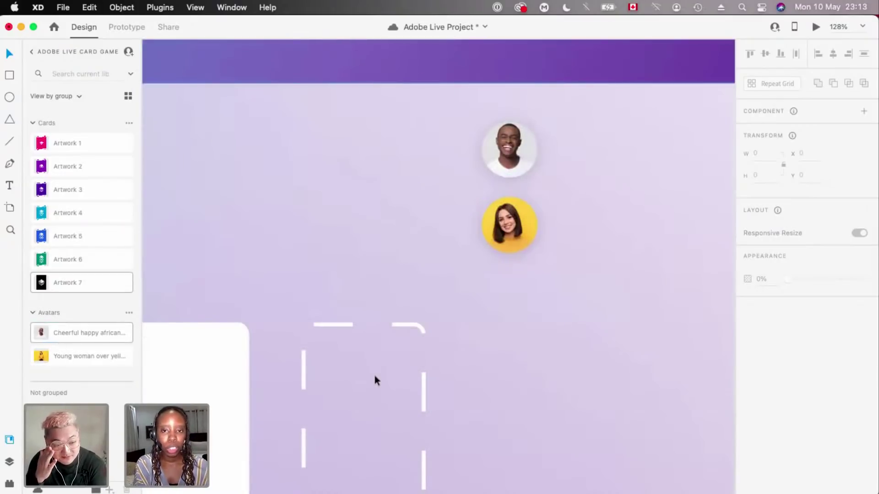
{"action": "scroll", "coordinate": [375, 378], "scroll_direction": "up", "scroll_amount": 2}
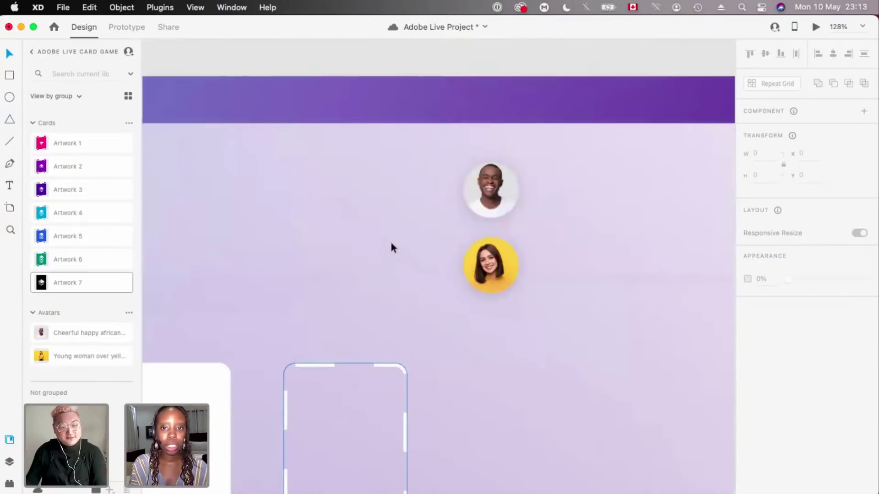
{"action": "scroll", "coordinate": [391, 243], "scroll_direction": "down", "scroll_amount": 2}
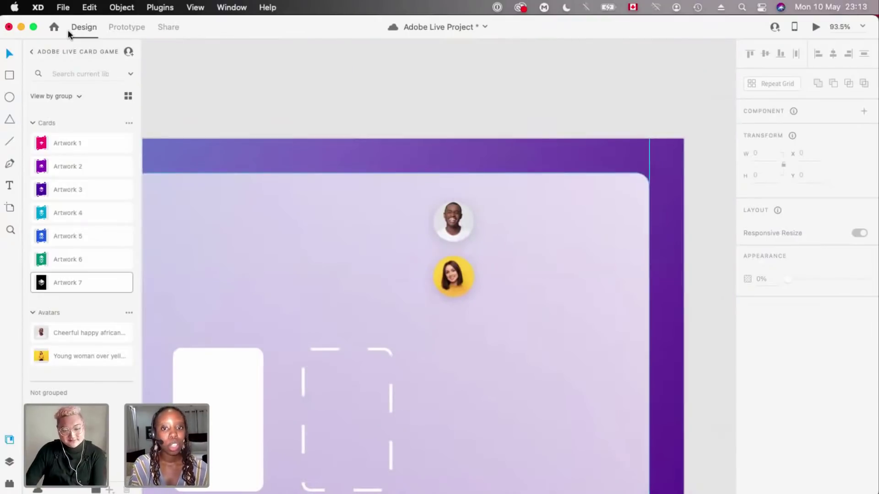
{"action": "scroll", "coordinate": [500, 236], "scroll_direction": "up", "scroll_amount": 3}
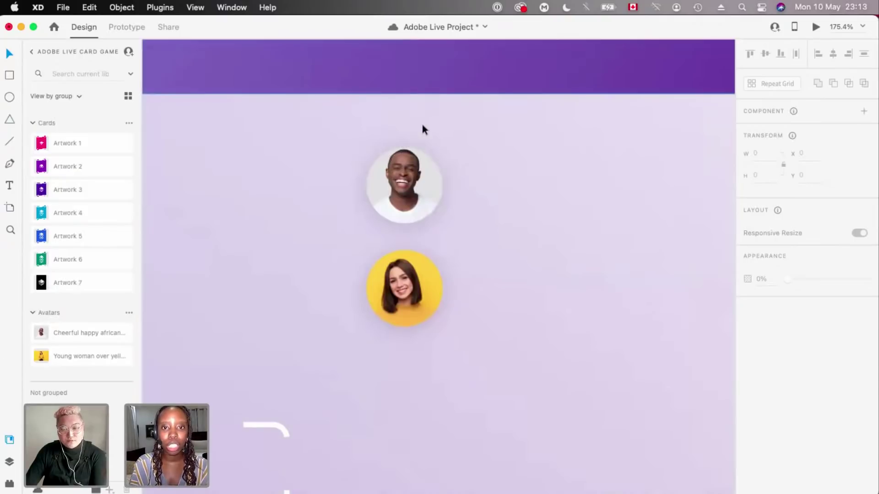
{"action": "scroll", "coordinate": [448, 137], "scroll_direction": "down", "scroll_amount": 2}
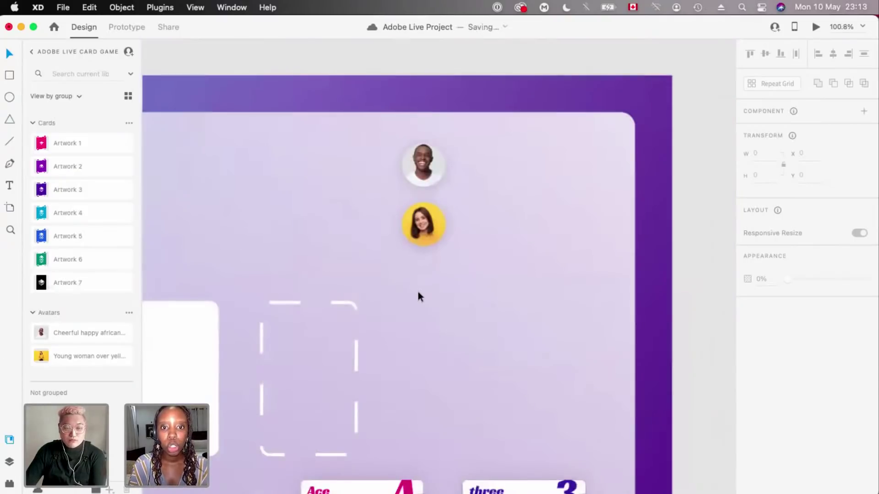
{"action": "scroll", "coordinate": [418, 292], "scroll_direction": "up", "scroll_amount": 3}
{"action": "scroll", "coordinate": [370, 280], "scroll_direction": "right", "scroll_amount": 2}
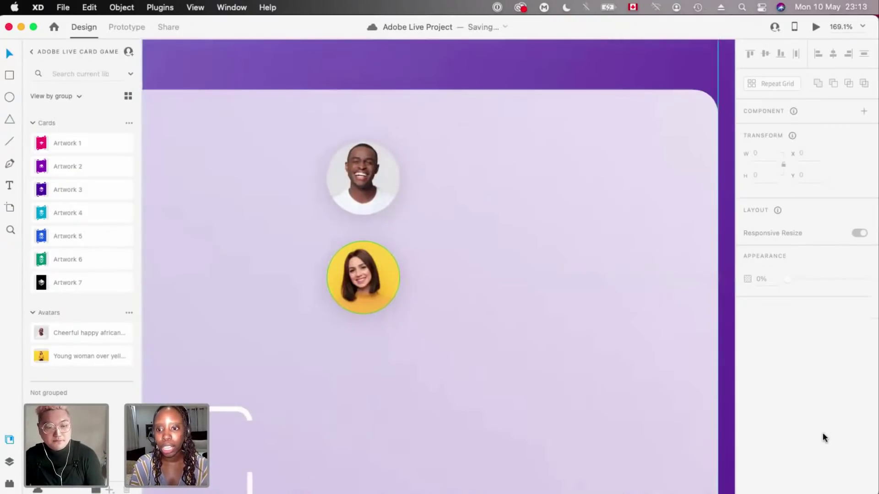
{"action": "scroll", "coordinate": [418, 100], "scroll_direction": "down", "scroll_amount": 2}
{"action": "left_click", "coordinate": [815, 28]}
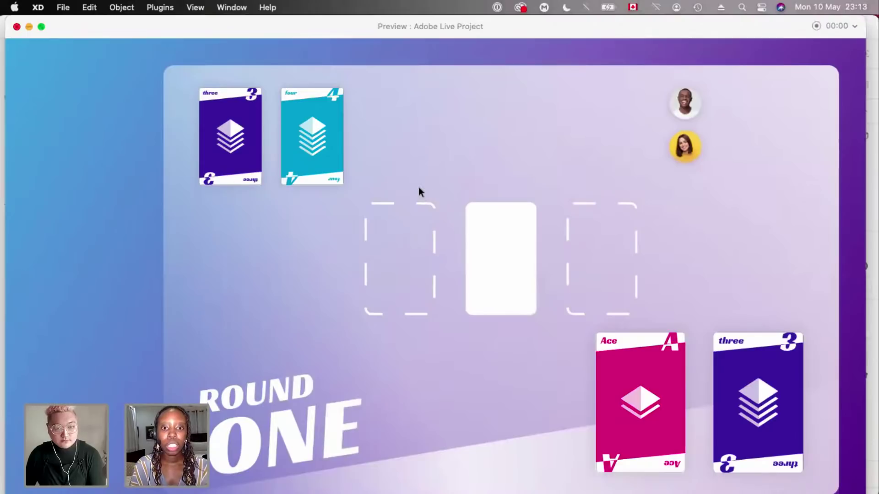
{"action": "key", "text": "super+w"}
- Draw a 253 by 49 px rectangle beside the upper avatar, round its corners to 5, and place it at X 1573, Y 121
{"action": "scroll", "coordinate": [415, 176], "scroll_direction": "up", "scroll_amount": 3}
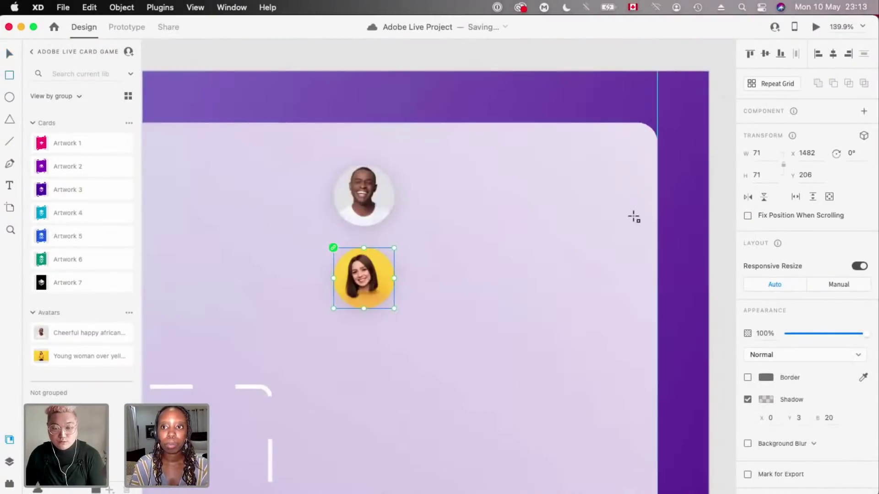
{"action": "left_click_drag", "start_coordinate": [628, 214], "coordinate": [416, 175]}
{"action": "scroll", "coordinate": [543, 194], "scroll_direction": "up", "scroll_amount": 2}
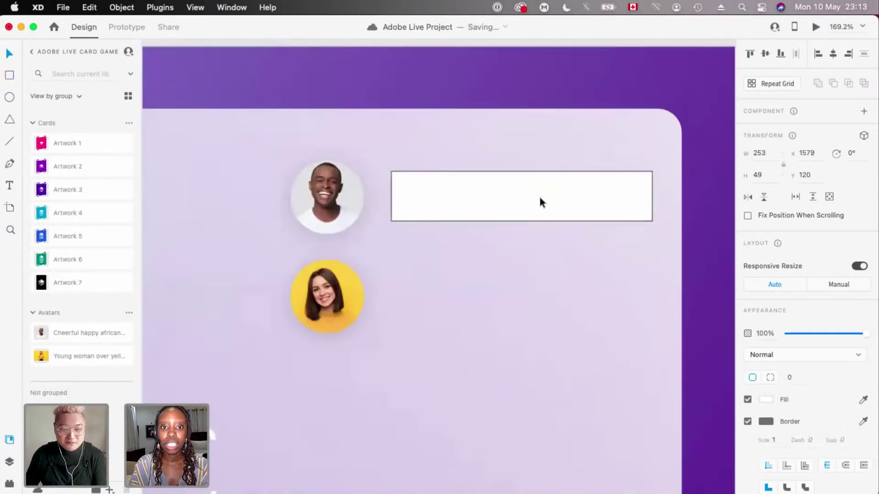
{"action": "left_click_drag", "start_coordinate": [540, 198], "coordinate": [540, 197]}
{"action": "left_click_drag", "start_coordinate": [602, 188], "coordinate": [640, 178]}
{"action": "left_click_drag", "start_coordinate": [580, 205], "coordinate": [574, 212]}
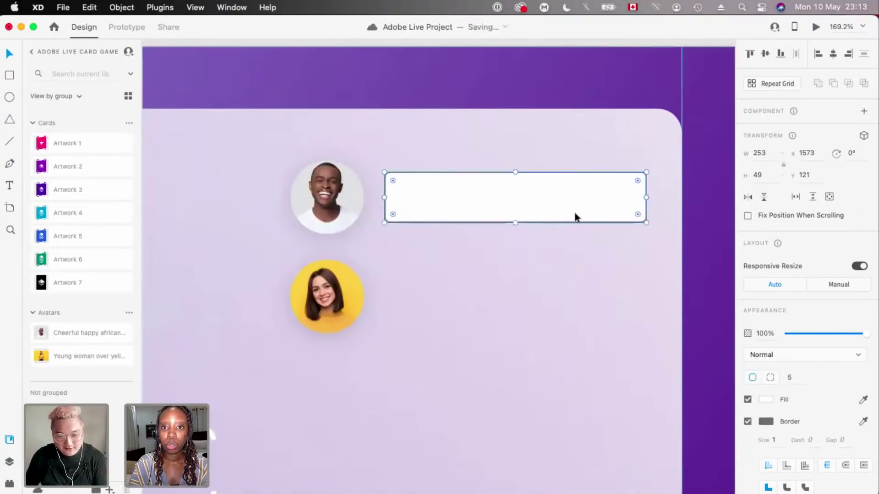
- Remove the white bar's border and give it a black drop shadow with a blur of 15 and 10% opacity
{"action": "scroll", "coordinate": [474, 201], "scroll_direction": "up", "scroll_amount": 3}
{"action": "left_click", "coordinate": [748, 444]}
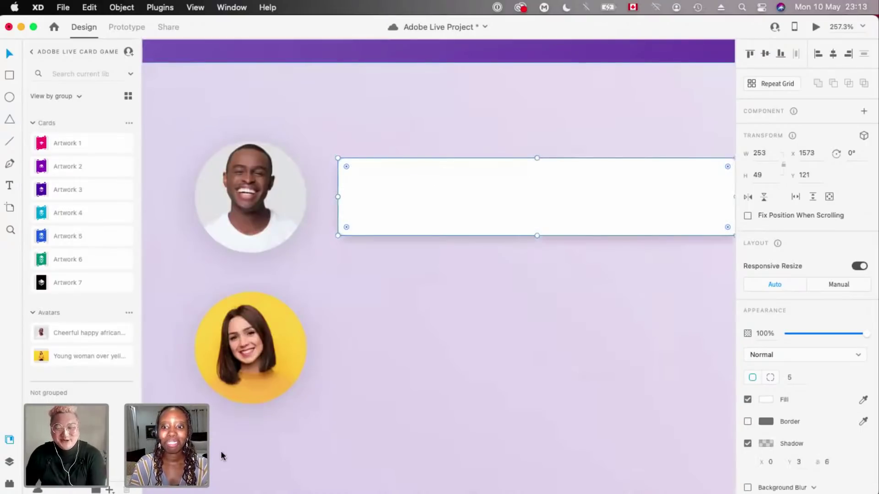
{"action": "left_click", "coordinate": [827, 462]}
{"action": "type", "text": "15"}
{"action": "key", "text": "Return"}
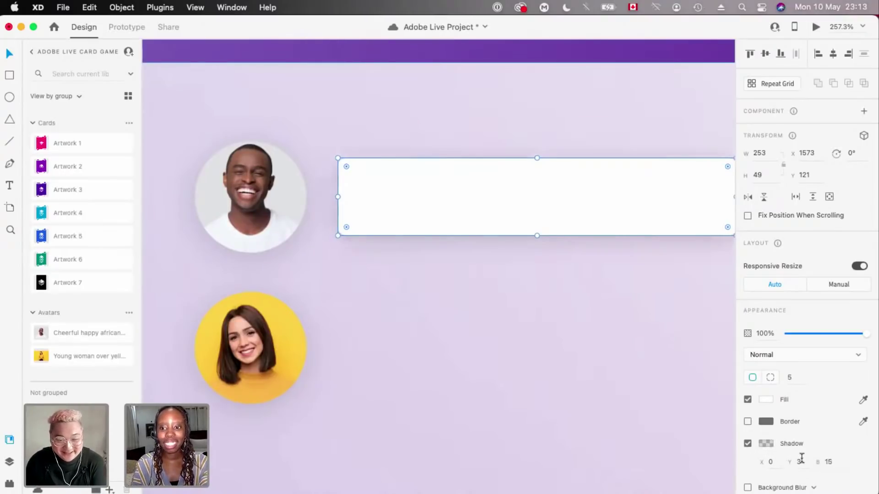
{"action": "left_click", "coordinate": [766, 444]}
{"action": "left_click_drag", "start_coordinate": [740, 451], "coordinate": [740, 458]}
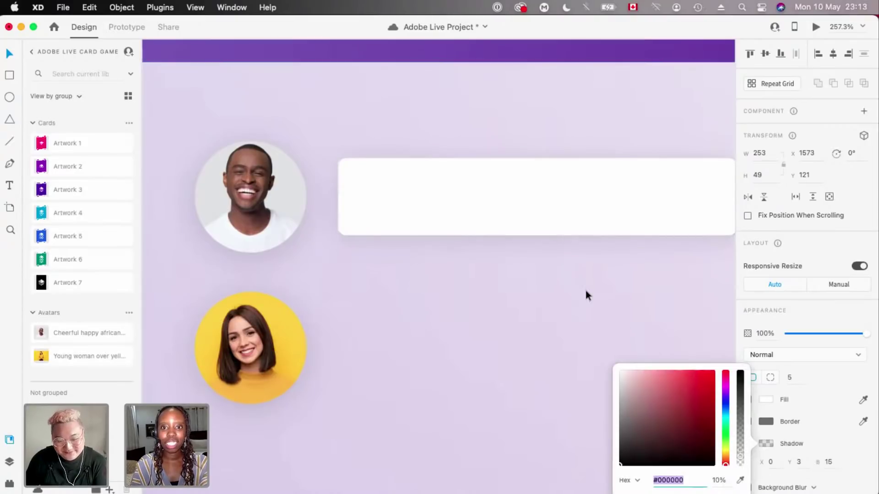
{"action": "left_click", "coordinate": [586, 290]}
- Draw a 29 px circle inside the white bar at X 1594, Y 131, without a border and filled with #DDDDDD
{"action": "scroll", "coordinate": [516, 250], "scroll_direction": "down", "scroll_amount": 3}
{"action": "left_click", "coordinate": [525, 213]}
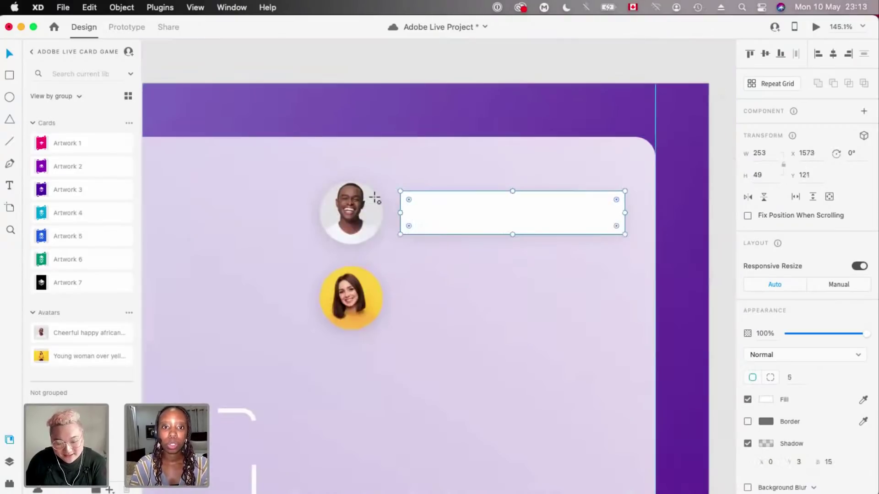
{"action": "key", "text": "super+equal"}
{"action": "left_click_drag", "start_coordinate": [376, 196], "coordinate": [431, 233]}
{"action": "key", "text": "v"}
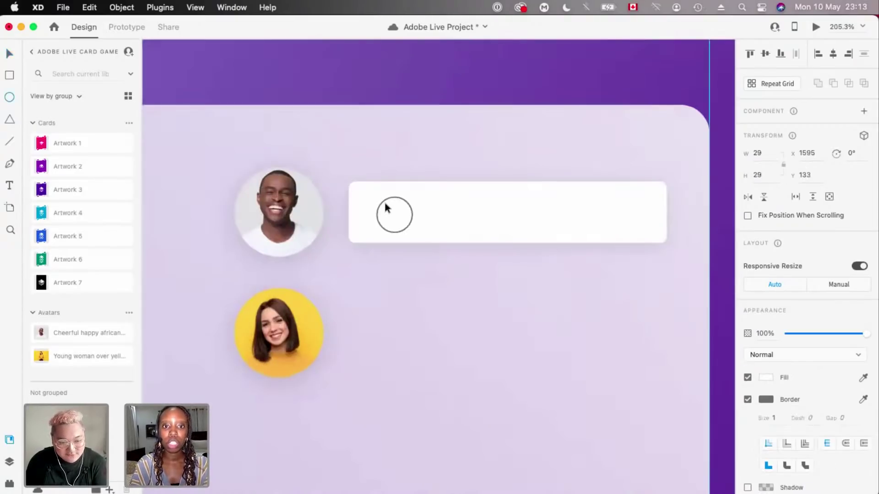
{"action": "scroll", "coordinate": [430, 233], "scroll_direction": "up", "scroll_amount": 3}
{"action": "left_click_drag", "start_coordinate": [384, 205], "coordinate": [383, 203]}
{"action": "left_click", "coordinate": [748, 400]}
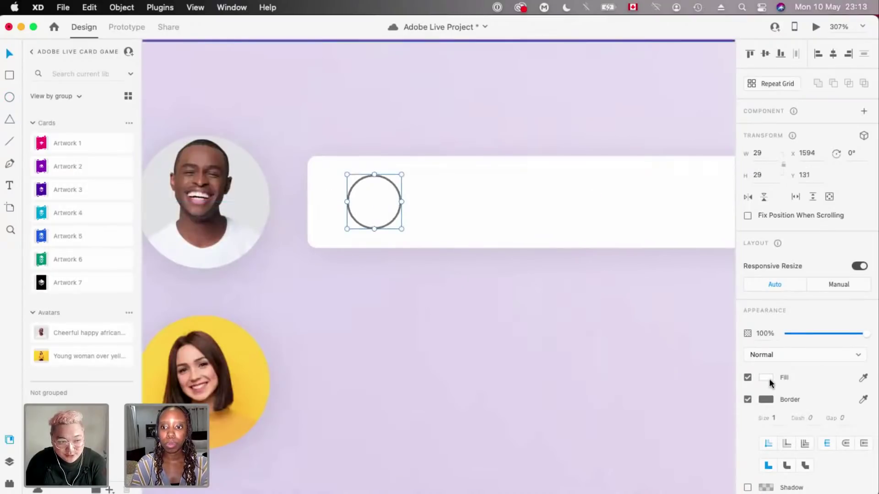
{"action": "left_click", "coordinate": [765, 377]}
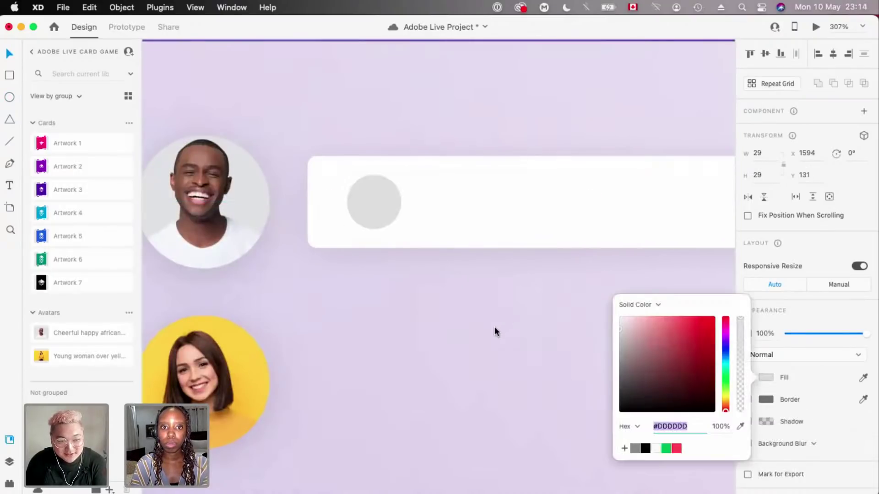
- Move the grey circle to the right inside the white bar and shorten the bar from its left edge
{"action": "scroll", "coordinate": [502, 317], "scroll_direction": "down", "scroll_amount": 3}
{"action": "left_click_drag", "start_coordinate": [345, 248], "coordinate": [425, 246]}
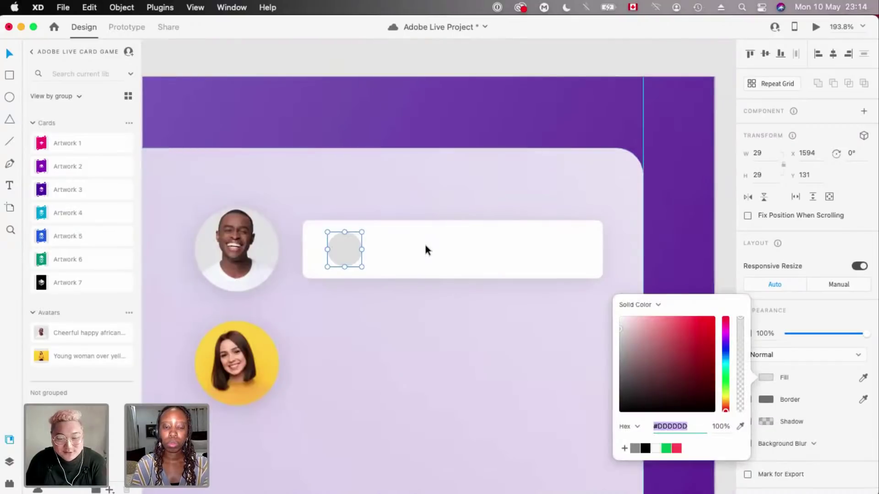
{"action": "left_click", "coordinate": [364, 247]}
{"action": "left_click_drag", "start_coordinate": [302, 250], "coordinate": [382, 255]}
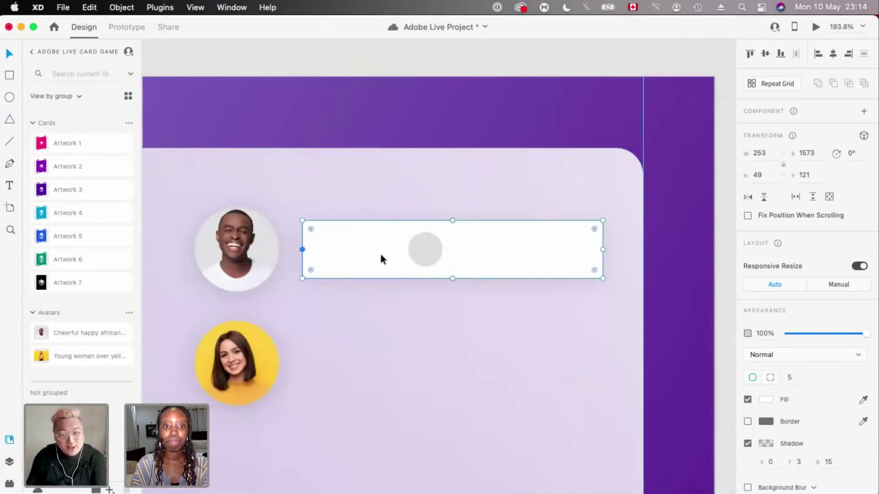
- Move both avatars right together to X 1554 and check the gap to the white bar
{"action": "left_click", "coordinate": [238, 353]}
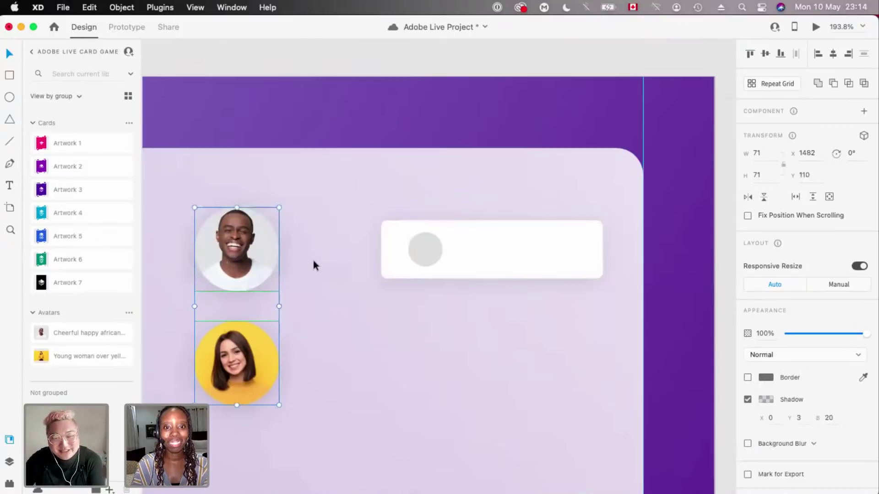
{"action": "left_click_drag", "start_coordinate": [228, 260], "coordinate": [314, 260]}
{"action": "key", "text": "alt"}
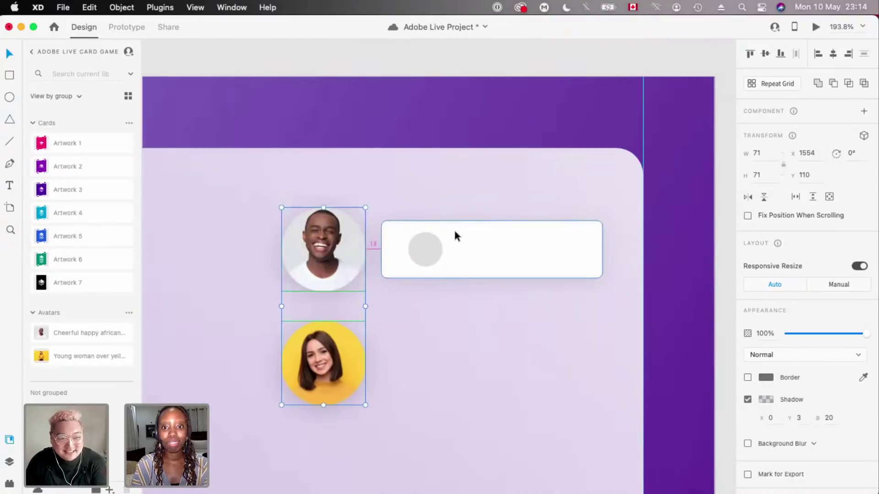
- Duplicate the grey circle to form an evenly spaced row of three circles inside the white bar
{"action": "scroll", "coordinate": [454, 227], "scroll_direction": "up", "scroll_amount": 3}
{"action": "left_click", "coordinate": [415, 254]}
{"action": "left_click_drag", "start_coordinate": [415, 254], "coordinate": [499, 255]}
{"action": "left_click_drag", "start_coordinate": [601, 251], "coordinate": [585, 251]}
- Centre the three grey circles together in the white bar, leaving 25 px on each side
{"action": "left_click", "coordinate": [491, 248], "text": "shift"}
{"action": "left_click", "coordinate": [415, 252], "text": "shift"}
{"action": "key", "text": "alt"}
{"action": "key", "text": "Right"}
{"action": "key", "text": "Right"}
{"action": "key", "text": "Right"}
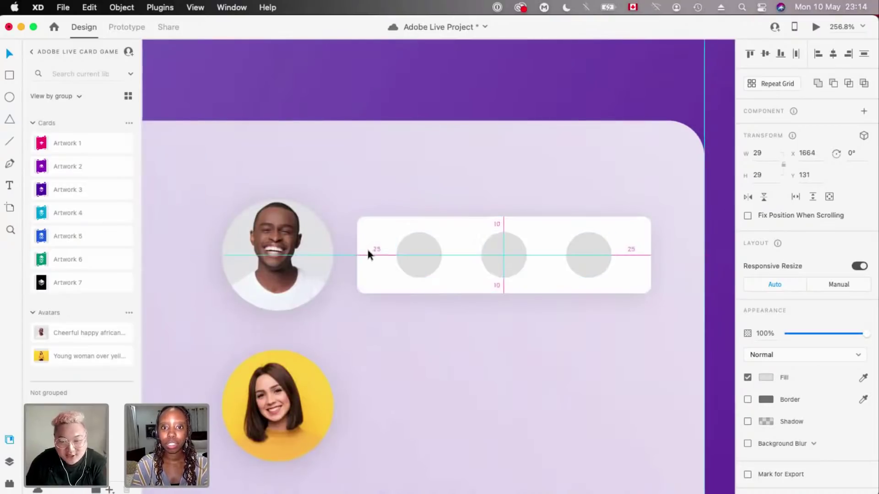
{"action": "scroll", "coordinate": [368, 250], "scroll_direction": "down", "scroll_amount": 3}
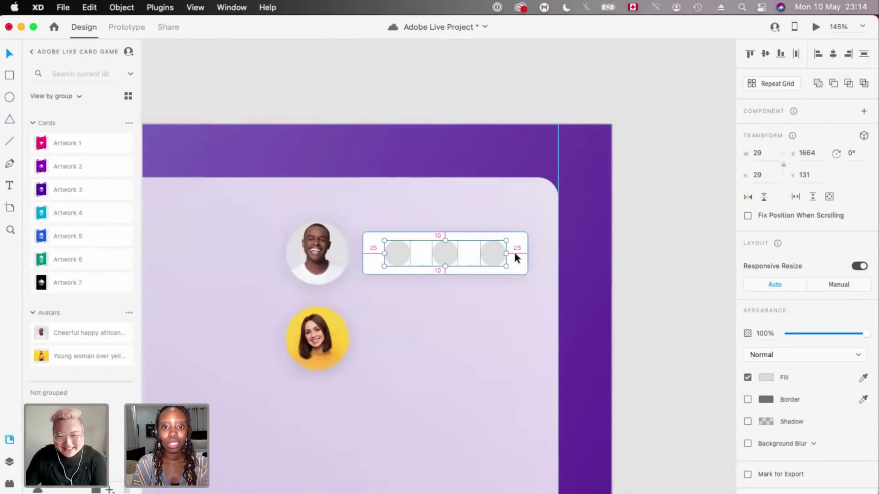
- Duplicate the white bar with its three circles straight down beside the second avatar, at Y 214
{"action": "scroll", "coordinate": [514, 251], "scroll_direction": "up", "scroll_amount": 2}
{"action": "scroll", "coordinate": [567, 232], "scroll_direction": "left", "scroll_amount": 2}
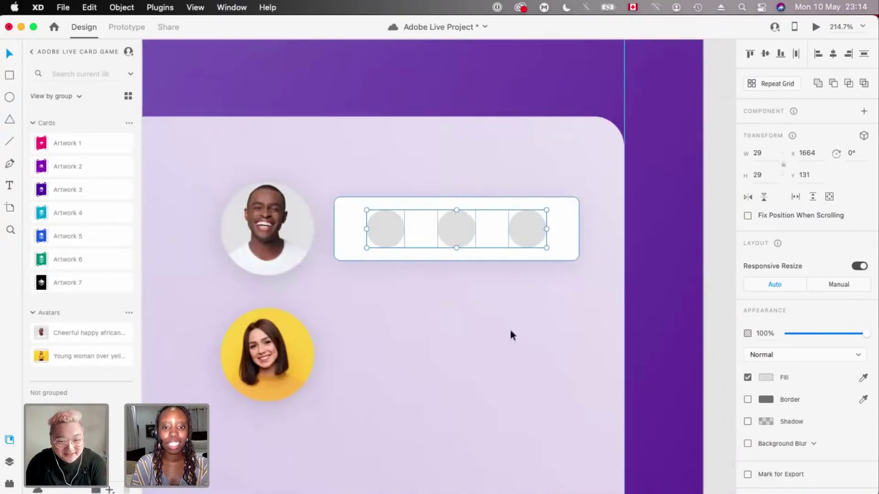
{"action": "left_click", "coordinate": [510, 228], "text": "shift"}
{"action": "scroll", "coordinate": [507, 319], "scroll_direction": "down", "scroll_amount": 2}
{"action": "left_click_drag", "start_coordinate": [507, 229], "coordinate": [506, 324]}
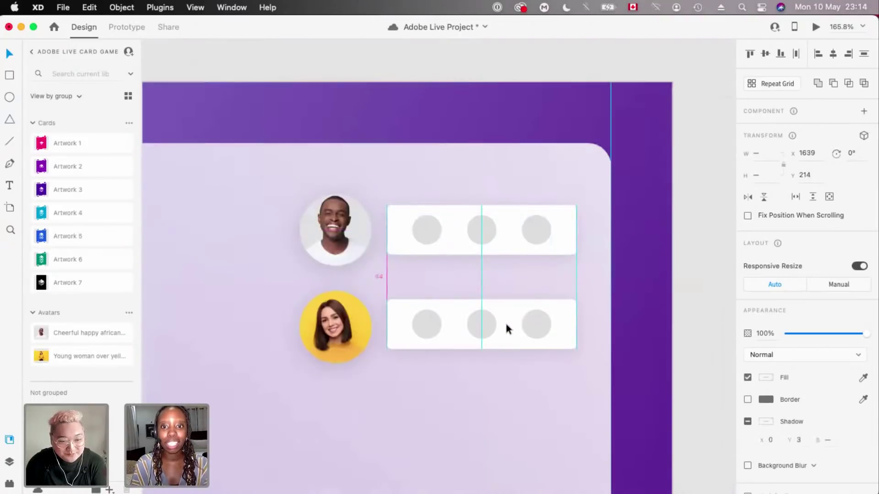
{"action": "scroll", "coordinate": [507, 324], "scroll_direction": "down", "scroll_amount": 3}
{"action": "scroll", "coordinate": [514, 258], "scroll_direction": "up", "scroll_amount": 3}
{"action": "left_click", "coordinate": [614, 133]}
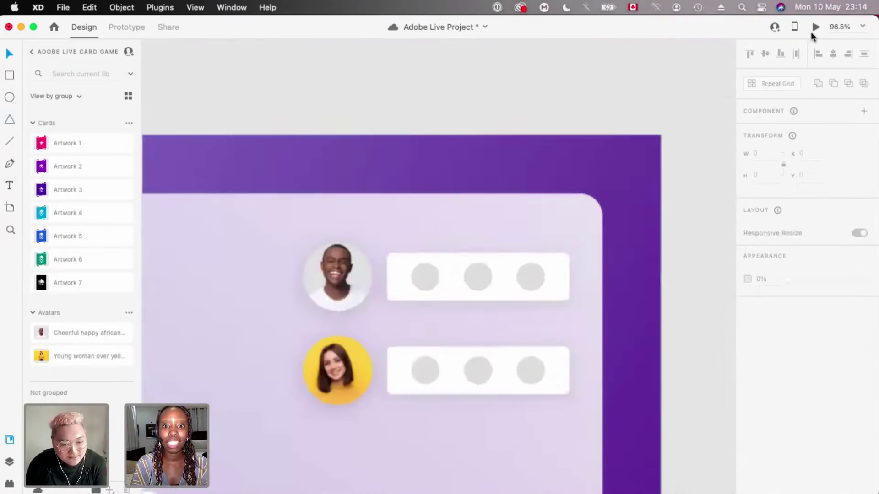
- Preview the board to check the avatars and both score bars, and return to the design
{"action": "left_click", "coordinate": [503, 271]}
{"action": "key", "text": "super+Return"}
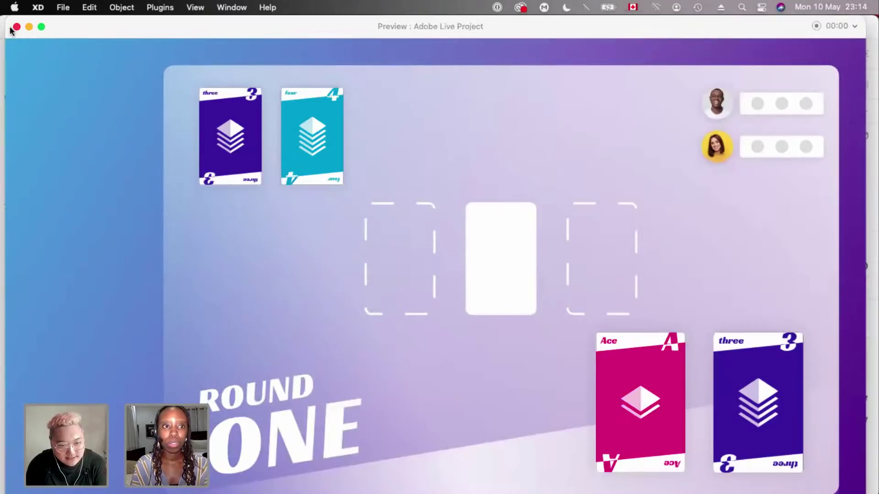
{"action": "key", "text": "super+w"}
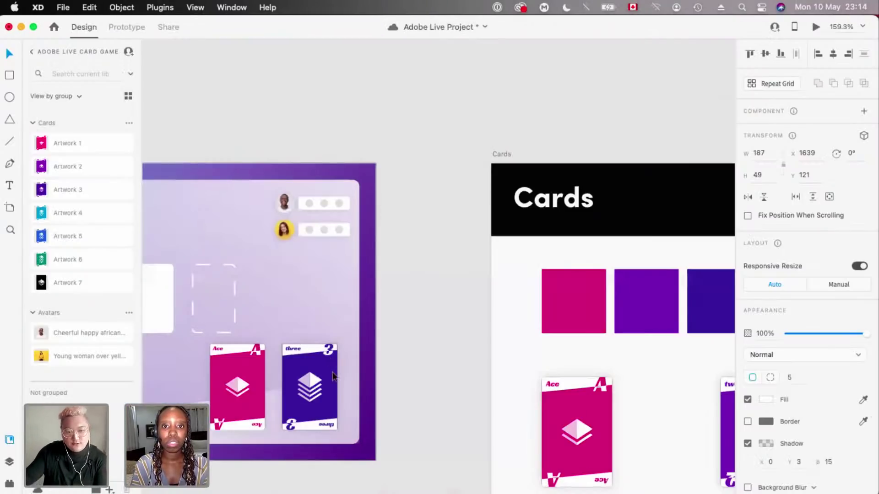
{"action": "scroll", "coordinate": [332, 371], "scroll_direction": "left", "scroll_amount": 4}
{"action": "scroll", "coordinate": [332, 372], "scroll_direction": "down", "scroll_amount": 2}
{"action": "left_click", "coordinate": [574, 141]}
- Add a text object with the first player's name beside the upper avatar
{"action": "scroll", "coordinate": [580, 137], "scroll_direction": "up", "scroll_amount": 4}
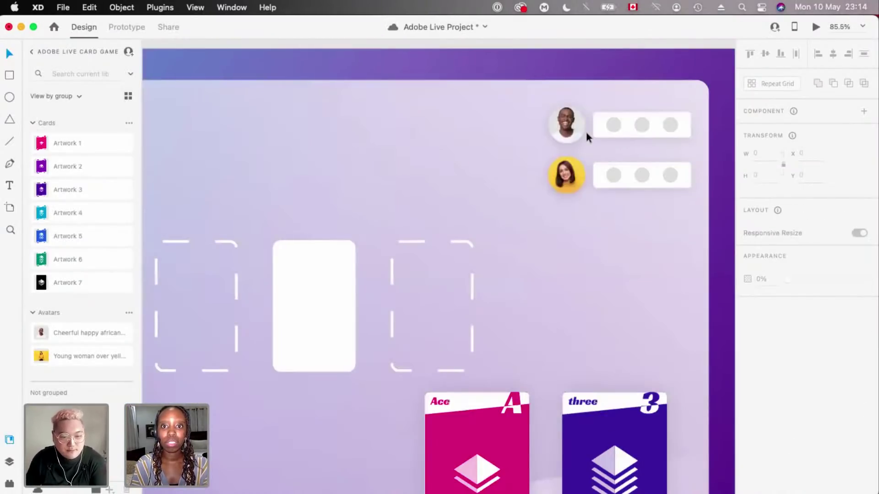
{"action": "scroll", "coordinate": [586, 131], "scroll_direction": "up", "scroll_amount": 3}
{"action": "key", "text": "t"}
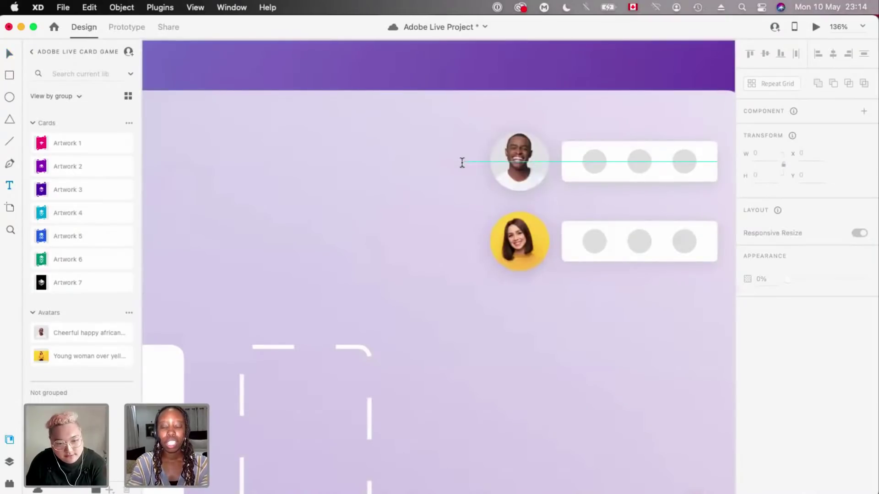
{"action": "left_click", "coordinate": [462, 162]}
{"action": "type", "text": "Nic"}
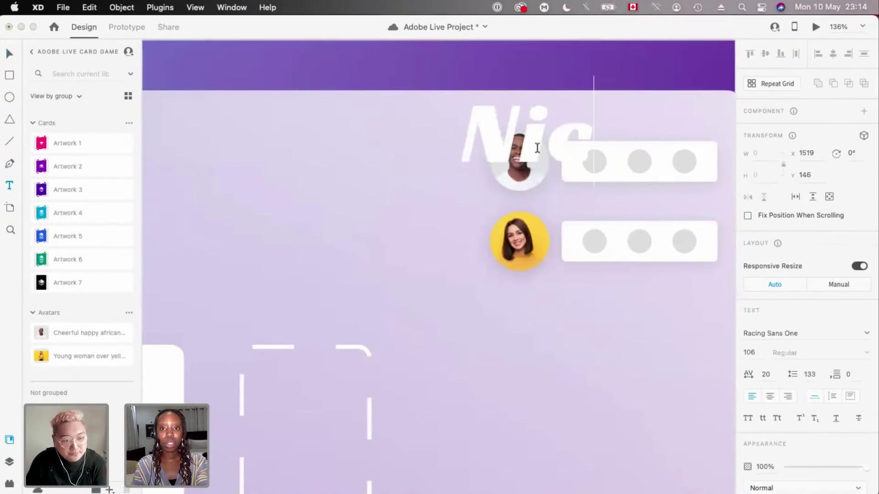
{"action": "type", "text": "k"}
{"action": "key", "text": "Escape"}
- Shrink the player name to font size 22 and place it left of the upper avatar at X 1491, Y 132
{"action": "scroll", "coordinate": [493, 207], "scroll_direction": "up", "scroll_amount": 1}
{"action": "scroll", "coordinate": [386, 226], "scroll_direction": "up", "scroll_amount": 2}
{"action": "left_click_drag", "start_coordinate": [385, 226], "coordinate": [340, 255]}
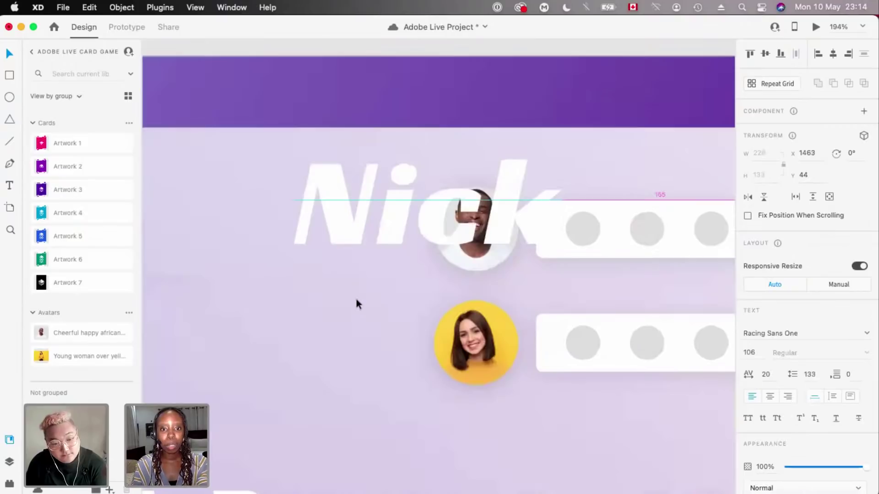
{"action": "left_click_drag", "start_coordinate": [371, 288], "coordinate": [368, 223]}
{"action": "left_click_drag", "start_coordinate": [401, 187], "coordinate": [376, 224]}
{"action": "left_click_drag", "start_coordinate": [347, 259], "coordinate": [391, 229]}
{"action": "scroll", "coordinate": [346, 220], "scroll_direction": "down", "scroll_amount": 2}
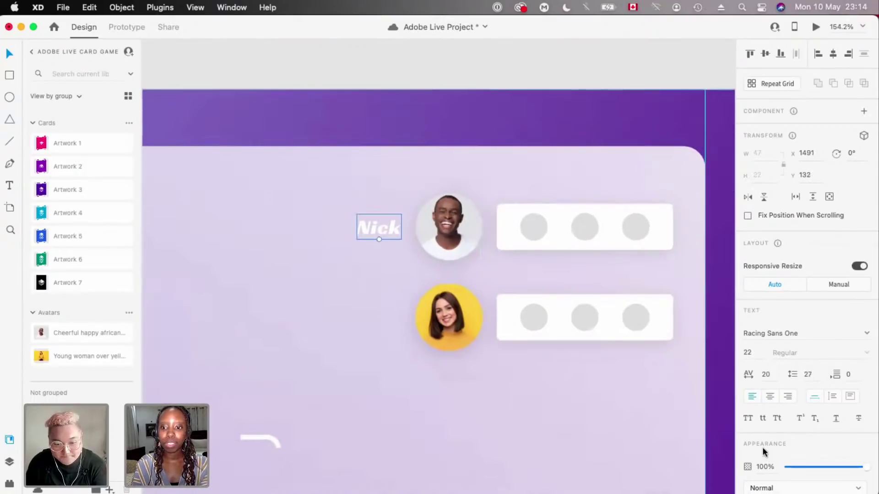
- Fill the first player's name with black, #000000
{"action": "scroll", "coordinate": [763, 452], "scroll_direction": "down", "scroll_amount": 2}
{"action": "left_click", "coordinate": [765, 461]}
{"action": "mouse_move", "coordinate": [644, 425]}
{"action": "left_mouse_down"}
{"action": "mouse_move", "coordinate": [596, 477]}
{"action": "mouse_move", "coordinate": [218, 476]}
{"action": "left_mouse_up"}
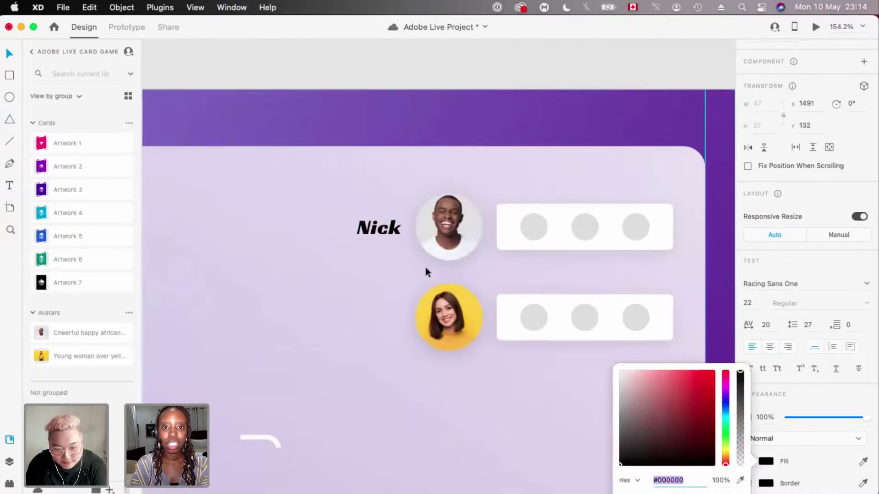
- Preview the board to check the first player's name beside the avatar, and close the preview
{"action": "scroll", "coordinate": [426, 272], "scroll_direction": "down", "scroll_amount": 5}
{"action": "left_click", "coordinate": [816, 27]}
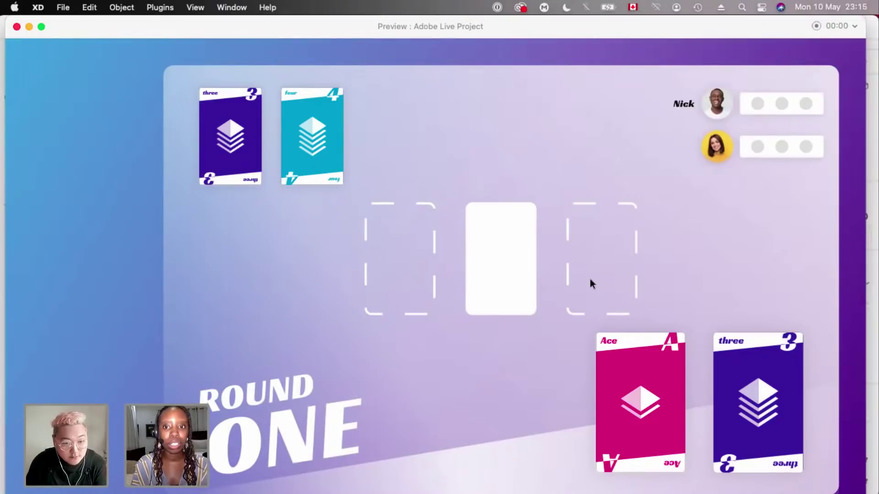
{"action": "key", "text": "super+w"}
- Enlarge the player name to font size 27 and duplicate it beside the lower avatar at X 1480, Y 225
{"action": "scroll", "coordinate": [396, 241], "scroll_direction": "up", "scroll_amount": 3}
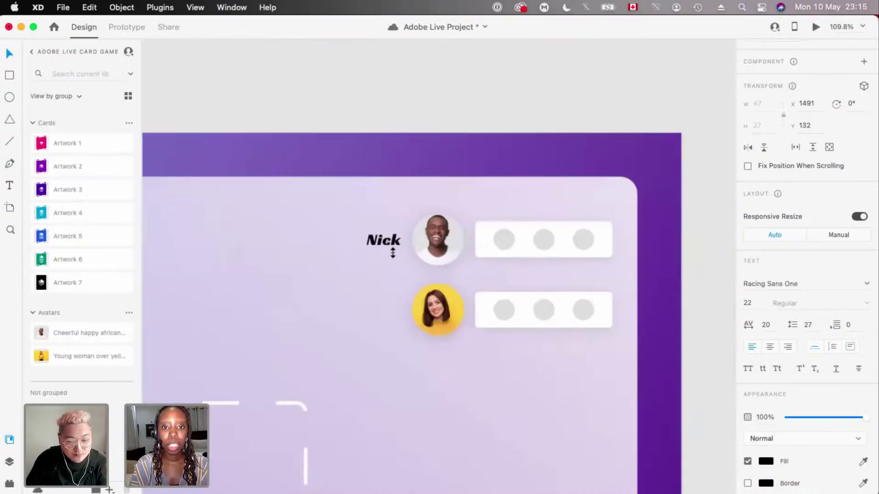
{"action": "scroll", "coordinate": [392, 249], "scroll_direction": "up", "scroll_amount": 3}
{"action": "key", "text": "super+z"}
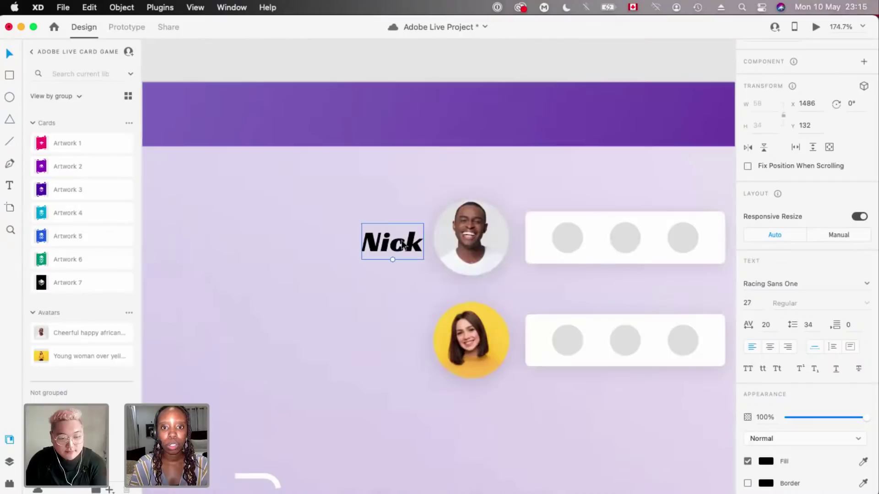
{"action": "left_click_drag", "start_coordinate": [403, 240], "coordinate": [401, 239]}
{"action": "left_click_drag", "start_coordinate": [396, 339], "coordinate": [394, 345]}
- Right-align both player name texts and set their fill to #3E3E3E
{"action": "left_click", "coordinate": [414, 241], "text": "shift"}
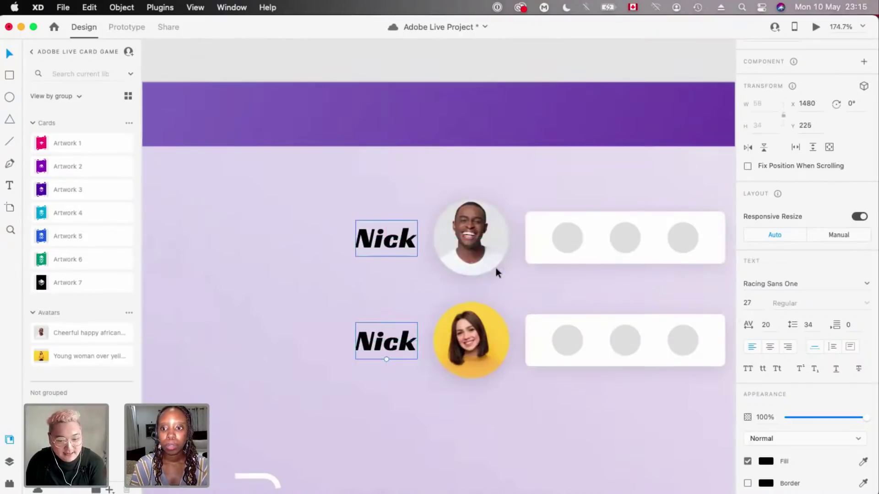
{"action": "scroll", "coordinate": [496, 270], "scroll_direction": "down", "scroll_amount": 5}
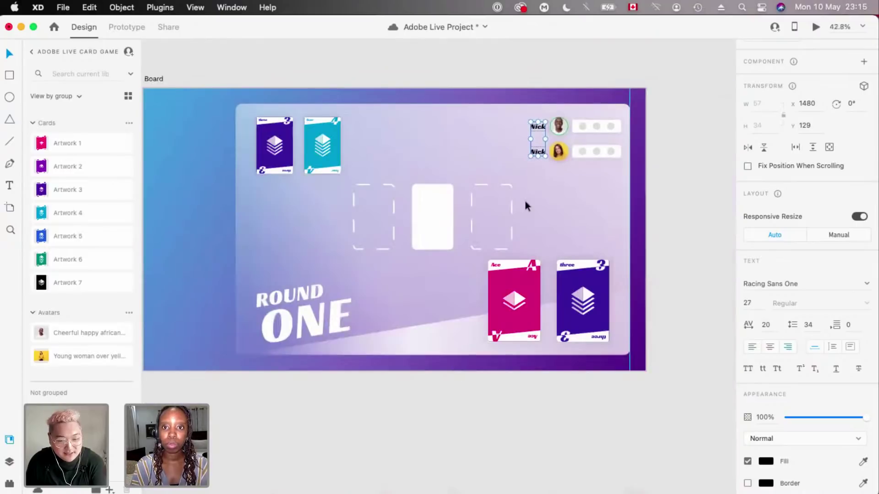
{"action": "scroll", "coordinate": [534, 199], "scroll_direction": "up", "scroll_amount": 3}
{"action": "left_click", "coordinate": [766, 461]}
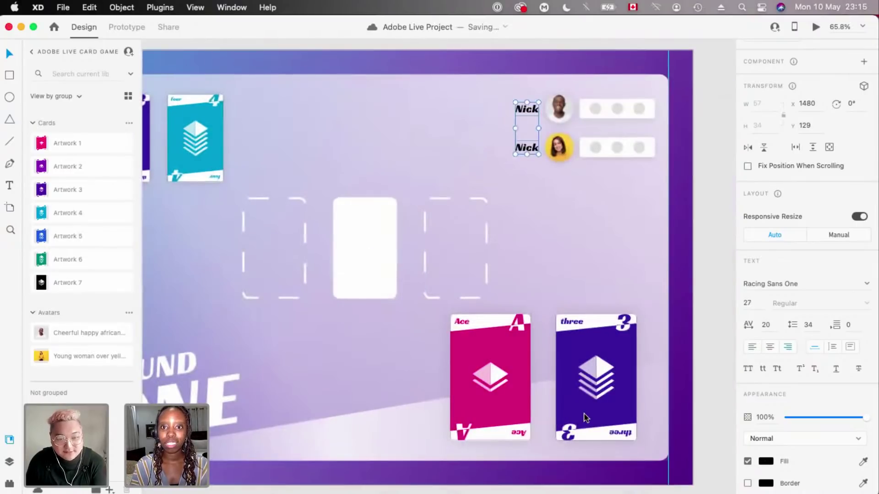
{"action": "type", "text": "3E3E3E"}
{"action": "key", "text": "Return"}
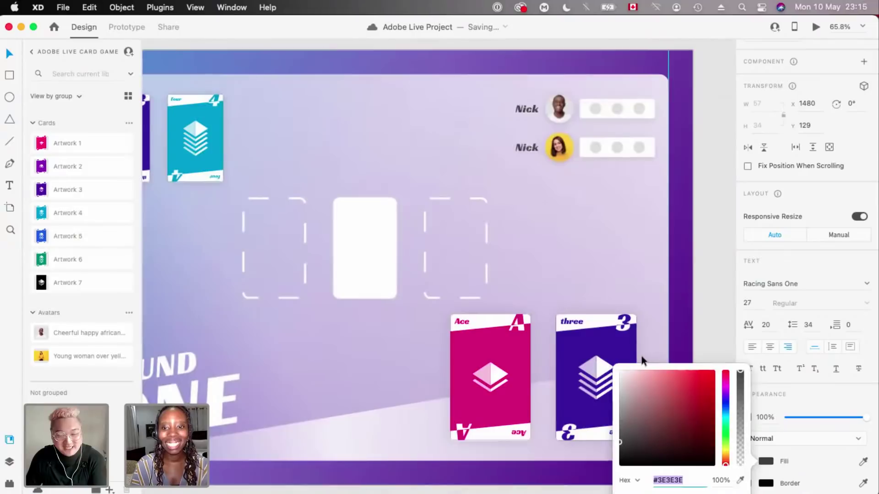
- Recolour both player names with the dark purple sampled from the board background below the panel
{"action": "scroll", "coordinate": [641, 355], "scroll_direction": "down", "scroll_amount": 2}
{"action": "scroll", "coordinate": [644, 333], "scroll_direction": "down", "scroll_amount": 2}
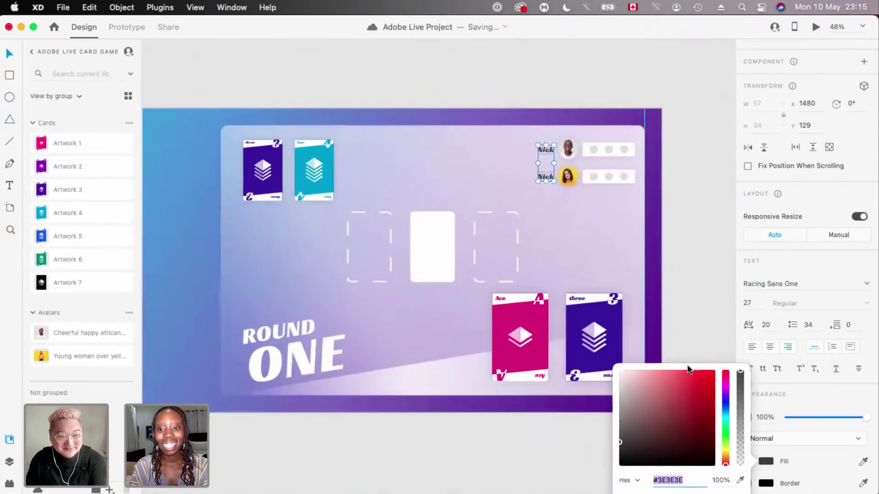
{"action": "key", "text": "Escape"}
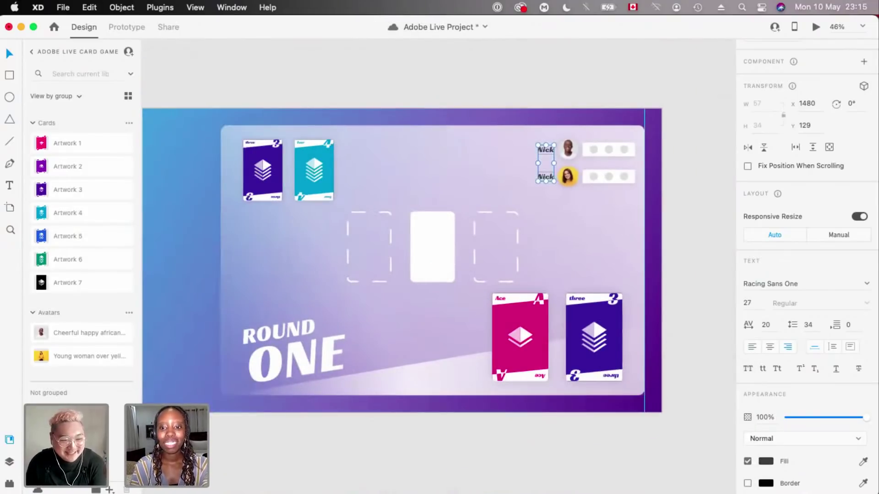
{"action": "left_click", "coordinate": [630, 405]}
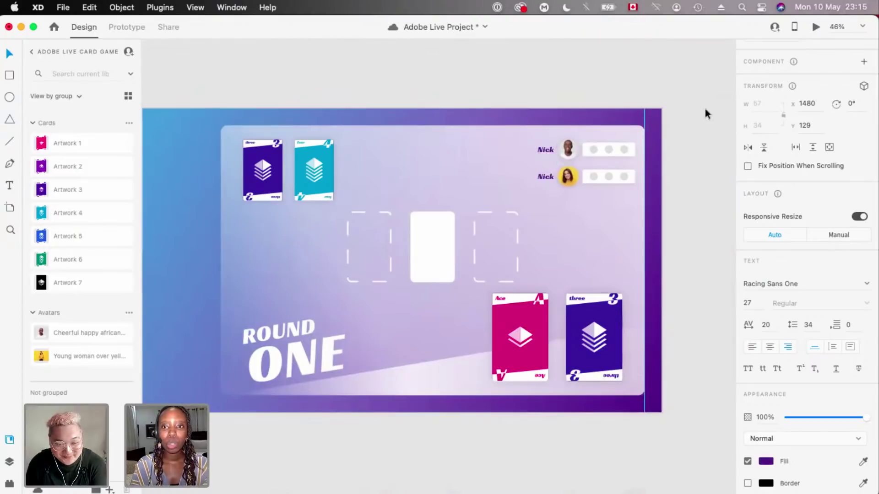
- Replace the duplicated name beside the lower avatar with the second player's name
{"action": "left_click", "coordinate": [568, 150]}
{"action": "scroll", "coordinate": [505, 150], "scroll_direction": "up", "scroll_amount": 5}
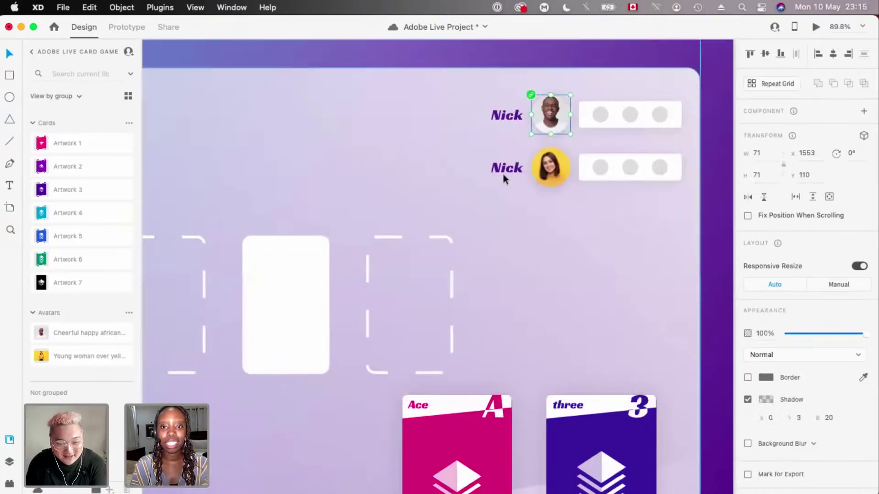
{"action": "scroll", "coordinate": [421, 270], "scroll_direction": "up", "scroll_amount": 5}
{"action": "left_click", "coordinate": [421, 265]}
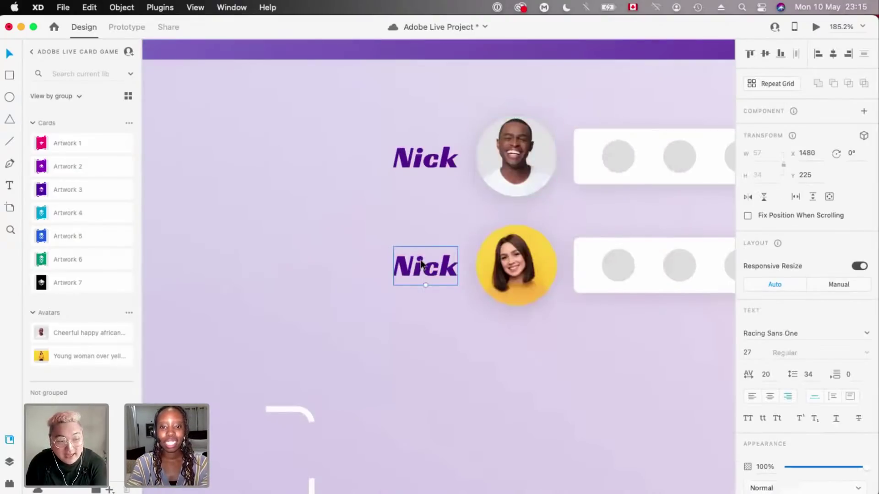
{"action": "double_click", "coordinate": [421, 264]}
{"action": "type", "text": "Christine"}
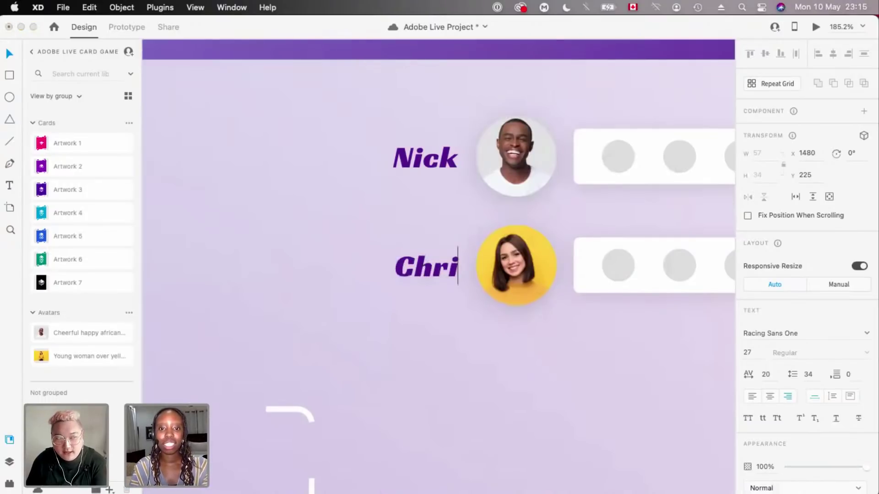
- Preview the board to check both purple player names, and close the preview
{"action": "scroll", "coordinate": [422, 261], "scroll_direction": "down", "scroll_amount": 5}
{"action": "left_click", "coordinate": [821, 28]}
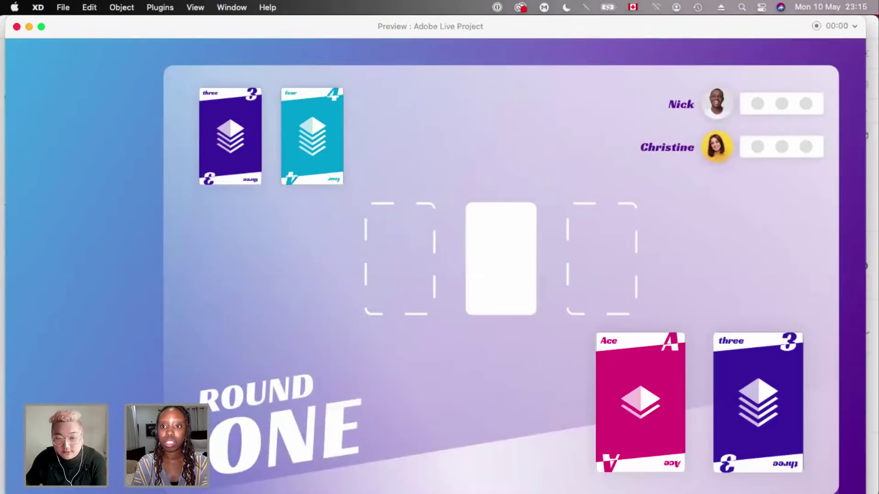
{"action": "left_click", "coordinate": [15, 28]}
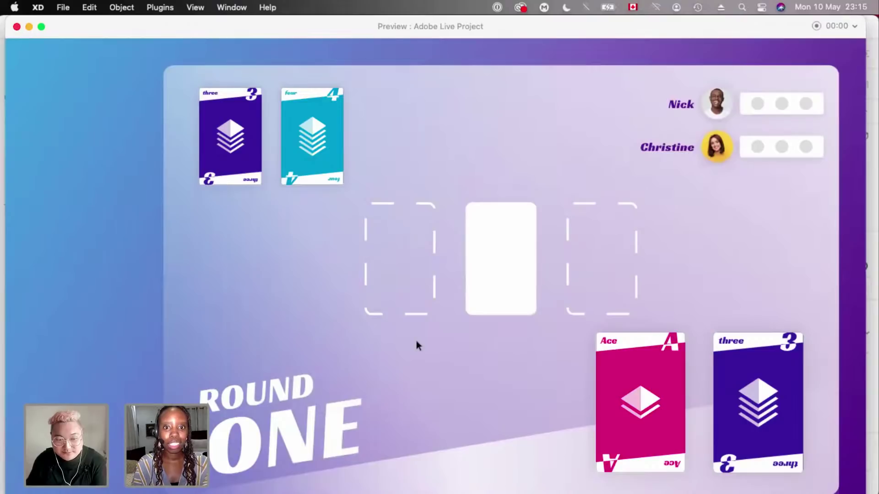
- Set the font size of both player names to 24
{"action": "scroll", "coordinate": [447, 390], "scroll_direction": "up", "scroll_amount": 3}
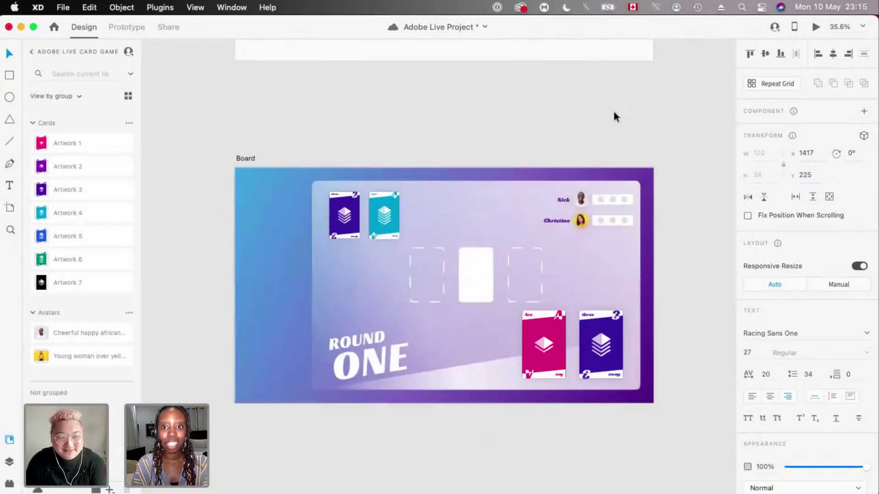
{"action": "scroll", "coordinate": [613, 112], "scroll_direction": "up", "scroll_amount": 3}
{"action": "scroll", "coordinate": [512, 305], "scroll_direction": "up", "scroll_amount": 2}
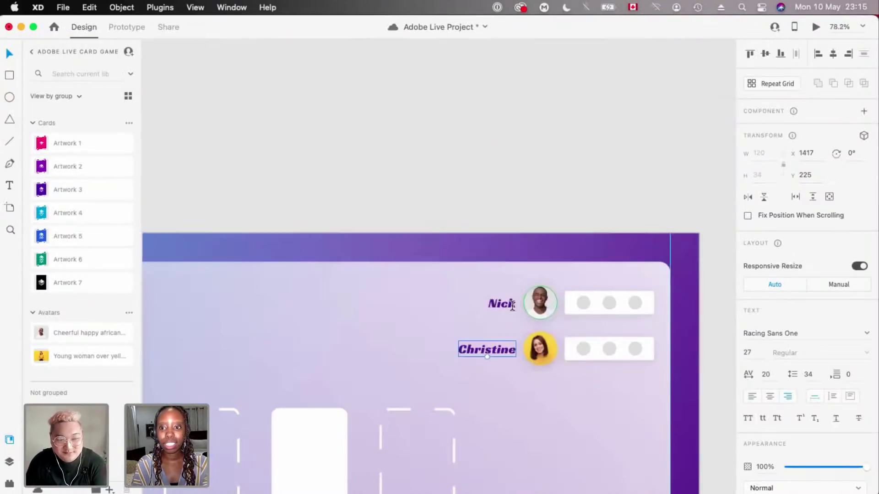
{"action": "left_click", "coordinate": [748, 353]}
{"action": "type", "text": "24"}
{"action": "key", "text": "Return"}
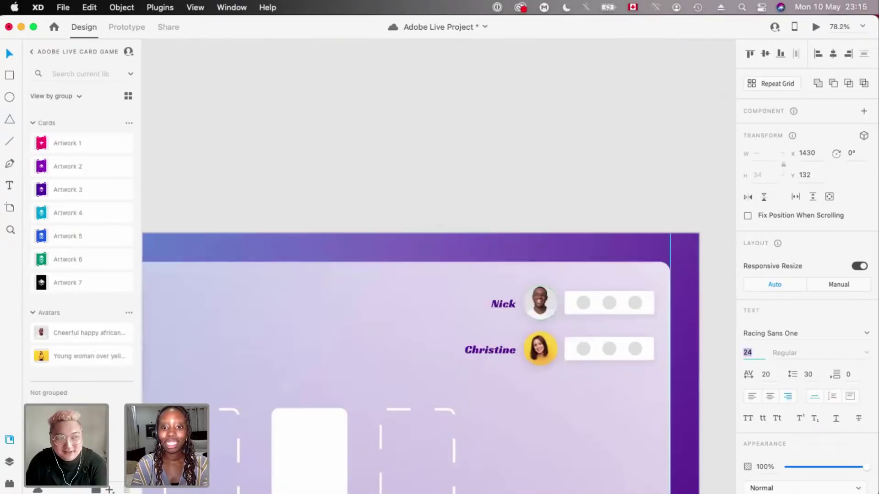
{"action": "left_click", "coordinate": [509, 382]}
- Nudge both player names right to X 1433, 13 px from the avatars, and preview the board
{"action": "scroll", "coordinate": [455, 306], "scroll_direction": "up", "scroll_amount": 5}
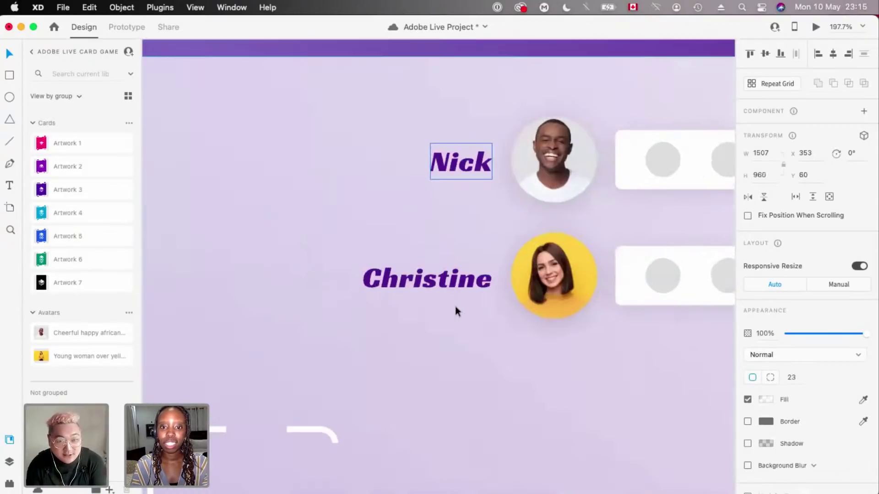
{"action": "left_click", "coordinate": [468, 172]}
{"action": "left_click", "coordinate": [463, 278], "text": "shift"}
{"action": "key", "text": "Right"}
{"action": "key", "text": "Right"}
{"action": "key", "text": "Right"}
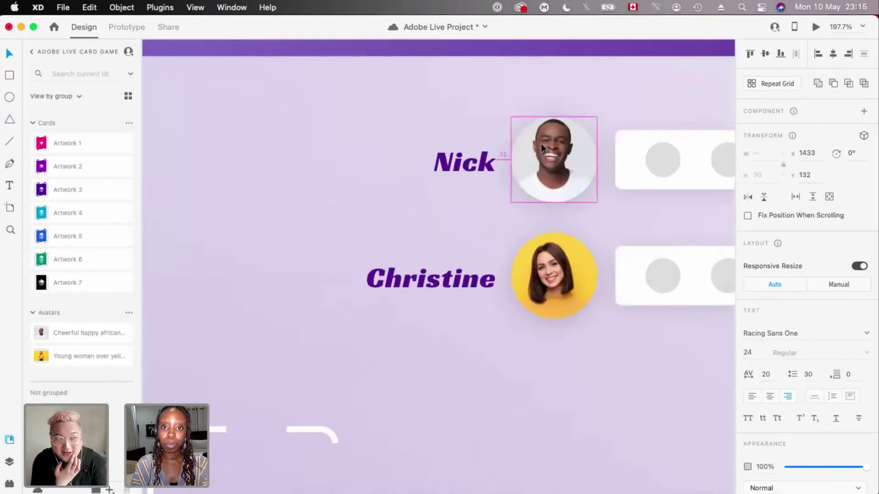
{"action": "scroll", "coordinate": [541, 143], "scroll_direction": "down", "scroll_amount": 5}
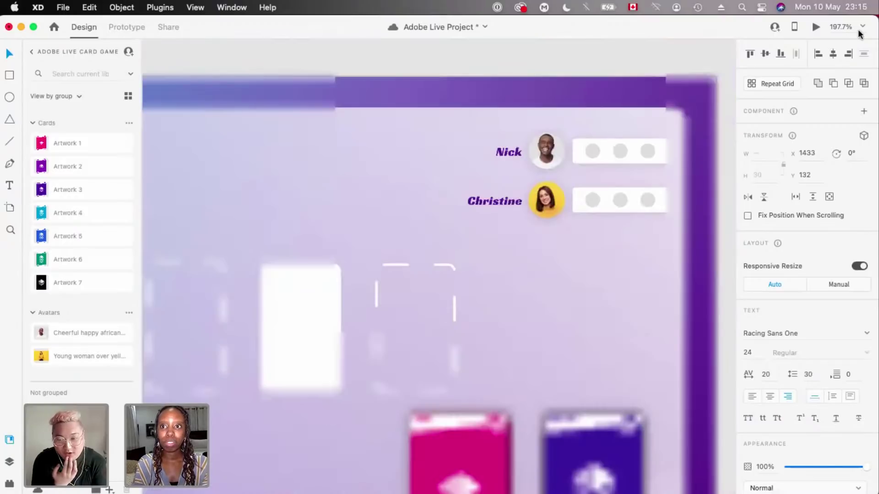
{"action": "left_click", "coordinate": [816, 27]}
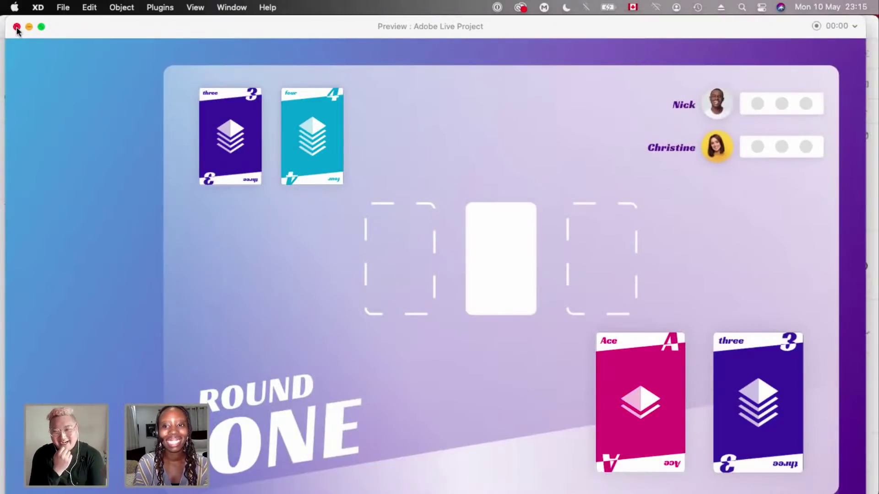
- Close the preview and group the lower player's white score bar with its three grey circles
{"action": "key", "text": "super+w"}
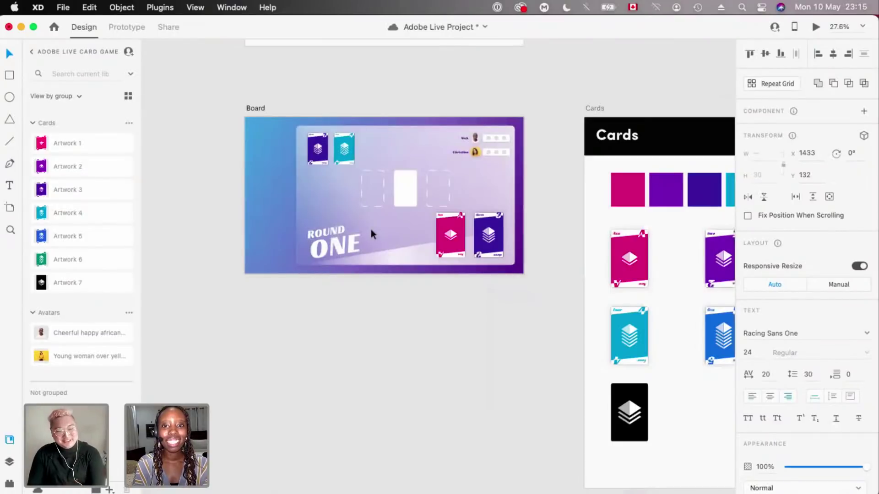
{"action": "scroll", "coordinate": [371, 230], "scroll_direction": "up", "scroll_amount": 3}
{"action": "scroll", "coordinate": [304, 289], "scroll_direction": "up", "scroll_amount": 4}
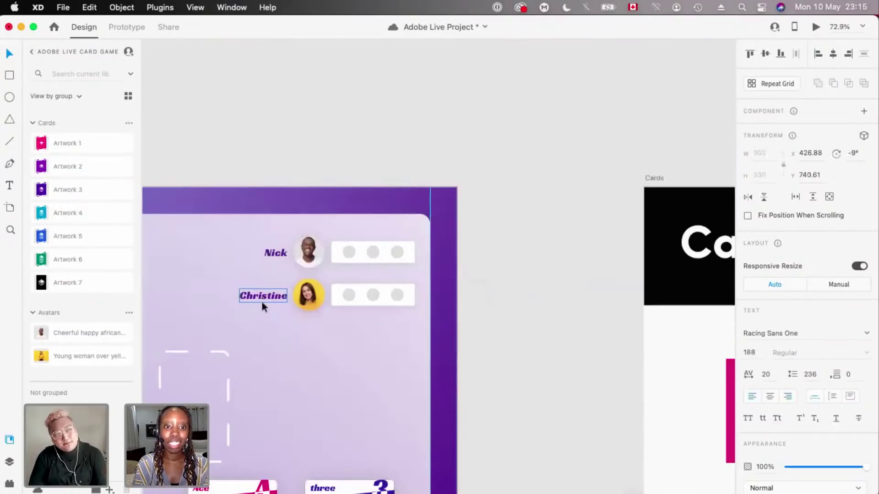
{"action": "left_click", "coordinate": [262, 302]}
{"action": "scroll", "coordinate": [262, 302], "scroll_direction": "up", "scroll_amount": 3}
{"action": "left_click", "coordinate": [348, 304]}
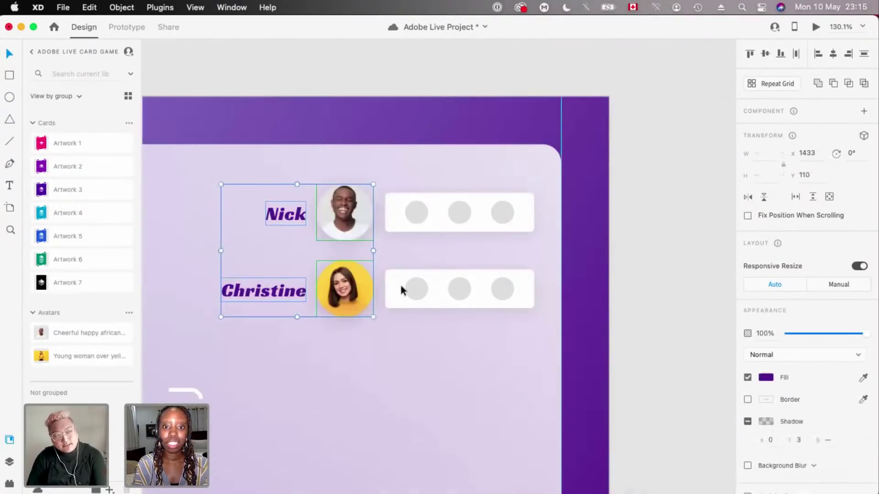
{"action": "left_click", "coordinate": [424, 282]}
{"action": "key", "text": "super+a"}
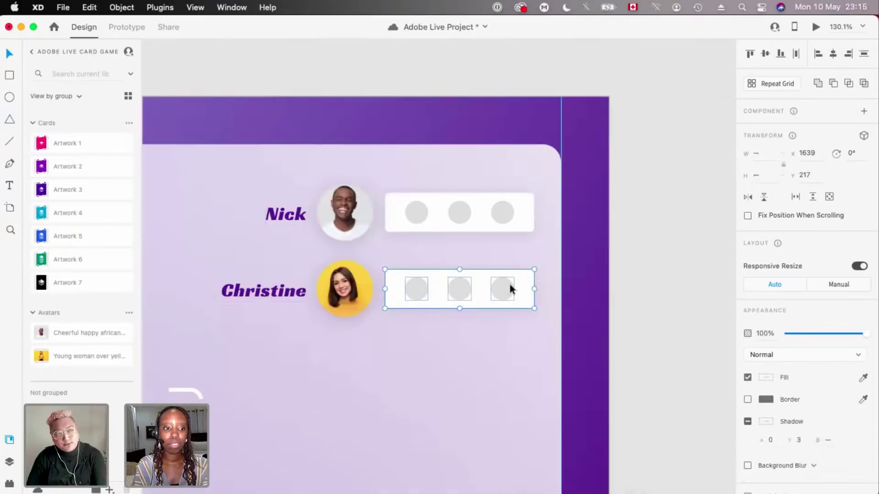
{"action": "key", "text": "super+g"}
- Rename the lower score bar group as "Points-" followed by the second player's name
{"action": "left_click", "coordinate": [10, 463]}
{"action": "double_click", "coordinate": [58, 128]}
{"action": "type", "text": "POIn"}
{"action": "key", "text": "BackSpace"}
{"action": "key", "text": "BackSpace"}
{"action": "key", "text": "BackSpace"}
{"action": "type", "text": "oints-CHristine"}
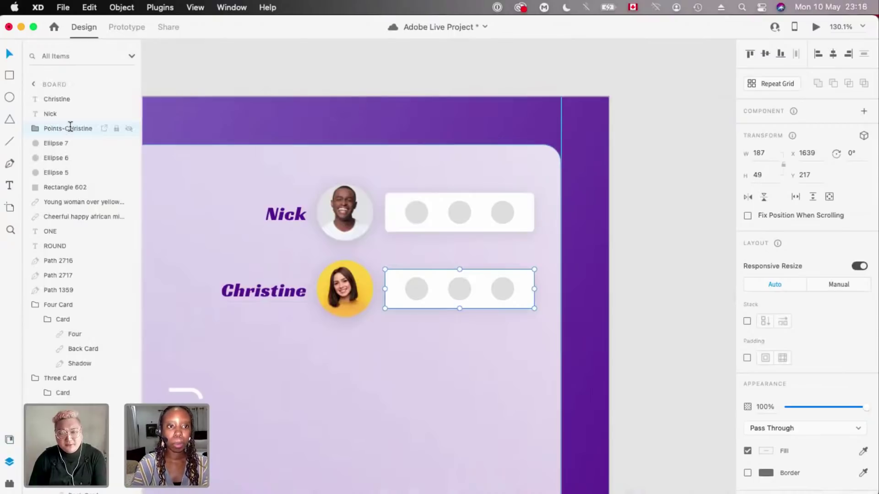
{"action": "triple_click", "coordinate": [74, 129]}
{"action": "key", "text": "Return"}
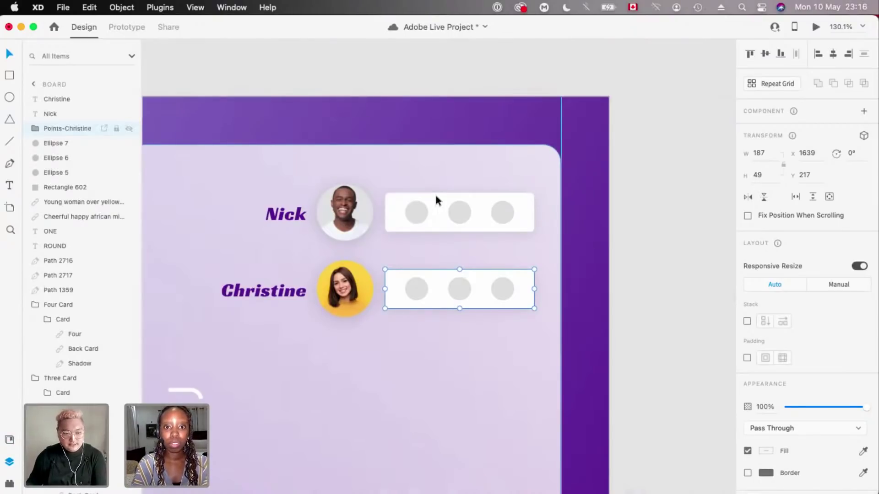
- Group the upper score bar with its three circles and name the group "Points-" plus the first player's name
{"action": "left_click", "coordinate": [462, 210], "text": "shift"}
{"action": "left_click", "coordinate": [500, 211], "text": "shift"}
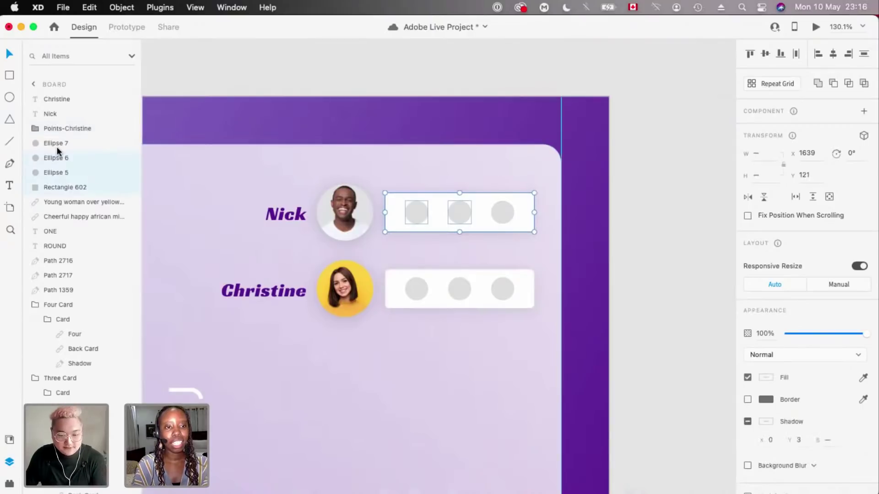
{"action": "key", "text": "super+g"}
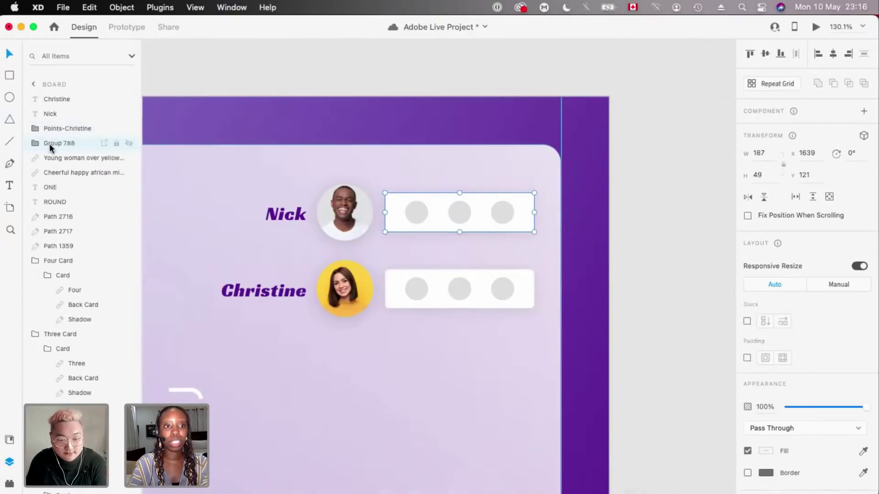
{"action": "double_click", "coordinate": [49, 144]}
{"action": "type", "text": "Points-"}
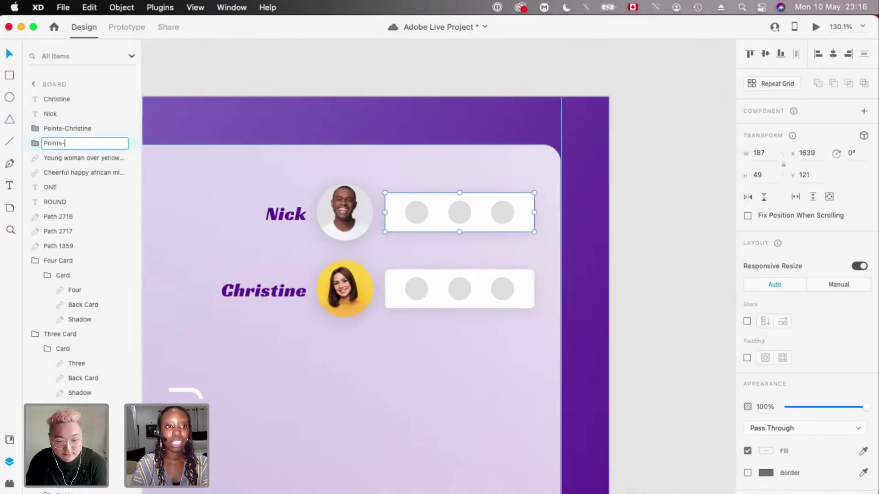
{"action": "type", "text": "Nick"}
{"action": "key", "text": "Return"}
{"action": "double_click", "coordinate": [74, 143]}
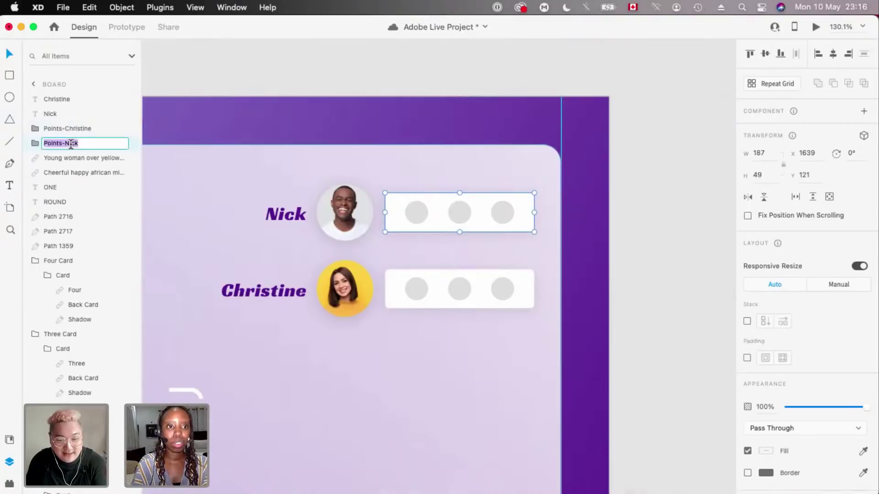
{"action": "key", "text": "Return"}
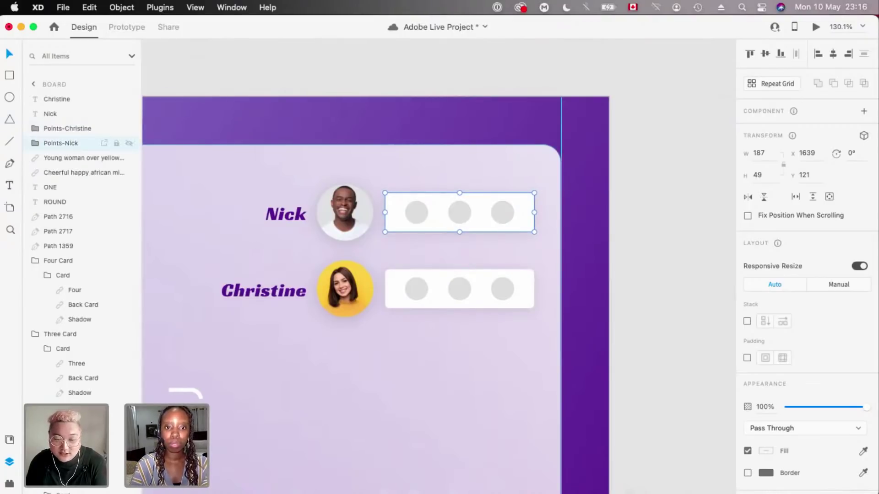
- Group the upper player's name, avatar and points, and name the group with the first player's name followed by "Player"
{"action": "left_click", "coordinate": [330, 214]}
{"action": "left_click", "coordinate": [400, 204], "text": "shift"}
{"action": "left_click", "coordinate": [295, 221], "text": "shift"}
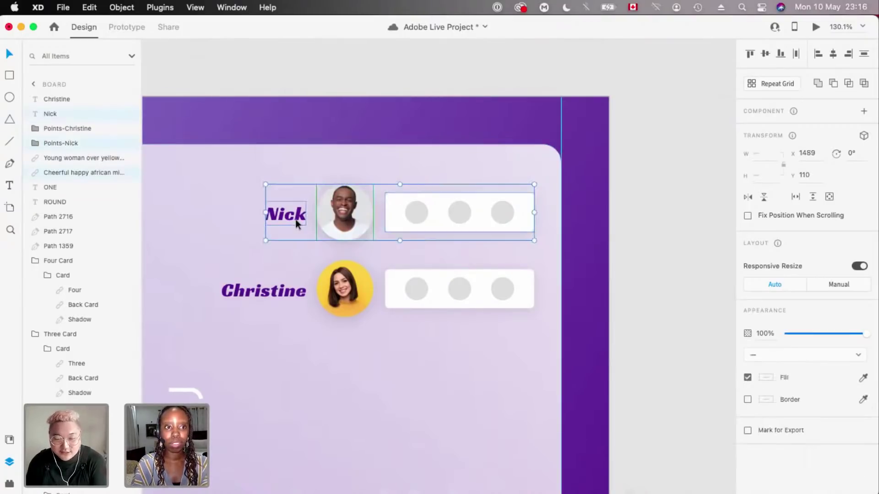
{"action": "key", "text": "super+g"}
{"action": "double_click", "coordinate": [59, 114]}
{"action": "type", "text": "Nick Player"}
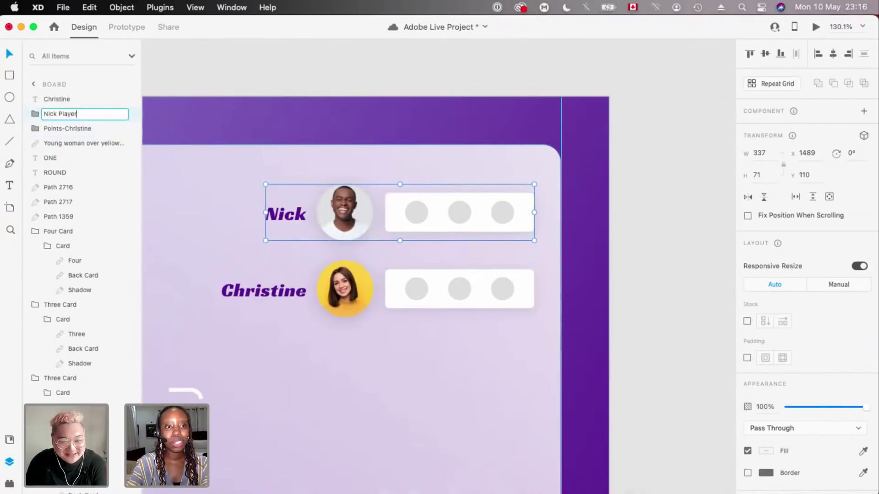
{"action": "key", "text": "Return"}
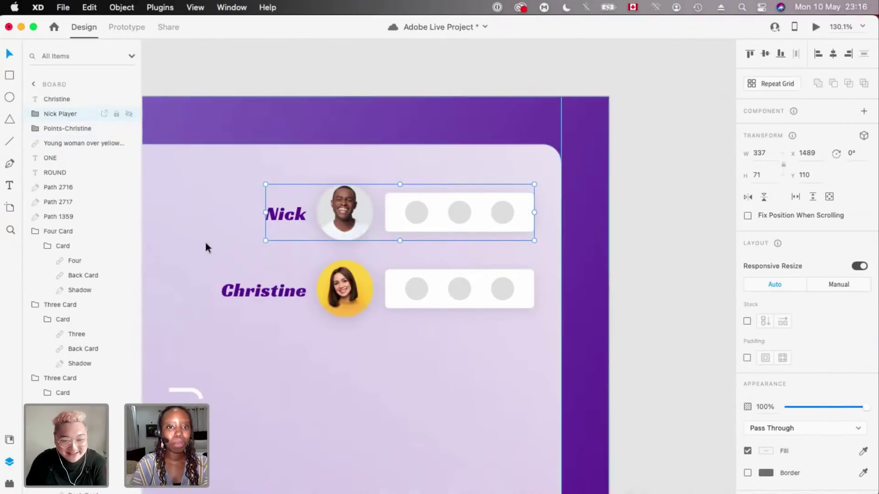
- Group the lower player's name, avatar and points, and name the group with the second player's name followed by "Player"
{"action": "left_click", "coordinate": [274, 292]}
{"action": "left_click", "coordinate": [330, 279], "text": "shift"}
{"action": "left_click", "coordinate": [398, 277], "text": "shift"}
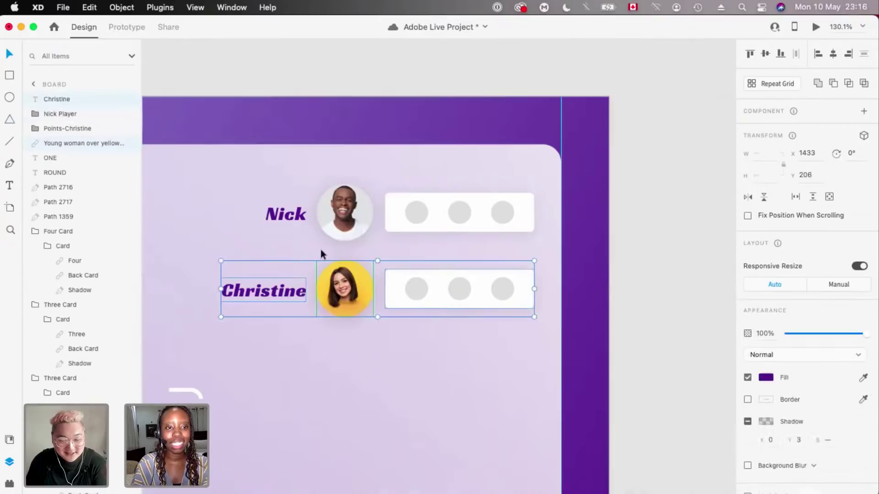
{"action": "key", "text": "super+g"}
{"action": "double_click", "coordinate": [59, 99]}
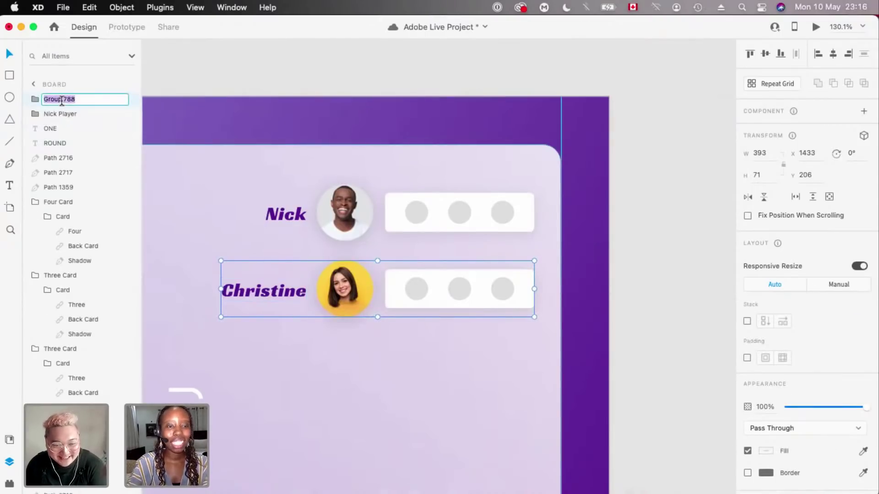
{"action": "type", "text": "Christine Player"}
{"action": "key", "text": "Return"}
- Group the ROUND and ONE title texts with the slanted gradient shape behind them on the board
{"action": "scroll", "coordinate": [369, 261], "scroll_direction": "down", "scroll_amount": 5}
{"action": "scroll", "coordinate": [374, 261], "scroll_direction": "up", "scroll_amount": 3}
{"action": "left_click", "coordinate": [266, 330]}
{"action": "left_click", "coordinate": [252, 300], "text": "shift"}
{"action": "left_click", "coordinate": [373, 336], "text": "shift"}
{"action": "scroll", "coordinate": [374, 336], "scroll_direction": "up", "scroll_amount": 2}
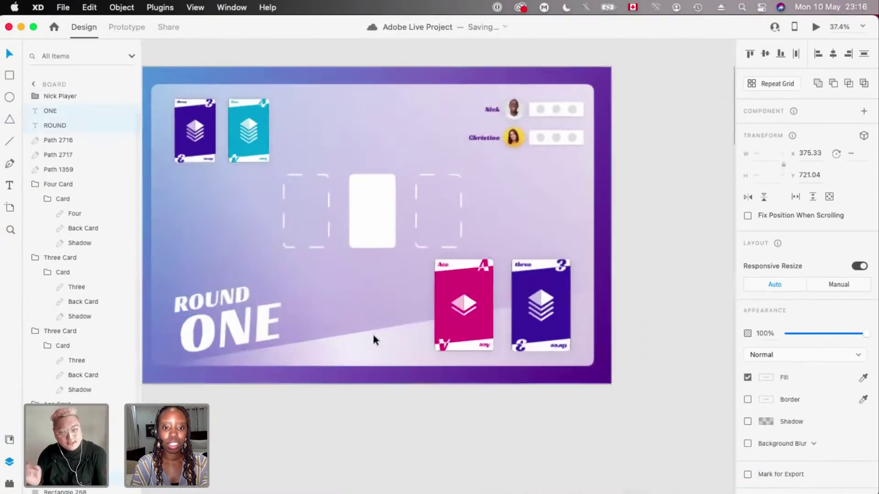
{"action": "key", "text": "super+g"}
- Send the title group backward below the Ace Card layer and name it Round Details
{"action": "key", "text": "super+bracketleft"}
{"action": "key", "text": "super+bracketleft"}
{"action": "key", "text": "super+bracketleft"}
{"action": "key", "text": "super+bracketleft"}
{"action": "key", "text": "super+bracketleft"}
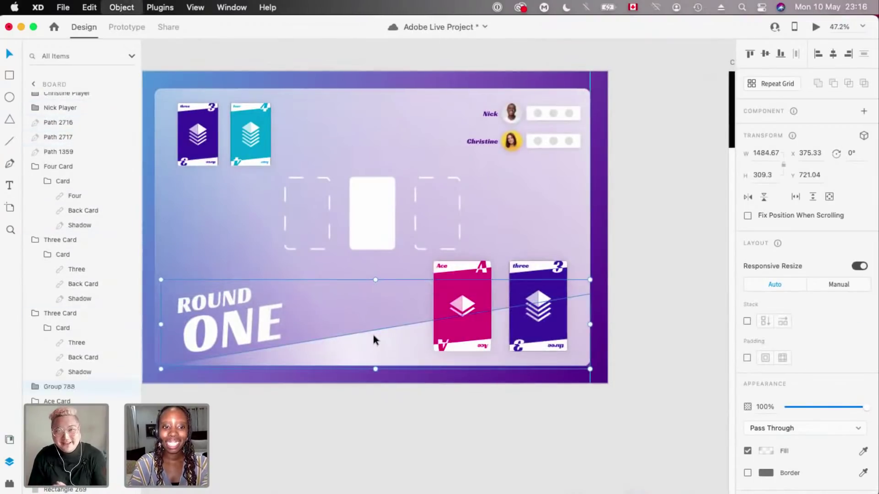
{"action": "key", "text": "super+bracketleft"}
{"action": "scroll", "coordinate": [373, 335], "scroll_direction": "left", "scroll_amount": 1}
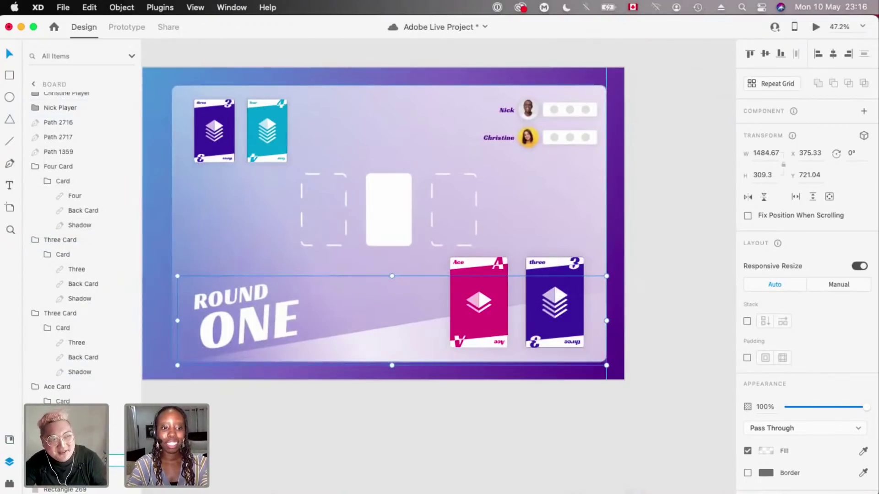
- Collapse the Four Card, both Three Card and Ace Card groups in the layer list
{"action": "left_click", "coordinate": [36, 166]}
{"action": "left_click", "coordinate": [36, 188]}
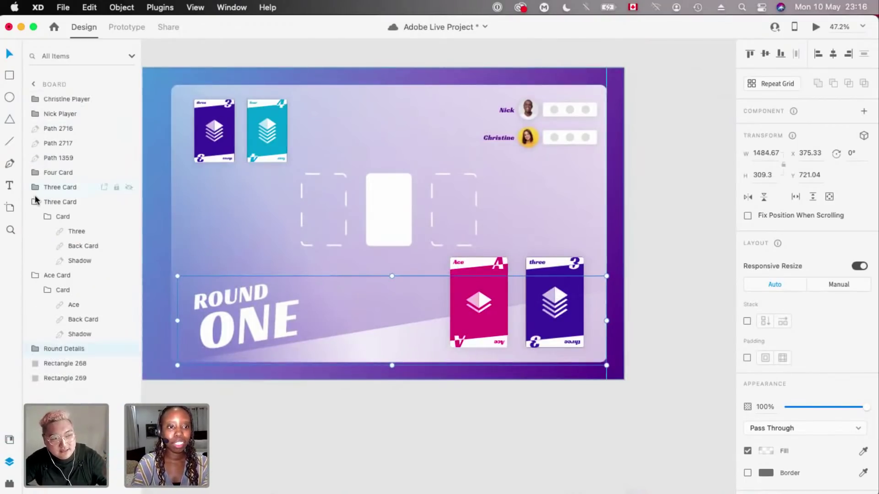
{"action": "left_click", "coordinate": [35, 202]}
{"action": "left_click", "coordinate": [36, 217]}
- Move the Cards artboard up and right to X -12582, Y -9387, below the game flow diagram, and deselect it
{"action": "scroll", "coordinate": [376, 235], "scroll_direction": "down", "scroll_amount": 2}
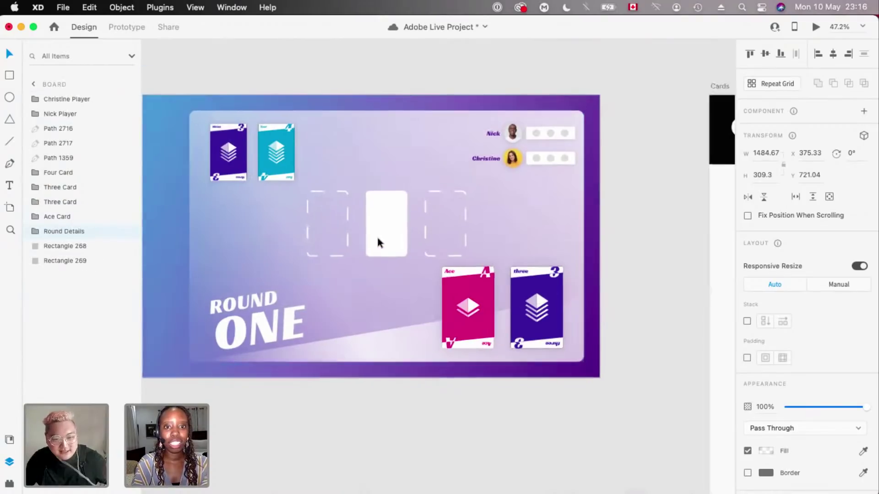
{"action": "scroll", "coordinate": [377, 237], "scroll_direction": "down", "scroll_amount": 1}
{"action": "left_click", "coordinate": [377, 237]}
{"action": "scroll", "coordinate": [377, 237], "scroll_direction": "up", "scroll_amount": 3}
{"action": "scroll", "coordinate": [349, 198], "scroll_direction": "down", "scroll_amount": 5}
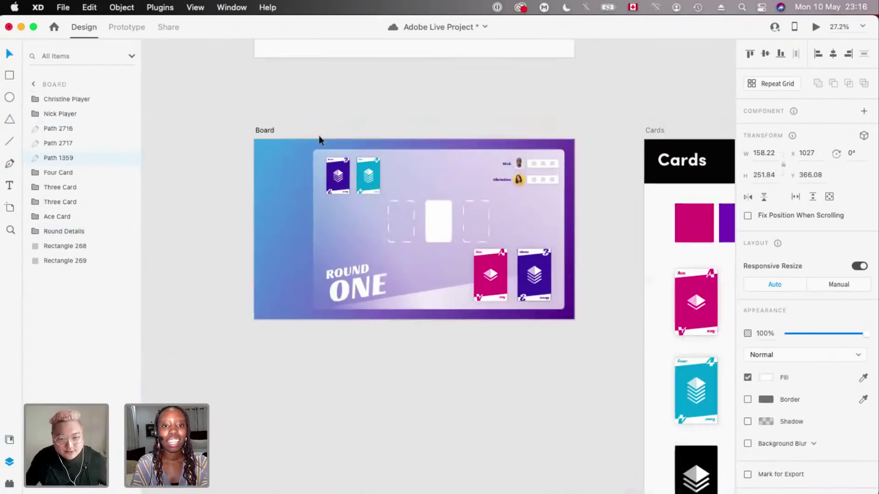
{"action": "left_click", "coordinate": [323, 107]}
{"action": "scroll", "coordinate": [323, 107], "scroll_direction": "down", "scroll_amount": 3}
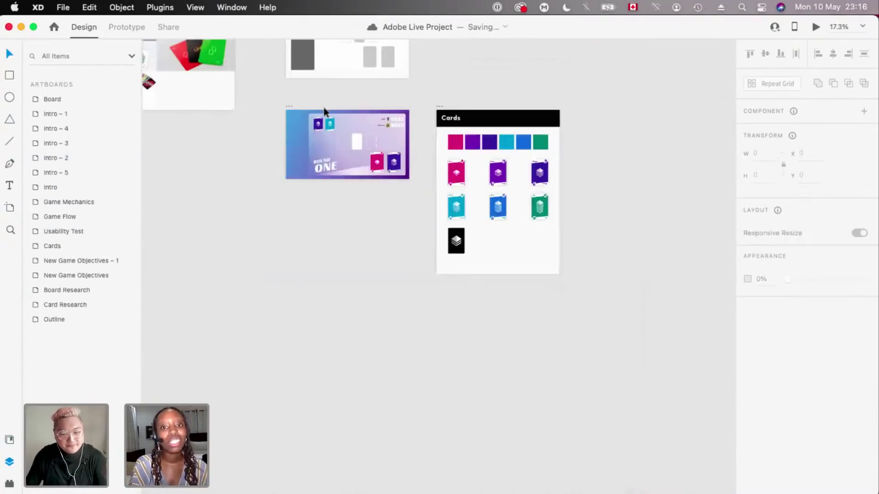
{"action": "scroll", "coordinate": [324, 107], "scroll_direction": "up", "scroll_amount": 4}
{"action": "left_click_drag", "start_coordinate": [446, 188], "coordinate": [469, 108]}
{"action": "scroll", "coordinate": [436, 241], "scroll_direction": "up", "scroll_amount": 1}
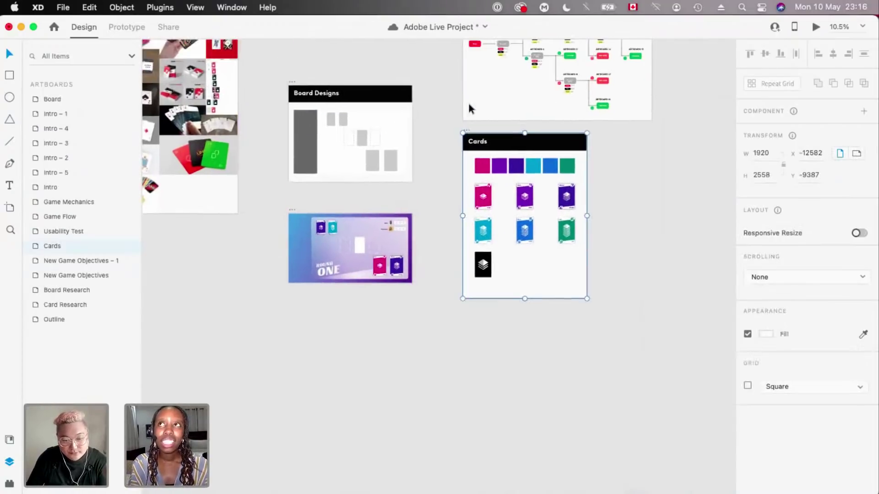
{"action": "scroll", "coordinate": [436, 240], "scroll_direction": "up", "scroll_amount": 3}
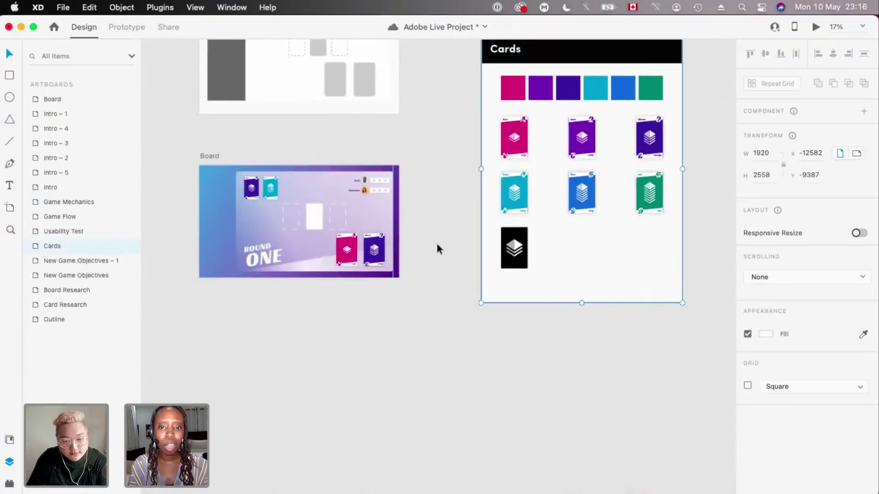
{"action": "scroll", "coordinate": [483, 122], "scroll_direction": "up", "scroll_amount": 3}
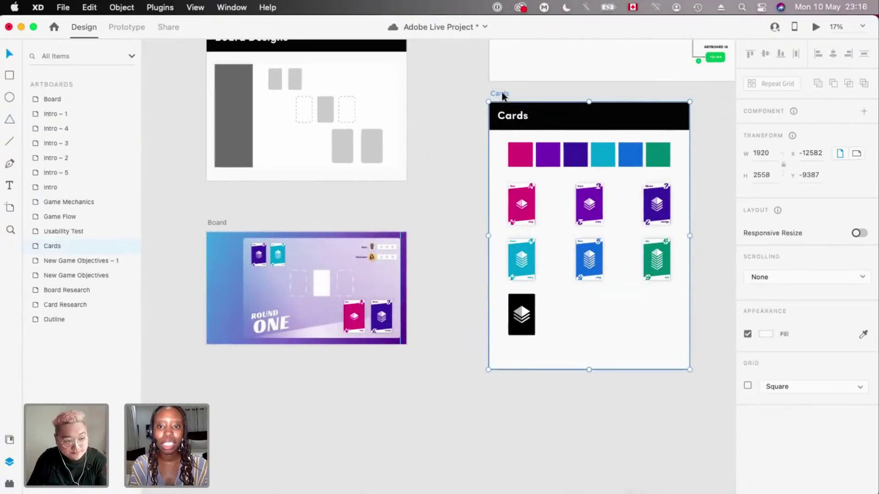
{"action": "left_click", "coordinate": [430, 128]}
- Preview the board with its empty white centre card, and close the preview
{"action": "scroll", "coordinate": [429, 128], "scroll_direction": "down", "scroll_amount": 2}
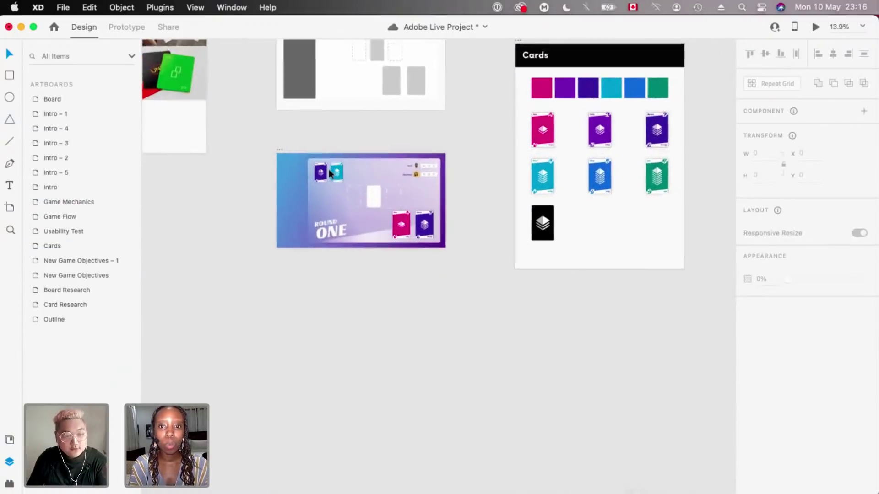
{"action": "scroll", "coordinate": [329, 172], "scroll_direction": "up", "scroll_amount": 4}
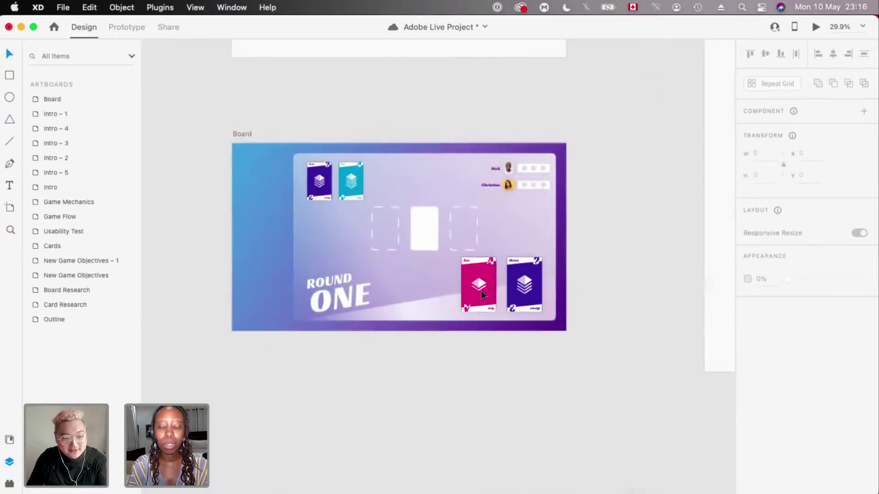
{"action": "scroll", "coordinate": [342, 201], "scroll_direction": "up", "scroll_amount": 3}
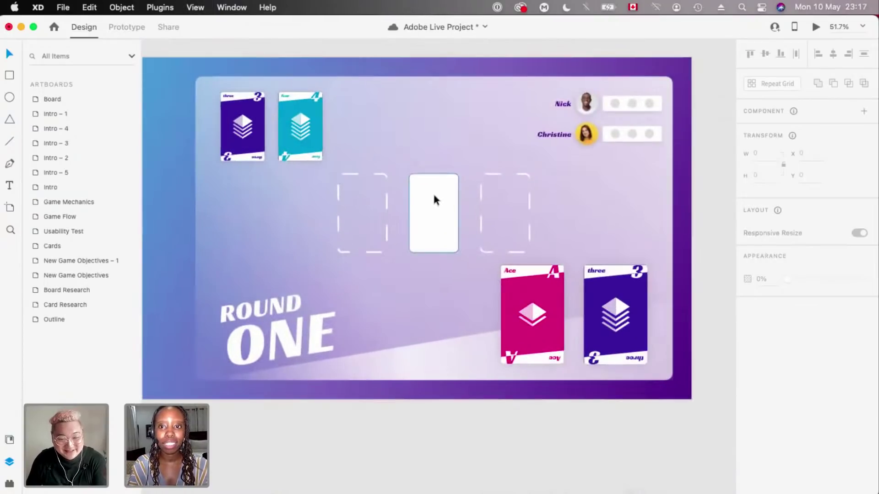
{"action": "left_click", "coordinate": [816, 27]}
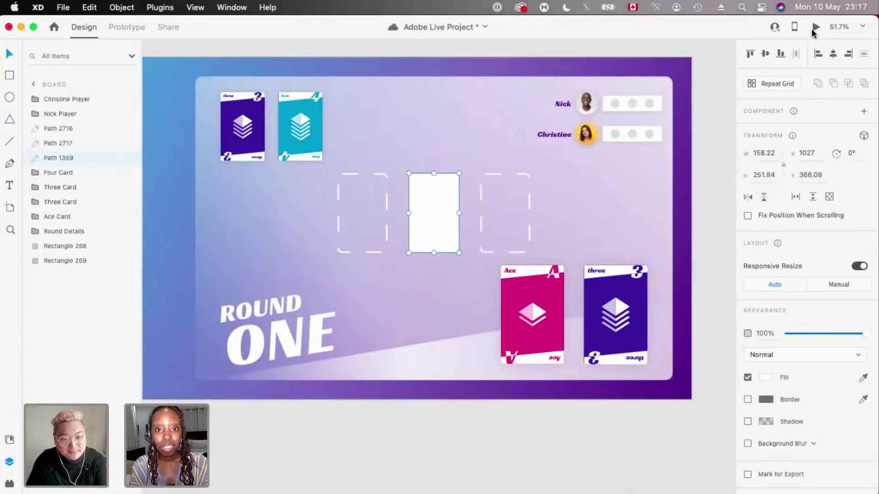
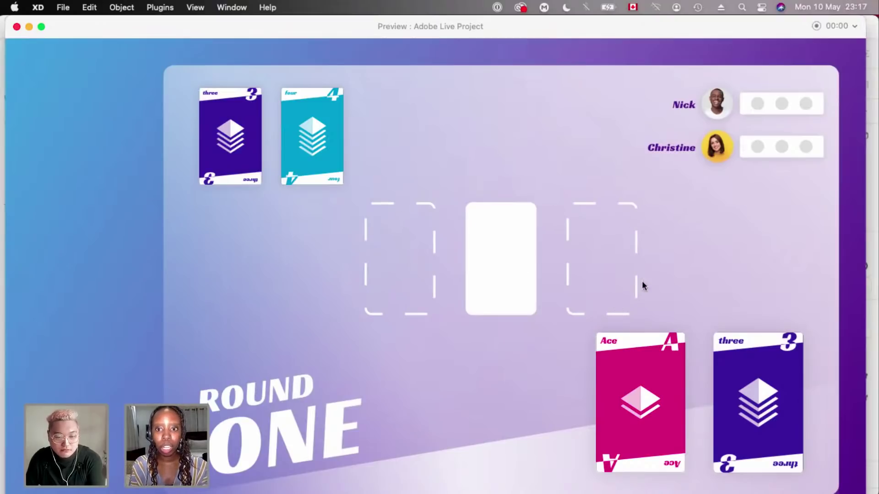
{"action": "left_click", "coordinate": [16, 27]}
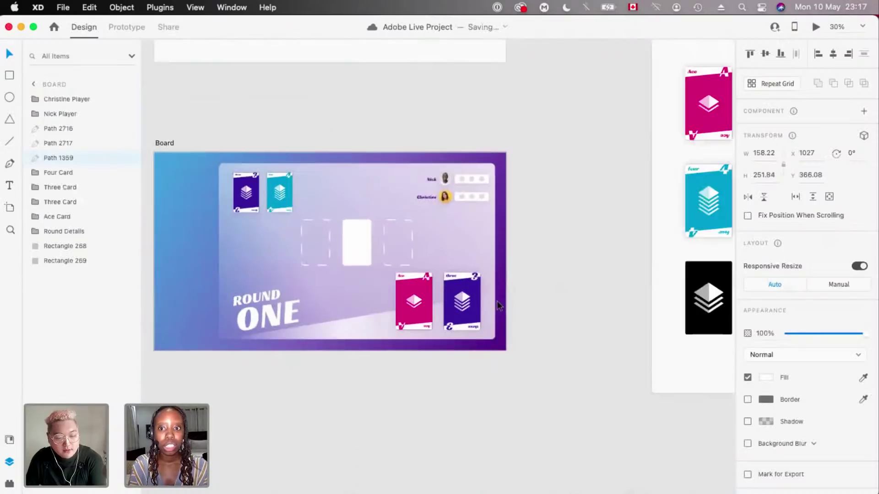
- Copy the black Artwork 7 card from the Cards artboard and paste it over the white centre card at X 1027, Y 366
{"action": "scroll", "coordinate": [499, 294], "scroll_direction": "right", "scroll_amount": 5}
{"action": "scroll", "coordinate": [373, 238], "scroll_direction": "left", "scroll_amount": 4}
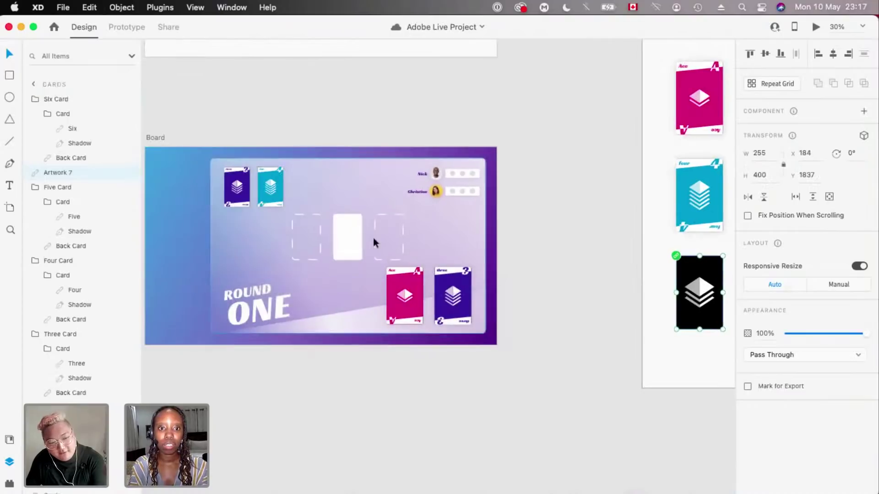
{"action": "scroll", "coordinate": [392, 232], "scroll_direction": "up", "scroll_amount": 3}
{"action": "left_click", "coordinate": [392, 233]}
{"action": "scroll", "coordinate": [392, 232], "scroll_direction": "up", "scroll_amount": 4}
{"action": "key", "text": "super+v"}
{"action": "scroll", "coordinate": [395, 237], "scroll_direction": "down", "scroll_amount": 3}
{"action": "left_click_drag", "start_coordinate": [398, 236], "coordinate": [408, 231]}
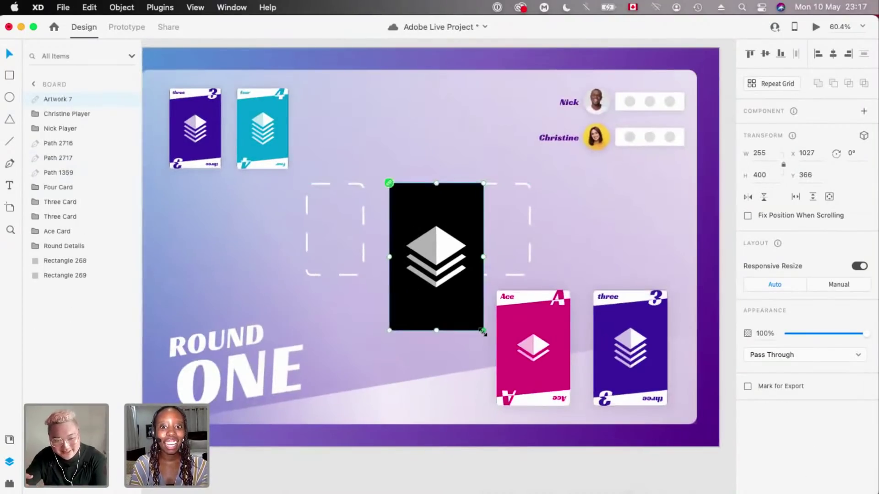
- Scale the black card to 161 by 253 and position it at X 1026, Y 365 to cover the white centre card
{"action": "left_click_drag", "start_coordinate": [483, 331], "coordinate": [443, 275]}
{"action": "scroll", "coordinate": [551, 308], "scroll_direction": "up", "scroll_amount": 4}
{"action": "scroll", "coordinate": [312, 238], "scroll_direction": "up", "scroll_amount": 3}
{"action": "scroll", "coordinate": [376, 148], "scroll_direction": "down", "scroll_amount": 2}
{"action": "left_click_drag", "start_coordinate": [400, 147], "coordinate": [403, 151]}
{"action": "left_click_drag", "start_coordinate": [478, 107], "coordinate": [483, 105]}
{"action": "scroll", "coordinate": [426, 114], "scroll_direction": "left", "scroll_amount": 3}
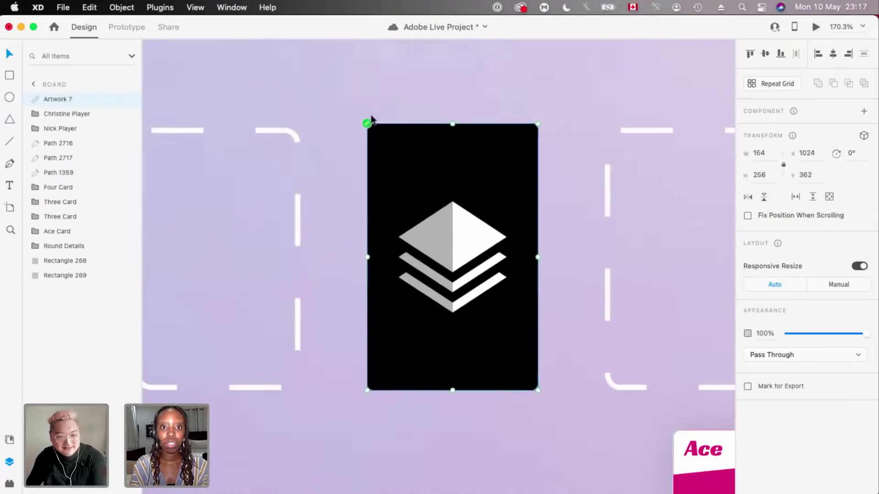
{"action": "left_click_drag", "start_coordinate": [537, 121], "coordinate": [534, 123]}
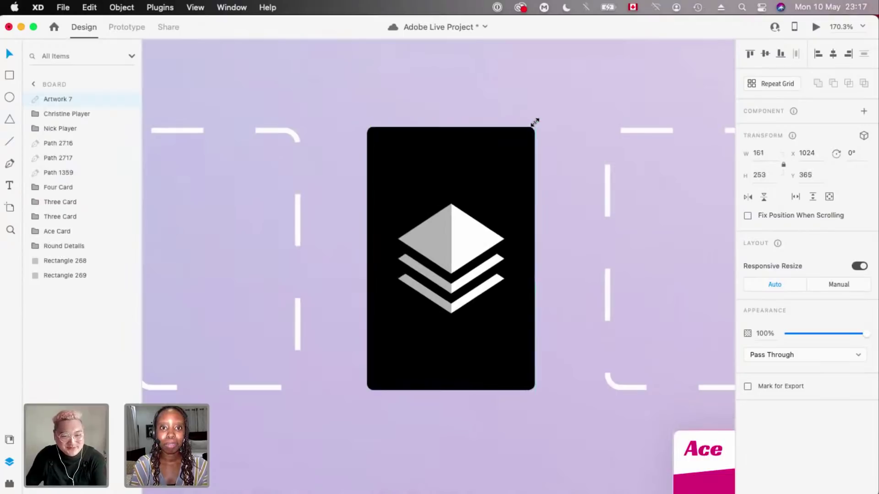
{"action": "left_click_drag", "start_coordinate": [472, 180], "coordinate": [473, 180]}
{"action": "scroll", "coordinate": [475, 183], "scroll_direction": "down", "scroll_amount": 6}
{"action": "scroll", "coordinate": [536, 214], "scroll_direction": "up", "scroll_amount": 3}
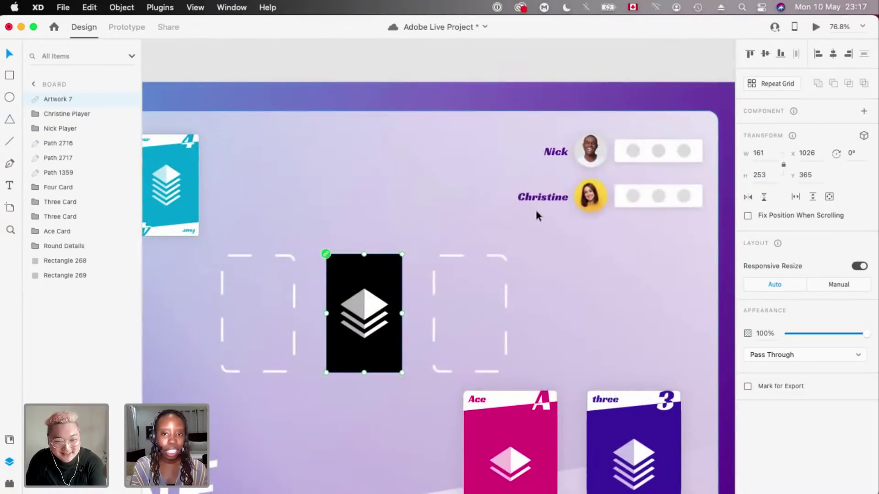
{"action": "scroll", "coordinate": [537, 211], "scroll_direction": "down", "scroll_amount": 2}
{"action": "scroll", "coordinate": [580, 204], "scroll_direction": "up", "scroll_amount": 3}
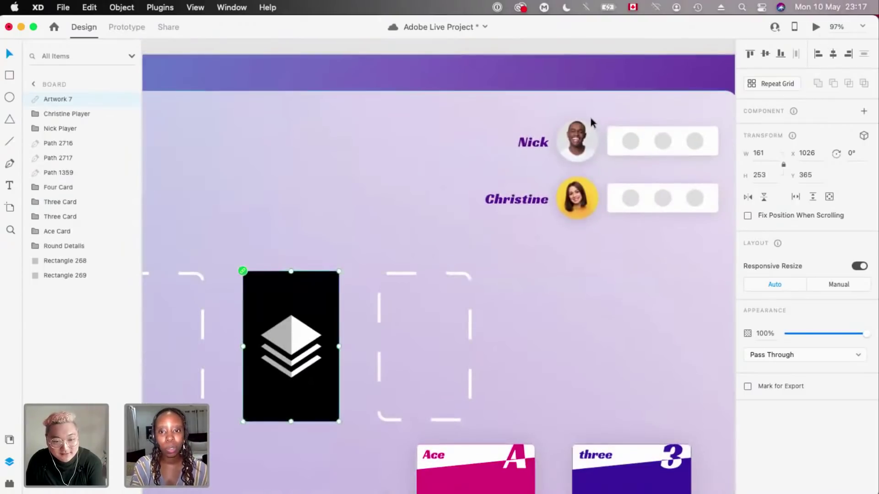
{"action": "scroll", "coordinate": [578, 192], "scroll_direction": "up", "scroll_amount": 2}
{"action": "scroll", "coordinate": [538, 262], "scroll_direction": "down", "scroll_amount": 3}
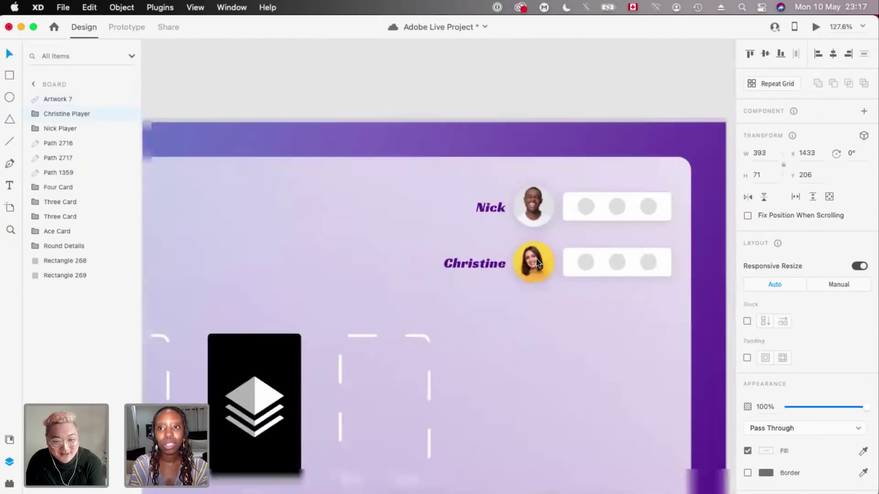
- Preview the card game's Board artboard and close the preview
{"action": "left_click", "coordinate": [816, 27]}
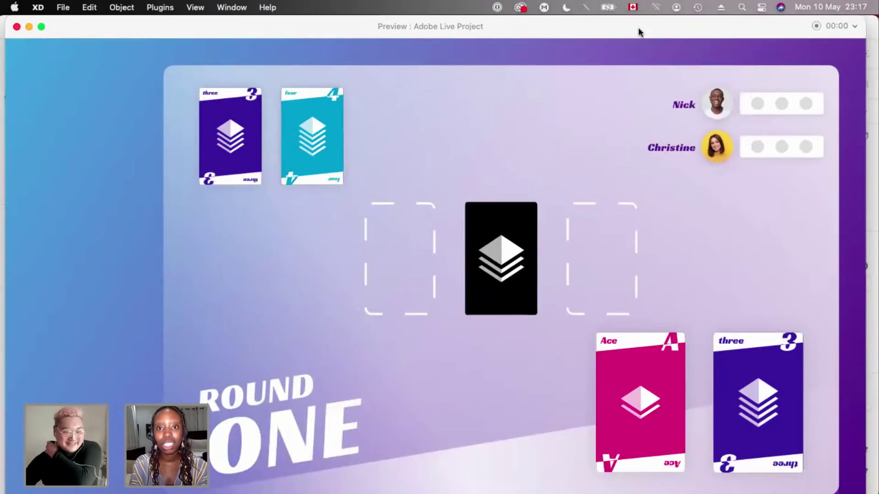
{"action": "left_click", "coordinate": [17, 28]}
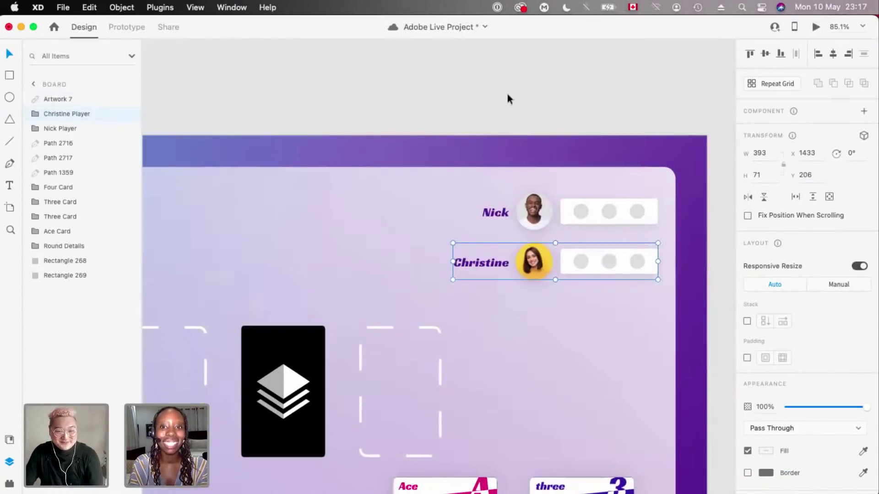
- Replace the second player's name label with "You"
{"action": "scroll", "coordinate": [551, 271], "scroll_direction": "up", "scroll_amount": 4}
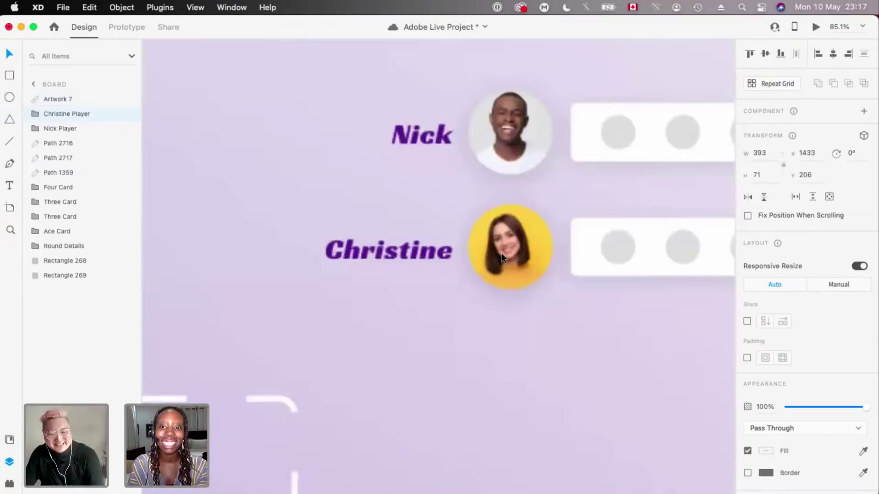
{"action": "double_click", "coordinate": [410, 247]}
{"action": "type", "text": "You"}
{"action": "key", "text": "Escape"}
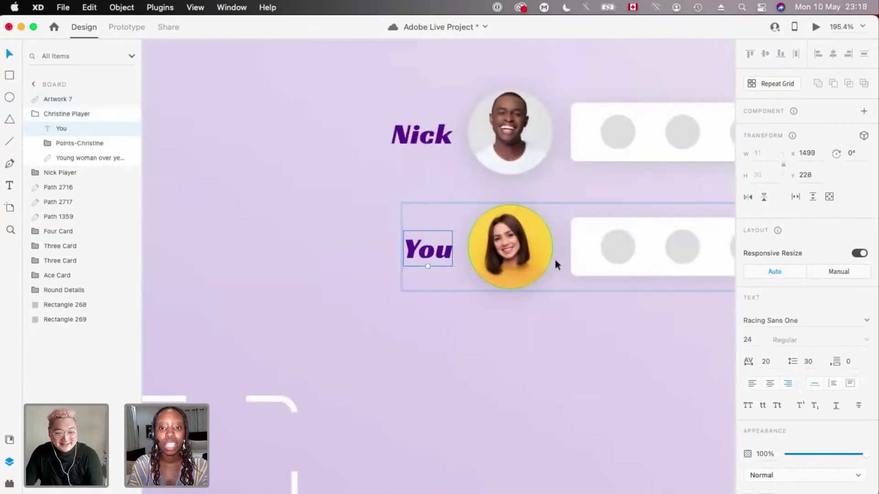
{"action": "left_click", "coordinate": [550, 257]}
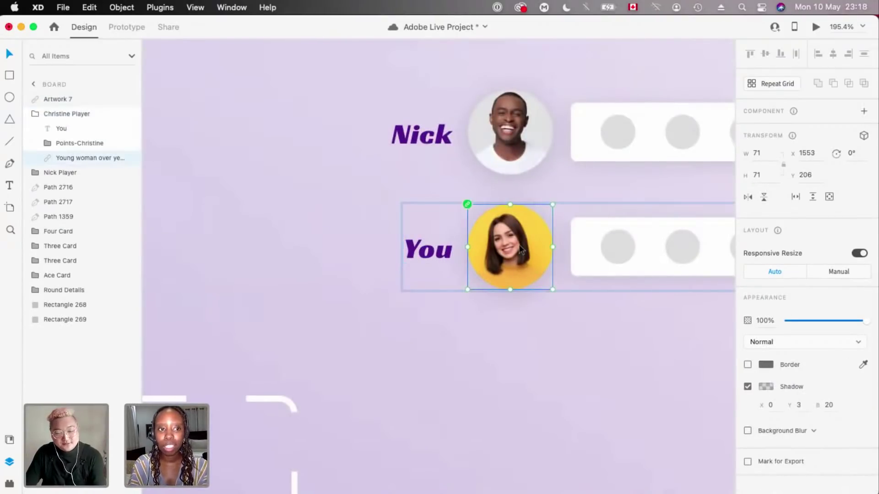
{"action": "left_click", "coordinate": [747, 365]}
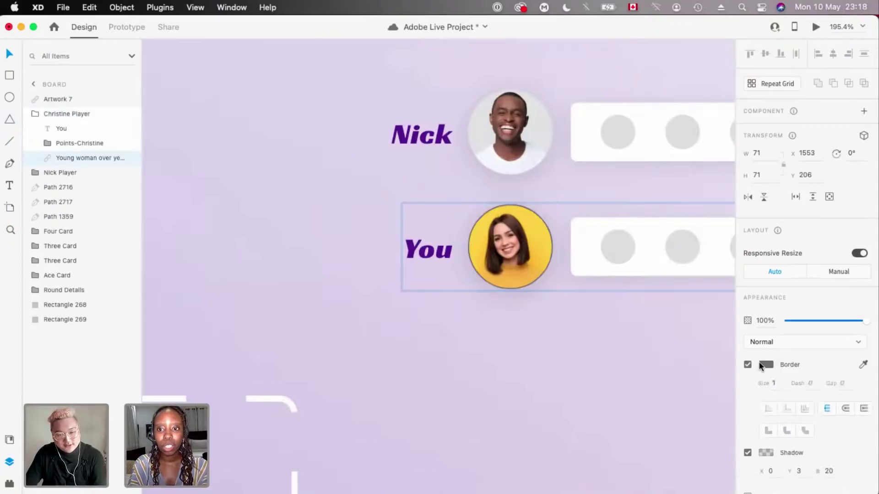
{"action": "left_click", "coordinate": [747, 365]}
{"action": "double_click", "coordinate": [532, 236]}
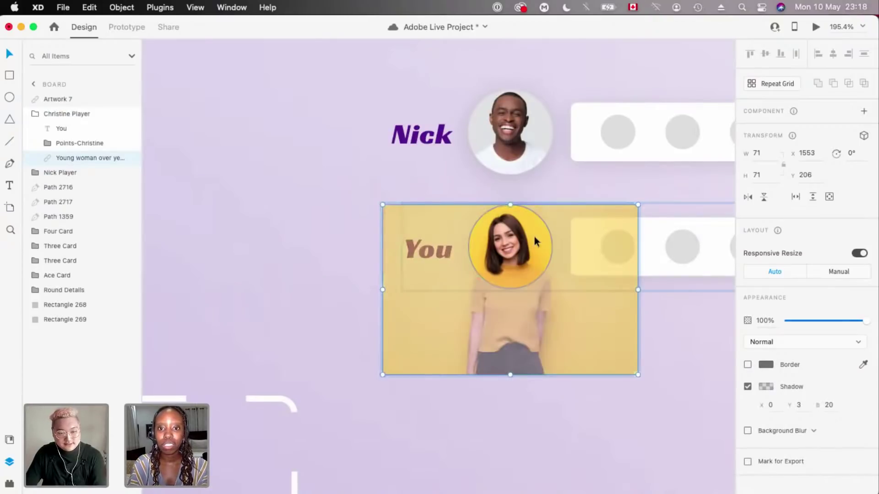
{"action": "key", "text": "Escape"}
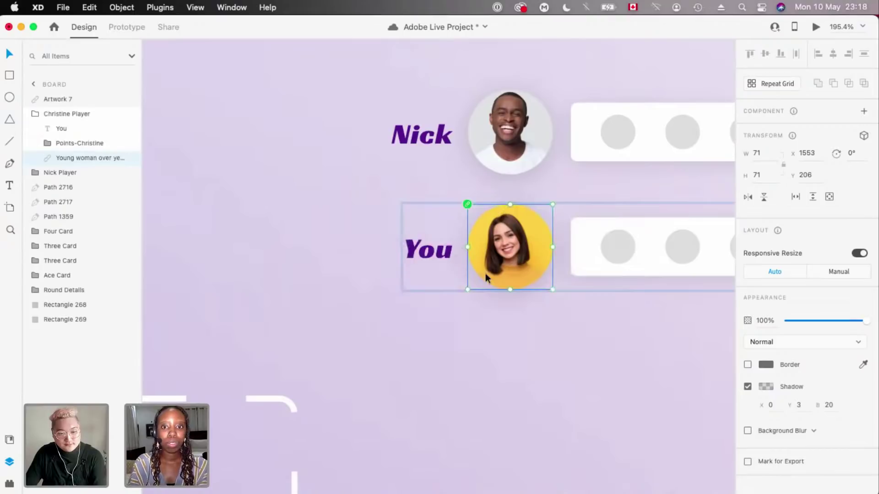
- Draw a 72 by 72 circle with no border that covers the photo avatar beside "You"
{"action": "scroll", "coordinate": [485, 273], "scroll_direction": "up", "scroll_amount": 3}
{"action": "scroll", "coordinate": [565, 286], "scroll_direction": "right", "scroll_amount": 2}
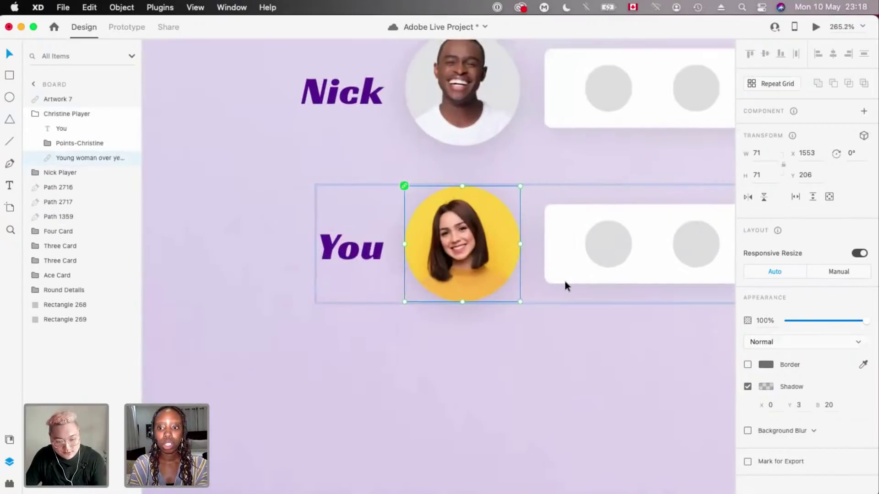
{"action": "key", "text": "e"}
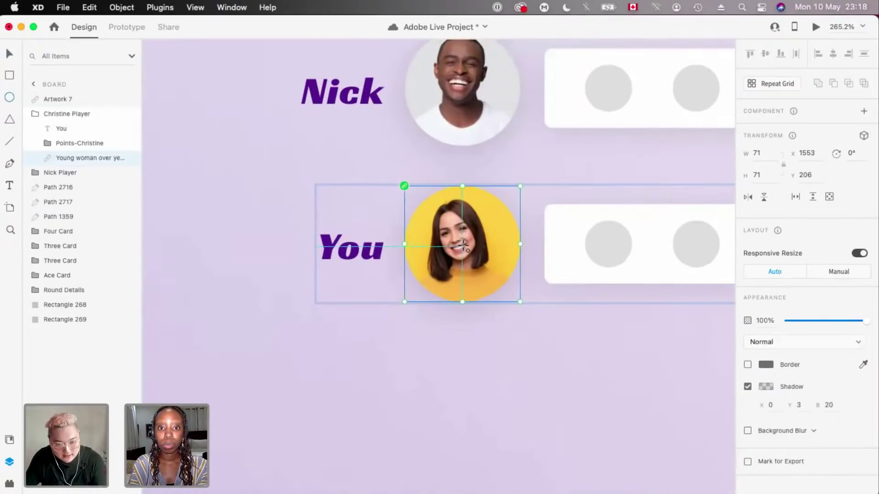
{"action": "mouse_move", "coordinate": [463, 244]}
{"action": "left_mouse_down"}
{"action": "mouse_move", "coordinate": [494, 188]}
{"action": "mouse_move", "coordinate": [530, 181]}
{"action": "mouse_move", "coordinate": [516, 183]}
{"action": "left_mouse_up"}
{"action": "scroll", "coordinate": [461, 232], "scroll_direction": "up", "scroll_amount": 3}
{"action": "key", "text": "v"}
{"action": "mouse_move", "coordinate": [465, 221]}
{"action": "left_mouse_down"}
{"action": "mouse_move", "coordinate": [465, 211]}
{"action": "mouse_move", "coordinate": [471, 218]}
{"action": "left_mouse_up"}
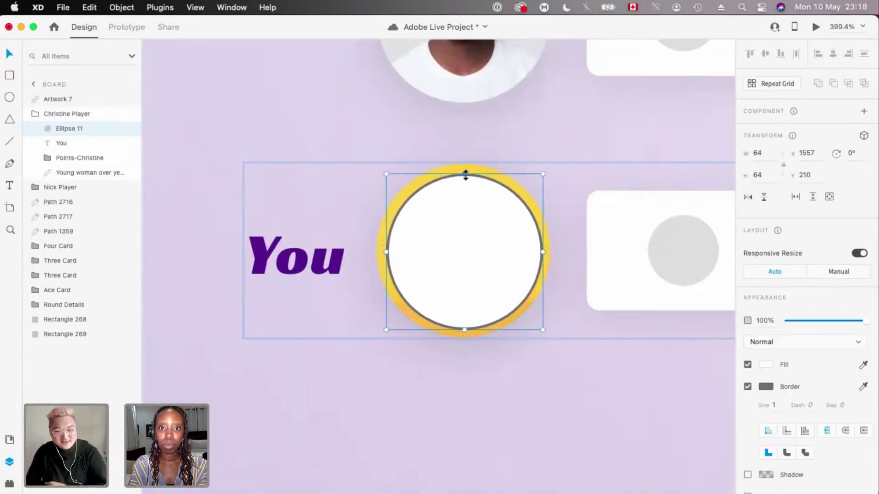
{"action": "left_click_drag", "start_coordinate": [466, 175], "coordinate": [466, 164]}
{"action": "left_click", "coordinate": [748, 387]}
{"action": "left_click", "coordinate": [455, 248]}
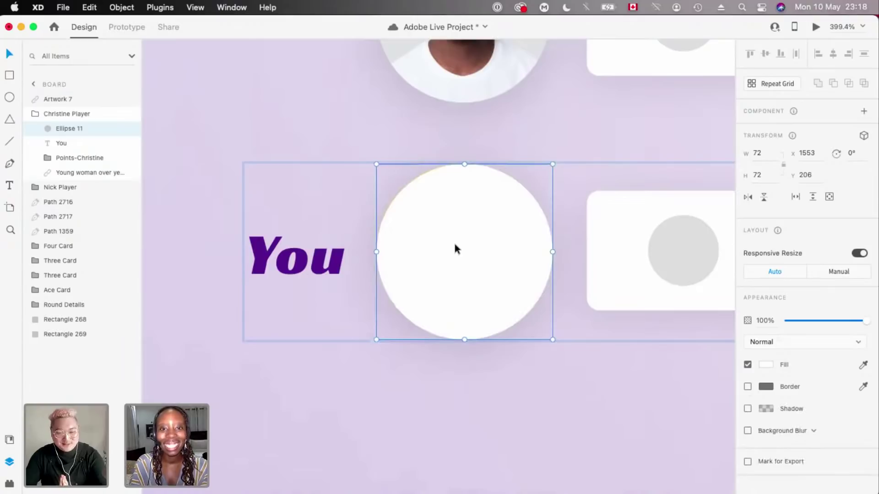
{"action": "scroll", "coordinate": [399, 212], "scroll_direction": "up", "scroll_amount": 1}
{"action": "double_click", "coordinate": [438, 102]}
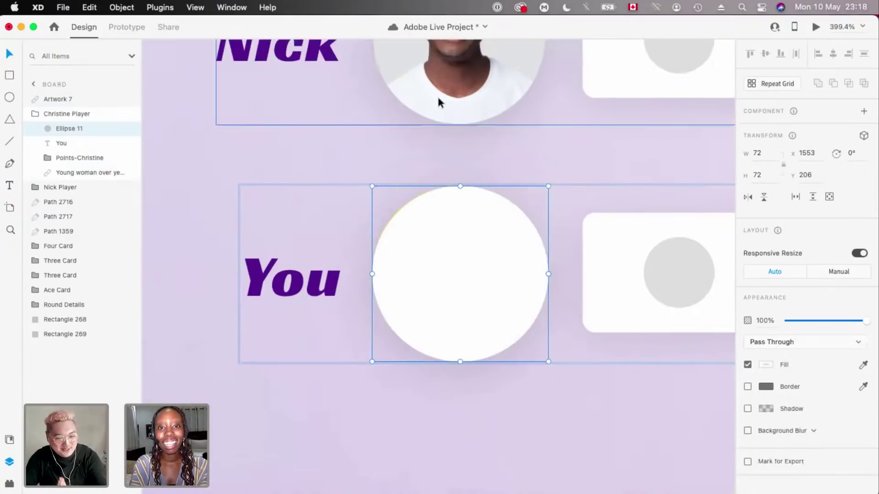
{"action": "double_click", "coordinate": [469, 267]}
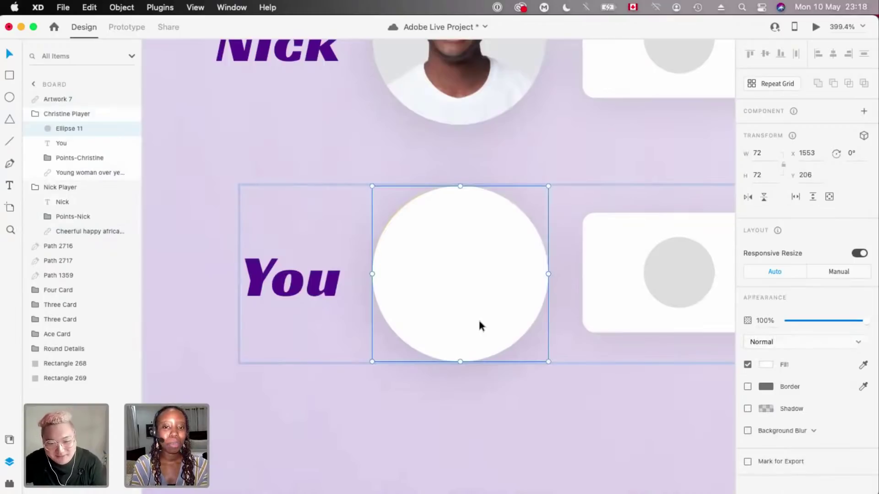
- Save the gradient of the Board's full-size background rectangle as a colour in the document assets
{"action": "scroll", "coordinate": [477, 318], "scroll_direction": "down", "scroll_amount": 3}
{"action": "scroll", "coordinate": [457, 272], "scroll_direction": "down", "scroll_amount": 10}
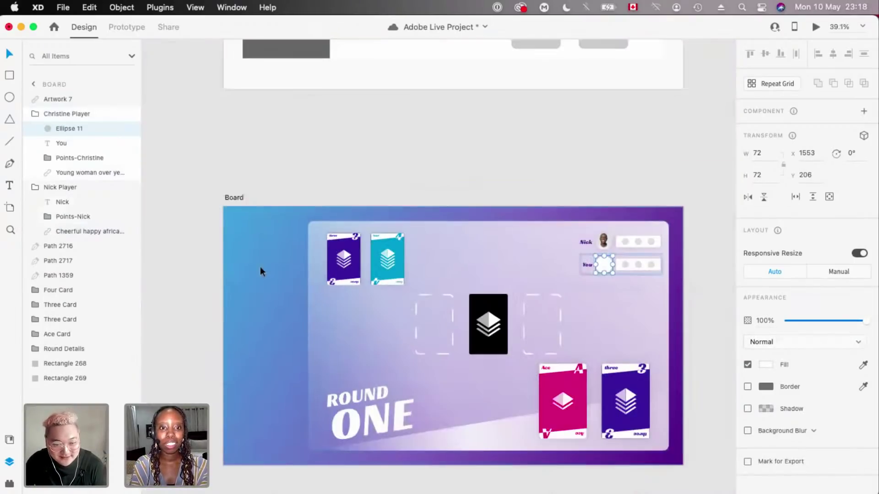
{"action": "left_click", "coordinate": [260, 271]}
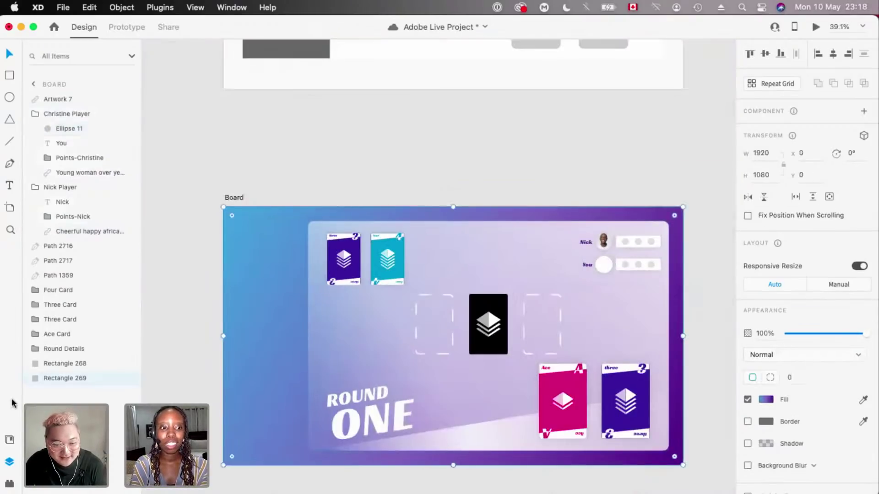
{"action": "left_click", "coordinate": [9, 440]}
{"action": "scroll", "coordinate": [298, 289], "scroll_direction": "up", "scroll_amount": 2}
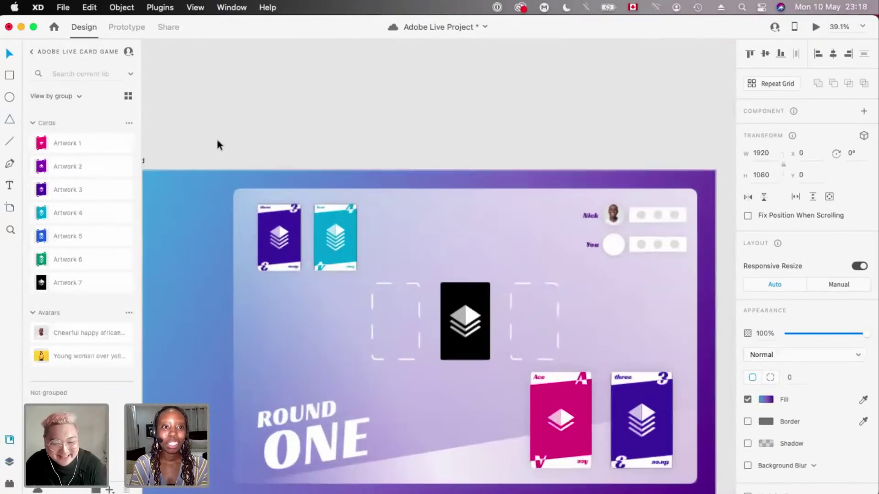
{"action": "scroll", "coordinate": [217, 141], "scroll_direction": "left", "scroll_amount": 3}
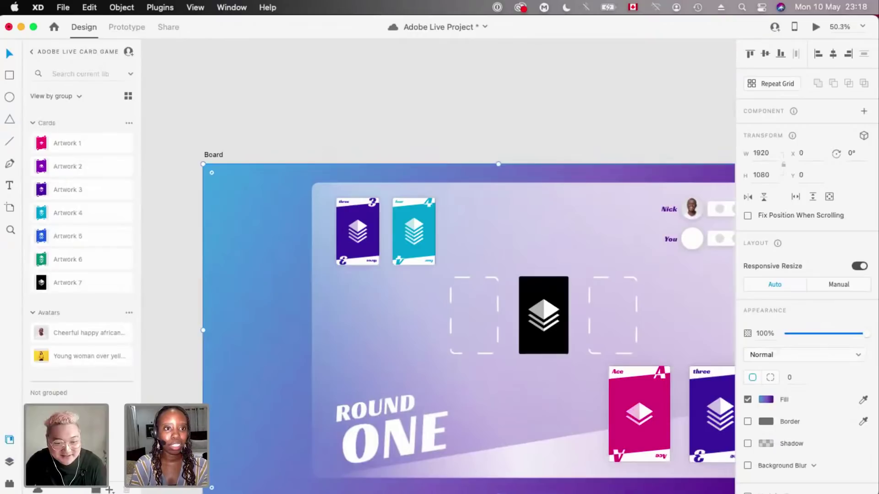
{"action": "left_click", "coordinate": [31, 53]}
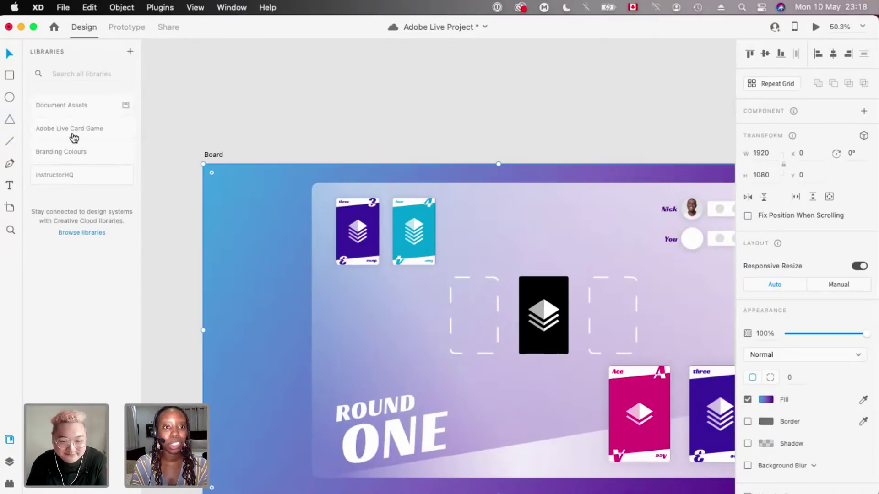
{"action": "left_click", "coordinate": [70, 110]}
{"action": "scroll", "coordinate": [320, 165], "scroll_direction": "right", "scroll_amount": 1}
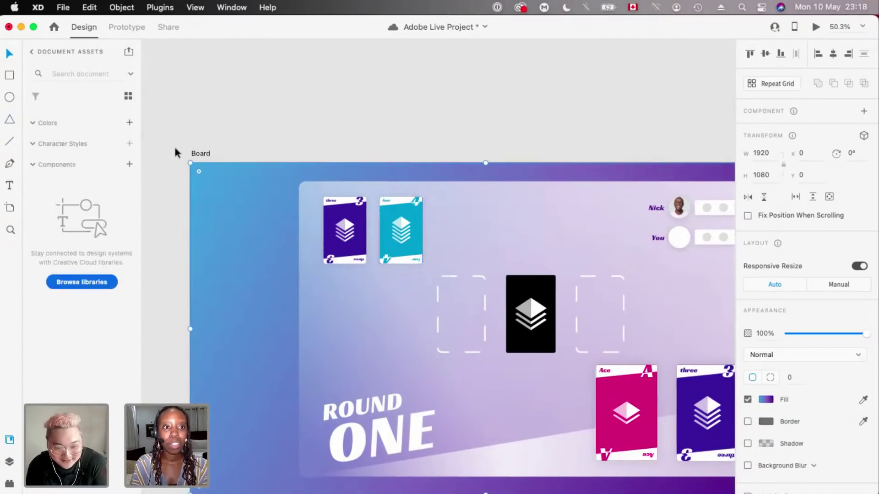
{"action": "left_click", "coordinate": [129, 123]}
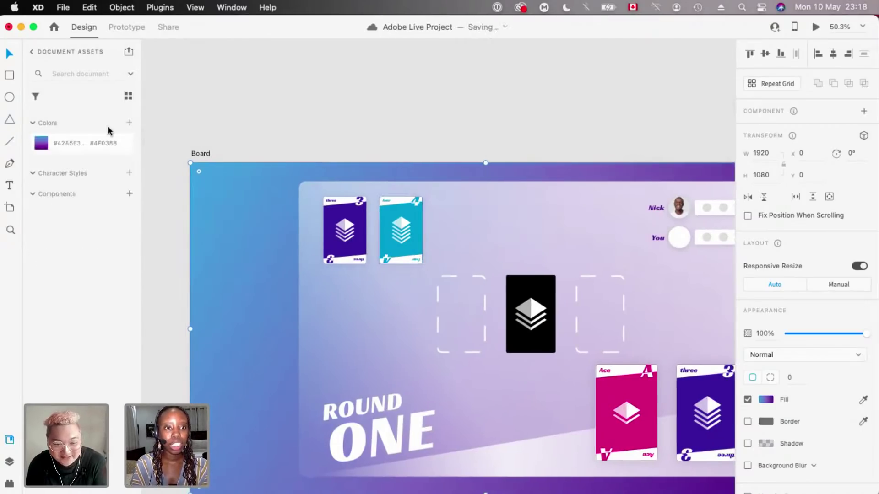
- Fill the white circle beside "You" with the saved gradient from #42A5E3 to #4F0388
{"action": "scroll", "coordinate": [288, 180], "scroll_direction": "right", "scroll_amount": 5}
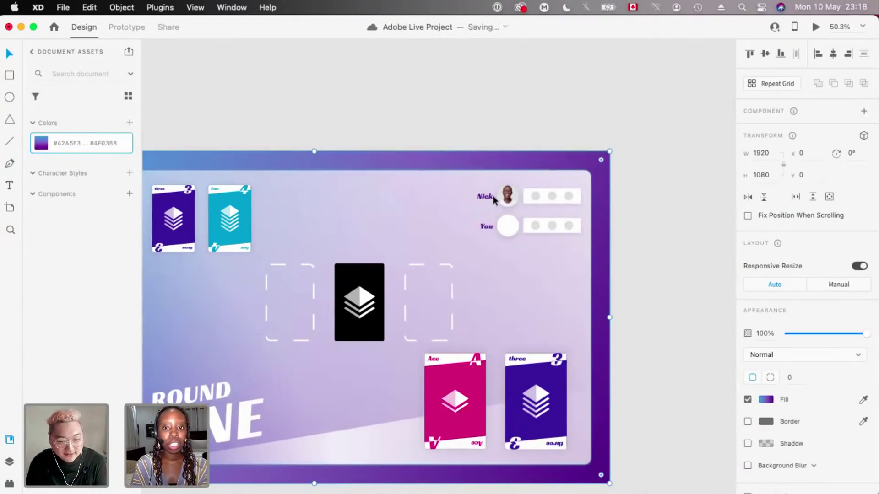
{"action": "scroll", "coordinate": [516, 237], "scroll_direction": "up", "scroll_amount": 8}
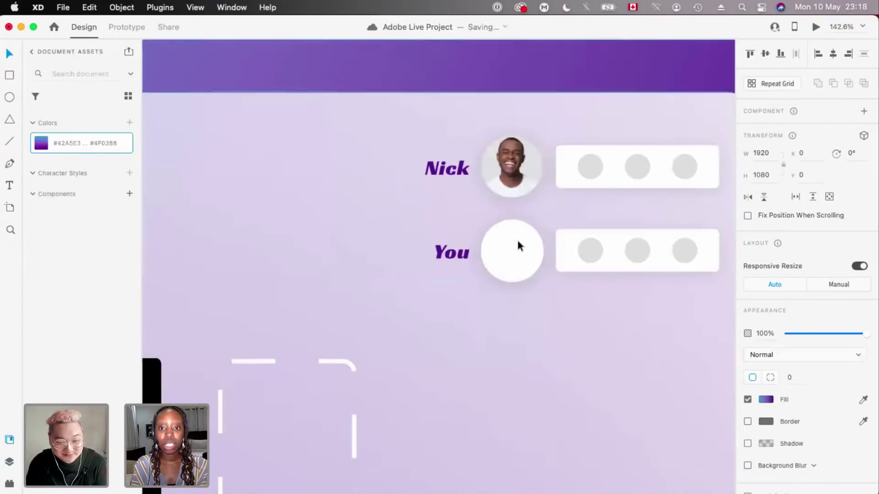
{"action": "double_click", "coordinate": [517, 239]}
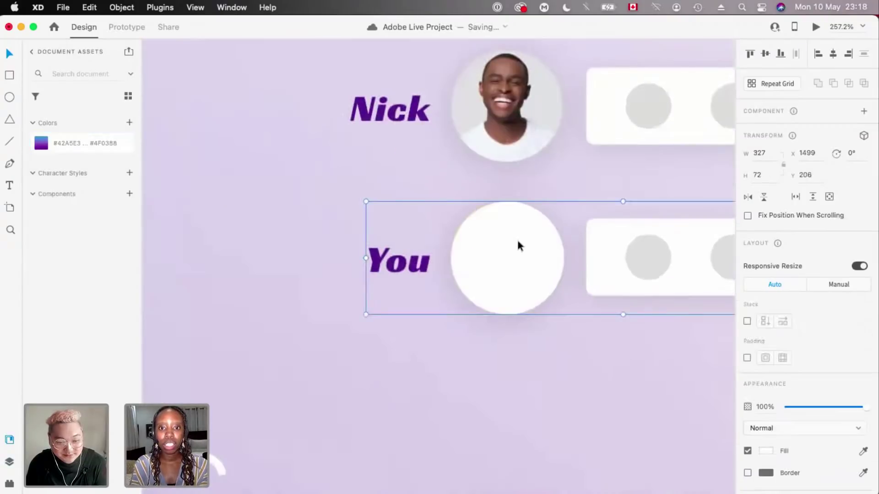
{"action": "left_click", "coordinate": [48, 144]}
{"action": "scroll", "coordinate": [572, 245], "scroll_direction": "down", "scroll_amount": 5}
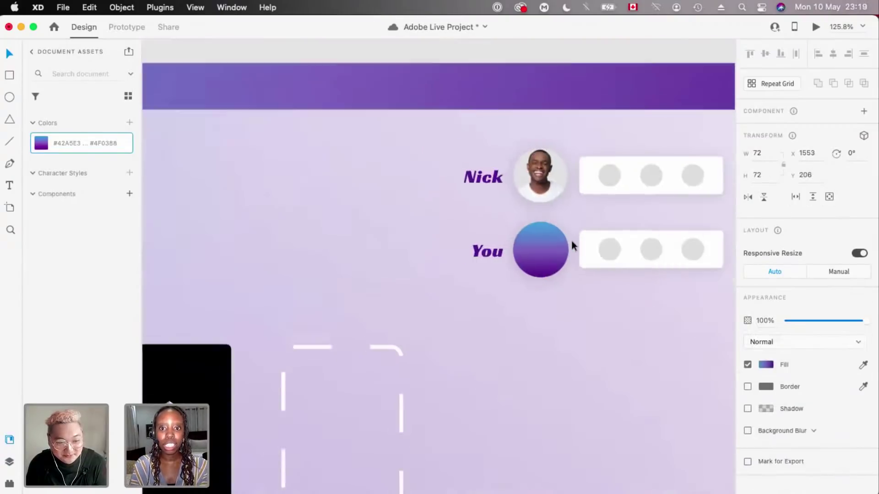
- Angle the circle's linear gradient diagonally, with light blue at the upper left and purple at the lower right
{"action": "scroll", "coordinate": [572, 246], "scroll_direction": "up", "scroll_amount": 3}
{"action": "scroll", "coordinate": [572, 241], "scroll_direction": "up", "scroll_amount": 3}
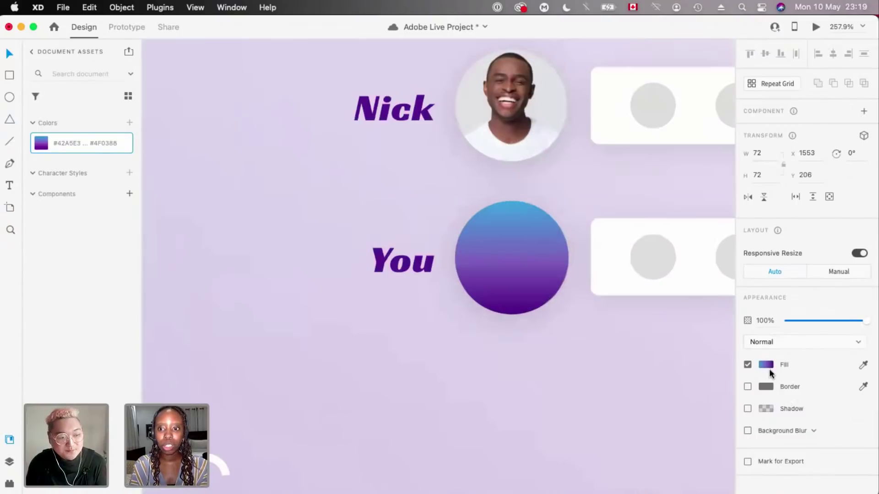
{"action": "scroll", "coordinate": [392, 235], "scroll_direction": "right", "scroll_amount": 3}
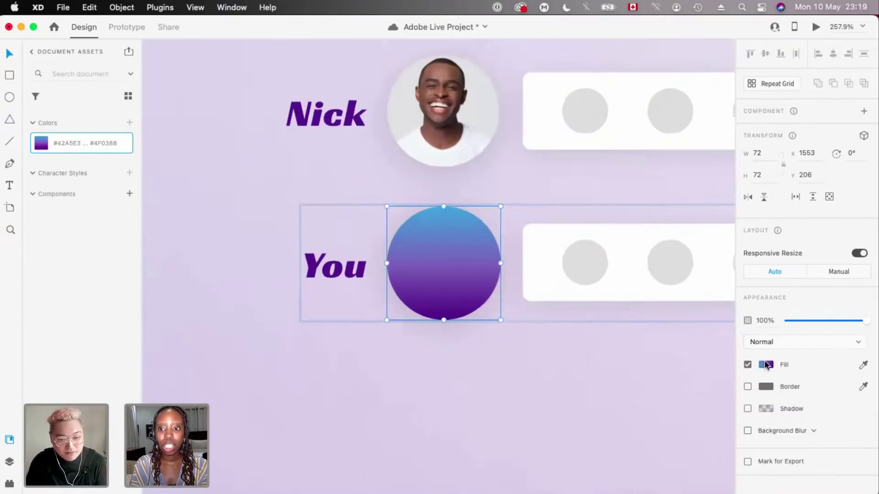
{"action": "left_click", "coordinate": [765, 365]}
{"action": "left_click_drag", "start_coordinate": [443, 207], "coordinate": [405, 222]}
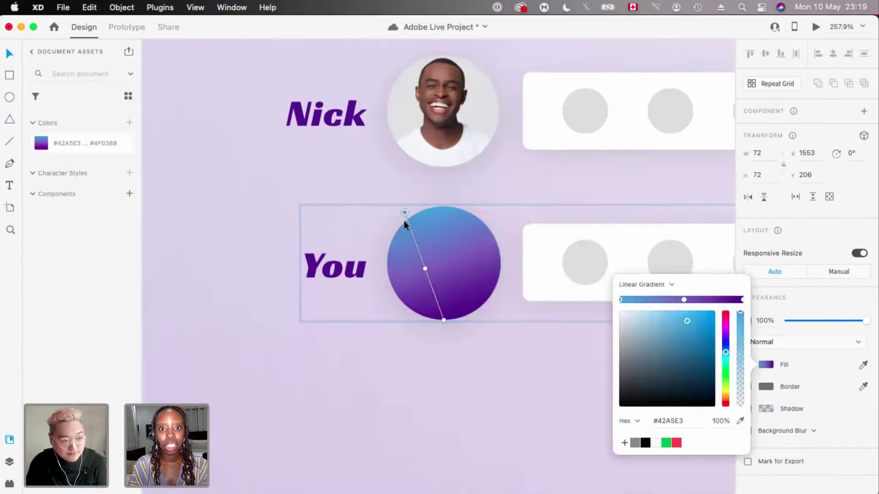
{"action": "left_click_drag", "start_coordinate": [443, 321], "coordinate": [515, 320]}
{"action": "left_click", "coordinate": [443, 243]}
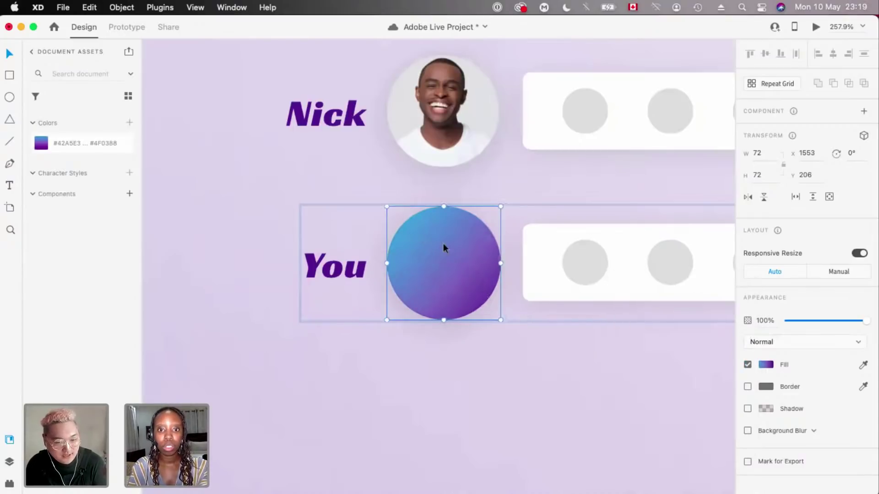
- Open the Icons 4 Design plugin and search its icons for "person"
{"action": "left_click", "coordinate": [9, 483]}
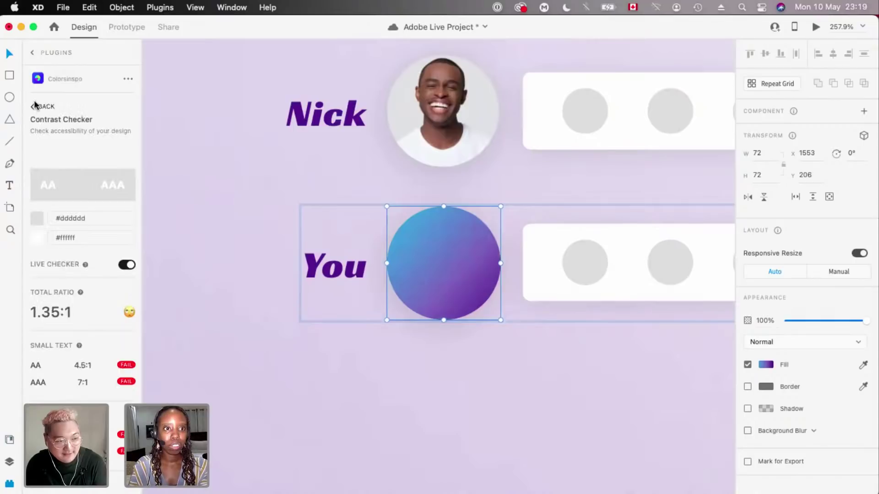
{"action": "left_click", "coordinate": [32, 54]}
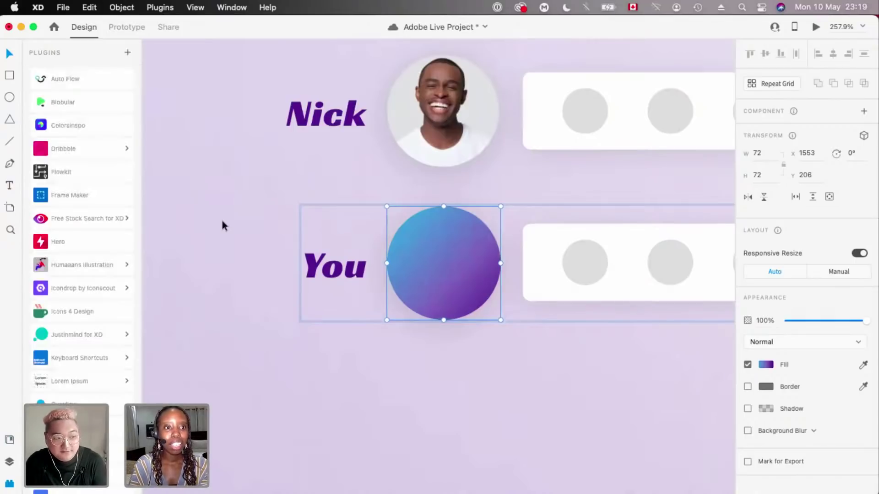
{"action": "scroll", "coordinate": [76, 287], "scroll_direction": "down", "scroll_amount": 1}
{"action": "left_click", "coordinate": [76, 297]}
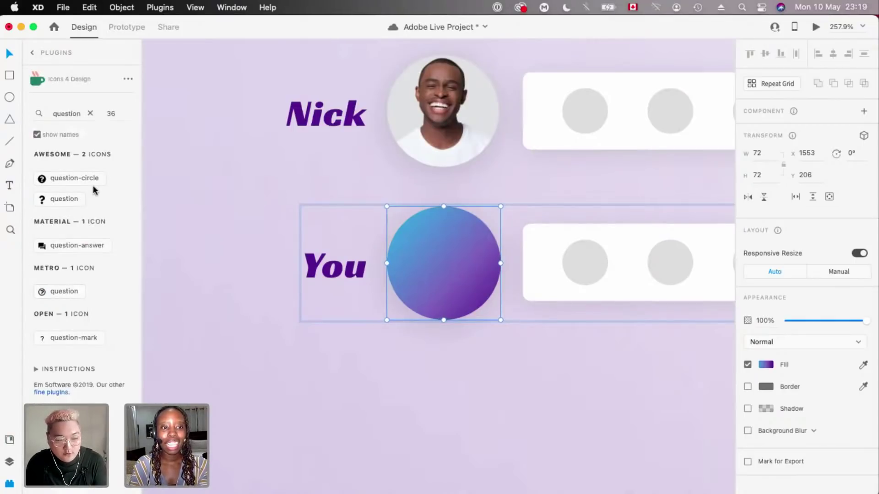
{"action": "double_click", "coordinate": [59, 113]}
{"action": "type", "text": "person"}
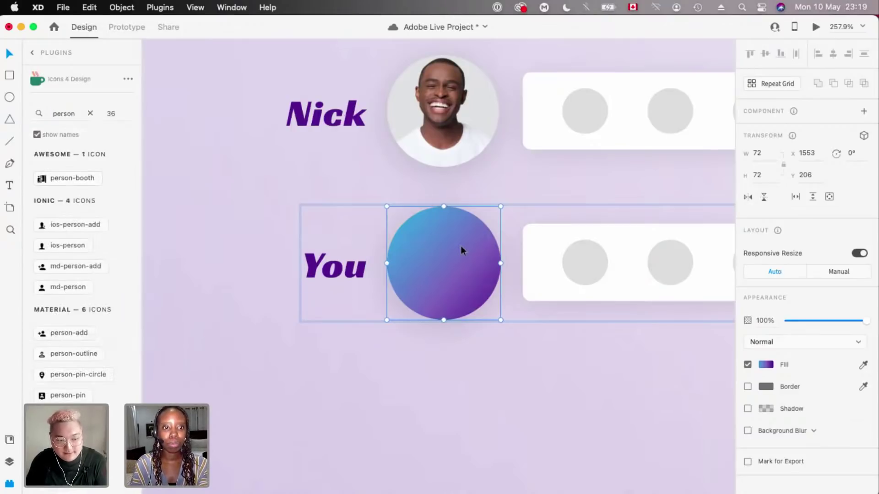
- Place the Material "person" icon on the gradient circle beside "You" and align it to the circle's vertical centre line
{"action": "scroll", "coordinate": [460, 250], "scroll_direction": "left", "scroll_amount": 2}
{"action": "scroll", "coordinate": [53, 331], "scroll_direction": "down", "scroll_amount": 3}
{"action": "left_click_drag", "start_coordinate": [45, 360], "coordinate": [418, 248]}
{"action": "left_click", "coordinate": [44, 360]}
{"action": "left_click_drag", "start_coordinate": [46, 364], "coordinate": [469, 267]}
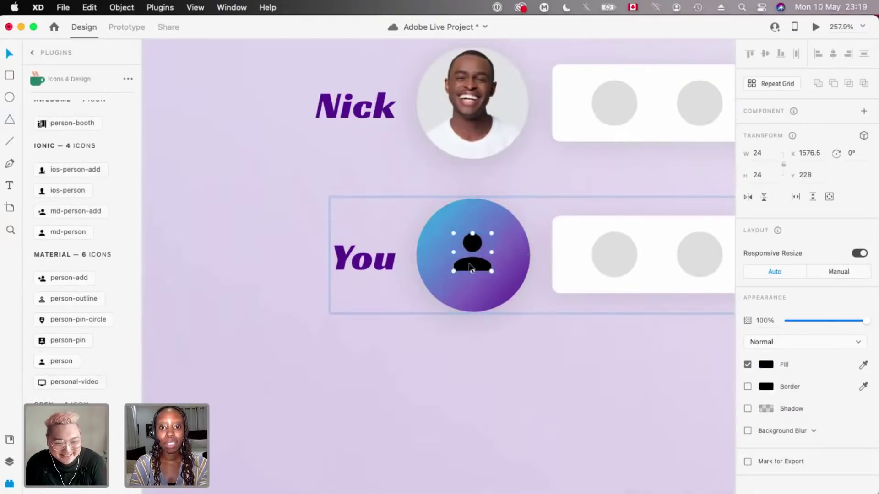
{"action": "scroll", "coordinate": [469, 267], "scroll_direction": "up", "scroll_amount": 3}
{"action": "left_click_drag", "start_coordinate": [481, 229], "coordinate": [477, 232]}
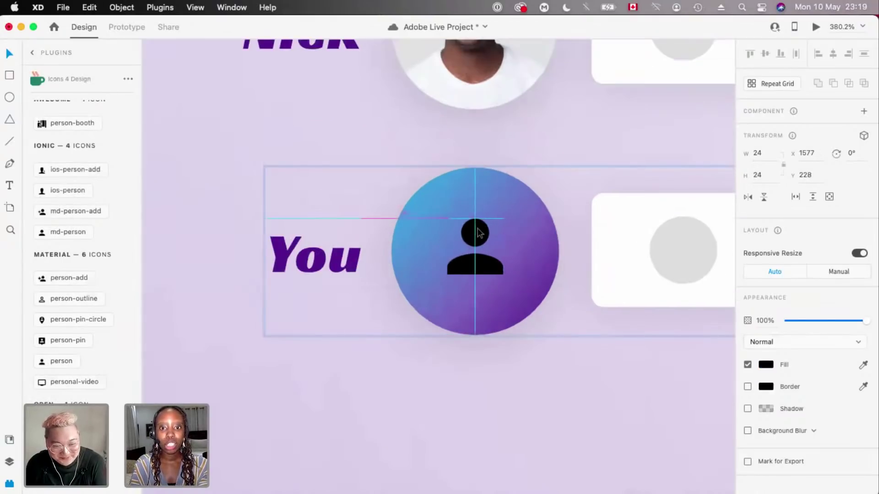
- Fill the person icon on the gradient circle beside "You" with white
{"action": "left_click", "coordinate": [766, 365]}
{"action": "left_click_drag", "start_coordinate": [667, 329], "coordinate": [467, 235]}
{"action": "left_click", "coordinate": [468, 235]}
{"action": "scroll", "coordinate": [468, 238], "scroll_direction": "down", "scroll_amount": 3}
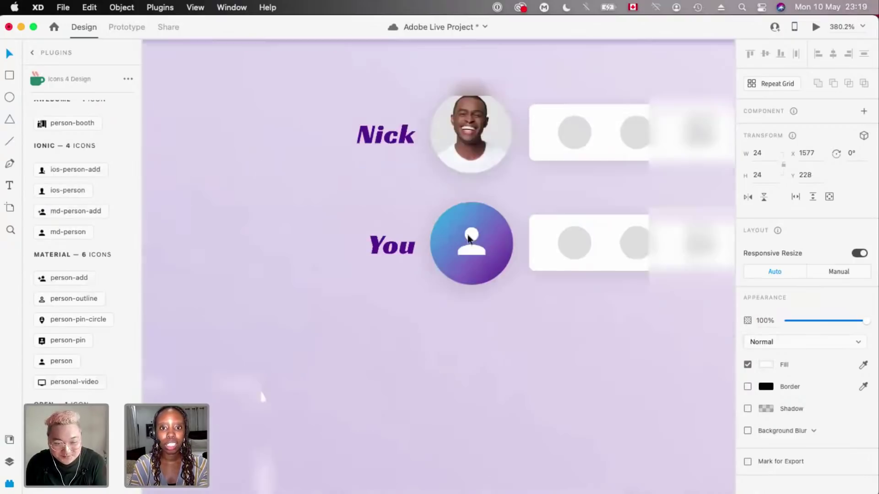
- Examine the white person icon on its gradient circle up close and in relation to the player entry above
{"action": "scroll", "coordinate": [468, 234], "scroll_direction": "up", "scroll_amount": 3}
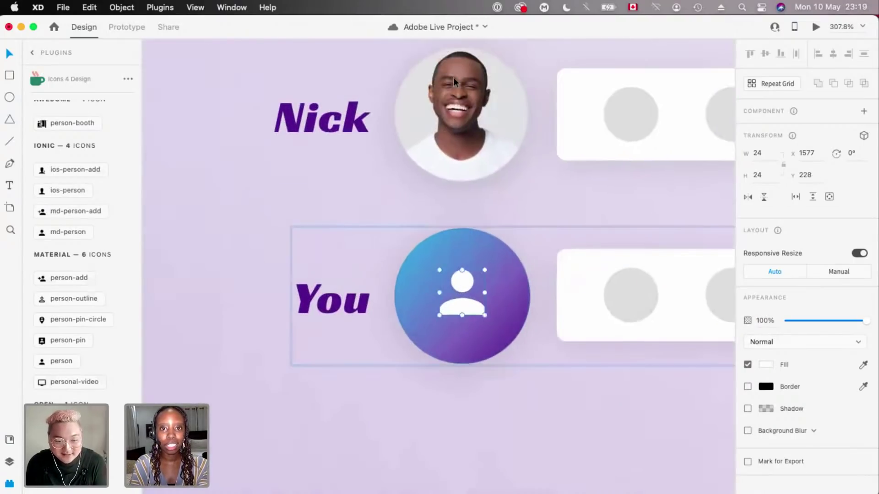
{"action": "scroll", "coordinate": [453, 80], "scroll_direction": "down", "scroll_amount": 3}
{"action": "scroll", "coordinate": [473, 212], "scroll_direction": "up", "scroll_amount": 3}
{"action": "scroll", "coordinate": [485, 268], "scroll_direction": "up", "scroll_amount": 3}
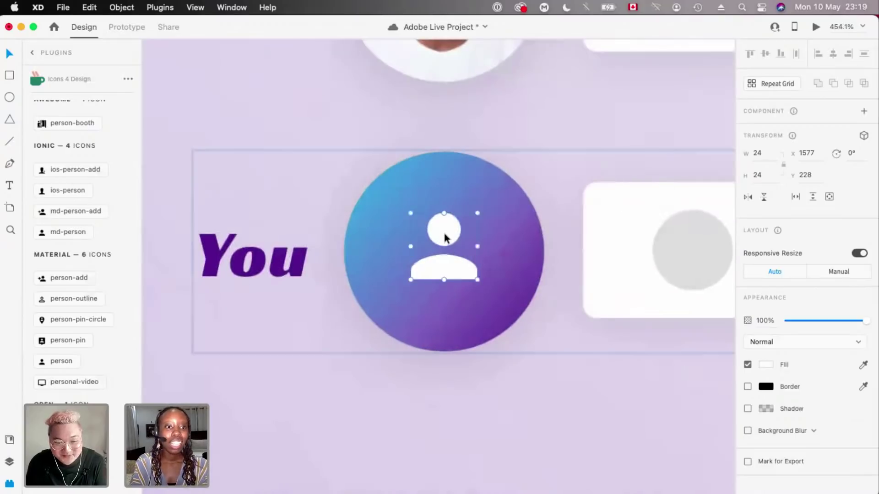
{"action": "scroll", "coordinate": [445, 238], "scroll_direction": "down", "scroll_amount": 3}
{"action": "scroll", "coordinate": [92, 192], "scroll_direction": "up", "scroll_amount": 2}
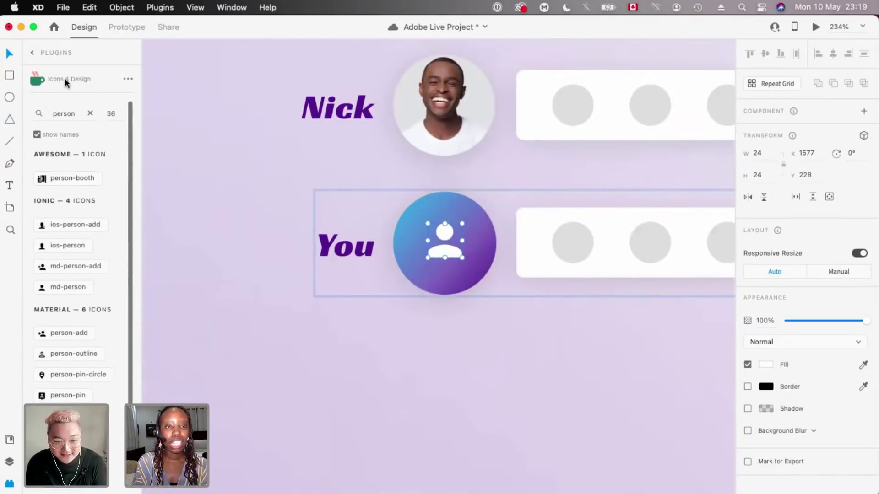
{"action": "scroll", "coordinate": [504, 311], "scroll_direction": "up", "scroll_amount": 5}
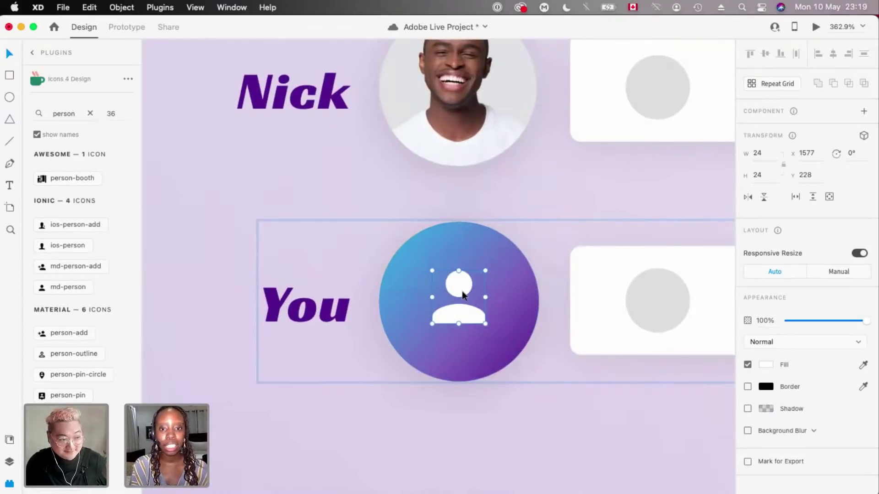
{"action": "scroll", "coordinate": [450, 261], "scroll_direction": "up", "scroll_amount": 3}
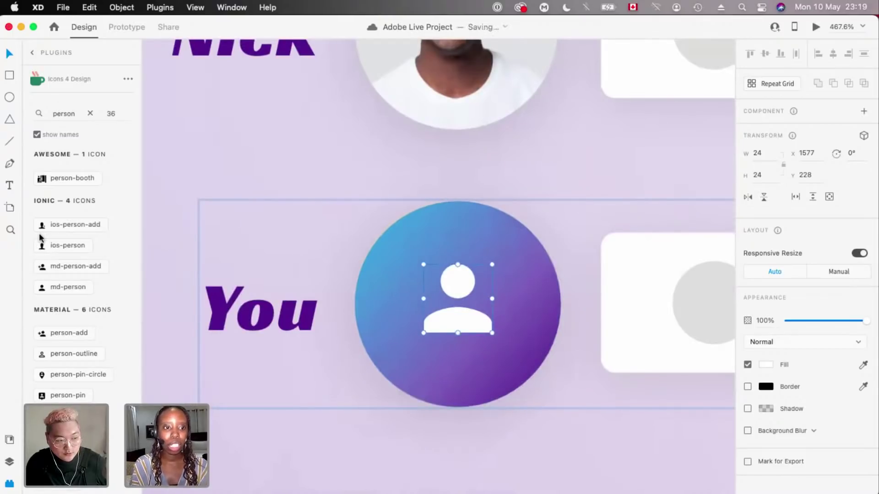
{"action": "scroll", "coordinate": [85, 261], "scroll_direction": "down", "scroll_amount": 4}
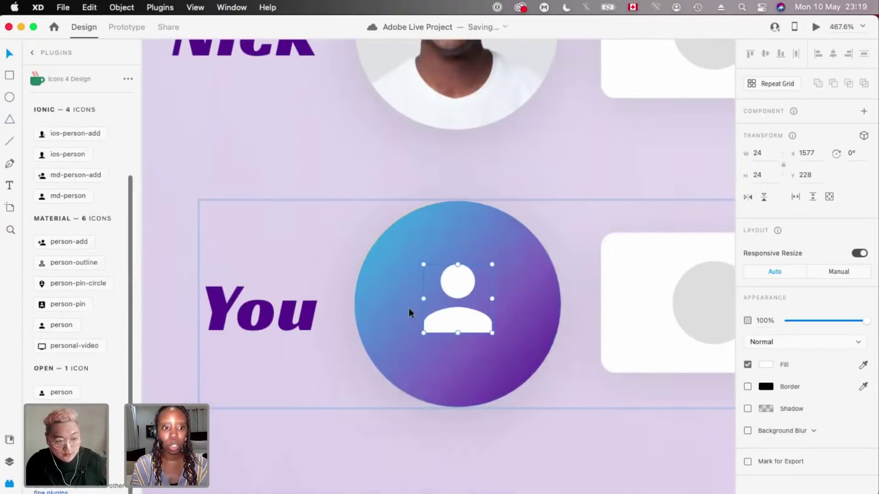
{"action": "scroll", "coordinate": [494, 301], "scroll_direction": "up", "scroll_amount": 2}
{"action": "scroll", "coordinate": [338, 165], "scroll_direction": "down", "scroll_amount": 10}
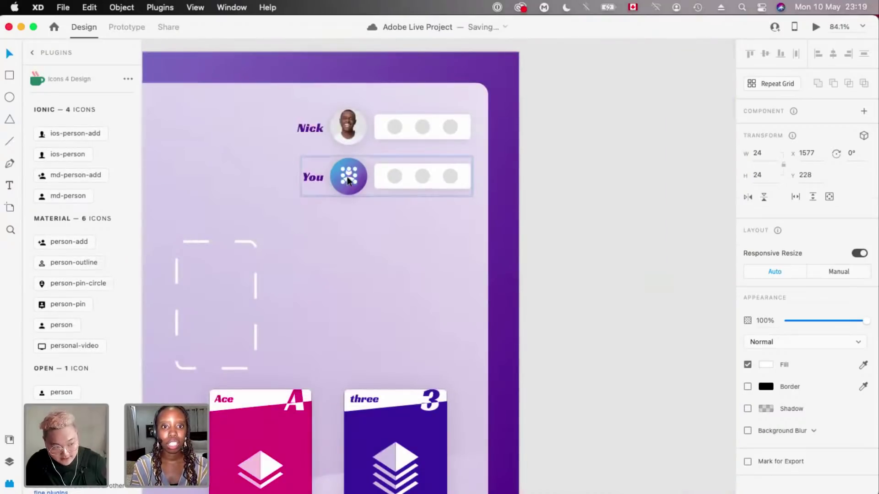
- Preview the game board with the finished "You" entry, and close the preview
{"action": "left_click", "coordinate": [348, 179]}
{"action": "scroll", "coordinate": [347, 180], "scroll_direction": "down", "scroll_amount": 3}
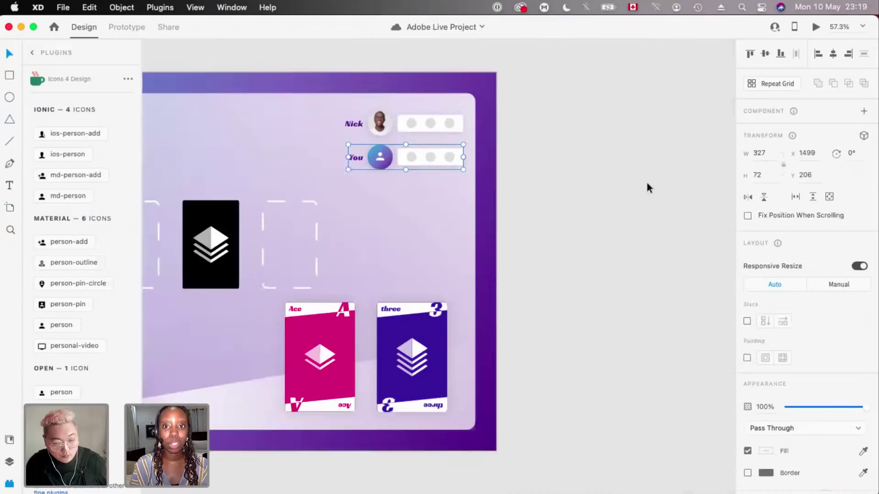
{"action": "left_click", "coordinate": [816, 27]}
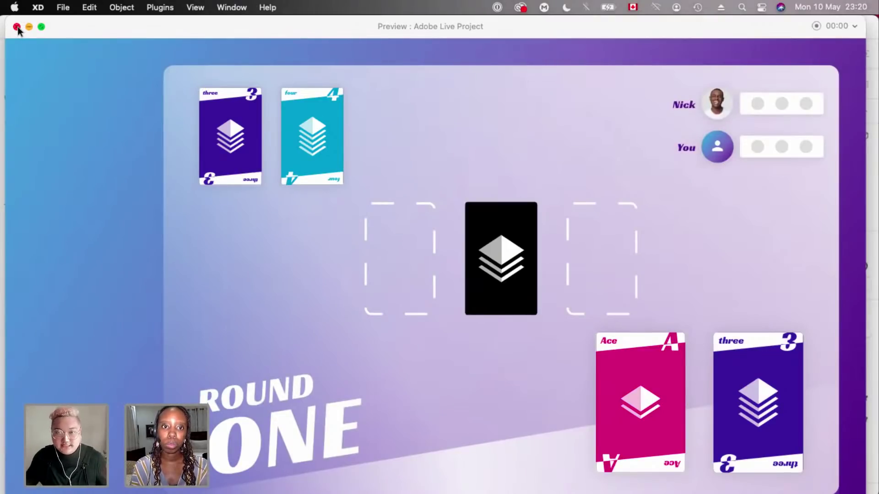
{"action": "left_click", "coordinate": [17, 27]}
- Move the Board artboard to the empty canvas area below the other artboards
{"action": "key", "text": "super+minus"}
{"action": "scroll", "coordinate": [259, 156], "scroll_direction": "down", "scroll_amount": 3}
{"action": "left_click_drag", "start_coordinate": [259, 156], "coordinate": [328, 273]}
{"action": "scroll", "coordinate": [463, 113], "scroll_direction": "up", "scroll_amount": 5}
{"action": "scroll", "coordinate": [475, 79], "scroll_direction": "down", "scroll_amount": 3}
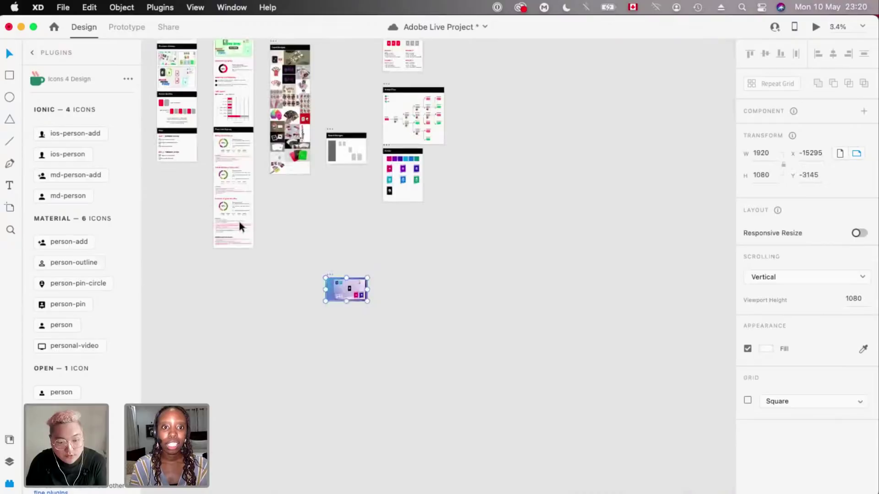
- Duplicate the Board artboard directly to its right
{"action": "scroll", "coordinate": [238, 218], "scroll_direction": "up", "scroll_amount": 5}
{"action": "left_click", "coordinate": [204, 174]}
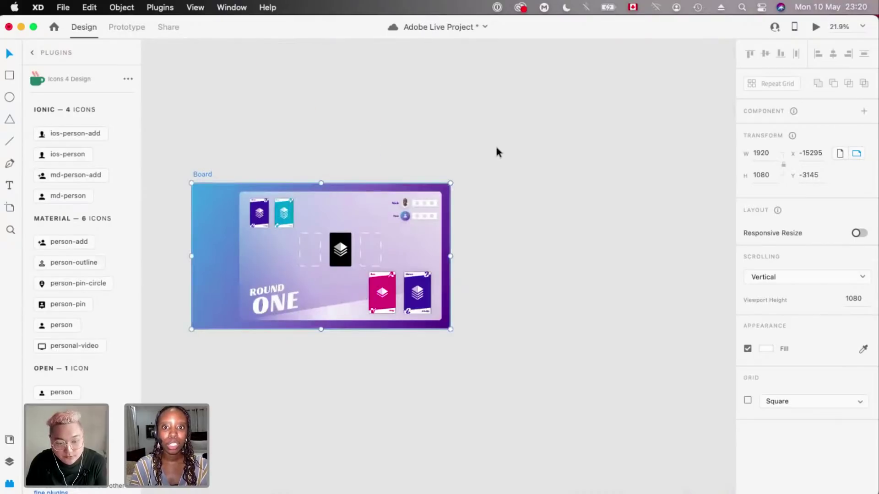
{"action": "key", "text": "super+d"}
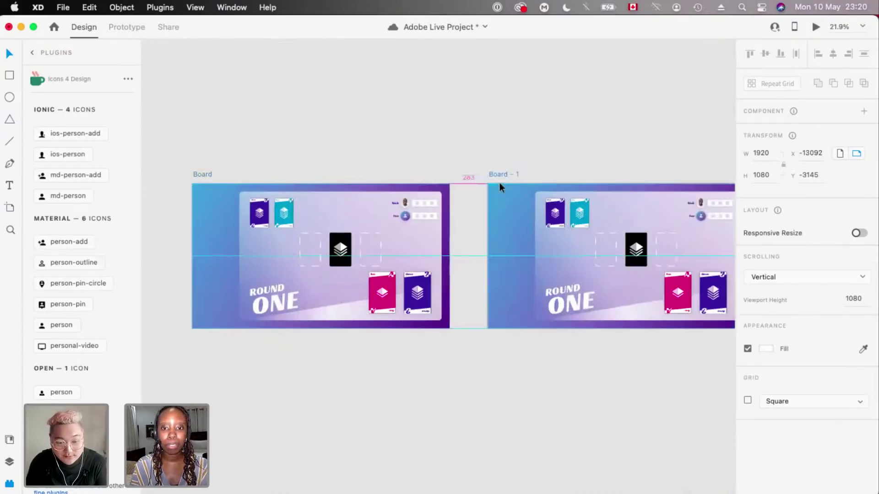
- Enable 3D transforms for the upper three and four cards on Board – 1, and show the artboard's layers
{"action": "scroll", "coordinate": [499, 183], "scroll_direction": "right", "scroll_amount": 3}
{"action": "scroll", "coordinate": [397, 223], "scroll_direction": "up", "scroll_amount": 2}
{"action": "left_click", "coordinate": [374, 214]}
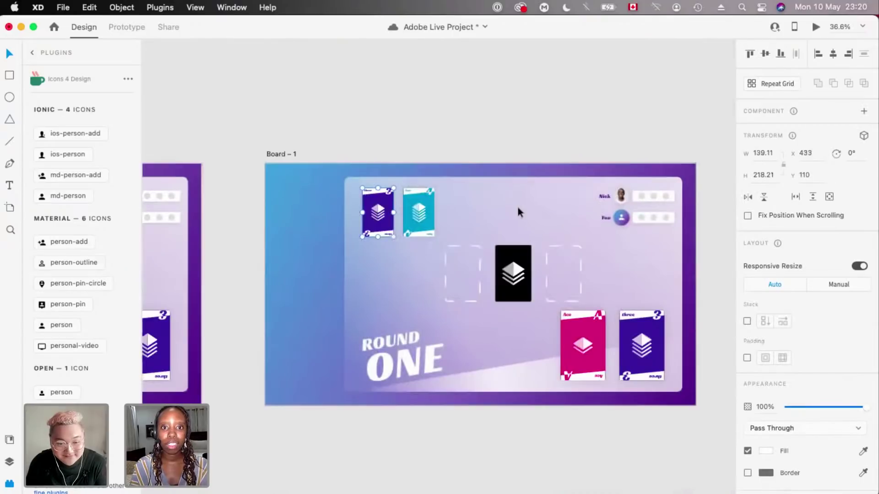
{"action": "scroll", "coordinate": [517, 205], "scroll_direction": "up", "scroll_amount": 5}
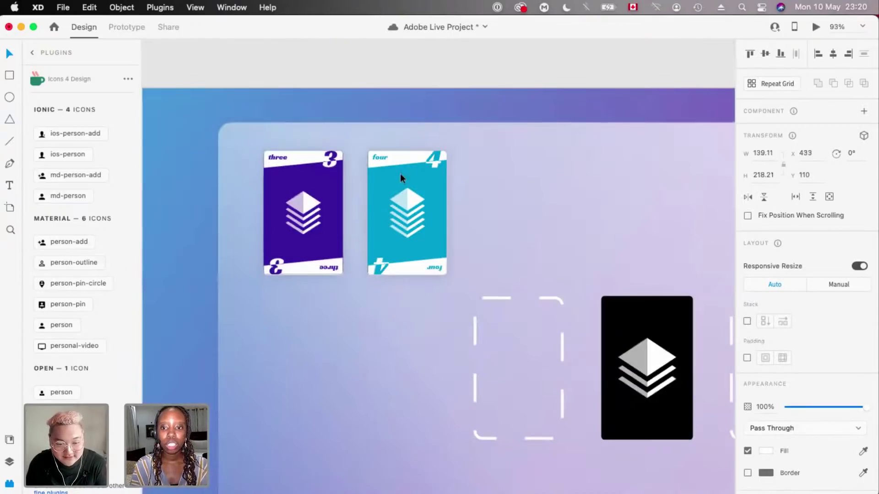
{"action": "scroll", "coordinate": [400, 174], "scroll_direction": "down", "scroll_amount": 5}
{"action": "scroll", "coordinate": [380, 170], "scroll_direction": "up", "scroll_amount": 3}
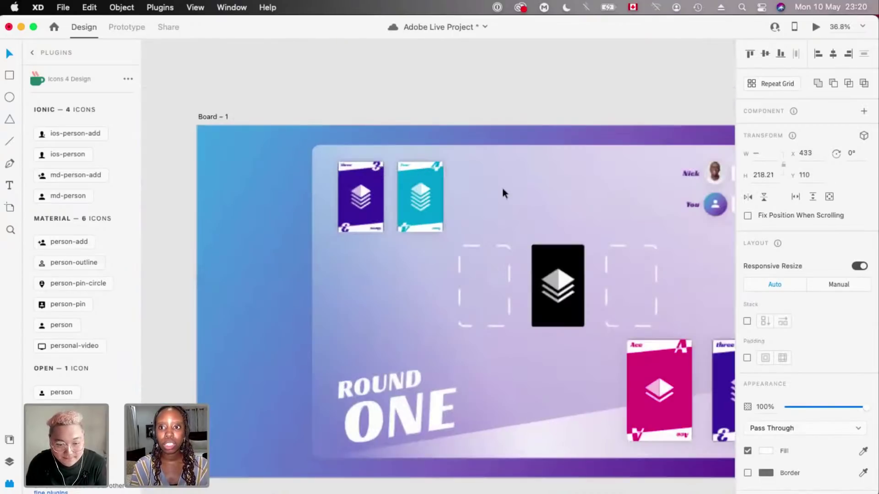
{"action": "scroll", "coordinate": [379, 170], "scroll_direction": "up", "scroll_amount": 5}
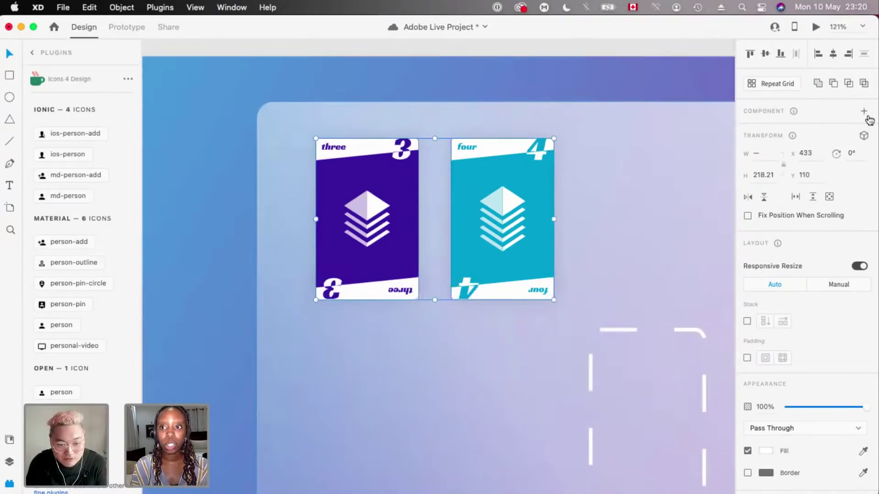
{"action": "left_click", "coordinate": [8, 461]}
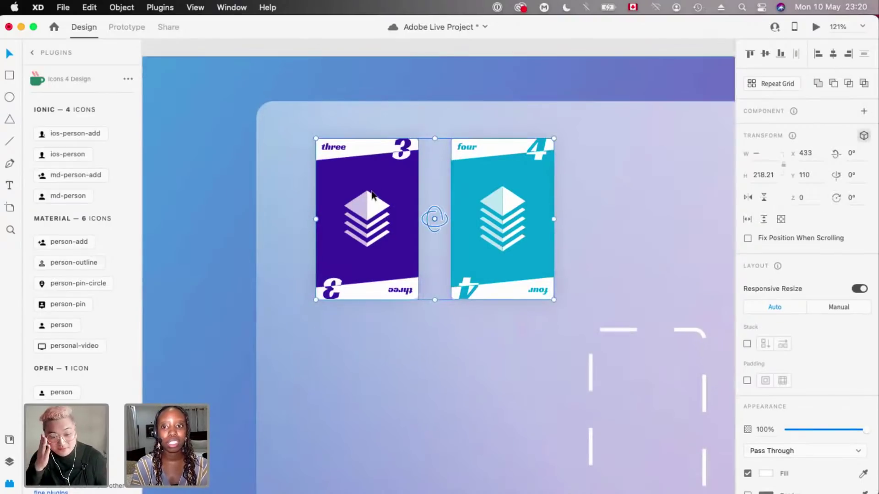
{"action": "scroll", "coordinate": [372, 191], "scroll_direction": "right", "scroll_amount": 2}
{"action": "scroll", "coordinate": [372, 193], "scroll_direction": "up", "scroll_amount": 2}
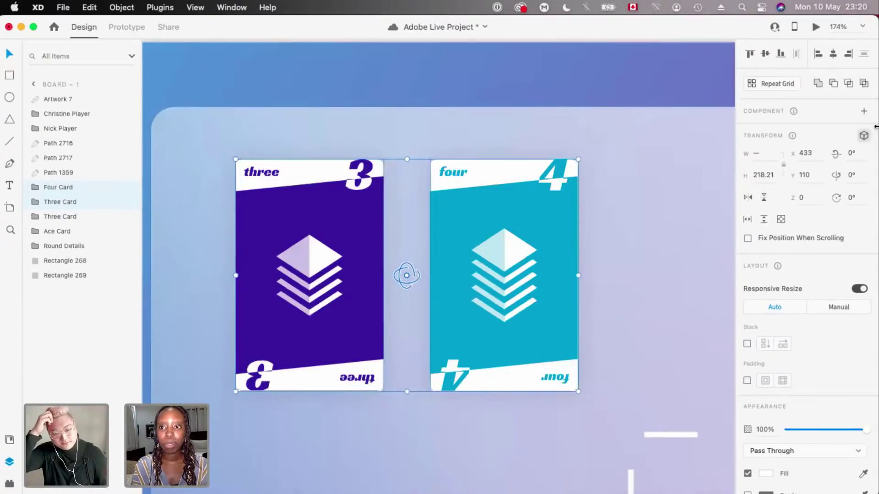
{"action": "scroll", "coordinate": [532, 208], "scroll_direction": "down", "scroll_amount": 2}
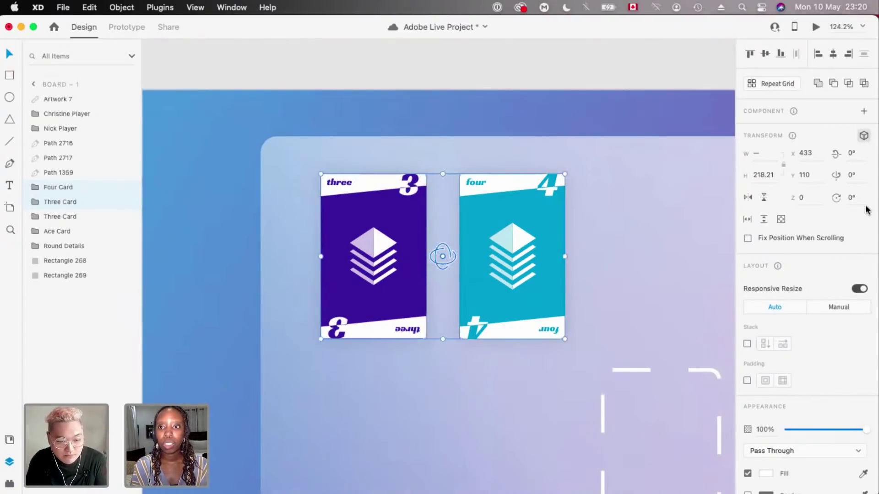
- Rotate the upper purple three card on Board – 1 by 180° around its Y axis
{"action": "key", "text": "Escape"}
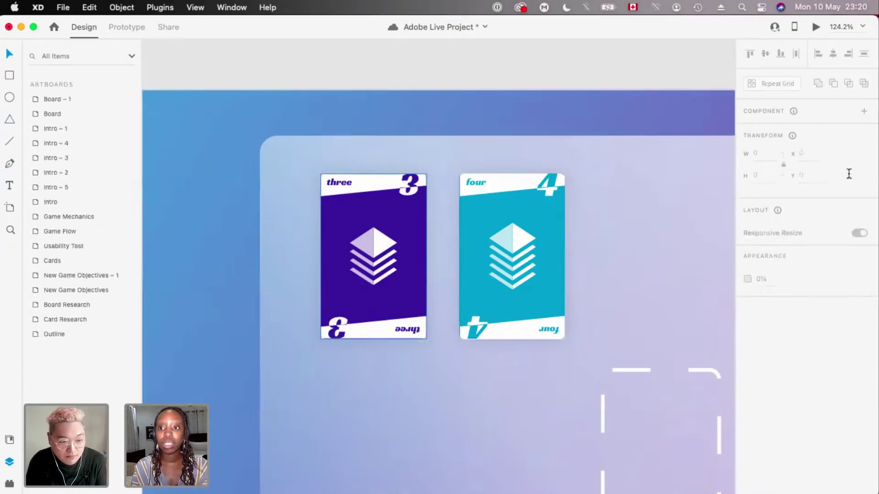
{"action": "key", "text": "super+z"}
{"action": "type", "text": "1"}
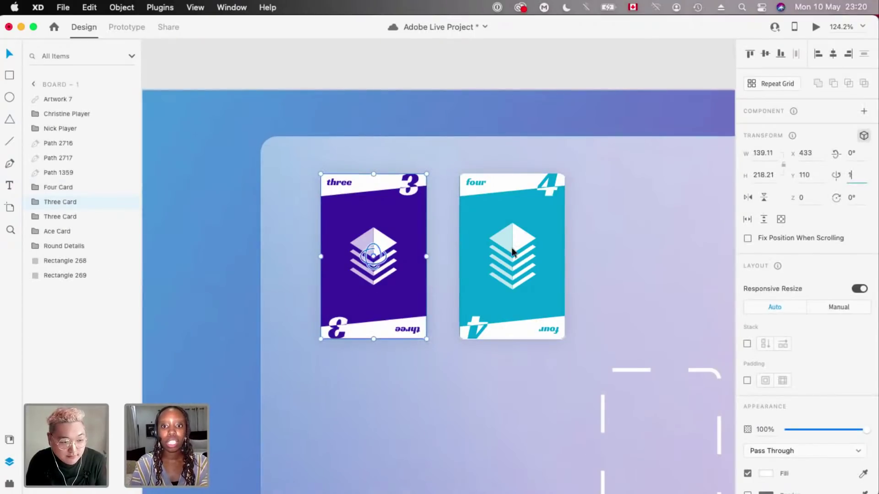
{"action": "type", "text": "80"}
{"action": "key", "text": "Return"}
- Expand the rotated Three Card group and set its Three layer's opacity to 0% so the black card back shows
{"action": "left_click", "coordinate": [35, 206]}
{"action": "left_click", "coordinate": [35, 203]}
{"action": "left_click", "coordinate": [48, 217]}
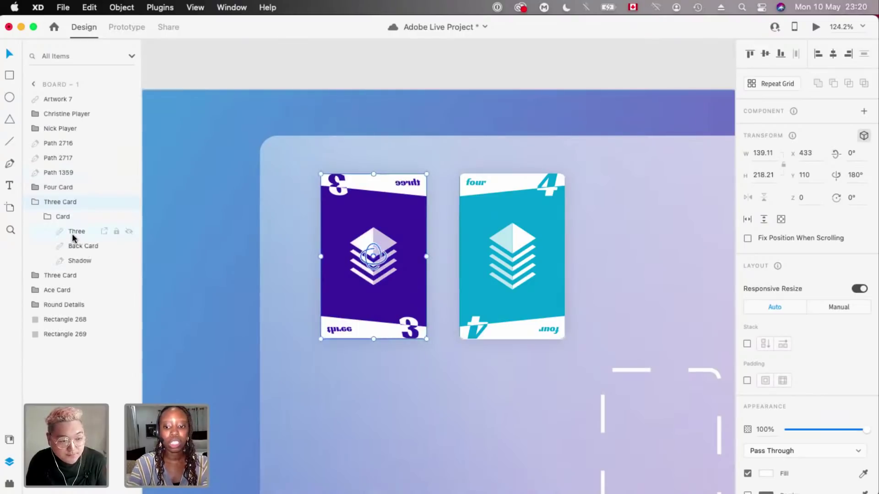
{"action": "left_click", "coordinate": [72, 234]}
{"action": "key", "text": "0"}
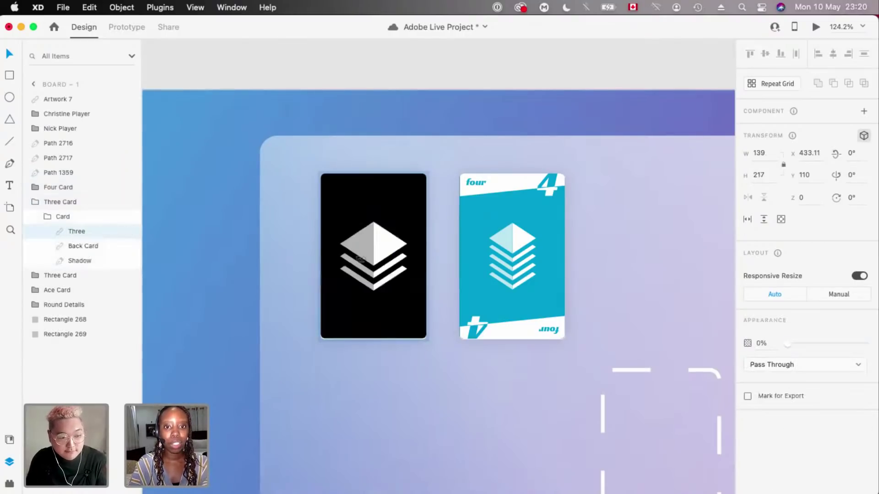
- Rotate the turquoise four card on Board – 1 by 180° around its Y axis
{"action": "scroll", "coordinate": [590, 144], "scroll_direction": "up", "scroll_amount": 3}
{"action": "left_click", "coordinate": [590, 144]}
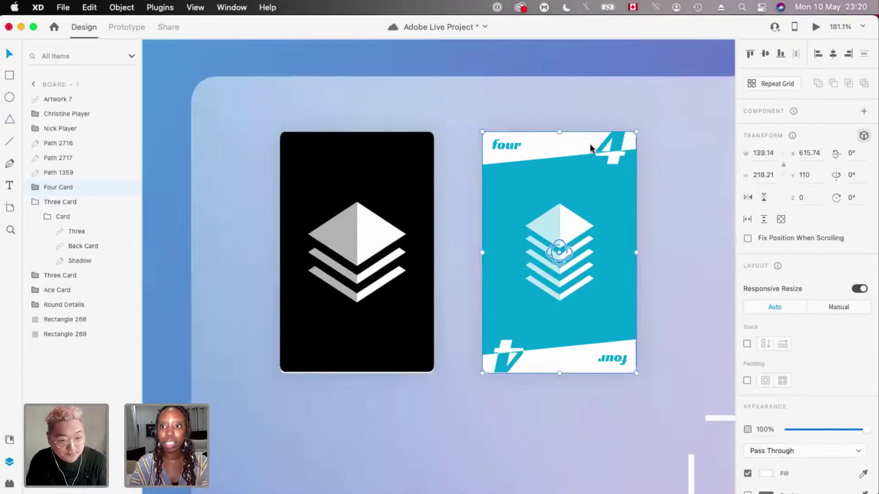
{"action": "left_click", "coordinate": [851, 176]}
- Expand the Four Card group and set its Four layer's opacity to 0% so the black card back shows
{"action": "left_click", "coordinate": [97, 195]}
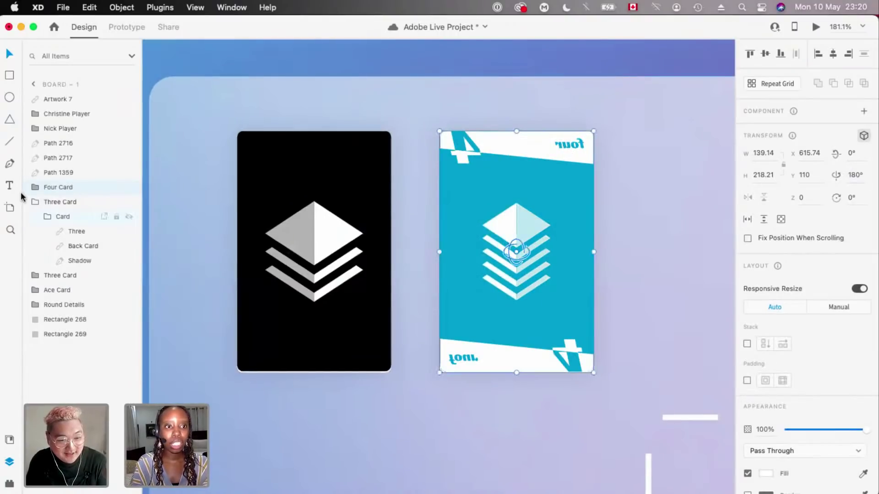
{"action": "left_click", "coordinate": [48, 203]}
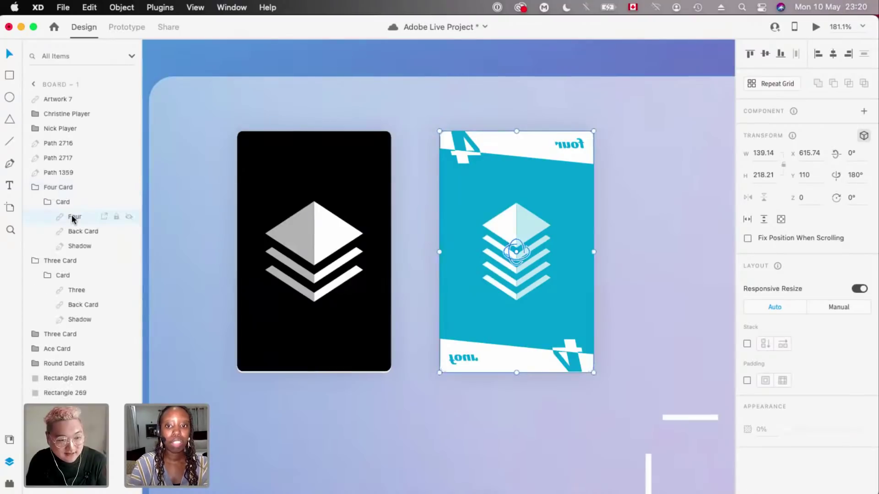
{"action": "double_click", "coordinate": [573, 360]}
{"action": "scroll", "coordinate": [577, 403], "scroll_direction": "down", "scroll_amount": 5}
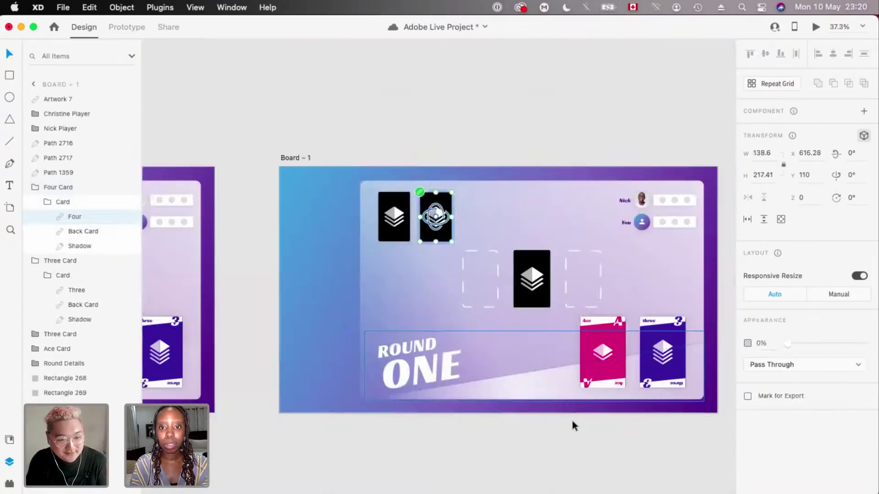
- Delete the original Board artboard that still shows the upper cards face up
{"action": "left_click", "coordinate": [572, 421]}
{"action": "scroll", "coordinate": [571, 418], "scroll_direction": "down", "scroll_amount": 4}
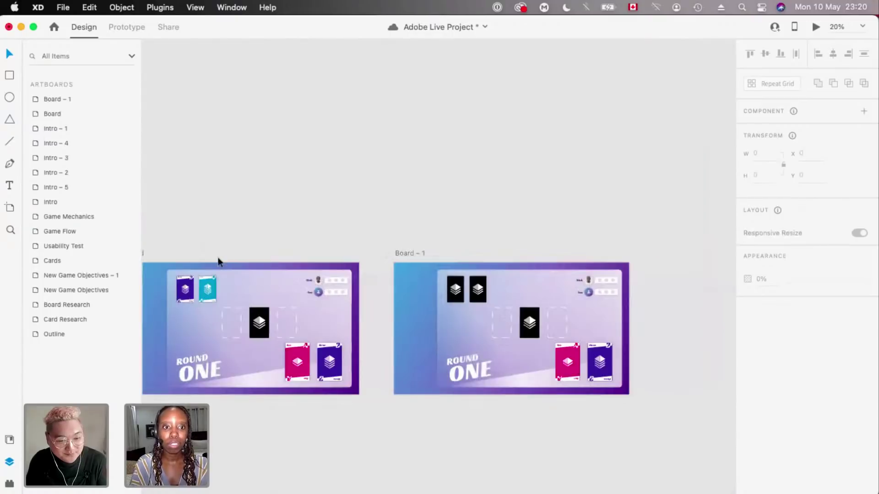
{"action": "scroll", "coordinate": [218, 257], "scroll_direction": "down", "scroll_amount": 2}
{"action": "key", "text": "Delete"}
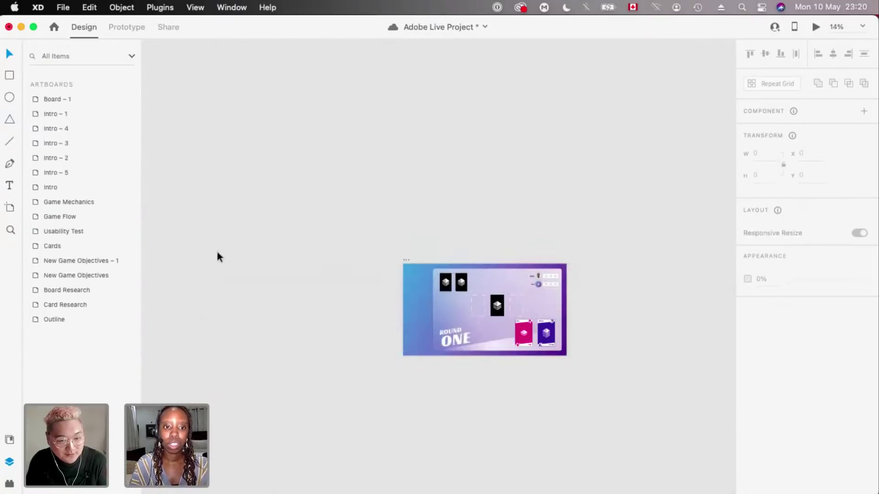
- Duplicate the Board – 1 artboard to its right, and fit the copy in view
{"action": "key", "text": "super+z"}
{"action": "left_click_drag", "start_coordinate": [217, 259], "coordinate": [406, 259], "text": "alt"}
{"action": "scroll", "coordinate": [407, 259], "scroll_direction": "up", "scroll_amount": 5}
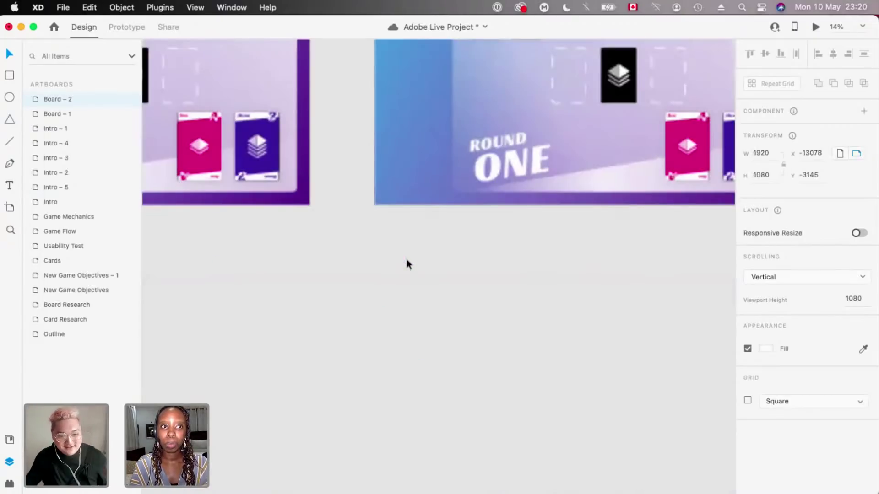
{"action": "key", "text": "super+3"}
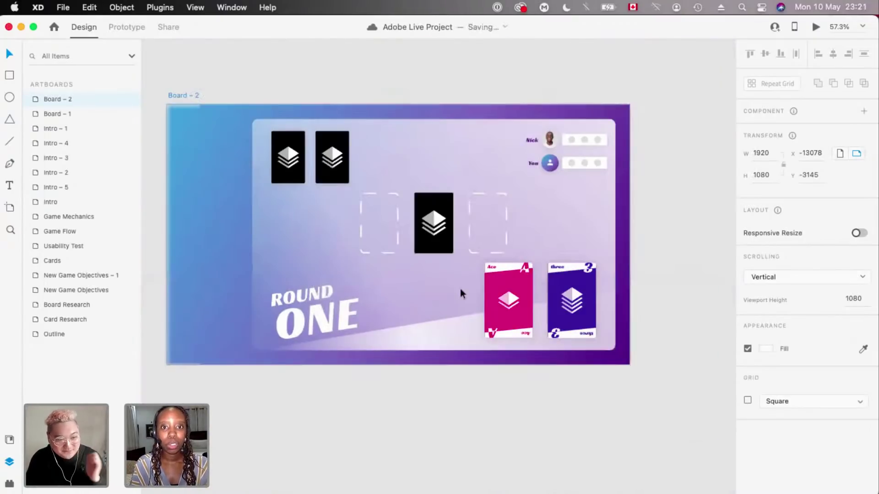
- Select the pink Ace card group on the Board – 2 artboard
{"action": "scroll", "coordinate": [460, 289], "scroll_direction": "up", "scroll_amount": 3}
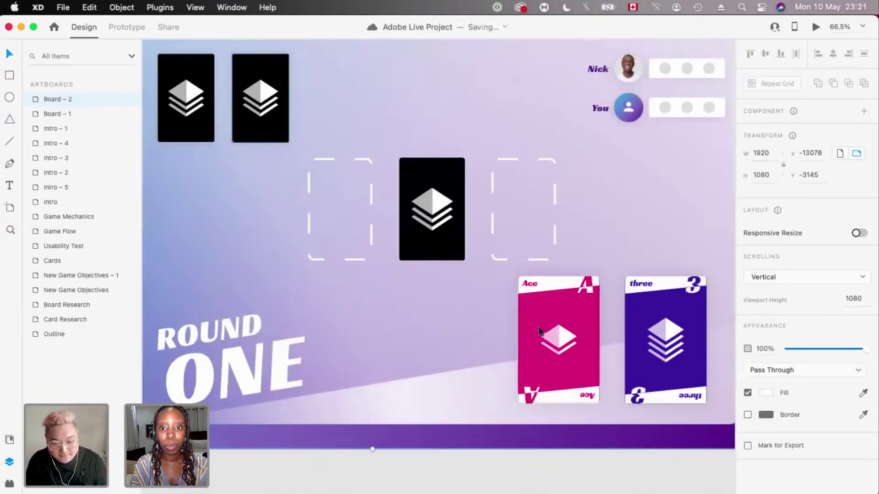
{"action": "scroll", "coordinate": [538, 332], "scroll_direction": "down", "scroll_amount": 3}
{"action": "key", "text": "super+z"}
{"action": "scroll", "coordinate": [544, 335], "scroll_direction": "up", "scroll_amount": 3}
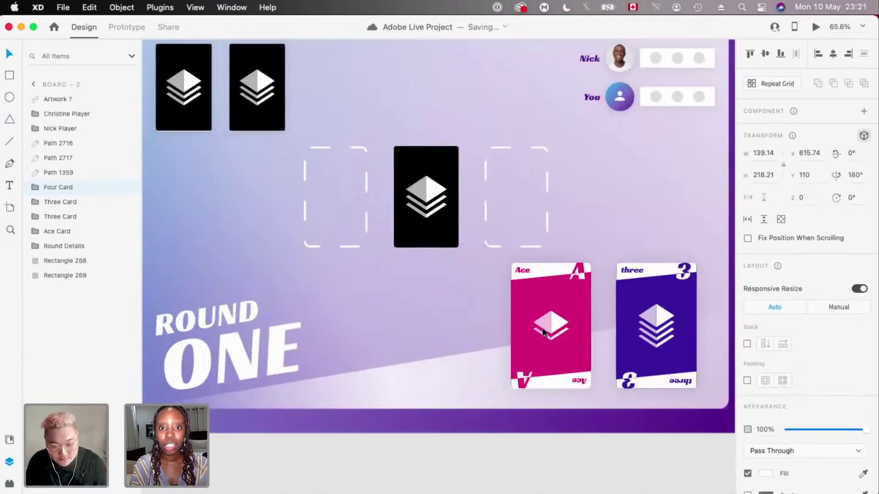
{"action": "left_click", "coordinate": [553, 289]}
- Examine the Game Flow chart for the Round 1 hands, the middle card and the branches leading into Round 2
{"action": "scroll", "coordinate": [553, 288], "scroll_direction": "down", "scroll_amount": 5}
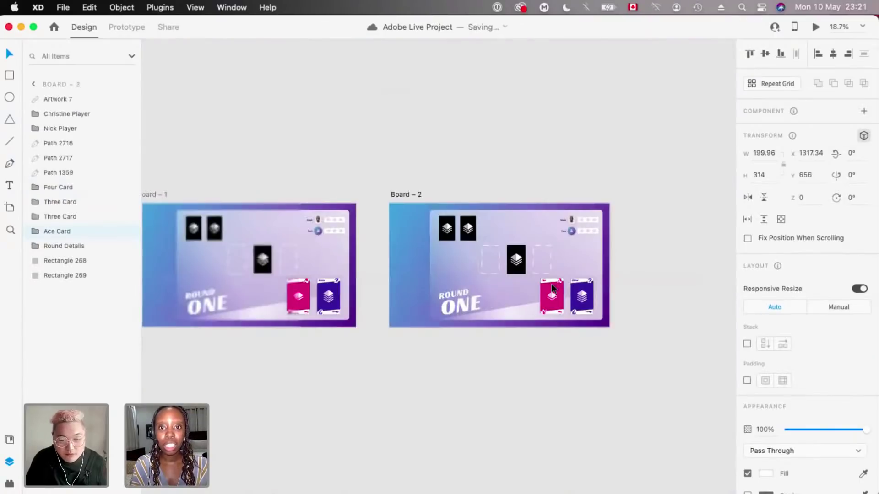
{"action": "scroll", "coordinate": [551, 288], "scroll_direction": "down", "scroll_amount": 10}
{"action": "scroll", "coordinate": [575, 148], "scroll_direction": "down", "scroll_amount": 5}
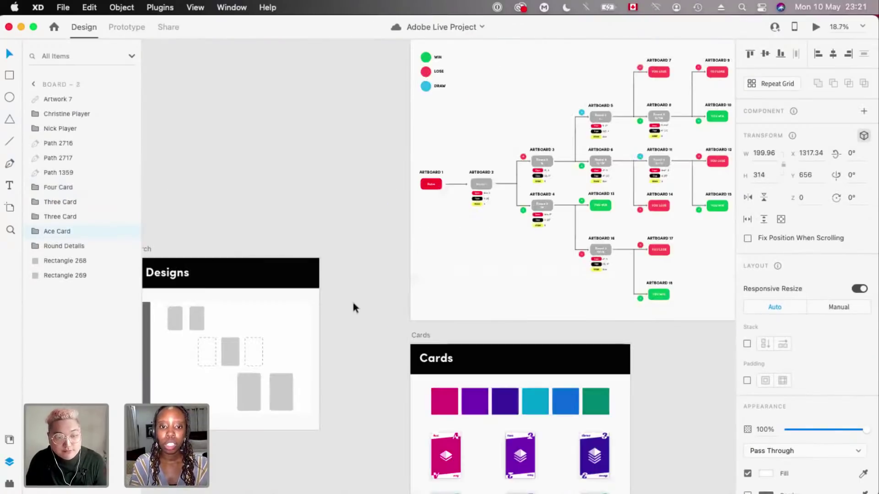
{"action": "scroll", "coordinate": [371, 306], "scroll_direction": "up", "scroll_amount": 4}
{"action": "scroll", "coordinate": [454, 316], "scroll_direction": "up", "scroll_amount": 4}
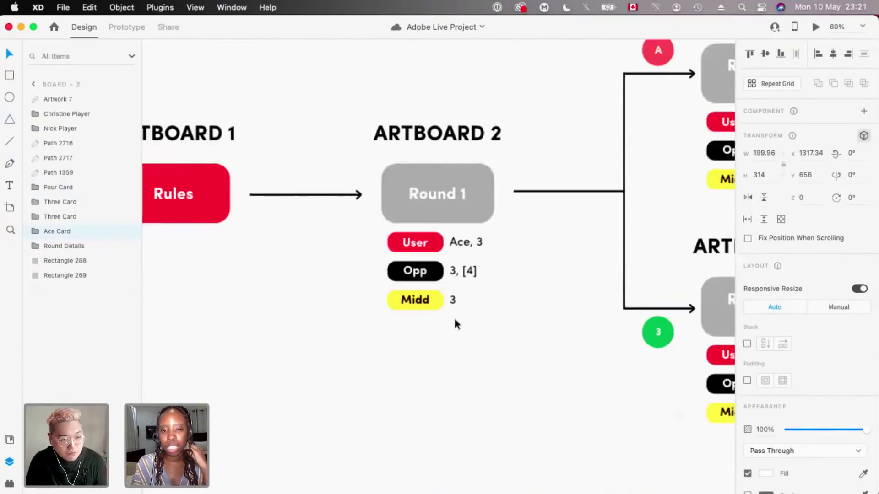
{"action": "scroll", "coordinate": [455, 320], "scroll_direction": "up", "scroll_amount": 2}
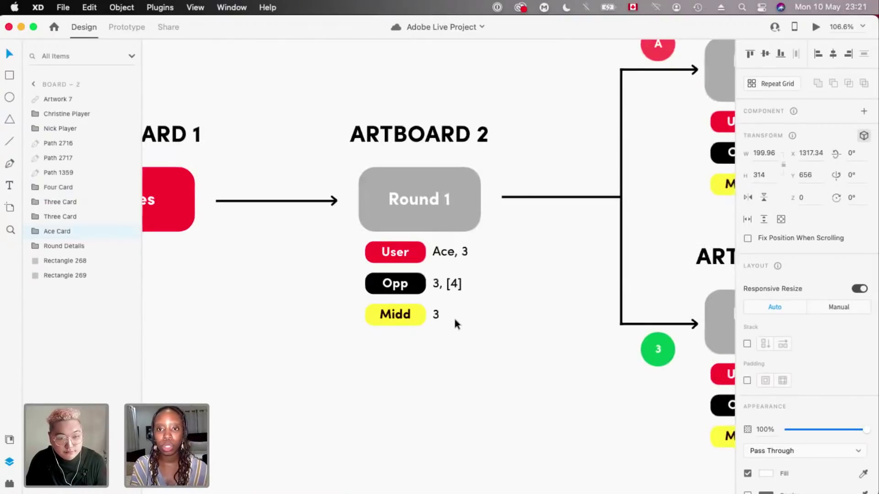
{"action": "scroll", "coordinate": [432, 236], "scroll_direction": "down", "scroll_amount": 4}
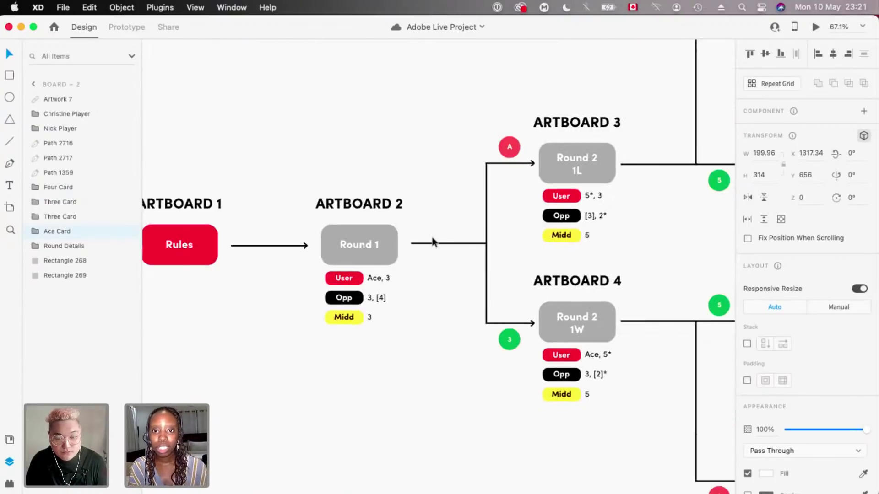
{"action": "scroll", "coordinate": [433, 242], "scroll_direction": "down", "scroll_amount": 4}
{"action": "scroll", "coordinate": [284, 248], "scroll_direction": "left", "scroll_amount": 3}
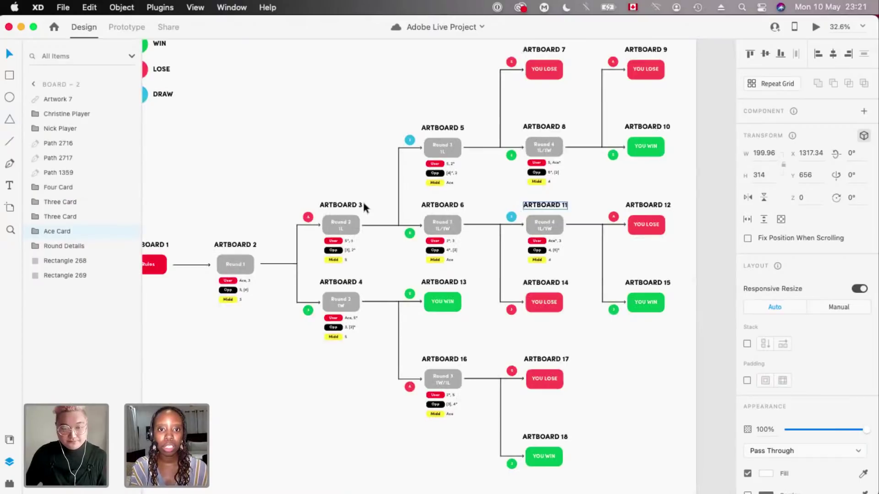
{"action": "scroll", "coordinate": [363, 199], "scroll_direction": "up", "scroll_amount": 5}
{"action": "scroll", "coordinate": [334, 258], "scroll_direction": "up", "scroll_amount": 4}
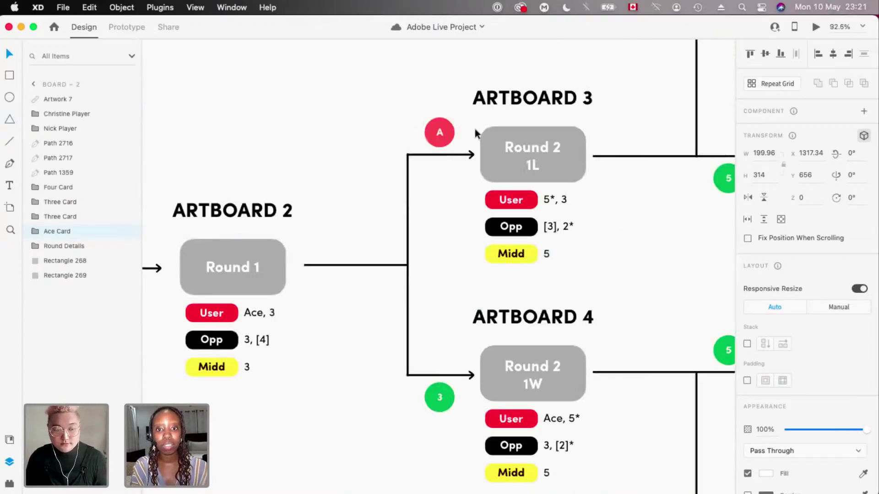
{"action": "scroll", "coordinate": [532, 152], "scroll_direction": "left", "scroll_amount": 1}
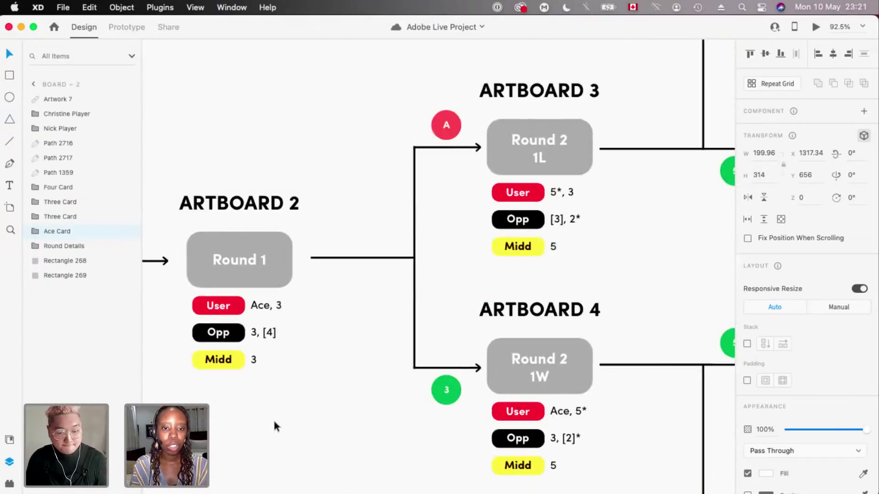
{"action": "scroll", "coordinate": [391, 281], "scroll_direction": "left", "scroll_amount": 4}
{"action": "scroll", "coordinate": [400, 287], "scroll_direction": "up", "scroll_amount": 3}
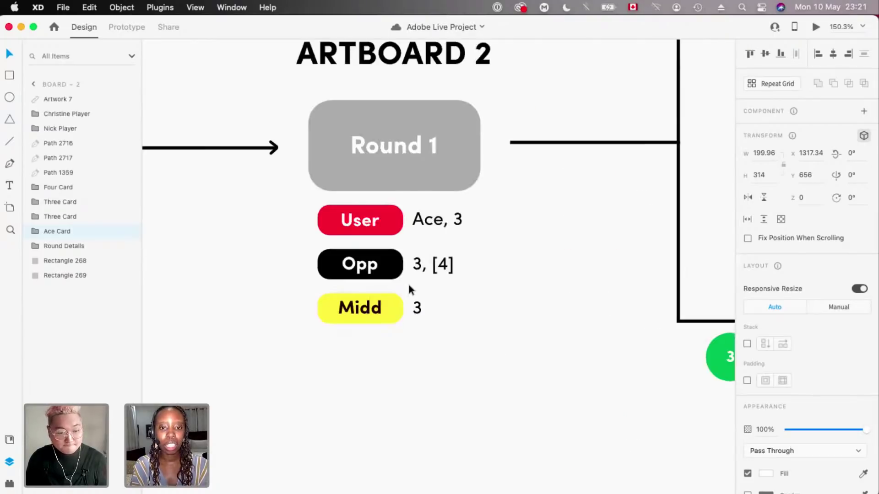
{"action": "scroll", "coordinate": [409, 289], "scroll_direction": "down", "scroll_amount": 3}
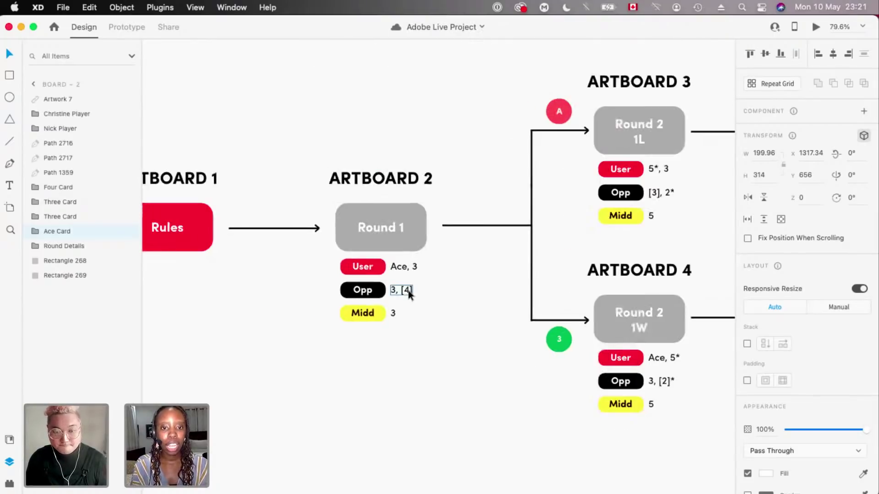
{"action": "scroll", "coordinate": [408, 294], "scroll_direction": "up", "scroll_amount": 2}
{"action": "scroll", "coordinate": [374, 320], "scroll_direction": "down", "scroll_amount": 5}
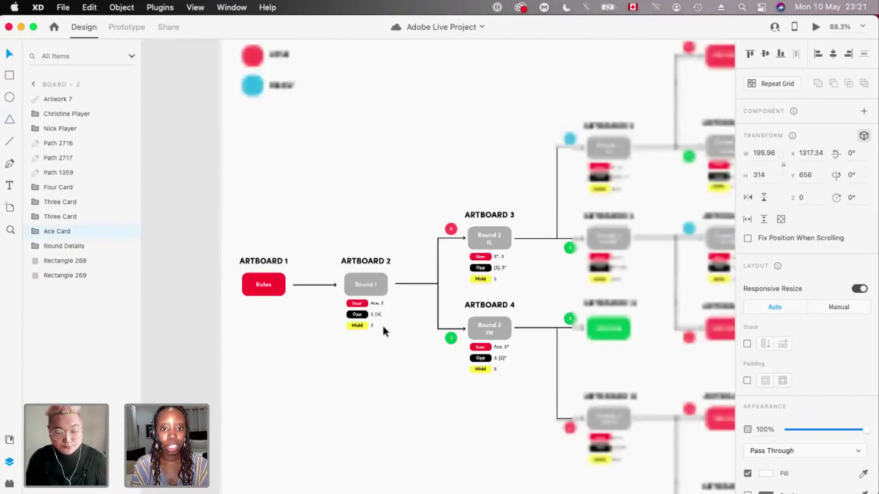
{"action": "scroll", "coordinate": [392, 277], "scroll_direction": "down", "scroll_amount": 10}
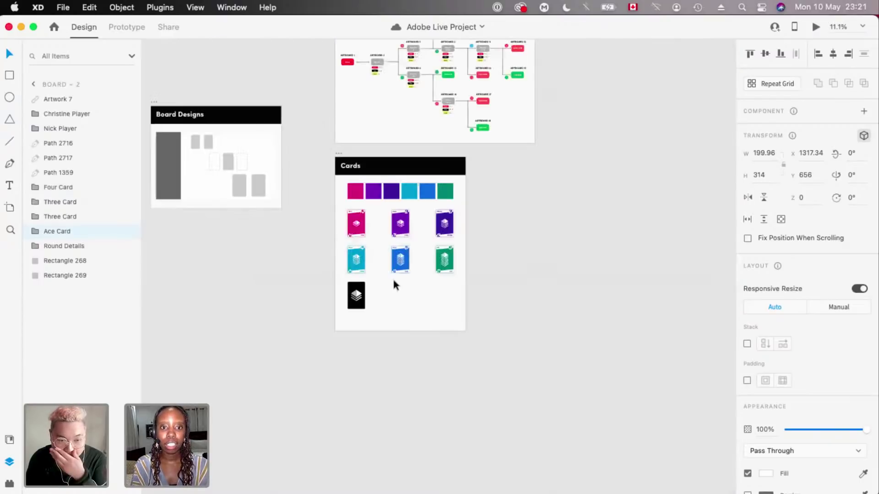
{"action": "scroll", "coordinate": [395, 284], "scroll_direction": "down", "scroll_amount": 8}
{"action": "scroll", "coordinate": [394, 283], "scroll_direction": "up", "scroll_amount": 3}
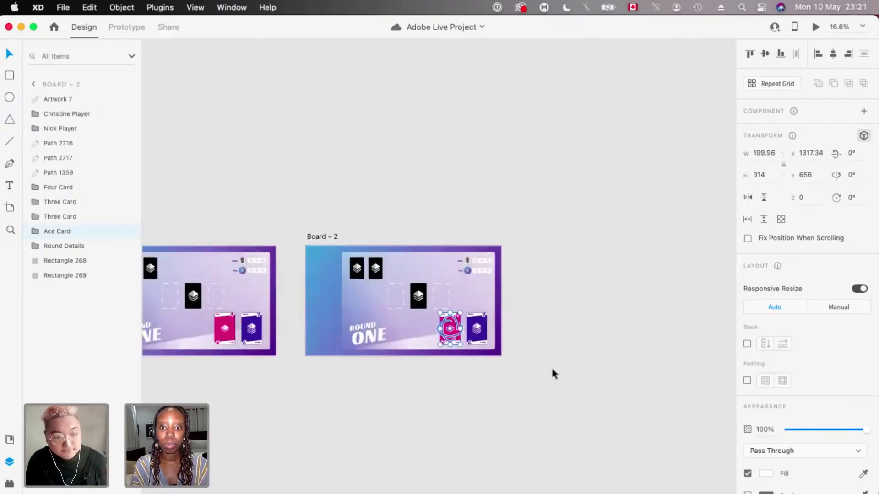
- Try to move the pink Ace card on Board – 2 over the dashed slot right of the black centre card
{"action": "left_click", "coordinate": [476, 328]}
{"action": "scroll", "coordinate": [444, 317], "scroll_direction": "up", "scroll_amount": 8}
{"action": "left_click", "coordinate": [465, 328]}
{"action": "scroll", "coordinate": [484, 341], "scroll_direction": "up", "scroll_amount": 3}
{"action": "left_click_drag", "start_coordinate": [475, 316], "coordinate": [448, 184]}
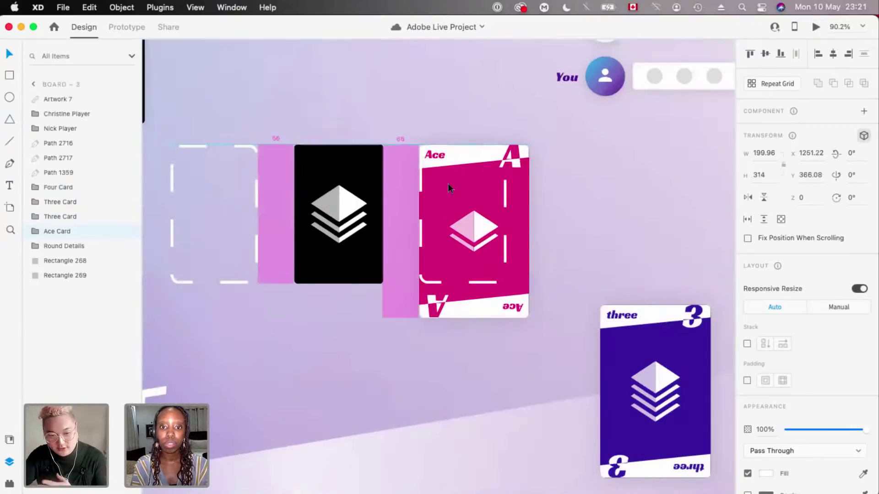
{"action": "key", "text": "super+z"}
- Select the Ace card, both Three cards and the Four card on Board – 1 and bring them to the front
{"action": "scroll", "coordinate": [449, 184], "scroll_direction": "down", "scroll_amount": 4}
{"action": "scroll", "coordinate": [541, 281], "scroll_direction": "down", "scroll_amount": 3}
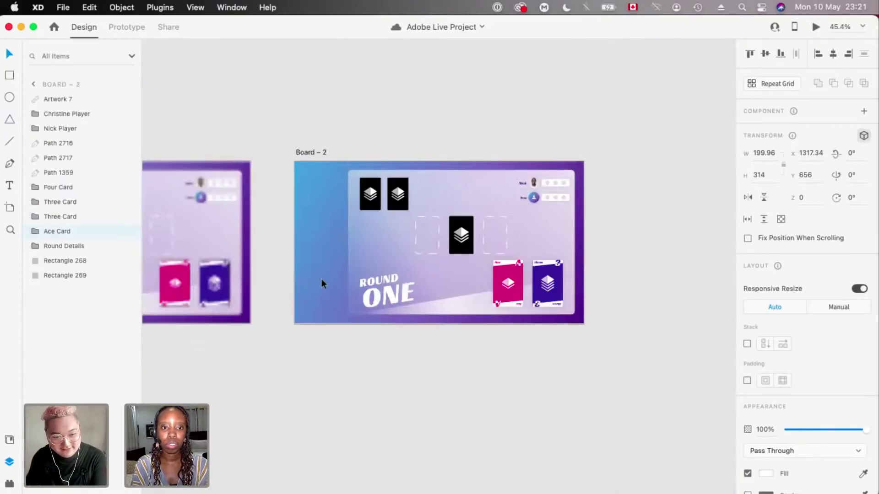
{"action": "scroll", "coordinate": [322, 282], "scroll_direction": "left", "scroll_amount": 3}
{"action": "left_click", "coordinate": [270, 284]}
{"action": "scroll", "coordinate": [355, 287], "scroll_direction": "up", "scroll_amount": 2}
{"action": "scroll", "coordinate": [355, 286], "scroll_direction": "right", "scroll_amount": 3}
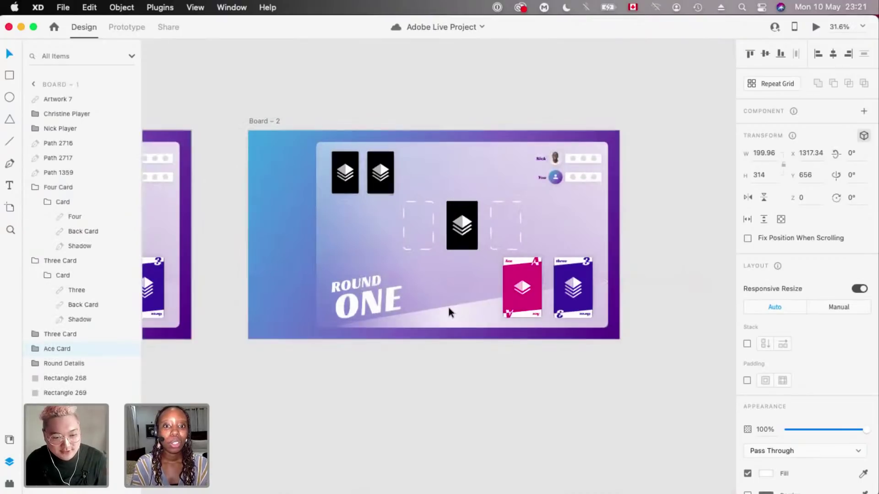
{"action": "scroll", "coordinate": [449, 308], "scroll_direction": "left", "scroll_amount": 5}
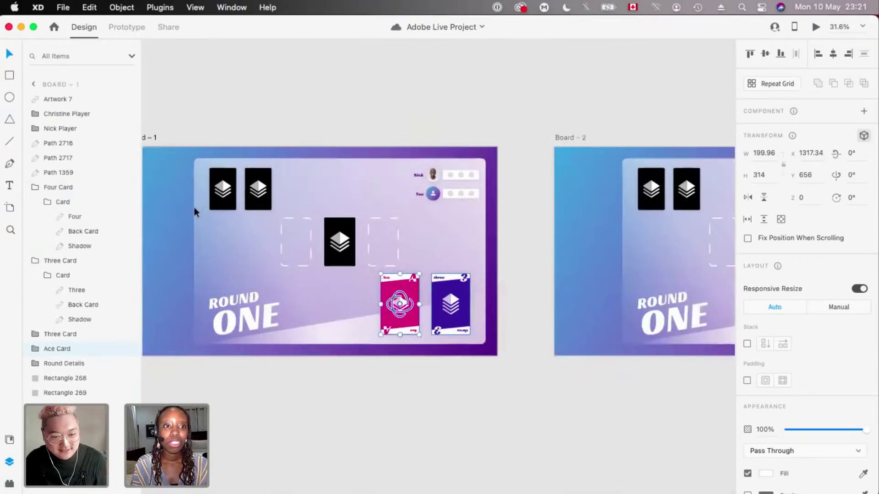
{"action": "left_click", "coordinate": [254, 184], "text": "shift"}
{"action": "key", "text": "super+shift+bracketright"}
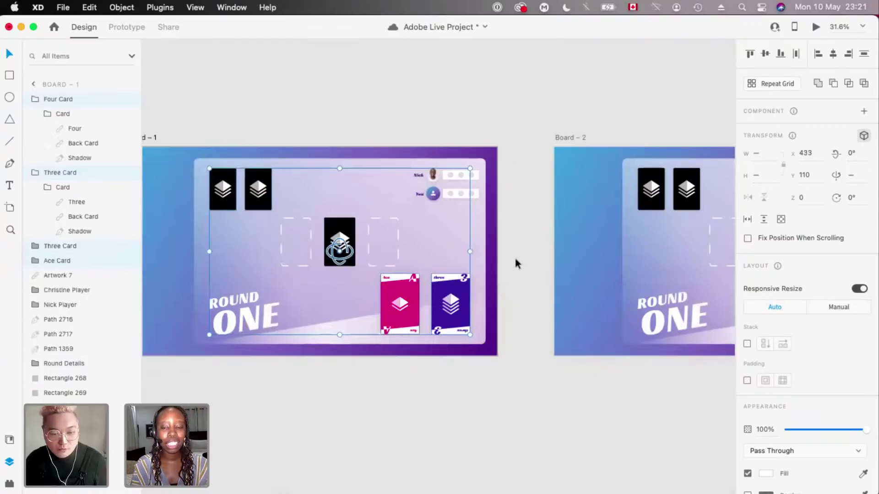
- Try to reposition the Ace card on Board – 2 into the empty slot without changing its layer order
{"action": "scroll", "coordinate": [515, 255], "scroll_direction": "right", "scroll_amount": 5}
{"action": "scroll", "coordinate": [527, 329], "scroll_direction": "up", "scroll_amount": 2}
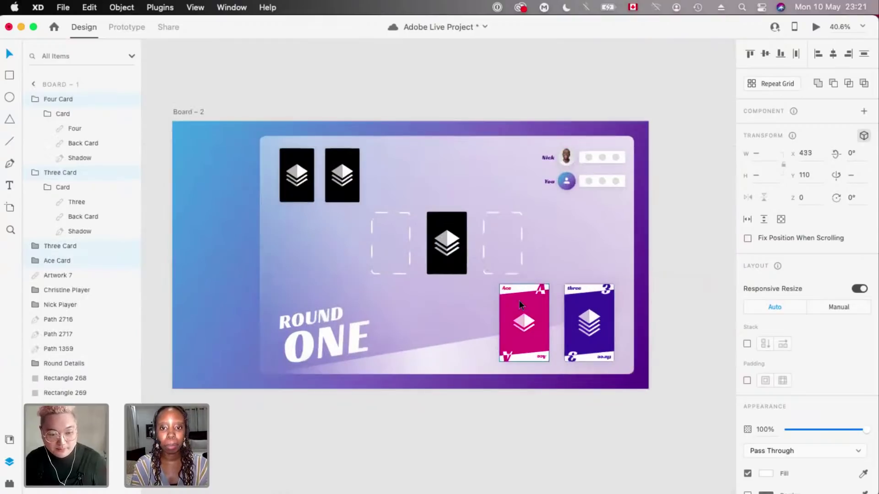
{"action": "left_click", "coordinate": [519, 301]}
{"action": "scroll", "coordinate": [519, 300], "scroll_direction": "up", "scroll_amount": 5}
{"action": "left_click_drag", "start_coordinate": [487, 164], "coordinate": [488, 159]}
{"action": "key", "text": "super+z"}
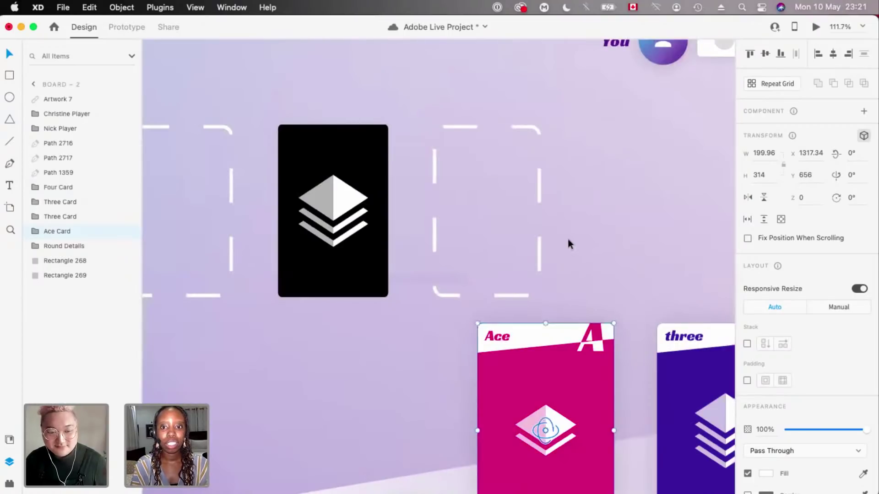
{"action": "key", "text": "super+z"}
- Bring the Four card, both Three cards and the Ace card on Board – 2 to the front, and deselect them
{"action": "left_click", "coordinate": [284, 89], "text": "shift"}
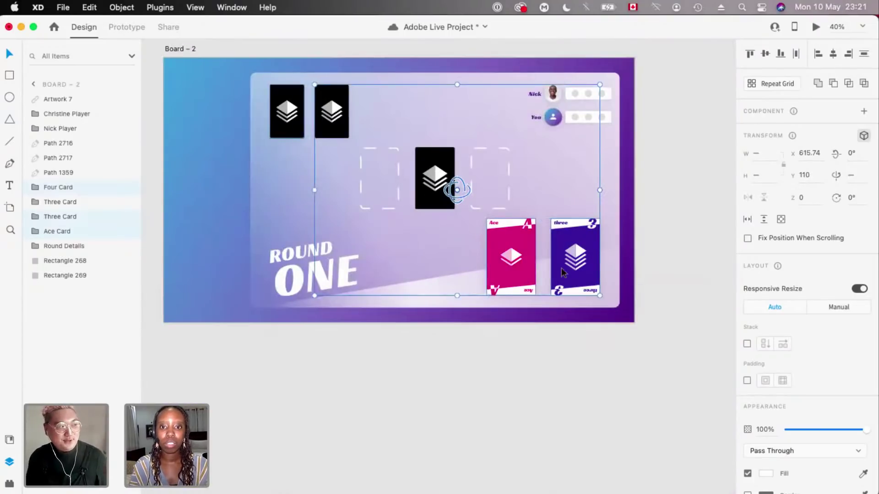
{"action": "key", "text": "shift+super+]"}
{"action": "scroll", "coordinate": [515, 375], "scroll_direction": "up", "scroll_amount": 3}
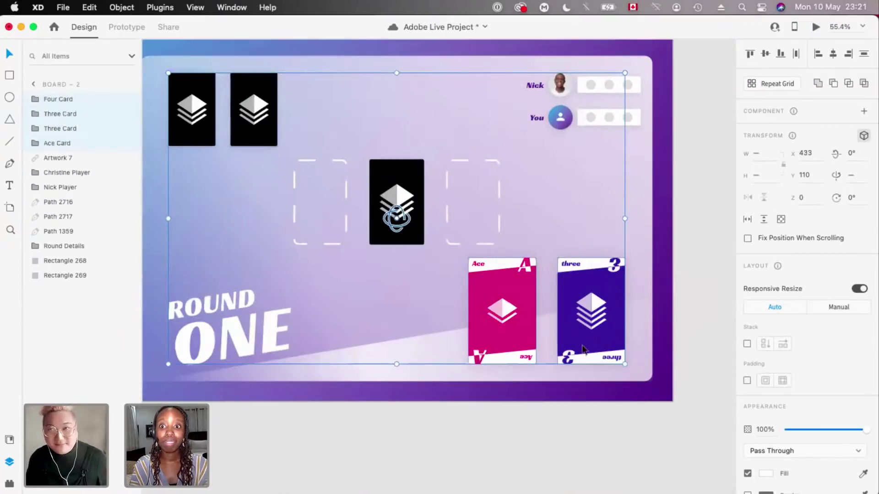
{"action": "key", "text": "Escape"}
- Move the Ace card on Board – 2 onto the dashed slot right of the black centre card, at X 1251.22
{"action": "scroll", "coordinate": [582, 347], "scroll_direction": "up", "scroll_amount": 3}
{"action": "scroll", "coordinate": [445, 343], "scroll_direction": "up", "scroll_amount": 2}
{"action": "left_click_drag", "start_coordinate": [445, 343], "coordinate": [412, 160]}
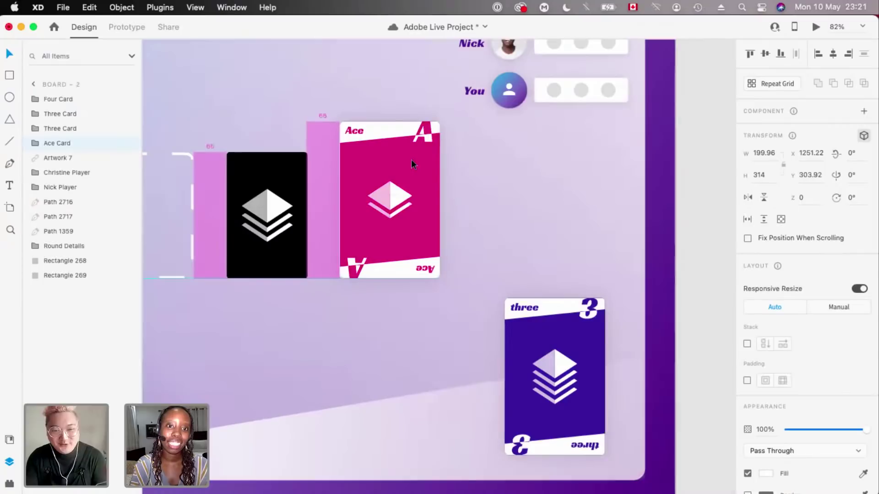
- Scale the played Ace card down to about 160 × 252 to match the black centre card, and deselect it
{"action": "left_click_drag", "start_coordinate": [439, 121], "coordinate": [419, 137]}
{"action": "key", "text": "super+z"}
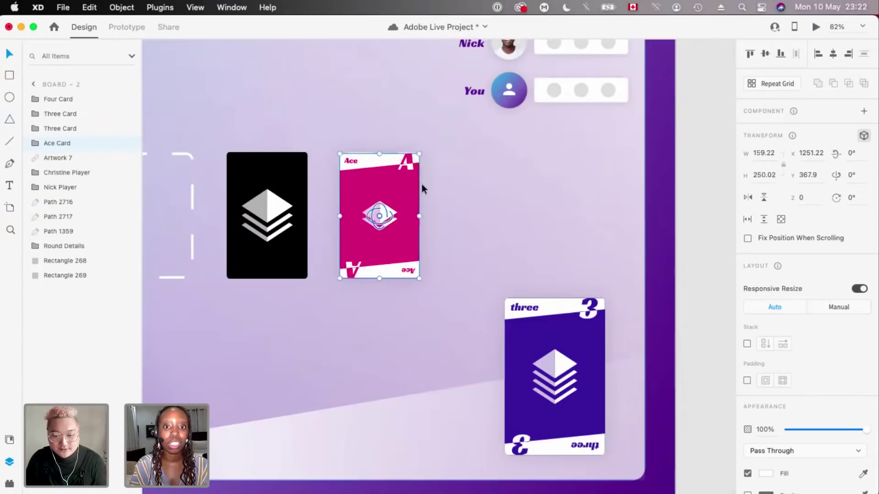
{"action": "scroll", "coordinate": [422, 184], "scroll_direction": "up", "scroll_amount": 5}
{"action": "left_click_drag", "start_coordinate": [420, 183], "coordinate": [427, 174]}
{"action": "scroll", "coordinate": [427, 175], "scroll_direction": "down", "scroll_amount": 4}
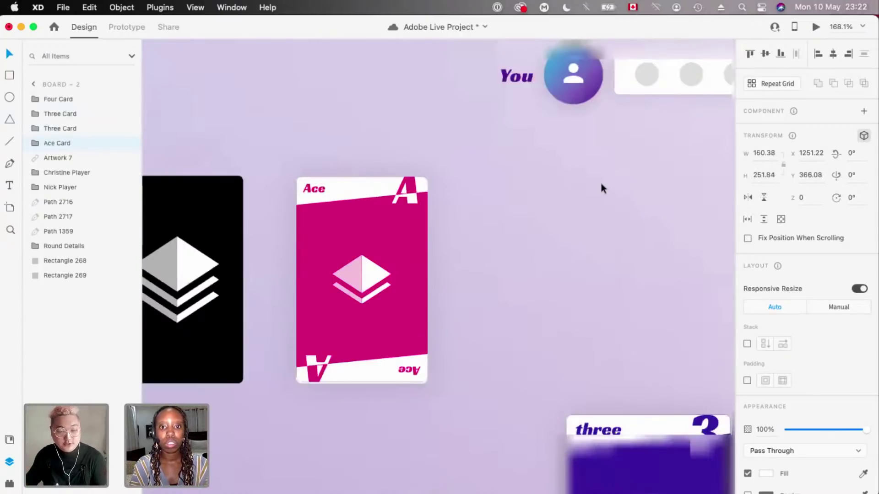
{"action": "scroll", "coordinate": [601, 188], "scroll_direction": "down", "scroll_amount": 5}
{"action": "key", "text": "Escape"}
- Select the opponent's face-down Four card in the upper row of Board – 2
{"action": "scroll", "coordinate": [480, 235], "scroll_direction": "left", "scroll_amount": 5}
{"action": "scroll", "coordinate": [480, 236], "scroll_direction": "up", "scroll_amount": 2}
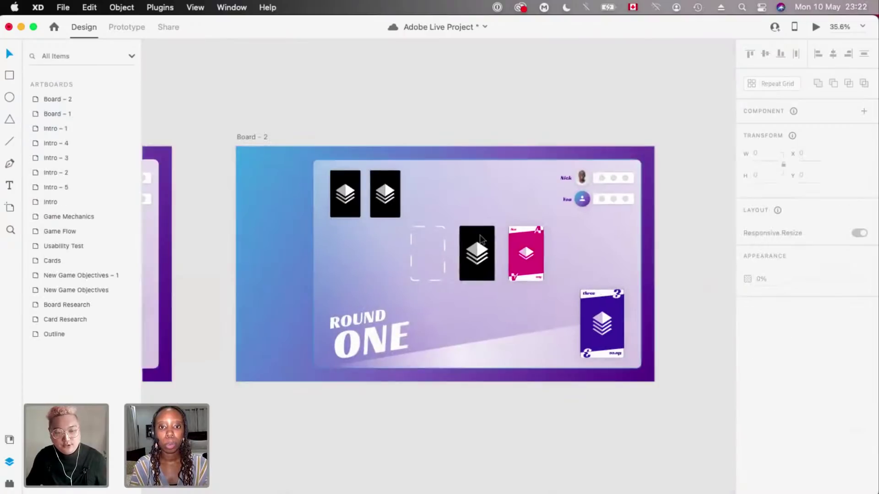
{"action": "scroll", "coordinate": [353, 127], "scroll_direction": "up", "scroll_amount": 2}
{"action": "left_click", "coordinate": [352, 127]}
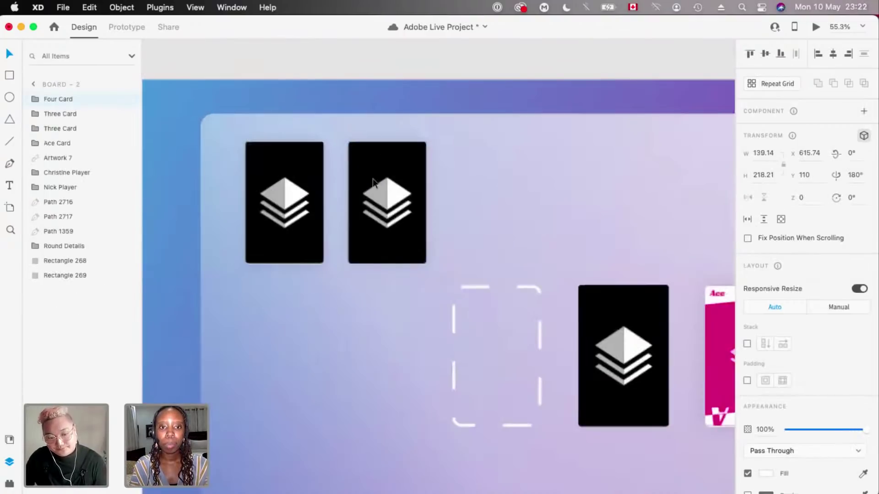
- Review the Game Flow chart to check how the rounds branch after the user plays the Ace
{"action": "scroll", "coordinate": [372, 183], "scroll_direction": "down", "scroll_amount": 3}
{"action": "scroll", "coordinate": [372, 180], "scroll_direction": "down", "scroll_amount": 5}
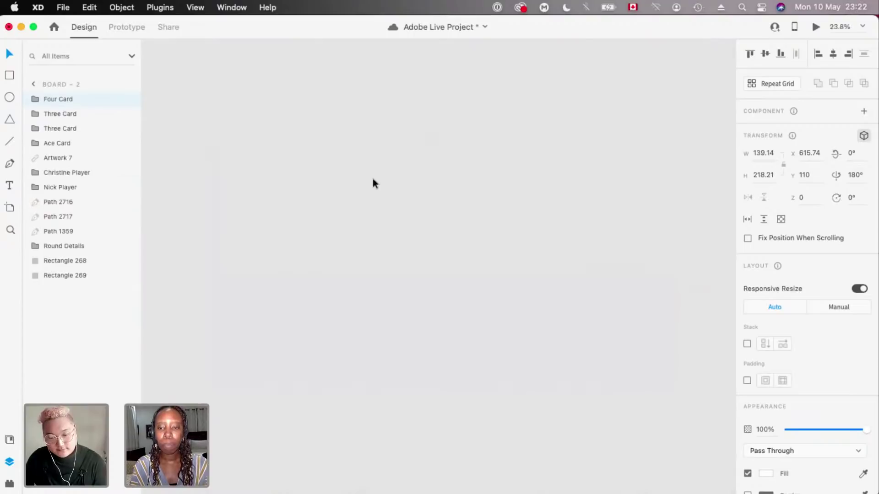
{"action": "scroll", "coordinate": [372, 179], "scroll_direction": "down", "scroll_amount": 2}
{"action": "scroll", "coordinate": [372, 182], "scroll_direction": "down", "scroll_amount": 4}
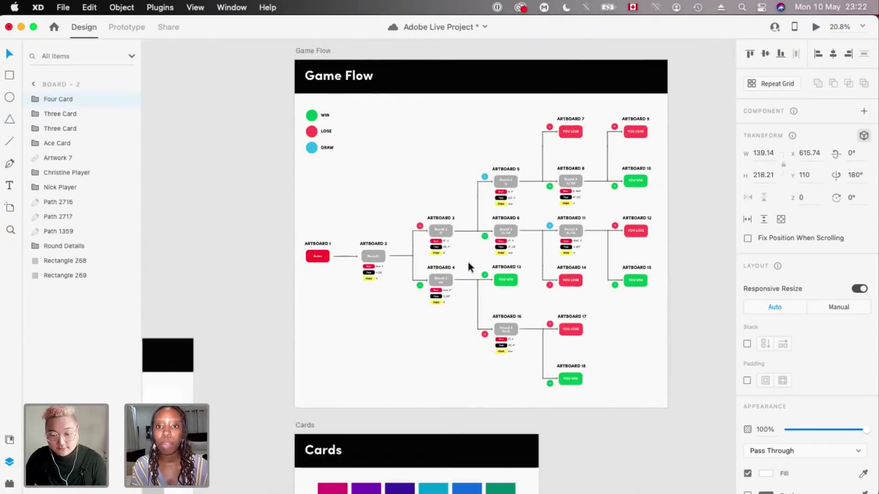
{"action": "scroll", "coordinate": [468, 264], "scroll_direction": "up", "scroll_amount": 2}
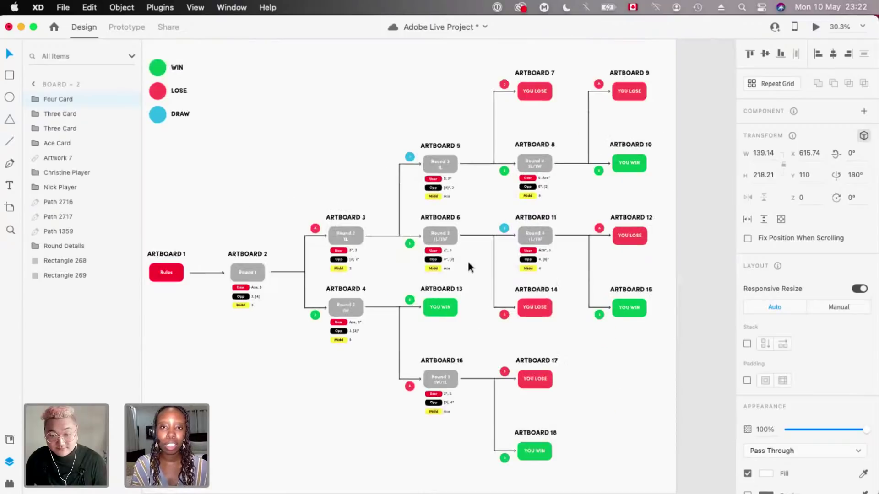
{"action": "scroll", "coordinate": [468, 264], "scroll_direction": "down", "scroll_amount": 2}
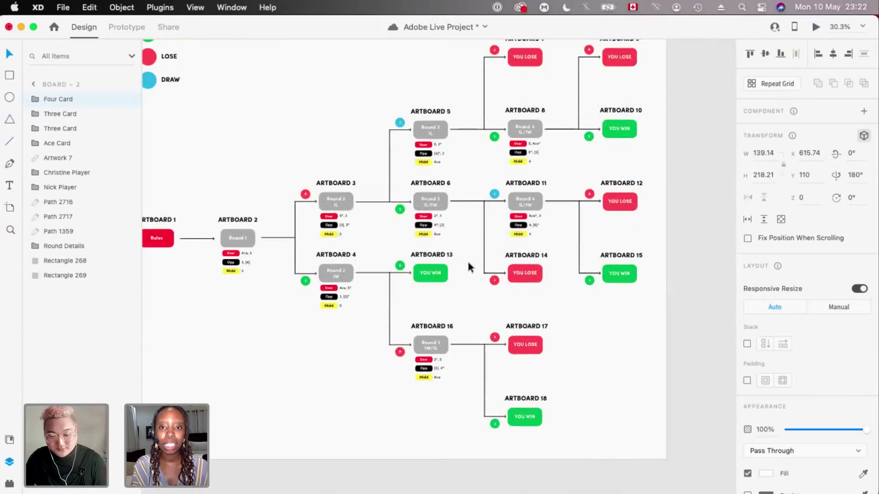
{"action": "scroll", "coordinate": [468, 264], "scroll_direction": "left", "scroll_amount": 2}
{"action": "scroll", "coordinate": [468, 266], "scroll_direction": "up", "scroll_amount": 1}
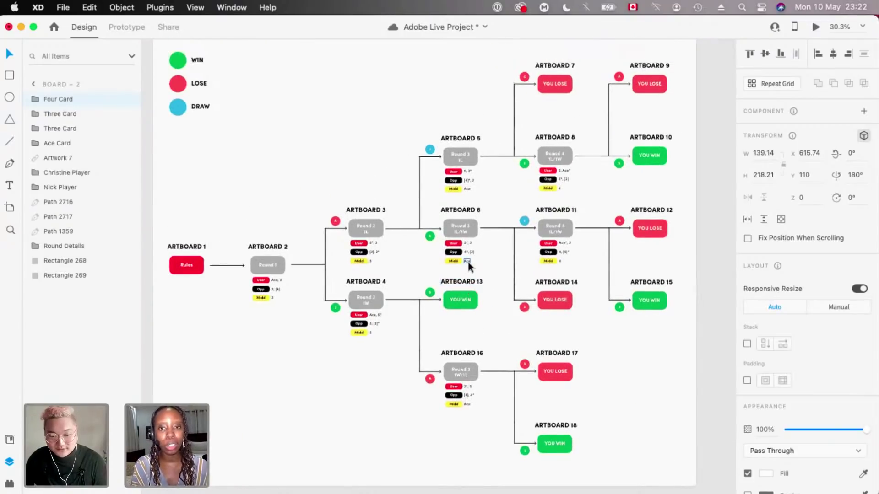
{"action": "scroll", "coordinate": [468, 264], "scroll_direction": "down", "scroll_amount": 2}
{"action": "scroll", "coordinate": [468, 264], "scroll_direction": "up", "scroll_amount": 2}
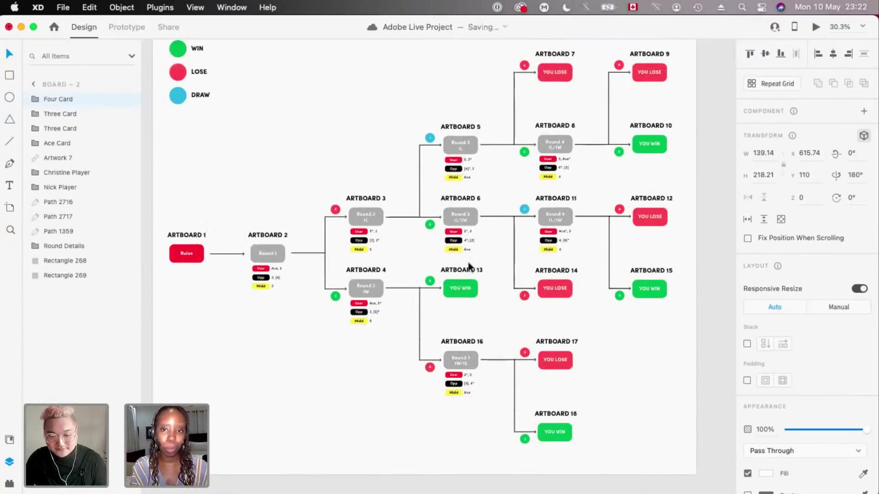
- Examine the win, lose and draw branches and the listed cards in the Game Flow chart against the cards on Board – 2
{"action": "scroll", "coordinate": [468, 266], "scroll_direction": "down", "scroll_amount": 2}
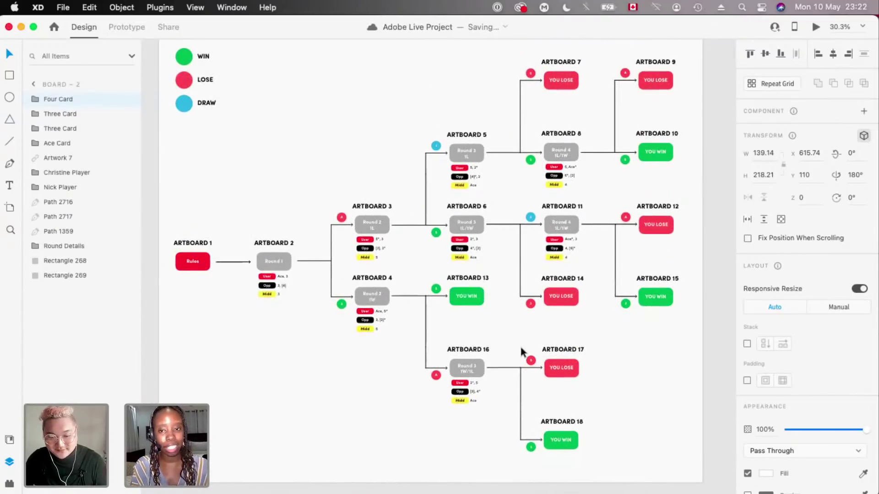
{"action": "scroll", "coordinate": [460, 273], "scroll_direction": "up", "scroll_amount": 2}
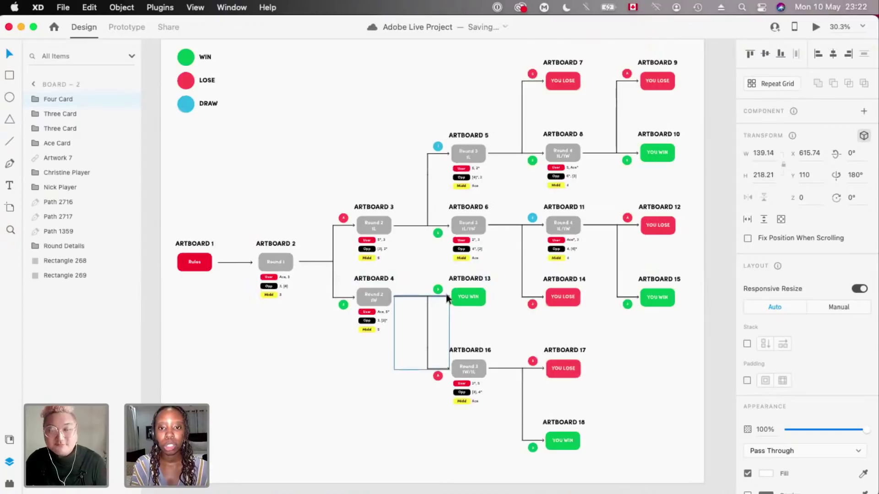
{"action": "scroll", "coordinate": [452, 259], "scroll_direction": "up", "scroll_amount": 2}
{"action": "scroll", "coordinate": [452, 258], "scroll_direction": "right", "scroll_amount": 2}
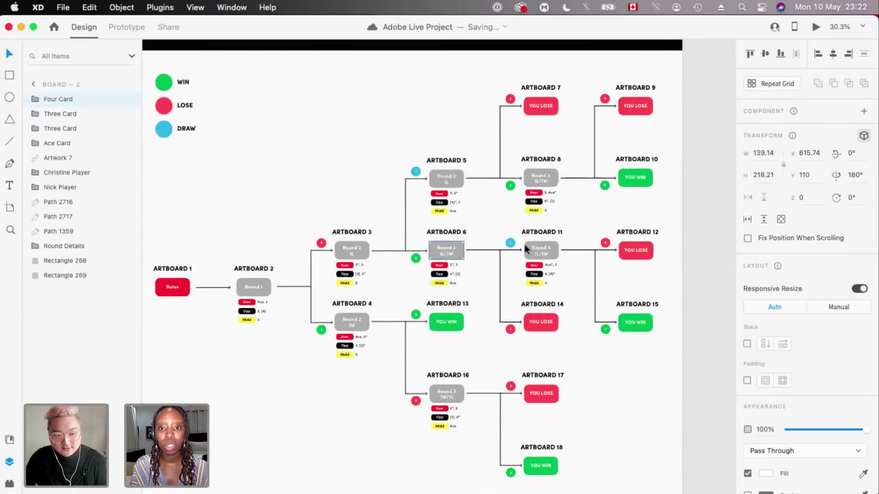
{"action": "scroll", "coordinate": [482, 231], "scroll_direction": "up", "scroll_amount": 5}
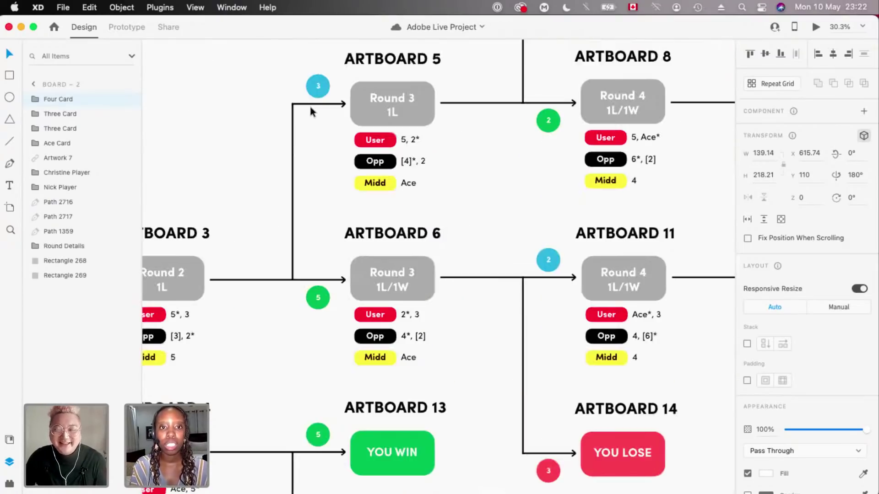
{"action": "scroll", "coordinate": [552, 256], "scroll_direction": "down", "scroll_amount": 5}
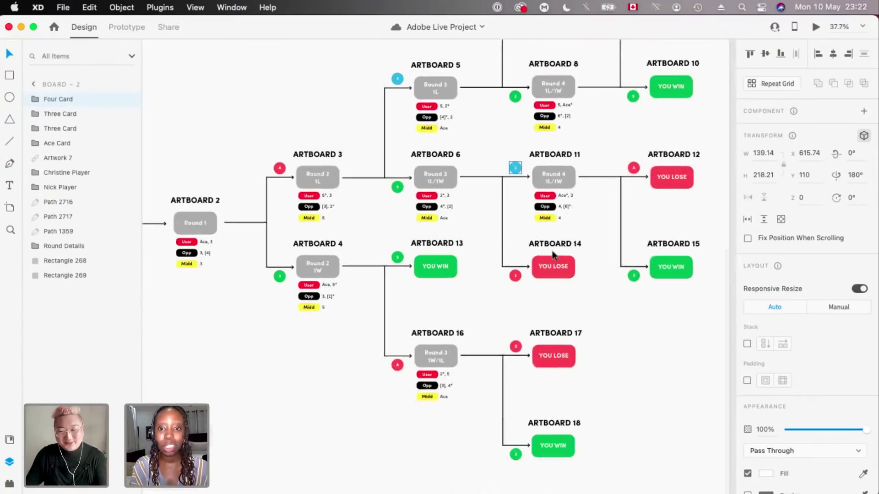
{"action": "scroll", "coordinate": [552, 255], "scroll_direction": "down", "scroll_amount": 15}
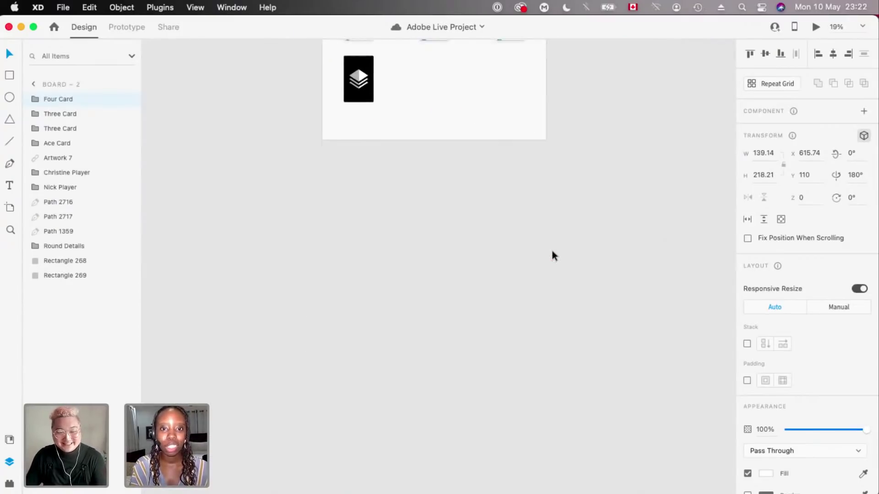
{"action": "scroll", "coordinate": [518, 269], "scroll_direction": "down", "scroll_amount": 5}
{"action": "scroll", "coordinate": [452, 174], "scroll_direction": "up", "scroll_amount": 6}
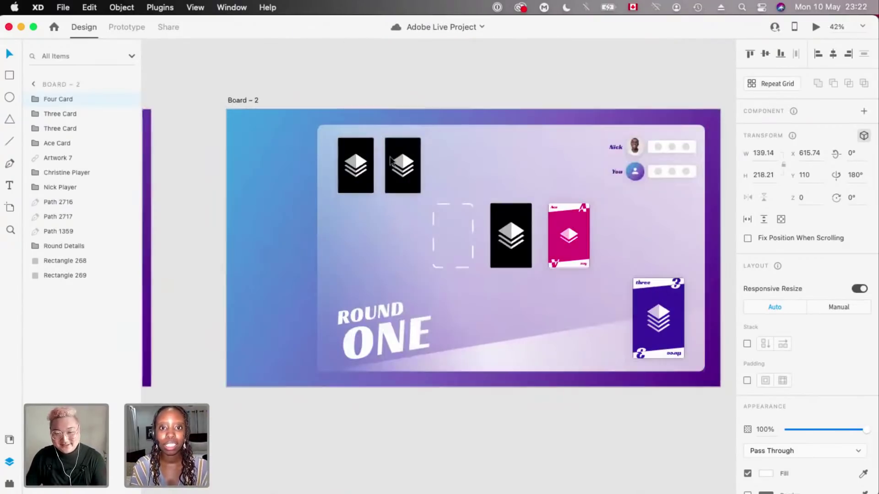
{"action": "scroll", "coordinate": [389, 157], "scroll_direction": "down", "scroll_amount": 4}
{"action": "scroll", "coordinate": [389, 157], "scroll_direction": "up", "scroll_amount": 3}
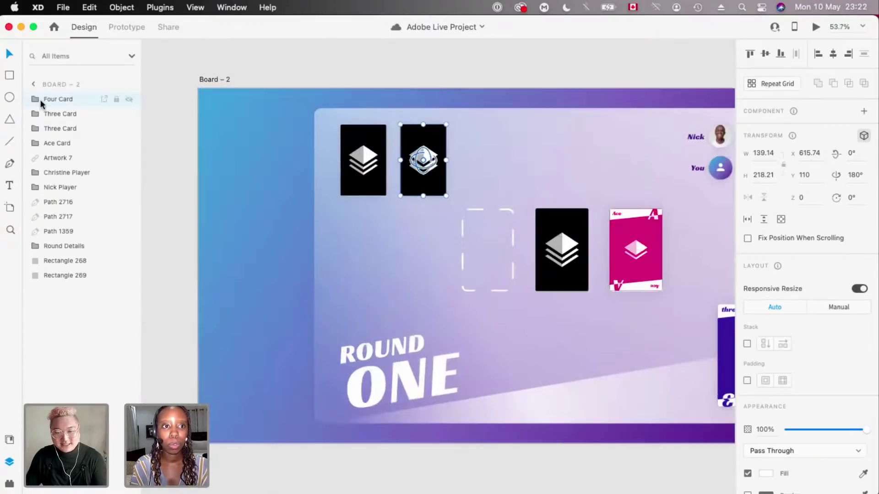
{"action": "scroll", "coordinate": [343, 243], "scroll_direction": "down", "scroll_amount": 5}
{"action": "scroll", "coordinate": [366, 256], "scroll_direction": "up", "scroll_amount": 10}
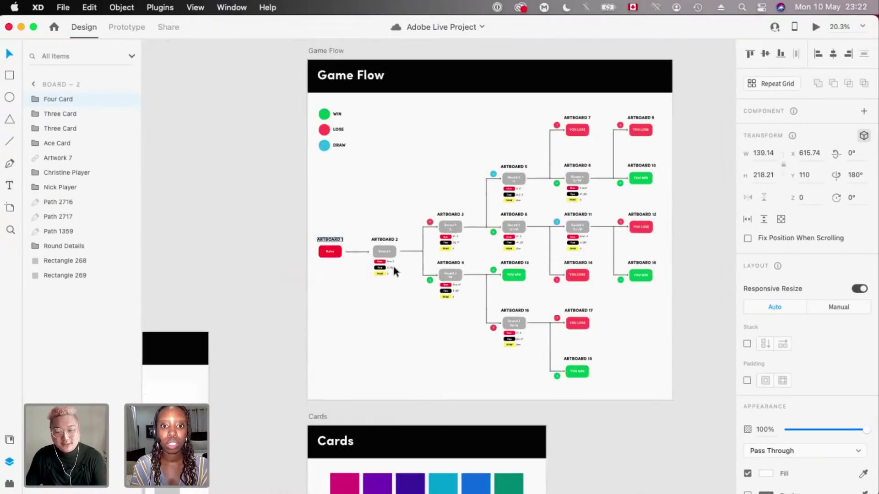
{"action": "scroll", "coordinate": [392, 268], "scroll_direction": "up", "scroll_amount": 5}
{"action": "scroll", "coordinate": [394, 271], "scroll_direction": "down", "scroll_amount": 3}
{"action": "scroll", "coordinate": [394, 271], "scroll_direction": "down", "scroll_amount": 20}
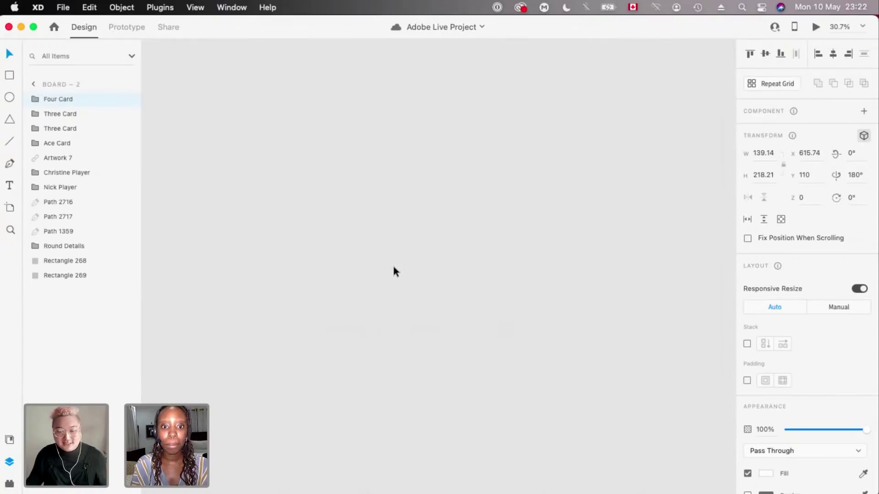
- Set the Y-axis rotation of the opponent's Four card on Board – 2 to 0°
{"action": "scroll", "coordinate": [394, 266], "scroll_direction": "down", "scroll_amount": 3}
{"action": "scroll", "coordinate": [394, 267], "scroll_direction": "up", "scroll_amount": 8}
{"action": "left_click", "coordinate": [862, 177]}
{"action": "type", "text": "0"}
{"action": "key", "text": "Return"}
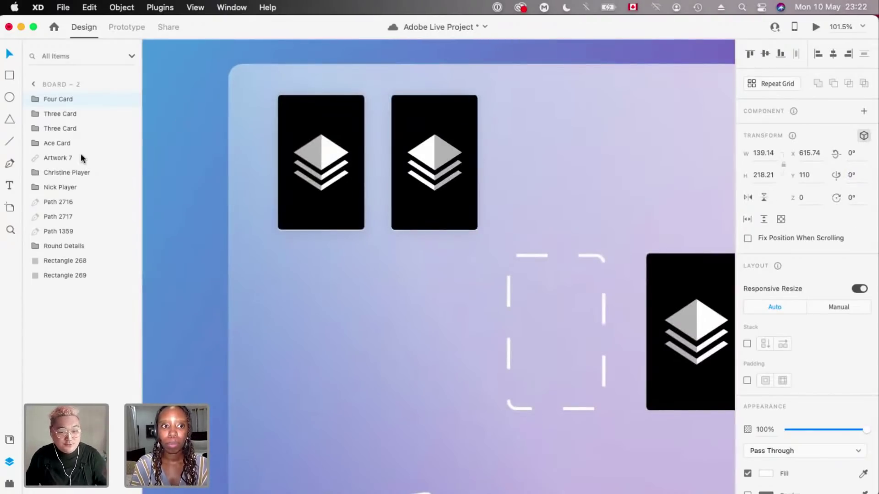
- Set the opacity of the Four face layer inside the opponent's Four Card group to 100%
{"action": "left_click", "coordinate": [33, 99]}
{"action": "left_click", "coordinate": [47, 113]}
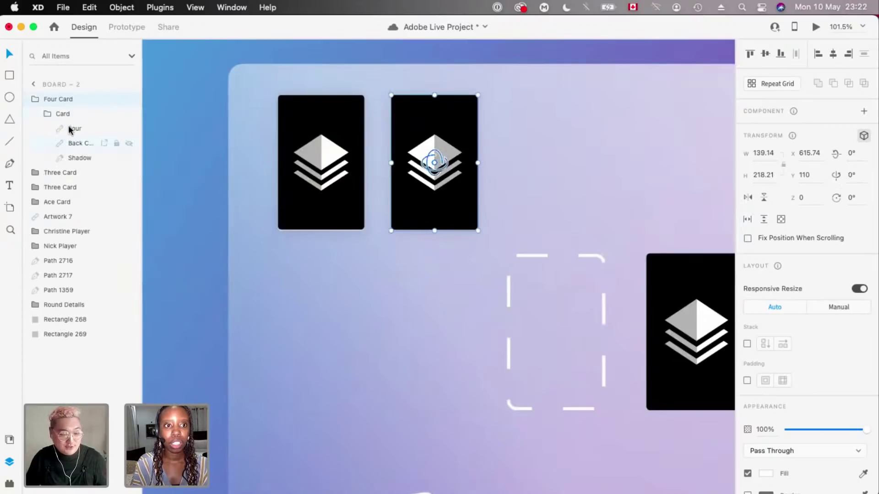
{"action": "left_click", "coordinate": [74, 132]}
{"action": "scroll", "coordinate": [271, 192], "scroll_direction": "up", "scroll_amount": 2}
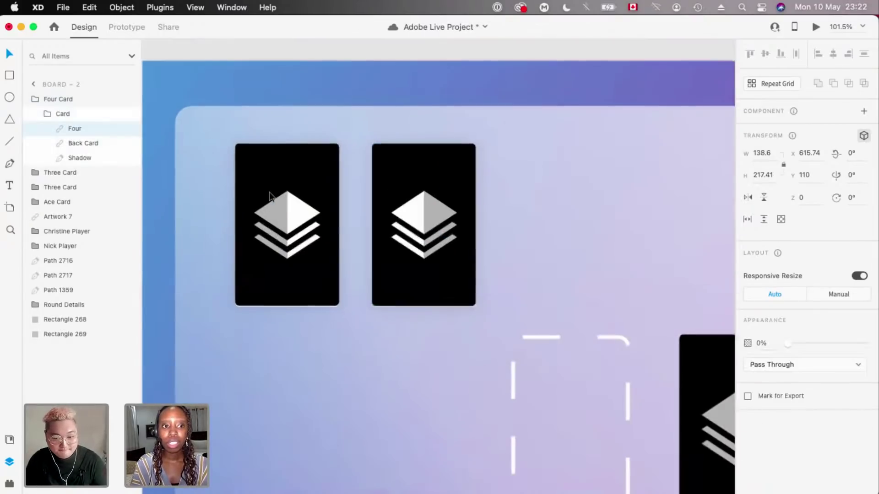
{"action": "scroll", "coordinate": [378, 249], "scroll_direction": "up", "scroll_amount": 2}
{"action": "scroll", "coordinate": [378, 246], "scroll_direction": "left", "scroll_amount": 1}
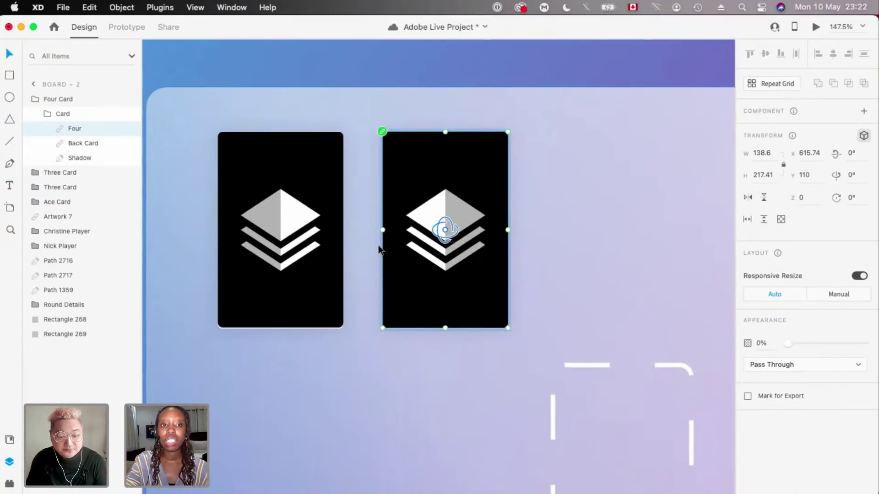
{"action": "key", "text": "0"}
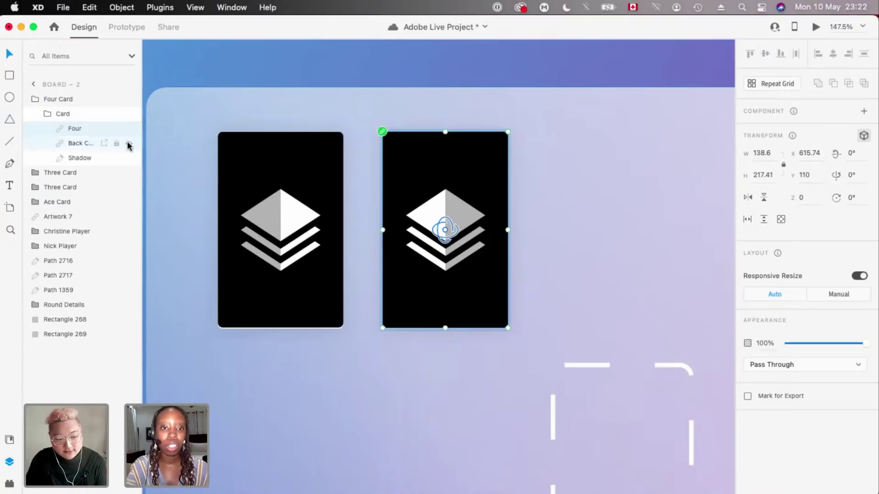
{"action": "scroll", "coordinate": [529, 229], "scroll_direction": "down", "scroll_amount": 5}
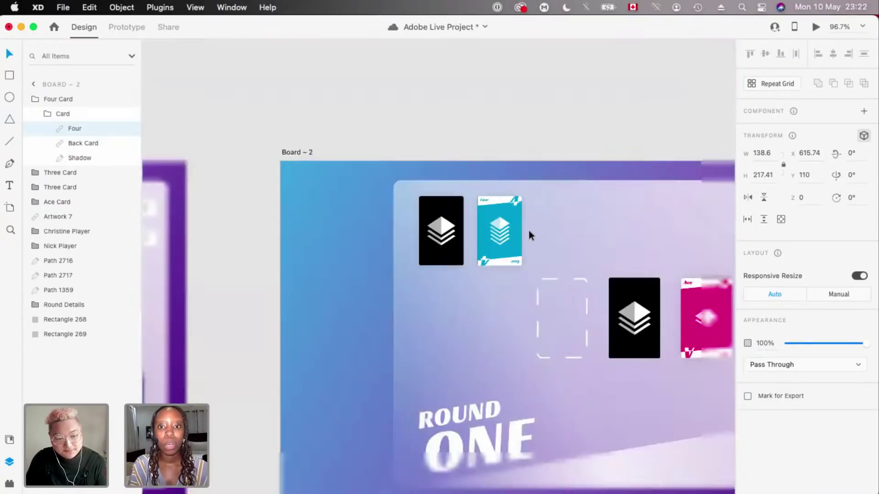
- Deselect the Four card and switch the document to Prototype mode
{"action": "scroll", "coordinate": [550, 282], "scroll_direction": "down", "scroll_amount": 3}
{"action": "scroll", "coordinate": [568, 280], "scroll_direction": "right", "scroll_amount": 3}
{"action": "scroll", "coordinate": [585, 279], "scroll_direction": "up", "scroll_amount": 4}
{"action": "scroll", "coordinate": [584, 275], "scroll_direction": "down", "scroll_amount": 4}
{"action": "scroll", "coordinate": [583, 274], "scroll_direction": "down", "scroll_amount": 3}
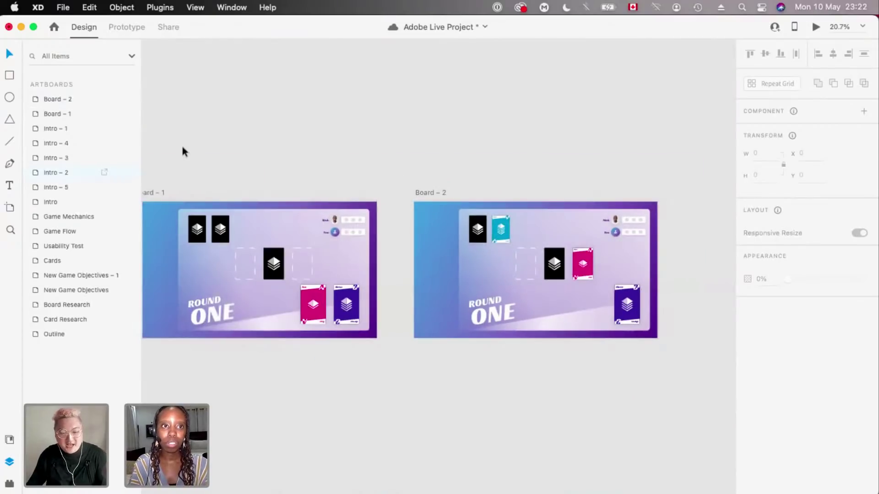
{"action": "left_click", "coordinate": [124, 28]}
- Try linking the whole Board – 1 artboard to Board – 2, review its trigger options, and undo the link
{"action": "left_click", "coordinate": [224, 190]}
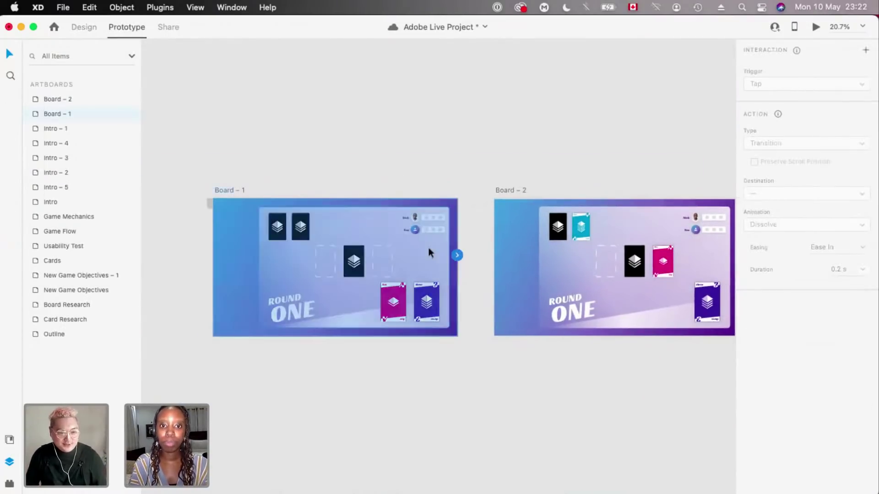
{"action": "left_click_drag", "start_coordinate": [457, 255], "coordinate": [534, 276]}
{"action": "scroll", "coordinate": [535, 275], "scroll_direction": "right", "scroll_amount": 1}
{"action": "scroll", "coordinate": [534, 276], "scroll_direction": "down", "scroll_amount": 3}
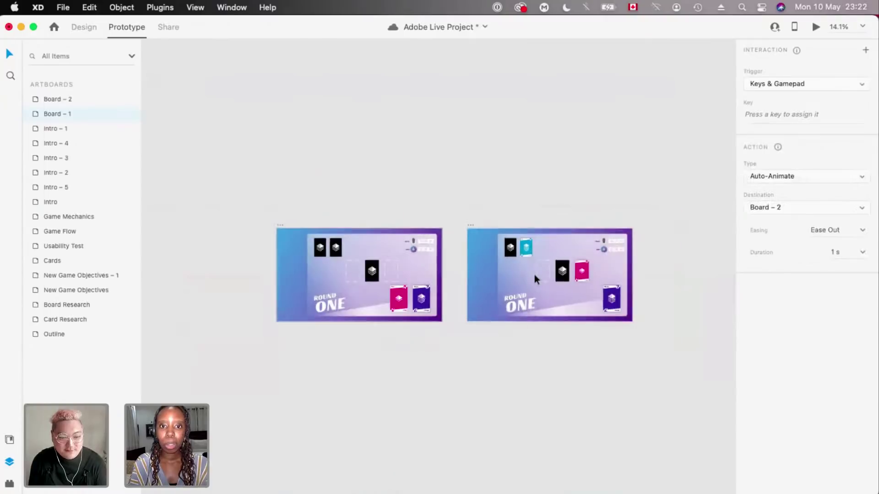
{"action": "scroll", "coordinate": [534, 275], "scroll_direction": "up", "scroll_amount": 4}
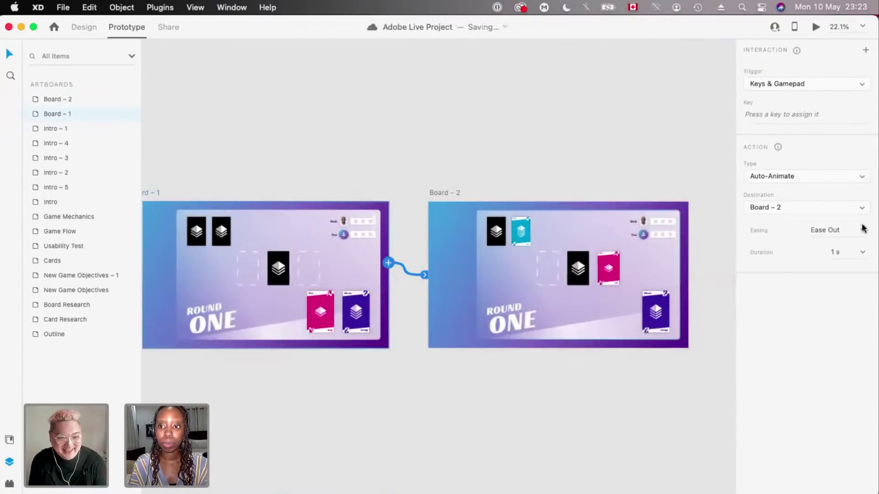
{"action": "scroll", "coordinate": [534, 275], "scroll_direction": "left", "scroll_amount": 1}
{"action": "scroll", "coordinate": [615, 175], "scroll_direction": "down", "scroll_amount": 1}
{"action": "scroll", "coordinate": [614, 175], "scroll_direction": "right", "scroll_amount": 1}
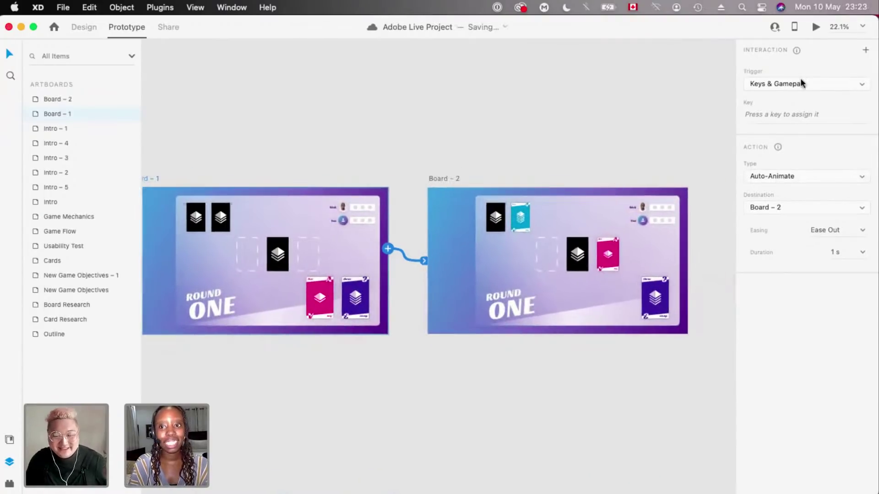
{"action": "left_click", "coordinate": [777, 86]}
{"action": "key", "text": "Escape"}
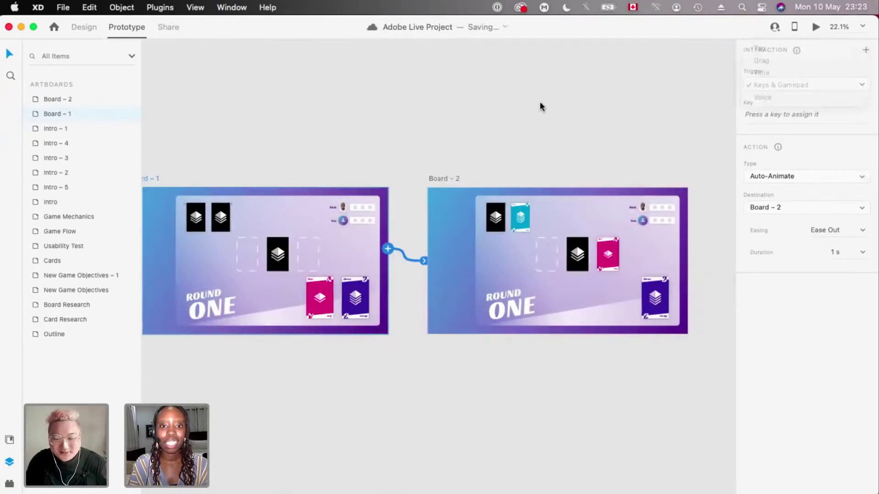
{"action": "key", "text": "super+z"}
- Link only the user's Ace card on Board – 1 to the Board – 2 artboard
{"action": "left_click", "coordinate": [370, 278]}
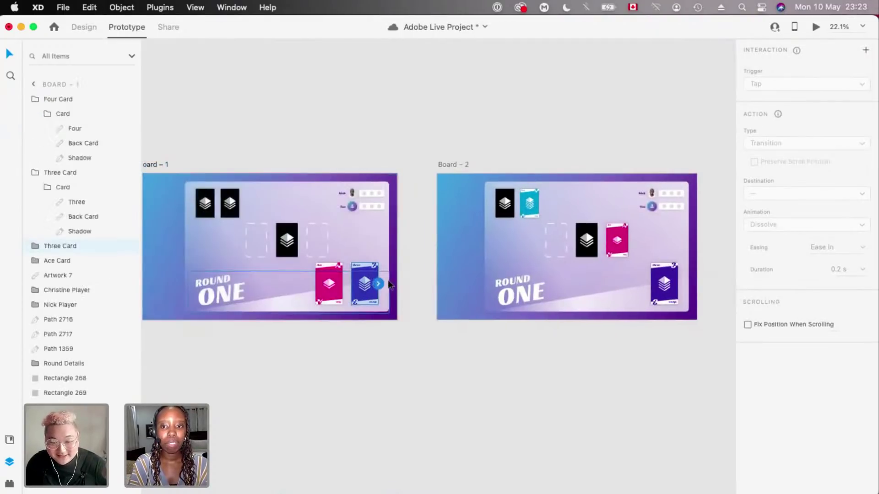
{"action": "left_click", "coordinate": [326, 277]}
{"action": "left_click_drag", "start_coordinate": [443, 189], "coordinate": [449, 232]}
{"action": "scroll", "coordinate": [448, 232], "scroll_direction": "left", "scroll_amount": 1}
{"action": "scroll", "coordinate": [449, 231], "scroll_direction": "up", "scroll_amount": 3}
{"action": "scroll", "coordinate": [448, 231], "scroll_direction": "down", "scroll_amount": 3}
{"action": "scroll", "coordinate": [449, 231], "scroll_direction": "right", "scroll_amount": 1}
{"action": "scroll", "coordinate": [448, 232], "scroll_direction": "up", "scroll_amount": 4}
{"action": "scroll", "coordinate": [449, 232], "scroll_direction": "left", "scroll_amount": 1}
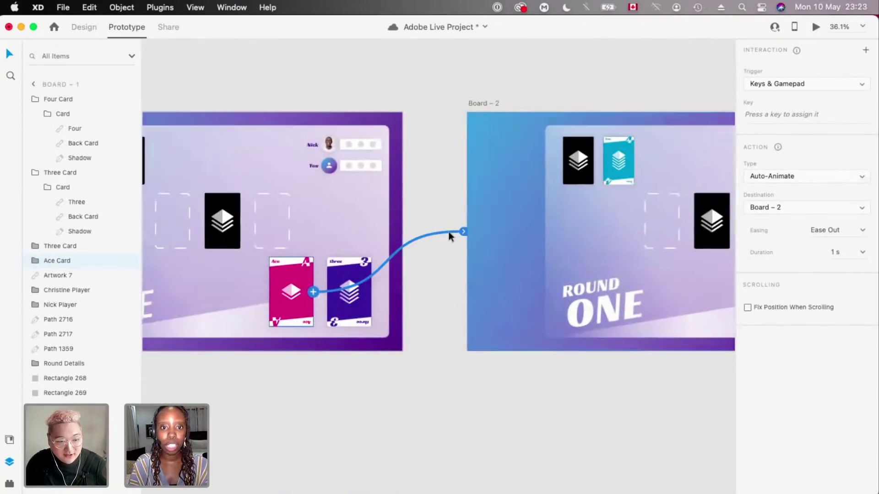
- Inspect the Ace card's link from Board – 1 and the resulting card layout on Board – 2
{"action": "scroll", "coordinate": [449, 231], "scroll_direction": "down", "scroll_amount": 3}
{"action": "scroll", "coordinate": [449, 232], "scroll_direction": "right", "scroll_amount": 2}
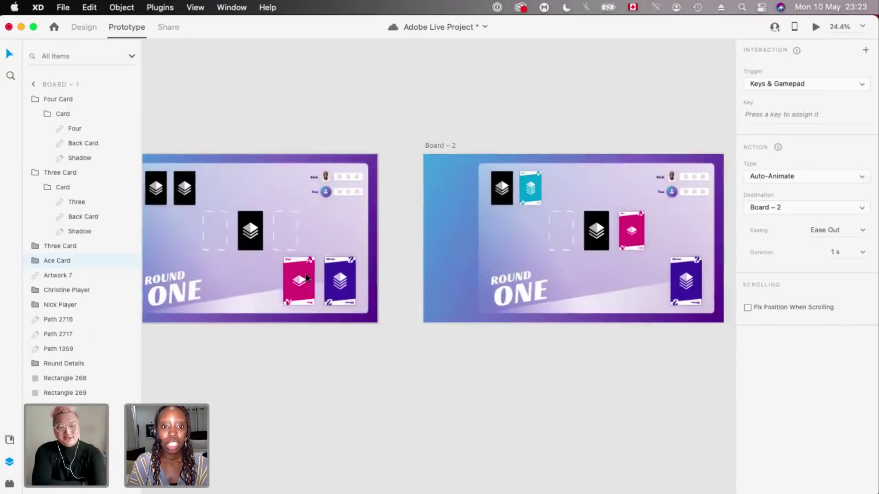
{"action": "scroll", "coordinate": [306, 273], "scroll_direction": "up", "scroll_amount": 5}
{"action": "scroll", "coordinate": [347, 184], "scroll_direction": "left", "scroll_amount": 1}
{"action": "scroll", "coordinate": [343, 187], "scroll_direction": "up", "scroll_amount": 3}
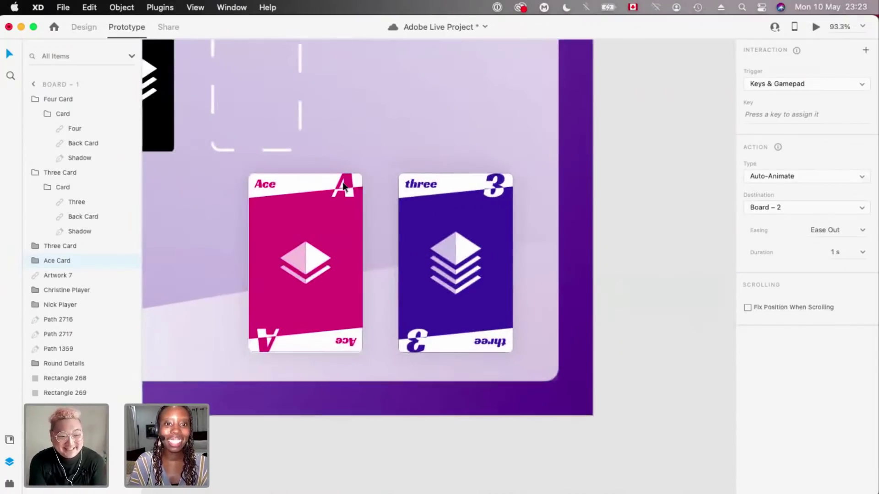
{"action": "scroll", "coordinate": [342, 187], "scroll_direction": "down", "scroll_amount": 6}
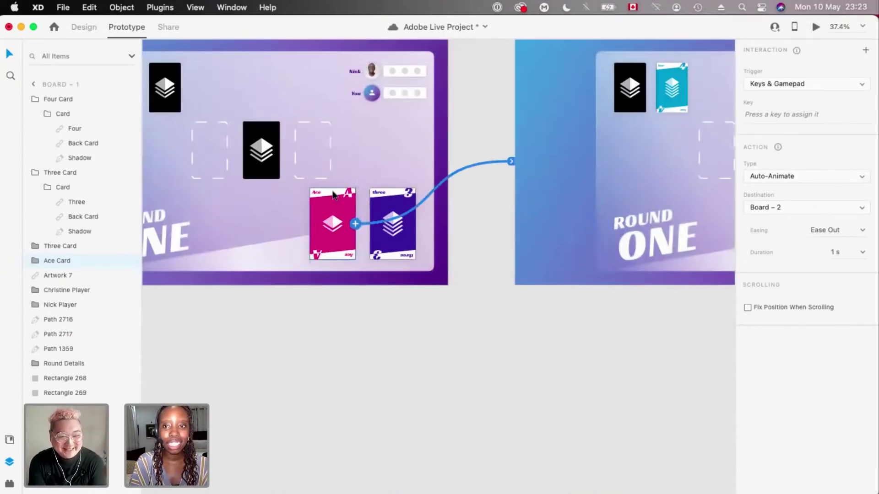
{"action": "scroll", "coordinate": [329, 192], "scroll_direction": "down", "scroll_amount": 3}
{"action": "scroll", "coordinate": [342, 243], "scroll_direction": "up", "scroll_amount": 2}
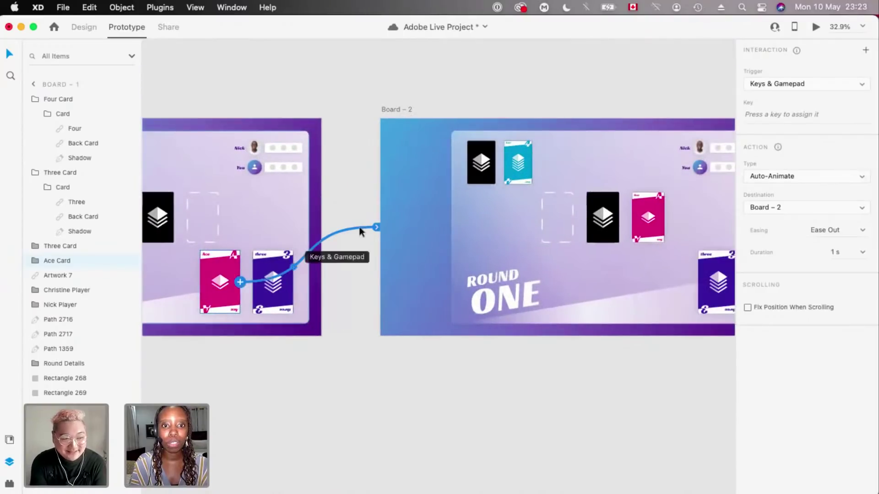
{"action": "scroll", "coordinate": [393, 224], "scroll_direction": "right", "scroll_amount": 5}
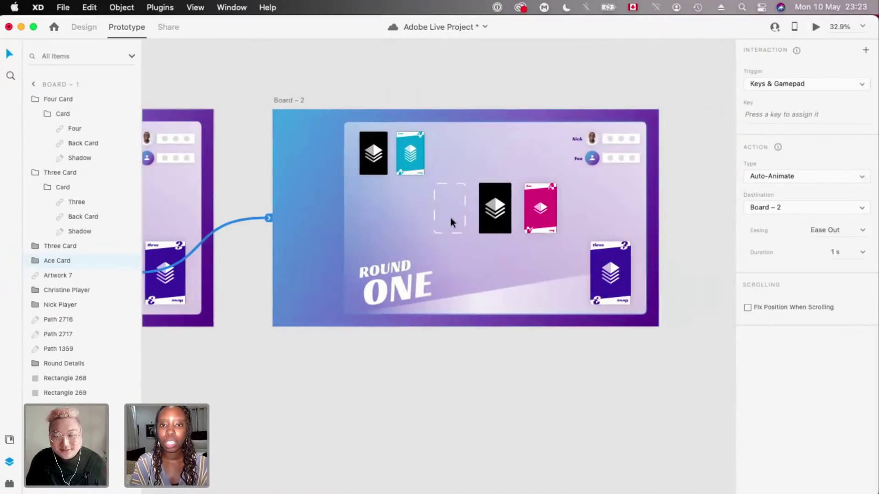
{"action": "scroll", "coordinate": [451, 218], "scroll_direction": "up", "scroll_amount": 3}
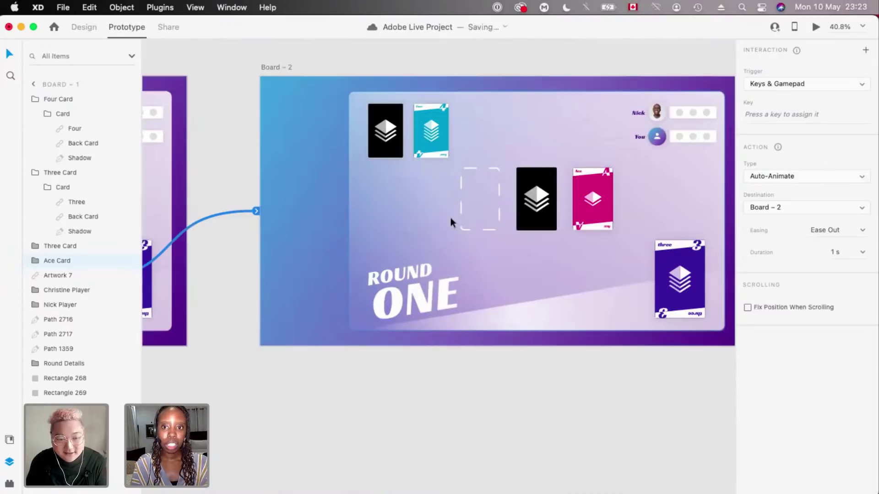
- Change the Ace card link's trigger to Tap and keep Auto-Animate as its action type
{"action": "scroll", "coordinate": [451, 218], "scroll_direction": "left", "scroll_amount": 10}
{"action": "left_click", "coordinate": [771, 84]}
{"action": "left_click", "coordinate": [760, 61]}
{"action": "scroll", "coordinate": [524, 268], "scroll_direction": "right", "scroll_amount": 4}
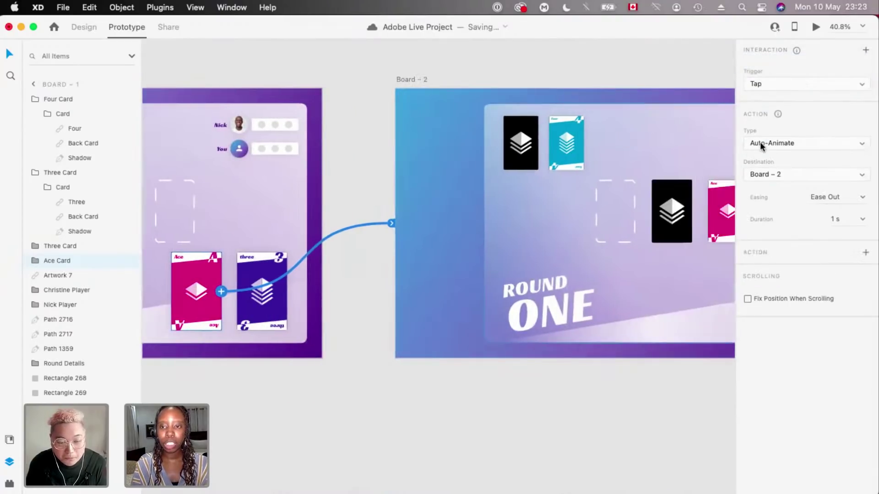
{"action": "left_click", "coordinate": [762, 144]}
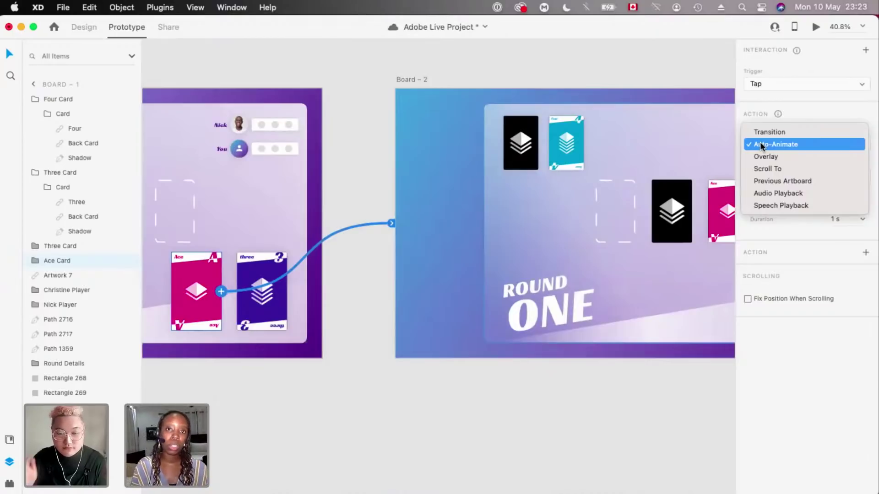
{"action": "left_click", "coordinate": [761, 145]}
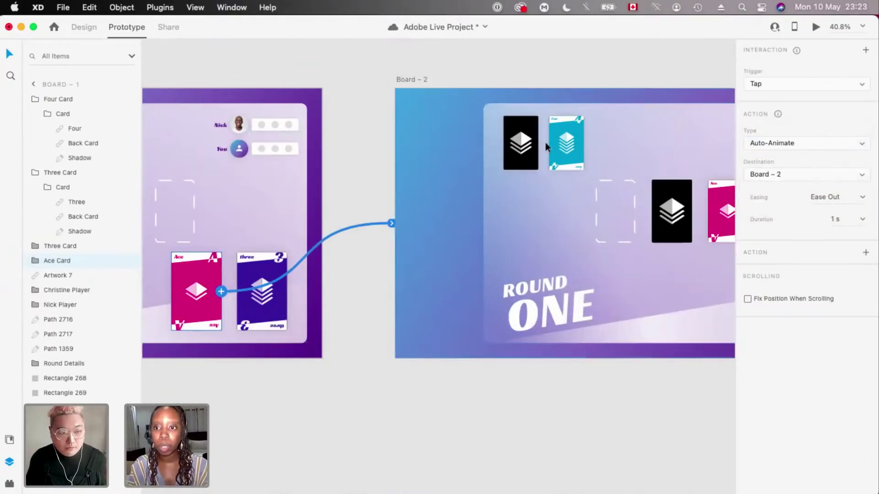
- Set the easing of the Ace card's Auto-Animate interaction to Ease In-Out
{"action": "scroll", "coordinate": [545, 142], "scroll_direction": "down", "scroll_amount": 3}
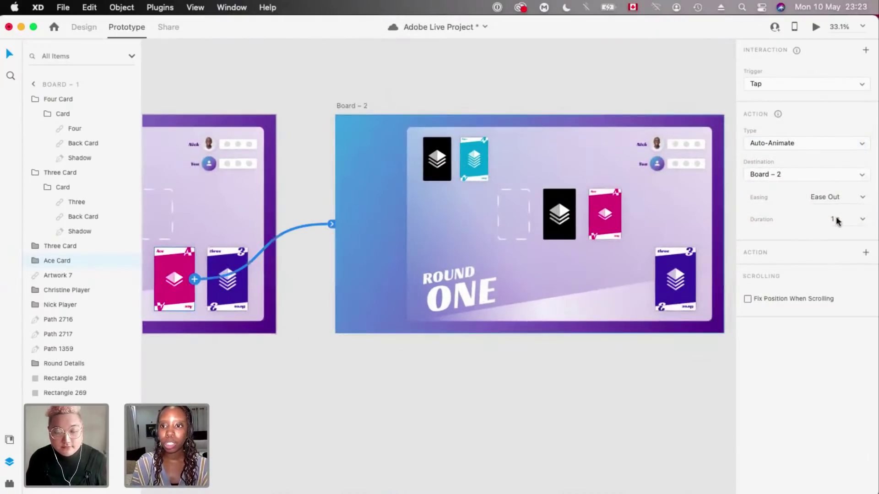
{"action": "left_click", "coordinate": [862, 197]}
{"action": "left_click", "coordinate": [819, 242]}
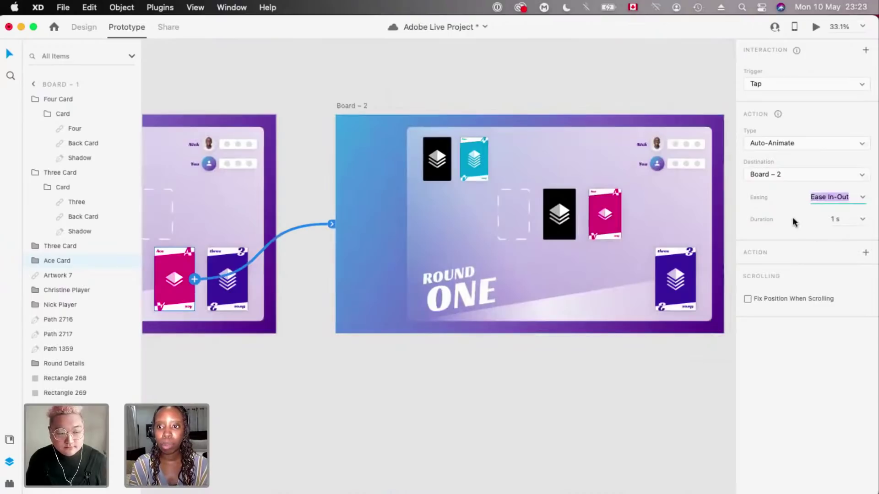
- Examine the Ace card on the Board – 2 artboard up close in design mode
{"action": "scroll", "coordinate": [517, 304], "scroll_direction": "down", "scroll_amount": 3}
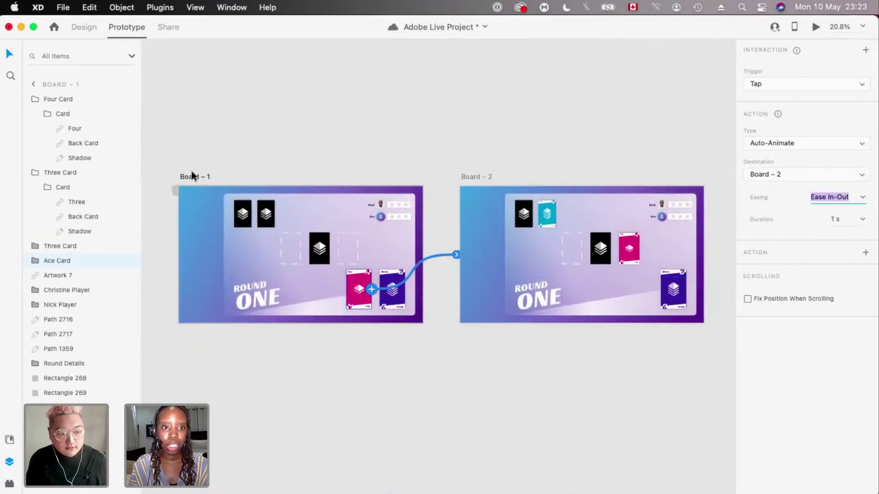
{"action": "left_click", "coordinate": [194, 176]}
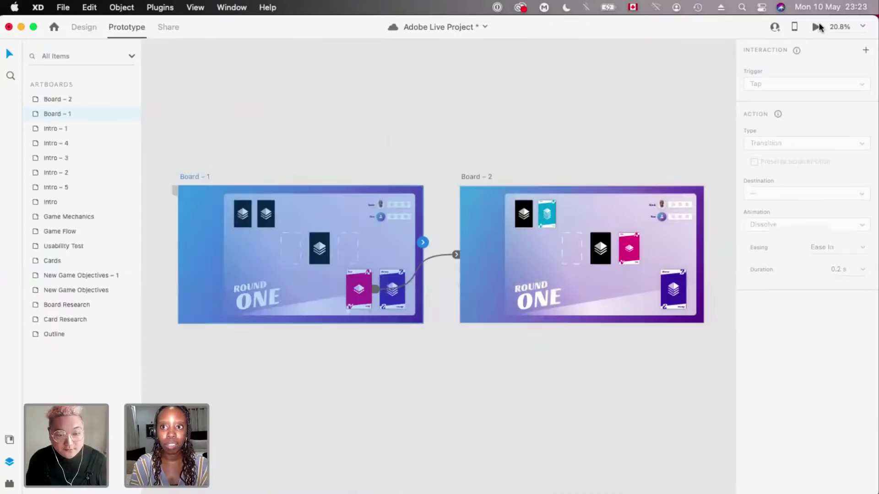
{"action": "left_click", "coordinate": [631, 239]}
{"action": "scroll", "coordinate": [630, 239], "scroll_direction": "up", "scroll_amount": 5}
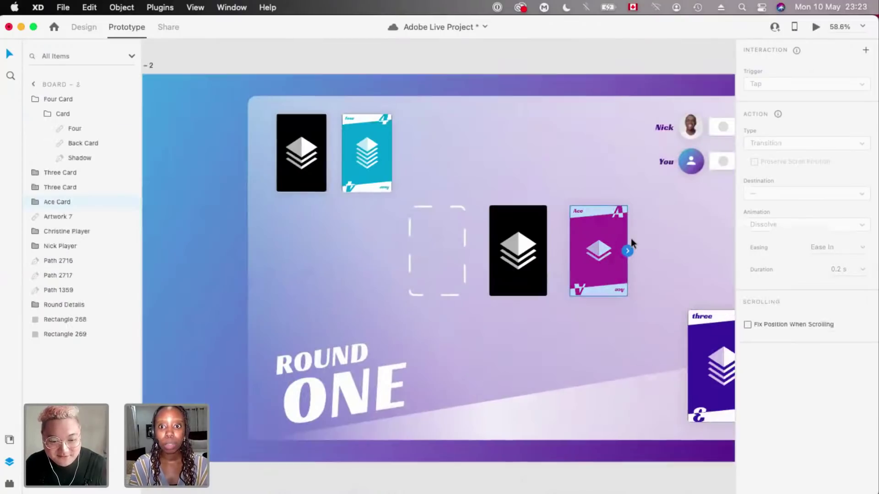
{"action": "scroll", "coordinate": [630, 238], "scroll_direction": "up", "scroll_amount": 5}
{"action": "left_click", "coordinate": [83, 27]}
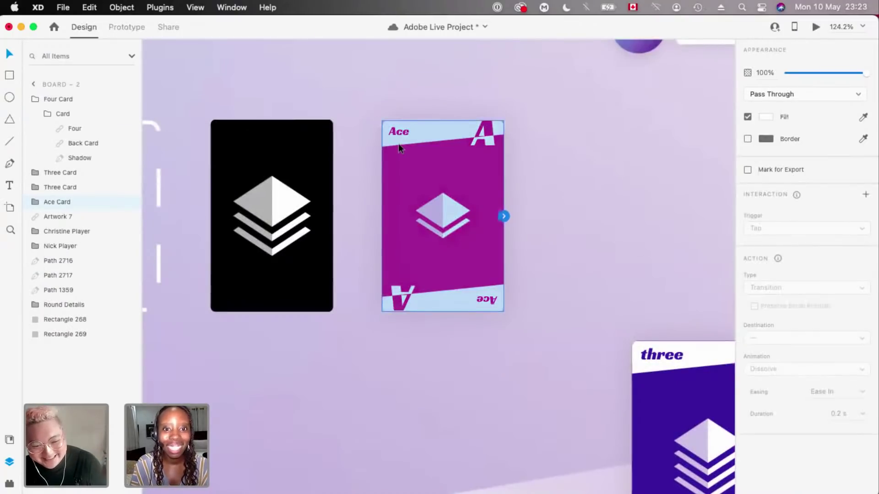
{"action": "scroll", "coordinate": [398, 144], "scroll_direction": "down", "scroll_amount": 10}
{"action": "scroll", "coordinate": [319, 117], "scroll_direction": "up", "scroll_amount": 3}
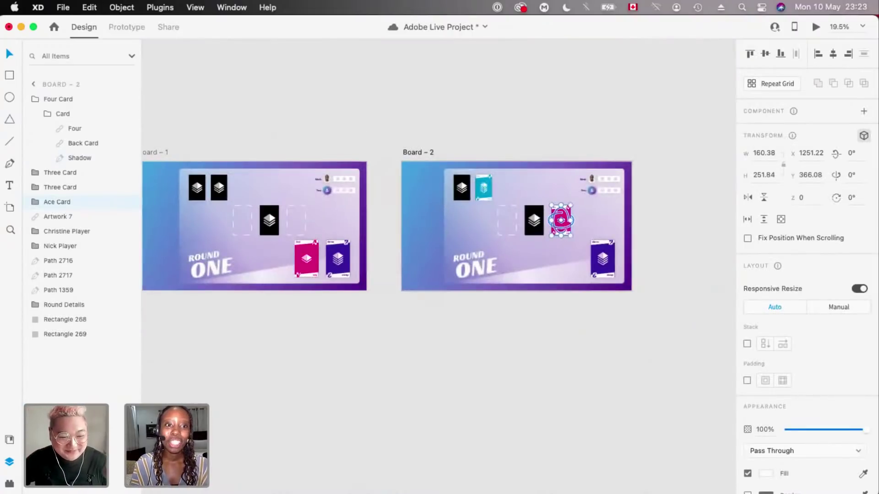
- Preview the prototype from Board – 1, play the Ace card twice from a fresh start, and close the preview
{"action": "left_click", "coordinate": [155, 152]}
{"action": "left_click", "coordinate": [816, 27]}
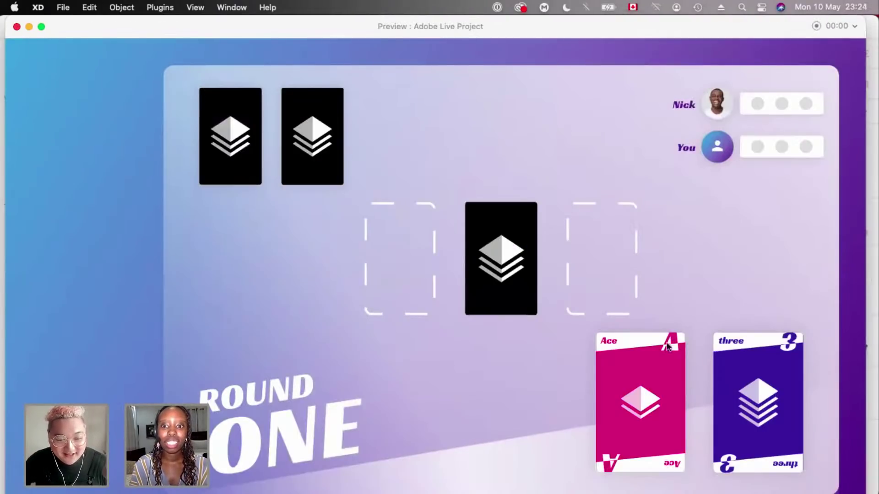
{"action": "left_click", "coordinate": [659, 386]}
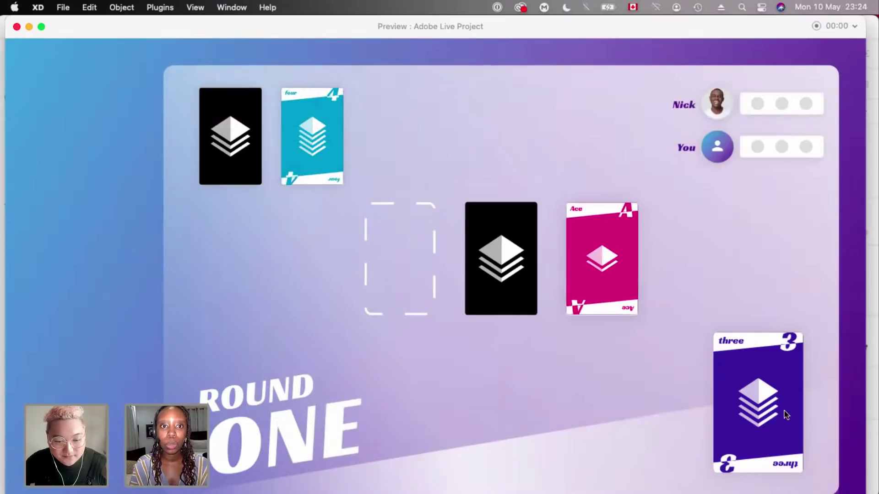
{"action": "left_click_drag", "start_coordinate": [793, 19], "coordinate": [796, 33]}
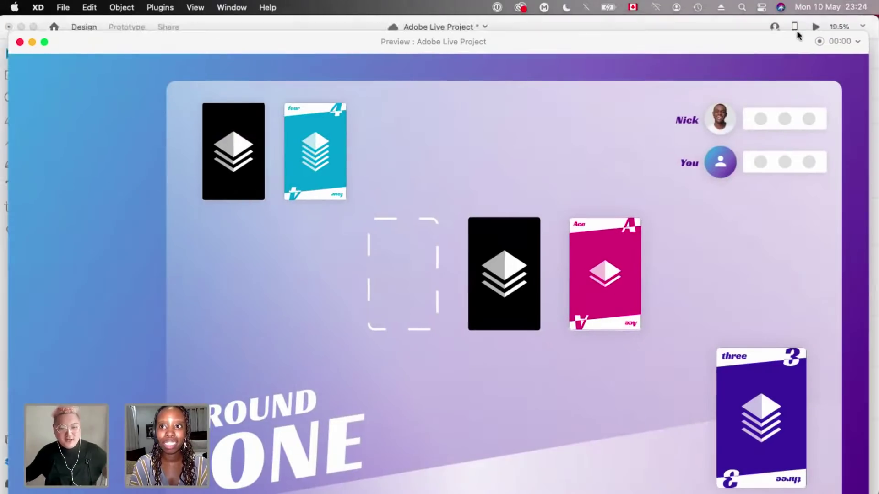
{"action": "left_click", "coordinate": [816, 27]}
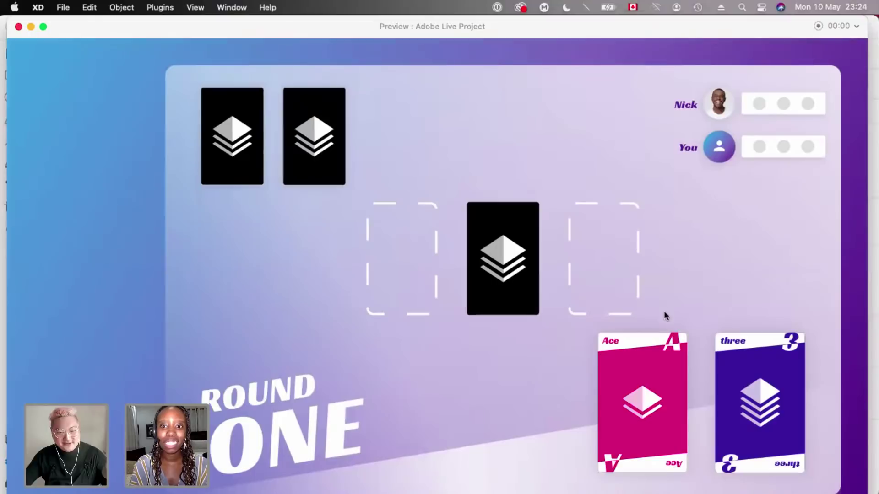
{"action": "left_click", "coordinate": [652, 349]}
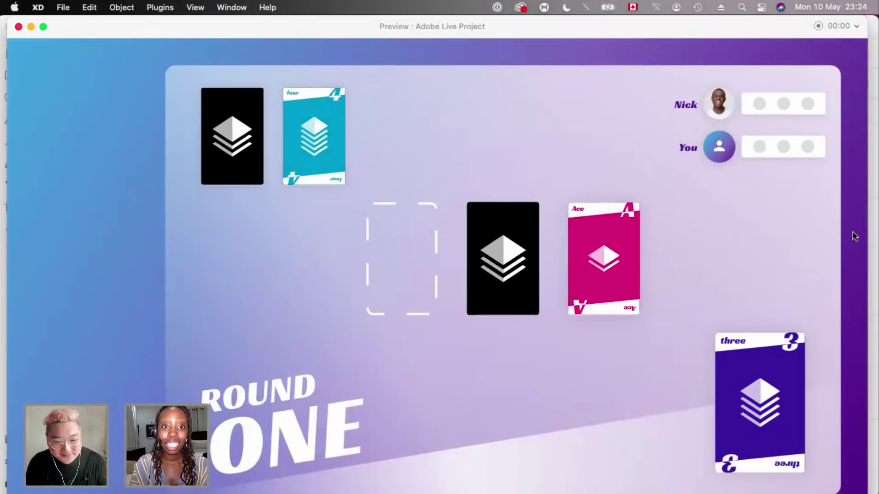
{"action": "left_click", "coordinate": [19, 27]}
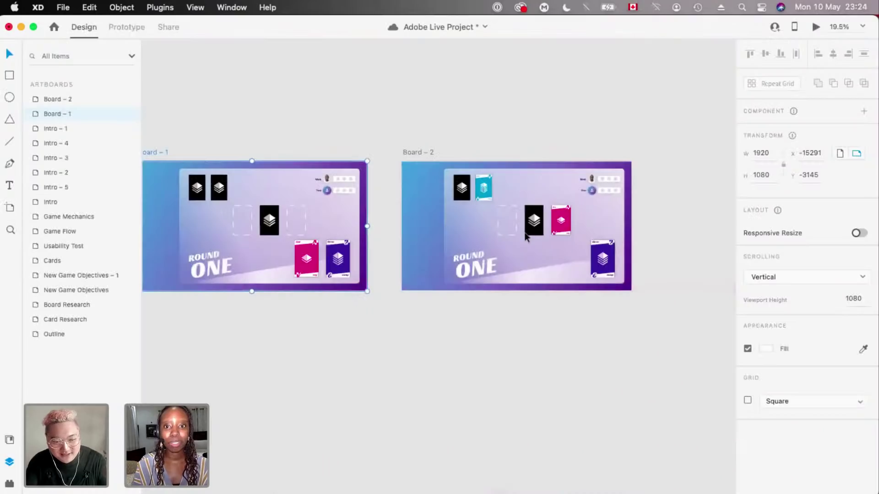
- Duplicate the Board – 2 artboard and place the copy beside it in the board row as Board – 3
{"action": "scroll", "coordinate": [523, 225], "scroll_direction": "up", "scroll_amount": 3}
{"action": "scroll", "coordinate": [340, 164], "scroll_direction": "down", "scroll_amount": 3}
{"action": "scroll", "coordinate": [331, 164], "scroll_direction": "down", "scroll_amount": 3}
{"action": "left_click_drag", "start_coordinate": [271, 179], "coordinate": [471, 180], "text": "alt"}
- Move the opponent's Four card on Board – 3 onto the empty dashed slot, level with the tops of the middle cards
{"action": "scroll", "coordinate": [526, 204], "scroll_direction": "up", "scroll_amount": 3}
{"action": "scroll", "coordinate": [522, 213], "scroll_direction": "up", "scroll_amount": 5}
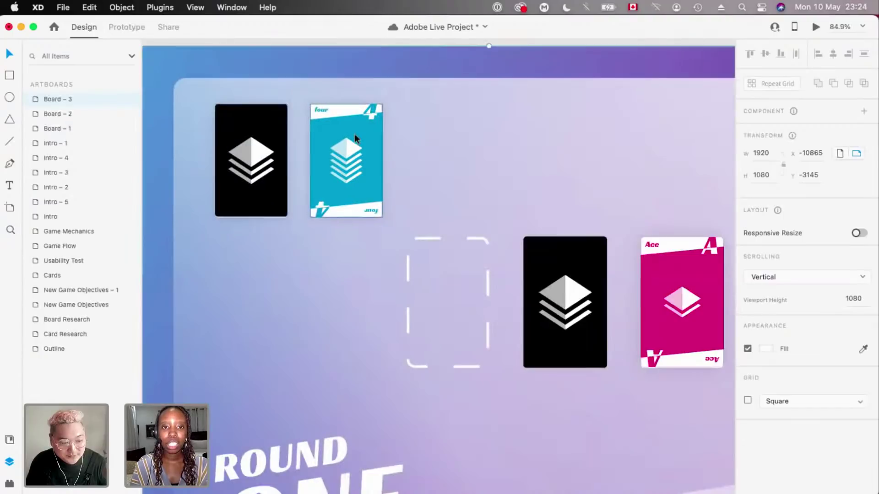
{"action": "left_click", "coordinate": [446, 233]}
{"action": "left_click_drag", "start_coordinate": [353, 139], "coordinate": [461, 267]}
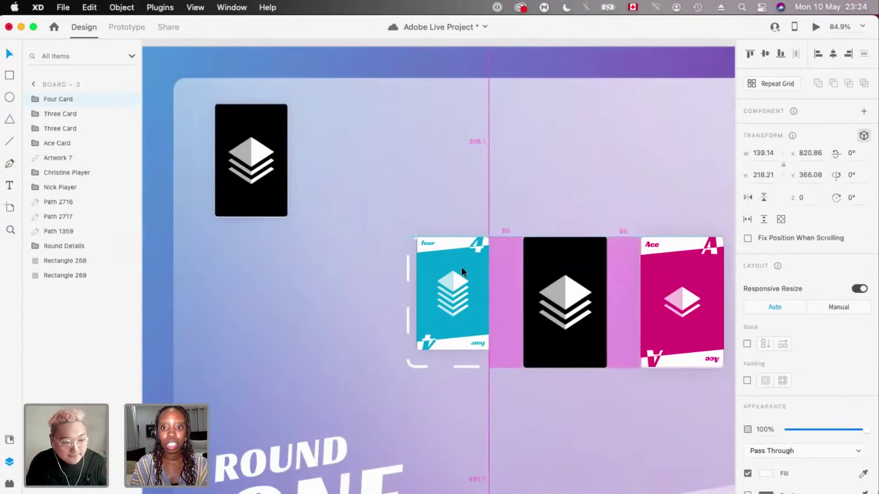
- Place horizontal guides on Board – 3 along the top and bottom edges of the black centre card
{"action": "scroll", "coordinate": [462, 267], "scroll_direction": "up", "scroll_amount": 2}
{"action": "scroll", "coordinate": [462, 267], "scroll_direction": "down", "scroll_amount": 4}
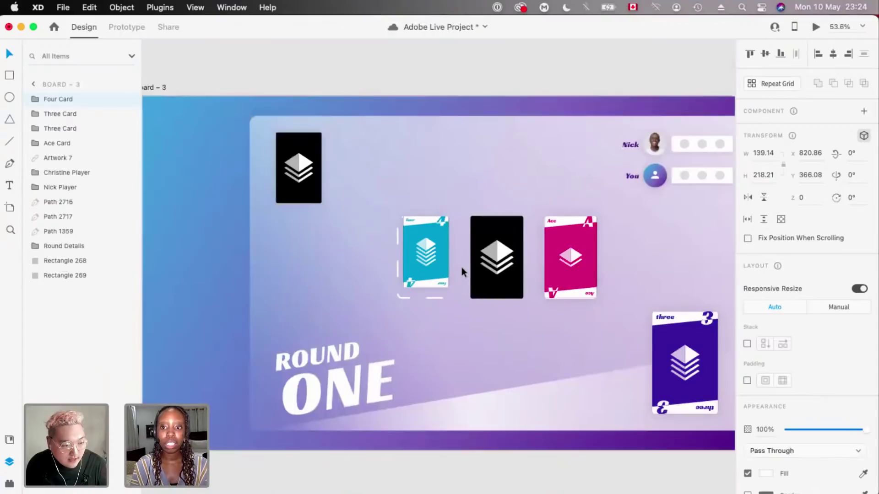
{"action": "scroll", "coordinate": [433, 189], "scroll_direction": "up", "scroll_amount": 2}
{"action": "left_click_drag", "start_coordinate": [467, 98], "coordinate": [540, 252]}
{"action": "scroll", "coordinate": [540, 252], "scroll_direction": "down", "scroll_amount": 3}
{"action": "left_click", "coordinate": [541, 253]}
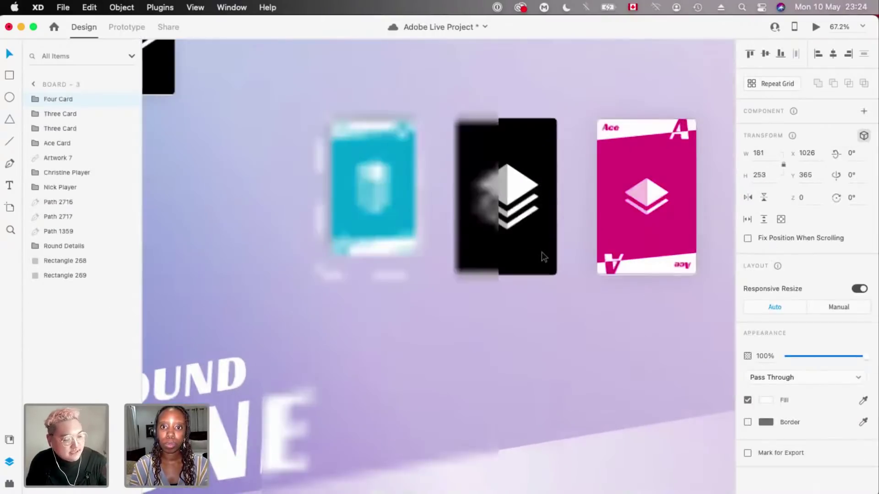
{"action": "scroll", "coordinate": [542, 94], "scroll_direction": "up", "scroll_amount": 3}
{"action": "left_click_drag", "start_coordinate": [533, 239], "coordinate": [522, 332]}
{"action": "scroll", "coordinate": [445, 322], "scroll_direction": "up", "scroll_amount": 5}
- Enlarge the Four card on Board – 3 to 160.63 by 251.92 so it fills the slot between the two guides
{"action": "left_click", "coordinate": [399, 282]}
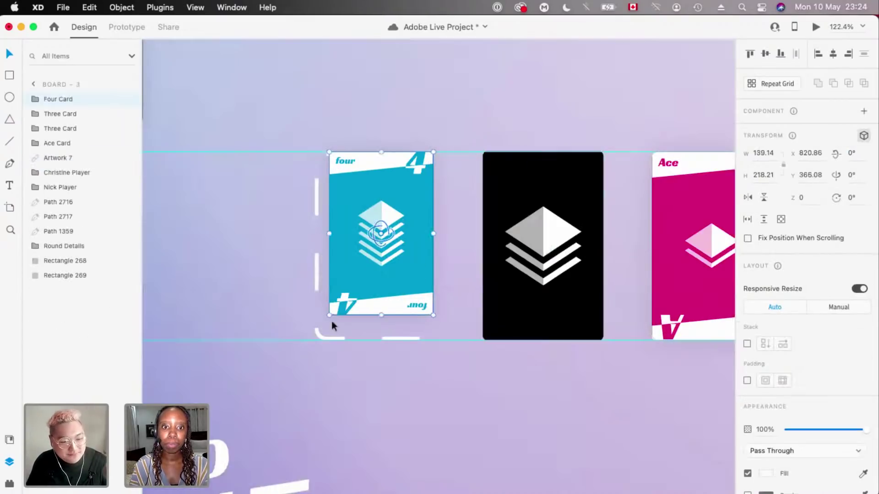
{"action": "left_click_drag", "start_coordinate": [329, 315], "coordinate": [283, 339]}
{"action": "scroll", "coordinate": [422, 256], "scroll_direction": "down", "scroll_amount": 9}
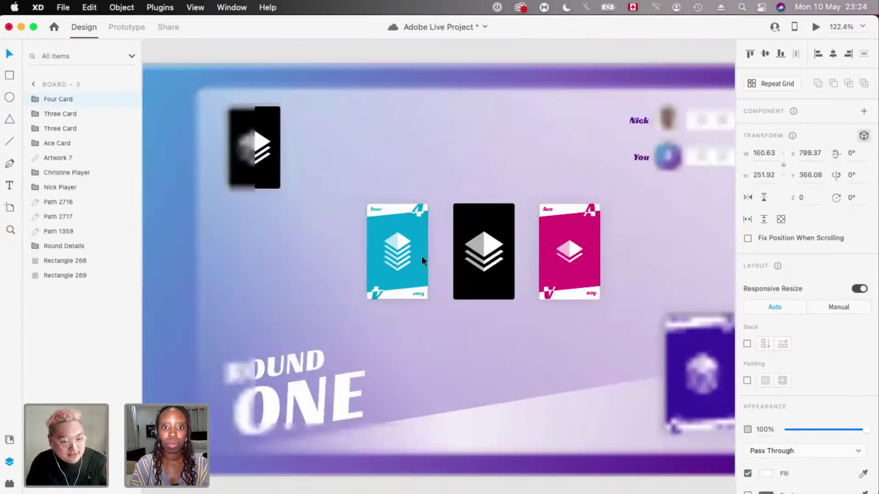
{"action": "left_click", "coordinate": [424, 94]}
{"action": "scroll", "coordinate": [455, 248], "scroll_direction": "up", "scroll_amount": 2}
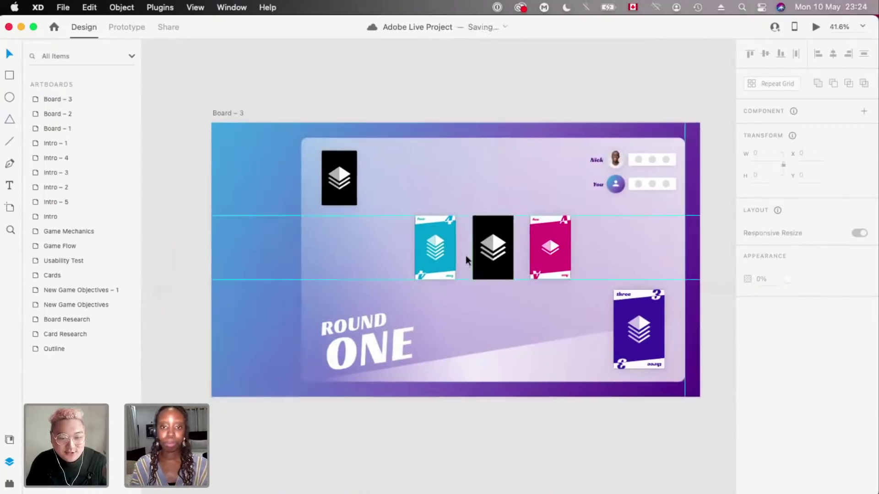
- Link the whole Board – 2 artboard to Board – 3 in prototype mode with an Auto-Animate action
{"action": "scroll", "coordinate": [465, 255], "scroll_direction": "up", "scroll_amount": 2}
{"action": "scroll", "coordinate": [446, 268], "scroll_direction": "down", "scroll_amount": 4}
{"action": "scroll", "coordinate": [446, 267], "scroll_direction": "down", "scroll_amount": 3}
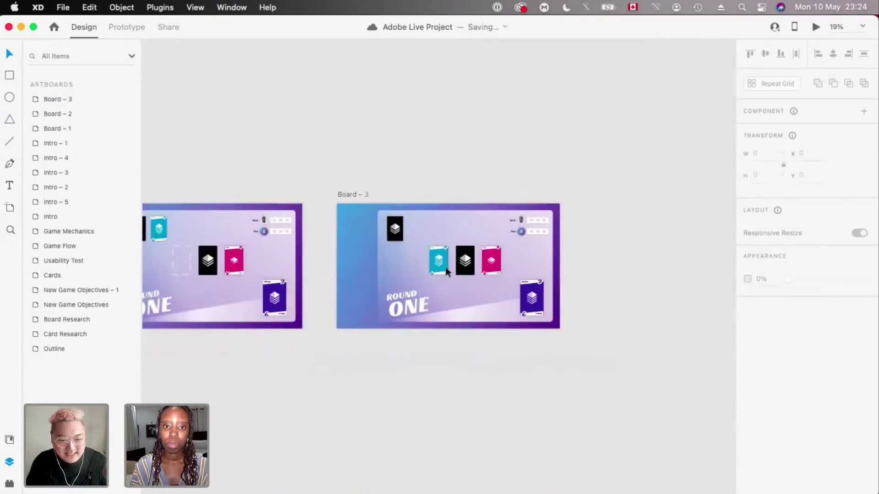
{"action": "scroll", "coordinate": [446, 267], "scroll_direction": "left", "scroll_amount": 2}
{"action": "scroll", "coordinate": [446, 267], "scroll_direction": "down", "scroll_amount": 3}
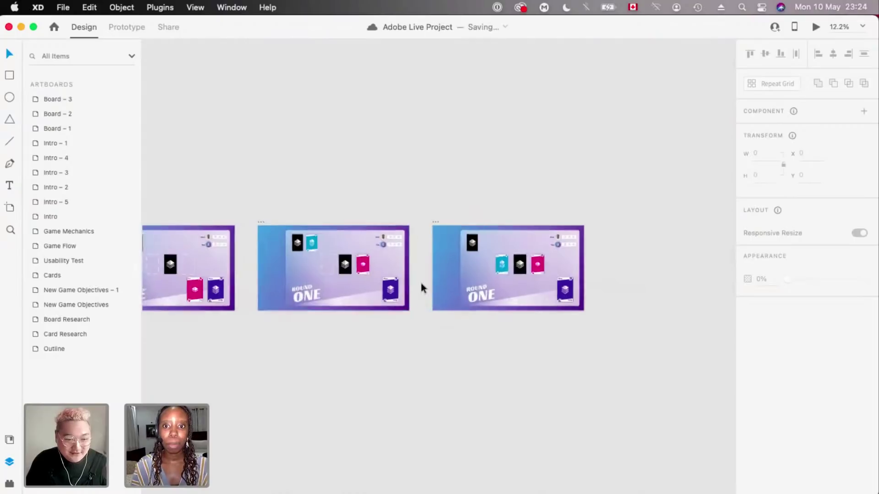
{"action": "scroll", "coordinate": [273, 224], "scroll_direction": "up", "scroll_amount": 3}
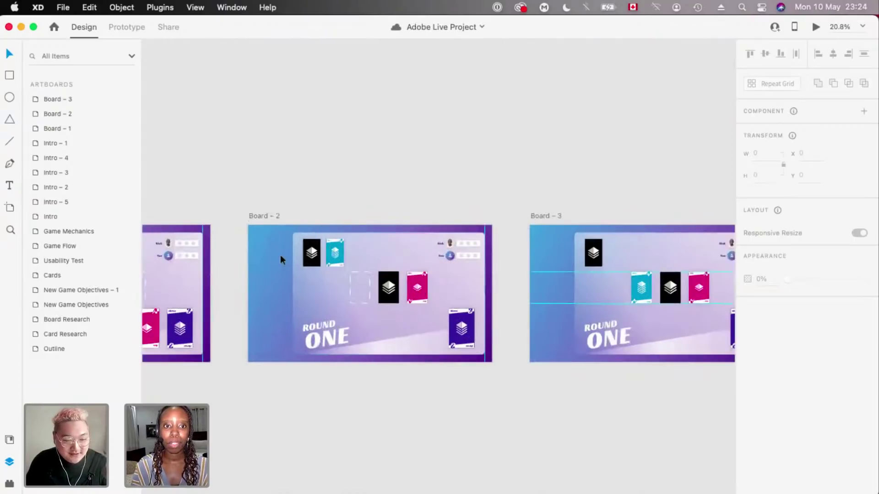
{"action": "left_click", "coordinate": [256, 208]}
{"action": "scroll", "coordinate": [256, 208], "scroll_direction": "down", "scroll_amount": 3}
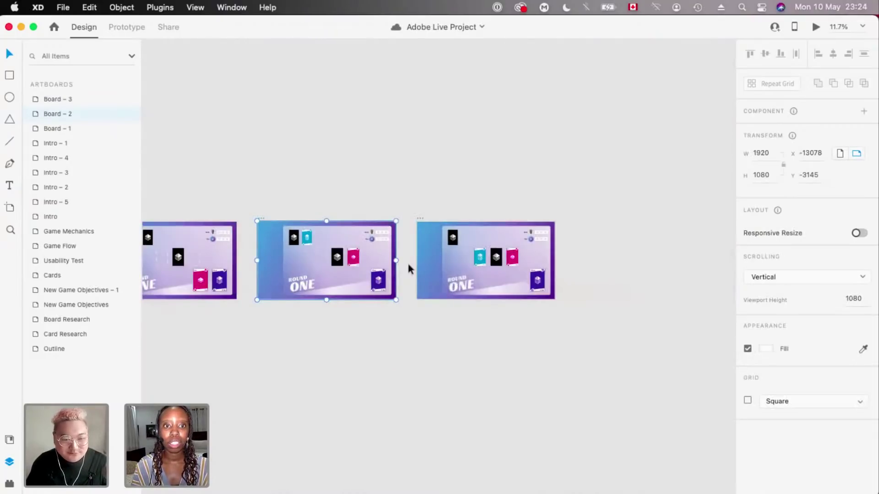
{"action": "key", "text": "super+2"}
{"action": "scroll", "coordinate": [426, 220], "scroll_direction": "left", "scroll_amount": 2}
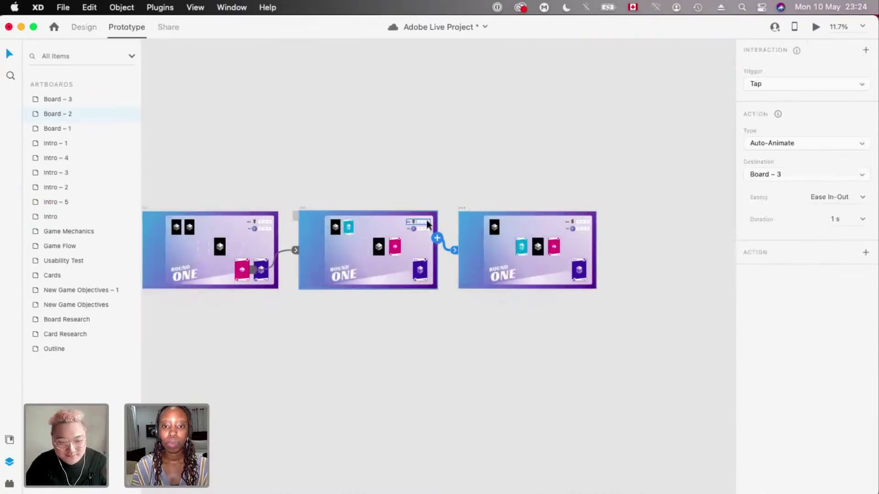
- Change the trigger of the link from Board – 2 to Board – 3 to Time
{"action": "scroll", "coordinate": [426, 220], "scroll_direction": "up", "scroll_amount": 2}
{"action": "scroll", "coordinate": [428, 219], "scroll_direction": "down", "scroll_amount": 2}
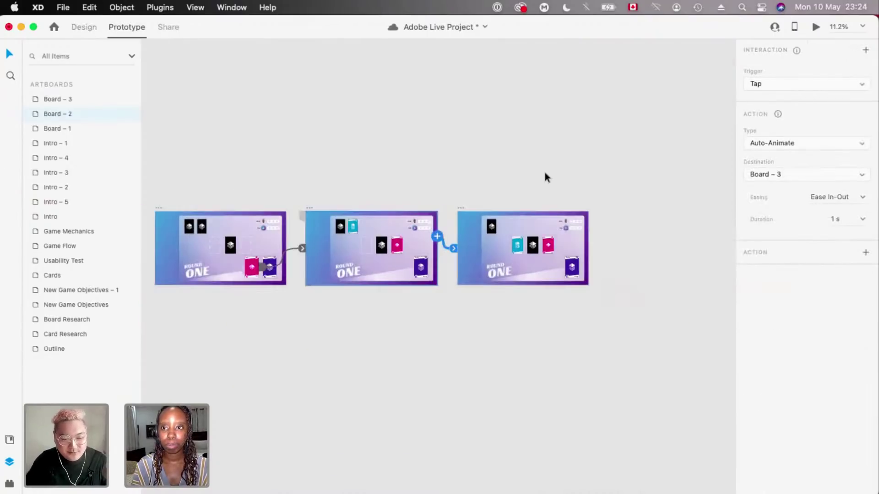
{"action": "left_click", "coordinate": [790, 86]}
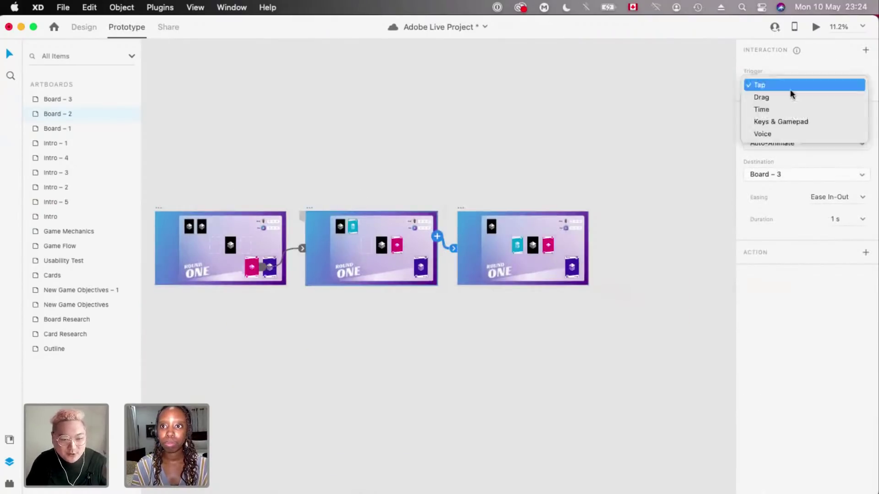
{"action": "left_click", "coordinate": [771, 109]}
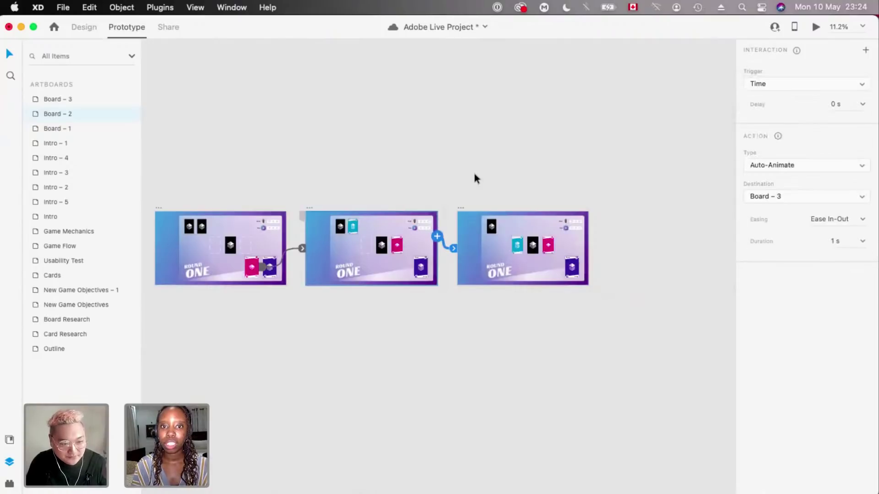
- Compare the Four card's position and size on Board – 2 with its place in the slot on Board – 3
{"action": "scroll", "coordinate": [378, 191], "scroll_direction": "up", "scroll_amount": 2}
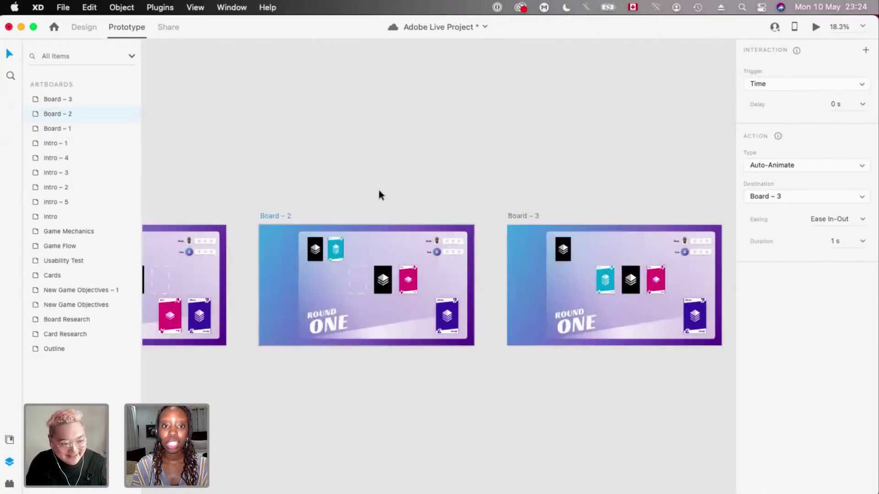
{"action": "scroll", "coordinate": [341, 208], "scroll_direction": "up", "scroll_amount": 2}
{"action": "scroll", "coordinate": [341, 208], "scroll_direction": "up", "scroll_amount": 1}
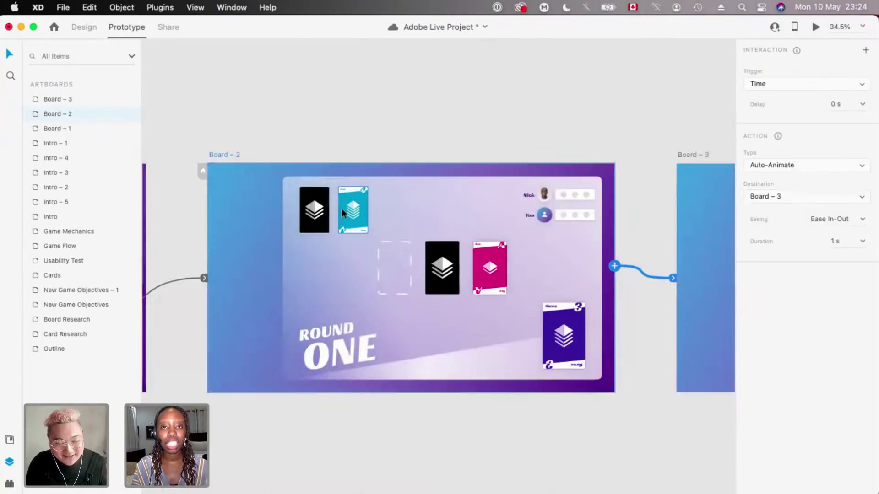
{"action": "scroll", "coordinate": [341, 208], "scroll_direction": "right", "scroll_amount": 1}
{"action": "scroll", "coordinate": [609, 261], "scroll_direction": "right", "scroll_amount": 10}
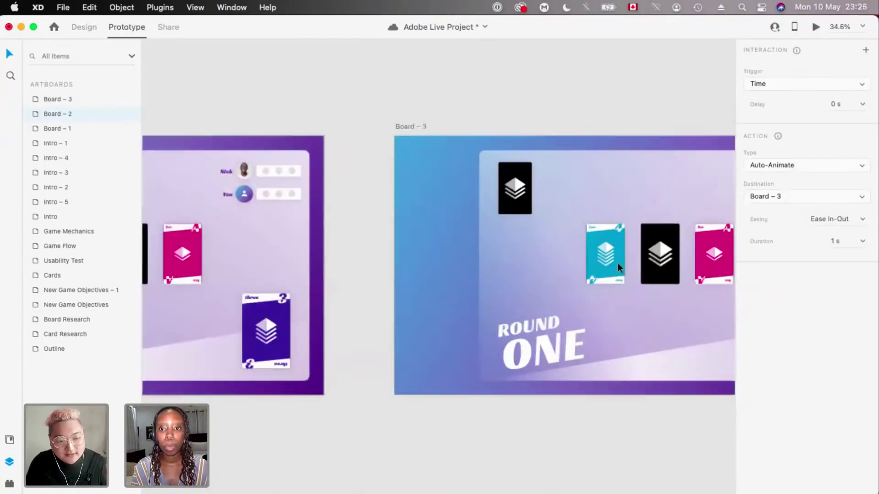
{"action": "scroll", "coordinate": [617, 263], "scroll_direction": "down", "scroll_amount": 1}
{"action": "scroll", "coordinate": [617, 263], "scroll_direction": "left", "scroll_amount": 5}
{"action": "scroll", "coordinate": [355, 213], "scroll_direction": "up", "scroll_amount": 2}
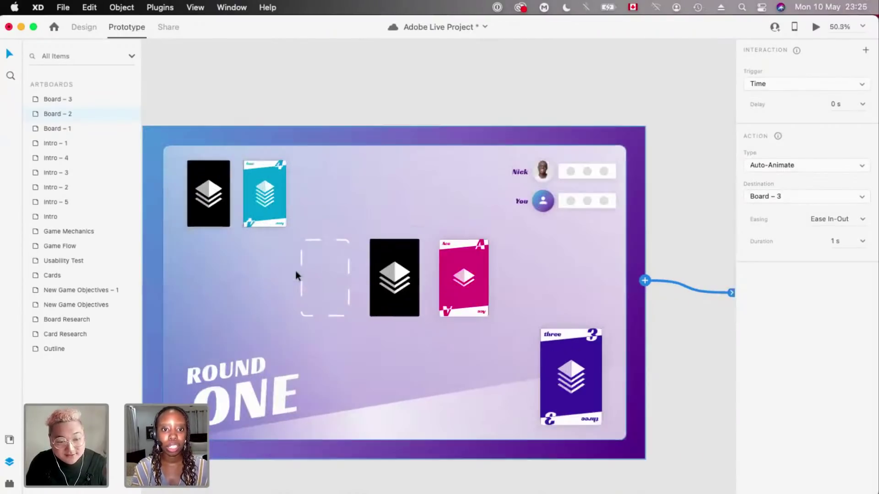
{"action": "scroll", "coordinate": [296, 270], "scroll_direction": "down", "scroll_amount": 5}
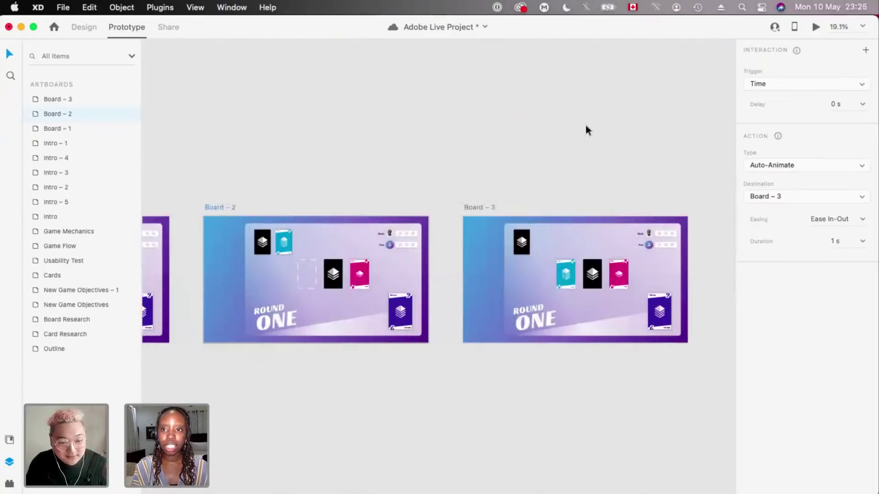
{"action": "scroll", "coordinate": [460, 216], "scroll_direction": "left", "scroll_amount": 2}
{"action": "scroll", "coordinate": [722, 92], "scroll_direction": "up", "scroll_amount": 2}
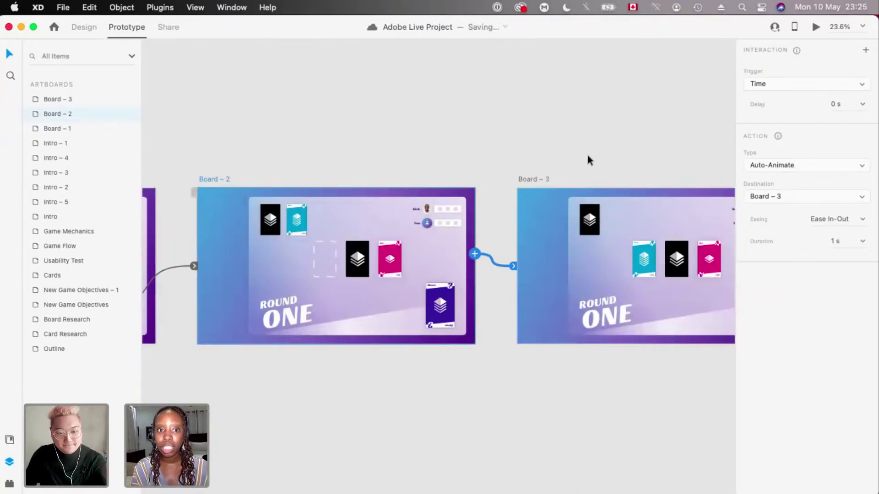
- Preview the card sequence from Board – 1 through to Board – 3, then close the preview
{"action": "scroll", "coordinate": [429, 180], "scroll_direction": "down", "scroll_amount": 4}
{"action": "scroll", "coordinate": [429, 180], "scroll_direction": "left", "scroll_amount": 2}
{"action": "left_click", "coordinate": [295, 187]}
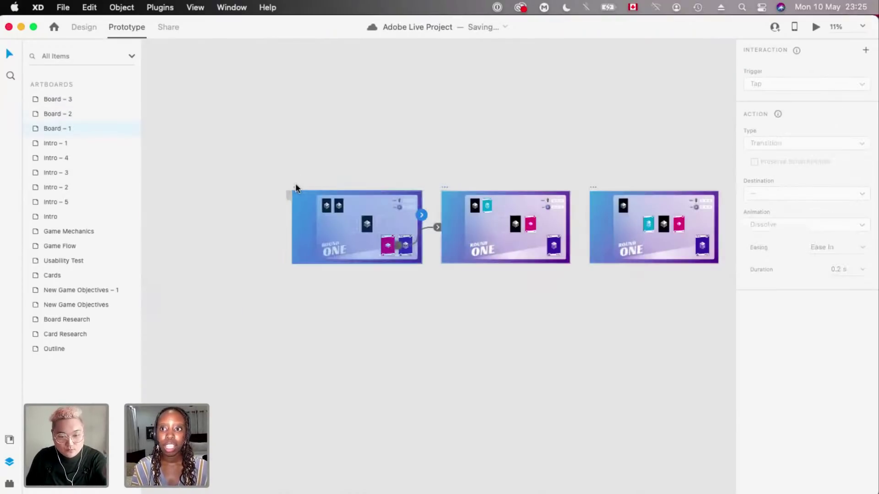
{"action": "left_click", "coordinate": [816, 28]}
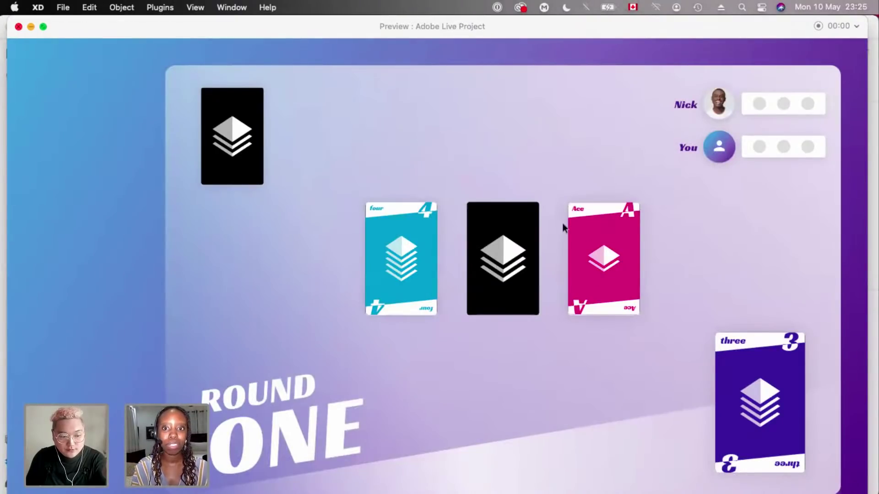
{"action": "key", "text": "super+w"}
{"action": "scroll", "coordinate": [378, 175], "scroll_direction": "up", "scroll_amount": 3}
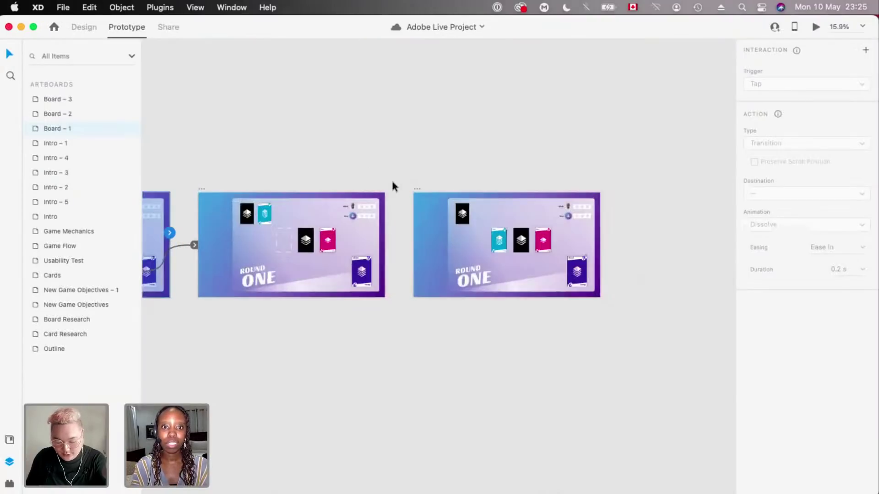
- Duplicate the Board – 3 artboard and place the copy beside it at the end of the board row
{"action": "scroll", "coordinate": [412, 182], "scroll_direction": "down", "scroll_amount": 2}
{"action": "left_click_drag", "start_coordinate": [410, 184], "coordinate": [584, 190]}
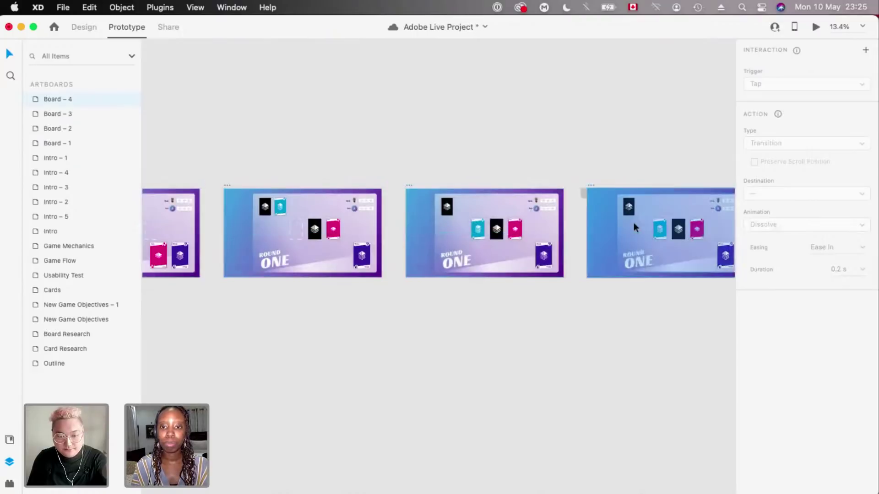
{"action": "key", "text": "super+3"}
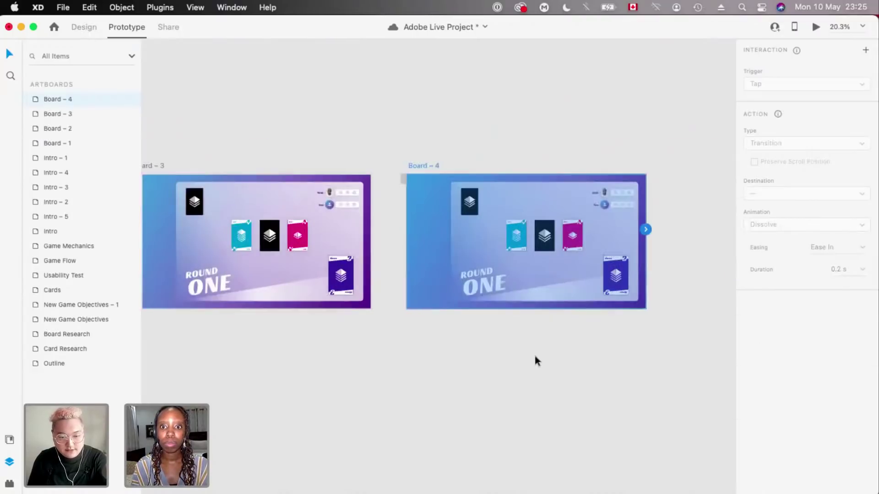
- Return to design mode, check the Game Flow chart and copy the Three card from the Cards artboard
{"action": "key", "text": "ctrl+Tab"}
{"action": "scroll", "coordinate": [435, 247], "scroll_direction": "down", "scroll_amount": 5}
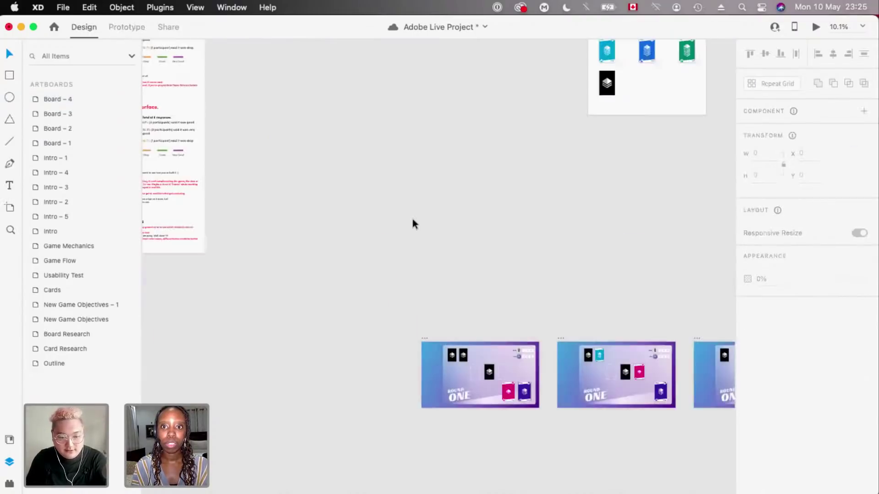
{"action": "scroll", "coordinate": [496, 161], "scroll_direction": "up", "scroll_amount": 5}
{"action": "scroll", "coordinate": [497, 161], "scroll_direction": "right", "scroll_amount": 5}
{"action": "scroll", "coordinate": [419, 293], "scroll_direction": "up", "scroll_amount": 5}
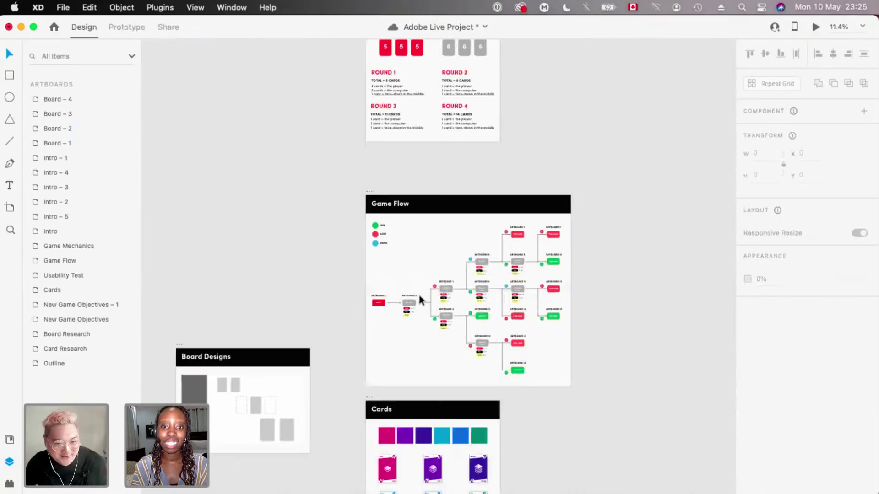
{"action": "scroll", "coordinate": [394, 371], "scroll_direction": "up", "scroll_amount": 5}
{"action": "scroll", "coordinate": [651, 190], "scroll_direction": "down", "scroll_amount": 5}
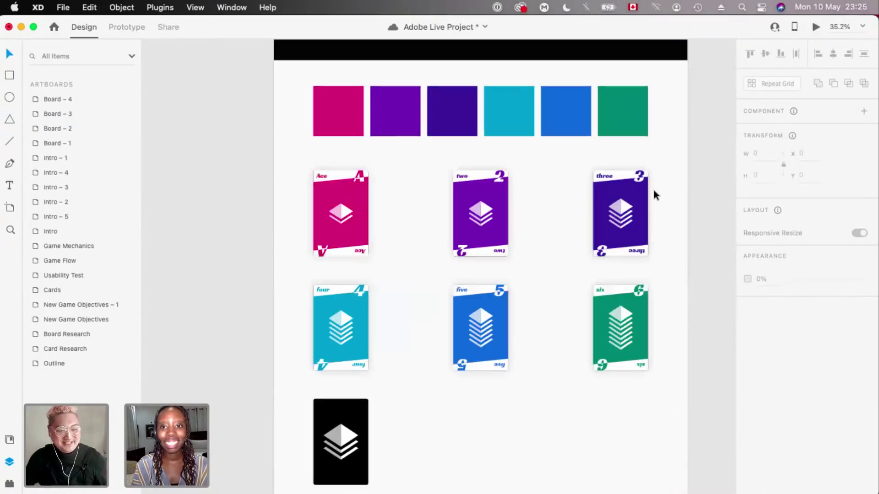
{"action": "left_click", "coordinate": [643, 191]}
- Paste the Three card over the middle face-down card on Board – 1 and scale it to 162 × 254
{"action": "scroll", "coordinate": [643, 191], "scroll_direction": "down", "scroll_amount": 5}
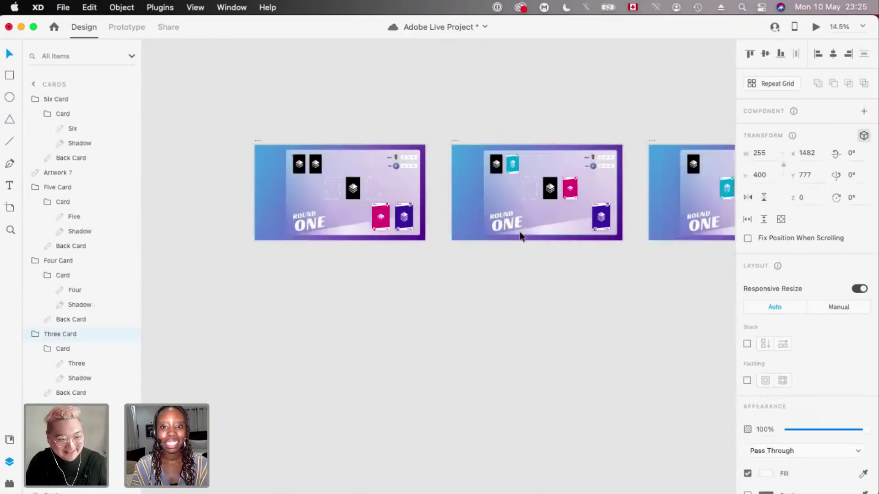
{"action": "left_click", "coordinate": [355, 187]}
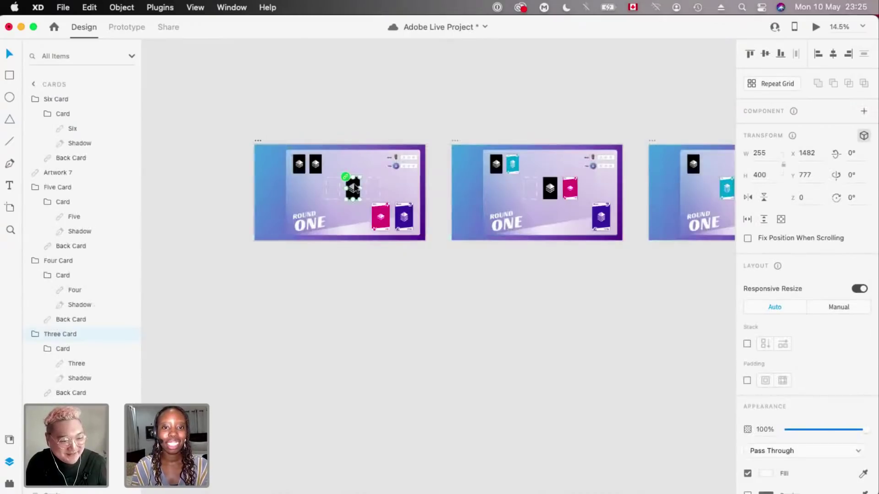
{"action": "scroll", "coordinate": [354, 188], "scroll_direction": "up", "scroll_amount": 5}
{"action": "scroll", "coordinate": [412, 244], "scroll_direction": "up", "scroll_amount": 1}
{"action": "left_click_drag", "start_coordinate": [399, 227], "coordinate": [384, 212]}
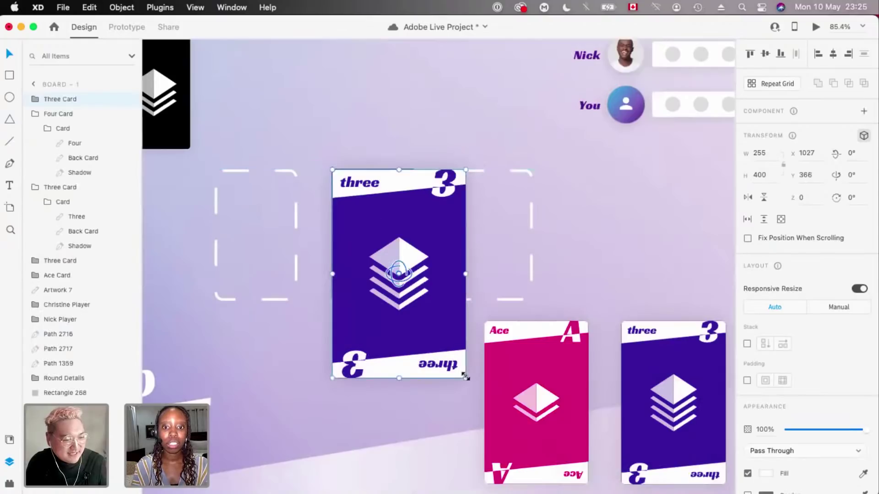
{"action": "left_click_drag", "start_coordinate": [465, 376], "coordinate": [416, 301]}
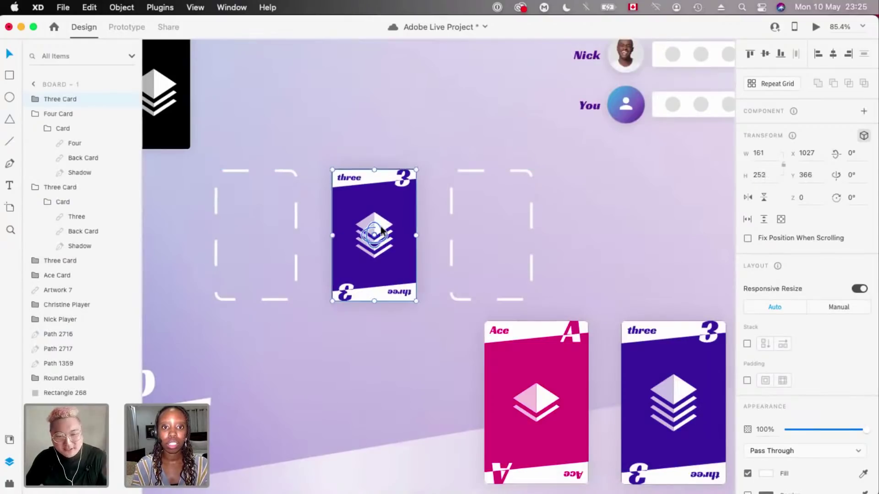
{"action": "scroll", "coordinate": [381, 229], "scroll_direction": "up", "scroll_amount": 5}
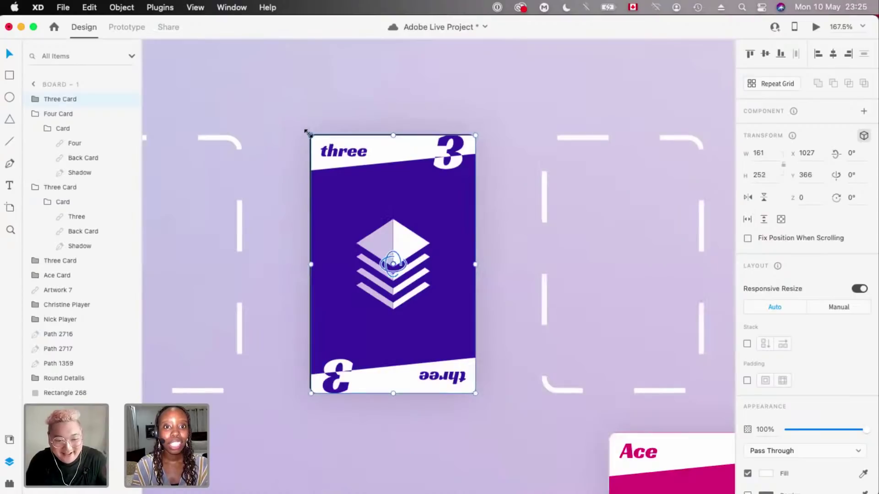
{"action": "left_click_drag", "start_coordinate": [308, 134], "coordinate": [308, 133]}
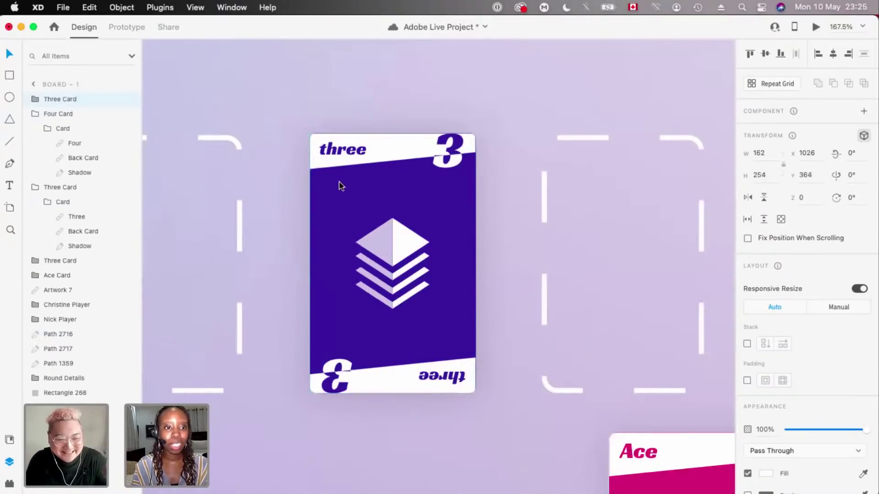
- Move the new Three Card layer below Ace Card on Board – 1 and set its Y rotation to 180°
{"action": "scroll", "coordinate": [339, 183], "scroll_direction": "up", "scroll_amount": 2}
{"action": "left_click", "coordinate": [35, 114]}
{"action": "left_click", "coordinate": [35, 127]}
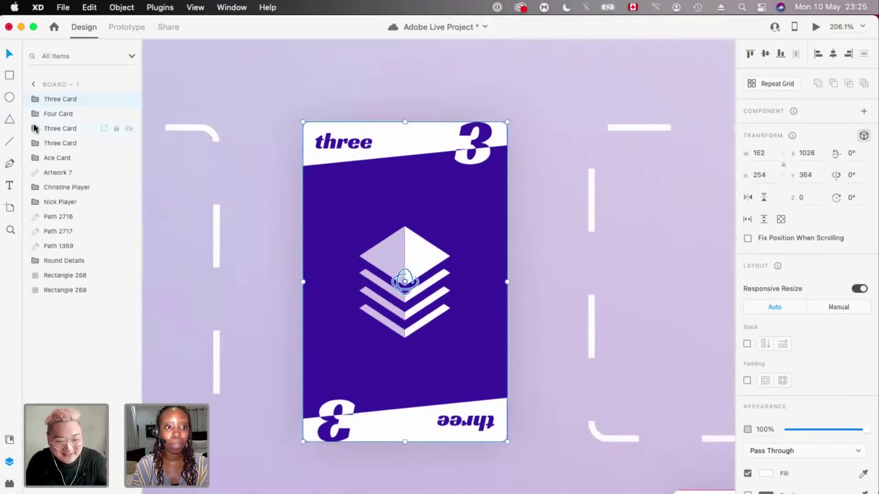
{"action": "left_click_drag", "start_coordinate": [59, 161], "coordinate": [58, 163]}
{"action": "left_click", "coordinate": [849, 177]}
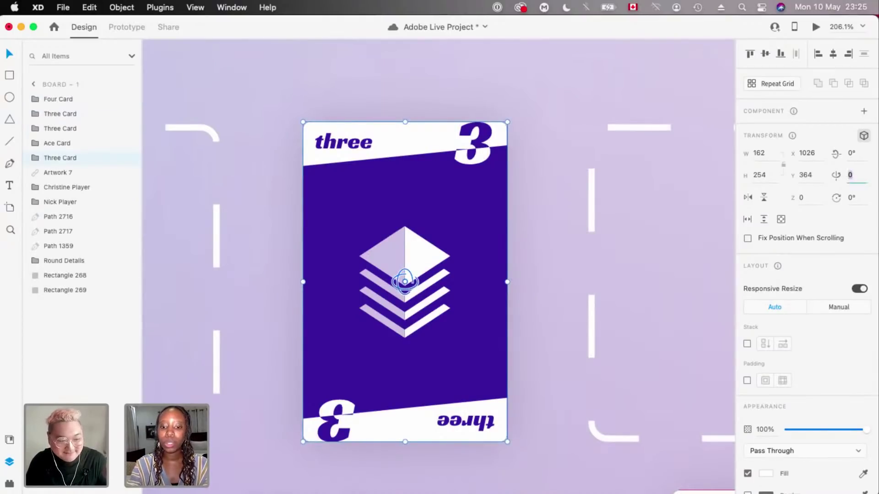
{"action": "type", "text": "180"}
{"action": "key", "text": "Return"}
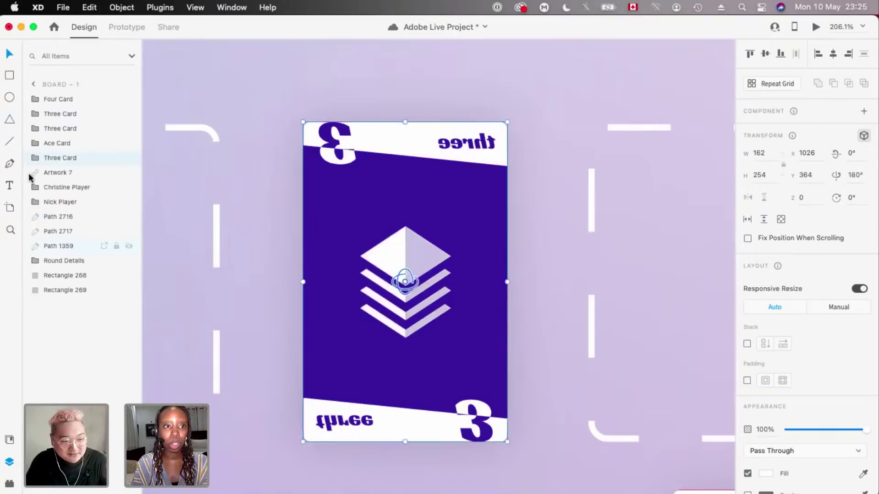
- Move the rotated Three card's Back Card layer into its Card group, between Three and Shadow
{"action": "left_click", "coordinate": [36, 161]}
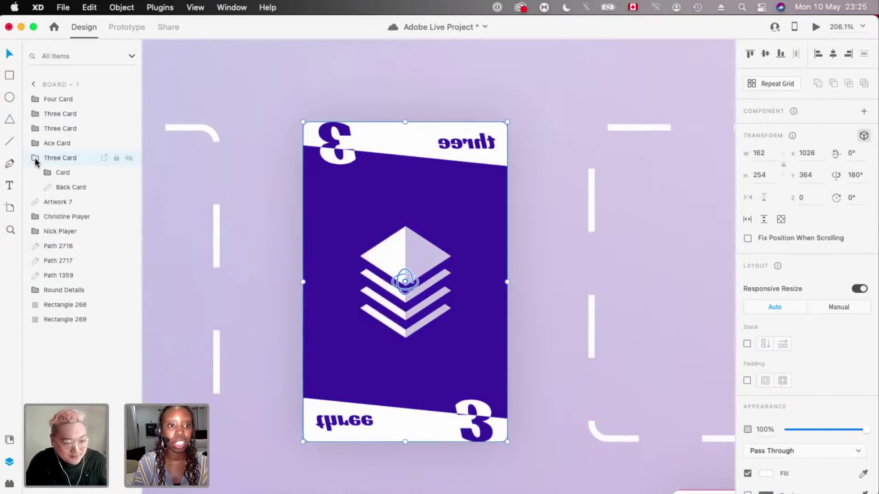
{"action": "left_click", "coordinate": [48, 172]}
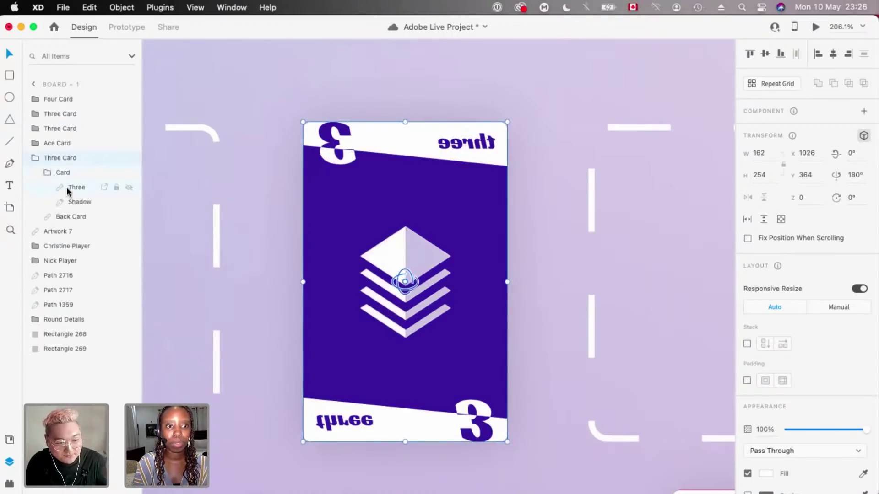
{"action": "left_click", "coordinate": [67, 187]}
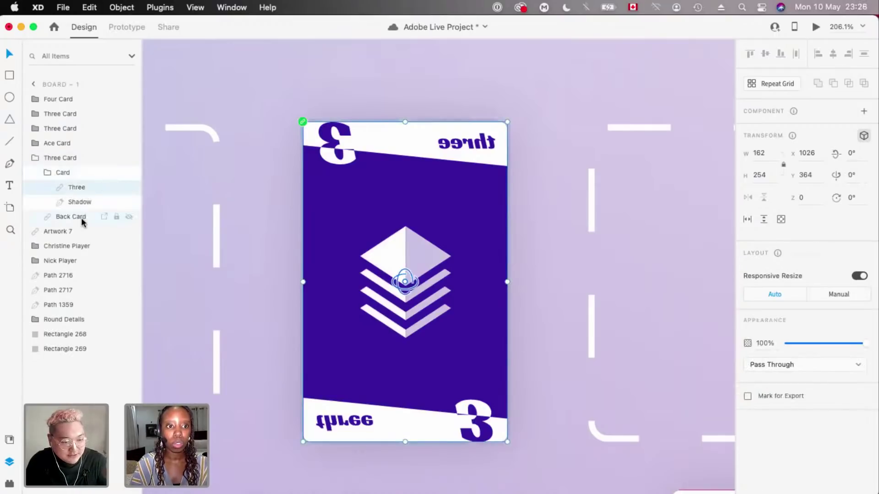
{"action": "left_click_drag", "start_coordinate": [72, 195], "coordinate": [72, 196]}
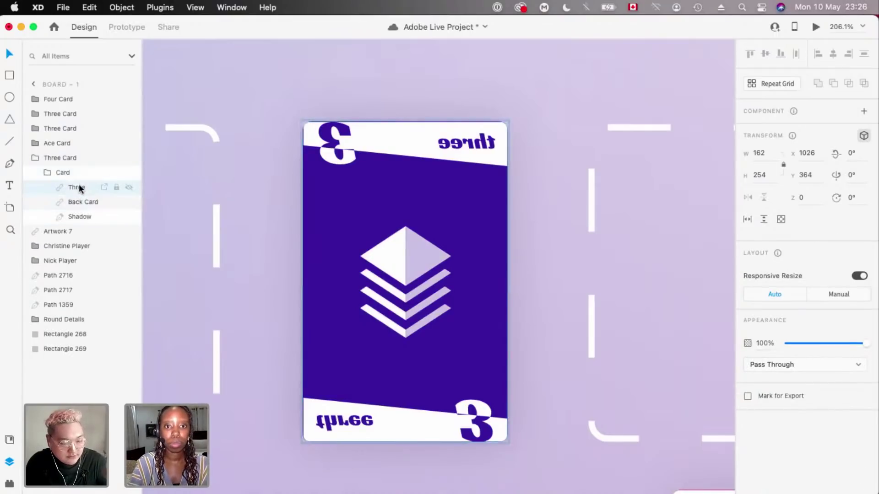
- Delete the old face-down Artwork 7 card from Board – 1
{"action": "left_click", "coordinate": [59, 159]}
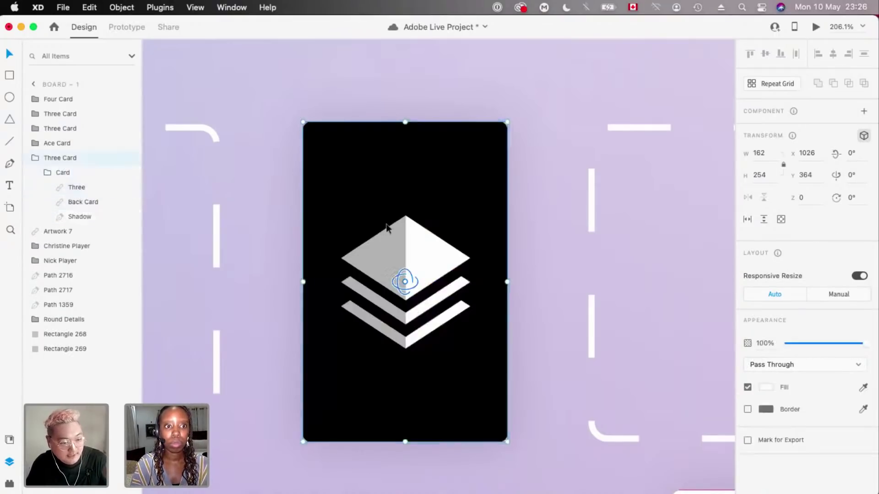
{"action": "left_click", "coordinate": [50, 226]}
{"action": "key", "text": "Delete"}
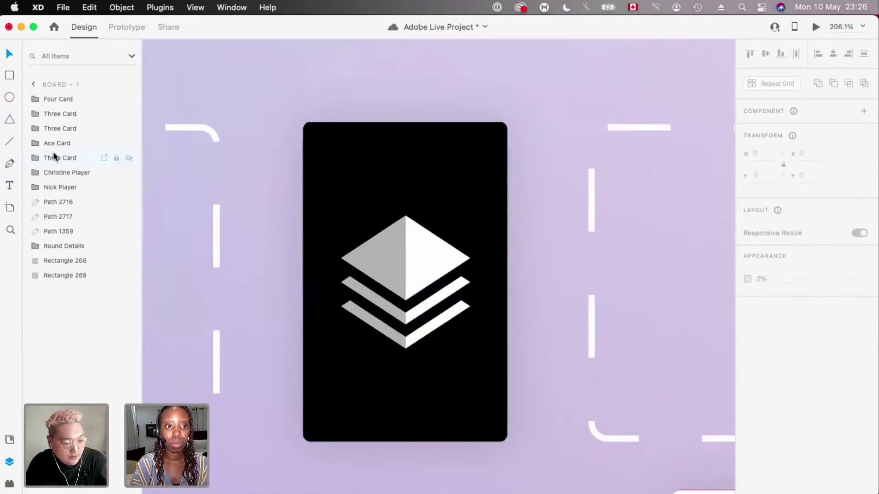
- Copy the face-down Three card from Board – 1 and replace the Artwork 7 card on Board – 2 with it
{"action": "left_click", "coordinate": [340, 197]}
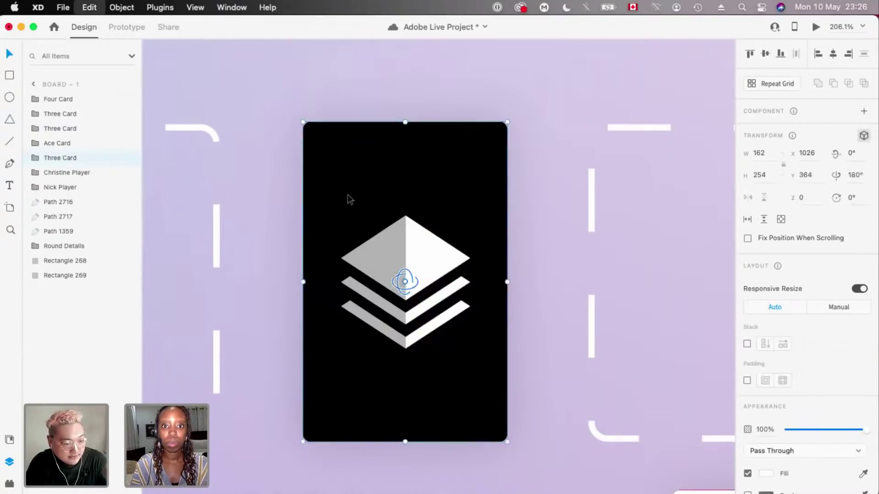
{"action": "key", "text": "super+0"}
{"action": "scroll", "coordinate": [325, 205], "scroll_direction": "up", "scroll_amount": 5}
{"action": "left_click", "coordinate": [316, 202]}
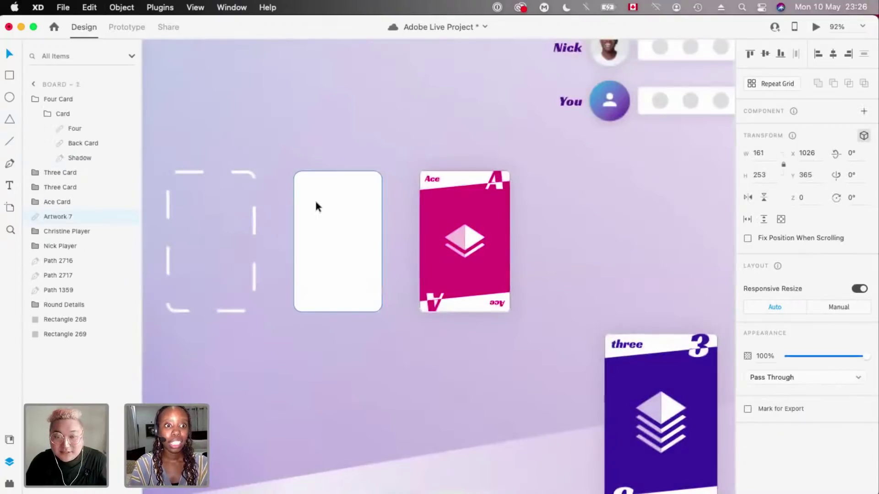
{"action": "key", "text": "BackSpace"}
{"action": "key", "text": "super+v"}
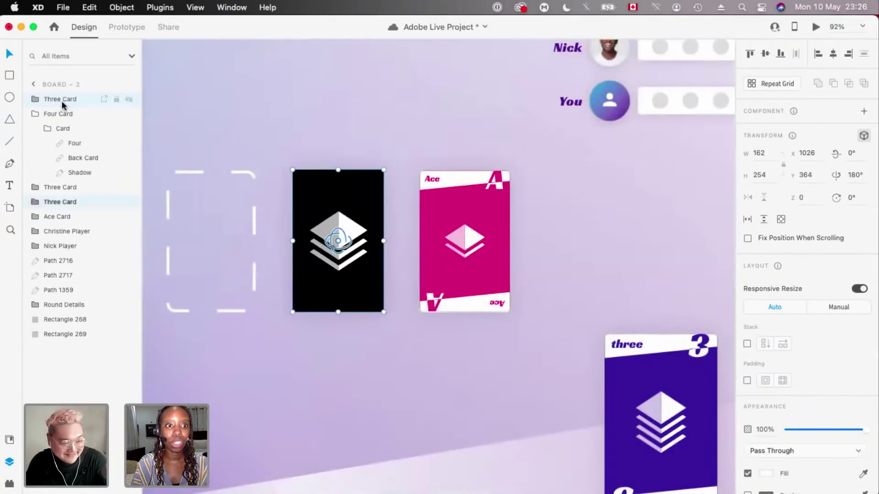
- Move the pasted Three Card layer directly above the Ace Card layer on Board – 2, outside the Ace Card group
{"action": "left_click_drag", "start_coordinate": [60, 217], "coordinate": [61, 216]}
{"action": "key", "text": "super+z"}
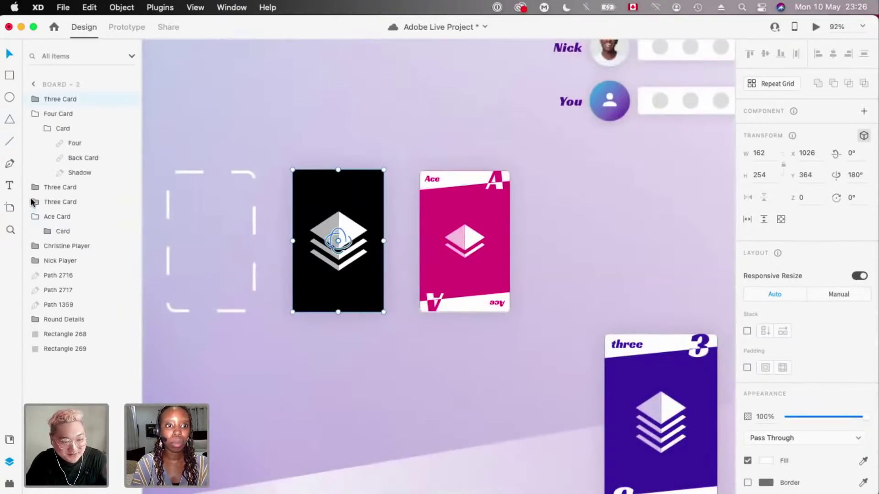
{"action": "left_click", "coordinate": [35, 217]}
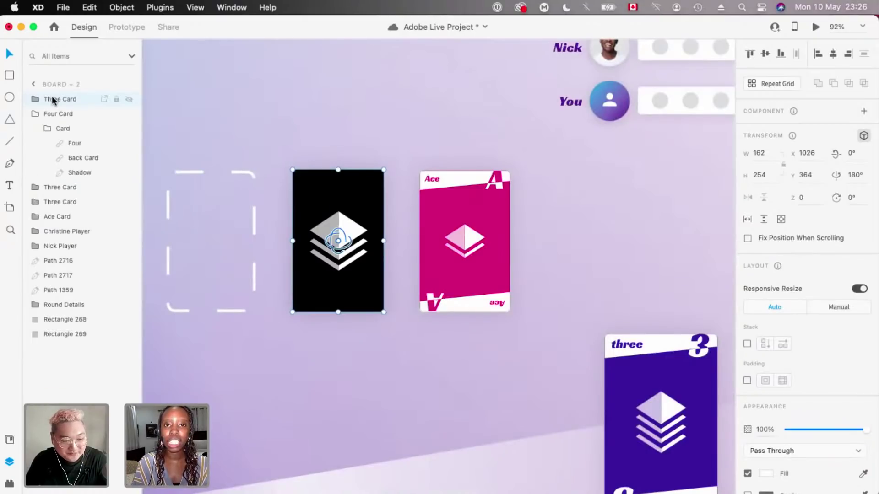
{"action": "left_click_drag", "start_coordinate": [61, 200], "coordinate": [59, 212]}
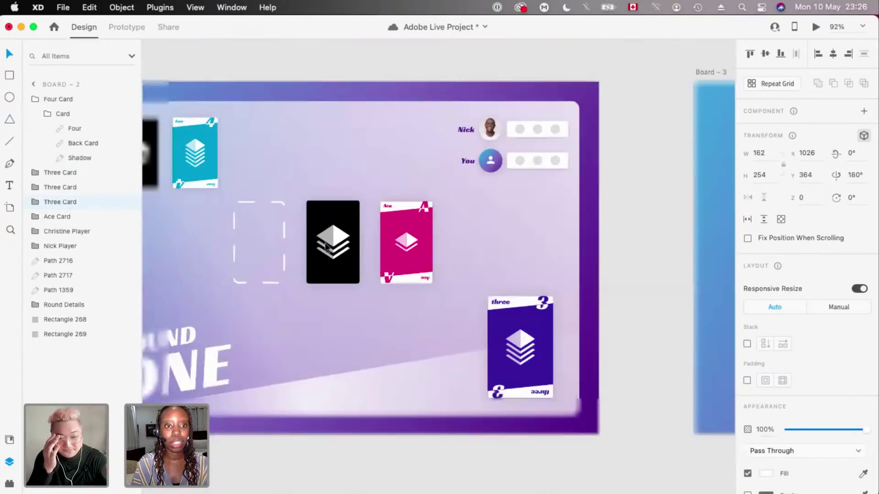
{"action": "scroll", "coordinate": [329, 240], "scroll_direction": "down", "scroll_amount": 3}
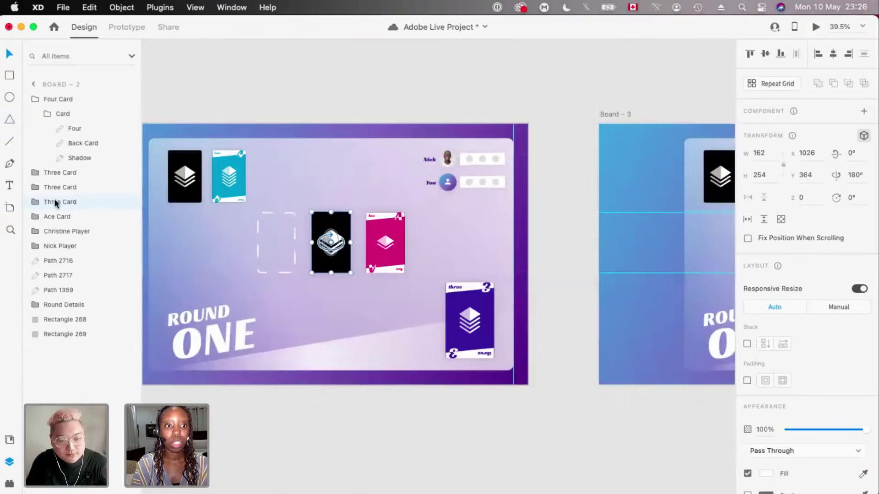
- Rename the middle face-down card's layer on Board – 1 to "Three Card - Deck"
{"action": "scroll", "coordinate": [289, 202], "scroll_direction": "up", "scroll_amount": 5}
{"action": "scroll", "coordinate": [287, 196], "scroll_direction": "left", "scroll_amount": 10}
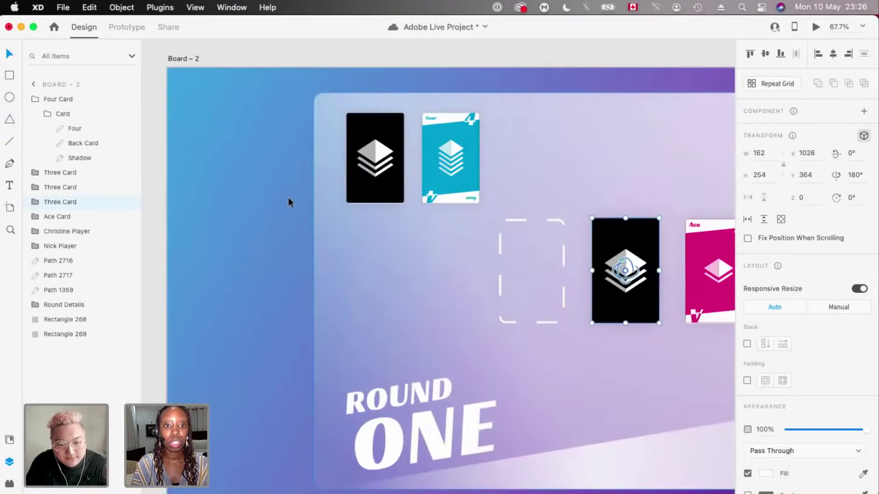
{"action": "scroll", "coordinate": [313, 240], "scroll_direction": "left", "scroll_amount": 9}
{"action": "scroll", "coordinate": [312, 240], "scroll_direction": "down", "scroll_amount": 3}
{"action": "left_click", "coordinate": [312, 240]}
{"action": "double_click", "coordinate": [74, 158]}
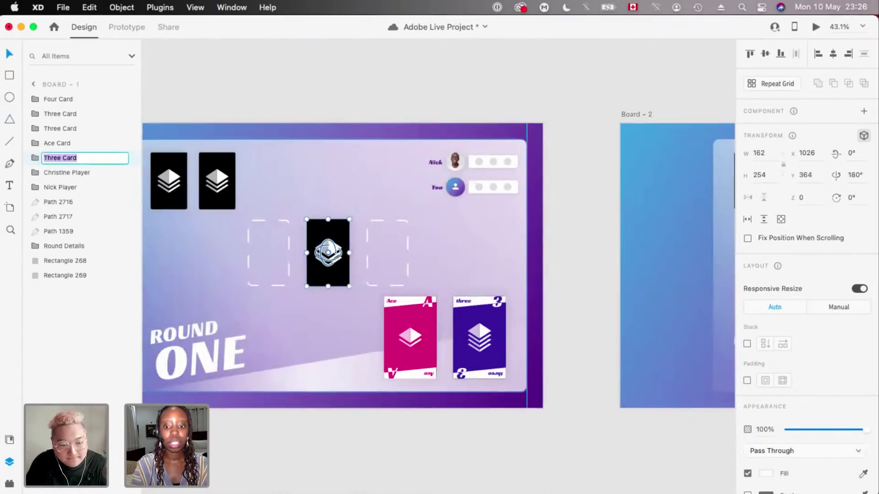
{"action": "key", "text": "Right"}
{"action": "type", "text": "-"}
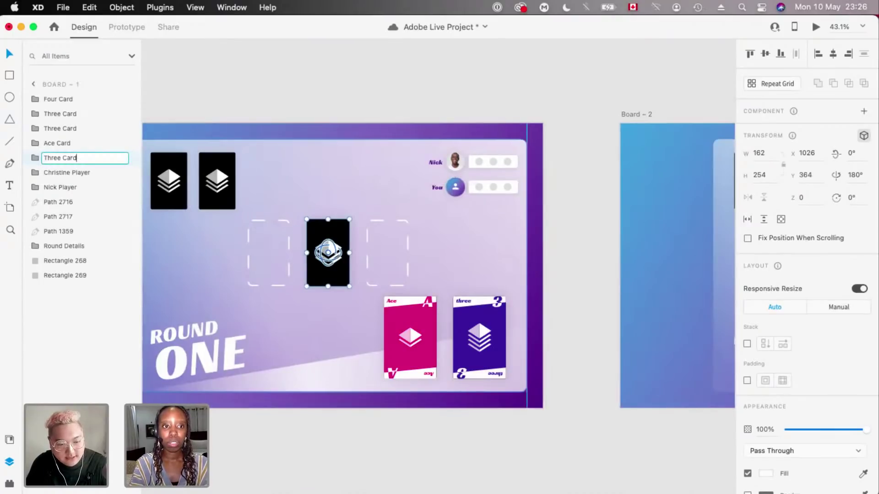
{"action": "type", "text": " - Deck"}
{"action": "key", "text": "Return"}
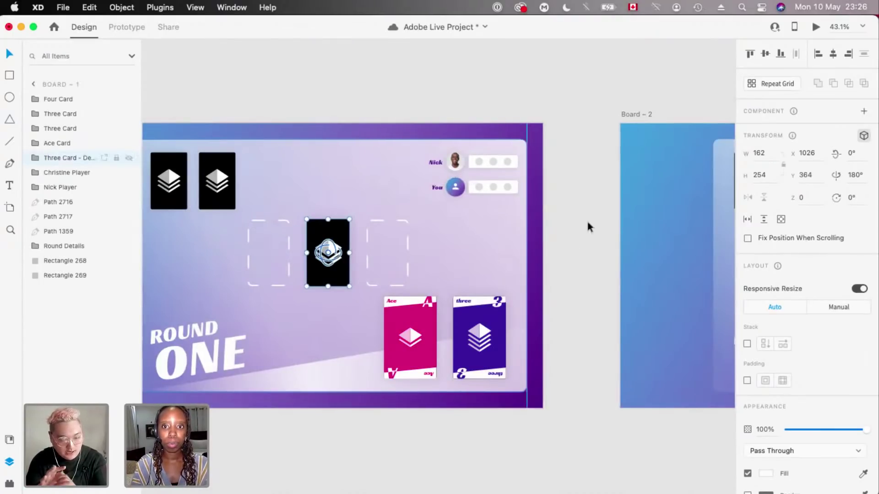
- Rename the middle face-down card's layer on Board – 2 to "Three Card - Deck"
{"action": "scroll", "coordinate": [573, 246], "scroll_direction": "right", "scroll_amount": 10}
{"action": "left_click", "coordinate": [62, 202]}
{"action": "left_click", "coordinate": [34, 100]}
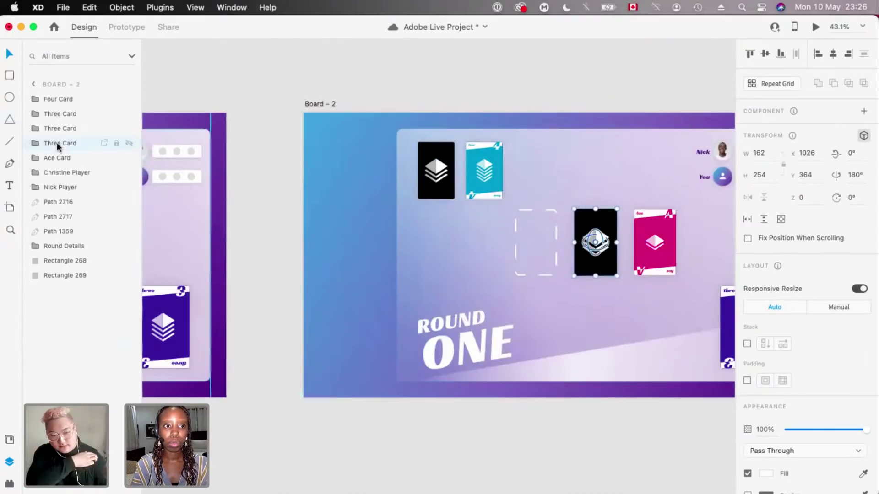
{"action": "double_click", "coordinate": [60, 143]}
{"action": "type", "text": "- Dec"}
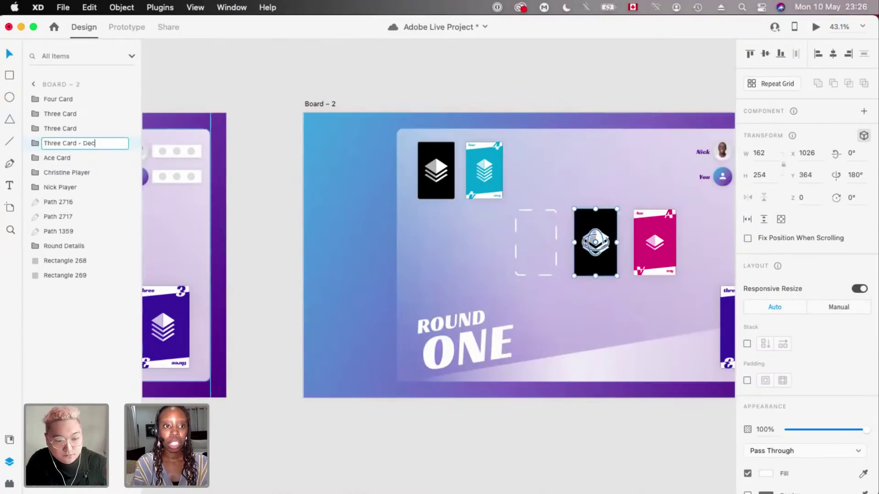
{"action": "type", "text": "k"}
{"action": "key", "text": "Return"}
{"action": "scroll", "coordinate": [590, 263], "scroll_direction": "right", "scroll_amount": 3}
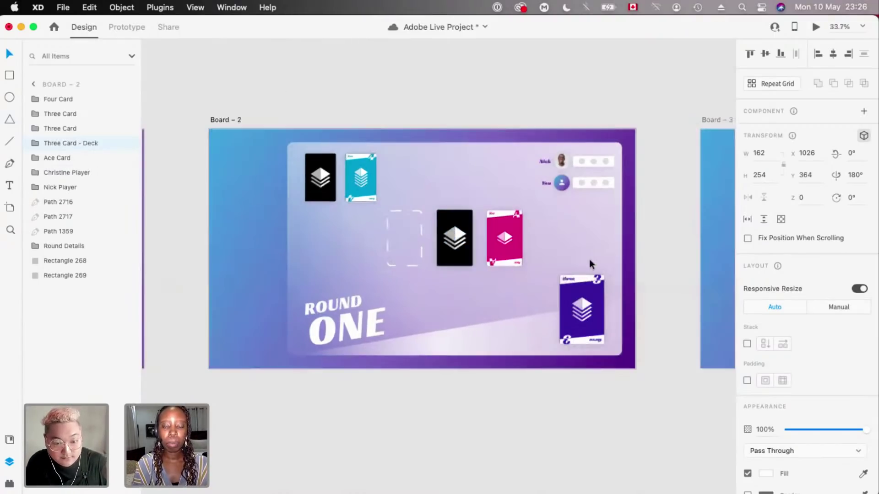
{"action": "scroll", "coordinate": [477, 245], "scroll_direction": "up", "scroll_amount": 5}
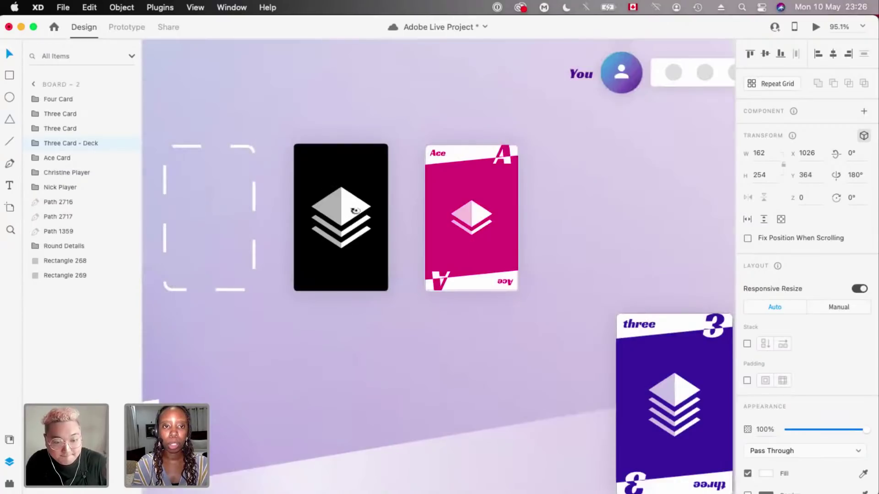
- Examine the face-down deck card alongside the Ace and Four cards on Board – 2
{"action": "scroll", "coordinate": [356, 213], "scroll_direction": "down", "scroll_amount": 5}
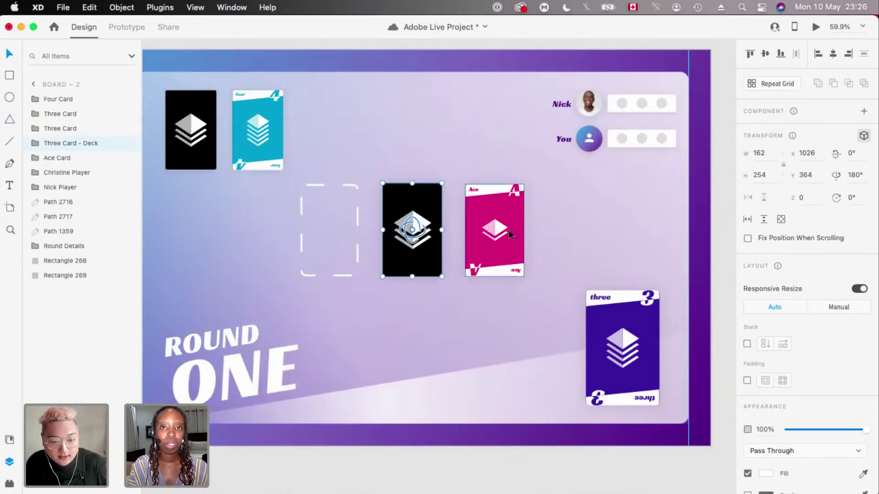
{"action": "scroll", "coordinate": [375, 147], "scroll_direction": "up", "scroll_amount": 5}
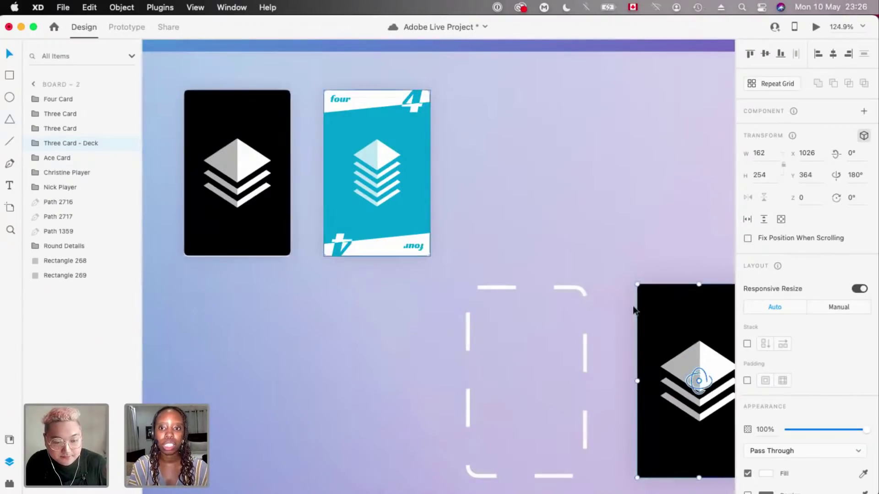
{"action": "scroll", "coordinate": [634, 308], "scroll_direction": "right", "scroll_amount": 6}
{"action": "scroll", "coordinate": [633, 308], "scroll_direction": "down", "scroll_amount": 3}
{"action": "scroll", "coordinate": [559, 262], "scroll_direction": "down", "scroll_amount": 3}
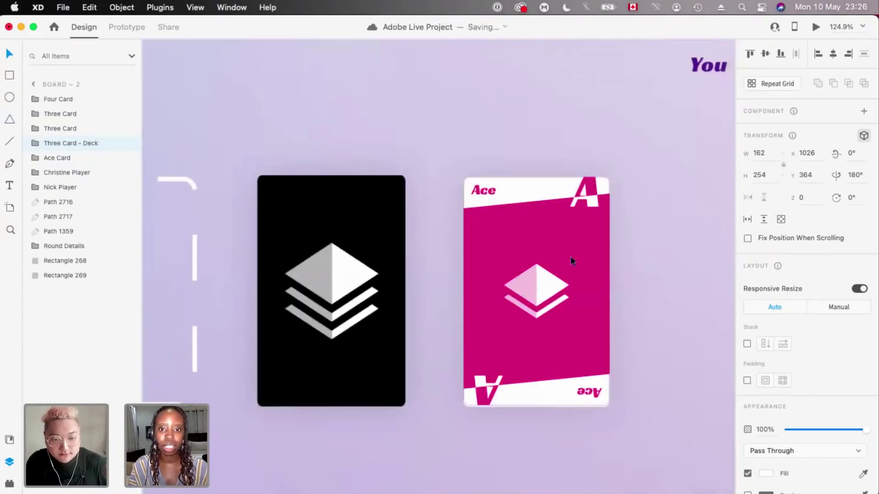
{"action": "scroll", "coordinate": [560, 263], "scroll_direction": "down", "scroll_amount": 3}
{"action": "scroll", "coordinate": [384, 235], "scroll_direction": "down", "scroll_amount": 3}
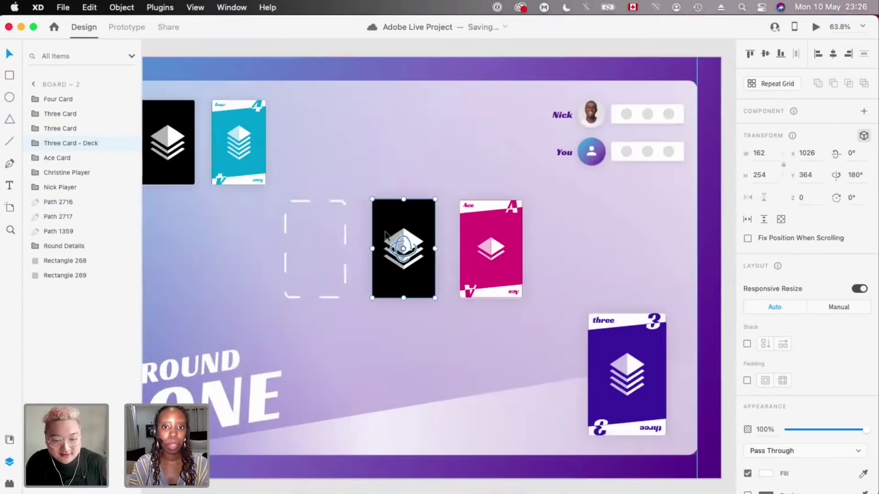
{"action": "scroll", "coordinate": [374, 239], "scroll_direction": "down", "scroll_amount": 5}
{"action": "scroll", "coordinate": [158, 221], "scroll_direction": "left", "scroll_amount": 2}
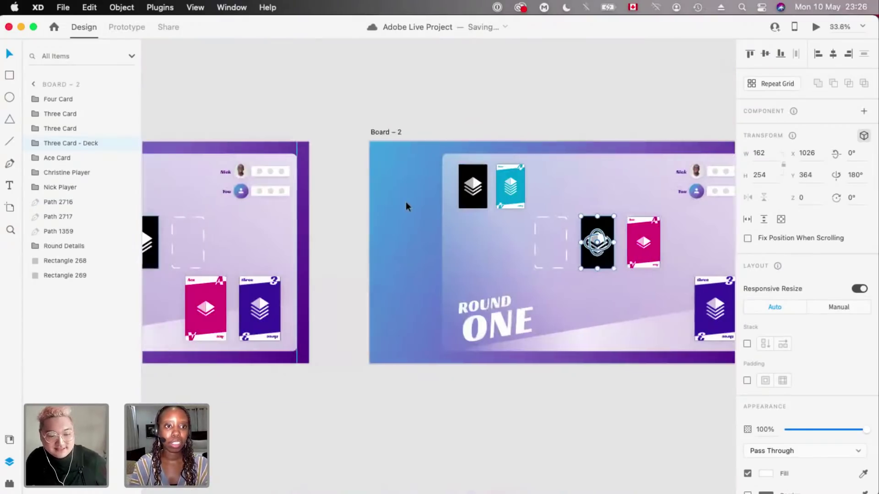
- Move the Three Card - Deck layer on Board – 2 below the Ace Card layer, matching the layer order on Board – 1
{"action": "scroll", "coordinate": [405, 202], "scroll_direction": "right", "scroll_amount": 6}
{"action": "scroll", "coordinate": [405, 202], "scroll_direction": "left", "scroll_amount": 9}
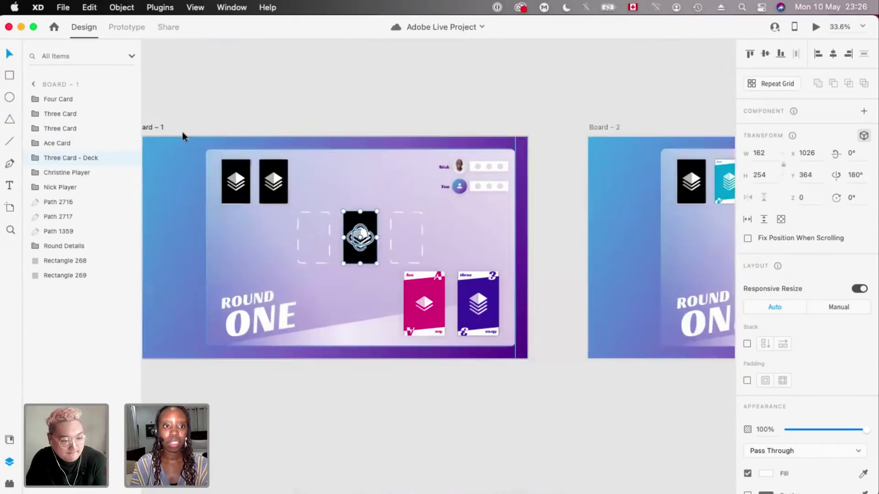
{"action": "scroll", "coordinate": [556, 220], "scroll_direction": "right", "scroll_amount": 5}
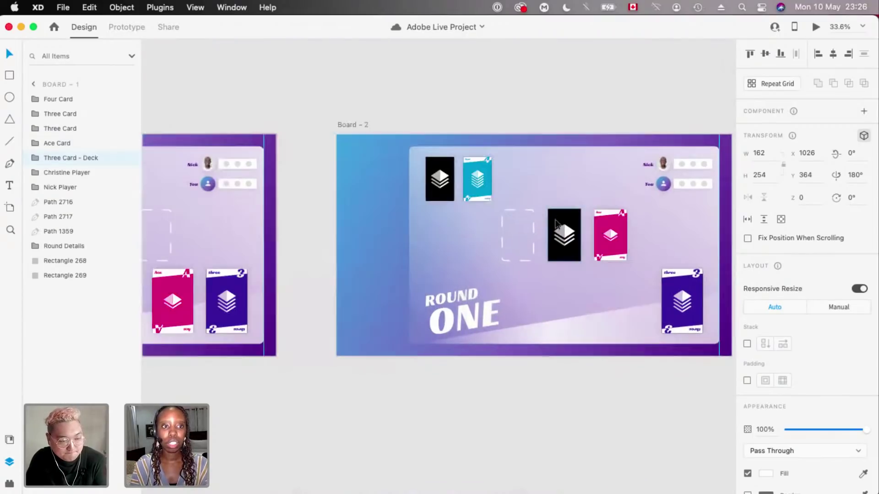
{"action": "key", "text": "super+]"}
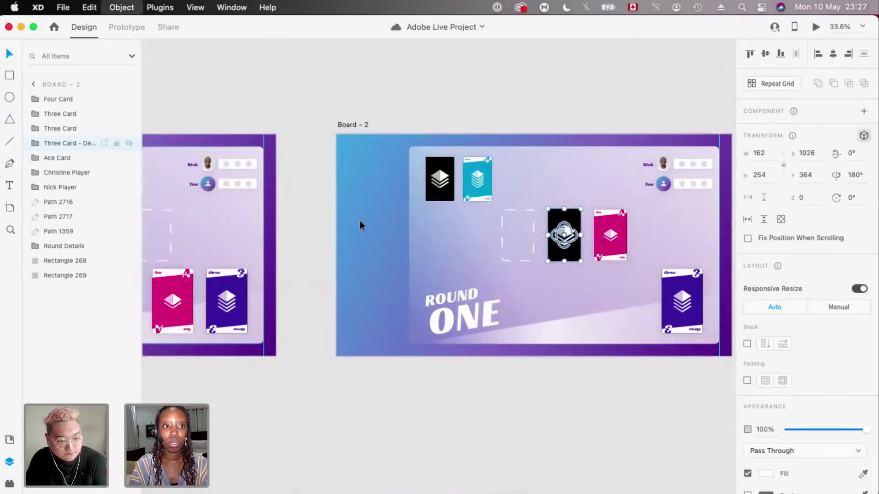
- Replace the middle card on Board – 3 with the copied Three Card - Deck and place its layer directly below Ace Card
{"action": "key", "text": "super+z"}
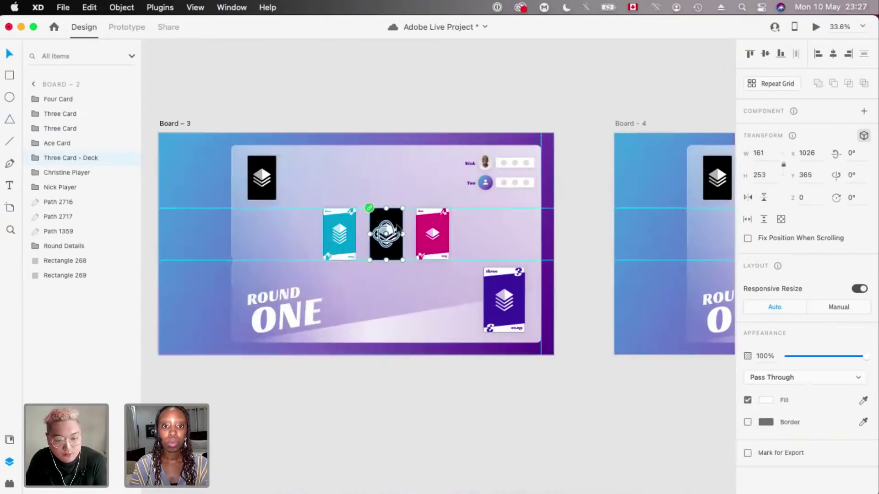
{"action": "key", "text": "super+z"}
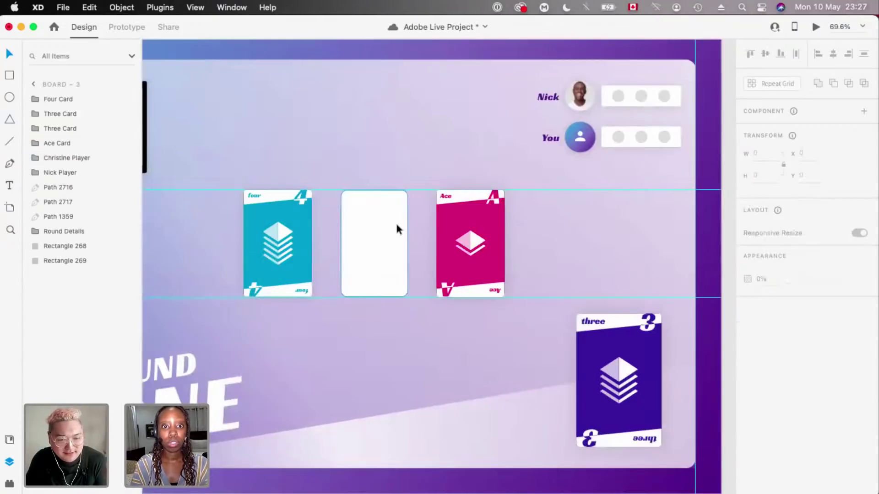
{"action": "key", "text": "super+shift+z"}
{"action": "left_click", "coordinate": [59, 99]}
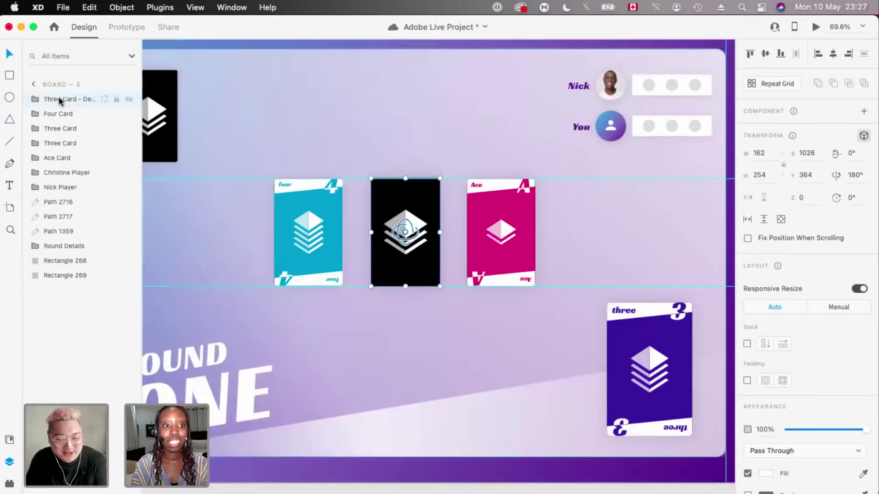
{"action": "left_click_drag", "start_coordinate": [60, 166], "coordinate": [60, 166]}
- Replace the middle face-down card on Board – 4 with the copied Three Card - Deck, placing its layer directly below Ace Card
{"action": "scroll", "coordinate": [387, 246], "scroll_direction": "down", "scroll_amount": 5}
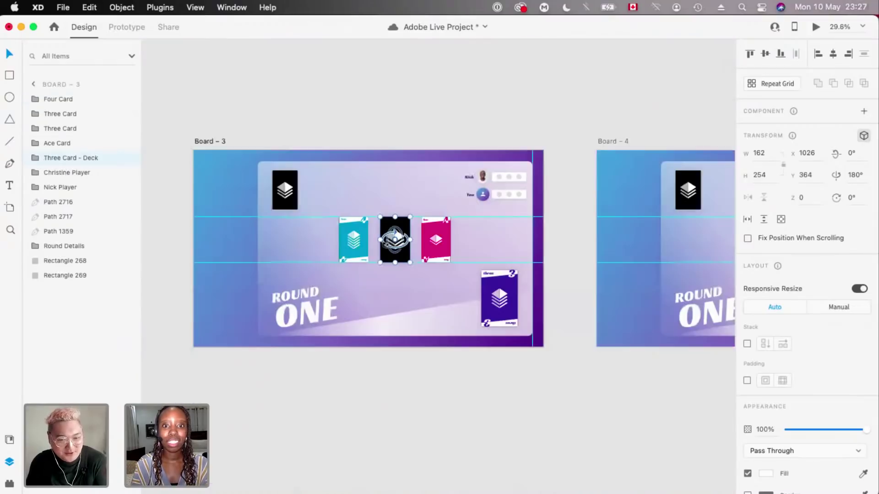
{"action": "scroll", "coordinate": [324, 258], "scroll_direction": "right", "scroll_amount": 5}
{"action": "left_click", "coordinate": [566, 228]}
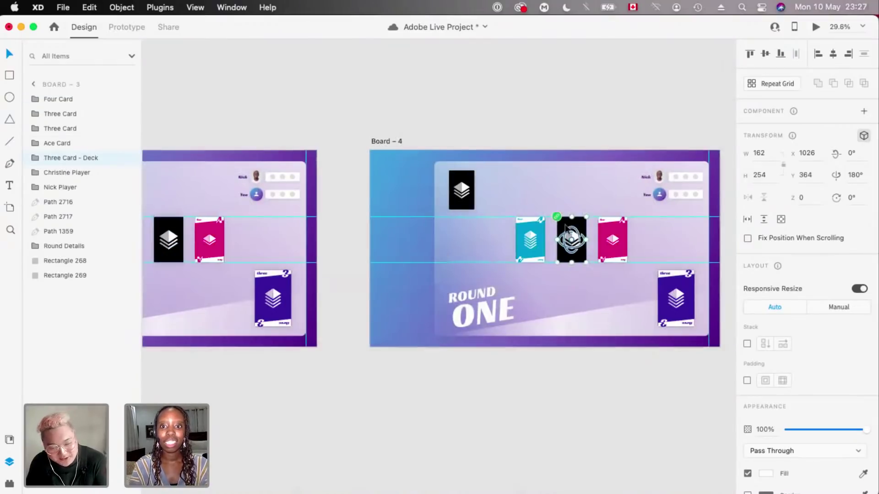
{"action": "key", "text": "Delete"}
{"action": "key", "text": "super+v"}
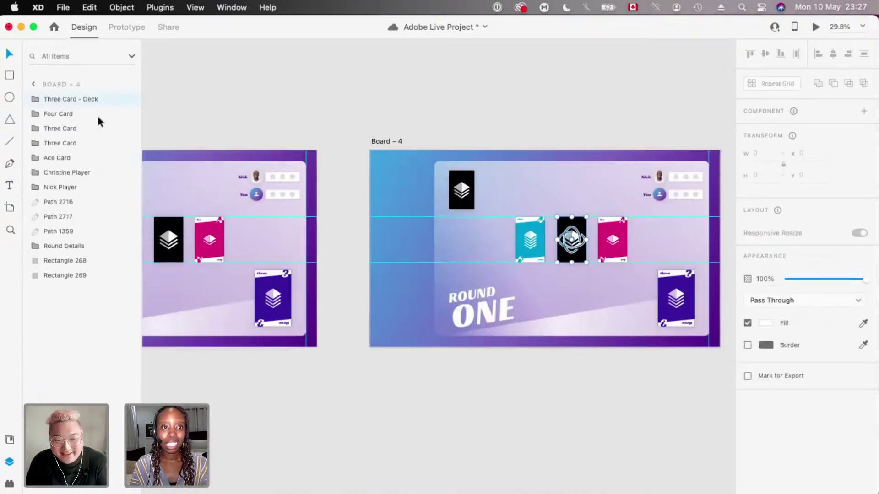
{"action": "left_click_drag", "start_coordinate": [58, 101], "coordinate": [57, 164]}
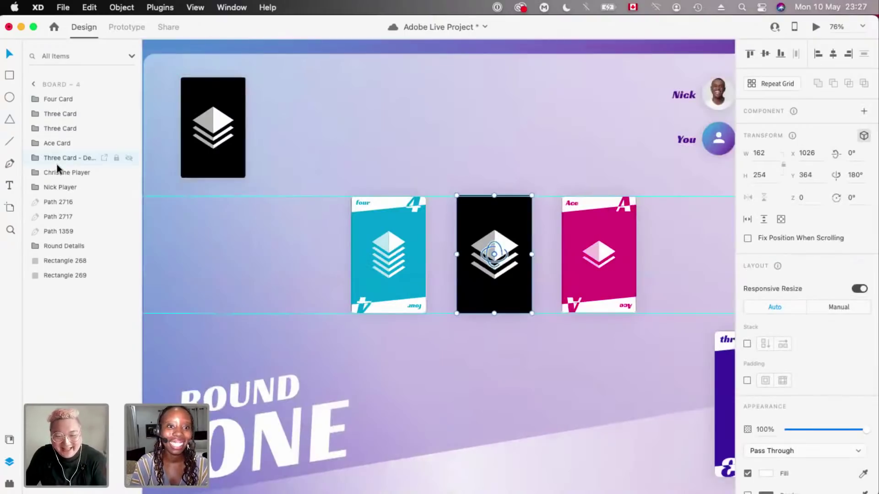
- Set the Y rotation of the middle Three Card - Deck on Board – 4 to 0°
{"action": "scroll", "coordinate": [405, 200], "scroll_direction": "up", "scroll_amount": 3}
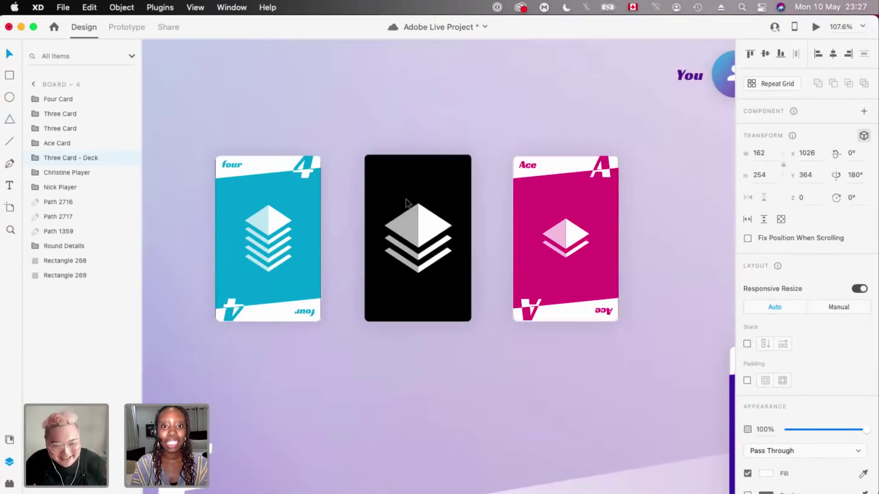
{"action": "scroll", "coordinate": [406, 203], "scroll_direction": "up", "scroll_amount": 5}
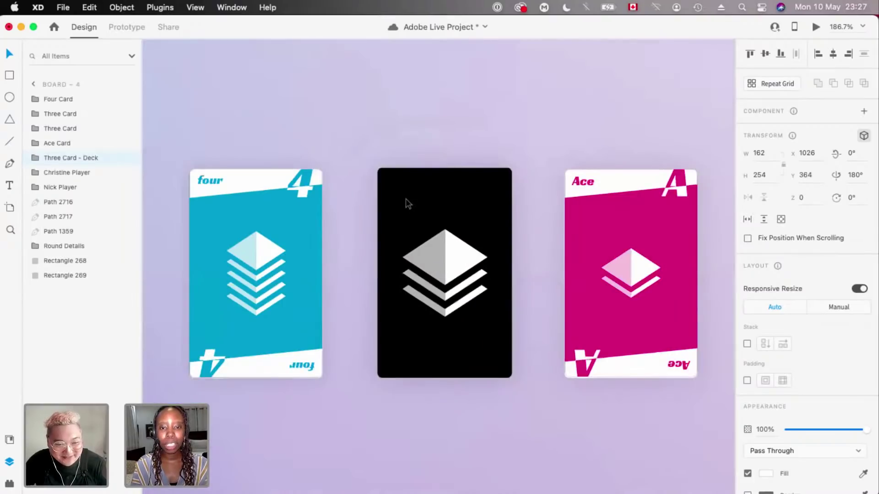
{"action": "left_click", "coordinate": [448, 258]}
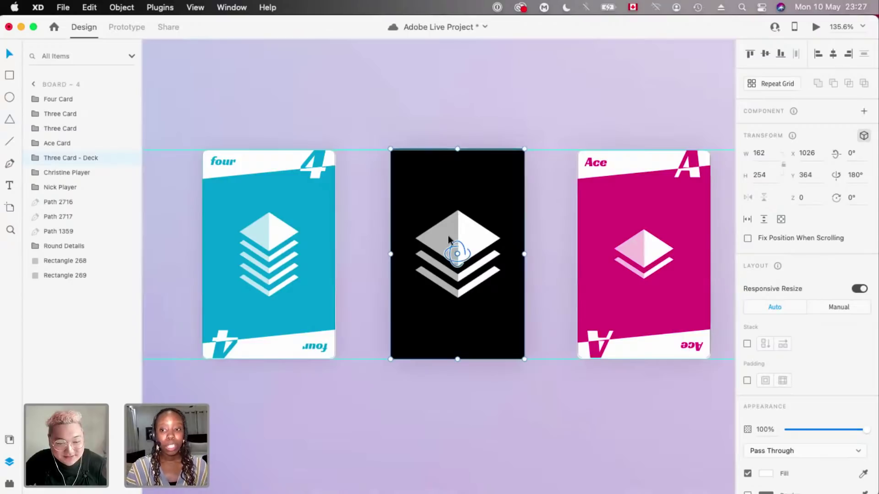
{"action": "scroll", "coordinate": [447, 235], "scroll_direction": "down", "scroll_amount": 2}
{"action": "left_click", "coordinate": [448, 237]}
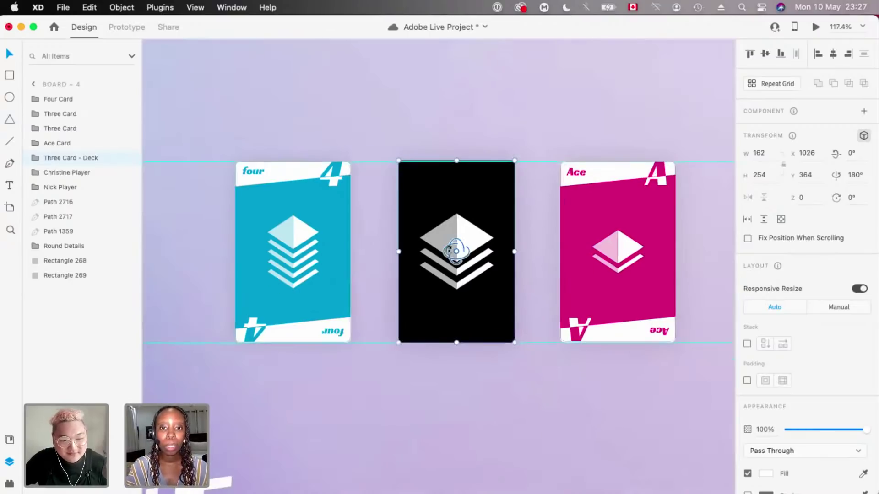
{"action": "scroll", "coordinate": [465, 261], "scroll_direction": "up", "scroll_amount": 3}
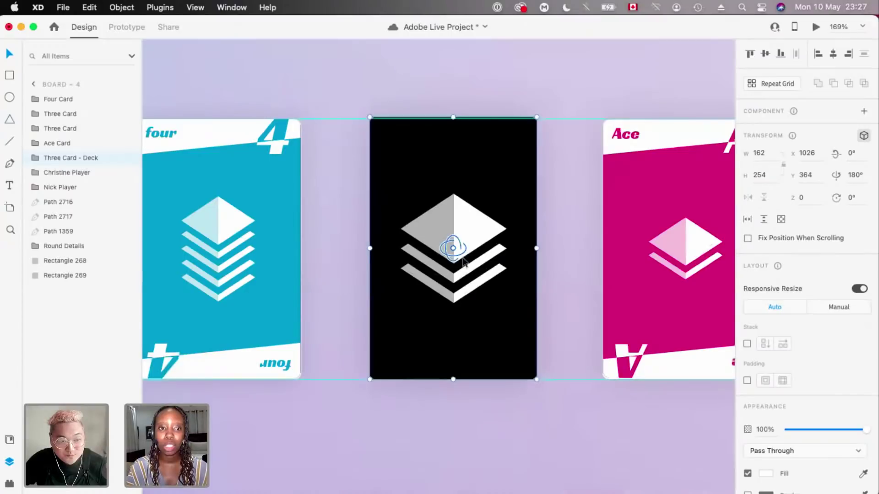
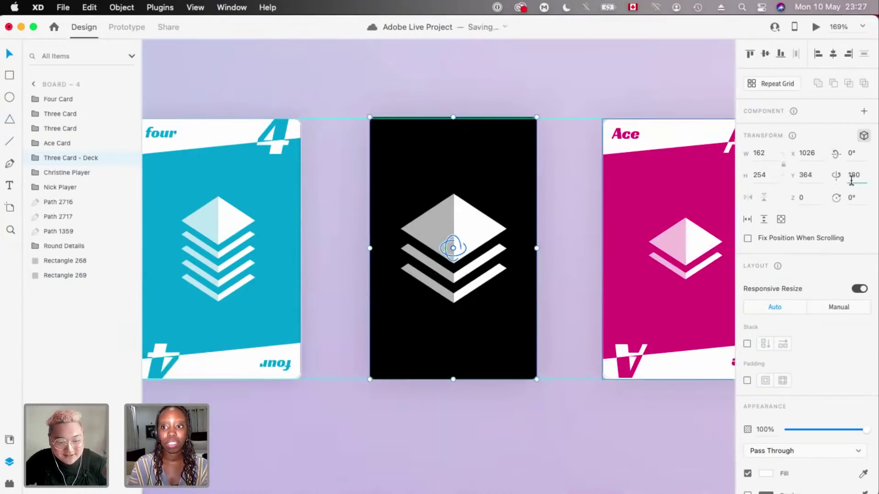
{"action": "type", "text": "0"}
- Expand the Three Card - Deck group on Board – 4 and set its Three layer's opacity to 100%
{"action": "scroll", "coordinate": [478, 122], "scroll_direction": "down", "scroll_amount": 5}
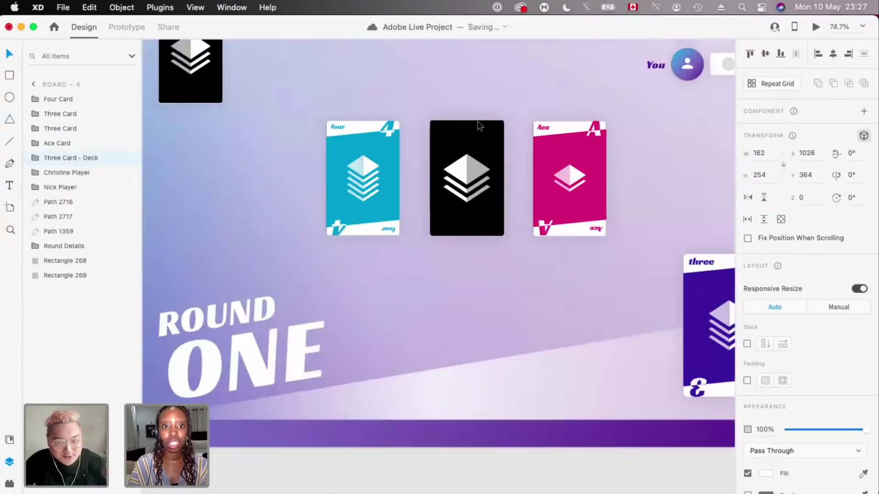
{"action": "scroll", "coordinate": [477, 126], "scroll_direction": "down", "scroll_amount": 3}
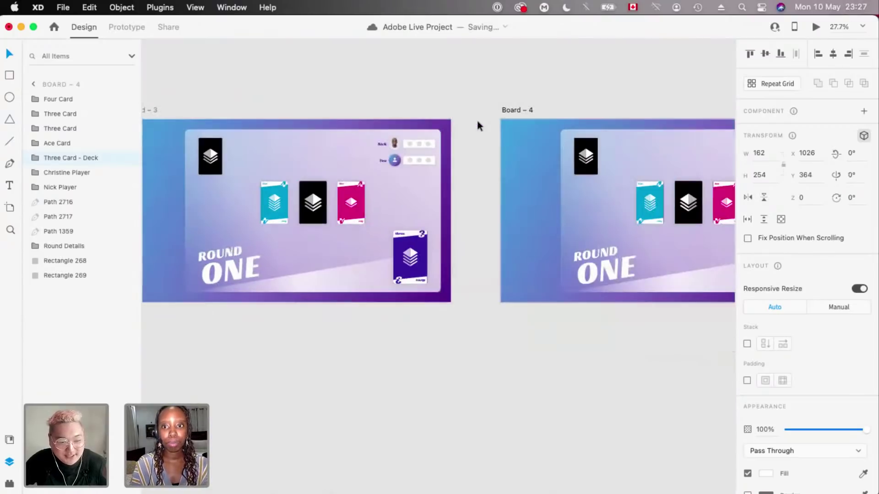
{"action": "scroll", "coordinate": [364, 153], "scroll_direction": "up", "scroll_amount": 5}
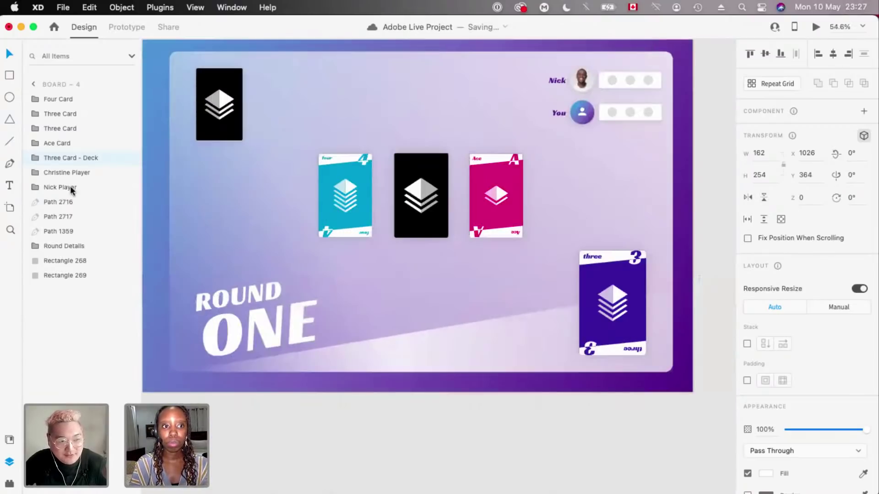
{"action": "double_click", "coordinate": [35, 157]}
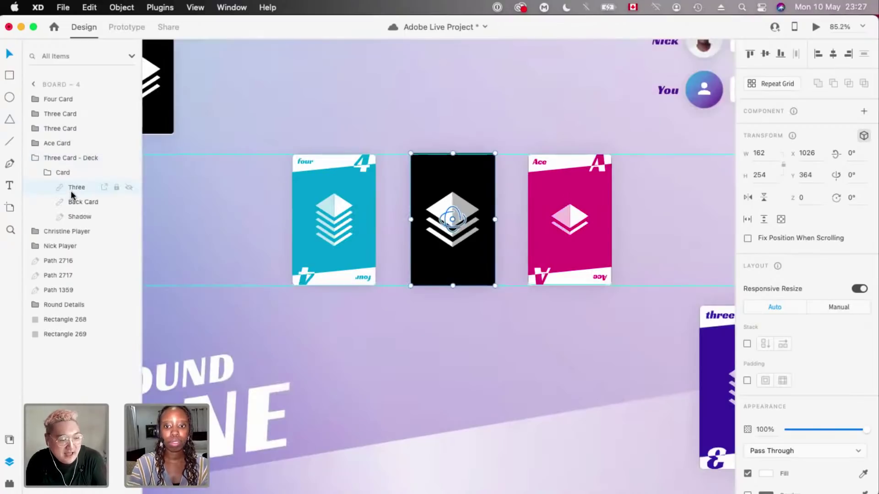
{"action": "left_click", "coordinate": [78, 190]}
{"action": "key", "text": "0"}
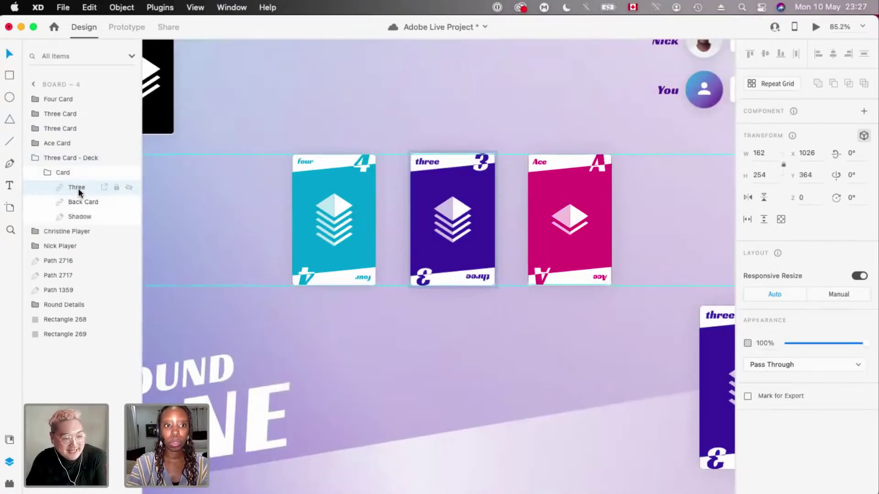
- Switch to prototyping, select Board – 3's interaction leading to Board – 4, and save the project
{"action": "scroll", "coordinate": [383, 119], "scroll_direction": "down", "scroll_amount": 5}
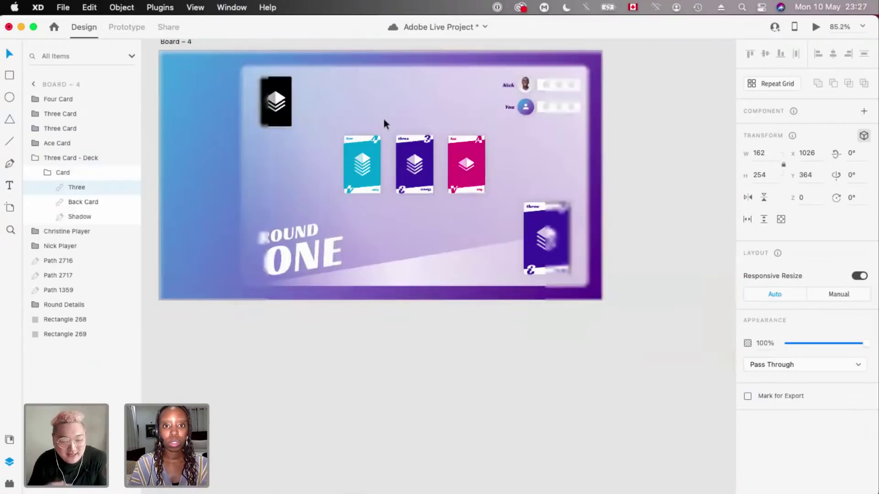
{"action": "scroll", "coordinate": [384, 119], "scroll_direction": "up", "scroll_amount": 3}
{"action": "left_click", "coordinate": [383, 119]}
{"action": "scroll", "coordinate": [384, 119], "scroll_direction": "down", "scroll_amount": 5}
{"action": "key", "text": "super+2"}
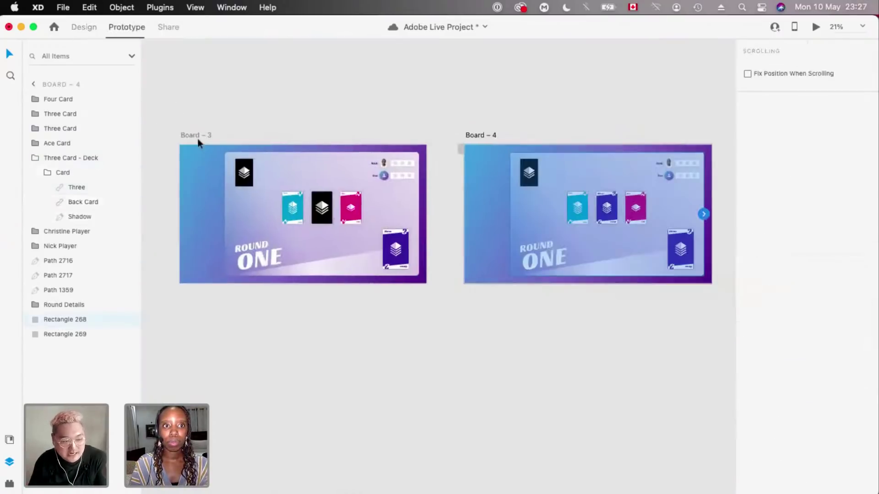
{"action": "left_click", "coordinate": [425, 202]}
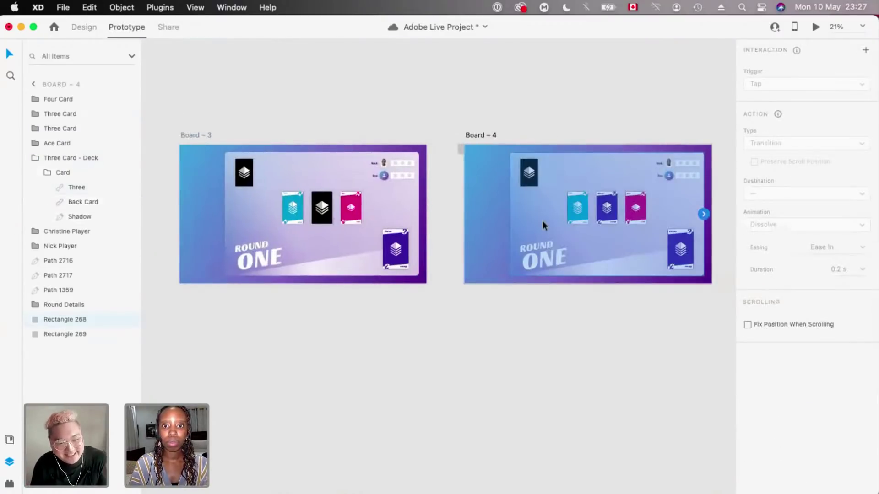
{"action": "scroll", "coordinate": [542, 221], "scroll_direction": "down", "scroll_amount": 3}
{"action": "key", "text": "super+s"}
- Preview the prototype starting from Board – 2 to watch the card reveal, and close the preview
{"action": "scroll", "coordinate": [542, 220], "scroll_direction": "up", "scroll_amount": 2}
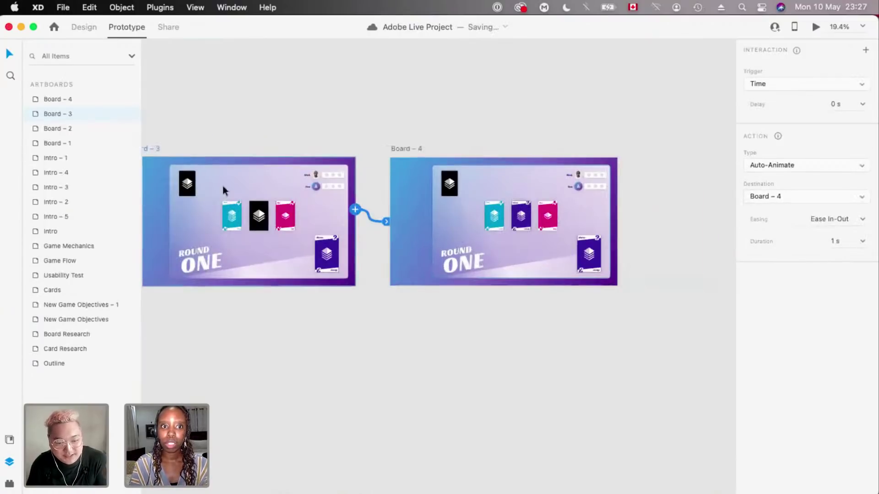
{"action": "scroll", "coordinate": [223, 185], "scroll_direction": "down", "scroll_amount": 3}
{"action": "left_click", "coordinate": [223, 188]}
{"action": "left_click", "coordinate": [815, 28]}
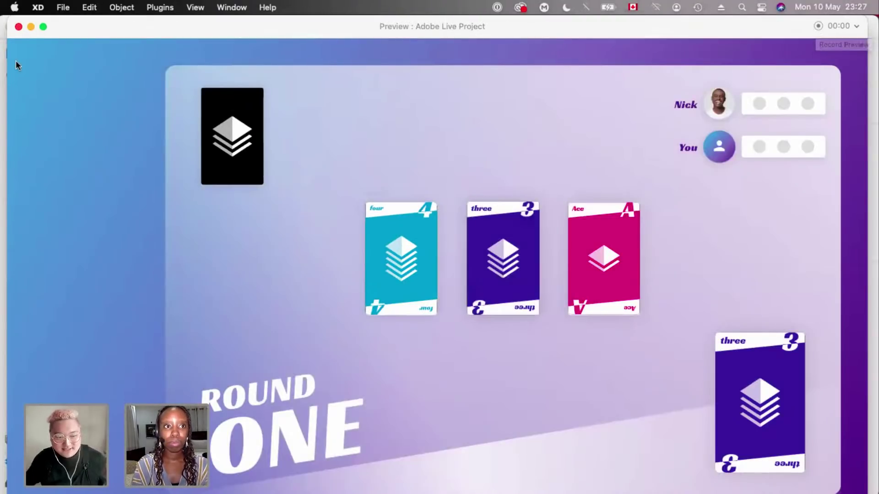
{"action": "key", "text": "super+w"}
- Return to design mode, move Board – 4's middle Three card up out of the row, and delete the white Path 1359 behind it
{"action": "scroll", "coordinate": [497, 211], "scroll_direction": "up", "scroll_amount": 3}
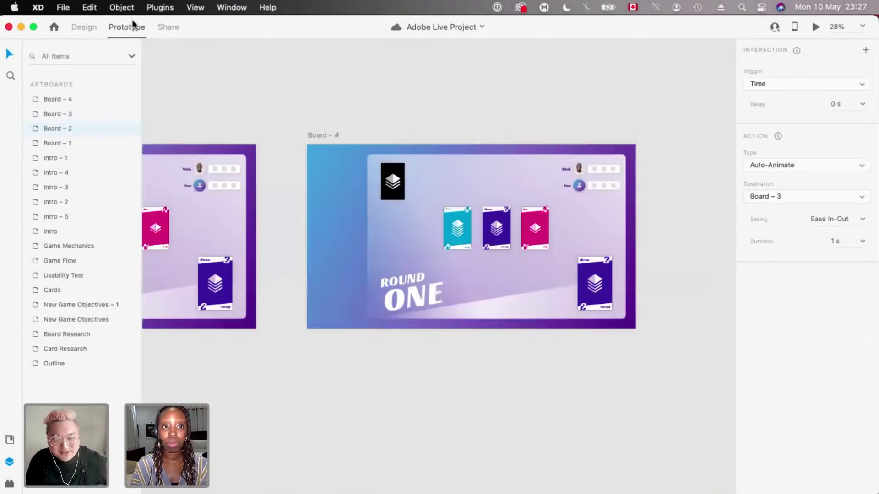
{"action": "key", "text": "super+3"}
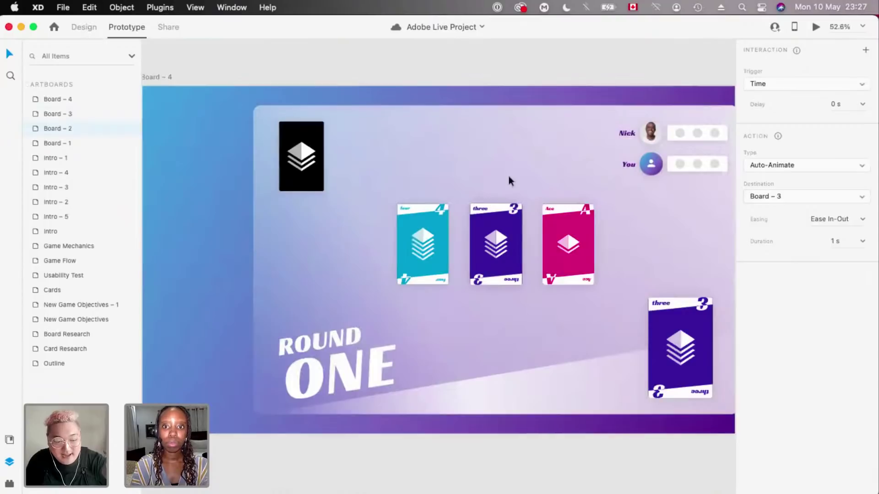
{"action": "key", "text": "alt+1"}
{"action": "scroll", "coordinate": [509, 176], "scroll_direction": "up", "scroll_amount": 2}
{"action": "left_click_drag", "start_coordinate": [491, 255], "coordinate": [491, 204]}
{"action": "left_click", "coordinate": [491, 260]}
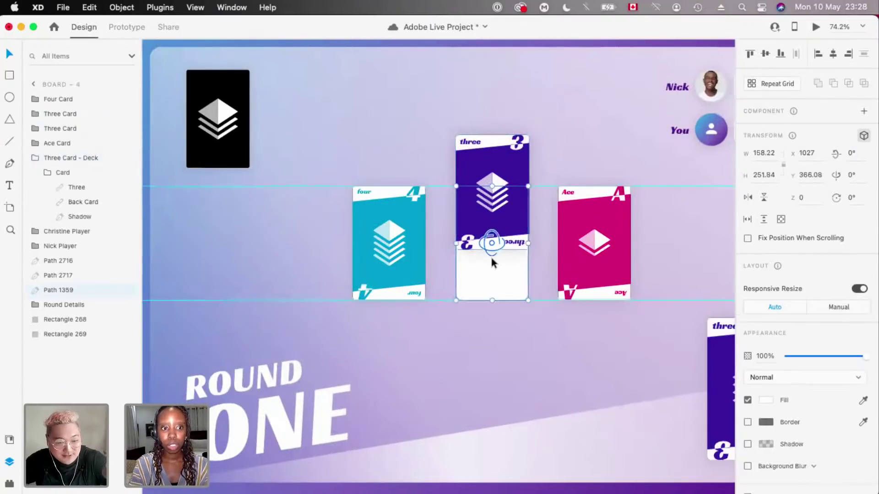
{"action": "key", "text": "Delete"}
{"action": "key", "text": "super+0"}
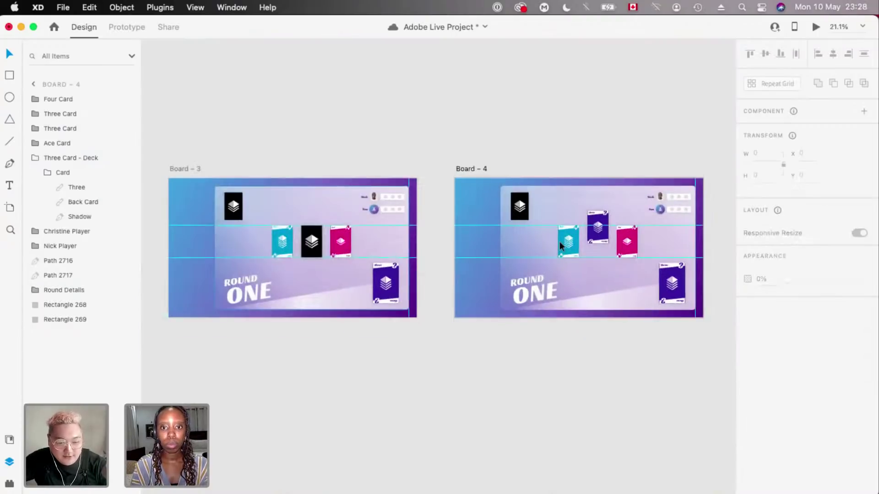
- Undo moving Board – 4's middle Three card out of the row, and delete Path 1359 behind it again
{"action": "scroll", "coordinate": [559, 240], "scroll_direction": "up", "scroll_amount": 5}
{"action": "key", "text": "super+z"}
{"action": "key", "text": "super+z"}
{"action": "key", "text": "super+z"}
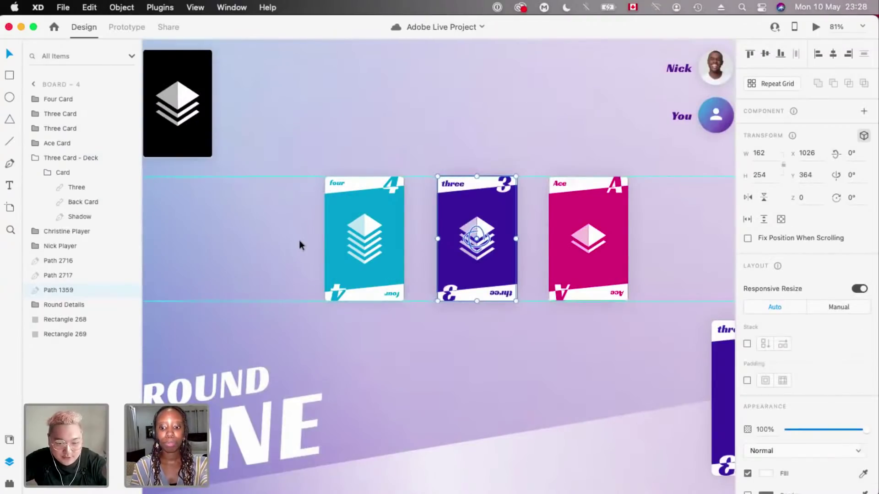
{"action": "key", "text": "super+z"}
{"action": "scroll", "coordinate": [298, 240], "scroll_direction": "down", "scroll_amount": 5}
{"action": "scroll", "coordinate": [71, 277], "scroll_direction": "up", "scroll_amount": 2}
{"action": "key", "text": "Delete"}
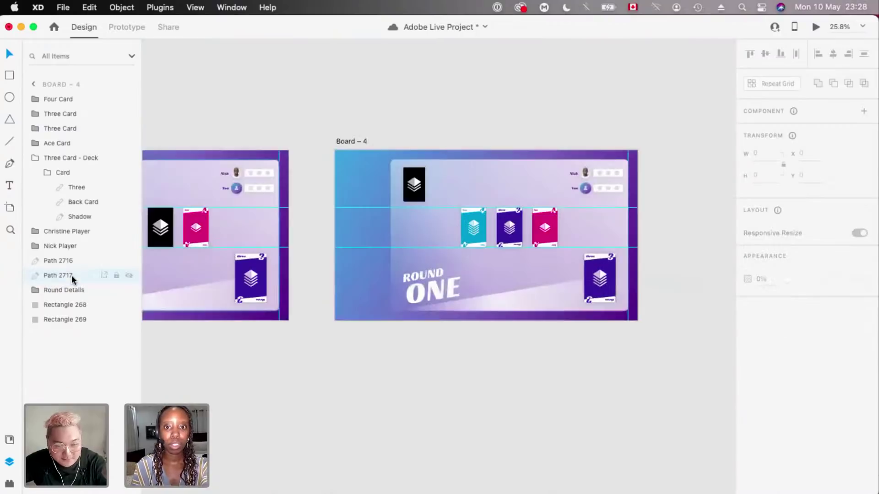
- Inspect the dashed Path 2716 behind the Four card on Board – 4
{"action": "left_click", "coordinate": [62, 258]}
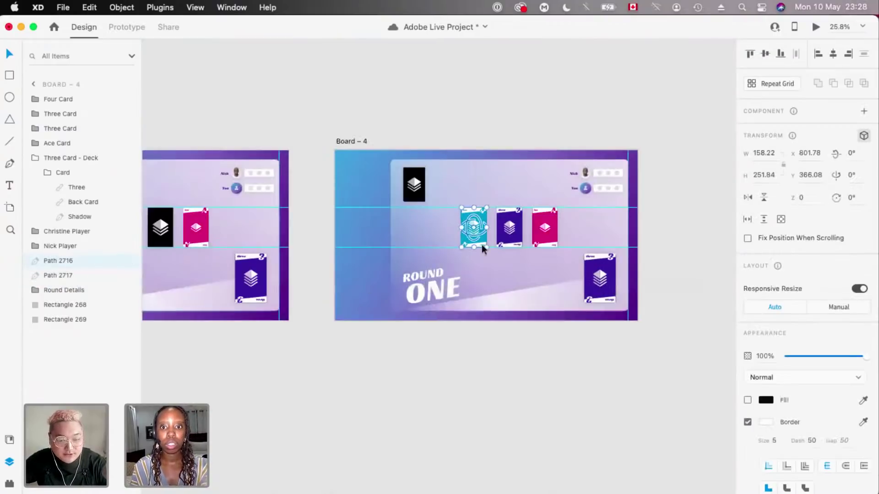
{"action": "scroll", "coordinate": [481, 244], "scroll_direction": "up", "scroll_amount": 5}
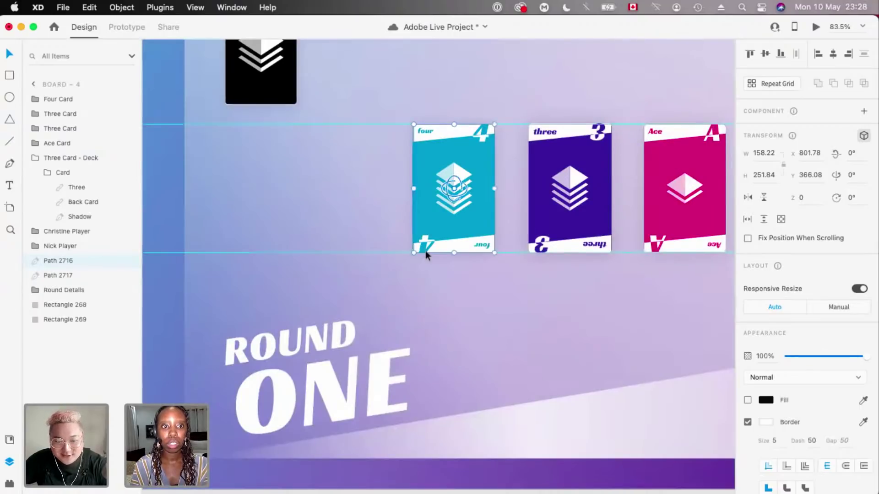
{"action": "key", "text": "super+z"}
{"action": "scroll", "coordinate": [424, 250], "scroll_direction": "up", "scroll_amount": 1}
{"action": "key", "text": "super+shift+z"}
{"action": "scroll", "coordinate": [551, 166], "scroll_direction": "up", "scroll_amount": 2}
{"action": "scroll", "coordinate": [302, 190], "scroll_direction": "down", "scroll_amount": 5}
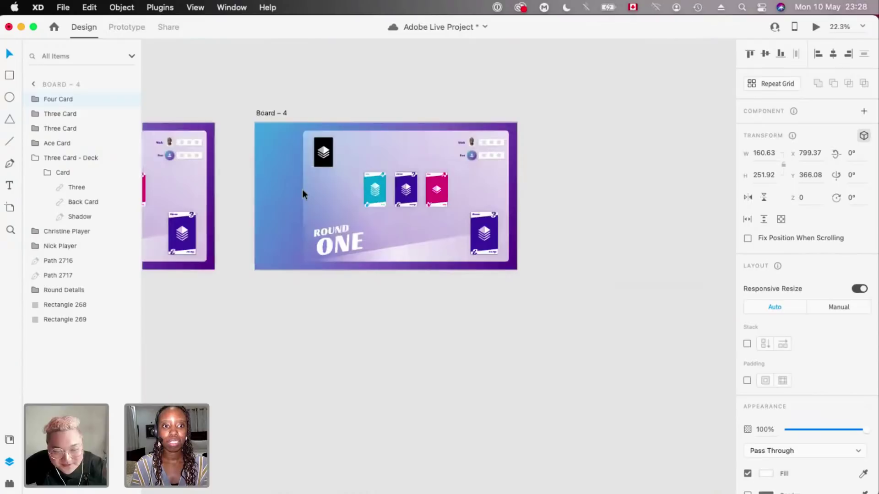
- Delete the white Path 1359 behind the middle face-down card on Board – 3
{"action": "scroll", "coordinate": [366, 186], "scroll_direction": "left", "scroll_amount": 6}
{"action": "left_click", "coordinate": [374, 187]}
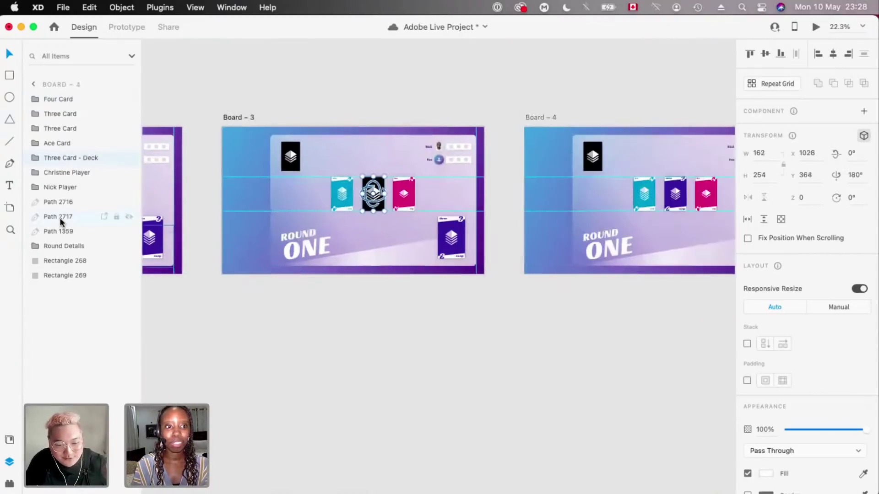
{"action": "left_click", "coordinate": [62, 234]}
{"action": "left_click", "coordinate": [62, 234]}
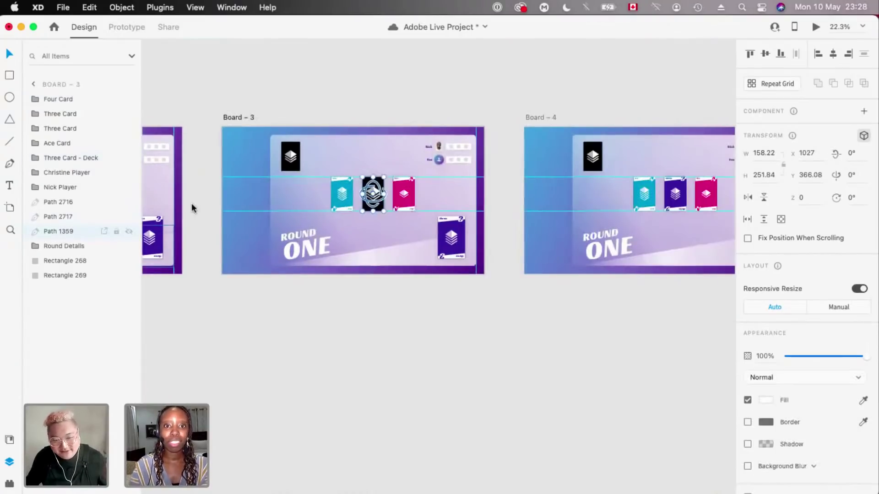
{"action": "key", "text": "Delete"}
- Delete the white Path 1359 behind the middle face-down card on Board – 2
{"action": "scroll", "coordinate": [340, 205], "scroll_direction": "left", "scroll_amount": 6}
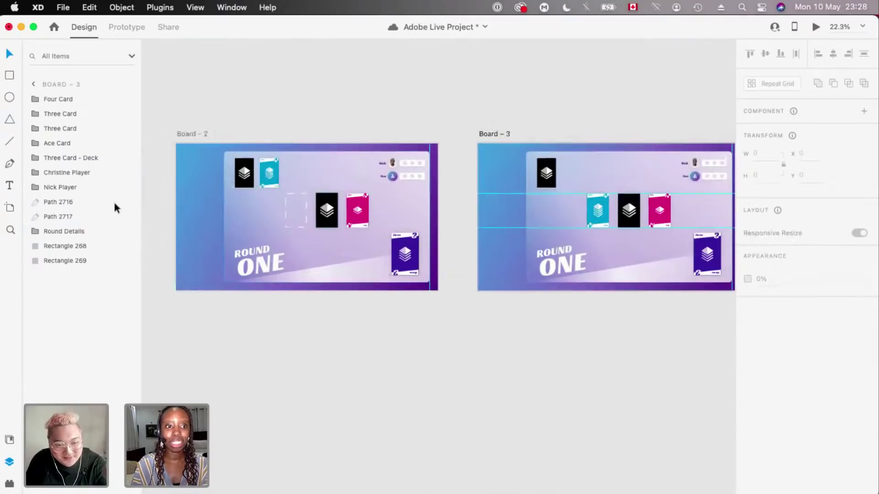
{"action": "left_click", "coordinate": [337, 204]}
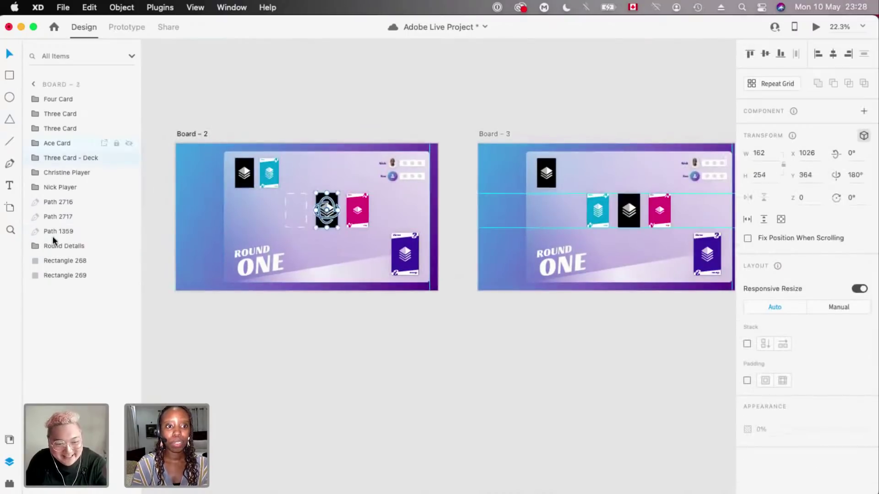
{"action": "scroll", "coordinate": [159, 185], "scroll_direction": "up", "scroll_amount": 3}
{"action": "key", "text": "Delete"}
- Delete the white Path 1359 behind the middle face-down card on Board – 1
{"action": "scroll", "coordinate": [506, 213], "scroll_direction": "left", "scroll_amount": 6}
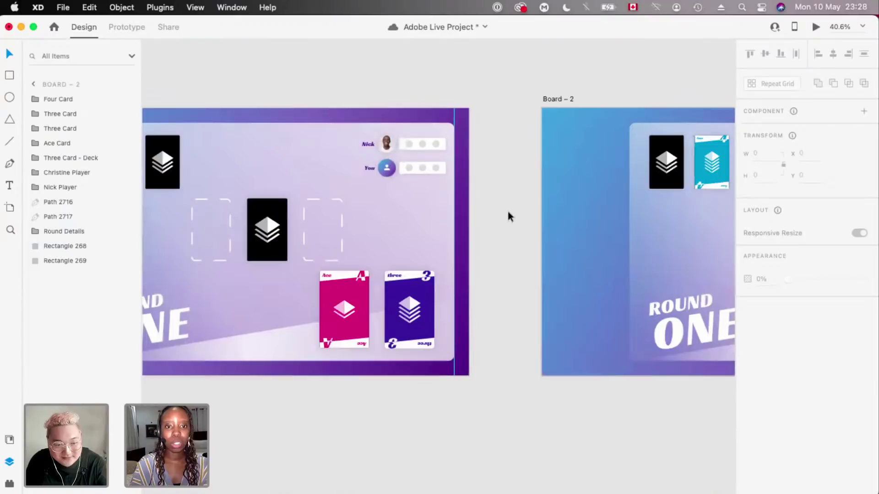
{"action": "scroll", "coordinate": [420, 223], "scroll_direction": "down", "scroll_amount": 2}
{"action": "scroll", "coordinate": [421, 223], "scroll_direction": "left", "scroll_amount": 3}
{"action": "key", "text": "super+z"}
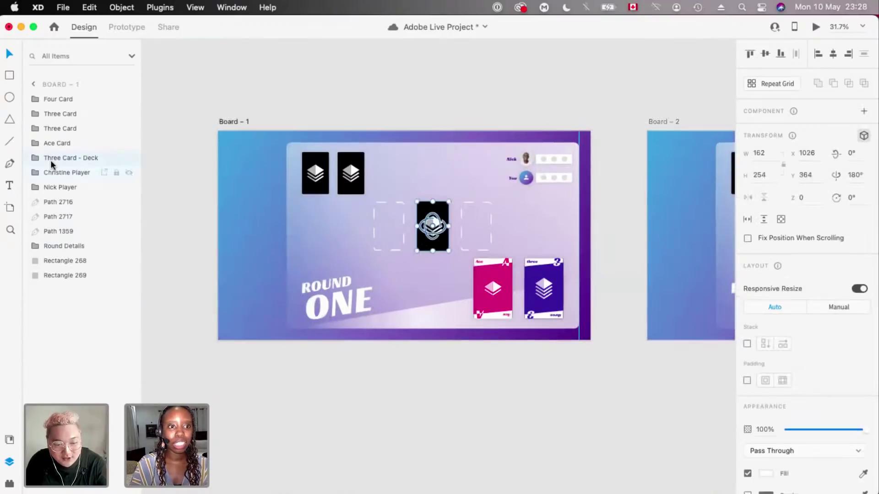
{"action": "key", "text": "Delete"}
- Preview the prototype from Board – 3 to check the card reveal, and close the preview
{"action": "scroll", "coordinate": [666, 338], "scroll_direction": "right", "scroll_amount": 3}
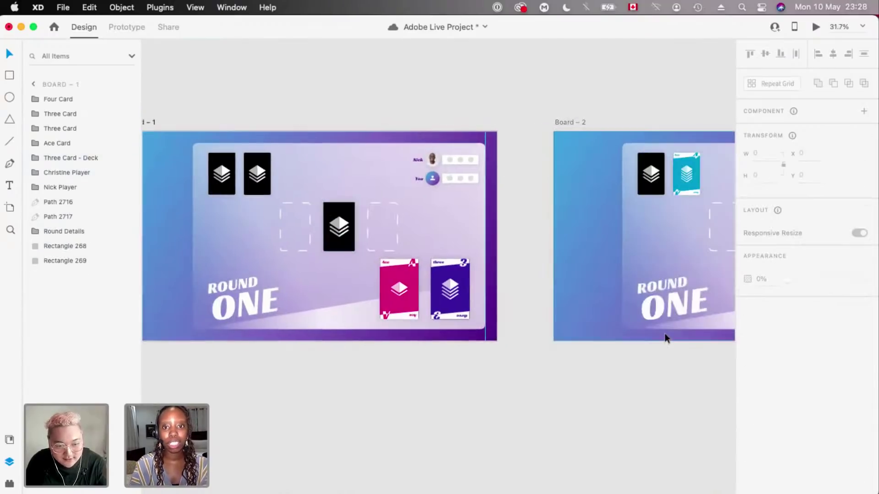
{"action": "scroll", "coordinate": [666, 339], "scroll_direction": "right", "scroll_amount": 10}
{"action": "scroll", "coordinate": [362, 208], "scroll_direction": "down", "scroll_amount": 3}
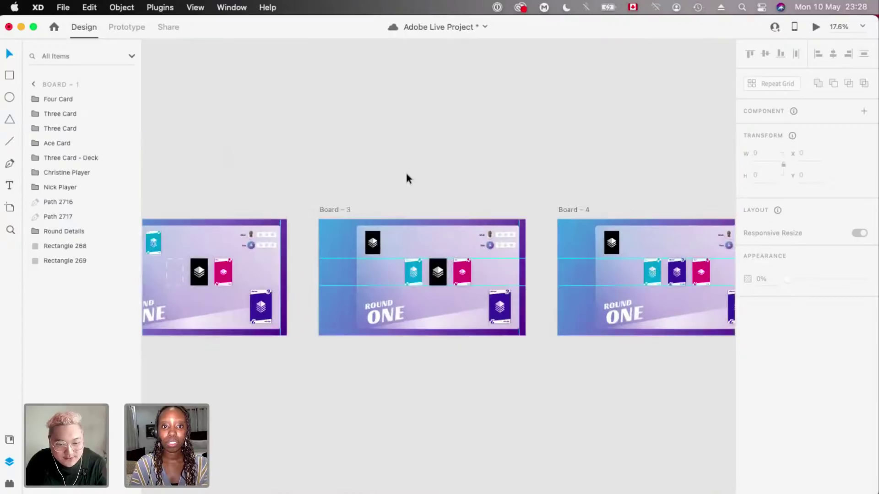
{"action": "left_click", "coordinate": [818, 30]}
{"action": "left_click", "coordinate": [817, 27]}
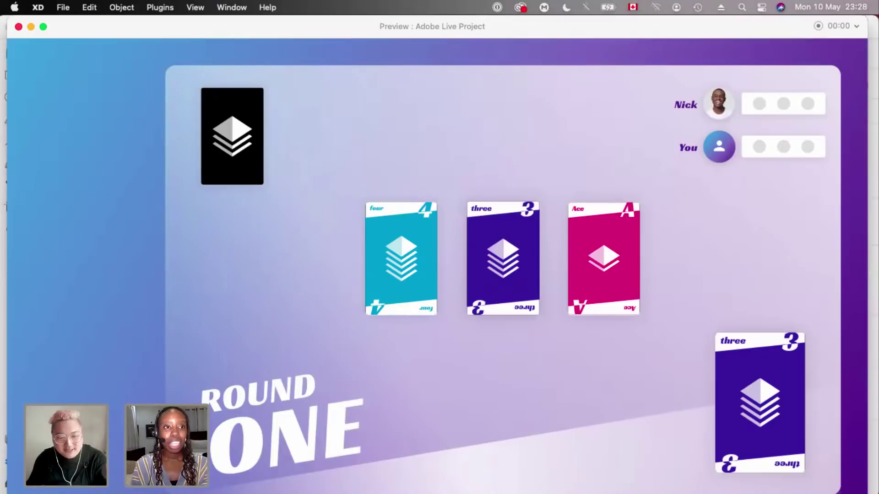
{"action": "left_click", "coordinate": [19, 27]}
- Save the project and review the Game Flow chart for the next board
{"action": "scroll", "coordinate": [487, 348], "scroll_direction": "right", "scroll_amount": 5}
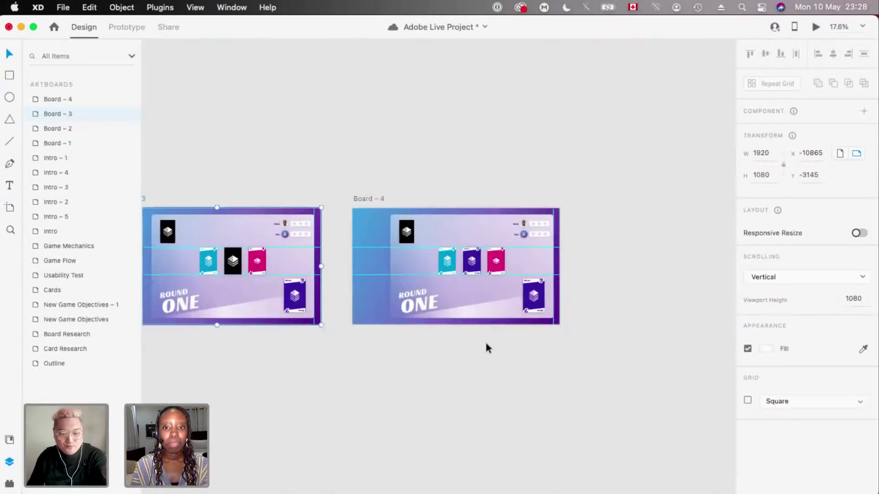
{"action": "left_click", "coordinate": [445, 338]}
{"action": "scroll", "coordinate": [445, 339], "scroll_direction": "up", "scroll_amount": 4}
{"action": "scroll", "coordinate": [446, 341], "scroll_direction": "down", "scroll_amount": 4}
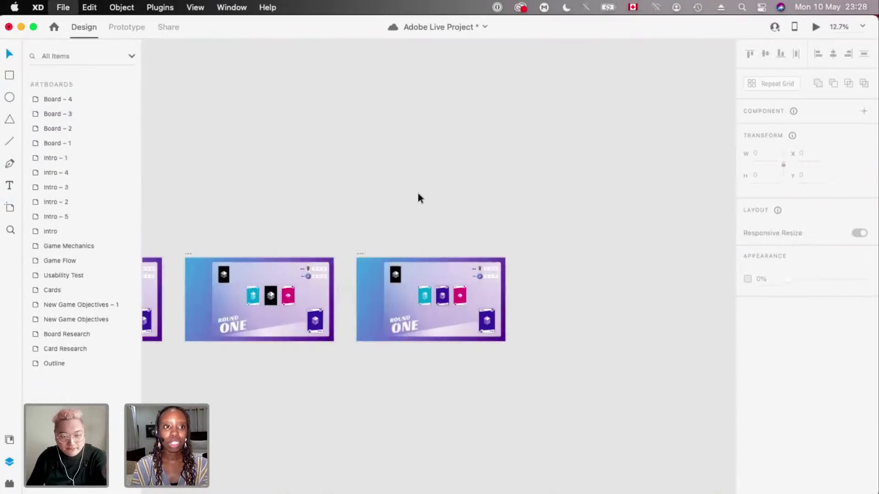
{"action": "scroll", "coordinate": [419, 194], "scroll_direction": "down", "scroll_amount": 3}
{"action": "scroll", "coordinate": [318, 306], "scroll_direction": "right", "scroll_amount": 5}
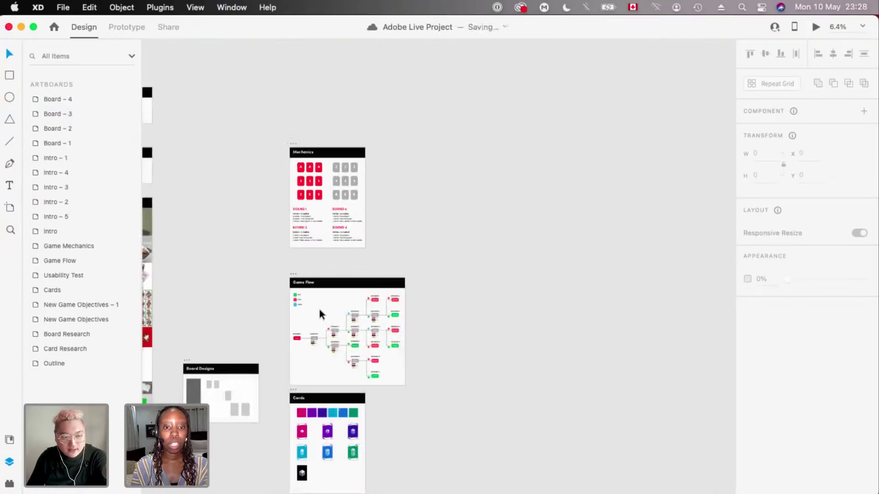
{"action": "scroll", "coordinate": [260, 316], "scroll_direction": "up", "scroll_amount": 4}
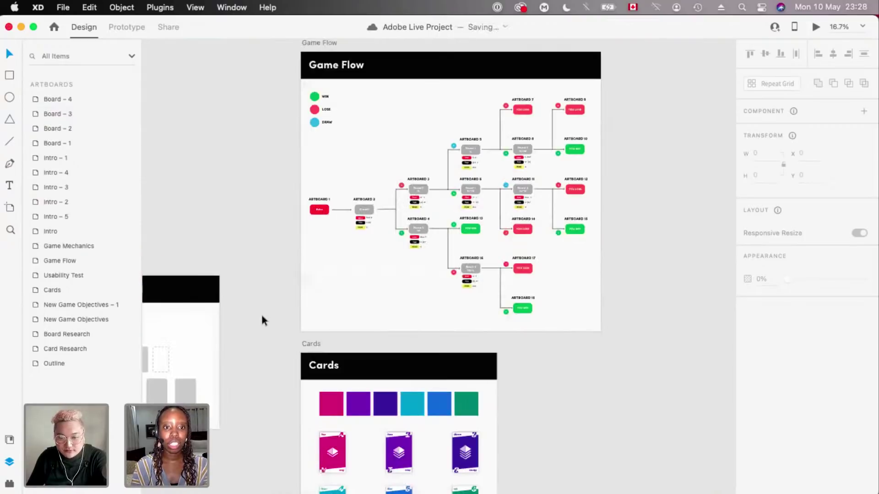
- Duplicate the Board – 4 artboard beside the original as Board – 5
{"action": "scroll", "coordinate": [264, 314], "scroll_direction": "down", "scroll_amount": 3}
{"action": "scroll", "coordinate": [408, 318], "scroll_direction": "left", "scroll_amount": 10}
{"action": "scroll", "coordinate": [322, 242], "scroll_direction": "up", "scroll_amount": 3}
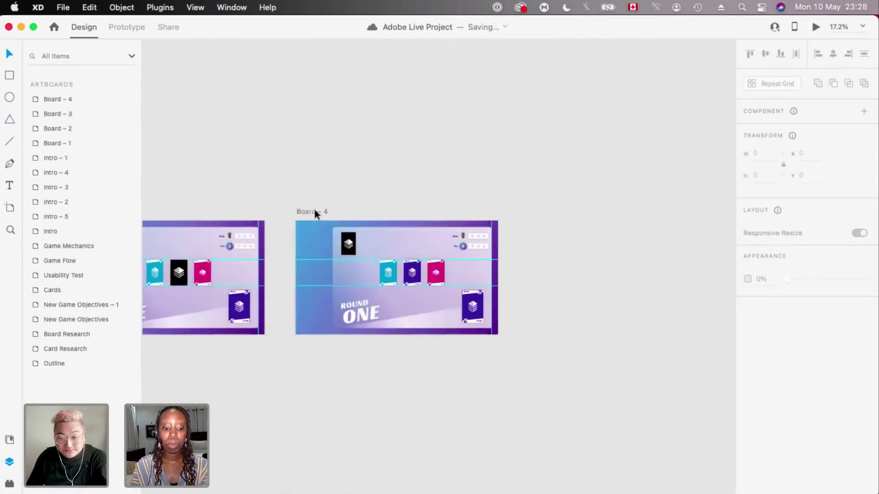
{"action": "mouse_move", "coordinate": [549, 214]}
{"action": "left_mouse_down"}
{"action": "mouse_move", "coordinate": [559, 212]}
{"action": "mouse_move", "coordinate": [534, 211]}
{"action": "mouse_move", "coordinate": [545, 210]}
{"action": "left_mouse_up"}
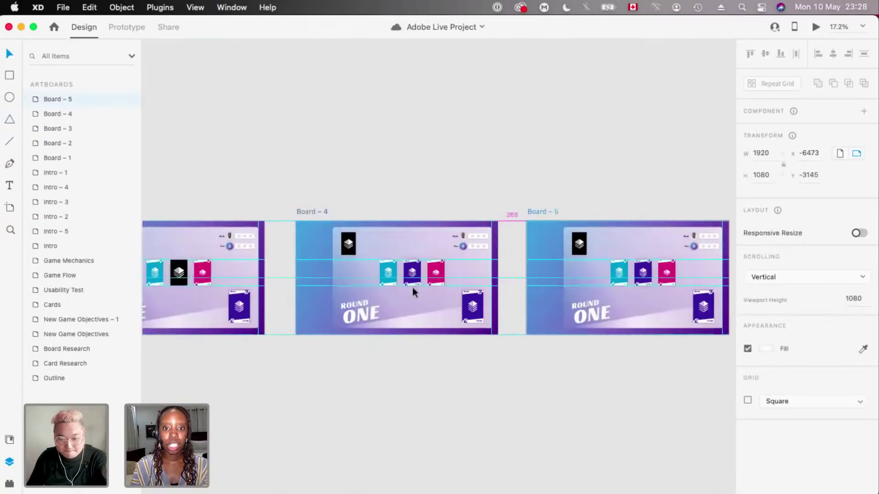
- Examine the Game Flow and Mechanics artboards and compare them with the row of boards ending in Board – 5
{"action": "scroll", "coordinate": [412, 288], "scroll_direction": "up", "scroll_amount": 3}
{"action": "scroll", "coordinate": [411, 288], "scroll_direction": "up", "scroll_amount": 5}
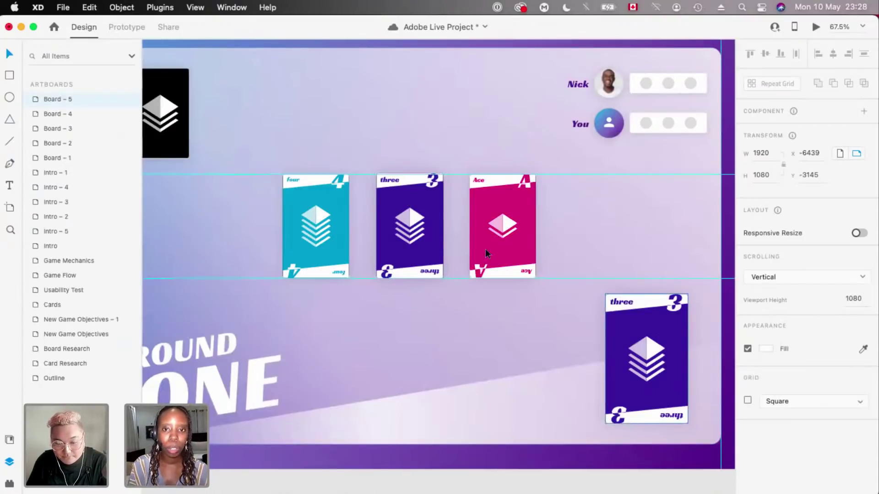
{"action": "scroll", "coordinate": [485, 248], "scroll_direction": "left", "scroll_amount": 2}
{"action": "scroll", "coordinate": [485, 248], "scroll_direction": "down", "scroll_amount": 6}
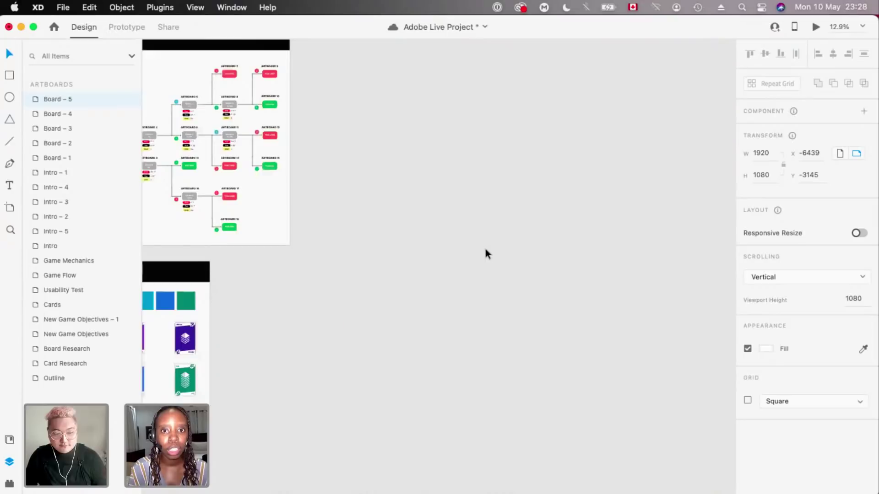
{"action": "scroll", "coordinate": [435, 270], "scroll_direction": "up", "scroll_amount": 6}
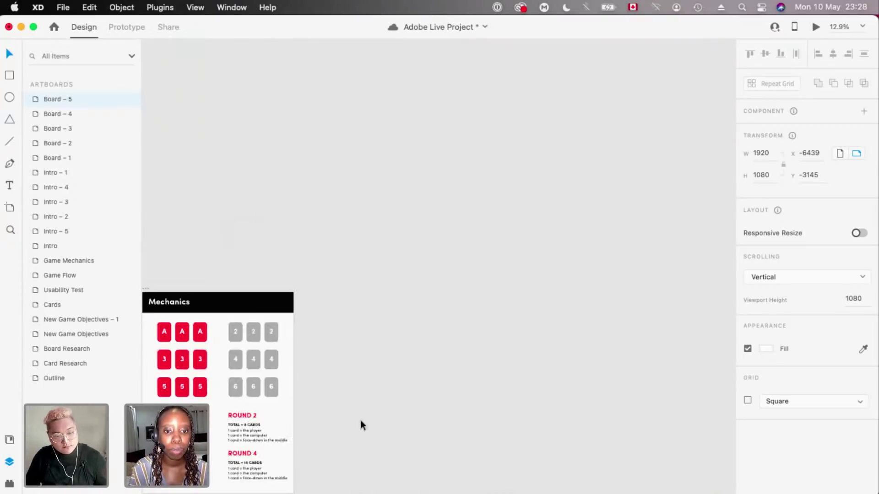
{"action": "scroll", "coordinate": [361, 420], "scroll_direction": "down", "scroll_amount": 5}
{"action": "scroll", "coordinate": [361, 420], "scroll_direction": "left", "scroll_amount": 3}
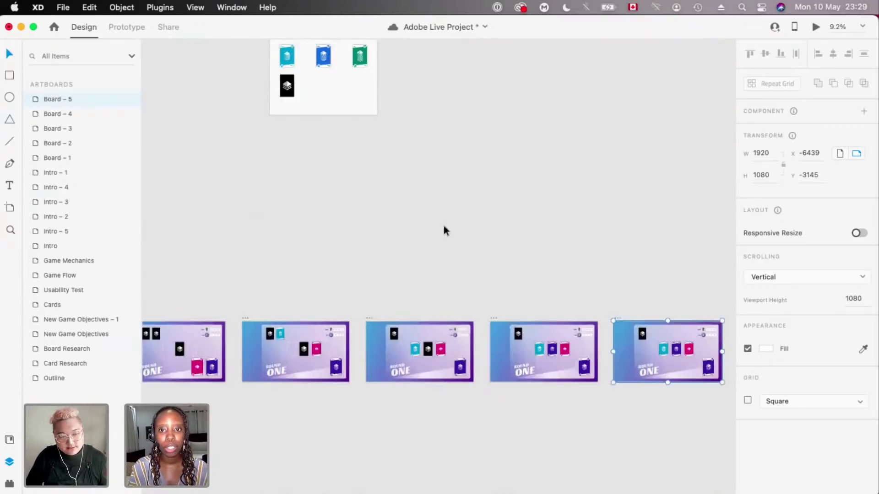
{"action": "scroll", "coordinate": [443, 226], "scroll_direction": "down", "scroll_amount": 5}
{"action": "scroll", "coordinate": [444, 226], "scroll_direction": "right", "scroll_amount": 4}
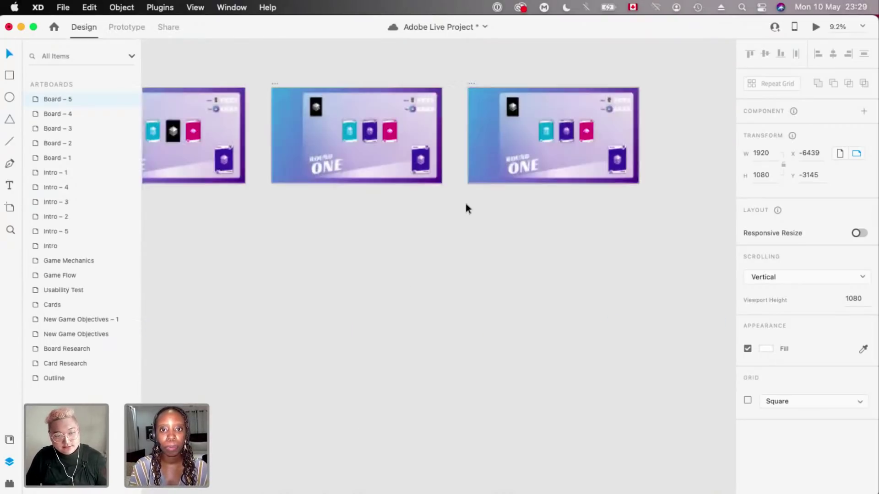
{"action": "scroll", "coordinate": [531, 250], "scroll_direction": "up", "scroll_amount": 5}
{"action": "key", "text": "super+3"}
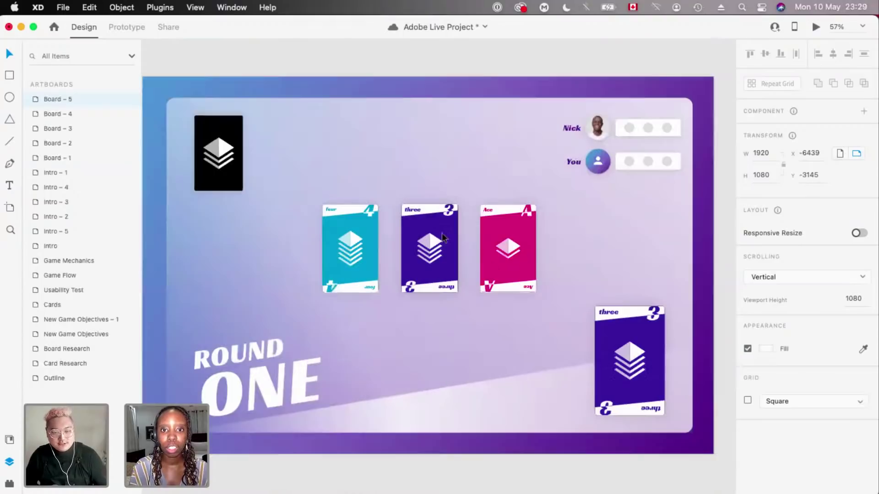
{"action": "scroll", "coordinate": [442, 236], "scroll_direction": "down", "scroll_amount": 4}
- Select the middle Three Card - Deck group on Board – 5 and turn off its 3D transforms
{"action": "left_click", "coordinate": [442, 235]}
{"action": "scroll", "coordinate": [442, 237], "scroll_direction": "down", "scroll_amount": 5}
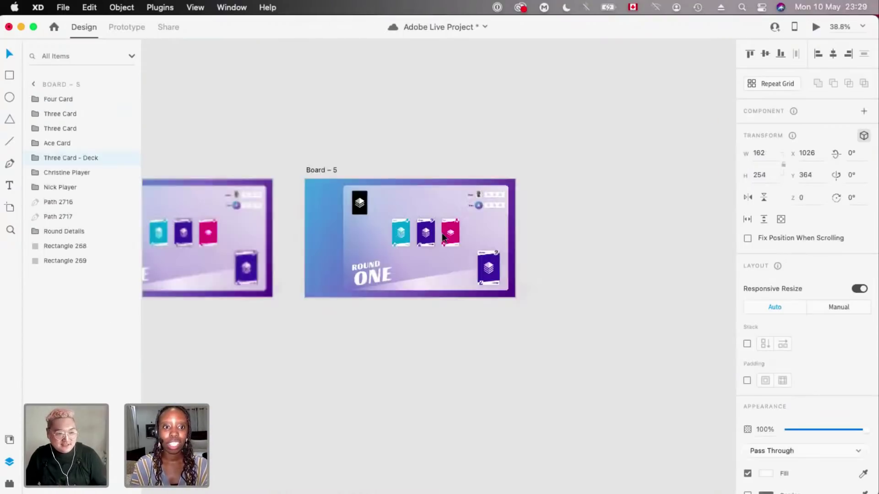
{"action": "scroll", "coordinate": [486, 236], "scroll_direction": "left", "scroll_amount": 3}
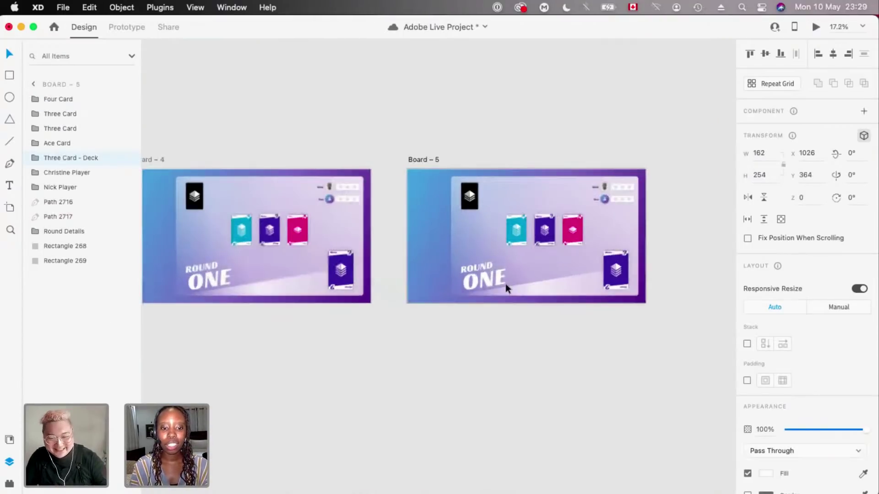
{"action": "scroll", "coordinate": [505, 283], "scroll_direction": "up", "scroll_amount": 5}
{"action": "scroll", "coordinate": [454, 229], "scroll_direction": "up", "scroll_amount": 2}
{"action": "scroll", "coordinate": [453, 224], "scroll_direction": "down", "scroll_amount": 3}
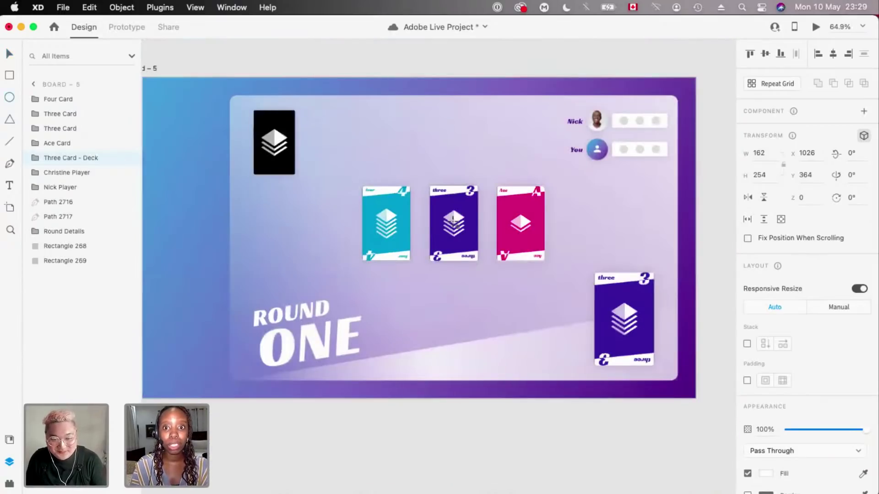
{"action": "scroll", "coordinate": [452, 223], "scroll_direction": "down", "scroll_amount": 1}
{"action": "scroll", "coordinate": [490, 244], "scroll_direction": "up", "scroll_amount": 1}
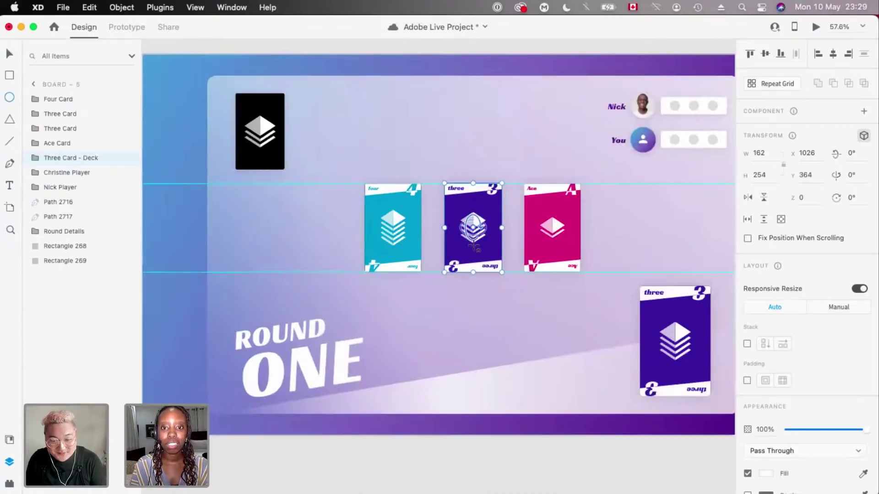
{"action": "key", "text": "super+z"}
{"action": "key", "text": "super+z"}
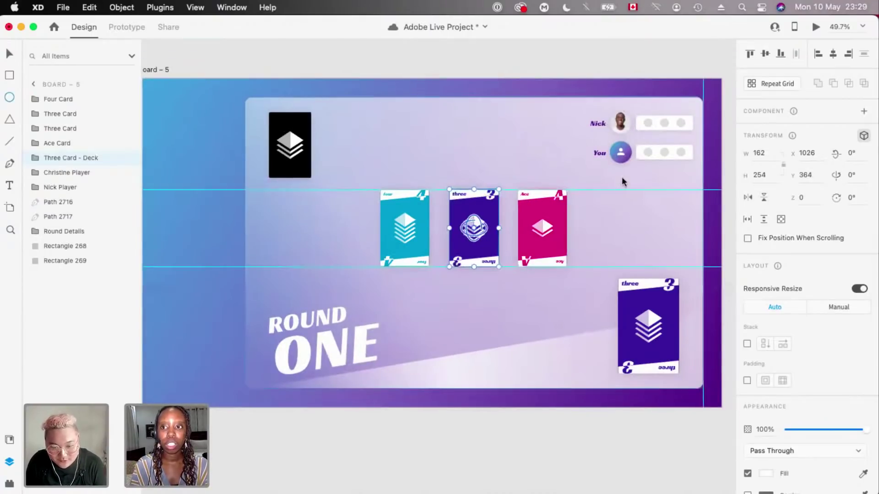
{"action": "left_click", "coordinate": [863, 137]}
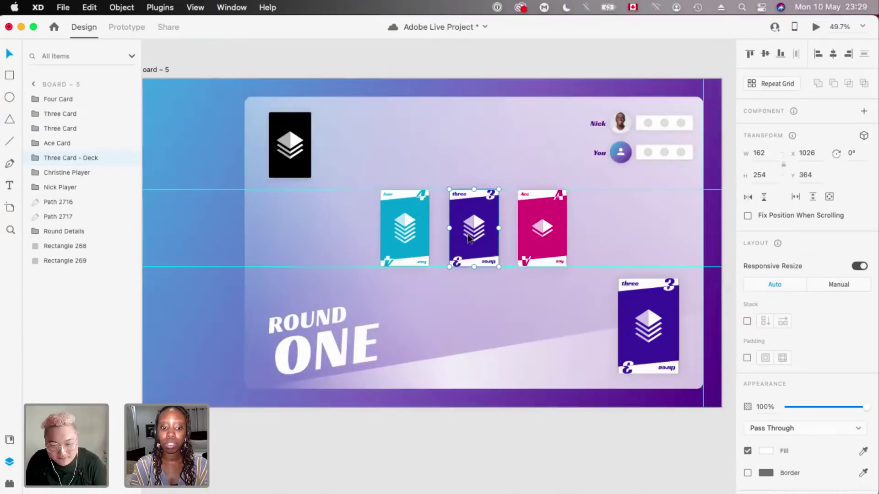
- Draw a white circle about 878 × 878 over the middle of Board – 5, covering the three cards
{"action": "key", "text": "e"}
{"action": "left_click_drag", "start_coordinate": [595, 200], "coordinate": [675, 103]}
{"action": "key", "text": "v"}
{"action": "left_click_drag", "start_coordinate": [559, 228], "coordinate": [560, 222]}
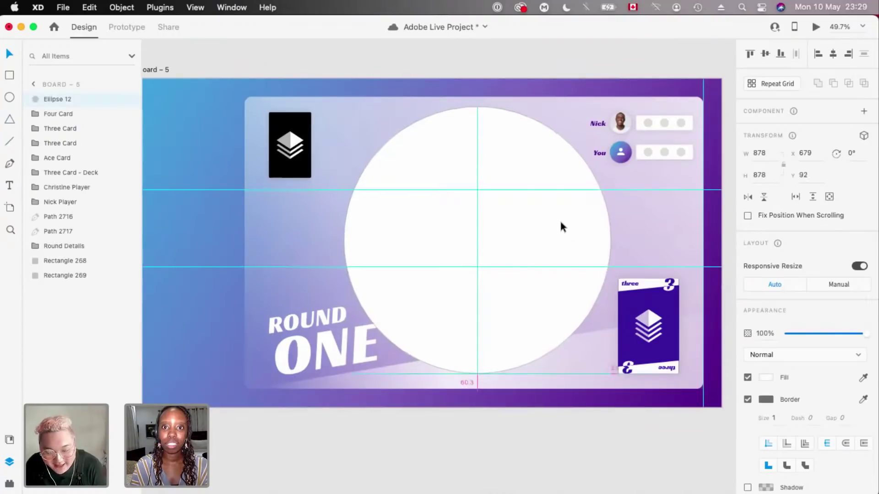
- Nudge the white circle on Board – 5 to X 669 and Y 98
{"action": "key", "text": "alt"}
{"action": "key", "text": "Down"}
{"action": "key", "text": "Down"}
{"action": "key", "text": "Down"}
{"action": "key", "text": "Down"}
{"action": "key", "text": "Down"}
{"action": "key", "text": "Down"}
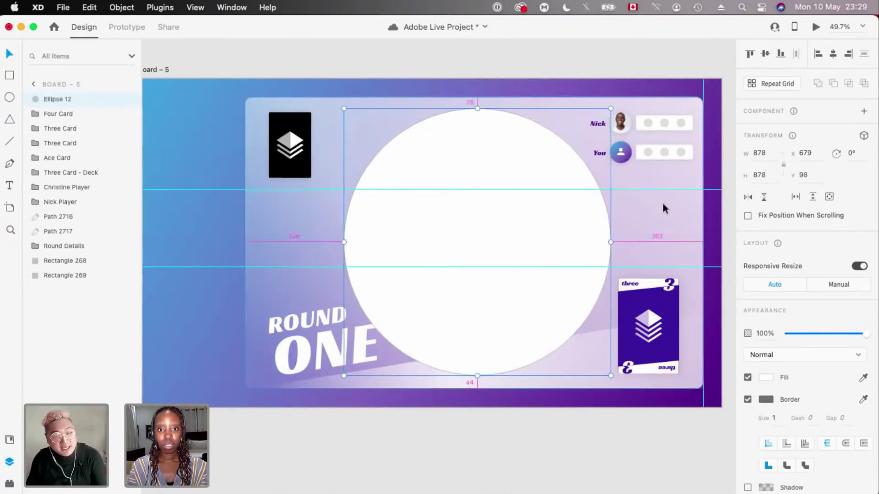
{"action": "key", "text": "shift+Right"}
{"action": "key", "text": "shift+Left"}
{"action": "key", "text": "shift+Left"}
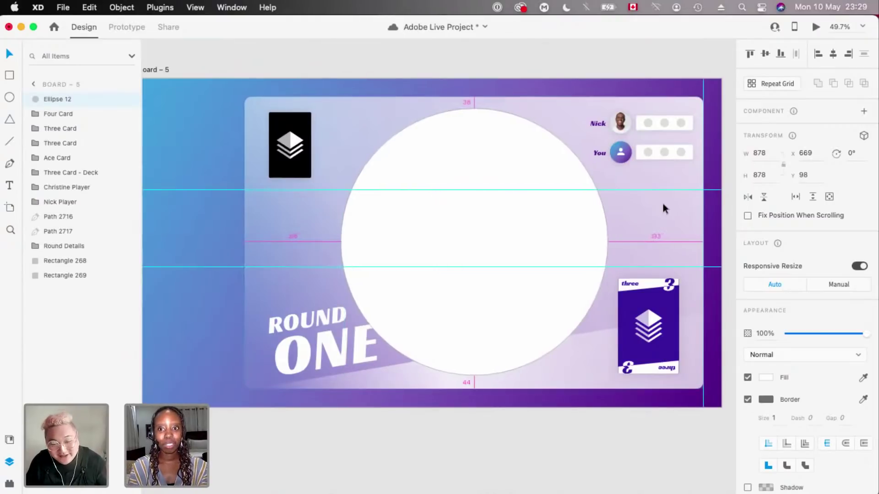
- Nudge the white circle on Board – 5 to X 668 and Y 101, centring it on the board panel
{"action": "key", "text": "Right"}
{"action": "key", "text": "Left"}
{"action": "key", "text": "Left"}
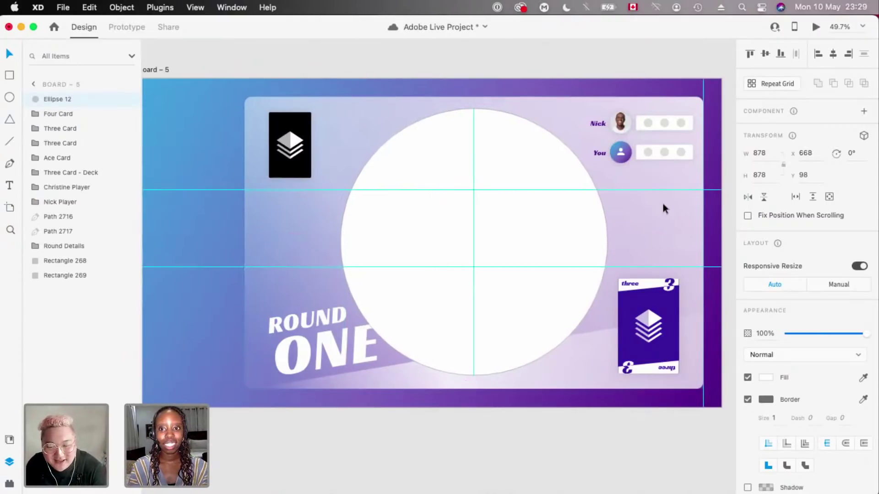
{"action": "key", "text": "Down"}
{"action": "key", "text": "Down"}
{"action": "key", "text": "Down"}
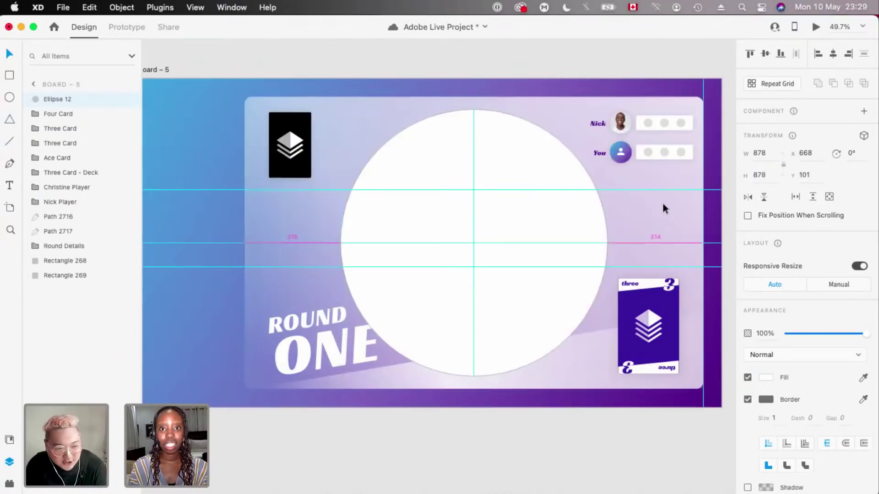
{"action": "key", "text": "Down"}
{"action": "key", "text": "Up"}
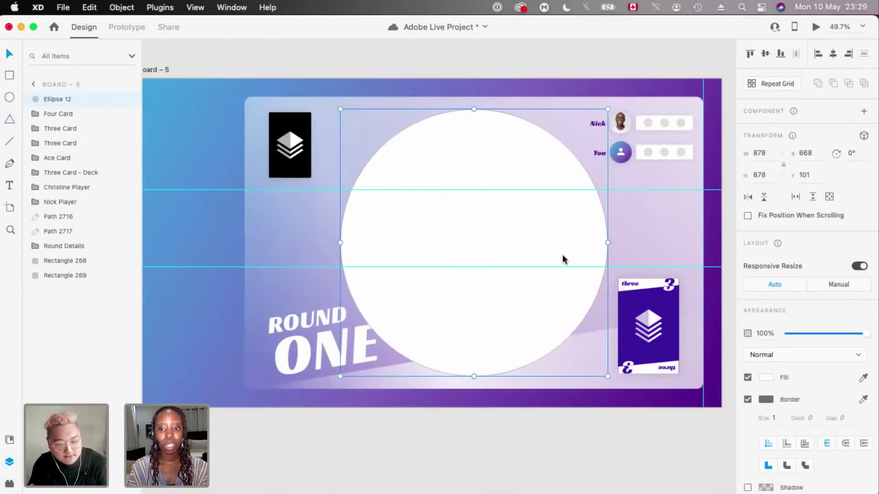
- Remove the white circle's border and hide the artboard guides
{"action": "left_click", "coordinate": [748, 399]}
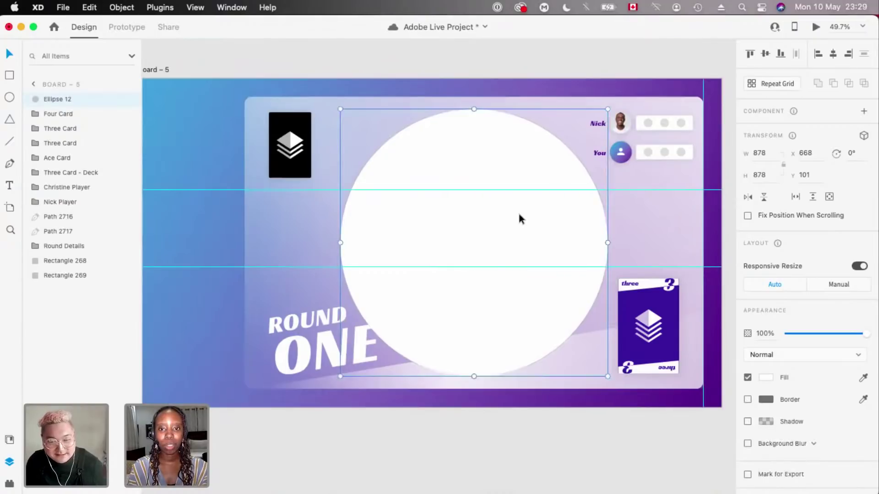
{"action": "key", "text": "super+'"}
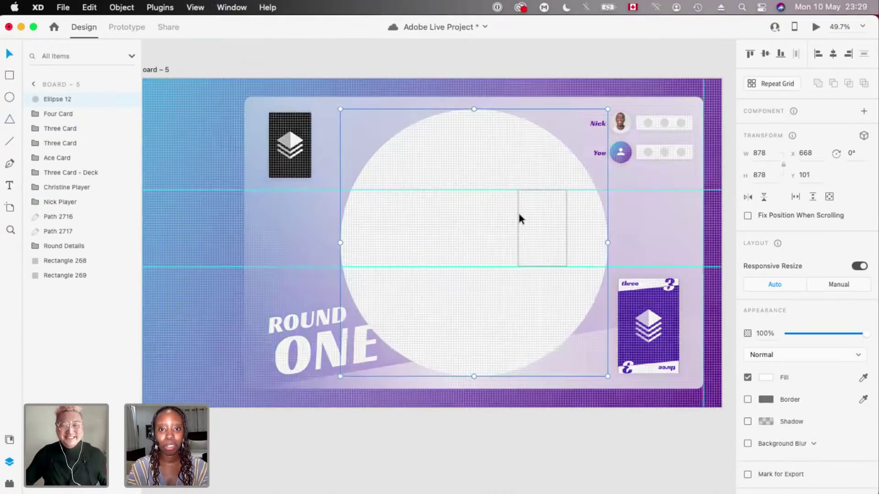
{"action": "key", "text": "super+'"}
{"action": "key", "text": "super+;"}
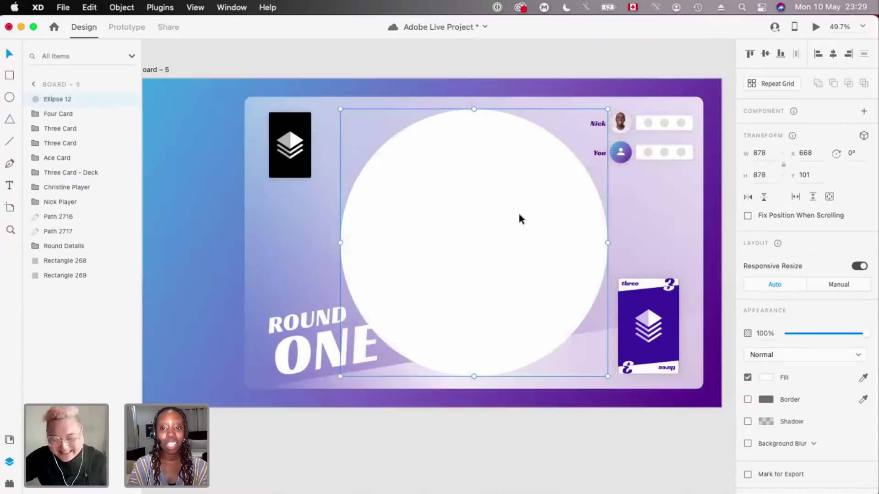
- Change the circle's fill from white to green
{"action": "left_click", "coordinate": [770, 379]}
{"action": "left_click", "coordinate": [666, 449]}
{"action": "left_click", "coordinate": [515, 430]}
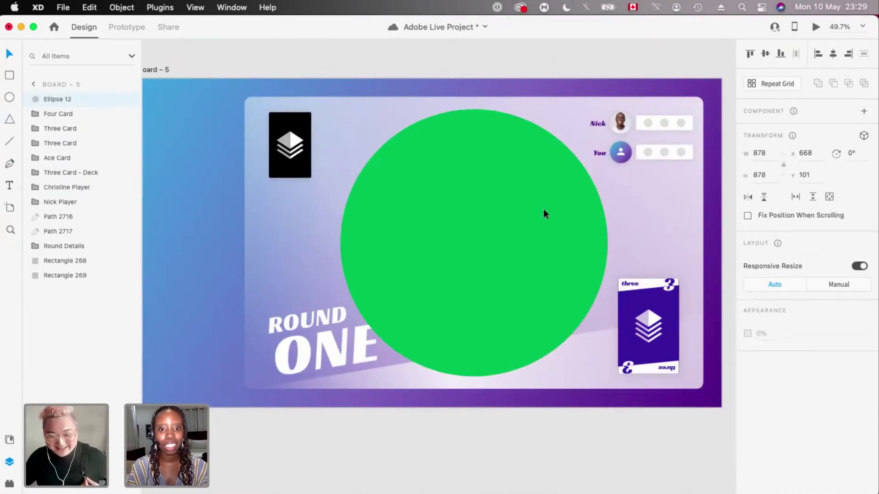
{"action": "left_click", "coordinate": [543, 211]}
- Add the text "You got a point" across the middle of the circle and colour it white
{"action": "key", "text": "t"}
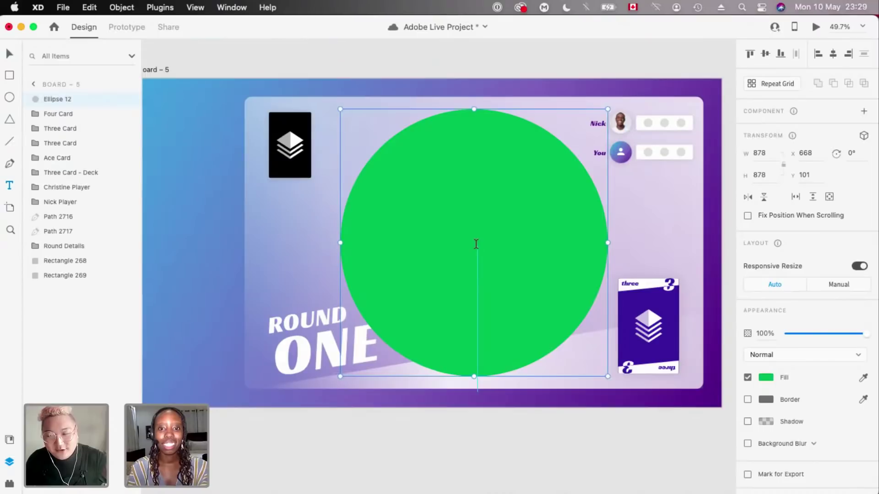
{"action": "left_click", "coordinate": [475, 240]}
{"action": "type", "text": "You got a point"}
{"action": "key", "text": "Escape"}
{"action": "left_click_drag", "start_coordinate": [451, 245], "coordinate": [500, 254]}
{"action": "scroll", "coordinate": [776, 449], "scroll_direction": "down", "scroll_amount": 1}
{"action": "left_click", "coordinate": [765, 473]}
{"action": "left_click_drag", "start_coordinate": [700, 438], "coordinate": [536, 193]}
{"action": "left_click", "coordinate": [536, 194]}
{"action": "scroll", "coordinate": [537, 194], "scroll_direction": "down", "scroll_amount": 5}
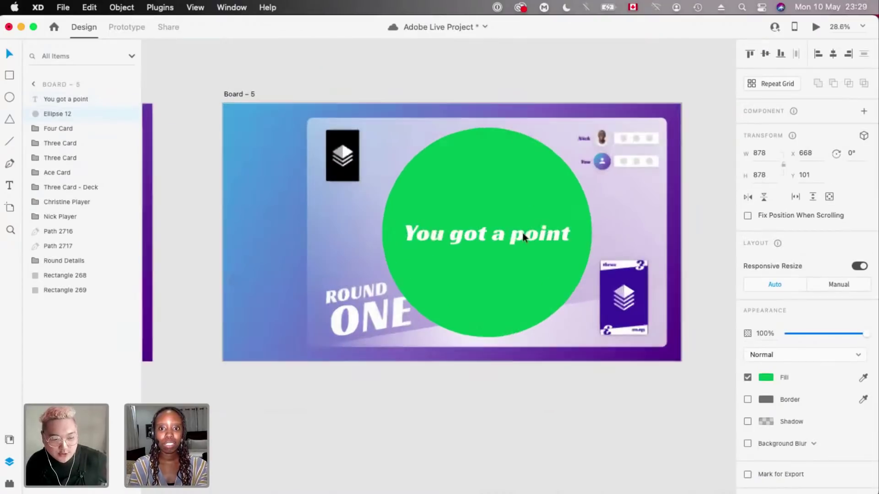
- Reword the circle's message as "You lost a point", centre-align it and position it in the middle of the circle
{"action": "scroll", "coordinate": [523, 235], "scroll_direction": "up", "scroll_amount": 3}
{"action": "left_click", "coordinate": [524, 236]}
{"action": "double_click", "coordinate": [523, 233]}
{"action": "type", "text": "You"}
{"action": "key", "text": "Escape"}
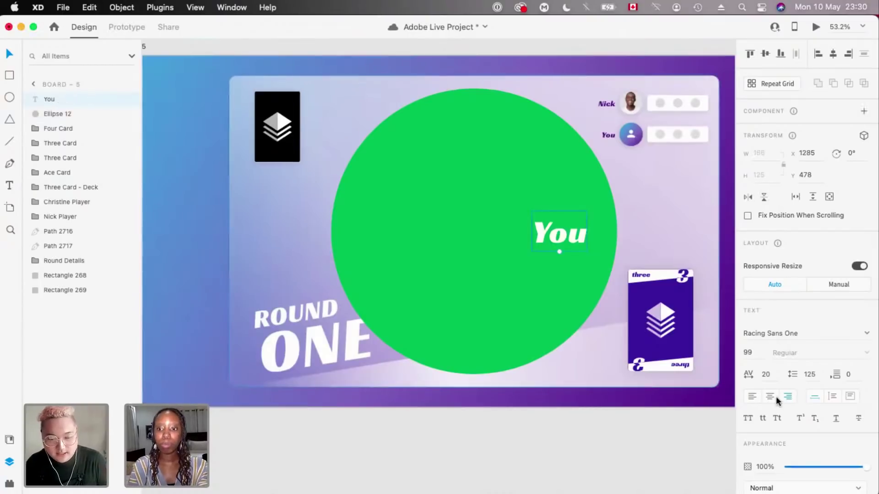
{"action": "left_click_drag", "start_coordinate": [562, 232], "coordinate": [471, 218]}
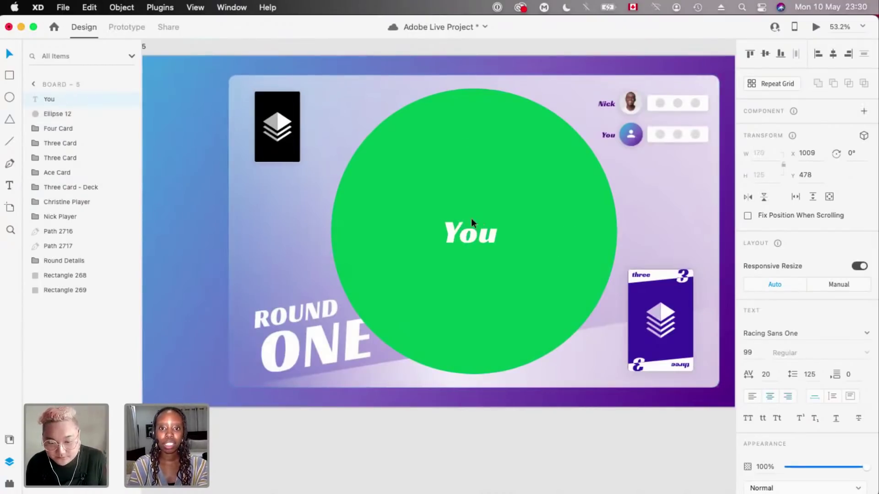
{"action": "double_click", "coordinate": [474, 231]}
{"action": "type", "text": "lost a point"}
{"action": "key", "text": "Escape"}
{"action": "left_click_drag", "start_coordinate": [506, 241], "coordinate": [510, 238]}
- Change the fill of the circle behind the message to red
{"action": "left_click", "coordinate": [506, 143]}
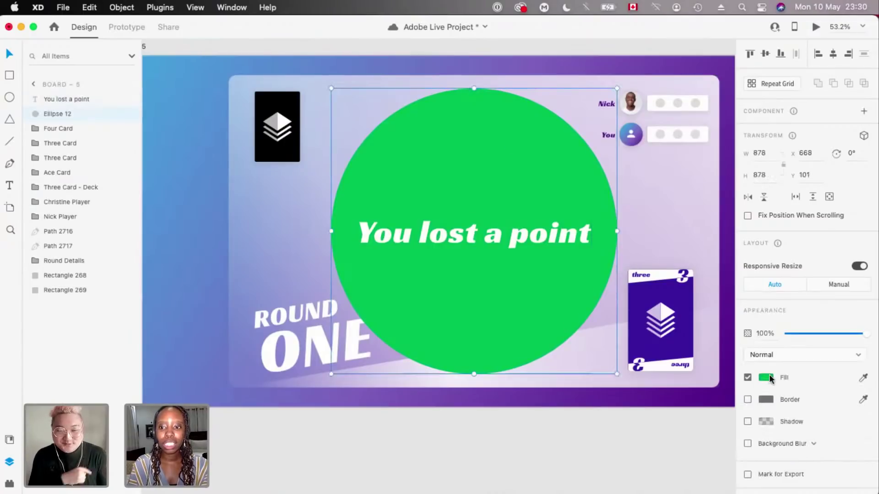
{"action": "left_click", "coordinate": [768, 377]}
{"action": "left_click", "coordinate": [674, 449]}
{"action": "scroll", "coordinate": [498, 174], "scroll_direction": "down", "scroll_amount": 2}
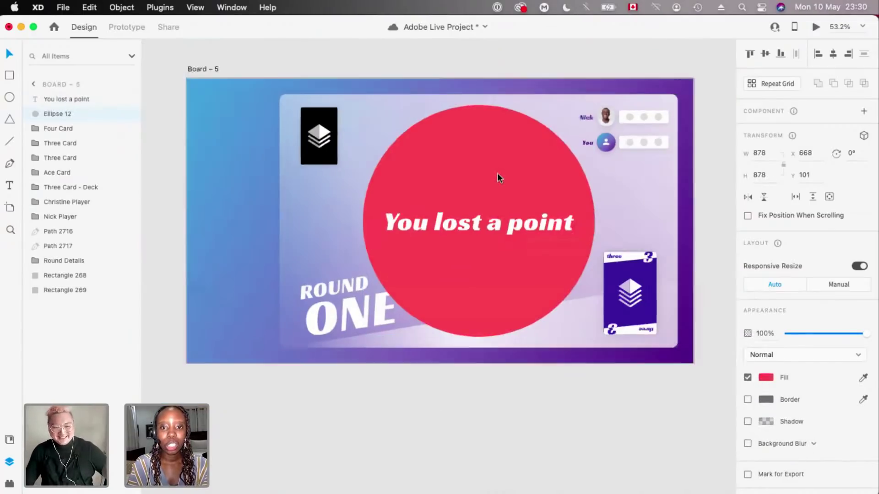
{"action": "scroll", "coordinate": [498, 174], "scroll_direction": "up", "scroll_amount": 2}
- Make the "You lost a point" text auto-height and narrow its box to 450 so it wraps onto two lines
{"action": "left_click", "coordinate": [477, 240]}
{"action": "scroll", "coordinate": [480, 237], "scroll_direction": "up", "scroll_amount": 2}
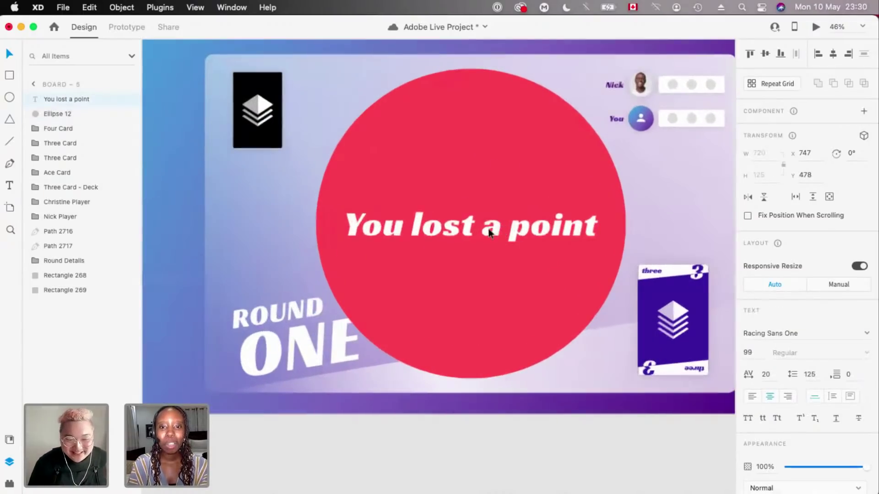
{"action": "double_click", "coordinate": [475, 227]}
{"action": "left_click", "coordinate": [482, 227]}
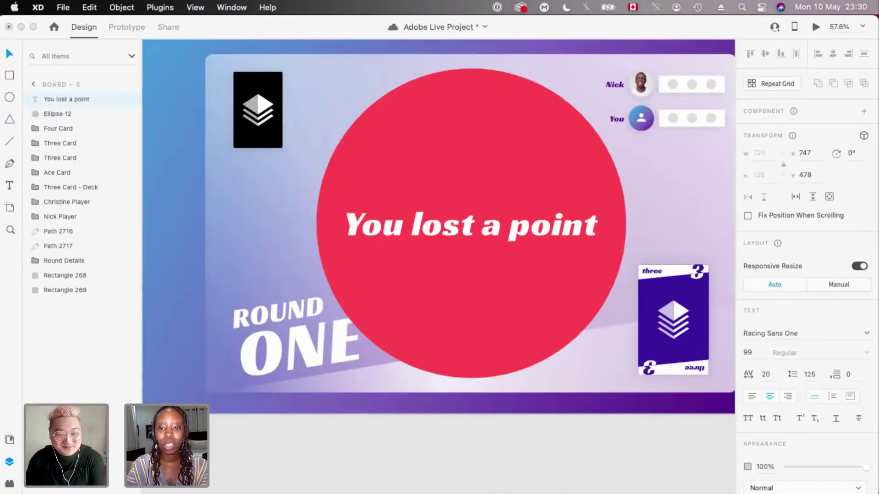
{"action": "key", "text": "Escape"}
{"action": "left_click", "coordinate": [829, 397]}
{"action": "left_click_drag", "start_coordinate": [598, 224], "coordinate": [550, 224]}
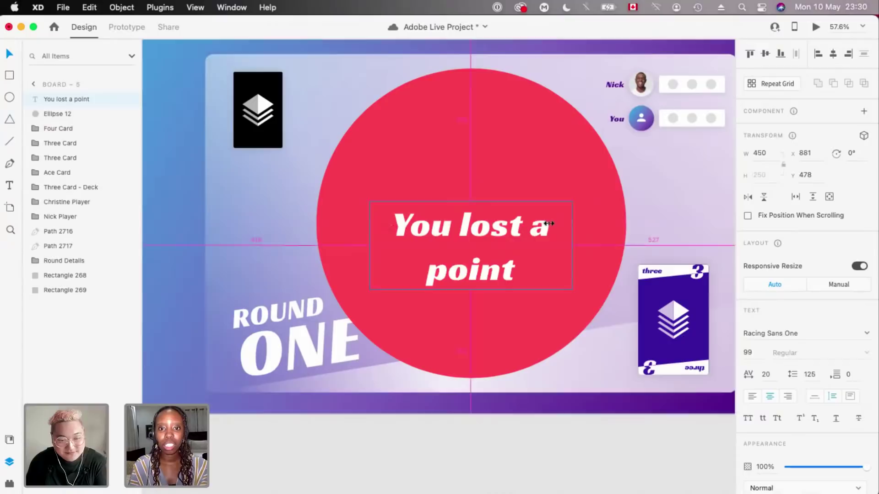
- Set the line spacing of the "You lost a point" text to 100
{"action": "left_click", "coordinate": [809, 374]}
{"action": "type", "text": "115"}
{"action": "key", "text": "Return"}
{"action": "left_click", "coordinate": [808, 373]}
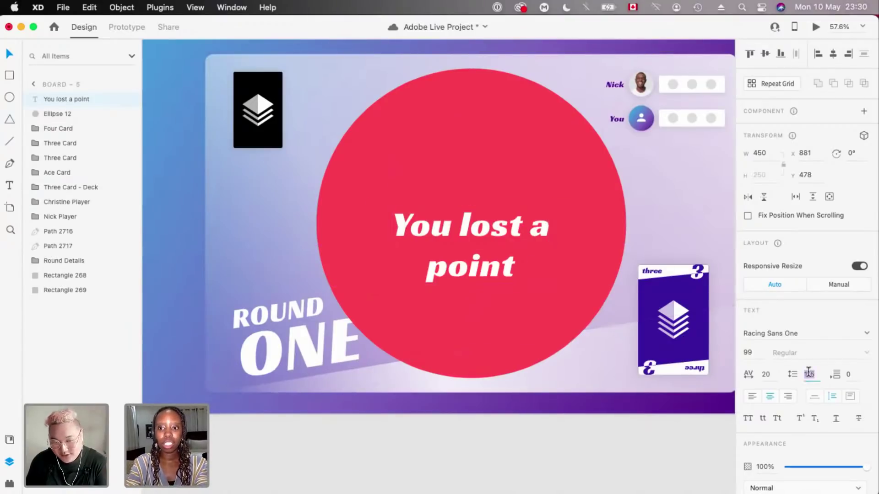
{"action": "type", "text": "100"}
{"action": "key", "text": "Return"}
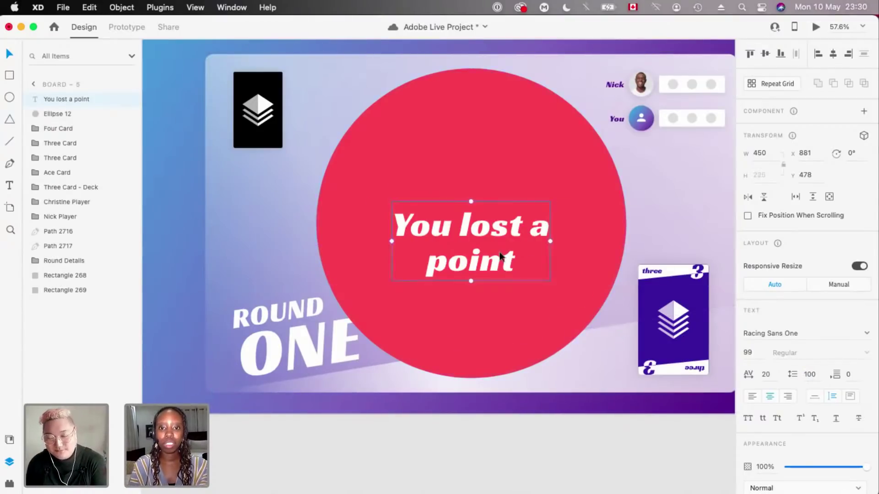
- Enlarge the message to font size 120, widen its box to 512 and recentre it in the red circle
{"action": "scroll", "coordinate": [499, 254], "scroll_direction": "down", "scroll_amount": 3}
{"action": "left_click_drag", "start_coordinate": [499, 255], "coordinate": [499, 245]}
{"action": "left_click", "coordinate": [748, 353]}
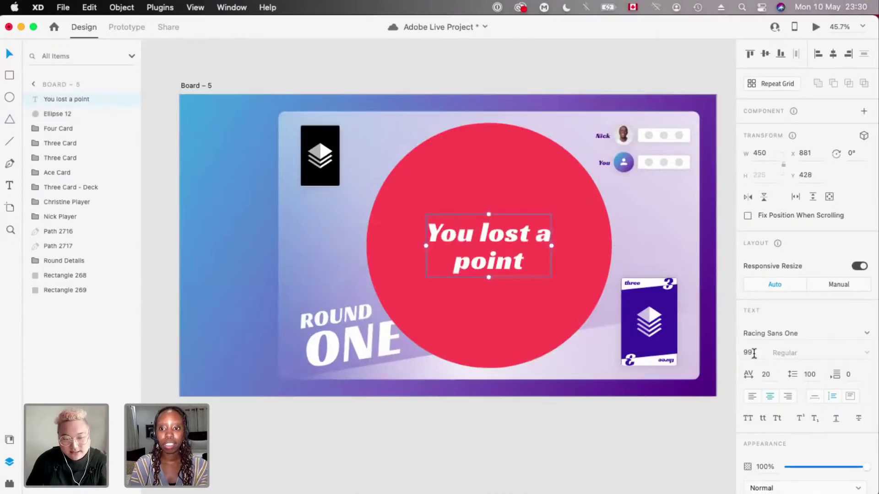
{"action": "type", "text": "120"}
{"action": "key", "text": "Return"}
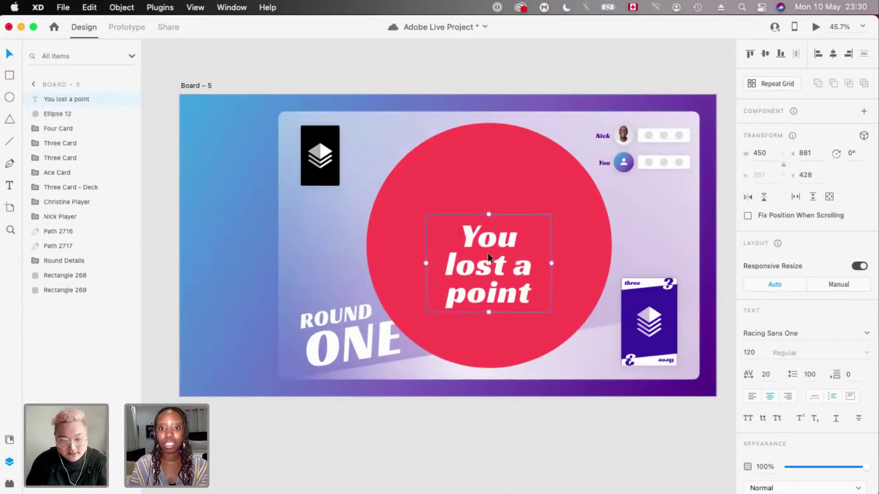
{"action": "left_click_drag", "start_coordinate": [507, 309], "coordinate": [507, 281]}
{"action": "left_click_drag", "start_coordinate": [565, 236], "coordinate": [523, 237]}
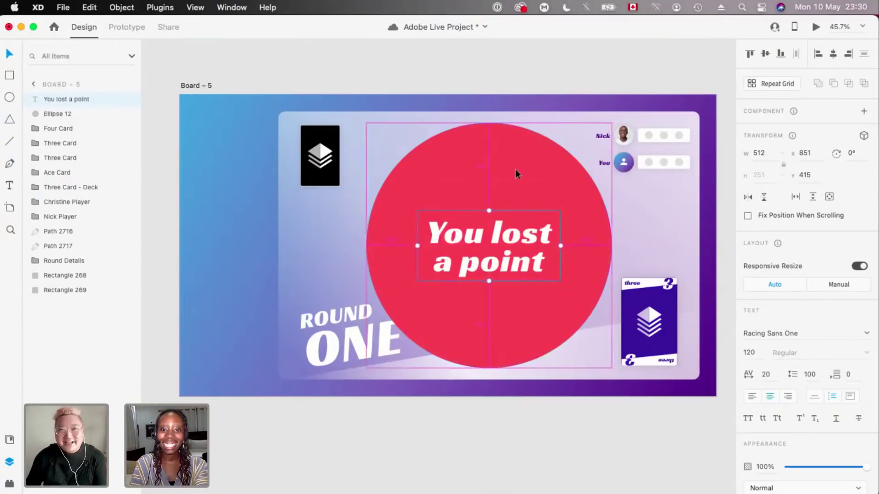
- Shrink the red circle on Board – 5 to 790 × 790 around its centre
{"action": "scroll", "coordinate": [515, 169], "scroll_direction": "up", "scroll_amount": 1}
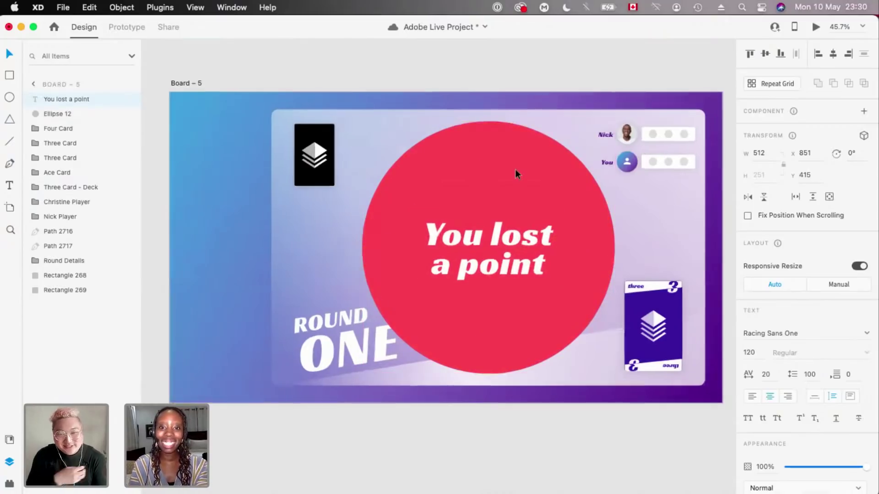
{"action": "scroll", "coordinate": [515, 169], "scroll_direction": "down", "scroll_amount": 4}
{"action": "scroll", "coordinate": [573, 120], "scroll_direction": "left", "scroll_amount": 3}
{"action": "scroll", "coordinate": [573, 120], "scroll_direction": "up", "scroll_amount": 2}
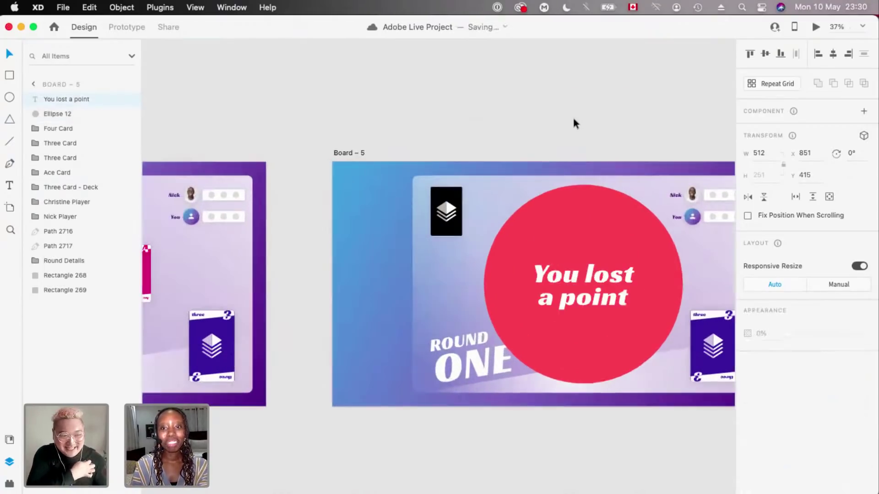
{"action": "scroll", "coordinate": [574, 120], "scroll_direction": "down", "scroll_amount": 5}
{"action": "left_click", "coordinate": [574, 120]}
{"action": "scroll", "coordinate": [582, 221], "scroll_direction": "up", "scroll_amount": 2}
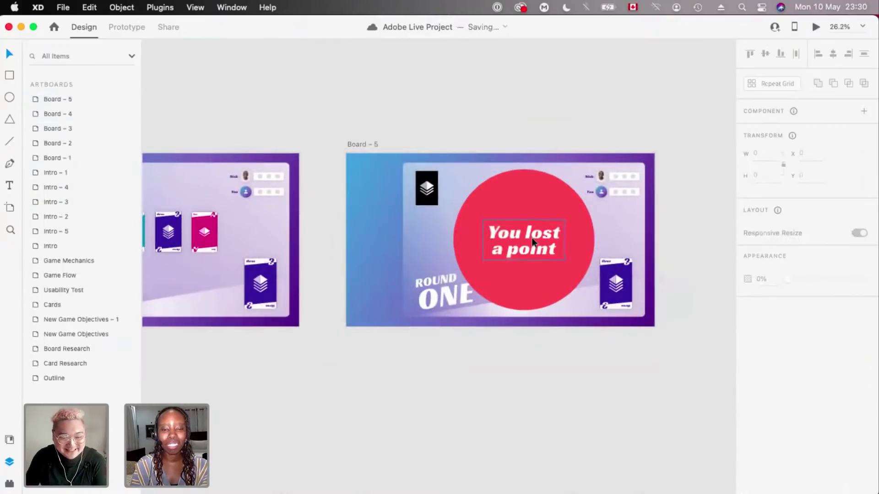
{"action": "left_click", "coordinate": [533, 242]}
{"action": "scroll", "coordinate": [526, 215], "scroll_direction": "up", "scroll_amount": 2}
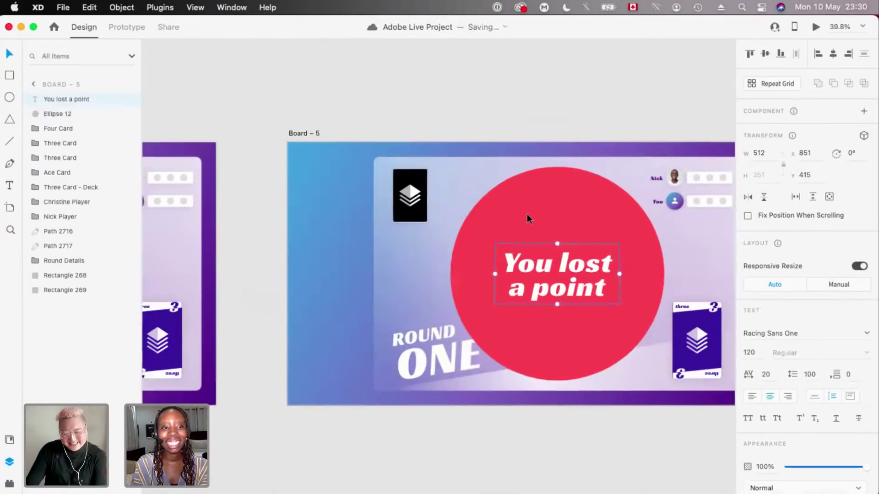
{"action": "scroll", "coordinate": [564, 207], "scroll_direction": "up", "scroll_amount": 2}
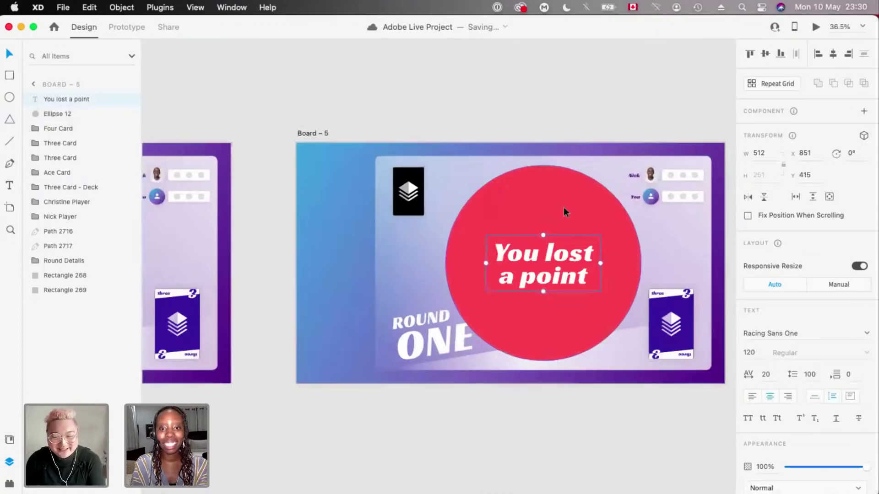
{"action": "left_click", "coordinate": [564, 207]}
{"action": "left_click_drag", "start_coordinate": [673, 147], "coordinate": [659, 153]}
{"action": "scroll", "coordinate": [659, 157], "scroll_direction": "up", "scroll_amount": 1}
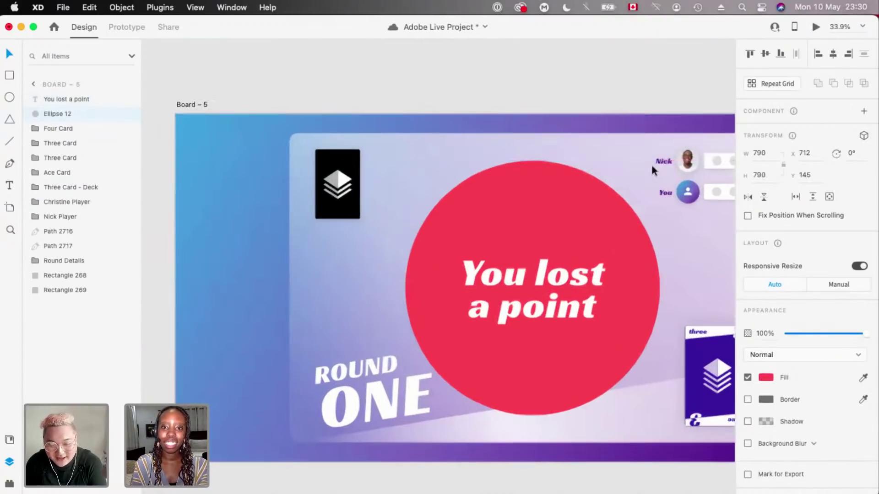
- Group the red circle with the "You lost a point" text on Board – 5
{"action": "scroll", "coordinate": [535, 270], "scroll_direction": "down", "scroll_amount": 1}
{"action": "left_click", "coordinate": [536, 267], "text": "shift"}
{"action": "scroll", "coordinate": [535, 268], "scroll_direction": "down", "scroll_amount": 5}
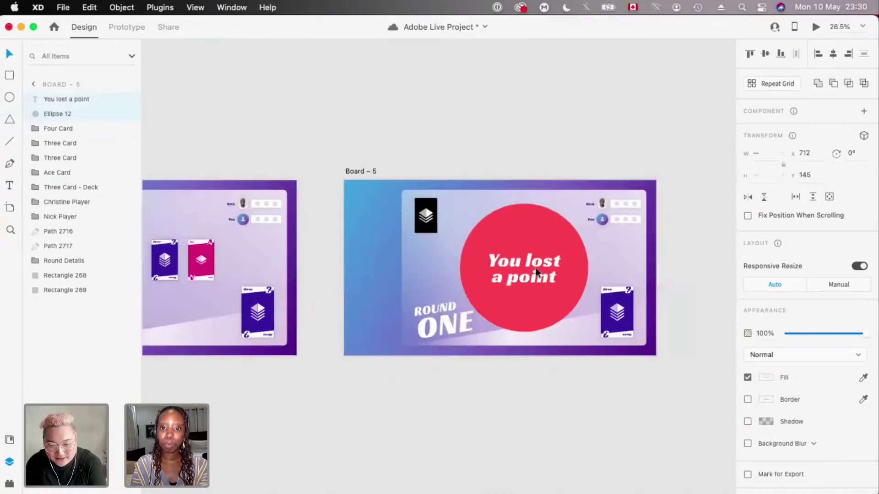
{"action": "scroll", "coordinate": [535, 359], "scroll_direction": "left", "scroll_amount": 1}
{"action": "left_click", "coordinate": [535, 358]}
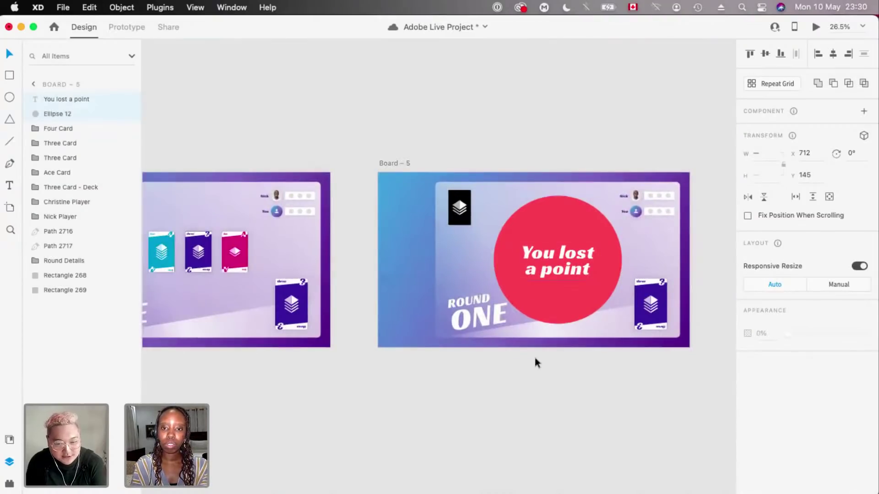
{"action": "scroll", "coordinate": [447, 228], "scroll_direction": "right", "scroll_amount": 3}
{"action": "scroll", "coordinate": [446, 228], "scroll_direction": "left", "scroll_amount": 2}
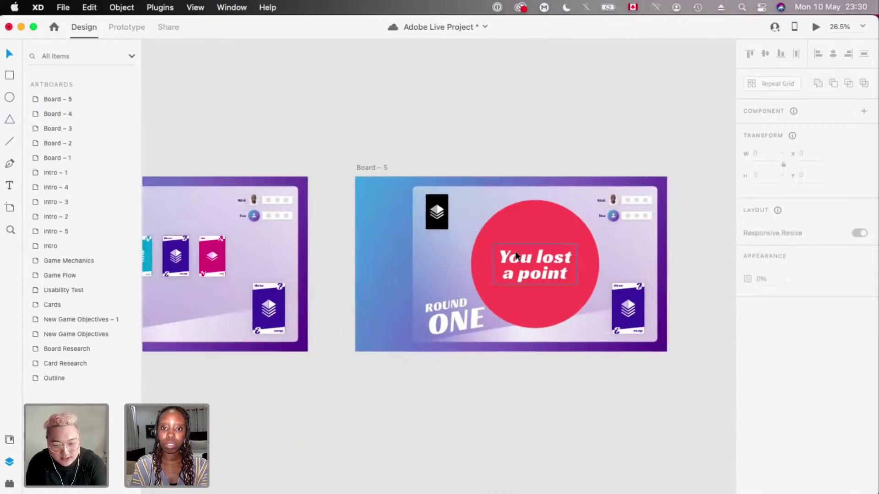
{"action": "left_click", "coordinate": [514, 218]}
{"action": "scroll", "coordinate": [514, 218], "scroll_direction": "up", "scroll_amount": 3}
{"action": "key", "text": "super+g"}
- Rename the new circle-and-text group as Lost Card
{"action": "double_click", "coordinate": [54, 101]}
{"action": "type", "text": "Lost C"}
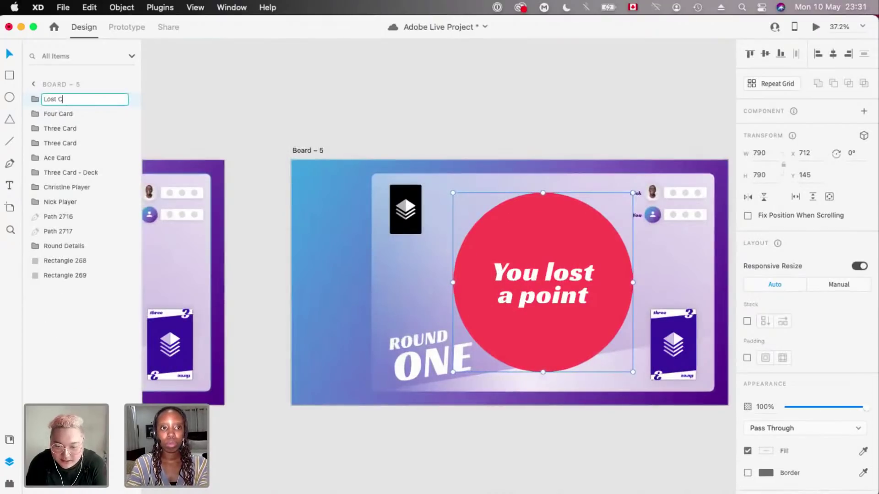
{"action": "type", "text": "ard"}
{"action": "key", "text": "Return"}
- Try placing a copy of the Lost Card group over the cards on Board – 4, and undo the paste
{"action": "scroll", "coordinate": [520, 229], "scroll_direction": "down", "scroll_amount": 2}
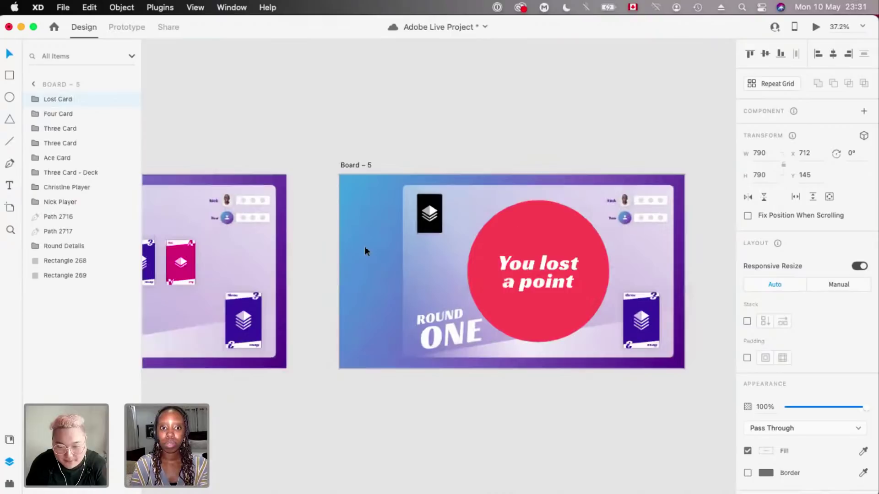
{"action": "scroll", "coordinate": [365, 247], "scroll_direction": "left", "scroll_amount": 4}
{"action": "key", "text": "super+v"}
{"action": "scroll", "coordinate": [364, 250], "scroll_direction": "up", "scroll_amount": 3}
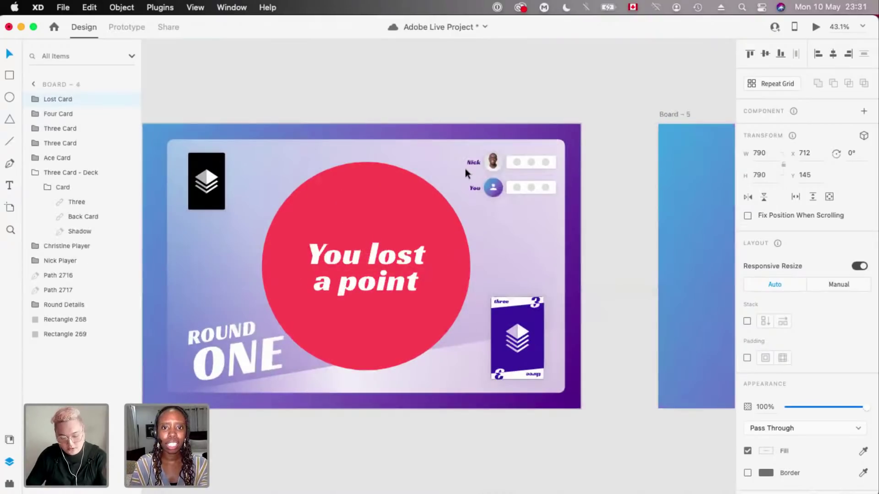
{"action": "left_click_drag", "start_coordinate": [395, 240], "coordinate": [382, 253]}
{"action": "key", "text": "super+z"}
{"action": "key", "text": "super+z"}
{"action": "scroll", "coordinate": [483, 263], "scroll_direction": "down", "scroll_amount": 4}
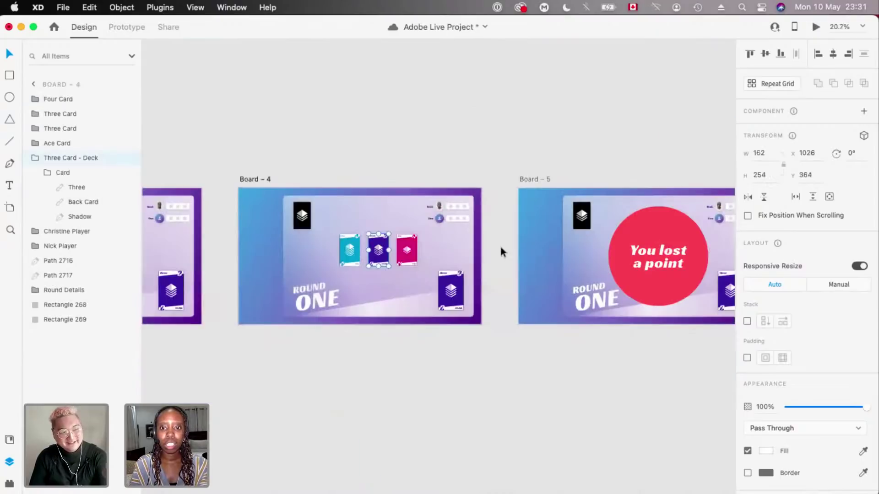
- Convert the "You lost a point" text inside the Lost Card group on Board – 5 to a path
{"action": "scroll", "coordinate": [492, 241], "scroll_direction": "right", "scroll_amount": 4}
{"action": "double_click", "coordinate": [492, 246]}
{"action": "scroll", "coordinate": [492, 246], "scroll_direction": "up", "scroll_amount": 2}
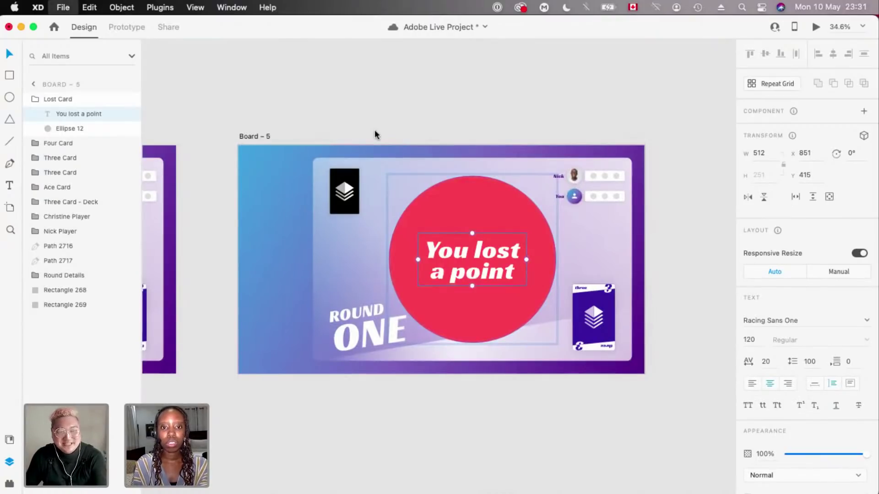
{"action": "key", "text": "super+o"}
{"action": "left_click", "coordinate": [600, 328]}
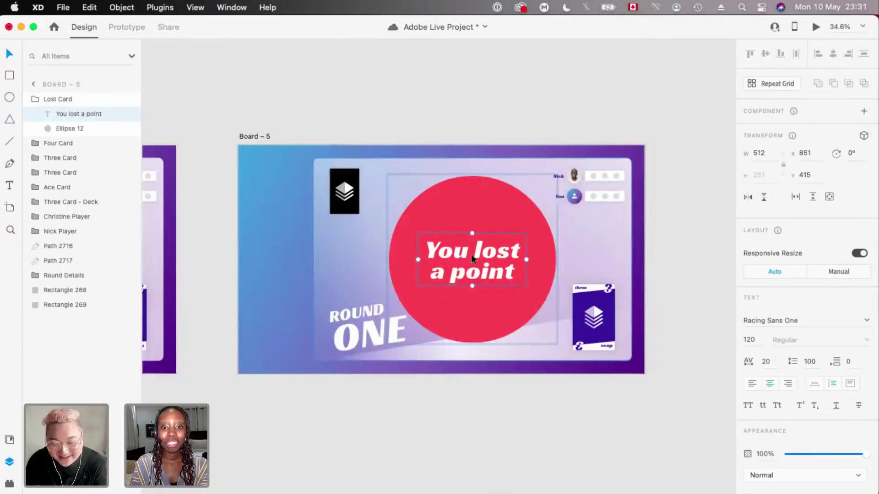
{"action": "left_click", "coordinate": [499, 211]}
{"action": "scroll", "coordinate": [499, 211], "scroll_direction": "up", "scroll_amount": 3}
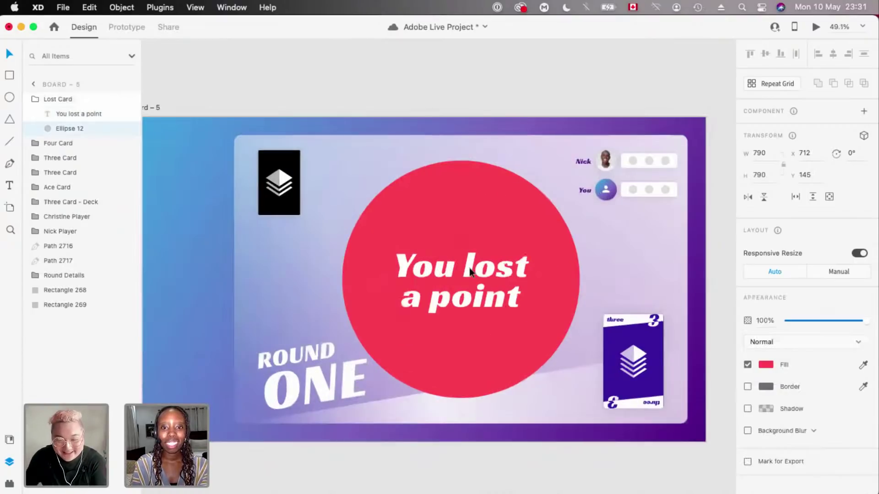
{"action": "left_click", "coordinate": [471, 271]}
{"action": "scroll", "coordinate": [453, 295], "scroll_direction": "down", "scroll_amount": 3}
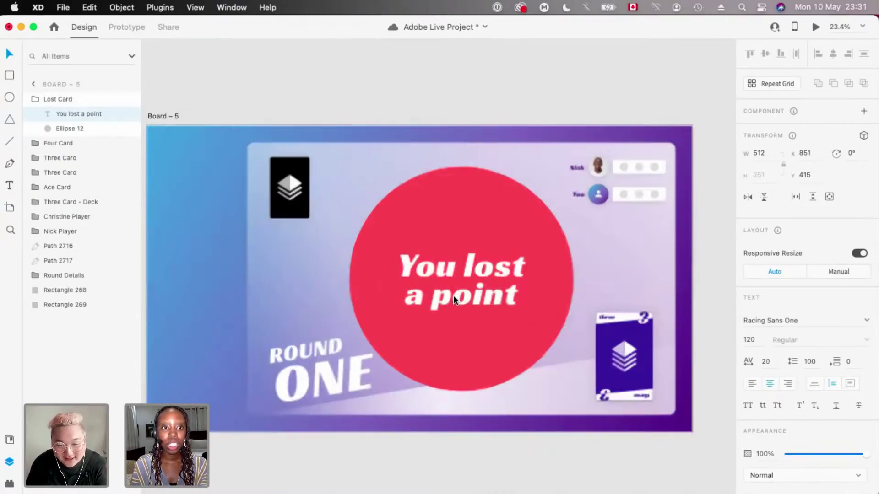
{"action": "left_click", "coordinate": [121, 8]}
{"action": "mouse_move", "coordinate": [138, 280]}
{"action": "left_click", "coordinate": [318, 333]}
{"action": "scroll", "coordinate": [462, 240], "scroll_direction": "down", "scroll_amount": 2}
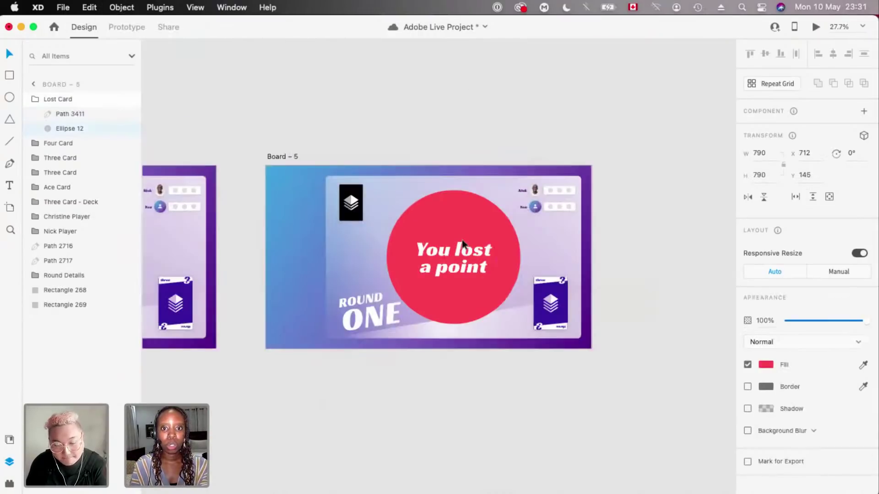
- Copy the Lost Card group onto Board – 4 and shrink it to 1.27 × 1.14 over the middle card
{"action": "key", "text": "Escape"}
{"action": "scroll", "coordinate": [337, 237], "scroll_direction": "left", "scroll_amount": 5}
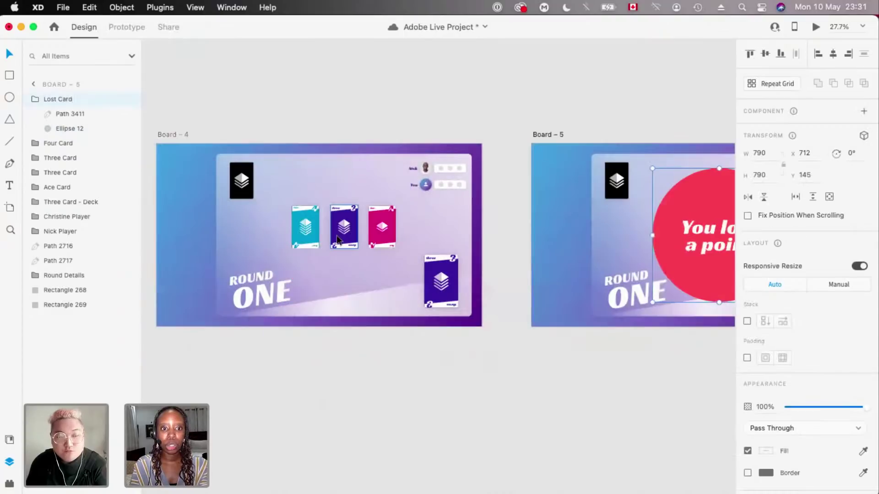
{"action": "left_click", "coordinate": [337, 239]}
{"action": "scroll", "coordinate": [337, 238], "scroll_direction": "up", "scroll_amount": 3}
{"action": "key", "text": "super+v"}
{"action": "left_click_drag", "start_coordinate": [439, 145], "coordinate": [347, 234]}
{"action": "scroll", "coordinate": [347, 235], "scroll_direction": "up", "scroll_amount": 5}
{"action": "scroll", "coordinate": [346, 235], "scroll_direction": "up", "scroll_amount": 4}
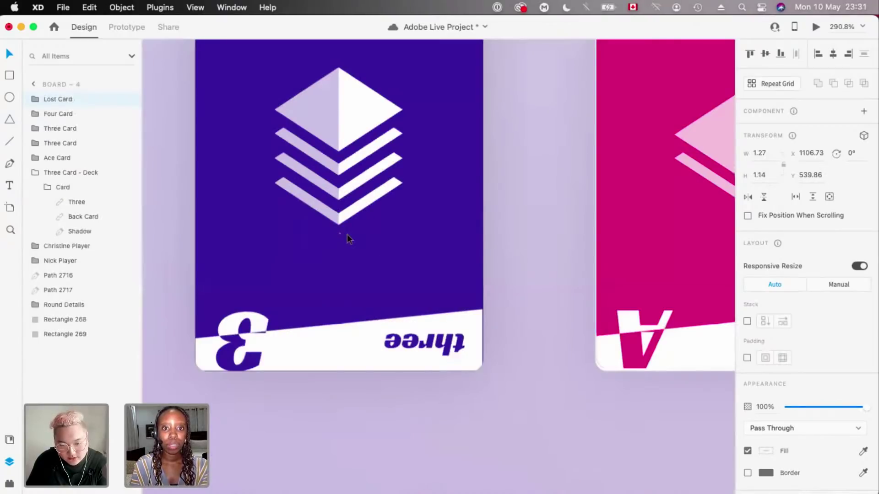
{"action": "scroll", "coordinate": [347, 234], "scroll_direction": "down", "scroll_amount": 8}
{"action": "scroll", "coordinate": [347, 234], "scroll_direction": "down", "scroll_amount": 1}
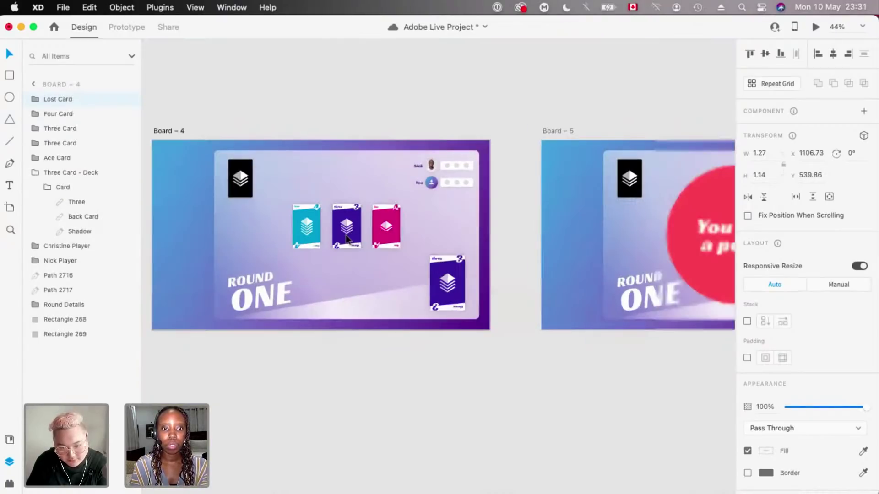
- Try moving the tiny Lost Card copy down below the middle card on Board – 4, and move it back onto the card
{"action": "scroll", "coordinate": [362, 234], "scroll_direction": "up", "scroll_amount": 5}
{"action": "scroll", "coordinate": [363, 234], "scroll_direction": "up", "scroll_amount": 2}
{"action": "key", "text": "shift+Down"}
{"action": "key", "text": "shift+Down"}
{"action": "key", "text": "shift+Down"}
{"action": "key", "text": "shift+Down"}
{"action": "key", "text": "shift+Down"}
{"action": "key", "text": "shift+Down"}
{"action": "key", "text": "shift+Down"}
{"action": "key", "text": "shift+Down"}
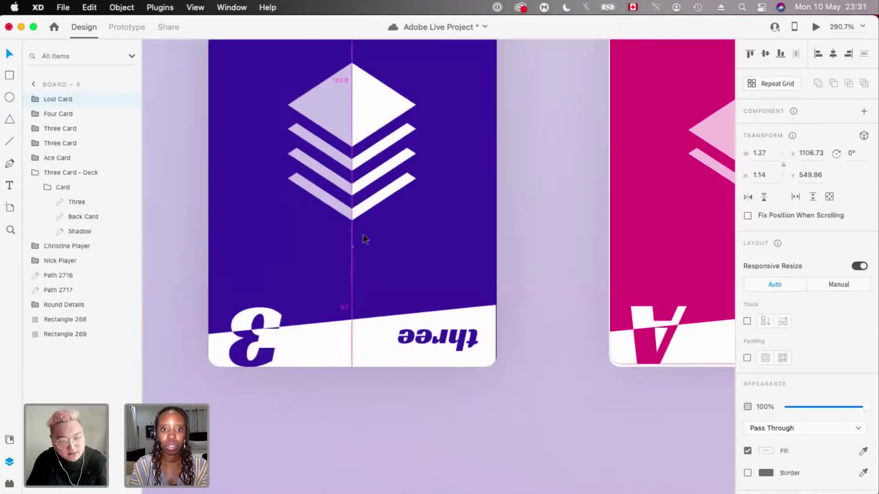
{"action": "scroll", "coordinate": [363, 234], "scroll_direction": "down", "scroll_amount": 2}
{"action": "key", "text": "shift+Down"}
{"action": "key", "text": "shift+Down"}
{"action": "key", "text": "shift+Down"}
{"action": "key", "text": "shift+Down"}
{"action": "key", "text": "shift+Down"}
{"action": "key", "text": "shift+Down"}
{"action": "key", "text": "shift+Down"}
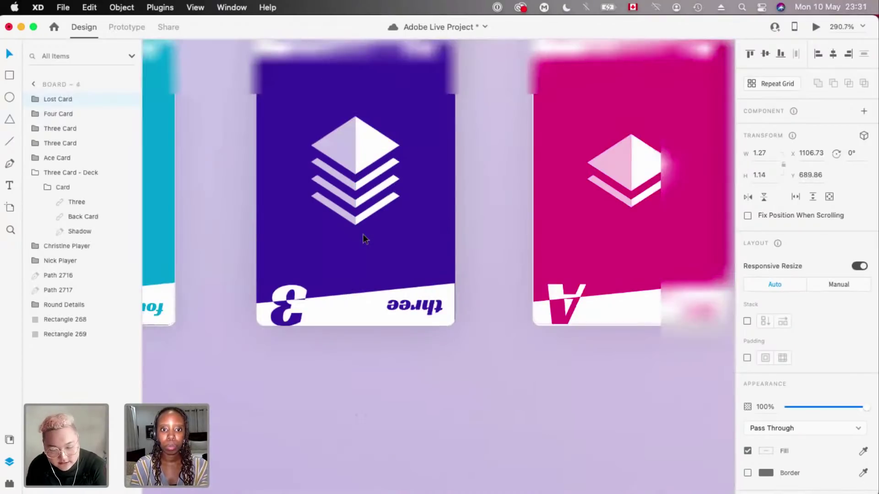
{"action": "scroll", "coordinate": [364, 234], "scroll_direction": "down", "scroll_amount": 3}
{"action": "key", "text": "shift+Up"}
{"action": "key", "text": "shift+Up"}
{"action": "key", "text": "shift+Up"}
{"action": "key", "text": "shift+Up"}
{"action": "key", "text": "shift+Up"}
{"action": "key", "text": "shift+Up"}
{"action": "key", "text": "shift+Up"}
{"action": "key", "text": "shift+Up"}
{"action": "key", "text": "shift+Up"}
{"action": "key", "text": "shift+Up"}
{"action": "key", "text": "shift+Up"}
{"action": "key", "text": "shift+Up"}
{"action": "key", "text": "shift+Up"}
{"action": "key", "text": "shift+Up"}
{"action": "key", "text": "shift+Up"}
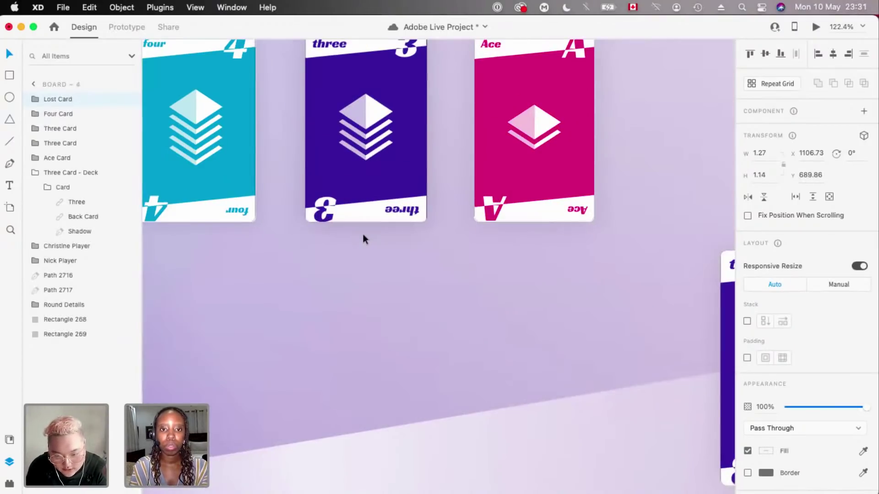
{"action": "scroll", "coordinate": [362, 234], "scroll_direction": "down", "scroll_amount": 2}
{"action": "scroll", "coordinate": [363, 234], "scroll_direction": "down", "scroll_amount": 5}
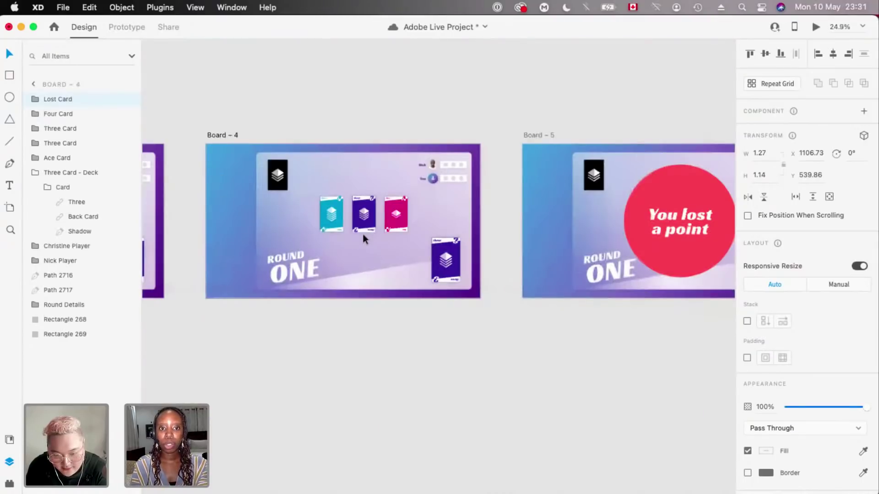
- Link Board – 4 to Board – 5 in the prototype with a Time trigger, 0 s delay, Auto-Animate, Snap easing and 1 s duration
{"action": "left_click", "coordinate": [409, 231]}
{"action": "key", "text": "ctrl+Tab"}
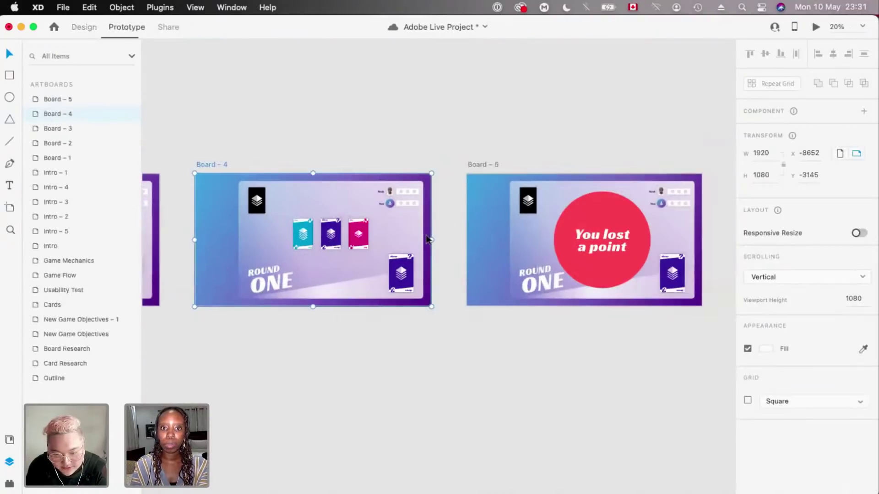
{"action": "left_click_drag", "start_coordinate": [430, 228], "coordinate": [559, 240]}
{"action": "left_click", "coordinate": [778, 80]}
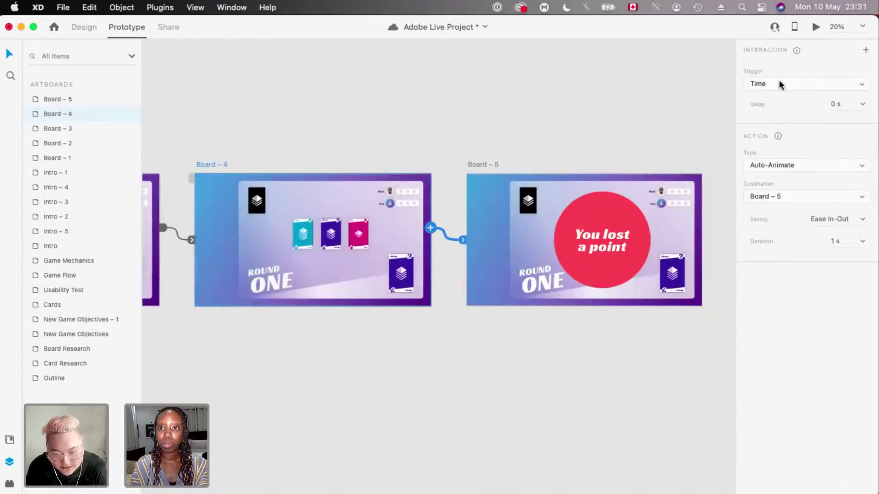
{"action": "left_click", "coordinate": [833, 219]}
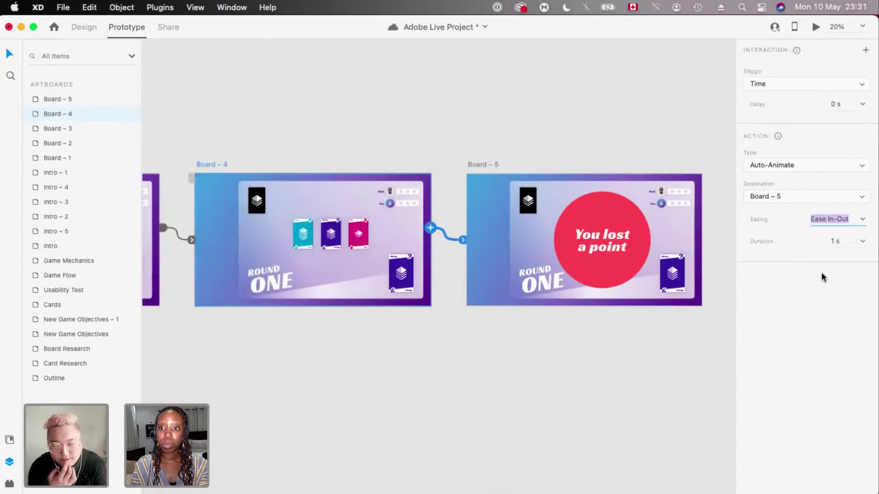
{"action": "key", "text": "Down"}
{"action": "key", "text": "Tab"}
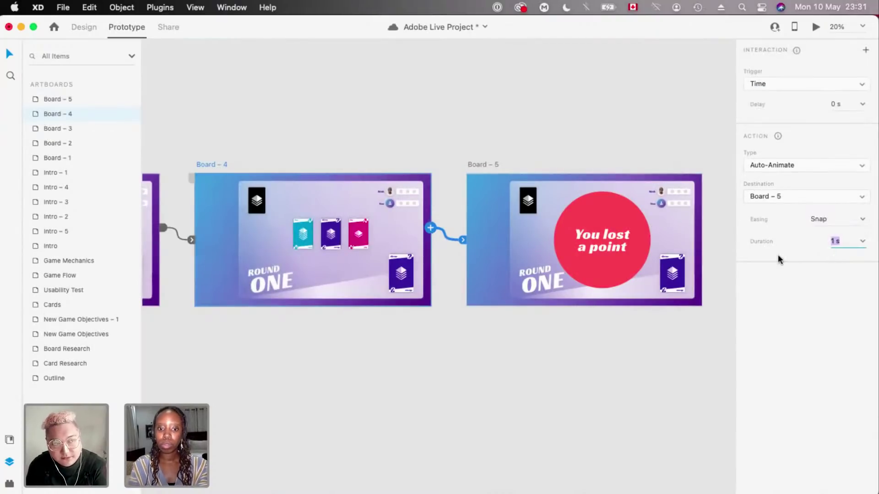
- Preview the prototype animation from Board – 3 through to Board – 5, and close the preview
{"action": "scroll", "coordinate": [307, 170], "scroll_direction": "down", "scroll_amount": 5}
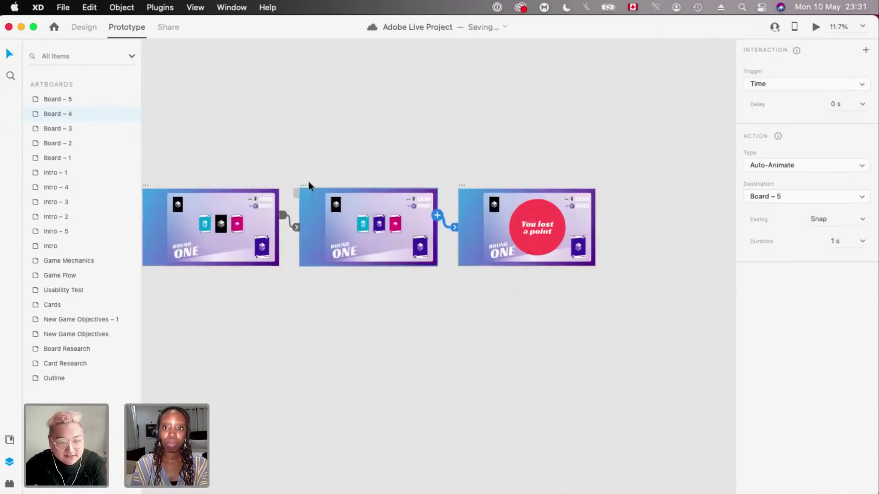
{"action": "scroll", "coordinate": [274, 197], "scroll_direction": "left", "scroll_amount": 2}
{"action": "key", "text": "Tab"}
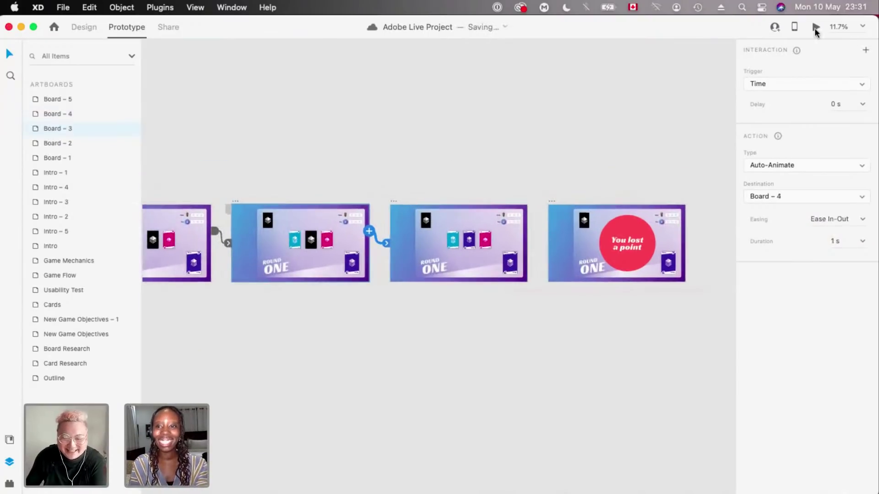
{"action": "left_click", "coordinate": [815, 28]}
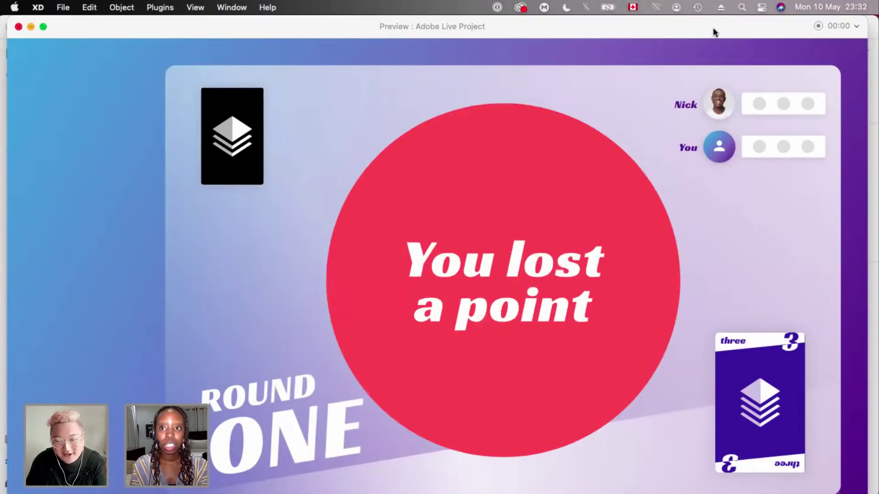
{"action": "mouse_move", "coordinate": [777, 20]}
{"action": "left_mouse_down"}
{"action": "mouse_move", "coordinate": [776, 43]}
{"action": "mouse_move", "coordinate": [764, 25]}
{"action": "left_mouse_up"}
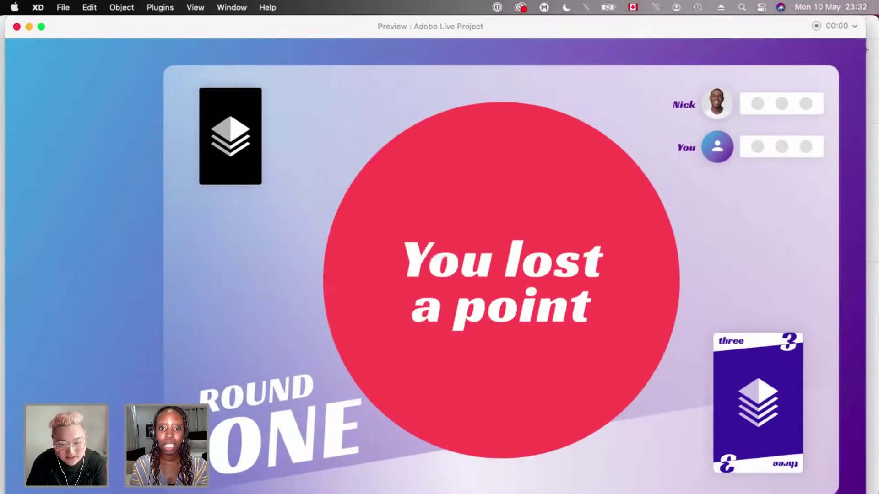
{"action": "key", "text": "super+w"}
- Shrink the Lost Card group on Board – 5 to 642 × 642 around its centre
{"action": "left_click", "coordinate": [84, 27]}
{"action": "left_click", "coordinate": [534, 215]}
{"action": "scroll", "coordinate": [534, 217], "scroll_direction": "up", "scroll_amount": 4}
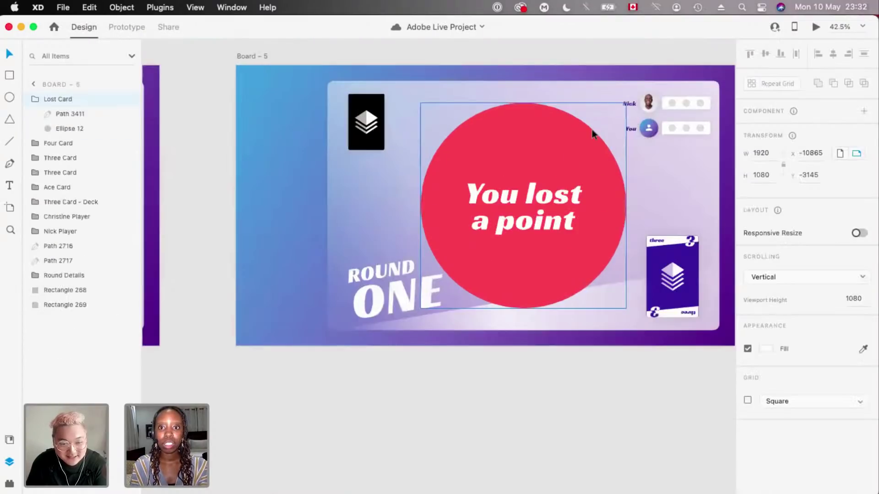
{"action": "scroll", "coordinate": [591, 126], "scroll_direction": "up", "scroll_amount": 2}
{"action": "left_click_drag", "start_coordinate": [562, 147], "coordinate": [564, 138]}
{"action": "scroll", "coordinate": [523, 142], "scroll_direction": "down", "scroll_amount": 3}
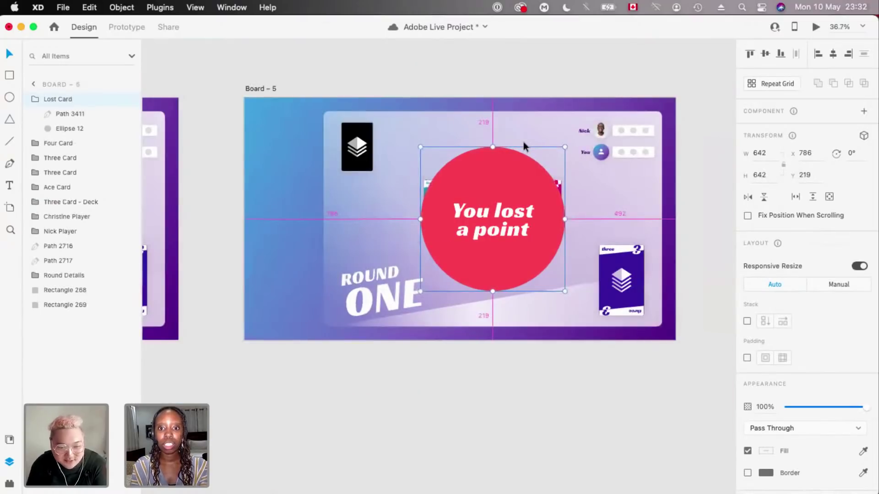
- Duplicate the middle point circle in the upper player's score box on Board – 5 and place the copy just outside the artboard at X 1930
{"action": "scroll", "coordinate": [556, 160], "scroll_direction": "up", "scroll_amount": 3}
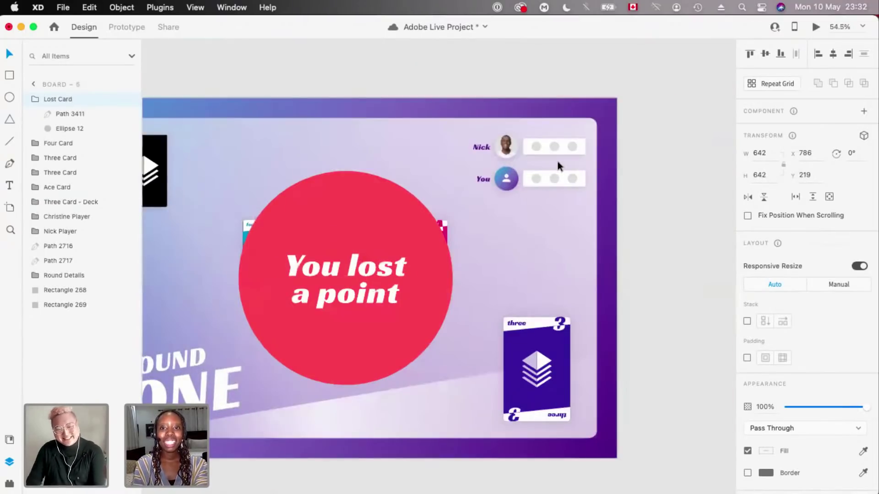
{"action": "scroll", "coordinate": [422, 224], "scroll_direction": "down", "scroll_amount": 1}
{"action": "scroll", "coordinate": [424, 208], "scroll_direction": "right", "scroll_amount": 3}
{"action": "scroll", "coordinate": [424, 206], "scroll_direction": "up", "scroll_amount": 3}
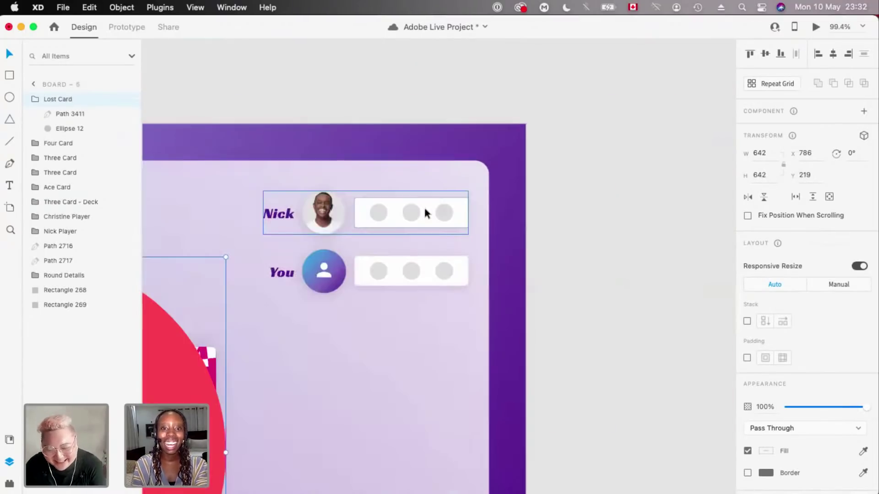
{"action": "double_click", "coordinate": [424, 205]}
{"action": "scroll", "coordinate": [423, 205], "scroll_direction": "up", "scroll_amount": 3}
{"action": "double_click", "coordinate": [391, 207]}
{"action": "scroll", "coordinate": [391, 208], "scroll_direction": "down", "scroll_amount": 1}
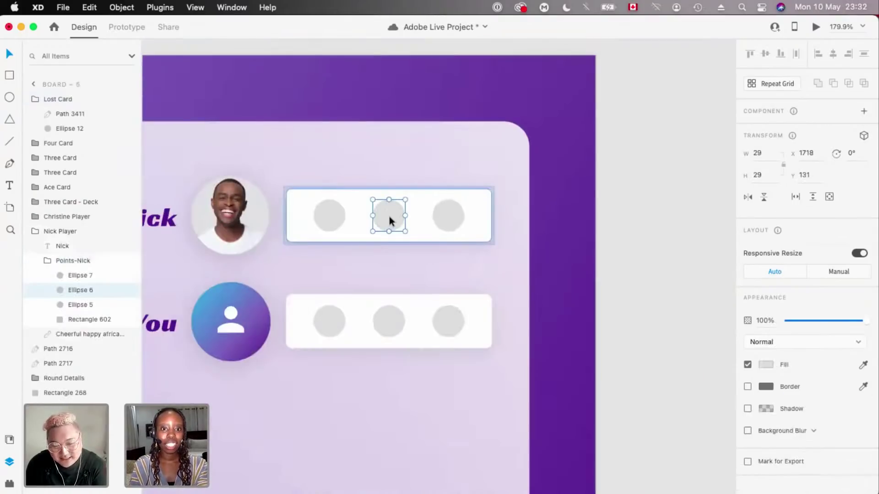
{"action": "key", "text": "super+d"}
{"action": "left_click_drag", "start_coordinate": [566, 207], "coordinate": [567, 208]}
{"action": "key", "text": "Left"}
{"action": "key", "text": "Left"}
{"action": "left_click_drag", "start_coordinate": [622, 202], "coordinate": [626, 202]}
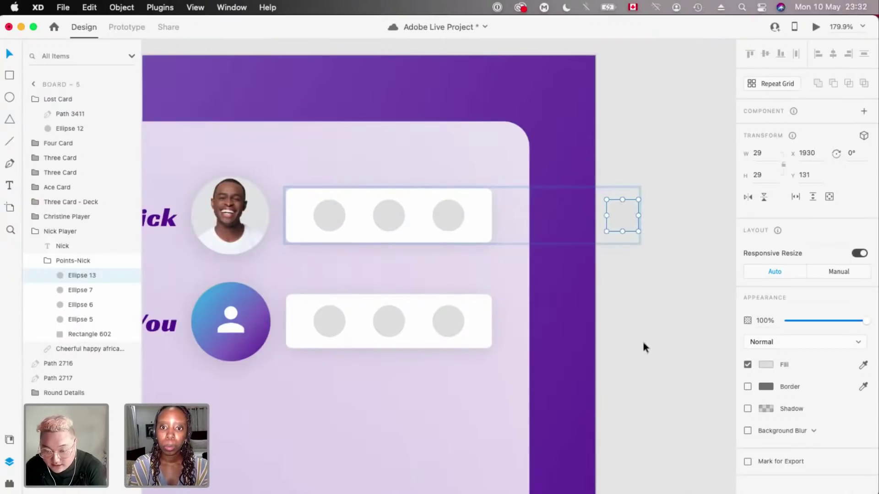
- Move the copied point circle exactly over the first circle in the upper player's score box, at X 1664
{"action": "scroll", "coordinate": [643, 342], "scroll_direction": "down", "scroll_amount": 4}
{"action": "scroll", "coordinate": [643, 343], "scroll_direction": "down", "scroll_amount": 5}
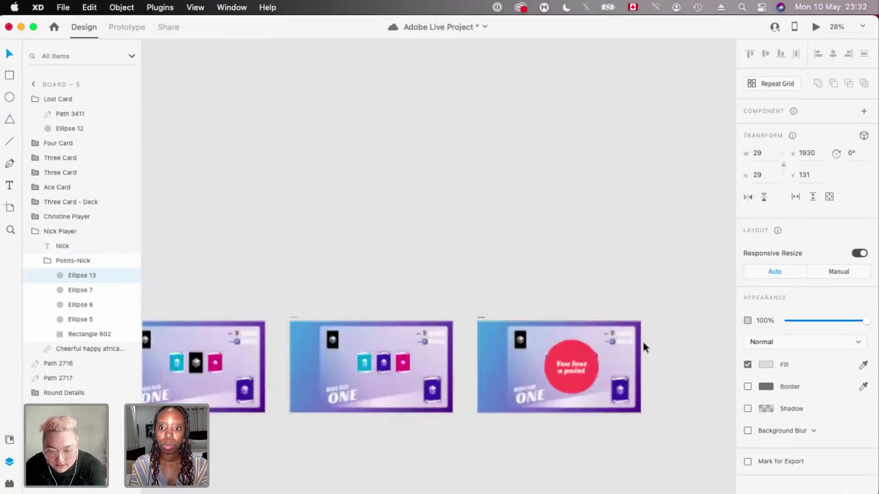
{"action": "scroll", "coordinate": [643, 343], "scroll_direction": "up", "scroll_amount": 10}
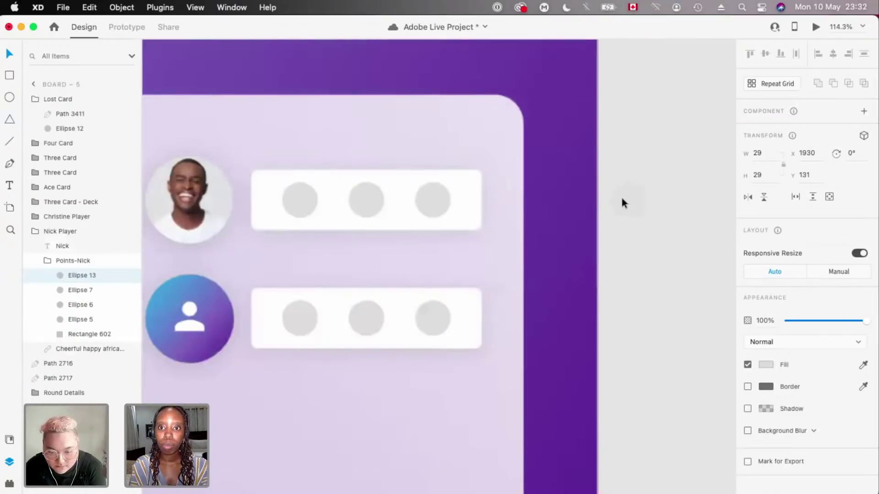
{"action": "left_click_drag", "start_coordinate": [621, 200], "coordinate": [299, 200]}
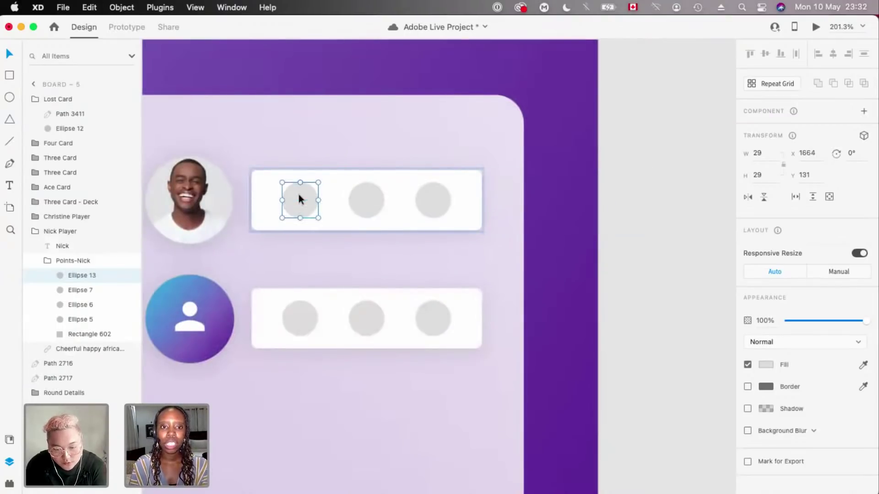
- Fill the copied circle in the upper player's score box with the saved green swatch
{"action": "scroll", "coordinate": [298, 192], "scroll_direction": "up", "scroll_amount": 5}
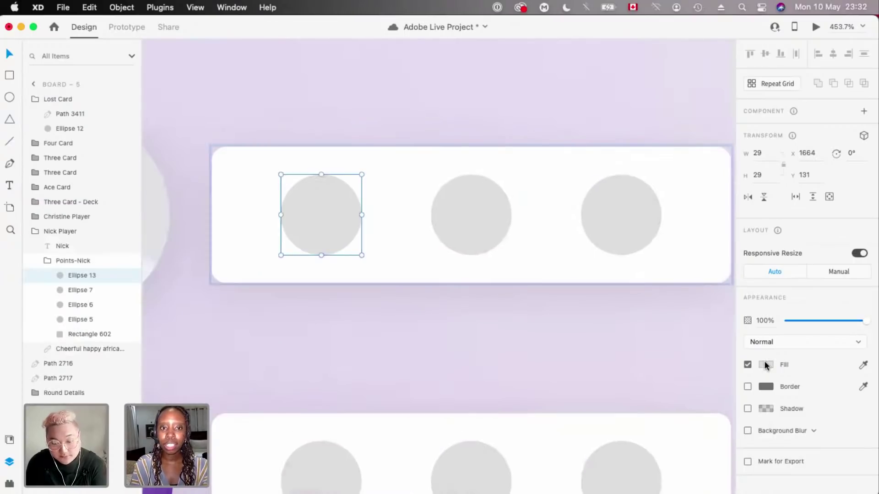
{"action": "scroll", "coordinate": [491, 273], "scroll_direction": "down", "scroll_amount": 5}
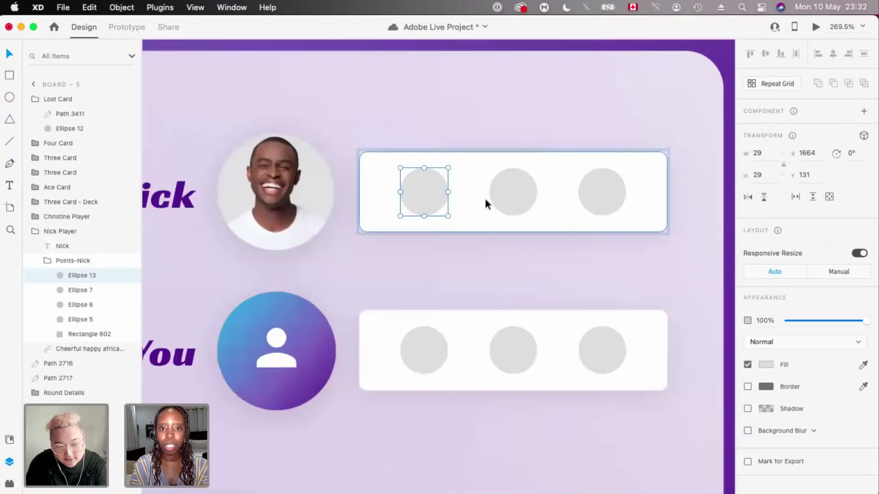
{"action": "scroll", "coordinate": [567, 215], "scroll_direction": "up", "scroll_amount": 3}
{"action": "left_click", "coordinate": [764, 364]}
{"action": "left_click", "coordinate": [666, 435]}
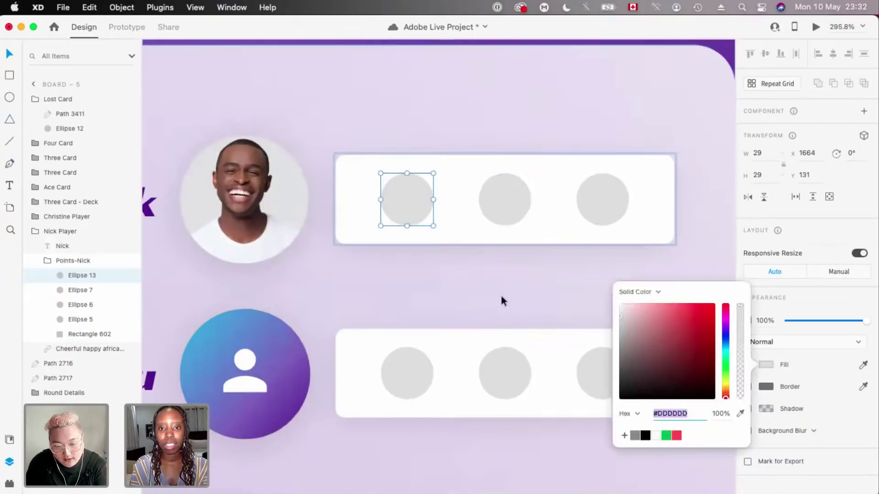
{"action": "scroll", "coordinate": [412, 275], "scroll_direction": "down", "scroll_amount": 5}
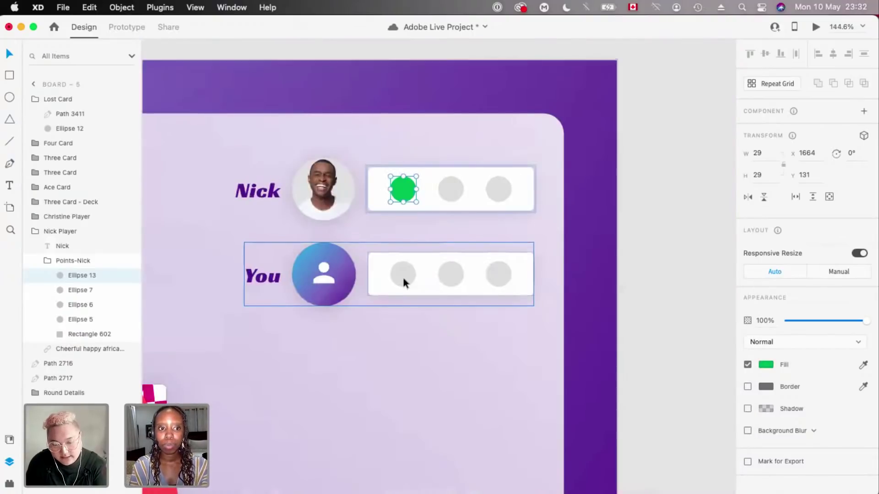
- Duplicate the first point circle in the You score box in place and fill the copy with the saved red swatch
{"action": "left_click", "coordinate": [402, 275]}
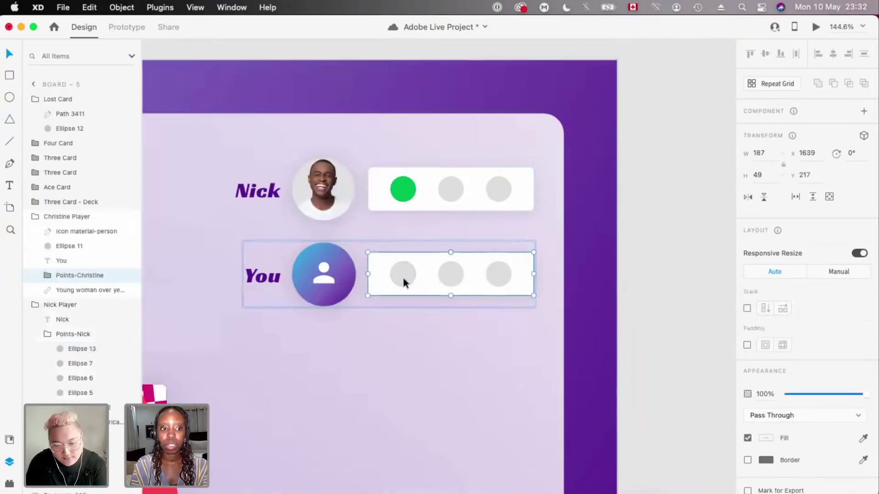
{"action": "left_click", "coordinate": [402, 276]}
{"action": "left_click", "coordinate": [767, 364]}
{"action": "left_click", "coordinate": [677, 435]}
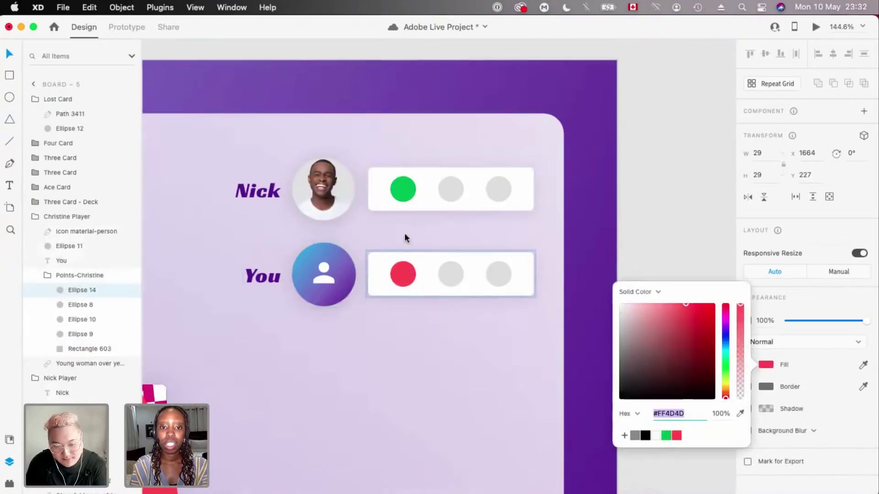
- Paste the red point circle over the first circle in the You score box on Board – 4
{"action": "scroll", "coordinate": [404, 219], "scroll_direction": "down", "scroll_amount": 4}
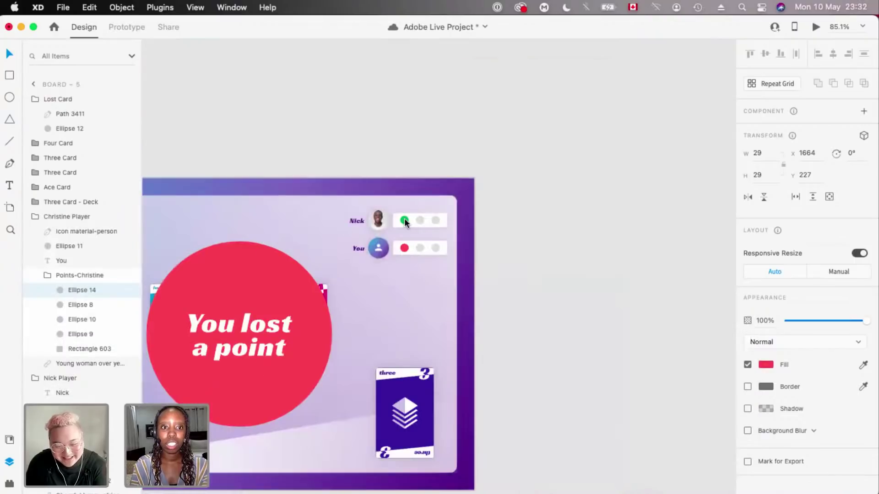
{"action": "scroll", "coordinate": [320, 230], "scroll_direction": "left", "scroll_amount": 6}
{"action": "scroll", "coordinate": [361, 213], "scroll_direction": "up", "scroll_amount": 4}
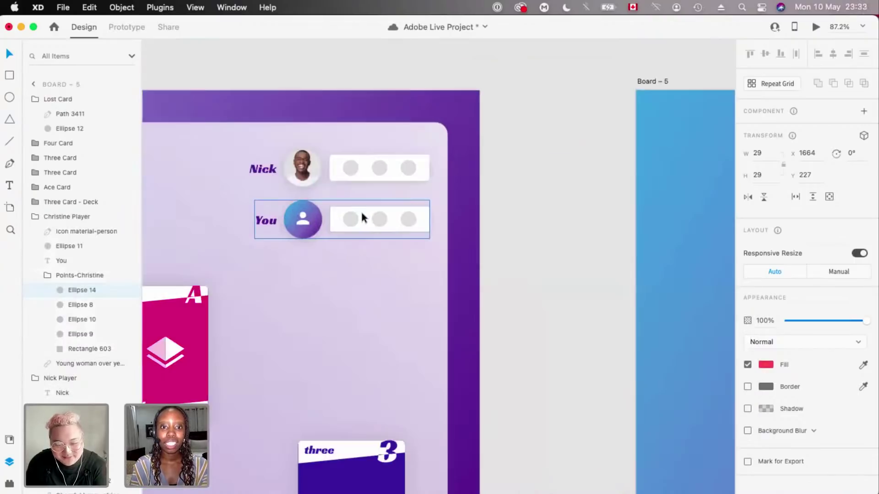
{"action": "scroll", "coordinate": [331, 219], "scroll_direction": "up", "scroll_amount": 3}
{"action": "left_click", "coordinate": [333, 221]}
{"action": "scroll", "coordinate": [333, 221], "scroll_direction": "up", "scroll_amount": 2}
{"action": "key", "text": "super+v"}
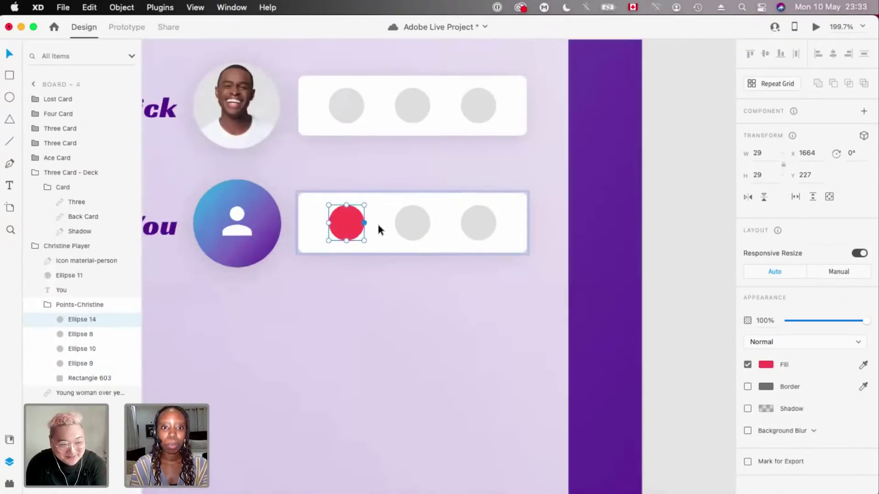
- Move the red point circle horizontally out of the You score box to just outside Board – 4, at X 1930
{"action": "scroll", "coordinate": [348, 225], "scroll_direction": "down", "scroll_amount": 4}
{"action": "left_click_drag", "start_coordinate": [350, 226], "coordinate": [623, 219]}
{"action": "scroll", "coordinate": [552, 210], "scroll_direction": "up", "scroll_amount": 3}
{"action": "key", "text": "Left"}
{"action": "key", "text": "Left"}
{"action": "key", "text": "Left"}
{"action": "key", "text": "Left"}
{"action": "key", "text": "Left"}
{"action": "key", "text": "Left"}
{"action": "key", "text": "Left"}
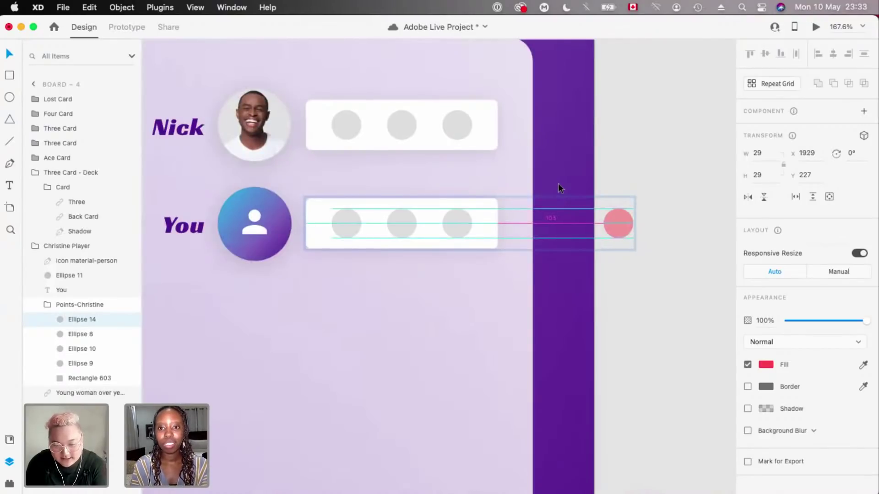
{"action": "key", "text": "Right"}
{"action": "scroll", "coordinate": [594, 160], "scroll_direction": "down", "scroll_amount": 1}
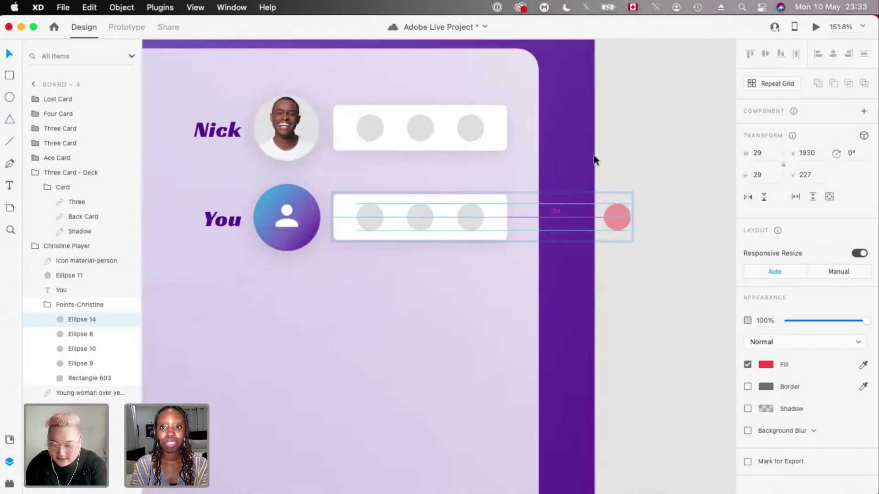
- Copy the green point circle from Board – 5 over the first circle in the upper player's score box on Board – 4
{"action": "scroll", "coordinate": [595, 160], "scroll_direction": "down", "scroll_amount": 8}
{"action": "scroll", "coordinate": [546, 183], "scroll_direction": "up", "scroll_amount": 5}
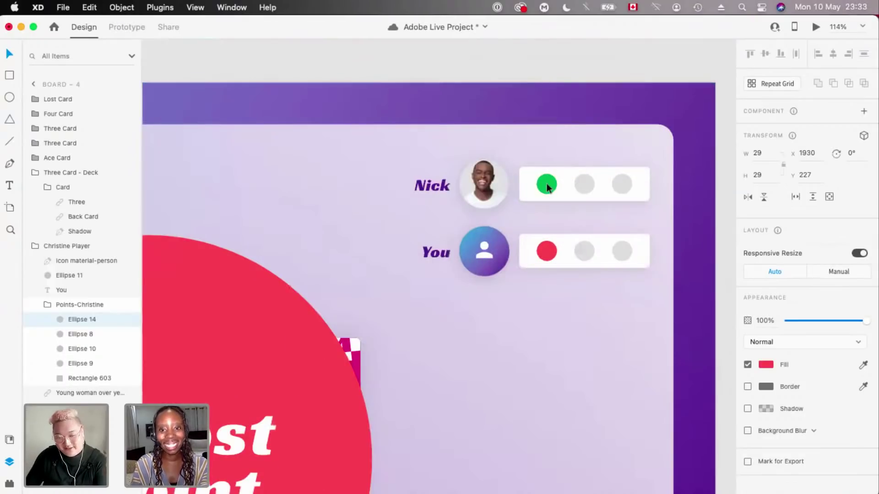
{"action": "left_click", "coordinate": [547, 183]}
{"action": "double_click", "coordinate": [547, 184]}
{"action": "scroll", "coordinate": [376, 191], "scroll_direction": "down", "scroll_amount": 5}
{"action": "scroll", "coordinate": [376, 192], "scroll_direction": "left", "scroll_amount": 5}
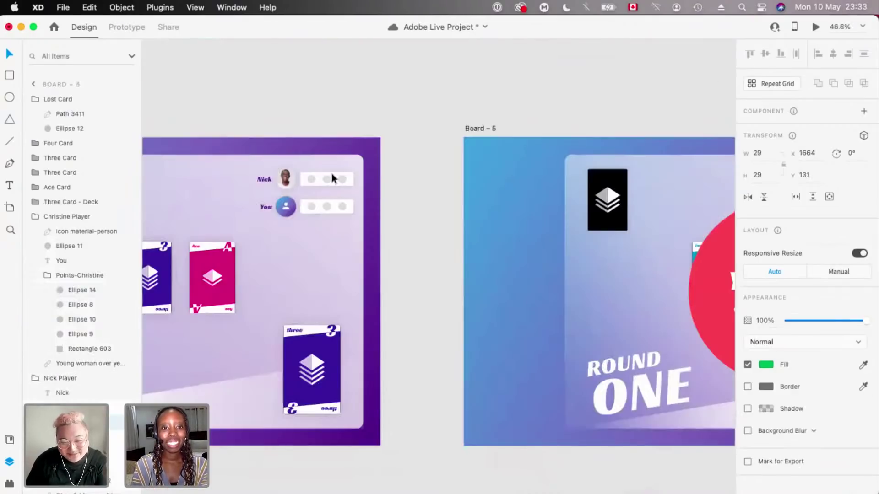
{"action": "scroll", "coordinate": [331, 172], "scroll_direction": "up", "scroll_amount": 3}
{"action": "scroll", "coordinate": [334, 177], "scroll_direction": "up", "scroll_amount": 3}
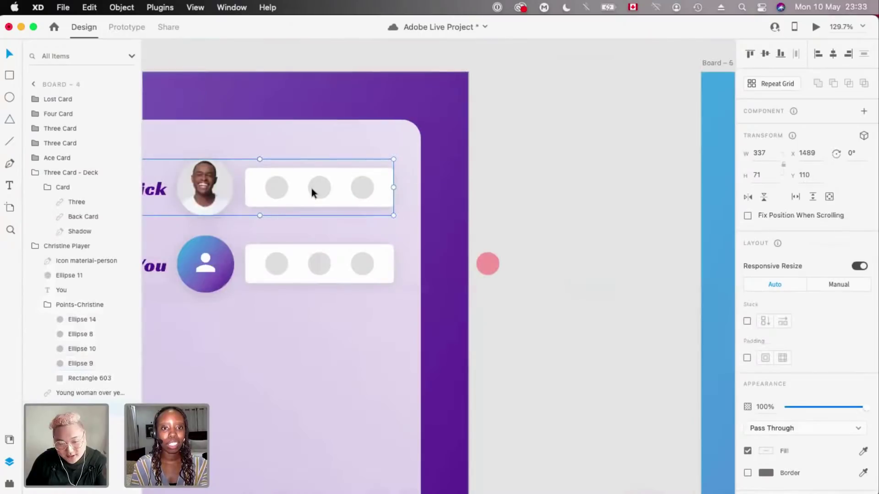
{"action": "scroll", "coordinate": [321, 188], "scroll_direction": "up", "scroll_amount": 2}
{"action": "left_click", "coordinate": [324, 189]}
- Move the green point circle horizontally to just outside Board – 4, at X 1930
{"action": "left_click_drag", "start_coordinate": [324, 190], "coordinate": [583, 200]}
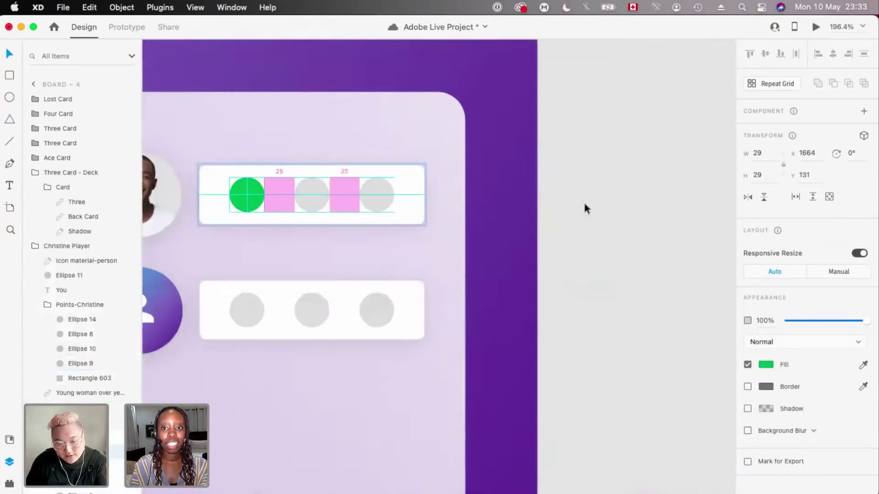
{"action": "key", "text": "Left"}
{"action": "key", "text": "Left"}
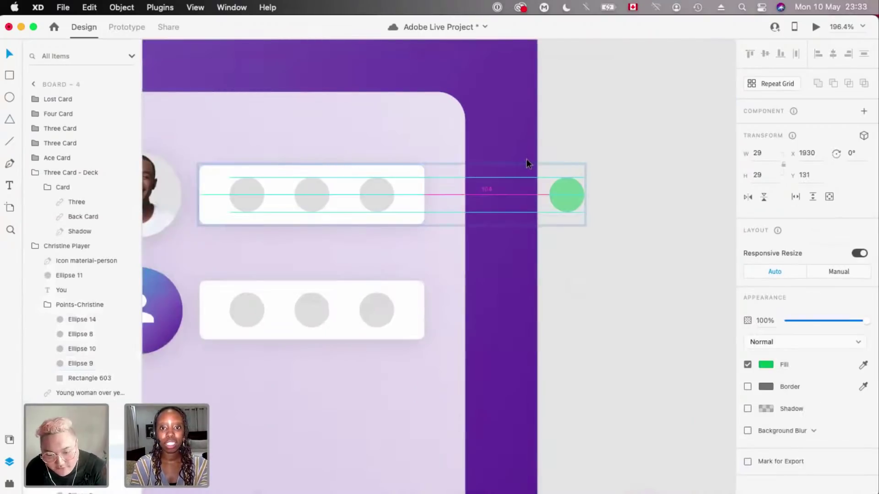
- Preview the prototype starting from Board – 4, and close the preview
{"action": "scroll", "coordinate": [526, 158], "scroll_direction": "down", "scroll_amount": 10}
{"action": "scroll", "coordinate": [545, 105], "scroll_direction": "right", "scroll_amount": 2}
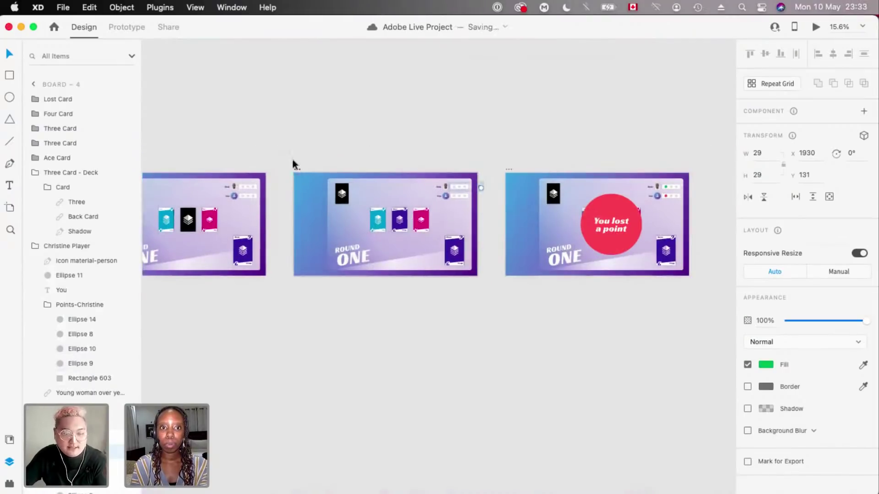
{"action": "left_click", "coordinate": [296, 171]}
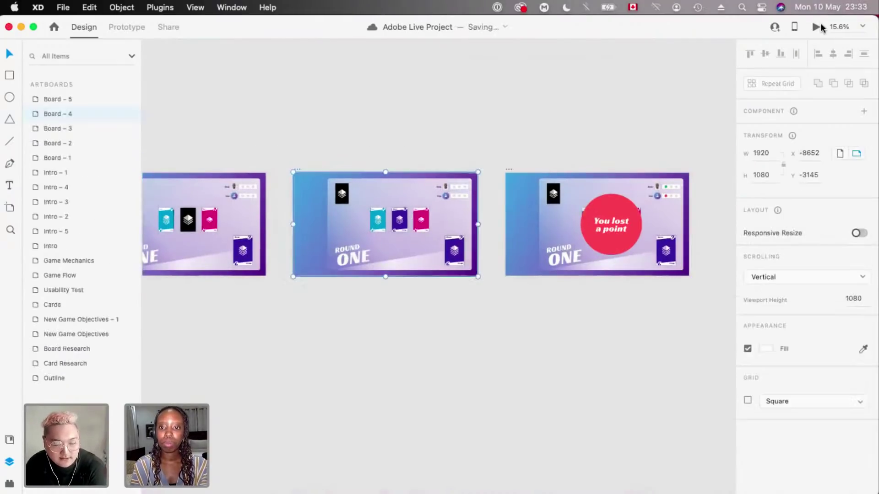
{"action": "left_click", "coordinate": [818, 27]}
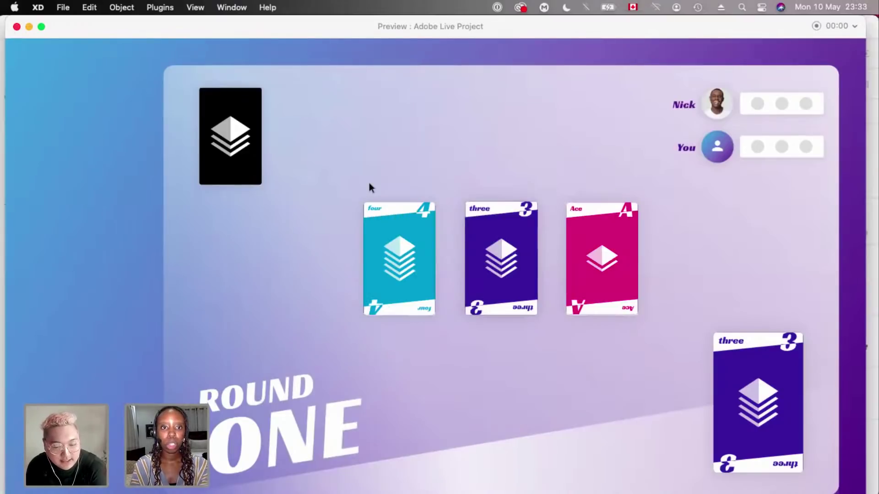
{"action": "key", "text": "super+w"}
- Play the prototype preview twice from Board – 3 through to the lost-point board, closing it after each run
{"action": "scroll", "coordinate": [327, 191], "scroll_direction": "down", "scroll_amount": 3}
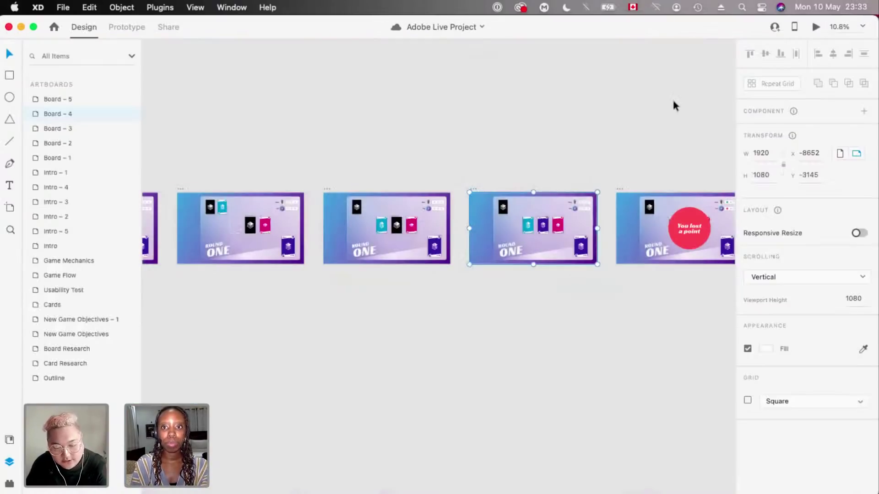
{"action": "left_click", "coordinate": [816, 27]}
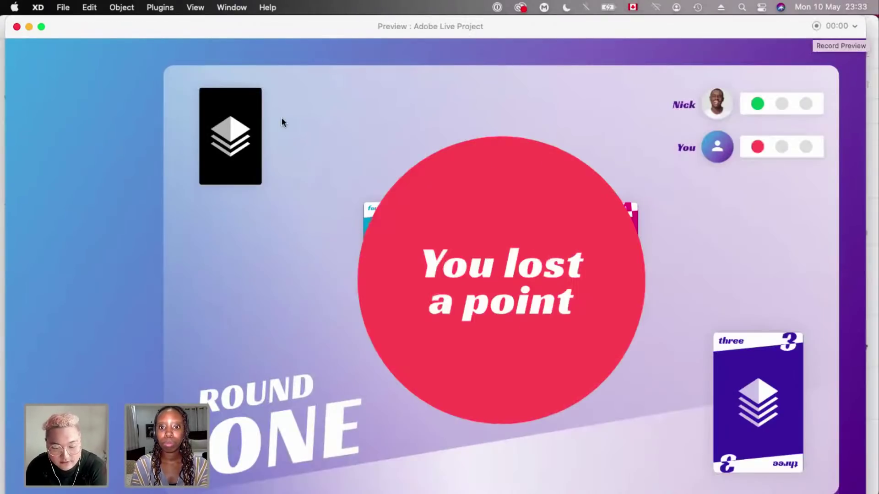
{"action": "left_click", "coordinate": [18, 26]}
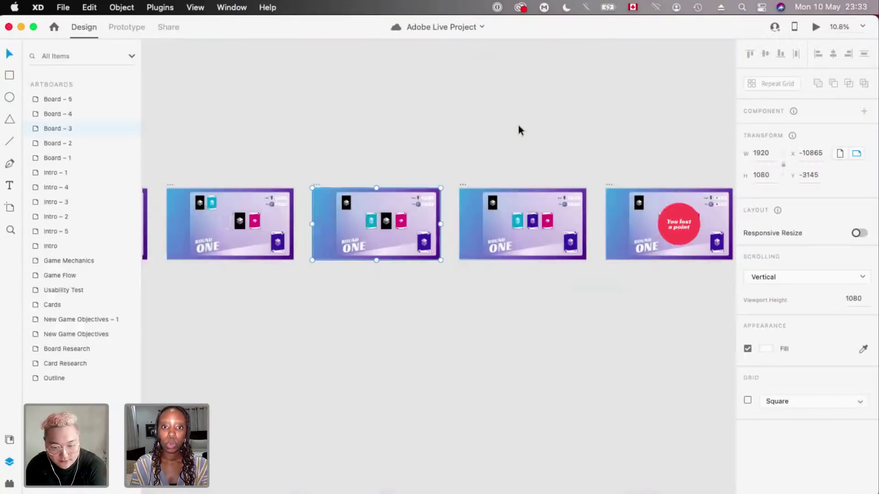
{"action": "left_click", "coordinate": [816, 26]}
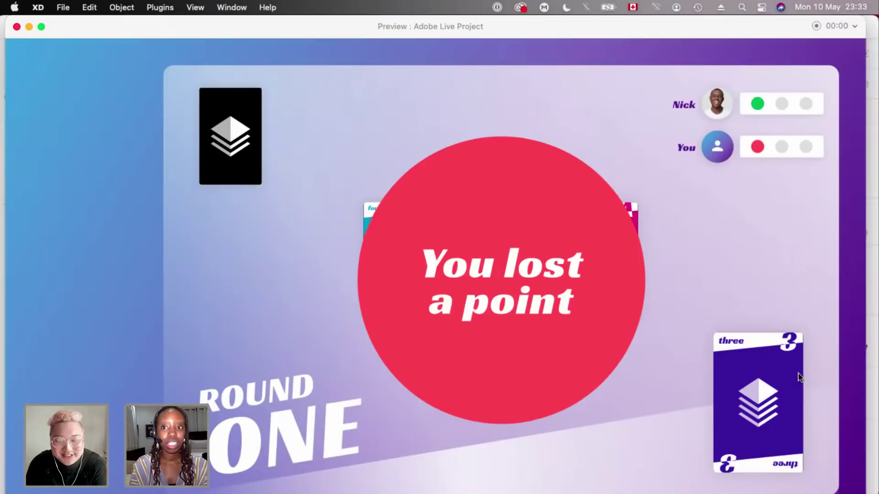
{"action": "key", "text": "super+w"}
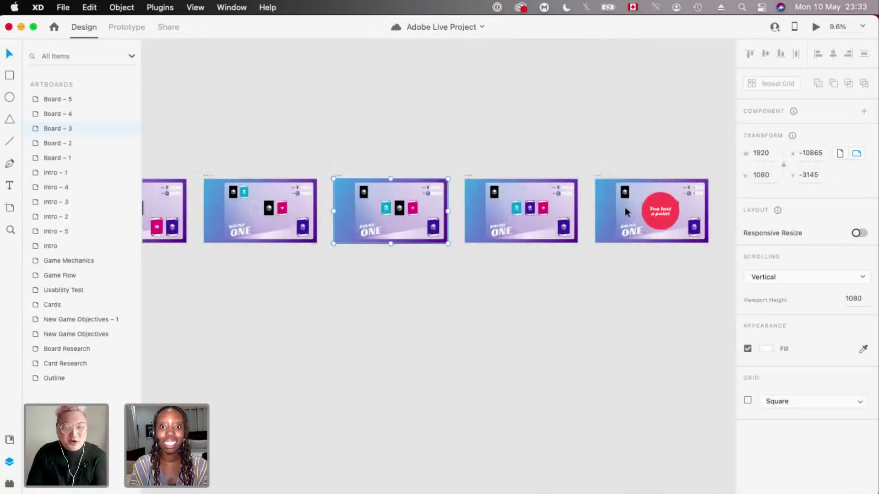
- Shift the green point circle outside Board – 4 another 20 px away from the artboard, to X 1950
{"action": "scroll", "coordinate": [624, 210], "scroll_direction": "right", "scroll_amount": 3}
{"action": "scroll", "coordinate": [476, 186], "scroll_direction": "up", "scroll_amount": 8}
{"action": "left_click", "coordinate": [534, 179]}
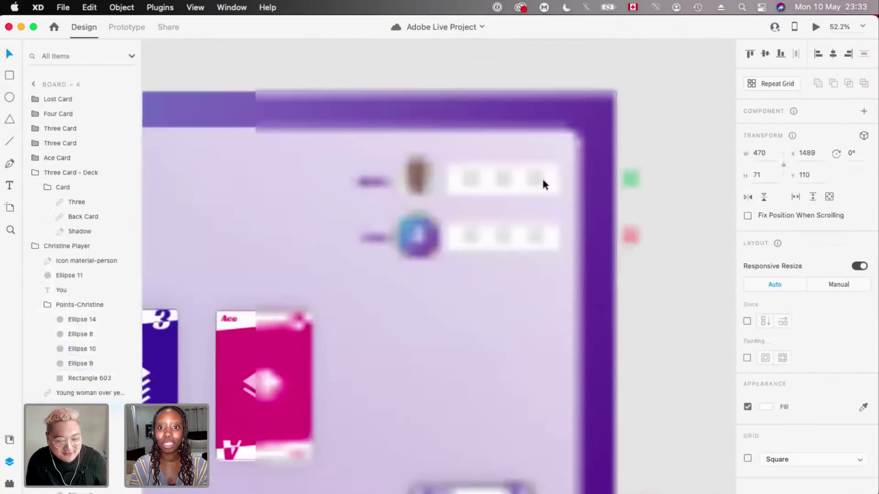
{"action": "scroll", "coordinate": [542, 177], "scroll_direction": "down", "scroll_amount": 5}
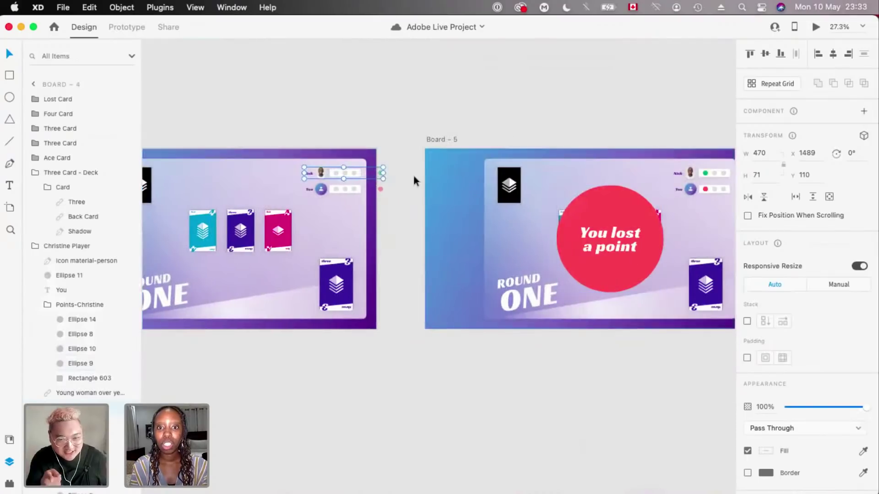
{"action": "scroll", "coordinate": [413, 174], "scroll_direction": "up", "scroll_amount": 10}
{"action": "scroll", "coordinate": [345, 193], "scroll_direction": "up", "scroll_amount": 3}
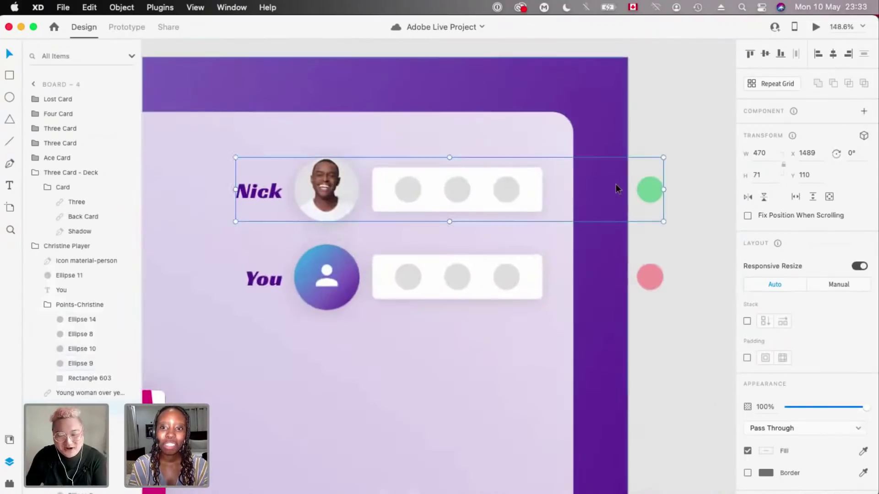
{"action": "double_click", "coordinate": [649, 186]}
{"action": "scroll", "coordinate": [649, 186], "scroll_direction": "up", "scroll_amount": 6}
{"action": "double_click", "coordinate": [650, 183]}
{"action": "scroll", "coordinate": [649, 183], "scroll_direction": "right", "scroll_amount": 2}
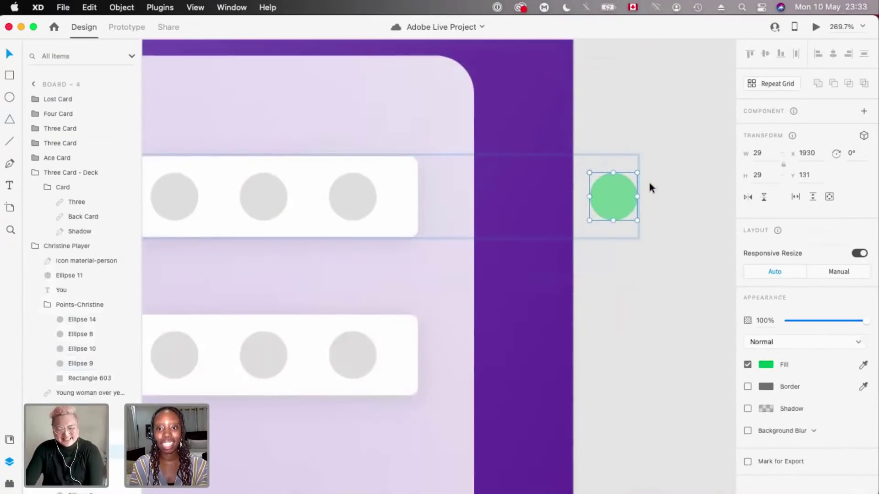
{"action": "scroll", "coordinate": [648, 183], "scroll_direction": "down", "scroll_amount": 2}
{"action": "key", "text": "shift+Right"}
{"action": "scroll", "coordinate": [550, 122], "scroll_direction": "down", "scroll_amount": 2}
{"action": "key", "text": "shift+Right"}
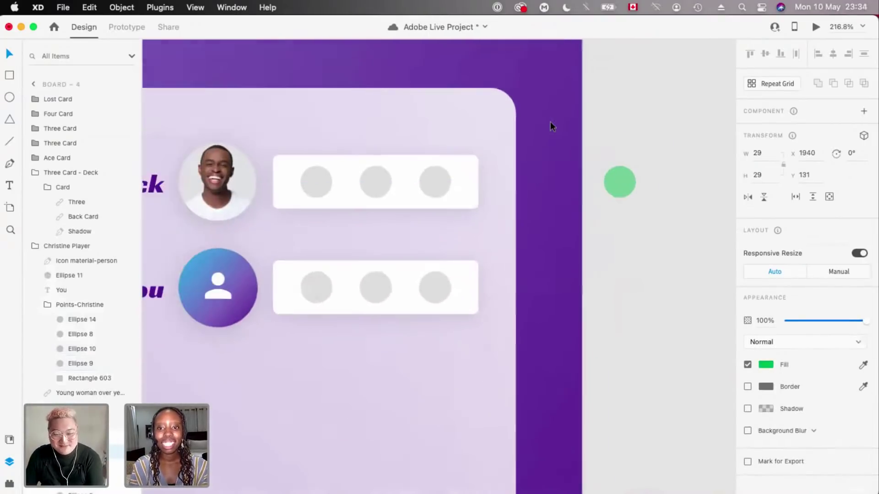
- Shift the red point circle outside Board – 4 another 20 px away from the artboard, to X 1950
{"action": "left_click", "coordinate": [608, 287]}
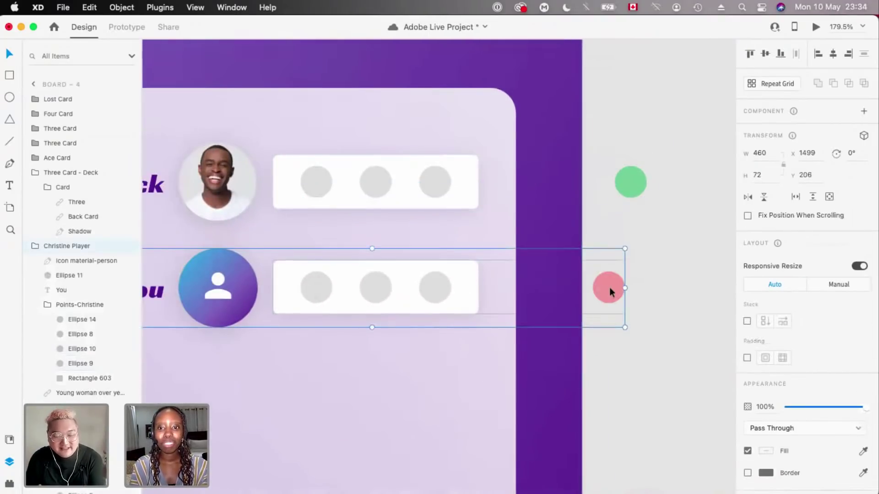
{"action": "double_click", "coordinate": [609, 287]}
{"action": "double_click", "coordinate": [608, 287]}
{"action": "key", "text": "shift+Right"}
{"action": "key", "text": "shift+Right"}
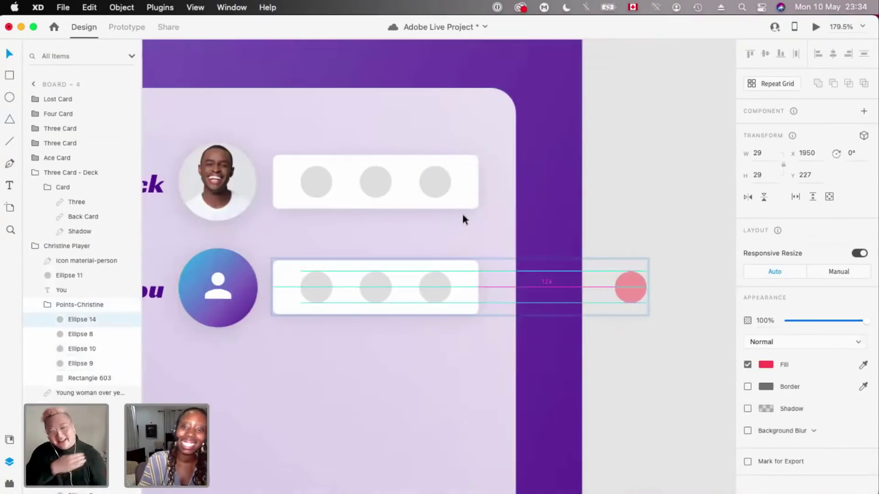
- Preview the animation of the score circles and lost-point card starting from Board – 3, and close the preview
{"action": "scroll", "coordinate": [462, 215], "scroll_direction": "down", "scroll_amount": 15}
{"action": "scroll", "coordinate": [465, 219], "scroll_direction": "up", "scroll_amount": 3}
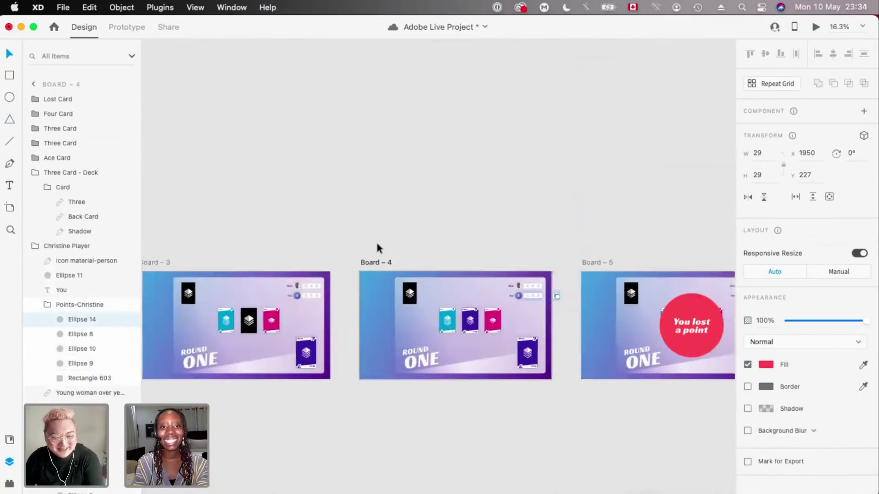
{"action": "left_click", "coordinate": [374, 261]}
{"action": "scroll", "coordinate": [441, 224], "scroll_direction": "down", "scroll_amount": 3}
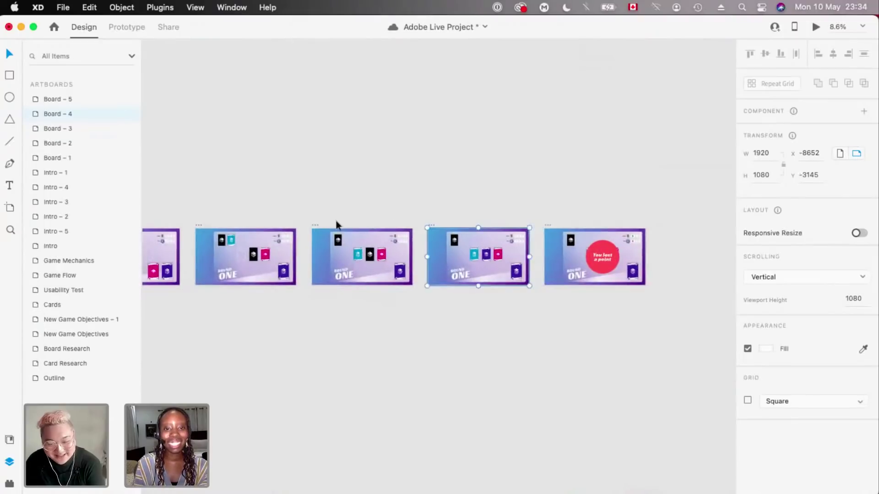
{"action": "left_click", "coordinate": [318, 224]}
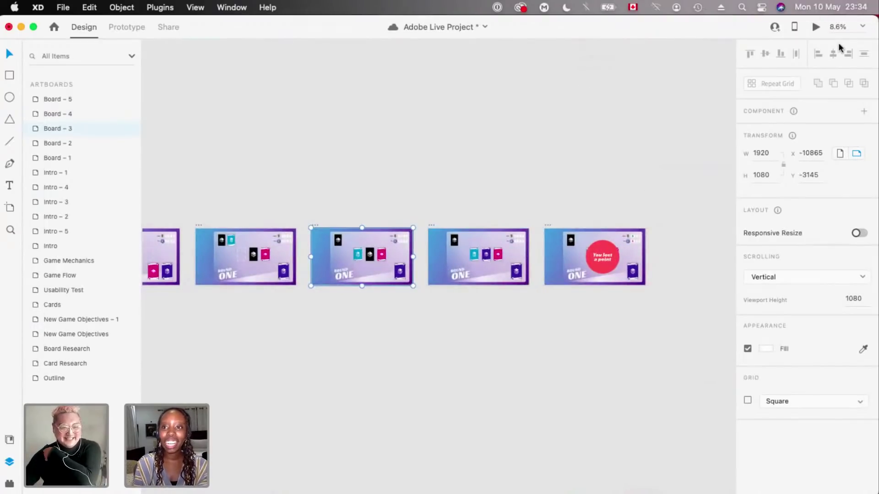
{"action": "left_click", "coordinate": [816, 27]}
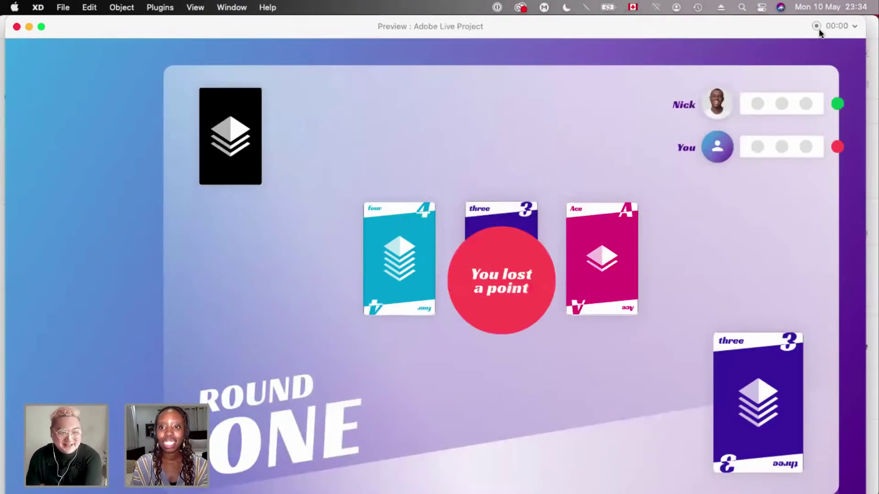
{"action": "left_click", "coordinate": [16, 26]}
- Look over the Board – 5 artboard and save the document
{"action": "scroll", "coordinate": [443, 254], "scroll_direction": "right", "scroll_amount": 3}
{"action": "scroll", "coordinate": [484, 251], "scroll_direction": "up", "scroll_amount": 5}
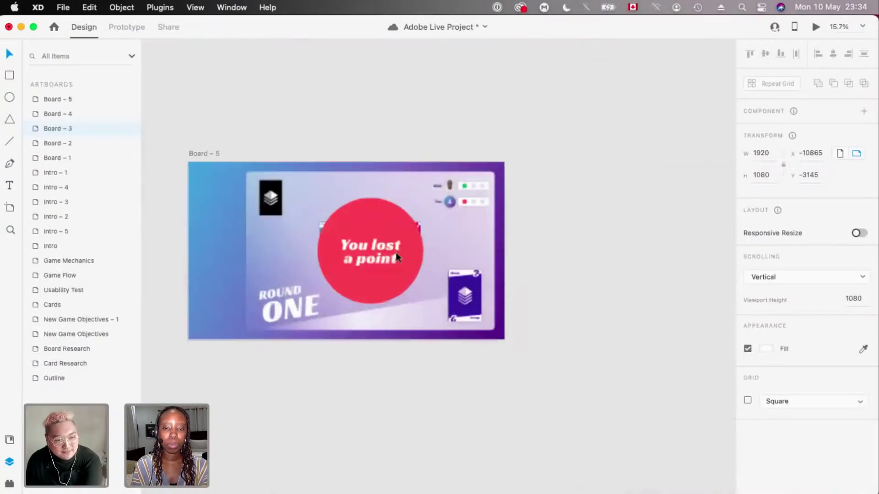
{"action": "scroll", "coordinate": [397, 257], "scroll_direction": "left", "scroll_amount": 3}
{"action": "scroll", "coordinate": [397, 257], "scroll_direction": "down", "scroll_amount": 3}
{"action": "key", "text": "super+s"}
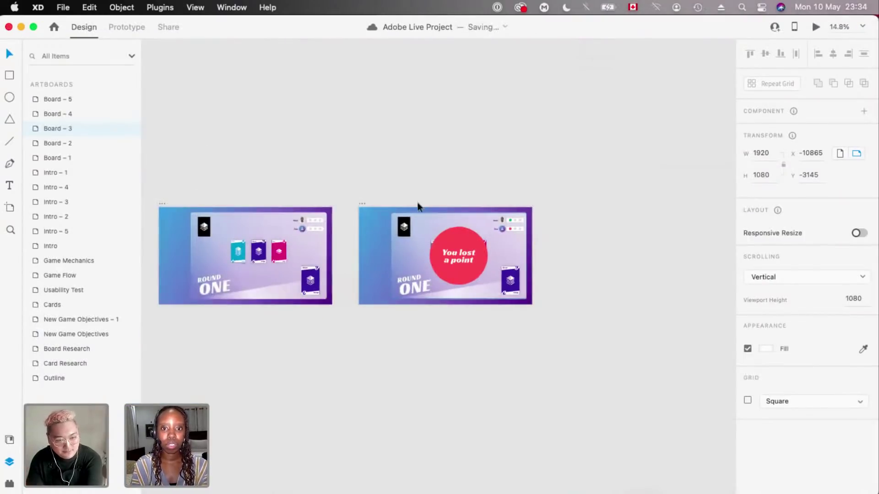
- Try to edit the "You lost a point" lettering inside the Lost Card group on Board – 5
{"action": "scroll", "coordinate": [611, 250], "scroll_direction": "up", "scroll_amount": 5}
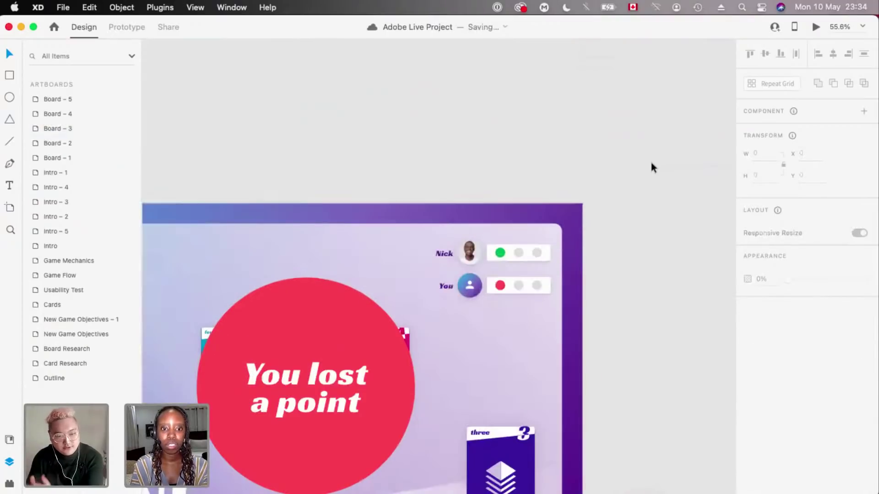
{"action": "scroll", "coordinate": [507, 203], "scroll_direction": "down", "scroll_amount": 2}
{"action": "left_click", "coordinate": [507, 203]}
{"action": "scroll", "coordinate": [543, 204], "scroll_direction": "down", "scroll_amount": 1}
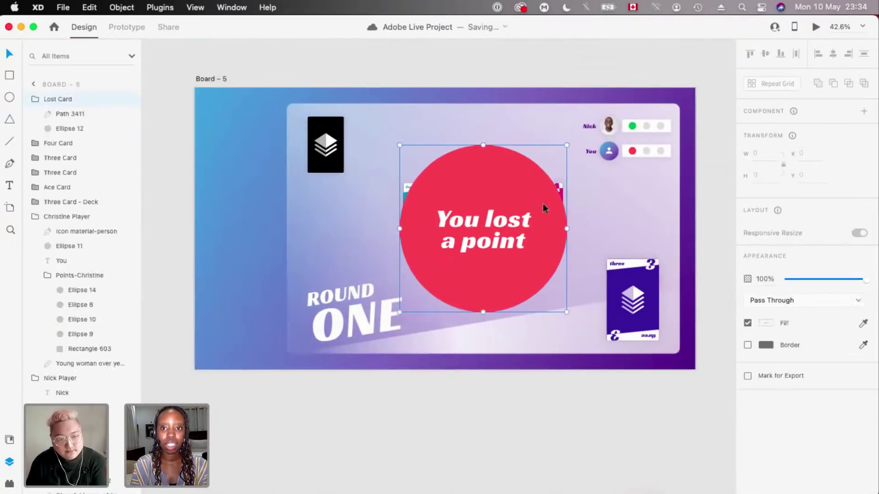
{"action": "scroll", "coordinate": [543, 208], "scroll_direction": "down", "scroll_amount": 3}
{"action": "scroll", "coordinate": [507, 208], "scroll_direction": "up", "scroll_amount": 5}
{"action": "double_click", "coordinate": [449, 249]}
{"action": "scroll", "coordinate": [451, 242], "scroll_direction": "up", "scroll_amount": 3}
{"action": "double_click", "coordinate": [458, 236]}
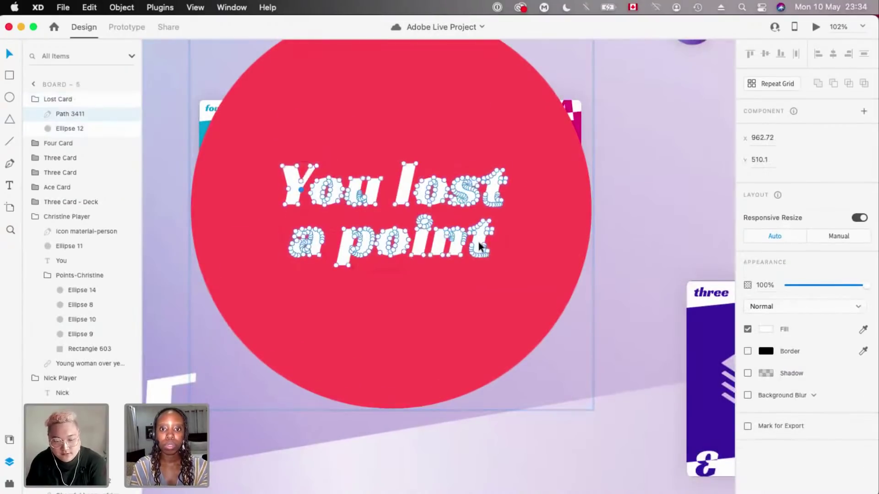
{"action": "key", "text": "Escape"}
- Add a separate "!" text object inside the Lost Card group, just after "a point"
{"action": "key", "text": "t"}
{"action": "left_click", "coordinate": [508, 237]}
{"action": "type", "text": "1"}
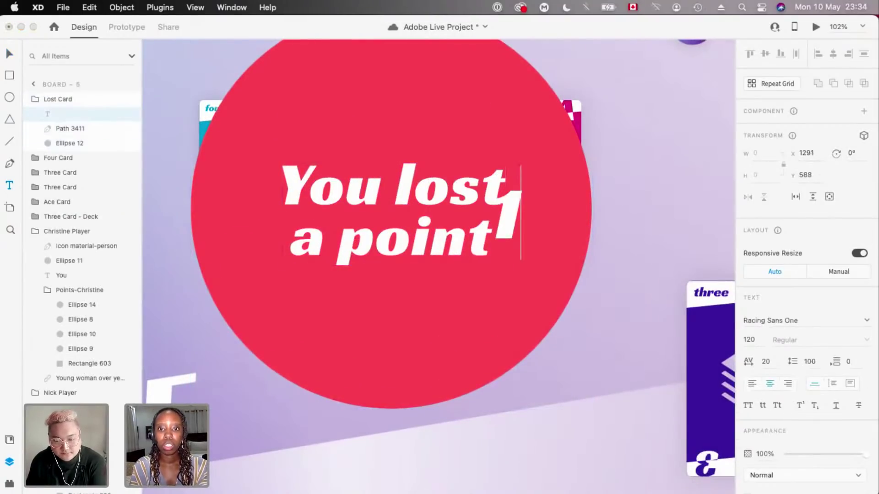
{"action": "double_click", "coordinate": [502, 227]}
{"action": "type", "text": "!"}
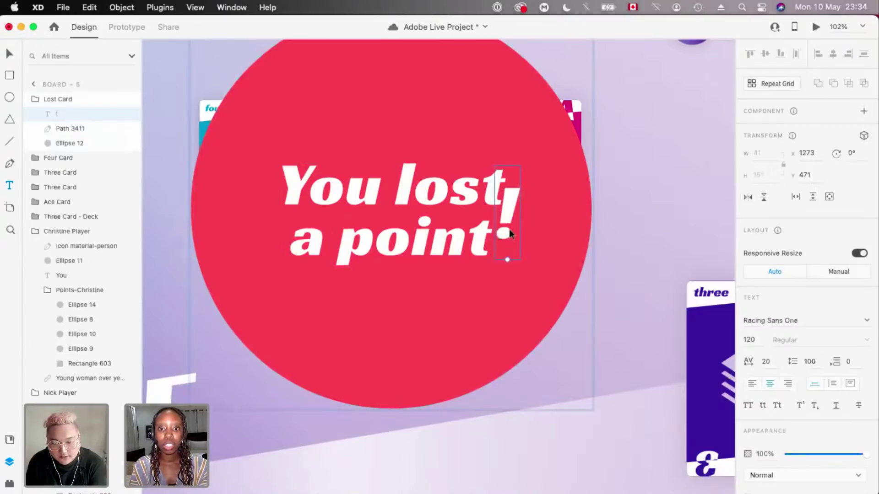
- Move the exclamation mark down beside the word "point", to about X 1270, Y 503
{"action": "key", "text": "Escape"}
{"action": "scroll", "coordinate": [510, 227], "scroll_direction": "up", "scroll_amount": 3}
{"action": "left_click_drag", "start_coordinate": [507, 202], "coordinate": [506, 230]}
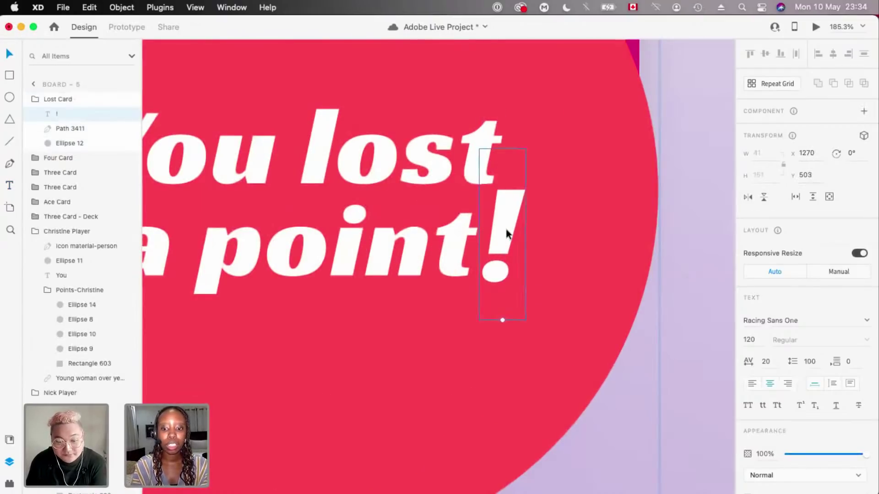
- Convert the exclamation mark text to a path, and undo the conversion
{"action": "left_click", "coordinate": [122, 8]}
{"action": "mouse_move", "coordinate": [229, 281]}
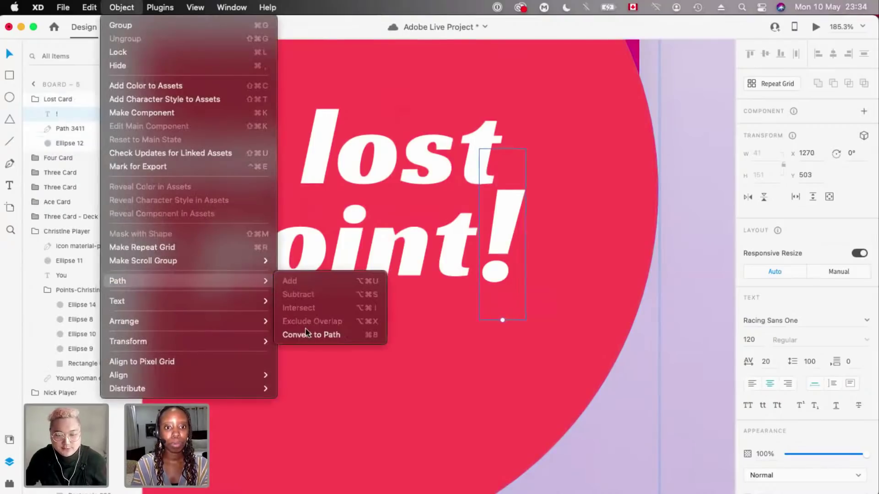
{"action": "left_click", "coordinate": [316, 333]}
{"action": "scroll", "coordinate": [500, 238], "scroll_direction": "down", "scroll_amount": 4}
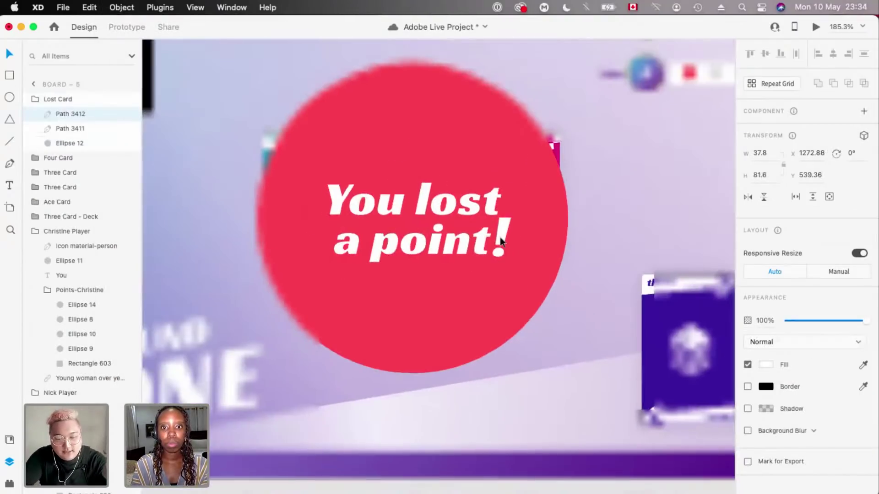
{"action": "scroll", "coordinate": [509, 222], "scroll_direction": "up", "scroll_amount": 5}
{"action": "key", "text": "super+z"}
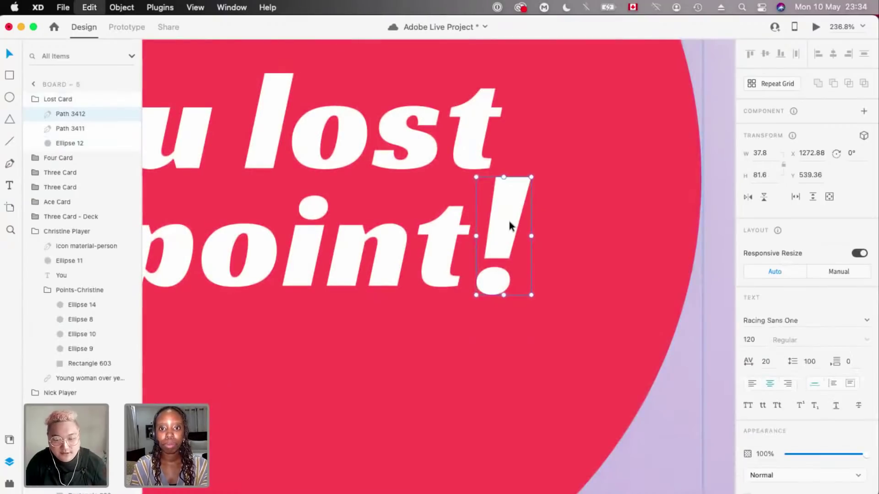
- Change the exclamation mark text to "t!" and shift it slightly up beside the final t of "point", to about X 1249, Y 498
{"action": "key", "text": "t"}
{"action": "double_click", "coordinate": [510, 222]}
{"action": "type", "text": "t!"}
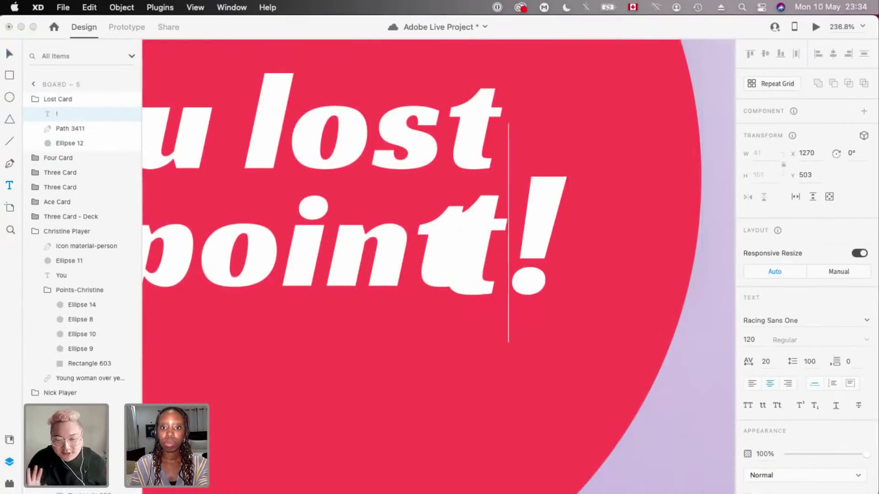
{"action": "key", "text": "Escape"}
{"action": "left_click_drag", "start_coordinate": [543, 212], "coordinate": [547, 204]}
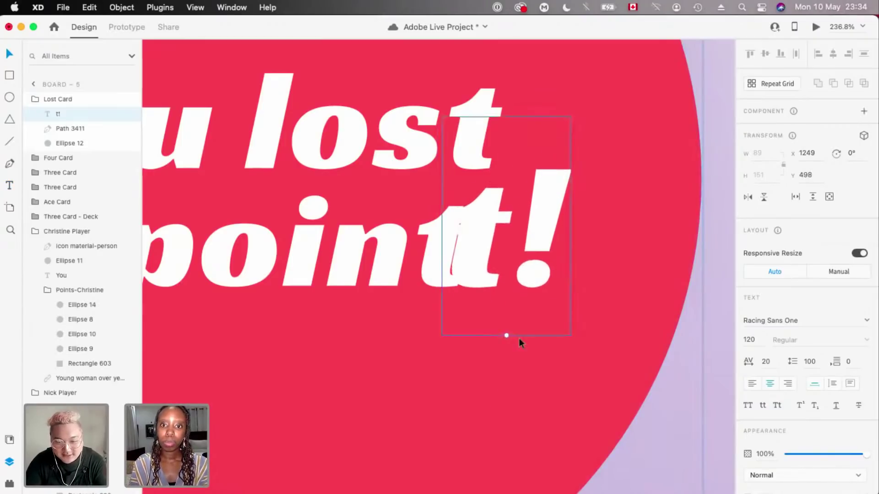
- Scale the "t!" text to font size 96 and align its t over the final t of "point"
{"action": "left_click_drag", "start_coordinate": [505, 336], "coordinate": [504, 278]}
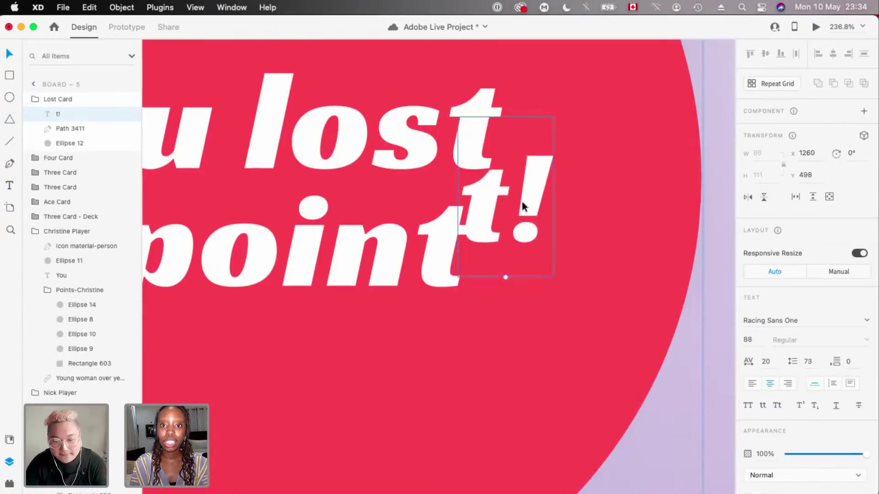
{"action": "left_click_drag", "start_coordinate": [513, 223], "coordinate": [475, 260]}
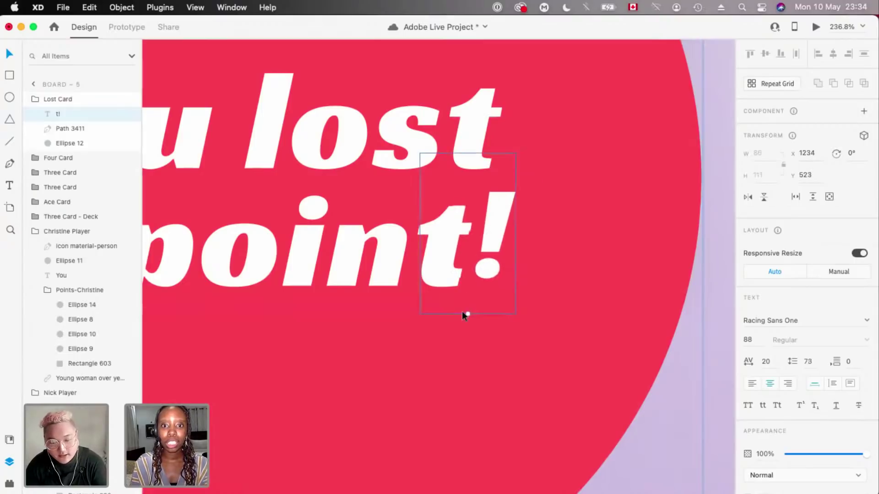
{"action": "left_click_drag", "start_coordinate": [468, 314], "coordinate": [469, 323]}
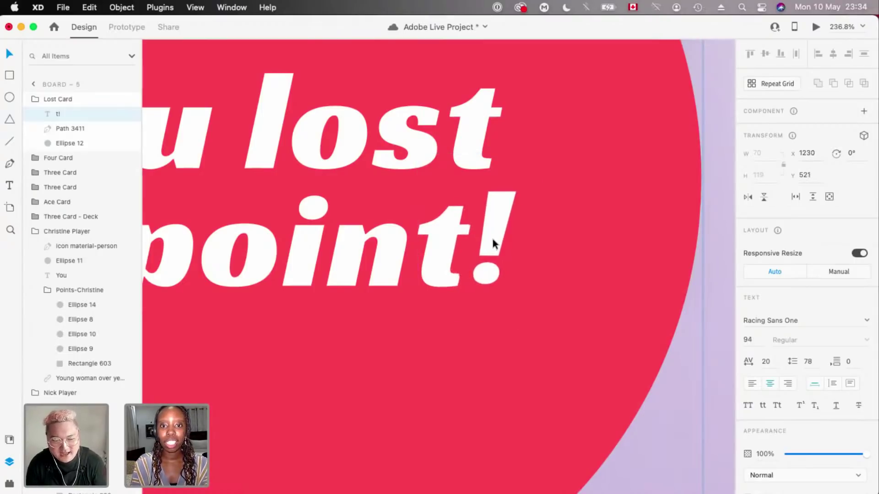
{"action": "left_click_drag", "start_coordinate": [467, 323], "coordinate": [465, 325]}
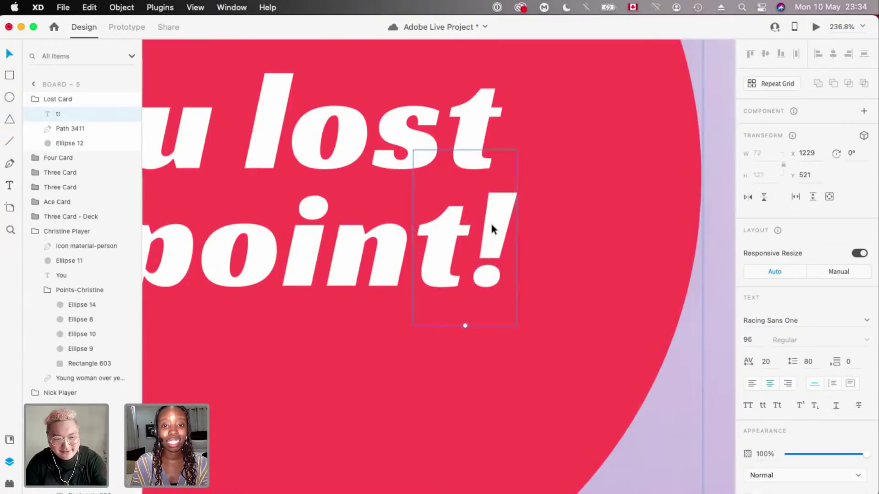
- Change the "t!" text to only "!" and place it just after "point", at about X 1275, Y 521
{"action": "double_click", "coordinate": [491, 227]}
{"action": "key", "text": "Delete"}
{"action": "type", "text": "!"}
{"action": "key", "text": "Escape"}
{"action": "left_click_drag", "start_coordinate": [480, 197], "coordinate": [513, 201]}
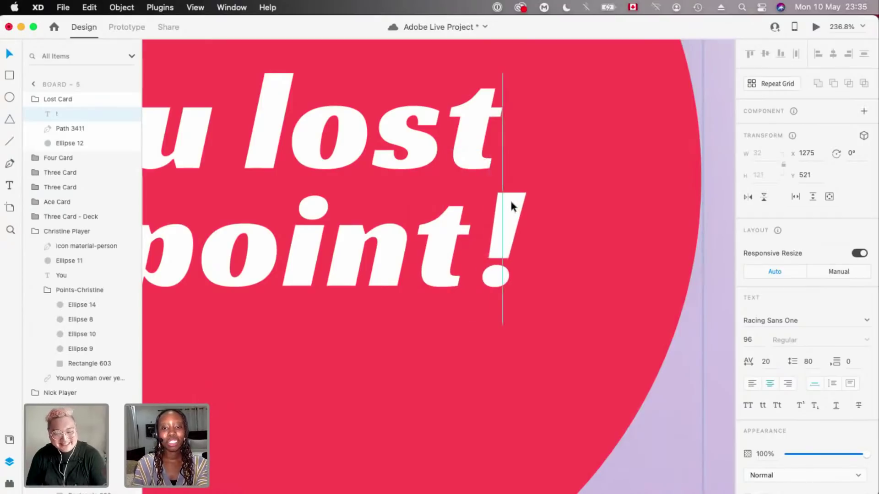
- Convert the exclamation mark text to a path
{"action": "scroll", "coordinate": [511, 201], "scroll_direction": "down", "scroll_amount": 5}
{"action": "scroll", "coordinate": [419, 202], "scroll_direction": "up", "scroll_amount": 3}
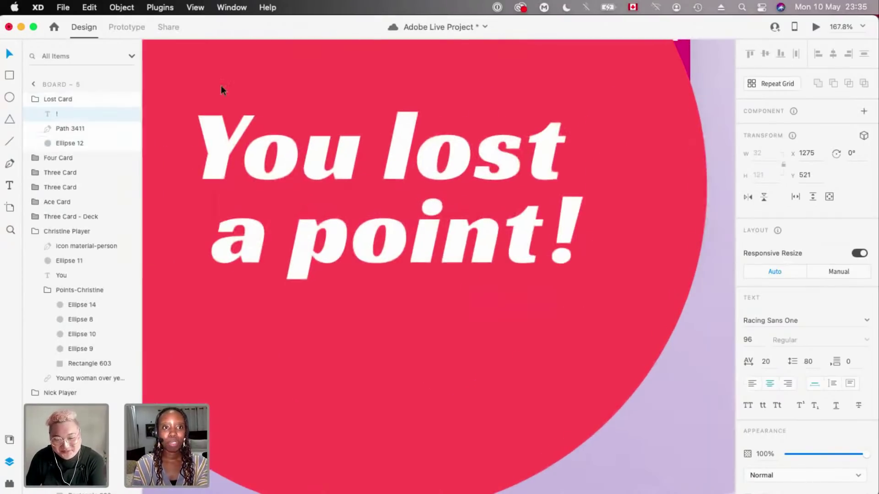
{"action": "left_click", "coordinate": [122, 8]}
{"action": "mouse_move", "coordinate": [183, 280]}
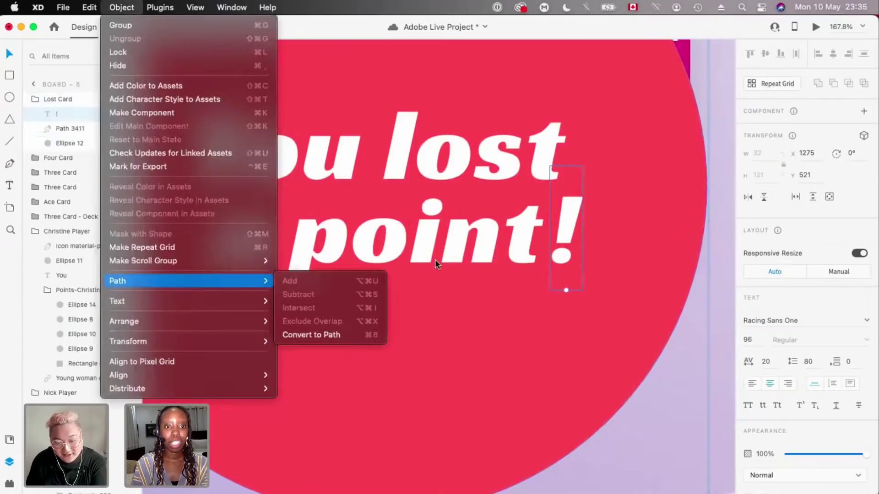
{"action": "left_click", "coordinate": [320, 335]}
- Group the exclamation mark with the "You lost a point" lettering and centre the group horizontally in the red circle
{"action": "scroll", "coordinate": [512, 285], "scroll_direction": "down", "scroll_amount": 5}
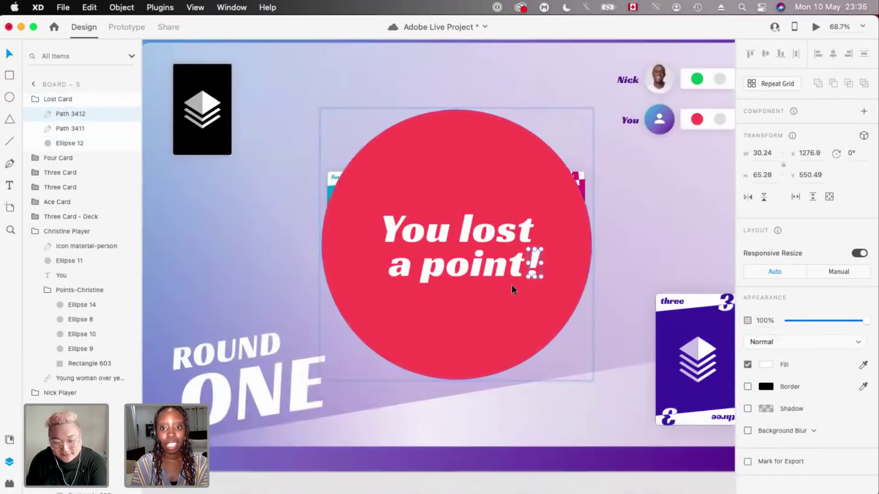
{"action": "scroll", "coordinate": [512, 284], "scroll_direction": "up", "scroll_amount": 3}
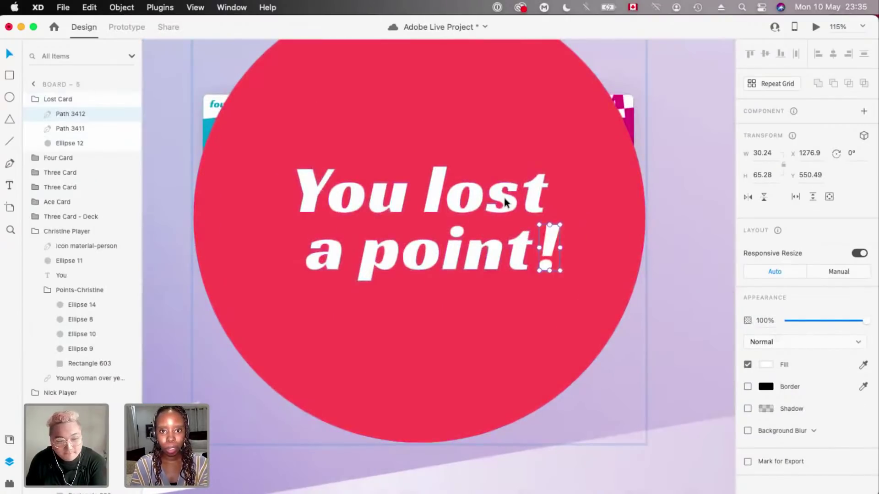
{"action": "left_click", "coordinate": [504, 202], "text": "shift"}
{"action": "scroll", "coordinate": [504, 202], "scroll_direction": "down", "scroll_amount": 3}
{"action": "scroll", "coordinate": [504, 199], "scroll_direction": "up", "scroll_amount": 2}
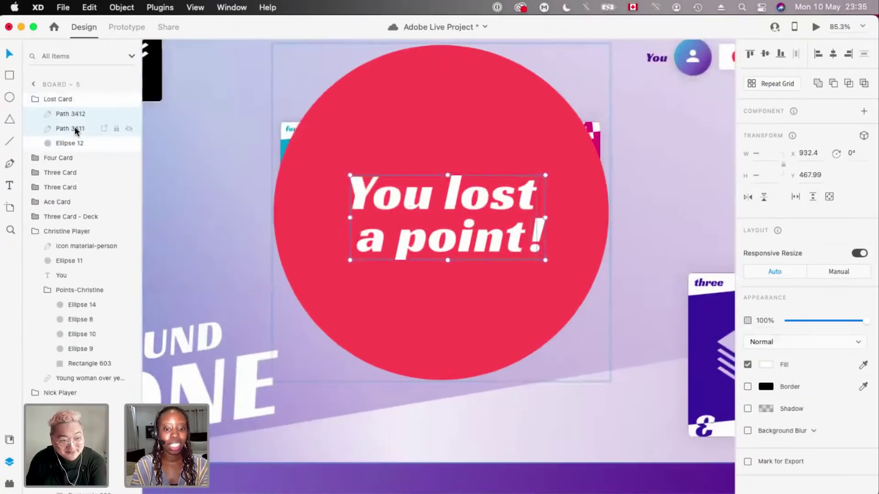
{"action": "key", "text": "super+g"}
{"action": "scroll", "coordinate": [420, 201], "scroll_direction": "down", "scroll_amount": 3}
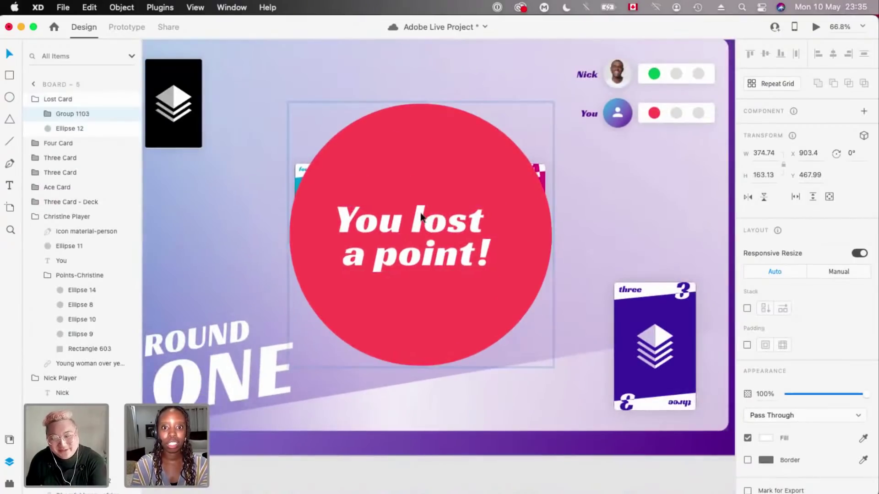
{"action": "scroll", "coordinate": [424, 216], "scroll_direction": "down", "scroll_amount": 5}
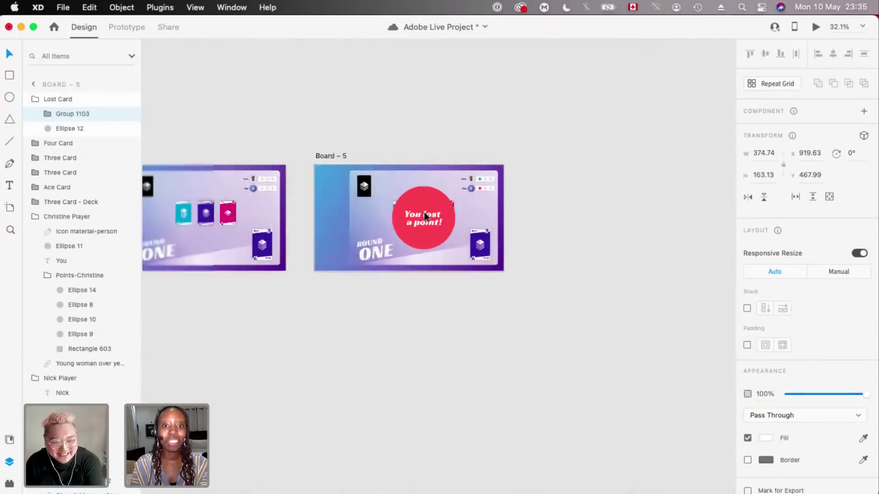
- Delete the outdated Lost Card group from Board – 4
{"action": "scroll", "coordinate": [424, 212], "scroll_direction": "left", "scroll_amount": 2}
{"action": "scroll", "coordinate": [364, 208], "scroll_direction": "up", "scroll_amount": 5}
{"action": "left_click", "coordinate": [388, 214]}
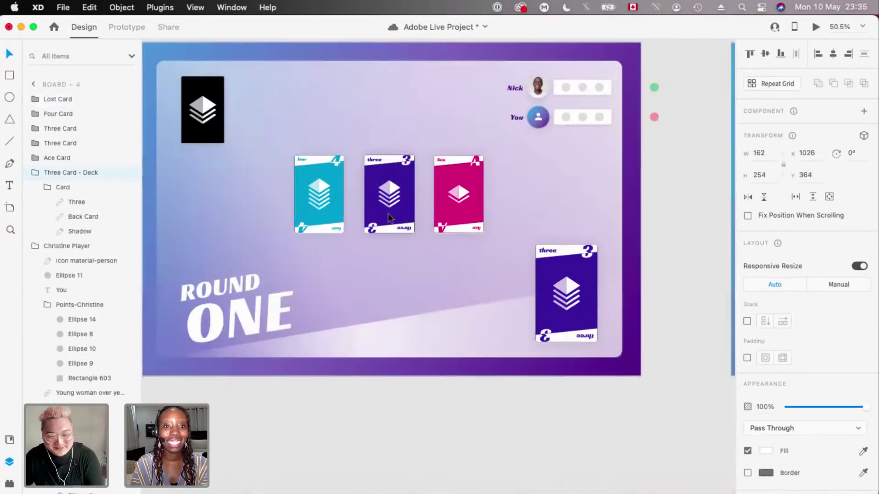
{"action": "scroll", "coordinate": [388, 213], "scroll_direction": "up", "scroll_amount": 2}
{"action": "left_click", "coordinate": [55, 99]}
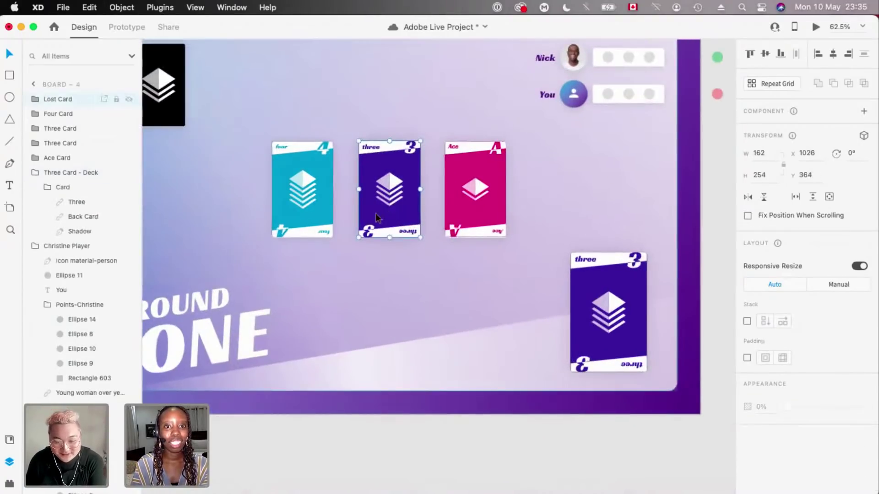
{"action": "left_click_drag", "start_coordinate": [390, 207], "coordinate": [573, 70]}
{"action": "scroll", "coordinate": [441, 193], "scroll_direction": "down", "scroll_amount": 5}
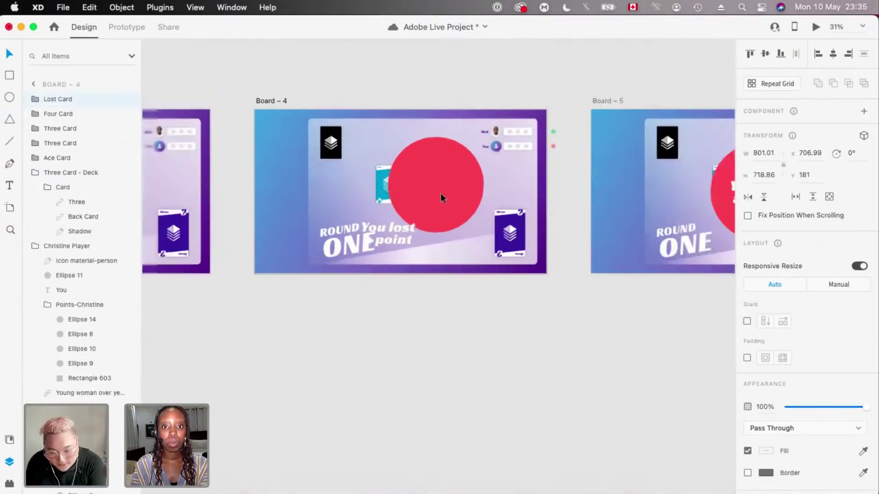
{"action": "key", "text": "BackSpace"}
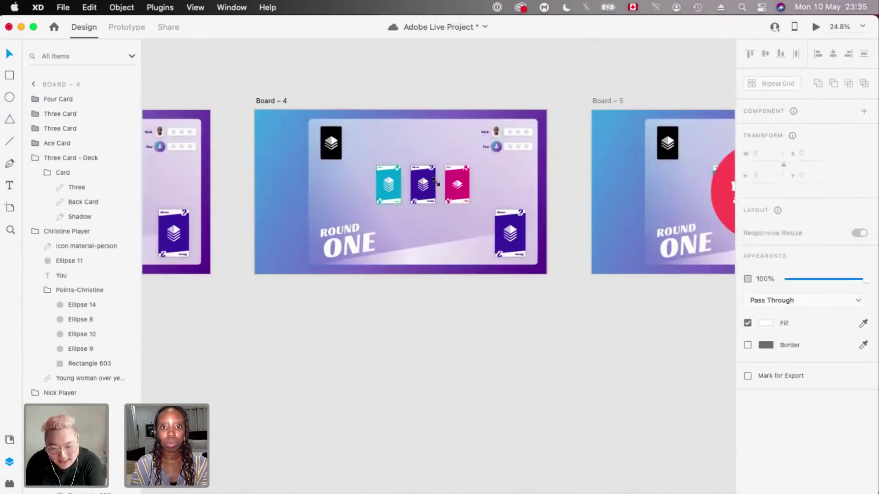
- Copy the Lost Card group from Board – 5 and paste it onto Board – 4 at the same position
{"action": "key", "text": "super+v"}
{"action": "key", "text": "BackSpace"}
{"action": "scroll", "coordinate": [546, 195], "scroll_direction": "right", "scroll_amount": 5}
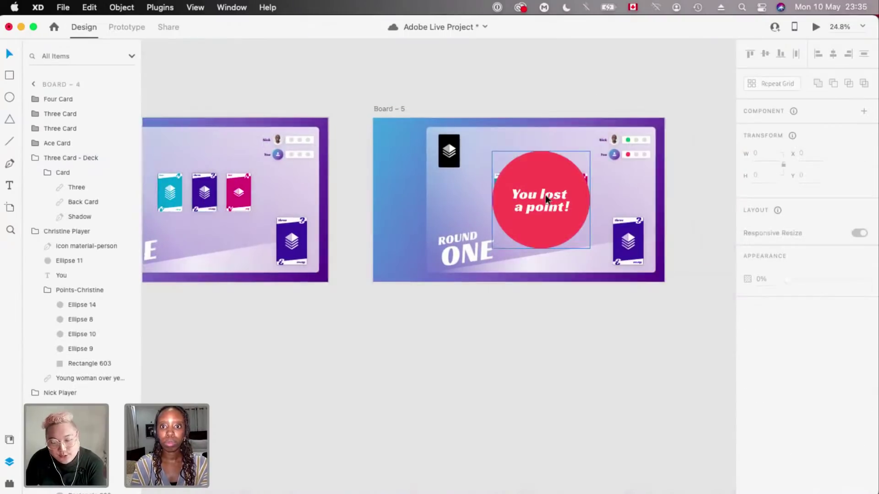
{"action": "key", "text": "ctrl+z"}
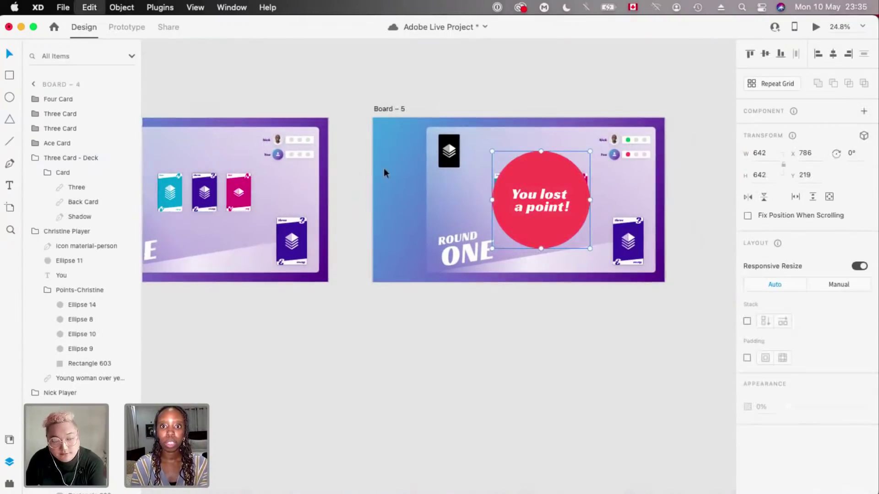
{"action": "scroll", "coordinate": [384, 168], "scroll_direction": "left", "scroll_amount": 4}
{"action": "left_click", "coordinate": [364, 198]}
{"action": "key", "text": "super+v"}
{"action": "scroll", "coordinate": [365, 198], "scroll_direction": "down", "scroll_amount": 3}
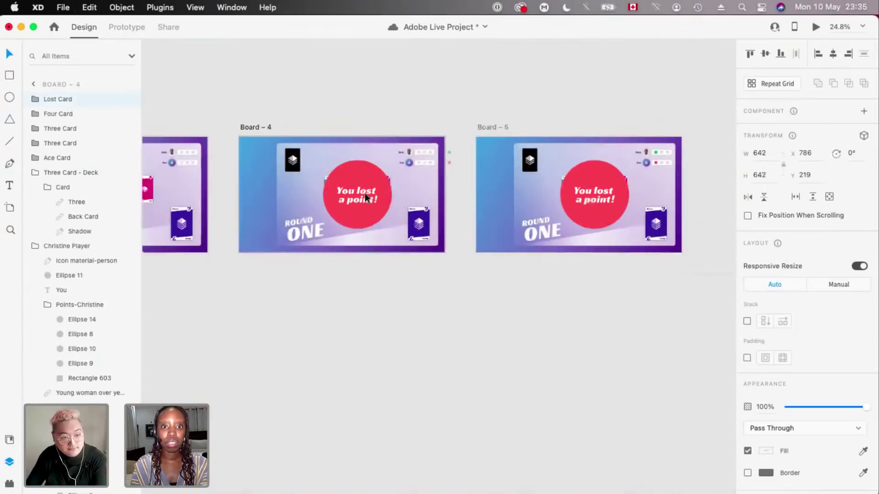
- Examine the card layout and the Ace Card on Board – 1
{"action": "scroll", "coordinate": [365, 198], "scroll_direction": "left", "scroll_amount": 5}
{"action": "scroll", "coordinate": [364, 193], "scroll_direction": "left", "scroll_amount": 4}
{"action": "scroll", "coordinate": [431, 195], "scroll_direction": "left", "scroll_amount": 3}
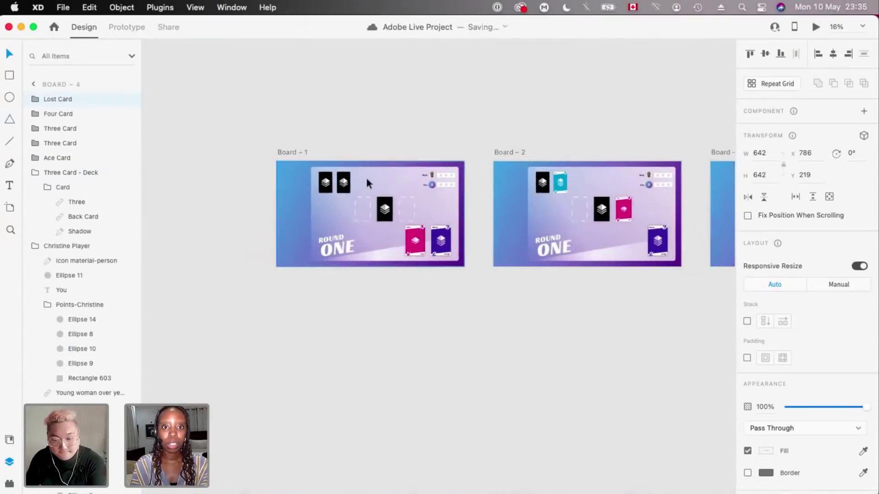
{"action": "scroll", "coordinate": [365, 175], "scroll_direction": "up", "scroll_amount": 3}
{"action": "left_click", "coordinate": [496, 273]}
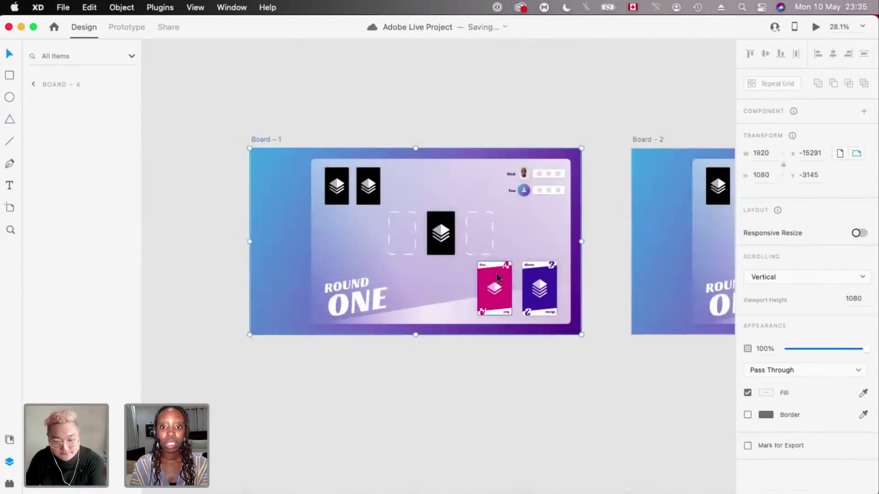
{"action": "scroll", "coordinate": [469, 213], "scroll_direction": "up", "scroll_amount": 3}
{"action": "scroll", "coordinate": [481, 269], "scroll_direction": "up", "scroll_amount": 4}
{"action": "left_click", "coordinate": [447, 202]}
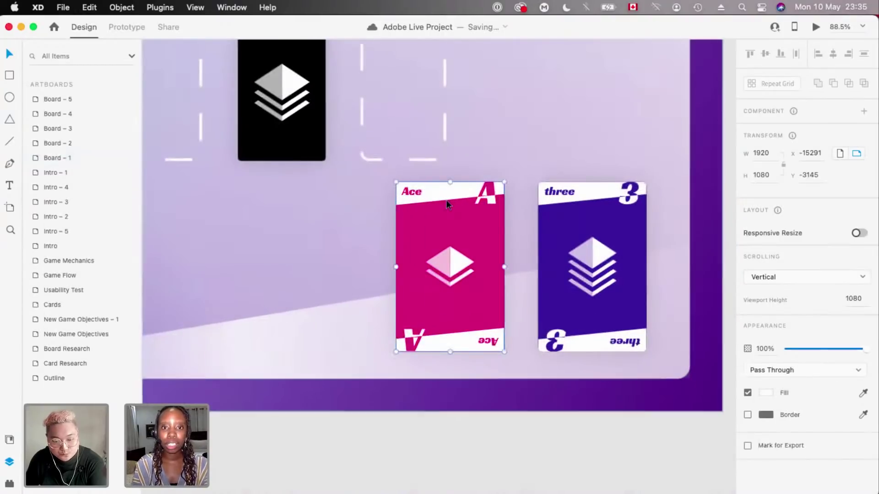
{"action": "scroll", "coordinate": [447, 202], "scroll_direction": "up", "scroll_amount": 3}
{"action": "scroll", "coordinate": [448, 204], "scroll_direction": "down", "scroll_amount": 5}
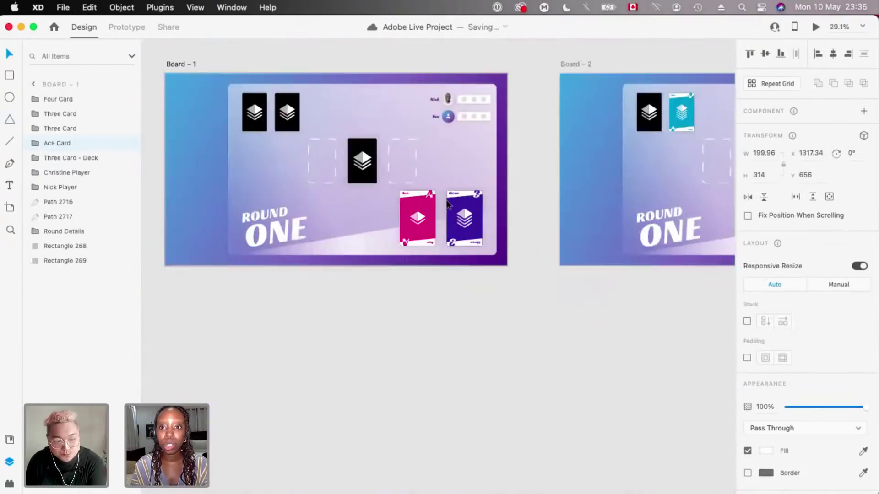
{"action": "scroll", "coordinate": [398, 128], "scroll_direction": "left", "scroll_amount": 10}
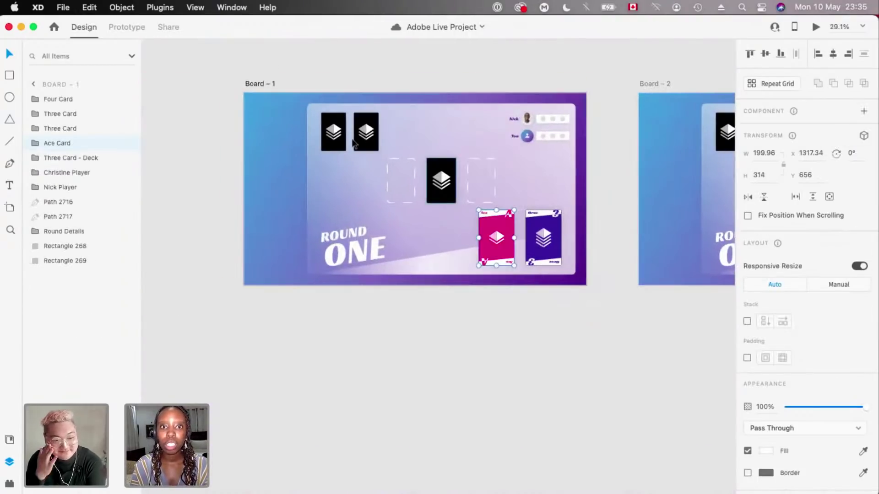
- Expand the face-down Four Card group on Board – 1 and examine its card layers up close
{"action": "left_click", "coordinate": [241, 143]}
{"action": "scroll", "coordinate": [241, 144], "scroll_direction": "up", "scroll_amount": 3}
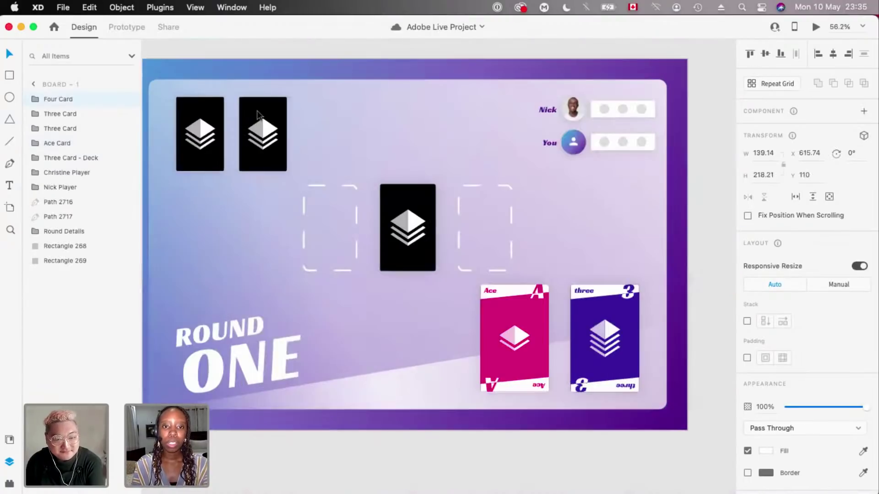
{"action": "scroll", "coordinate": [258, 114], "scroll_direction": "up", "scroll_amount": 3}
{"action": "left_click", "coordinate": [35, 99]}
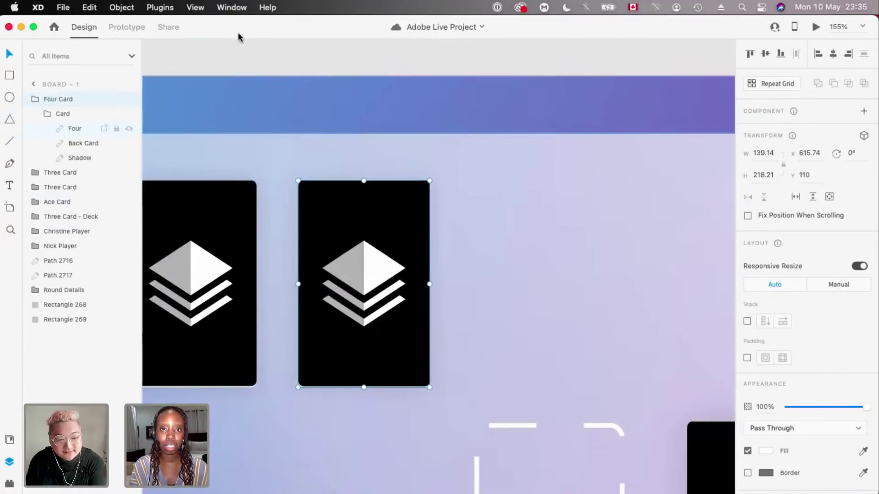
{"action": "left_click", "coordinate": [336, 179]}
{"action": "scroll", "coordinate": [337, 183], "scroll_direction": "down", "scroll_amount": 2}
{"action": "scroll", "coordinate": [405, 145], "scroll_direction": "down", "scroll_amount": 2}
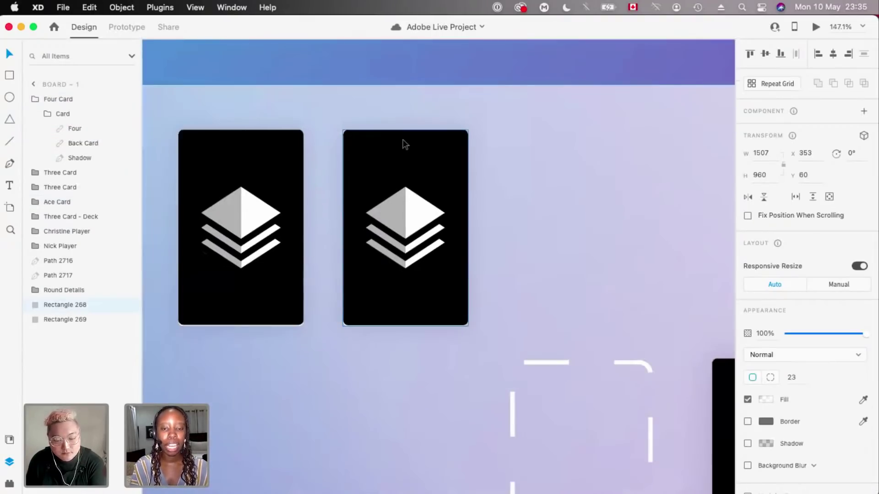
{"action": "scroll", "coordinate": [405, 145], "scroll_direction": "up", "scroll_amount": 5}
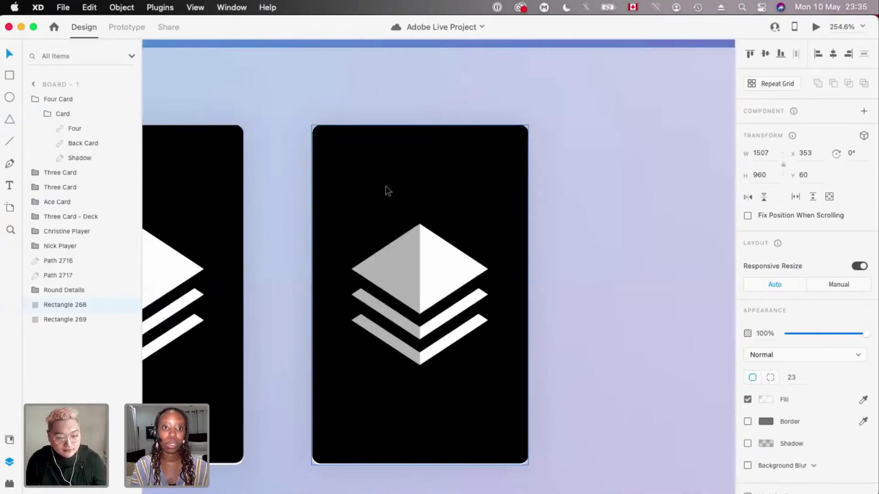
- Set the Four layer's opacity to 100% to reveal the mirrored card face, and return it to 0%
{"action": "left_click", "coordinate": [77, 130]}
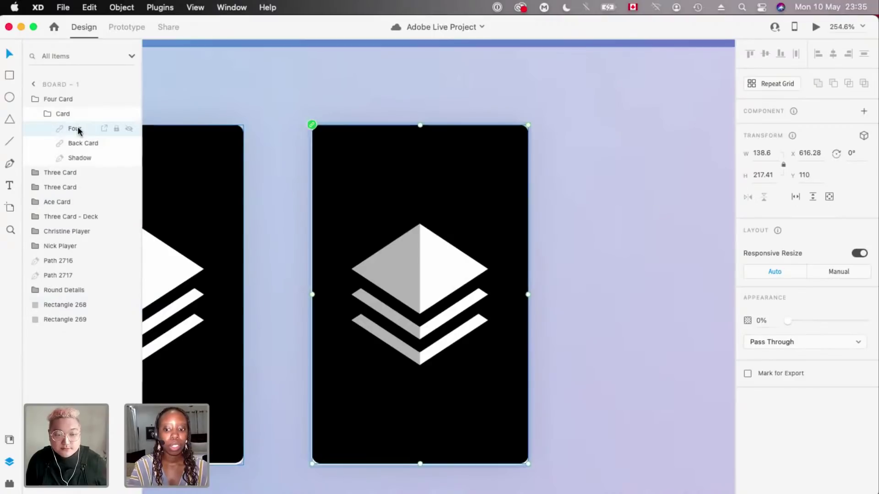
{"action": "key", "text": "0"}
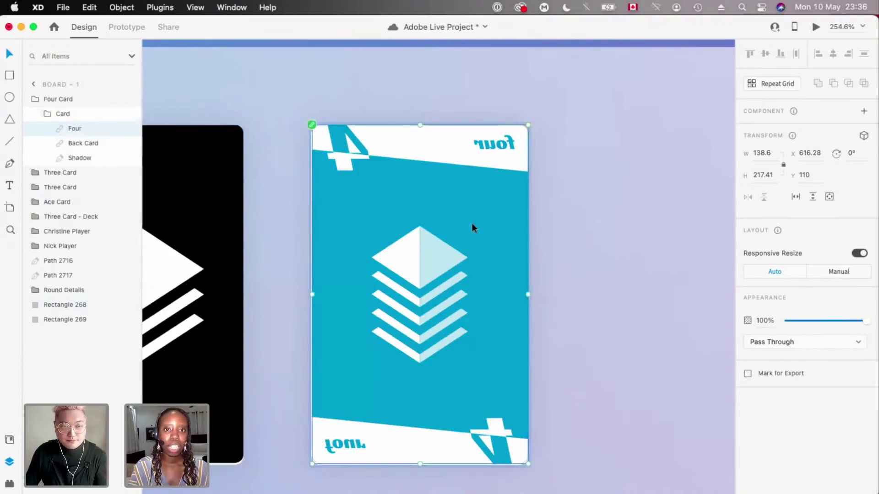
{"action": "scroll", "coordinate": [471, 223], "scroll_direction": "down", "scroll_amount": 3}
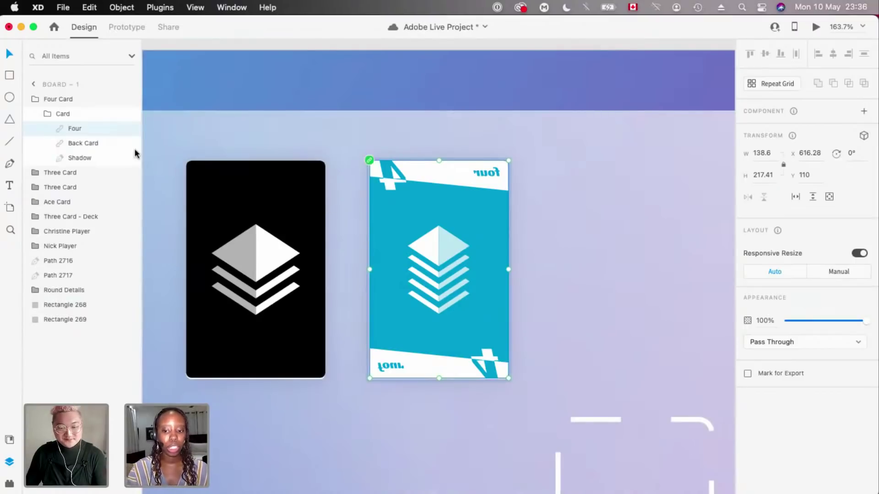
{"action": "key", "text": "0"}
{"action": "key", "text": "0"}
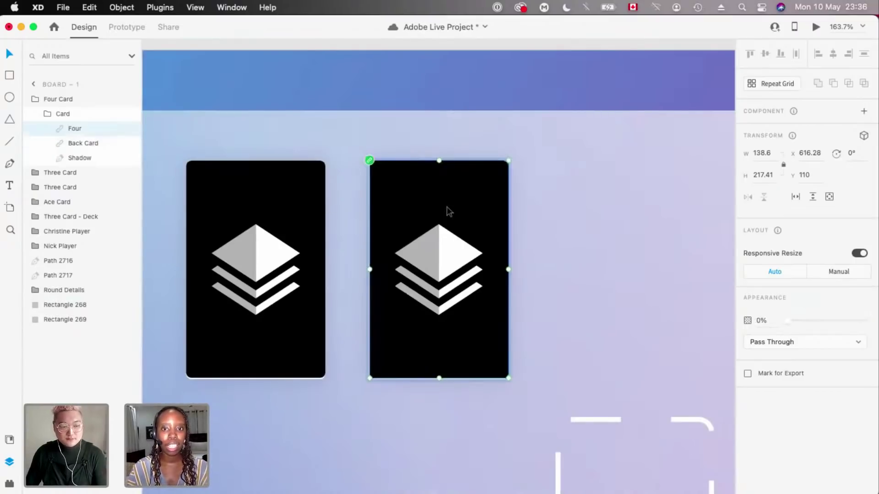
- Turn on 3D transforms for the Four Card on Board – 2
{"action": "scroll", "coordinate": [447, 206], "scroll_direction": "down", "scroll_amount": 8}
{"action": "scroll", "coordinate": [612, 233], "scroll_direction": "right", "scroll_amount": 5}
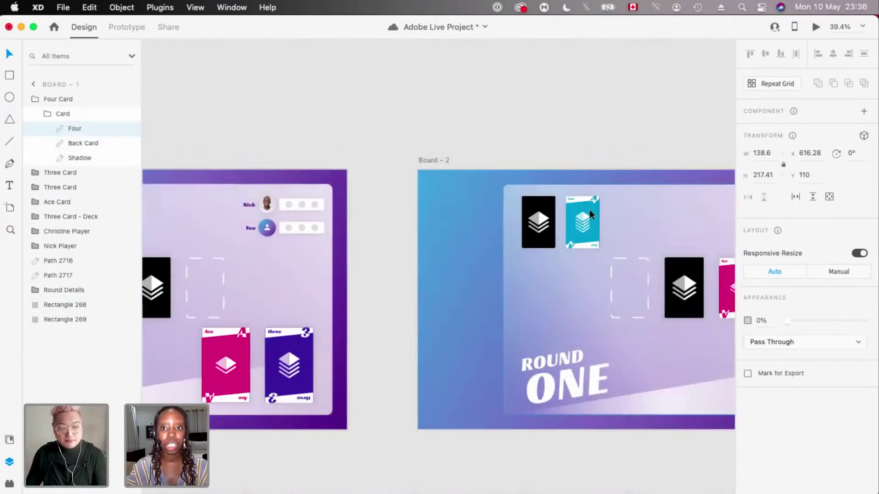
{"action": "left_click", "coordinate": [589, 210]}
{"action": "scroll", "coordinate": [589, 210], "scroll_direction": "up", "scroll_amount": 5}
{"action": "scroll", "coordinate": [641, 221], "scroll_direction": "up", "scroll_amount": 3}
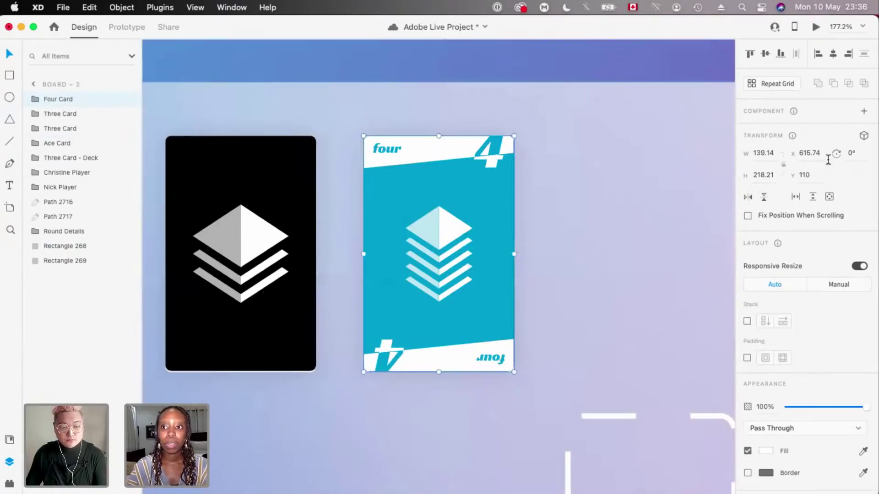
{"action": "left_click", "coordinate": [864, 136]}
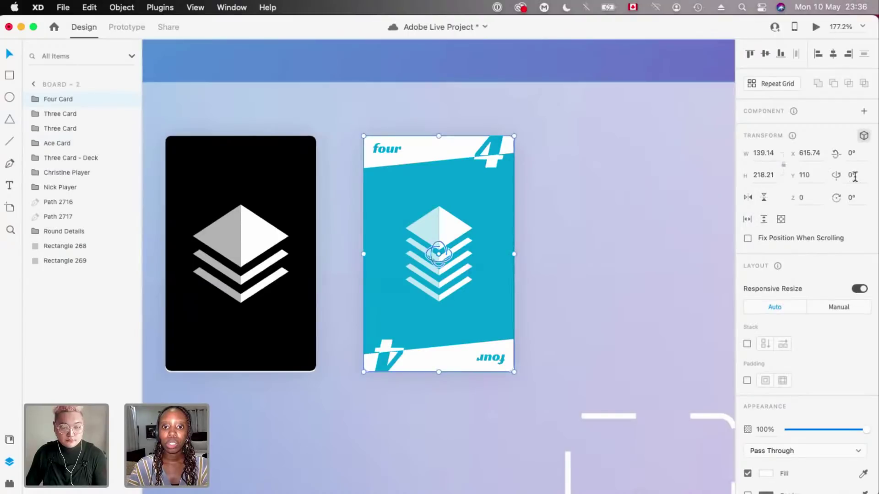
- Rotate the Four Card 180° about its Y axis and set its Four layer's opacity to 0% to show the card back
{"action": "type", "text": "180"}
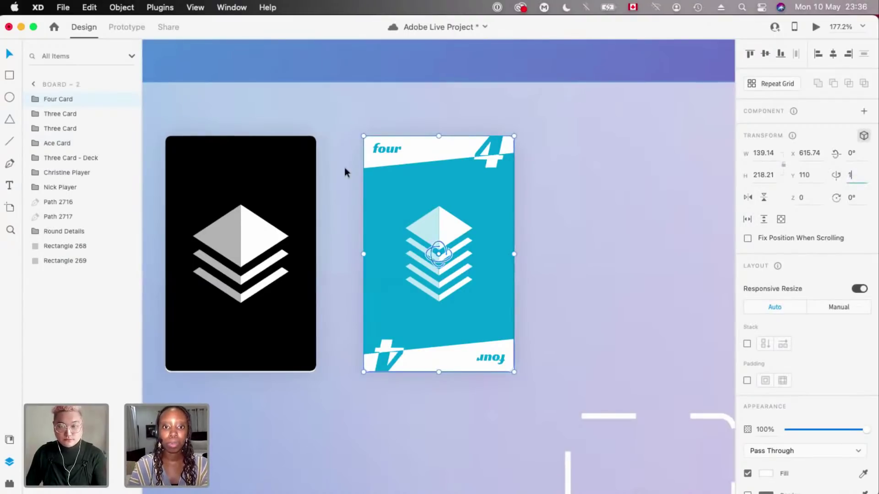
{"action": "key", "text": "Return"}
{"action": "left_click", "coordinate": [29, 99]}
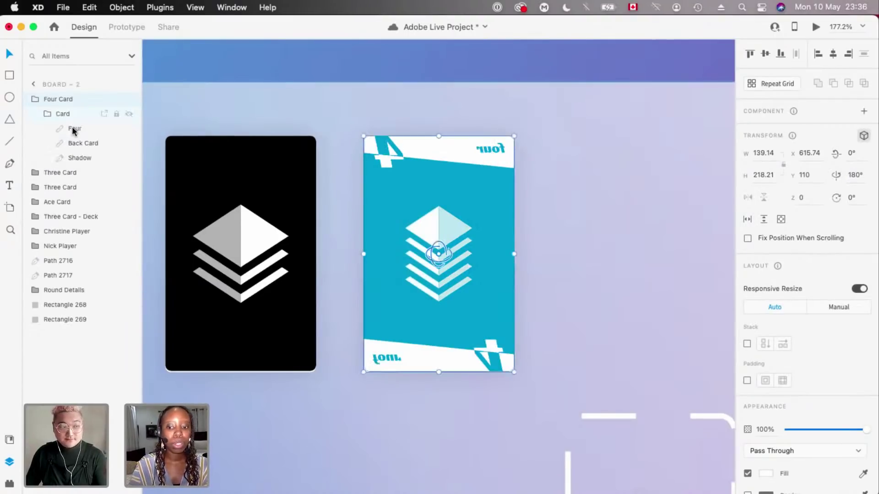
{"action": "left_click", "coordinate": [74, 129]}
{"action": "key", "text": "0"}
{"action": "key", "text": "0"}
{"action": "scroll", "coordinate": [530, 274], "scroll_direction": "down", "scroll_amount": 3}
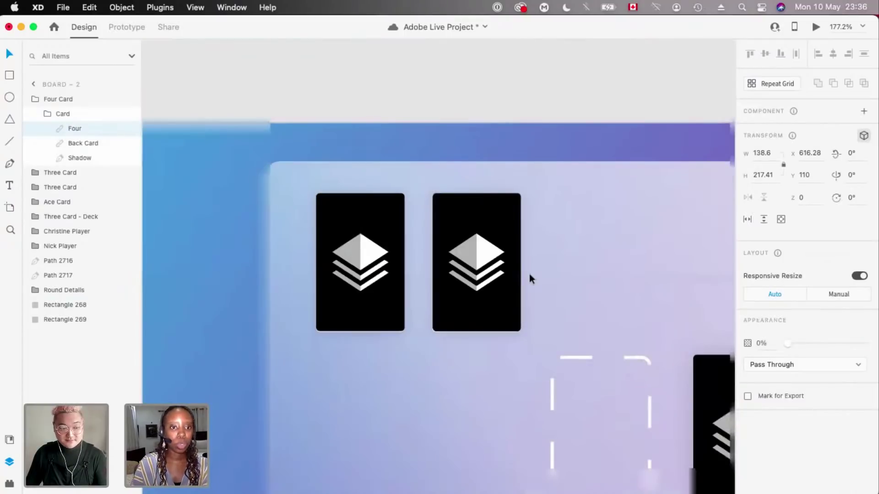
{"action": "scroll", "coordinate": [529, 274], "scroll_direction": "down", "scroll_amount": 4}
{"action": "scroll", "coordinate": [529, 274], "scroll_direction": "right", "scroll_amount": 5}
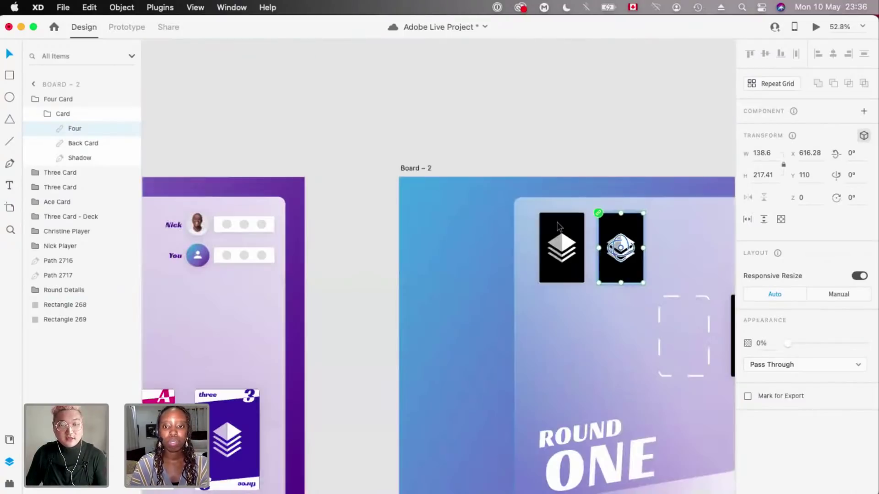
- Try rotating only the Four layer by 180° about its Y axis, and undo the rotation
{"action": "scroll", "coordinate": [557, 225], "scroll_direction": "up", "scroll_amount": 5}
{"action": "left_click", "coordinate": [864, 136]}
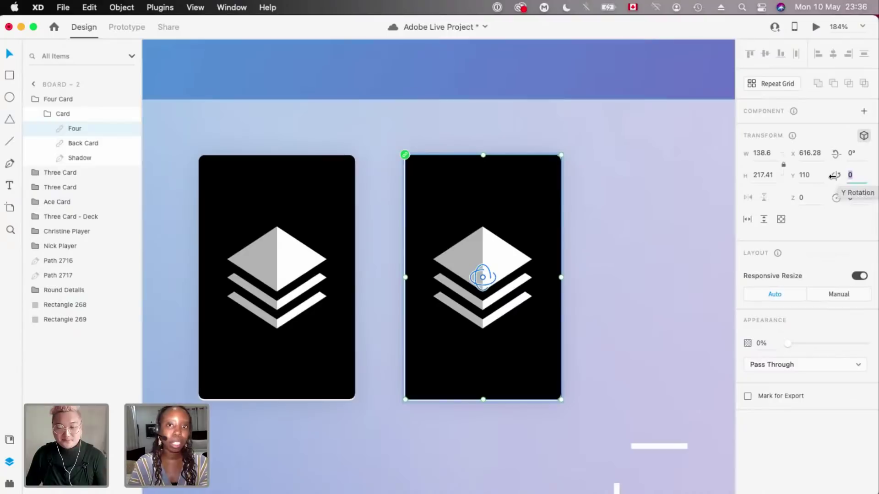
{"action": "key", "text": "Return"}
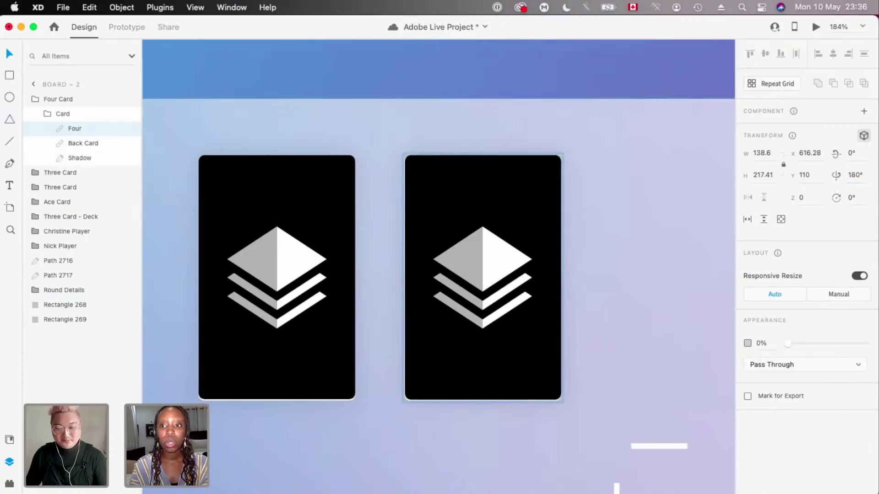
{"action": "key", "text": "super+z"}
{"action": "left_click_drag", "start_coordinate": [483, 281], "coordinate": [510, 289]}
{"action": "key", "text": "super+z"}
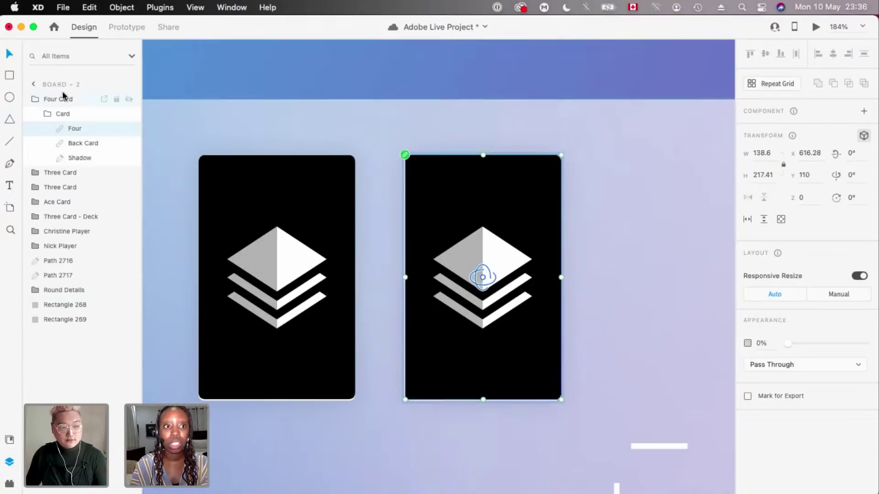
- Spin the whole Four Card around its Y axis to demonstrate the flip, and return its Y rotation to 180°
{"action": "left_click", "coordinate": [56, 100]}
{"action": "left_click_drag", "start_coordinate": [482, 278], "coordinate": [875, 197]}
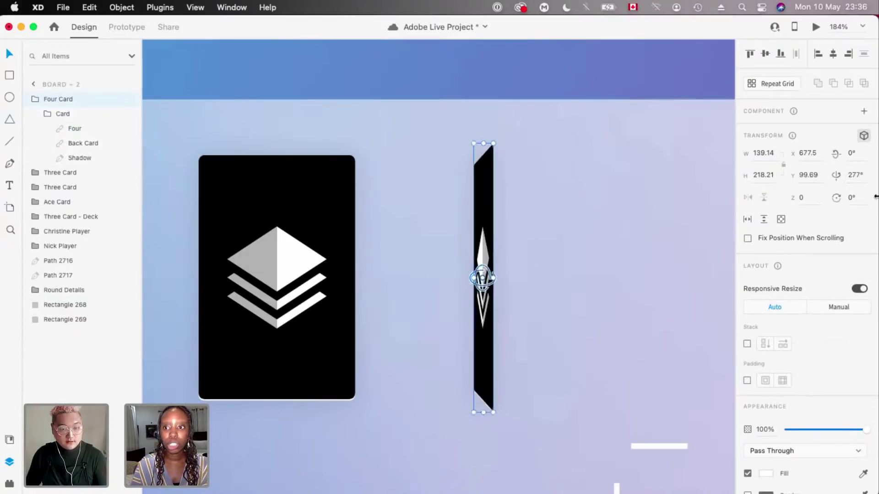
{"action": "left_click", "coordinate": [855, 175]}
{"action": "type", "text": "180"}
{"action": "key", "text": "Return"}
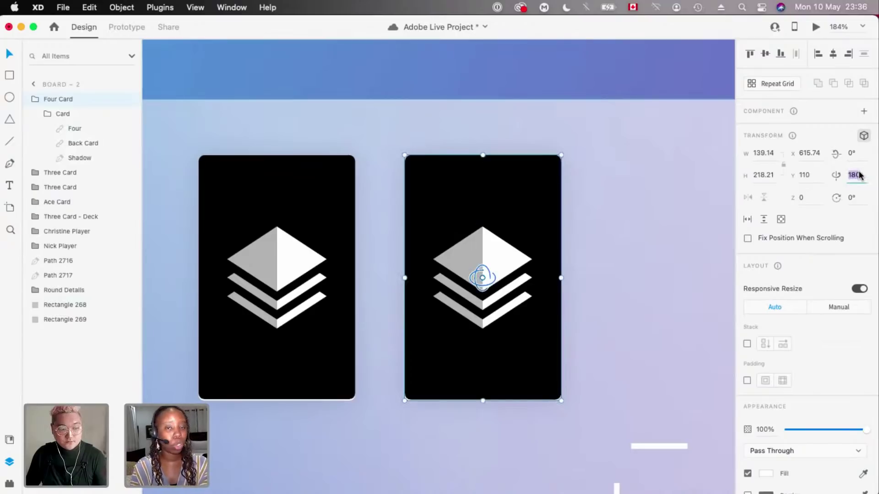
{"action": "left_click", "coordinate": [556, 161]}
{"action": "key", "text": "super+c"}
{"action": "key", "text": "super+z"}
{"action": "key", "text": "super+z"}
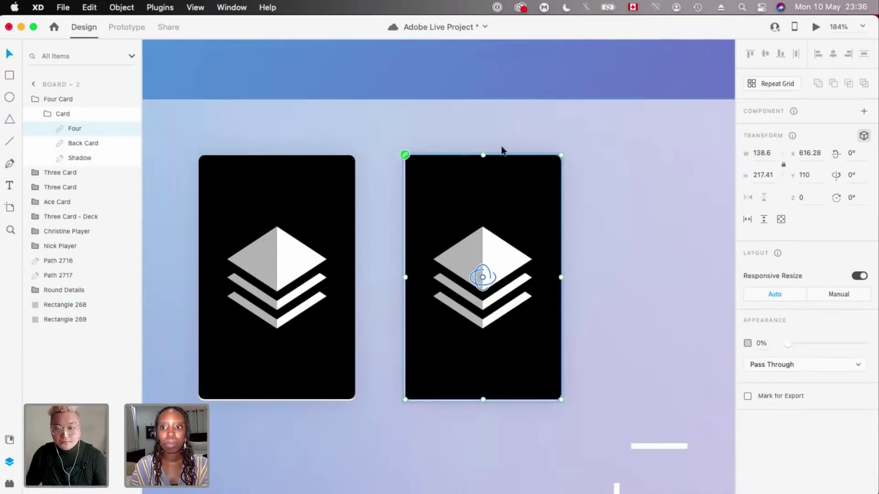
{"action": "key", "text": "Escape"}
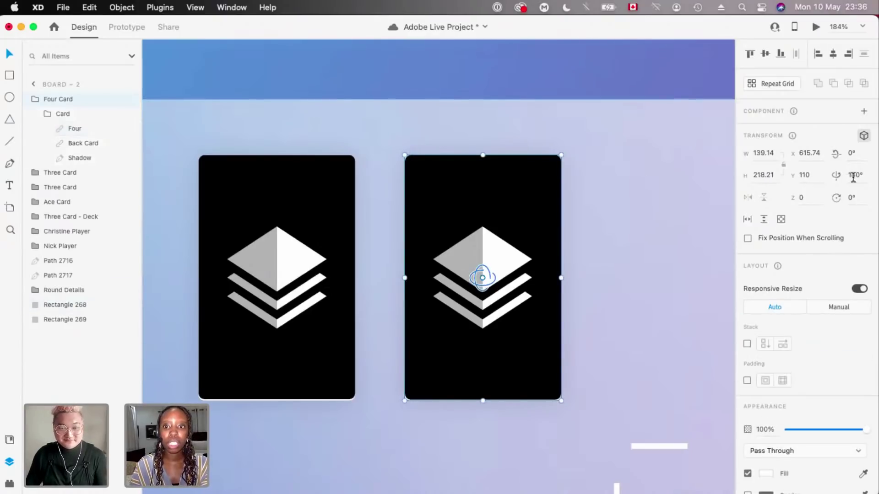
- Set the Four Card's Y rotation to 0° and its Four layer's opacity to 100% on Board – 2
{"action": "left_click", "coordinate": [78, 130]}
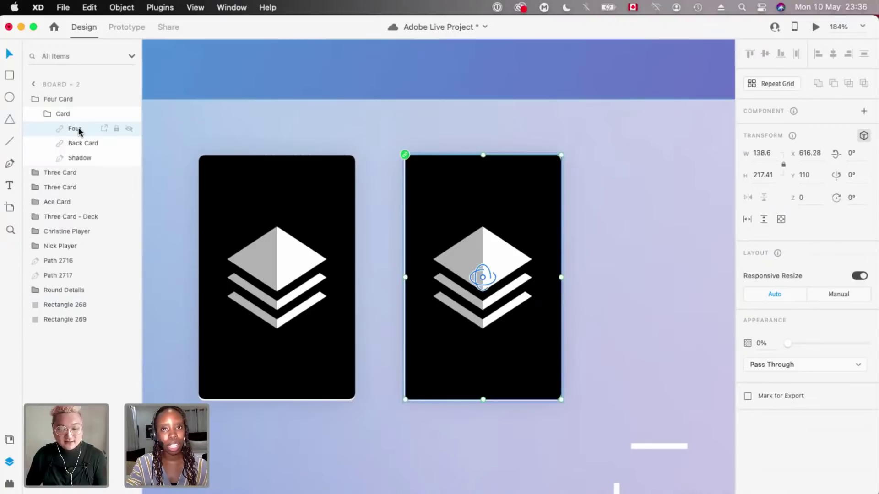
{"action": "scroll", "coordinate": [506, 215], "scroll_direction": "down", "scroll_amount": 10}
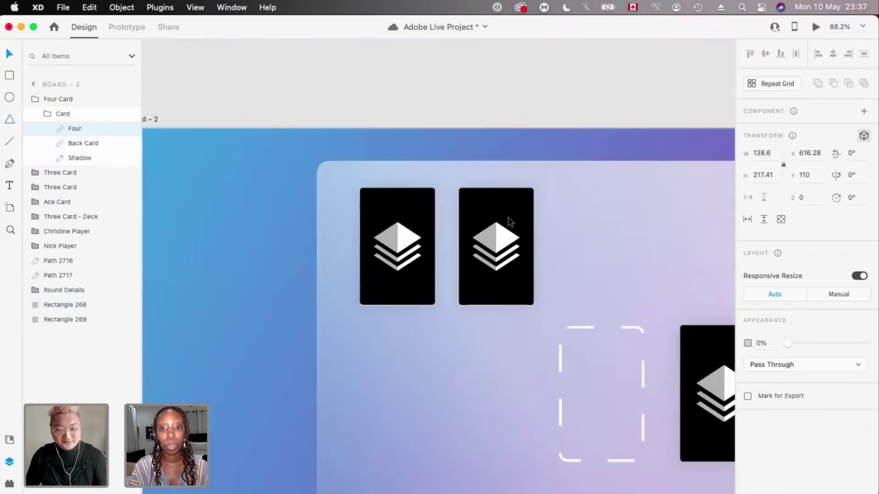
{"action": "scroll", "coordinate": [508, 221], "scroll_direction": "down", "scroll_amount": 3}
{"action": "scroll", "coordinate": [508, 222], "scroll_direction": "up", "scroll_amount": 10}
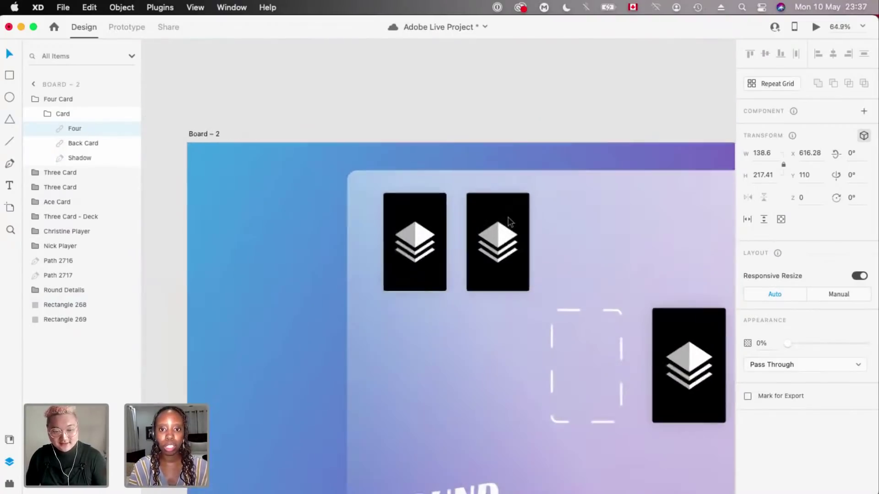
{"action": "scroll", "coordinate": [726, 134], "scroll_direction": "up", "scroll_amount": 3}
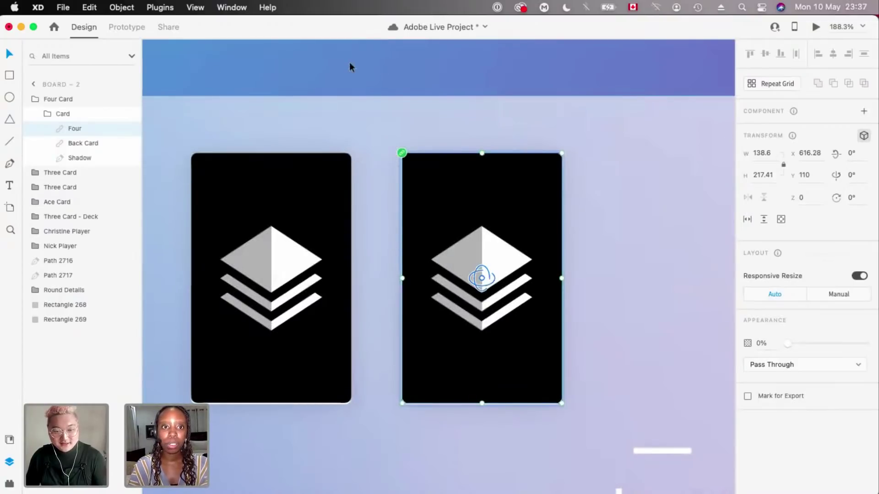
{"action": "left_click", "coordinate": [58, 98]}
{"action": "left_click", "coordinate": [854, 176]}
{"action": "type", "text": "0"}
{"action": "key", "text": "Return"}
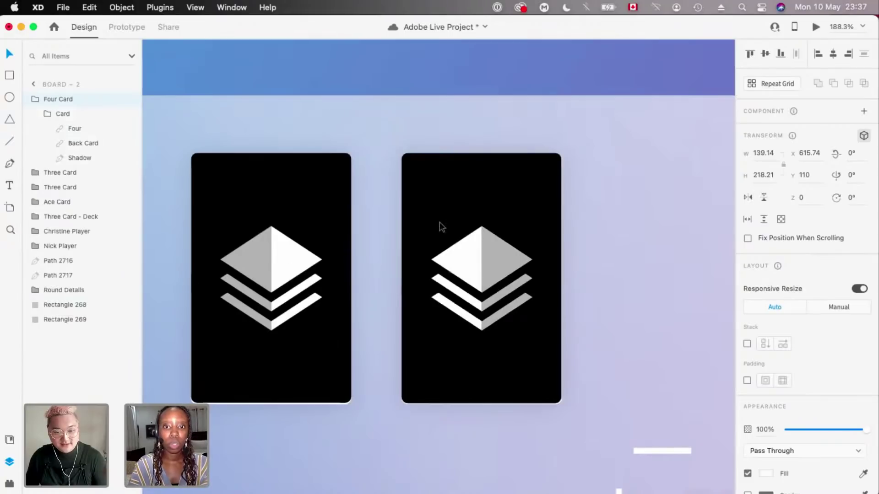
{"action": "left_click", "coordinate": [73, 130]}
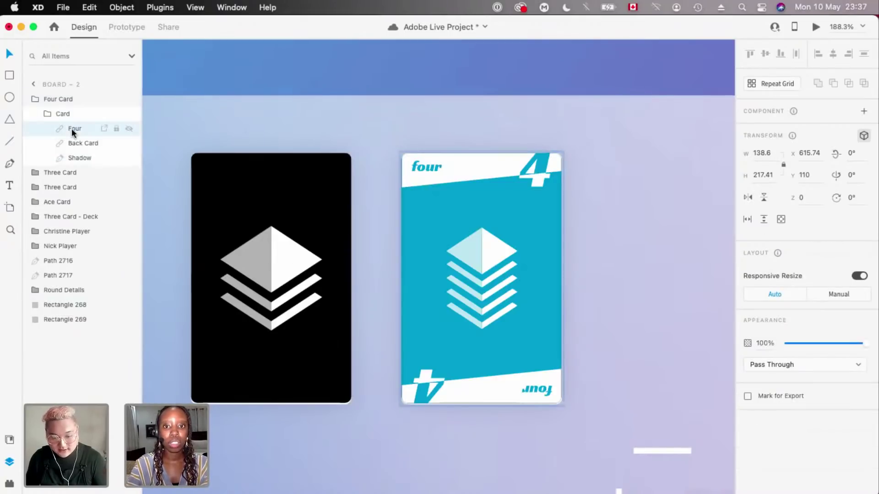
- Switch to Prototype mode and examine the interaction linking the Ace Card on Board – 1 to Board – 2
{"action": "scroll", "coordinate": [578, 310], "scroll_direction": "down", "scroll_amount": 10}
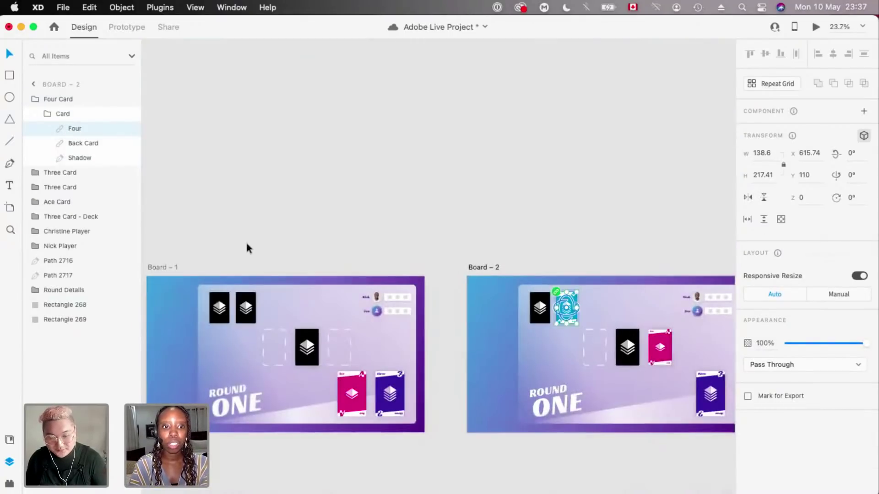
{"action": "scroll", "coordinate": [245, 240], "scroll_direction": "down", "scroll_amount": 2}
{"action": "scroll", "coordinate": [199, 202], "scroll_direction": "up", "scroll_amount": 3}
{"action": "left_click", "coordinate": [130, 29]}
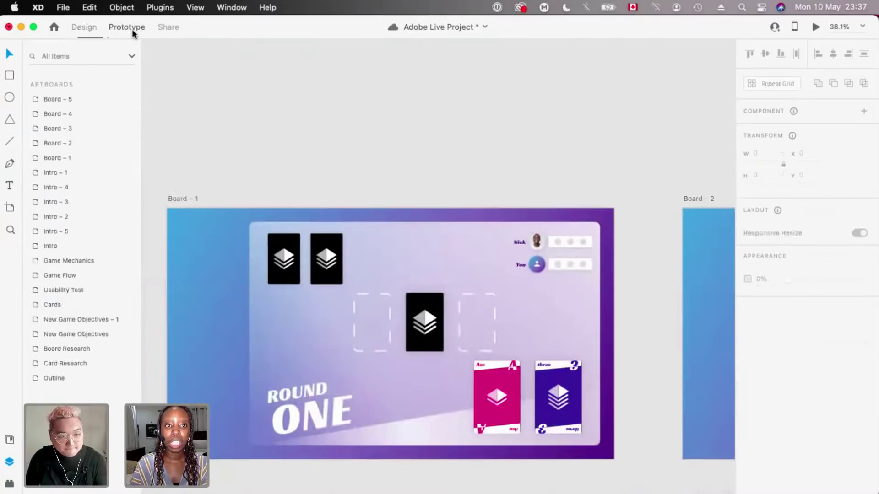
{"action": "left_click", "coordinate": [190, 199]}
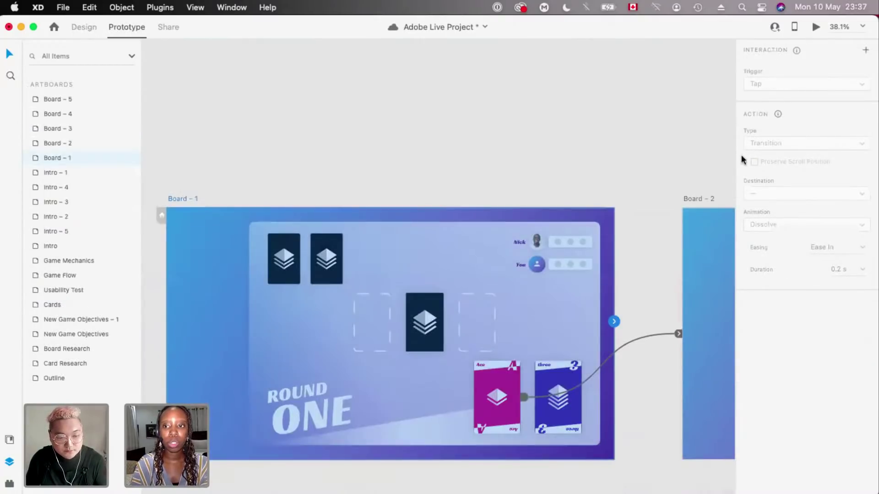
{"action": "scroll", "coordinate": [727, 106], "scroll_direction": "right", "scroll_amount": 3}
{"action": "scroll", "coordinate": [728, 106], "scroll_direction": "down", "scroll_amount": 1}
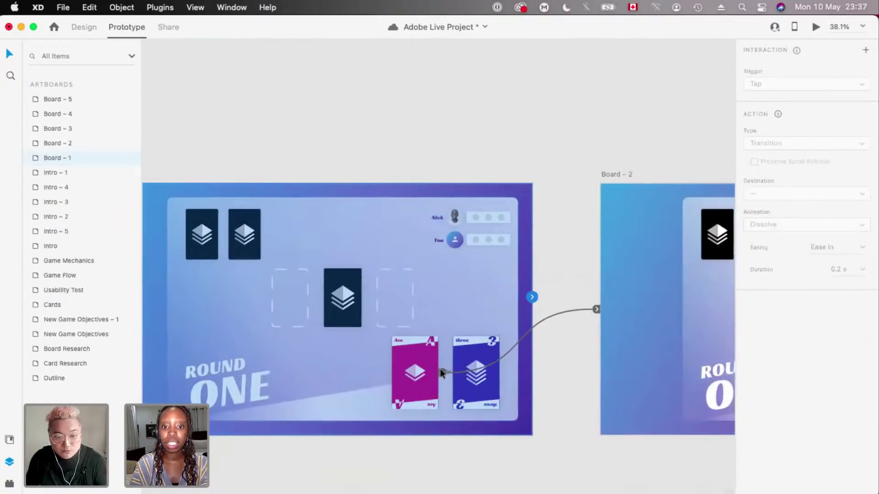
{"action": "left_click", "coordinate": [440, 369]}
{"action": "key", "text": "super+minus"}
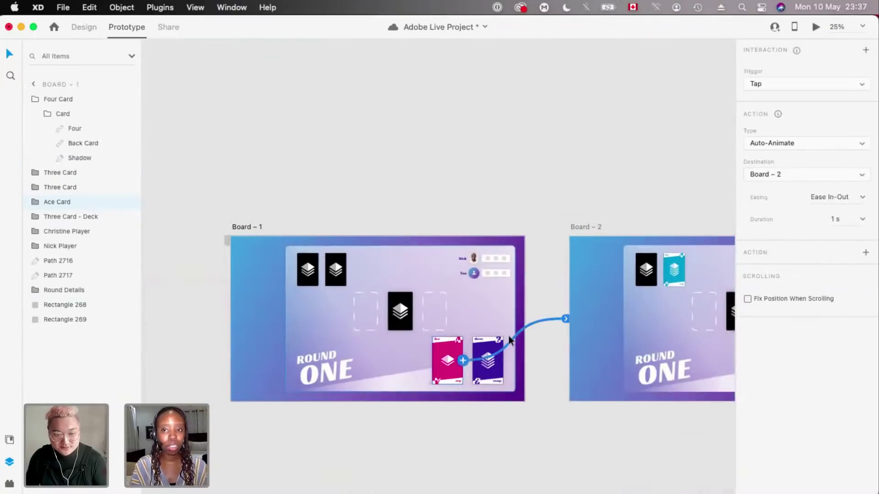
{"action": "scroll", "coordinate": [414, 385], "scroll_direction": "up", "scroll_amount": 3}
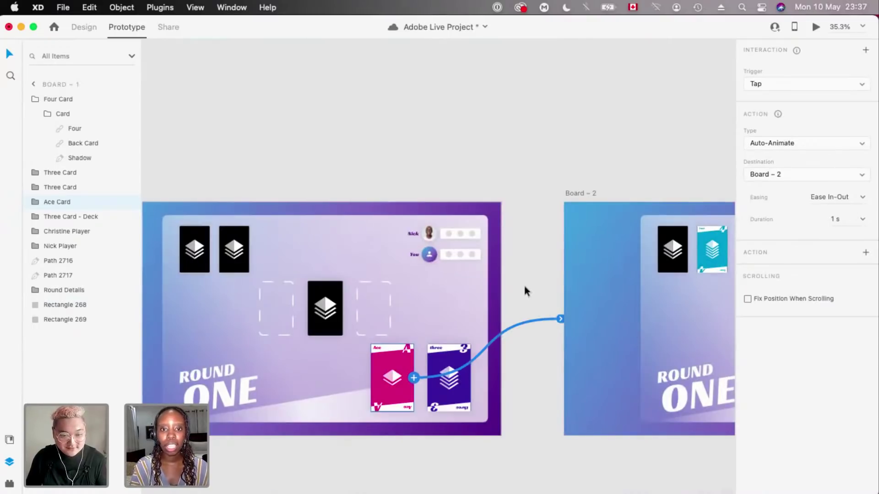
- Preview the prototype from Board – 1 to check the card animations, and close the preview
{"action": "scroll", "coordinate": [524, 290], "scroll_direction": "down", "scroll_amount": 3}
{"action": "left_click", "coordinate": [214, 215]}
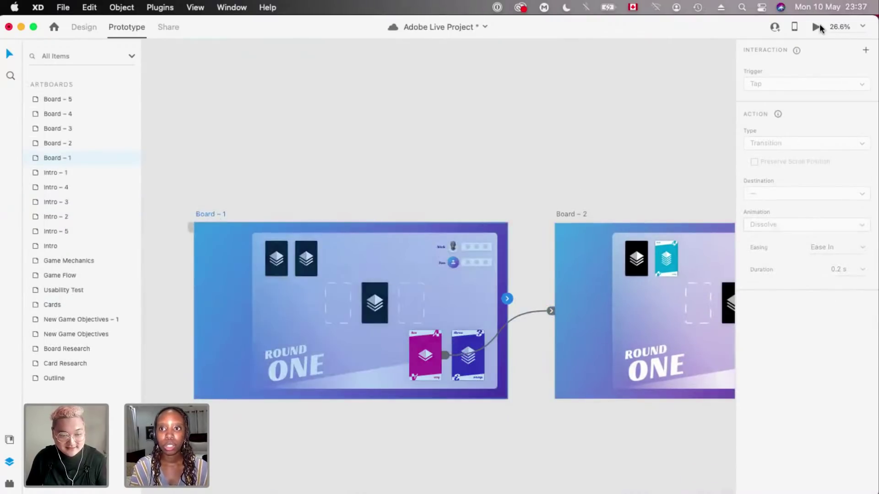
{"action": "left_click", "coordinate": [816, 26]}
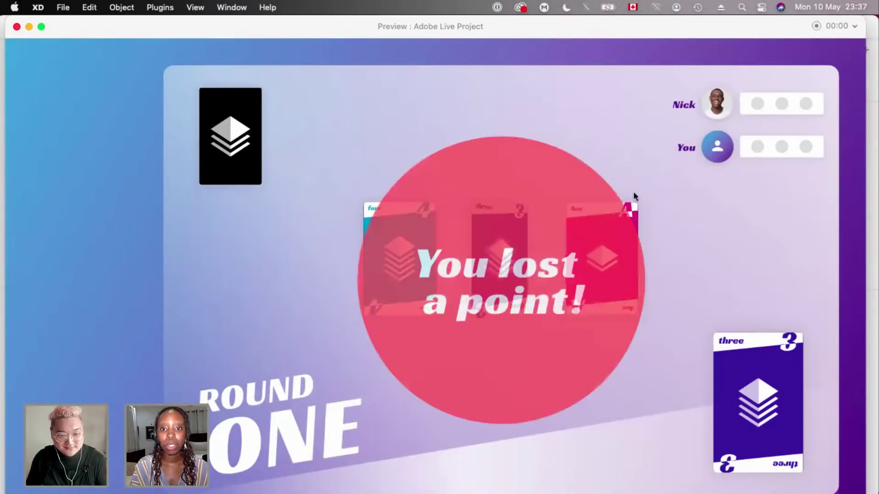
{"action": "left_click", "coordinate": [17, 27]}
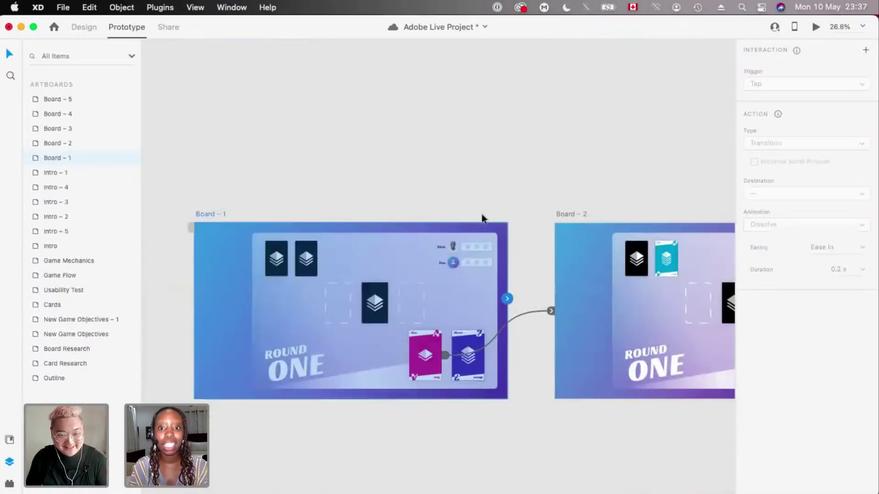
- Back in Design mode, turn off 3D transforms for Board – 4's Lost Card and shrink it around its centre to about 1.29 by 2
{"action": "scroll", "coordinate": [481, 213], "scroll_direction": "down", "scroll_amount": 5}
{"action": "scroll", "coordinate": [504, 229], "scroll_direction": "right", "scroll_amount": 5}
{"action": "left_click", "coordinate": [541, 251]}
{"action": "scroll", "coordinate": [481, 229], "scroll_direction": "up", "scroll_amount": 2}
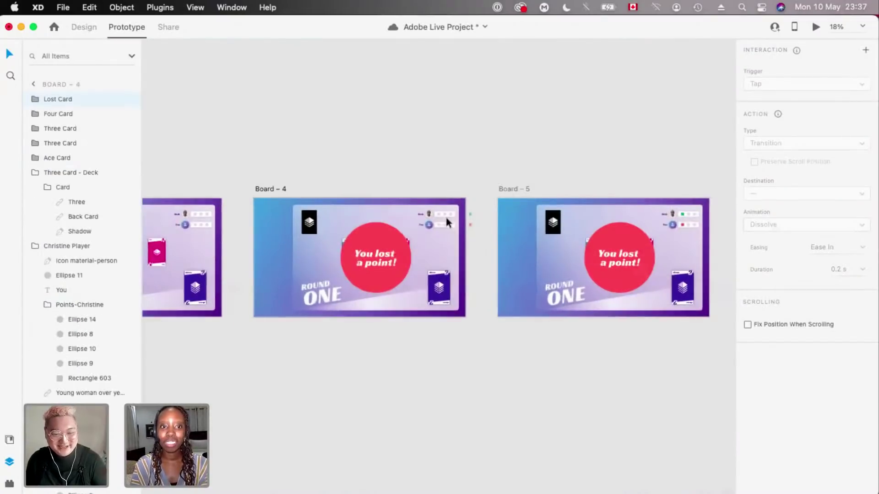
{"action": "key", "text": "super+1"}
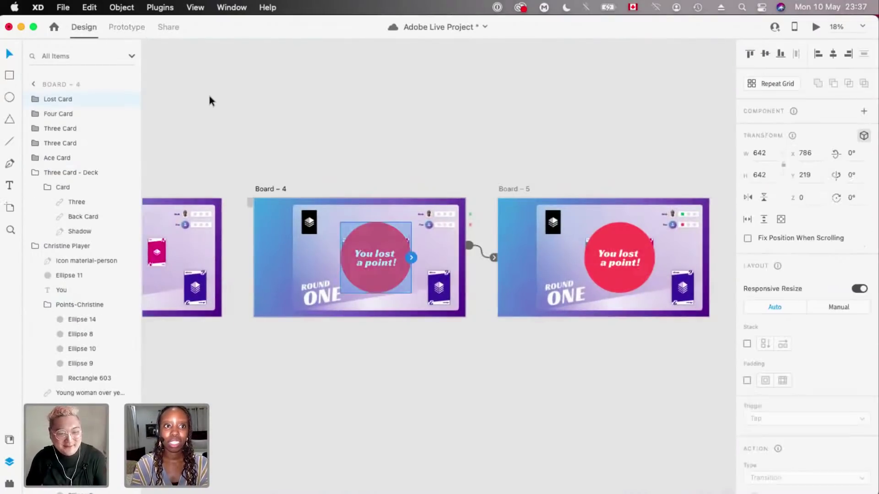
{"action": "key", "text": "Escape"}
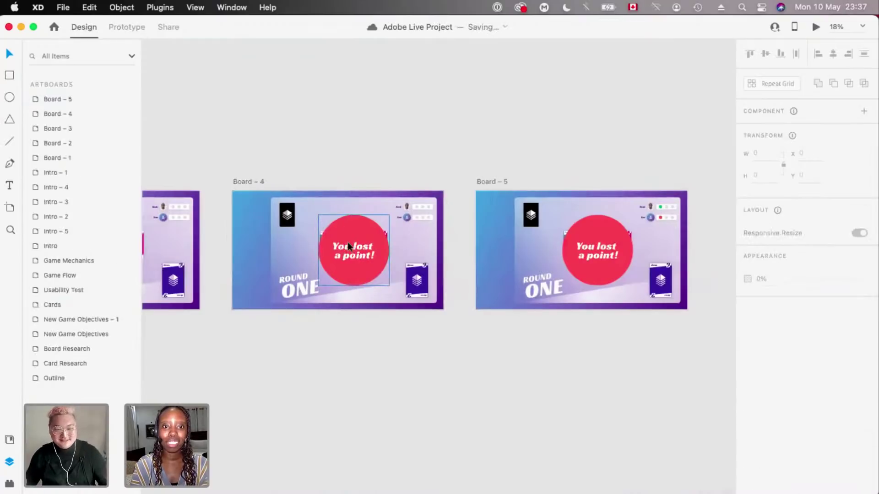
{"action": "left_click", "coordinate": [347, 243]}
{"action": "scroll", "coordinate": [357, 229], "scroll_direction": "up", "scroll_amount": 3}
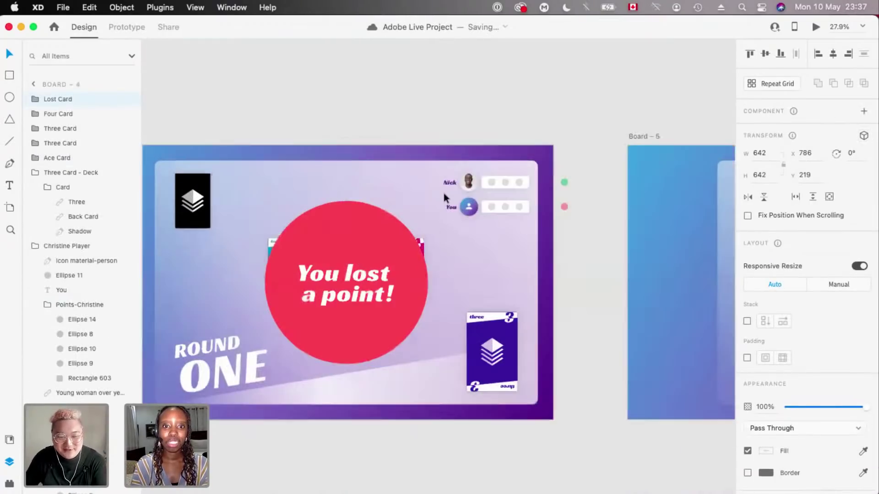
{"action": "left_click_drag", "start_coordinate": [428, 201], "coordinate": [351, 288]}
{"action": "scroll", "coordinate": [350, 288], "scroll_direction": "up", "scroll_amount": 5}
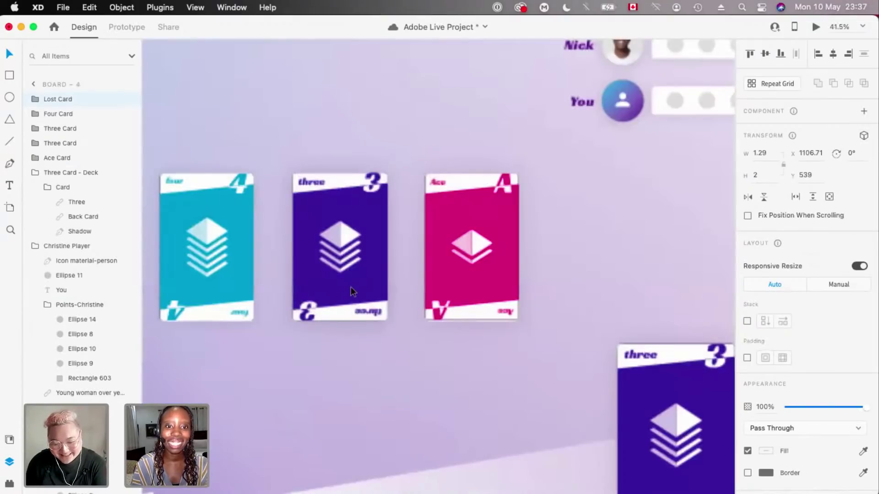
{"action": "scroll", "coordinate": [358, 283], "scroll_direction": "up", "scroll_amount": 5}
{"action": "scroll", "coordinate": [358, 282], "scroll_direction": "down", "scroll_amount": 5}
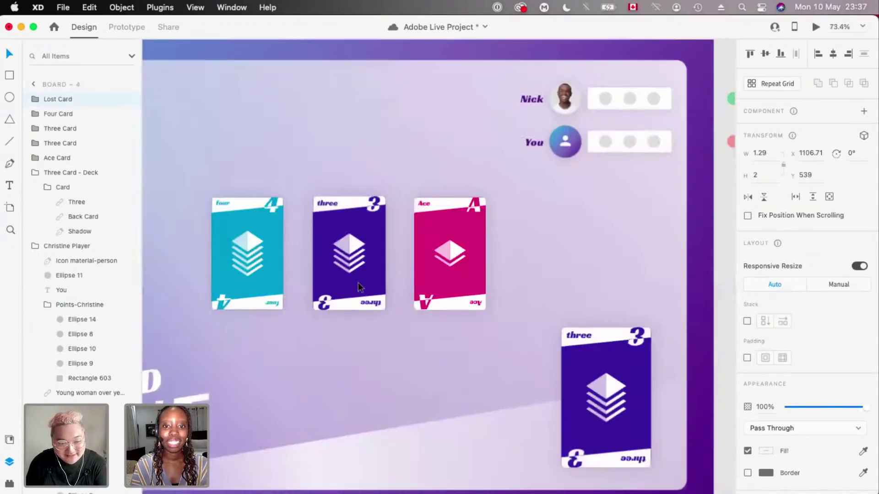
- Preview the prototype from Board – 4 to check how the "You lost a point!" card appears, and close the preview
{"action": "scroll", "coordinate": [358, 282], "scroll_direction": "down", "scroll_amount": 3}
{"action": "left_click", "coordinate": [816, 27]}
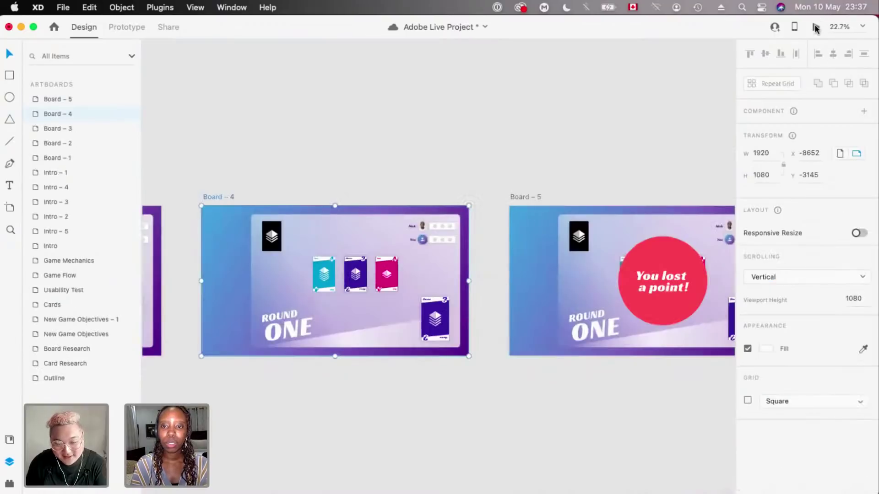
{"action": "left_click", "coordinate": [814, 27]}
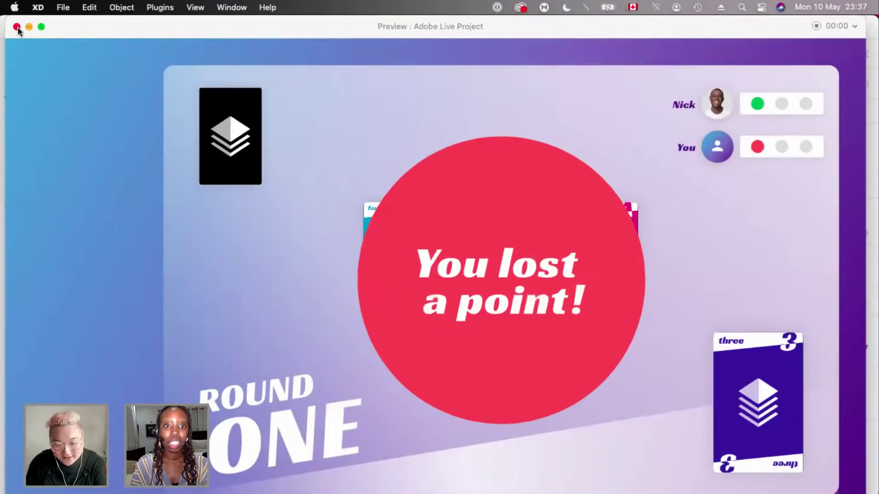
{"action": "key", "text": "super+w"}
{"action": "scroll", "coordinate": [451, 248], "scroll_direction": "right", "scroll_amount": 4}
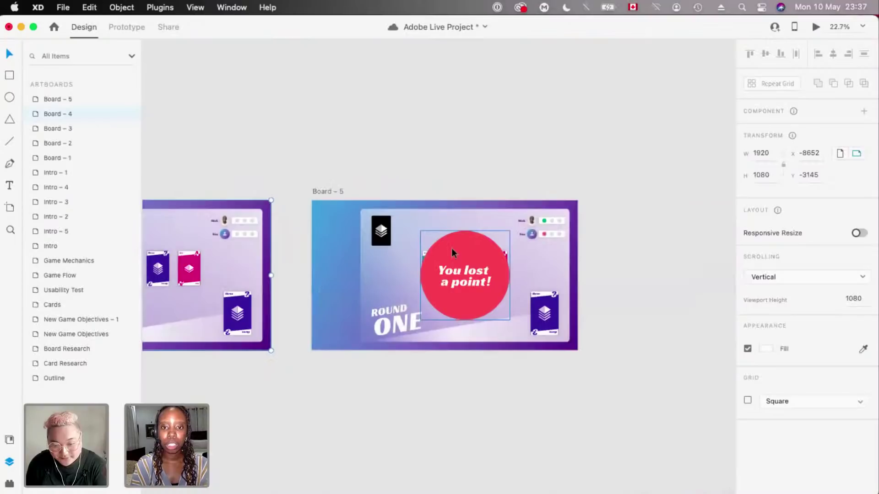
- Examine the Lost Card on Board – 5 and its shrunken counterpart over the middle card on Board – 4
{"action": "scroll", "coordinate": [452, 248], "scroll_direction": "up", "scroll_amount": 2}
{"action": "left_click", "coordinate": [471, 281]}
{"action": "scroll", "coordinate": [448, 252], "scroll_direction": "left", "scroll_amount": 2}
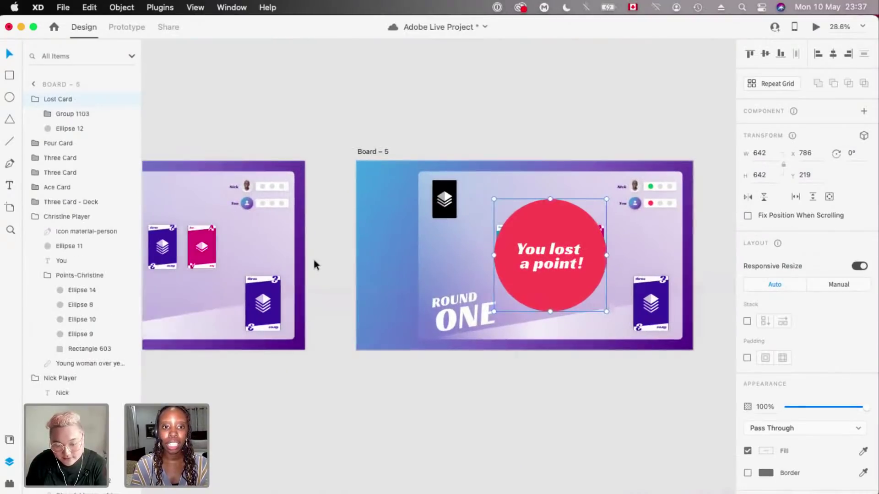
{"action": "scroll", "coordinate": [383, 267], "scroll_direction": "left", "scroll_amount": 4}
{"action": "scroll", "coordinate": [312, 257], "scroll_direction": "up", "scroll_amount": 3}
{"action": "scroll", "coordinate": [388, 207], "scroll_direction": "up", "scroll_amount": 10}
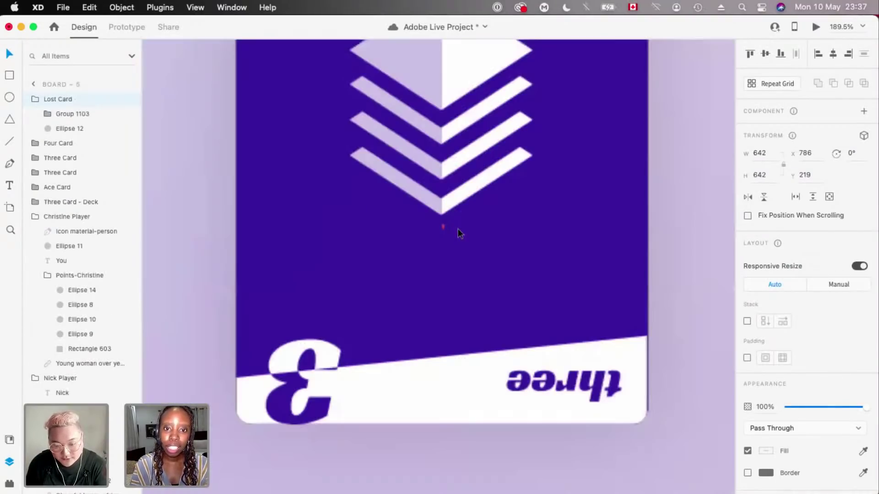
{"action": "scroll", "coordinate": [442, 222], "scroll_direction": "up", "scroll_amount": 5}
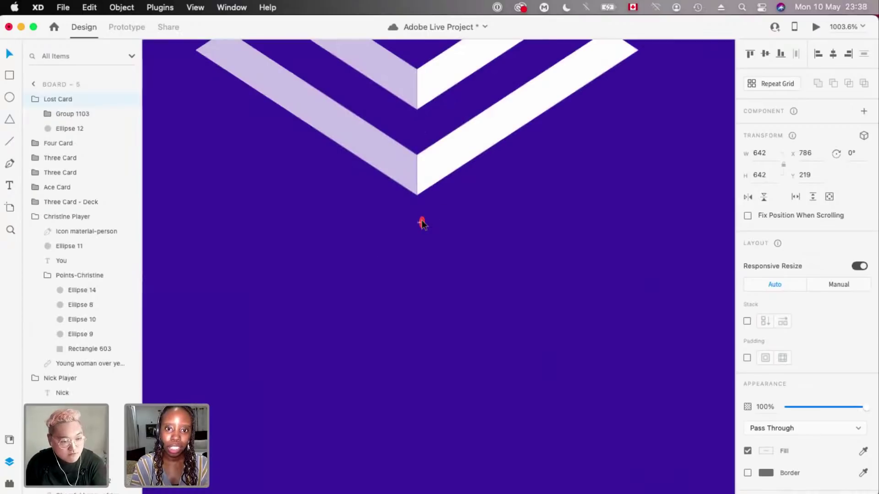
{"action": "scroll", "coordinate": [422, 224], "scroll_direction": "down", "scroll_amount": 1}
{"action": "scroll", "coordinate": [422, 224], "scroll_direction": "down", "scroll_amount": 10}
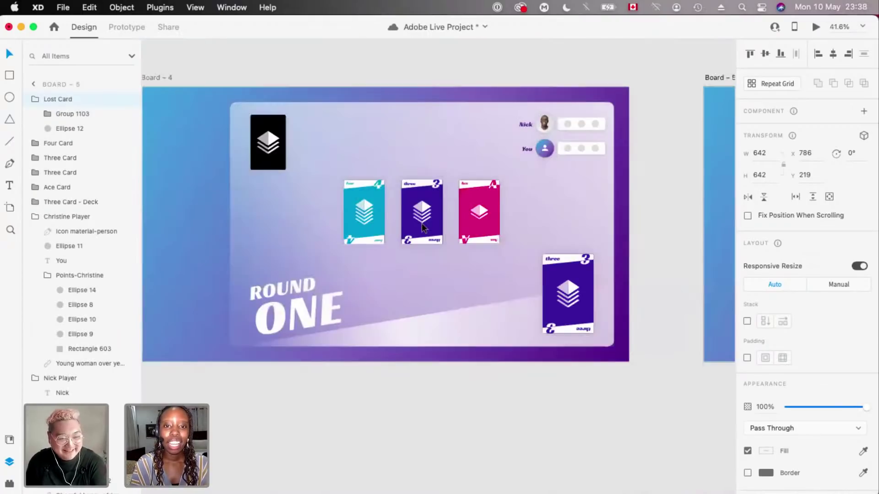
{"action": "scroll", "coordinate": [580, 178], "scroll_direction": "down", "scroll_amount": 3}
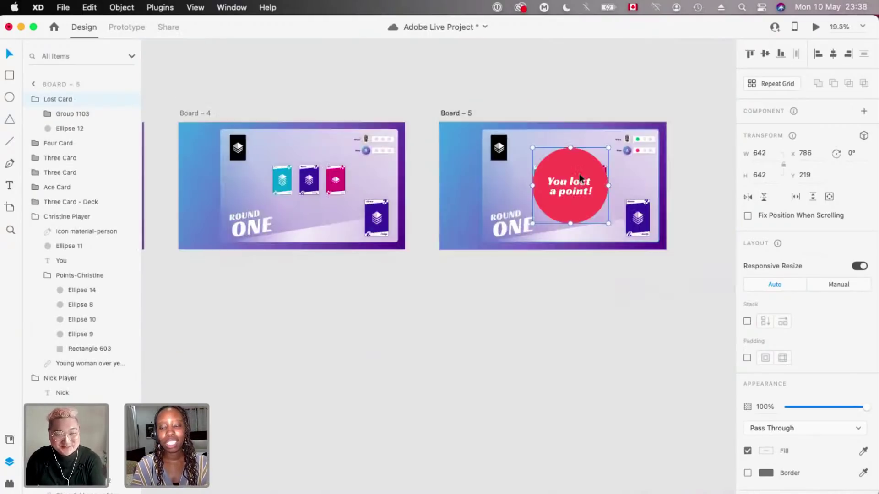
- Preview the prototype from Board – 4 to check the transition to Board – 5, and close the preview
{"action": "scroll", "coordinate": [580, 179], "scroll_direction": "up", "scroll_amount": 1}
{"action": "left_click", "coordinate": [208, 140]}
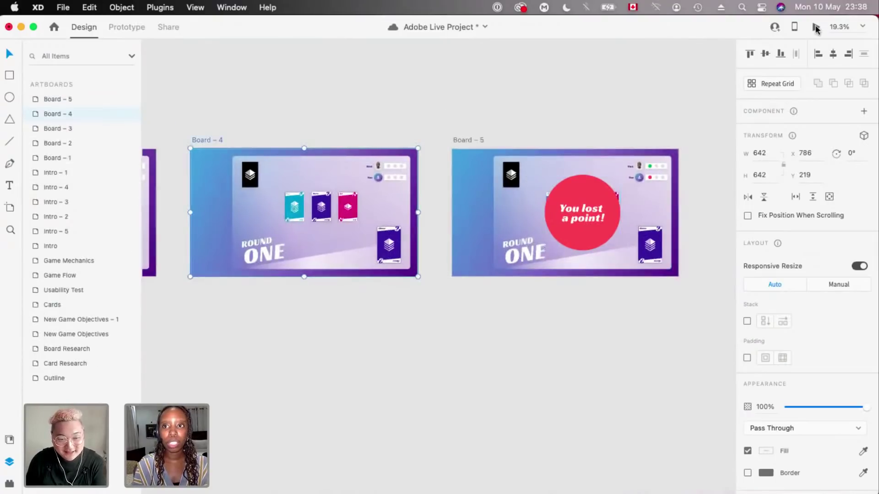
{"action": "left_click", "coordinate": [815, 27]}
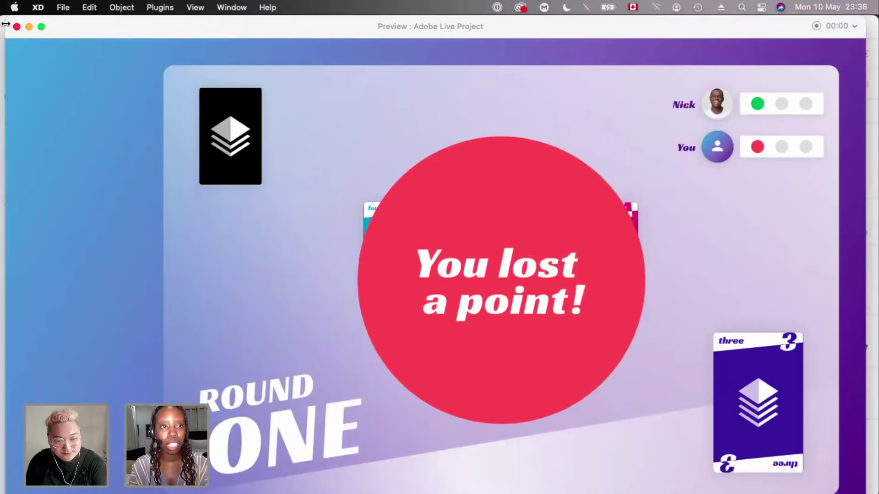
{"action": "key", "text": "super+w"}
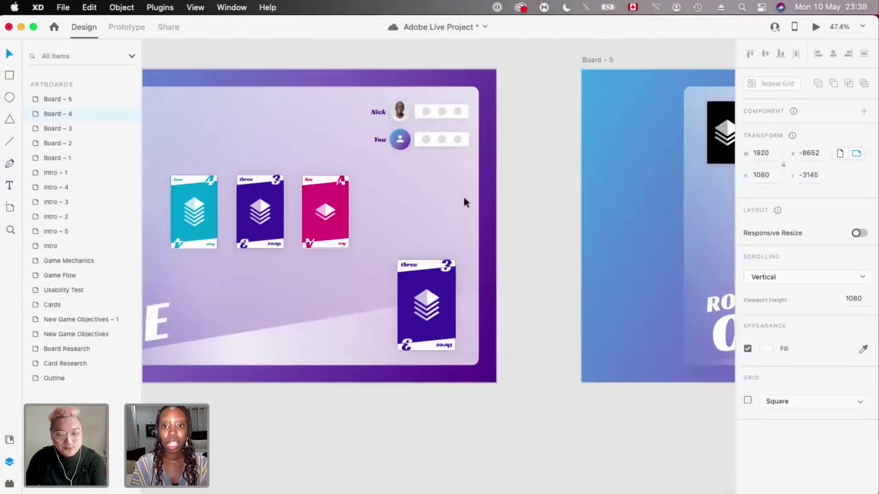
- Examine the players' green and red point dots parked outside Board – 4 and their positions in the score boxes on Board – 5
{"action": "scroll", "coordinate": [600, 165], "scroll_direction": "right", "scroll_amount": 10}
{"action": "key", "text": "super+equal"}
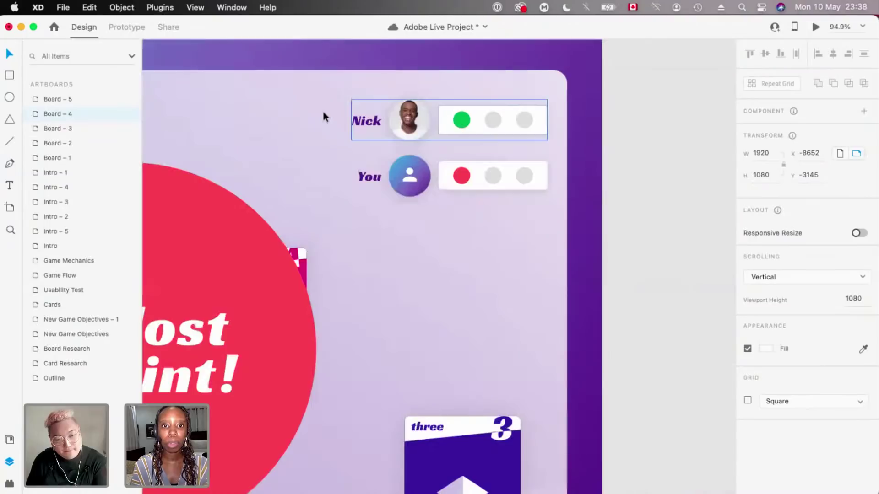
{"action": "scroll", "coordinate": [323, 112], "scroll_direction": "left", "scroll_amount": 10}
{"action": "left_click", "coordinate": [370, 114]}
{"action": "scroll", "coordinate": [370, 114], "scroll_direction": "up", "scroll_amount": 3}
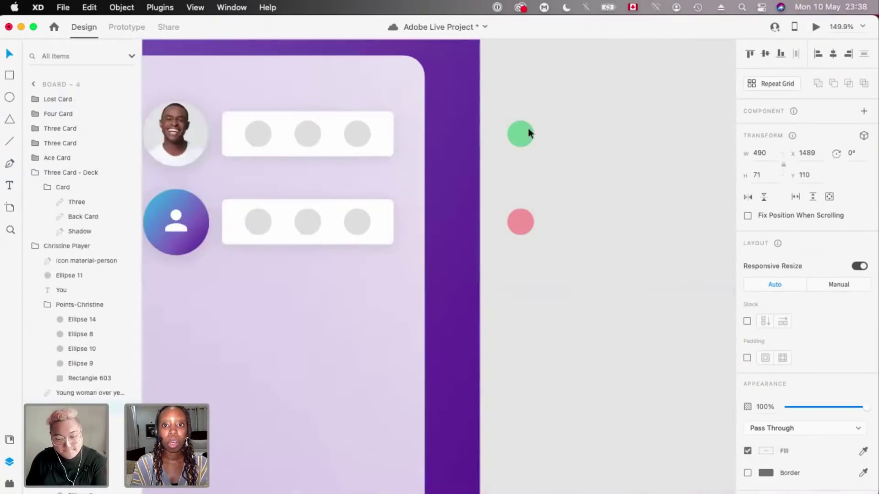
{"action": "scroll", "coordinate": [528, 129], "scroll_direction": "down", "scroll_amount": 3}
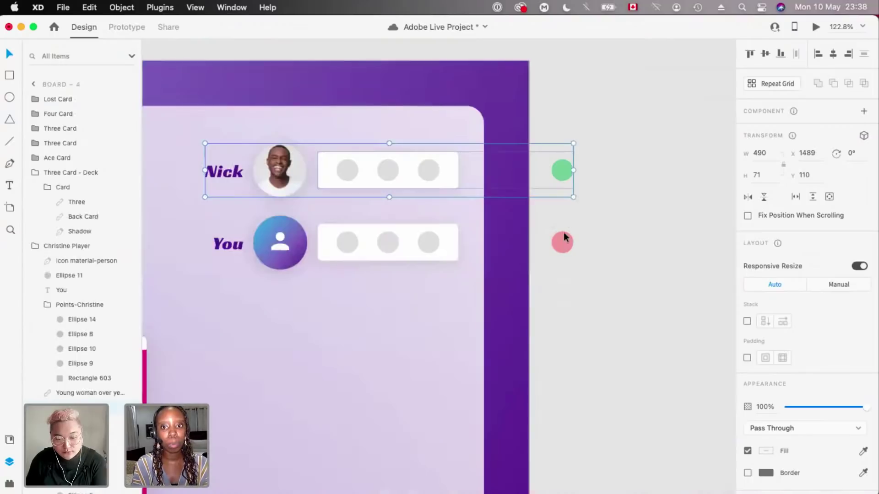
{"action": "left_click", "coordinate": [563, 238]}
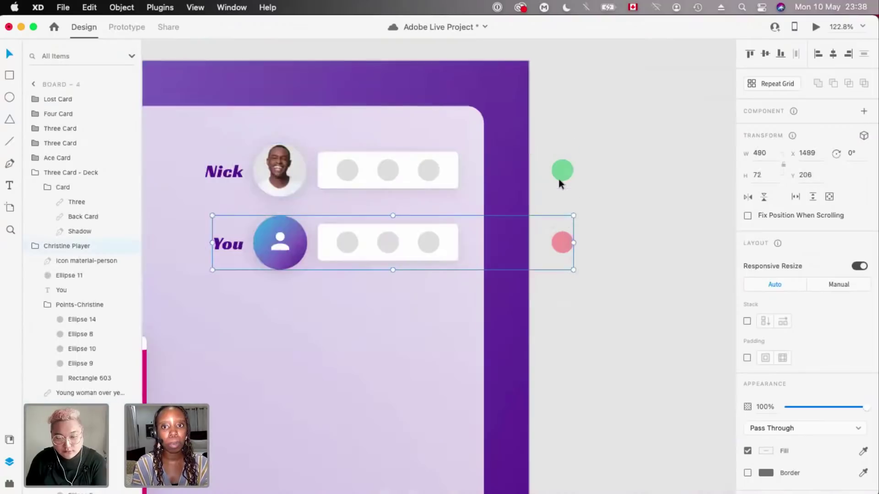
{"action": "scroll", "coordinate": [558, 180], "scroll_direction": "down", "scroll_amount": 8}
{"action": "scroll", "coordinate": [610, 209], "scroll_direction": "up", "scroll_amount": 4}
{"action": "scroll", "coordinate": [610, 208], "scroll_direction": "right", "scroll_amount": 4}
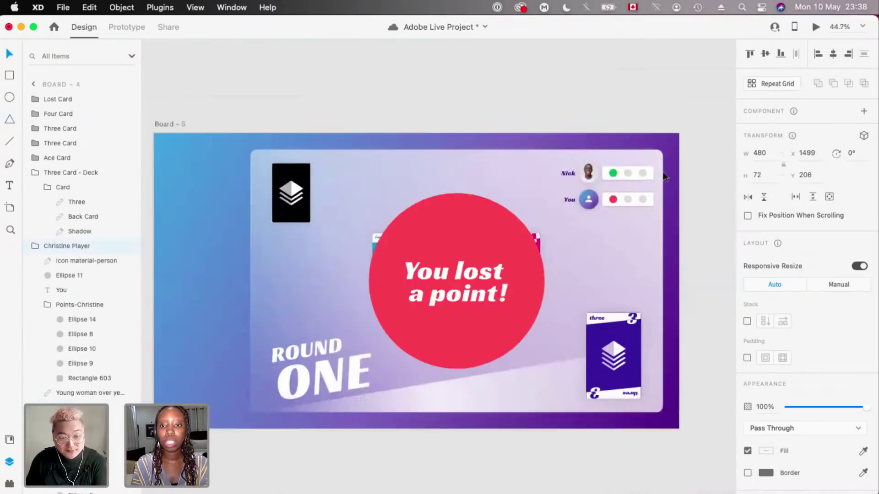
{"action": "scroll", "coordinate": [458, 193], "scroll_direction": "up", "scroll_amount": 3}
{"action": "scroll", "coordinate": [458, 193], "scroll_direction": "right", "scroll_amount": 5}
{"action": "scroll", "coordinate": [426, 211], "scroll_direction": "down", "scroll_amount": 5}
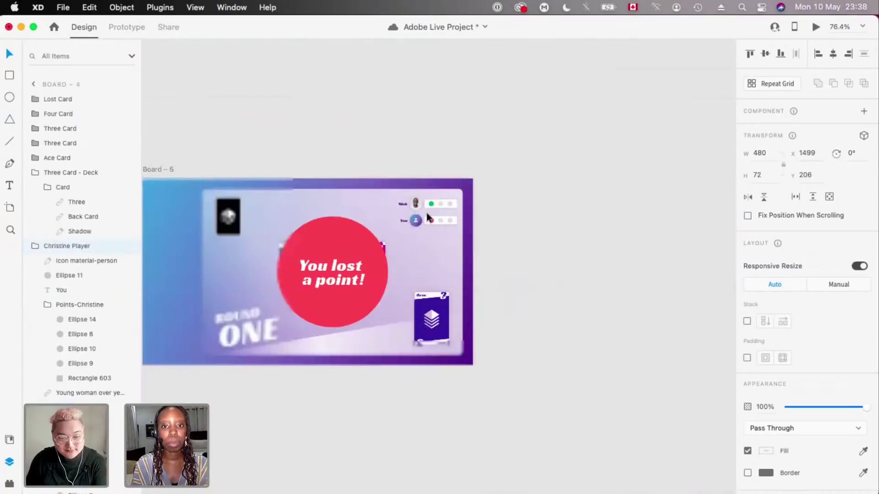
{"action": "scroll", "coordinate": [426, 210], "scroll_direction": "down", "scroll_amount": 3}
{"action": "scroll", "coordinate": [426, 211], "scroll_direction": "left", "scroll_amount": 3}
- Preview the prototype from Board – 4 to check how the point dots move into the score boxes, and close the preview
{"action": "left_click", "coordinate": [251, 191]}
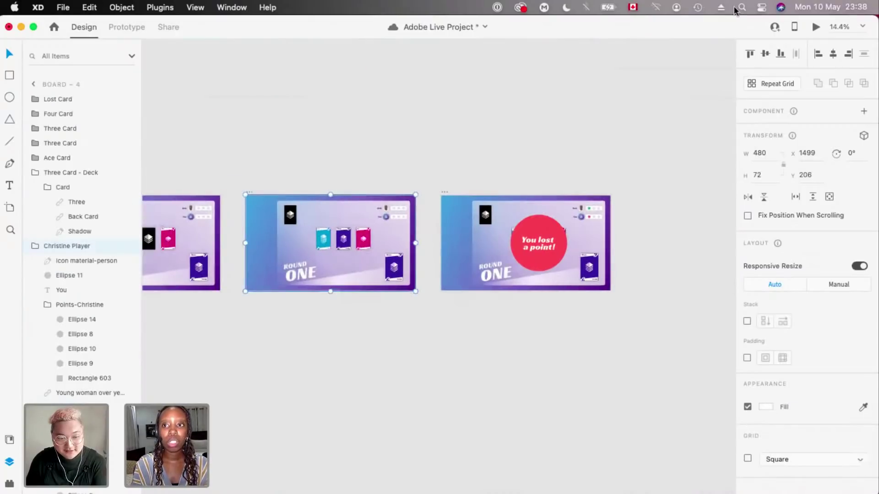
{"action": "left_click", "coordinate": [815, 27]}
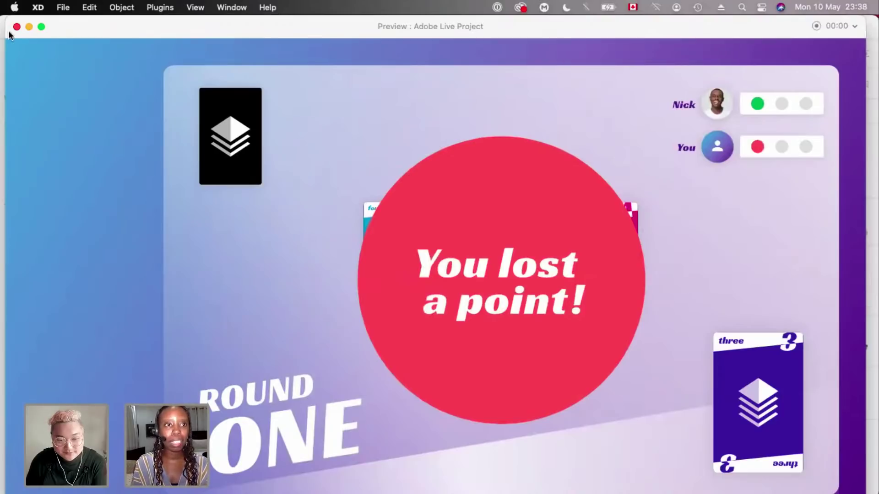
{"action": "key", "text": "super+w"}
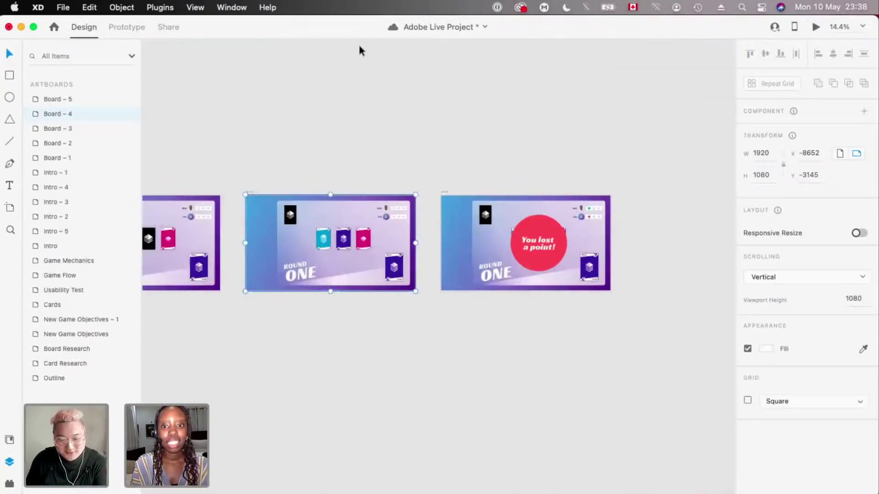
- Duplicate the Board – 5 artboard and place the copy directly after it in the row of boards
{"action": "scroll", "coordinate": [489, 189], "scroll_direction": "right", "scroll_amount": 2}
{"action": "scroll", "coordinate": [341, 164], "scroll_direction": "down", "scroll_amount": 5}
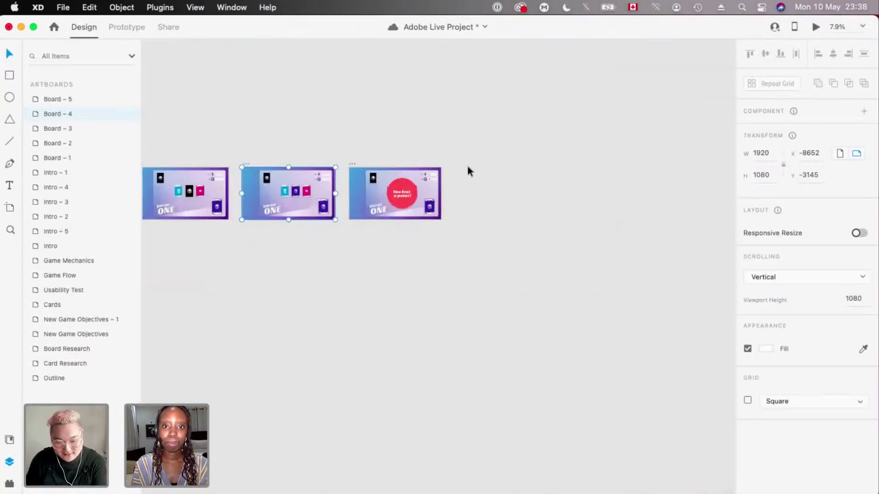
{"action": "left_click_drag", "start_coordinate": [468, 166], "coordinate": [455, 167]}
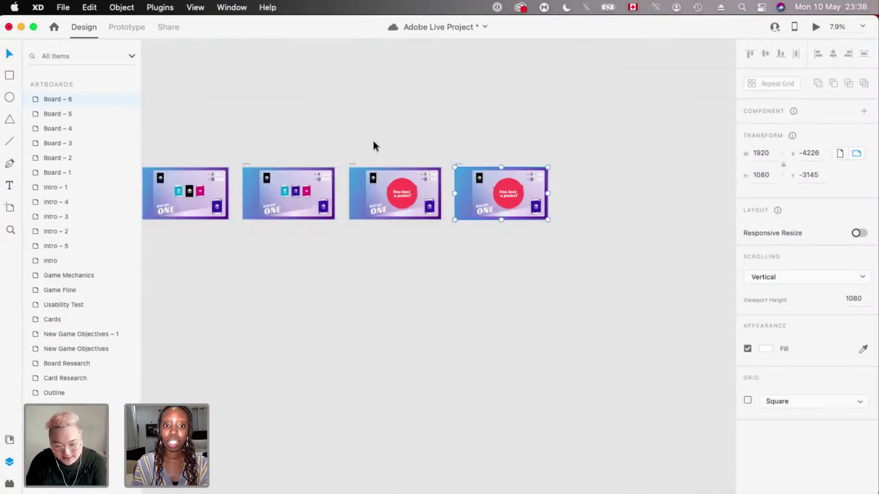
- Examine the Lost Card on Board – 6 and compare the board with the ones before it
{"action": "scroll", "coordinate": [376, 146], "scroll_direction": "down", "scroll_amount": 3}
{"action": "scroll", "coordinate": [292, 183], "scroll_direction": "up", "scroll_amount": 3}
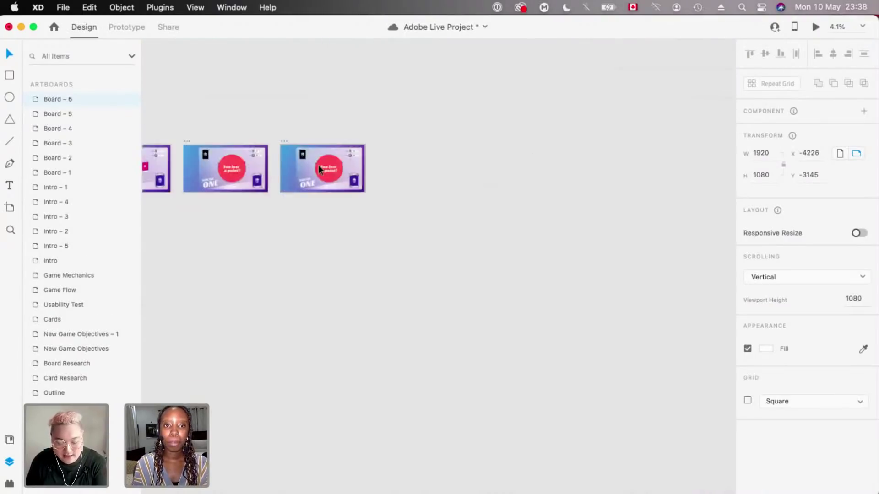
{"action": "scroll", "coordinate": [379, 145], "scroll_direction": "up", "scroll_amount": 5}
{"action": "left_click", "coordinate": [386, 145]}
{"action": "scroll", "coordinate": [386, 144], "scroll_direction": "up", "scroll_amount": 3}
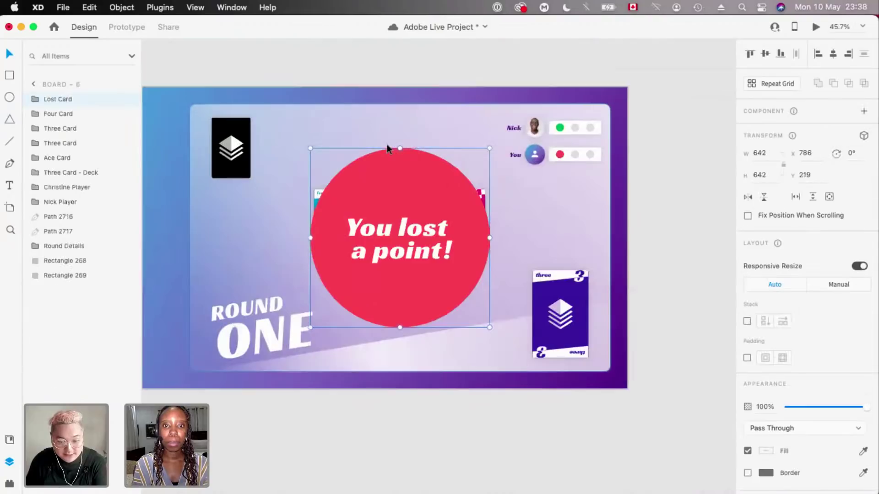
{"action": "scroll", "coordinate": [465, 161], "scroll_direction": "down", "scroll_amount": 5}
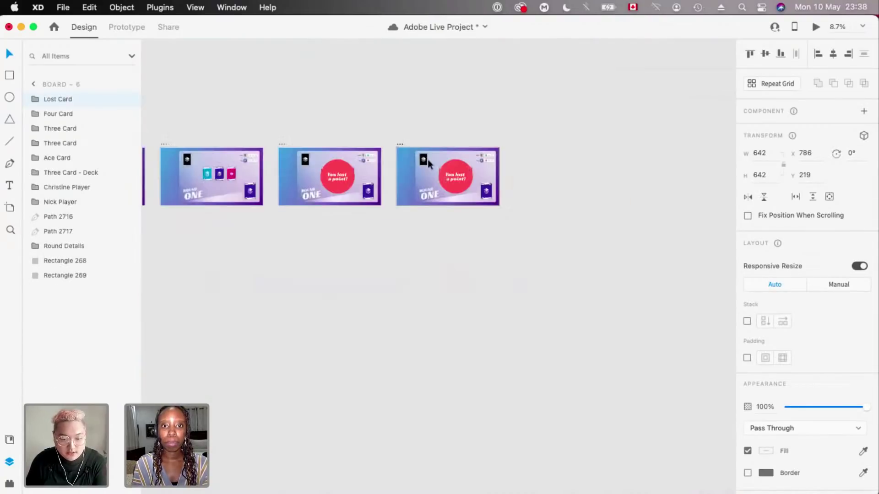
{"action": "scroll", "coordinate": [356, 148], "scroll_direction": "left", "scroll_amount": 3}
{"action": "scroll", "coordinate": [238, 76], "scroll_direction": "up", "scroll_amount": 2}
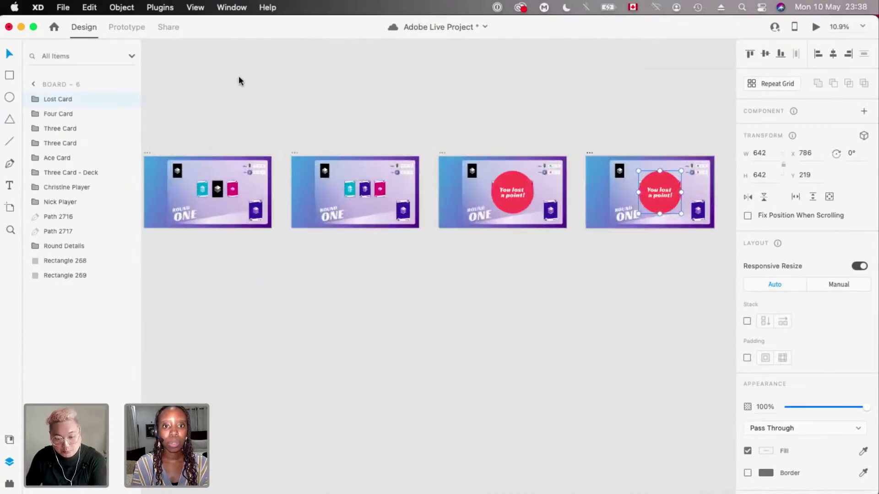
- Switch to Prototype mode, preview the board animation leading to the "You lost a point!" card, and close the preview
{"action": "key", "text": "ctrl+Tab"}
{"action": "left_click", "coordinate": [290, 154]}
{"action": "scroll", "coordinate": [275, 155], "scroll_direction": "left", "scroll_amount": 3}
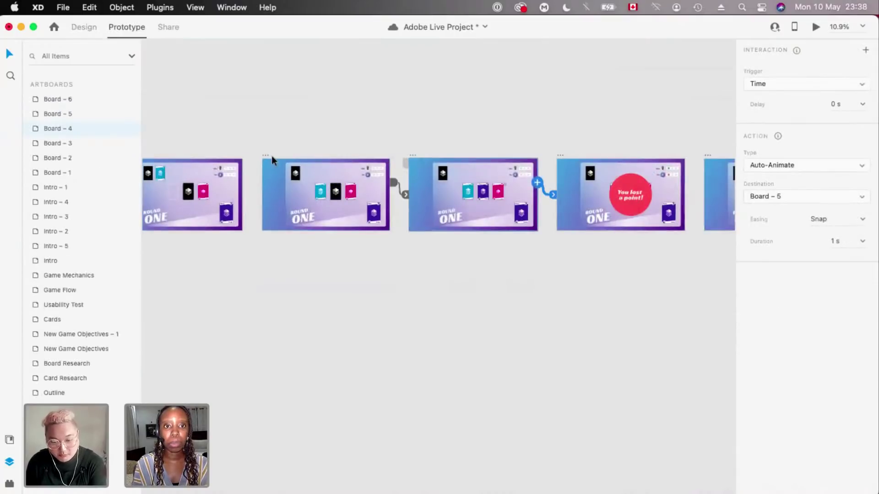
{"action": "left_click", "coordinate": [260, 153]}
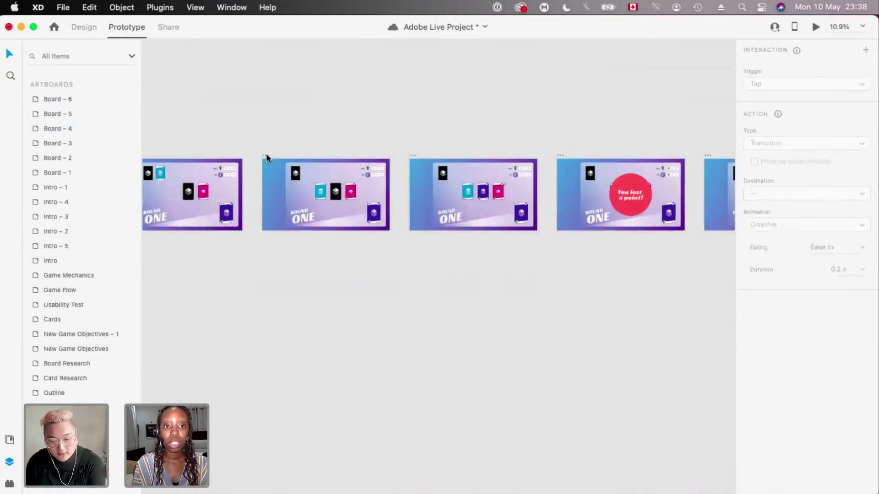
{"action": "left_click", "coordinate": [819, 26]}
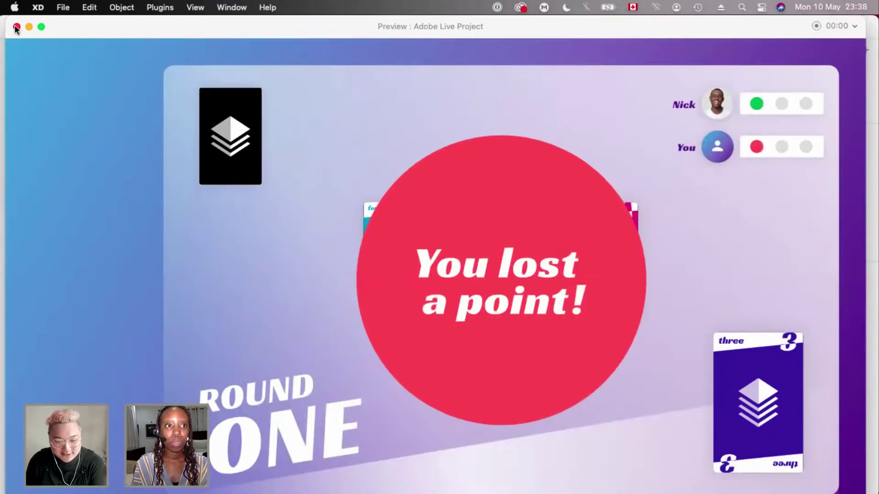
{"action": "key", "text": "super+w"}
- Set the delay of Board – 4's time-triggered interaction to Board – 5 to 0.6 s
{"action": "scroll", "coordinate": [306, 157], "scroll_direction": "right", "scroll_amount": 2}
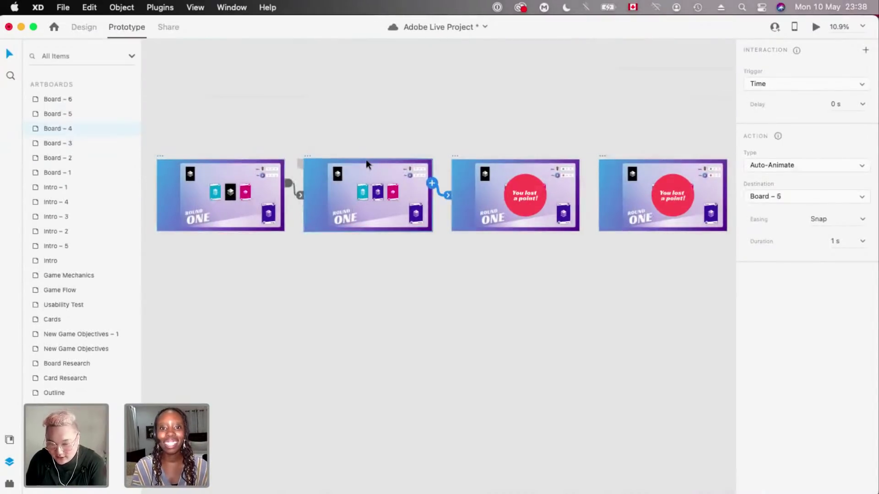
{"action": "scroll", "coordinate": [367, 159], "scroll_direction": "up", "scroll_amount": 3}
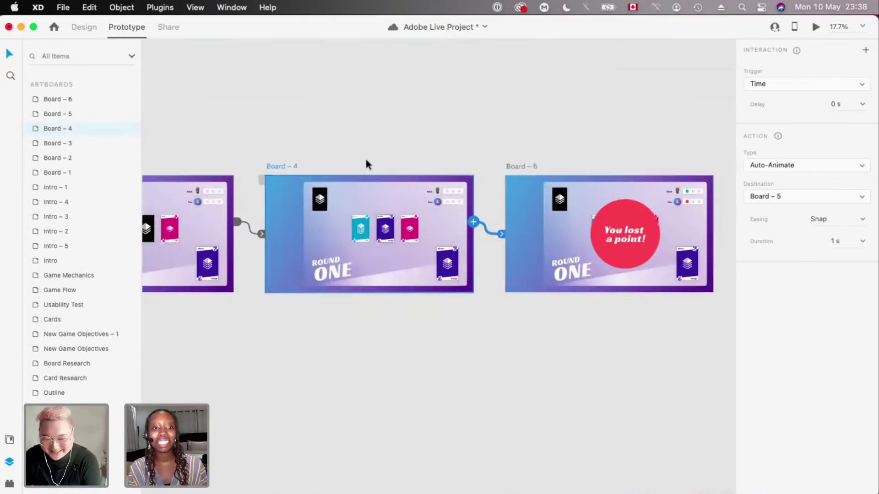
{"action": "scroll", "coordinate": [367, 159], "scroll_direction": "up", "scroll_amount": 1}
{"action": "scroll", "coordinate": [366, 159], "scroll_direction": "up", "scroll_amount": 1}
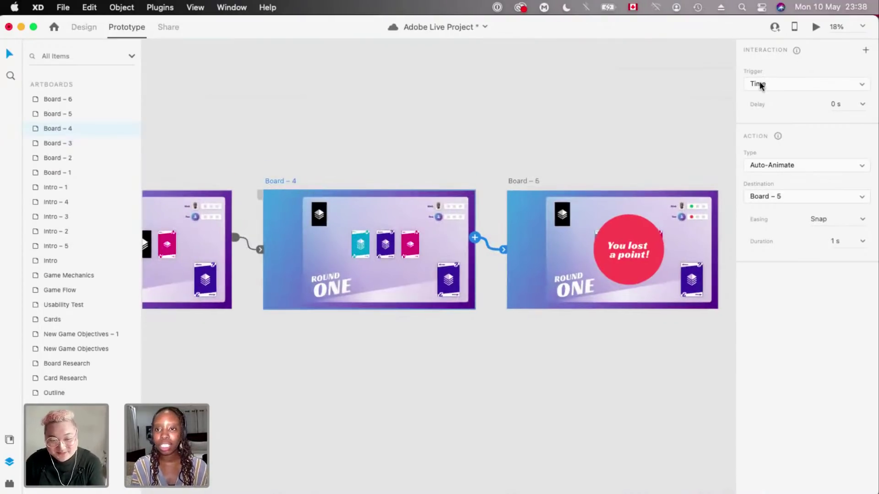
{"action": "left_click", "coordinate": [865, 104]}
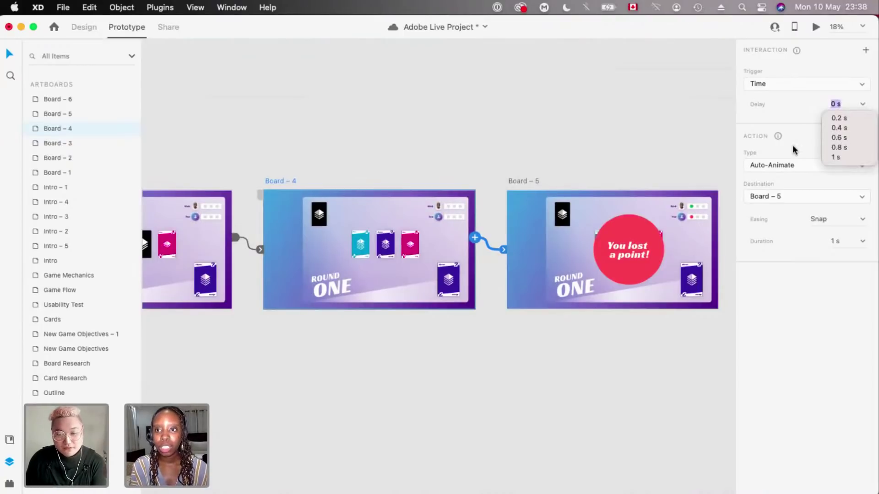
{"action": "left_click", "coordinate": [842, 137]}
- Preview the prototype from Board – 2 to check the delay before the "You lost a point!" card, and close the preview
{"action": "scroll", "coordinate": [537, 152], "scroll_direction": "down", "scroll_amount": 5}
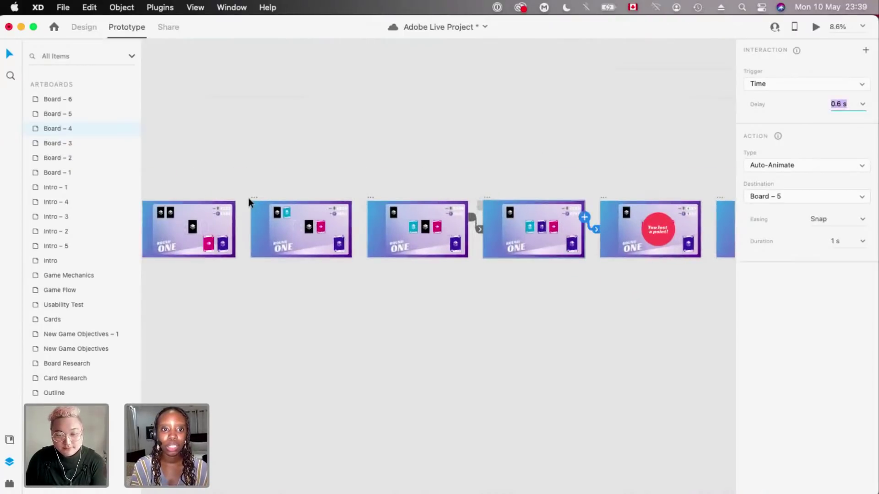
{"action": "left_click", "coordinate": [251, 198]}
{"action": "left_click", "coordinate": [816, 27]}
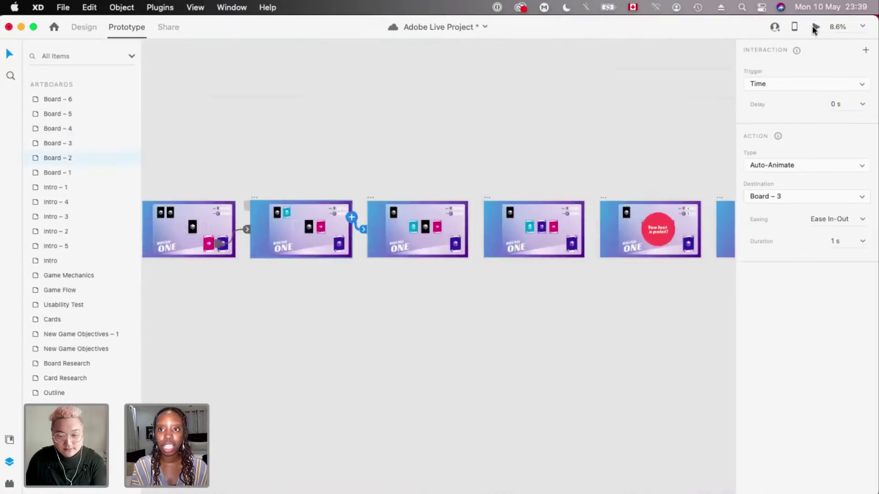
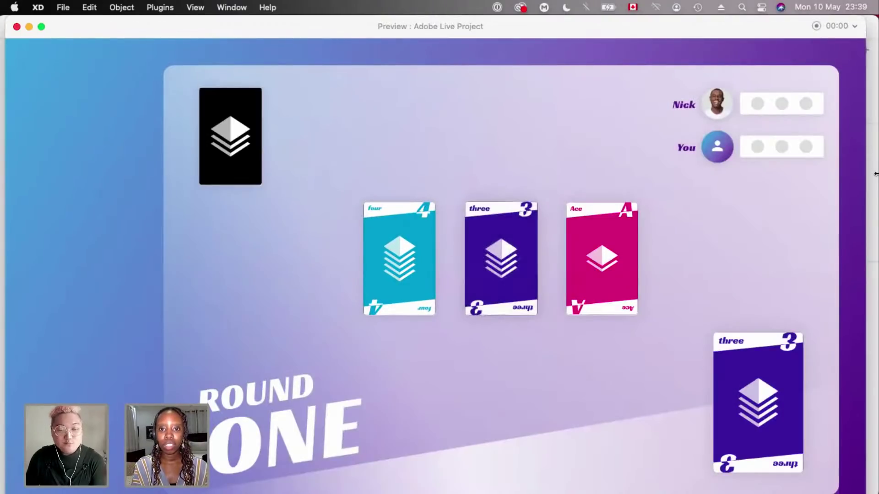
{"action": "left_click", "coordinate": [17, 26]}
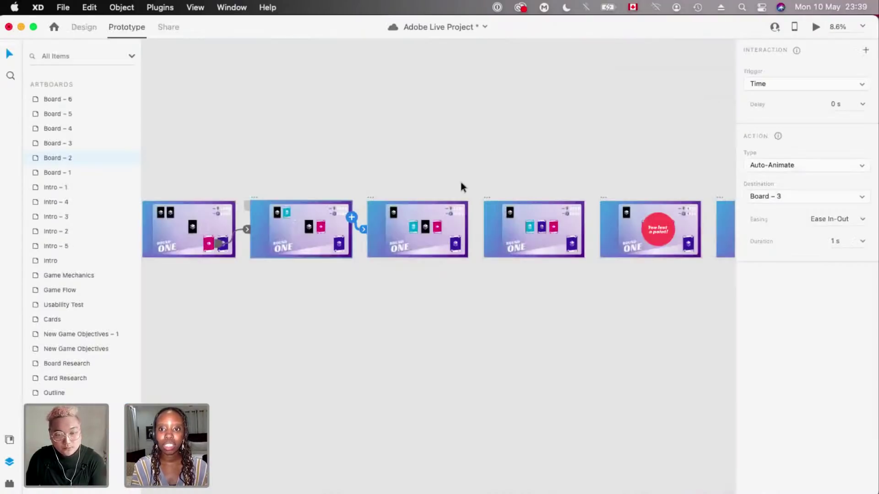
- Set the delay of Board – 4's time-triggered interaction to Board – 5 to 1 s
{"action": "left_click", "coordinate": [518, 208]}
{"action": "left_click", "coordinate": [861, 104]}
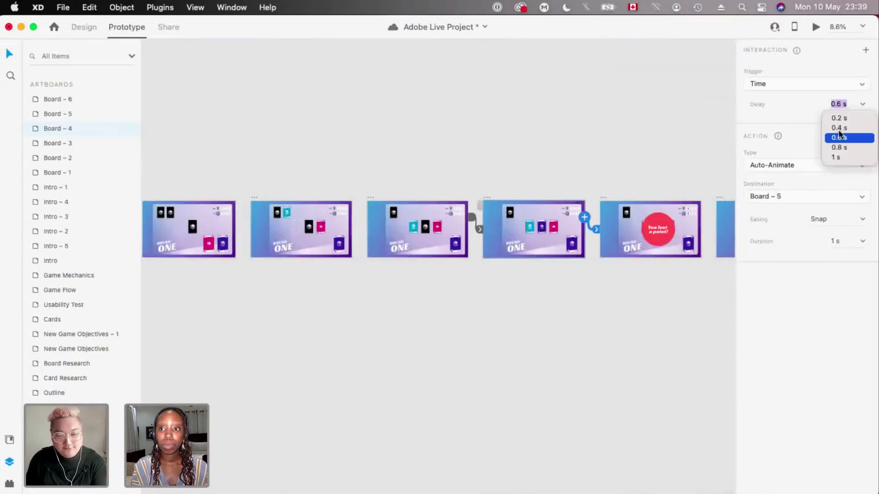
{"action": "left_click", "coordinate": [836, 156]}
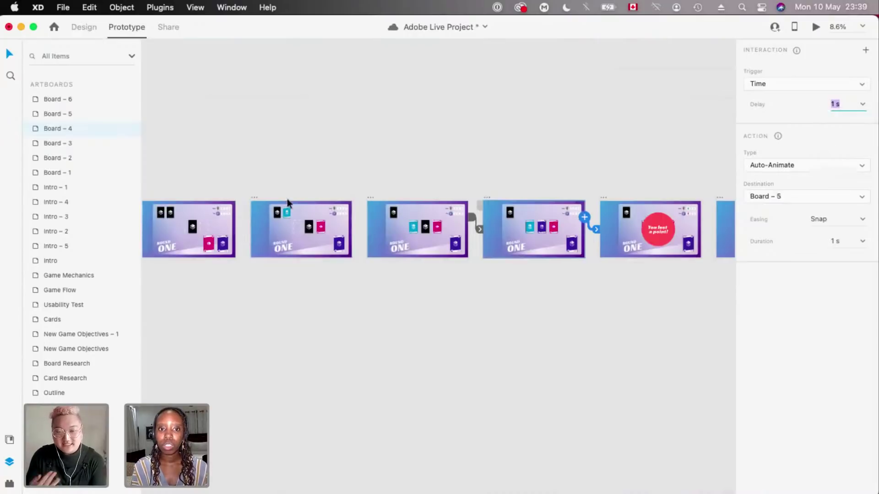
- Preview the prototype from Board – 3 to check the wait before the "You lost a point!" card, and close the preview
{"action": "left_click", "coordinate": [370, 197]}
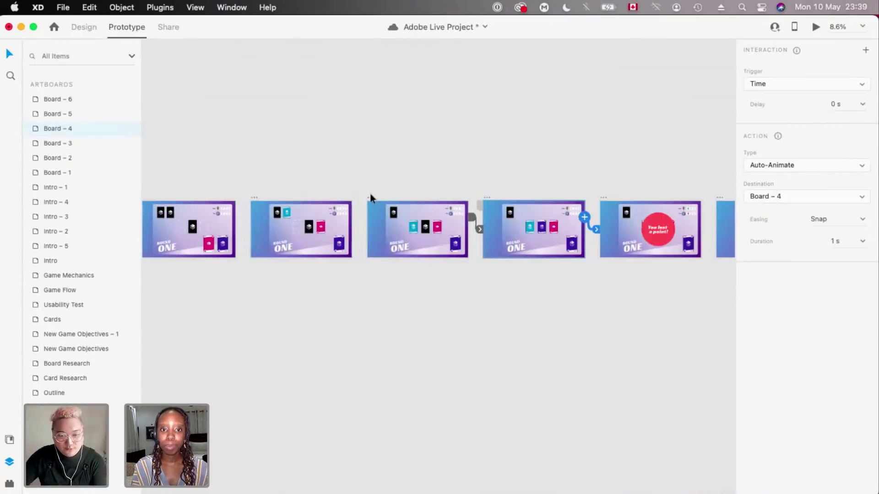
{"action": "left_click", "coordinate": [815, 29]}
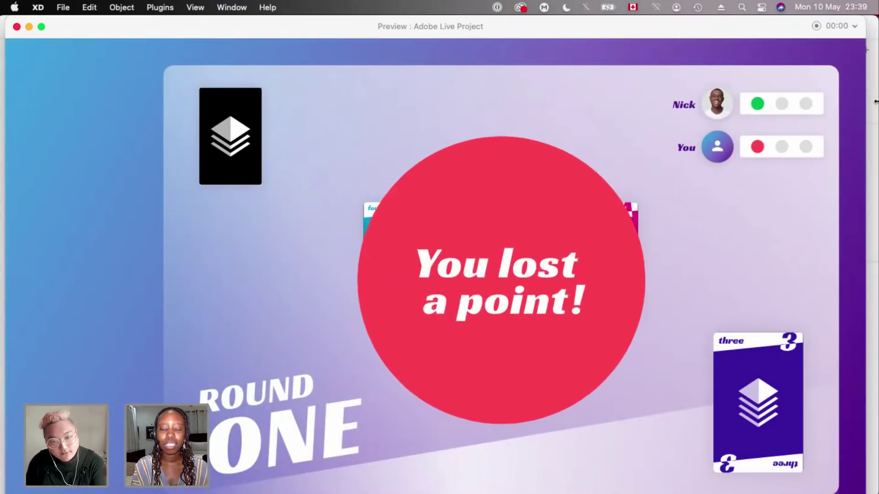
{"action": "left_click", "coordinate": [17, 28]}
{"action": "scroll", "coordinate": [387, 208], "scroll_direction": "up", "scroll_amount": 5}
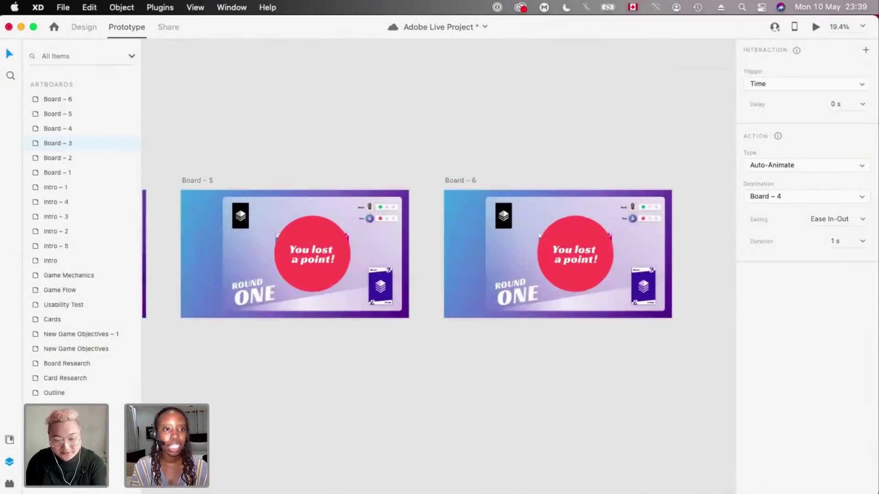
- Connect Board – 5 to Board – 6 in Prototype mode with a time-triggered Auto-Animate interaction
{"action": "left_click", "coordinate": [87, 27]}
{"action": "scroll", "coordinate": [465, 214], "scroll_direction": "right", "scroll_amount": 1}
{"action": "scroll", "coordinate": [464, 213], "scroll_direction": "down", "scroll_amount": 1}
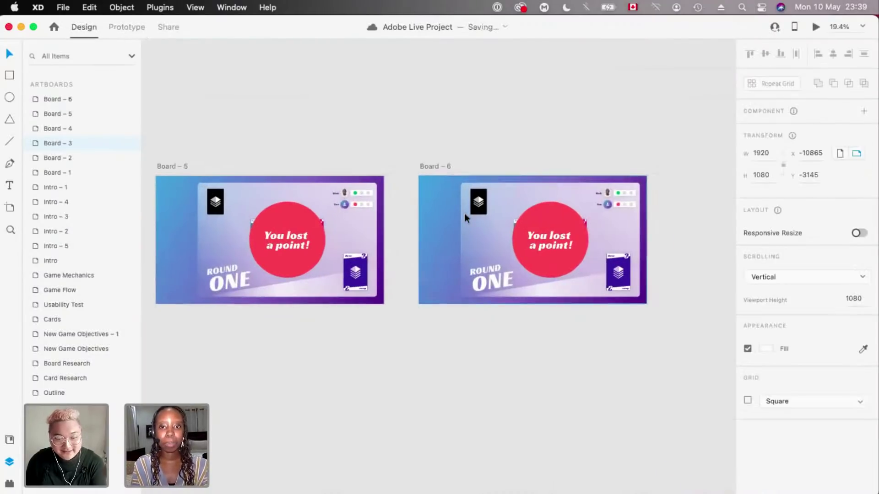
{"action": "scroll", "coordinate": [464, 214], "scroll_direction": "down", "scroll_amount": 2}
{"action": "left_click", "coordinate": [504, 179]}
{"action": "scroll", "coordinate": [409, 155], "scroll_direction": "left", "scroll_amount": 3}
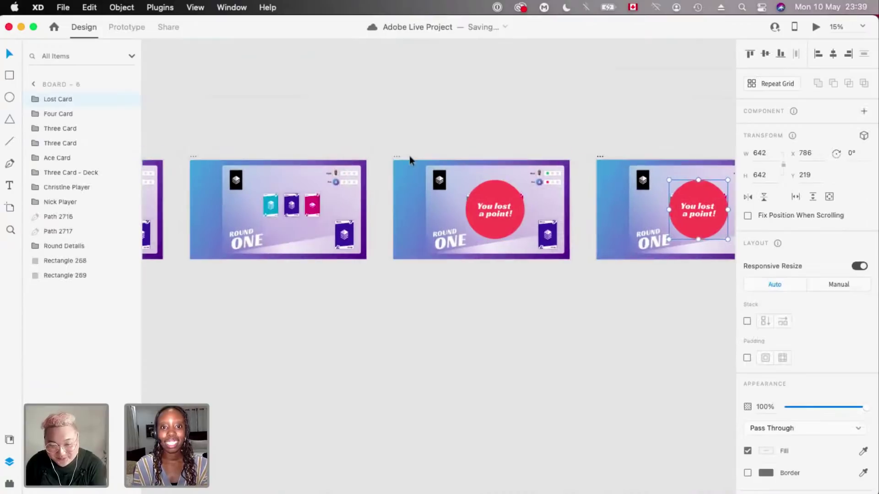
{"action": "left_click", "coordinate": [400, 155]}
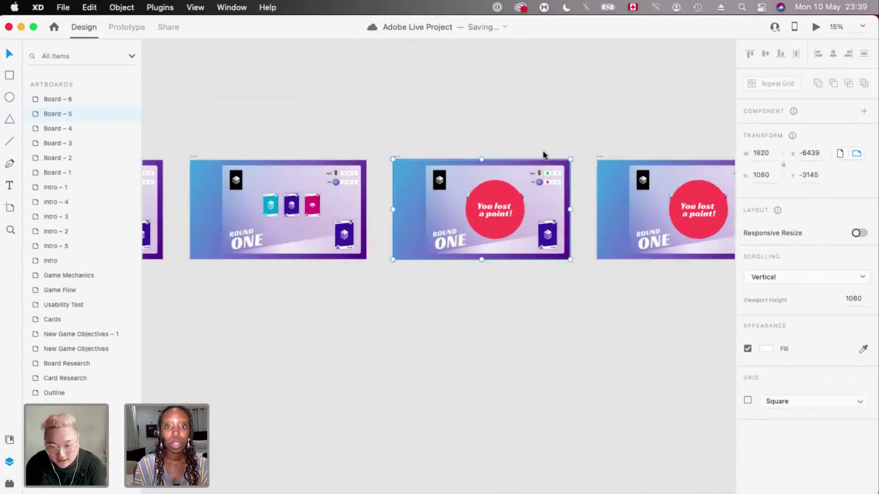
{"action": "key", "text": "ctrl+Tab"}
{"action": "scroll", "coordinate": [426, 212], "scroll_direction": "up", "scroll_amount": 2}
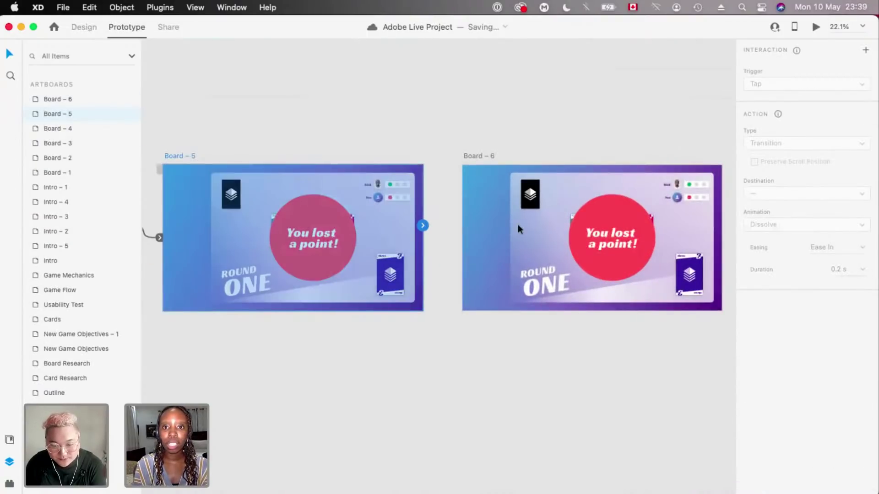
{"action": "left_click_drag", "start_coordinate": [422, 225], "coordinate": [518, 226]}
{"action": "scroll", "coordinate": [447, 185], "scroll_direction": "left", "scroll_amount": 3}
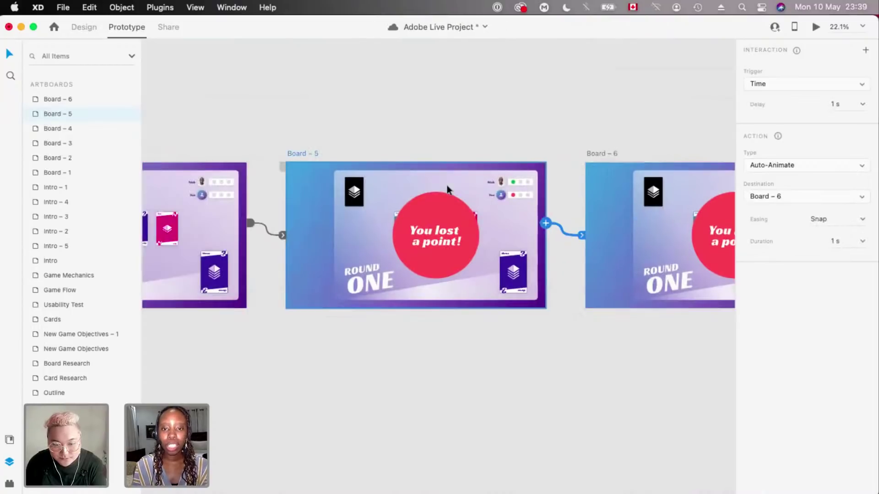
- Set the delay of Board – 5's time-triggered interaction to Board – 6 to 0.4 s
{"action": "scroll", "coordinate": [447, 185], "scroll_direction": "up", "scroll_amount": 2}
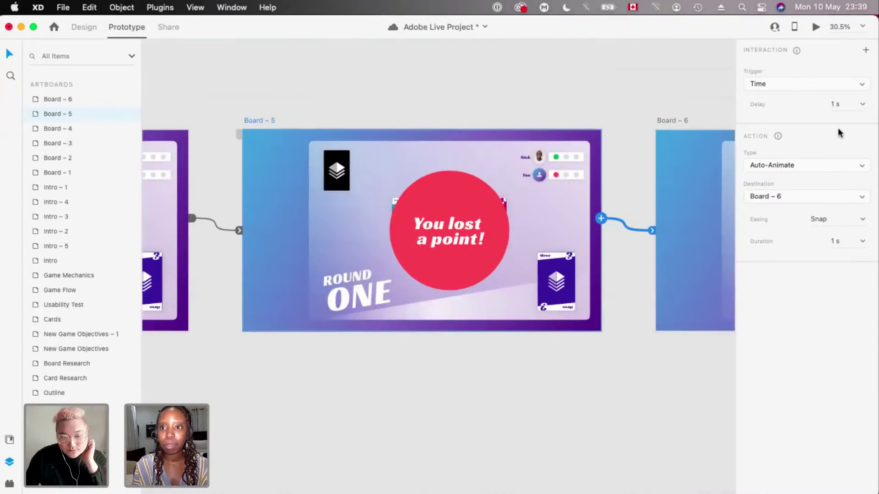
{"action": "left_click", "coordinate": [862, 104]}
{"action": "left_click", "coordinate": [838, 132]}
{"action": "scroll", "coordinate": [510, 128], "scroll_direction": "down", "scroll_amount": 3}
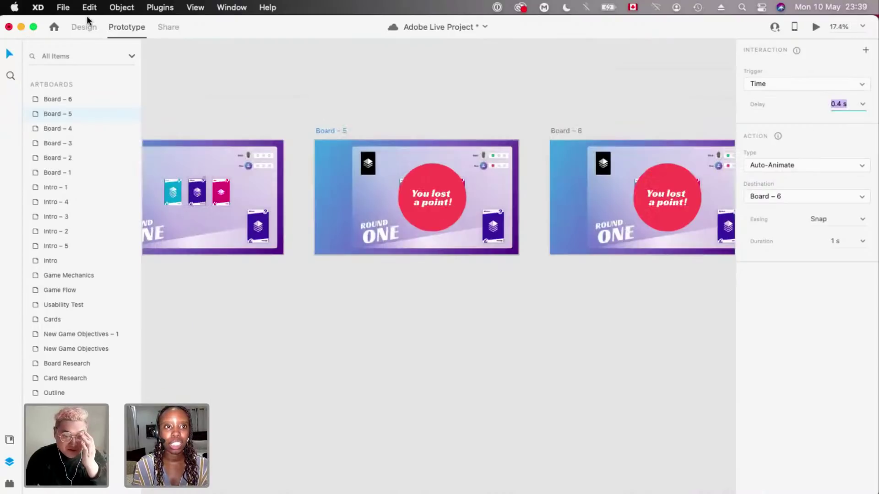
- Switch to Design mode, preview the prototype from Board – 4, and close the preview
{"action": "left_click", "coordinate": [83, 28]}
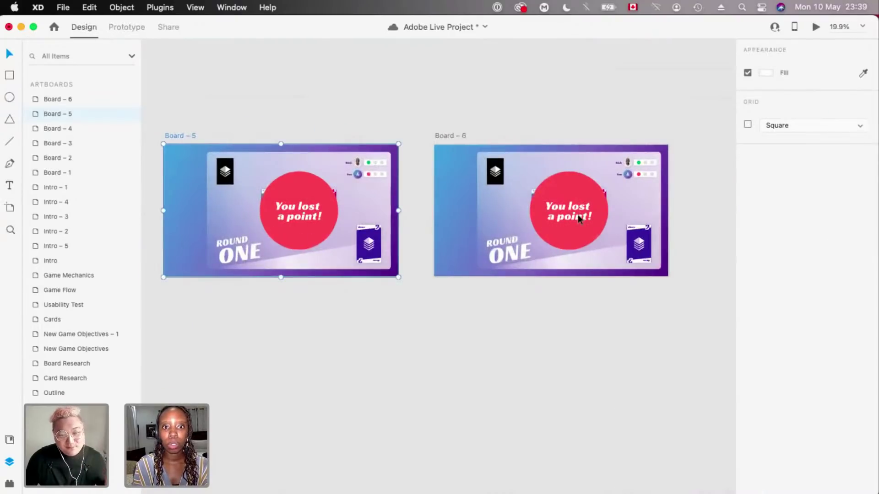
{"action": "left_click", "coordinate": [578, 215]}
{"action": "scroll", "coordinate": [578, 216], "scroll_direction": "down", "scroll_amount": 3}
{"action": "scroll", "coordinate": [574, 211], "scroll_direction": "up", "scroll_amount": 1}
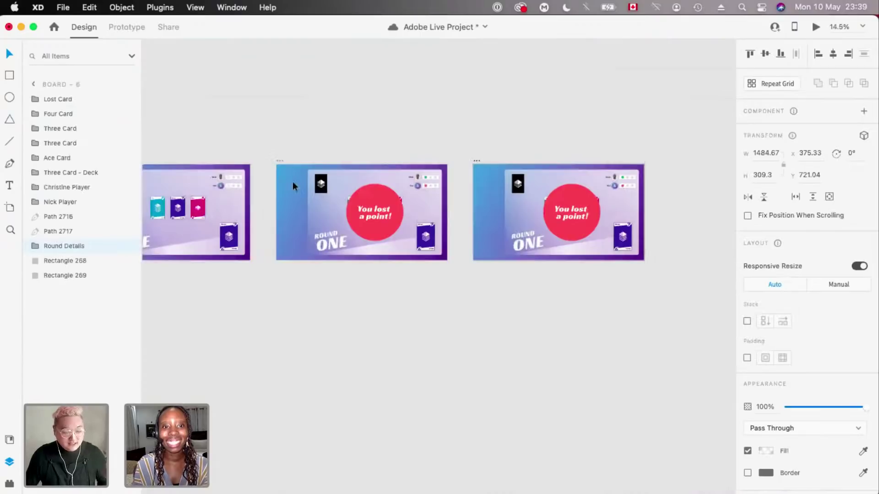
{"action": "scroll", "coordinate": [284, 178], "scroll_direction": "down", "scroll_amount": 2}
{"action": "left_click", "coordinate": [276, 175]}
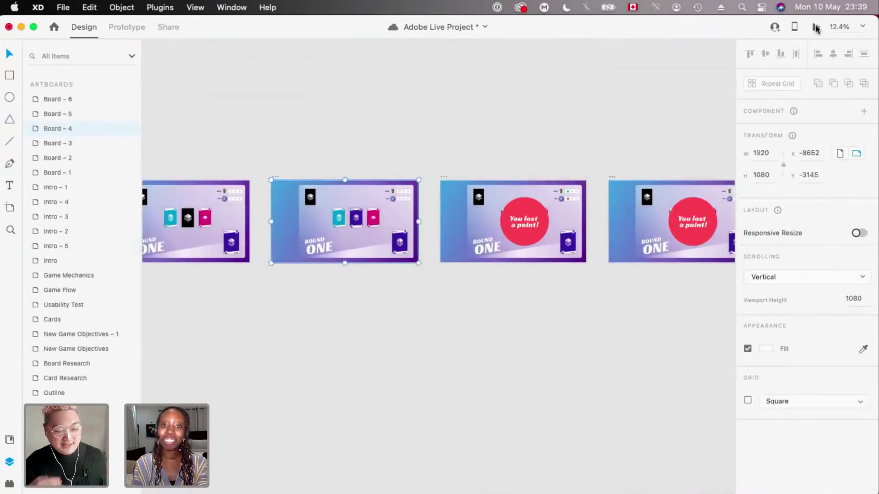
{"action": "left_click", "coordinate": [816, 28]}
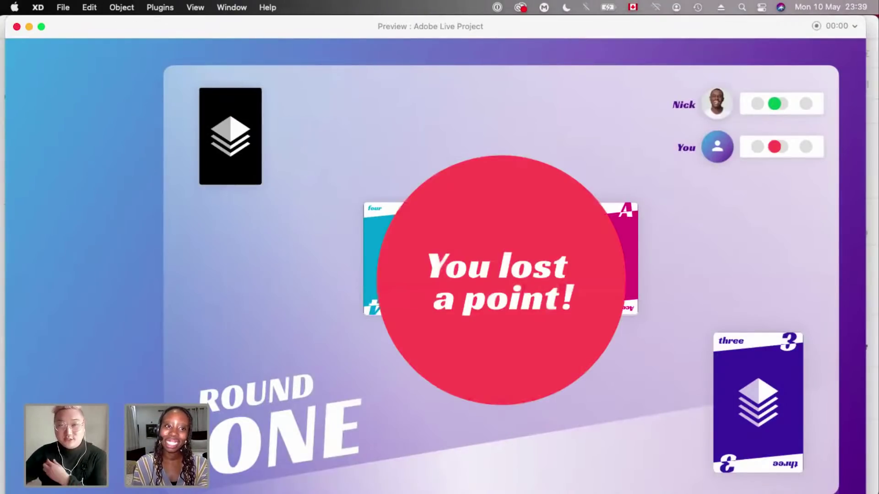
{"action": "left_click", "coordinate": [16, 27]}
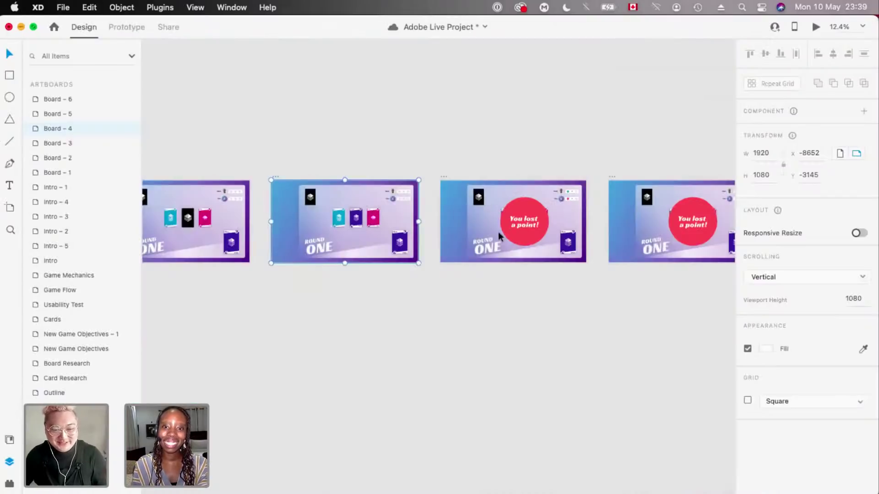
- Shrink the "You lost a point!" Lost Card on Board – 6 to a tiny dot about 1.29 by 1.11
{"action": "scroll", "coordinate": [498, 233], "scroll_direction": "up", "scroll_amount": 3}
{"action": "scroll", "coordinate": [498, 234], "scroll_direction": "right", "scroll_amount": 5}
{"action": "left_click", "coordinate": [512, 228]}
{"action": "scroll", "coordinate": [511, 228], "scroll_direction": "up", "scroll_amount": 5}
{"action": "left_click_drag", "start_coordinate": [564, 183], "coordinate": [474, 273]}
{"action": "scroll", "coordinate": [476, 272], "scroll_direction": "up", "scroll_amount": 5}
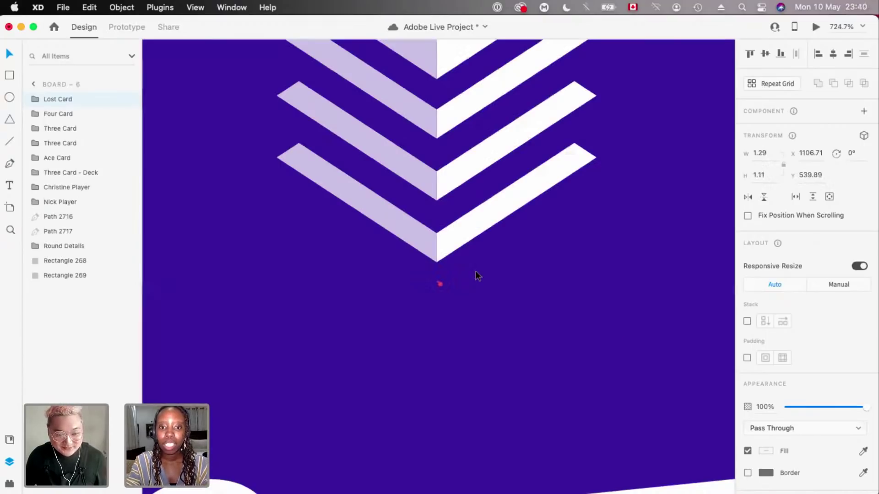
- Set the opacity of the shrunken Lost Card on Board – 6 to 0%
{"action": "key", "text": "0"}
{"action": "key", "text": "0"}
{"action": "scroll", "coordinate": [476, 271], "scroll_direction": "down", "scroll_amount": 3}
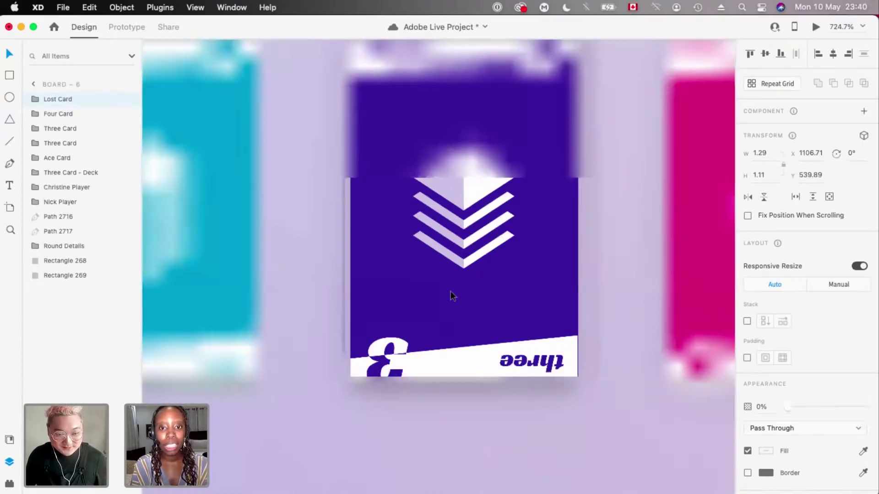
{"action": "scroll", "coordinate": [451, 291], "scroll_direction": "down", "scroll_amount": 5}
{"action": "scroll", "coordinate": [235, 207], "scroll_direction": "down", "scroll_amount": 2}
{"action": "scroll", "coordinate": [235, 208], "scroll_direction": "left", "scroll_amount": 3}
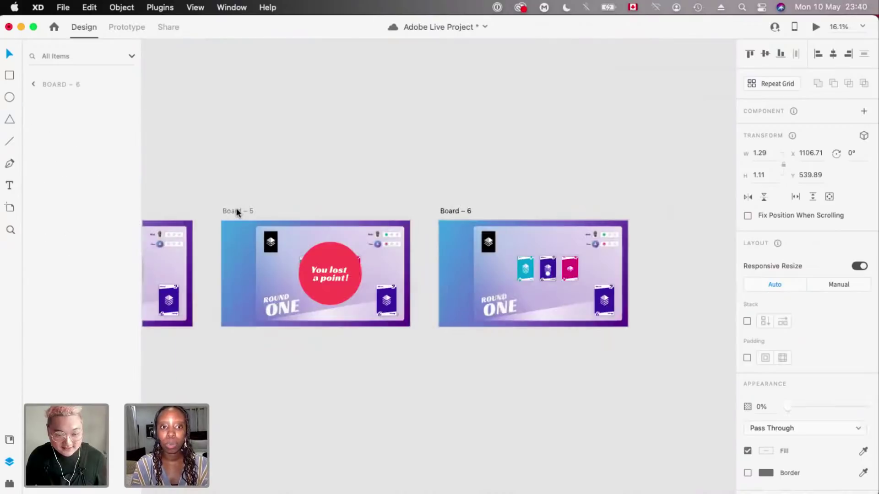
- Preview the disappearing "You lost a point!" card, close the preview, and check Board – 5's interaction settings in Prototype mode
{"action": "left_click", "coordinate": [817, 28]}
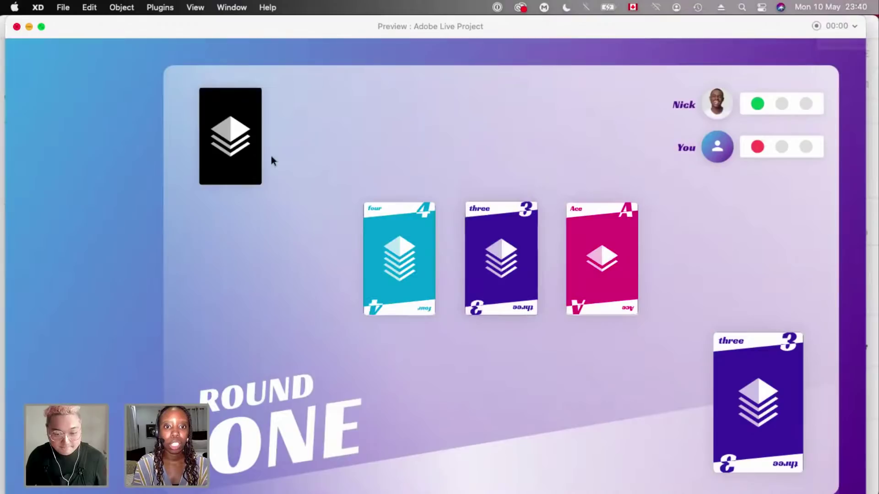
{"action": "left_click", "coordinate": [17, 26]}
{"action": "left_click", "coordinate": [233, 212]}
{"action": "left_click", "coordinate": [866, 220]}
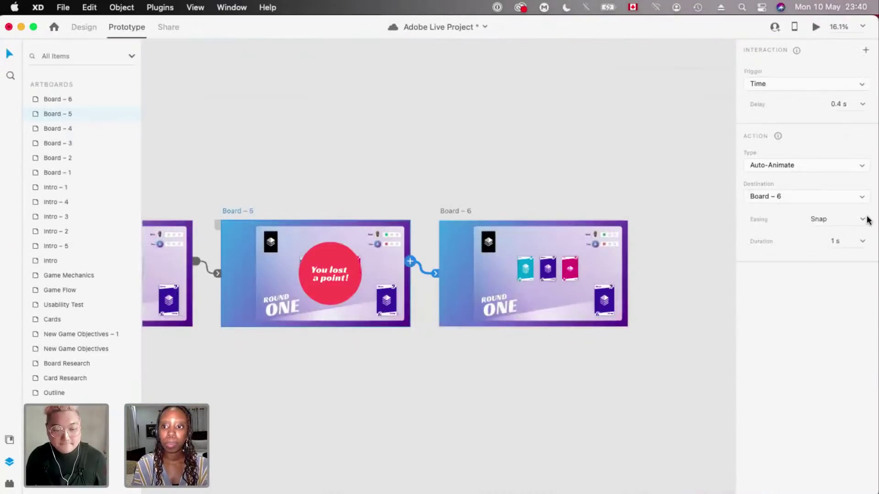
- Return to Design mode, clear the artboard selection, and save the document
{"action": "left_click", "coordinate": [79, 33]}
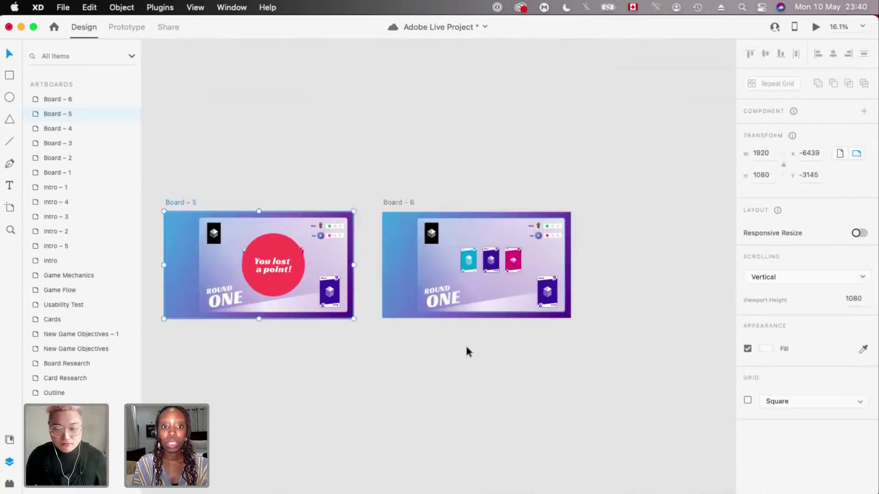
{"action": "left_click", "coordinate": [466, 348]}
{"action": "scroll", "coordinate": [466, 348], "scroll_direction": "up", "scroll_amount": 3}
{"action": "key", "text": "super+s"}
- Examine Board – 6 and compare it with Board – 5
{"action": "scroll", "coordinate": [449, 330], "scroll_direction": "left", "scroll_amount": 2}
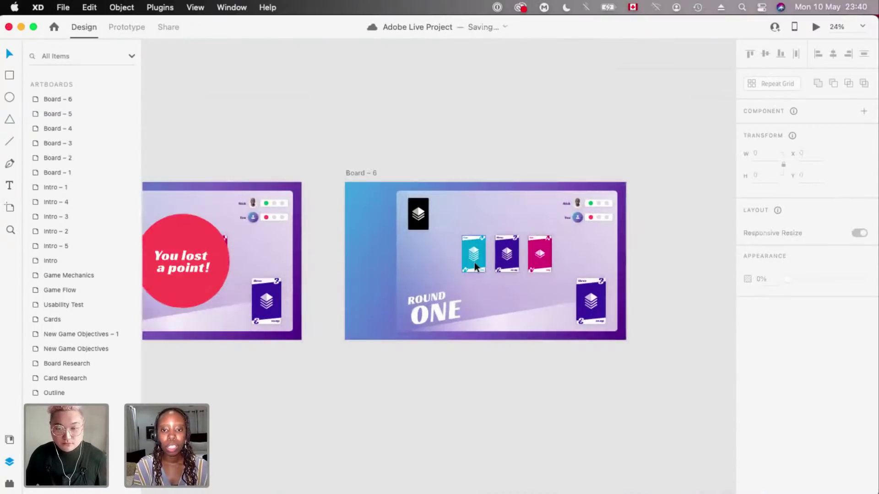
{"action": "scroll", "coordinate": [474, 262], "scroll_direction": "down", "scroll_amount": 2}
{"action": "scroll", "coordinate": [474, 262], "scroll_direction": "down", "scroll_amount": 2}
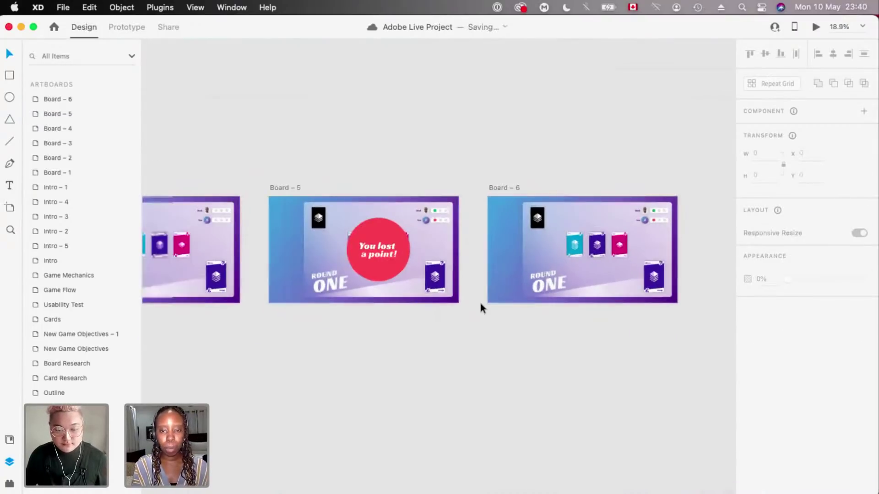
{"action": "scroll", "coordinate": [481, 304], "scroll_direction": "up", "scroll_amount": 2}
{"action": "scroll", "coordinate": [549, 206], "scroll_direction": "down", "scroll_amount": 1}
{"action": "scroll", "coordinate": [550, 206], "scroll_direction": "left", "scroll_amount": 1}
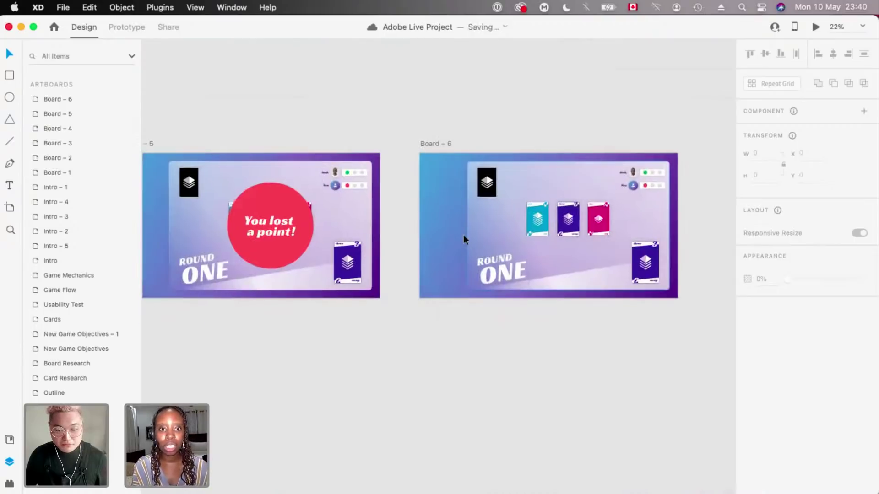
{"action": "scroll", "coordinate": [468, 262], "scroll_direction": "up", "scroll_amount": 1}
{"action": "scroll", "coordinate": [488, 295], "scroll_direction": "up", "scroll_amount": 1}
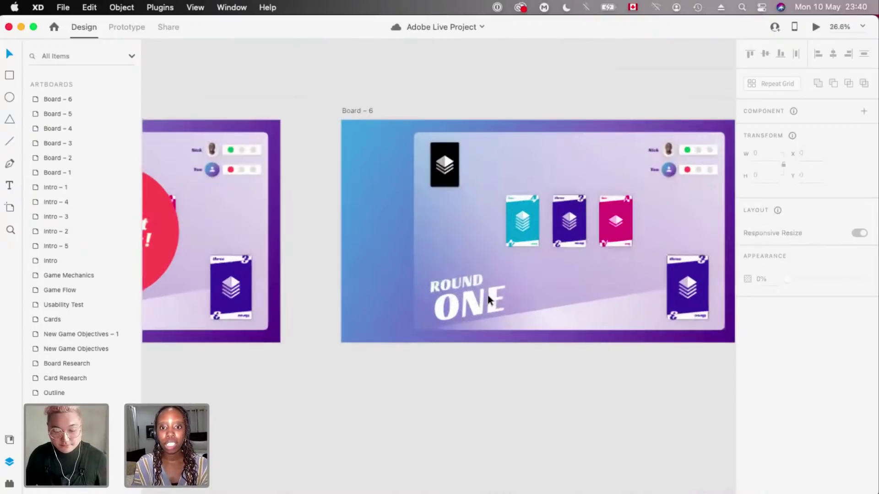
- Inspect the "ONE" text inside the Round Details group on Board – 6 and on Board – 5
{"action": "double_click", "coordinate": [488, 295]}
{"action": "scroll", "coordinate": [478, 328], "scroll_direction": "up", "scroll_amount": 1}
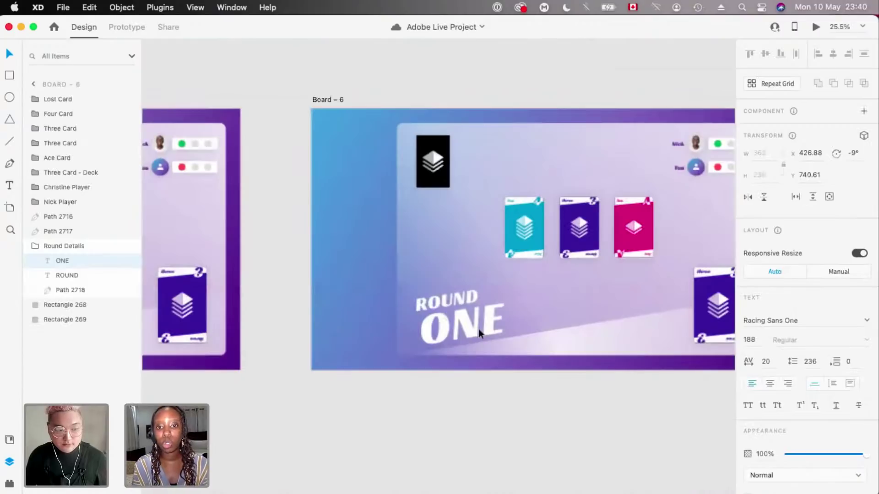
{"action": "scroll", "coordinate": [479, 328], "scroll_direction": "down", "scroll_amount": 2}
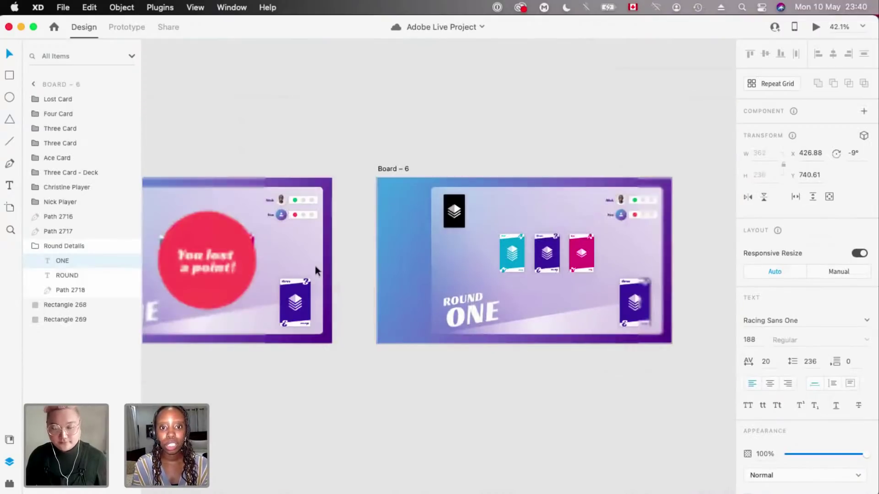
{"action": "scroll", "coordinate": [317, 275], "scroll_direction": "down", "scroll_amount": 3}
{"action": "scroll", "coordinate": [318, 286], "scroll_direction": "up", "scroll_amount": 3}
{"action": "left_click", "coordinate": [318, 286]}
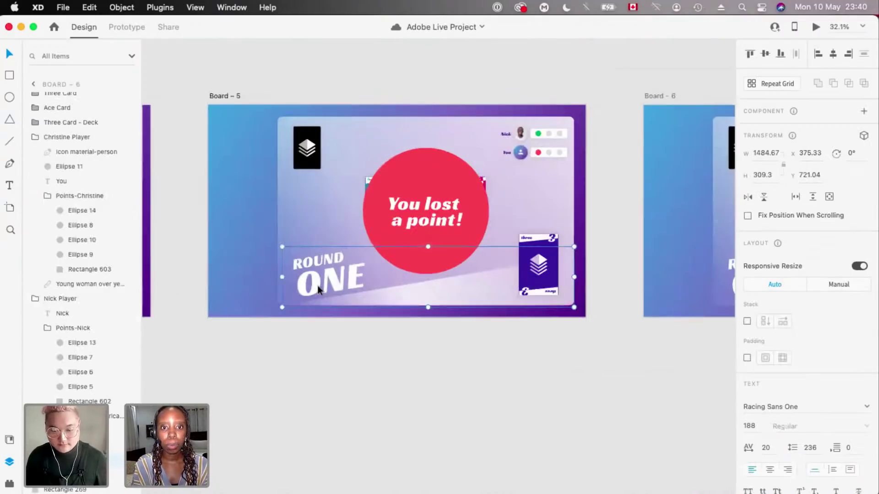
{"action": "double_click", "coordinate": [318, 286]}
- Delete the Board – 6 artboard
{"action": "scroll", "coordinate": [317, 286], "scroll_direction": "down", "scroll_amount": 2}
{"action": "scroll", "coordinate": [472, 196], "scroll_direction": "down", "scroll_amount": 3}
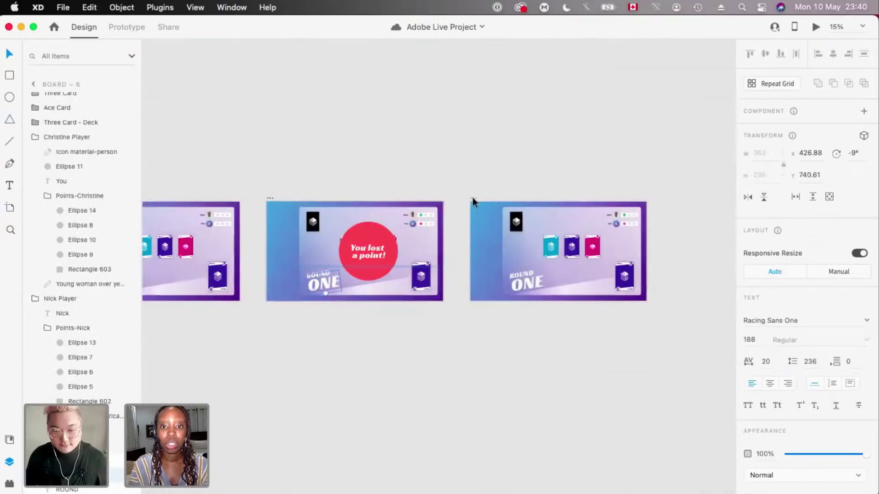
{"action": "left_click", "coordinate": [473, 197]}
{"action": "key", "text": "Delete"}
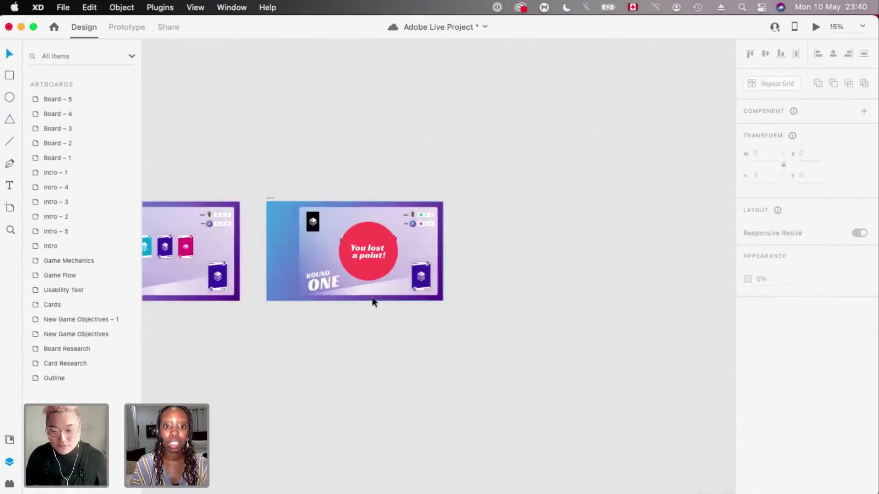
- Duplicate the "ONE" text in the Round Details group on Board – 5 and change the copy to "TWO"
{"action": "scroll", "coordinate": [373, 299], "scroll_direction": "up", "scroll_amount": 3}
{"action": "scroll", "coordinate": [372, 300], "scroll_direction": "down", "scroll_amount": 2}
{"action": "double_click", "coordinate": [386, 292]}
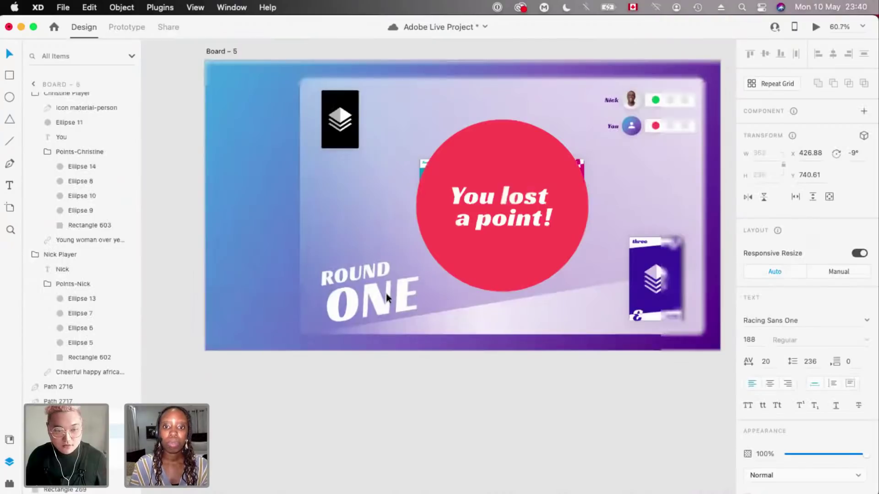
{"action": "scroll", "coordinate": [386, 293], "scroll_direction": "up", "scroll_amount": 2}
{"action": "scroll", "coordinate": [455, 275], "scroll_direction": "up", "scroll_amount": 3}
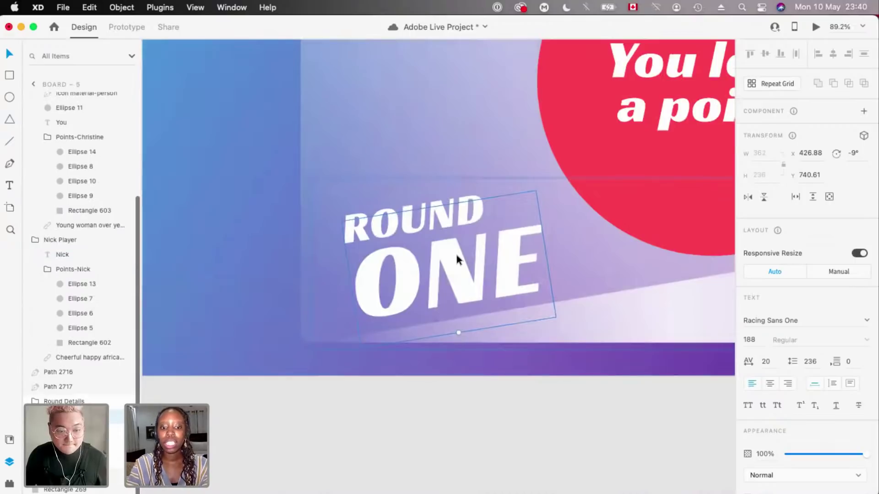
{"action": "left_click_drag", "start_coordinate": [456, 257], "coordinate": [462, 268]}
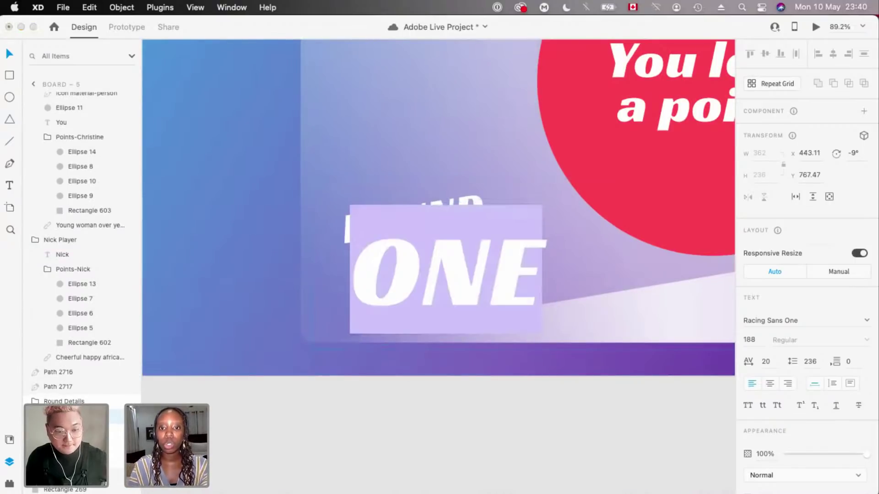
{"action": "type", "text": "TWO"}
- Place the "TWO" text just below Board – 5, in line with "ONE", at X 426.88 and Y 1080
{"action": "left_click_drag", "start_coordinate": [378, 312], "coordinate": [491, 389]}
{"action": "left_click_drag", "start_coordinate": [307, 321], "coordinate": [276, 346]}
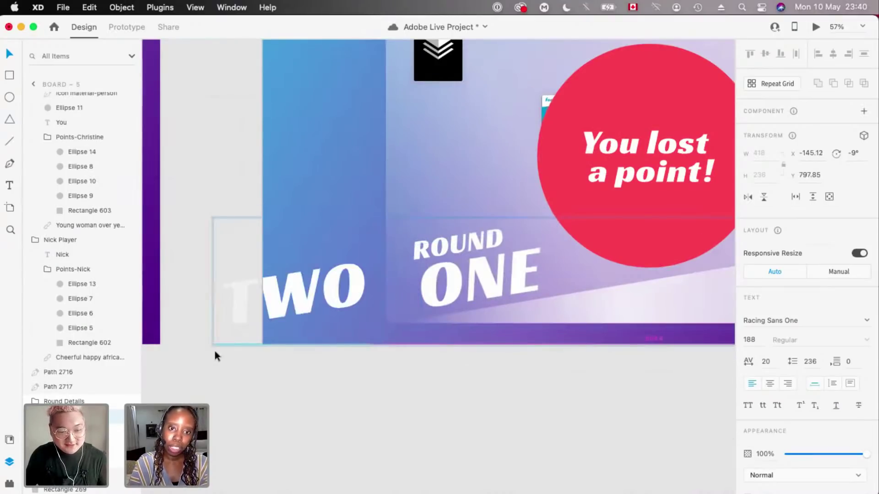
{"action": "left_click_drag", "start_coordinate": [215, 356], "coordinate": [385, 257]}
{"action": "left_click_drag", "start_coordinate": [478, 387], "coordinate": [498, 375]}
{"action": "key", "text": "super+z"}
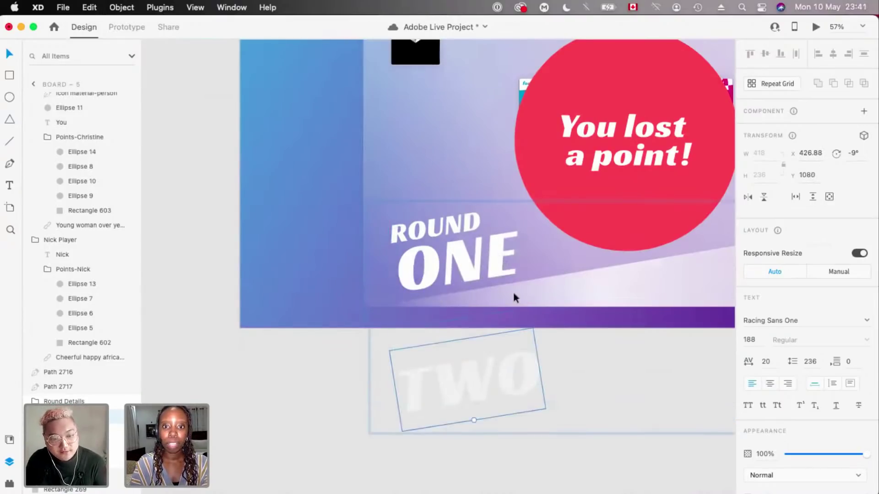
- Examine the Artboard 3 entry in the game flow chart for the user, opponent and middle cards of Round 2
{"action": "scroll", "coordinate": [513, 292], "scroll_direction": "down", "scroll_amount": 5}
{"action": "left_click", "coordinate": [412, 229]}
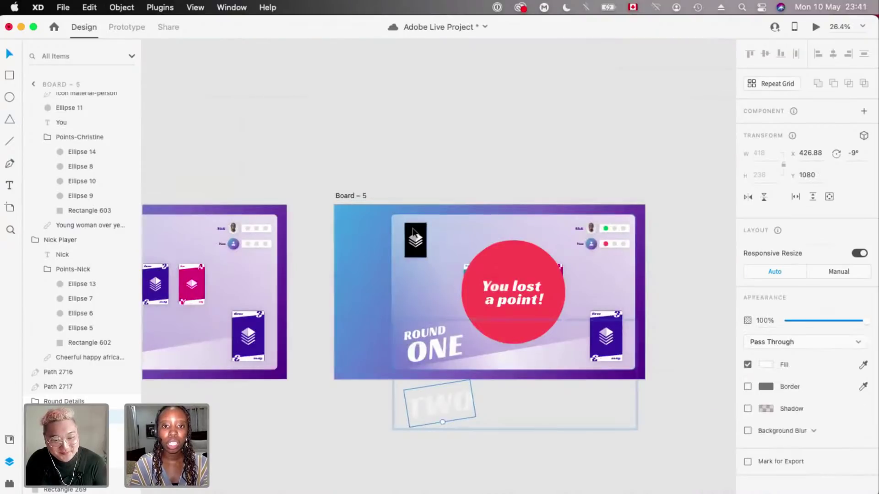
{"action": "left_click", "coordinate": [412, 232]}
{"action": "scroll", "coordinate": [426, 232], "scroll_direction": "down", "scroll_amount": 3}
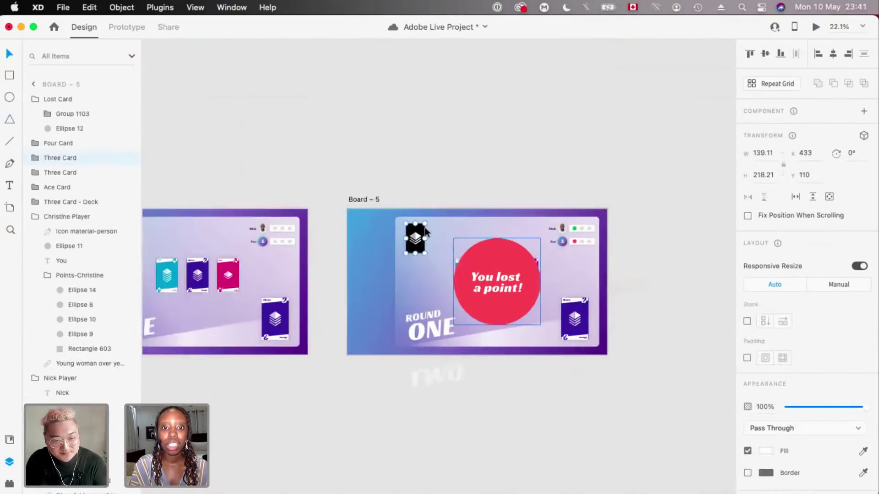
{"action": "scroll", "coordinate": [425, 231], "scroll_direction": "down", "scroll_amount": 3}
{"action": "scroll", "coordinate": [424, 232], "scroll_direction": "up", "scroll_amount": 10}
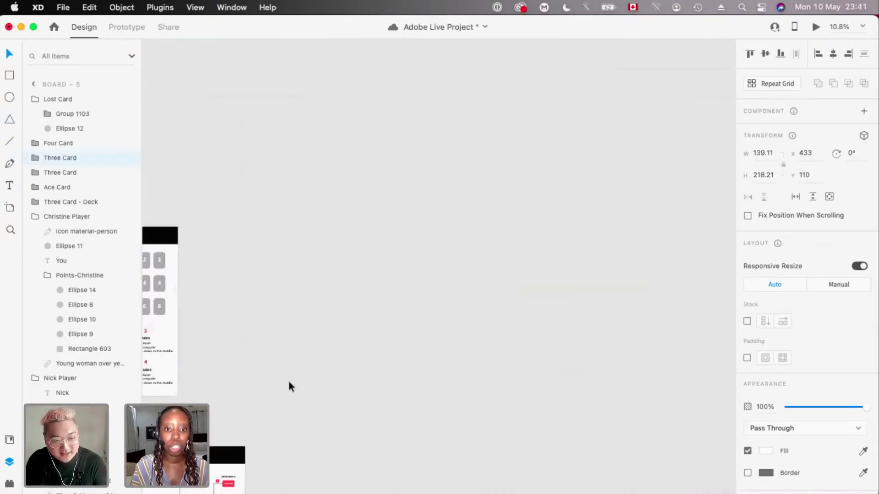
{"action": "scroll", "coordinate": [289, 386], "scroll_direction": "left", "scroll_amount": 5}
{"action": "scroll", "coordinate": [348, 366], "scroll_direction": "down", "scroll_amount": 4}
{"action": "scroll", "coordinate": [410, 351], "scroll_direction": "up", "scroll_amount": 8}
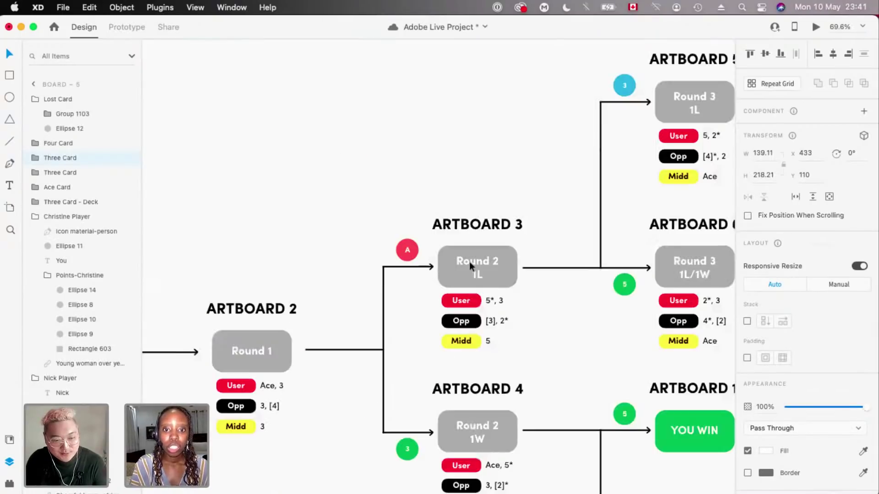
{"action": "scroll", "coordinate": [468, 261], "scroll_direction": "up", "scroll_amount": 2}
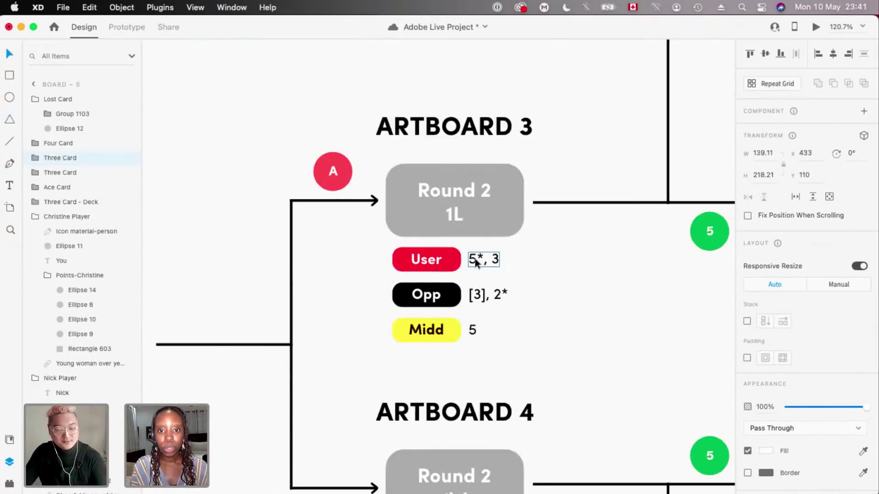
{"action": "scroll", "coordinate": [476, 261], "scroll_direction": "down", "scroll_amount": 1}
{"action": "scroll", "coordinate": [499, 298], "scroll_direction": "down", "scroll_amount": 3}
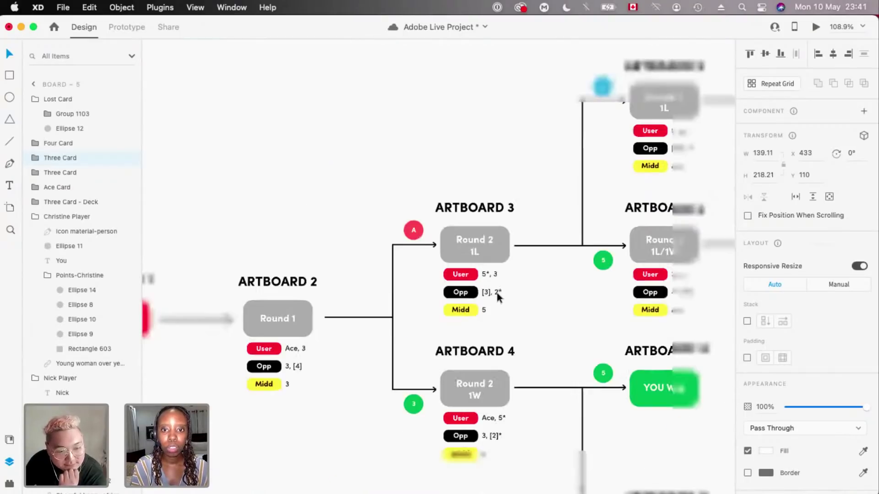
{"action": "scroll", "coordinate": [497, 293], "scroll_direction": "up", "scroll_amount": 1}
{"action": "scroll", "coordinate": [498, 298], "scroll_direction": "down", "scroll_amount": 2}
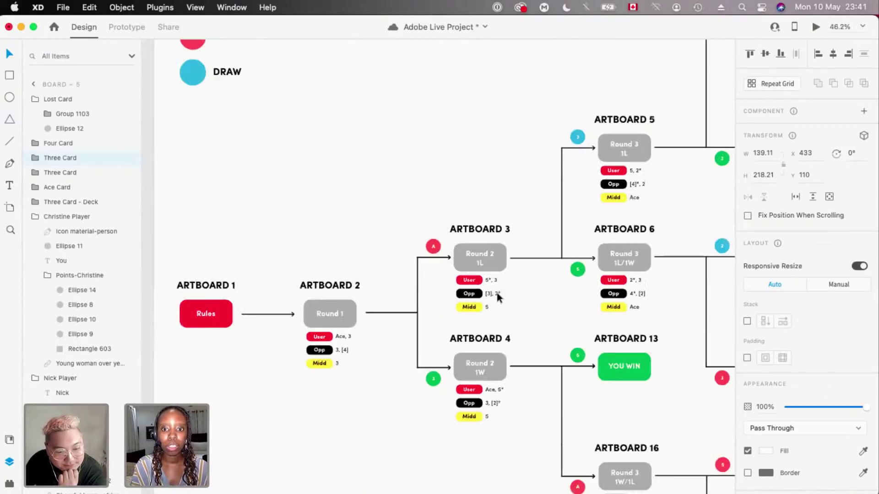
{"action": "scroll", "coordinate": [499, 298], "scroll_direction": "down", "scroll_amount": 3}
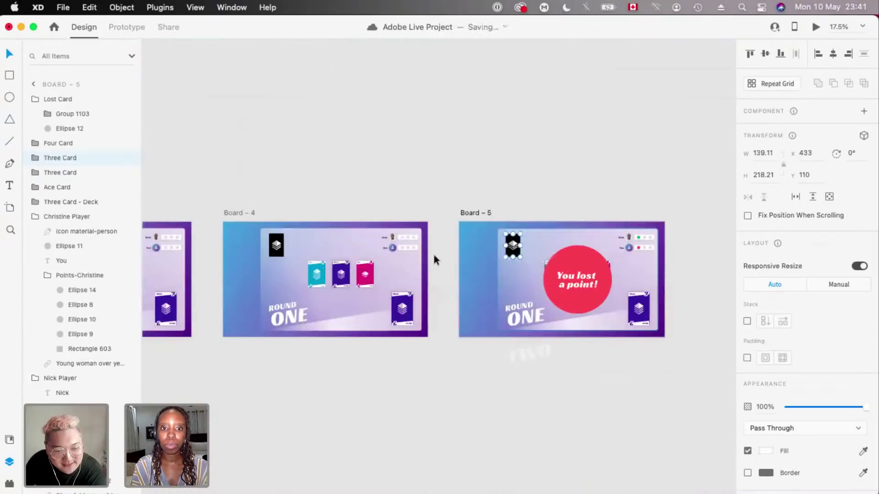
- Copy the five and two cards from the Cards artboard and paste them onto Board – 5
{"action": "scroll", "coordinate": [434, 259], "scroll_direction": "down", "scroll_amount": 4}
{"action": "scroll", "coordinate": [526, 254], "scroll_direction": "up", "scroll_amount": 3}
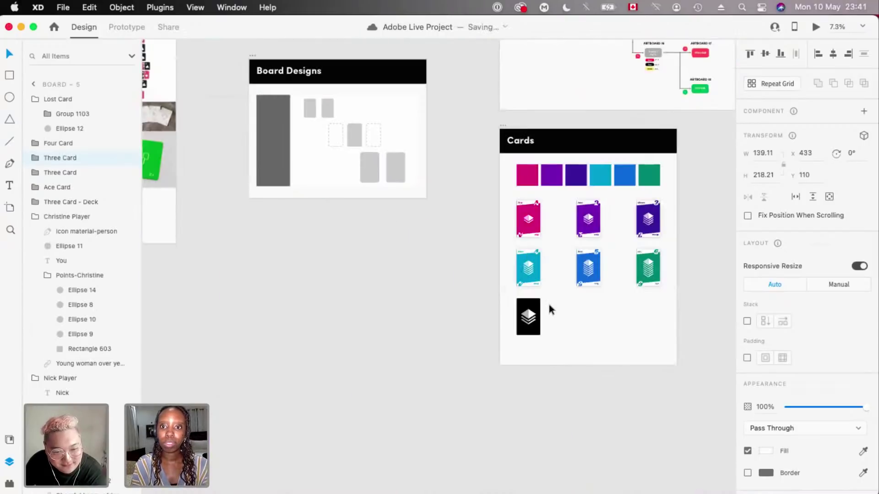
{"action": "scroll", "coordinate": [549, 304], "scroll_direction": "up", "scroll_amount": 3}
{"action": "left_click", "coordinate": [509, 249]}
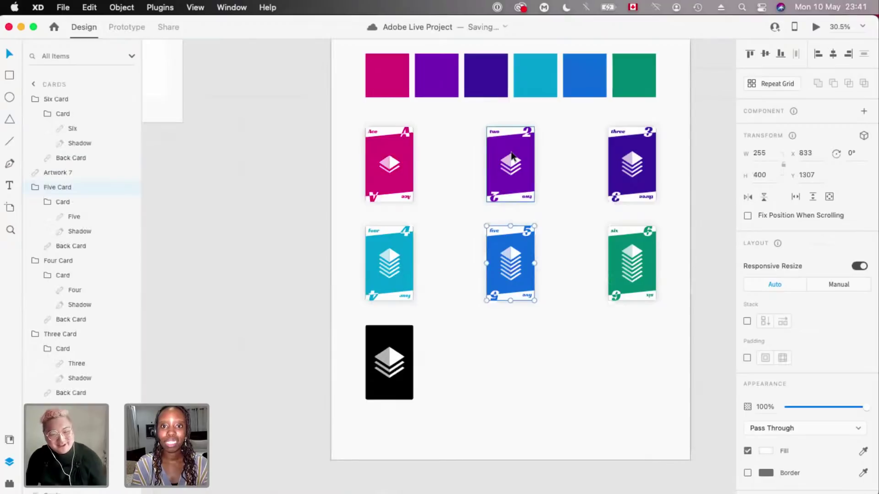
{"action": "left_click", "coordinate": [512, 156], "text": "shift"}
{"action": "scroll", "coordinate": [410, 200], "scroll_direction": "down", "scroll_amount": 4}
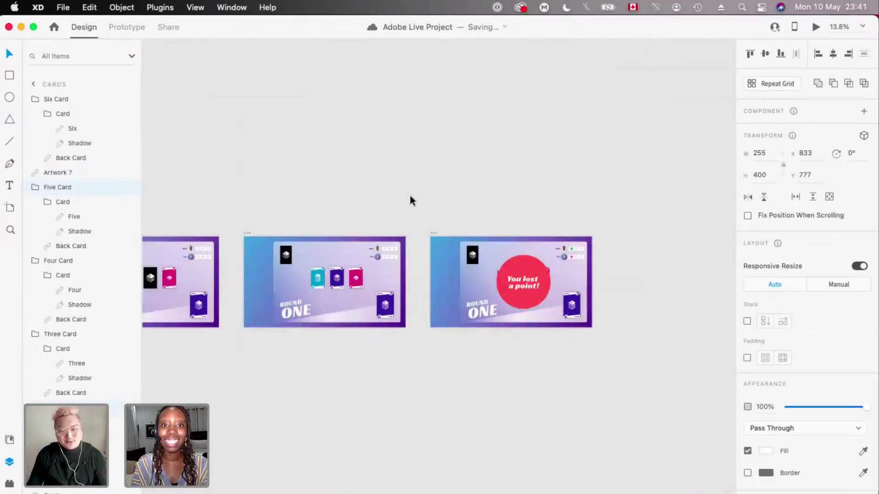
{"action": "scroll", "coordinate": [410, 200], "scroll_direction": "up", "scroll_amount": 2}
{"action": "scroll", "coordinate": [479, 200], "scroll_direction": "left", "scroll_amount": 3}
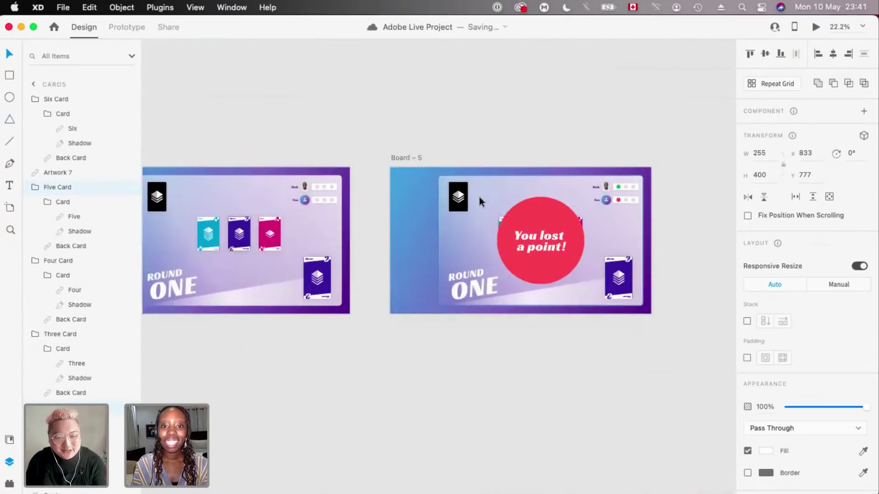
{"action": "left_click", "coordinate": [480, 197]}
{"action": "scroll", "coordinate": [479, 197], "scroll_direction": "up", "scroll_amount": 2}
{"action": "key", "text": "super+v"}
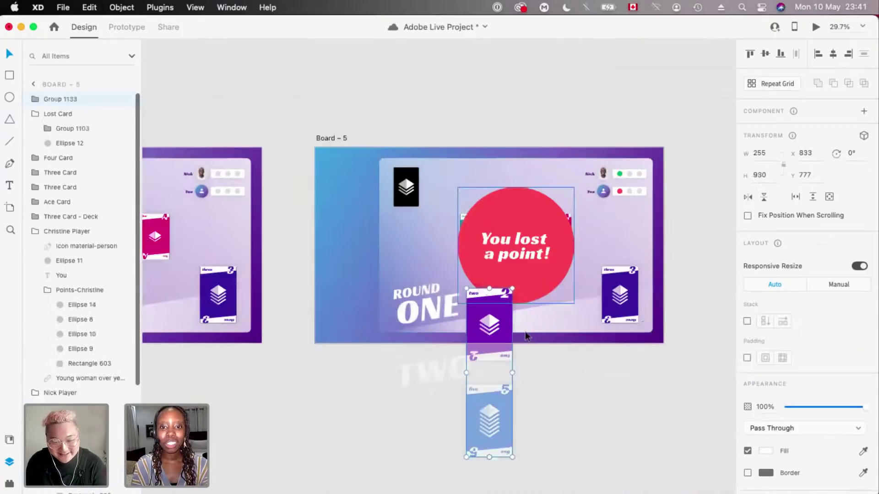
- Ungroup the pasted cards and fit the two card beside the opponent's black card, sized 139.11 by 218.21 at X 599, Y 110
{"action": "scroll", "coordinate": [405, 105], "scroll_direction": "up", "scroll_amount": 2}
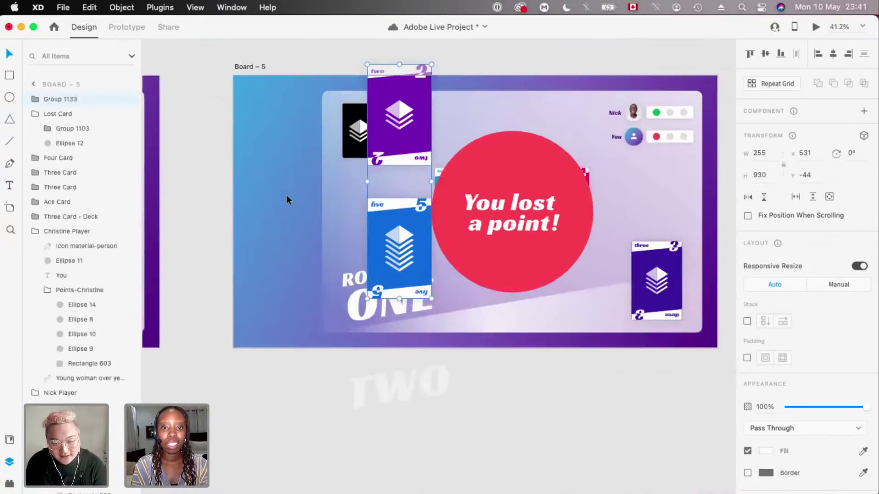
{"action": "scroll", "coordinate": [287, 195], "scroll_direction": "up", "scroll_amount": 2}
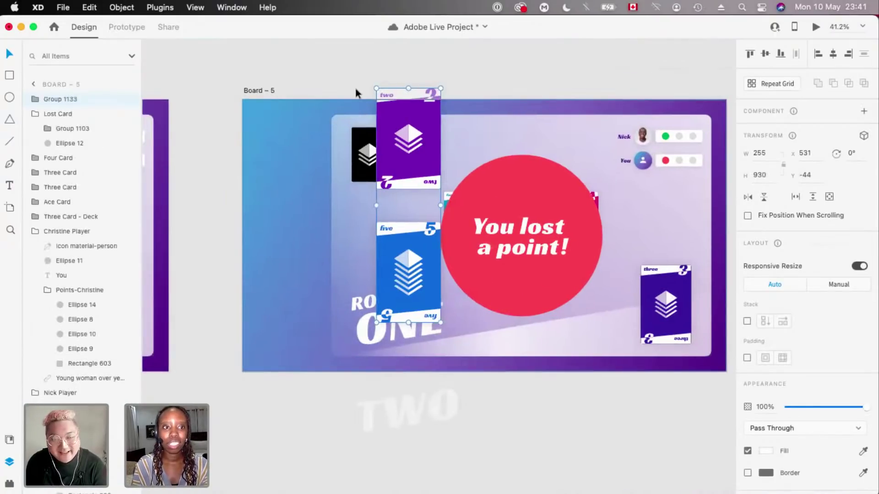
{"action": "left_click", "coordinate": [355, 89]}
{"action": "scroll", "coordinate": [434, 214], "scroll_direction": "up", "scroll_amount": 2}
{"action": "left_click_drag", "start_coordinate": [434, 213], "coordinate": [460, 241]}
{"action": "left_click_drag", "start_coordinate": [498, 326], "coordinate": [455, 272]}
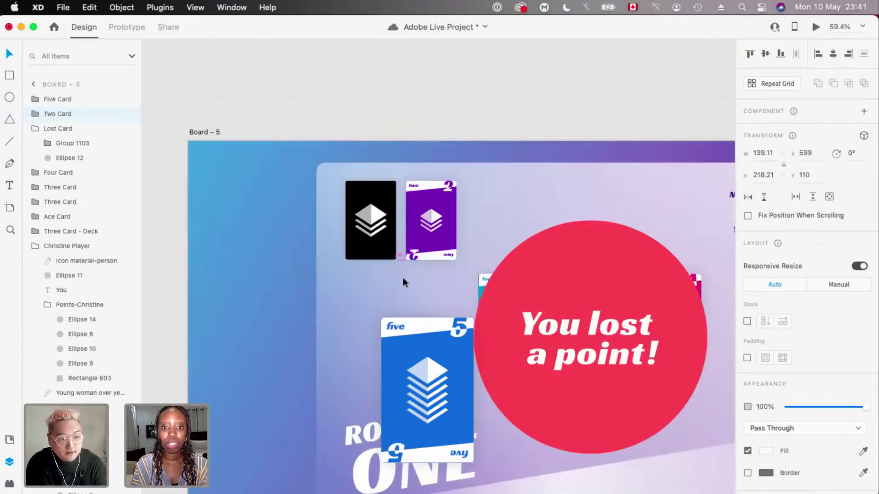
- Fit the five card beside the player's three card on Board – 5, sized 200.18 by 314 at X 1338.83, Y 656
{"action": "scroll", "coordinate": [456, 271], "scroll_direction": "down", "scroll_amount": 3}
{"action": "left_click_drag", "start_coordinate": [334, 310], "coordinate": [506, 330]}
{"action": "scroll", "coordinate": [389, 146], "scroll_direction": "up", "scroll_amount": 5}
{"action": "left_click_drag", "start_coordinate": [376, 113], "coordinate": [408, 133]}
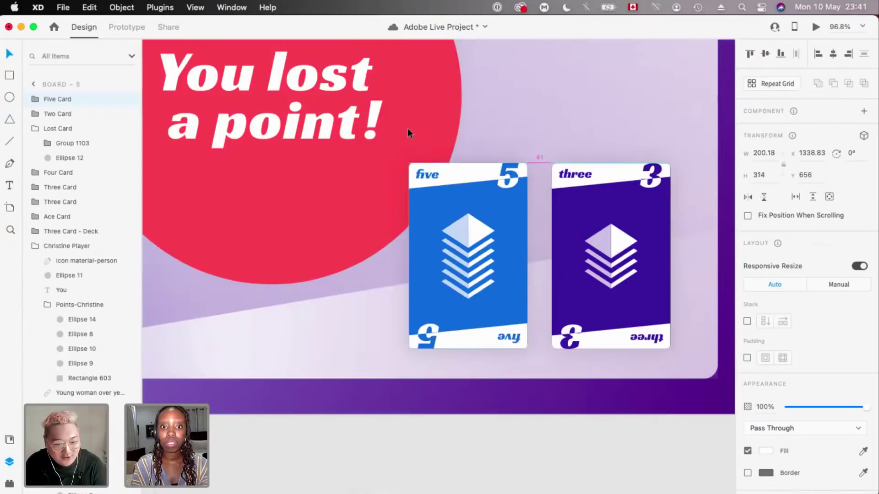
- Try to move the five card onto the pasteboard beside Board – 5, and undo the move
{"action": "scroll", "coordinate": [418, 239], "scroll_direction": "down", "scroll_amount": 5}
{"action": "left_click_drag", "start_coordinate": [436, 271], "coordinate": [567, 248]}
{"action": "scroll", "coordinate": [614, 255], "scroll_direction": "up", "scroll_amount": 2}
{"action": "scroll", "coordinate": [568, 248], "scroll_direction": "down", "scroll_amount": 3}
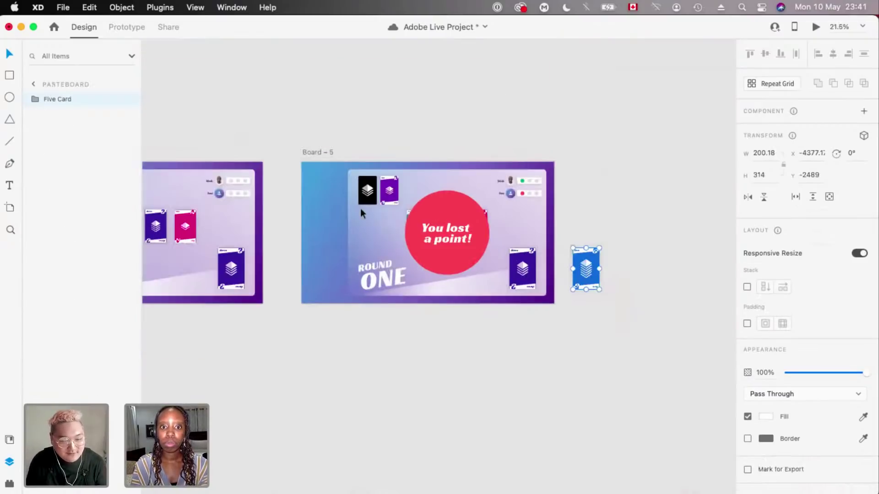
{"action": "key", "text": "super+z"}
- Duplicate the Board – 5 artboard to create Board – 6 beside it
{"action": "scroll", "coordinate": [361, 177], "scroll_direction": "down", "scroll_amount": 2}
{"action": "scroll", "coordinate": [381, 172], "scroll_direction": "right", "scroll_amount": 1}
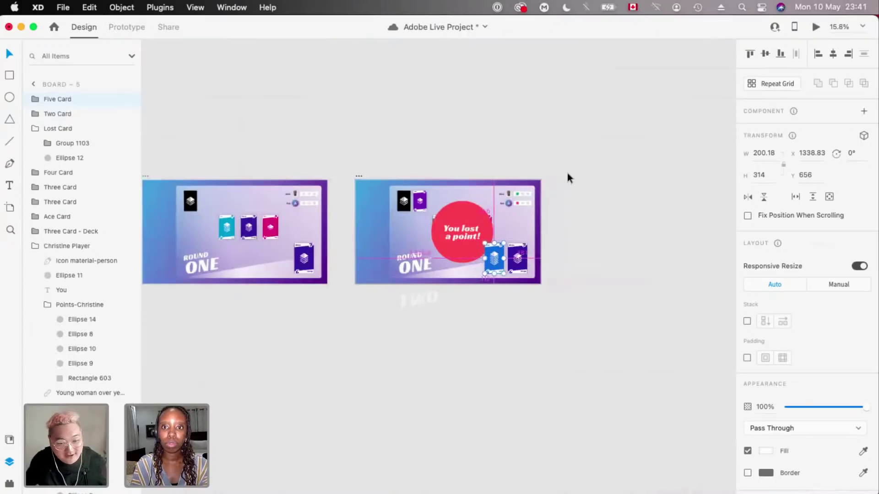
{"action": "key", "text": "Escape"}
{"action": "key", "text": "super+d"}
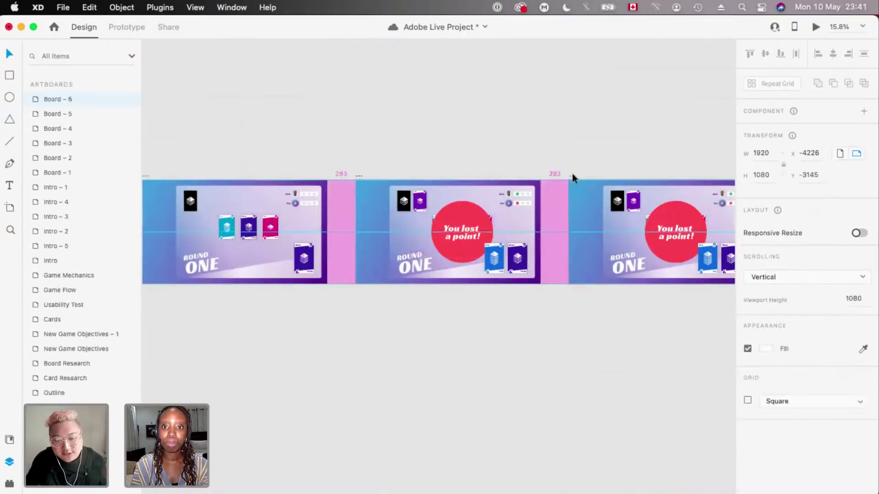
- Try to move the five card off Board – 6, and undo the move
{"action": "key", "text": "super+3"}
{"action": "scroll", "coordinate": [539, 312], "scroll_direction": "right", "scroll_amount": 2}
{"action": "left_click_drag", "start_coordinate": [540, 313], "coordinate": [686, 308]}
{"action": "key", "text": "super+z"}
{"action": "scroll", "coordinate": [461, 235], "scroll_direction": "down", "scroll_amount": 3}
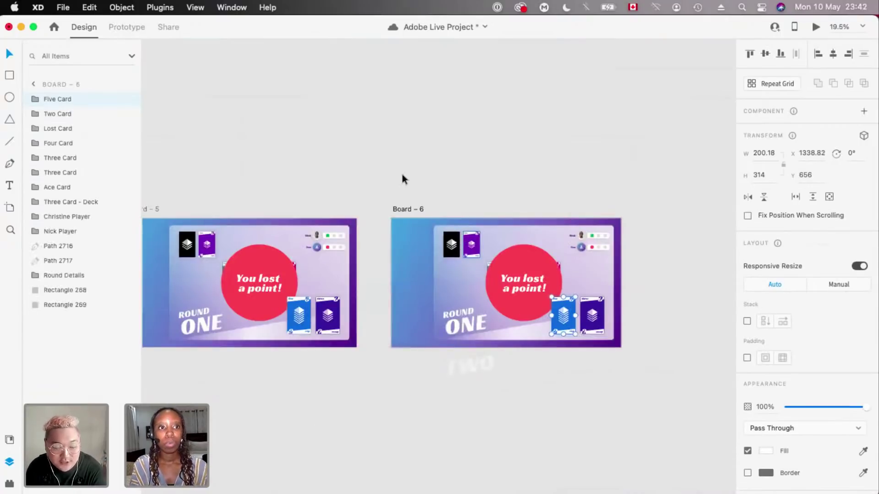
{"action": "scroll", "coordinate": [402, 174], "scroll_direction": "left", "scroll_amount": 1}
{"action": "scroll", "coordinate": [406, 157], "scroll_direction": "down", "scroll_amount": 1}
{"action": "scroll", "coordinate": [405, 158], "scroll_direction": "left", "scroll_amount": 1}
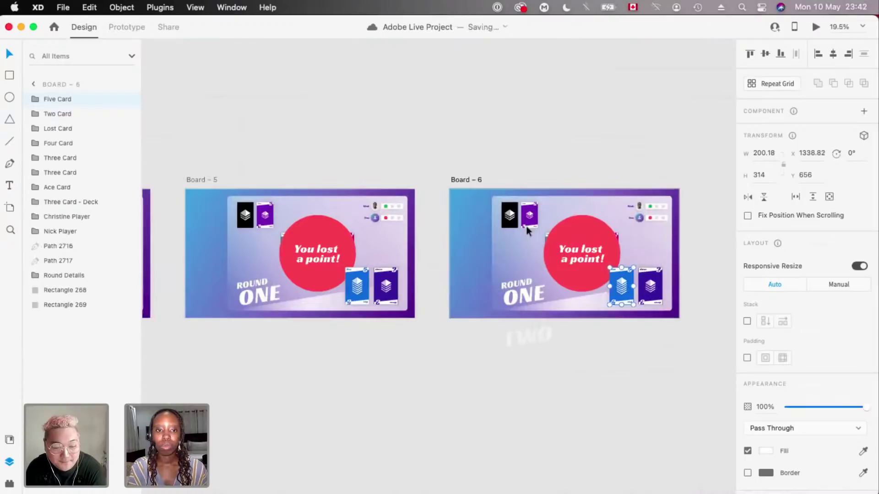
- Turn on 3D transforms for the two card on Board – 5 and set its Y rotation to 180°
{"action": "key", "text": "Escape"}
{"action": "left_click", "coordinate": [270, 209]}
{"action": "scroll", "coordinate": [270, 207], "scroll_direction": "up", "scroll_amount": 4}
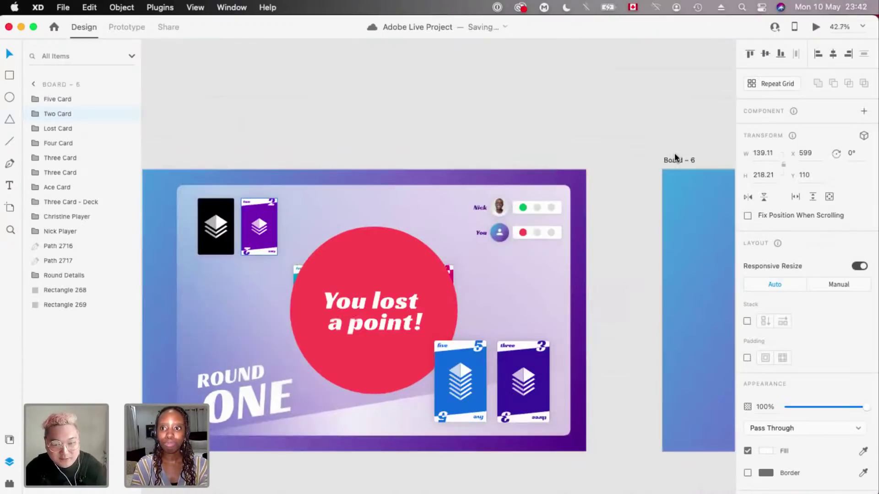
{"action": "scroll", "coordinate": [200, 229], "scroll_direction": "up", "scroll_amount": 3}
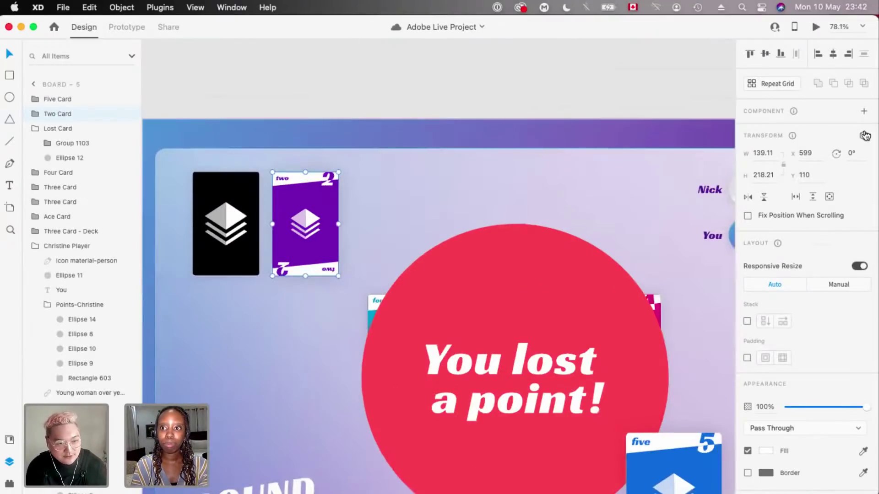
{"action": "key", "text": "super+t"}
{"action": "left_click", "coordinate": [850, 180]}
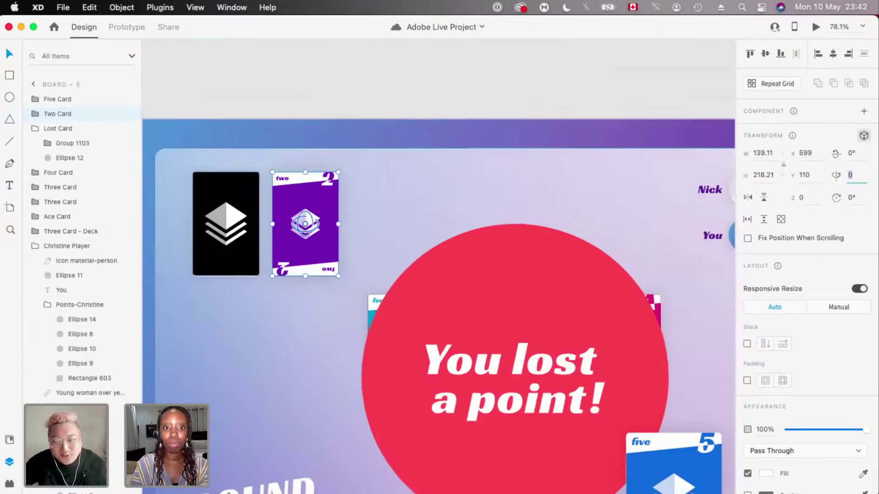
{"action": "type", "text": "180"}
{"action": "key", "text": "Return"}
- Move Back Card between Two and Shadow in the two card's Card group, and set Shadow and Two to 0% opacity
{"action": "left_click", "coordinate": [35, 114]}
{"action": "left_click", "coordinate": [49, 129]}
{"action": "left_click_drag", "start_coordinate": [69, 174], "coordinate": [75, 160]}
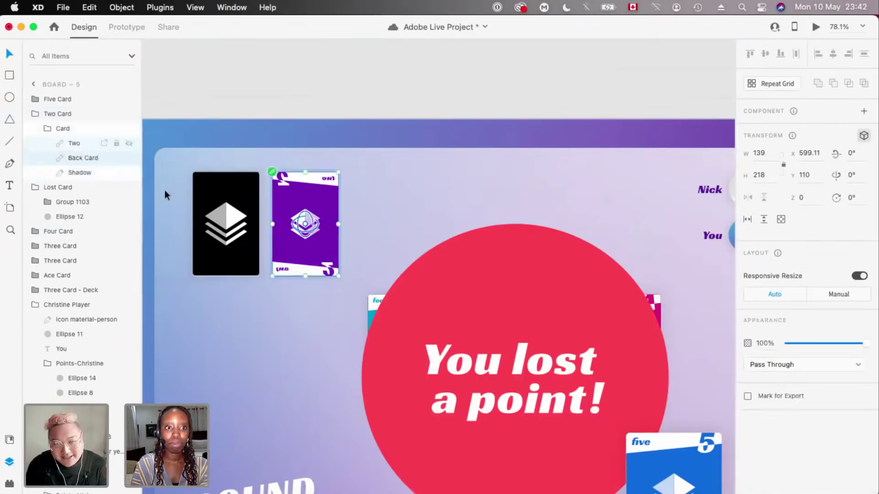
{"action": "left_click", "coordinate": [80, 173]}
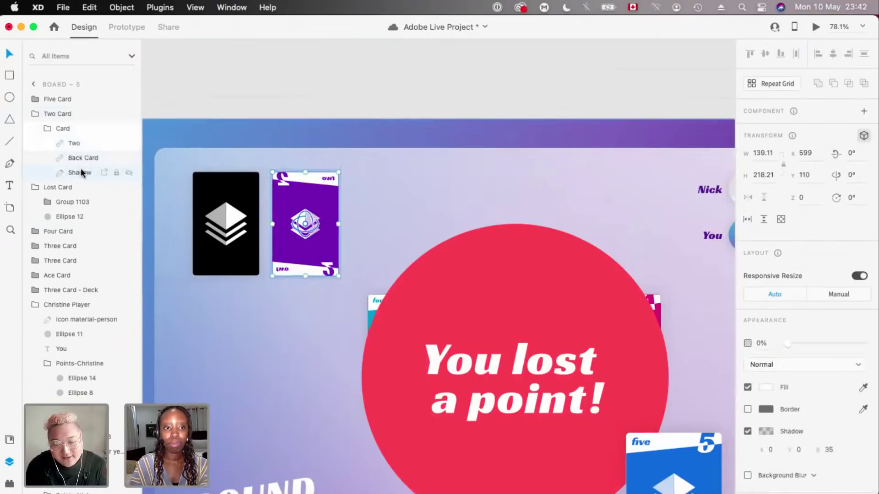
{"action": "left_click", "coordinate": [74, 142]}
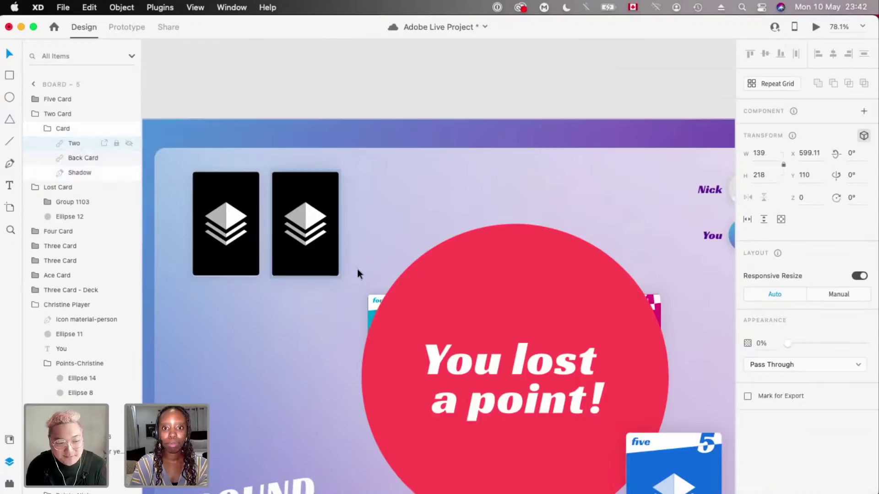
- Compare the card layouts on Board – 5 and Board – 6, checking the five card on each board
{"action": "scroll", "coordinate": [357, 274], "scroll_direction": "down", "scroll_amount": 5}
{"action": "scroll", "coordinate": [460, 300], "scroll_direction": "down", "scroll_amount": 2}
{"action": "scroll", "coordinate": [460, 299], "scroll_direction": "right", "scroll_amount": 2}
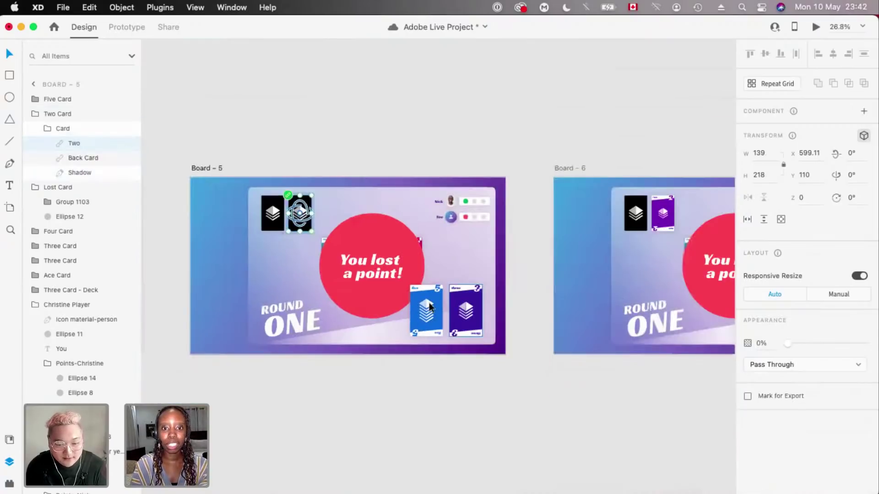
{"action": "left_click", "coordinate": [430, 303]}
{"action": "scroll", "coordinate": [429, 303], "scroll_direction": "up", "scroll_amount": 3}
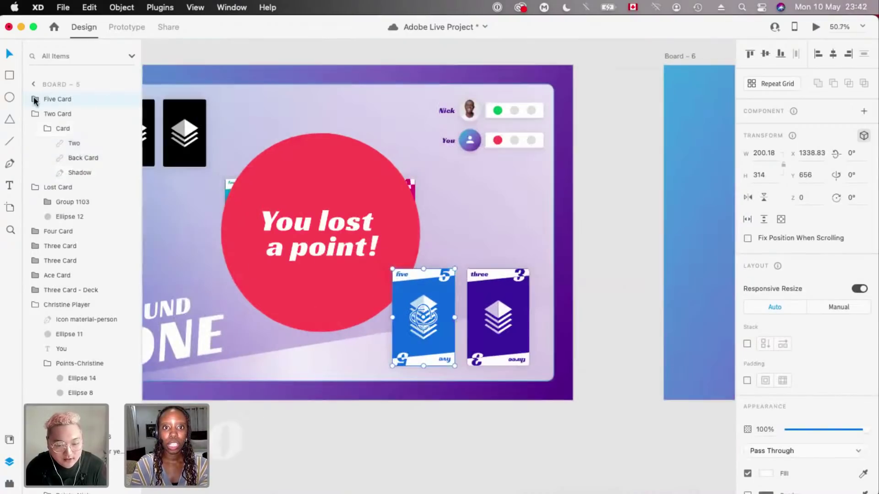
{"action": "scroll", "coordinate": [377, 249], "scroll_direction": "down", "scroll_amount": 4}
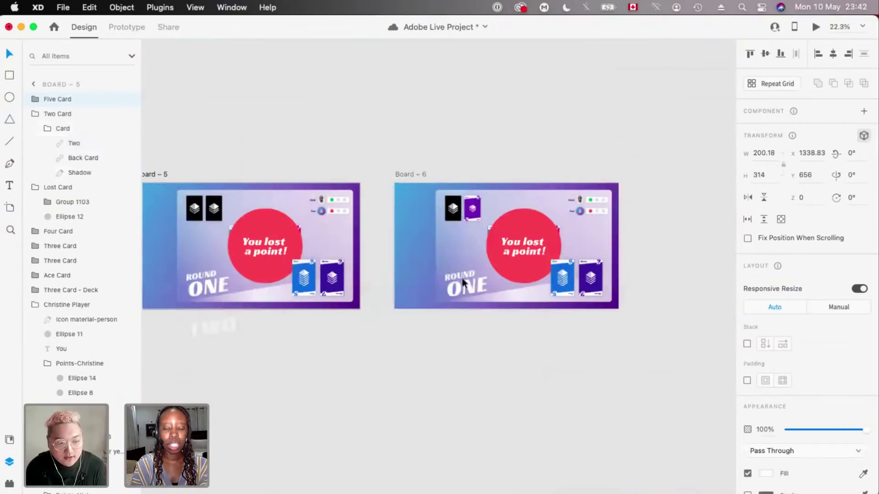
{"action": "scroll", "coordinate": [342, 280], "scroll_direction": "down", "scroll_amount": 1}
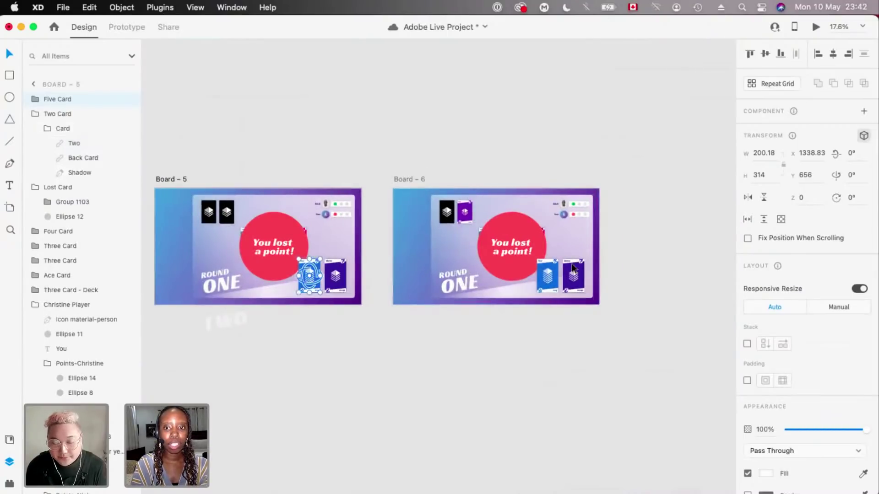
{"action": "scroll", "coordinate": [517, 291], "scroll_direction": "up", "scroll_amount": 3}
{"action": "left_click", "coordinate": [564, 250]}
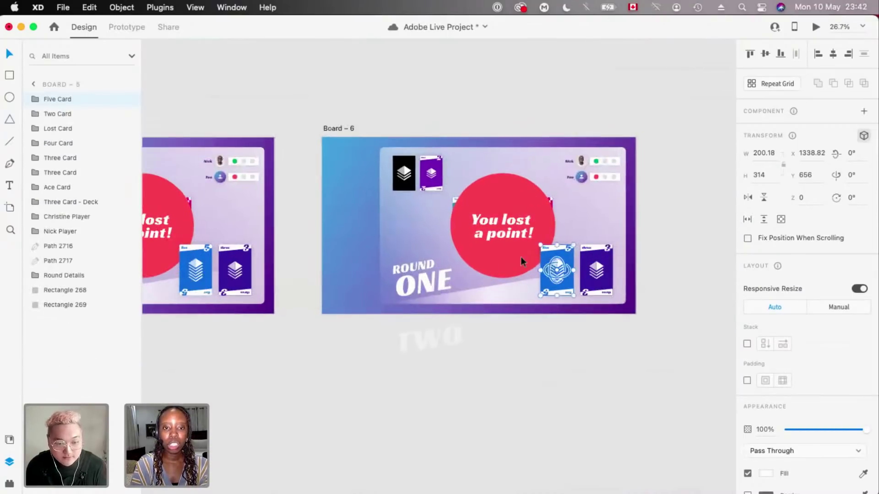
{"action": "scroll", "coordinate": [521, 256], "scroll_direction": "down", "scroll_amount": 3}
{"action": "scroll", "coordinate": [497, 310], "scroll_direction": "left", "scroll_amount": 5}
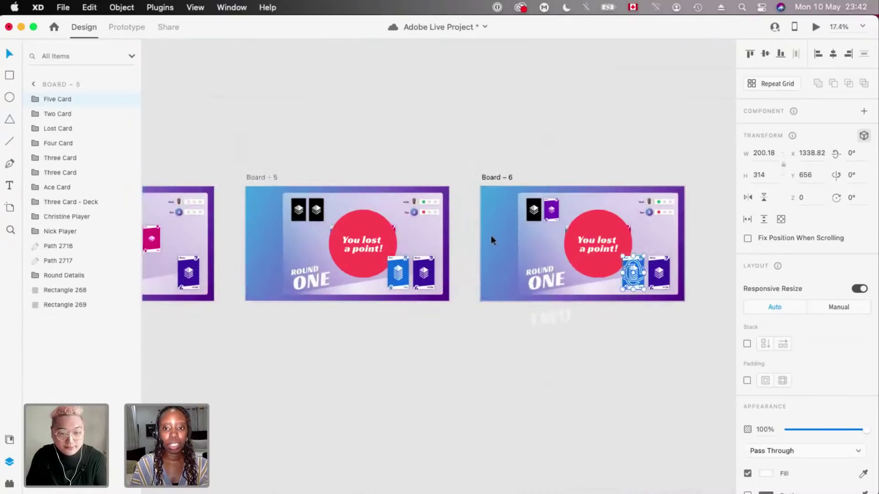
{"action": "scroll", "coordinate": [491, 240], "scroll_direction": "up", "scroll_amount": 3}
{"action": "scroll", "coordinate": [281, 265], "scroll_direction": "right", "scroll_amount": 3}
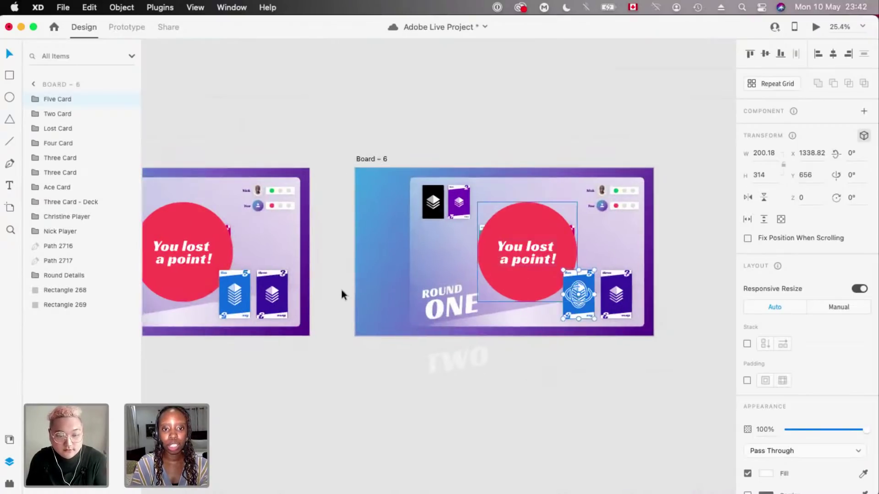
- Try to move the five card out past the right edge of Board – 6, and undo the move
{"action": "left_click_drag", "start_coordinate": [578, 274], "coordinate": [691, 283]}
{"action": "scroll", "coordinate": [666, 279], "scroll_direction": "right", "scroll_amount": 1}
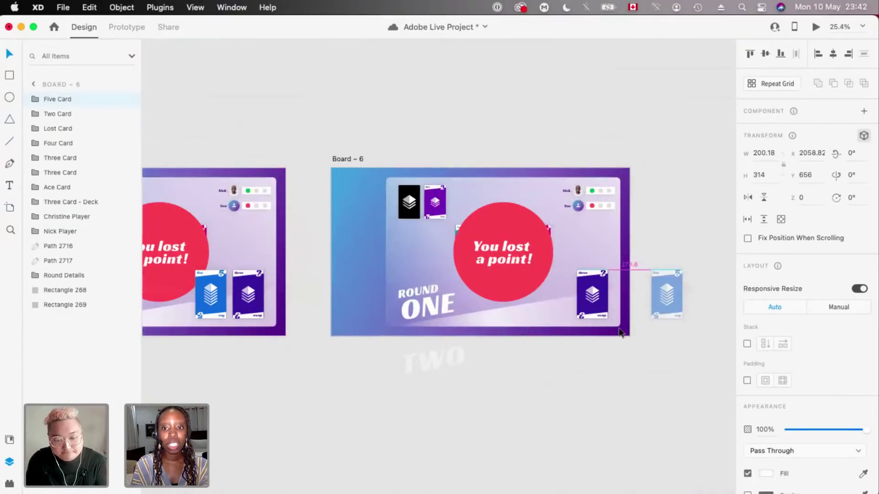
{"action": "scroll", "coordinate": [619, 329], "scroll_direction": "down", "scroll_amount": 2}
{"action": "scroll", "coordinate": [464, 336], "scroll_direction": "down", "scroll_amount": 3}
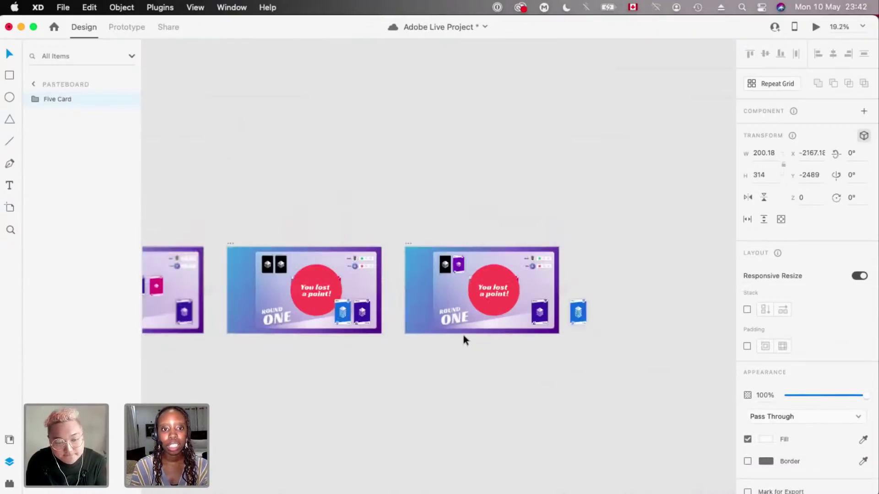
{"action": "key", "text": "super+z"}
{"action": "key", "text": "super+z"}
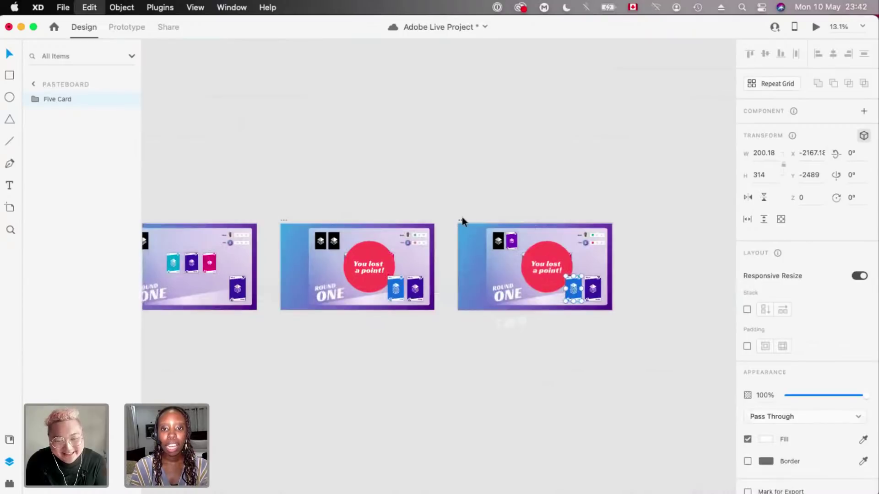
- Move Board – 6 farther right of Board – 5, and connect Board – 5 to Board – 6 in the prototype
{"action": "key", "text": "super+z"}
{"action": "key", "text": "super+z"}
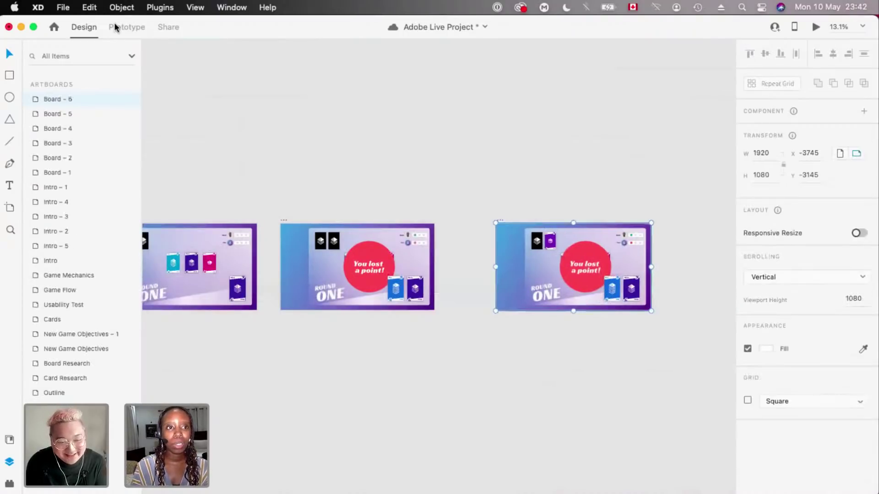
{"action": "left_click", "coordinate": [115, 27]}
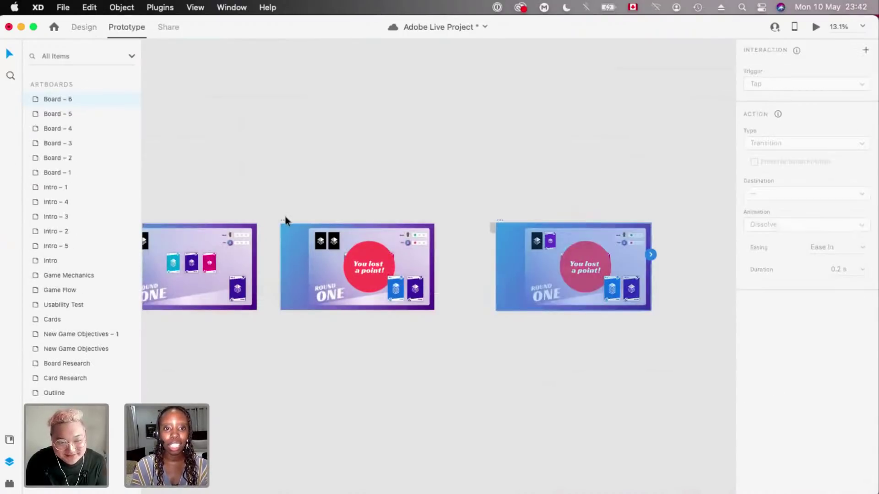
{"action": "scroll", "coordinate": [285, 216], "scroll_direction": "up", "scroll_amount": 2}
{"action": "left_click", "coordinate": [463, 274]}
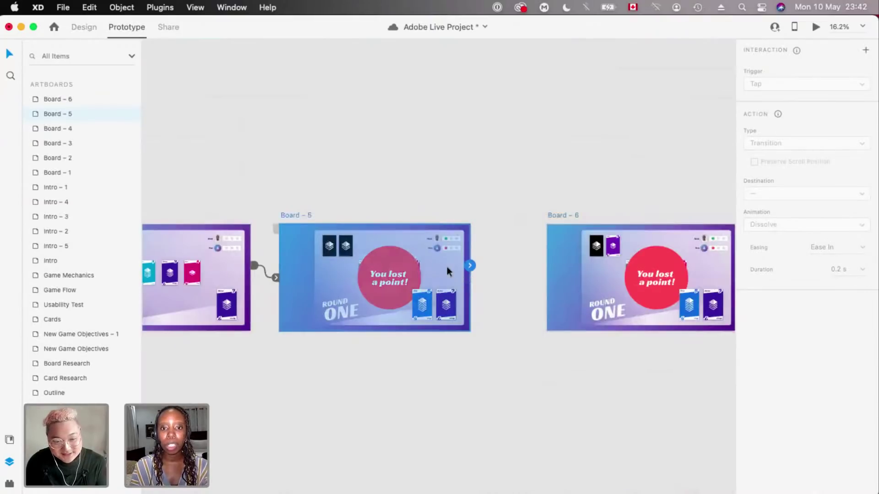
{"action": "scroll", "coordinate": [504, 279], "scroll_direction": "right", "scroll_amount": 1}
{"action": "left_click", "coordinate": [523, 264]}
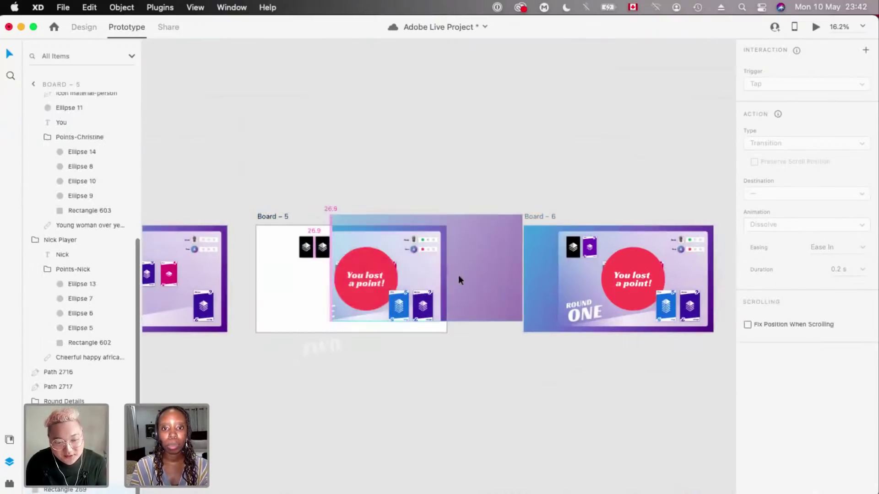
{"action": "left_click", "coordinate": [291, 216]}
{"action": "left_click_drag", "start_coordinate": [447, 266], "coordinate": [541, 272]}
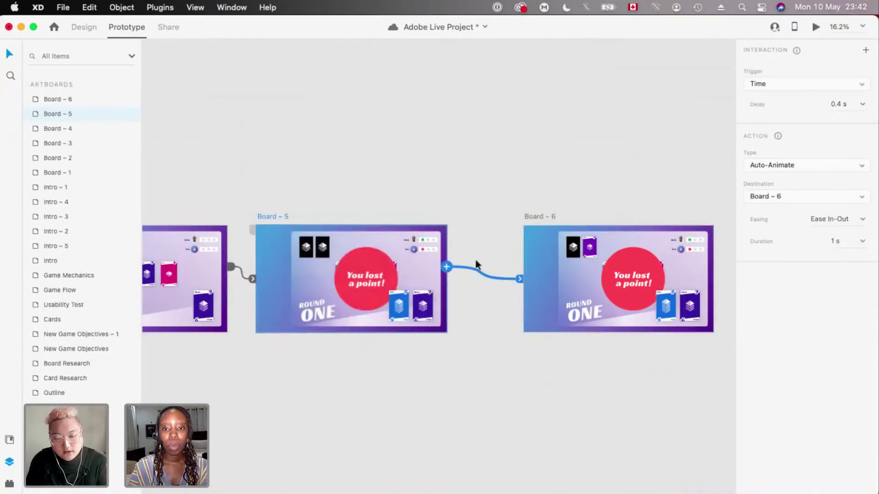
- Set the easing of the Auto-Animate transition from Board – 5 to Board – 6 to Snap
{"action": "scroll", "coordinate": [476, 264], "scroll_direction": "right", "scroll_amount": 5}
{"action": "scroll", "coordinate": [535, 279], "scroll_direction": "up", "scroll_amount": 3}
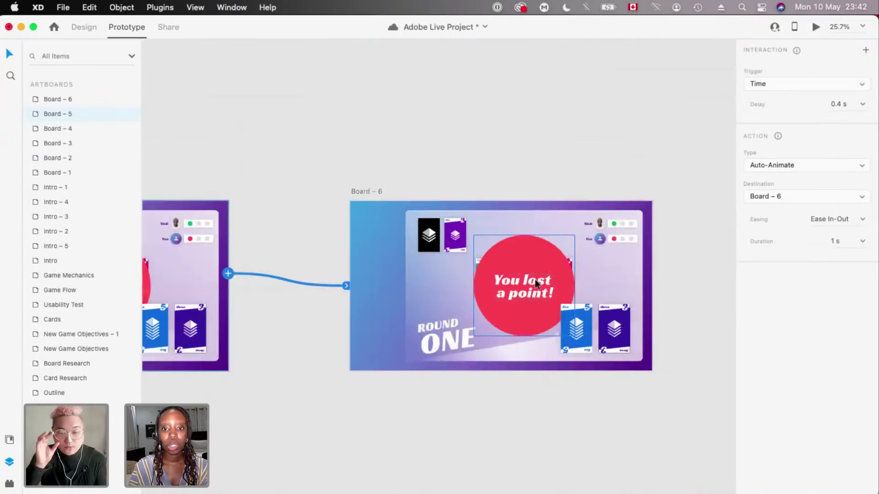
{"action": "scroll", "coordinate": [535, 280], "scroll_direction": "right", "scroll_amount": 2}
{"action": "scroll", "coordinate": [516, 279], "scroll_direction": "down", "scroll_amount": 3}
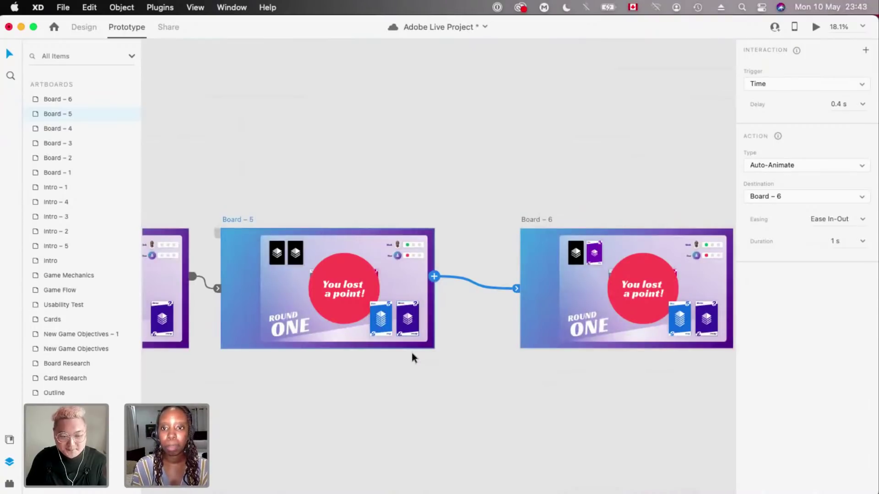
{"action": "scroll", "coordinate": [460, 243], "scroll_direction": "right", "scroll_amount": 3}
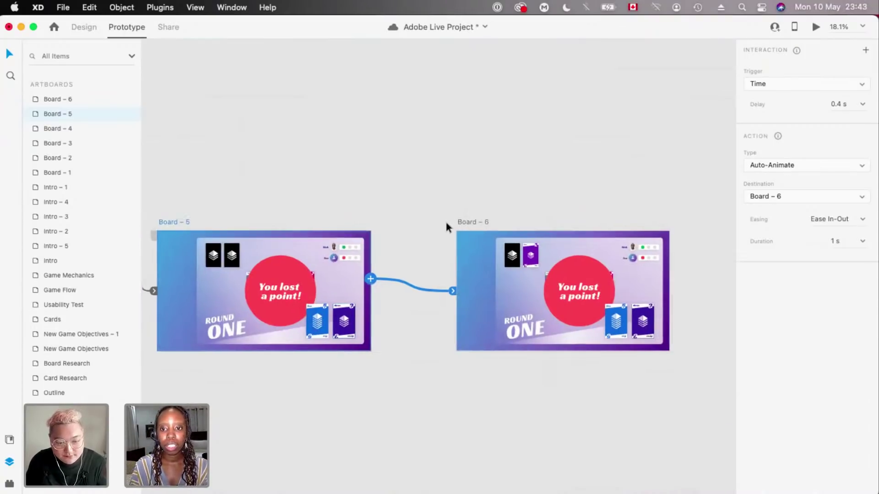
{"action": "scroll", "coordinate": [445, 222], "scroll_direction": "down", "scroll_amount": 2}
{"action": "scroll", "coordinate": [549, 119], "scroll_direction": "right", "scroll_amount": 1}
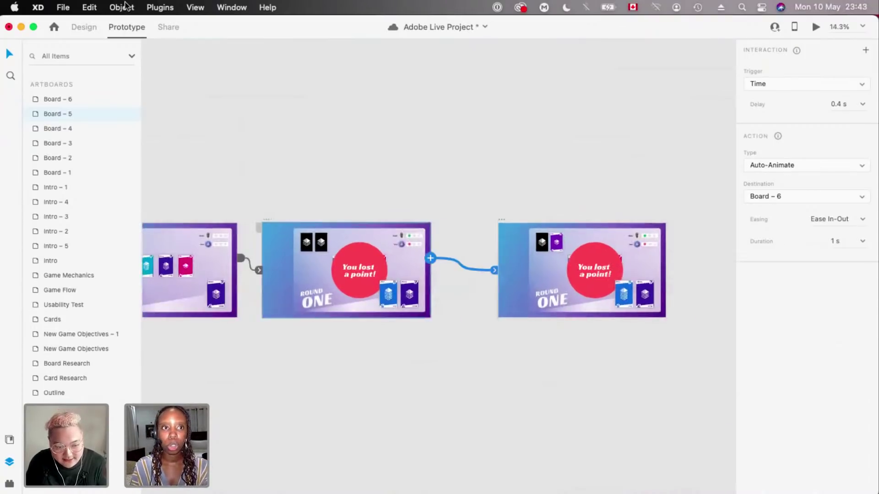
{"action": "left_click", "coordinate": [84, 27]}
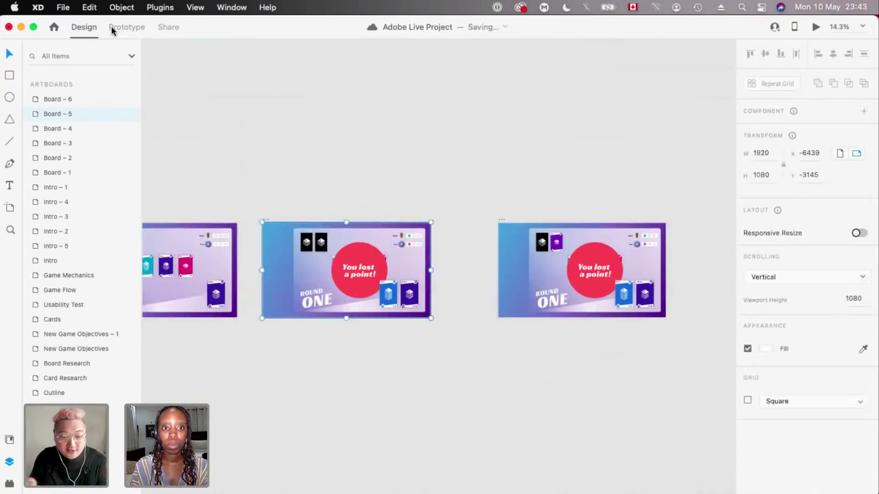
{"action": "left_click", "coordinate": [120, 27]}
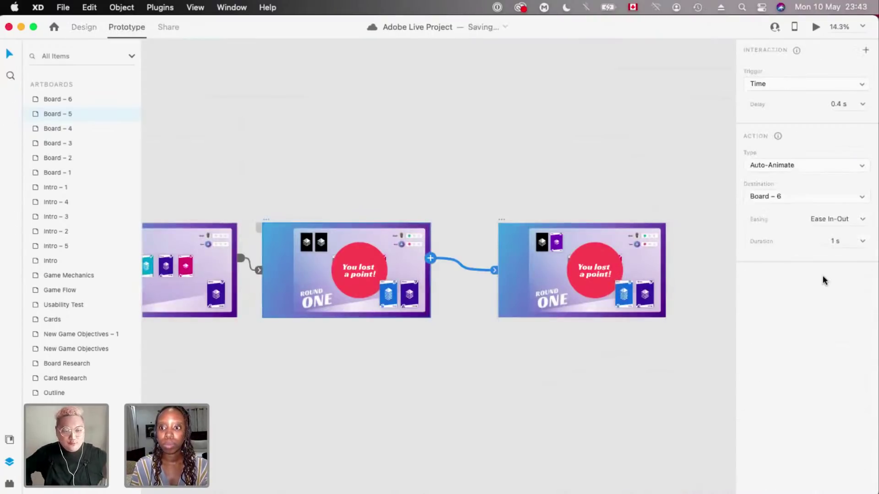
{"action": "left_click", "coordinate": [838, 219]}
{"action": "left_click", "coordinate": [822, 276]}
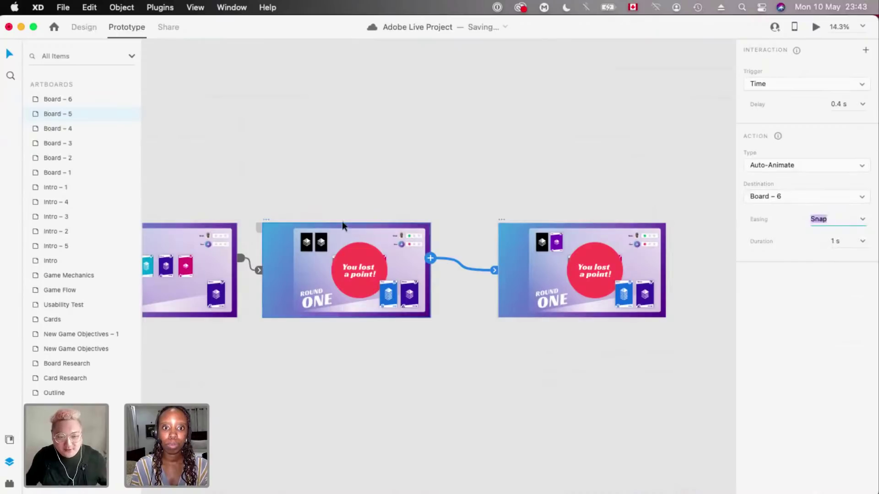
- Move the five card just outside the right edge of Board – 5, to about X 2021, keeping Y at 656
{"action": "left_click", "coordinate": [89, 24]}
{"action": "left_click", "coordinate": [341, 221]}
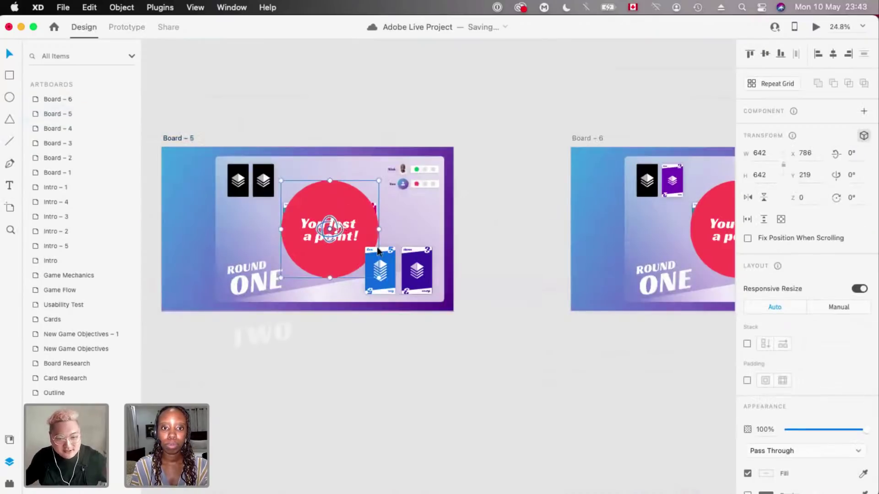
{"action": "scroll", "coordinate": [369, 240], "scroll_direction": "down", "scroll_amount": 3}
{"action": "left_click", "coordinate": [369, 247]}
{"action": "scroll", "coordinate": [369, 243], "scroll_direction": "up", "scroll_amount": 5}
{"action": "left_click", "coordinate": [506, 249]}
{"action": "left_click_drag", "start_coordinate": [510, 250], "coordinate": [510, 250]}
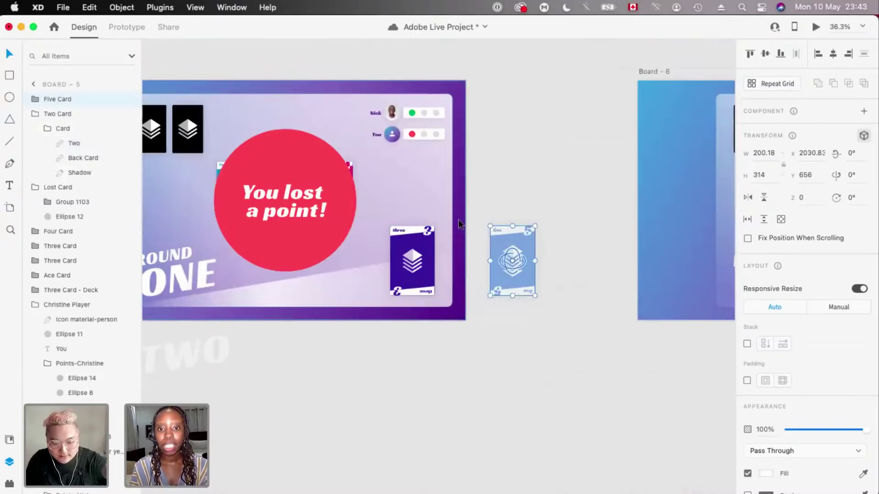
{"action": "scroll", "coordinate": [460, 220], "scroll_direction": "up", "scroll_amount": 5}
{"action": "key", "text": "shift+Left"}
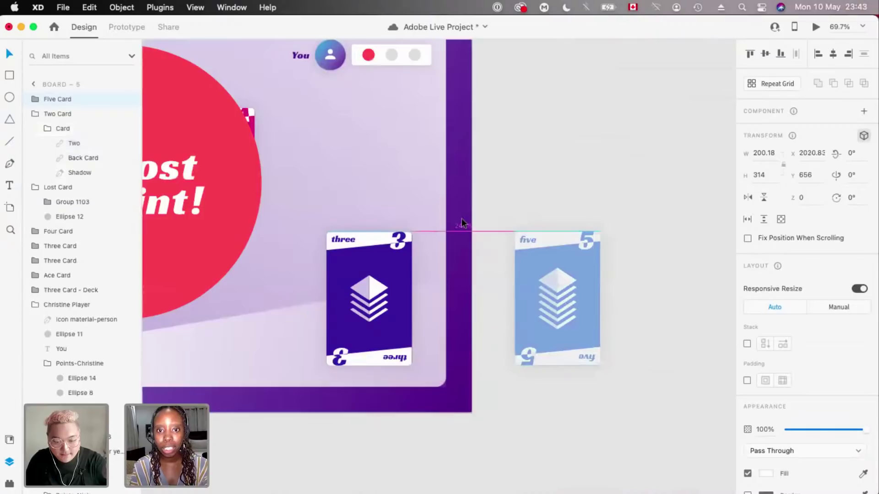
{"action": "scroll", "coordinate": [461, 218], "scroll_direction": "down", "scroll_amount": 5}
{"action": "scroll", "coordinate": [553, 218], "scroll_direction": "down", "scroll_amount": 5}
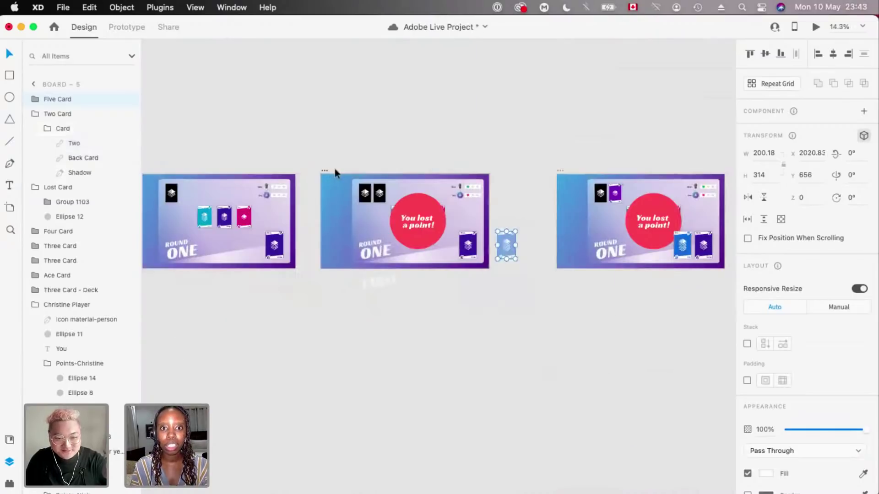
- Try to move the face-down two card on Board – 5, and undo the move
{"action": "left_click", "coordinate": [334, 169]}
{"action": "scroll", "coordinate": [335, 169], "scroll_direction": "up", "scroll_amount": 3}
{"action": "left_click", "coordinate": [380, 195]}
{"action": "scroll", "coordinate": [412, 185], "scroll_direction": "up", "scroll_amount": 4}
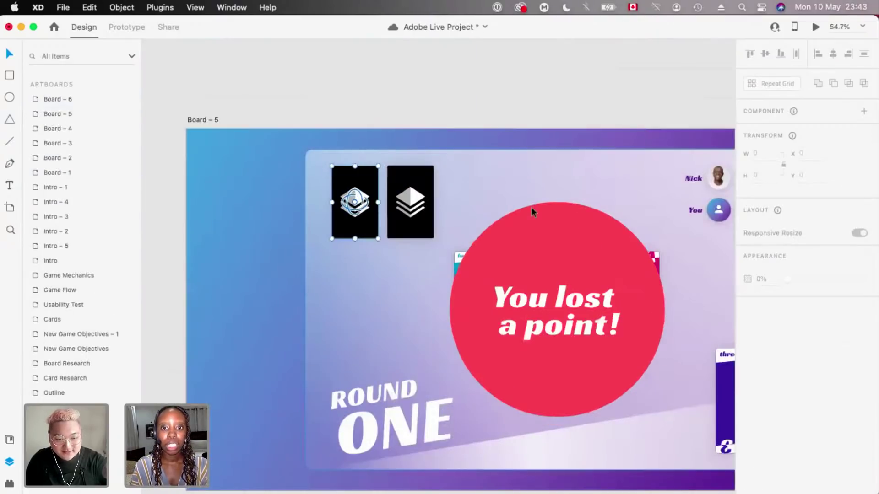
{"action": "scroll", "coordinate": [531, 207], "scroll_direction": "left", "scroll_amount": 3}
{"action": "scroll", "coordinate": [531, 207], "scroll_direction": "down", "scroll_amount": 1}
{"action": "left_click_drag", "start_coordinate": [403, 194], "coordinate": [430, 190]}
{"action": "scroll", "coordinate": [339, 207], "scroll_direction": "right", "scroll_amount": 1}
{"action": "key", "text": "super+z"}
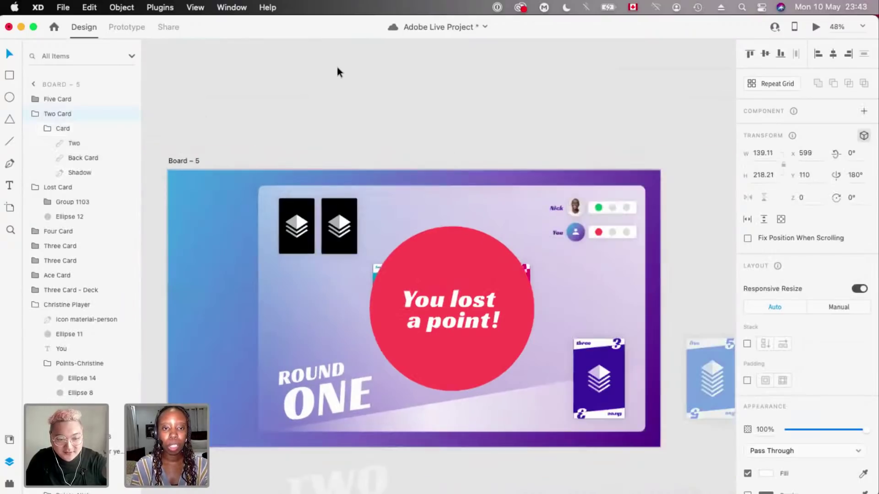
- Move the face-down two card straight up above Board – 5 to about Y -294, keeping it in the artboard
{"action": "scroll", "coordinate": [339, 207], "scroll_direction": "up", "scroll_amount": 3}
{"action": "scroll", "coordinate": [337, 67], "scroll_direction": "down", "scroll_amount": 4}
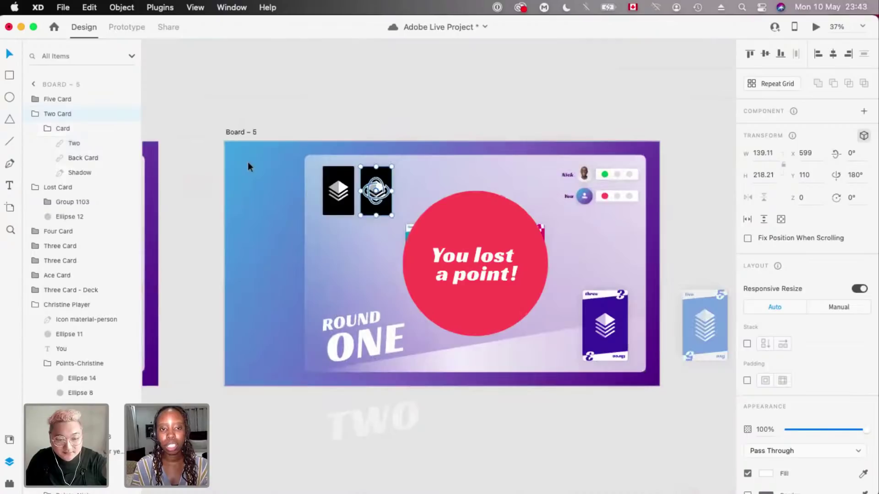
{"action": "scroll", "coordinate": [248, 162], "scroll_direction": "left", "scroll_amount": 1}
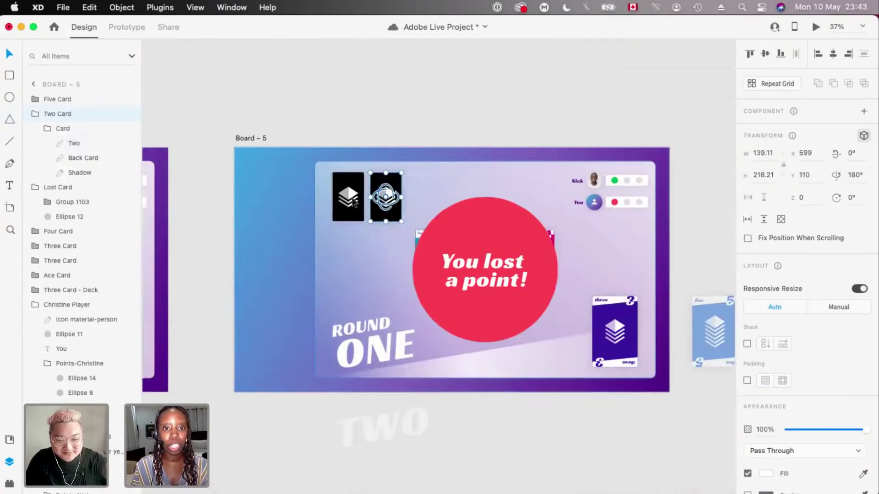
{"action": "scroll", "coordinate": [355, 203], "scroll_direction": "up", "scroll_amount": 5}
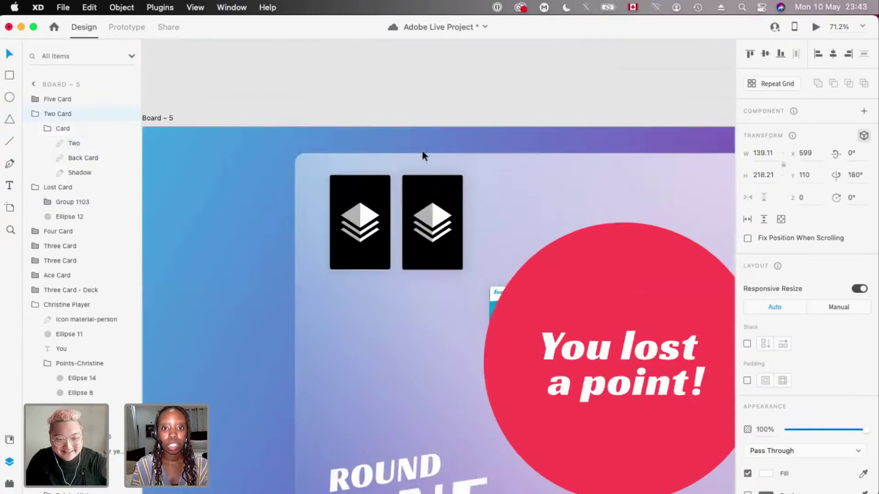
{"action": "scroll", "coordinate": [422, 154], "scroll_direction": "up", "scroll_amount": 3}
{"action": "key", "text": "super+z"}
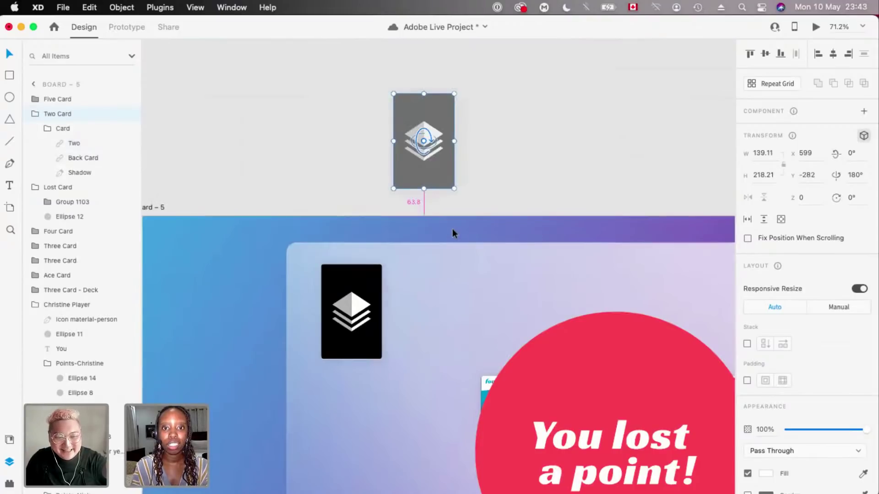
{"action": "key", "text": "shift+Up"}
{"action": "scroll", "coordinate": [466, 218], "scroll_direction": "down", "scroll_amount": 3}
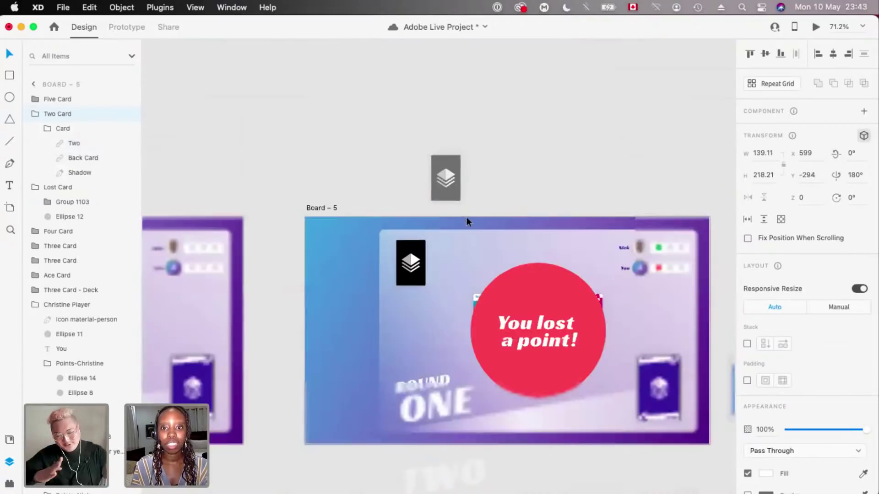
{"action": "left_click", "coordinate": [507, 168]}
{"action": "scroll", "coordinate": [507, 167], "scroll_direction": "down", "scroll_amount": 3}
{"action": "scroll", "coordinate": [611, 231], "scroll_direction": "down", "scroll_amount": 1}
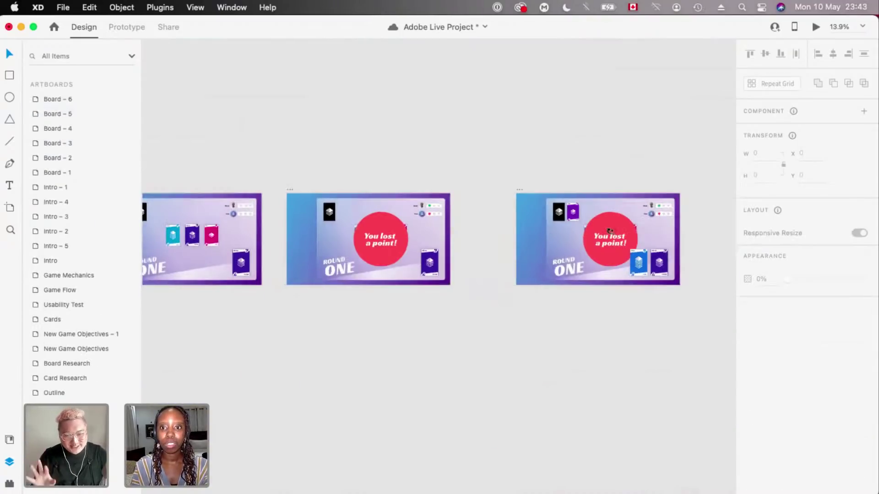
- Shrink the "You lost a point!" circle on Board – 6 to about 1.3 × 1.1 and set its opacity to 0%
{"action": "left_click", "coordinate": [611, 230]}
{"action": "scroll", "coordinate": [611, 229], "scroll_direction": "up", "scroll_amount": 3}
{"action": "scroll", "coordinate": [572, 188], "scroll_direction": "up", "scroll_amount": 2}
{"action": "left_click_drag", "start_coordinate": [511, 255], "coordinate": [500, 264]}
{"action": "key", "text": "0"}
{"action": "key", "text": "0"}
{"action": "scroll", "coordinate": [215, 223], "scroll_direction": "down", "scroll_amount": 4}
{"action": "scroll", "coordinate": [216, 224], "scroll_direction": "left", "scroll_amount": 3}
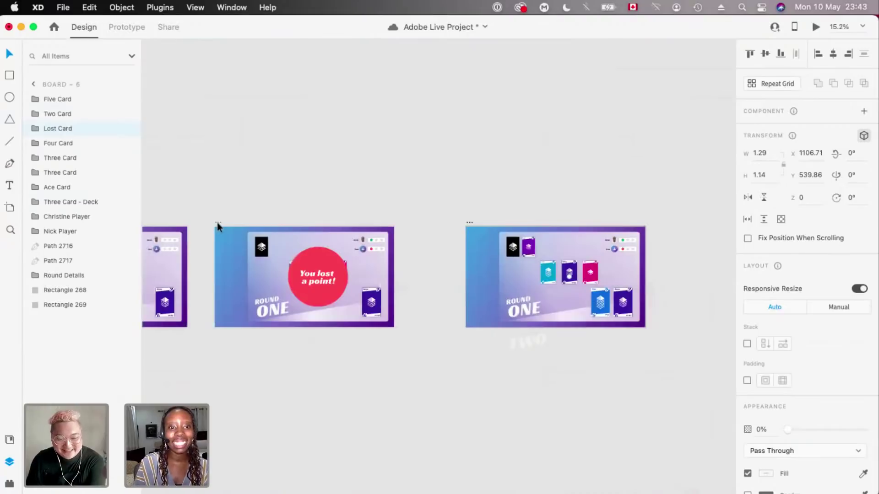
- Preview the prototype from Board – 5 to check the transition to Board – 6, and close the preview
{"action": "left_click", "coordinate": [217, 223]}
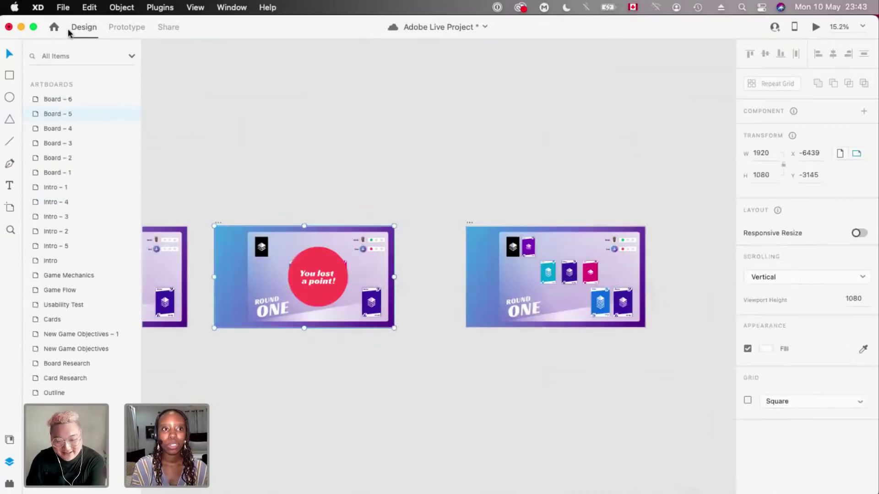
{"action": "key", "text": "super+Return"}
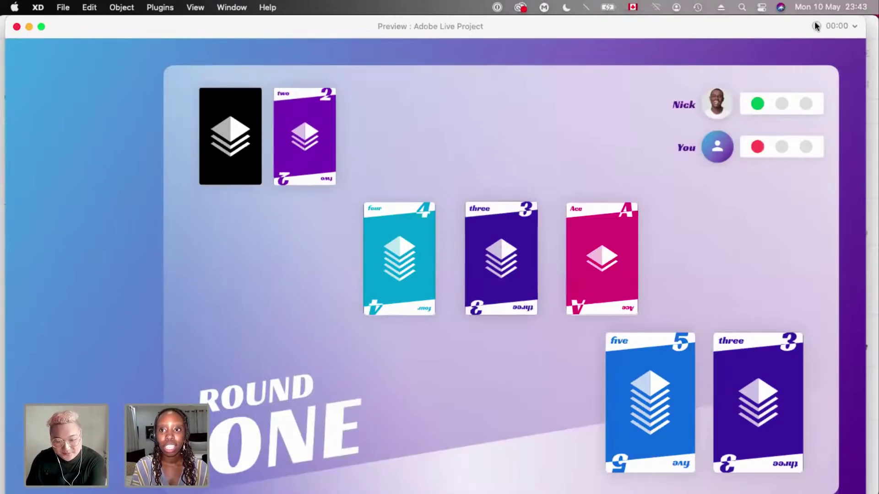
{"action": "left_click_drag", "start_coordinate": [761, 22], "coordinate": [764, 39]}
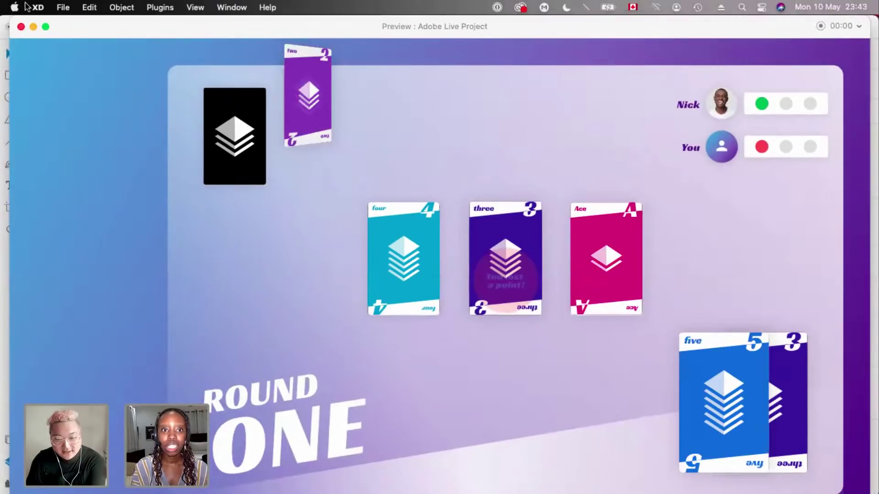
{"action": "key", "text": "super+w"}
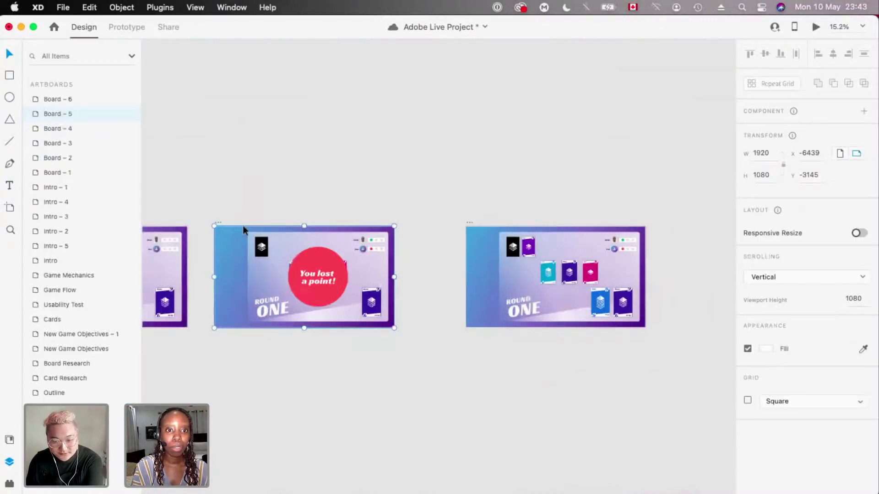
- Set the duration of Board – 5's timed Auto-Animate to Board – 6 to 1.4 s and check it in the preview
{"action": "key", "text": "super+2"}
{"action": "left_click", "coordinate": [863, 220]}
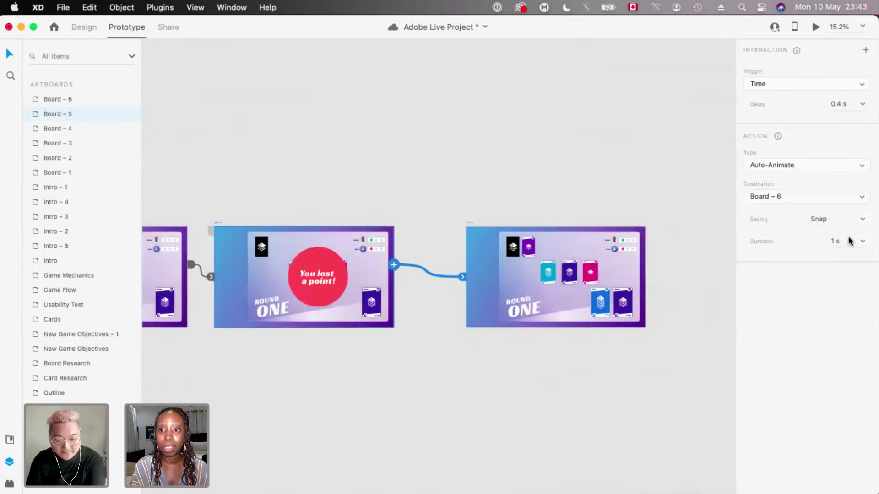
{"action": "key", "text": "Tab"}
{"action": "type", "text": "1.4"}
{"action": "key", "text": "Return"}
{"action": "scroll", "coordinate": [626, 95], "scroll_direction": "left", "scroll_amount": 3}
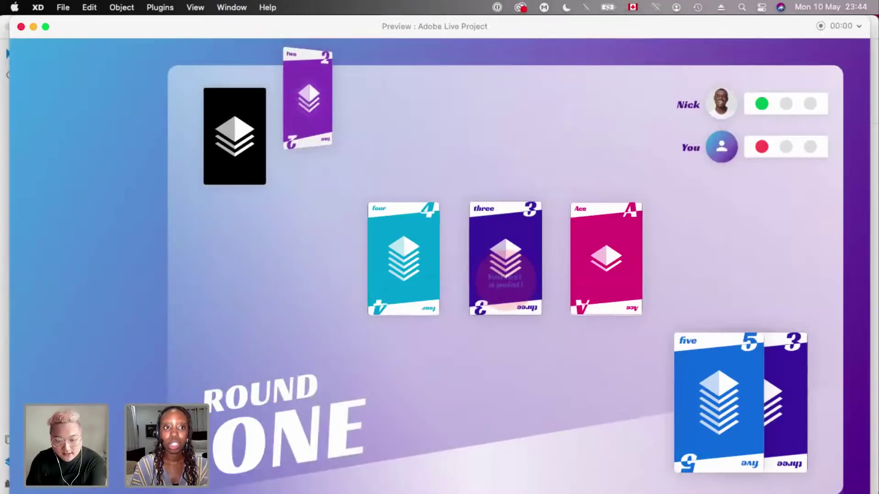
{"action": "left_click", "coordinate": [20, 27]}
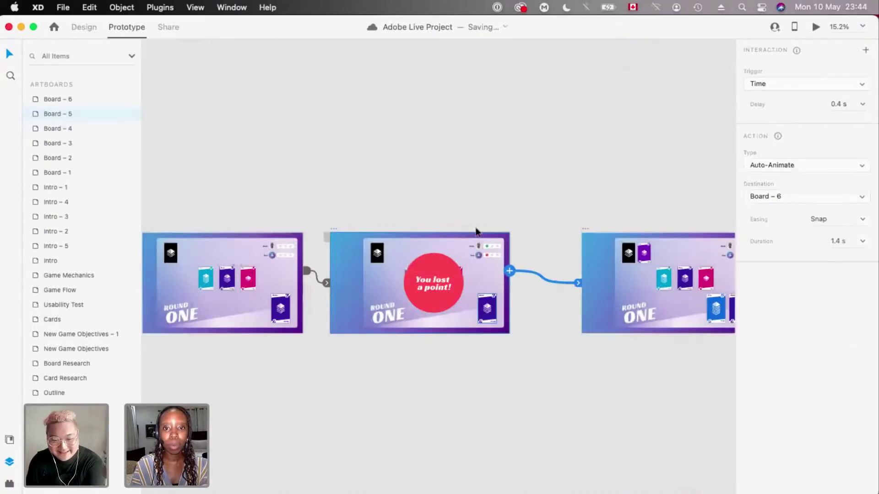
- Examine the two card beside the black card on Board – 6 up close
{"action": "scroll", "coordinate": [476, 232], "scroll_direction": "up", "scroll_amount": 3}
{"action": "scroll", "coordinate": [476, 231], "scroll_direction": "right", "scroll_amount": 5}
{"action": "left_click", "coordinate": [74, 27]}
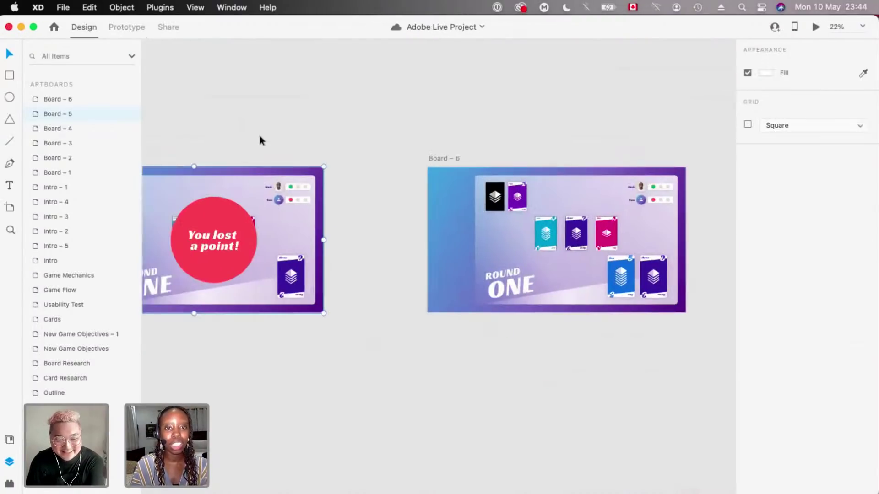
{"action": "scroll", "coordinate": [412, 277], "scroll_direction": "up", "scroll_amount": 3}
{"action": "scroll", "coordinate": [412, 276], "scroll_direction": "right", "scroll_amount": 5}
{"action": "scroll", "coordinate": [434, 234], "scroll_direction": "up", "scroll_amount": 3}
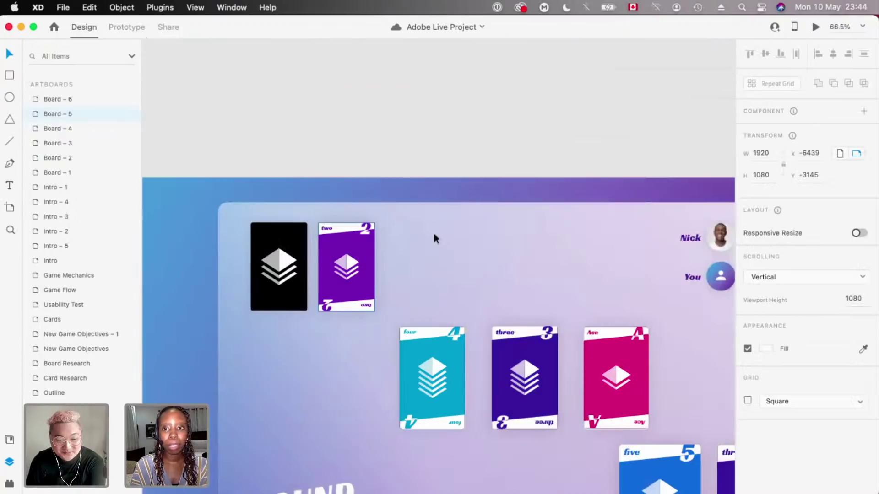
{"action": "scroll", "coordinate": [402, 248], "scroll_direction": "down", "scroll_amount": 3}
{"action": "left_click", "coordinate": [402, 253]}
{"action": "scroll", "coordinate": [402, 253], "scroll_direction": "down", "scroll_amount": 5}
- Preview the transition from Board – 5 to Board – 6 twice, watching how the two card is dealt
{"action": "left_click", "coordinate": [195, 209]}
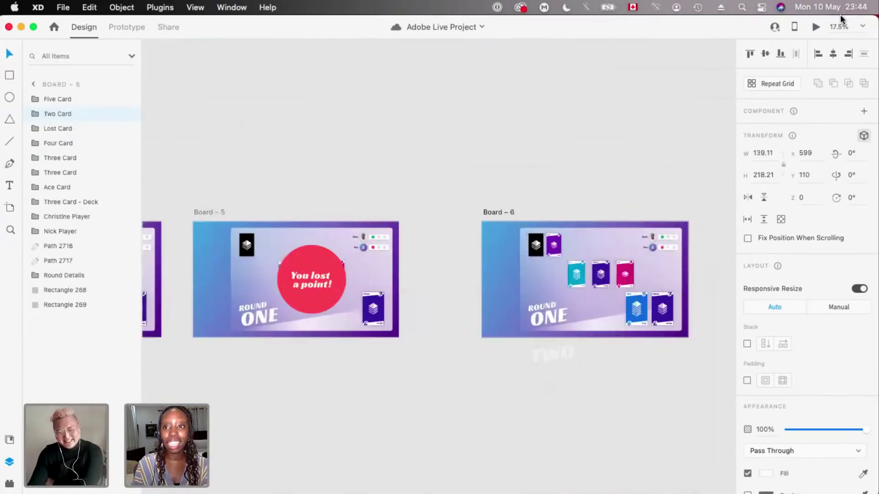
{"action": "key", "text": "super+Return"}
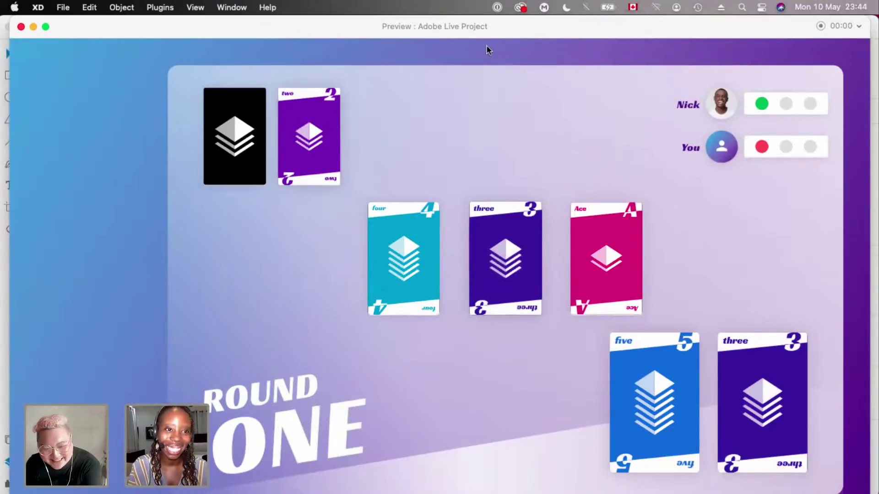
{"action": "left_click", "coordinate": [20, 27]}
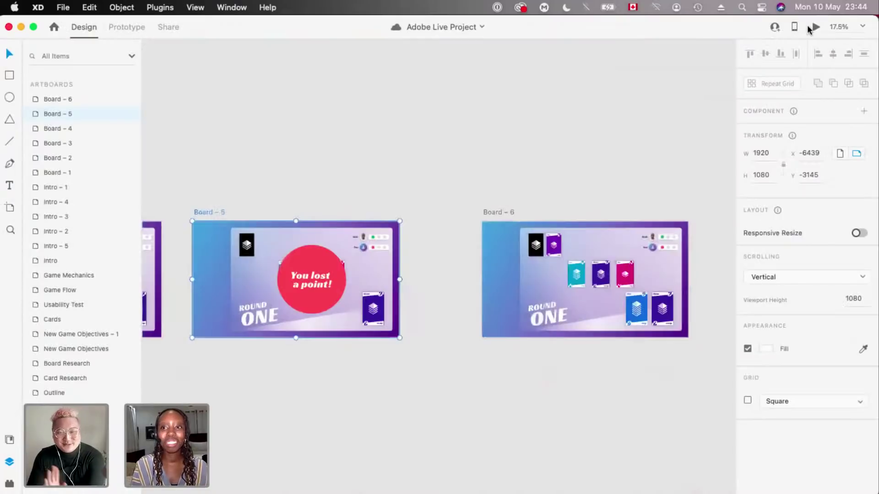
{"action": "left_click", "coordinate": [814, 29]}
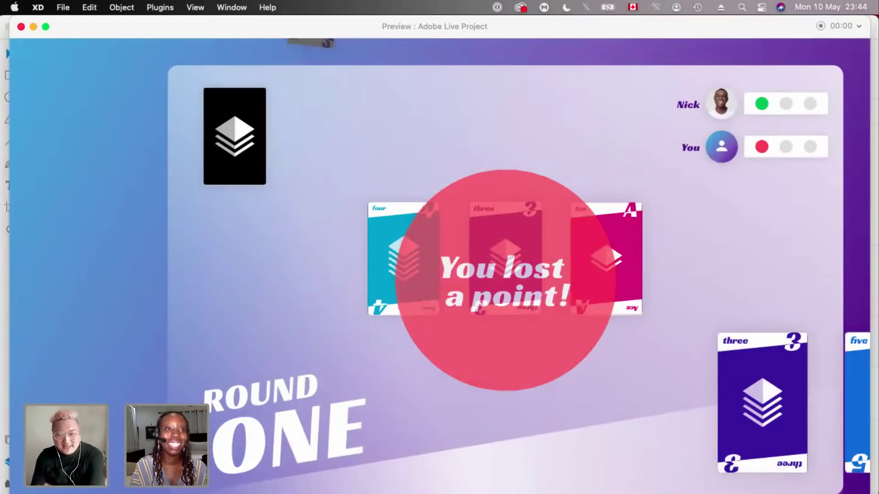
{"action": "key", "text": "super+w"}
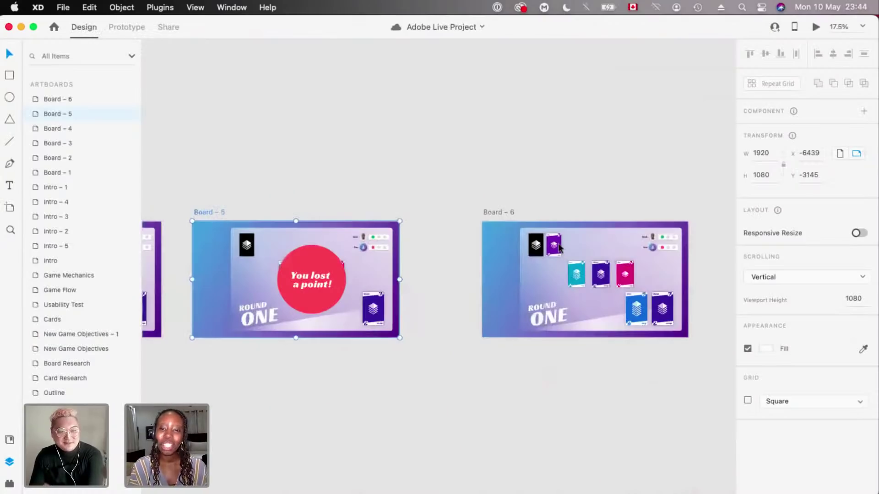
- Set the Y rotation of the two card on Board – 6 to 180°
{"action": "scroll", "coordinate": [558, 247], "scroll_direction": "up", "scroll_amount": 8}
{"action": "left_click", "coordinate": [557, 248]}
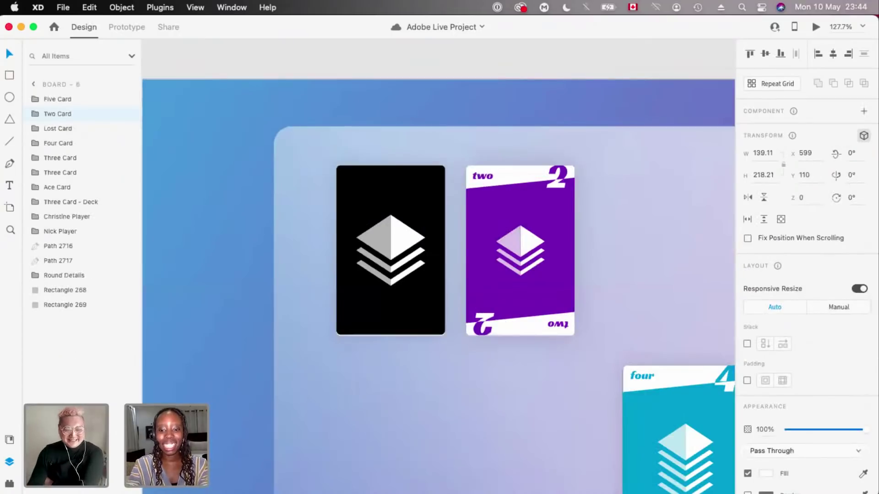
{"action": "left_click", "coordinate": [851, 176]}
{"action": "type", "text": "18"}
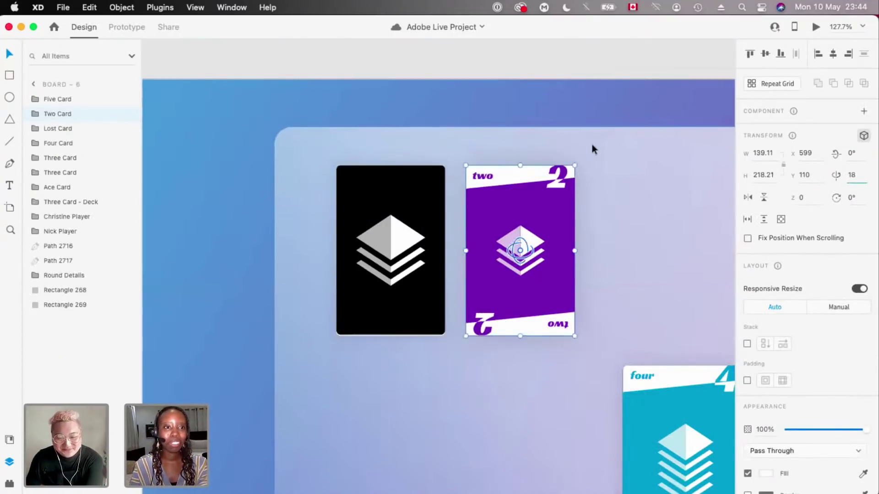
{"action": "type", "text": "0"}
{"action": "key", "text": "Return"}
- Move Back Card into the two card's Card group between Two and Shadow, and set the opacity of Two to 0%
{"action": "scroll", "coordinate": [592, 144], "scroll_direction": "up", "scroll_amount": 3}
{"action": "left_click", "coordinate": [35, 114]}
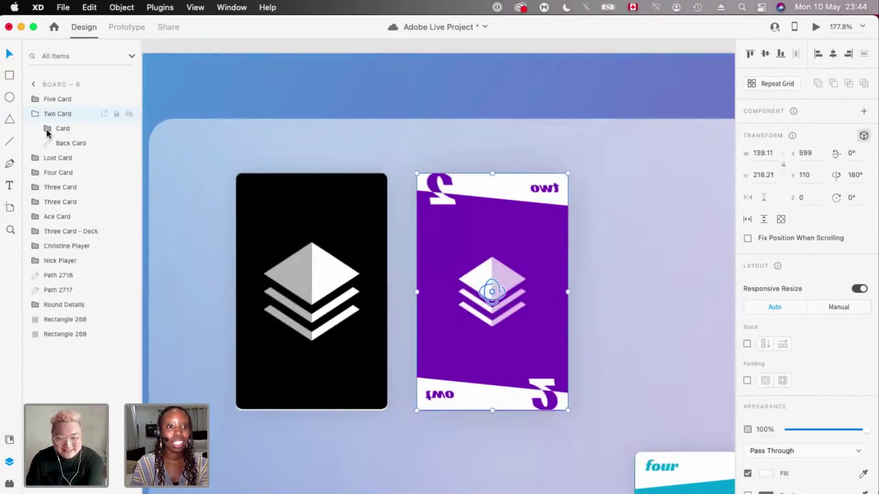
{"action": "left_click_drag", "start_coordinate": [71, 145], "coordinate": [77, 167]}
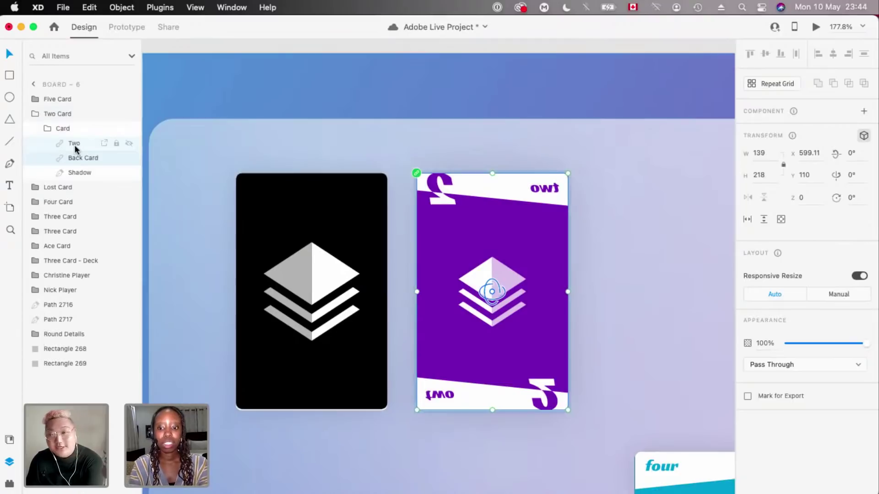
{"action": "left_click", "coordinate": [74, 143]}
{"action": "key", "text": "0"}
{"action": "key", "text": "0"}
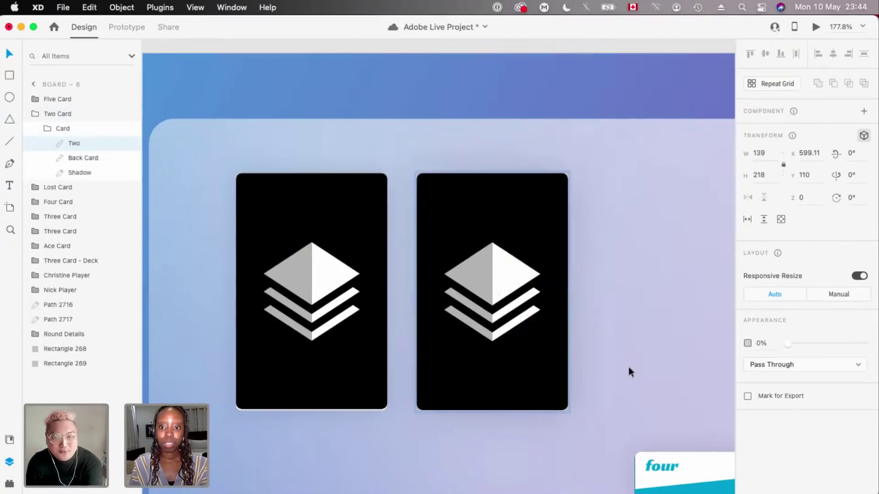
- Preview the transition from Board – 5 to check the face-down two card, and close the preview
{"action": "scroll", "coordinate": [584, 312], "scroll_direction": "down", "scroll_amount": 10}
{"action": "scroll", "coordinate": [223, 212], "scroll_direction": "down", "scroll_amount": 2}
{"action": "left_click", "coordinate": [257, 249]}
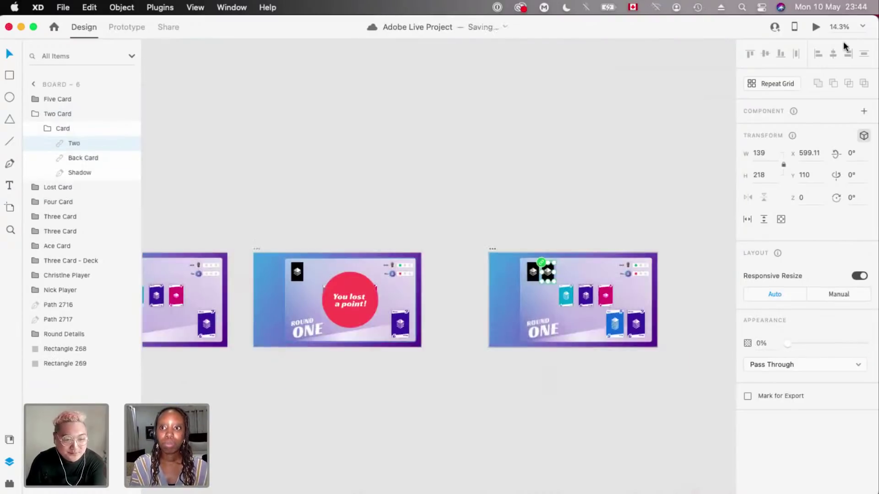
{"action": "left_click", "coordinate": [821, 29]}
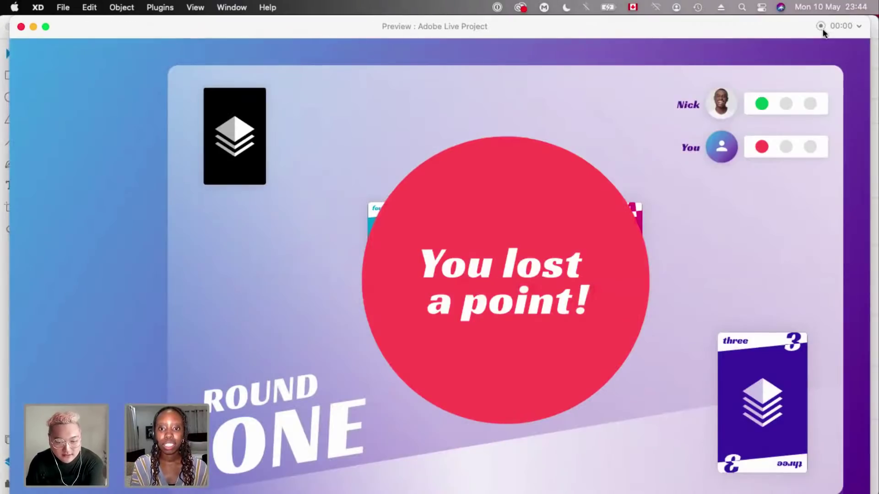
{"action": "left_click", "coordinate": [18, 28]}
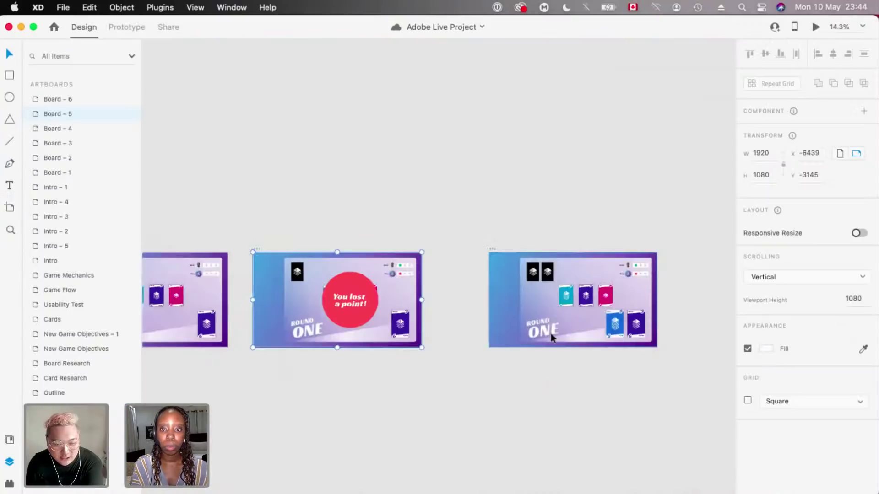
- Turn off the 3D transform for the ONE text in Board – 6's Round Details group
{"action": "scroll", "coordinate": [551, 335], "scroll_direction": "up", "scroll_amount": 5}
{"action": "double_click", "coordinate": [550, 334]}
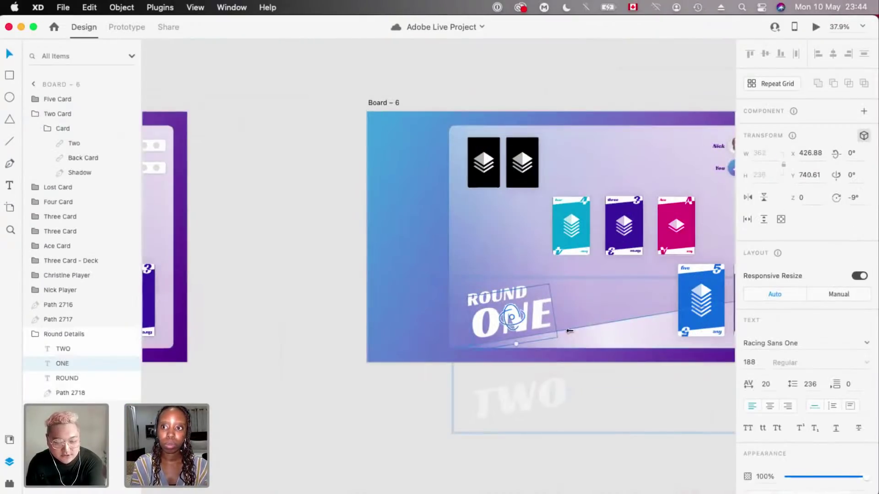
{"action": "scroll", "coordinate": [503, 229], "scroll_direction": "right", "scroll_amount": 2}
{"action": "scroll", "coordinate": [503, 229], "scroll_direction": "down", "scroll_amount": 2}
{"action": "left_click", "coordinate": [865, 135]}
{"action": "left_click", "coordinate": [865, 136]}
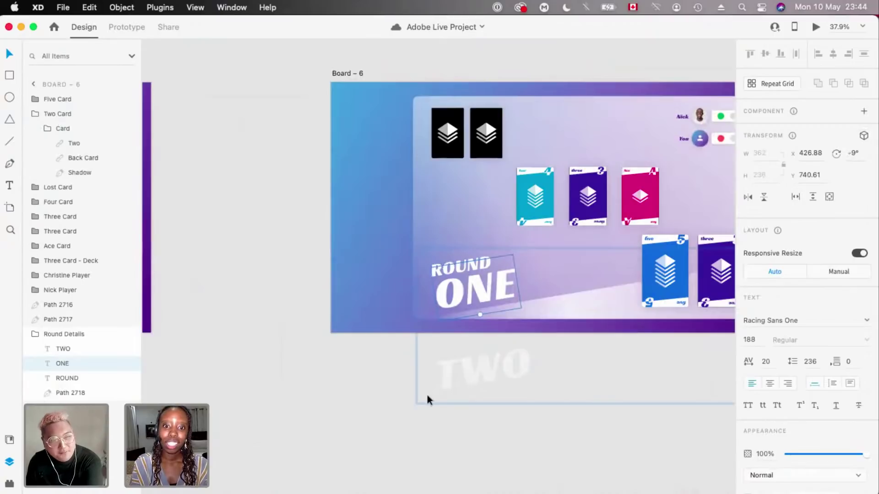
- Move the TWO text up over ONE on Board – 6, to X 426.88 and Y 731.85, at 100% opacity
{"action": "left_click", "coordinate": [447, 380]}
{"action": "scroll", "coordinate": [447, 366], "scroll_direction": "up", "scroll_amount": 3}
{"action": "left_click_drag", "start_coordinate": [420, 271], "coordinate": [444, 274]}
{"action": "scroll", "coordinate": [443, 275], "scroll_direction": "up", "scroll_amount": 5}
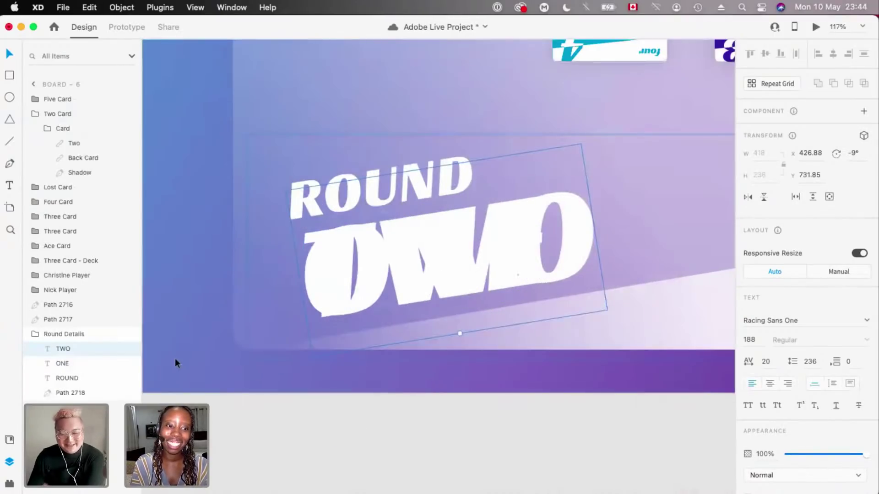
- Try nudging the ONE text on Board – 6 about 20 px to the right, and nudge it back
{"action": "left_click", "coordinate": [58, 363]}
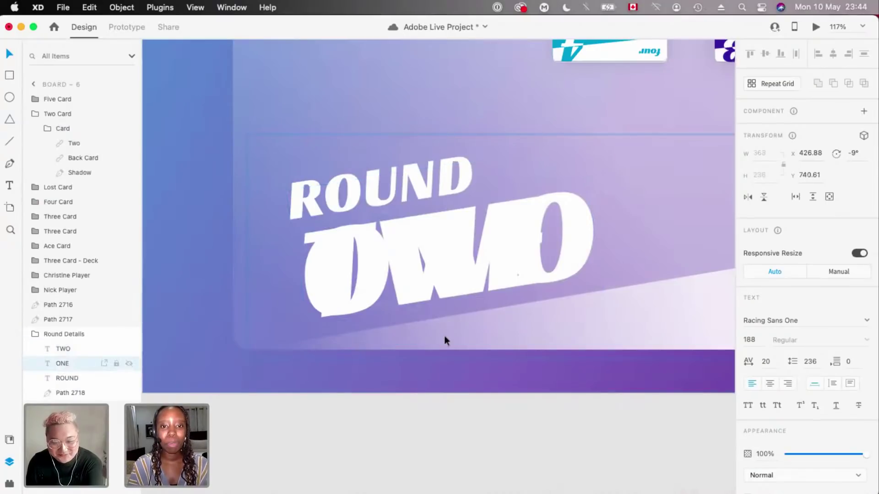
{"action": "scroll", "coordinate": [444, 336], "scroll_direction": "up", "scroll_amount": 3}
{"action": "key", "text": "0"}
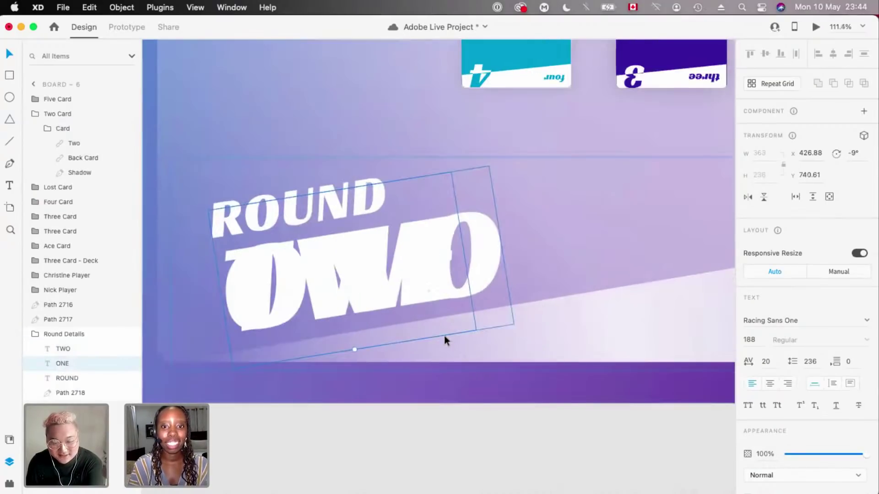
{"action": "key", "text": "shift+Right"}
{"action": "key", "text": "shift+Down"}
{"action": "key", "text": "shift+Right"}
{"action": "key", "text": "shift+Up"}
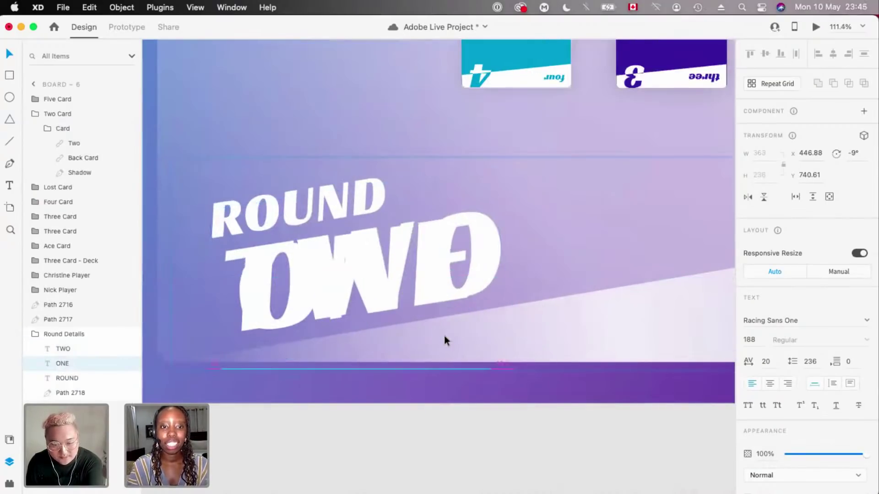
{"action": "key", "text": "shift+Left"}
{"action": "key", "text": "shift+Left"}
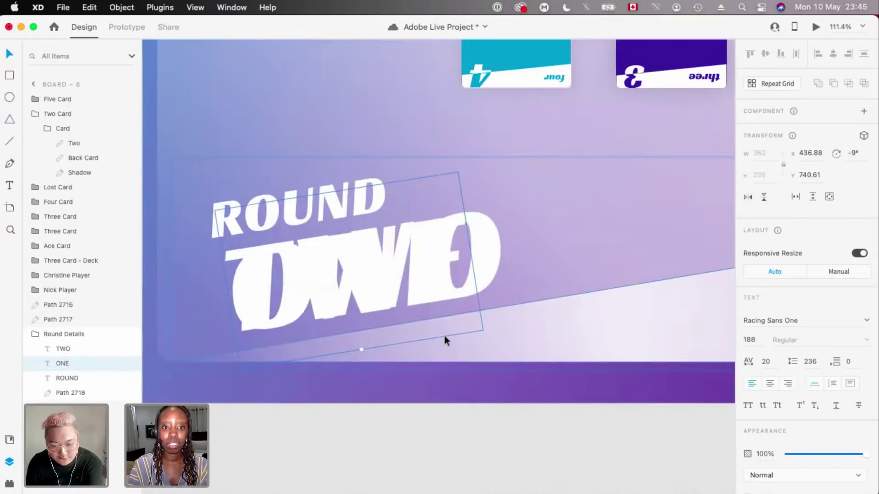
- Set the opacity of the ONE text on Board – 6 to 0% at X 426.88, Y 740.61
{"action": "key", "text": "0"}
{"action": "key", "text": "0"}
{"action": "scroll", "coordinate": [444, 336], "scroll_direction": "down", "scroll_amount": 8}
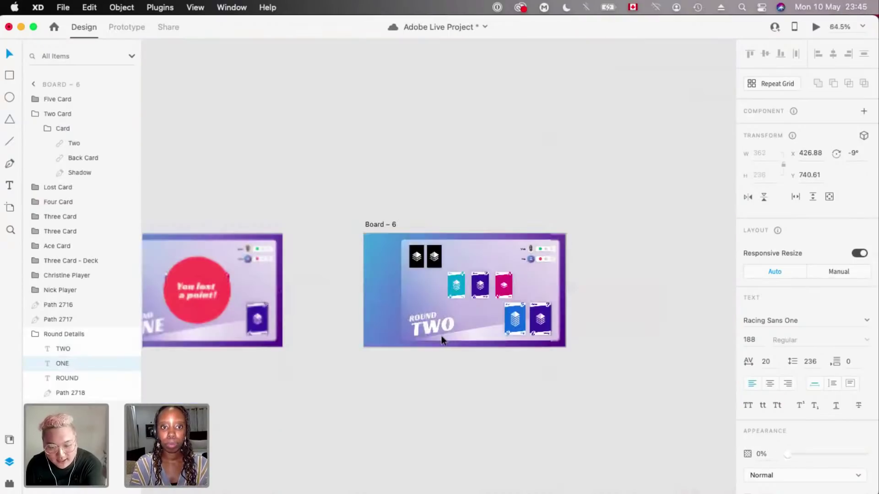
{"action": "scroll", "coordinate": [442, 337], "scroll_direction": "down", "scroll_amount": 2}
{"action": "scroll", "coordinate": [441, 337], "scroll_direction": "left", "scroll_amount": 2}
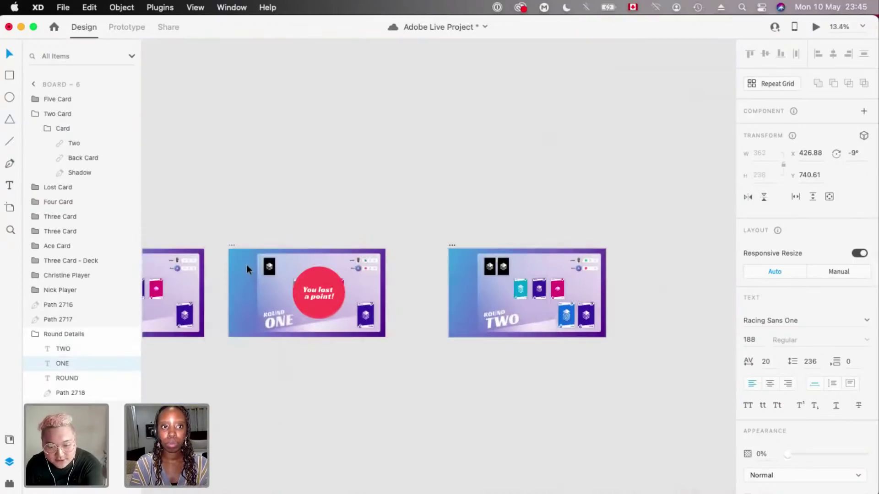
- Preview the prototype from Board – 5 twice to check the change from Round One to Round Two
{"action": "left_click", "coordinate": [233, 246]}
{"action": "scroll", "coordinate": [369, 202], "scroll_direction": "left", "scroll_amount": 3}
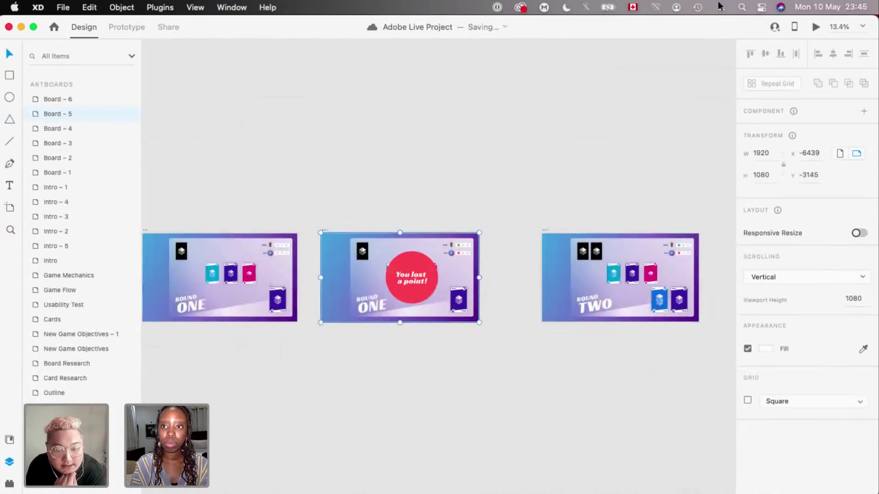
{"action": "left_click", "coordinate": [814, 28]}
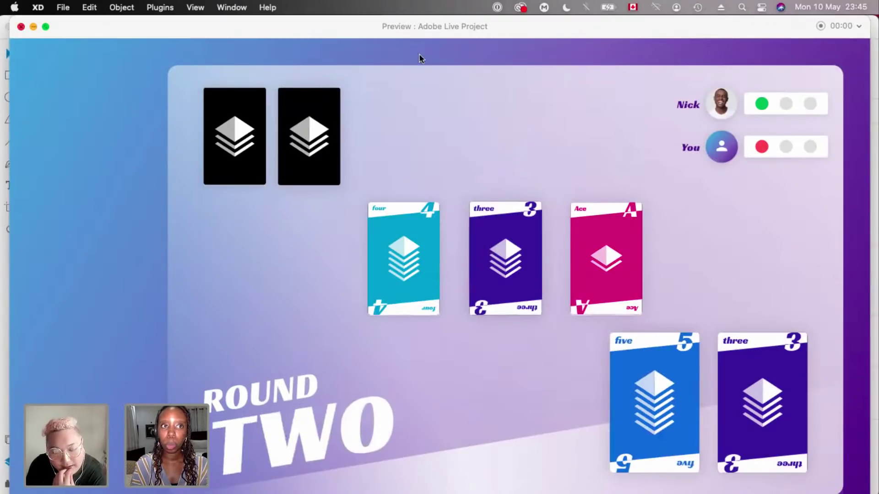
{"action": "left_click", "coordinate": [20, 26]}
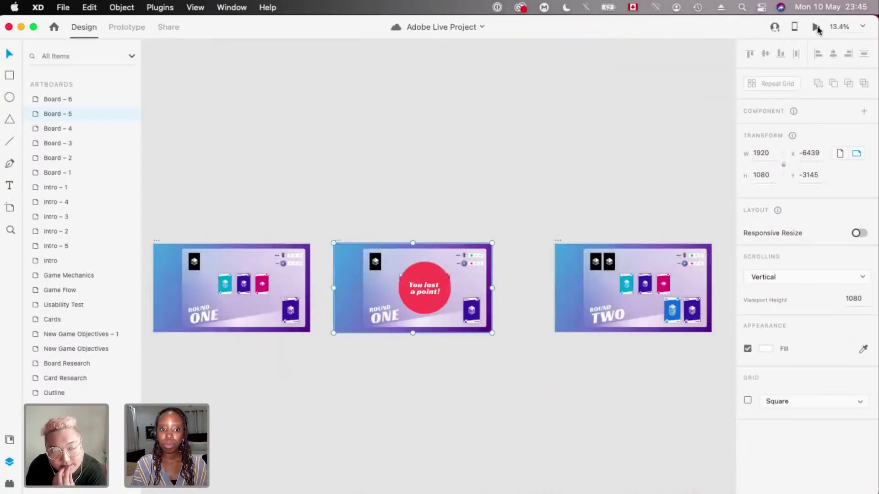
{"action": "left_click", "coordinate": [816, 29]}
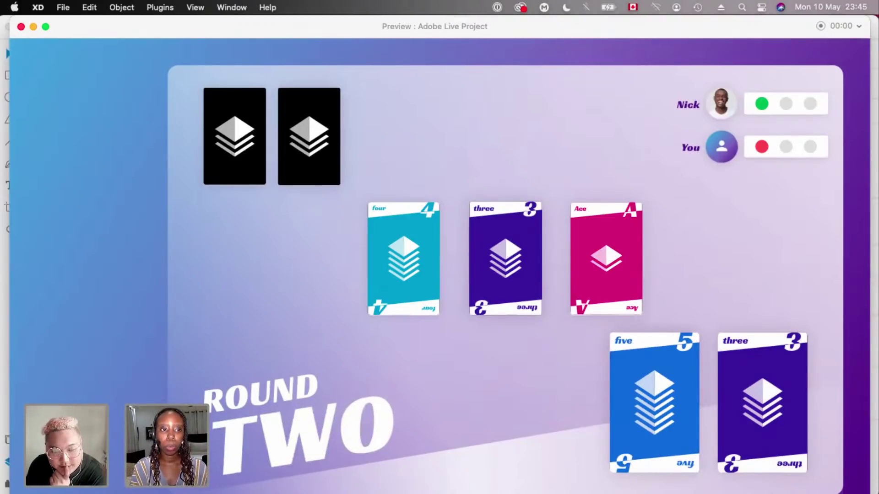
- Replay the transition from Board – 5 to Board – 6 in the preview two more times
{"action": "left_click", "coordinate": [20, 28]}
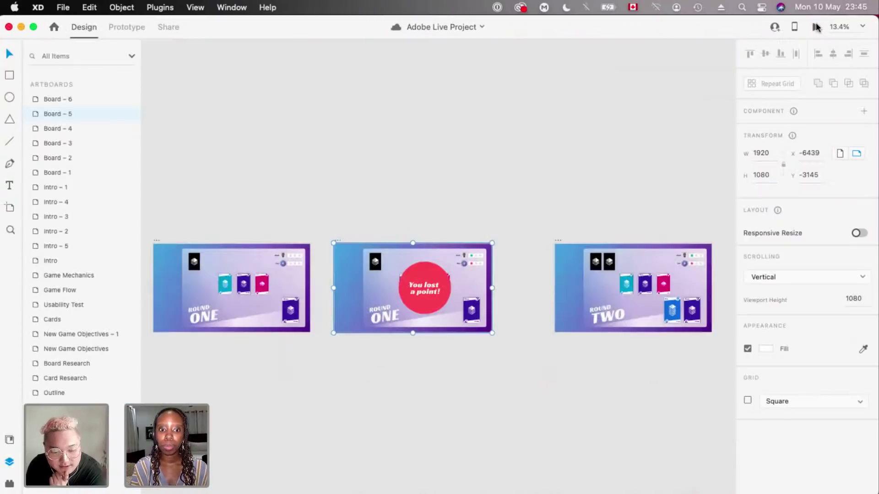
{"action": "left_click", "coordinate": [817, 28]}
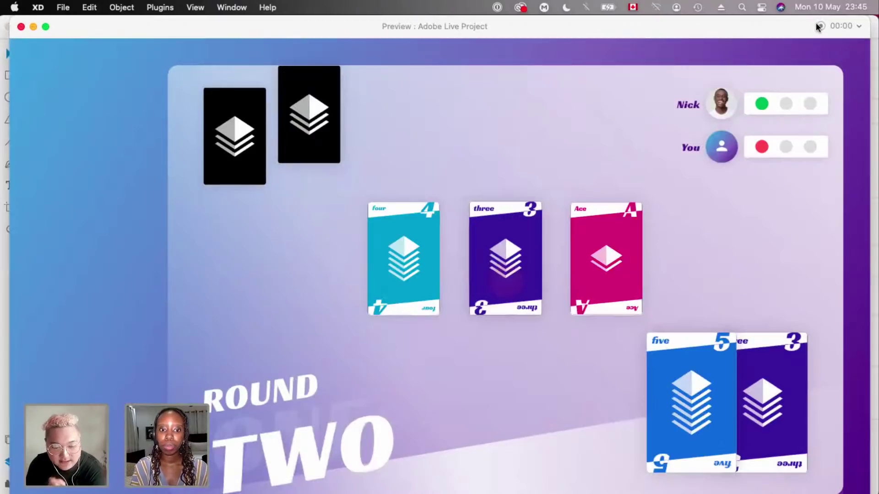
{"action": "left_click", "coordinate": [21, 27]}
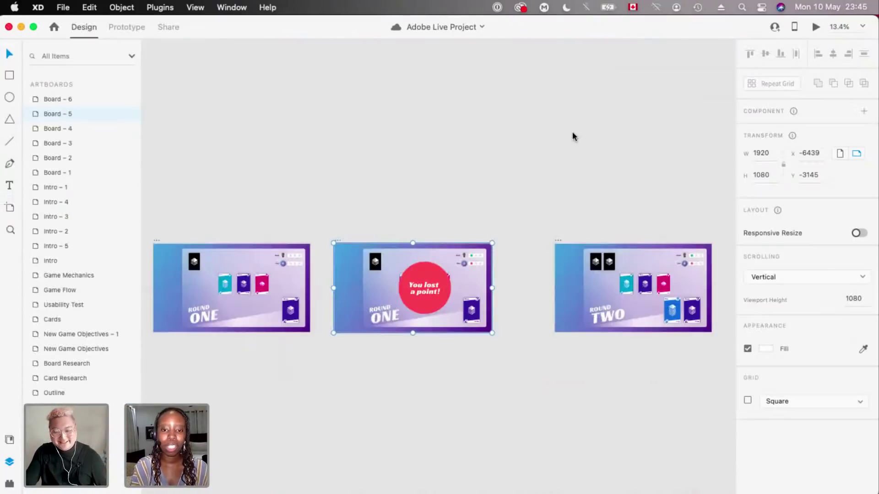
{"action": "key", "text": "super+Return"}
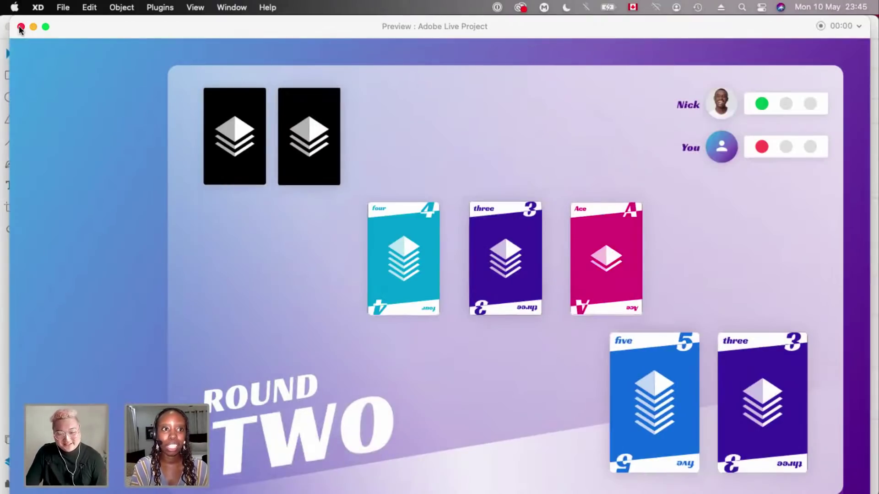
{"action": "key", "text": "super+w"}
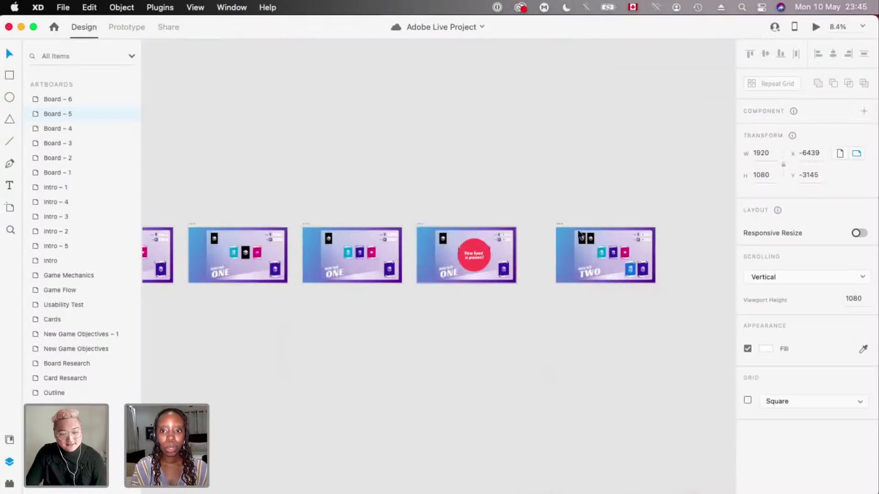
- Preview the prototype from Board – 1 through to Round Two
{"action": "scroll", "coordinate": [353, 213], "scroll_direction": "left", "scroll_amount": 5}
{"action": "scroll", "coordinate": [238, 238], "scroll_direction": "down", "scroll_amount": 3}
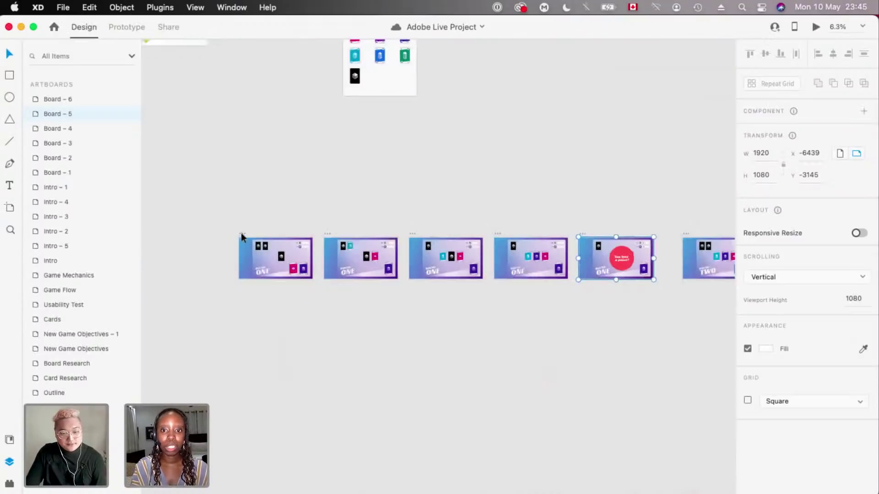
{"action": "left_click", "coordinate": [241, 233]}
{"action": "scroll", "coordinate": [301, 203], "scroll_direction": "up", "scroll_amount": 2}
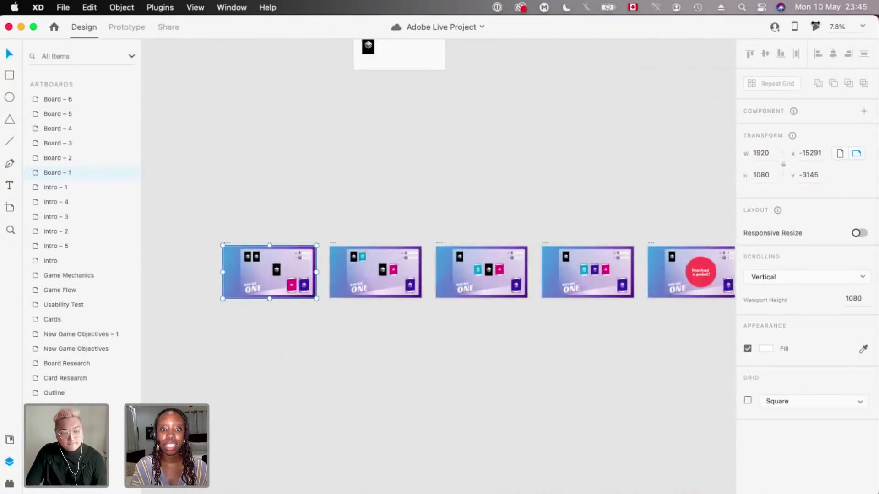
{"action": "key", "text": "super+Return"}
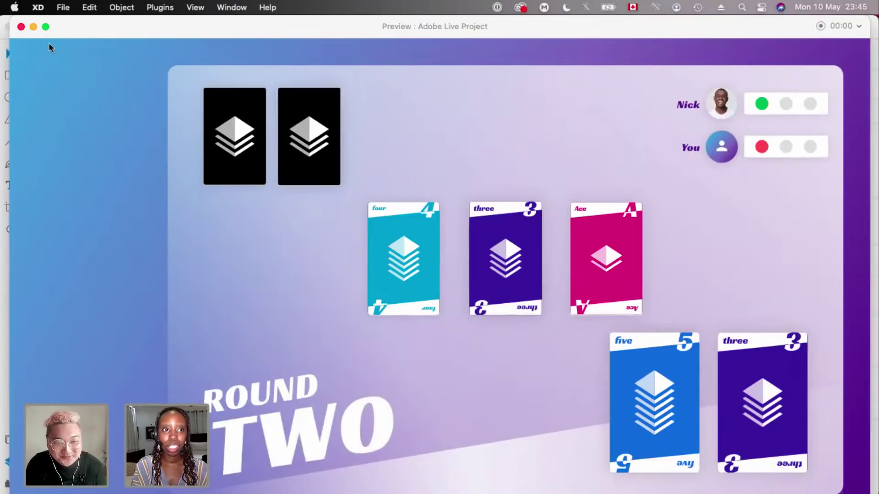
{"action": "left_click", "coordinate": [21, 29]}
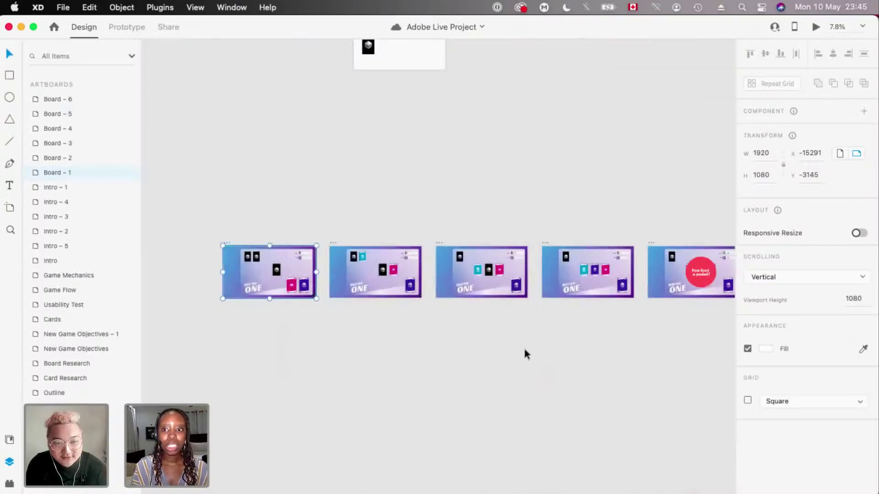
- Inspect the time delay of the interaction from Board – 4 to Board – 5 in prototype mode
{"action": "left_click", "coordinate": [127, 27]}
{"action": "scroll", "coordinate": [474, 341], "scroll_direction": "right", "scroll_amount": 5}
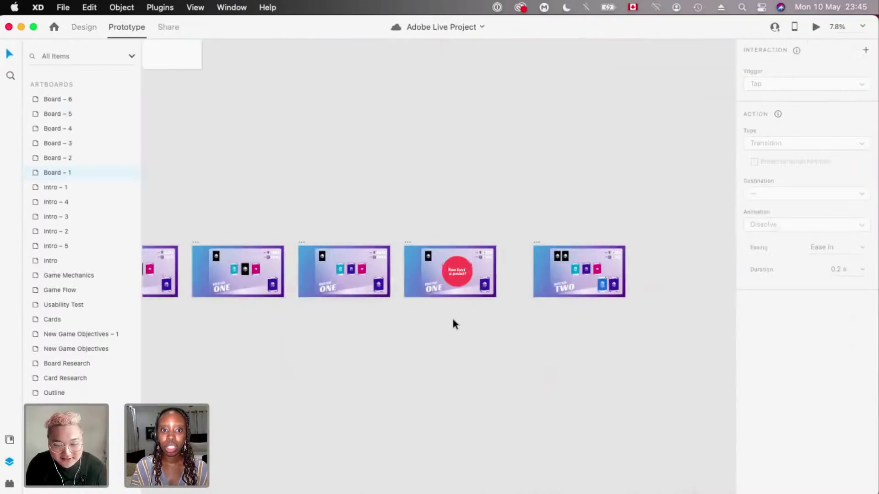
{"action": "scroll", "coordinate": [356, 271], "scroll_direction": "up", "scroll_amount": 3}
{"action": "scroll", "coordinate": [353, 268], "scroll_direction": "down", "scroll_amount": 2}
{"action": "left_click", "coordinate": [354, 269]}
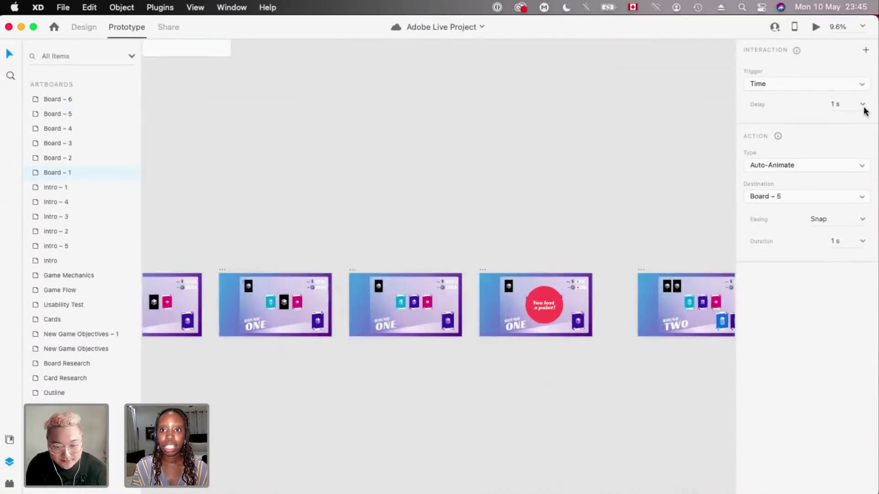
{"action": "scroll", "coordinate": [355, 269], "scroll_direction": "up", "scroll_amount": 3}
{"action": "scroll", "coordinate": [419, 213], "scroll_direction": "down", "scroll_amount": 3}
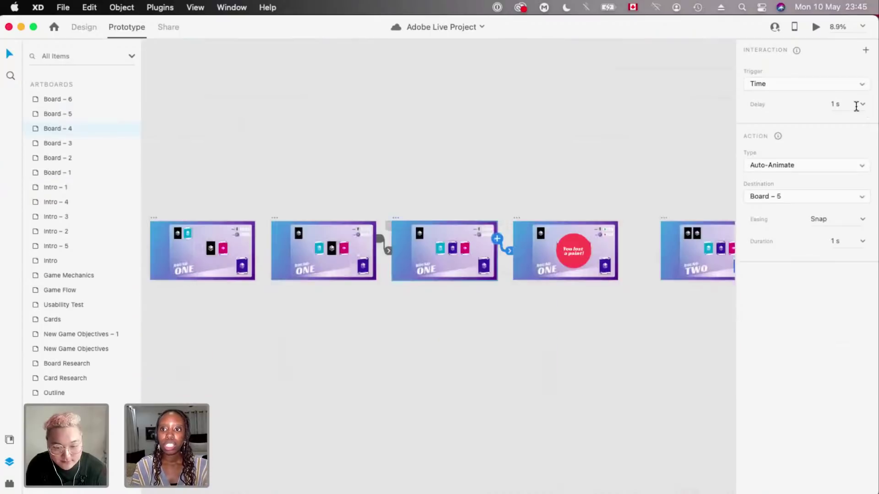
{"action": "left_click", "coordinate": [856, 107]}
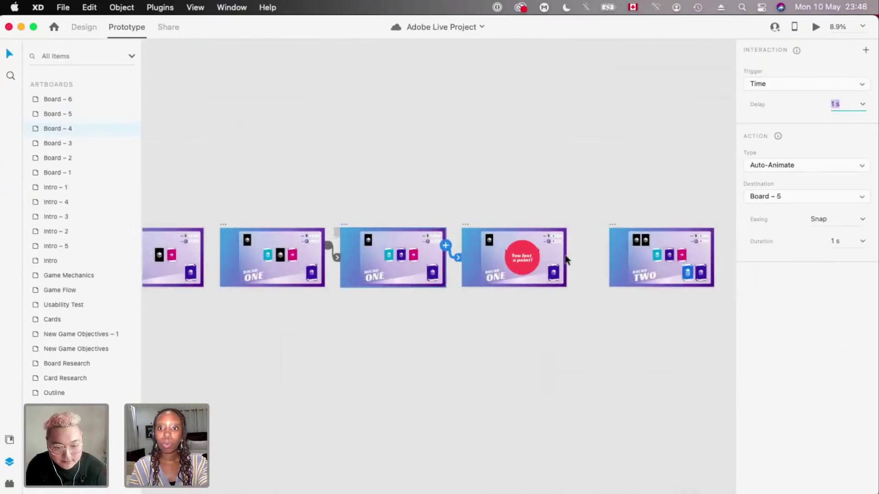
- Set the time-trigger delay of the Board – 5 to Board – 6 interaction to 1 s
{"action": "scroll", "coordinate": [569, 251], "scroll_direction": "right", "scroll_amount": 5}
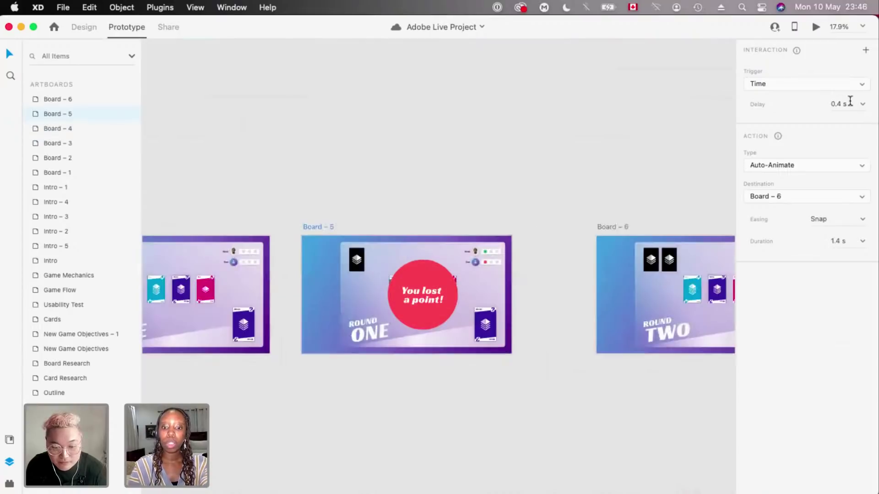
{"action": "left_click", "coordinate": [850, 101]}
{"action": "type", "text": "1"}
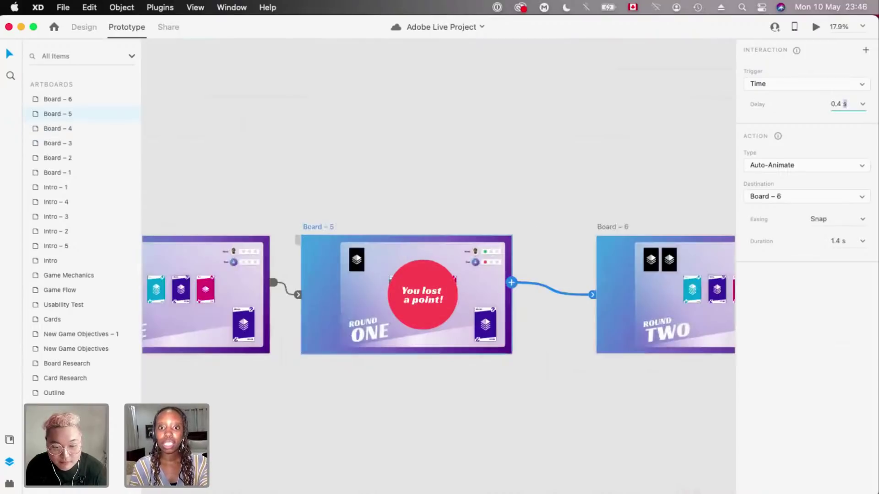
{"action": "key", "text": "Return"}
- Preview the whole sequence from Board – 1 to check the longer delay before Round Two
{"action": "scroll", "coordinate": [520, 192], "scroll_direction": "down", "scroll_amount": 5}
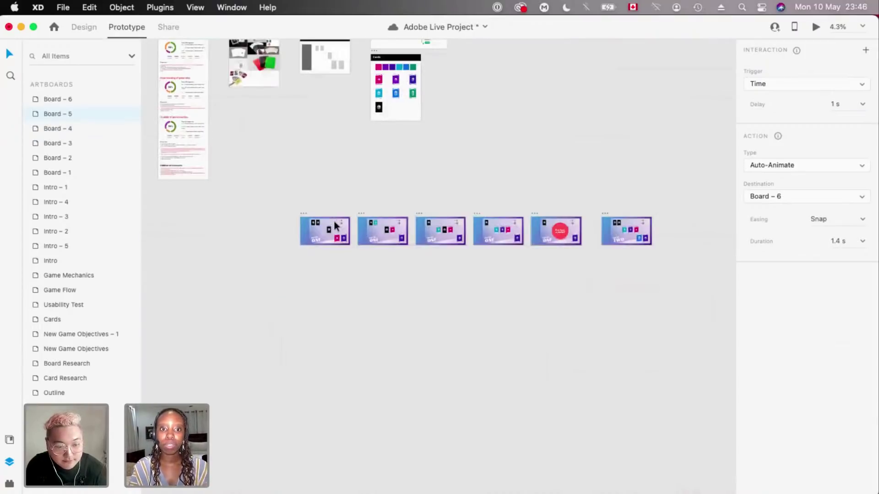
{"action": "scroll", "coordinate": [334, 226], "scroll_direction": "left", "scroll_amount": 2}
{"action": "left_click", "coordinate": [815, 28]}
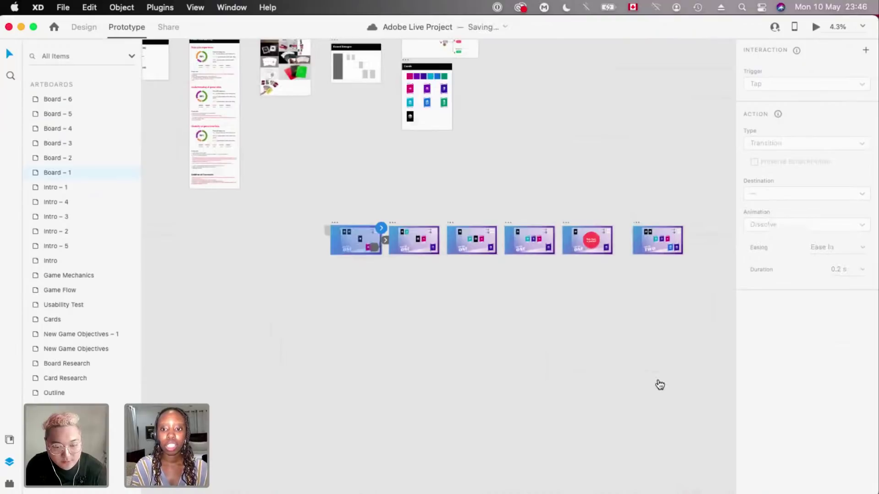
{"action": "key", "text": "super+Return"}
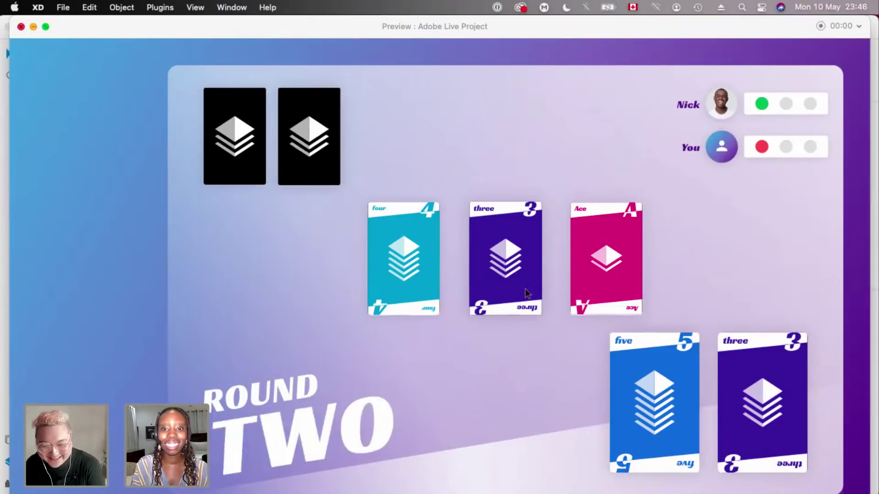
{"action": "left_click", "coordinate": [21, 27]}
- Return to design mode and examine the Game Flow chart, following the branches from Round 1 to Artboards 3 and 4
{"action": "left_click", "coordinate": [87, 32]}
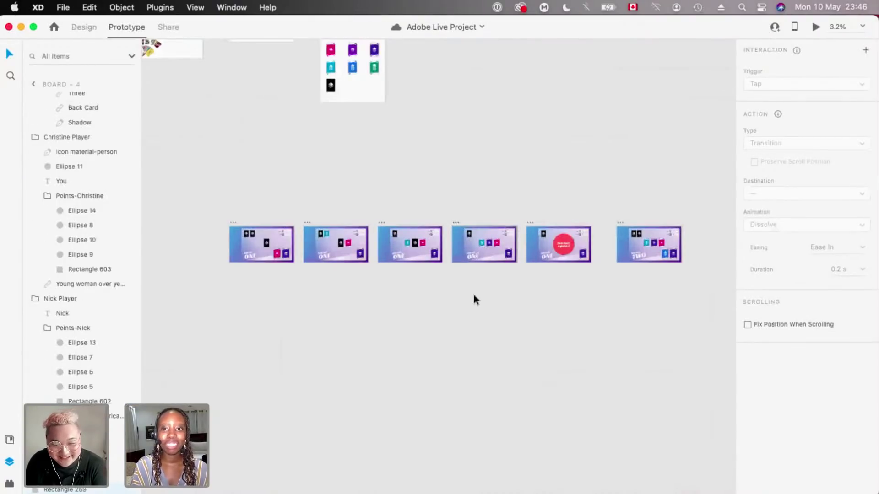
{"action": "scroll", "coordinate": [516, 259], "scroll_direction": "up", "scroll_amount": 5}
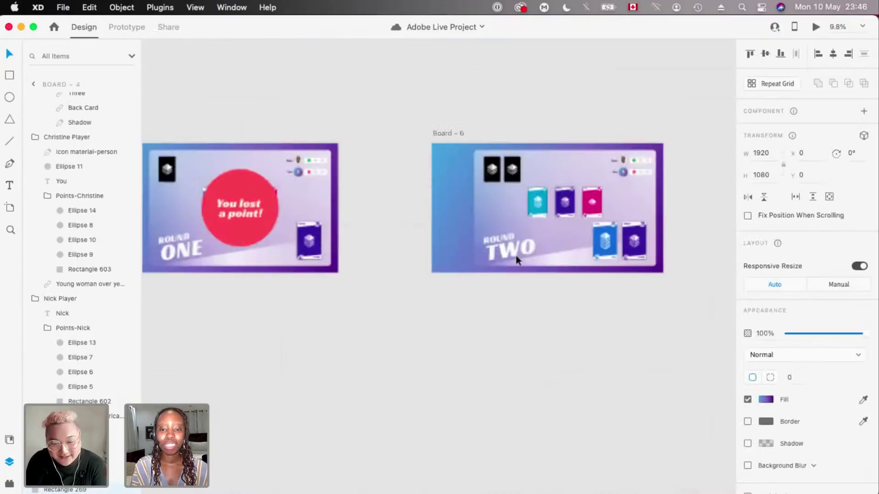
{"action": "left_click", "coordinate": [516, 259]}
{"action": "scroll", "coordinate": [516, 260], "scroll_direction": "down", "scroll_amount": 3}
{"action": "left_click", "coordinate": [444, 301]}
{"action": "scroll", "coordinate": [583, 301], "scroll_direction": "down", "scroll_amount": 2}
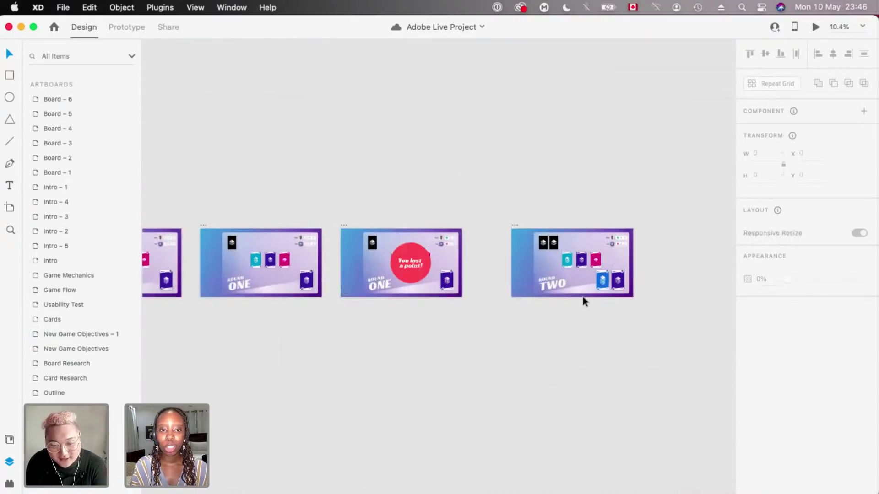
{"action": "scroll", "coordinate": [277, 301], "scroll_direction": "down", "scroll_amount": 3}
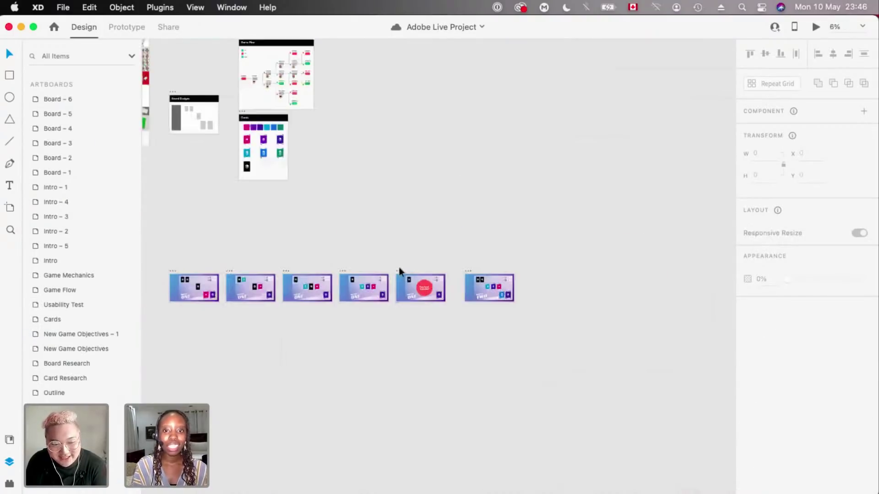
{"action": "scroll", "coordinate": [399, 271], "scroll_direction": "down", "scroll_amount": 2}
{"action": "scroll", "coordinate": [507, 352], "scroll_direction": "up", "scroll_amount": 1}
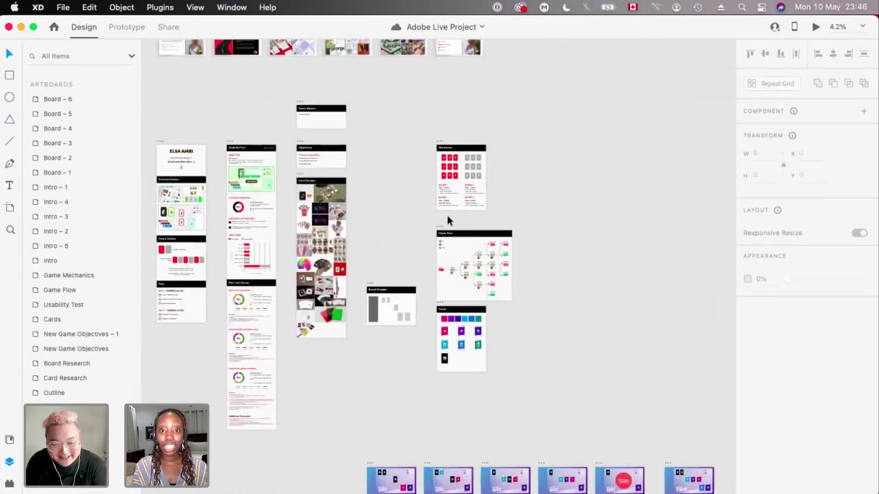
{"action": "scroll", "coordinate": [482, 243], "scroll_direction": "up", "scroll_amount": 4}
{"action": "scroll", "coordinate": [334, 231], "scroll_direction": "up", "scroll_amount": 4}
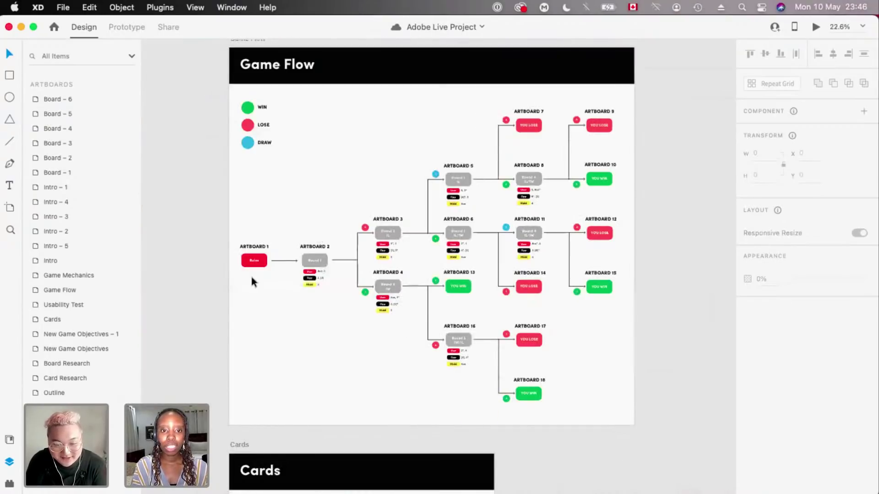
{"action": "scroll", "coordinate": [252, 277], "scroll_direction": "up", "scroll_amount": 2}
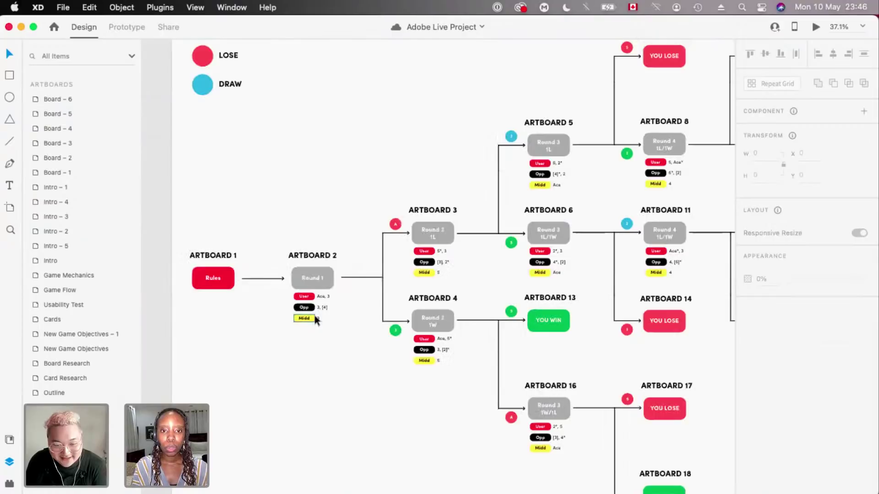
{"action": "scroll", "coordinate": [315, 317], "scroll_direction": "up", "scroll_amount": 2}
{"action": "scroll", "coordinate": [314, 316], "scroll_direction": "down", "scroll_amount": 4}
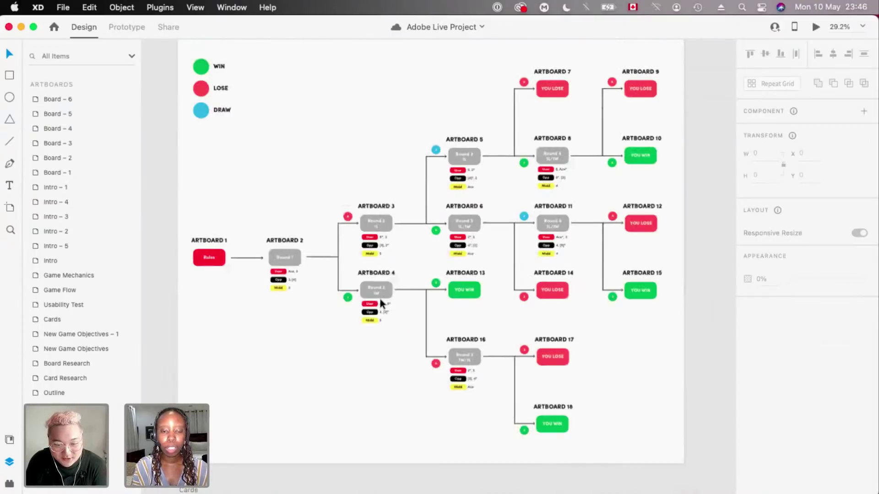
{"action": "scroll", "coordinate": [380, 299], "scroll_direction": "down", "scroll_amount": 1}
{"action": "scroll", "coordinate": [274, 287], "scroll_direction": "right", "scroll_amount": 2}
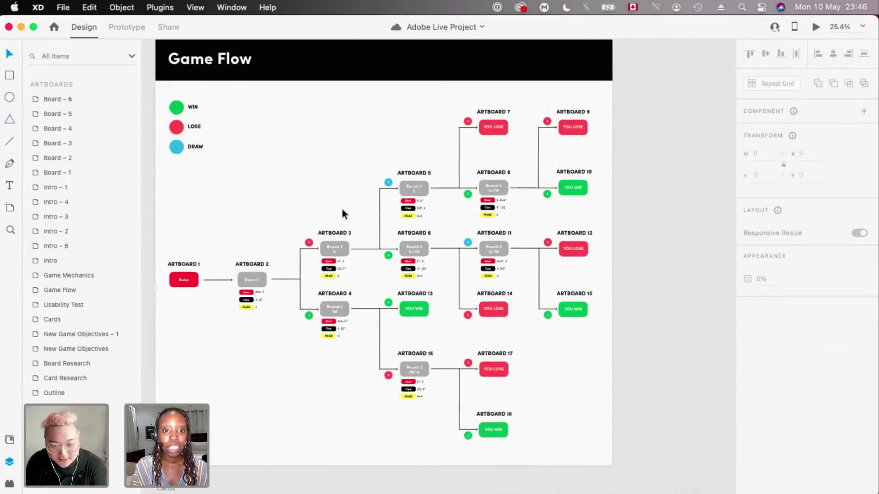
- Fill the Round 1 box under ARTBOARD 2 in the Game Flow chart with bright purple
{"action": "scroll", "coordinate": [272, 289], "scroll_direction": "up", "scroll_amount": 3}
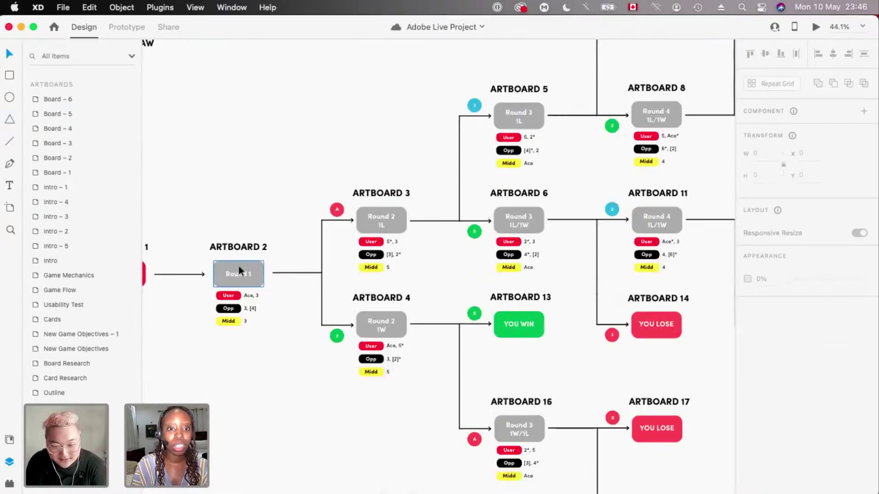
{"action": "scroll", "coordinate": [238, 265], "scroll_direction": "up", "scroll_amount": 3}
{"action": "double_click", "coordinate": [277, 263]}
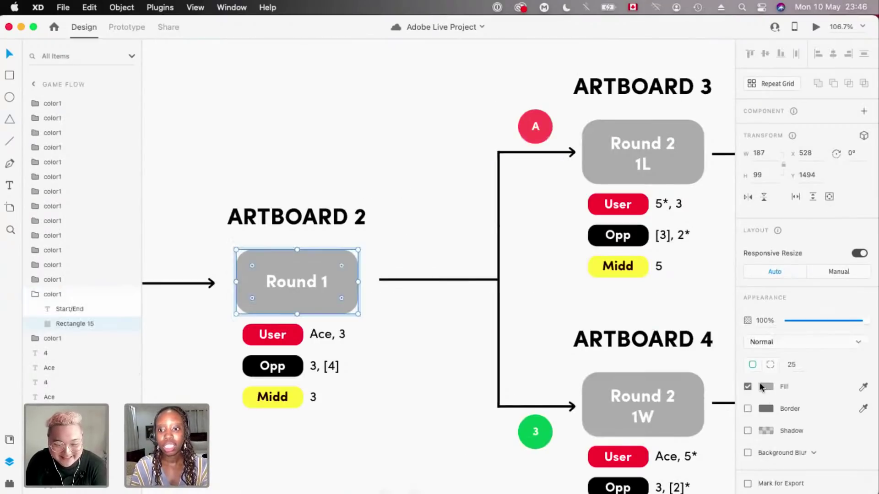
{"action": "key", "text": "Escape"}
{"action": "double_click", "coordinate": [266, 257]}
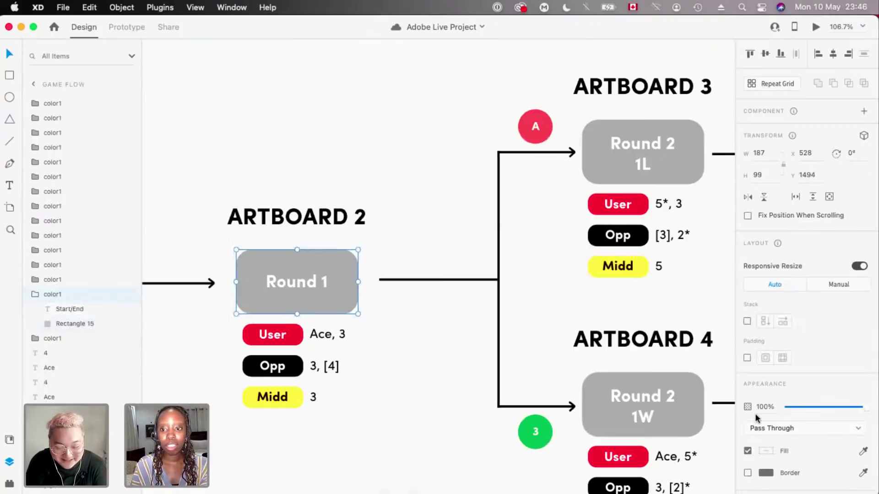
{"action": "left_click", "coordinate": [765, 386]}
{"action": "mouse_move", "coordinate": [638, 377]}
{"action": "left_mouse_down"}
{"action": "mouse_move", "coordinate": [701, 353]}
{"action": "mouse_move", "coordinate": [653, 383]}
{"action": "mouse_move", "coordinate": [663, 400]}
{"action": "left_mouse_up"}
{"action": "left_click", "coordinate": [664, 401]}
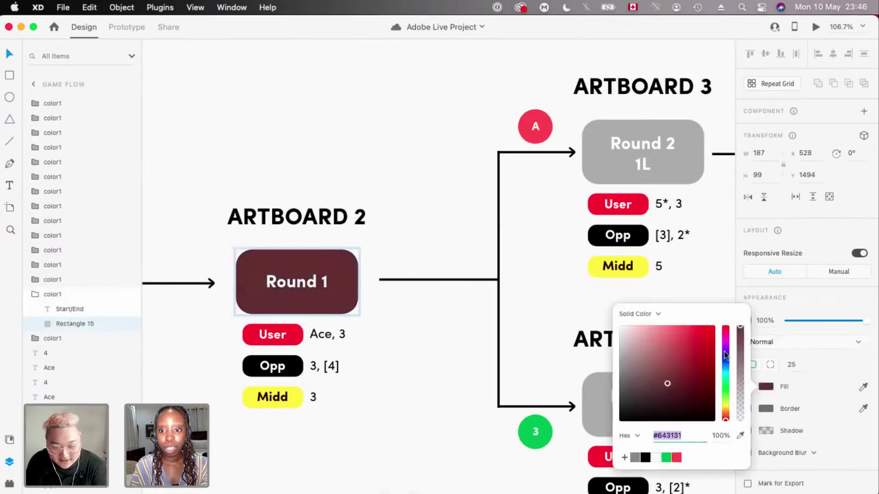
{"action": "left_click", "coordinate": [726, 350]}
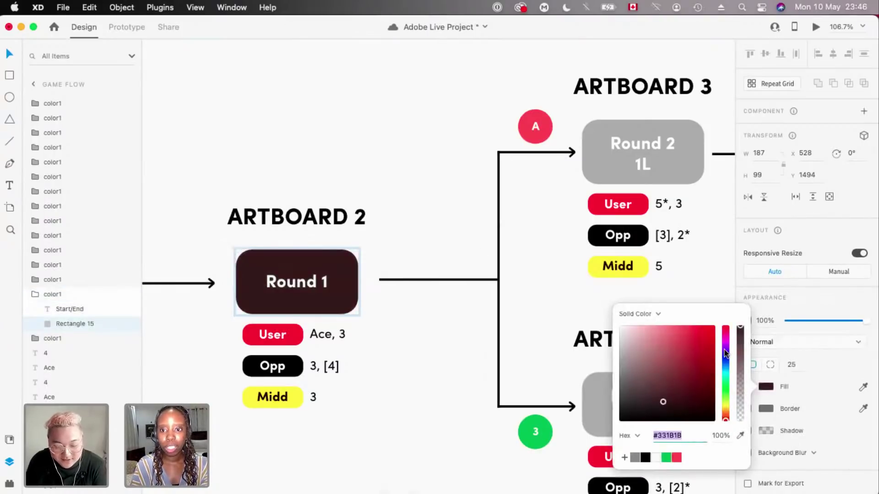
{"action": "key", "text": "super+v"}
{"action": "key", "text": "Return"}
{"action": "left_click", "coordinate": [439, 229]}
- Fill the Round 2 1L box under ARTBOARD 3 with the purple sampled from the Round 1 box
{"action": "scroll", "coordinate": [440, 167], "scroll_direction": "down", "scroll_amount": 2}
{"action": "left_click", "coordinate": [446, 158]}
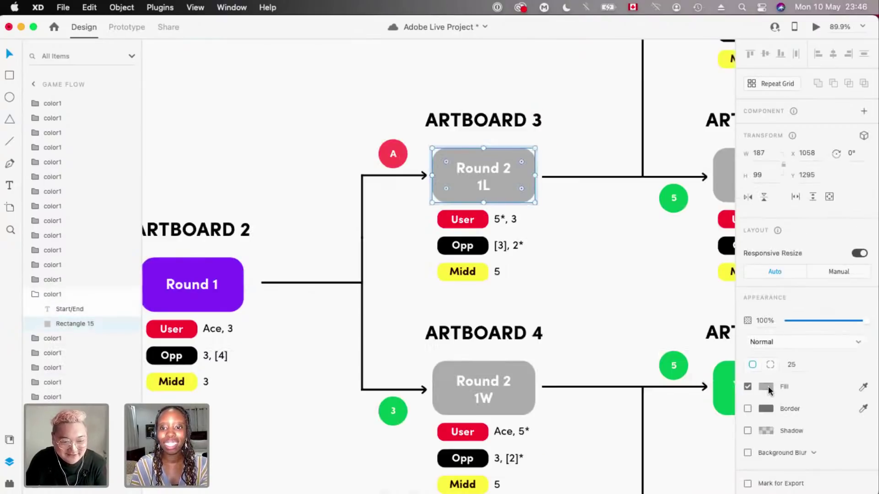
{"action": "scroll", "coordinate": [570, 280], "scroll_direction": "down", "scroll_amount": 5}
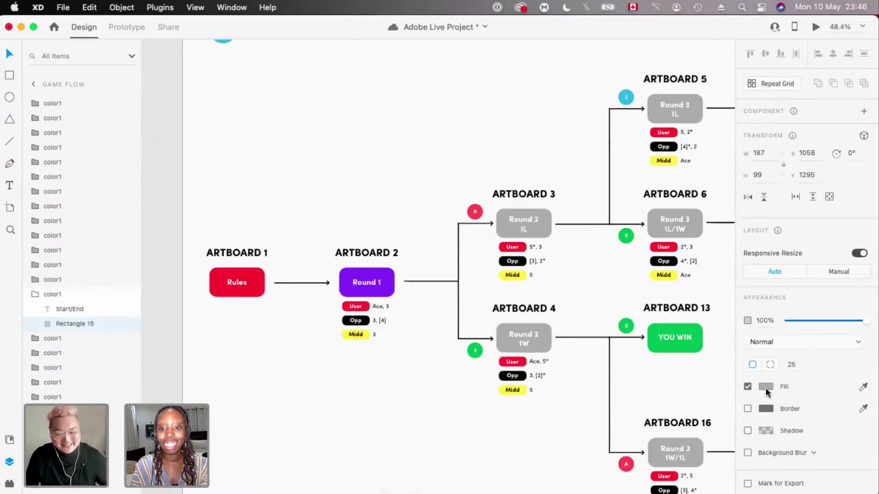
{"action": "left_click", "coordinate": [863, 386]}
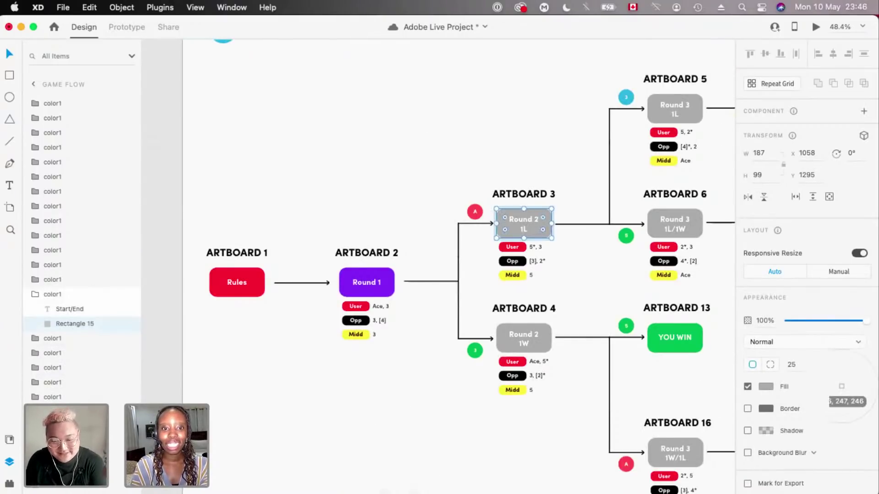
{"action": "left_click", "coordinate": [374, 273]}
- Compare the colour-marked Game Flow chart with the row of Round One and Round Two board artboards
{"action": "scroll", "coordinate": [439, 141], "scroll_direction": "down", "scroll_amount": 3}
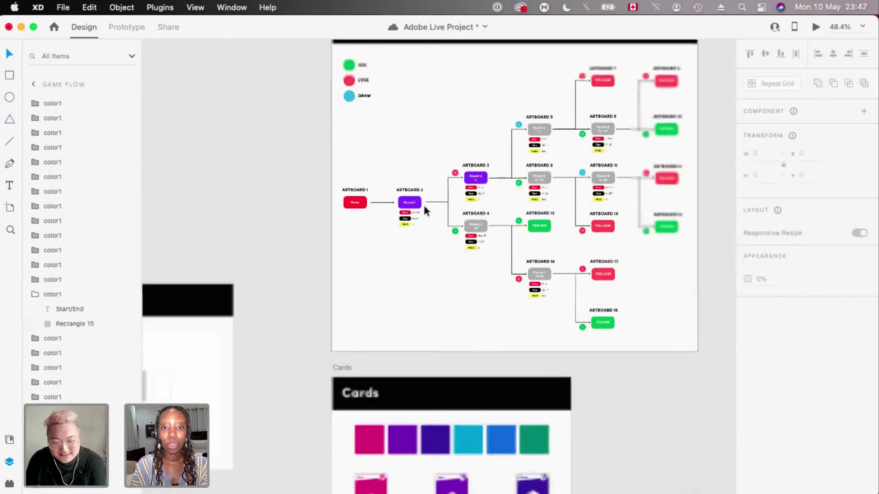
{"action": "scroll", "coordinate": [423, 203], "scroll_direction": "up", "scroll_amount": 3}
{"action": "scroll", "coordinate": [423, 204], "scroll_direction": "up", "scroll_amount": 2}
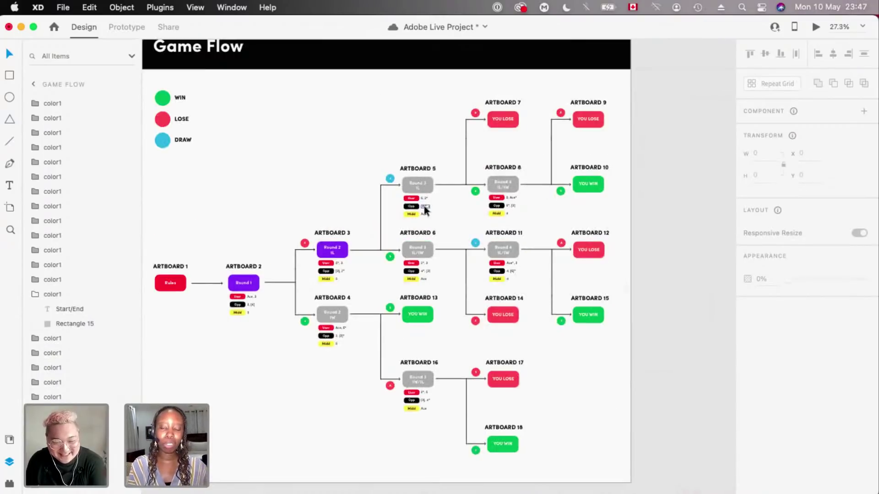
{"action": "scroll", "coordinate": [424, 206], "scroll_direction": "down", "scroll_amount": 2}
{"action": "scroll", "coordinate": [424, 206], "scroll_direction": "down", "scroll_amount": 3}
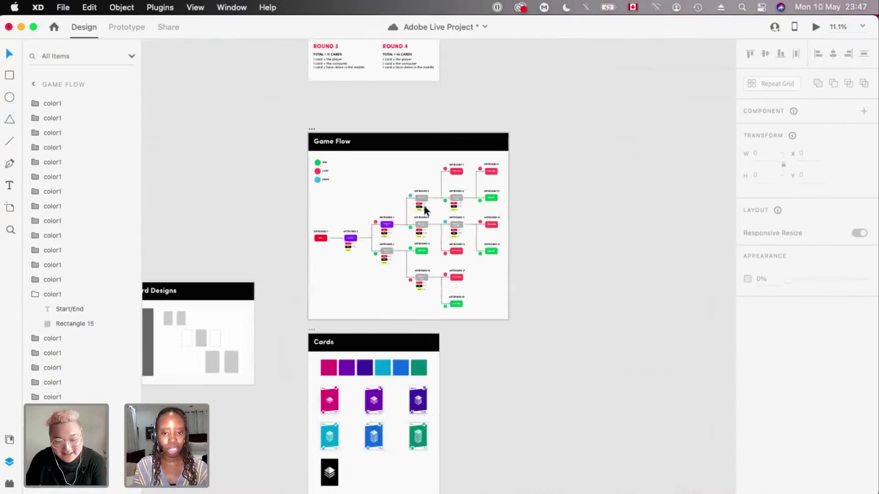
{"action": "scroll", "coordinate": [424, 206], "scroll_direction": "down", "scroll_amount": 5}
{"action": "scroll", "coordinate": [422, 203], "scroll_direction": "down", "scroll_amount": 2}
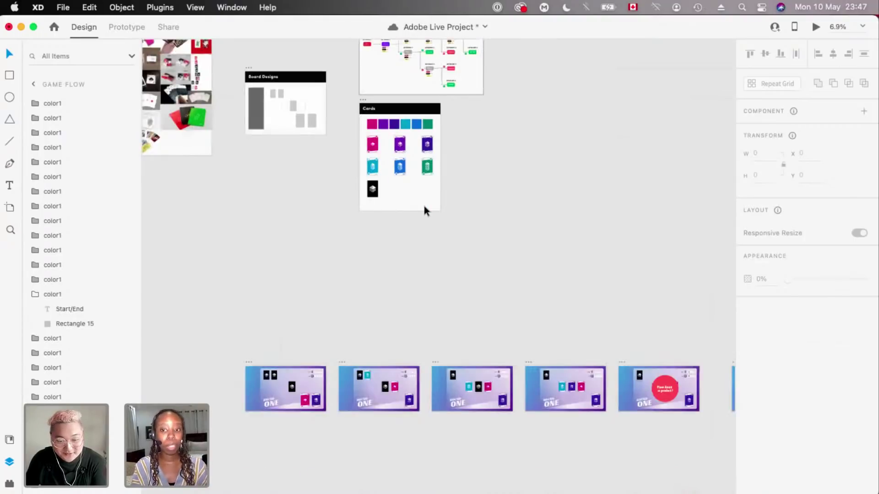
{"action": "scroll", "coordinate": [424, 206], "scroll_direction": "right", "scroll_amount": 3}
{"action": "scroll", "coordinate": [424, 207], "scroll_direction": "right", "scroll_amount": 4}
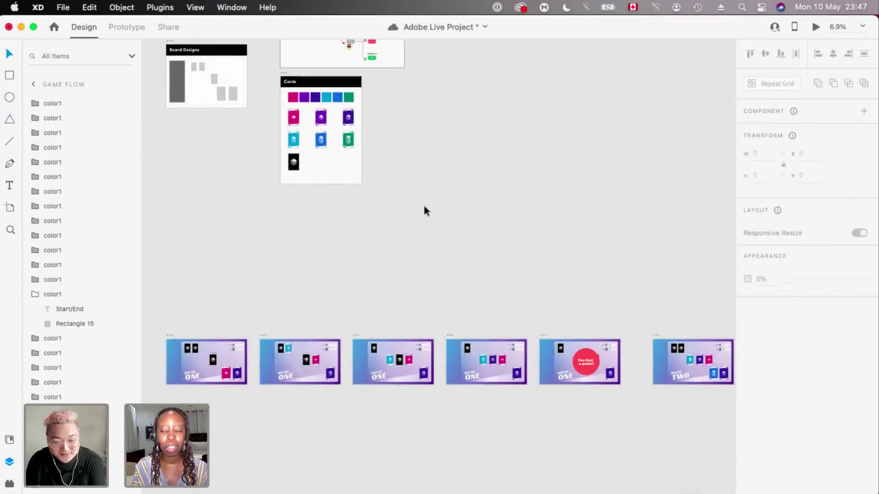
{"action": "scroll", "coordinate": [424, 209], "scroll_direction": "right", "scroll_amount": 3}
{"action": "scroll", "coordinate": [413, 200], "scroll_direction": "down", "scroll_amount": 2}
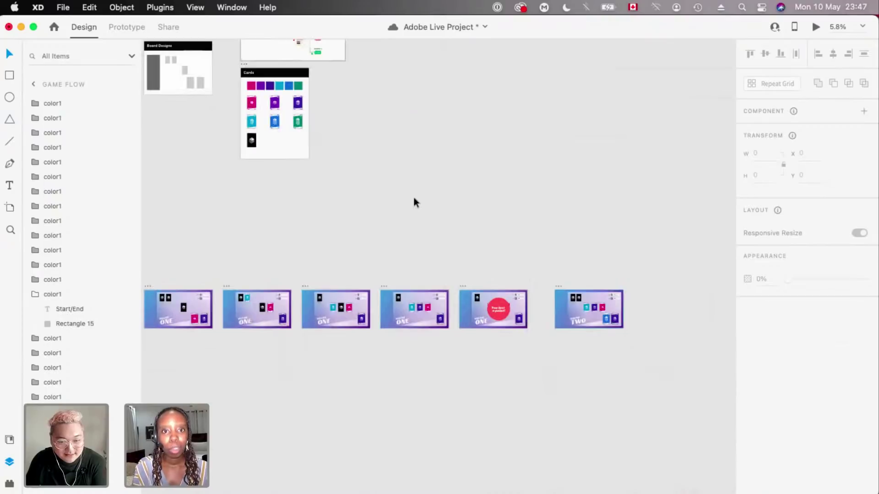
{"action": "scroll", "coordinate": [438, 281], "scroll_direction": "up", "scroll_amount": 5}
{"action": "scroll", "coordinate": [439, 281], "scroll_direction": "left", "scroll_amount": 2}
{"action": "scroll", "coordinate": [439, 280], "scroll_direction": "up", "scroll_amount": 3}
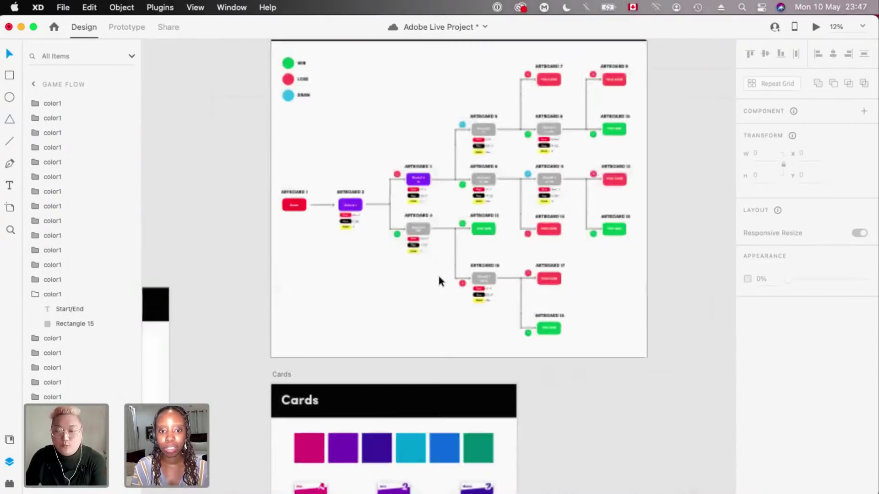
{"action": "scroll", "coordinate": [438, 281], "scroll_direction": "down", "scroll_amount": 10}
{"action": "scroll", "coordinate": [439, 281], "scroll_direction": "up", "scroll_amount": 1}
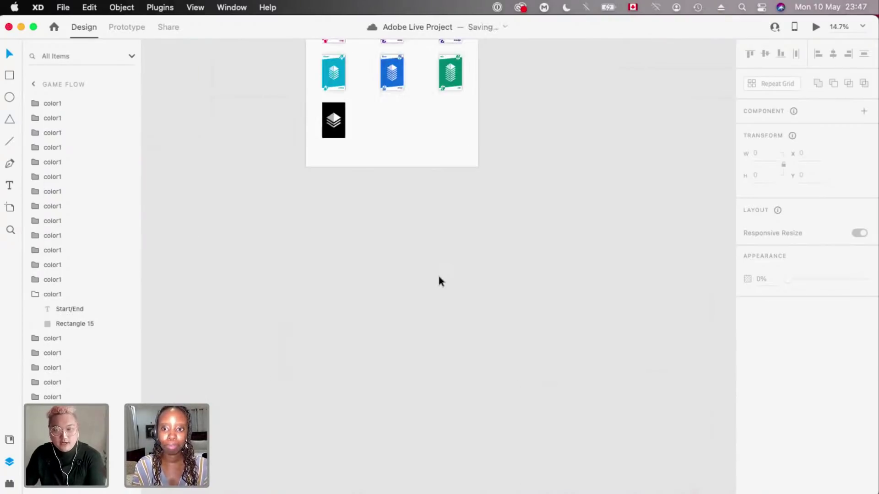
{"action": "scroll", "coordinate": [439, 277], "scroll_direction": "down", "scroll_amount": 3}
{"action": "scroll", "coordinate": [498, 278], "scroll_direction": "down", "scroll_amount": 3}
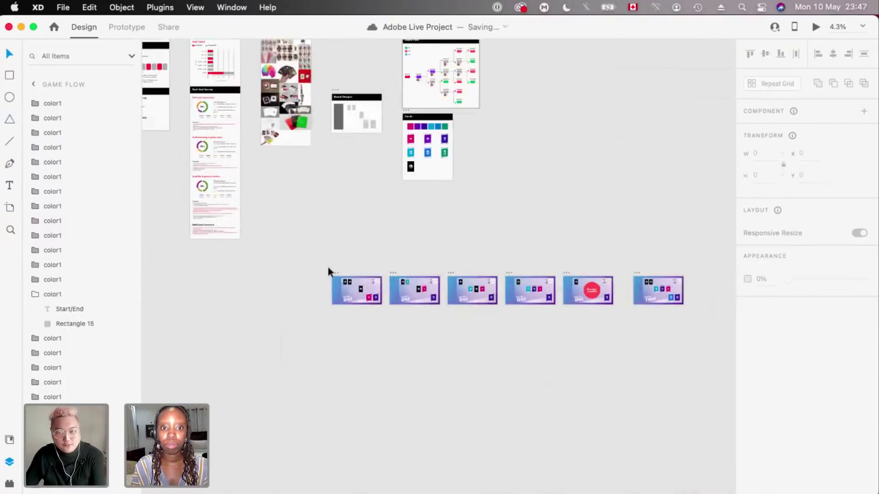
- Move the six Board artboards up together, closer beneath the Cards and Board Designs artboards, and save the project
{"action": "left_click_drag", "start_coordinate": [331, 229], "coordinate": [687, 308]}
{"action": "left_click_drag", "start_coordinate": [335, 204], "coordinate": [336, 232]}
{"action": "left_click", "coordinate": [494, 288]}
{"action": "scroll", "coordinate": [530, 209], "scroll_direction": "up", "scroll_amount": 3}
{"action": "key", "text": "super+s"}
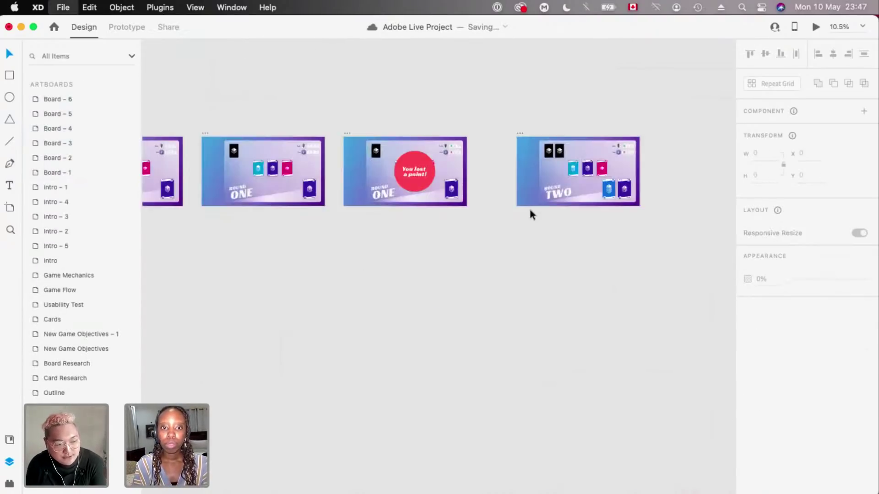
- Review the project's artboards, from the usability test, survey and card research to the board designs, cards and game boards
{"action": "scroll", "coordinate": [324, 216], "scroll_direction": "down", "scroll_amount": 3}
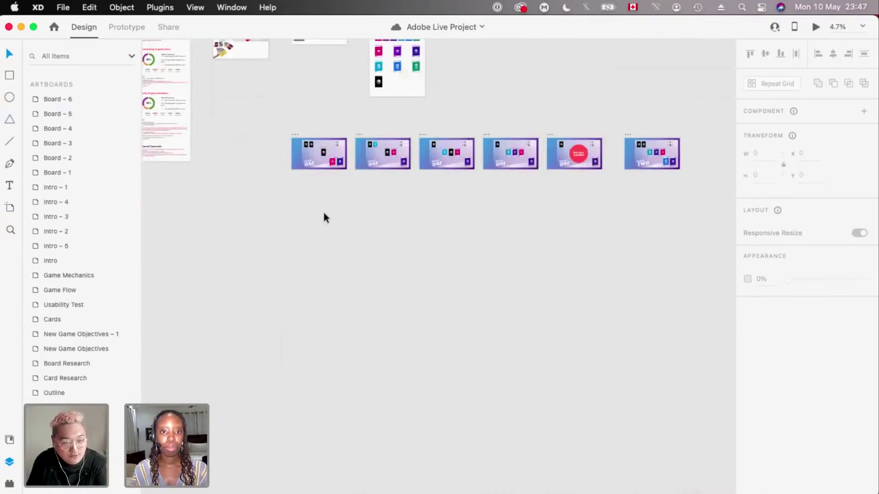
{"action": "scroll", "coordinate": [324, 217], "scroll_direction": "up", "scroll_amount": 3}
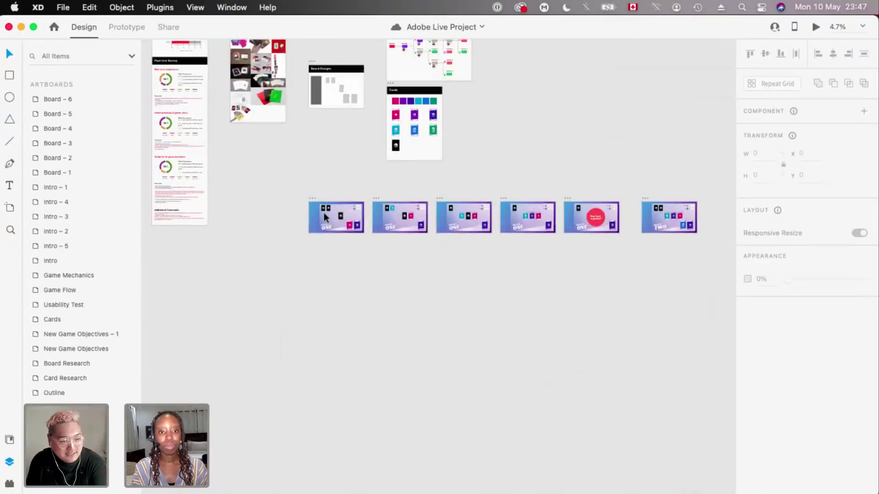
{"action": "scroll", "coordinate": [323, 213], "scroll_direction": "up", "scroll_amount": 3}
{"action": "scroll", "coordinate": [323, 215], "scroll_direction": "up", "scroll_amount": 3}
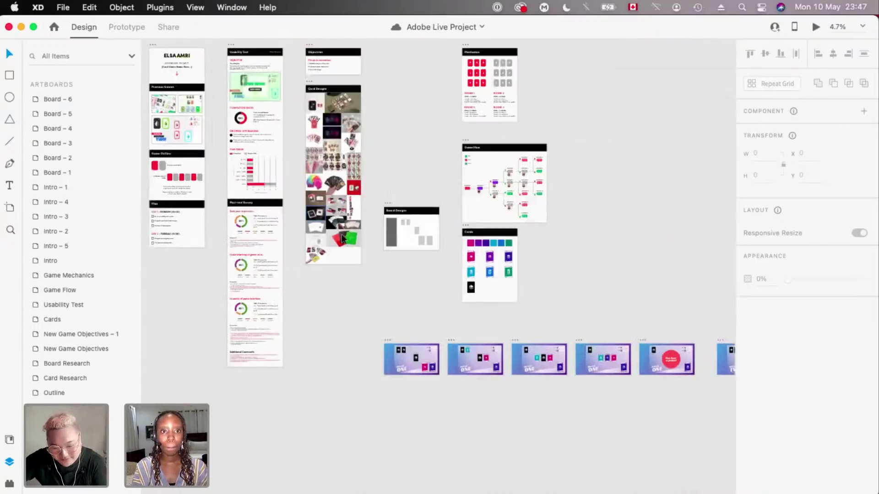
{"action": "scroll", "coordinate": [341, 237], "scroll_direction": "up", "scroll_amount": 2}
{"action": "scroll", "coordinate": [342, 237], "scroll_direction": "left", "scroll_amount": 2}
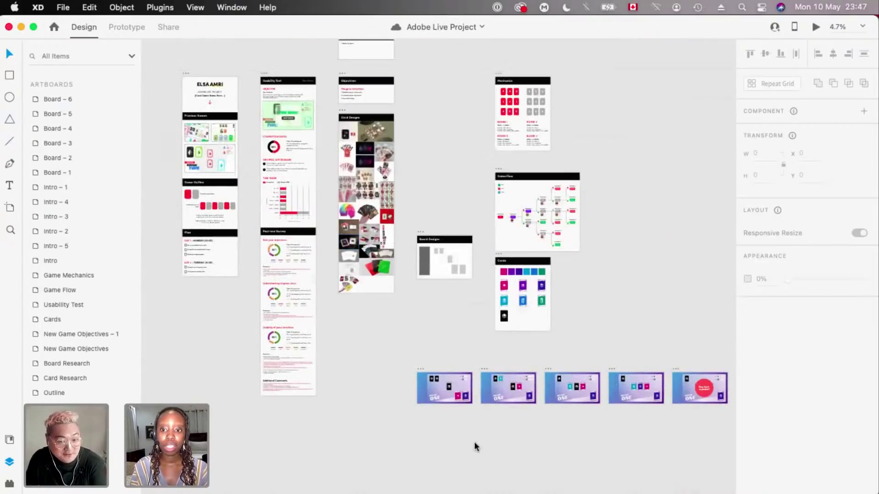
{"action": "scroll", "coordinate": [474, 442], "scroll_direction": "right", "scroll_amount": 3}
{"action": "scroll", "coordinate": [324, 301], "scroll_direction": "up", "scroll_amount": 1}
{"action": "scroll", "coordinate": [323, 301], "scroll_direction": "left", "scroll_amount": 2}
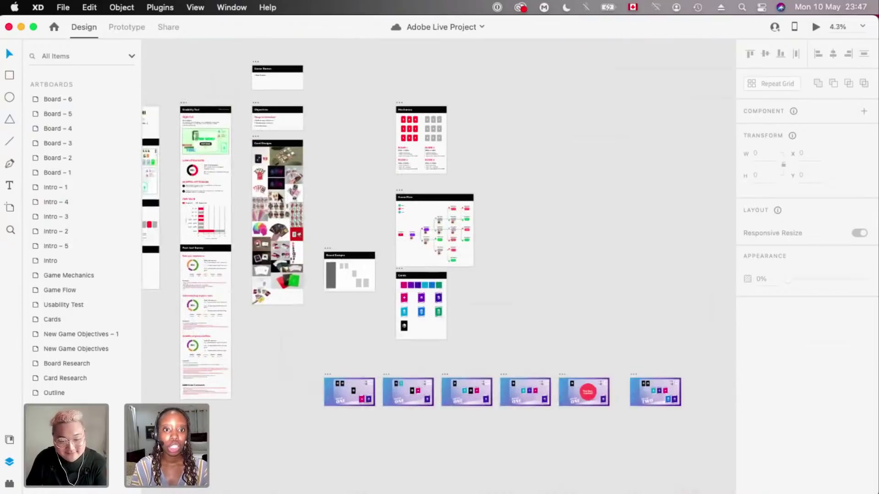
{"action": "scroll", "coordinate": [276, 192], "scroll_direction": "up", "scroll_amount": 3}
{"action": "scroll", "coordinate": [277, 192], "scroll_direction": "left", "scroll_amount": 3}
{"action": "scroll", "coordinate": [276, 193], "scroll_direction": "up", "scroll_amount": 5}
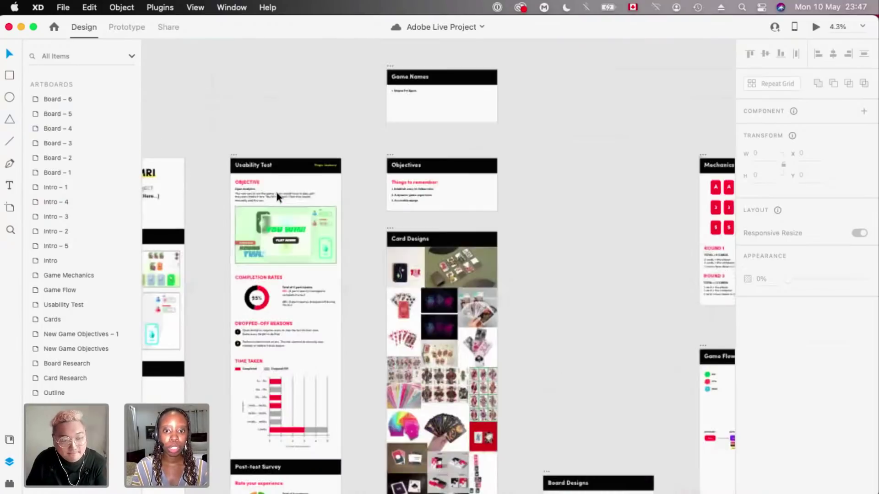
{"action": "scroll", "coordinate": [276, 192], "scroll_direction": "down", "scroll_amount": 5}
{"action": "scroll", "coordinate": [451, 283], "scroll_direction": "down", "scroll_amount": 2}
{"action": "scroll", "coordinate": [451, 284], "scroll_direction": "right", "scroll_amount": 2}
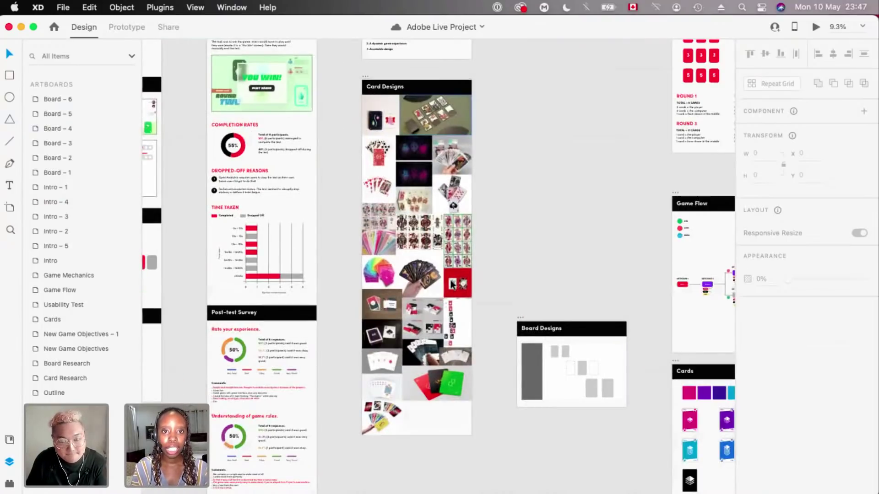
{"action": "scroll", "coordinate": [499, 405], "scroll_direction": "down", "scroll_amount": 8}
{"action": "scroll", "coordinate": [498, 405], "scroll_direction": "right", "scroll_amount": 3}
{"action": "scroll", "coordinate": [438, 265], "scroll_direction": "up", "scroll_amount": 4}
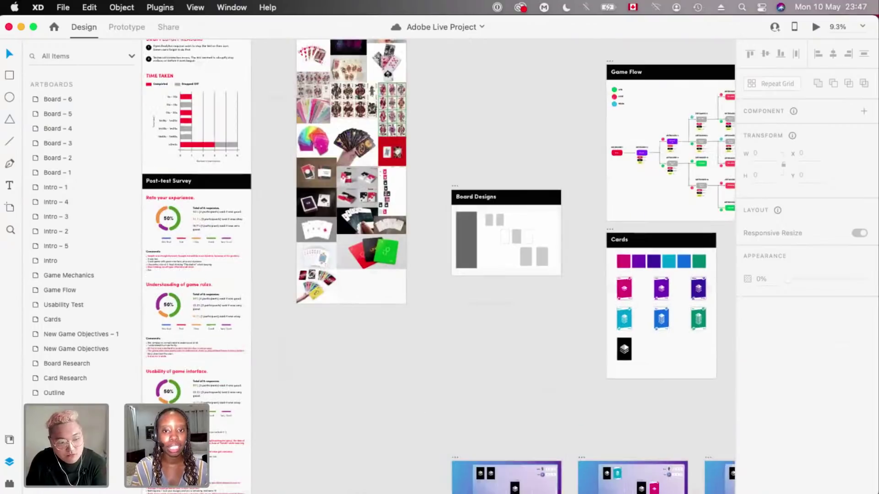
- Switch to Illustrator and examine the card artwork in Card Designs.ai and the Cards group of the Adobe Live Card Game library
{"action": "key", "text": "super+Tab"}
{"action": "scroll", "coordinate": [297, 357], "scroll_direction": "down", "scroll_amount": 5}
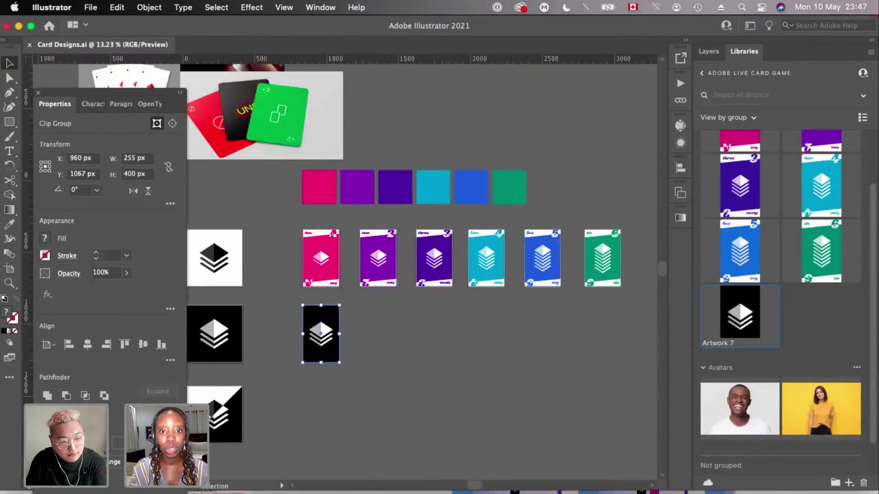
{"action": "scroll", "coordinate": [356, 312], "scroll_direction": "up", "scroll_amount": 2}
{"action": "left_click", "coordinate": [355, 306]}
{"action": "scroll", "coordinate": [355, 306], "scroll_direction": "up", "scroll_amount": 2}
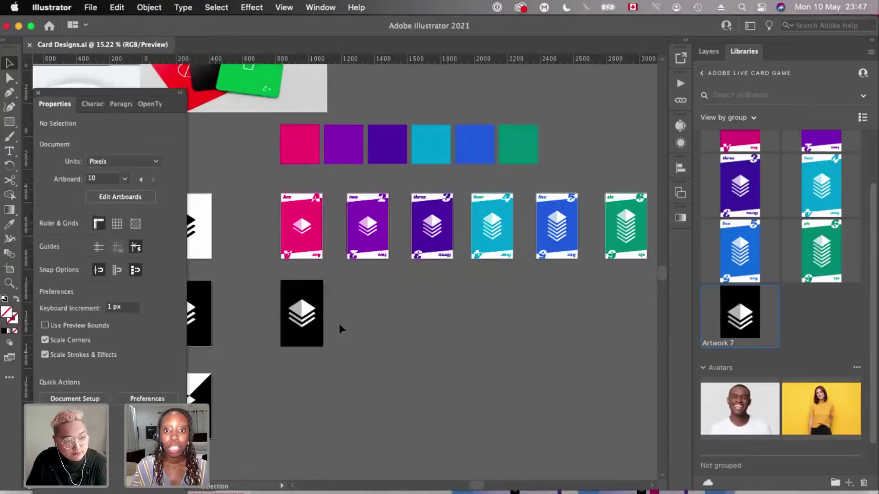
{"action": "scroll", "coordinate": [514, 328], "scroll_direction": "up", "scroll_amount": 1}
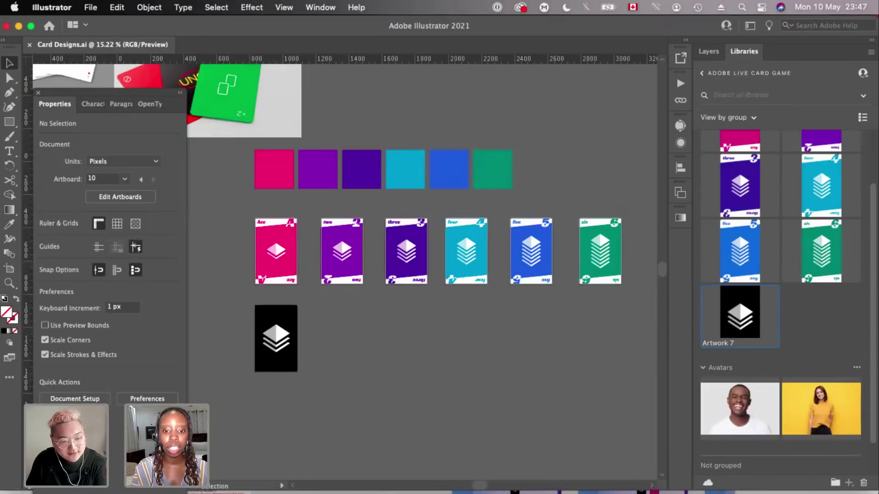
{"action": "scroll", "coordinate": [430, 265], "scroll_direction": "up", "scroll_amount": 1}
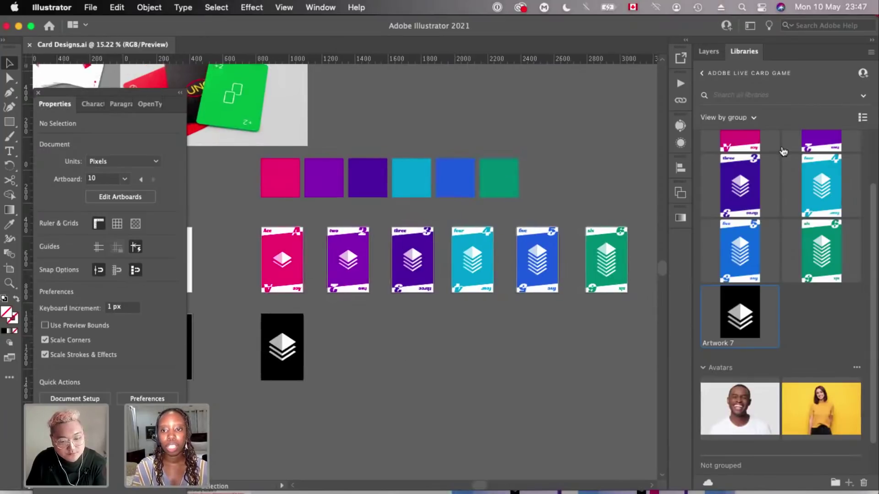
{"action": "scroll", "coordinate": [783, 152], "scroll_direction": "up", "scroll_amount": 3}
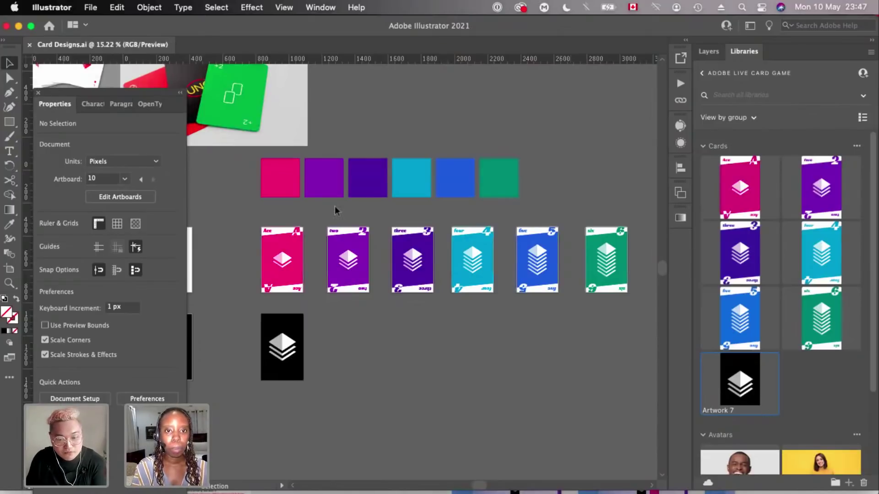
- Switch back to Adobe XD and look over the Board Designs, Cards and Round One board artboards
{"action": "key", "text": "super+Tab"}
{"action": "scroll", "coordinate": [529, 354], "scroll_direction": "up", "scroll_amount": 3}
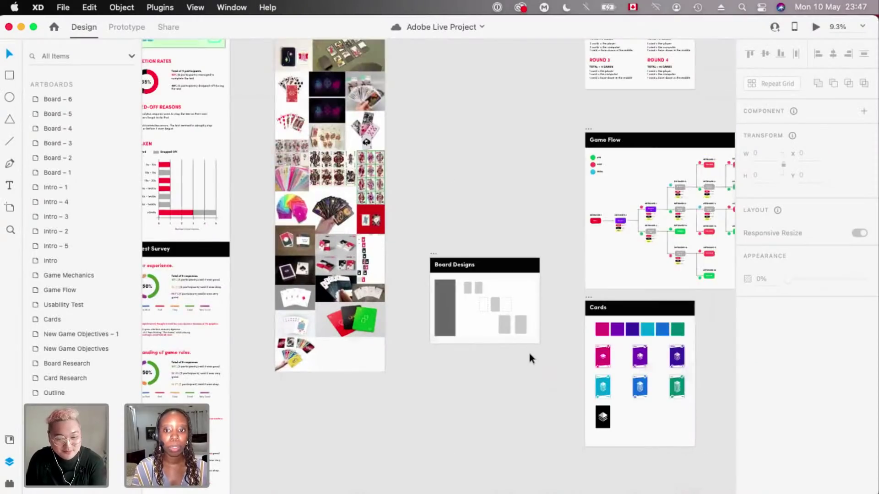
{"action": "scroll", "coordinate": [530, 354], "scroll_direction": "right", "scroll_amount": 5}
{"action": "scroll", "coordinate": [530, 354], "scroll_direction": "down", "scroll_amount": 2}
{"action": "scroll", "coordinate": [465, 205], "scroll_direction": "up", "scroll_amount": 3}
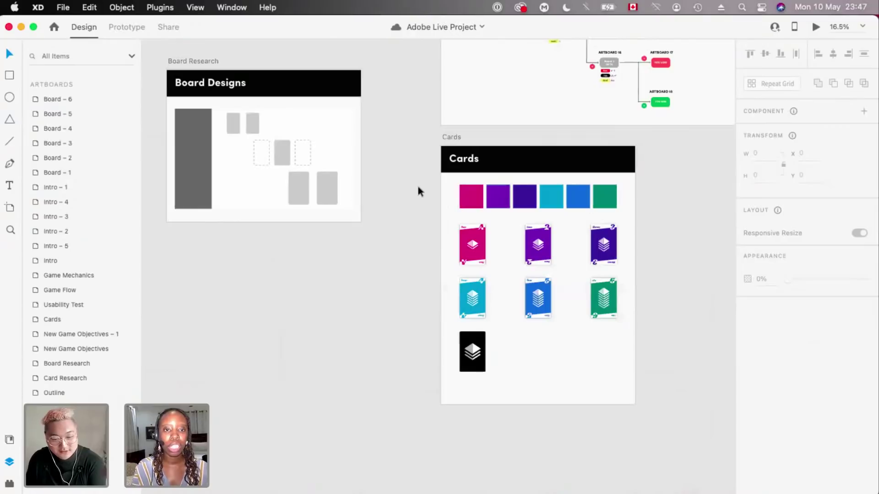
{"action": "scroll", "coordinate": [418, 191], "scroll_direction": "up", "scroll_amount": 2}
{"action": "scroll", "coordinate": [355, 339], "scroll_direction": "down", "scroll_amount": 4}
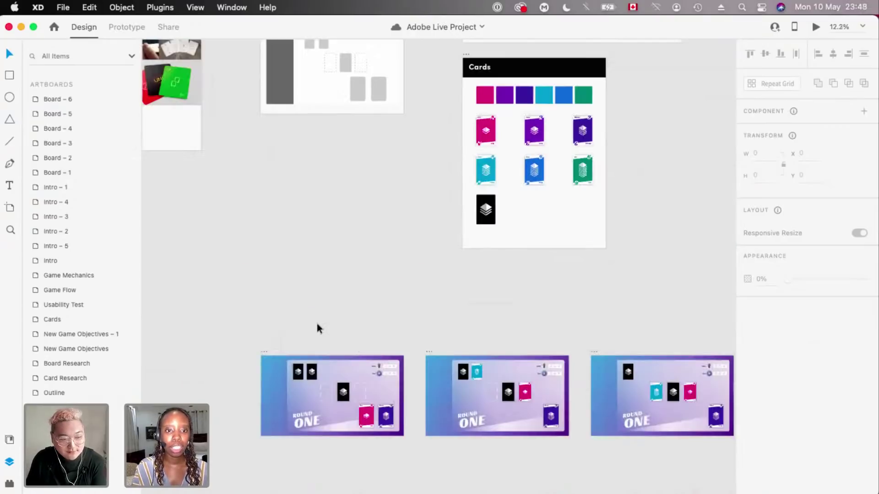
{"action": "scroll", "coordinate": [316, 328], "scroll_direction": "up", "scroll_amount": 3}
- Preview the Board – 1 artboard, close the preview and look over the full row of boards
{"action": "left_click", "coordinate": [816, 26]}
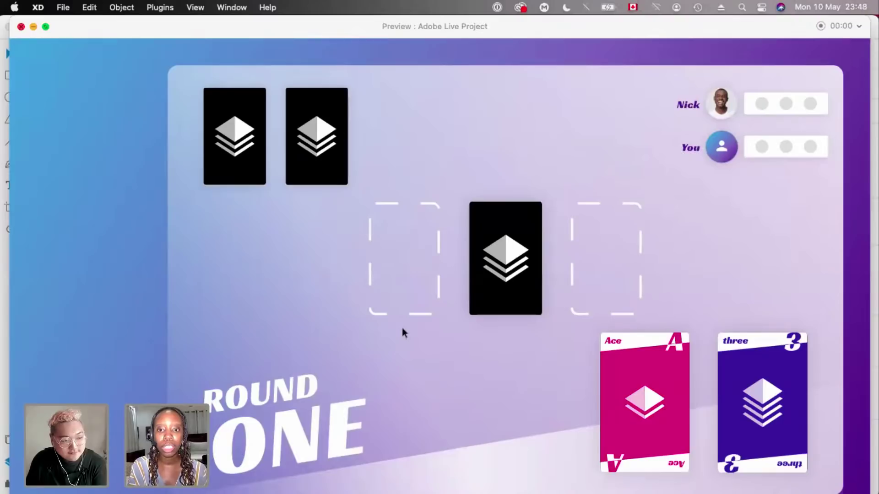
{"action": "key", "text": "super+w"}
{"action": "scroll", "coordinate": [402, 328], "scroll_direction": "down", "scroll_amount": 3}
{"action": "scroll", "coordinate": [402, 328], "scroll_direction": "right", "scroll_amount": 4}
{"action": "scroll", "coordinate": [402, 327], "scroll_direction": "down", "scroll_amount": 2}
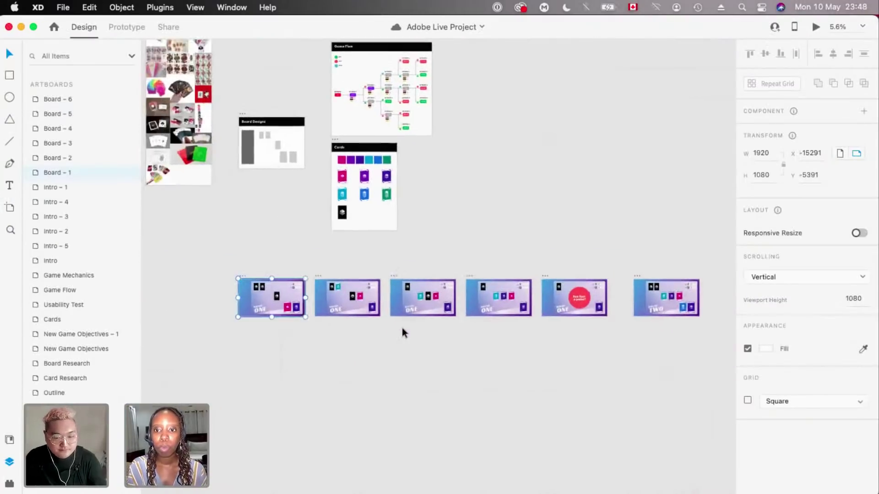
{"action": "scroll", "coordinate": [402, 327], "scroll_direction": "left", "scroll_amount": 2}
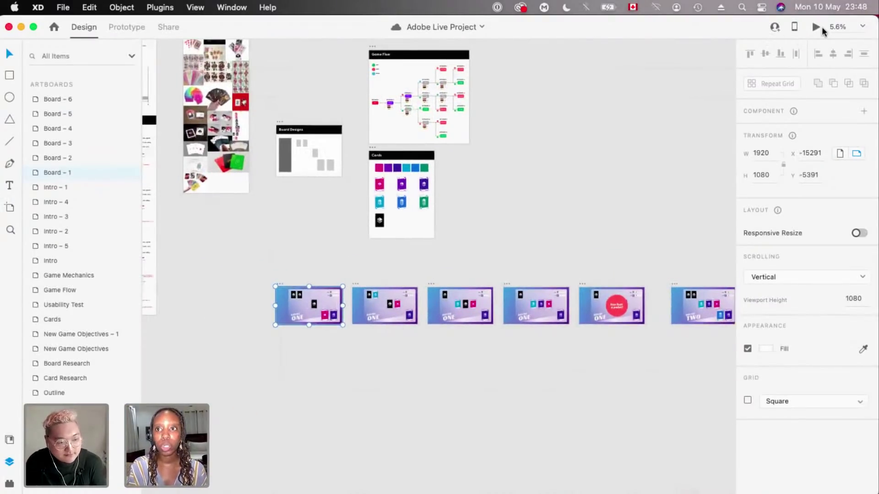
- Preview from Board – 1, playing the Ace card through to Round Two, and return to the whole project overview with nothing selected
{"action": "left_click", "coordinate": [815, 27]}
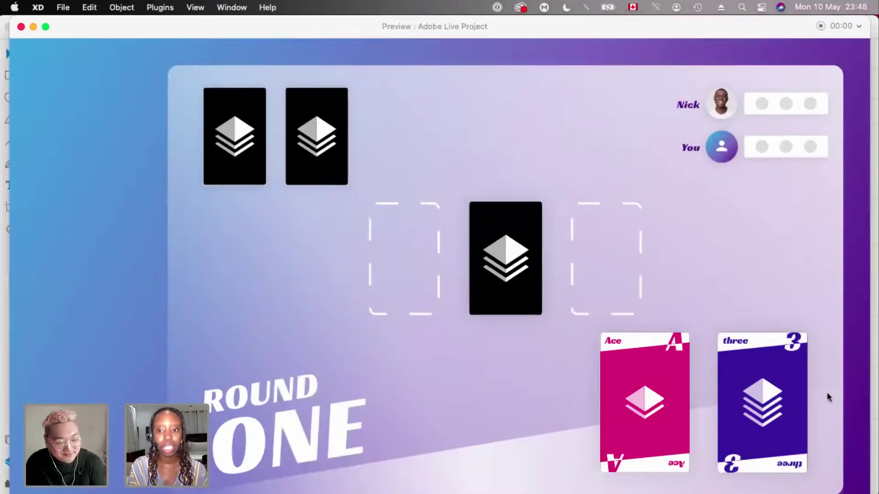
{"action": "left_click", "coordinate": [678, 393]}
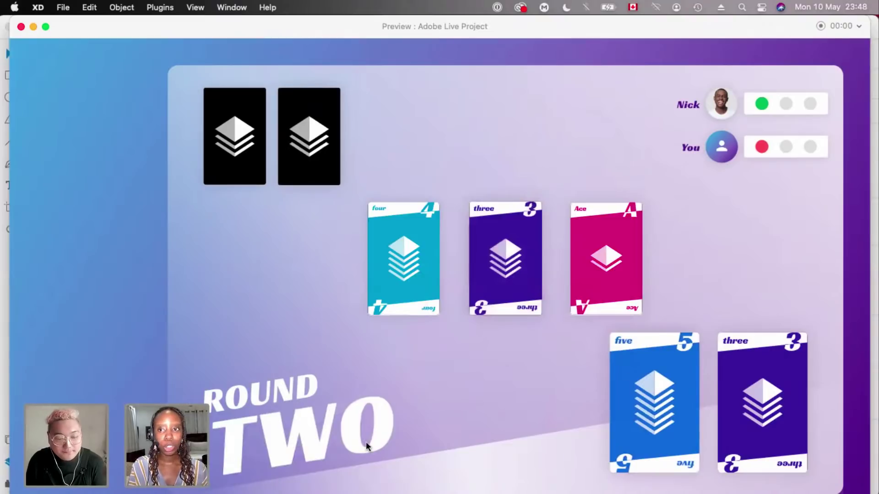
{"action": "left_click", "coordinate": [22, 27]}
{"action": "scroll", "coordinate": [430, 147], "scroll_direction": "down", "scroll_amount": 3}
{"action": "left_click", "coordinate": [506, 175]}
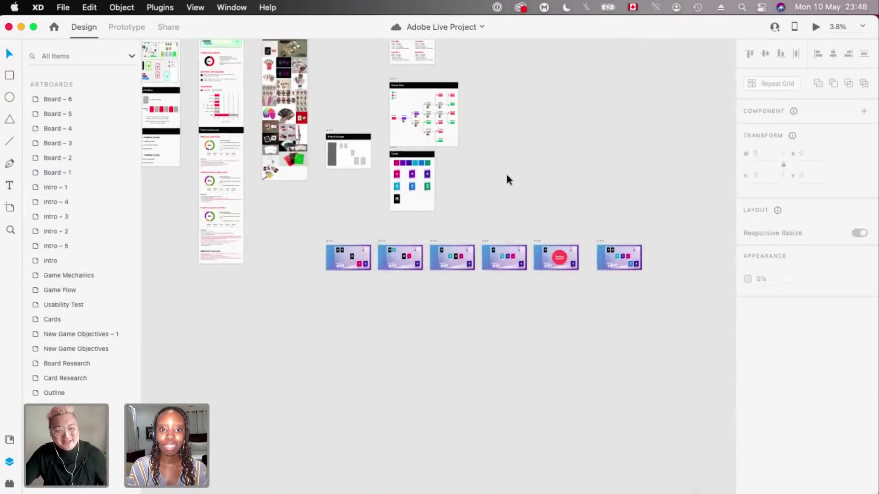
- Look over the whole project overview, from the row of boards back to the outline and research artboards
{"action": "scroll", "coordinate": [356, 265], "scroll_direction": "up", "scroll_amount": 5}
{"action": "scroll", "coordinate": [347, 274], "scroll_direction": "right", "scroll_amount": 5}
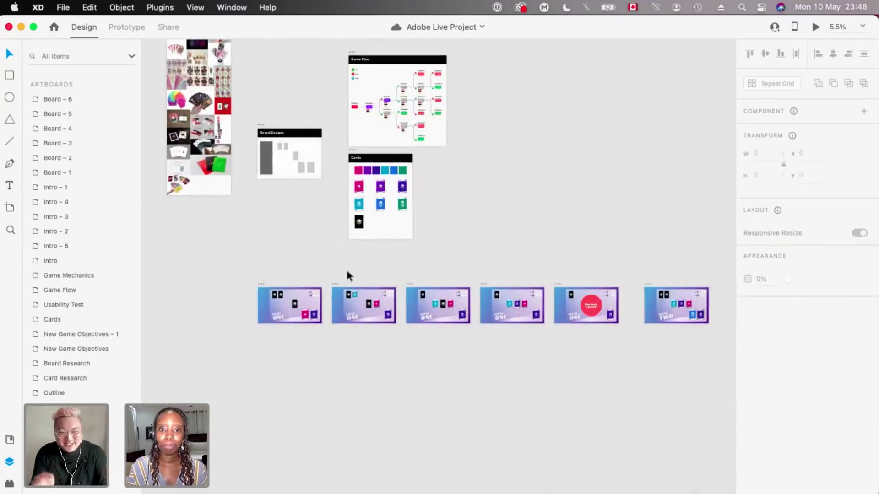
{"action": "left_click_drag", "start_coordinate": [246, 265], "coordinate": [238, 282]}
{"action": "left_click", "coordinate": [293, 269]}
{"action": "scroll", "coordinate": [293, 269], "scroll_direction": "left", "scroll_amount": 2}
{"action": "scroll", "coordinate": [302, 277], "scroll_direction": "down", "scroll_amount": 4}
{"action": "scroll", "coordinate": [305, 282], "scroll_direction": "left", "scroll_amount": 4}
{"action": "scroll", "coordinate": [306, 281], "scroll_direction": "up", "scroll_amount": 3}
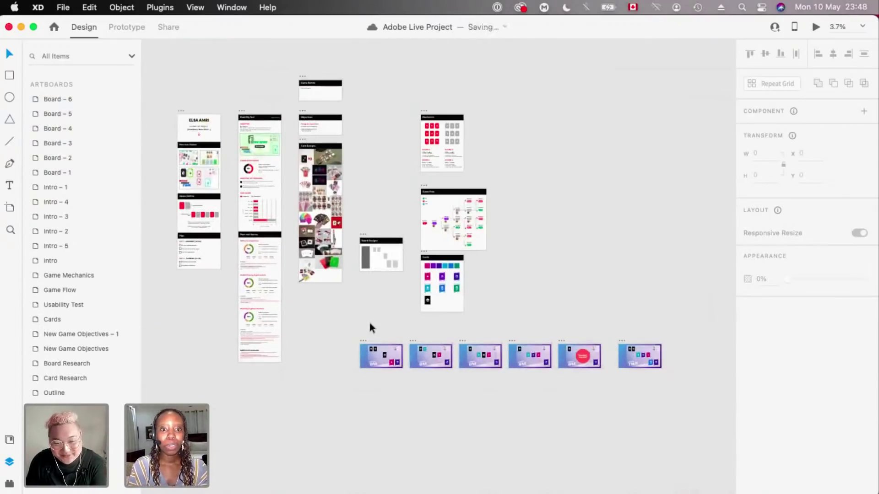
{"action": "scroll", "coordinate": [369, 323], "scroll_direction": "up", "scroll_amount": 3}
{"action": "scroll", "coordinate": [369, 323], "scroll_direction": "up", "scroll_amount": 2}
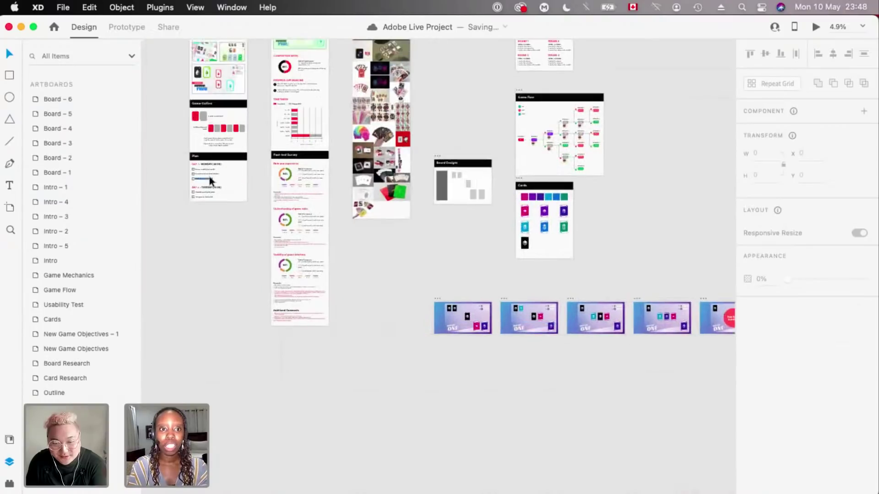
- Examine the Day 1 and Day 2 task checklists in the Plan section of the Outline artboard
{"action": "scroll", "coordinate": [209, 177], "scroll_direction": "up", "scroll_amount": 6}
{"action": "scroll", "coordinate": [282, 189], "scroll_direction": "up", "scroll_amount": 6}
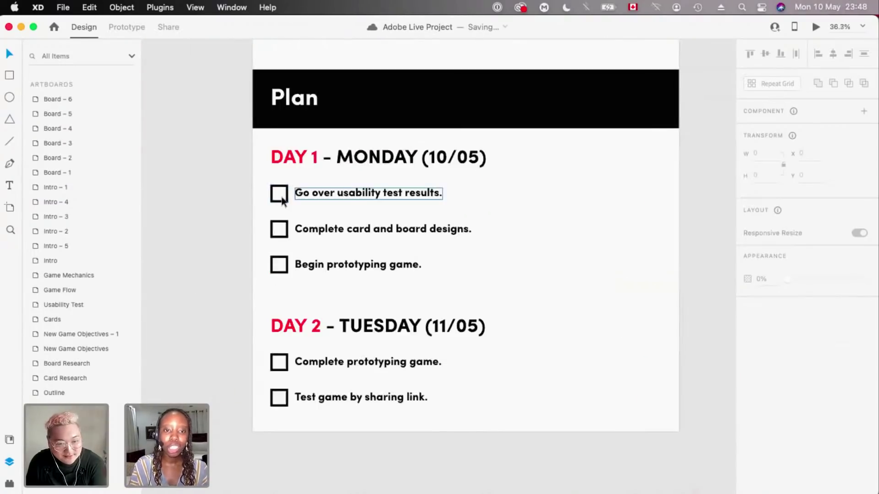
{"action": "left_click", "coordinate": [281, 196]}
{"action": "scroll", "coordinate": [281, 197], "scroll_direction": "down", "scroll_amount": 3}
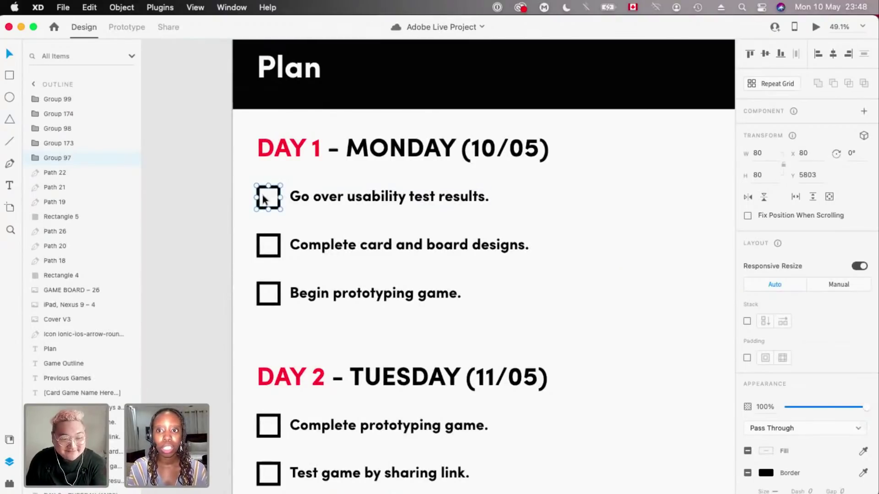
{"action": "scroll", "coordinate": [262, 195], "scroll_direction": "up", "scroll_amount": 3}
{"action": "left_click", "coordinate": [219, 177]}
{"action": "left_click", "coordinate": [273, 195]}
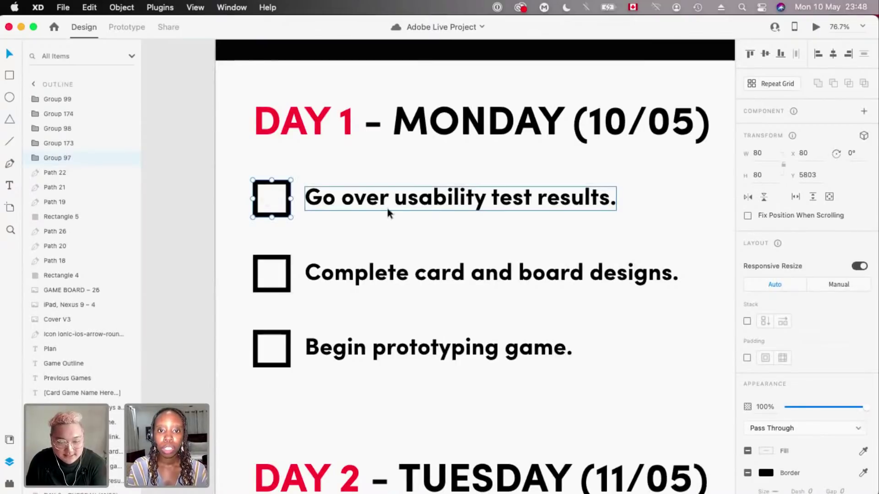
{"action": "scroll", "coordinate": [270, 195], "scroll_direction": "up", "scroll_amount": 2}
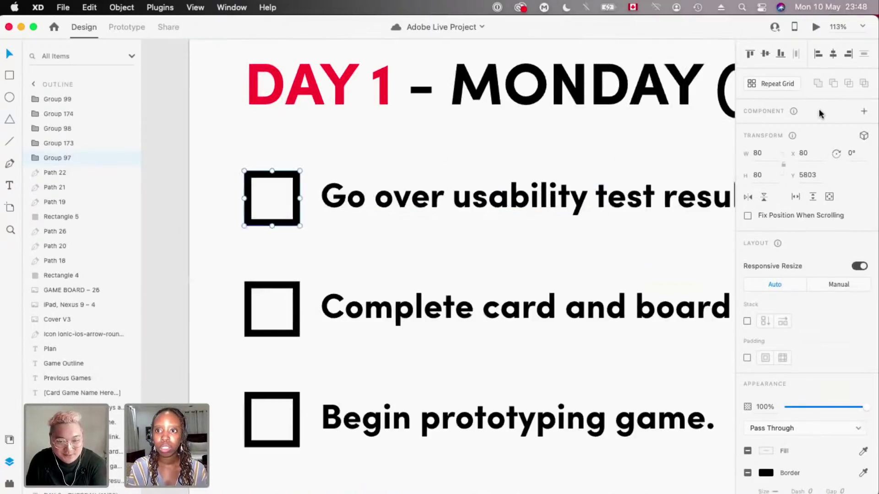
{"action": "left_click", "coordinate": [275, 295]}
{"action": "left_click", "coordinate": [281, 285]}
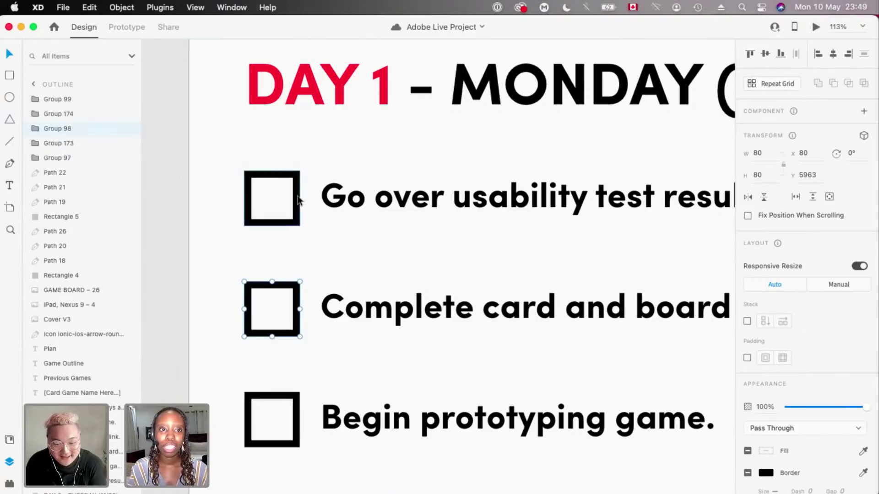
{"action": "scroll", "coordinate": [391, 199], "scroll_direction": "down", "scroll_amount": 3}
{"action": "scroll", "coordinate": [392, 200], "scroll_direction": "right", "scroll_amount": 1}
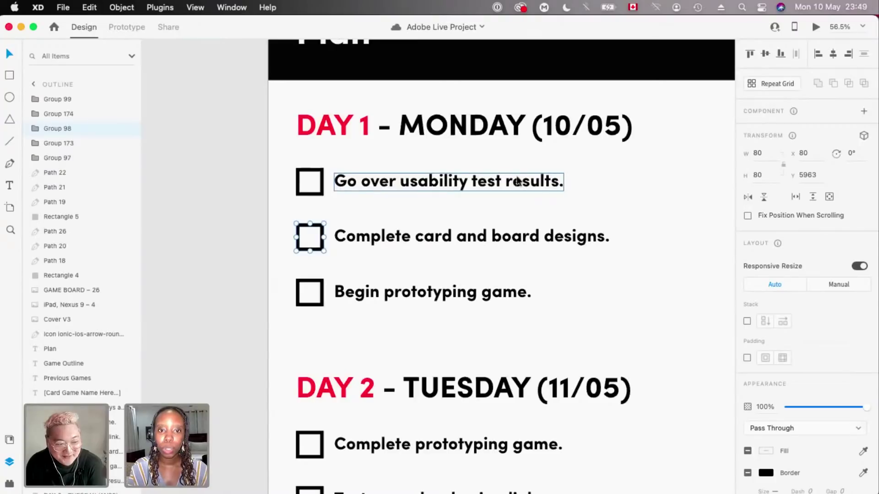
{"action": "scroll", "coordinate": [425, 260], "scroll_direction": "down", "scroll_amount": 3}
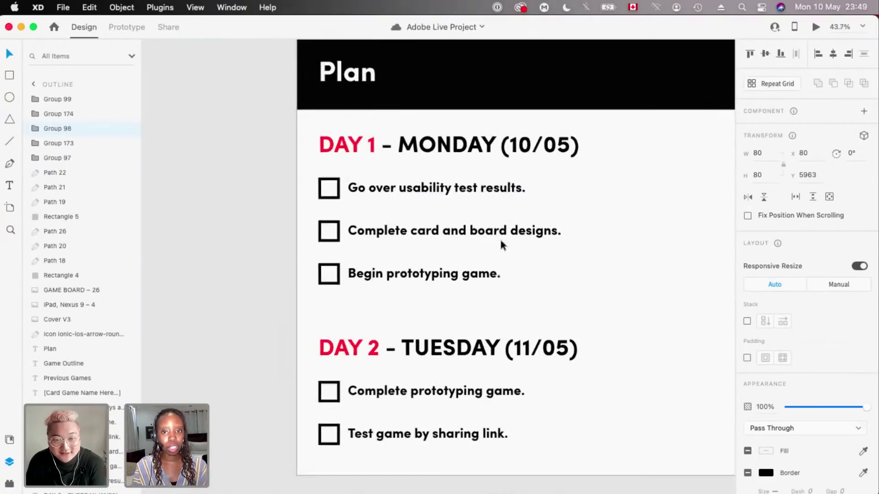
{"action": "scroll", "coordinate": [397, 276], "scroll_direction": "up", "scroll_amount": 3}
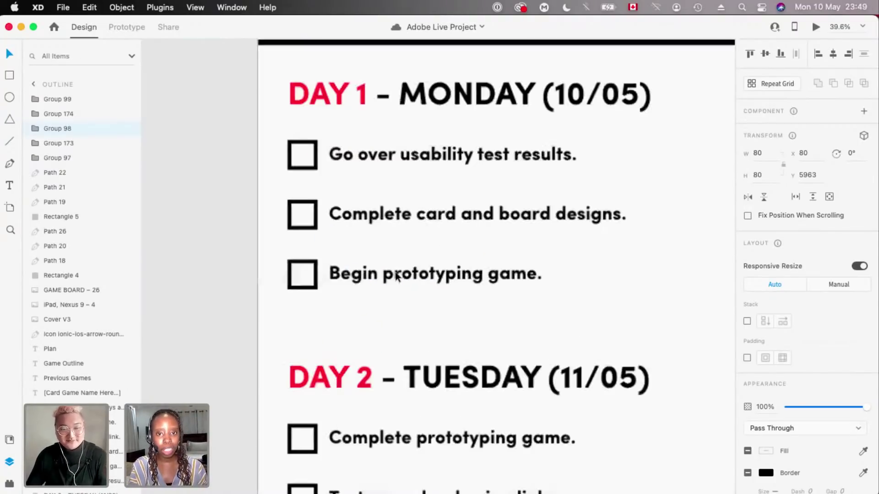
{"action": "scroll", "coordinate": [396, 276], "scroll_direction": "up", "scroll_amount": 2}
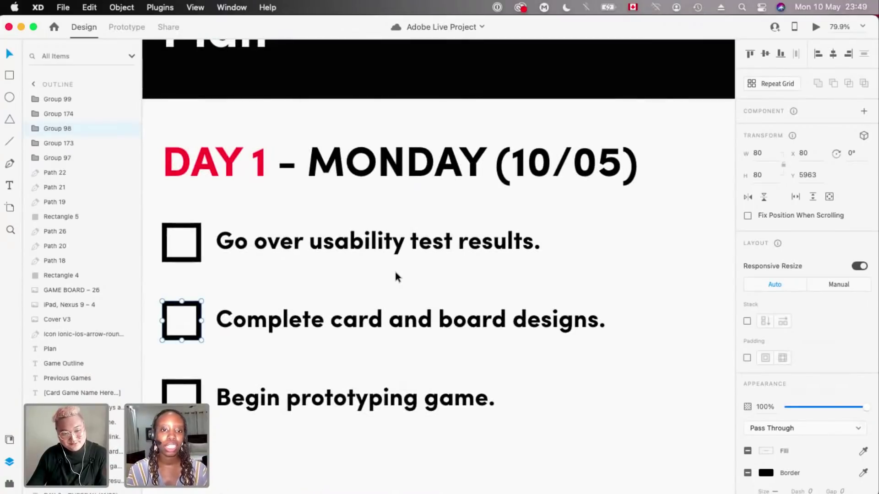
- Duplicate the Board – 1 artboard and place the copy about 295 px below Board – 2, aligned with it
{"action": "scroll", "coordinate": [396, 277], "scroll_direction": "down", "scroll_amount": 10}
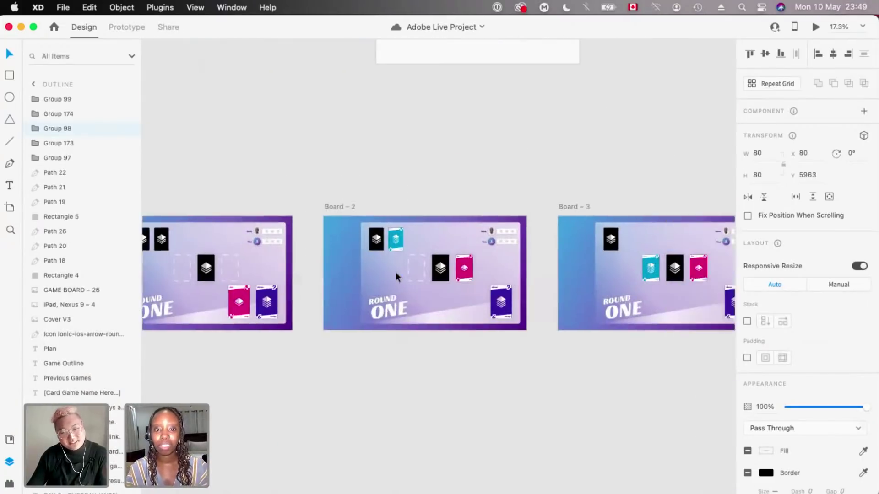
{"action": "scroll", "coordinate": [395, 272], "scroll_direction": "down", "scroll_amount": 6}
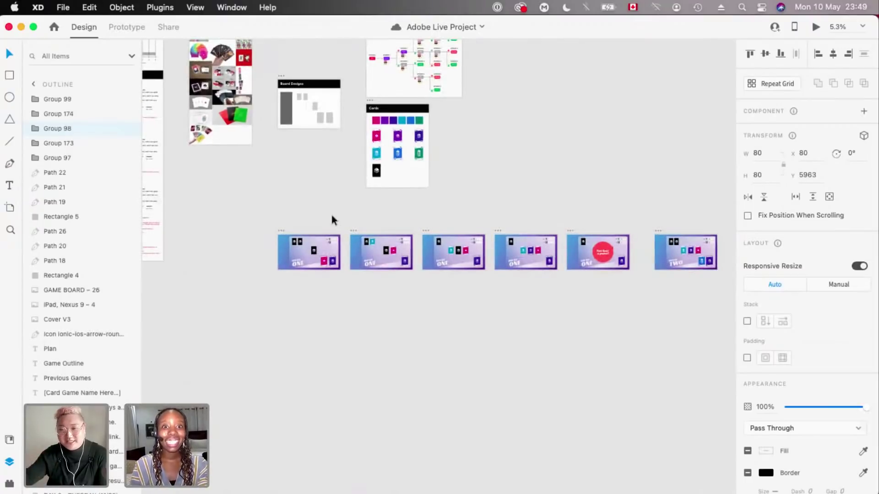
{"action": "scroll", "coordinate": [369, 248], "scroll_direction": "up", "scroll_amount": 4}
{"action": "scroll", "coordinate": [369, 246], "scroll_direction": "down", "scroll_amount": 1}
{"action": "scroll", "coordinate": [369, 245], "scroll_direction": "up", "scroll_amount": 3}
{"action": "scroll", "coordinate": [375, 223], "scroll_direction": "down", "scroll_amount": 3}
{"action": "left_click", "coordinate": [210, 168]}
{"action": "mouse_move", "coordinate": [396, 293]}
{"action": "left_mouse_down"}
{"action": "mouse_move", "coordinate": [401, 288]}
{"action": "mouse_move", "coordinate": [389, 278]}
{"action": "left_mouse_up"}
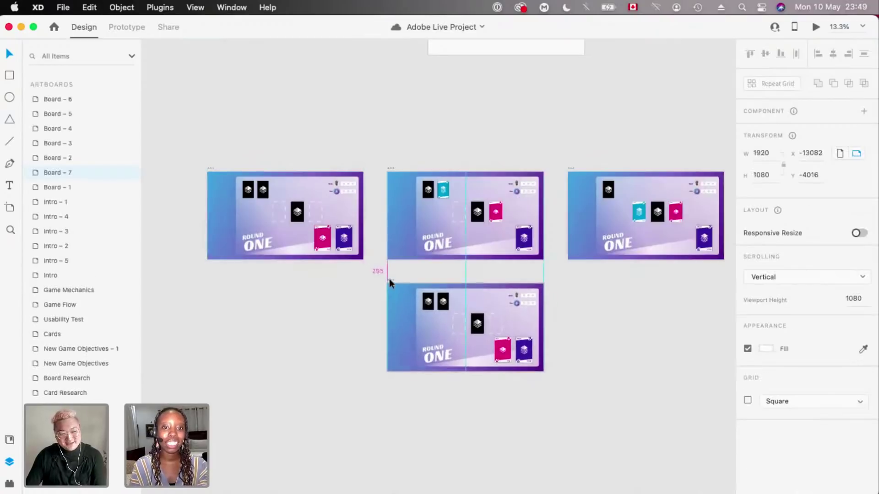
- Examine the Game Flow chart, following the branches from Round 1 to the two Round 2 boxes
{"action": "scroll", "coordinate": [389, 279], "scroll_direction": "down", "scroll_amount": 3}
{"action": "scroll", "coordinate": [389, 279], "scroll_direction": "up", "scroll_amount": 6}
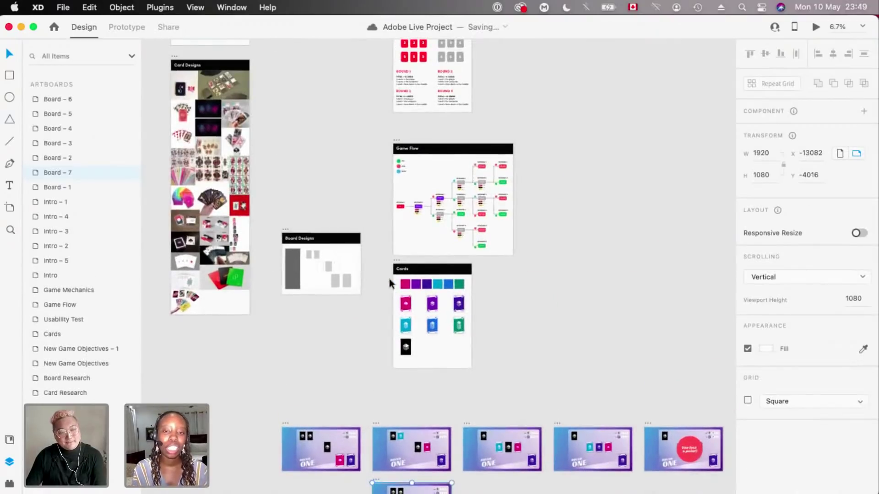
{"action": "scroll", "coordinate": [421, 235], "scroll_direction": "up", "scroll_amount": 5}
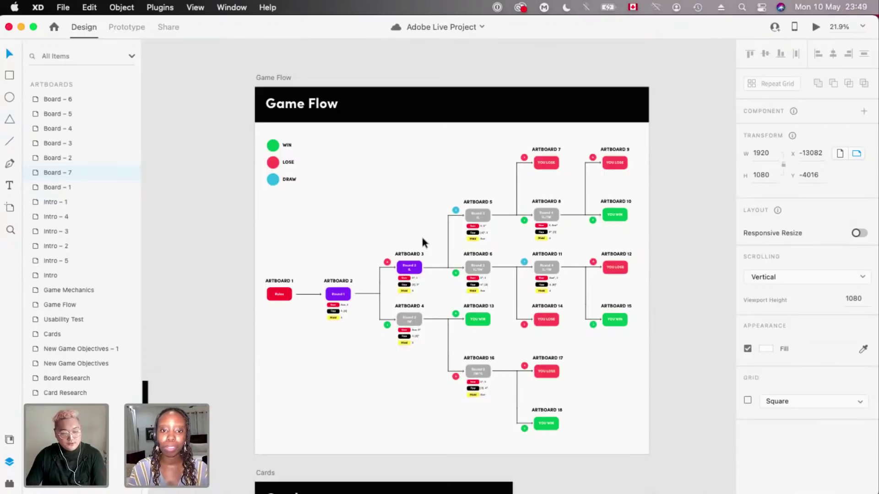
{"action": "scroll", "coordinate": [421, 235], "scroll_direction": "down", "scroll_amount": 3}
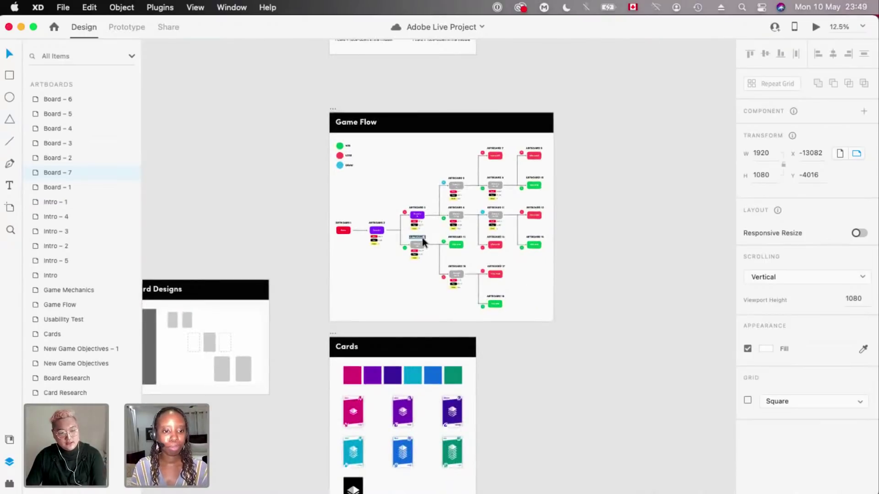
{"action": "scroll", "coordinate": [422, 241], "scroll_direction": "down", "scroll_amount": 2}
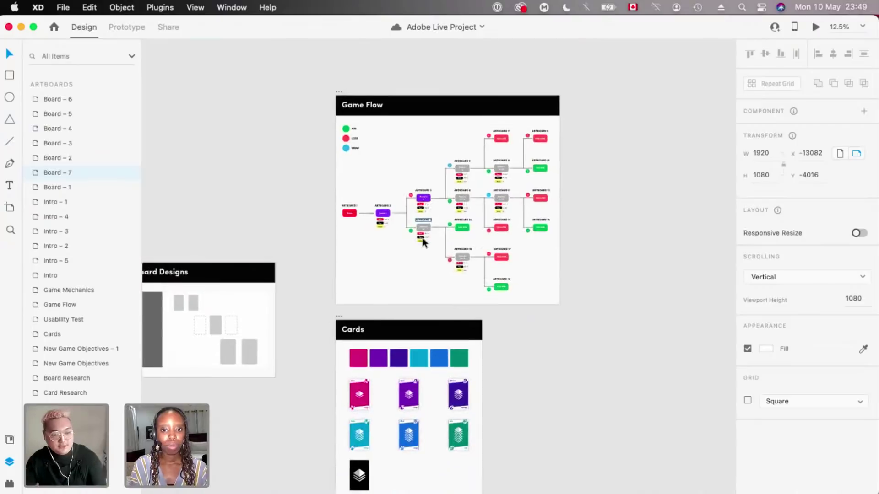
{"action": "scroll", "coordinate": [422, 241], "scroll_direction": "up", "scroll_amount": 5}
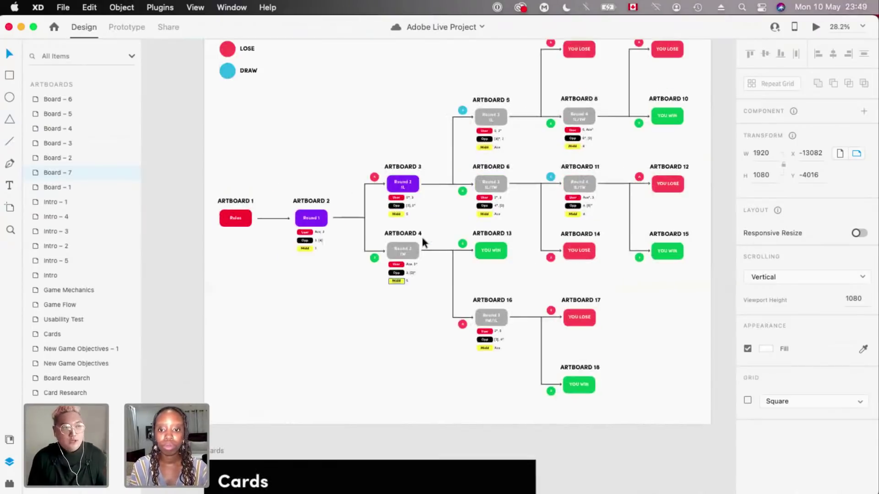
{"action": "scroll", "coordinate": [421, 234], "scroll_direction": "up", "scroll_amount": 2}
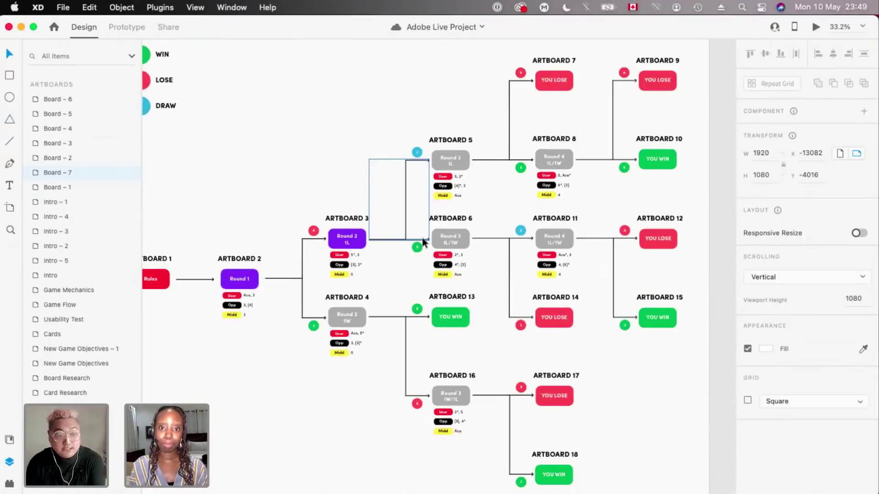
{"action": "scroll", "coordinate": [422, 238], "scroll_direction": "down", "scroll_amount": 4}
{"action": "scroll", "coordinate": [422, 238], "scroll_direction": "up", "scroll_amount": 3}
{"action": "scroll", "coordinate": [356, 249], "scroll_direction": "down", "scroll_amount": 3}
{"action": "scroll", "coordinate": [355, 246], "scroll_direction": "down", "scroll_amount": 5}
{"action": "scroll", "coordinate": [369, 151], "scroll_direction": "up", "scroll_amount": 5}
{"action": "scroll", "coordinate": [370, 151], "scroll_direction": "up", "scroll_amount": 2}
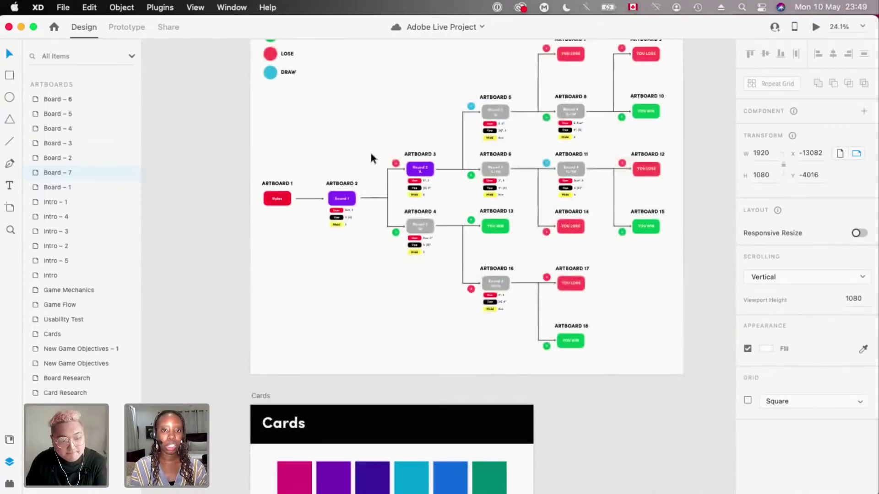
- Examine the Ace and three cards on Board – 1 and compare the board with the neighbouring Round One artboards
{"action": "scroll", "coordinate": [369, 150], "scroll_direction": "down", "scroll_amount": 2}
{"action": "scroll", "coordinate": [351, 319], "scroll_direction": "down", "scroll_amount": 8}
{"action": "scroll", "coordinate": [303, 250], "scroll_direction": "up", "scroll_amount": 5}
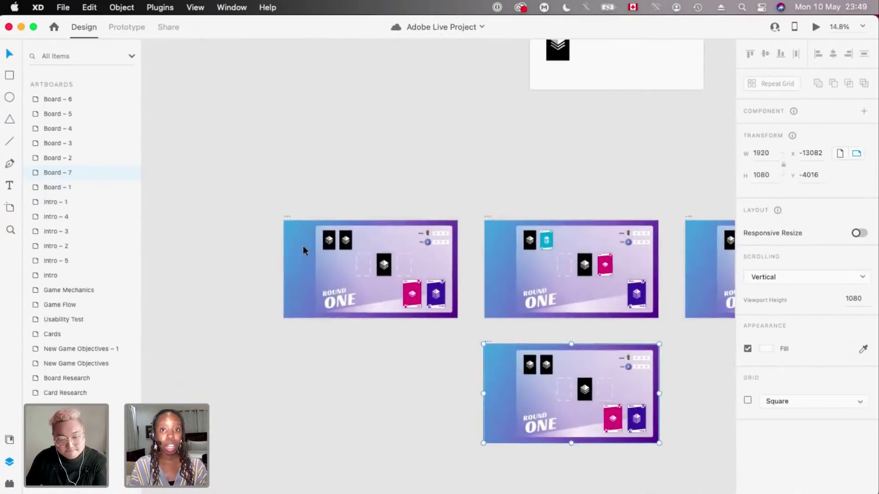
{"action": "scroll", "coordinate": [471, 356], "scroll_direction": "up", "scroll_amount": 3}
{"action": "scroll", "coordinate": [469, 352], "scroll_direction": "up", "scroll_amount": 3}
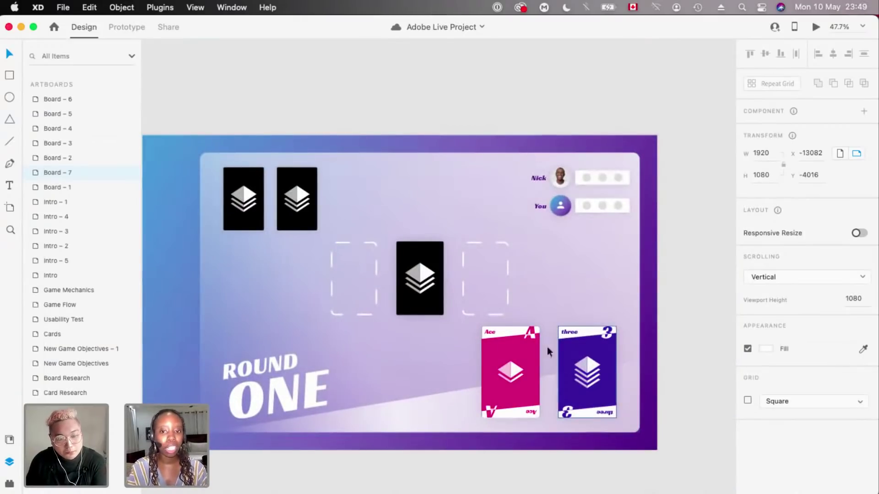
{"action": "scroll", "coordinate": [497, 344], "scroll_direction": "right", "scroll_amount": 1}
{"action": "scroll", "coordinate": [497, 348], "scroll_direction": "down", "scroll_amount": 3}
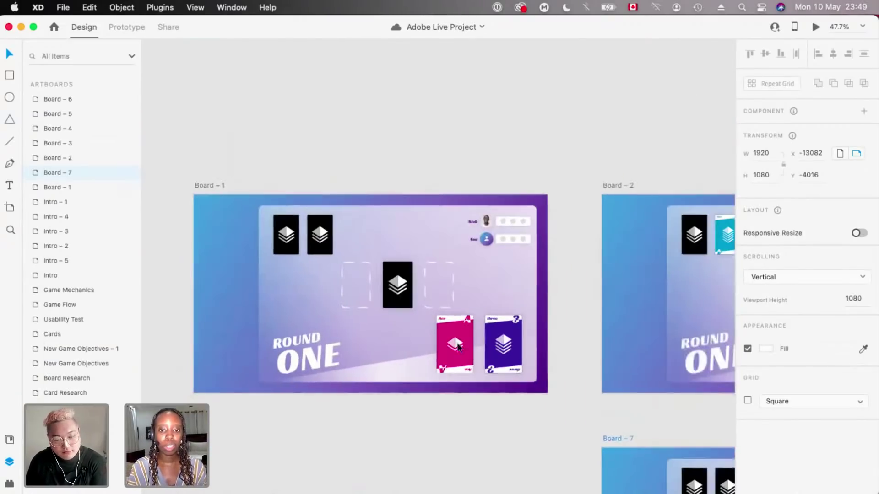
{"action": "scroll", "coordinate": [451, 345], "scroll_direction": "up", "scroll_amount": 3}
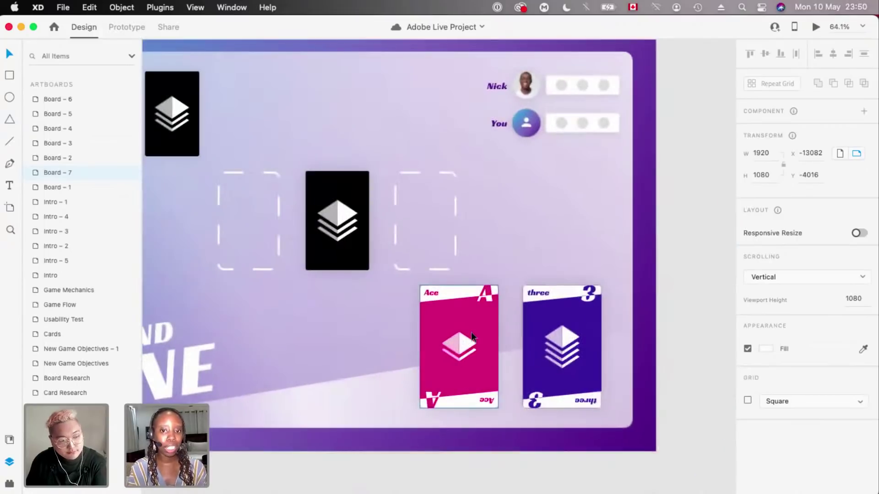
{"action": "scroll", "coordinate": [462, 341], "scroll_direction": "down", "scroll_amount": 5}
{"action": "scroll", "coordinate": [473, 337], "scroll_direction": "up", "scroll_amount": 5}
{"action": "scroll", "coordinate": [526, 333], "scroll_direction": "down", "scroll_amount": 2}
{"action": "scroll", "coordinate": [525, 328], "scroll_direction": "down", "scroll_amount": 4}
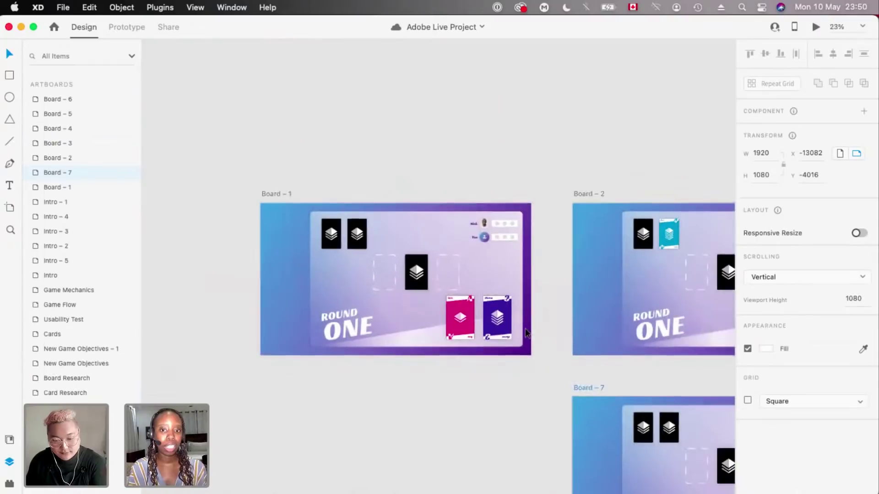
{"action": "scroll", "coordinate": [525, 328], "scroll_direction": "up", "scroll_amount": 10}
{"action": "scroll", "coordinate": [526, 328], "scroll_direction": "down", "scroll_amount": 8}
{"action": "scroll", "coordinate": [526, 328], "scroll_direction": "right", "scroll_amount": 3}
{"action": "scroll", "coordinate": [529, 328], "scroll_direction": "down", "scroll_amount": 10}
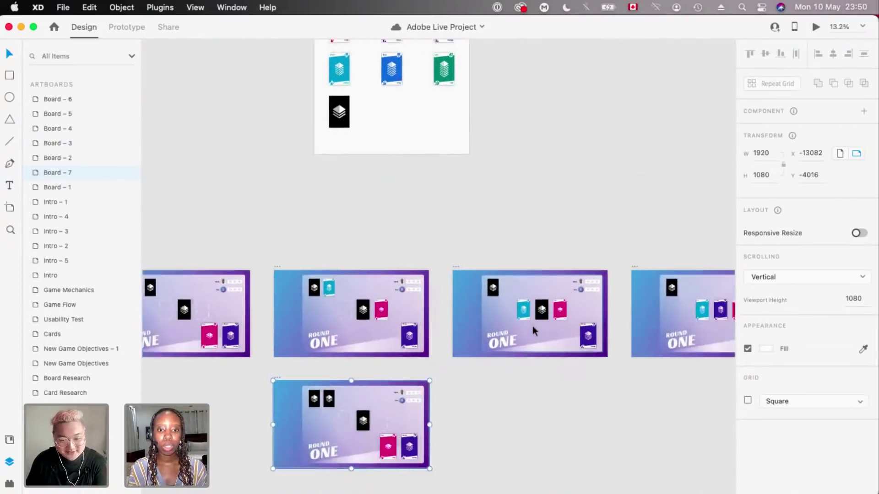
{"action": "scroll", "coordinate": [441, 351], "scroll_direction": "down", "scroll_amount": 3}
{"action": "scroll", "coordinate": [416, 183], "scroll_direction": "up", "scroll_amount": 10}
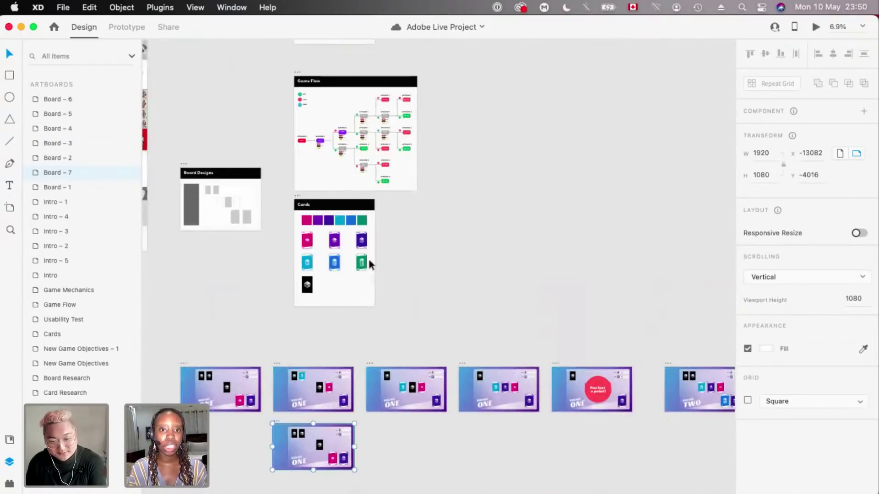
- Examine the Game Flow branches through to their win and lose endings, and return to the Round One boards
{"action": "scroll", "coordinate": [519, 335], "scroll_direction": "up", "scroll_amount": 5}
{"action": "scroll", "coordinate": [519, 335], "scroll_direction": "up", "scroll_amount": 5}
{"action": "scroll", "coordinate": [445, 325], "scroll_direction": "down", "scroll_amount": 3}
{"action": "scroll", "coordinate": [446, 325], "scroll_direction": "right", "scroll_amount": 3}
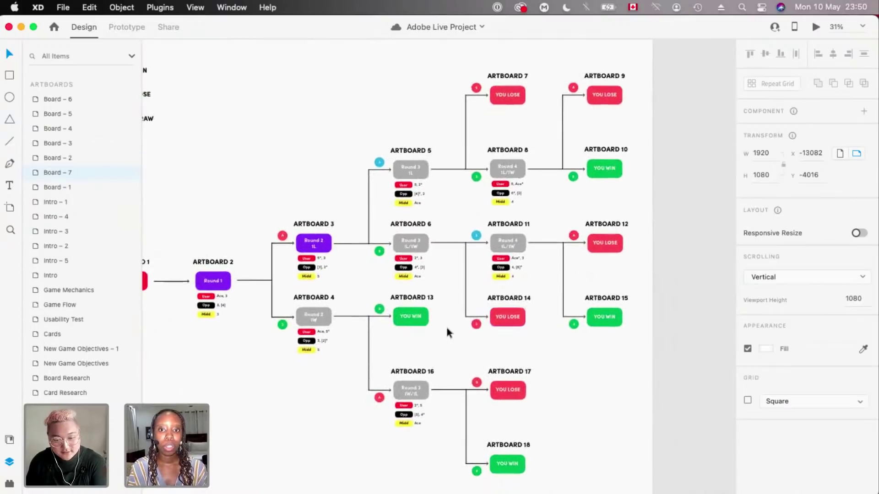
{"action": "scroll", "coordinate": [319, 323], "scroll_direction": "up", "scroll_amount": 5}
{"action": "scroll", "coordinate": [319, 323], "scroll_direction": "up", "scroll_amount": 2}
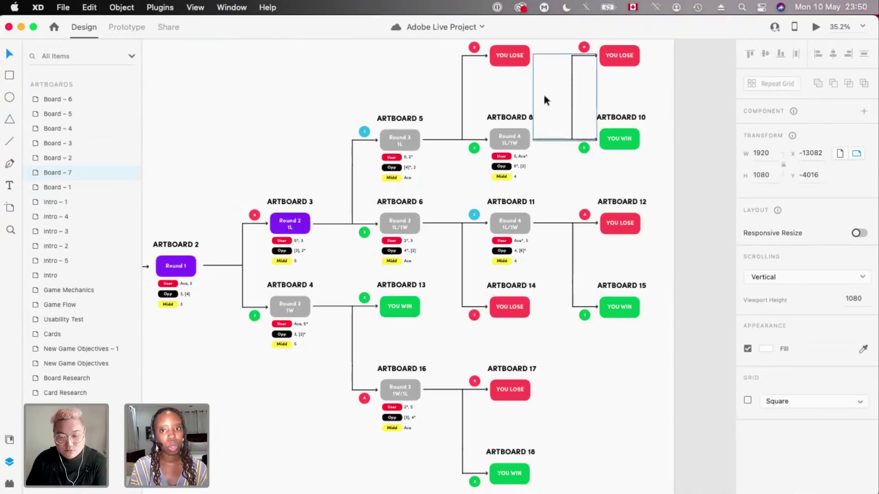
{"action": "scroll", "coordinate": [665, 233], "scroll_direction": "up", "scroll_amount": 1}
{"action": "scroll", "coordinate": [664, 232], "scroll_direction": "up", "scroll_amount": 2}
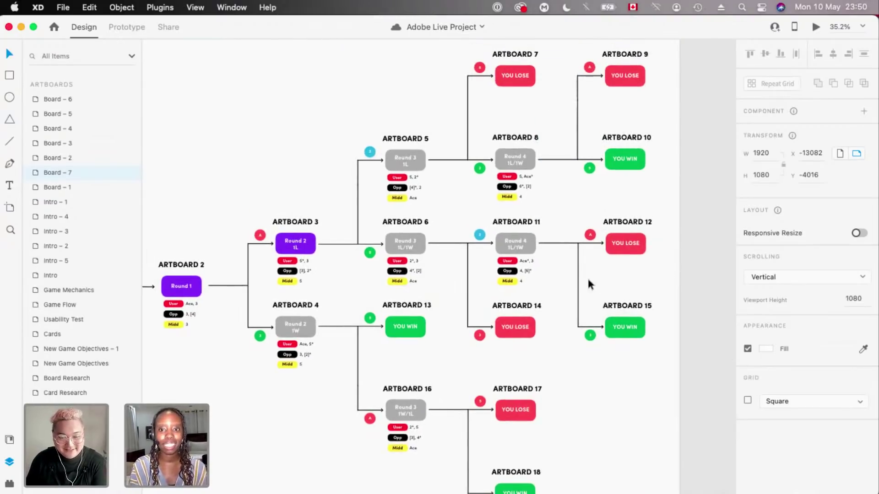
{"action": "scroll", "coordinate": [587, 276], "scroll_direction": "down", "scroll_amount": 1}
{"action": "scroll", "coordinate": [586, 276], "scroll_direction": "down", "scroll_amount": 2}
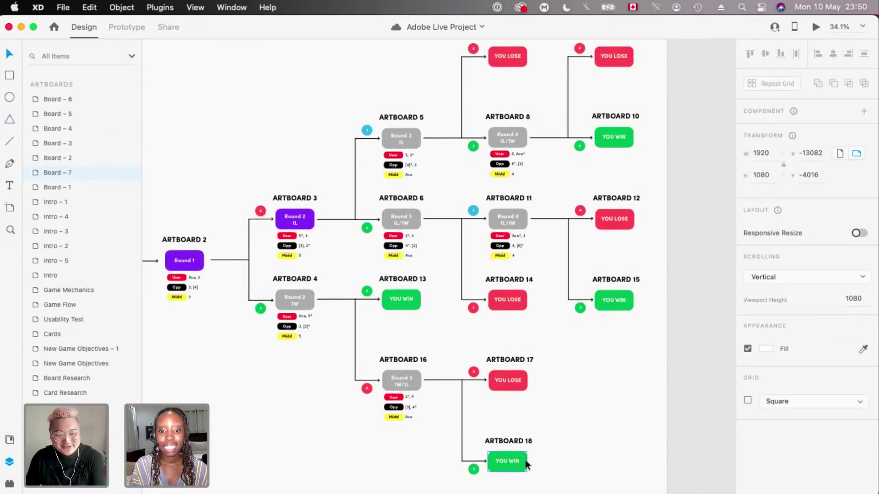
{"action": "scroll", "coordinate": [527, 463], "scroll_direction": "down", "scroll_amount": 3}
{"action": "scroll", "coordinate": [526, 463], "scroll_direction": "down", "scroll_amount": 10}
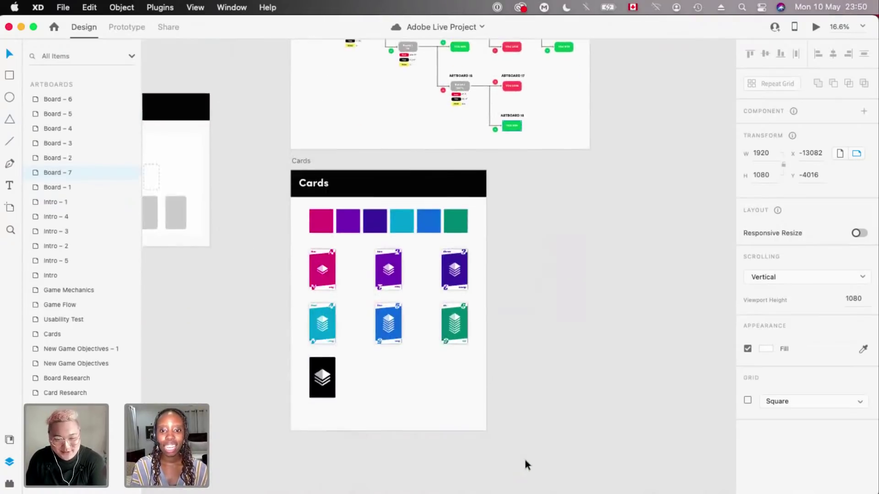
{"action": "scroll", "coordinate": [525, 460], "scroll_direction": "down", "scroll_amount": 5}
{"action": "scroll", "coordinate": [427, 422], "scroll_direction": "down", "scroll_amount": 3}
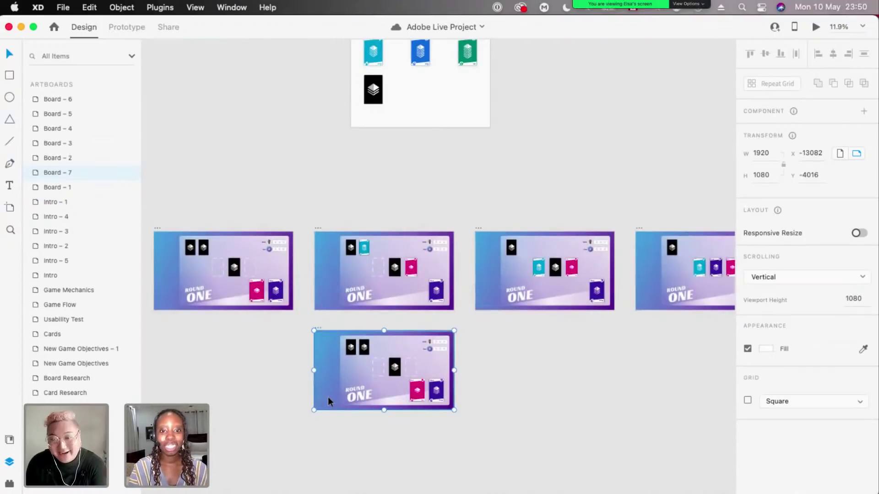
- Examine the Round One board sequence through the lost-point board to the Round Two artboard
{"action": "scroll", "coordinate": [328, 397], "scroll_direction": "right", "scroll_amount": 10}
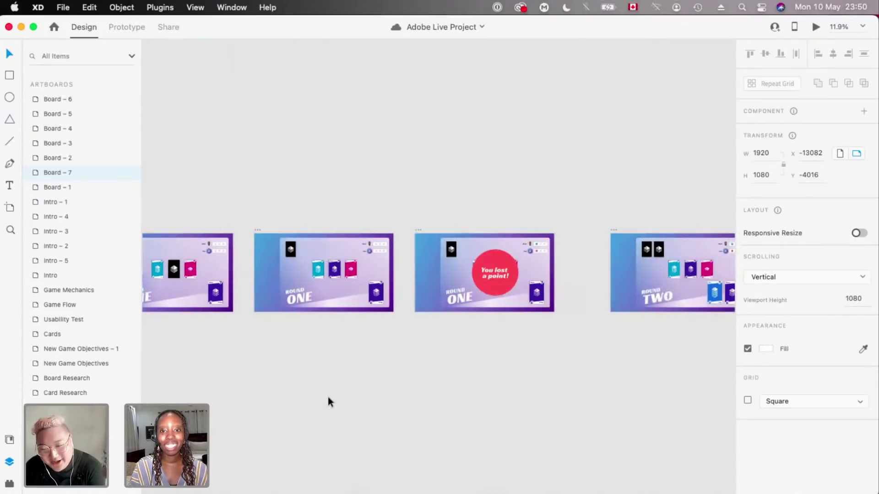
{"action": "scroll", "coordinate": [328, 396], "scroll_direction": "down", "scroll_amount": 2}
{"action": "scroll", "coordinate": [328, 396], "scroll_direction": "up", "scroll_amount": 1}
{"action": "scroll", "coordinate": [328, 397], "scroll_direction": "left", "scroll_amount": 8}
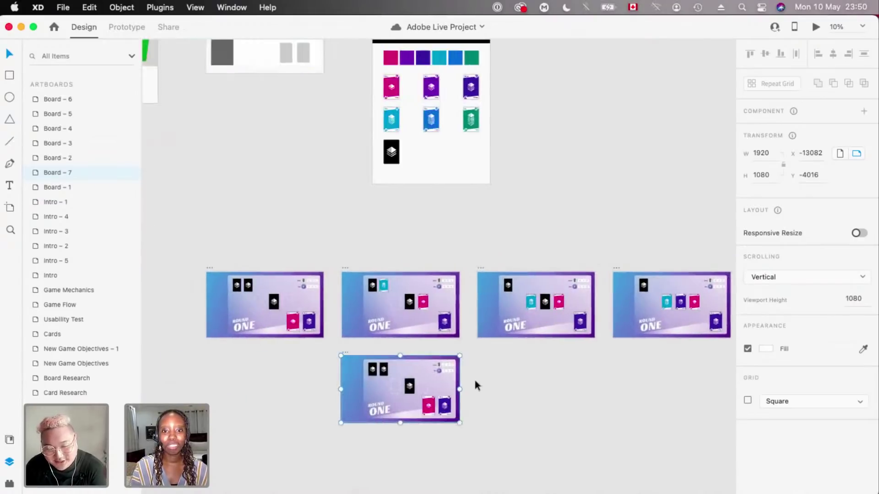
{"action": "scroll", "coordinate": [542, 358], "scroll_direction": "right", "scroll_amount": 10}
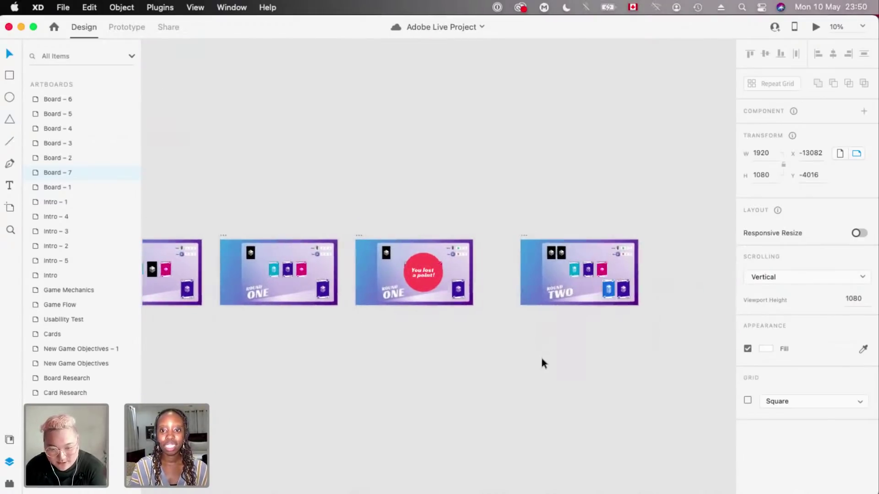
{"action": "scroll", "coordinate": [550, 304], "scroll_direction": "up", "scroll_amount": 3}
{"action": "scroll", "coordinate": [550, 304], "scroll_direction": "left", "scroll_amount": 10}
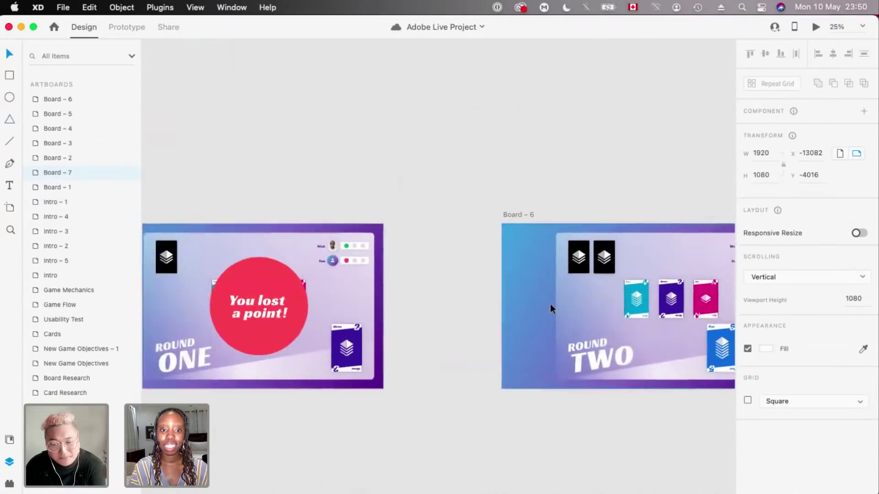
{"action": "scroll", "coordinate": [550, 305], "scroll_direction": "right", "scroll_amount": 8}
{"action": "scroll", "coordinate": [550, 304], "scroll_direction": "down", "scroll_amount": 5}
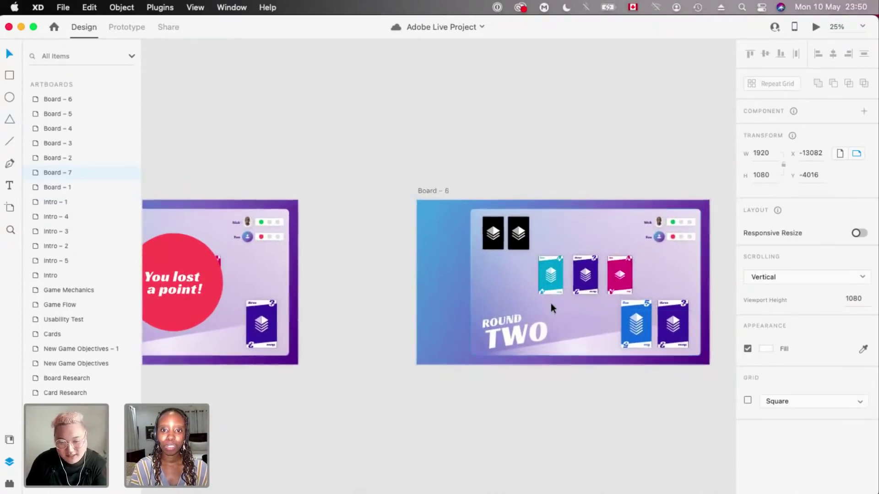
{"action": "scroll", "coordinate": [550, 303], "scroll_direction": "down", "scroll_amount": 5}
{"action": "scroll", "coordinate": [439, 331], "scroll_direction": "left", "scroll_amount": 2}
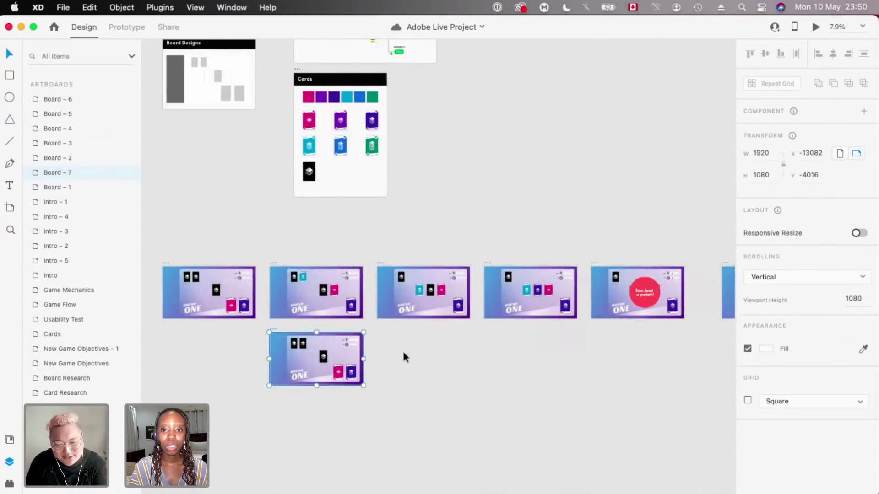
- Examine the duplicated Board – 7 and compare its layout with Board – 1 and Board – 2
{"action": "scroll", "coordinate": [353, 368], "scroll_direction": "up", "scroll_amount": 5}
{"action": "scroll", "coordinate": [375, 364], "scroll_direction": "left", "scroll_amount": 3}
{"action": "scroll", "coordinate": [415, 352], "scroll_direction": "up", "scroll_amount": 3}
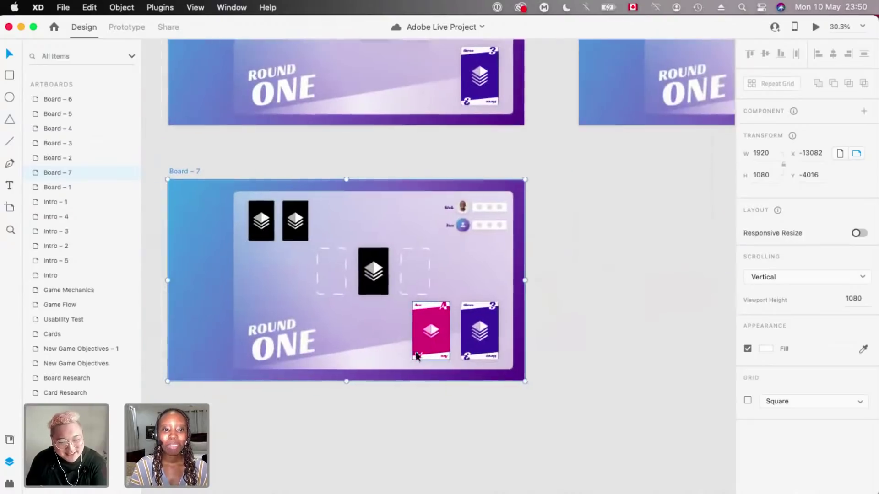
{"action": "scroll", "coordinate": [415, 351], "scroll_direction": "down", "scroll_amount": 2}
{"action": "scroll", "coordinate": [416, 355], "scroll_direction": "up", "scroll_amount": 4}
{"action": "scroll", "coordinate": [416, 355], "scroll_direction": "up", "scroll_amount": 3}
{"action": "scroll", "coordinate": [416, 355], "scroll_direction": "left", "scroll_amount": 2}
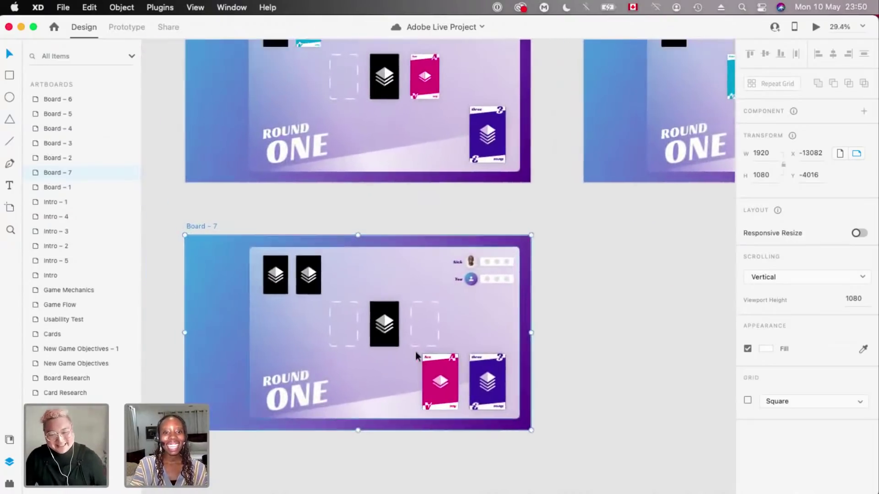
{"action": "scroll", "coordinate": [415, 352], "scroll_direction": "down", "scroll_amount": 1}
{"action": "scroll", "coordinate": [415, 351], "scroll_direction": "up", "scroll_amount": 1}
{"action": "scroll", "coordinate": [415, 351], "scroll_direction": "left", "scroll_amount": 2}
{"action": "scroll", "coordinate": [415, 355], "scroll_direction": "down", "scroll_amount": 5}
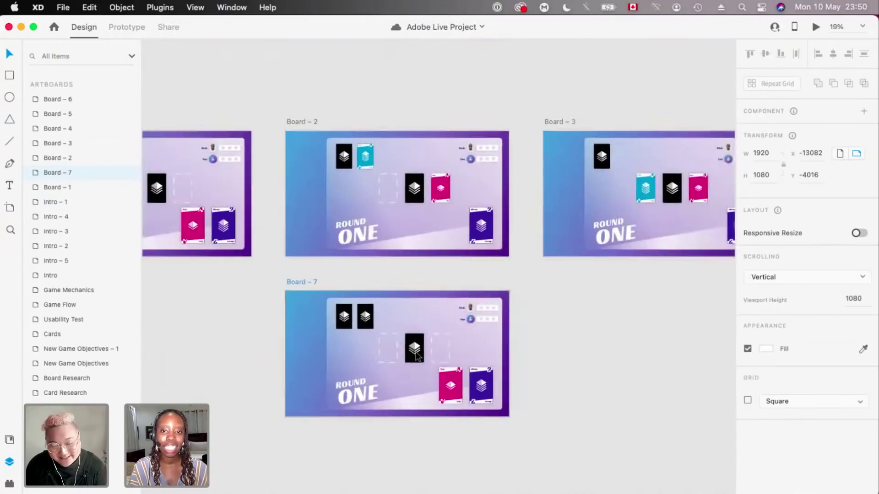
{"action": "scroll", "coordinate": [416, 355], "scroll_direction": "up", "scroll_amount": 3}
{"action": "scroll", "coordinate": [415, 355], "scroll_direction": "left", "scroll_amount": 5}
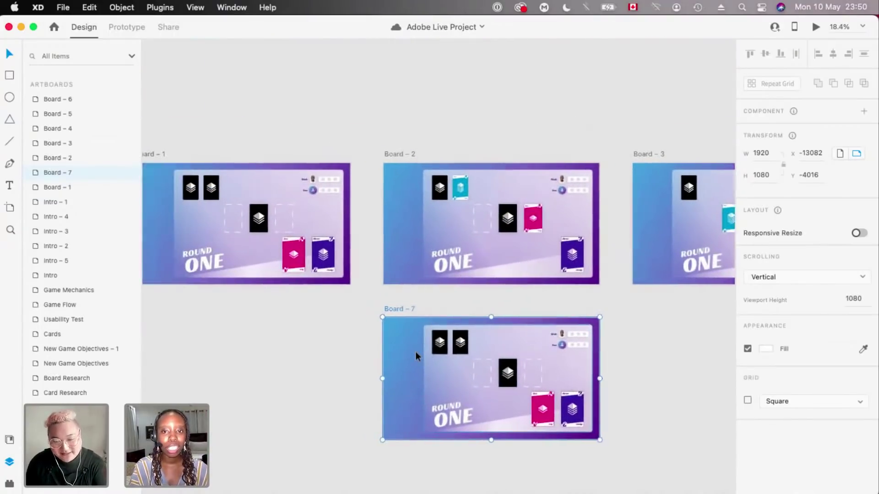
{"action": "scroll", "coordinate": [416, 356], "scroll_direction": "down", "scroll_amount": 2}
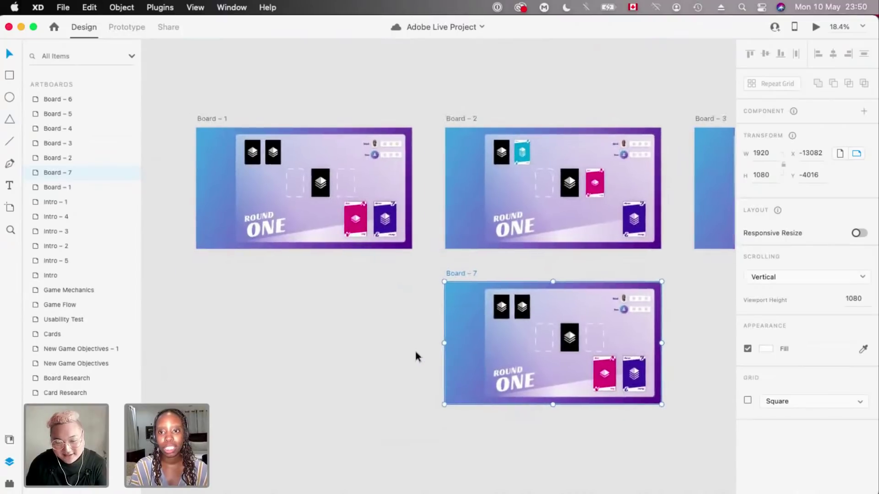
- Select the Ace card on Board – 7 and inspect the board's empty card slots
{"action": "scroll", "coordinate": [561, 394], "scroll_direction": "up", "scroll_amount": 3}
{"action": "left_click", "coordinate": [623, 371]}
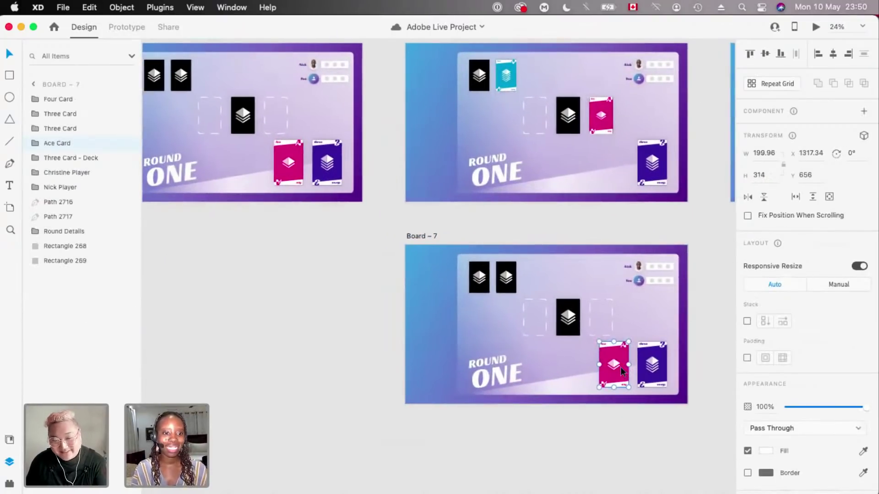
{"action": "scroll", "coordinate": [622, 372], "scroll_direction": "left", "scroll_amount": 2}
{"action": "scroll", "coordinate": [622, 372], "scroll_direction": "up", "scroll_amount": 2}
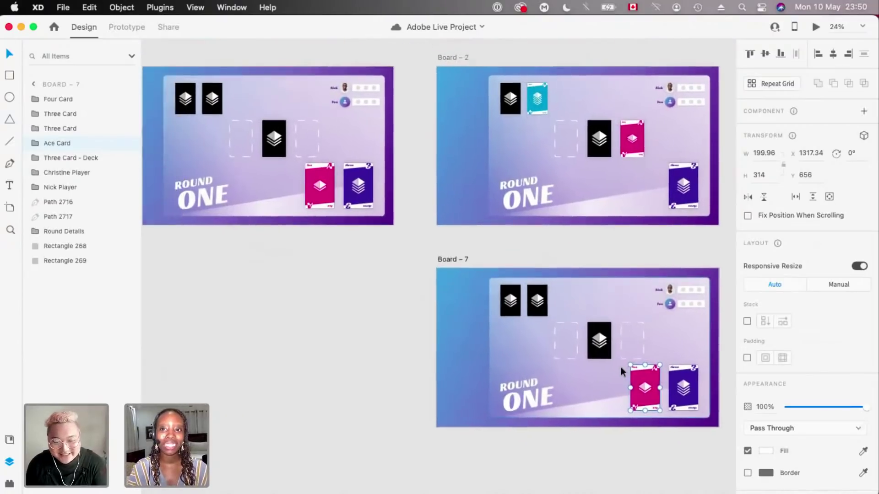
{"action": "scroll", "coordinate": [658, 393], "scroll_direction": "up", "scroll_amount": 3}
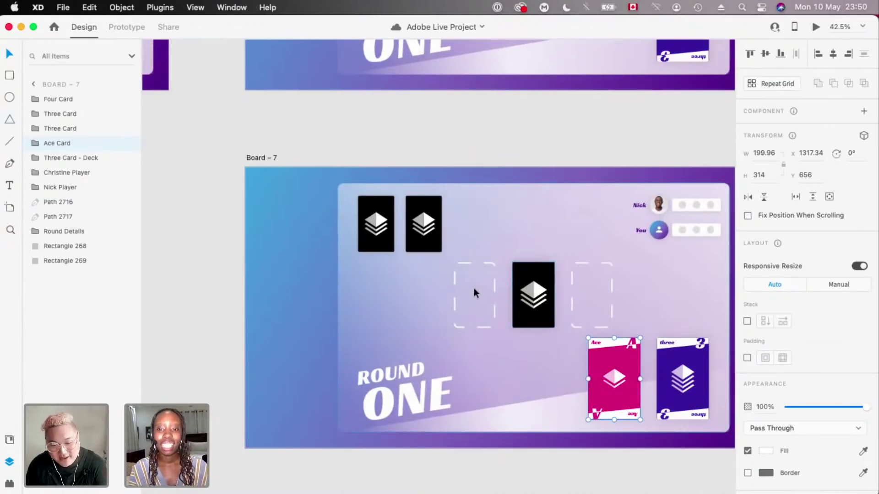
{"action": "scroll", "coordinate": [473, 288], "scroll_direction": "down", "scroll_amount": 4}
{"action": "scroll", "coordinate": [473, 289], "scroll_direction": "up", "scroll_amount": 2}
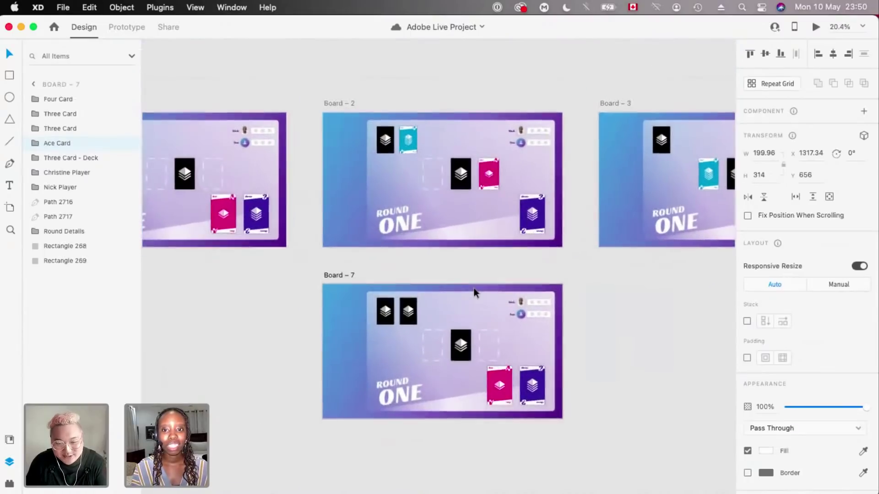
- Examine the Cards artboard and the charts above it, and return to the Round One boards
{"action": "scroll", "coordinate": [587, 324], "scroll_direction": "up", "scroll_amount": 3}
{"action": "scroll", "coordinate": [586, 324], "scroll_direction": "right", "scroll_amount": 1}
{"action": "scroll", "coordinate": [587, 327], "scroll_direction": "down", "scroll_amount": 2}
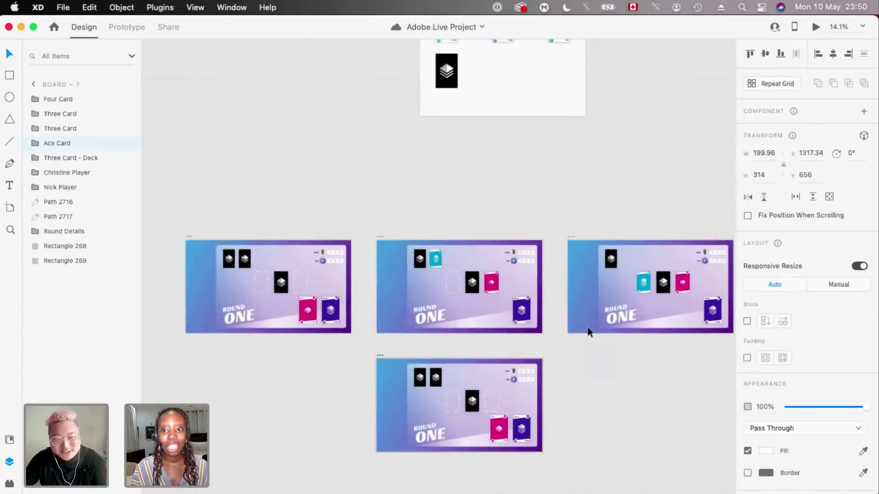
{"action": "scroll", "coordinate": [587, 327], "scroll_direction": "up", "scroll_amount": 5}
{"action": "scroll", "coordinate": [586, 327], "scroll_direction": "down", "scroll_amount": 2}
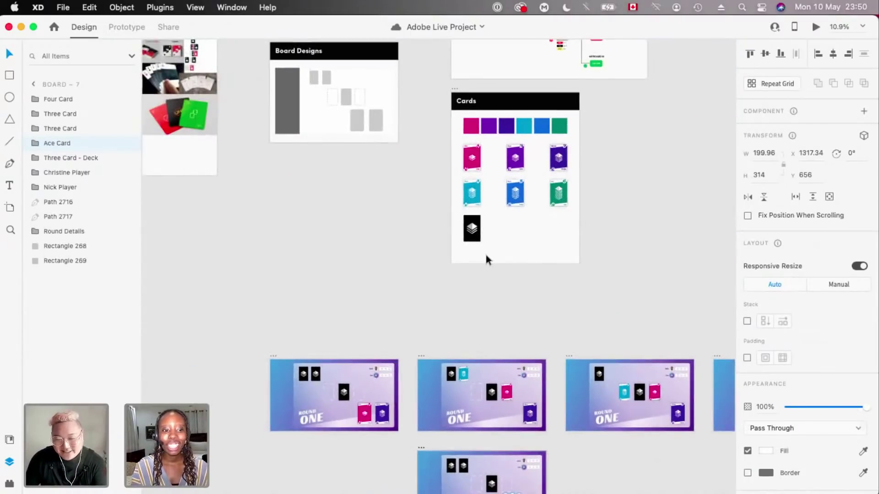
{"action": "scroll", "coordinate": [487, 258], "scroll_direction": "up", "scroll_amount": 5}
{"action": "scroll", "coordinate": [486, 259], "scroll_direction": "right", "scroll_amount": 2}
{"action": "scroll", "coordinate": [486, 255], "scroll_direction": "up", "scroll_amount": 2}
{"action": "scroll", "coordinate": [486, 256], "scroll_direction": "down", "scroll_amount": 2}
{"action": "scroll", "coordinate": [486, 255], "scroll_direction": "down", "scroll_amount": 8}
{"action": "scroll", "coordinate": [486, 256], "scroll_direction": "up", "scroll_amount": 1}
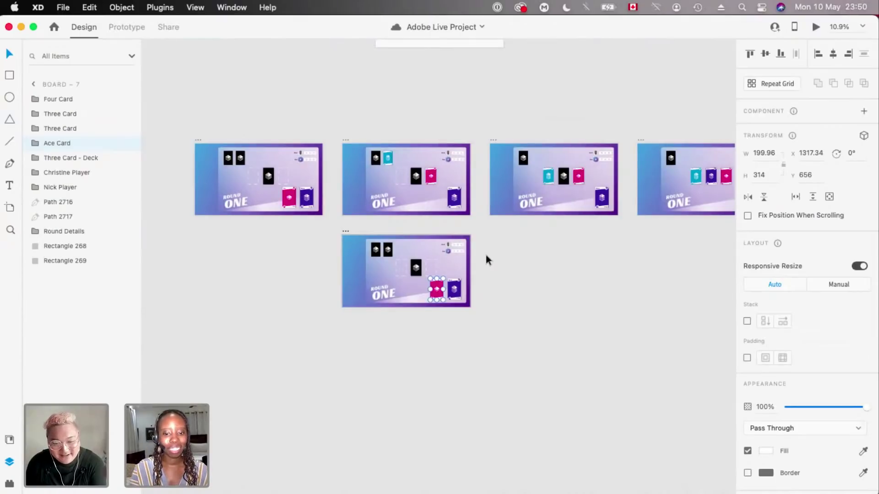
- Remove the border from the "Go over usability test results" checkbox in the Plan and fill it with the red swatch
{"action": "scroll", "coordinate": [486, 256], "scroll_direction": "left", "scroll_amount": 10}
{"action": "scroll", "coordinate": [486, 256], "scroll_direction": "up", "scroll_amount": 3}
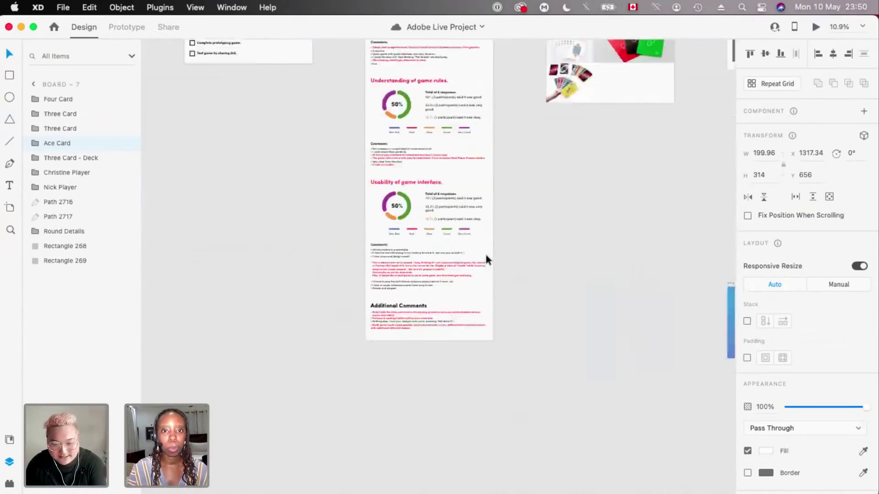
{"action": "scroll", "coordinate": [440, 157], "scroll_direction": "up", "scroll_amount": 3}
{"action": "scroll", "coordinate": [397, 173], "scroll_direction": "up", "scroll_amount": 6}
{"action": "scroll", "coordinate": [398, 173], "scroll_direction": "left", "scroll_amount": 4}
{"action": "scroll", "coordinate": [331, 202], "scroll_direction": "up", "scroll_amount": 6}
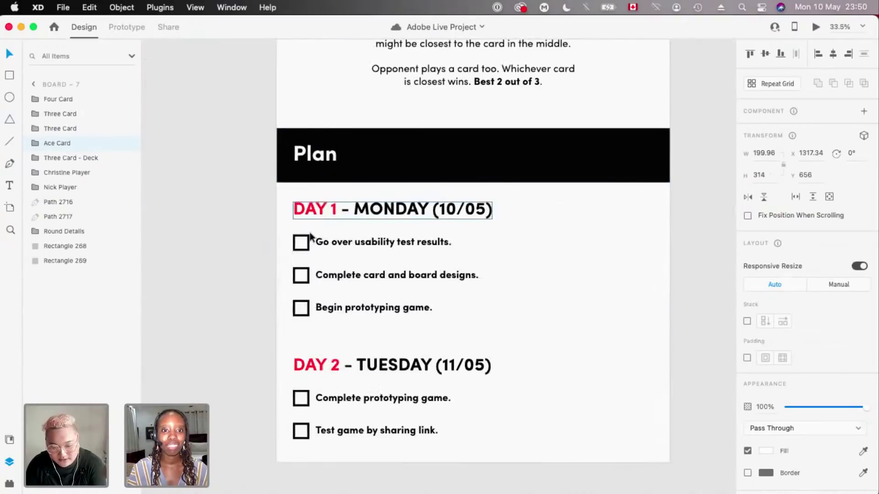
{"action": "left_click", "coordinate": [270, 248]}
{"action": "scroll", "coordinate": [270, 249], "scroll_direction": "up", "scroll_amount": 5}
{"action": "double_click", "coordinate": [274, 252]}
{"action": "left_click", "coordinate": [748, 387]}
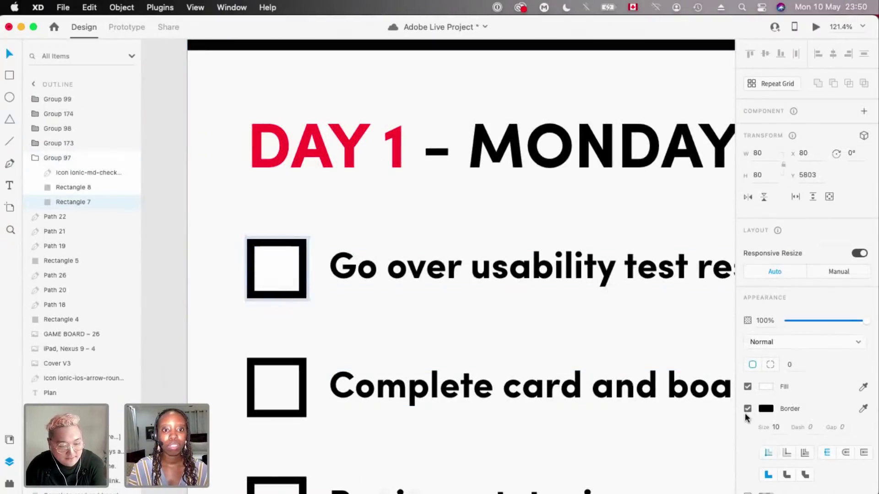
{"action": "left_click", "coordinate": [748, 408]}
{"action": "left_click", "coordinate": [765, 387]}
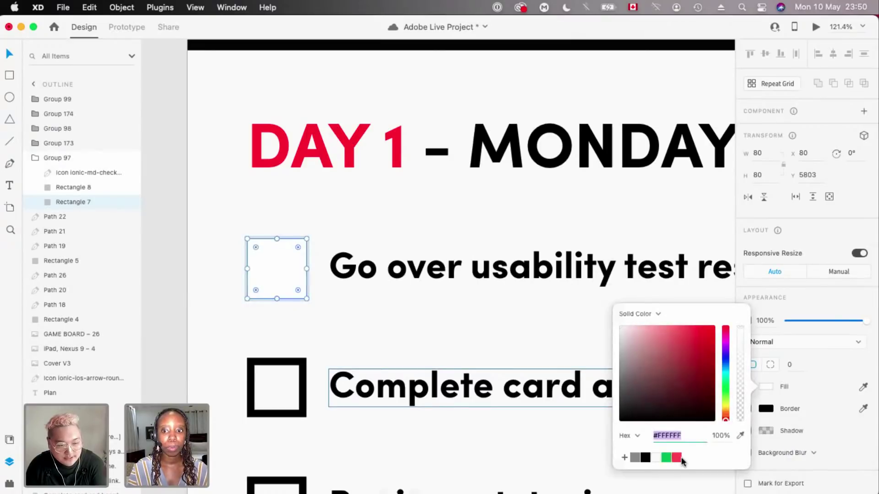
{"action": "left_click", "coordinate": [676, 458]}
- Set the opacity of the hidden check mark inside the red Plan checkbox to 100%
{"action": "left_click", "coordinate": [281, 264]}
{"action": "scroll", "coordinate": [280, 264], "scroll_direction": "down", "scroll_amount": 5}
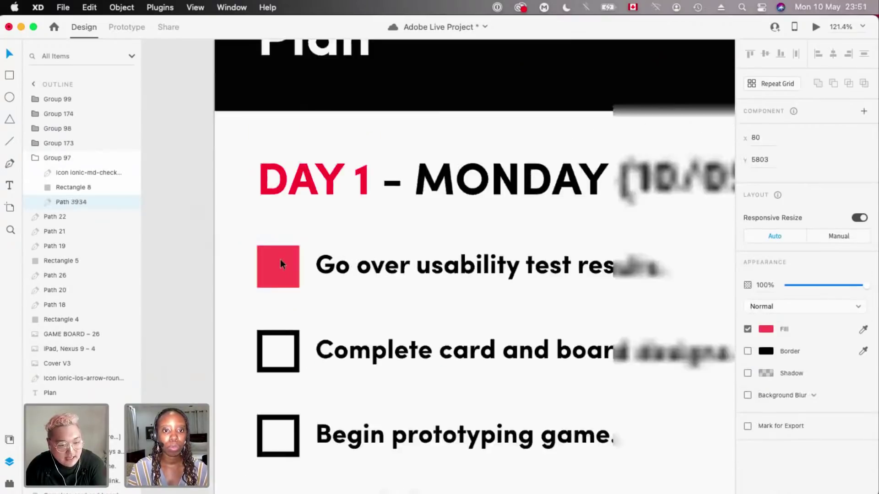
{"action": "left_click", "coordinate": [282, 266]}
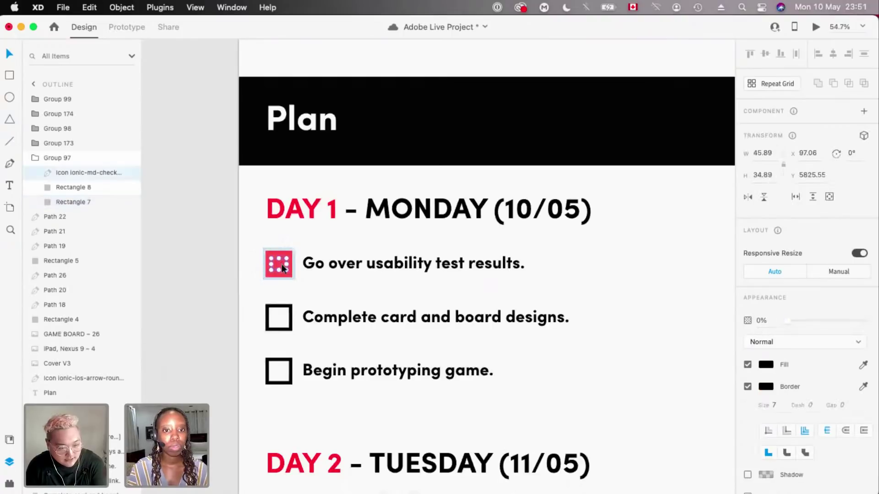
{"action": "scroll", "coordinate": [528, 366], "scroll_direction": "down", "scroll_amount": 5}
{"action": "left_click_drag", "start_coordinate": [811, 320], "coordinate": [869, 321]}
- Open the fill of Board – 1's background rectangle and examine its gradient type options
{"action": "scroll", "coordinate": [151, 300], "scroll_direction": "down", "scroll_amount": 5}
{"action": "scroll", "coordinate": [360, 225], "scroll_direction": "right", "scroll_amount": 10}
{"action": "scroll", "coordinate": [360, 224], "scroll_direction": "down", "scroll_amount": 7}
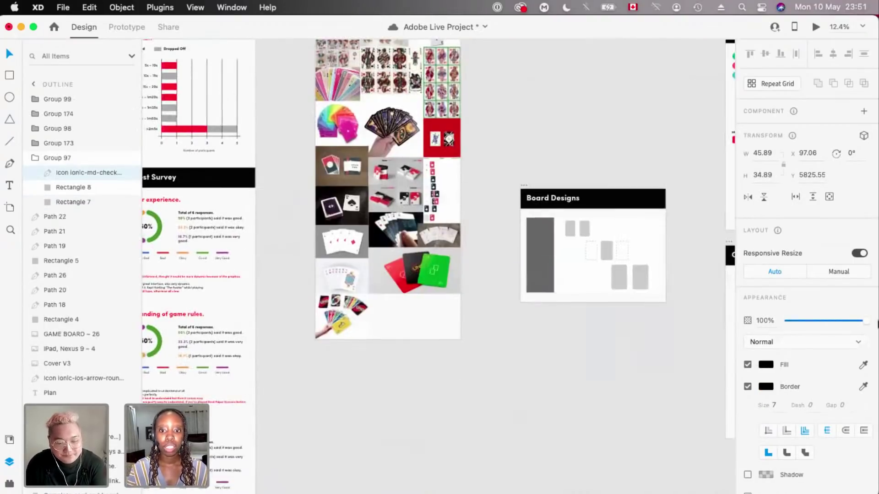
{"action": "scroll", "coordinate": [360, 221], "scroll_direction": "right", "scroll_amount": 5}
{"action": "left_click", "coordinate": [360, 221]}
{"action": "scroll", "coordinate": [279, 156], "scroll_direction": "up", "scroll_amount": 6}
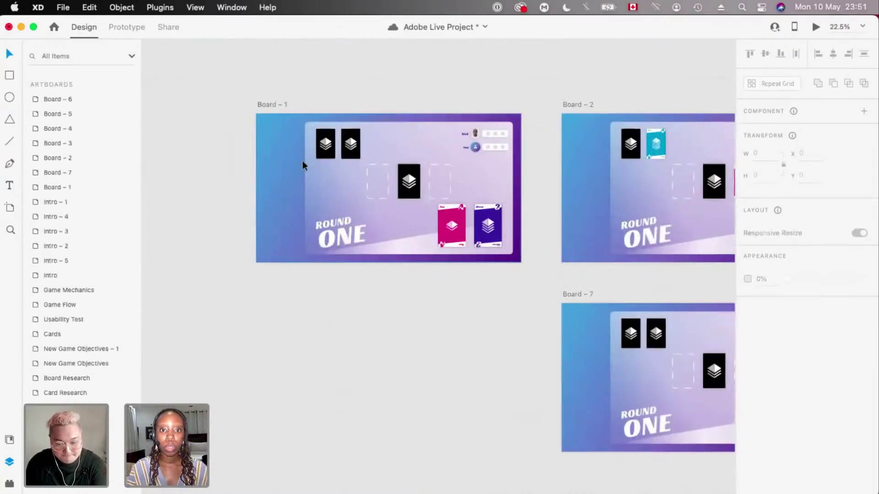
{"action": "left_click", "coordinate": [279, 156]}
{"action": "left_click", "coordinate": [766, 400]}
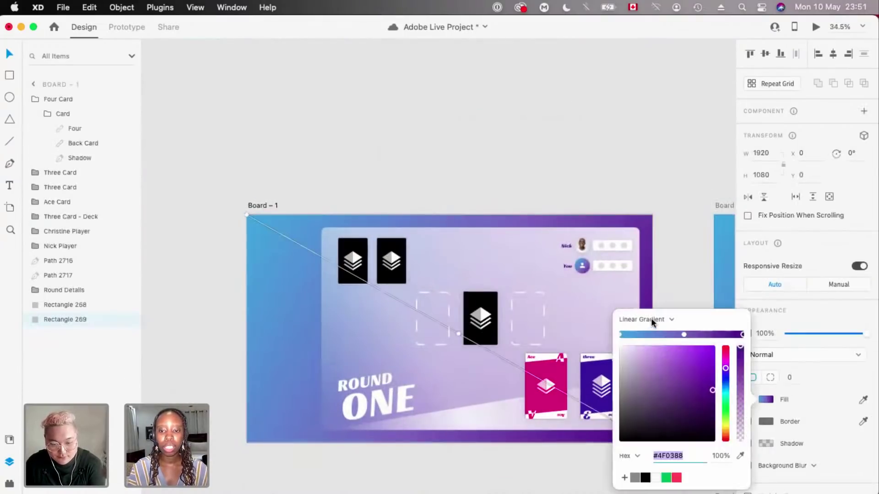
{"action": "left_click", "coordinate": [652, 321]}
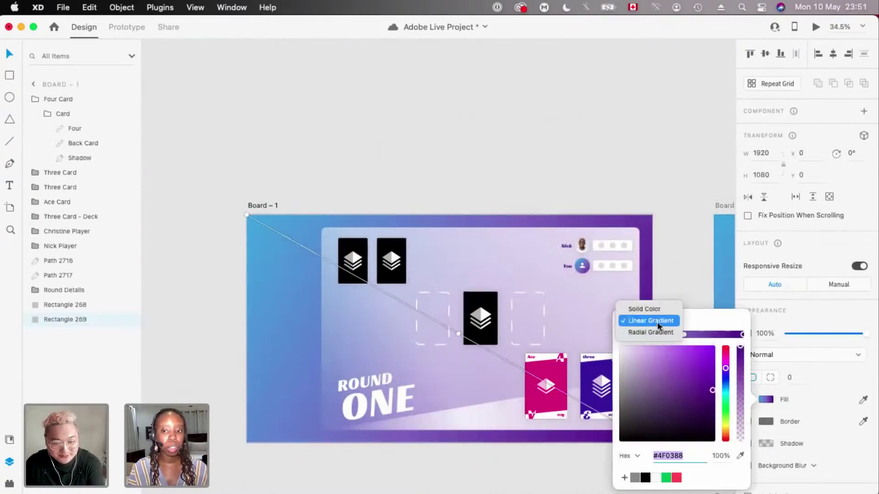
{"action": "left_click", "coordinate": [710, 316]}
{"action": "scroll", "coordinate": [470, 282], "scroll_direction": "right", "scroll_amount": 2}
{"action": "scroll", "coordinate": [470, 282], "scroll_direction": "down", "scroll_amount": 1}
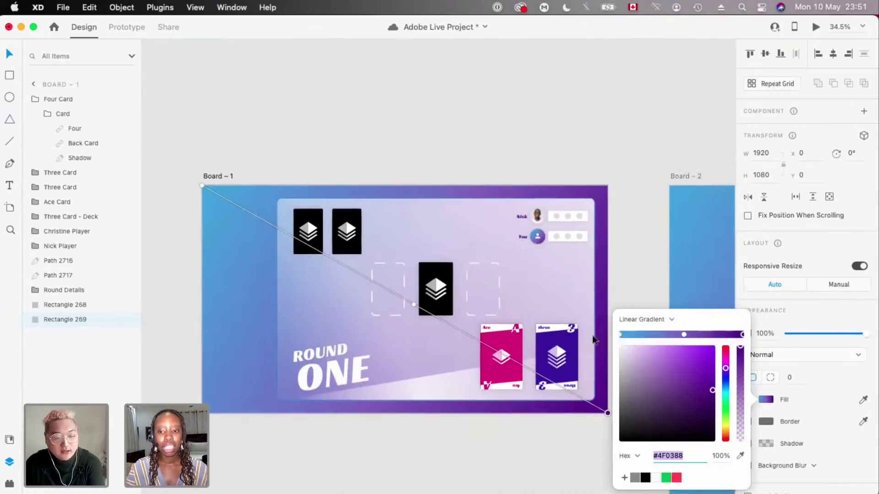
- Try green #97C05F and red #C05F5F as the middle color of Board – 1's background gradient, and undo the changes
{"action": "left_click", "coordinate": [682, 334]}
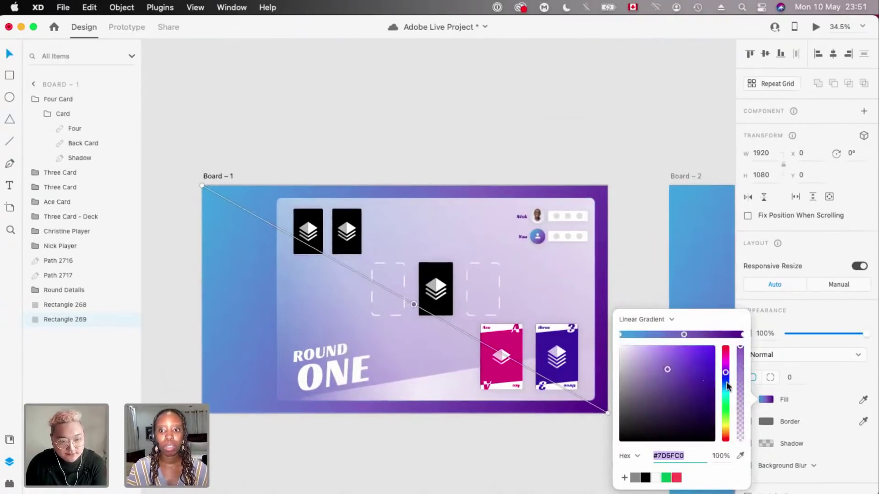
{"action": "left_click_drag", "start_coordinate": [728, 402], "coordinate": [728, 422]}
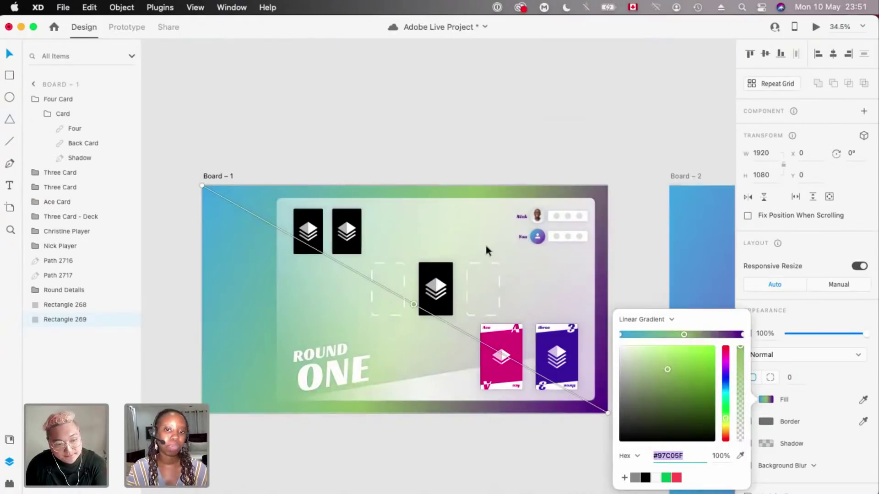
{"action": "left_click_drag", "start_coordinate": [729, 372], "coordinate": [580, 168]}
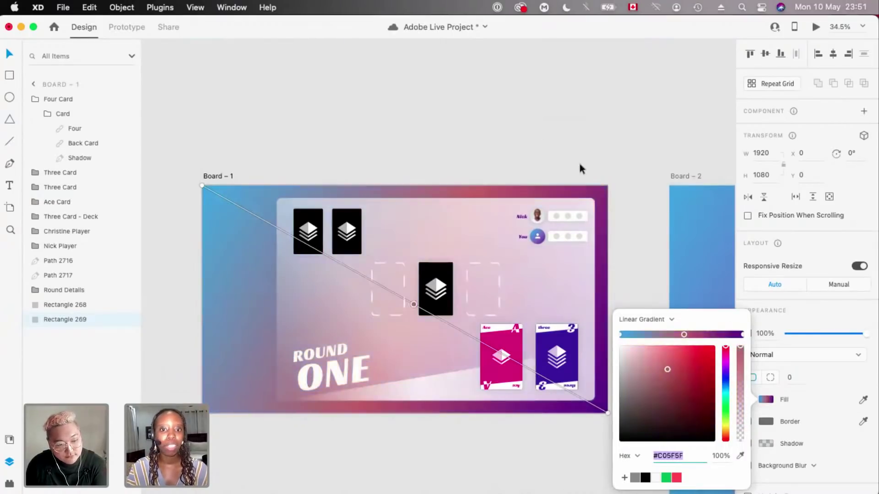
{"action": "left_click", "coordinate": [540, 129]}
{"action": "key", "text": "super+z"}
{"action": "key", "text": "super+z"}
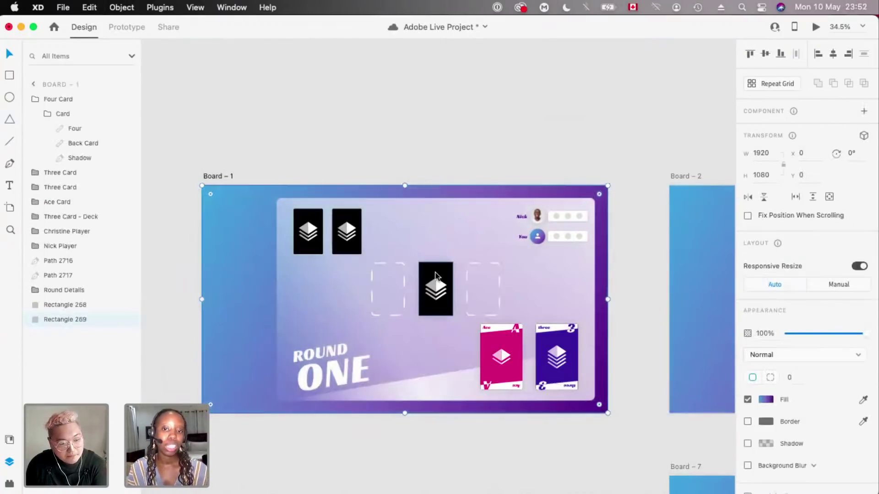
- Reopen the fill of Board – 1's background rectangle to inspect the middle color of its linear gradient
{"action": "scroll", "coordinate": [435, 276], "scroll_direction": "down", "scroll_amount": 3}
{"action": "left_click", "coordinate": [516, 346]}
{"action": "scroll", "coordinate": [517, 344], "scroll_direction": "up", "scroll_amount": 2}
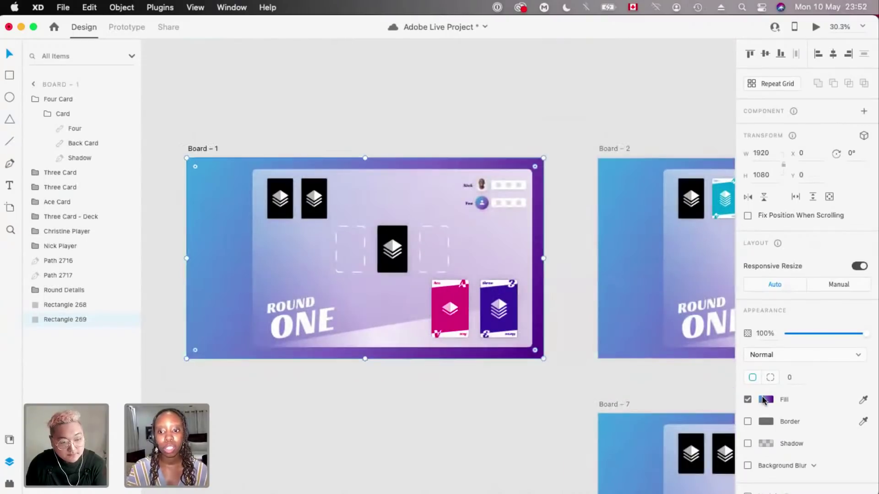
{"action": "left_click", "coordinate": [766, 400]}
{"action": "left_click", "coordinate": [646, 312]}
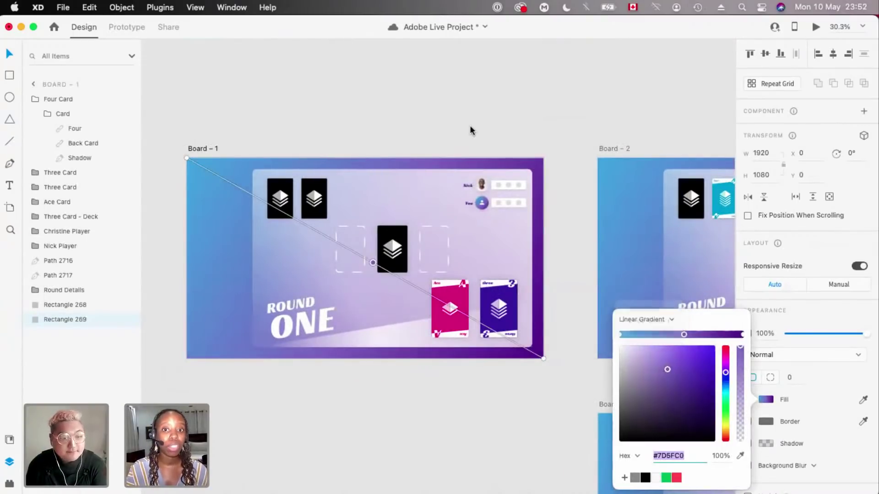
- Close the gradient editor of Board – 1's background rectangle and view the Round One boards together
{"action": "scroll", "coordinate": [471, 131], "scroll_direction": "down", "scroll_amount": 3}
{"action": "scroll", "coordinate": [470, 131], "scroll_direction": "down", "scroll_amount": 4}
{"action": "left_click", "coordinate": [470, 131]}
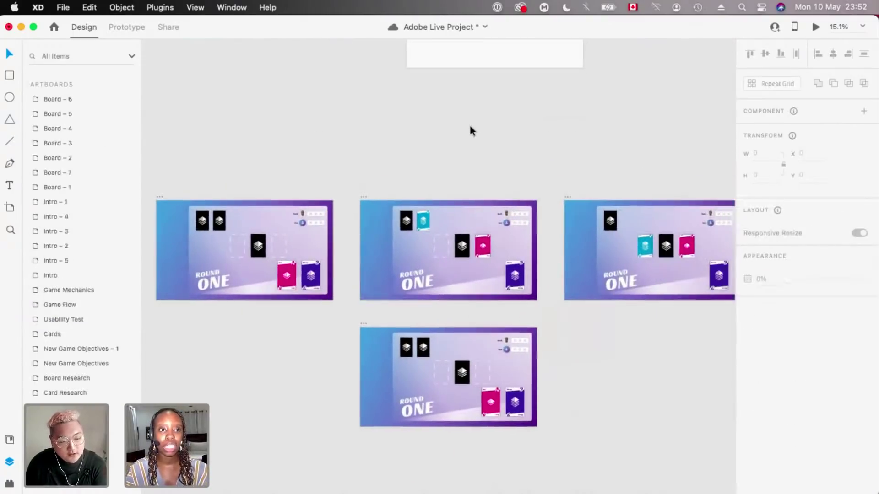
{"action": "scroll", "coordinate": [470, 126], "scroll_direction": "down", "scroll_amount": 1}
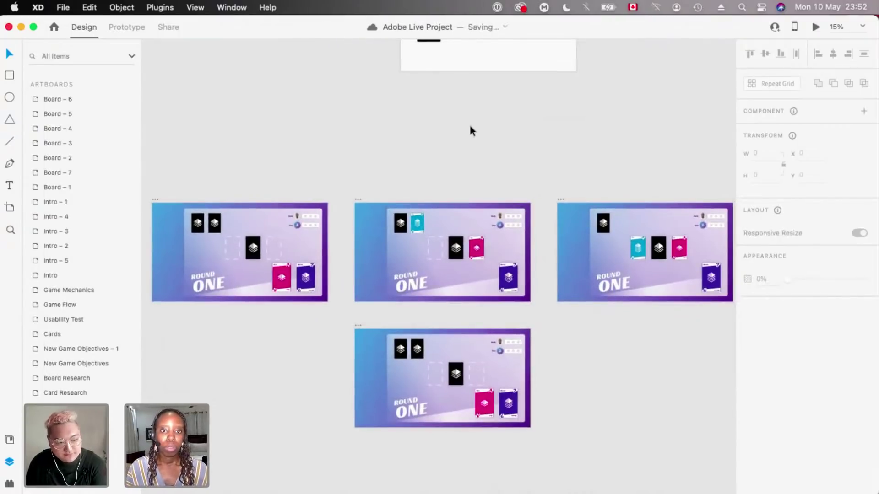
- Reopen the fill of Board – 1's background rectangle, examine its diagonal linear gradient from corner to corner, and deselect the rectangle
{"action": "scroll", "coordinate": [470, 126], "scroll_direction": "left", "scroll_amount": 5}
{"action": "left_click", "coordinate": [286, 216]}
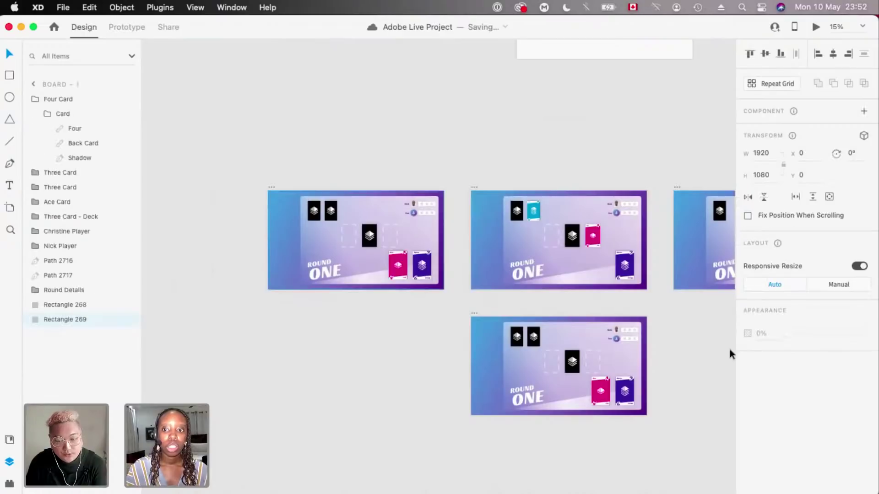
{"action": "scroll", "coordinate": [287, 217], "scroll_direction": "up", "scroll_amount": 3}
{"action": "left_click", "coordinate": [762, 399]}
{"action": "left_click_drag", "start_coordinate": [258, 175], "coordinate": [305, 235]}
{"action": "left_click_drag", "start_coordinate": [289, 285], "coordinate": [273, 192]}
{"action": "scroll", "coordinate": [273, 194], "scroll_direction": "up", "scroll_amount": 3}
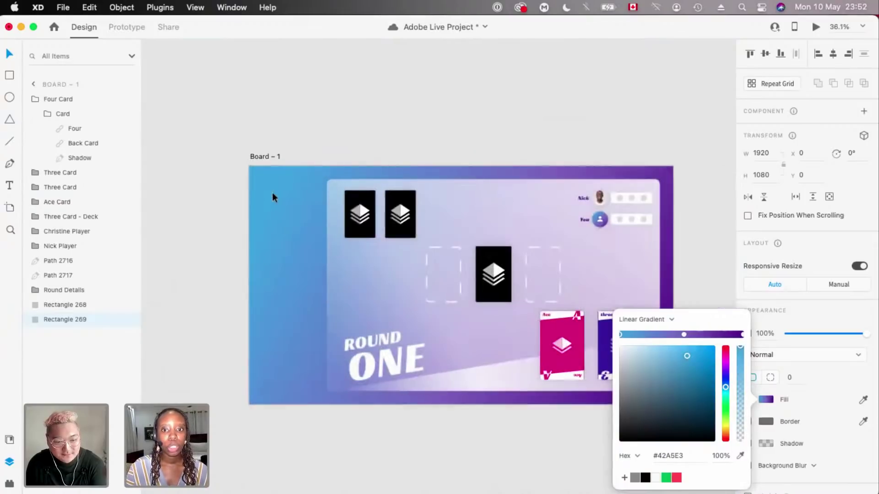
{"action": "scroll", "coordinate": [272, 194], "scroll_direction": "right", "scroll_amount": 2}
{"action": "scroll", "coordinate": [272, 193], "scroll_direction": "down", "scroll_amount": 3}
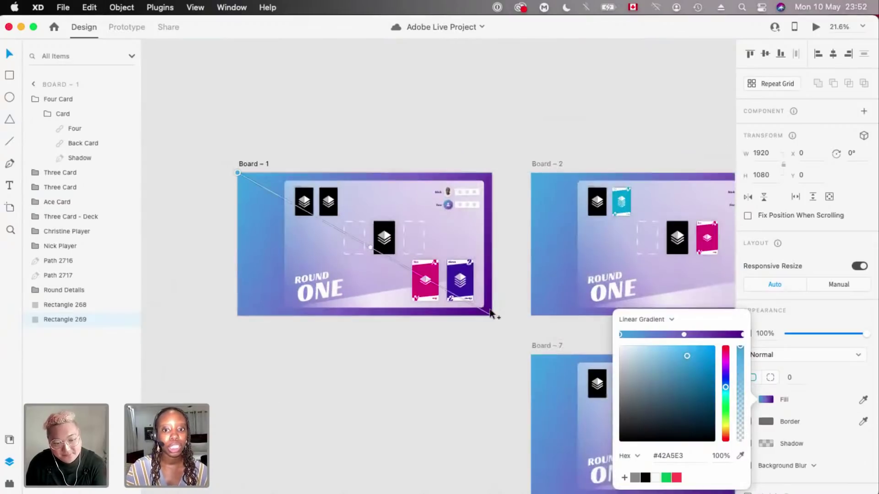
{"action": "key", "text": "Escape"}
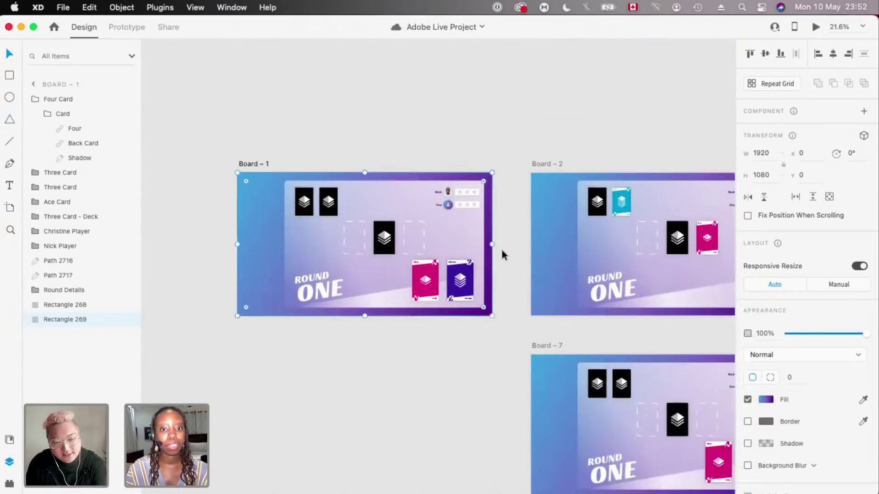
{"action": "left_click", "coordinate": [476, 143]}
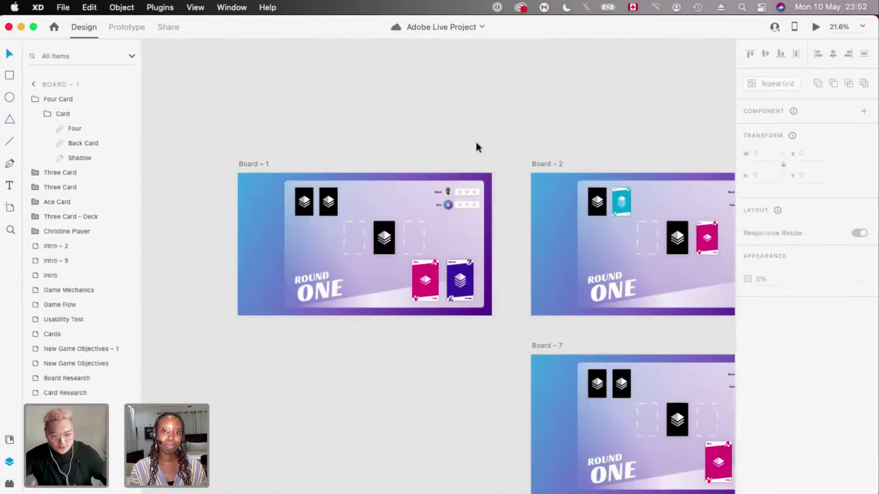
- Examine the alternative Round One artboard Board – 7 and compare it with Board – 1 and Board – 2
{"action": "scroll", "coordinate": [477, 143], "scroll_direction": "left", "scroll_amount": 3}
{"action": "scroll", "coordinate": [477, 143], "scroll_direction": "down", "scroll_amount": 1}
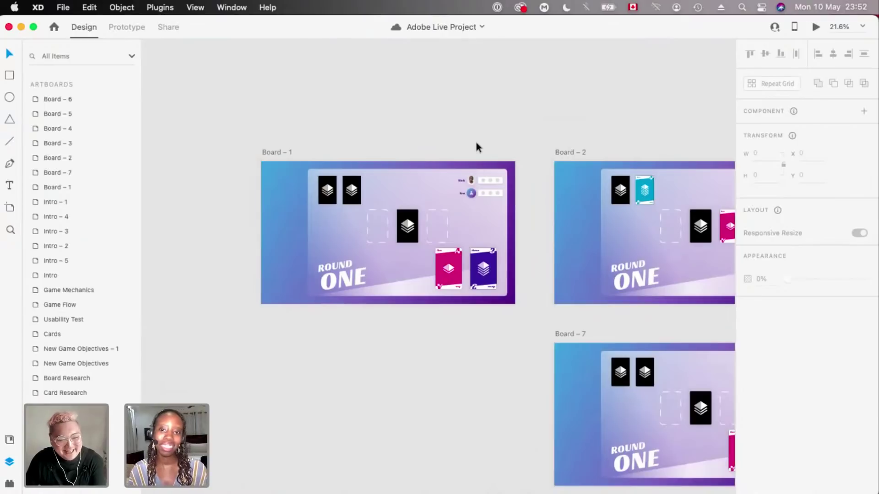
{"action": "scroll", "coordinate": [427, 332], "scroll_direction": "up", "scroll_amount": 5}
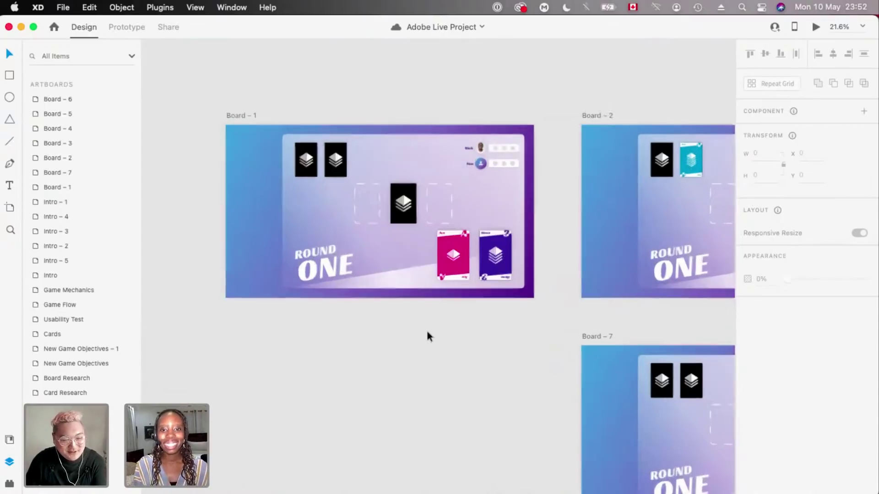
{"action": "scroll", "coordinate": [428, 332], "scroll_direction": "right", "scroll_amount": 5}
{"action": "scroll", "coordinate": [428, 332], "scroll_direction": "down", "scroll_amount": 2}
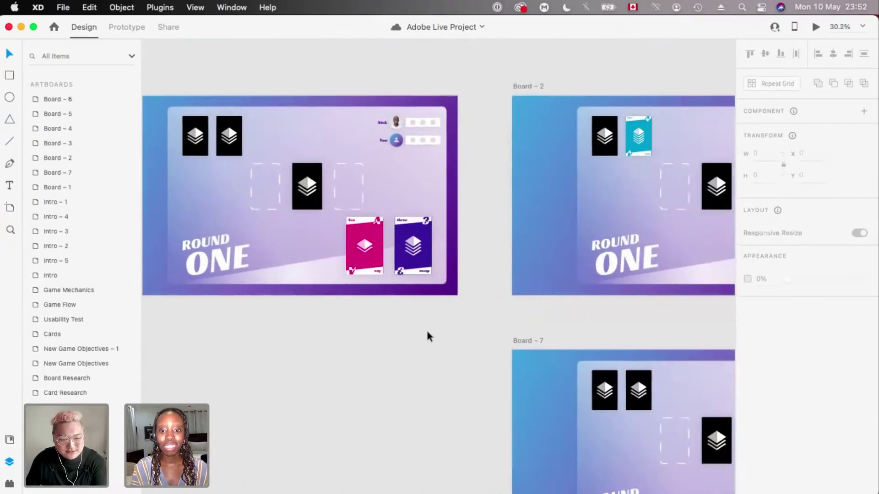
{"action": "scroll", "coordinate": [427, 333], "scroll_direction": "right", "scroll_amount": 3}
{"action": "scroll", "coordinate": [427, 333], "scroll_direction": "down", "scroll_amount": 3}
{"action": "scroll", "coordinate": [427, 331], "scroll_direction": "up", "scroll_amount": 3}
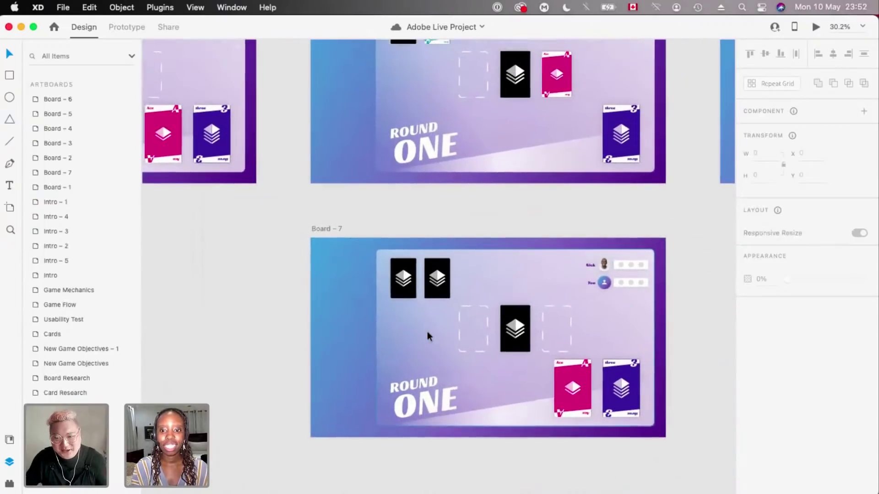
{"action": "scroll", "coordinate": [427, 331], "scroll_direction": "up", "scroll_amount": 1}
{"action": "scroll", "coordinate": [427, 332], "scroll_direction": "right", "scroll_amount": 1}
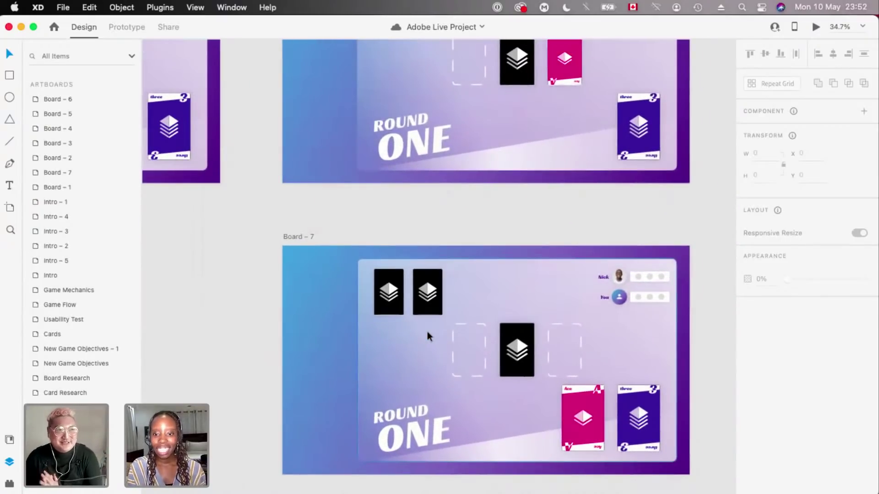
{"action": "scroll", "coordinate": [427, 332], "scroll_direction": "down", "scroll_amount": 8}
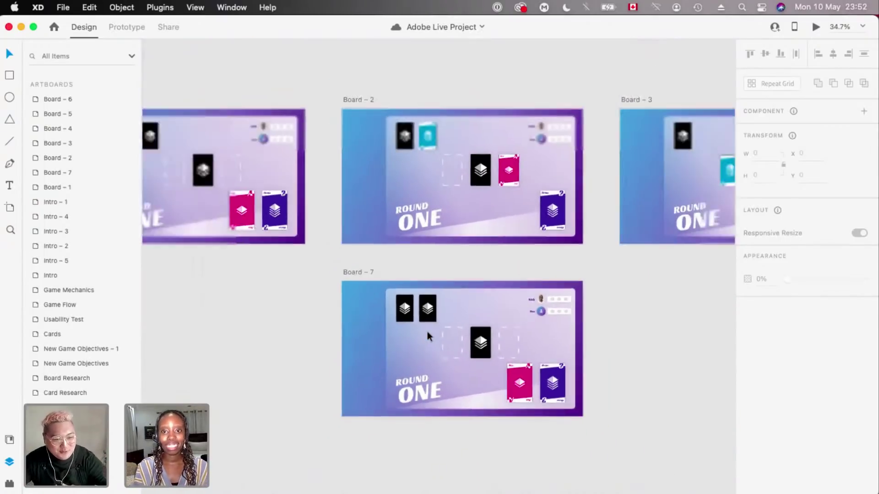